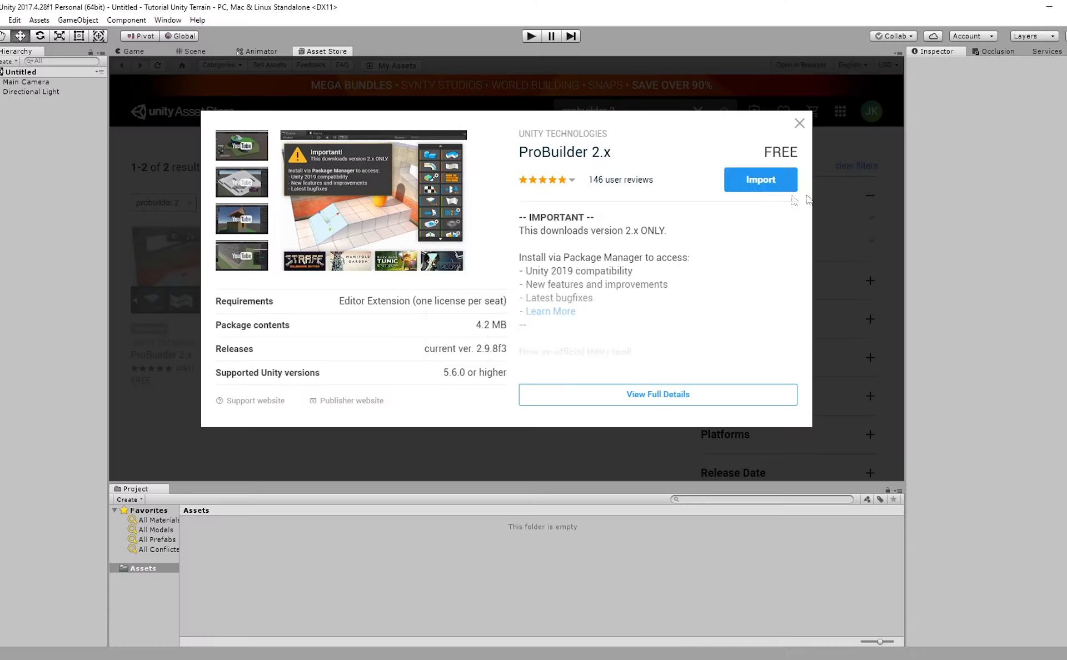
Import the ProBuilder 2.x and ProGrids 2.x packages into the project.
click(760, 179)
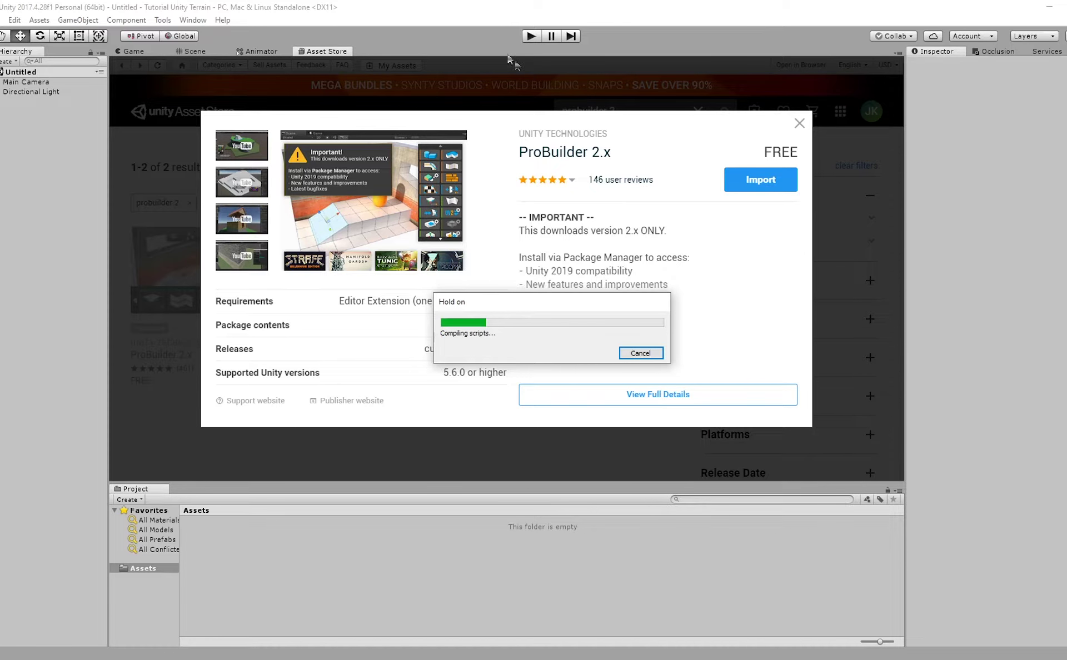
click(533, 387)
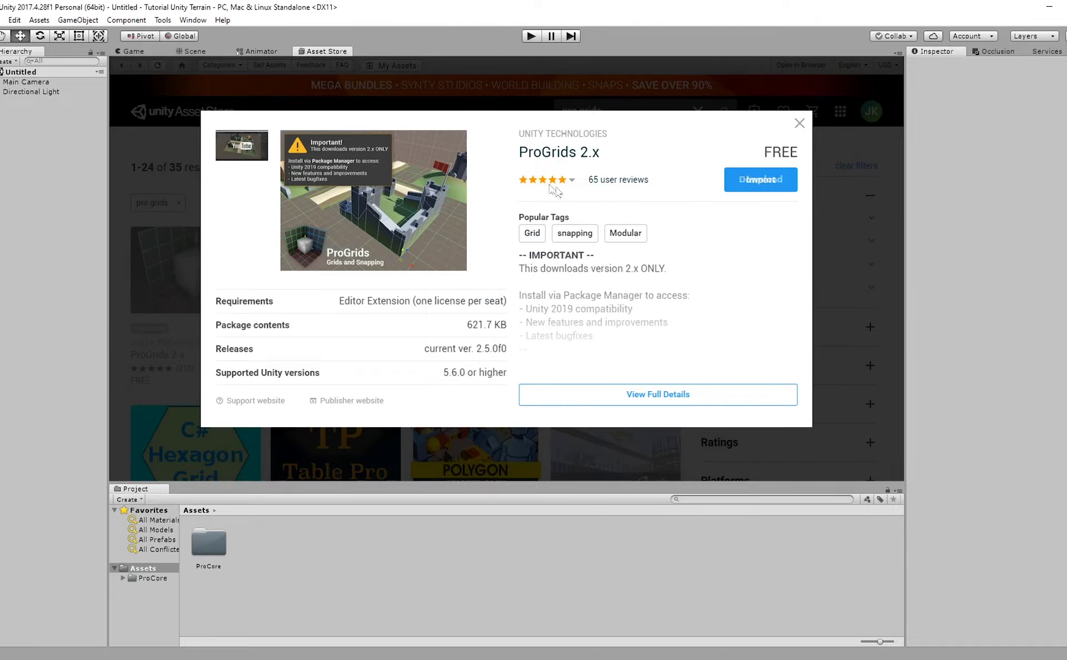
click(757, 182)
click(799, 123)
click(799, 122)
Search the Asset Store for polybrush.
key(ctrl+a)
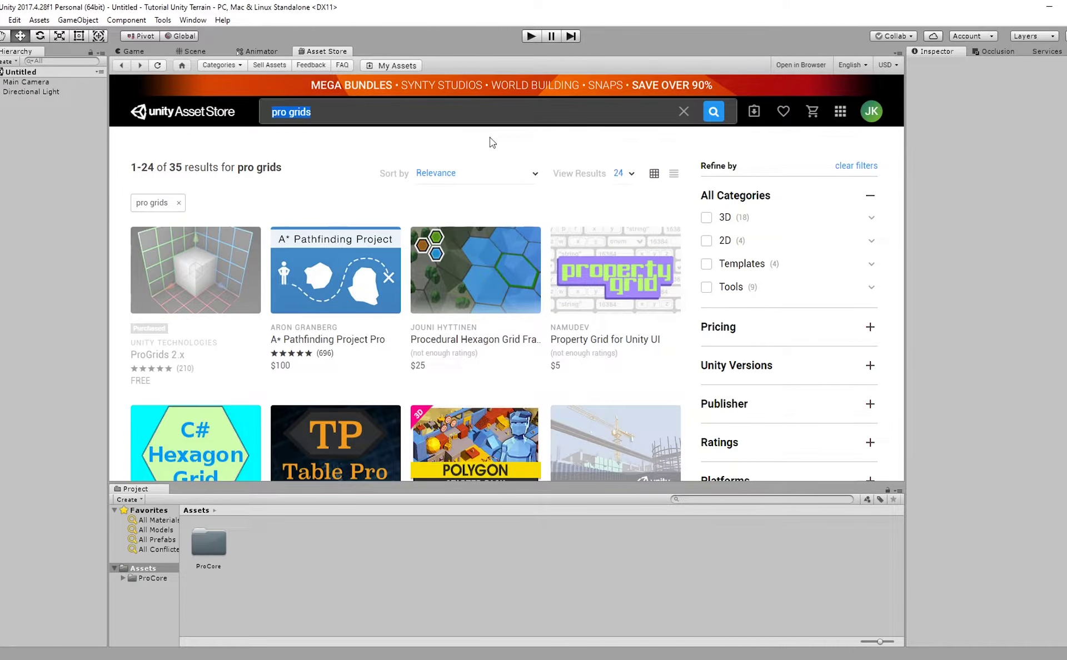
text(poly)
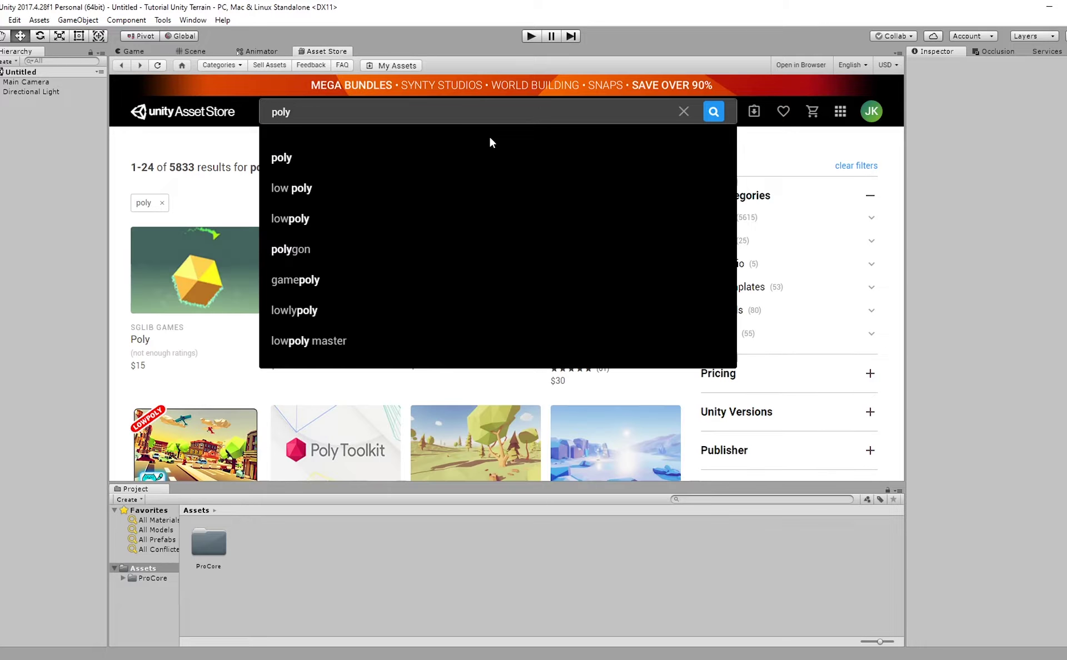
text(brush)
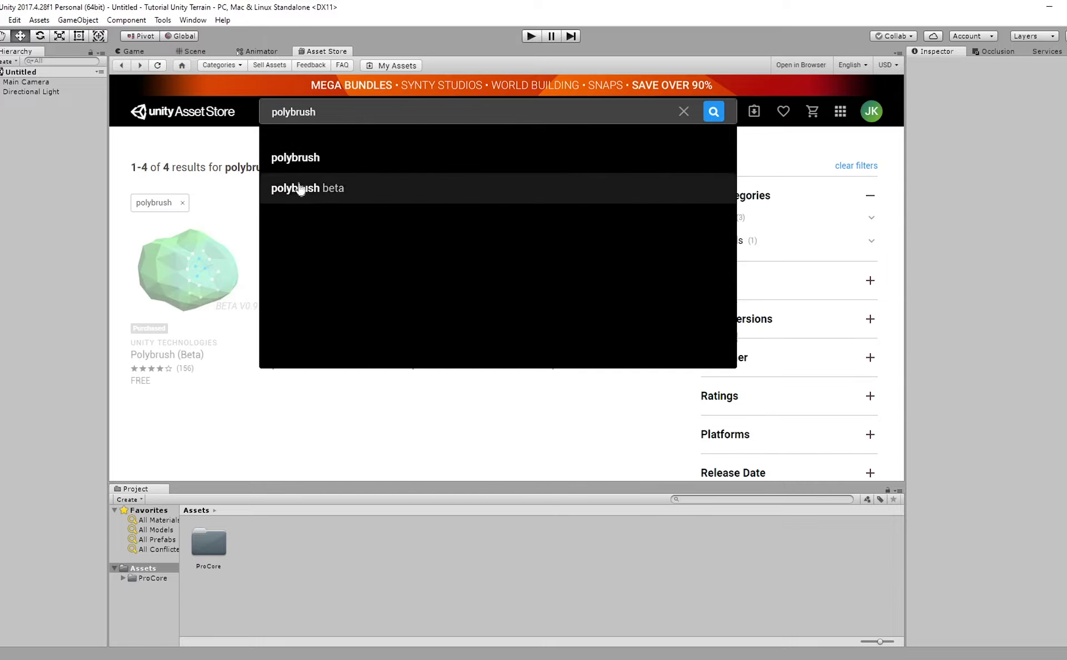
click(297, 159)
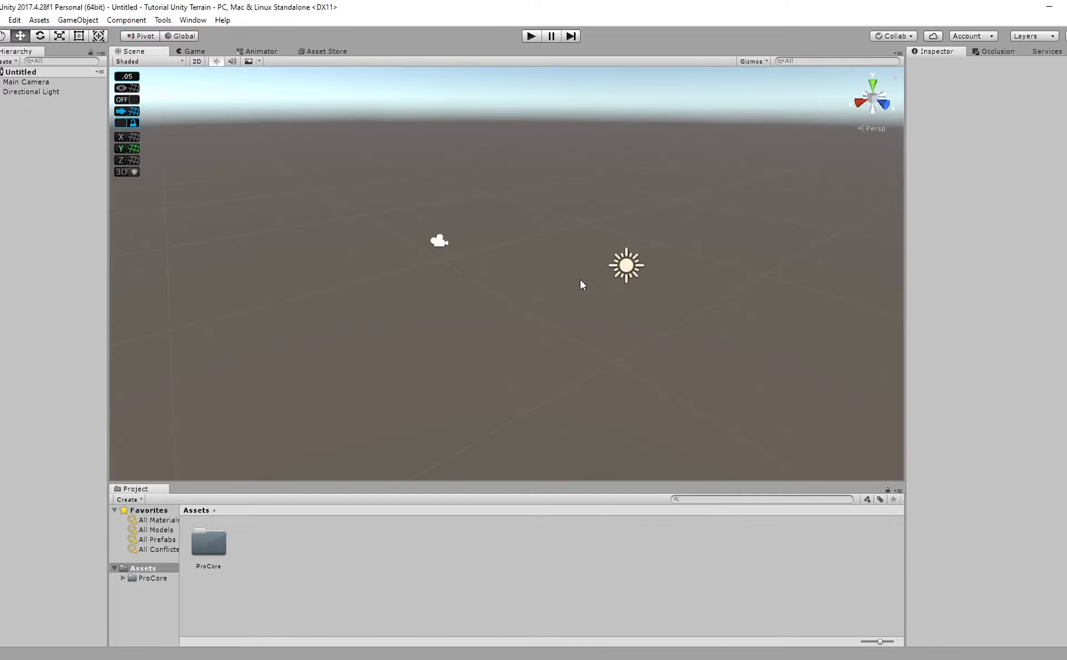
Set the ProGrids snap value to 0.5 in the snap settings.
right_drag(464, 195, 423, 184)
scroll(414, 178, down, 2)
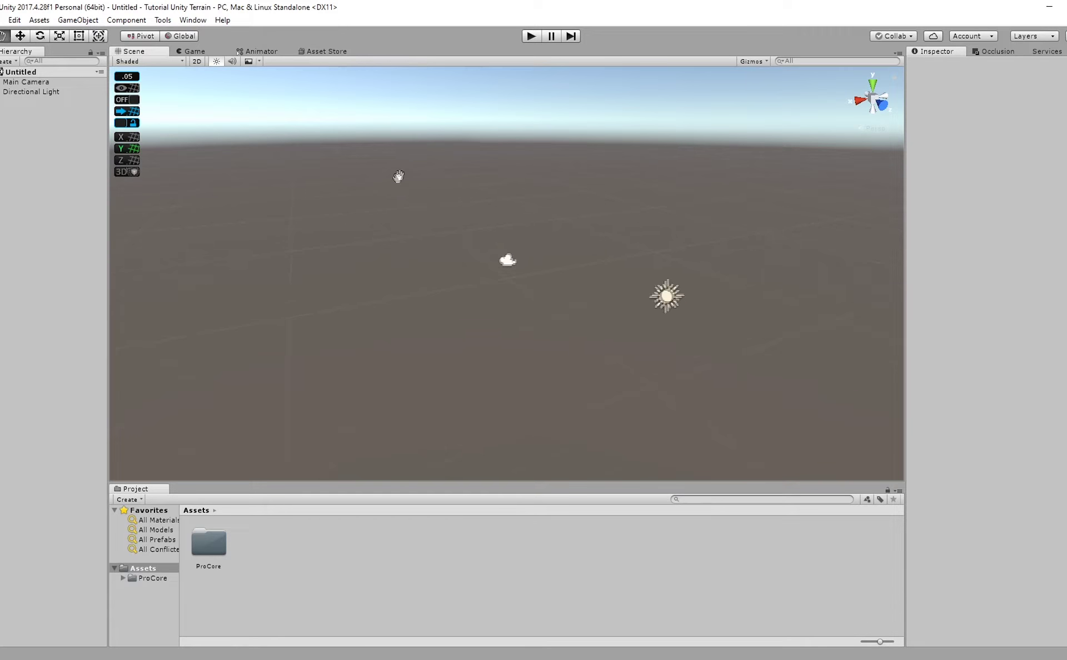
middle_drag(405, 172, 391, 201)
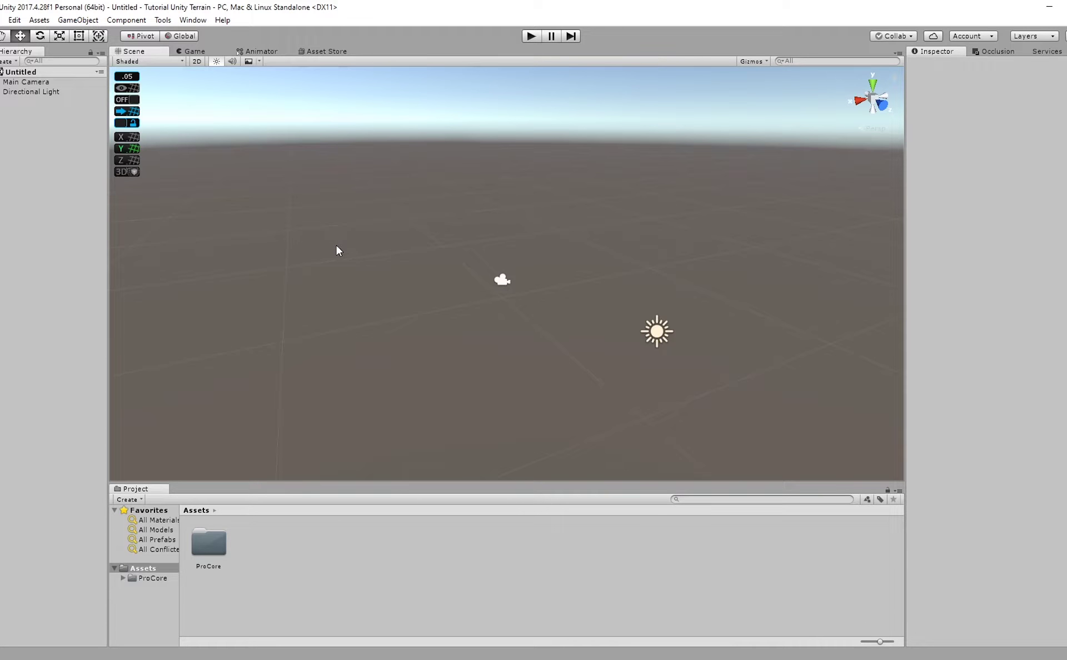
mouse_move(133, 83)
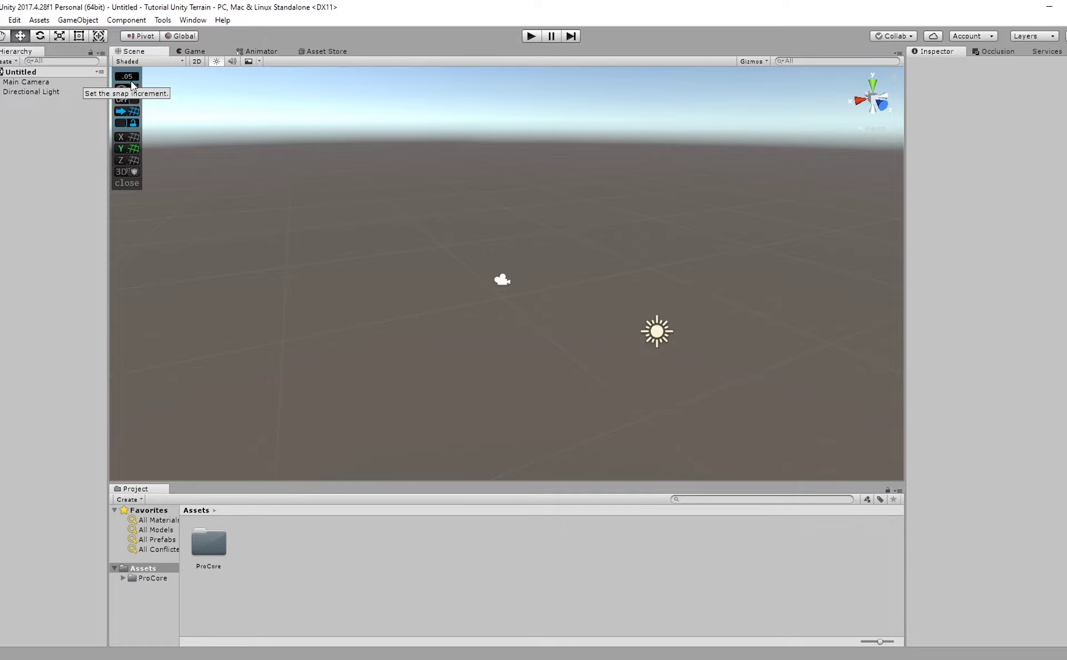
click(133, 82)
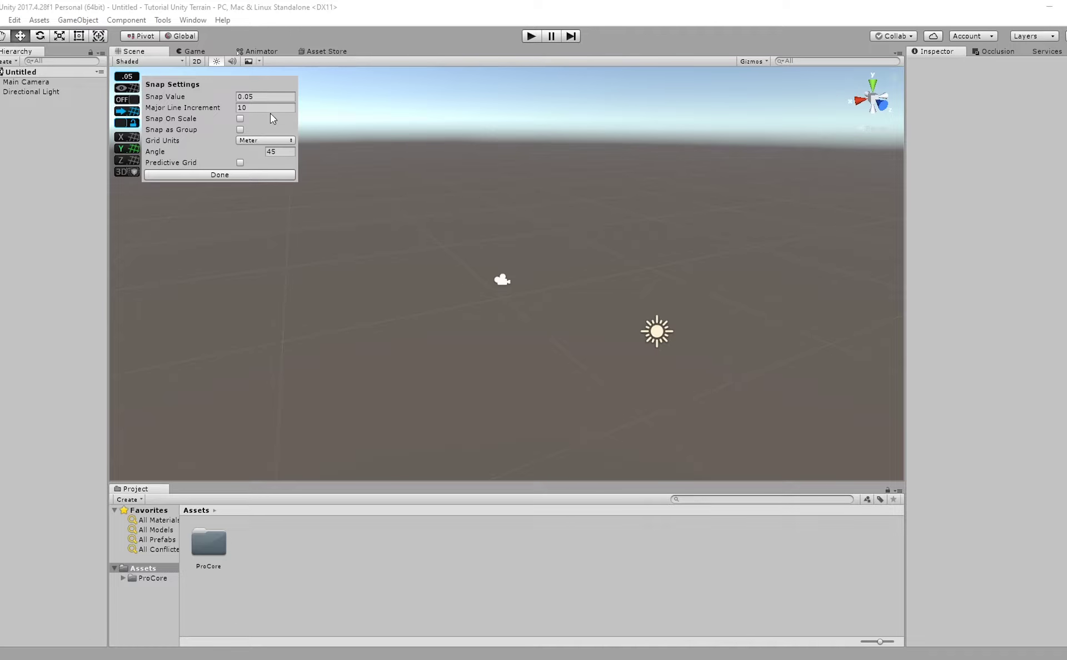
click(275, 96)
text(0.1)
click(265, 97)
text(0.5)
click(241, 174)
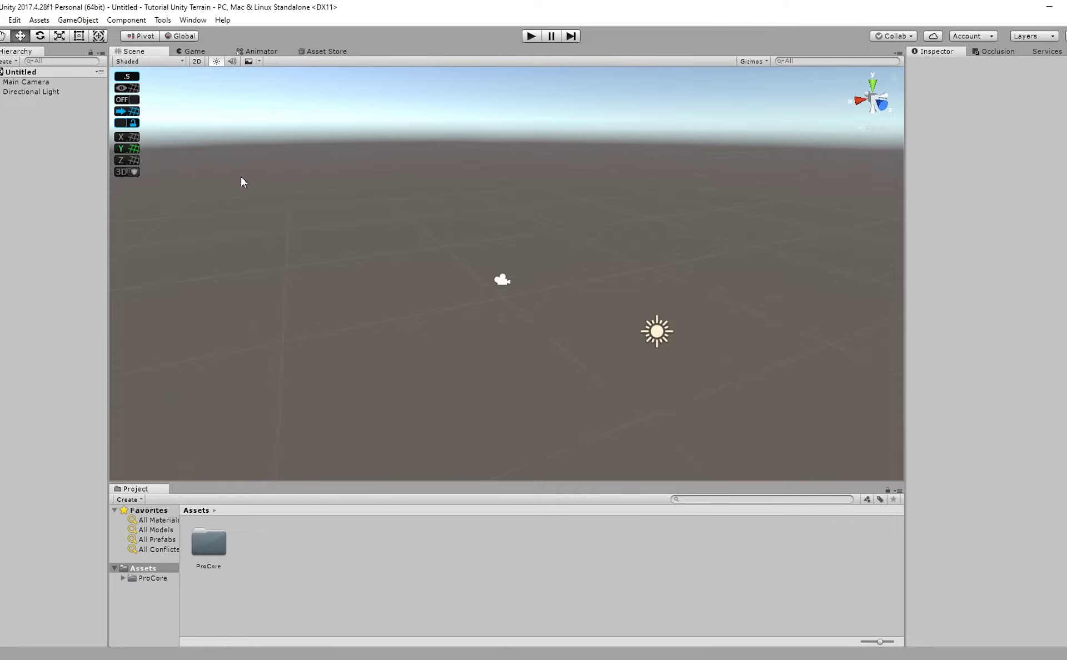
Toggle the ProGrids grid visibility off and on, and enable Show Grid for the scene view.
click(123, 90)
click(125, 90)
right_drag(306, 211, 421, 242)
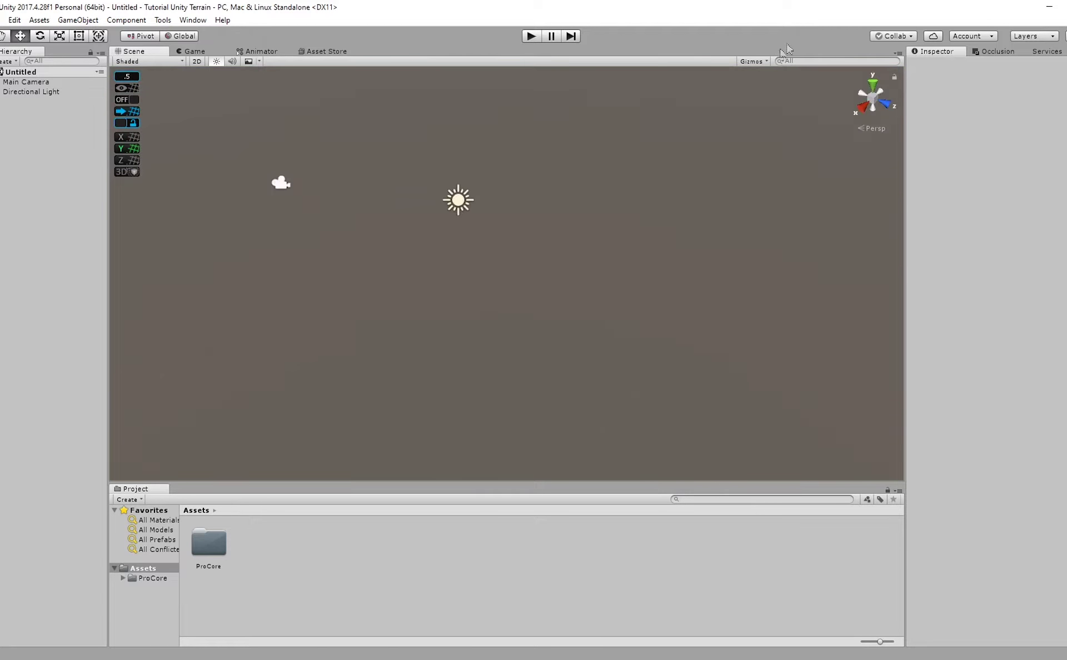
click(763, 62)
click(748, 87)
right_drag(495, 237, 398, 214)
click(754, 62)
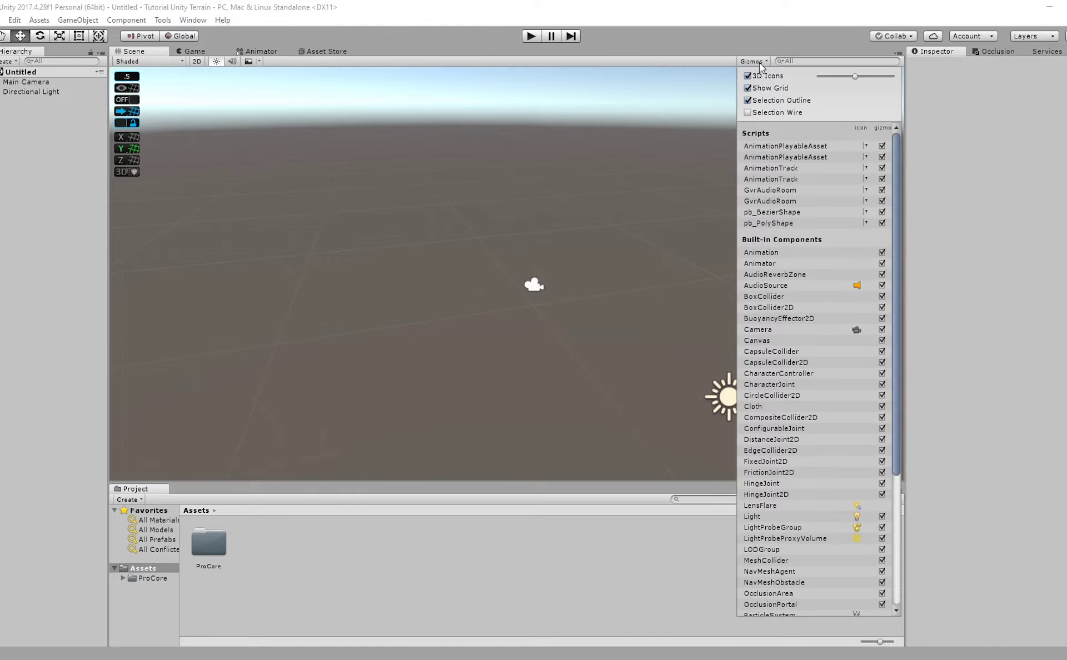
click(454, 288)
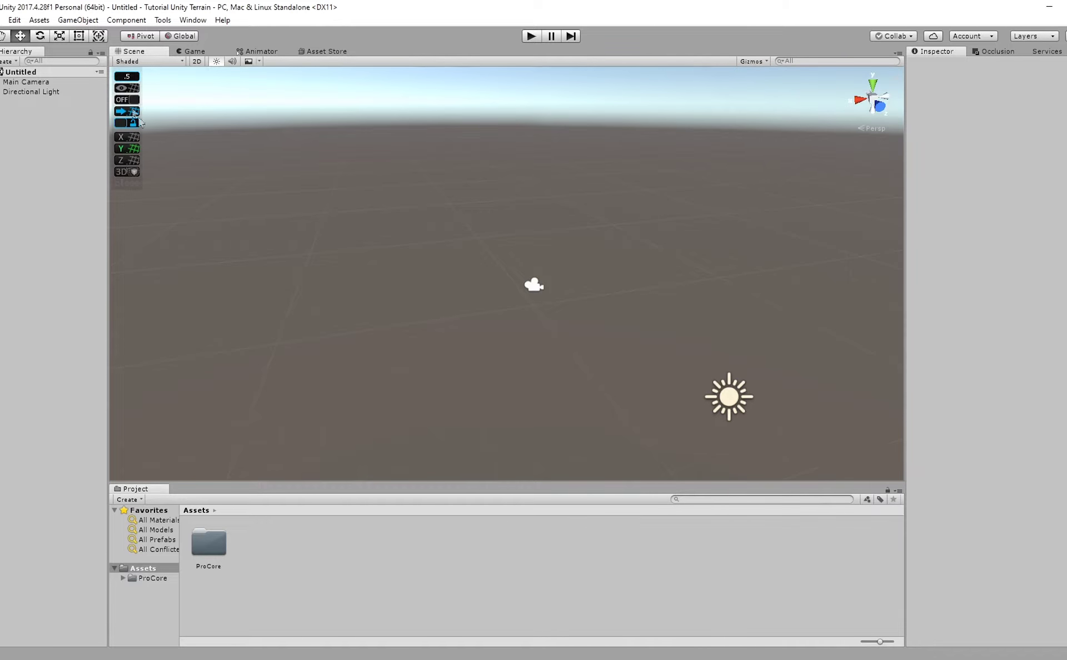
Open the ProBuilder window and dock it between the Scene view and the Inspector.
click(162, 20)
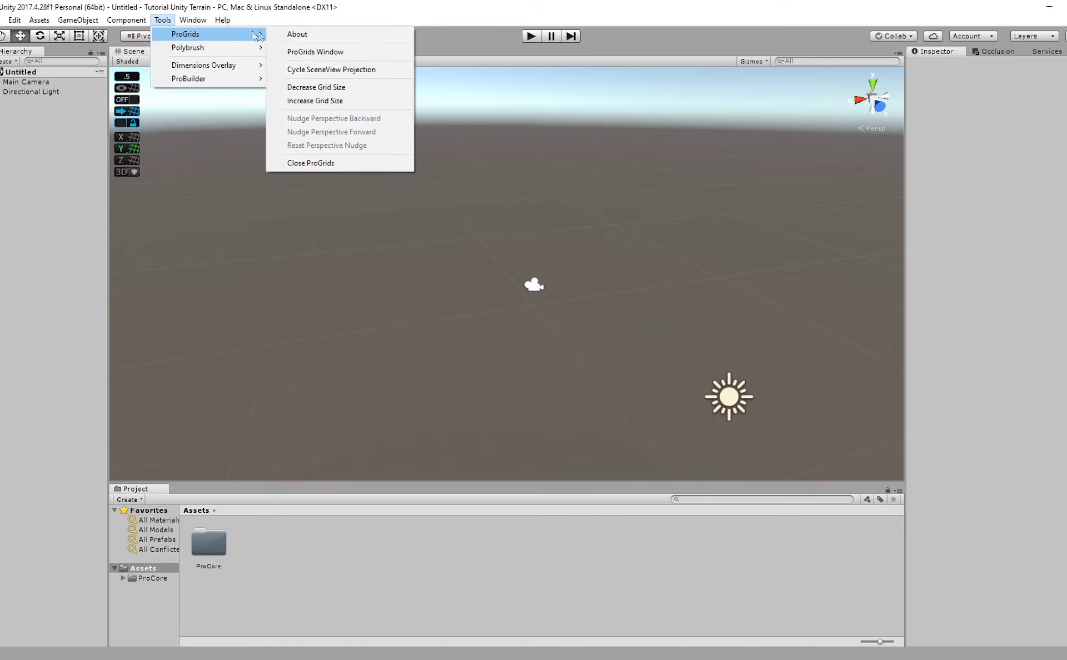
right_drag(251, 211, 236, 199)
right_drag(168, 153, 165, 44)
right_drag(482, 350, 354, 300)
middle_drag(243, 286, 284, 301)
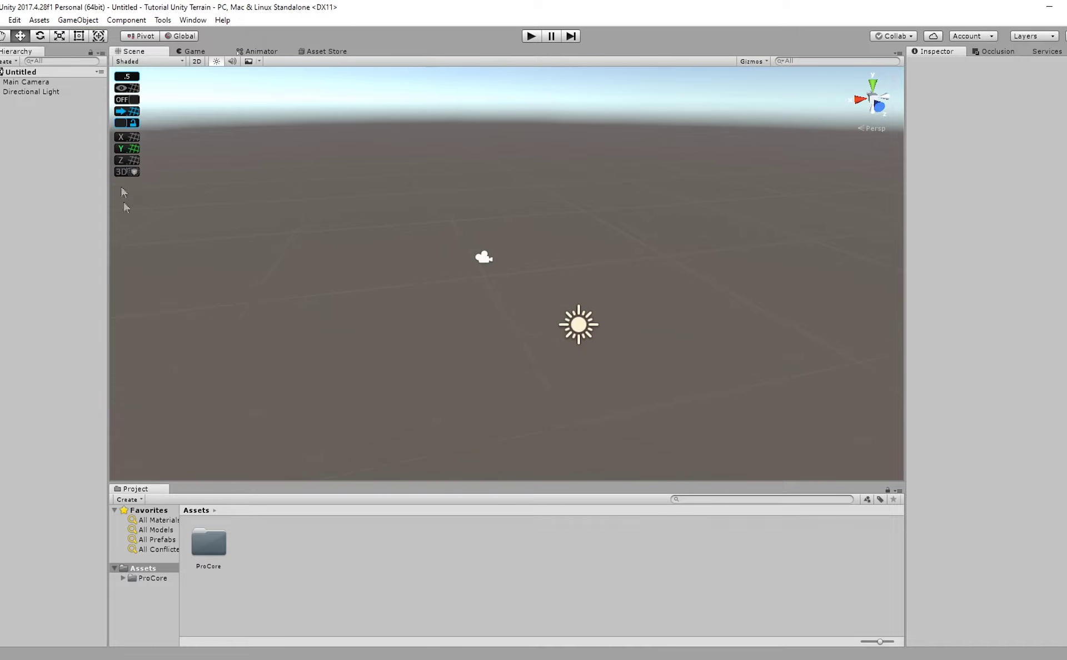
click(193, 20)
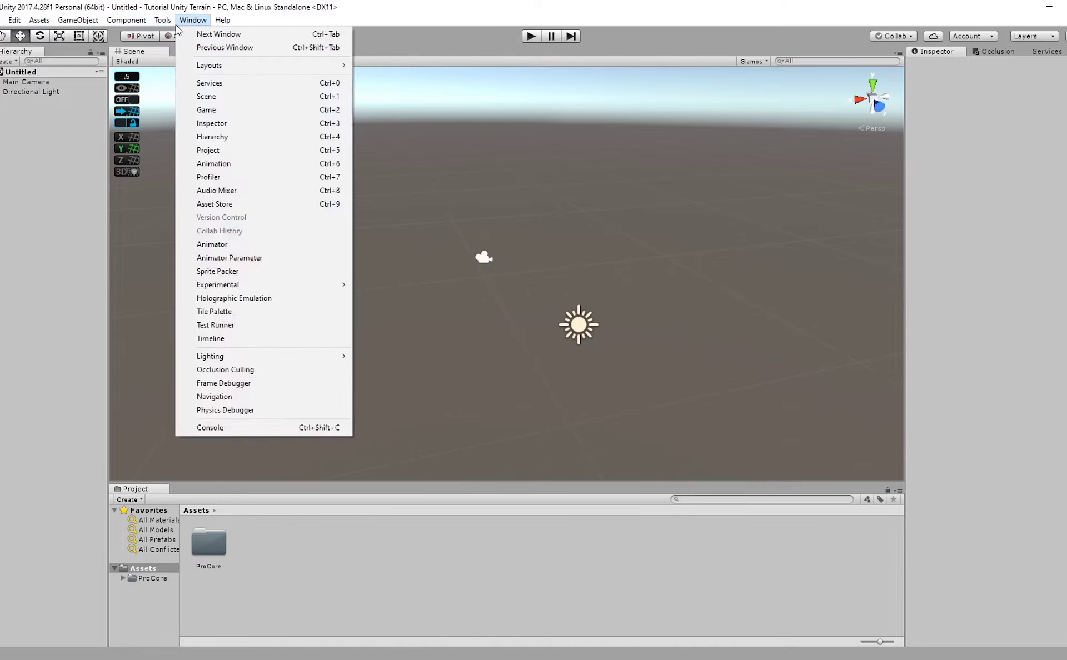
mouse_move(163, 20)
mouse_move(189, 81)
click(334, 123)
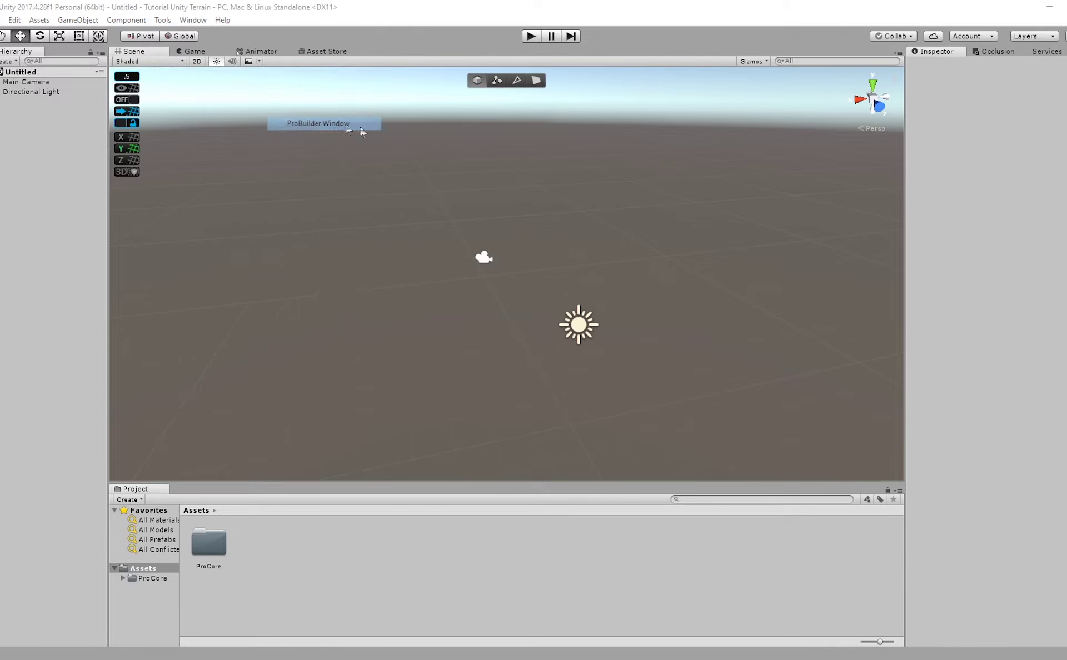
drag(533, 220, 938, 267)
right_drag(630, 222, 663, 240)
alt+drag(662, 239, 527, 249)
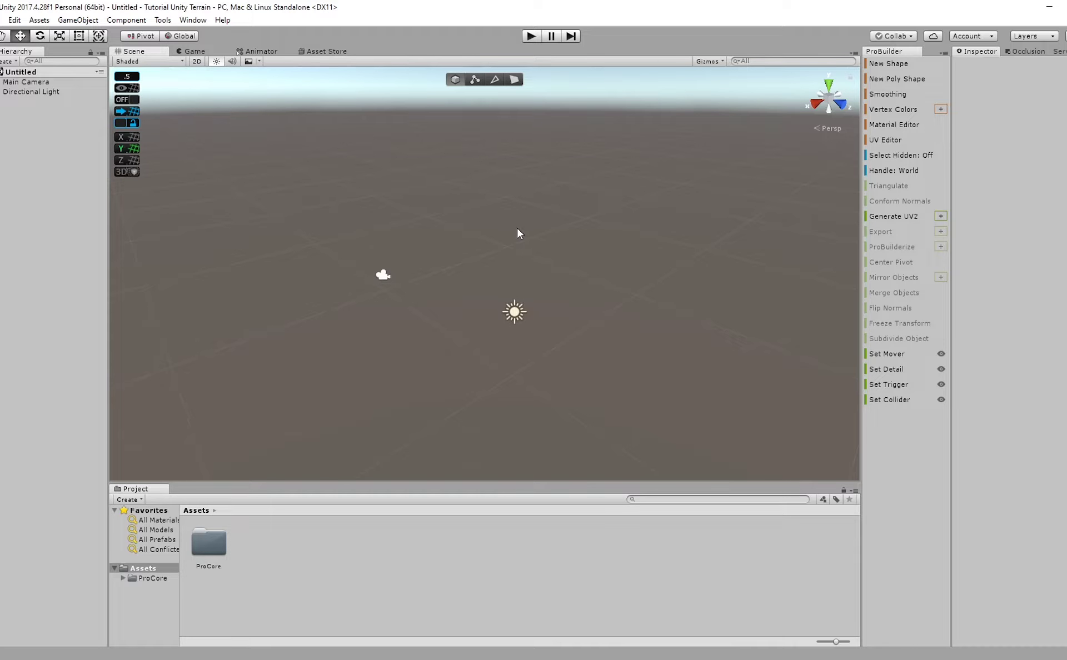
middle_drag(562, 284, 466, 311)
right_drag(611, 326, 520, 314)
middle_drag(529, 312, 529, 316)
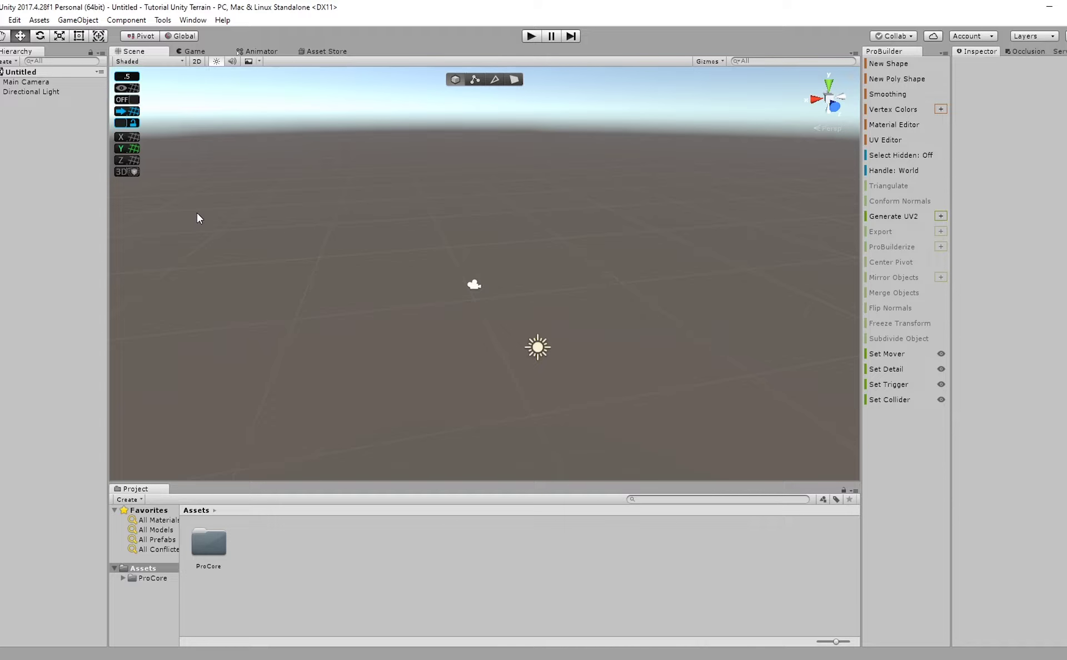
scroll(386, 257, down, 4)
right_drag(403, 273, 437, 286)
middle_drag(386, 257, 392, 263)
alt+drag(392, 263, 437, 282)
right_drag(547, 323, 568, 306)
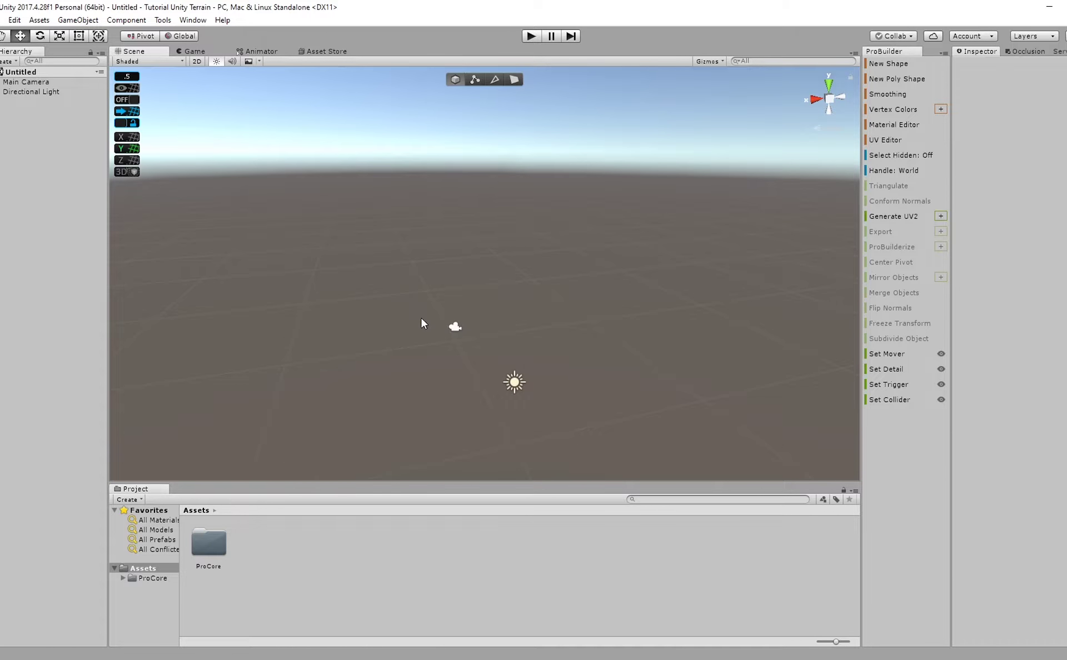
mouse_move(612, 352)
right_down()
mouse_move(571, 348)
mouse_move(610, 363)
right_up()
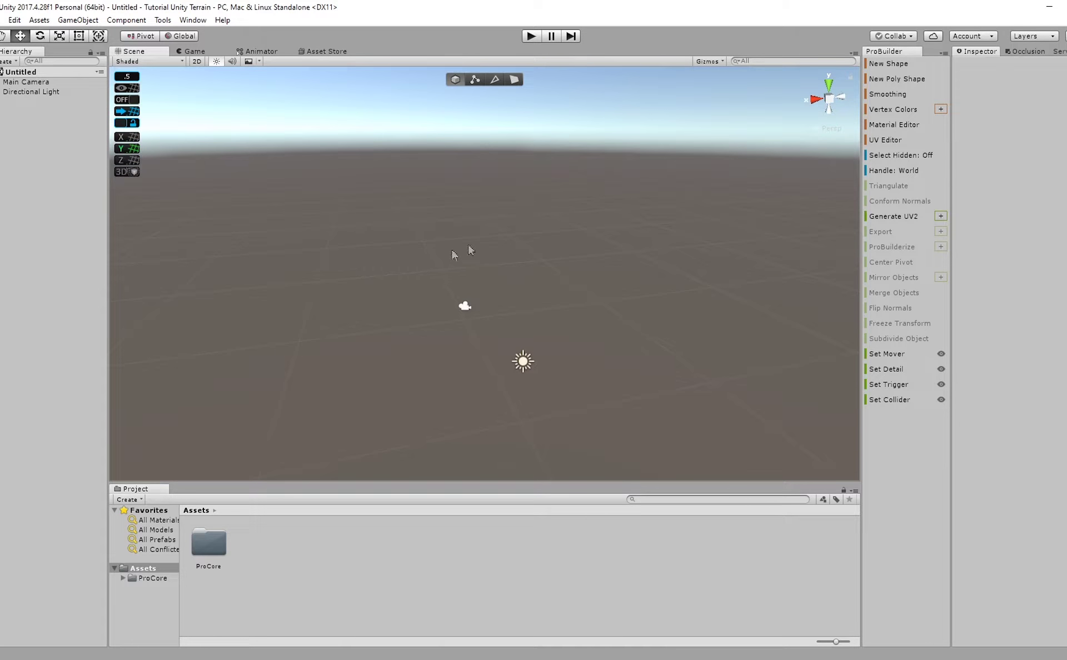
Create a 3D Terrain object in the scene.
right_click(46, 199)
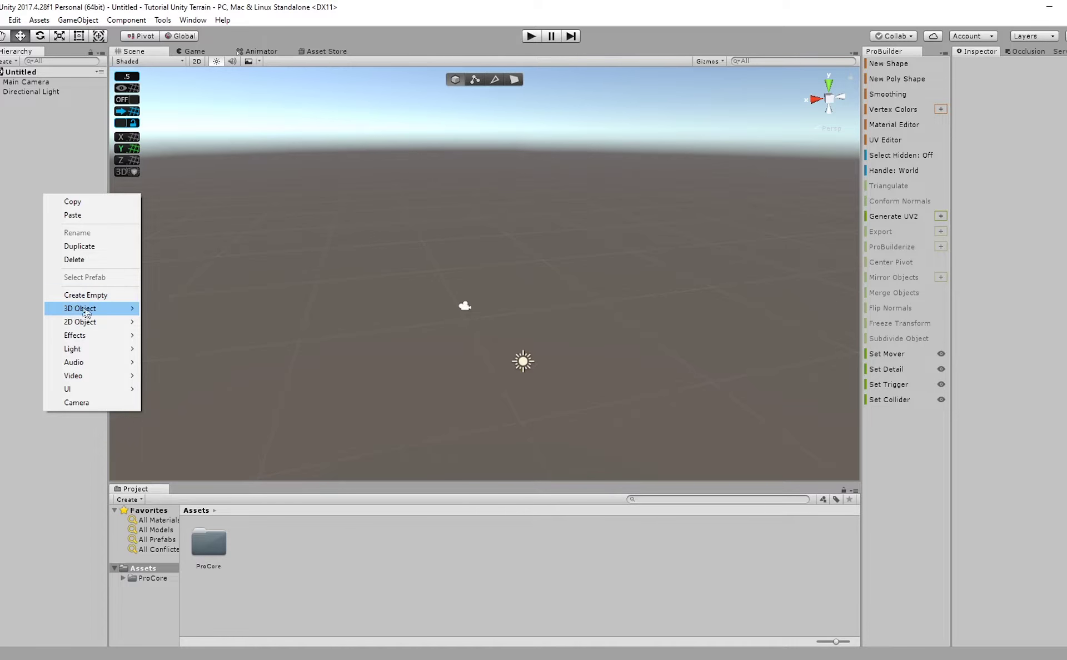
mouse_move(100, 308)
click(170, 416)
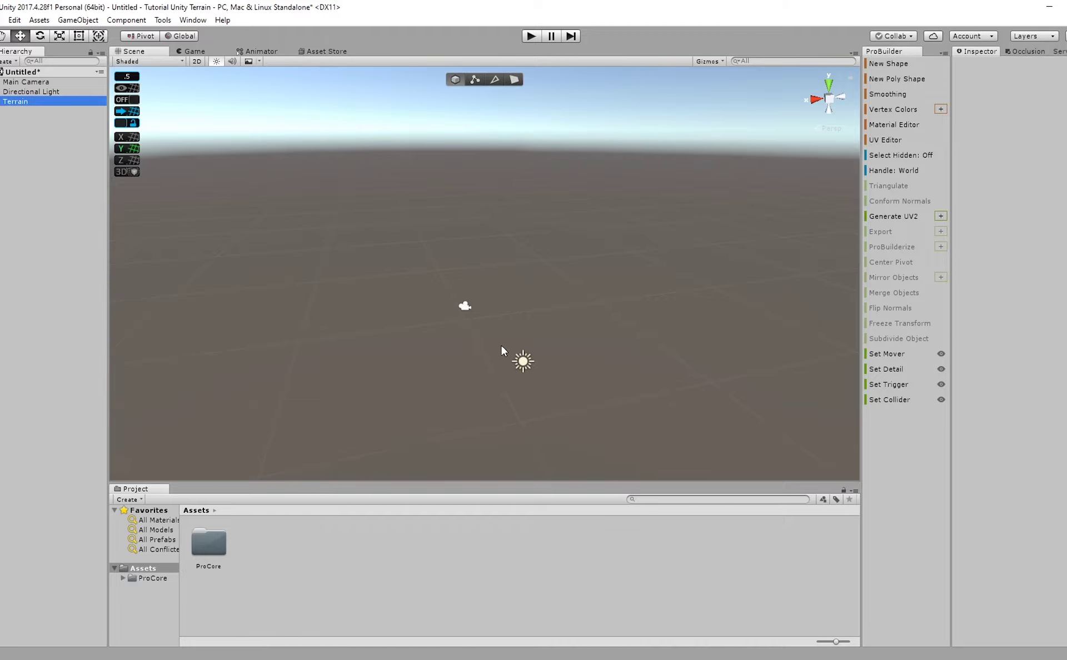
scroll(498, 339, down, 3)
alt+drag(491, 361, 389, 342)
scroll(488, 374, down, 3)
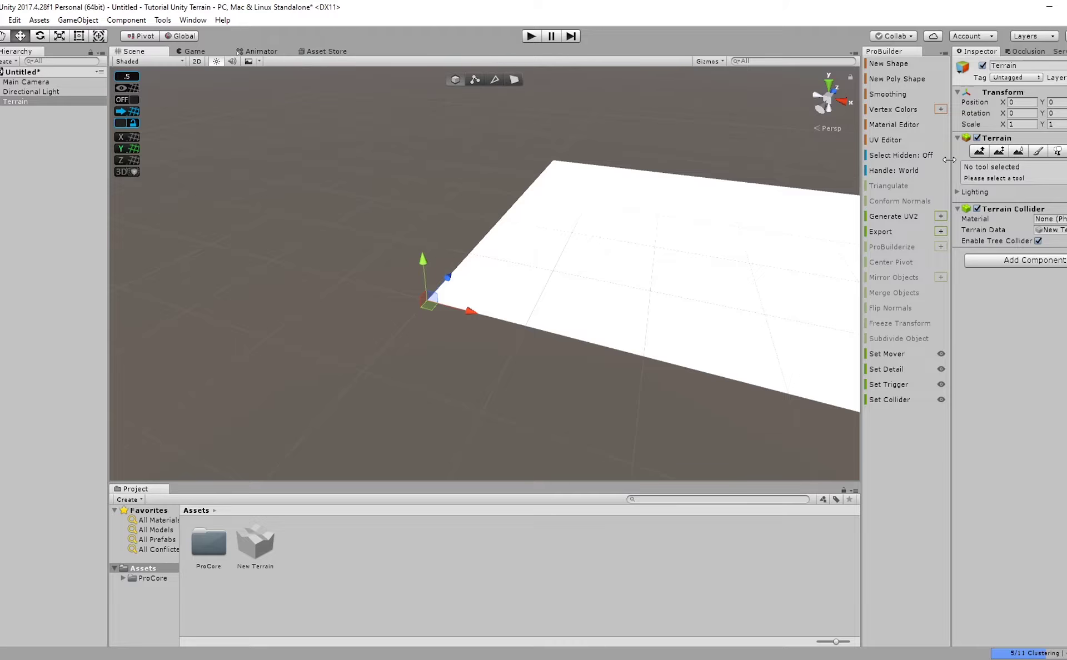
Widen the Inspector and set the terrain's width and length to 200 in the terrain settings.
drag(950, 160, 905, 158)
click(1065, 151)
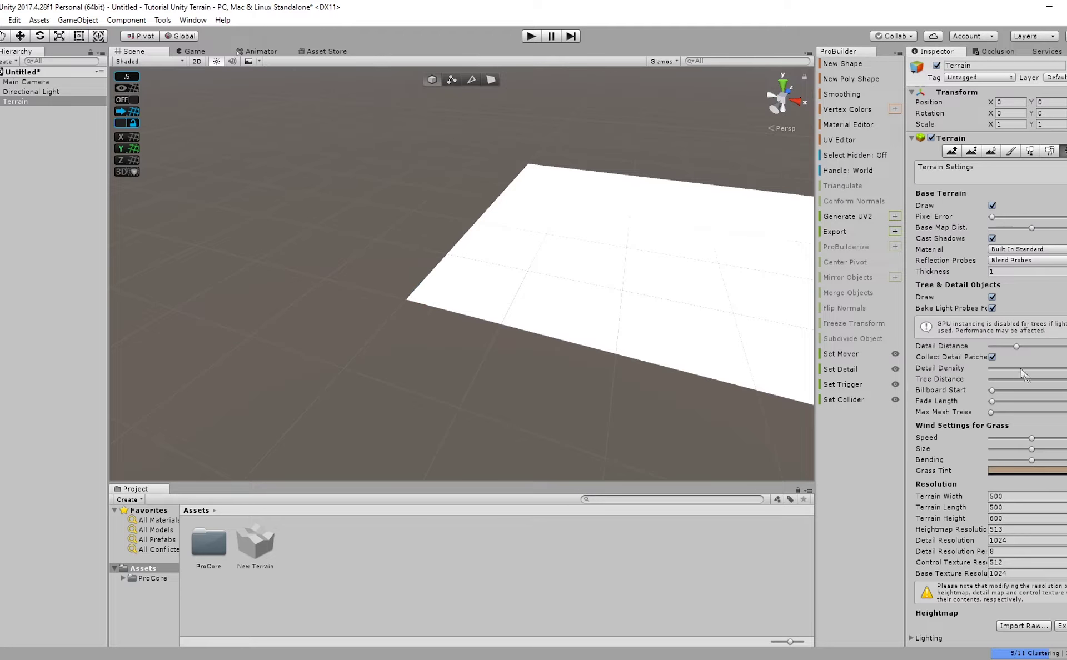
click(1028, 496)
text(200)
key(Tab)
text(200)
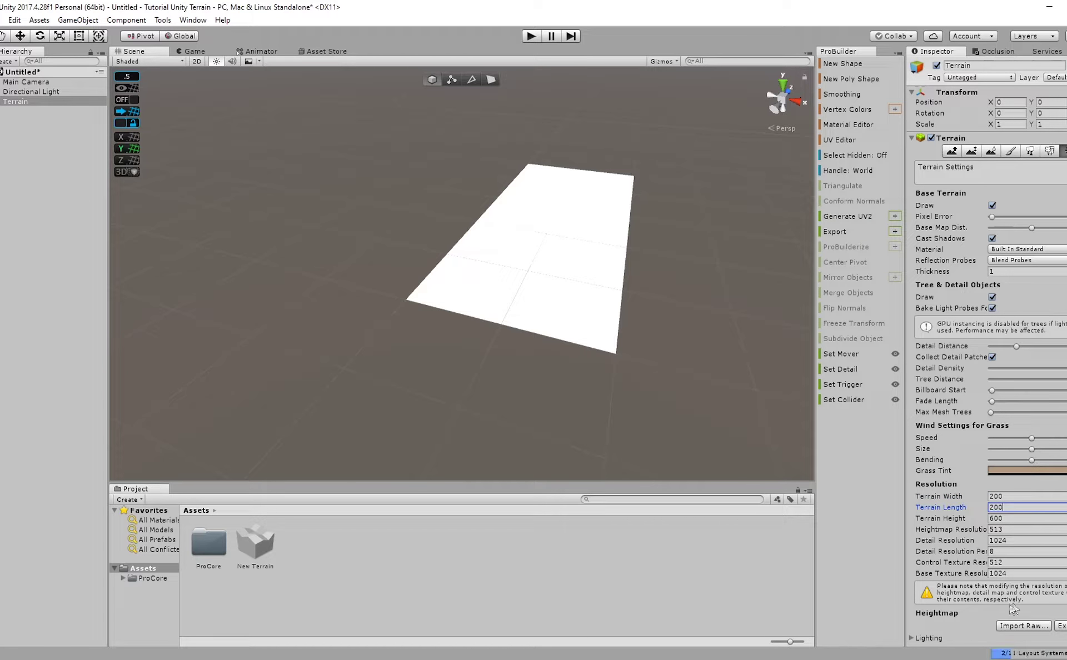
click(436, 79)
Move the terrain along the X axis to a position of about -100.5.
scroll(410, 322, up, 5)
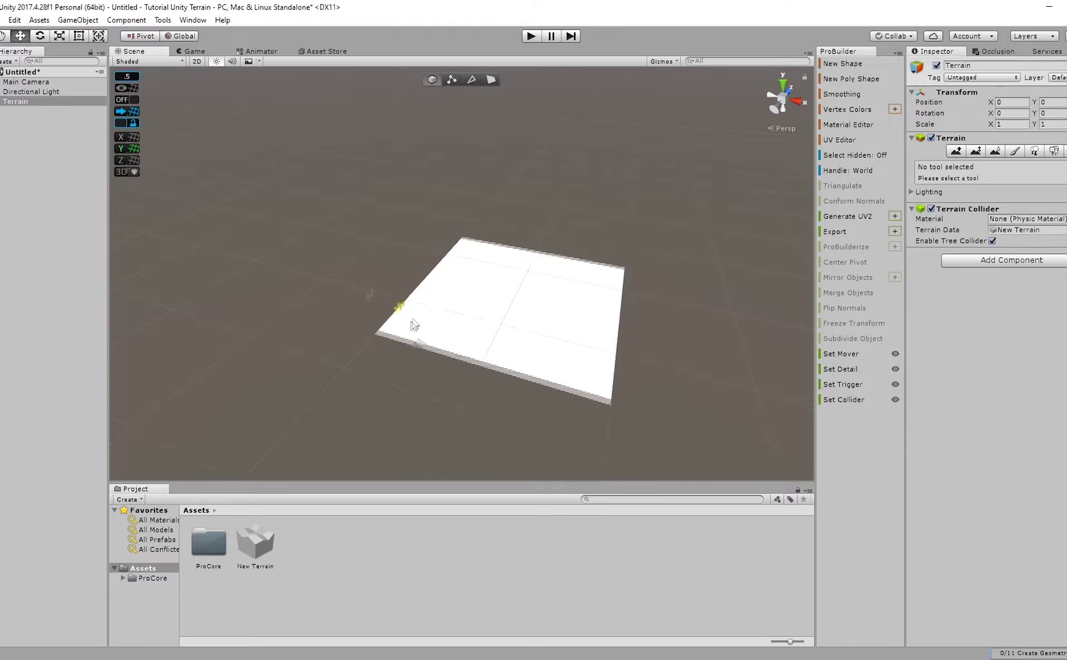
drag(384, 387, 280, 365)
right_drag(278, 362, 331, 353)
middle_drag(331, 353, 329, 319)
right_drag(329, 319, 276, 320)
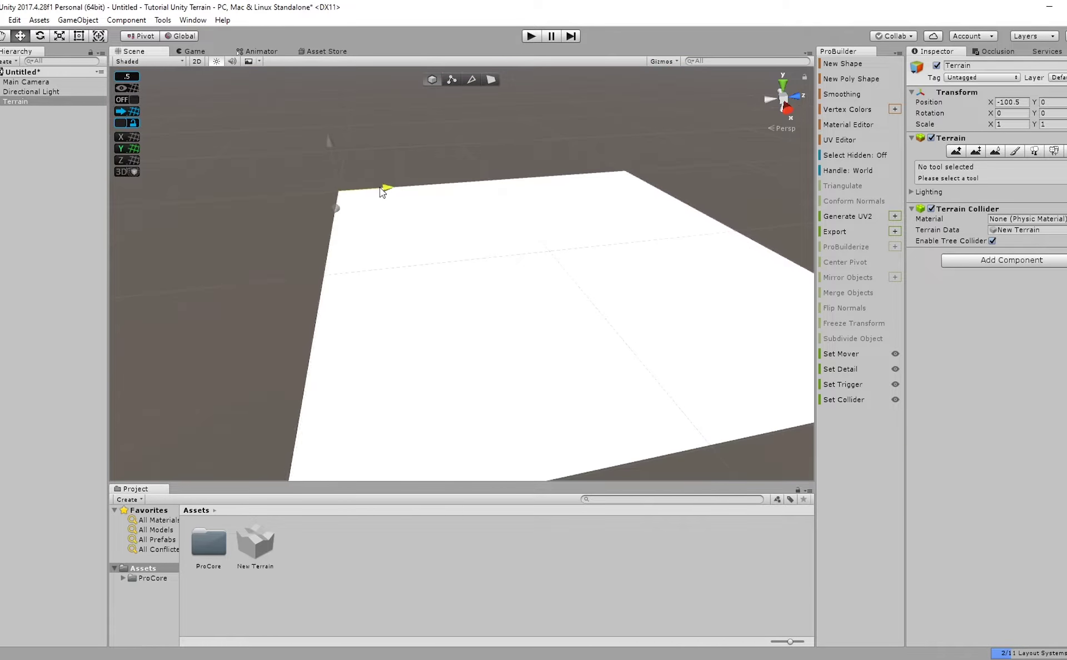
Turn on ProGrids snapping and shift the terrain slightly along its Z axis.
right_drag(380, 192, 329, 267)
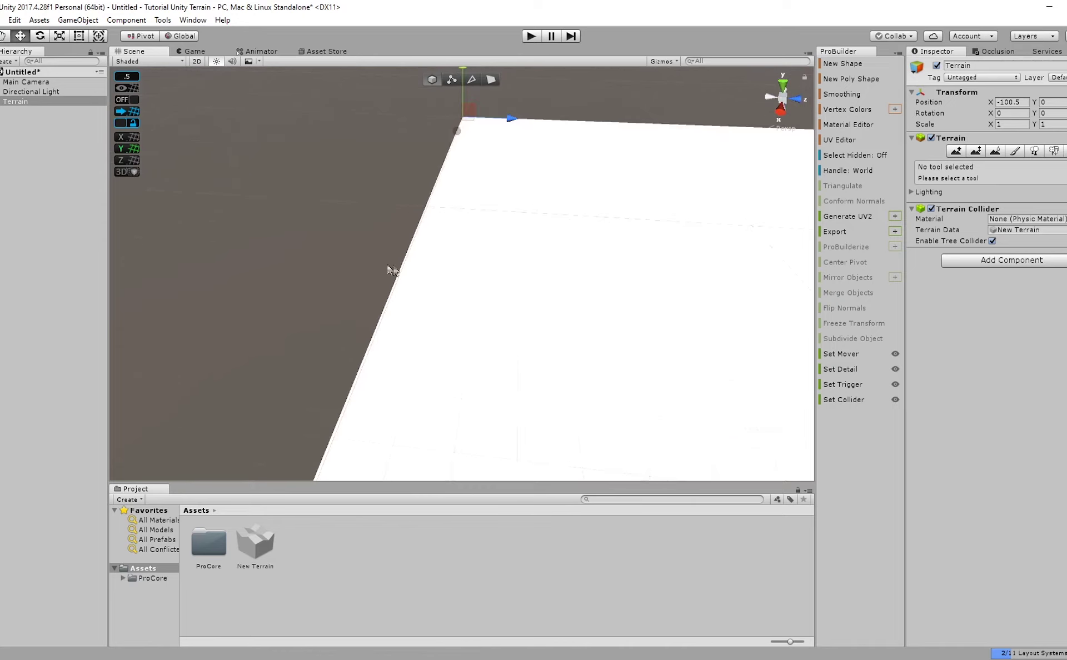
right_drag(181, 221, 255, 183)
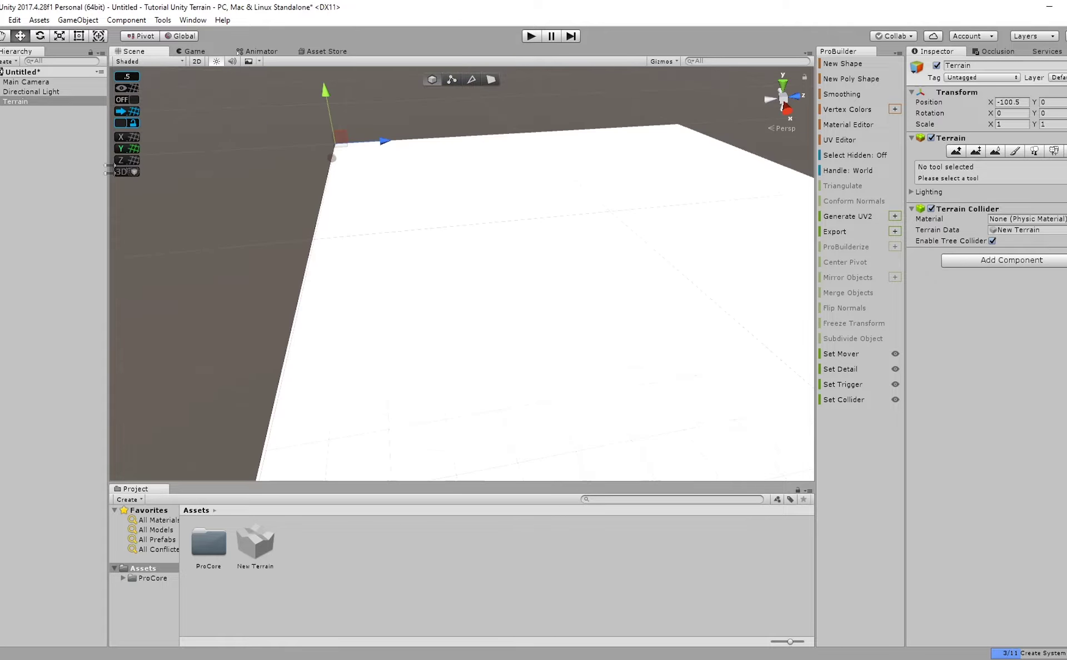
mouse_move(120, 139)
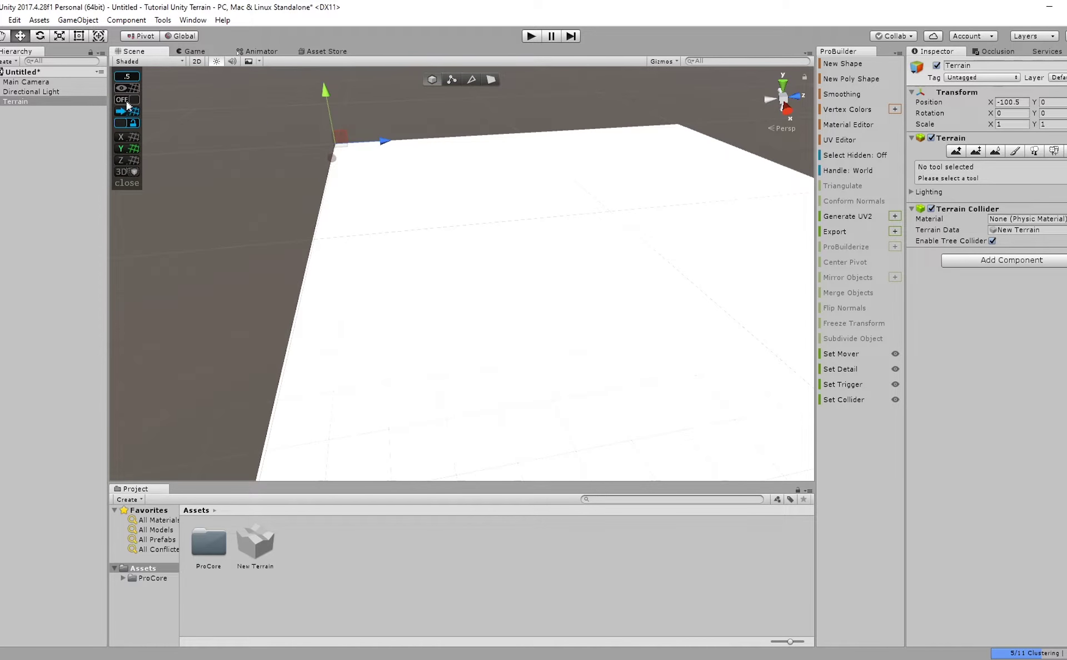
click(127, 99)
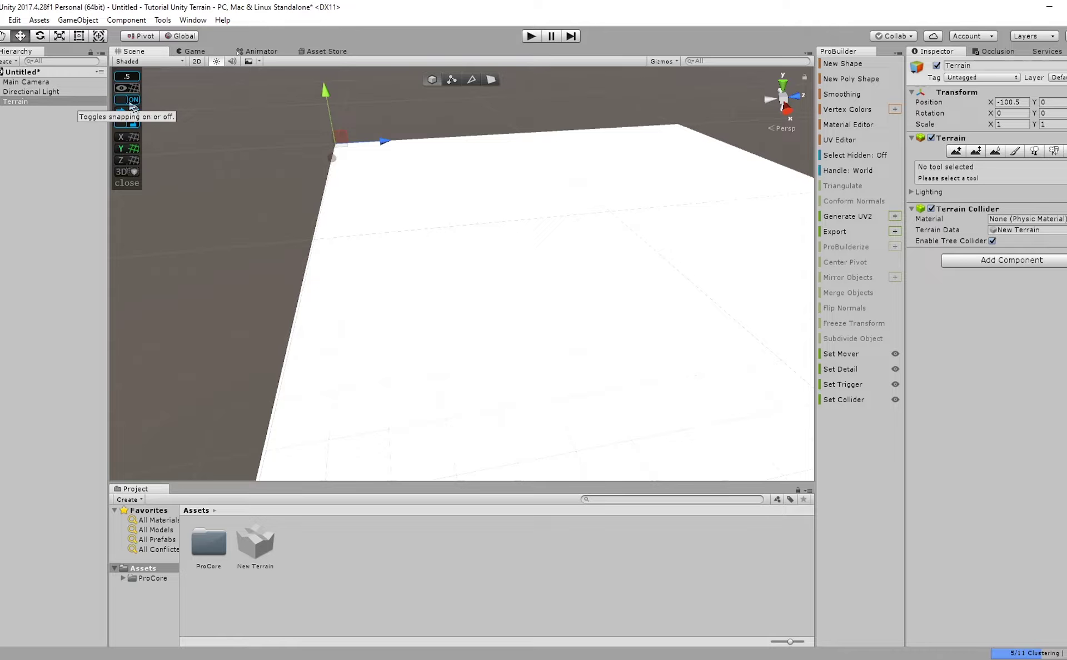
drag(392, 149, 388, 152)
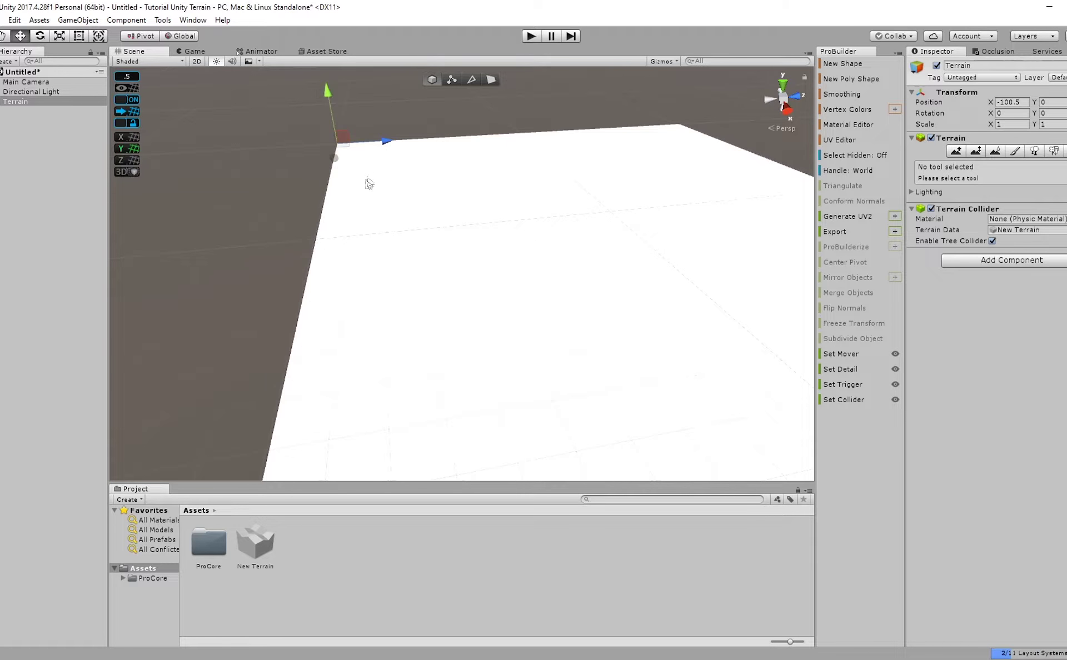
mouse_move(156, 137)
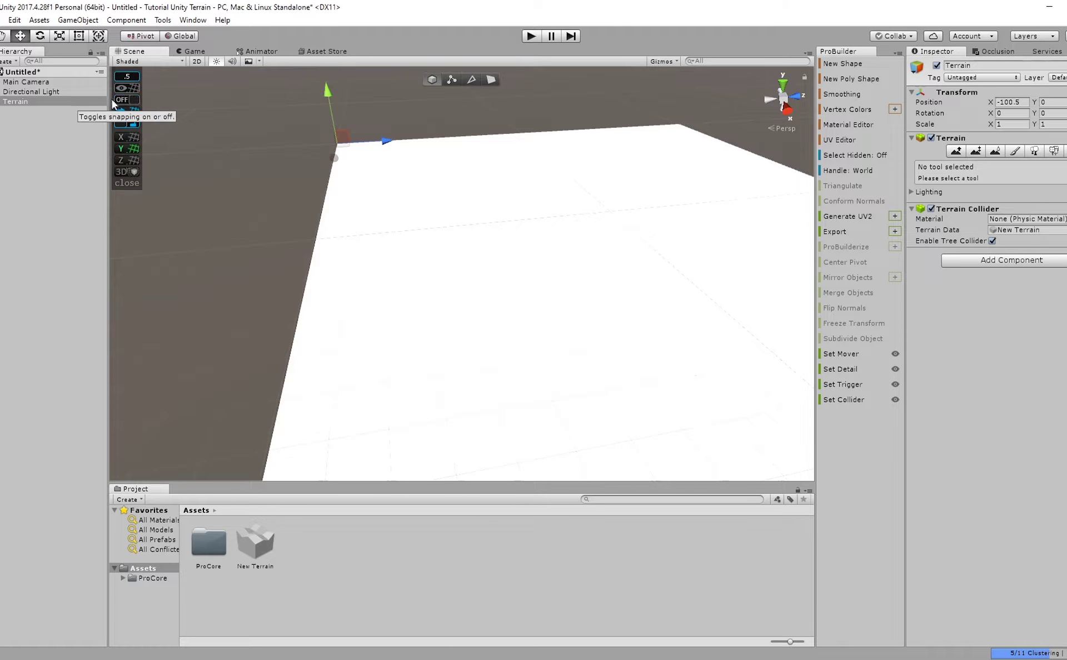
Nudge the terrain slightly along its Z axis and check its alignment from around the scene.
mouse_move(388, 142)
mouse_down()
mouse_move(433, 146)
mouse_move(391, 145)
mouse_up()
alt+drag(373, 245, 556, 273)
middle_drag(367, 261, 533, 308)
scroll(379, 296, up, 3)
right_drag(384, 296, 312, 278)
middle_drag(389, 264, 357, 250)
alt+drag(357, 250, 516, 235)
middle_drag(517, 236, 496, 261)
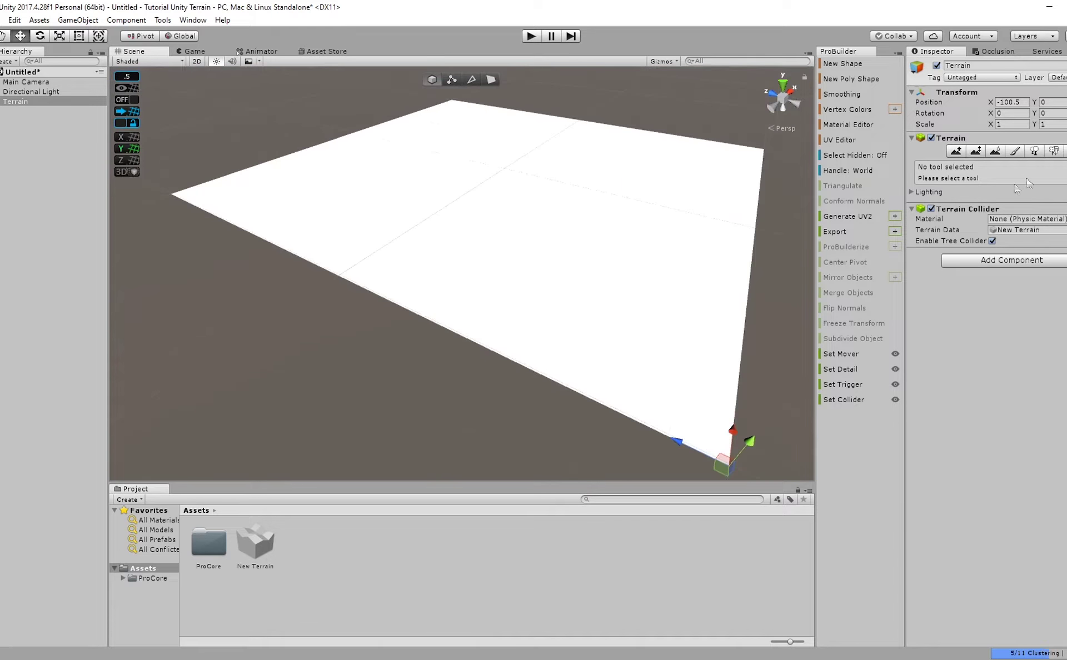
Set the terrain height to 35 in the terrain's resolution settings.
click(1062, 151)
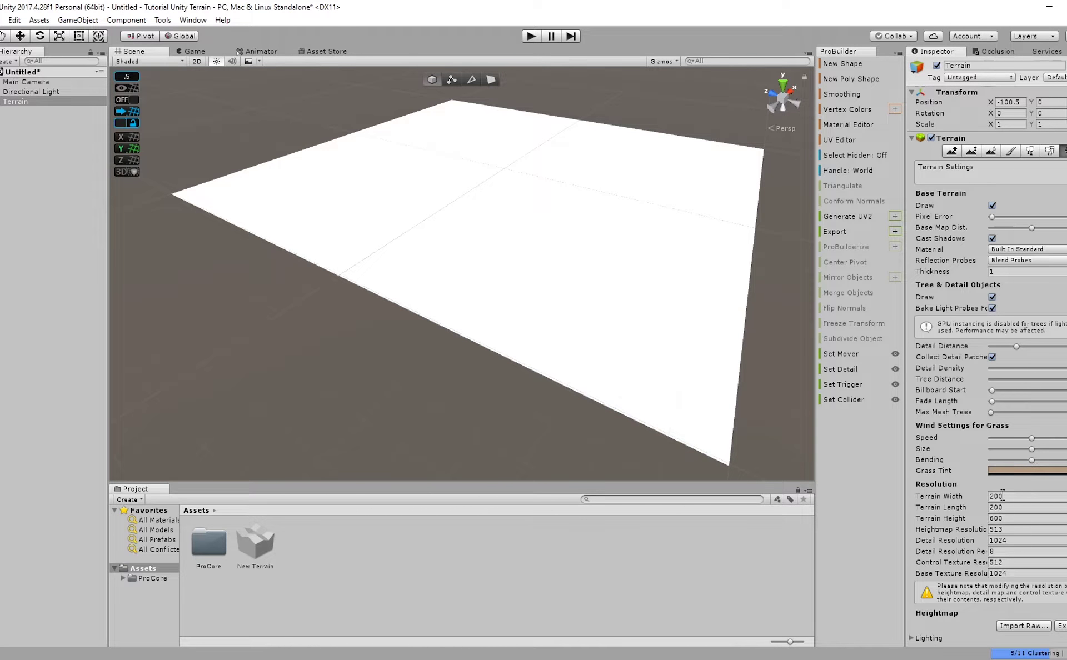
scroll(1004, 507, down, 3)
click(1002, 444)
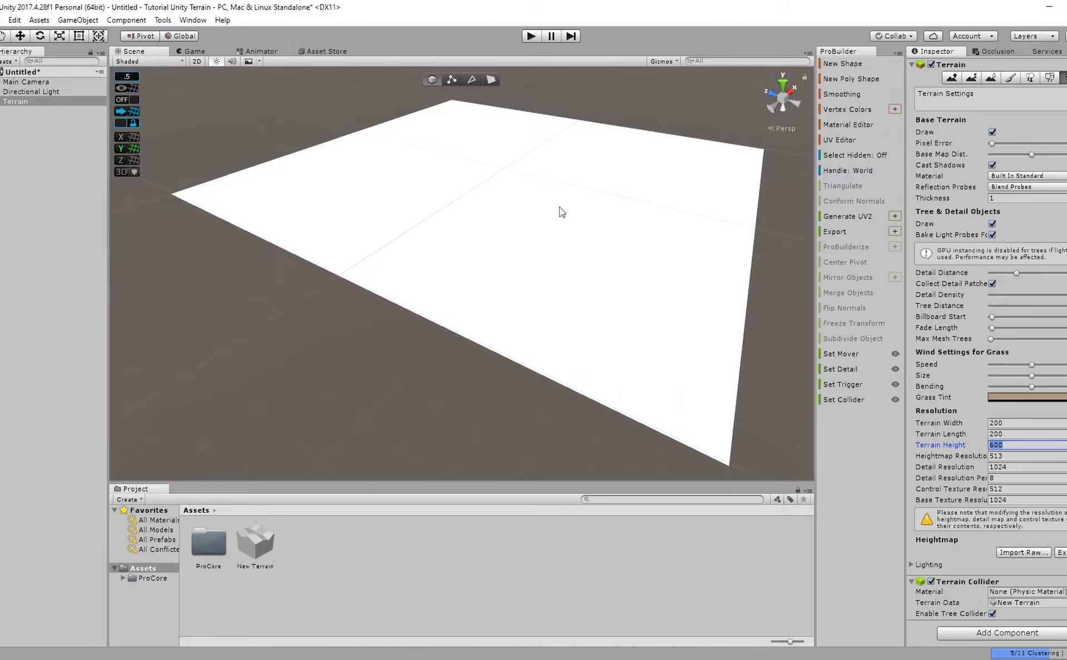
right_drag(635, 352, 567, 298)
scroll(567, 298, down, 5)
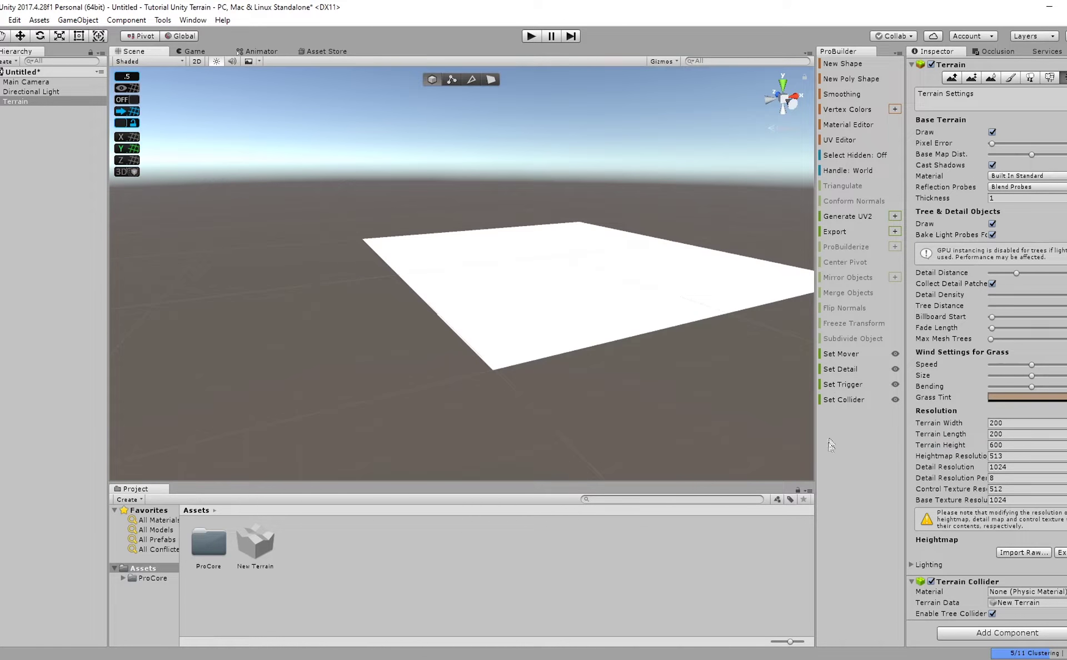
click(996, 446)
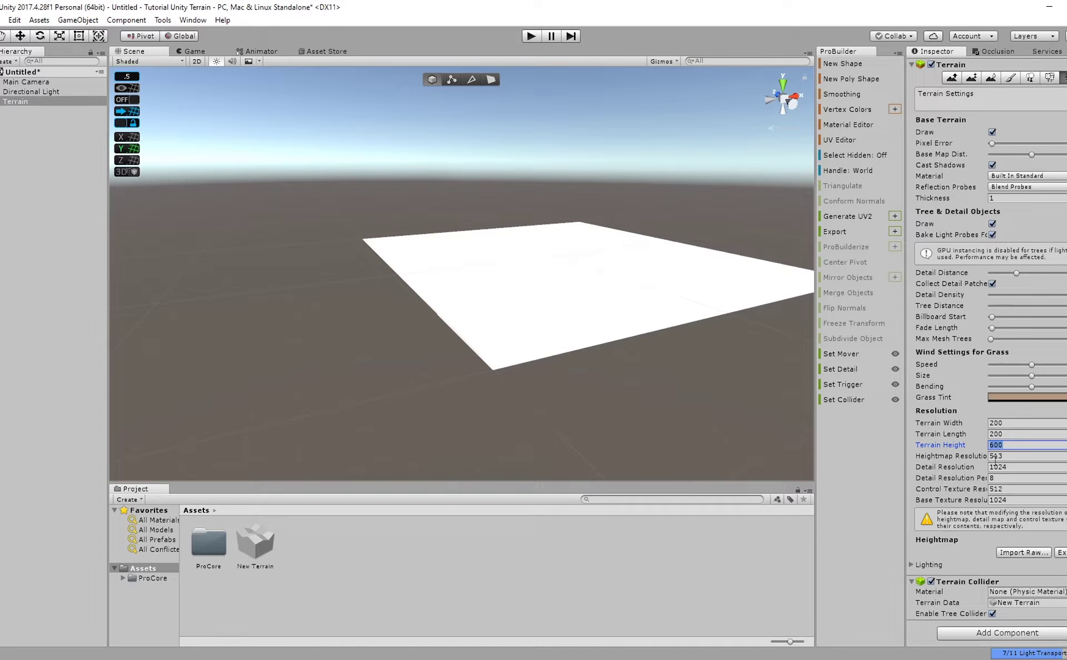
text(35)
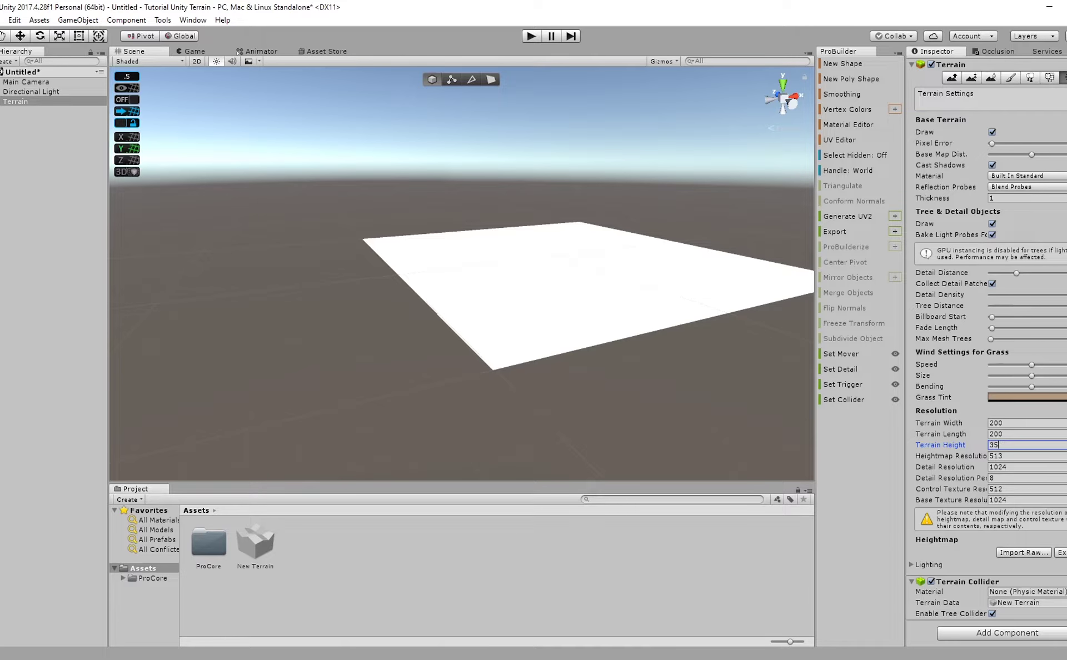
Set the terrain's heightmap resolution to 129.
click(943, 459)
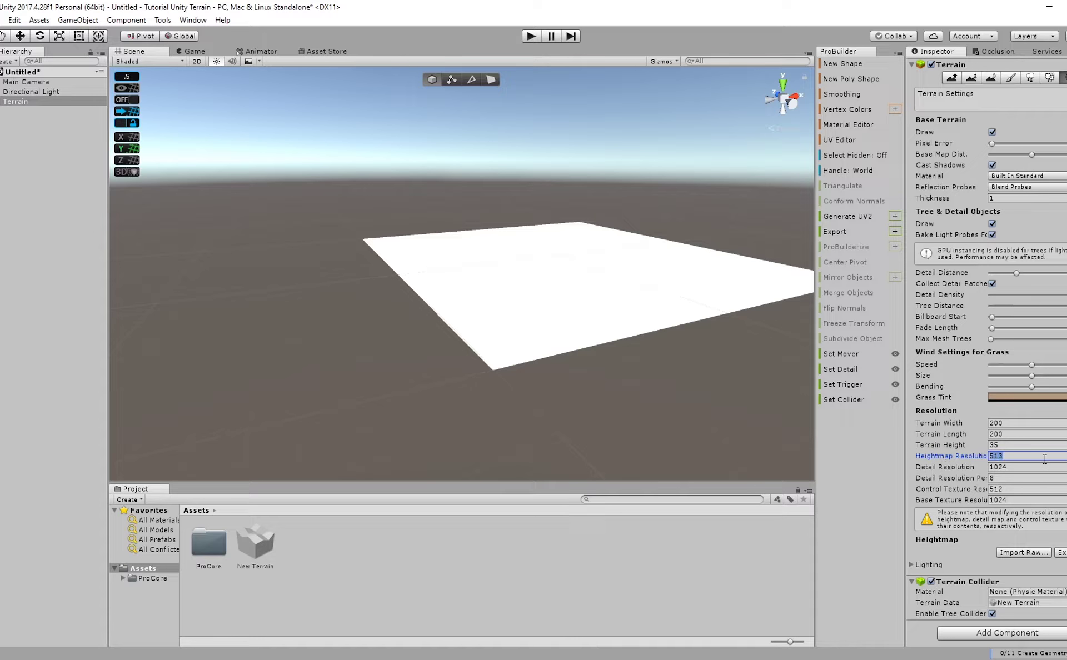
middle_drag(557, 288, 557, 313)
right_drag(557, 313, 549, 378)
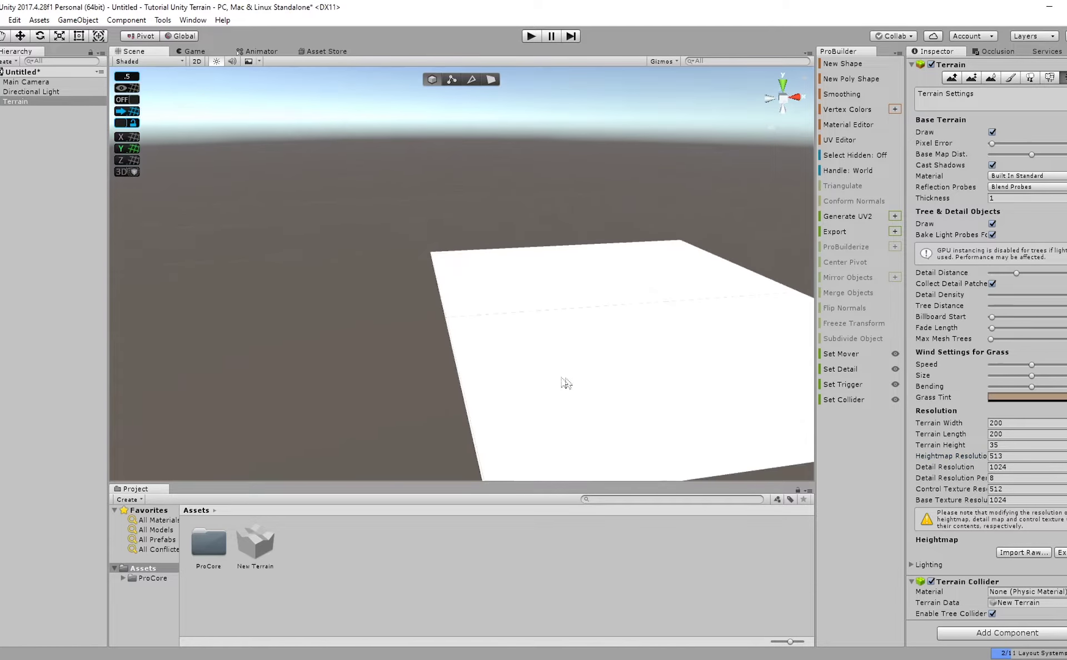
click(1000, 456)
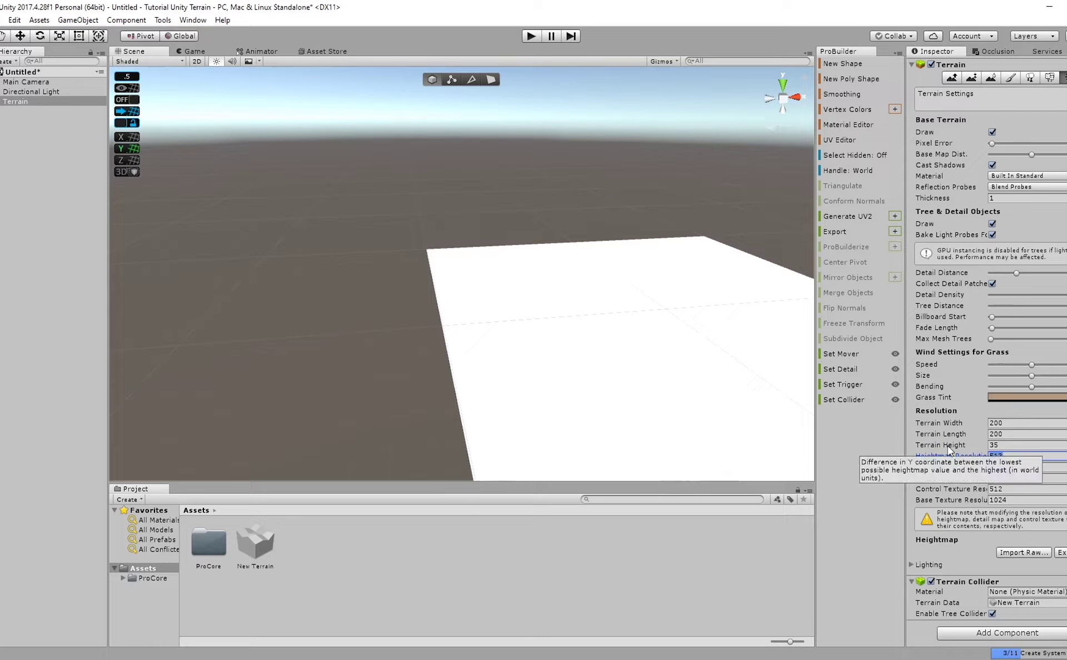
text(129)
right_drag(643, 409, 631, 416)
middle_drag(630, 417, 611, 378)
right_drag(612, 378, 634, 345)
middle_drag(634, 345, 619, 344)
right_drag(618, 343, 658, 314)
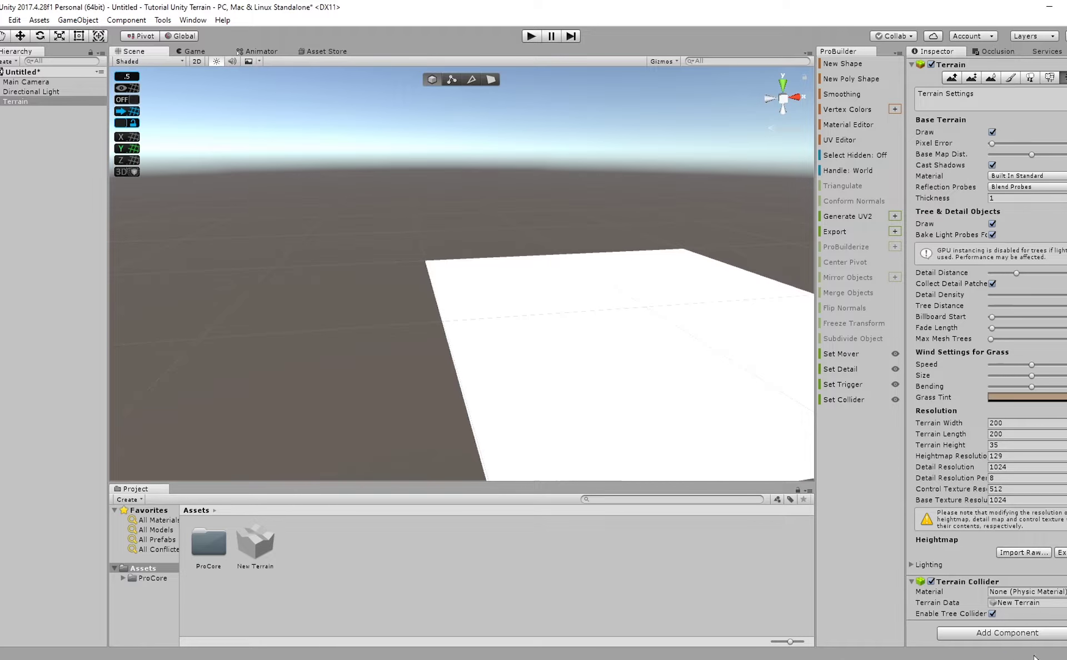
right_drag(657, 314, 414, 345)
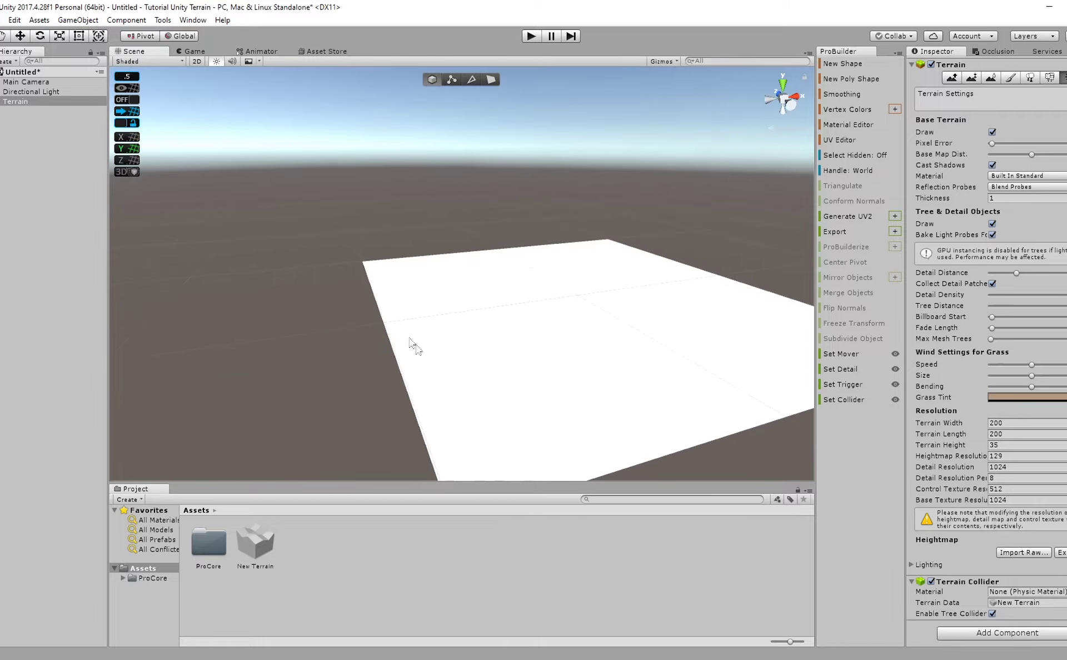
Turn off automatic generation of lighting in the scene's Lighting settings and close them.
click(50, 92)
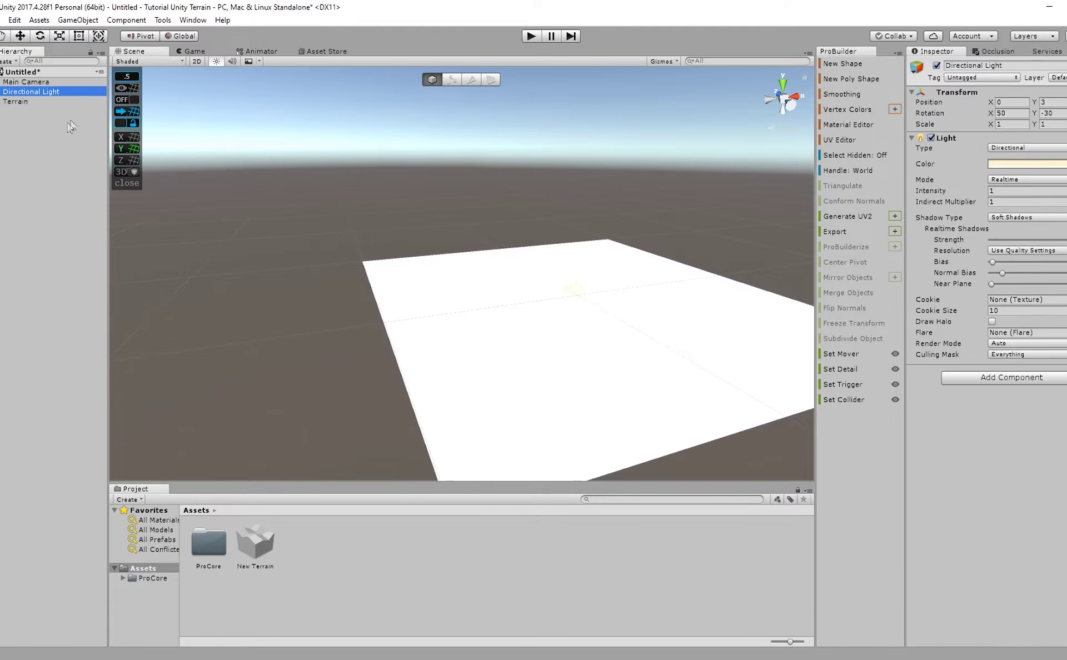
click(51, 104)
key(f)
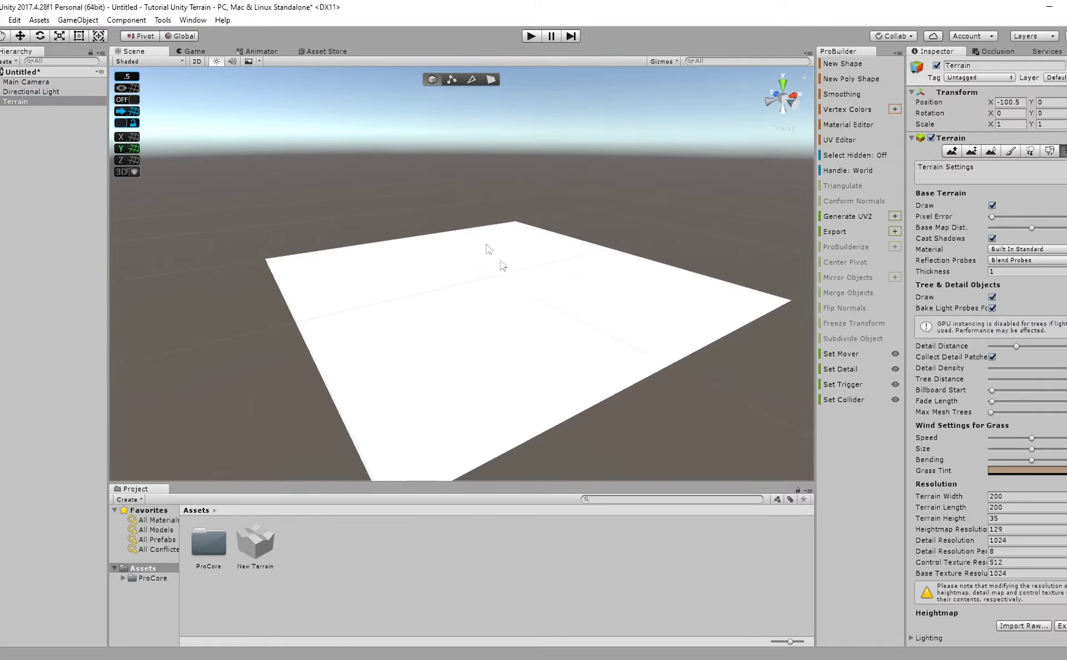
click(204, 20)
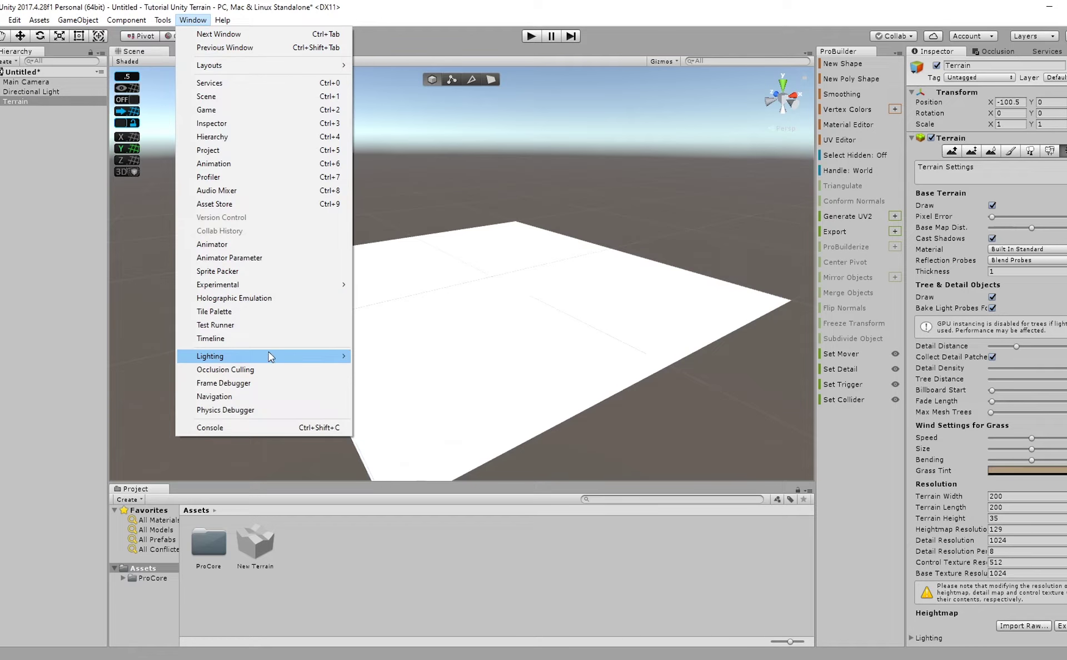
mouse_move(271, 357)
click(378, 356)
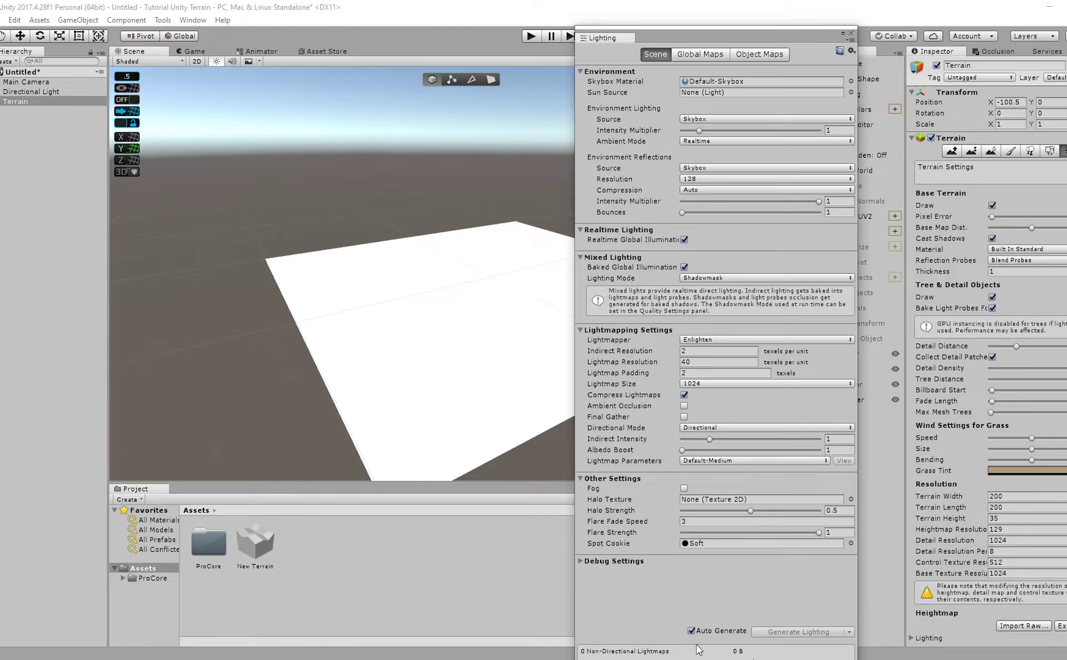
click(690, 631)
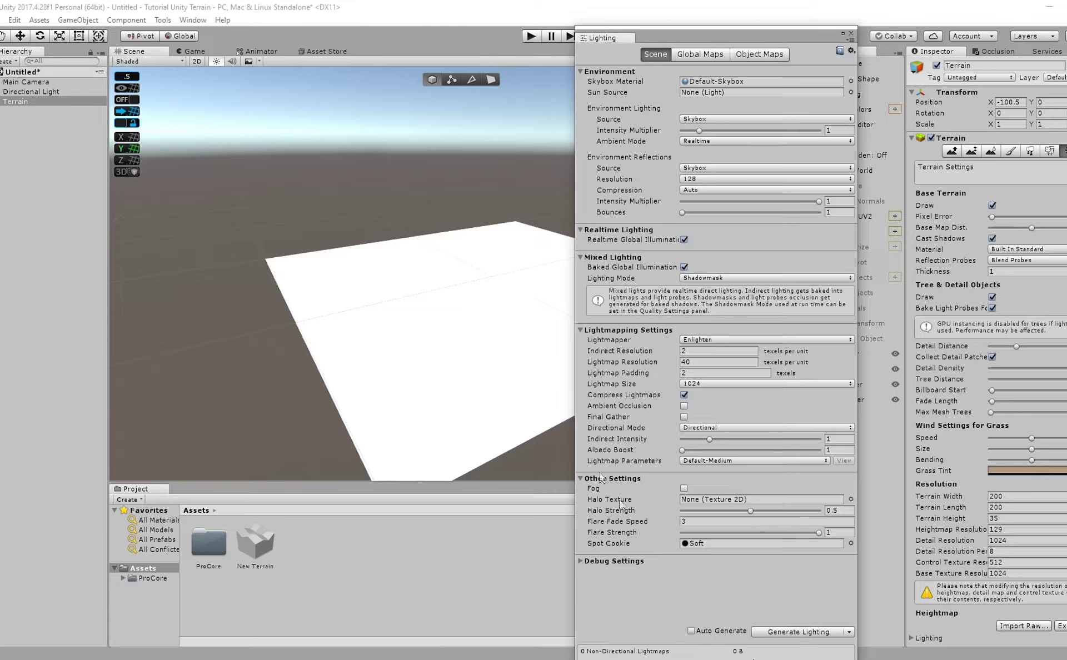
click(851, 34)
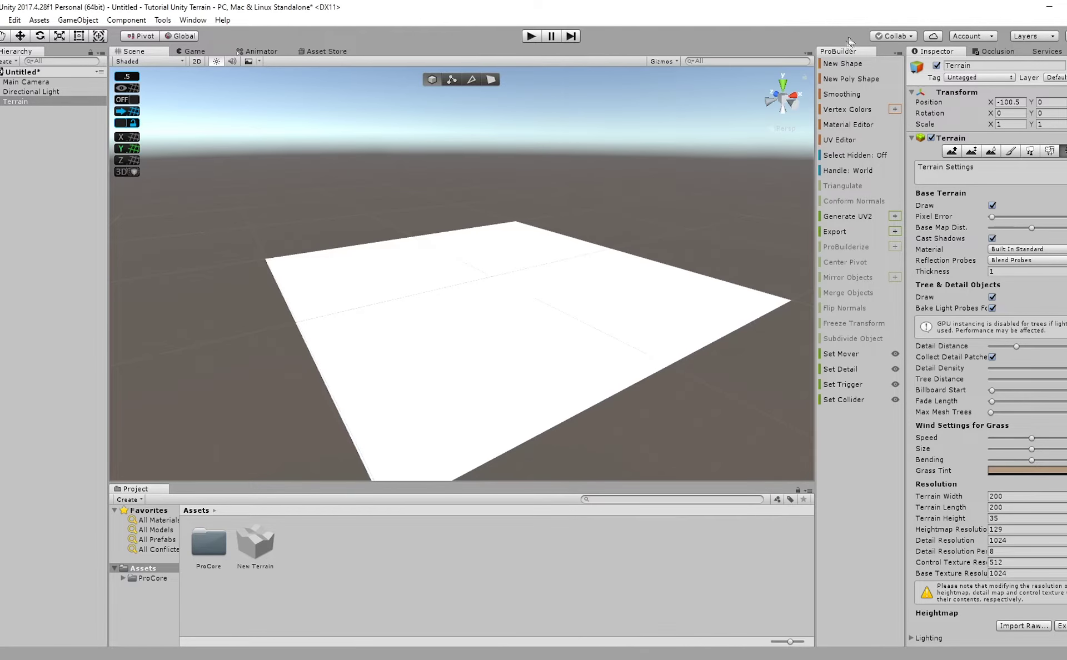
Restore the terrain height to 600 and the heightmap resolution to 513.
right_drag(400, 266, 494, 309)
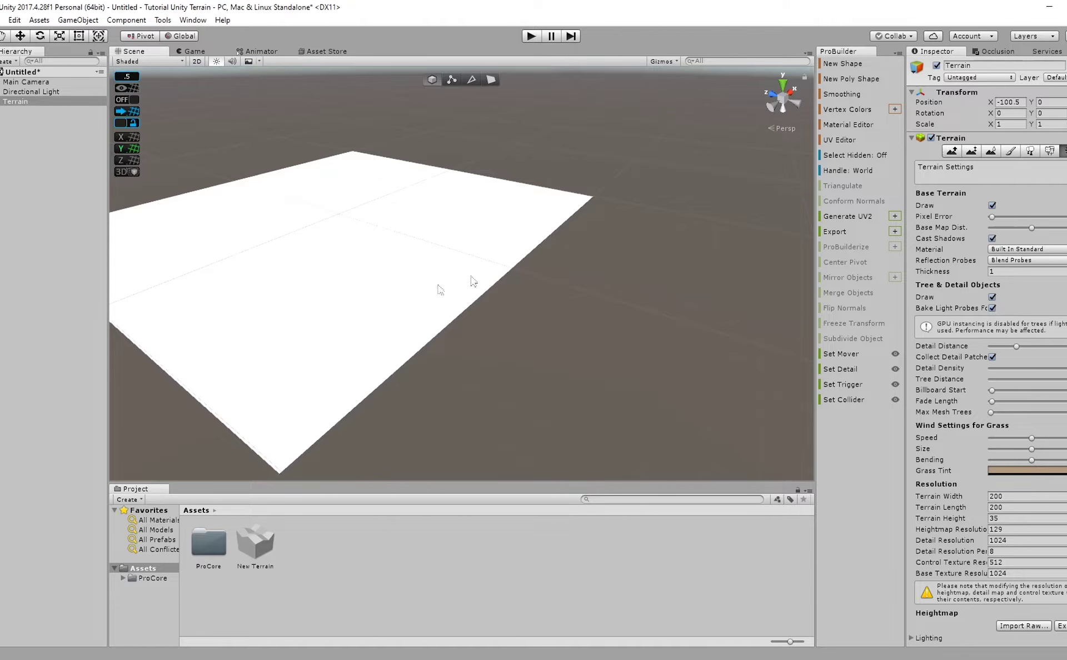
right_drag(382, 300, 309, 262)
scroll(378, 295, up, 2)
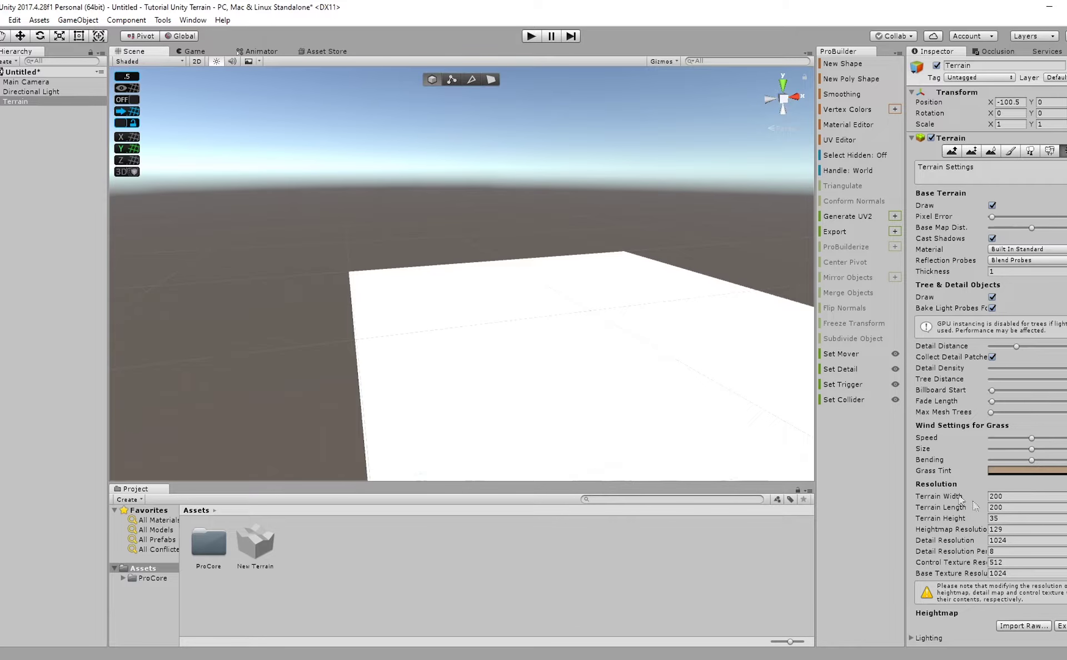
click(1005, 531)
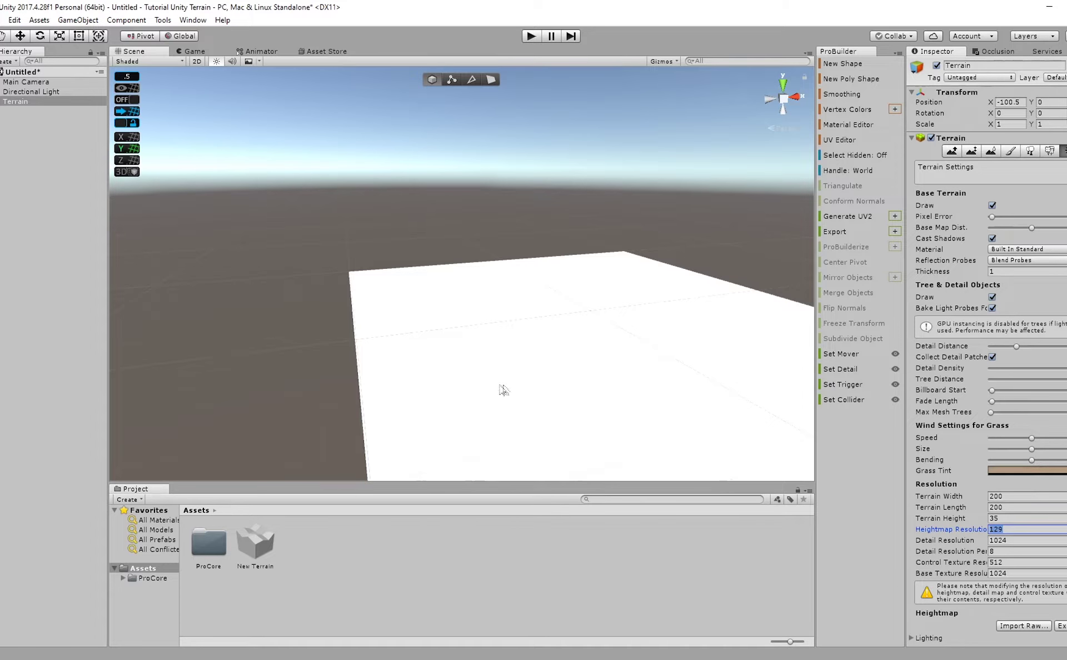
click(1012, 520)
right_drag(565, 345, 583, 329)
scroll(703, 362, down, 4)
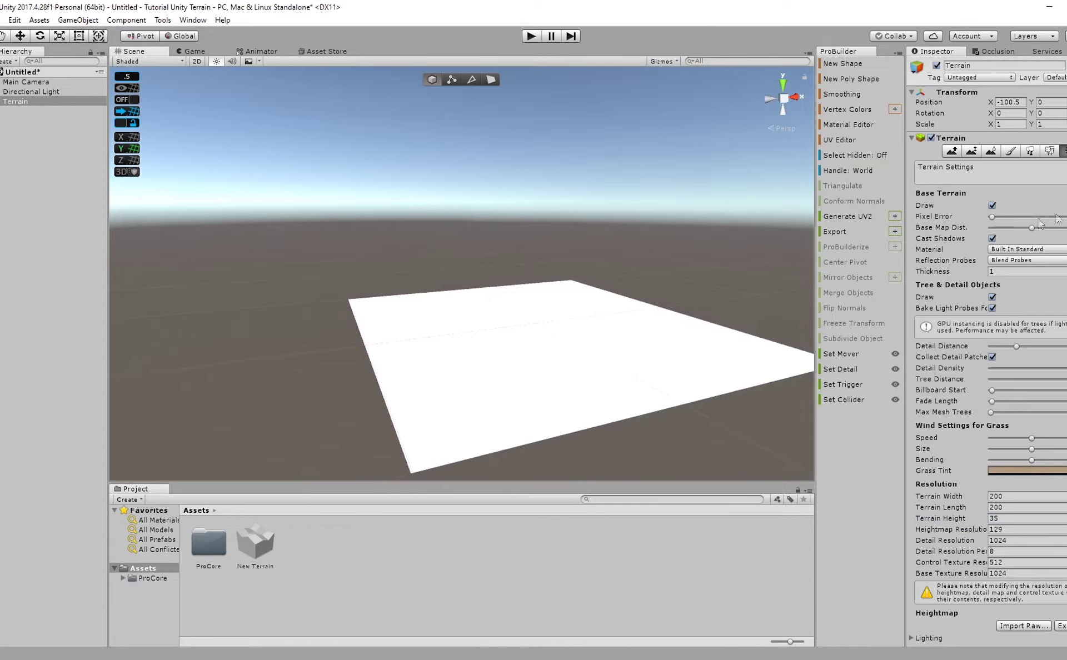
click(953, 520)
click(936, 531)
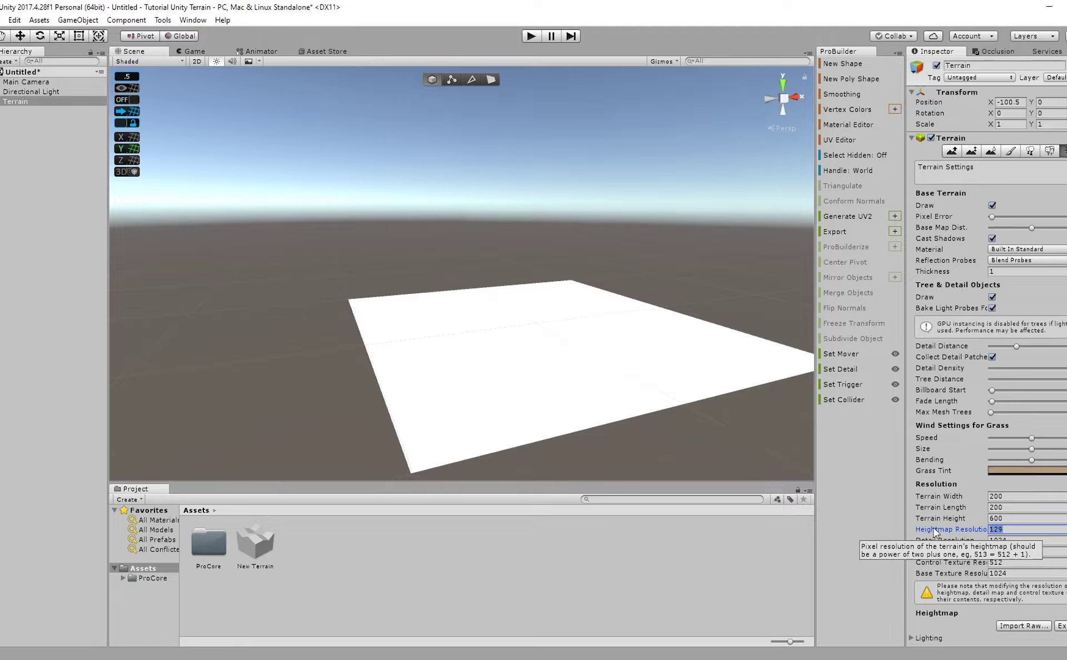
key(ctrl+z)
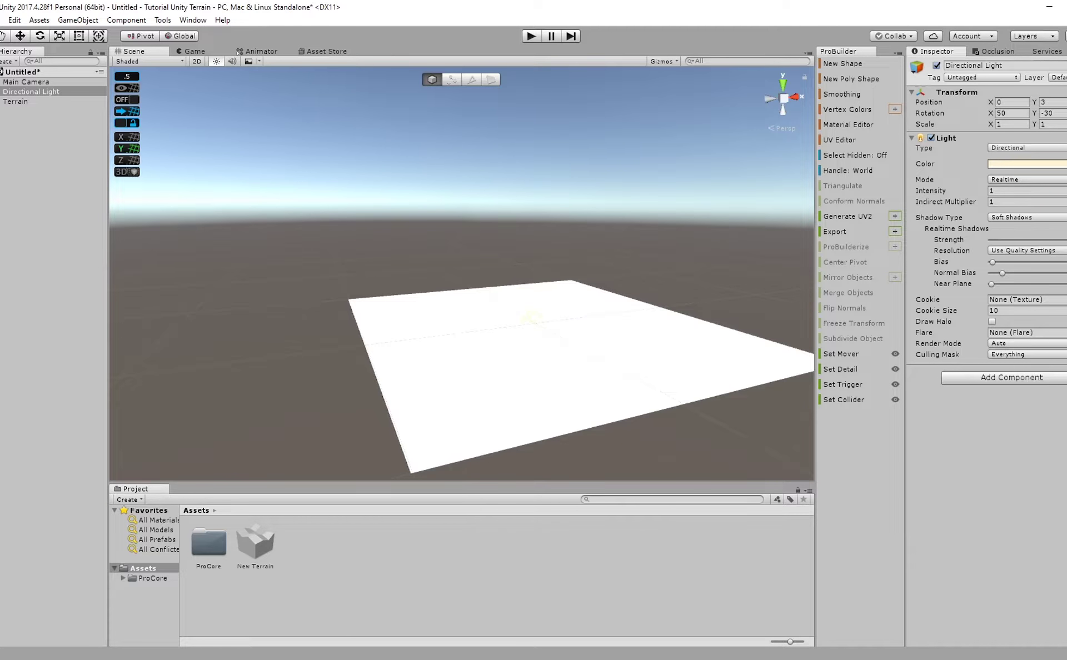
key(ctrl+z)
key(ctrl+y)
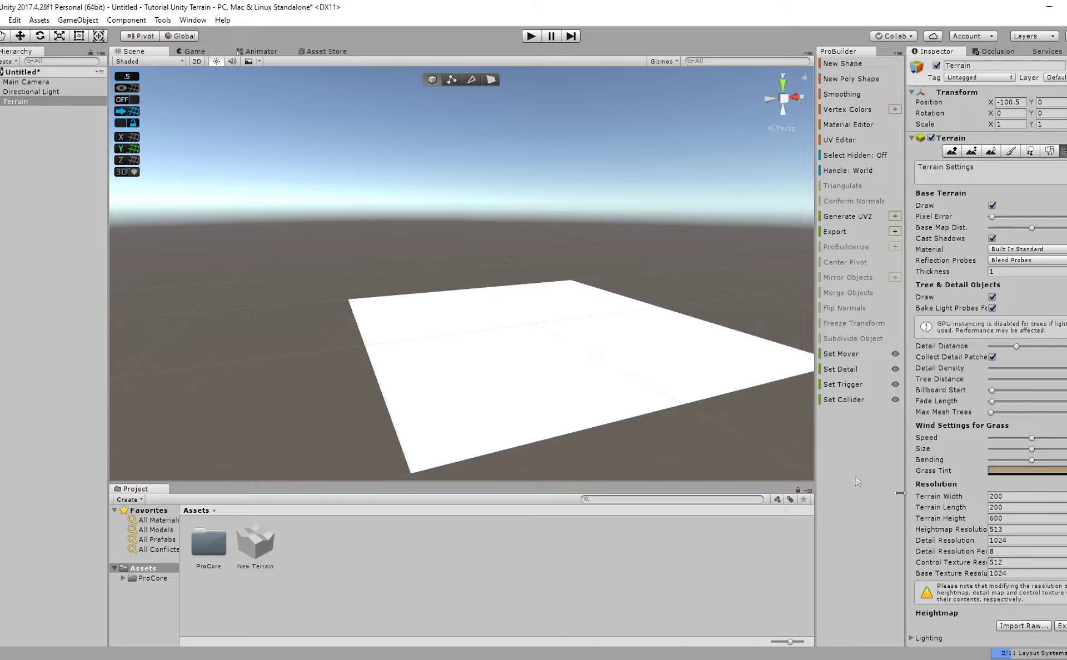
Raise tall peaks on the terrain with the Raise/Lower Terrain tool, using the soft round brush at an increased size.
alt+drag(572, 214, 515, 268)
click(952, 151)
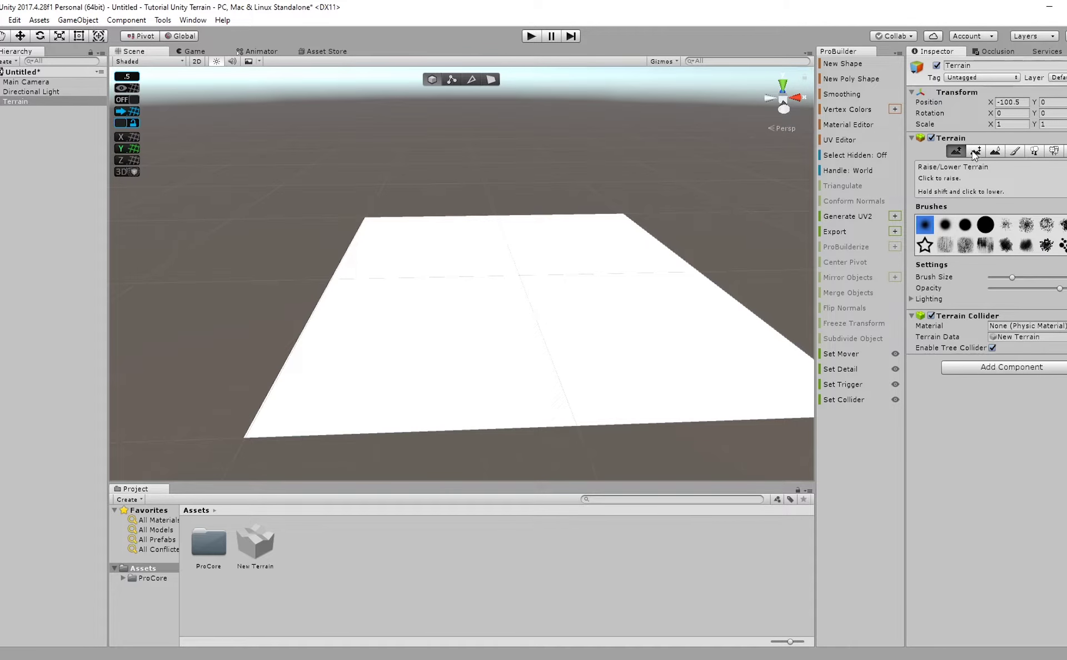
drag(1055, 282, 1063, 278)
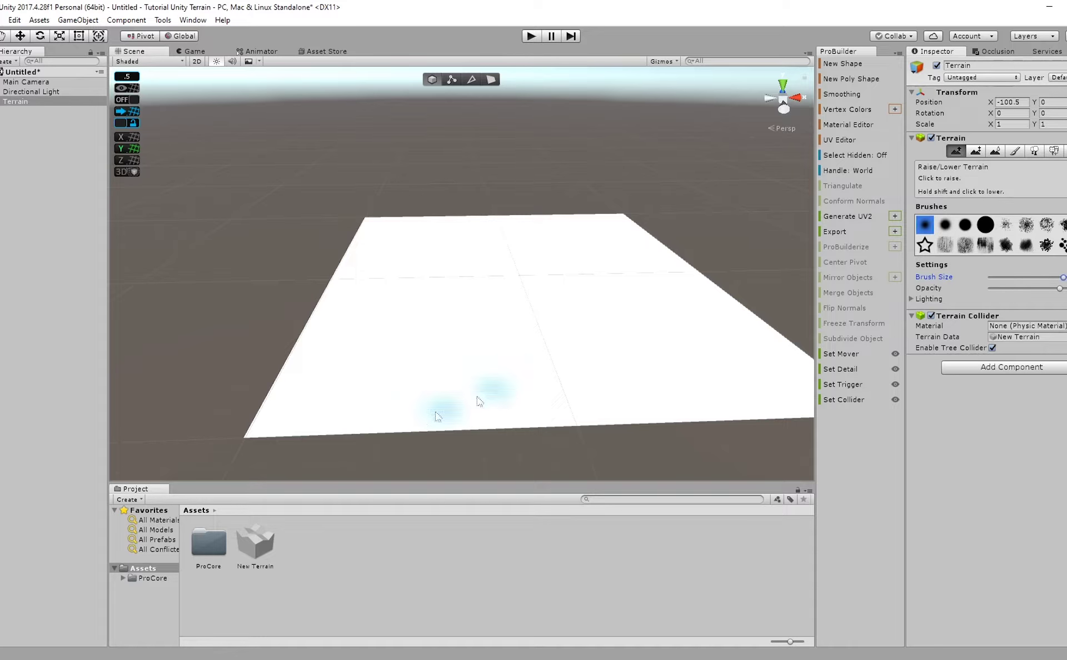
mouse_move(322, 416)
mouse_down()
mouse_move(412, 357)
mouse_move(545, 337)
mouse_move(542, 347)
mouse_up()
mouse_move(541, 347)
right_down()
mouse_move(353, 348)
mouse_move(395, 341)
mouse_move(508, 355)
mouse_move(494, 364)
right_up()
Lower the brush opacity to near its minimum and sculpt low mounds beside the tall peaks.
drag(1059, 288, 992, 295)
drag(652, 364, 643, 366)
right_drag(643, 361, 649, 369)
scroll(655, 336, up, 10)
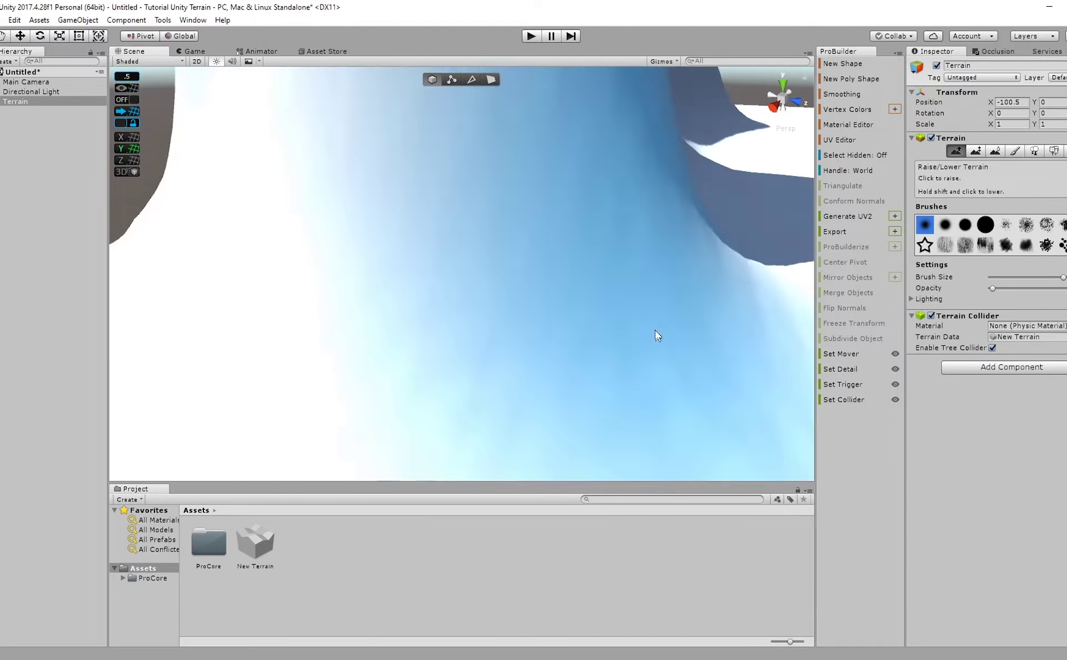
scroll(656, 336, down, 10)
right_drag(605, 298, 534, 286)
drag(525, 280, 533, 286)
right_drag(533, 286, 531, 293)
drag(532, 293, 604, 294)
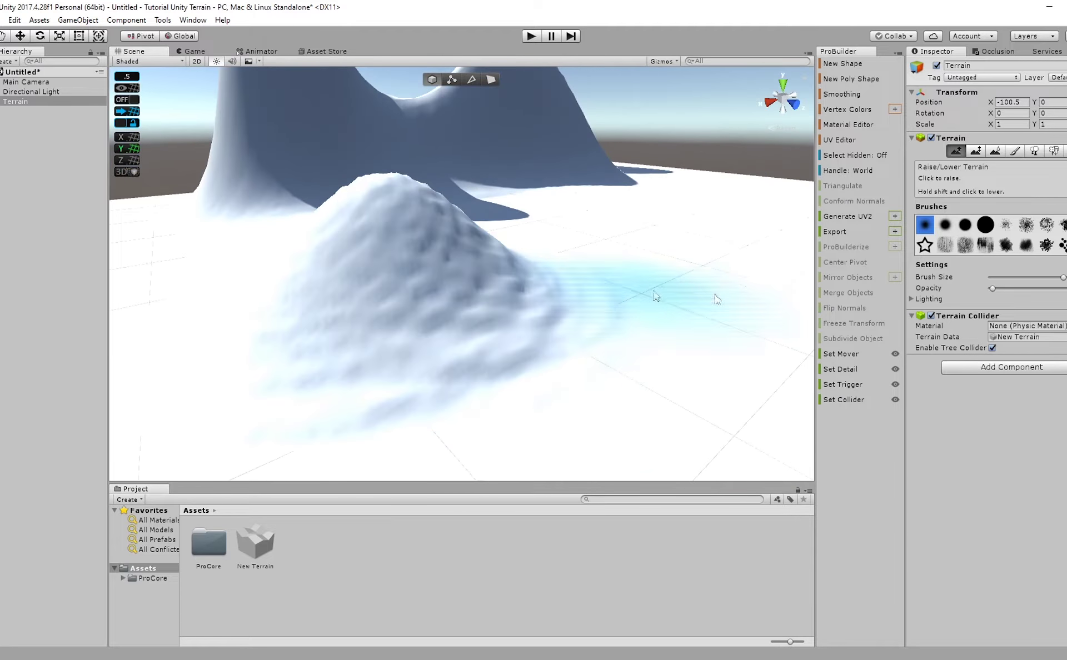
drag(679, 286, 642, 259)
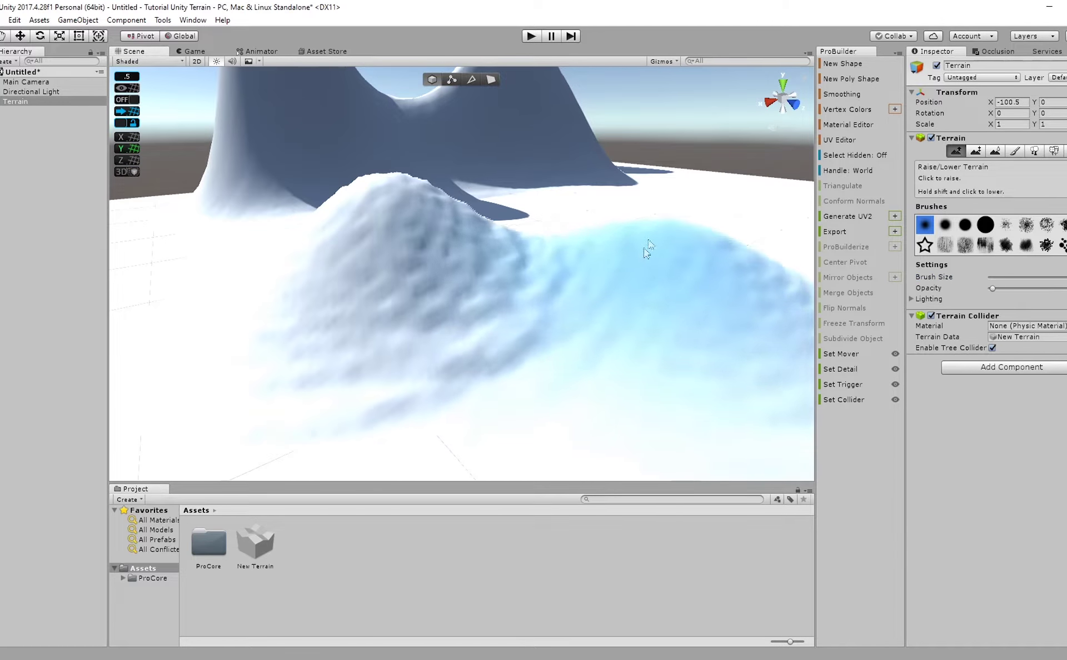
scroll(643, 259, down, 8)
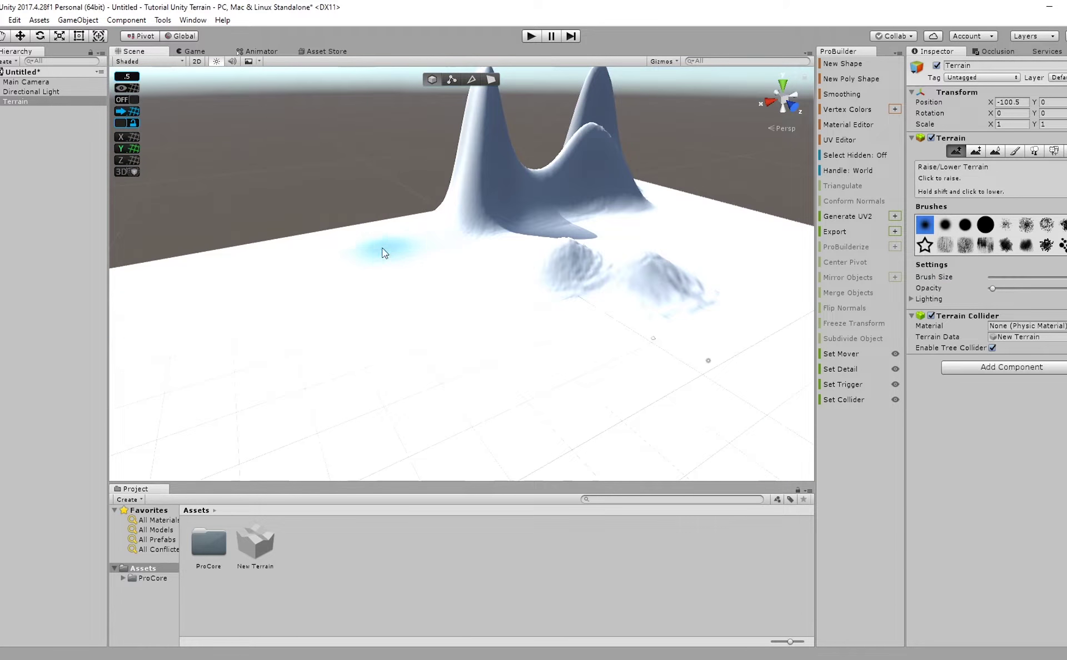
scroll(436, 240, up, 8)
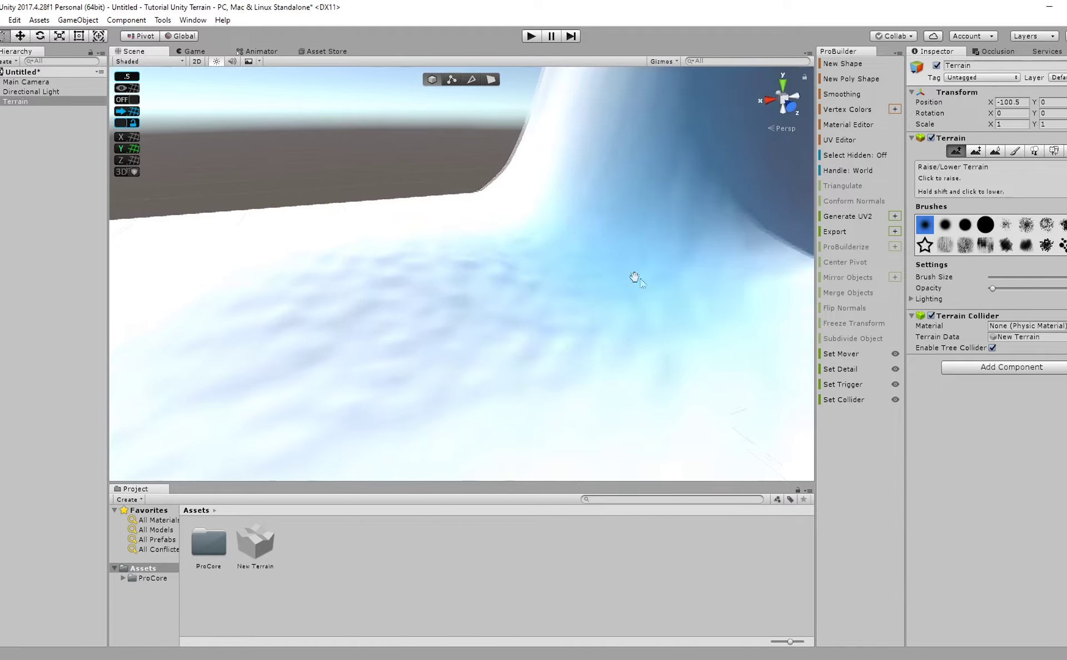
Smooth the low mounds with the Smooth Height tool, raising its brush opacity to the maximum.
click(995, 151)
scroll(435, 306, down, 8)
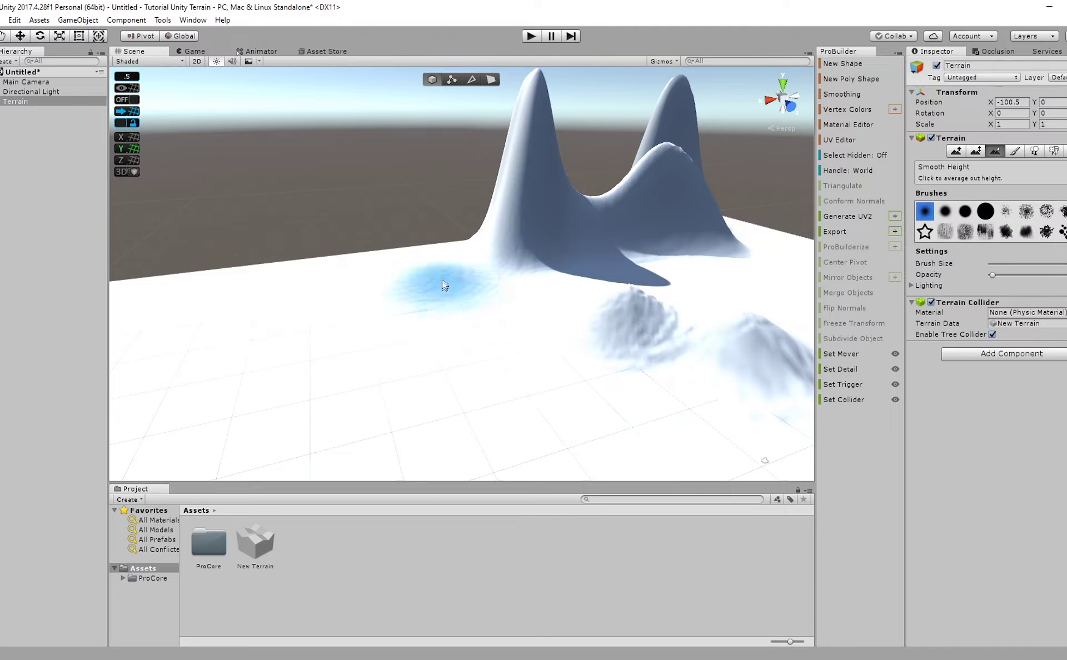
mouse_move(617, 347)
mouse_down()
mouse_move(595, 370)
mouse_move(627, 332)
mouse_move(587, 322)
mouse_up()
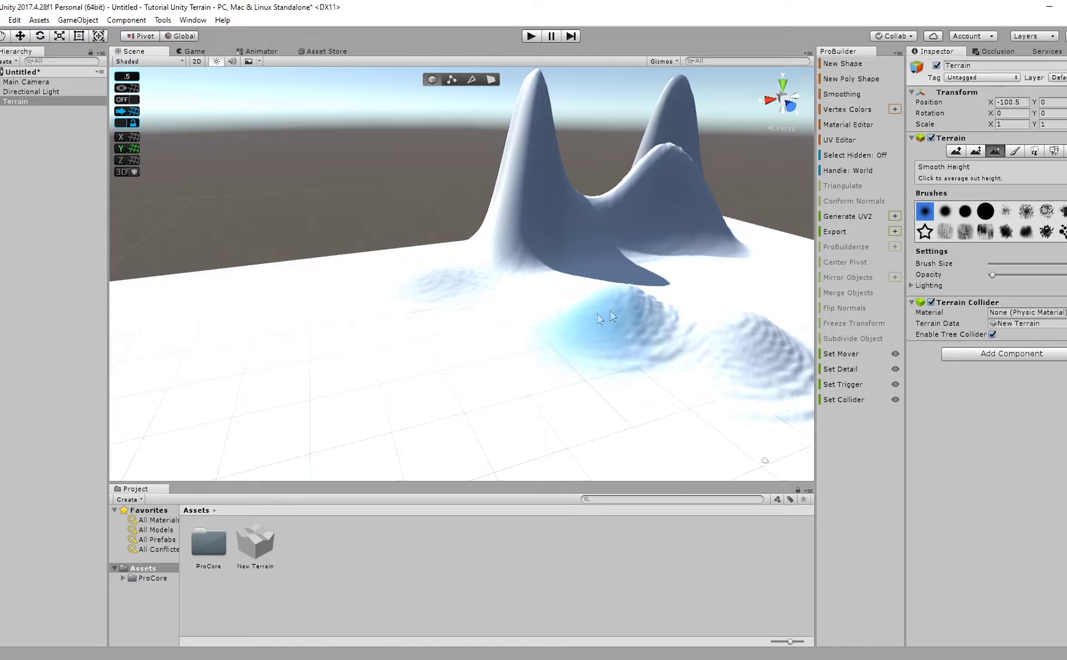
drag(993, 275, 1066, 276)
mouse_move(667, 334)
mouse_down()
mouse_move(750, 333)
mouse_move(786, 358)
mouse_move(358, 298)
mouse_move(374, 276)
mouse_up()
right_drag(572, 195, 515, 276)
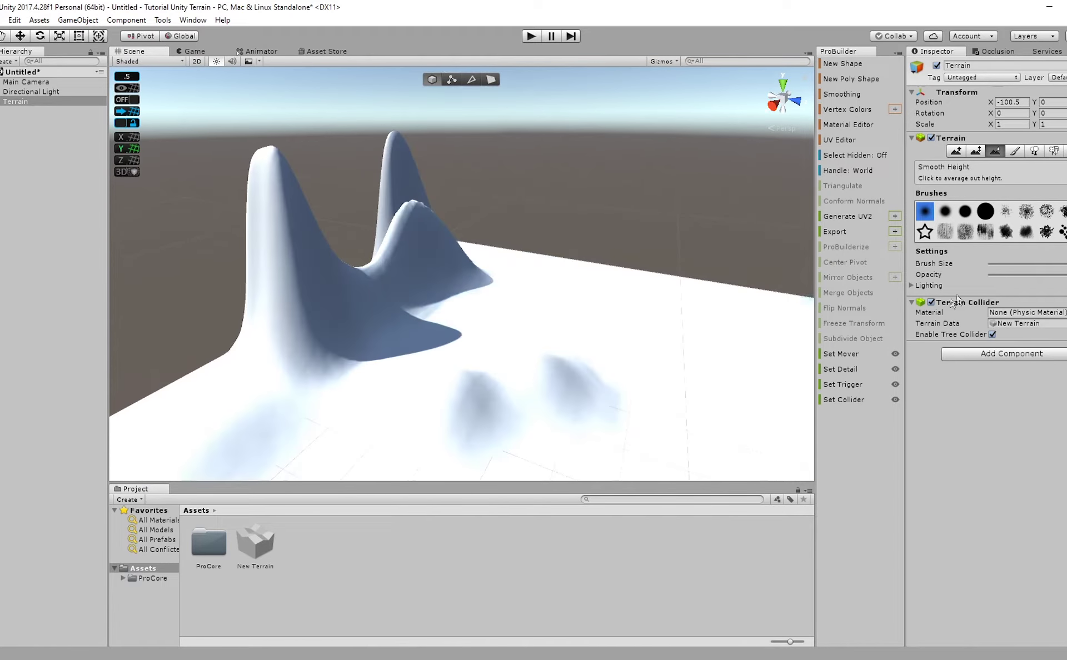
Undo the smoothing and sculpting strokes on the terrain.
key(ctrl+z)
key(ctrl+z)
key(ctrl+z)
key(ctrl+z)
key(ctrl+z)
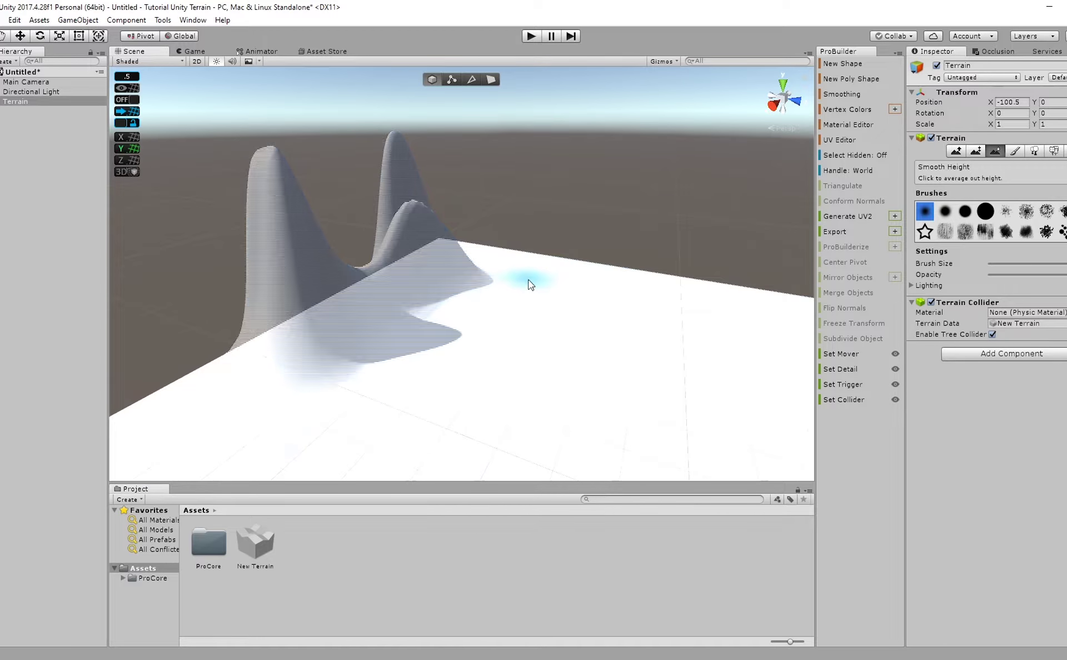
Try a raising stroke on the flat terrain with the Raise/Lower Terrain tool and undo it.
right_drag(372, 262, 533, 261)
click(1064, 151)
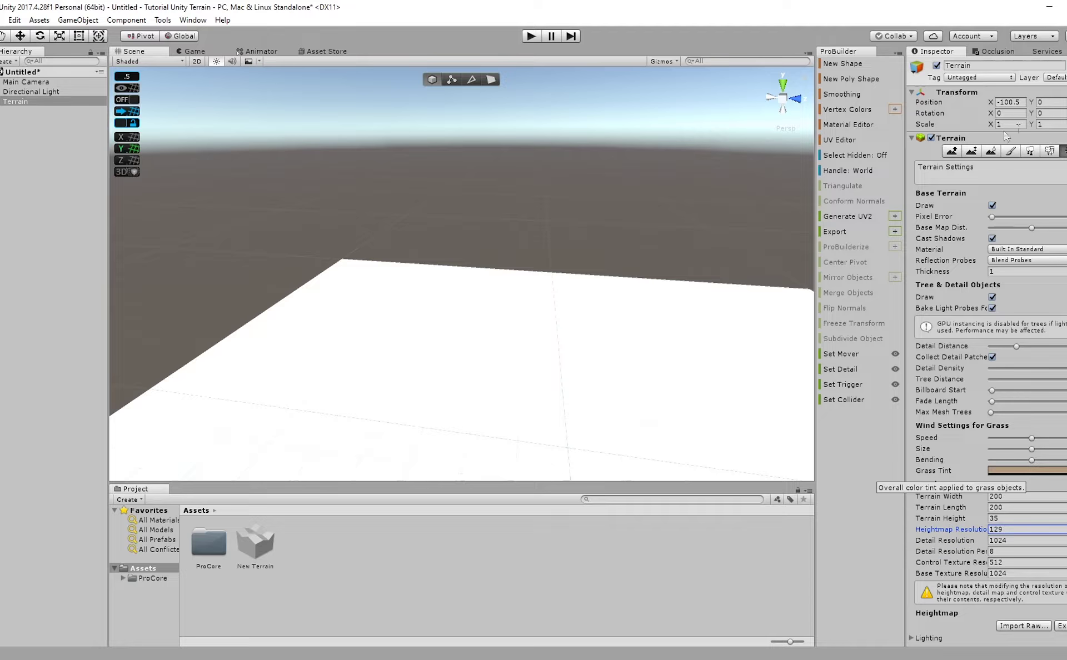
click(955, 154)
right_drag(467, 282, 425, 322)
drag(429, 290, 386, 288)
right_drag(610, 267, 572, 169)
middle_drag(595, 222, 559, 186)
right_drag(596, 205, 639, 272)
key(ctrl+z)
scroll(639, 272, down, 8)
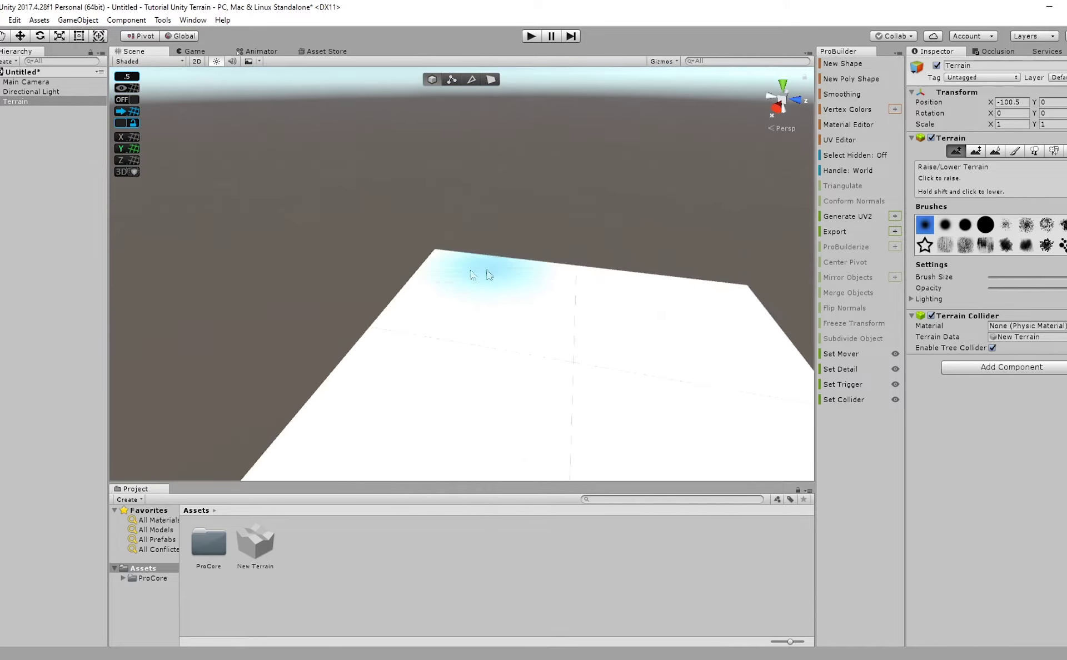
Set both the terrain width and the terrain length to 300 in the Terrain Settings.
right_drag(482, 274, 562, 268)
middle_drag(562, 268, 559, 230)
right_drag(489, 225, 555, 215)
middle_drag(555, 214, 578, 223)
scroll(512, 217, down, 2)
middle_drag(511, 217, 564, 218)
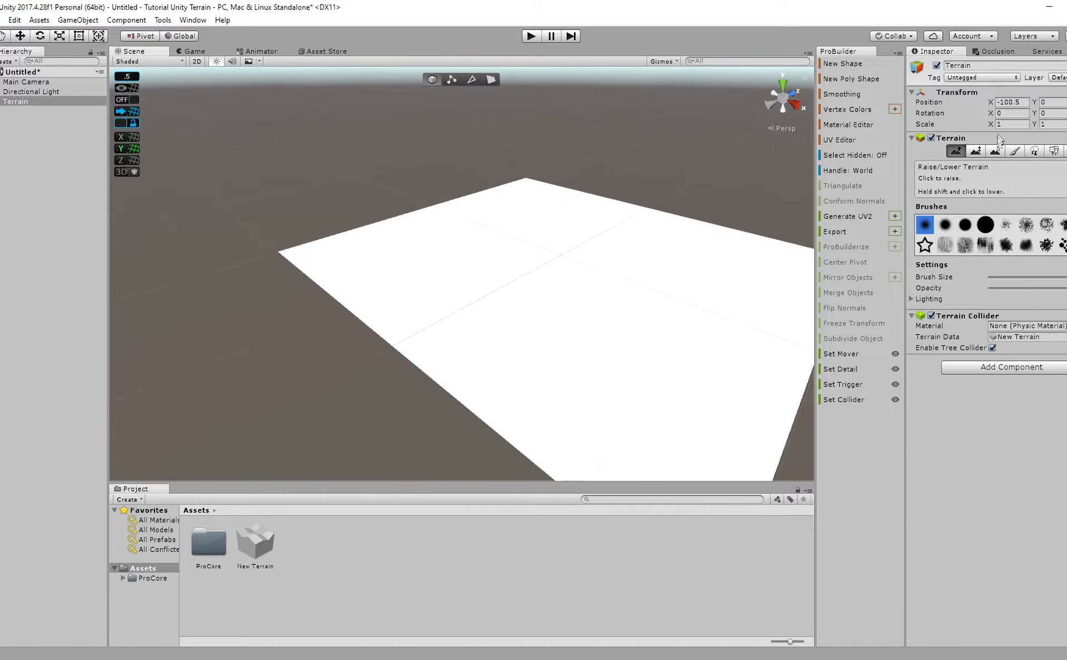
click(1066, 151)
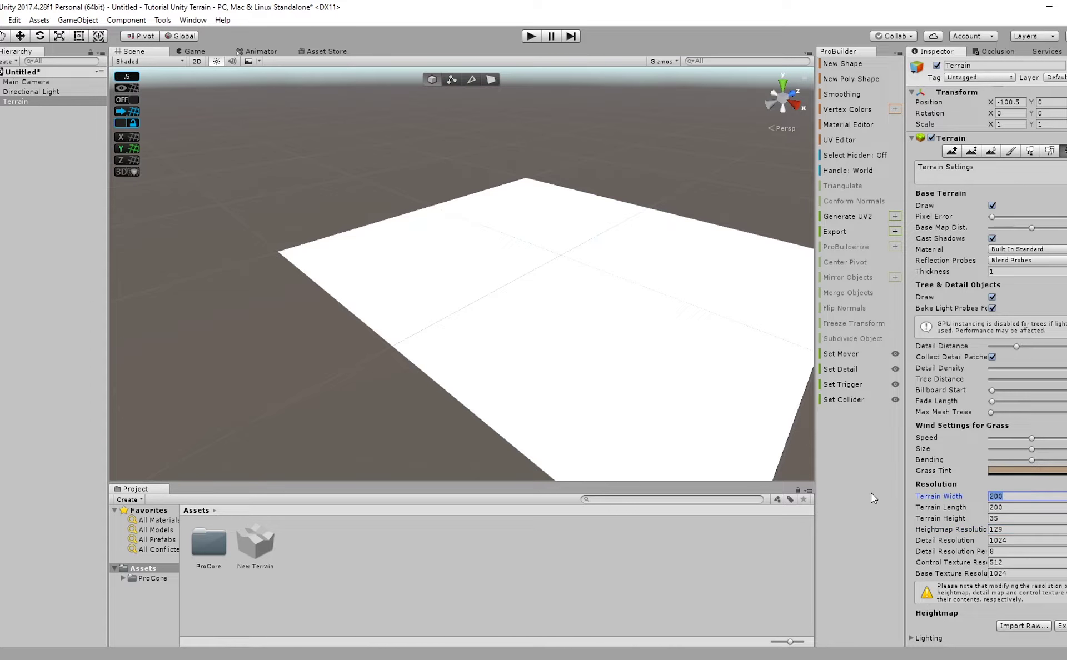
text(300)
key(Tab)
text(300)
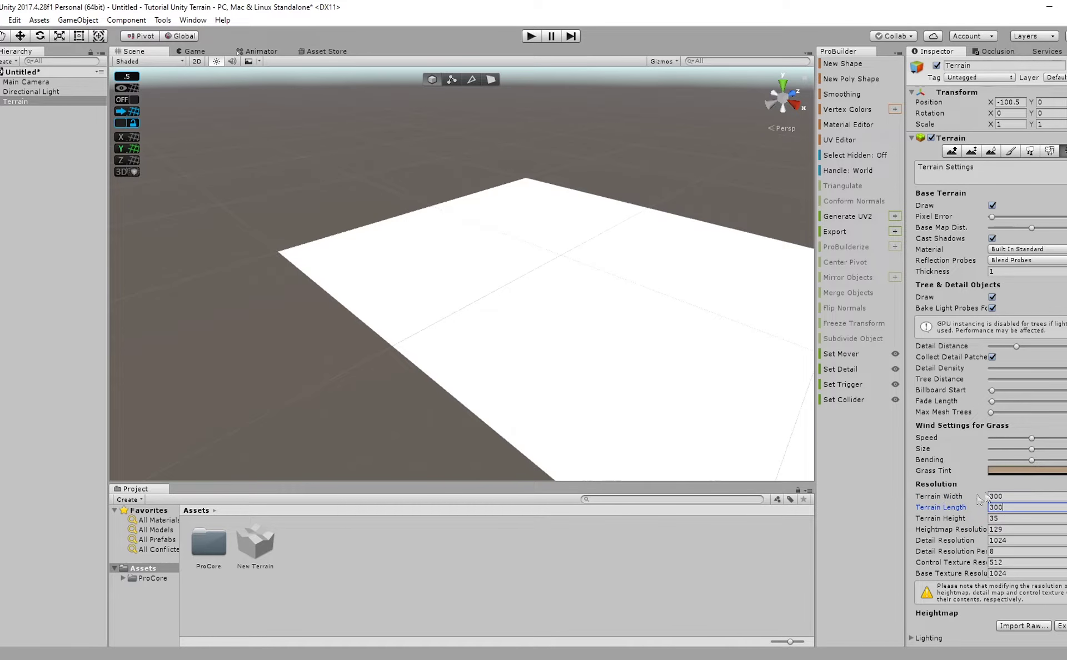
click(775, 541)
Examine the resized terrain's extent and edges from several viewing angles.
scroll(512, 283, down, 5)
right_drag(482, 312, 422, 289)
scroll(506, 285, up, 4)
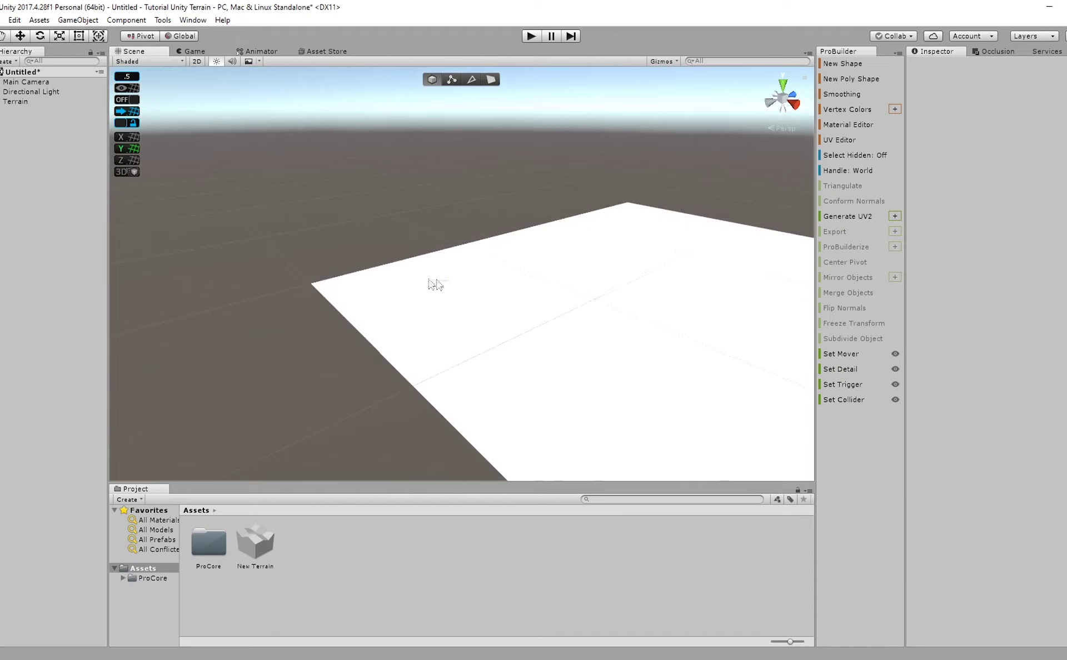
middle_drag(430, 234, 239, 197)
scroll(343, 224, down, 3)
right_drag(413, 270, 348, 267)
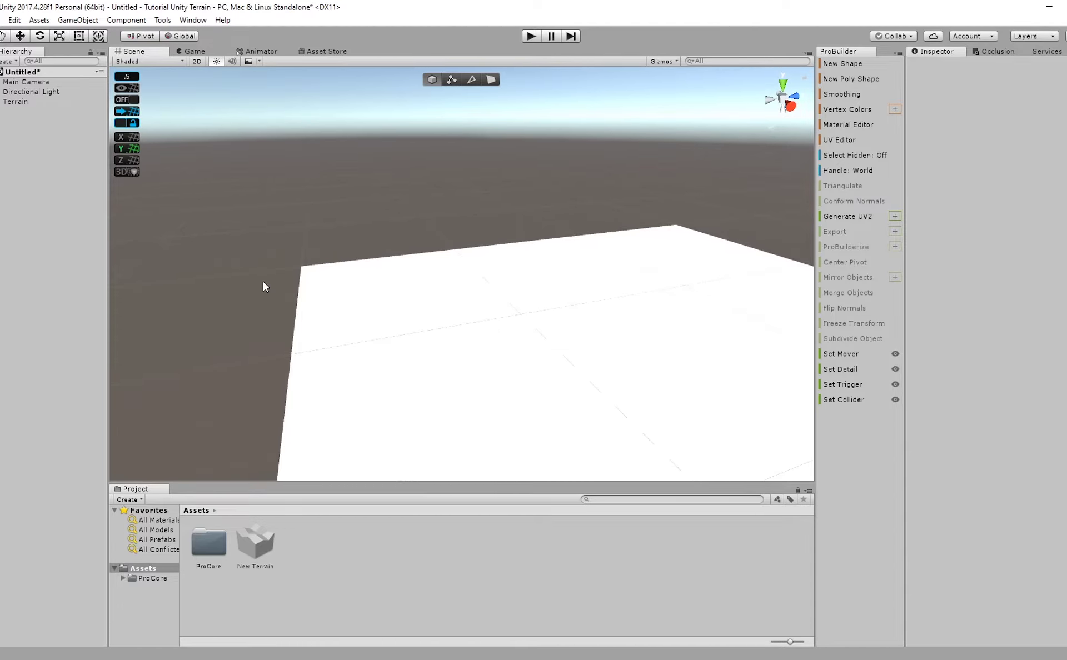
right_drag(317, 280, 272, 275)
middle_drag(415, 300, 351, 280)
alt+drag(351, 280, 323, 269)
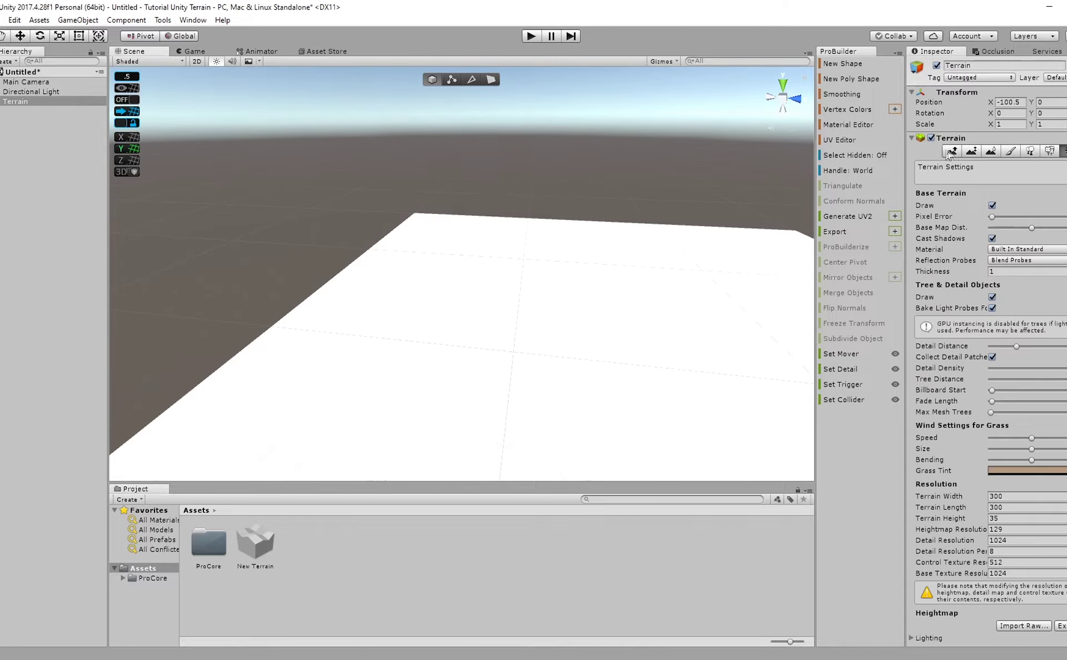
Raise a broad ridge along the terrain's corner and edges with the Raise/Lower Terrain tool and the soft round brush.
click(951, 151)
scroll(518, 234, down, 2)
mouse_move(518, 238)
alt+mouse_down()
mouse_move(512, 222)
mouse_move(412, 221)
alt+mouse_up()
right_drag(437, 253, 421, 256)
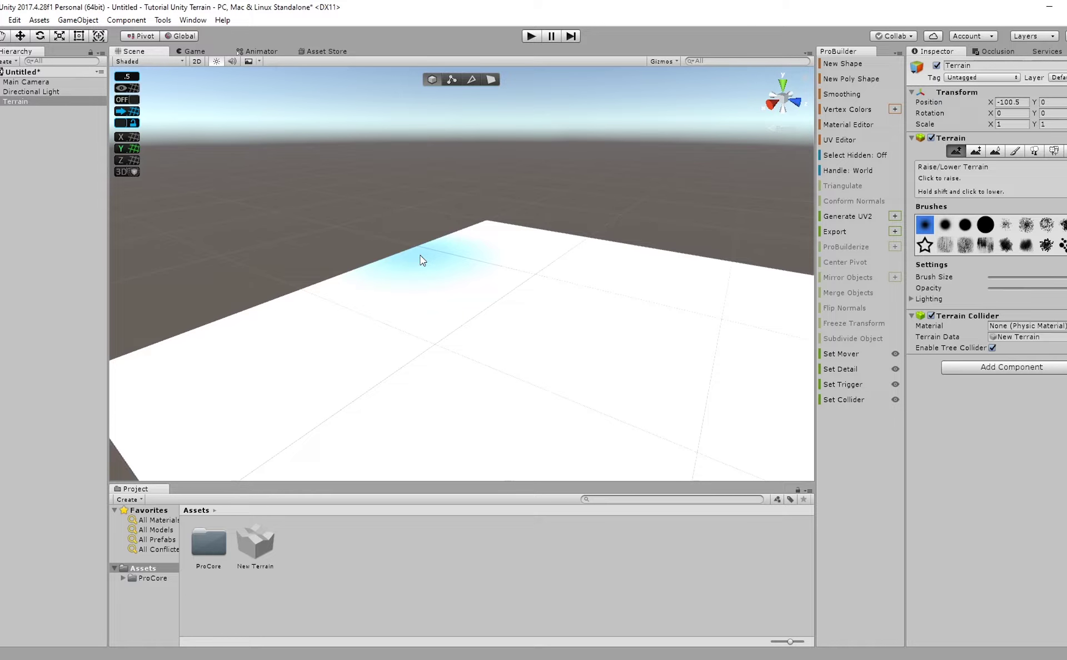
right_drag(464, 315, 489, 294)
middle_drag(489, 294, 512, 155)
right_drag(545, 192, 539, 174)
middle_drag(539, 173, 518, 219)
mouse_move(517, 217)
alt+mouse_down()
mouse_move(556, 235)
mouse_move(495, 223)
mouse_move(462, 241)
mouse_move(683, 238)
mouse_move(543, 207)
mouse_move(332, 282)
alt+mouse_up()
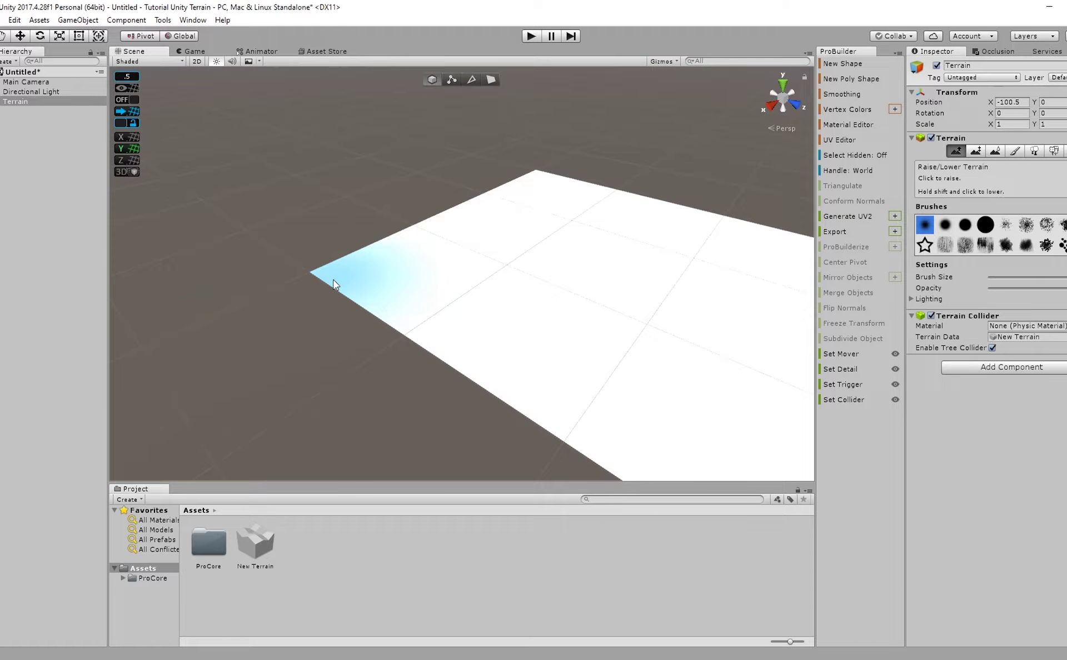
mouse_move(351, 281)
mouse_down()
mouse_move(369, 281)
mouse_move(352, 267)
mouse_move(362, 261)
mouse_up()
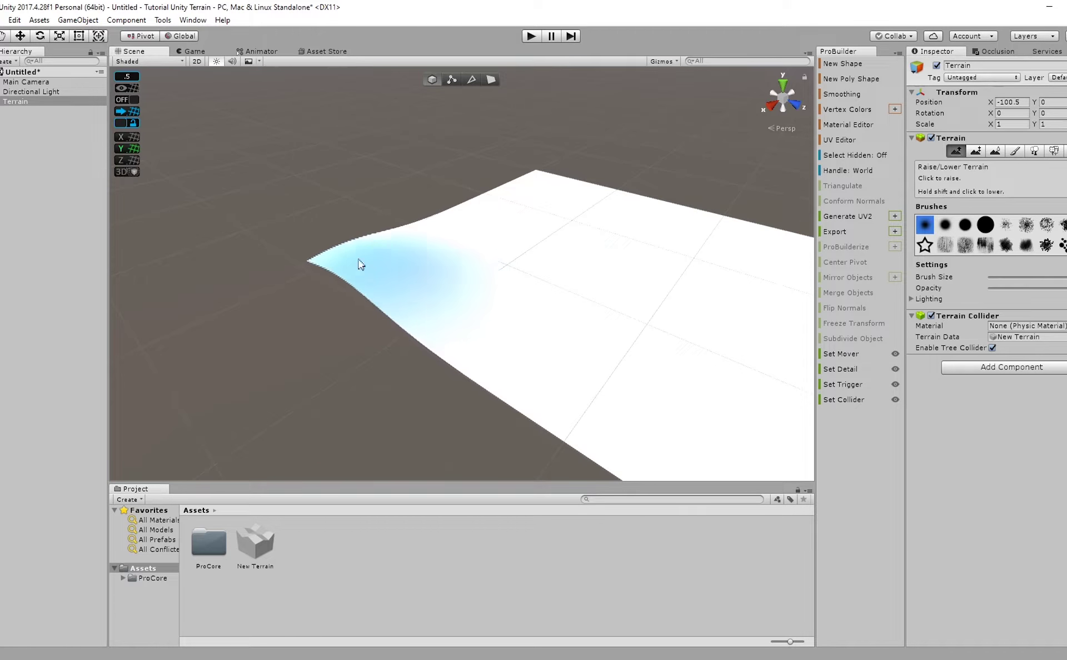
mouse_move(472, 295)
mouse_down()
mouse_move(286, 245)
mouse_move(314, 256)
mouse_move(392, 244)
mouse_move(436, 300)
mouse_move(481, 304)
mouse_move(467, 310)
mouse_move(562, 360)
mouse_move(644, 424)
mouse_move(721, 432)
mouse_up()
right_drag(494, 238, 493, 235)
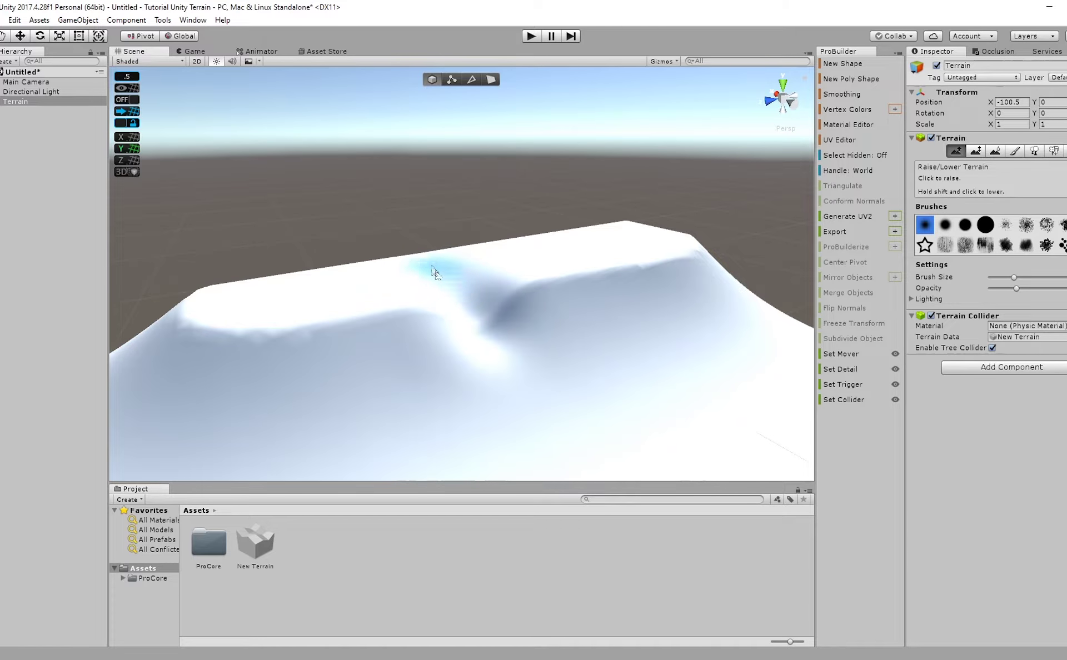
Check the shape of the raised ridge and undo its sculpting strokes to flatten the terrain.
middle_drag(427, 282, 404, 243)
right_drag(404, 243, 398, 224)
middle_drag(398, 224, 374, 219)
scroll(392, 233, up, 4)
right_drag(394, 236, 373, 248)
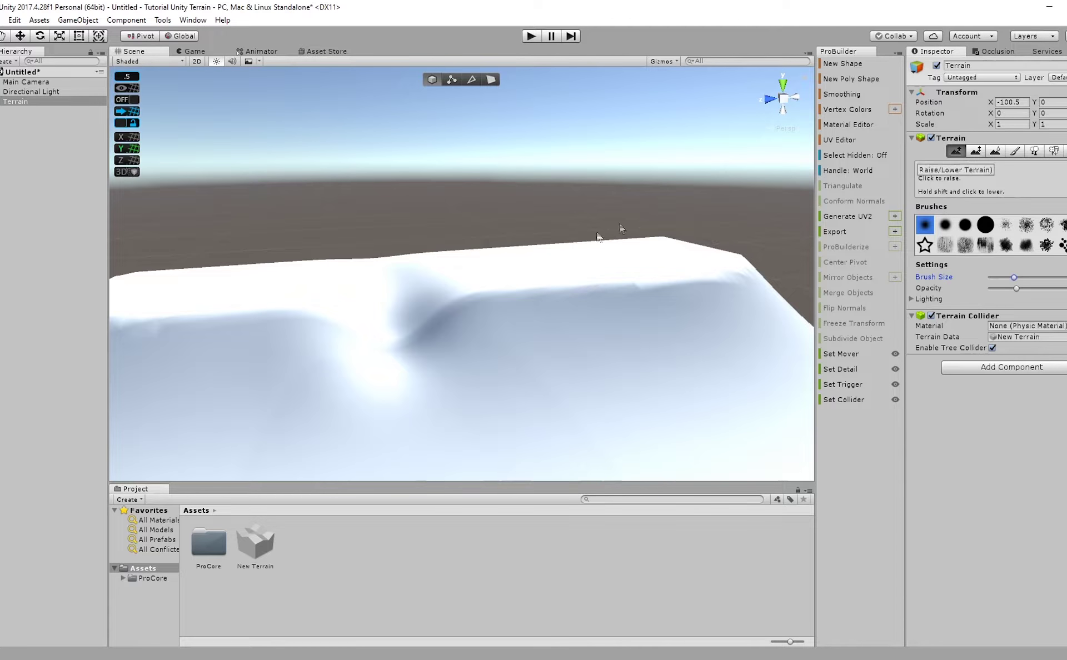
right_drag(622, 233, 524, 270)
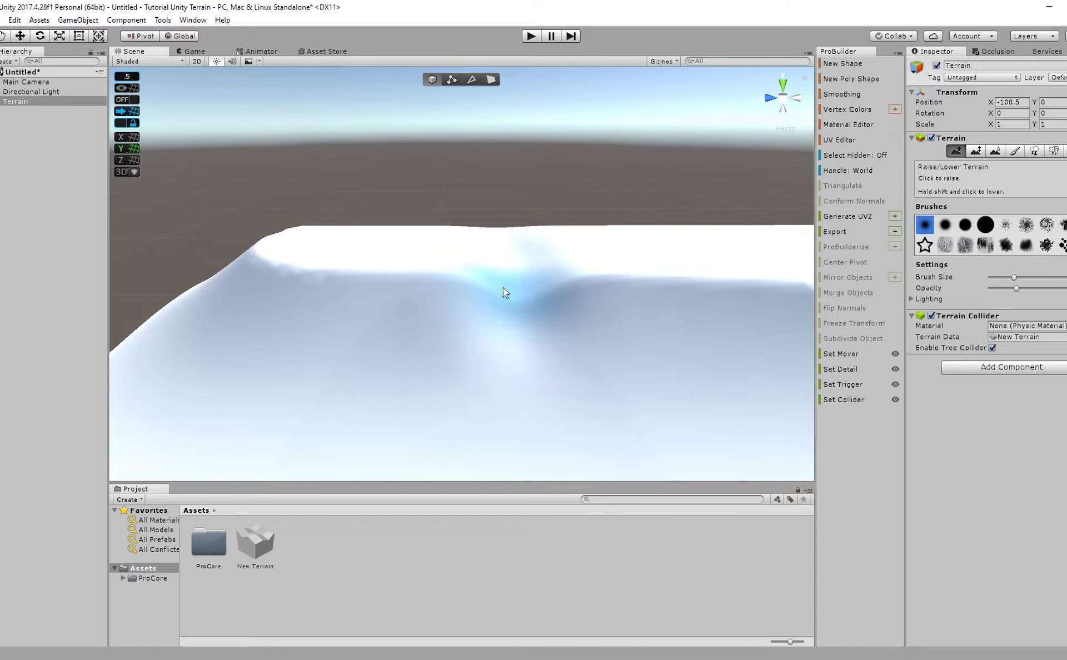
right_drag(401, 268, 628, 259)
key(ctrl+z)
key(ctrl+z)
key(ctrl+z)
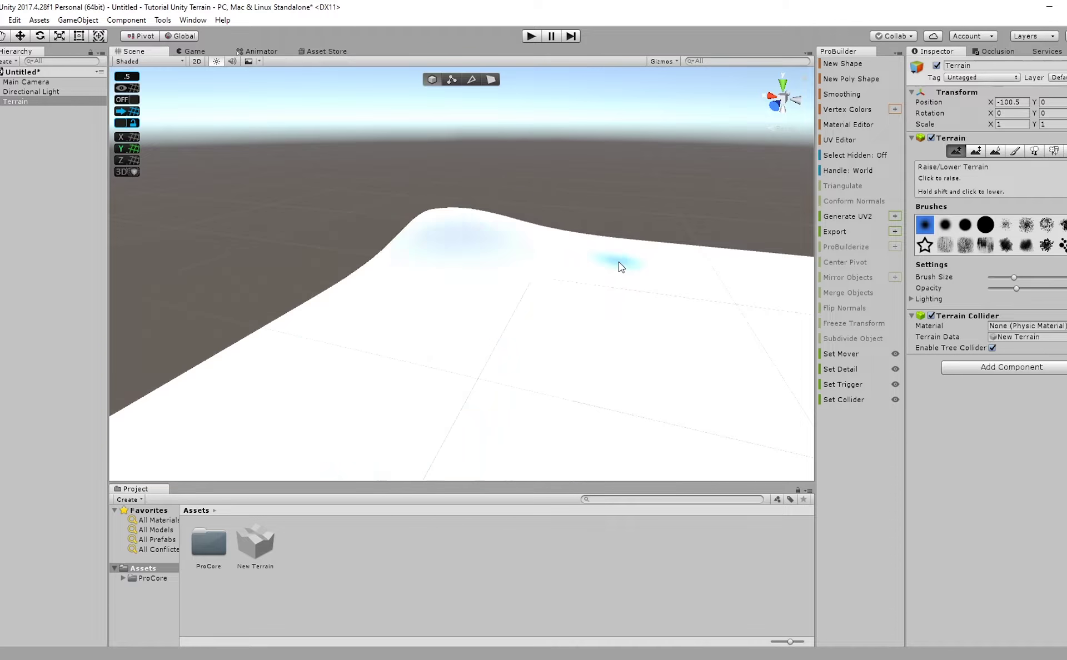
alt+drag(612, 265, 823, 222)
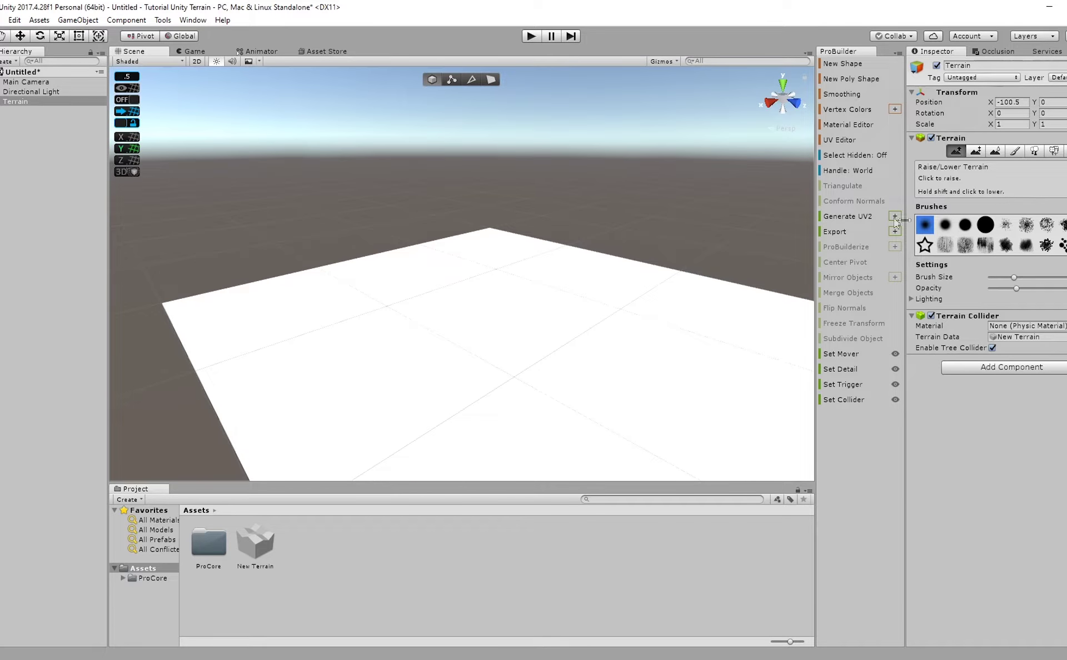
Increase the brush size and raise broad hills along the terrain's borders with the Raise/Lower Terrain tool.
middle_drag(464, 294, 547, 260)
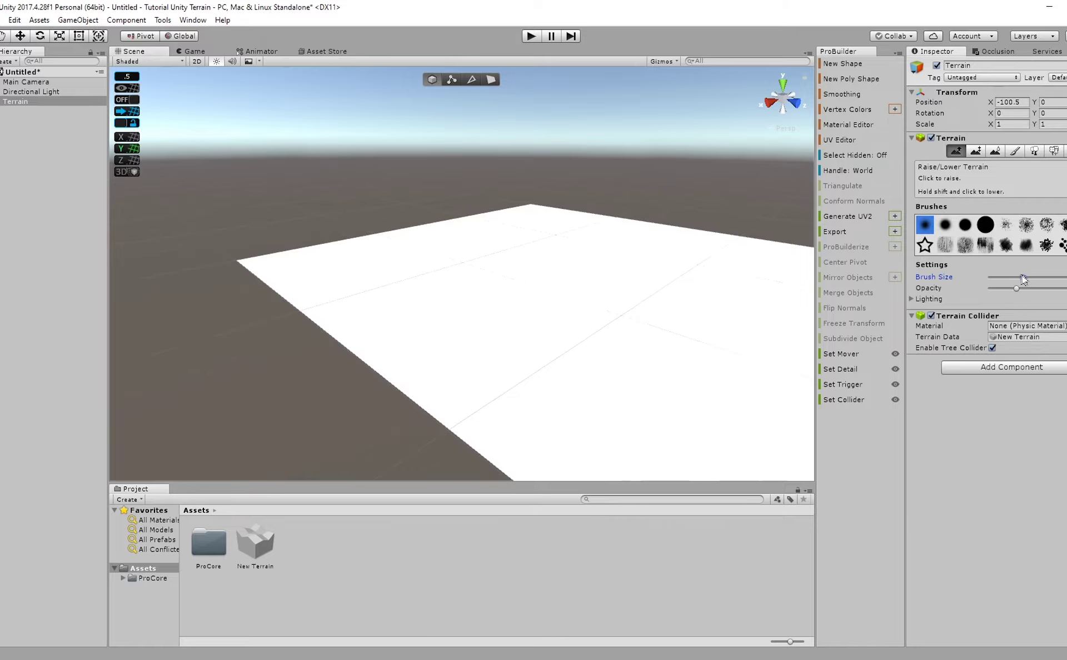
scroll(537, 257, down, 4)
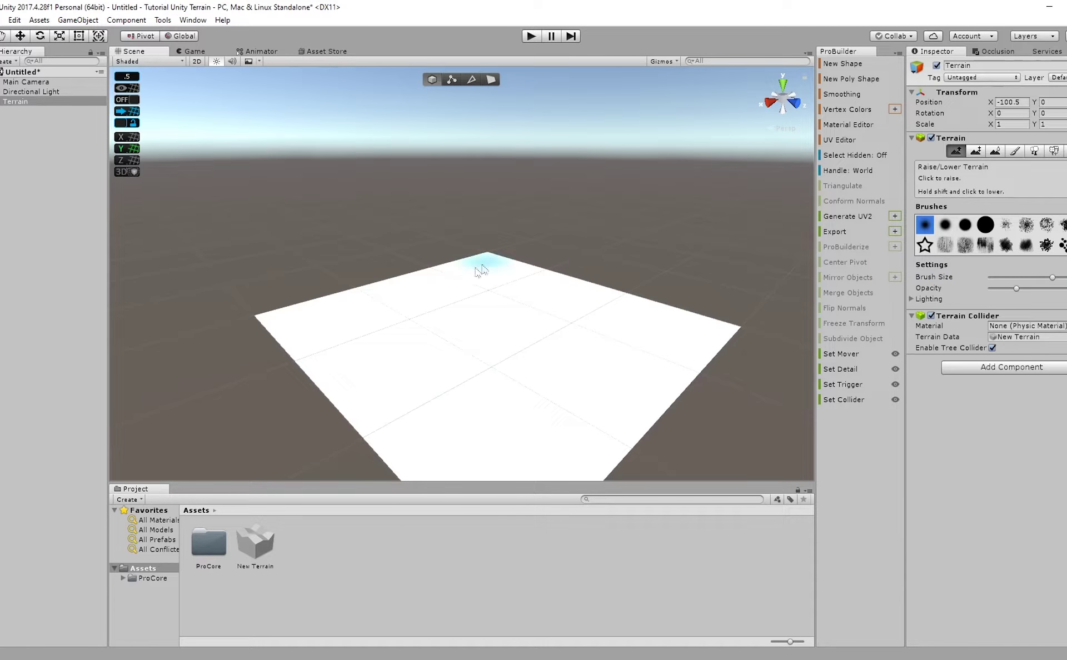
right_drag(483, 267, 447, 319)
middle_drag(514, 308, 478, 295)
right_drag(479, 295, 389, 286)
middle_drag(500, 272, 466, 289)
scroll(466, 289, down, 4)
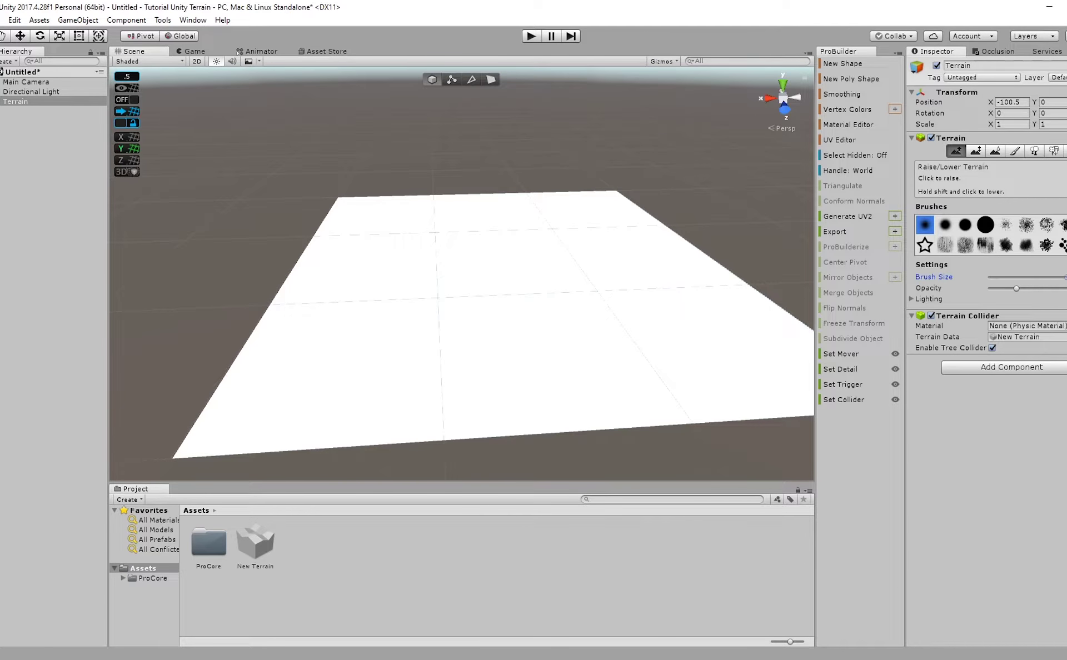
right_drag(483, 264, 424, 266)
drag(424, 267, 422, 303)
mouse_move(422, 302)
right_down()
mouse_move(454, 424)
mouse_move(524, 208)
mouse_move(667, 195)
right_up()
drag(667, 195, 344, 163)
right_drag(344, 163, 345, 333)
Reduce the brush size, raise the opacity and sculpt smaller ridges and mounds inside the terrain.
drag(1028, 277, 1006, 277)
drag(1017, 288, 1057, 289)
mouse_move(345, 334)
right_down()
mouse_move(240, 241)
mouse_move(388, 309)
right_up()
drag(388, 309, 267, 439)
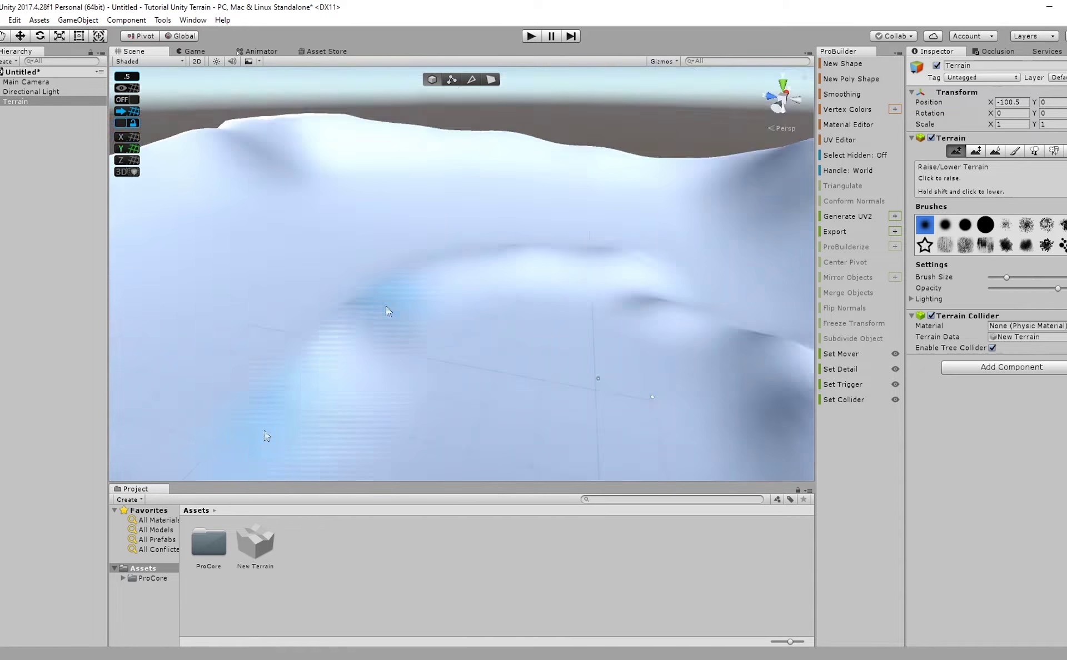
right_drag(267, 439, 659, 290)
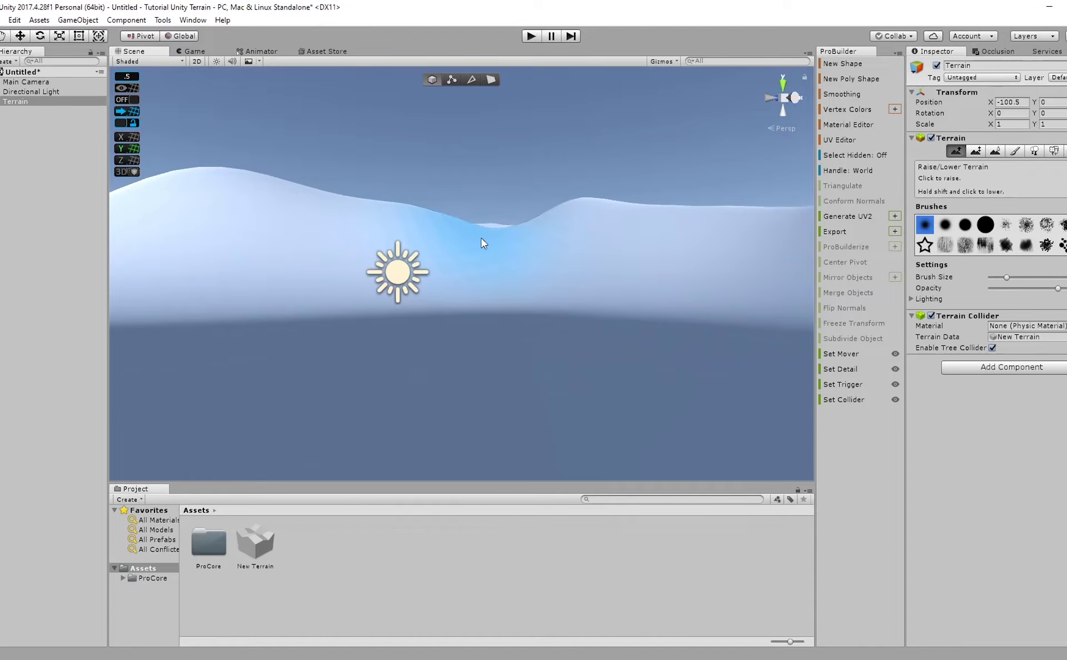
right_drag(483, 241, 617, 331)
scroll(572, 338, down, 5)
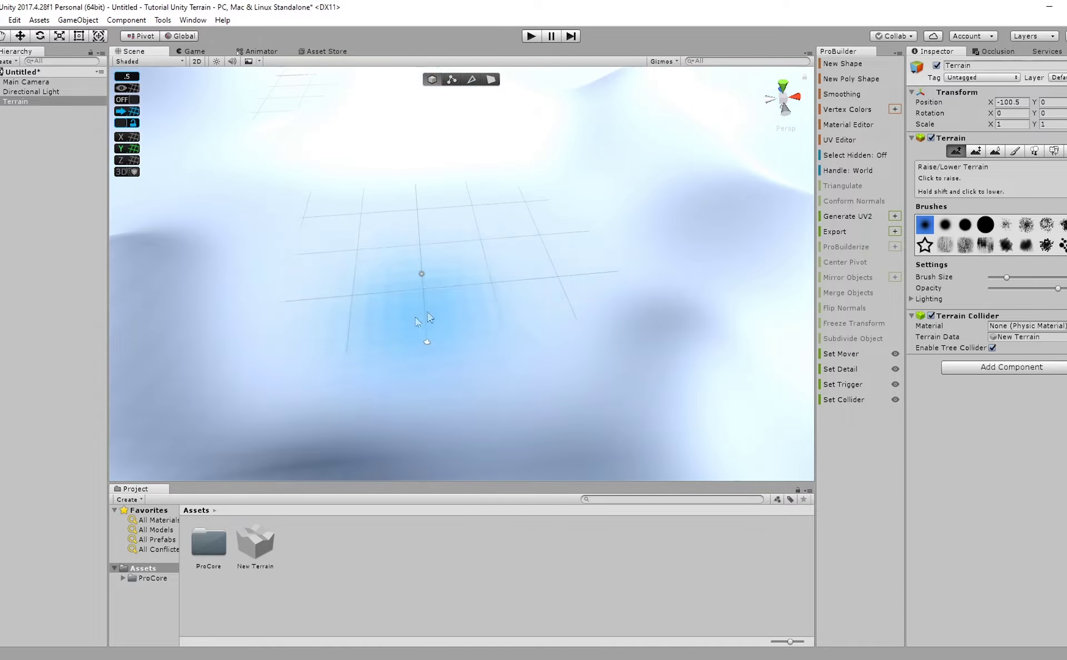
Examine the sculpted hills and the central basin from above and from close to the ground.
right_drag(476, 302, 428, 285)
mouse_move(429, 286)
middle_down()
mouse_move(488, 281)
mouse_move(467, 248)
middle_up()
scroll(467, 247, down, 4)
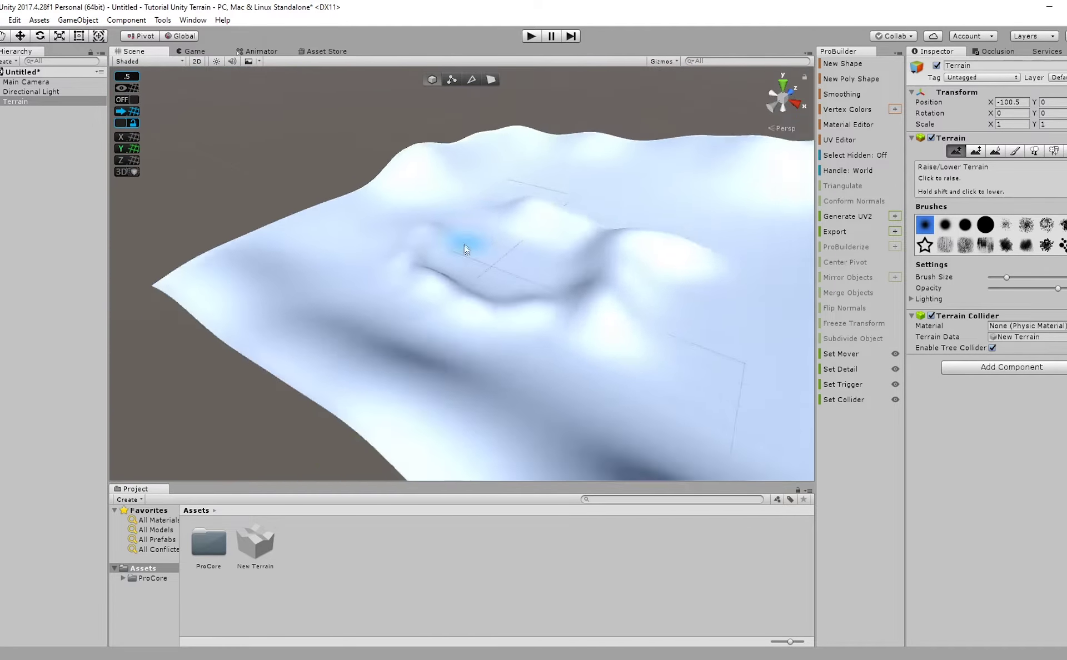
right_drag(467, 248, 574, 278)
right_drag(473, 123, 410, 274)
scroll(450, 228, up, 5)
scroll(411, 275, up, 3)
scroll(444, 278, down, 10)
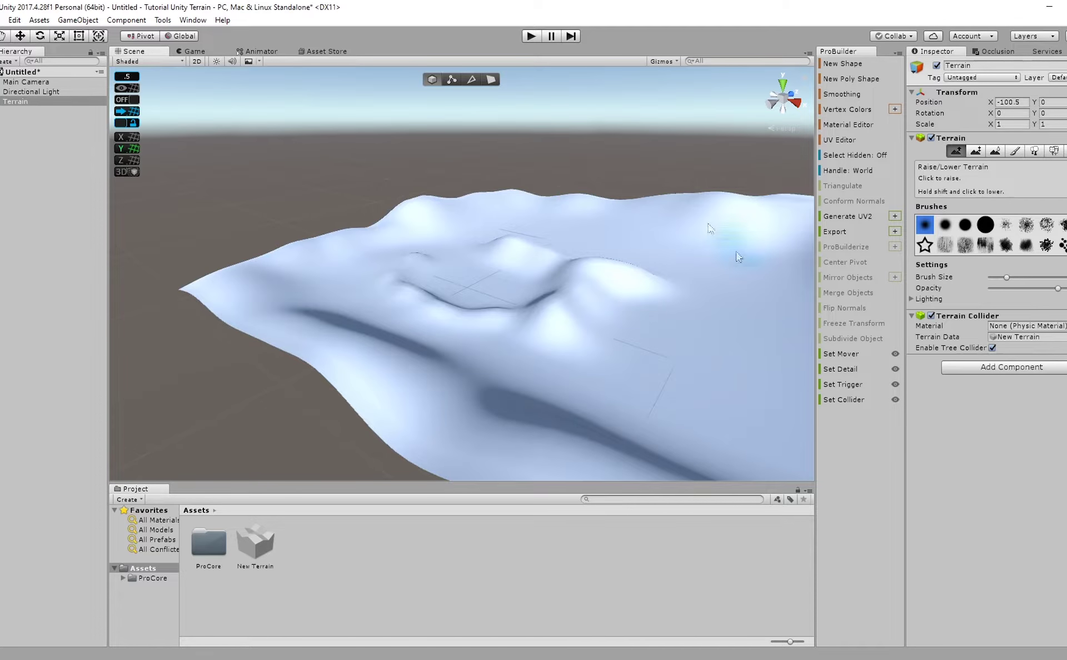
scroll(424, 257, up, 3)
mouse_move(513, 270)
right_down()
mouse_move(424, 258)
mouse_move(262, 257)
right_up()
scroll(355, 356, up, 4)
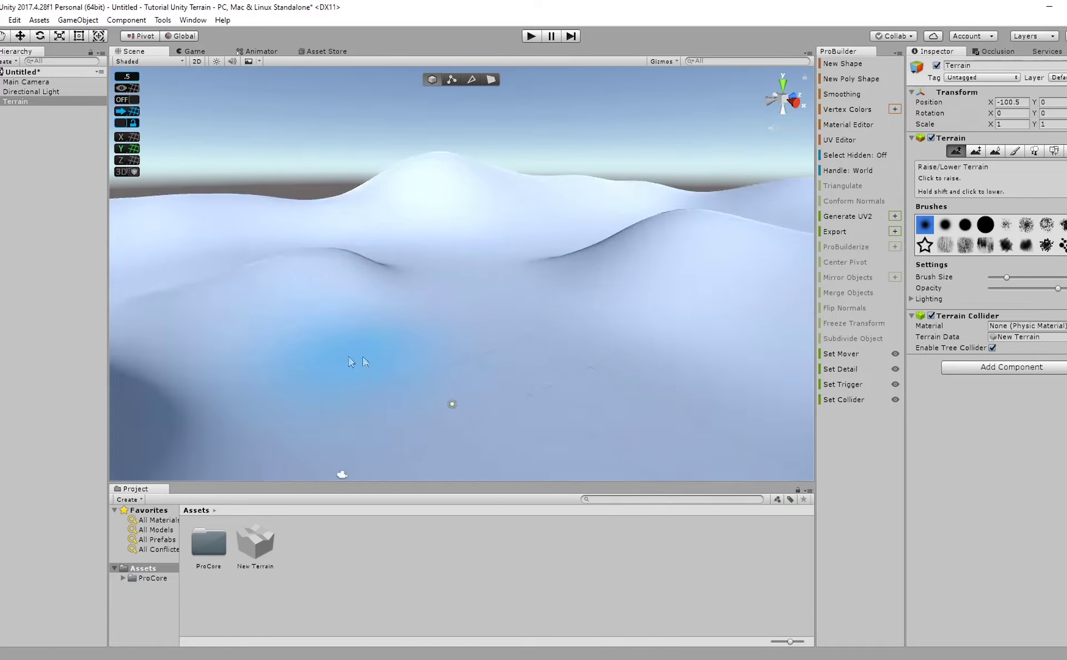
middle_drag(361, 362, 301, 268)
right_drag(316, 271, 383, 256)
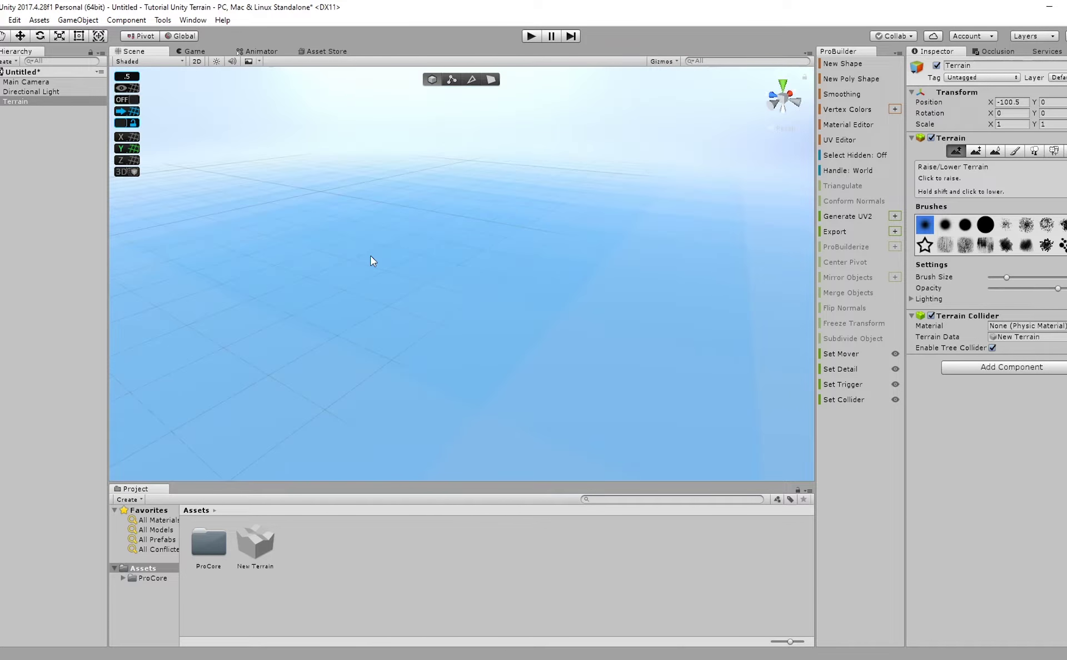
right_drag(335, 201, 437, 281)
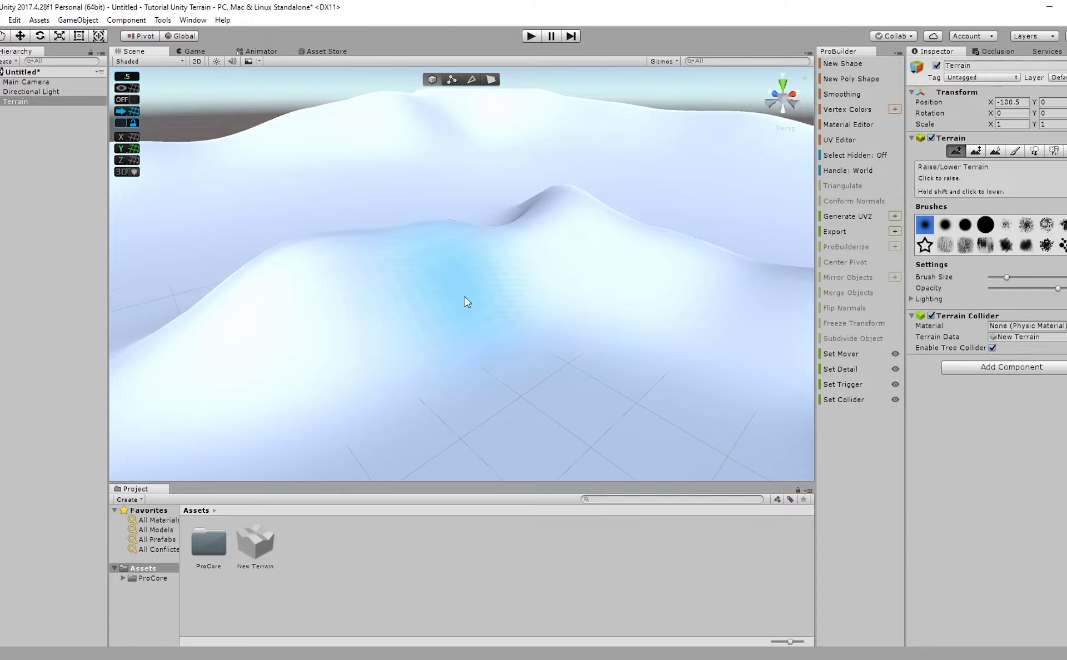
Choose the Smooth Height tool, increase its brush size and frame the inner hills.
click(995, 151)
mouse_move(597, 276)
right_down()
mouse_move(474, 275)
mouse_move(448, 290)
mouse_move(370, 253)
mouse_move(398, 238)
right_up()
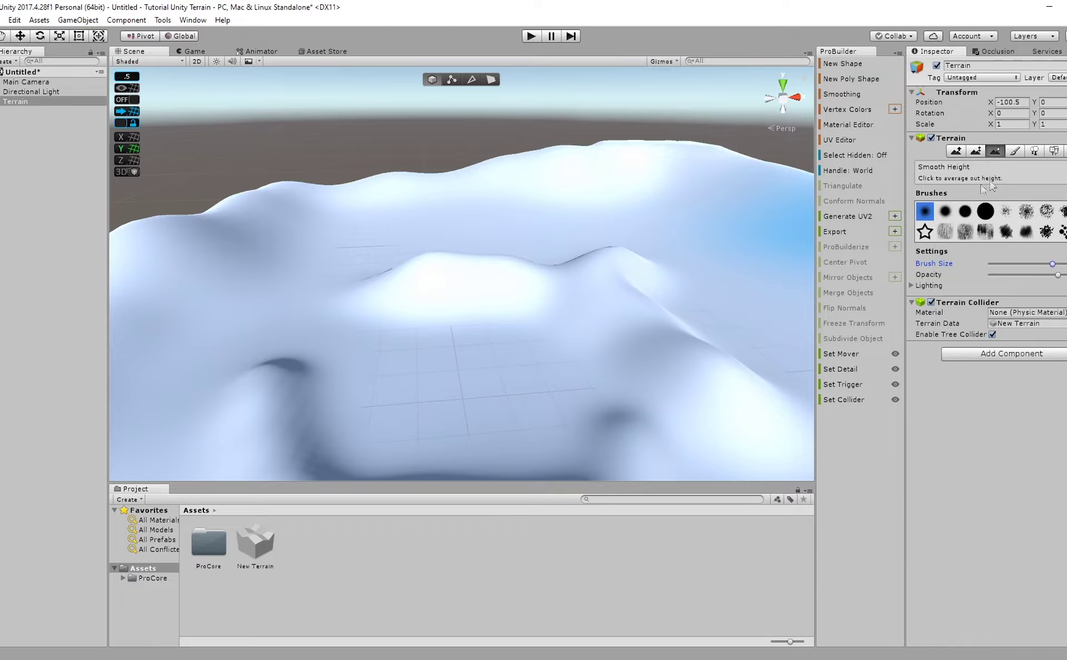
right_drag(672, 248, 591, 264)
Try a smoothing stroke across the inner hills at high opacity and undo it.
mouse_move(590, 265)
mouse_down()
mouse_move(651, 281)
mouse_move(572, 260)
mouse_move(773, 281)
mouse_up()
key(ctrl+z)
key(ctrl+z)
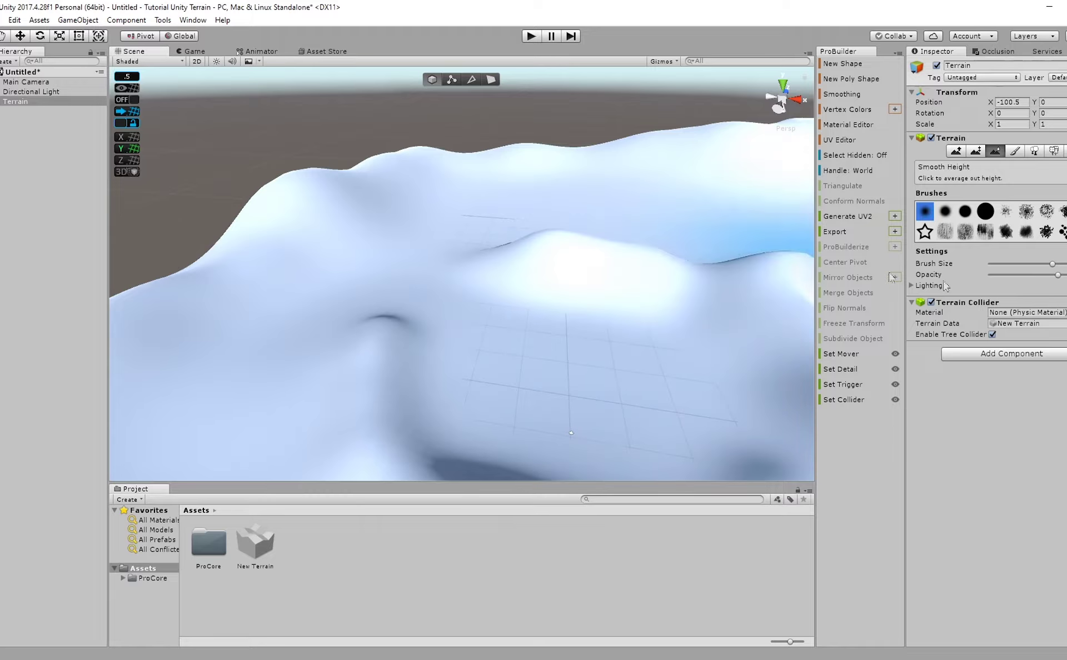
Lower the Smooth Height brush opacity to a small value and soften the ridges around the central basin.
drag(1058, 274, 999, 274)
drag(579, 245, 507, 255)
right_drag(434, 258, 542, 276)
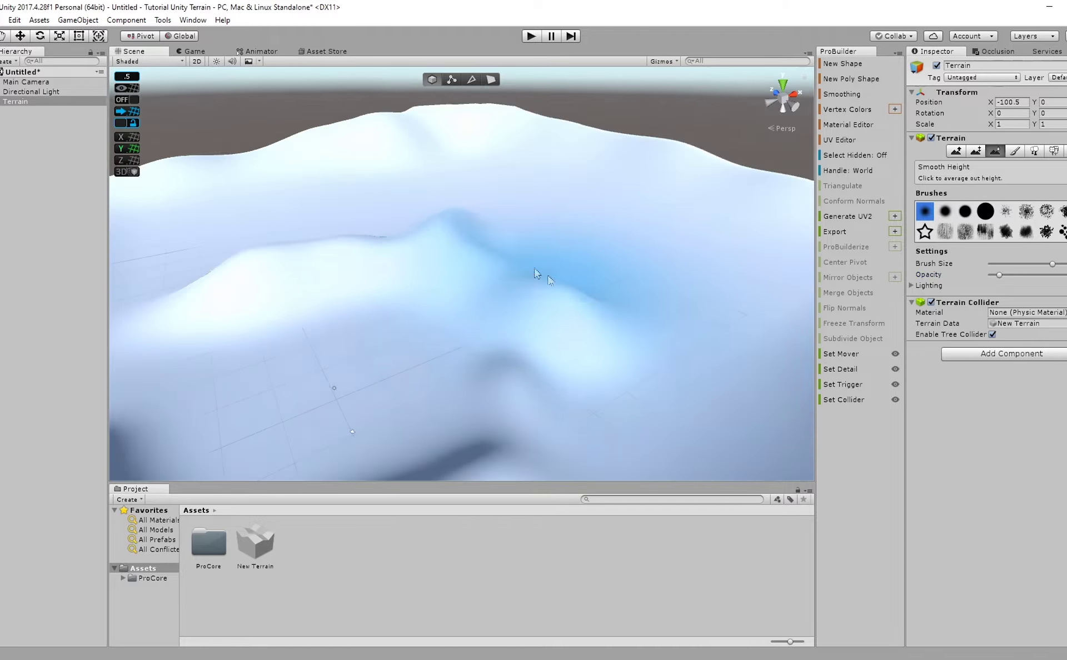
drag(543, 276, 537, 352)
right_drag(510, 330, 464, 327)
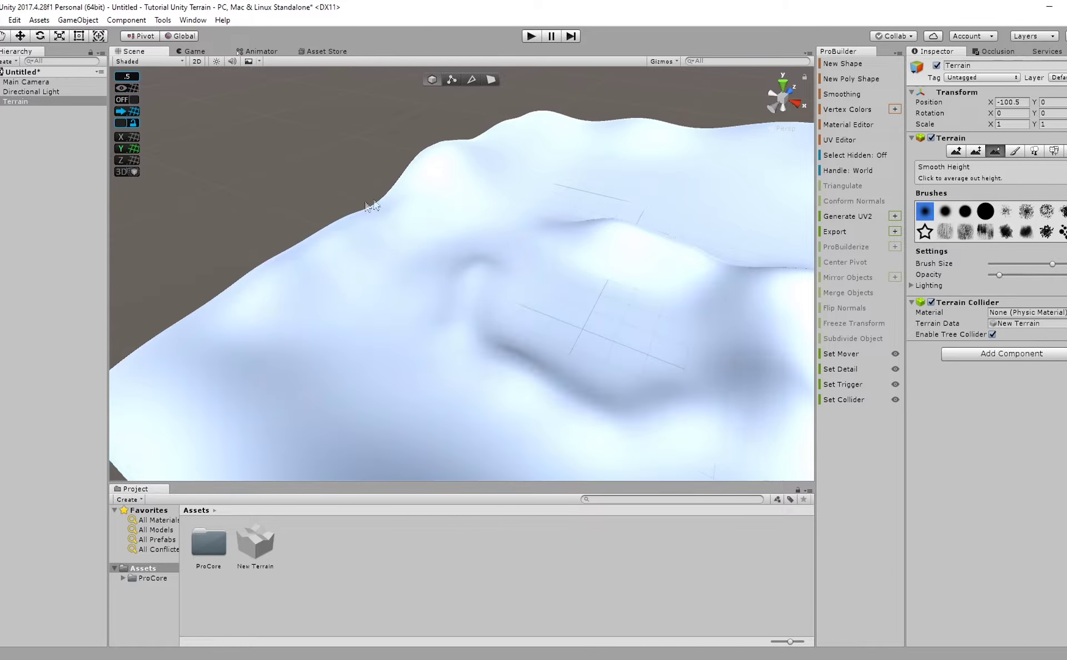
right_drag(482, 186, 453, 226)
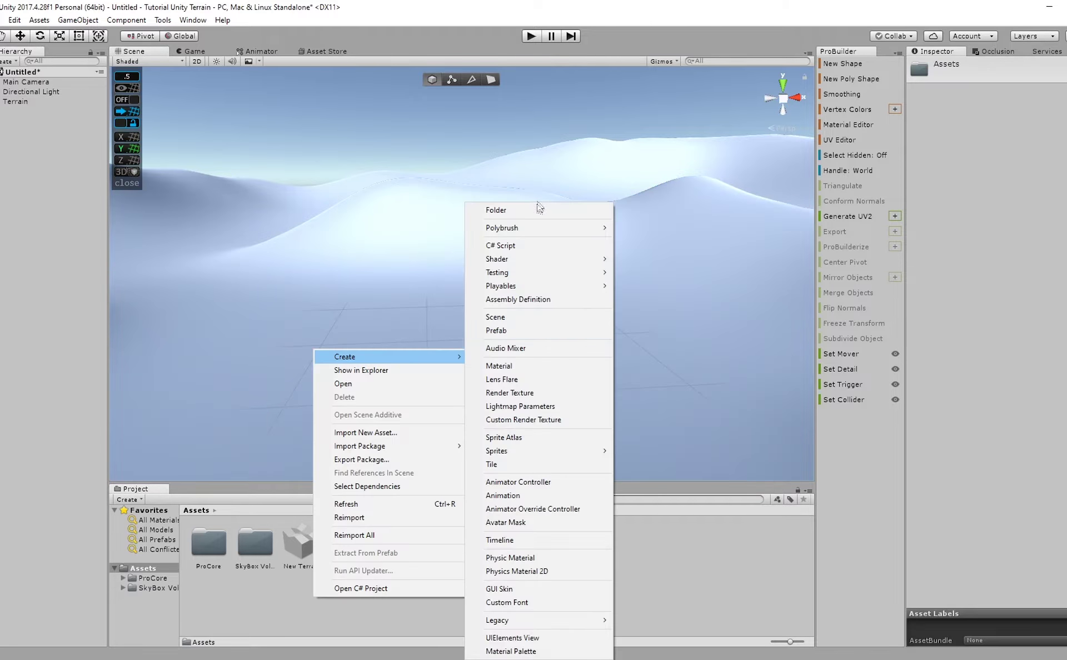
Create a folder named textures in Assets, move the SkyBox folder into it and open it.
click(538, 209)
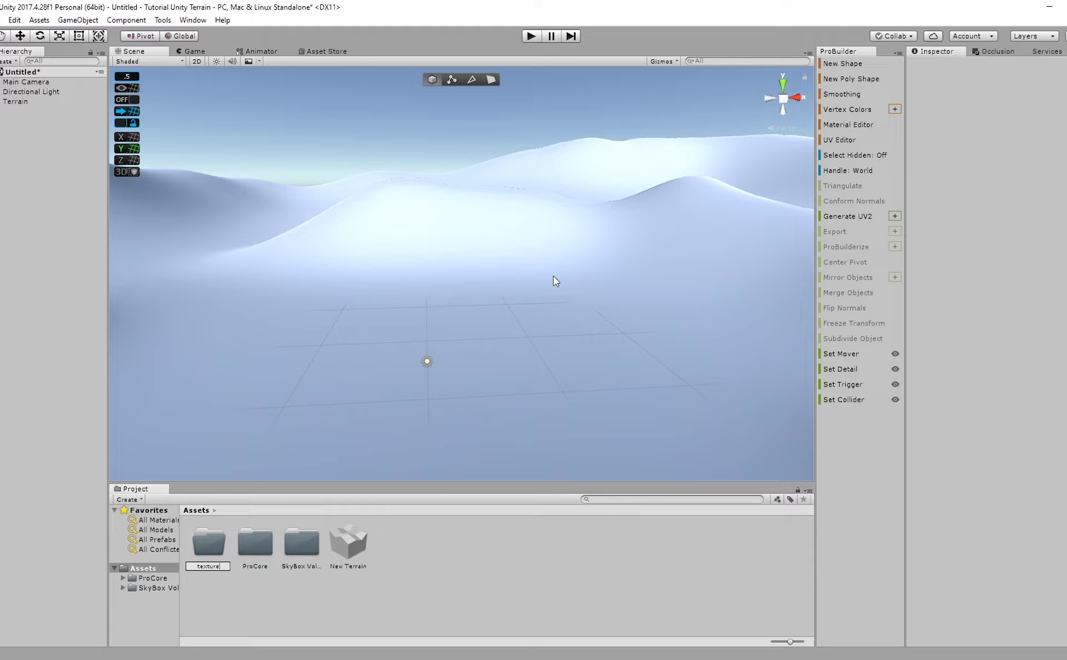
text(textures)
key(Return)
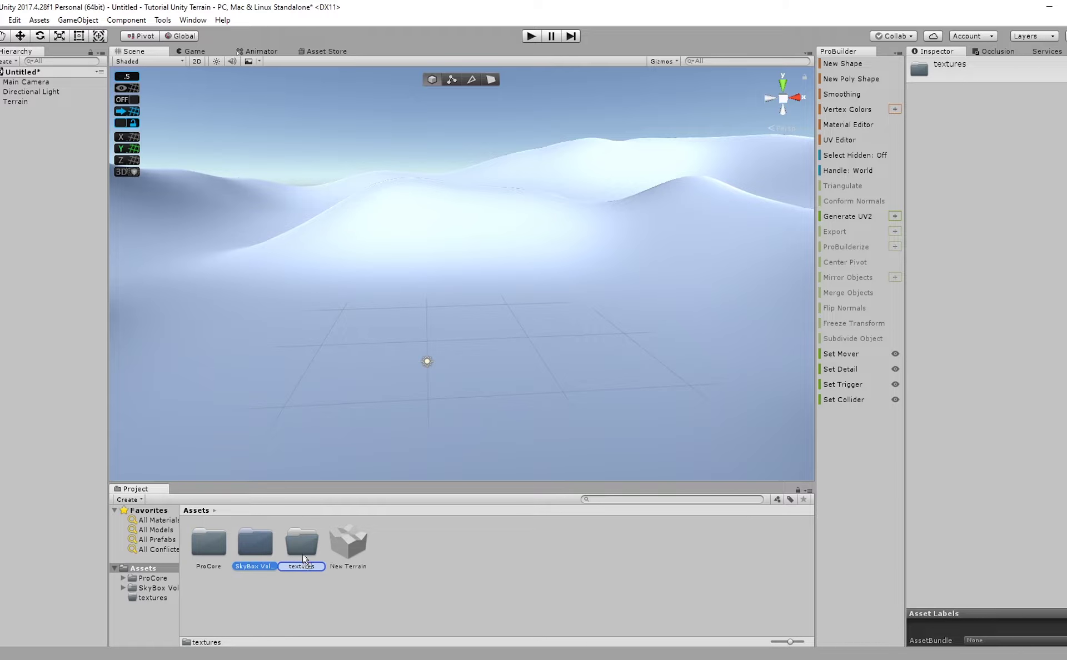
double_click(257, 549)
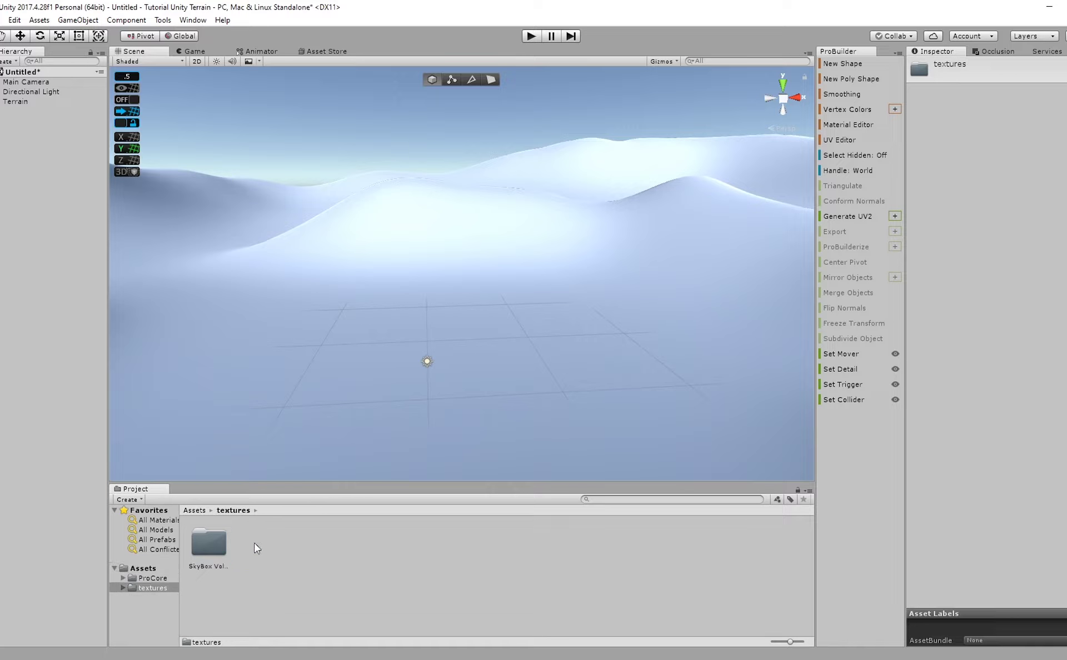
Apply the StarSkyBox material from SkyBox Volume 2's Stars01 folder to the scene sky and return to the textures folder.
double_click(214, 550)
double_click(492, 551)
right_drag(489, 383, 356, 400)
click(430, 562)
click(402, 543)
click(441, 542)
drag(456, 488, 326, 374)
right_drag(406, 332, 481, 356)
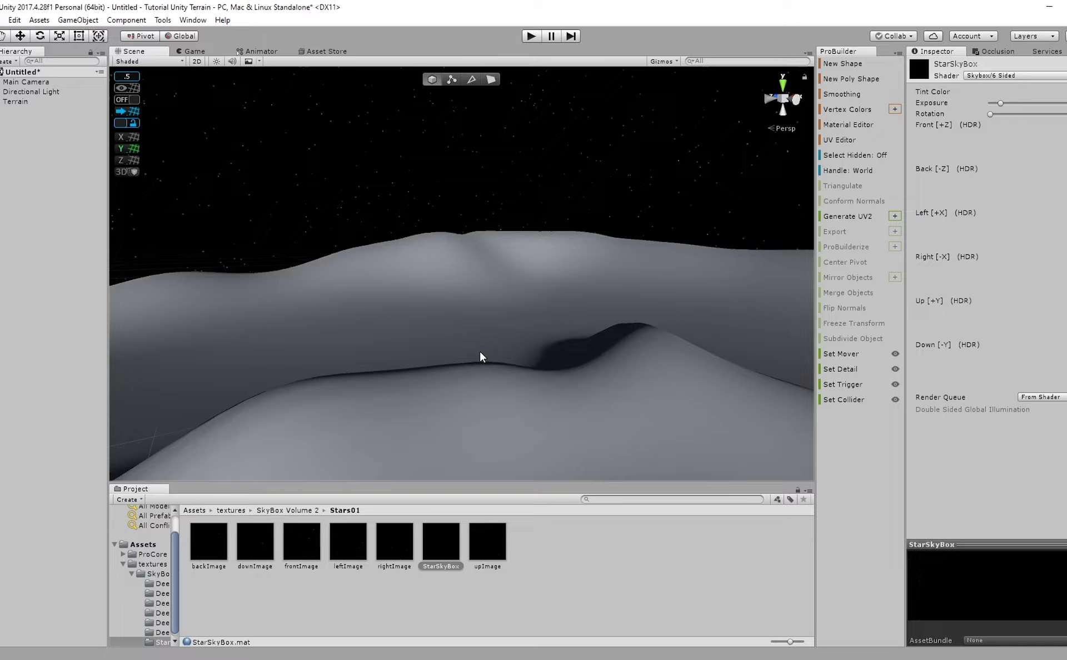
right_drag(541, 305, 505, 343)
click(234, 509)
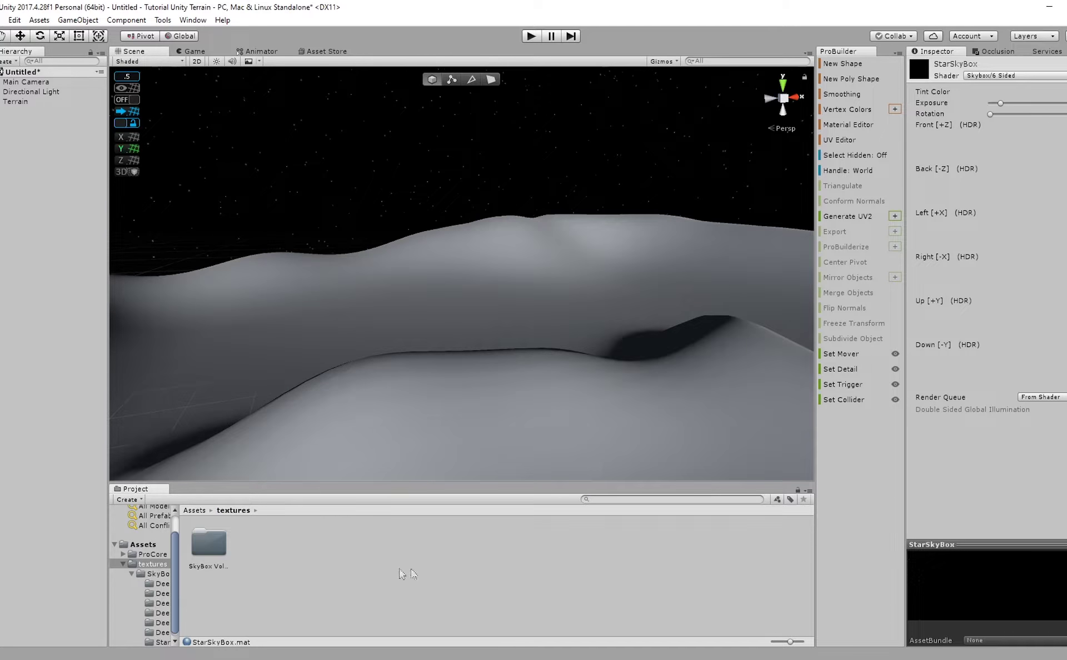
right_click(296, 559)
mouse_move(345, 314)
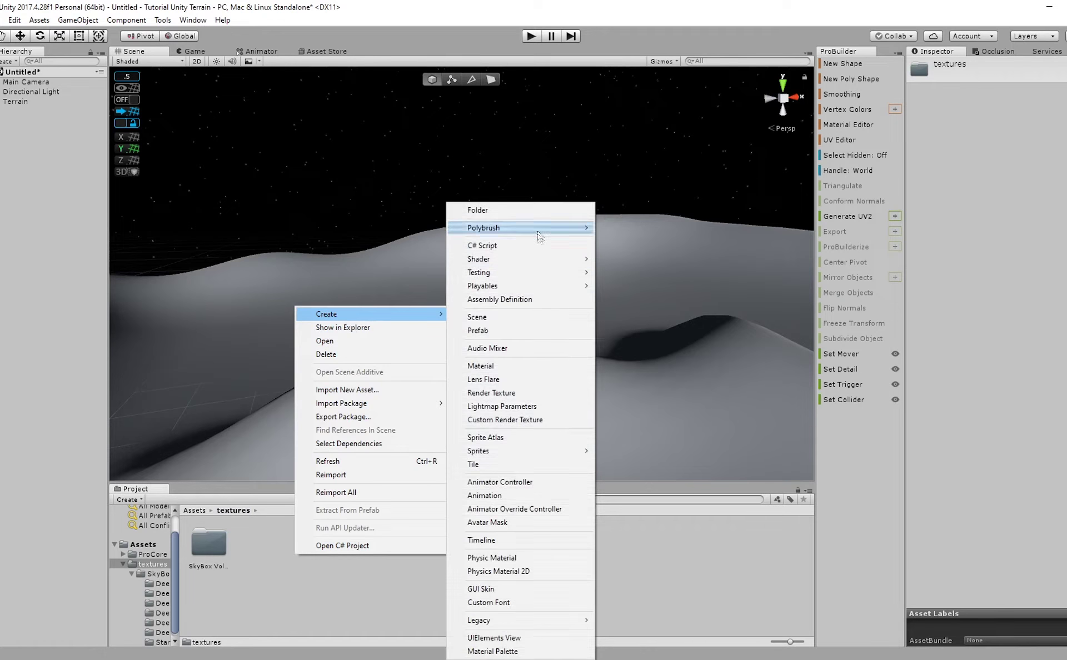
click(737, 628)
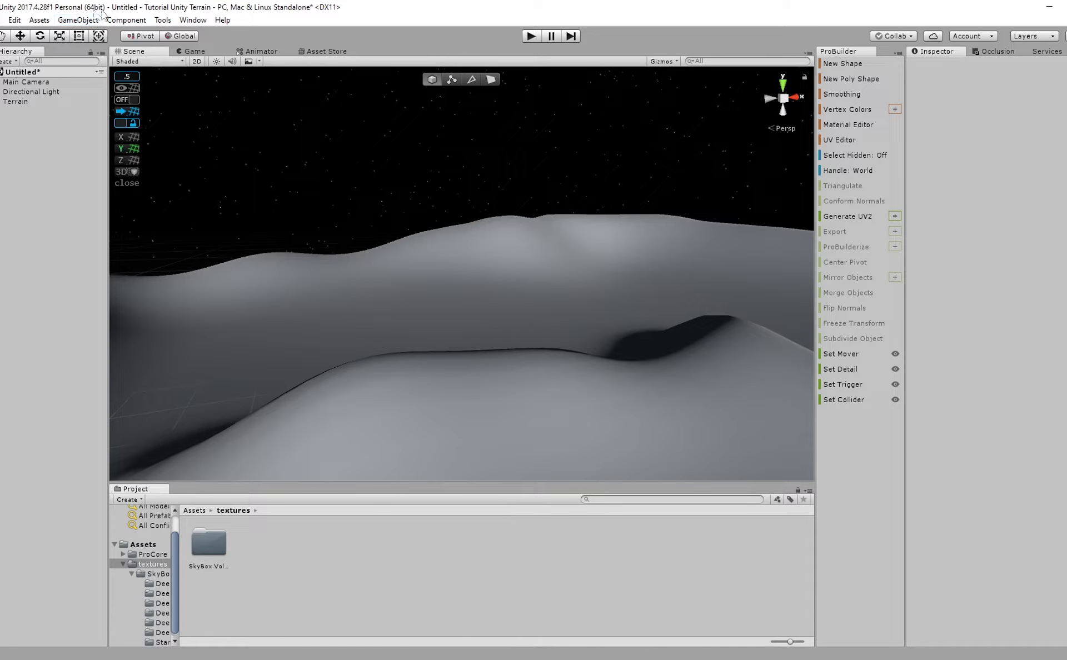
Import the complete Environment standard asset package into the project.
click(78, 20)
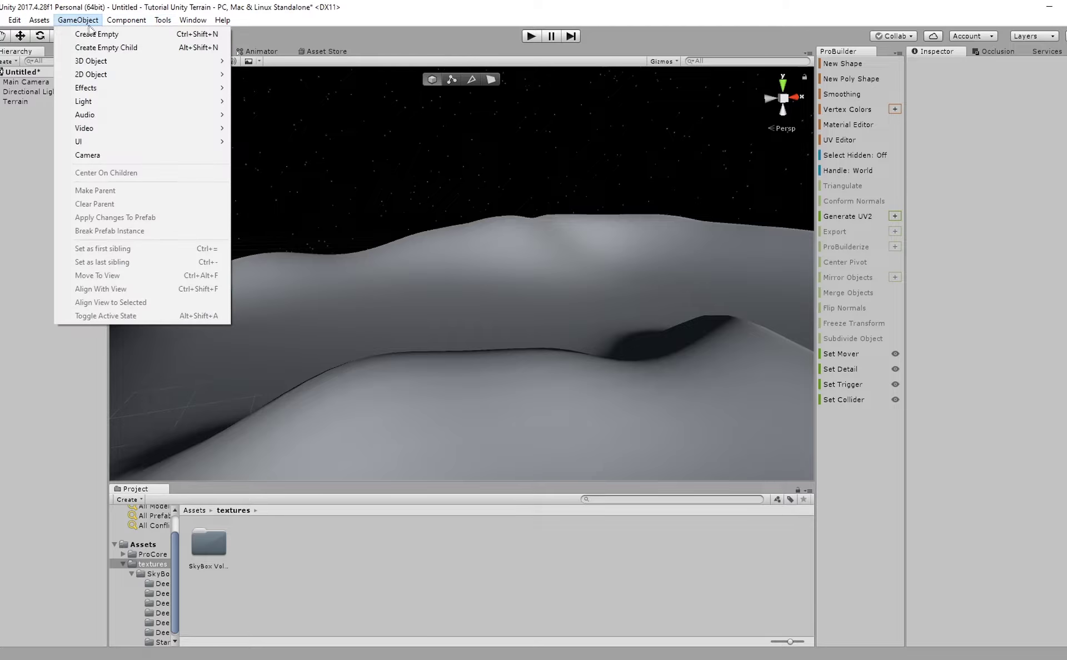
mouse_move(46, 25)
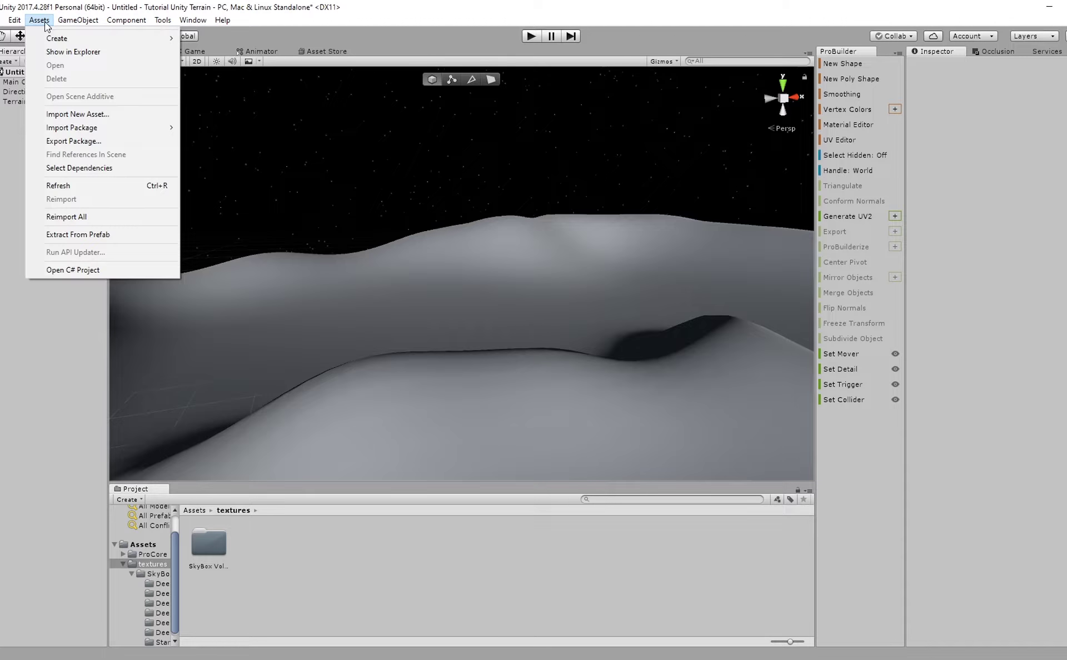
mouse_move(158, 128)
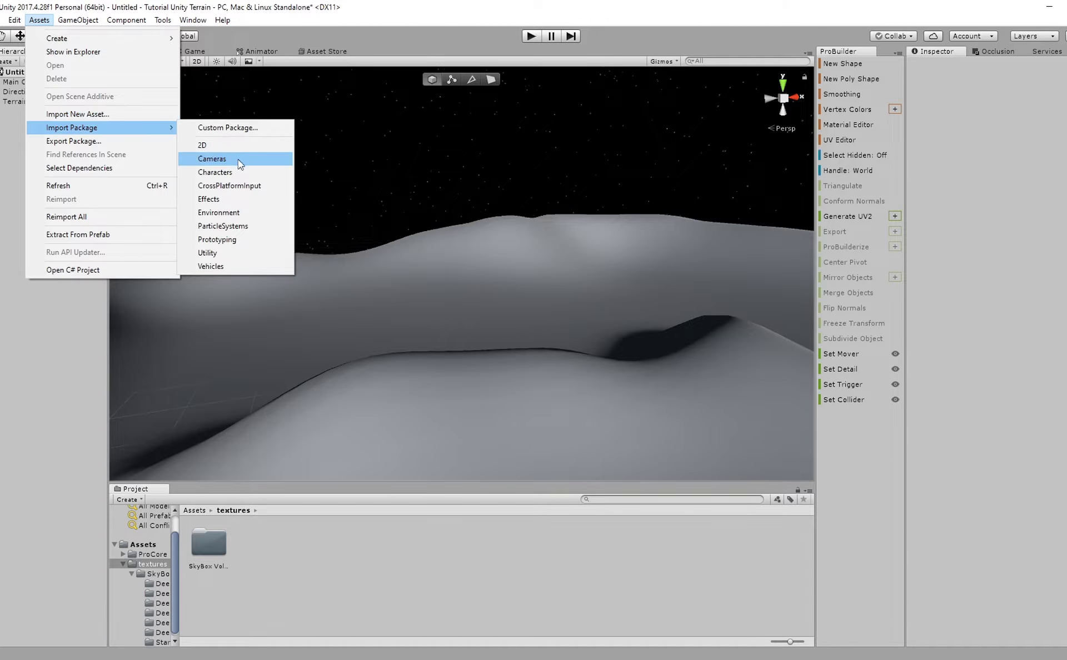
click(235, 217)
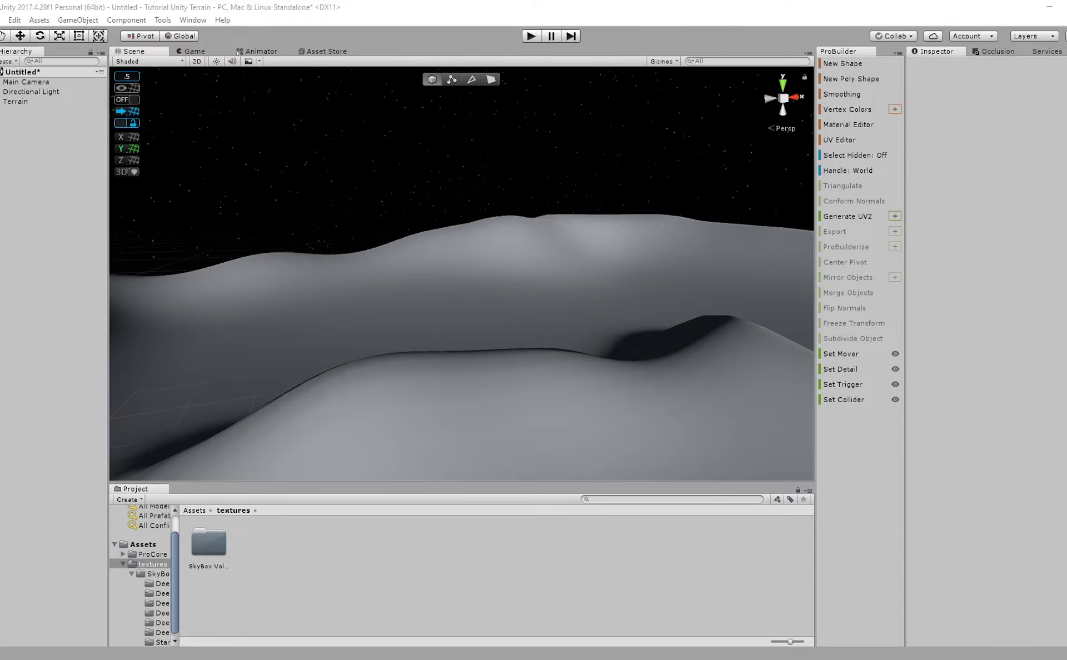
click(704, 604)
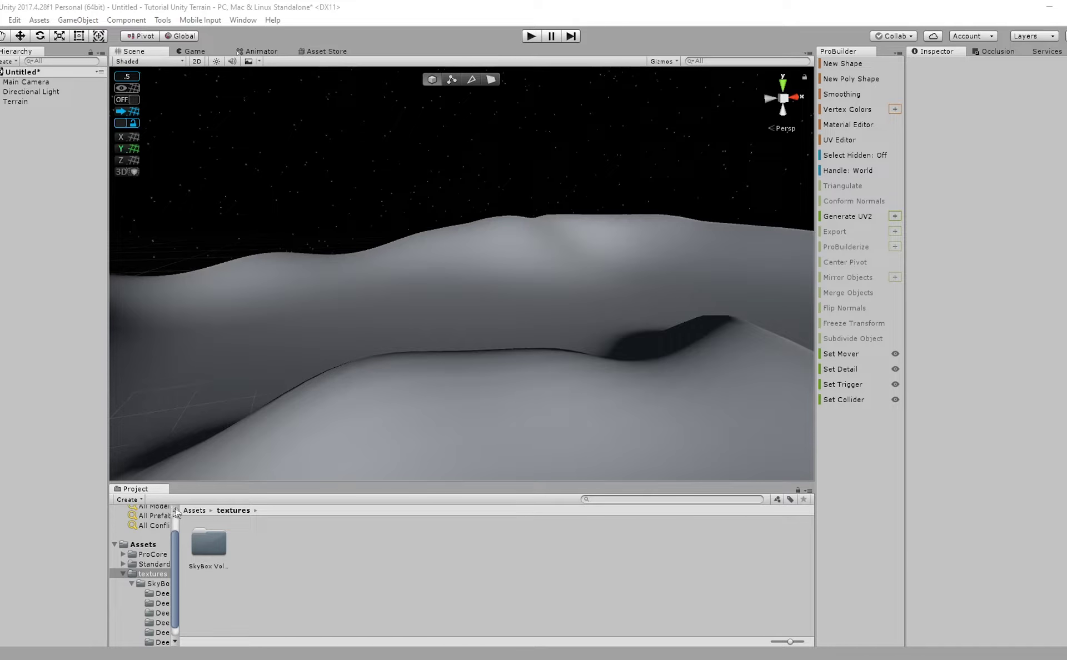
Create a folder named assets in the project's root Assets folder.
click(194, 511)
click(255, 538)
right_click(273, 598)
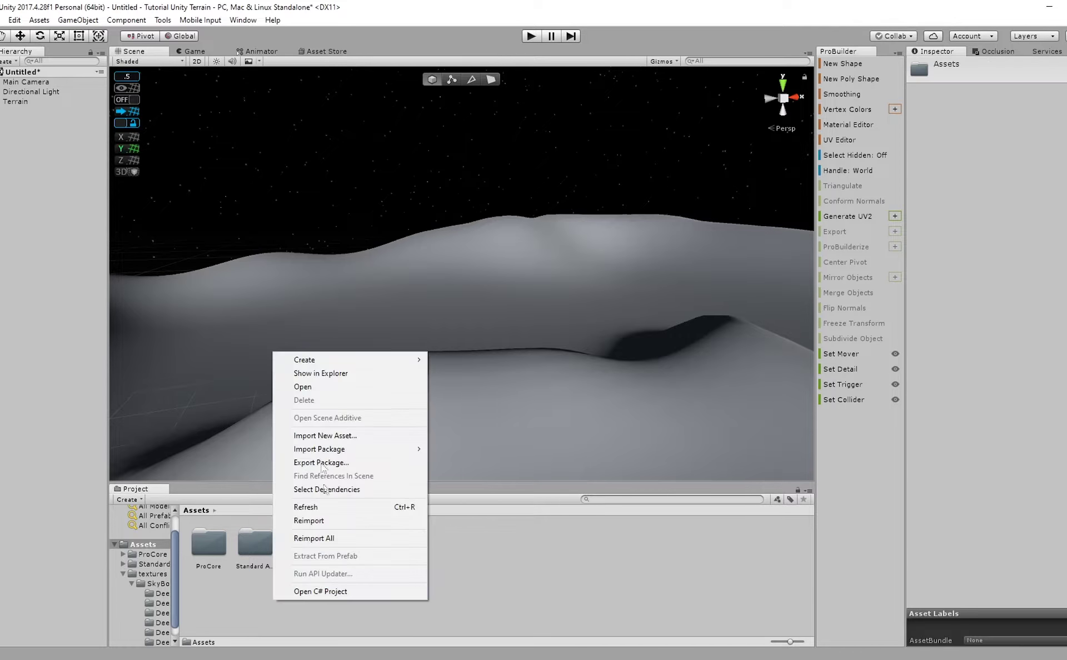
mouse_move(389, 360)
click(473, 213)
text(assets)
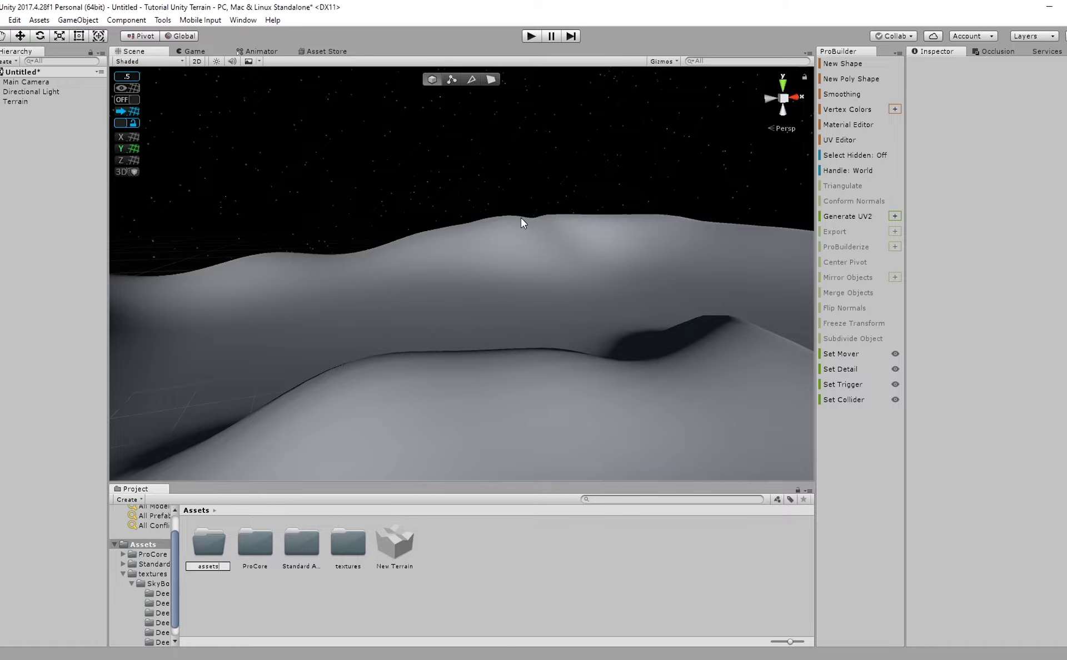
key(Return)
Move the ProCore and Standard Assets folders into the assets folder and open Standard Assets.
click(252, 552)
ctrl+click(300, 543)
ctrl+click(208, 548)
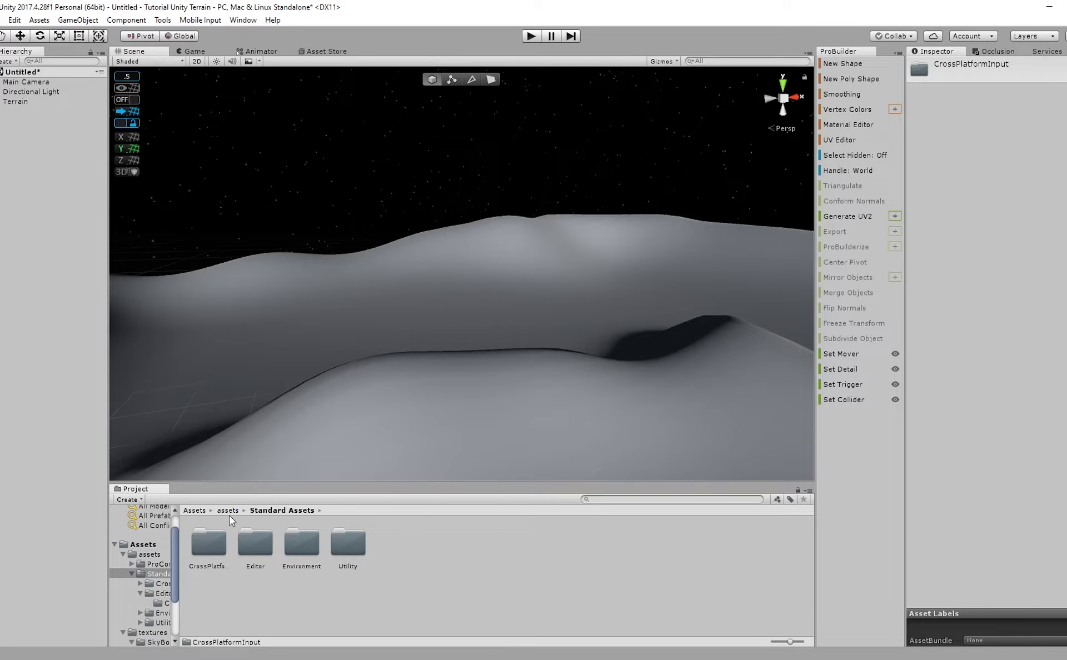
click(229, 512)
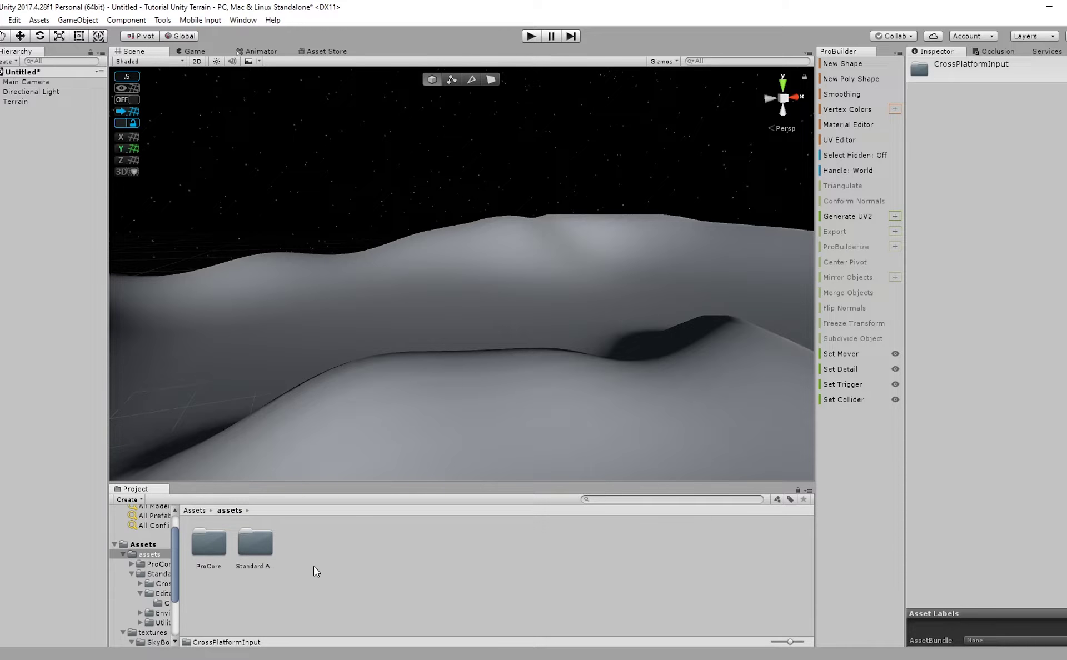
right_click(211, 521)
click(230, 597)
double_click(256, 549)
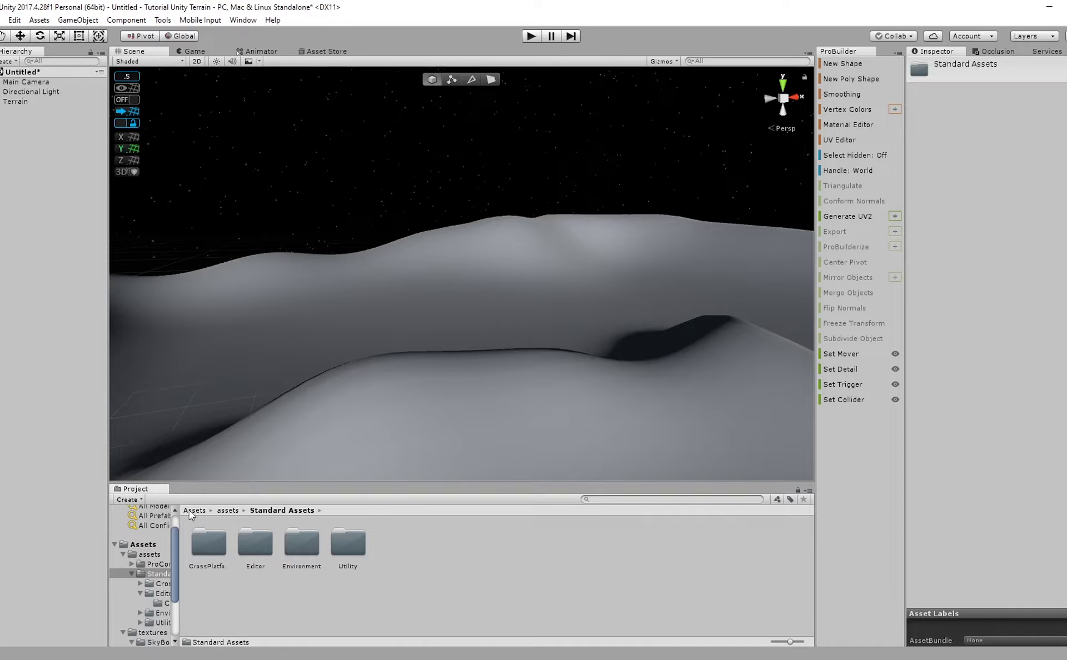
click(39, 20)
mouse_move(81, 130)
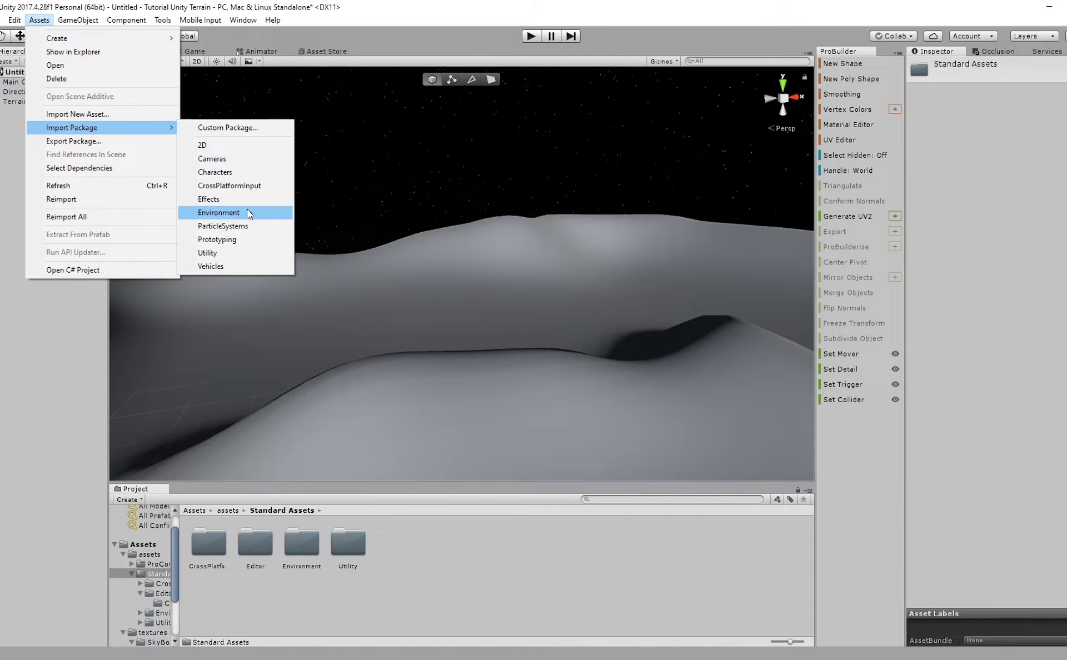
click(369, 582)
Delete the Editor folder from Standard Assets.
click(252, 540)
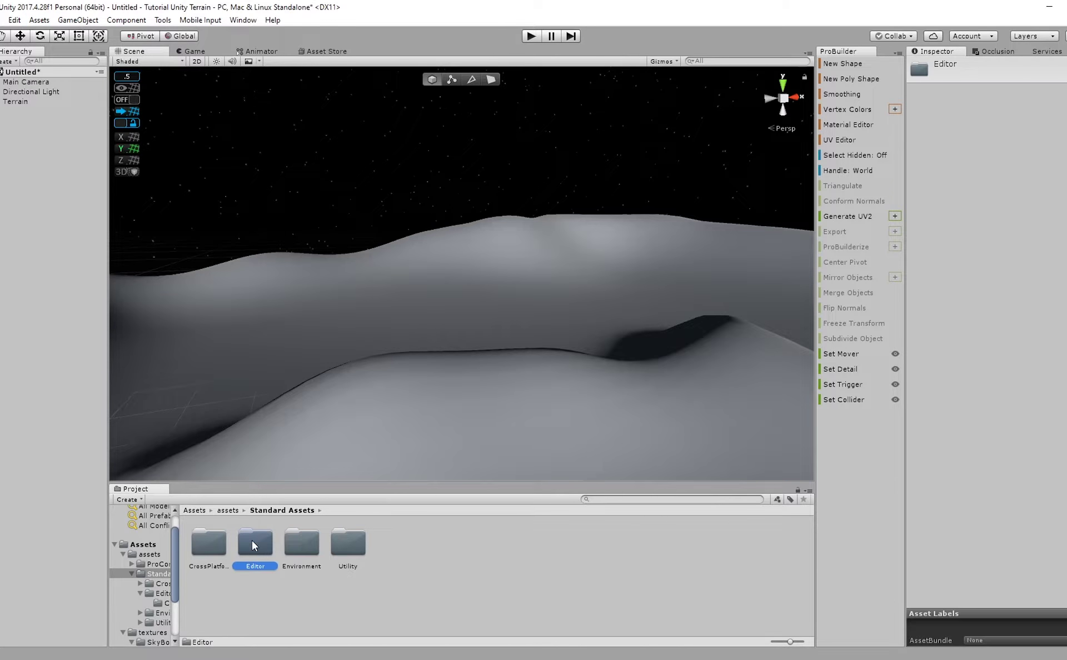
right_click(252, 540)
click(283, 344)
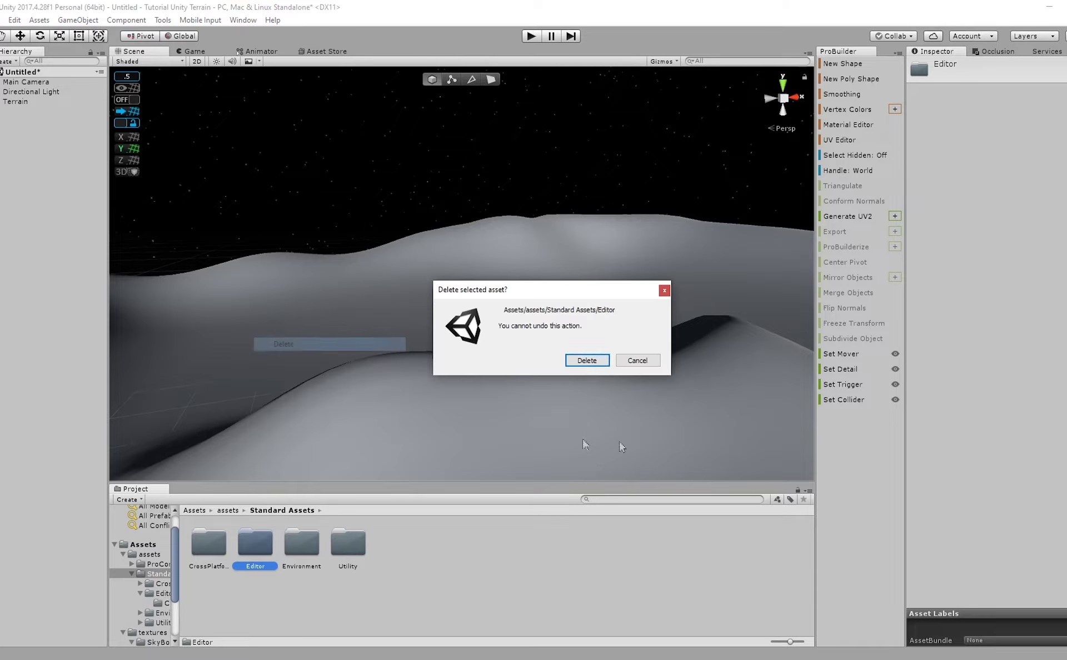
click(581, 361)
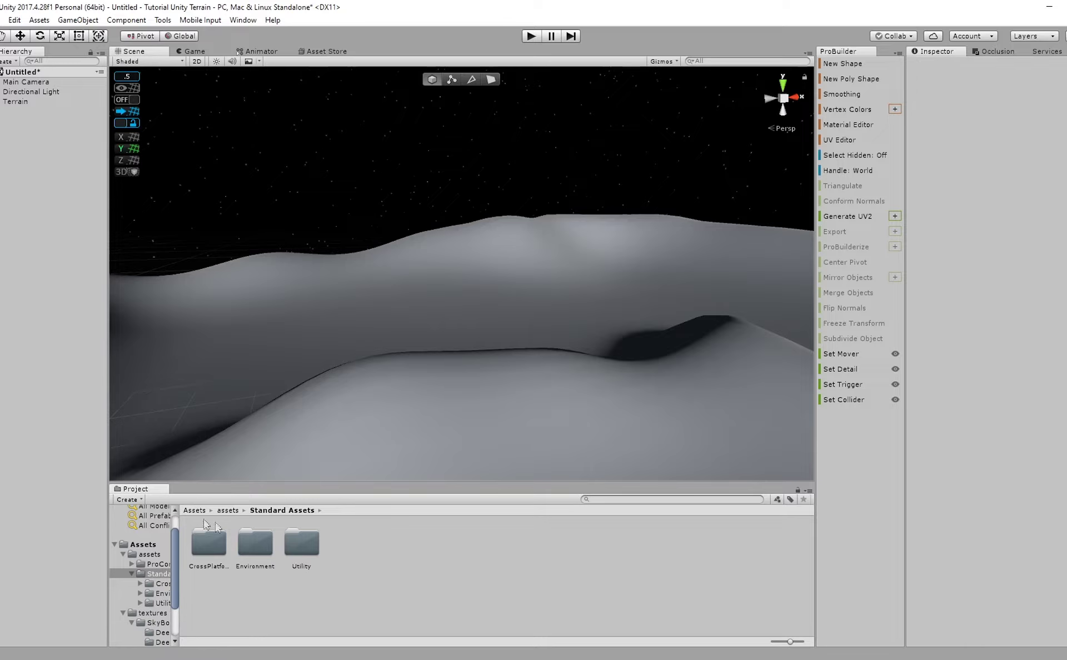
Check the scripts and prefabs in the Utility folder and delete that folder from Standard Assets.
double_click(307, 547)
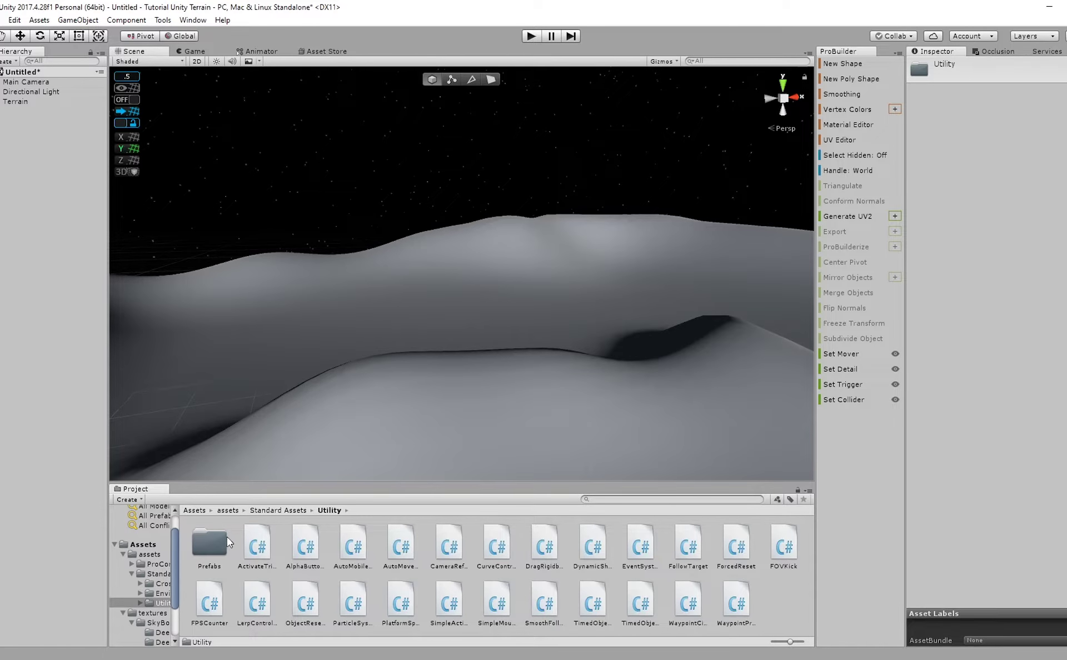
click(228, 563)
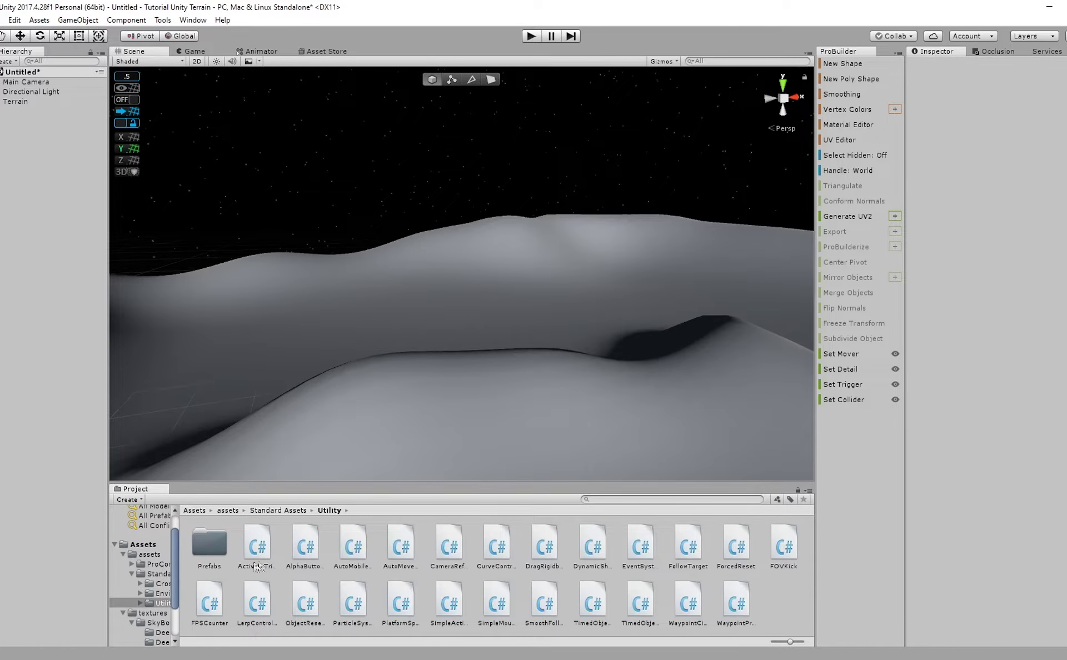
double_click(209, 545)
click(209, 543)
click(228, 541)
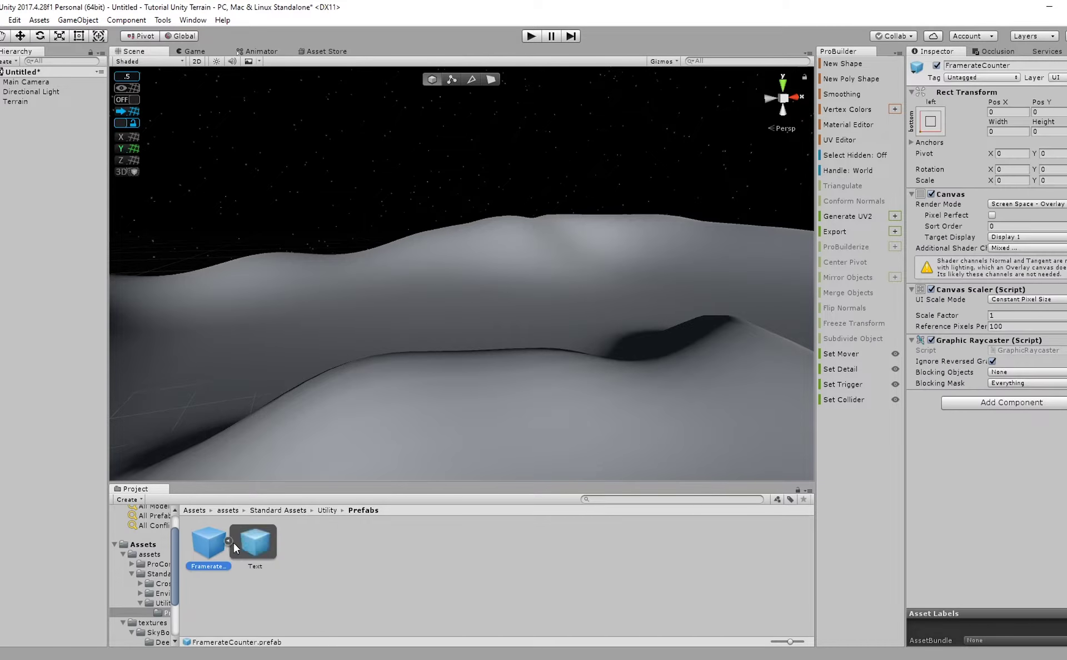
click(229, 541)
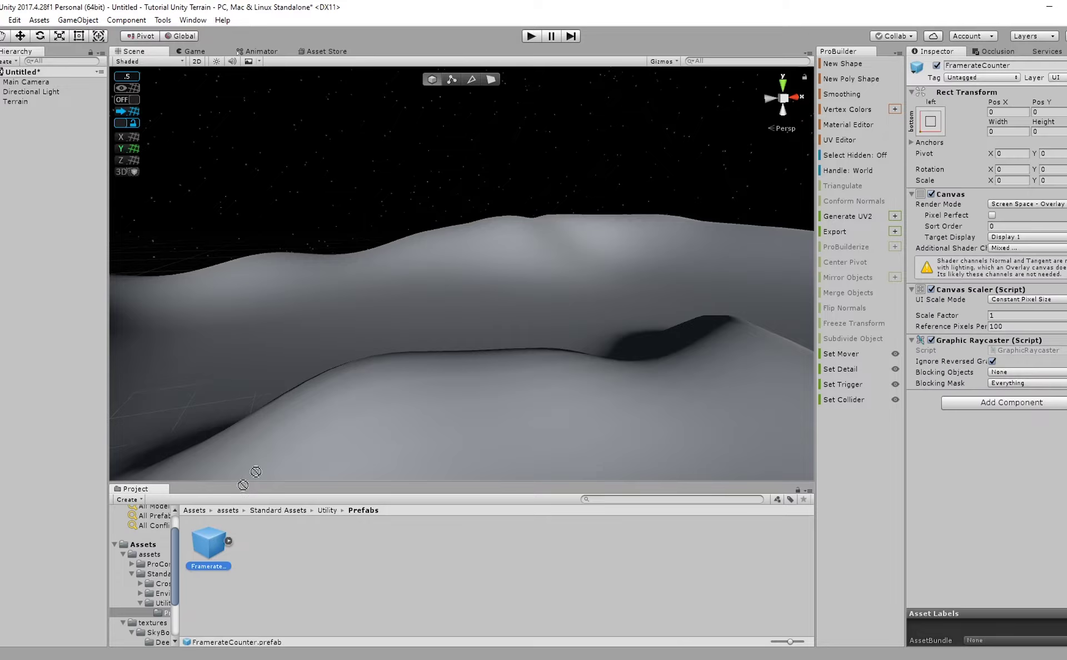
click(305, 512)
right_click(307, 545)
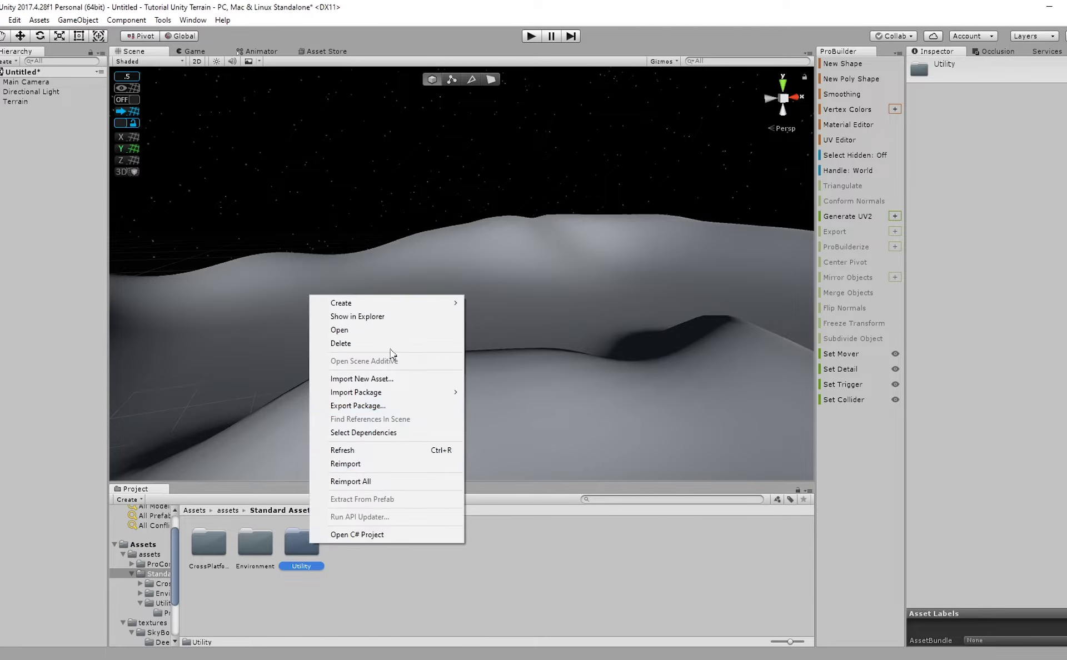
click(392, 344)
click(581, 360)
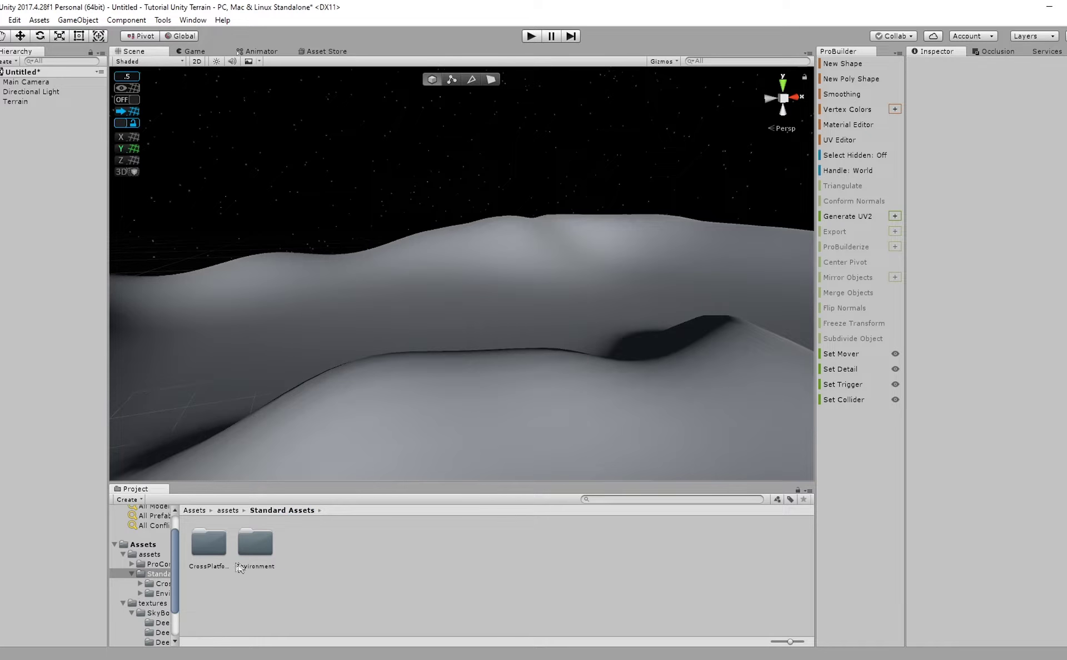
Check the contents of the CrossPlatformInput folder and delete its Scripts folder.
double_click(215, 550)
click(303, 541)
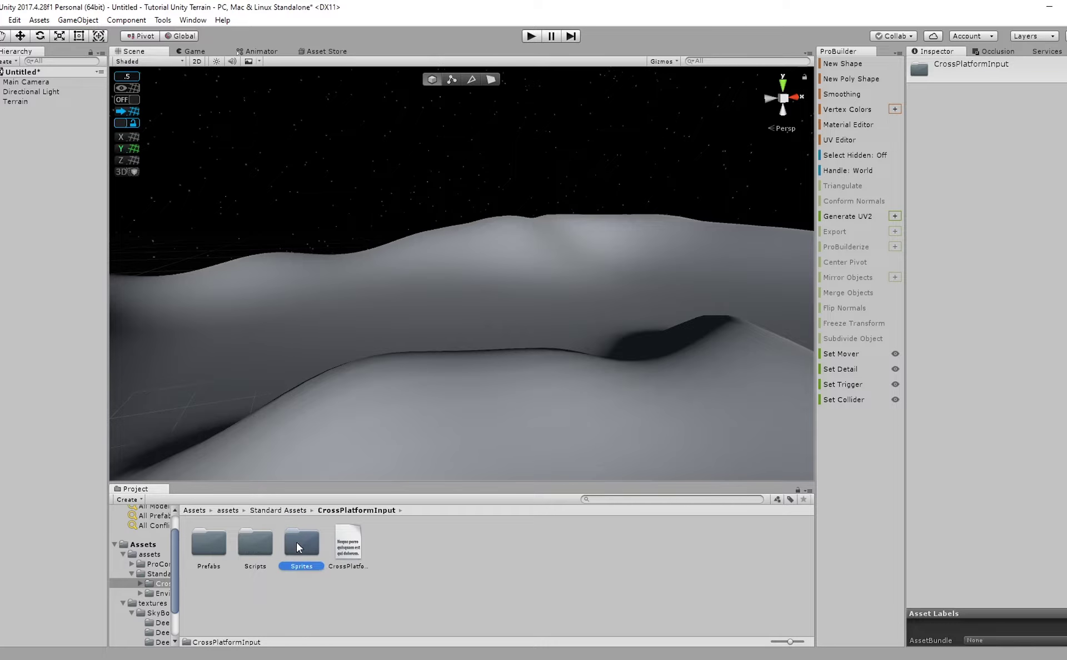
double_click(255, 542)
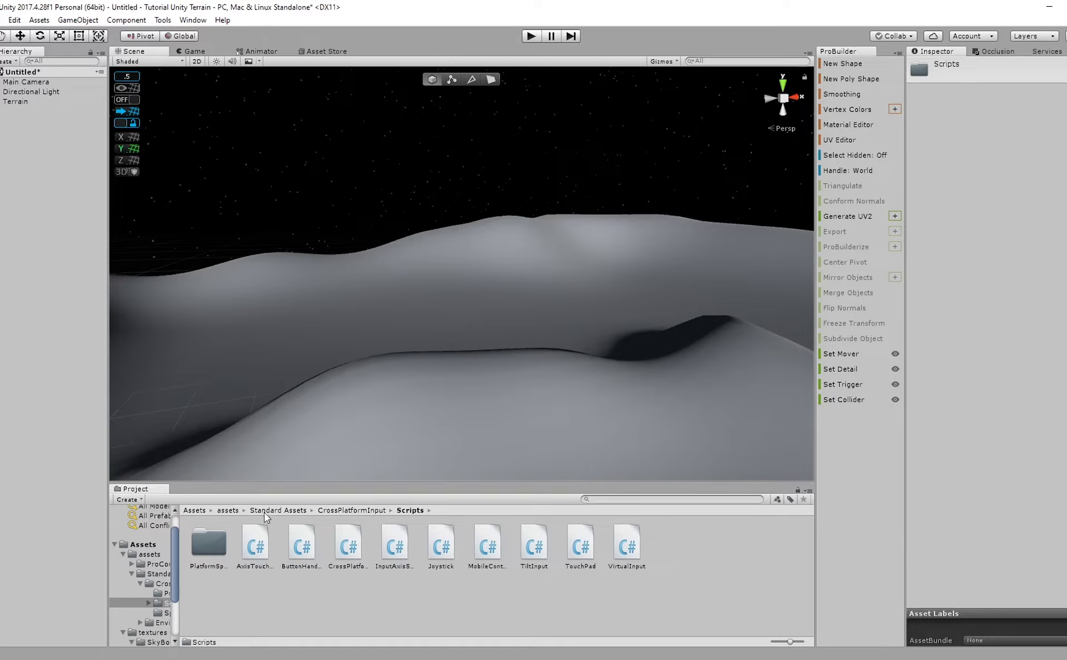
click(278, 510)
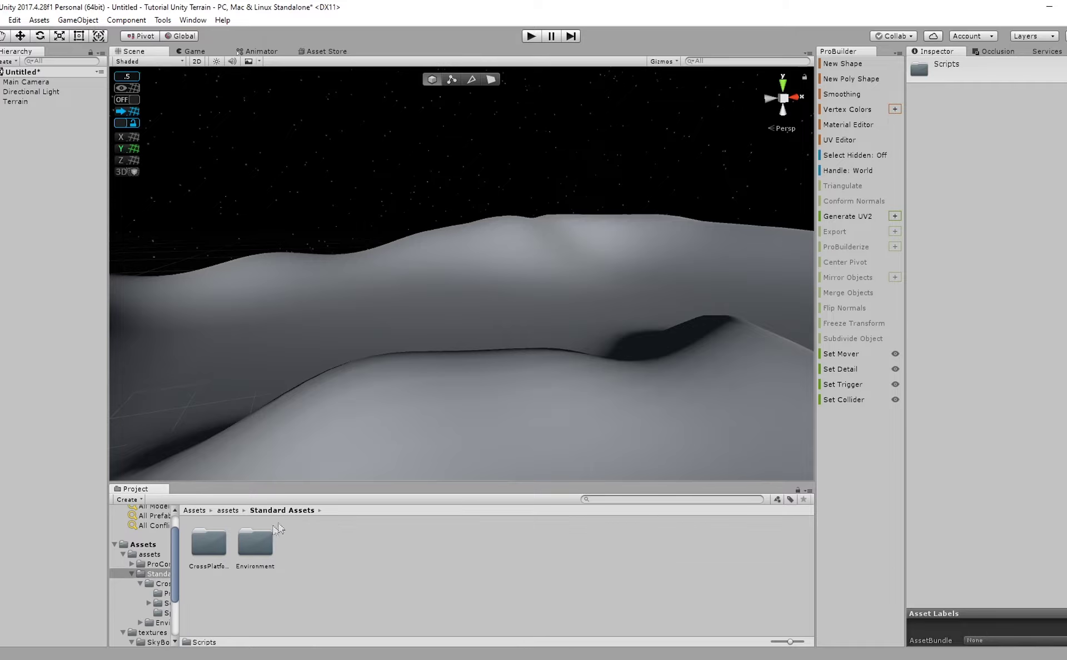
double_click(219, 536)
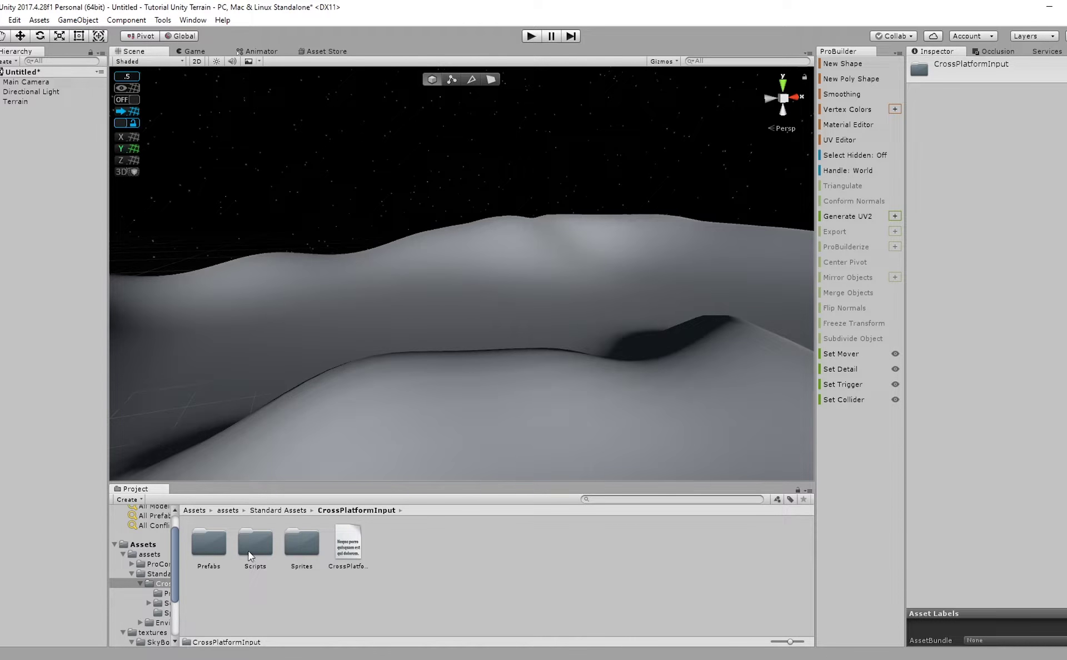
right_click(263, 555)
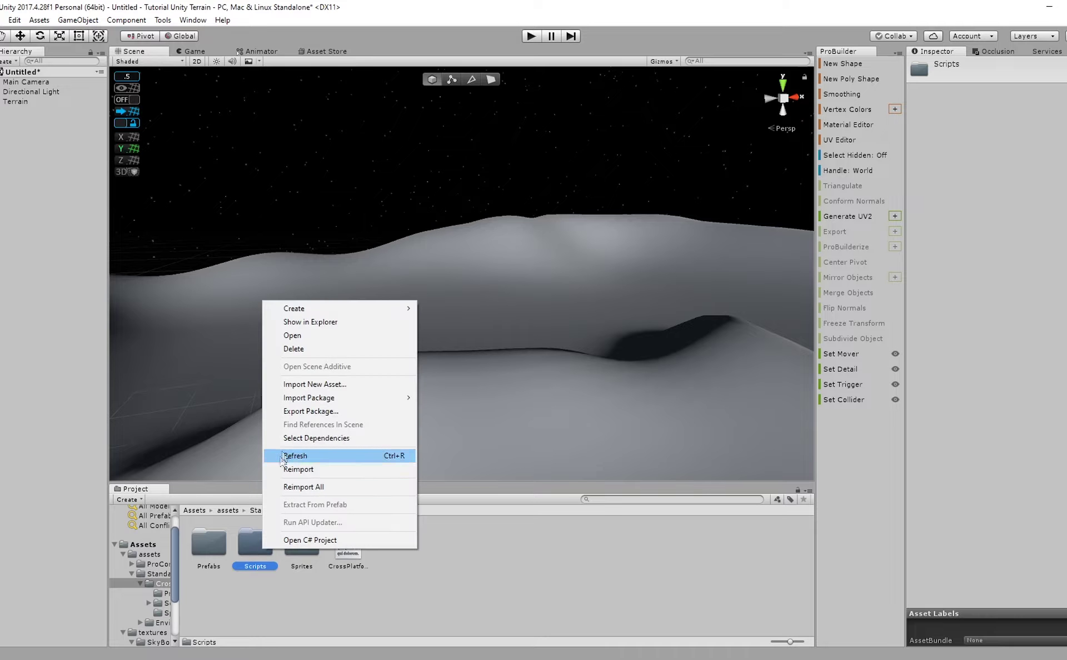
click(388, 600)
right_click(256, 540)
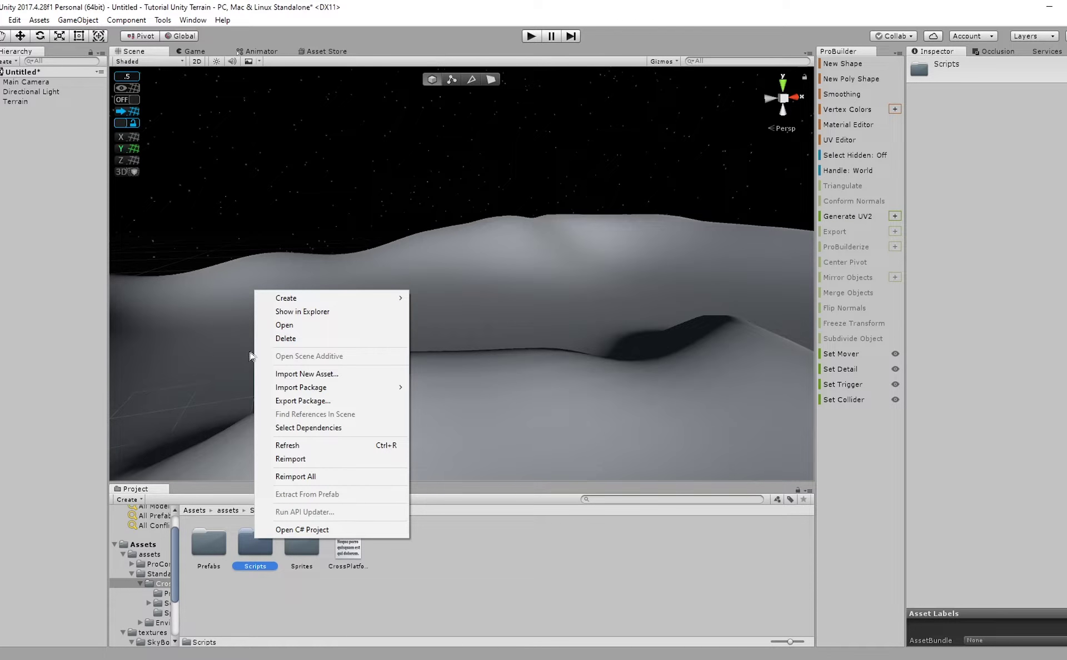
click(308, 338)
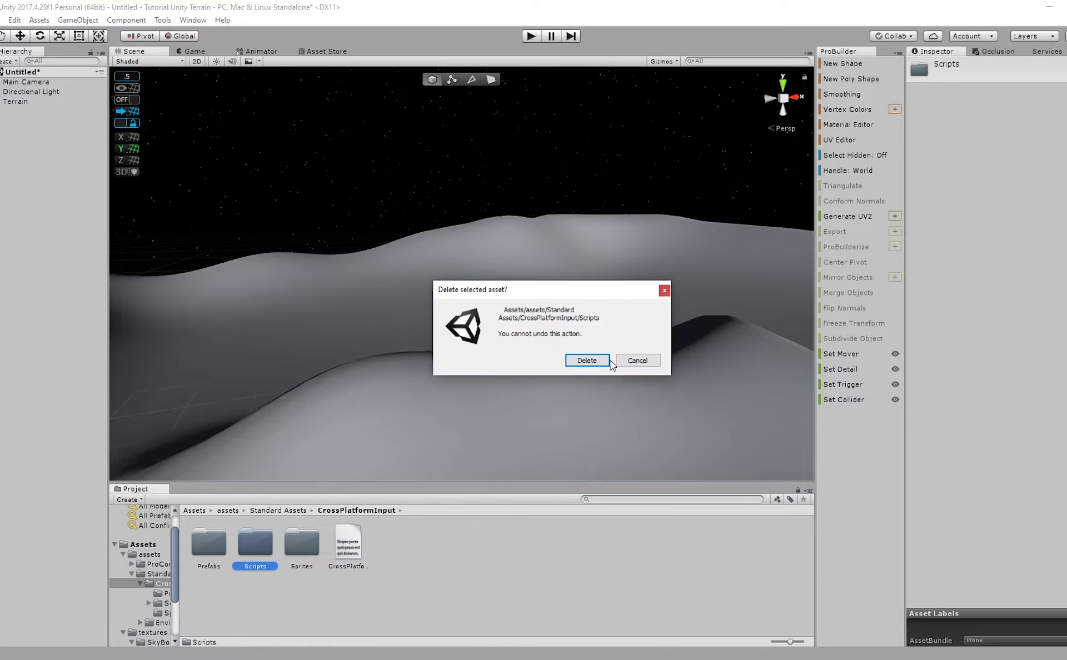
click(588, 359)
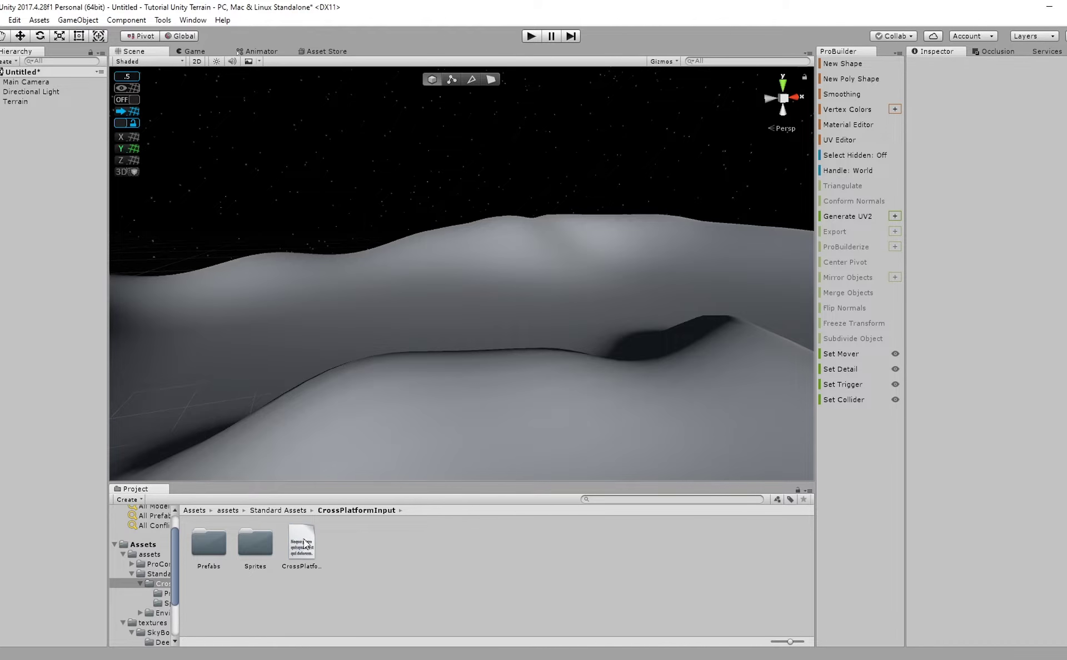
Delete the CrossPlatformInputGuidelines text file from the CrossPlatformInput folder.
right_click(304, 544)
click(309, 339)
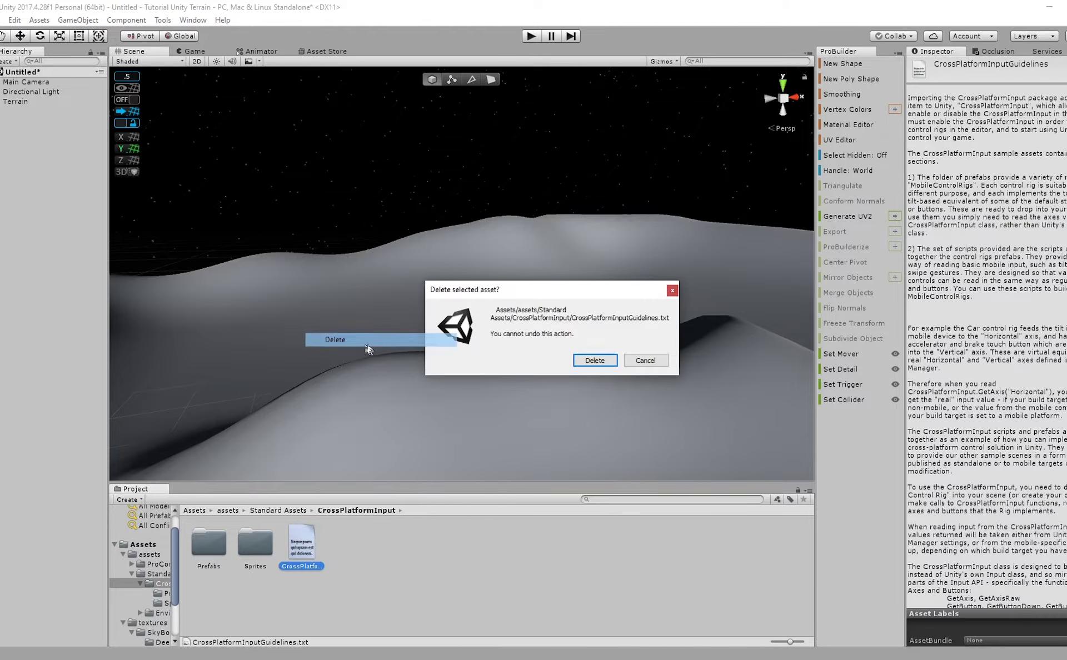
click(594, 360)
Try placing the DualTouch prefab from the CrossPlatformInput Prefabs folder in the scene and delete the placed object.
double_click(214, 551)
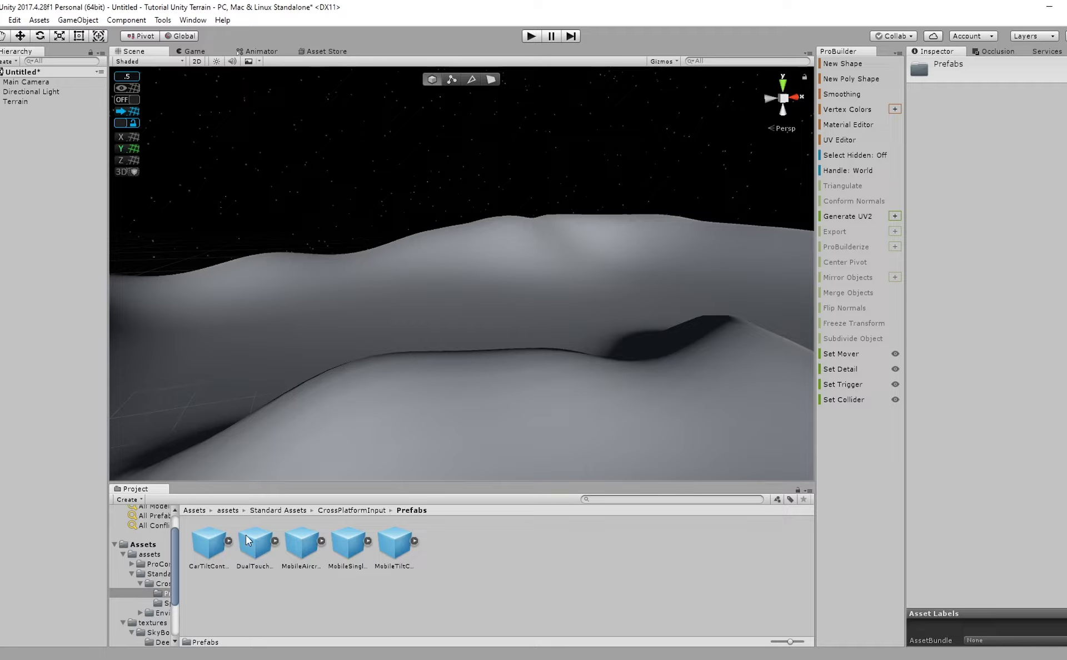
click(274, 541)
click(274, 541)
drag(273, 548, 335, 439)
click(60, 92)
key(Delete)
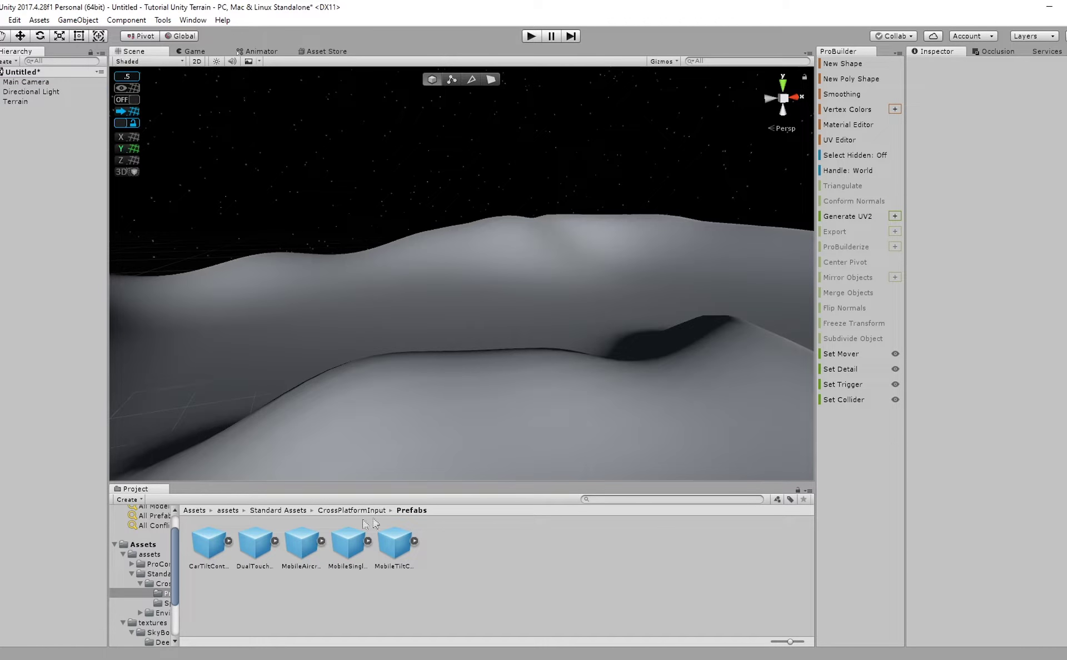
Delete the CrossPlatformInput folder from Standard Assets.
click(324, 511)
click(289, 510)
click(208, 542)
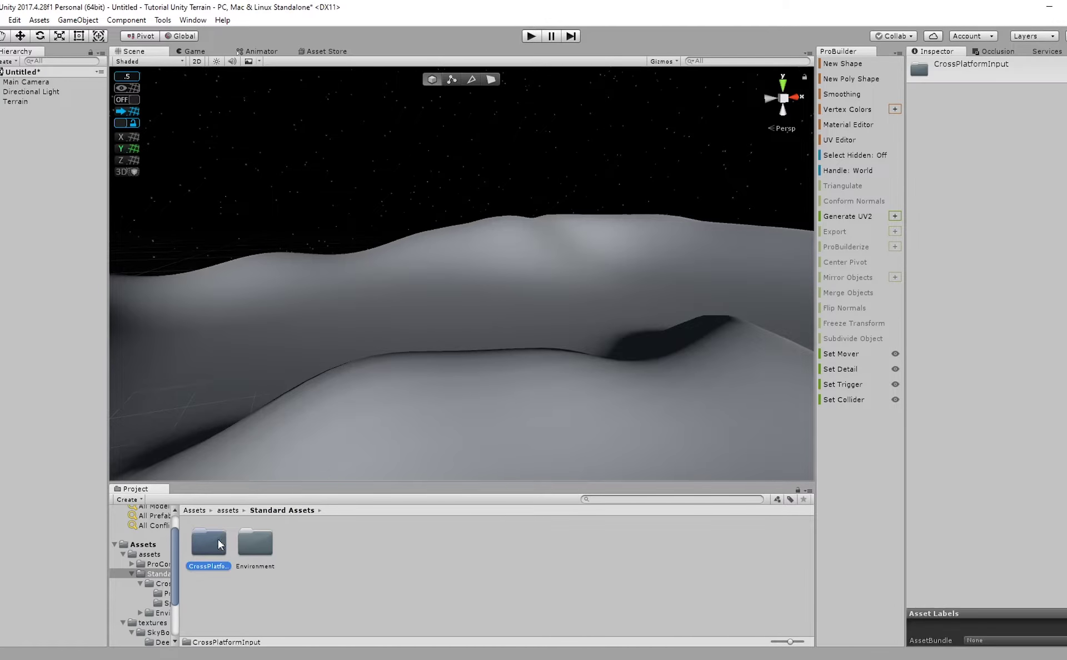
right_click(218, 541)
click(301, 339)
click(583, 360)
Check the contents of the Environment folder and return to the root Assets folder.
double_click(227, 547)
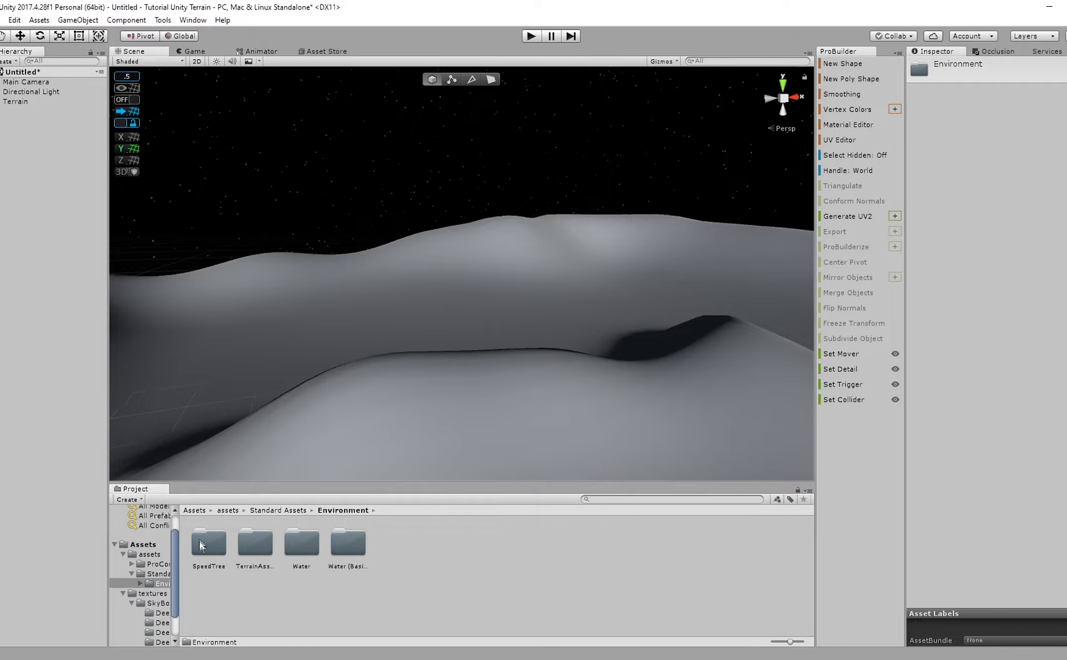
click(227, 510)
click(206, 512)
Start adding a paint texture to the Terrain and search the albedo textures for grass.
middle_drag(552, 418, 386, 359)
scroll(389, 260, down, 2)
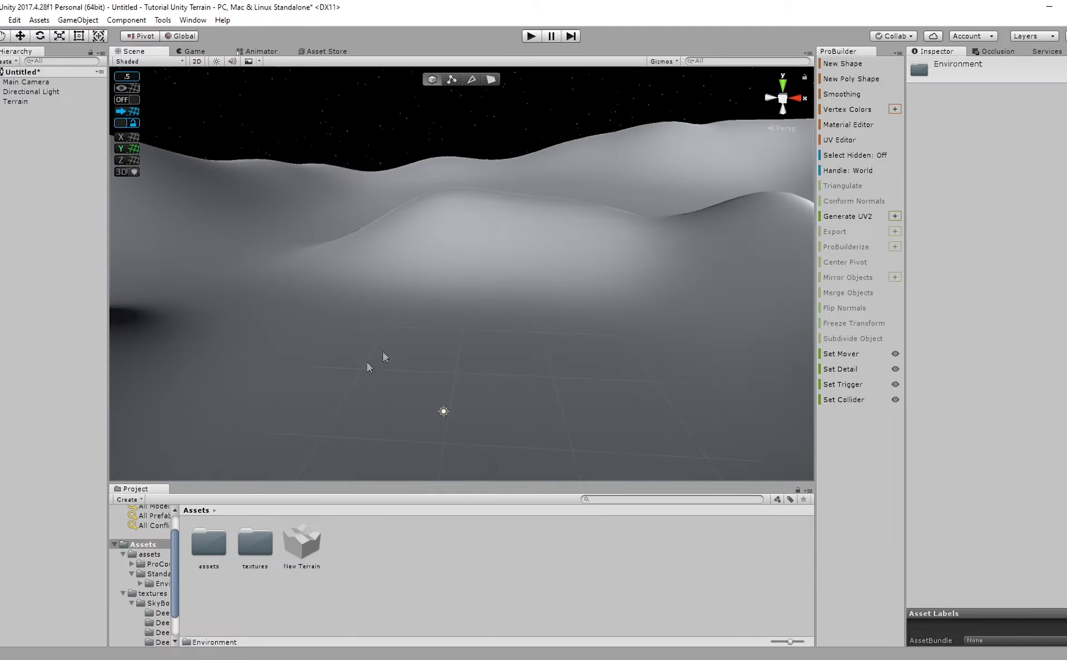
click(15, 101)
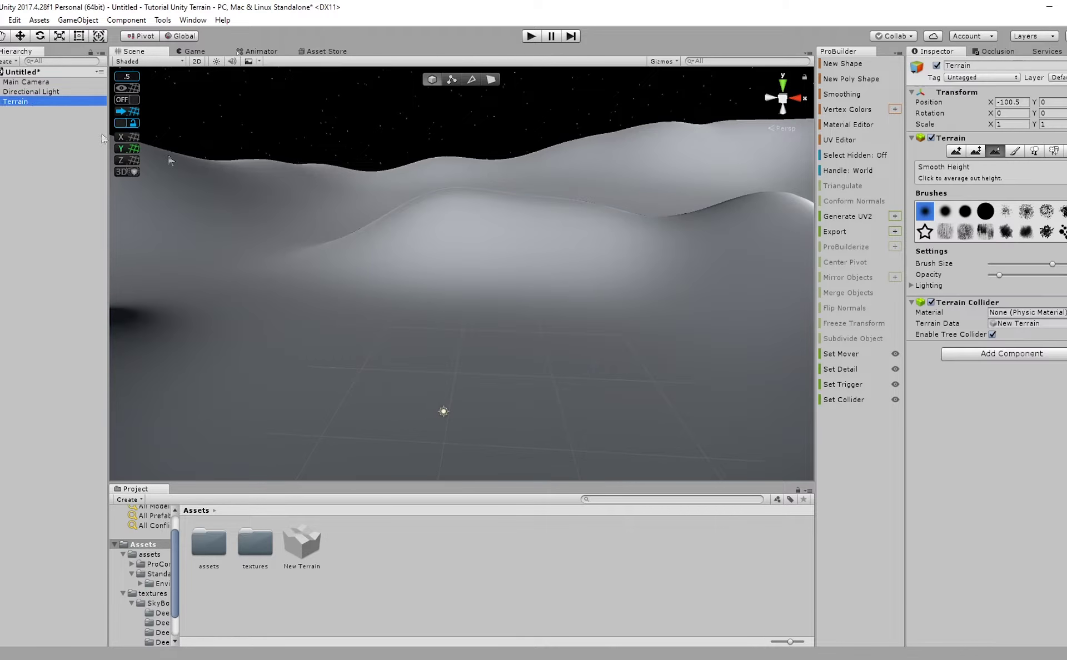
click(1015, 152)
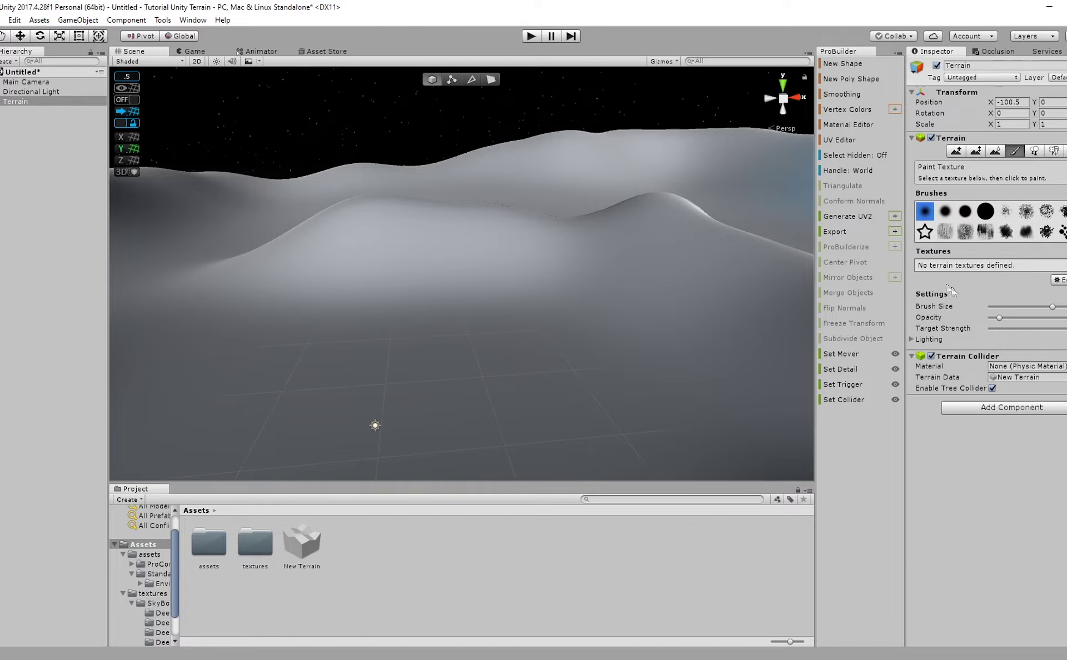
click(1060, 280)
click(1051, 283)
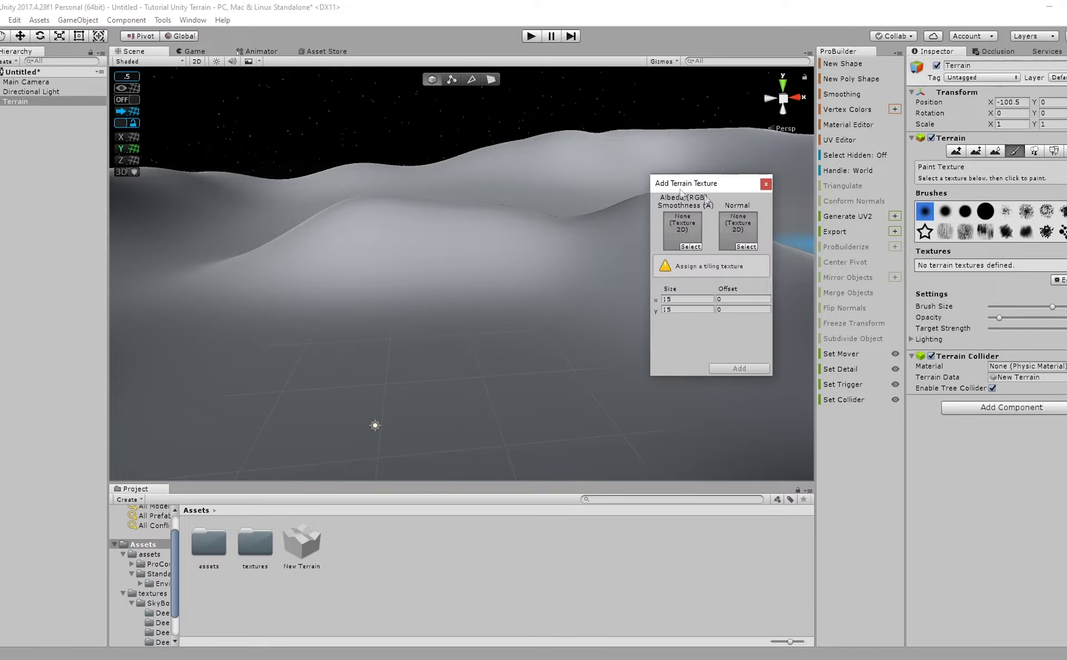
click(690, 247)
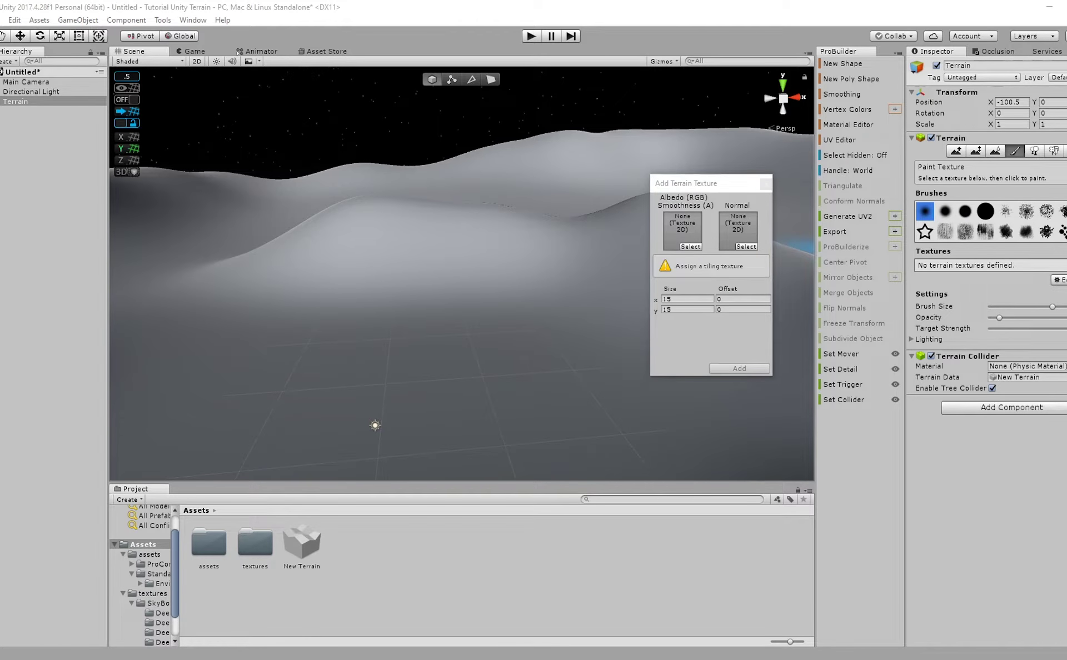
text(grass)
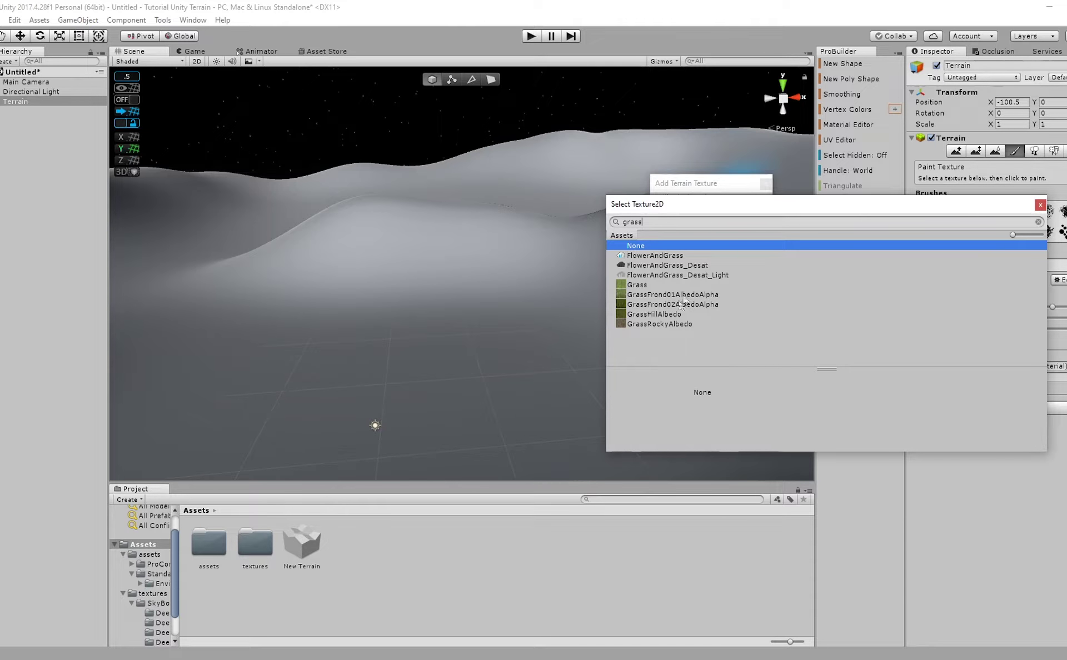
Compare the grass textures and add GrassHillAlbedo as the terrain's first texture.
click(673, 305)
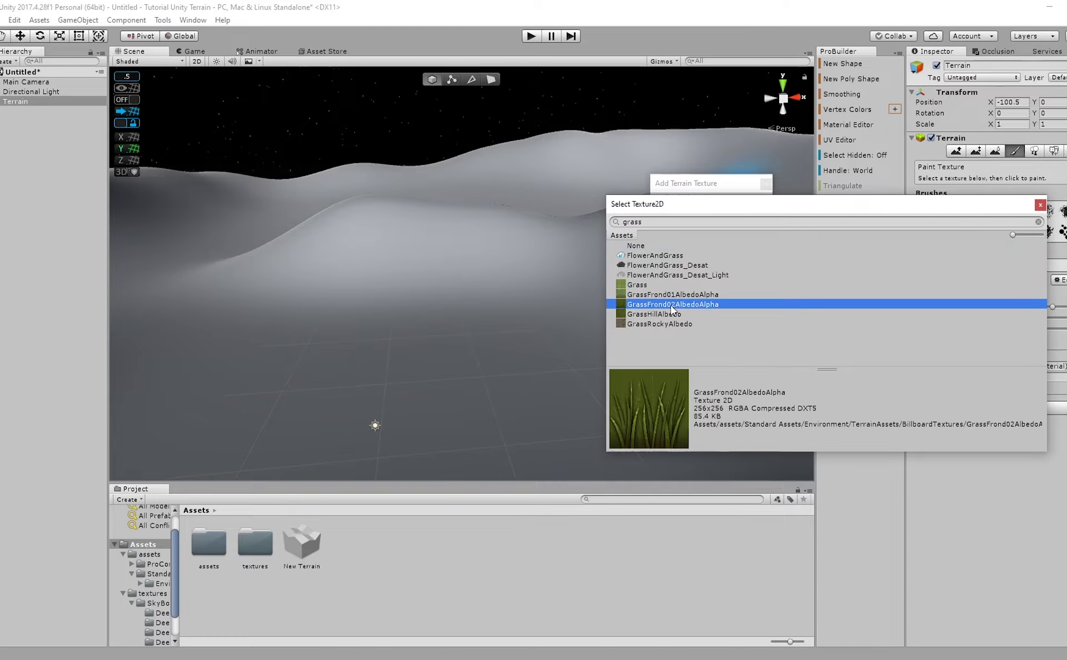
click(673, 295)
click(677, 285)
click(674, 305)
click(675, 314)
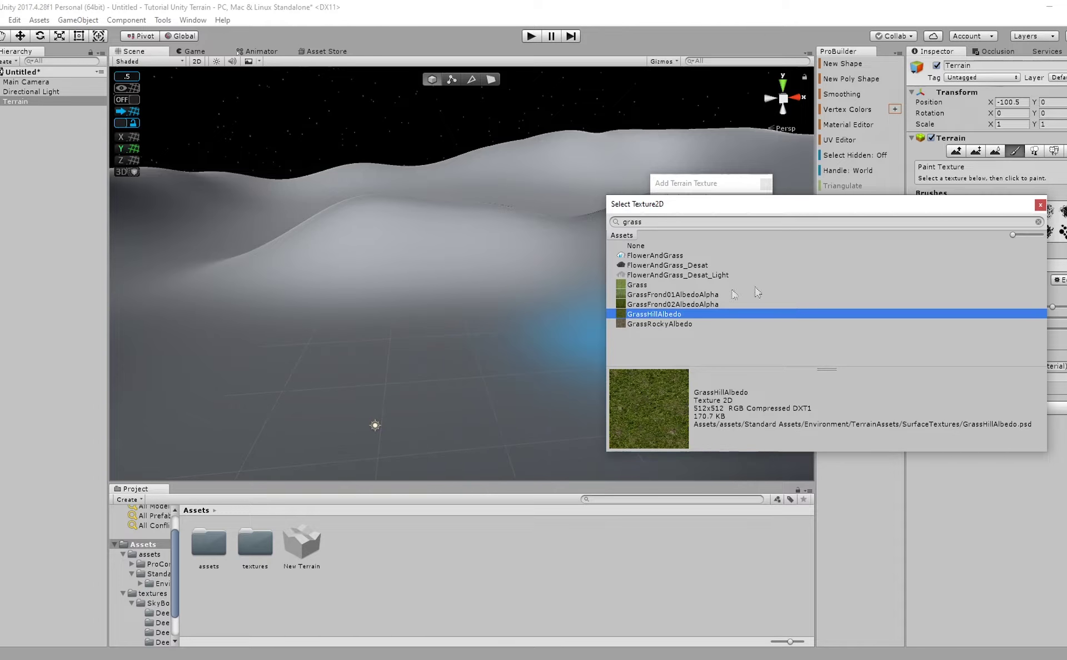
double_click(653, 315)
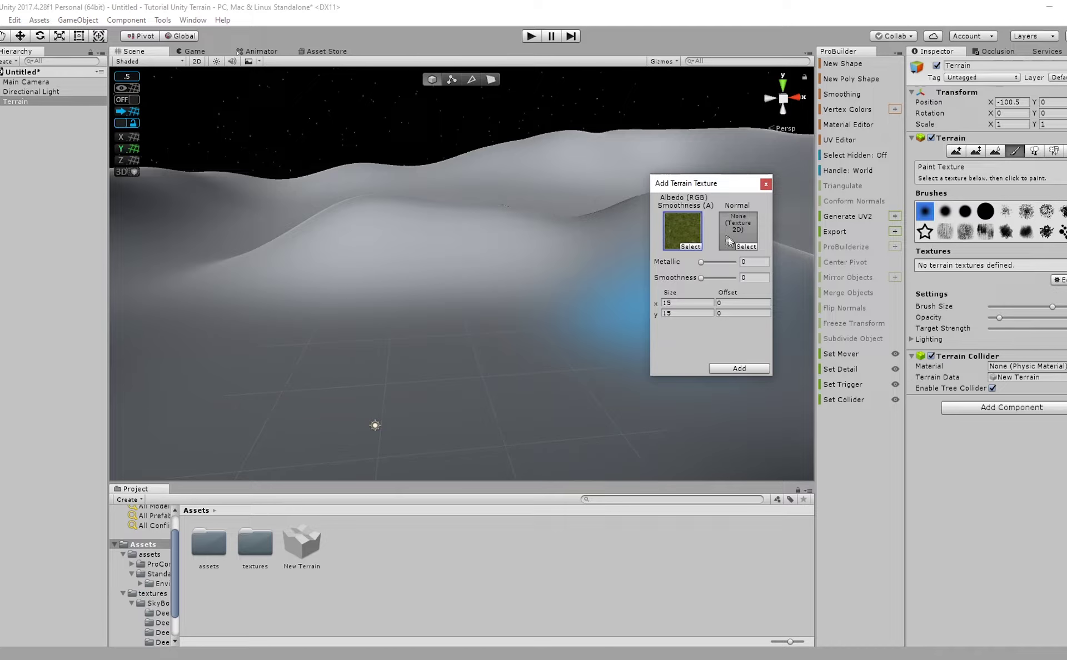
click(743, 369)
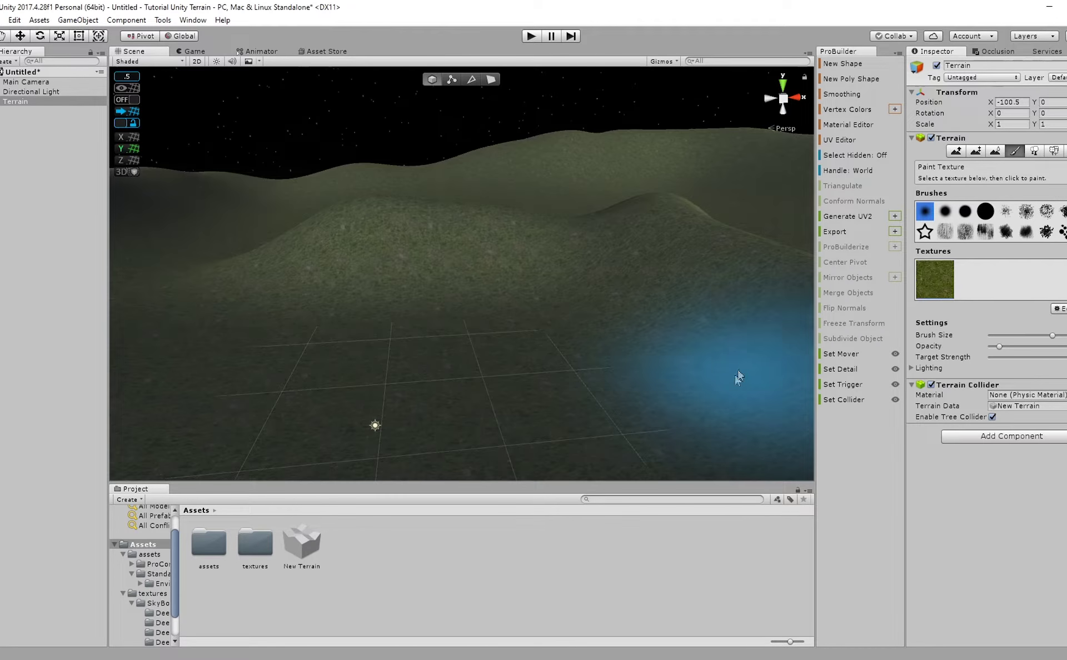
Edit the Terrain's grass texture and set its size to 10 by 10.
click(600, 601)
right_drag(487, 368, 593, 323)
middle_drag(593, 323, 614, 286)
right_drag(614, 286, 476, 286)
middle_drag(476, 286, 400, 317)
right_drag(345, 328, 429, 333)
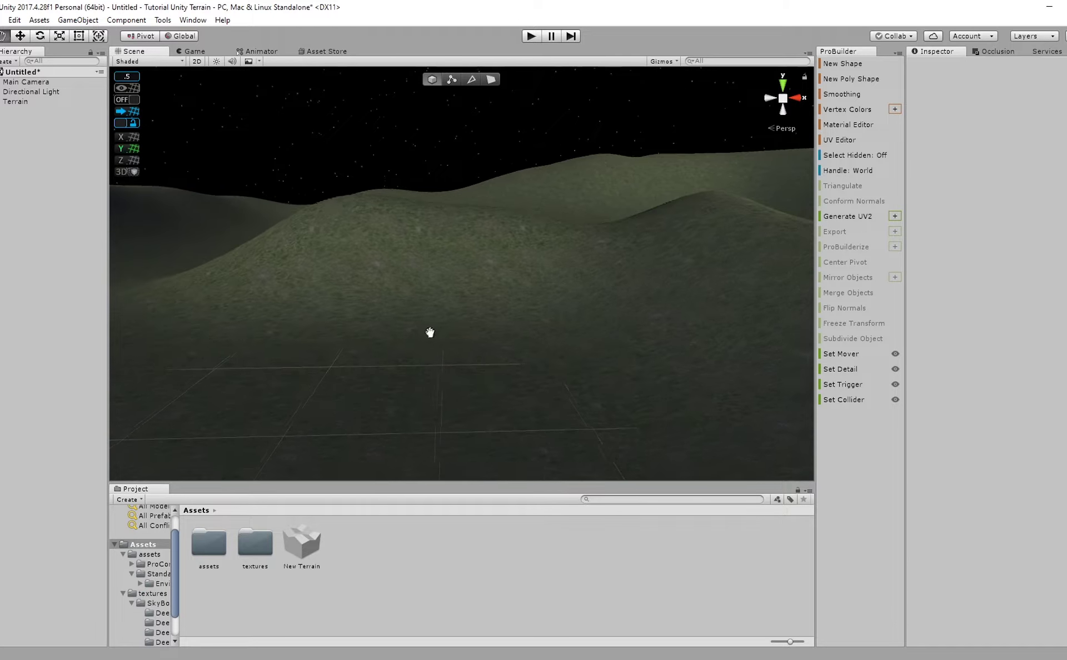
click(25, 92)
click(15, 102)
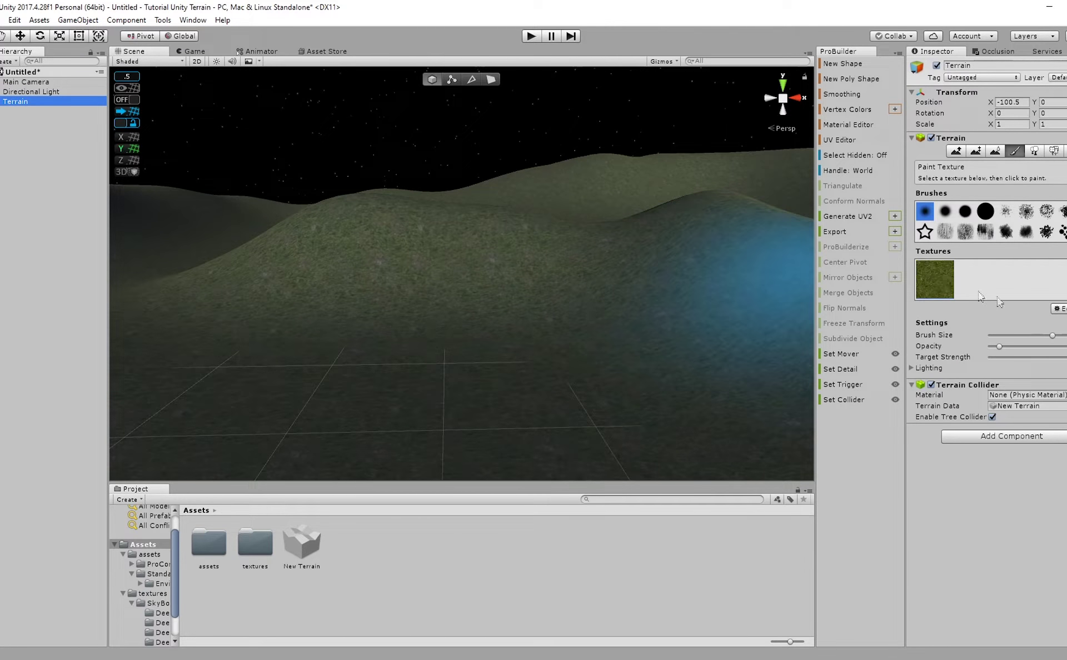
click(1059, 308)
click(1047, 325)
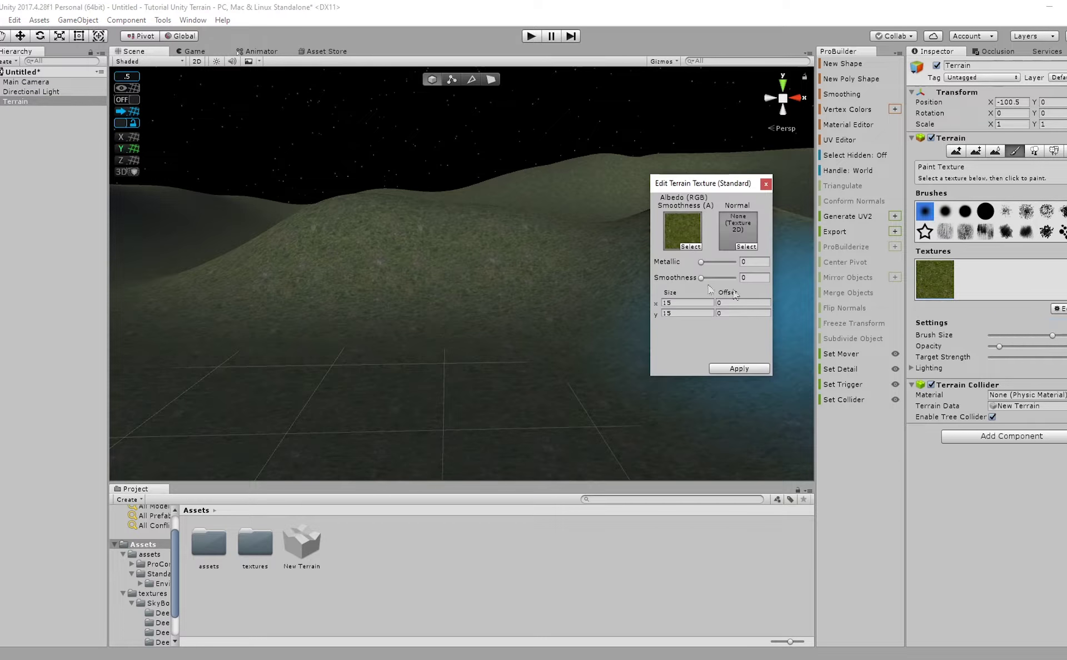
click(685, 304)
text(10)
key(Tab)
text(10)
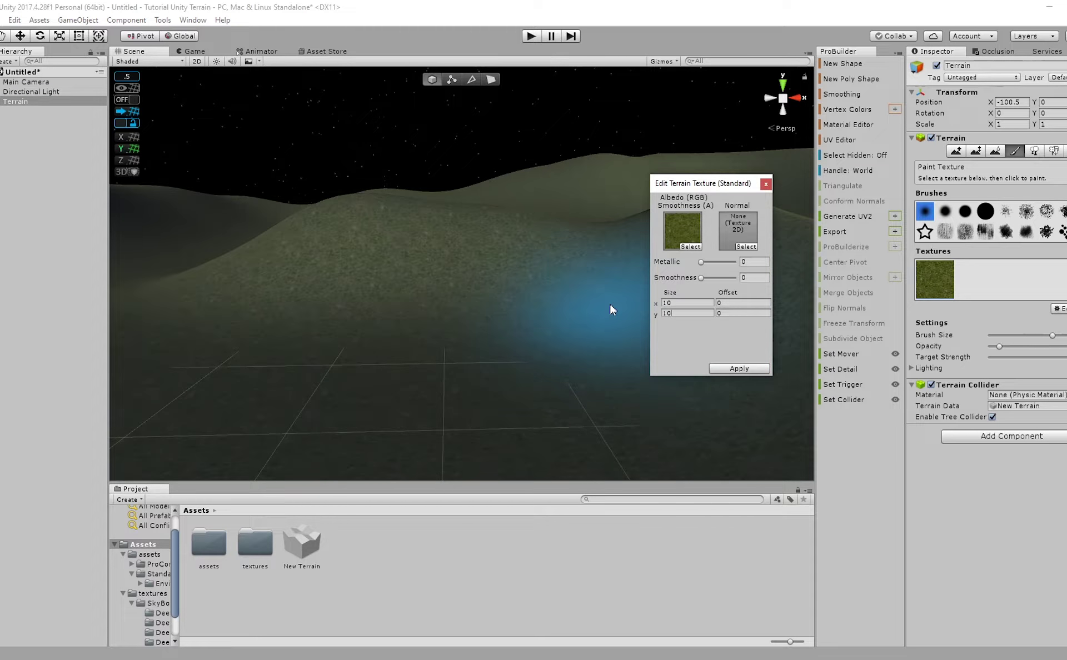
Reduce the grass texture's size, setting X to 5 and Y to 1.
drag(682, 303, 633, 302)
text(1)
key(Tab)
key(Tab)
key(Tab)
key(Tab)
key(Tab)
click(702, 313)
text(1)
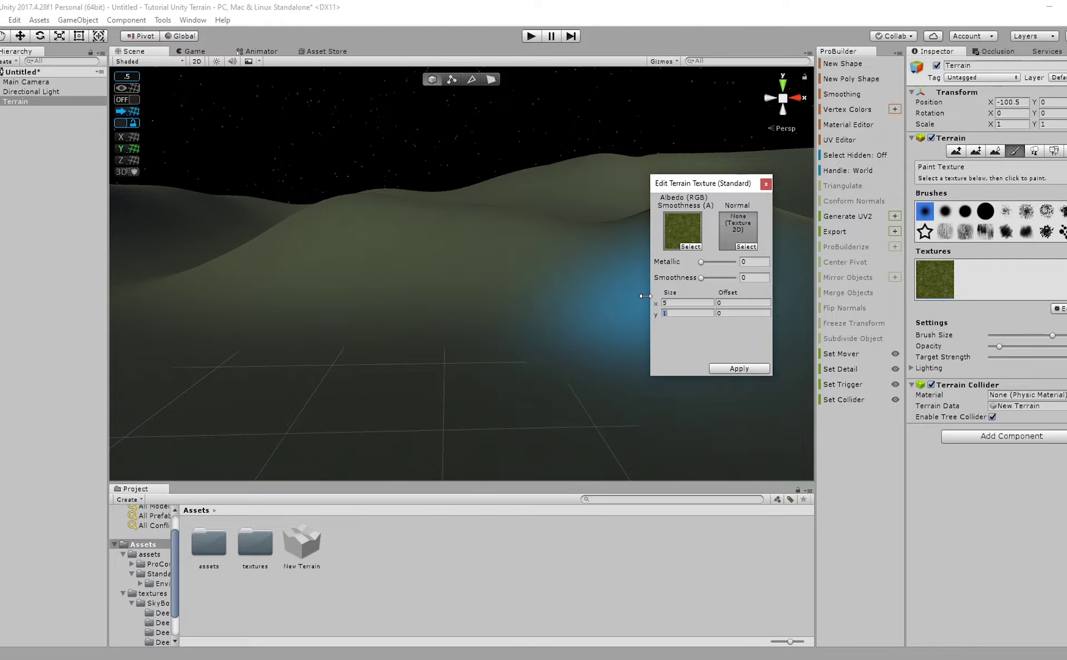
Check the grass tiling across the hills and apply the edited texture settings.
scroll(497, 343, up, 5)
right_drag(476, 369, 343, 288)
middle_drag(343, 288, 460, 277)
scroll(461, 289, up, 3)
right_drag(464, 309, 480, 329)
click(749, 371)
click(706, 545)
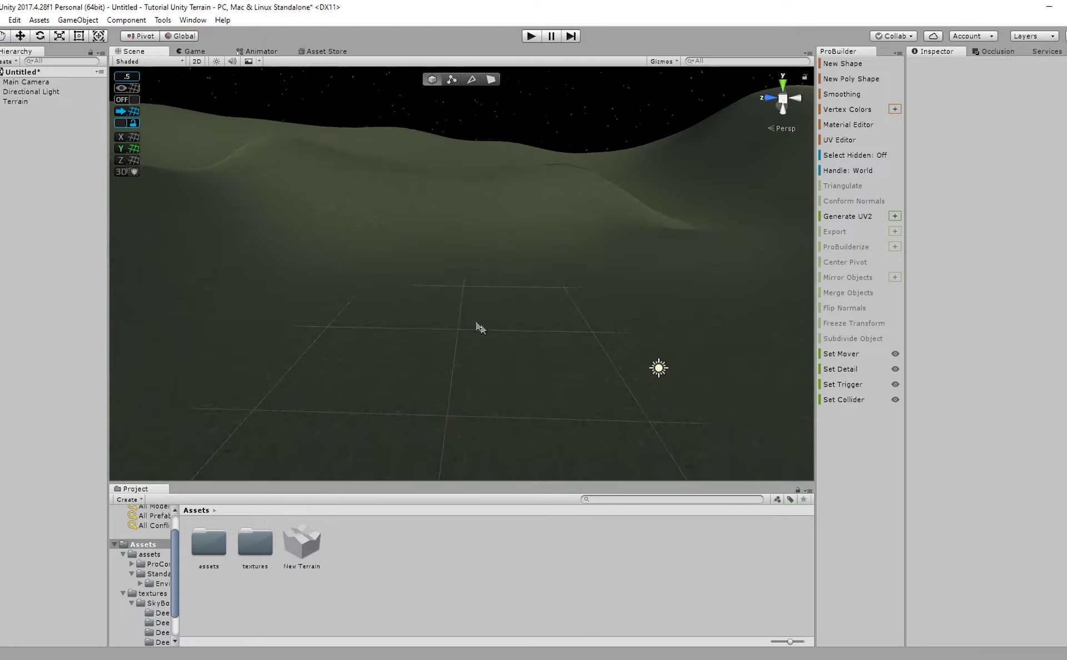
Start adding a second terrain texture and choose Dirt as its albedo.
click(40, 103)
click(1052, 309)
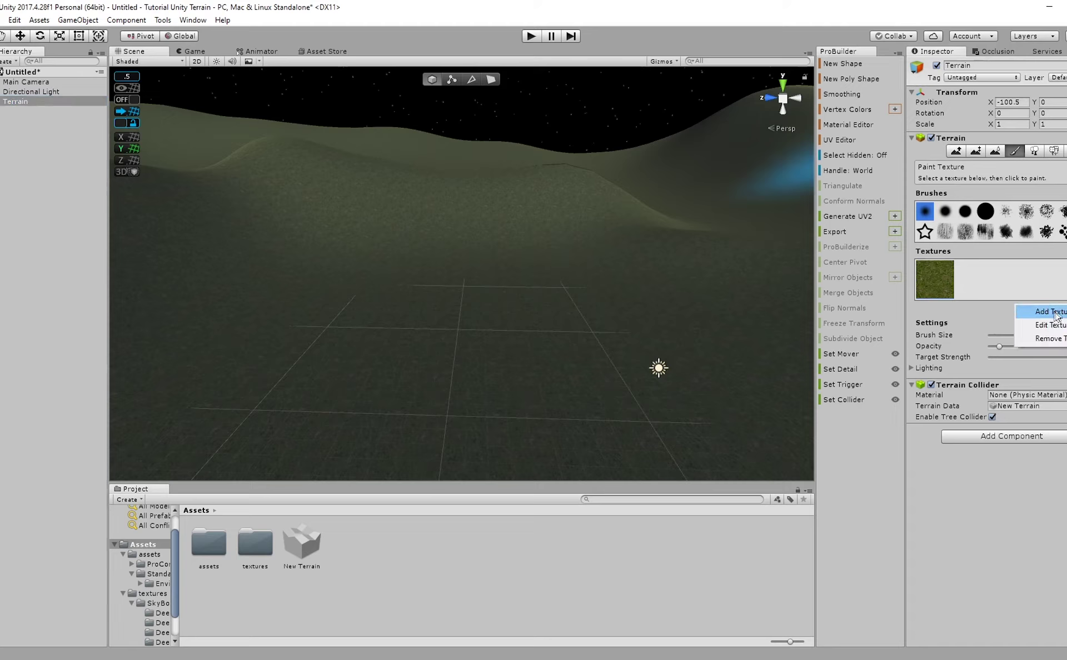
click(1049, 312)
click(698, 271)
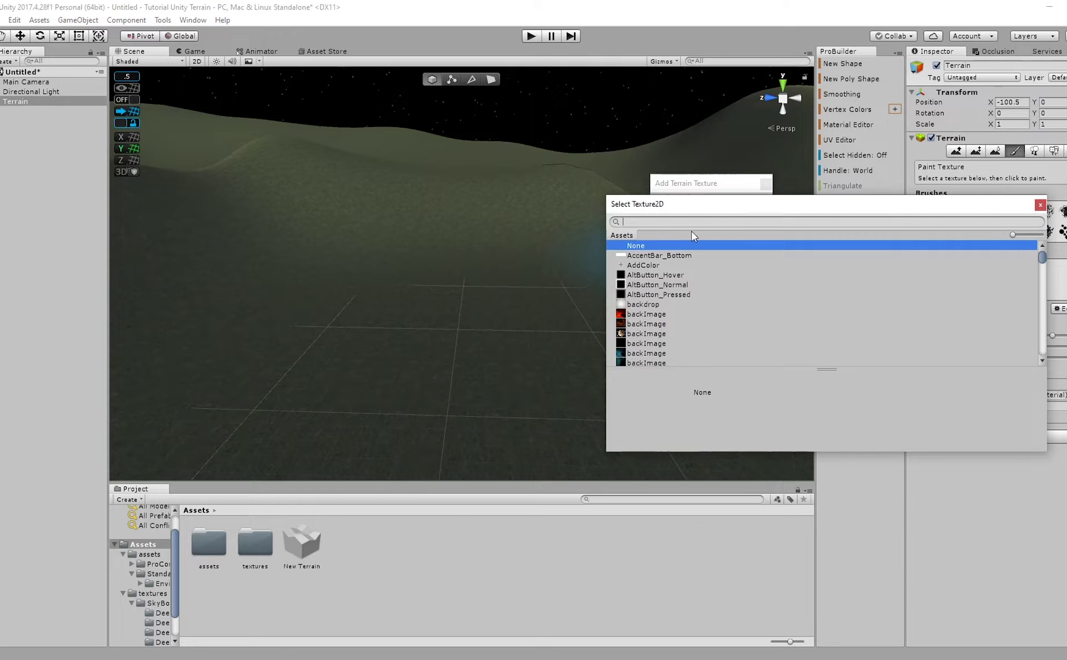
text(dirt)
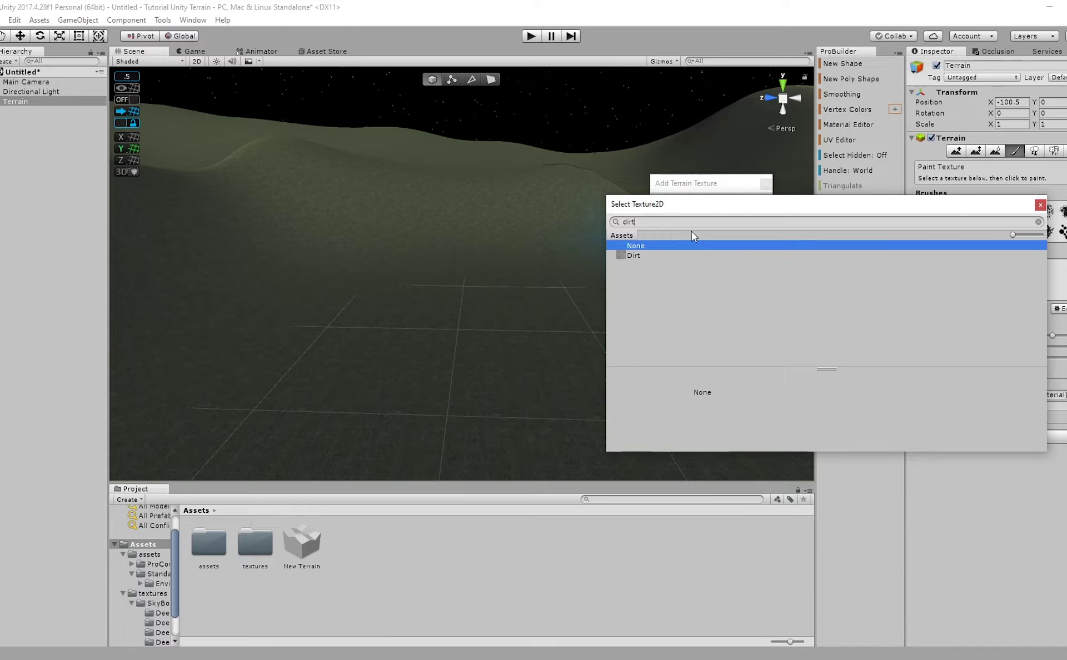
click(661, 257)
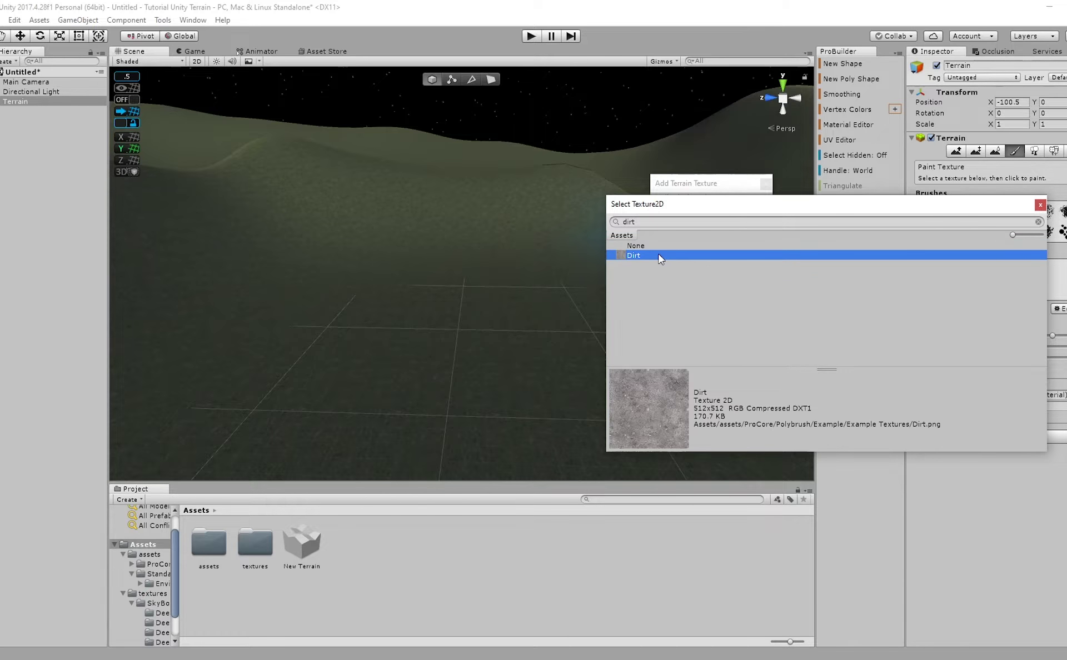
double_click(660, 256)
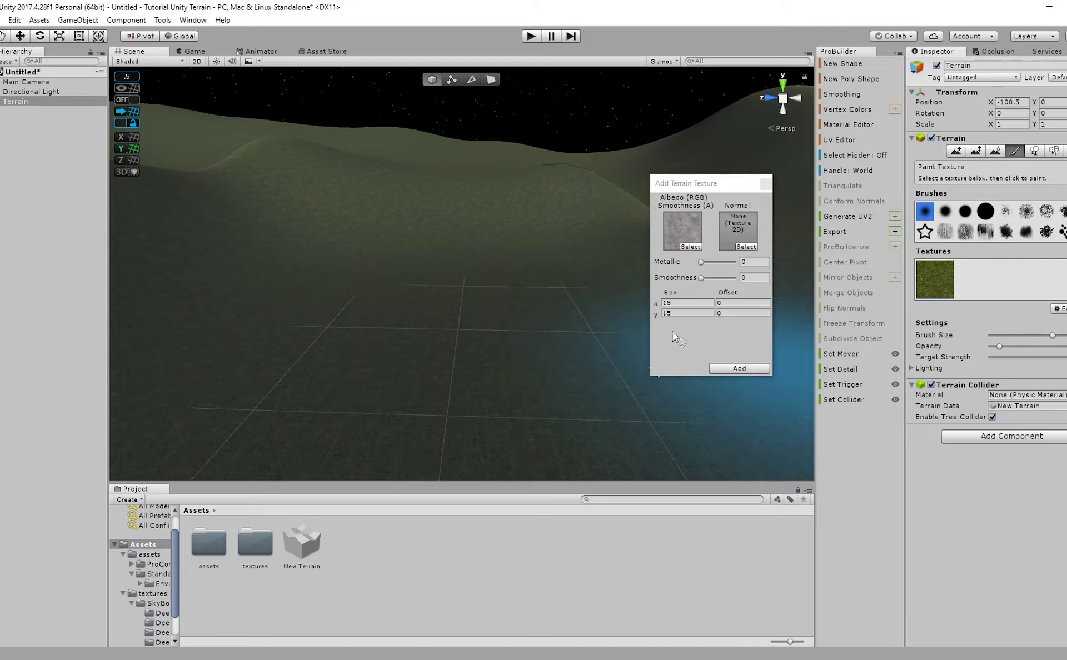
Replace the albedo with the Ground texture from Polybrush's Example Textures and add it to the terrain.
click(692, 250)
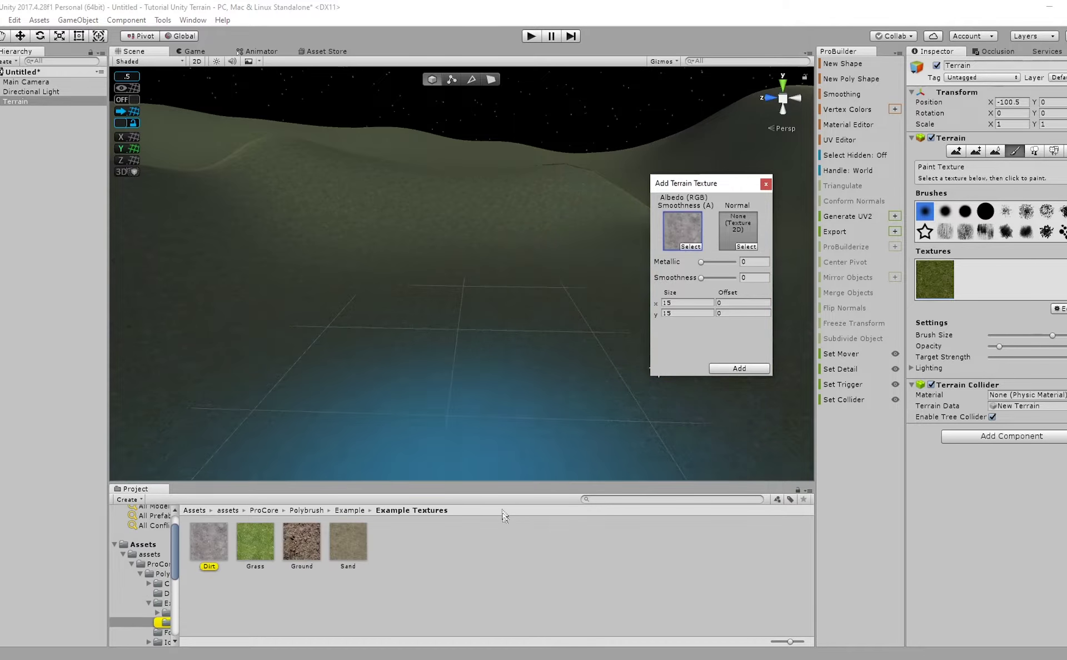
click(305, 550)
click(690, 246)
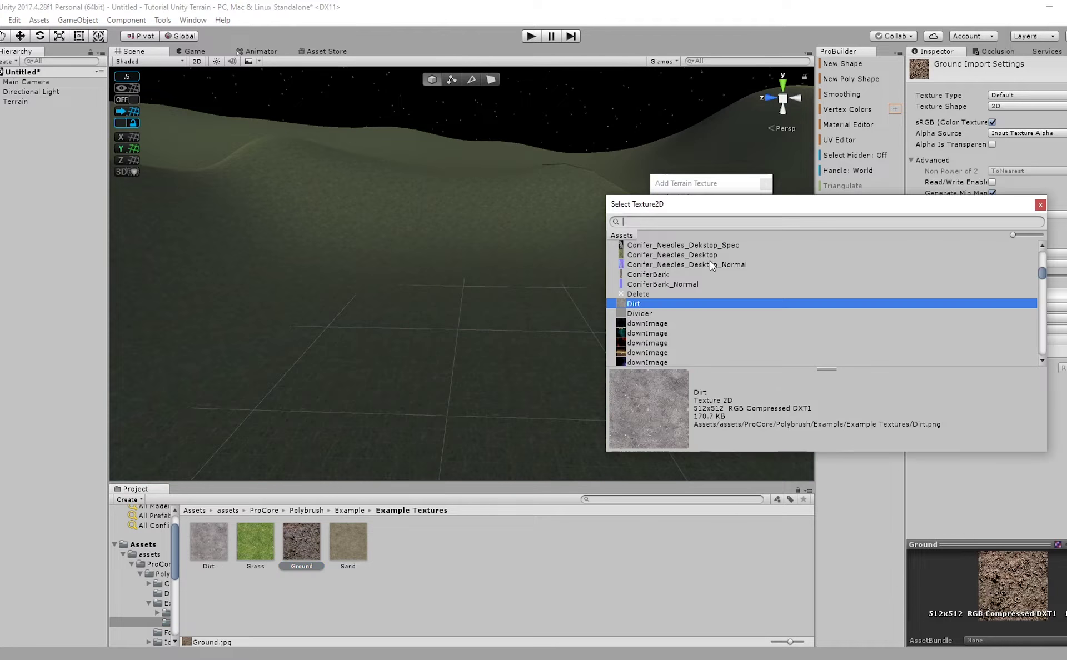
text(ground)
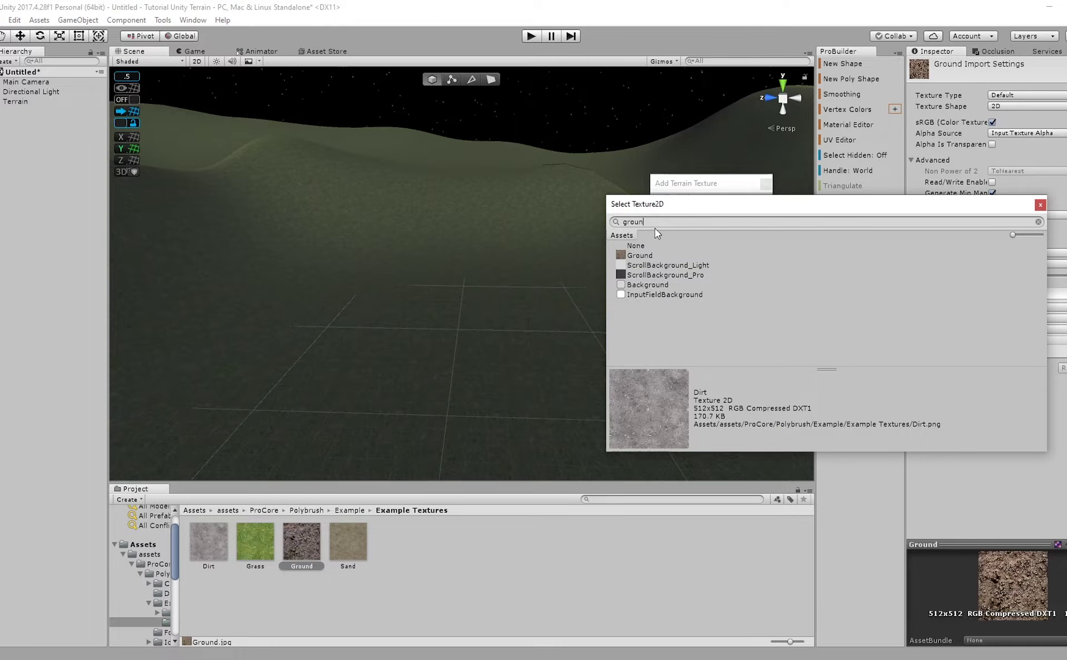
double_click(645, 255)
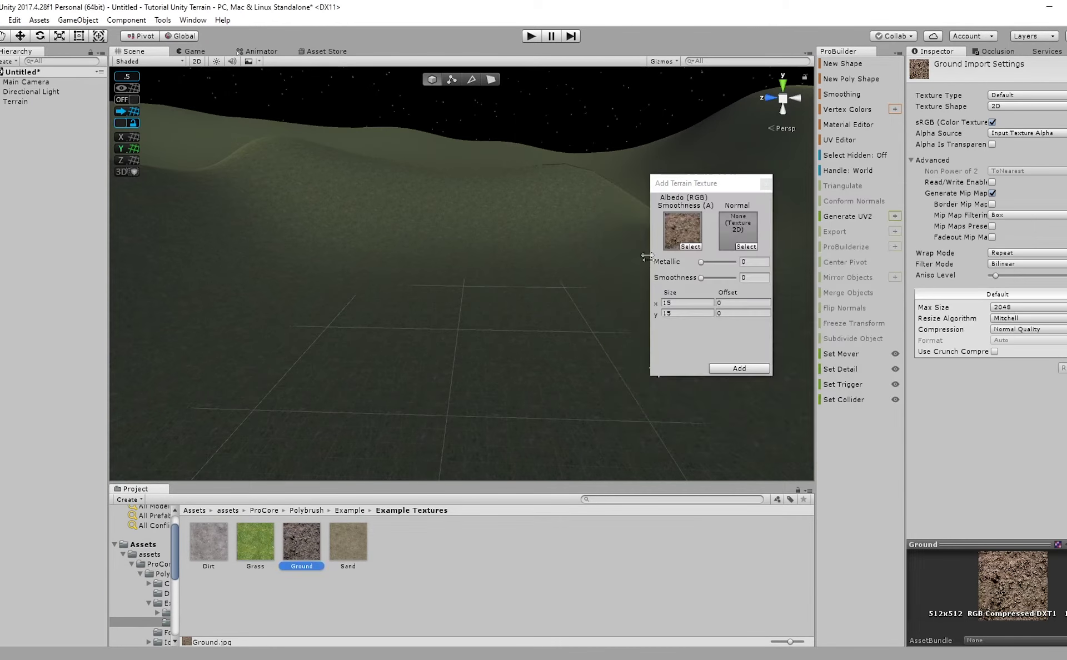
click(739, 368)
Try painting the Ground texture on the flat area of the Terrain and undo the stroke.
right_drag(517, 336, 563, 349)
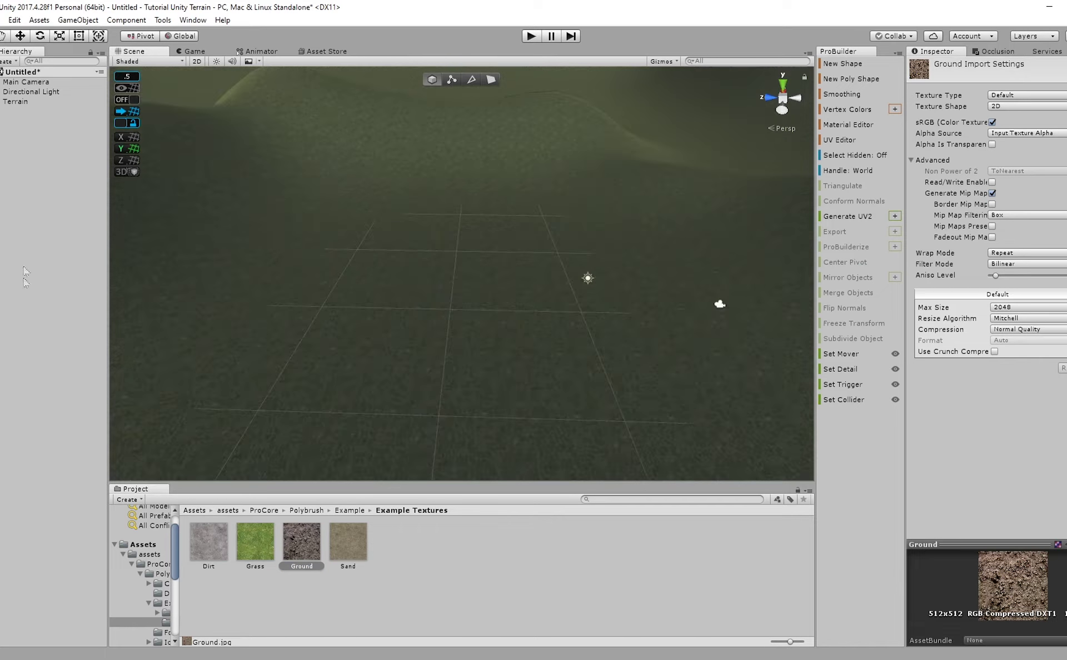
click(19, 102)
click(977, 285)
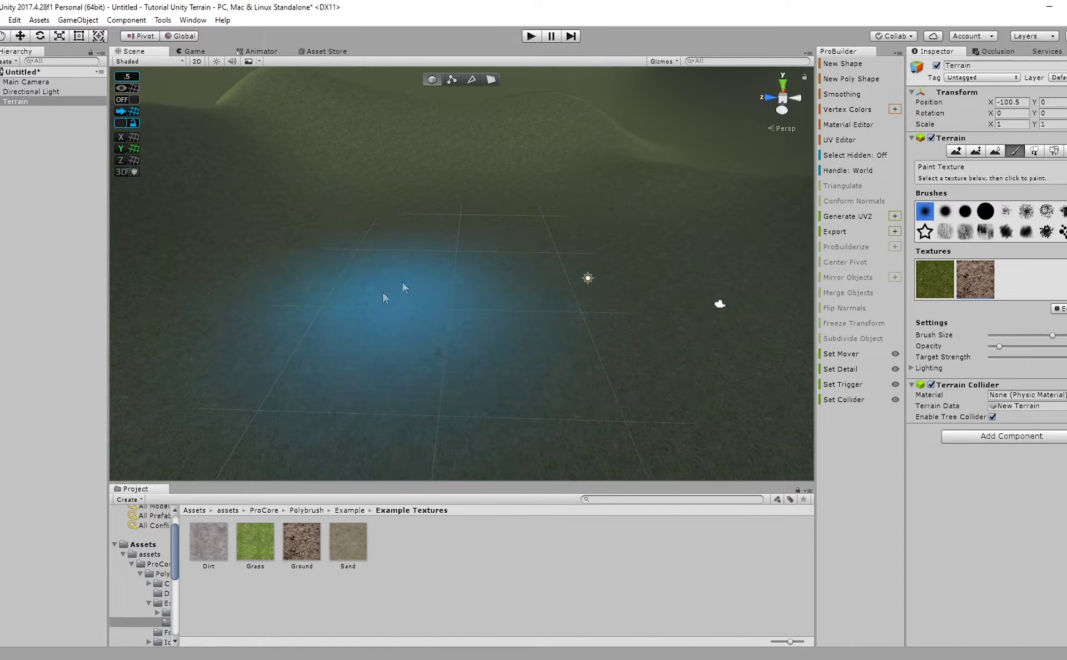
drag(385, 309, 363, 288)
key(ctrl+z)
key(ctrl+z)
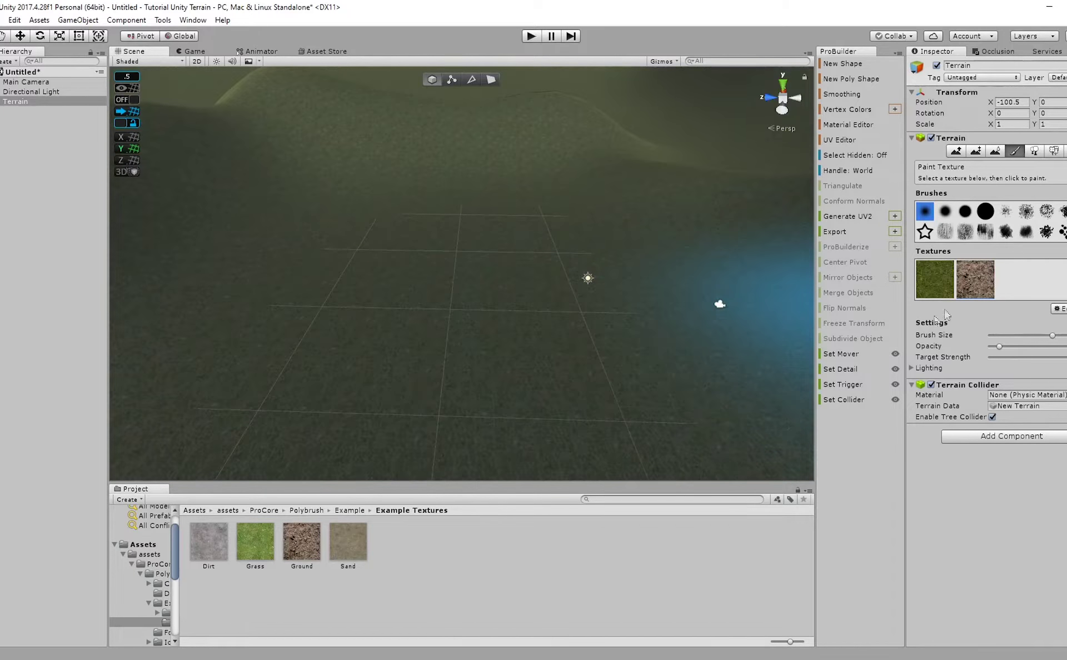
Set the Ground terrain texture's size to 5 by 5 and apply it.
double_click(968, 281)
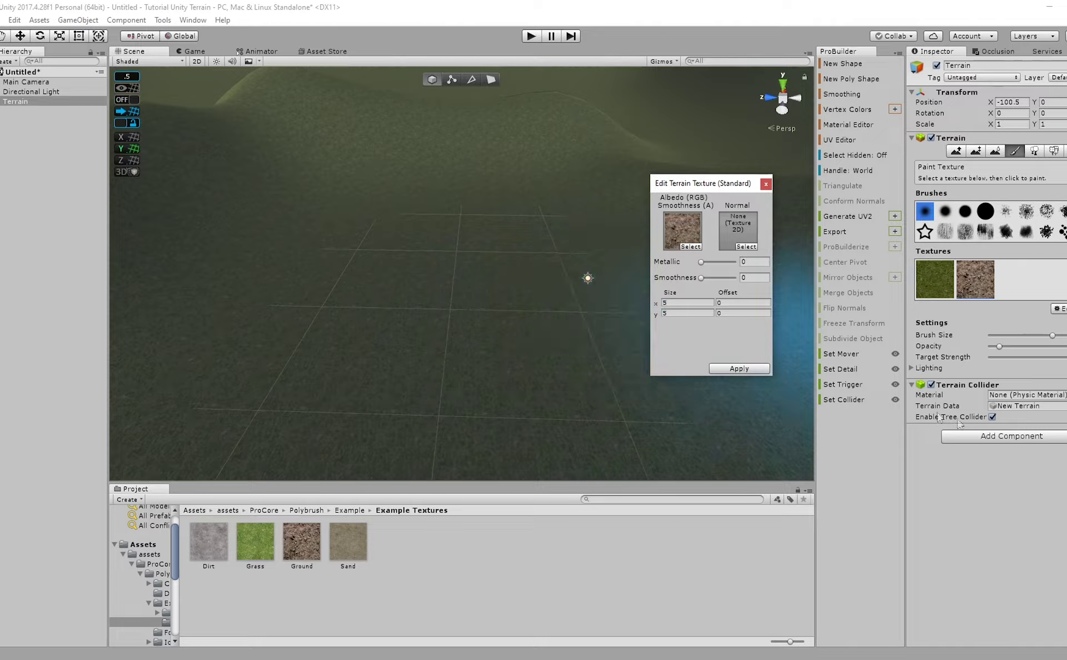
click(743, 369)
drag(476, 365, 509, 363)
Examine the textured terrain and its hills from several angles and distances.
mouse_move(648, 289)
right_down()
mouse_move(576, 174)
mouse_move(589, 267)
right_up()
scroll(511, 253, down, 4)
mouse_move(511, 257)
right_down()
mouse_move(548, 171)
mouse_move(745, 400)
mouse_move(534, 345)
mouse_move(597, 354)
right_up()
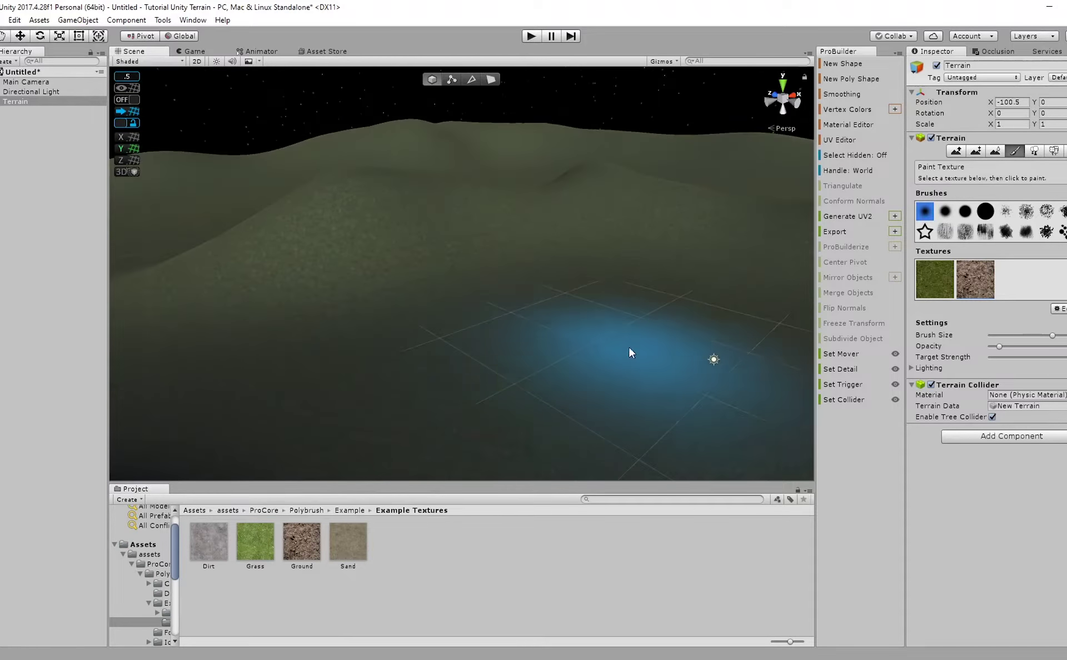
right_drag(489, 250, 483, 250)
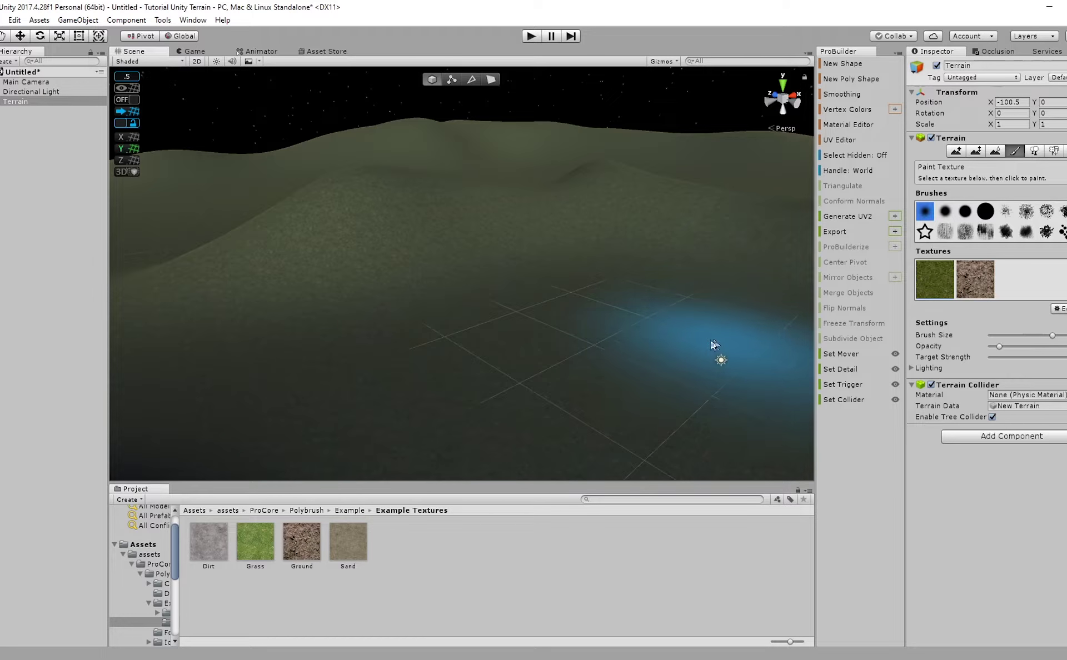
right_drag(498, 269, 528, 263)
alt+drag(520, 266, 503, 262)
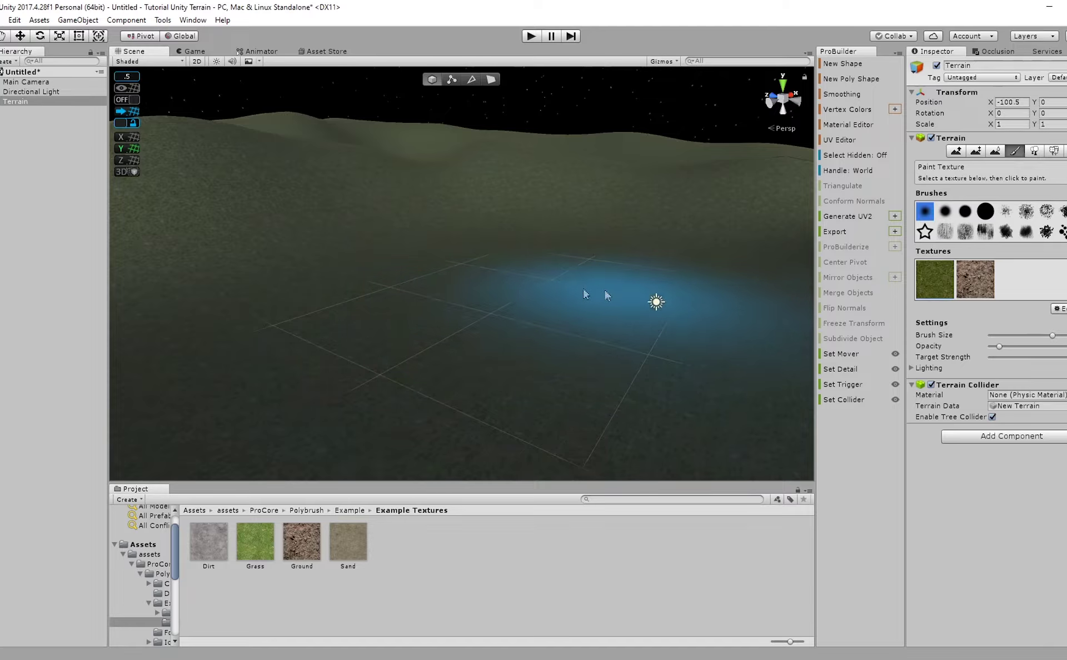
scroll(493, 302, up, 5)
scroll(411, 292, down, 3)
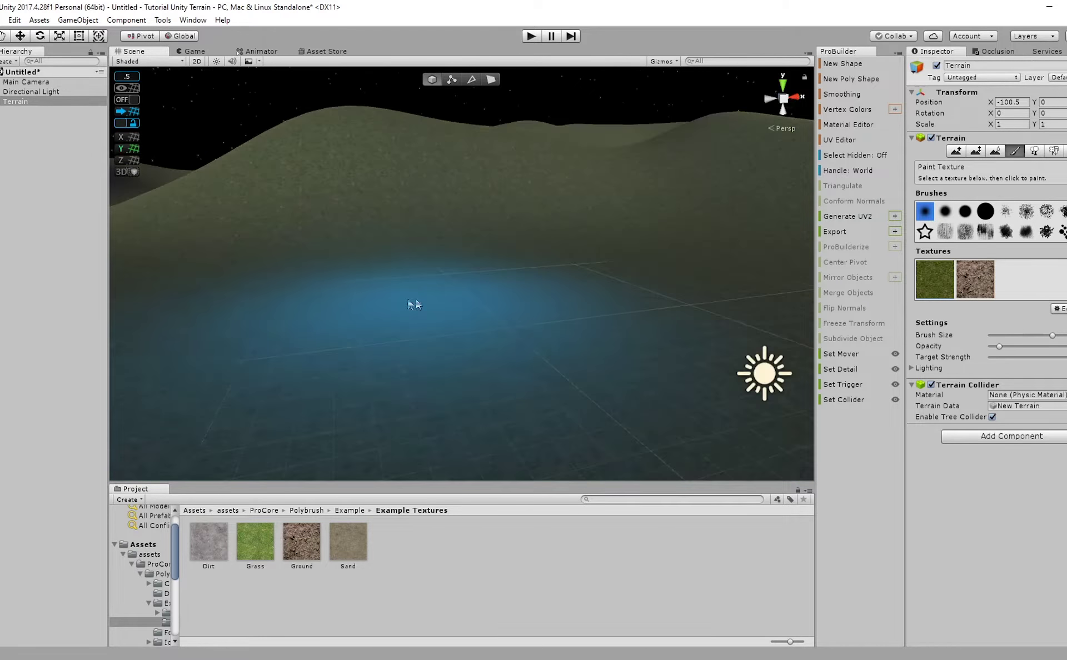
Try to add a tree prefab to the terrain's tree painting tool, searching the project's assets for "tree".
right_drag(395, 327, 362, 293)
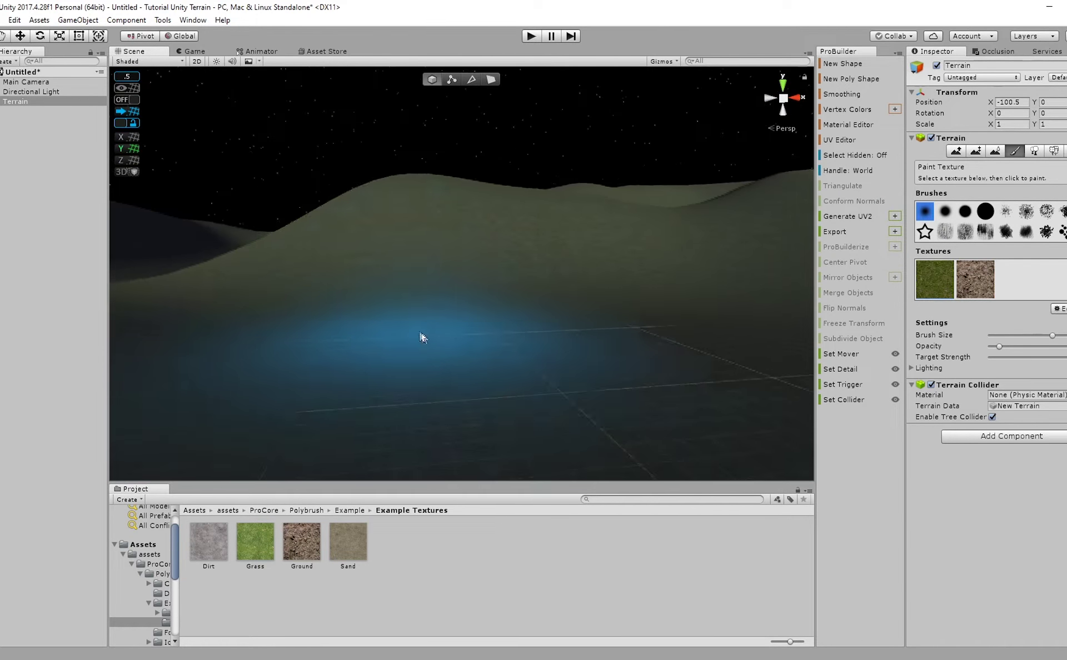
middle_drag(420, 332, 357, 323)
mouse_move(356, 327)
right_down()
mouse_move(421, 333)
mouse_move(452, 319)
mouse_move(349, 328)
right_up()
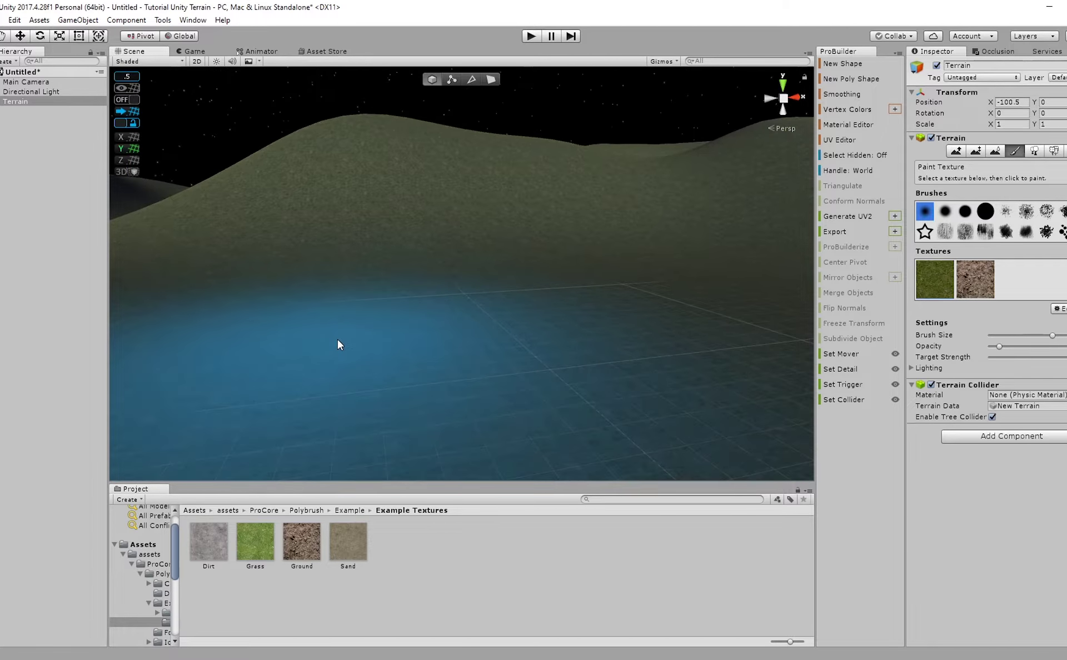
click(1033, 152)
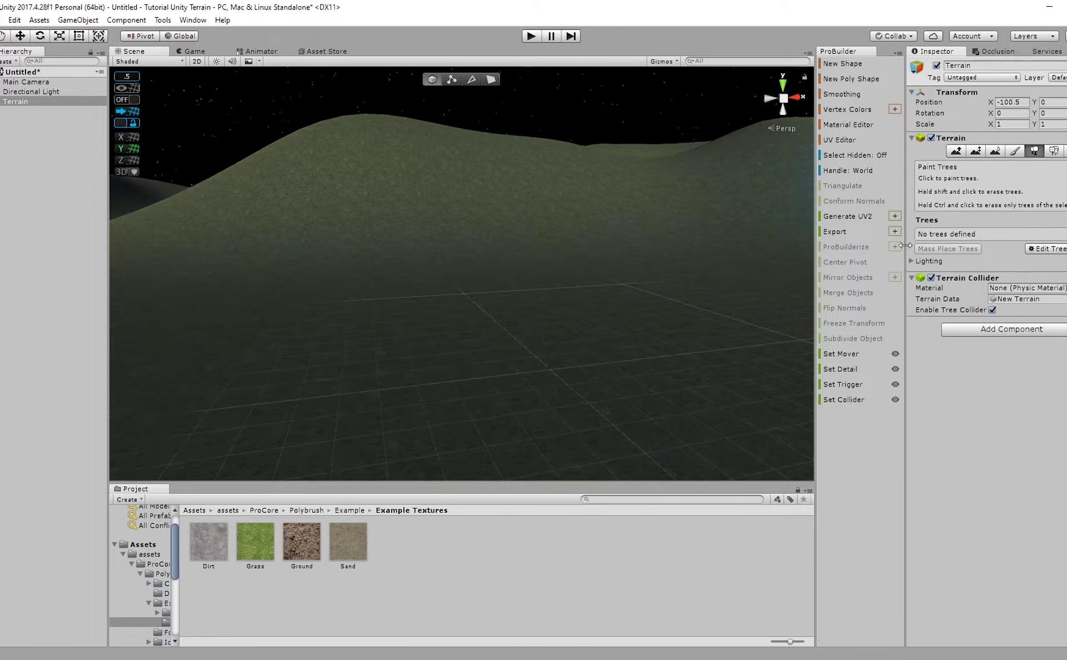
click(1062, 250)
click(1038, 253)
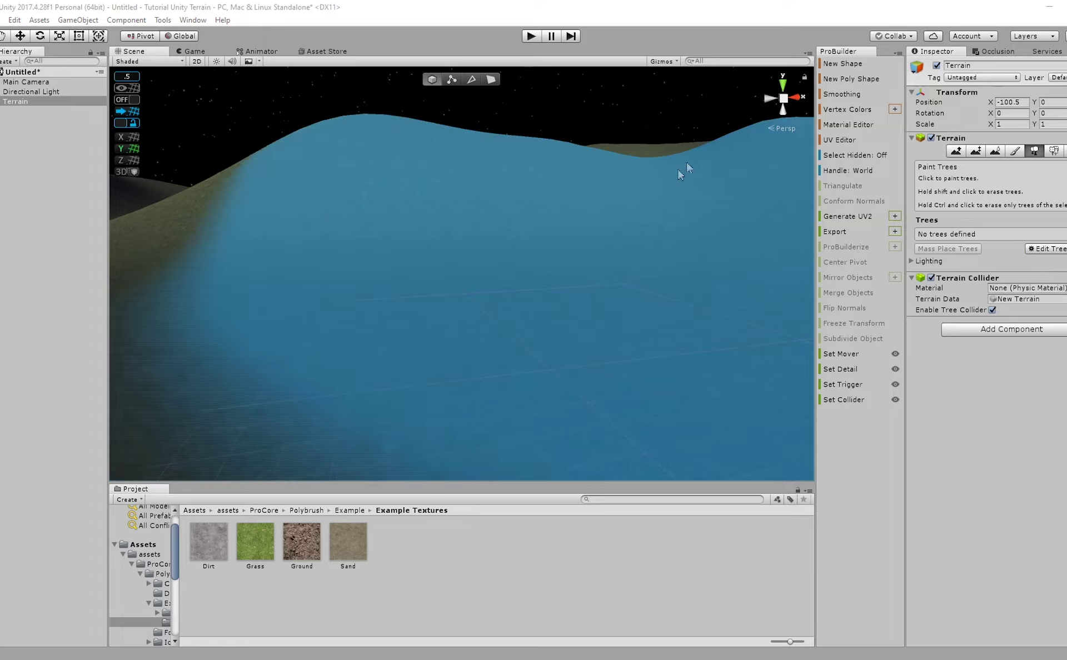
drag(1065, 251, 573, 242)
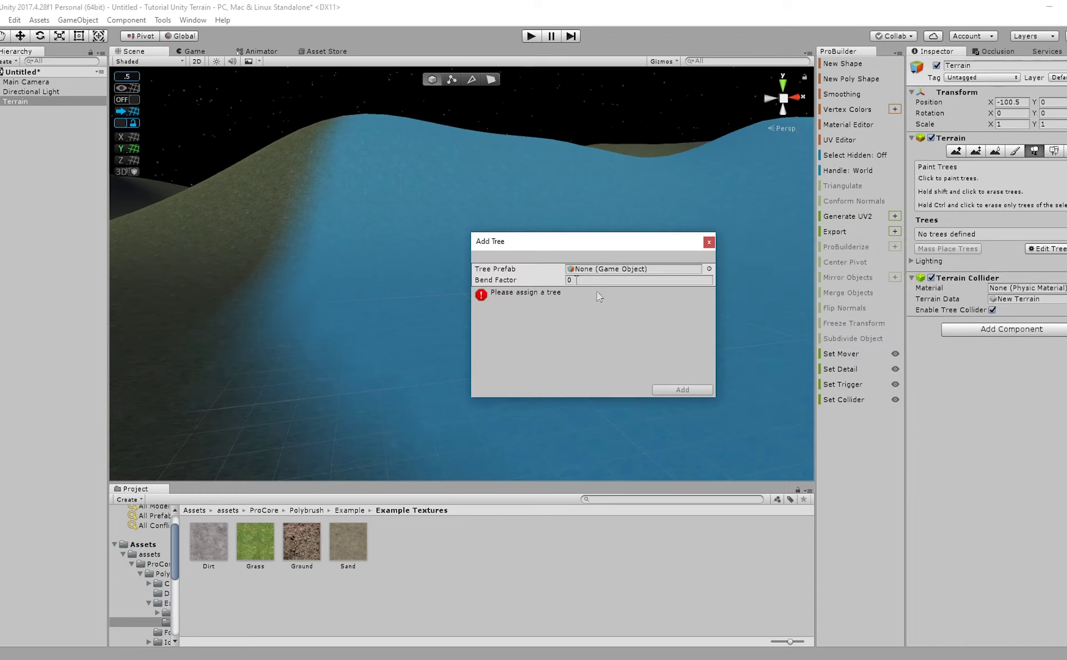
click(709, 269)
text(tree)
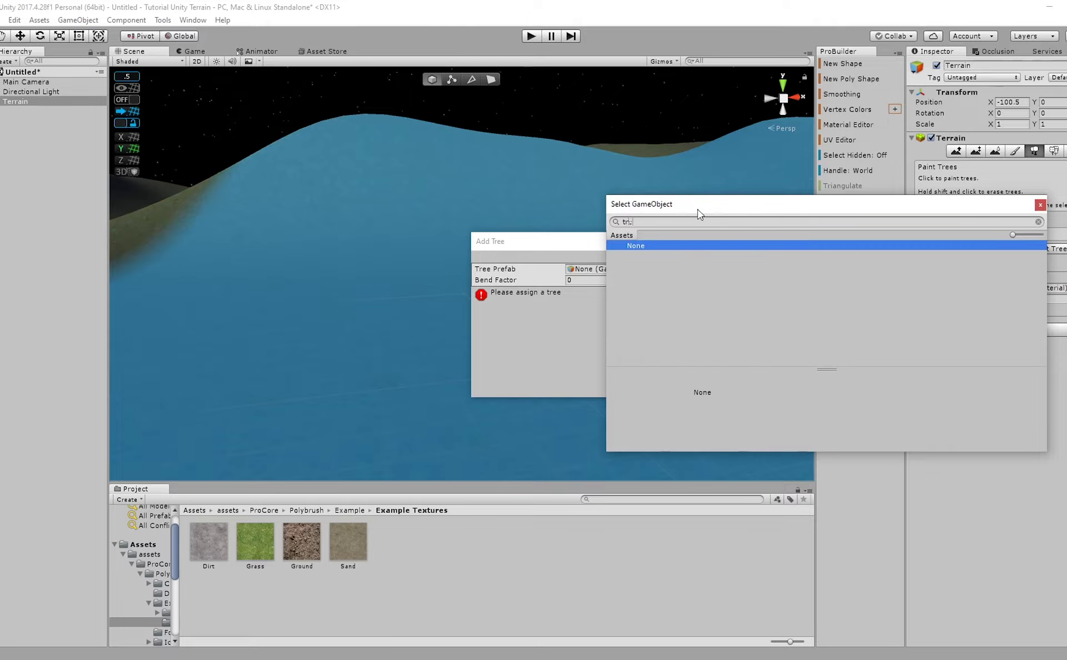
key(ctrl+a)
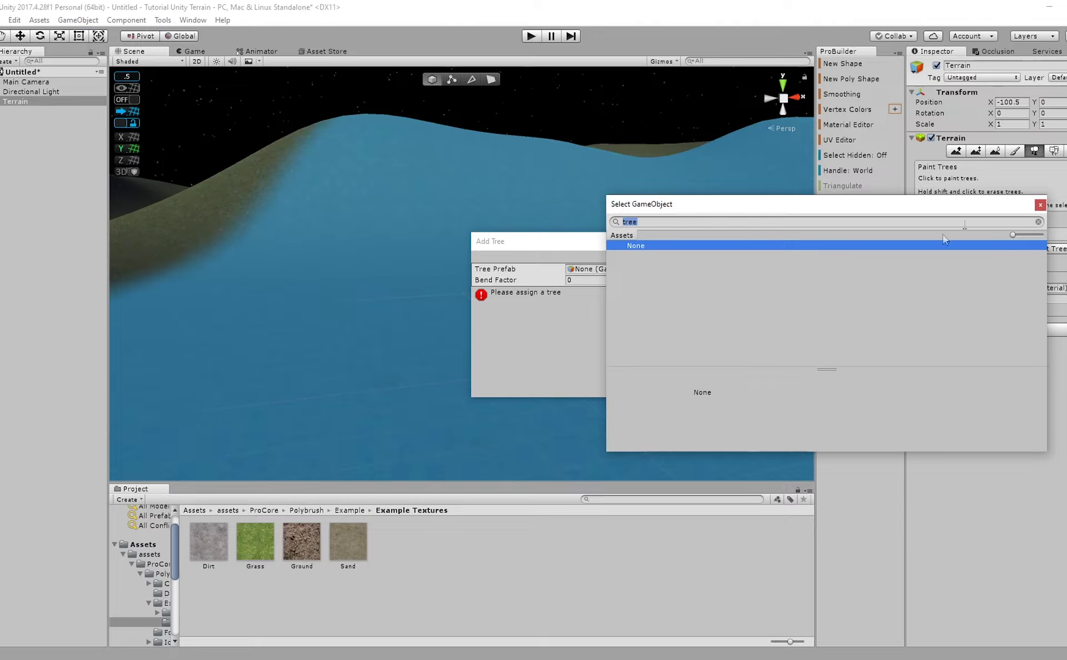
click(1039, 205)
click(711, 241)
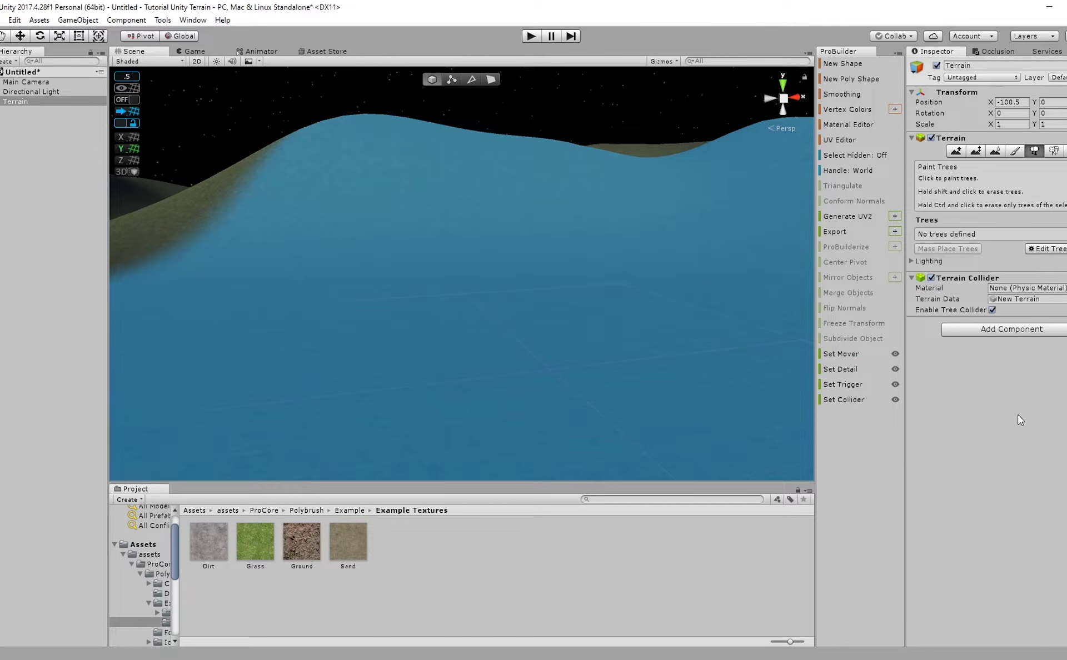
Add a 3D Tree object to the scene.
click(956, 151)
click(78, 20)
mouse_move(139, 60)
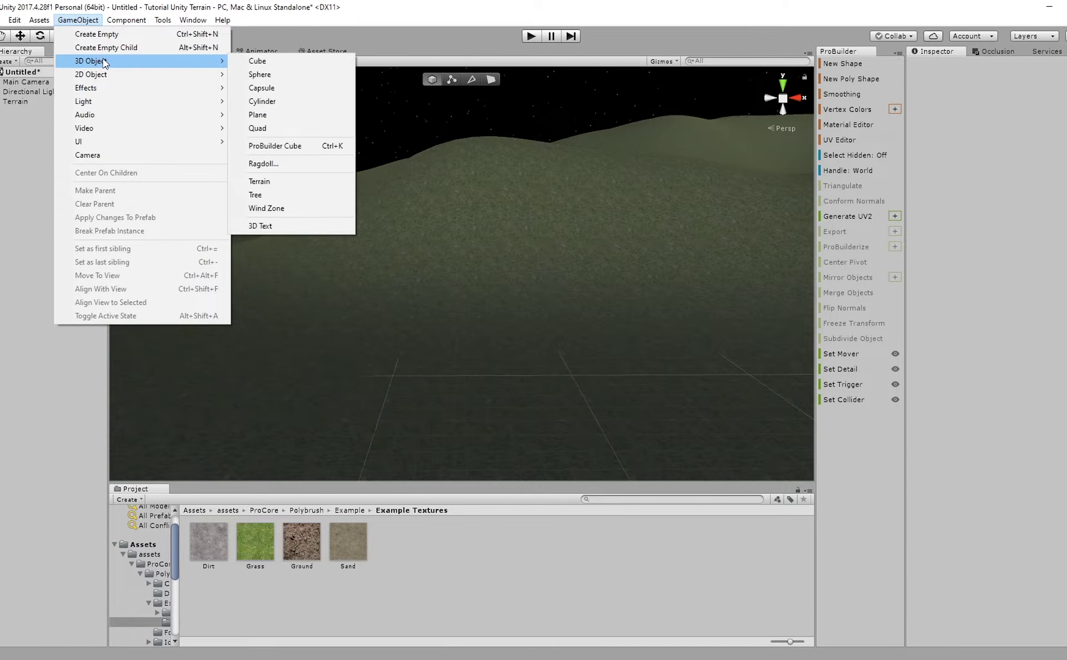
click(290, 195)
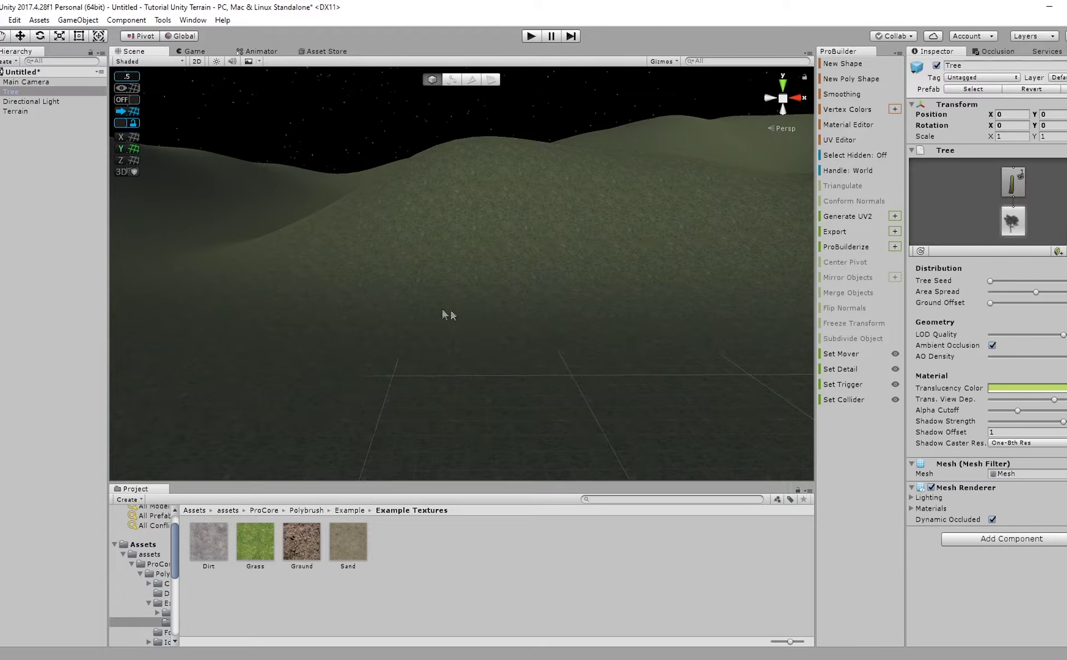
right_drag(446, 313, 693, 329)
alt+drag(684, 337, 522, 310)
scroll(523, 310, down, 10)
middle_drag(312, 266, 424, 312)
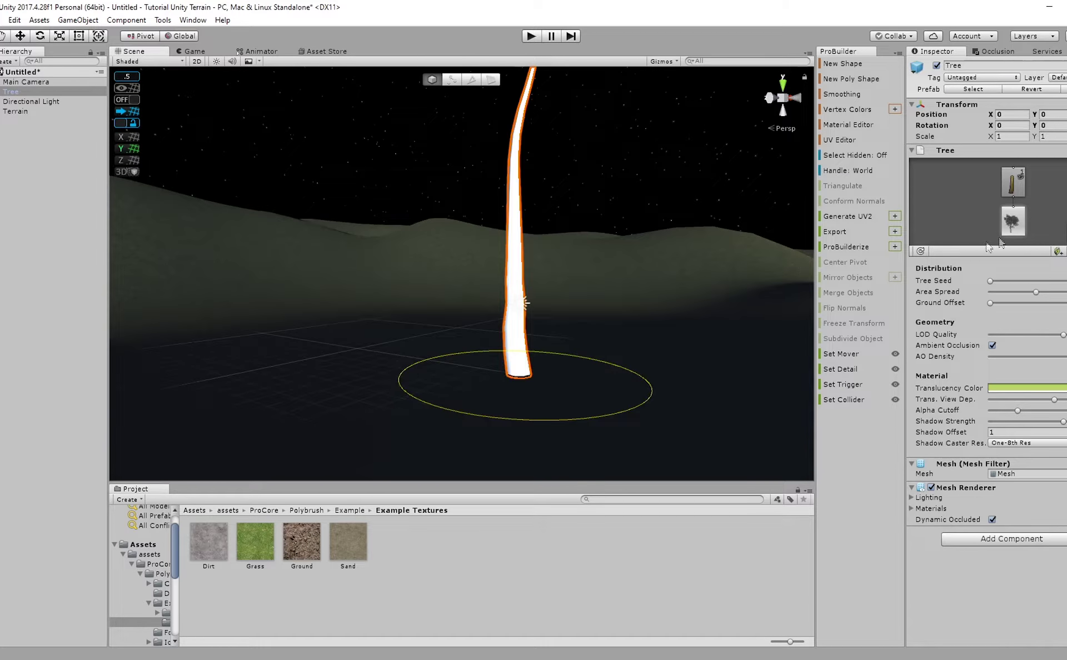
Widen the Inspector so more of the Tree's settings are shown.
drag(906, 172, 799, 178)
mouse_move(453, 208)
middle_down()
mouse_move(420, 217)
mouse_move(457, 210)
middle_up()
scroll(464, 208, down, 3)
alt+right_drag(428, 228, 405, 314)
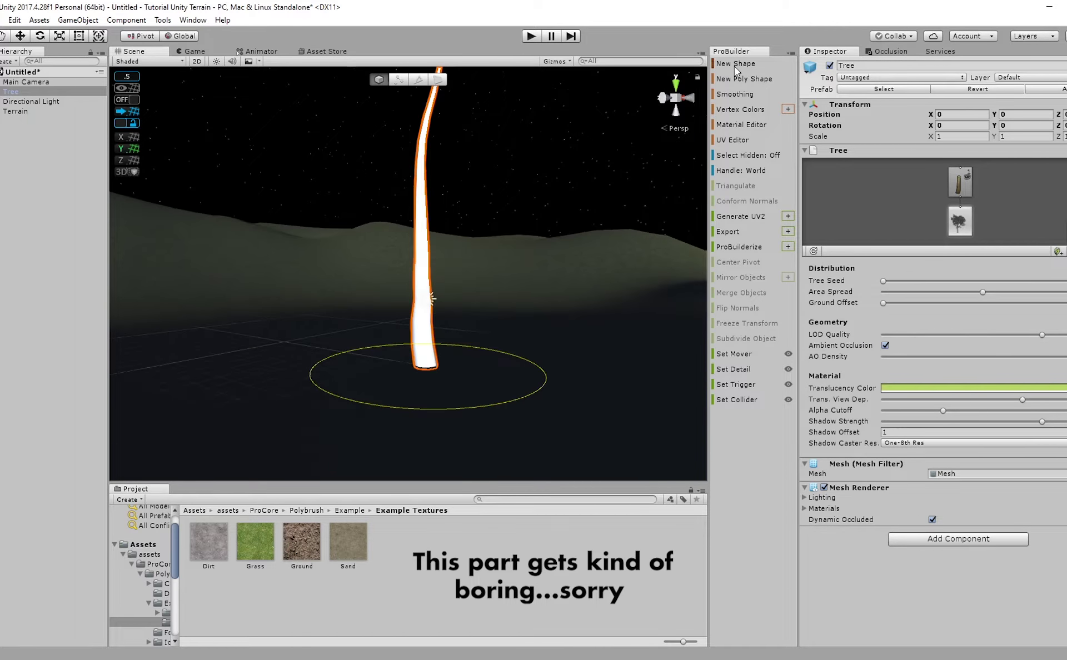
Create a default ProBuilder cube as a size reference for the tree.
click(735, 65)
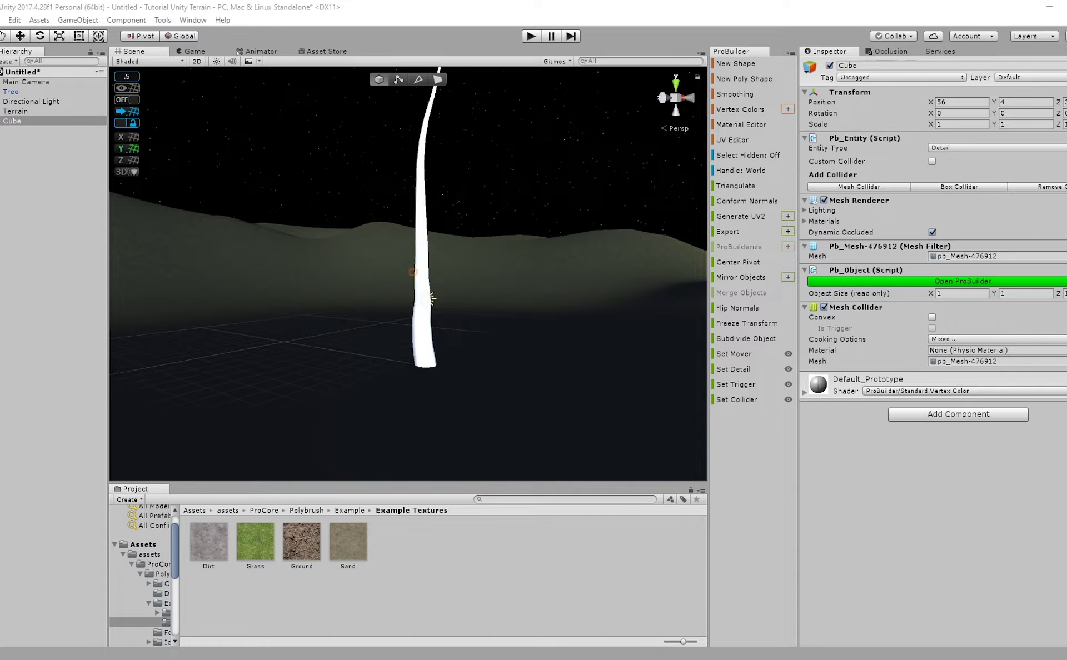
click(976, 373)
alt+drag(536, 279, 310, 224)
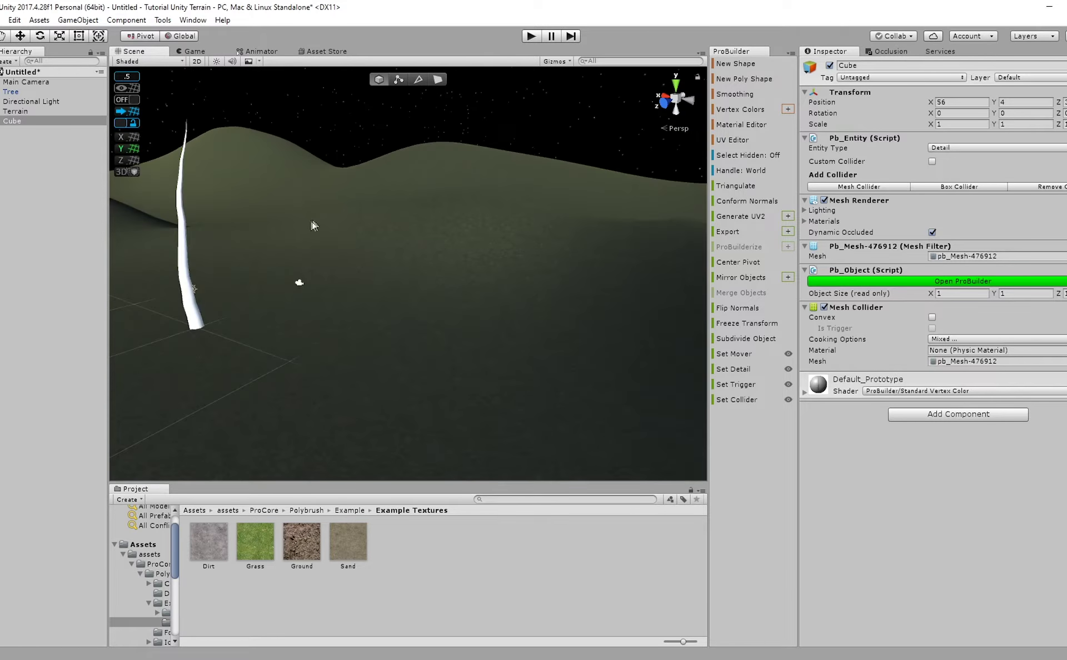
Select the cube and set its X and Y position to 0.
alt+right_drag(311, 224, 206, 219)
click(68, 123)
double_click(68, 123)
scroll(476, 250, down, 7)
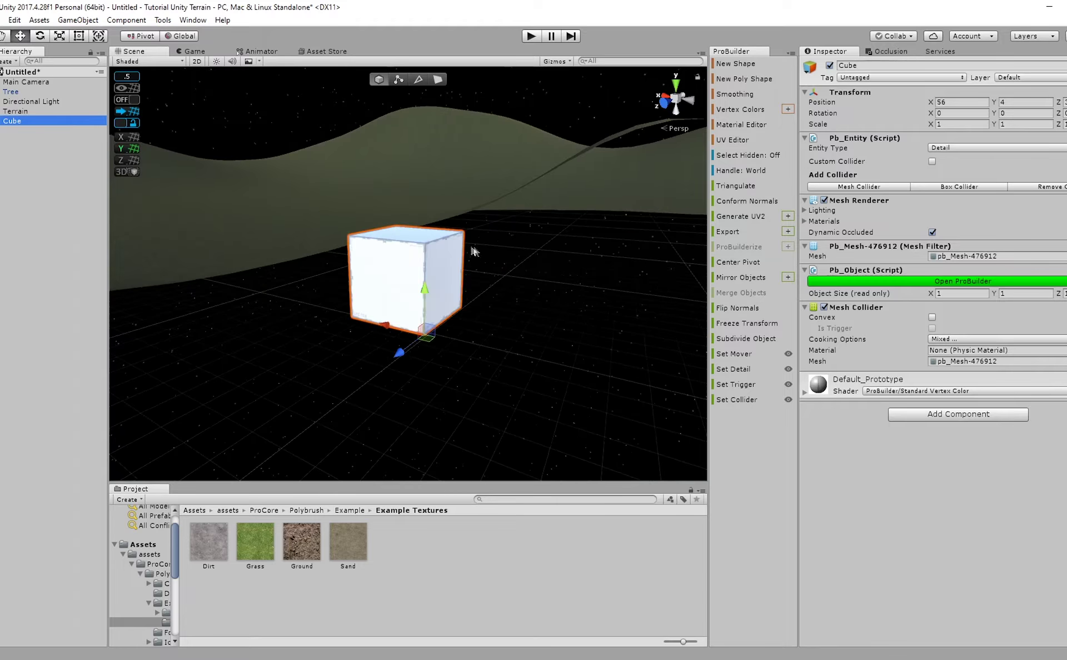
middle_drag(433, 227, 167, 292)
alt+drag(528, 291, 108, 166)
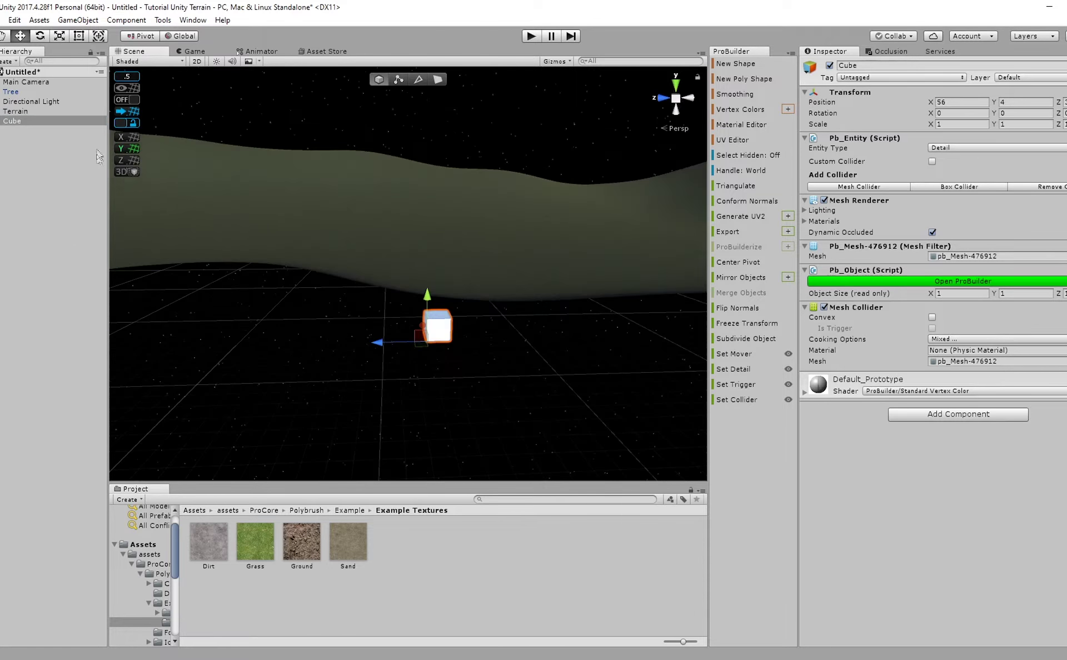
click(983, 102)
text(0)
key(Tab)
text(0)
Move the cube along the ground so it sits beside the base of the tree trunk.
click(79, 229)
click(12, 121)
key(f)
right_drag(376, 227, 469, 249)
scroll(469, 249, down, 5)
middle_drag(469, 248, 488, 254)
drag(314, 321, 122, 341)
right_drag(278, 362, 219, 352)
drag(329, 350, 360, 338)
click(414, 336)
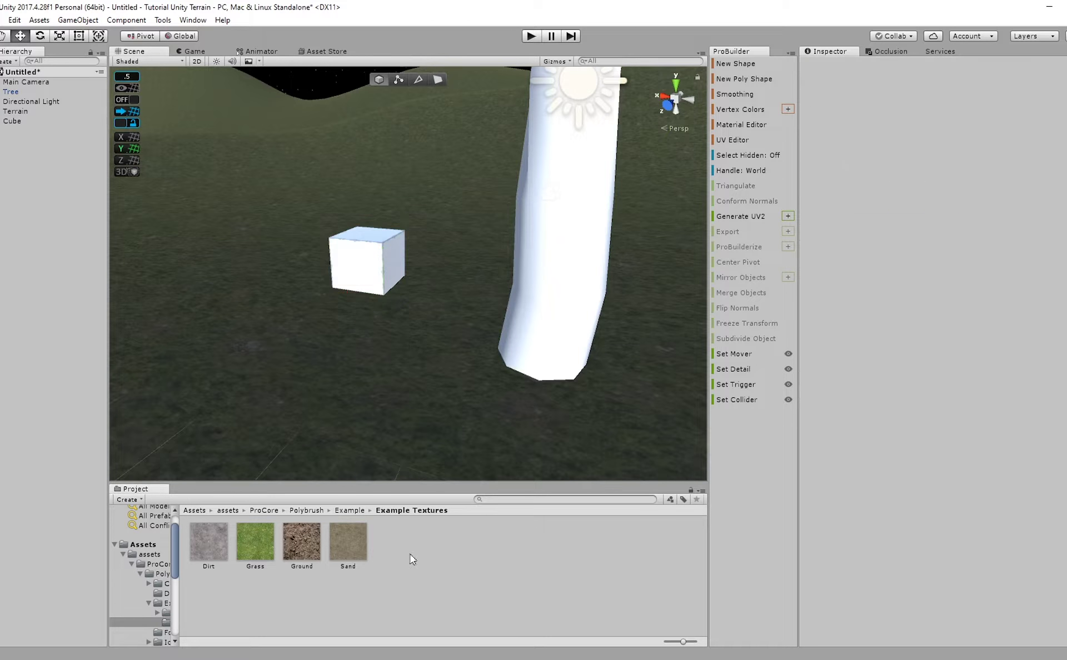
Compare the tree's height with the cube from a distance and select the tree.
key(w)
right_drag(329, 263, 278, 284)
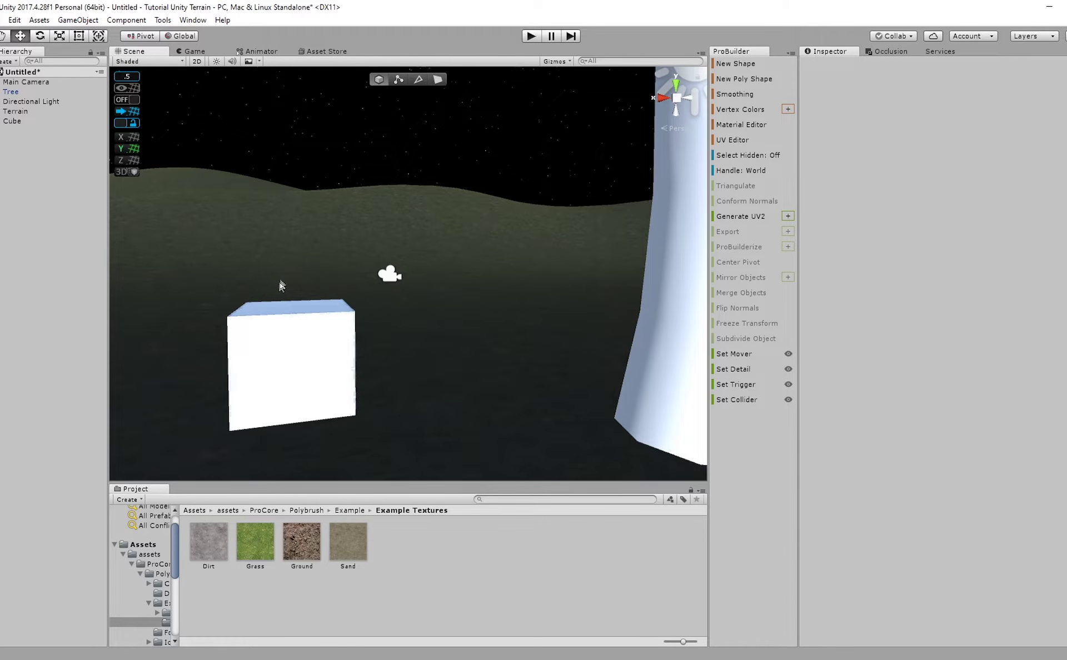
right_drag(332, 263, 355, 267)
right_drag(500, 383, 372, 331)
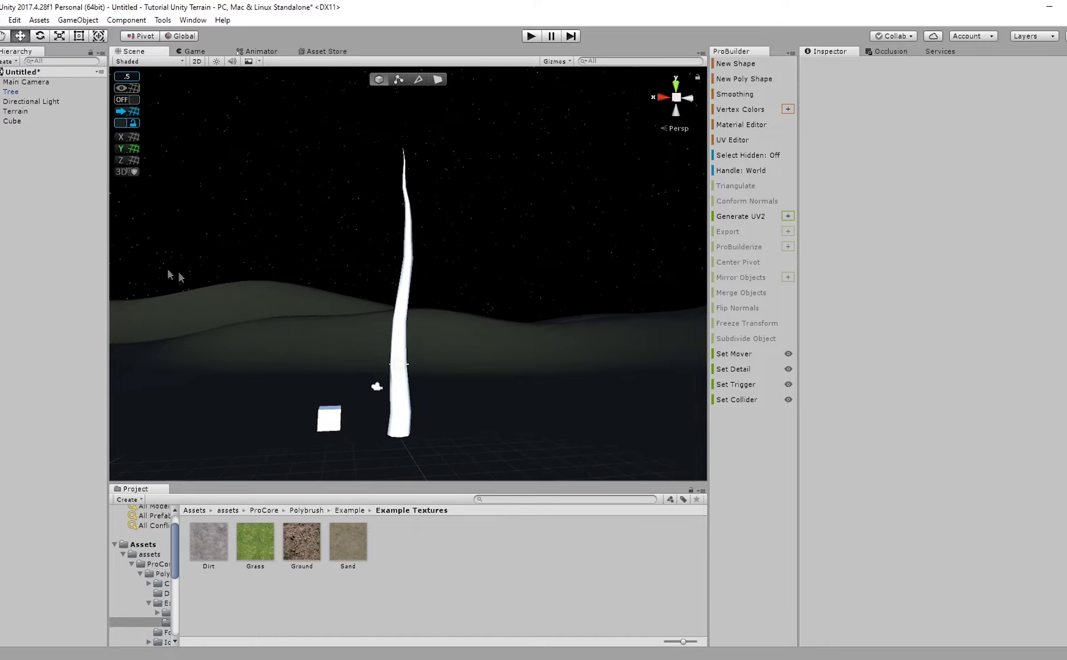
click(411, 317)
click(405, 315)
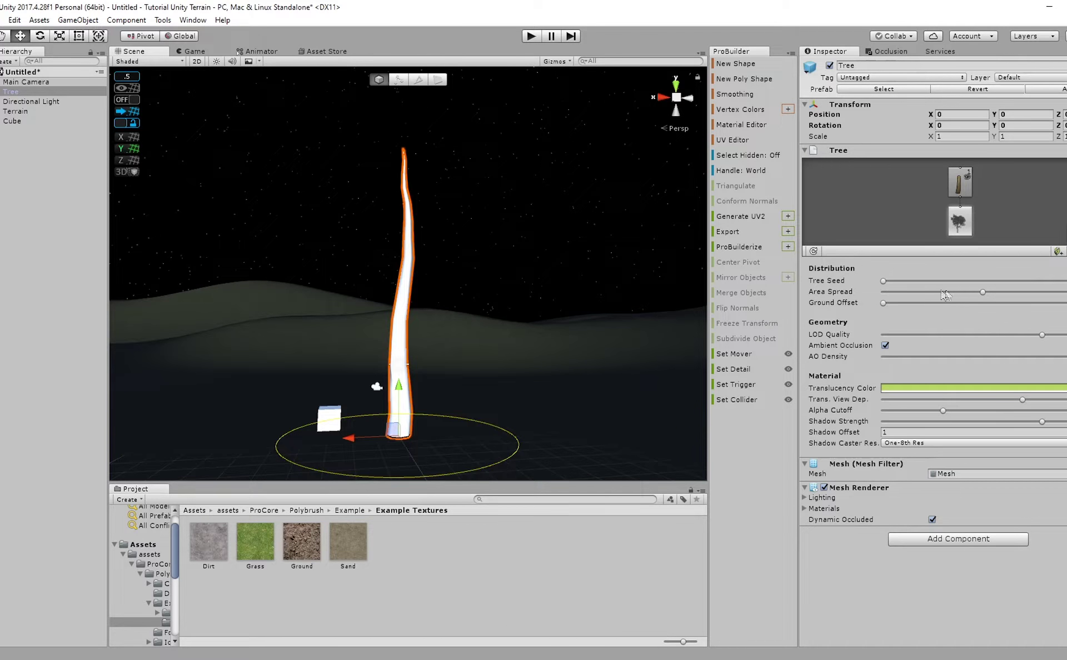
Try adding further branch groups to the tree's root and undo them.
click(1056, 251)
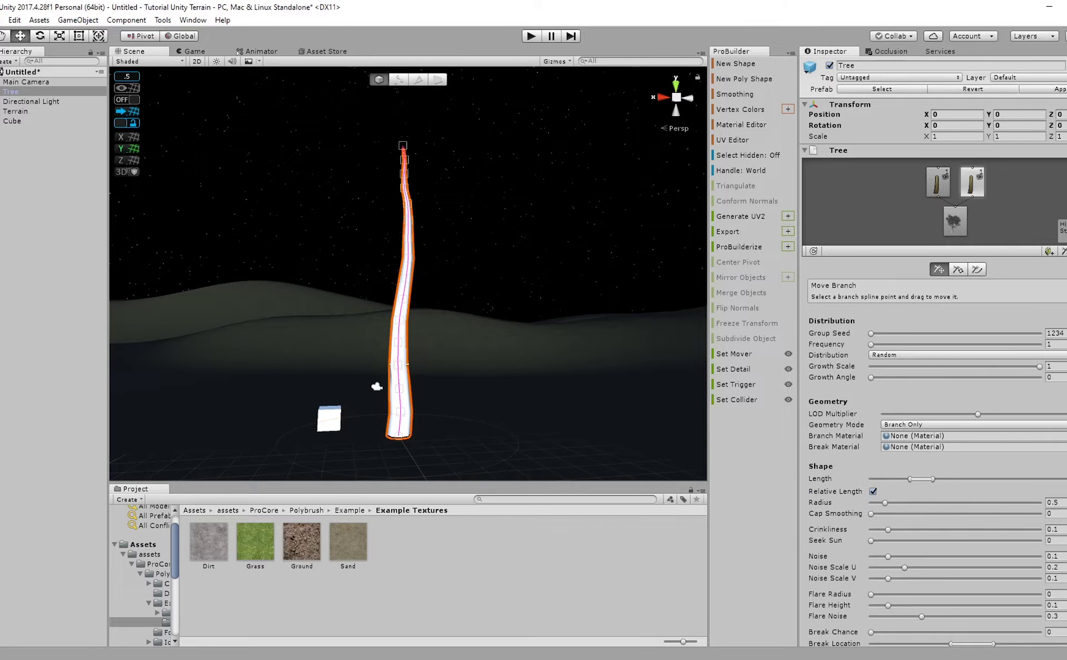
click(1045, 251)
key(ctrl+z)
key(ctrl+z)
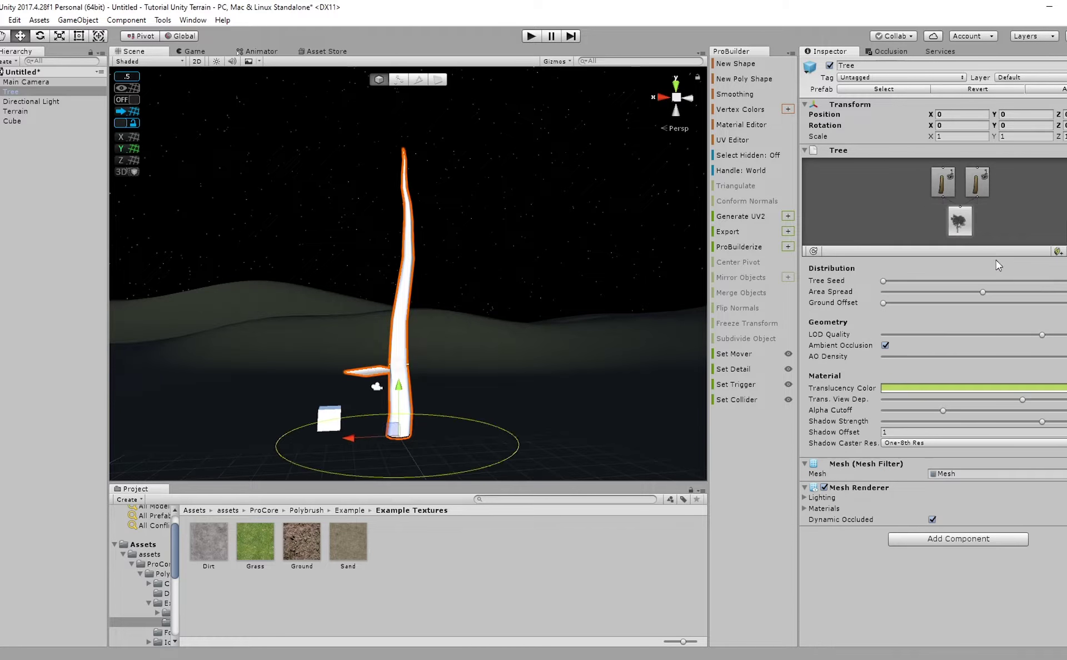
Reshape the trunk by changing its branch group's Group Seed, with Frequency 1 and Growth Angle 0.
click(956, 185)
mouse_move(872, 333)
mouse_down()
mouse_move(886, 333)
mouse_move(871, 346)
mouse_move(899, 346)
mouse_move(871, 346)
mouse_up()
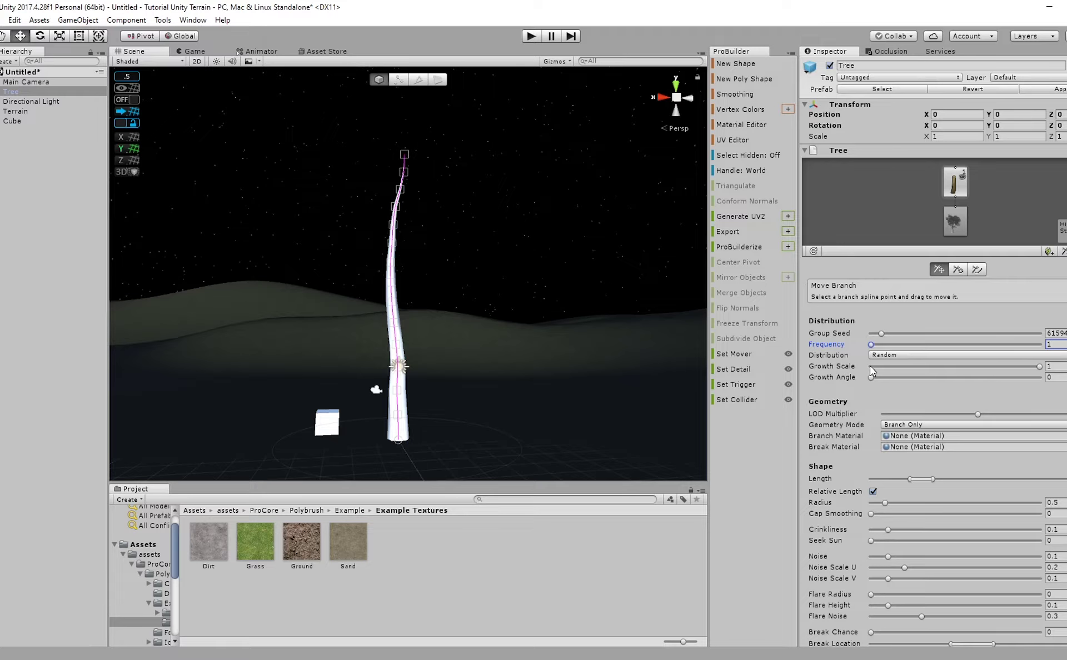
drag(868, 380, 814, 388)
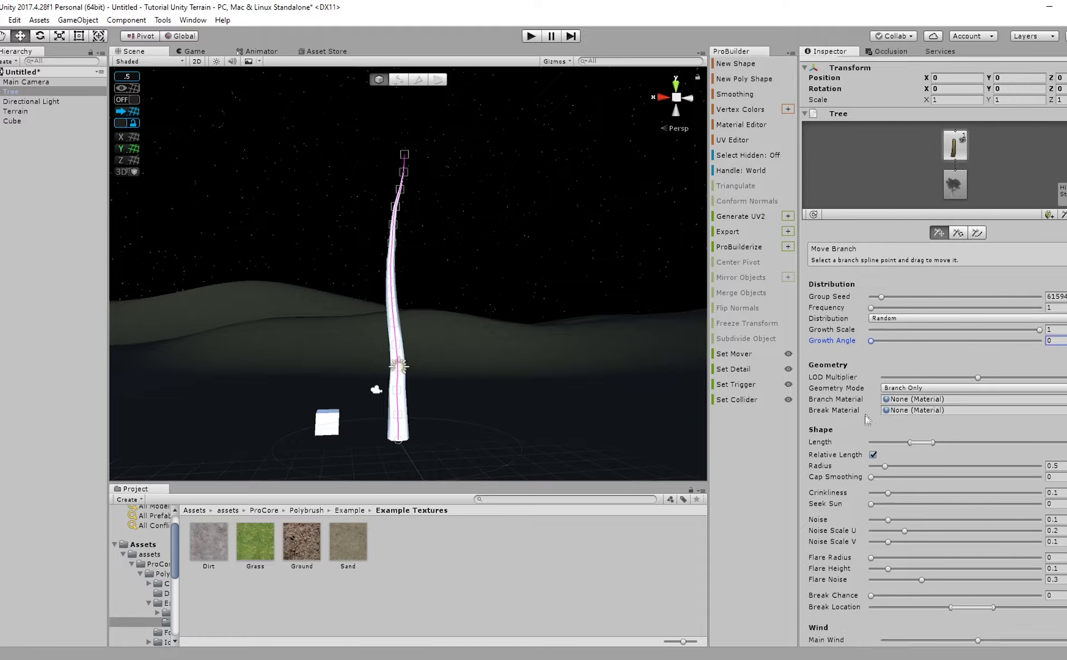
Add a child branch group to the trunk with Group Seed 0 and Frequency 20.
click(1063, 251)
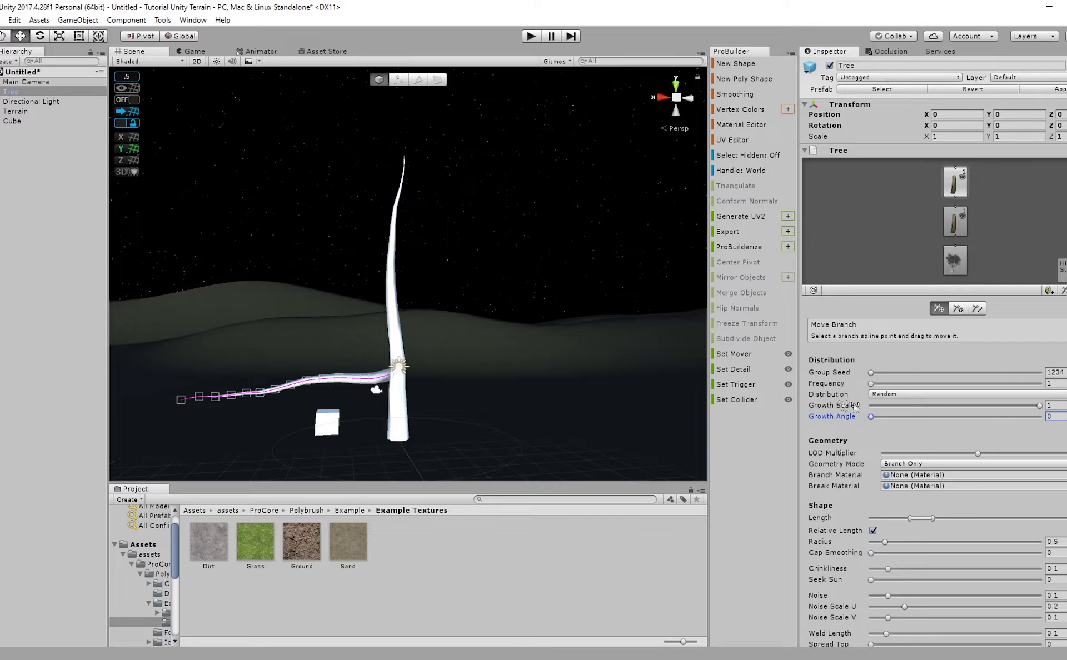
drag(871, 372, 907, 388)
middle_drag(328, 311, 412, 339)
scroll(367, 296, down, 2)
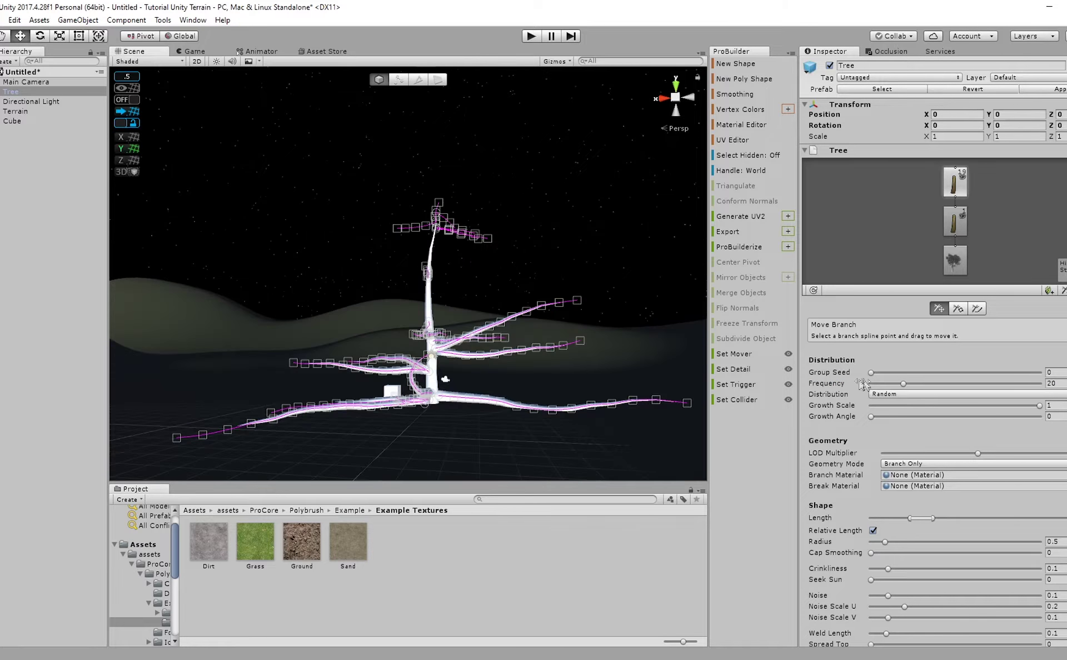
Set the child branches' Growth Scale to about 0.866 and shorten their Length range.
drag(981, 411, 881, 407)
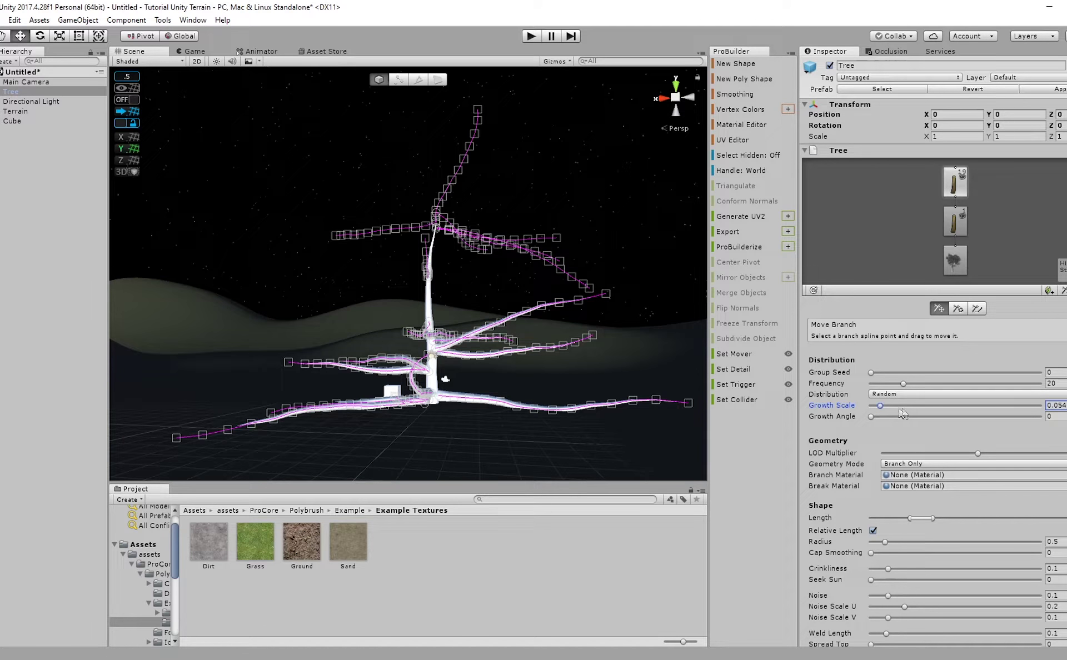
key(ctrl+z)
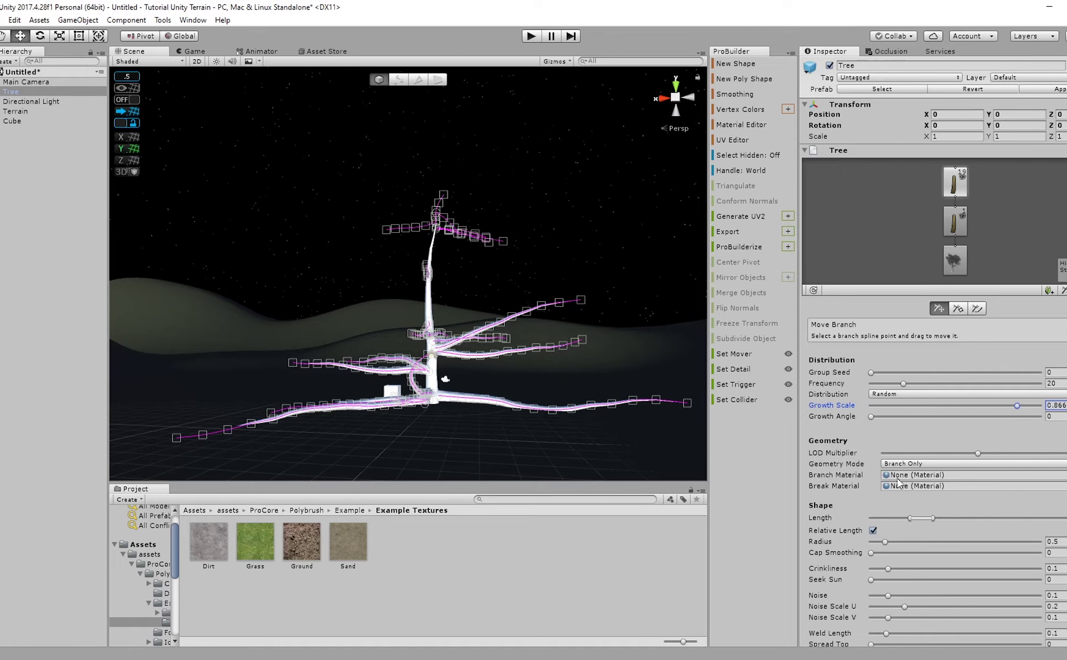
scroll(882, 525, down, 3)
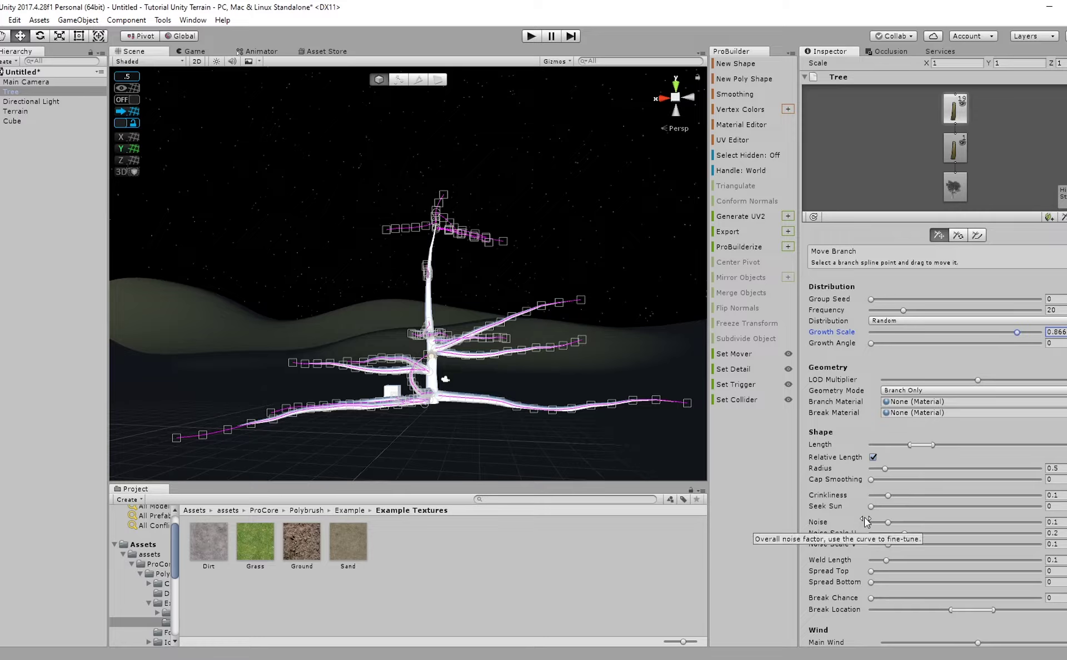
mouse_move(909, 444)
mouse_down()
mouse_move(881, 446)
mouse_move(968, 449)
mouse_move(895, 444)
mouse_move(913, 449)
mouse_up()
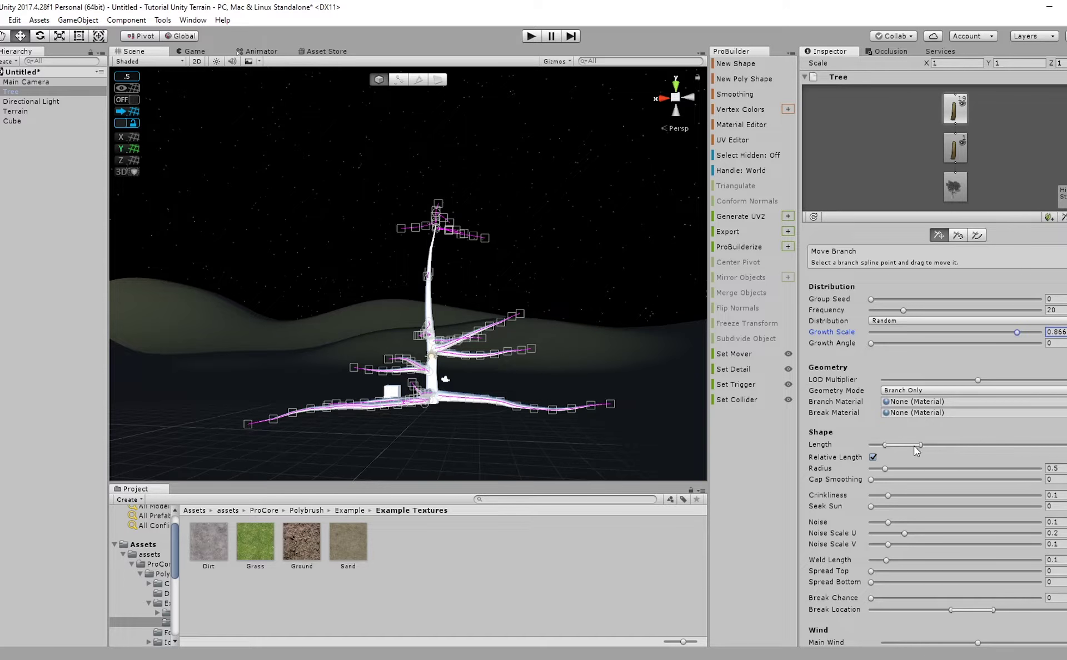
Set the branches' Crinkliness to 0.162, Seek Sun to 0.033, Noise to 0.093 and Spread Top to 0.004.
scroll(888, 494, down, 3)
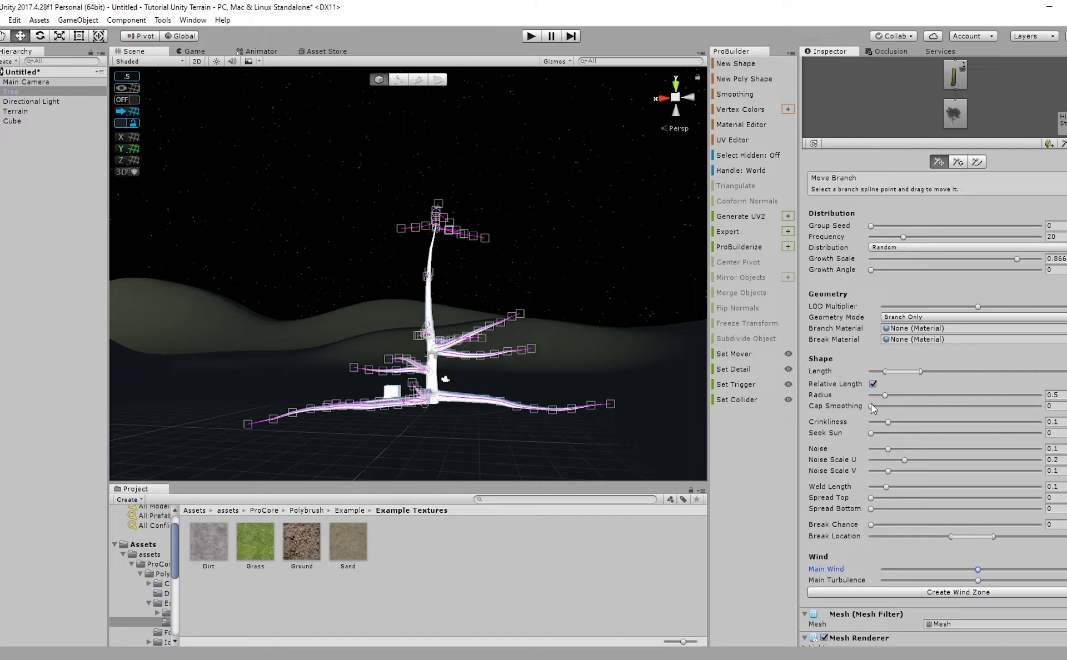
drag(891, 425, 887, 452)
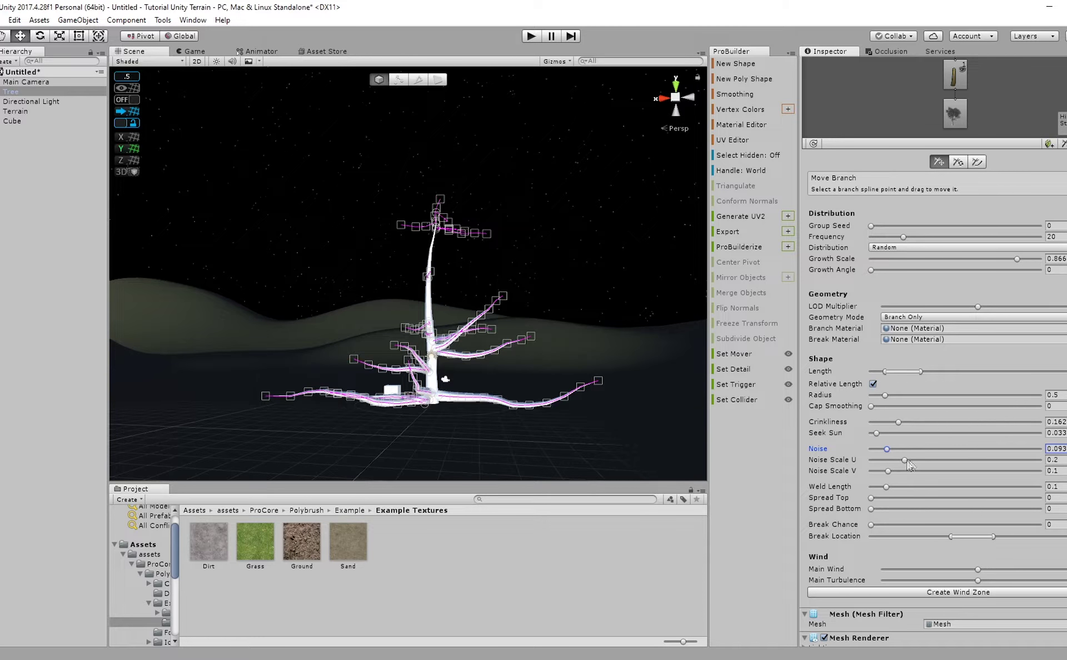
mouse_move(872, 498)
mouse_down()
mouse_move(897, 498)
mouse_move(871, 498)
mouse_up()
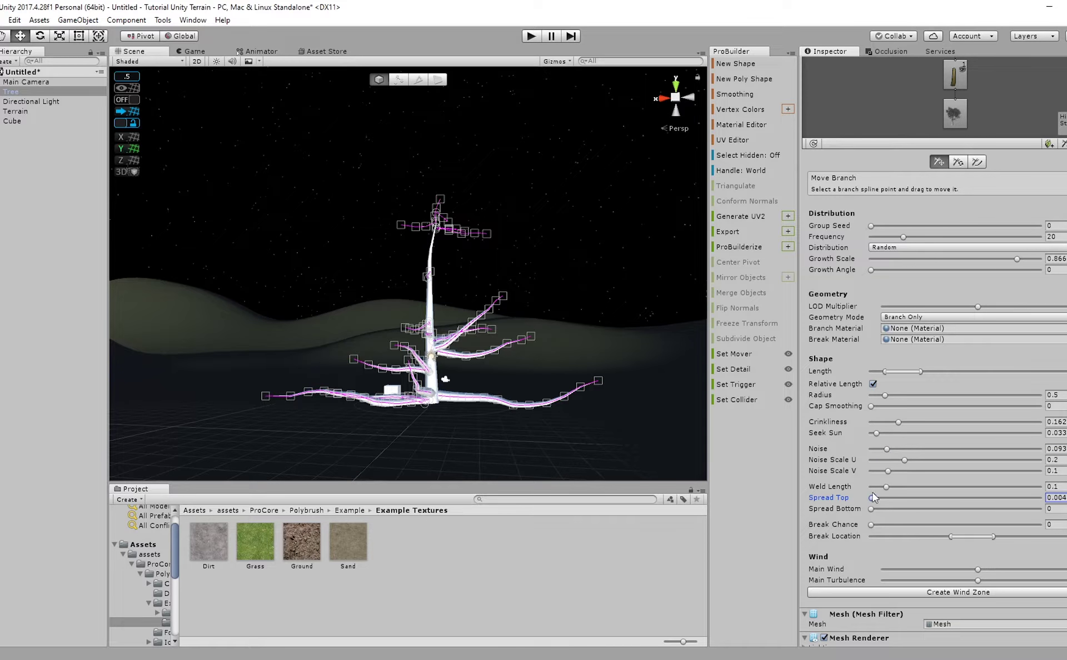
Try the Opposite, Alternate and Random distributions on the child branches, settle on Whorled, and set Frequency to 11.
scroll(821, 378, up, 2)
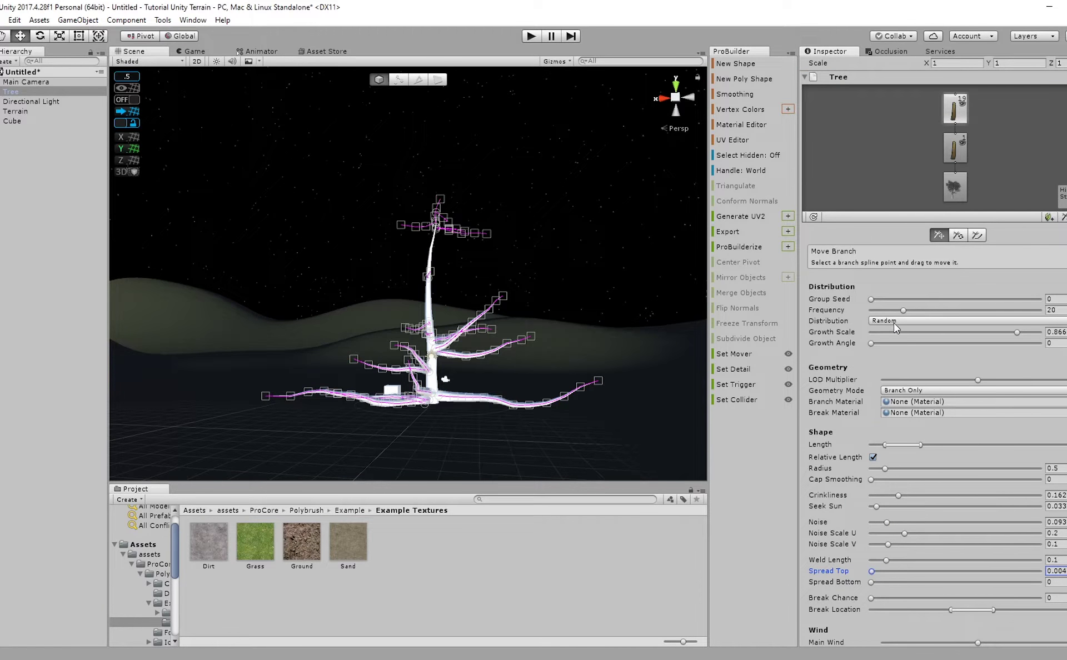
click(889, 321)
click(904, 374)
right_drag(525, 365, 395, 354)
click(889, 321)
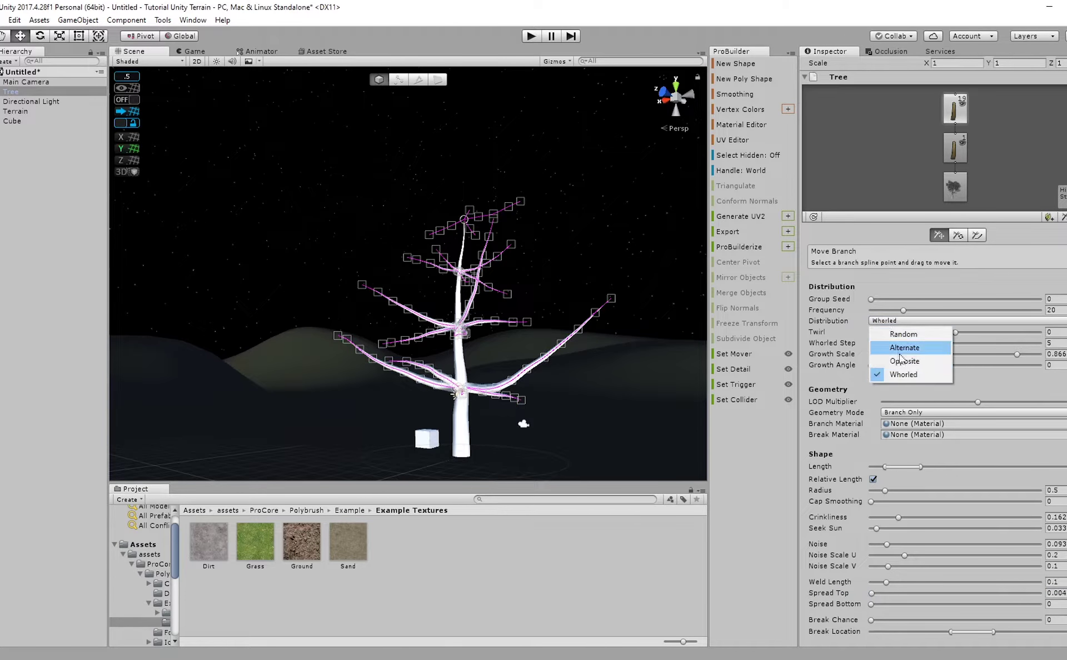
click(897, 361)
click(918, 322)
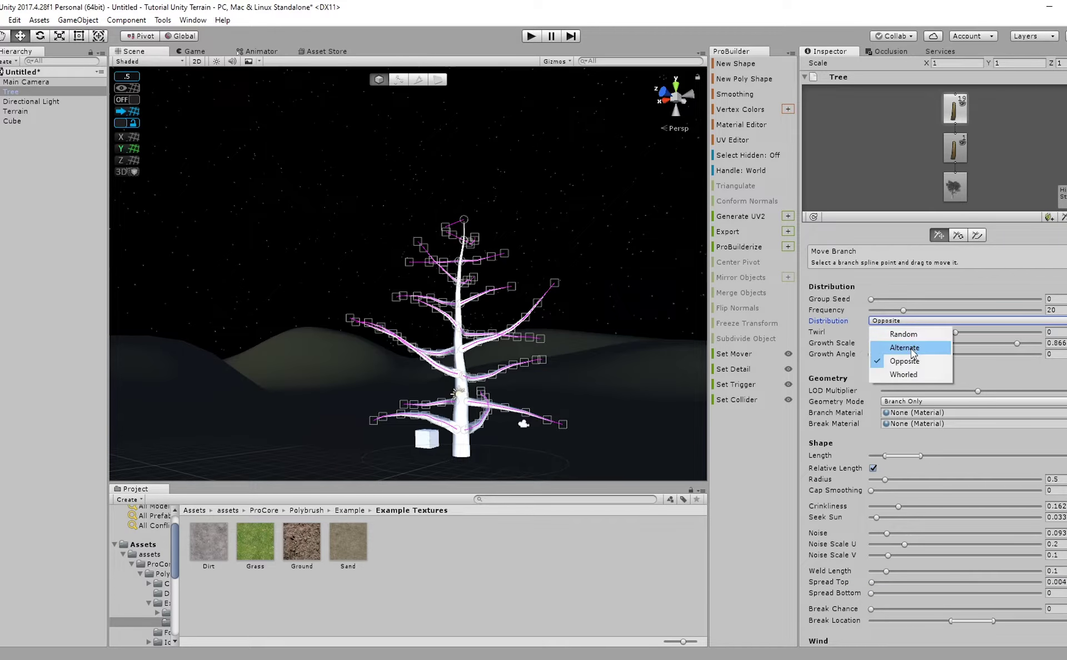
click(911, 348)
click(917, 321)
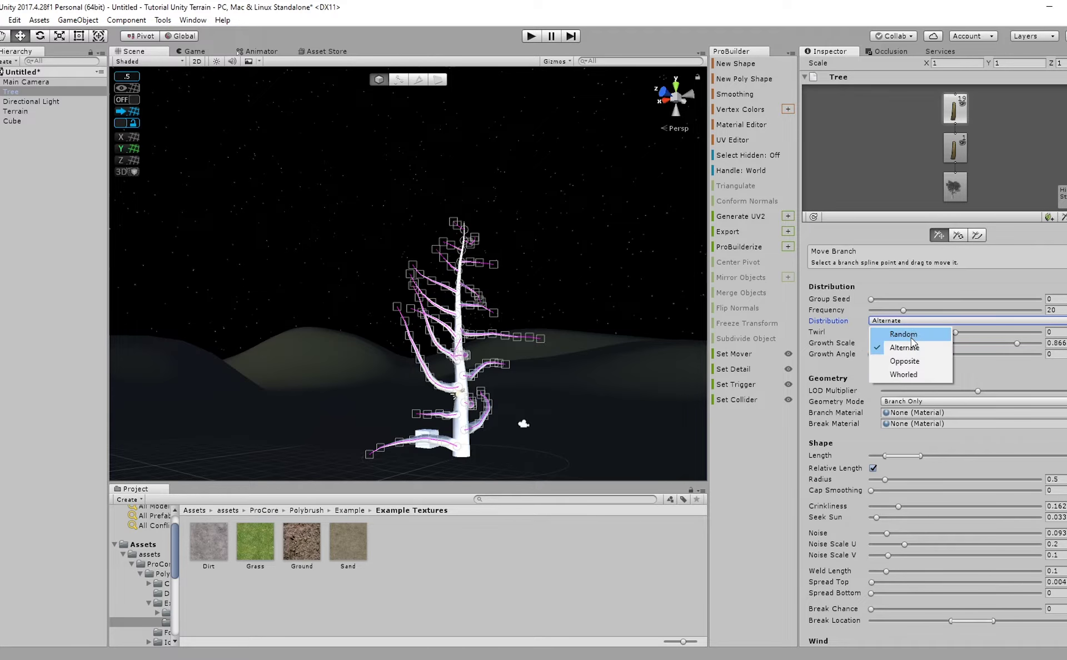
click(903, 333)
click(909, 320)
click(904, 375)
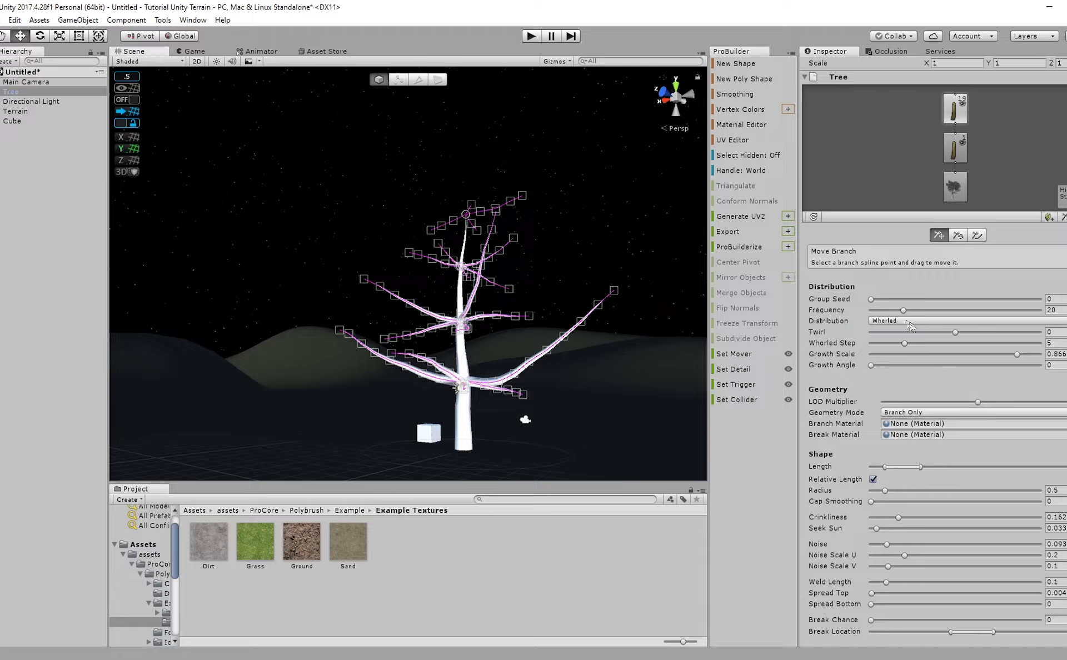
drag(903, 311, 888, 318)
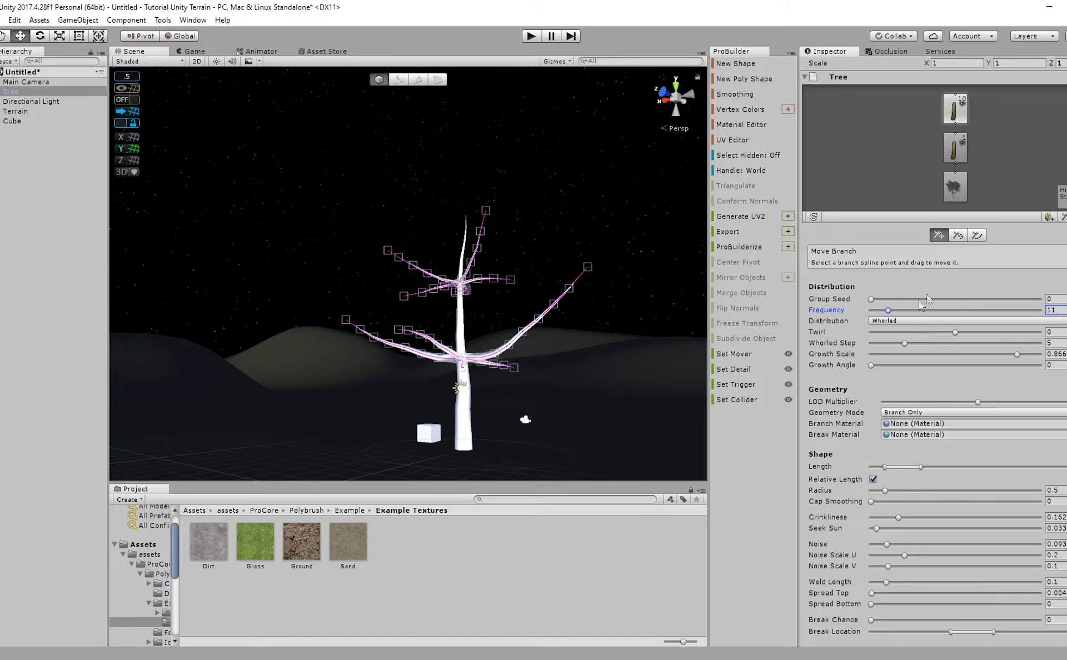
Widen the trunk's Length range towards longer values and set its Crinkliness to 0.159.
click(959, 156)
scroll(829, 356, down, 2)
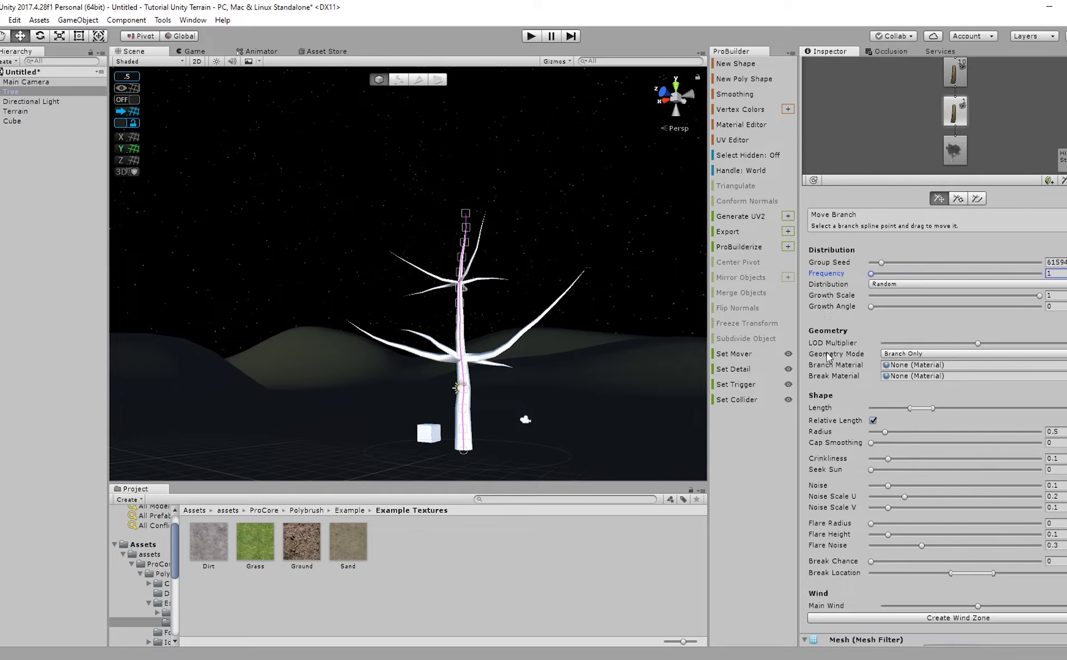
middle_drag(528, 364, 511, 327)
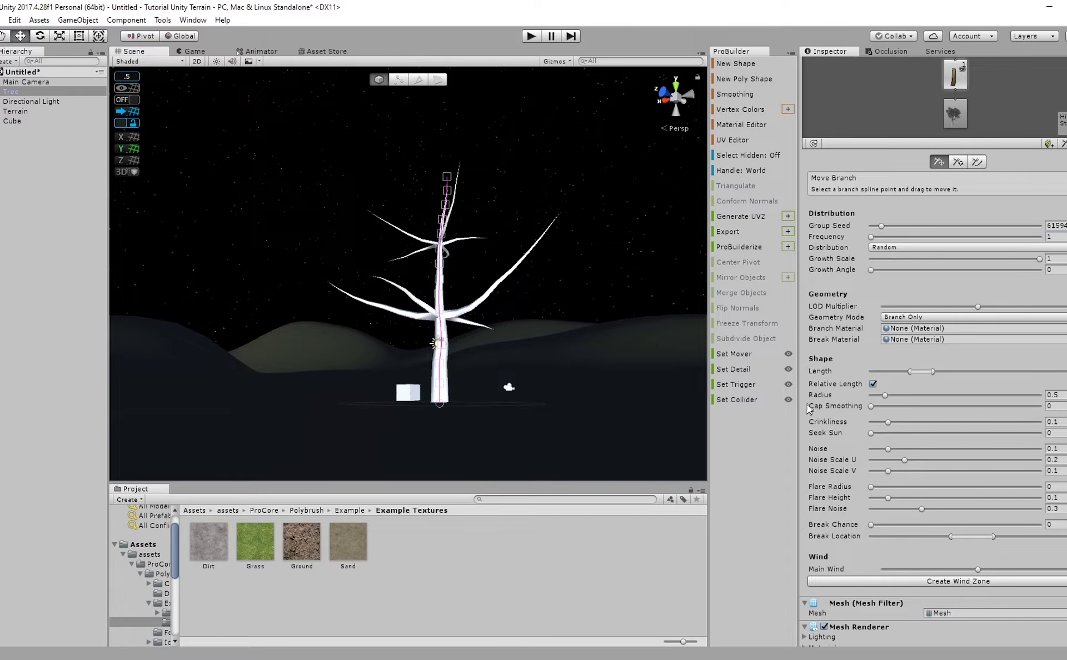
drag(908, 372, 970, 374)
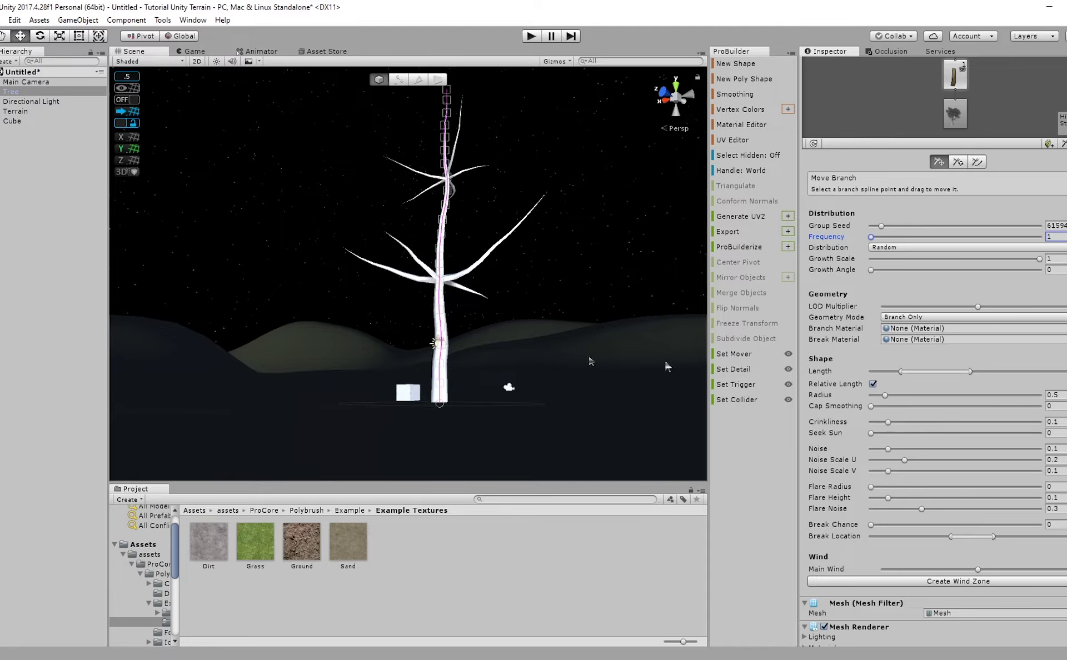
right_drag(367, 328, 412, 355)
middle_drag(412, 356, 552, 399)
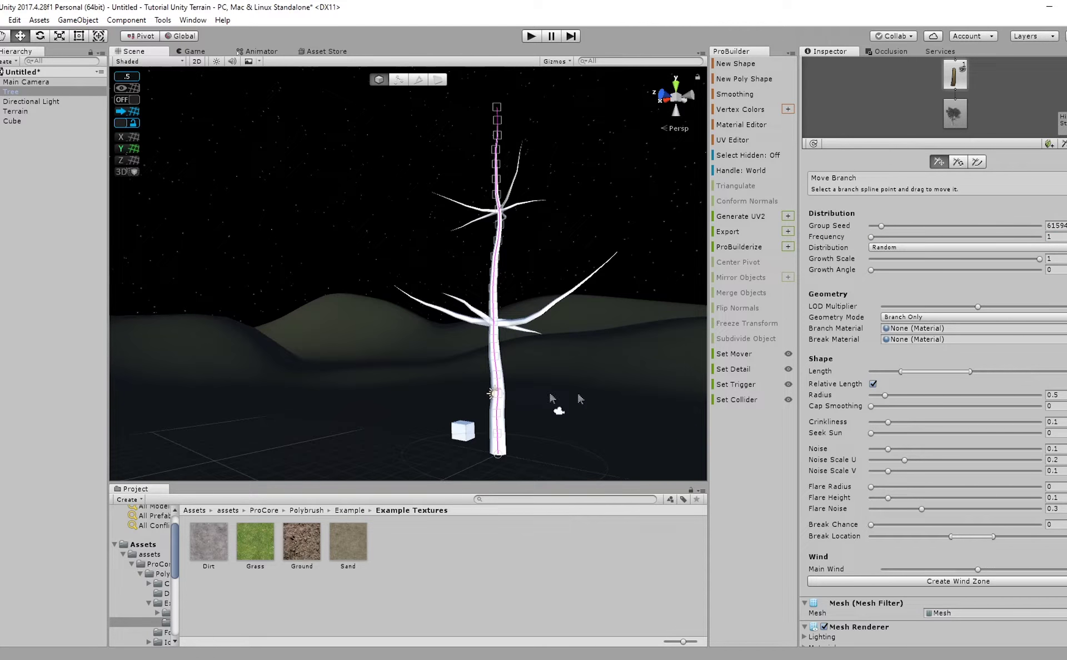
drag(888, 422, 898, 422)
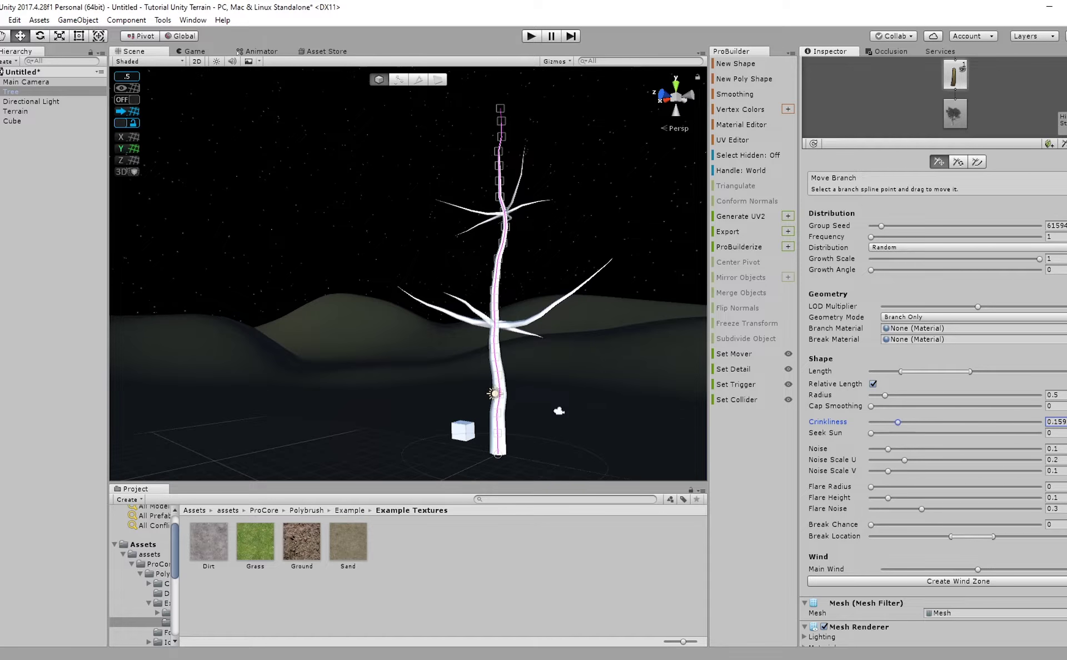
Extend the upper end of the child branch group's Length range slightly.
scroll(970, 182, up, 1)
click(959, 67)
drag(922, 432, 939, 436)
mouse_move(479, 319)
right_down()
mouse_move(477, 311)
mouse_move(480, 341)
right_up()
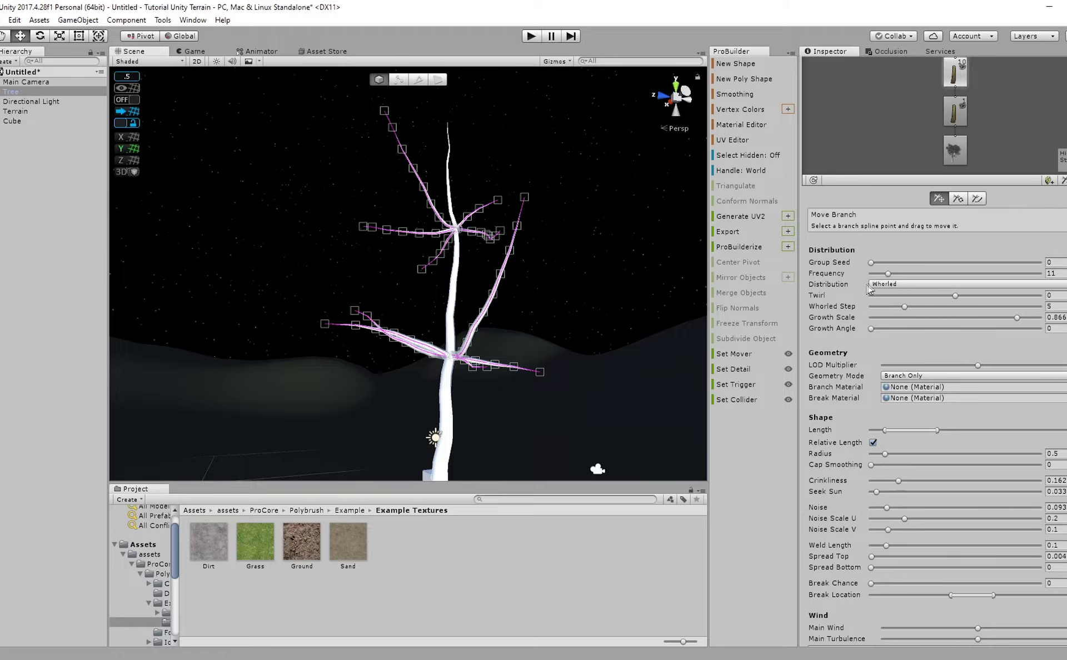
Set the child branches' Frequency to 17, Whorled Step to 6 and Growth Angle to 0.004.
mouse_move(893, 276)
mouse_down()
mouse_move(902, 284)
mouse_move(891, 276)
mouse_up()
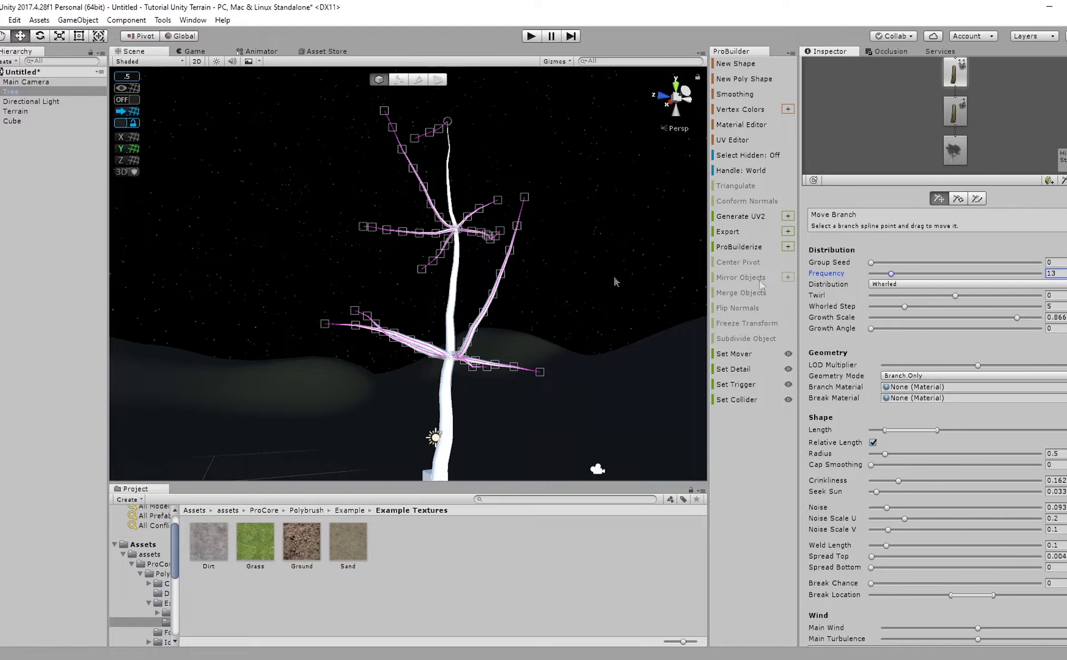
click(906, 273)
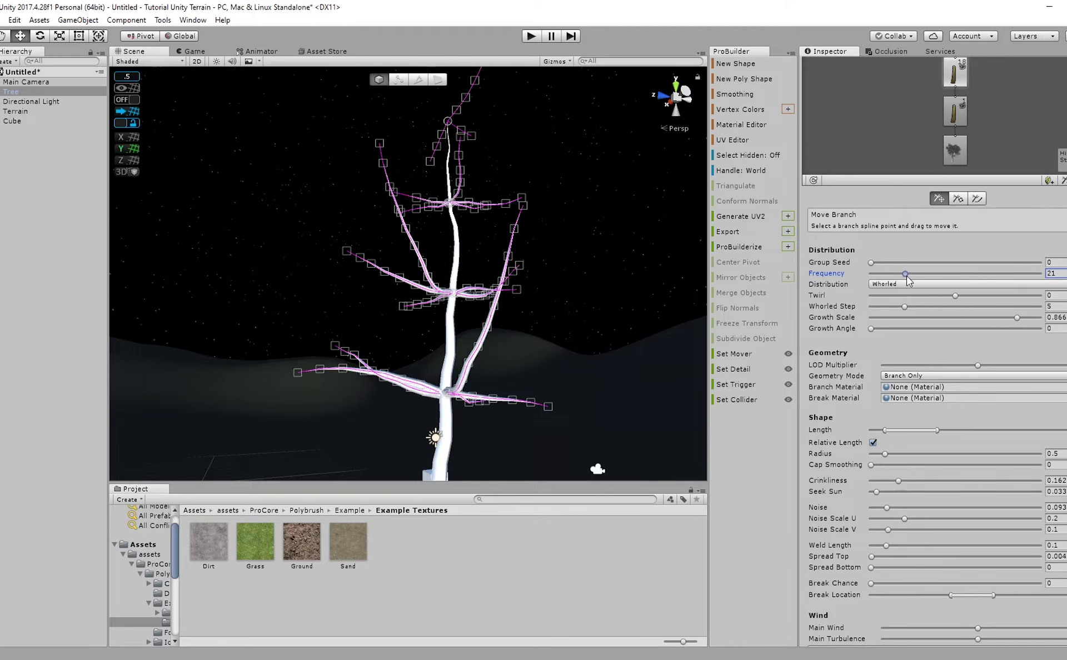
drag(903, 305, 873, 312)
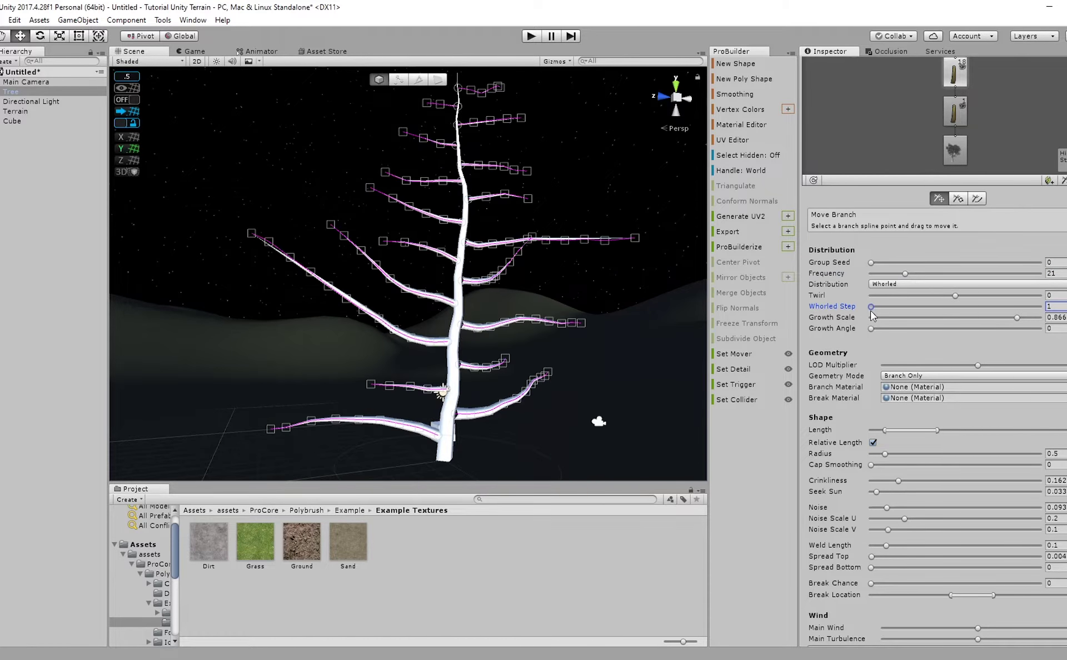
drag(906, 274, 874, 332)
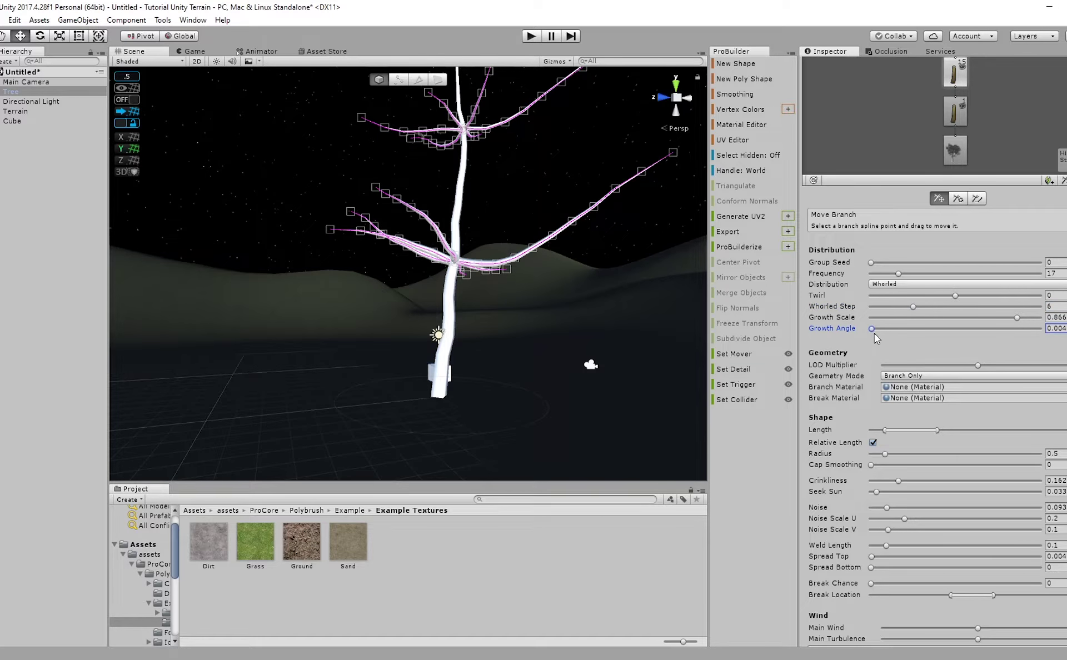
scroll(828, 423, down, 3)
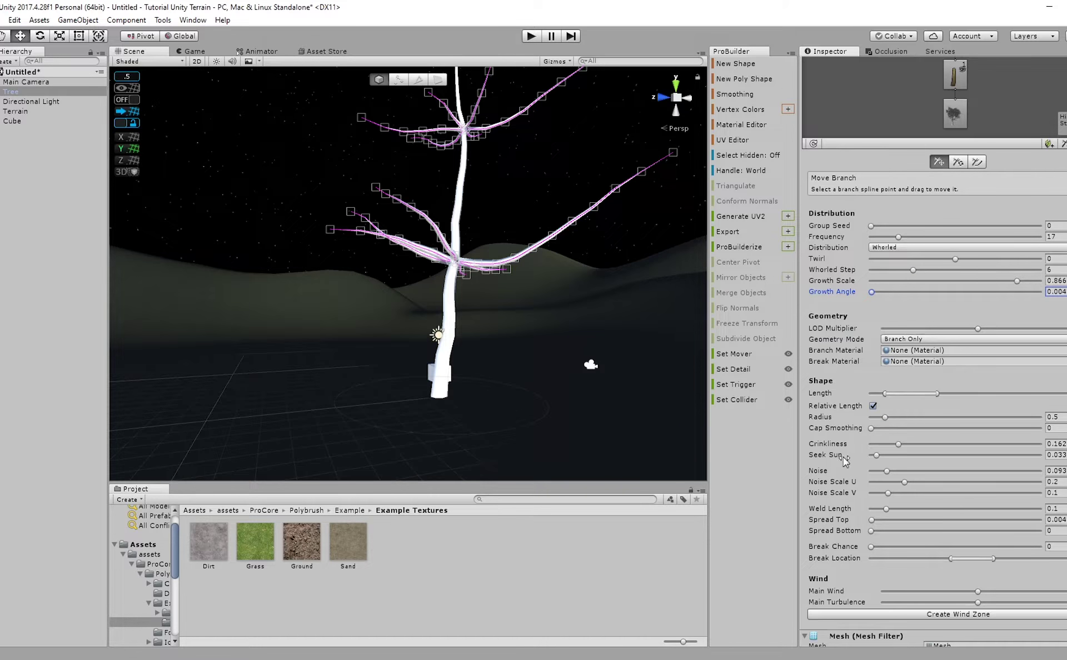
scroll(828, 434, down, 3)
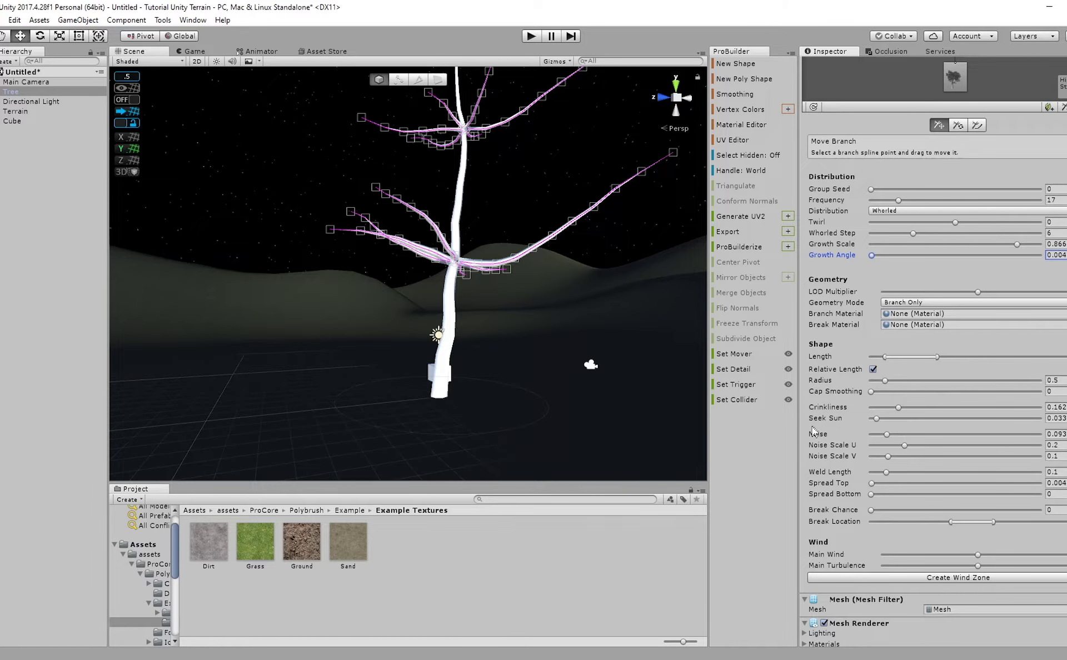
right_drag(537, 392, 548, 369)
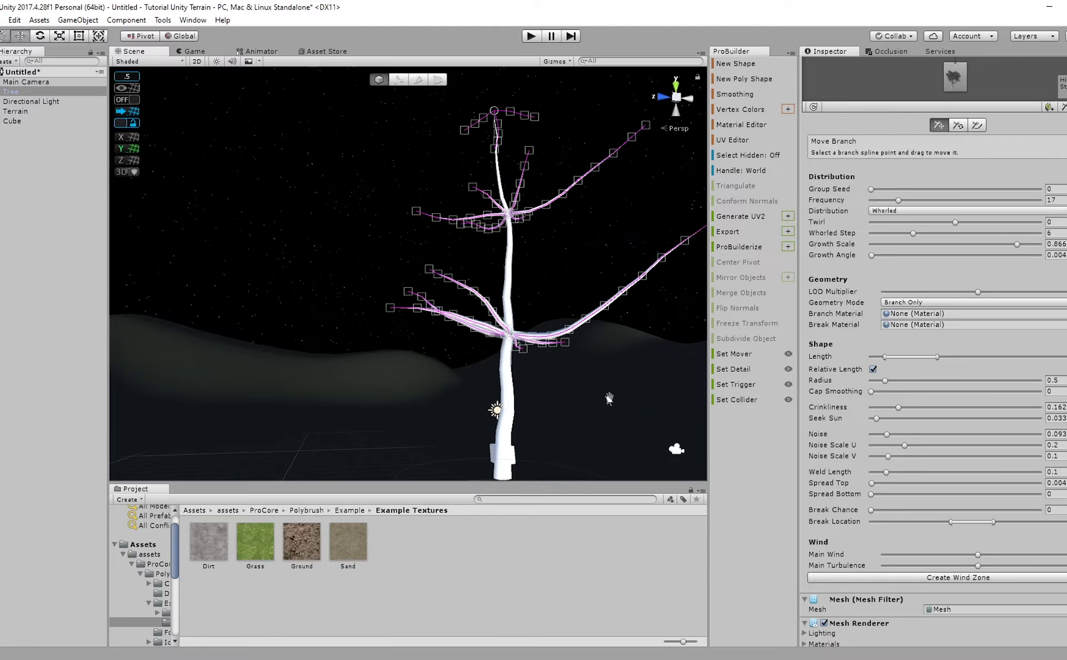
right_drag(610, 399, 603, 397)
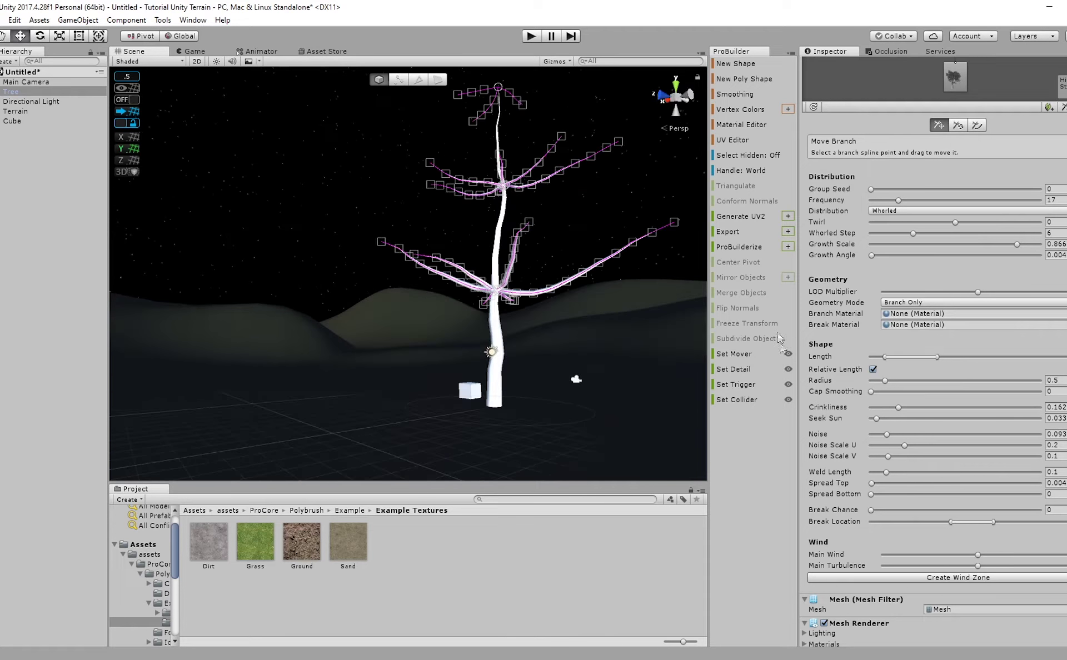
scroll(972, 95, up, 5)
click(1064, 181)
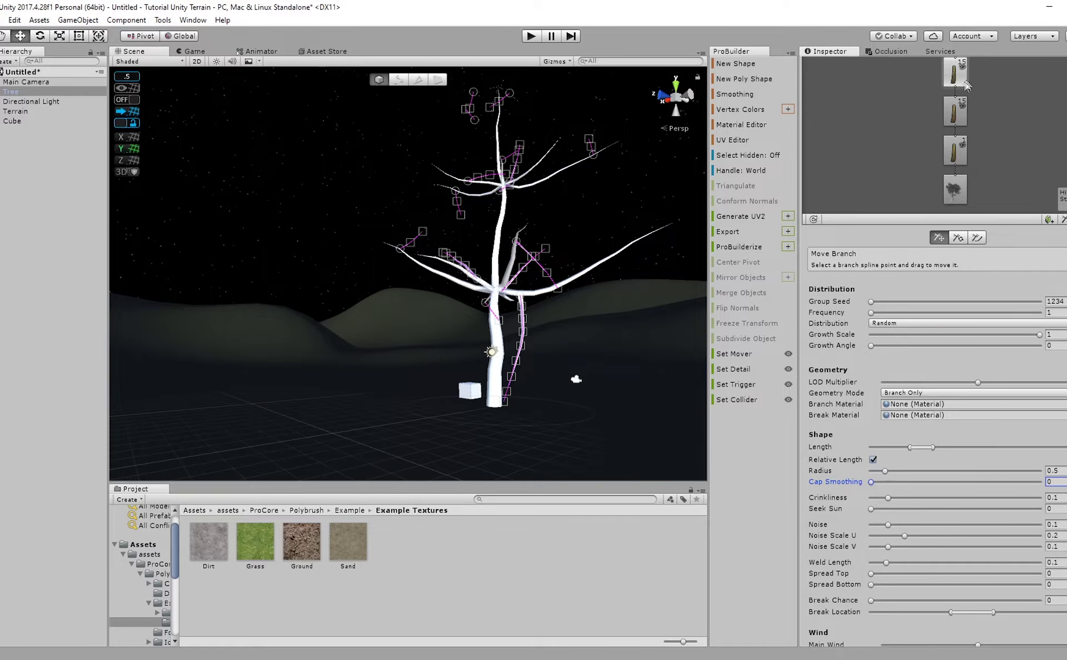
click(955, 111)
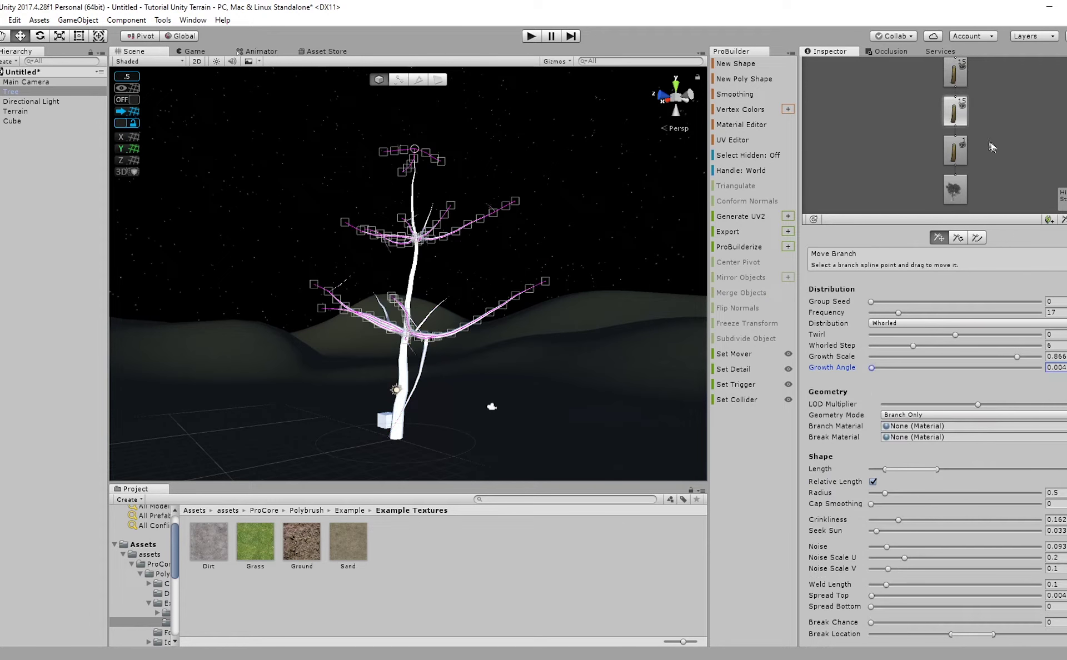
click(953, 79)
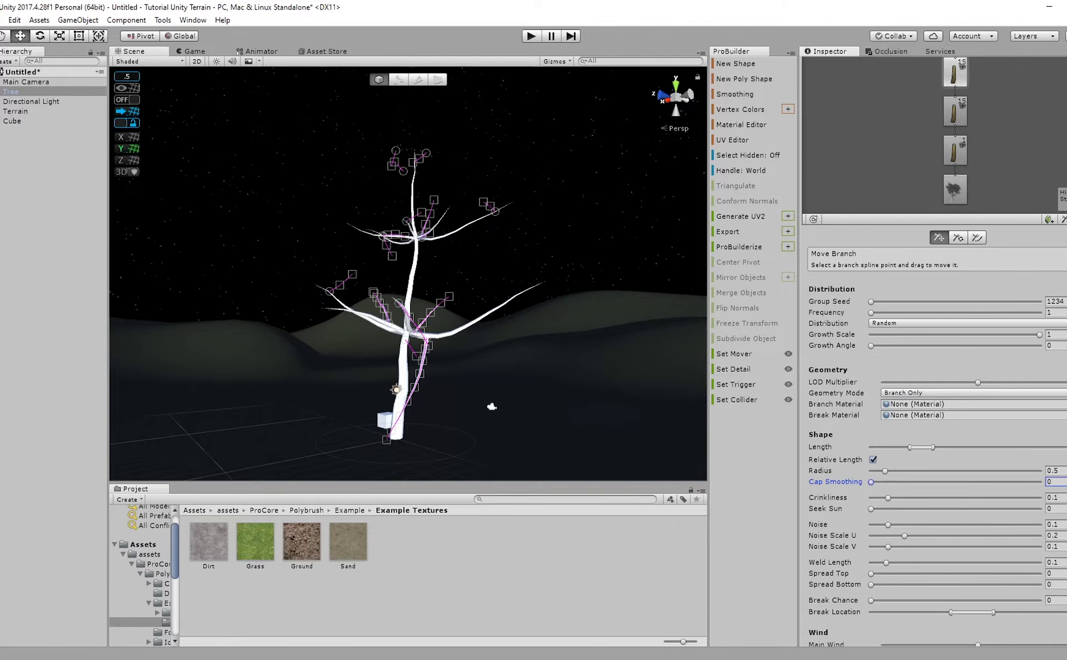
click(1066, 219)
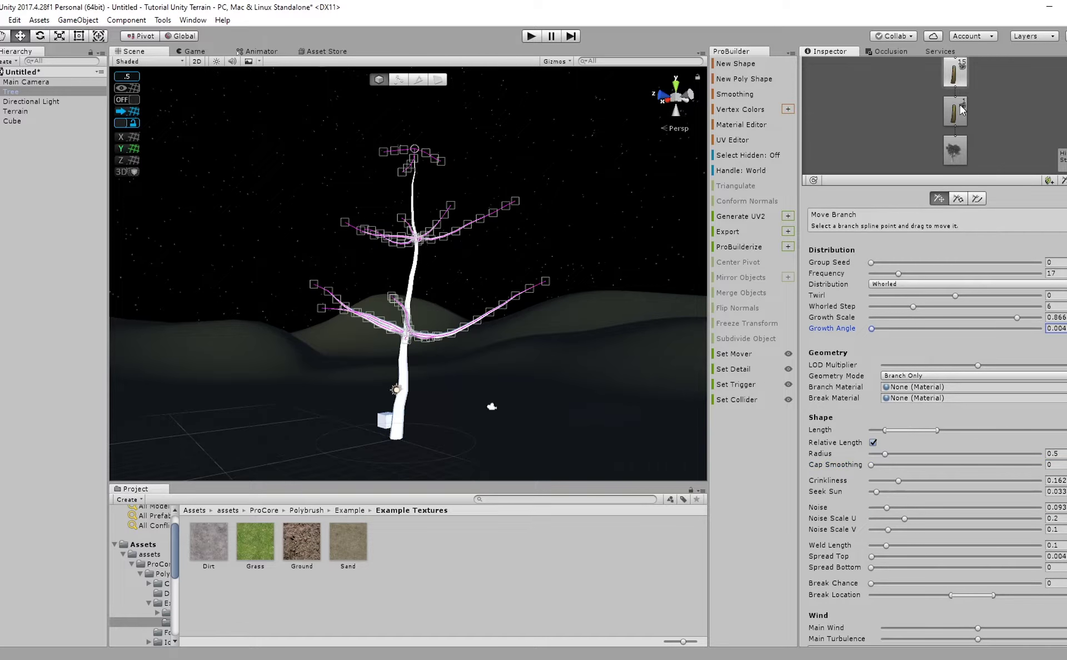
scroll(923, 123, up, 3)
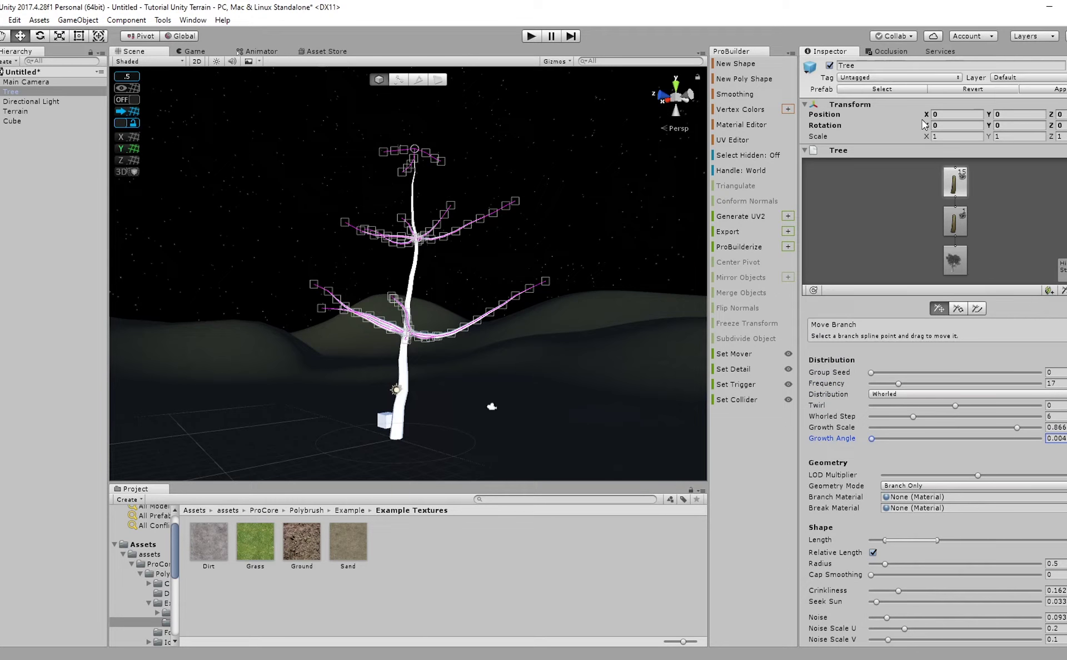
double_click(959, 190)
drag(959, 190, 939, 204)
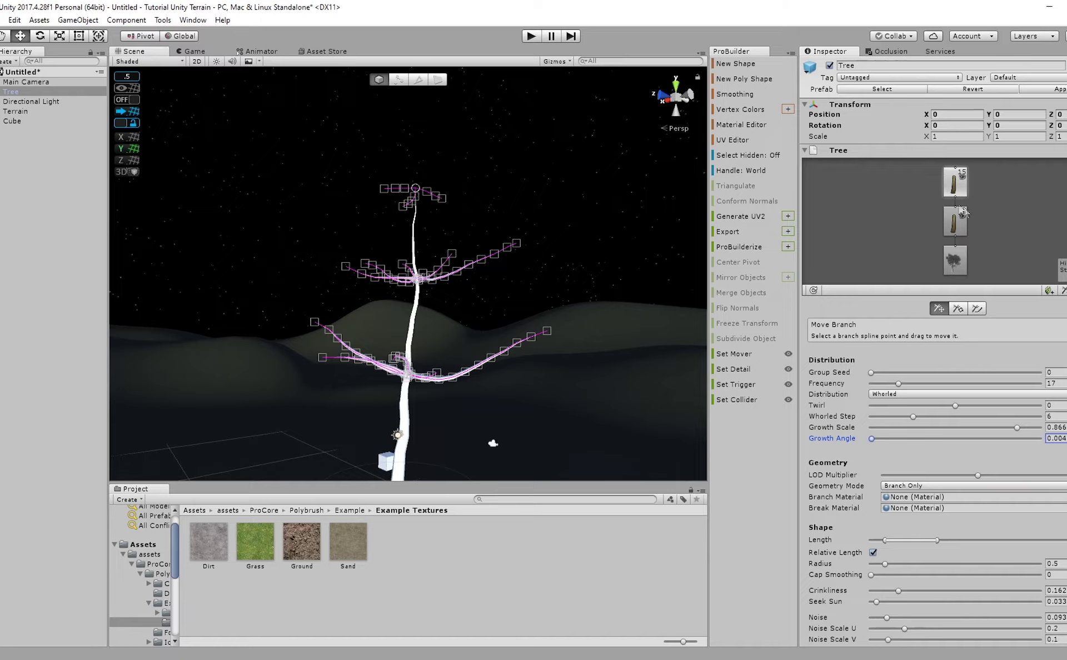
click(1061, 292)
key(ctrl+z)
Add a second branch group to the trunk with Frequency 10 and Whorled distribution.
click(961, 228)
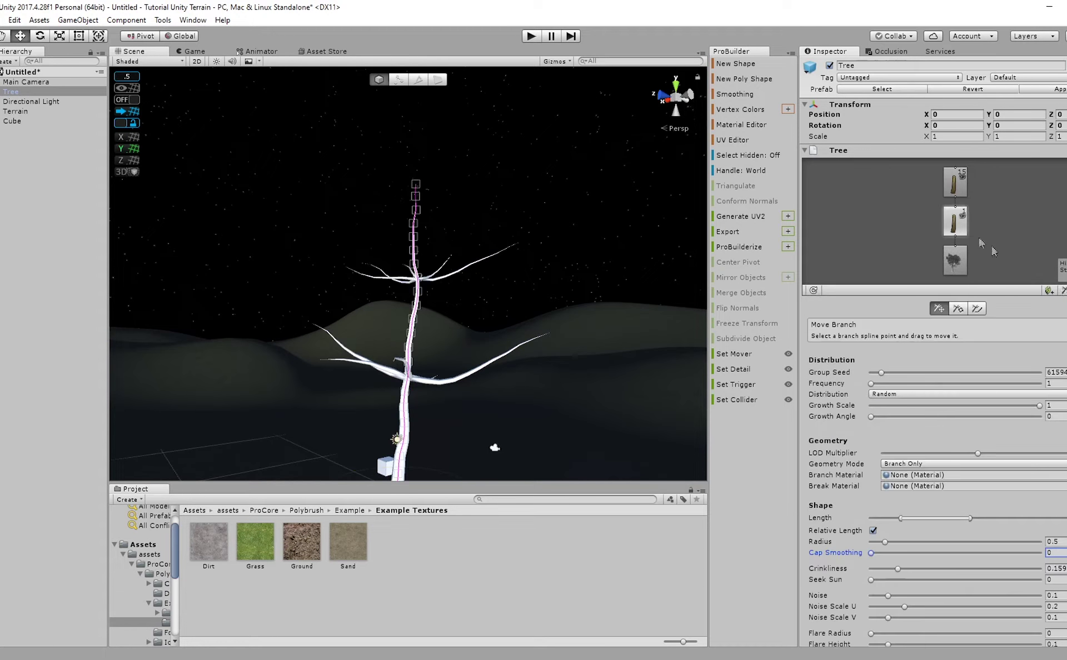
click(1063, 290)
right_drag(451, 377, 460, 405)
drag(873, 387, 880, 387)
click(880, 393)
click(895, 443)
mouse_move(878, 384)
mouse_down()
mouse_move(900, 384)
mouse_move(888, 385)
mouse_up()
alt+drag(575, 385, 524, 359)
right_drag(526, 364, 535, 253)
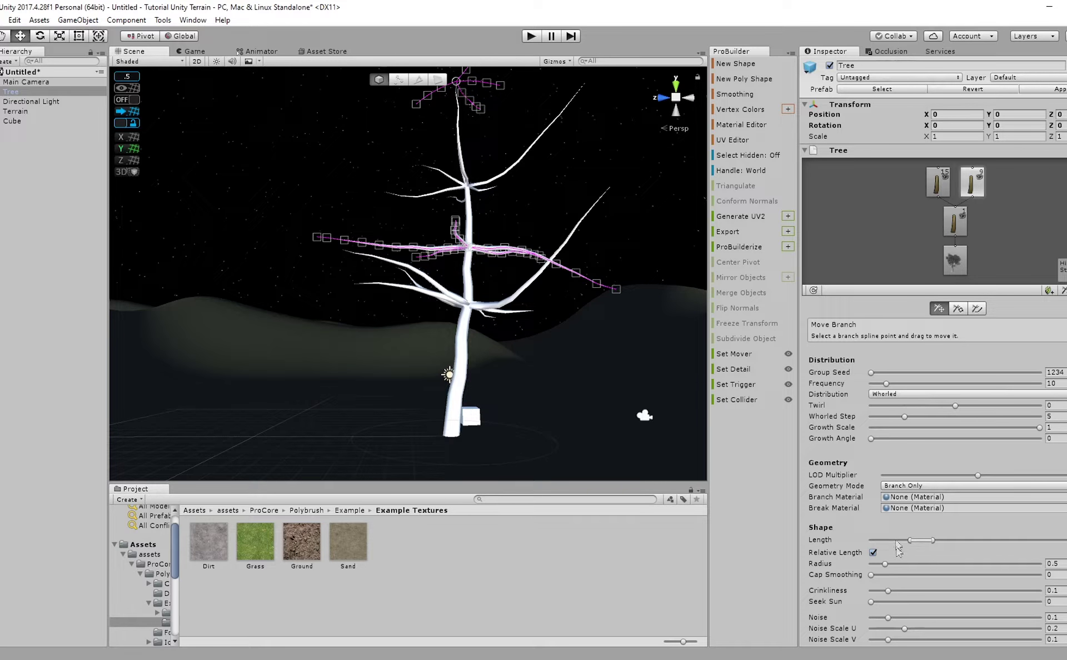
Set the second branch group's Whorled Step to 6 and Crinkliness to 0.09.
drag(889, 591, 887, 591)
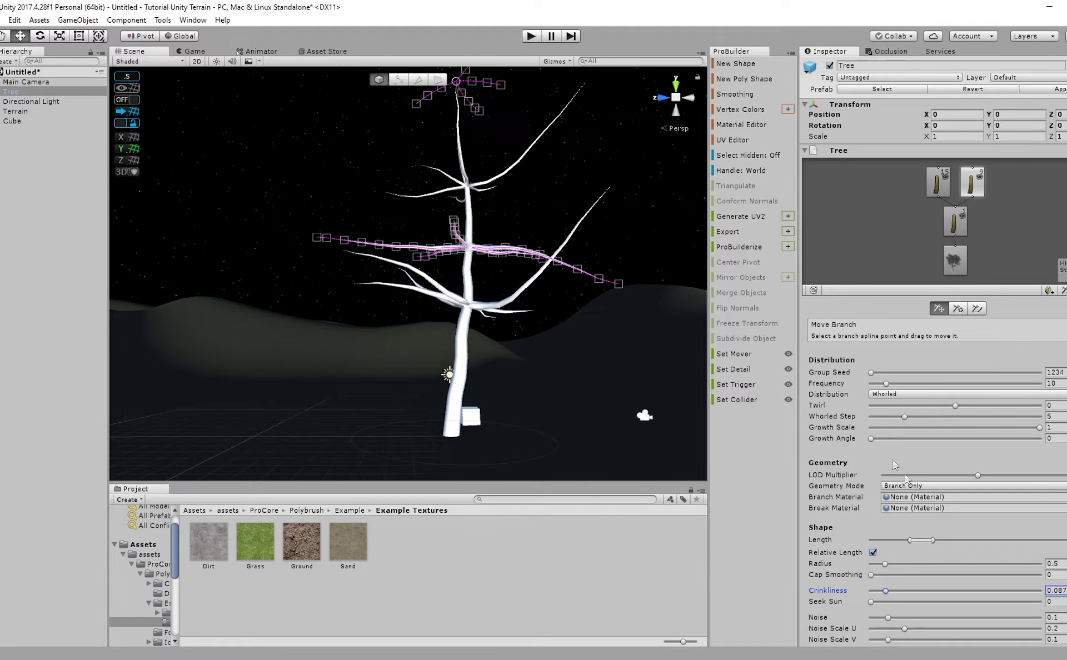
click(905, 418)
drag(905, 419, 913, 419)
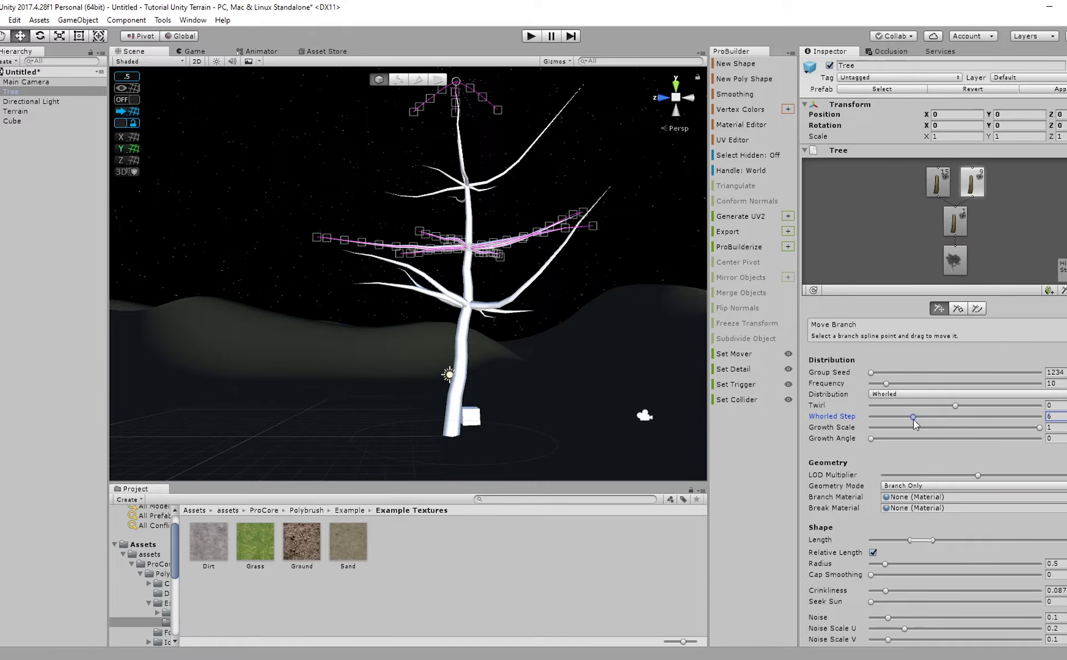
drag(877, 592, 887, 592)
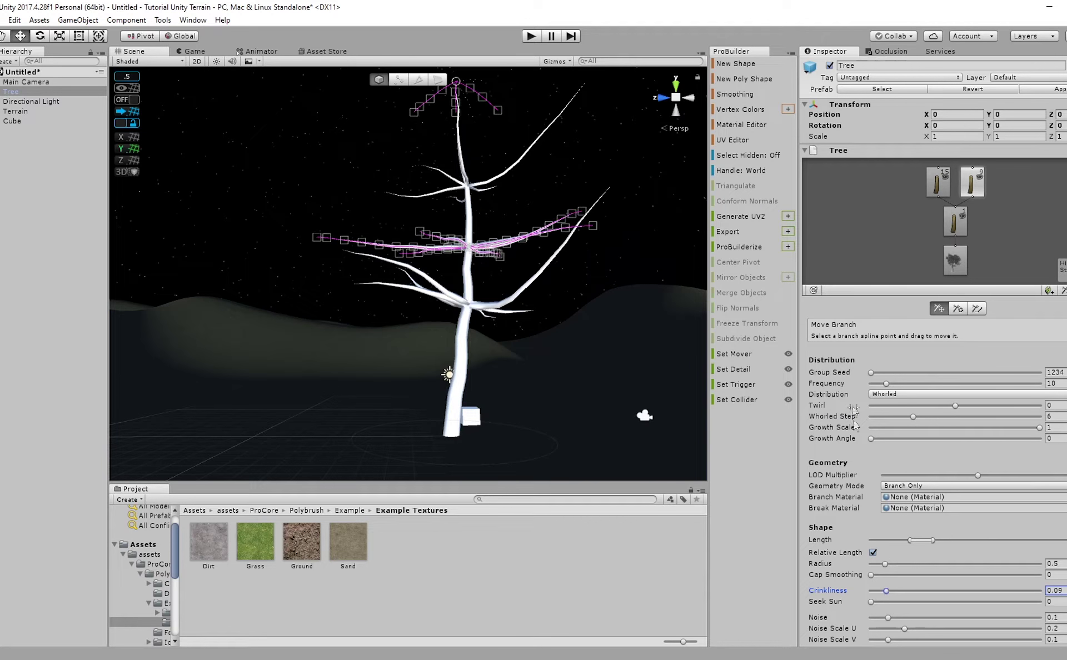
Bend the second branch group upward by setting its Seek Sun to 0.039.
drag(872, 602, 879, 604)
right_drag(234, 311, 381, 300)
middle_drag(381, 301, 390, 300)
alt+drag(383, 300, 550, 290)
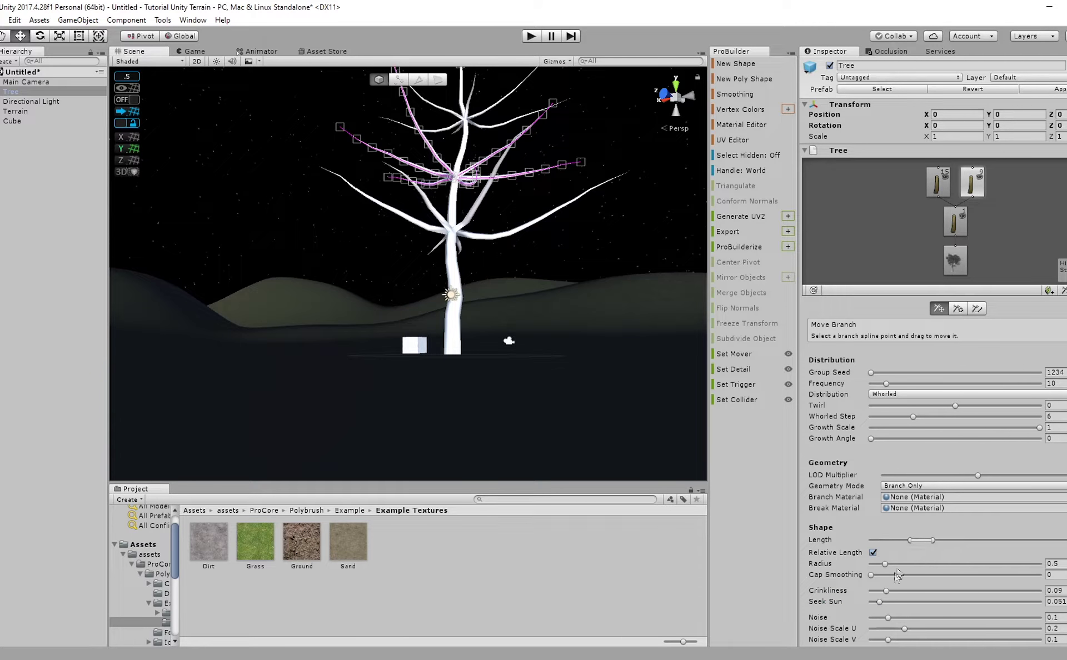
drag(879, 602, 876, 601)
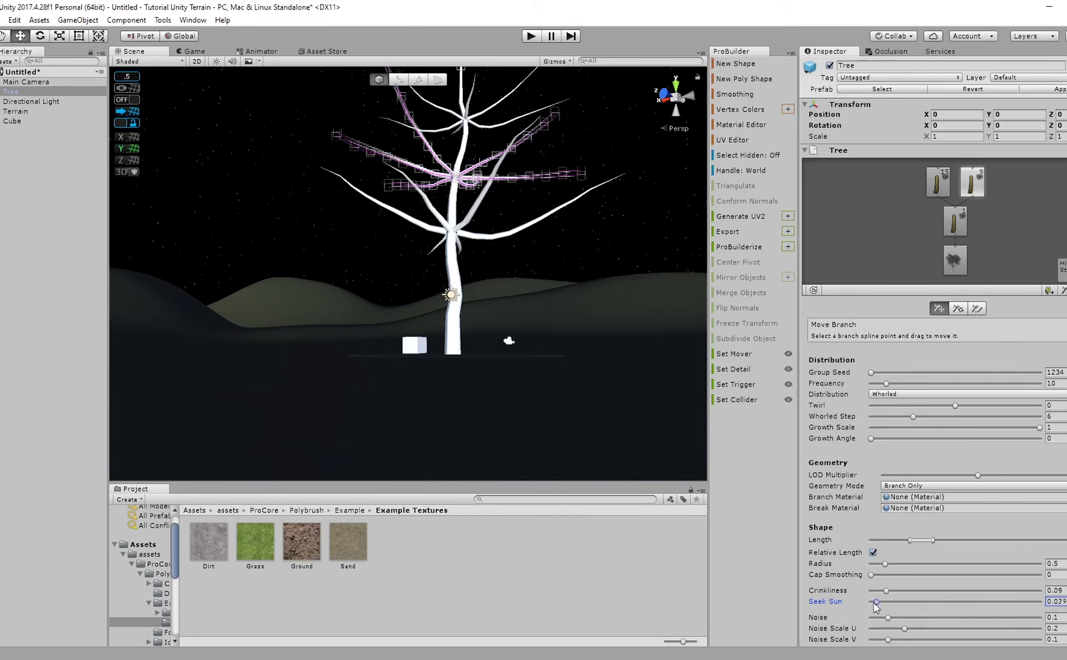
Try adding a leaf group to the second branch group, and undo it.
click(1049, 289)
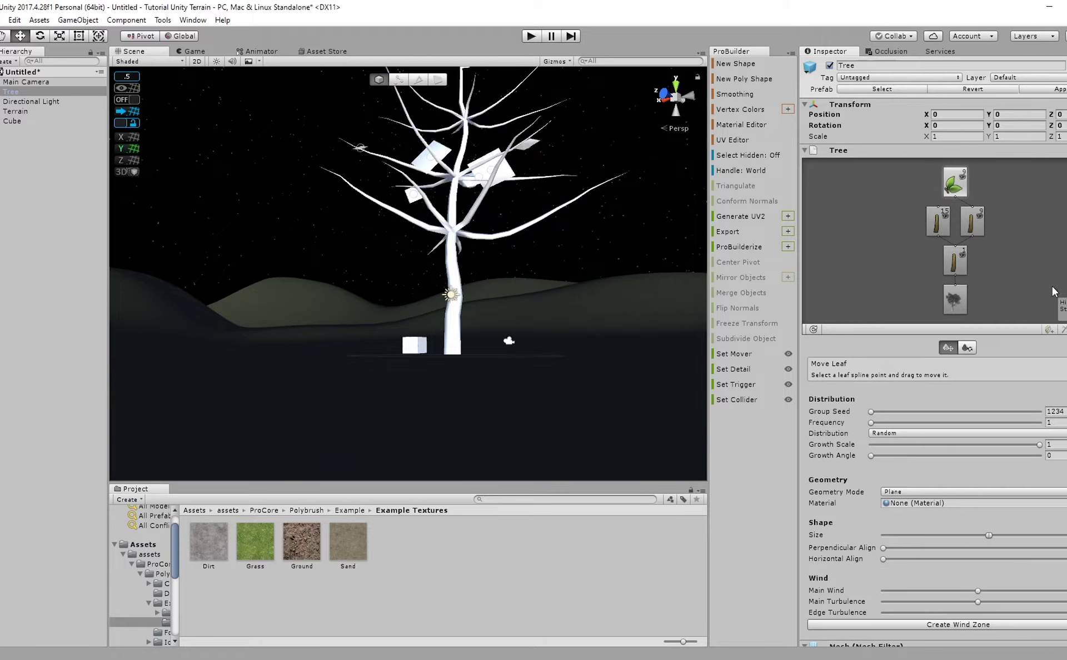
key(ctrl+z)
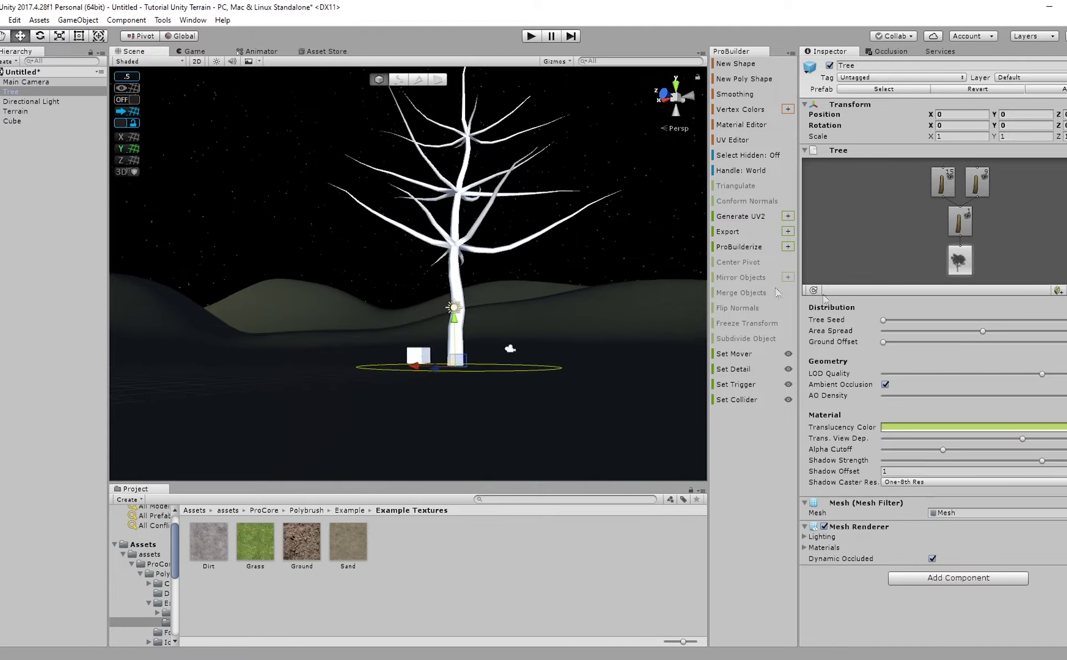
Add a child branch group to each of the two trunk branch groups.
click(976, 177)
click(1061, 291)
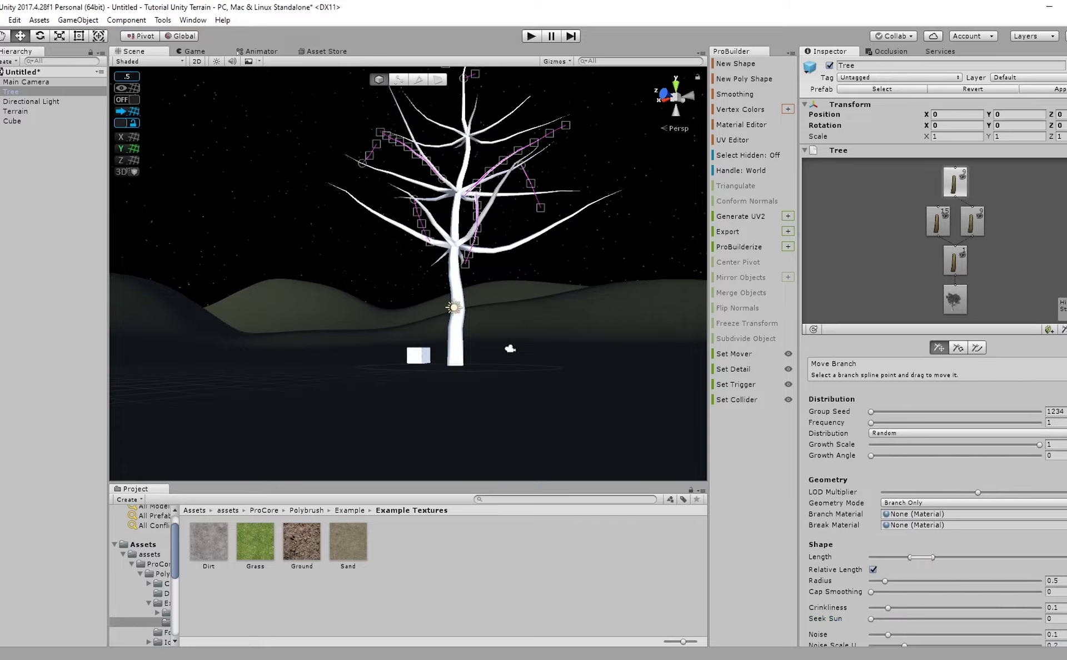
click(938, 222)
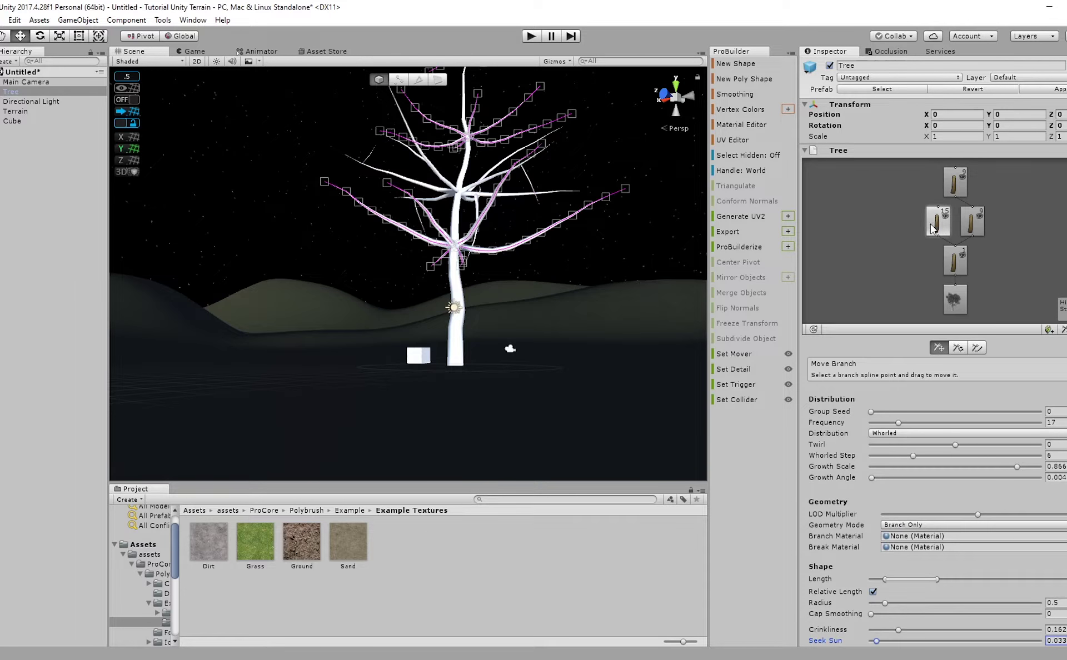
click(1062, 329)
Keep the first trunk branch group's child group on Random distribution and set its Frequency to 5.
middle_drag(479, 164, 473, 223)
click(892, 433)
click(889, 446)
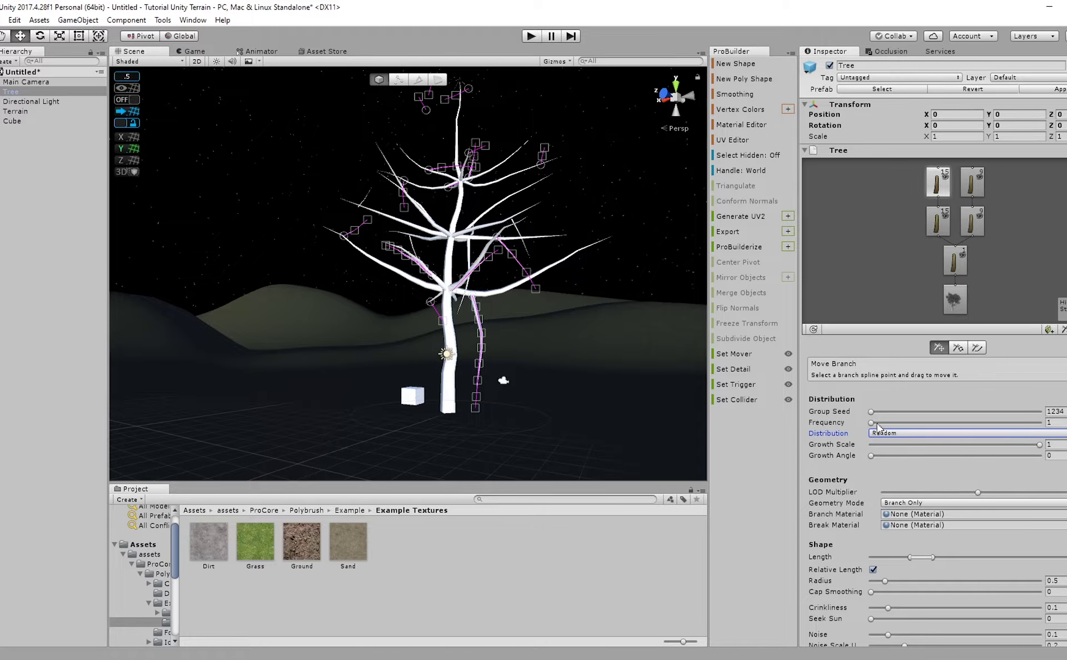
drag(871, 423, 878, 423)
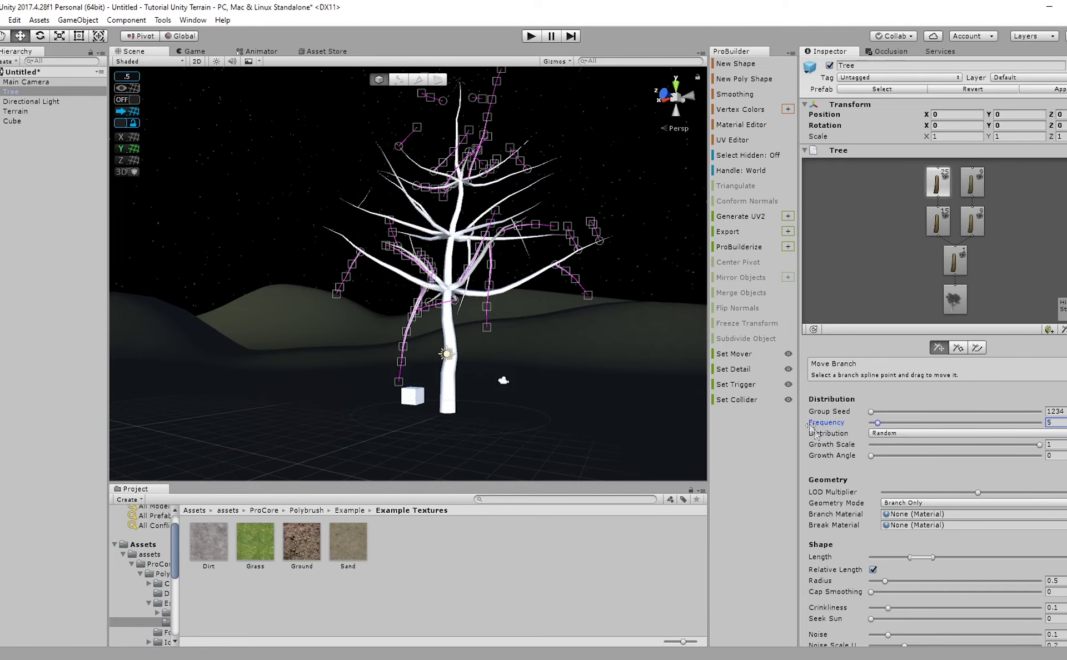
Set the same child branch group's Crinkliness to 0.114 and Seek Sun to 0.279, and raise its maximum Length.
mouse_move(875, 620)
mouse_down()
mouse_move(941, 626)
mouse_move(919, 627)
mouse_move(892, 606)
mouse_up()
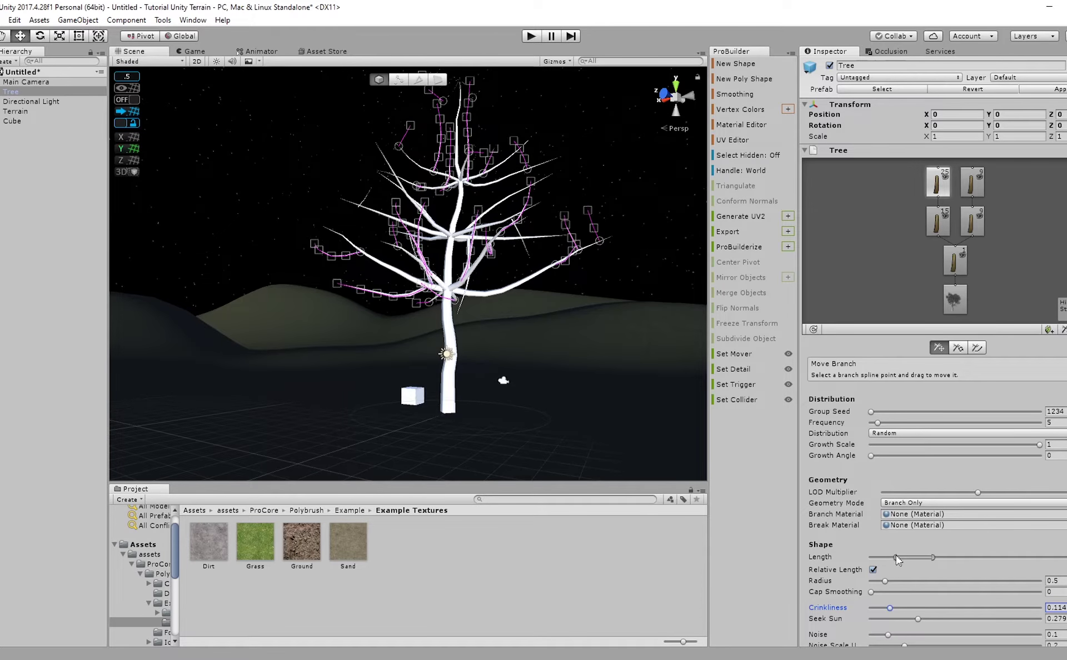
drag(935, 559, 951, 557)
right_drag(500, 284, 373, 243)
right_drag(295, 240, 512, 369)
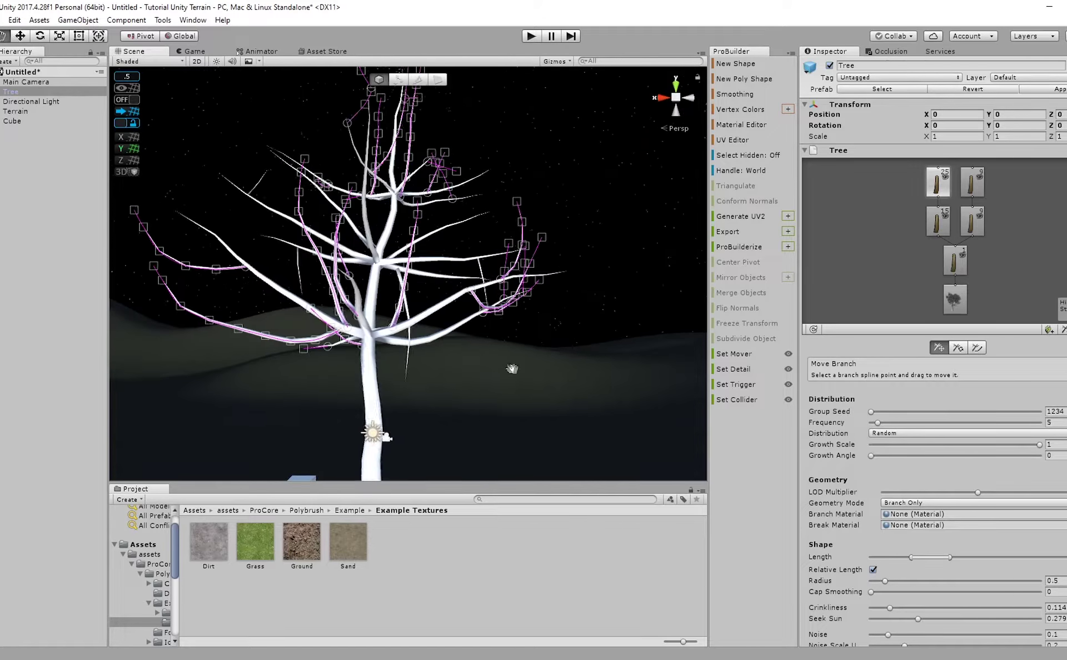
Reduce the child branch group's Seek Sun to 0.214 and shorten its maximum Length.
drag(916, 620, 905, 617)
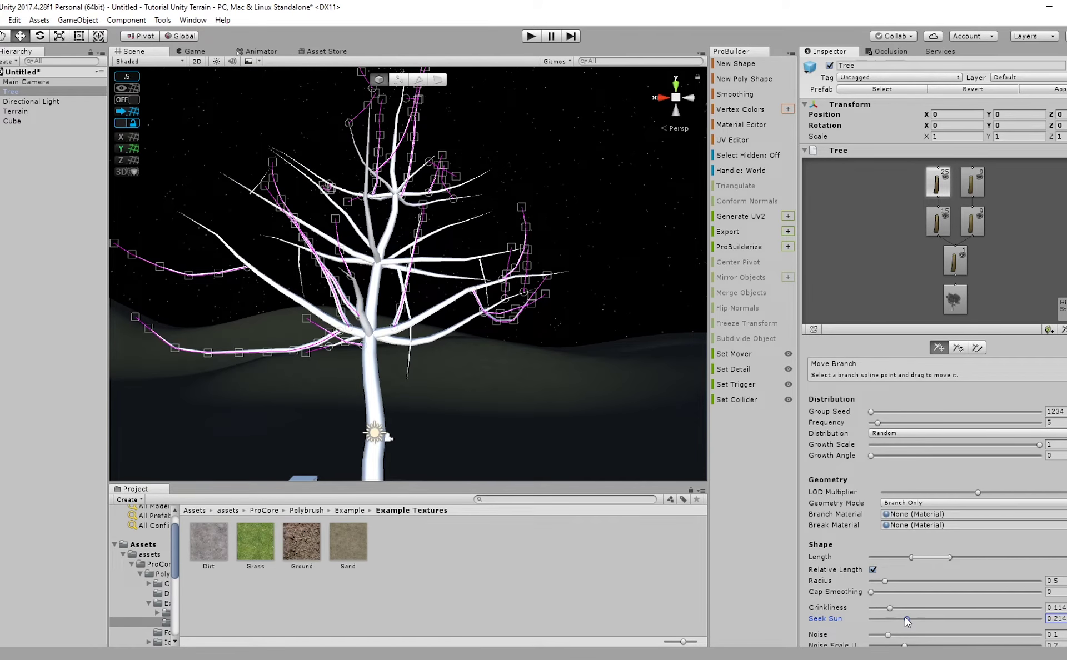
scroll(555, 378, down, 4)
middle_drag(496, 357, 557, 364)
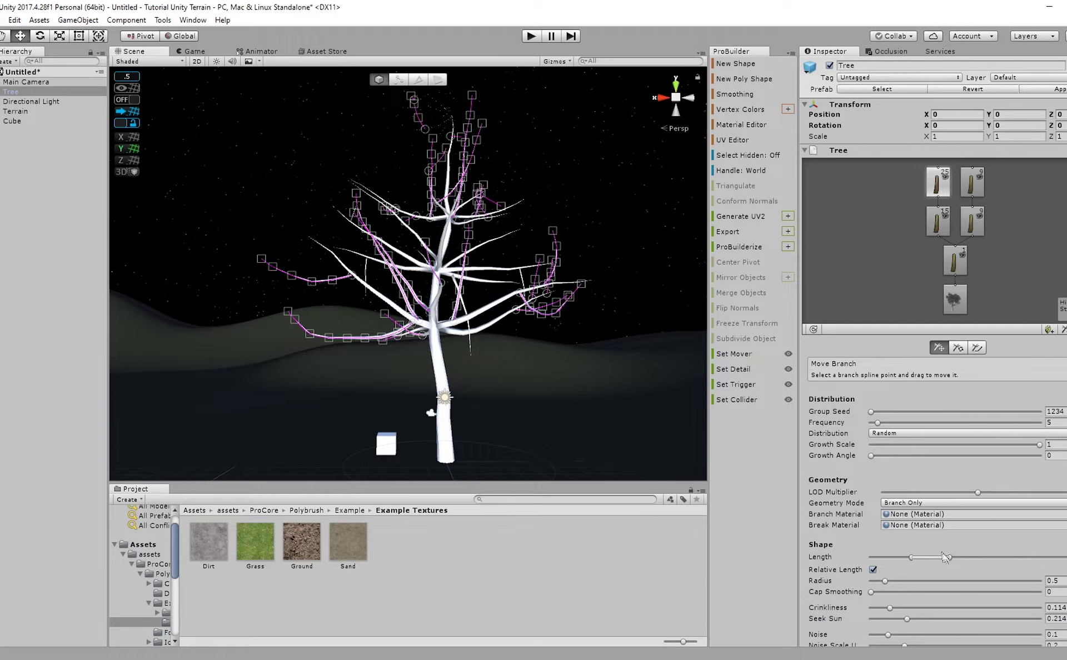
drag(944, 557, 931, 557)
middle_drag(422, 310, 454, 334)
alt+drag(453, 335, 489, 356)
Set the second trunk branch group's child group to Frequency 5 and Seek Sun 0.029.
click(972, 184)
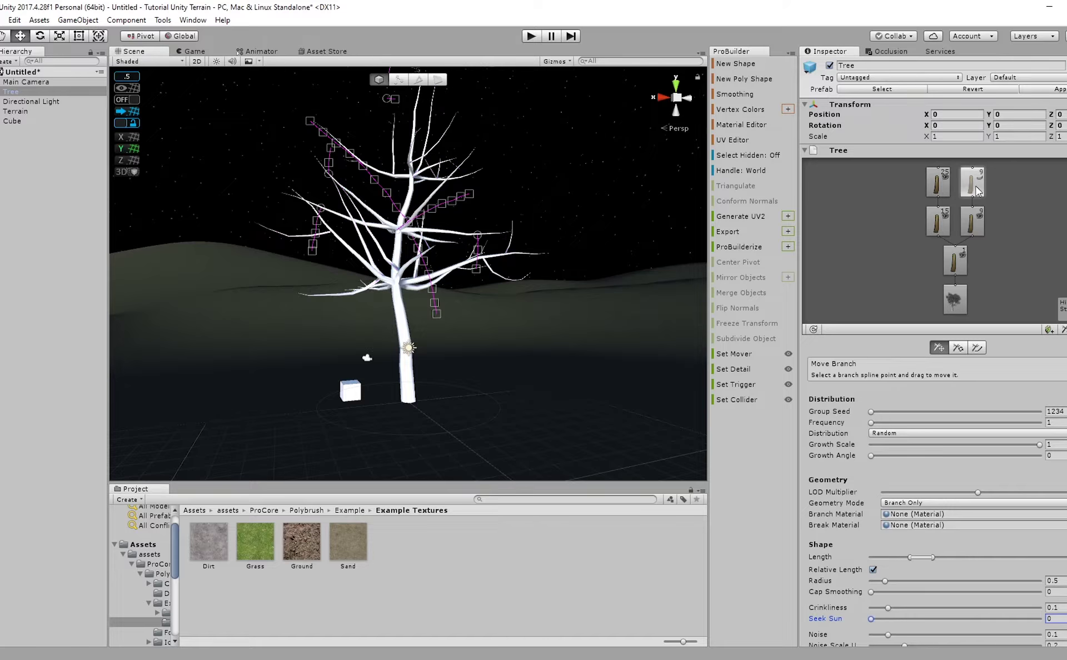
click(980, 178)
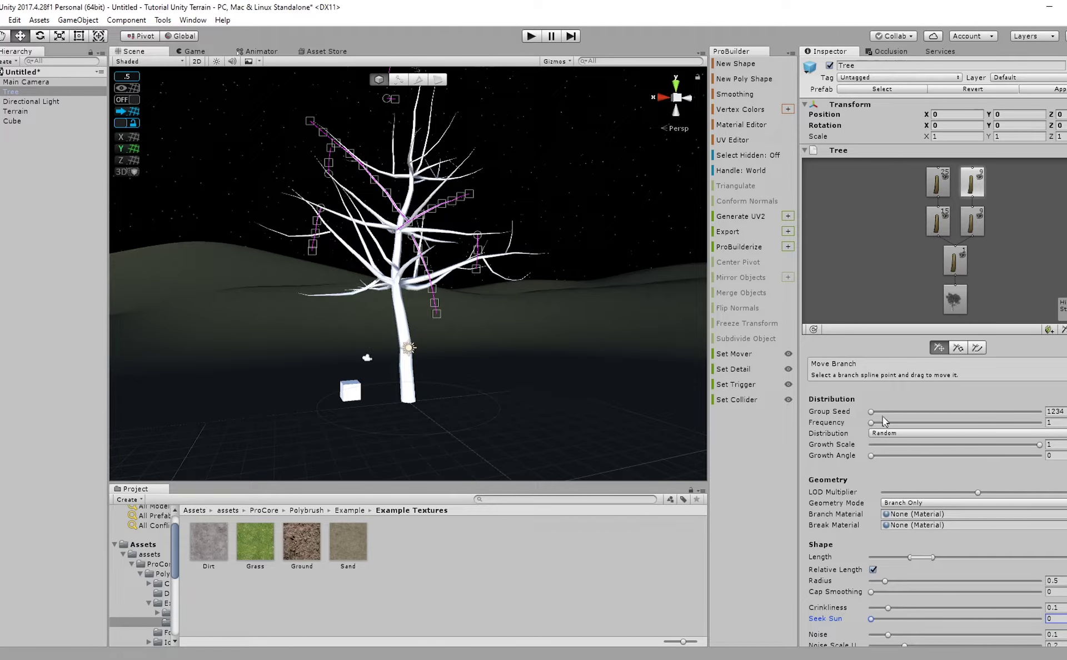
drag(872, 424, 880, 430)
alt+drag(372, 328, 320, 293)
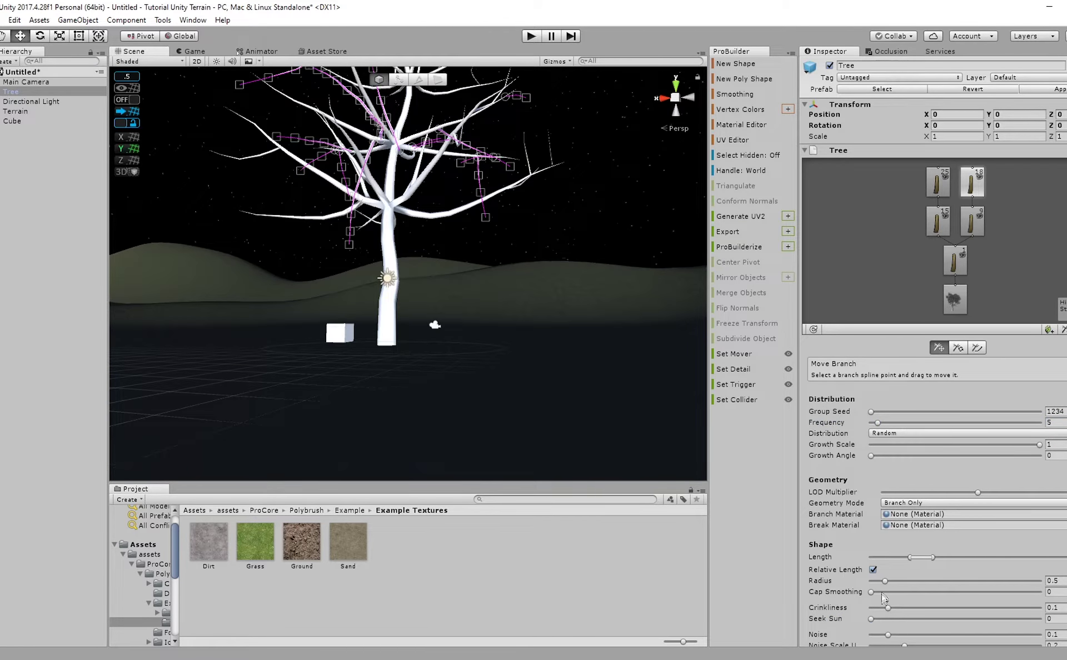
drag(874, 621, 878, 621)
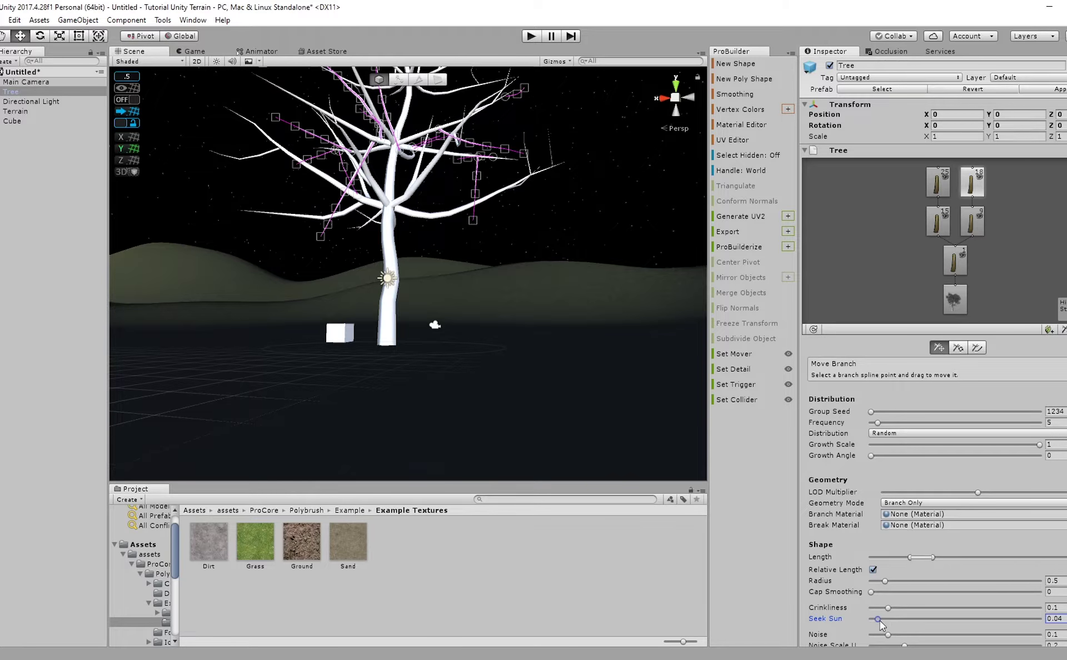
click(889, 607)
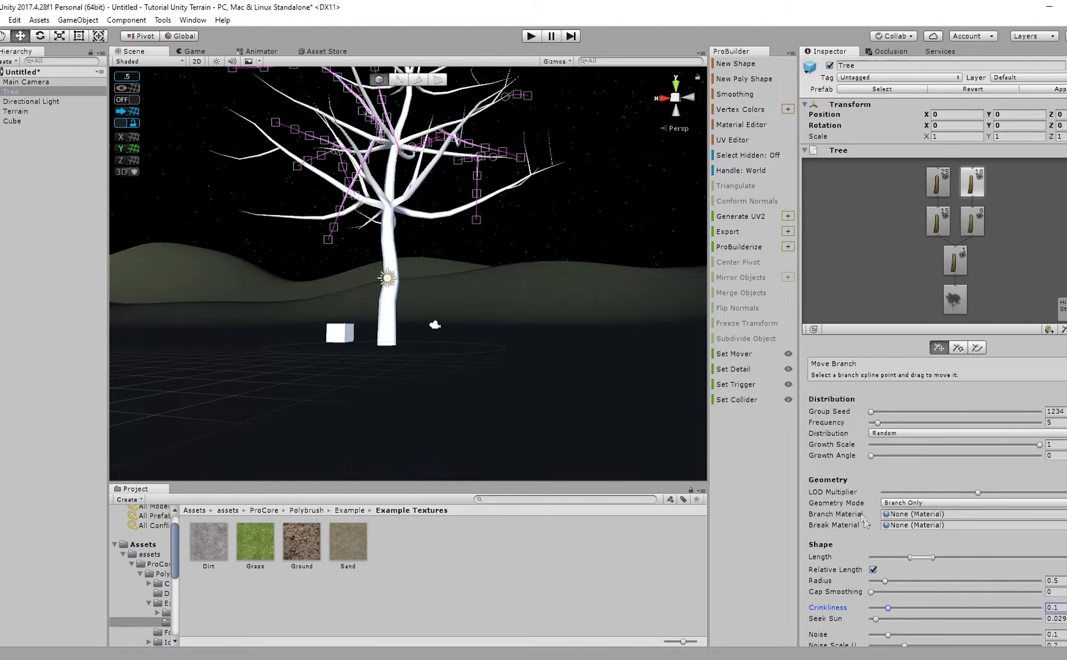
Add a leaf group with Frequency 25 to the second trunk branch group's child branches.
right_drag(622, 405, 460, 354)
click(536, 538)
scroll(460, 355, up, 5)
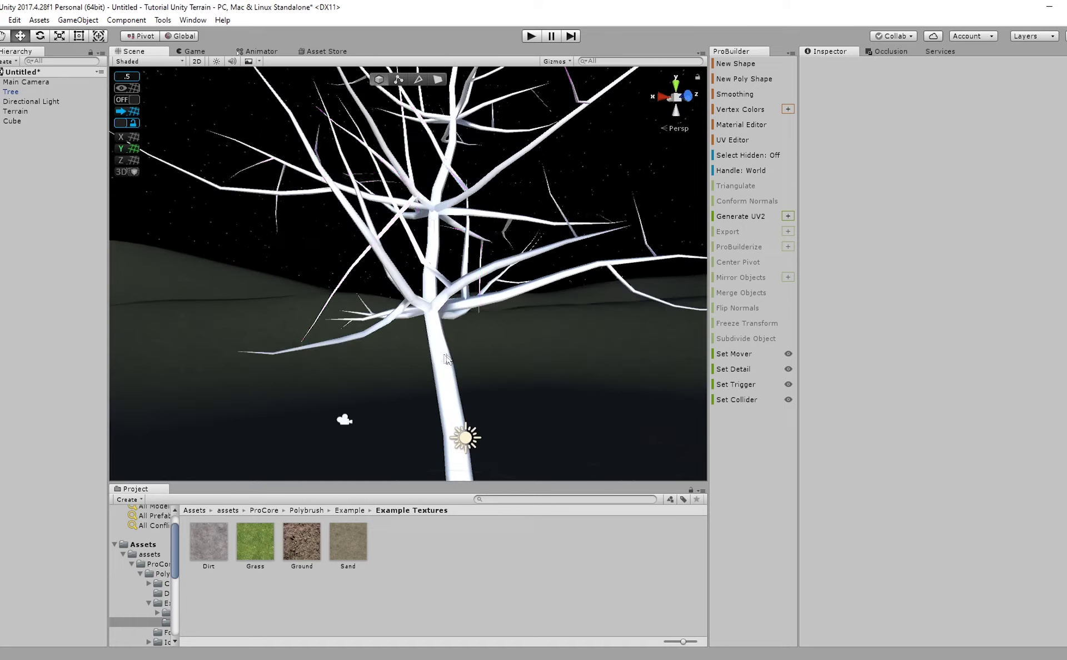
click(443, 362)
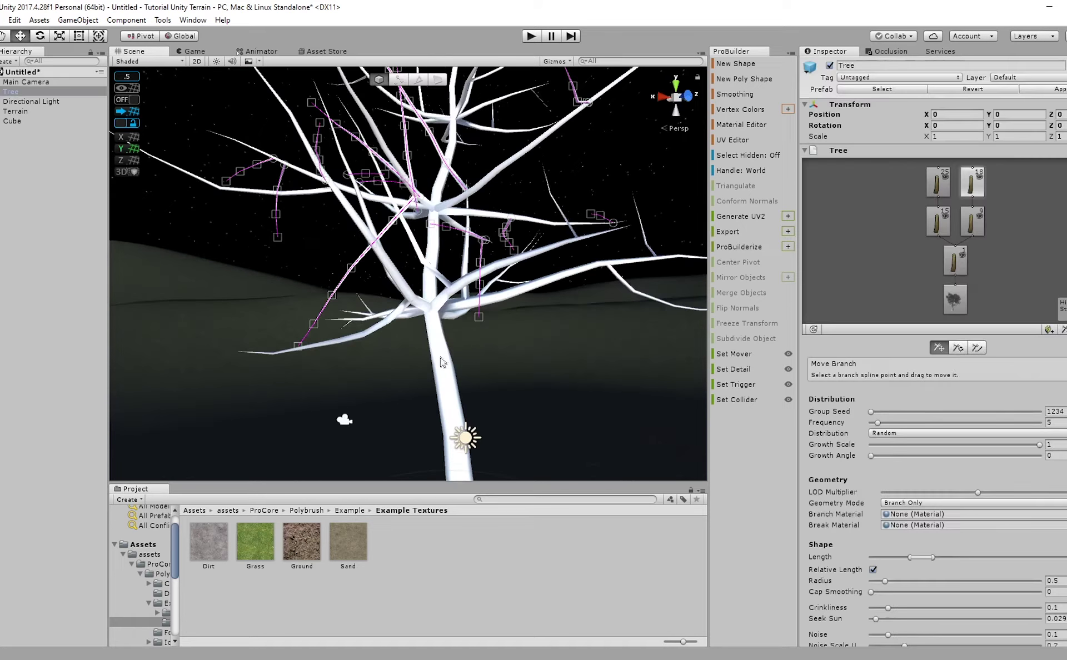
click(1048, 330)
drag(871, 462, 914, 463)
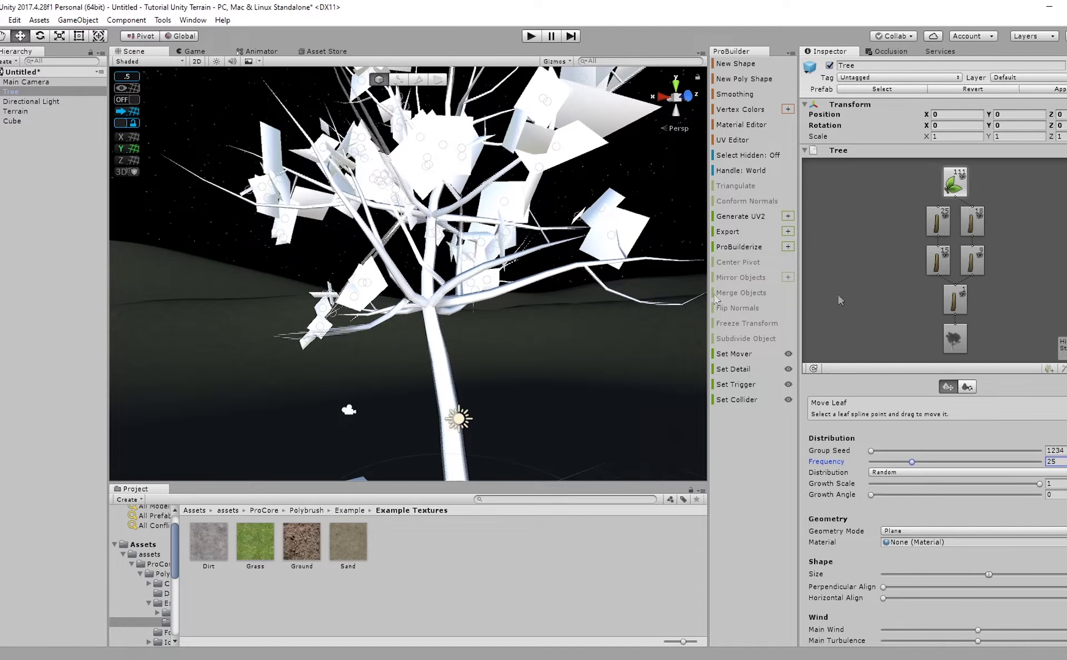
Add a leaf group with Frequency 35 to the first trunk branch group's child branches.
click(940, 223)
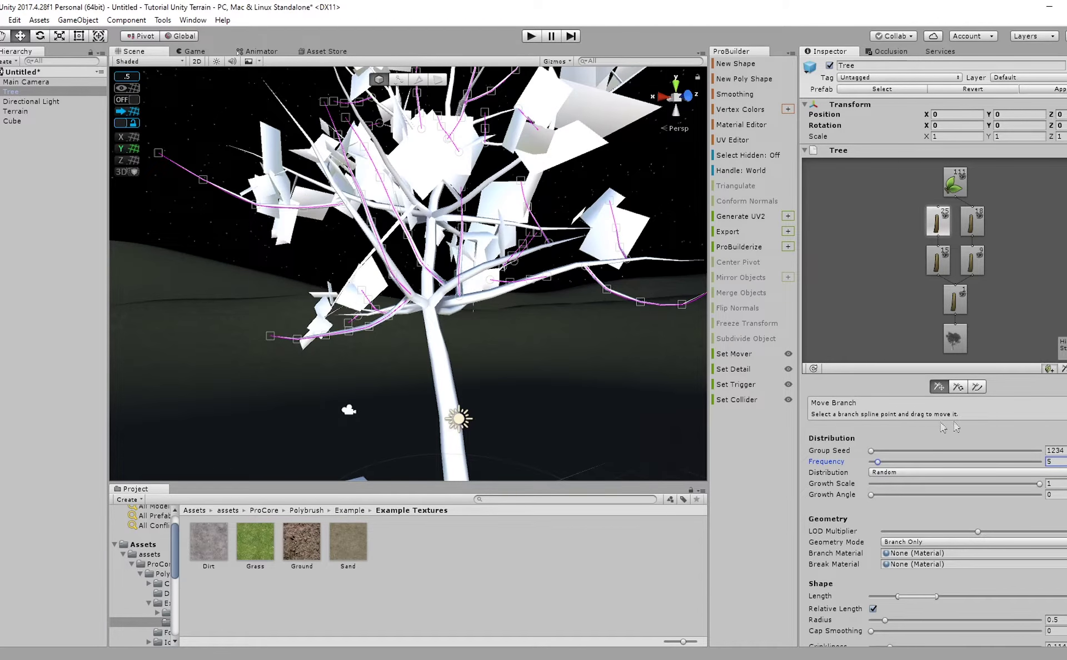
drag(871, 462, 896, 462)
scroll(471, 287, down, 3)
scroll(471, 287, down, 3)
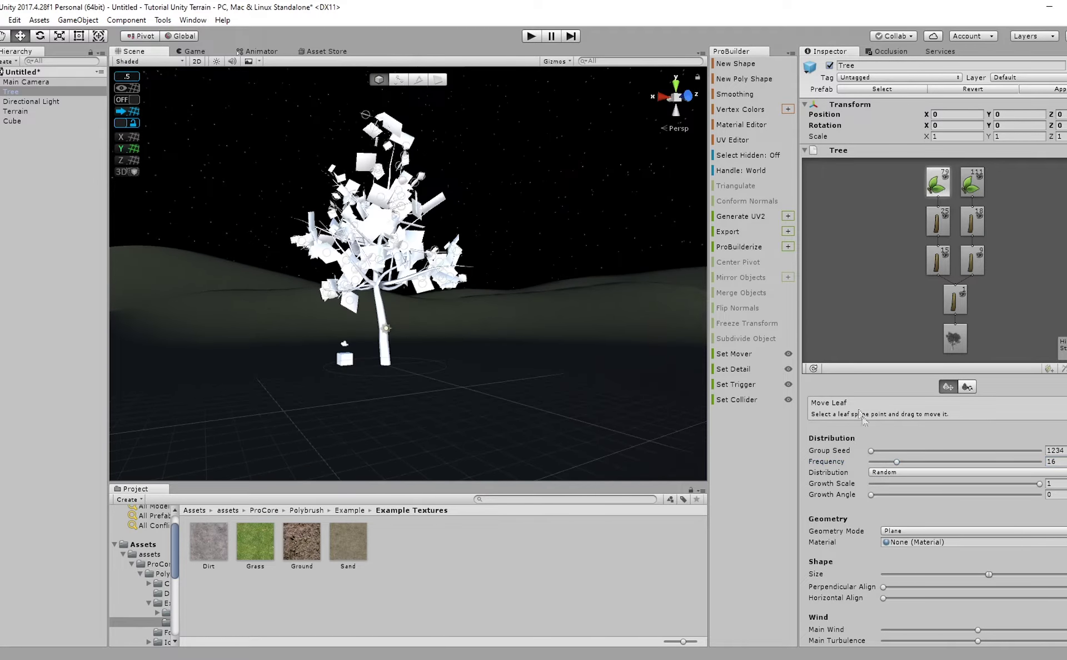
drag(896, 461, 929, 462)
Examine the tree's leaf coverage and branches from several angles and distances.
right_drag(341, 262, 206, 275)
middle_drag(688, 343, 380, 340)
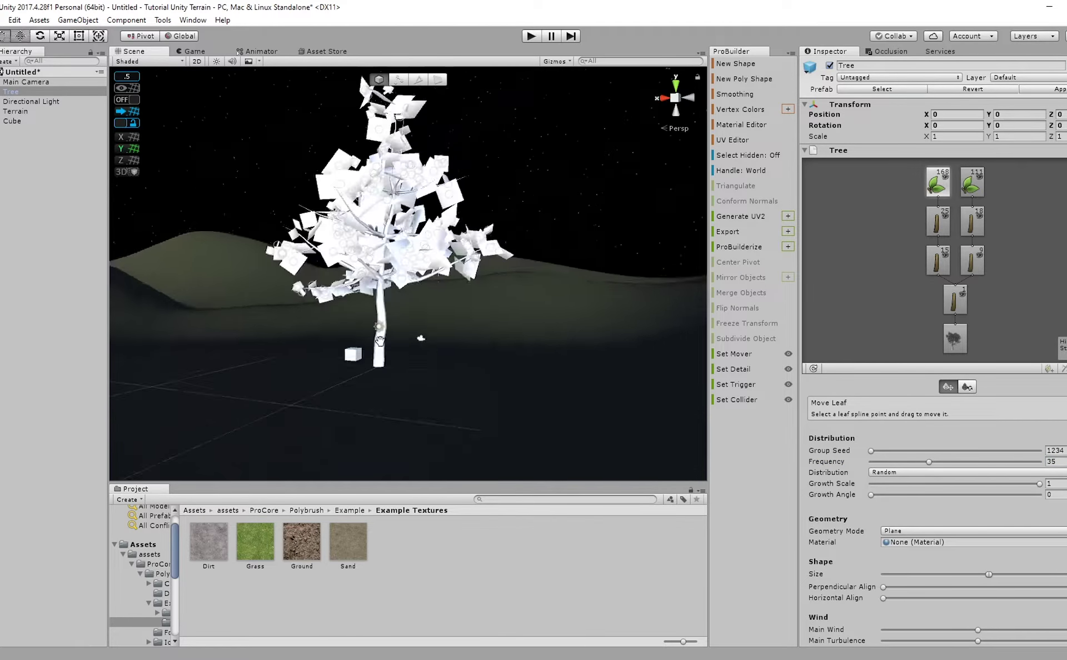
right_drag(530, 334, 476, 328)
scroll(477, 328, up, 4)
middle_drag(473, 367, 336, 435)
right_drag(336, 436, 256, 461)
middle_drag(549, 332, 486, 350)
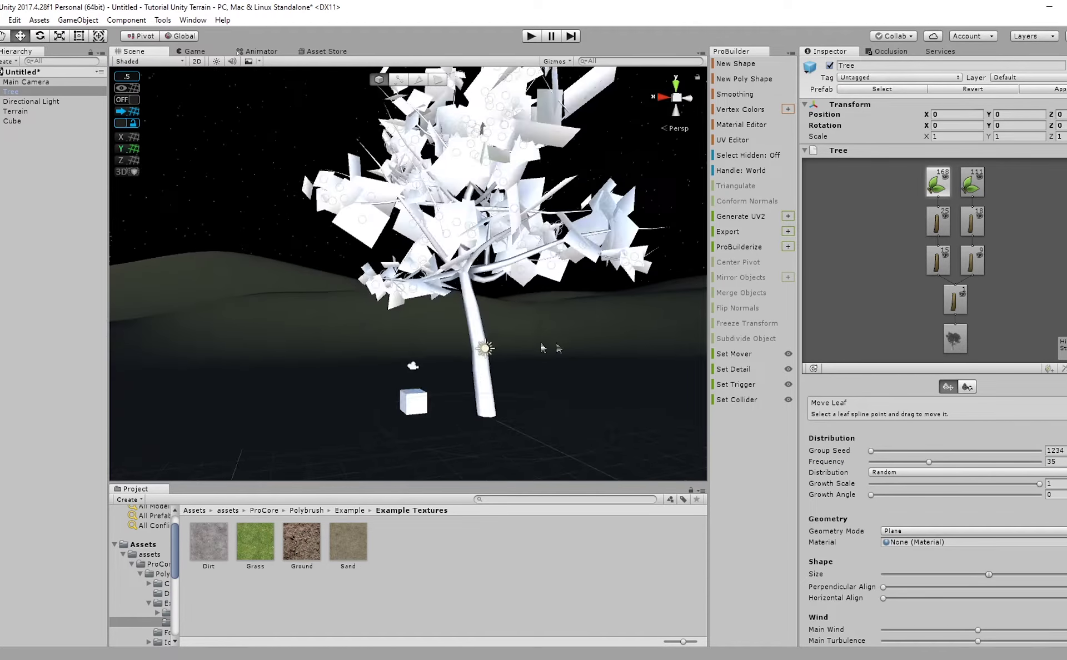
scroll(453, 341, up, 3)
Save the scene as "tutorial terrain".
key(ctrl+s)
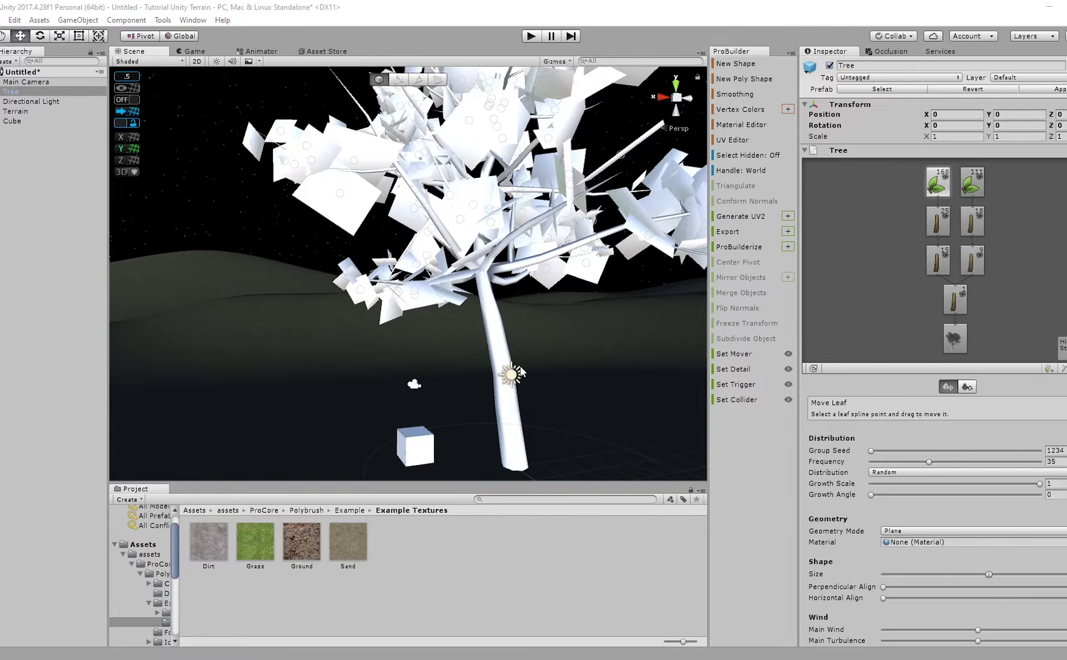
click(464, 337)
Search the available materials for leaves, bark and tree for the tree's Element 0 slot, and leave the slot as it is.
click(1066, 589)
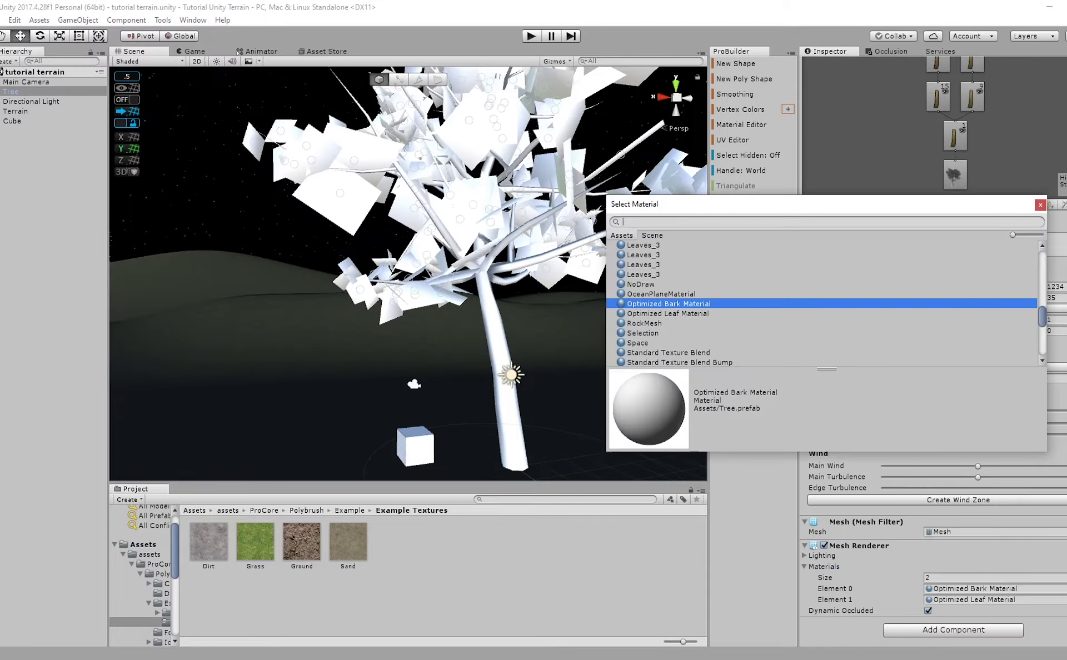
text(leaves)
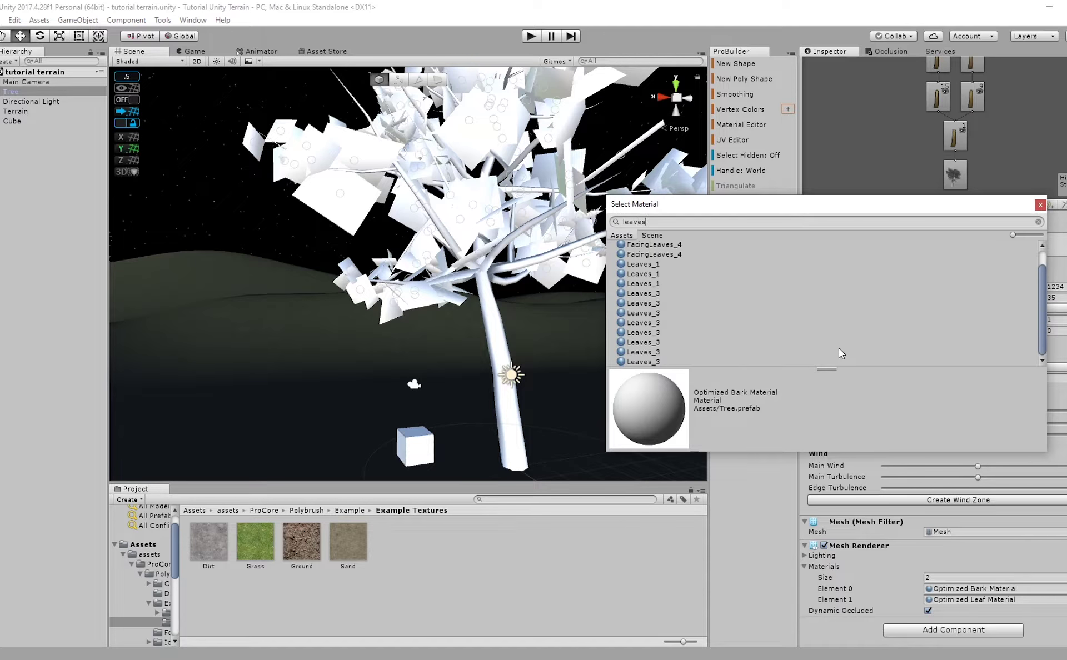
double_click(635, 222)
text(bark)
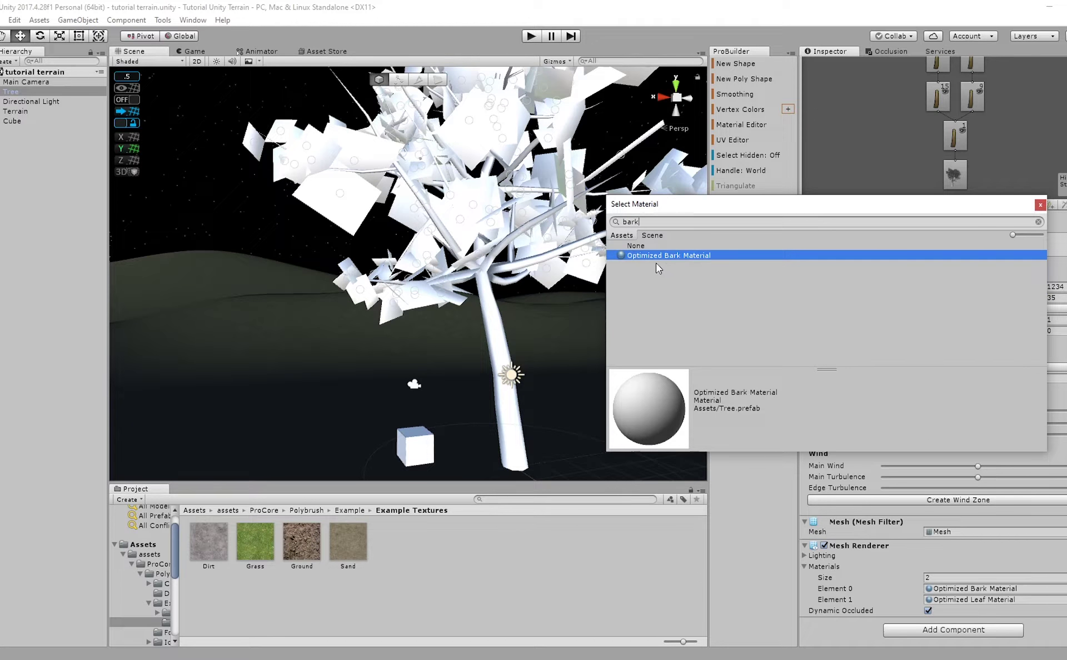
key(ctrl+a)
text(tree)
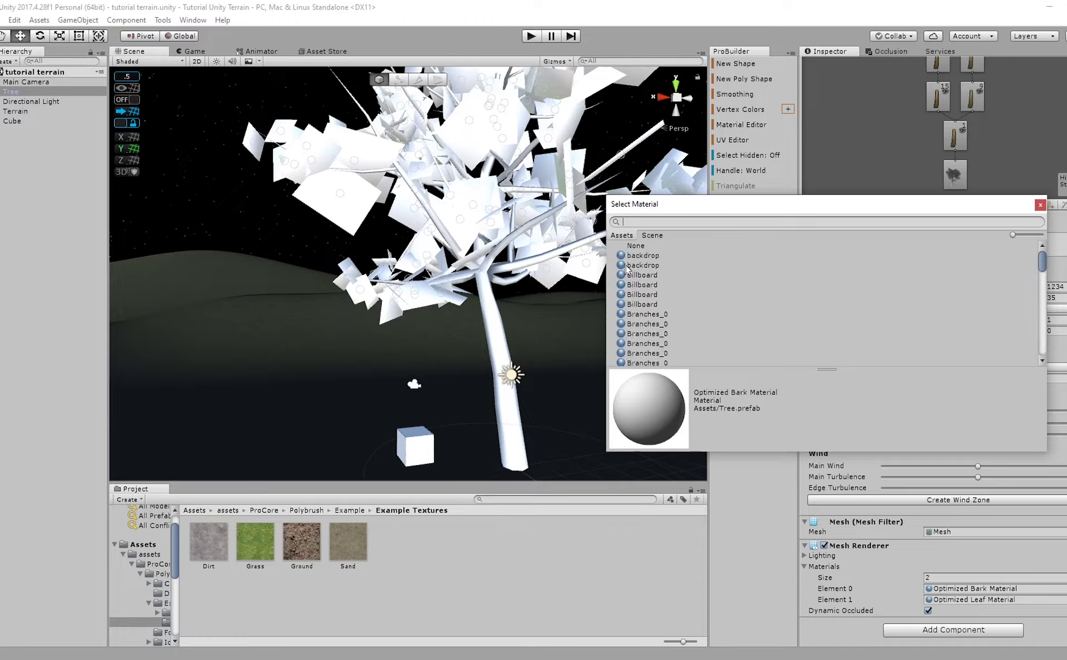
key(BackSpace)
key(BackSpace)
key(BackSpace)
key(BackSpace)
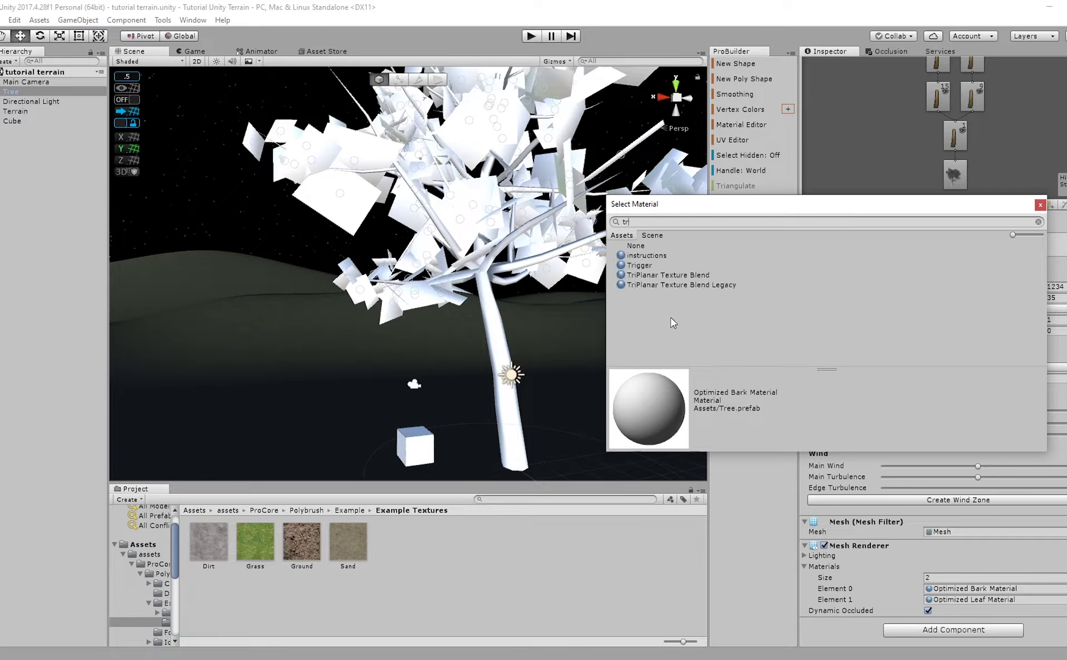
click(548, 567)
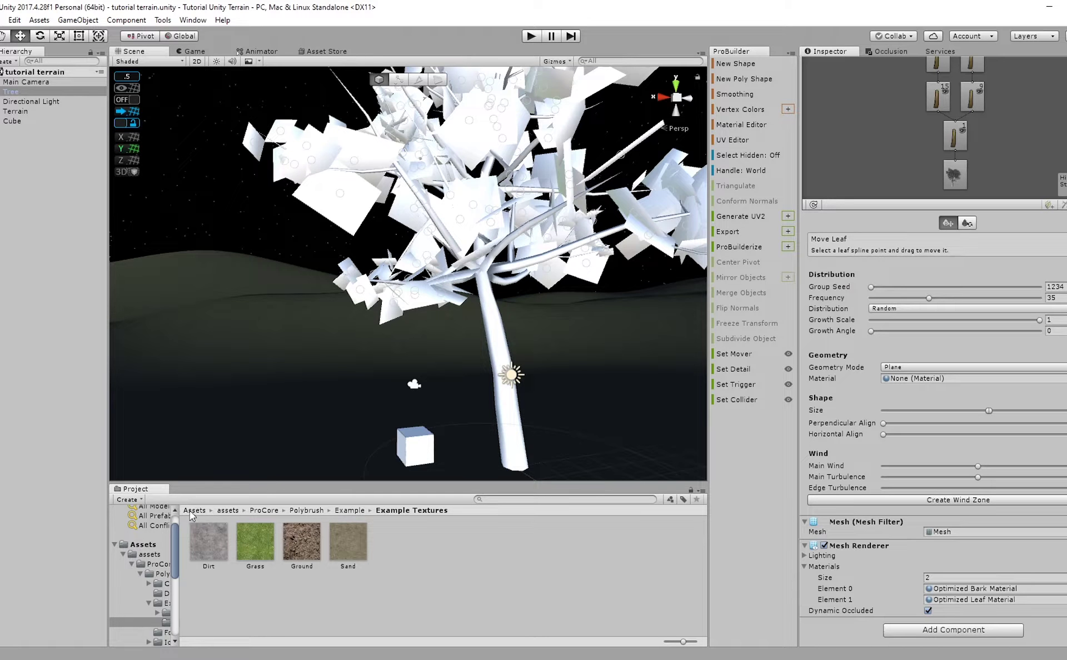
Create a folder named "nature" in the textures folder and open it.
right_click(327, 580)
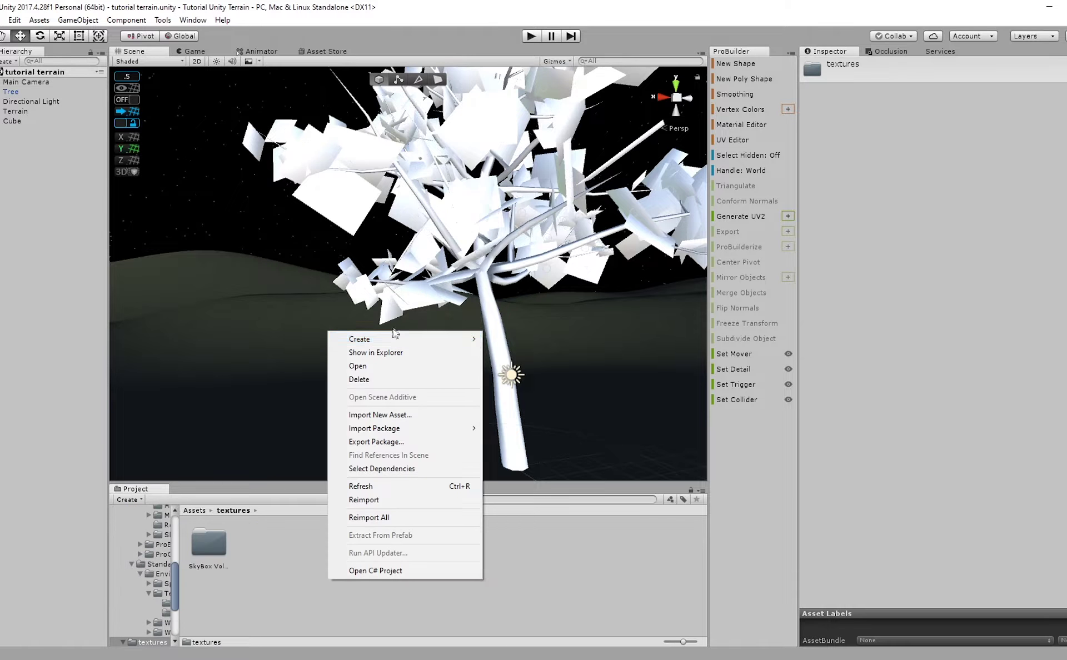
mouse_move(395, 337)
click(563, 210)
text(nat)
key(Return)
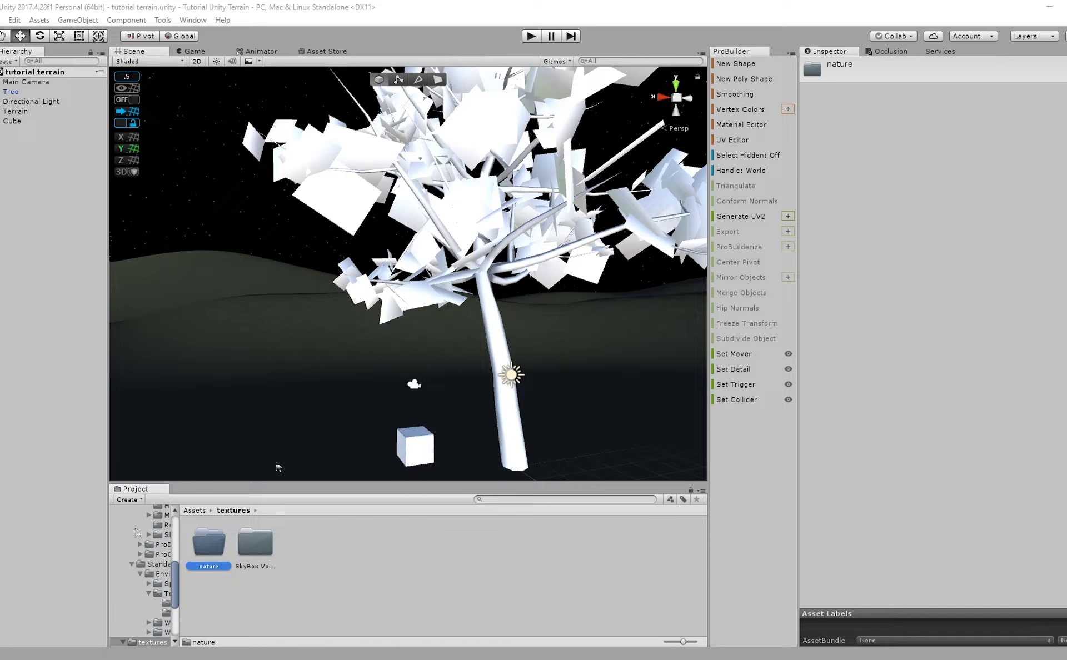
double_click(209, 543)
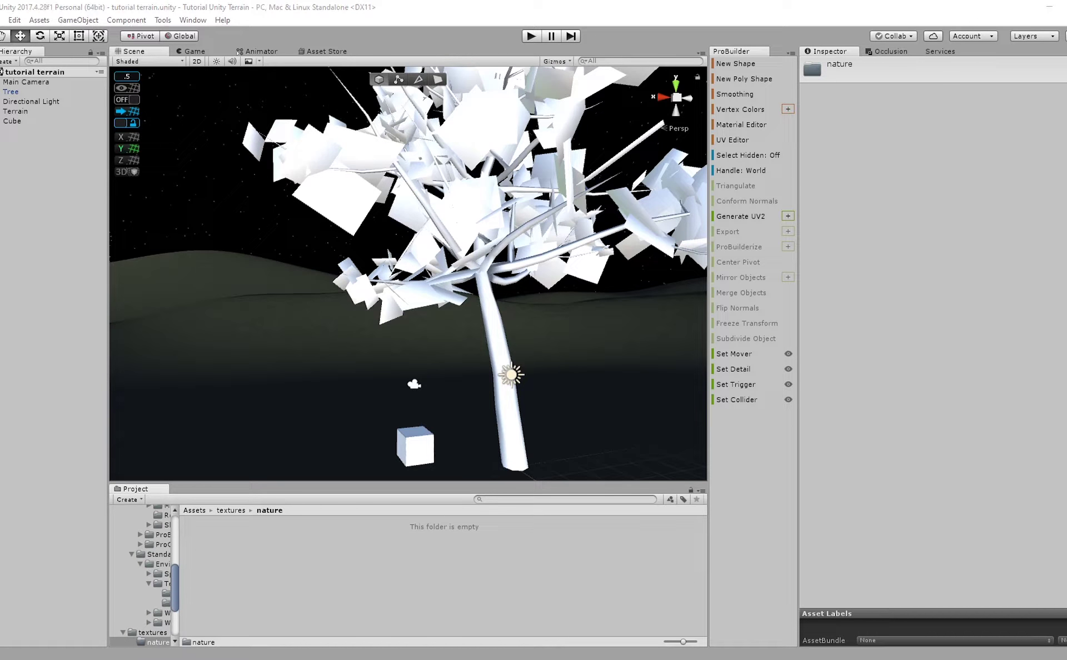
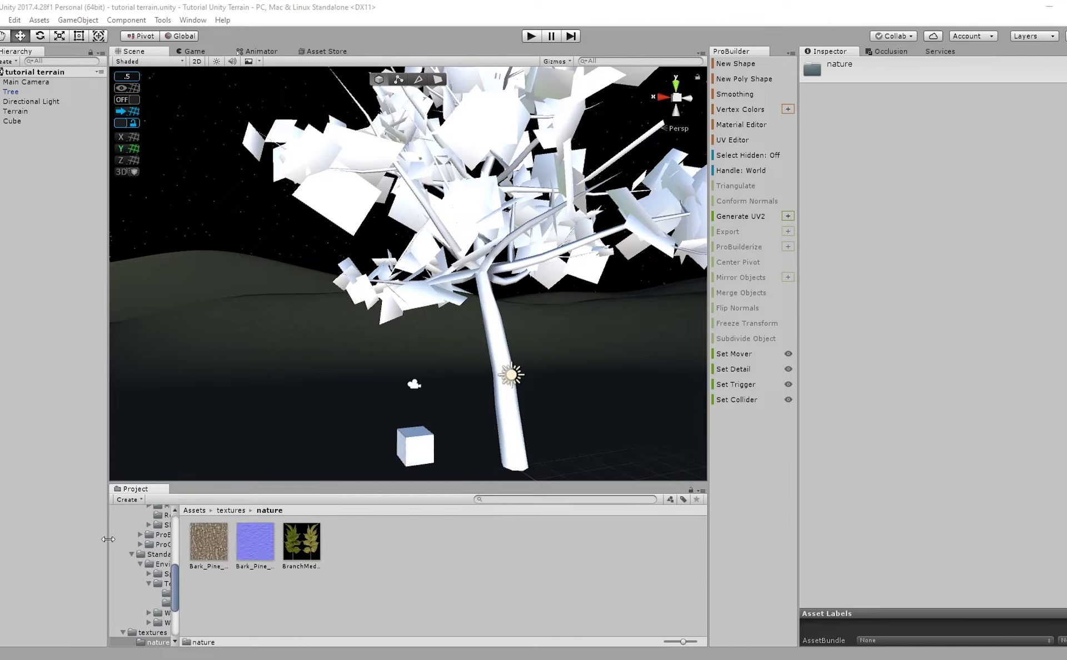
Set the Max Size of the two pine bark textures and the branch texture to 512.
click(207, 542)
click(944, 307)
click(301, 542)
shift+click(208, 541)
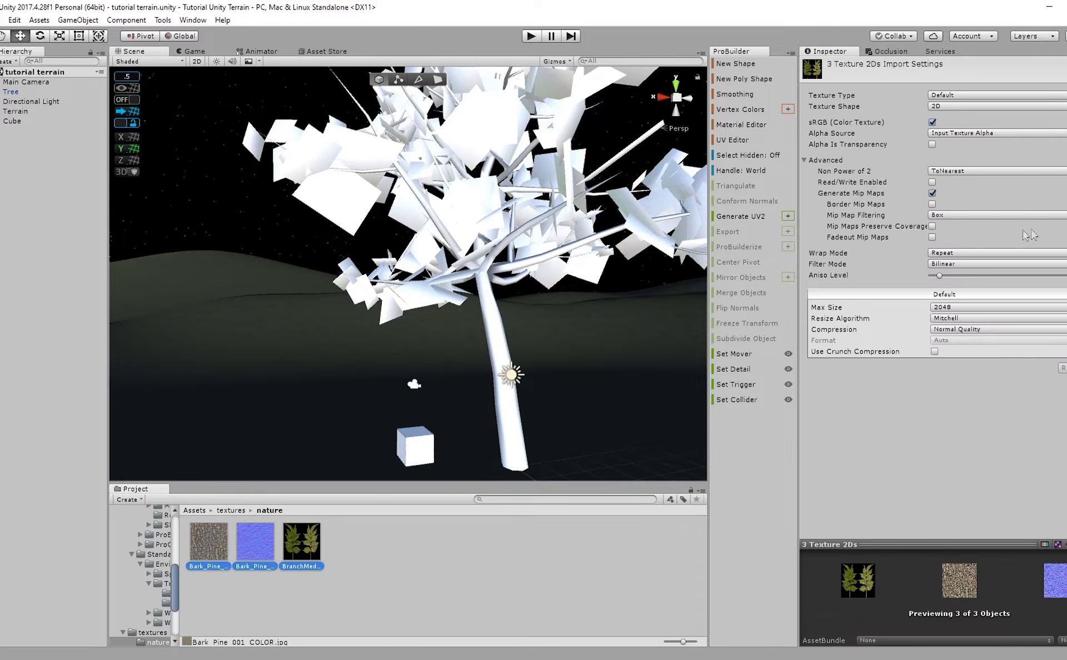
click(943, 308)
click(958, 374)
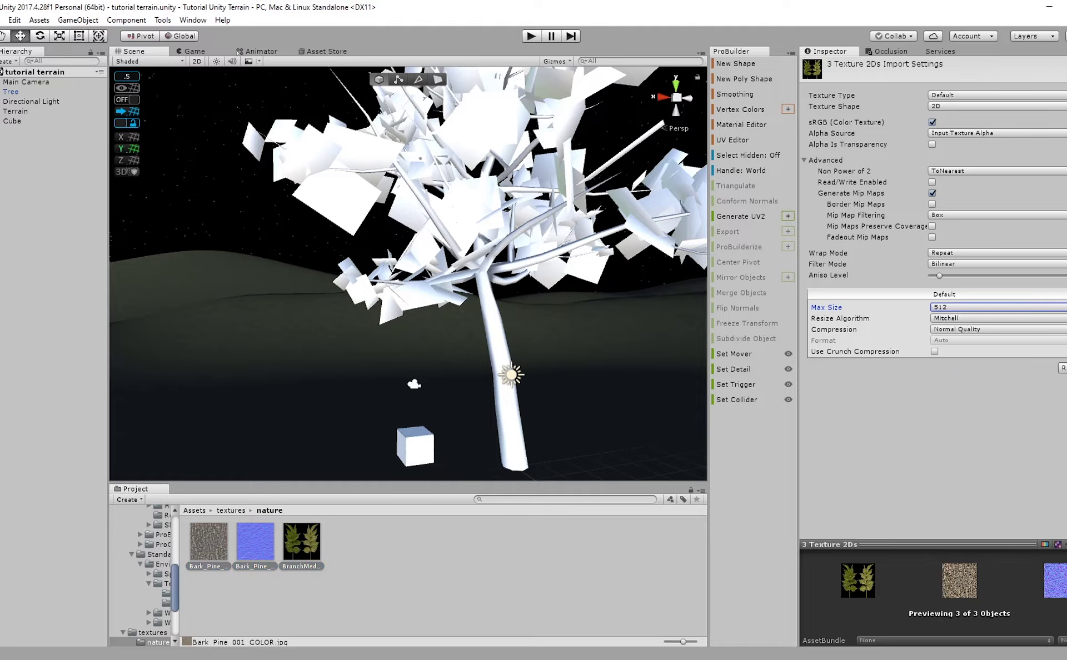
click(564, 575)
click(284, 561)
click(244, 577)
click(200, 549)
Create a folder named "bark" inside the nature folder.
right_click(381, 555)
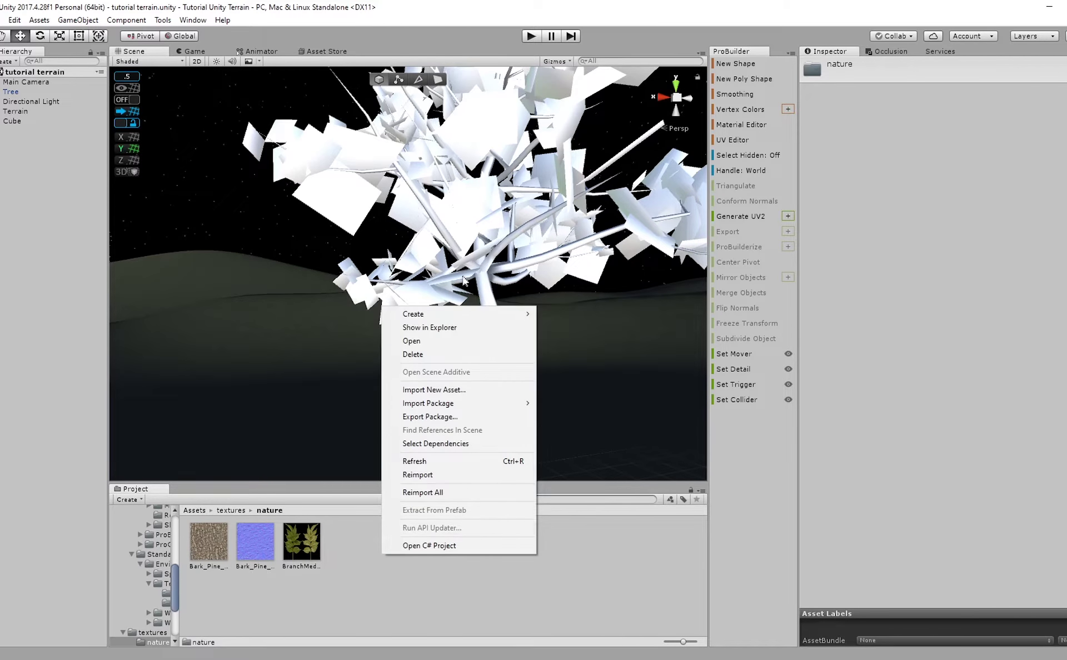
mouse_move(422, 314)
click(647, 218)
text(bark)
key(Return)
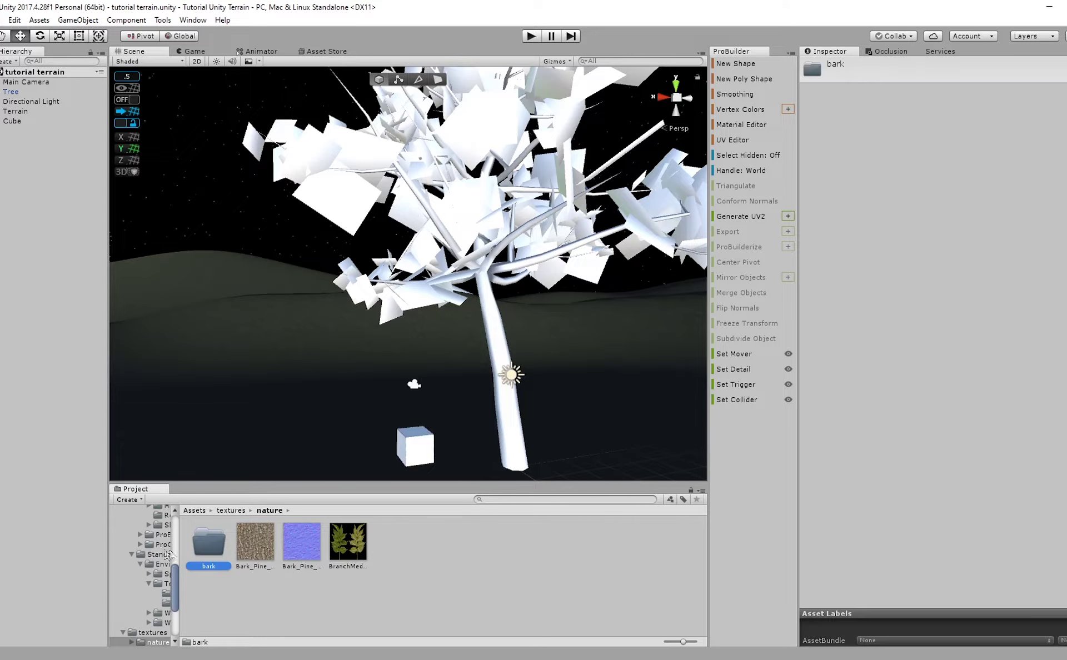
drag(253, 541, 209, 544)
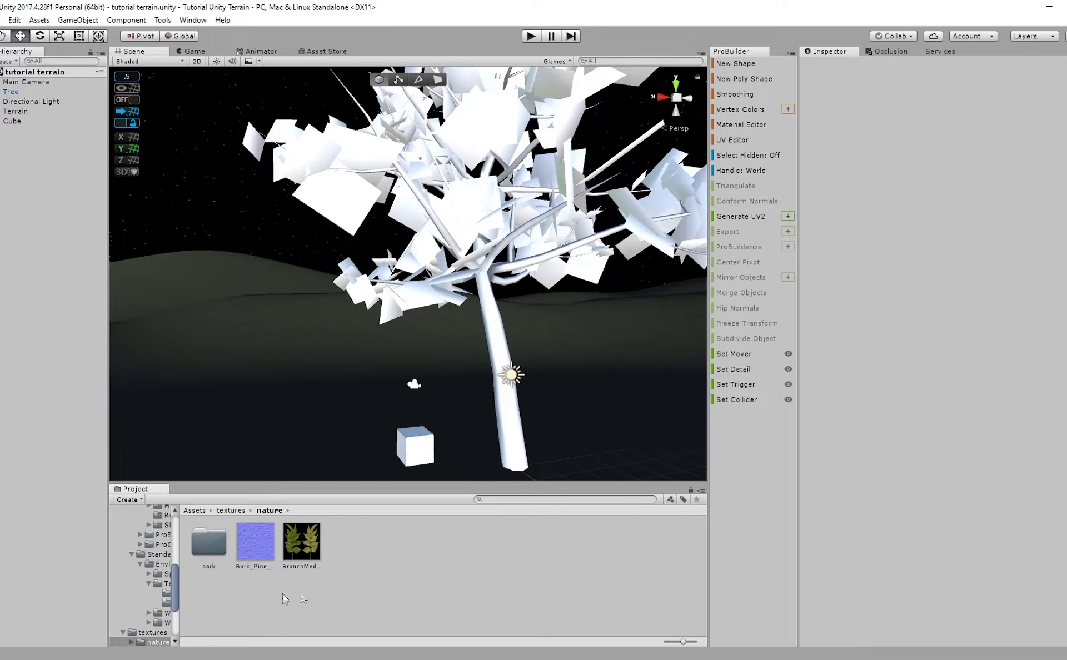
double_click(209, 552)
click(209, 551)
click(266, 511)
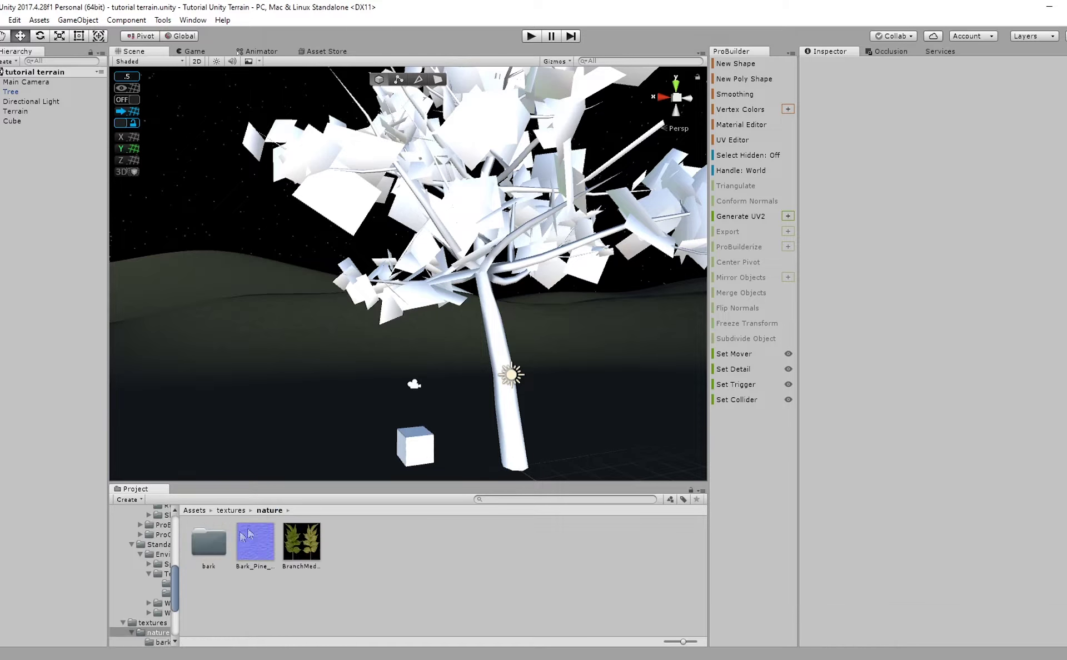
Create a material named "bark" in the nature folder and assign the pine bark colour texture to its Albedo.
right_click(240, 603)
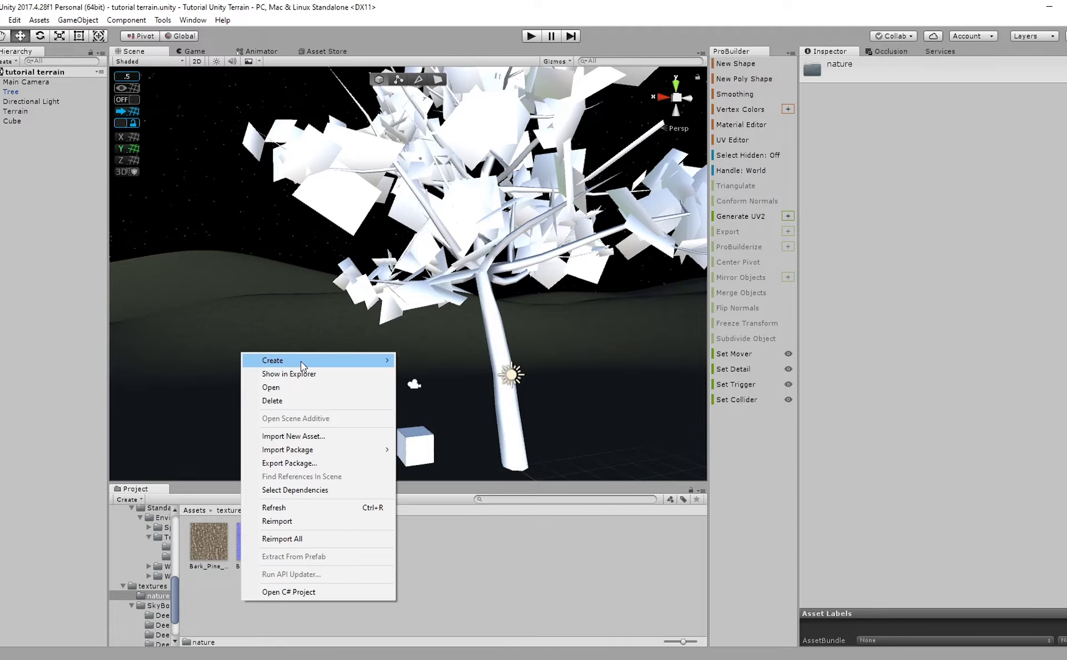
mouse_move(305, 362)
click(439, 366)
text(bark)
key(Return)
drag(243, 566, 813, 118)
Switch the bark material's shader to Nature/SpeedTree and set its Hue Variation colour to orange E371001A.
click(894, 77)
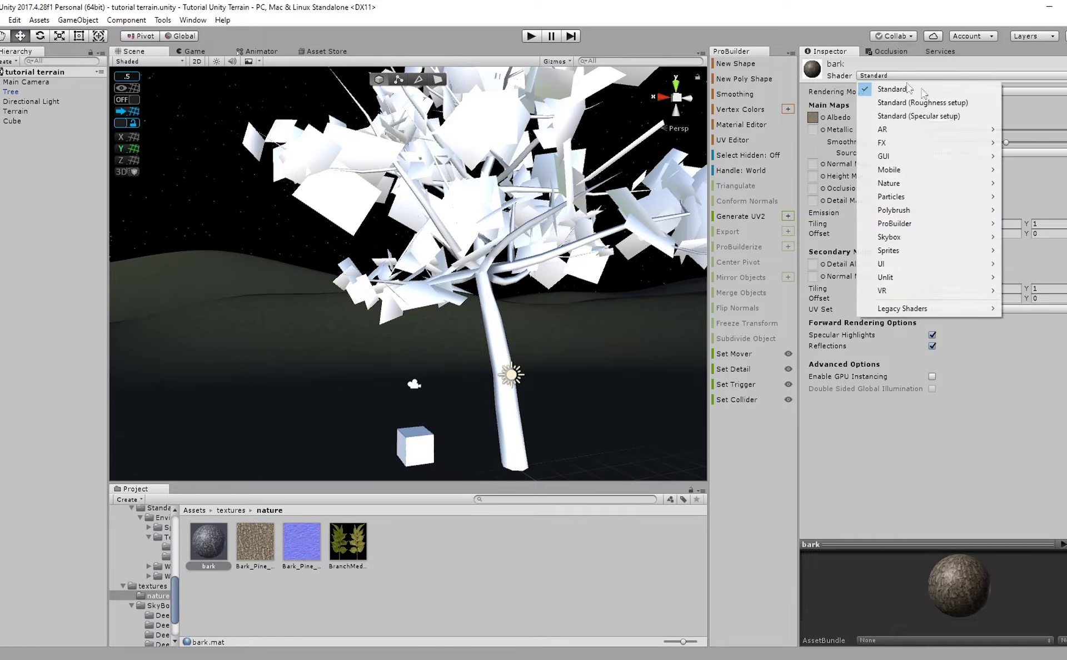
mouse_move(900, 183)
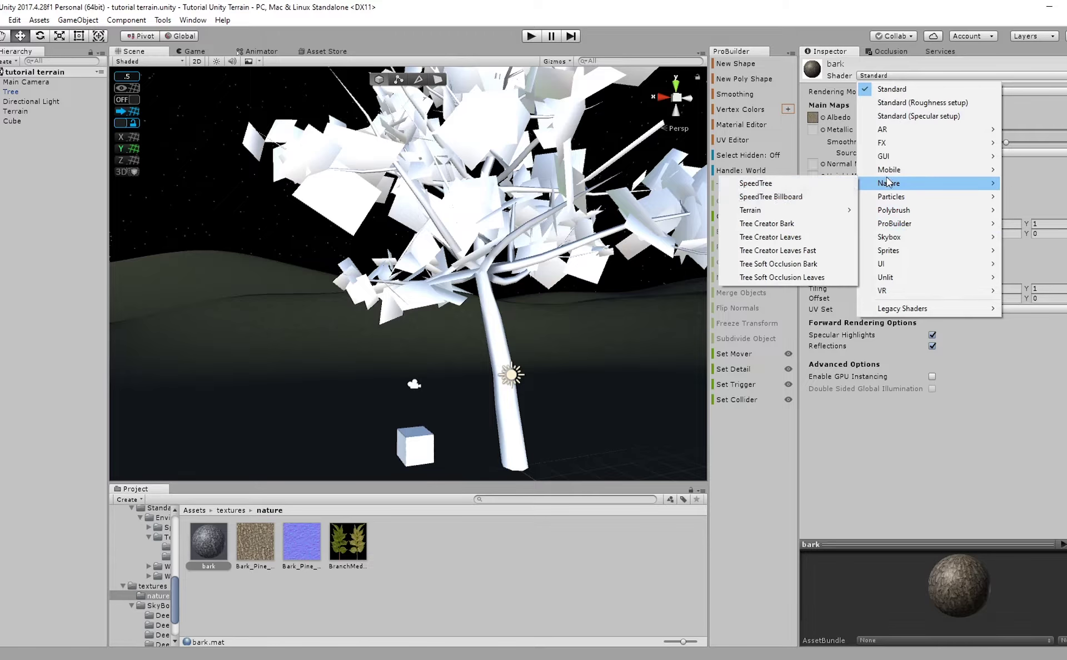
click(792, 183)
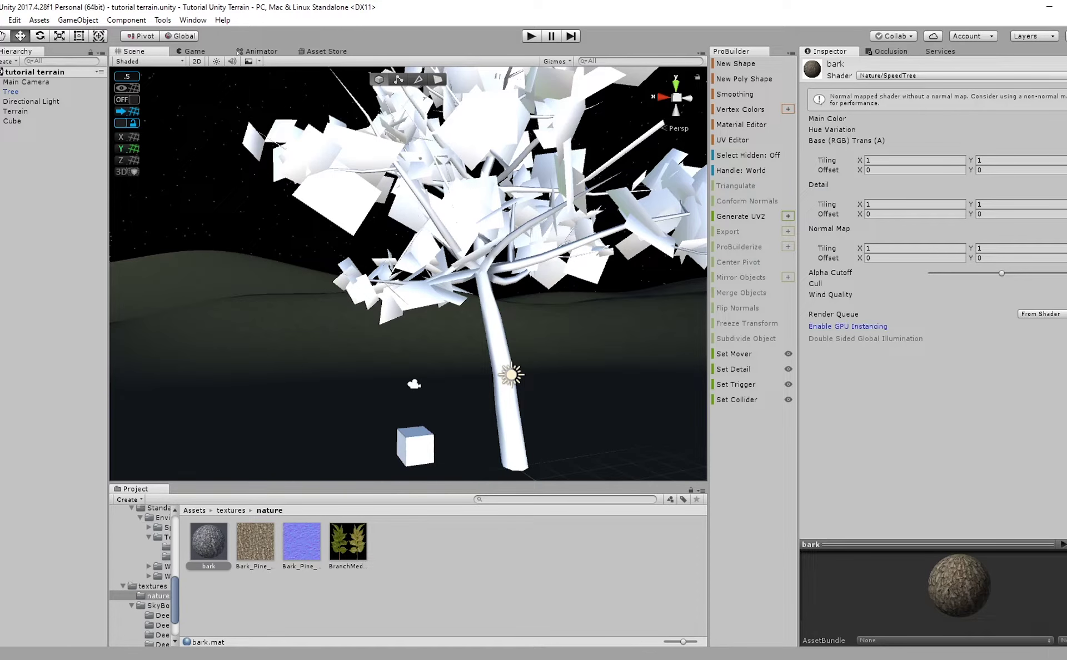
click(1064, 130)
mouse_move(728, 373)
mouse_down()
mouse_move(771, 354)
mouse_move(778, 366)
mouse_up()
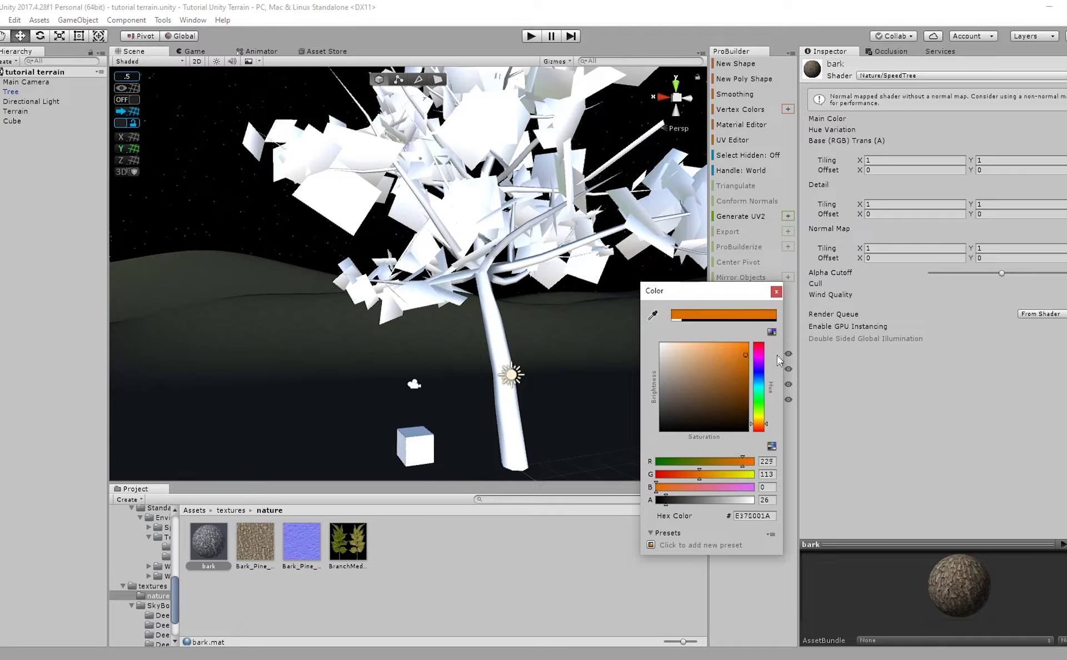
click(789, 283)
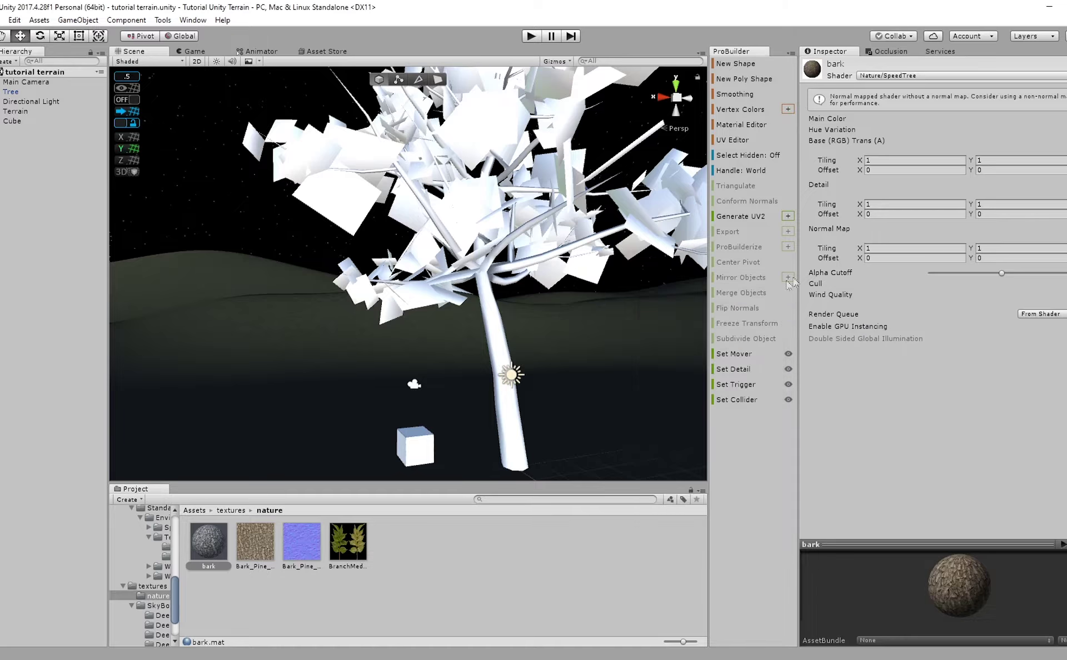
Set the bark material's Main Color to a dark brown.
click(1065, 119)
click(683, 369)
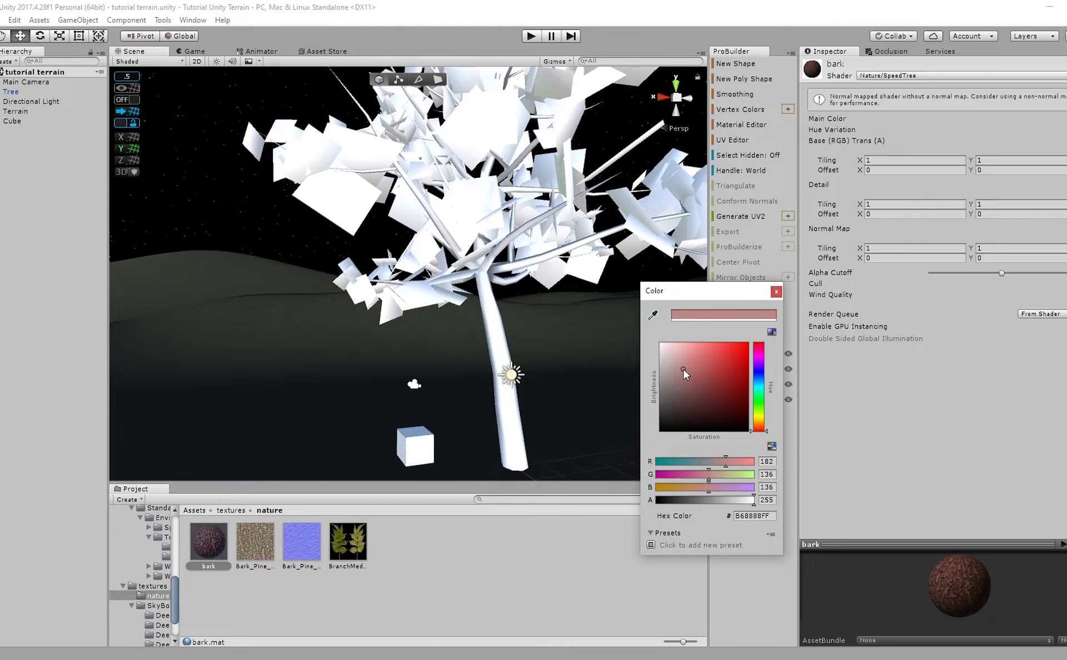
drag(759, 386, 753, 425)
mouse_move(683, 369)
mouse_down()
mouse_move(683, 388)
mouse_move(699, 364)
mouse_up()
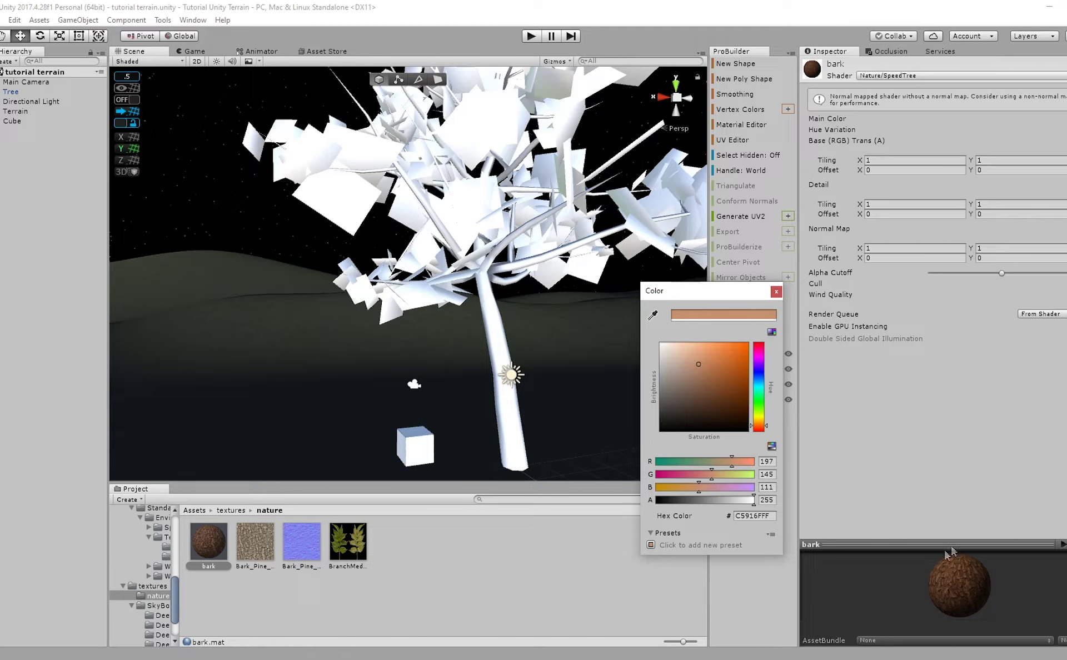
drag(762, 428, 763, 424)
drag(707, 389, 694, 383)
click(776, 292)
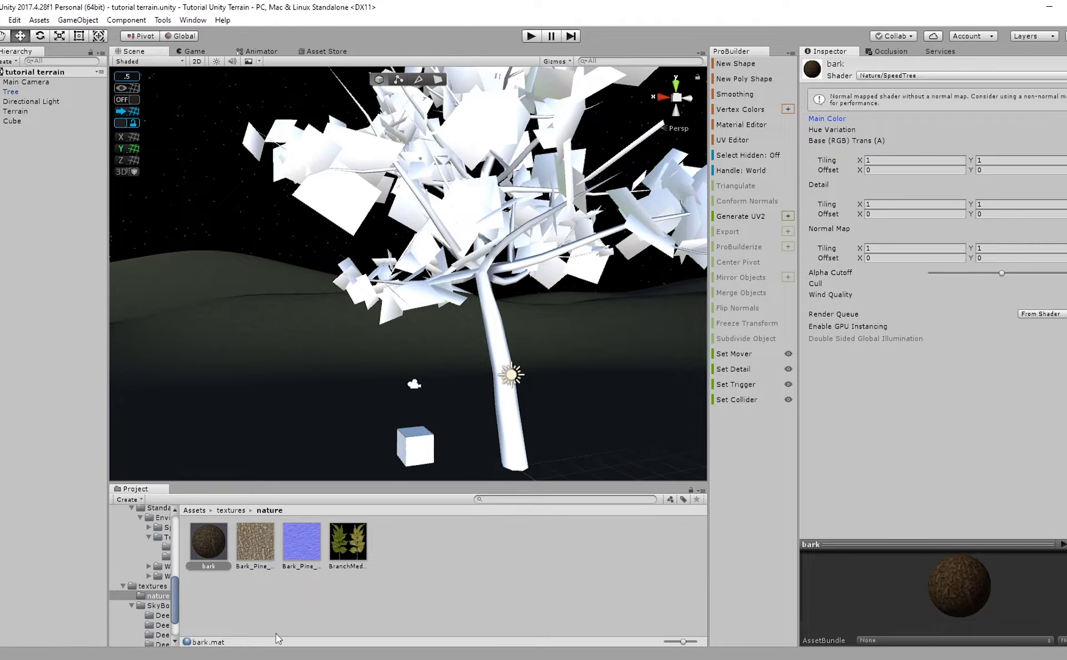
Enable the bark material's Normal Map and assign the blue pine bark normal texture to it.
click(288, 573)
click(215, 542)
drag(305, 554, 1066, 161)
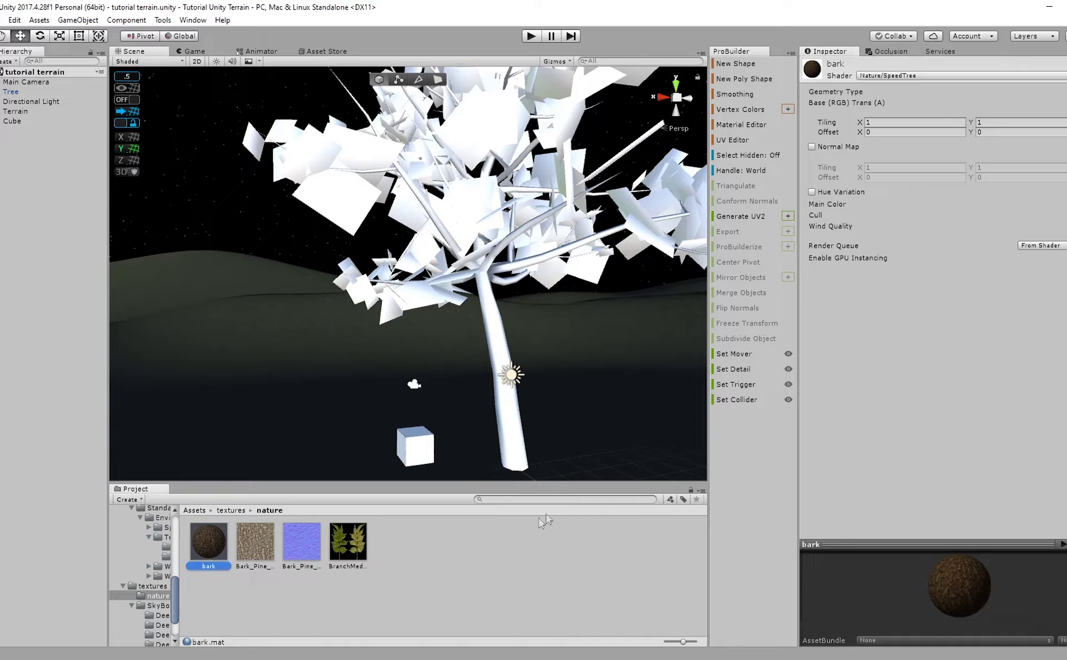
click(812, 147)
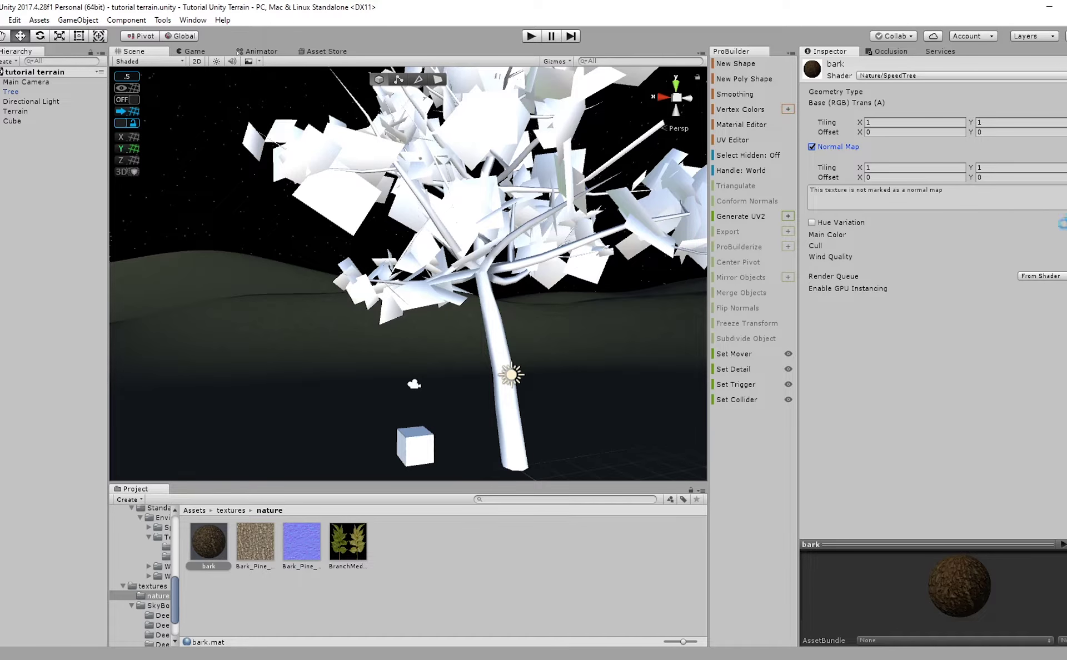
Create a material named "leaves" in the nature folder and assign the branch texture to its Albedo.
click(414, 577)
right_click(366, 550)
click(378, 587)
right_click(379, 586)
mouse_move(439, 345)
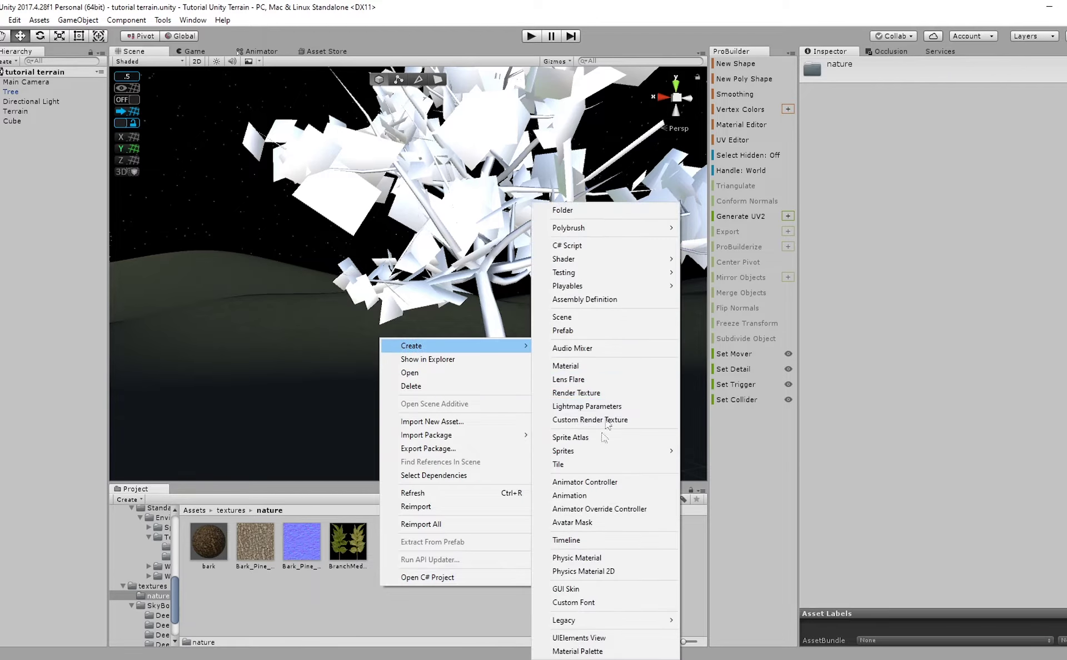
click(583, 366)
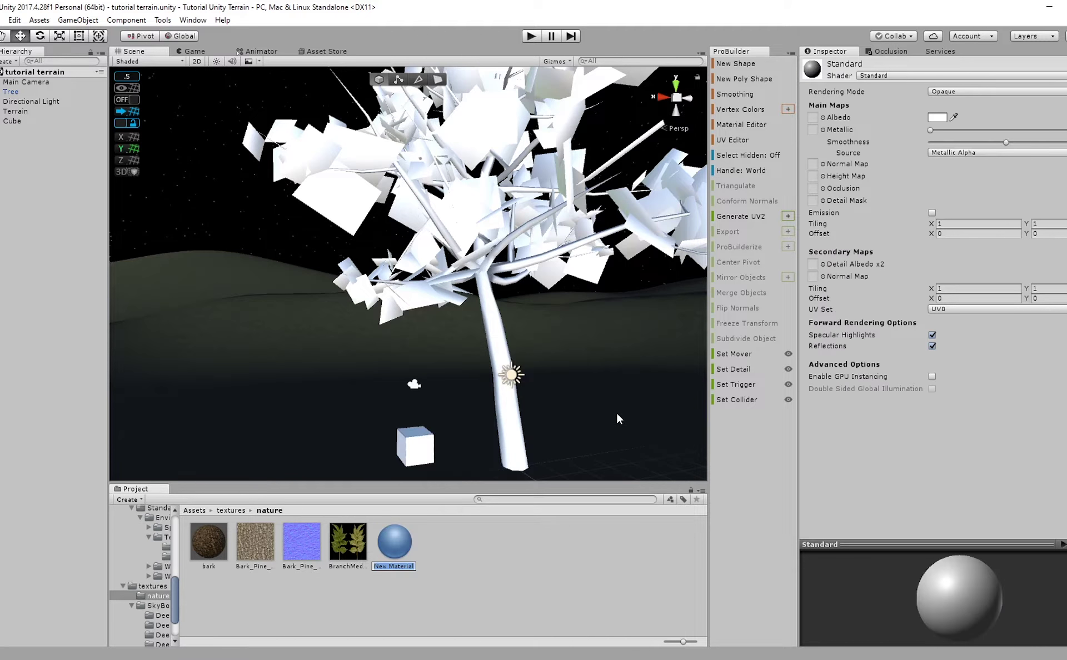
text(leaves)
key(Return)
drag(340, 546, 812, 123)
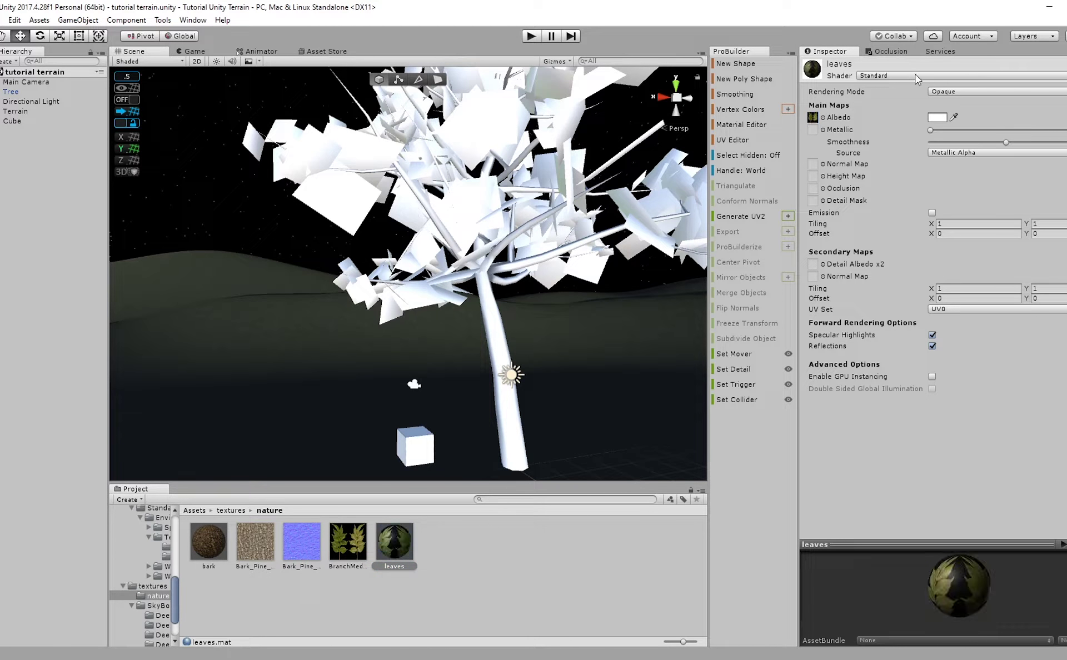
Switch the leaves material's shader to Nature/Tree Creator Leaves and lower its Shininess slightly.
click(890, 76)
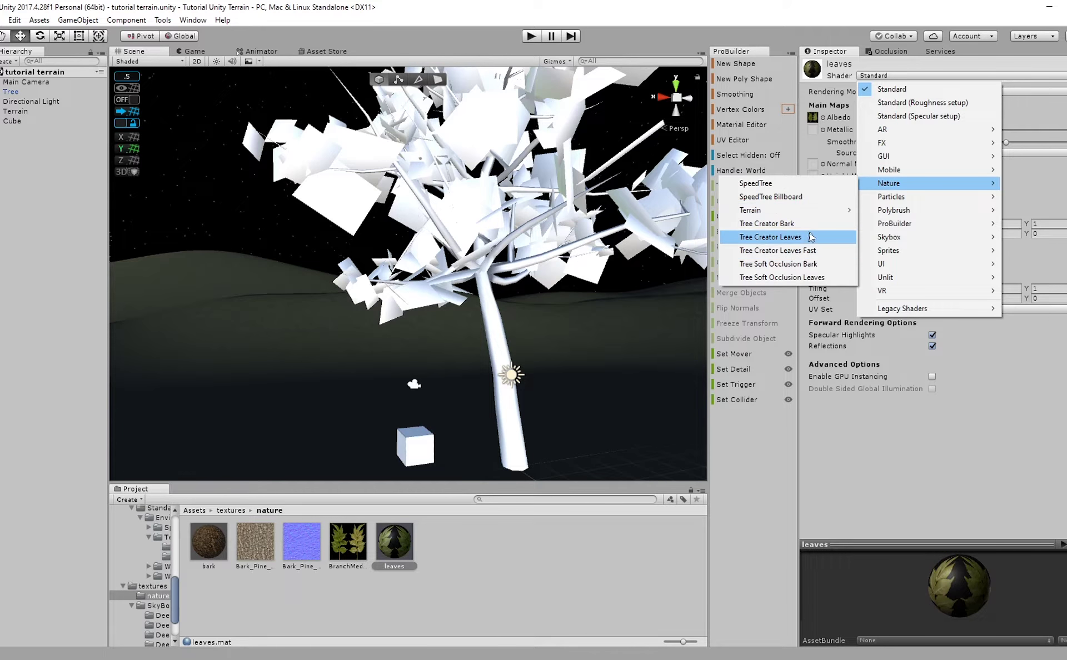
click(818, 239)
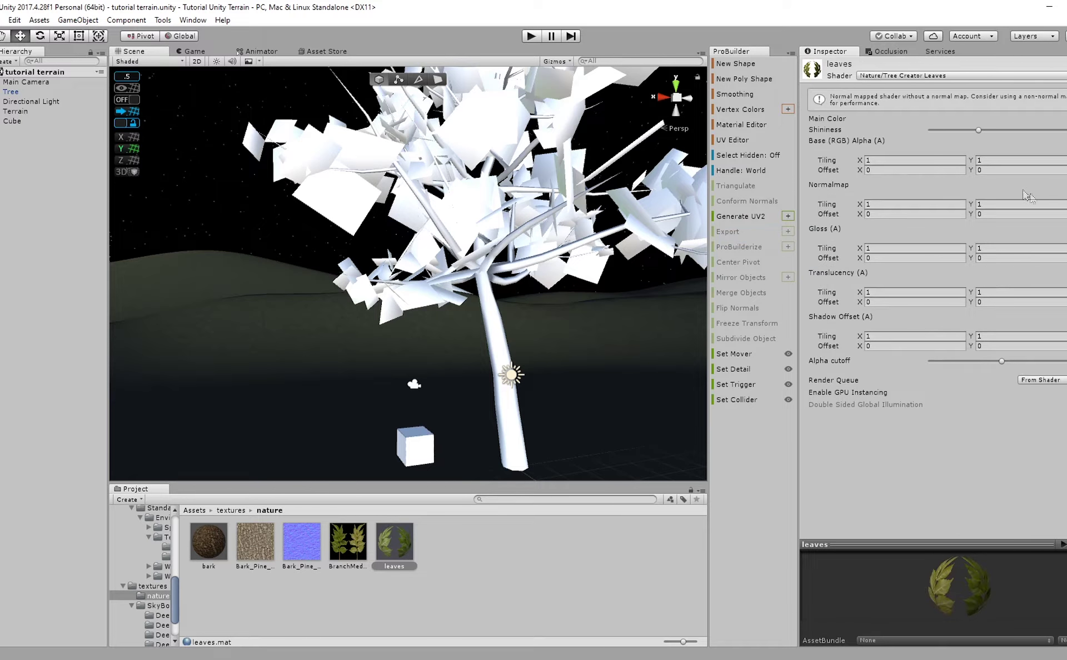
drag(997, 136, 971, 139)
Tint the leaves material by setting its Main Color to a medium green.
click(1064, 119)
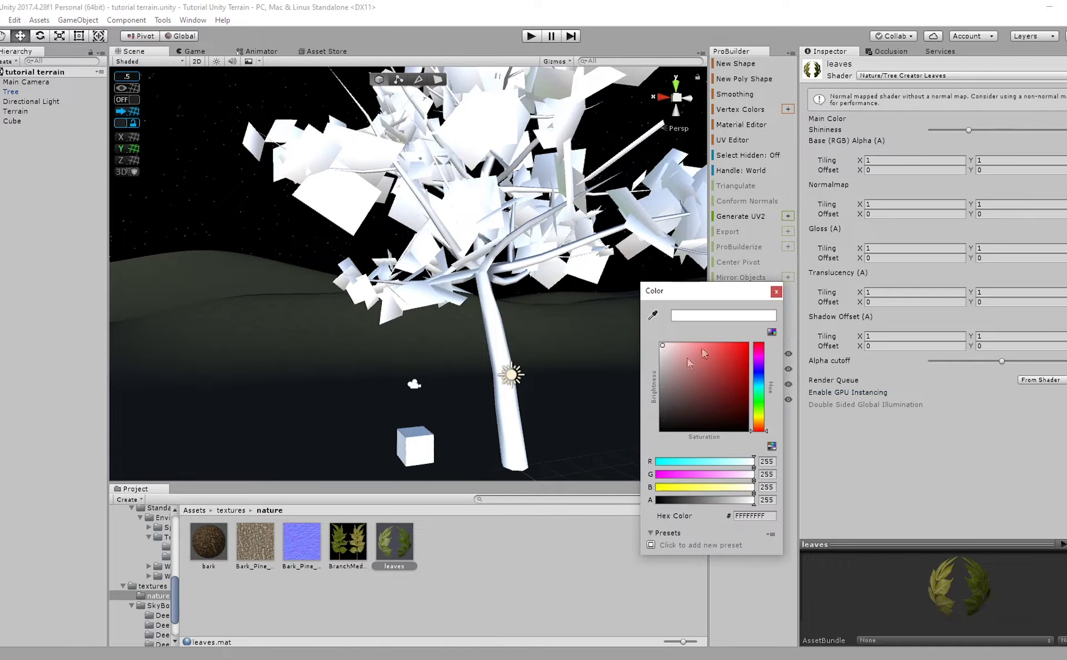
drag(758, 412, 759, 408)
click(685, 390)
drag(687, 393, 700, 362)
click(776, 292)
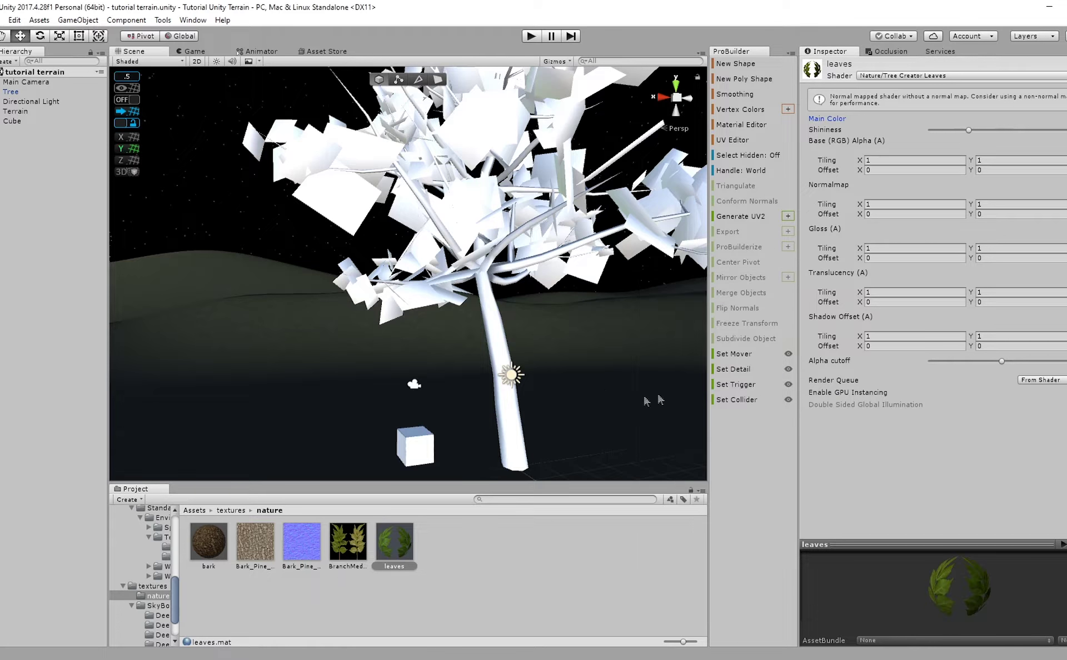
Select the tree's trunk branch group and assign the bark material to Element 0 of the Mesh Renderer.
scroll(479, 370, up, 3)
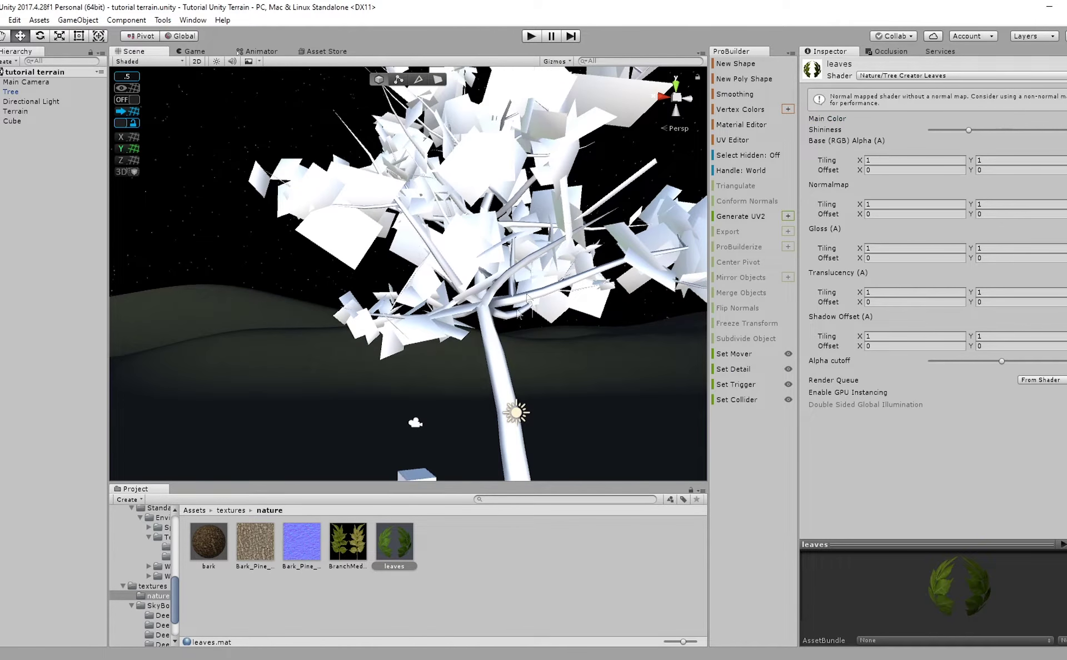
click(494, 329)
scroll(914, 473, down, 5)
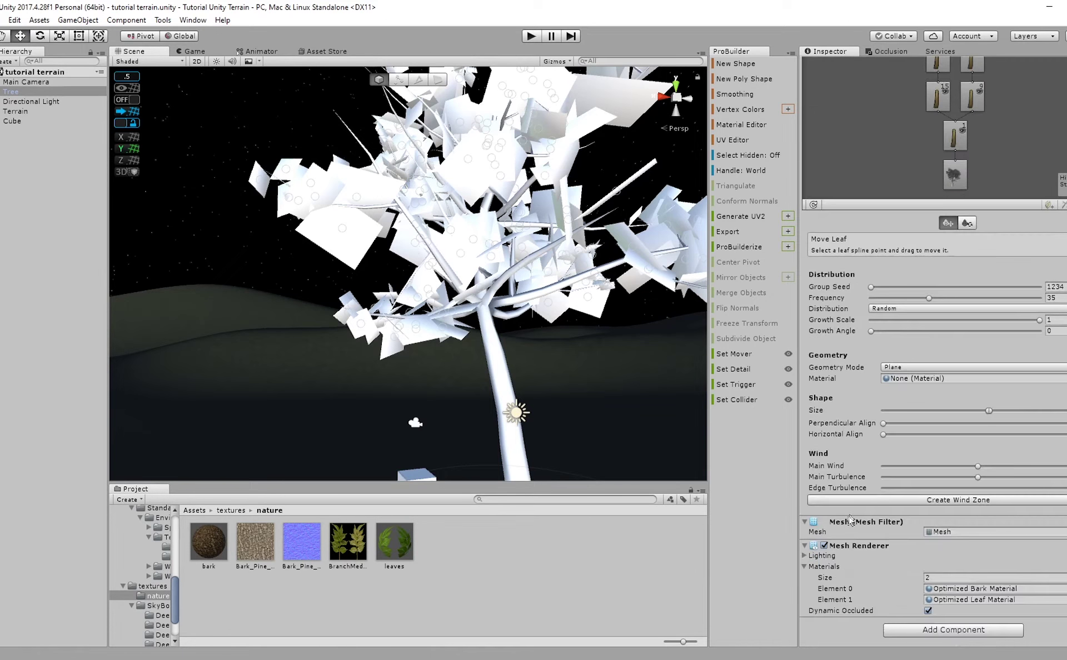
scroll(821, 527, up, 5)
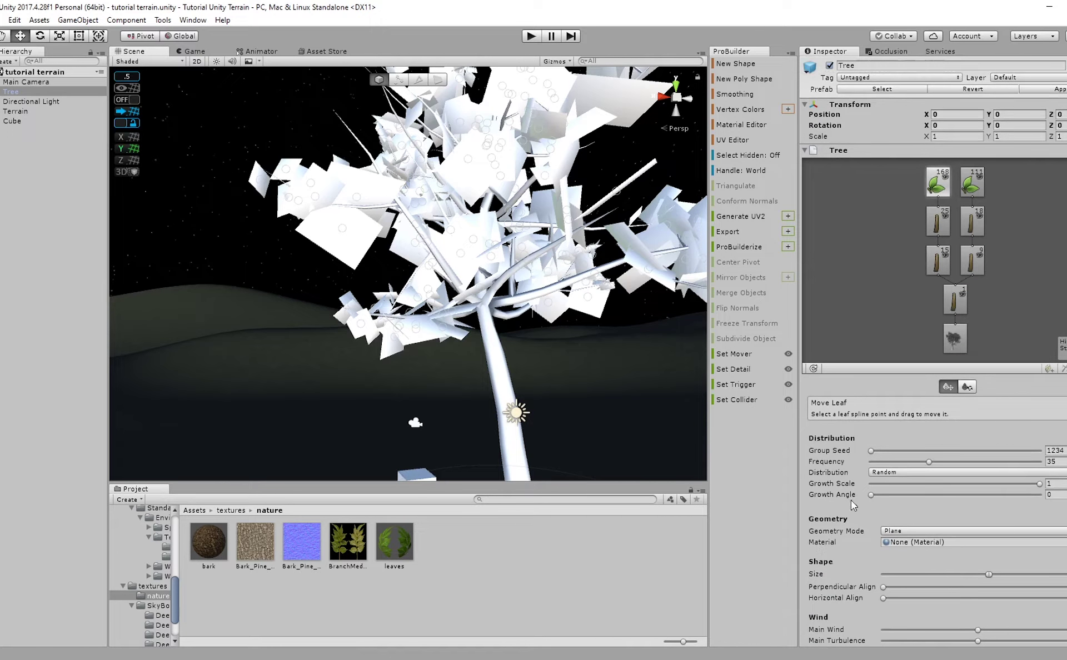
click(961, 303)
scroll(851, 489, down, 9)
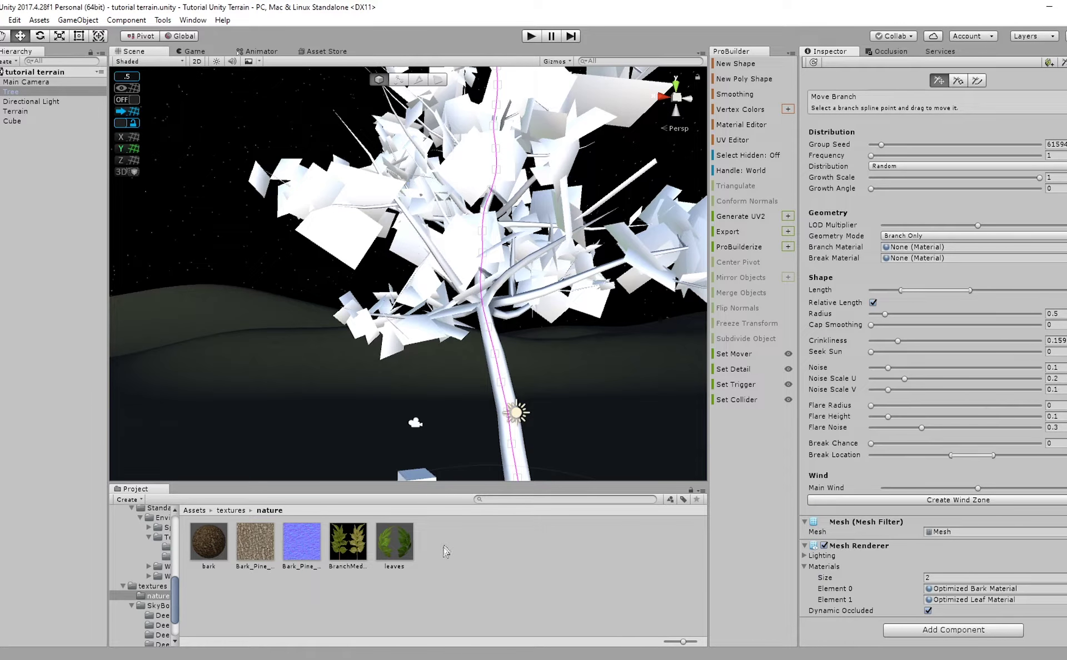
drag(208, 542, 952, 592)
Assign the leaves material to Element 1 of the tree's Mesh Renderer.
middle_drag(414, 308, 322, 187)
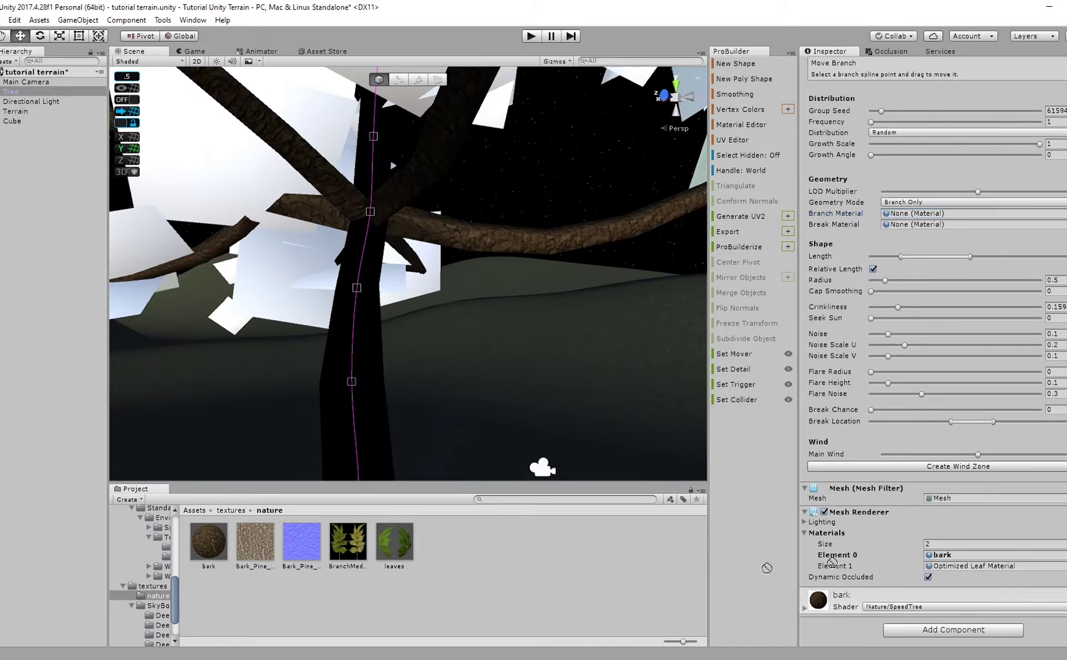
drag(767, 568, 949, 568)
alt+drag(386, 313, 464, 317)
scroll(465, 317, down, 14)
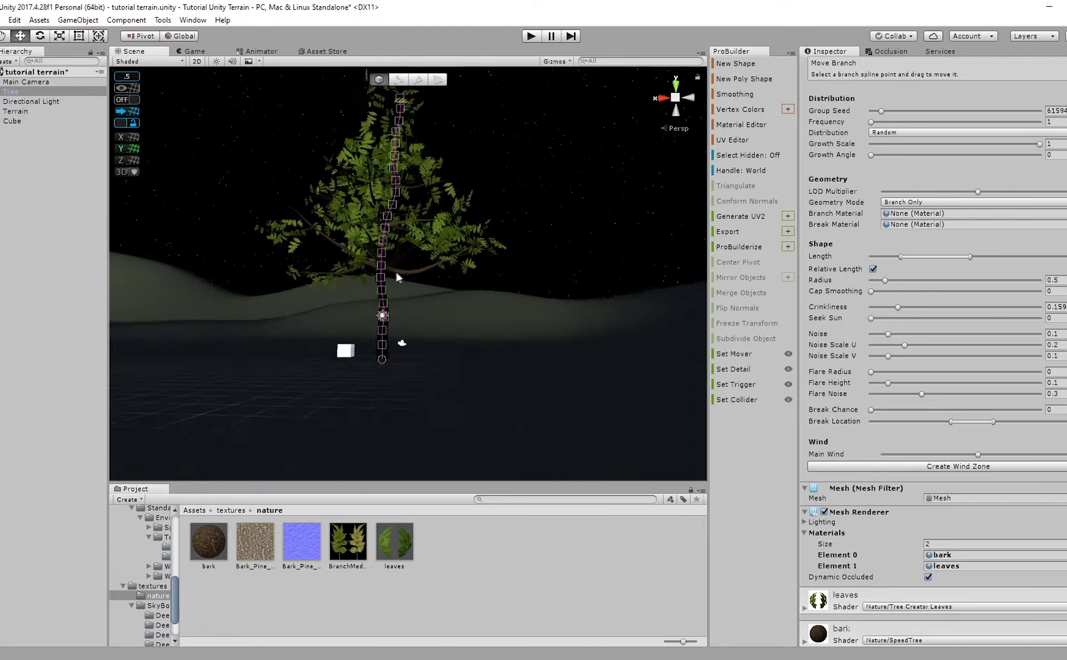
scroll(401, 278, up, 5)
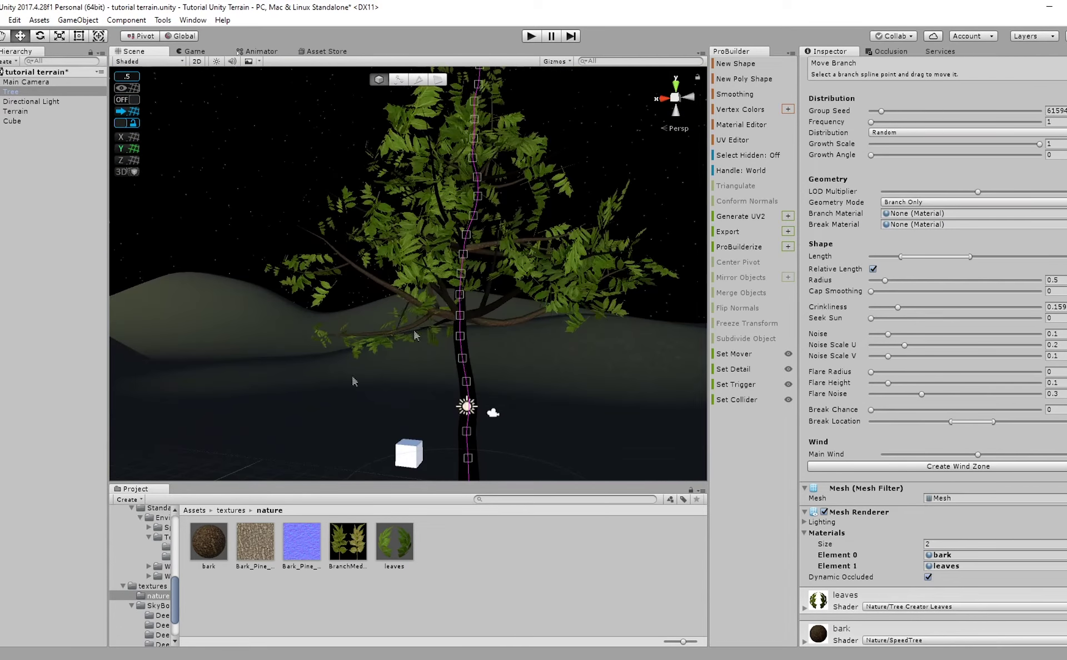
Set the Frequency of the tree's second leaf group to 62.
scroll(848, 193, up, 5)
click(967, 67)
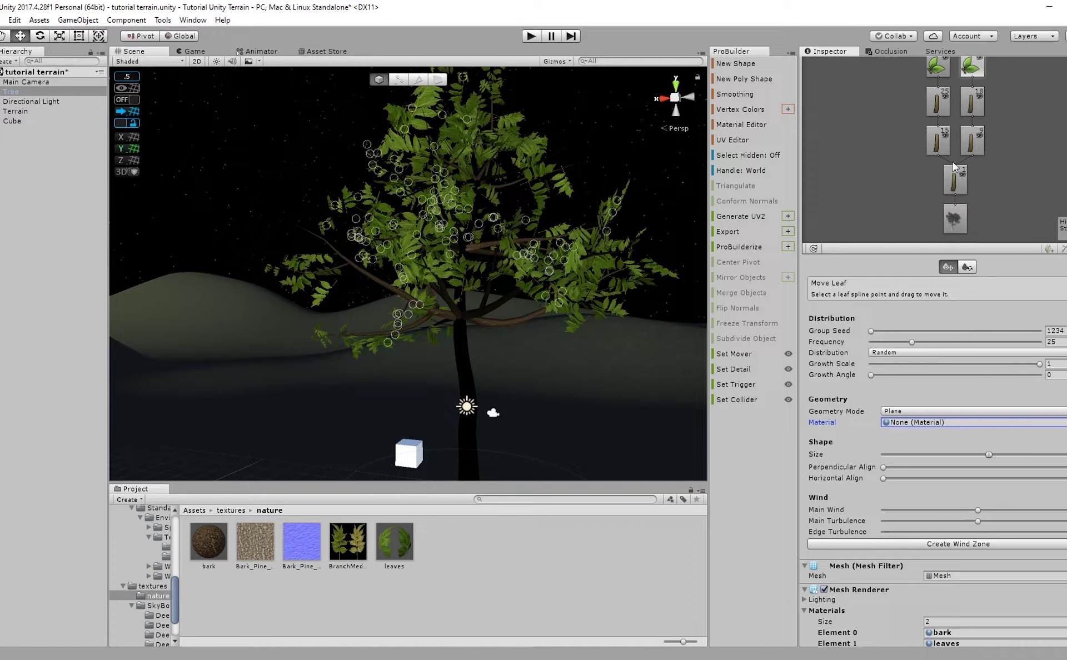
drag(911, 341, 986, 347)
drag(981, 348, 976, 350)
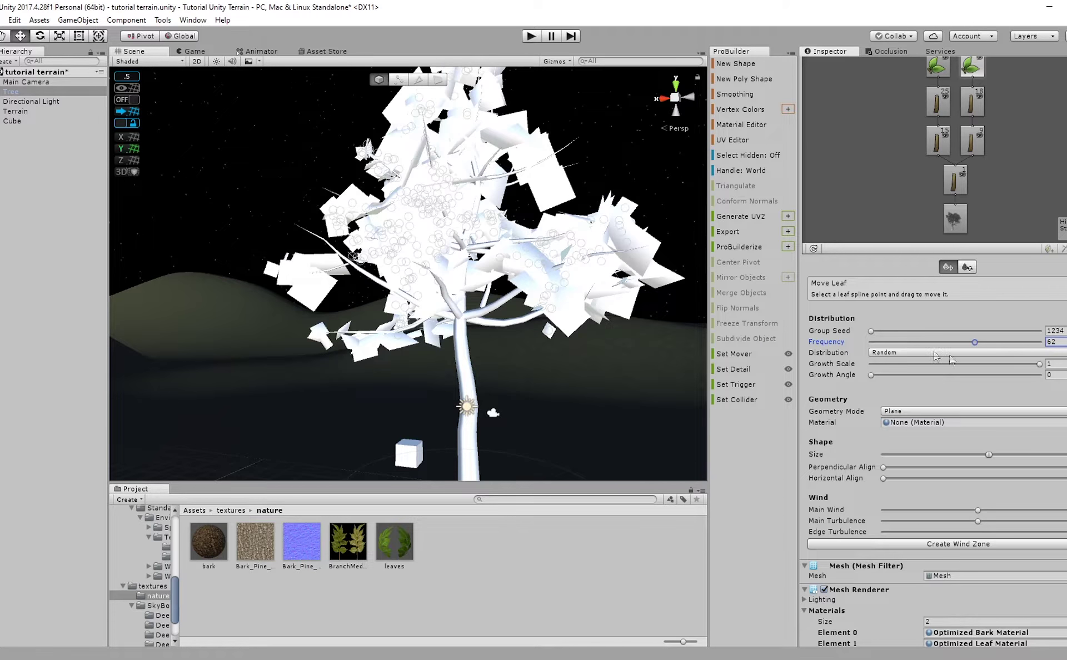
Raise the Frequency of the tree's first leaf group to the maximum.
scroll(948, 86, up, 1)
click(937, 109)
click(935, 387)
drag(945, 379, 1048, 381)
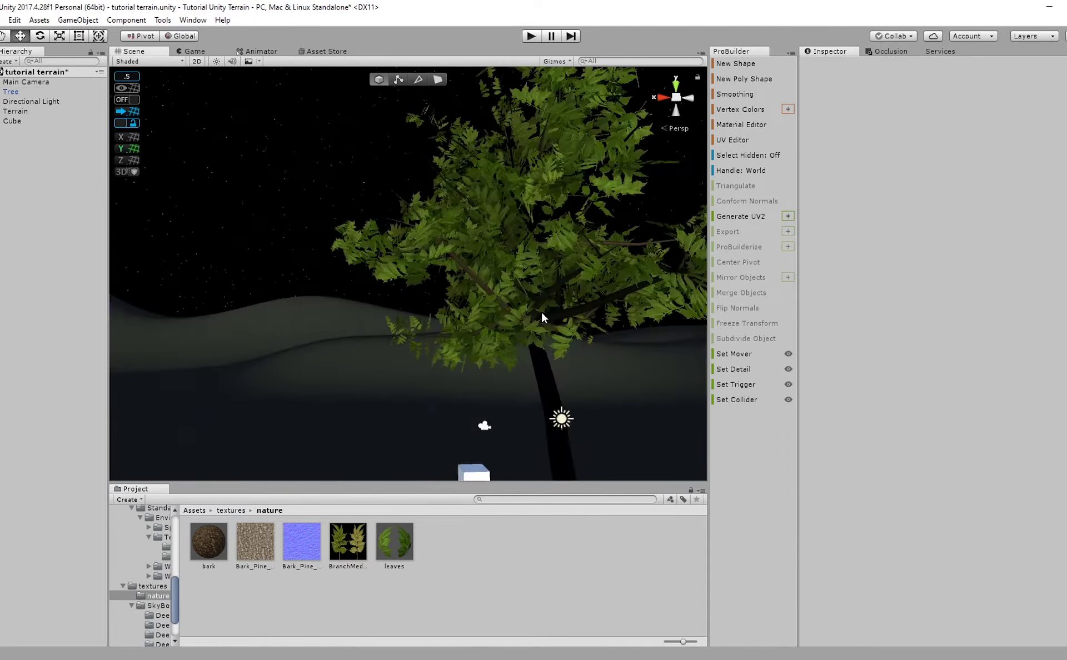
Rotate the Directional Light to -171.972 on the Y axis and move it along Z away from the tree trunk.
alt+drag(543, 315, 639, 339)
alt+drag(464, 341, 463, 345)
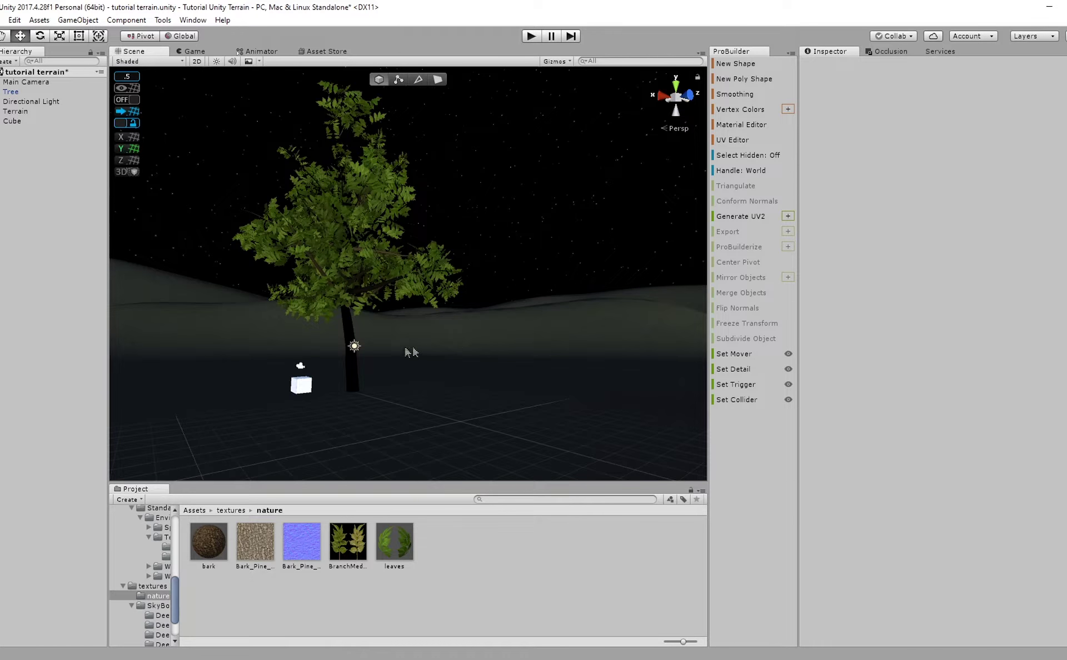
click(355, 347)
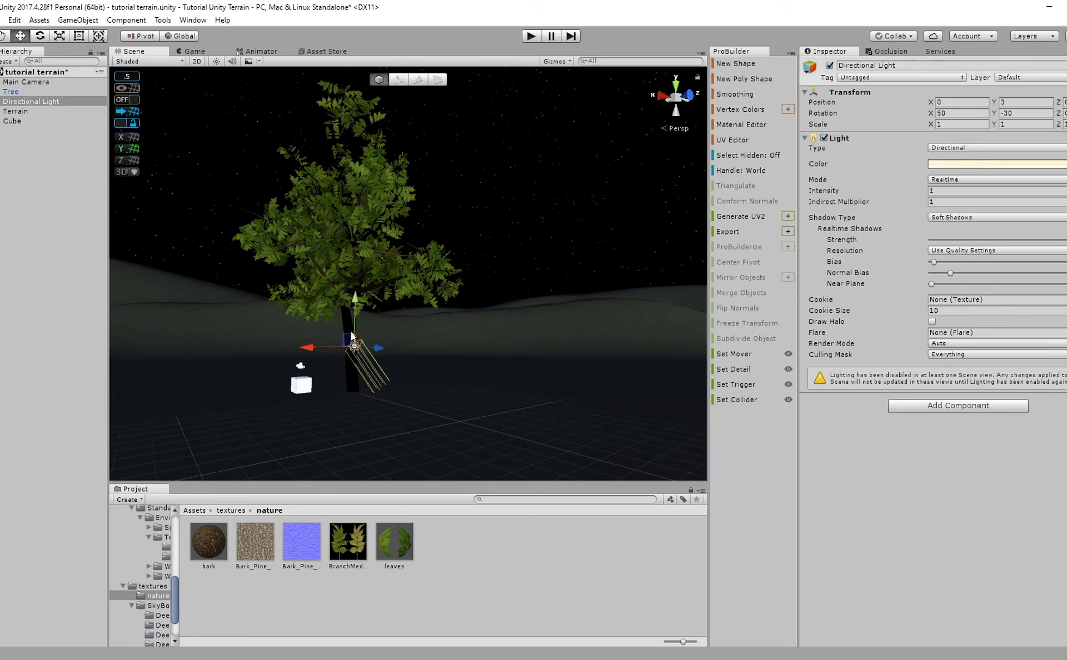
key(e)
drag(359, 346, 573, 381)
key(w)
drag(380, 353, 466, 358)
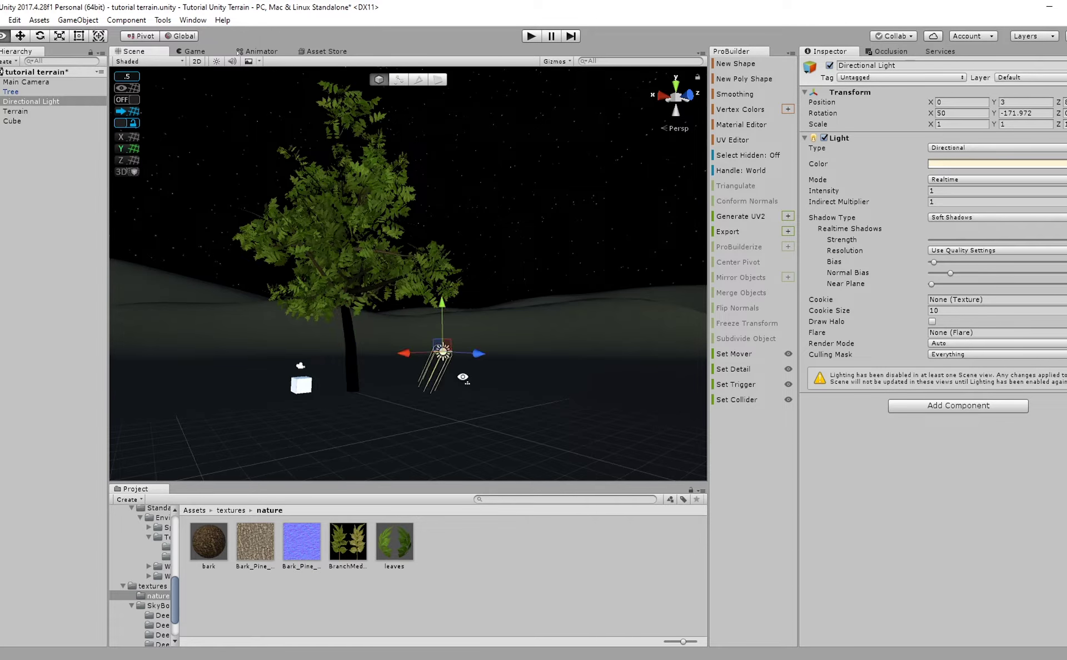
key(w)
right_drag(463, 377, 519, 399)
key(s)
middle_drag(519, 399, 706, 380)
scroll(850, 498, up, 3)
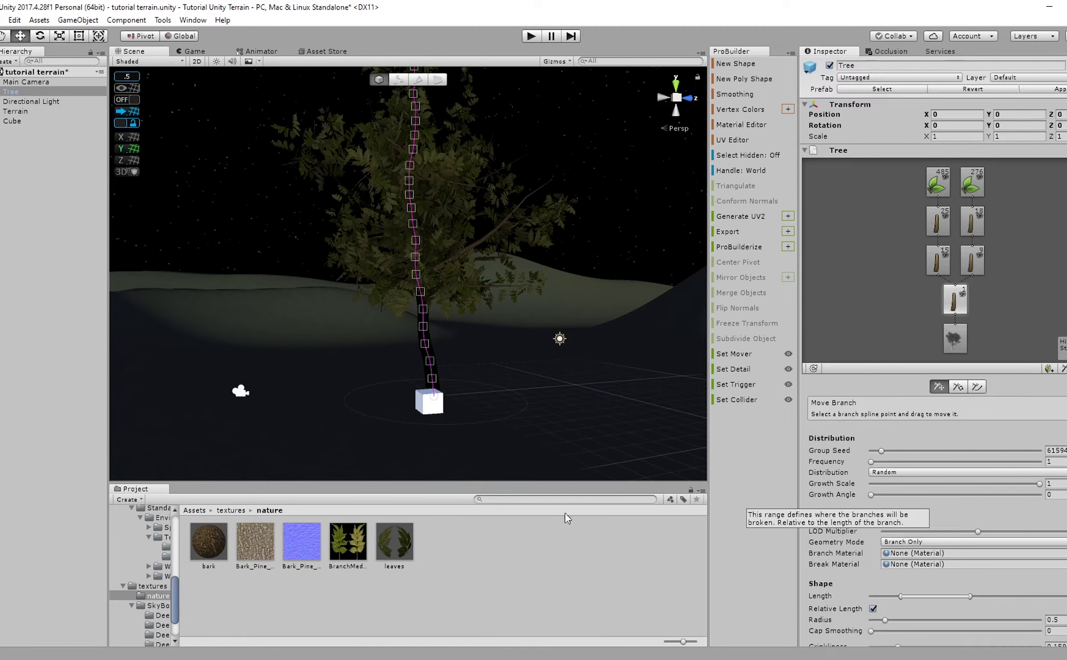
click(449, 538)
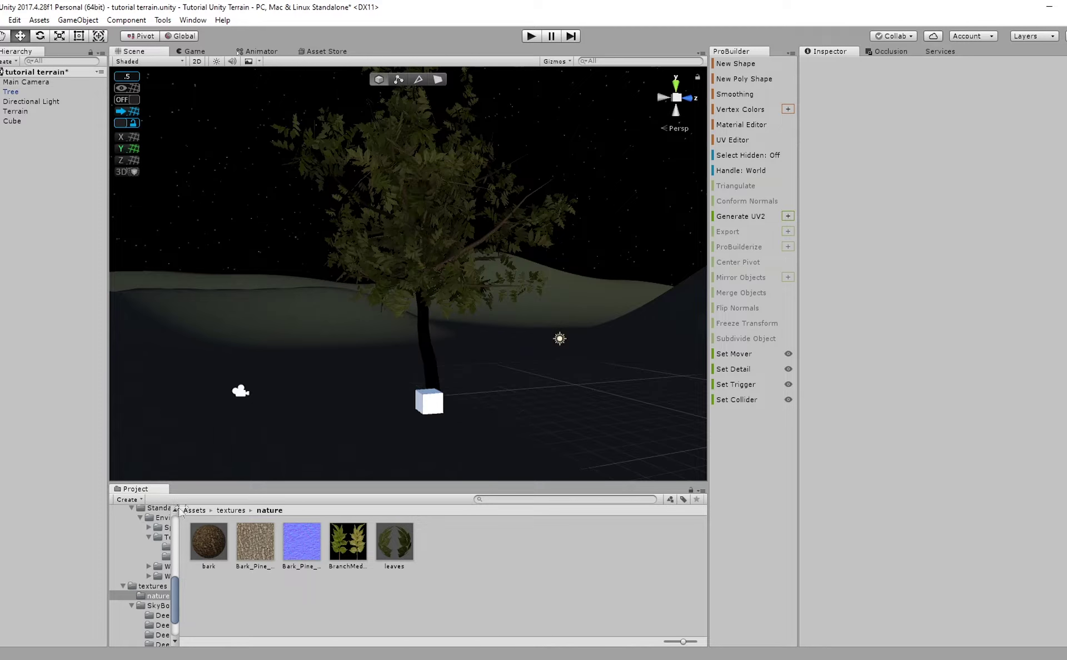
Save the finished tree from the scene hierarchy as a new prefab in the Assets folder.
click(192, 511)
right_click(357, 604)
click(448, 364)
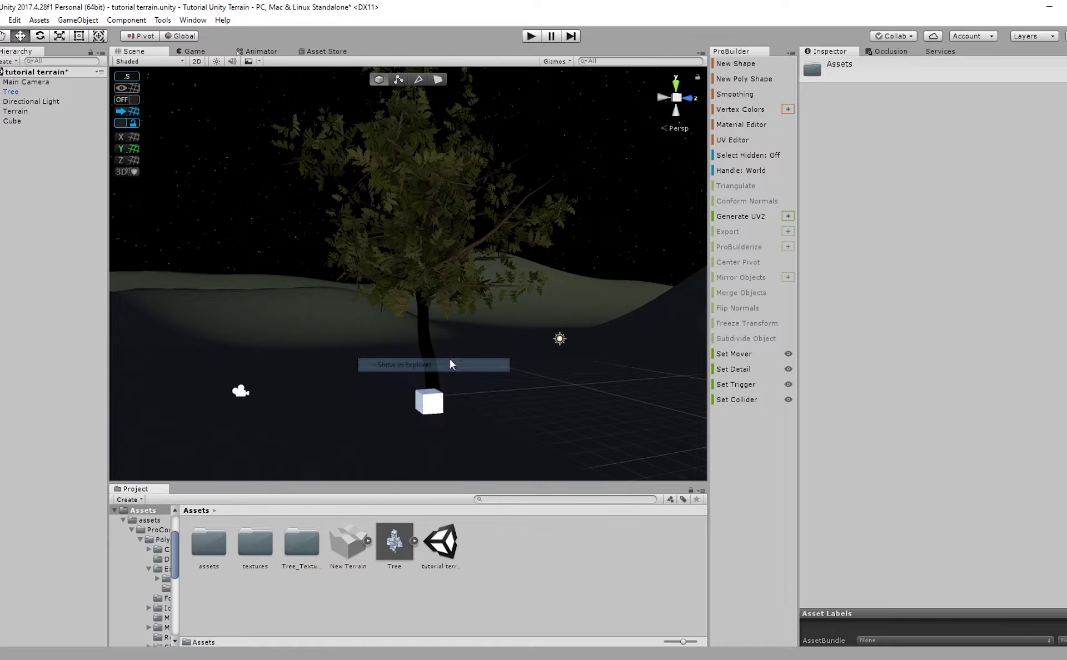
click(365, 576)
click(350, 556)
click(392, 556)
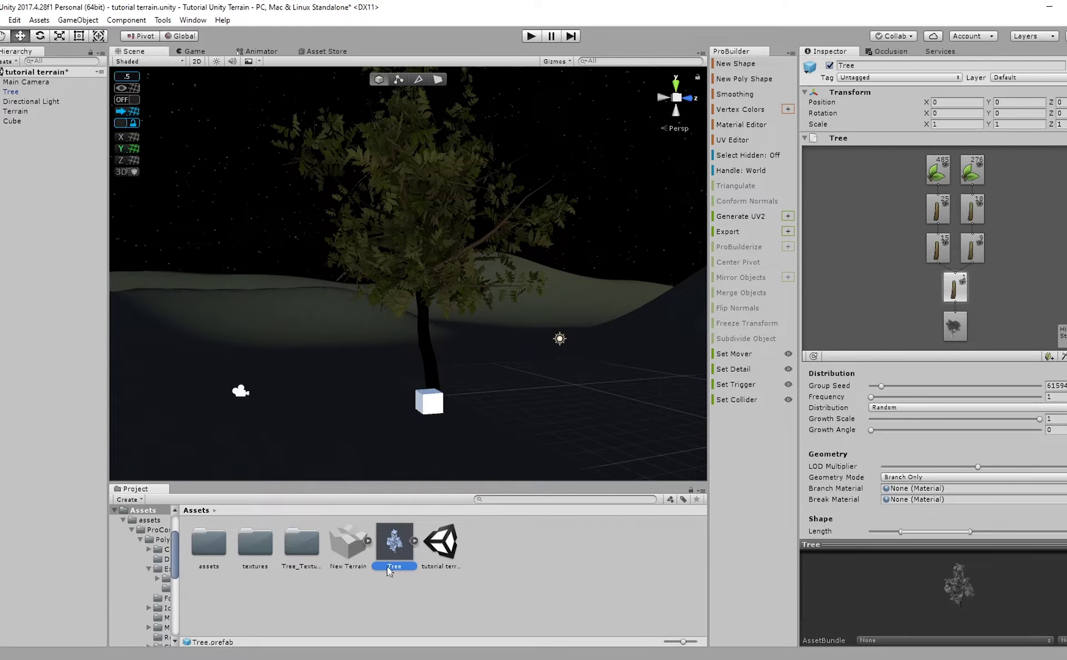
click(414, 541)
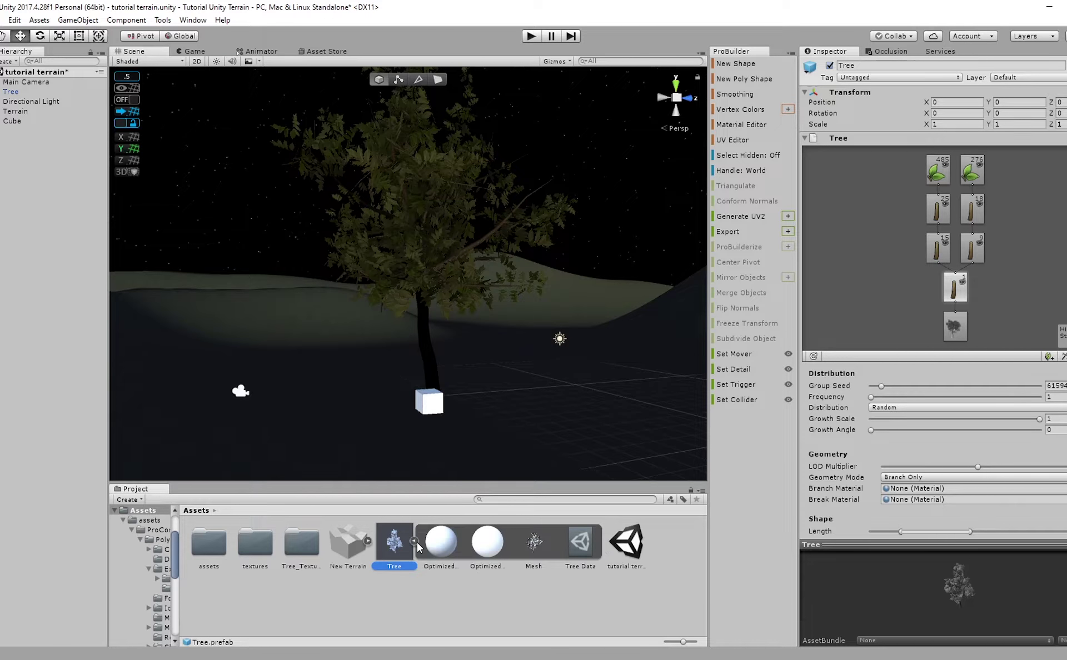
click(414, 541)
drag(49, 92, 542, 570)
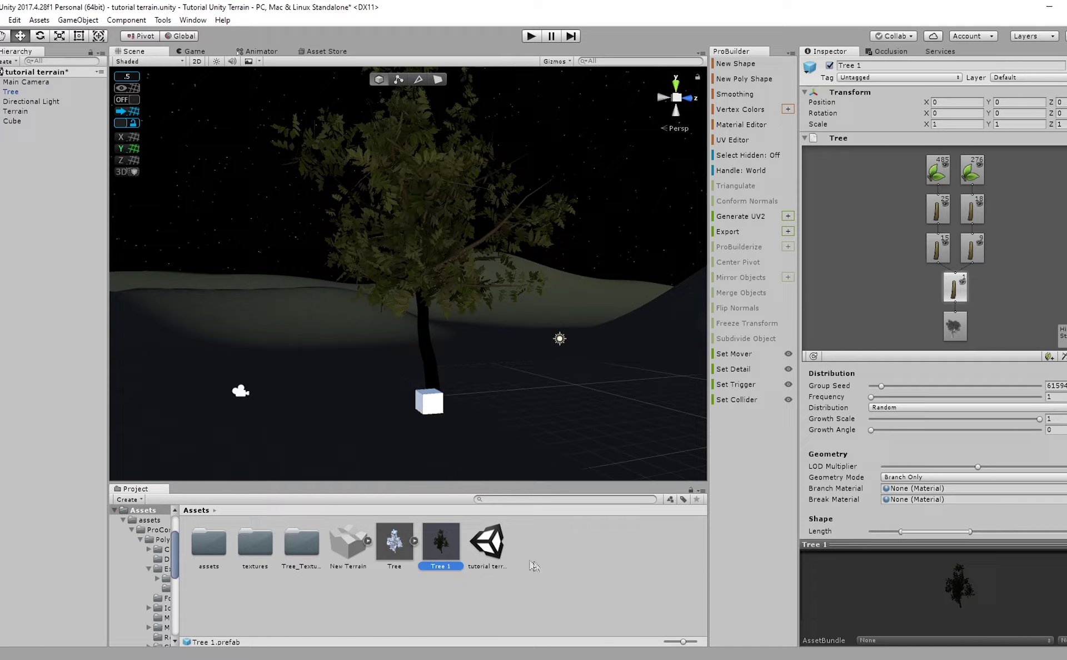
Create a folder named prefabs in Assets and move the Tree 1 prefab into it.
right_click(442, 590)
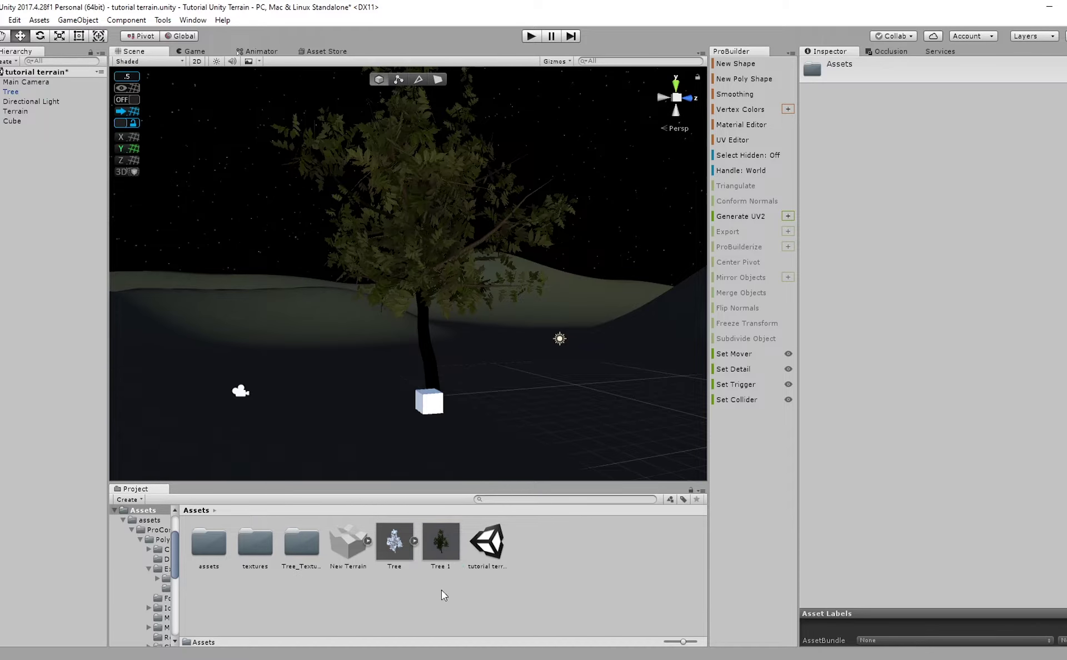
mouse_move(494, 350)
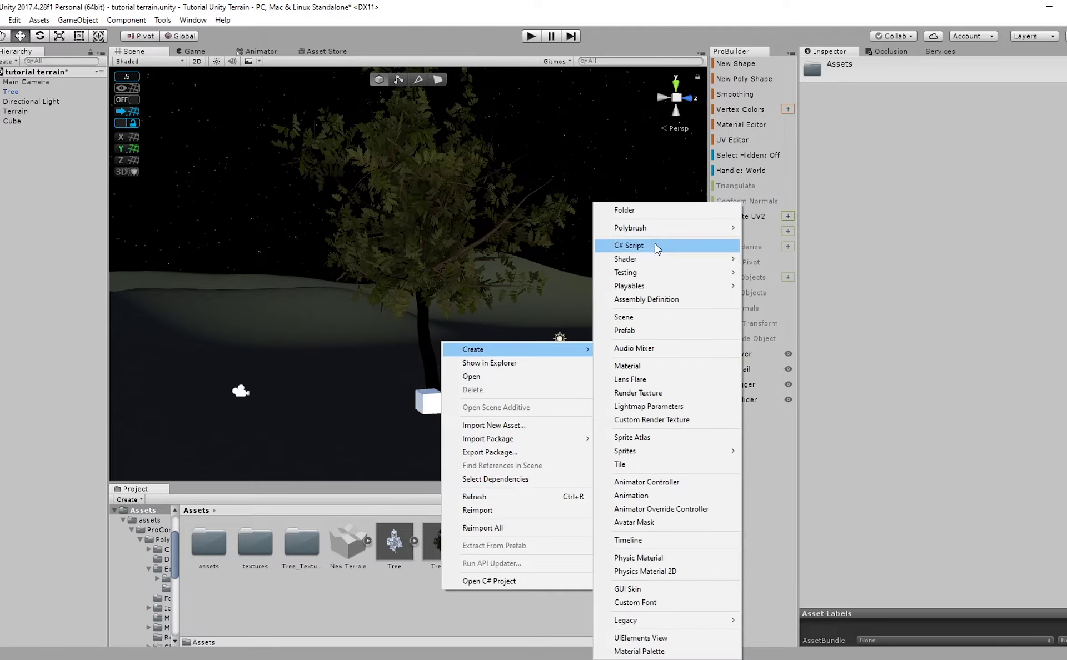
click(645, 211)
text(prefa)
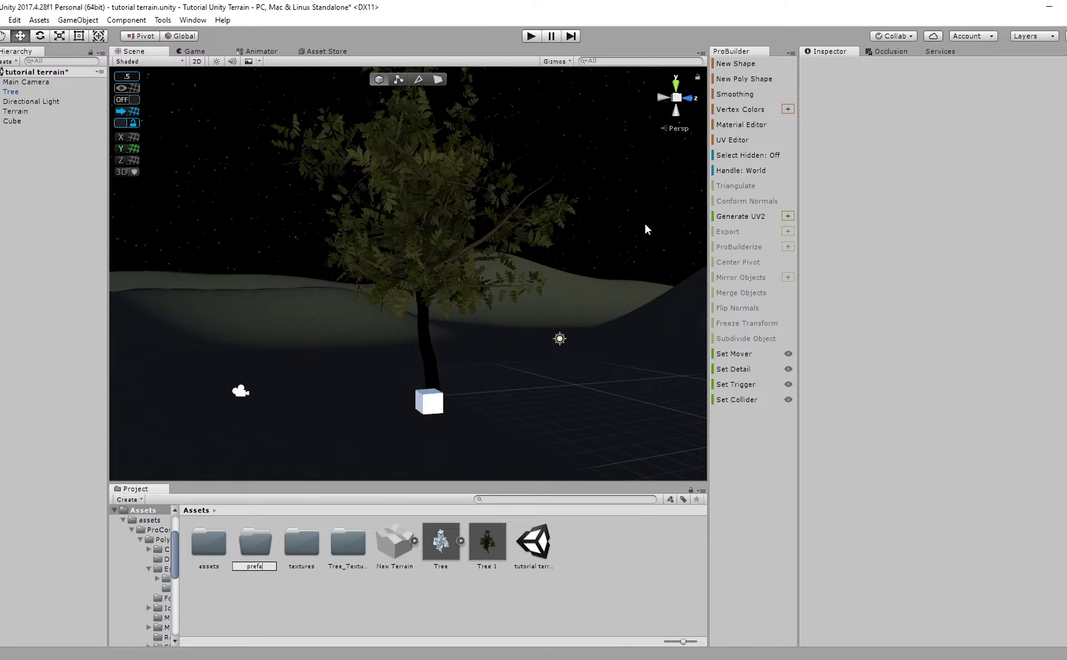
text(bs)
key(Return)
drag(487, 542, 250, 554)
click(413, 597)
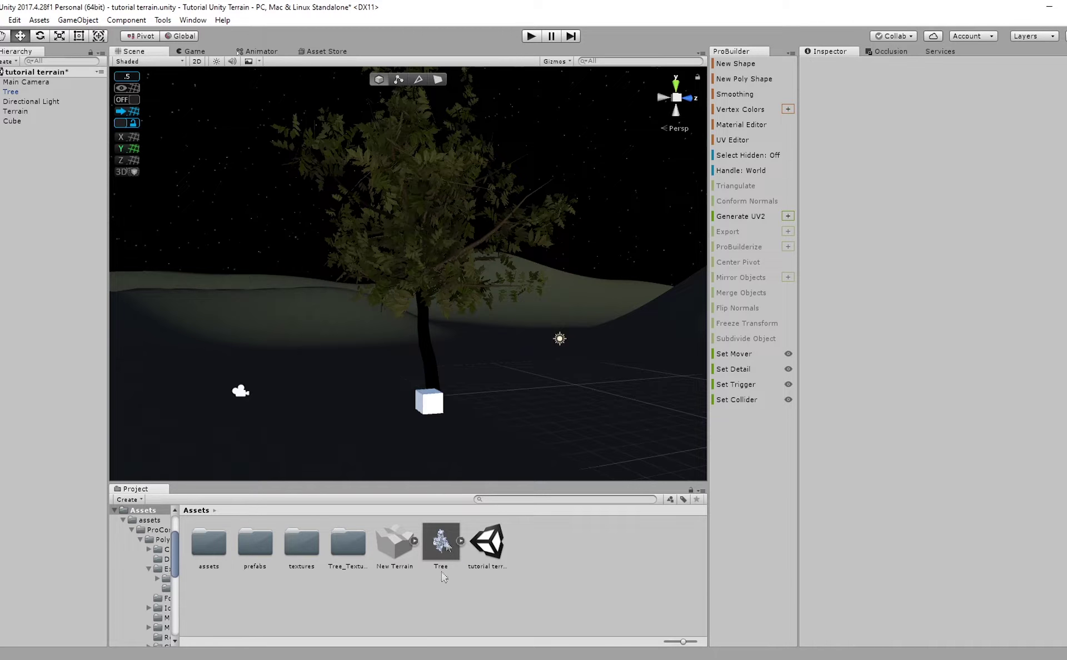
Deactivate the original Tree object so it is hidden in the scene.
right_drag(510, 380, 447, 414)
scroll(447, 413, down, 4)
middle_drag(447, 414, 377, 466)
click(56, 92)
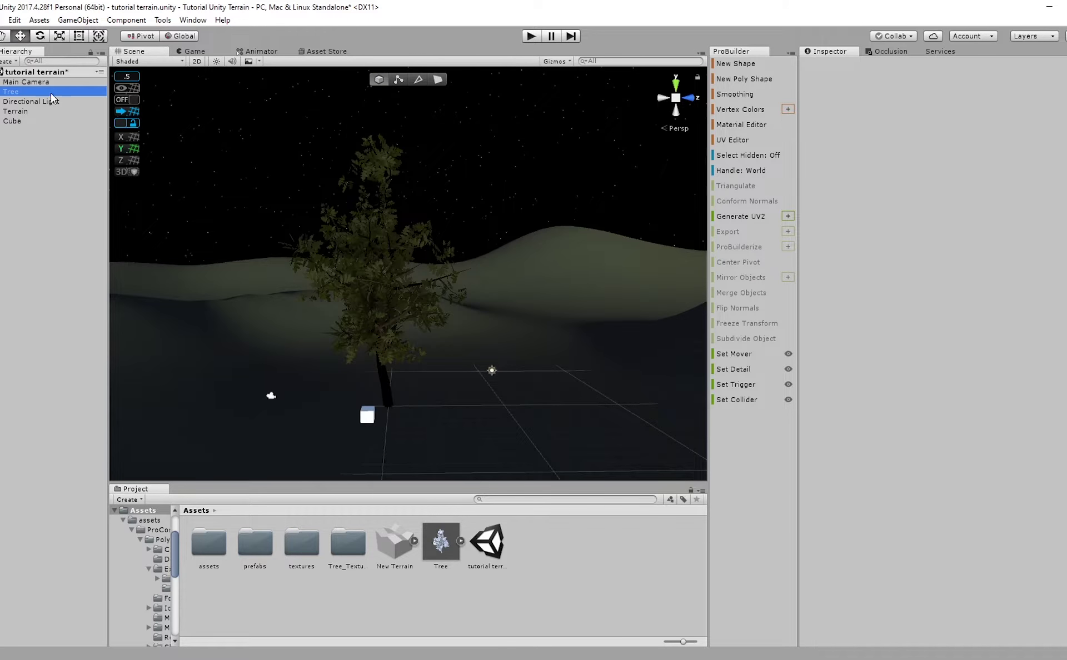
click(829, 65)
click(52, 201)
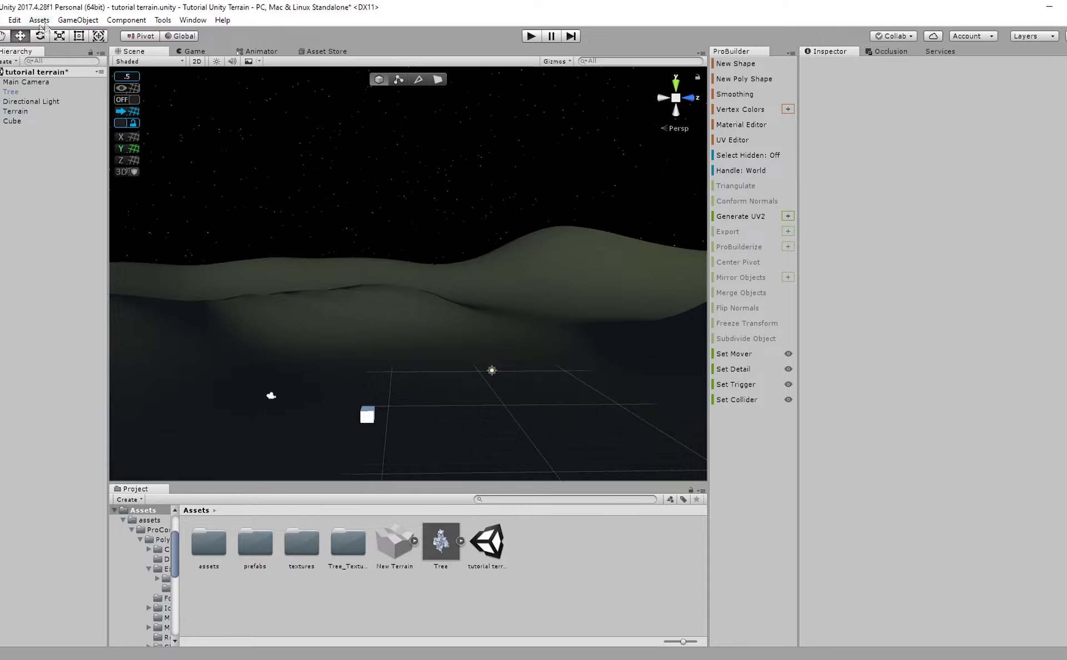
Add a second 3D Tree object to the scene and frame it in the view.
click(78, 20)
mouse_move(115, 60)
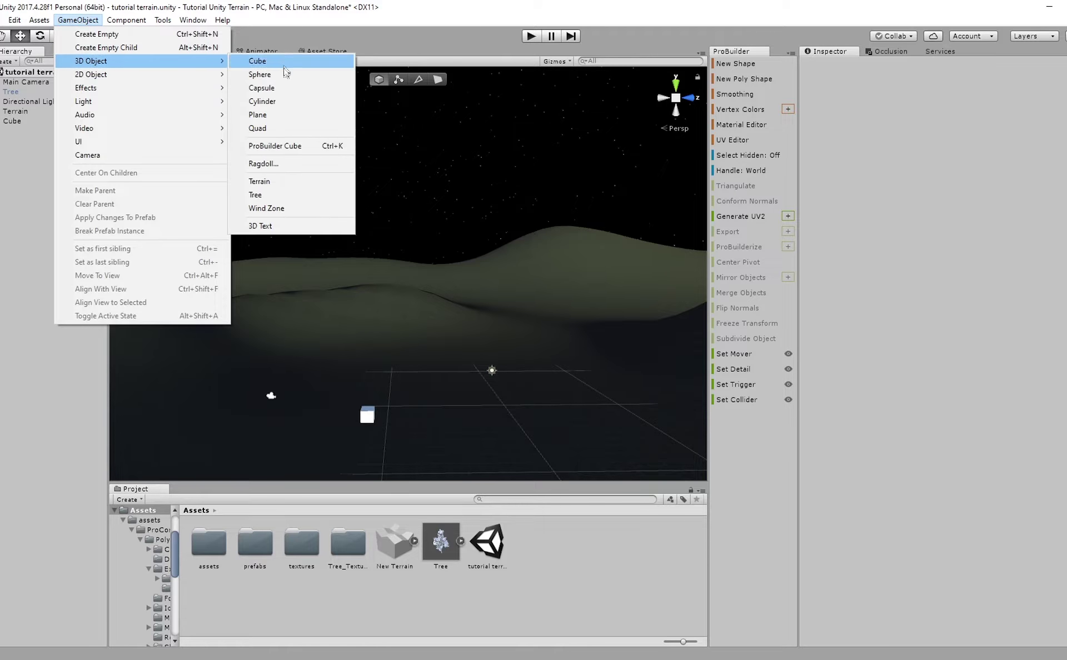
click(296, 195)
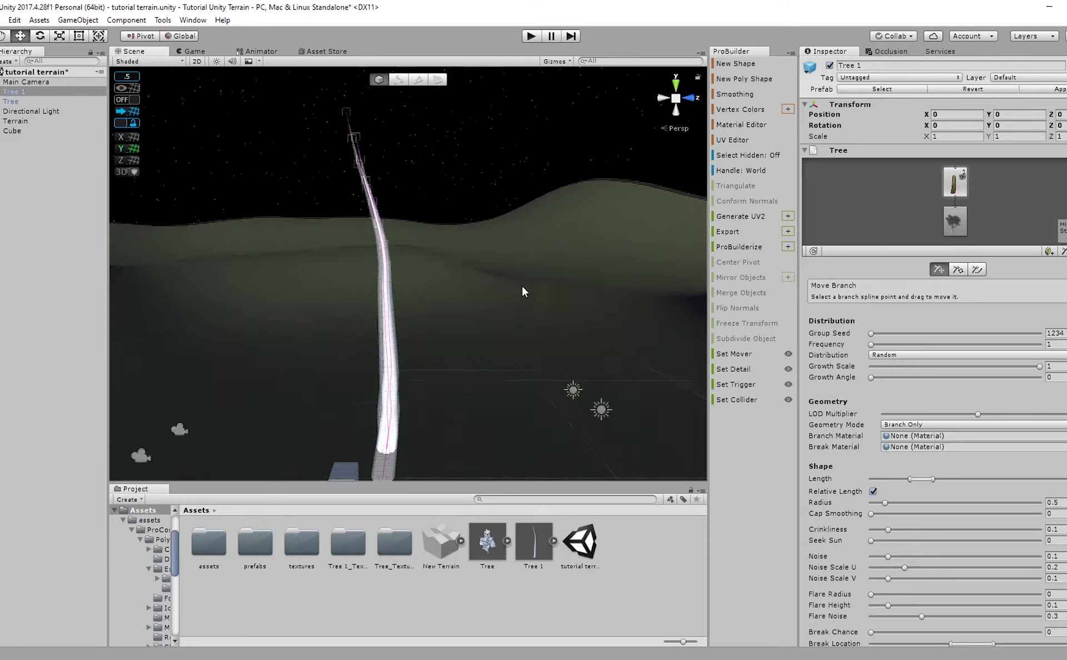
key(f)
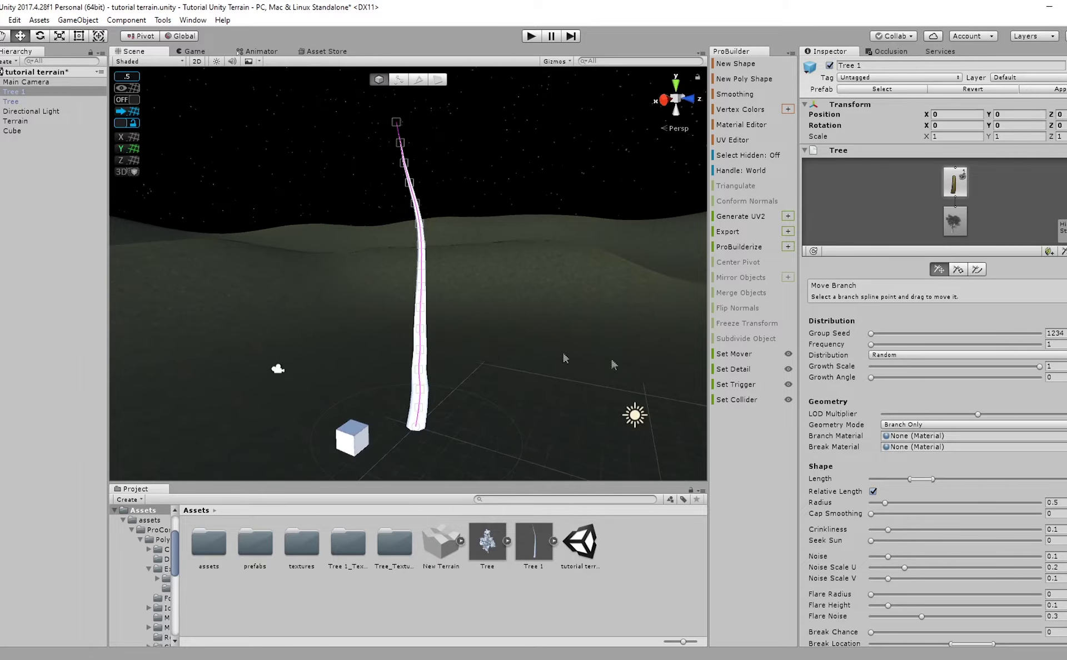
right_drag(551, 335, 547, 335)
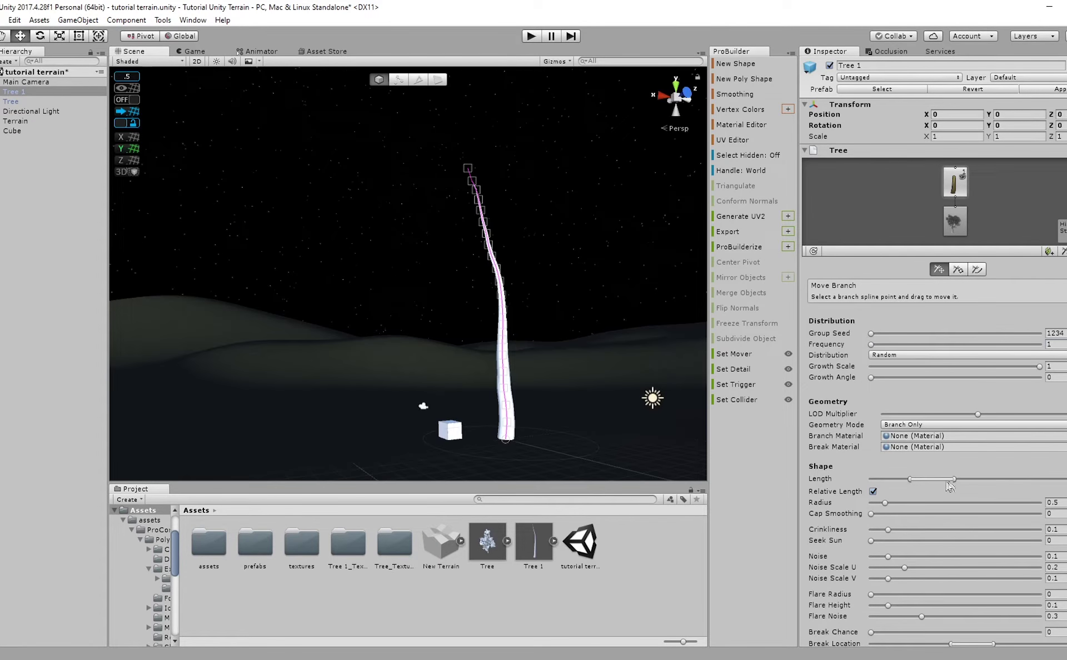
Widen the new trunk's Length range, and set its Seek Sun to 0.739 and Crinkliness to 0.129.
drag(952, 479, 954, 479)
drag(910, 479, 890, 480)
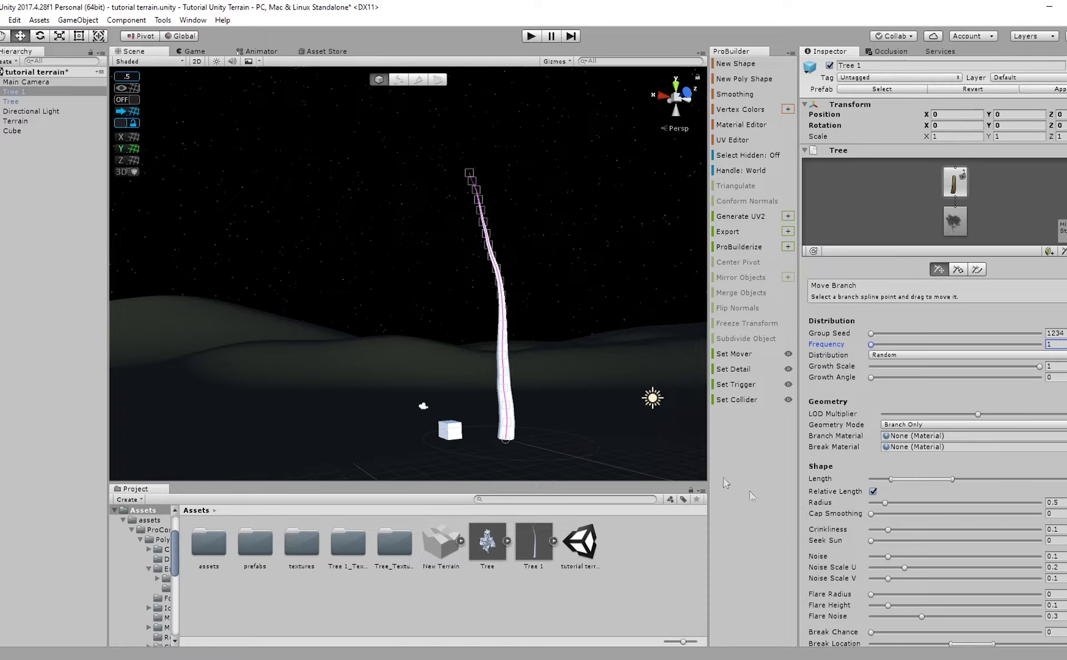
drag(870, 541, 994, 545)
drag(888, 530, 893, 530)
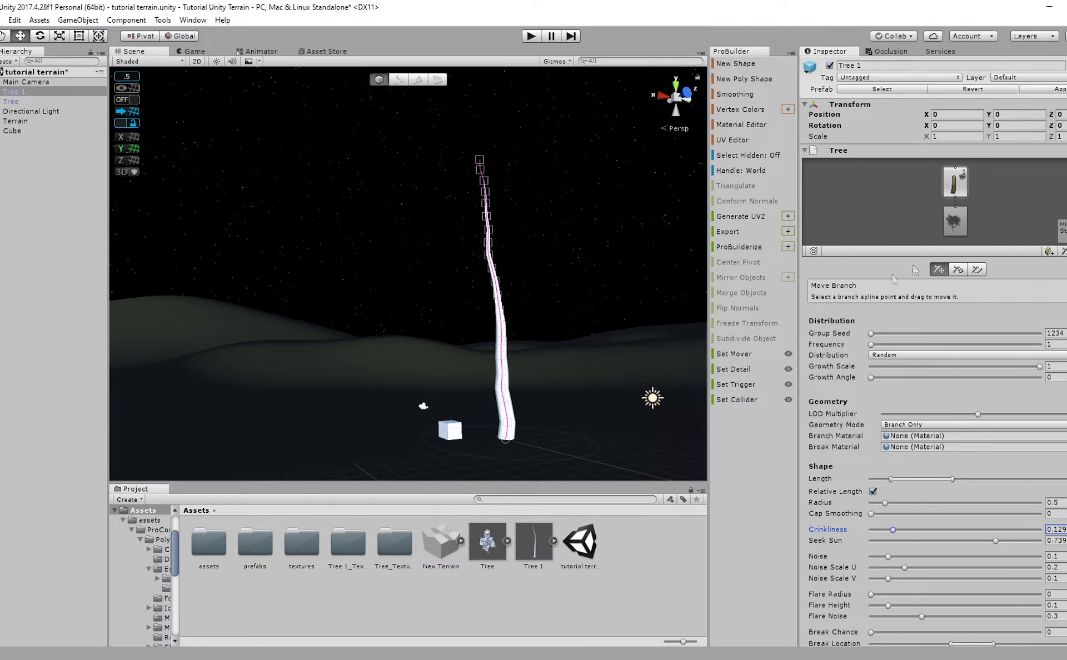
Add a branch group to the new trunk with Frequency 49 and Opposite distribution.
click(1050, 253)
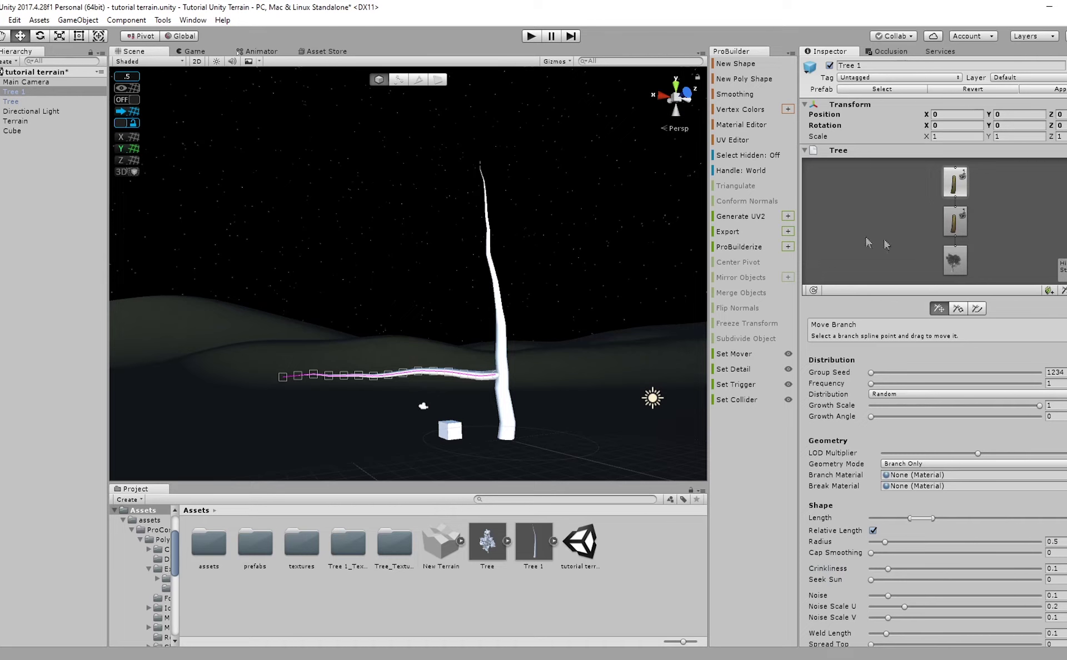
drag(871, 384, 955, 388)
click(904, 394)
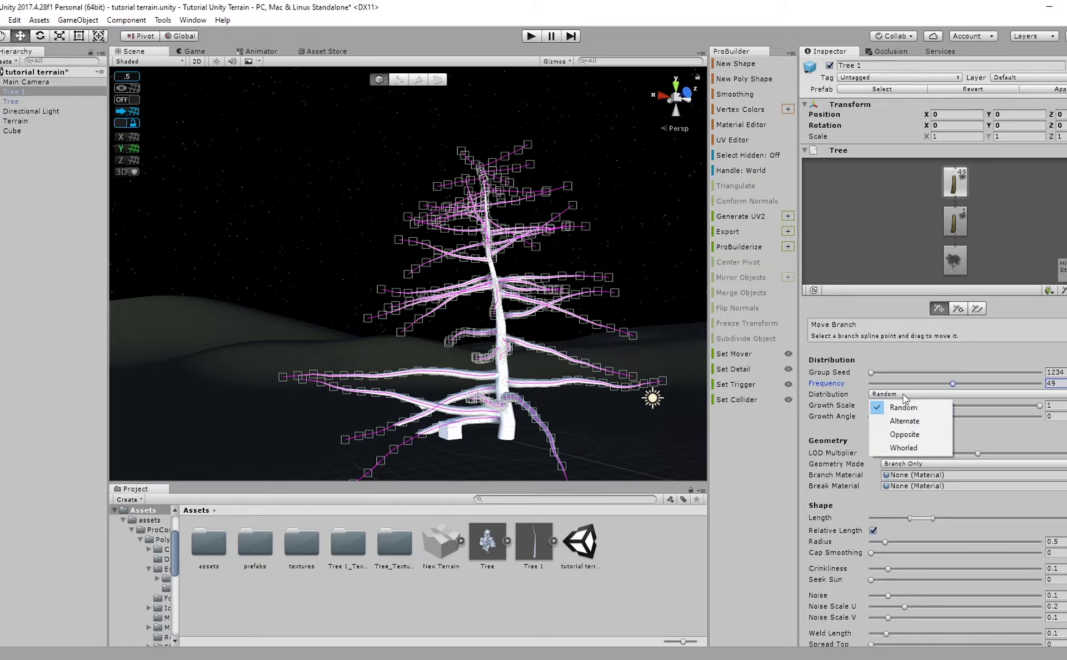
click(908, 422)
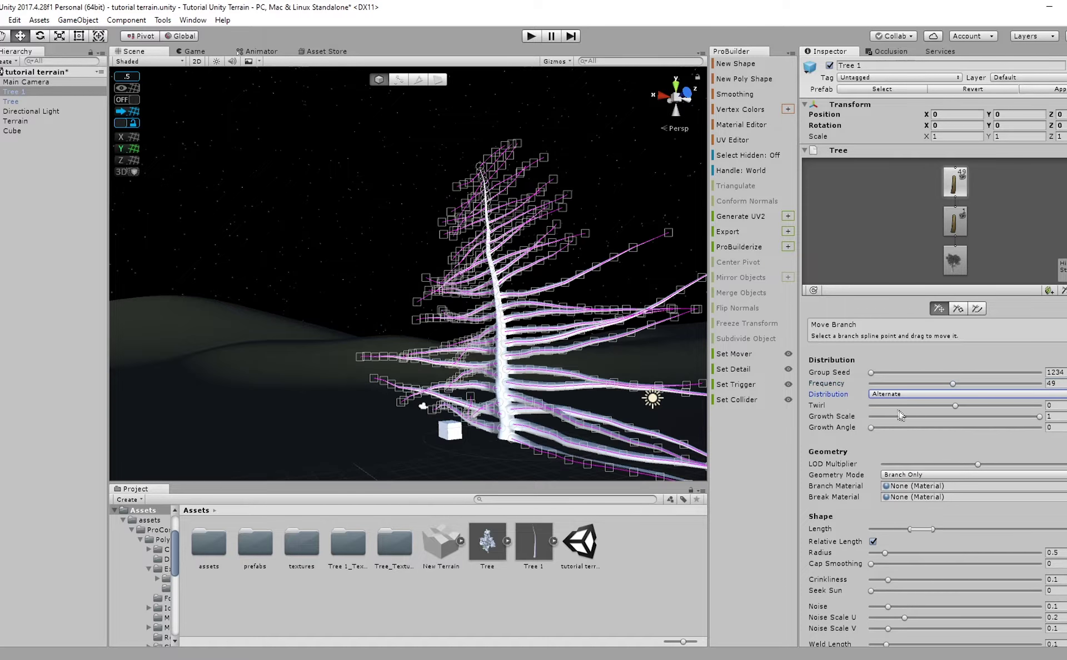
click(894, 394)
click(922, 439)
key(w)
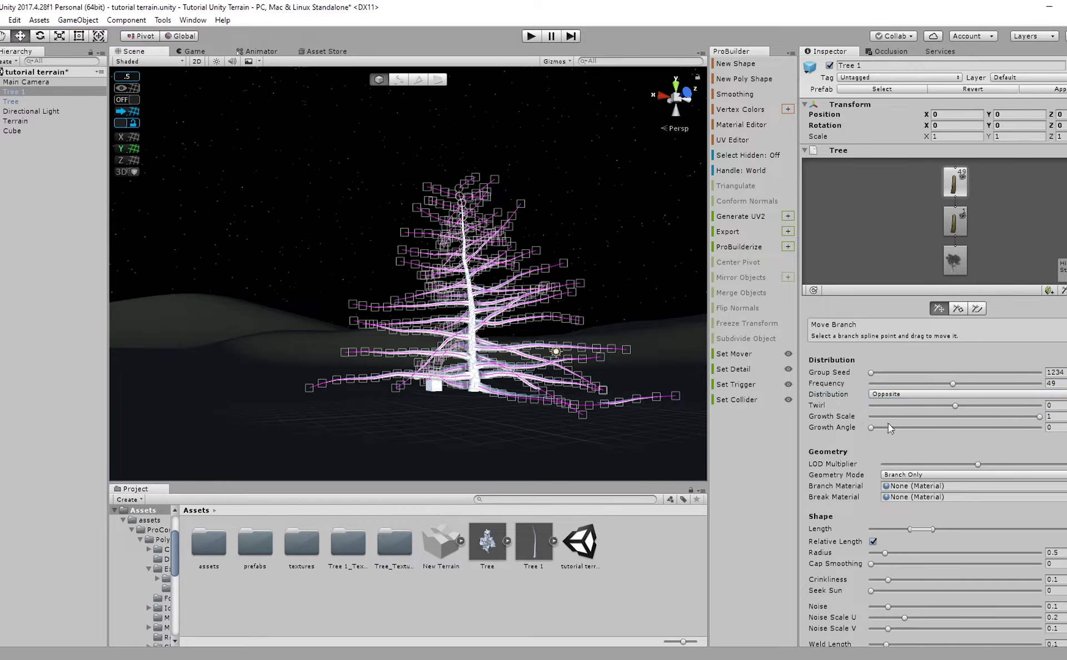
Set the branch group's Growth Angle to 0.058, Twirl to about -0.19 and Radius to 0.18, with a shorter Length range.
drag(870, 429, 881, 429)
drag(955, 405, 942, 419)
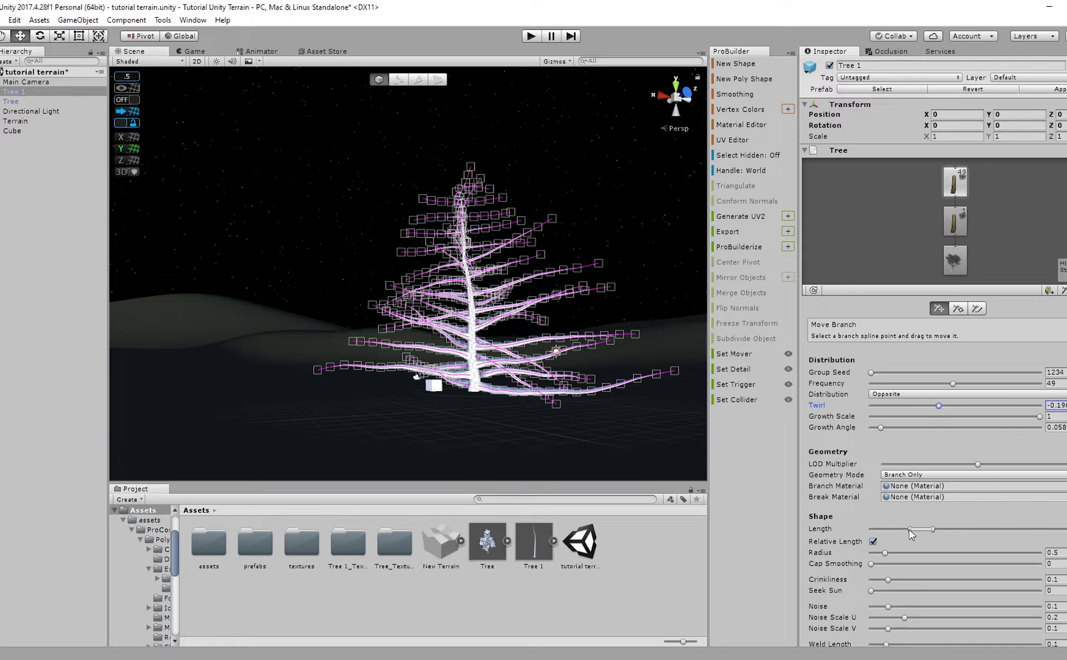
mouse_move(909, 530)
mouse_down()
mouse_move(878, 530)
mouse_move(923, 530)
mouse_move(901, 533)
mouse_up()
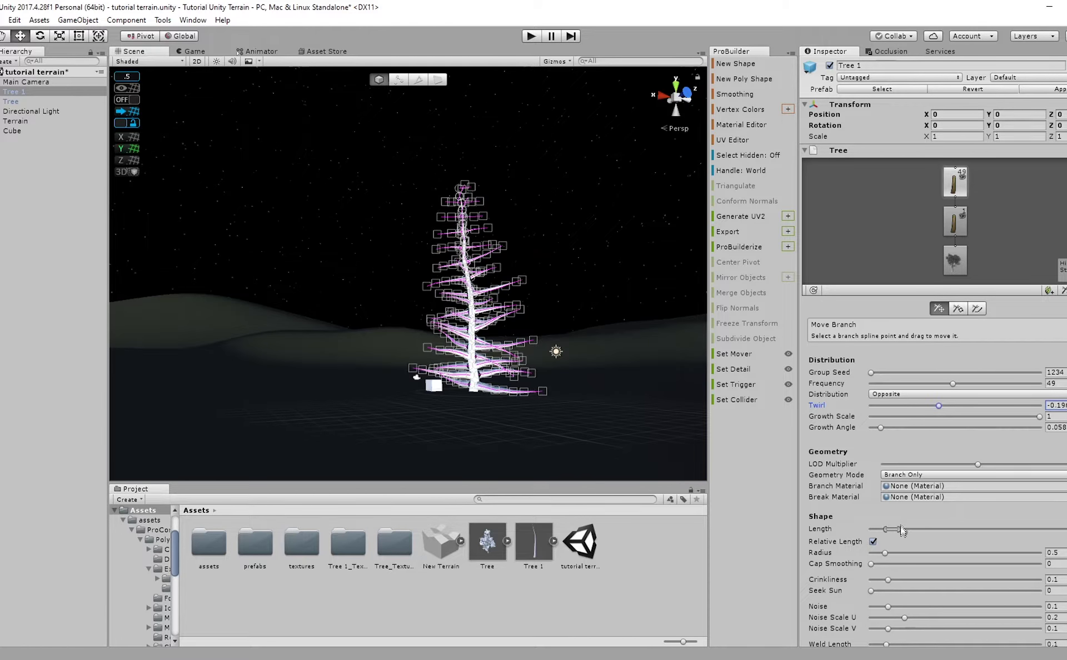
scroll(854, 519, down, 2)
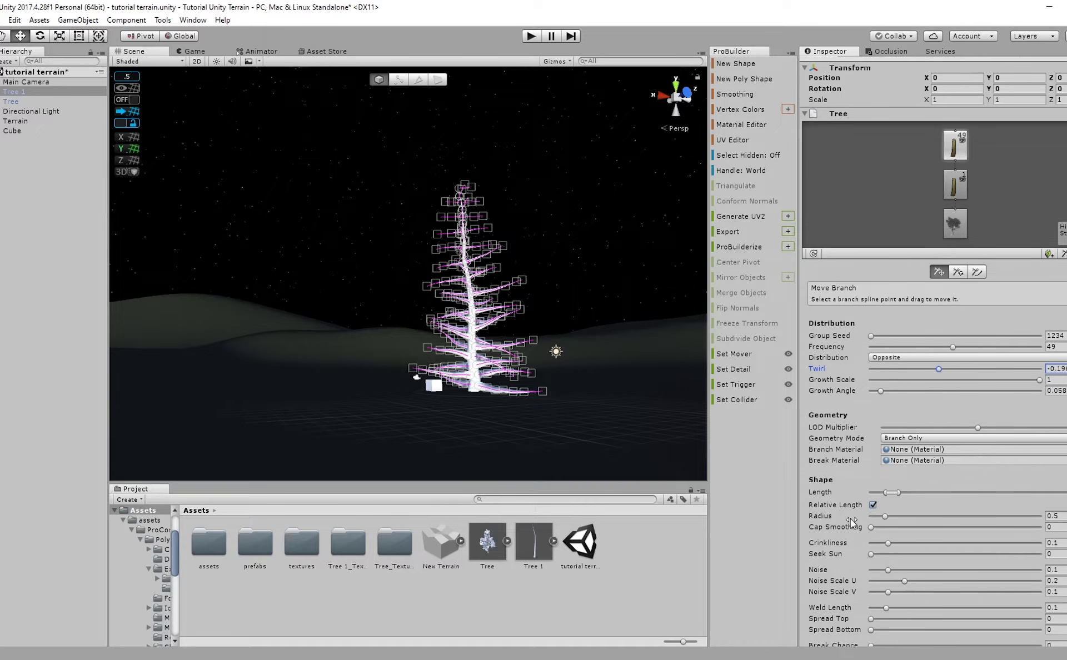
mouse_move(887, 518)
mouse_down()
mouse_move(910, 522)
mouse_move(874, 525)
mouse_up()
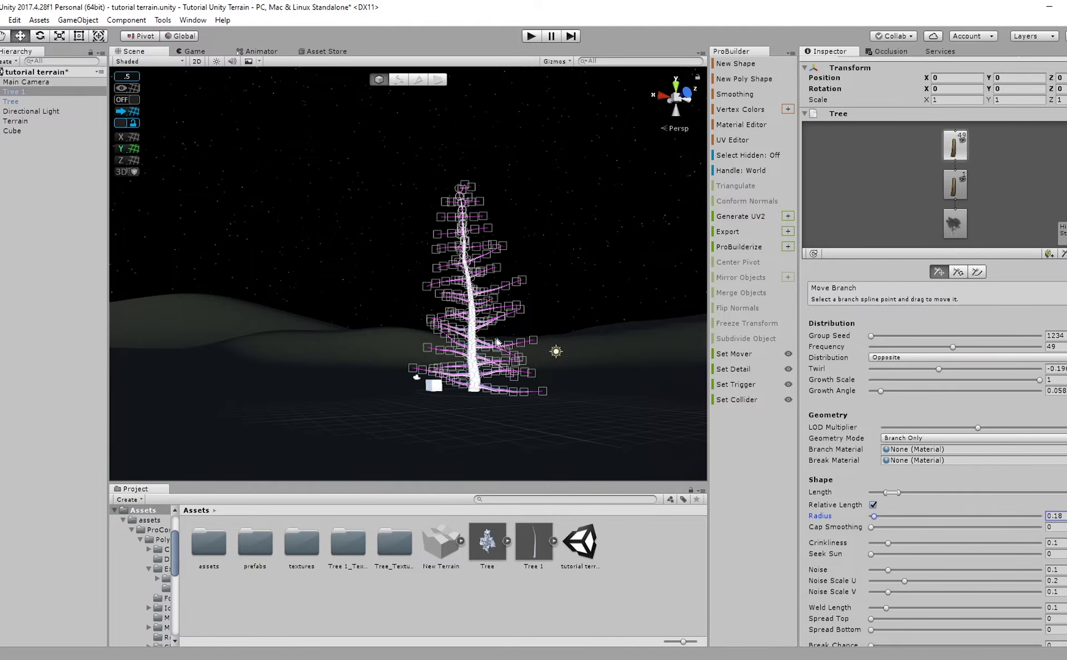
Set the branch group's Seek Sun to about 0.036.
scroll(515, 342, up, 8)
scroll(516, 342, down, 8)
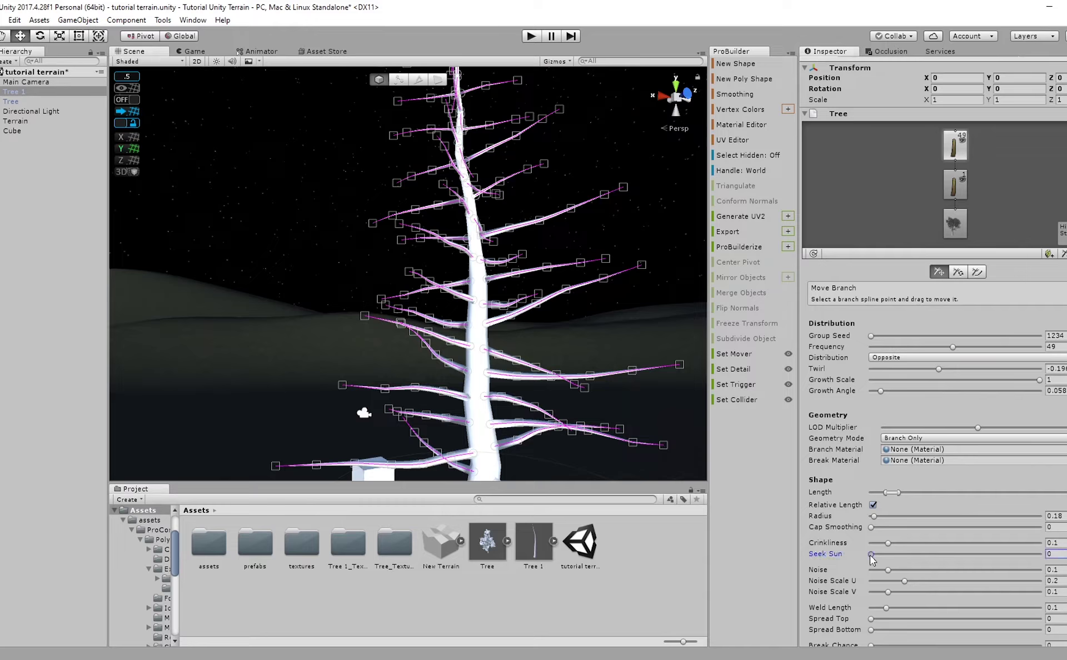
drag(870, 554, 877, 554)
scroll(553, 445, down, 3)
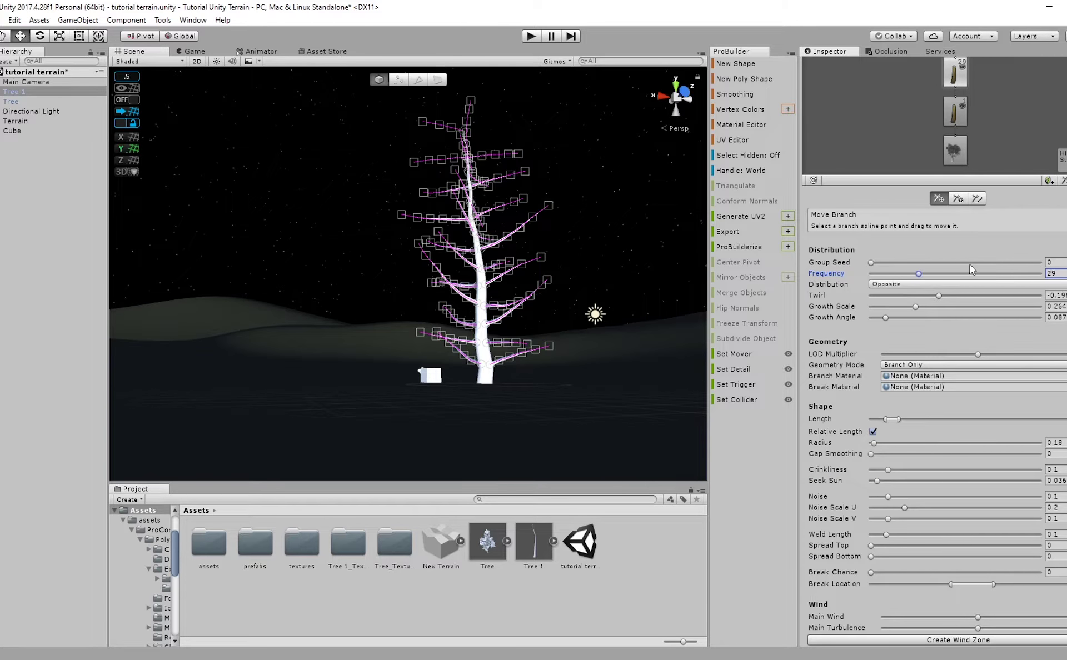
Change the branch group's Group Seed to a value near the middle of its range.
drag(971, 262, 952, 262)
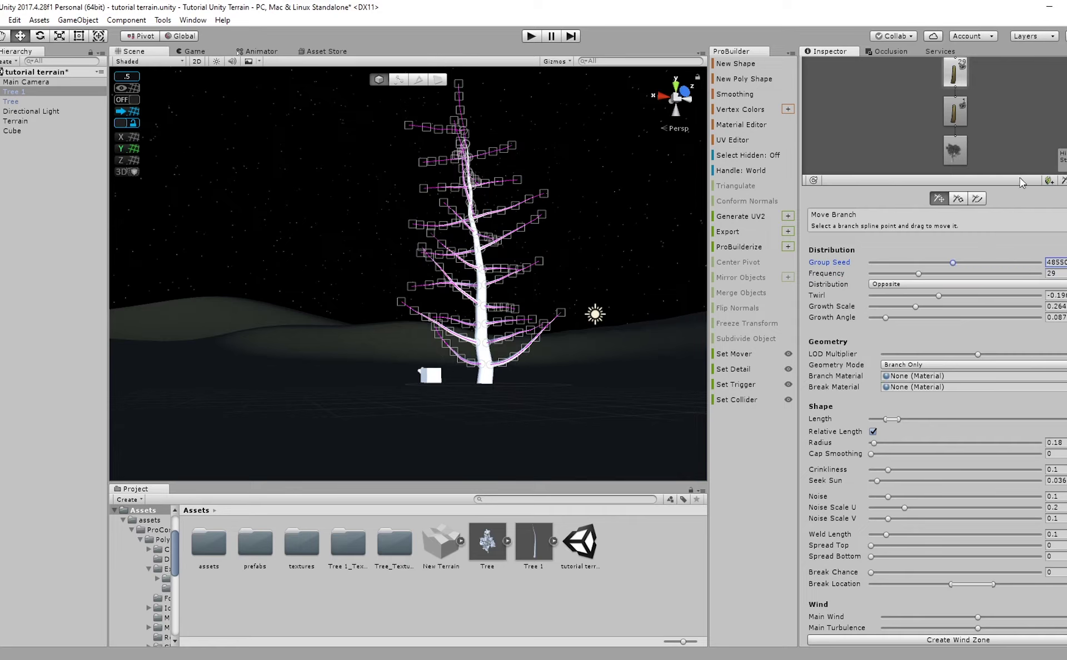
scroll(1019, 178, up, 3)
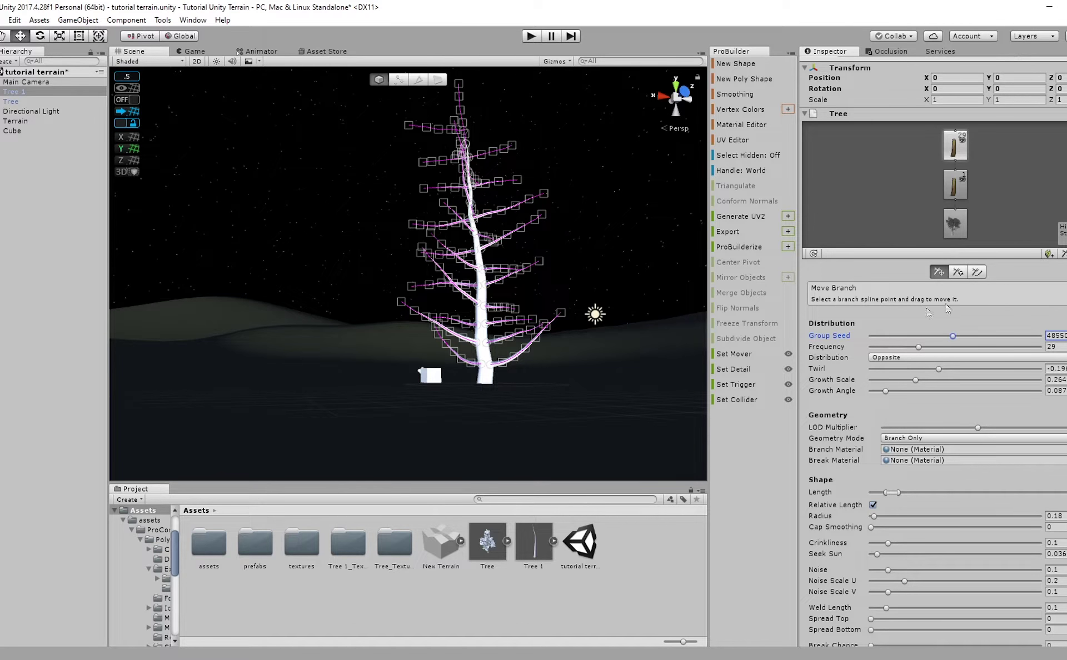
scroll(812, 536, down, 4)
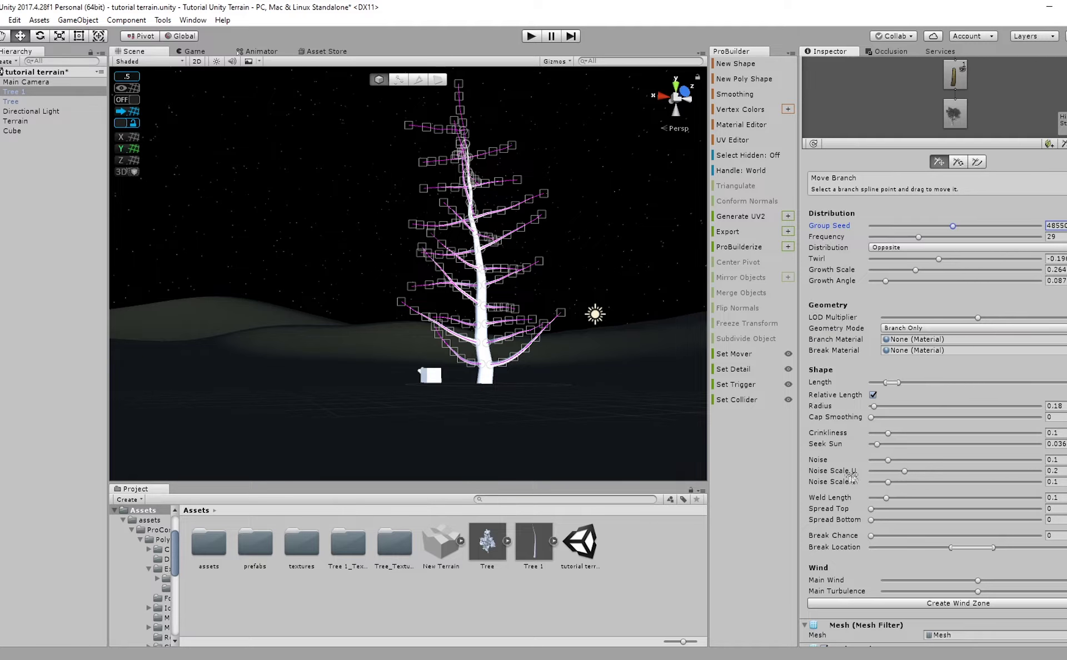
Add a sub-branch group to the branches and shorten its Length range to near the minimum.
scroll(852, 477, up, 6)
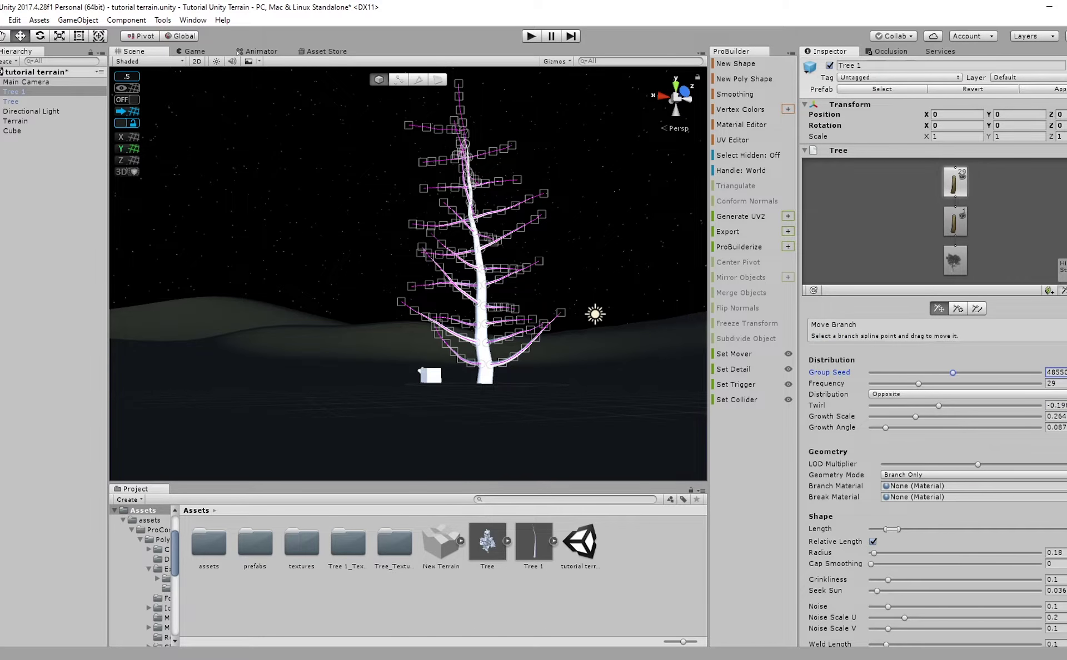
click(1064, 291)
scroll(946, 331, down, 3)
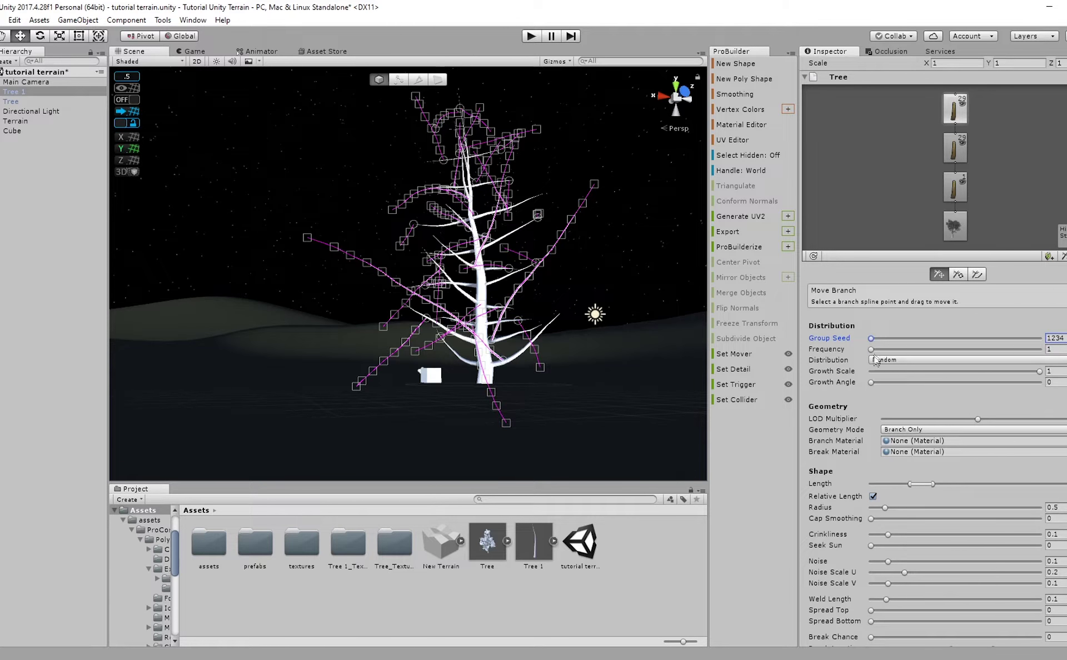
drag(922, 484, 886, 485)
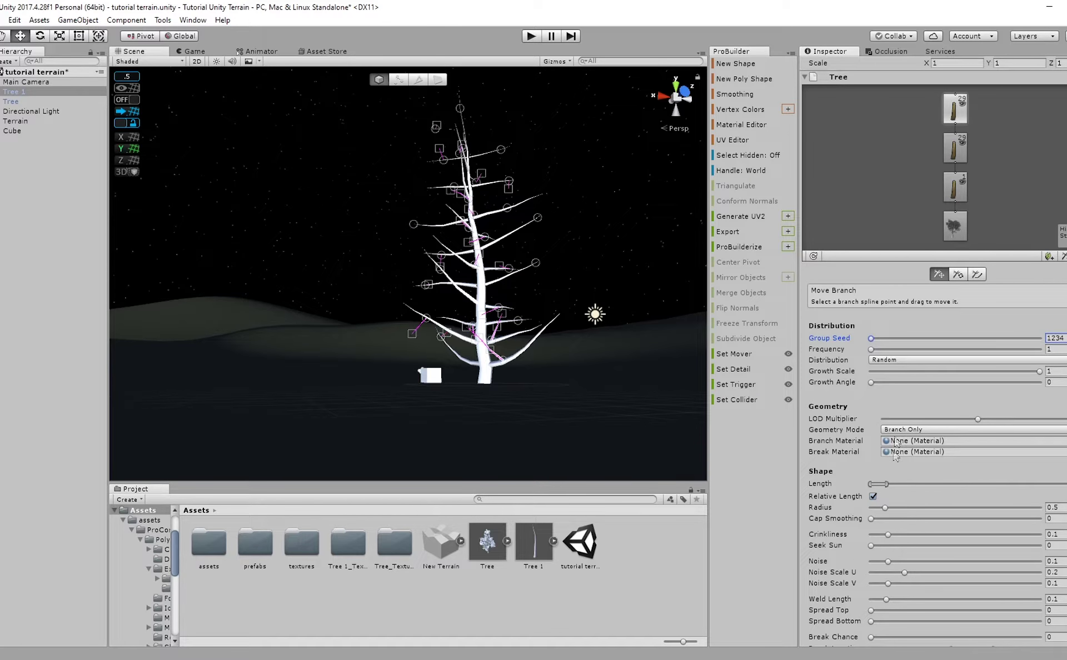
Set the sub-branch group's Frequency to 7 and Growth Scale to about 0.663, and shorten its Length range further.
drag(871, 349, 878, 357)
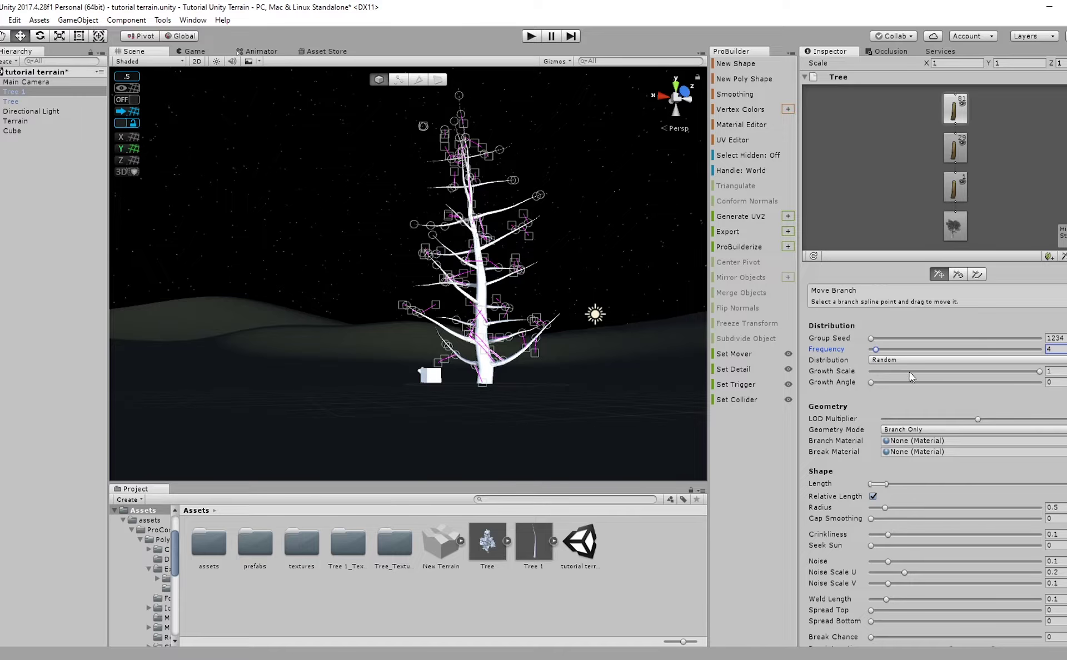
drag(938, 374, 978, 408)
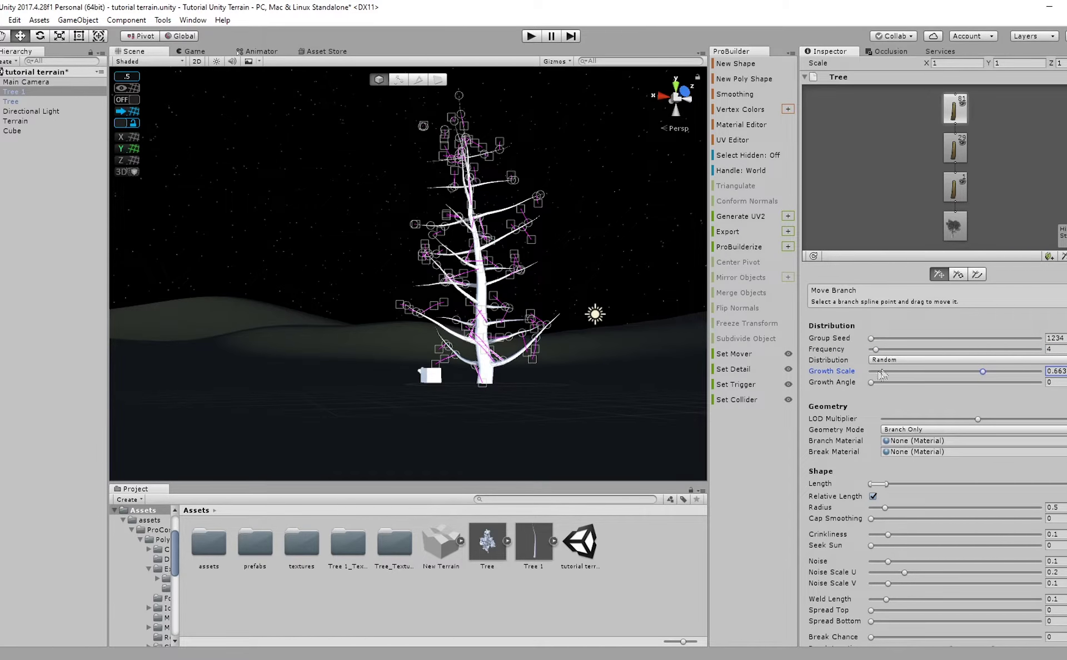
drag(883, 349, 881, 350)
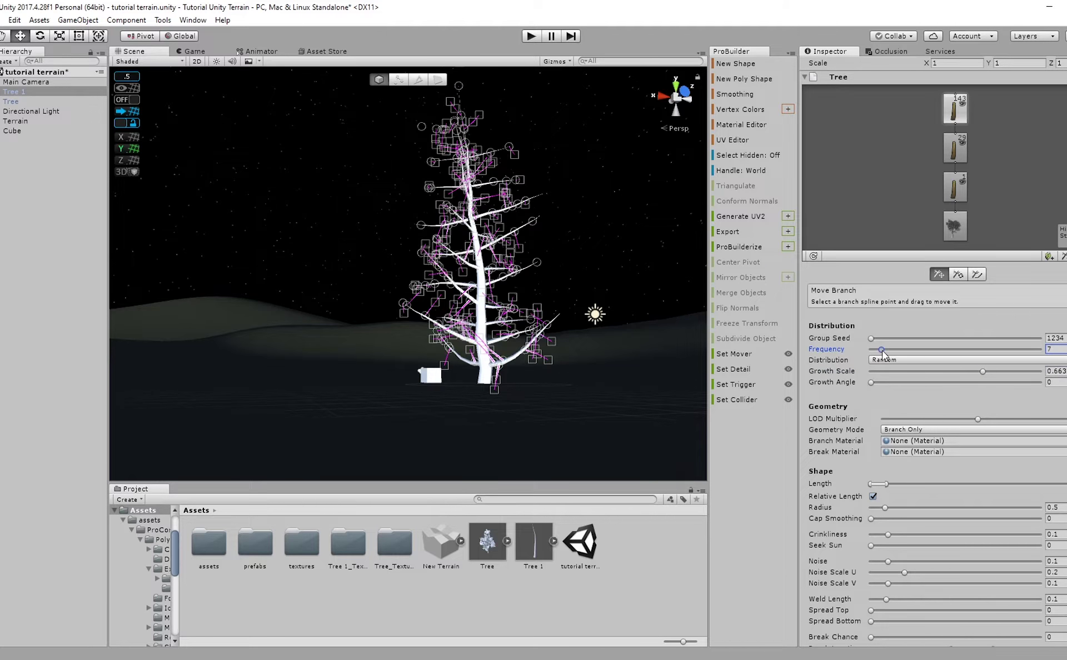
drag(886, 484, 876, 485)
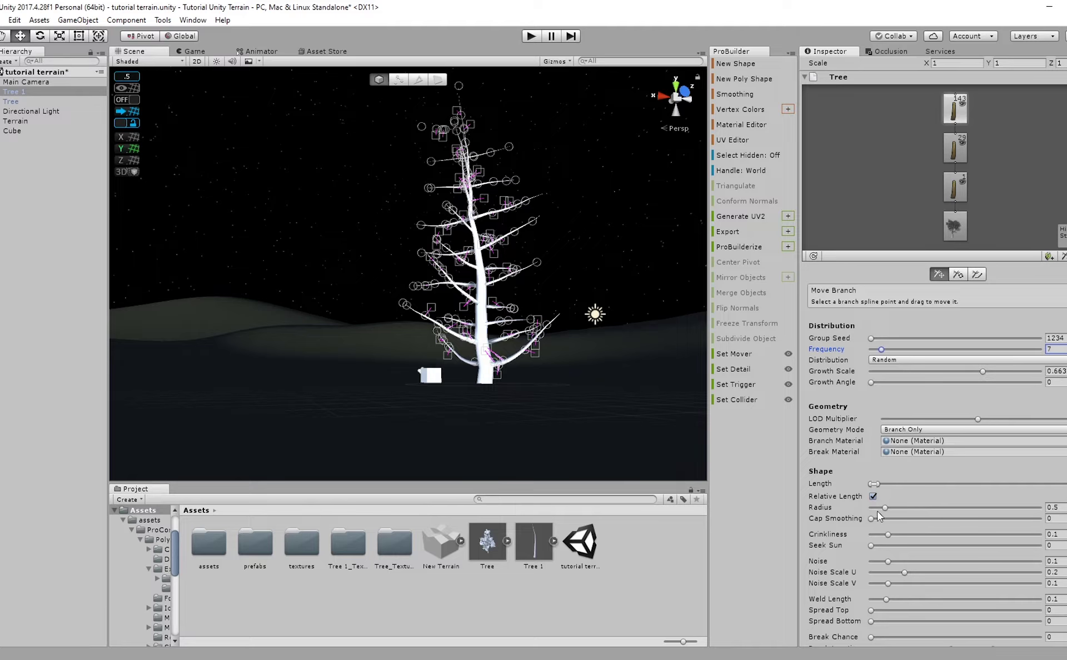
Set the sub-branch group's Radius to about 0.46 and its Crinkliness to about 0.147.
click(878, 508)
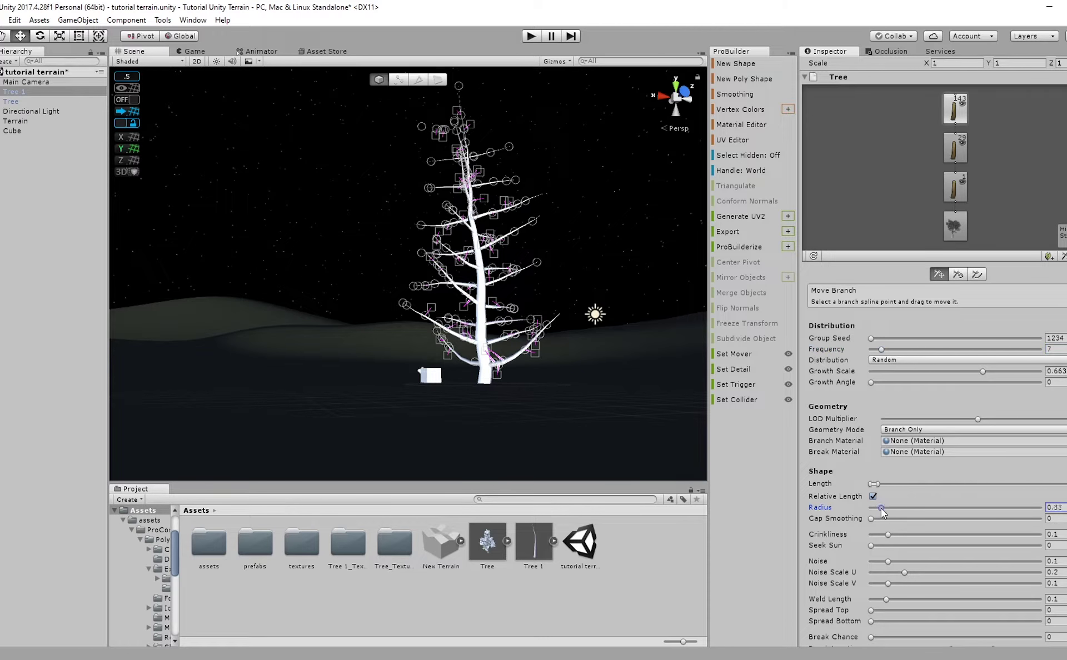
scroll(536, 301, up, 5)
middle_drag(577, 290, 558, 293)
scroll(557, 293, down, 3)
scroll(559, 294, down, 3)
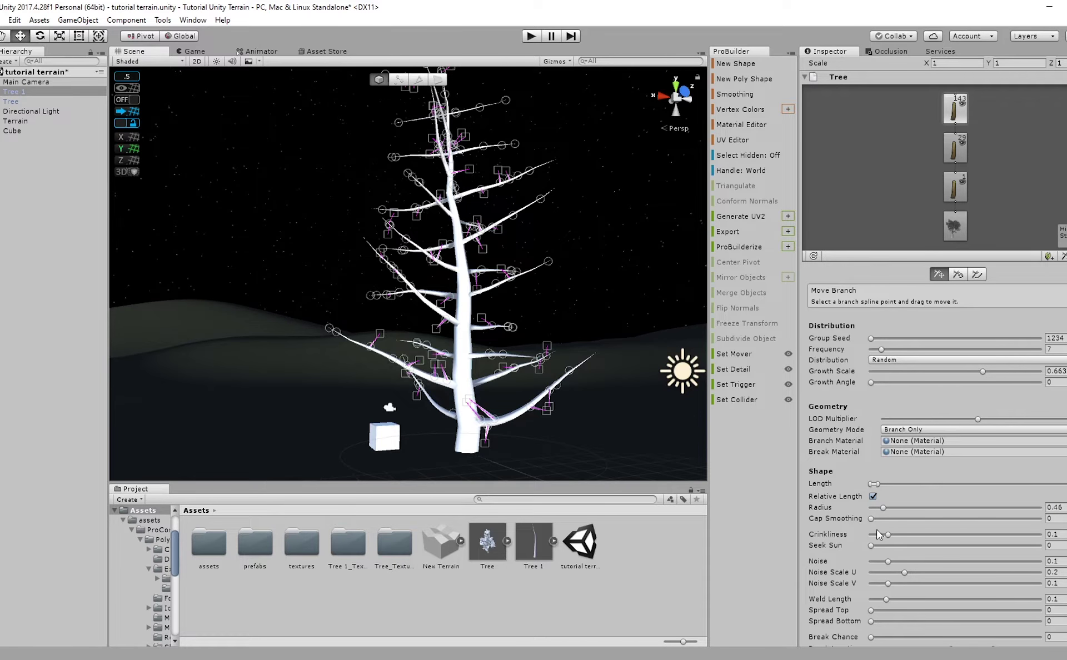
mouse_move(890, 543)
mouse_down()
mouse_move(896, 534)
mouse_move(905, 547)
mouse_up()
Set the Crinkliness of the main branch group growing from the trunk to about 0.12.
click(955, 147)
scroll(515, 285, down, 3)
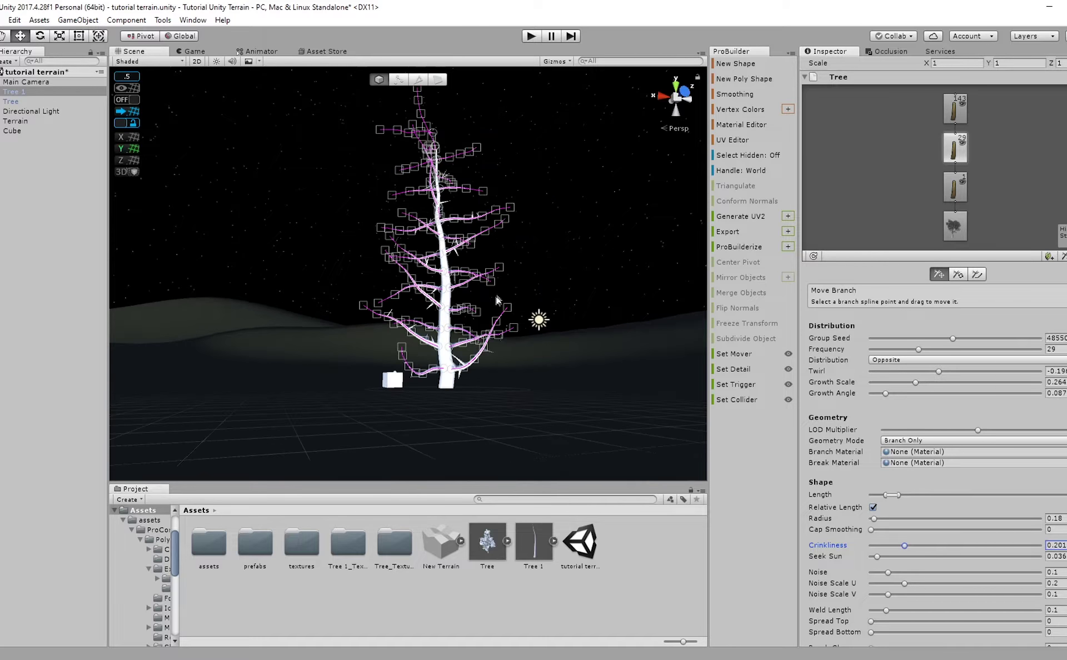
scroll(667, 335, up, 6)
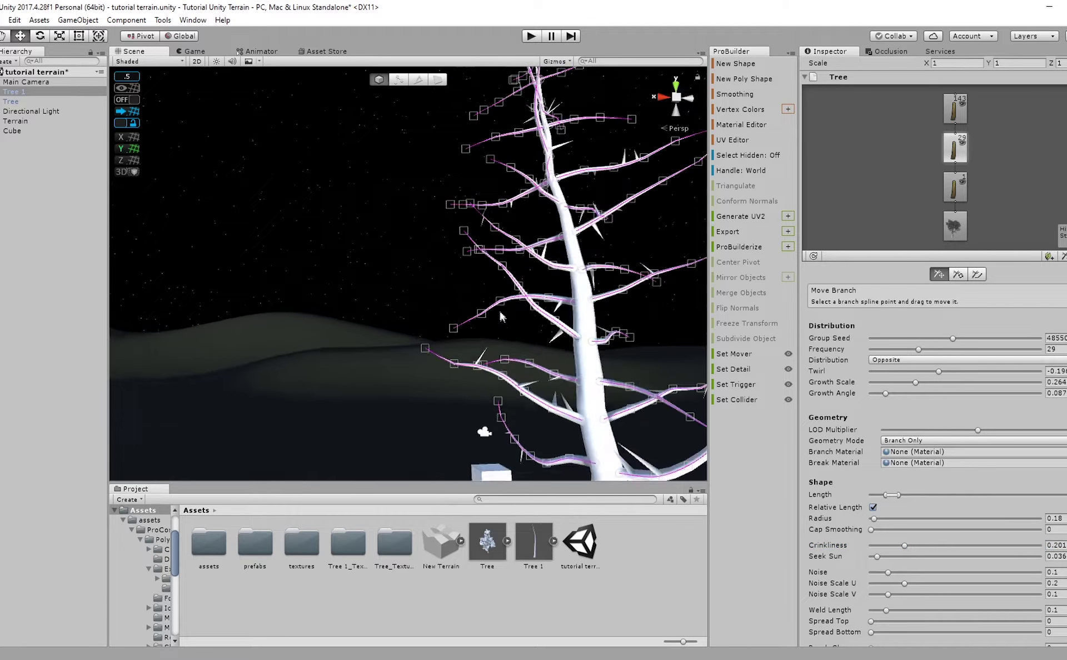
mouse_move(469, 276)
alt+mouse_down()
mouse_move(486, 266)
mouse_move(472, 275)
alt+mouse_up()
scroll(472, 275, down, 2)
drag(915, 552, 892, 548)
scroll(502, 307, down, 7)
middle_drag(500, 303, 536, 396)
scroll(535, 395, up, 2)
scroll(535, 396, up, 3)
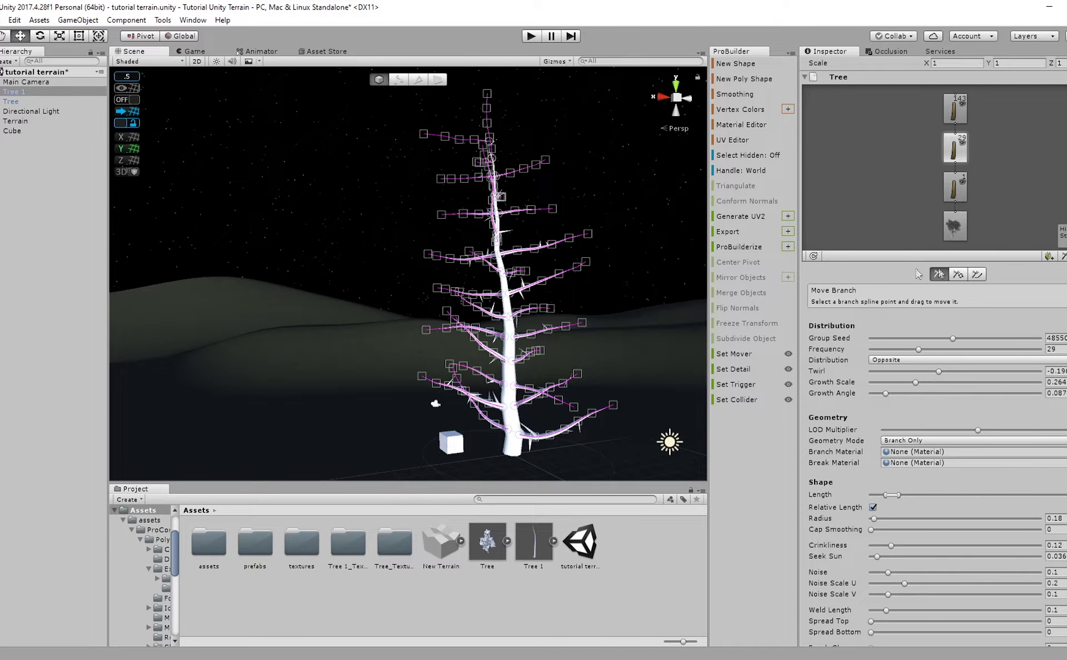
Add one leaf group to the main branches and another leaf group to the sub-branches.
click(1049, 256)
click(936, 114)
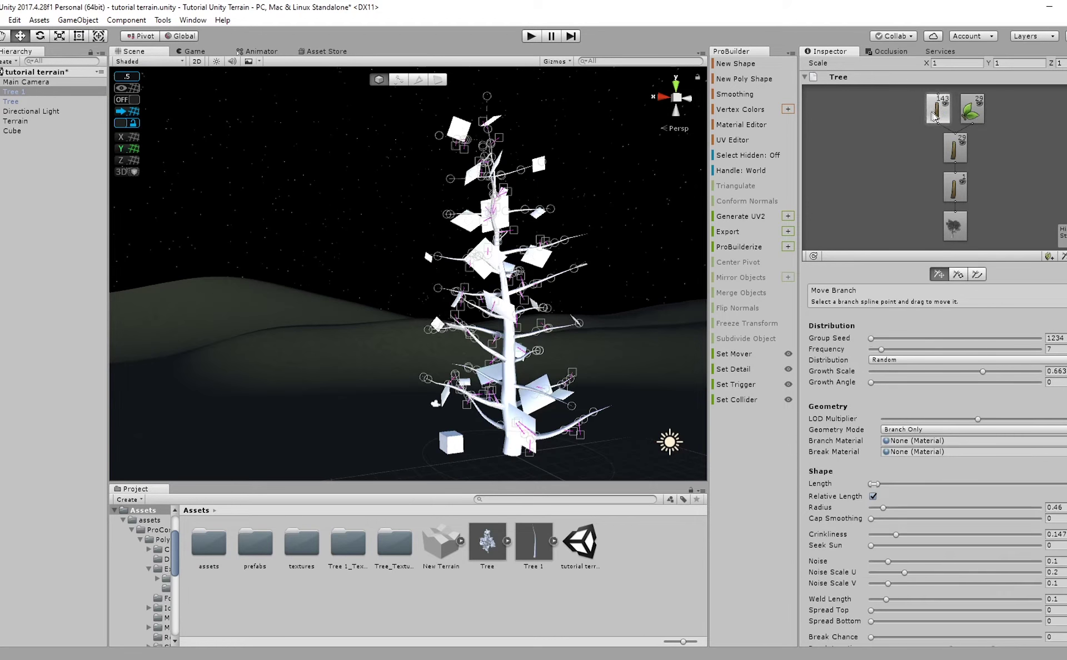
click(1048, 256)
Set the main branches' leaf Frequency to 25, and the sub-branches' leaf Frequency to 6 with Group Seed 0.
click(979, 153)
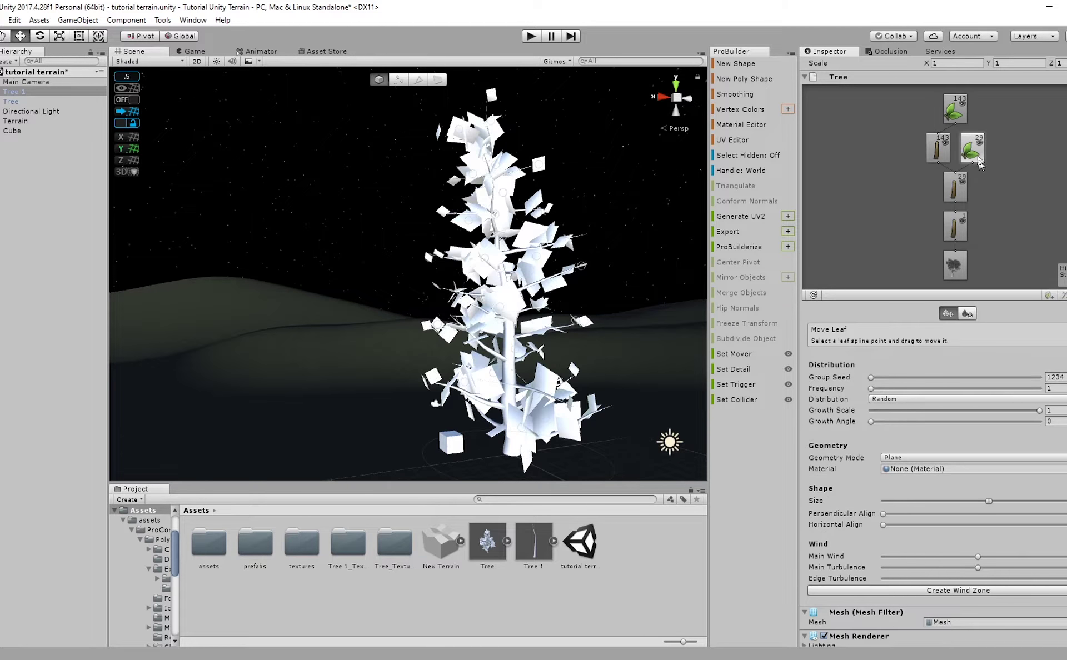
drag(871, 388, 911, 389)
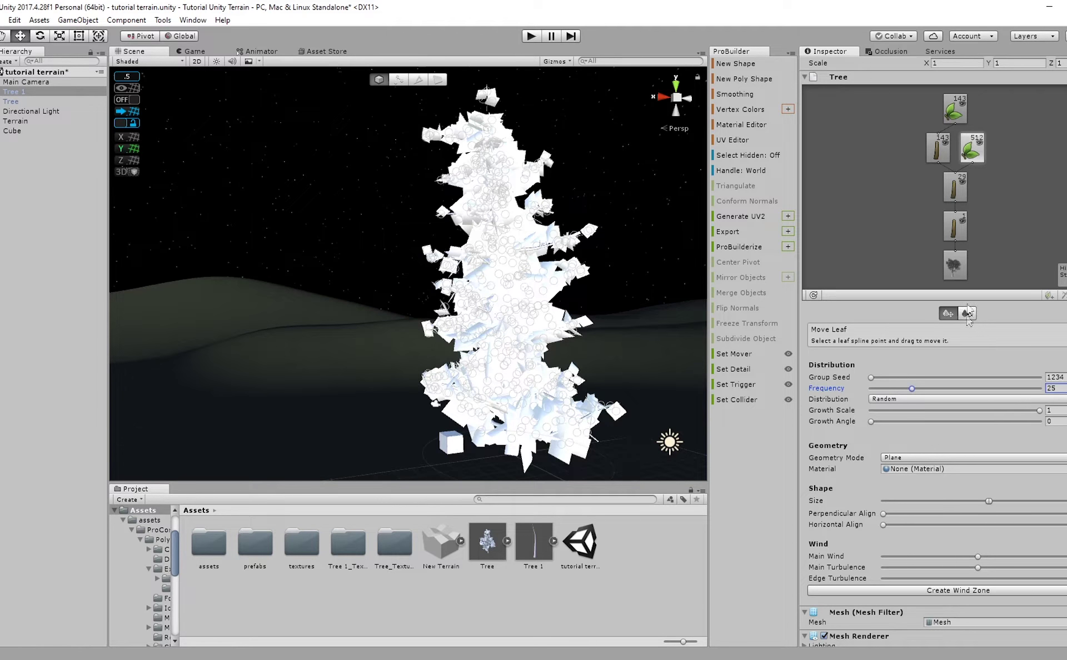
click(952, 103)
mouse_move(871, 378)
mouse_down()
mouse_move(859, 386)
mouse_move(880, 392)
mouse_up()
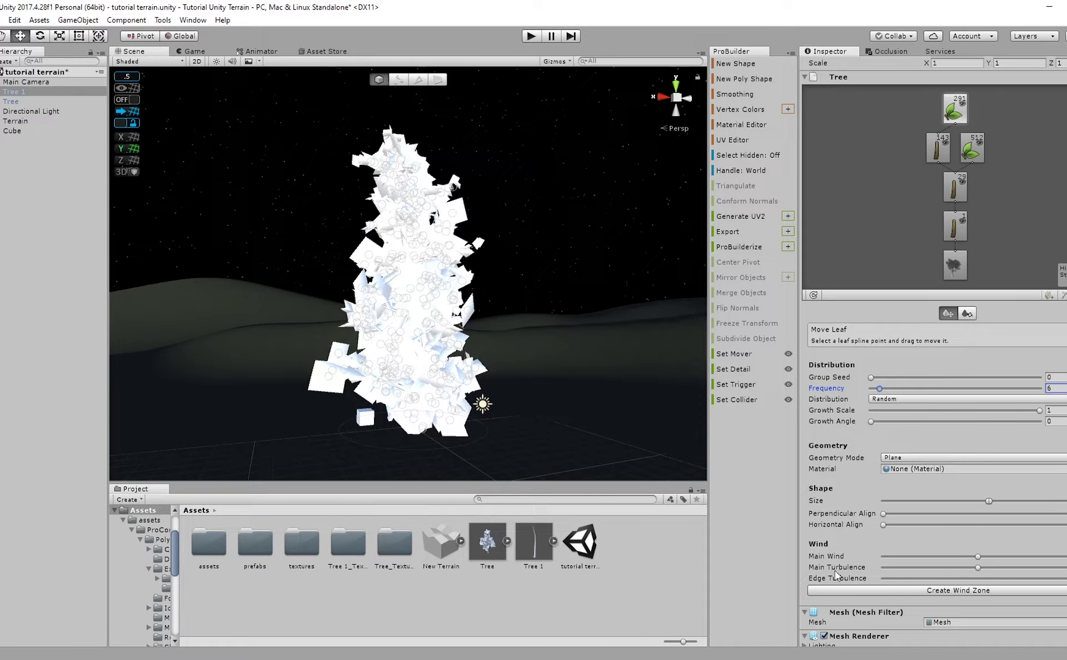
Assign the bark material from the textures/nature folder to Element 0 of the tree's Mesh Renderer materials.
scroll(899, 525, down, 3)
click(846, 543)
click(852, 613)
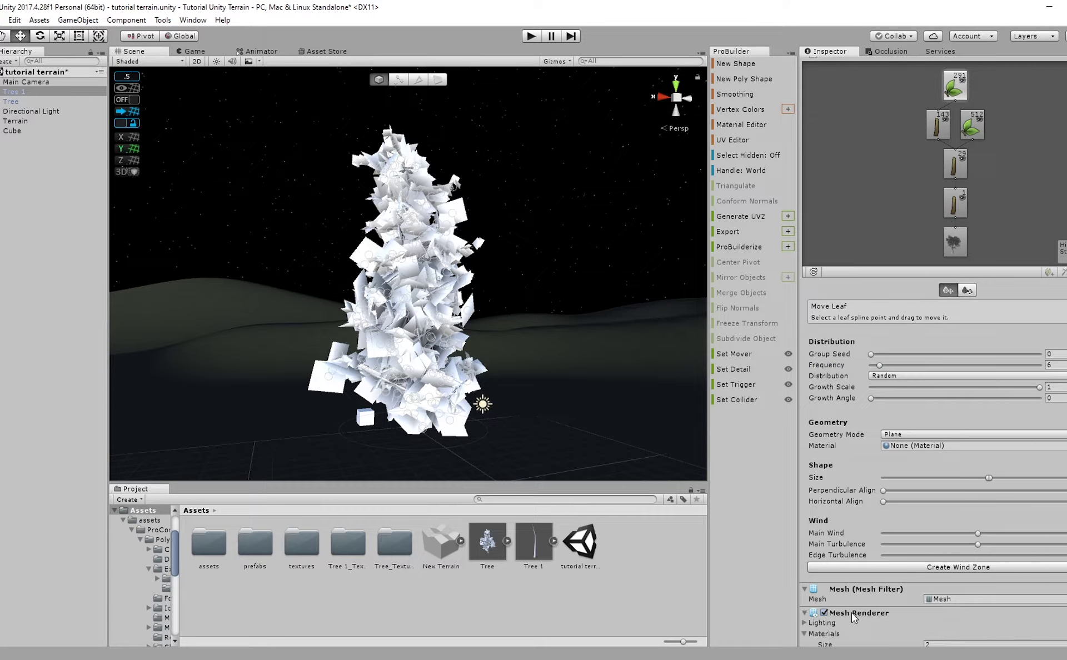
scroll(844, 576, down, 3)
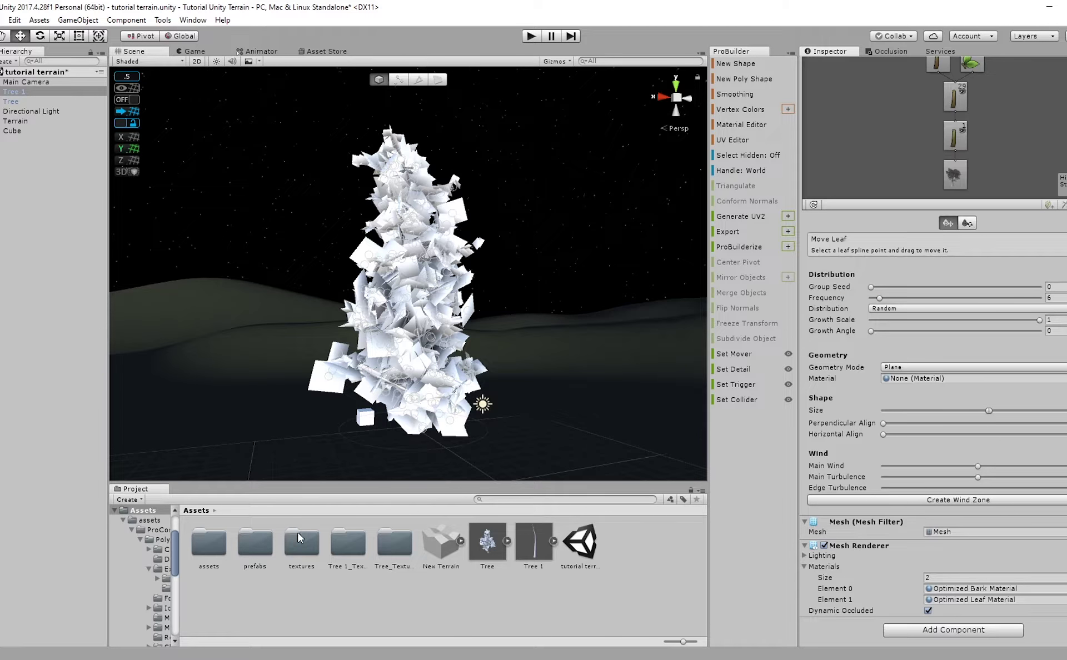
double_click(307, 550)
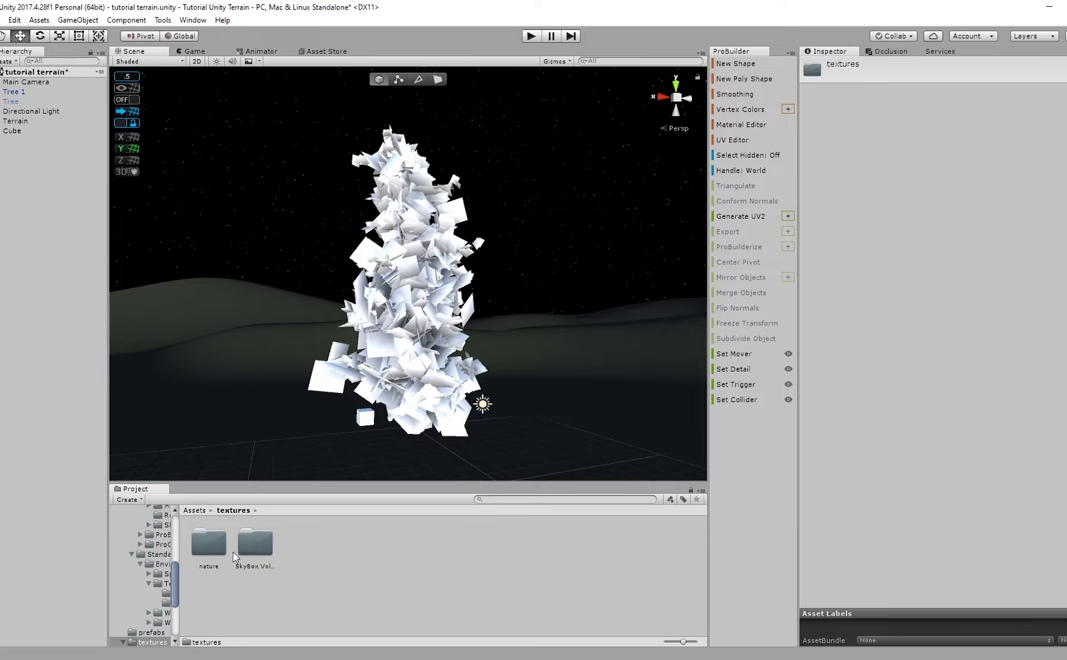
double_click(209, 544)
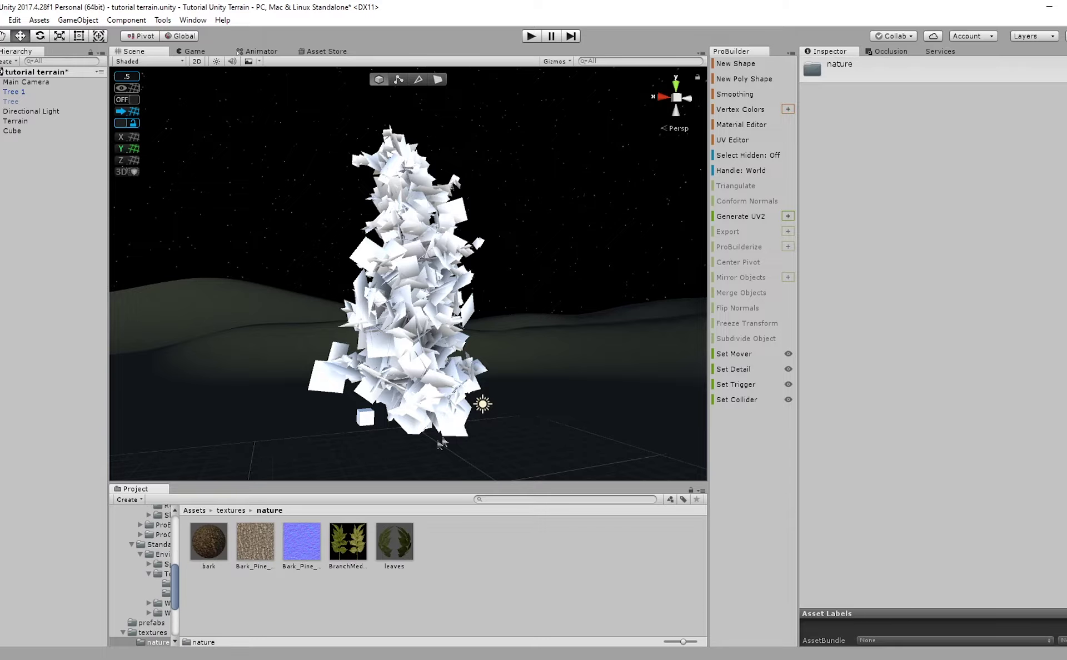
click(379, 358)
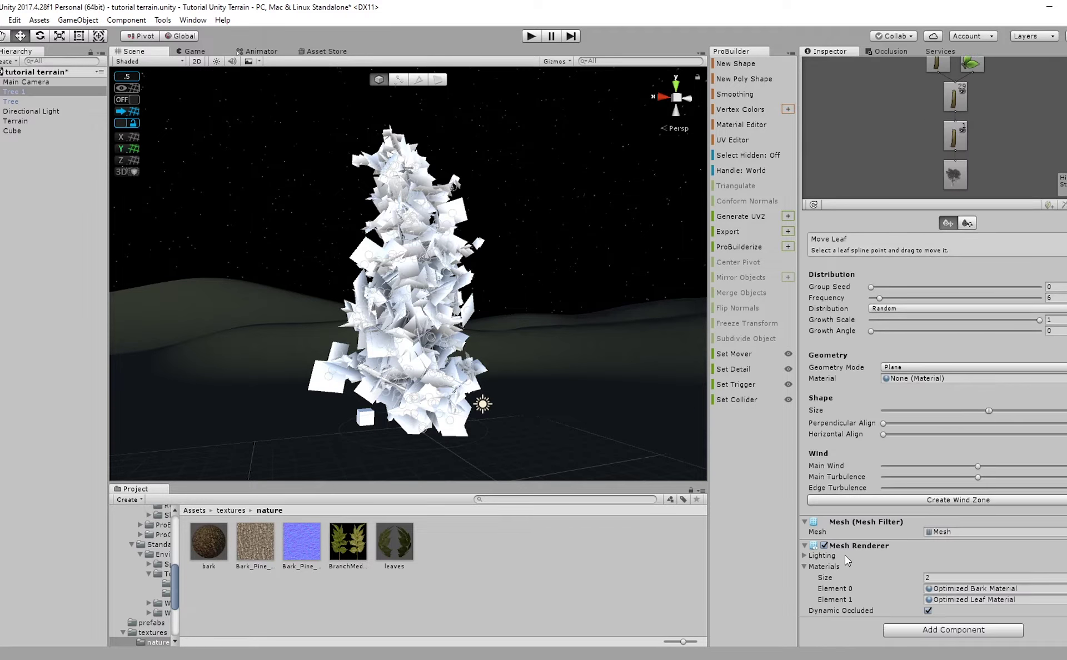
drag(210, 541, 939, 589)
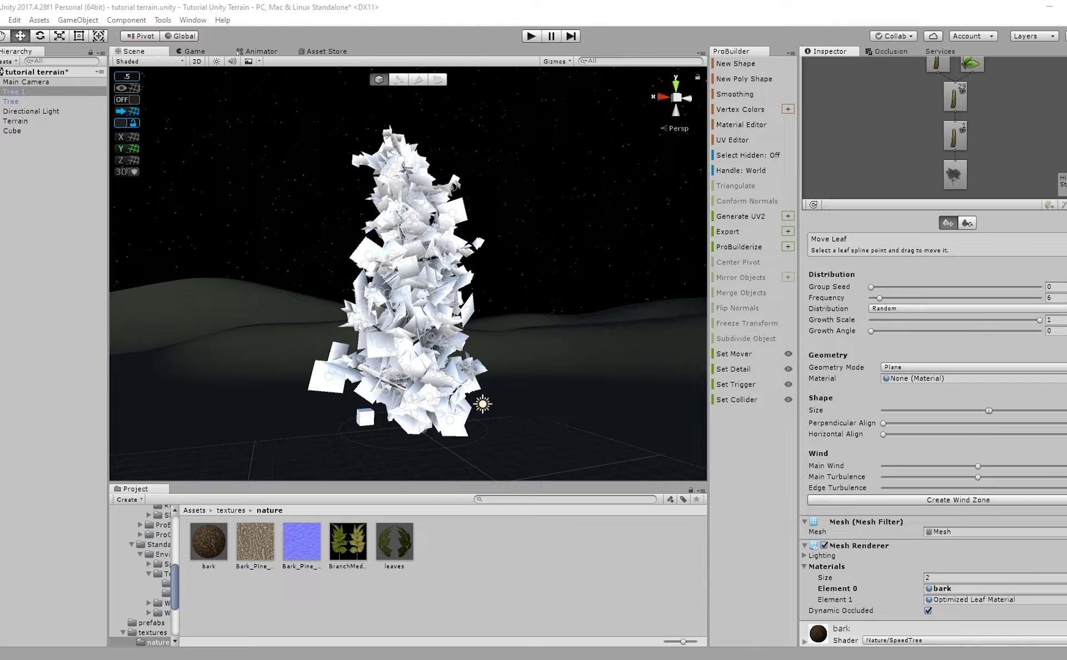
Import the pine and pine_Normal textures into the nature folder and set the Max Size of both to 512.
drag(1042, 543, 537, 581)
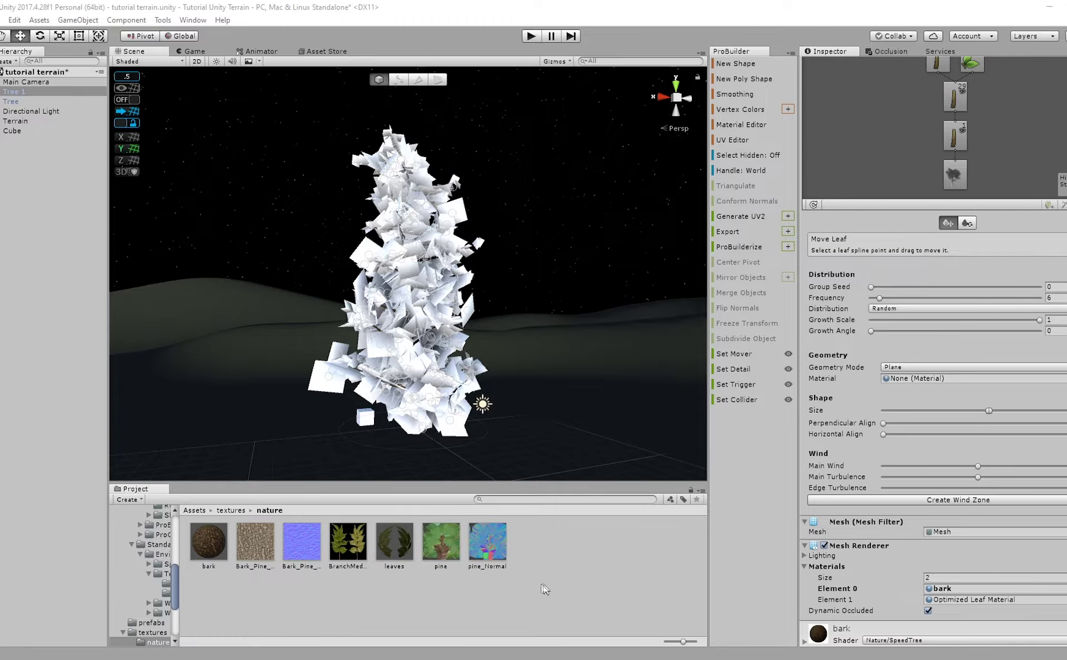
click(543, 586)
click(442, 564)
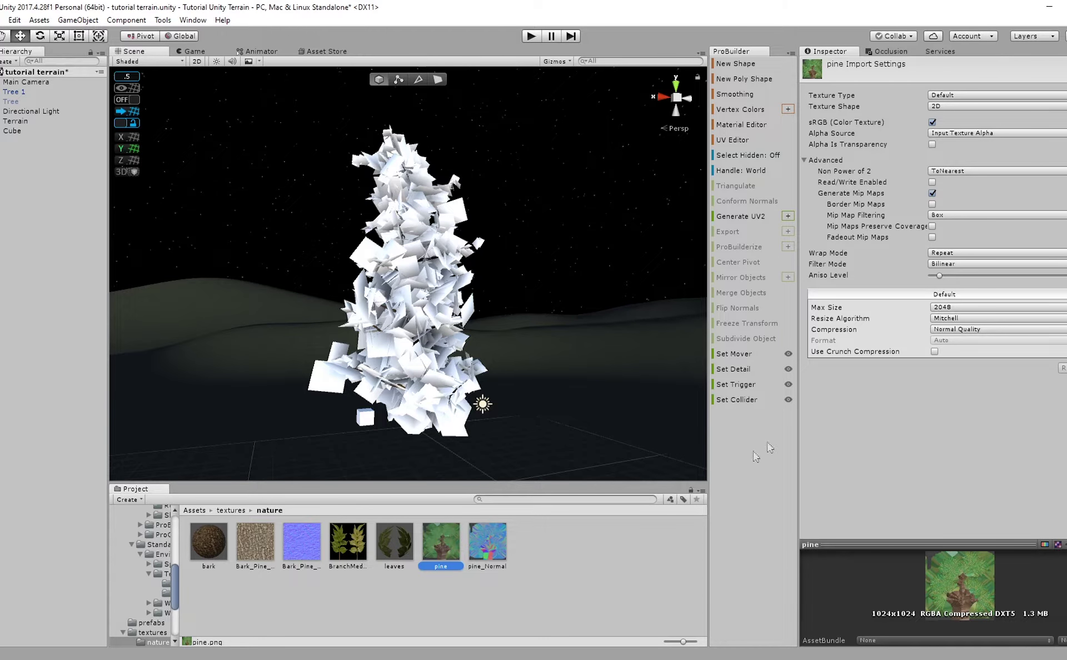
ctrl+click(488, 563)
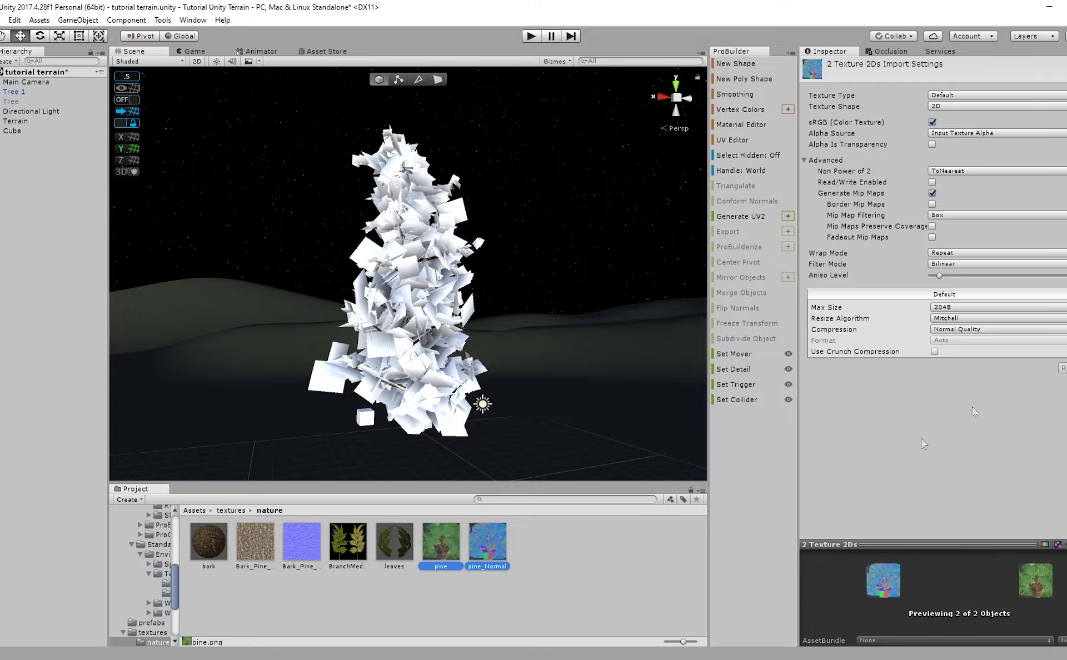
click(992, 308)
click(955, 388)
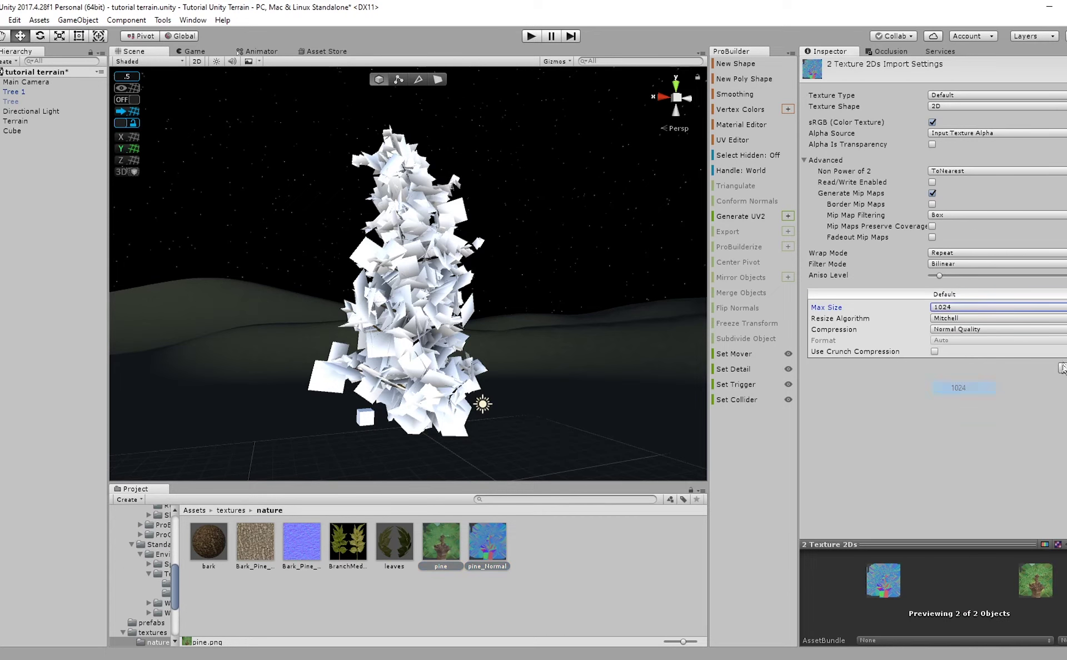
click(963, 307)
click(956, 374)
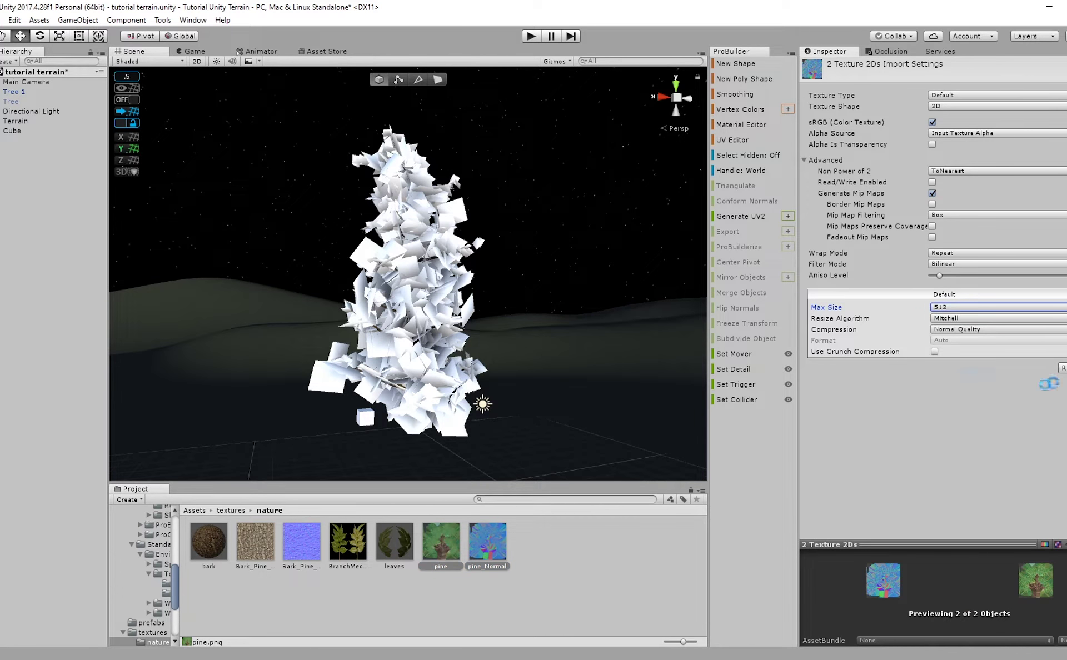
click(444, 556)
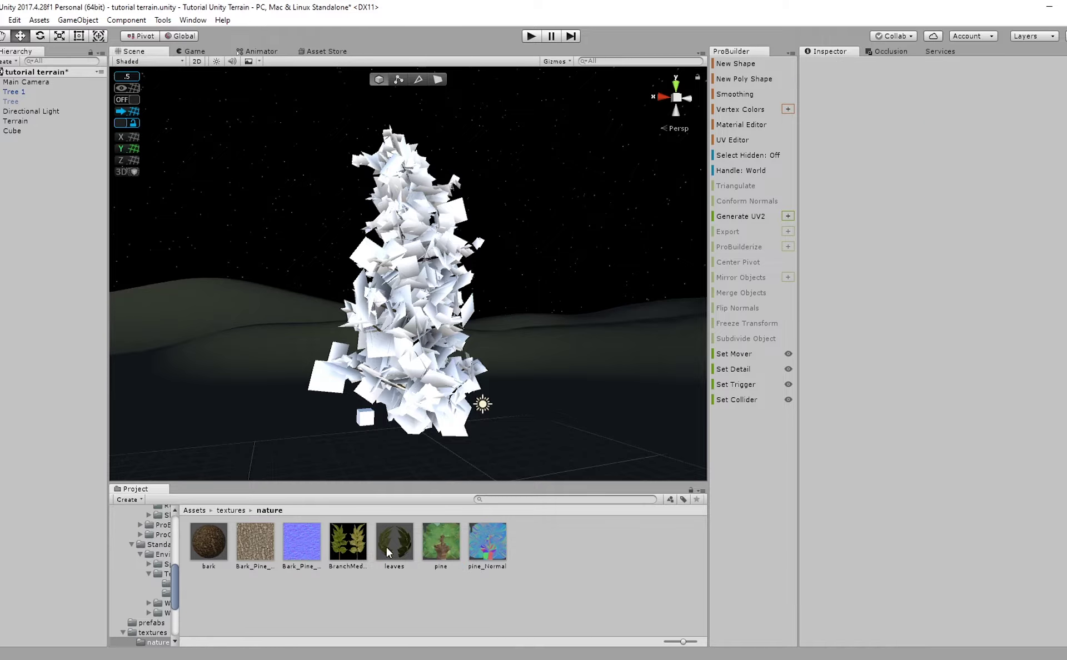
Duplicate the leaves material in the nature folder and rename the copy pine.
click(387, 550)
key(ctrl+d)
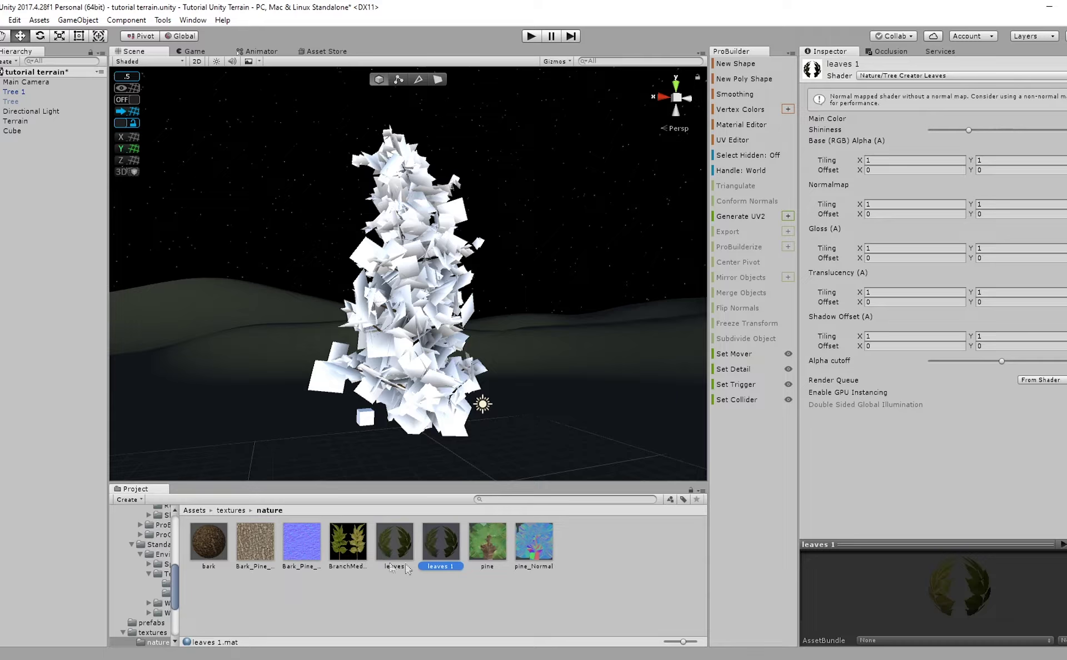
click(440, 538)
text(pine)
key(Return)
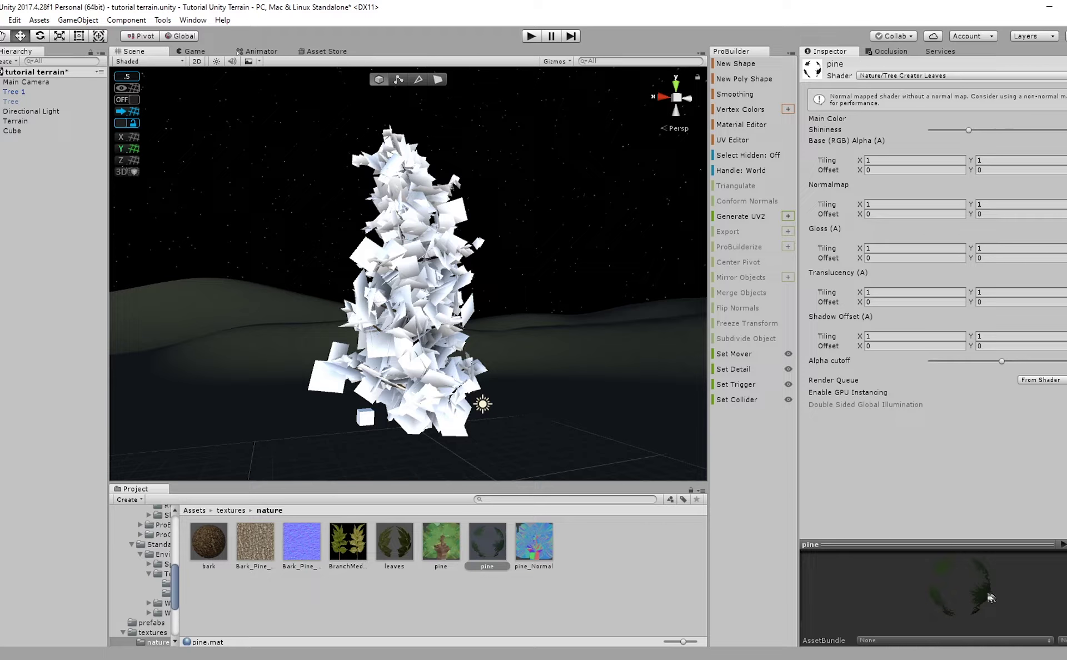
Assign the pine_Normal texture as the pine material's Normalmap and fix its import type to normal map.
drag(530, 547, 1033, 205)
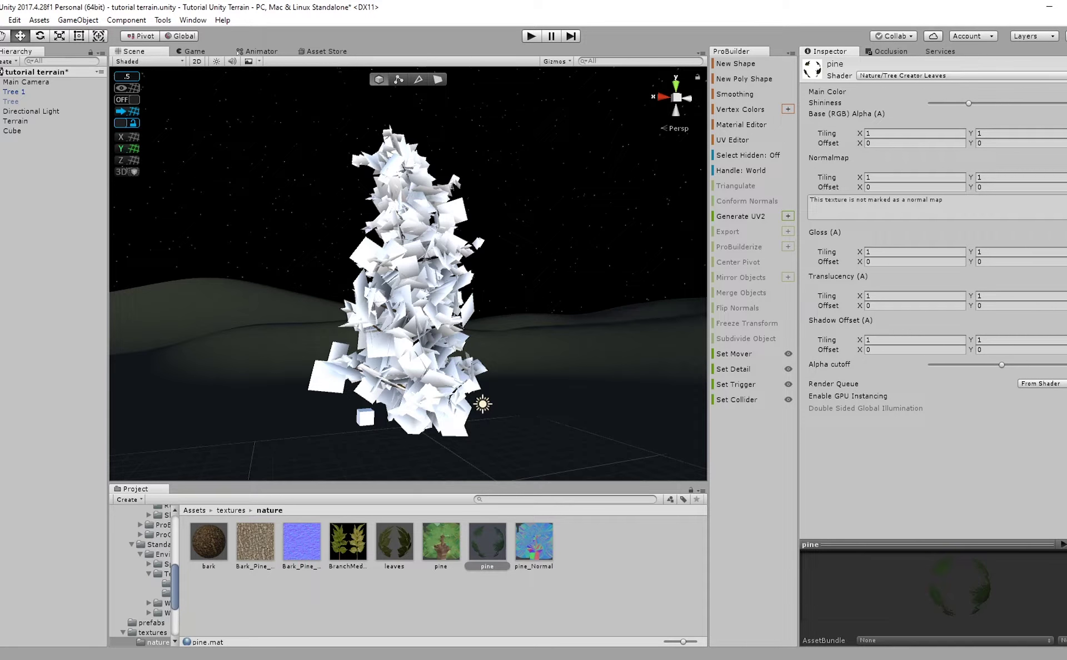
click(1065, 214)
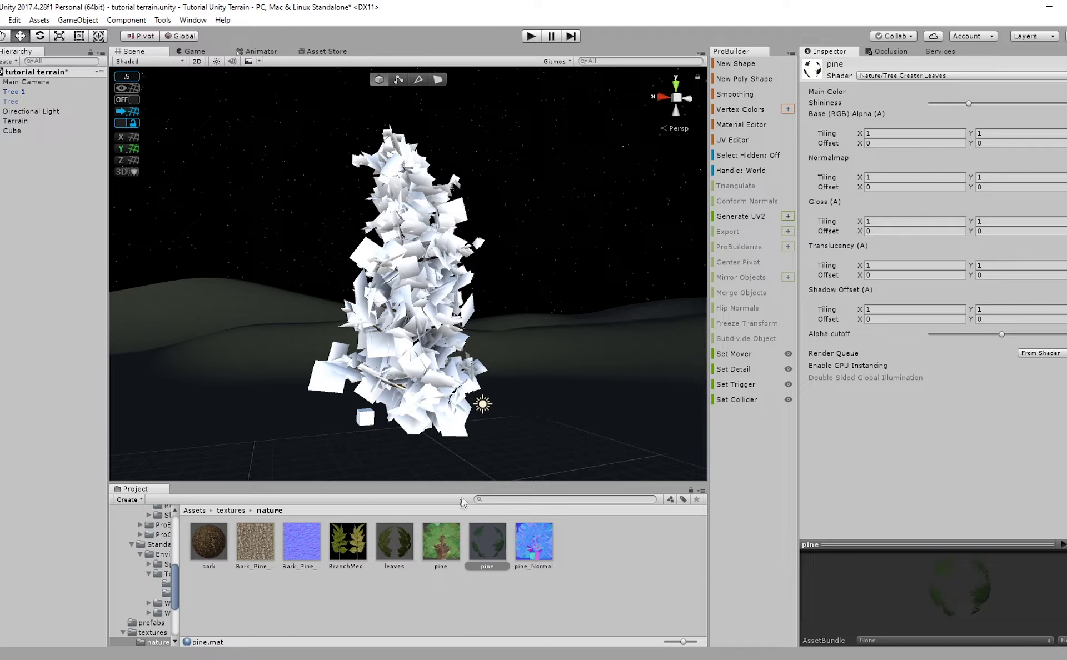
Assign the pine material to Element 1 of the tree's Mesh Renderer materials.
click(425, 337)
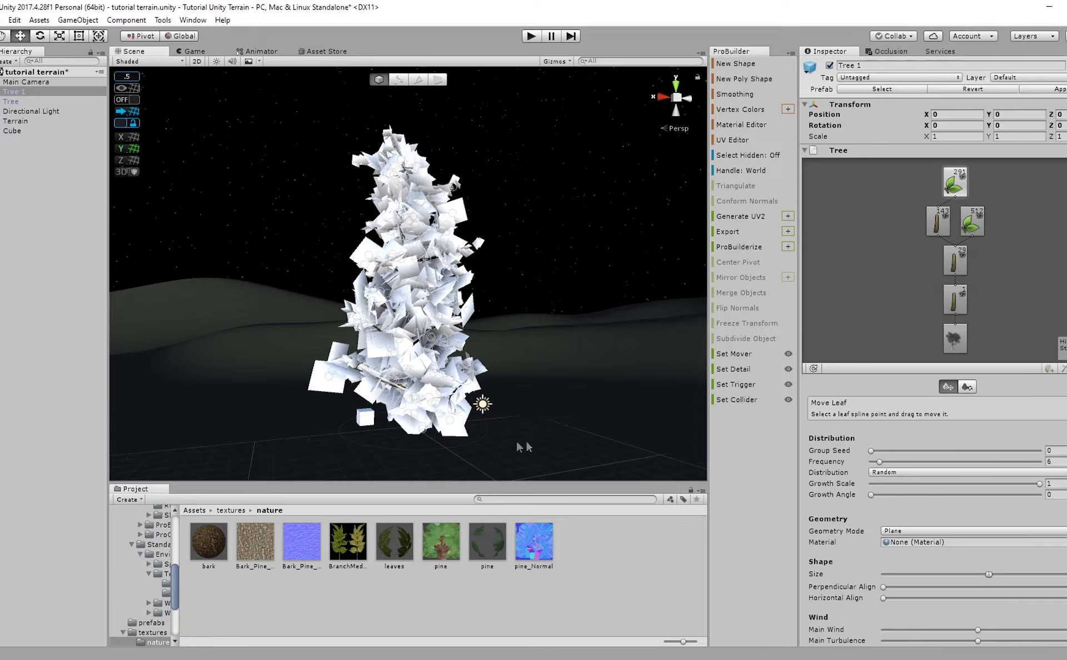
scroll(833, 558, down, 5)
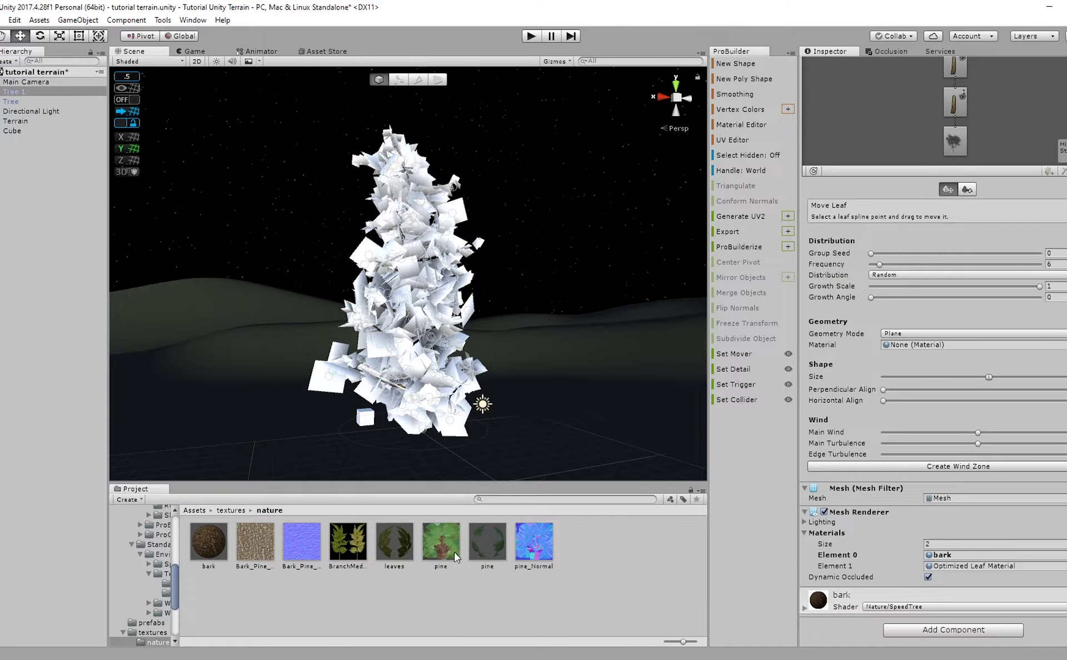
drag(479, 546, 954, 566)
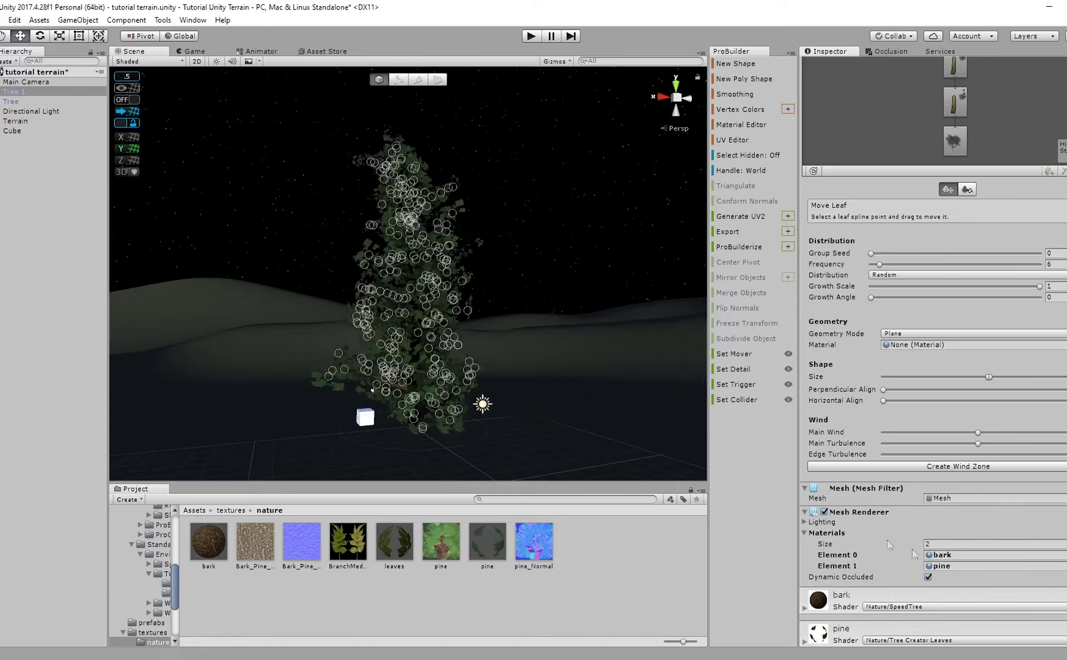
Examine the tree's pine foliage and bark up close and from several sides.
scroll(515, 409, up, 10)
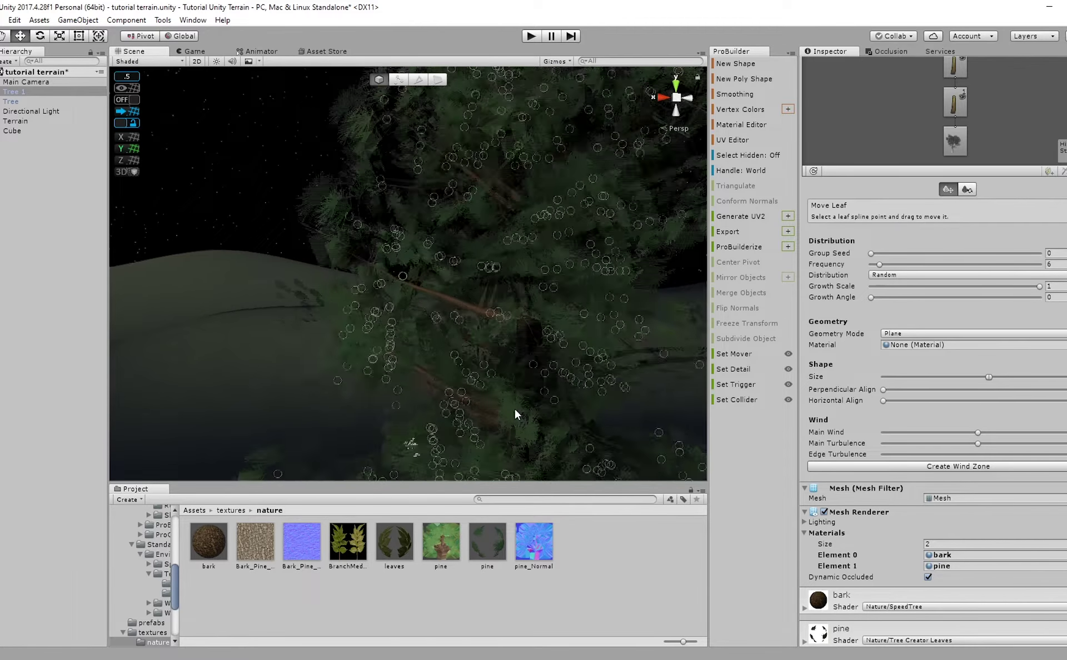
right_drag(512, 410, 389, 335)
middle_drag(389, 336, 364, 297)
middle_drag(427, 371, 522, 364)
alt+drag(522, 364, 794, 350)
scroll(542, 331, down, 10)
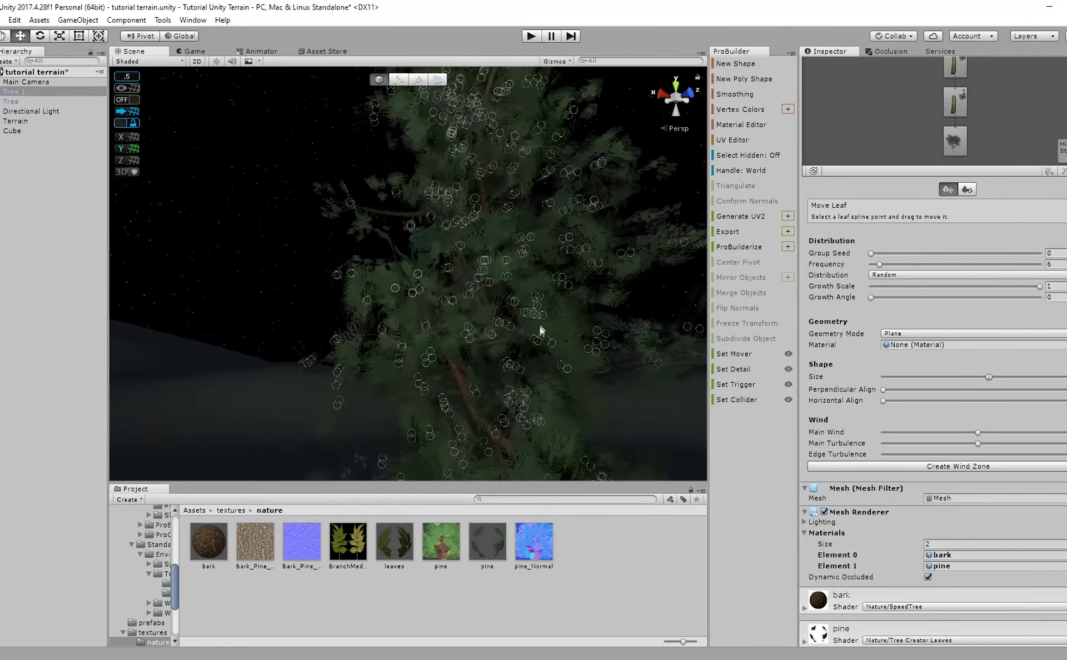
click(584, 588)
right_drag(581, 383, 526, 391)
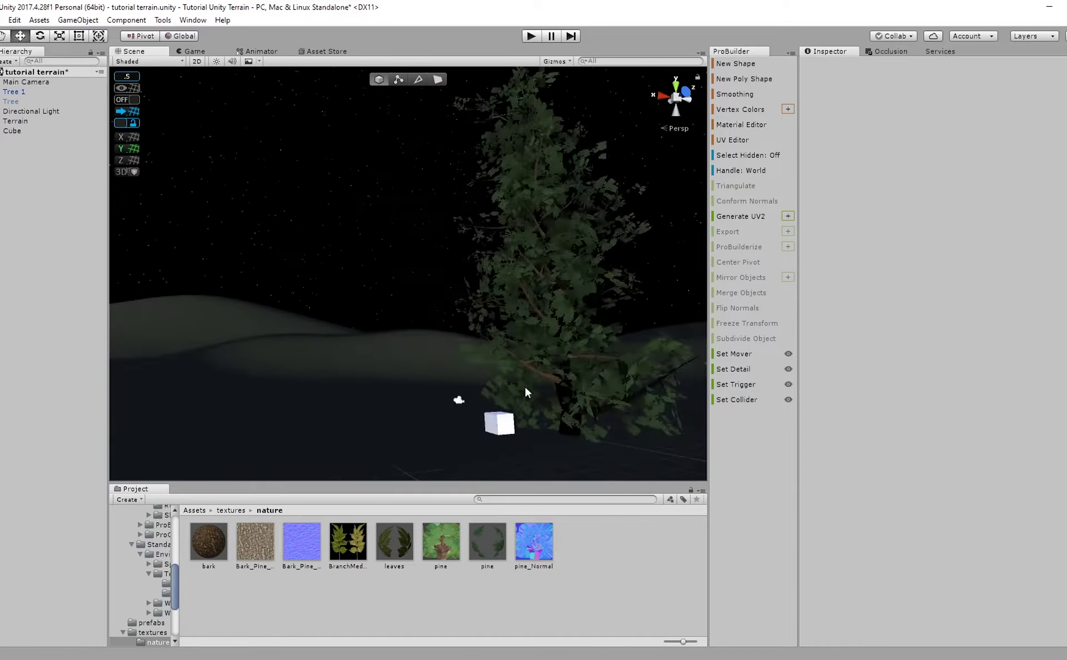
middle_drag(527, 391, 387, 364)
alt+drag(387, 364, 442, 396)
mouse_move(445, 399)
right_down()
mouse_move(467, 393)
mouse_move(482, 409)
mouse_move(500, 400)
mouse_move(508, 352)
mouse_move(486, 312)
mouse_move(544, 302)
mouse_move(517, 312)
mouse_move(455, 389)
right_up()
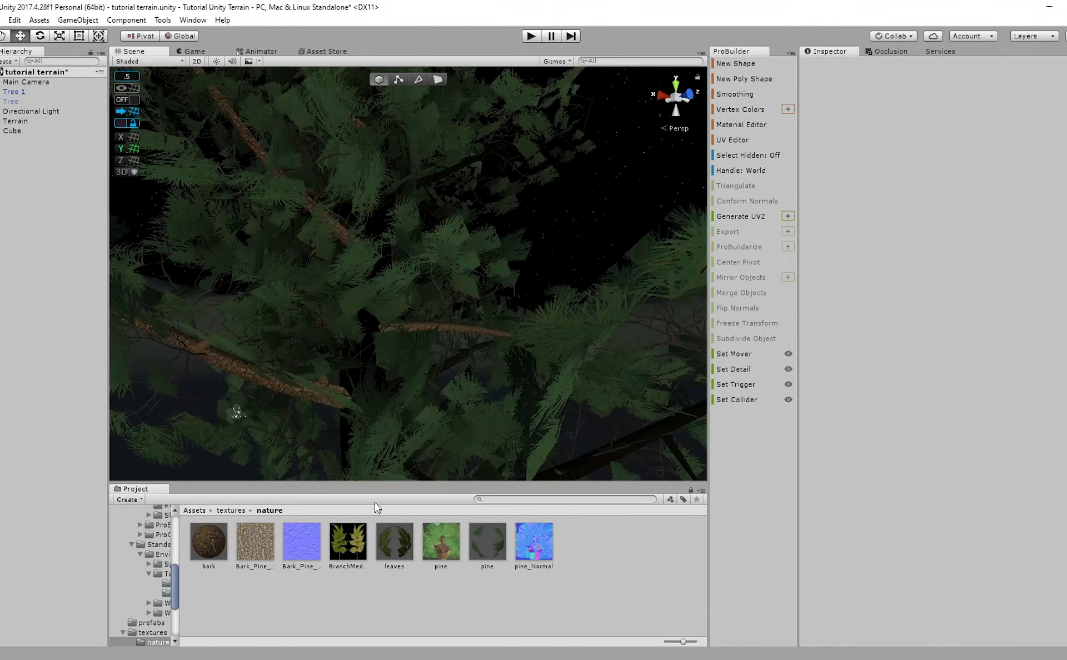
Set the Frequency of the leaf group on the main branches to 2.
click(344, 355)
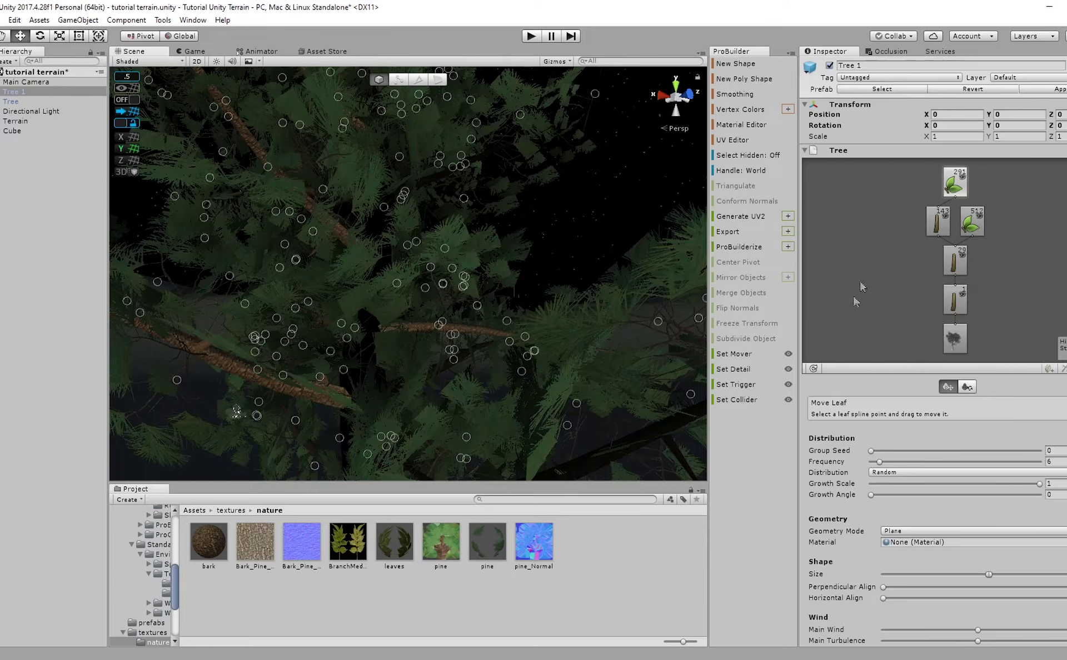
drag(902, 463, 877, 467)
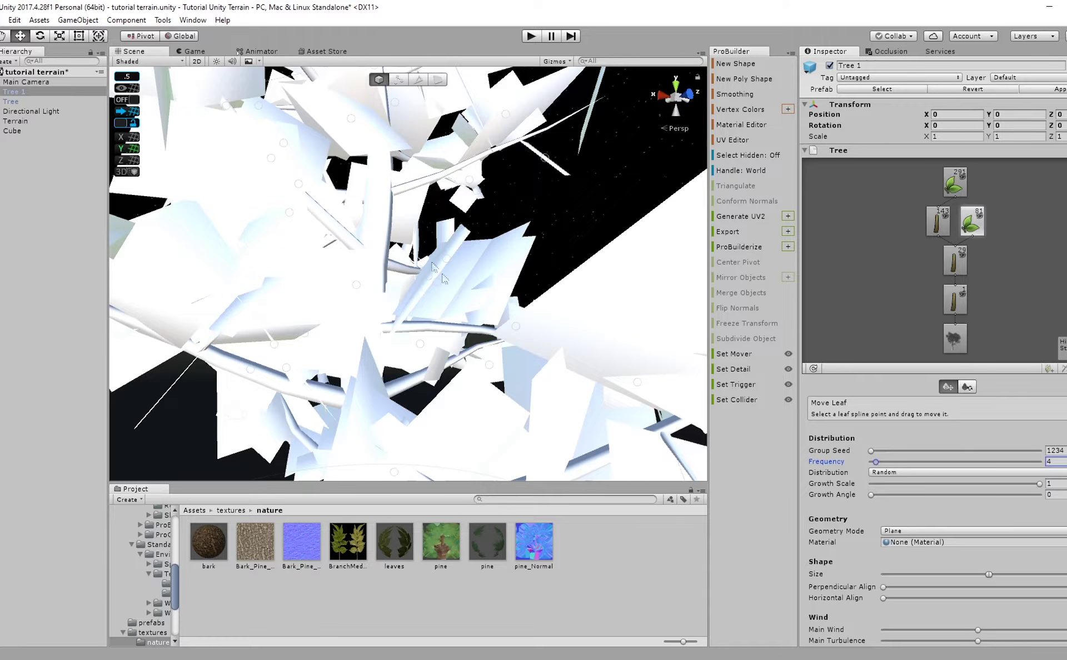
drag(1057, 462, 1027, 447)
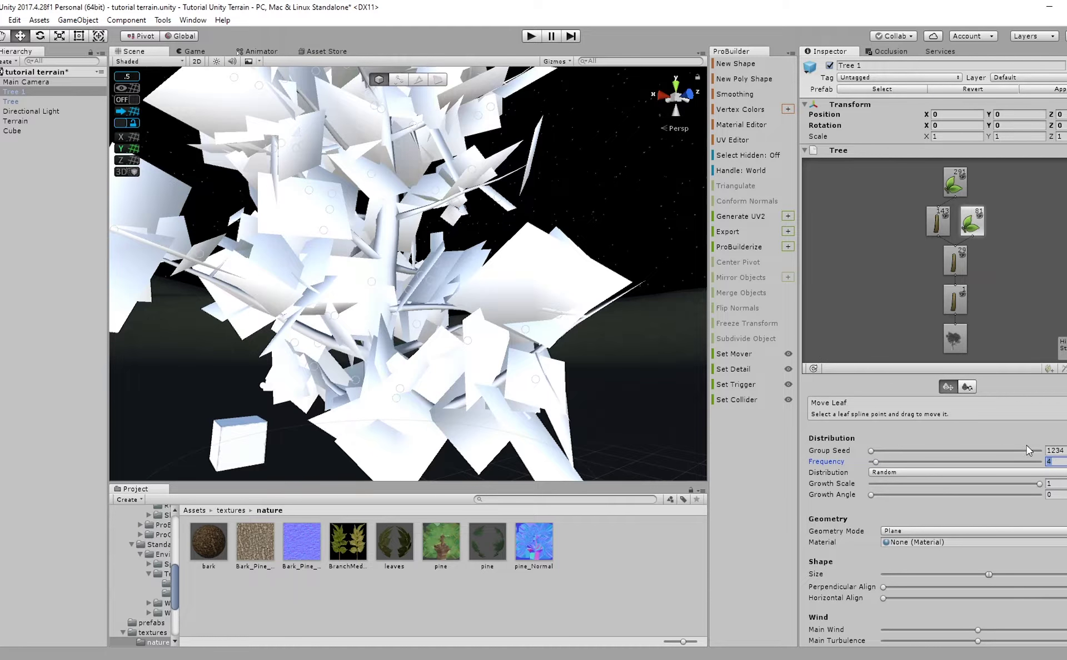
text(12)
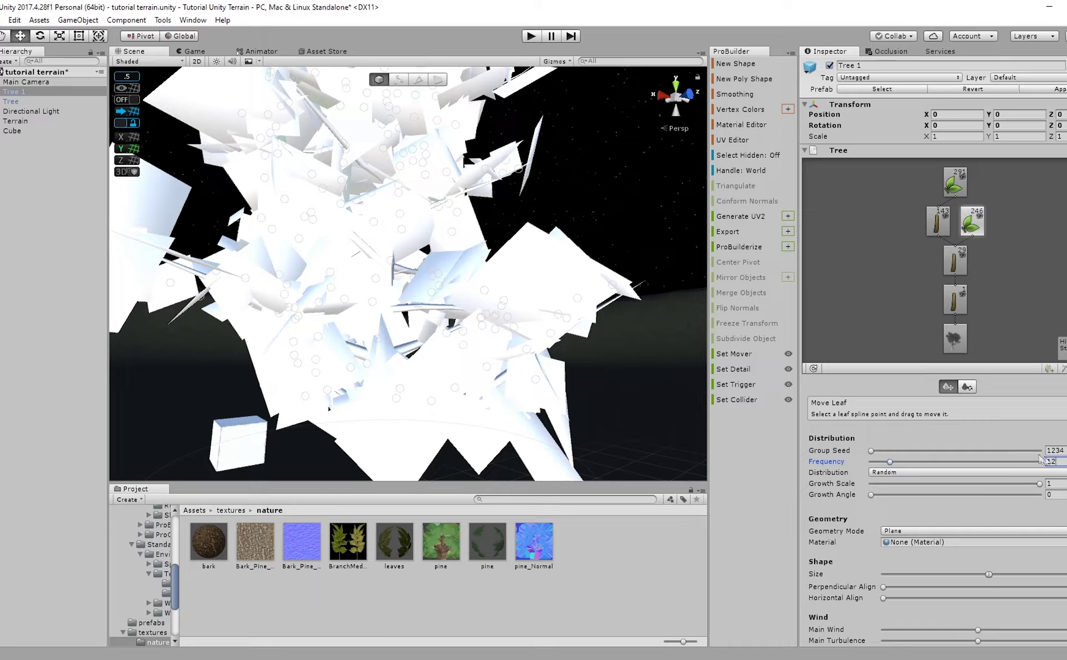
key(BackSpace)
key(BackSpace)
text(2)
scroll(391, 350, down, 2)
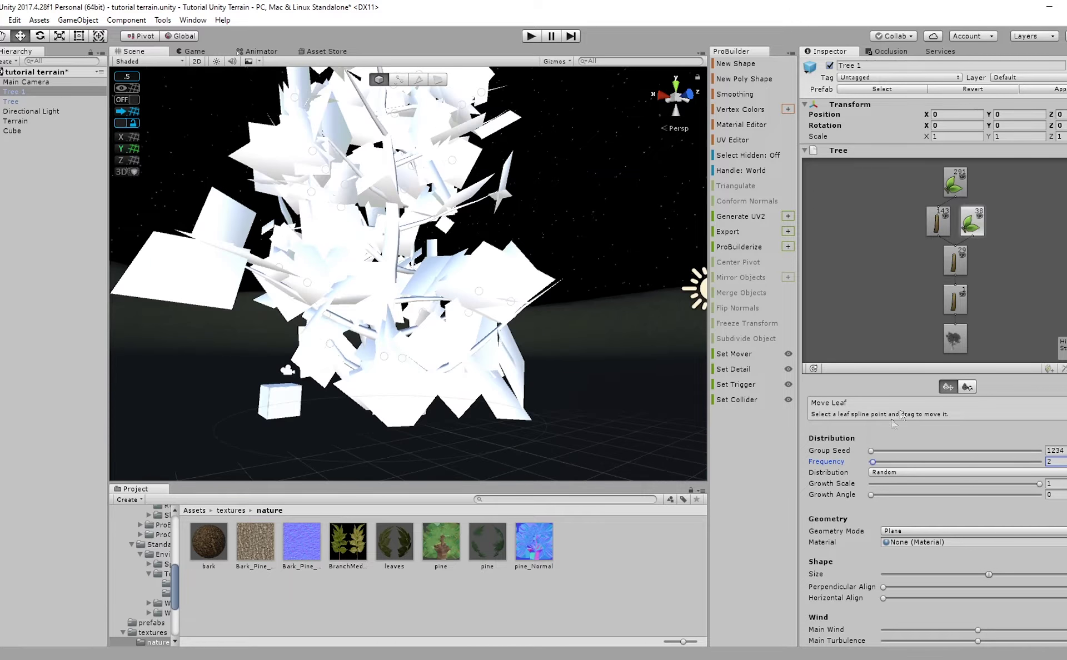
Set the Frequency of the leaf group on the sub-branches to 2.
click(955, 183)
key(BackSpace)
text(2)
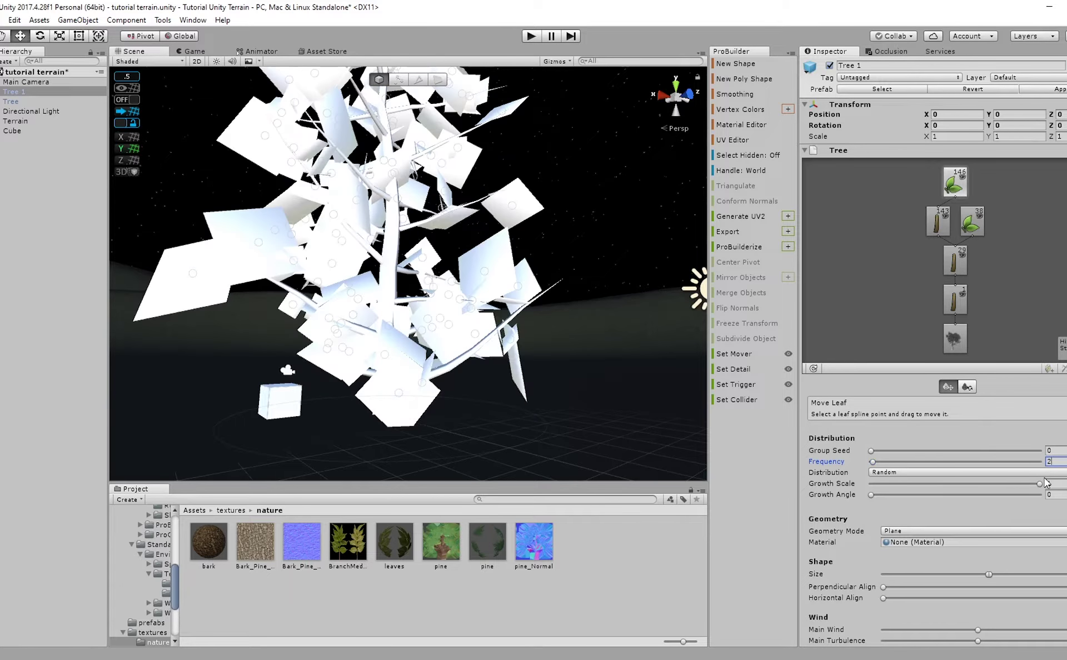
Assign the pine material to Element 1 and the bark material to Element 0 of the tree's Mesh Renderer.
right_drag(444, 273, 414, 290)
scroll(856, 460, down, 5)
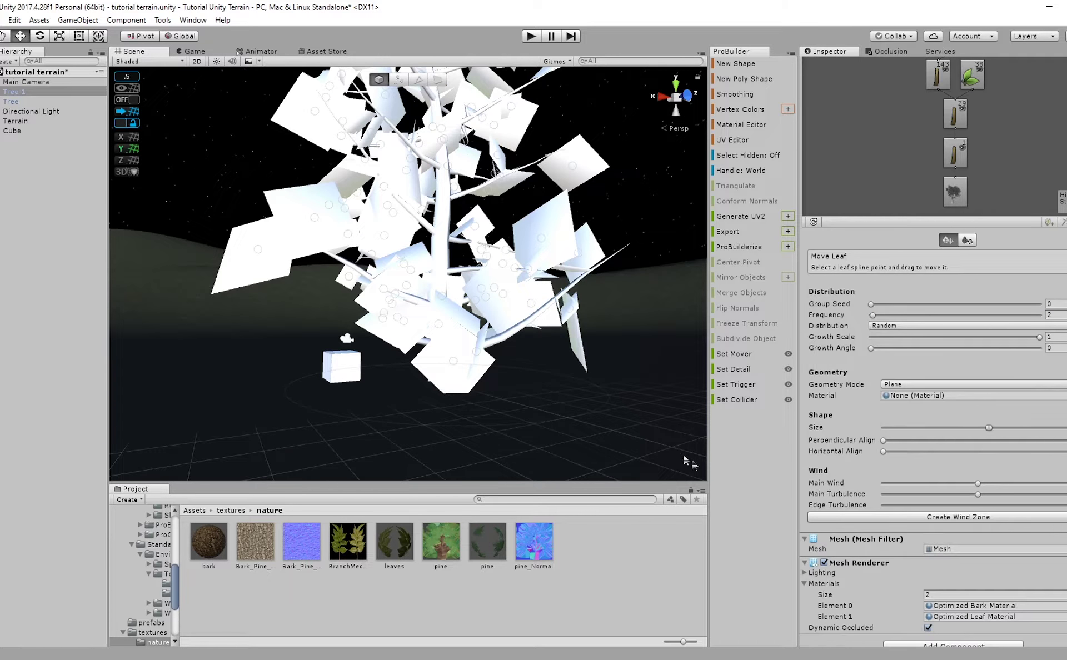
drag(488, 542, 945, 602)
right_drag(506, 434, 489, 410)
scroll(489, 410, down, 3)
drag(213, 535, 945, 590)
Look over the textured tree's thinned foliage, branches and trunk from several sides.
alt+drag(519, 385, 515, 367)
scroll(509, 383, up, 3)
mouse_move(510, 384)
right_down()
mouse_move(541, 384)
mouse_move(520, 370)
right_up()
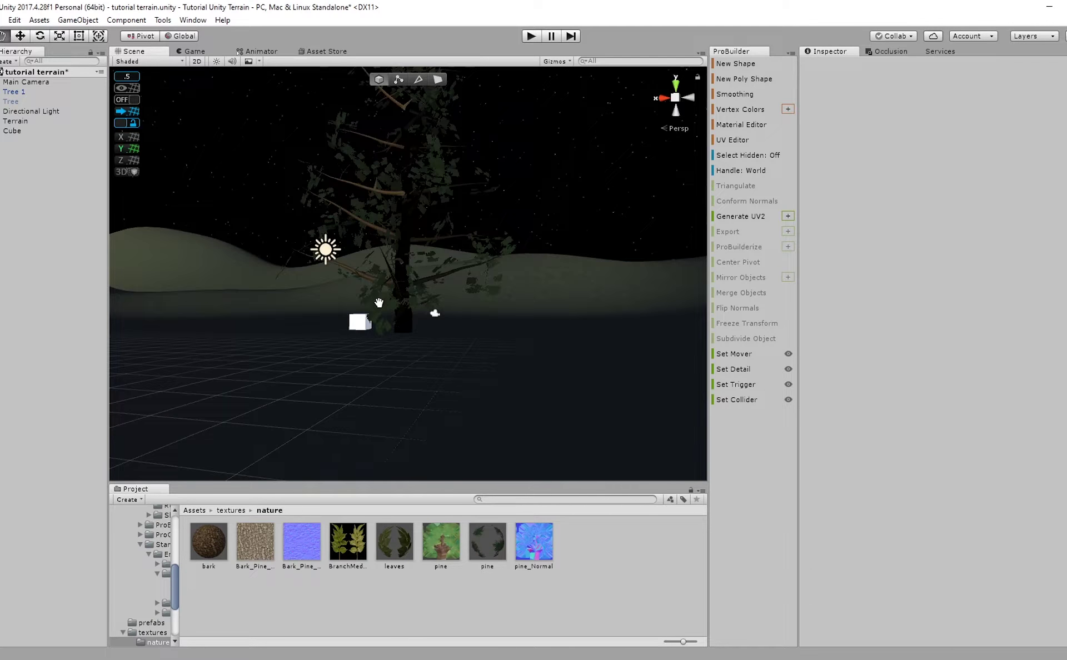
alt+drag(378, 303, 339, 303)
click(232, 510)
right_drag(382, 418, 358, 401)
middle_drag(470, 266, 403, 278)
alt+drag(401, 275, 153, 328)
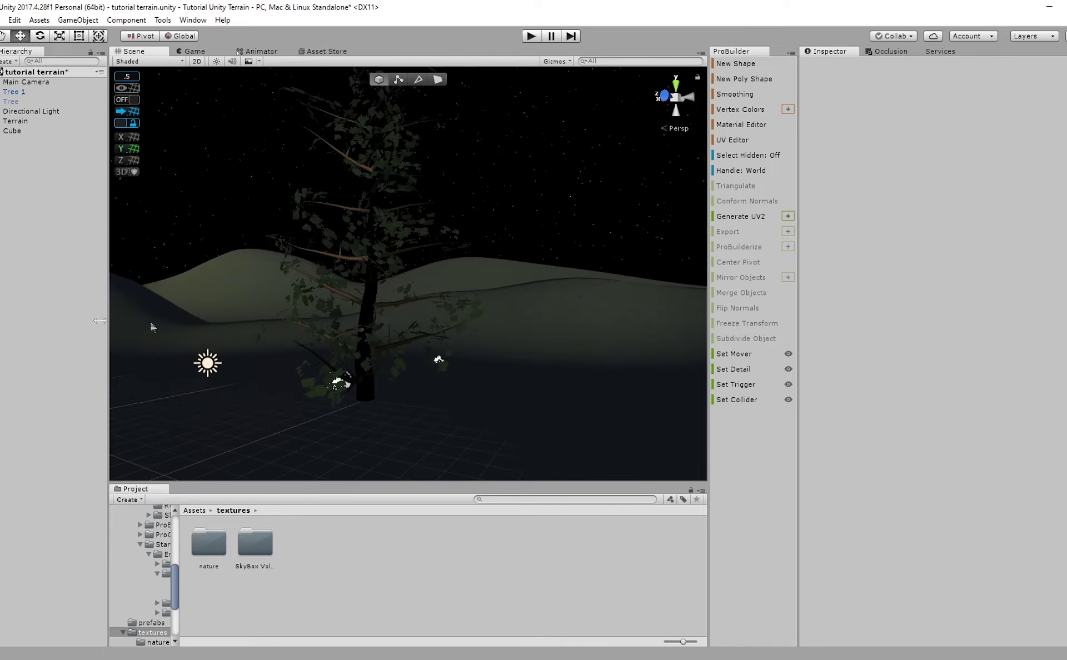
Save the scene's Tree 1 object as a new prefab in the prefabs folder under Assets.
click(21, 92)
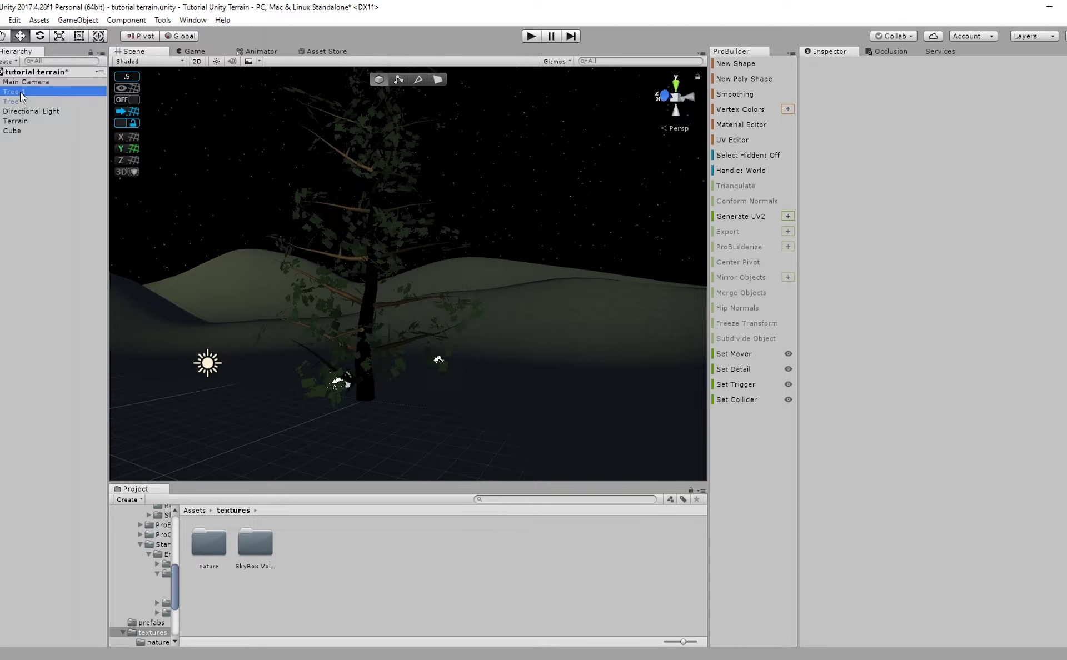
click(195, 510)
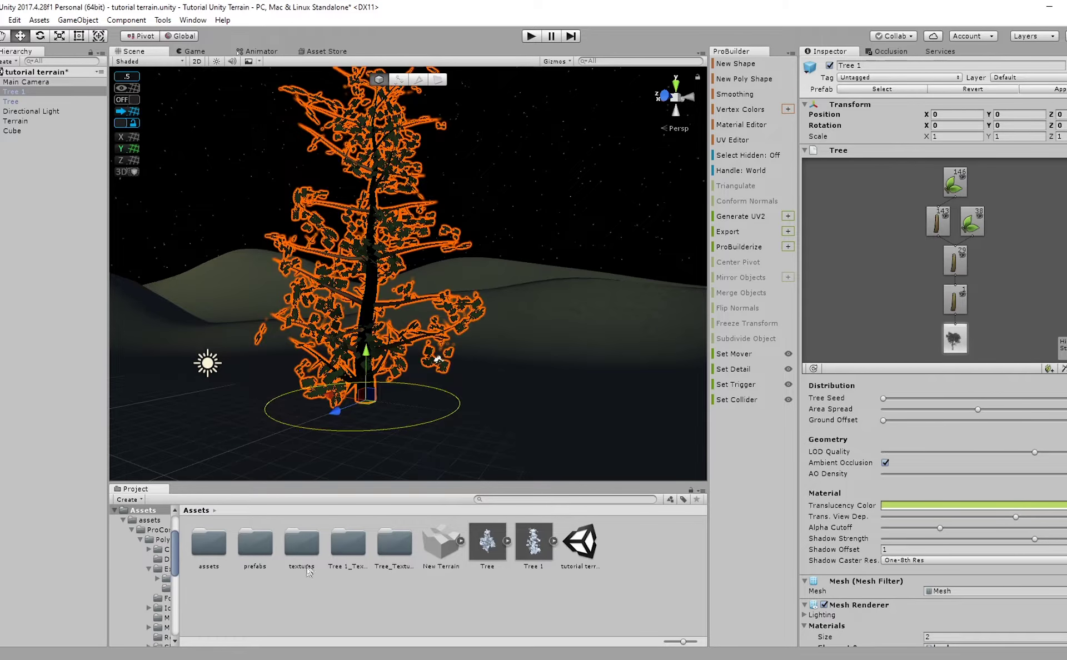
double_click(268, 543)
drag(15, 90, 311, 538)
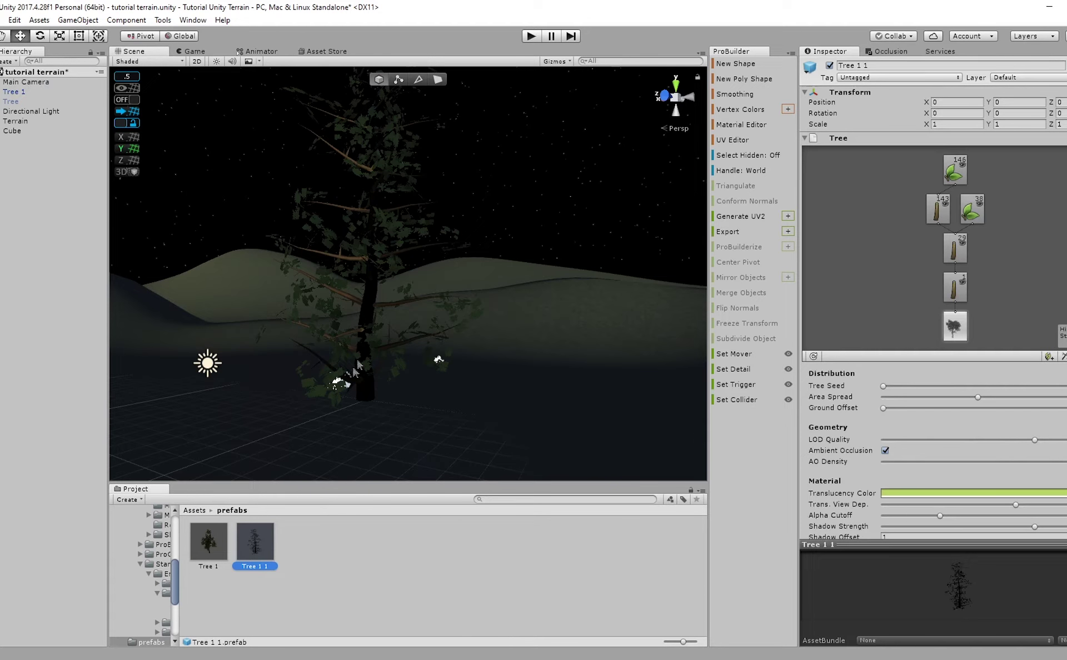
Delete both Tree and Tree 1 from the scene.
click(45, 102)
shift+click(44, 92)
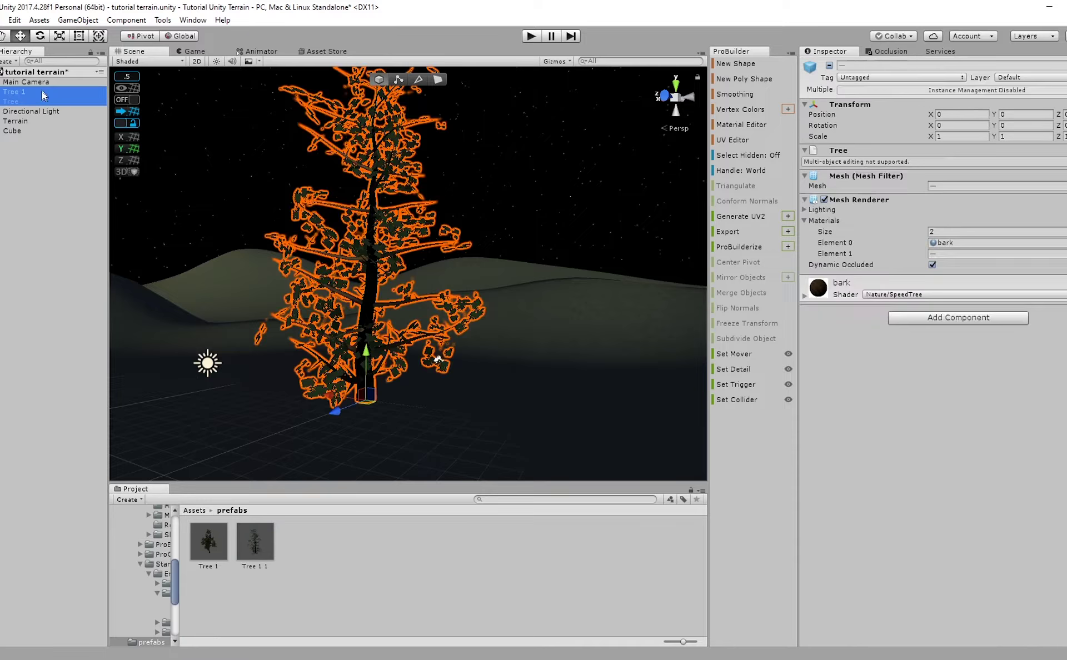
key(Delete)
scroll(345, 284, down, 5)
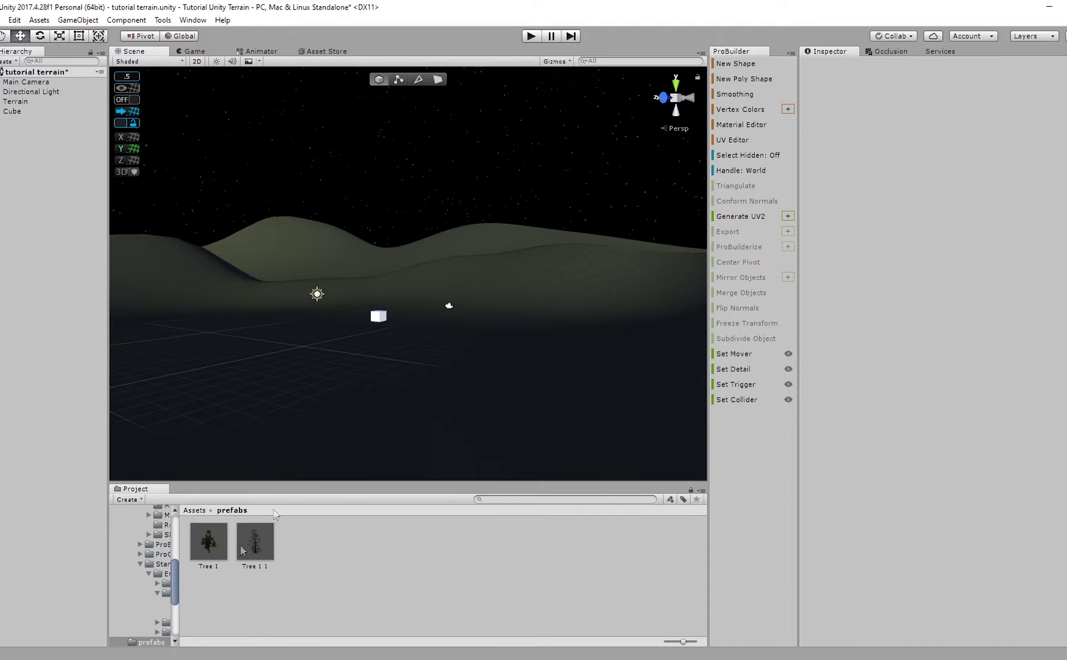
click(200, 512)
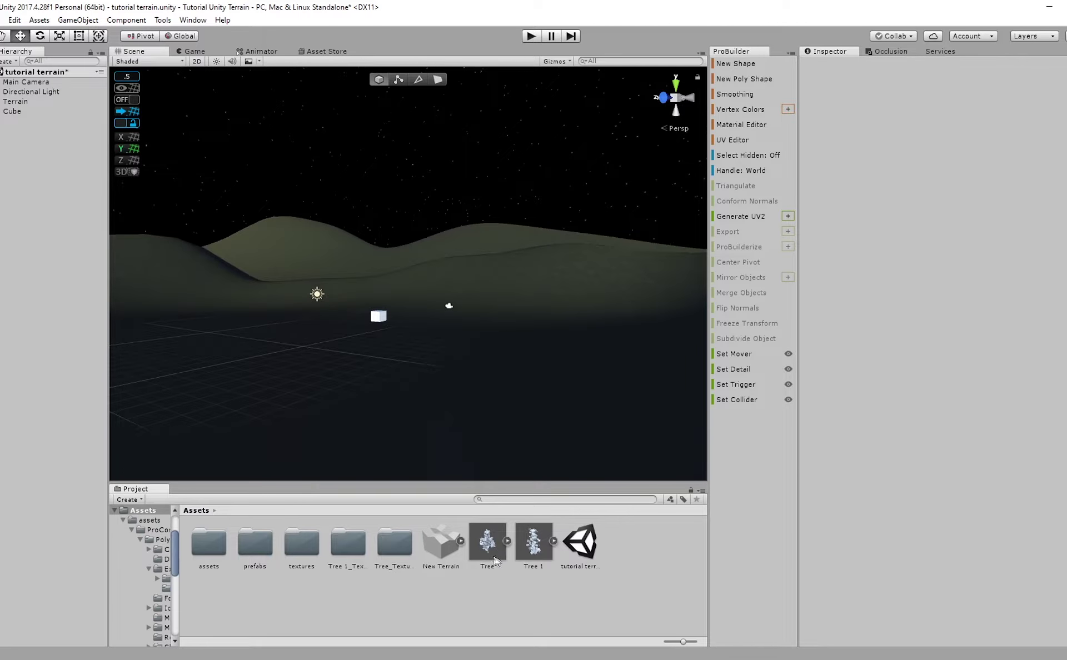
right_drag(495, 431, 473, 414)
double_click(267, 541)
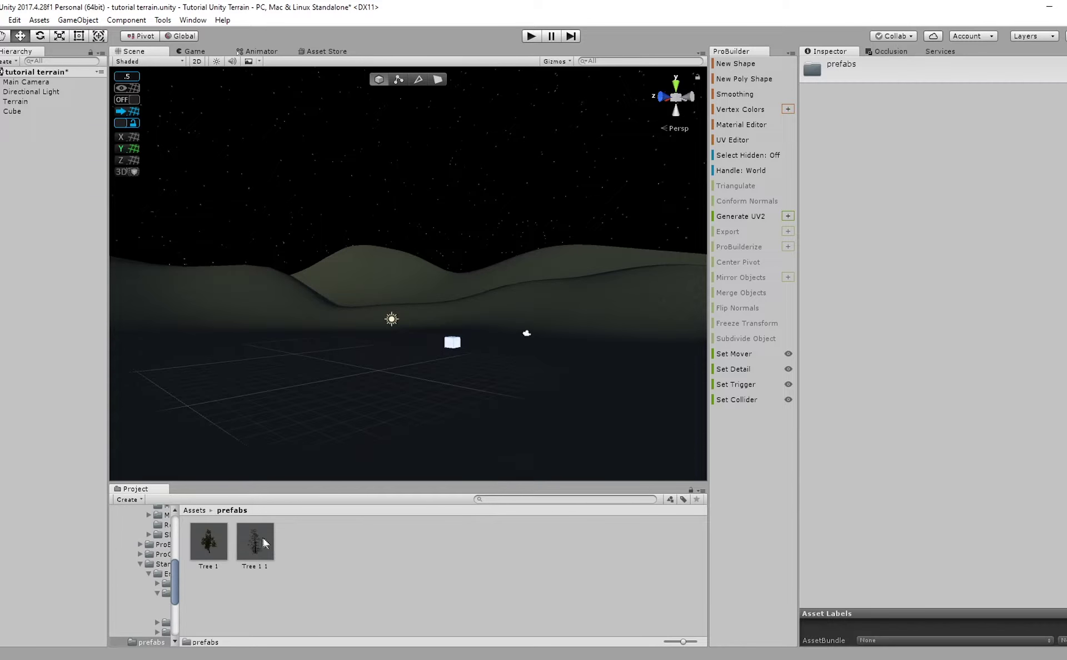
Add the textured Tree 1 prefab from the prefabs folder to the terrain's Paint Trees list, with Bend Factor 0.
click(47, 101)
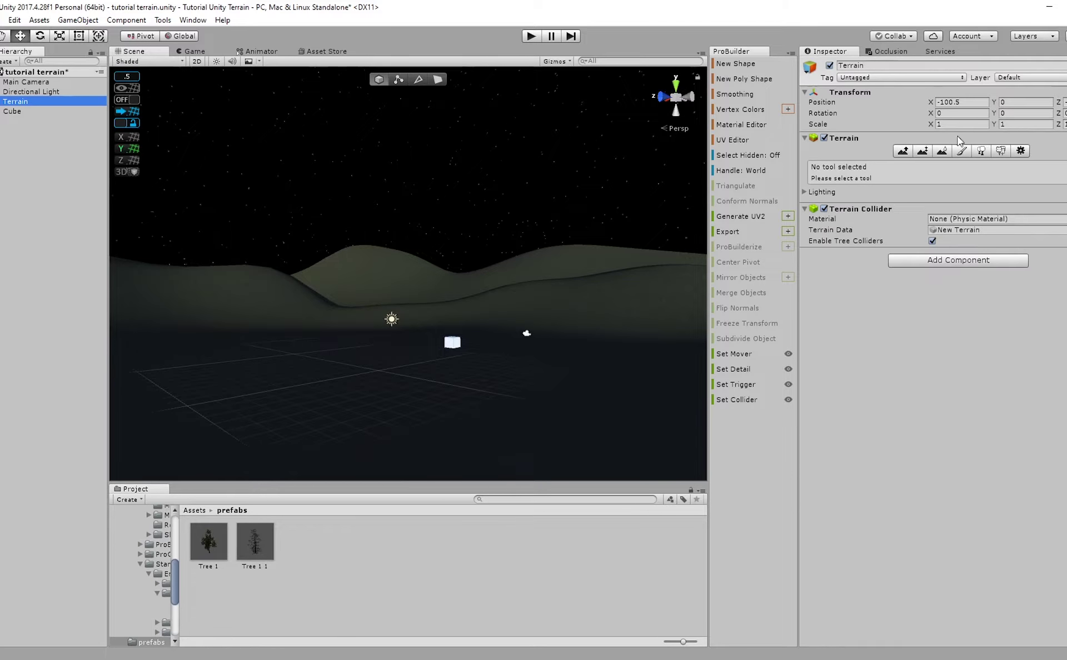
click(989, 152)
click(1034, 253)
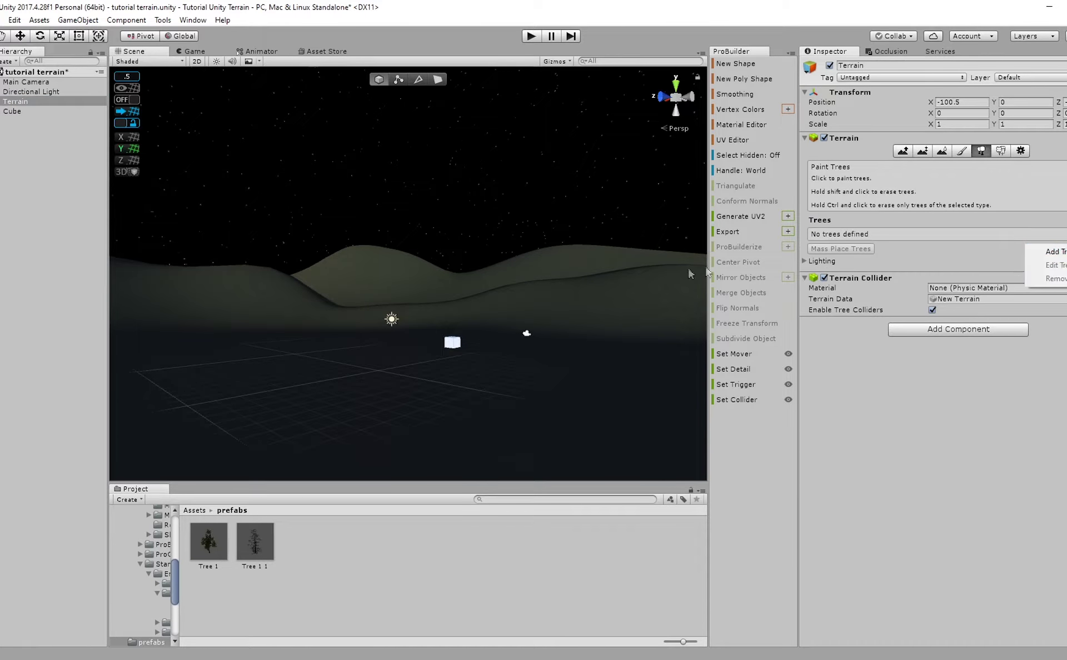
click(1062, 254)
click(1044, 252)
click(1044, 261)
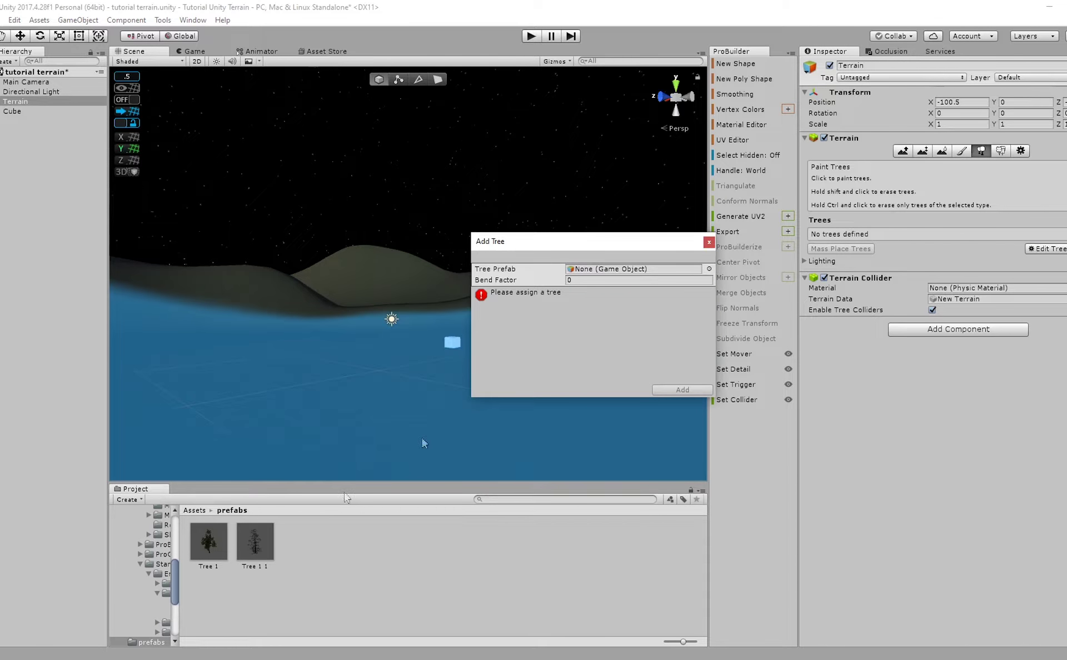
click(708, 269)
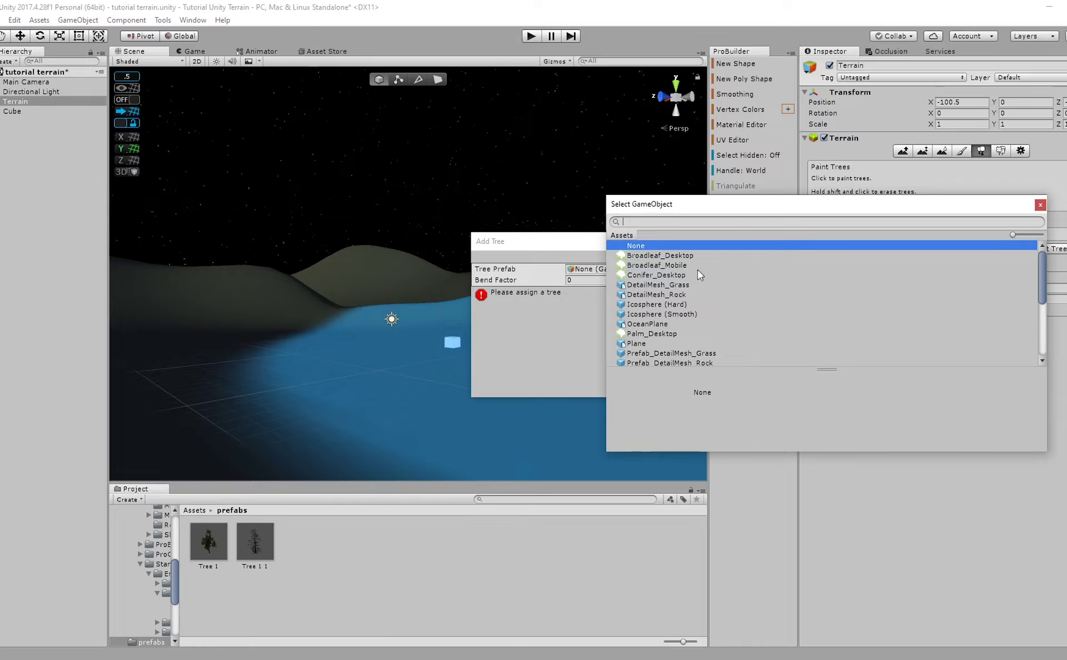
text(tree)
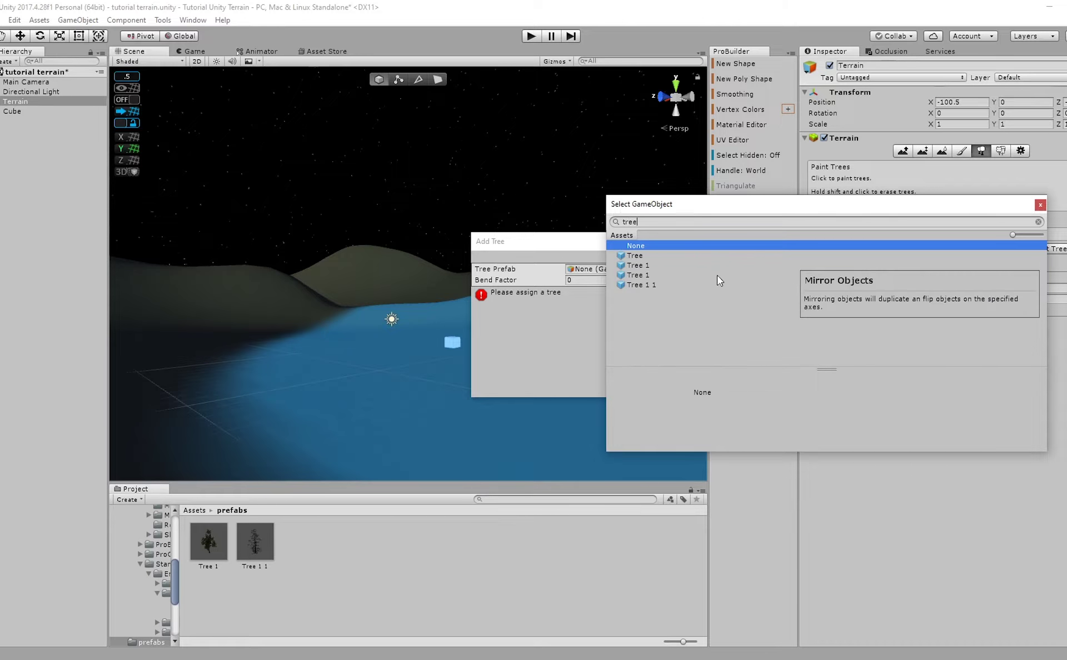
double_click(648, 265)
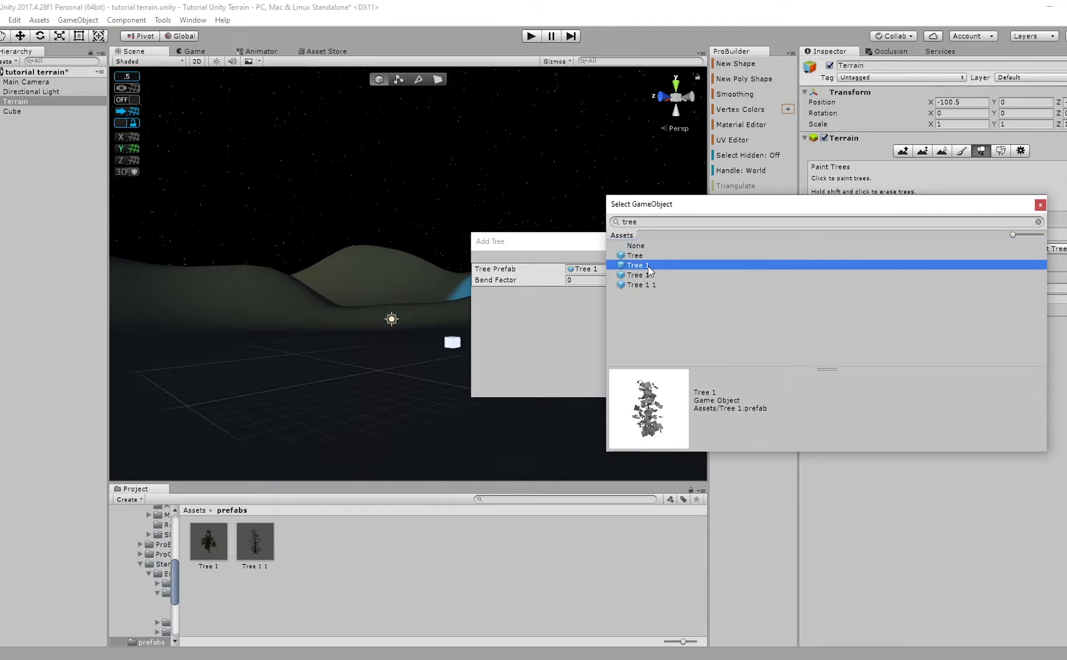
click(709, 269)
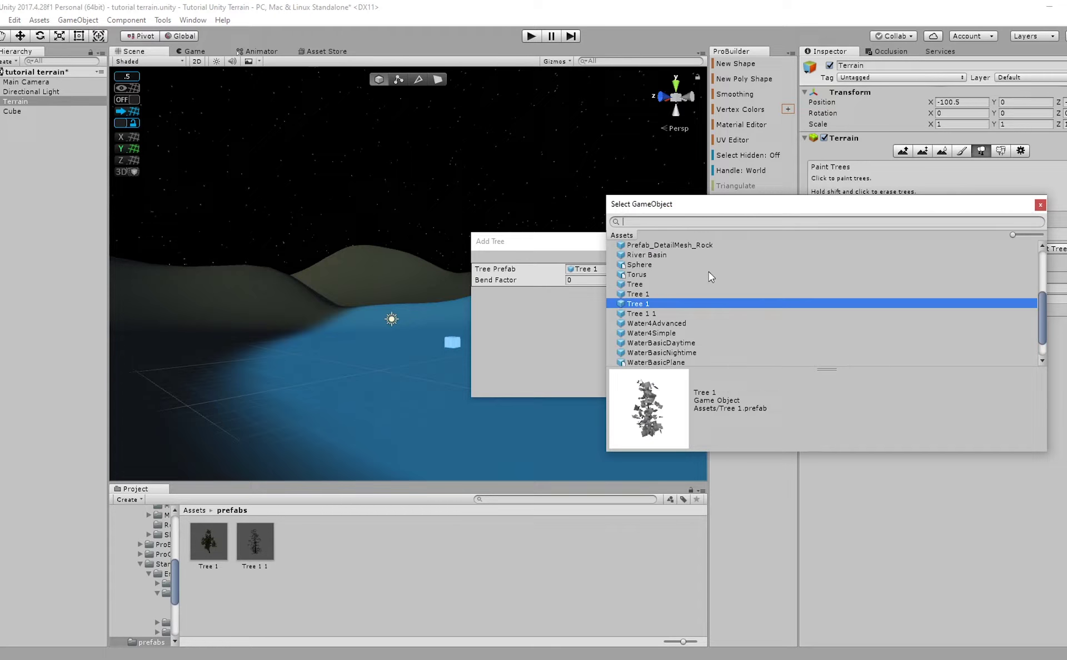
double_click(643, 293)
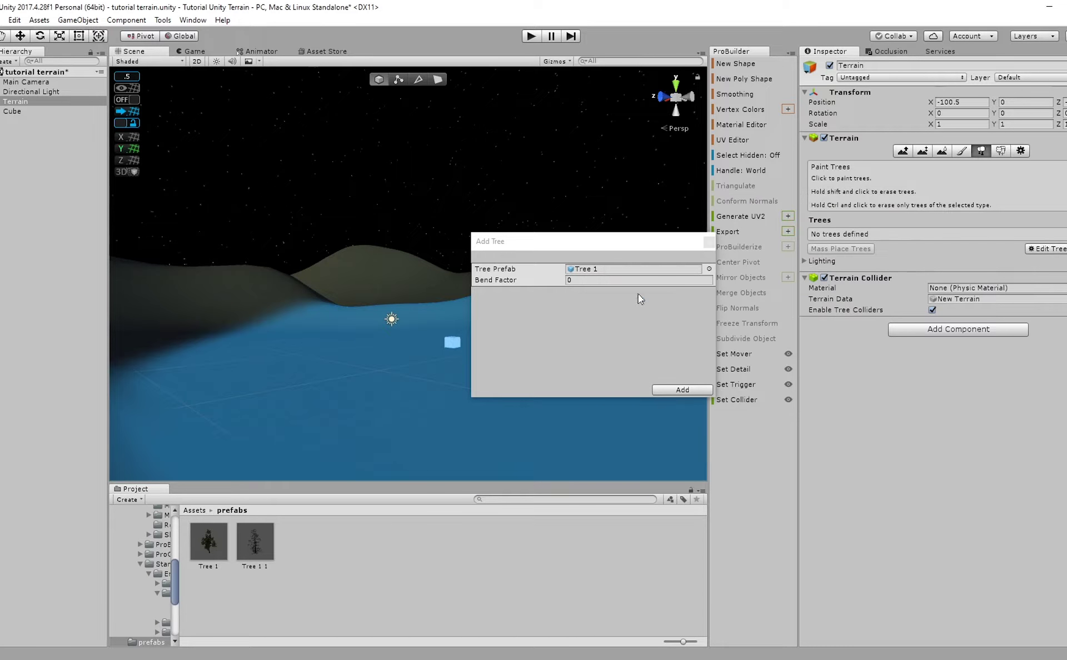
click(683, 389)
Add the Tree 1 1 prefab as a second tree in the terrain's Paint Trees list, with Bend Factor 0.
click(1043, 285)
click(1043, 288)
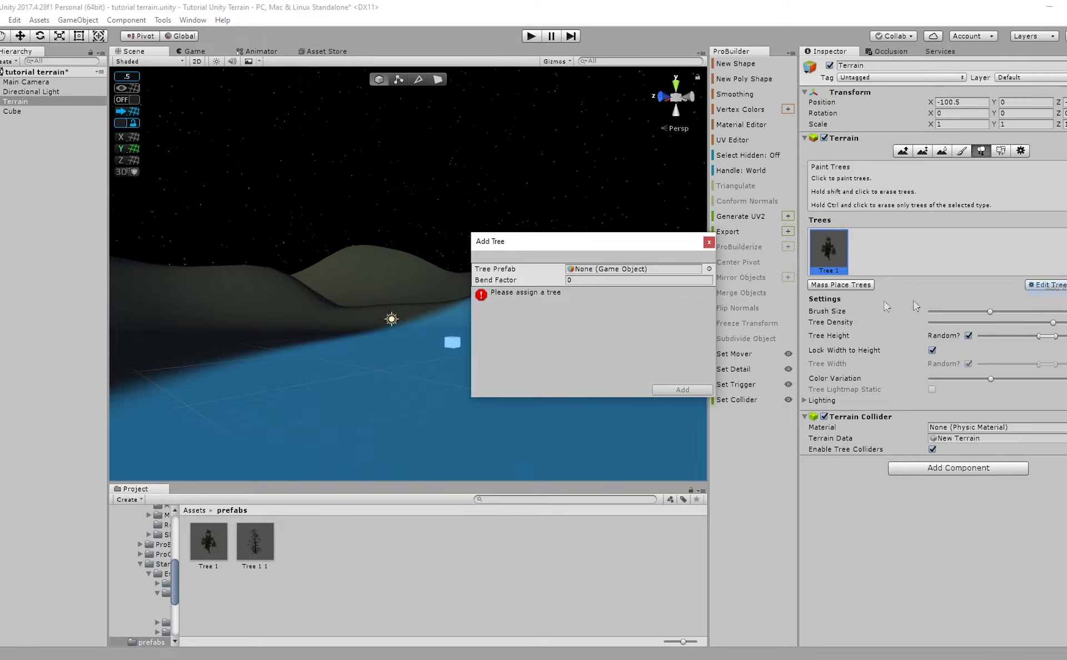
click(708, 270)
text(tree)
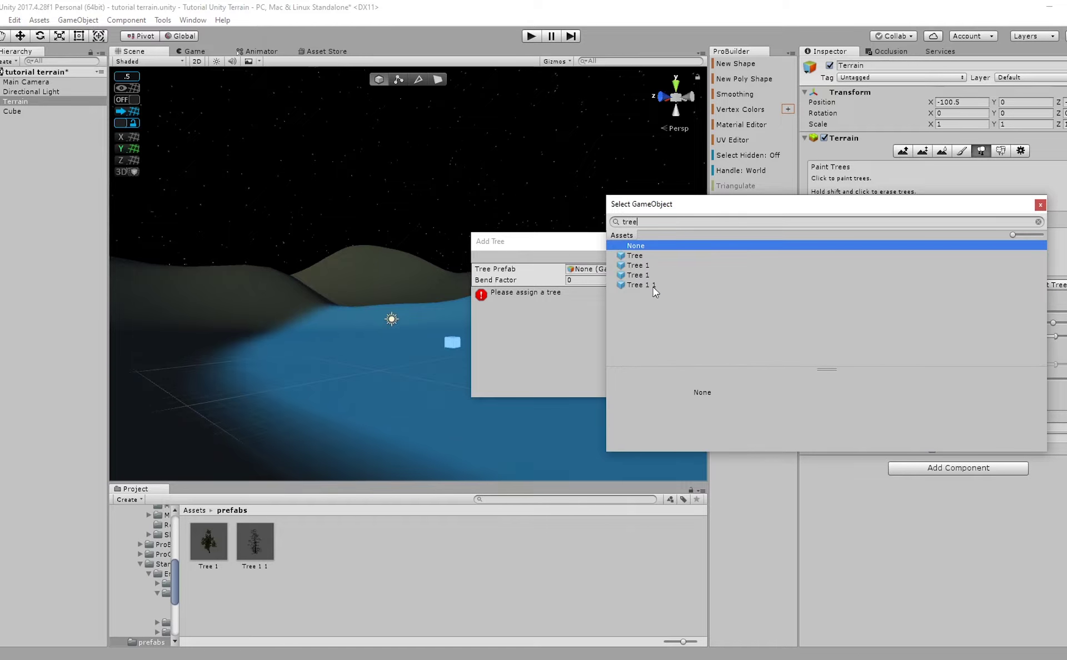
click(652, 286)
double_click(640, 286)
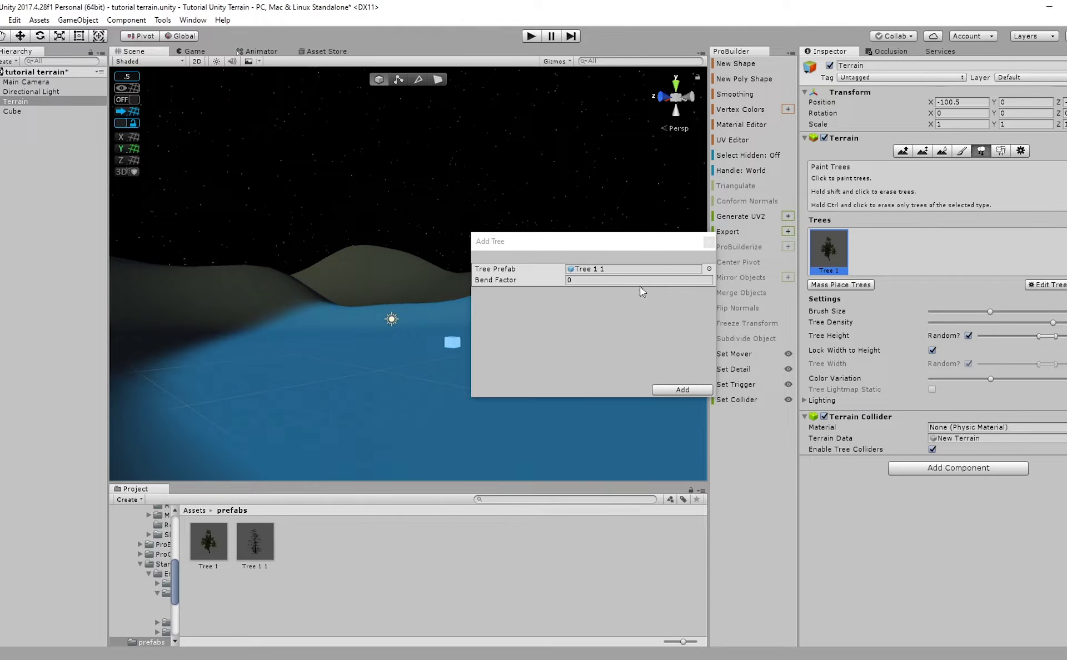
click(687, 393)
Try painting a dense patch of Tree 1 1 trees on the terrain, and undo it.
right_drag(461, 248, 433, 348)
scroll(466, 286, down, 12)
scroll(427, 257, down, 4)
click(283, 304)
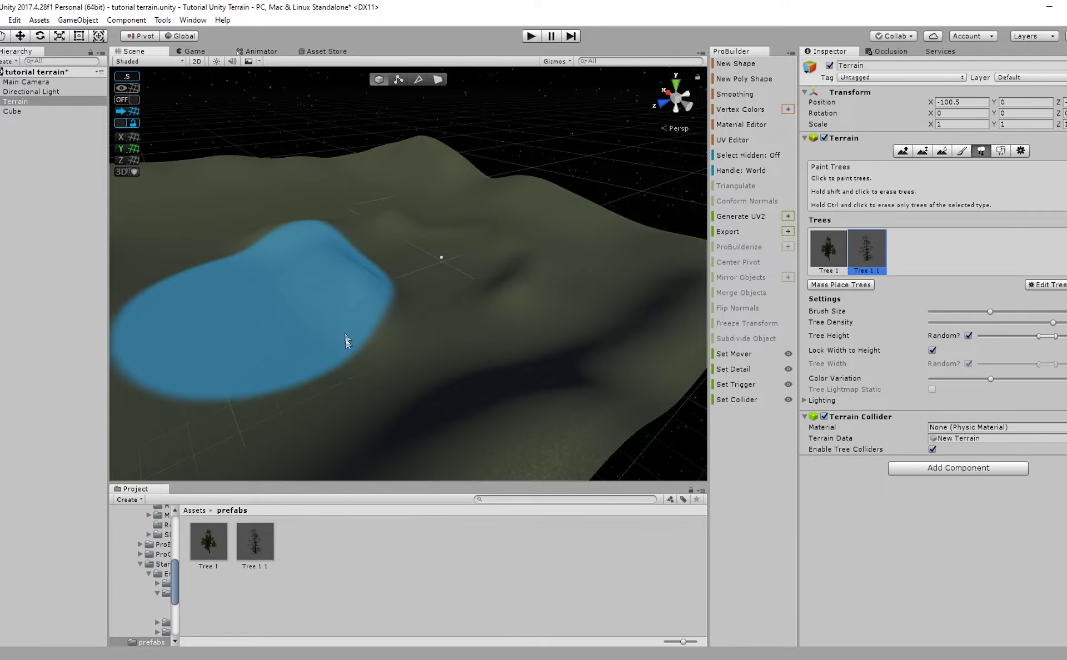
right_drag(489, 350, 281, 328)
scroll(350, 236, up, 5)
right_drag(352, 234, 393, 178)
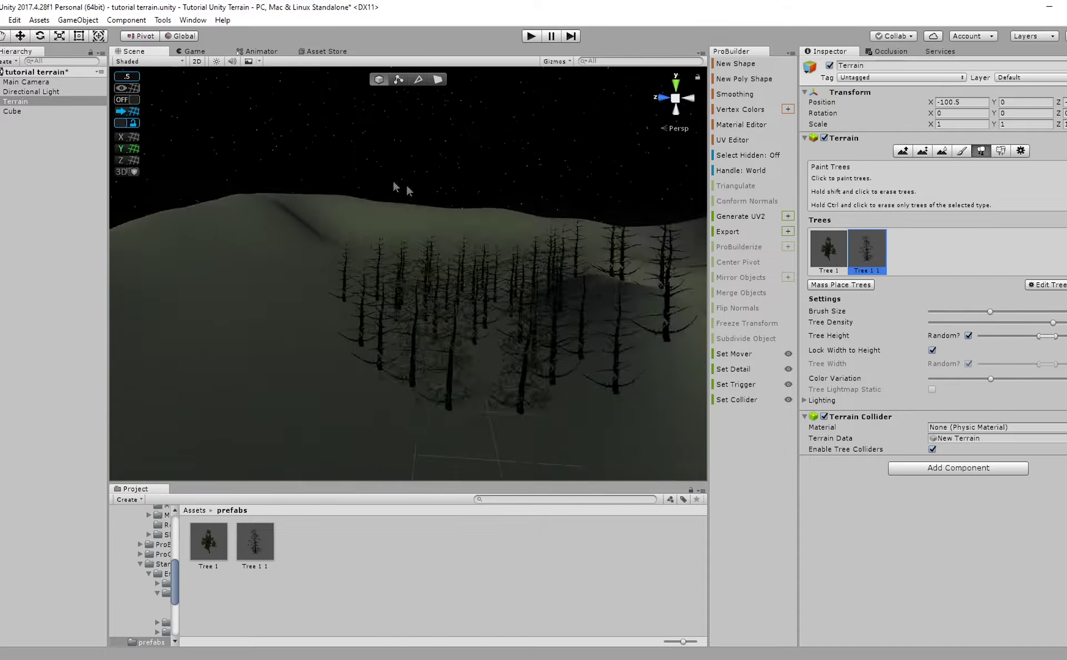
middle_drag(393, 178, 362, 164)
key(ctrl+z)
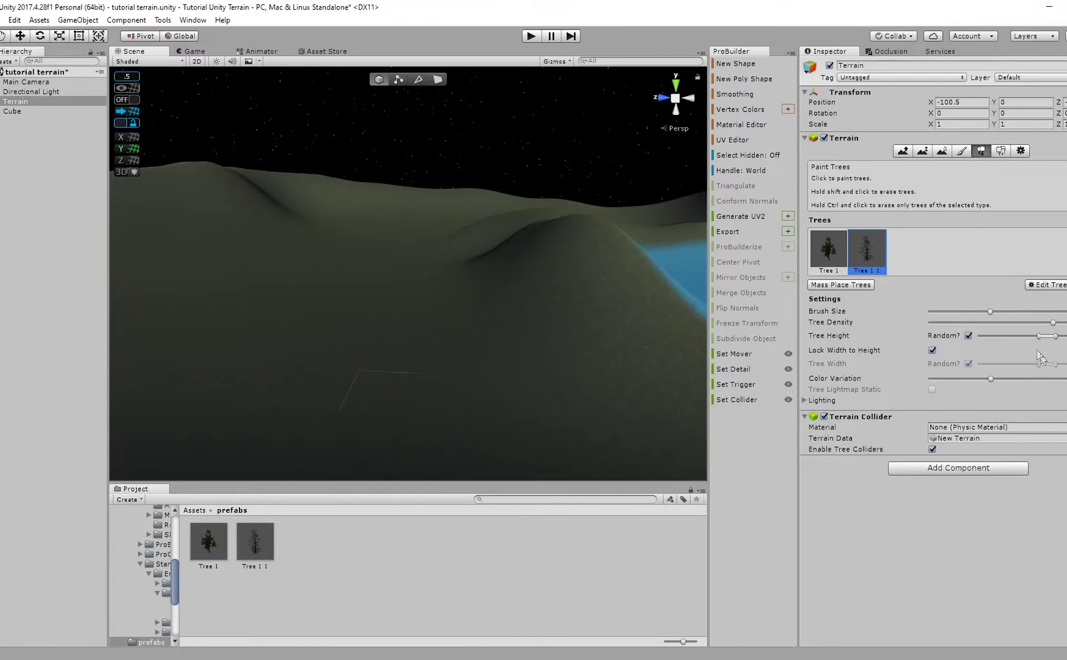
Lower Tree Density to near its minimum and paint sparse Tree 1 1 trees across the far hills of the terrain.
drag(1053, 323, 944, 324)
right_drag(436, 251, 381, 300)
scroll(382, 300, down, 5)
click(408, 251)
mouse_move(451, 261)
right_down()
mouse_move(361, 284)
mouse_move(379, 290)
right_up()
drag(379, 291, 609, 289)
right_drag(609, 289, 647, 294)
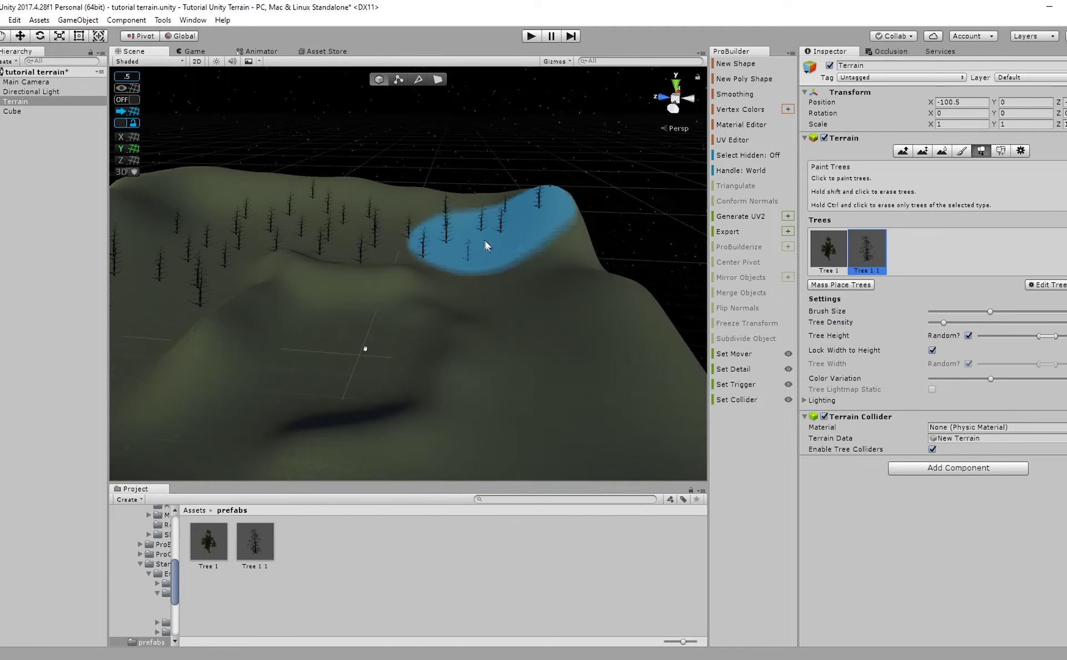
click(529, 335)
right_drag(466, 358, 438, 407)
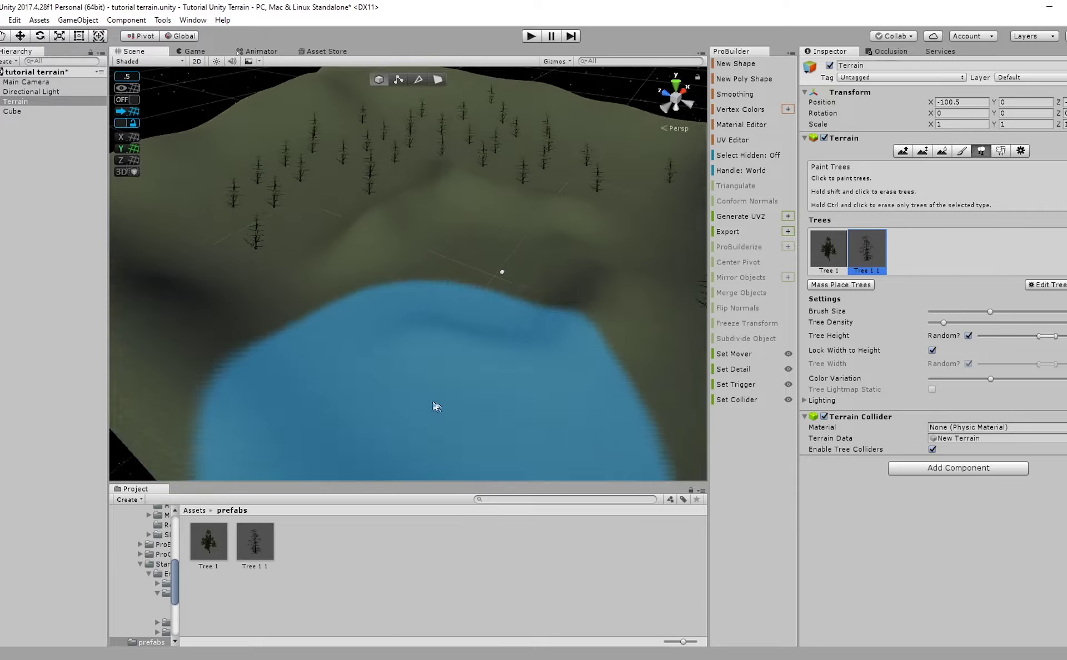
Reduce the tree Brush Size and paint a line of Tree 1 1 trees along the terrain's near edge.
scroll(437, 404, down, 5)
click(961, 315)
drag(961, 317, 955, 317)
mouse_move(560, 439)
mouse_down()
mouse_move(382, 385)
mouse_move(182, 229)
mouse_up()
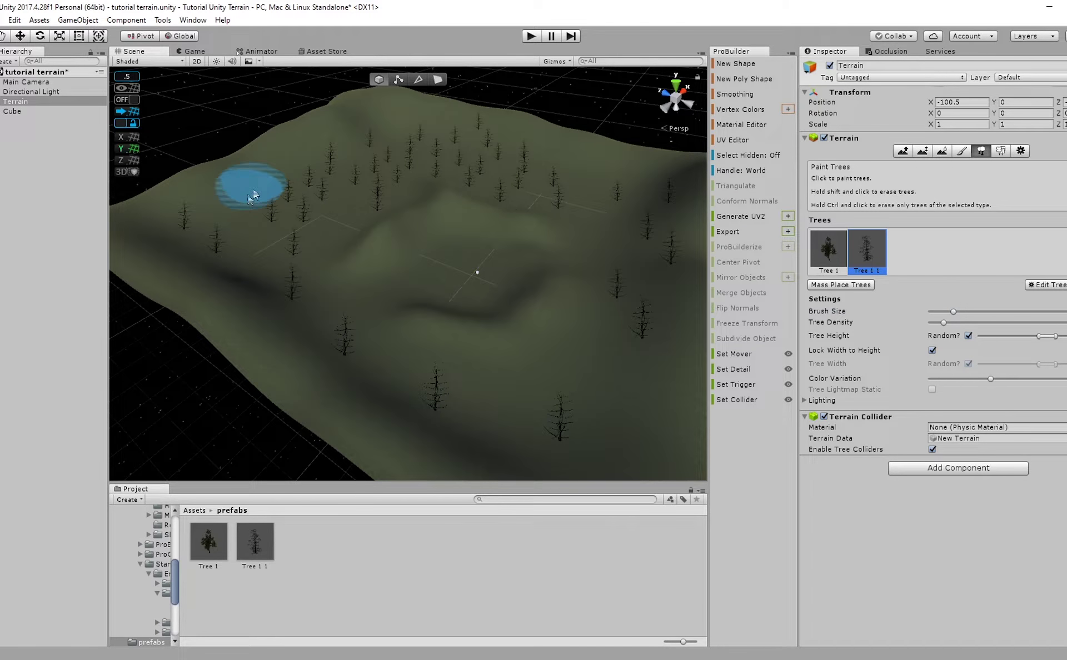
Choose the leafy Tree 1, raise Tree Density and Brush Size moderately, and paint it among the bare trees.
click(828, 251)
scroll(485, 311, up, 3)
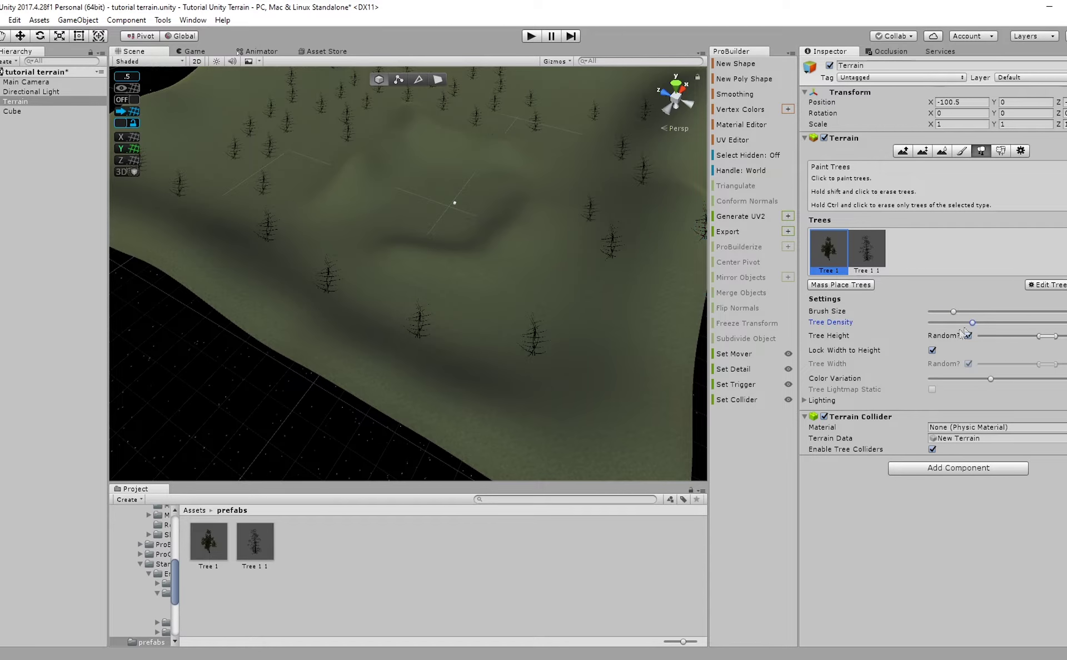
click(517, 325)
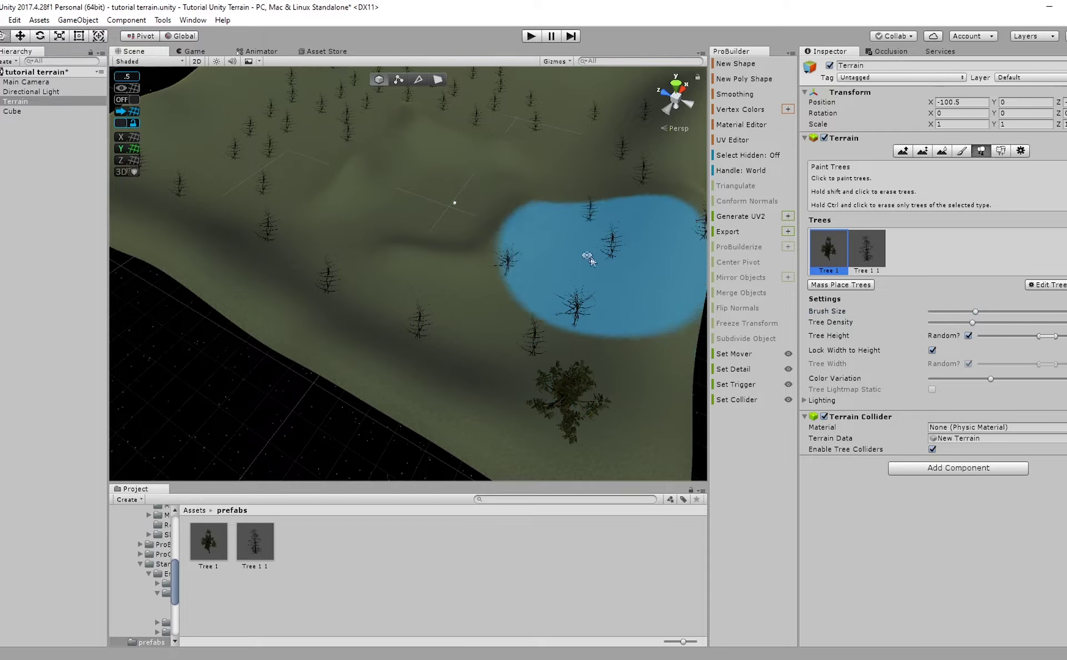
right_drag(532, 295, 560, 290)
scroll(560, 290, down, 2)
drag(528, 276, 494, 264)
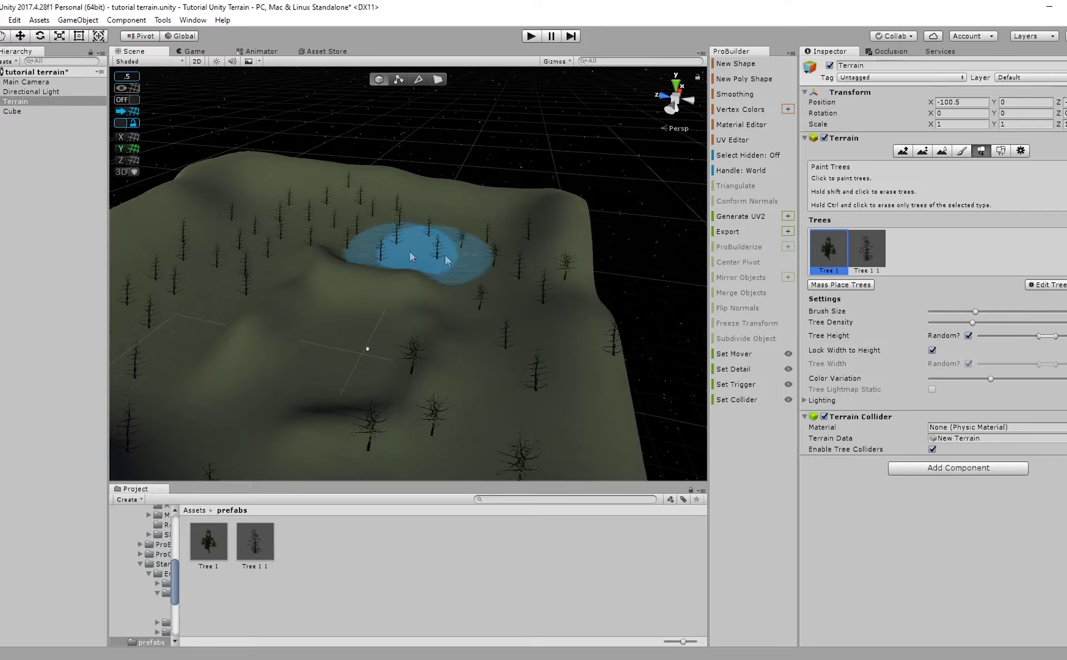
Compare how the painted trees display up close and from a distance around the terrain.
scroll(314, 228, up, 8)
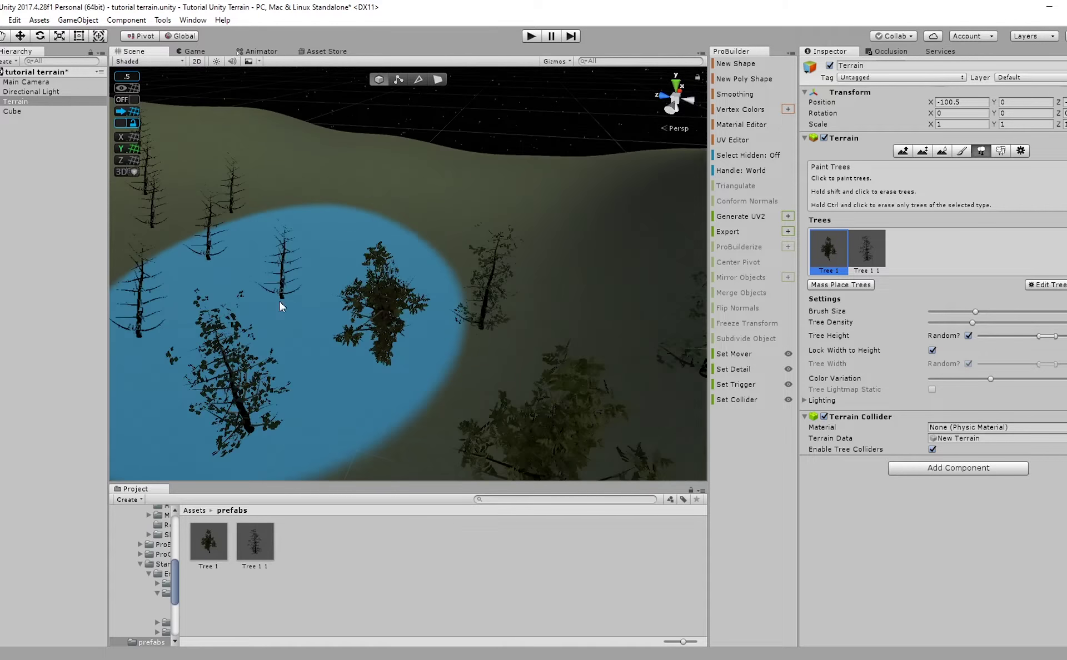
scroll(383, 246, down, 4)
middle_drag(324, 248, 410, 276)
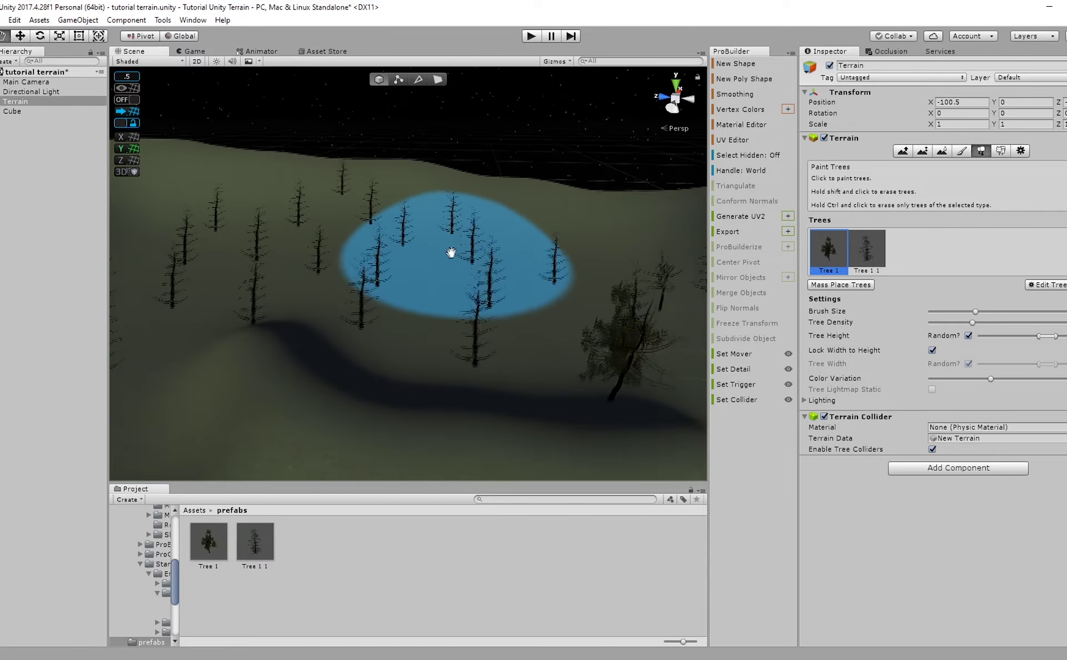
mouse_move(410, 276)
right_down()
mouse_move(398, 281)
mouse_move(412, 255)
right_up()
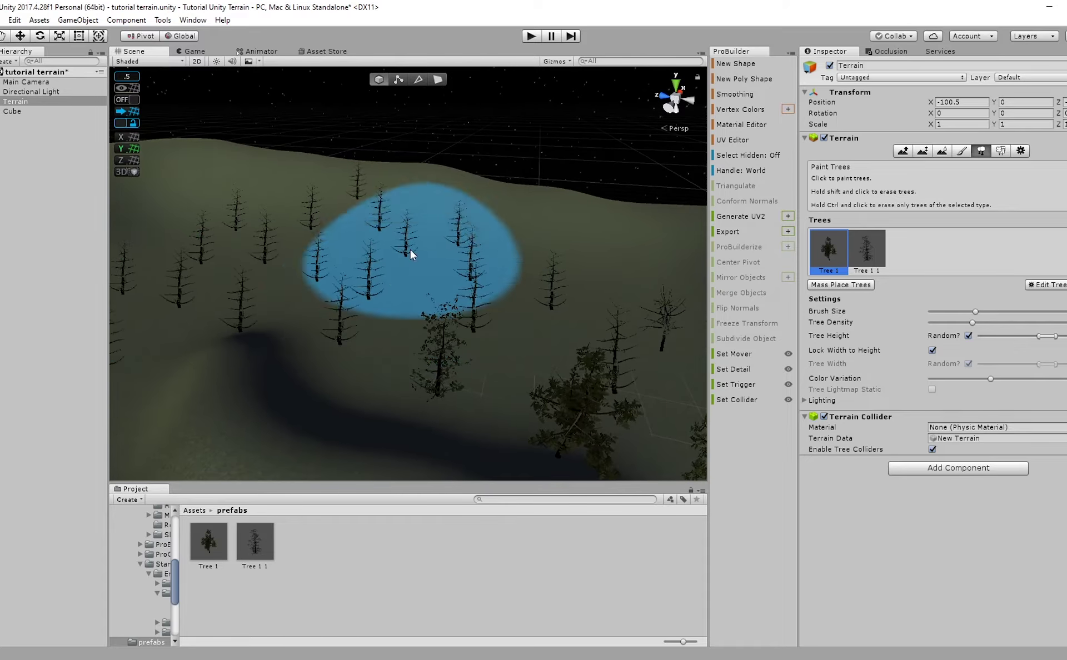
scroll(355, 285, up, 3)
alt+drag(345, 283, 249, 244)
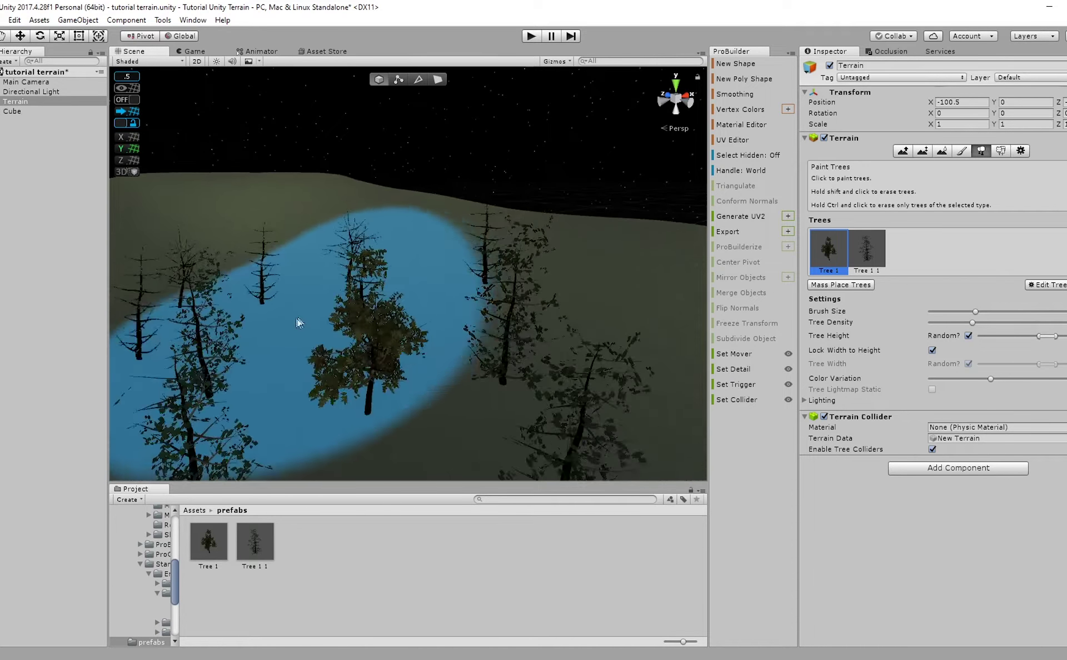
scroll(409, 293, down, 4)
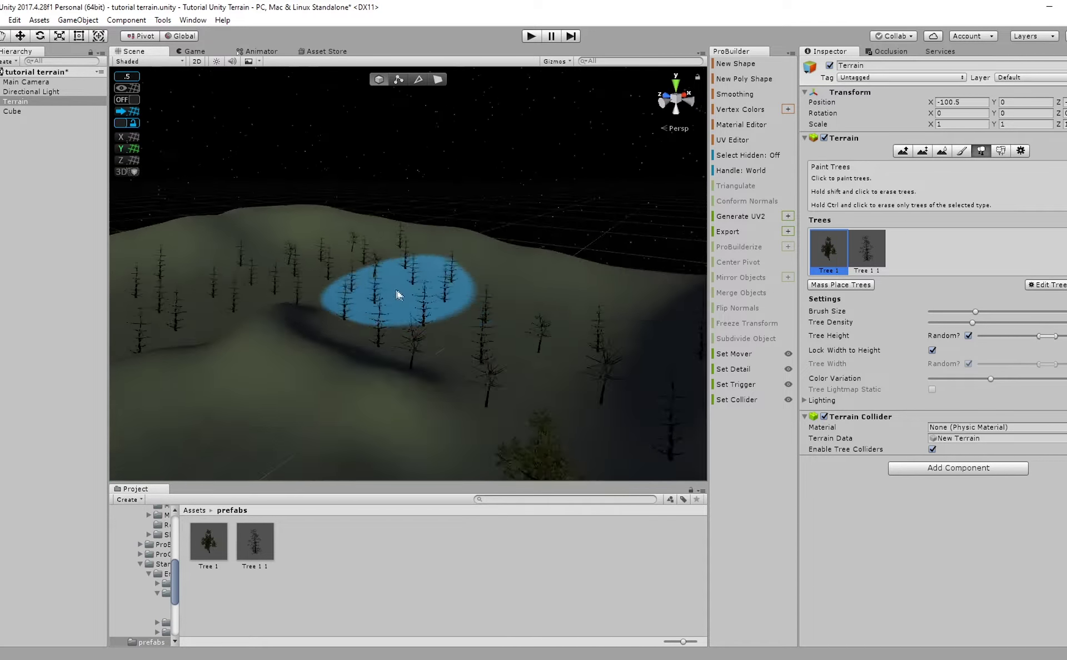
alt+drag(398, 295, 336, 326)
scroll(347, 317, down, 4)
scroll(353, 297, up, 3)
scroll(355, 295, up, 4)
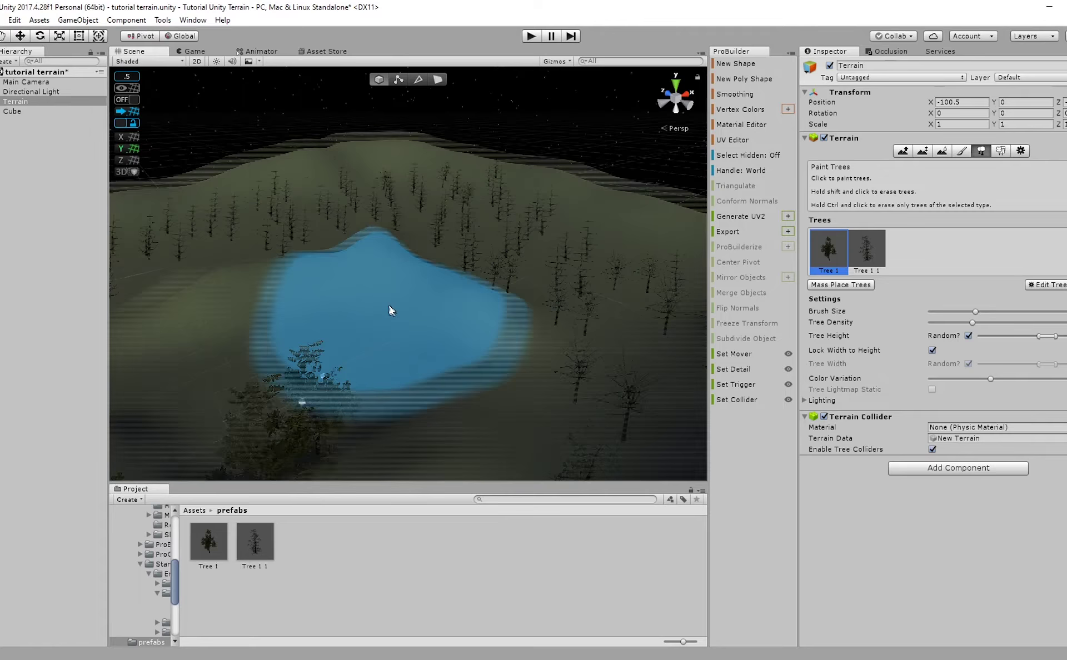
scroll(522, 389, up, 3)
alt+drag(515, 369, 420, 389)
click(543, 369)
click(360, 328)
right_drag(526, 376, 363, 351)
scroll(293, 257, down, 5)
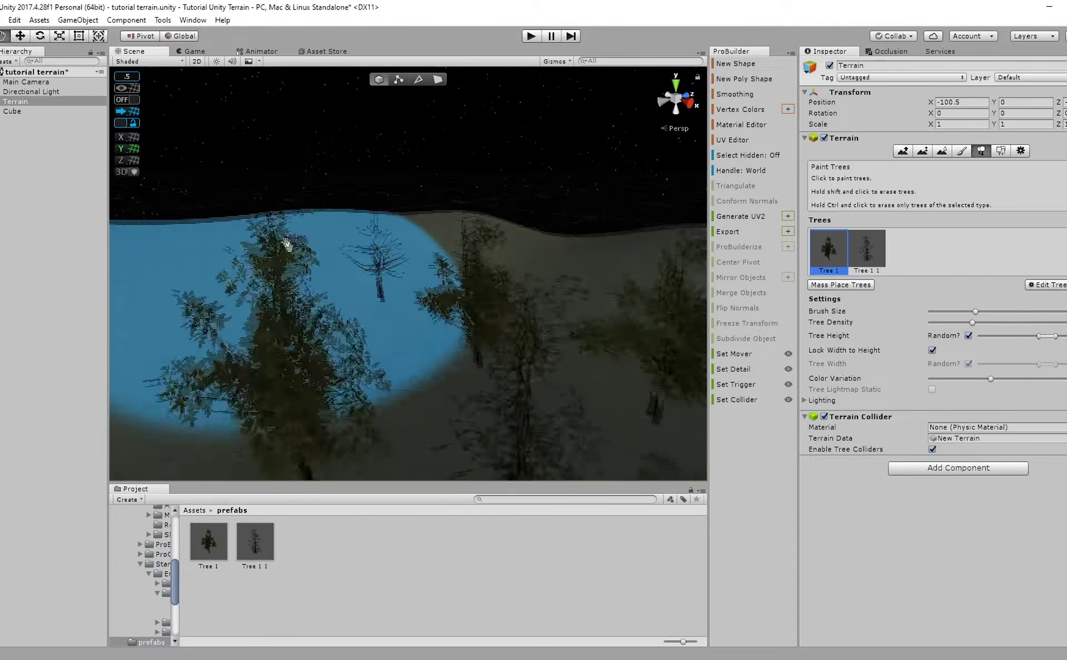
alt+drag(279, 226, 404, 265)
scroll(405, 264, down, 10)
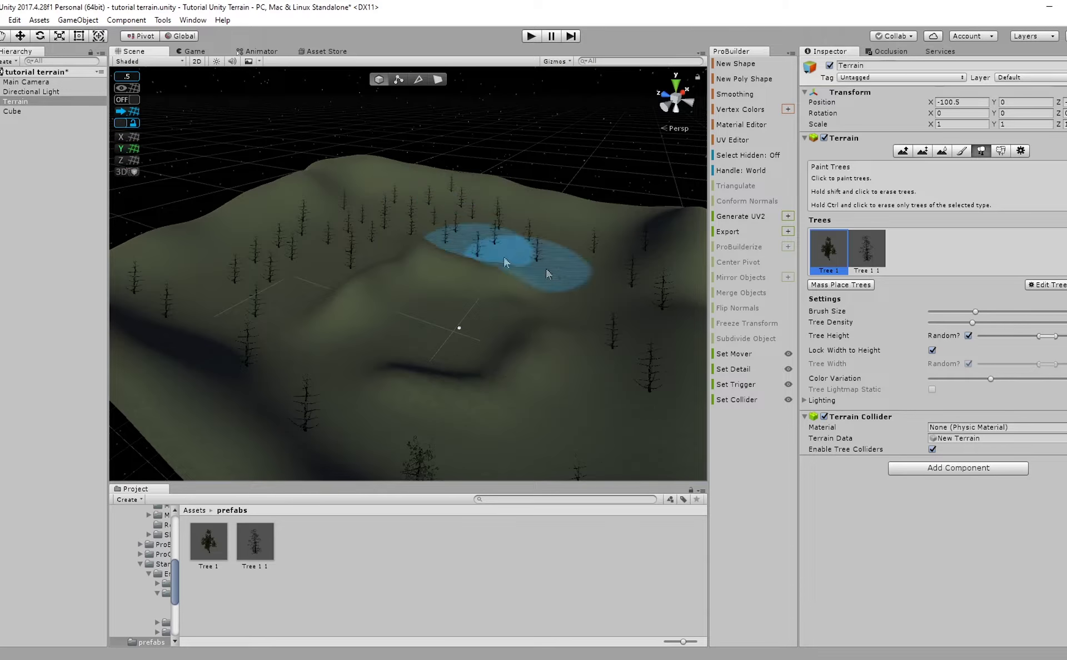
right_drag(458, 273, 536, 263)
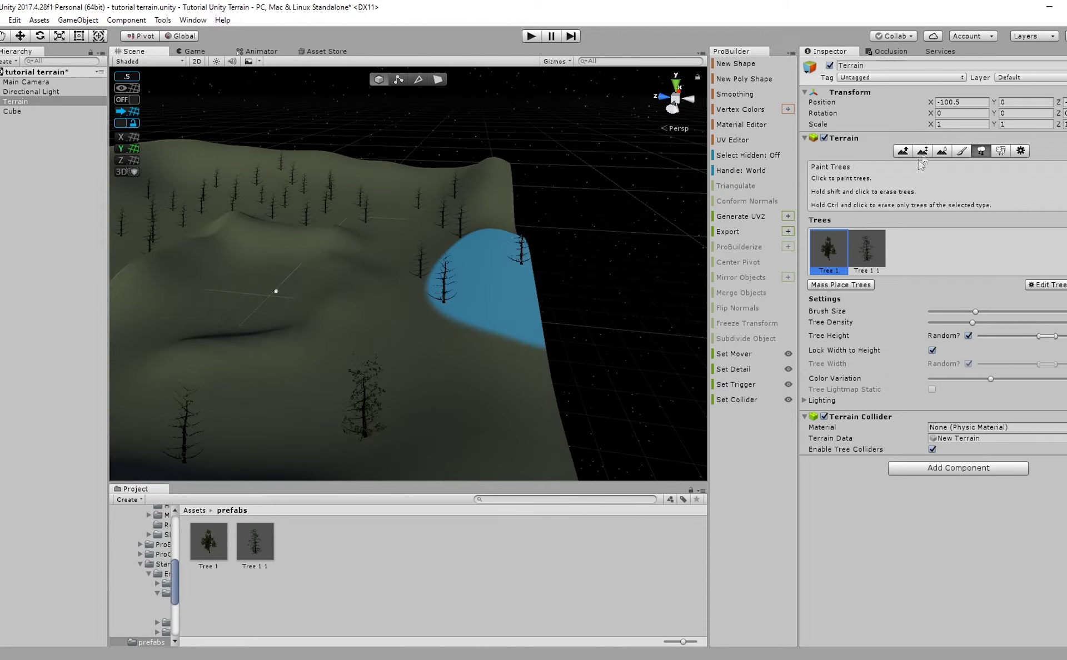
Raise Max Mesh Trees in the Terrain Settings and set Billboard Start to 500.
click(1020, 151)
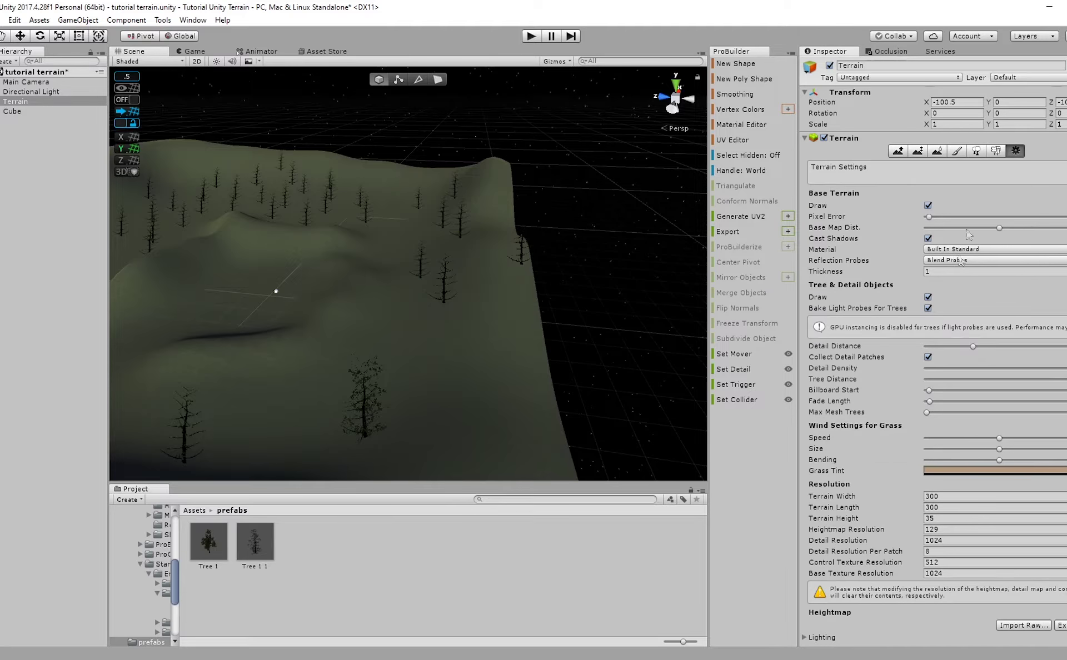
scroll(905, 327, down, 3)
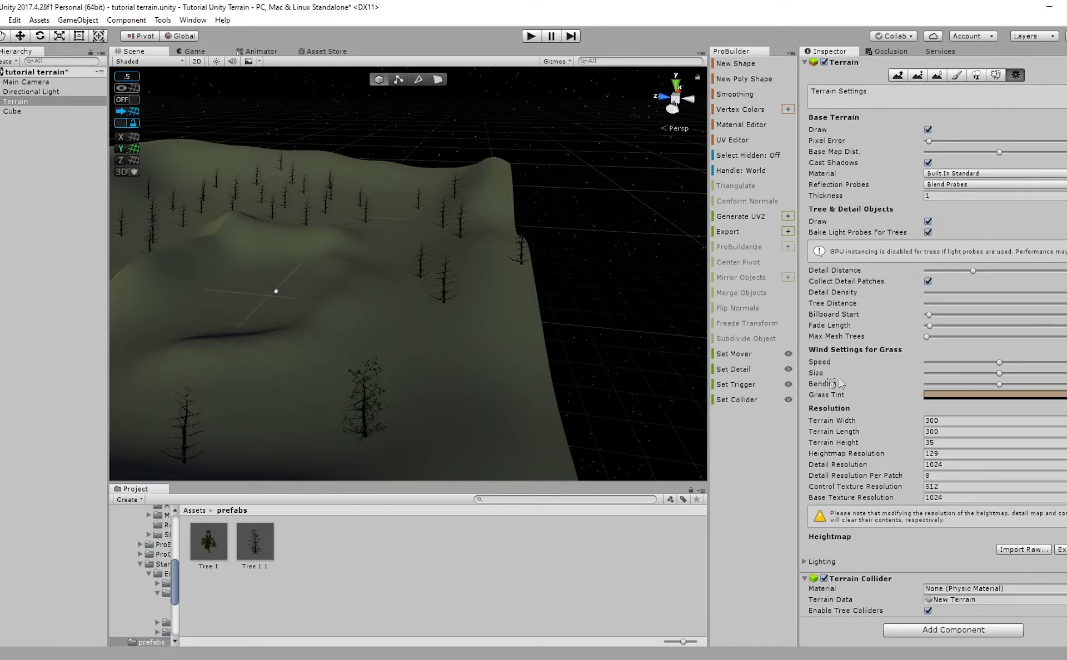
scroll(928, 410, up, 3)
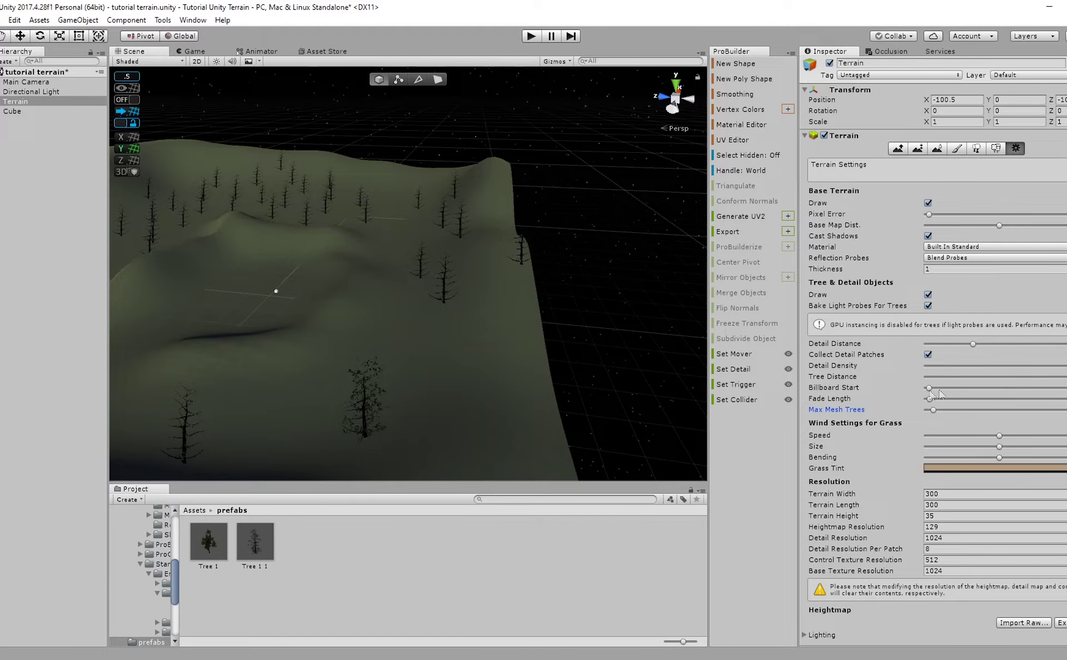
text(500)
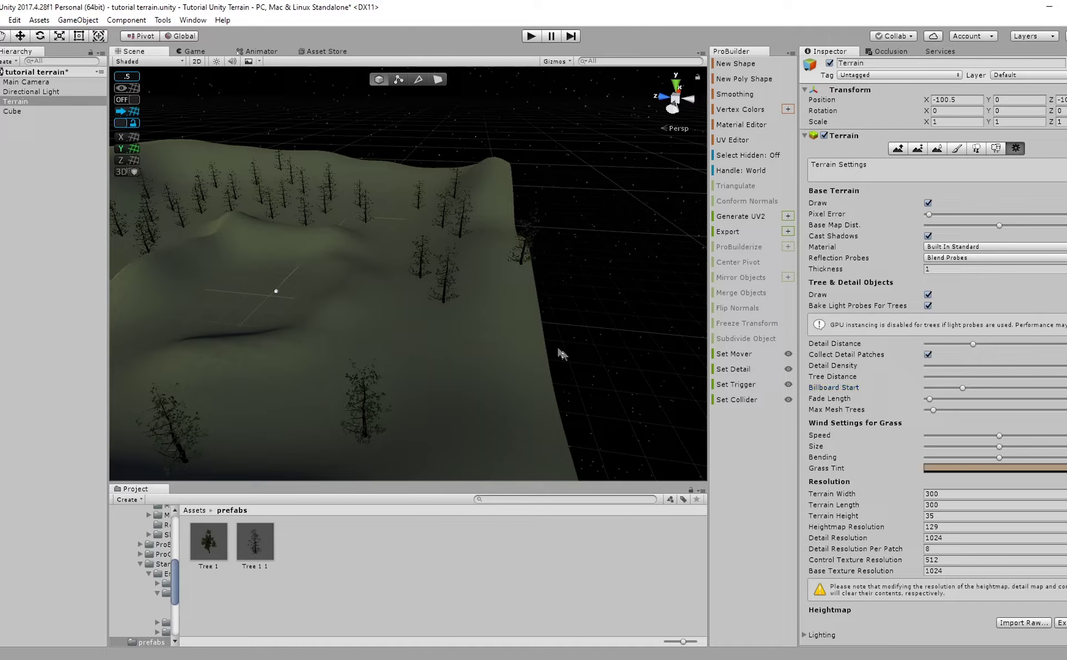
Return to tree painting and scatter more leafy Tree 1 trees over the hills, raising Tree Density slightly.
right_drag(562, 354, 478, 328)
click(977, 149)
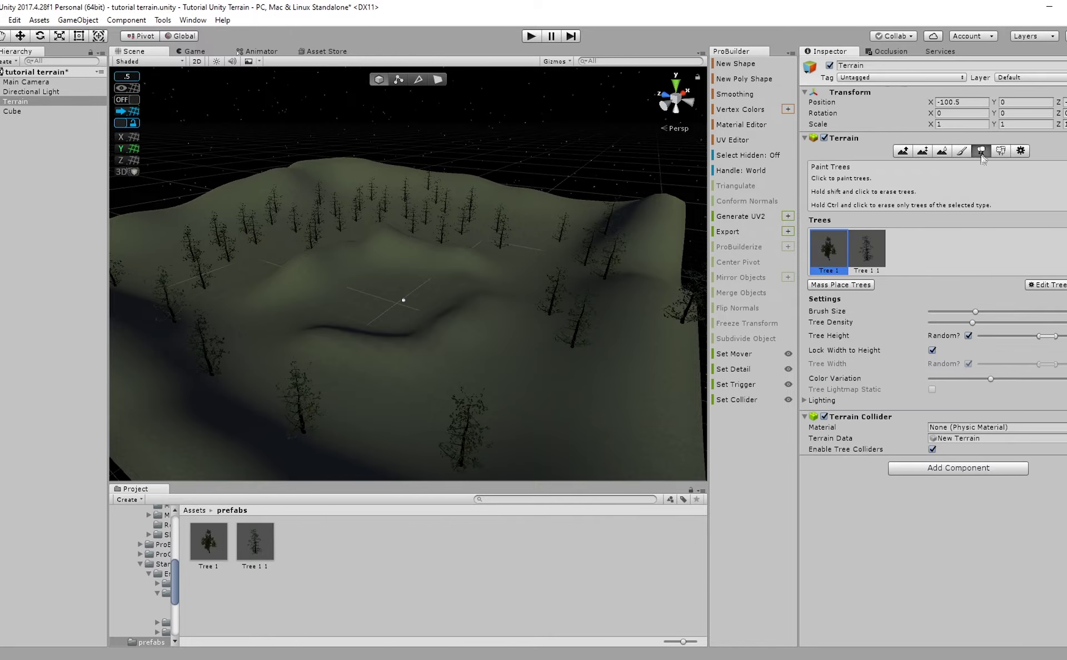
scroll(407, 373, down, 5)
middle_drag(406, 374, 415, 320)
drag(475, 281, 443, 265)
mouse_move(389, 228)
middle_down()
mouse_move(352, 282)
mouse_move(339, 339)
middle_up()
drag(456, 323, 473, 324)
drag(412, 274, 256, 307)
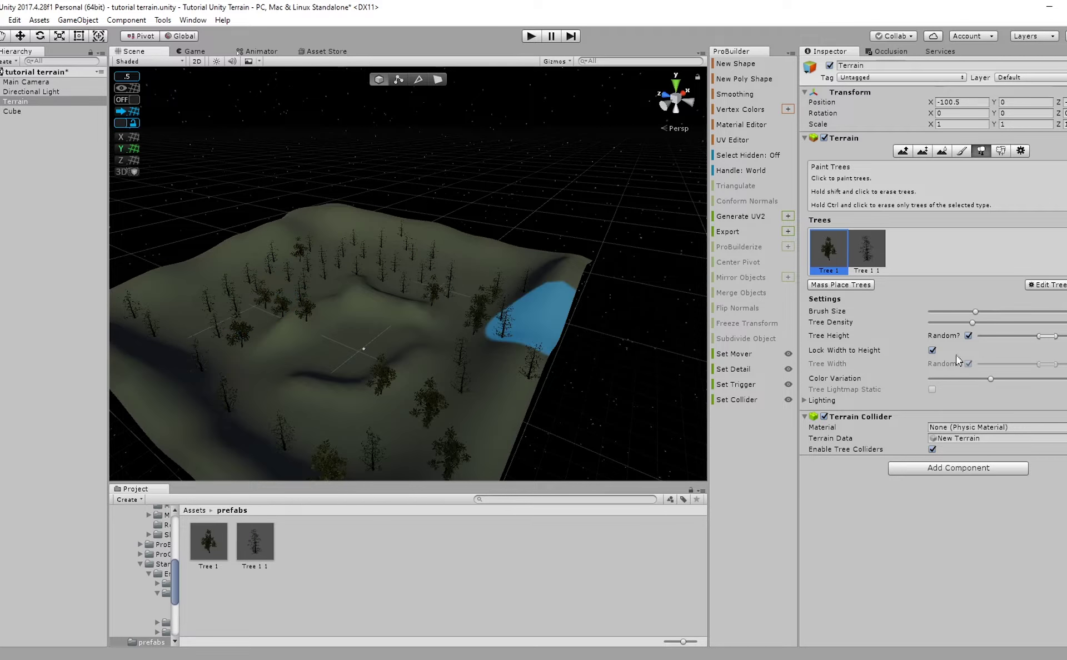
drag(972, 323, 988, 322)
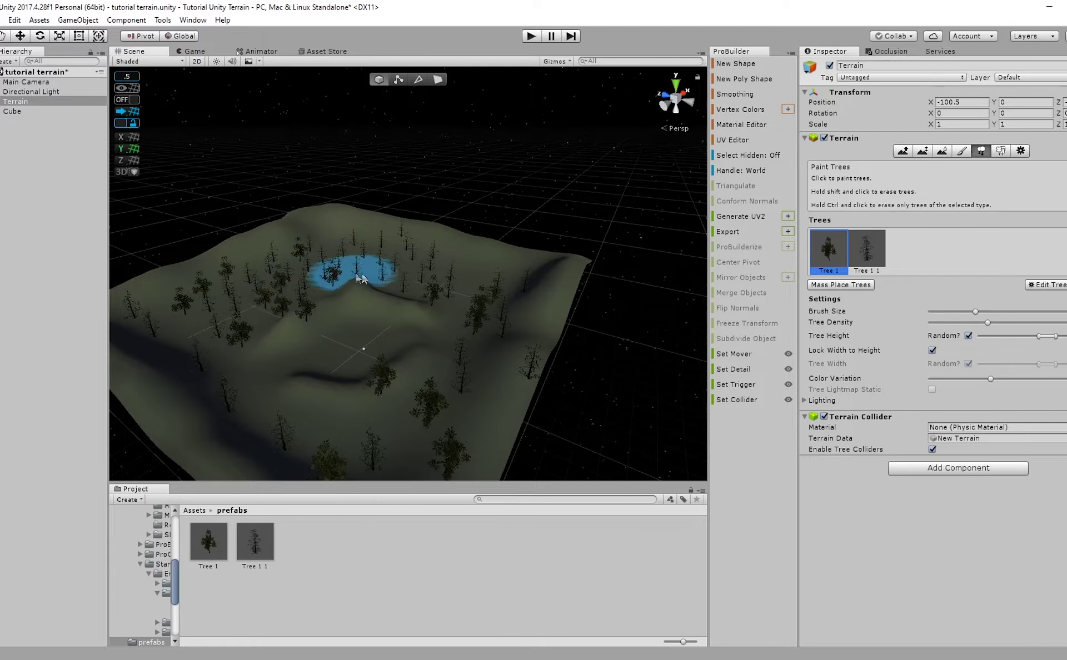
Inspect the painted forest from close up, from above and from ground level.
right_drag(423, 281, 321, 239)
scroll(432, 324, up, 8)
middle_drag(321, 239, 326, 272)
right_drag(326, 271, 418, 326)
scroll(349, 299, down, 4)
right_drag(528, 300, 233, 239)
right_drag(427, 240, 332, 299)
mouse_move(222, 292)
right_down()
mouse_move(534, 374)
mouse_move(384, 293)
mouse_move(510, 238)
mouse_move(489, 166)
mouse_move(549, 100)
mouse_move(431, 98)
mouse_move(514, 169)
mouse_move(471, 129)
mouse_move(252, 162)
mouse_move(429, 107)
mouse_move(388, 102)
mouse_move(237, 152)
mouse_move(208, 176)
mouse_move(232, 183)
mouse_move(278, 166)
mouse_move(348, 198)
mouse_move(406, 207)
mouse_move(439, 202)
mouse_move(441, 179)
mouse_move(477, 202)
right_up()
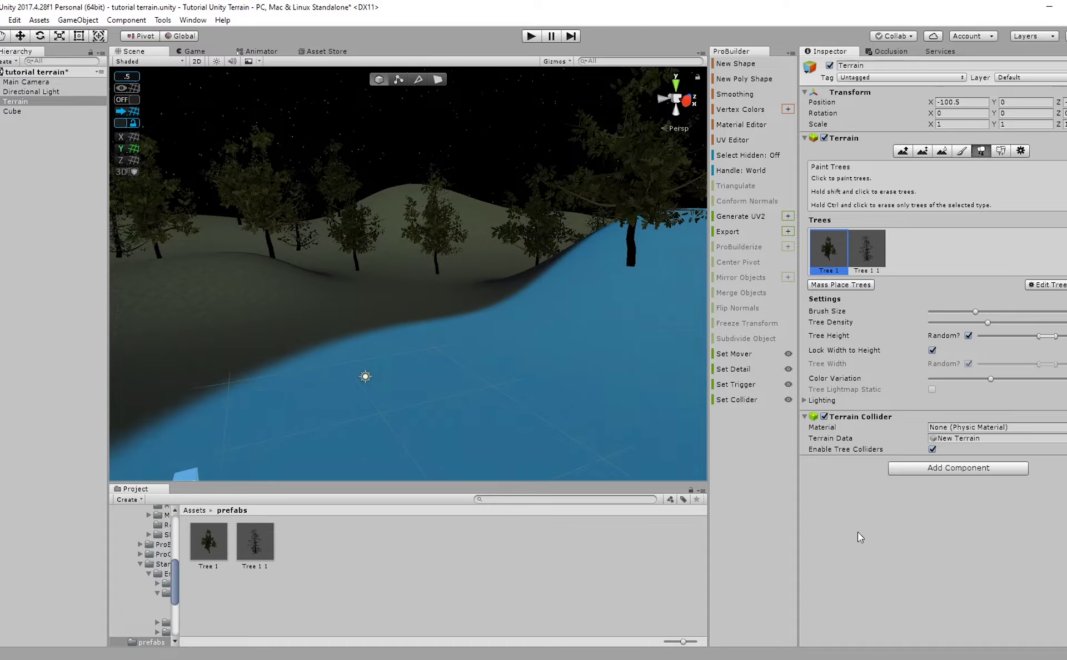
Switch the terrain to Paint Details and start adding a grass texture.
click(1000, 151)
right_drag(439, 253, 326, 352)
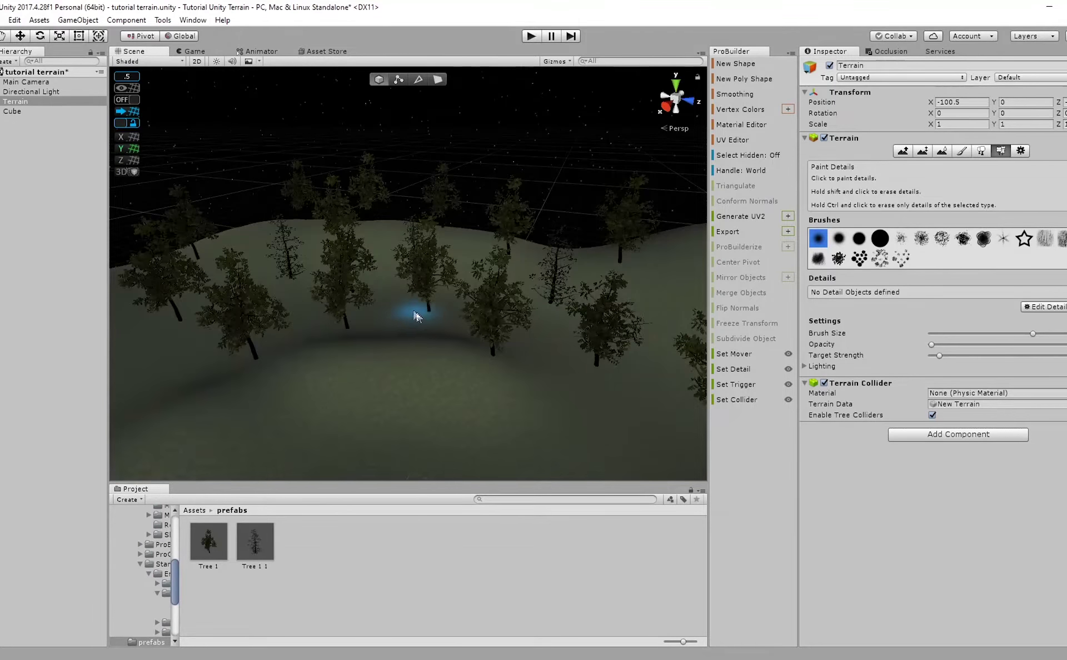
right_drag(414, 312, 262, 310)
scroll(382, 290, up, 3)
middle_drag(382, 291, 267, 245)
scroll(267, 245, down, 4)
right_drag(267, 245, 507, 224)
scroll(381, 214, up, 4)
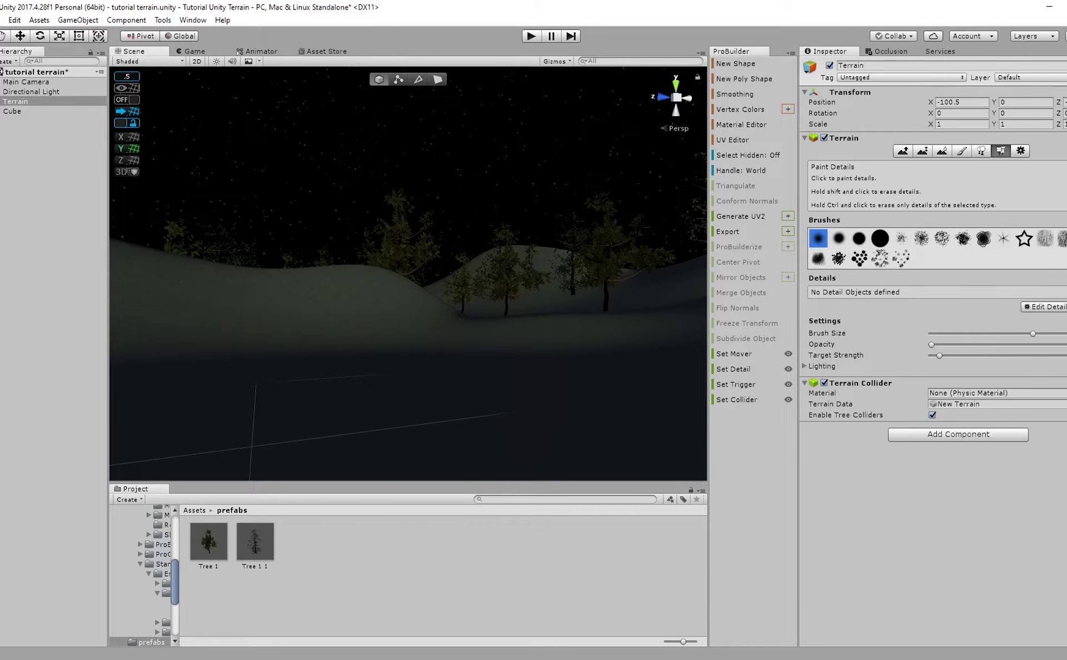
click(1038, 311)
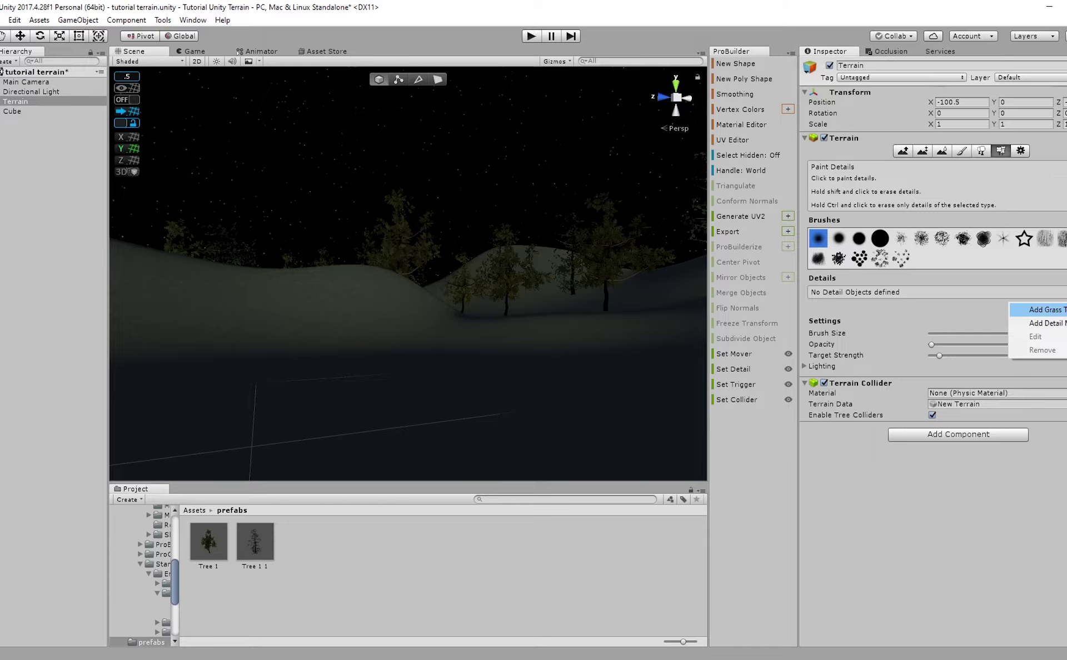
click(1038, 311)
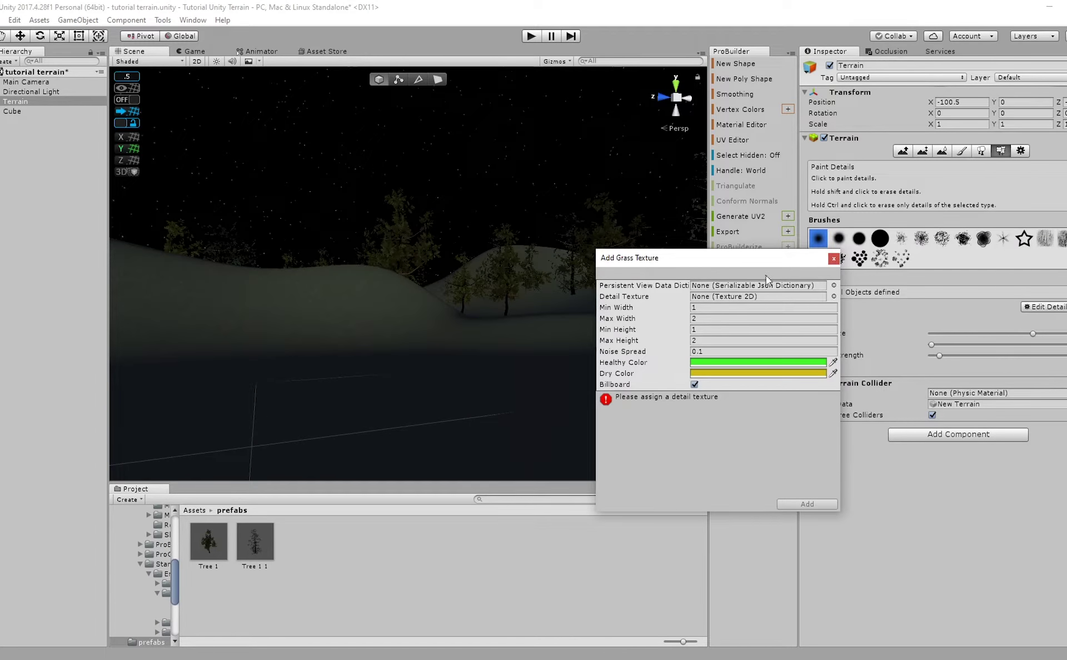
click(798, 289)
text(grass)
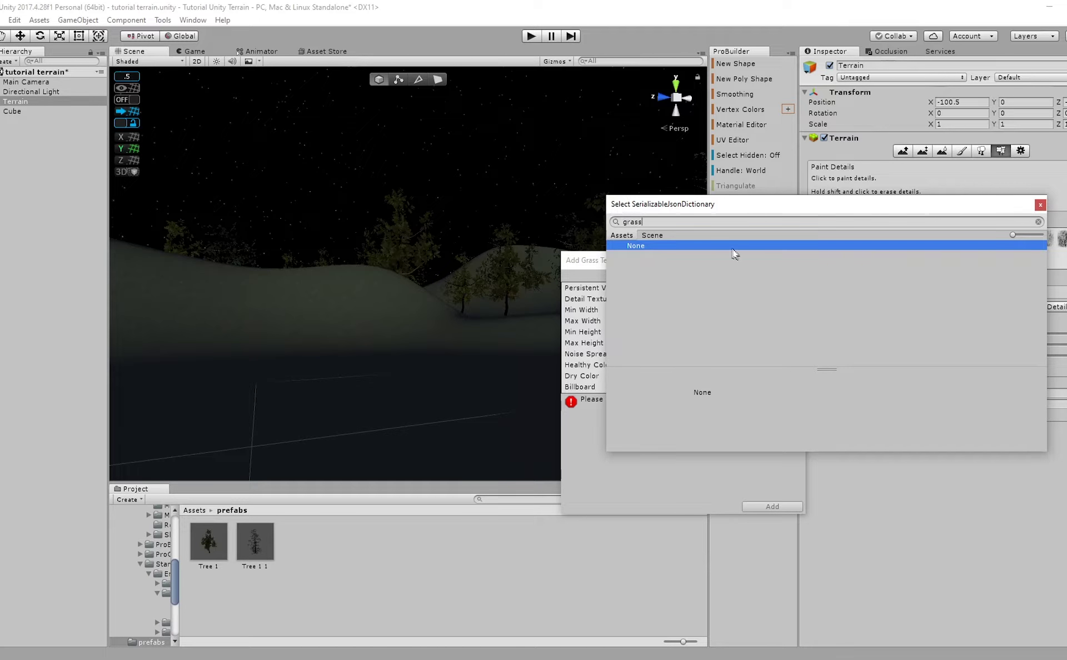
click(1038, 205)
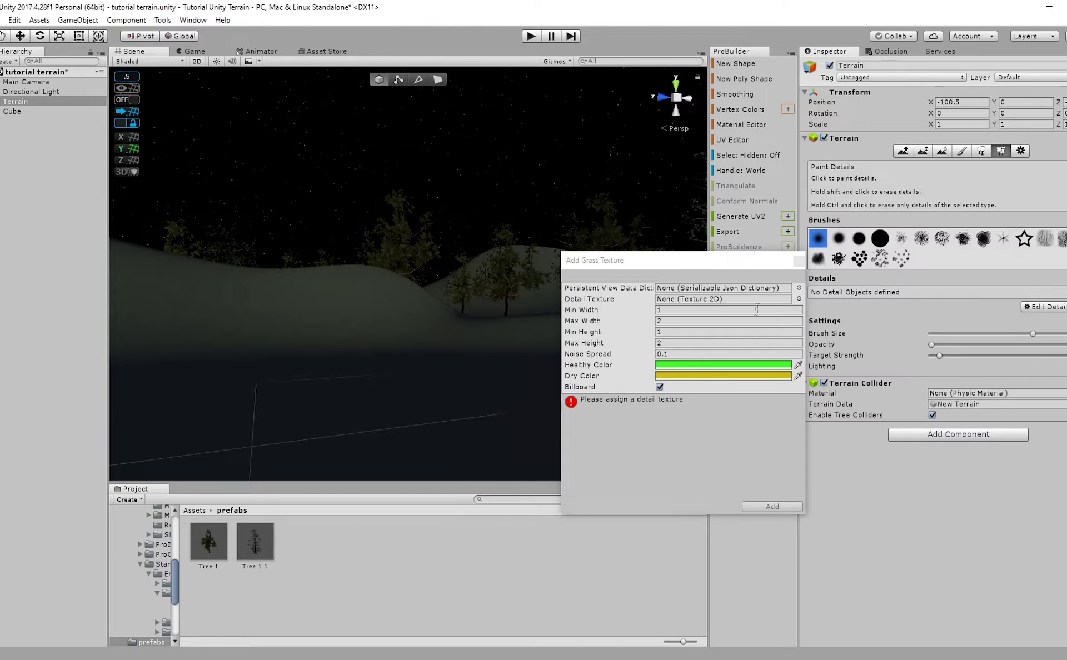
Assign GrassFrond02AlbedoAlpha as the detail texture, found by searching for grass, and add it to the terrain's details.
click(798, 299)
text(grass)
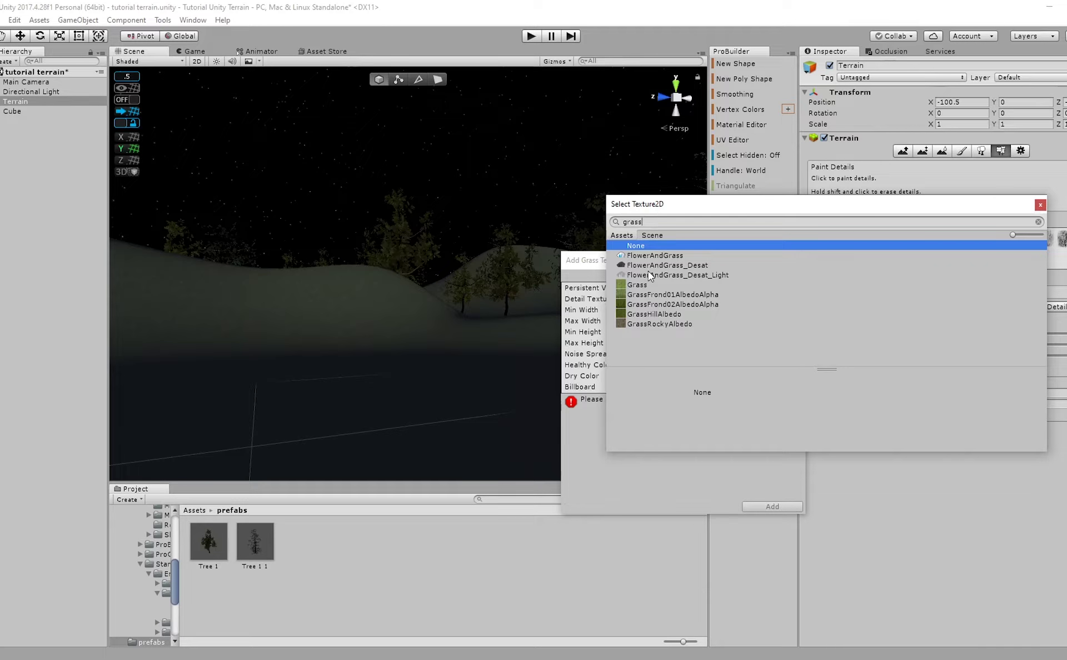
click(633, 304)
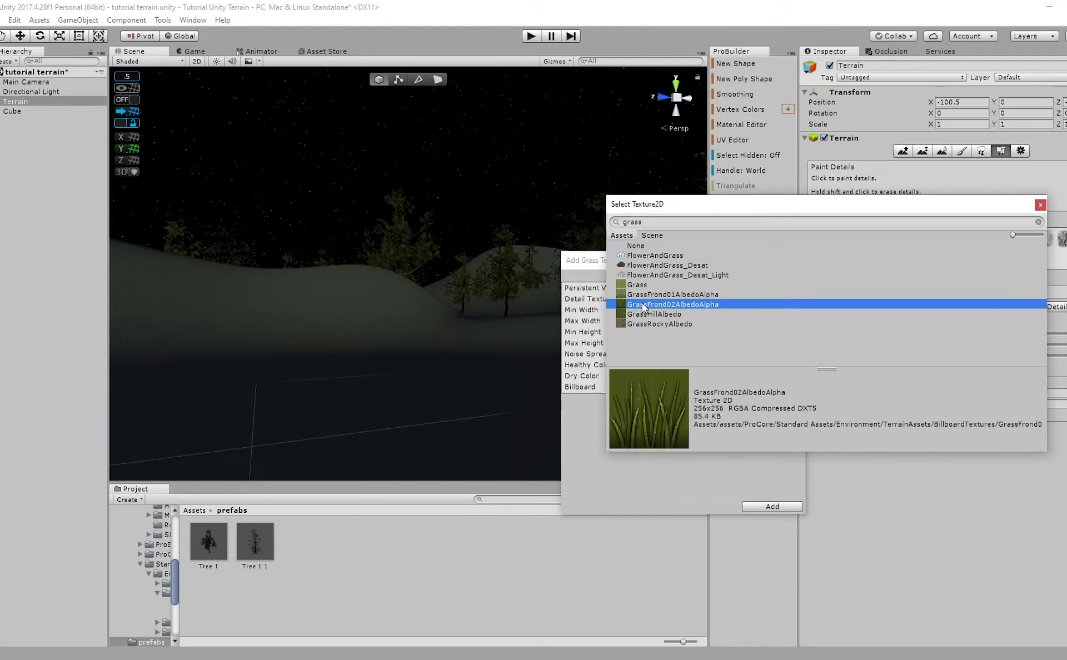
double_click(648, 305)
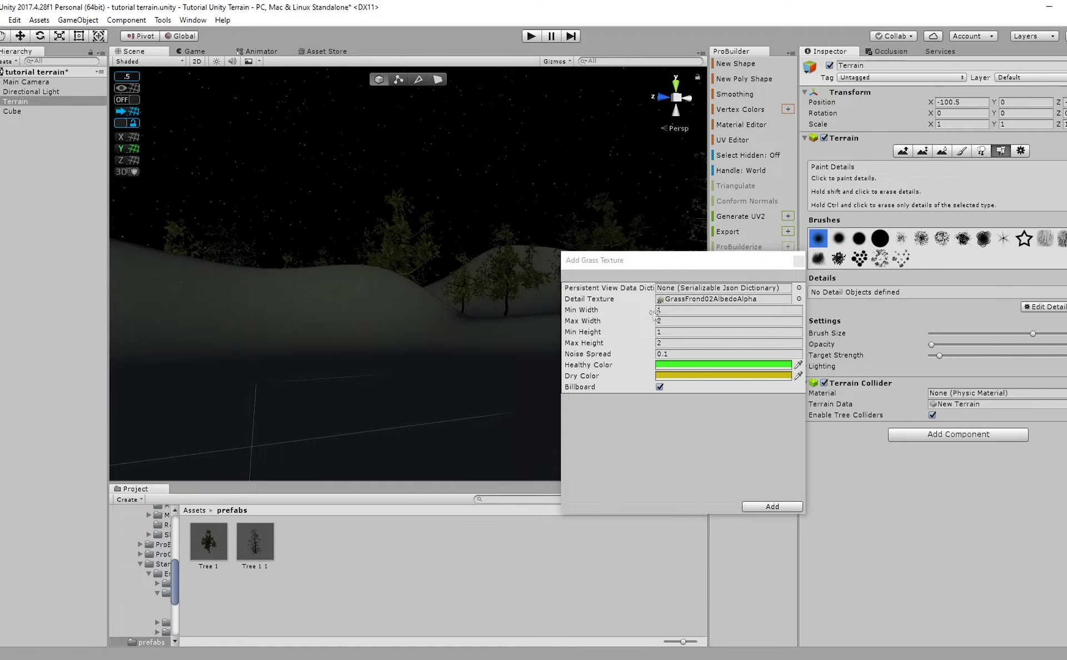
click(772, 507)
Paint clumps of the new grass on the ground in front of the trees.
scroll(578, 387, up, 3)
right_drag(578, 387, 552, 441)
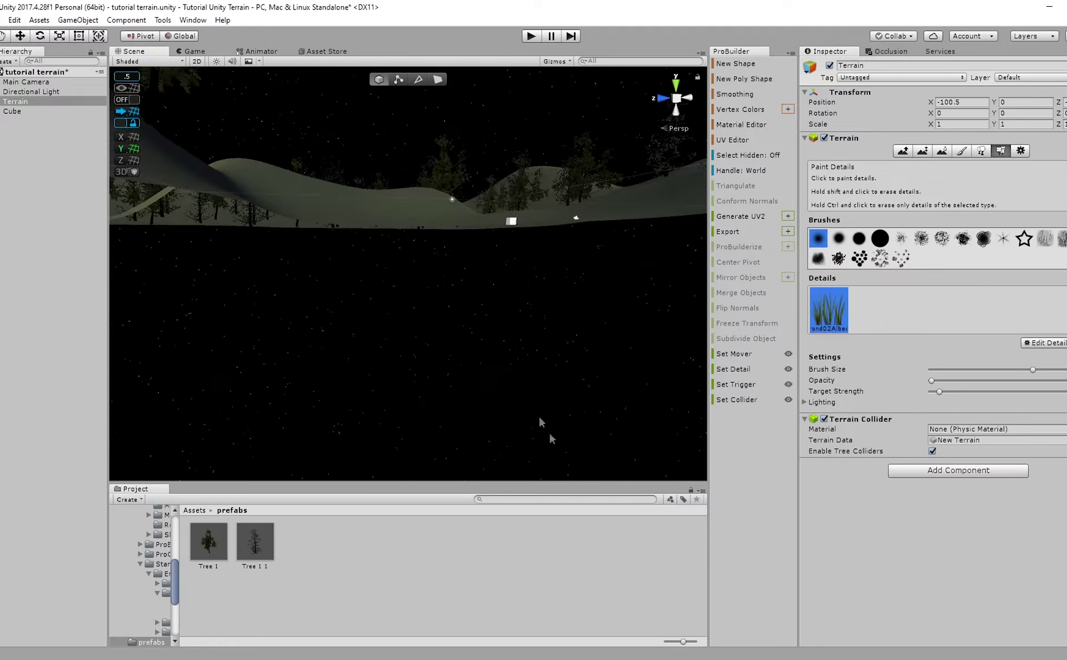
middle_drag(484, 324, 509, 381)
scroll(557, 435, up, 4)
right_drag(514, 383, 593, 305)
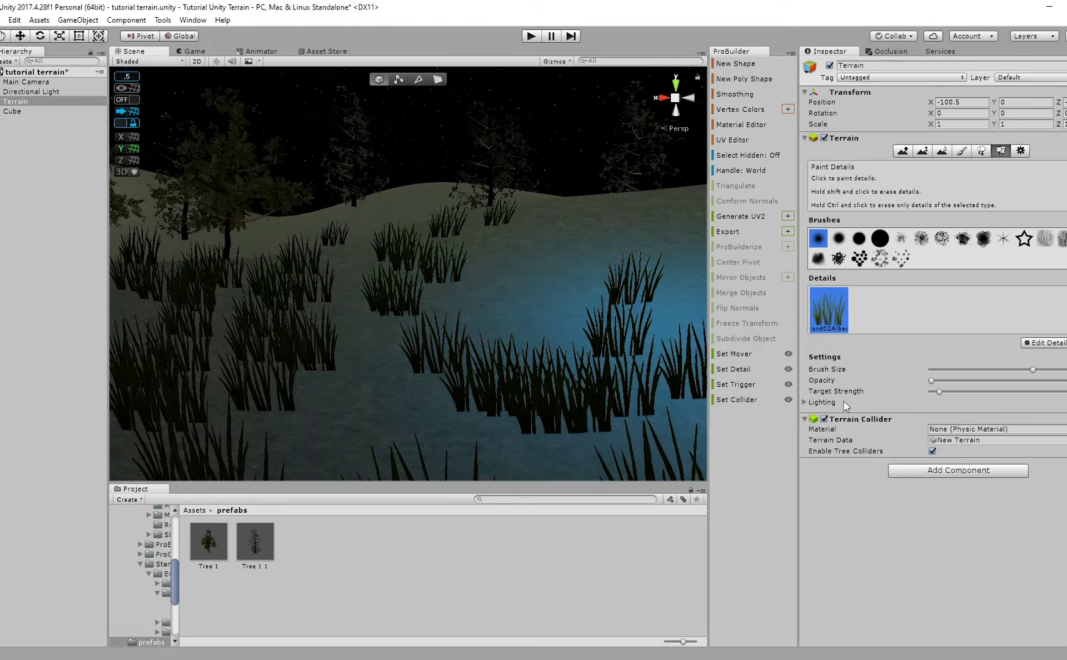
Lower Speed, Size and Bending of the grass wind in the Terrain Settings.
click(1021, 151)
mouse_move(580, 335)
right_down()
mouse_move(599, 317)
mouse_move(510, 312)
mouse_move(426, 291)
mouse_move(438, 303)
right_up()
key(s)
key(w)
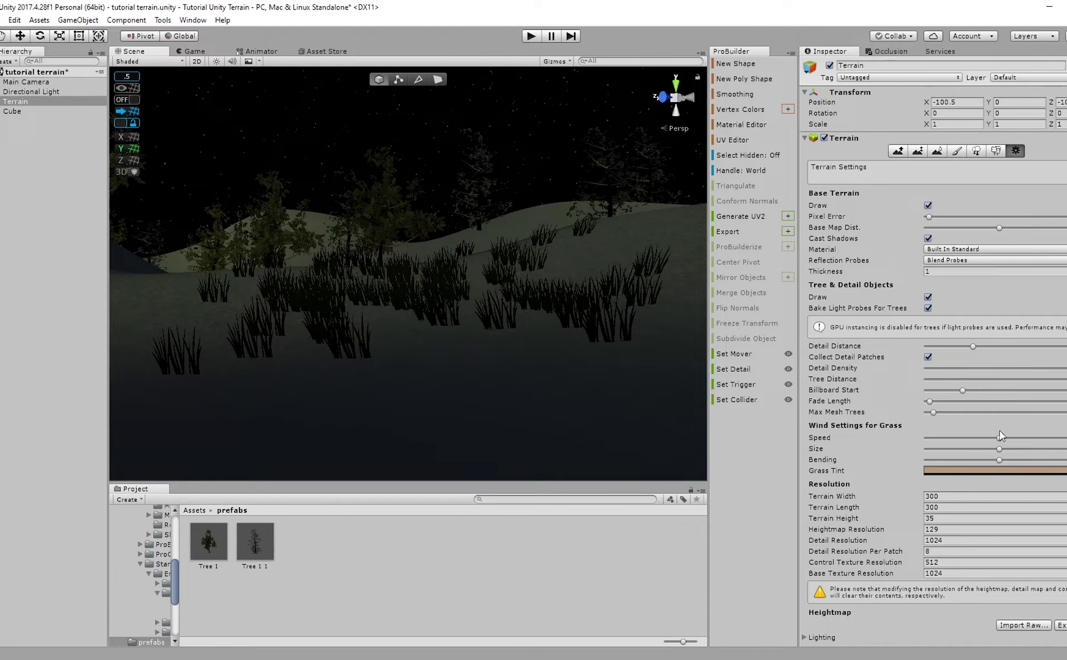
drag(996, 452, 944, 454)
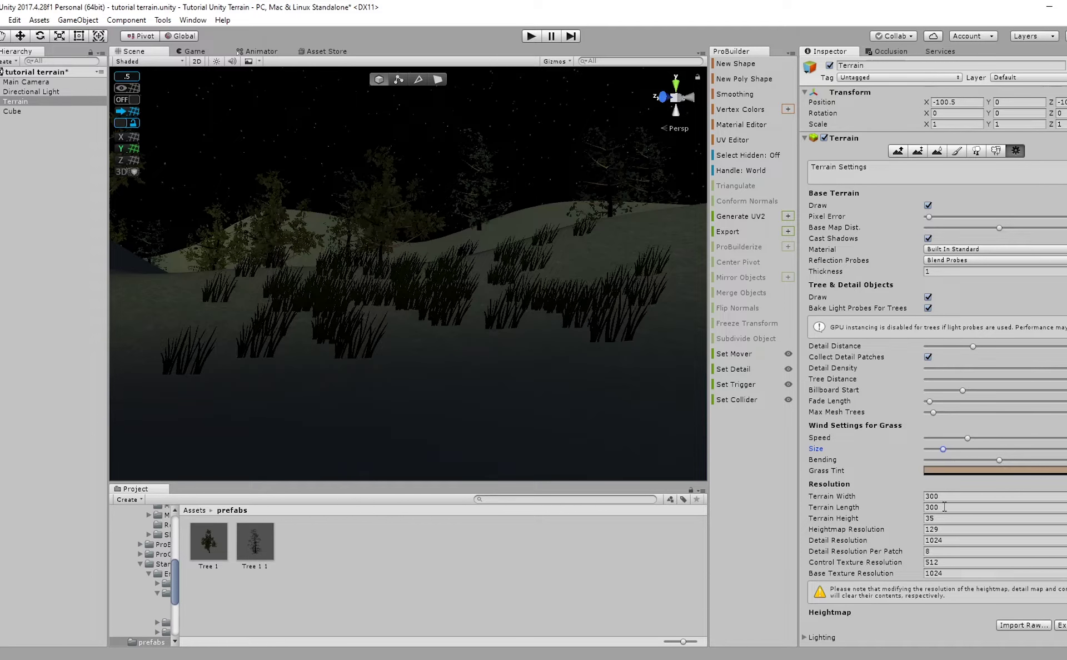
mouse_move(944, 451)
mouse_down()
mouse_move(960, 454)
mouse_move(939, 463)
mouse_up()
Return to detail painting and scatter grass around the tree trunks on the slopes.
right_drag(500, 367, 615, 287)
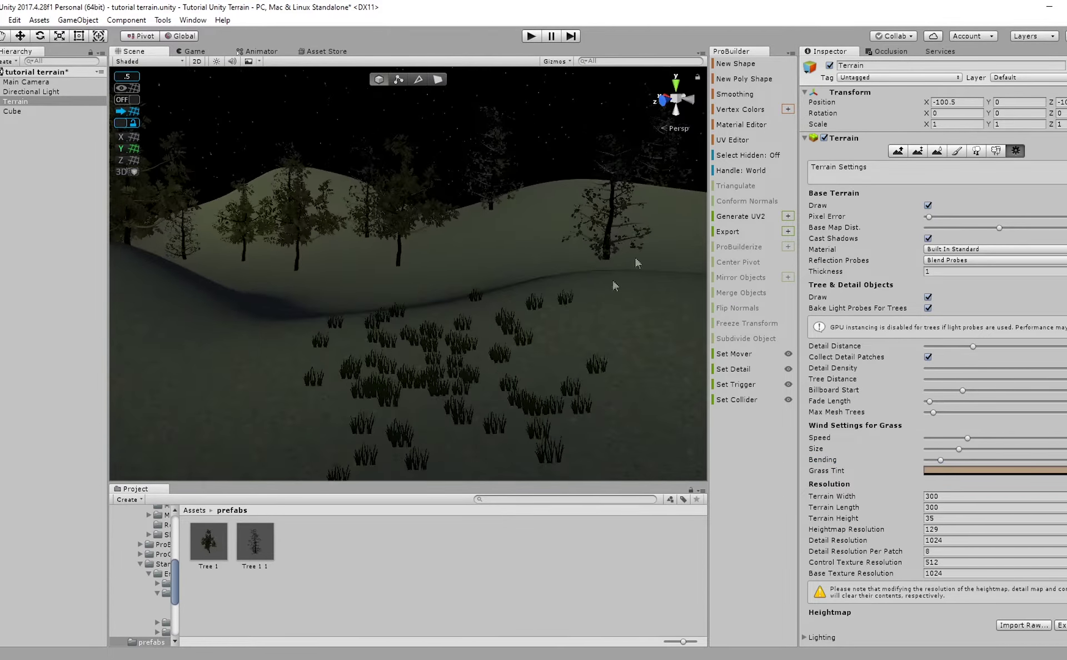
click(999, 151)
right_drag(450, 361, 345, 375)
click(579, 301)
mouse_move(514, 223)
right_down()
mouse_move(408, 226)
mouse_move(442, 234)
right_up()
drag(486, 216, 473, 204)
right_drag(414, 223, 329, 234)
mouse_move(329, 234)
mouse_down()
mouse_move(415, 219)
mouse_move(291, 228)
mouse_up()
right_drag(291, 229, 192, 194)
right_drag(553, 287, 473, 318)
mouse_move(473, 318)
alt+mouse_down()
mouse_move(469, 388)
mouse_move(519, 356)
mouse_move(638, 332)
mouse_move(639, 354)
mouse_move(503, 291)
mouse_move(422, 298)
mouse_move(374, 319)
mouse_move(292, 316)
mouse_move(512, 352)
mouse_move(453, 305)
alt+mouse_up()
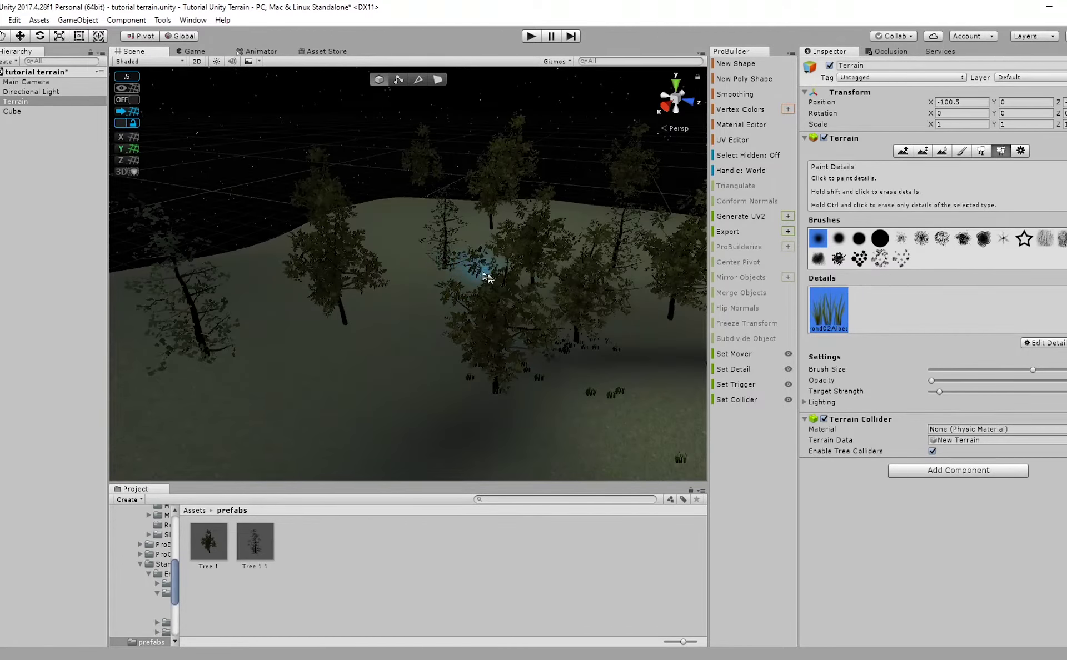
alt+drag(528, 292, 277, 311)
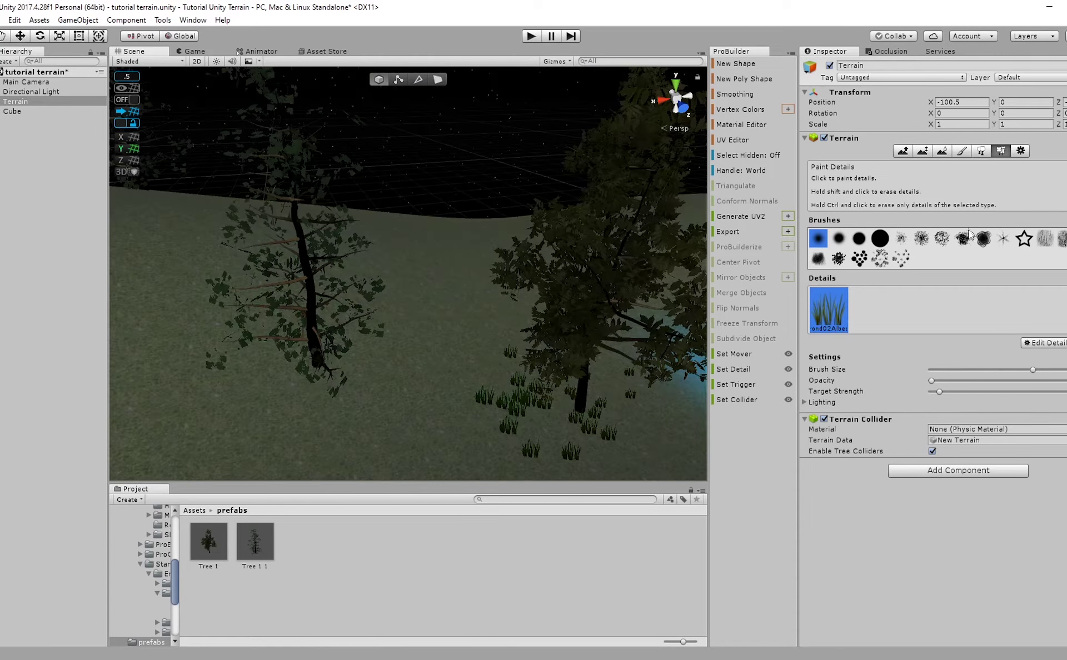
Raise Detail Distance in the Terrain Settings, nudging Fade Length up and Billboard Start down.
click(1020, 150)
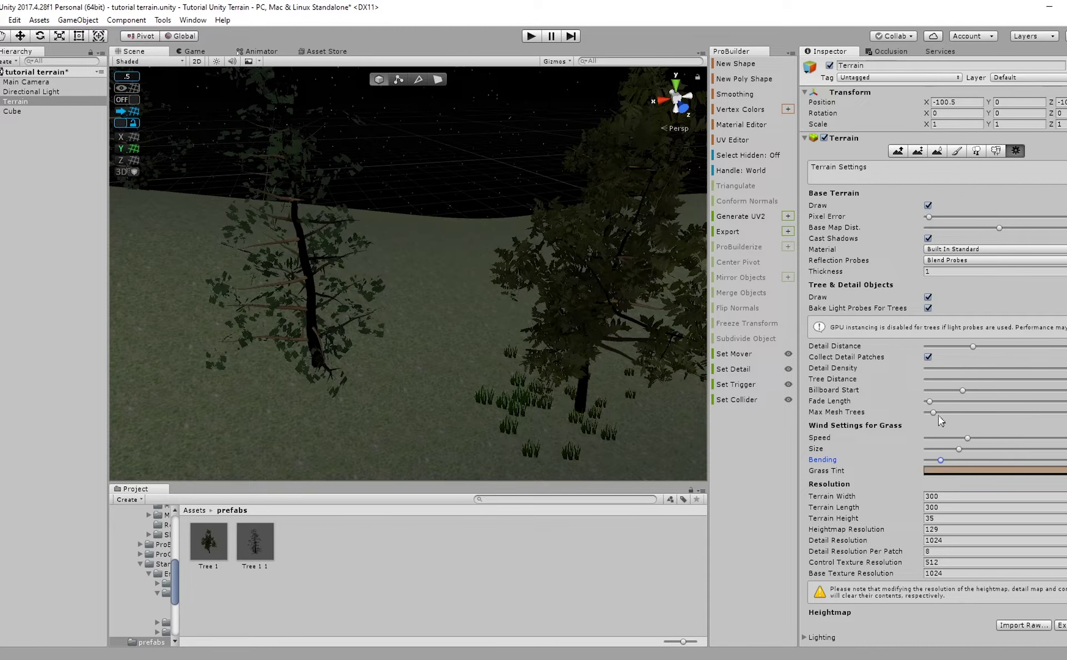
scroll(867, 443, down, 2)
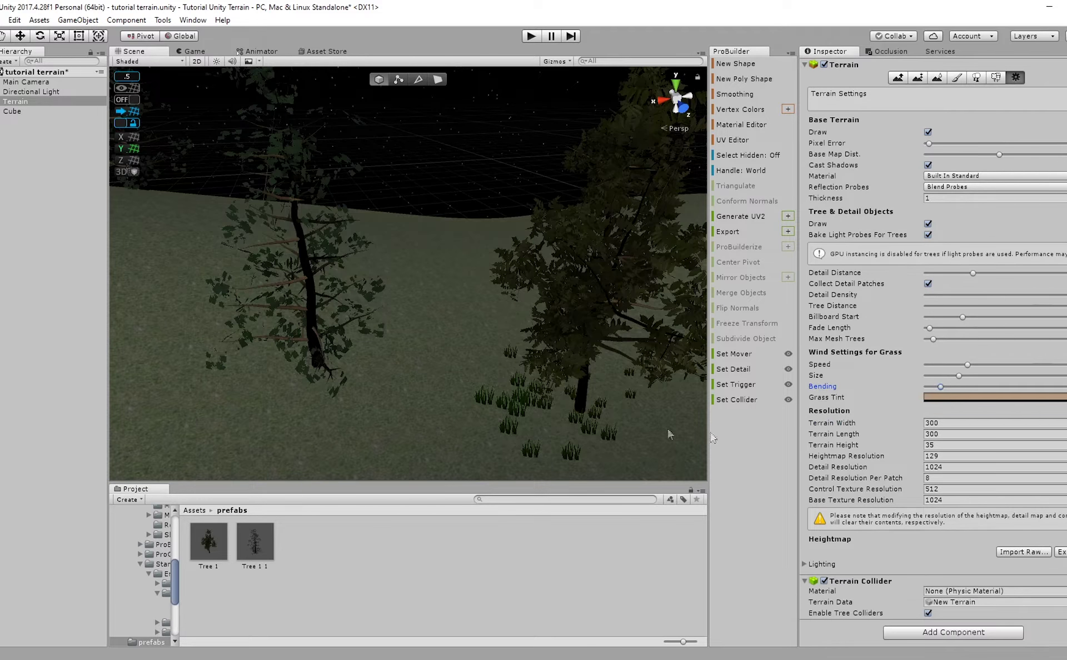
scroll(669, 433, down, 5)
right_drag(668, 434, 686, 389)
middle_drag(686, 389, 584, 163)
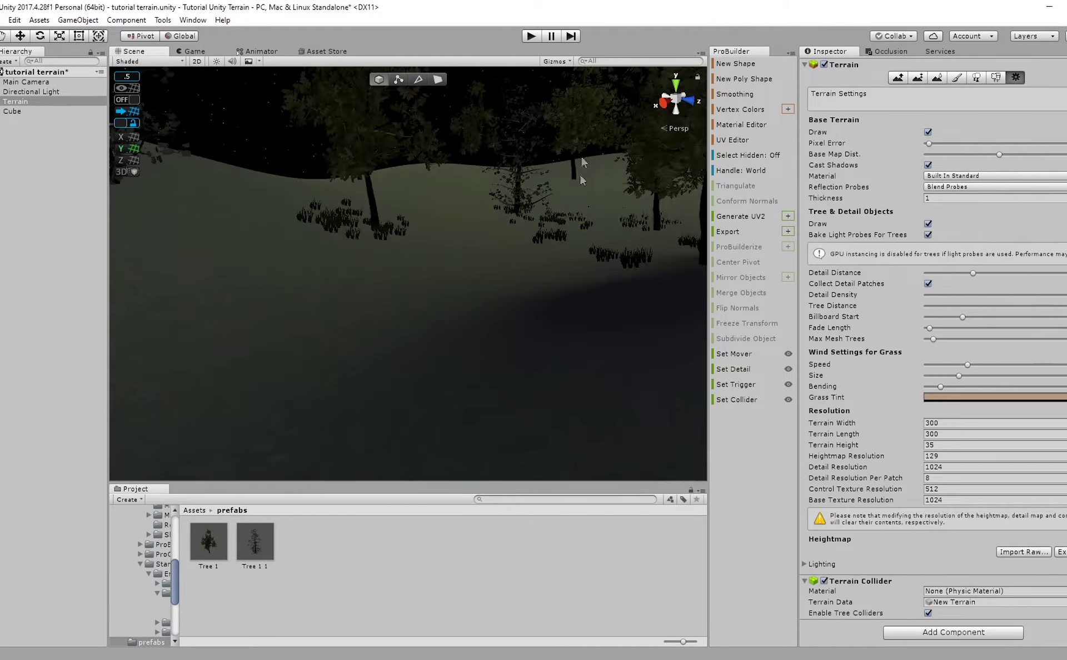
right_drag(583, 181, 664, 310)
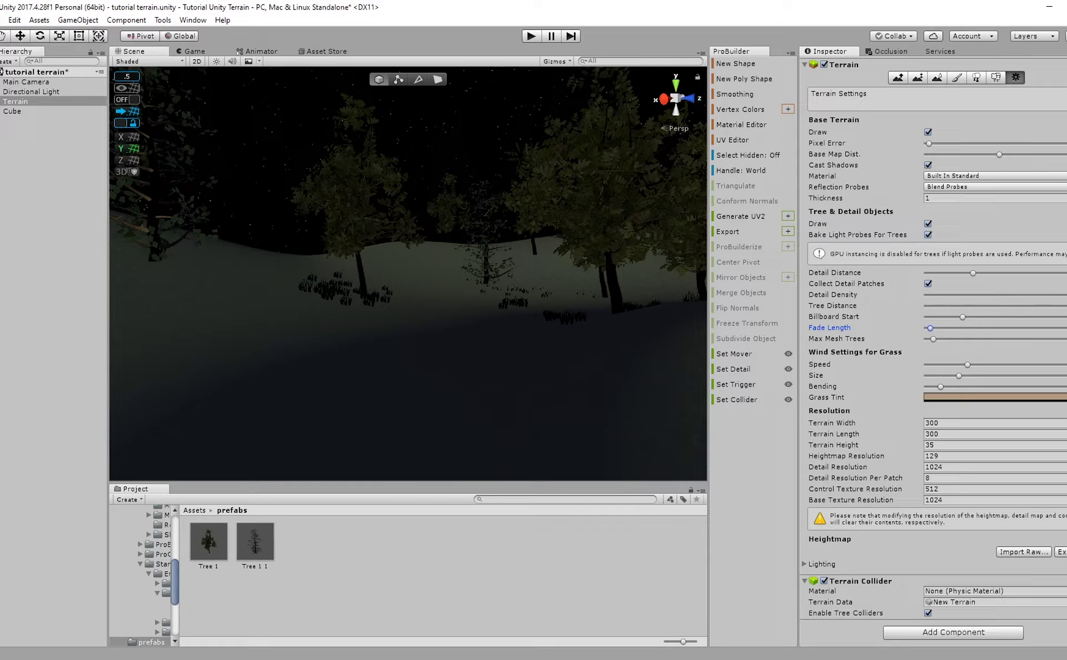
click(966, 318)
mouse_move(973, 274)
mouse_down()
mouse_move(998, 275)
mouse_move(970, 283)
mouse_move(983, 282)
mouse_up()
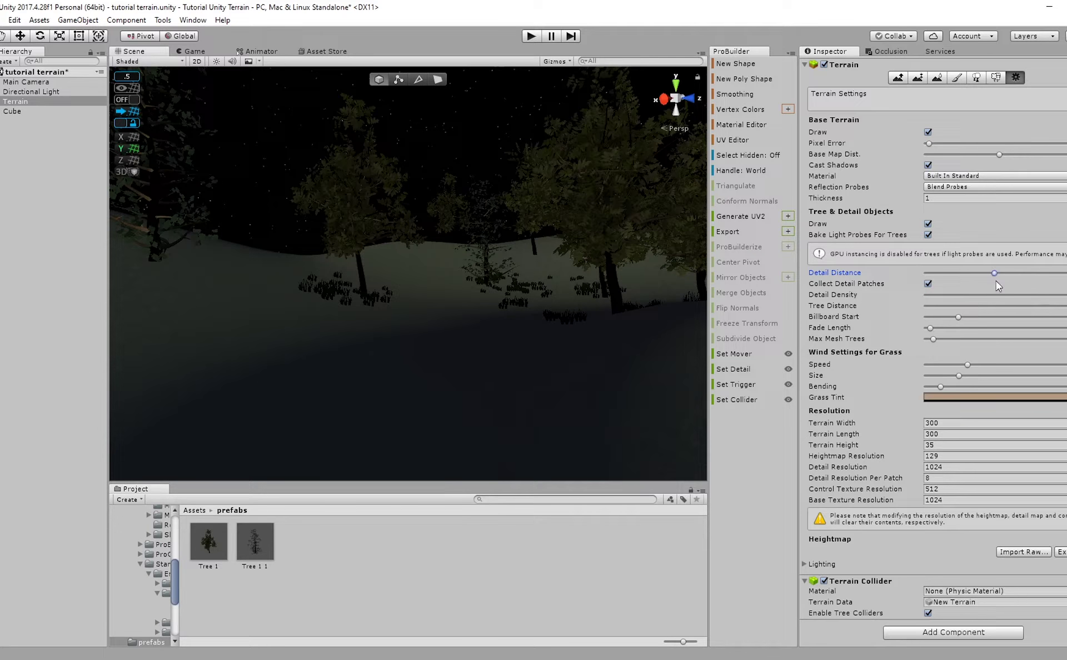
right_drag(546, 222, 518, 260)
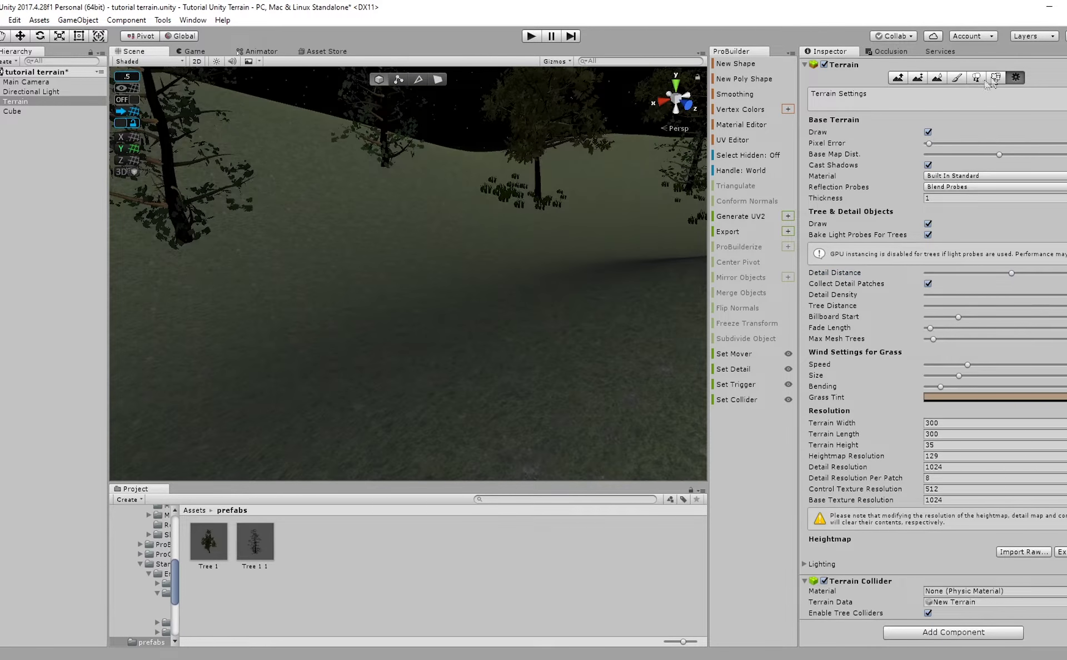
Resume detail painting and spread grass over the hillsides, beneath the trees and around the cube.
click(996, 78)
right_drag(447, 290, 484, 269)
scroll(483, 269, down, 2)
click(223, 252)
right_drag(313, 224, 468, 275)
right_drag(274, 219, 237, 249)
click(308, 311)
click(283, 205)
middle_drag(257, 218, 349, 272)
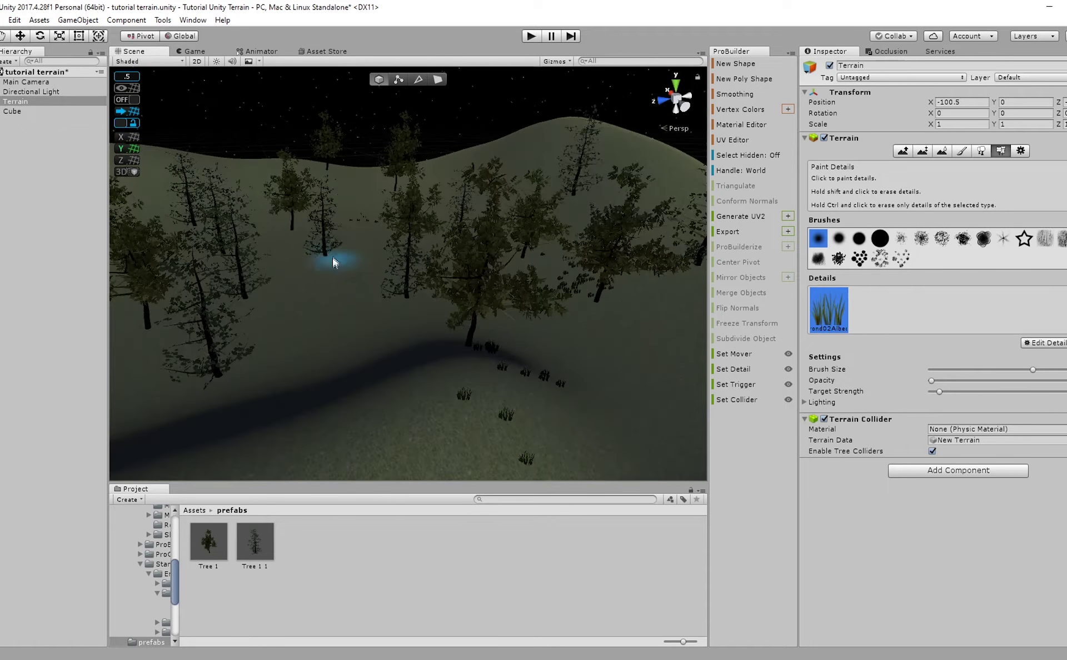
right_drag(298, 221, 306, 298)
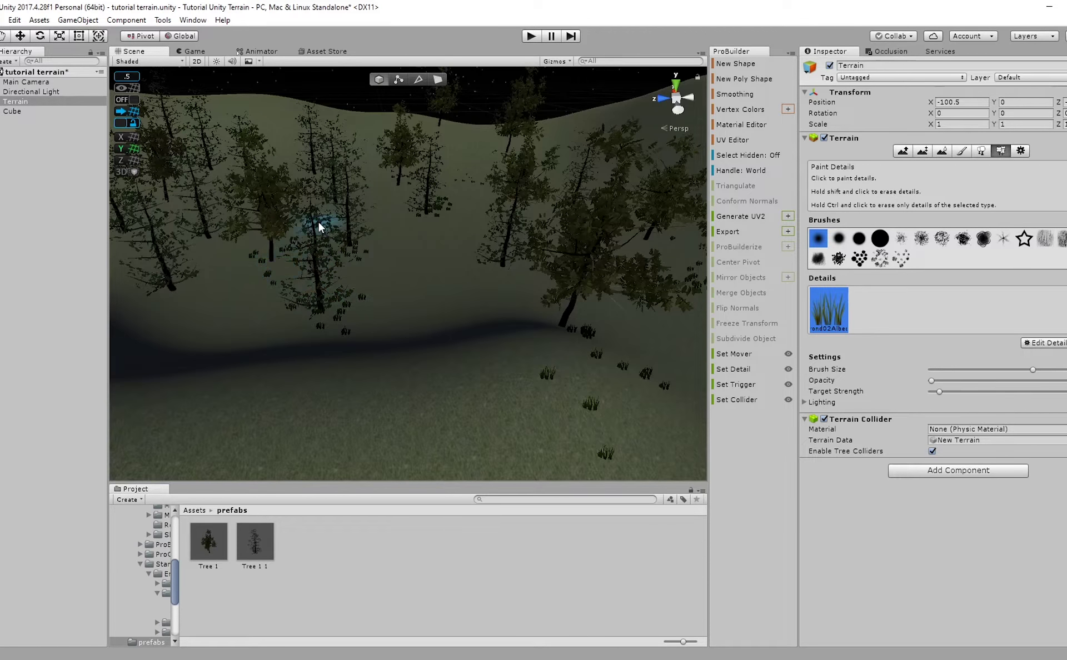
right_drag(320, 227, 489, 298)
mouse_move(428, 281)
right_down()
mouse_move(281, 281)
mouse_move(269, 123)
mouse_move(345, 257)
mouse_move(391, 306)
right_up()
mouse_move(422, 381)
mouse_down()
mouse_move(395, 335)
mouse_move(335, 369)
mouse_up()
mouse_move(335, 369)
right_down()
mouse_move(291, 332)
mouse_move(217, 377)
mouse_move(255, 338)
mouse_move(350, 337)
right_up()
mouse_move(305, 217)
right_down()
mouse_move(442, 305)
mouse_move(522, 279)
mouse_move(555, 250)
mouse_move(506, 336)
right_up()
mouse_move(391, 328)
mouse_down()
mouse_move(379, 316)
mouse_move(386, 323)
mouse_up()
drag(273, 241, 445, 228)
right_drag(418, 332, 372, 353)
mouse_move(373, 353)
mouse_down()
mouse_move(365, 361)
mouse_move(397, 340)
mouse_up()
mouse_move(408, 335)
right_down()
mouse_move(341, 243)
mouse_move(289, 277)
right_up()
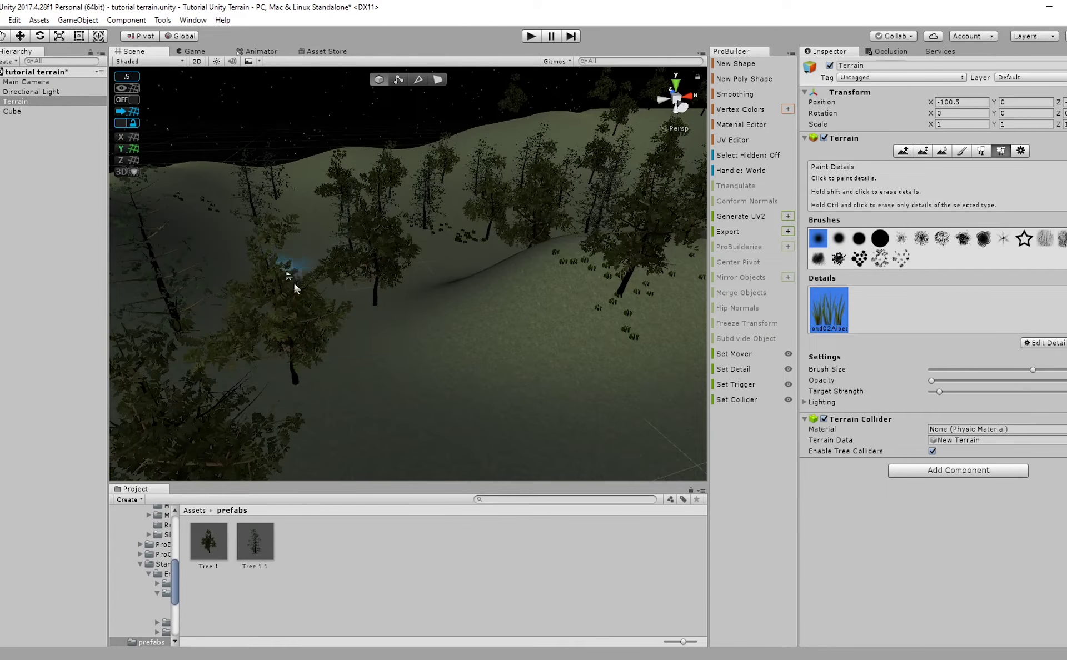
mouse_move(191, 331)
right_down()
mouse_move(188, 300)
mouse_move(147, 328)
right_up()
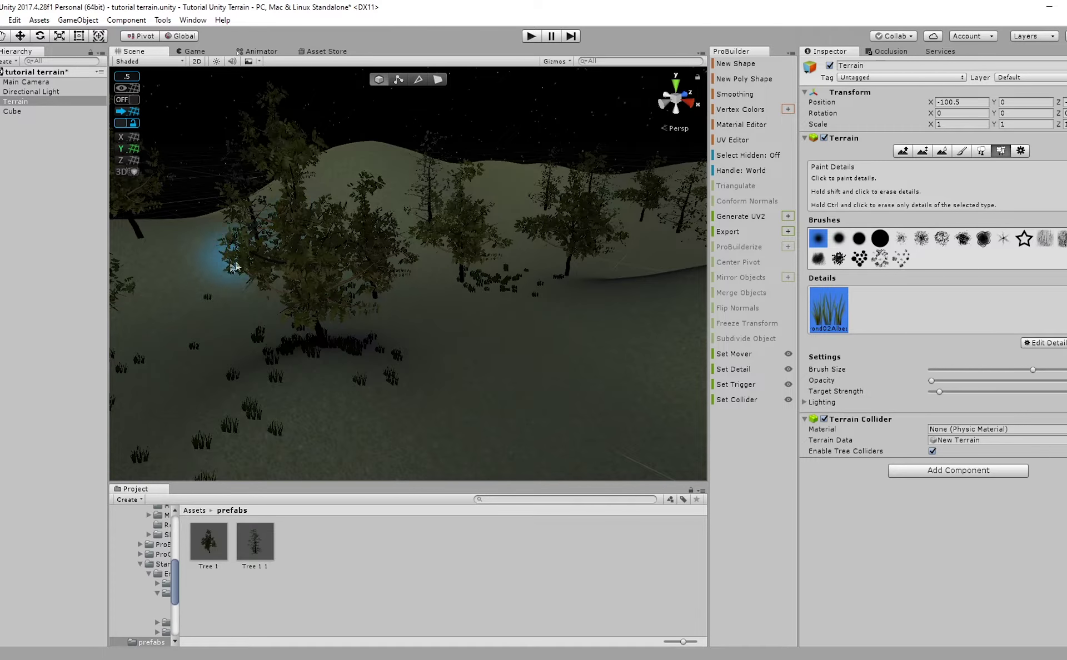
mouse_move(233, 267)
right_down()
mouse_move(340, 240)
mouse_move(328, 279)
mouse_move(301, 240)
mouse_move(277, 255)
mouse_move(281, 267)
mouse_move(426, 306)
mouse_move(368, 261)
mouse_move(381, 263)
mouse_move(307, 309)
mouse_move(293, 305)
mouse_move(309, 298)
mouse_move(300, 286)
mouse_move(381, 291)
mouse_move(341, 278)
mouse_move(227, 281)
mouse_move(381, 245)
mouse_move(132, 309)
mouse_move(162, 287)
mouse_move(453, 278)
mouse_move(345, 255)
mouse_move(572, 310)
mouse_move(505, 367)
mouse_move(438, 371)
mouse_move(295, 221)
mouse_move(572, 265)
mouse_move(505, 247)
mouse_move(431, 303)
mouse_move(419, 276)
mouse_move(534, 212)
mouse_move(519, 276)
mouse_move(488, 250)
mouse_move(488, 305)
mouse_move(536, 310)
mouse_move(454, 270)
mouse_move(453, 279)
mouse_move(386, 279)
mouse_move(390, 288)
mouse_move(262, 269)
mouse_move(478, 300)
mouse_move(472, 228)
mouse_move(428, 219)
right_up()
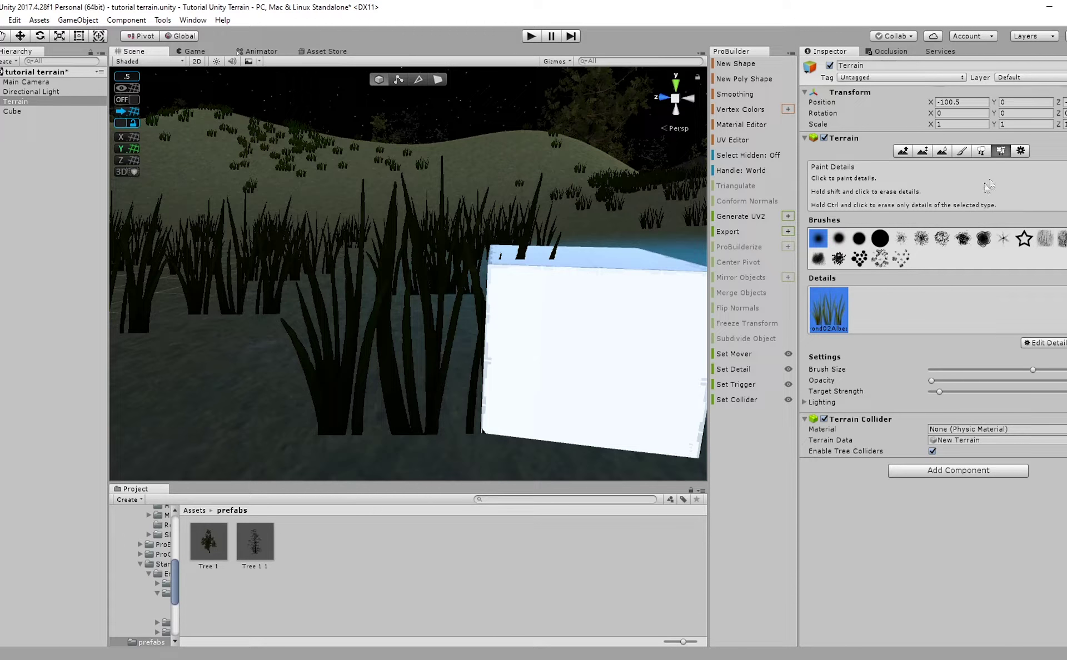
Adjust the grass wind Size in the Terrain Settings and return to Paint Details.
click(1020, 151)
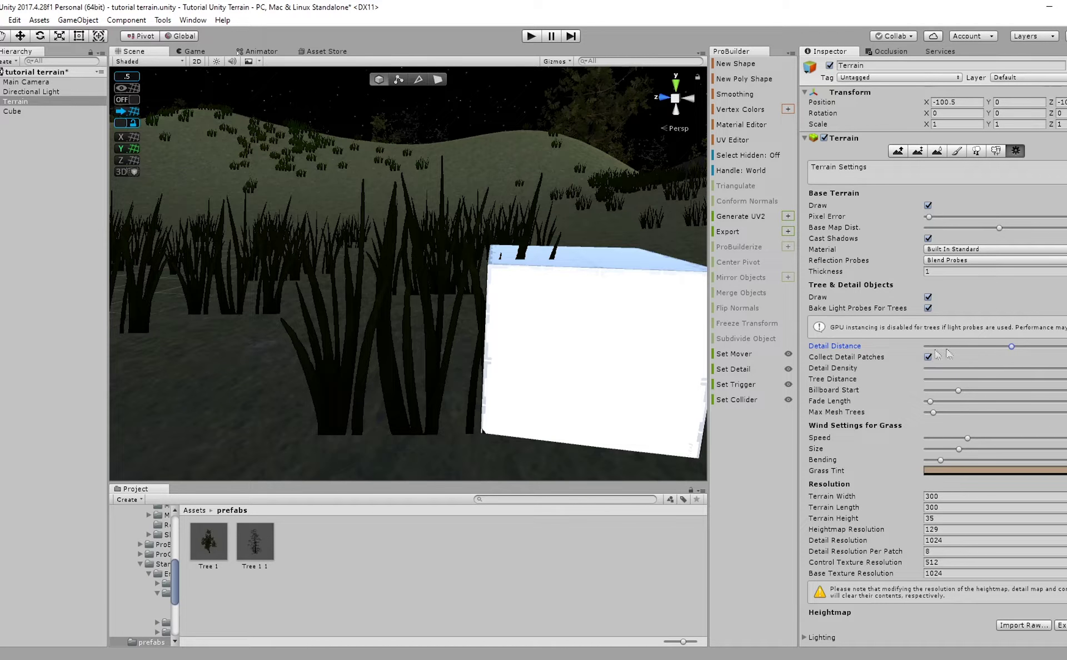
click(938, 449)
click(996, 151)
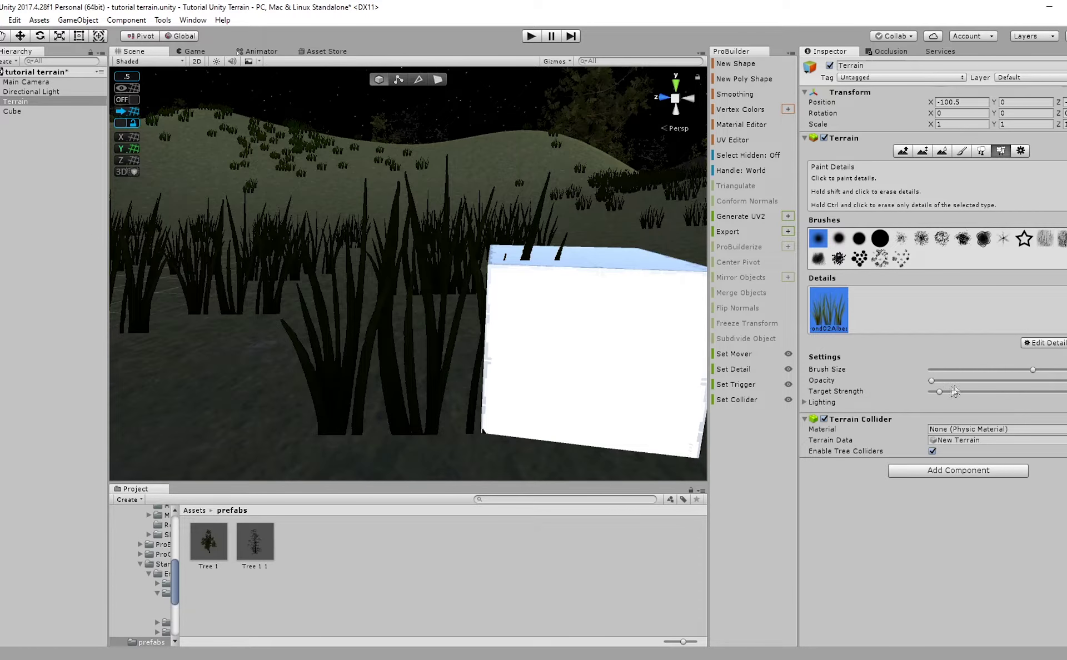
Try painting grass beside the cube with a slightly higher Opacity.
mouse_move(497, 367)
right_down()
mouse_move(524, 364)
mouse_move(471, 357)
right_up()
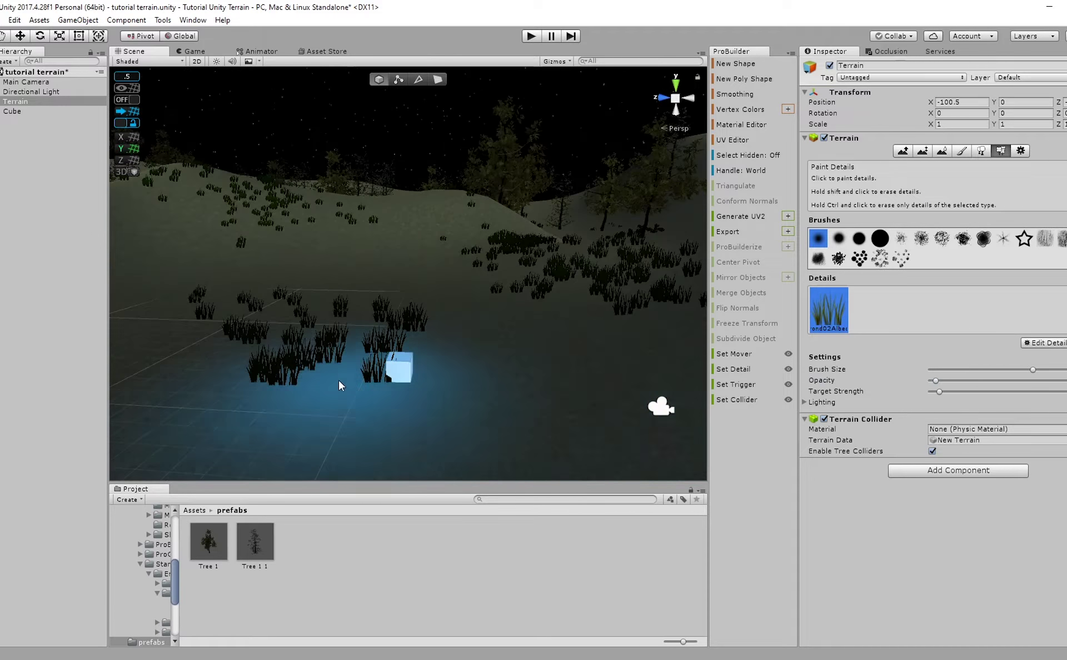
mouse_move(341, 385)
mouse_down()
mouse_move(322, 369)
mouse_move(357, 357)
mouse_move(329, 365)
mouse_move(361, 369)
mouse_up()
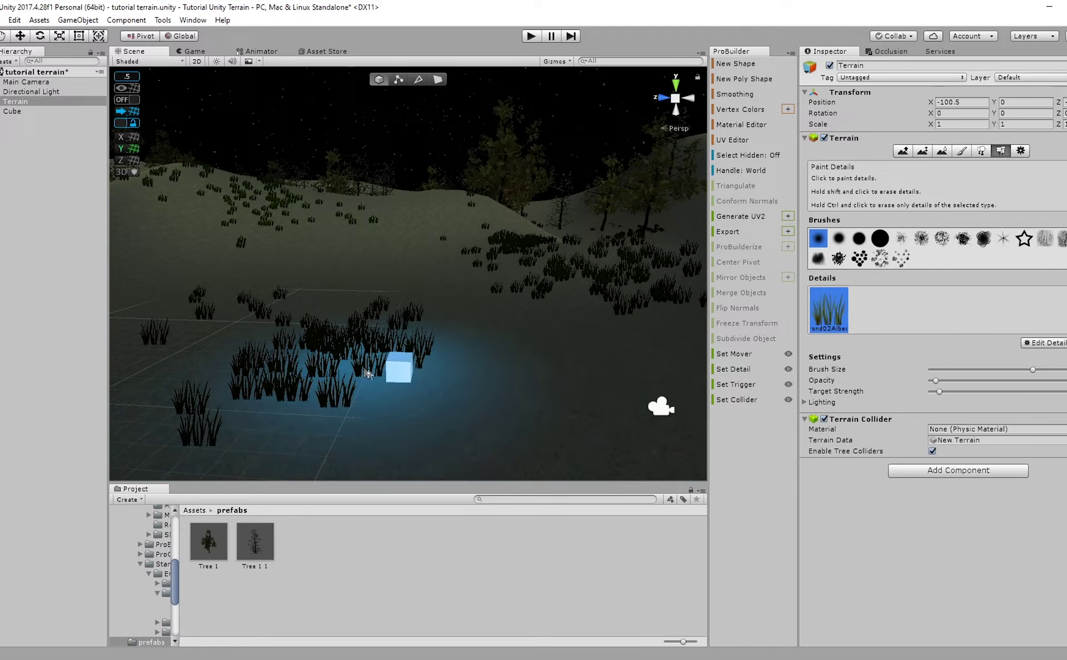
key(ctrl+z)
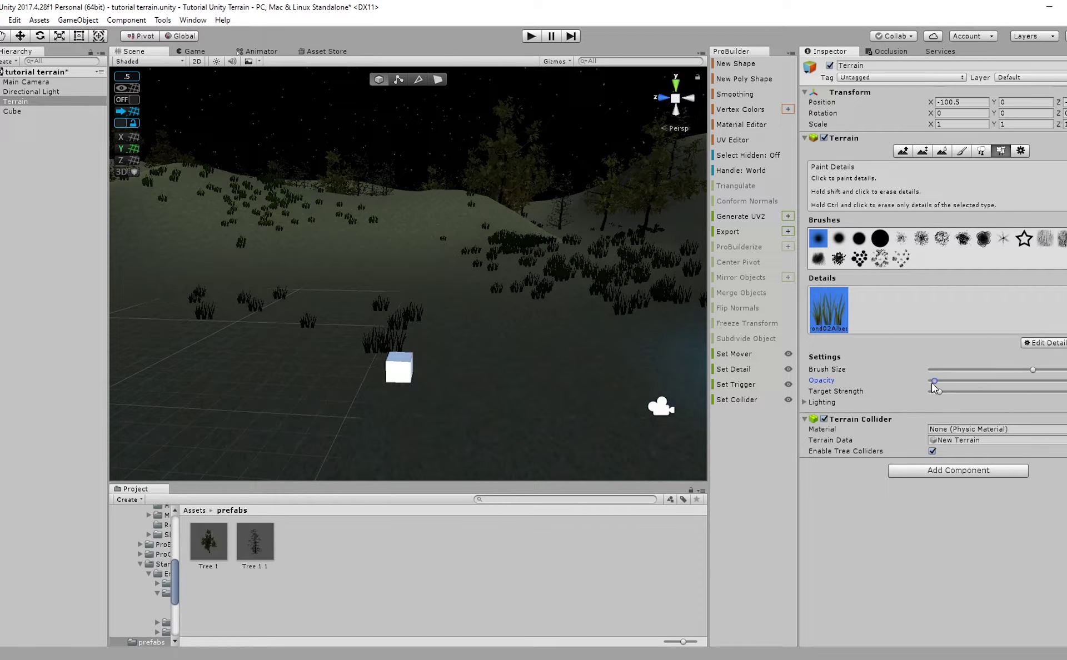
Paint sparser grass around the cube at a reduced Opacity, switching to a scattered, speckled brush.
drag(178, 357, 650, 361)
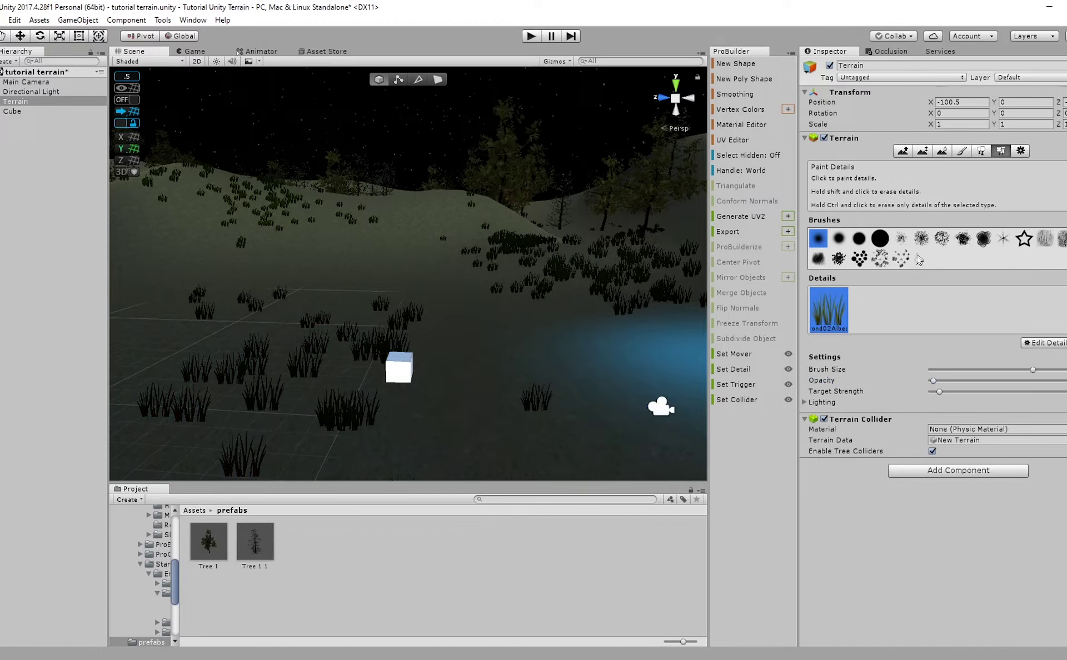
click(942, 241)
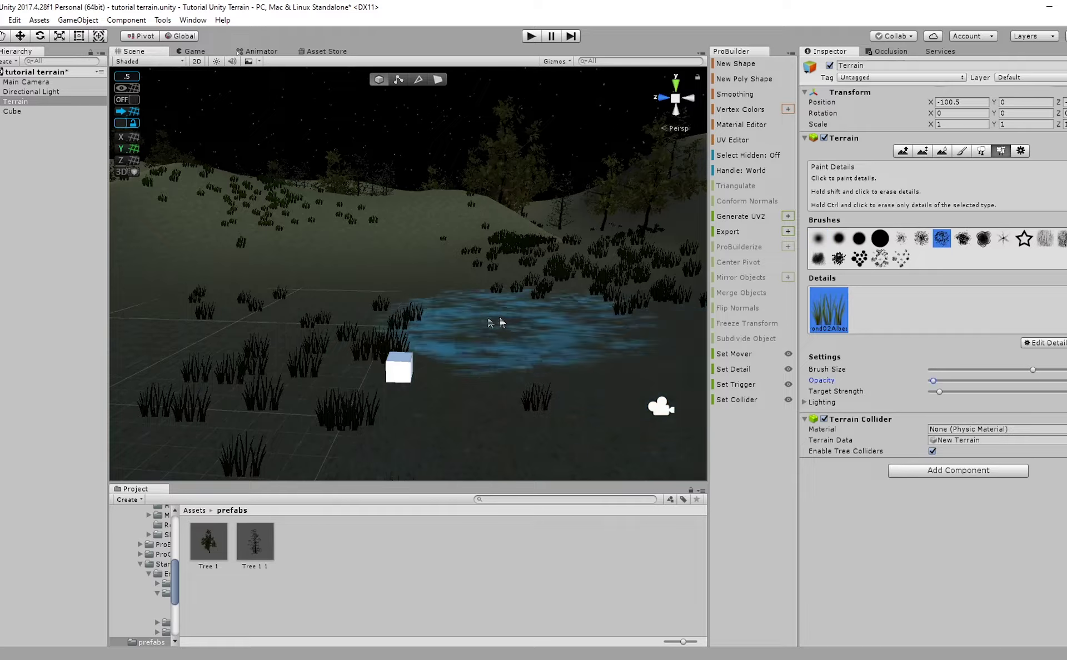
drag(524, 324, 414, 356)
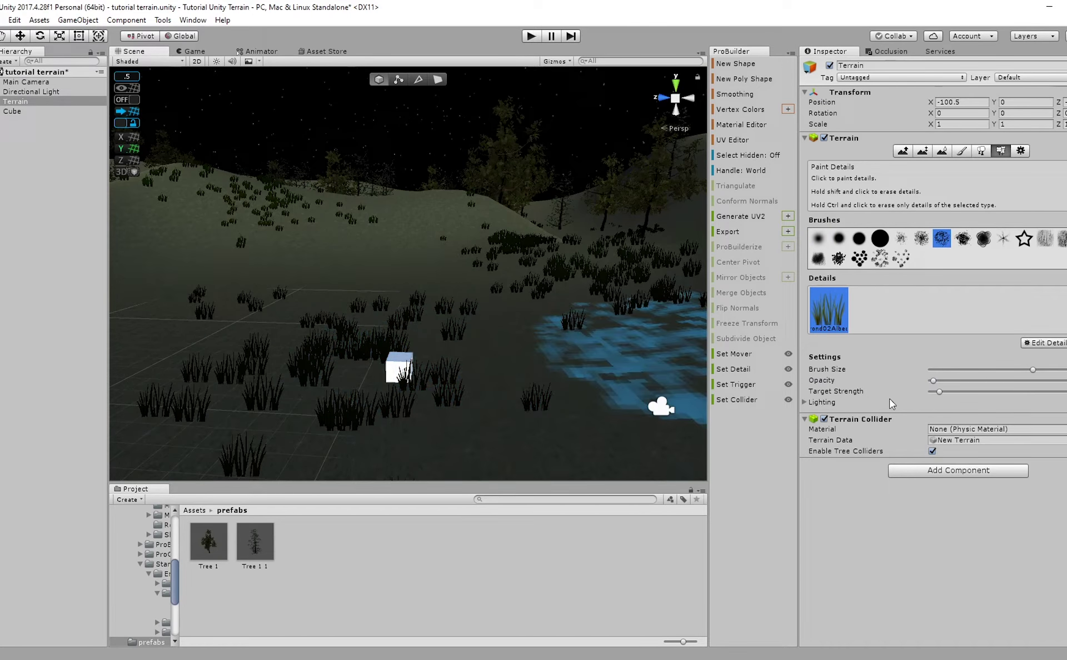
Edit the grass texture to a Min Height of 0.15 and a Max Height of 0.6.
click(1051, 343)
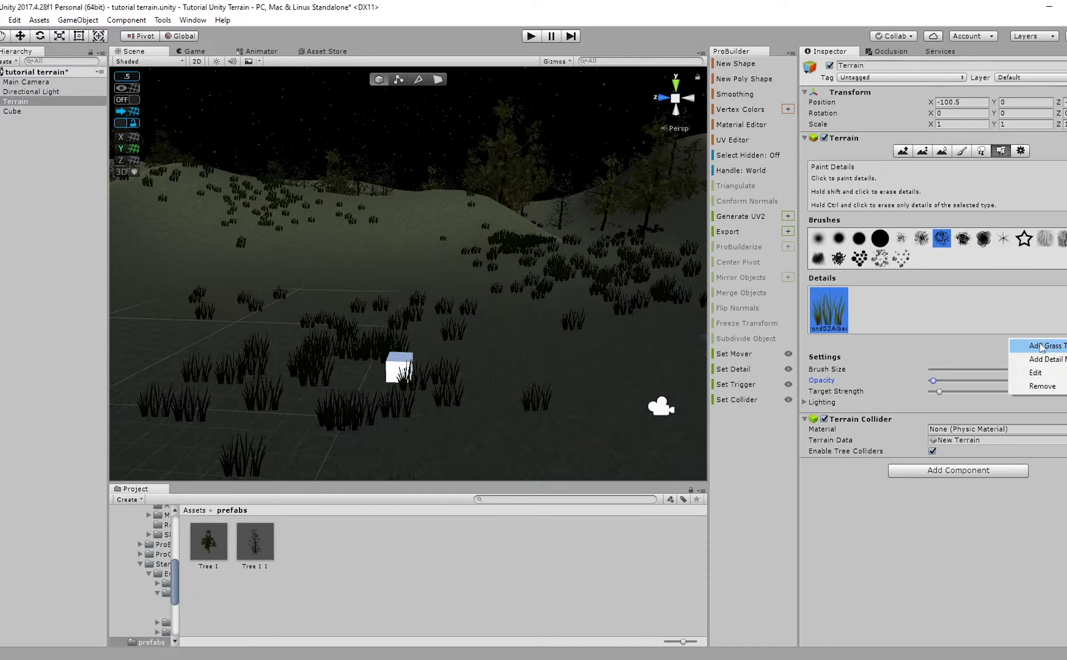
click(1037, 373)
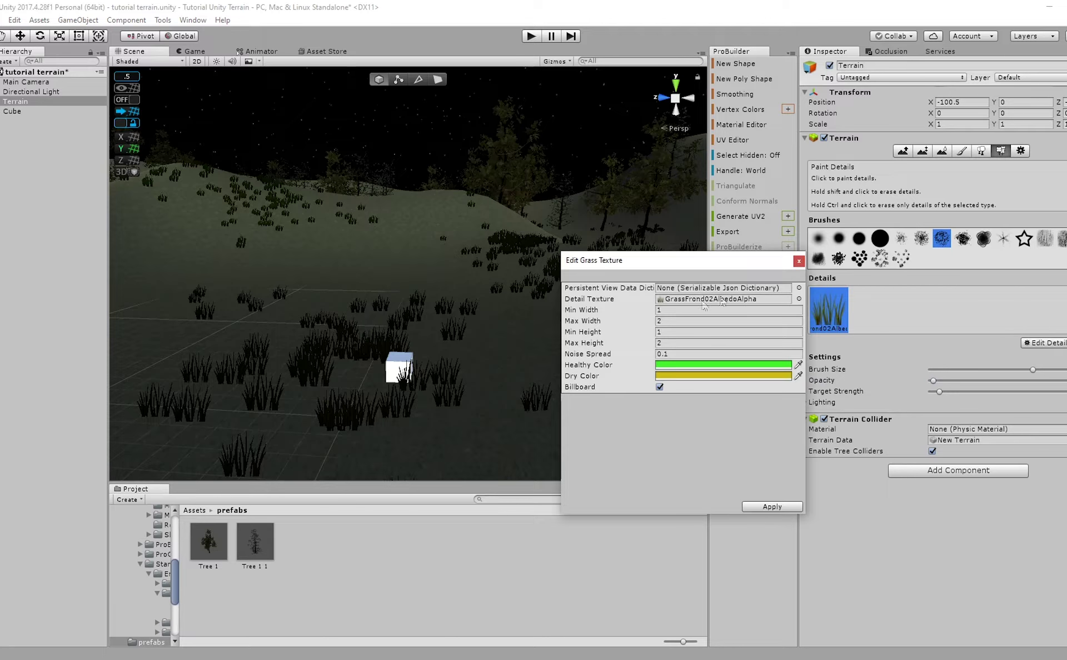
click(662, 332)
key(BackSpace)
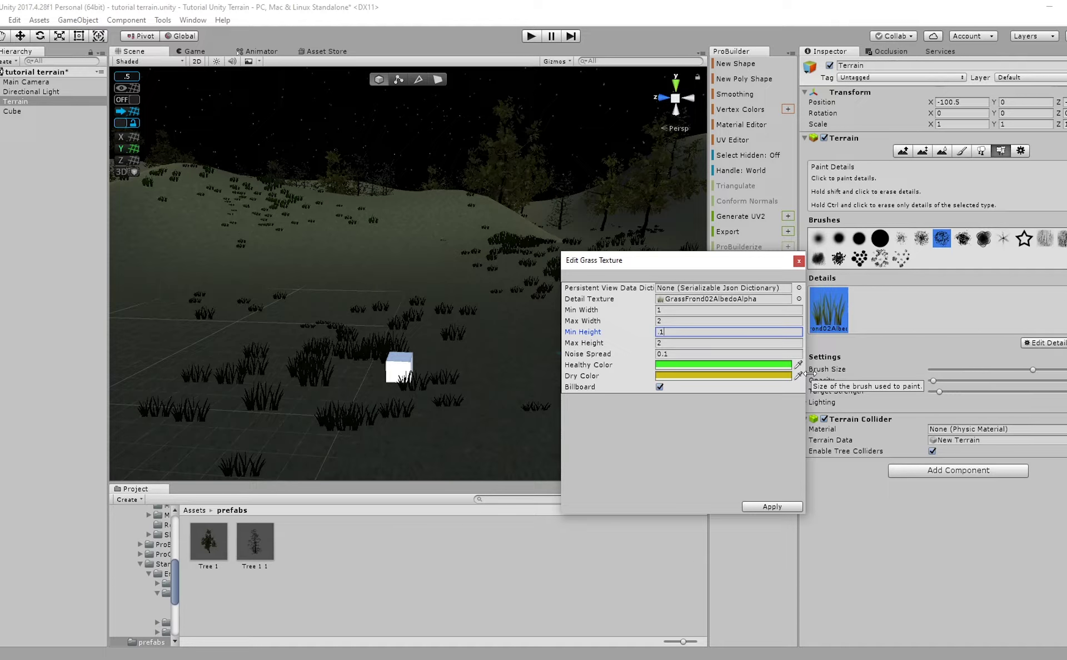
click(679, 344)
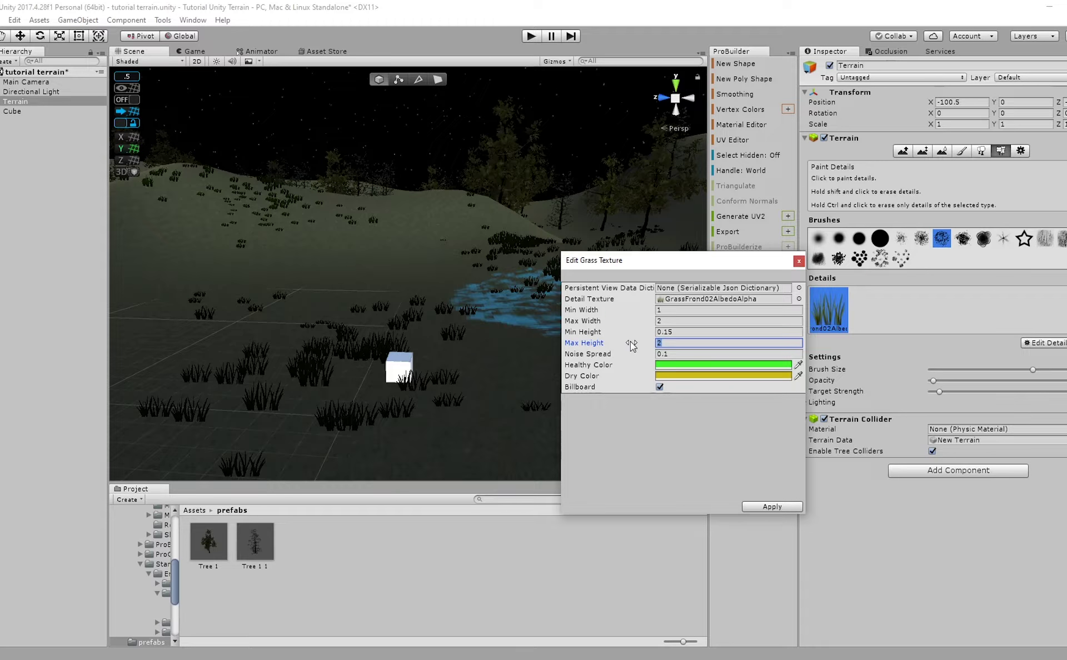
text(.6)
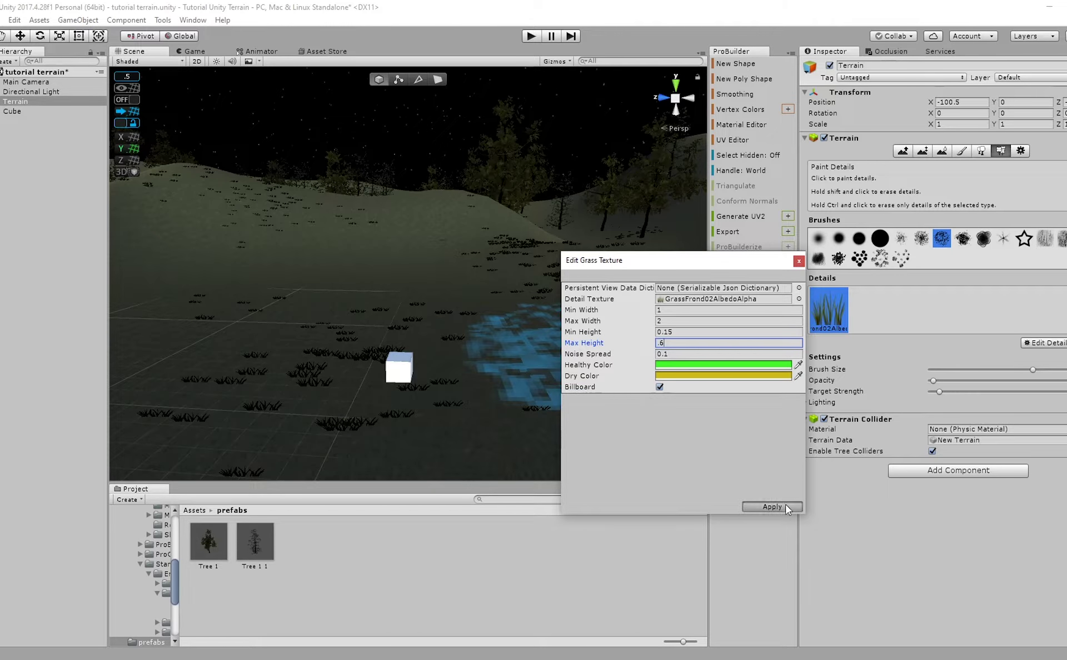
Deselect the terrain and examine the grass near the cube from ground level.
click(539, 575)
scroll(356, 283, up, 3)
middle_drag(356, 284, 405, 217)
scroll(415, 220, up, 2)
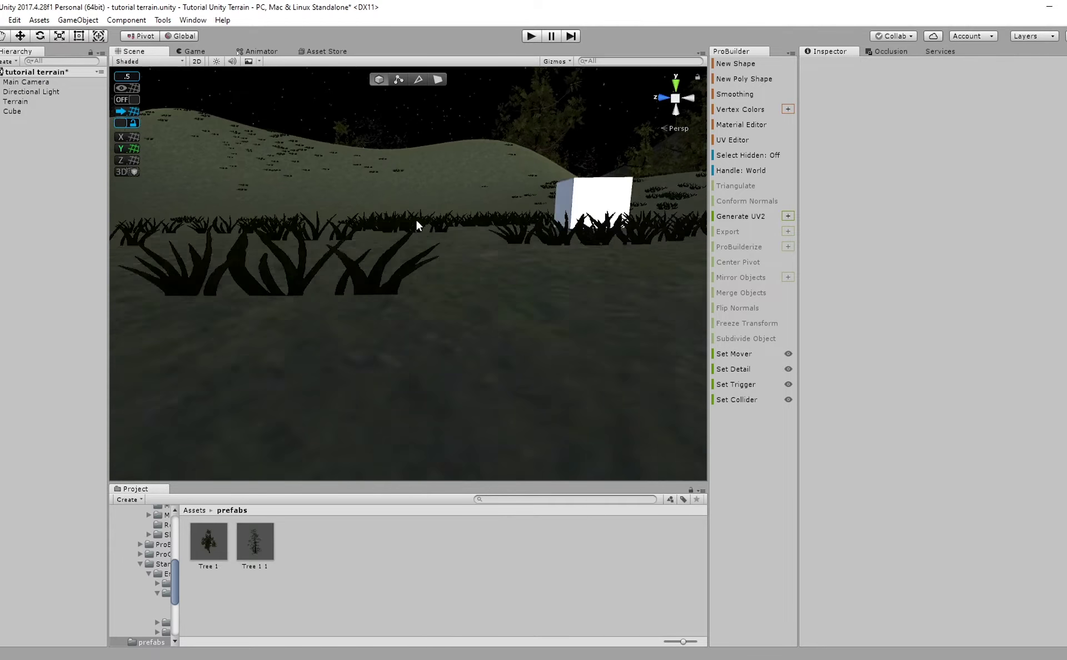
Edit the terrain's grass texture, setting its Min Height to 0.5 and Max Height to 1.
right_drag(416, 219, 412, 276)
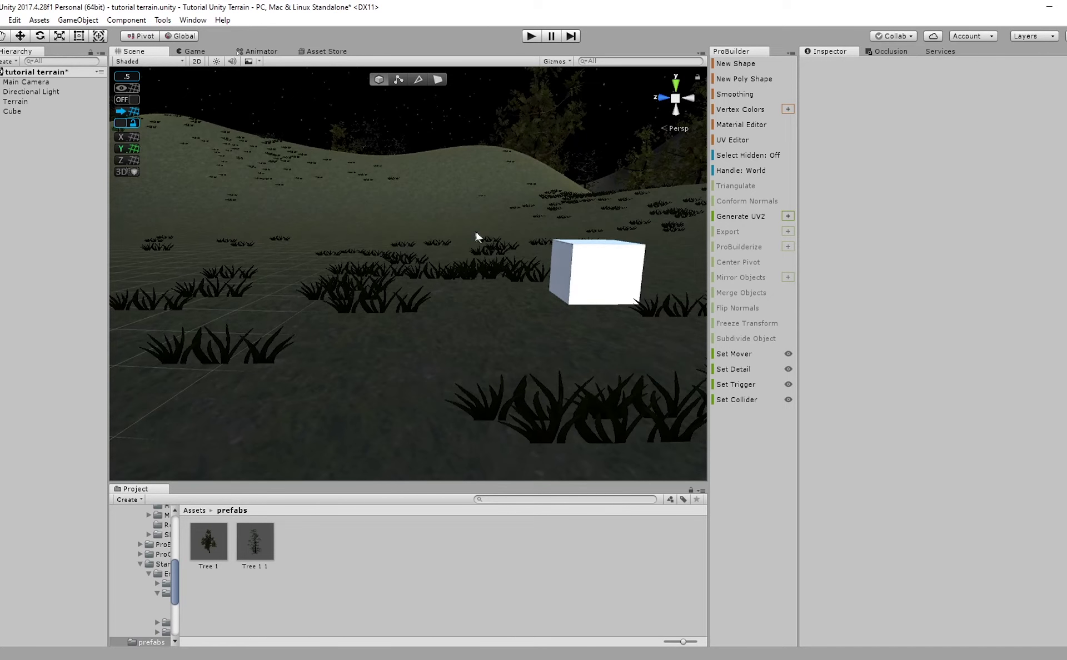
click(609, 282)
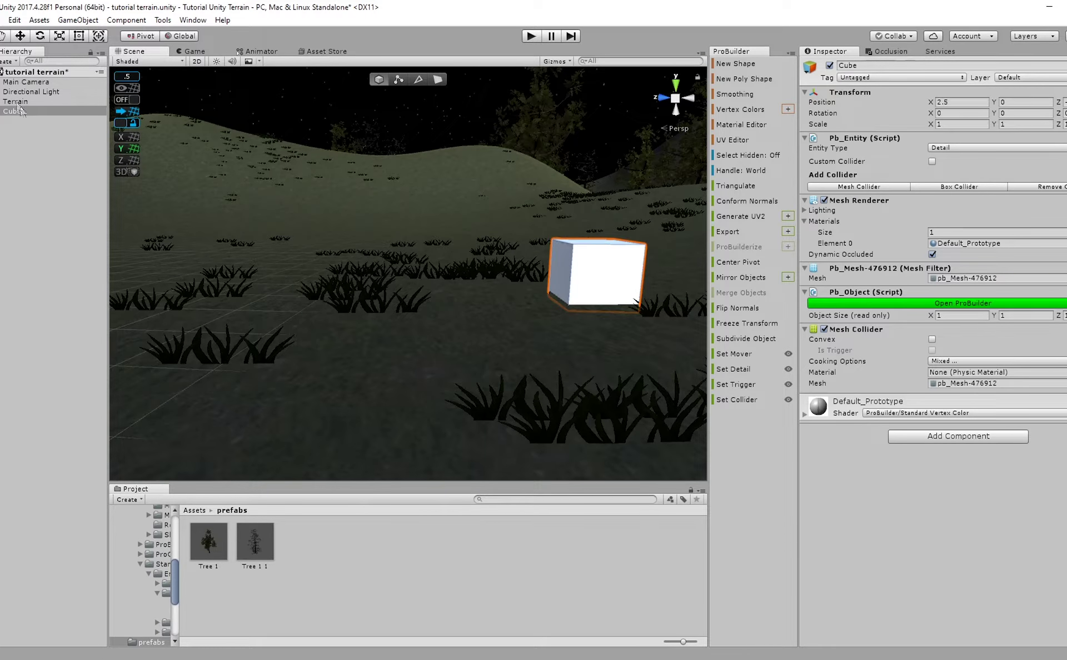
click(45, 103)
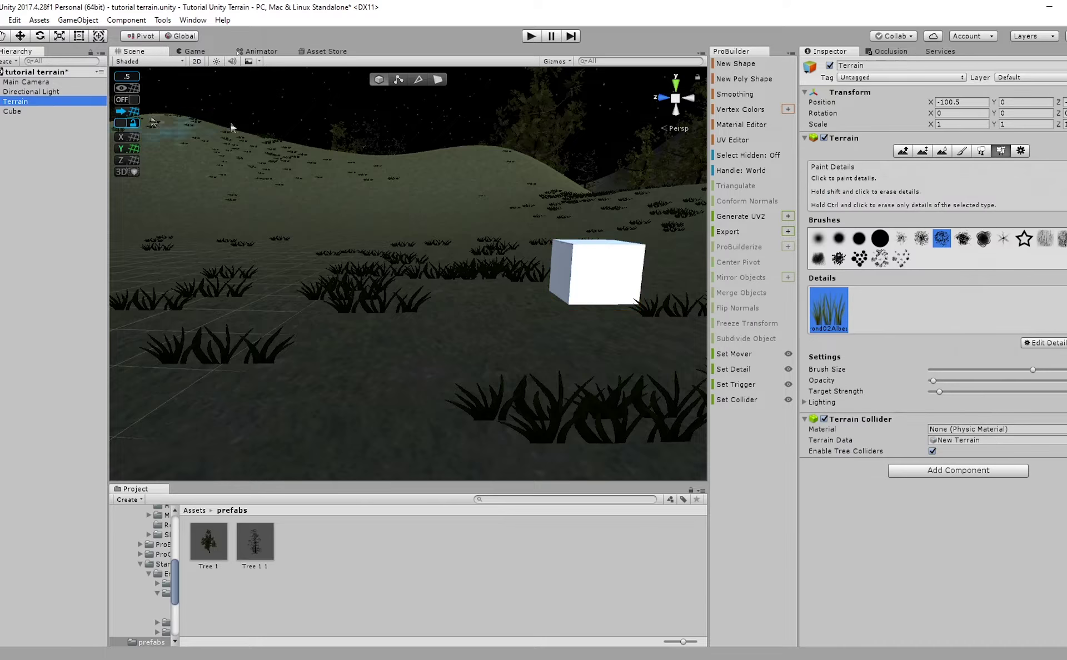
click(1045, 343)
click(1035, 373)
drag(682, 263, 845, 270)
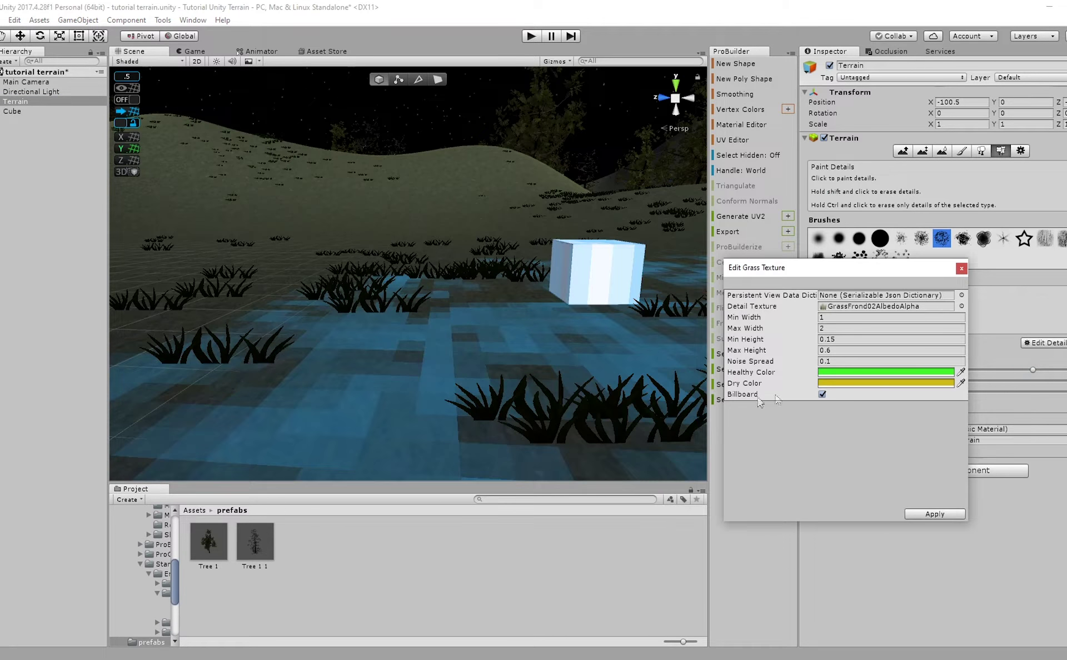
click(852, 339)
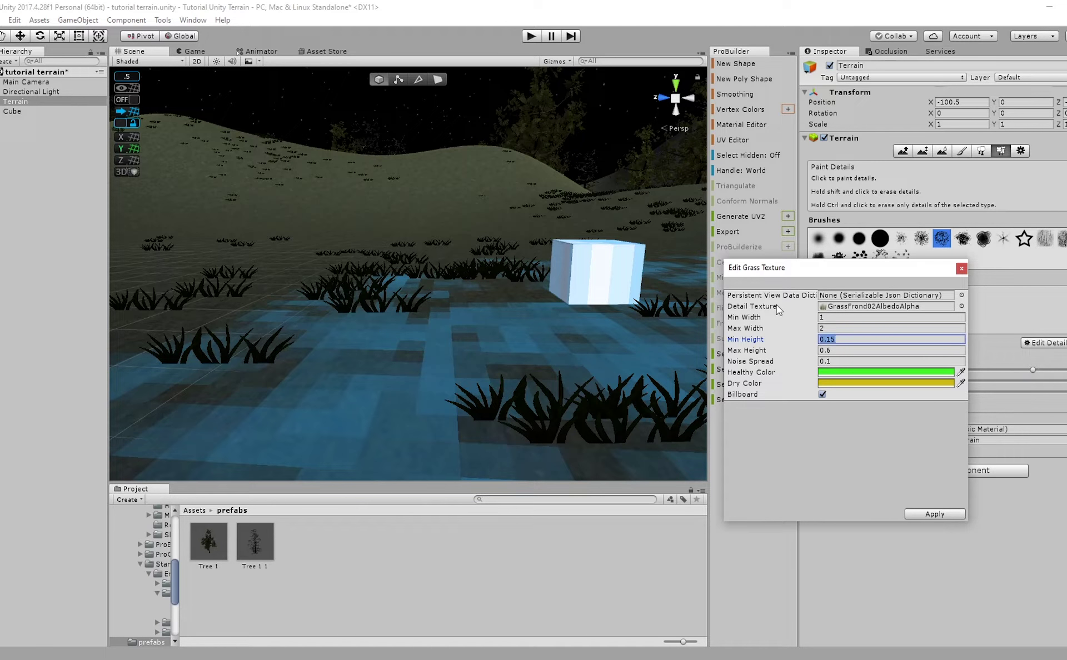
text(.4)
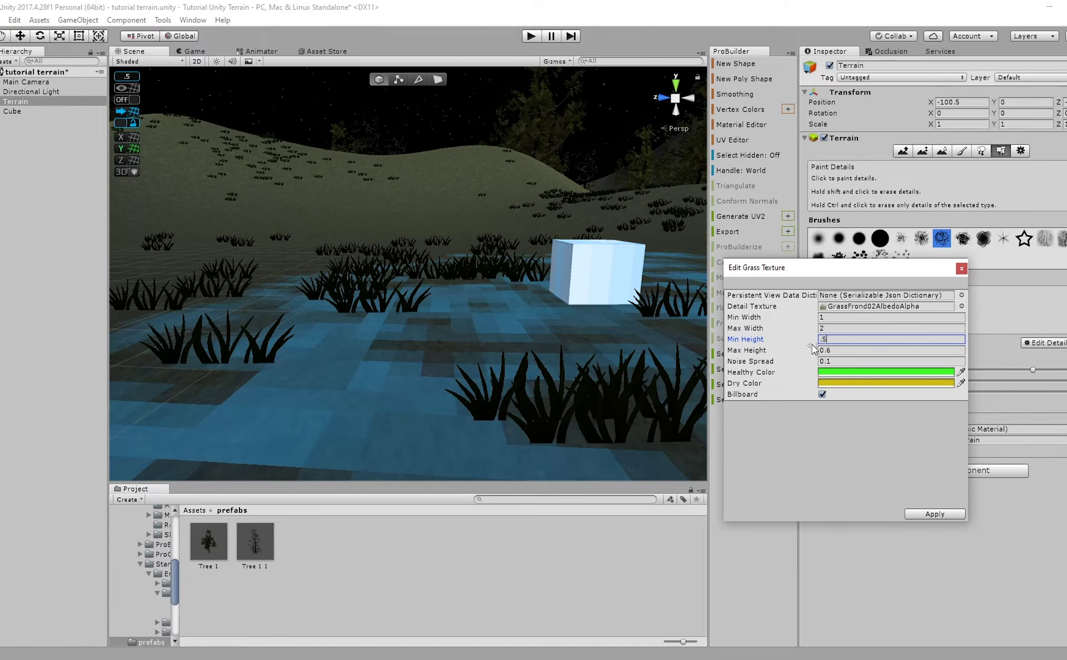
click(826, 350)
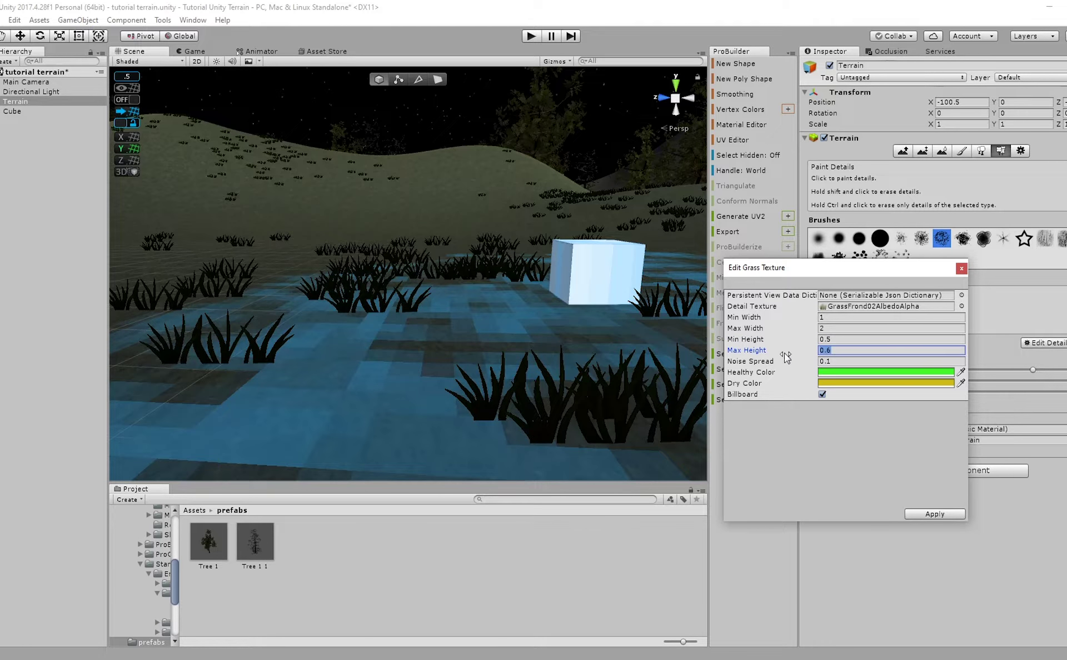
text(1)
View the grass around the cube from ground level and try a grass Max Height of 1.5.
click(561, 531)
right_drag(629, 470, 519, 289)
scroll(525, 315, up, 3)
right_drag(554, 349, 493, 391)
alt+drag(480, 389, 509, 373)
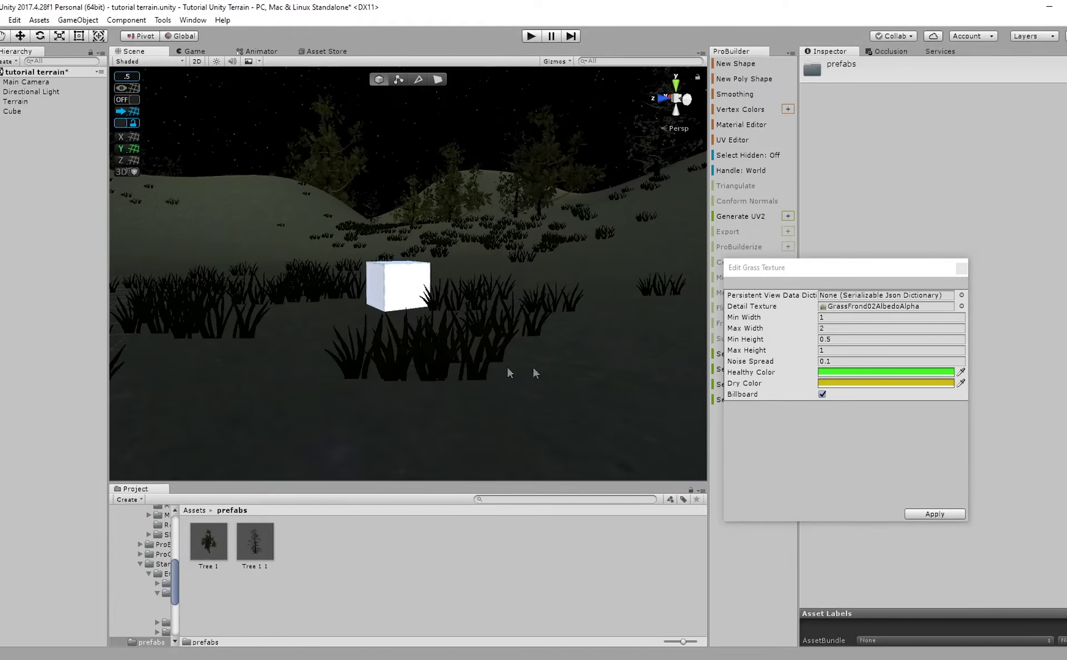
click(842, 350)
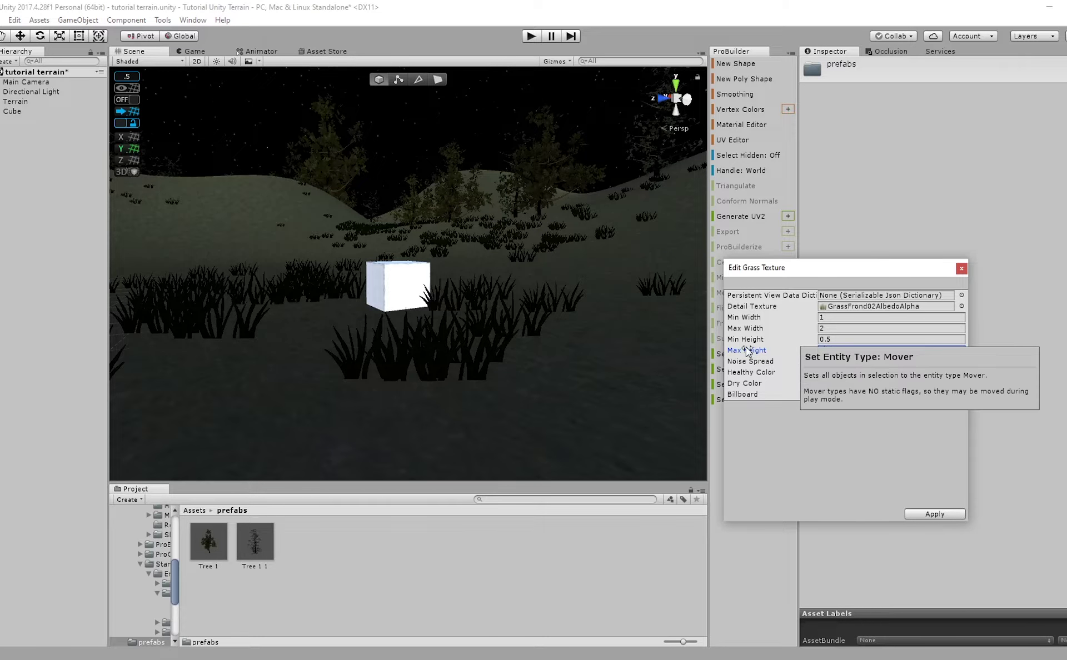
text(1.5)
click(855, 340)
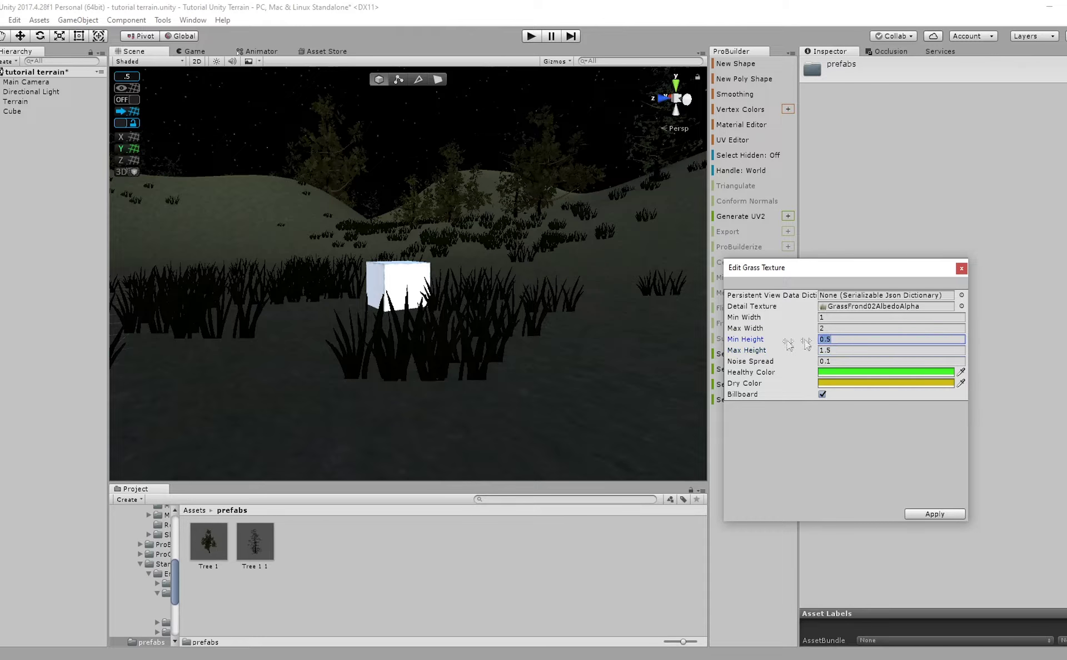
Set the grass Min Height to 0.5 and Max Height to 1.2, and apply the grass texture changes.
right_drag(556, 381, 530, 393)
click(834, 341)
text(.5)
key(Tab)
text(1.2)
click(917, 514)
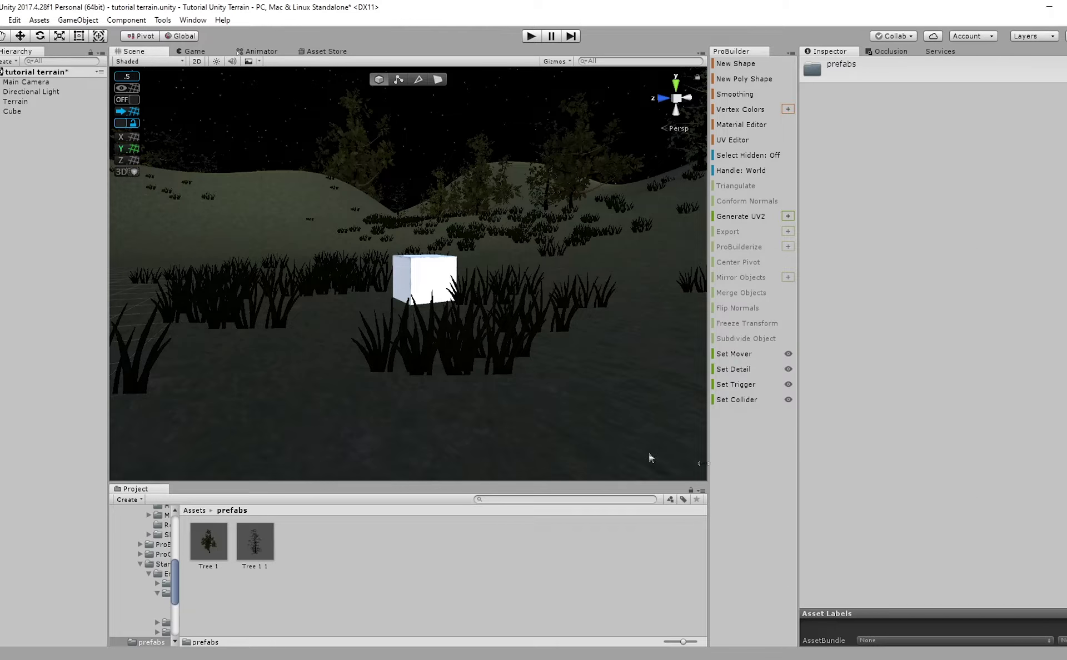
Survey the painted grass from above and open the Terrain Settings of the terrain.
scroll(556, 411, down, 5)
middle_drag(489, 312, 403, 410)
right_drag(407, 350, 457, 329)
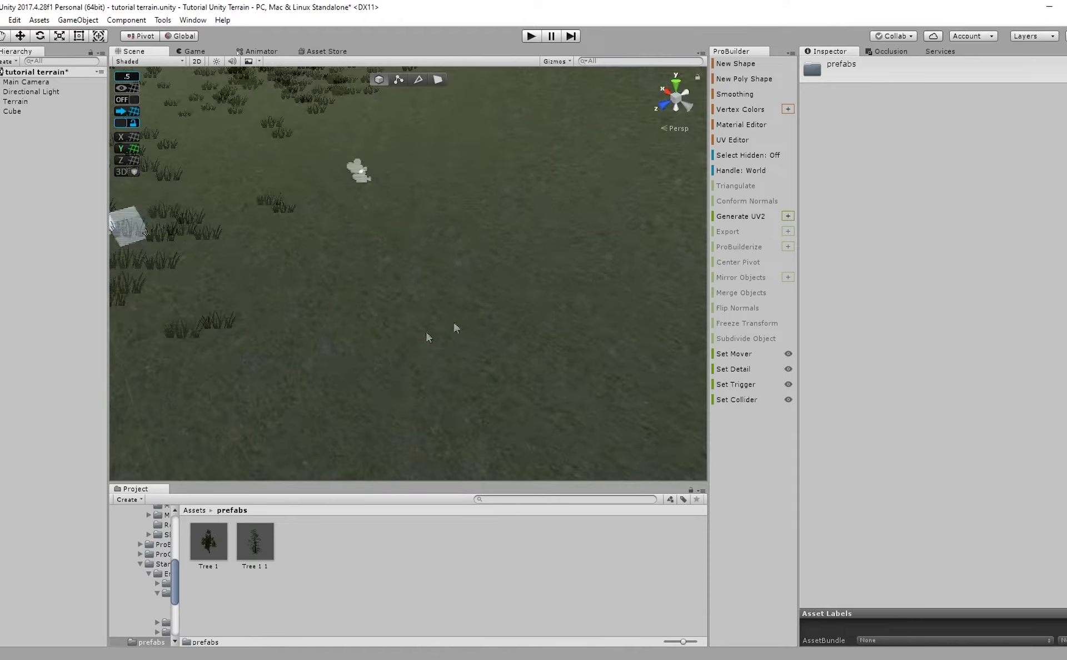
alt+drag(428, 337, 557, 317)
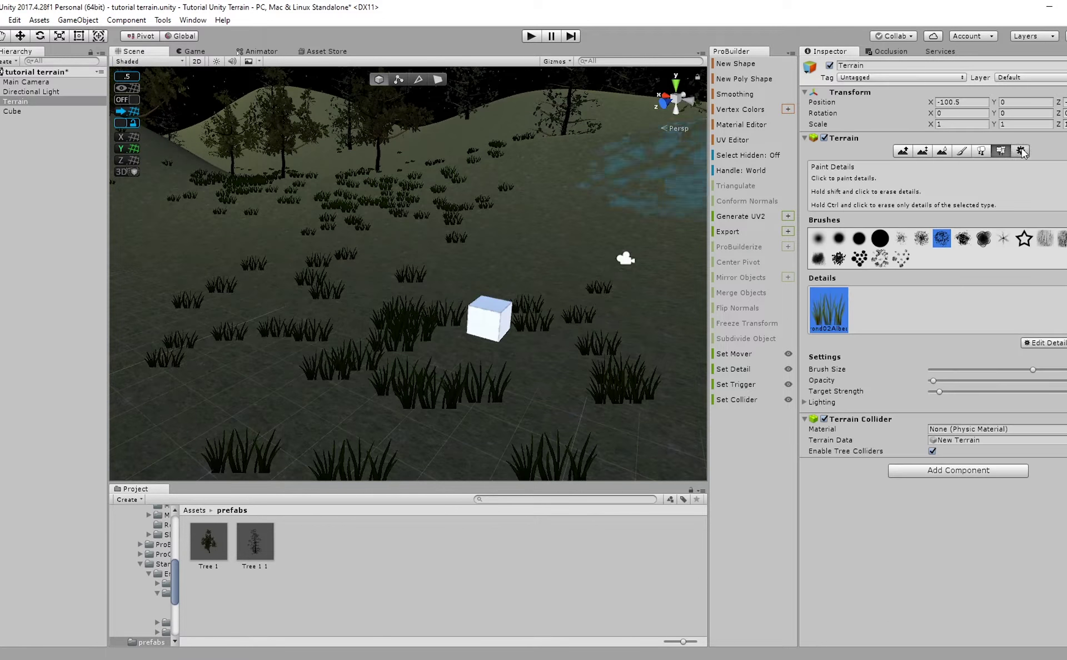
click(1014, 151)
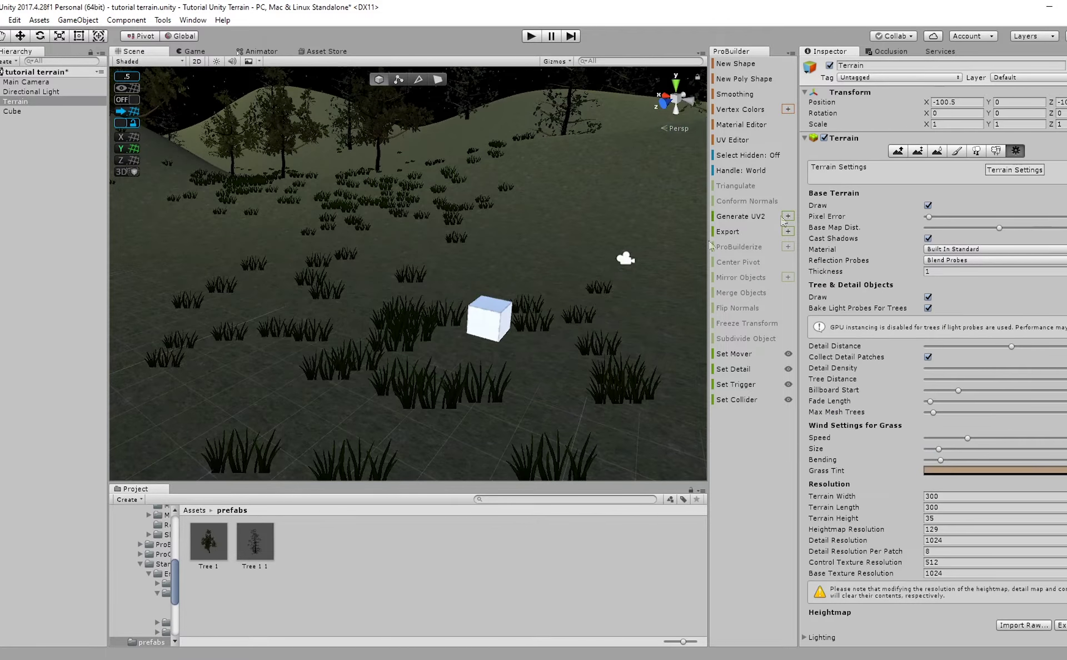
alt+drag(591, 281, 568, 266)
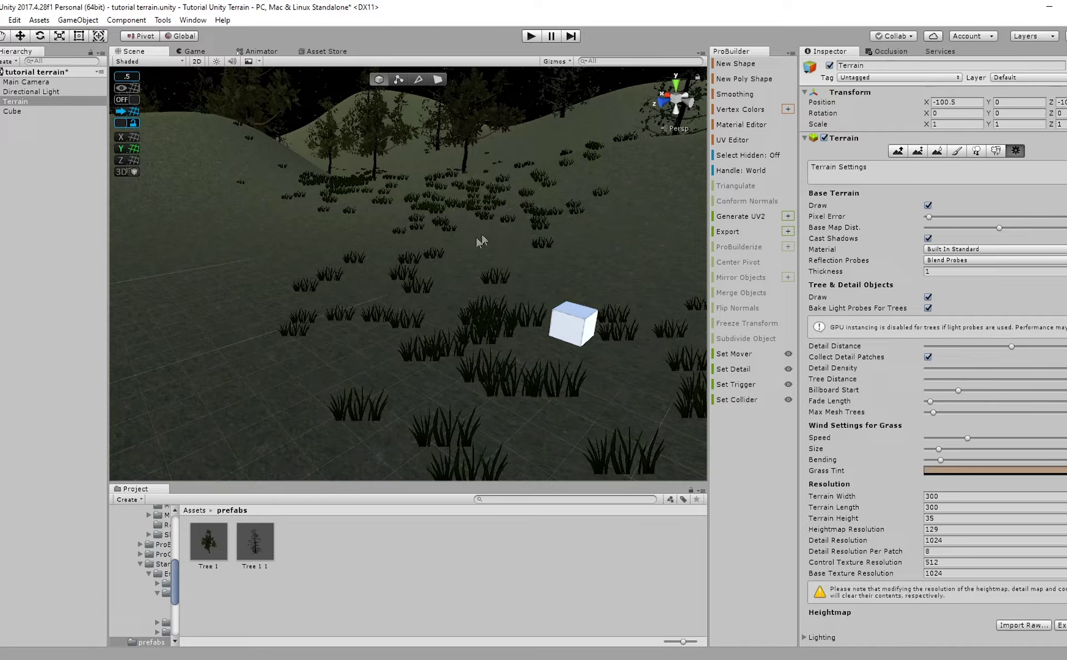
Review the base terrain material options and set the terrain's Material to Custom.
click(964, 249)
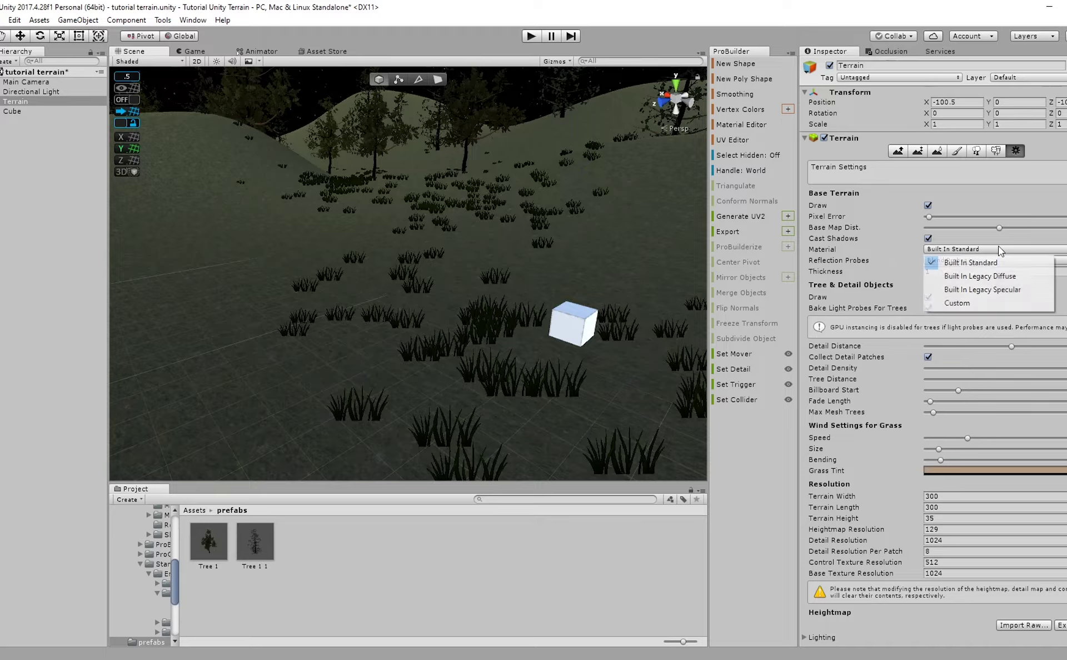
click(890, 249)
scroll(886, 252, down, 3)
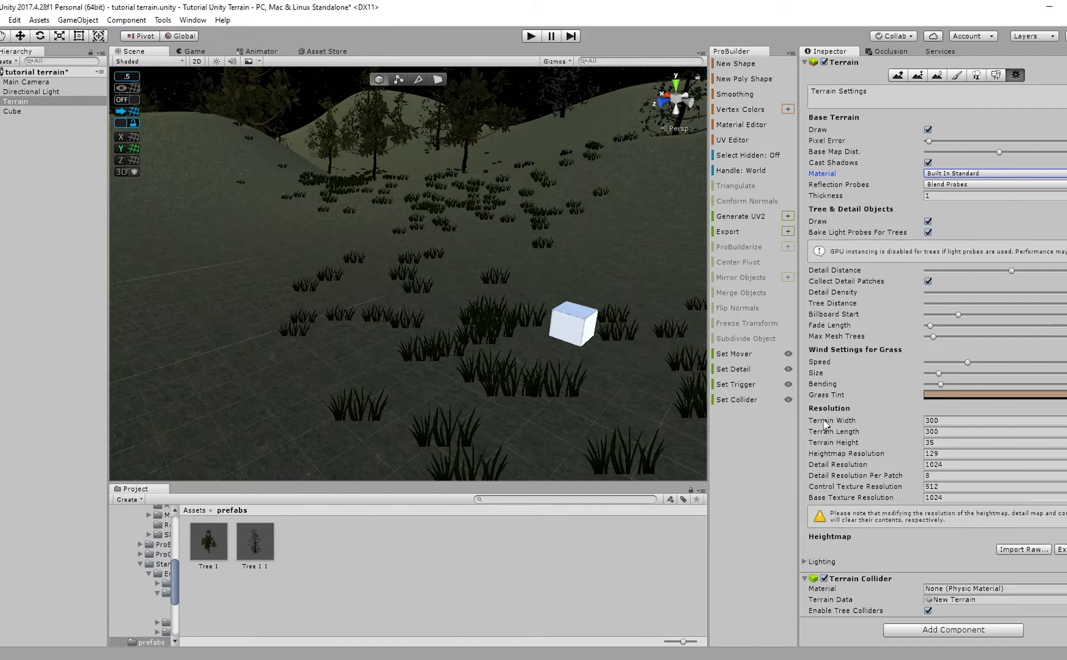
scroll(826, 424, up, 3)
click(955, 249)
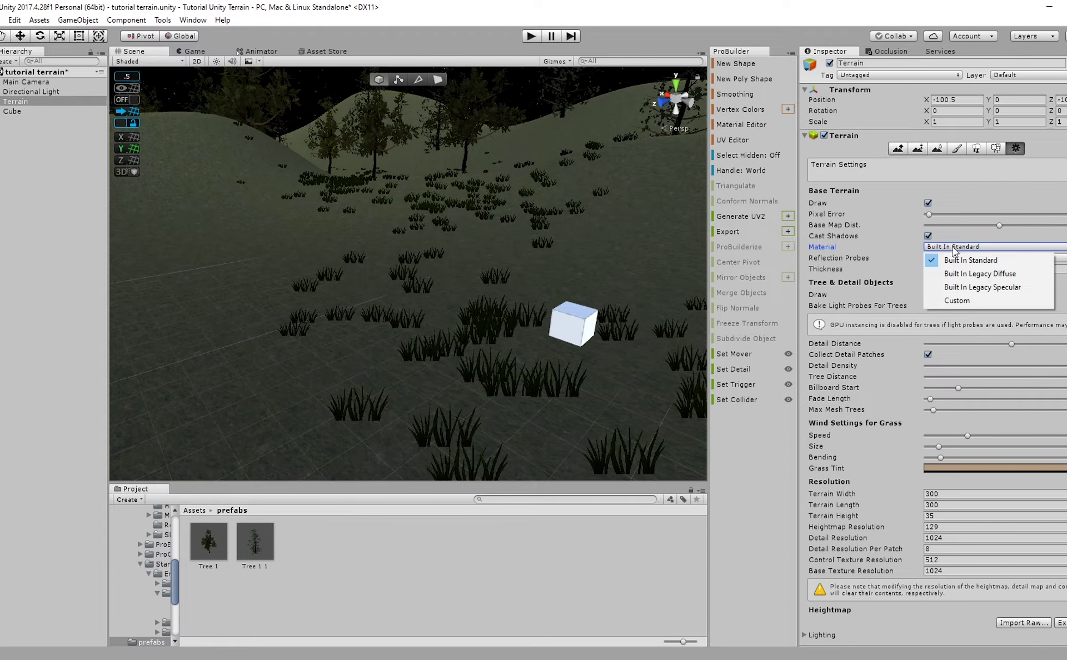
click(981, 300)
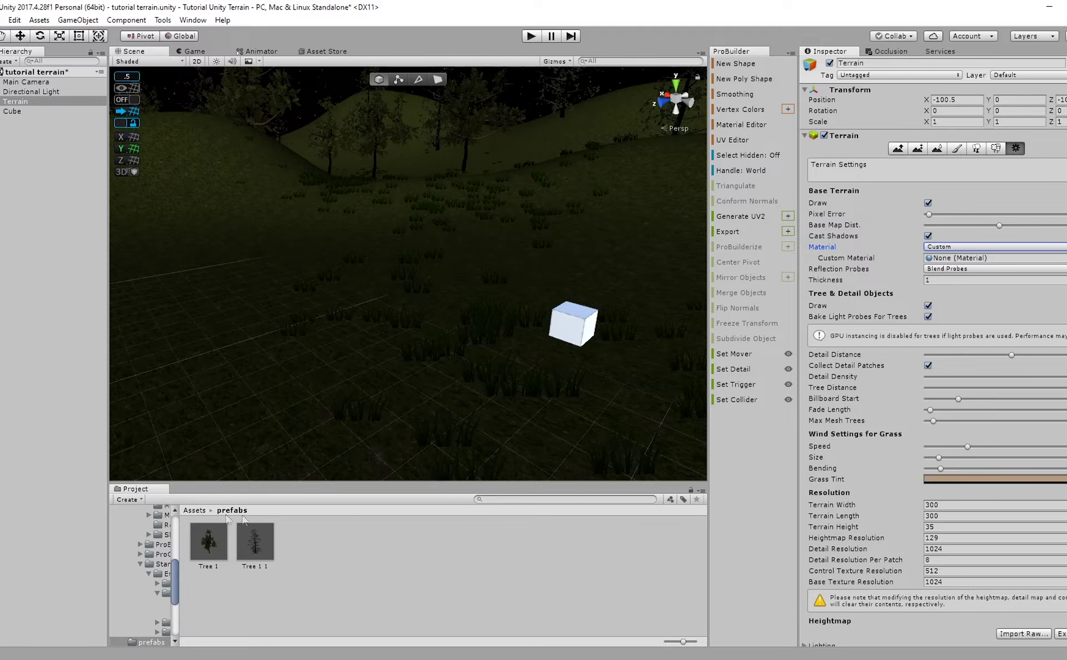
Open the nature folder inside the textures asset folder.
click(201, 512)
double_click(301, 543)
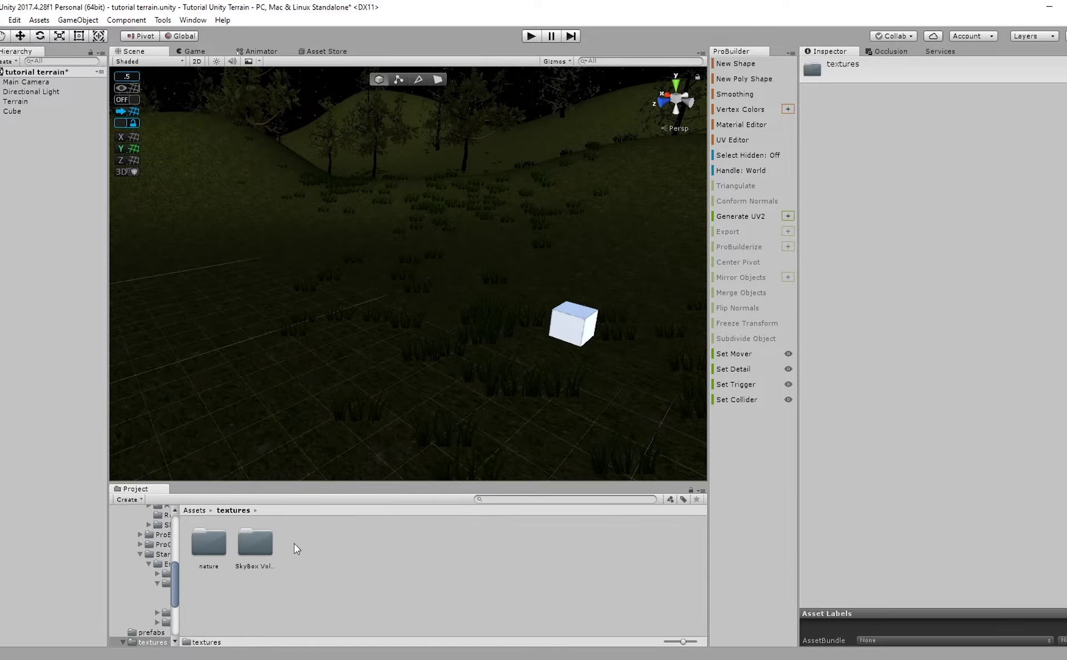
double_click(209, 540)
right_click(434, 577)
click(482, 360)
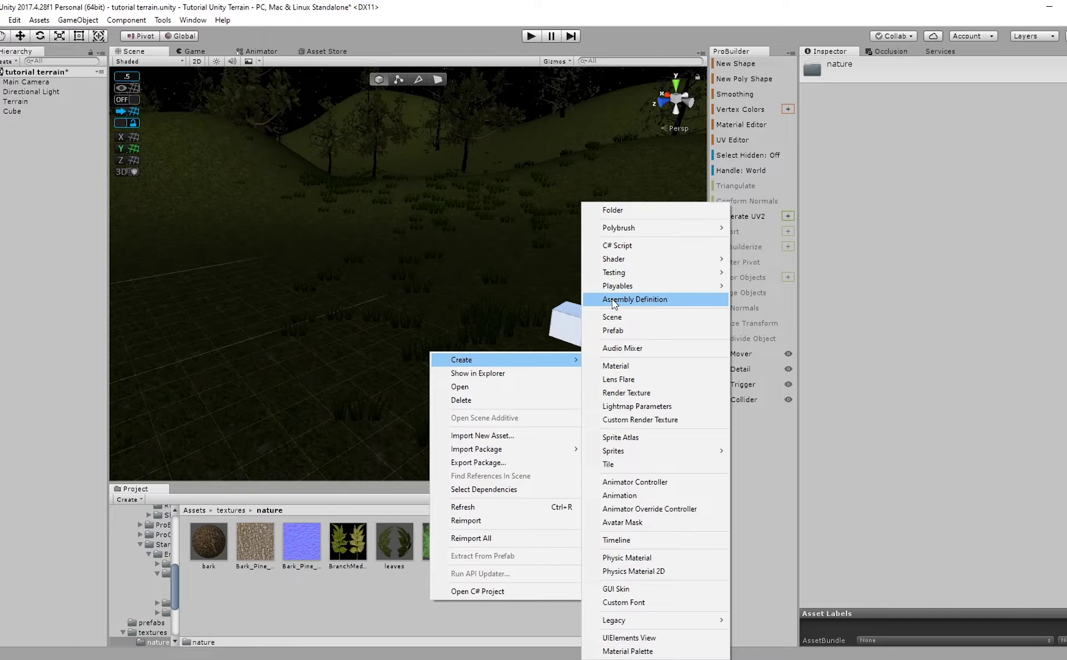
click(360, 590)
click(624, 396)
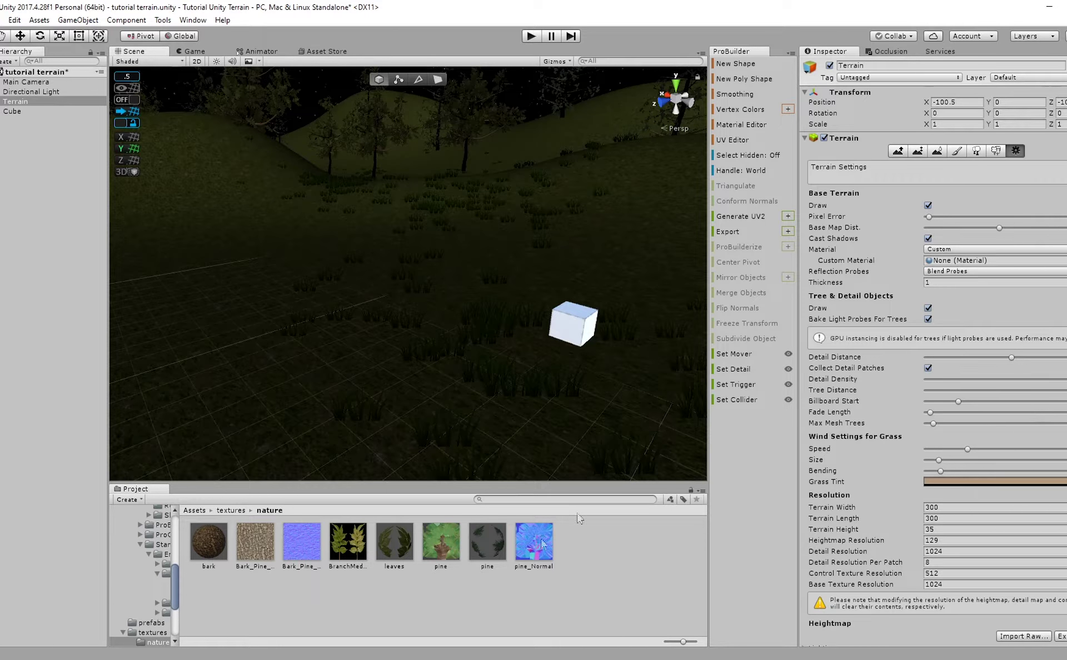
Create a new material named "grass" in the nature folder.
right_click(448, 627)
mouse_move(519, 383)
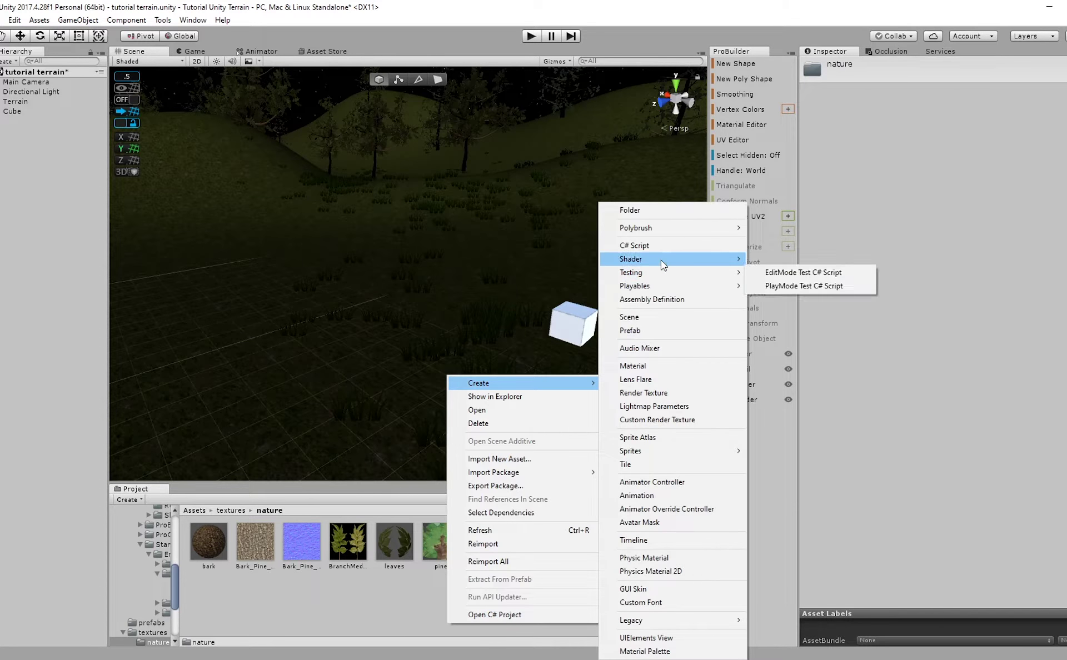
click(639, 366)
text(grass)
key(Return)
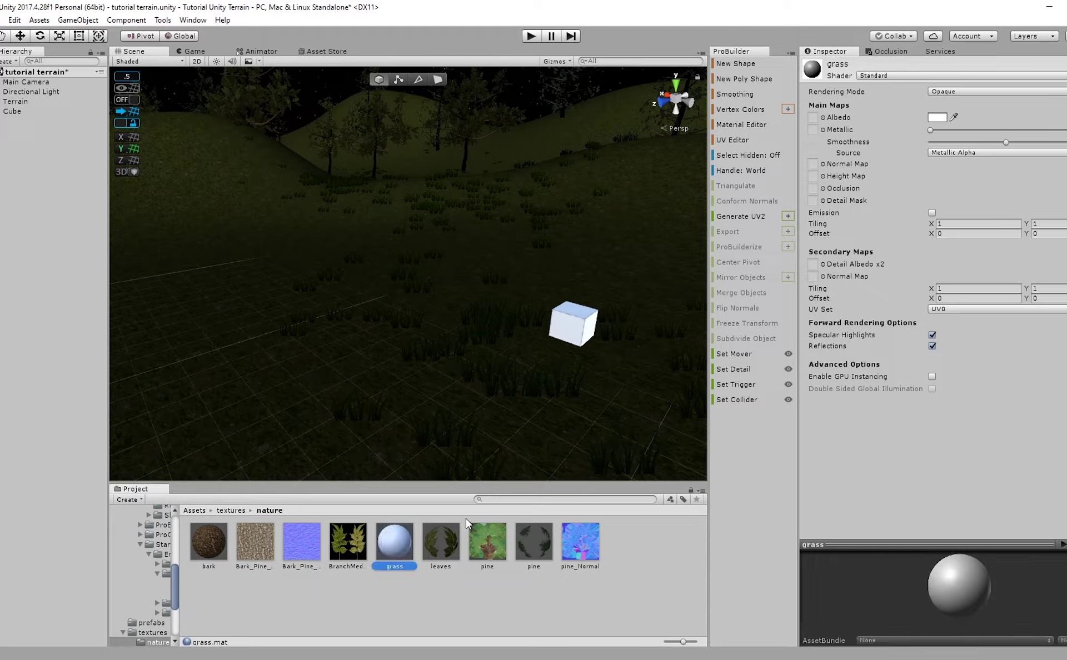
Assign the grass material as the terrain's Custom Material.
click(521, 288)
drag(412, 530, 979, 267)
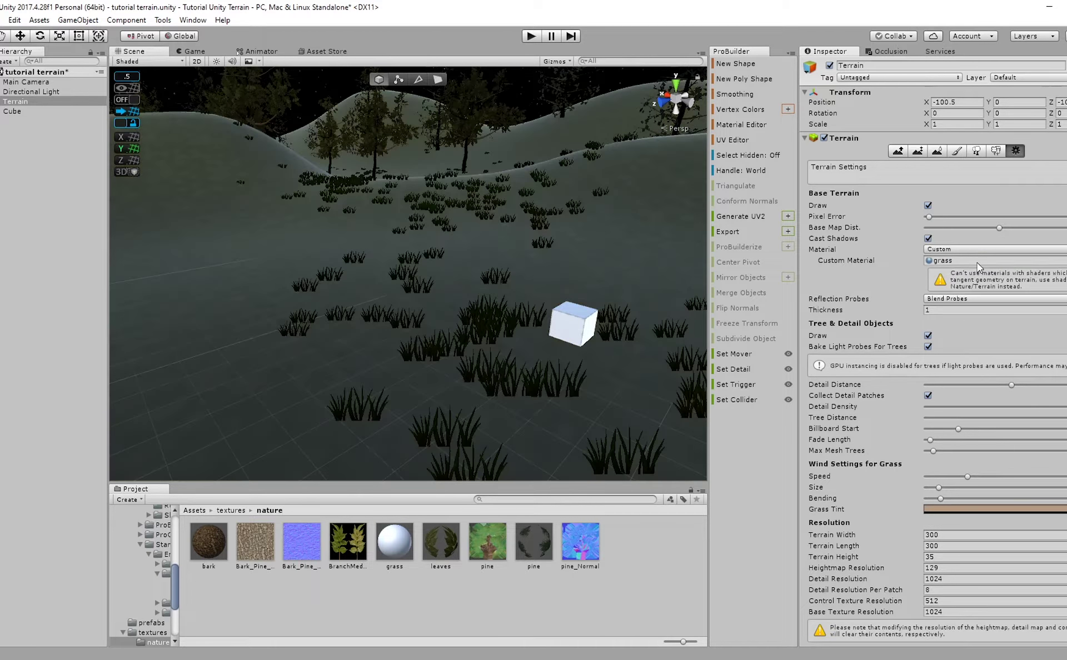
click(1066, 260)
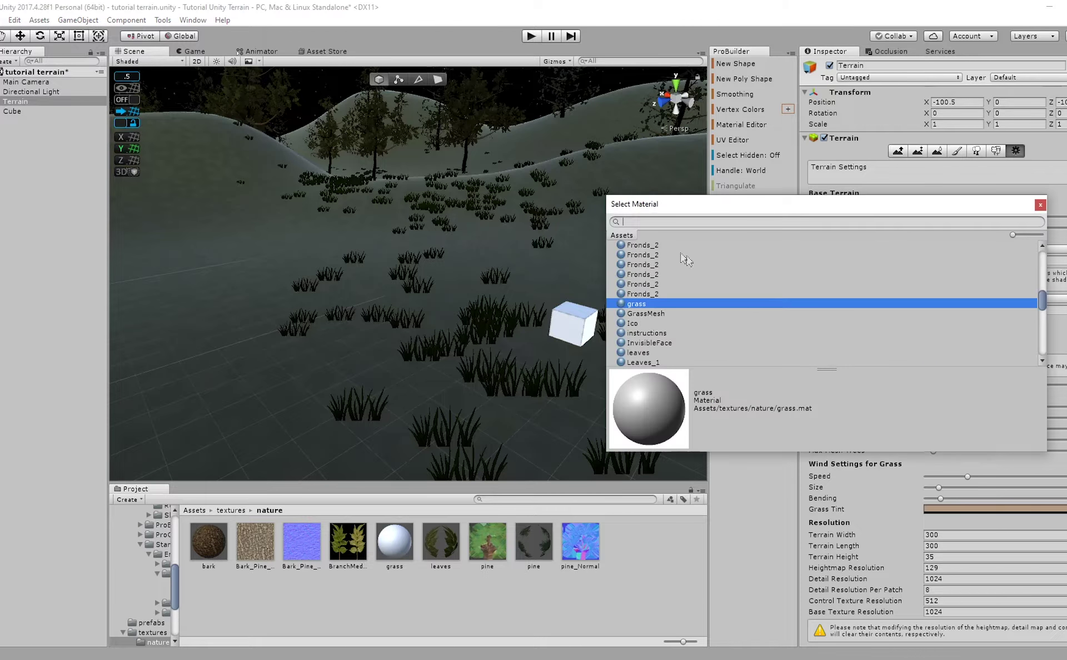
click(1040, 206)
Try the Nature/SpeedTree shader on the grass material and inspect the terrain surface up close.
click(394, 542)
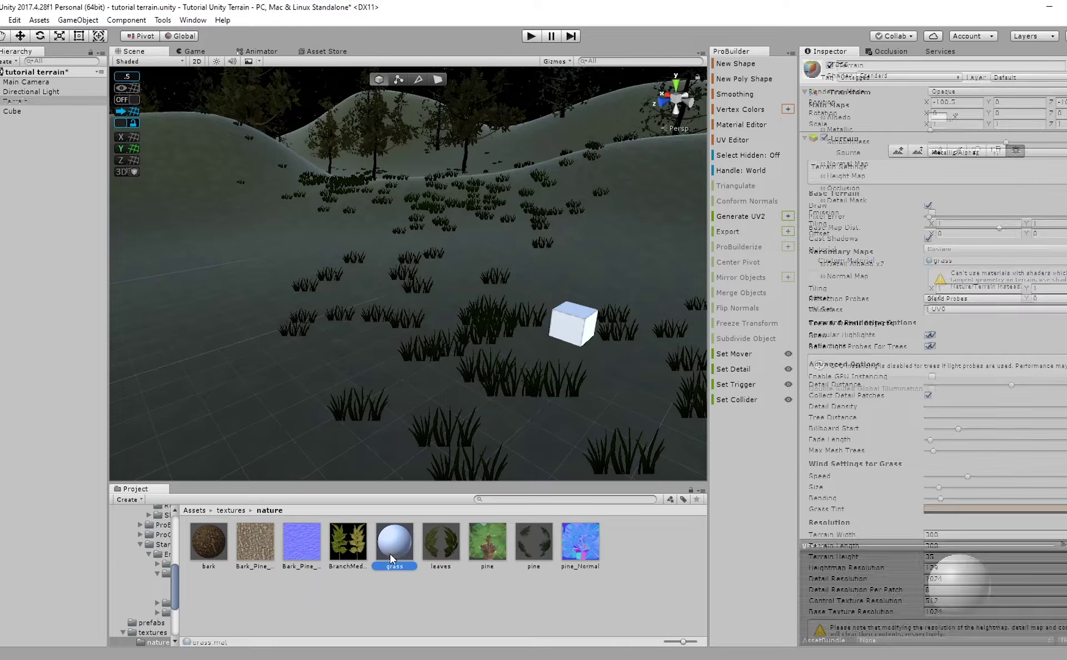
click(897, 76)
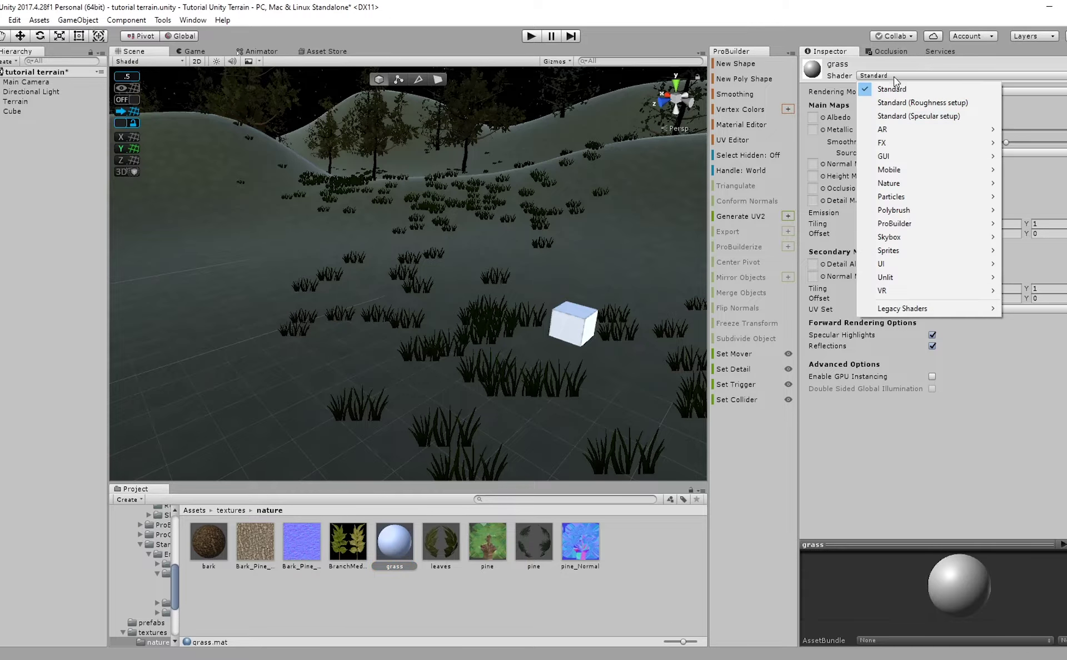
mouse_move(914, 147)
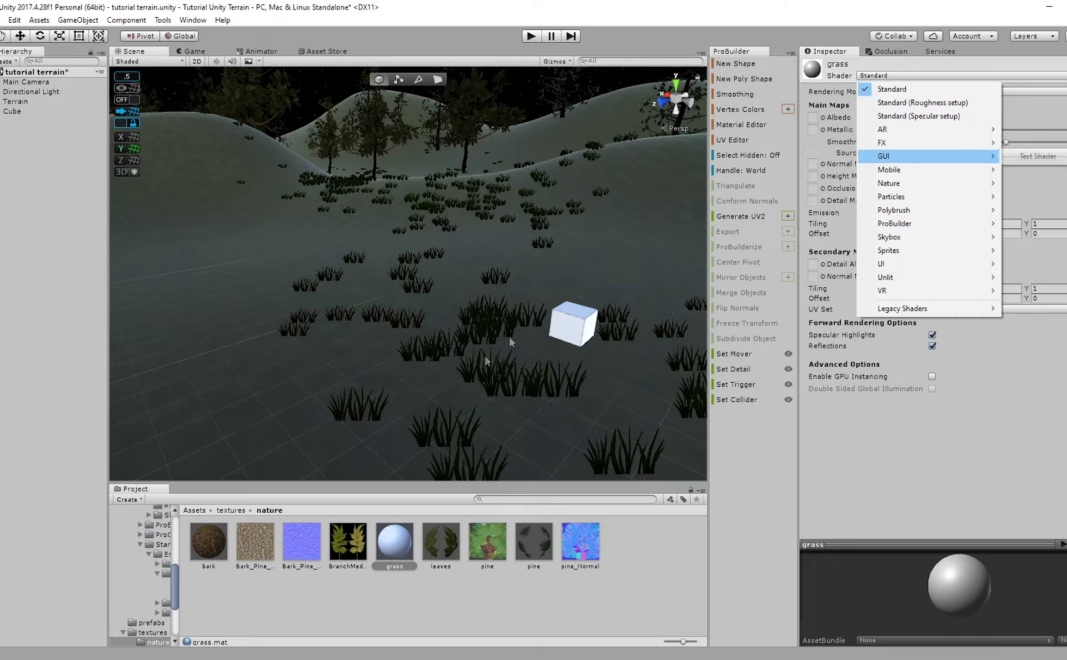
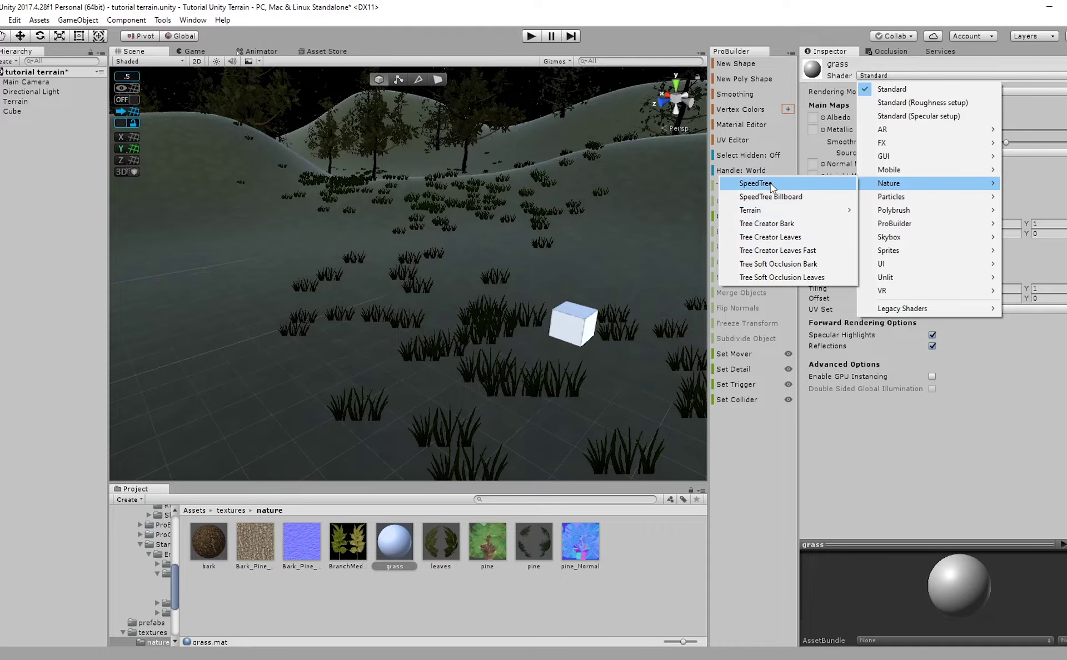
click(750, 184)
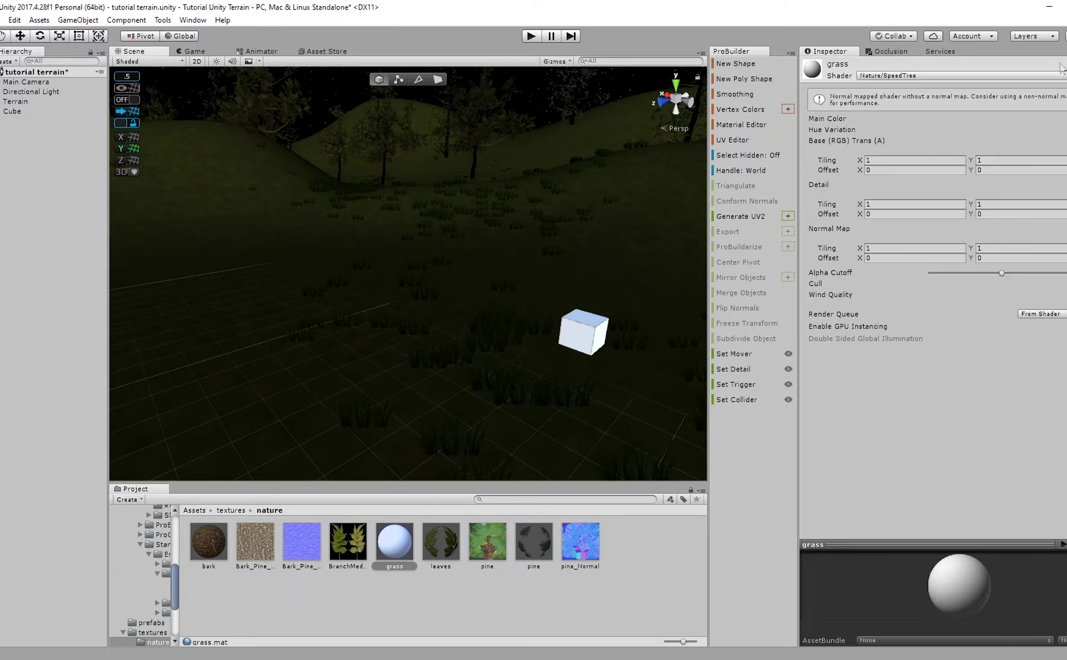
click(496, 603)
right_drag(369, 386, 638, 317)
scroll(517, 383, up, 3)
scroll(502, 323, up, 3)
right_drag(503, 327, 535, 446)
scroll(536, 446, up, 1)
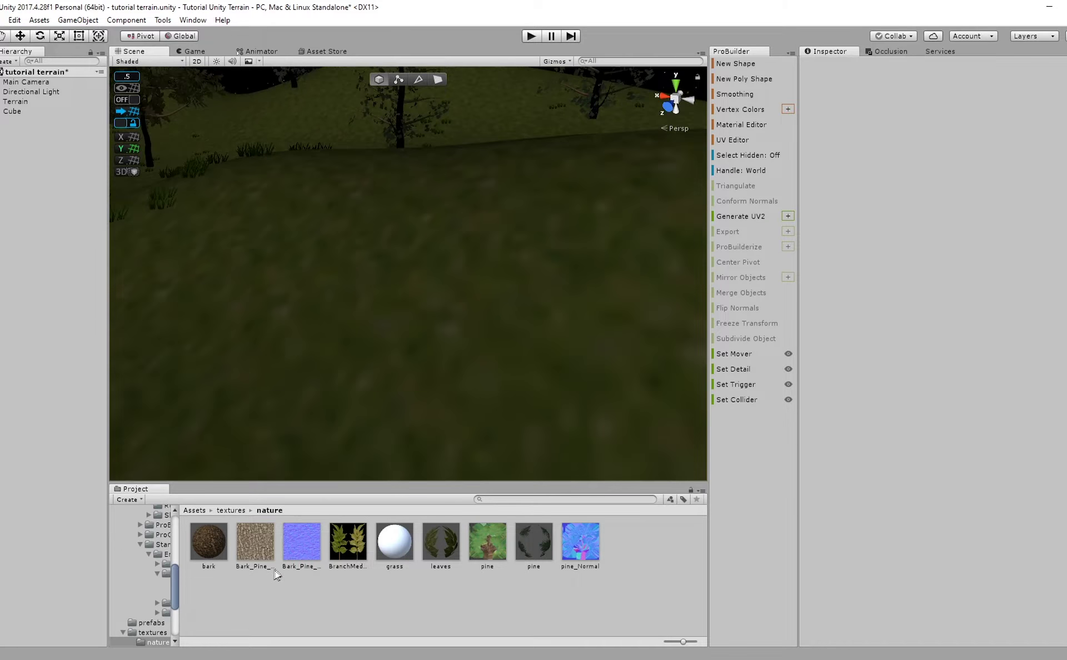
Change the grass material's shader to Nature/Terrain/Standard and view the terrain with it.
click(414, 550)
click(973, 78)
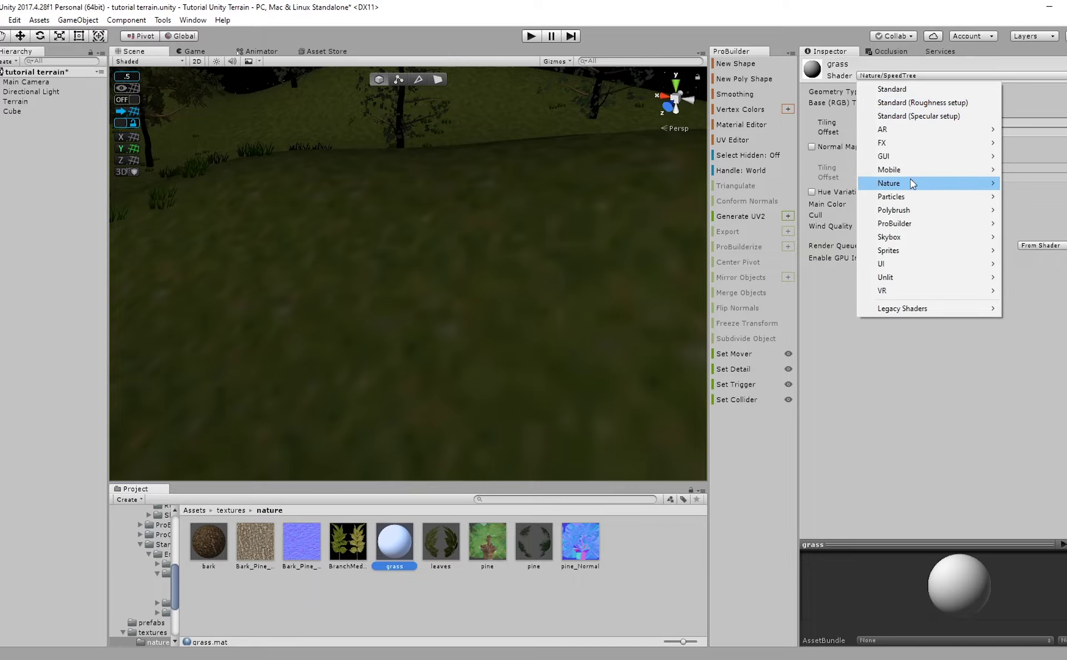
mouse_move(909, 183)
mouse_move(772, 217)
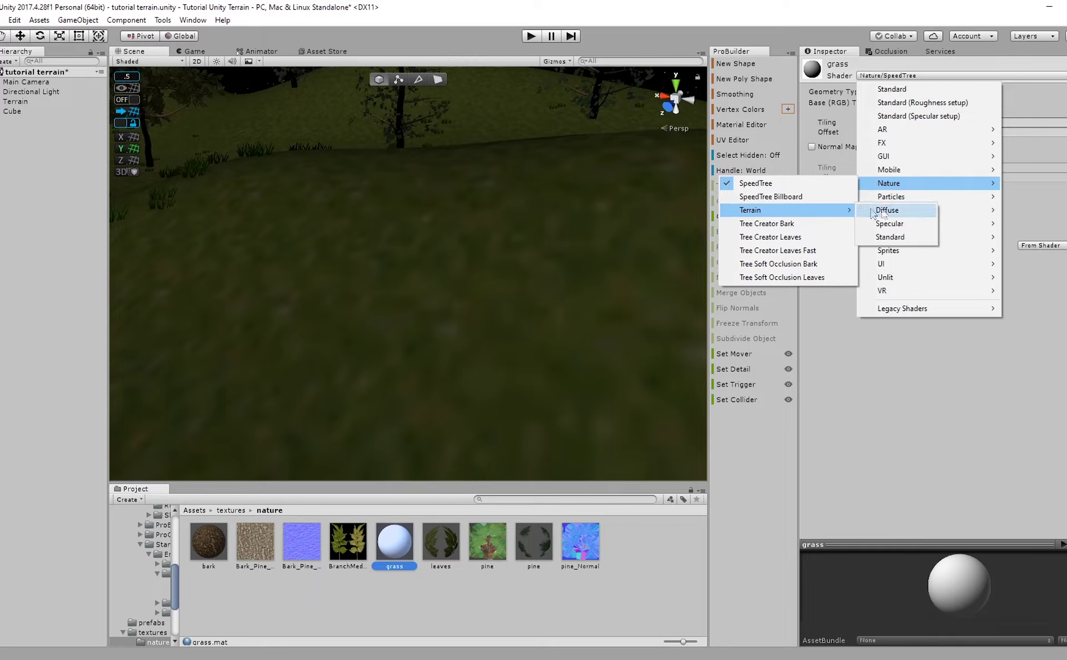
click(906, 240)
right_drag(578, 212, 506, 178)
scroll(509, 173, up, 1)
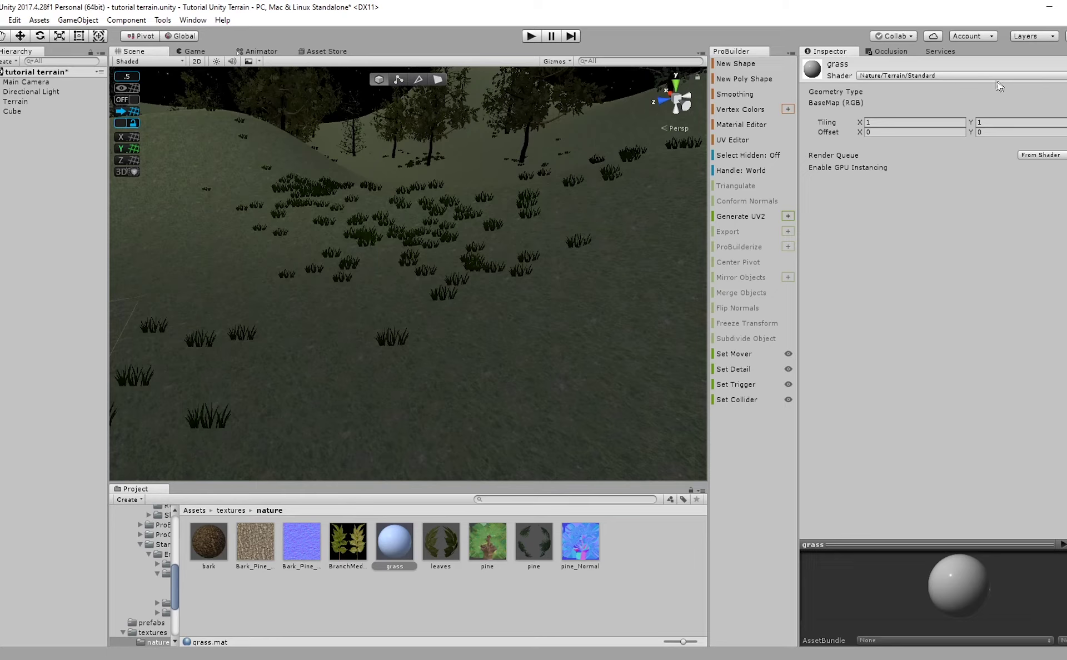
Inspect the terrain surface and grass patches from several angles with the grass material's Nature/Terrain/Standard shader.
click(445, 587)
right_drag(536, 356, 466, 393)
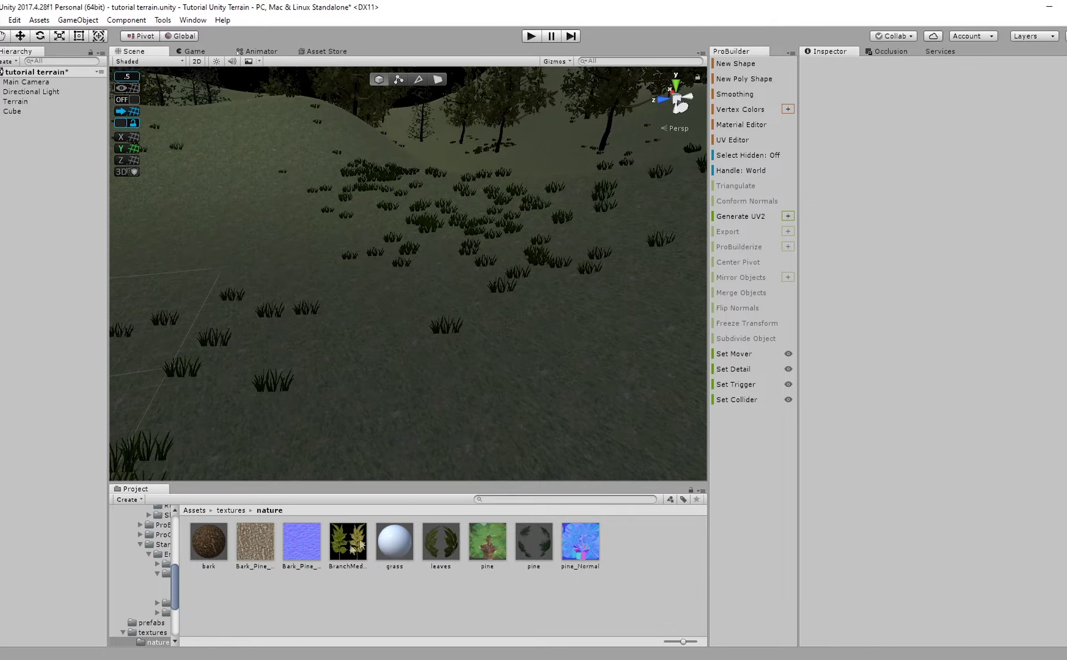
click(394, 544)
right_drag(383, 448, 515, 373)
middle_drag(515, 372, 609, 358)
click(538, 364)
right_drag(456, 368, 517, 377)
click(357, 538)
click(403, 539)
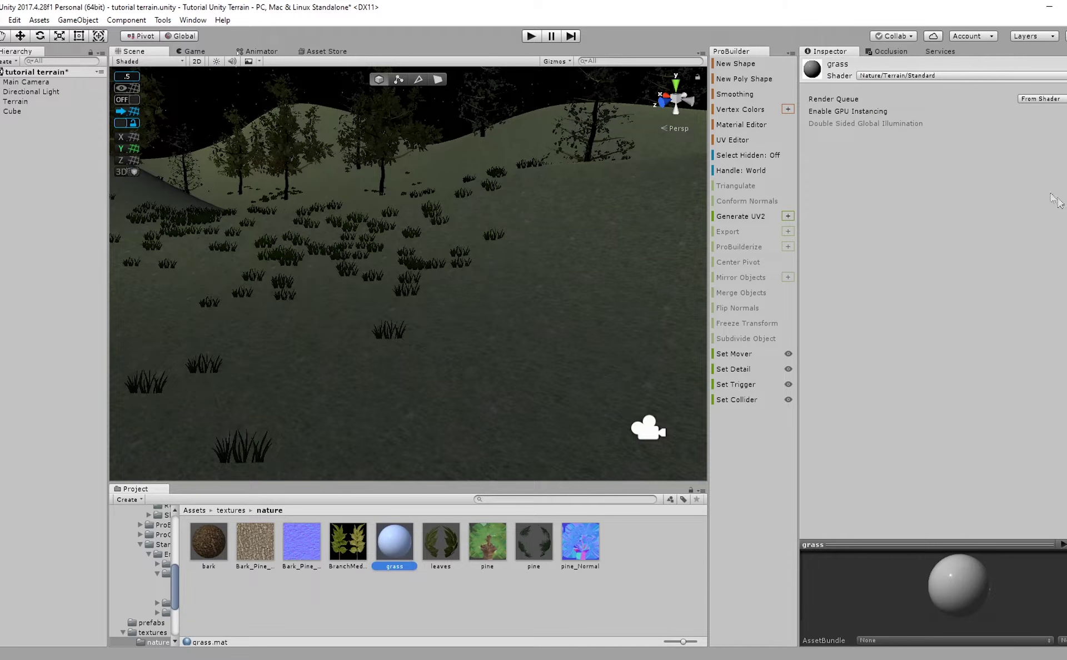
scroll(428, 281, down, 2)
right_drag(479, 466, 448, 474)
right_drag(494, 399, 464, 396)
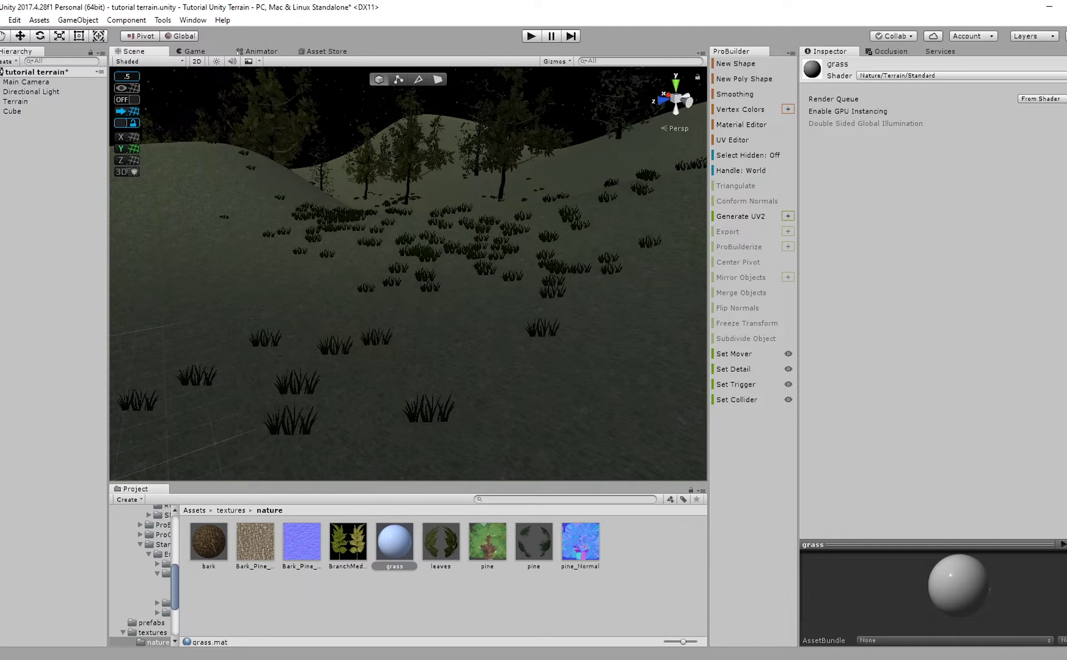
Check the splat texture used by the terrain's green grass paint layer and locate its source file in the project.
click(48, 92)
click(25, 101)
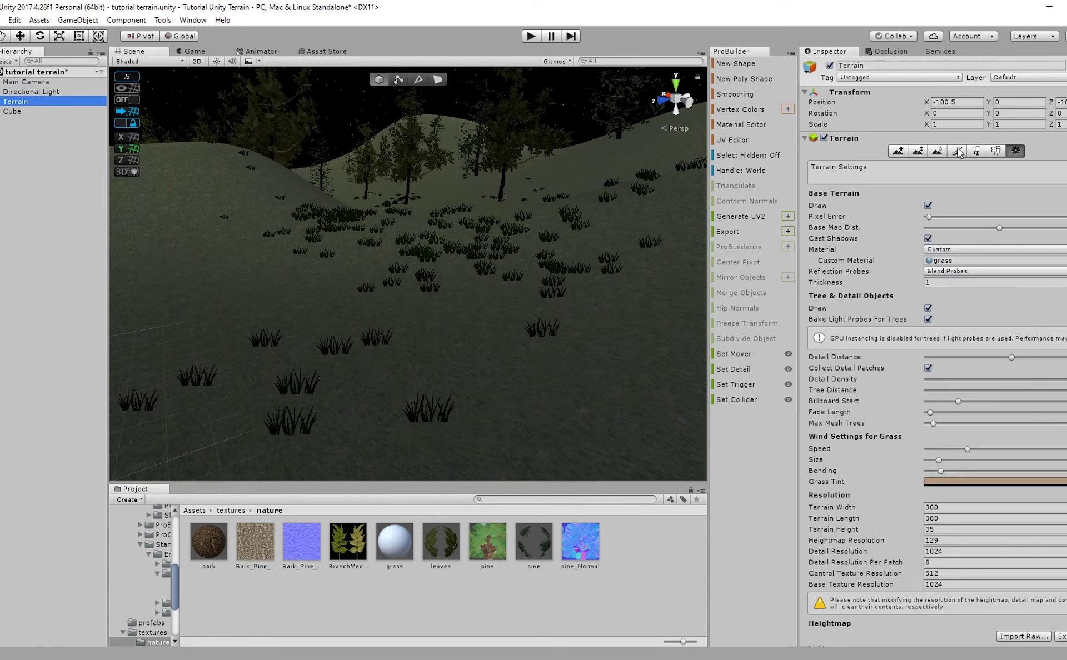
click(918, 151)
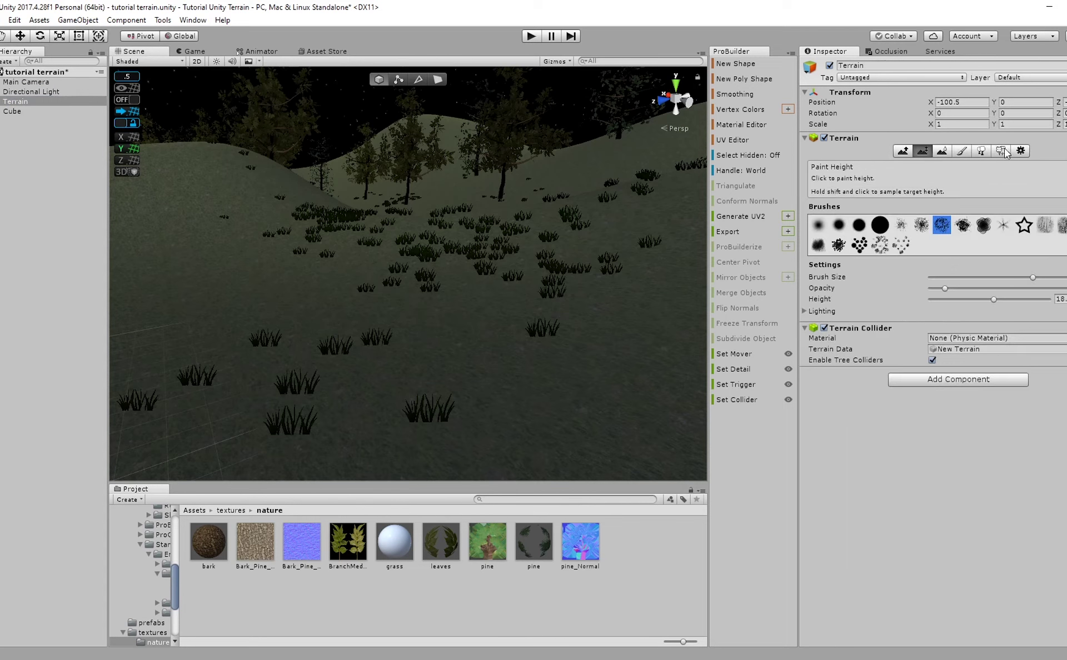
click(961, 152)
double_click(829, 280)
click(682, 234)
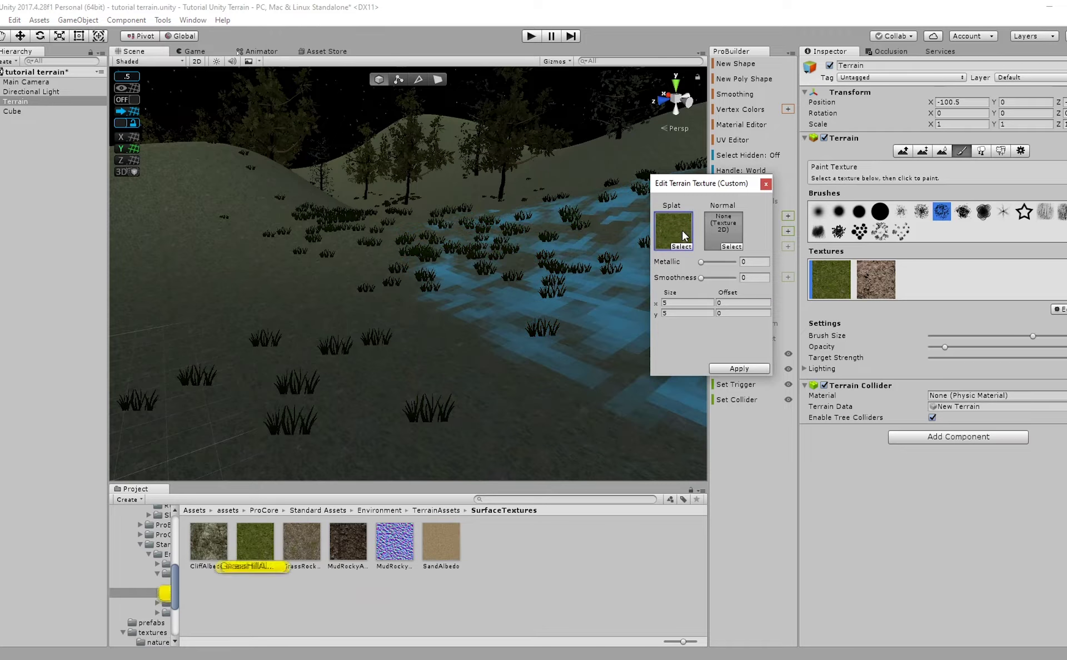
click(766, 184)
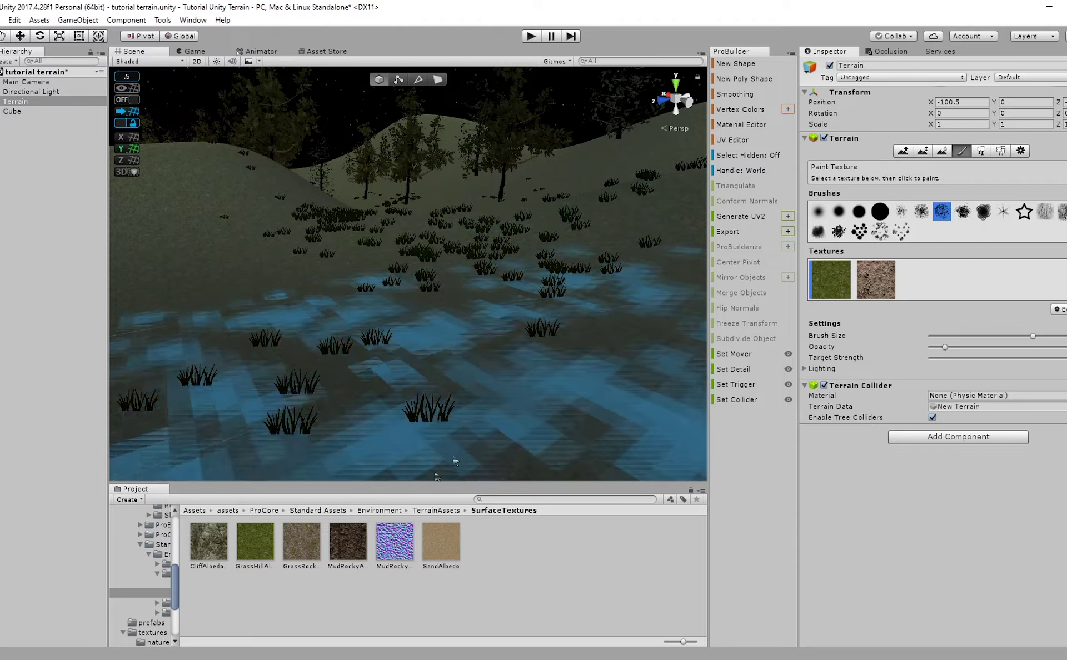
Return to the textures/nature folder and change the grass material's shader to Nature/Terrain/Diffuse.
click(429, 511)
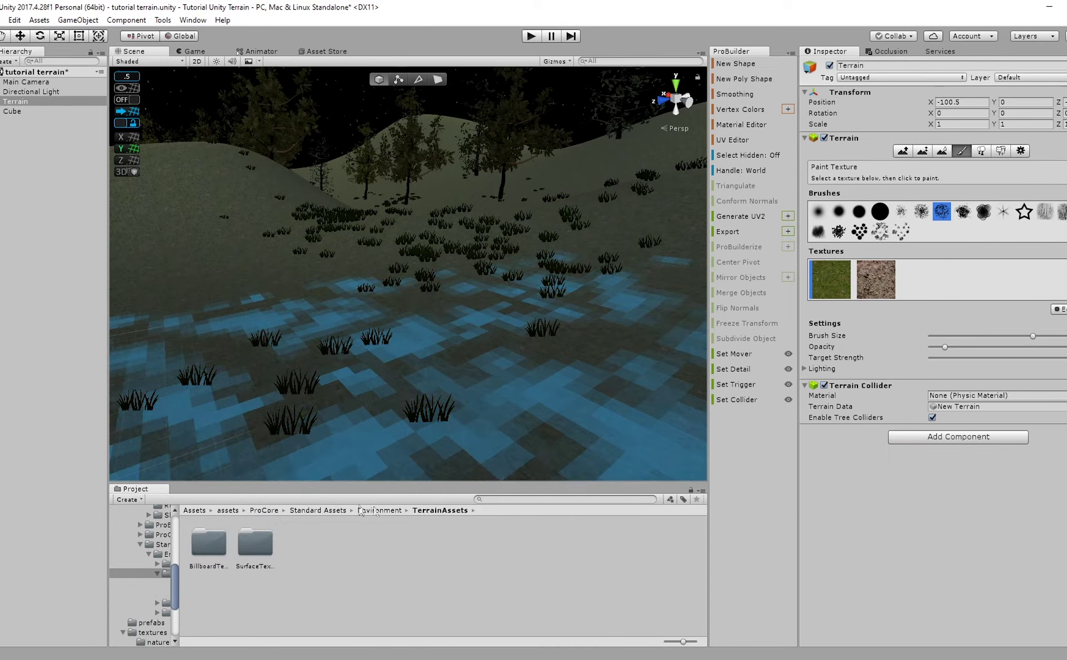
click(194, 510)
double_click(317, 549)
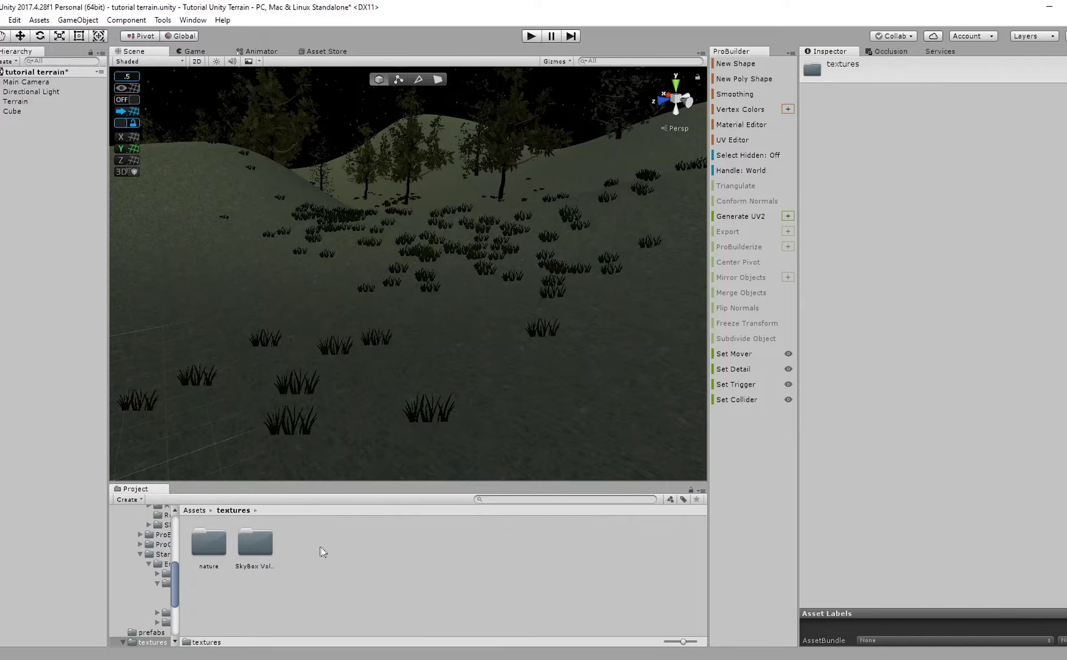
double_click(214, 548)
click(409, 544)
click(937, 75)
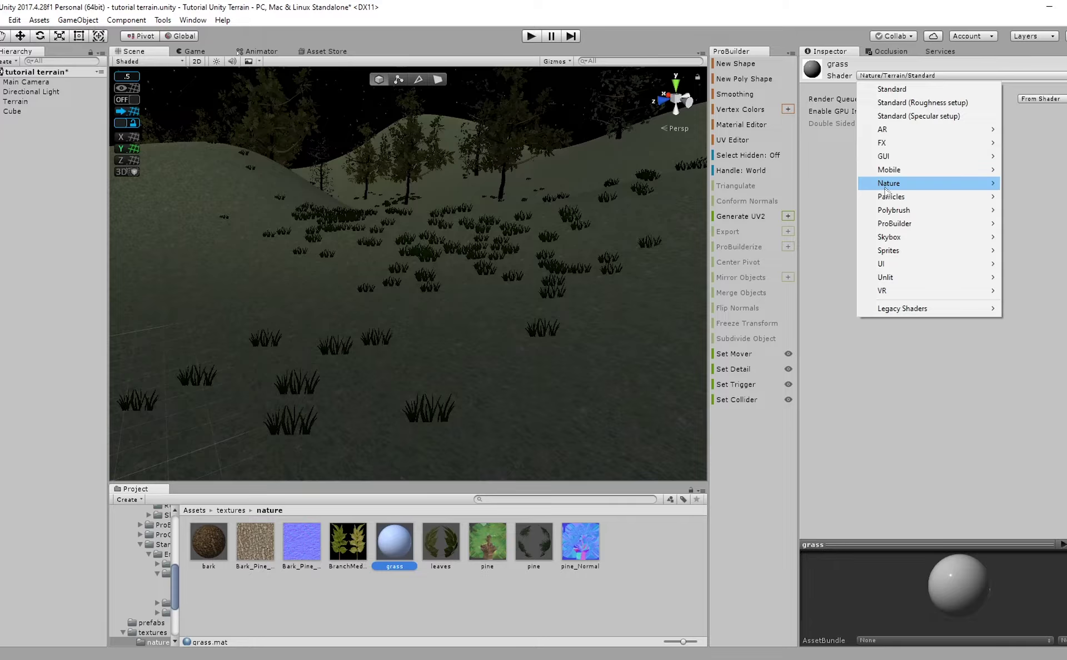
mouse_move(888, 184)
mouse_move(806, 212)
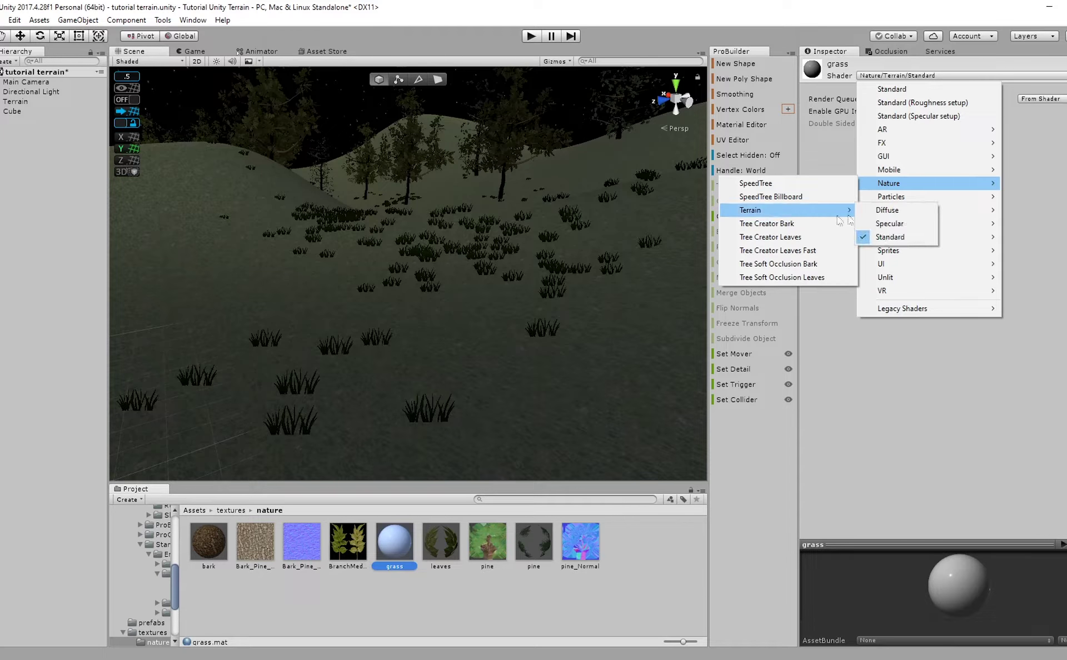
click(887, 212)
Examine the terrain with the Diffuse shader from different viewpoints, comparing it with scene lighting on and off.
right_drag(615, 192, 689, 204)
middle_drag(690, 204, 708, 163)
right_drag(708, 163, 748, 184)
scroll(589, 236, up, 3)
middle_drag(571, 248, 431, 307)
right_drag(431, 307, 441, 261)
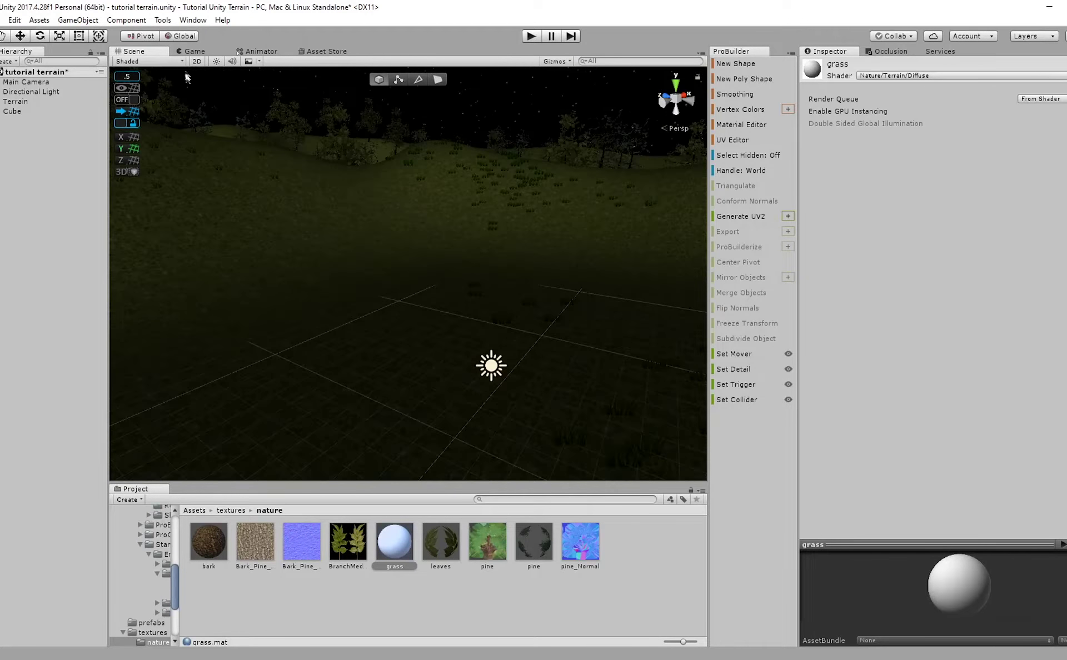
click(217, 61)
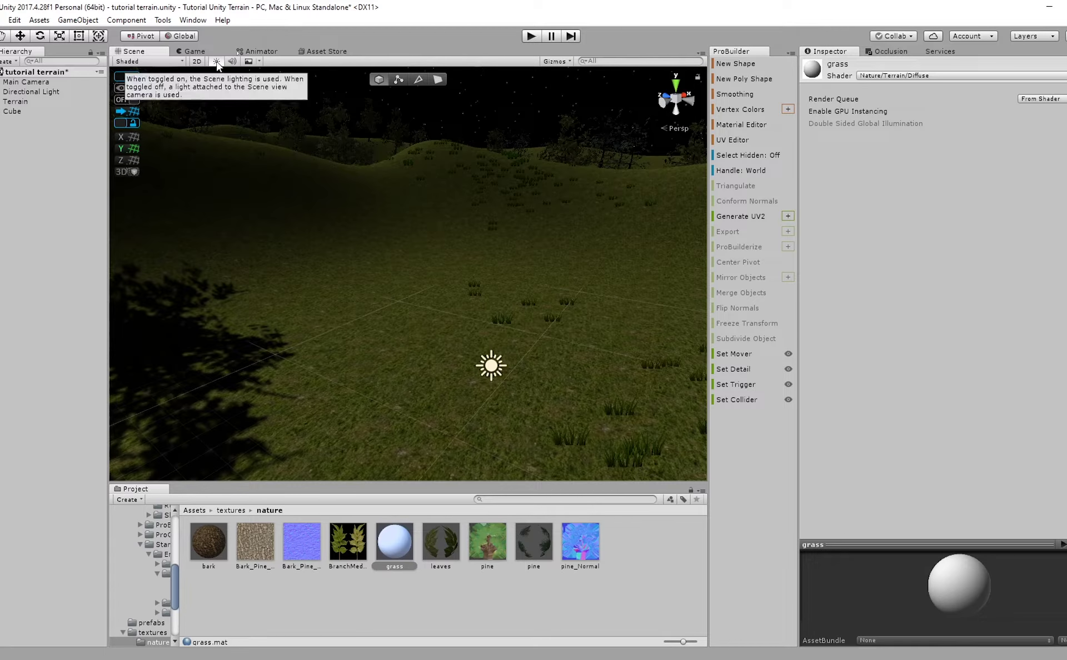
click(217, 62)
right_drag(255, 172, 422, 315)
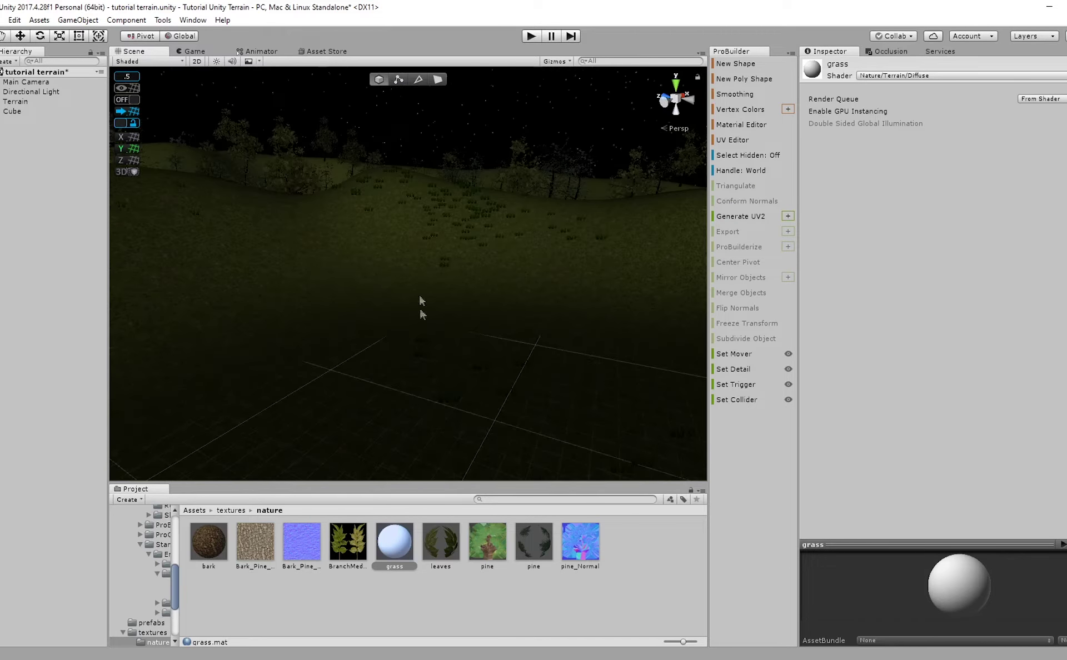
Switch the terrain to Paint Details and reduce the brush size to its minimum.
click(230, 510)
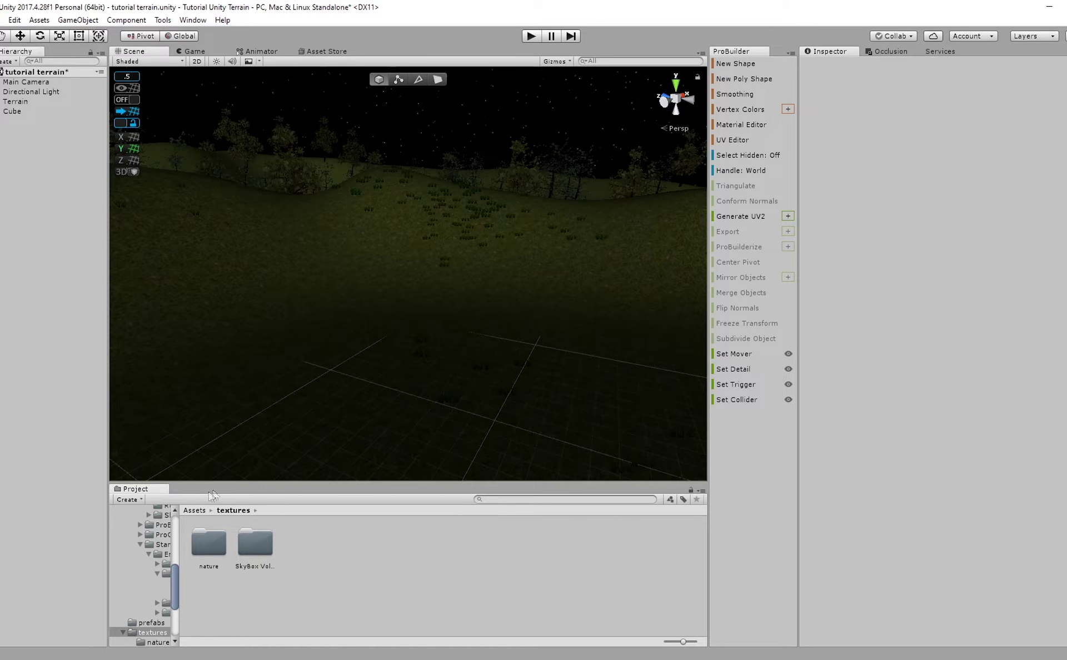
right_drag(296, 445, 460, 435)
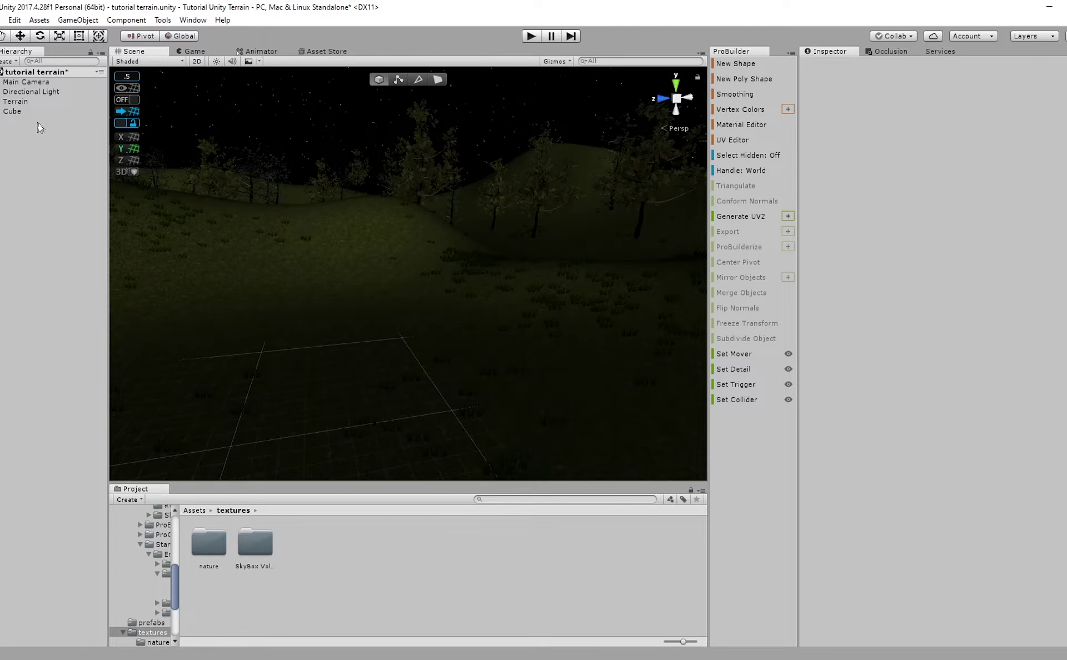
click(16, 101)
click(998, 152)
mouse_move(603, 270)
right_down()
mouse_move(345, 289)
mouse_move(461, 309)
mouse_move(589, 299)
right_up()
mouse_move(629, 194)
right_down()
mouse_move(572, 253)
mouse_move(527, 334)
mouse_move(562, 283)
mouse_move(626, 277)
mouse_move(616, 283)
right_up()
drag(1033, 370, 957, 378)
Turn on scene lighting in the Scene view and look at the grass clumps up close.
right_drag(445, 278, 388, 194)
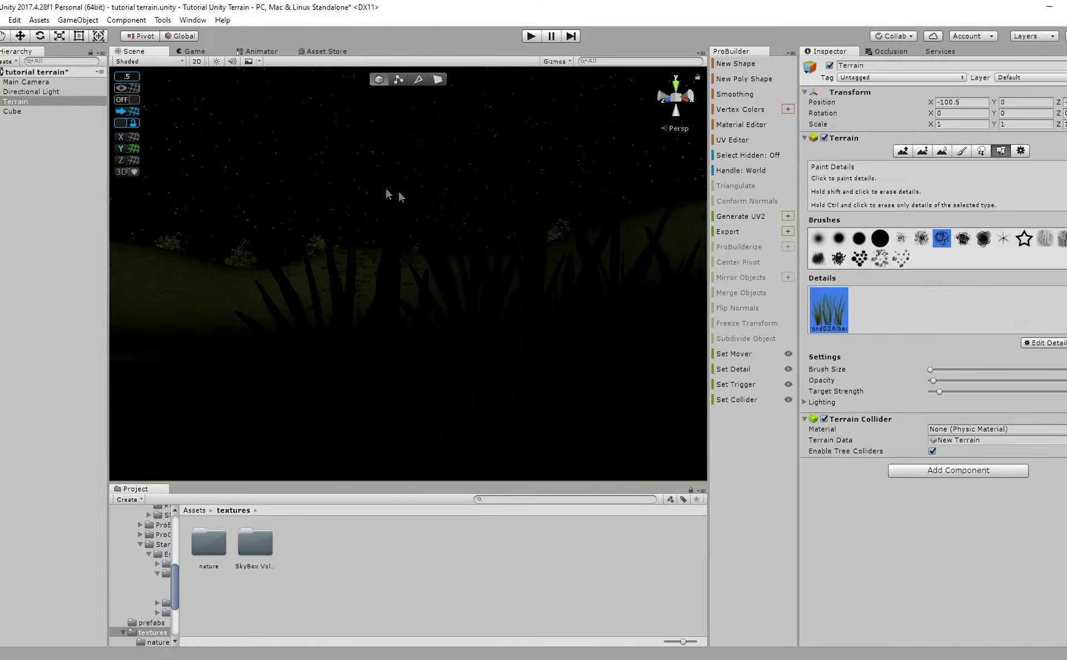
click(216, 62)
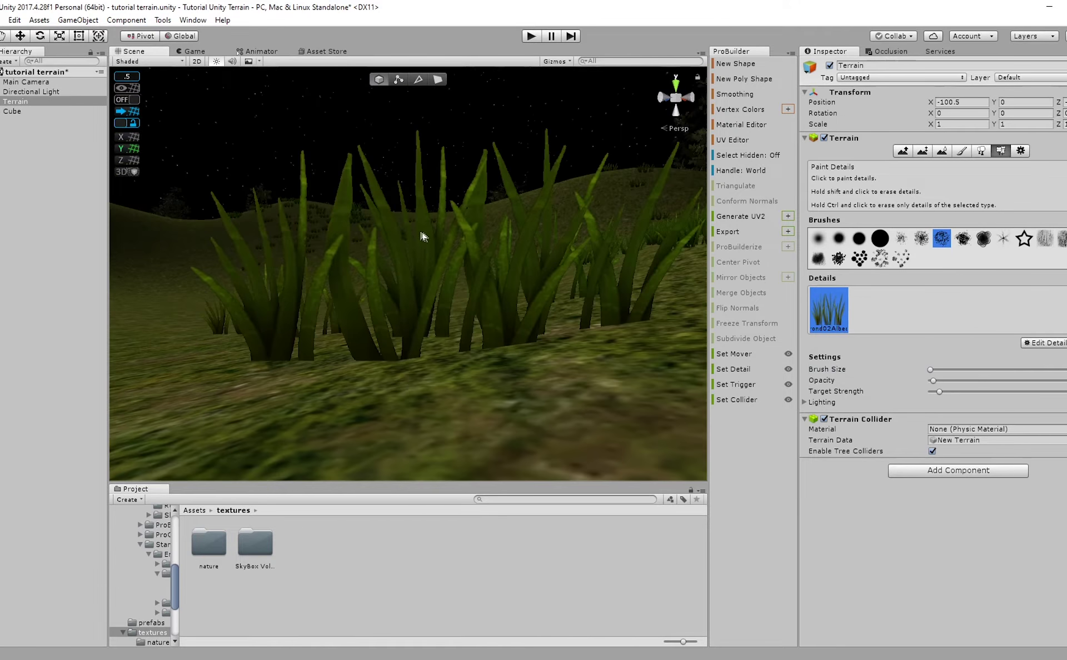
scroll(423, 237, down, 2)
right_drag(434, 291, 452, 243)
middle_drag(453, 243, 514, 239)
right_drag(514, 240, 210, 261)
middle_drag(209, 262, 365, 241)
right_drag(365, 242, 336, 256)
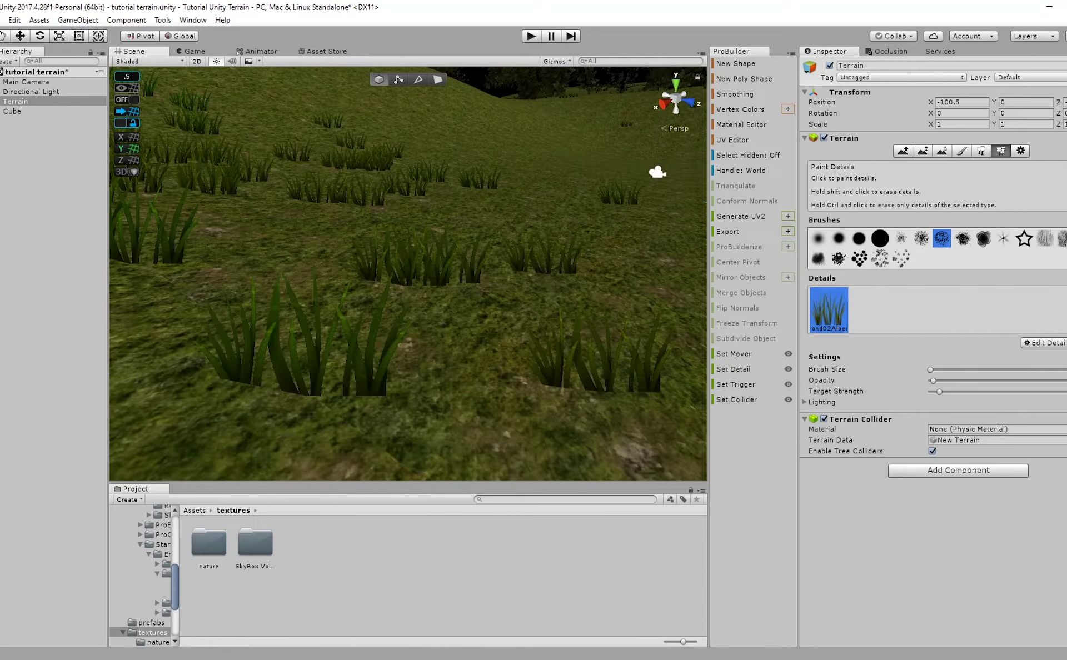
Turn off Billboard for the GrassFrond02AlbedoAlpha grass detail and apply the change.
click(1043, 342)
click(1045, 371)
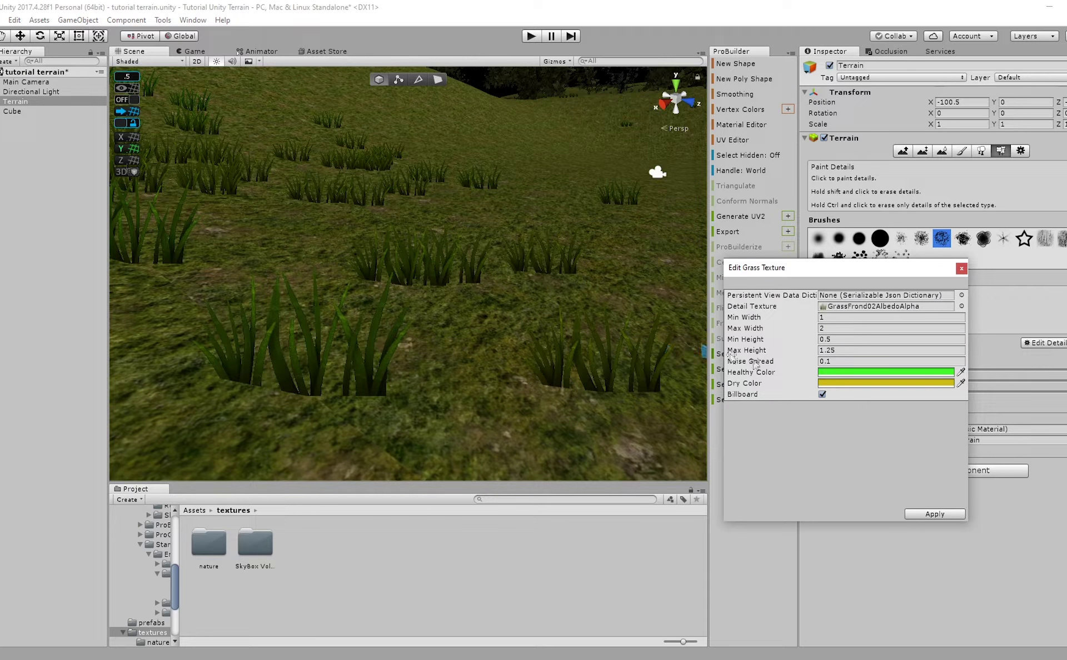
click(822, 396)
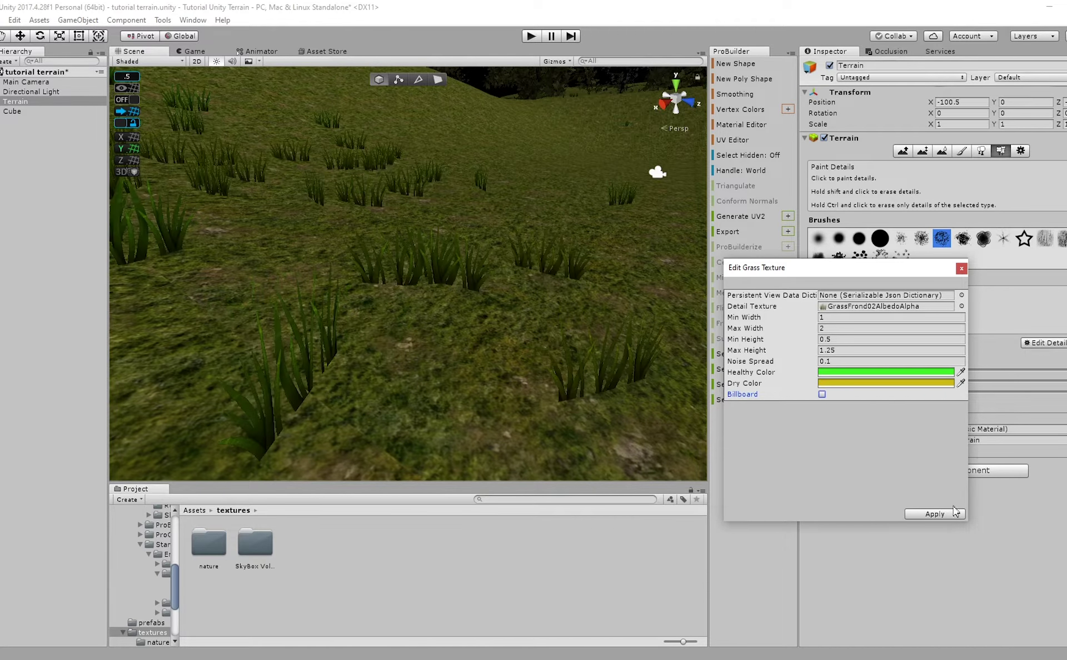
click(952, 512)
Examine the non-billboard grass from ground level and from several sides.
alt+drag(656, 407, 655, 296)
right_drag(658, 298, 564, 310)
middle_drag(447, 297, 514, 306)
middle_drag(398, 295, 406, 302)
right_drag(406, 315, 215, 287)
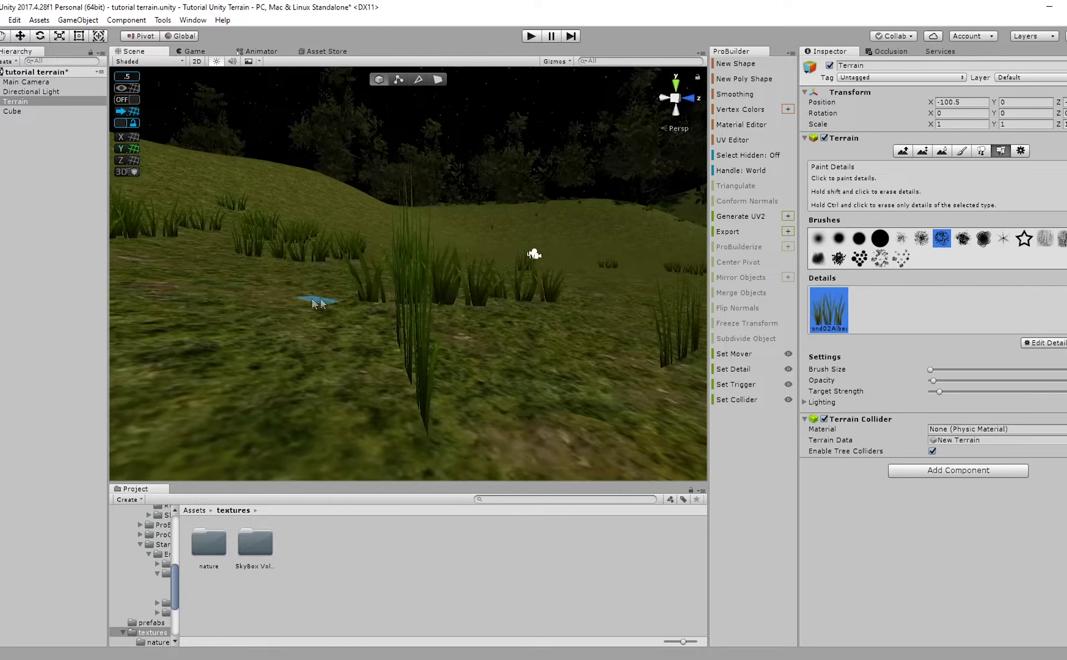
right_drag(316, 302, 281, 283)
scroll(275, 286, up, 2)
scroll(443, 314, up, 3)
scroll(444, 313, down, 2)
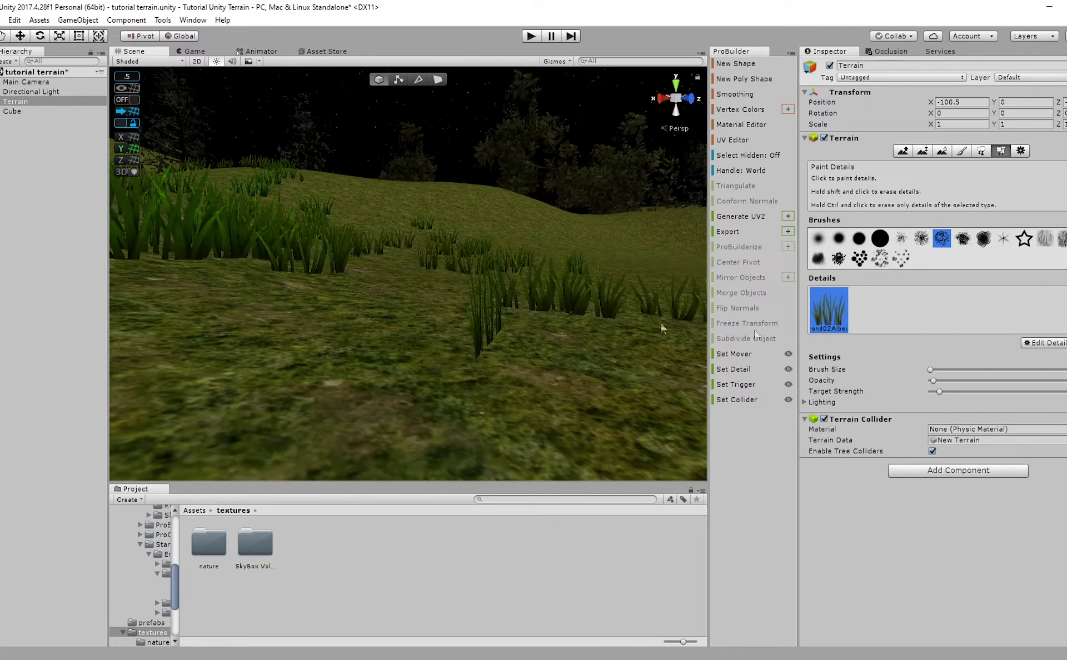
right_drag(500, 206, 339, 272)
right_drag(578, 303, 455, 288)
Switch the terrain to tree painting and go to the project's root Assets folder.
click(981, 151)
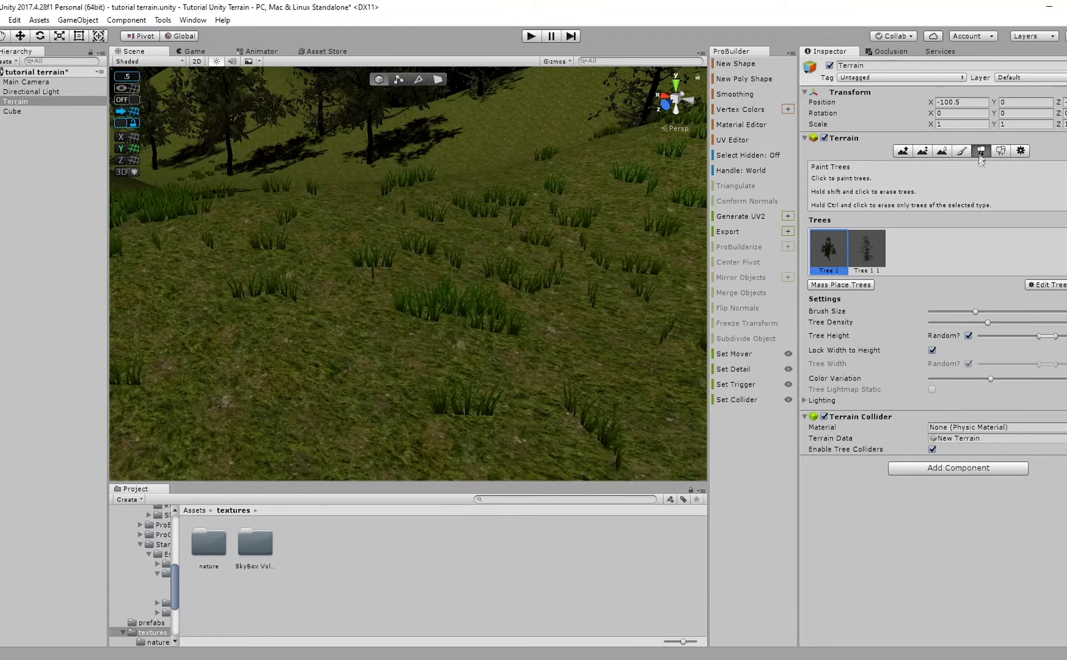
click(194, 512)
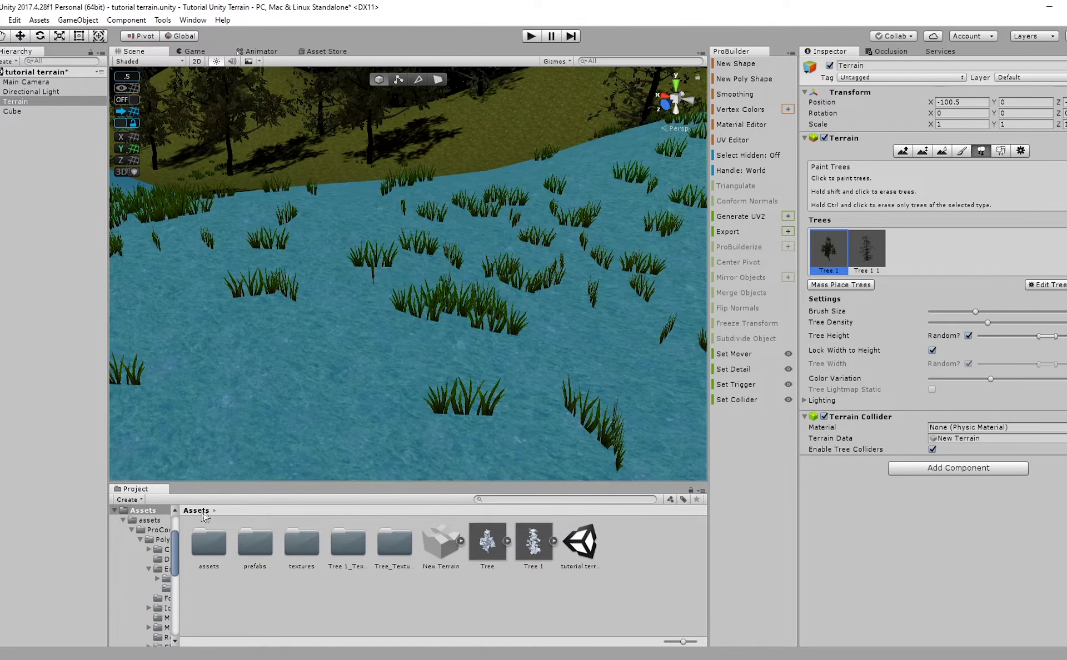
right_drag(517, 405, 506, 394)
scroll(507, 394, down, 5)
scroll(567, 205, down, 4)
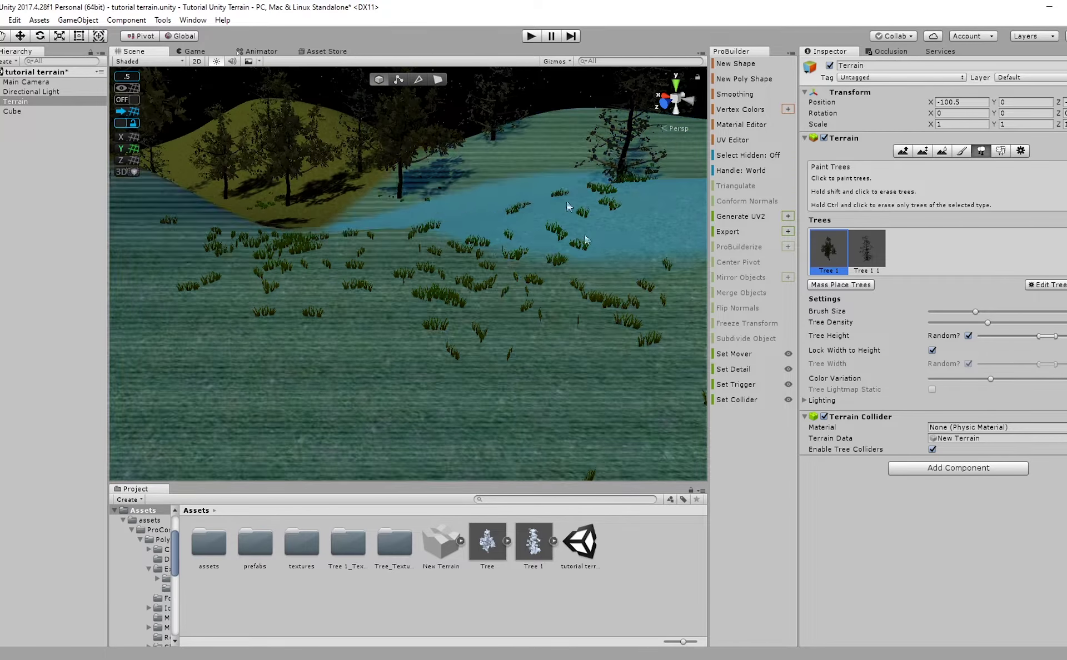
mouse_move(517, 250)
right_down()
mouse_move(526, 253)
mouse_move(492, 241)
right_up()
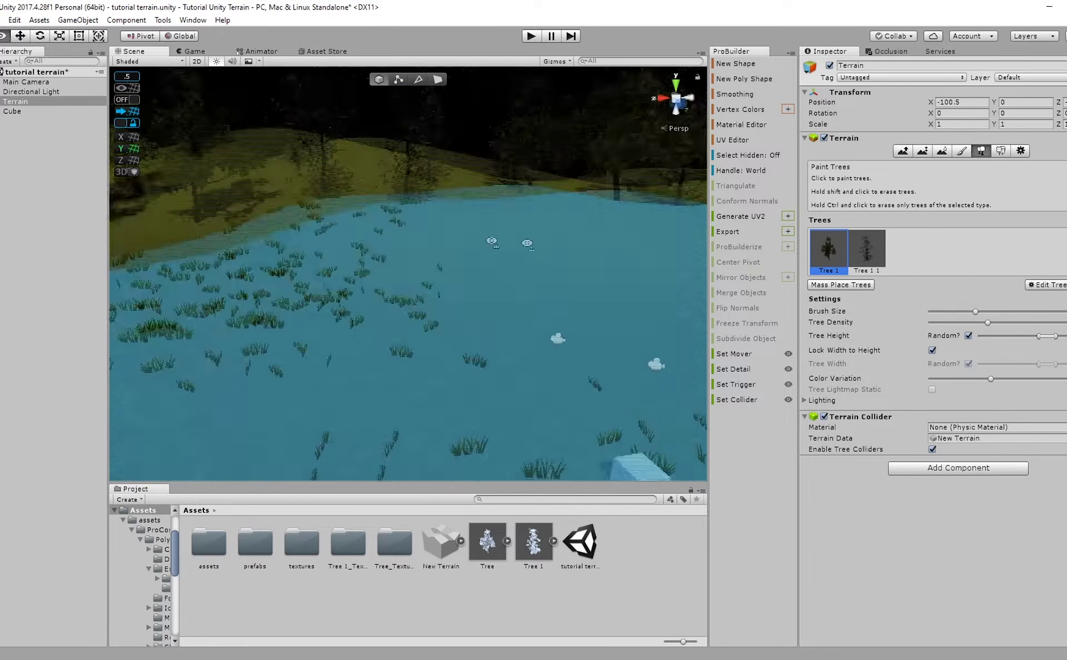
right_drag(681, 225, 444, 412)
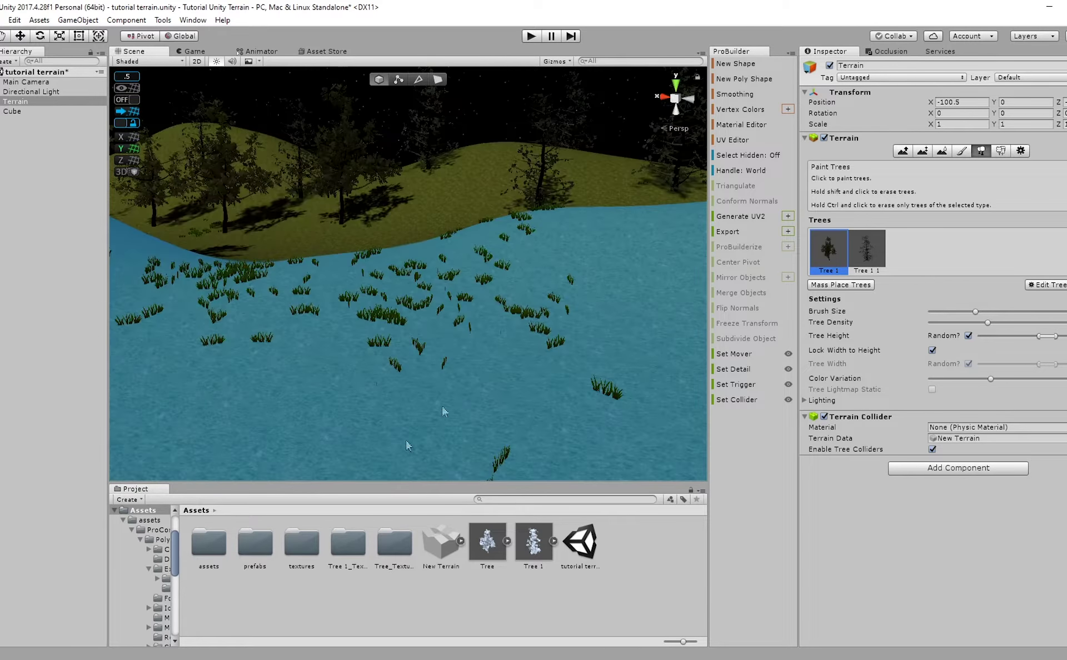
Create a new Tree 3D object in the scene and frame it in the view.
click(39, 154)
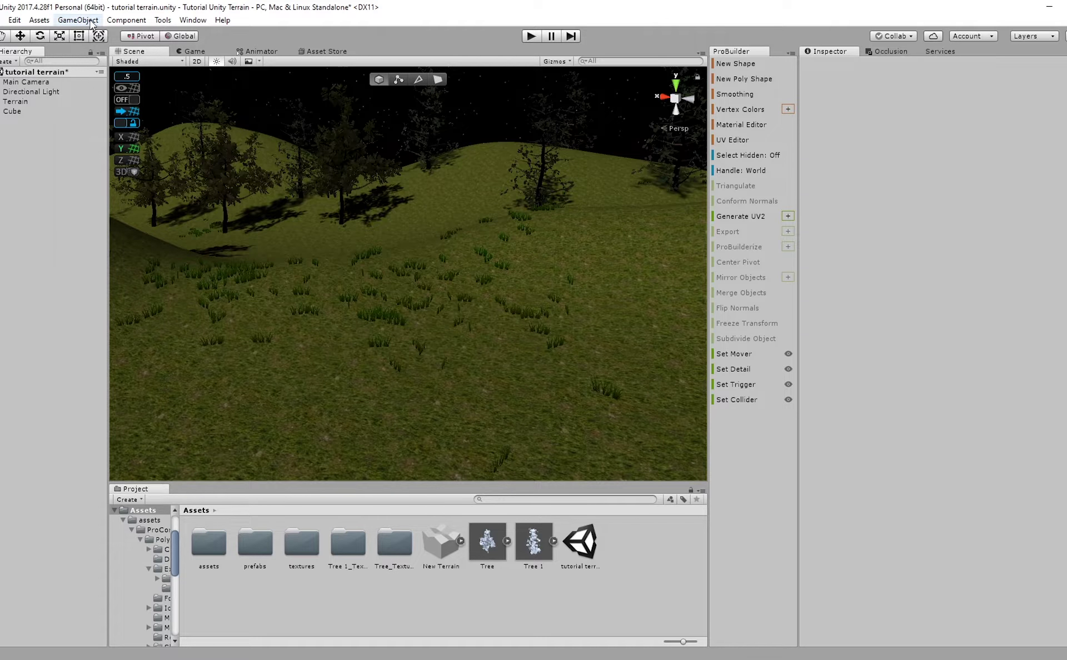
click(91, 23)
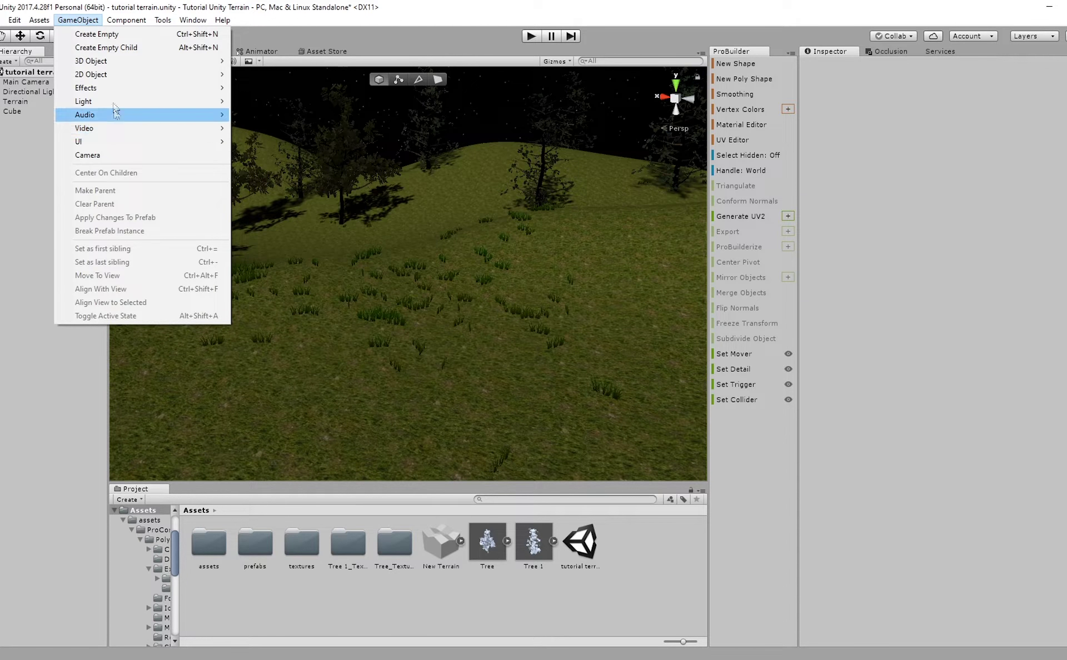
mouse_move(125, 62)
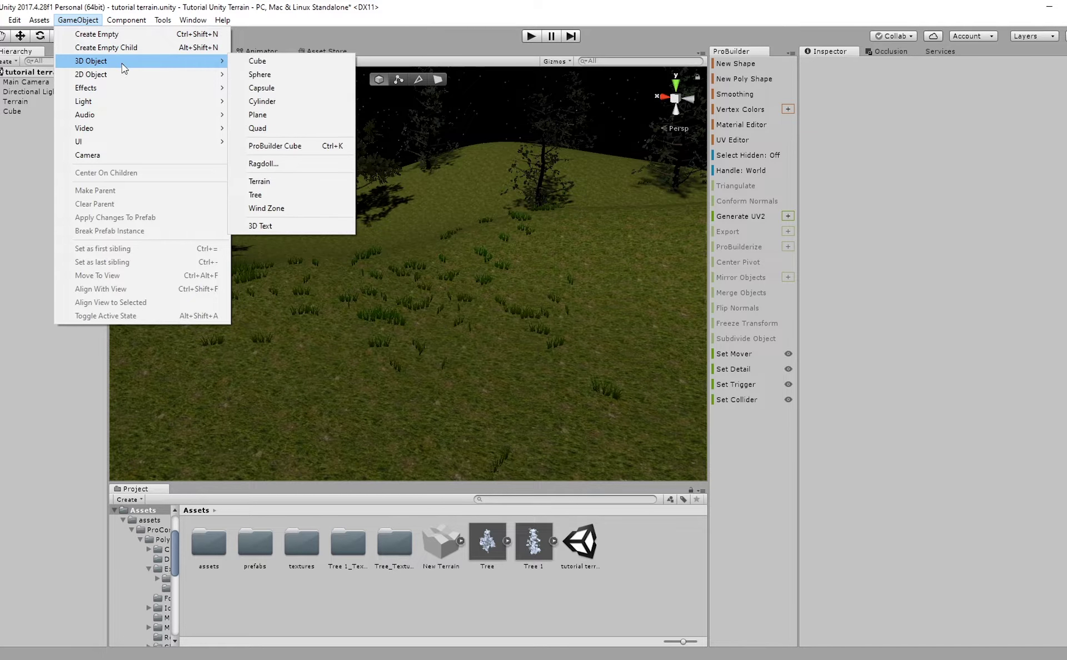
click(293, 196)
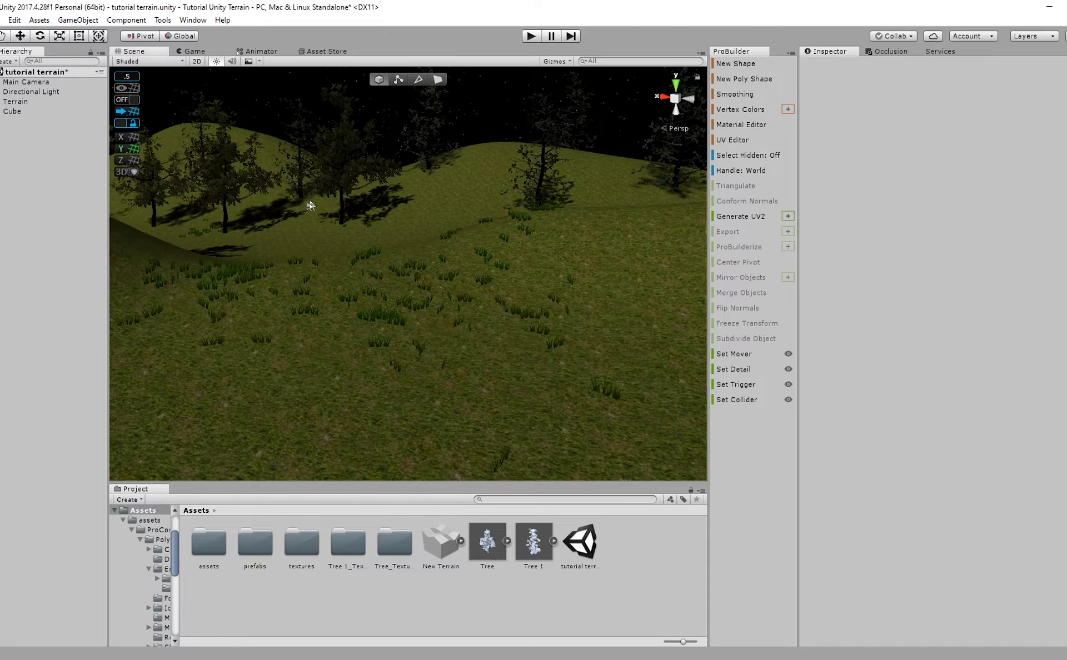
key(f)
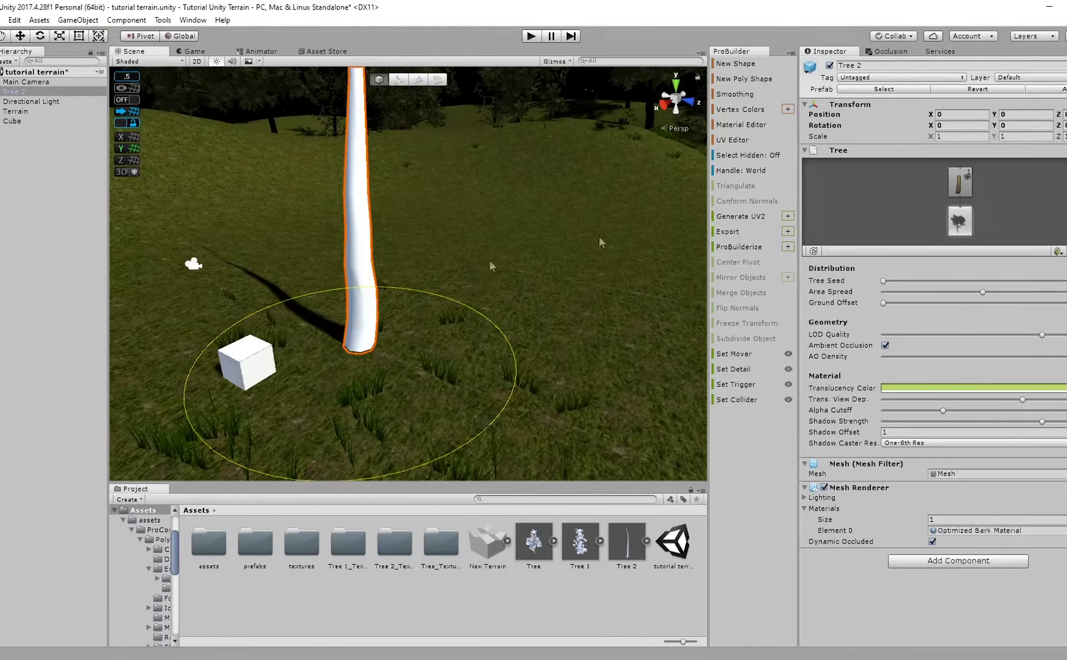
Examine the new tree's branch node and root node in the tree hierarchy.
click(960, 183)
click(959, 220)
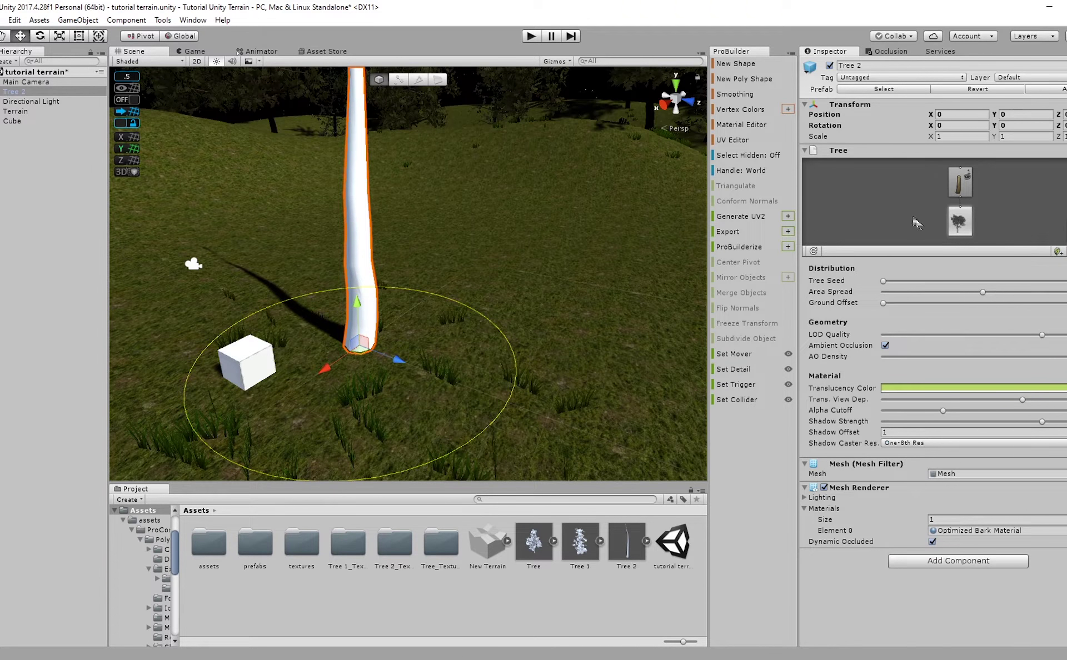
click(957, 189)
click(954, 225)
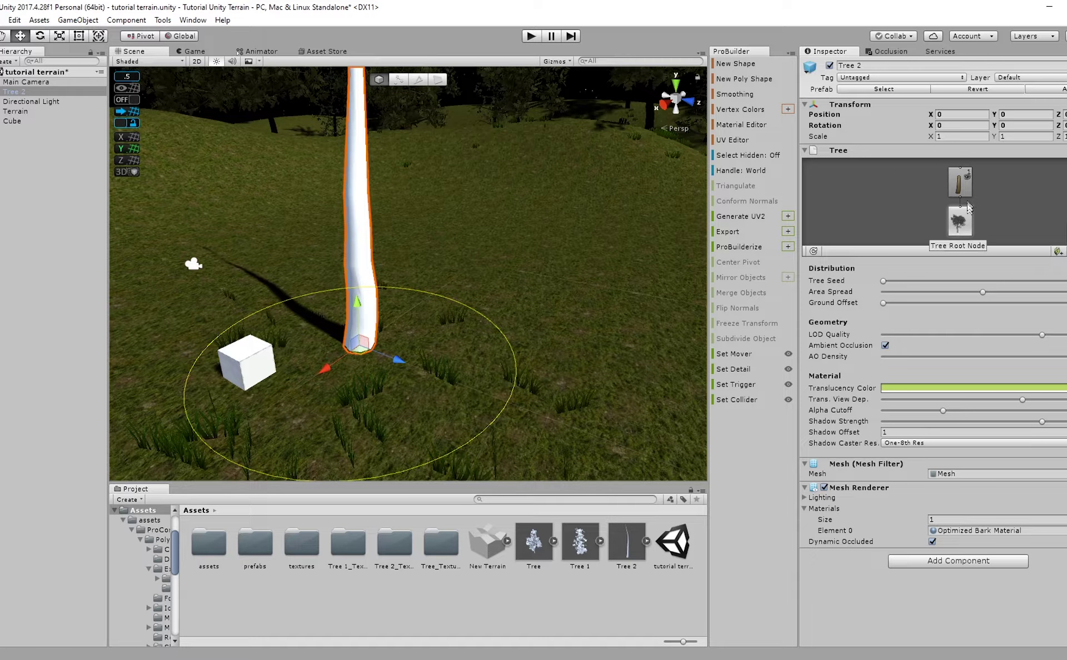
Shorten the trunk branch group of the new tree, with radius 0.14 and crinkliness about 0.227.
click(956, 186)
drag(923, 485, 874, 505)
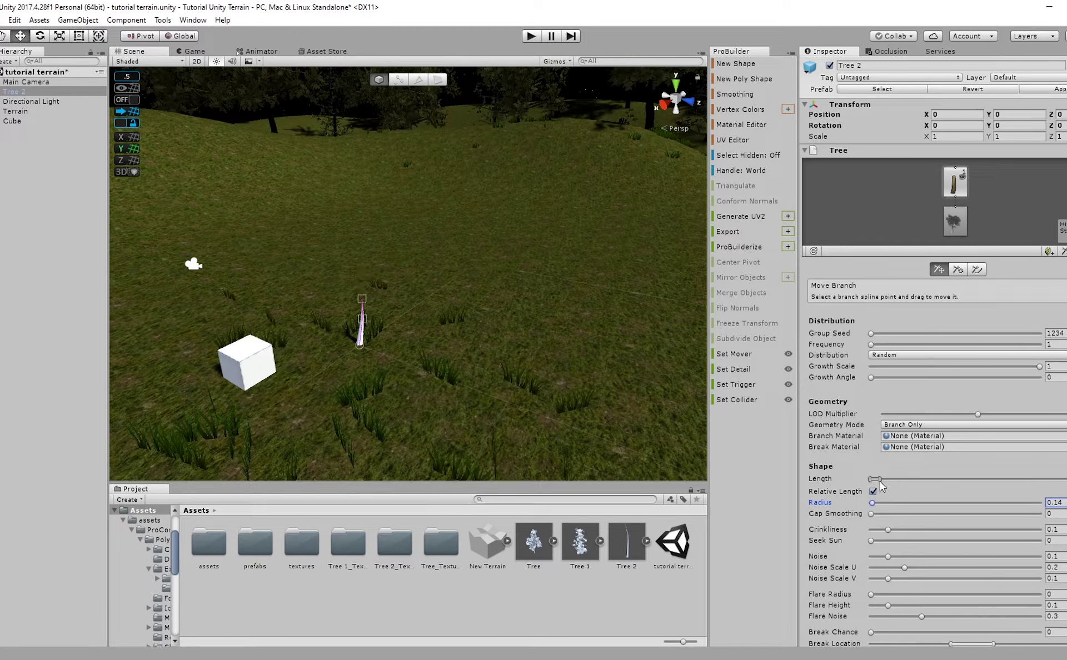
drag(880, 487, 883, 486)
drag(888, 529, 909, 542)
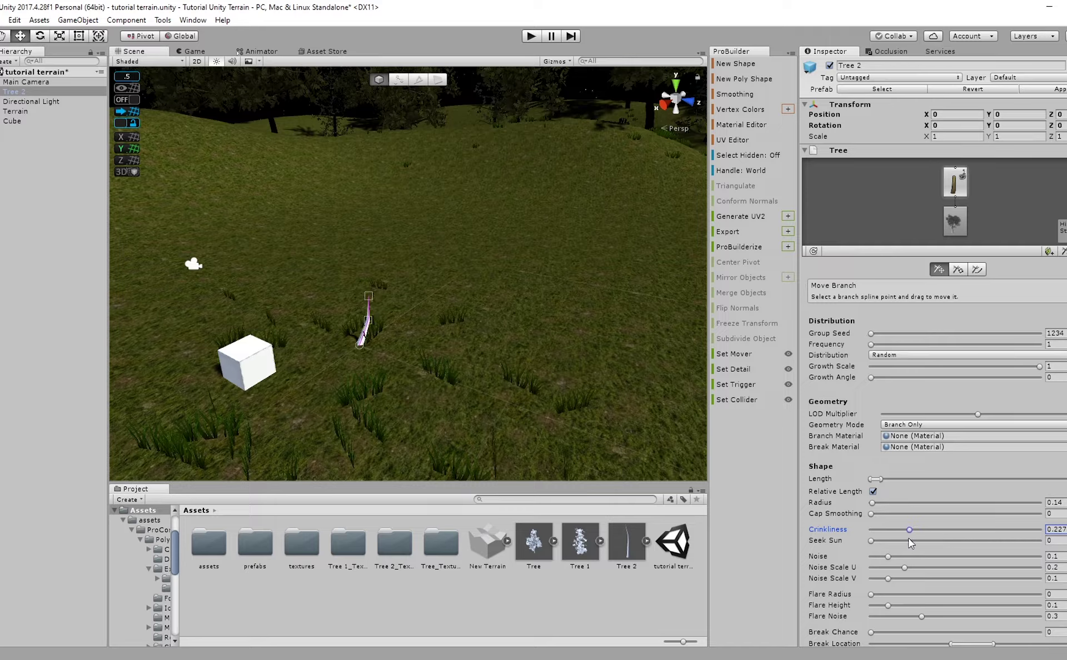
Raise the trunk group's frequency and pull the trunks together with a lower root Area Spread, also lowering the root's LOD Quality.
click(871, 344)
drag(875, 349, 877, 350)
click(956, 228)
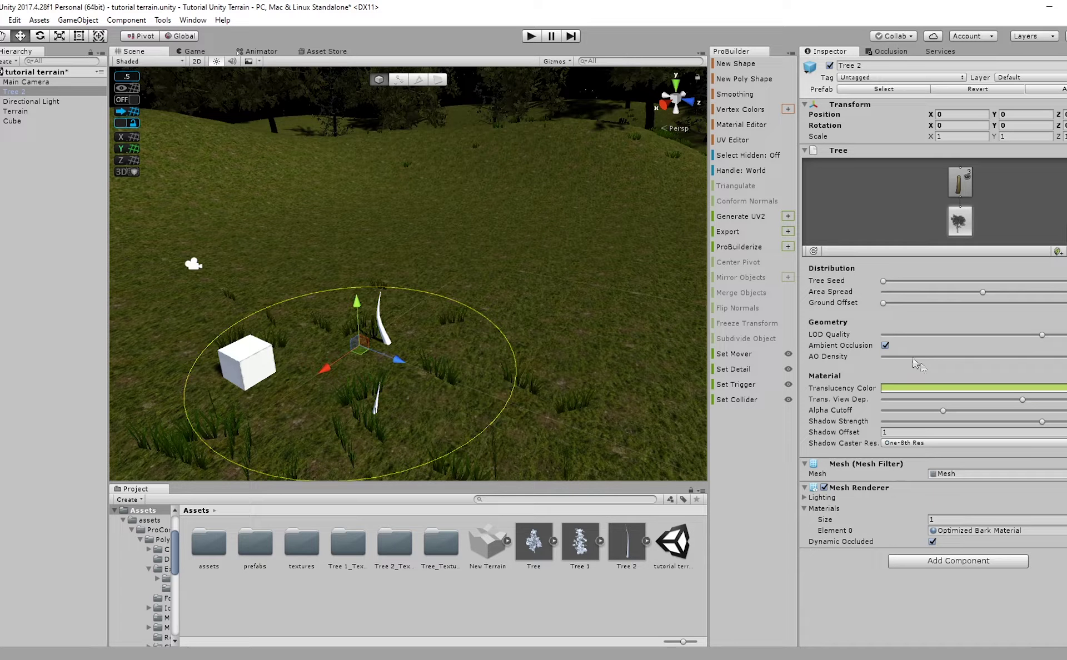
drag(1043, 335, 989, 338)
drag(986, 297, 896, 297)
Set the trunk group's frequency to 4 and its crinkliness to about 0.342.
click(958, 181)
drag(875, 345, 879, 345)
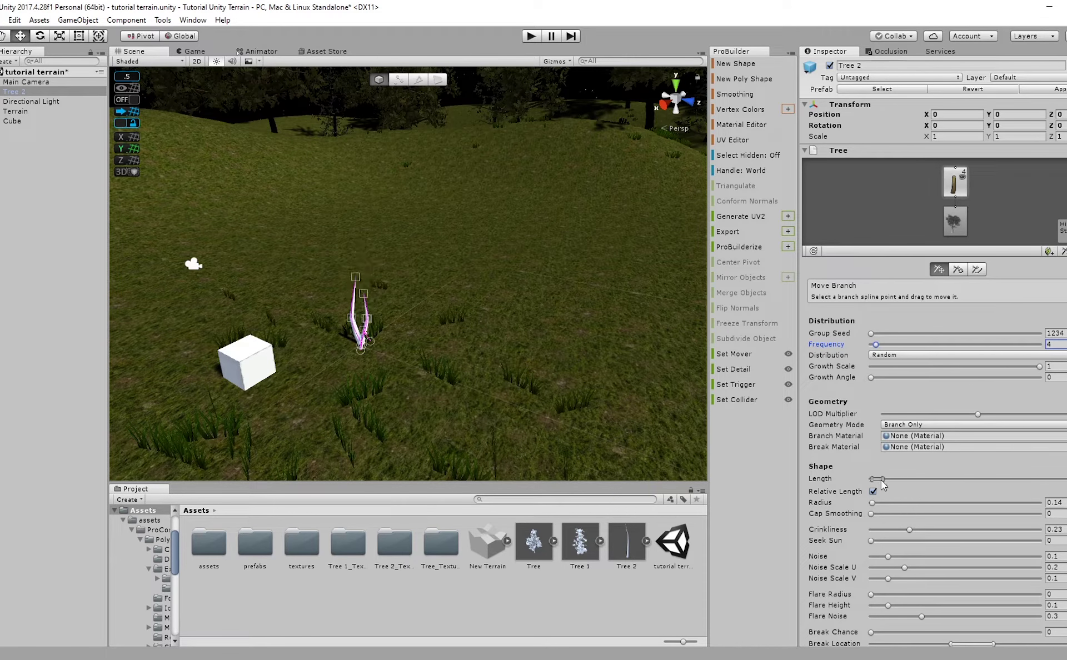
mouse_move(912, 532)
mouse_down()
mouse_move(967, 534)
mouse_move(932, 534)
mouse_up()
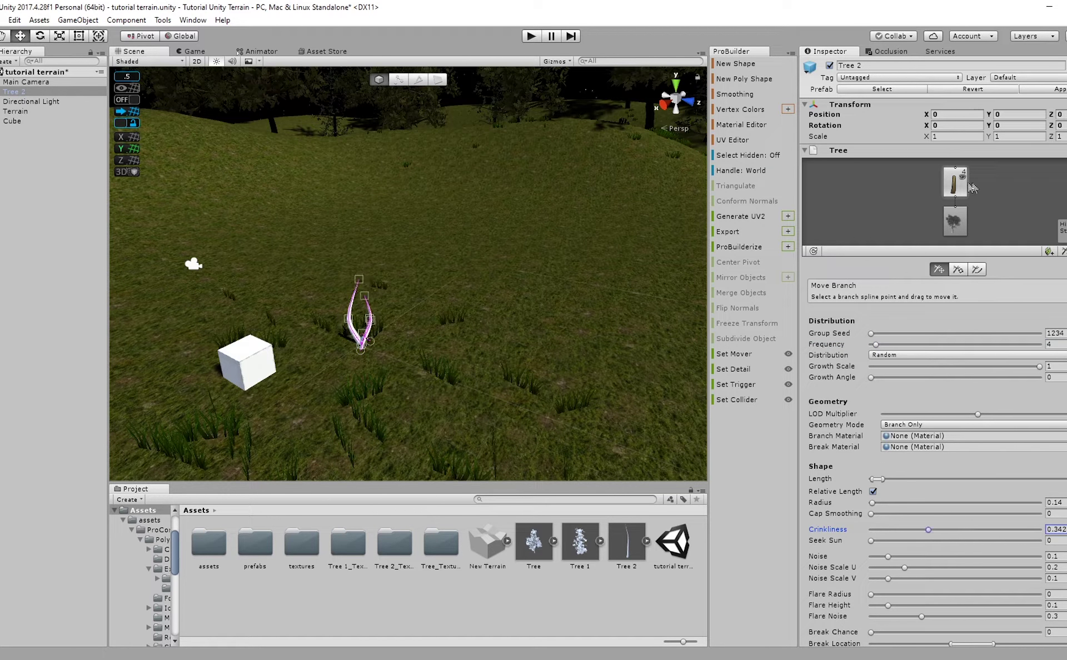
Add a child branch group to the trunks with frequency 10, a shorter length, radius 0.51 and crinkliness about 0.372.
click(1063, 251)
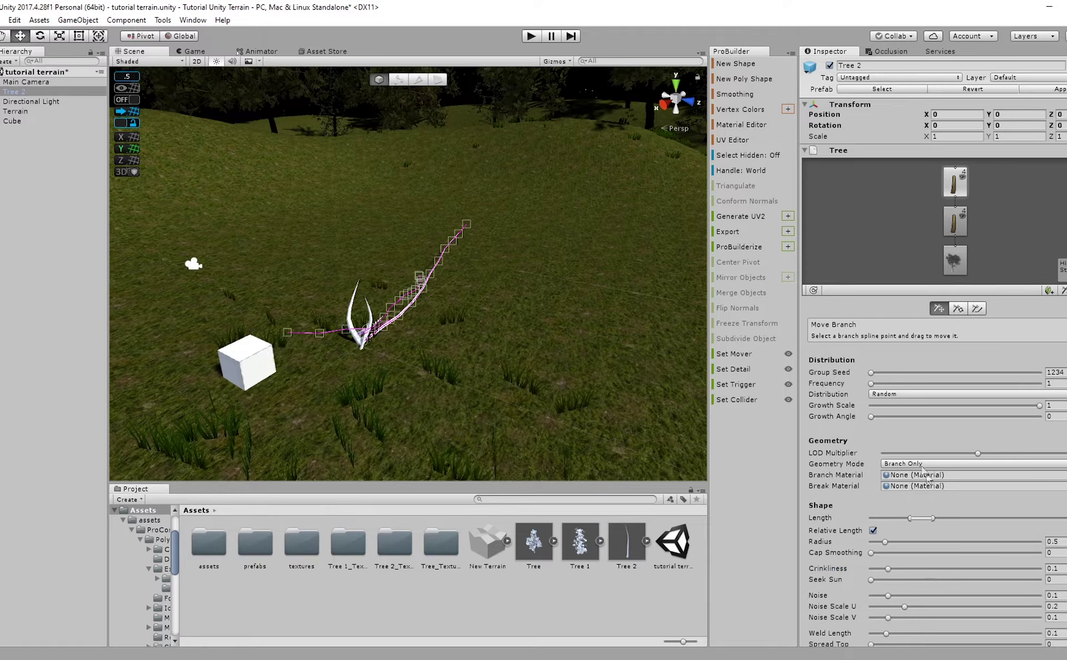
mouse_move(890, 384)
mouse_down()
mouse_move(912, 383)
mouse_move(886, 383)
mouse_up()
mouse_move(923, 523)
mouse_down()
mouse_move(876, 519)
mouse_move(902, 518)
mouse_up()
right_drag(528, 336, 422, 288)
middle_drag(422, 289, 443, 272)
alt+drag(443, 271, 539, 332)
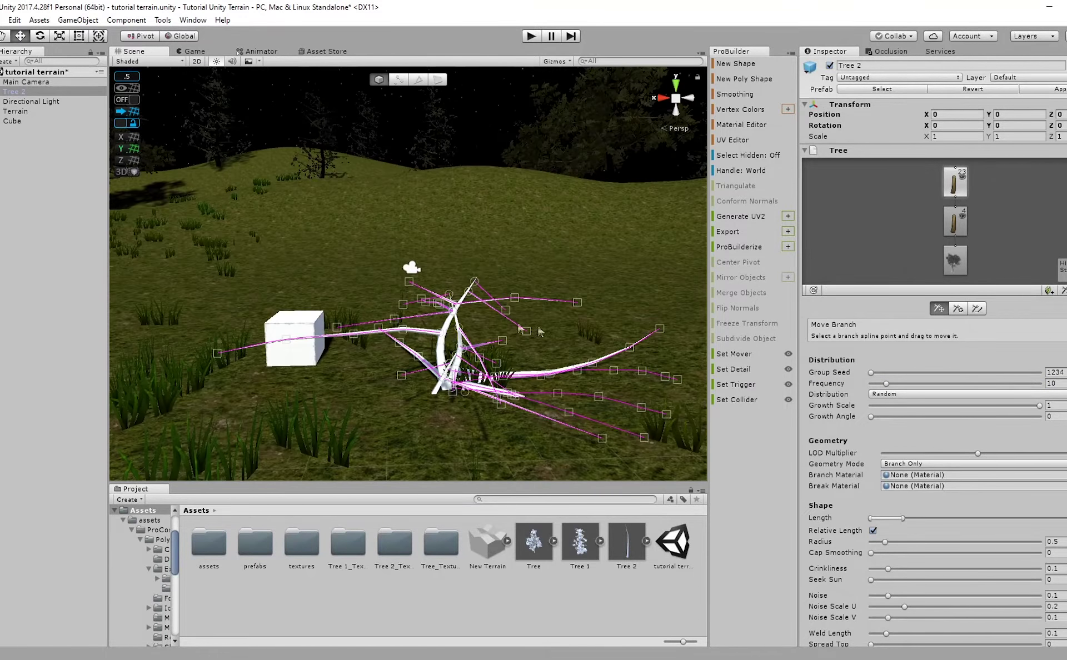
drag(902, 517, 934, 568)
middle_drag(439, 355, 463, 375)
Switch the second-level branch group to Whorled distribution, shorten its length and set its frequency to 20.
click(905, 394)
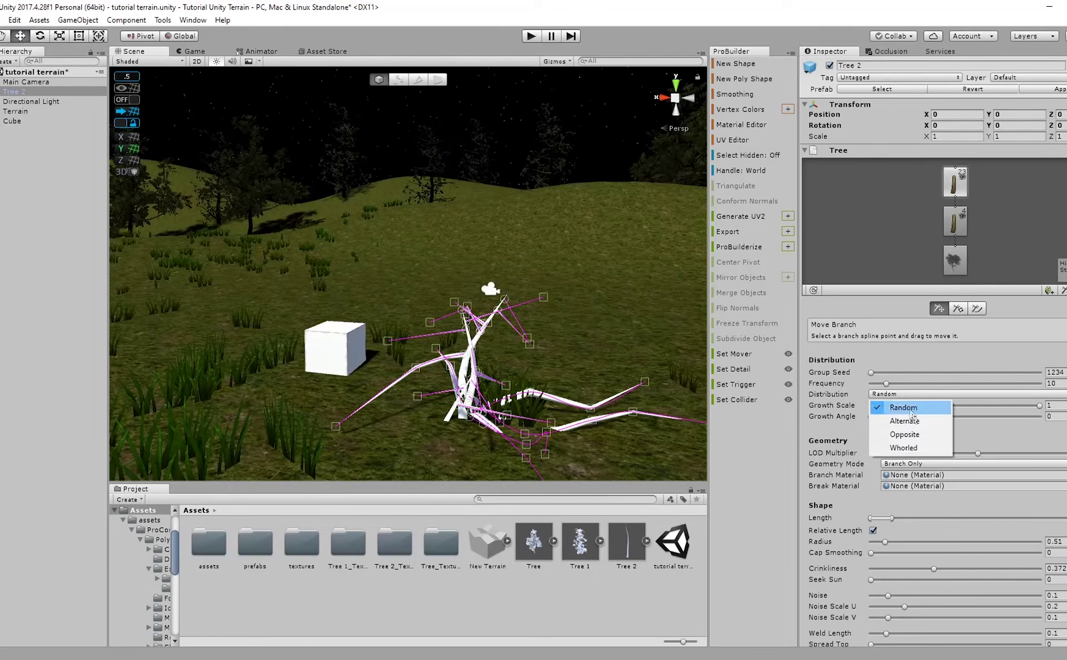
click(892, 443)
right_drag(504, 342, 494, 297)
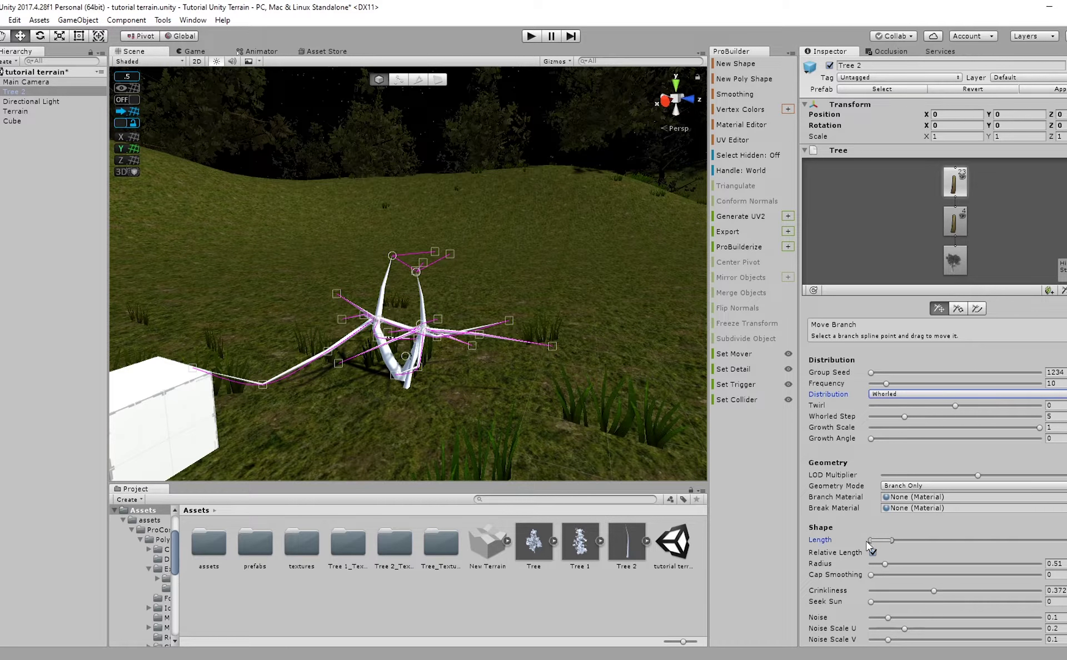
drag(886, 542, 887, 546)
drag(887, 384, 906, 389)
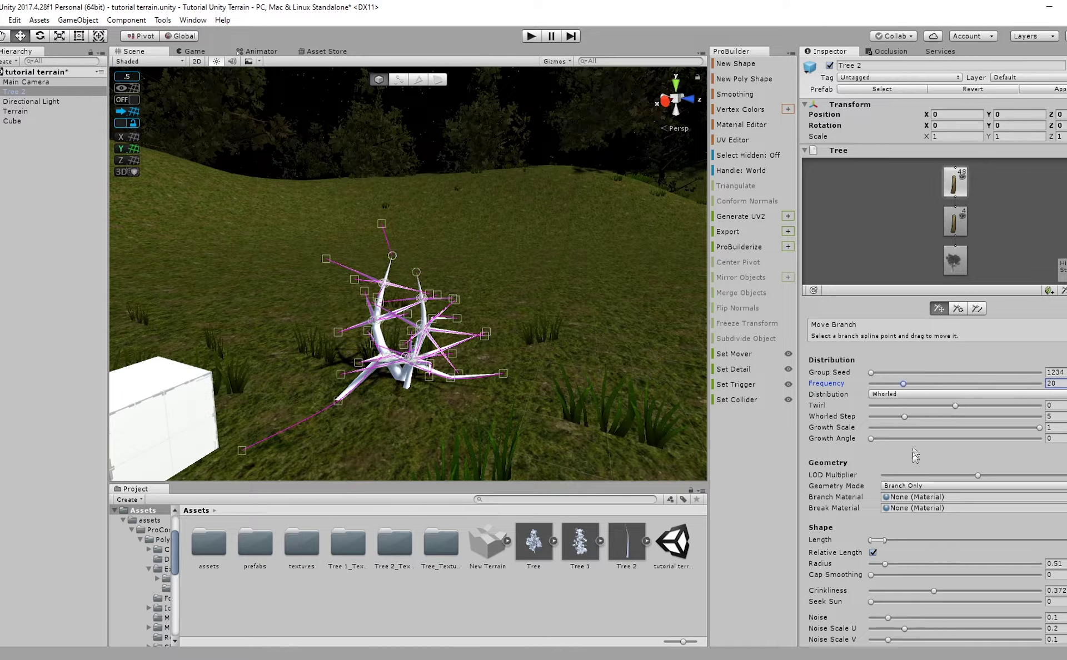
right_drag(489, 378, 379, 363)
key(d)
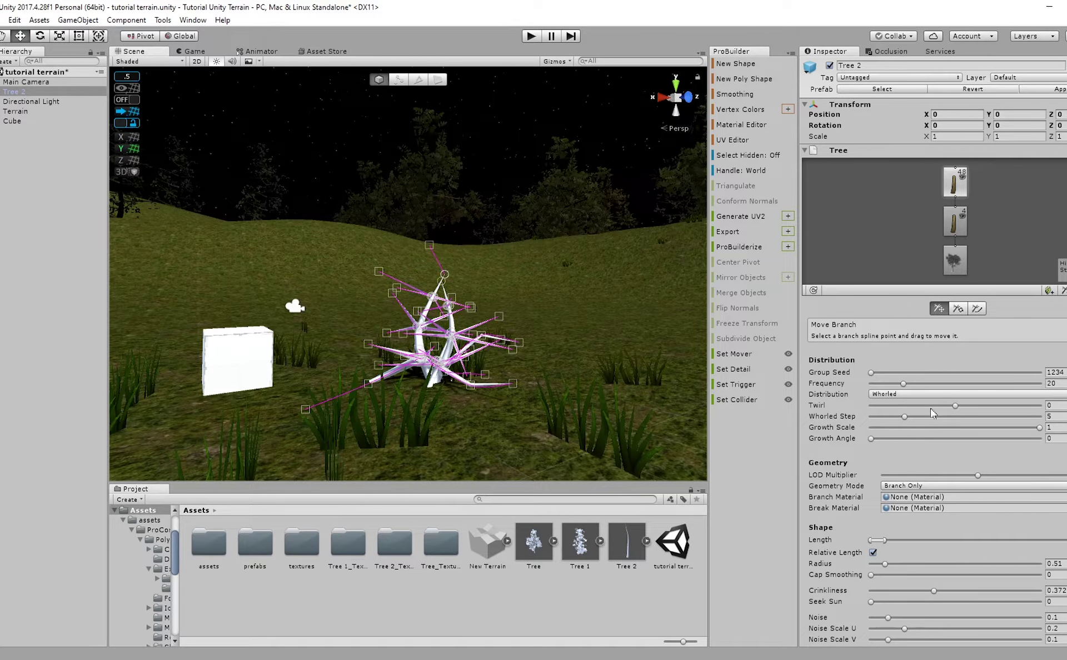
Try the Opposite, Alternate and Random distributions on the second-level branch group.
click(906, 394)
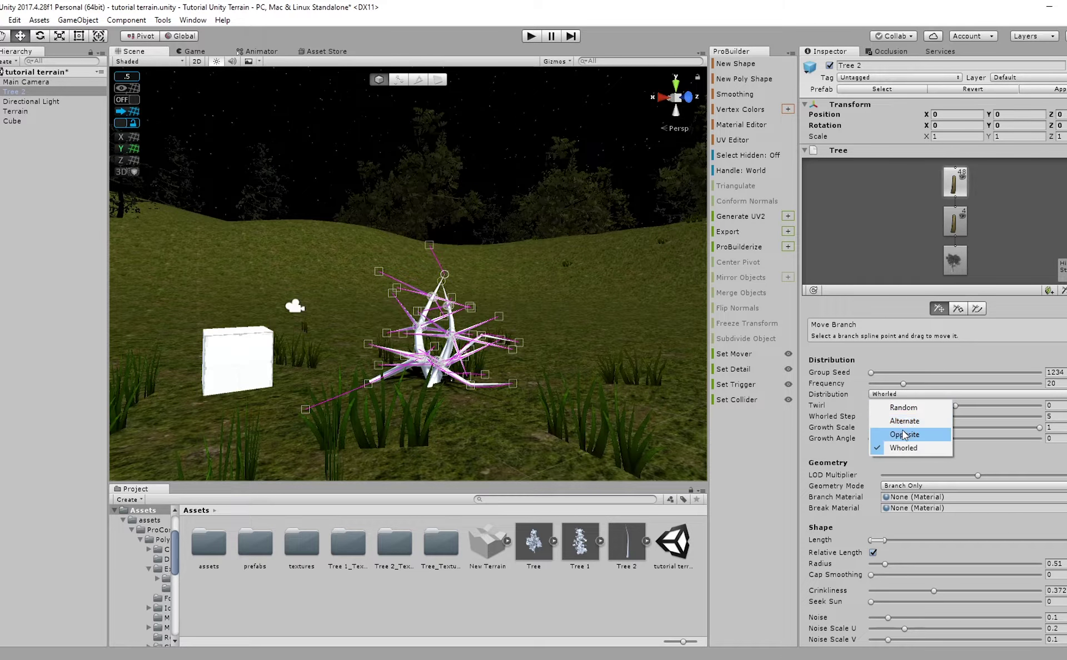
click(903, 431)
click(891, 394)
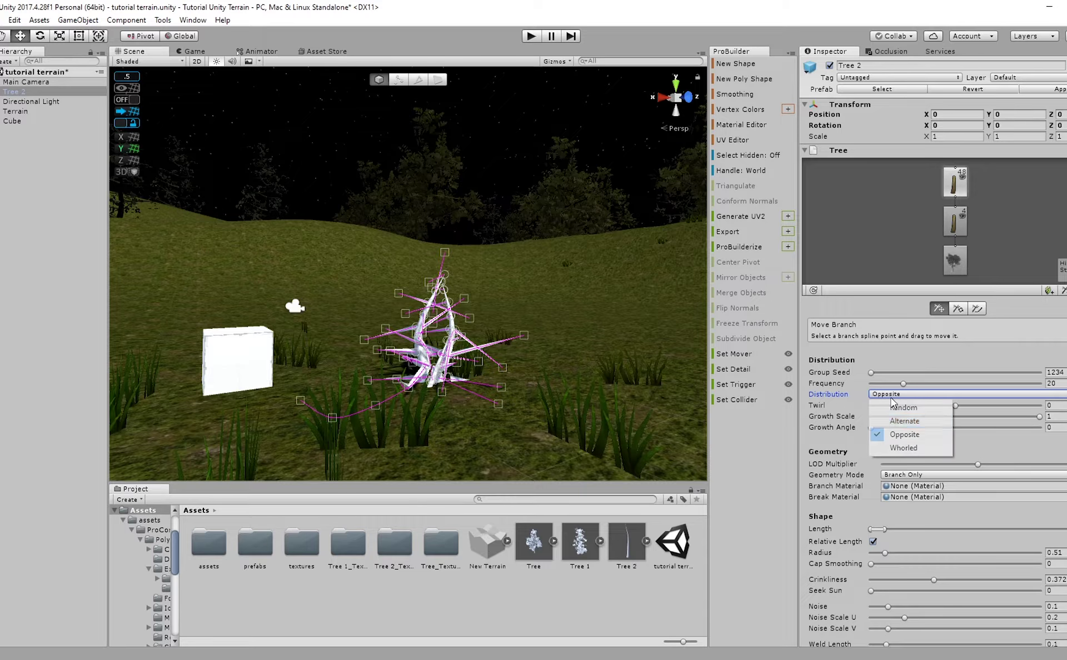
click(890, 418)
click(891, 394)
click(892, 407)
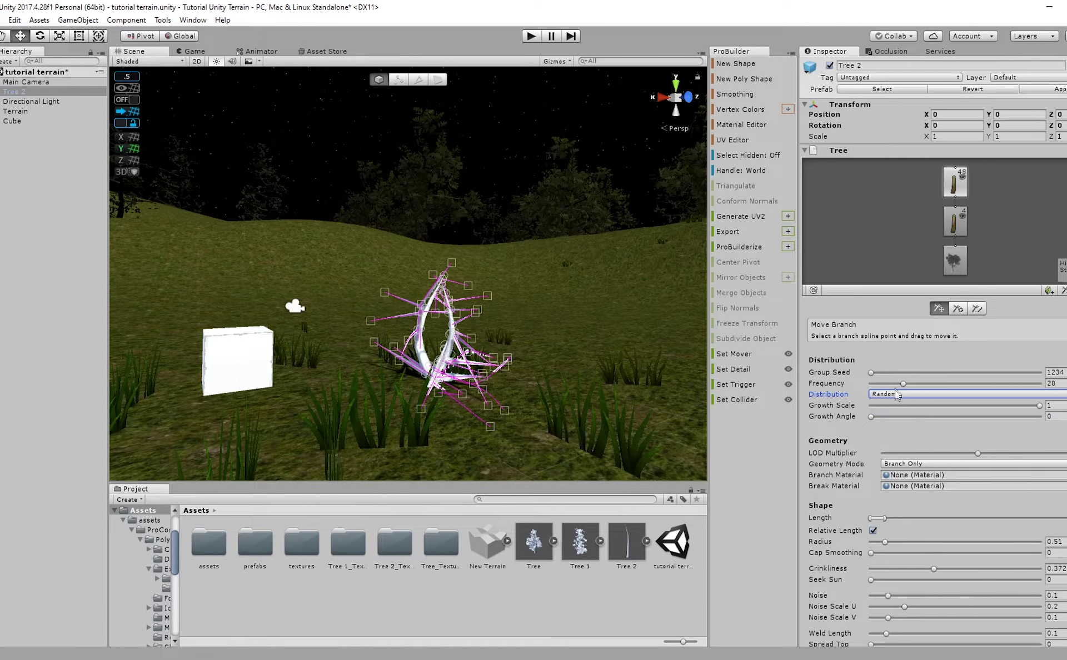
click(896, 392)
Vary the second-level branch group's seed and set its distribution to Whorled.
drag(897, 373, 895, 377)
click(896, 394)
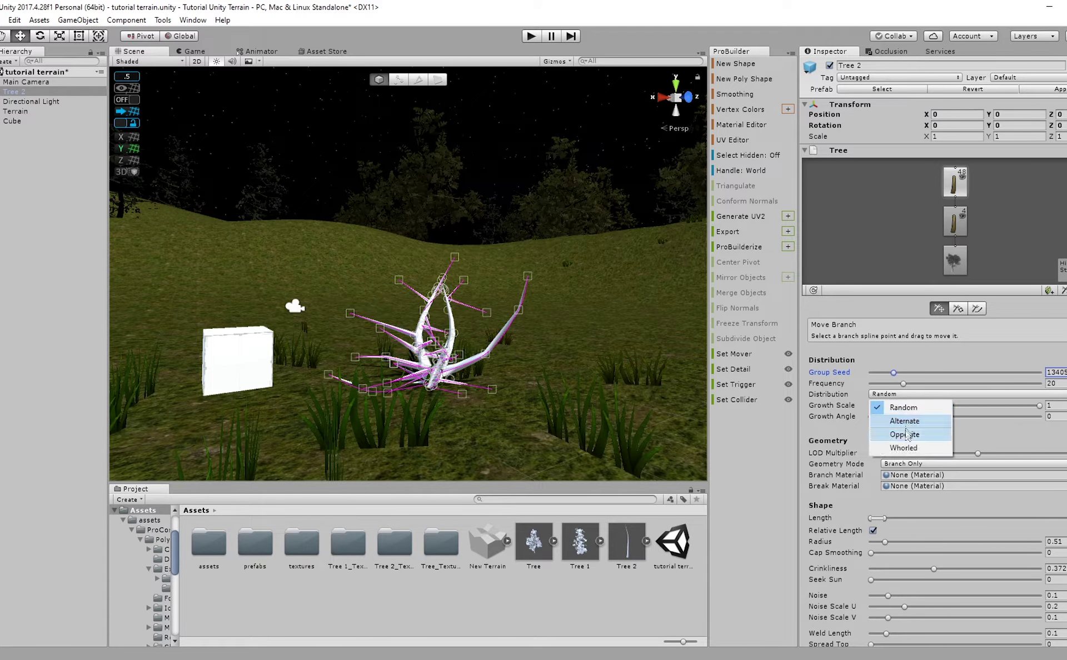
click(892, 448)
mouse_move(581, 371)
right_down()
mouse_move(502, 357)
mouse_move(566, 356)
right_up()
Set the second-level branches' frequency to 12 and crinkliness to about 0.361, adjust their length and raise Seek Sun.
drag(893, 384, 888, 393)
drag(934, 590, 934, 574)
drag(889, 544, 890, 545)
right_drag(629, 453, 629, 442)
middle_drag(629, 441, 577, 412)
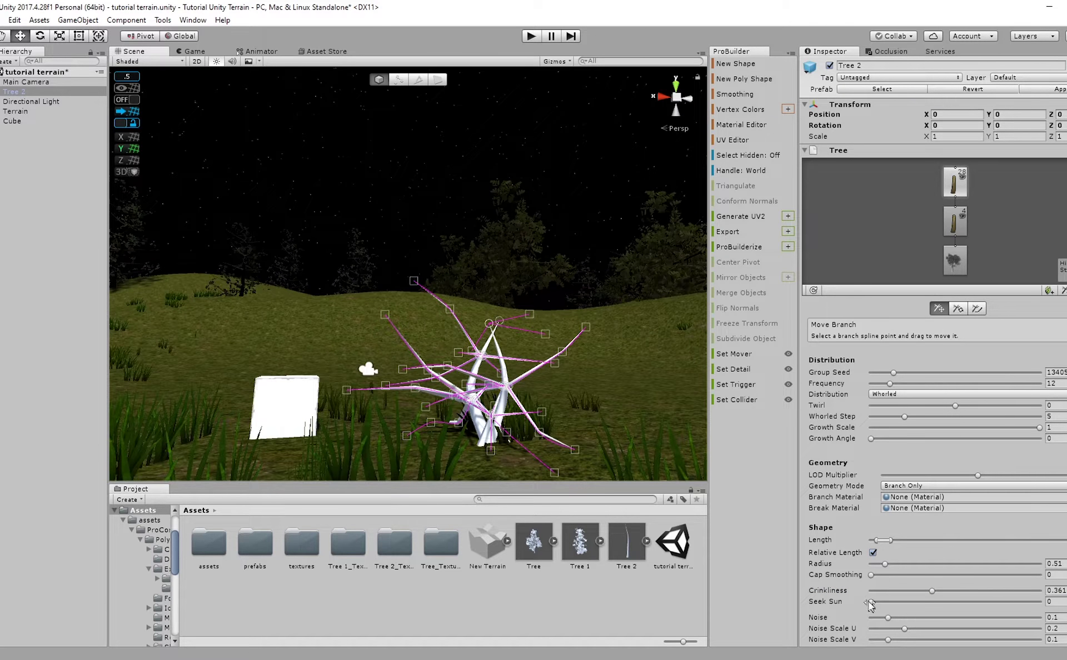
drag(870, 602, 895, 581)
Undo a trial leaf group and instead add a third-level branch group with frequency 3 and a much shorter length.
click(1049, 290)
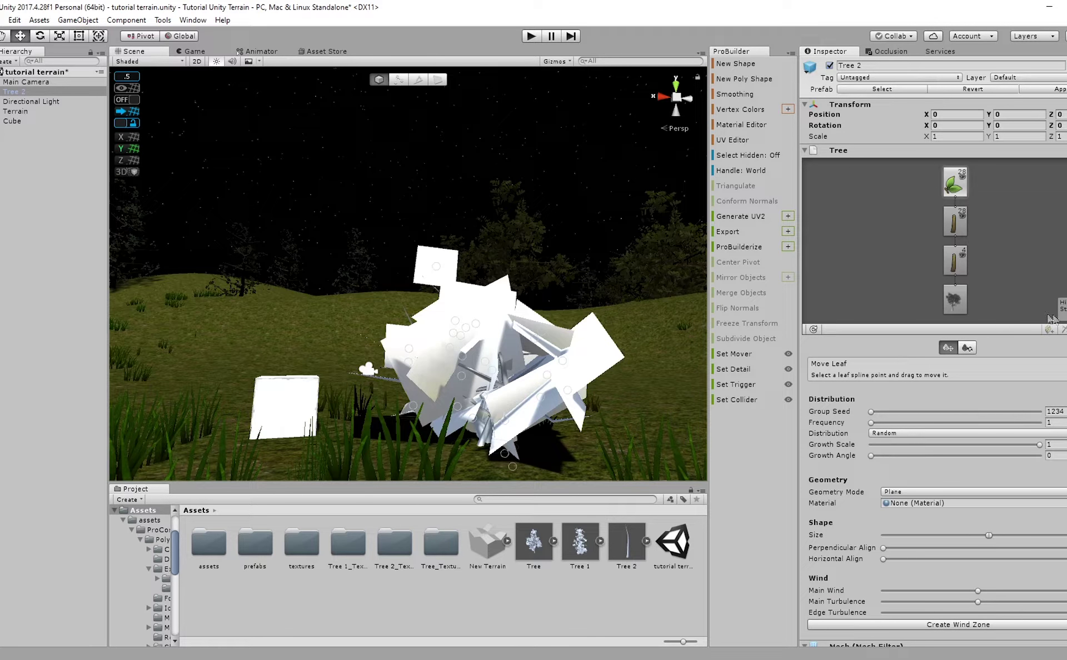
key(ctrl+z)
click(1063, 291)
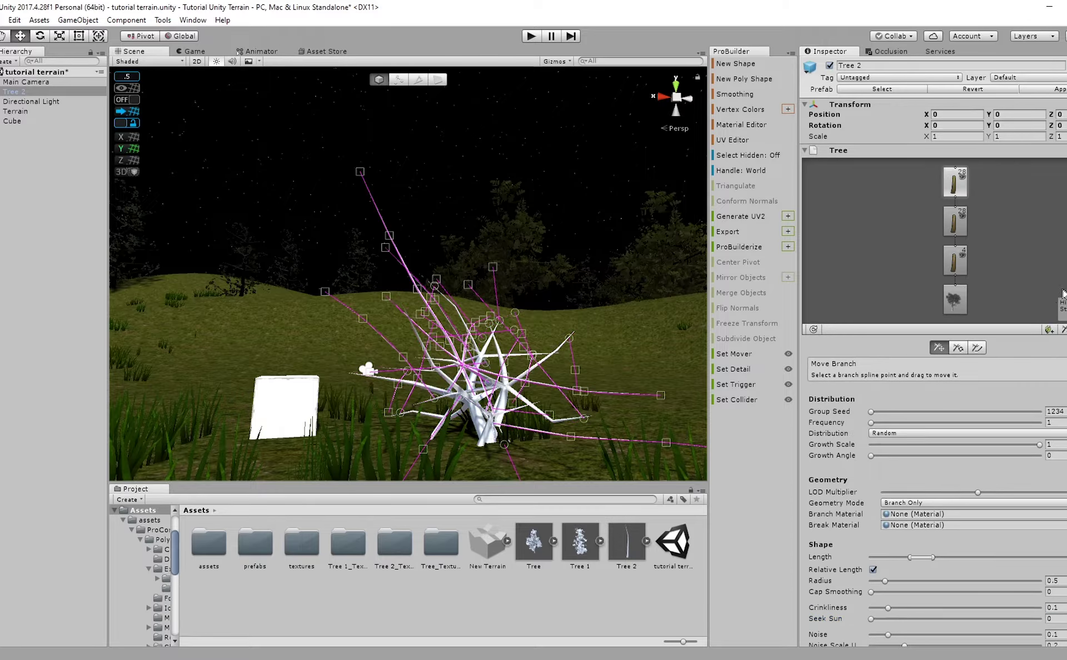
drag(872, 423, 875, 421)
right_drag(452, 362, 464, 369)
key(s)
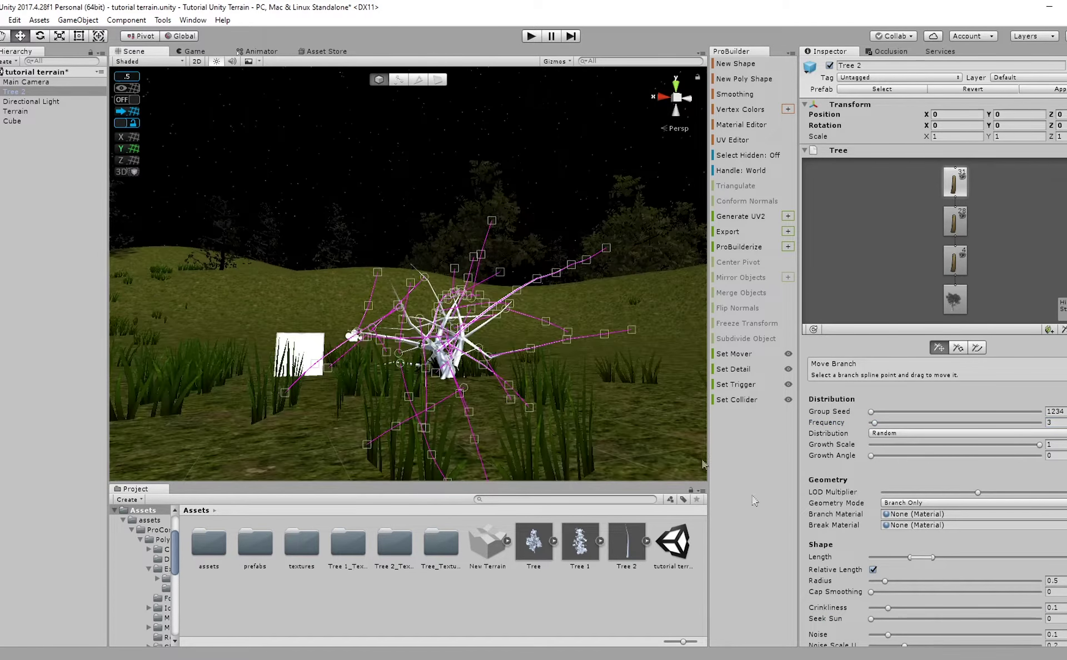
drag(926, 556, 877, 557)
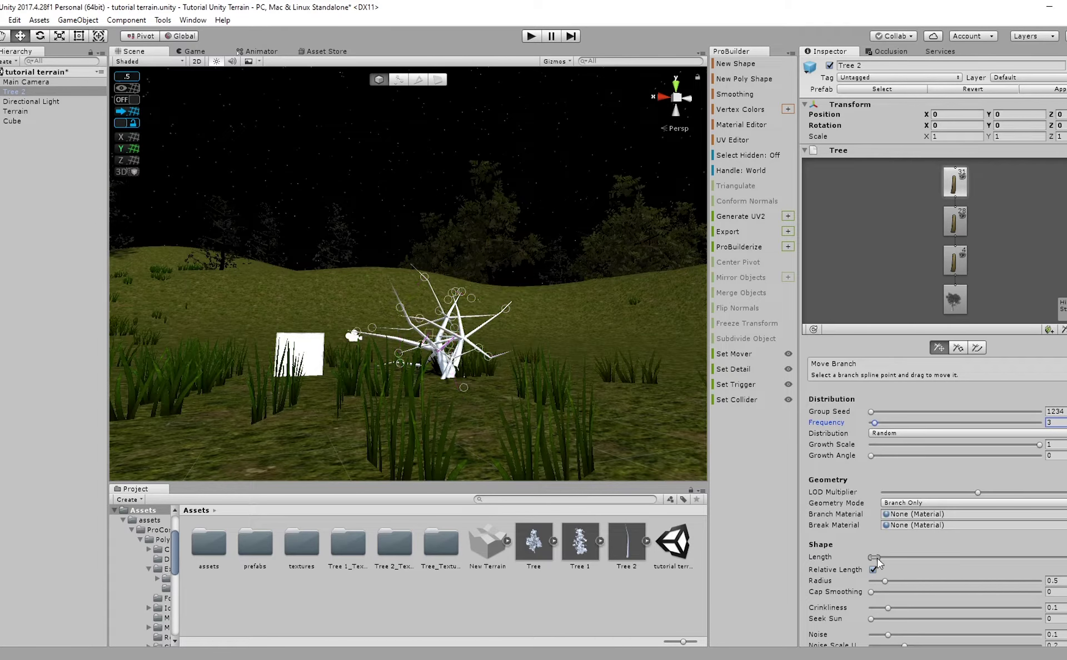
Set the third-level branch group's frequency to 13 and its crinkliness to about 0.241.
drag(875, 423, 894, 426)
scroll(509, 340, up, 5)
right_drag(512, 341, 356, 383)
key(d)
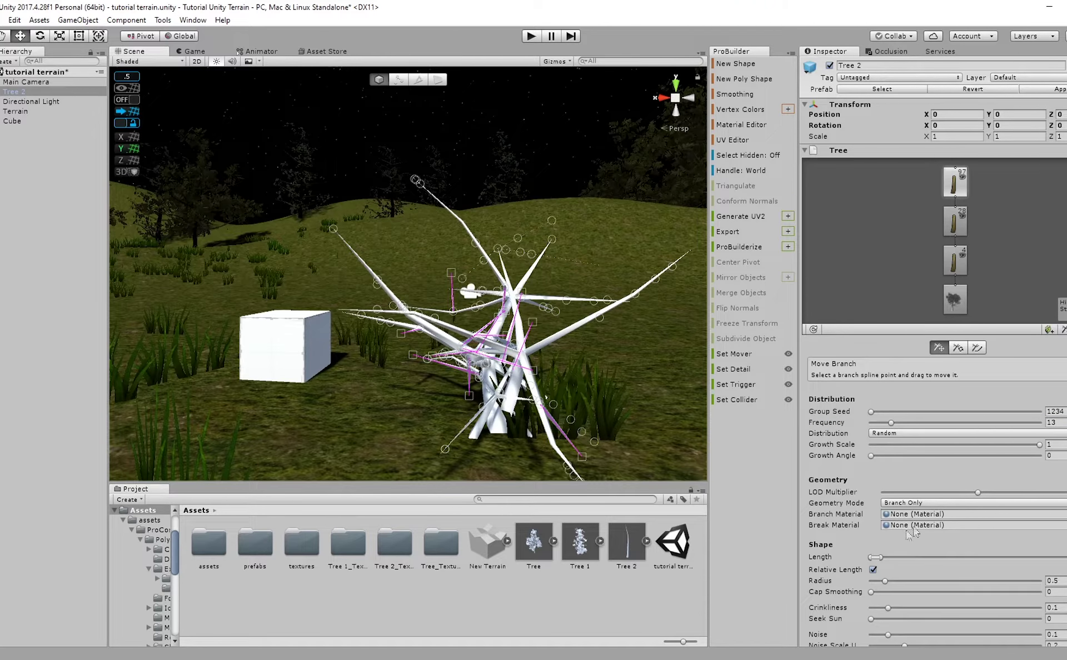
drag(888, 606, 898, 472)
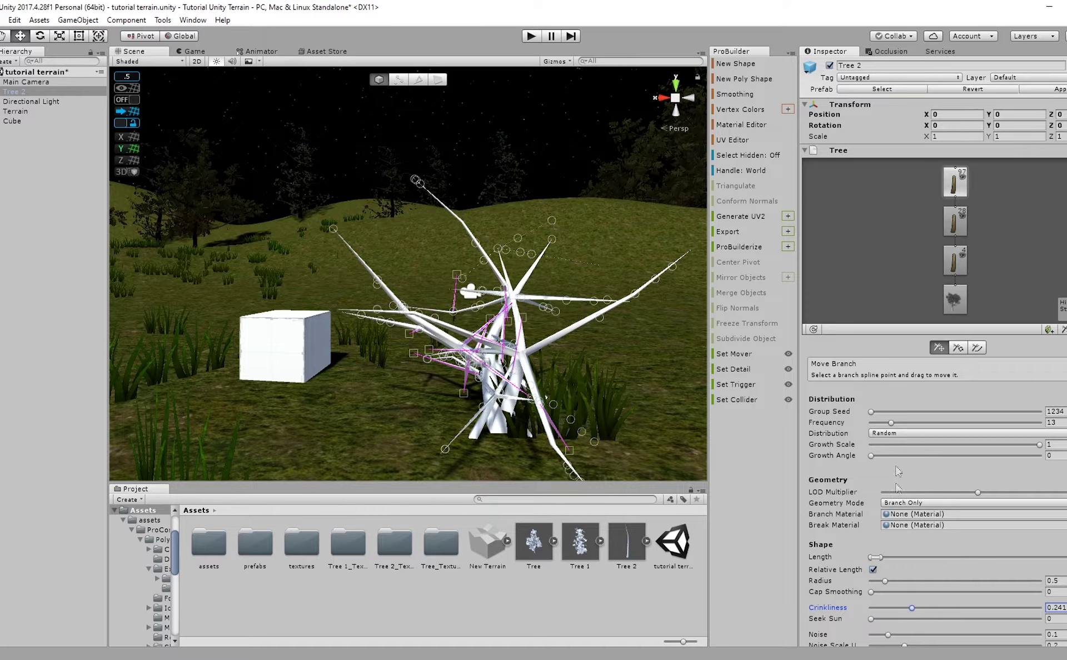
Lengthen the third-level branches and set their frequency to 9.
drag(892, 423, 883, 432)
right_drag(447, 401, 460, 393)
middle_drag(460, 393, 483, 372)
right_drag(483, 372, 463, 368)
drag(880, 559, 893, 557)
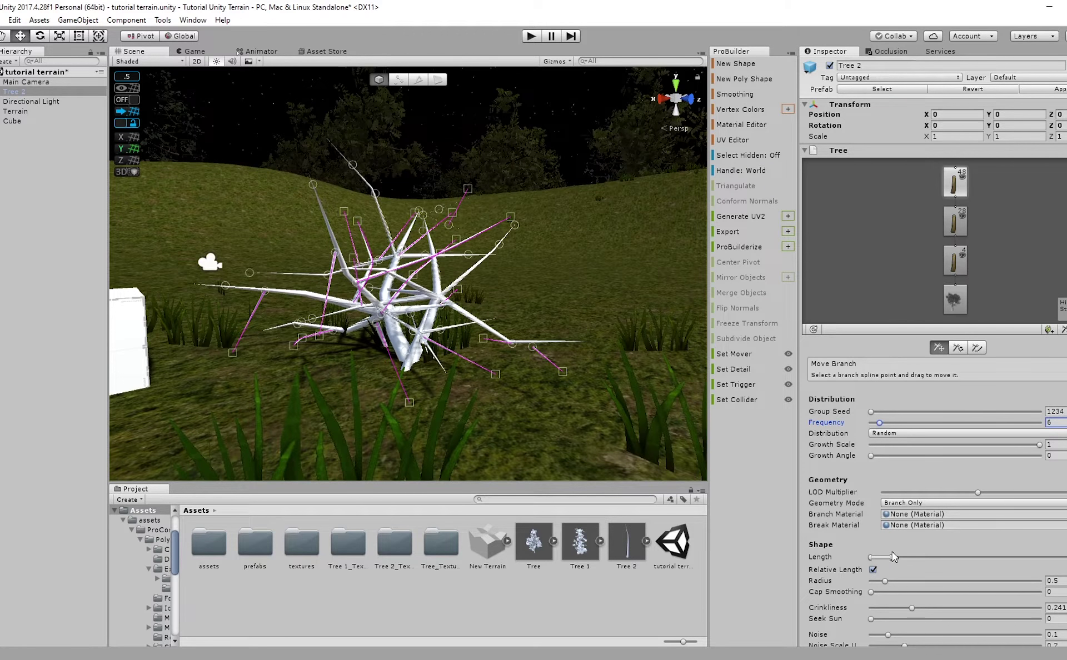
drag(879, 422, 885, 424)
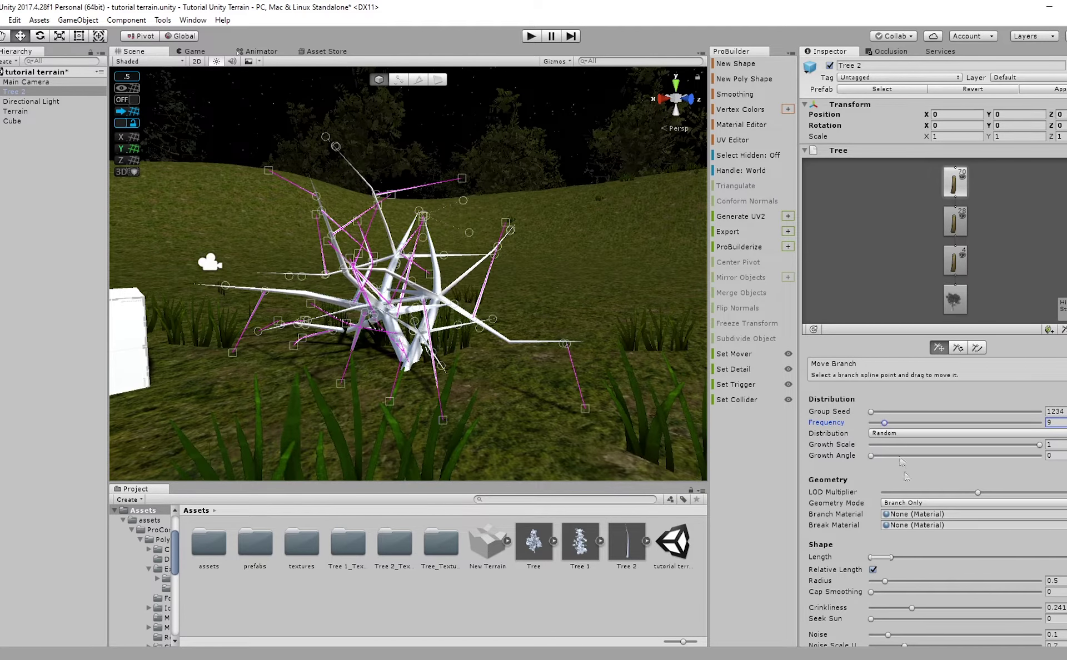
Set the third-level branches' Seek Sun to about 0.61 and their radius to 0.45.
drag(865, 619, 895, 572)
mouse_move(483, 409)
right_down()
mouse_move(441, 395)
mouse_move(515, 408)
mouse_move(464, 402)
right_up()
alt+drag(464, 402, 580, 368)
Try changing Spread Top, Break Chance and Break Location on the third-level branch group.
scroll(849, 595, down, 5)
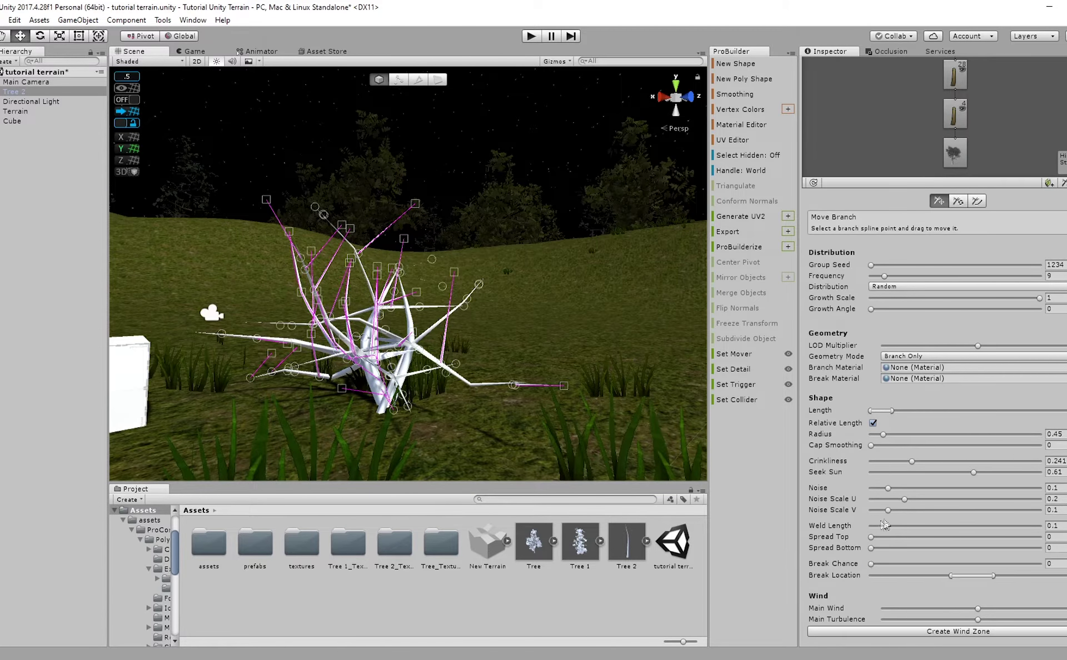
mouse_move(874, 538)
mouse_down()
mouse_move(905, 542)
mouse_move(888, 542)
mouse_move(883, 554)
mouse_move(814, 547)
mouse_move(868, 538)
mouse_up()
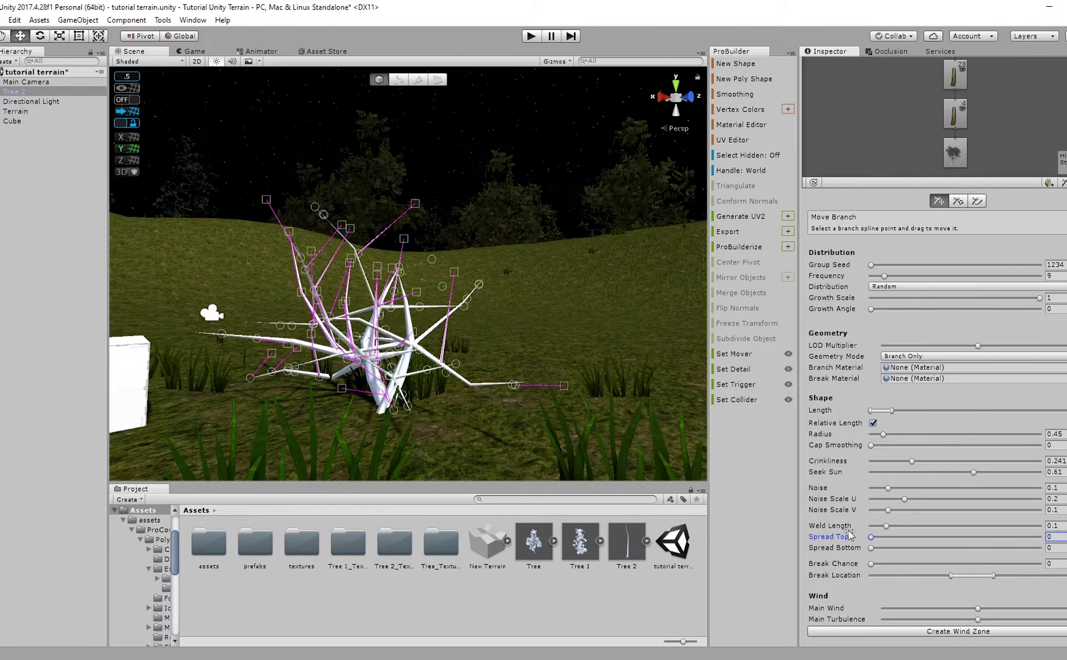
click(871, 564)
drag(881, 565, 810, 562)
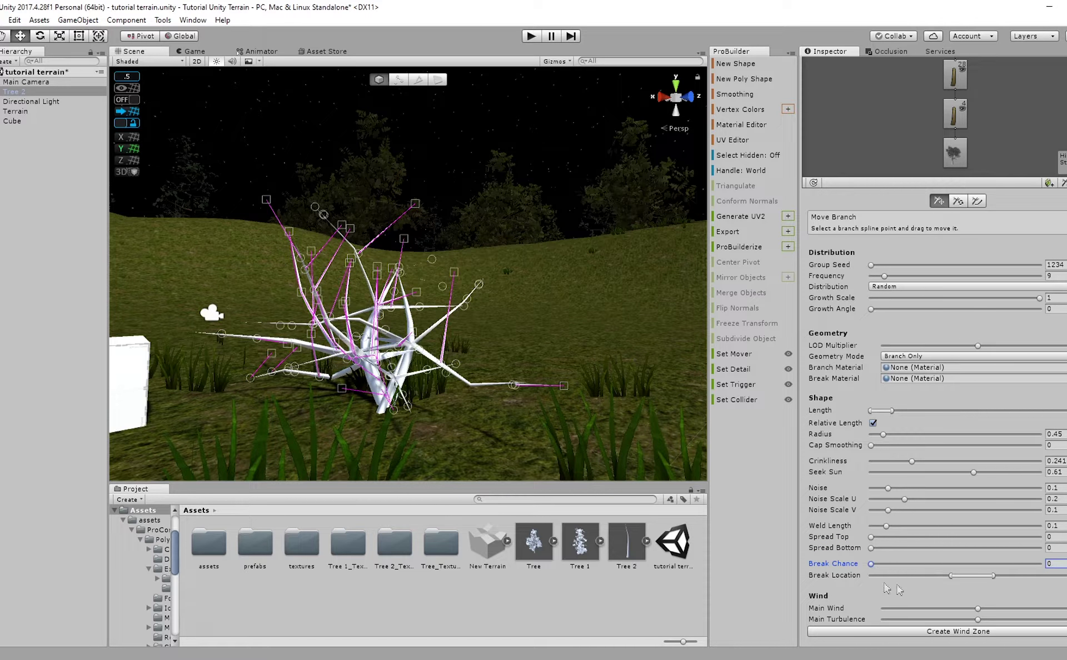
drag(951, 578, 871, 567)
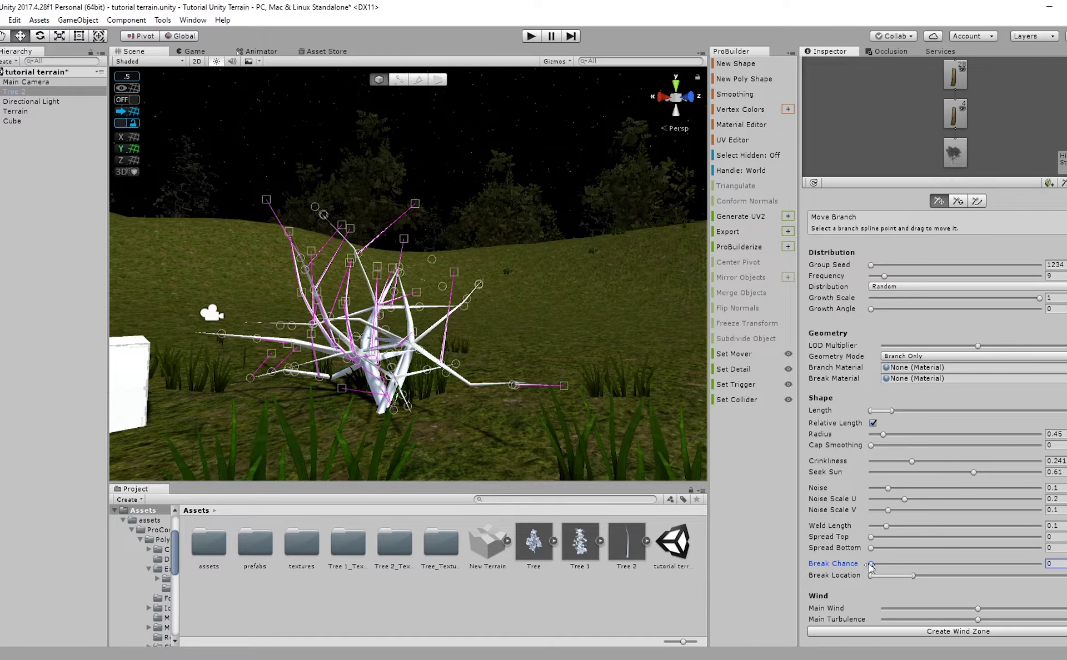
key(ctrl+z)
Examine the bare branch structure from around and up close with the tree deselected.
right_drag(622, 456, 428, 433)
scroll(429, 434, up, 5)
right_drag(517, 435, 608, 597)
click(608, 600)
scroll(549, 425, down, 5)
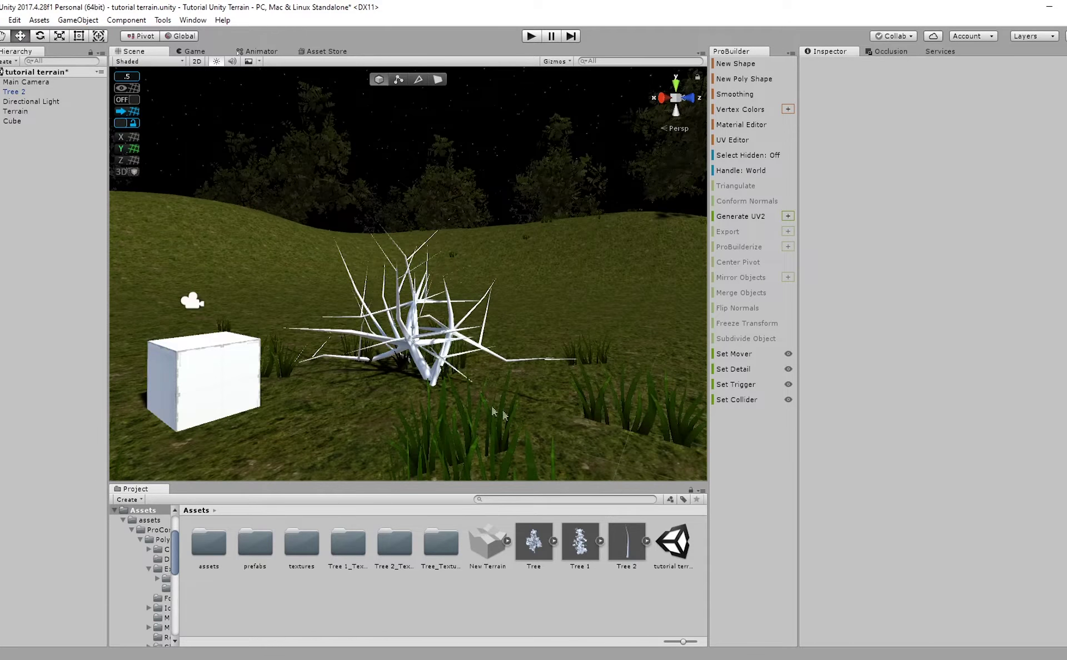
Reselect the tree, add a leaf group to the third-level branches and raise its leaf frequency.
scroll(492, 408, up, 2)
click(404, 348)
right_drag(558, 384, 382, 393)
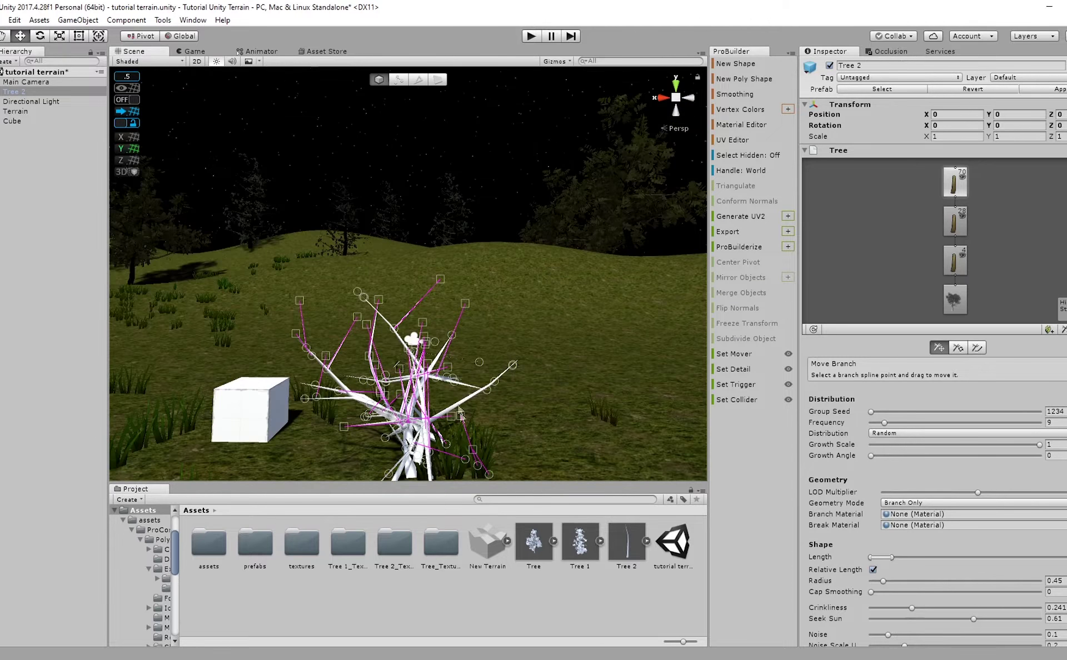
click(1048, 330)
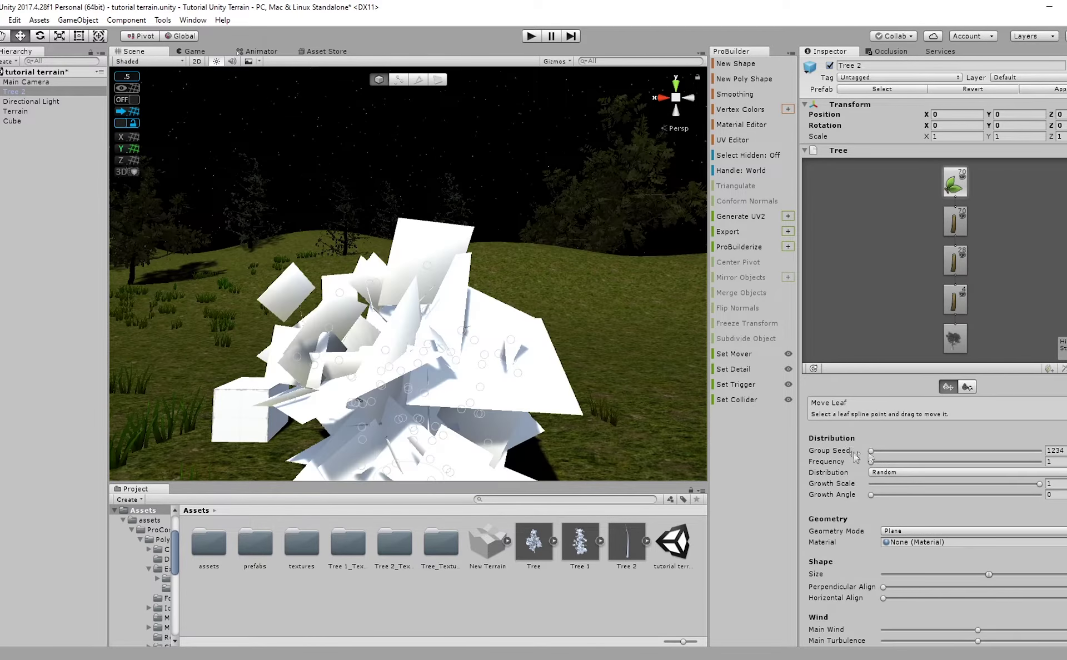
drag(866, 457, 932, 466)
Add a second leaf group to the second-level branches with frequency 12.
click(963, 270)
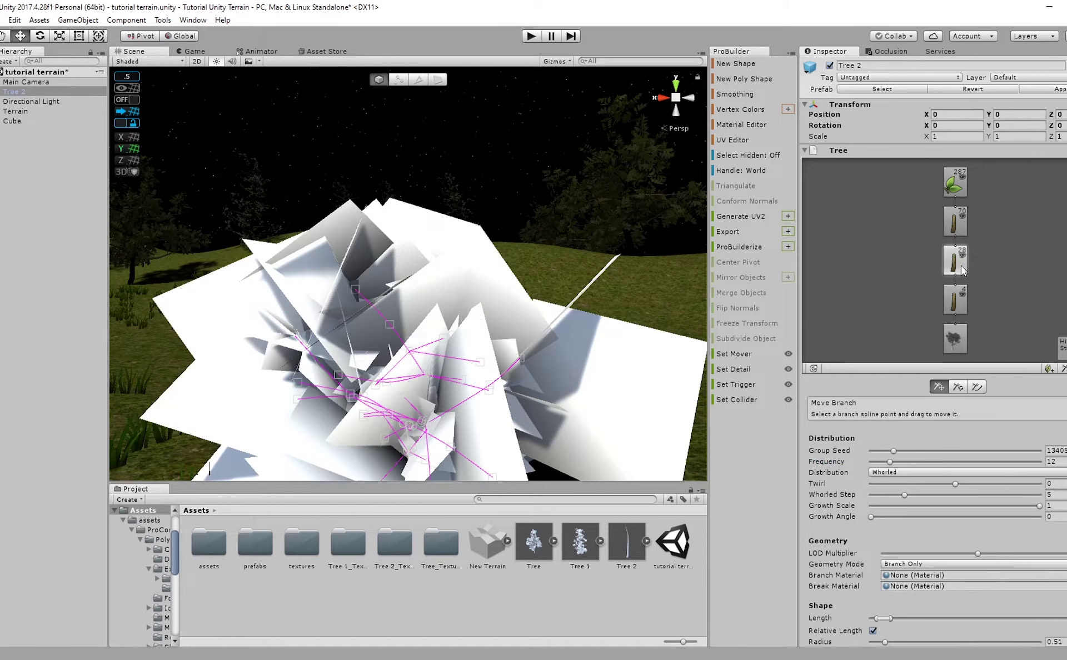
click(1048, 369)
drag(877, 451, 889, 461)
scroll(398, 337, down, 3)
alt+drag(398, 338, 469, 345)
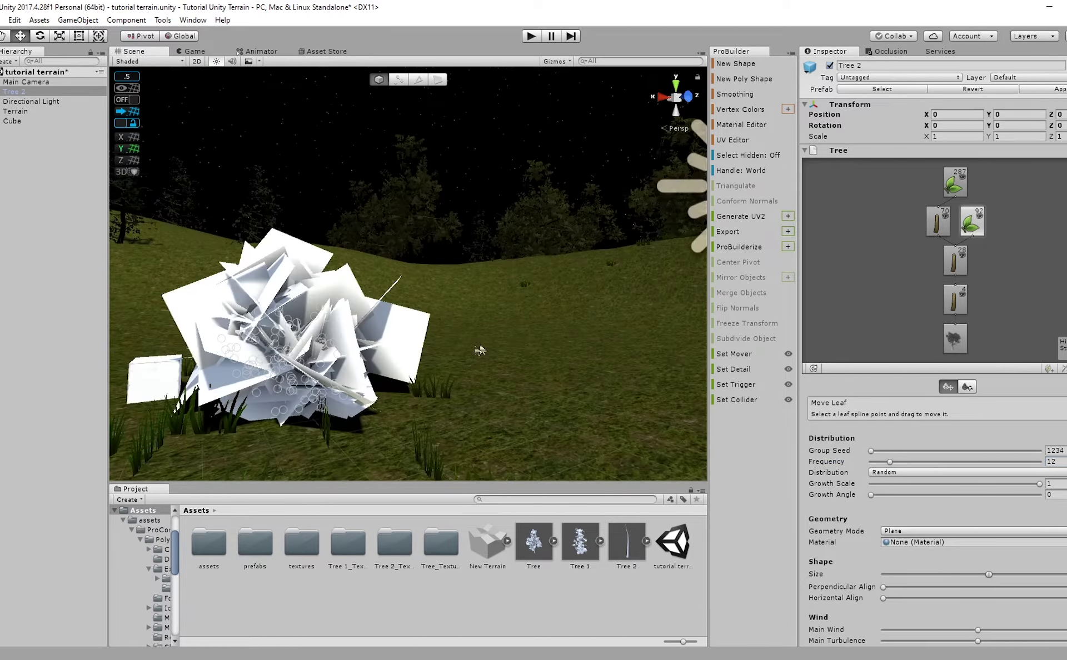
Reduce the leaf size and narrow its range for the leaf group on the second-level branches.
scroll(869, 524, down, 3)
drag(986, 501, 876, 503)
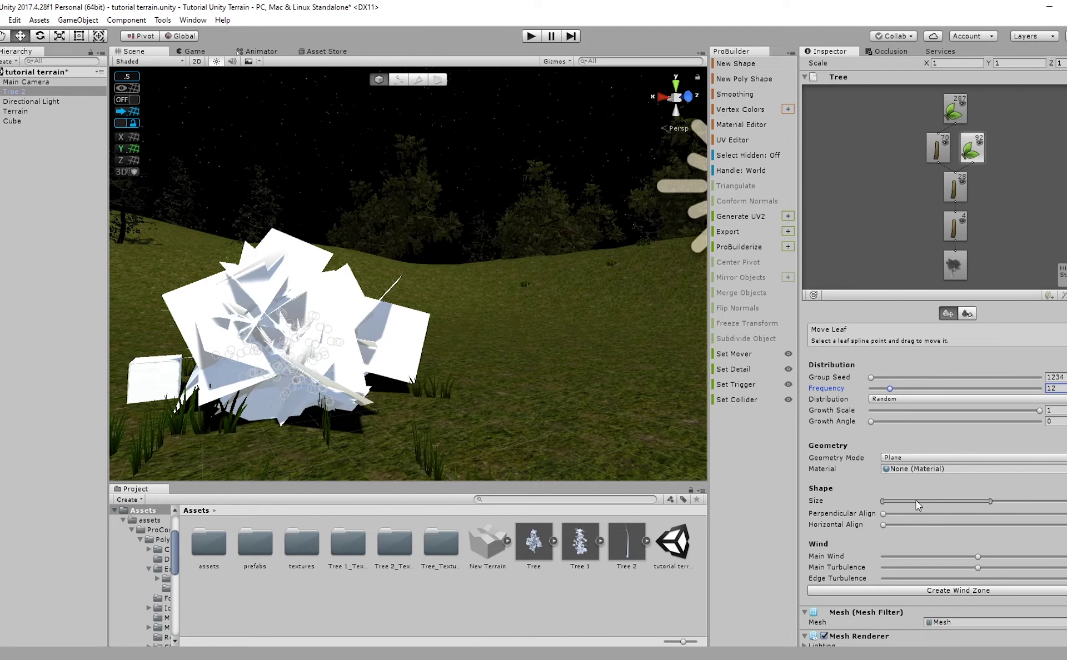
drag(1001, 503, 983, 503)
mouse_move(880, 503)
mouse_down()
mouse_move(998, 512)
mouse_move(967, 515)
mouse_move(991, 500)
mouse_move(919, 507)
mouse_up()
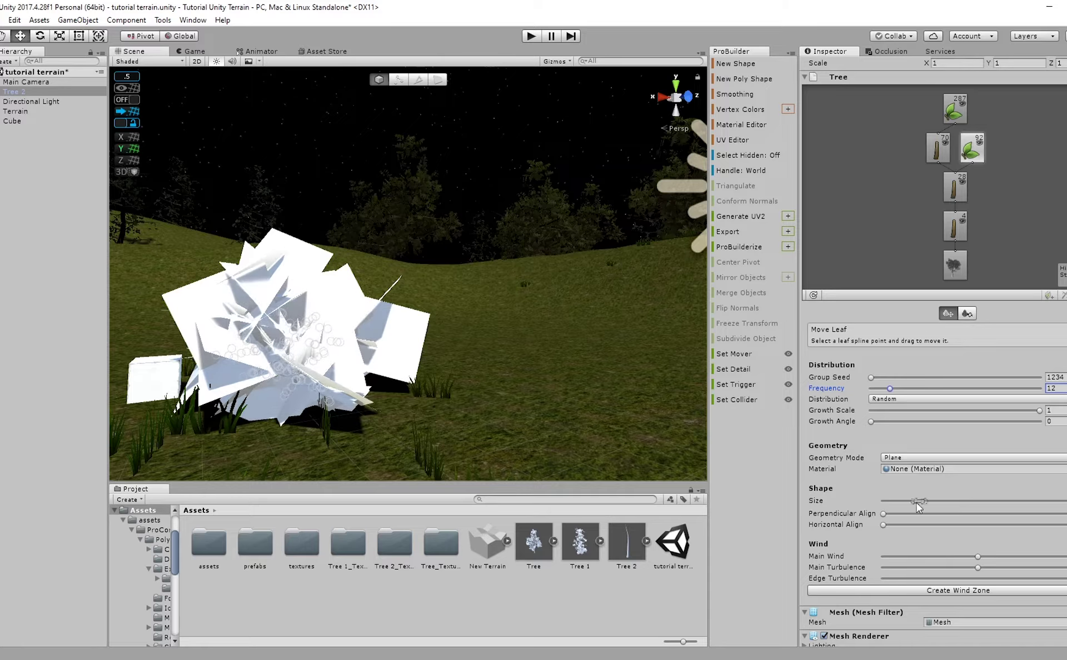
Reduce the leaf size range of the third-level leaf group and raise the second-level group's leaf size to match.
click(956, 112)
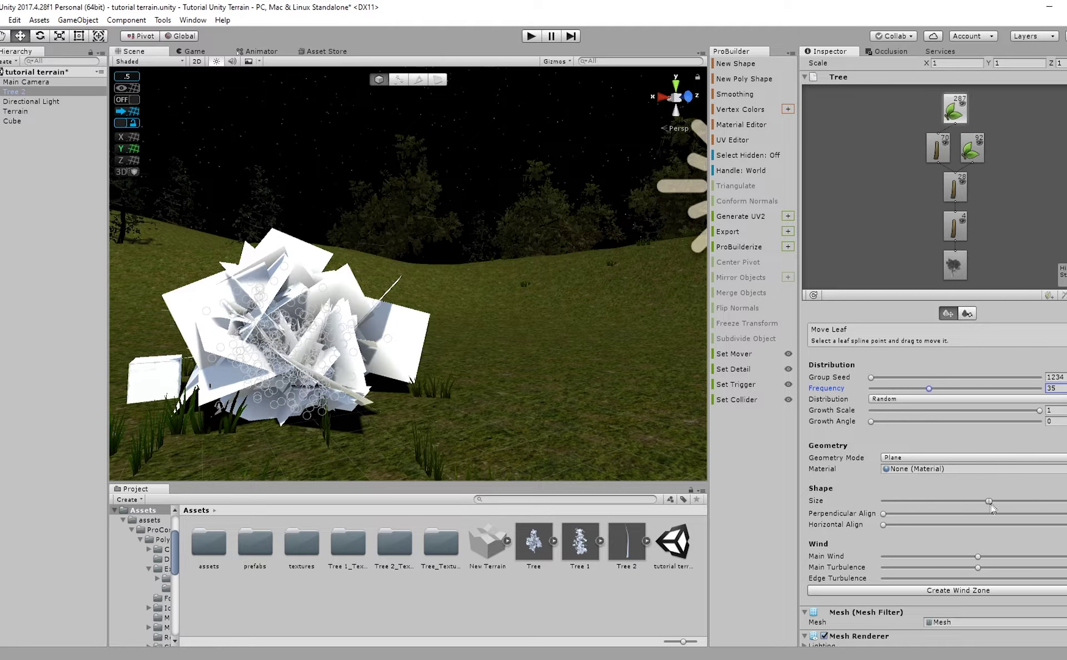
mouse_move(993, 505)
mouse_down()
mouse_move(1013, 505)
mouse_move(959, 502)
mouse_move(977, 503)
mouse_up()
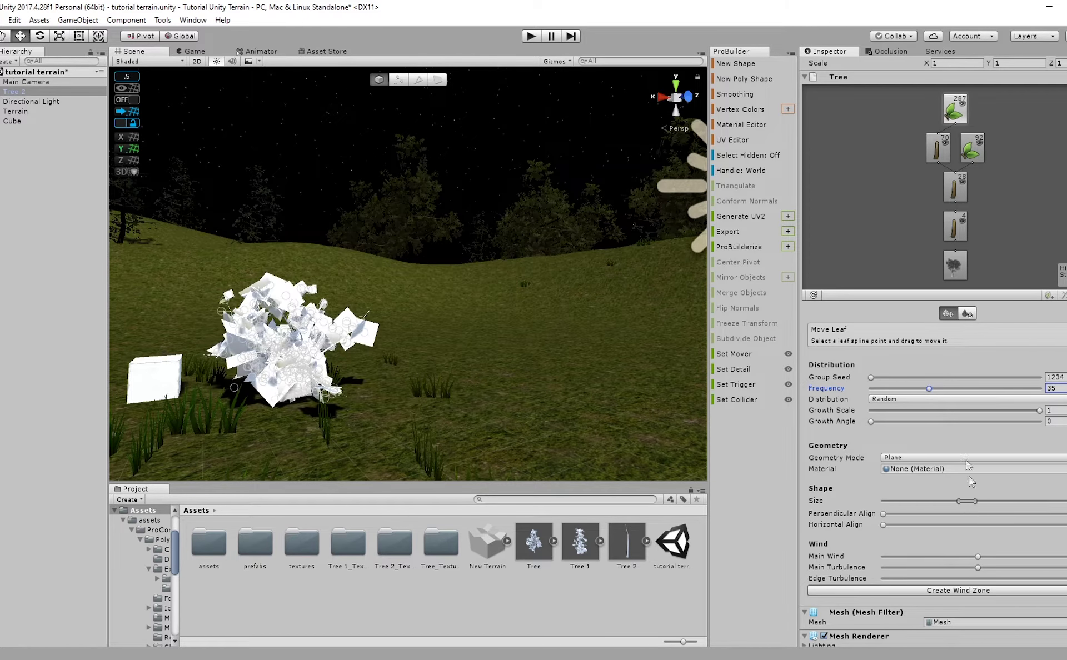
click(970, 152)
drag(912, 507, 976, 503)
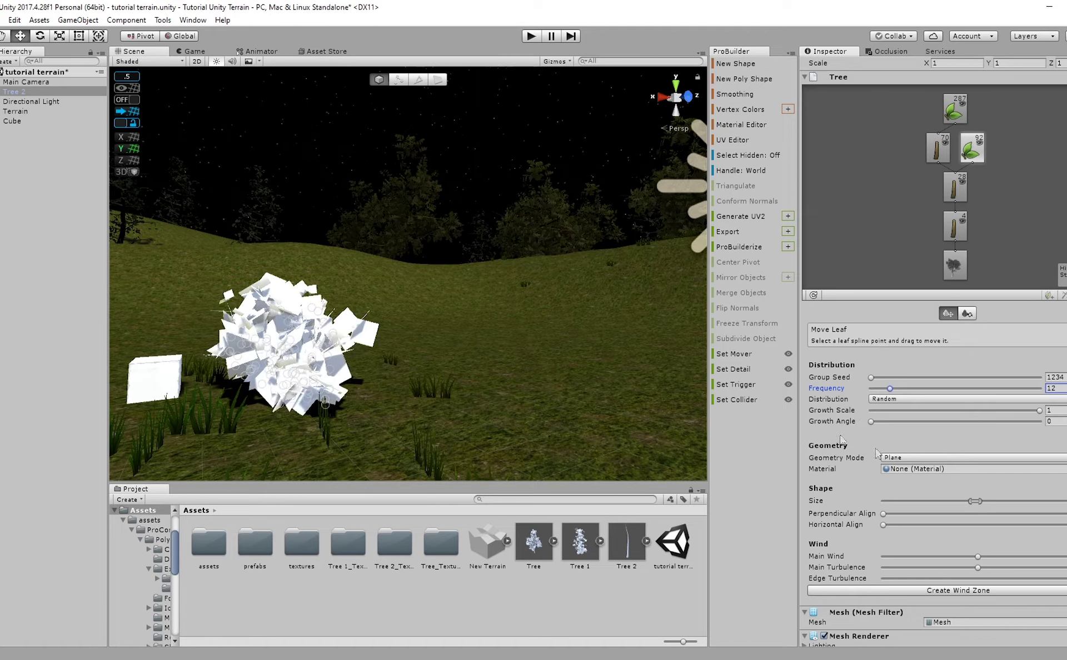
Select the tree's root node to check its settings and open the nature folder inside the textures assets.
scroll(869, 408, down, 4)
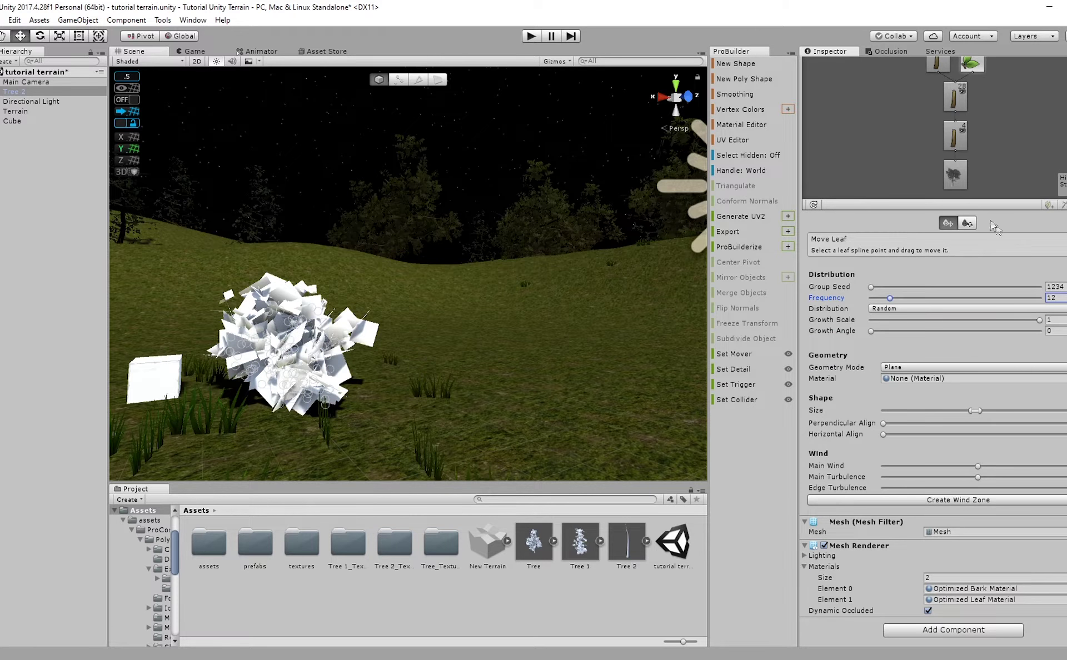
click(955, 176)
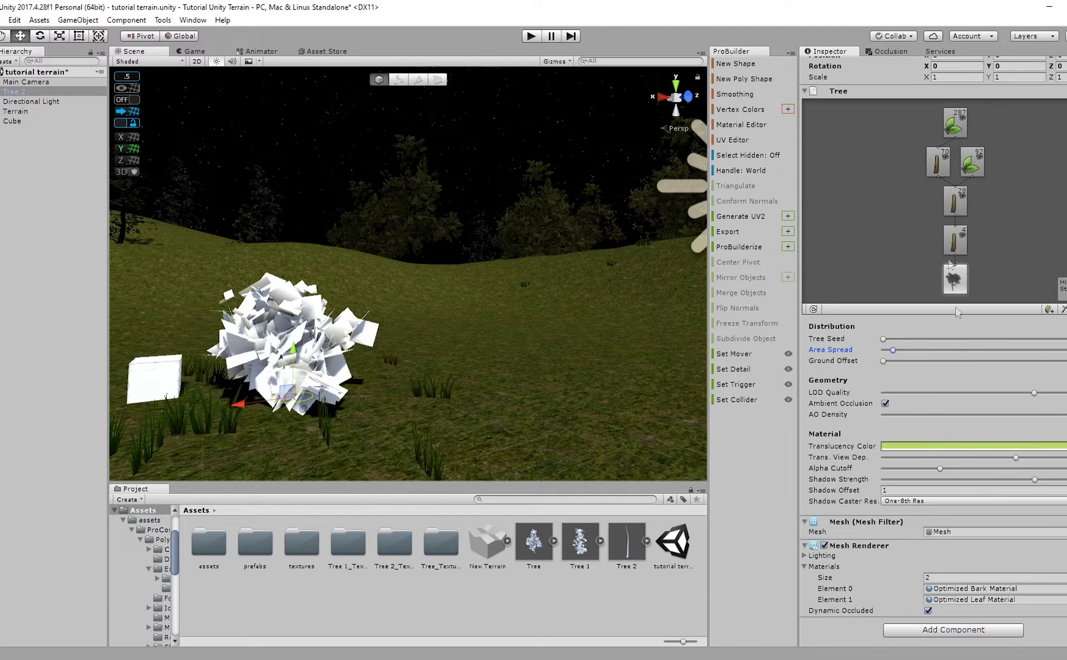
click(295, 545)
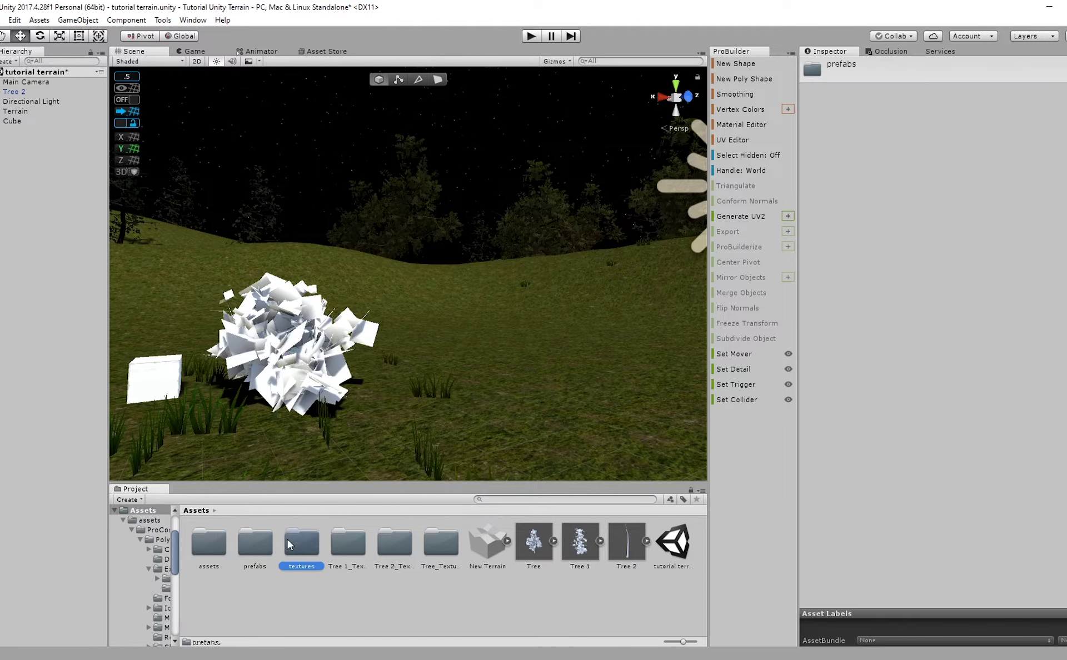
double_click(295, 544)
click(216, 540)
double_click(216, 541)
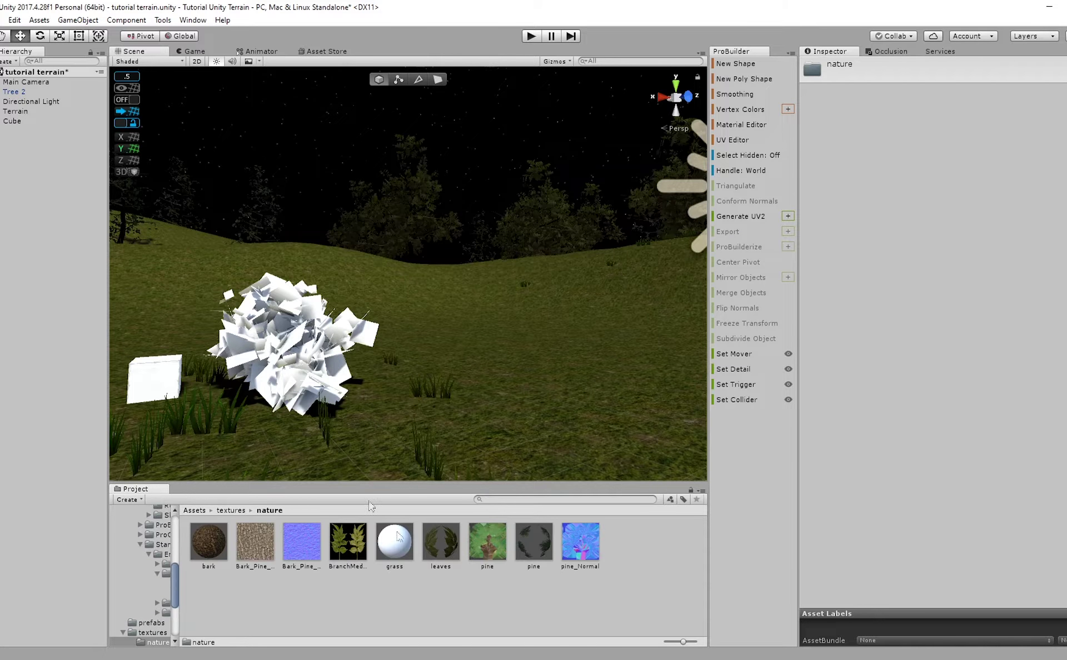
Duplicate the leaves material and name the copy "bush leaves".
click(434, 545)
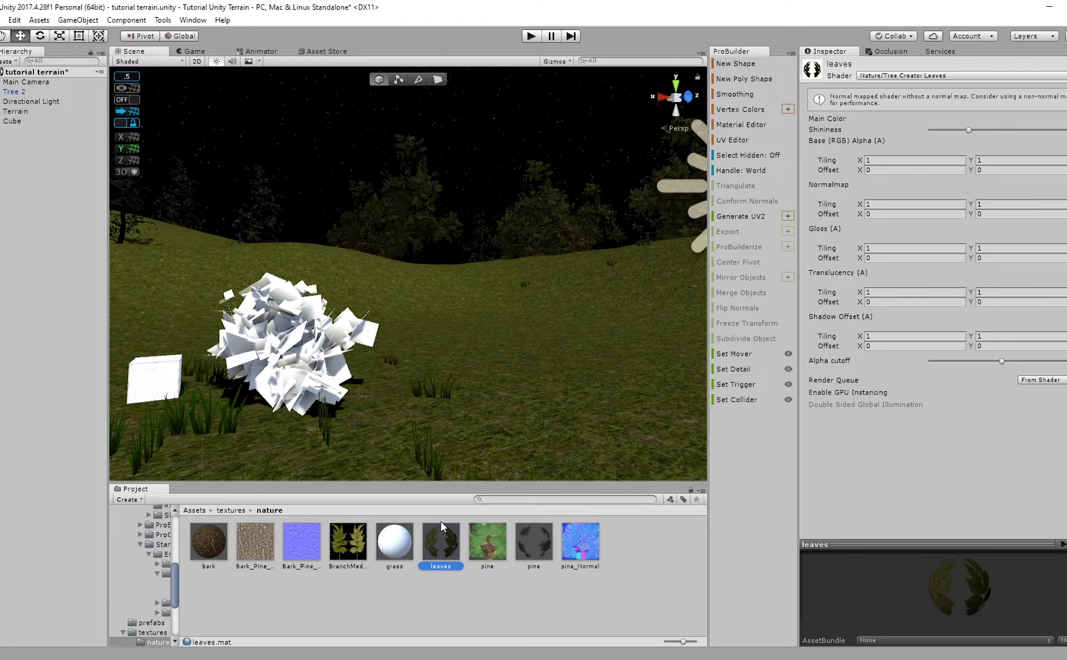
key(ctrl+d)
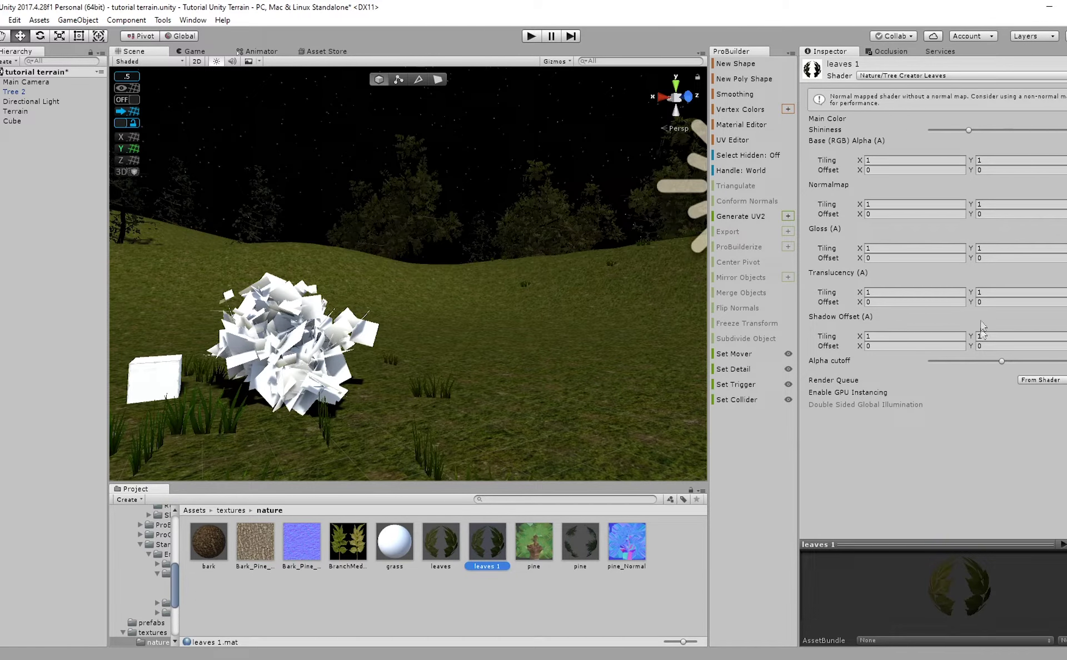
key(F2)
text(bush leaves)
key(Return)
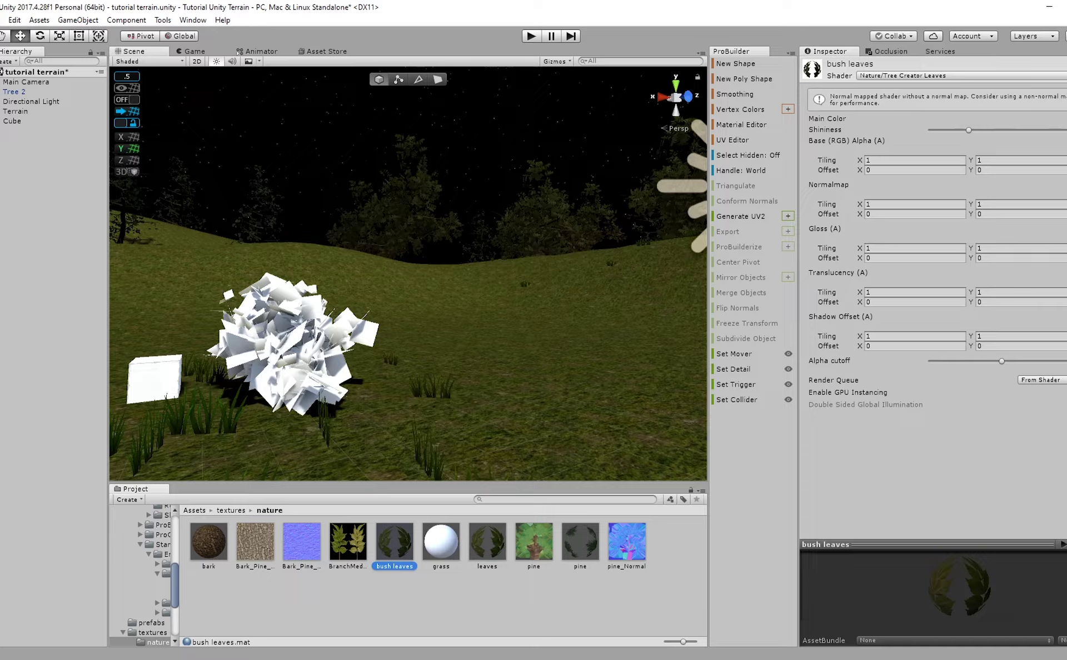
Set the main color of the bush leaves material to a strong red.
click(1066, 156)
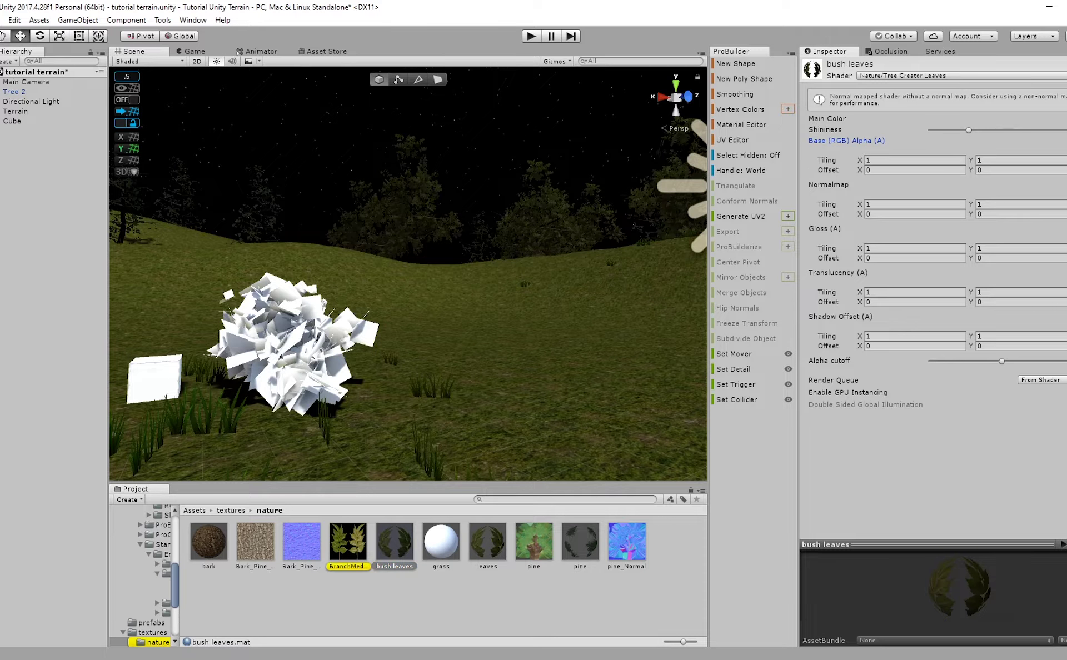
click(1066, 119)
mouse_move(737, 361)
mouse_down()
mouse_move(702, 356)
mouse_move(717, 333)
mouse_move(741, 391)
mouse_move(770, 354)
mouse_move(767, 339)
mouse_up()
drag(725, 375, 739, 345)
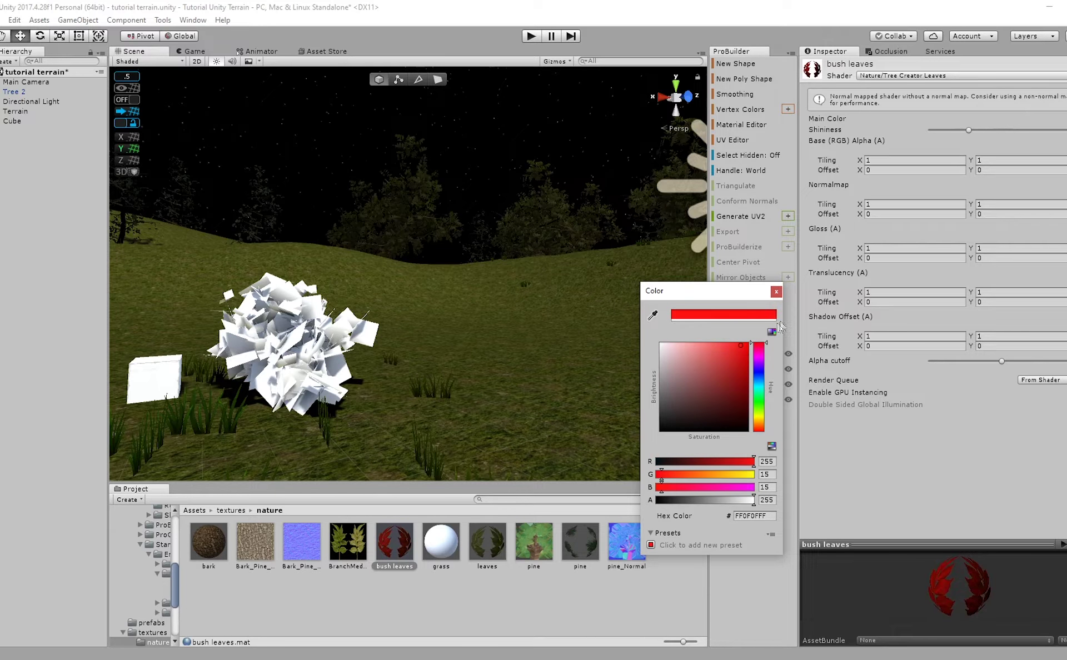
drag(761, 425, 762, 309)
click(776, 292)
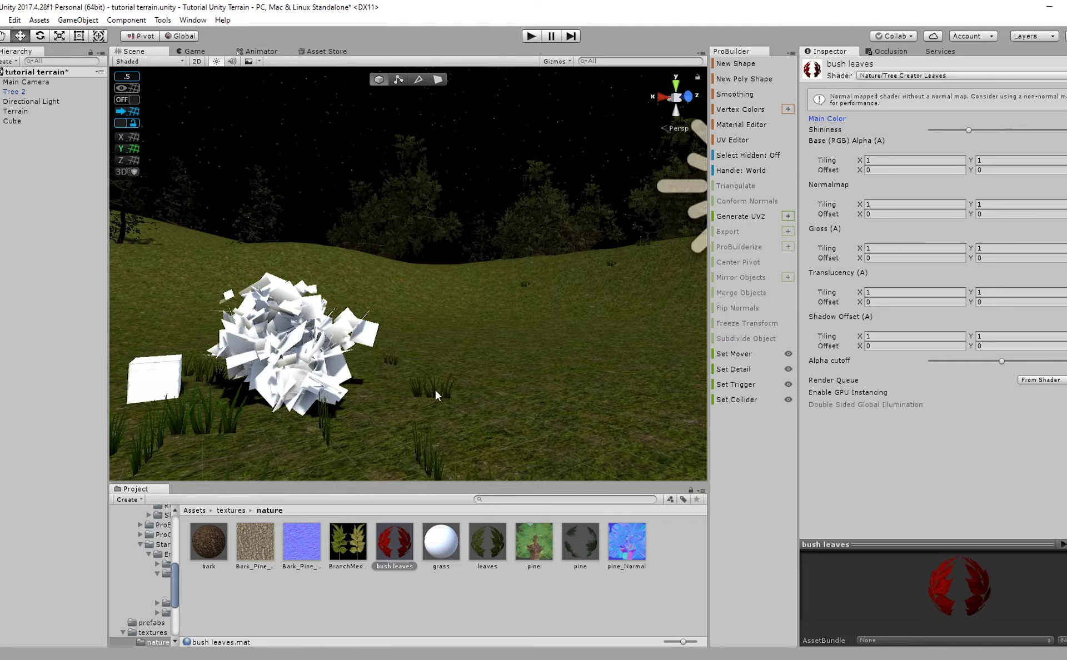
Assign the bush leaves material to the tree's leaf material slot and the bark material to its bark slot.
right_drag(438, 395, 374, 448)
click(364, 347)
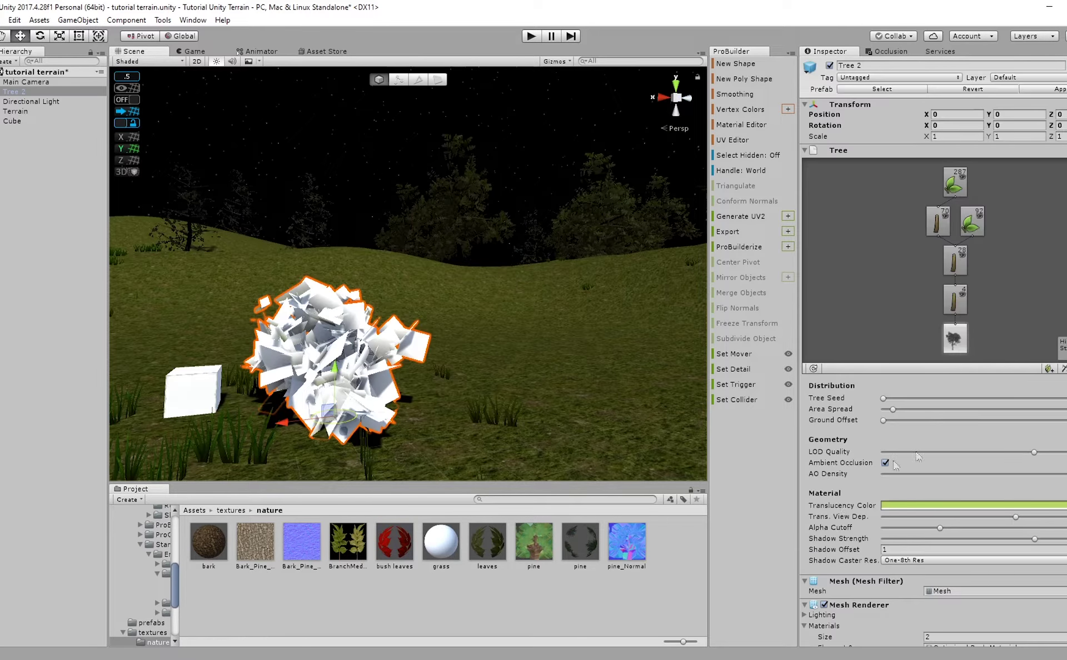
scroll(858, 584, down, 2)
drag(393, 542, 996, 599)
drag(213, 545, 960, 590)
click(439, 602)
right_drag(370, 391, 431, 402)
Rename the Tree 2 object in the scene as "bush".
click(230, 511)
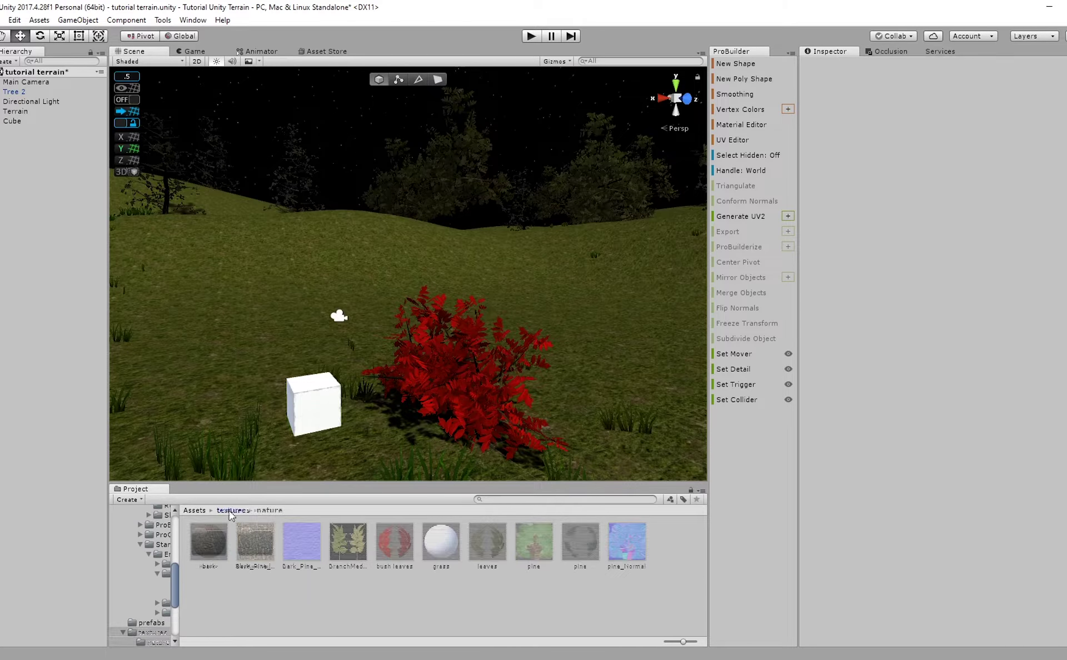
click(9, 92)
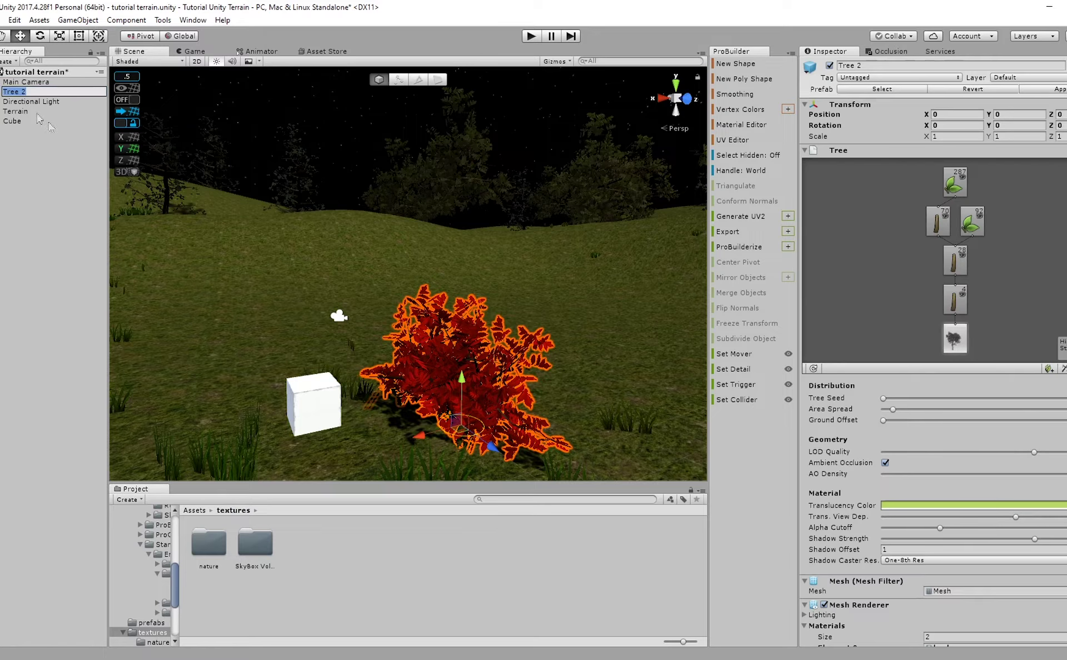
text(bush)
click(57, 140)
Save the bush as a prefab in the prefabs folder and delete its instance from the scene.
click(195, 510)
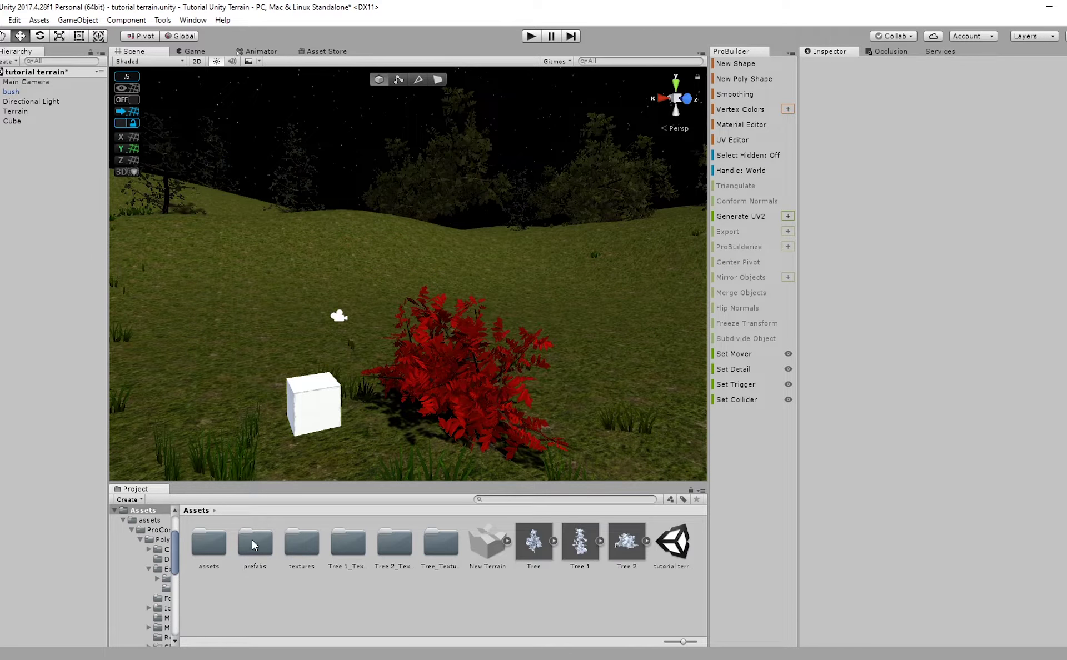
double_click(255, 545)
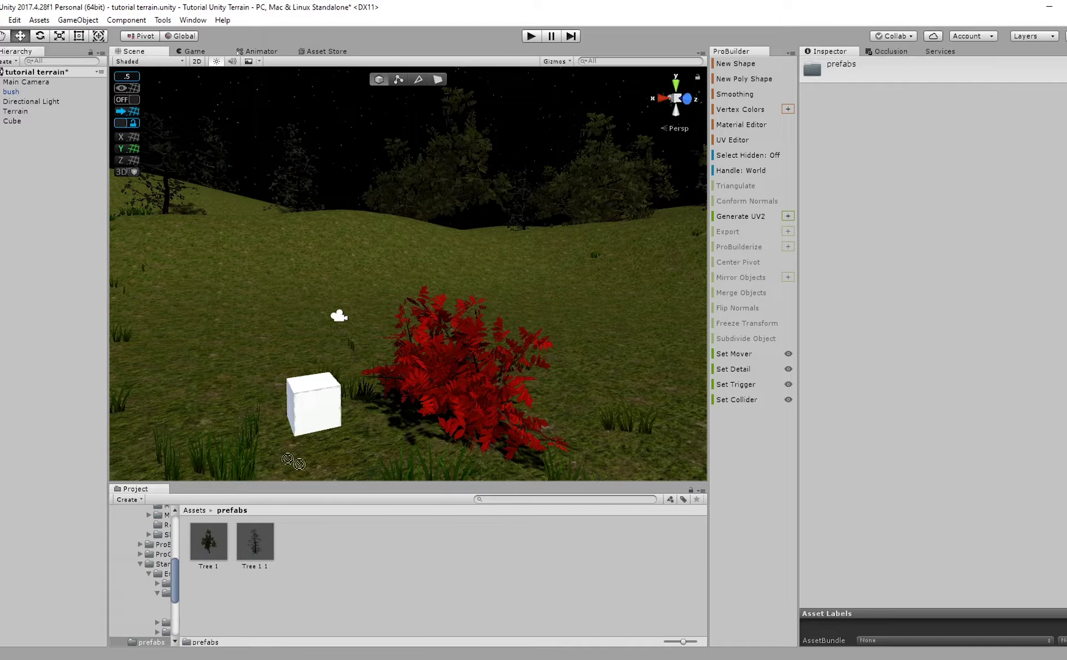
drag(327, 557, 328, 557)
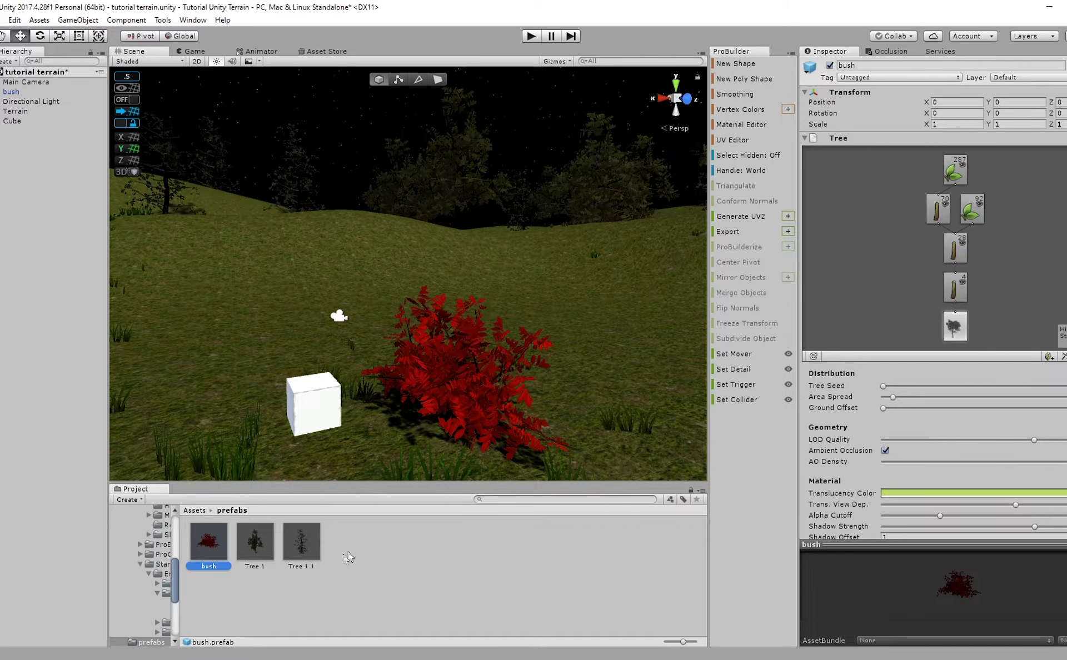
click(52, 92)
key(Delete)
Add the bush prefab to the terrain's paintable trees with a bend factor of 0.
right_drag(578, 286, 500, 282)
scroll(500, 282, down, 3)
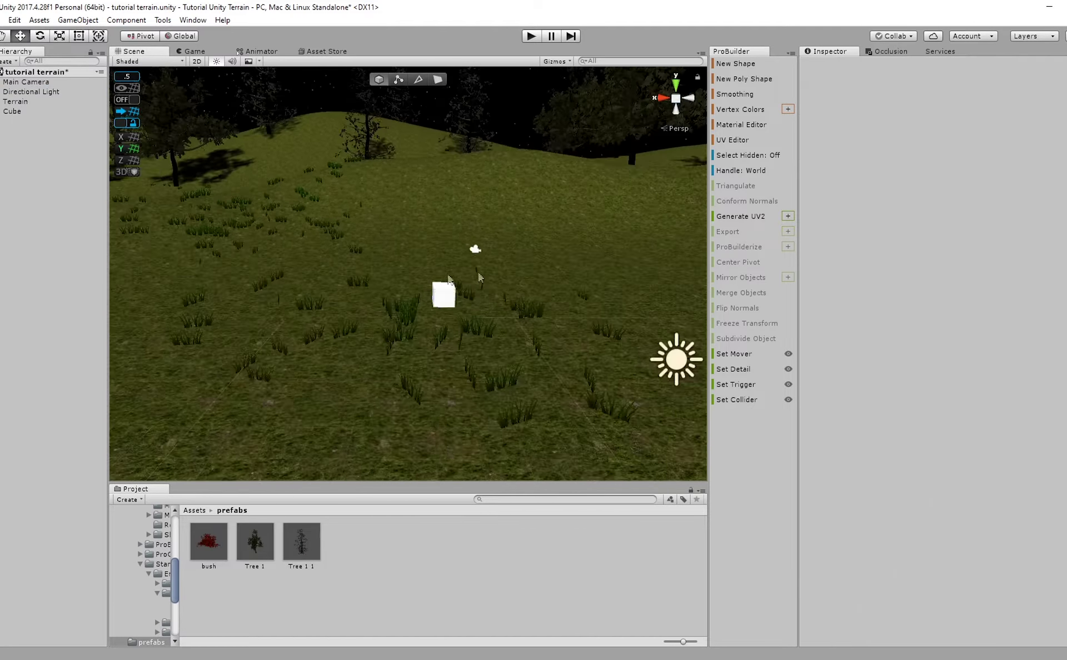
click(49, 101)
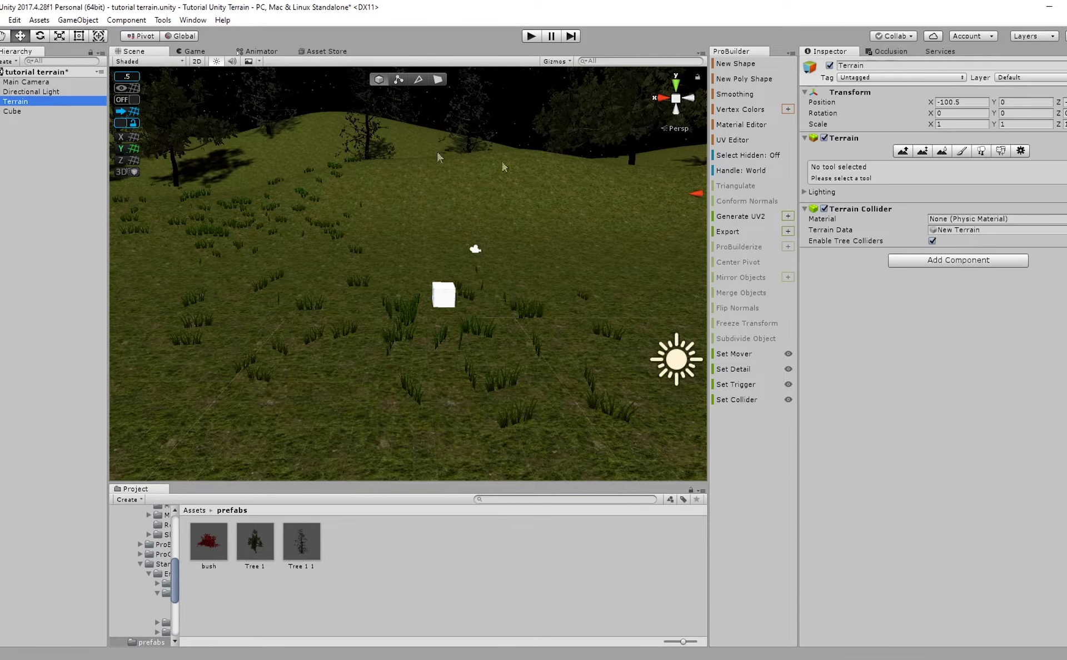
click(981, 151)
click(1053, 285)
click(1059, 289)
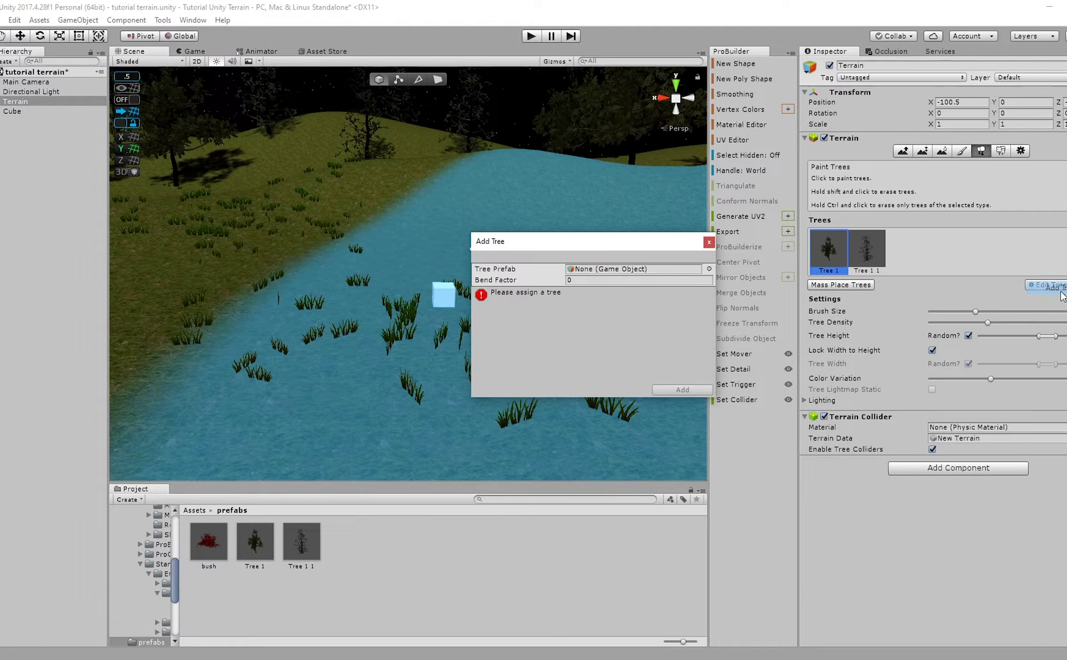
click(709, 269)
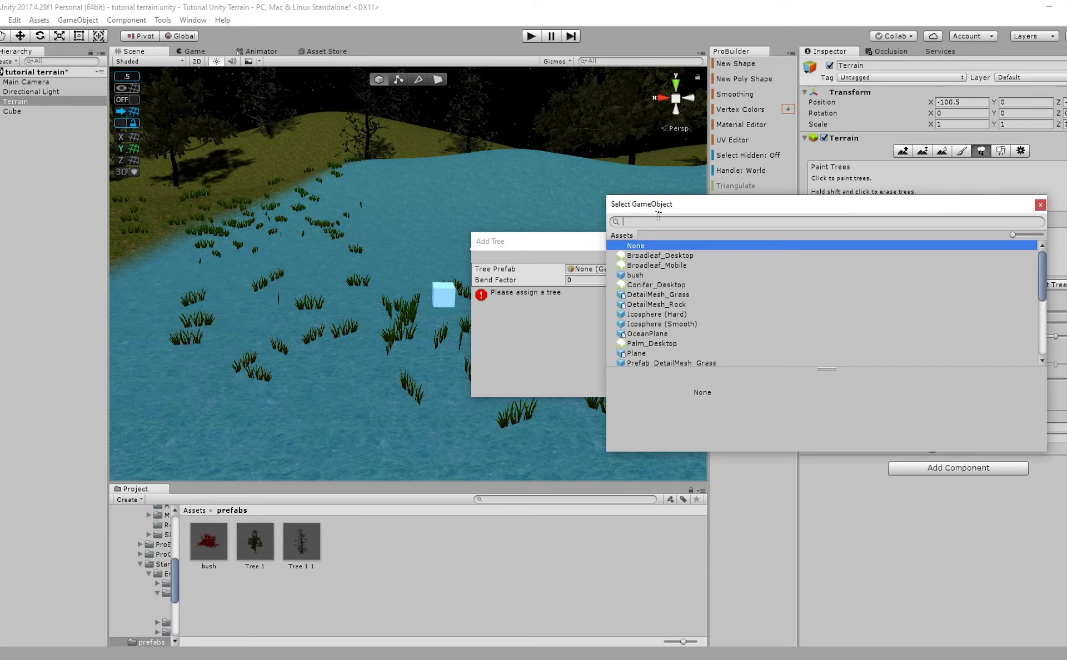
click(635, 276)
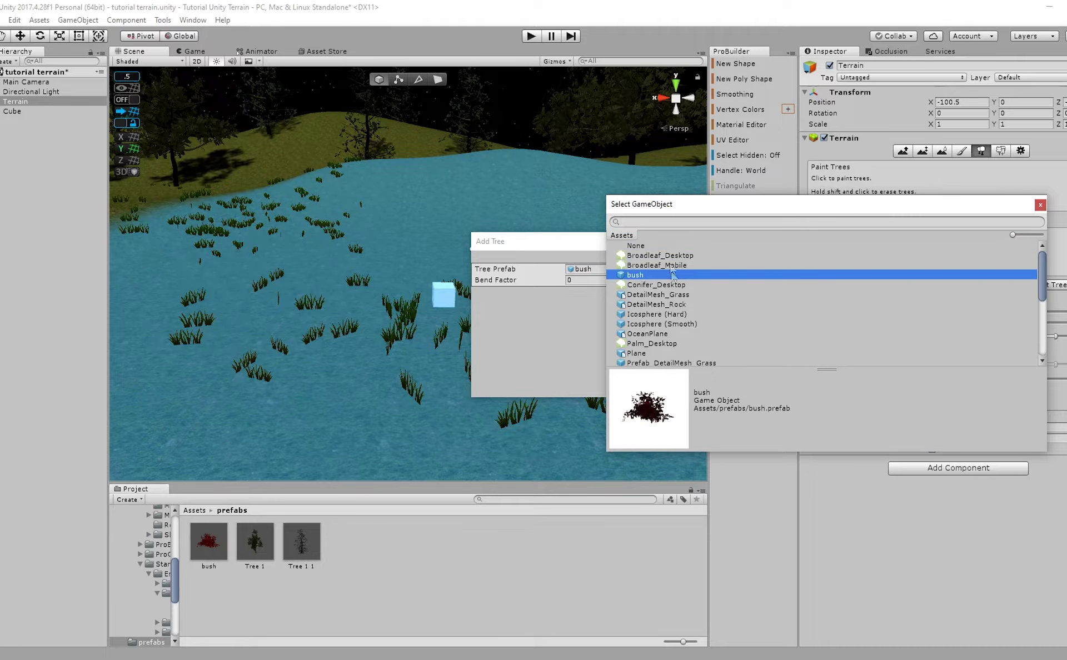
text(bush)
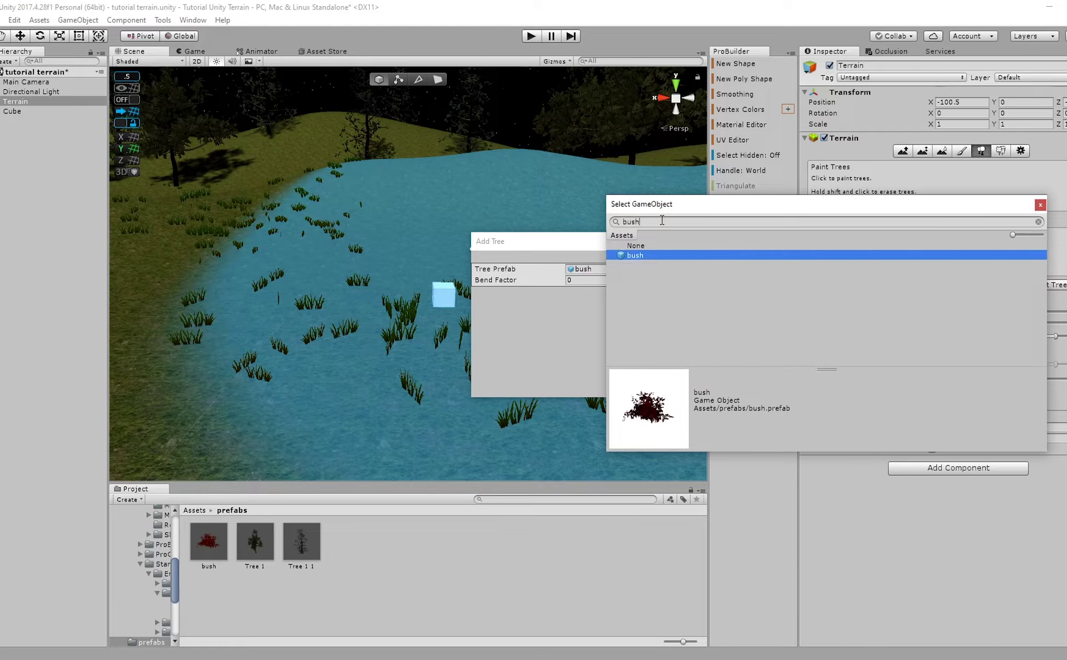
double_click(663, 257)
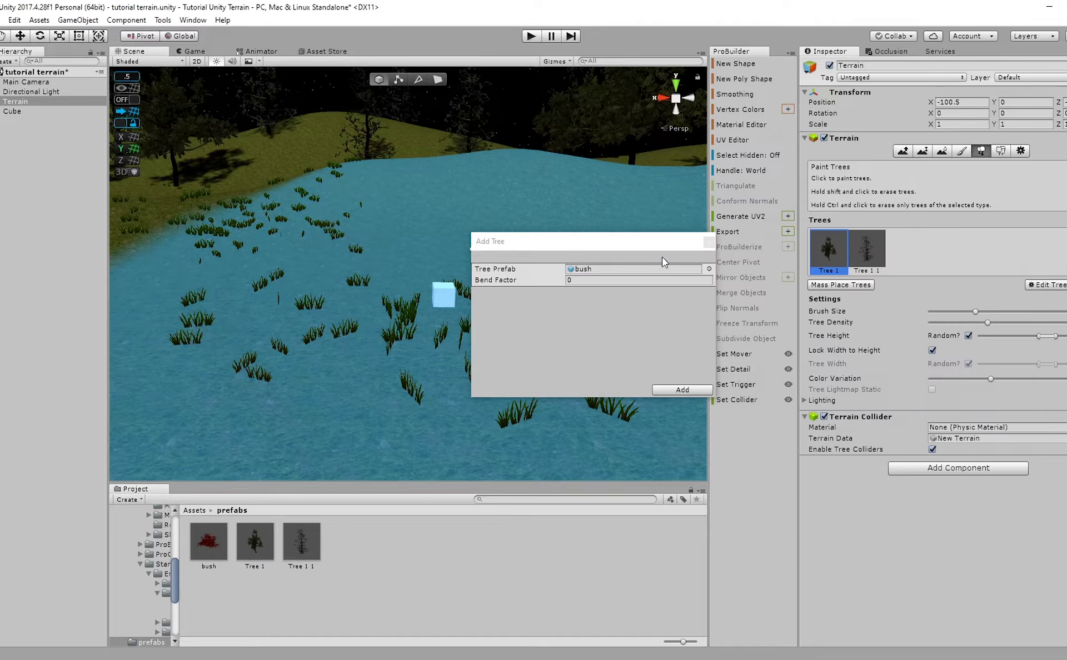
click(691, 391)
Shrink the tree brush, raise the tree density slightly and paint bushes across the open terrain.
scroll(567, 291, down, 4)
alt+drag(635, 259, 572, 210)
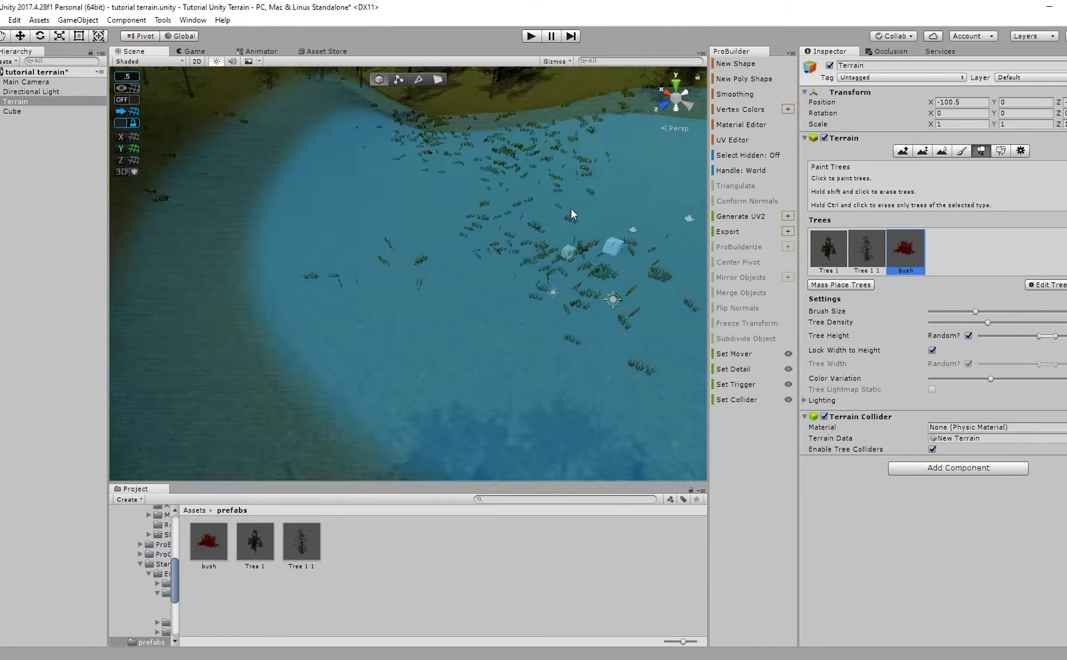
scroll(573, 214, down, 5)
middle_drag(573, 214, 538, 307)
mouse_move(975, 312)
mouse_down()
mouse_move(957, 314)
mouse_move(1005, 323)
mouse_up()
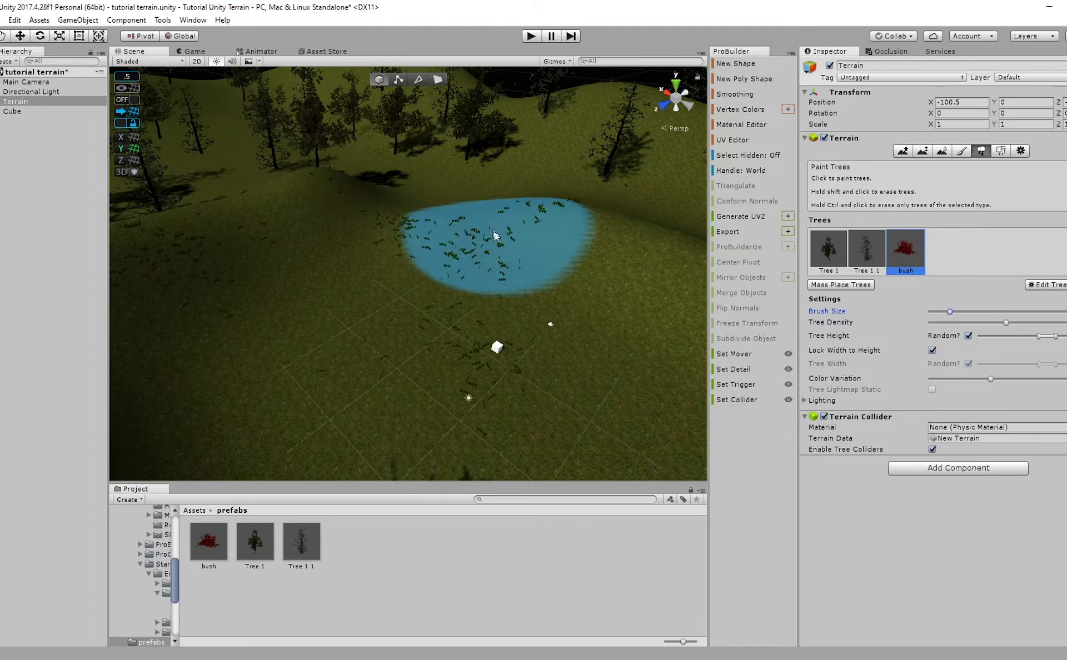
alt+drag(622, 303, 529, 191)
scroll(457, 227, down, 5)
mouse_move(451, 271)
mouse_down()
mouse_move(538, 286)
mouse_move(419, 221)
mouse_move(407, 286)
mouse_move(334, 291)
mouse_move(343, 338)
mouse_move(389, 430)
mouse_up()
scroll(403, 420, up, 4)
middle_drag(405, 417, 261, 376)
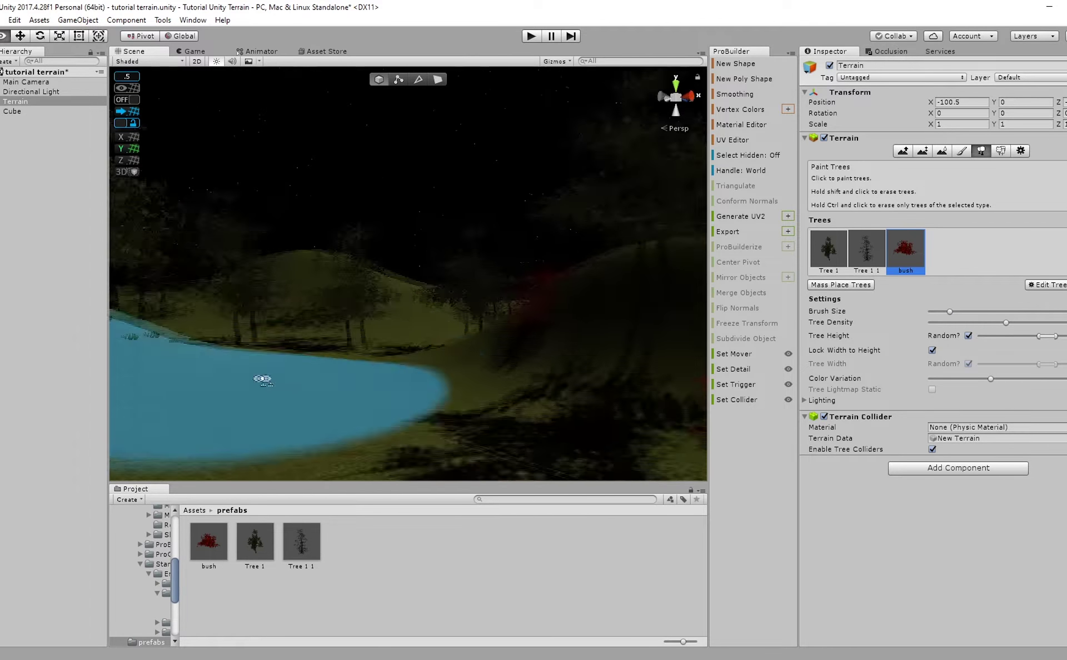
Try painting bushes near the trees with an adjusted brush size and undo the placement.
alt+drag(261, 376, 348, 388)
scroll(348, 388, down, 3)
drag(960, 313, 965, 313)
mouse_move(473, 289)
right_down()
mouse_move(403, 319)
mouse_move(388, 352)
right_up()
click(391, 353)
key(ctrl+z)
Reduce the brush size, raise the tree density further and paint small clusters of bushes in the grassy clearing.
drag(964, 312, 941, 312)
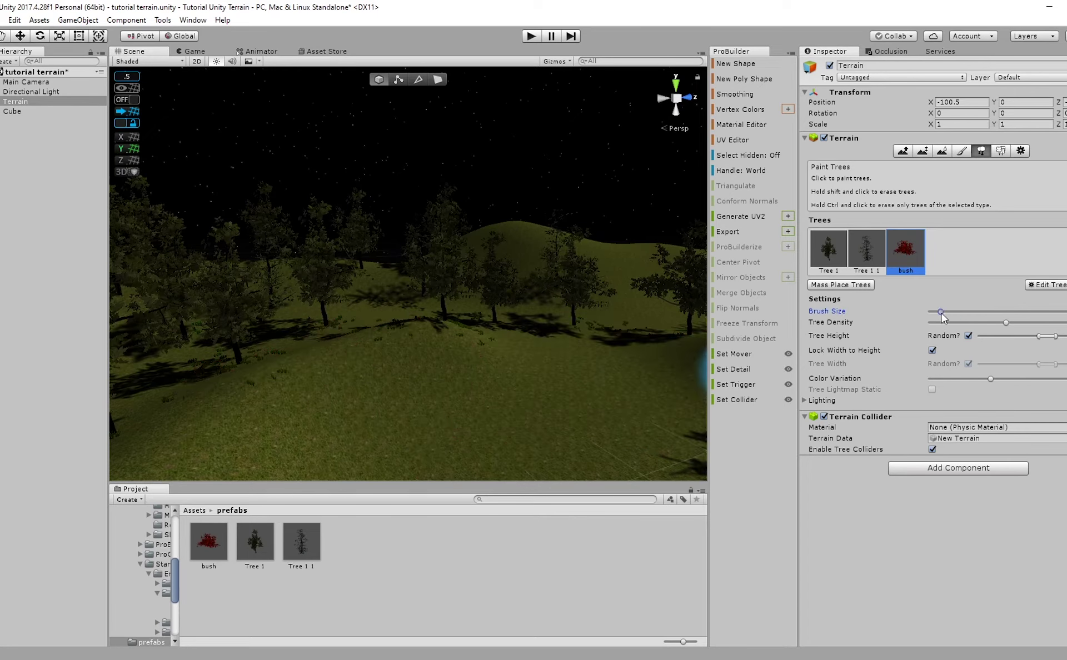
drag(1020, 325, 1055, 324)
mouse_move(373, 266)
right_down()
mouse_move(393, 376)
mouse_move(355, 344)
right_up()
drag(941, 311, 945, 311)
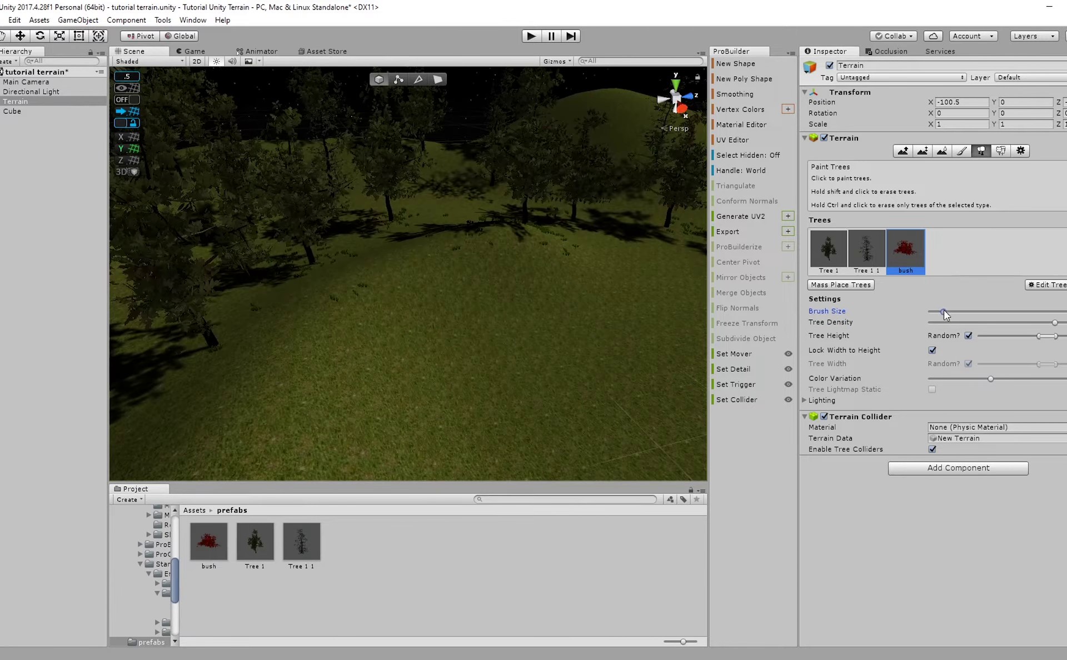
right_drag(446, 301, 408, 305)
click(517, 274)
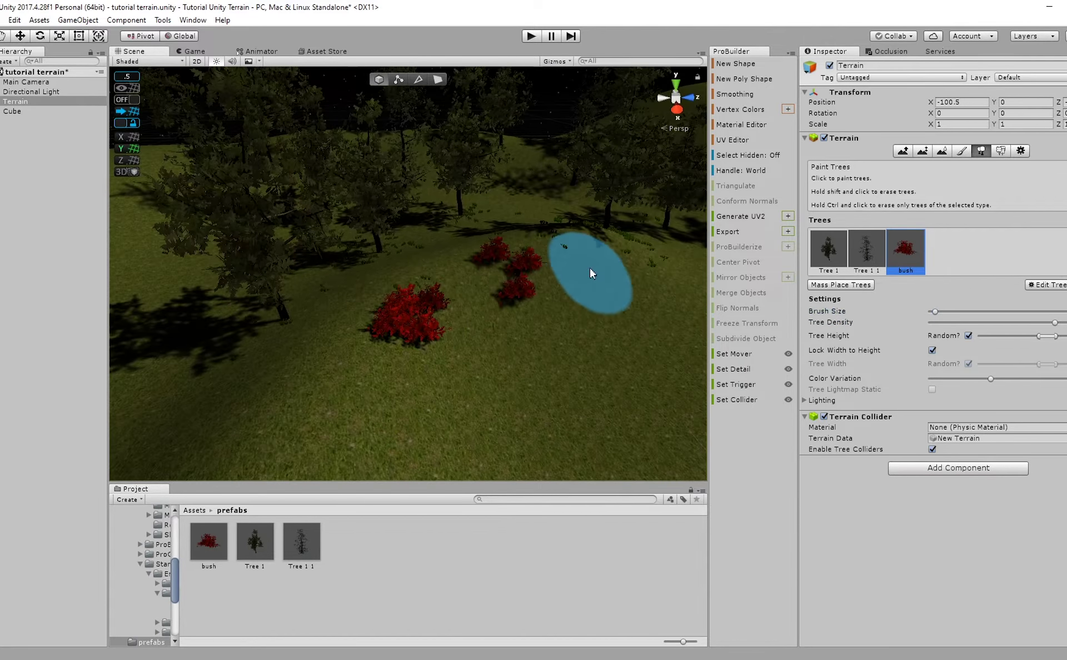
Paint more bushes beside the trees along the edge of the clearing.
middle_drag(421, 270, 478, 270)
click(312, 312)
middle_drag(412, 253, 404, 316)
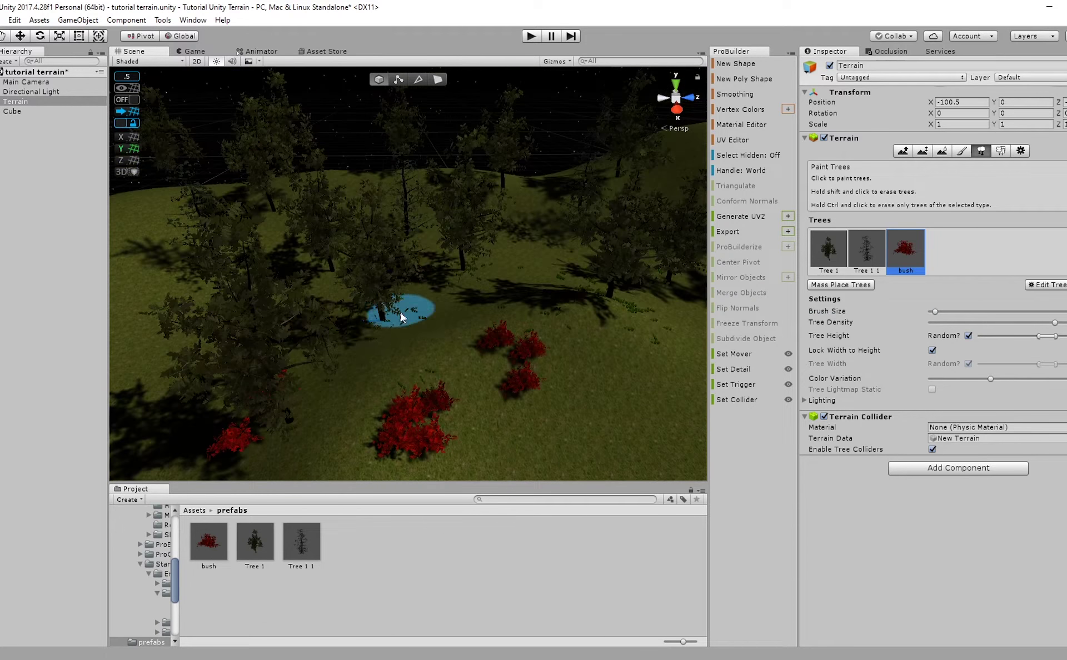
scroll(409, 329, up, 4)
click(400, 365)
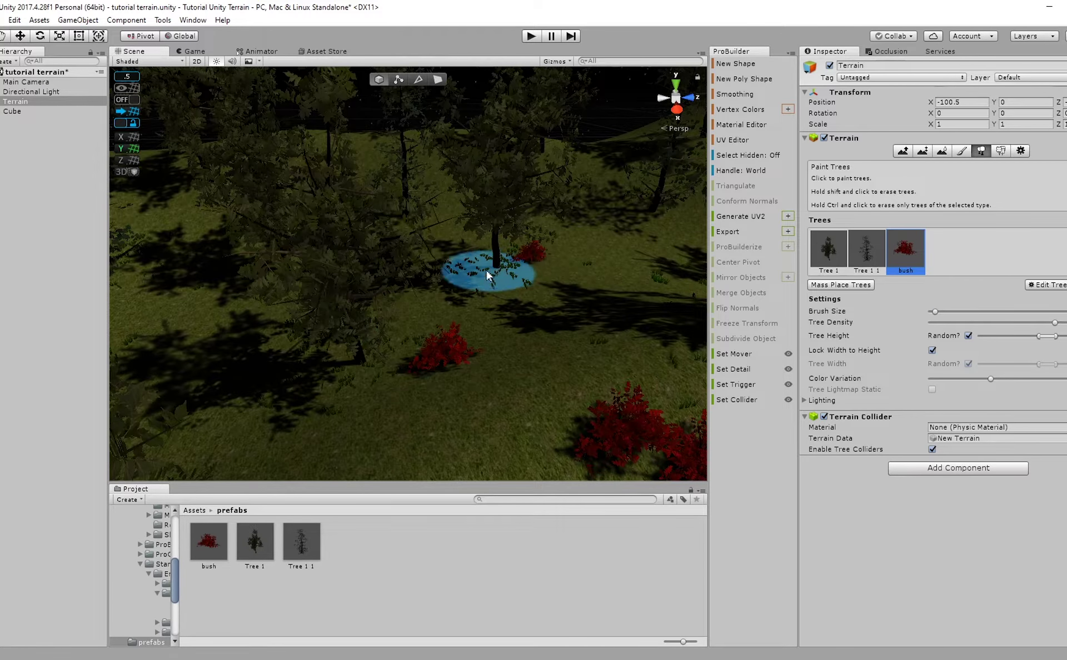
Continue scattering bushes among the trees deeper in the wooded area.
middle_drag(522, 278, 577, 310)
mouse_move(516, 344)
mouse_down()
mouse_move(484, 379)
mouse_move(352, 296)
mouse_up()
click(400, 222)
middle_drag(578, 239, 353, 272)
middle_drag(589, 305, 424, 354)
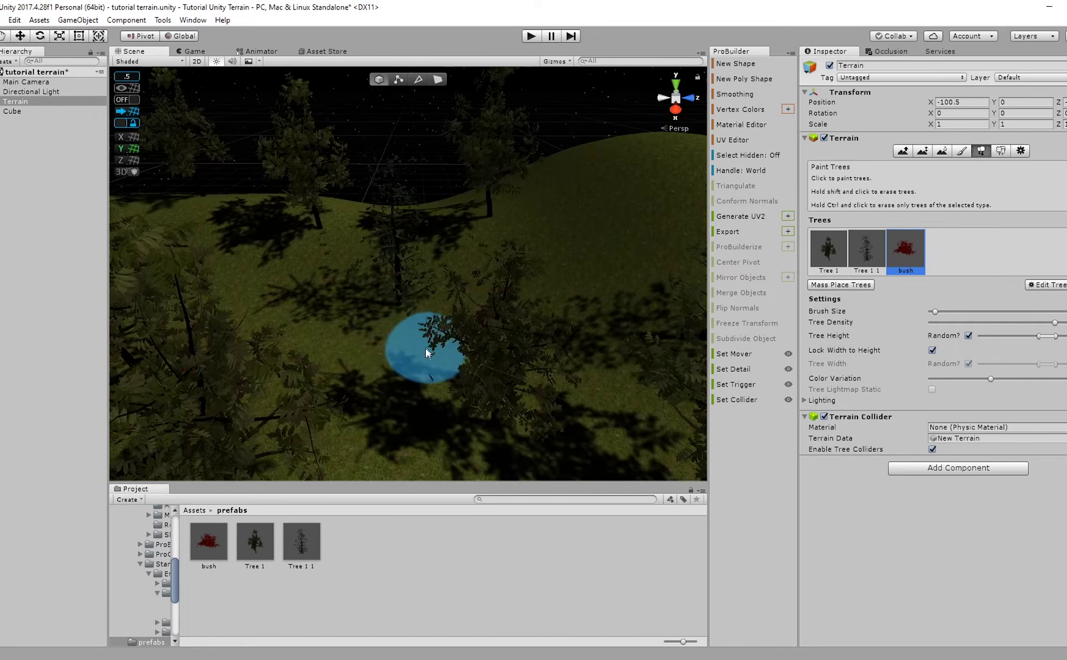
Paint a few more bushes on the ground beneath the trees further into the woods.
right_drag(402, 352, 482, 381)
click(272, 318)
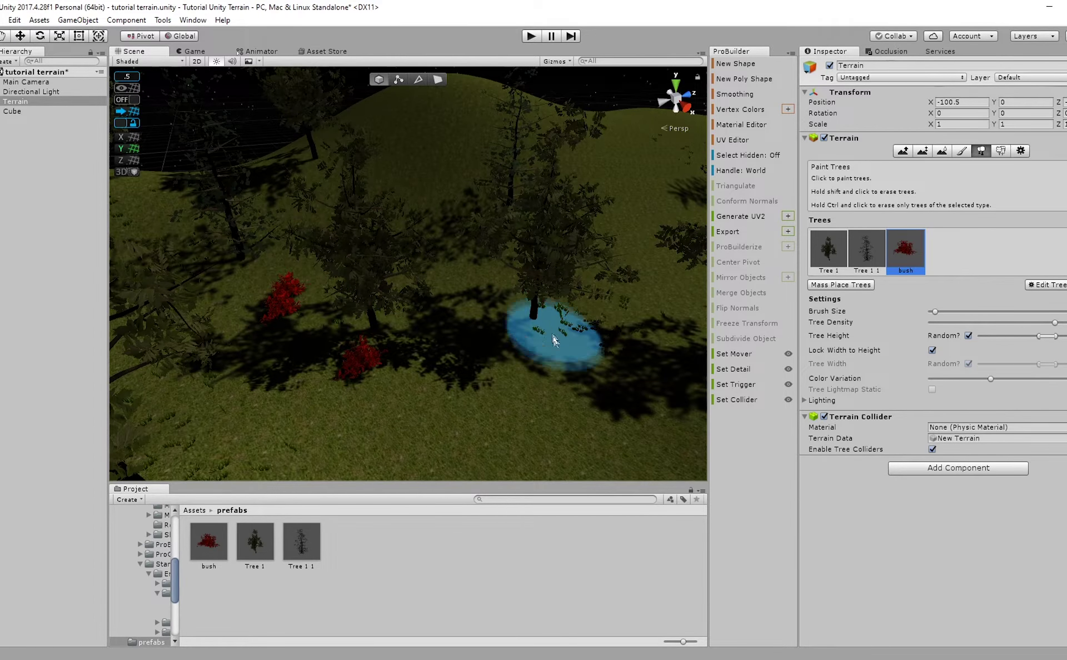
right_drag(498, 276, 638, 326)
middle_drag(638, 326, 483, 333)
right_drag(483, 333, 459, 312)
middle_drag(460, 312, 253, 371)
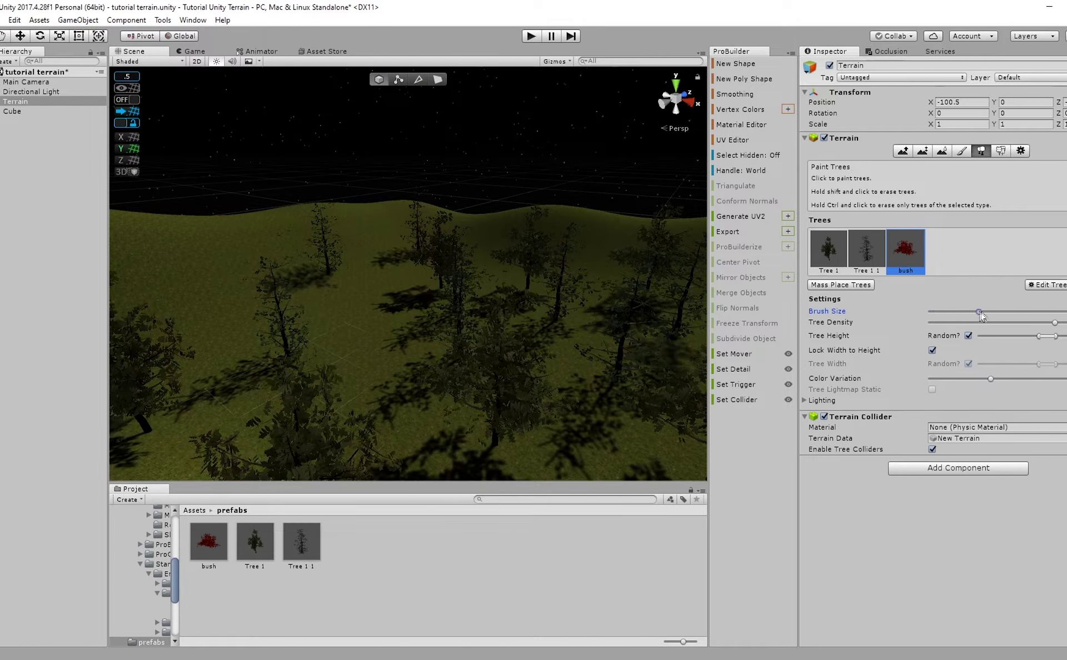
Enlarge the brush, lower the tree density and scatter bushes sparsely across the surrounding hills.
drag(1023, 324, 973, 326)
right_drag(567, 302, 462, 284)
mouse_move(462, 283)
middle_down()
mouse_move(566, 288)
mouse_move(537, 282)
middle_up()
mouse_move(537, 283)
alt+mouse_down()
mouse_move(519, 183)
mouse_move(505, 181)
mouse_move(453, 221)
mouse_move(509, 244)
mouse_move(419, 281)
mouse_move(493, 276)
mouse_move(483, 260)
mouse_move(500, 250)
mouse_move(489, 261)
mouse_move(491, 297)
mouse_move(329, 228)
mouse_move(459, 257)
mouse_move(564, 381)
mouse_move(469, 288)
mouse_move(667, 320)
alt+mouse_up()
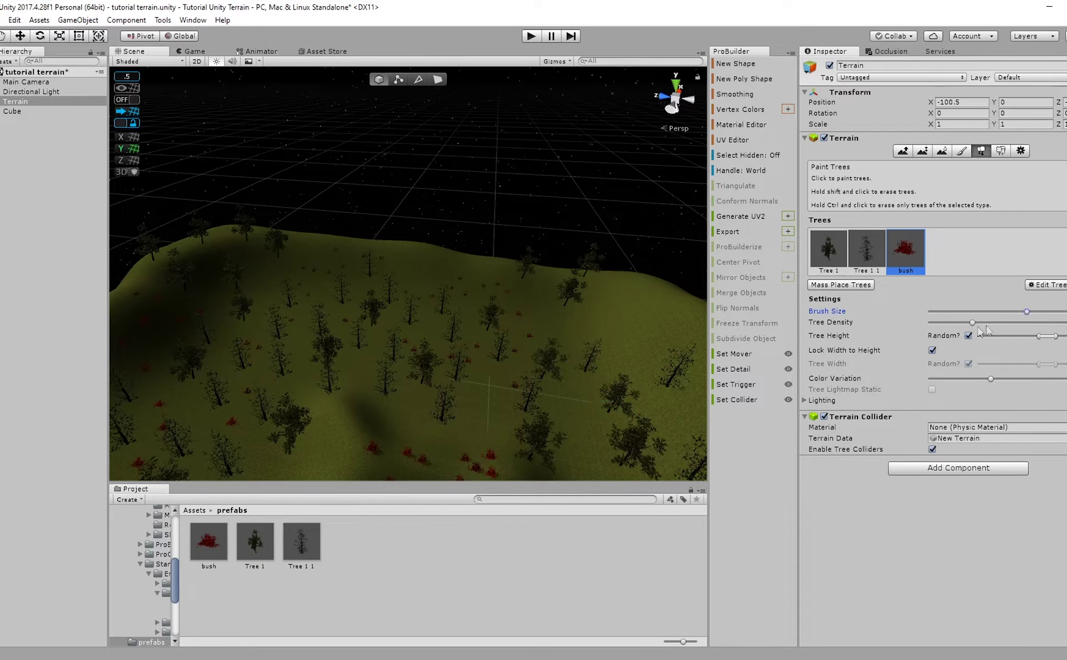
drag(951, 323, 945, 323)
alt+drag(560, 322, 544, 186)
middle_drag(543, 187, 602, 237)
scroll(602, 250, up, 5)
mouse_move(601, 269)
alt+mouse_down()
mouse_move(502, 234)
mouse_move(533, 222)
alt+mouse_up()
scroll(477, 339, down, 7)
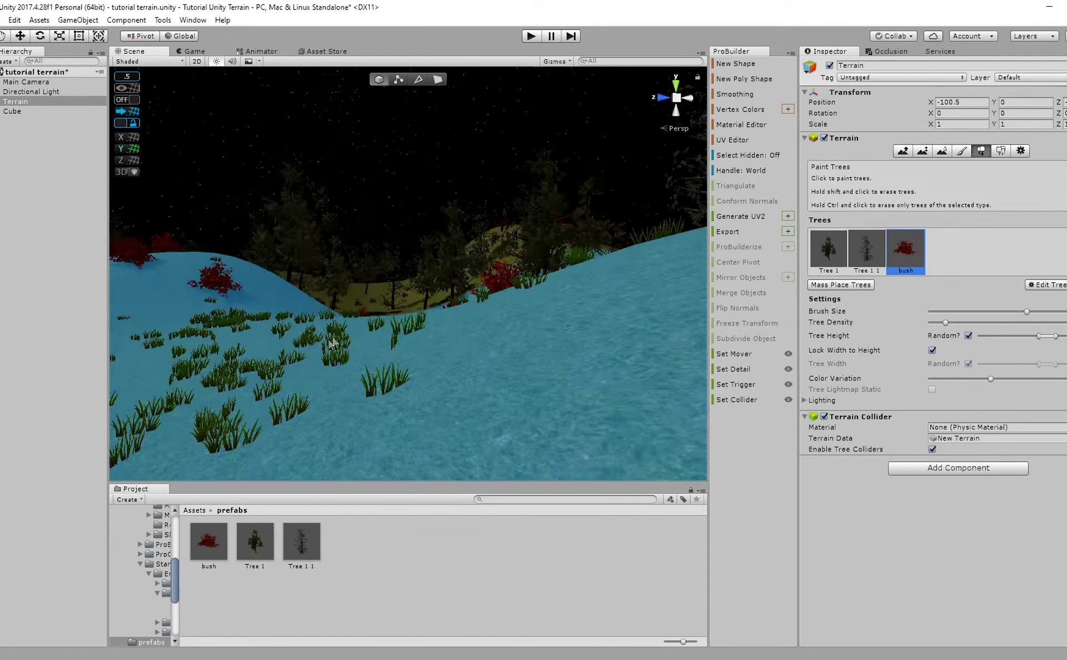
Deselect the terrain and examine the bush and tree coverage around the clearing and in the woods.
click(497, 582)
alt+drag(444, 333, 326, 302)
right_drag(444, 303, 404, 316)
right_drag(462, 356, 292, 323)
key(w)
alt+drag(293, 322, 374, 329)
key(w)
right_drag(374, 330, 340, 377)
alt+drag(342, 380, 388, 355)
middle_drag(381, 353, 351, 345)
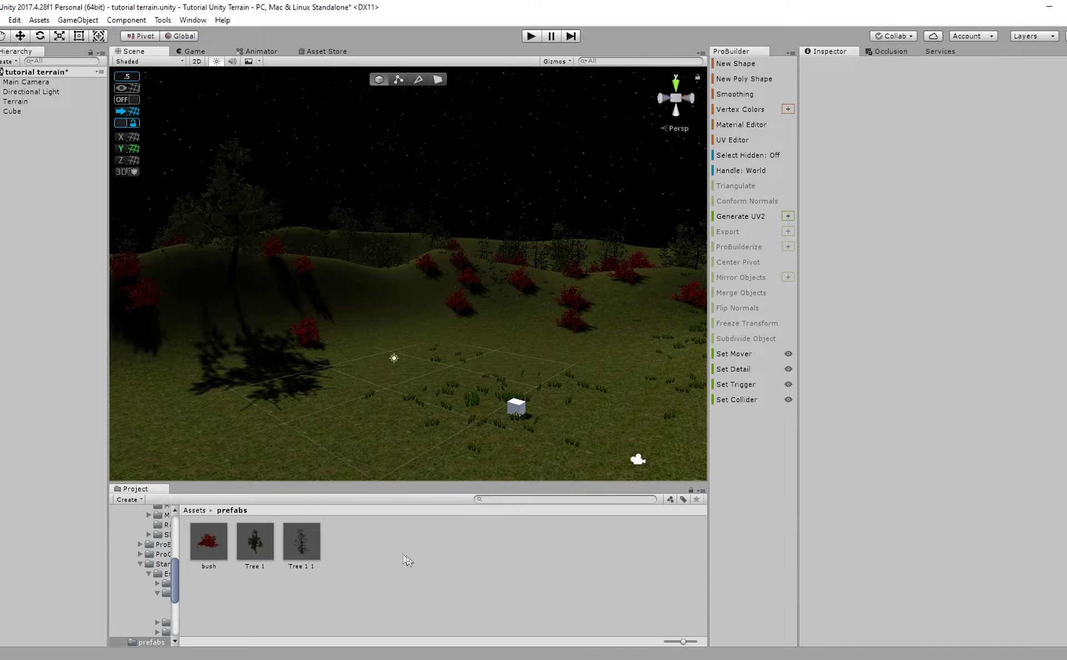
right_drag(414, 296, 333, 283)
middle_drag(334, 283, 202, 243)
right_drag(656, 267, 233, 275)
middle_drag(533, 267, 315, 340)
right_drag(194, 340, 398, 318)
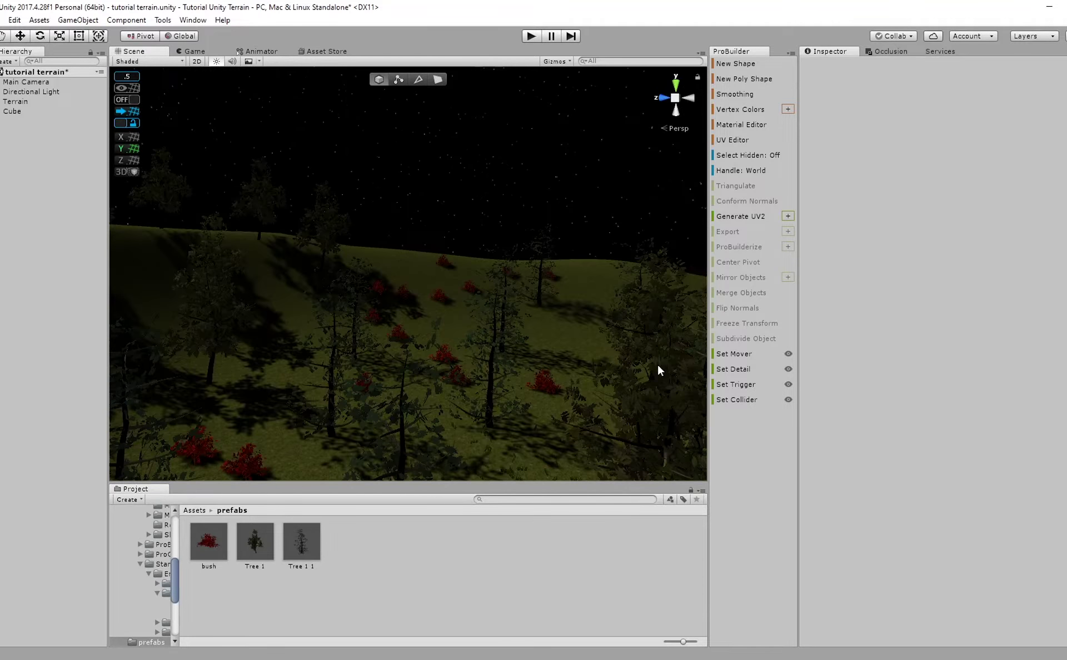
right_drag(272, 278, 297, 509)
Reselect the terrain, shrink the brush, adjust the tree density and paint bushes on the slopes around the clearing.
click(15, 101)
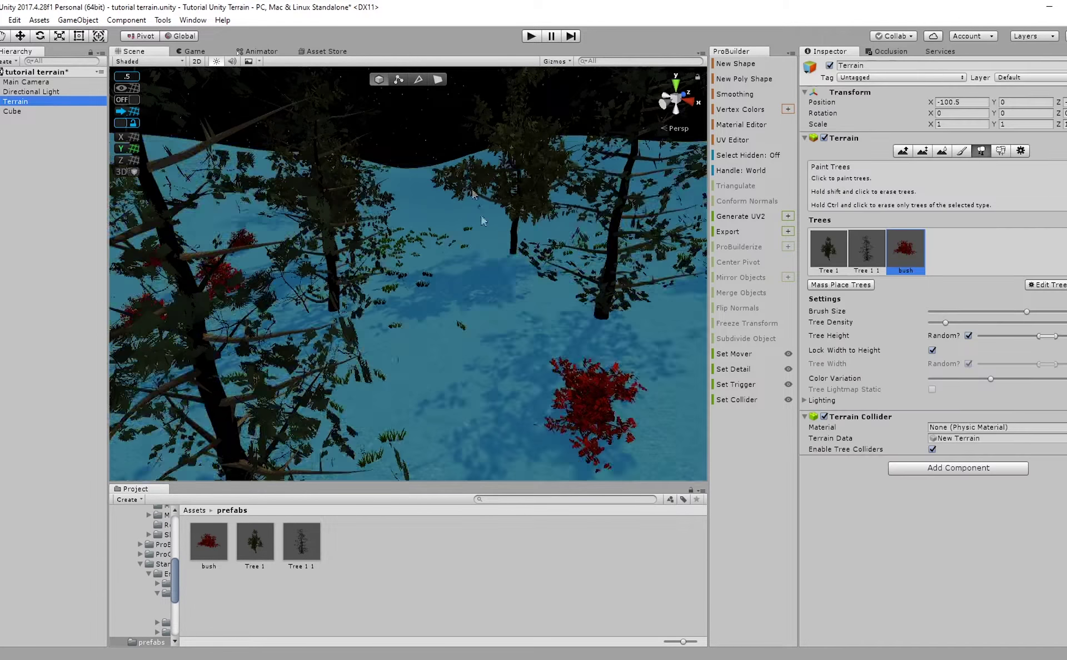
mouse_move(971, 312)
mouse_down()
mouse_move(948, 312)
mouse_move(980, 323)
mouse_up()
scroll(445, 302, down, 5)
scroll(329, 187, up, 8)
middle_drag(329, 187, 448, 236)
right_drag(448, 236, 300, 169)
middle_drag(300, 170, 543, 300)
scroll(185, 231, up, 3)
scroll(186, 231, down, 5)
mouse_move(543, 300)
right_down()
mouse_move(322, 269)
mouse_move(608, 345)
mouse_move(703, 305)
right_up()
drag(948, 312, 937, 312)
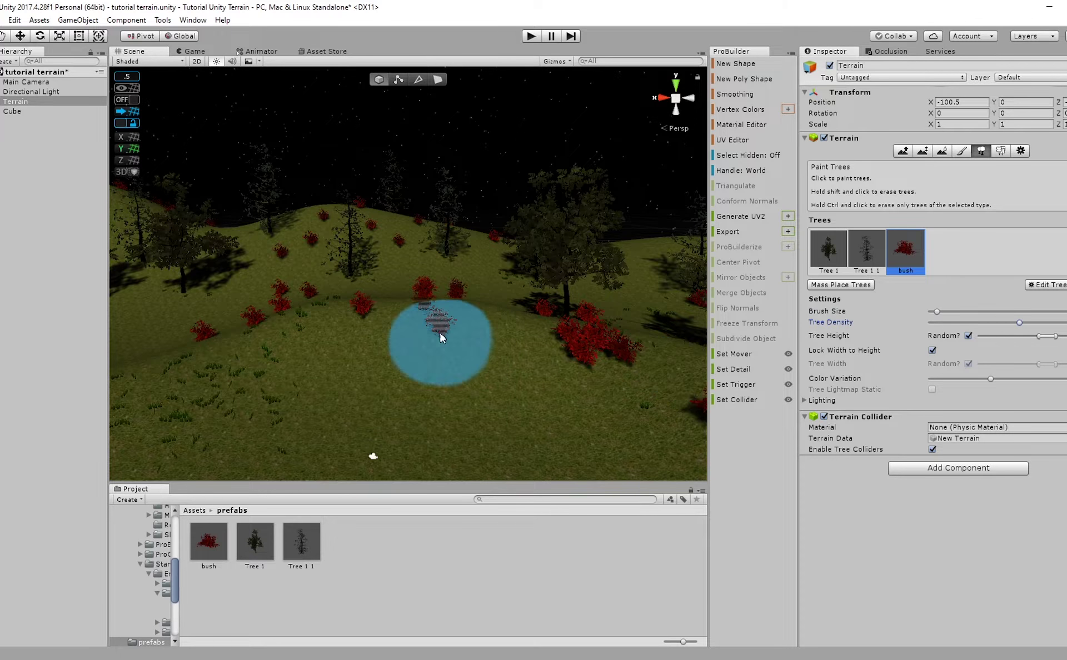
Fill in more bushes along the rim of the clearing and on the mound by the large tree.
scroll(395, 279, down, 8)
mouse_move(405, 286)
right_down()
mouse_move(291, 272)
mouse_move(438, 363)
right_up()
scroll(289, 281, up, 5)
mouse_move(550, 343)
right_down()
mouse_move(318, 357)
mouse_move(458, 290)
mouse_move(342, 322)
right_up()
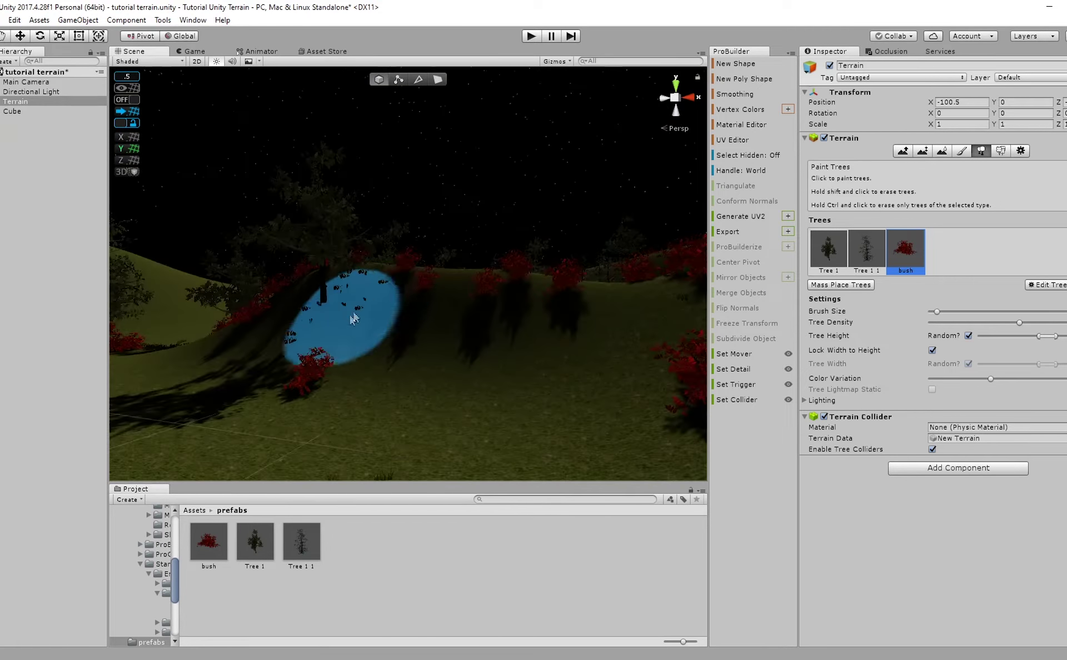
mouse_move(649, 333)
right_down()
mouse_move(519, 326)
mouse_move(417, 354)
mouse_move(250, 341)
right_up()
mouse_move(334, 369)
right_down()
mouse_move(219, 375)
mouse_move(161, 358)
right_up()
mouse_move(557, 435)
right_down()
mouse_move(405, 370)
mouse_move(436, 358)
mouse_move(655, 350)
mouse_move(615, 377)
mouse_move(257, 384)
right_up()
mouse_move(341, 382)
right_down()
mouse_move(489, 386)
mouse_move(469, 328)
right_up()
mouse_move(546, 284)
right_down()
mouse_move(605, 298)
mouse_move(496, 295)
right_up()
right_drag(581, 303, 321, 297)
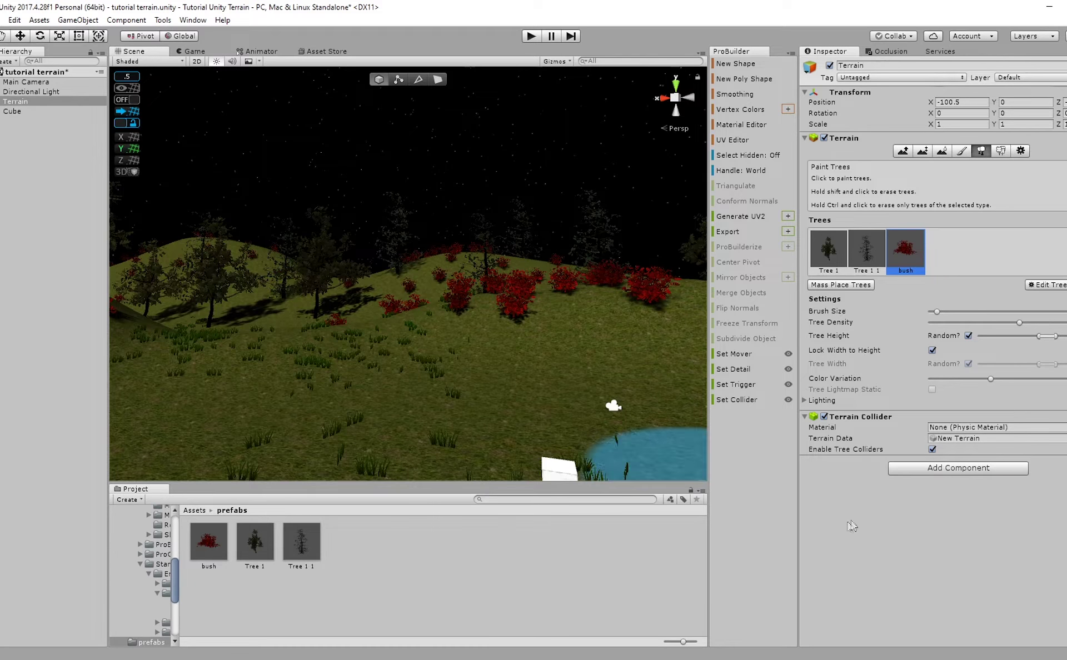
Create an empty object named TERRAIN and make the Terrain object its child.
click(532, 558)
right_drag(496, 390, 355, 367)
right_click(8, 182)
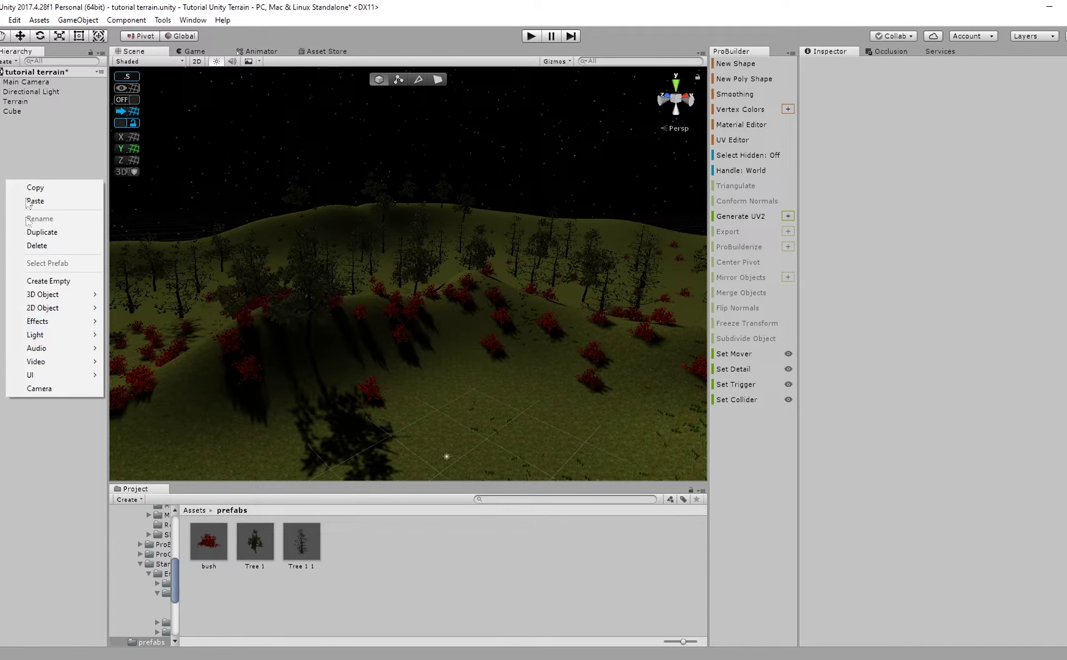
click(13, 61)
click(30, 74)
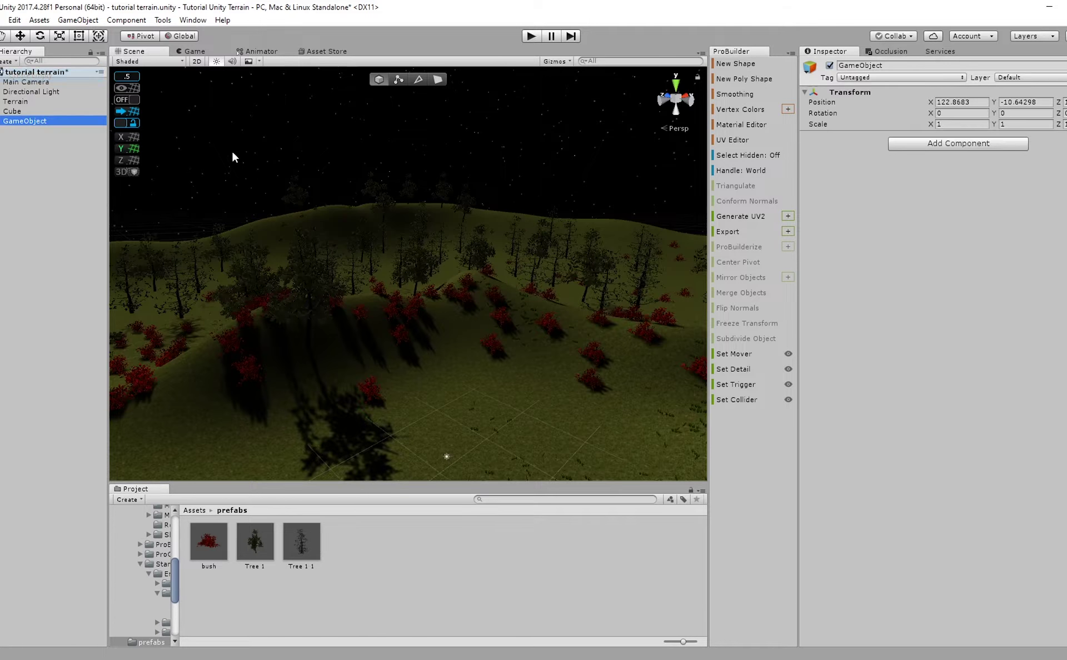
text(TERRAIN)
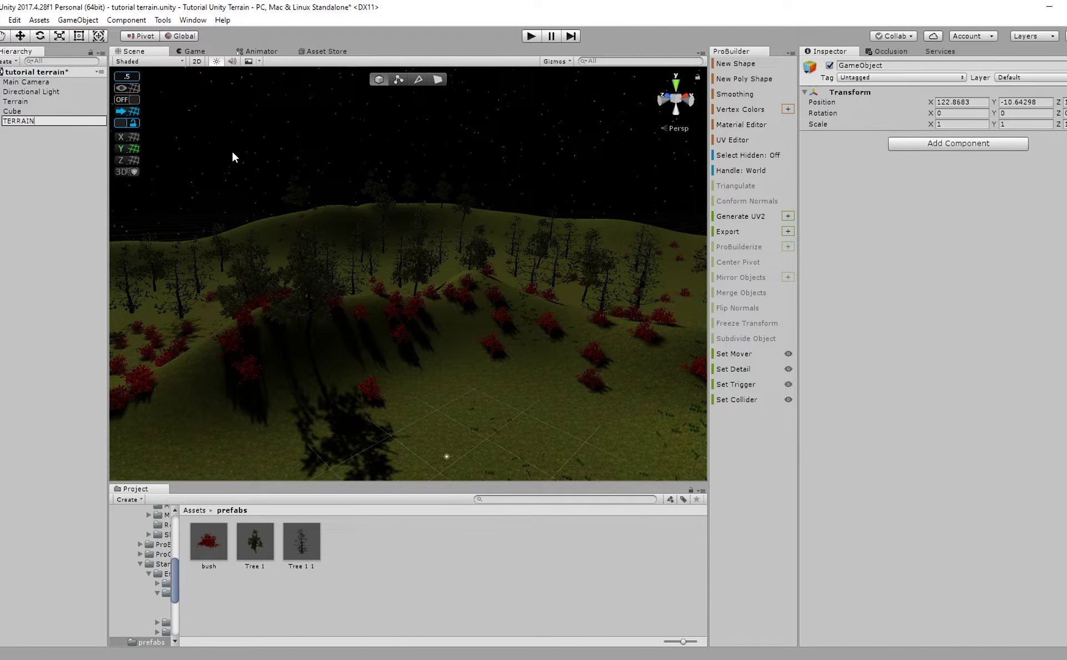
key(Return)
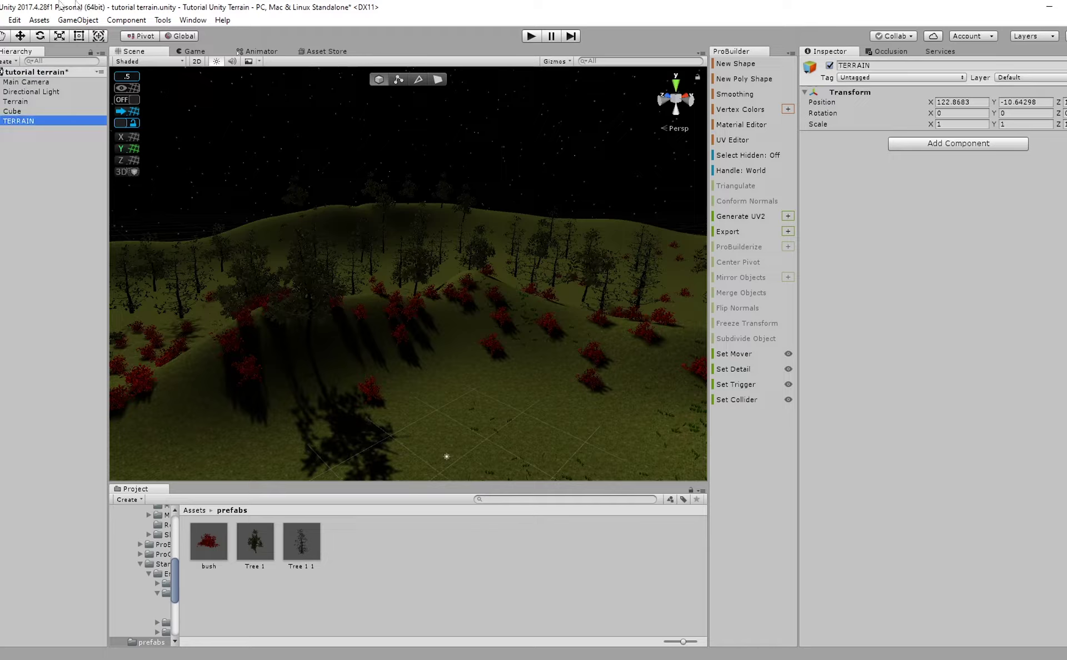
mouse_move(27, 103)
mouse_down()
mouse_move(34, 127)
mouse_move(25, 121)
mouse_up()
click(11, 102)
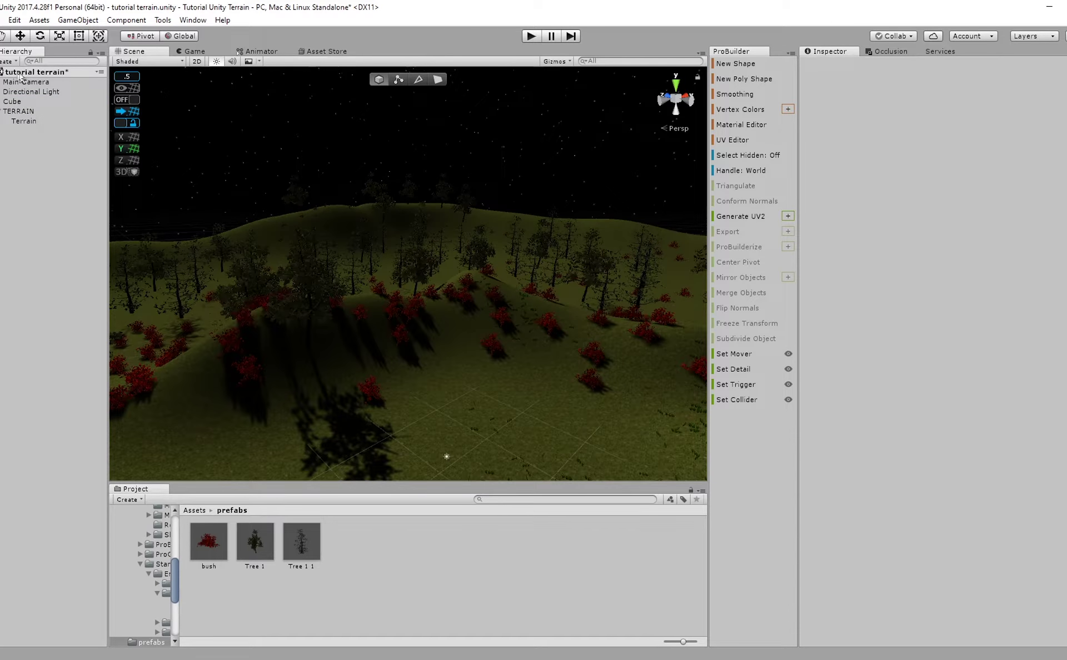
Create another empty object and set its X and Y position to 0.
click(8, 61)
click(28, 74)
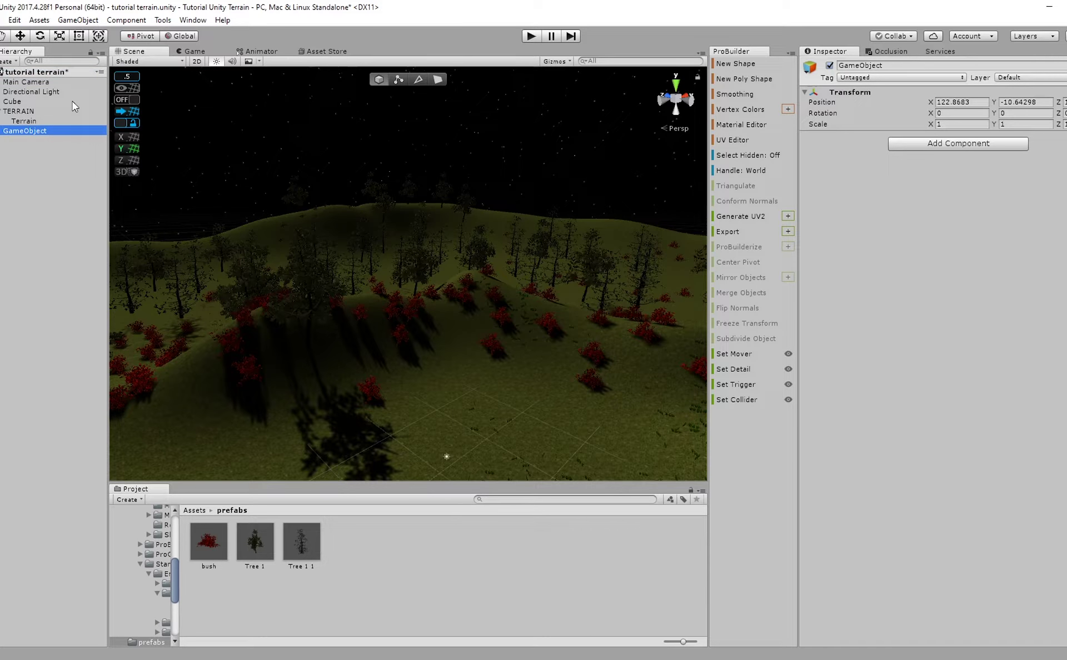
click(950, 101)
text(0)
key(Tab)
text(0)
key(Tab)
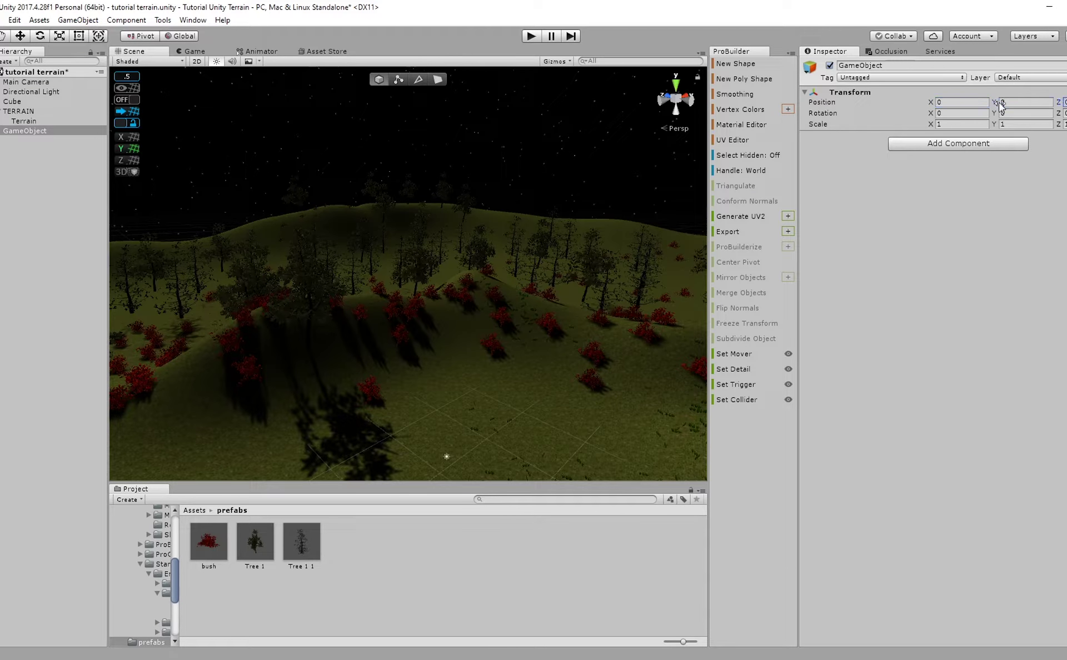
click(49, 148)
Rename the new empty object as SKELETON COLLIDER.
click(42, 131)
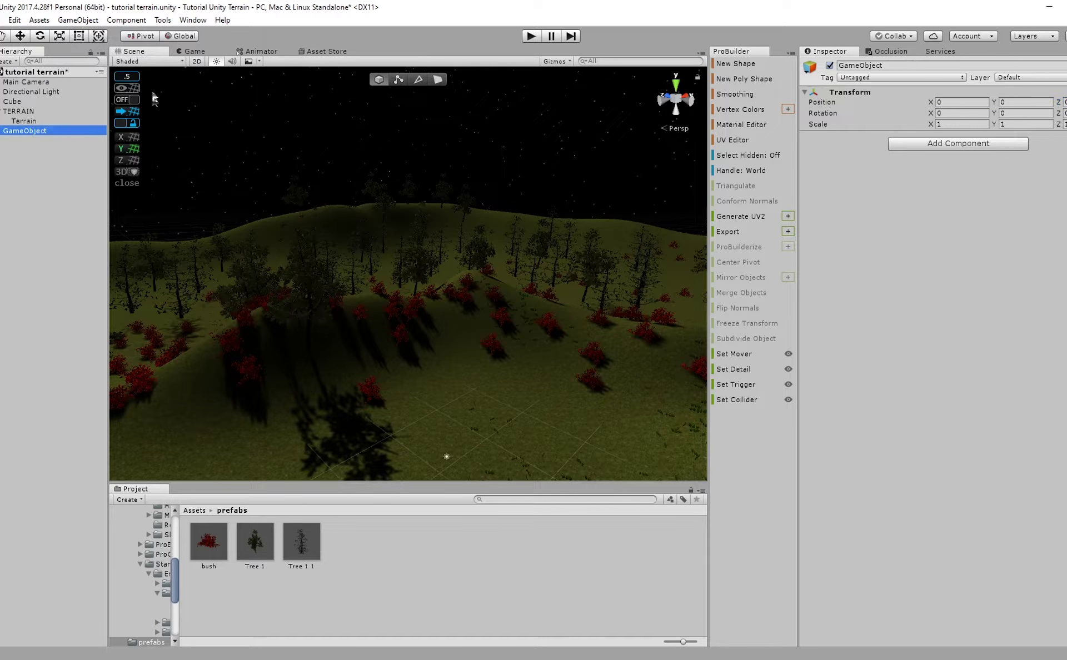
key(F2)
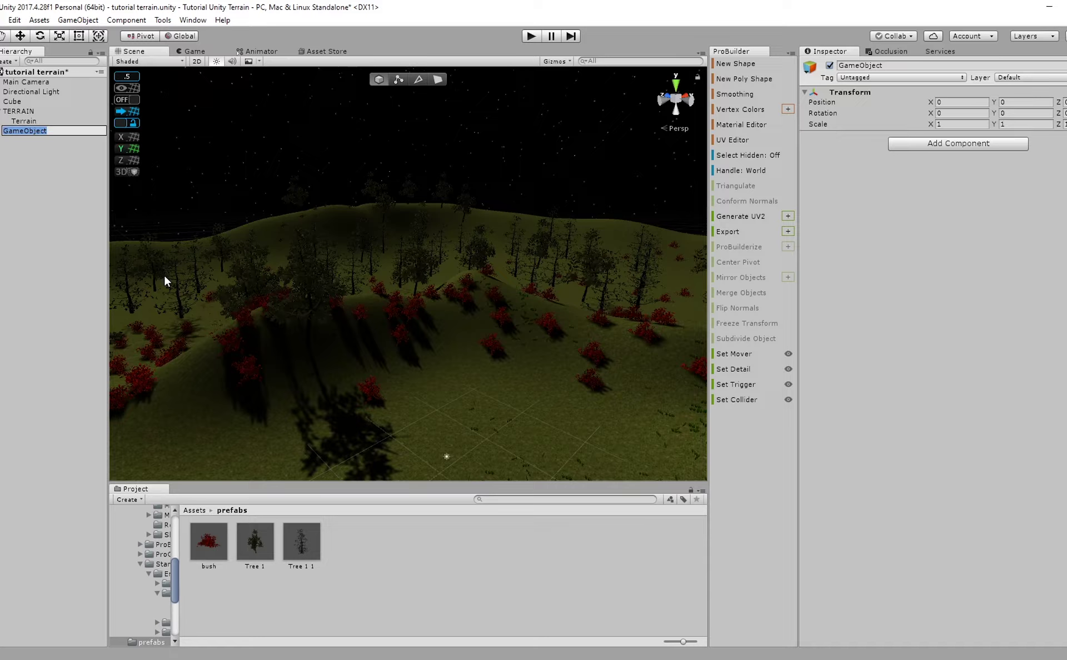
text(SkELETON COLLIDER)
key(Return)
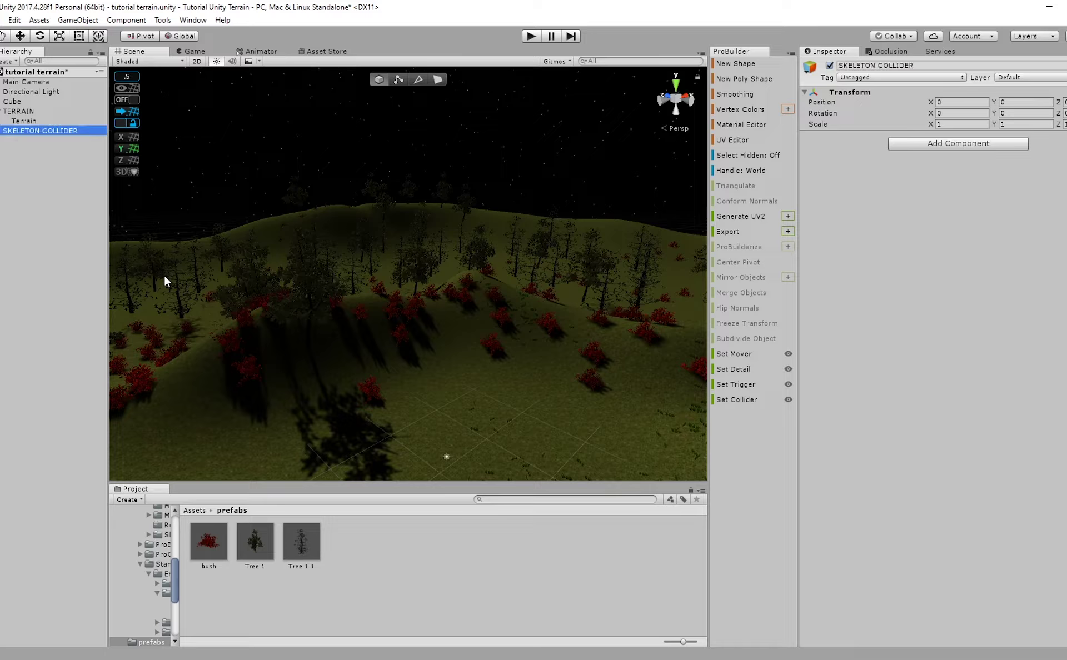
Widen the Scene view by narrowing the Inspector and shifting the ProBuilder panel over.
right_drag(246, 328, 362, 367)
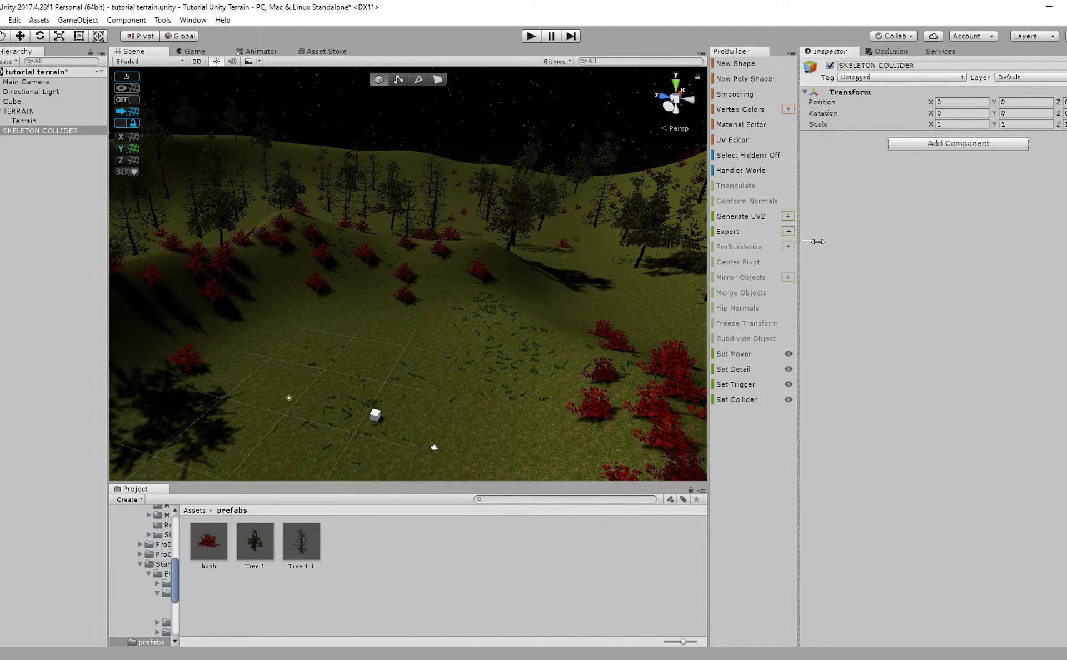
drag(800, 240, 948, 247)
drag(707, 263, 861, 263)
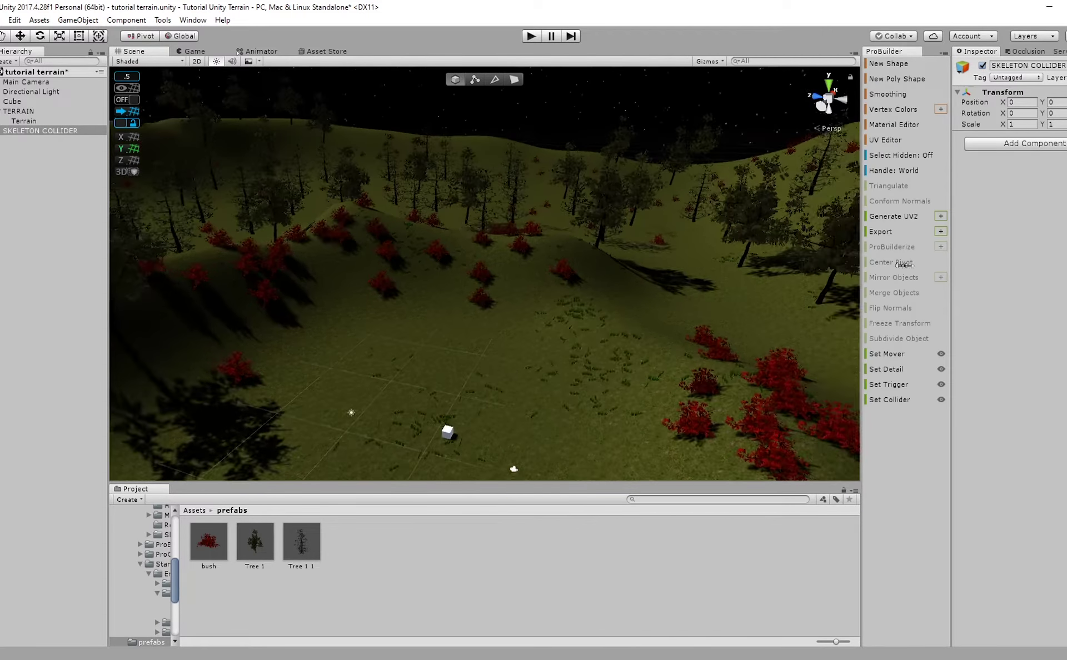
scroll(484, 274, down, 3)
right_drag(458, 201, 429, 170)
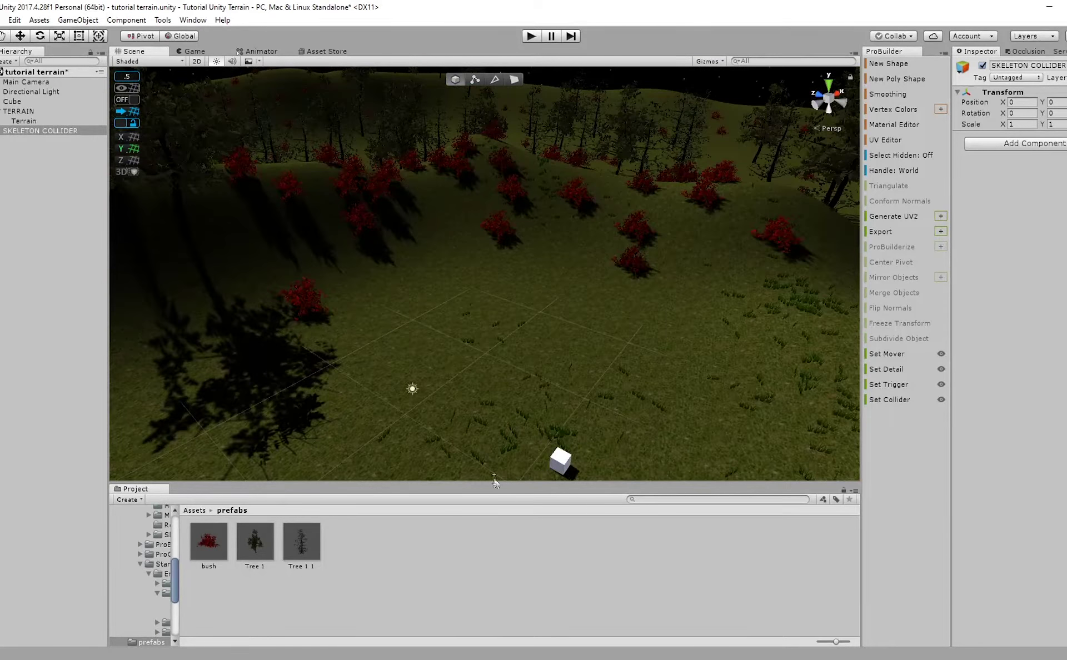
click(105, 436)
right_drag(232, 427, 215, 423)
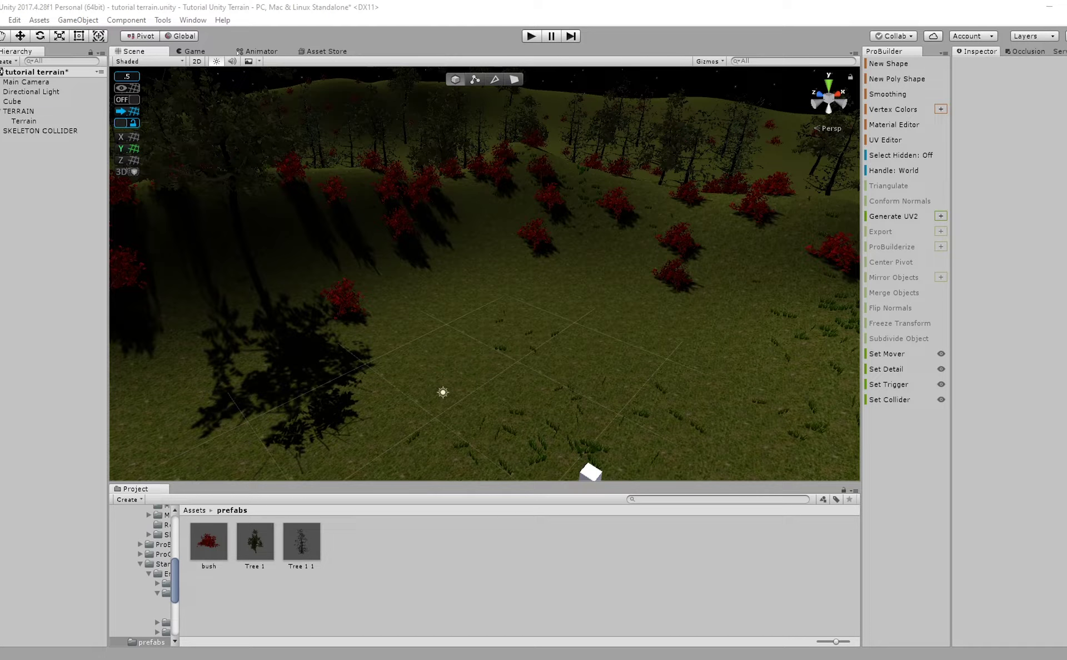
right_drag(581, 283, 385, 229)
right_drag(550, 194, 345, 252)
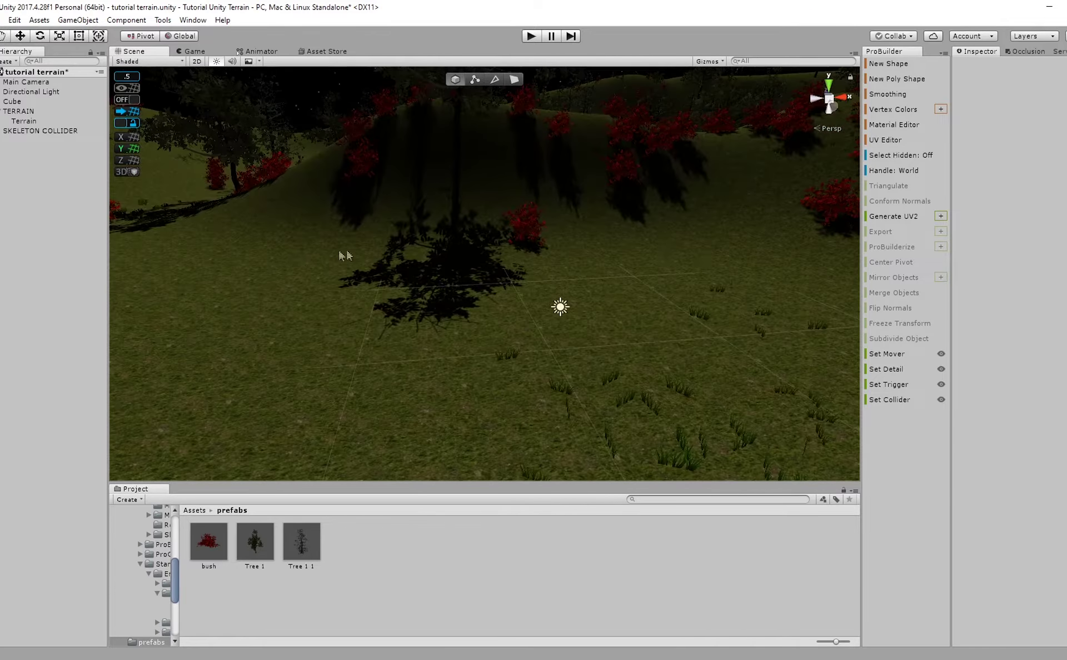
Create a third empty object in the scene and set its position to 0.
right_click(5, 179)
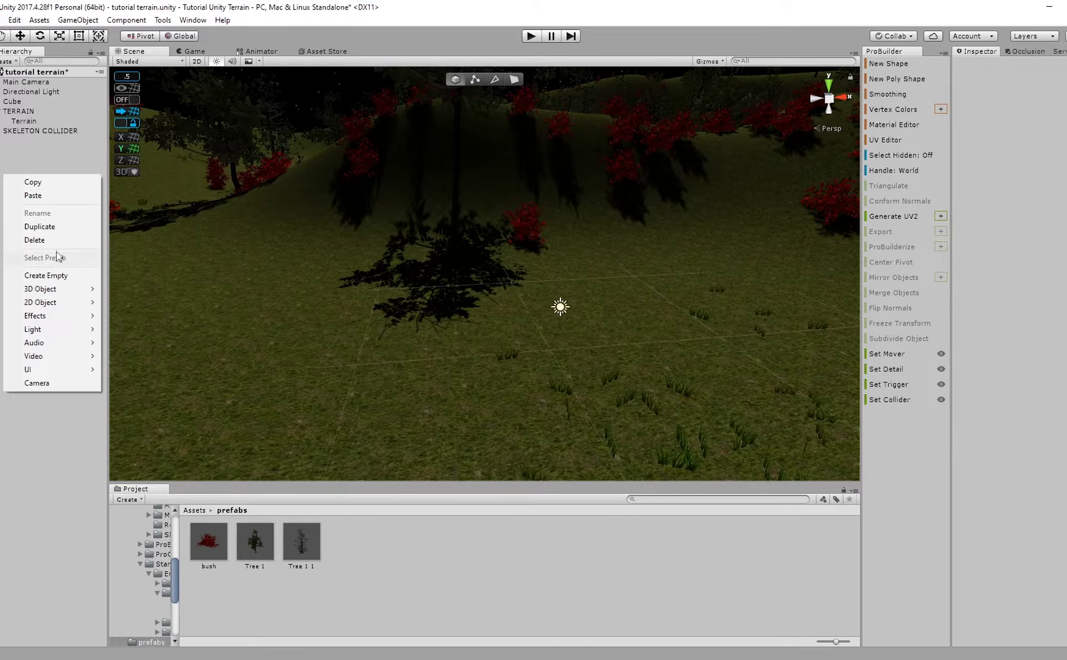
click(55, 276)
click(1017, 102)
text(0)
key(Tab)
click(28, 182)
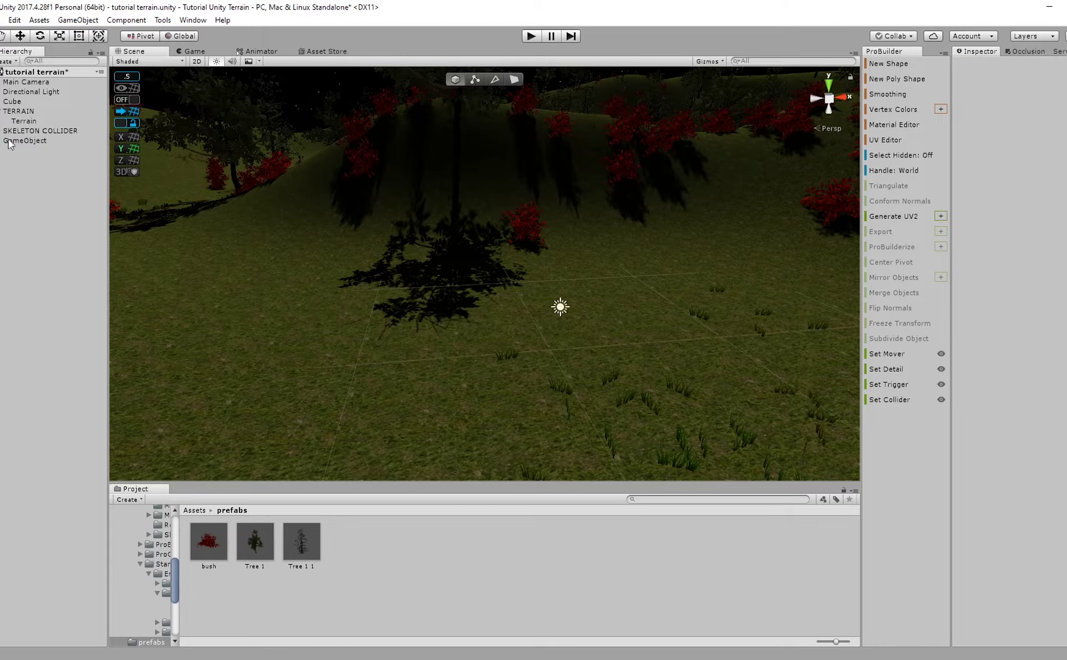
Rename the third empty object as LIGHT and make the Directional Light its child.
click(12, 141)
click(12, 141)
text(LIGHT)
key(Return)
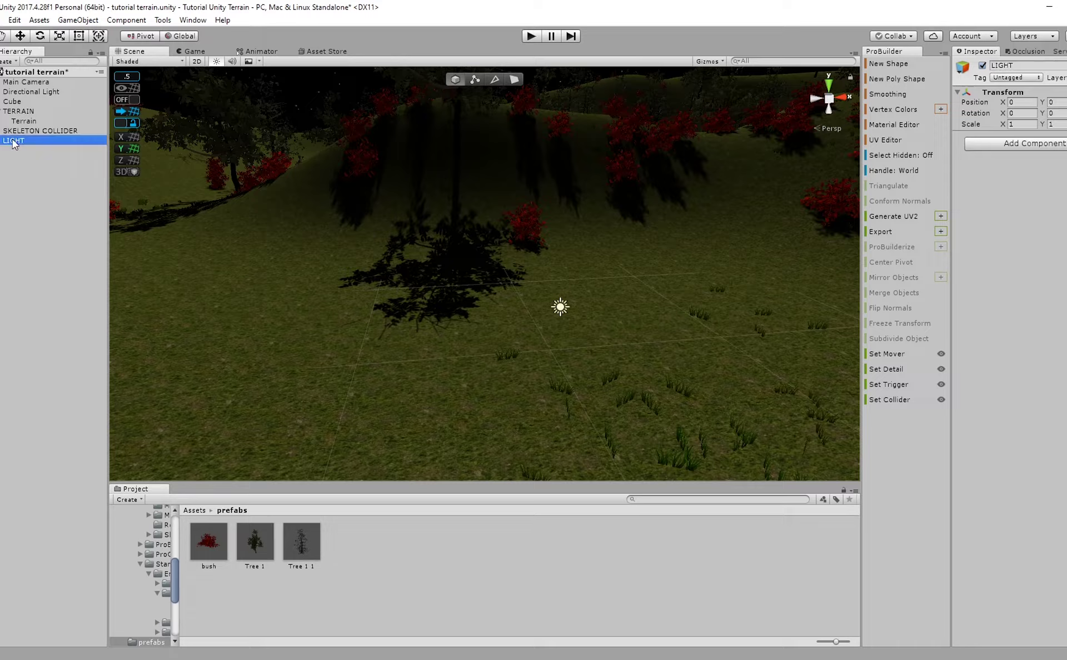
drag(42, 93, 26, 142)
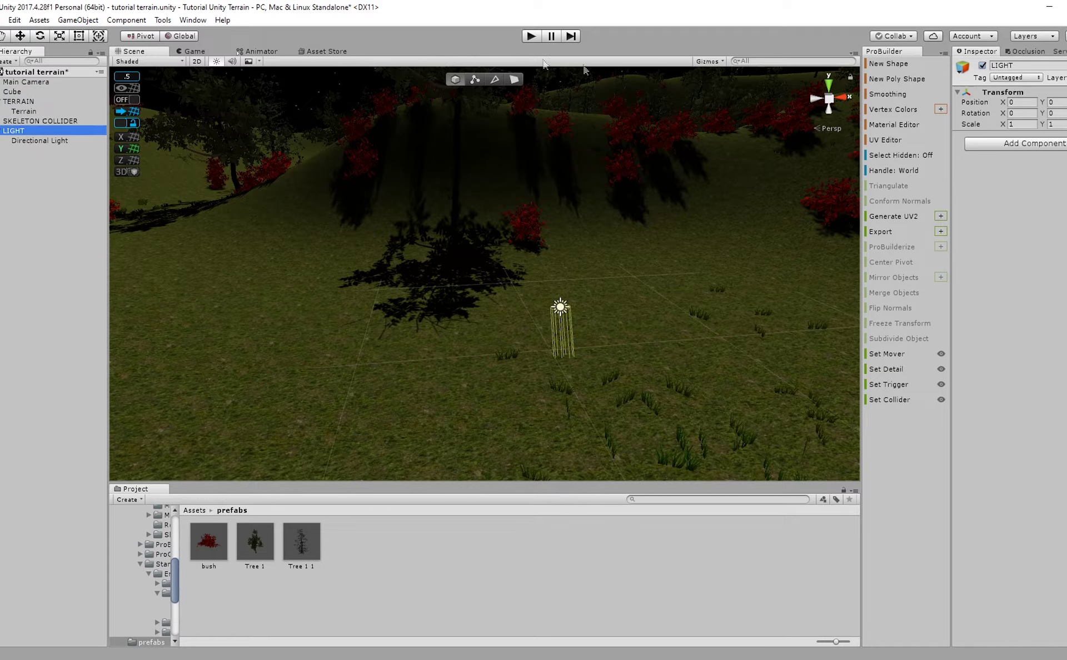
Move the LIGHT object with its directional light straight up, high above the terrain.
key(w)
right_drag(500, 216, 520, 259)
scroll(504, 310, down, 5)
scroll(505, 311, up, 1)
drag(492, 275, 499, 133)
right_drag(603, 207, 607, 174)
click(24, 196)
Set the Directional Light's mode to Baked and its indirect multiplier to 0.
click(36, 141)
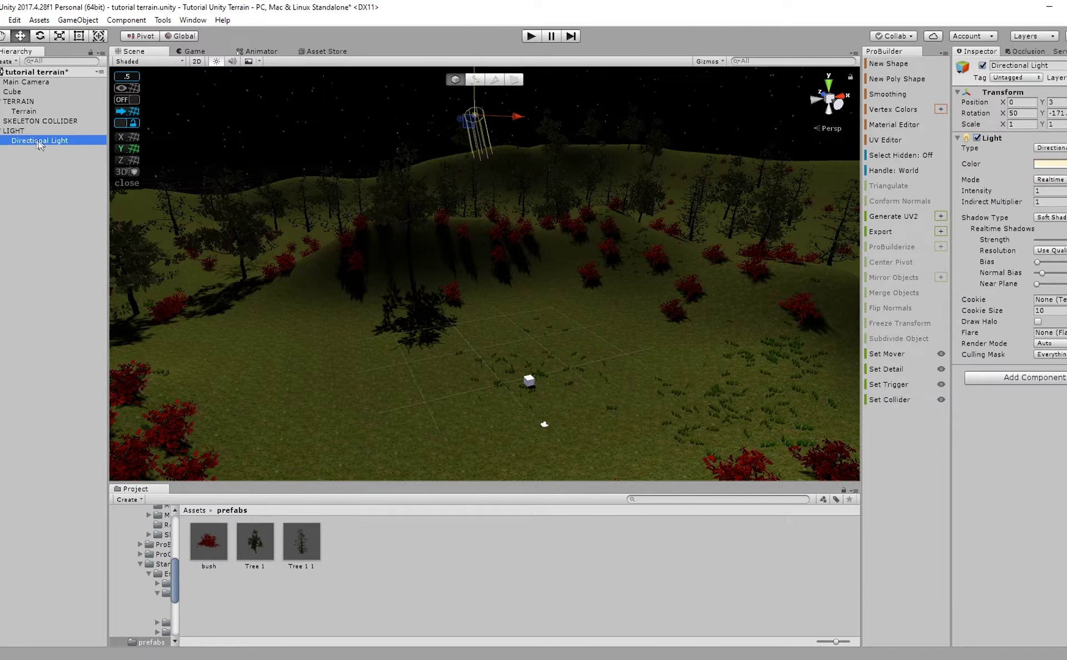
click(1050, 179)
click(1058, 201)
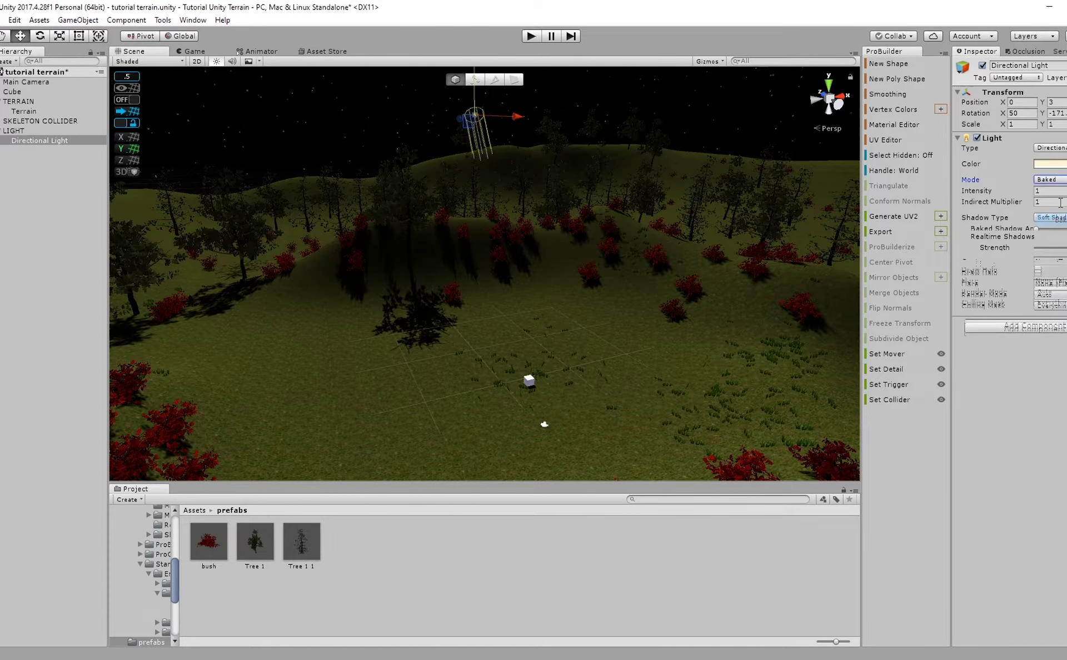
click(987, 191)
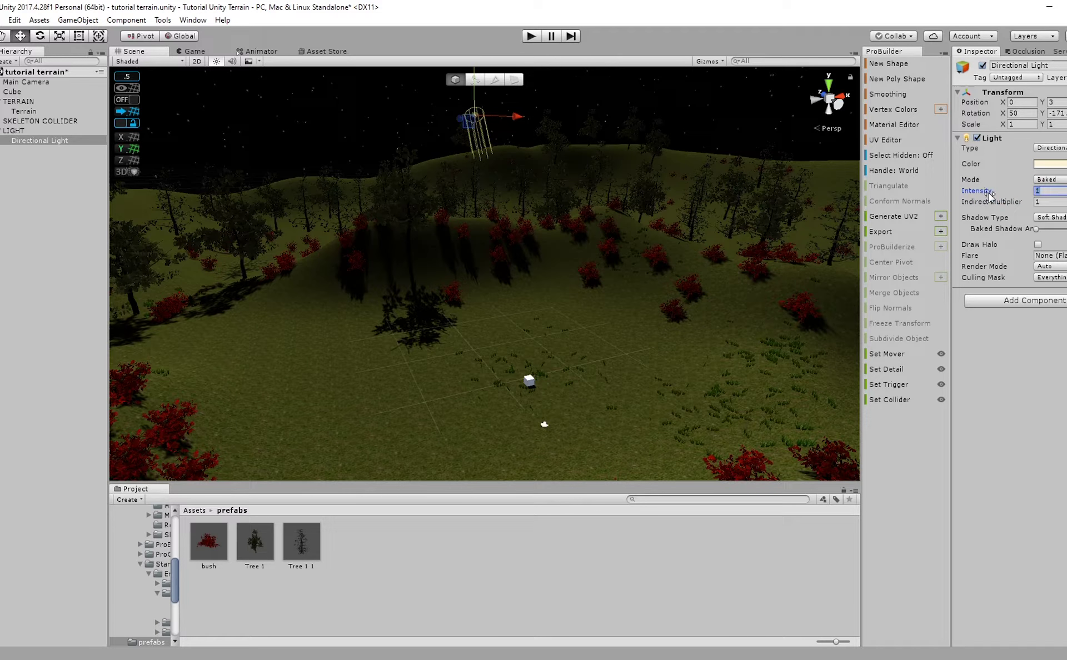
click(995, 201)
click(990, 367)
Lower the Directional Light's intensity, trying 0.4 and settling on 0.6.
alt+drag(670, 256, 506, 254)
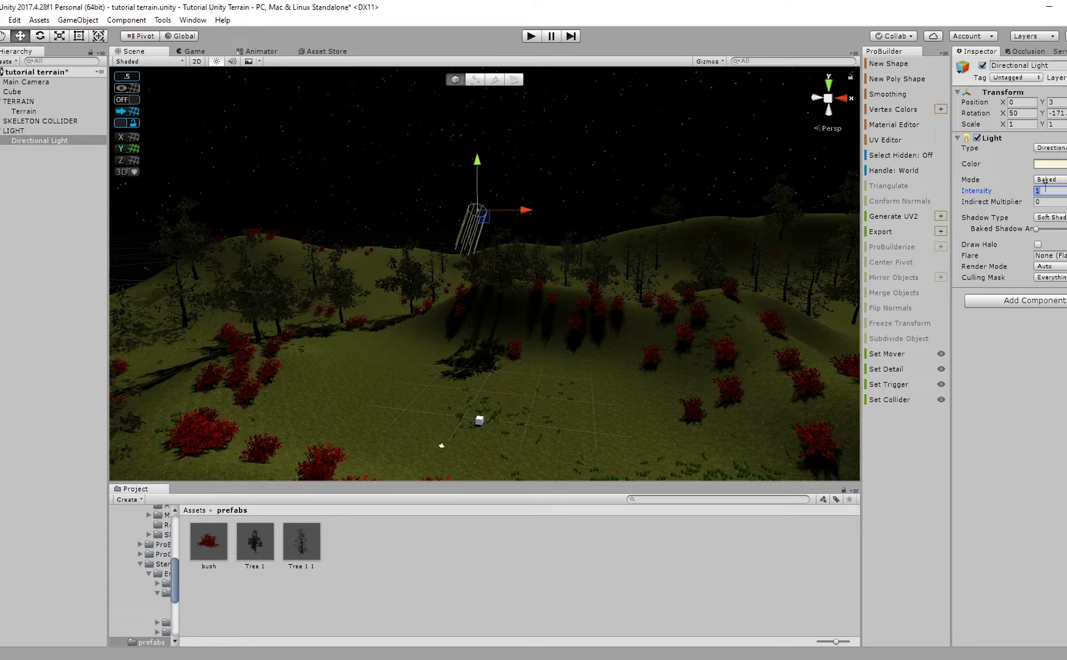
text(.4)
scroll(616, 325, up, 3)
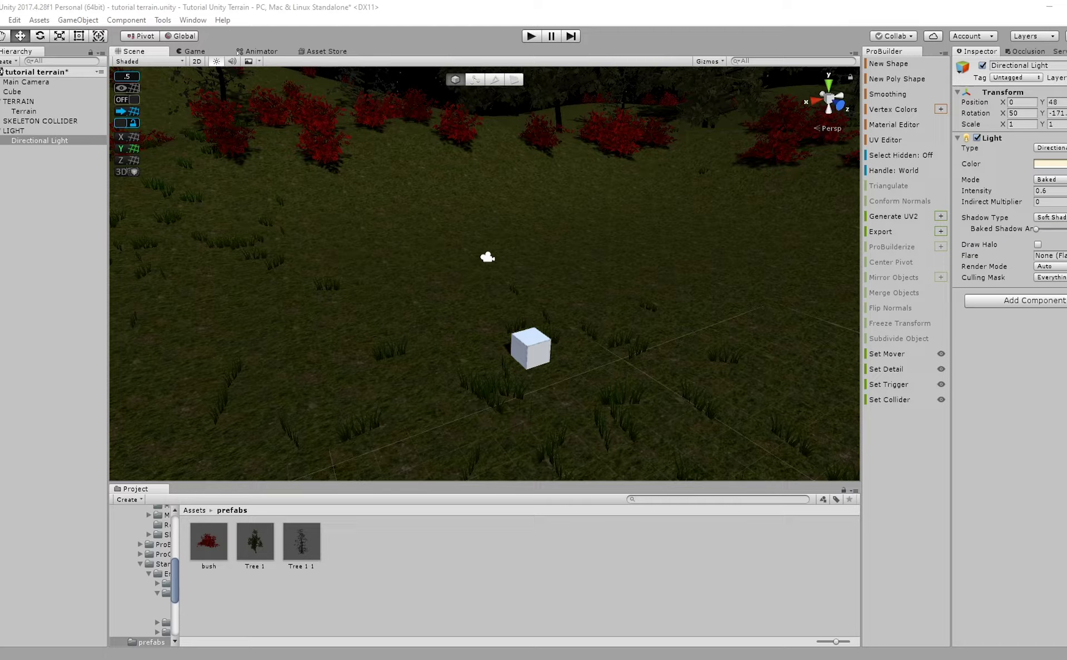
right_drag(631, 324, 503, 229)
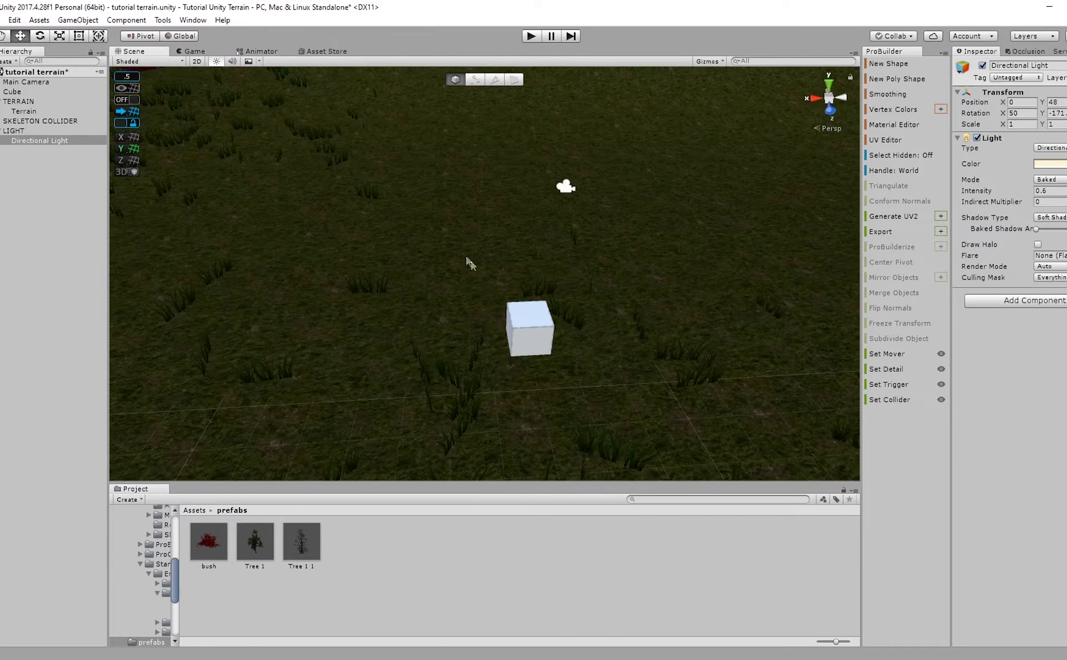
Duplicate the white cube, move the copy to X -2 and switch to face editing.
click(528, 328)
key(f)
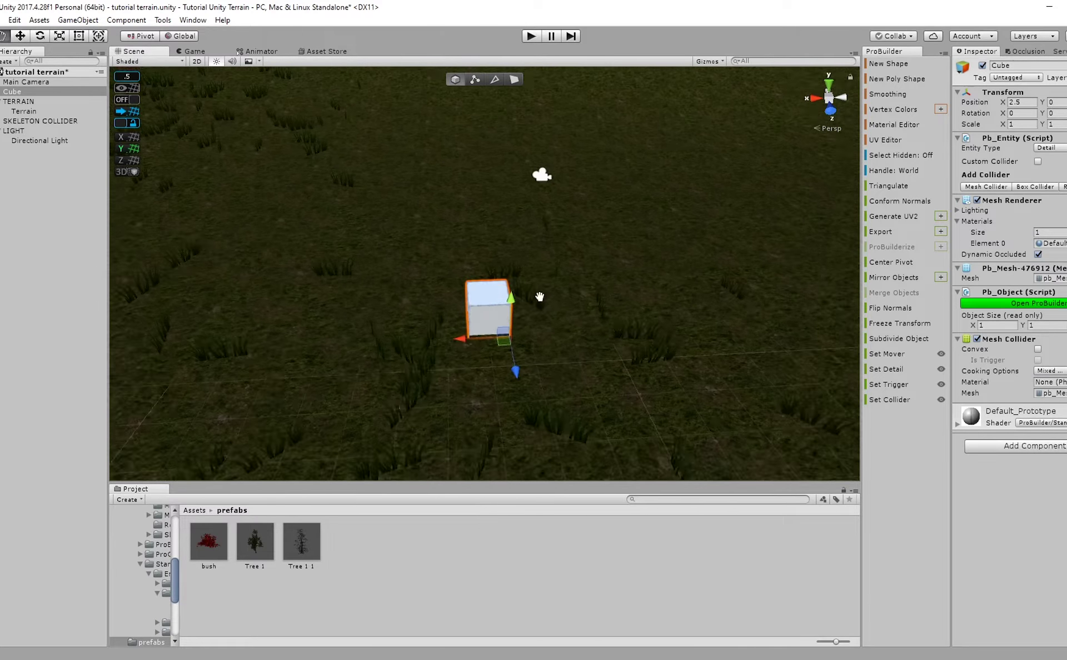
key(ctrl+d)
drag(456, 302, 649, 291)
scroll(651, 290, up, 5)
right_drag(665, 289, 728, 283)
middle_drag(728, 282, 508, 304)
click(512, 81)
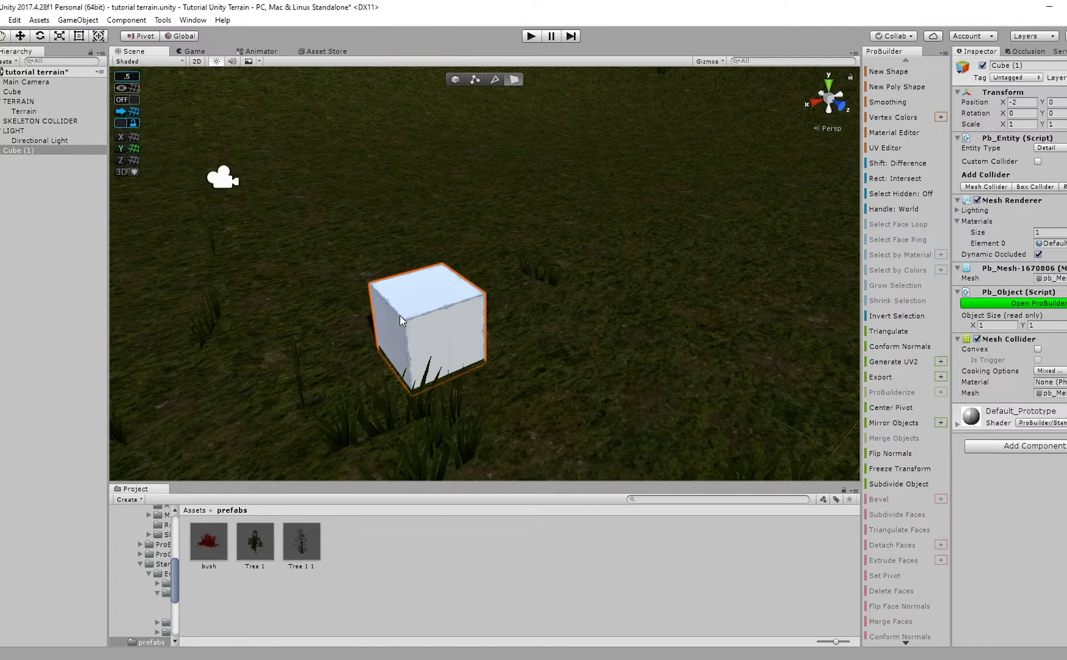
click(409, 326)
drag(345, 355, 399, 341)
right_drag(455, 342, 576, 329)
key(a)
click(517, 359)
drag(562, 401, 502, 408)
key(ctrl+z)
key(ctrl+z)
key(ctrl+z)
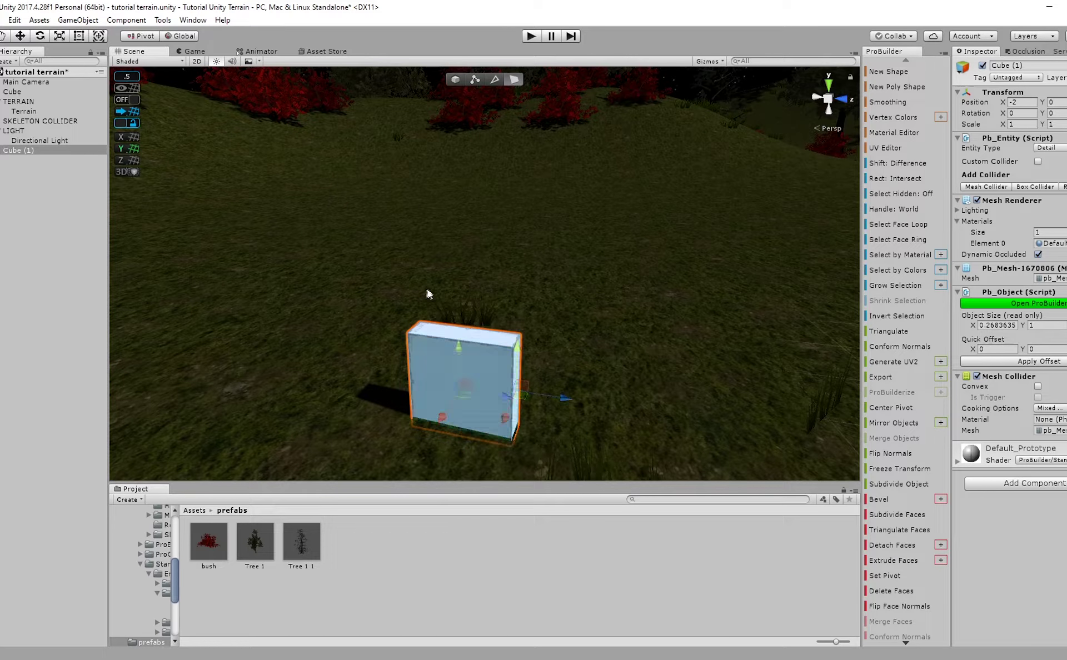
Set the ProGrids snap value to 0.1.
click(127, 76)
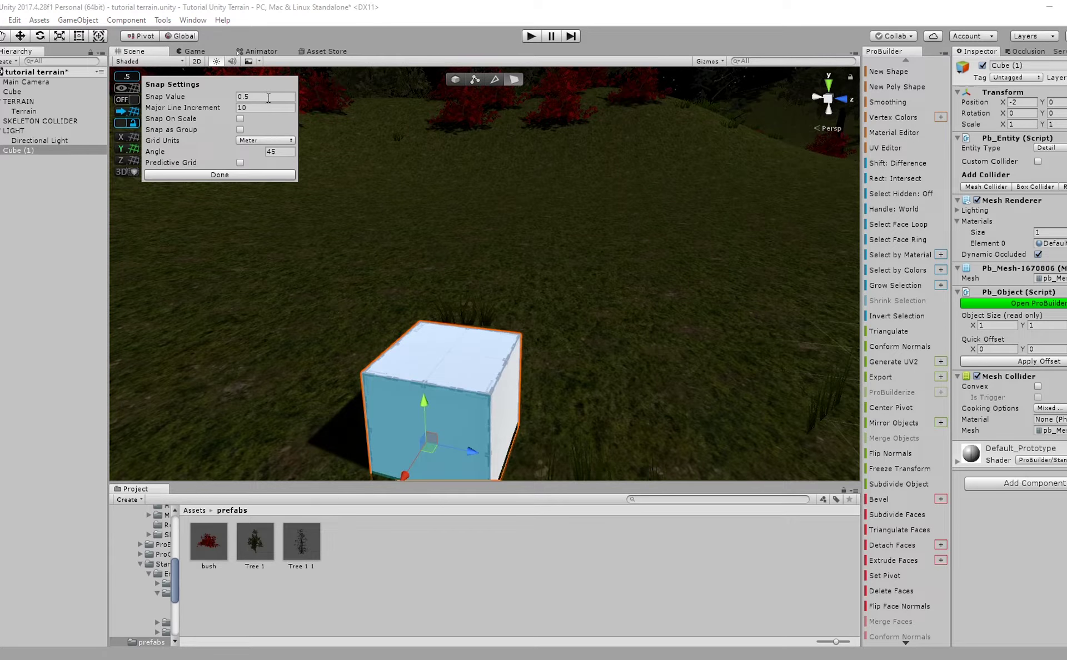
text(0.1)
click(261, 175)
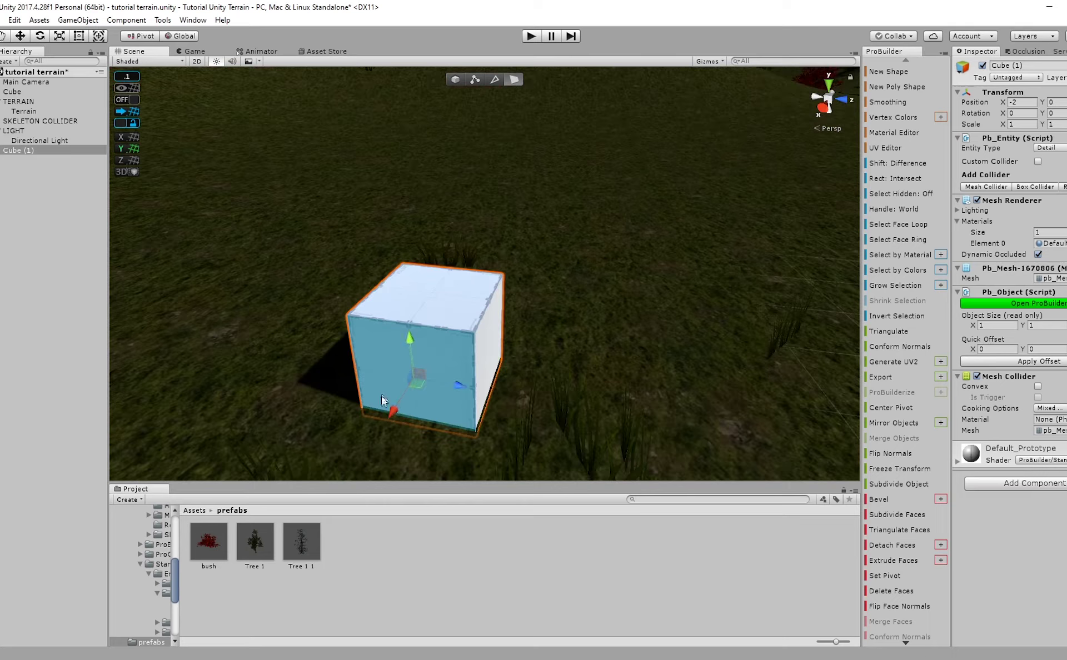
Push the selected face of the copied cube inward along X to make it 0.3 thick, and clear the selection.
mouse_move(411, 340)
mouse_down()
mouse_move(408, 389)
mouse_move(424, 389)
mouse_move(427, 370)
mouse_up()
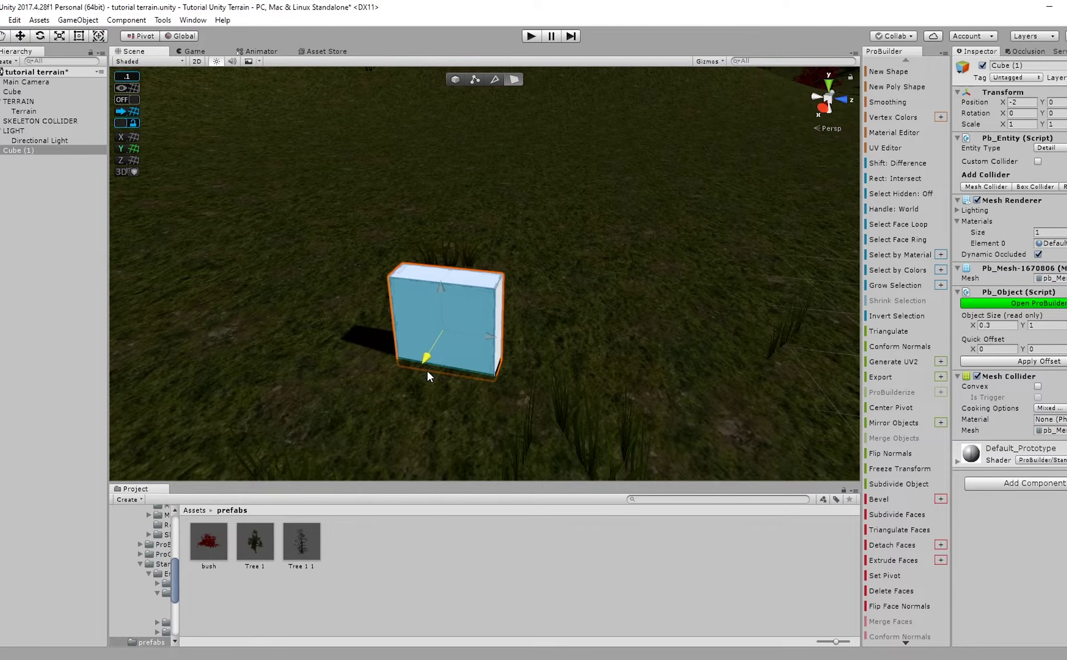
click(496, 306)
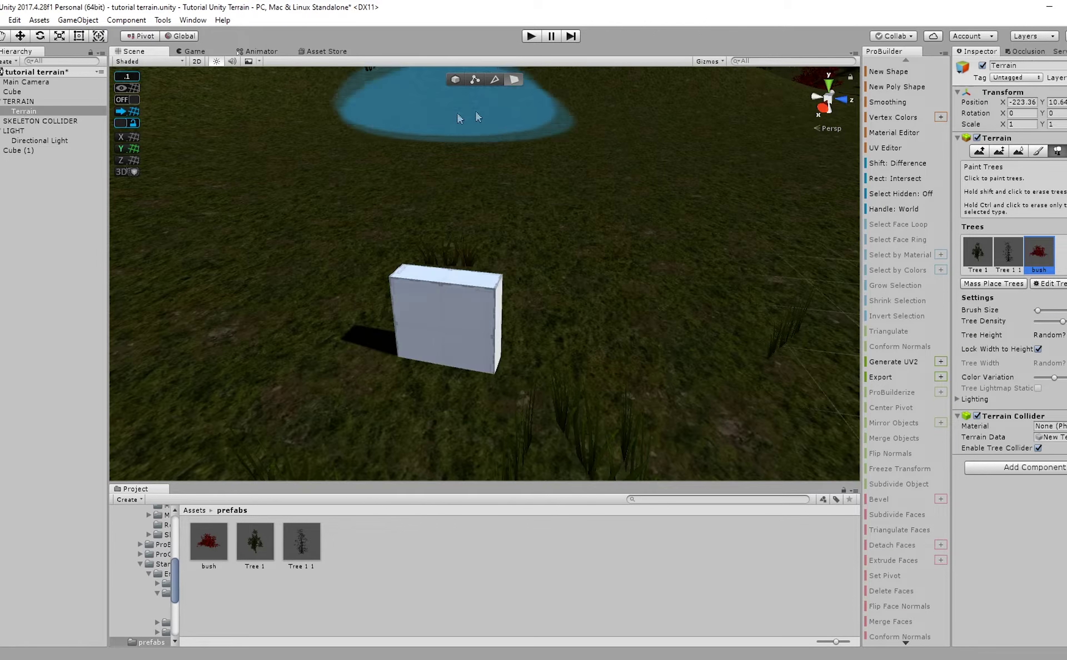
alt+drag(428, 172, 254, 117)
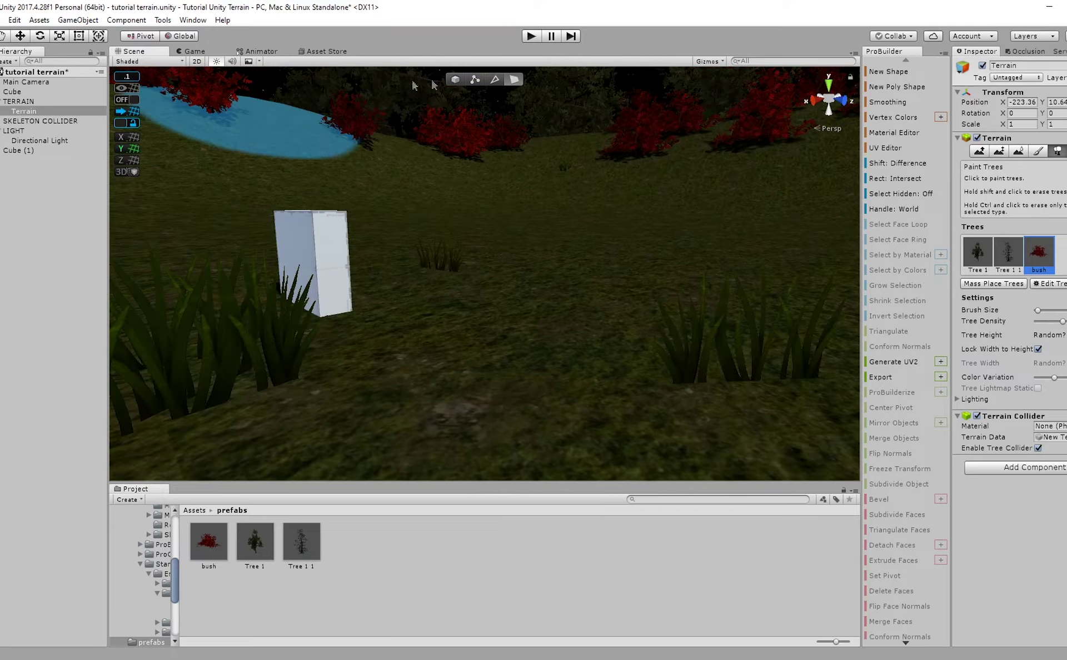
click(454, 81)
click(514, 80)
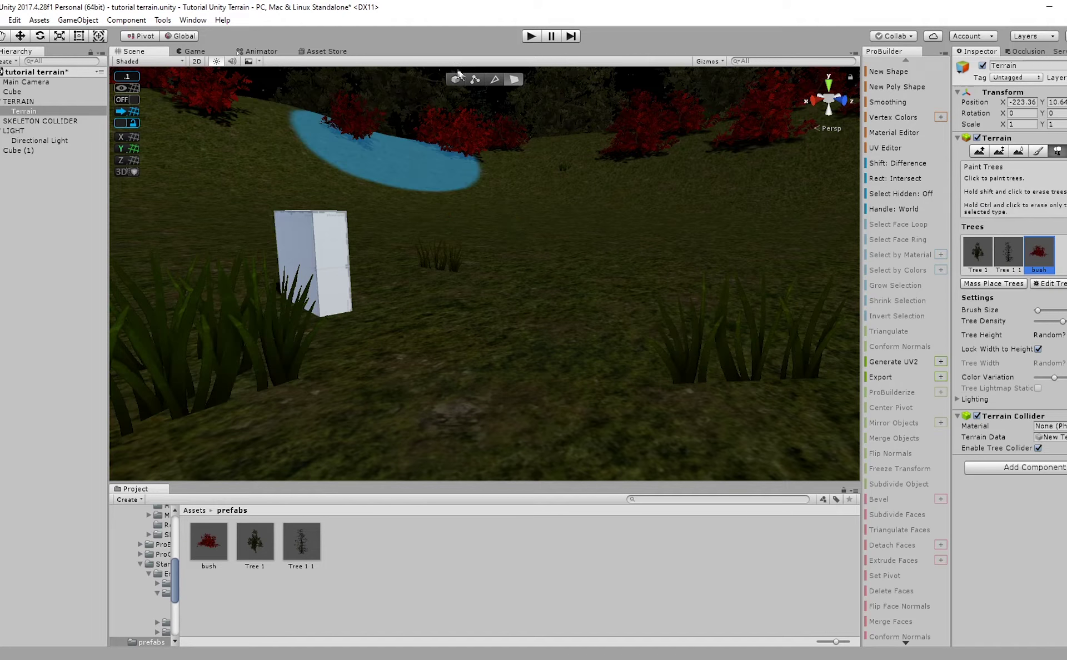
click(79, 223)
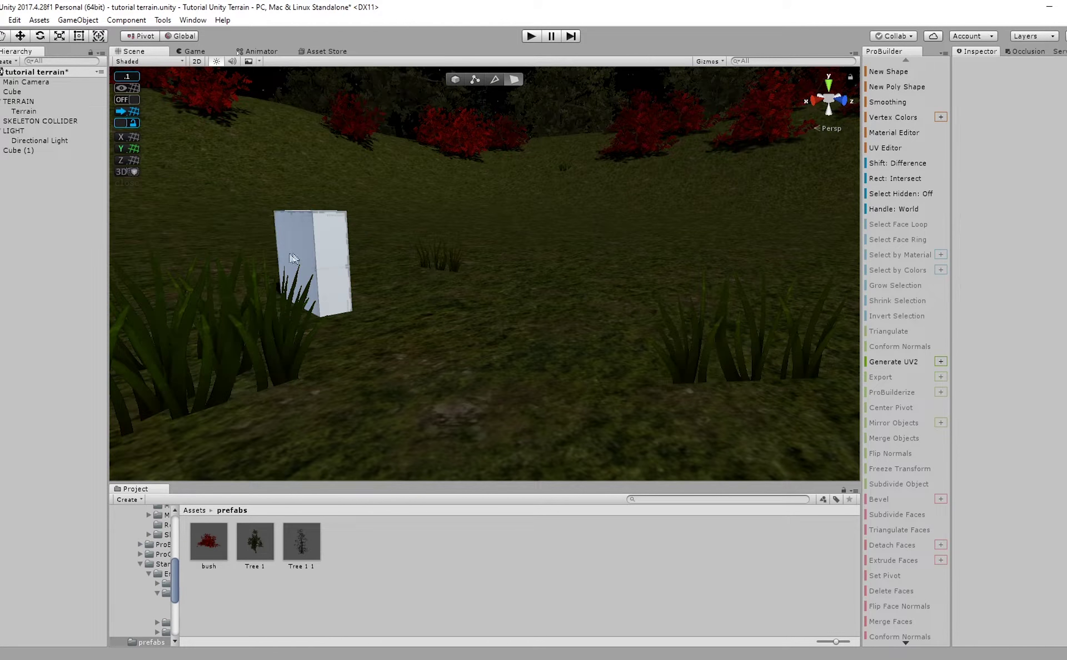
Push the slab's narrow side face inward along Z to turn the slab into a slim block.
click(338, 225)
click(337, 227)
alt+drag(338, 231, 508, 316)
drag(531, 361, 475, 352)
Pull the slim block's top face straight up to form a post 4 units tall.
click(401, 303)
key(s)
right_drag(398, 306, 331, 311)
key(w)
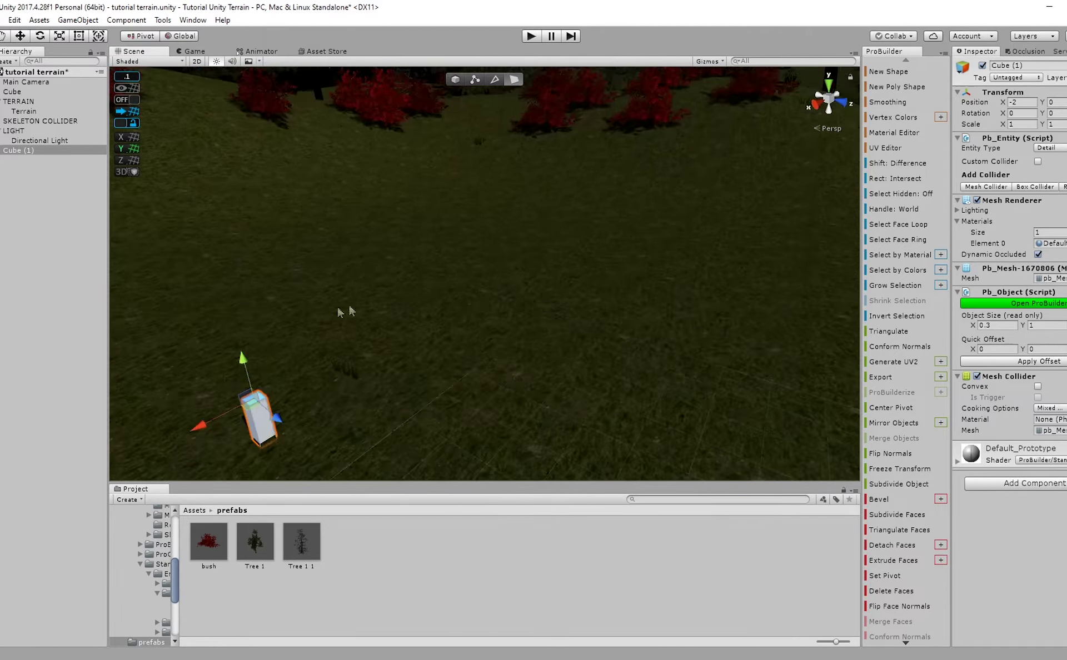
middle_drag(331, 312, 614, 181)
drag(556, 211, 541, 61)
scroll(581, 198, up, 4)
right_drag(581, 197, 612, 162)
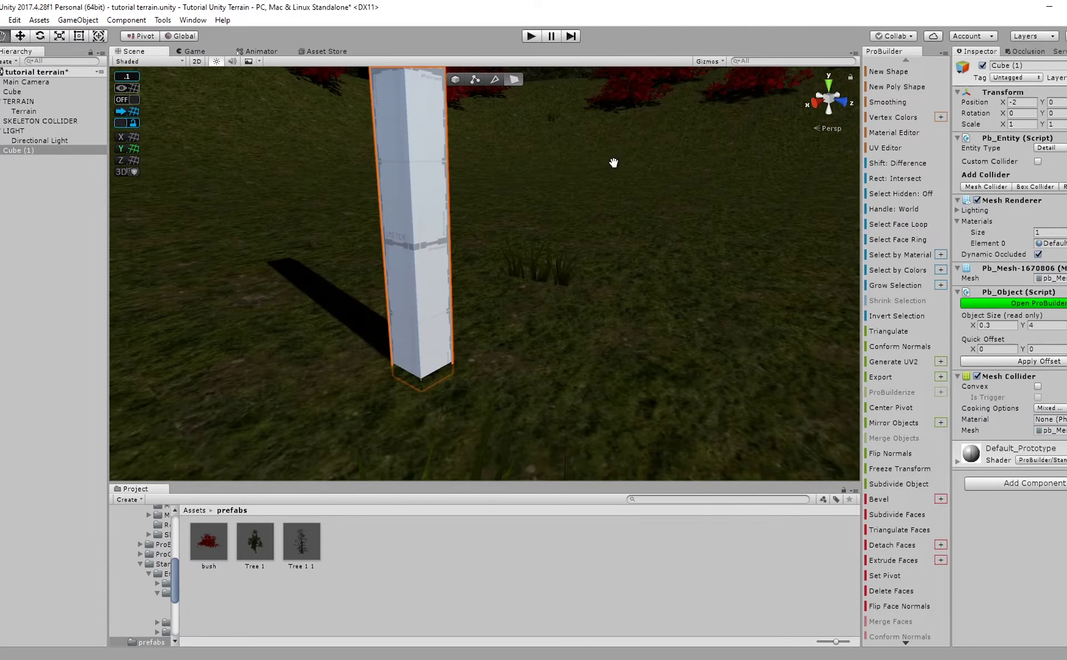
scroll(611, 166, up, 3)
middle_drag(610, 169, 555, 192)
scroll(538, 161, down, 3)
right_drag(555, 192, 607, 172)
middle_drag(607, 172, 612, 162)
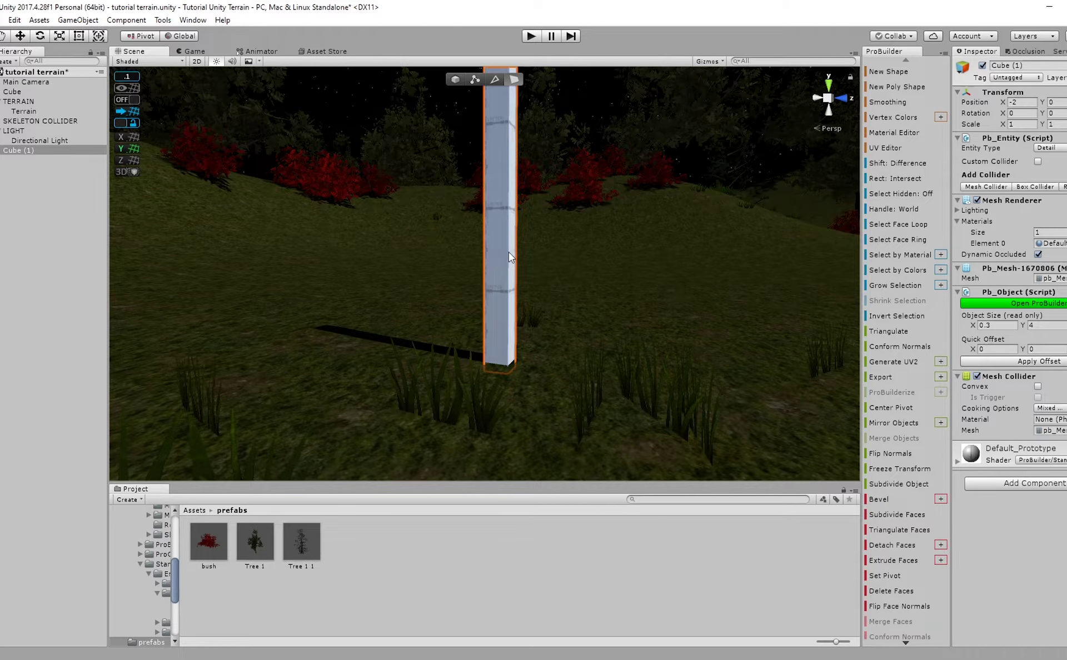
Push the post's side face inward to thin it to 0.2 along X.
scroll(424, 260, up, 2)
right_drag(494, 256, 506, 223)
click(527, 160)
alt+drag(528, 160, 413, 292)
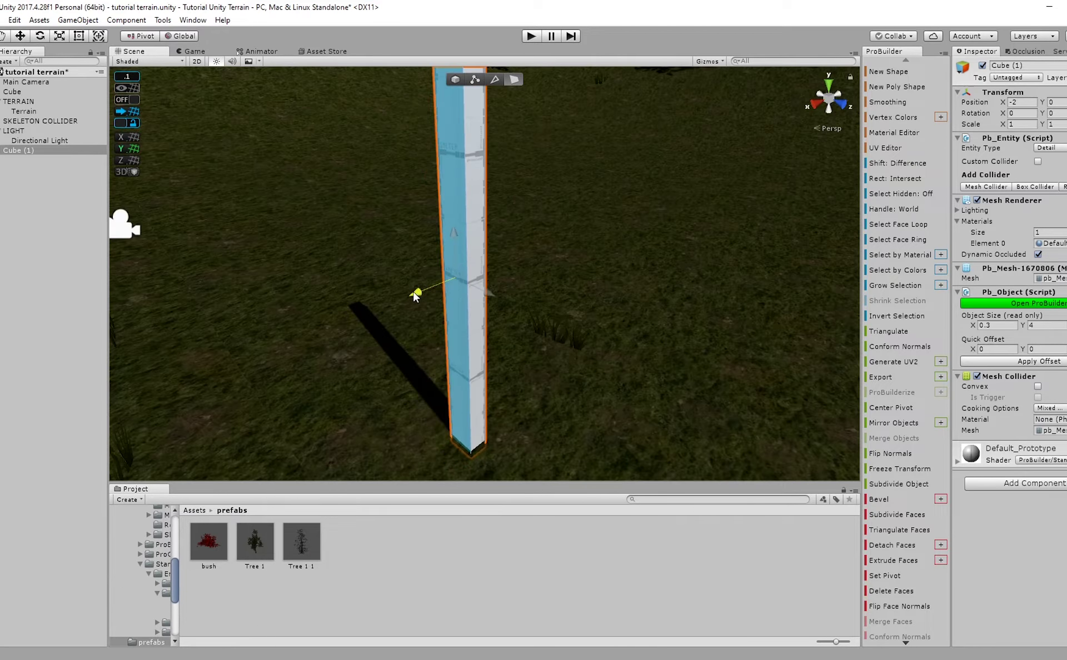
alt+drag(464, 258, 527, 421)
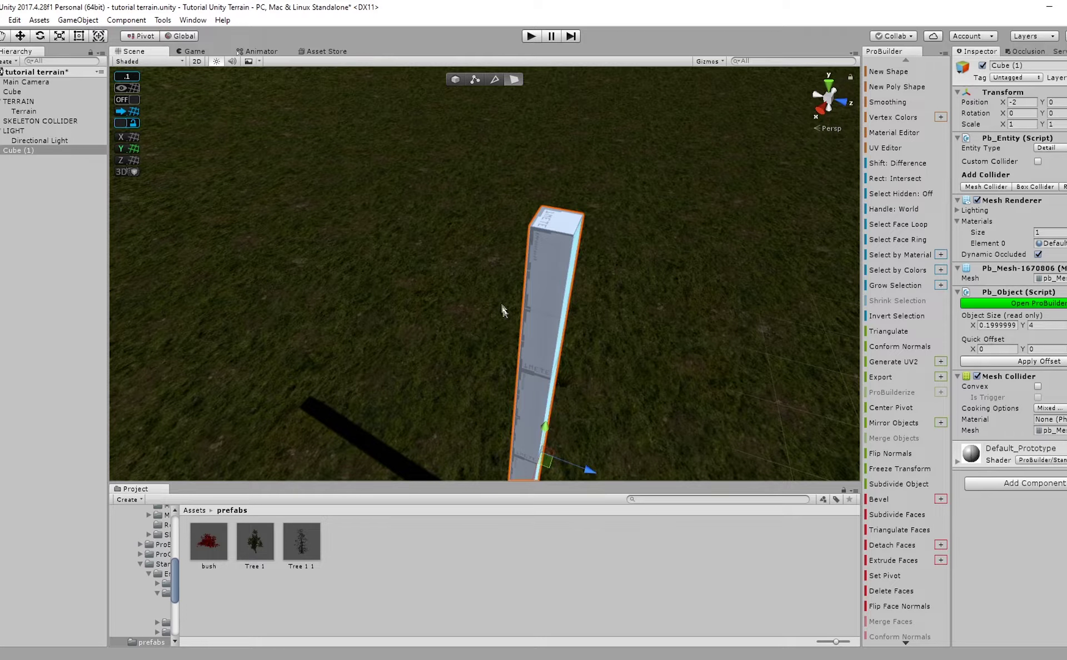
alt+drag(501, 251, 494, 127)
Duplicate the post, rotate the copy -90 degrees about X and place it as a horizontal arm at the post's top.
click(459, 79)
scroll(472, 228, down, 5)
alt+drag(465, 231, 519, 252)
key(ctrl+d)
key(e)
ctrl+drag(562, 374, 439, 352)
key(w)
drag(526, 367, 547, 174)
drag(603, 230, 517, 89)
Shorten the horizontal arm by pushing its free end face back toward the post.
click(515, 80)
click(493, 192)
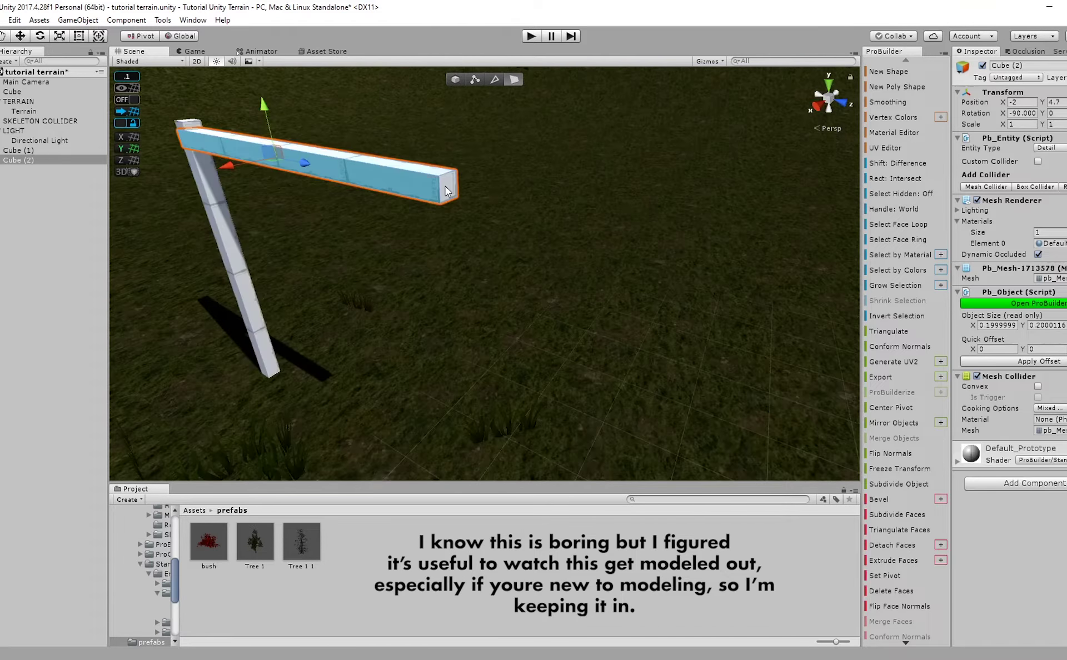
click(445, 187)
click(446, 185)
click(449, 186)
drag(481, 194, 198, 165)
right_drag(373, 160, 403, 140)
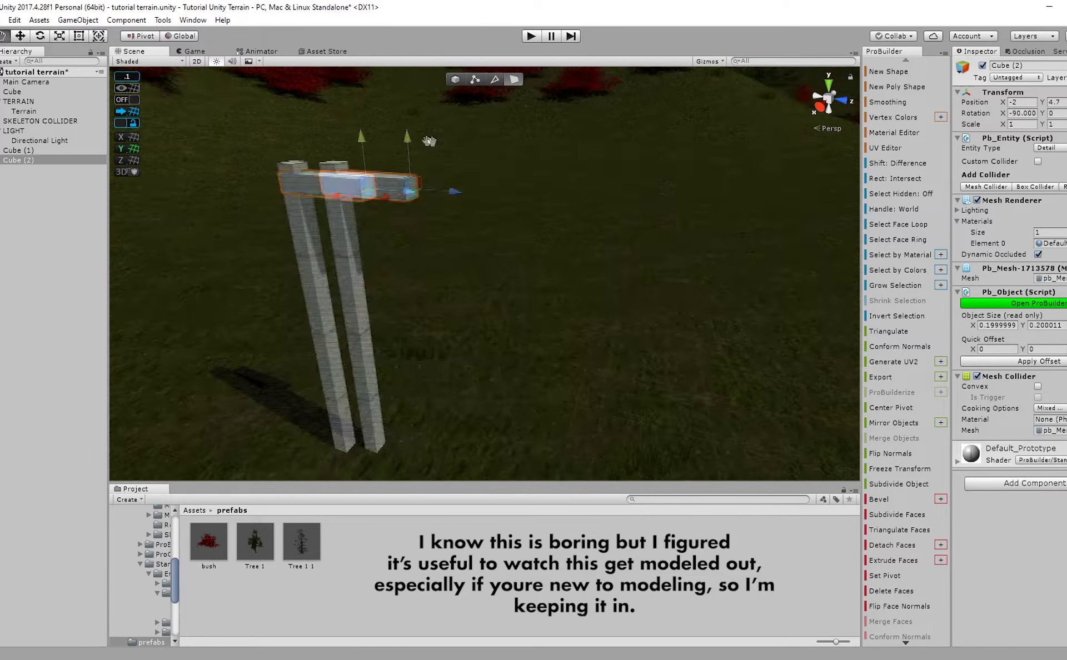
middle_drag(403, 141, 567, 140)
Return to object editing and center the horizontal arm's pivot.
click(451, 78)
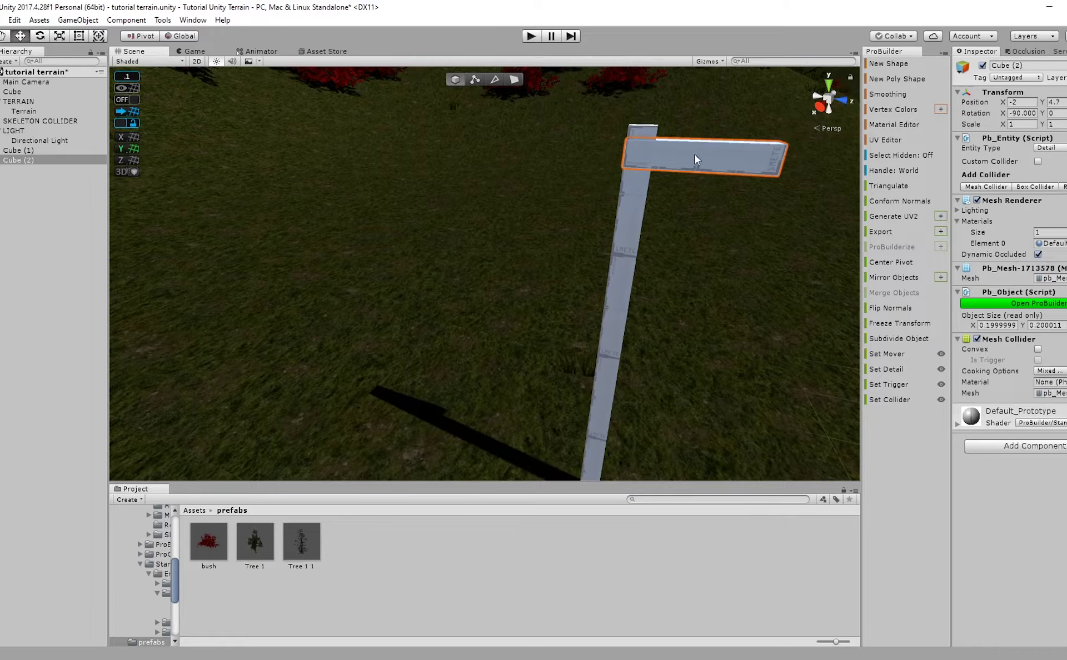
alt+drag(697, 159, 694, 164)
alt+drag(618, 199, 785, 227)
click(891, 262)
key(f)
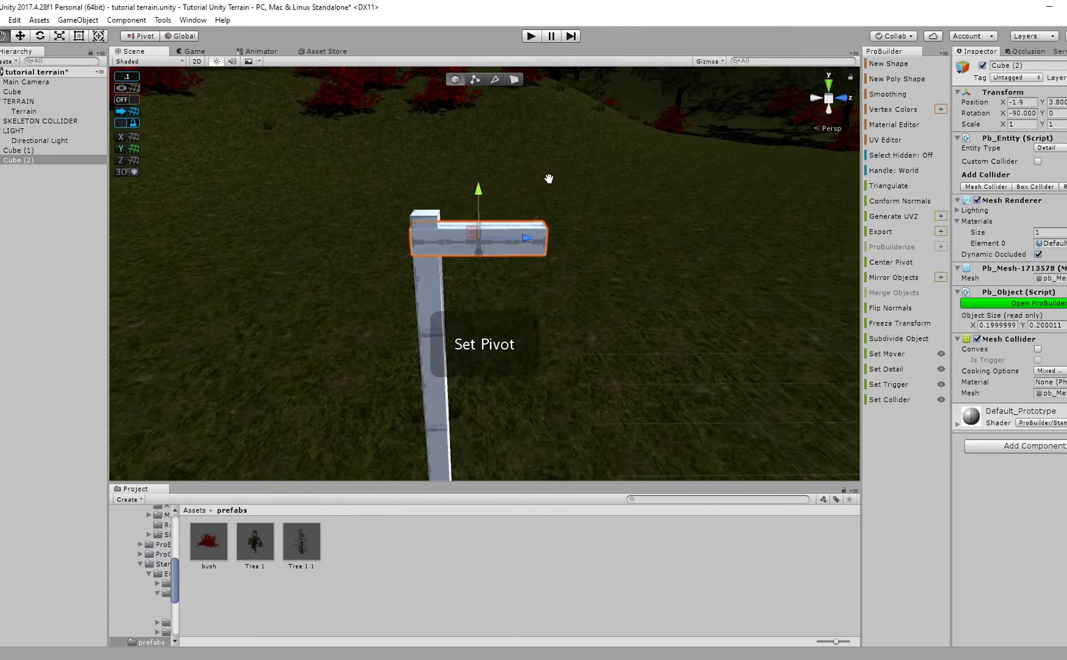
Raise the horizontal arm to Y 4.1 so that it rests on top of the post.
drag(524, 218, 531, 182)
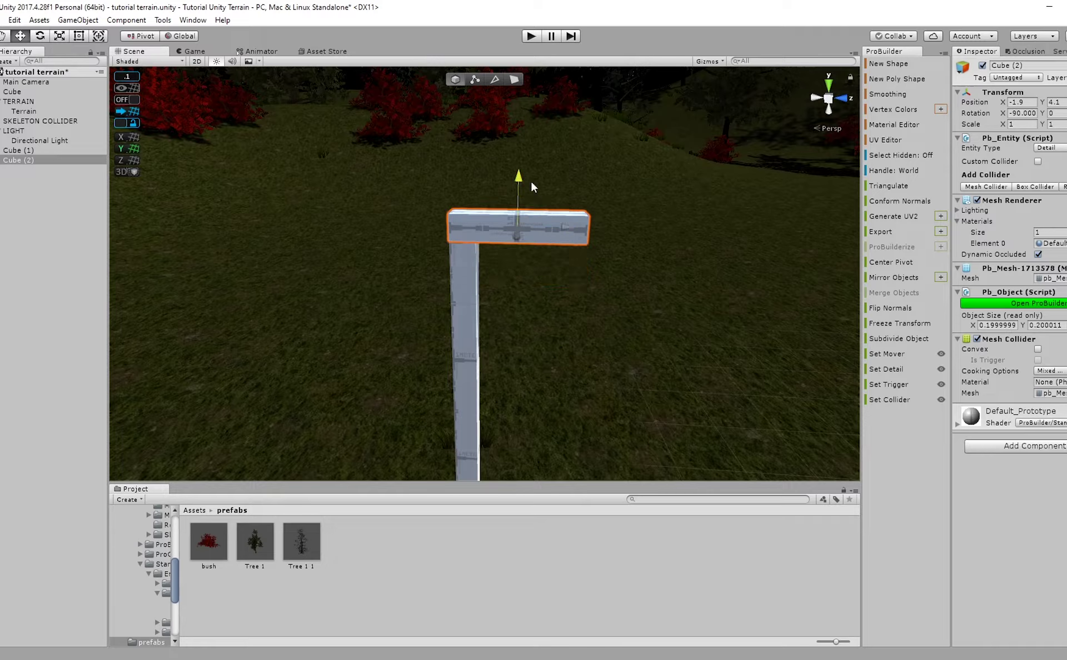
scroll(532, 235, up, 5)
scroll(531, 236, down, 4)
alt+drag(532, 235, 519, 217)
right_drag(520, 217, 518, 217)
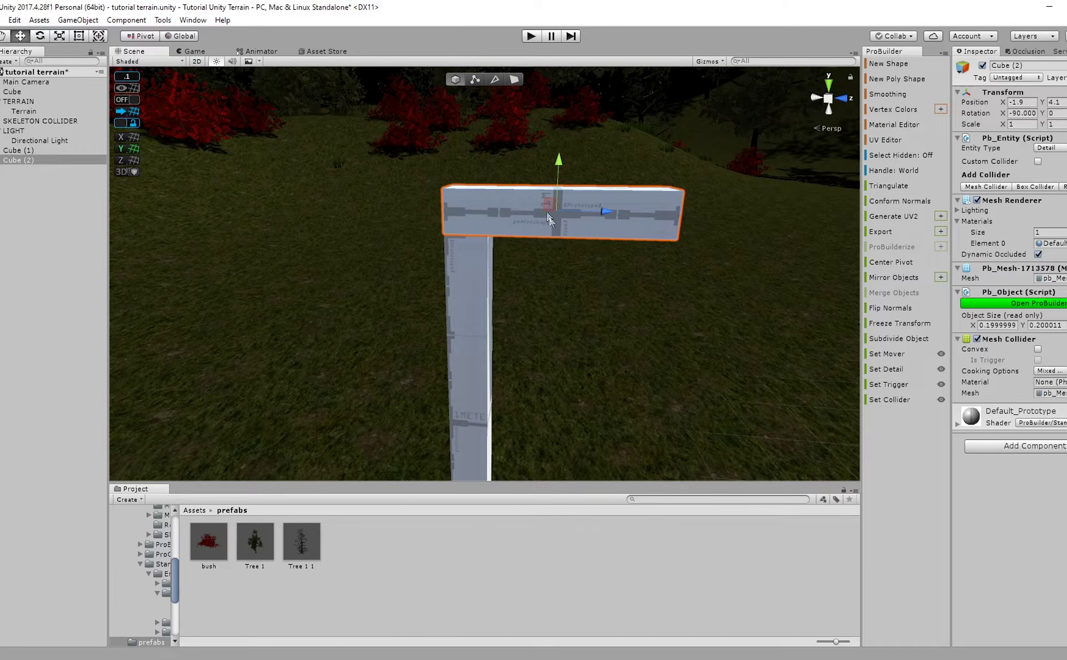
alt+drag(540, 228, 622, 325)
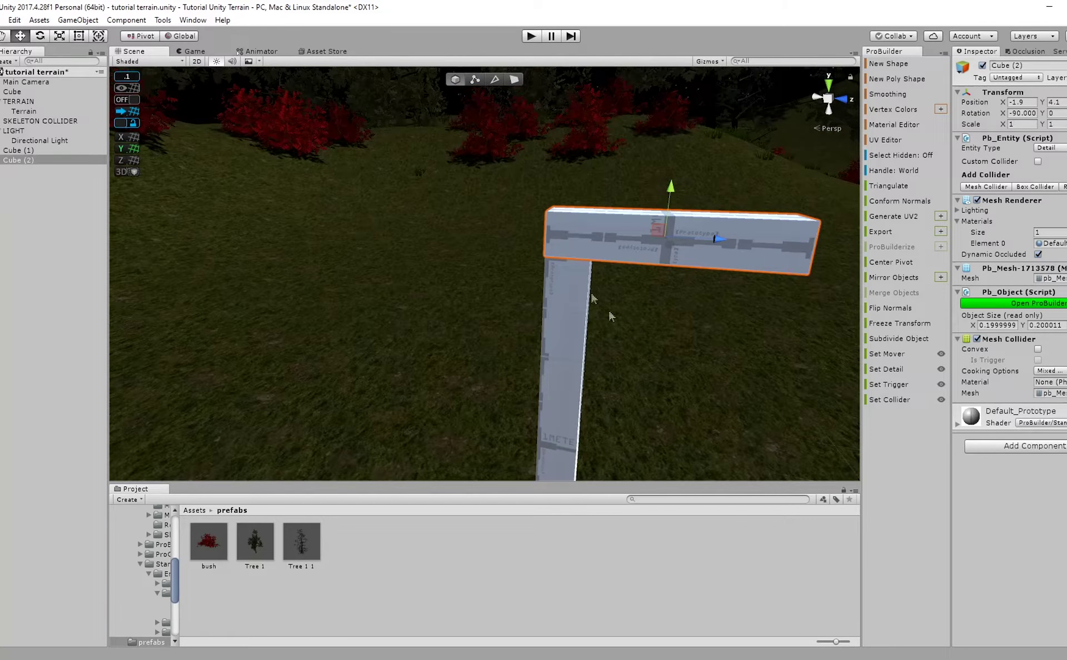
Duplicate the horizontal arm and move the copy alongside it to X -1.6.
alt+drag(529, 185, 436, 214)
key(ctrl+d)
key(r)
key(e)
key(w)
middle_drag(436, 214, 382, 222)
Switch the copied arm to face editing and select its end face.
click(514, 81)
middle_drag(510, 186, 520, 188)
click(411, 352)
alt+drag(417, 352, 500, 349)
middle_drag(500, 349, 539, 320)
scroll(547, 316, down, 3)
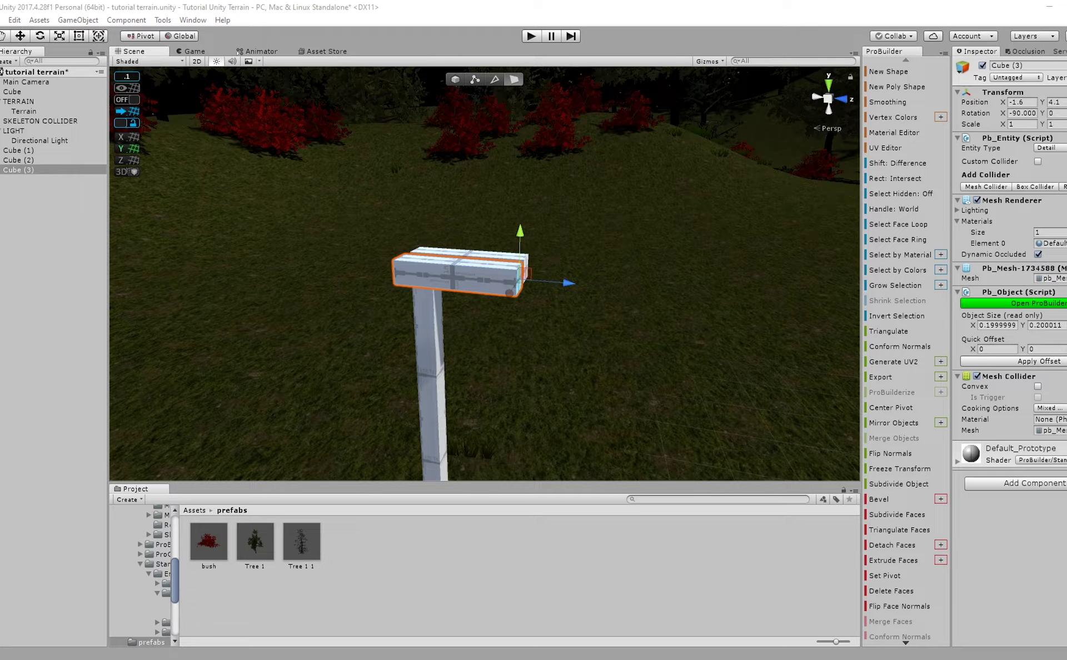
Bring the browser window with the Pinterest outdoor lamp references over the scene.
mouse_move(1064, 120)
mouse_down()
mouse_move(1020, 101)
mouse_move(1058, 105)
mouse_up()
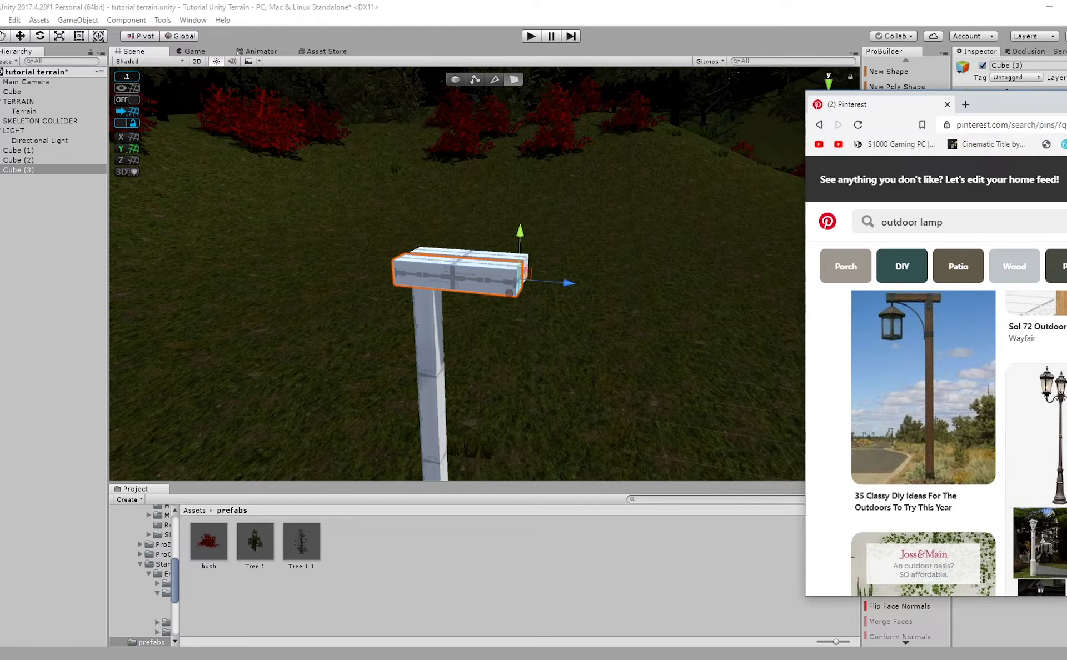
Switch to the Unity editor and push in the end face of Cube (3) to flatten it into a thin plate.
key(alt+Tab)
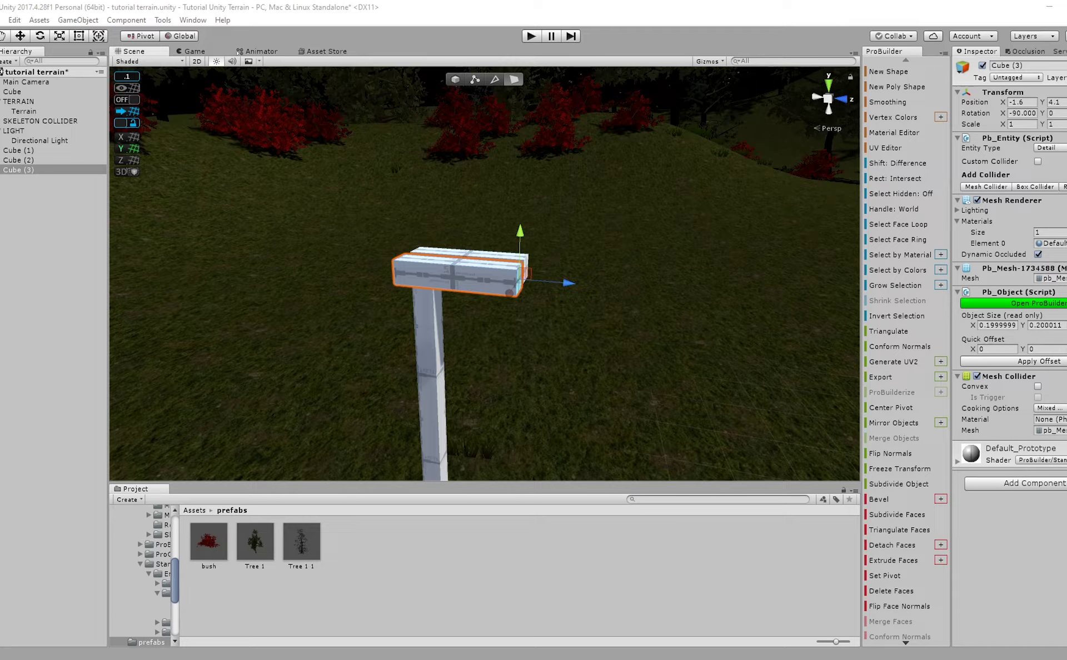
scroll(544, 283, up, 10)
drag(648, 299, 367, 288)
click(377, 267)
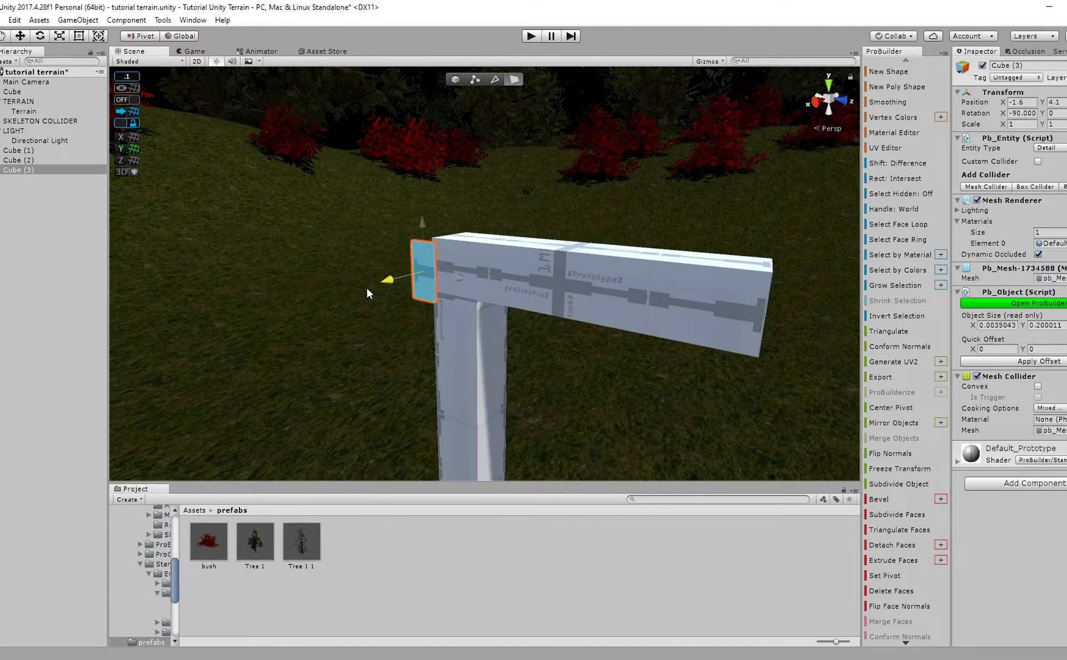
Return to whole-object editing and centre the pivot of the thin plate Cube (3).
click(454, 79)
key(f)
click(884, 267)
scroll(562, 259, up, 8)
middle_drag(560, 239, 526, 226)
right_drag(526, 226, 509, 209)
middle_drag(509, 210, 494, 212)
Move the thin plate against the side of the lamp post where it meets the crossarm.
click(135, 114)
drag(329, 306, 358, 304)
right_drag(358, 303, 551, 285)
drag(410, 219, 534, 207)
scroll(437, 238, up, 2)
scroll(435, 224, down, 1)
alt+drag(534, 206, 472, 249)
scroll(472, 251, up, 3)
Duplicate the thin plate and move the copy to the opposite side of the post, at X -2.
key(ctrl+d)
drag(464, 369, 576, 374)
right_drag(577, 374, 460, 340)
middle_drag(460, 341, 400, 303)
right_drag(400, 303, 460, 318)
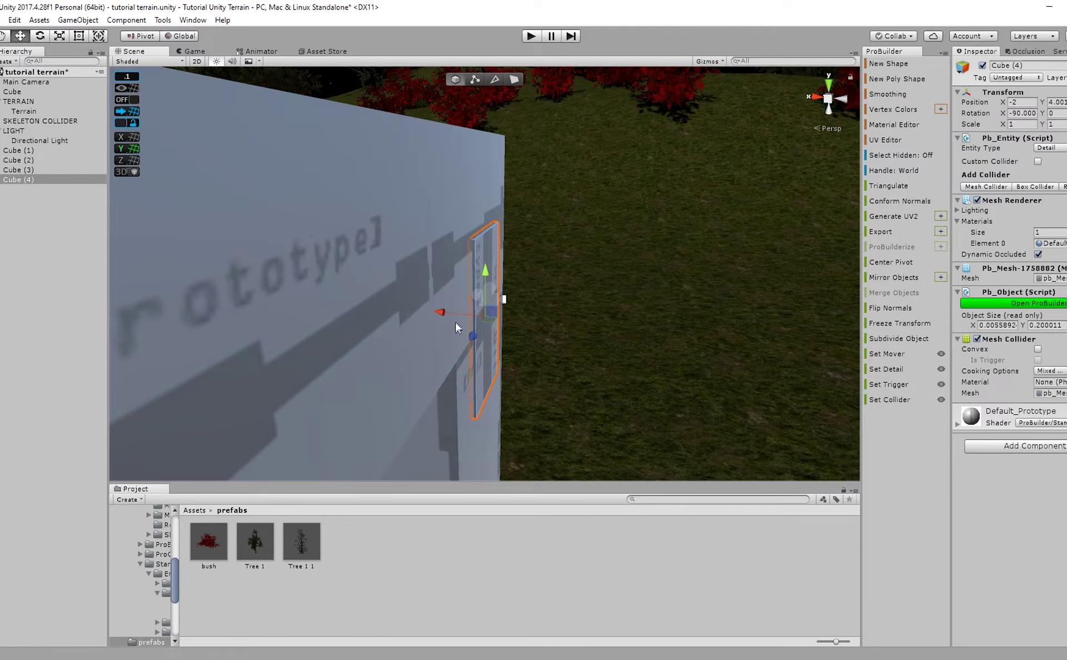
Scale the original plate Cube (3) up uniformly to about 1.41 at the corner of post and crossarm.
click(626, 618)
alt+drag(447, 430, 466, 182)
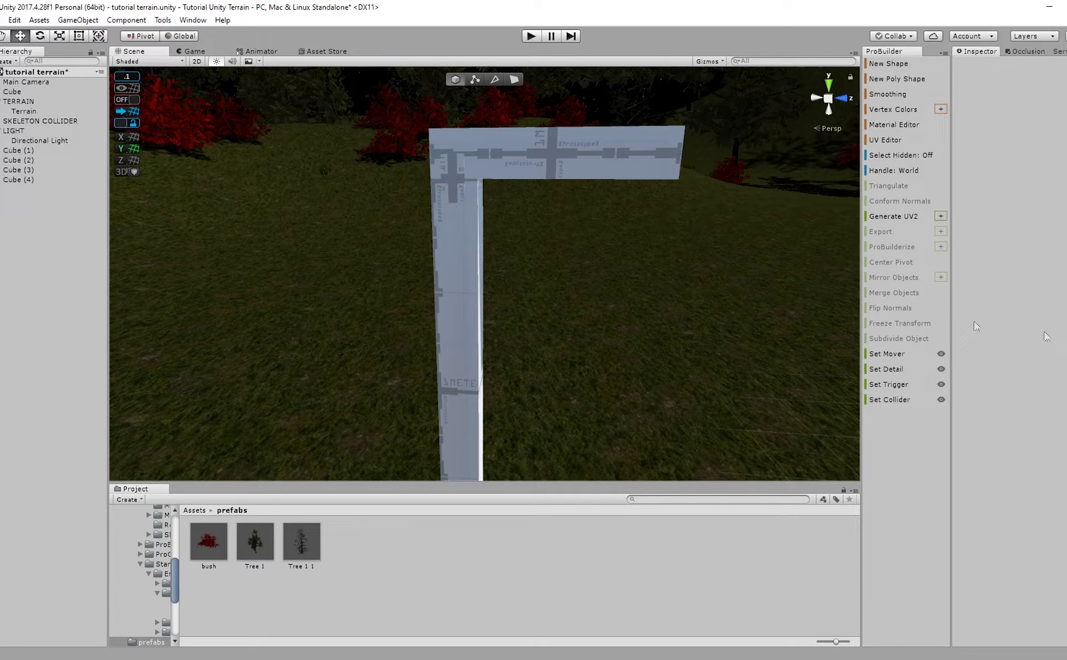
click(453, 199)
key(r)
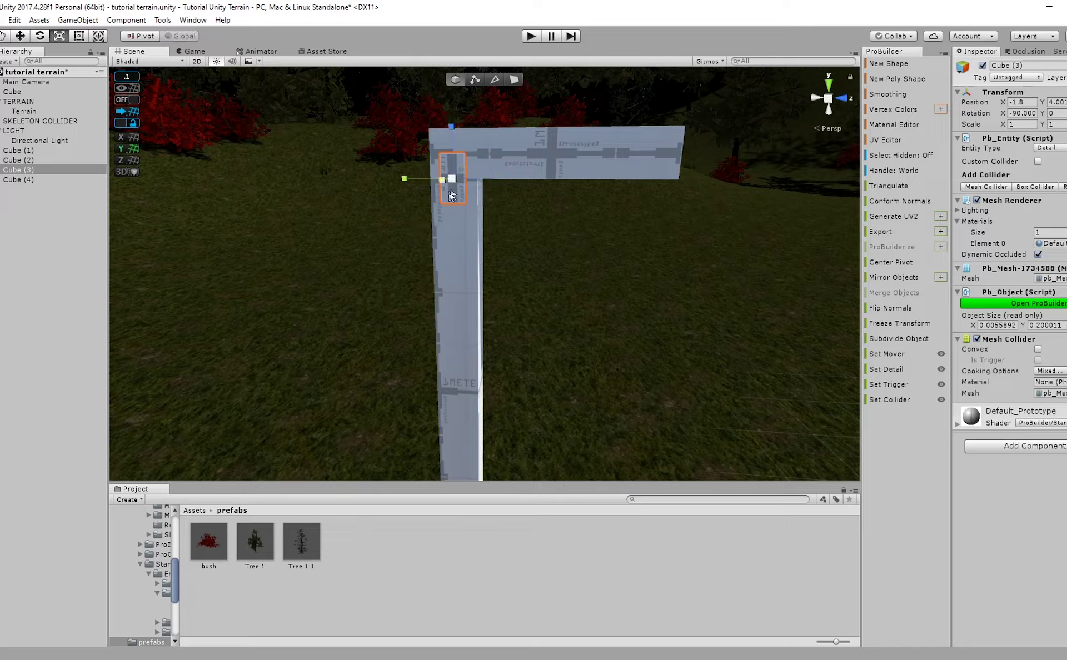
drag(455, 182, 475, 177)
key(w)
Delete the unscaled duplicate plate Cube (4) on the opposite side of the post.
right_drag(542, 191, 371, 208)
click(408, 249)
key(Delete)
Duplicate the enlarged plate and place the copy on the opposite side of the post, at X -2.
alt+drag(425, 250, 612, 264)
middle_drag(611, 264, 602, 264)
click(639, 279)
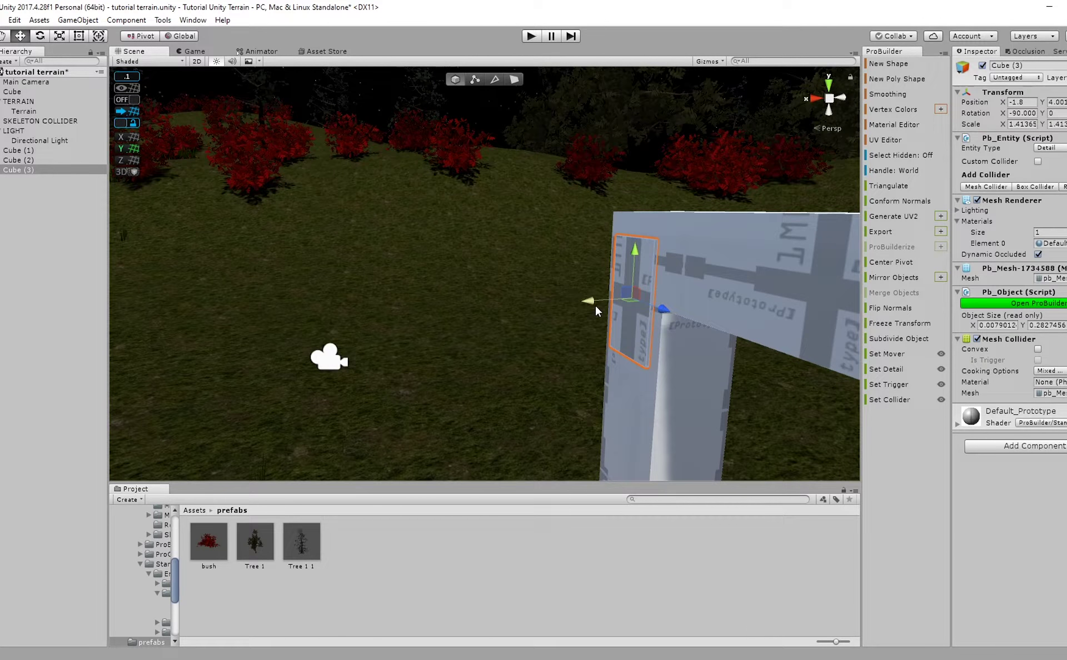
key(ctrl+d)
drag(591, 303, 678, 300)
right_drag(677, 300, 452, 287)
key(d)
drag(440, 344, 408, 349)
right_drag(466, 347, 537, 354)
key(a)
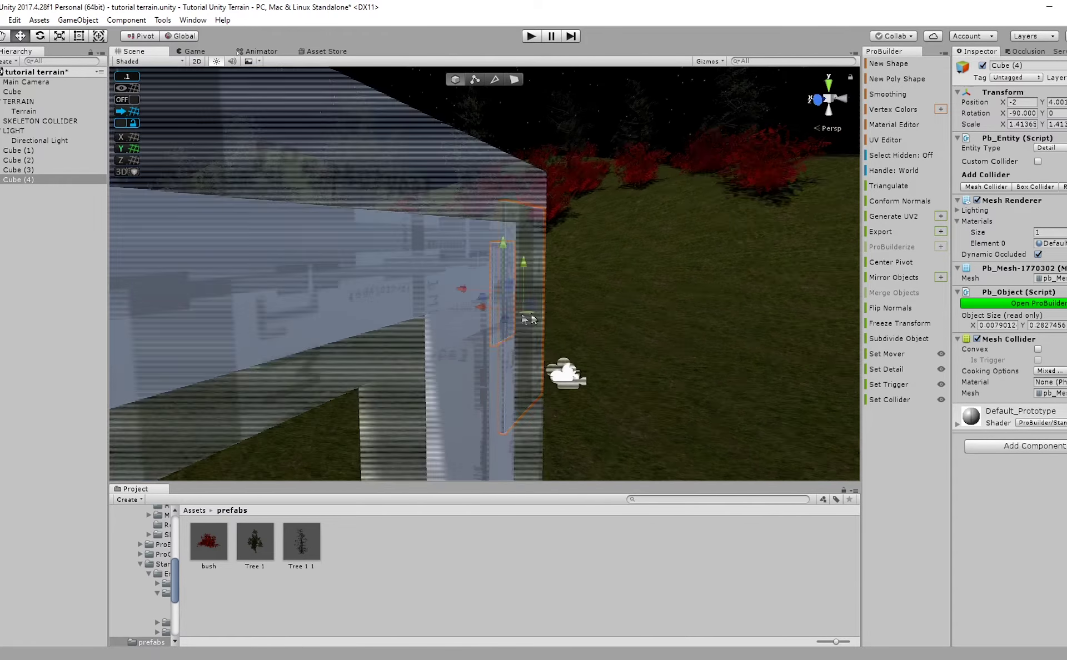
click(888, 64)
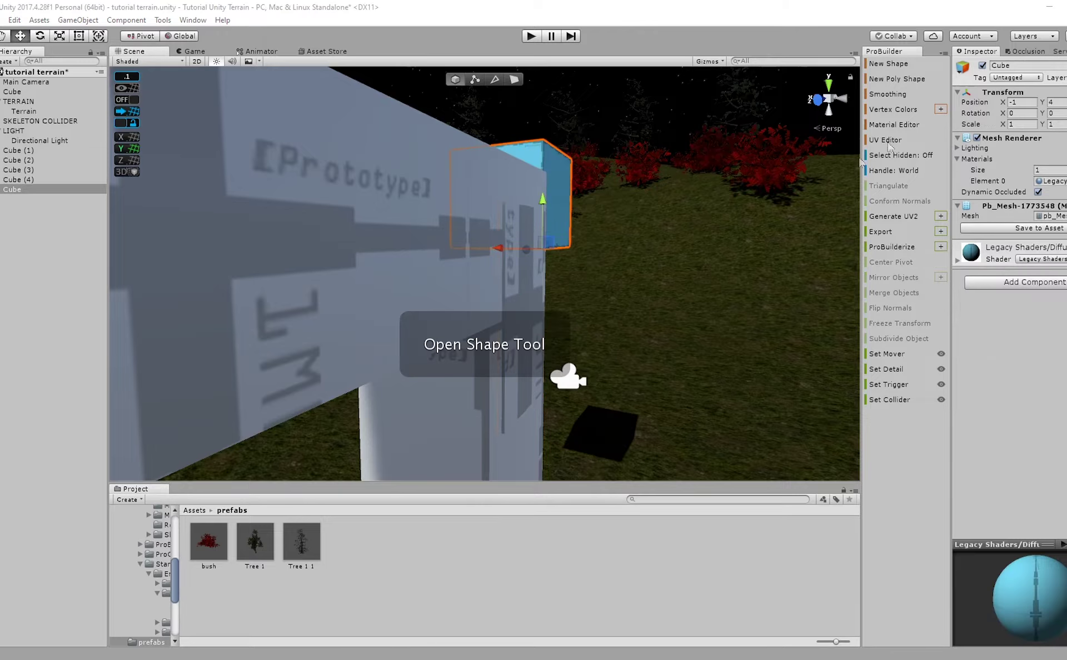
drag(1066, 183, 714, 158)
click(721, 203)
click(811, 157)
alt+drag(792, 239, 575, 271)
click(455, 258)
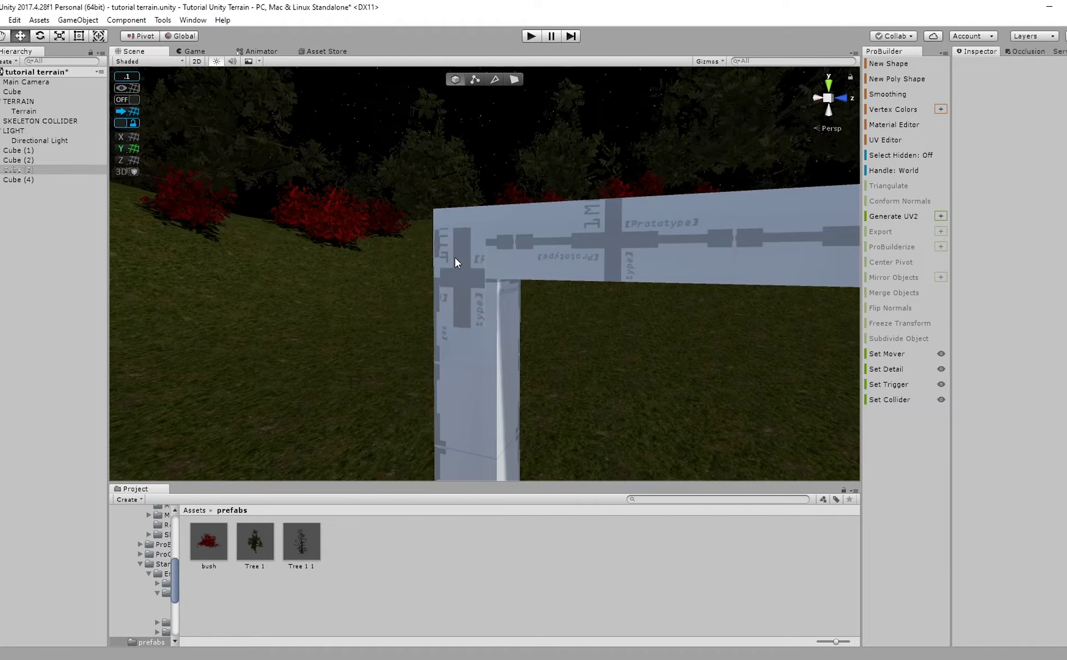
Start a new ProBuilder shape and choose Arch as the shape type.
right_drag(454, 257, 557, 230)
scroll(557, 229, down, 3)
click(882, 63)
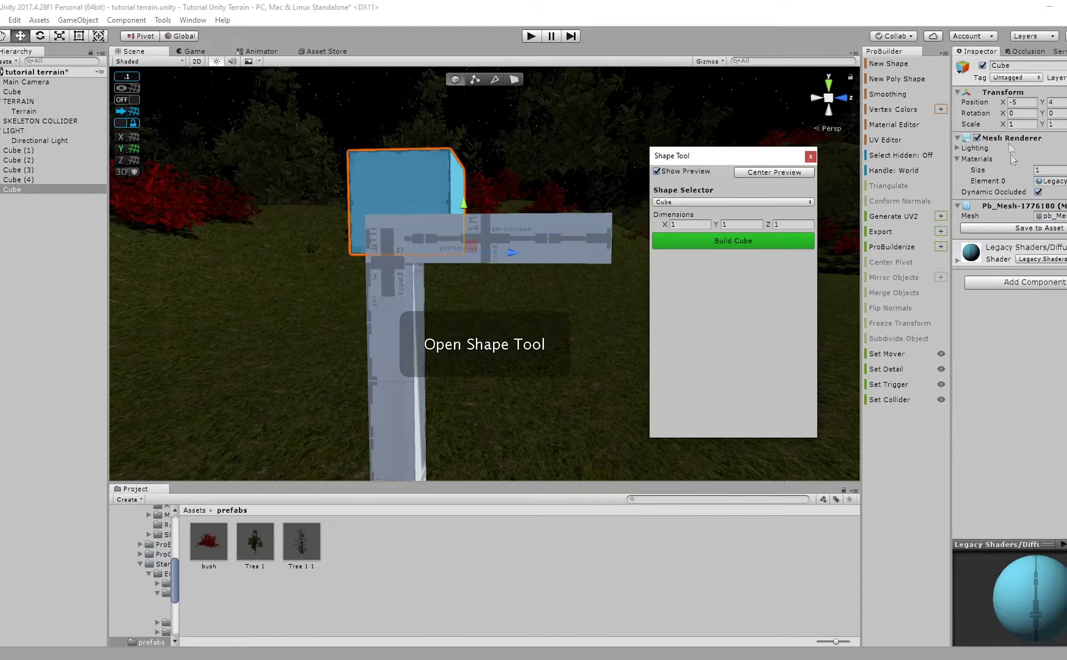
click(711, 203)
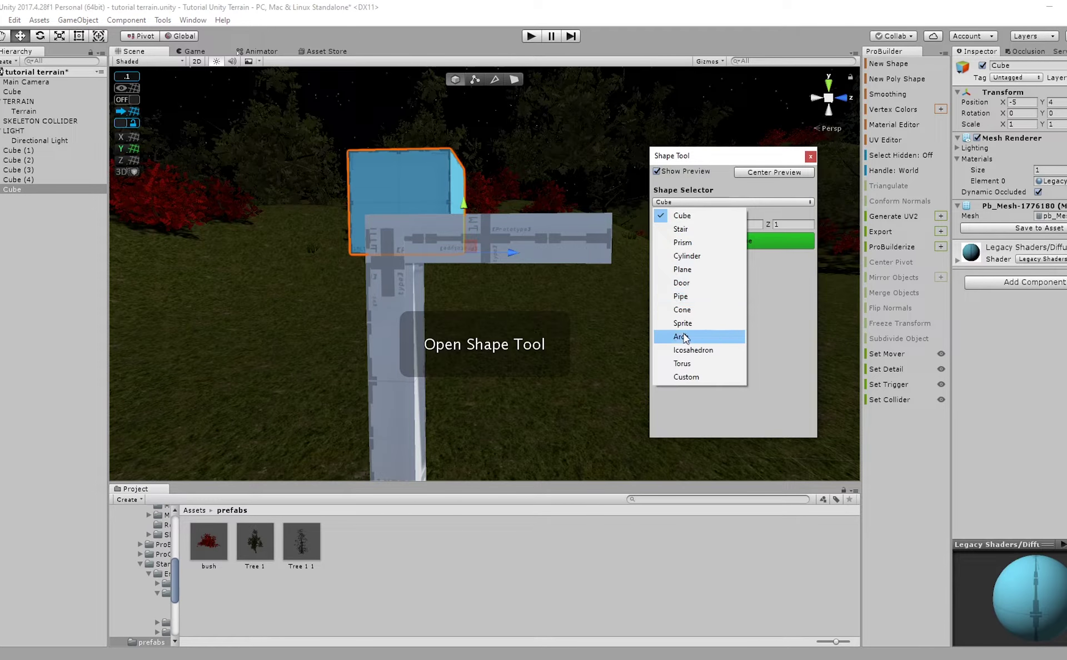
click(682, 215)
click(733, 202)
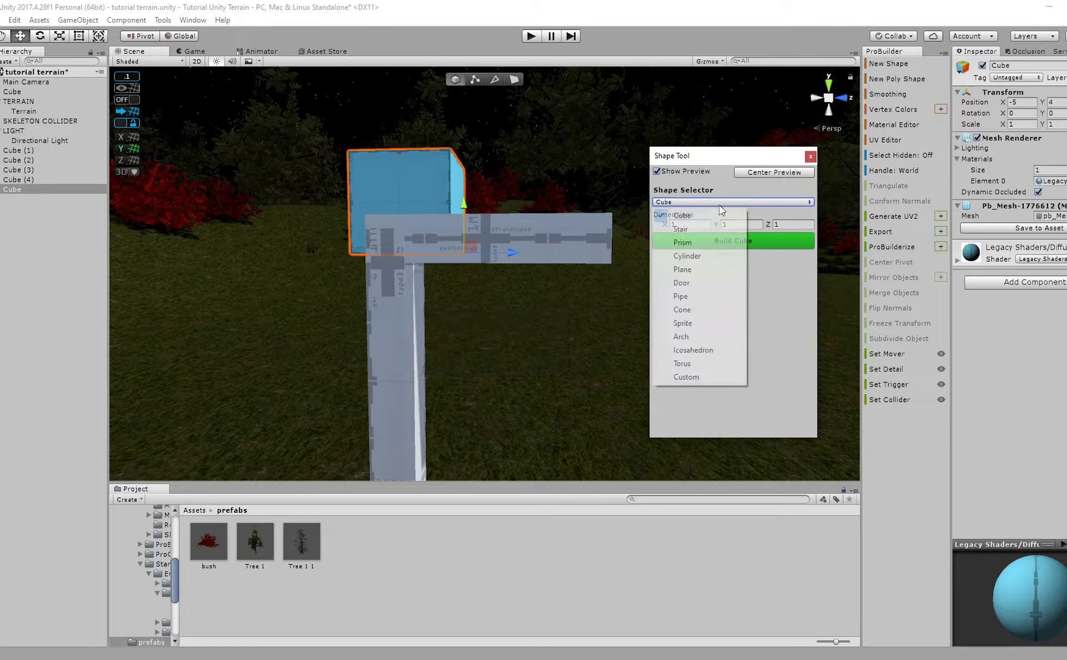
click(689, 337)
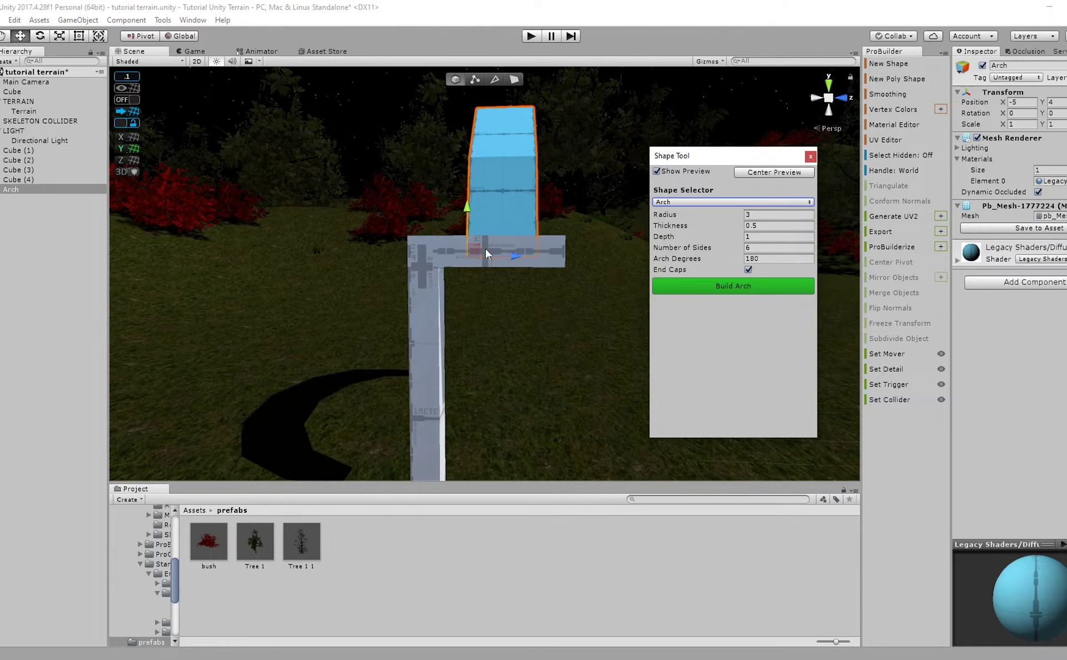
Rotate the arch preview 90 degrees about the vertical axis and lower it beside the post under the crossarm.
key(e)
drag(485, 252, 401, 289)
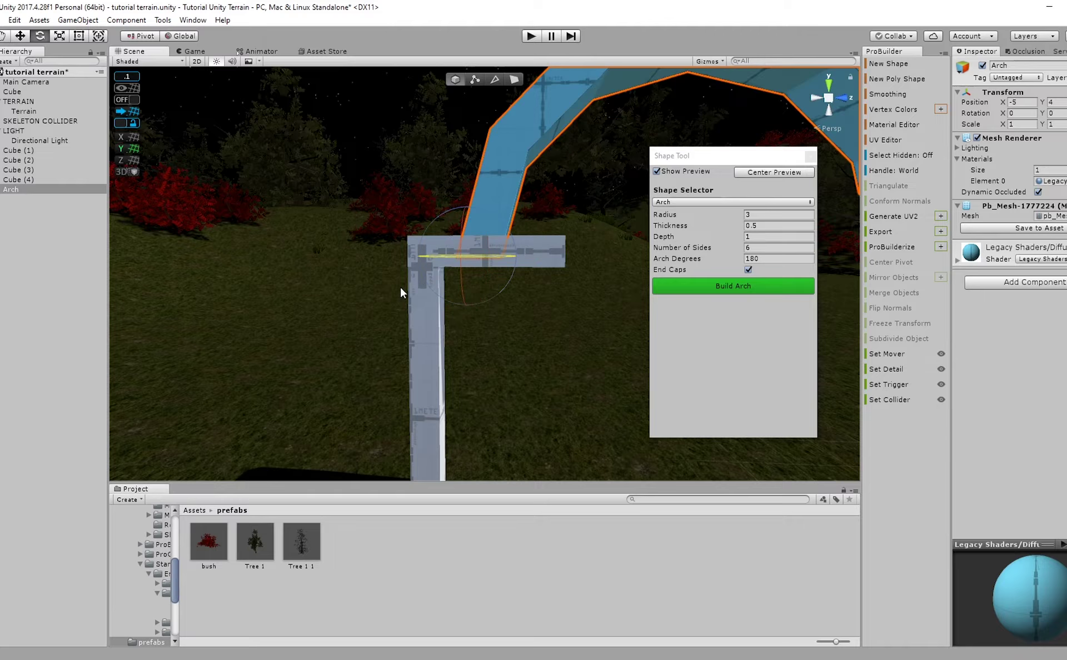
key(w)
drag(472, 222, 503, 331)
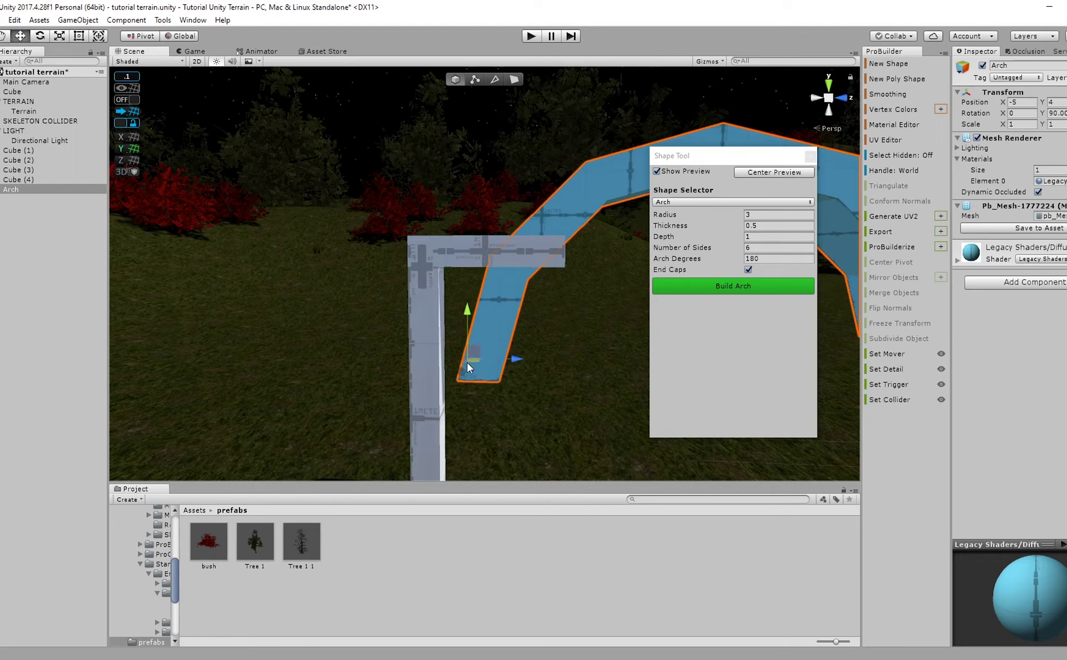
drag(467, 368, 456, 395)
Set the arch to 90 degrees with a radius of 1 and a depth of 0.1.
click(767, 261)
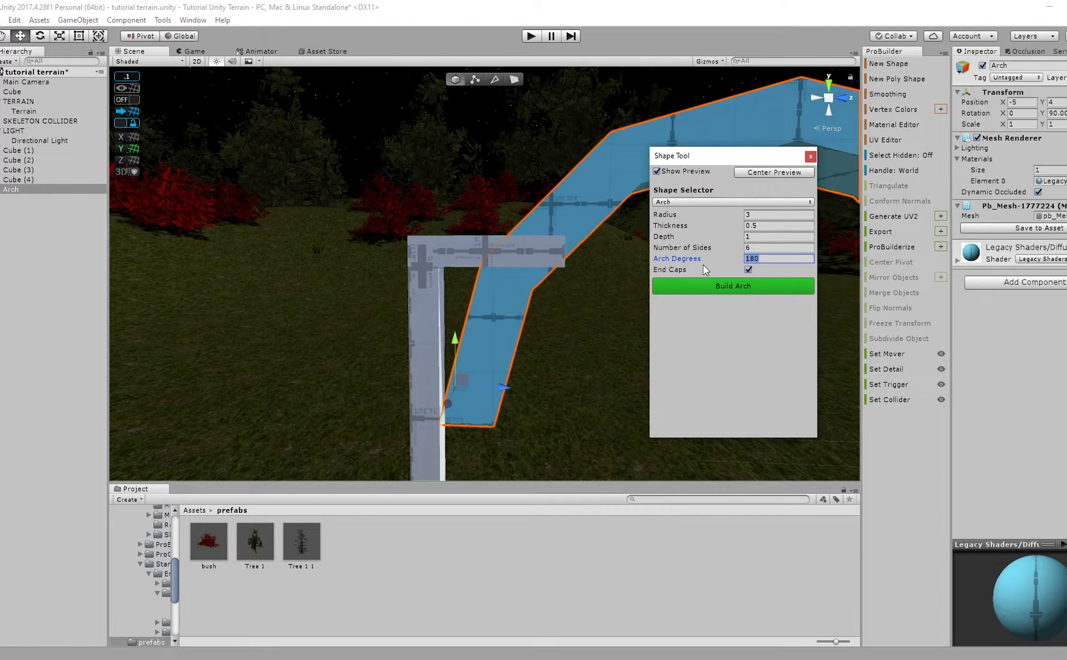
text(90)
click(707, 215)
text(1)
click(793, 236)
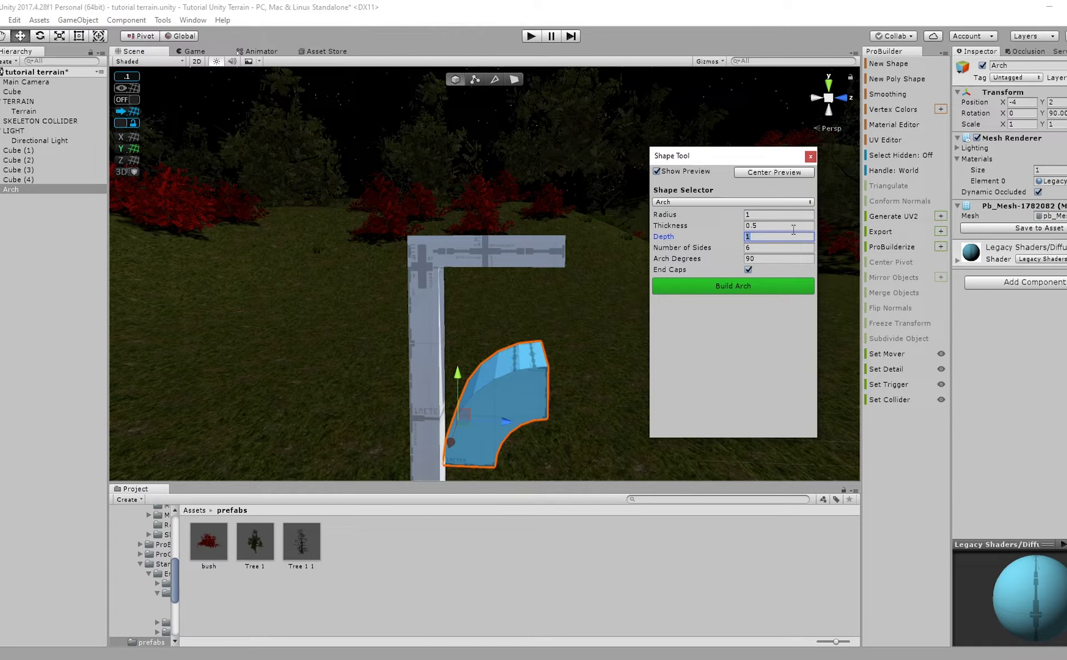
key(BackSpace)
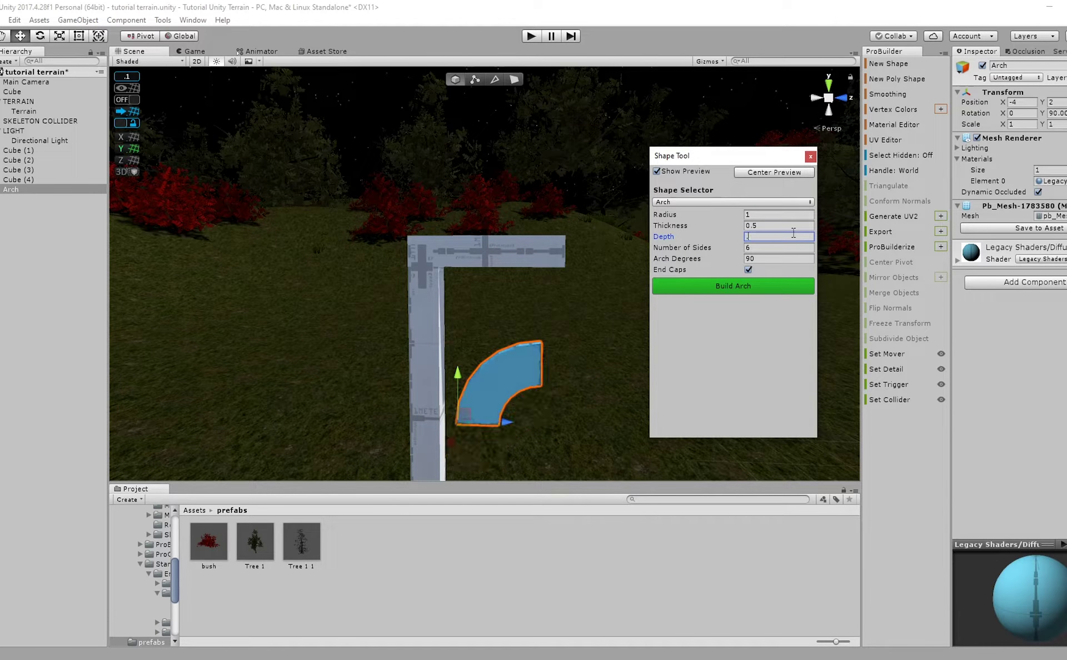
Set the arch's thickness to 0.05 and try a depth of 0.054.
click(768, 225)
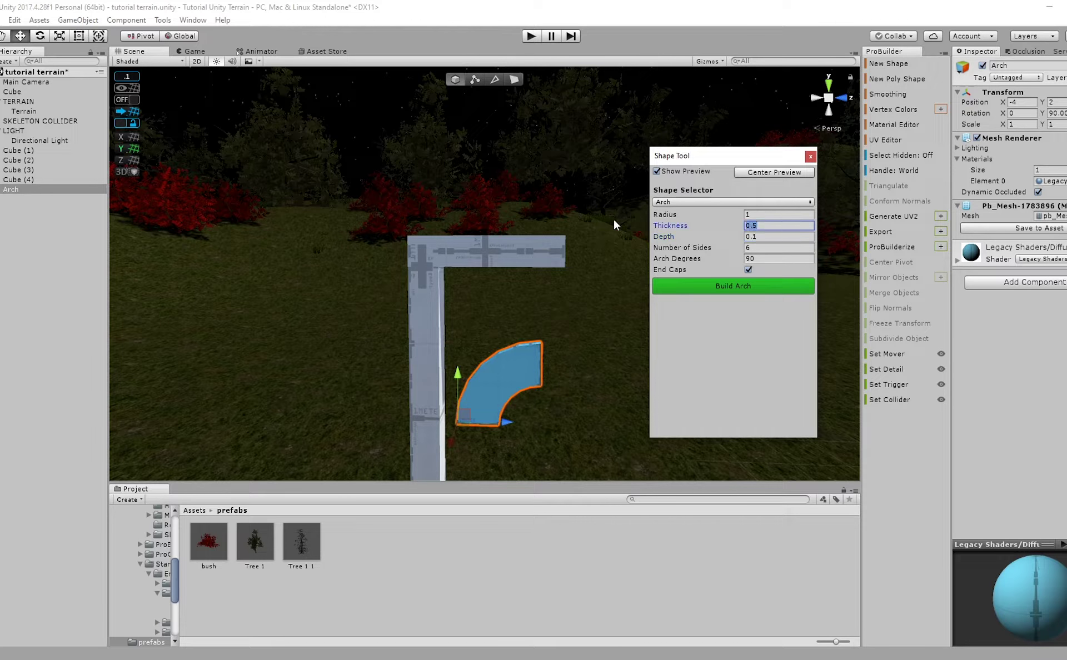
text(.1)
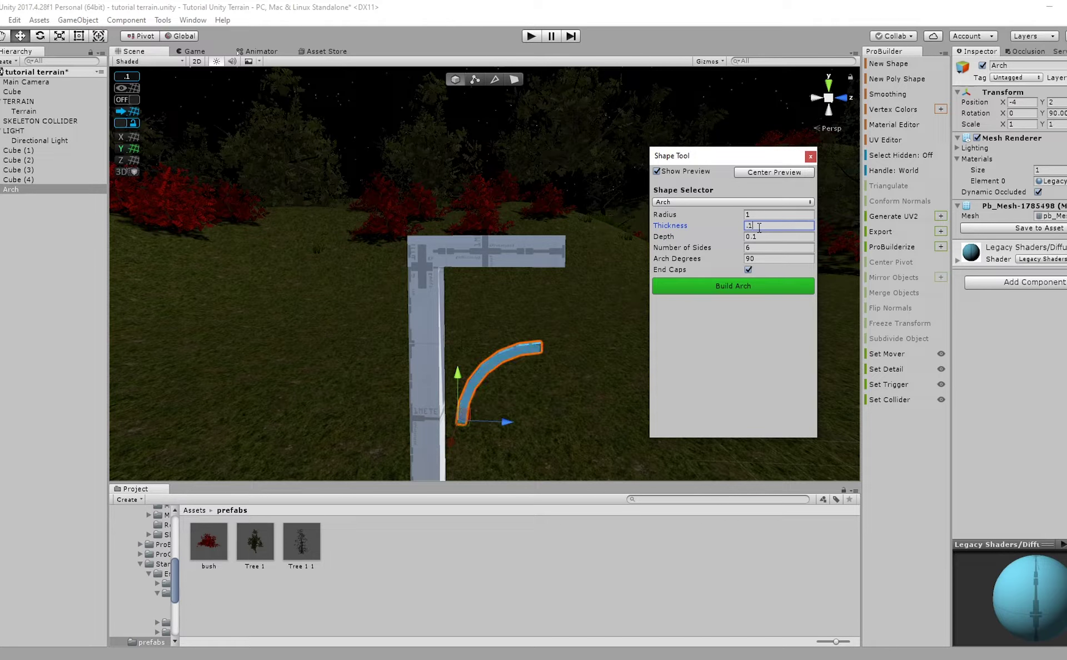
key(BackSpace)
text(05)
key(Tab)
text(.054)
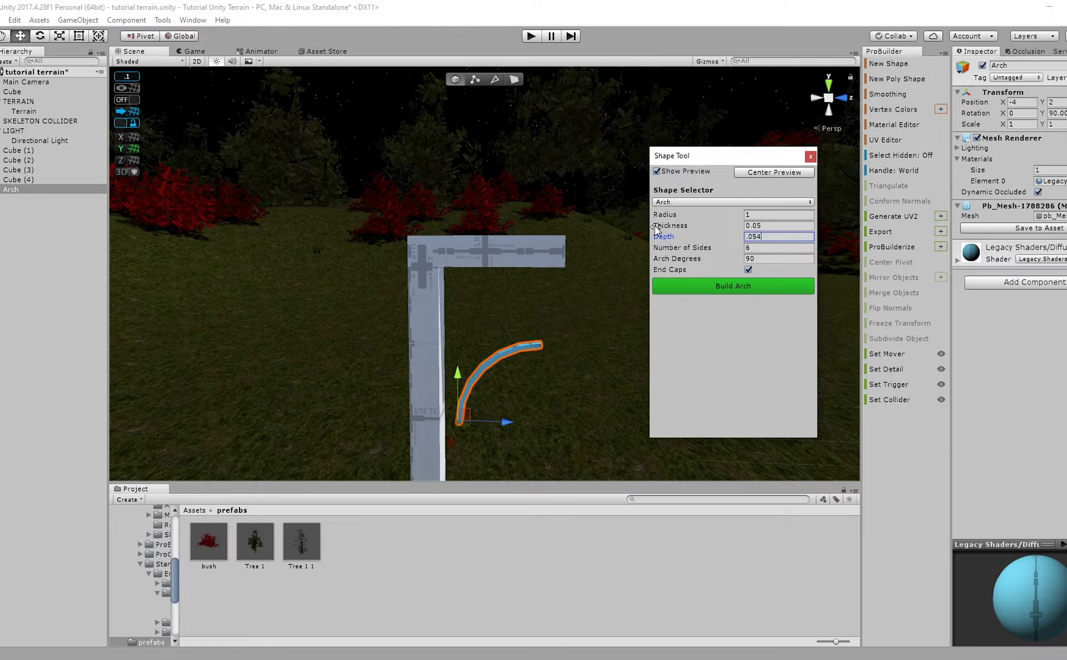
click(762, 250)
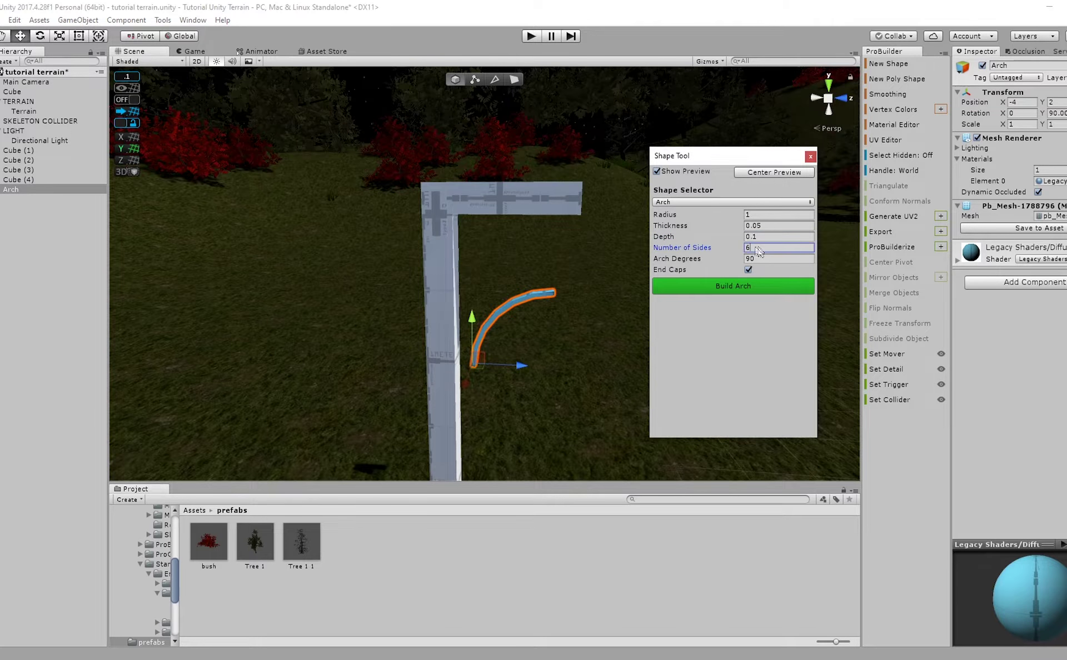
Move the arch preview against the inner side of the post and raise it towards the crossarm.
middle_drag(485, 310, 477, 303)
alt+drag(473, 351, 410, 336)
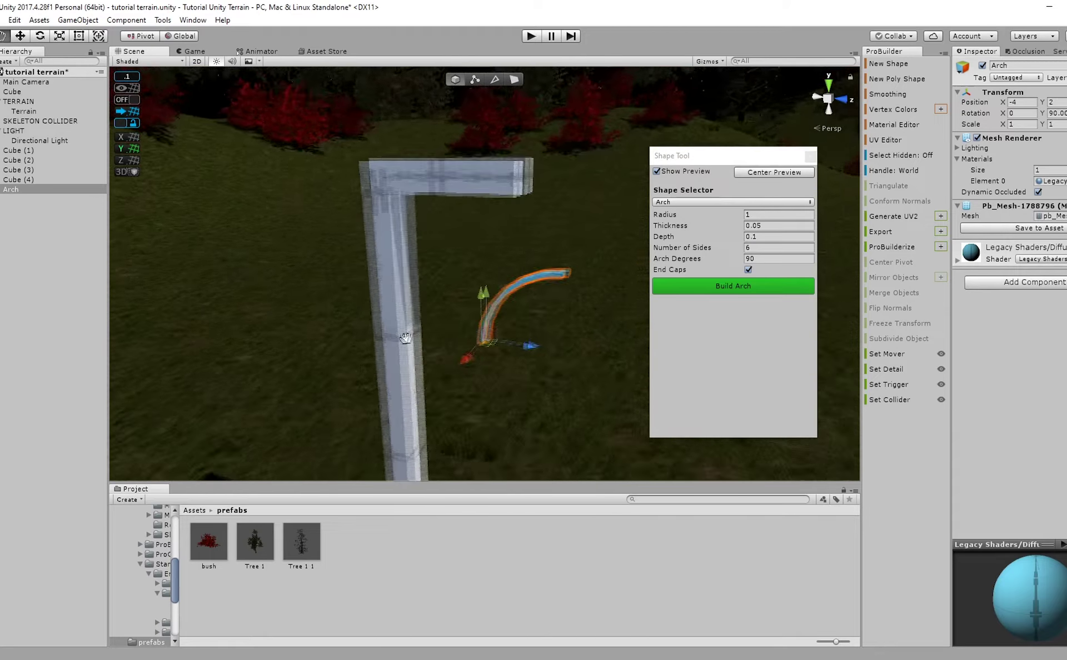
middle_drag(410, 336, 578, 361)
drag(591, 321, 509, 381)
drag(587, 383, 568, 421)
key(ctrl+z)
right_drag(495, 401, 543, 335)
middle_drag(543, 336, 590, 288)
drag(421, 411, 418, 278)
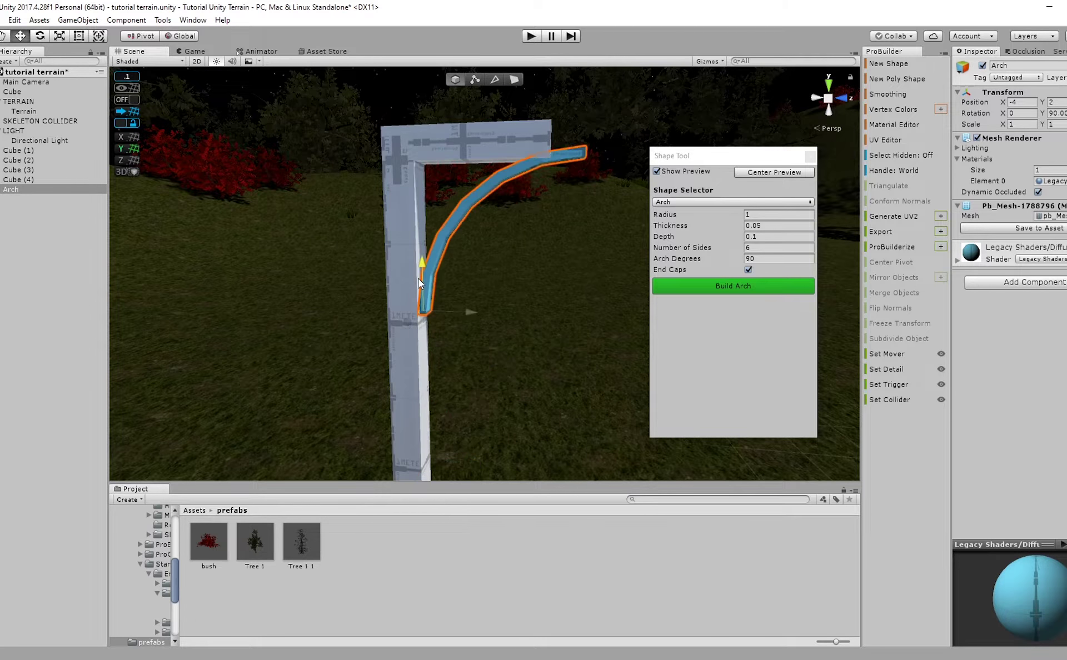
Try an arch radius of 0.74, then reduce it to 0.6 to fit under the crossarm.
click(747, 215)
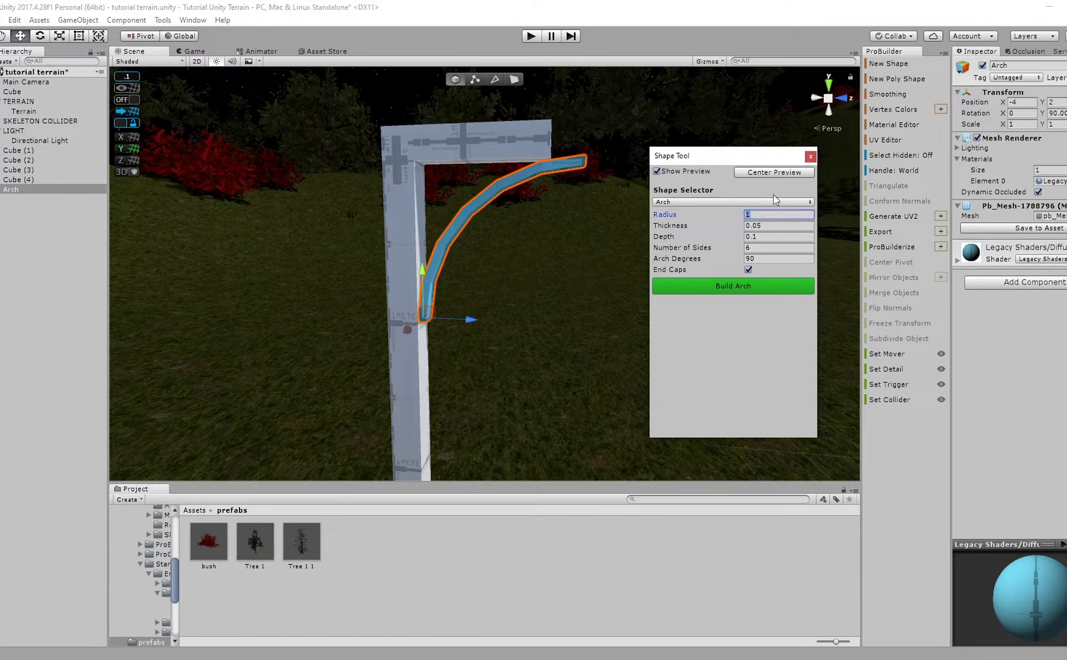
text(.74)
alt+drag(398, 274, 114, 347)
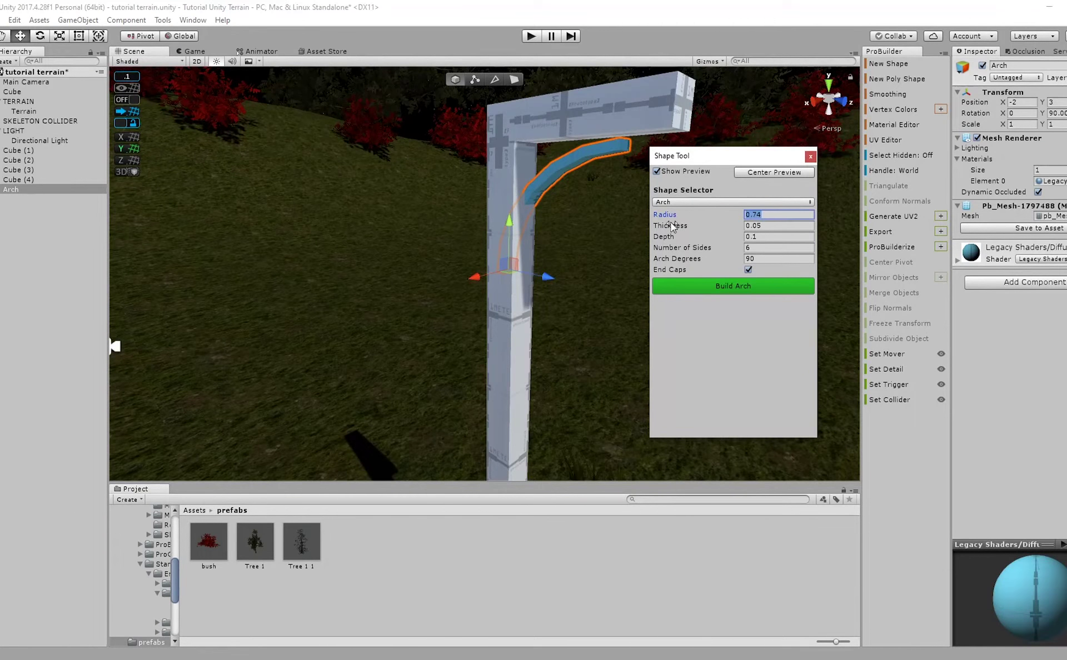
text(.6)
Fit the smaller arch into the inner corner so its ends meet the post and the underside of the crossarm.
mouse_move(475, 317)
mouse_down()
mouse_move(456, 323)
mouse_move(468, 320)
mouse_up()
drag(500, 263, 502, 204)
drag(558, 255, 553, 254)
mouse_move(522, 264)
right_down()
mouse_move(576, 257)
mouse_move(516, 248)
right_up()
alt+drag(515, 248, 426, 221)
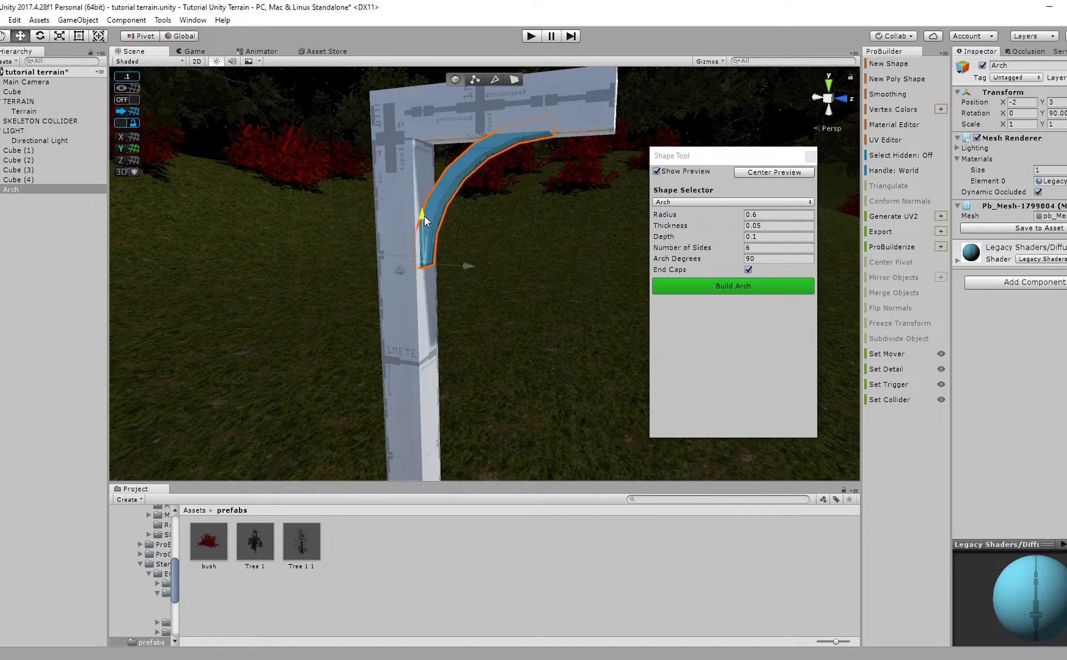
drag(469, 266, 460, 271)
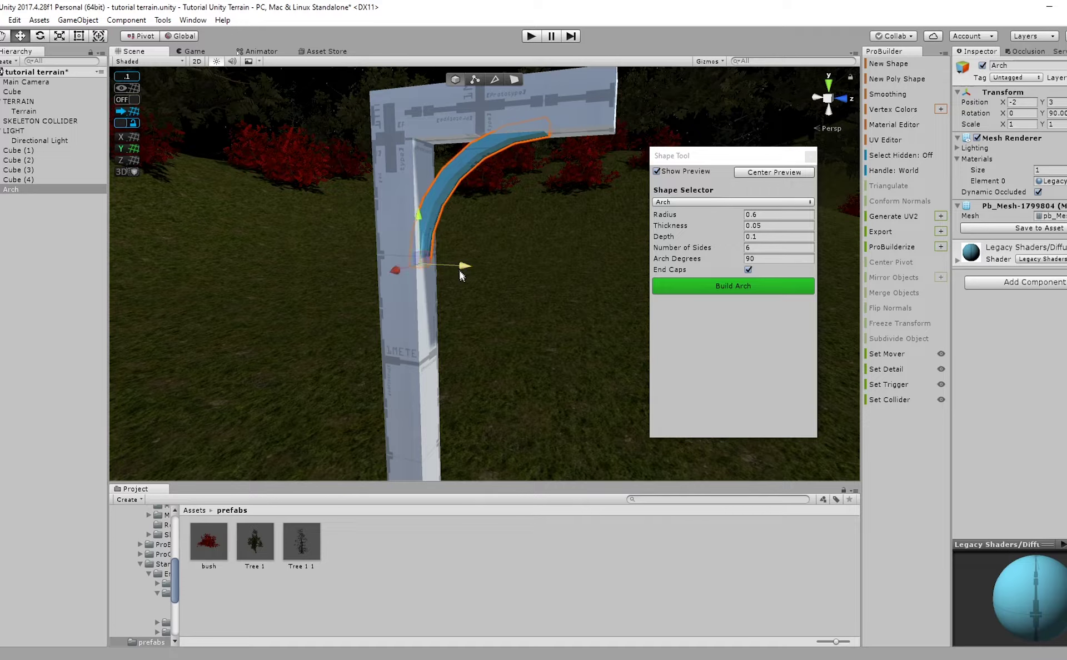
Build the arch with its current settings and close the Shape Tool.
click(746, 289)
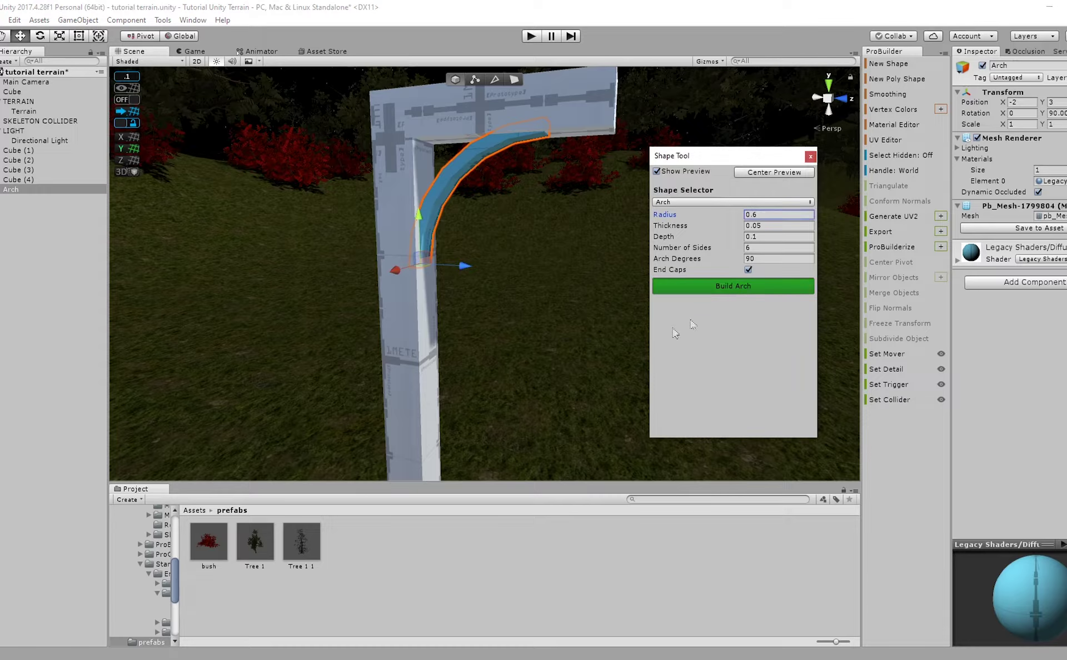
click(595, 543)
right_drag(503, 356, 584, 337)
scroll(584, 336, down, 3)
click(811, 156)
Enter face editing and select all the faces along the arch's inner curve.
right_drag(690, 184, 613, 170)
middle_drag(613, 170, 537, 177)
right_drag(536, 177, 532, 140)
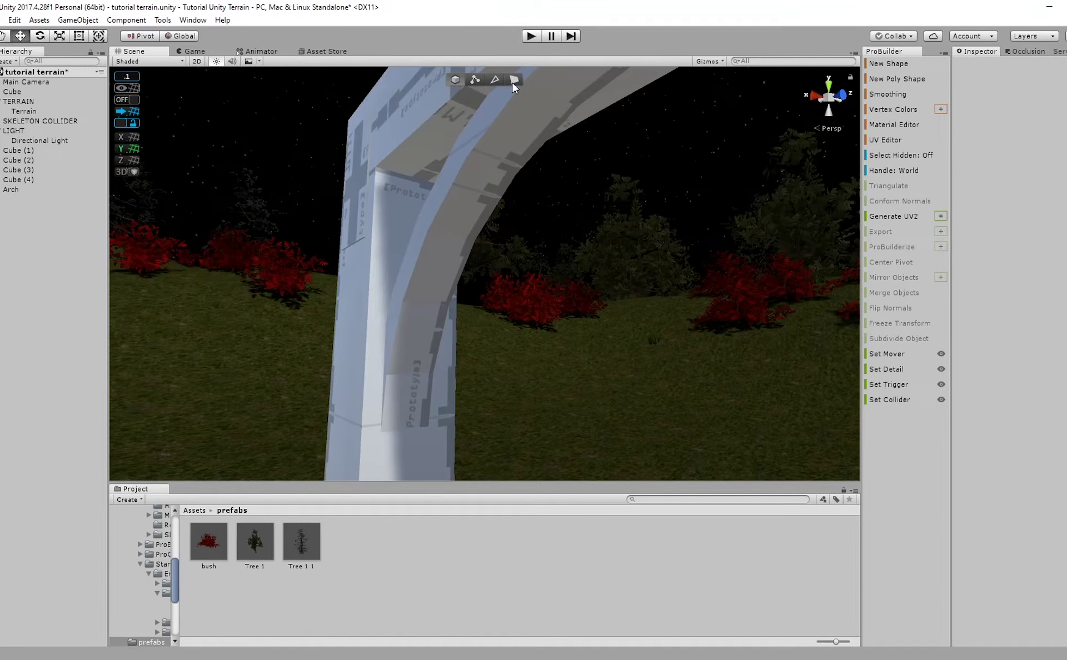
click(514, 81)
click(410, 393)
click(408, 396)
shift+click(422, 309)
shift+click(454, 265)
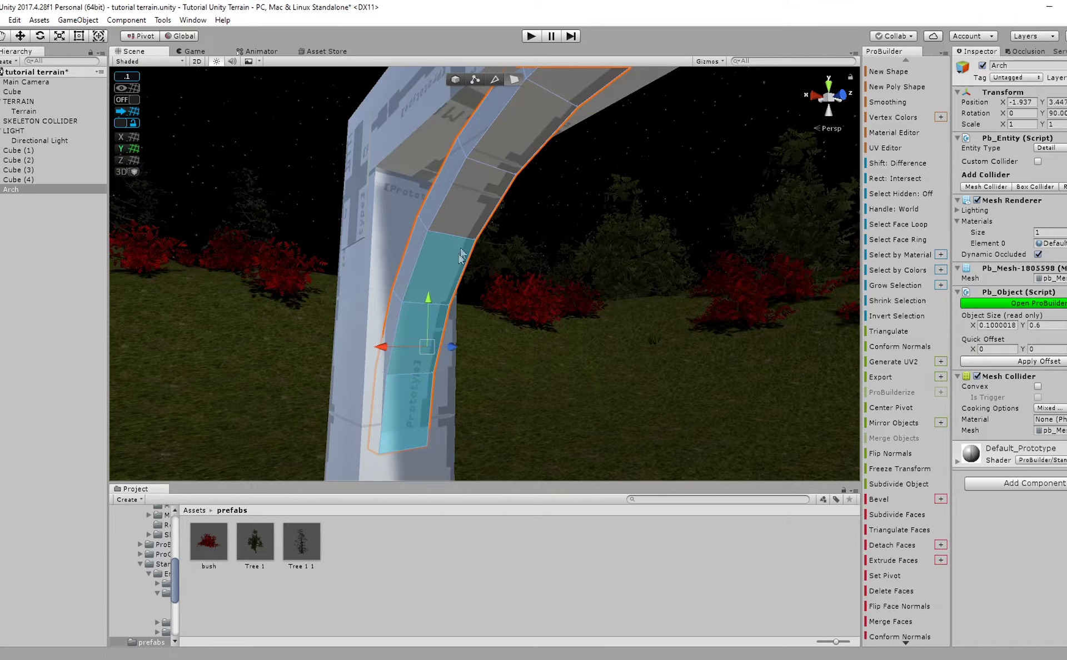
alt+drag(516, 144, 549, 134)
key(ctrl+z)
shift+click(412, 264)
shift+click(445, 216)
shift+click(510, 173)
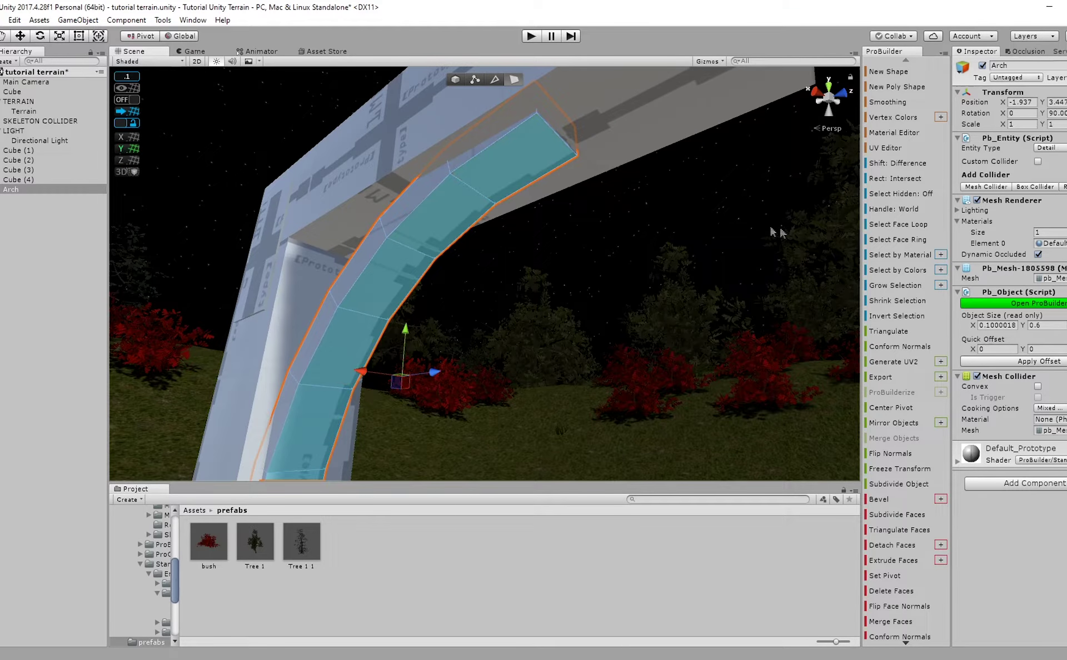
Assign the selected inner-curve faces to smoothing group 1 in the Smooth Group Editor.
click(888, 103)
right_click(424, 253)
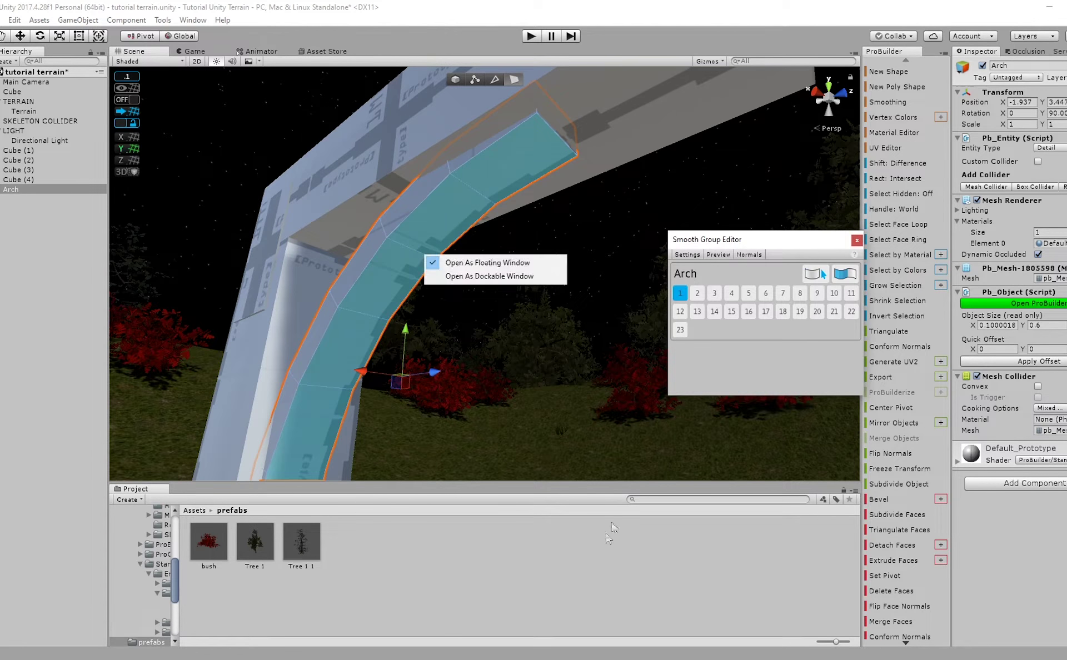
click(591, 538)
Select the faces along the arch's outer curve, on the side facing the inner corner of the post and crossarm.
mouse_move(391, 281)
right_down()
mouse_move(348, 418)
mouse_move(403, 300)
right_up()
right_drag(432, 238, 483, 321)
middle_drag(484, 322, 684, 447)
scroll(483, 350, down, 4)
scroll(404, 273, down, 3)
scroll(645, 352, up, 1)
middle_drag(645, 352, 427, 306)
right_drag(426, 305, 476, 432)
scroll(476, 431, up, 3)
middle_drag(244, 222, 344, 260)
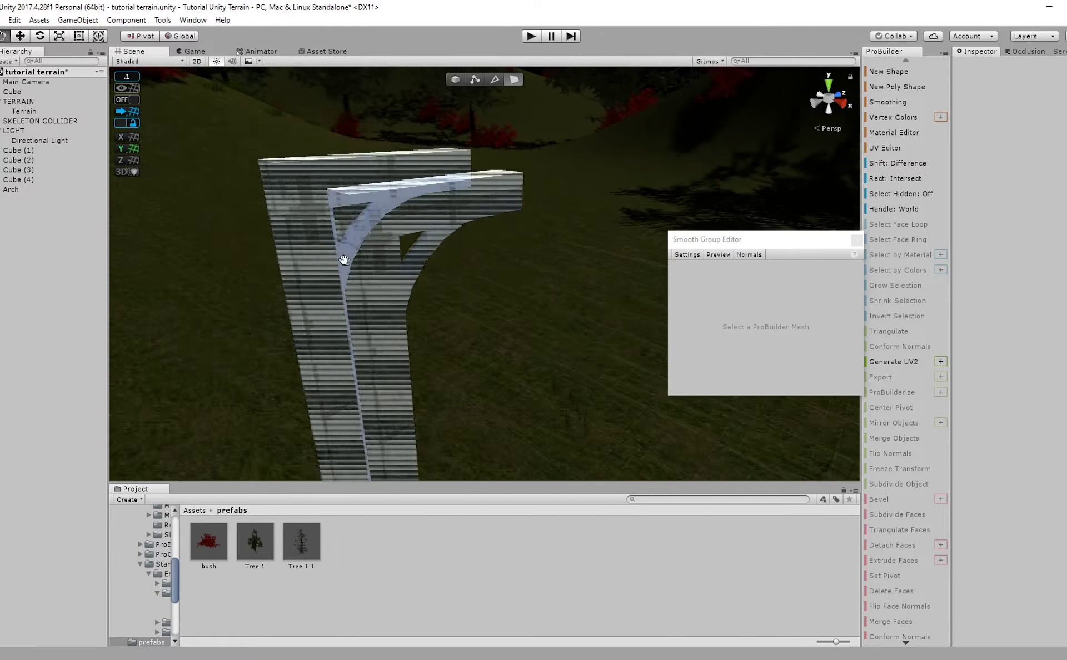
scroll(345, 257, up, 4)
click(358, 269)
click(361, 247)
shift+click(389, 217)
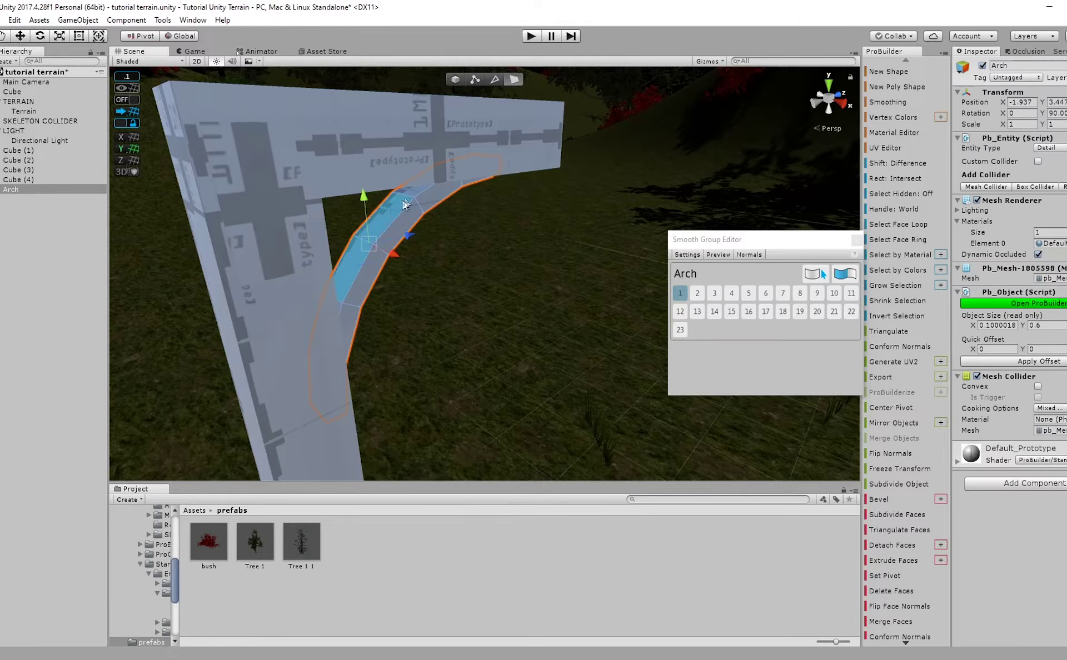
right_drag(421, 198, 387, 232)
scroll(386, 232, up, 2)
shift+click(361, 249)
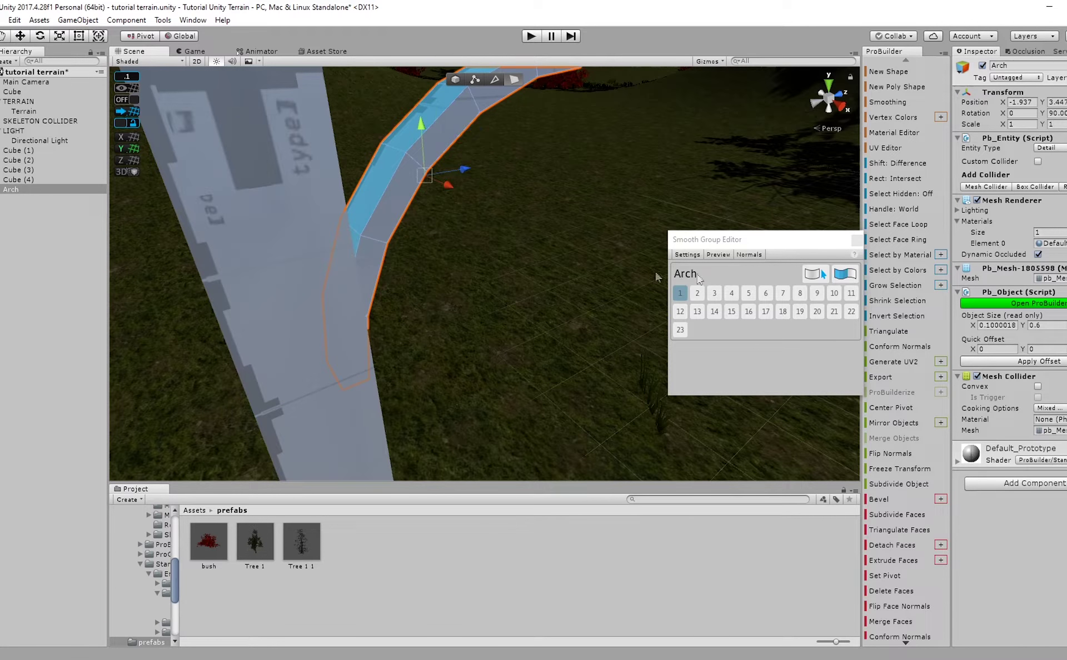
Assign the selected outer-curve faces to smoothing group 1, close the Smooth Group Editor and clear the selection.
click(686, 296)
click(857, 241)
click(539, 535)
Examine the smoothed arch and the whole lamp post from several sides and distances.
right_drag(492, 278, 524, 181)
scroll(524, 181, up, 1)
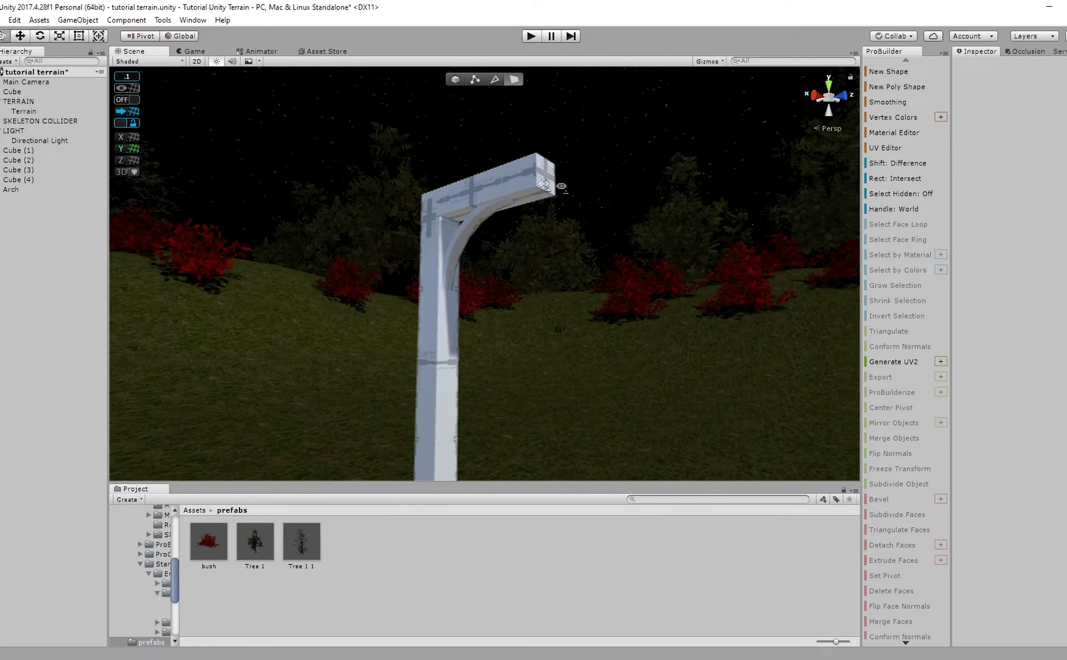
alt+drag(490, 234, 507, 238)
scroll(534, 237, up, 3)
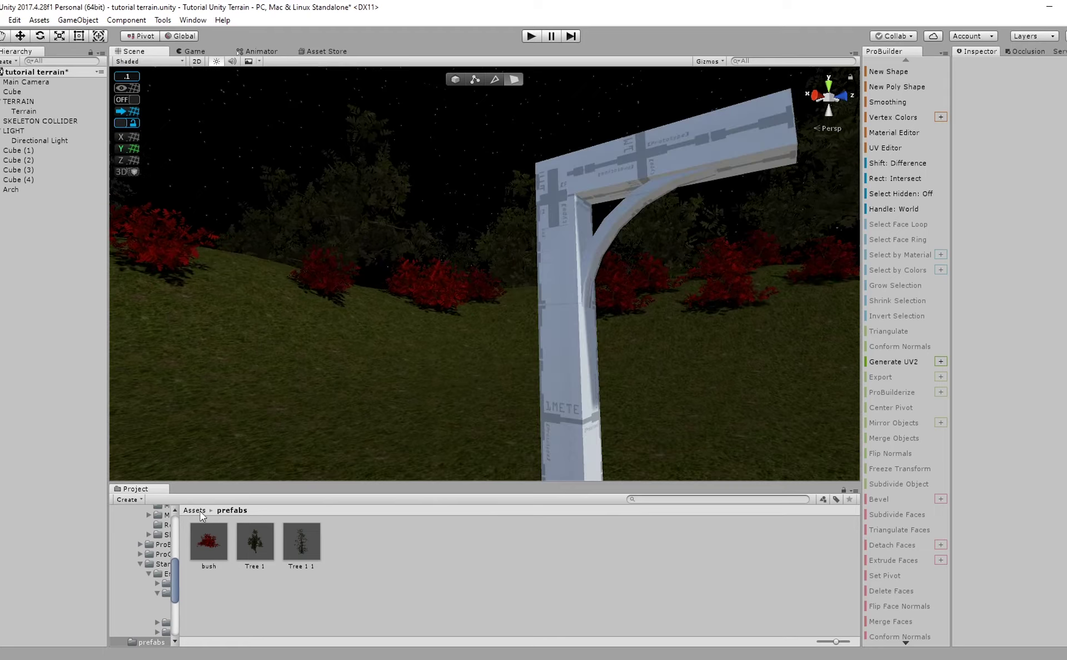
scroll(535, 305, down, 3)
right_drag(535, 305, 412, 291)
middle_drag(412, 290, 455, 386)
right_drag(456, 386, 444, 273)
middle_drag(443, 272, 444, 183)
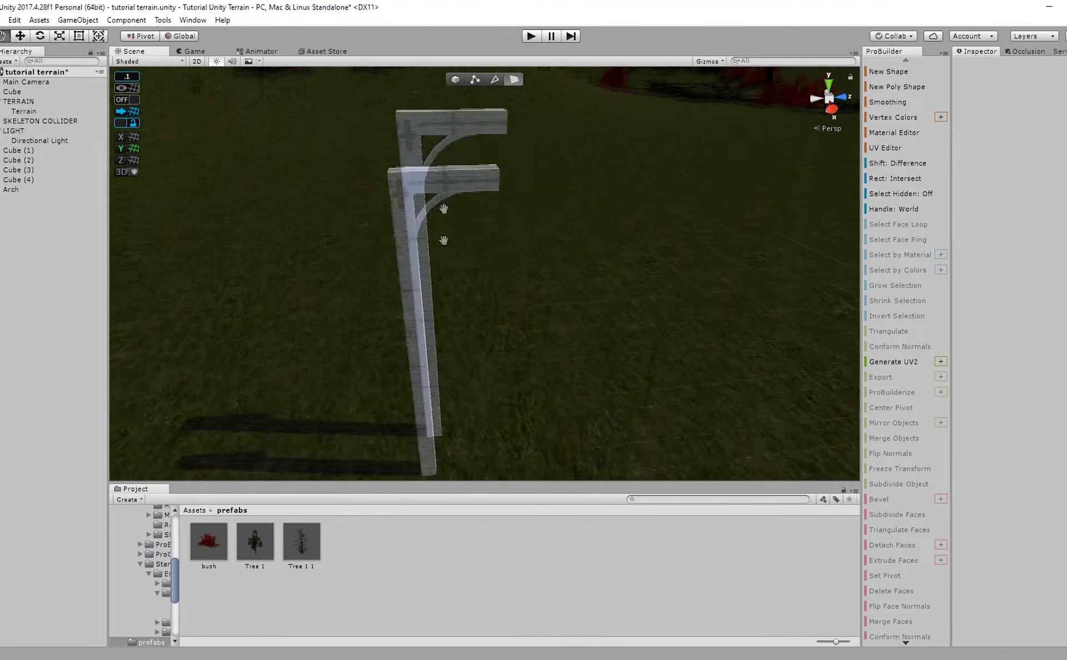
right_drag(444, 183, 441, 141)
middle_drag(440, 140, 360, 155)
right_drag(360, 155, 427, 188)
scroll(428, 187, up, 1)
middle_drag(427, 188, 439, 214)
scroll(457, 220, up, 3)
right_drag(439, 214, 443, 229)
middle_drag(443, 228, 431, 236)
right_drag(431, 236, 434, 224)
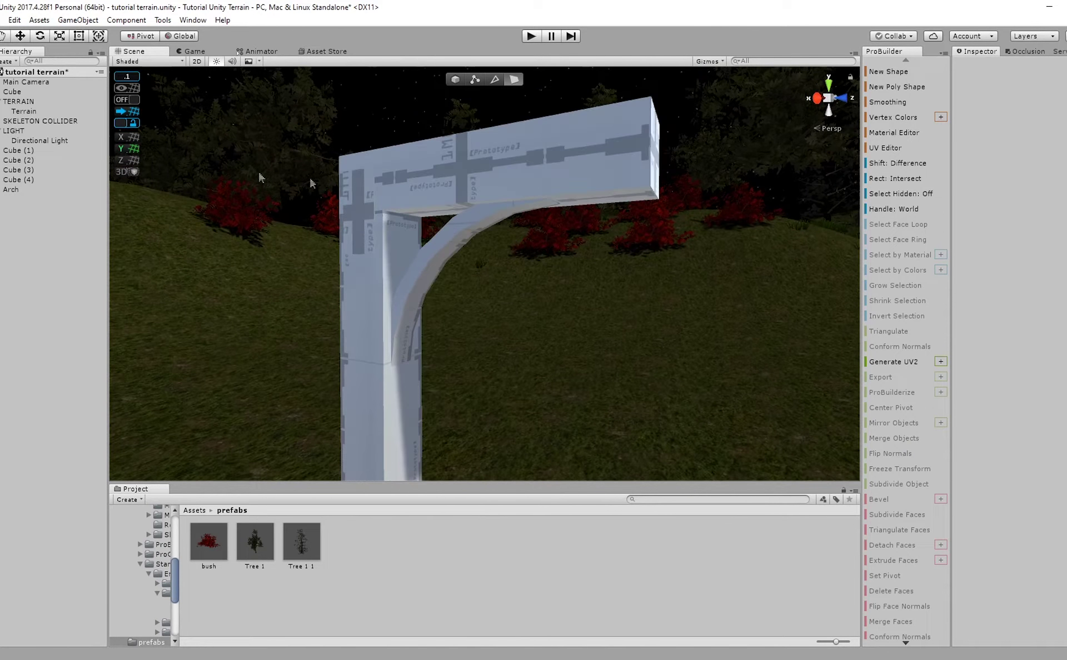
Start a new cylinder shape with a radius of 0.02.
click(889, 73)
click(731, 201)
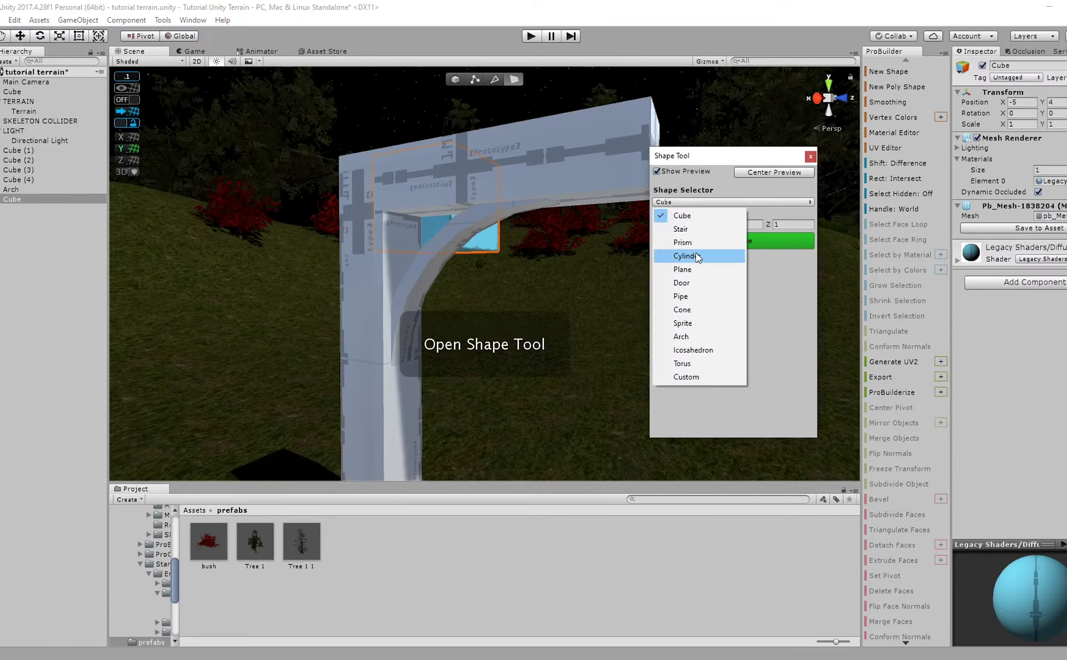
click(689, 254)
drag(766, 215, 702, 222)
text(.02)
Move the cylinder preview along the crossarm and lower it beneath the crossarm's free end.
scroll(517, 277, down, 5)
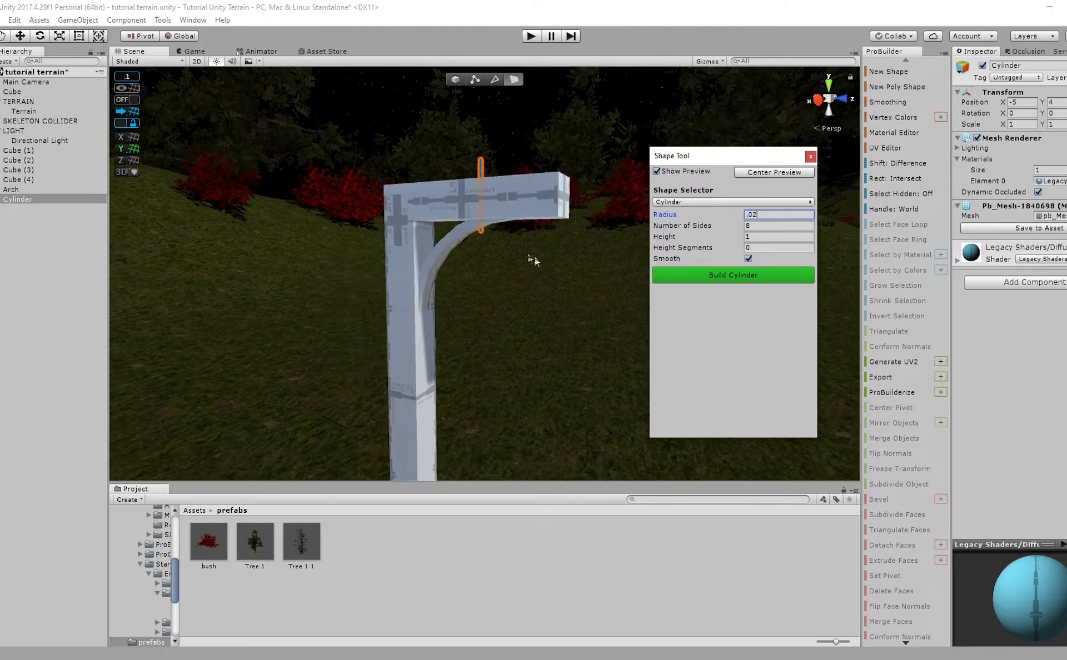
key(w)
drag(510, 279, 441, 341)
shift+click(441, 340)
click(297, 320)
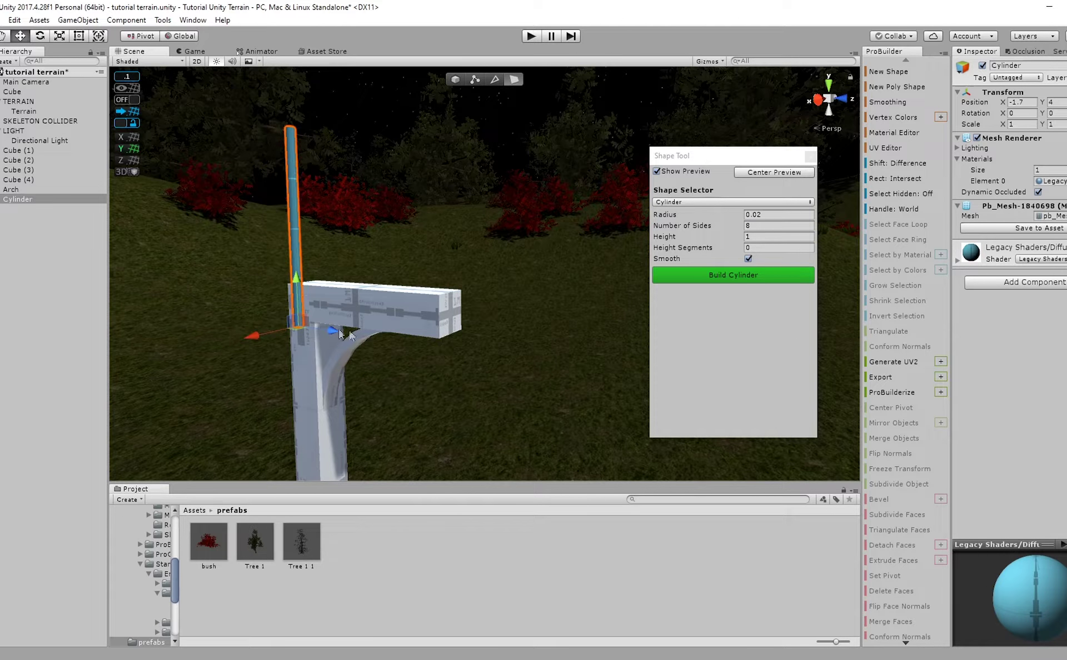
drag(254, 336, 269, 334)
drag(353, 327, 457, 343)
shift+click(422, 343)
click(417, 294)
drag(421, 282, 458, 442)
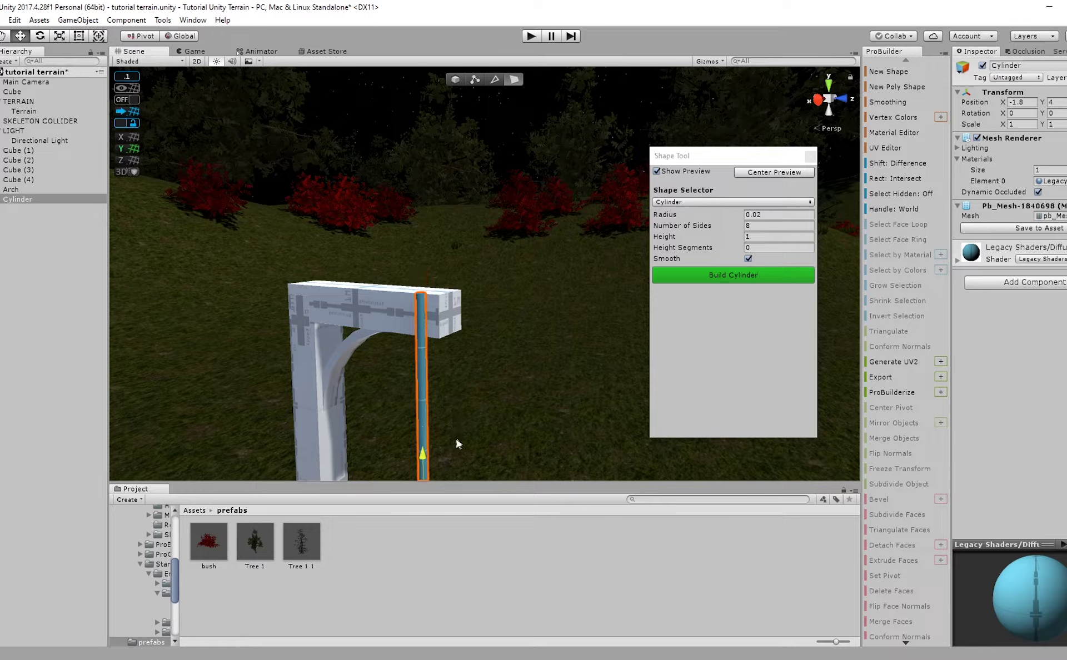
Give the cylinder preview 6 sides, a height of 0.3 and a radius of 0.01.
click(707, 227)
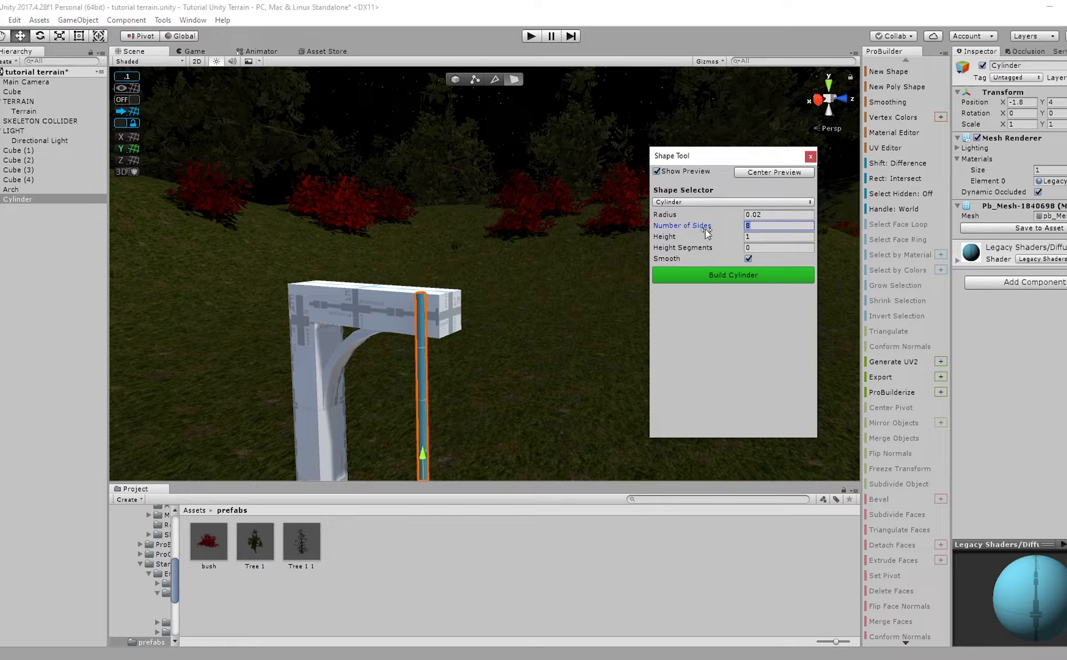
text(6)
click(768, 237)
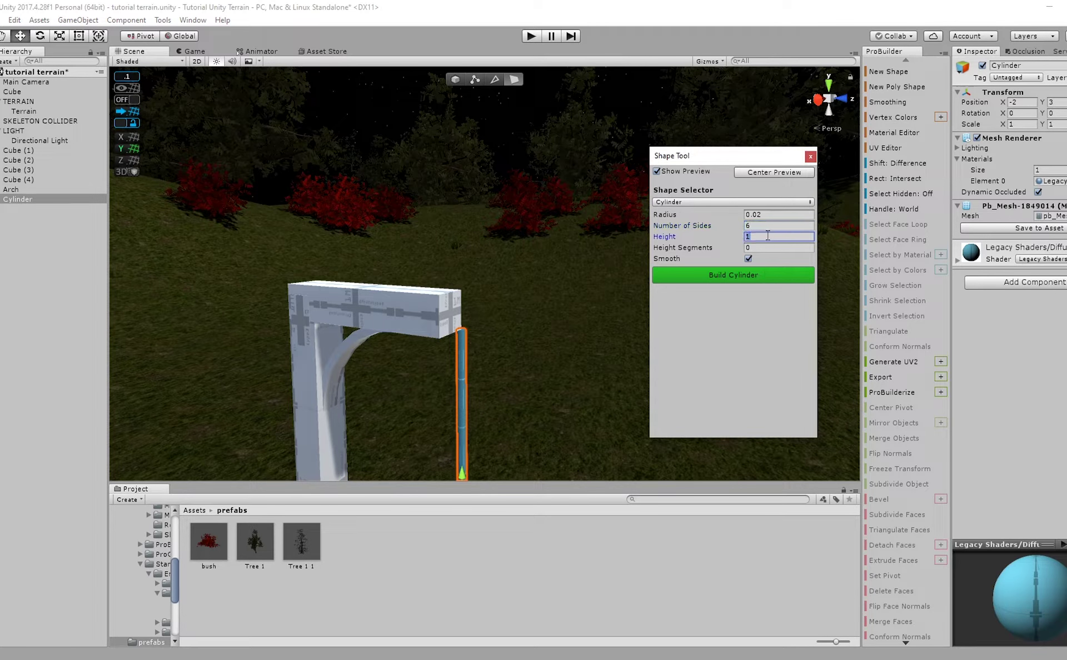
text(.3)
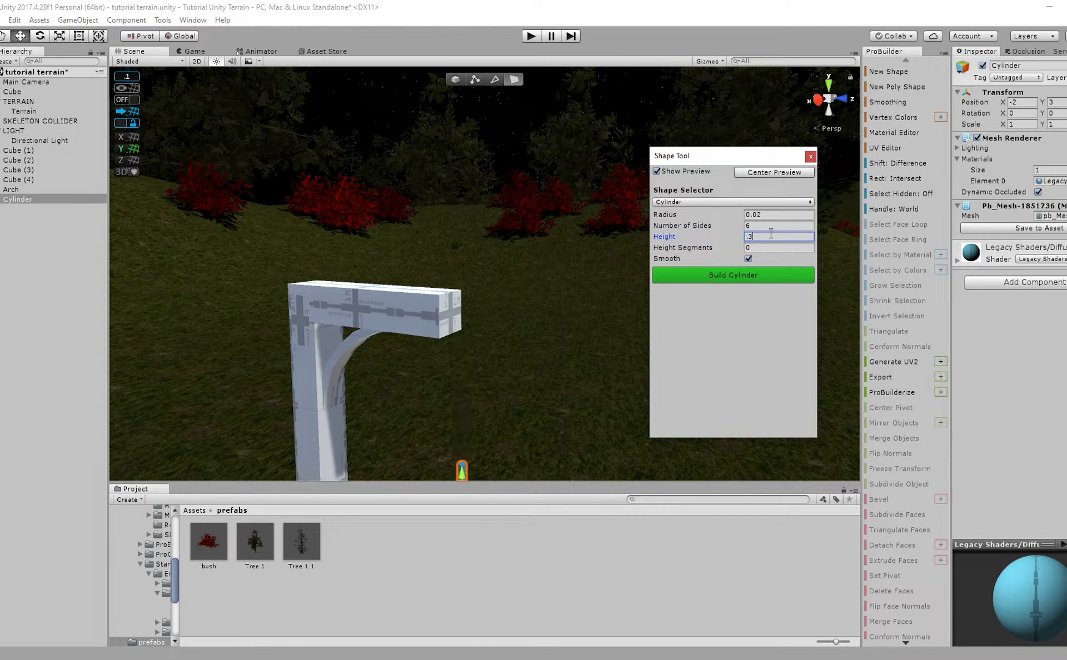
middle_drag(404, 403, 390, 277)
click(784, 215)
text(.01)
Raise the thin cylinder preview to the underside of the crossarm's free end and build it.
scroll(305, 328, up, 3)
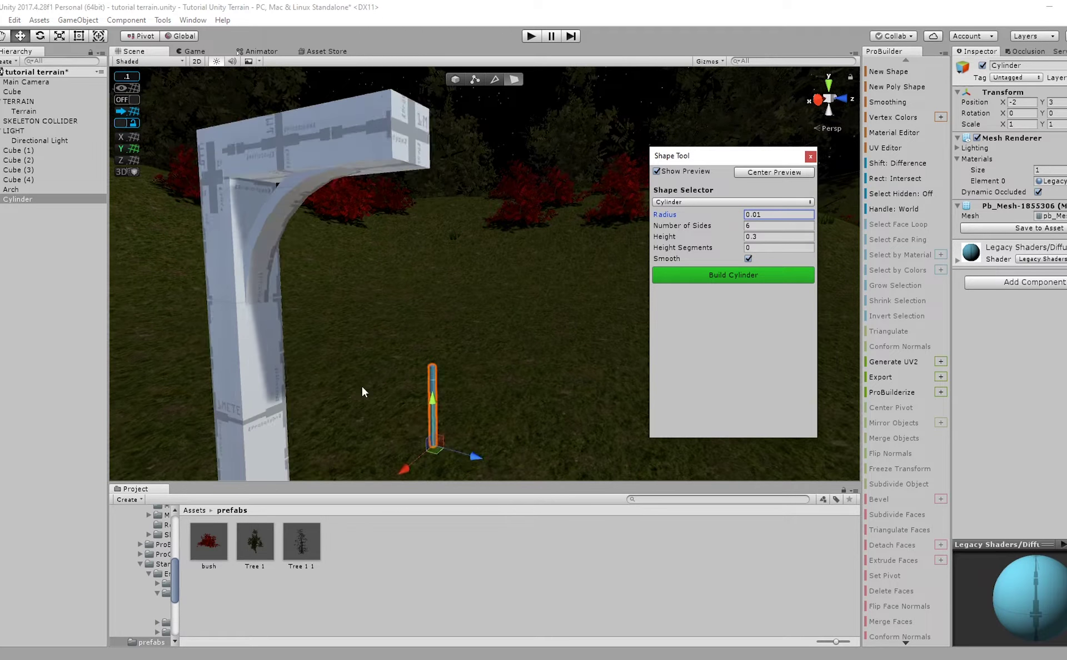
scroll(363, 388, up, 2)
drag(418, 449, 378, 226)
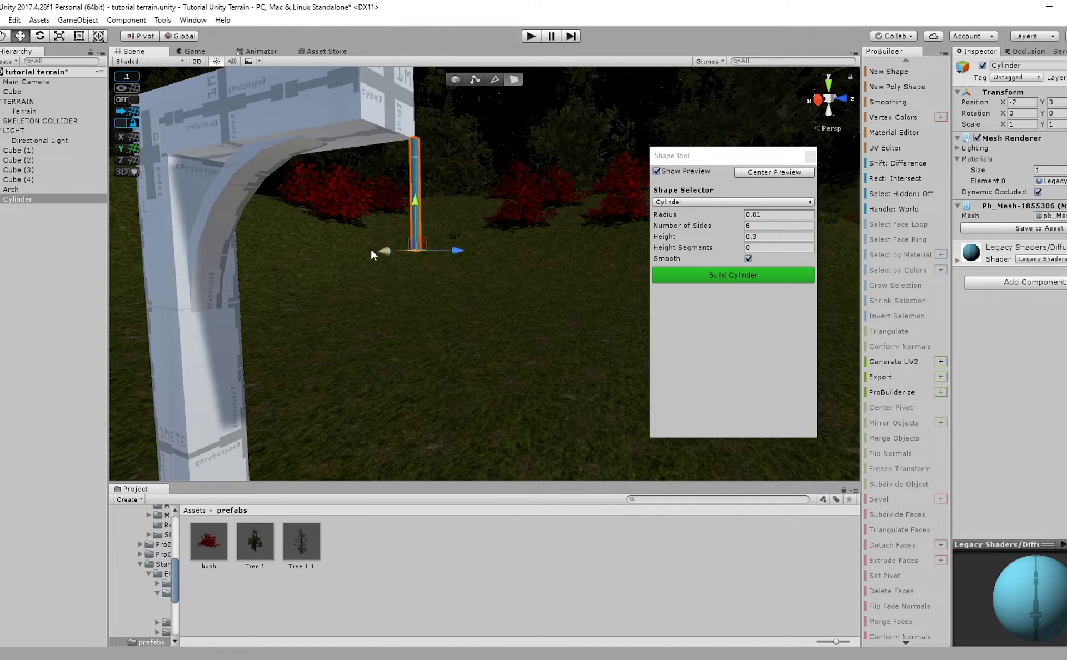
click(725, 273)
Center the thin rod under the crossarm's end and raise it so its upper part sinks into the crossarm, then deselect it.
right_drag(364, 211, 409, 196)
drag(543, 298, 517, 233)
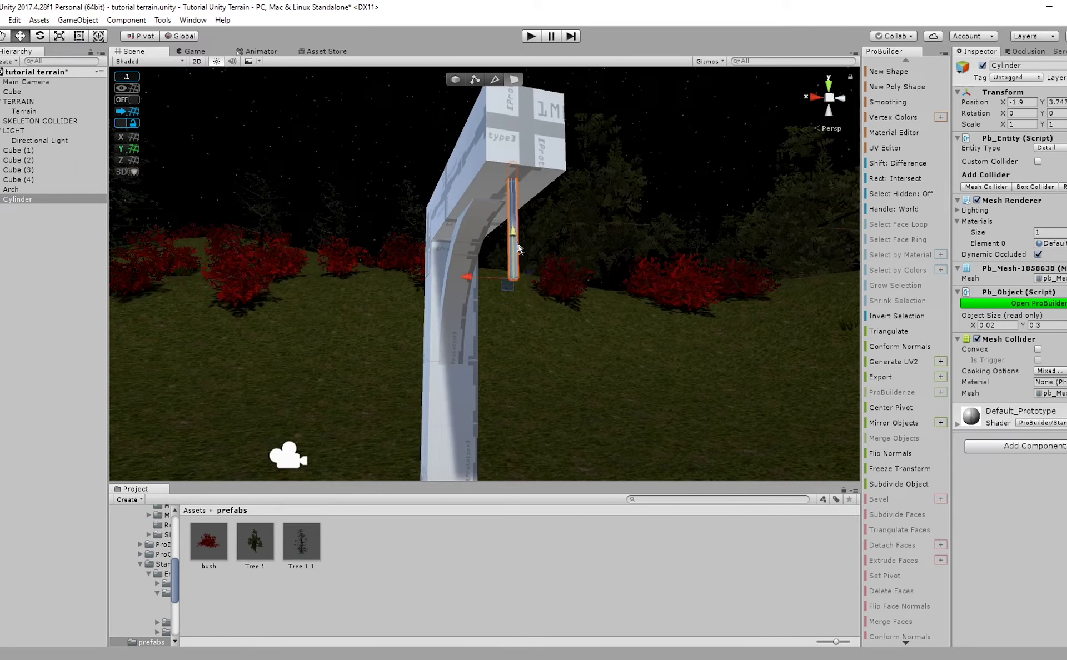
right_drag(519, 247, 659, 265)
right_drag(476, 249, 562, 248)
mouse_move(537, 288)
mouse_down()
mouse_move(576, 287)
mouse_move(556, 288)
mouse_up()
right_drag(555, 288, 556, 318)
drag(516, 215, 518, 176)
right_drag(515, 217, 542, 245)
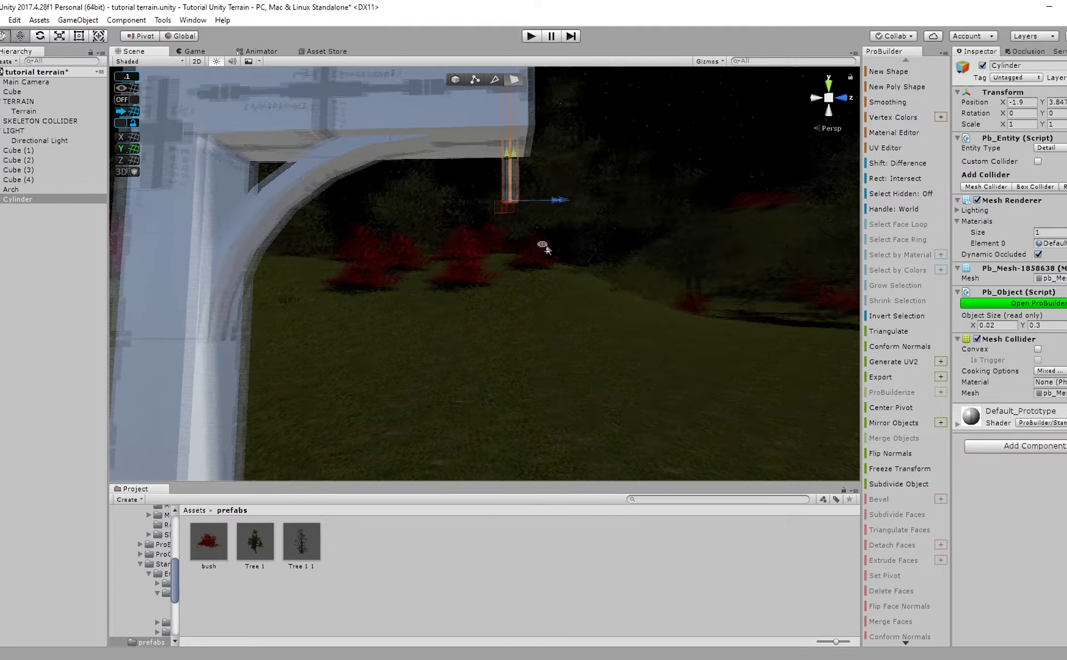
click(657, 573)
right_drag(623, 453, 522, 393)
scroll(522, 392, down, 5)
alt+drag(524, 395, 546, 390)
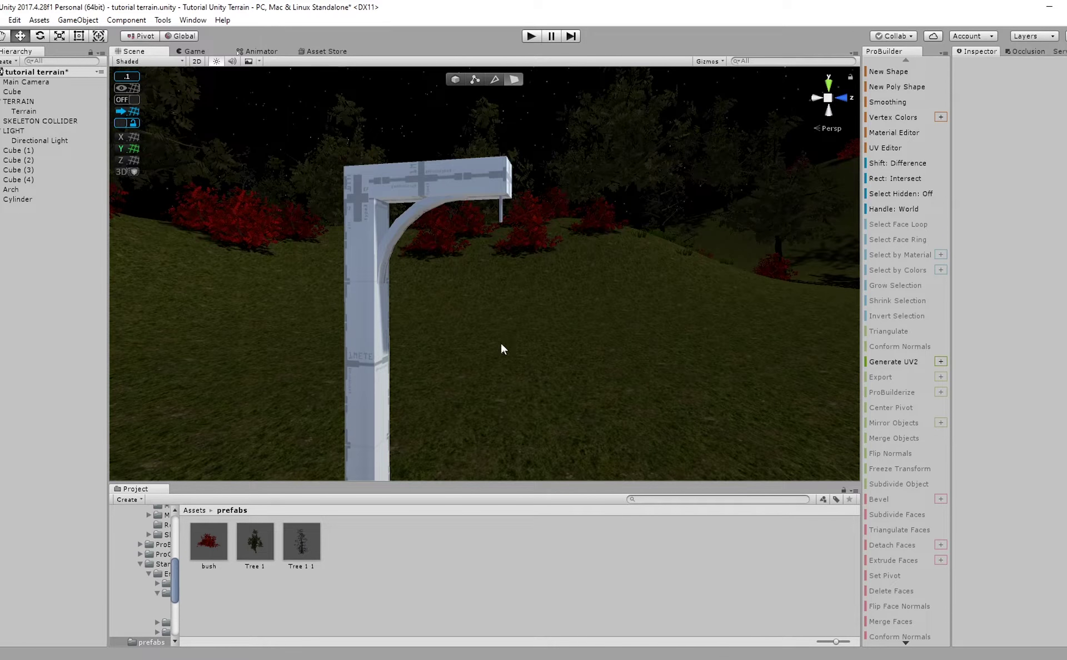
Start a second cylinder with a radius of 0.3 and move its preview beneath the hanging rod.
scroll(481, 335, up, 2)
scroll(489, 305, up, 2)
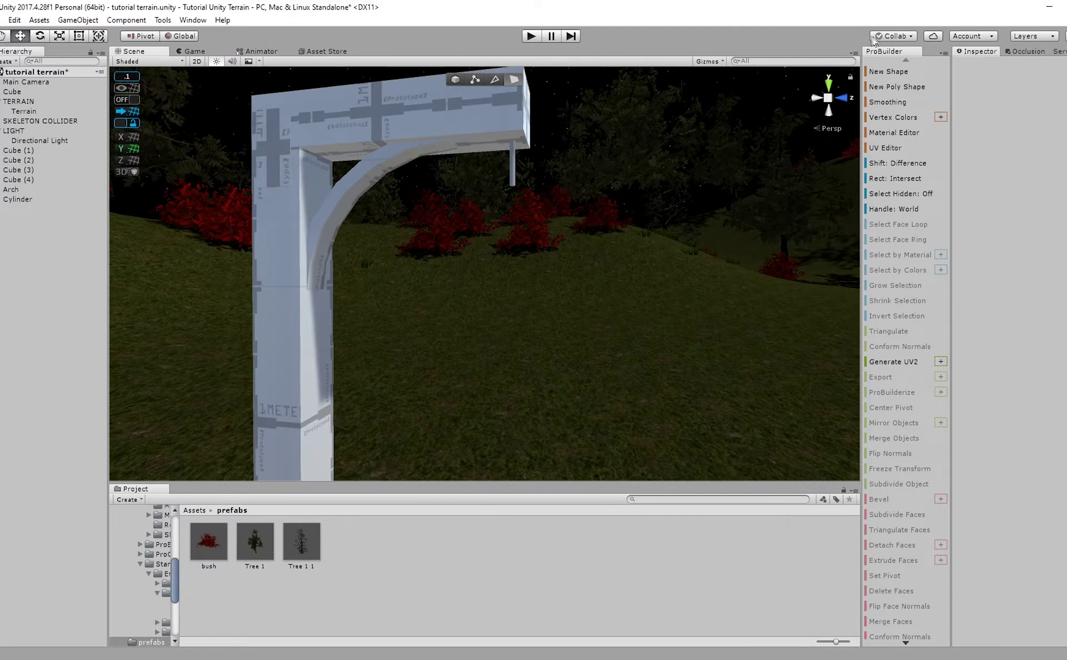
click(900, 74)
click(674, 202)
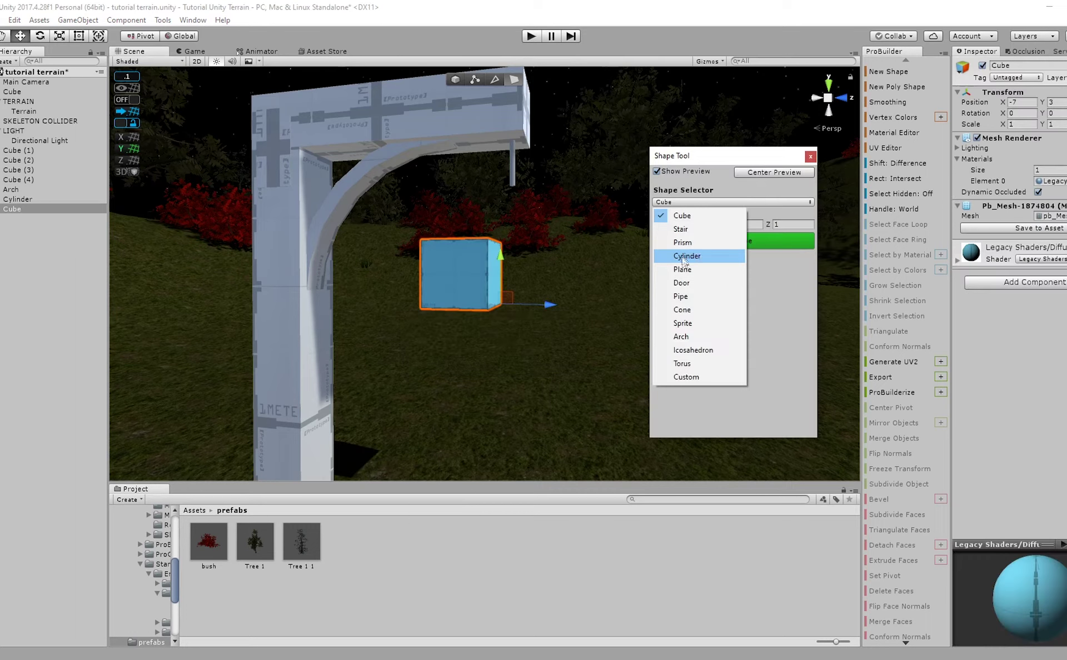
click(687, 256)
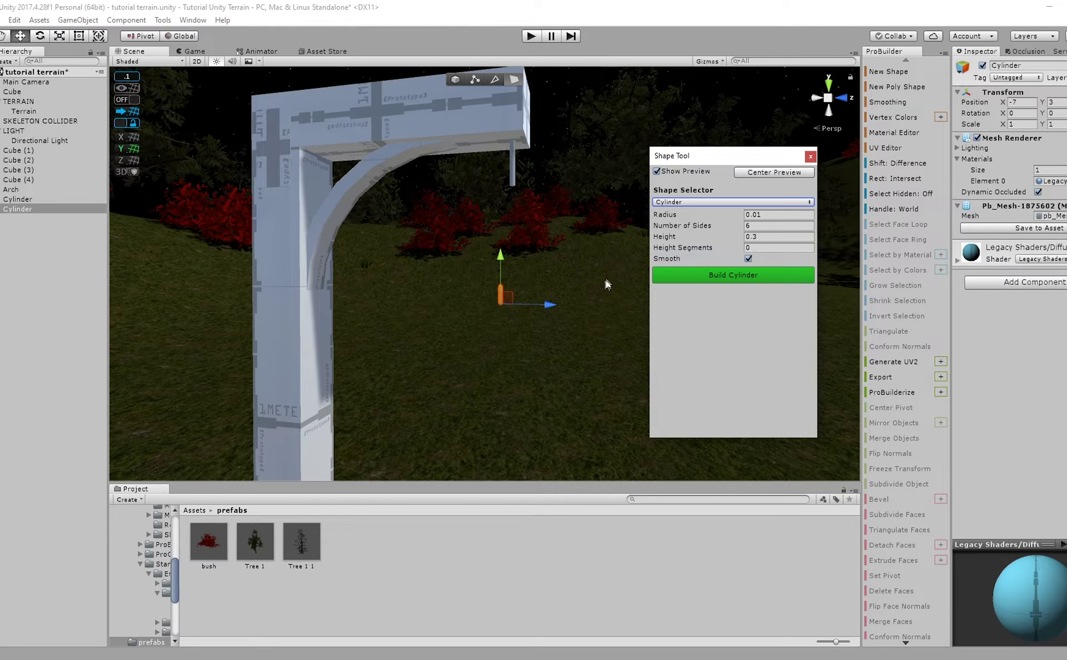
click(722, 216)
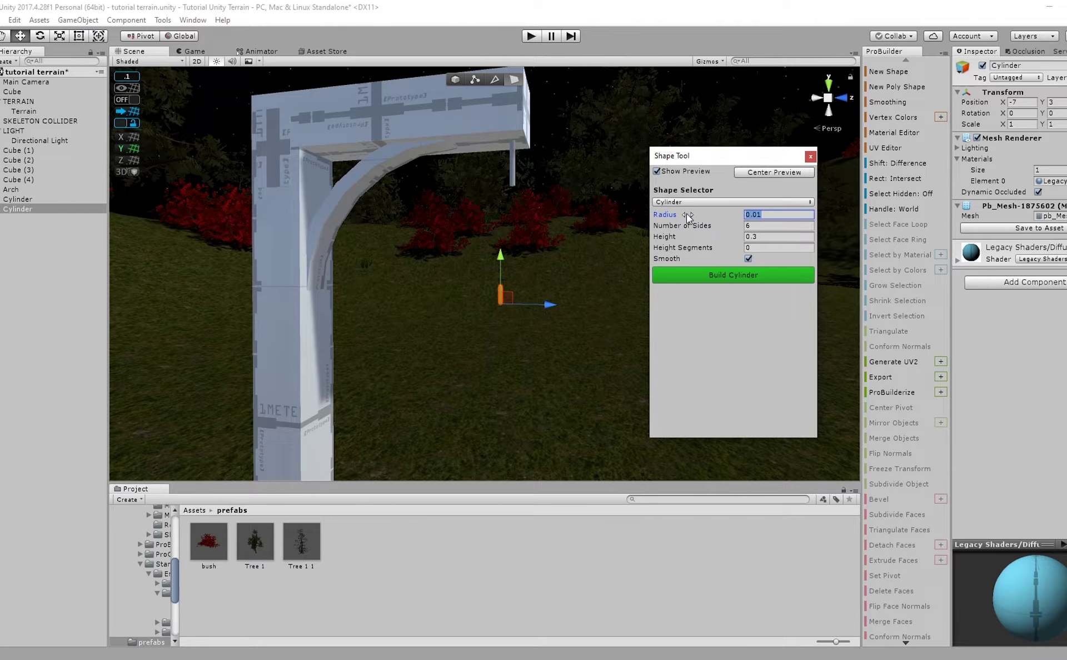
text(.3)
middle_drag(442, 335, 389, 378)
drag(457, 340, 258, 416)
drag(330, 403, 371, 402)
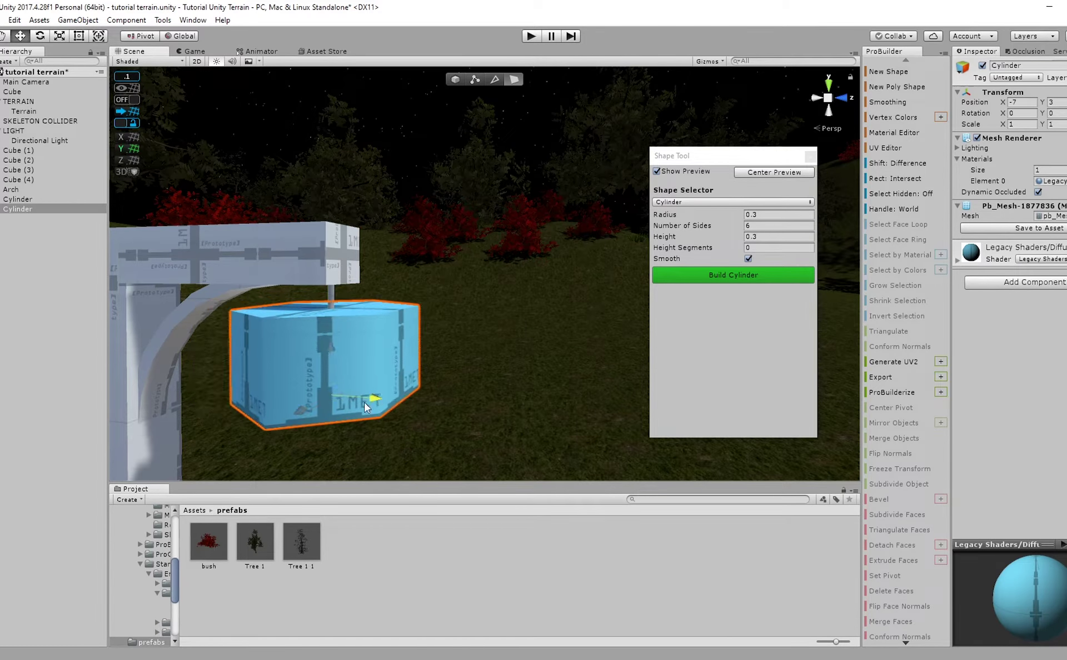
Resize the second cylinder preview to a radius of 0.1 and a height of 0.2.
drag(762, 216, 722, 216)
text(.1)
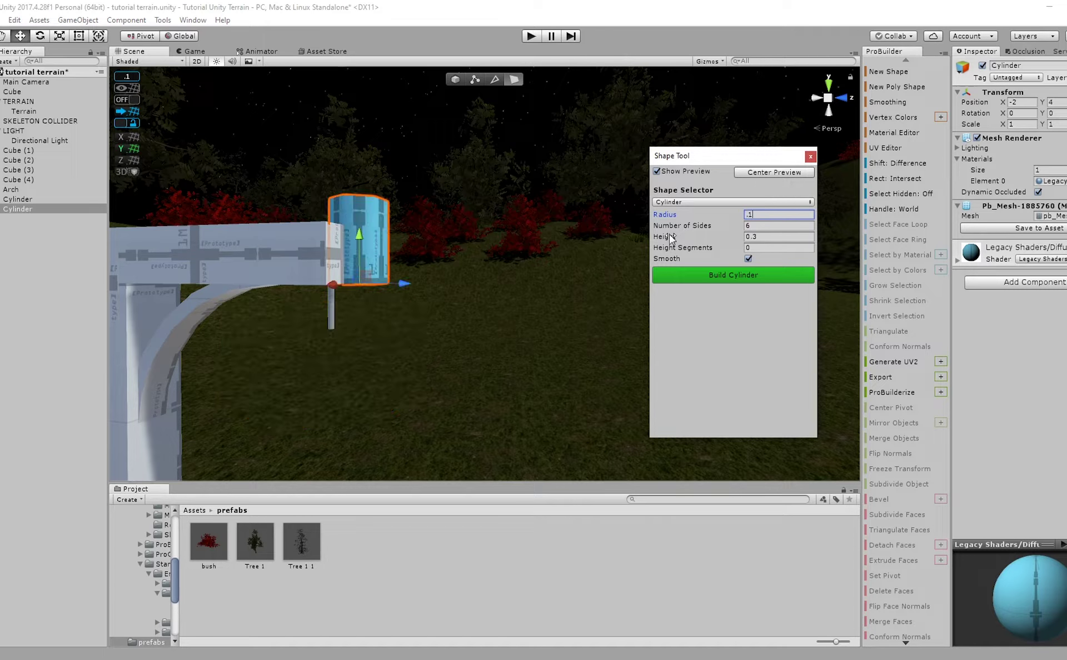
drag(362, 239, 374, 351)
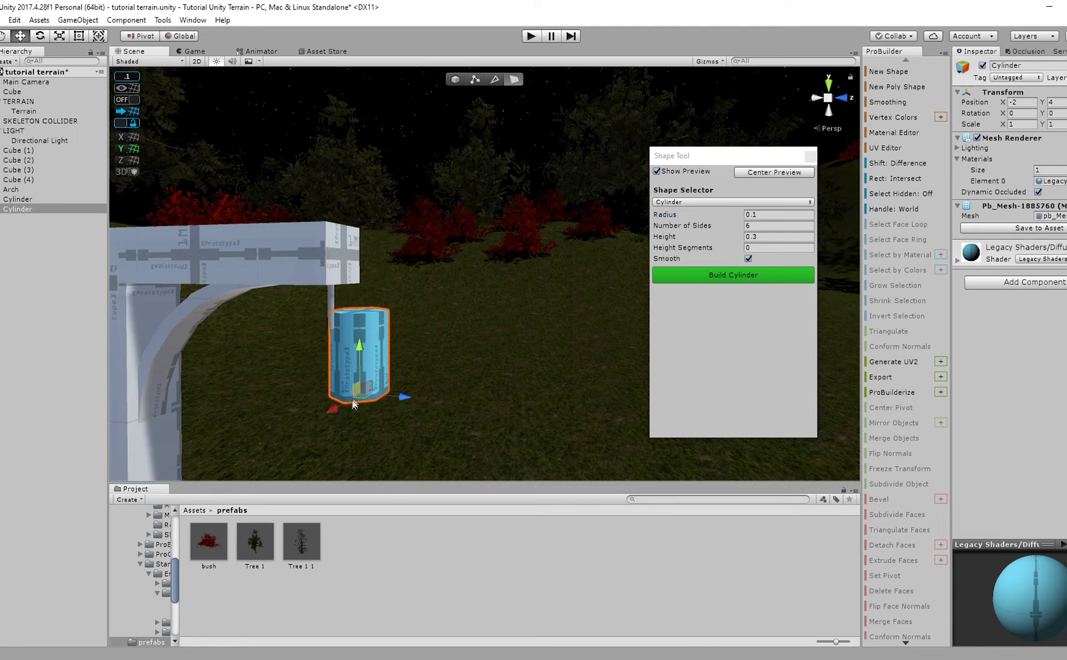
drag(345, 404, 311, 427)
click(770, 238)
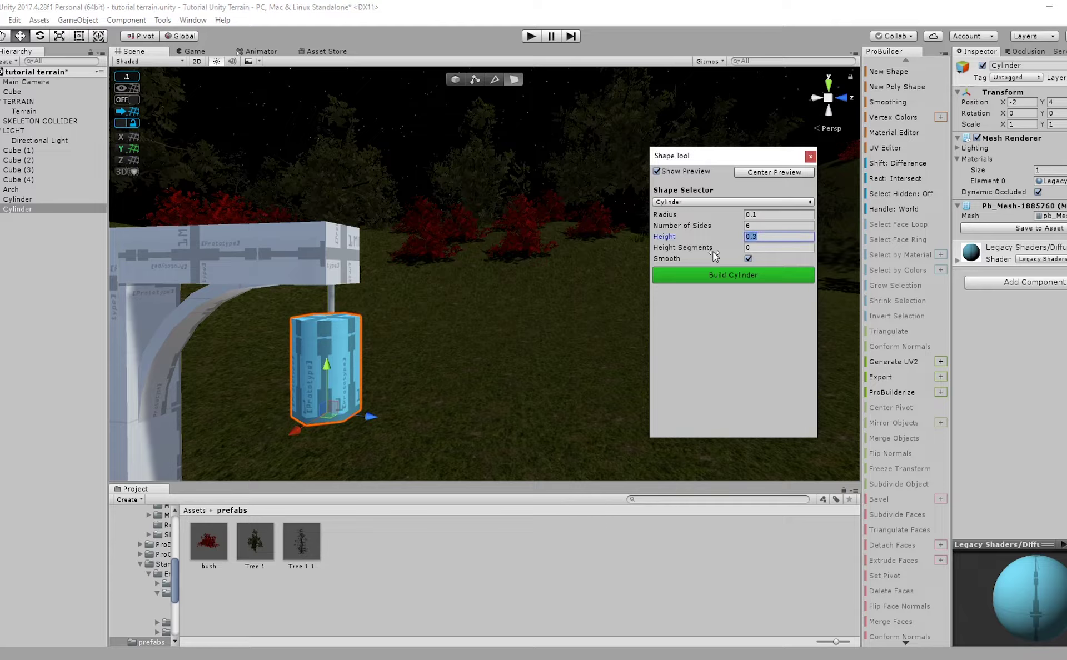
text(.2)
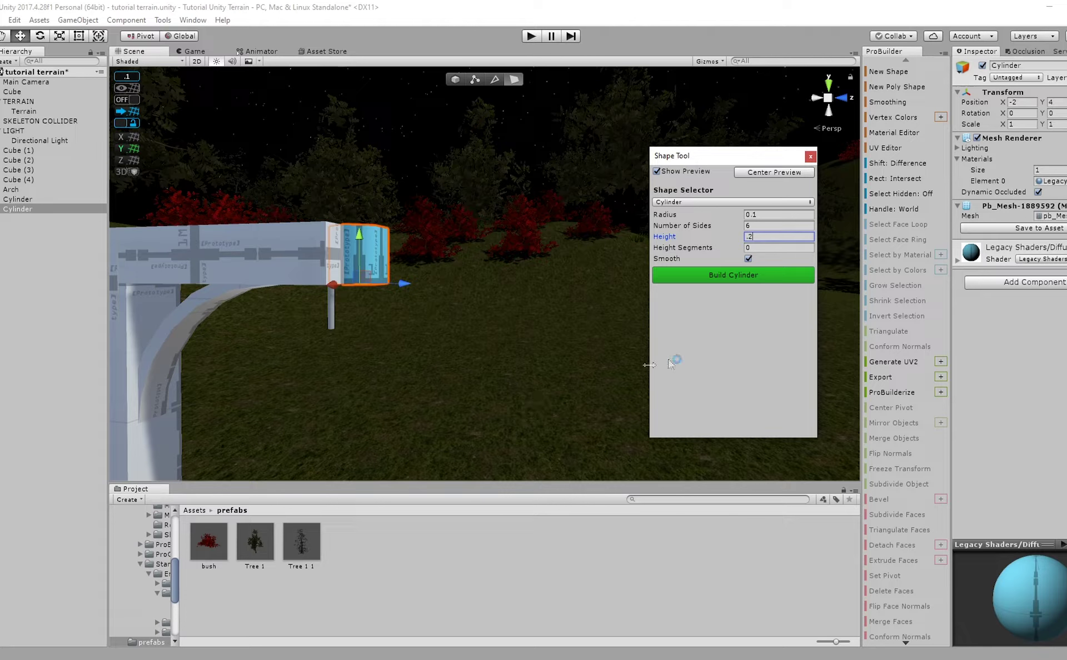
Center the cylinder preview on the lower end of the hanging rod, build it and move the Shape Tool aside.
drag(387, 247, 336, 438)
right_drag(336, 438, 409, 433)
drag(447, 348, 384, 338)
click(132, 113)
mouse_move(421, 273)
mouse_down()
mouse_move(423, 297)
mouse_move(427, 283)
mouse_up()
right_drag(472, 295, 537, 279)
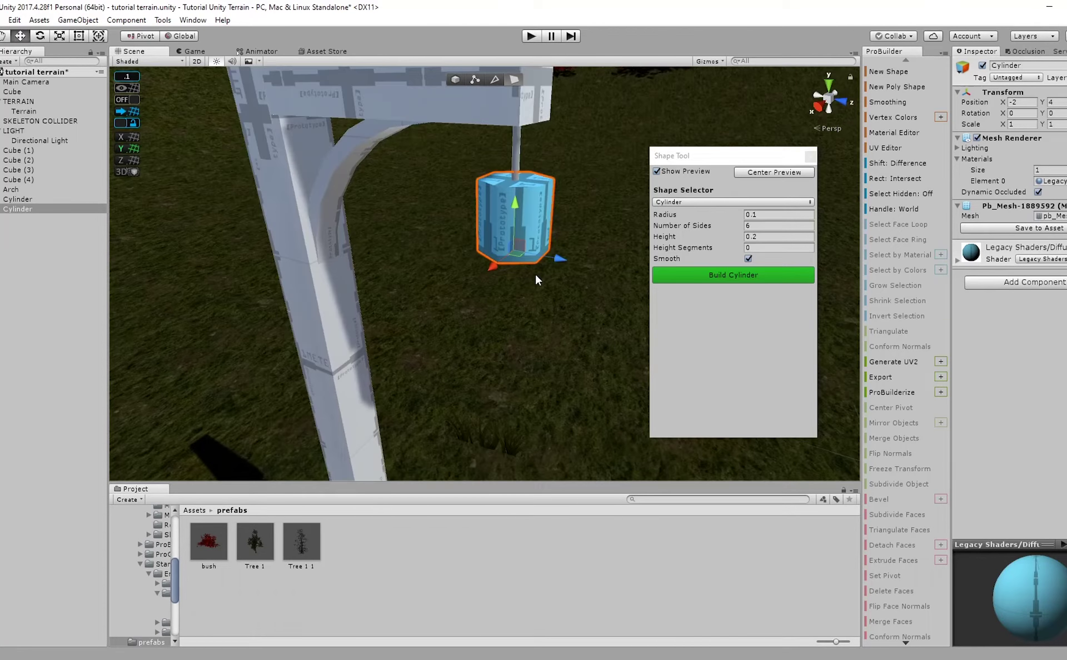
click(733, 275)
drag(773, 158, 812, 152)
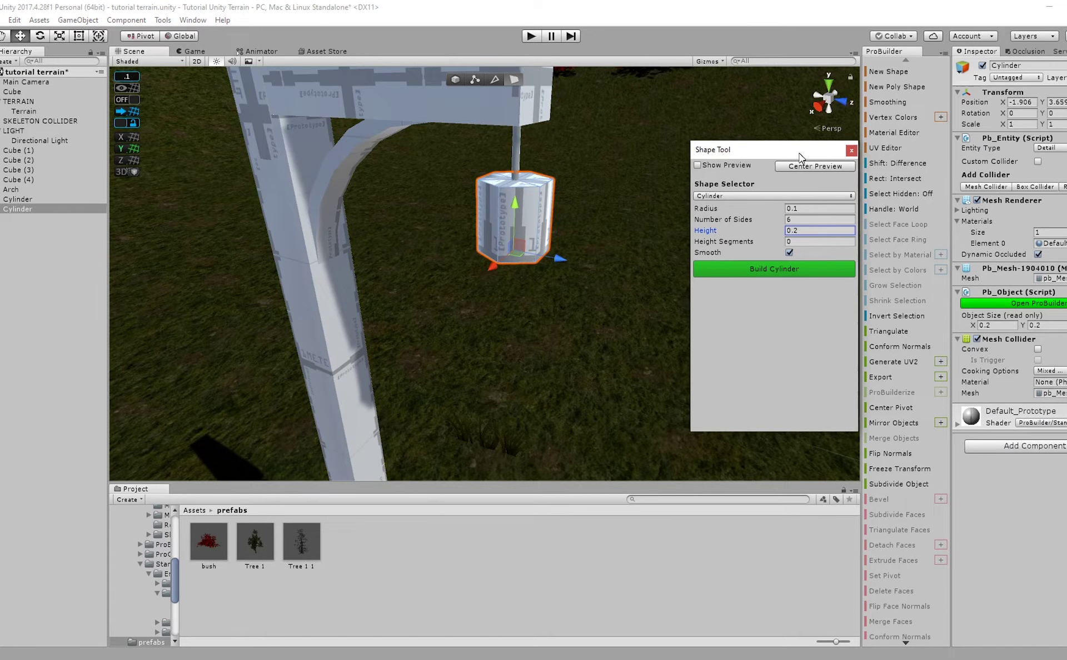
Lower the new cylinder by 0.1 until it clears the rod, and select one of its side faces.
alt+drag(550, 192, 354, 150)
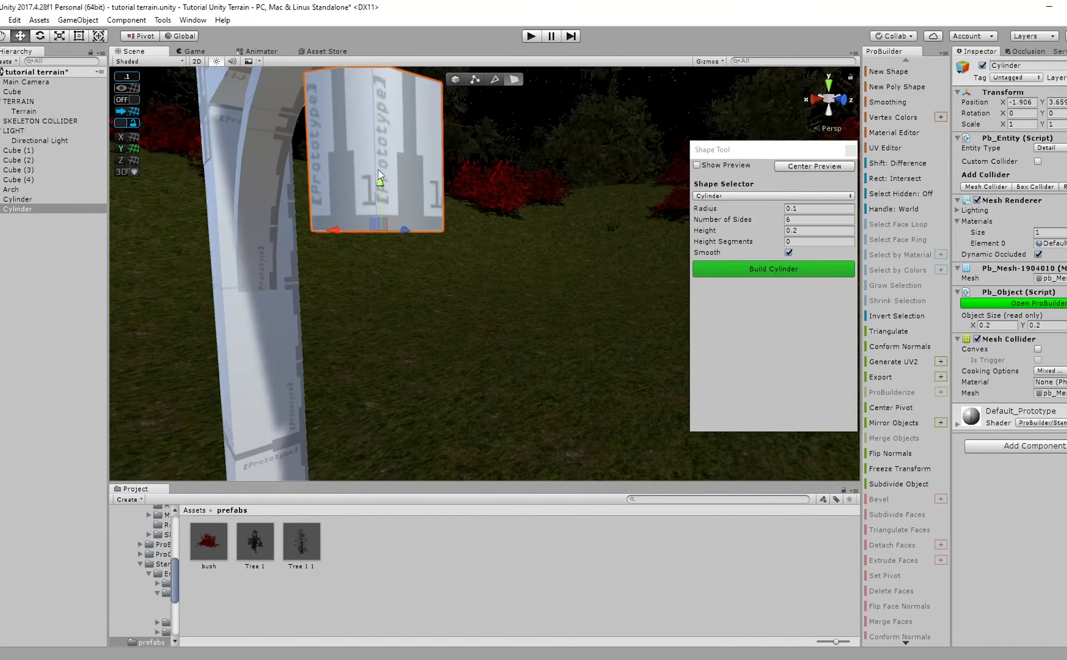
drag(380, 211, 383, 254)
click(424, 242)
click(289, 278)
Expand the selection to the full loop of side faces around the cylinder and extrude them.
alt+drag(240, 266, 324, 272)
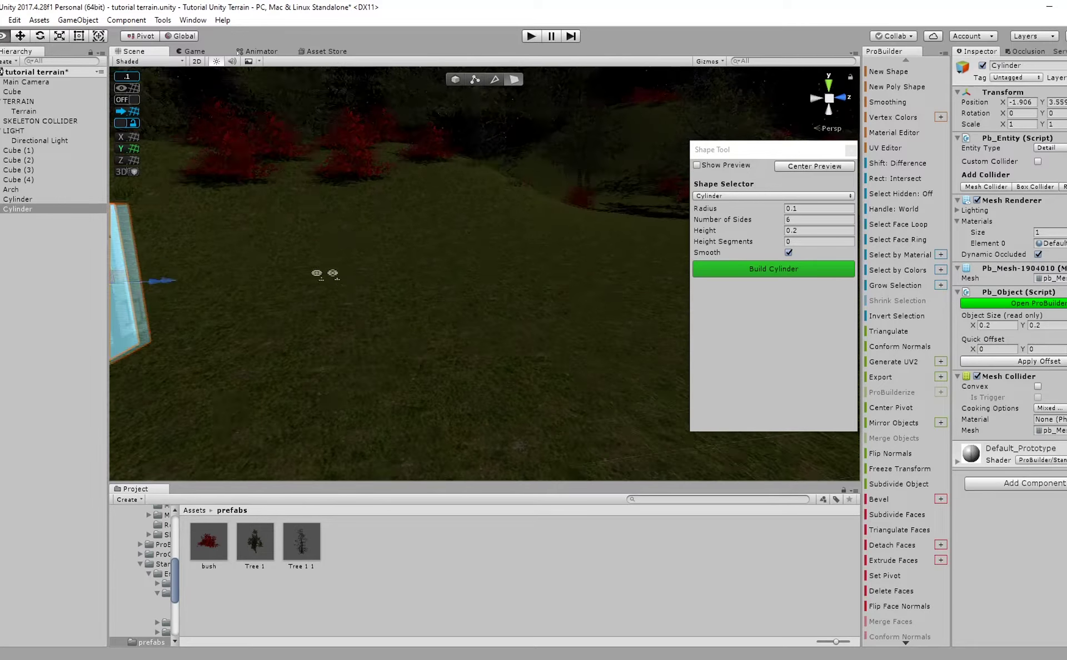
scroll(314, 275, down, 2)
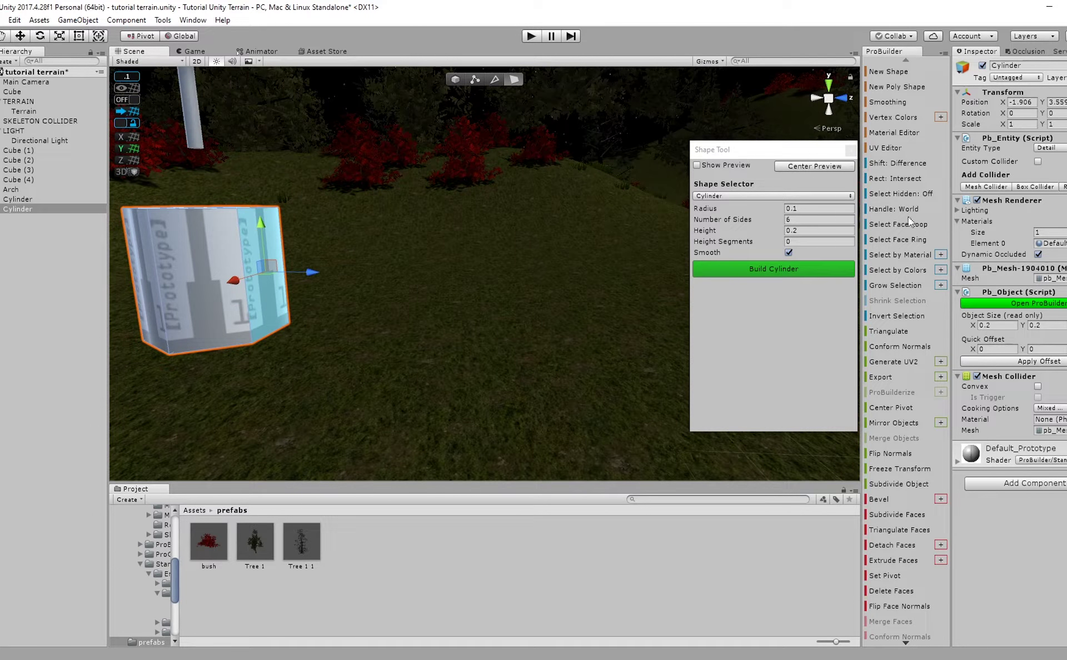
click(903, 240)
click(898, 228)
key(f)
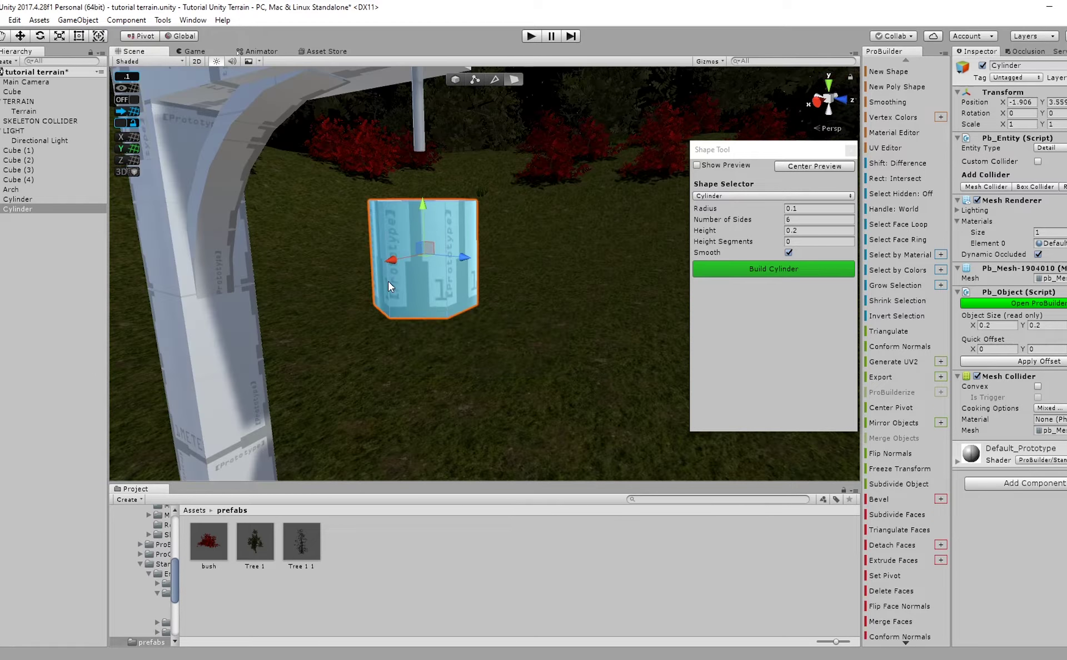
key(ctrl+e)
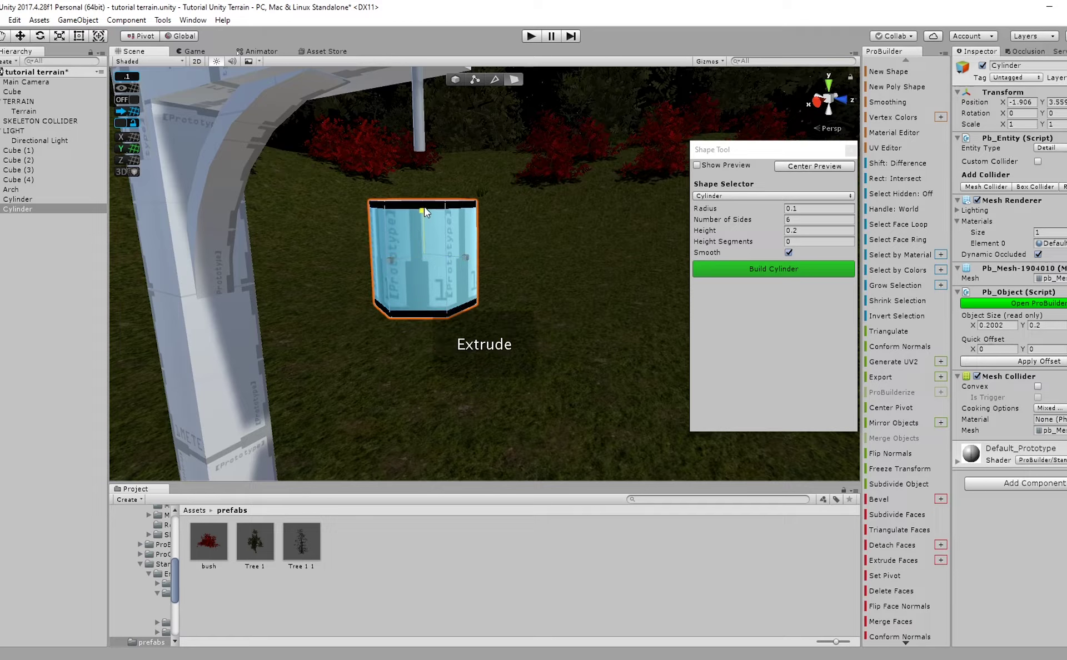
Scale the extruded side faces inward so a protruding rim remains around the cylinder's upper and lower ends.
scroll(419, 234, up, 1)
shift+drag(387, 244, 388, 248)
right_drag(434, 389, 410, 326)
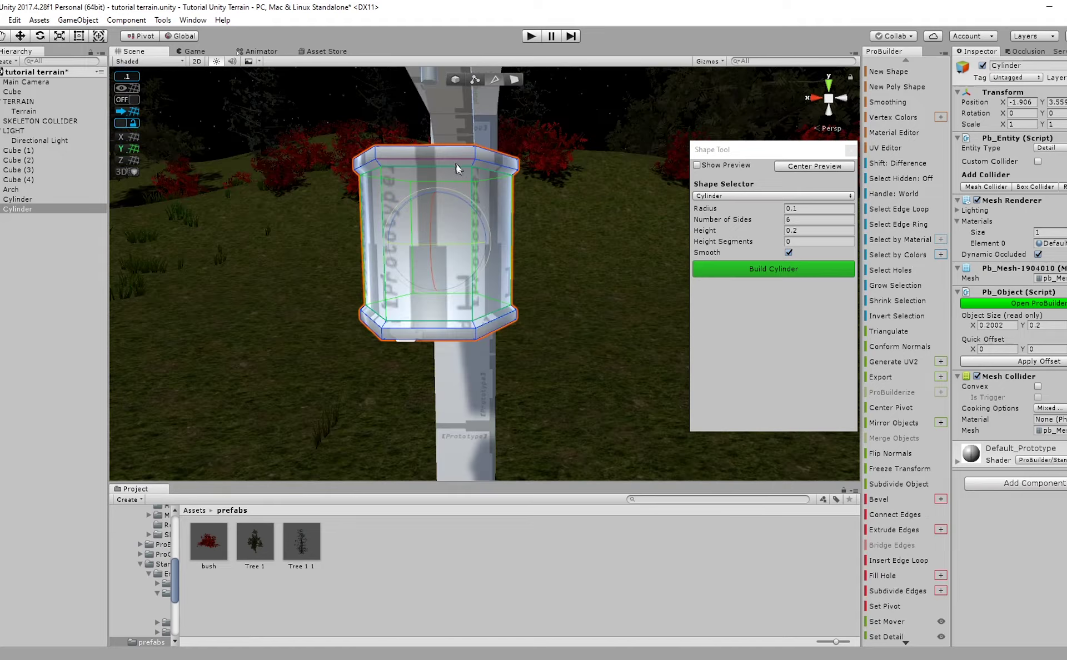
Subdivide the whole lantern cylinder repeatedly to give it a finer grid of faces.
click(455, 81)
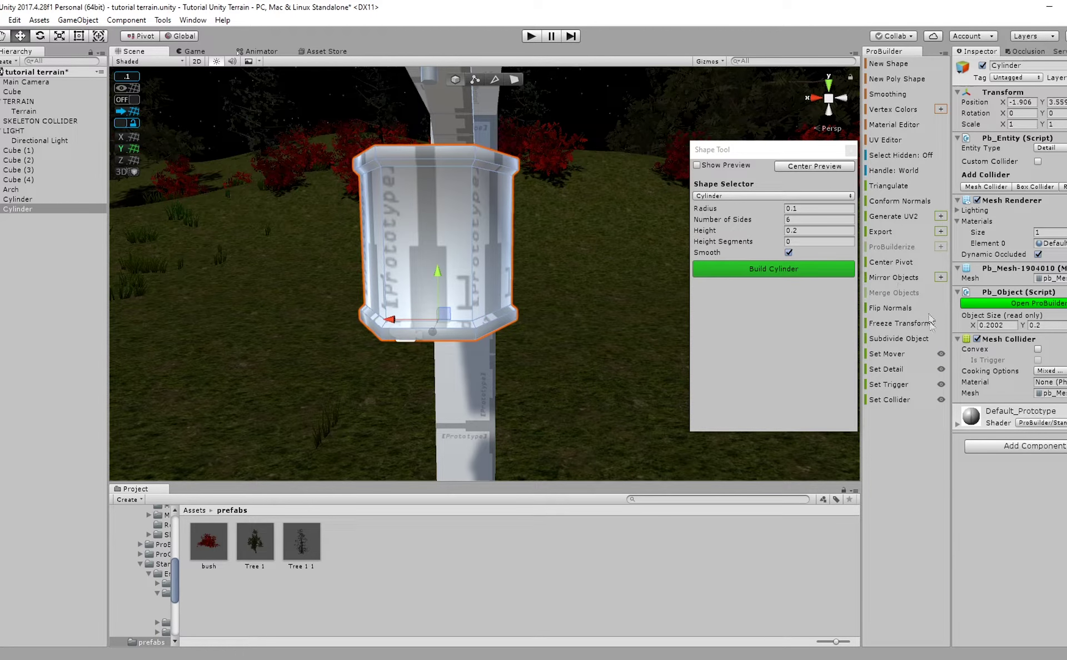
click(898, 338)
alt+drag(455, 303, 479, 297)
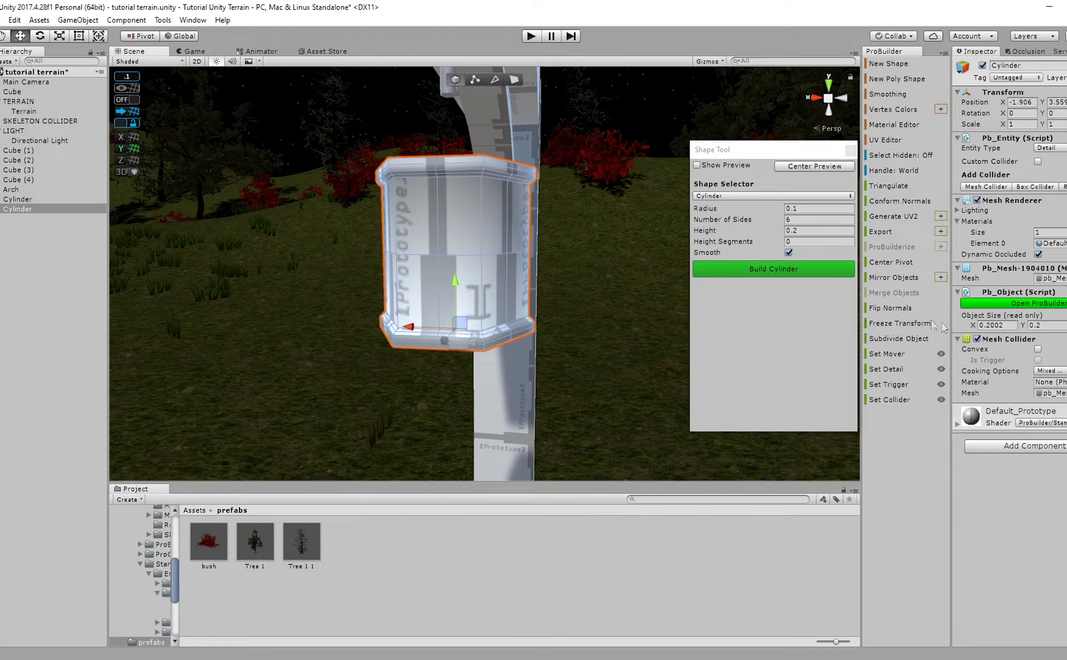
click(910, 341)
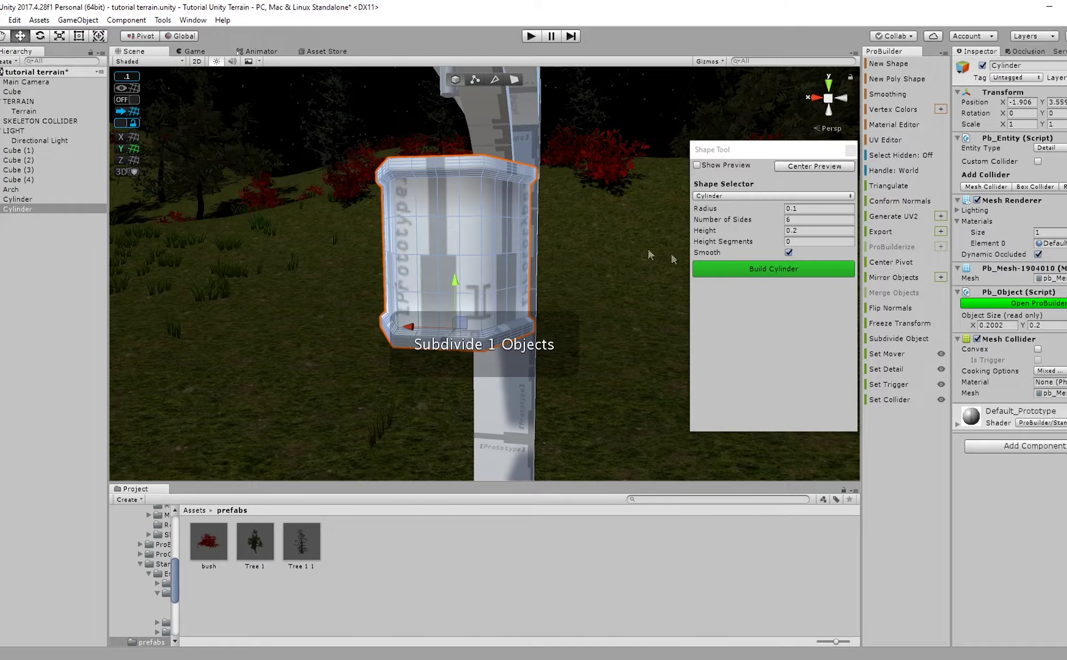
mouse_move(489, 239)
middle_down()
mouse_move(503, 257)
mouse_move(487, 237)
middle_up()
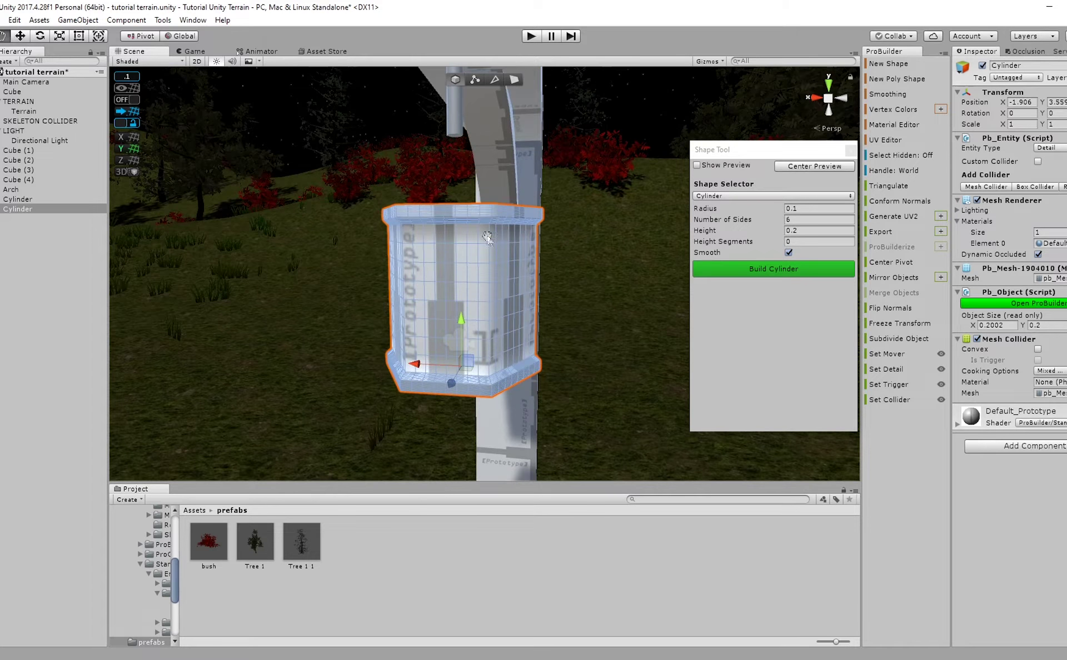
Select the central faces of one lantern side panel and delete them to cut a window opening.
click(514, 79)
middle_drag(526, 145, 510, 199)
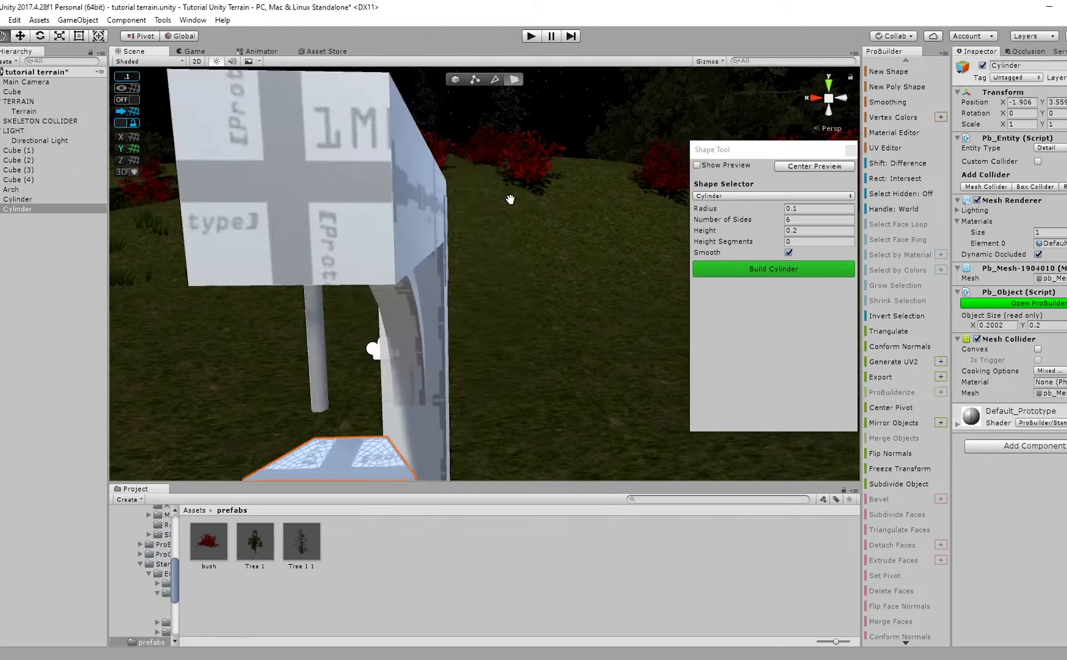
key(f)
key(BackSpace)
alt+drag(508, 305, 438, 263)
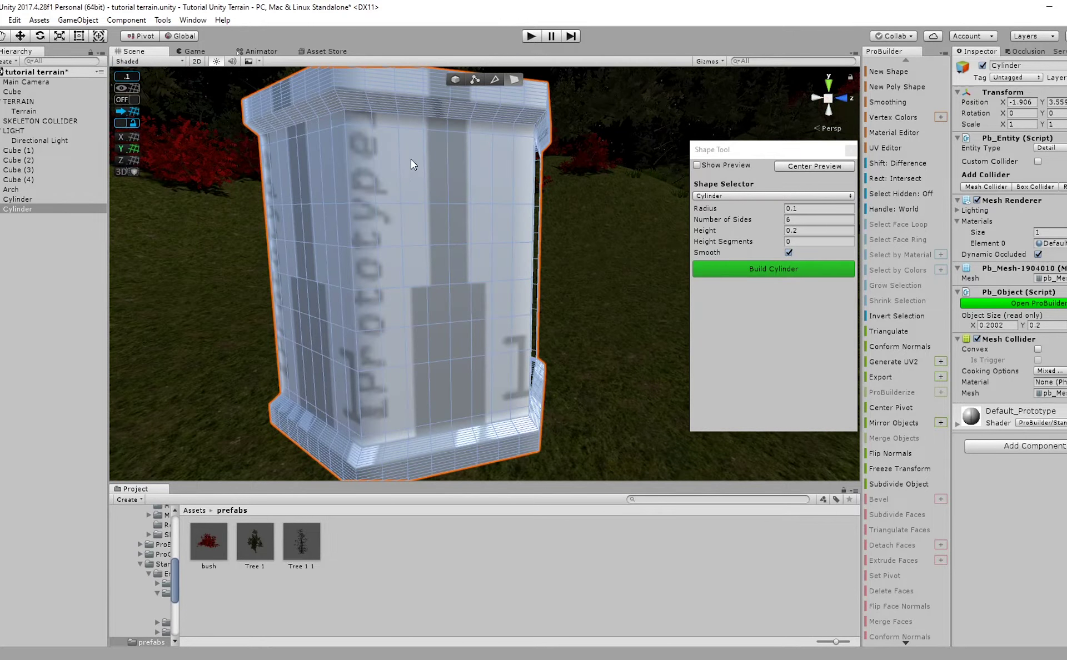
click(497, 379)
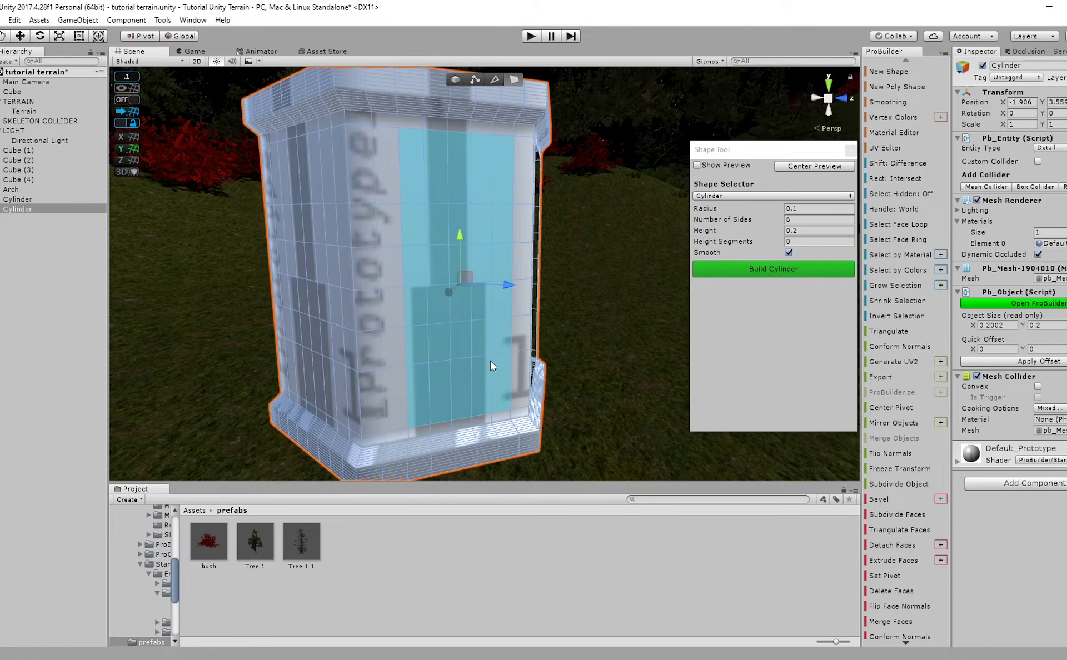
key(BackSpace)
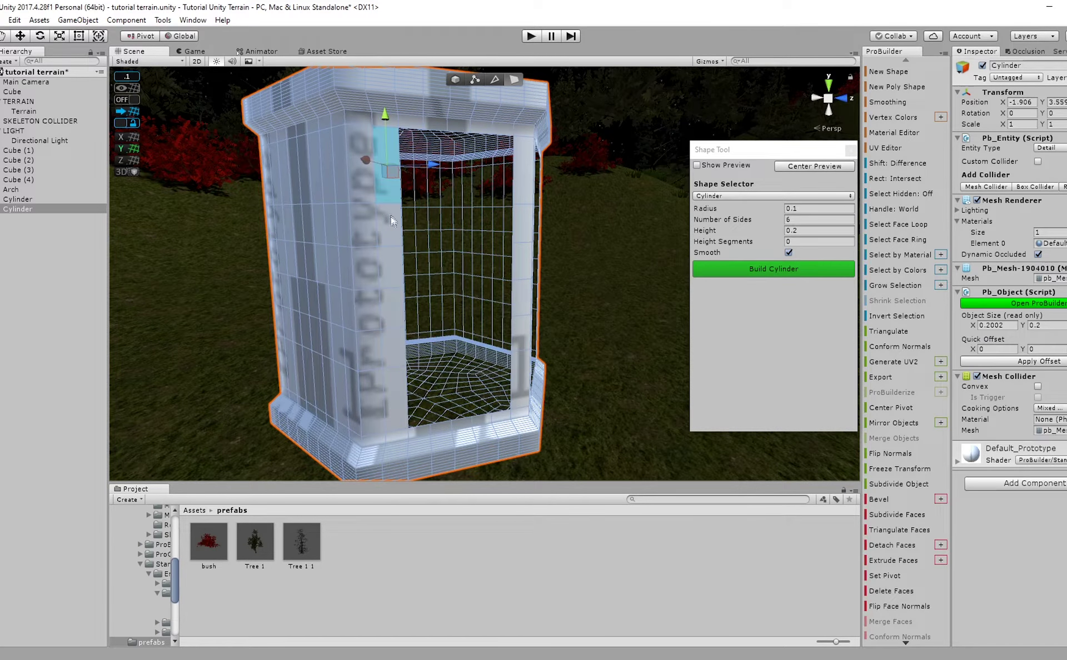
Delete the leftover column of faces beside the window opening, leaving only a narrow corner post.
key(Delete)
click(399, 282)
click(392, 220)
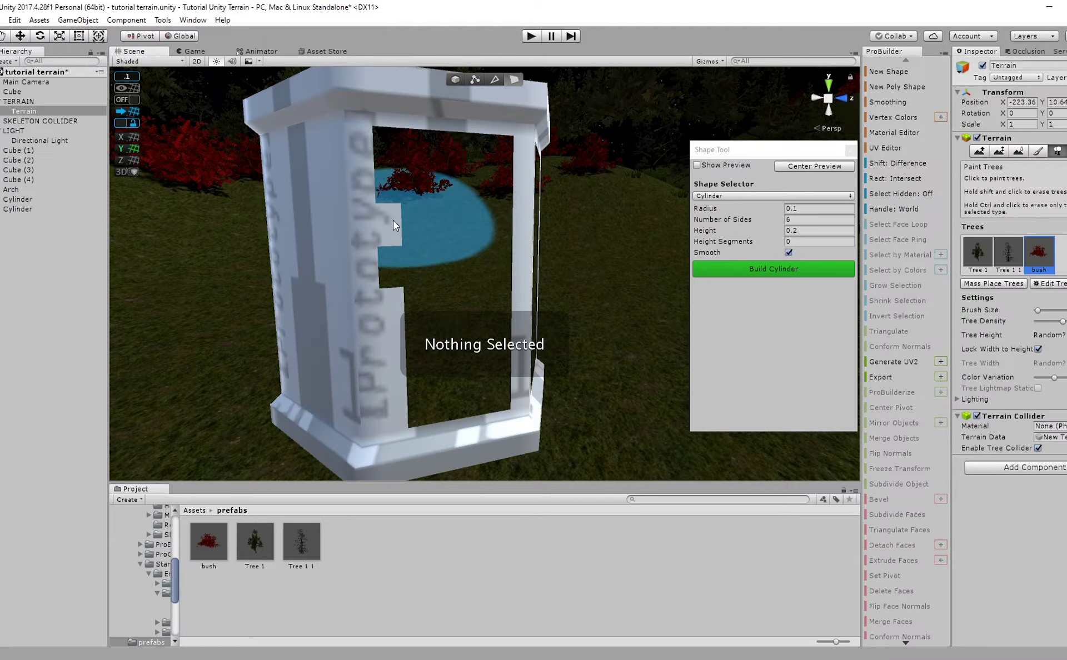
click(393, 248)
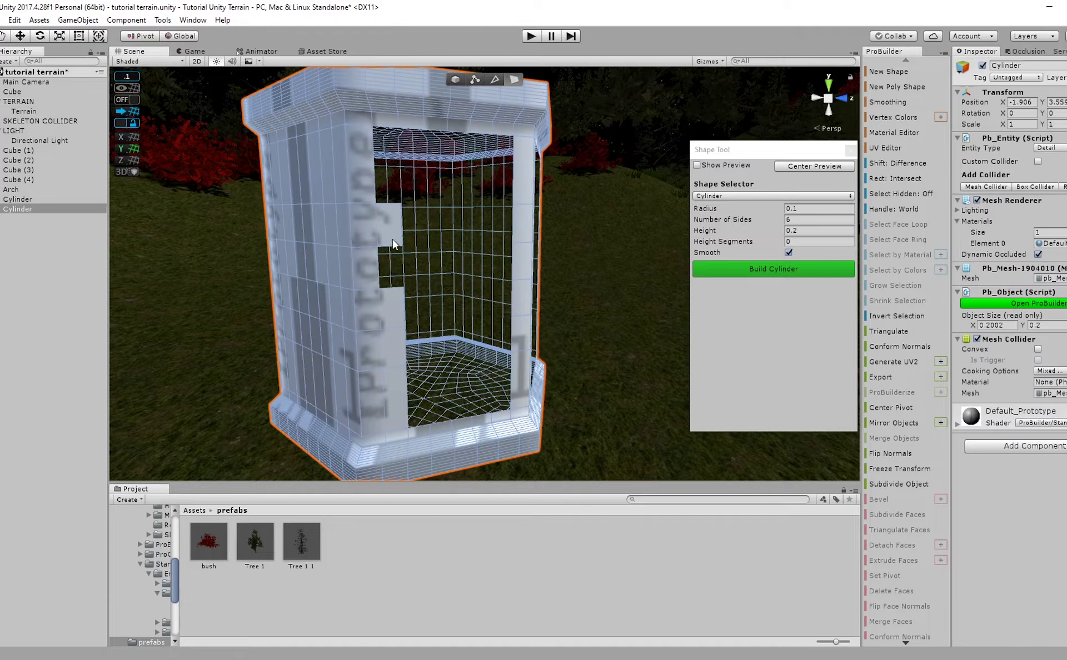
click(385, 229)
key(Delete)
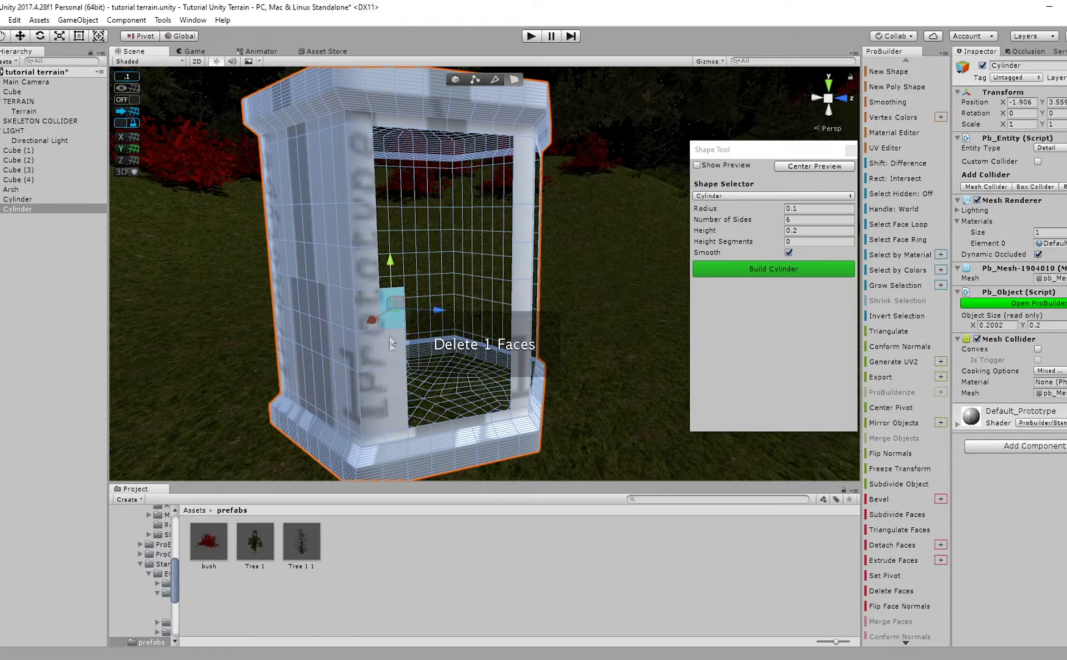
click(393, 425)
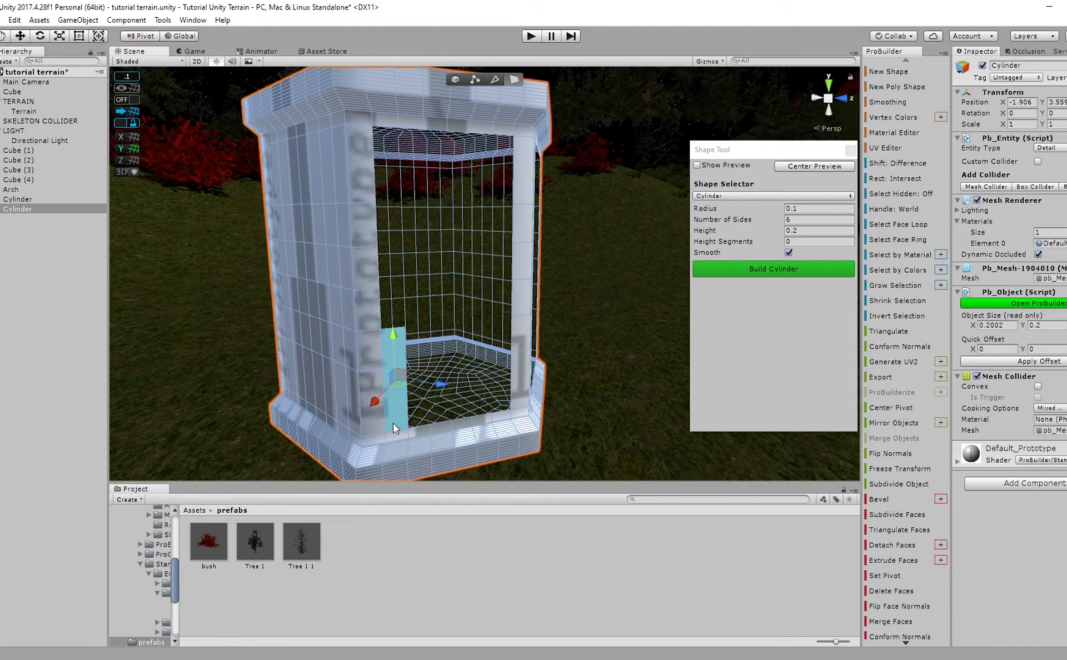
key(Delete)
Merge all the selected faces on the lantern's upper surface into a single face.
right_drag(540, 414, 423, 259)
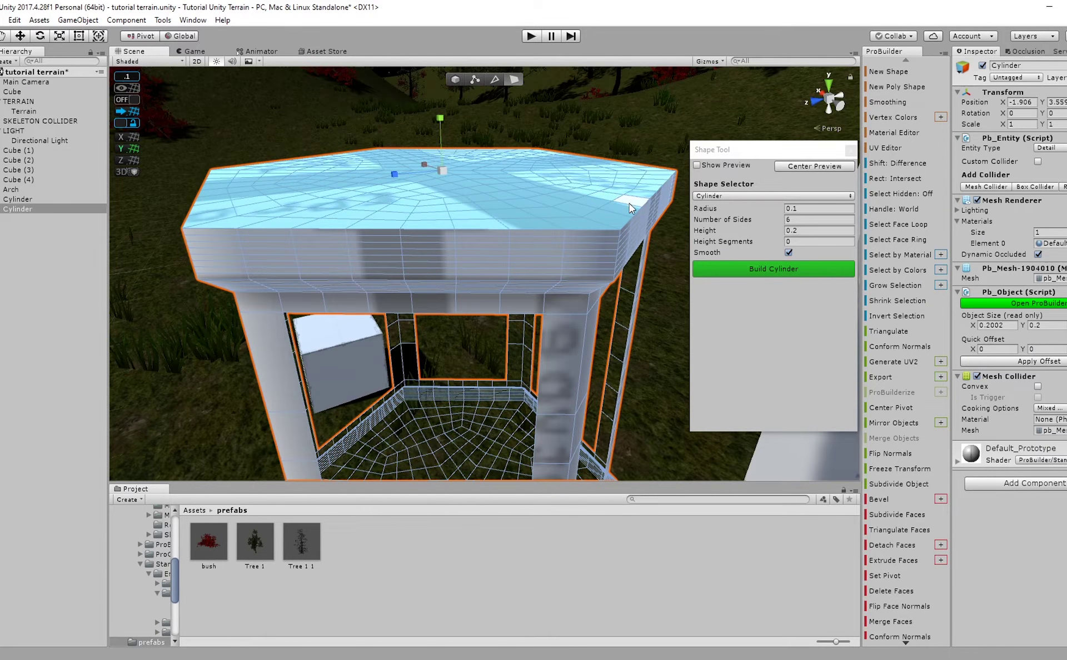
right_drag(629, 203, 500, 245)
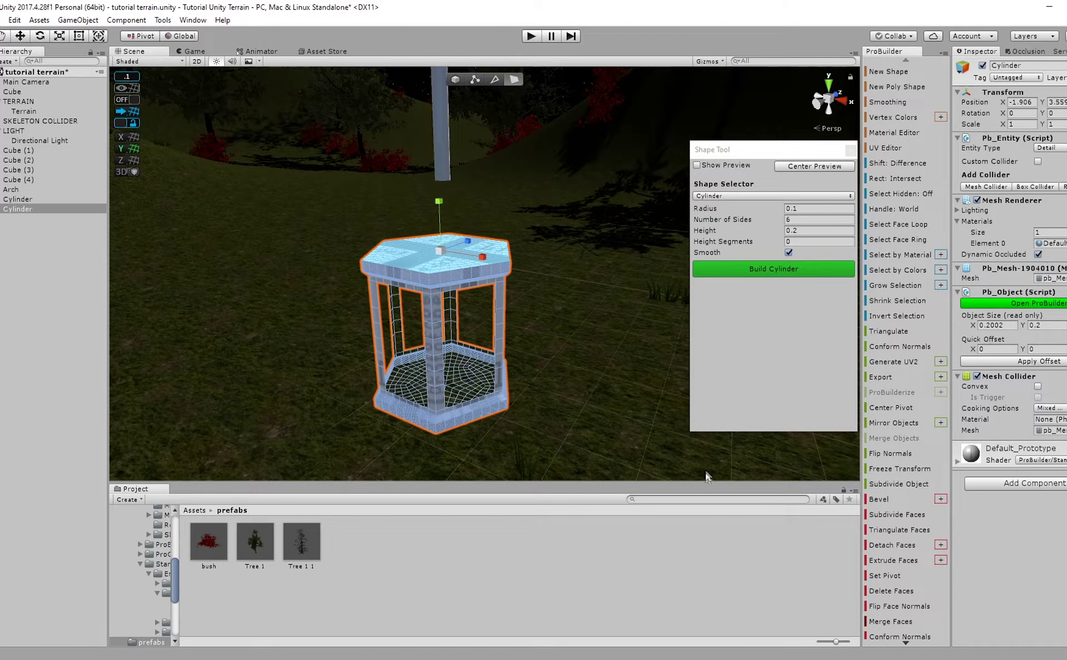
key(ctrl+m)
right_drag(575, 265, 522, 268)
scroll(557, 268, up, 4)
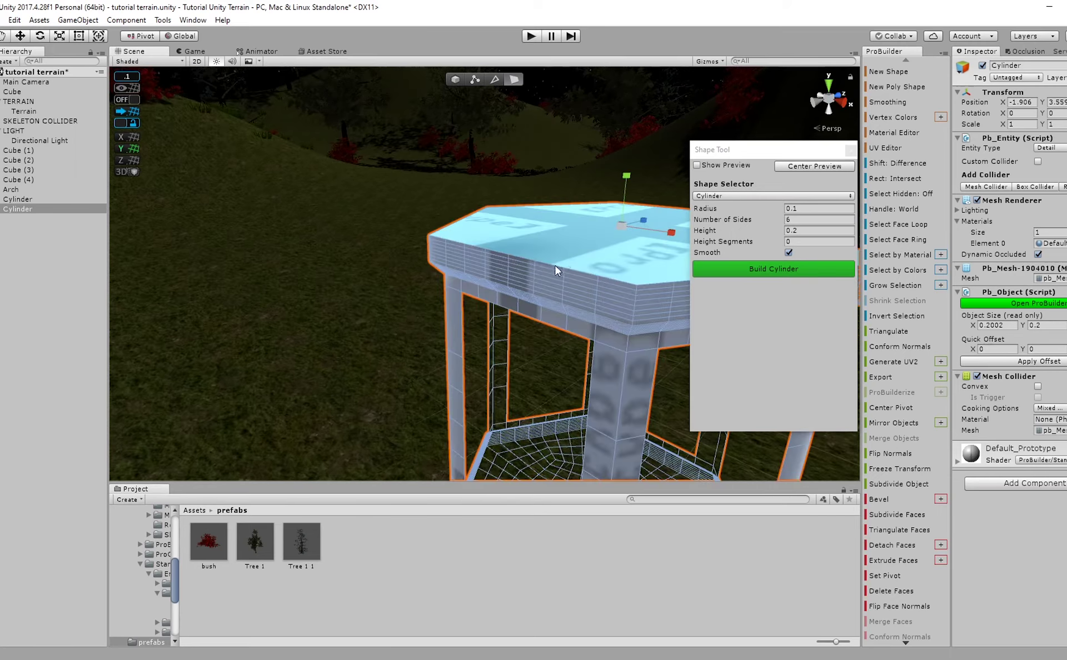
Extrude the merged top face outward so it overhangs the lantern body.
middle_drag(569, 265, 401, 293)
shift+drag(426, 270, 427, 269)
key(w)
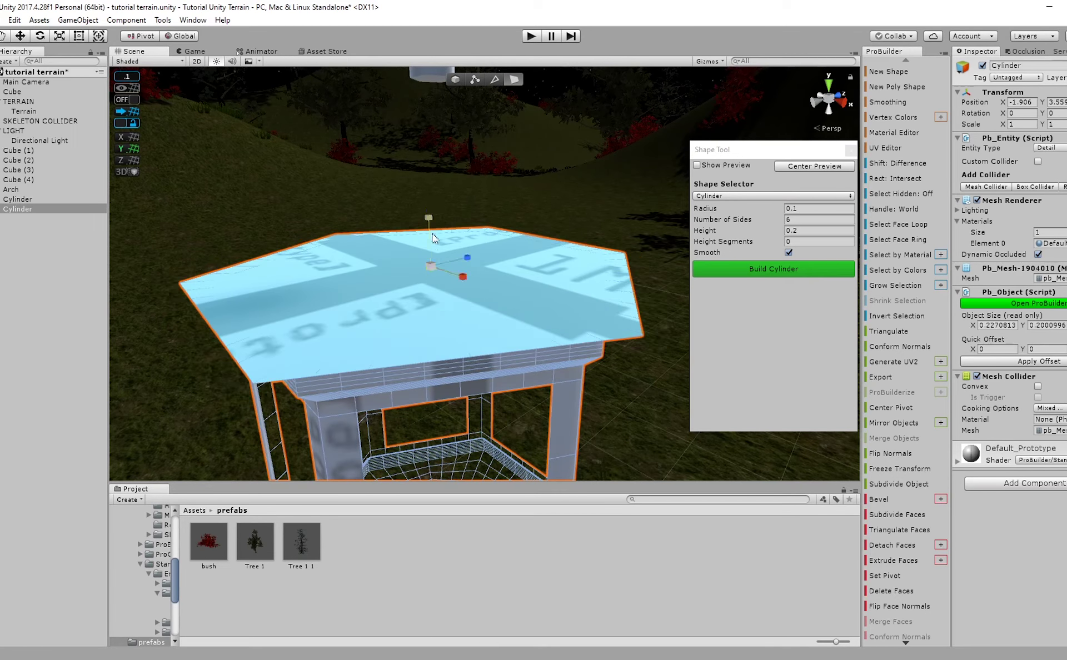
Raise the overhanging top face, undo the excess and keep only a thin roof slab.
drag(429, 219, 428, 215)
key(r)
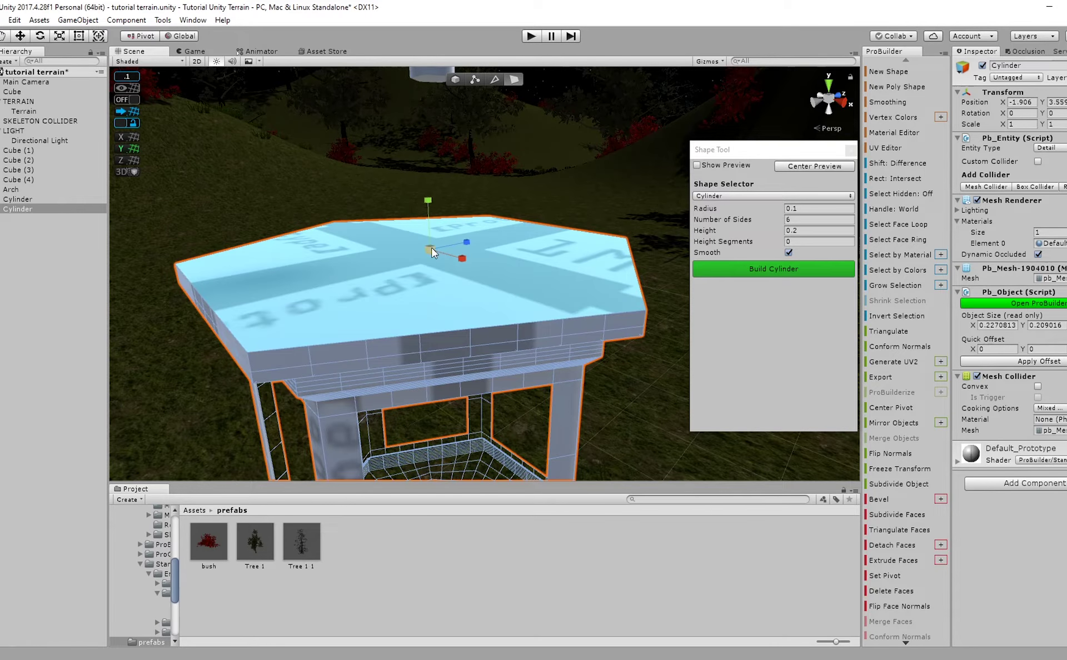
right_drag(431, 245, 385, 224)
middle_drag(424, 238, 394, 224)
key(ctrl+z)
right_drag(402, 253, 489, 256)
middle_drag(505, 257, 464, 255)
right_drag(464, 255, 389, 261)
middle_drag(472, 271, 405, 249)
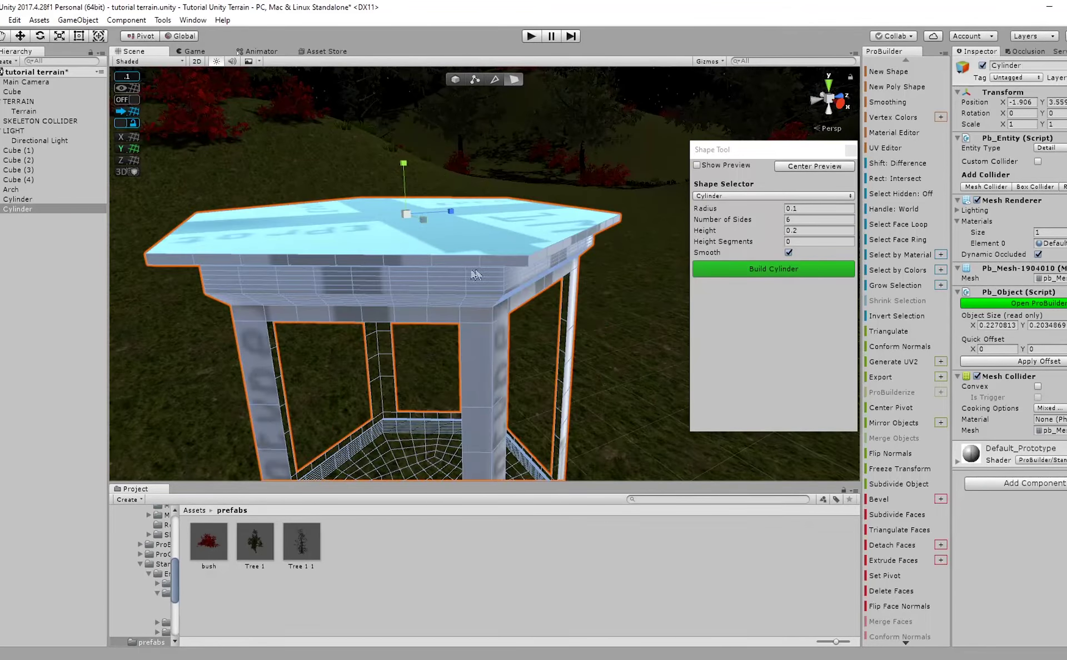
Extrude the roof's top face slightly upward and scale it inward to form a bevelled roof edge.
alt+drag(481, 269, 439, 275)
right_drag(411, 273, 348, 267)
middle_drag(478, 267, 389, 255)
scroll(393, 252, down, 5)
right_drag(393, 252, 343, 236)
middle_drag(473, 267, 392, 216)
scroll(392, 216, up, 6)
middle_drag(422, 166, 396, 281)
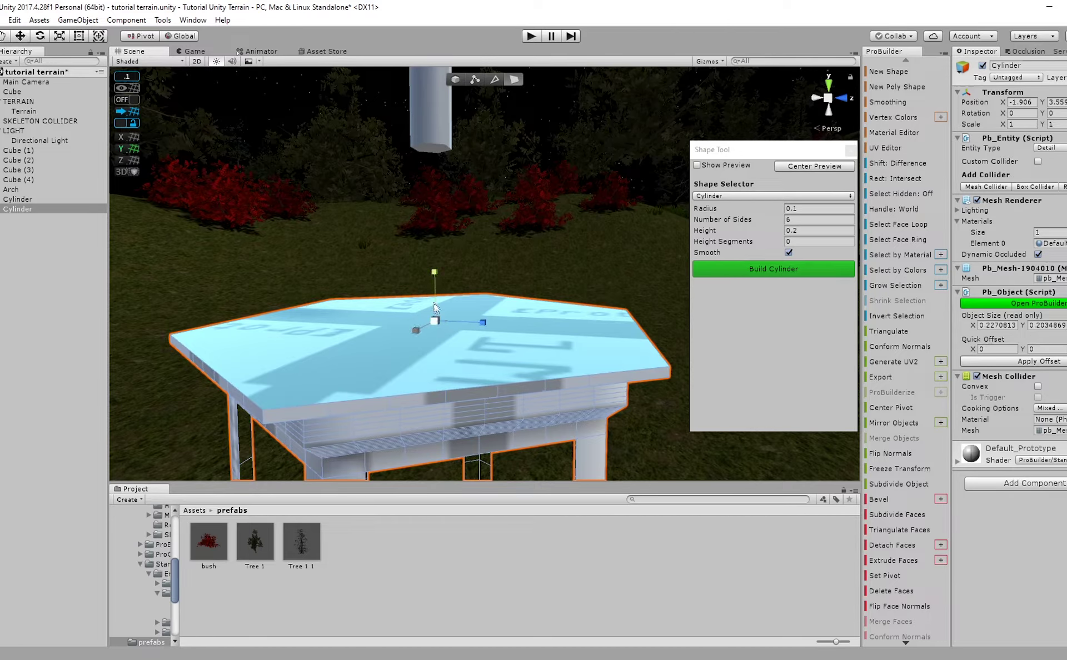
mouse_move(437, 318)
shift+mouse_down()
mouse_move(428, 319)
mouse_move(436, 314)
shift+mouse_up()
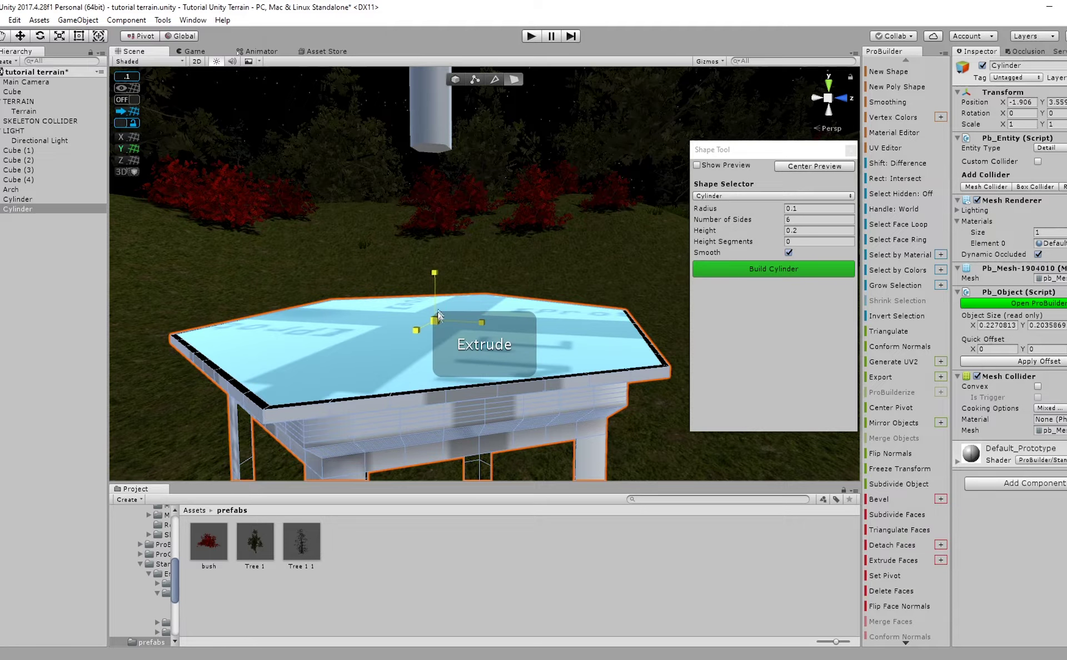
key(w)
key(ctrl+e)
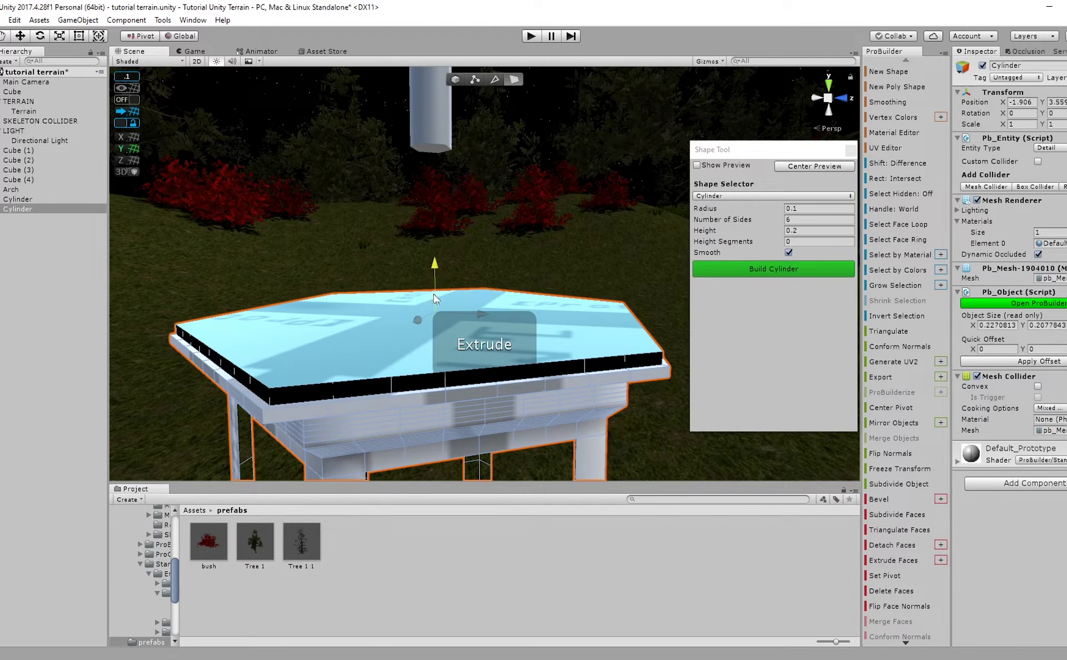
key(r)
key(w)
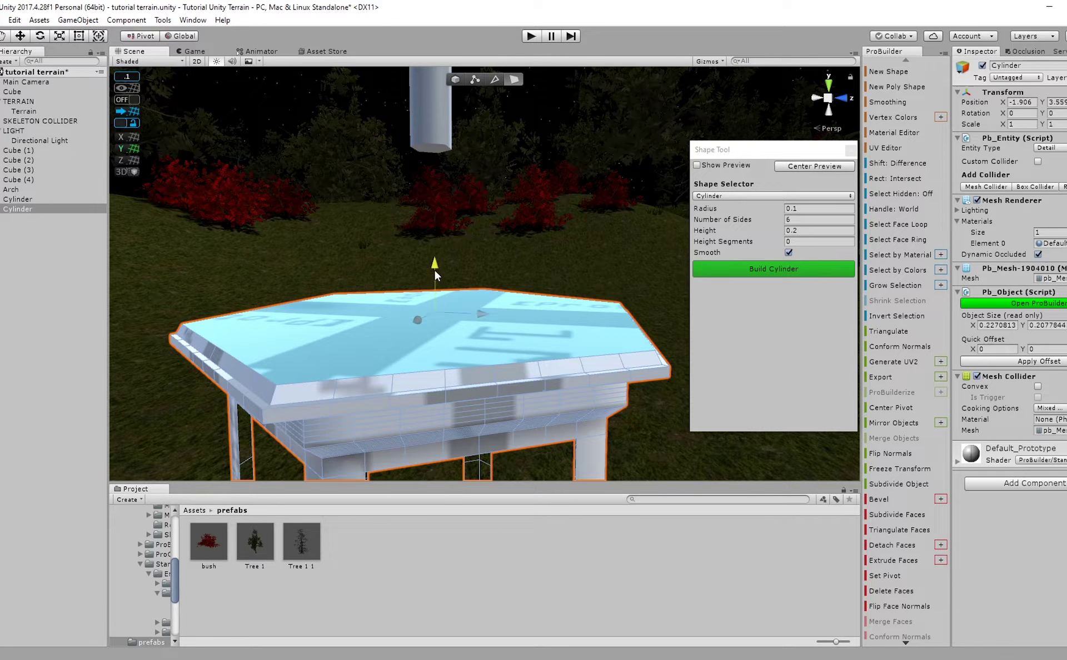
key(ctrl+e)
drag(435, 268, 438, 259)
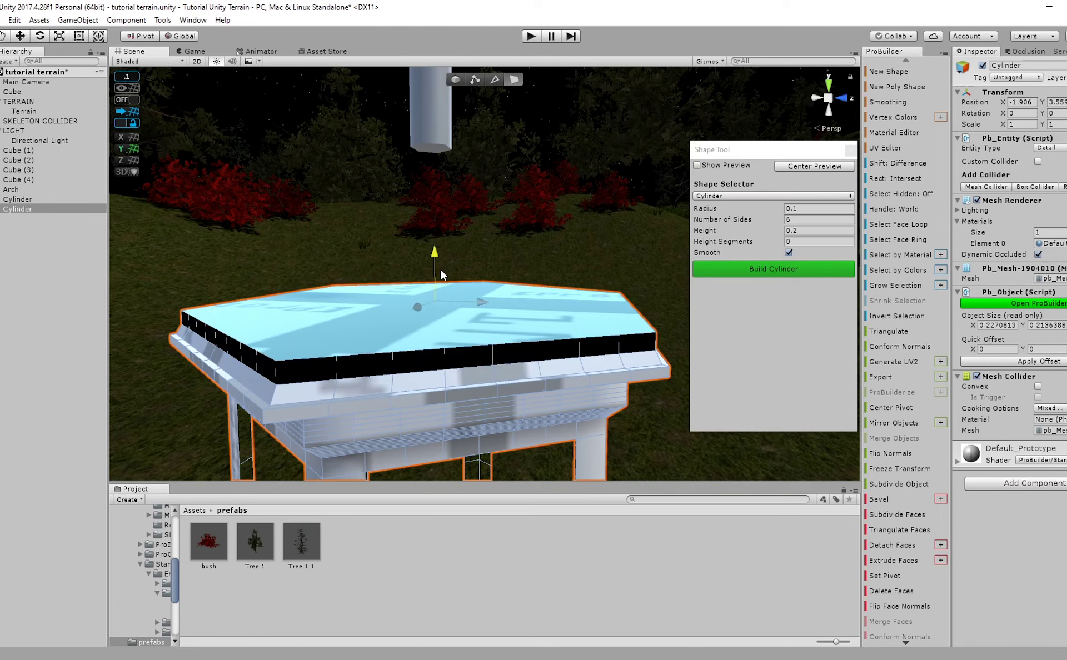
key(ctrl+z)
Extrude the roof's top face inward to add a narrow inset border.
key(r)
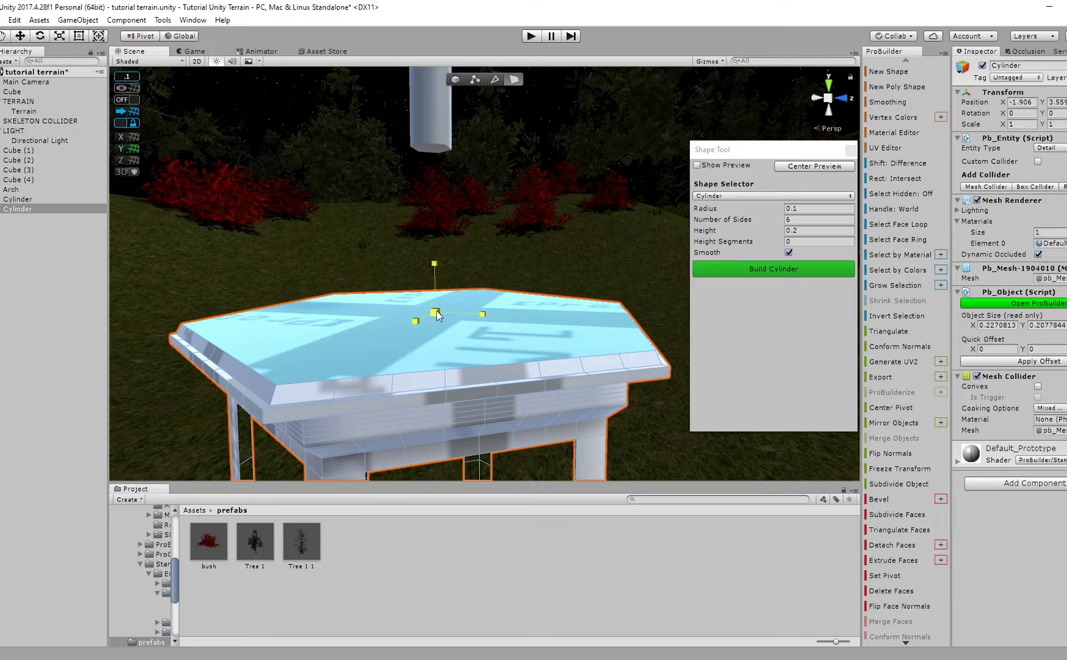
key(ctrl+e)
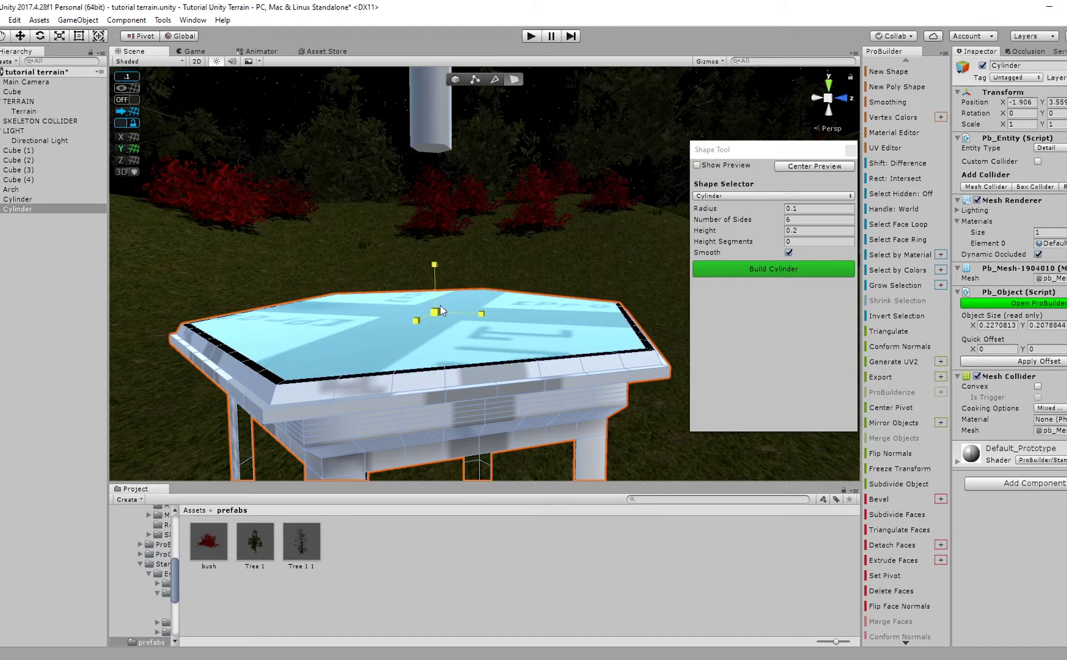
key(w)
shift+drag(436, 270, 435, 307)
key(r)
Extrude the inset roof face upward and scale it inward to form sloped roof sides.
scroll(401, 287, down, 8)
middle_drag(278, 230, 238, 243)
key(w)
shift+drag(404, 264, 404, 246)
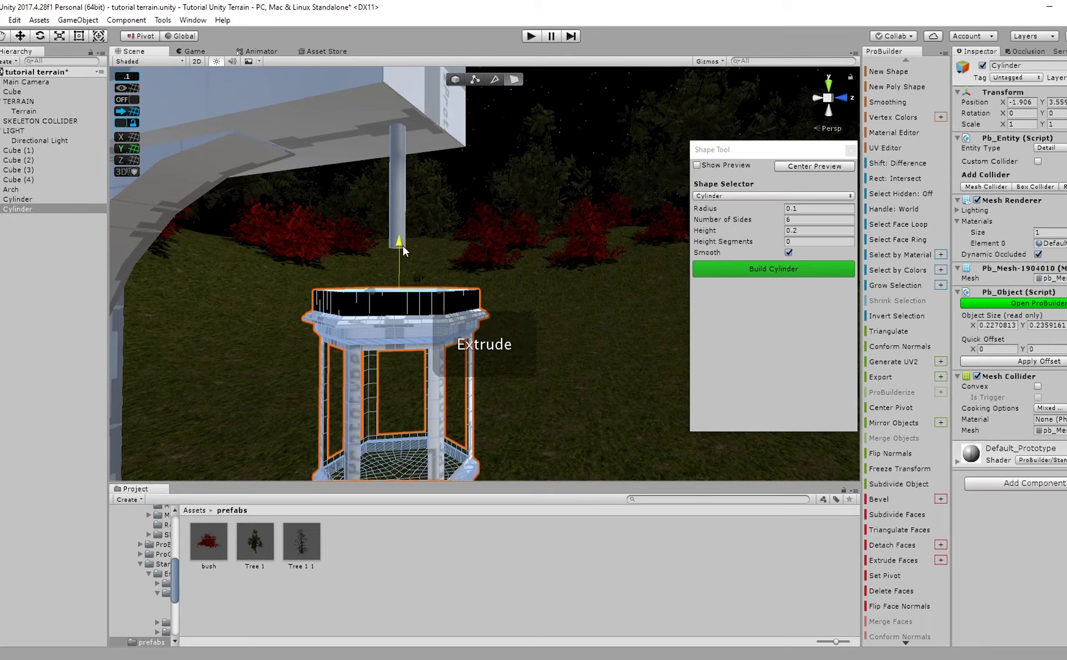
key(r)
drag(402, 295, 381, 303)
middle_drag(382, 303, 486, 300)
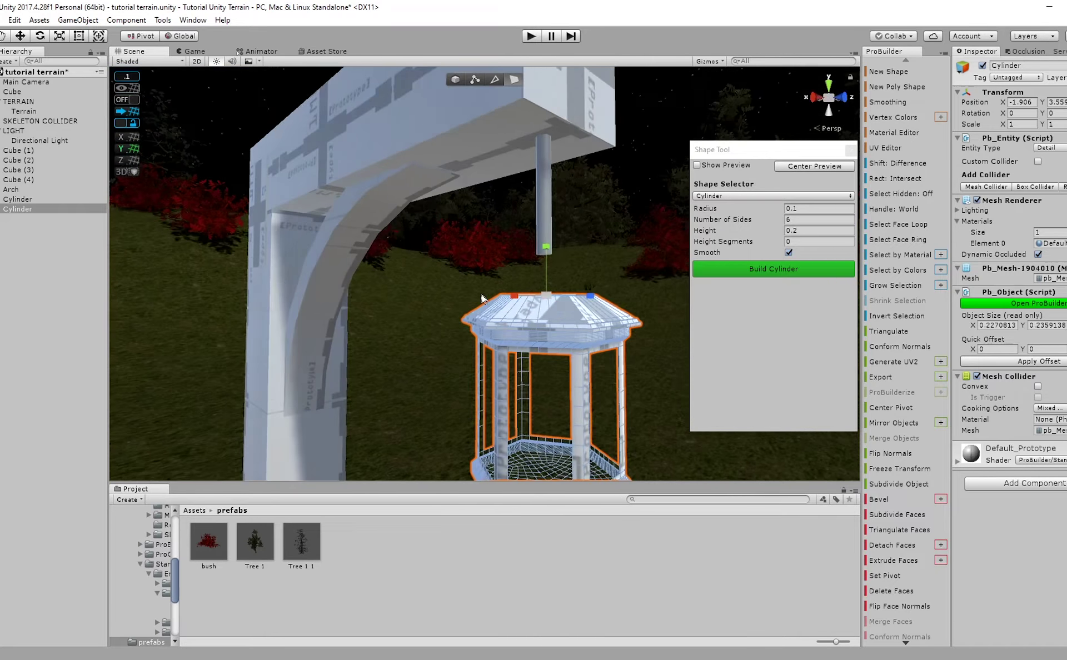
Extrude the roof's top face upward once more and taper it to a small flat hexagon at the peak.
alt+drag(485, 300, 443, 342)
key(w)
shift+drag(475, 287, 476, 271)
key(r)
drag(474, 315, 439, 328)
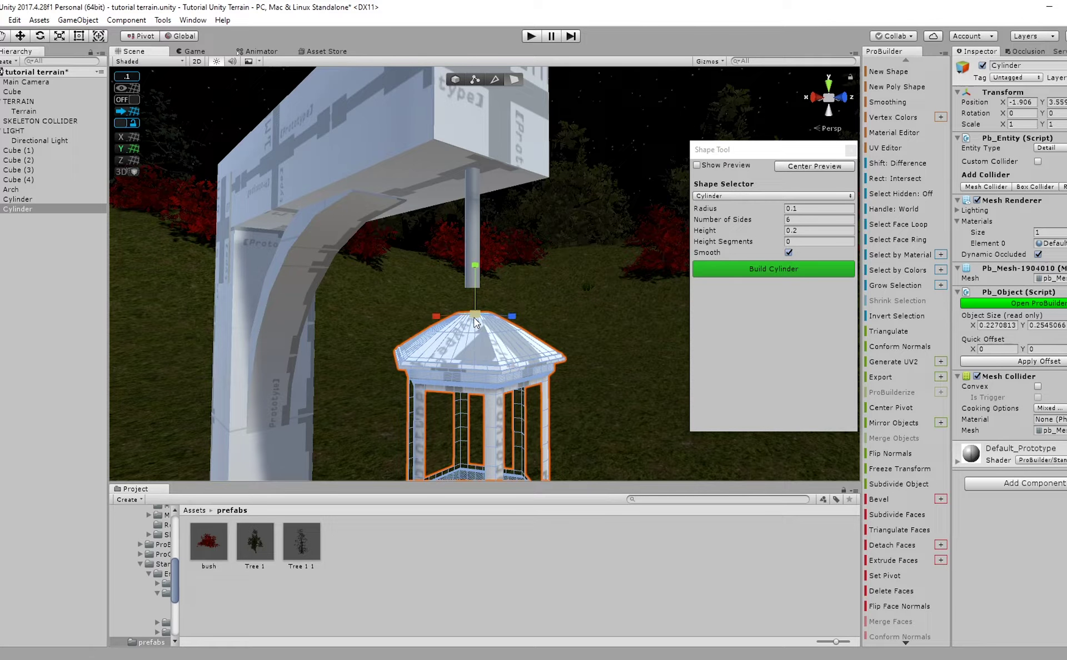
mouse_move(476, 315)
mouse_down()
mouse_move(437, 320)
mouse_move(485, 317)
mouse_up()
Switch to whole-object selection and raise the lantern to Y 3.6 so its roof meets the hanging rod.
middle_drag(565, 325, 487, 418)
right_drag(487, 417, 450, 445)
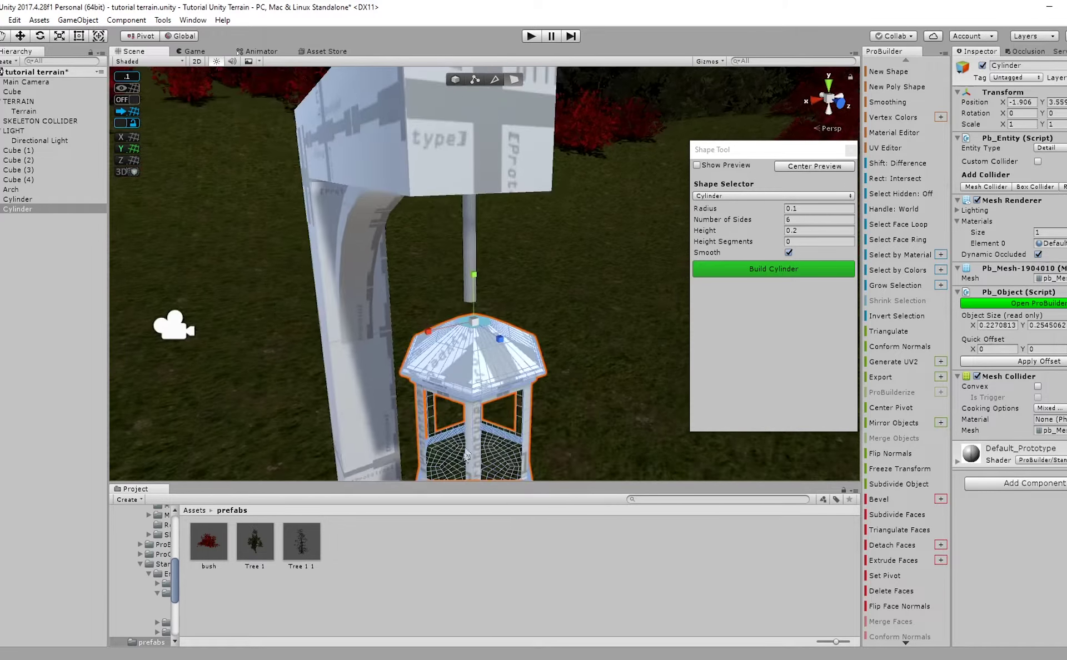
scroll(445, 401, up, 4)
middle_drag(421, 361, 470, 363)
key(w)
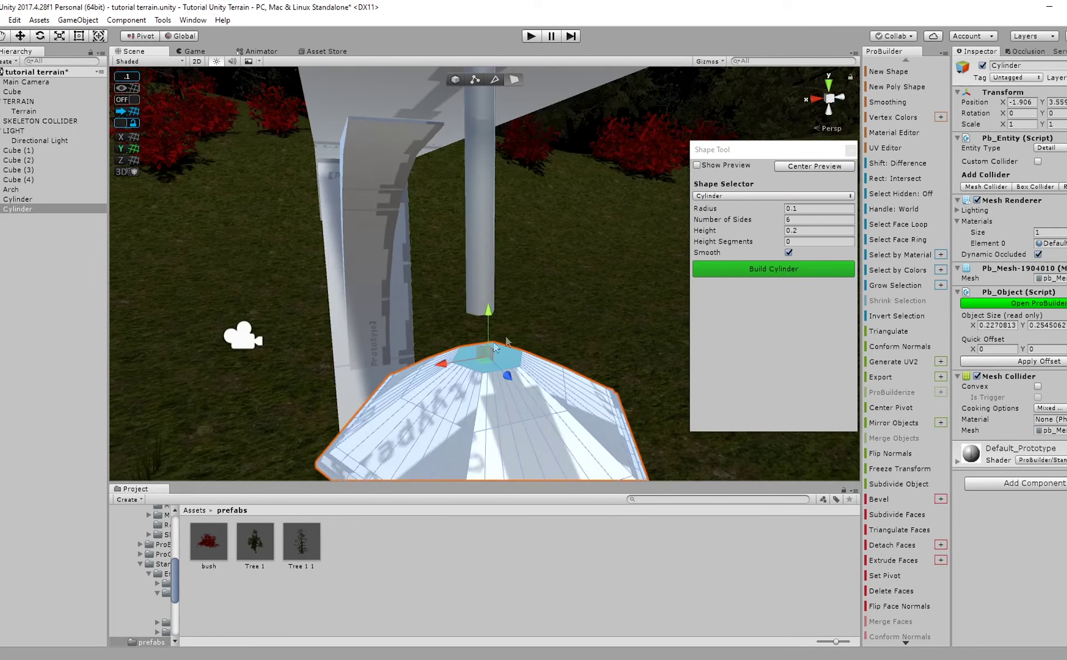
click(456, 81)
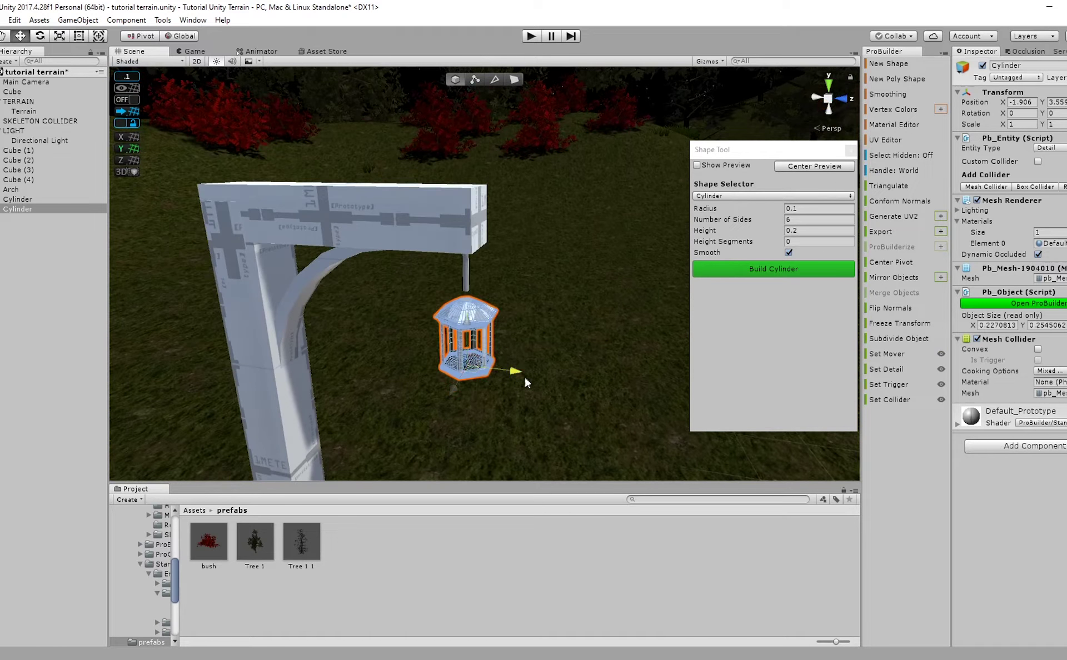
drag(525, 378, 525, 376)
drag(464, 324, 461, 312)
scroll(514, 326, up, 10)
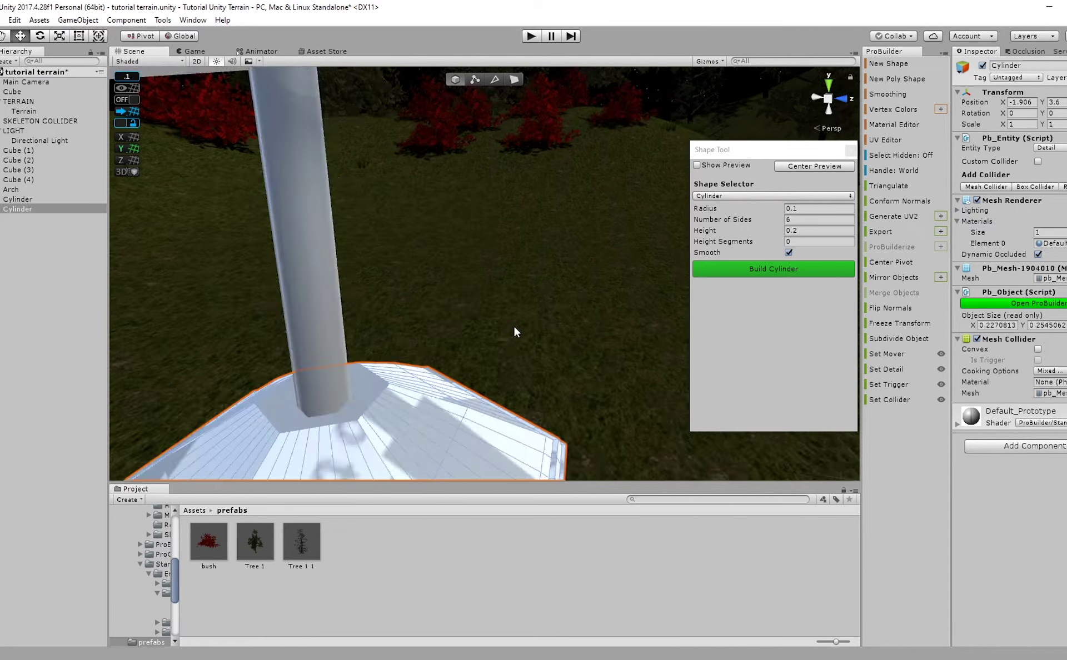
Examine from above how the rod lines up with the flat peak of the lantern roof.
right_drag(513, 328, 442, 414)
right_drag(439, 374, 517, 370)
middle_drag(517, 370, 502, 424)
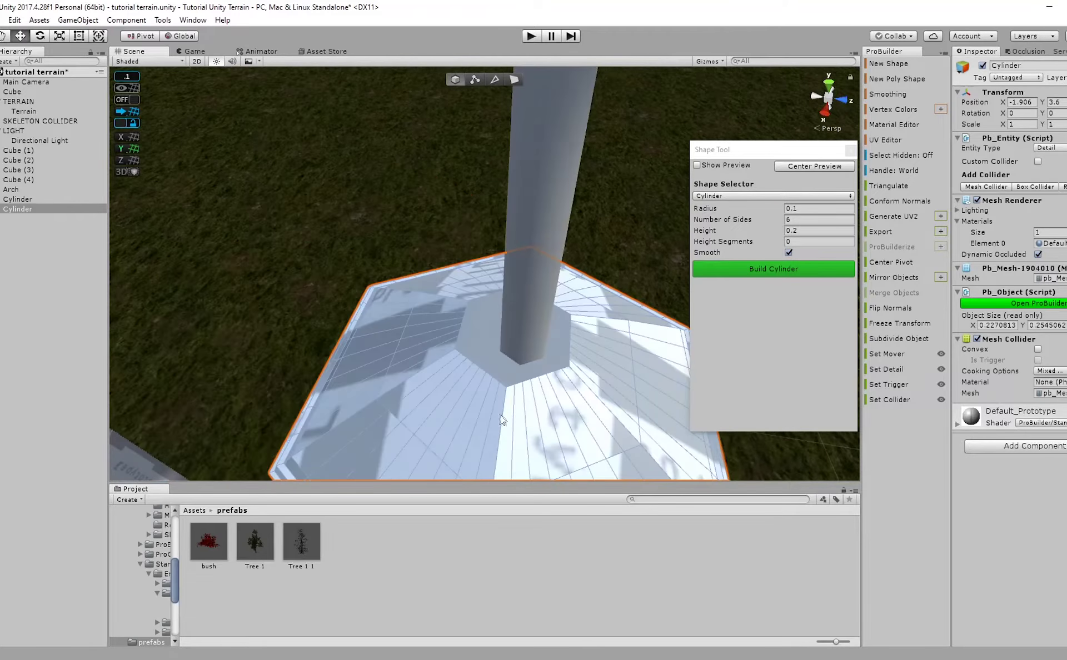
scroll(502, 424, down, 8)
right_drag(502, 424, 569, 434)
scroll(542, 399, up, 3)
middle_drag(524, 376, 514, 351)
scroll(514, 352, up, 5)
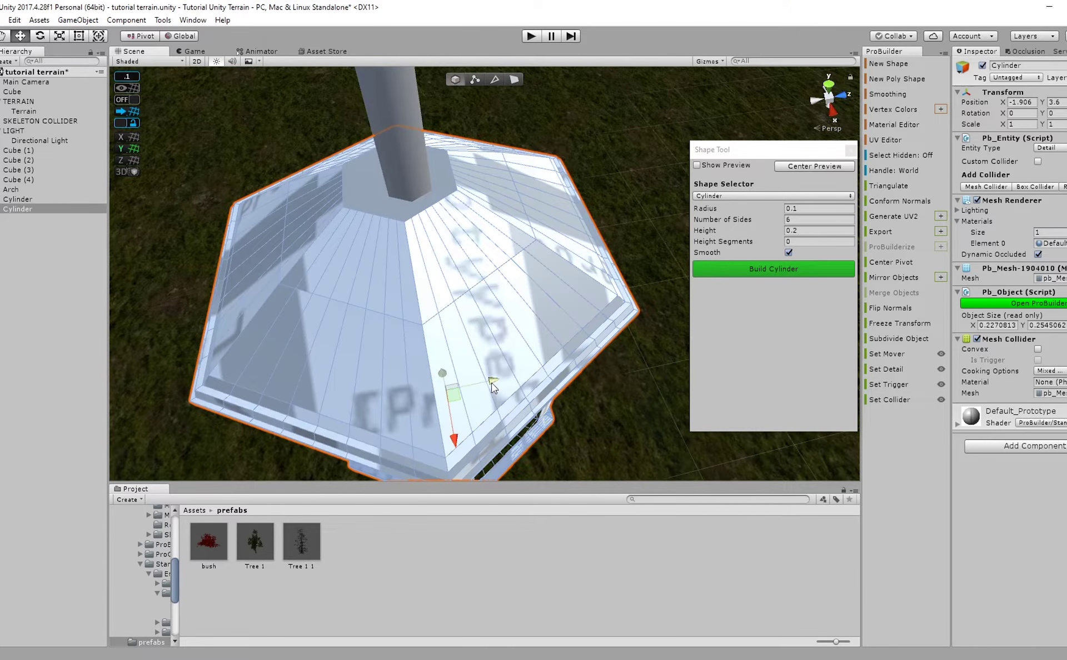
Shift the lantern to X -1.8997 so the flat roof peak is centred on the hanging rod.
drag(491, 383, 495, 384)
drag(461, 435, 465, 445)
right_drag(465, 445, 447, 340)
scroll(449, 338, down, 5)
alt+drag(451, 336, 467, 266)
click(615, 573)
alt+drag(455, 326, 428, 319)
click(438, 204)
alt+drag(438, 211, 489, 244)
click(557, 583)
click(536, 201)
key(f)
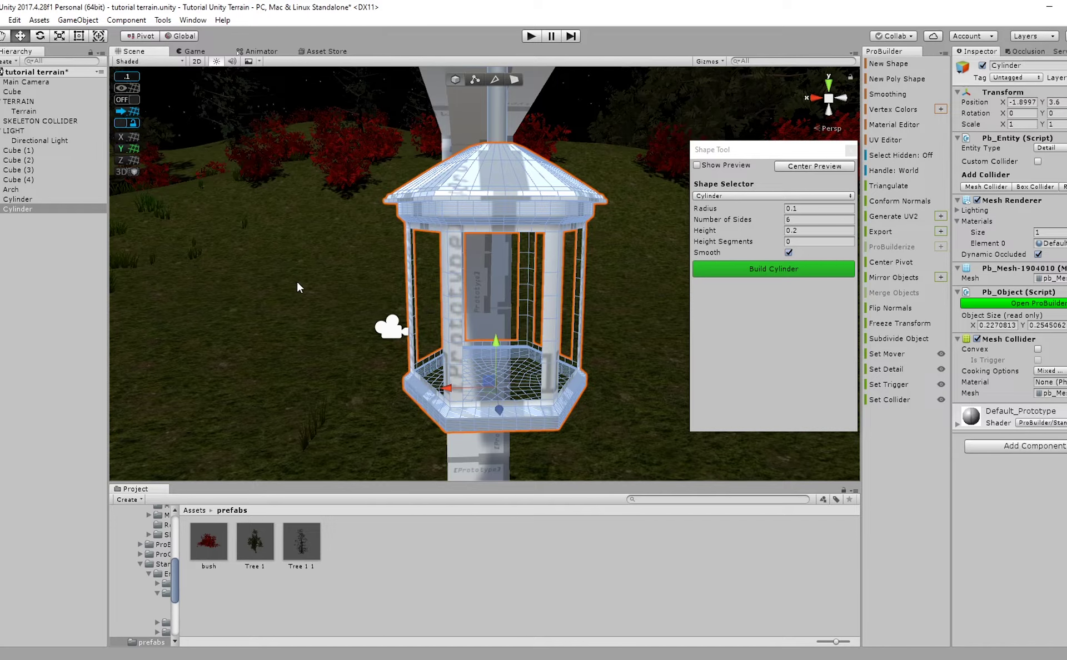
Select all the faces on the lantern's underside and merge them into one face.
right_drag(305, 288, 625, 320)
alt+drag(625, 320, 533, 312)
right_drag(533, 313, 600, 449)
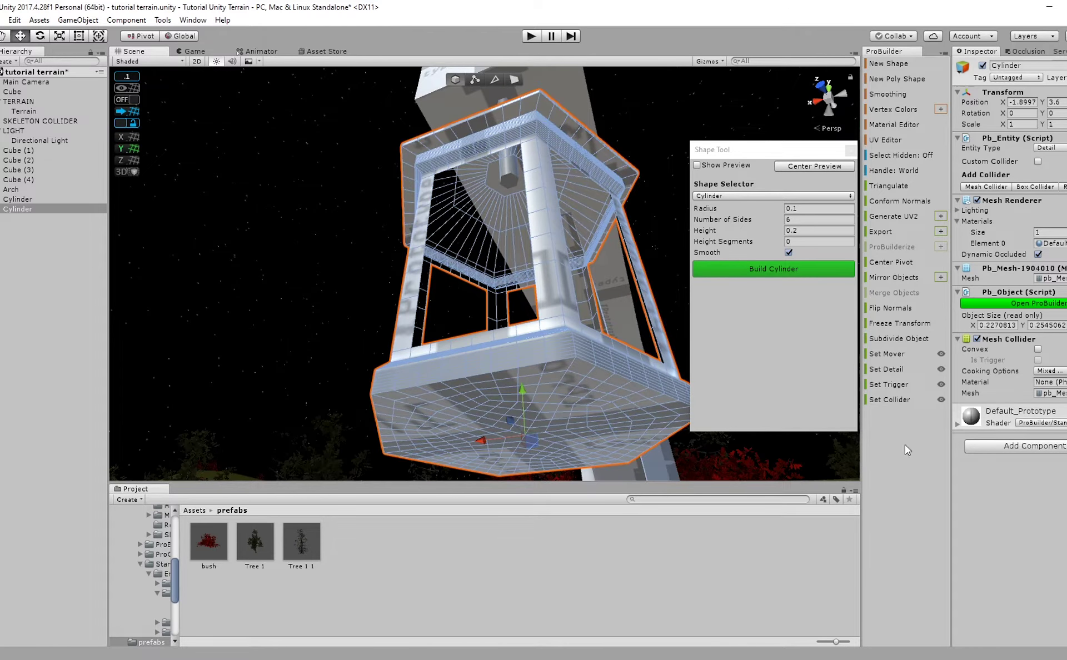
alt+drag(562, 399, 540, 244)
scroll(545, 278, down, 6)
middle_drag(550, 295, 553, 284)
right_drag(553, 284, 549, 277)
drag(795, 155, 928, 185)
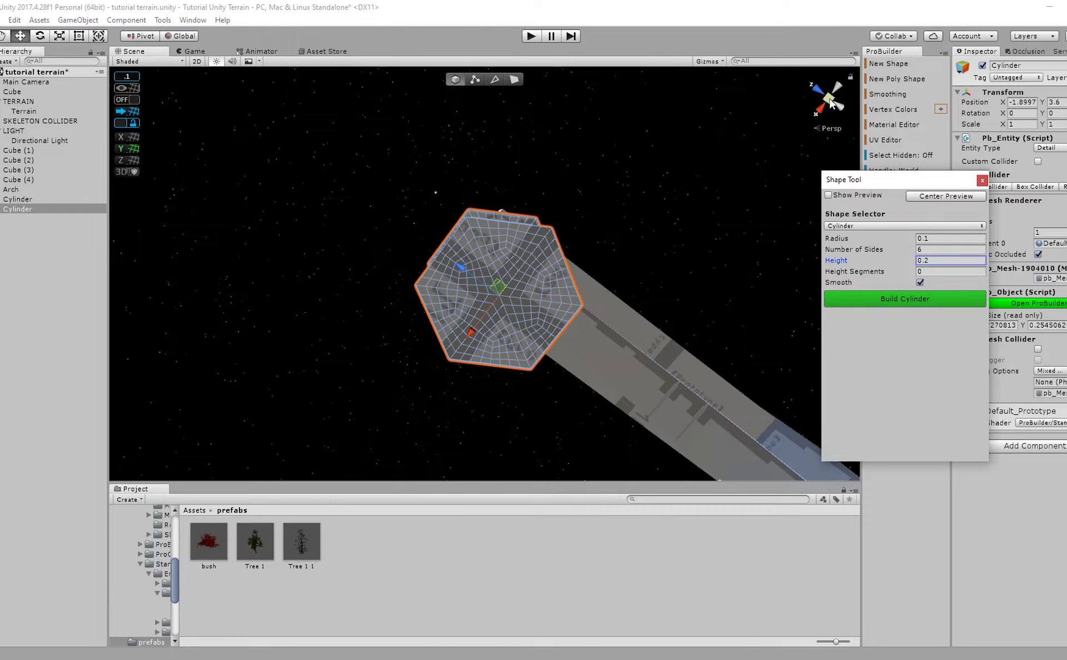
scroll(532, 274, up, 5)
drag(378, 198, 579, 445)
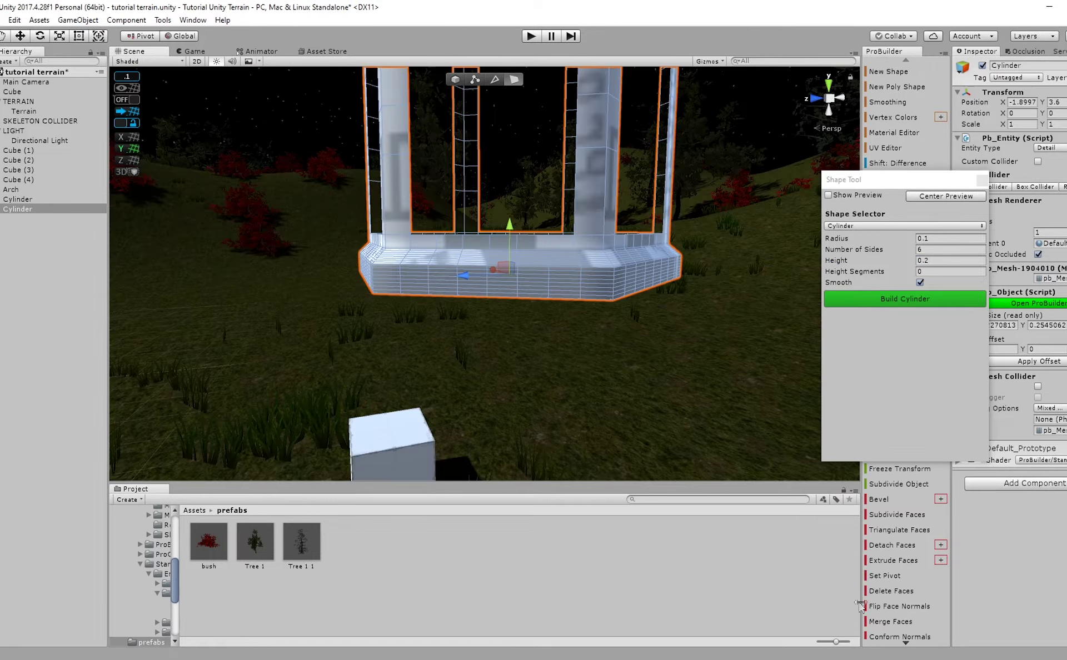
click(889, 618)
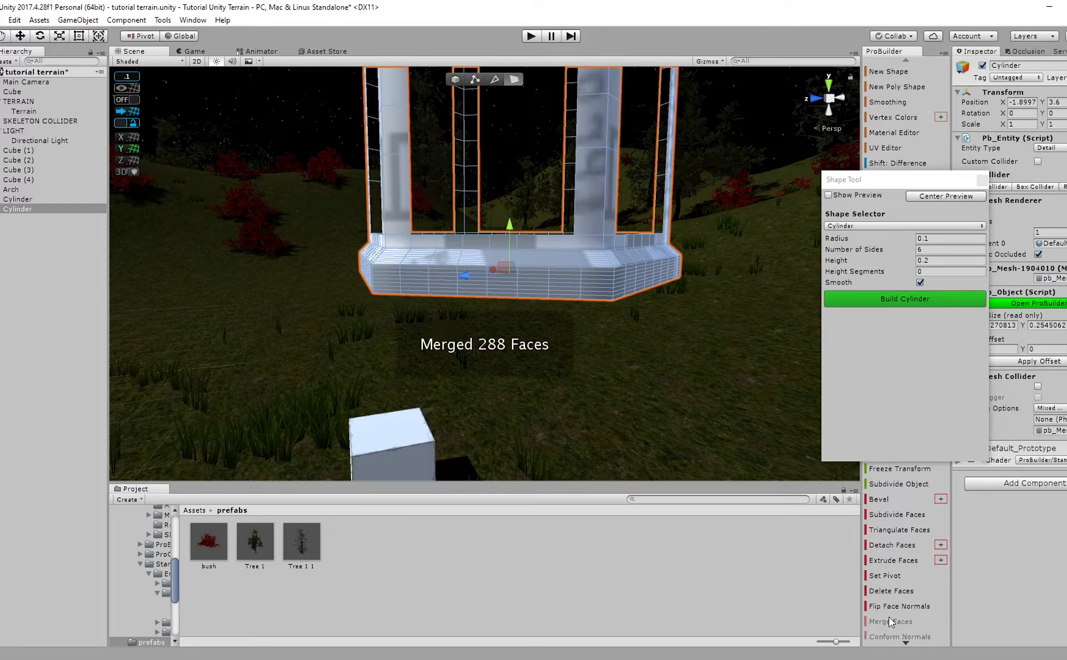
Examine the lantern from several sides, including how the roof meets the hanging rod.
middle_drag(461, 384, 395, 253)
right_drag(495, 352, 426, 381)
click(569, 539)
scroll(467, 332, down, 5)
middle_drag(467, 332, 436, 412)
right_drag(435, 412, 413, 383)
middle_drag(412, 384, 436, 374)
right_drag(436, 374, 489, 393)
middle_drag(489, 393, 512, 393)
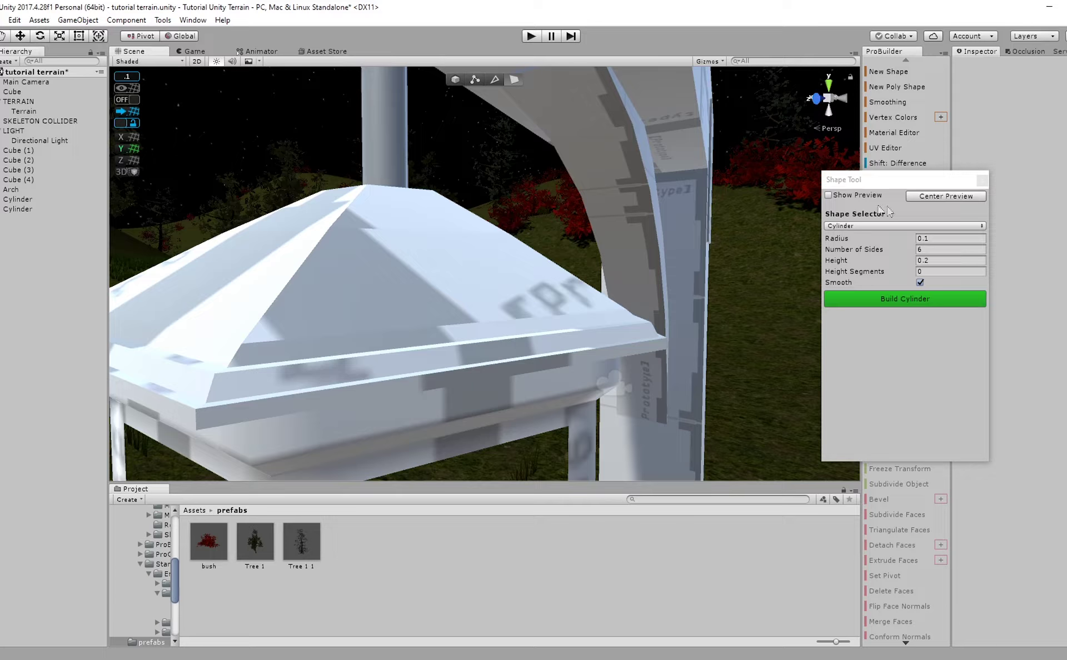
Close the Shape Tool, duplicate the lantern in place and flip the duplicate's normals so its inner surfaces are drawn.
click(982, 179)
click(264, 324)
key(f)
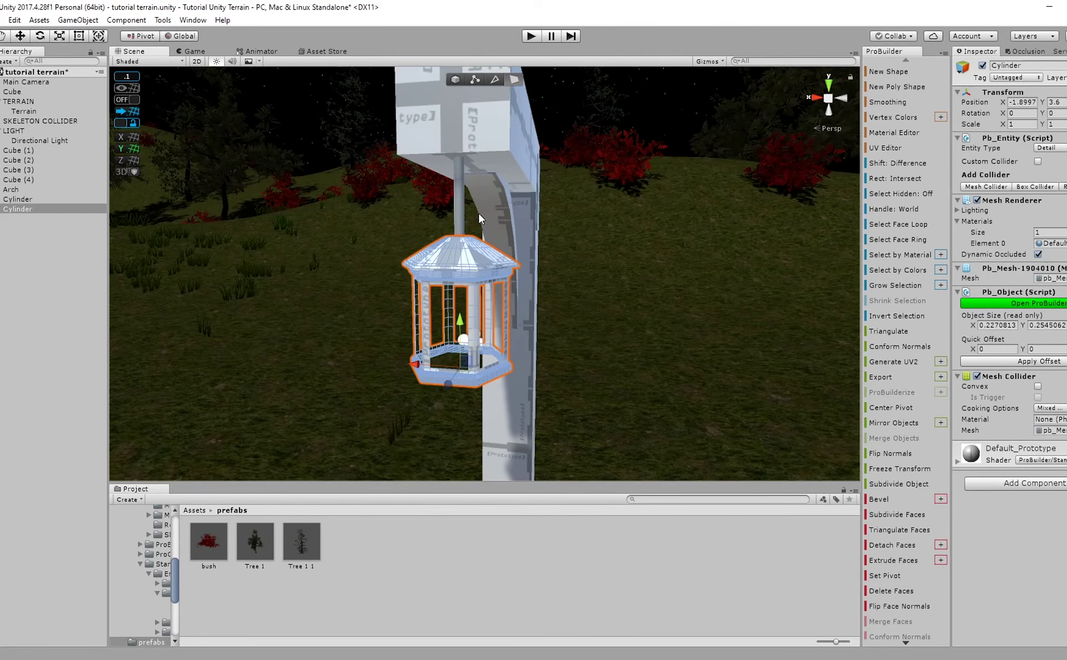
key(ctrl+d)
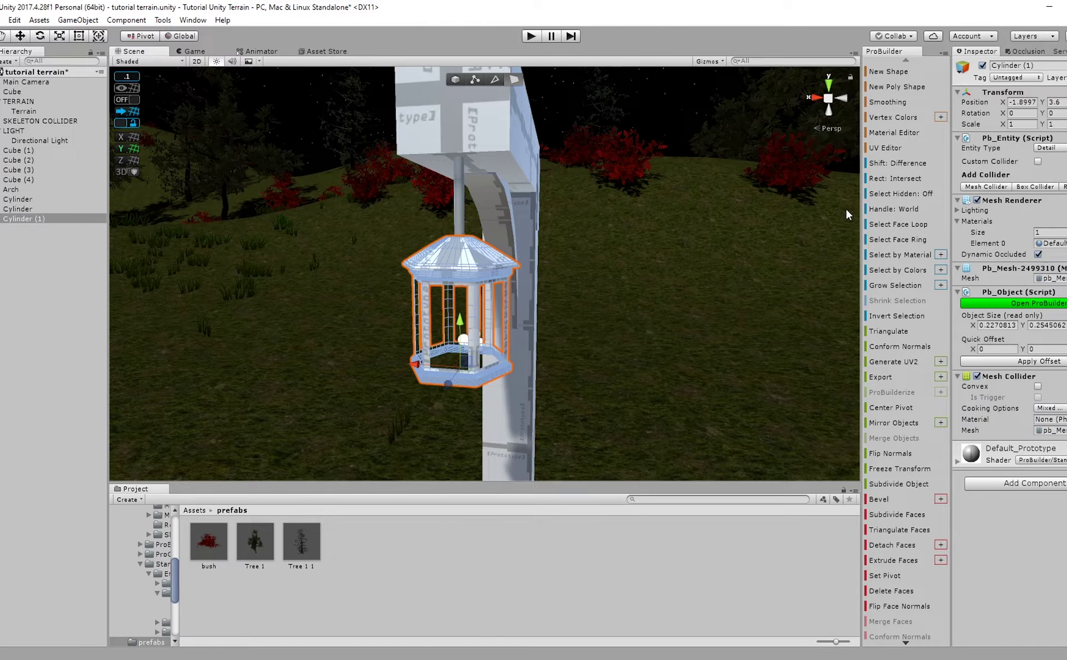
click(882, 459)
scroll(561, 368, up, 5)
alt+drag(502, 362, 566, 366)
scroll(543, 346, down, 10)
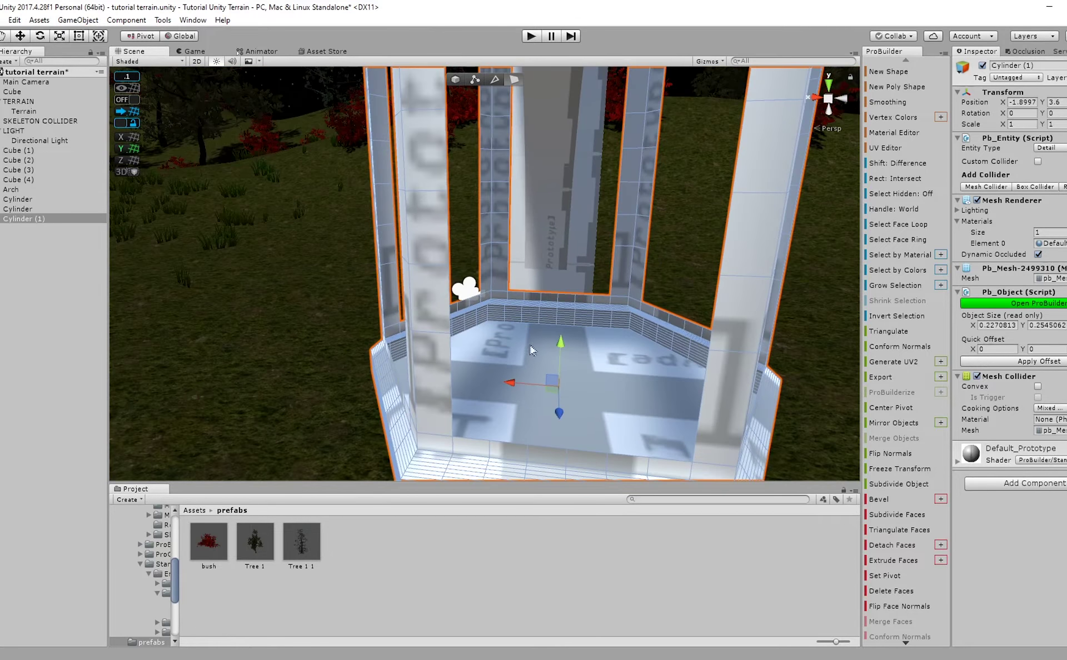
Select the original lantern and its flipped duplicate, without the rod, and merge them into one object.
click(589, 375)
alt+drag(519, 331, 495, 310)
scroll(523, 355, up, 3)
key(r)
key(r)
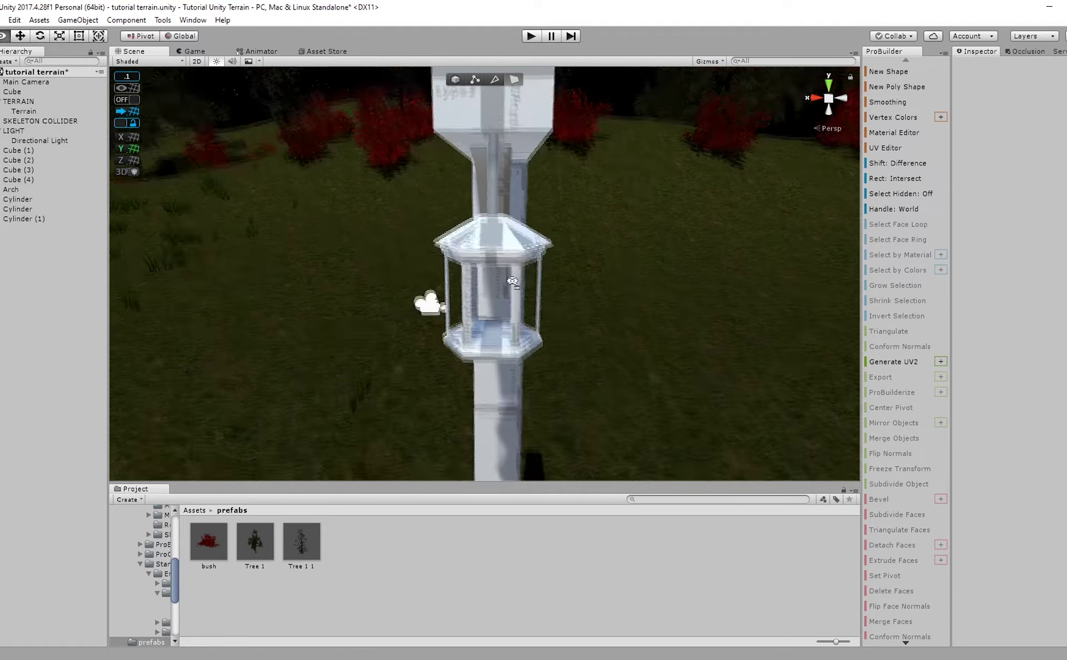
scroll(514, 96, up, 5)
click(511, 132)
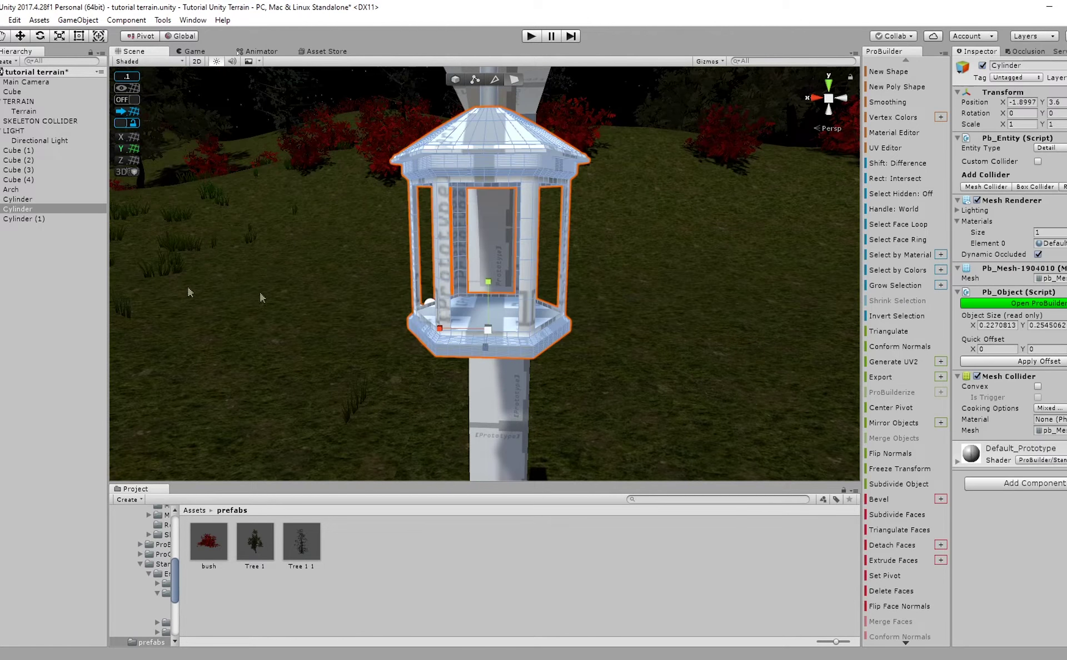
click(674, 602)
click(80, 222)
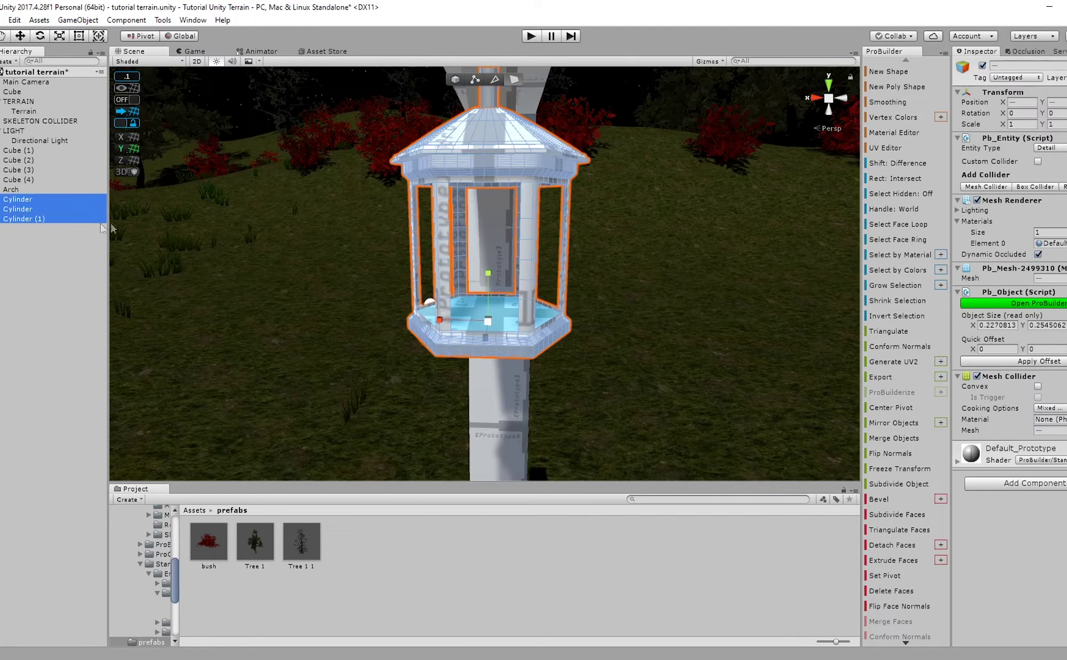
ctrl+click(67, 210)
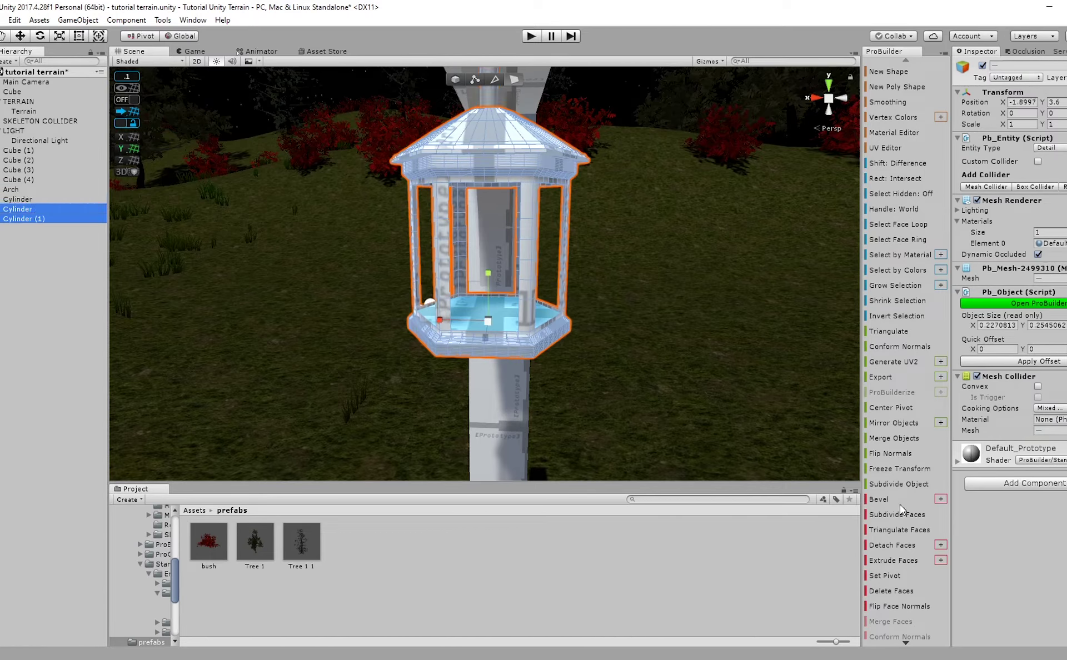
scroll(890, 544, down, 3)
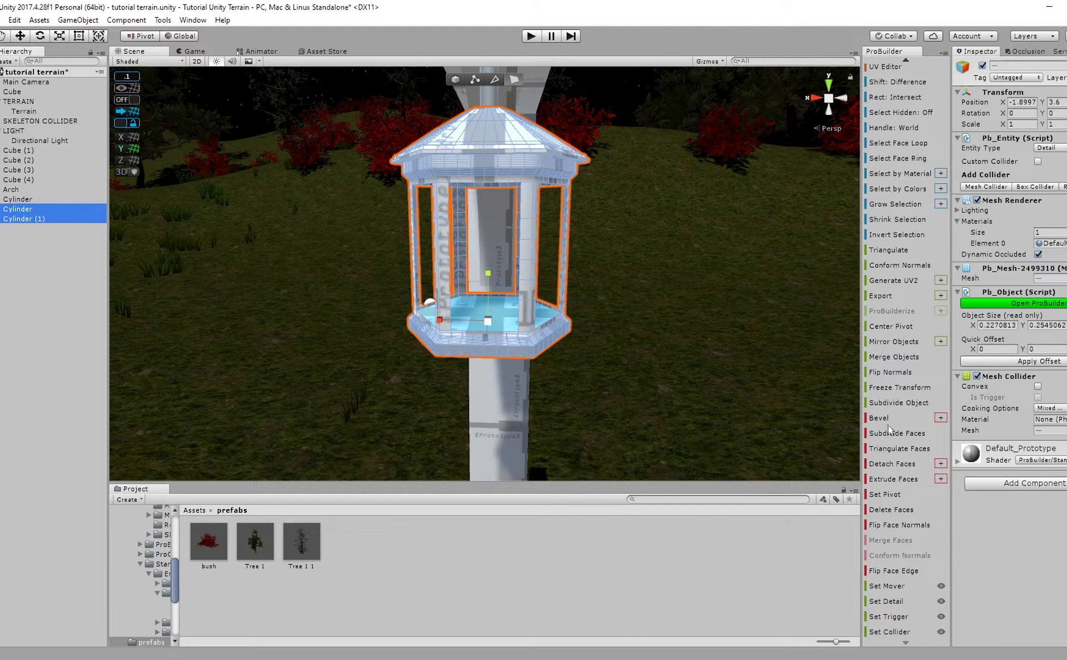
click(893, 357)
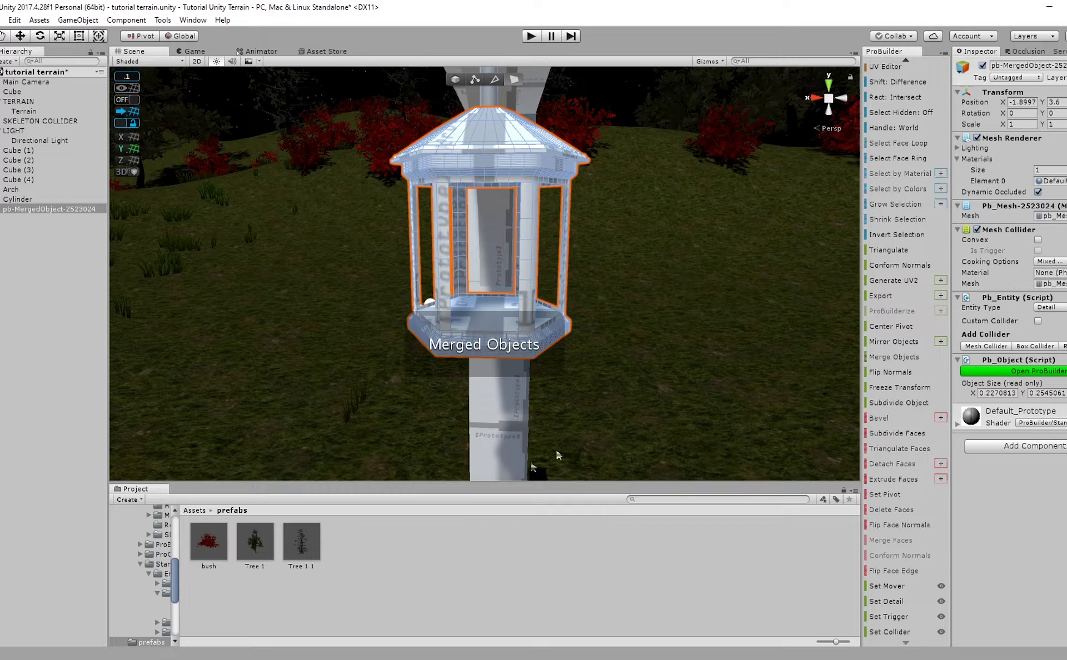
Enlarge the merged lantern evenly and lower it slightly so its roof hangs at the end of the rod.
click(465, 526)
click(454, 351)
alt+drag(454, 355, 670, 652)
click(565, 594)
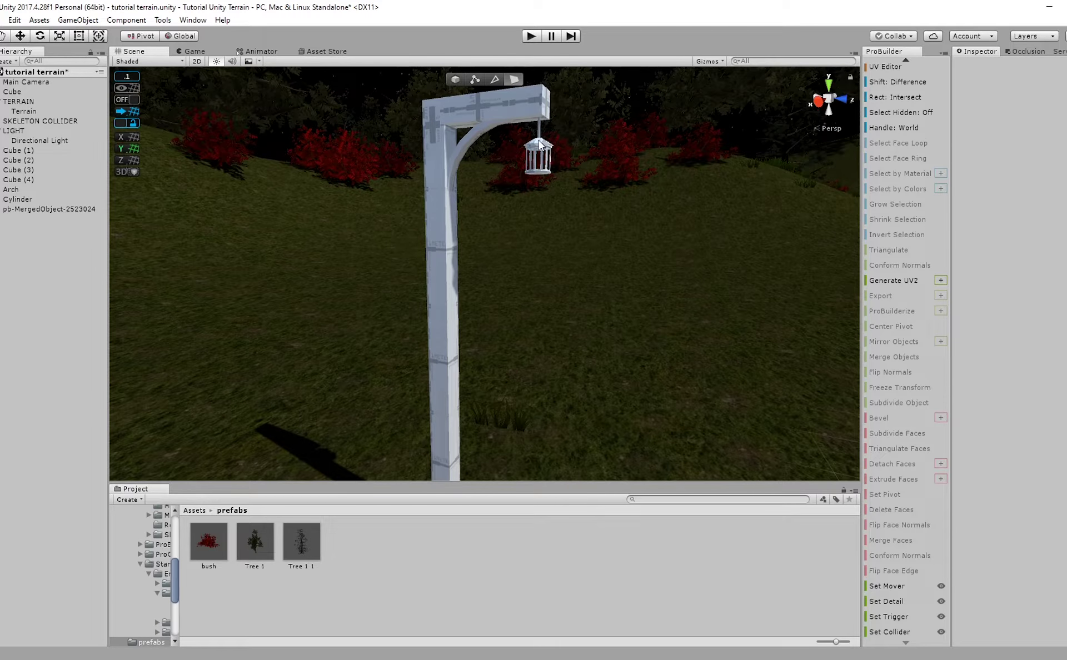
click(540, 145)
key(r)
drag(537, 172, 567, 169)
key(w)
mouse_move(544, 130)
mouse_down()
mouse_move(545, 150)
mouse_move(544, 136)
mouse_up()
click(543, 469)
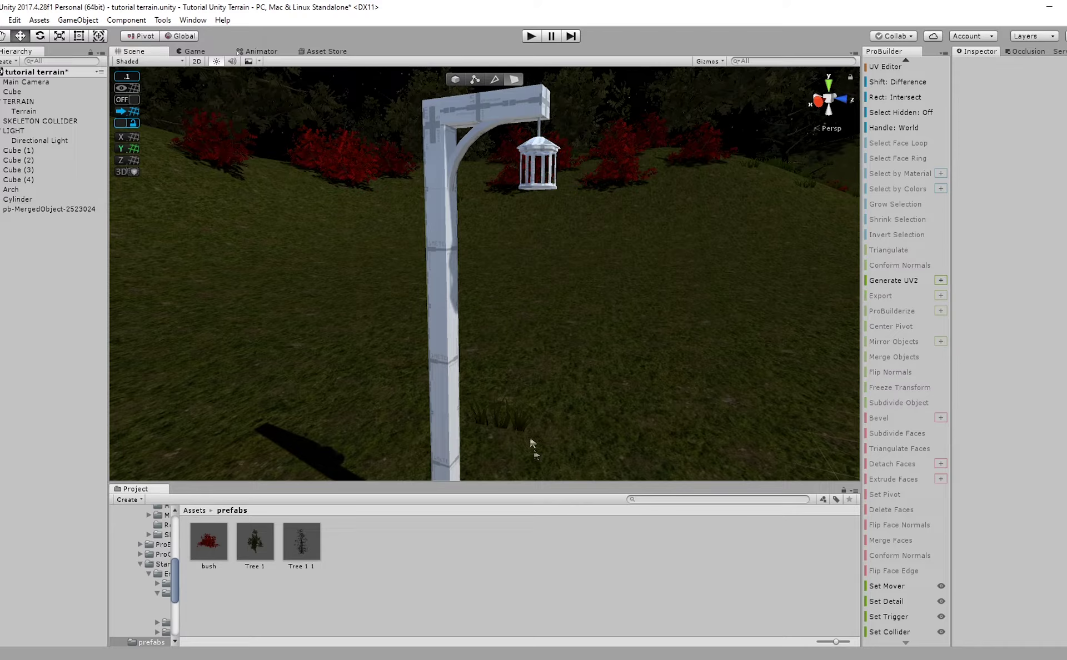
Examine the enlarged lantern's floor, posts and roof interior at close range.
scroll(496, 243, up, 2)
middle_drag(543, 144, 503, 229)
scroll(514, 213, up, 5)
right_drag(514, 212, 472, 173)
middle_drag(473, 172, 473, 224)
scroll(466, 213, up, 5)
scroll(473, 224, up, 2)
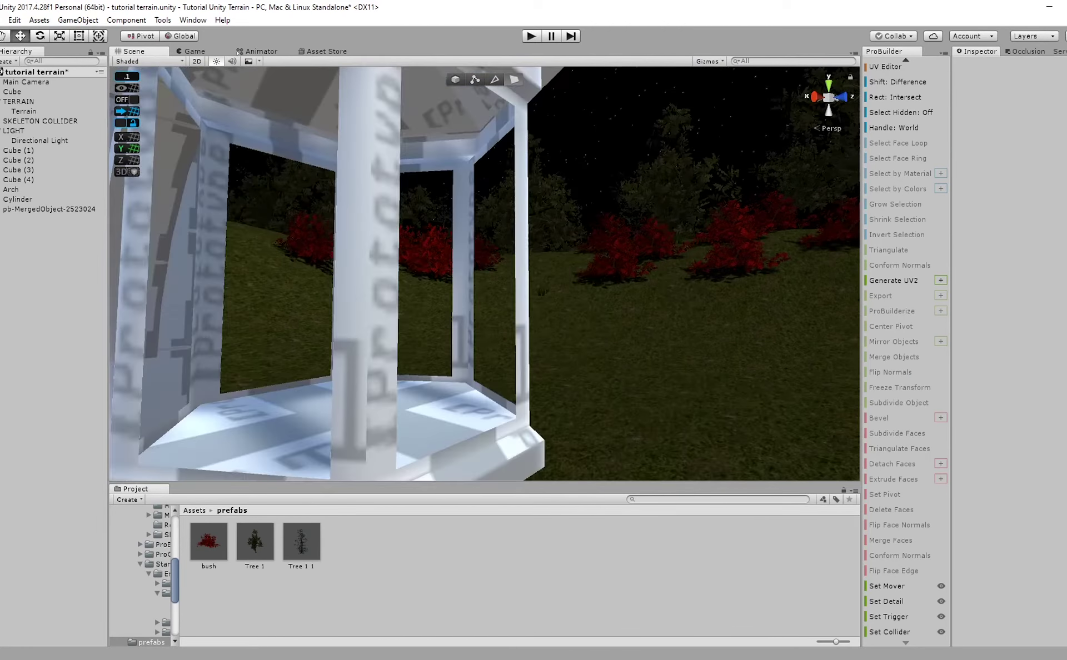
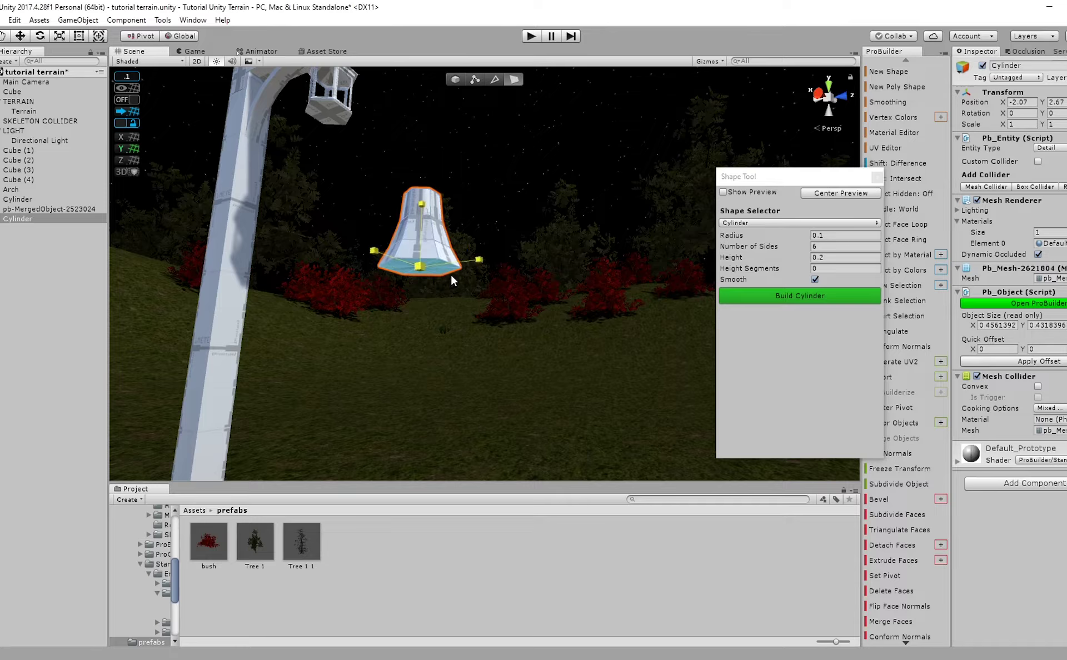
Extrude the new cylinder's bottom face downward in stages and widen it to form a bulb body about 0.56 wide.
drag(451, 275, 436, 318)
key(w)
key(w)
shift+drag(426, 271, 426, 305)
key(r)
drag(420, 352, 418, 353)
key(w)
shift+drag(418, 293, 417, 328)
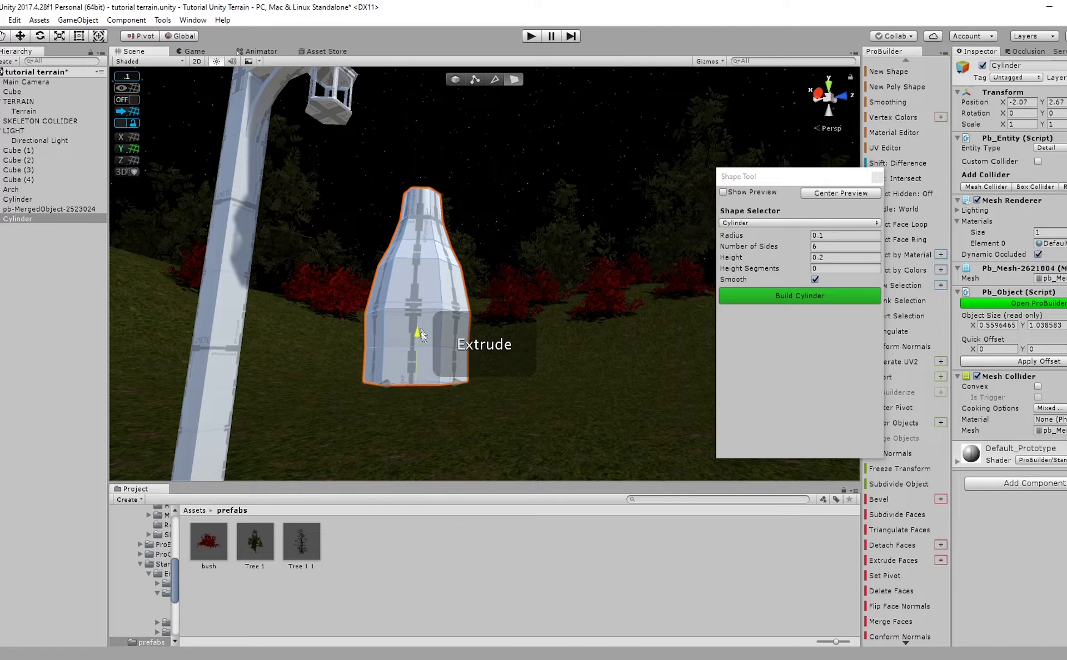
Scale the bulb's bottom face inward, adjust its height, and add a short tapered extrusion to round off the end.
key(r)
drag(419, 384, 386, 383)
key(w)
drag(415, 343, 419, 376)
key(r)
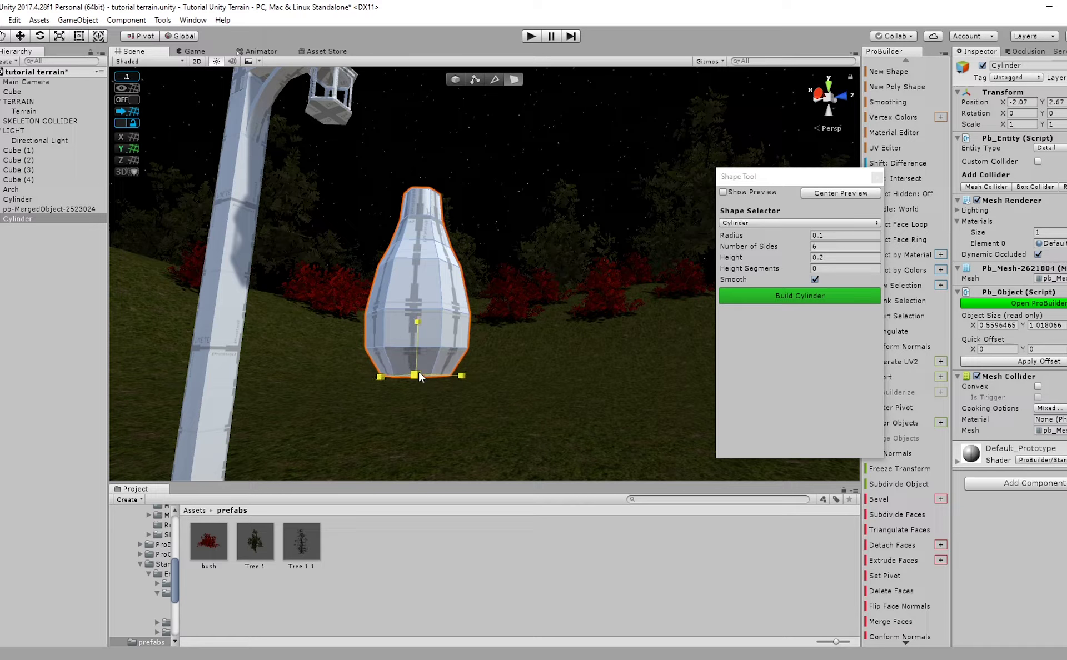
key(w)
shift+drag(418, 329, 420, 336)
key(r)
drag(417, 382, 391, 387)
click(473, 538)
middle_drag(431, 426, 440, 473)
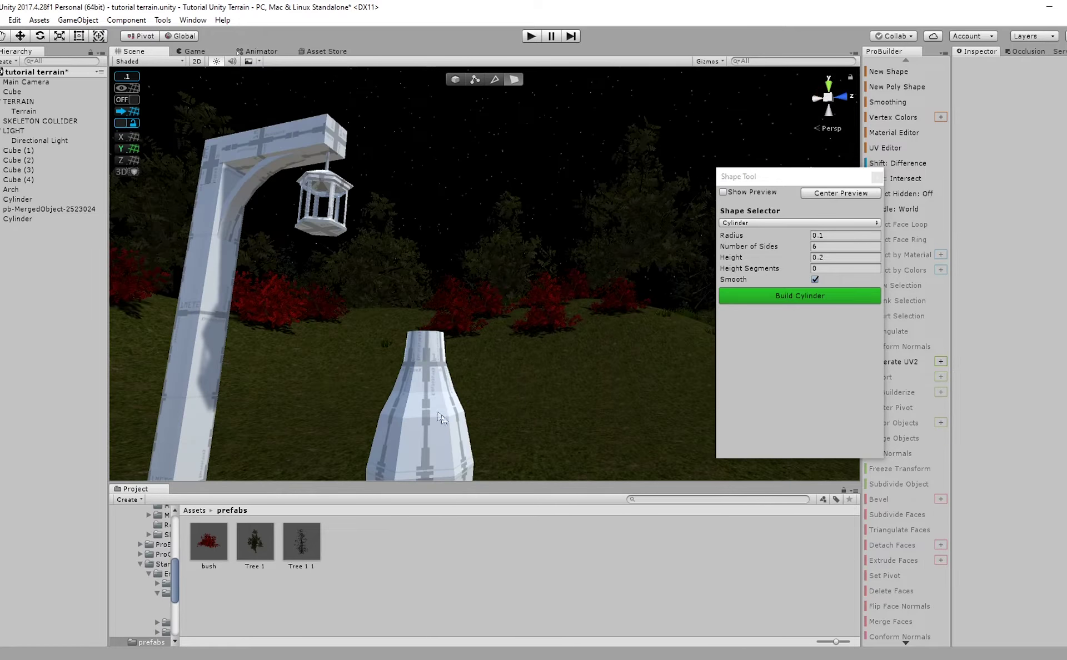
Switch to whole-object selection, shrink the bulb and move it up to the lantern.
click(440, 424)
scroll(439, 423, down, 3)
middle_drag(439, 423, 398, 387)
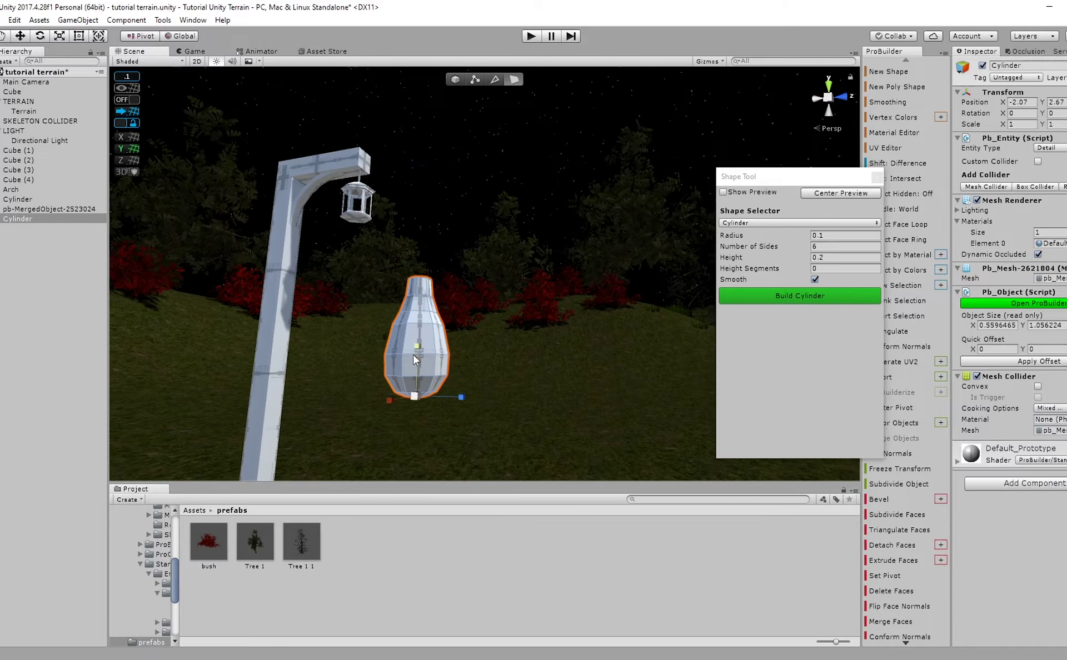
click(455, 79)
key(r)
drag(420, 264, 420, 267)
alt+drag(424, 182, 384, 255)
middle_drag(352, 300, 386, 285)
key(w)
drag(405, 323, 327, 336)
drag(309, 260, 264, 195)
Resize the bulb to about 0.20 wide and 0.29 high at the lantern roof.
scroll(314, 172, up, 5)
middle_drag(264, 194, 323, 219)
key(r)
drag(429, 288, 481, 302)
key(w)
scroll(481, 306, up, 5)
scroll(481, 306, down, 3)
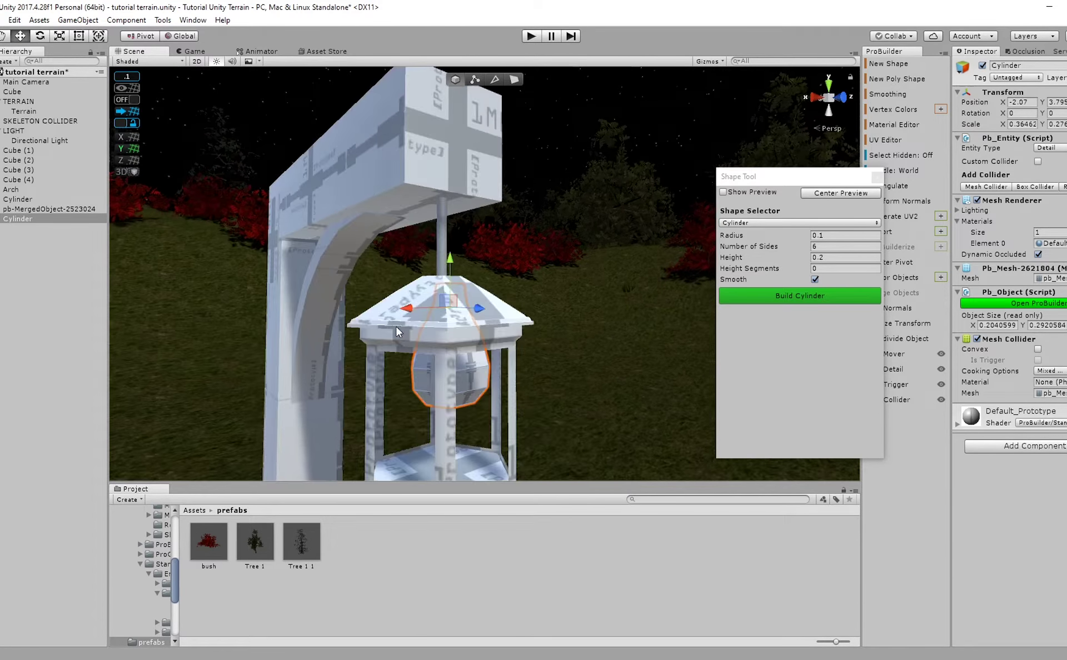
Shrink the bulb to about 0.08 wide and 0.11 high and move it to the rod's base at Y about 3.86.
alt+drag(396, 327, 428, 317)
middle_drag(427, 317, 457, 280)
scroll(457, 282, down, 6)
drag(488, 280, 591, 284)
key(r)
key(w)
middle_drag(300, 270, 434, 268)
drag(439, 223, 532, 221)
alt+drag(489, 240, 302, 219)
scroll(302, 219, up, 4)
alt+drag(500, 323, 505, 350)
middle_drag(505, 350, 444, 411)
drag(436, 351, 440, 253)
drag(424, 309, 383, 322)
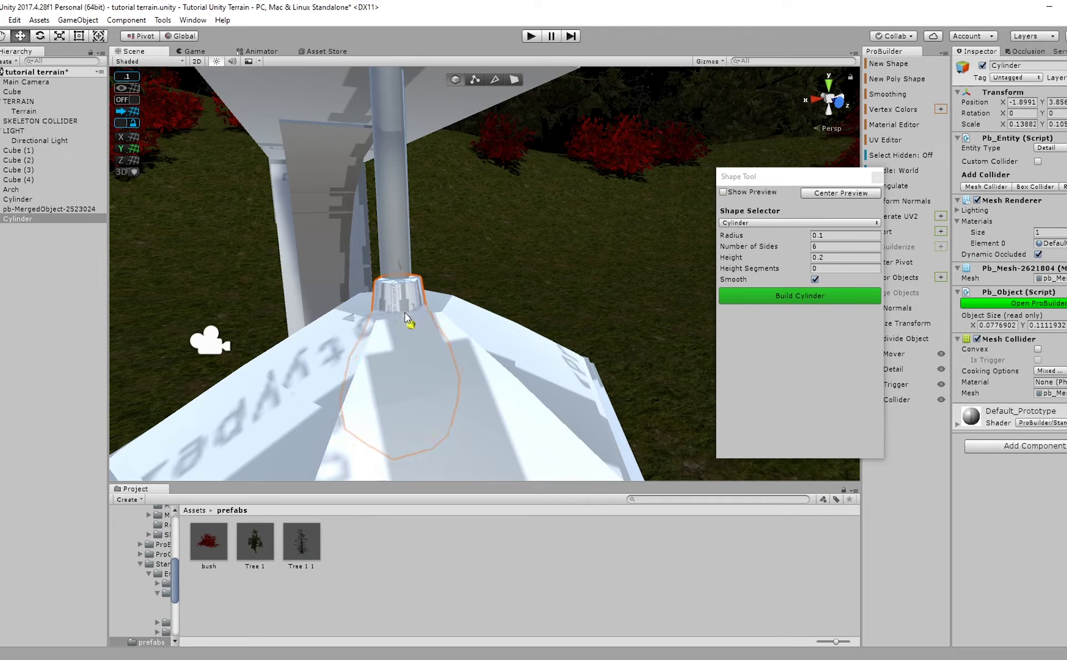
Centre the bulb's neck around the hanging rod and lower the bulb so it hangs inside the lantern roof.
right_drag(405, 312, 491, 378)
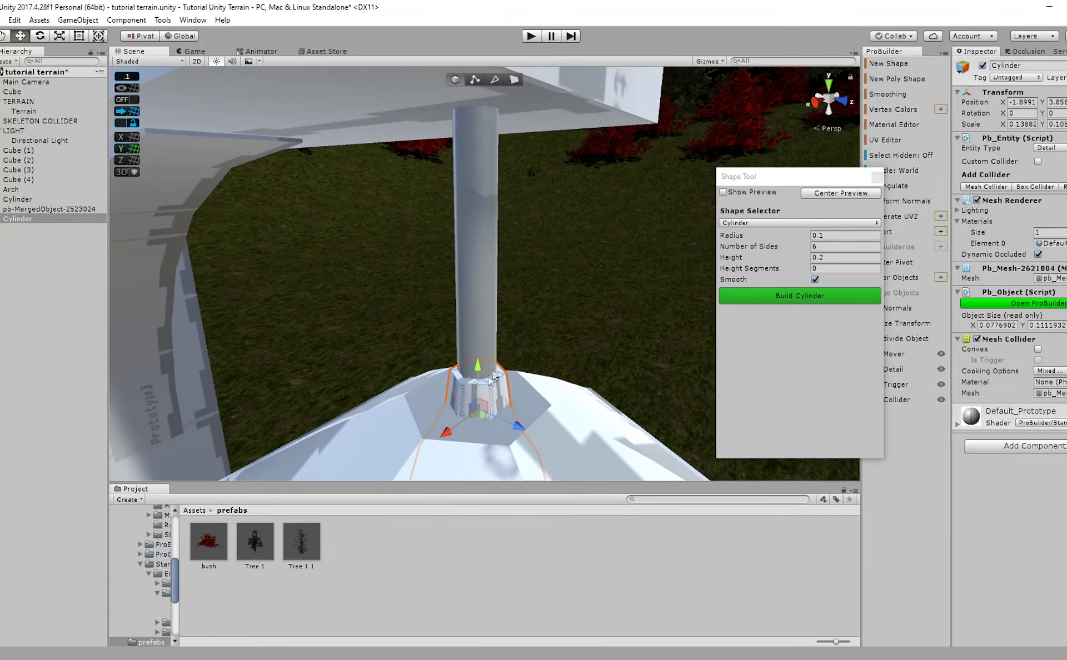
drag(443, 437, 445, 435)
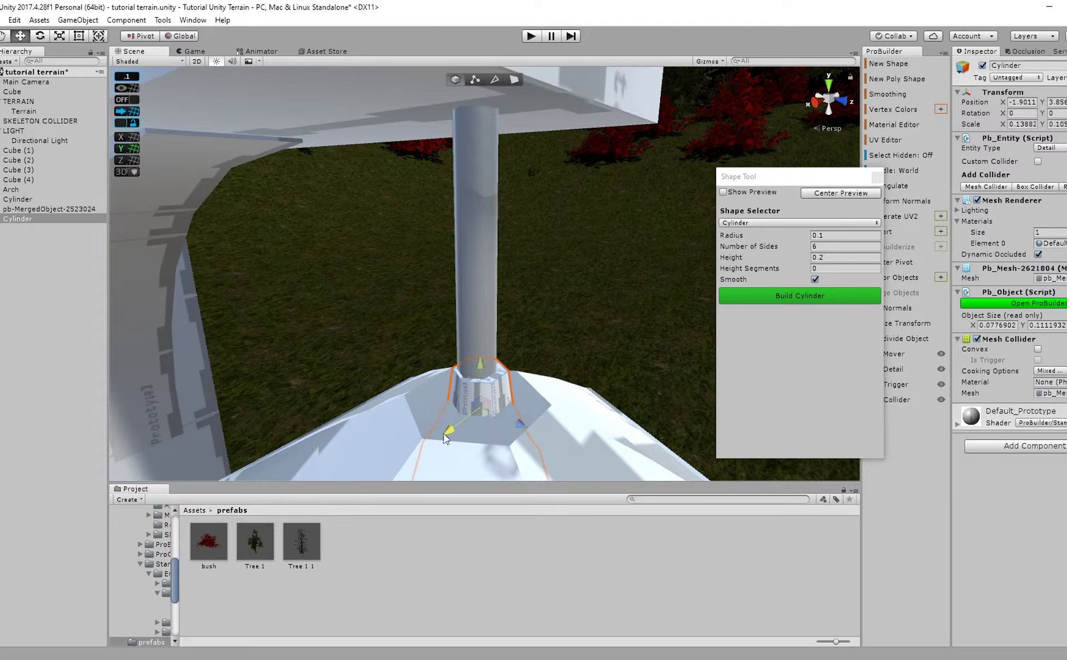
drag(526, 428, 522, 425)
right_drag(521, 427, 361, 194)
drag(435, 202, 435, 229)
click(495, 441)
right_drag(494, 442, 468, 414)
scroll(496, 392, down, 4)
mouse_move(428, 375)
middle_down()
mouse_move(496, 392)
mouse_move(453, 384)
mouse_move(428, 393)
middle_up()
Open the textures folder in the project assets and save the scene.
click(189, 511)
right_drag(348, 371, 244, 373)
scroll(241, 374, down, 2)
double_click(306, 551)
right_drag(448, 374, 491, 326)
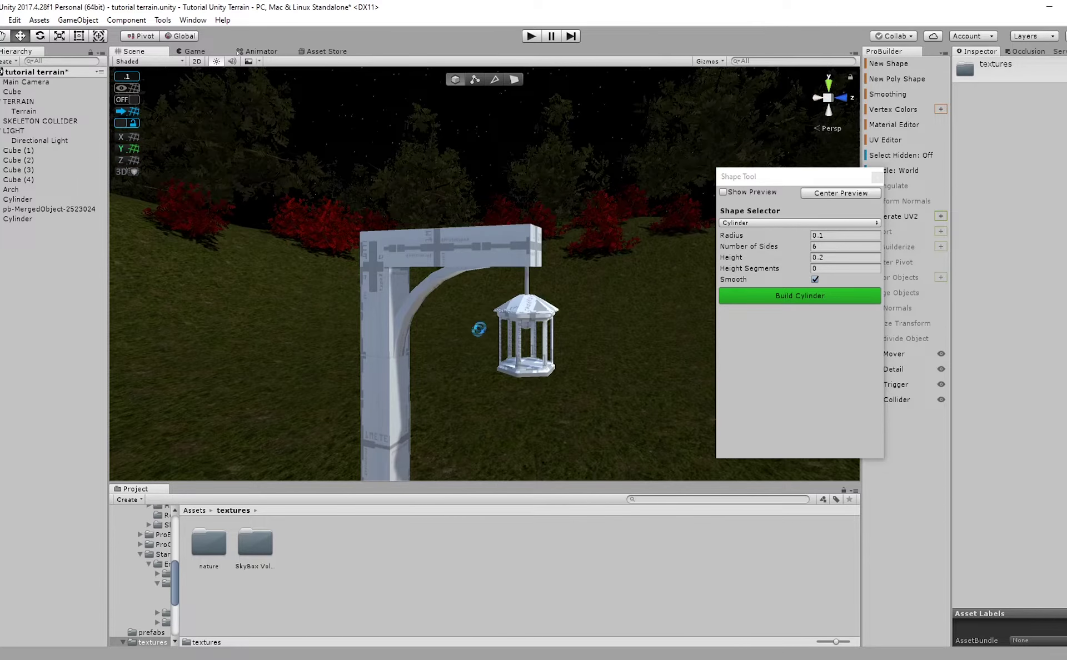
key(ctrl+s)
scroll(476, 317, down, 1)
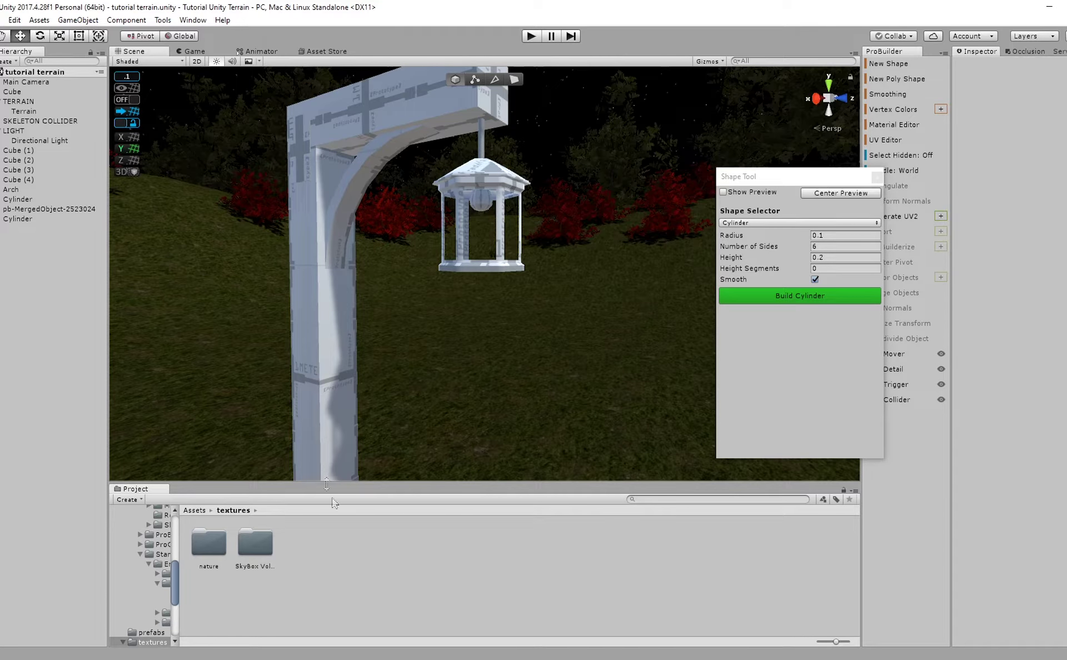
Create a new material named metal in the textures folder.
right_click(353, 550)
mouse_move(383, 310)
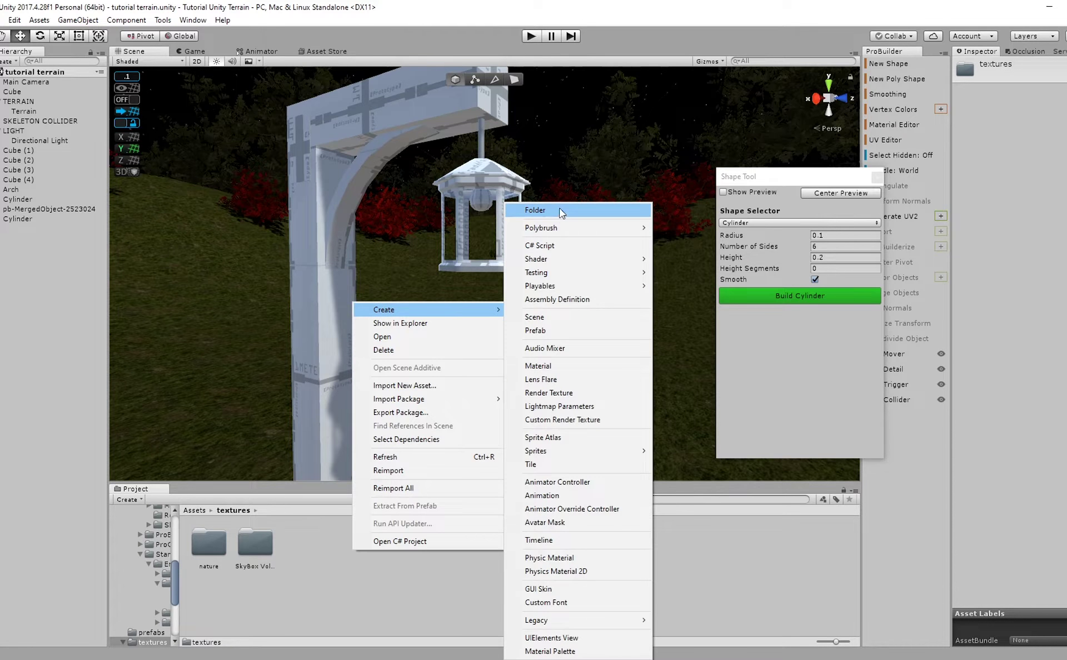
click(547, 365)
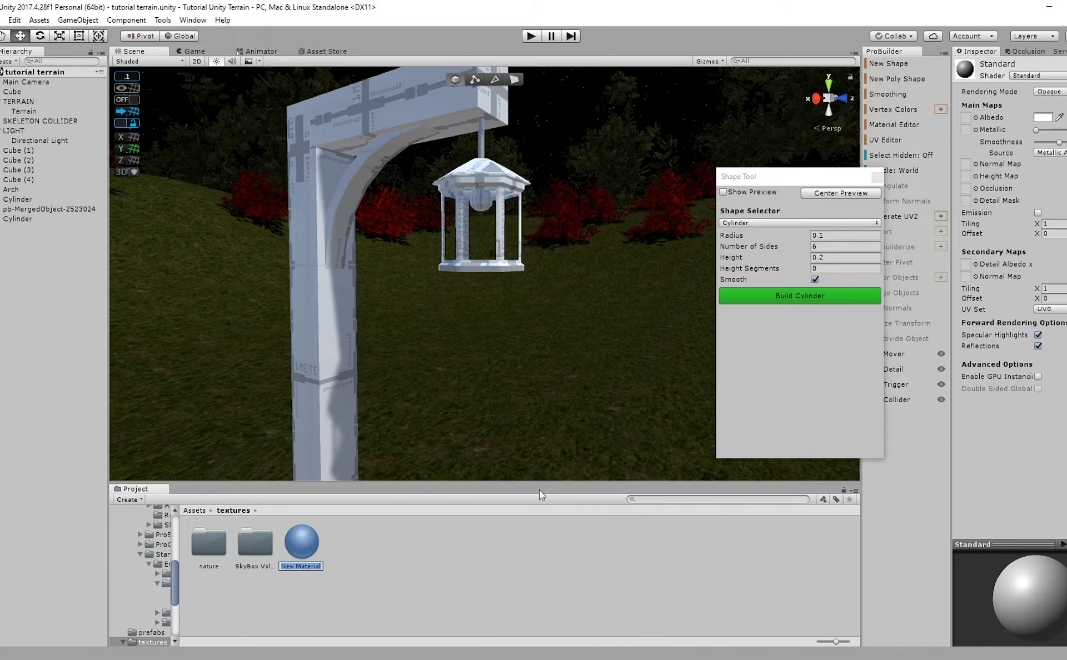
text(metal)
key(Return)
right_drag(564, 442, 398, 549)
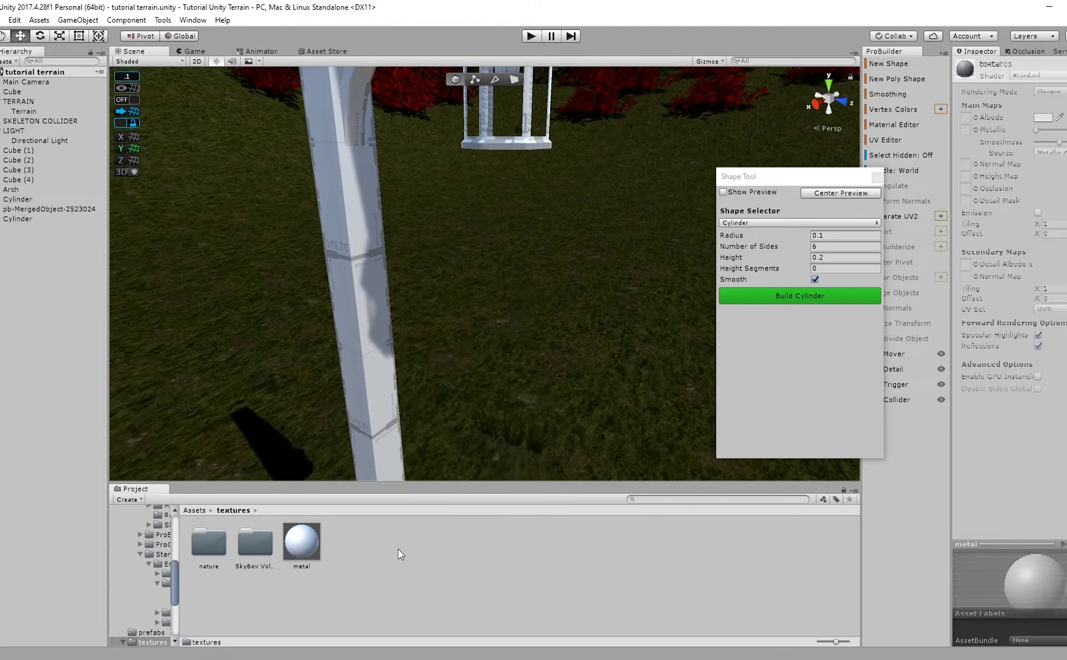
right_click(395, 537)
click(345, 547)
Create a second new material named light in the textures folder.
right_drag(447, 391, 502, 321)
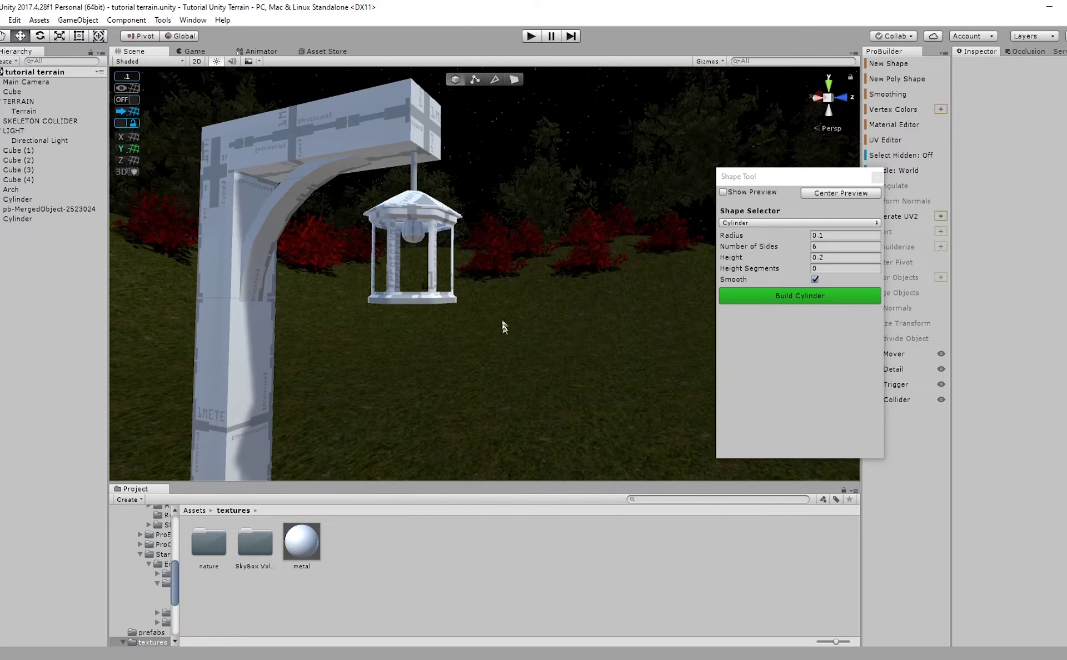
right_click(368, 550)
mouse_move(400, 311)
click(551, 366)
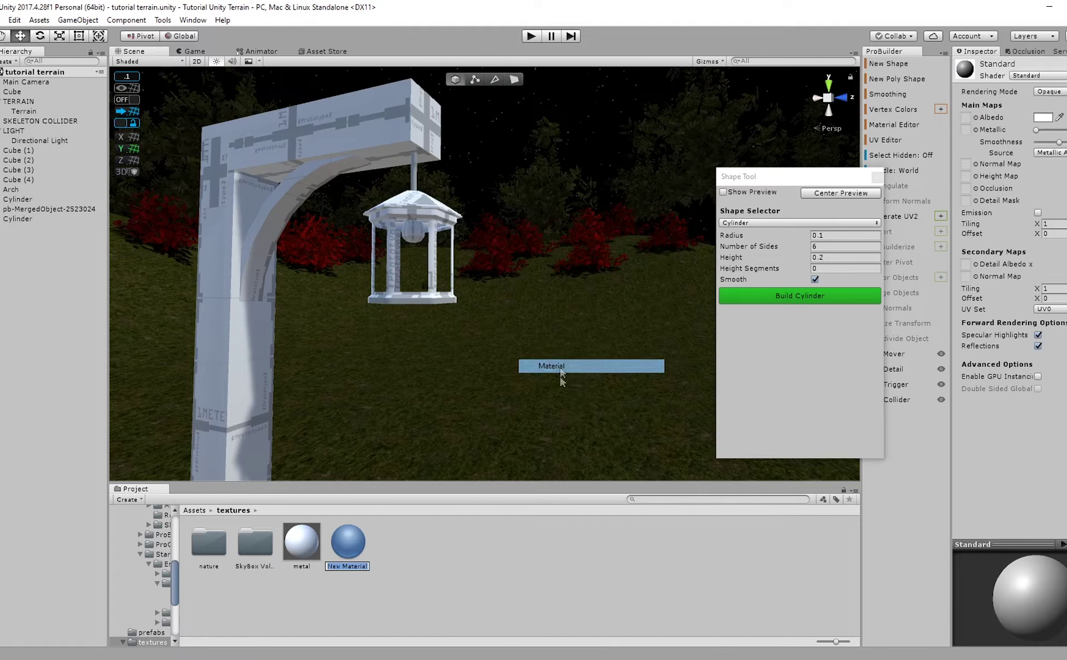
text(light)
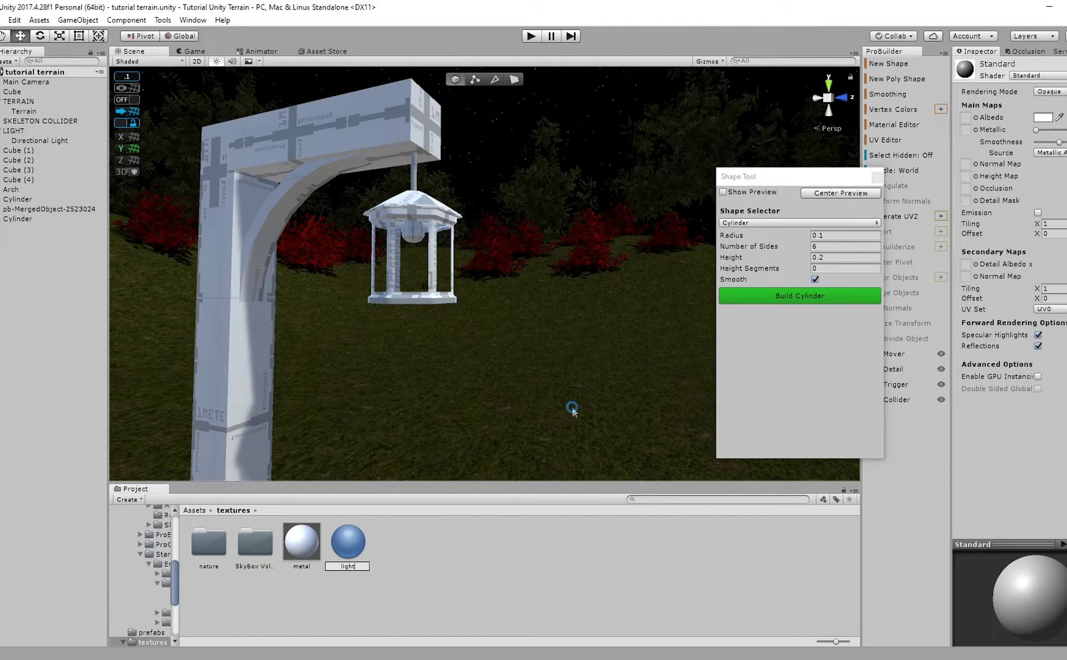
key(Return)
Tint the light material's albedo a warm orange.
click(1043, 118)
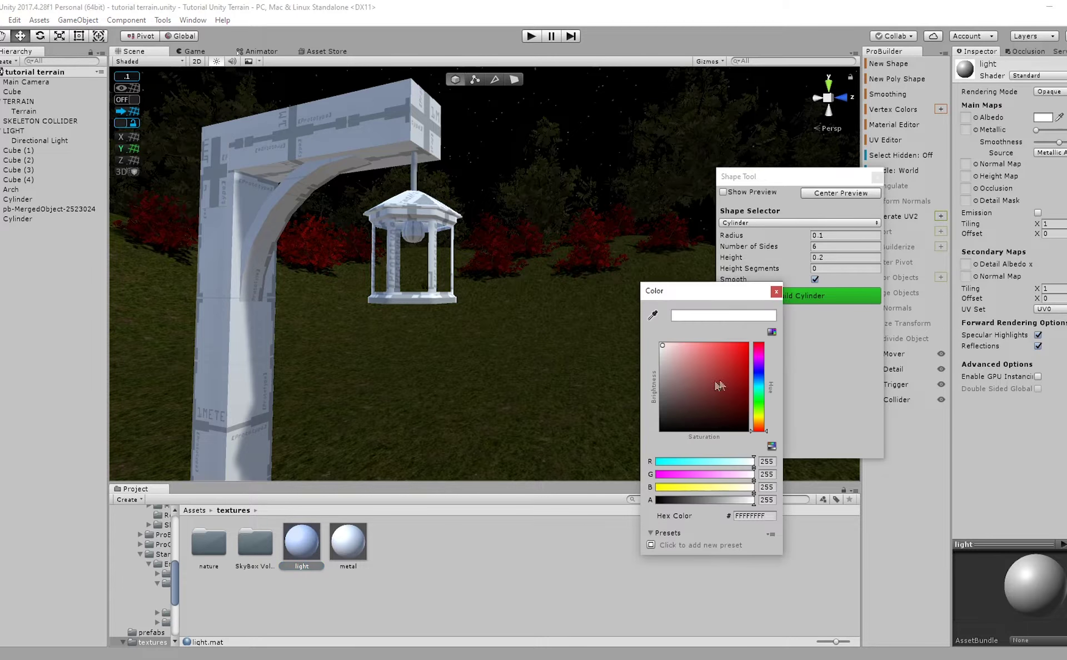
click(758, 418)
click(758, 423)
drag(681, 388, 675, 338)
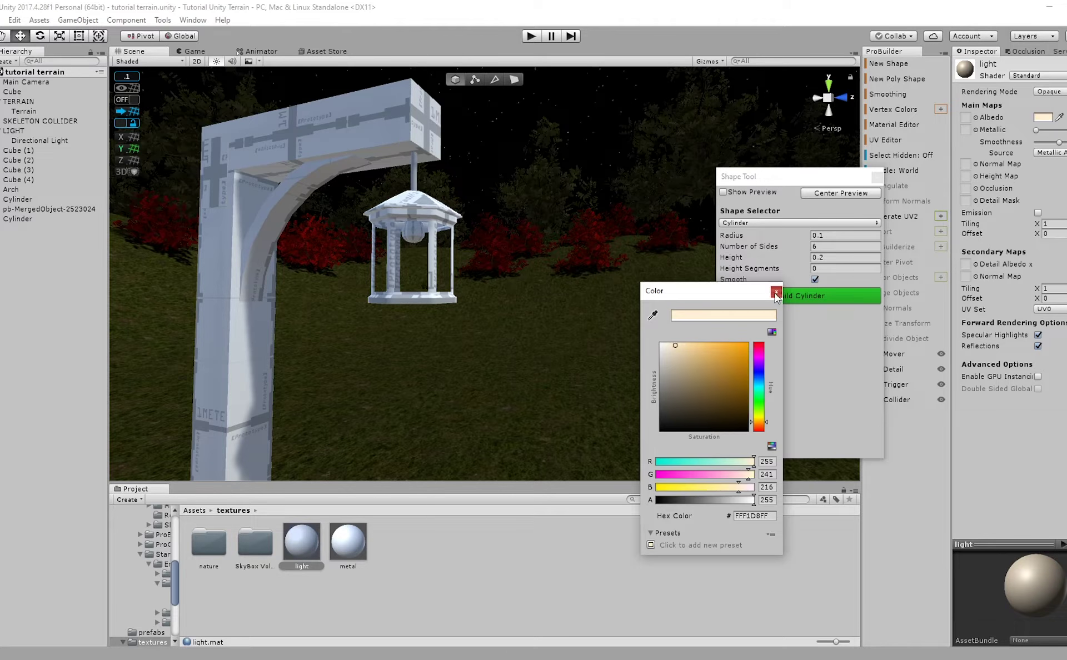
click(776, 293)
click(1042, 118)
drag(724, 392, 726, 341)
click(776, 290)
Enable emission on the light material and give it the pale yellow emission colour FFF1C5.
click(1037, 213)
click(1049, 238)
click(1052, 247)
click(1050, 228)
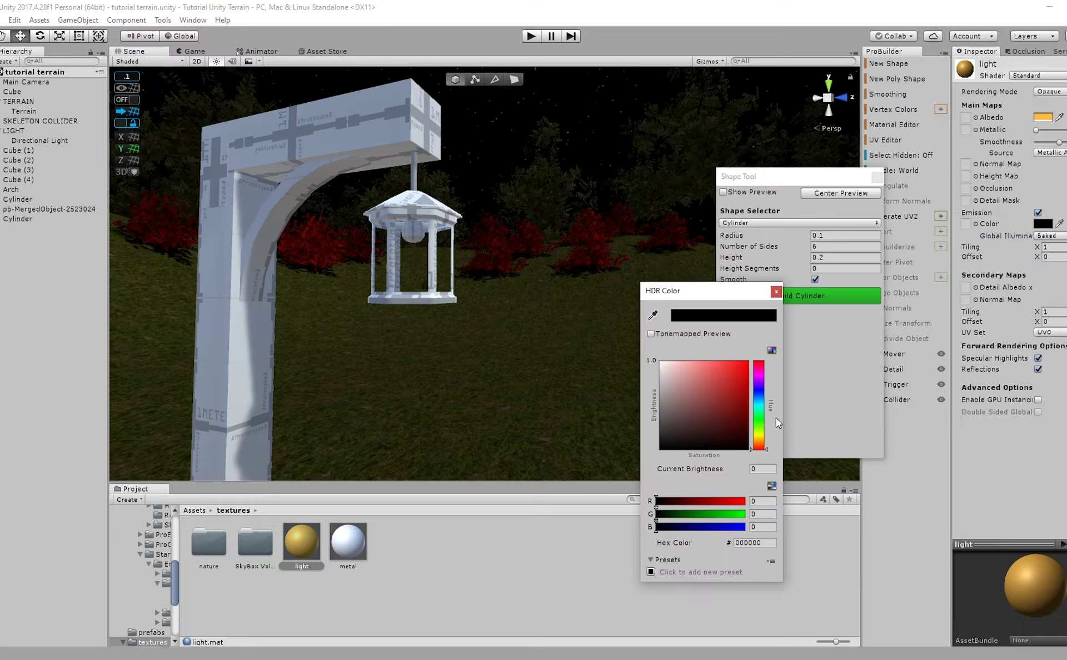
click(761, 440)
drag(734, 367, 681, 364)
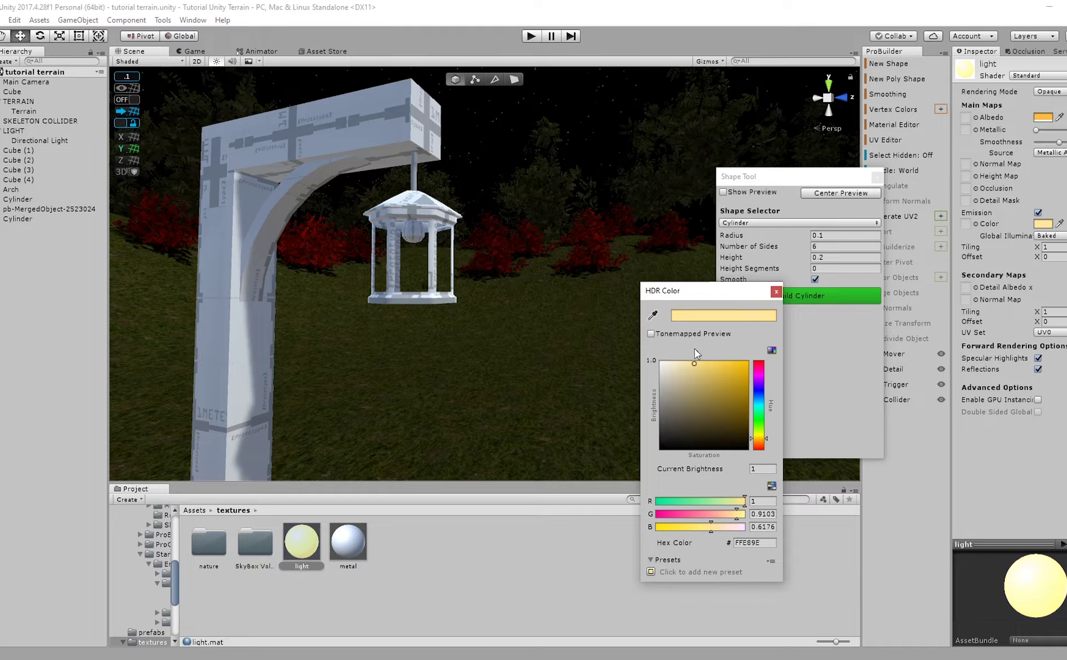
click(776, 291)
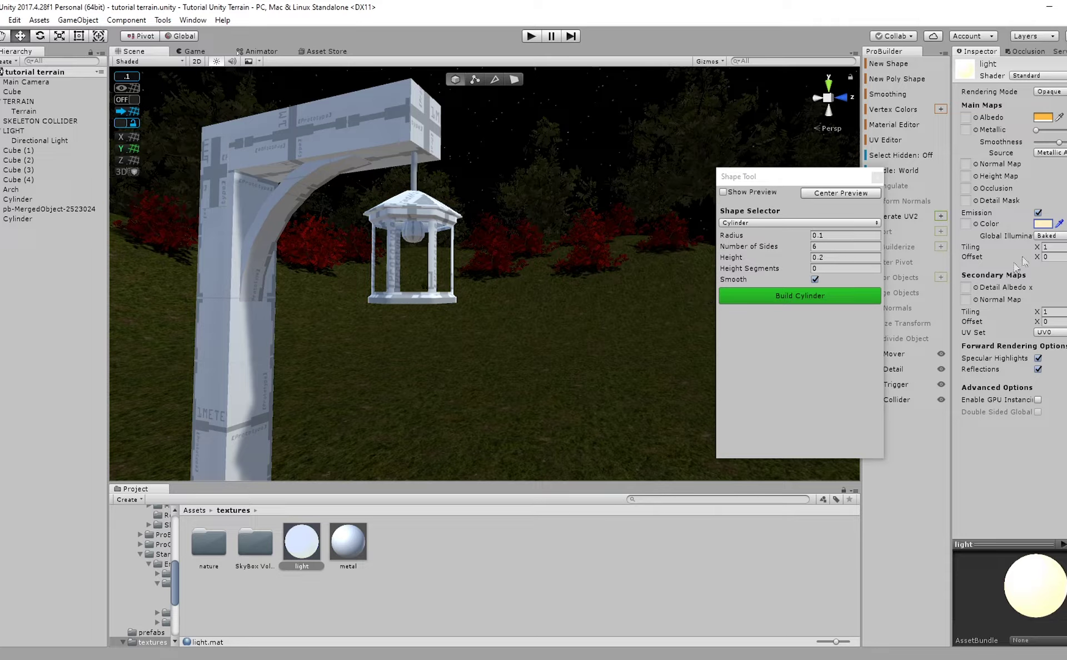
Set the light material's emission brightness to 3 and pick a more saturated yellow for the glow.
click(1043, 224)
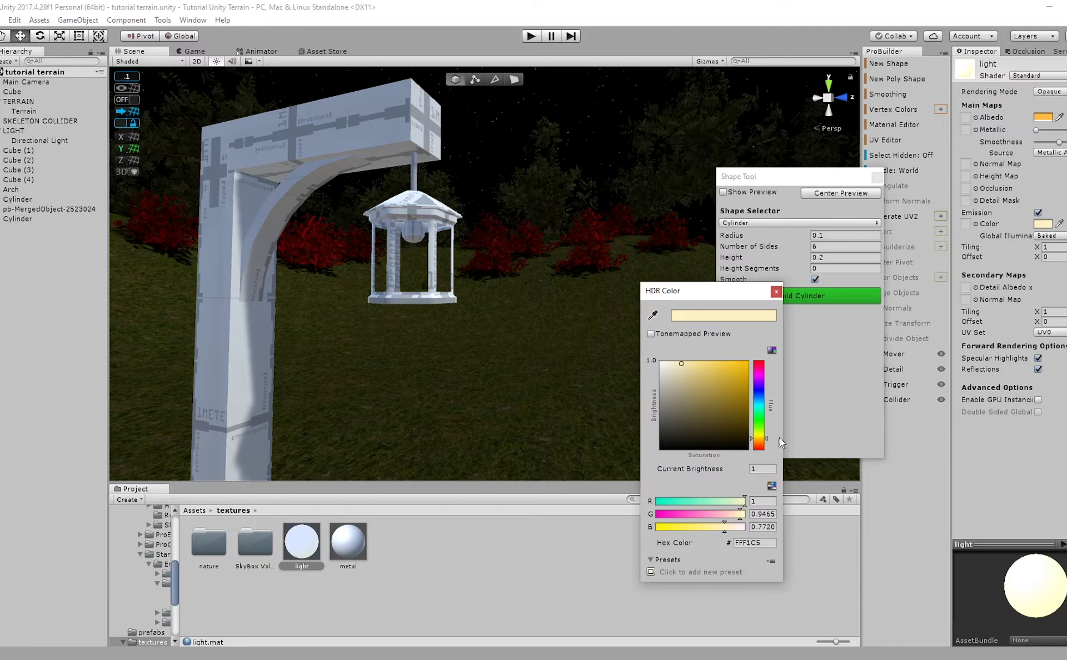
text(3)
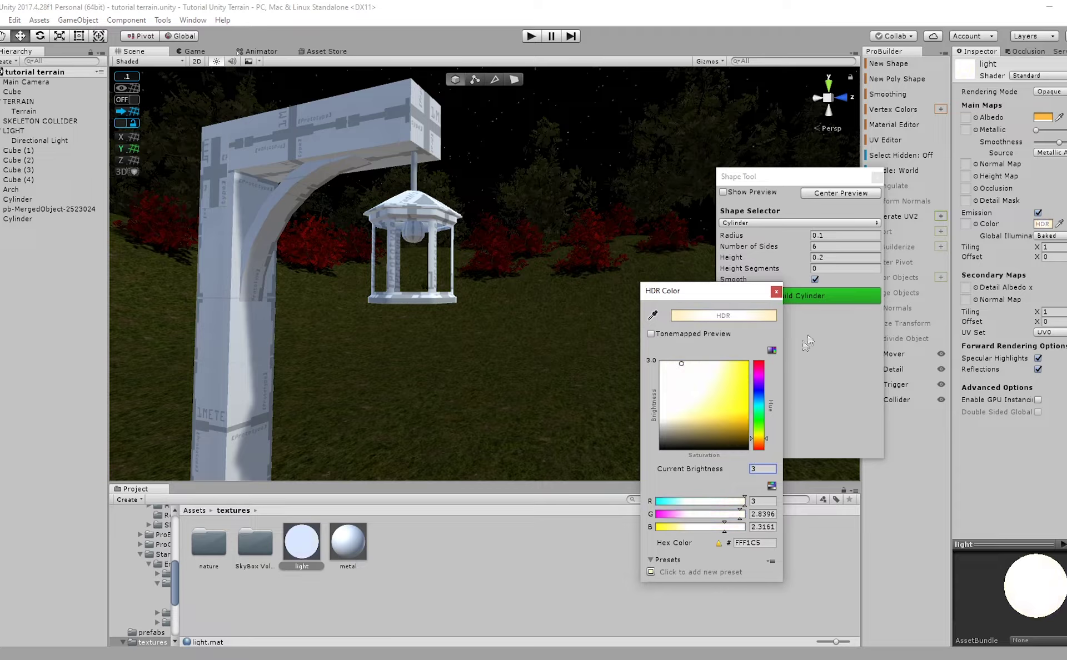
drag(691, 380, 725, 361)
click(776, 292)
Apply the light material to the bulb inside the lantern.
right_drag(578, 340, 544, 309)
key(w)
click(441, 282)
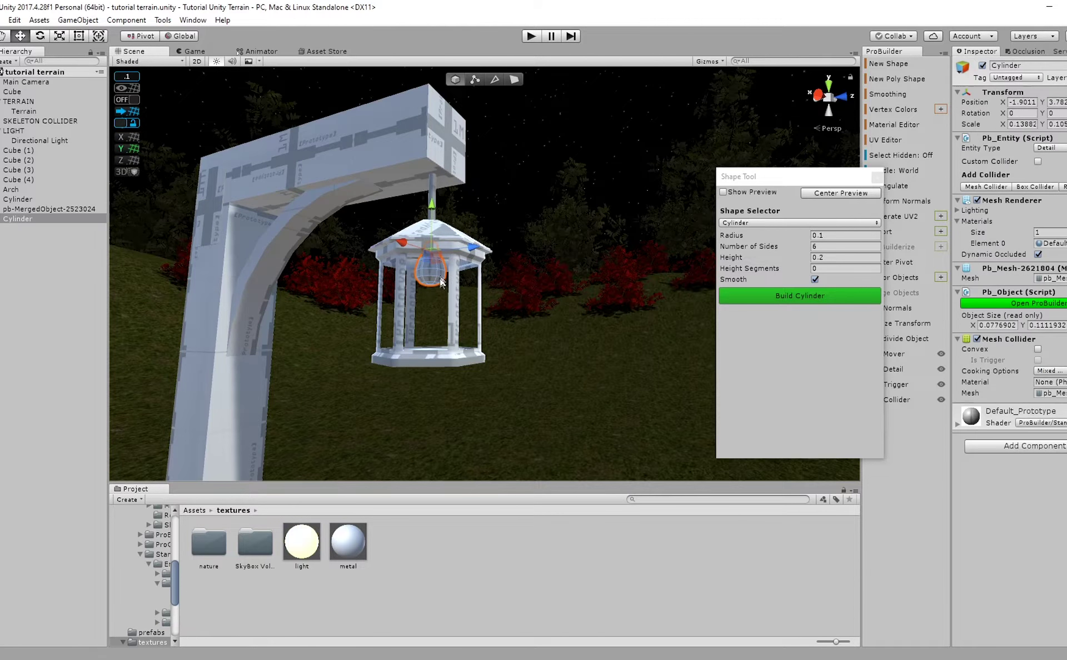
drag(304, 539, 433, 280)
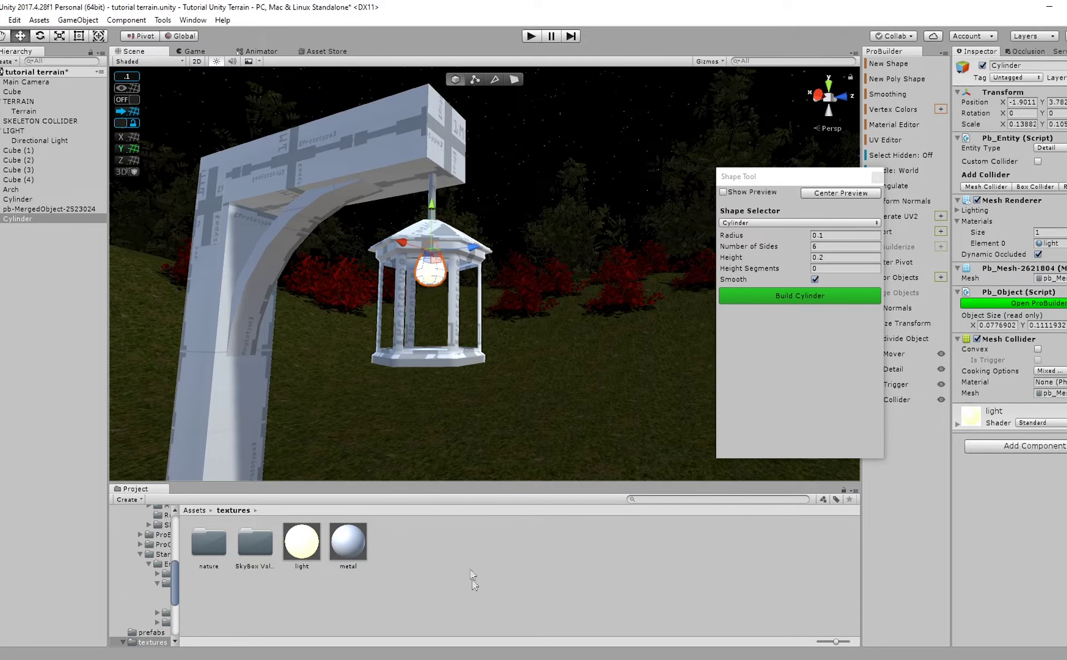
click(472, 579)
Raise the metal material's metallic value and darken its albedo to grey.
right_drag(401, 322, 440, 356)
alt+drag(442, 361, 436, 335)
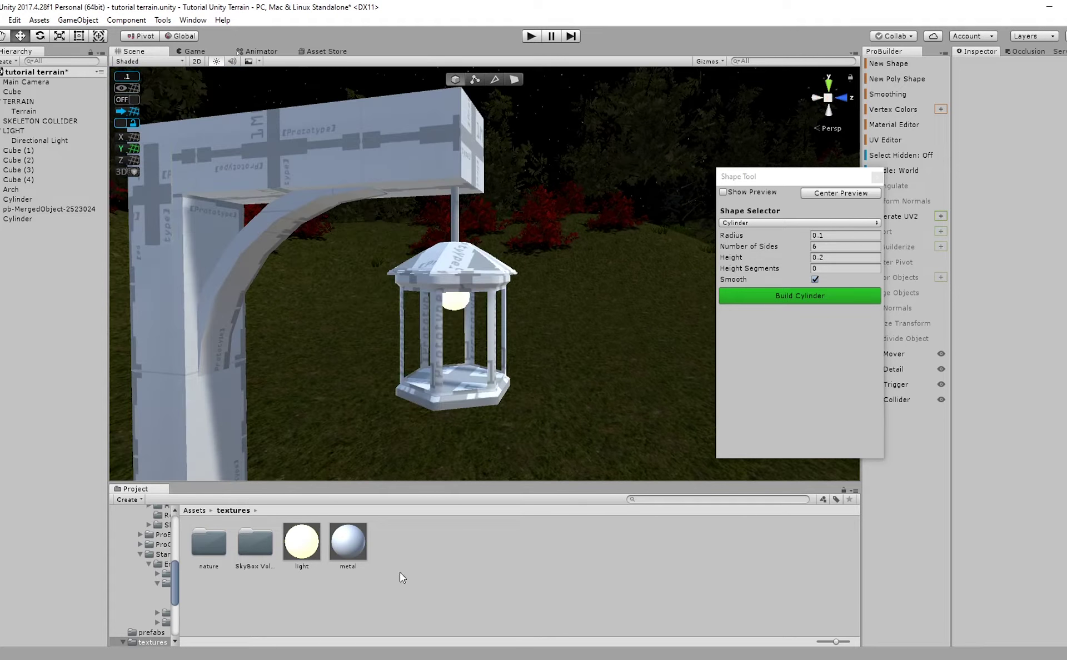
click(348, 542)
drag(1037, 130, 1052, 137)
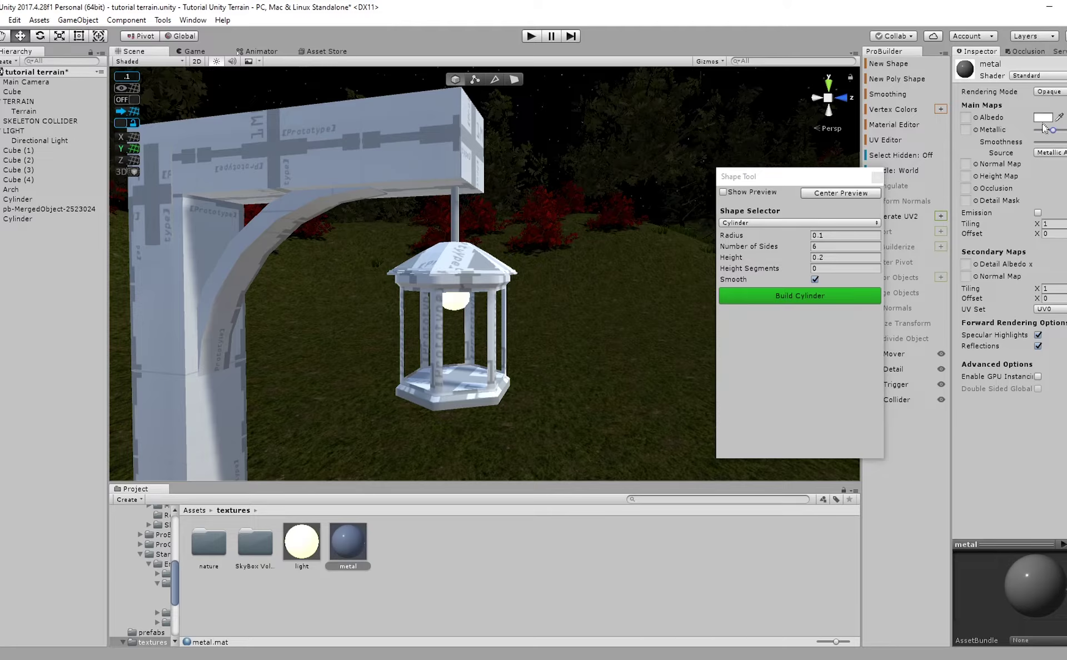
click(1043, 118)
right_click(422, 543)
click(386, 562)
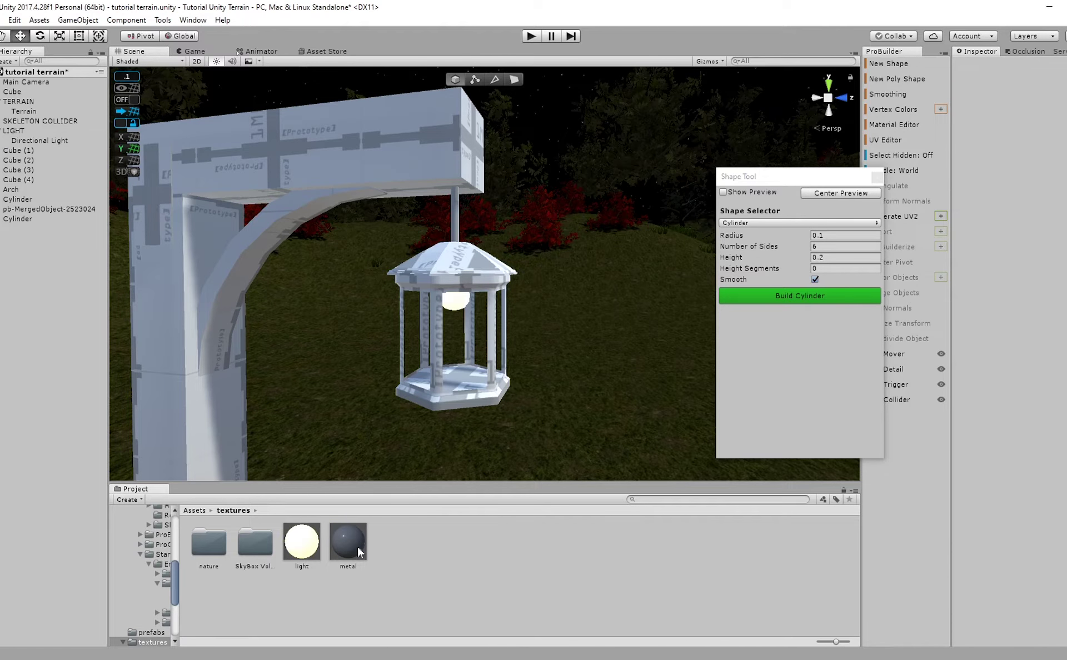
Apply the metal material to the curved brace and the lantern's hanging rod.
drag(352, 540, 221, 311)
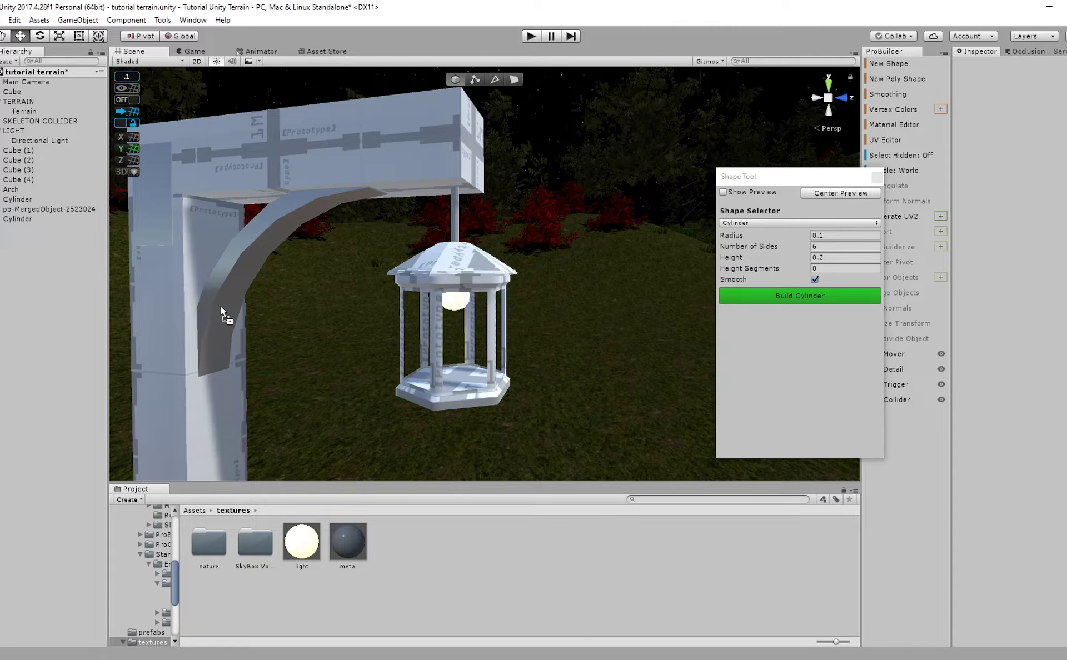
drag(345, 530, 458, 229)
Duplicate the metal material and darken the copy's albedo to near black, 111111.
drag(414, 458, 352, 538)
key(ctrl+d)
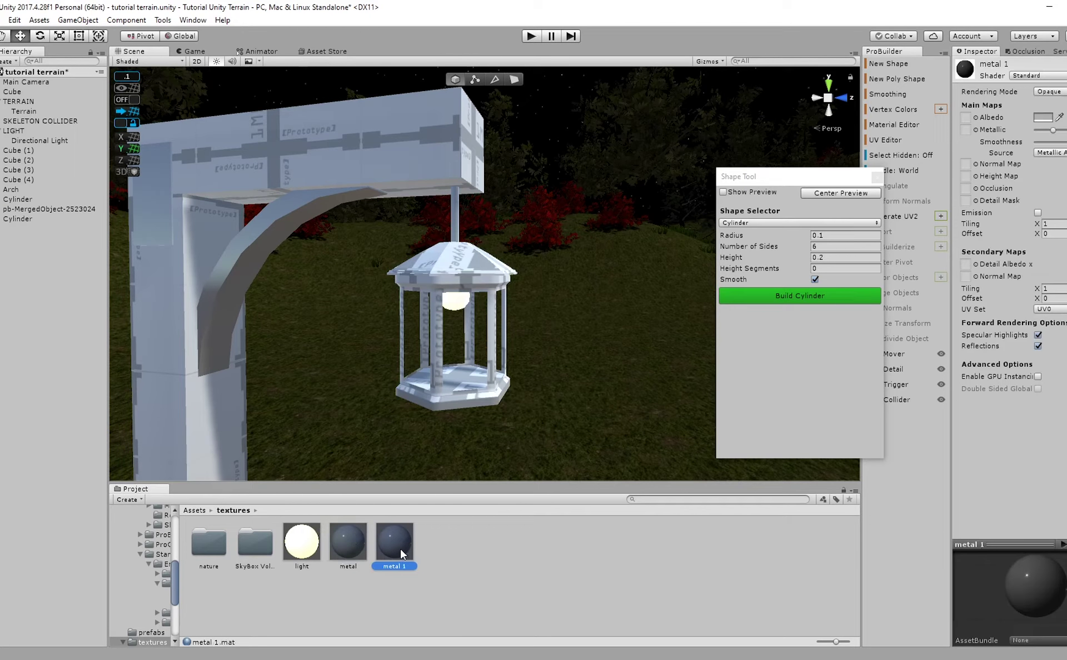
click(1042, 118)
drag(662, 413, 658, 425)
click(776, 291)
click(784, 297)
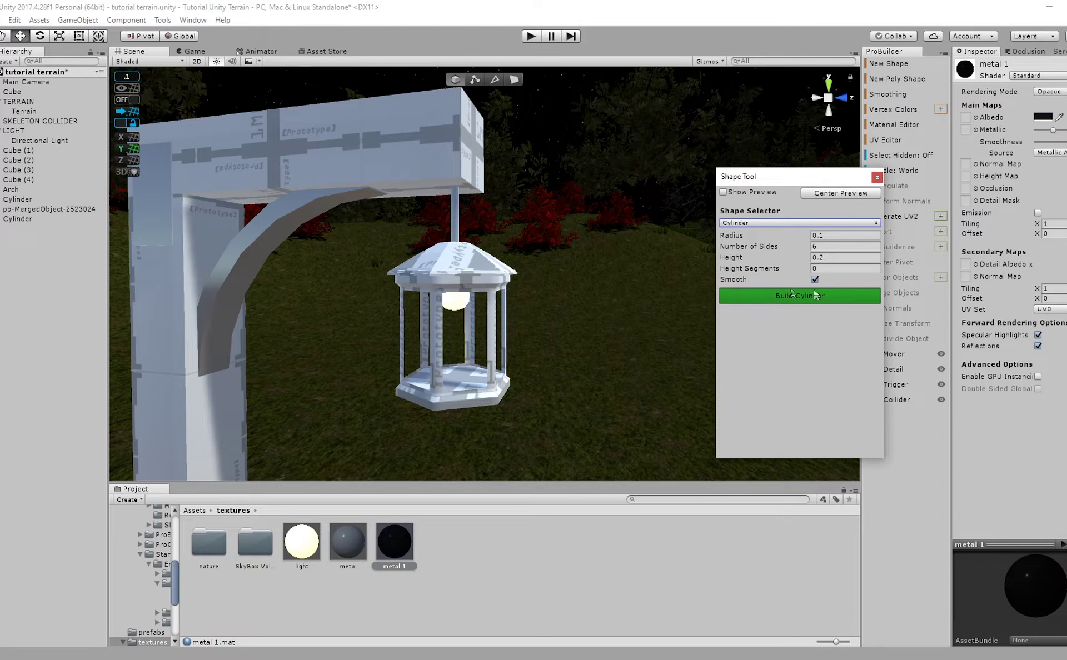
Lighten the metal 1 material's albedo to the dark grey 494949 and apply the material to the lantern.
click(394, 540)
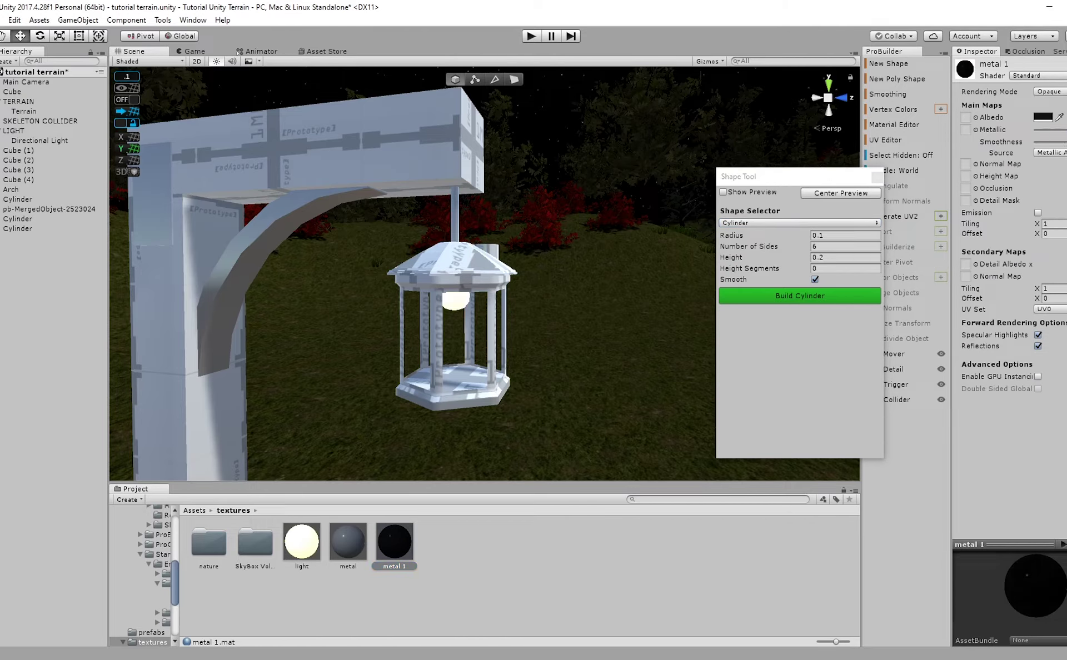
click(1043, 116)
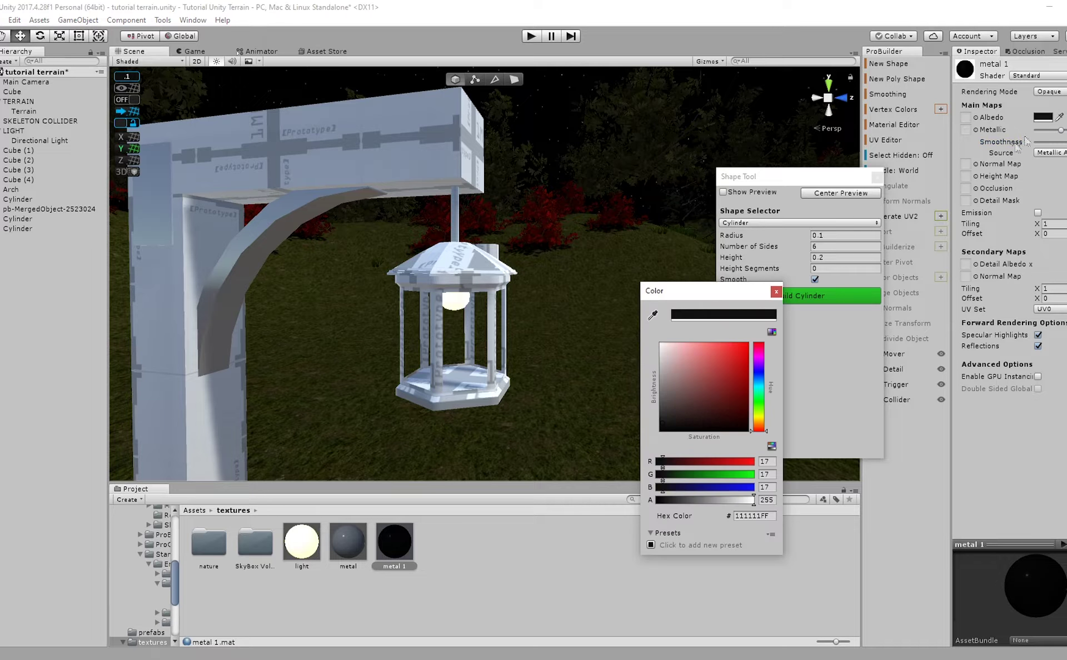
drag(670, 421, 660, 407)
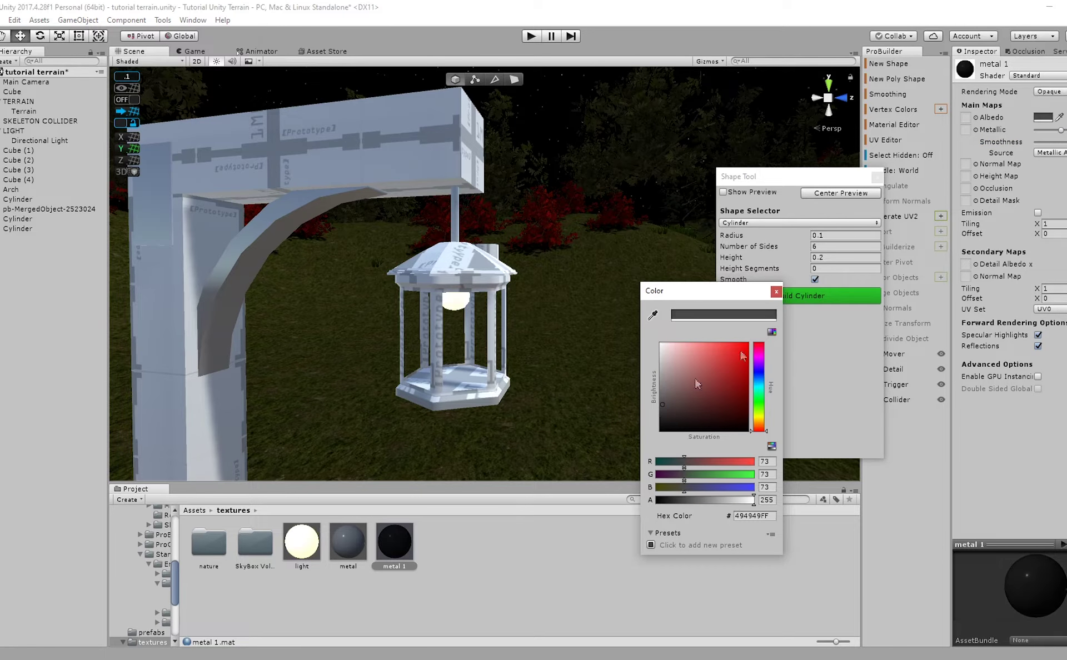
click(776, 292)
drag(432, 538, 443, 385)
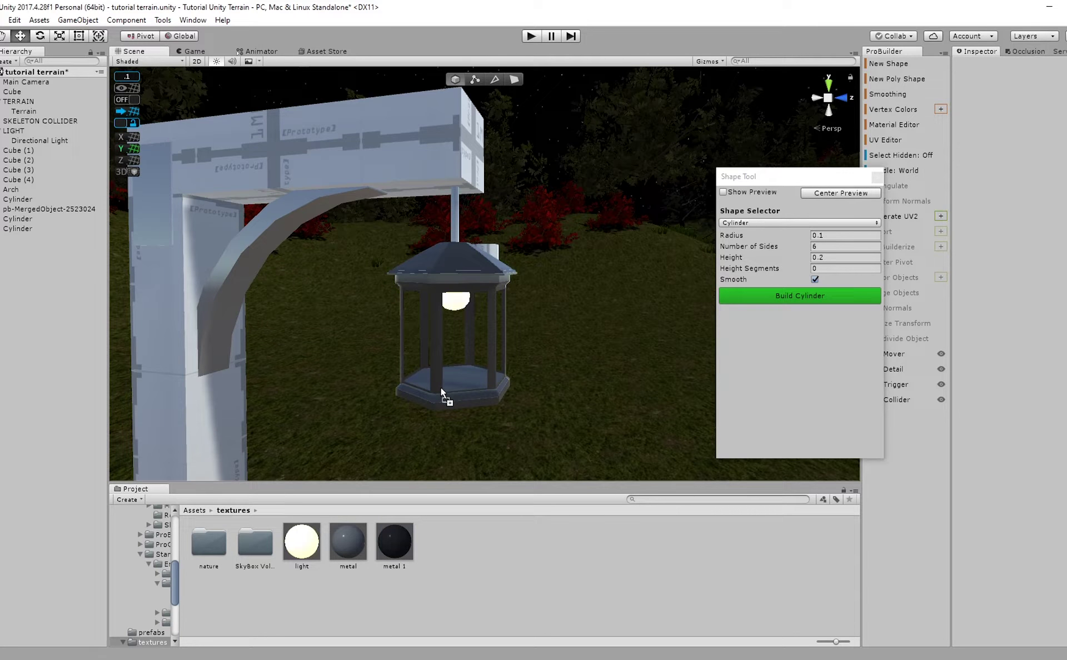
Darken the metal 1 material's albedo and lower its metallic value.
click(392, 540)
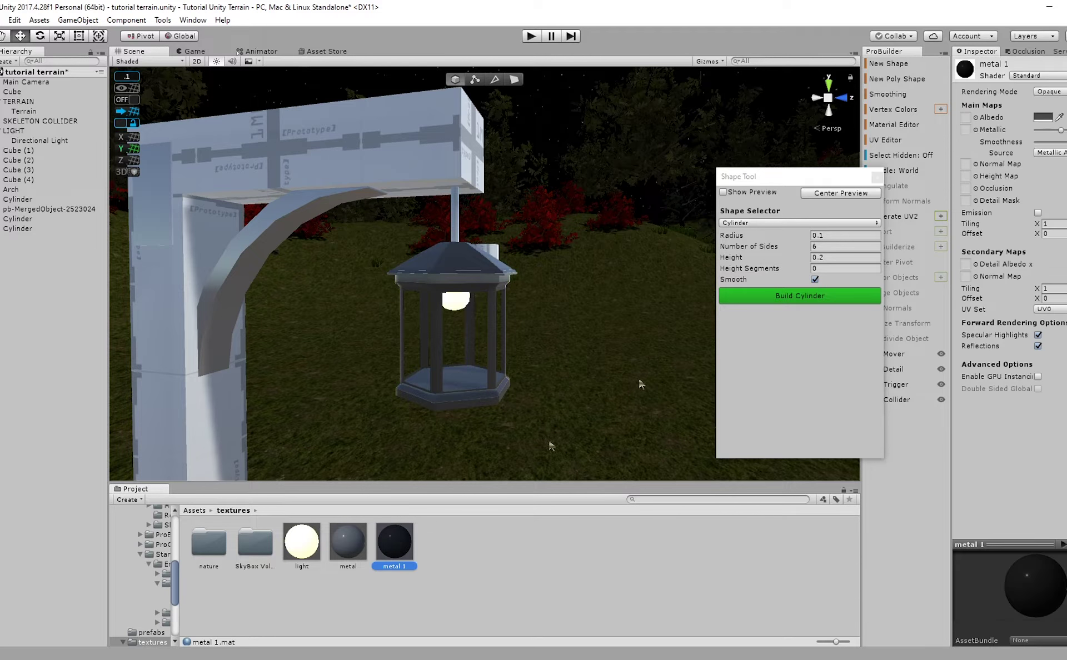
click(1043, 117)
drag(668, 378, 659, 412)
scroll(555, 423, down, 8)
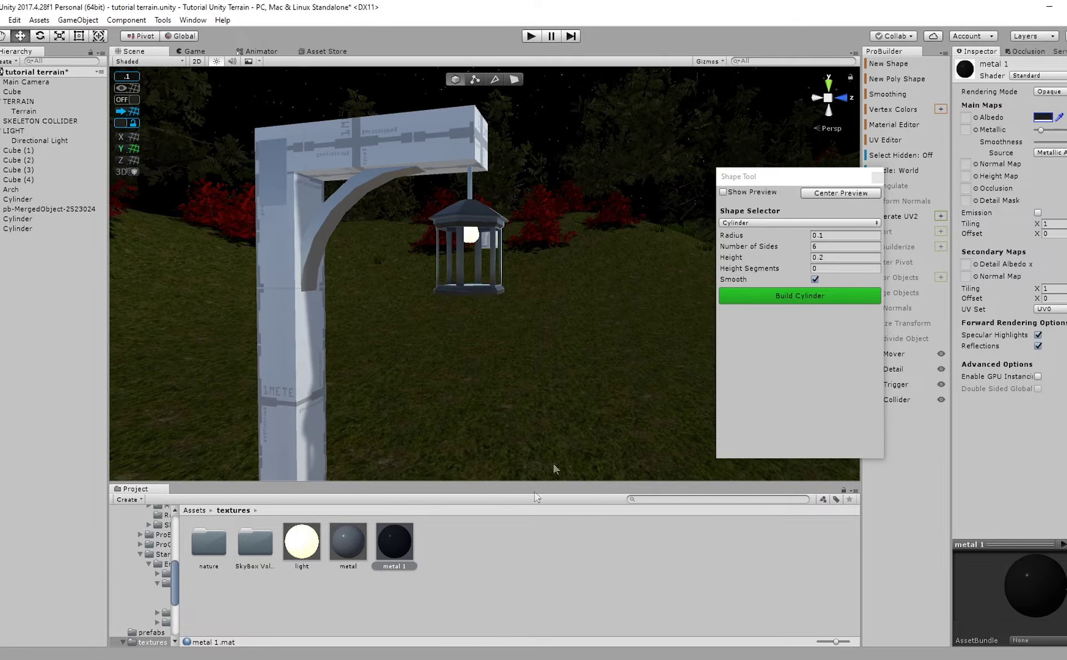
click(536, 568)
Create a folder named wood in the textures folder and import the wood plank colour and normal map textures into it.
alt+drag(532, 339, 466, 286)
right_drag(466, 287, 422, 278)
right_drag(423, 237, 445, 231)
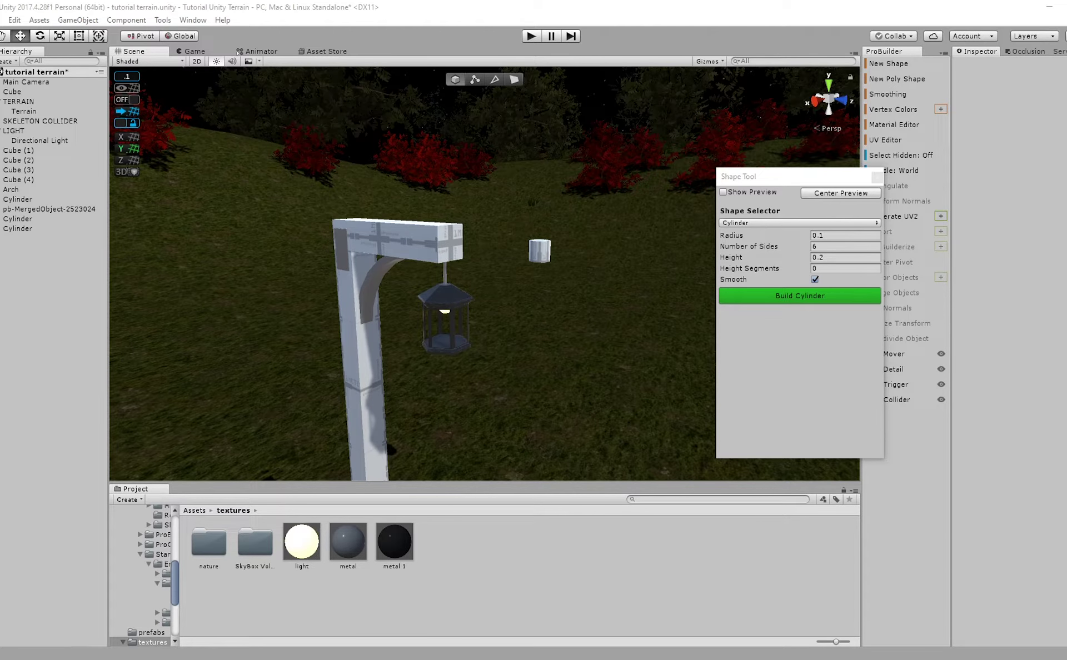
right_click(512, 577)
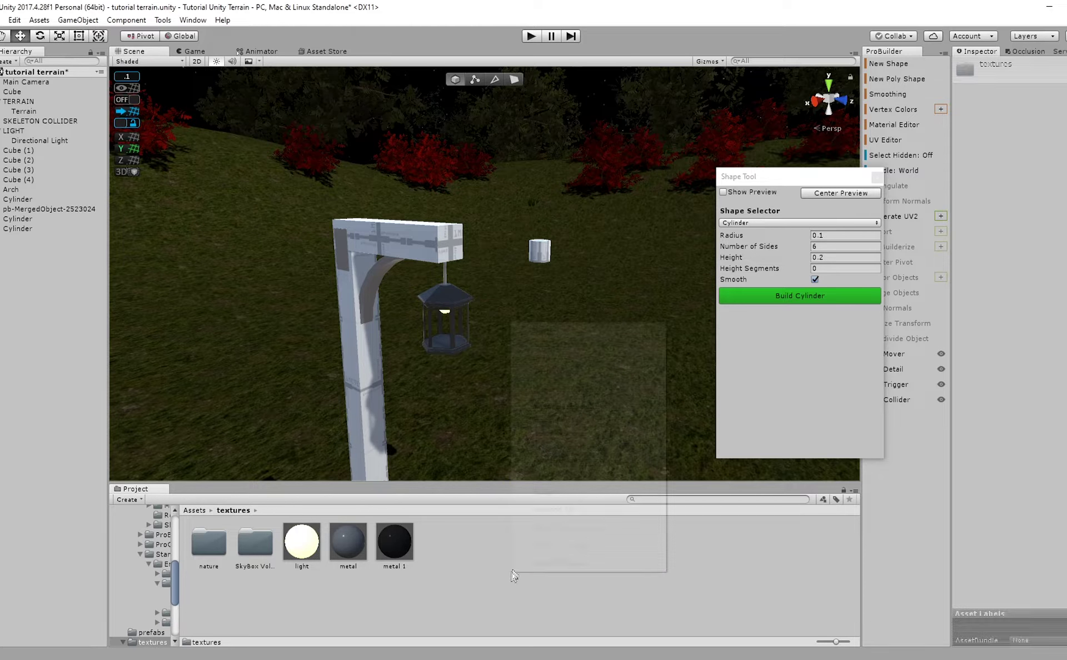
mouse_move(576, 333)
click(694, 210)
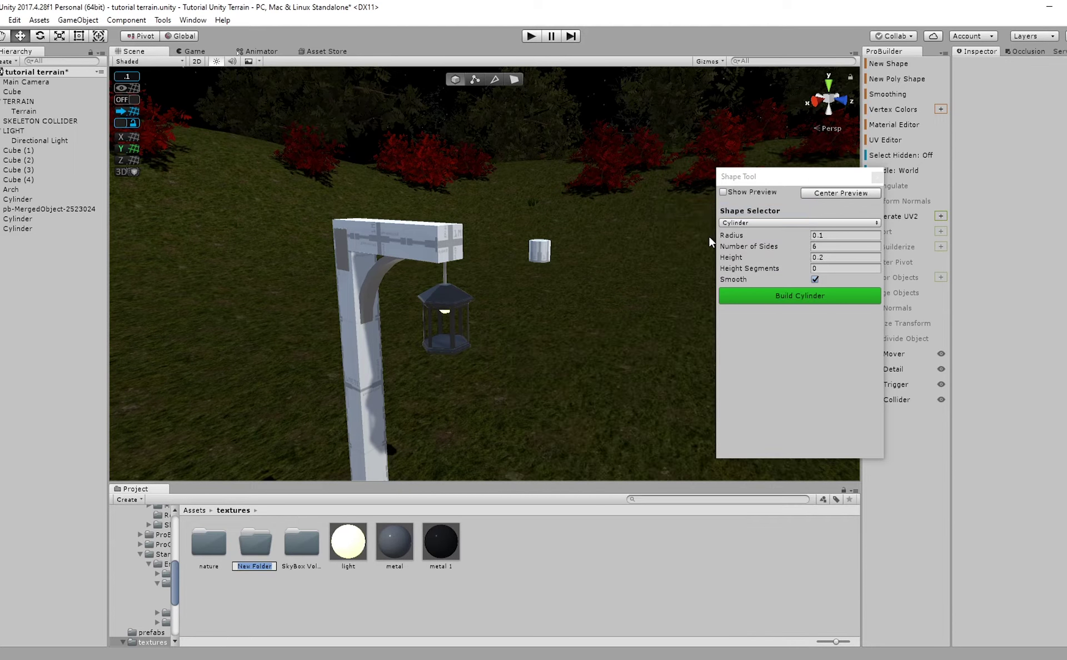
text(wood)
key(Return)
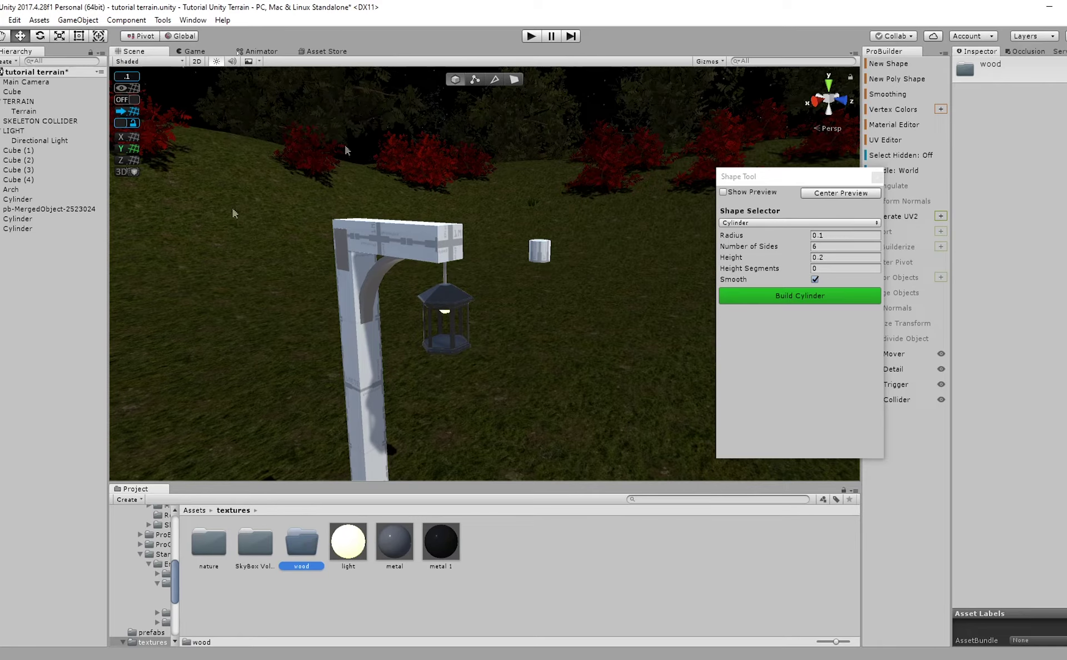
double_click(311, 542)
drag(411, 641, 424, 569)
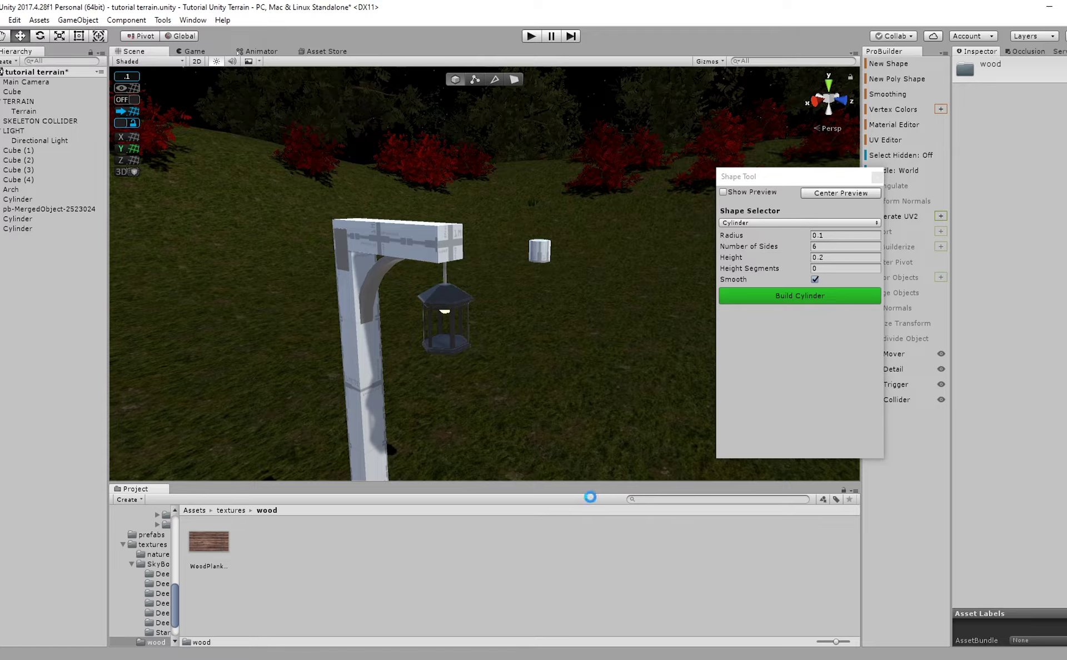
Set the maximum size of both imported wood plank textures to 512.
click(225, 543)
shift+click(255, 542)
click(1050, 308)
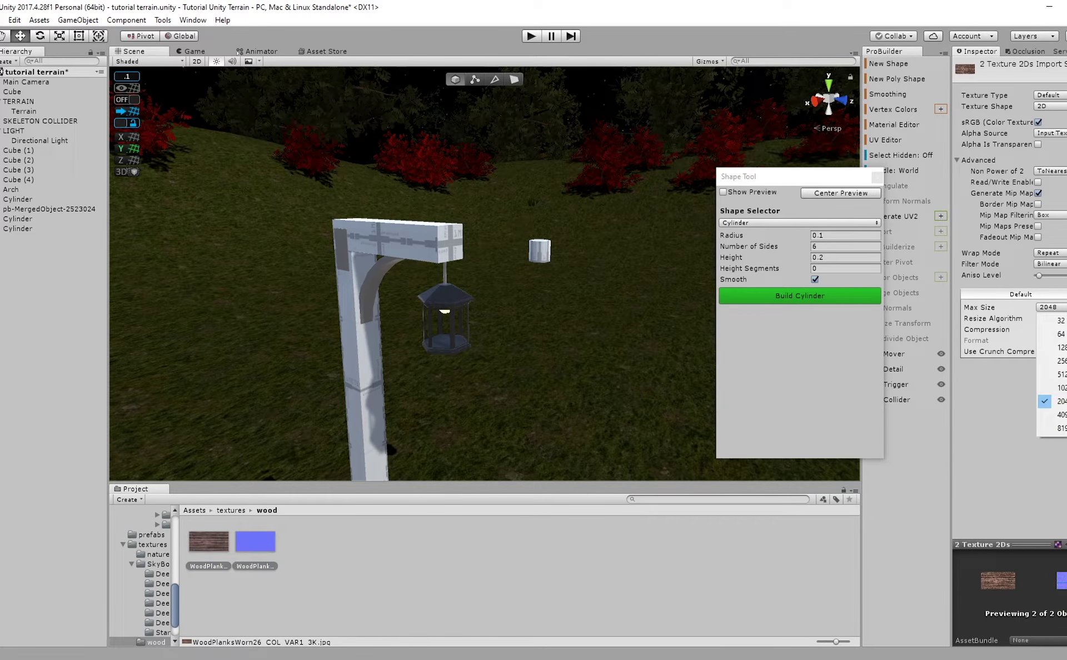
click(1058, 374)
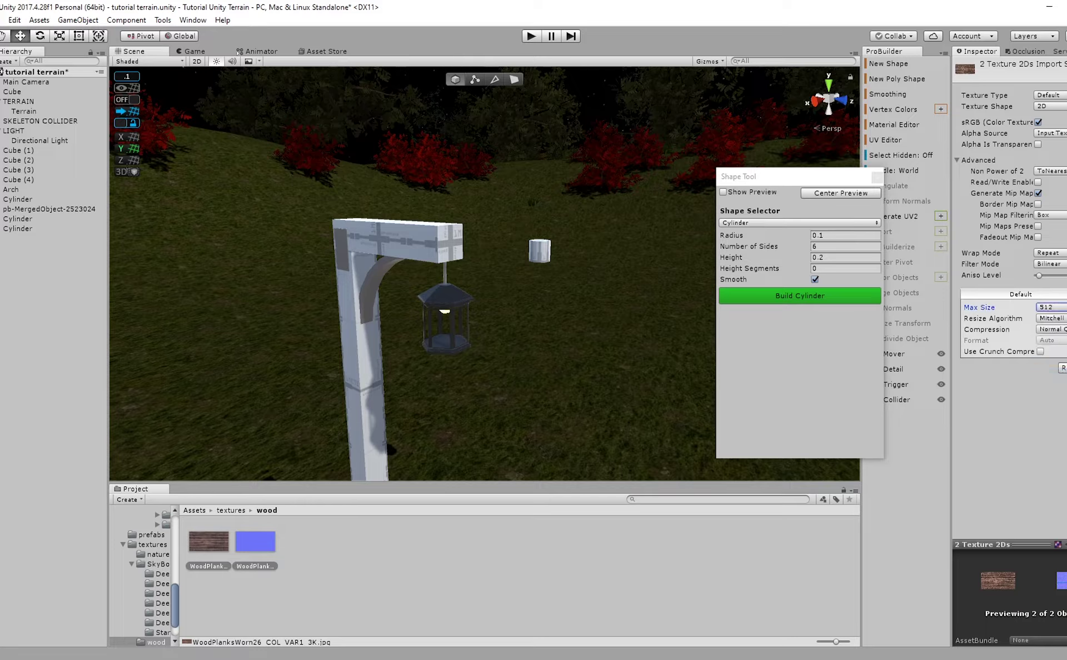
click(361, 581)
Apply the wood plank colour texture to the vertical post and set the resulting material's shader to Standard.
drag(362, 391, 361, 391)
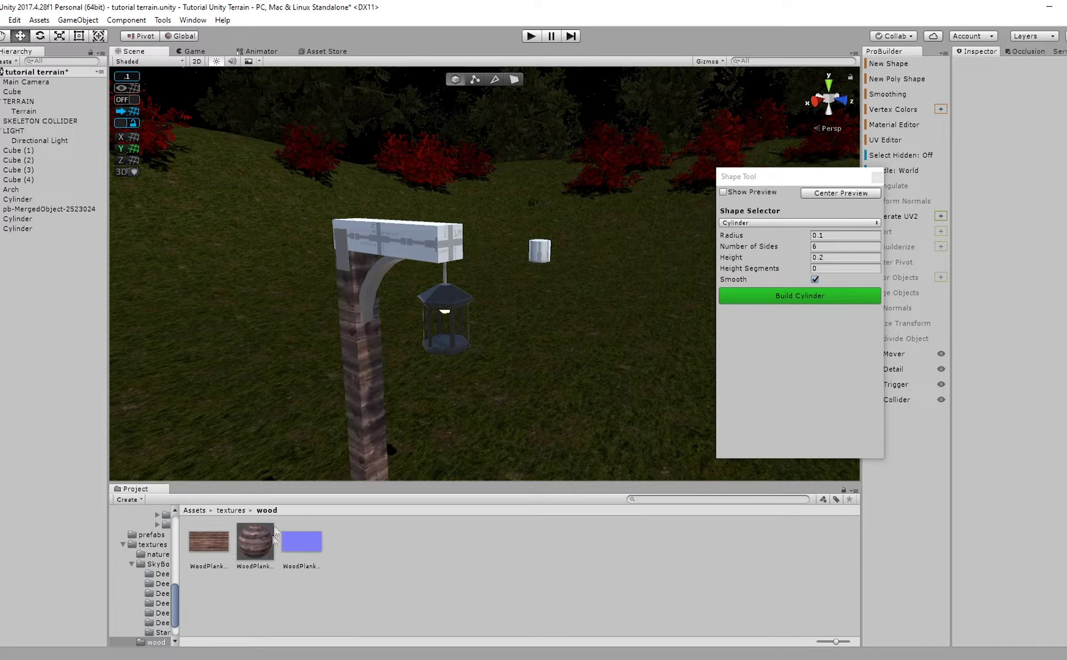
click(270, 550)
click(1056, 76)
click(1066, 341)
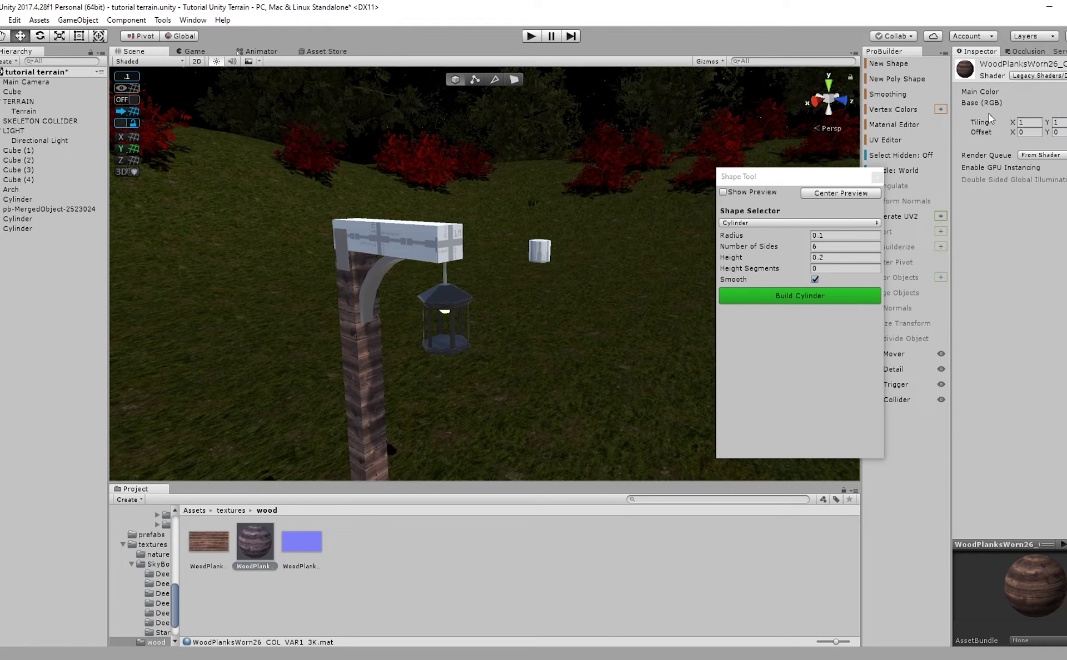
click(1037, 77)
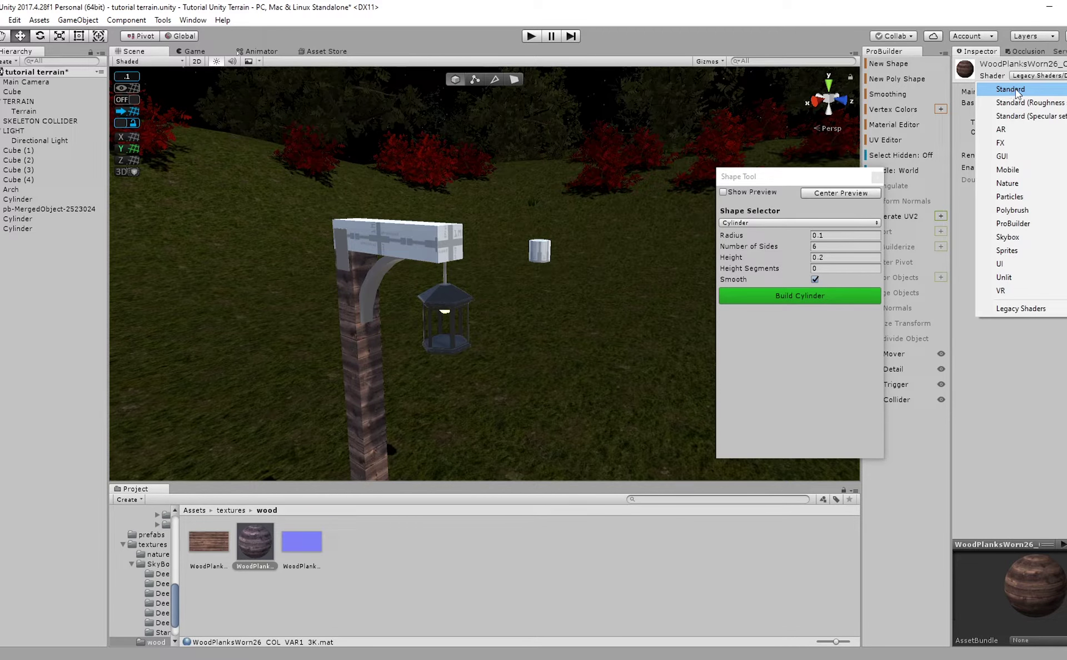
click(1017, 90)
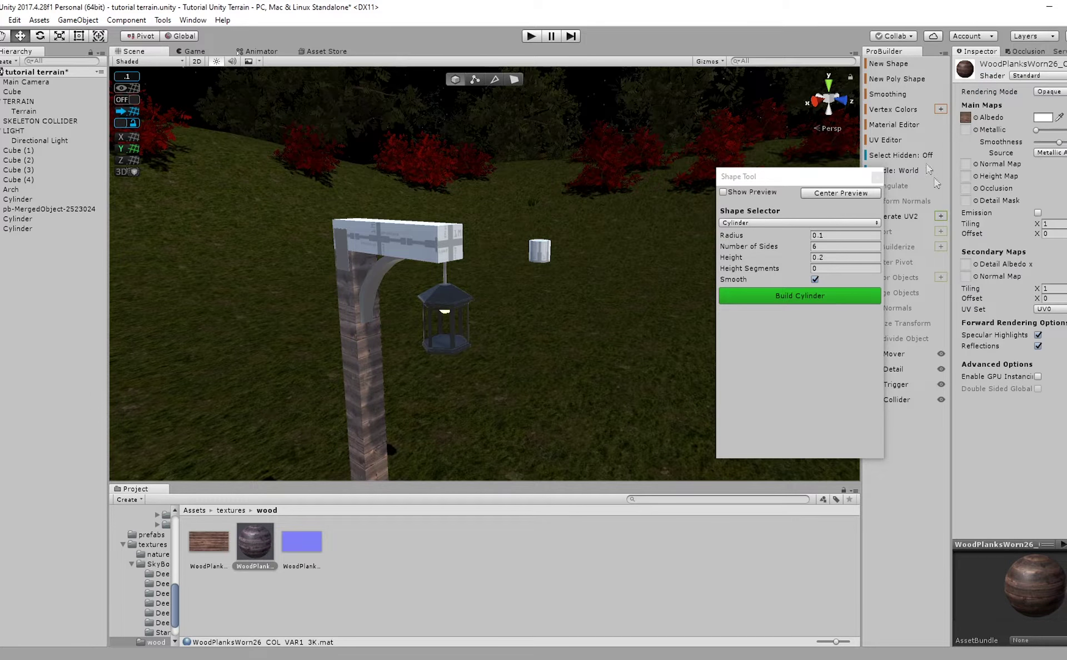
Assign the wood plank normal map to the wood material and tint its albedo a dark brown.
drag(305, 546, 1031, 176)
click(1043, 118)
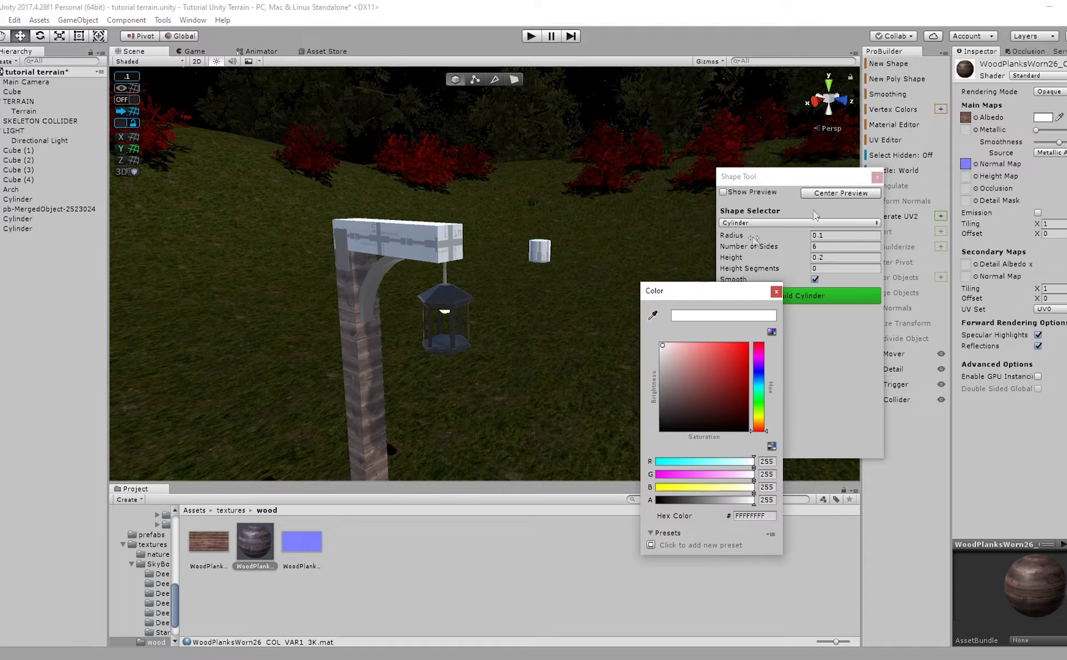
drag(673, 377, 637, 387)
drag(762, 425, 761, 422)
drag(679, 392, 685, 388)
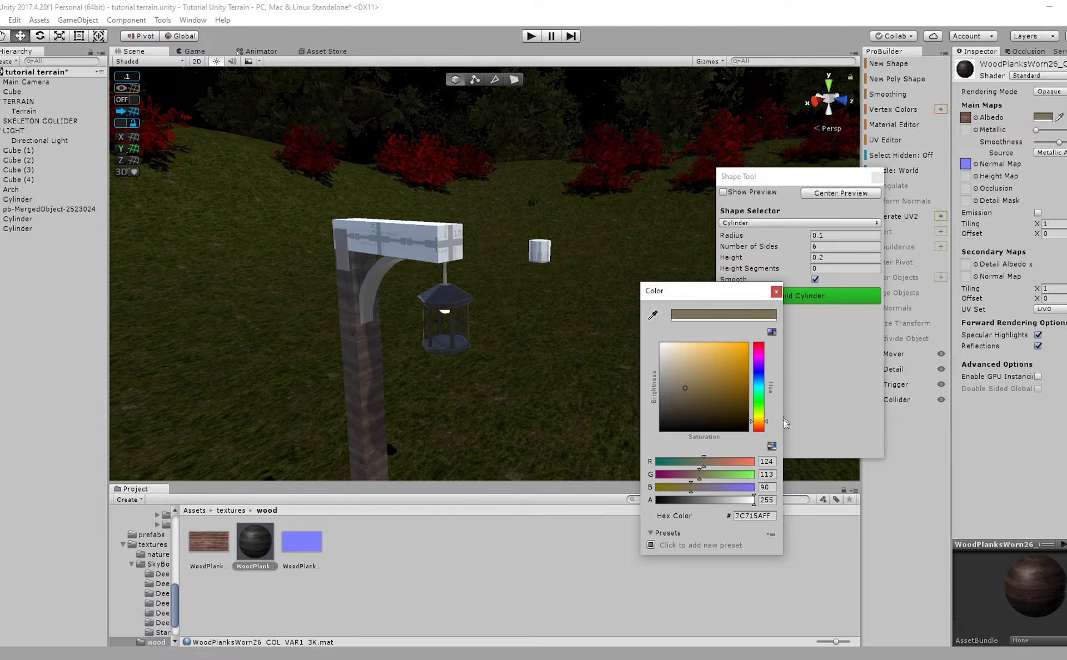
drag(759, 421, 760, 424)
drag(683, 392, 698, 394)
key(a)
right_drag(442, 317, 471, 299)
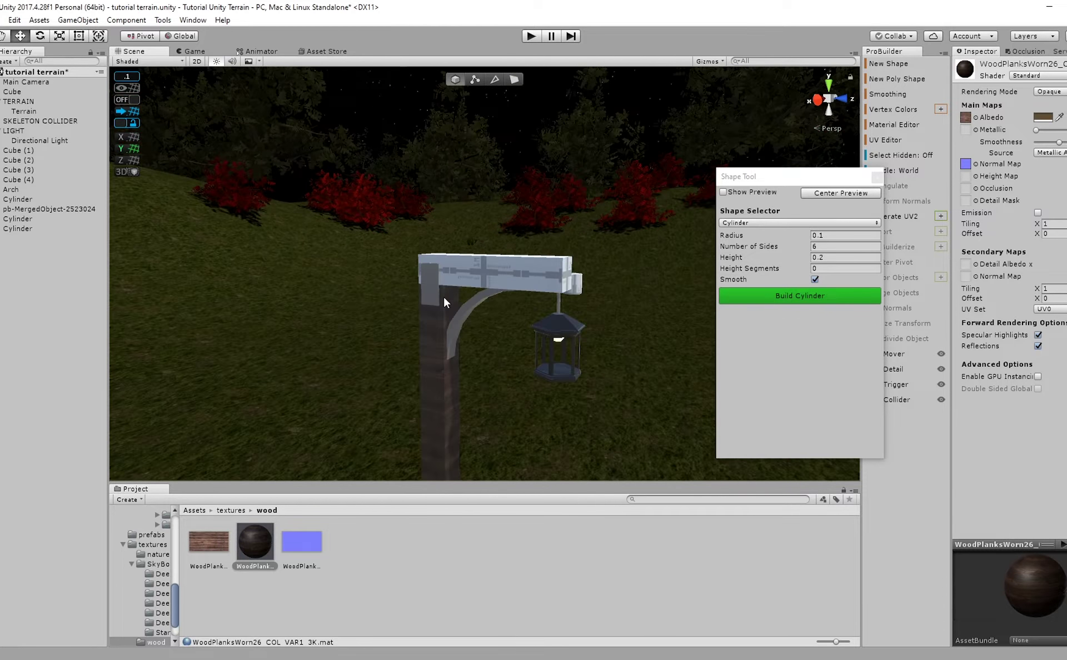
Delete the metal material from the textures folder.
click(231, 510)
click(395, 542)
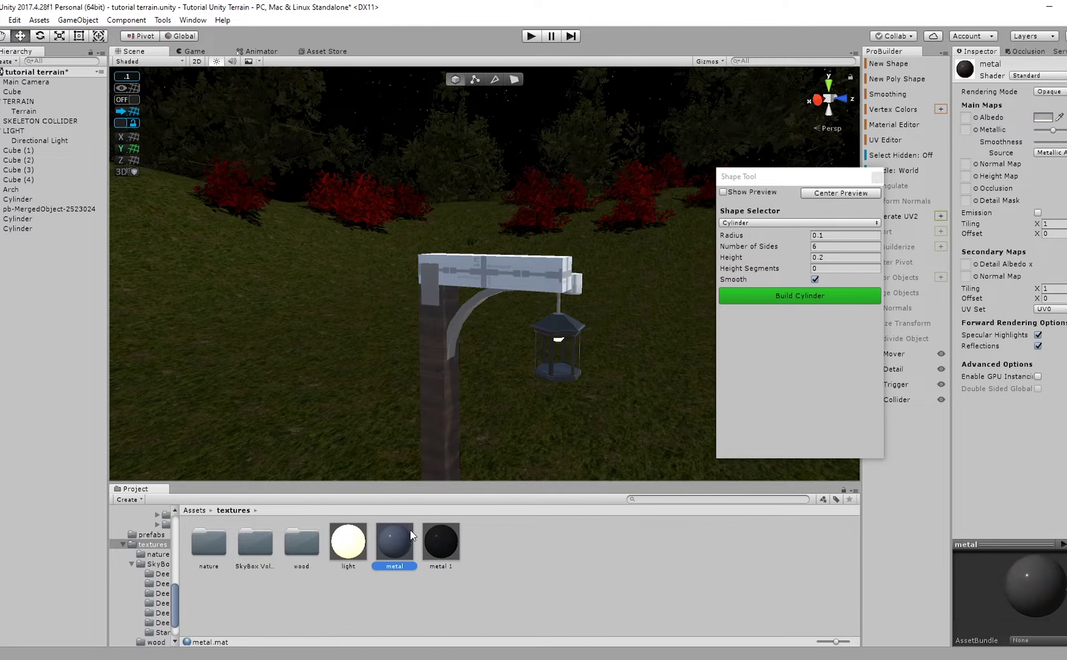
key(Delete)
click(586, 360)
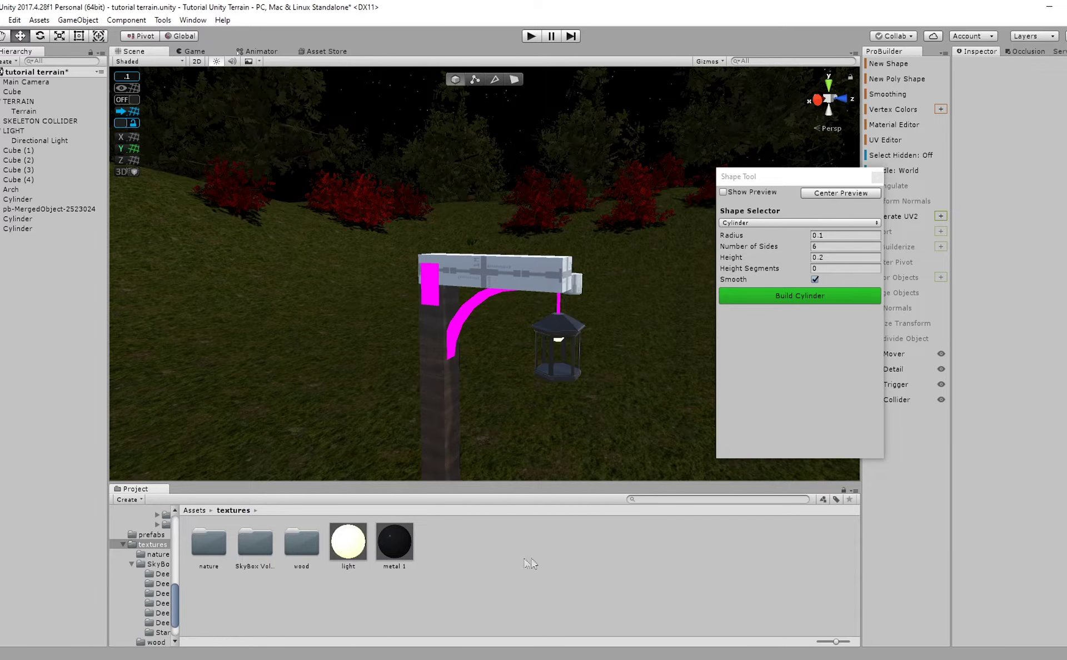
Apply the metal 1 material to the arch, the corner plate and the lantern's hanging rod.
scroll(439, 464, up, 5)
drag(394, 547, 423, 378)
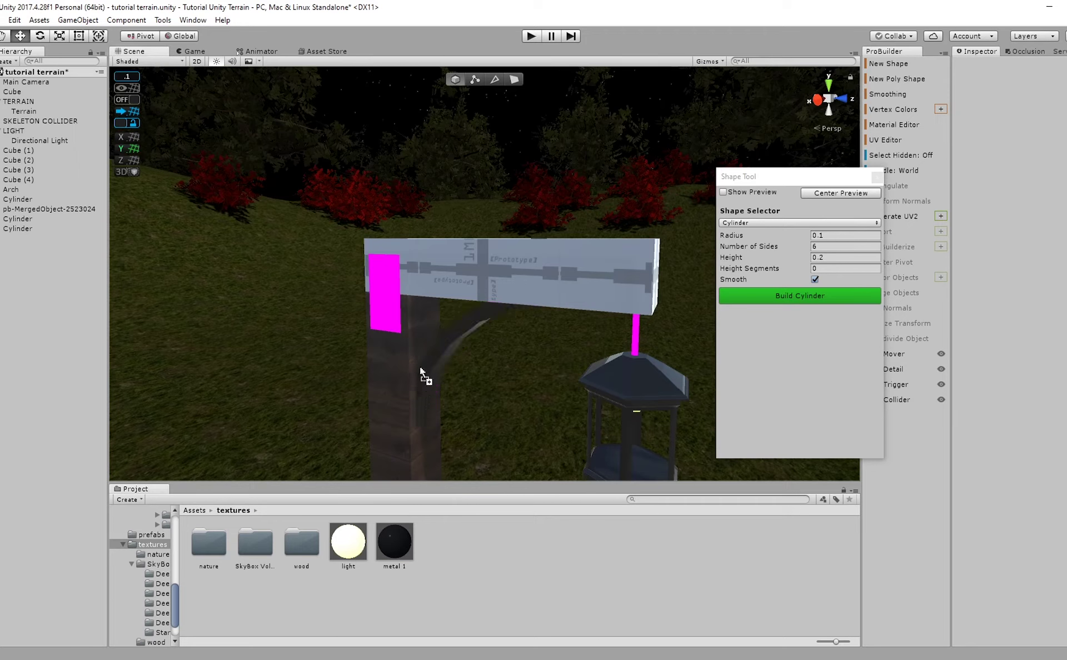
drag(400, 561, 387, 328)
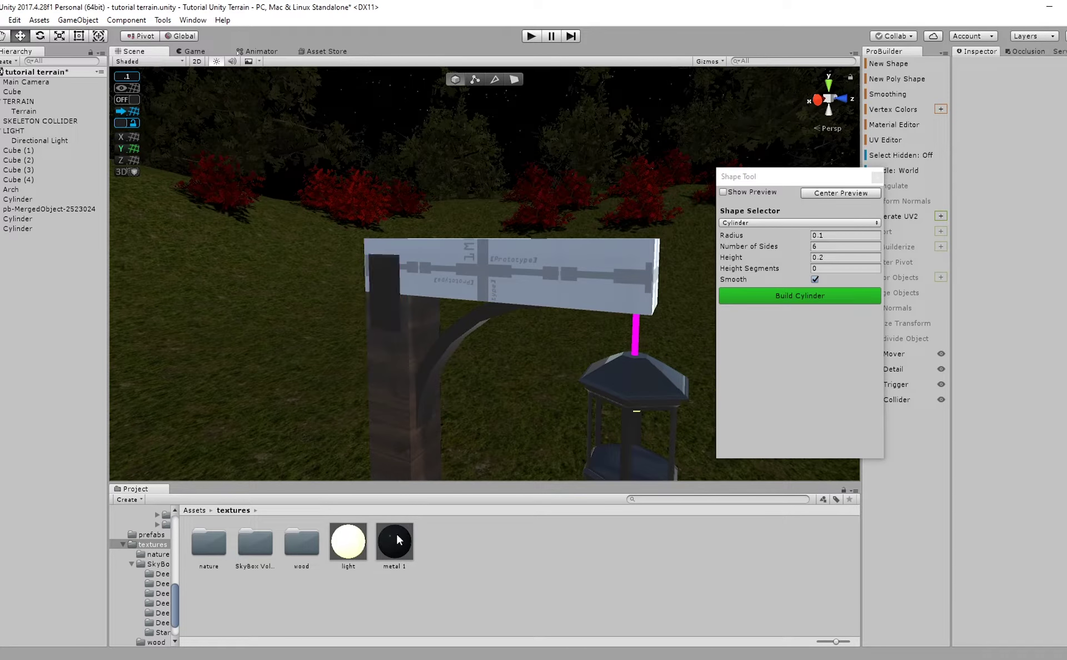
drag(630, 320, 344, 355)
middle_drag(345, 356, 428, 355)
alt+drag(429, 355, 329, 362)
middle_drag(329, 362, 306, 338)
drag(395, 542, 548, 400)
Lower the smoothness of the wood plank material and apply it to the horizontal beam.
double_click(300, 548)
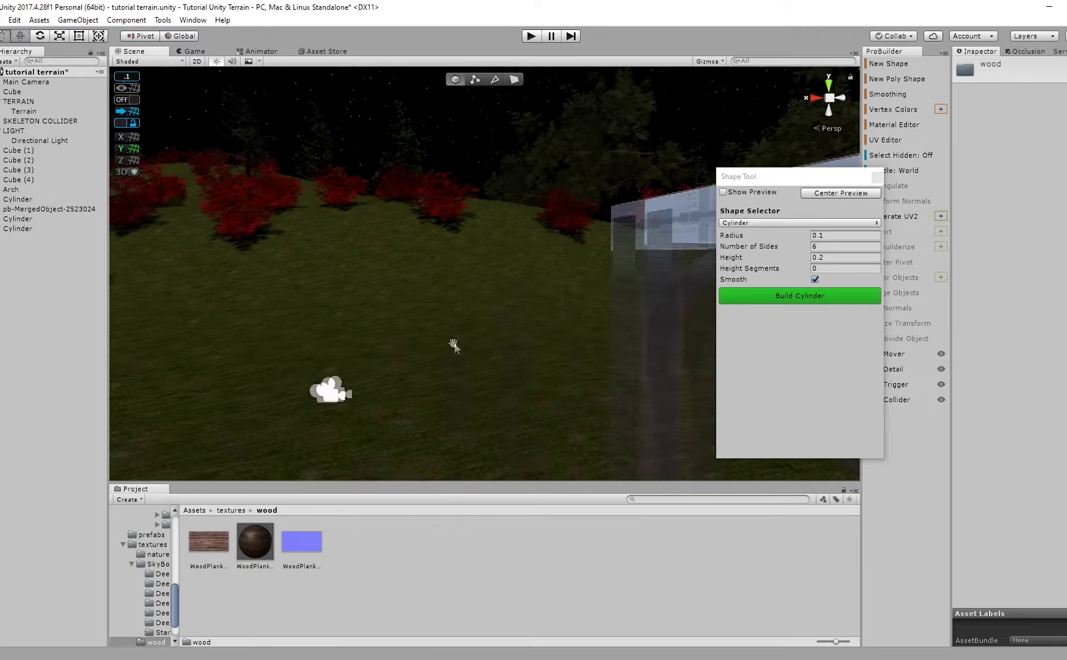
click(247, 572)
drag(1050, 146, 1040, 146)
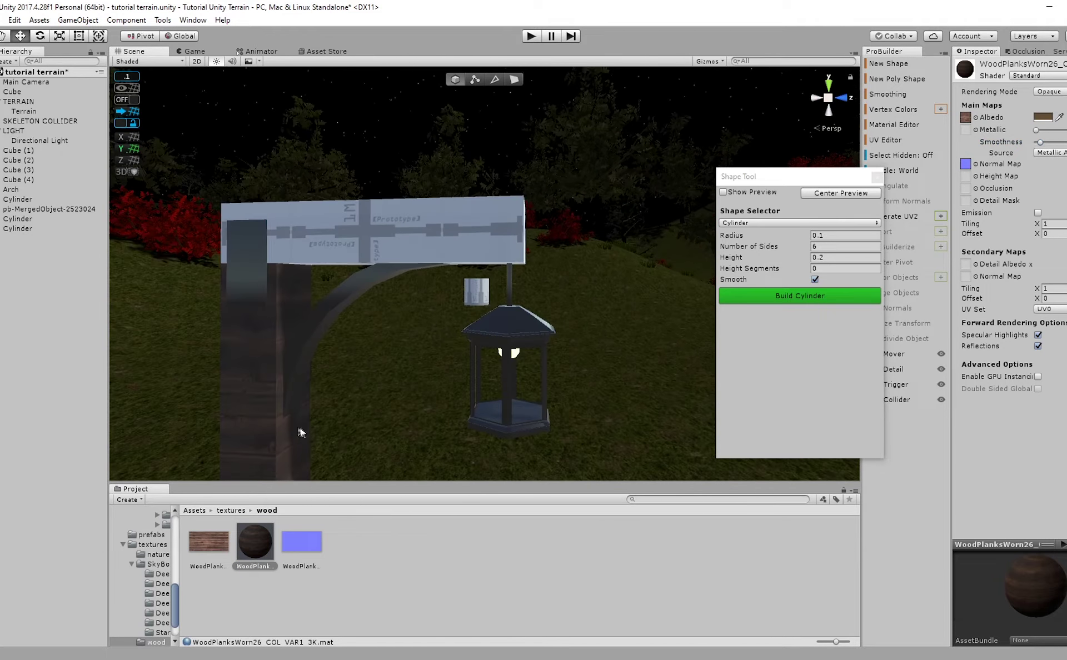
drag(272, 533, 293, 222)
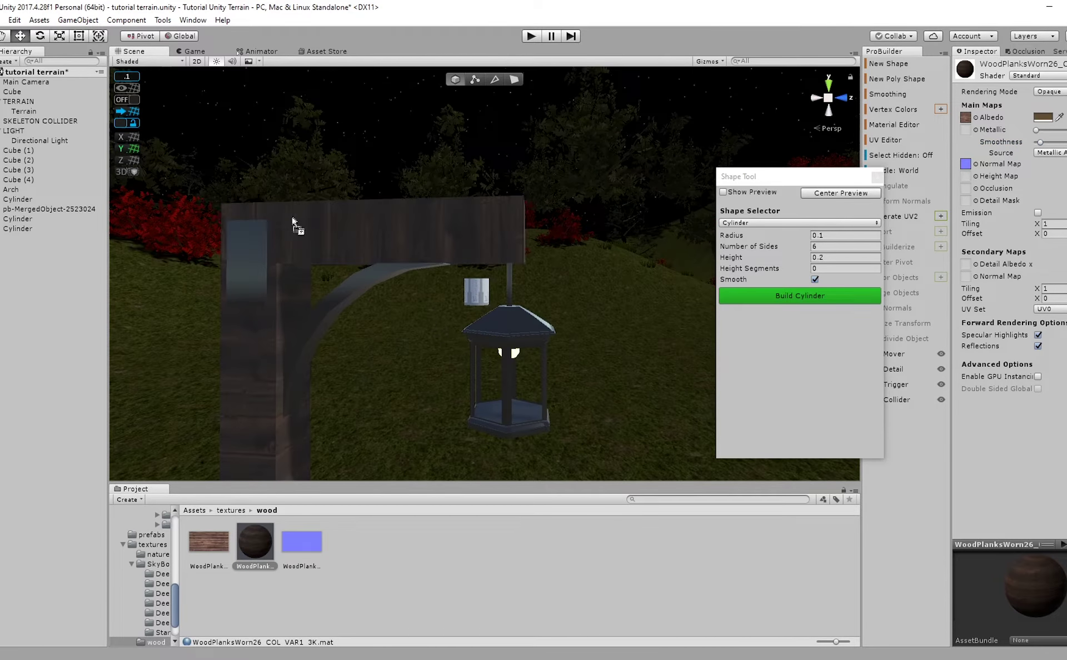
Rotate the UVs of the horizontal beam's side faces in the UV Editor so the planks run lengthwise.
click(315, 240)
click(512, 81)
click(425, 220)
alt+drag(425, 220, 271, 330)
click(372, 345)
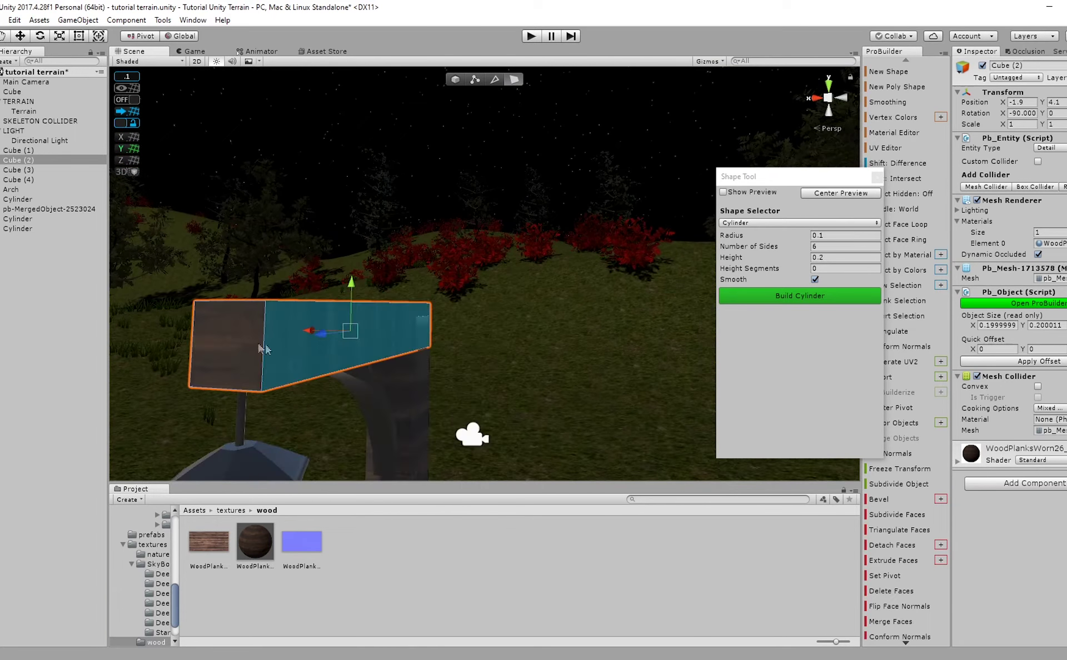
drag(833, 176, 777, 183)
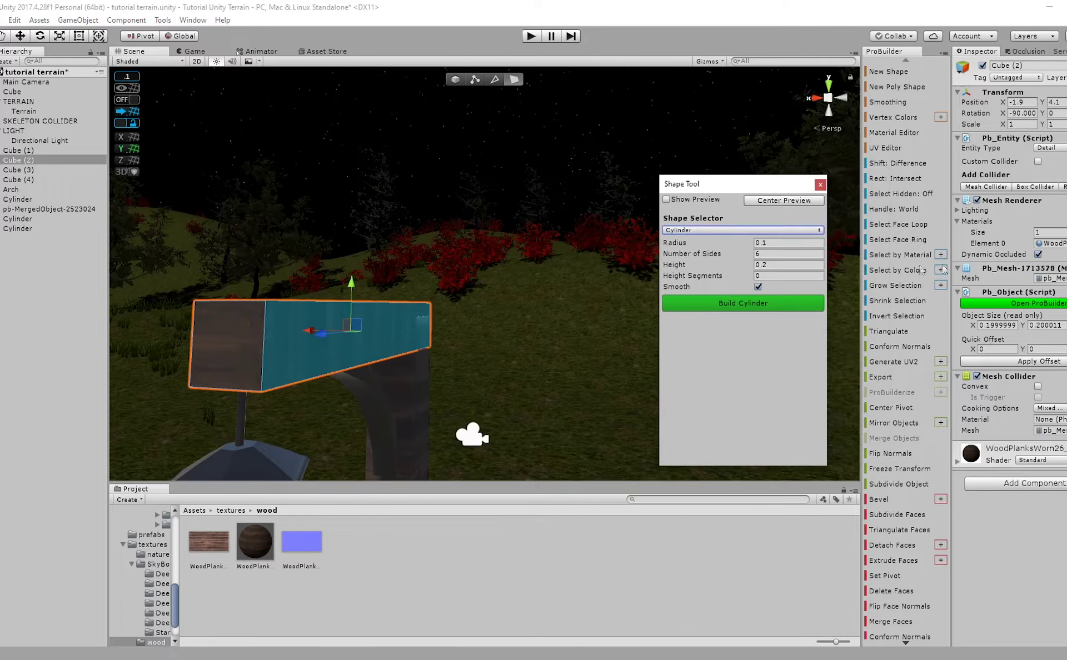
click(900, 149)
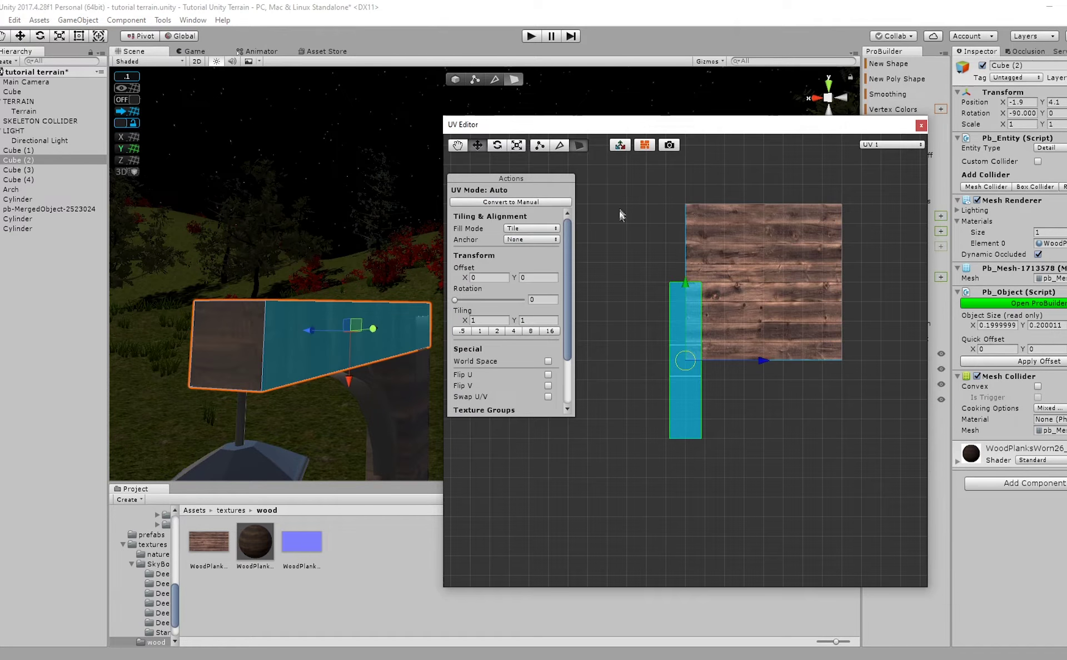
right_drag(262, 349, 297, 333)
key(e)
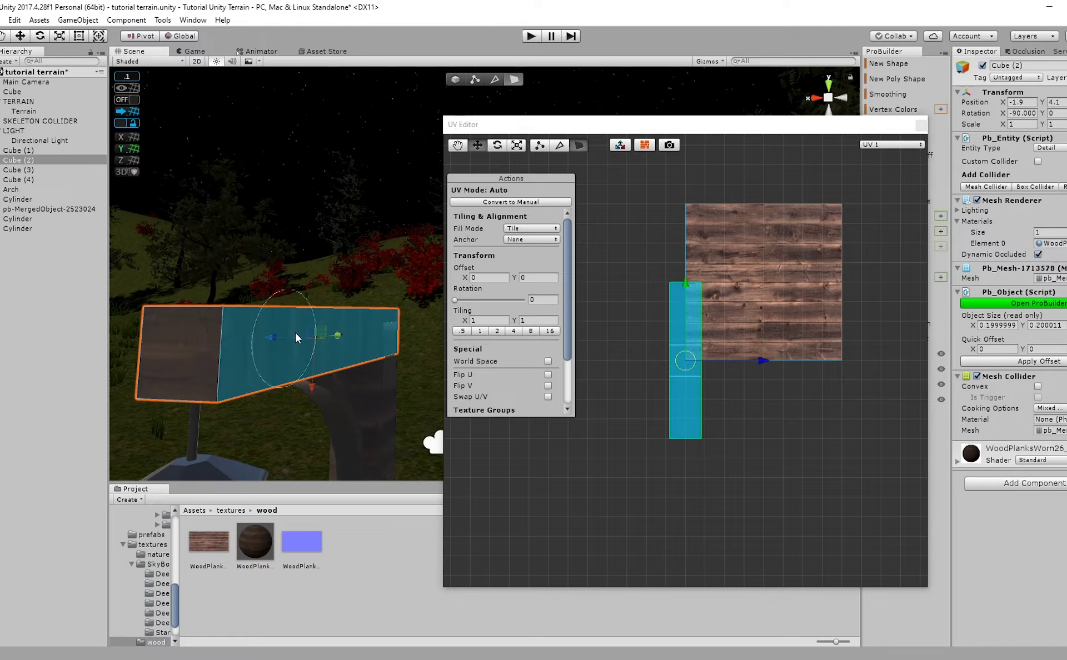
drag(342, 313, 406, 373)
click(365, 543)
Rotate the UVs of the beam's underside and remaining long face lengthwise, and close the UV Editor and Shape Tool.
right_drag(307, 407, 343, 260)
click(397, 260)
click(342, 256)
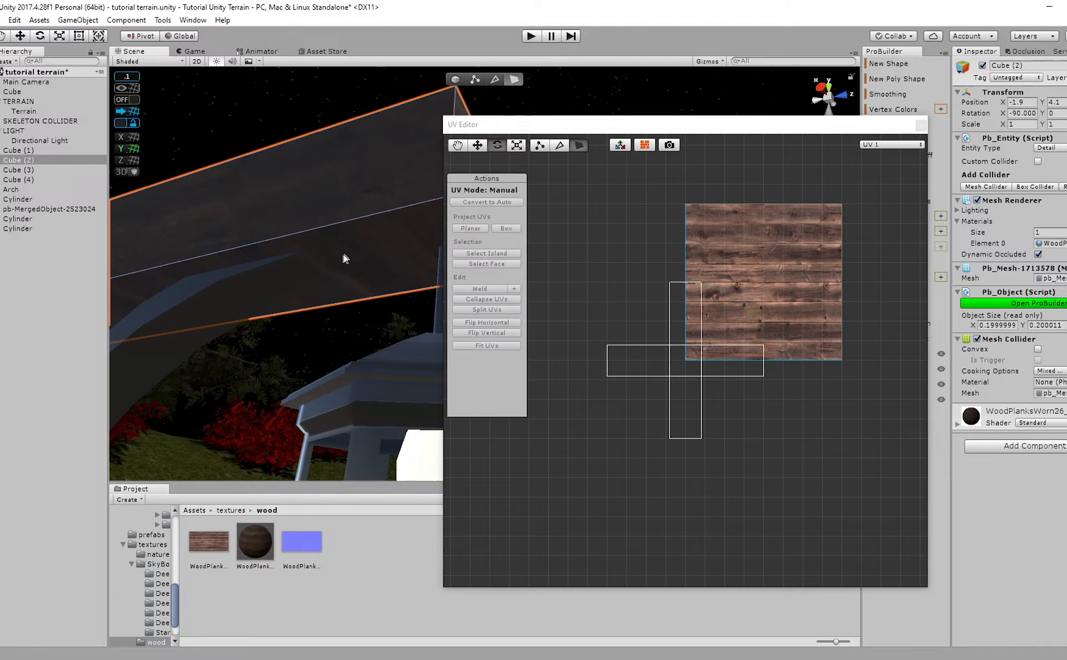
click(335, 245)
drag(227, 282, 315, 302)
right_drag(316, 302, 219, 286)
middle_drag(219, 286, 229, 328)
click(319, 328)
drag(338, 341, 207, 372)
click(382, 522)
right_drag(226, 362, 346, 351)
middle_drag(347, 351, 433, 283)
mouse_move(432, 282)
right_down()
mouse_move(469, 291)
mouse_move(448, 302)
mouse_move(336, 290)
mouse_move(334, 307)
mouse_move(364, 317)
mouse_move(422, 294)
right_up()
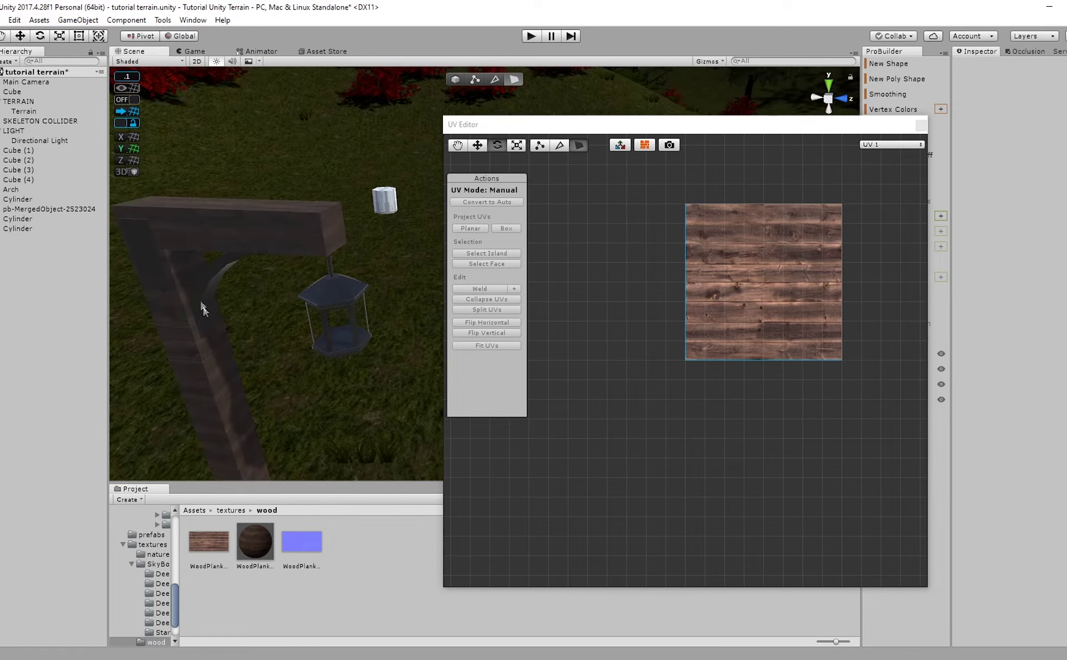
middle_drag(204, 311, 197, 301)
click(921, 126)
click(822, 184)
Delete the stray cylinder floating beside the lamp post.
mouse_move(383, 284)
right_down()
mouse_move(388, 258)
mouse_move(477, 222)
mouse_move(410, 256)
mouse_move(431, 257)
right_up()
double_click(552, 258)
click(552, 258)
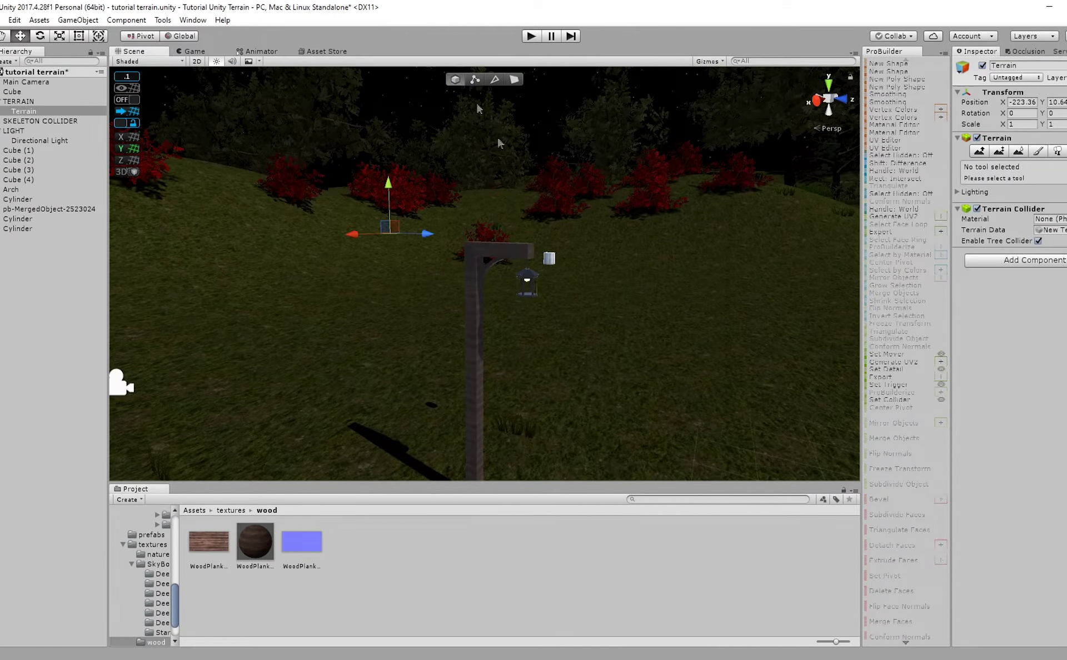
key(Delete)
Duplicate all the lamp parts from Cube (1) to the last Cylinder and merge the copies into one object.
right_drag(552, 258, 495, 263)
middle_drag(495, 264, 417, 267)
click(28, 210)
click(19, 150)
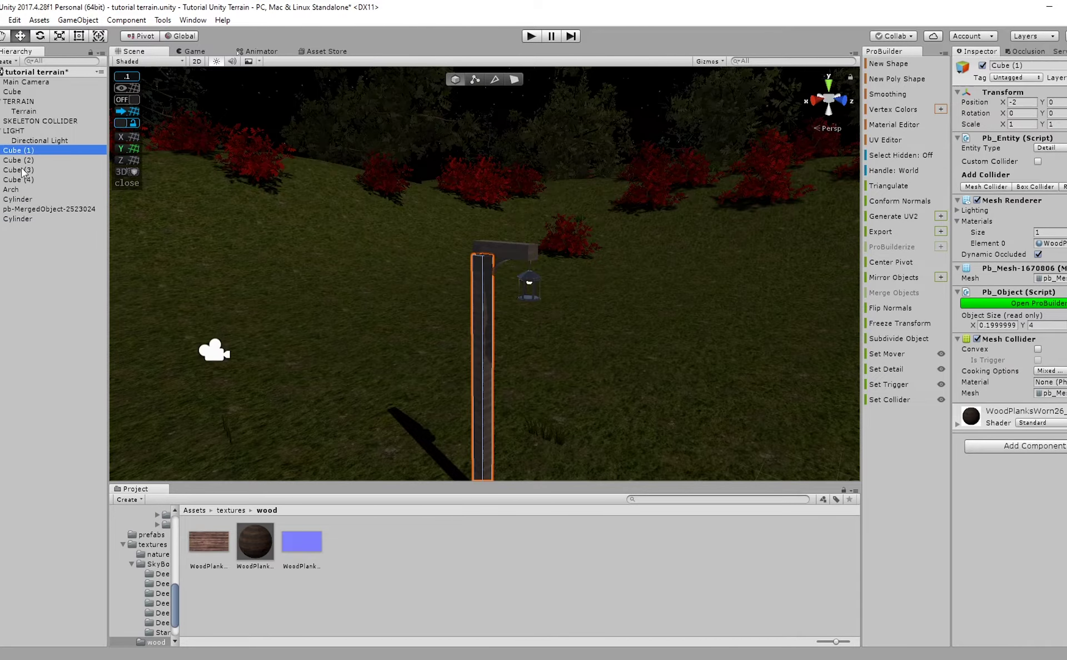
click(19, 218)
scroll(315, 241, up, 4)
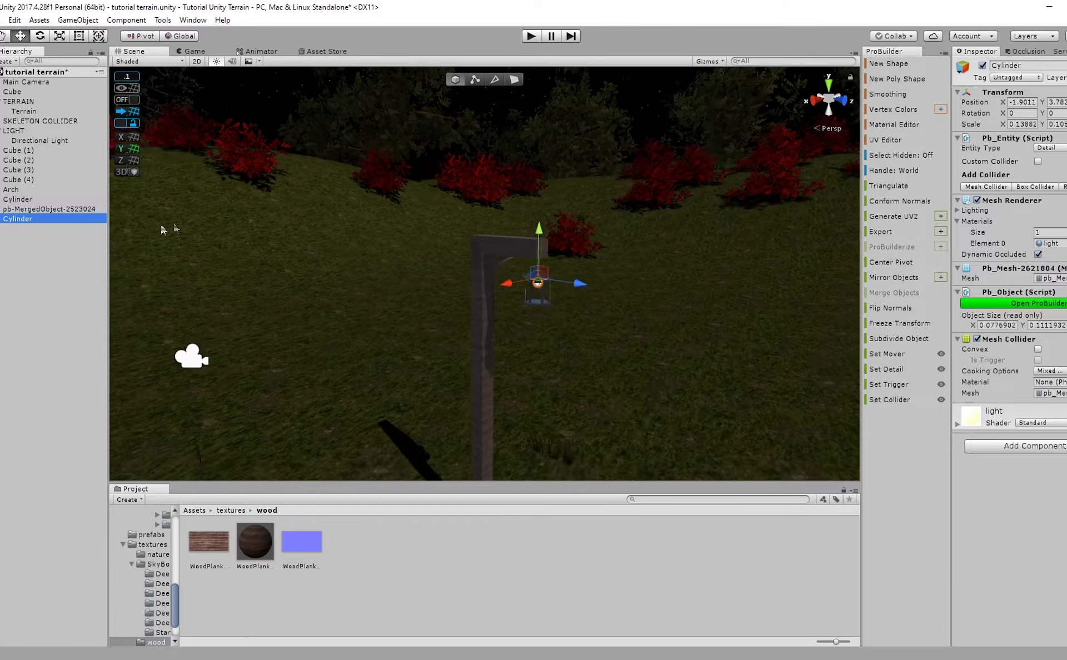
shift+click(36, 160)
shift+click(35, 153)
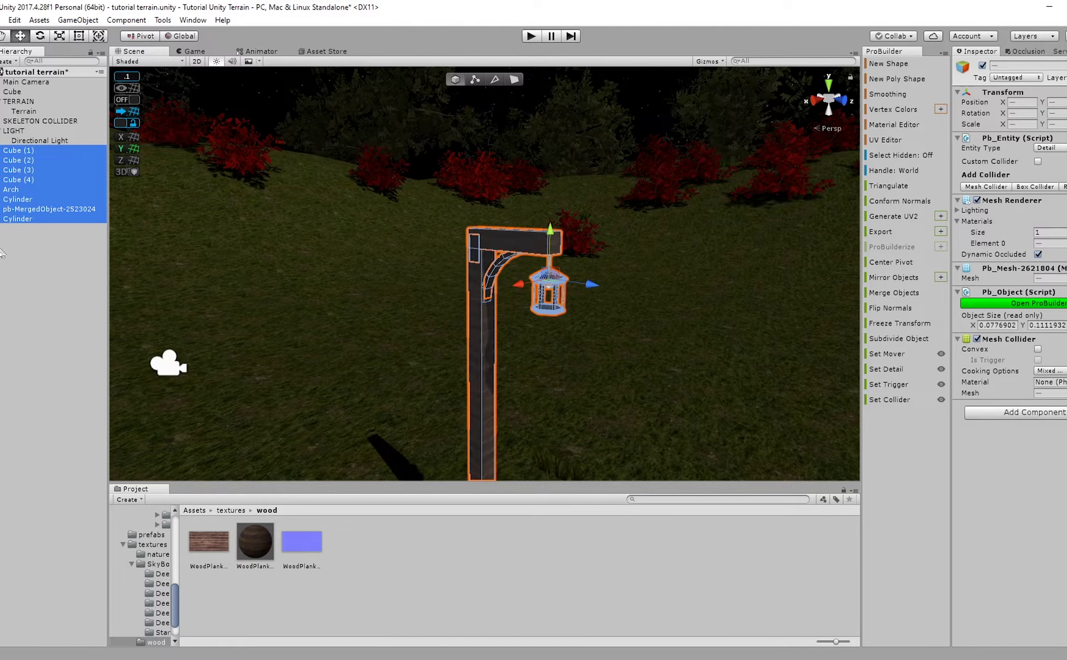
key(ctrl+d)
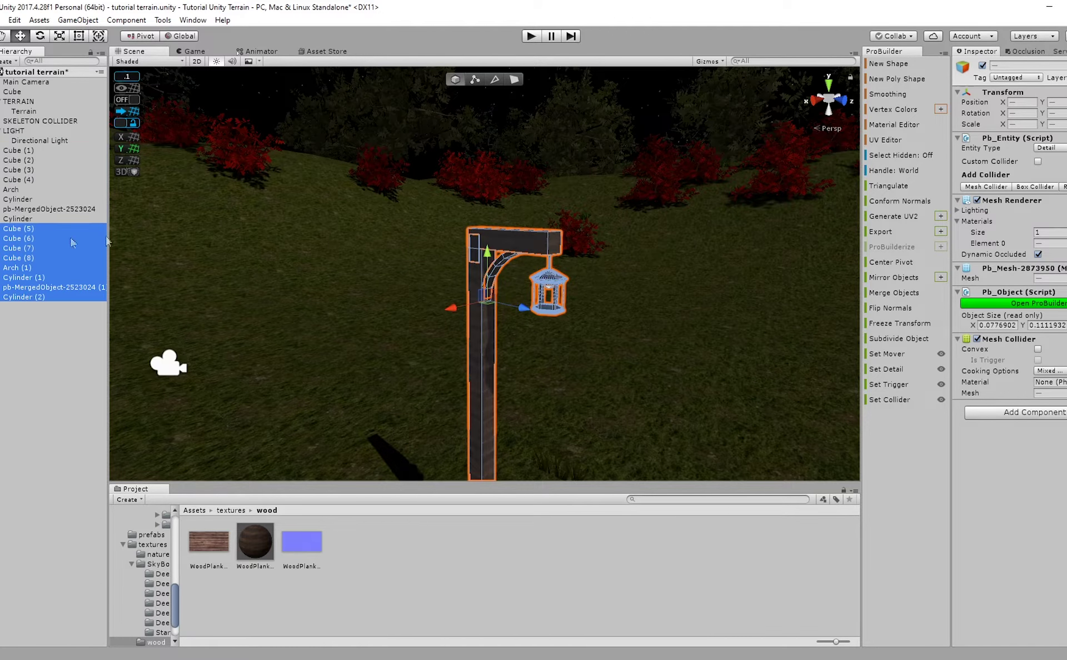
click(891, 294)
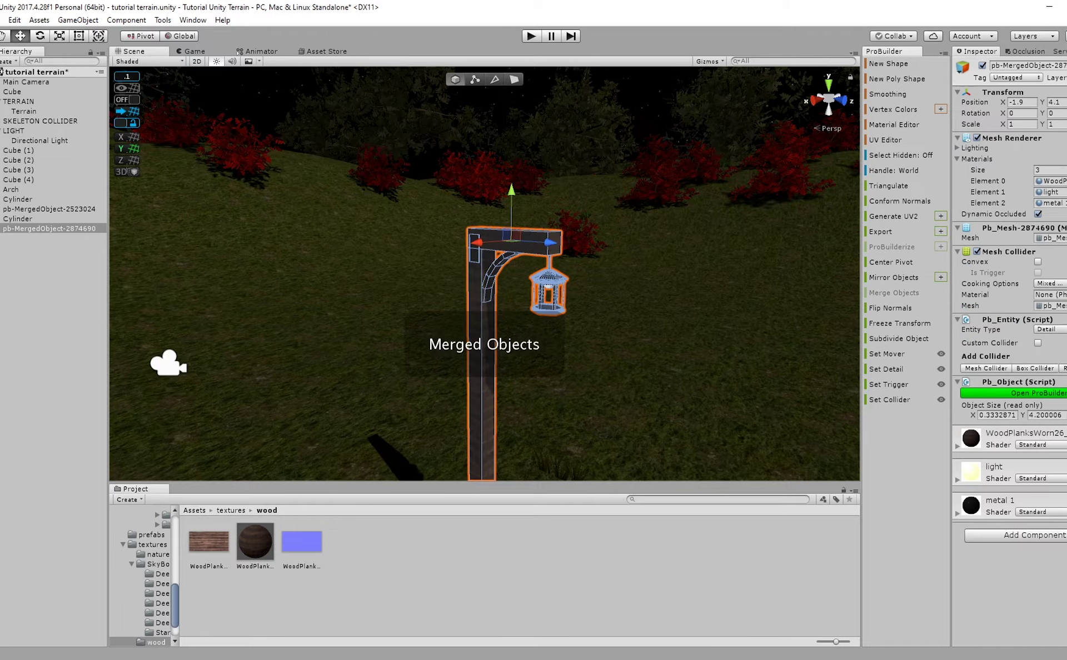
Deactivate the original, unmerged lamp parts.
click(22, 218)
shift+click(28, 151)
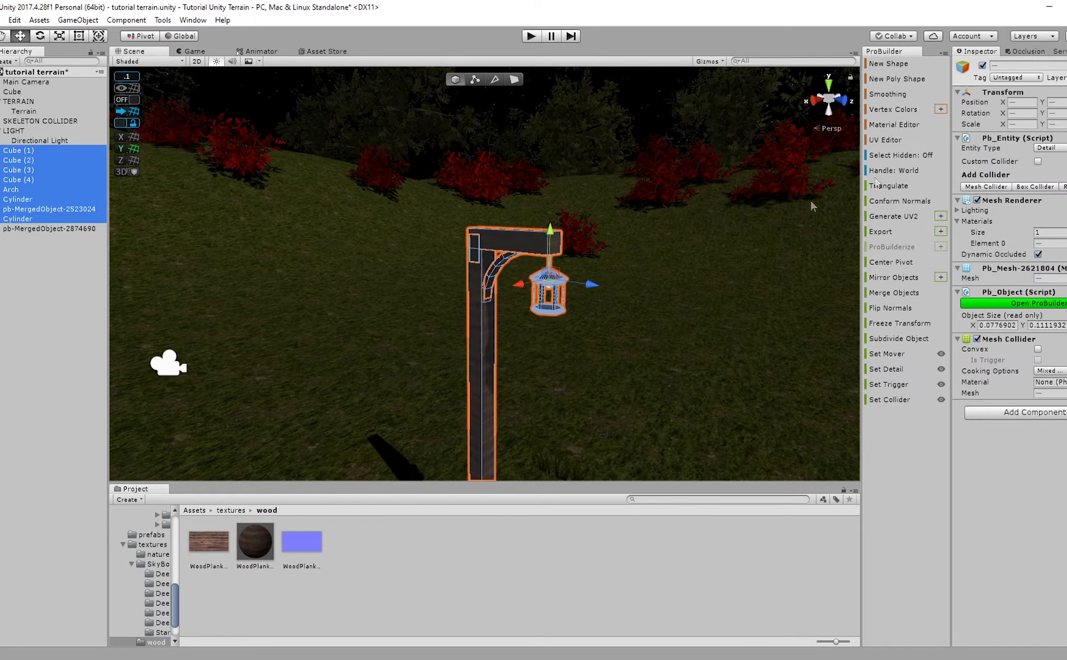
click(981, 66)
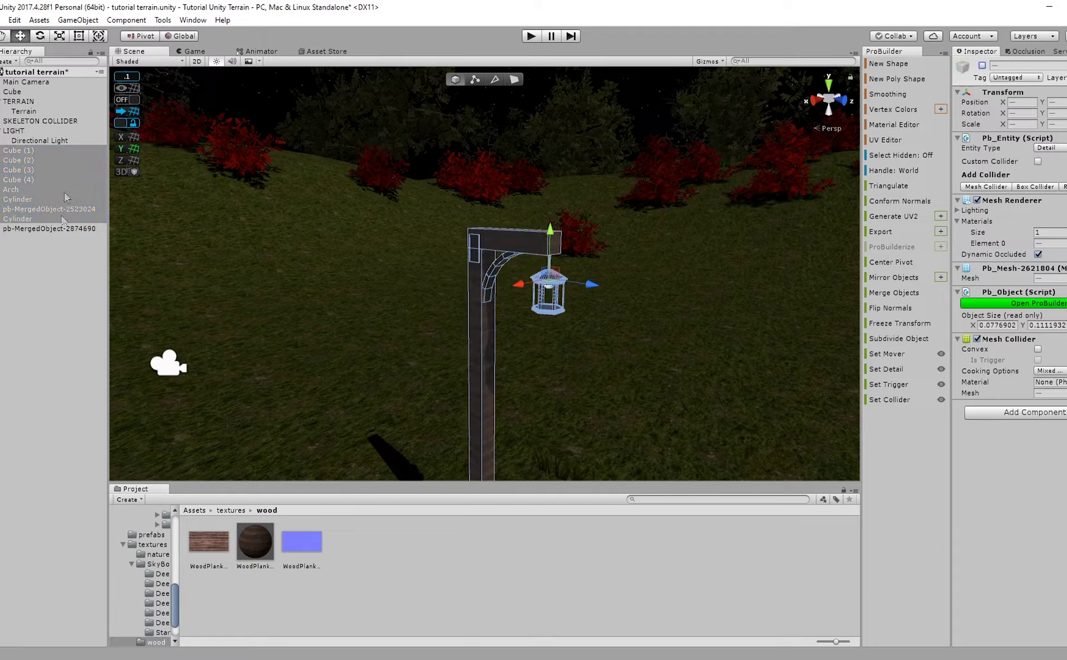
Parent the deactivated lamp parts and the merged lamp to the SKELETON COLLIDER object.
drag(16, 151, 23, 125)
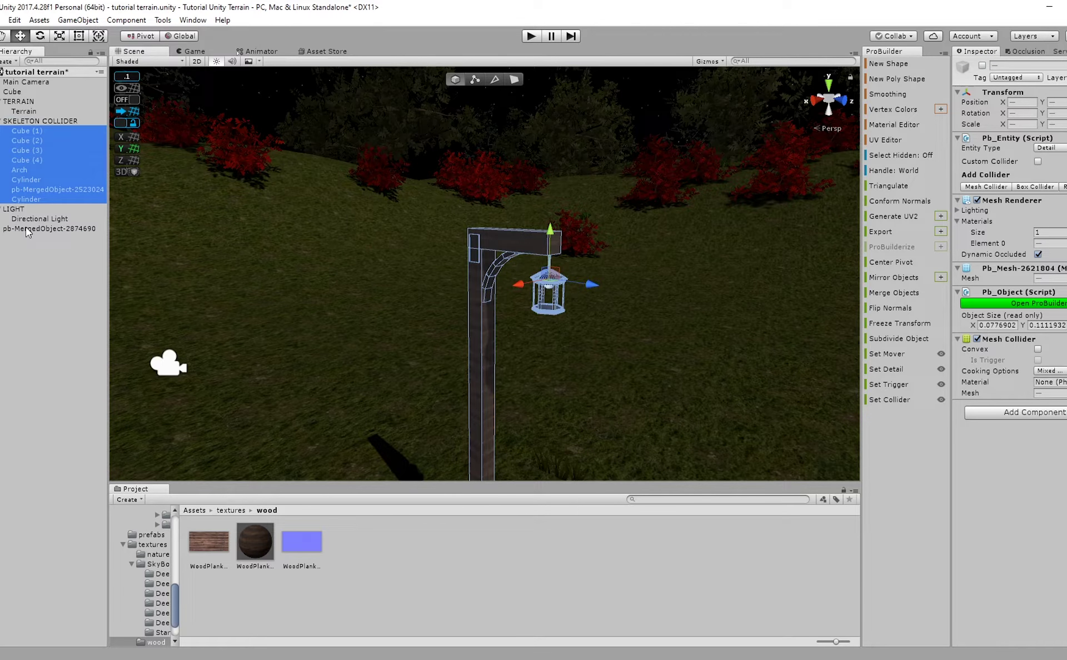
drag(24, 230, 30, 121)
click(34, 121)
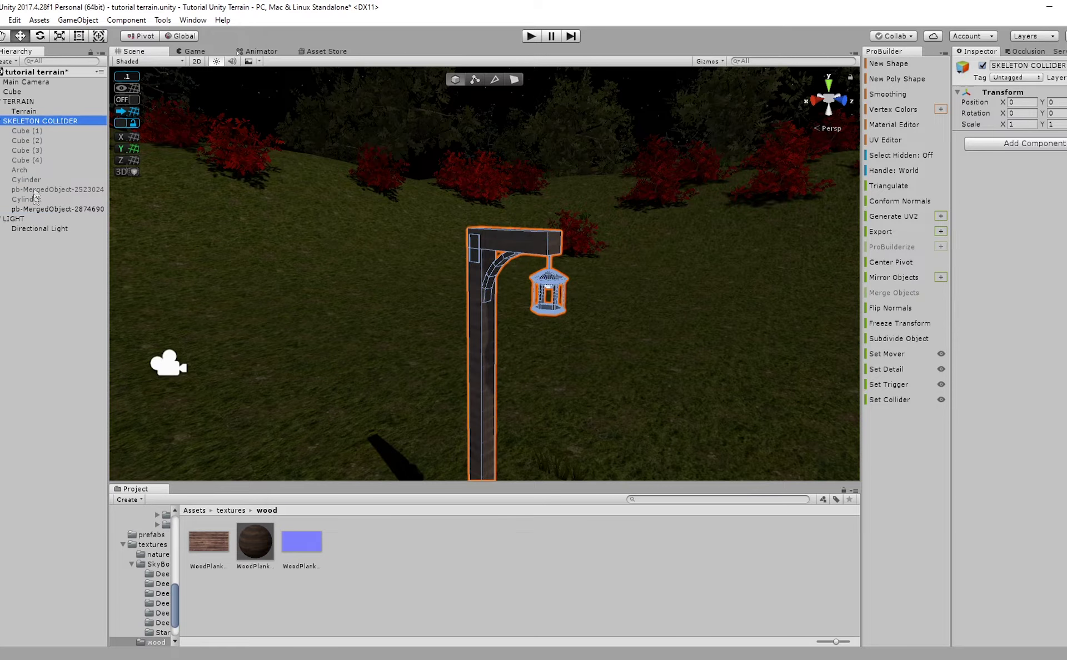
click(46, 209)
key(f)
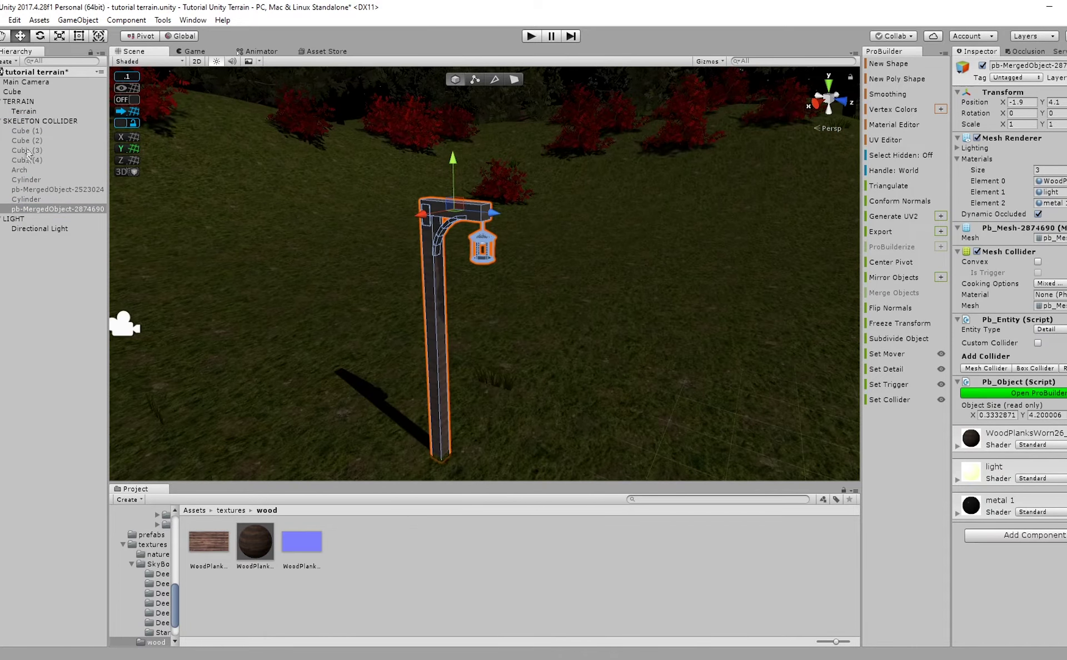
Create an empty game object and name it Lamp build.
click(27, 131)
click(5, 59)
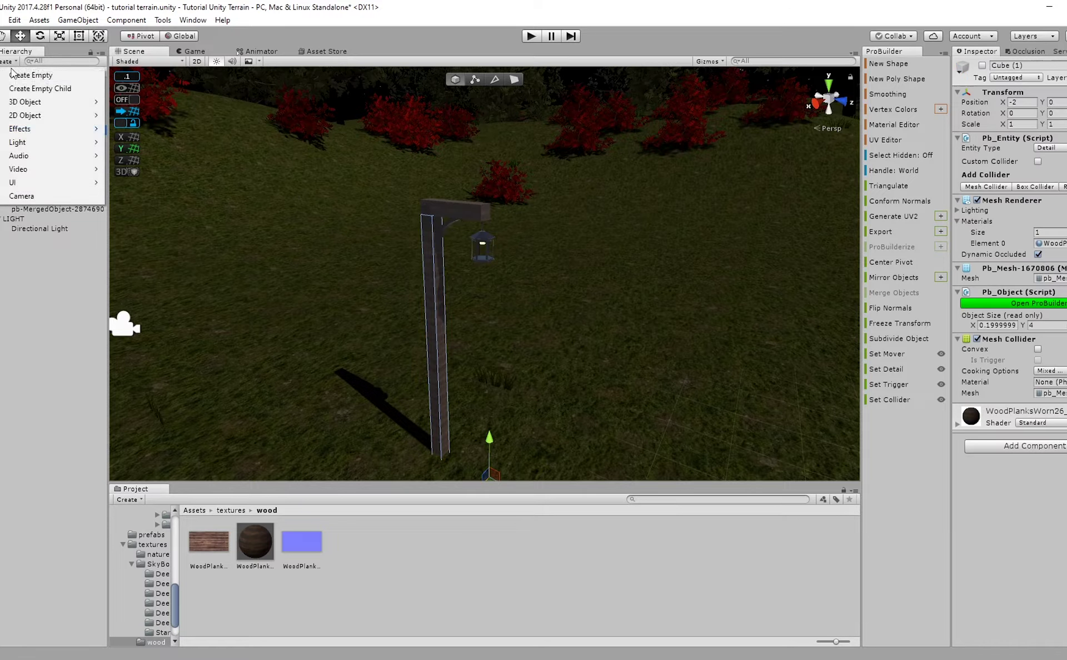
click(28, 72)
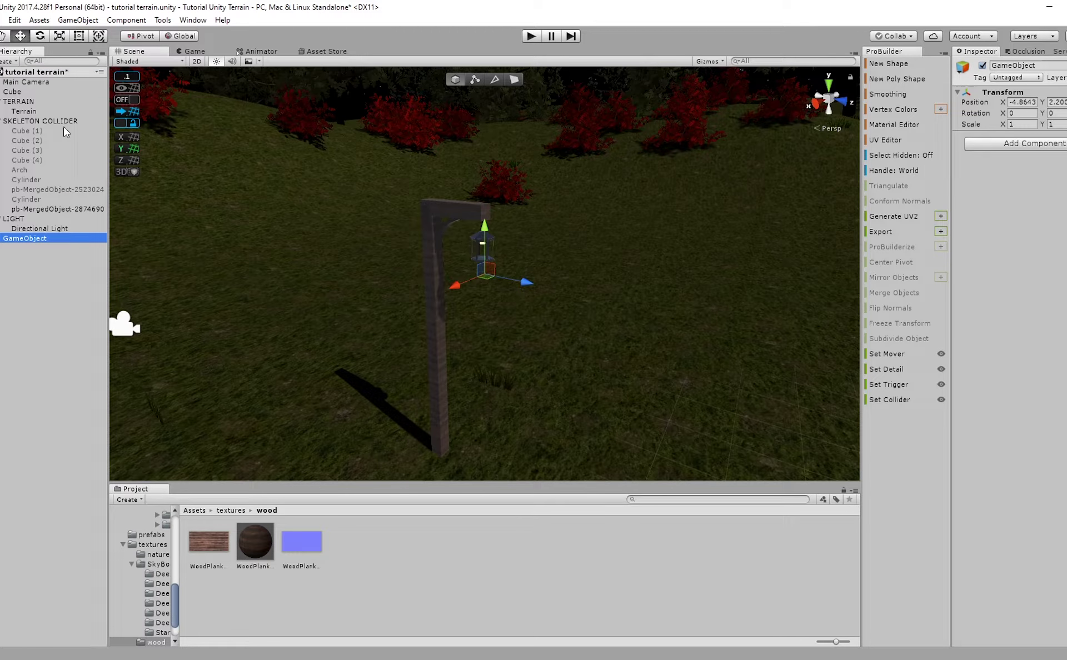
key(F2)
text(L)
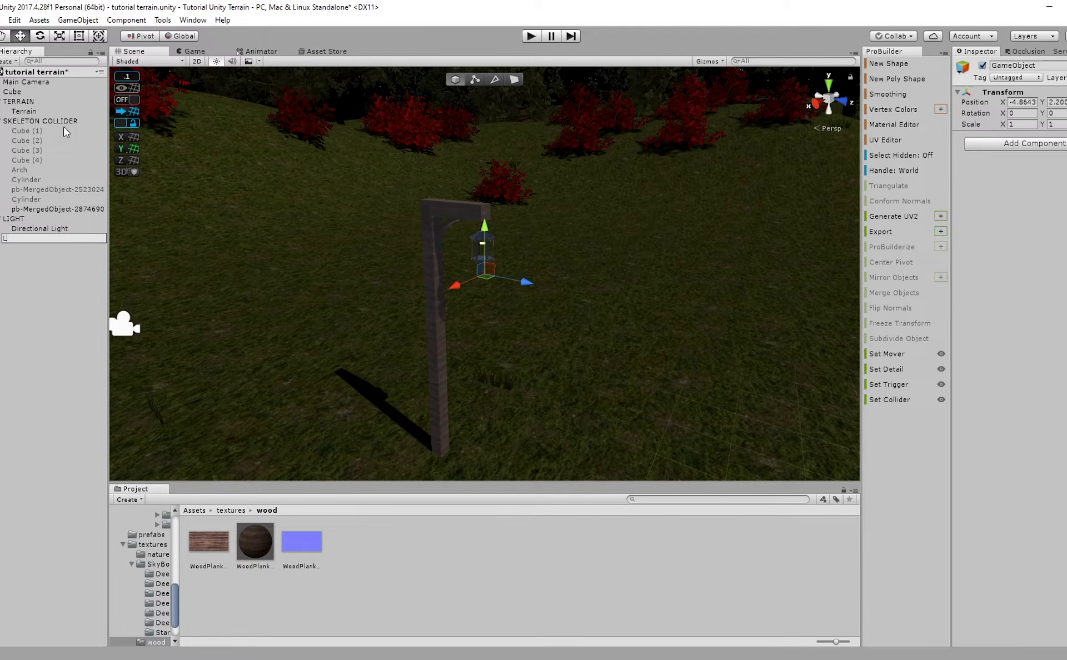
text(amp build)
key(Return)
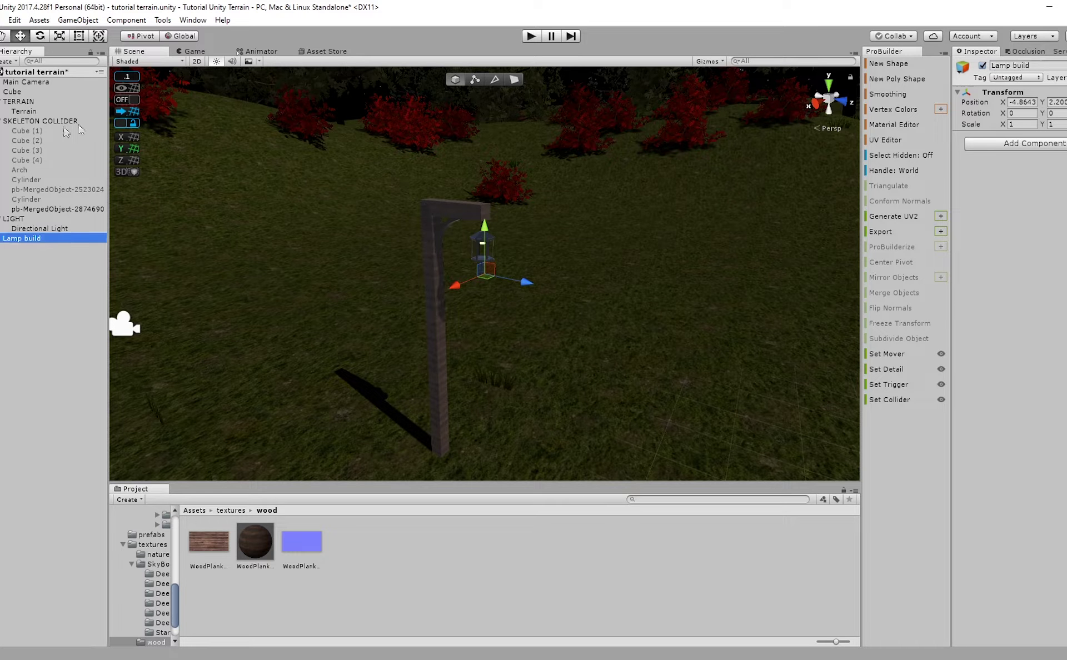
Move the deactivated lamp parts into Lamp build, place it under SKELETON COLLIDER and collapse it.
click(44, 132)
shift+click(28, 199)
drag(29, 199, 25, 239)
drag(32, 163, 35, 141)
click(7, 141)
click(425, 250)
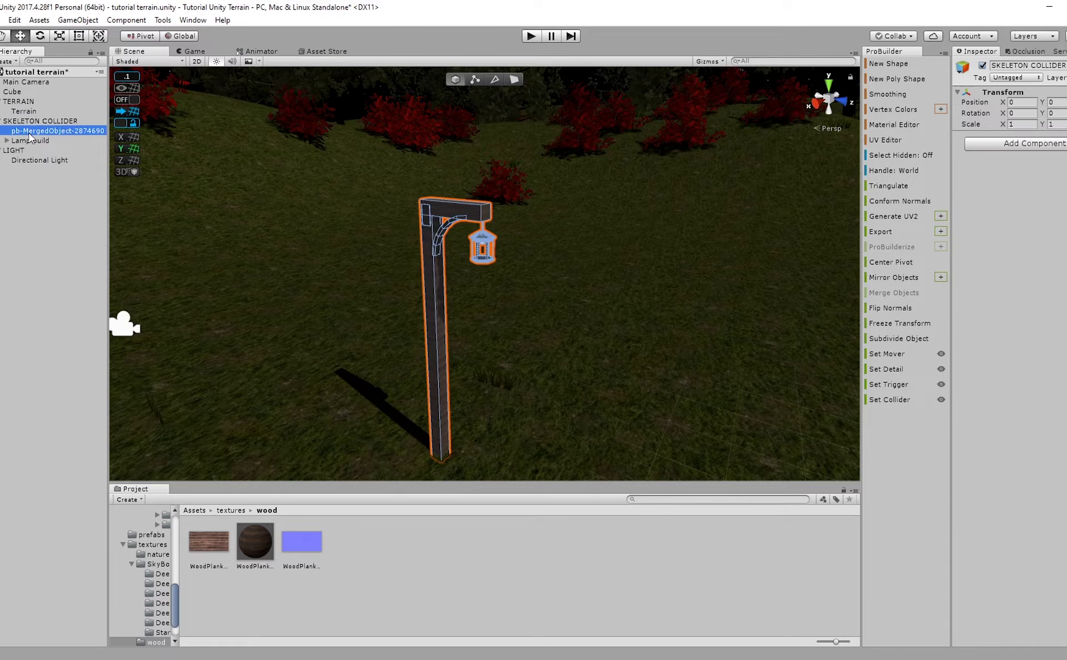
drag(410, 238, 370, 267)
right_drag(383, 278, 342, 289)
click(546, 590)
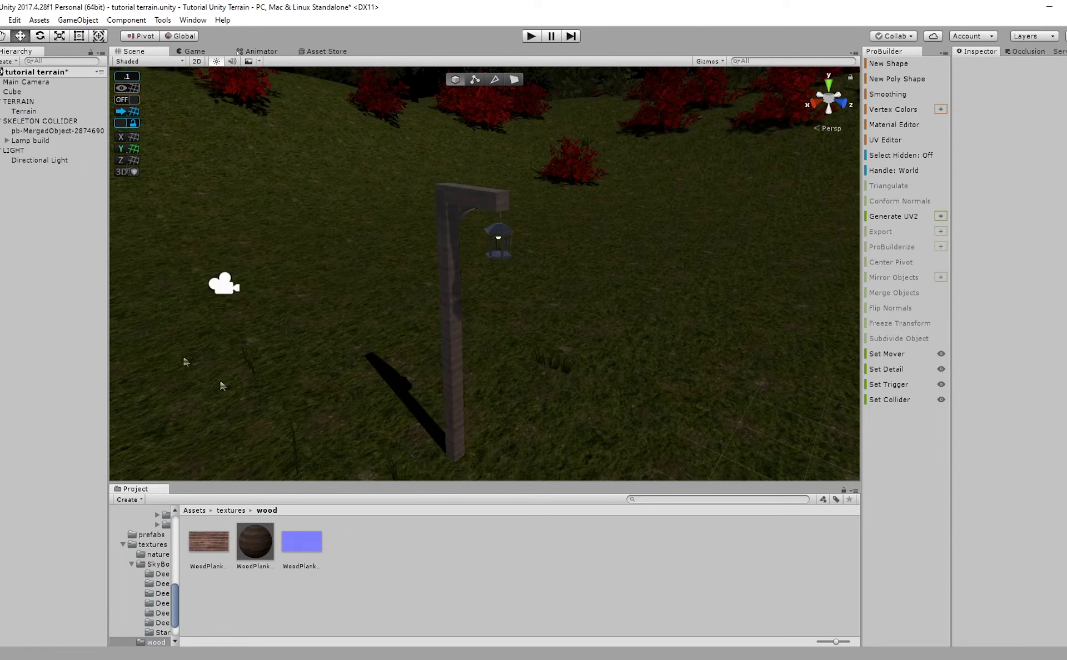
Add a point light as a child of the LIGHT object.
right_click(47, 151)
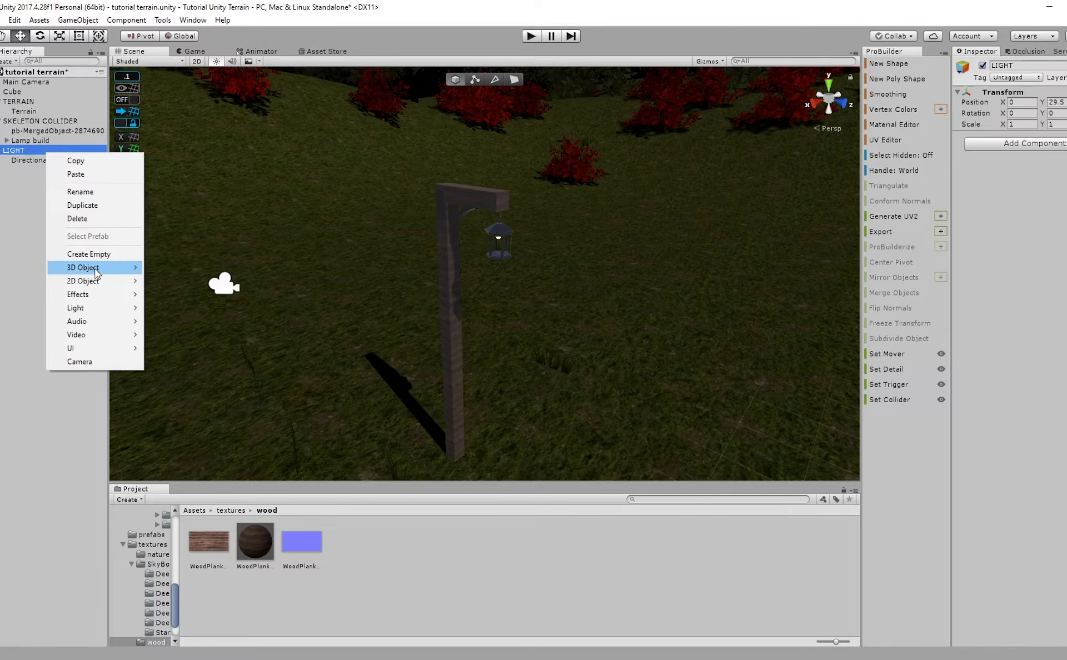
mouse_move(86, 311)
click(202, 319)
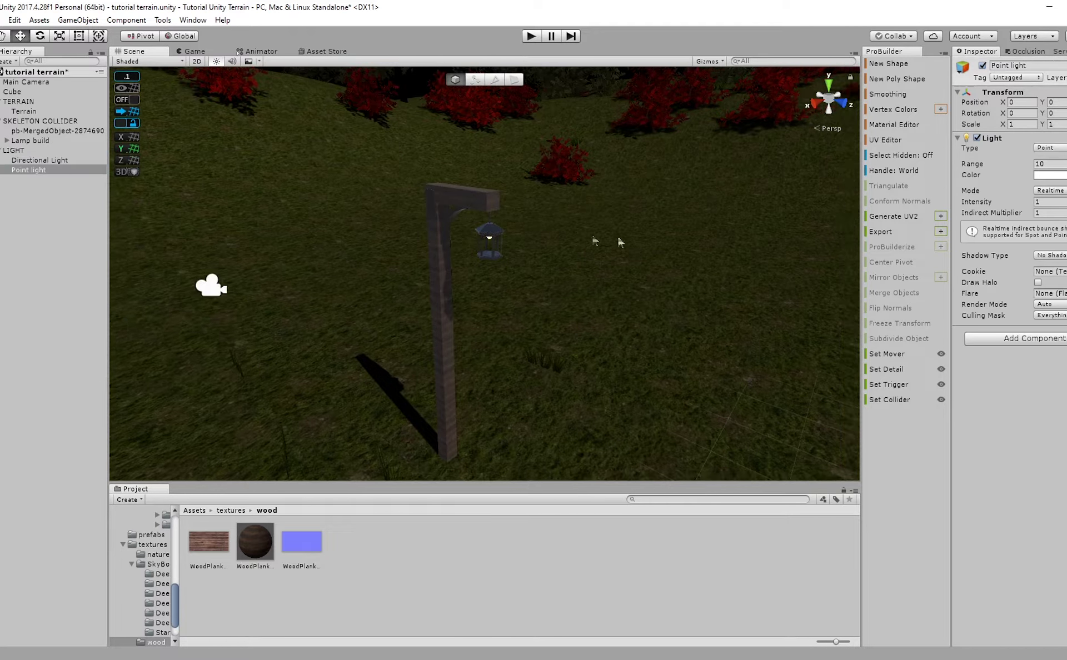
Focus on the new point light and lower it to near the lamp post.
right_drag(295, 109, 396, 357)
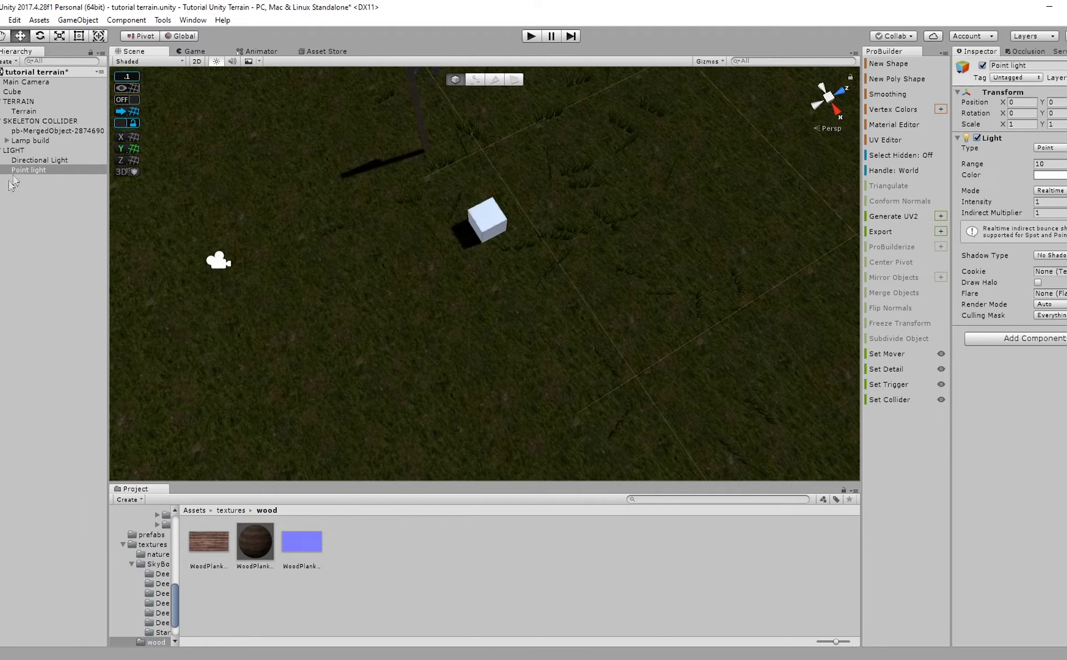
double_click(20, 170)
right_drag(469, 309, 491, 322)
alt+drag(493, 312, 447, 366)
drag(509, 125, 544, 371)
alt+drag(545, 370, 552, 432)
scroll(553, 431, up, 6)
middle_drag(550, 431, 564, 371)
scroll(564, 371, up, 5)
alt+drag(564, 371, 634, 240)
Set the point light's mode to Baked and its Indirect Multiplier to 0.
click(1051, 190)
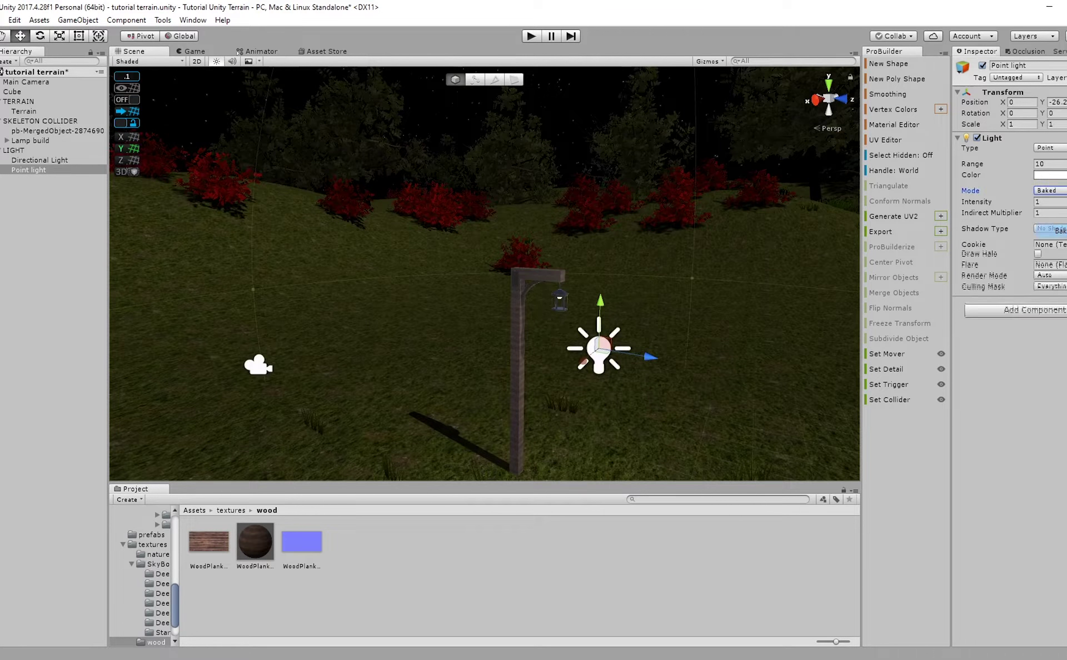
click(1050, 216)
click(1050, 175)
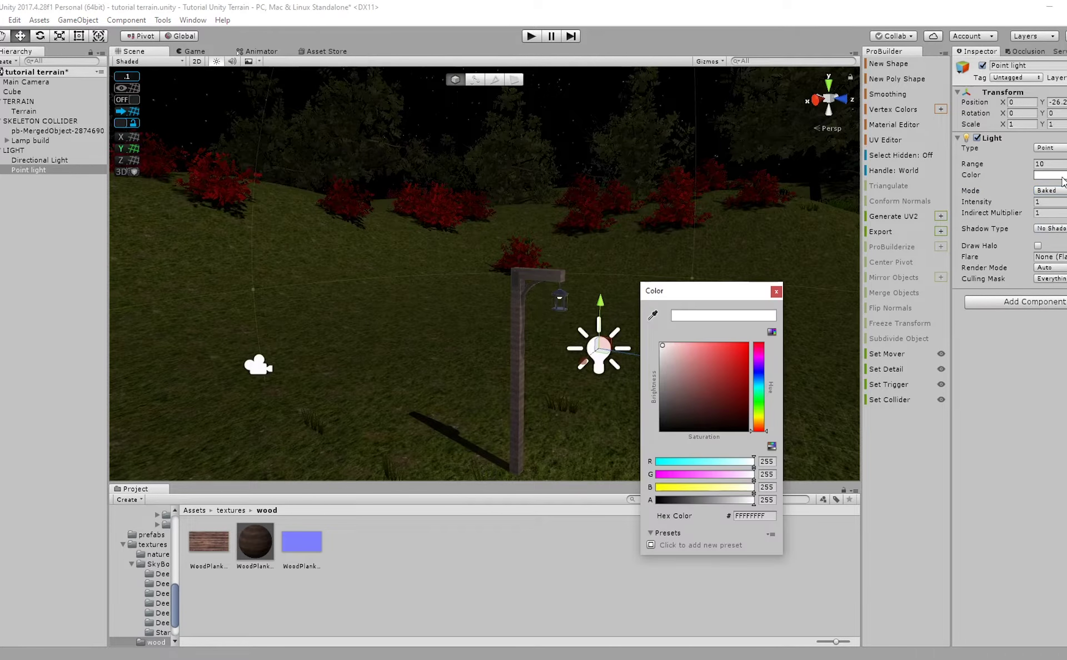
click(1052, 213)
Give the point light a warm orange color and shift it closer to the lantern.
click(1049, 175)
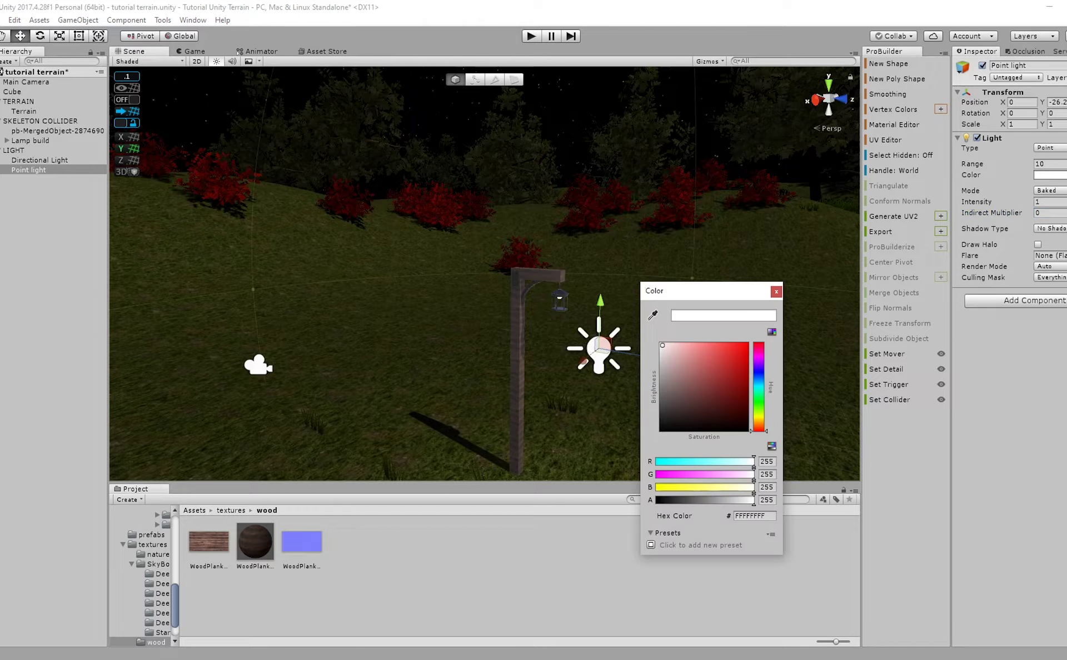
drag(758, 413, 759, 423)
drag(674, 380, 704, 365)
right_drag(522, 332, 562, 355)
drag(554, 304, 508, 307)
right_drag(508, 307, 417, 269)
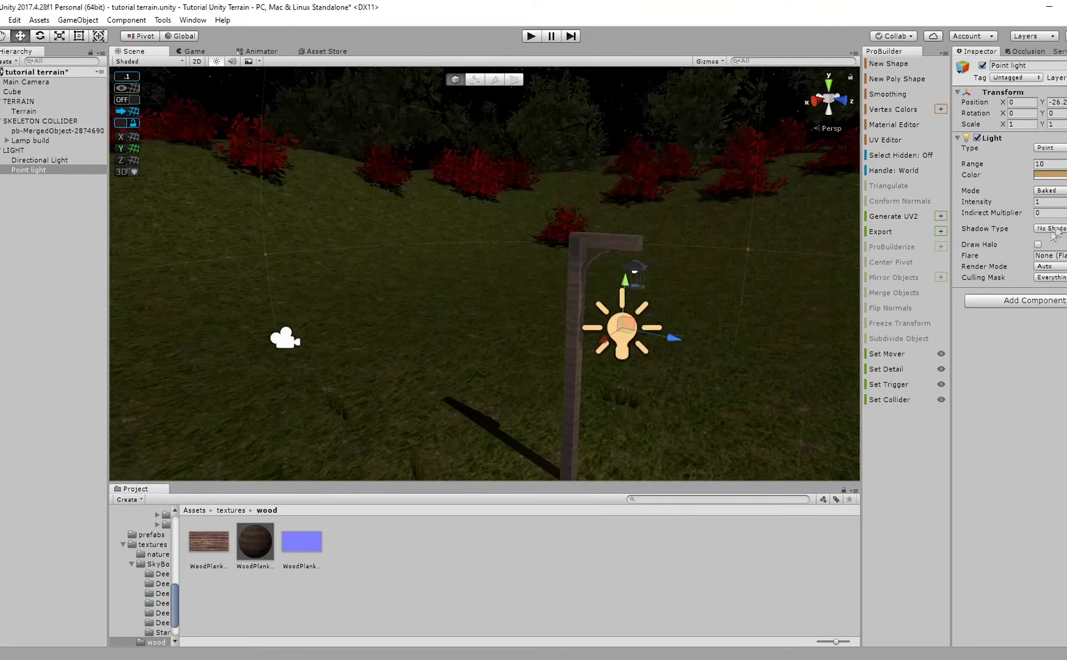
Set the point light's shadow type to Soft Shadows and position the light inside the lamp post's lantern.
click(1058, 229)
click(1058, 270)
right_drag(634, 242, 687, 331)
middle_drag(687, 332, 589, 332)
drag(503, 348, 567, 324)
drag(606, 273, 606, 233)
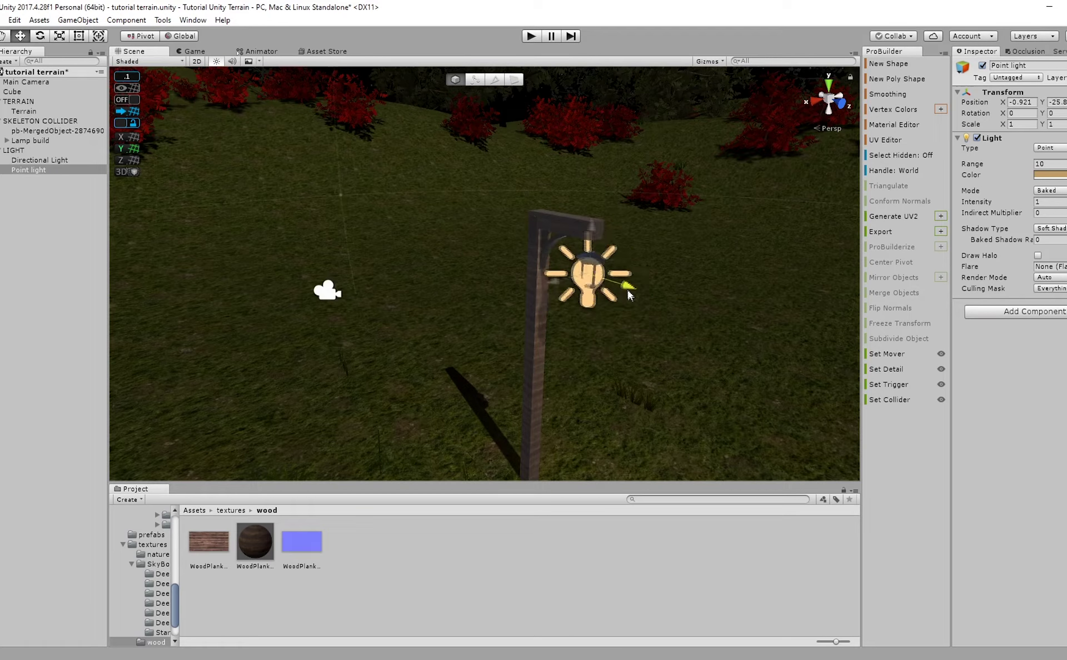
alt+drag(628, 295, 781, 200)
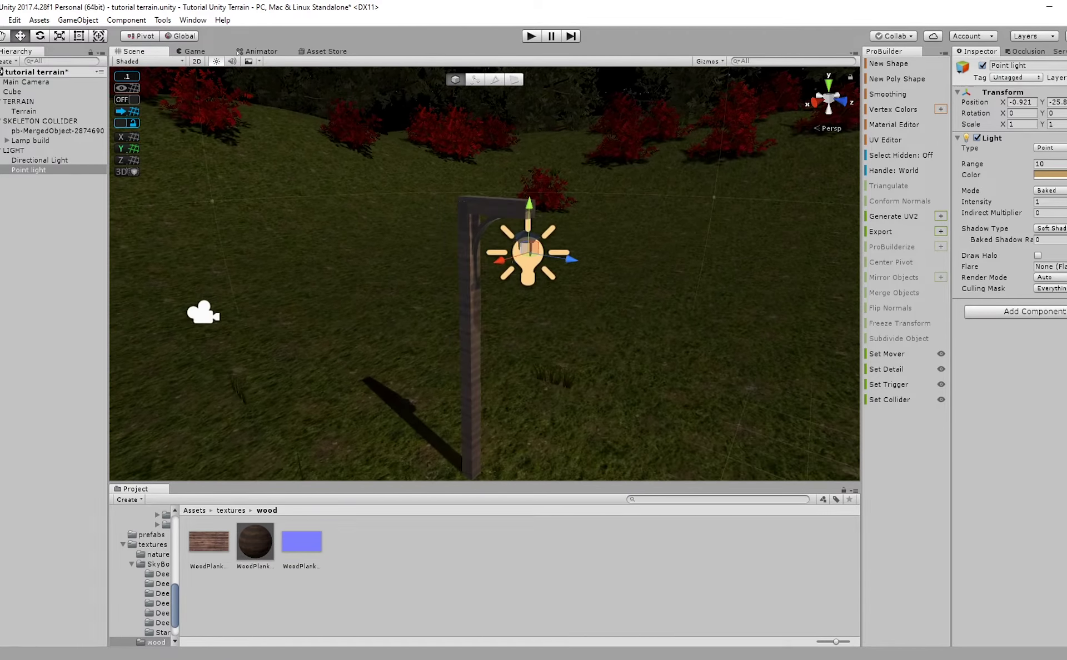
Set the point light's shadow type to No Shadows.
click(1051, 229)
click(1045, 248)
alt+drag(517, 177, 566, 169)
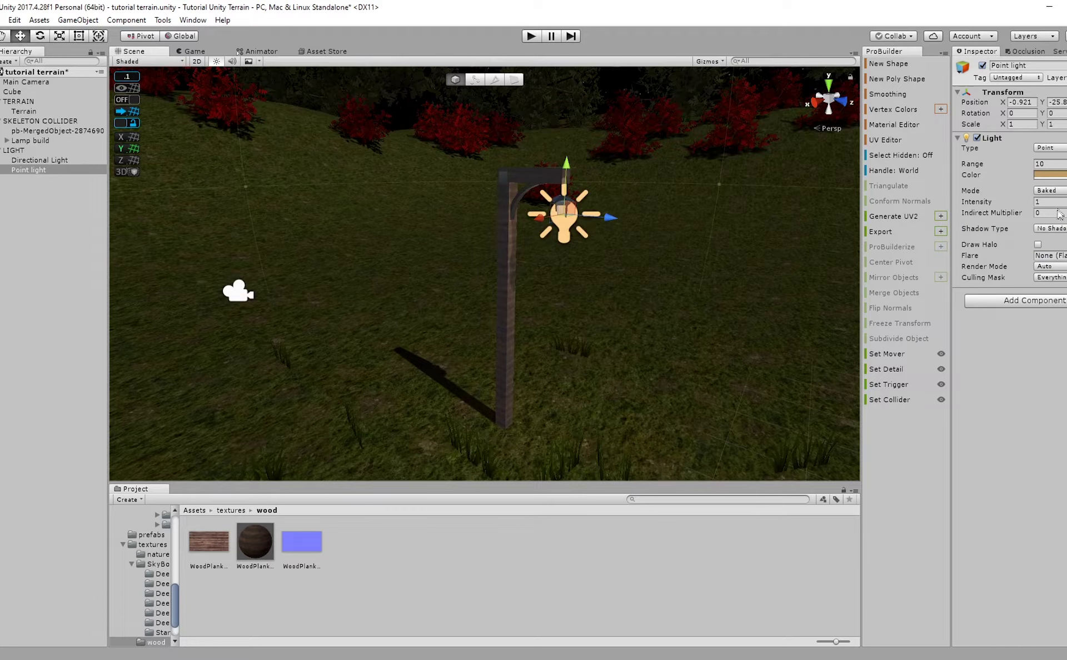
Brighten the point light's orange color and set its intensity to 3.
click(1047, 176)
drag(708, 345, 709, 350)
click(776, 291)
text(3)
scroll(334, 274, down, 4)
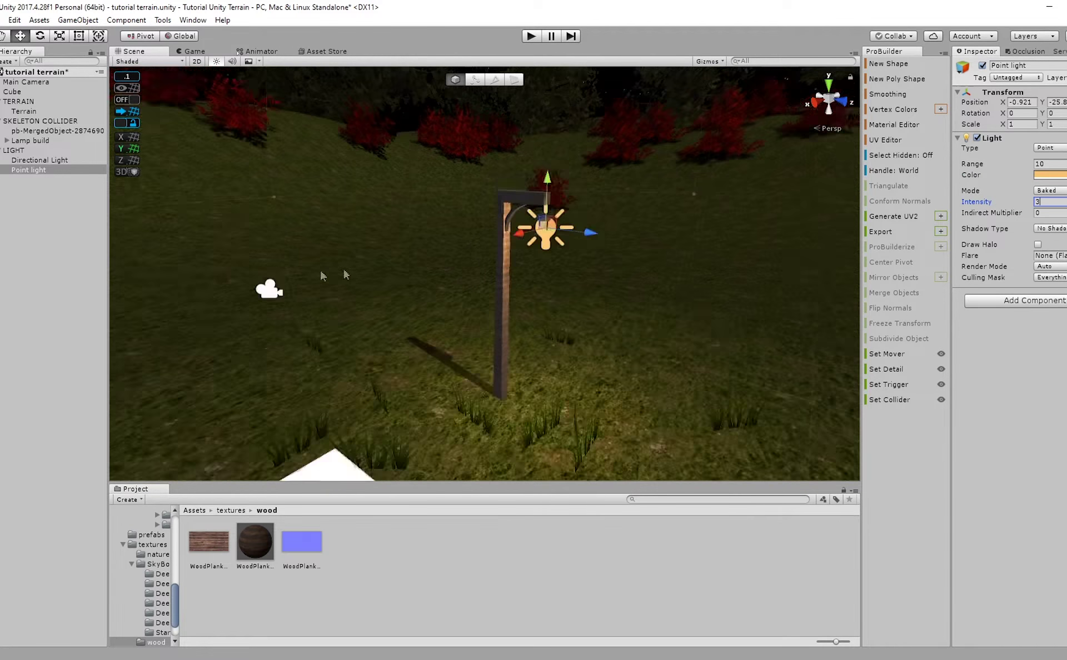
right_drag(333, 274, 349, 246)
middle_drag(349, 245, 641, 285)
scroll(479, 255, down, 3)
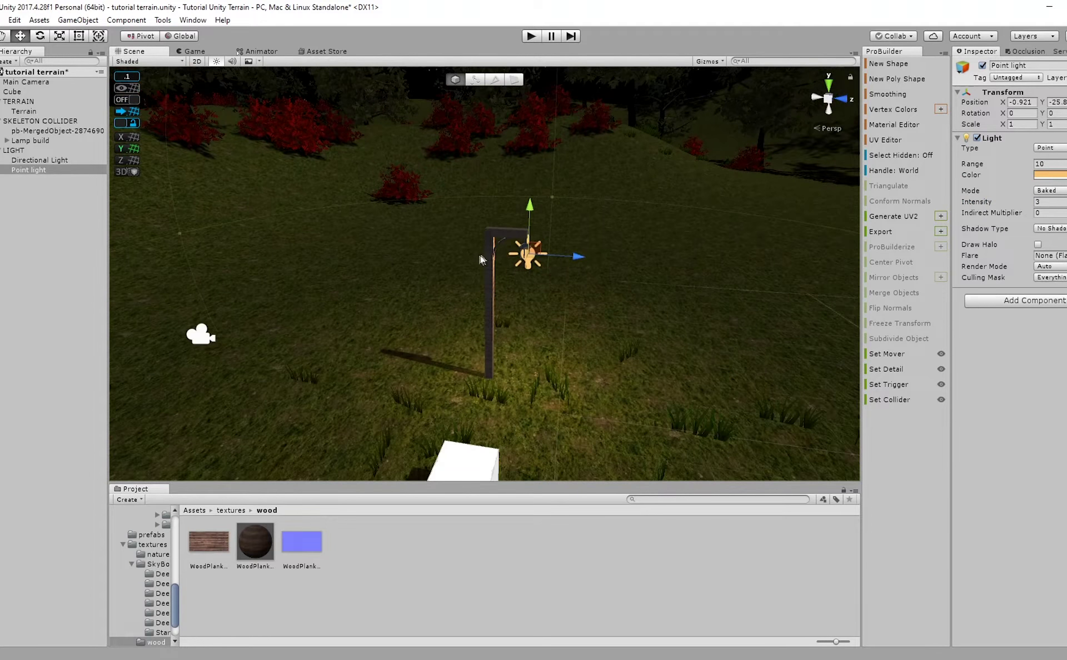
Duplicate the merged lamp post together with its point light and place the copy farther away on the terrain.
shift+click(507, 232)
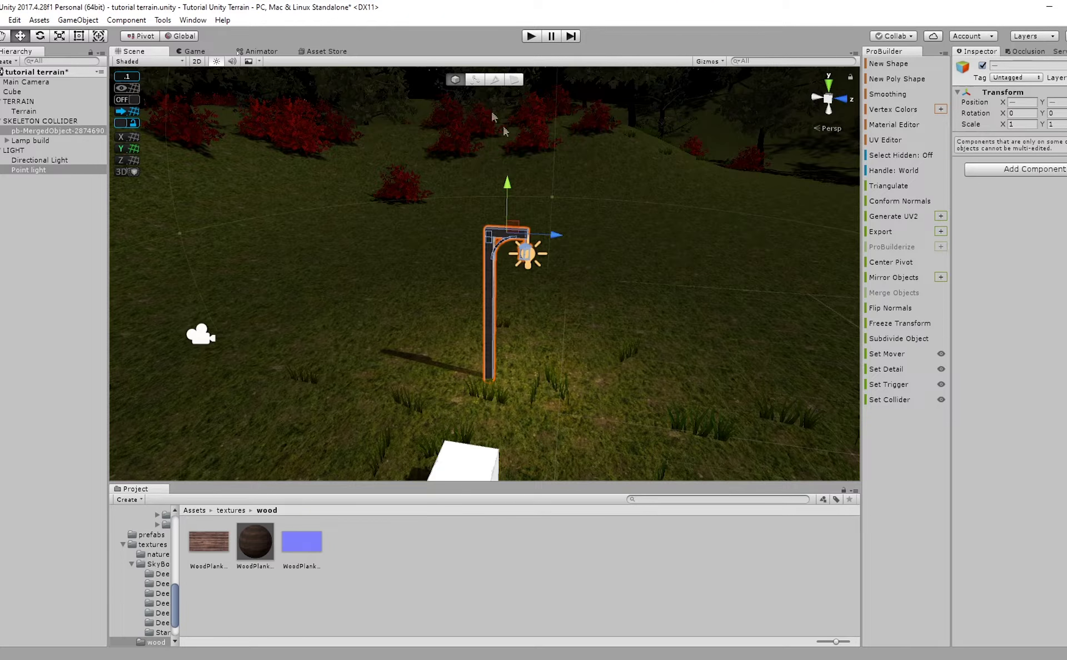
right_drag(639, 195, 434, 274)
scroll(664, 309, down, 5)
right_drag(665, 310, 688, 272)
scroll(667, 272, down, 2)
middle_drag(533, 274, 519, 284)
right_drag(532, 274, 593, 241)
key(w)
key(ctrl+d)
drag(595, 285, 337, 246)
right_drag(533, 262, 443, 180)
alt+drag(434, 179, 608, 313)
right_drag(671, 281, 627, 321)
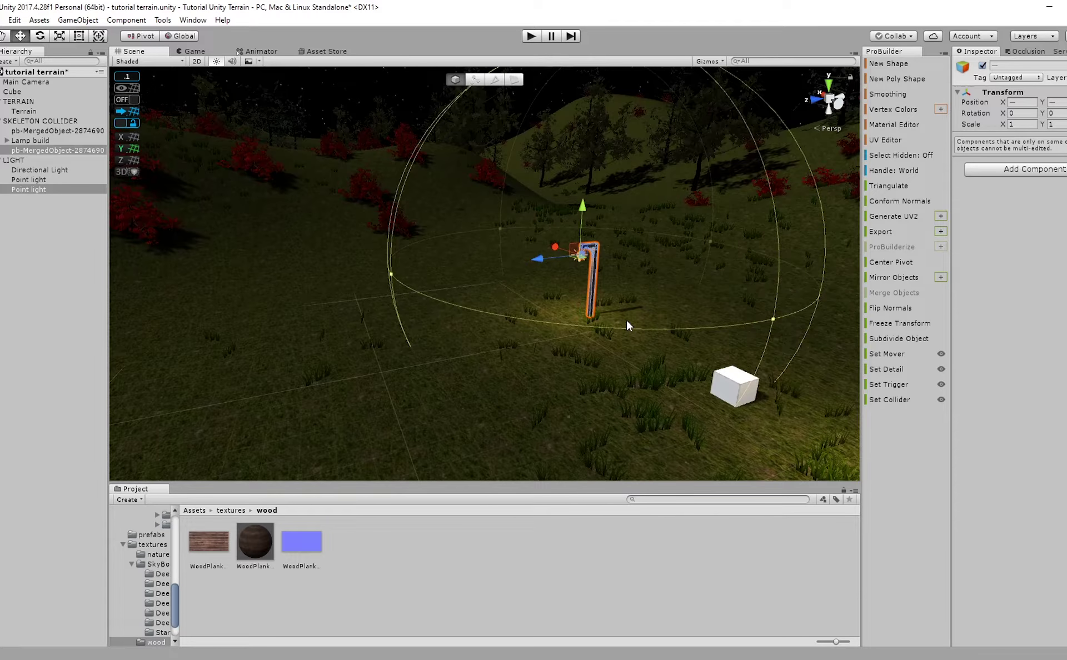
click(538, 532)
right_drag(530, 355, 447, 288)
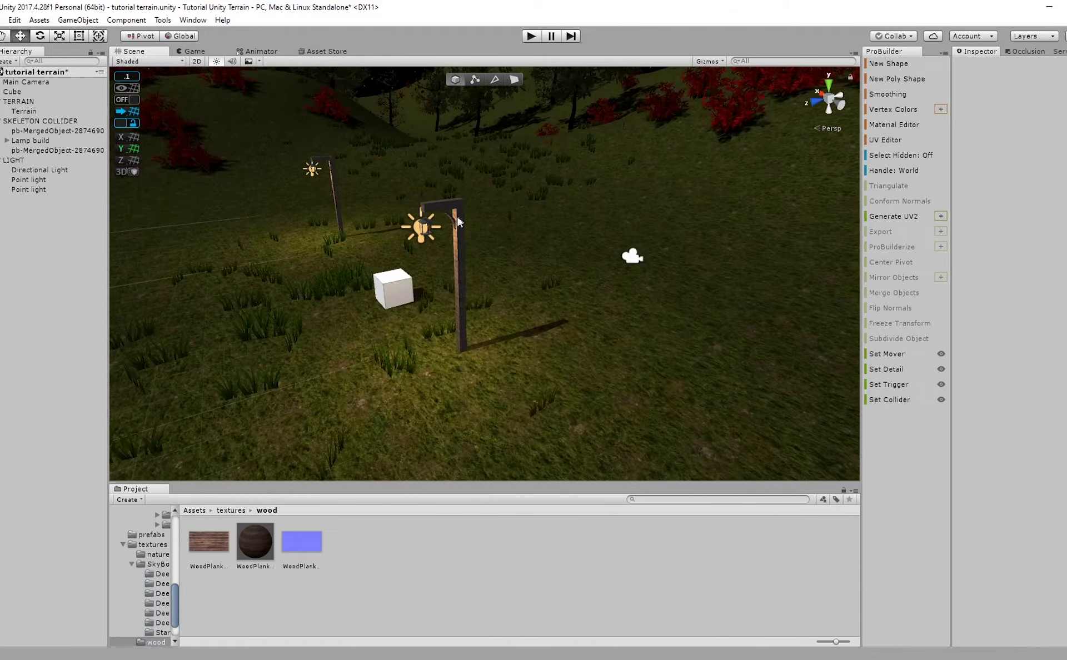
Select the lamp post nearest the cube with its point light and move both farther from the cube.
click(458, 222)
alt+drag(459, 221, 415, 220)
right_drag(416, 220, 422, 218)
scroll(425, 218, up, 5)
ctrl+click(426, 201)
scroll(381, 244, down, 6)
middle_drag(380, 243, 334, 253)
scroll(334, 253, down, 4)
right_drag(333, 253, 364, 262)
drag(362, 256, 554, 264)
Move the main camera away from the lamps and shift the cube farther from the lamp posts.
click(578, 282)
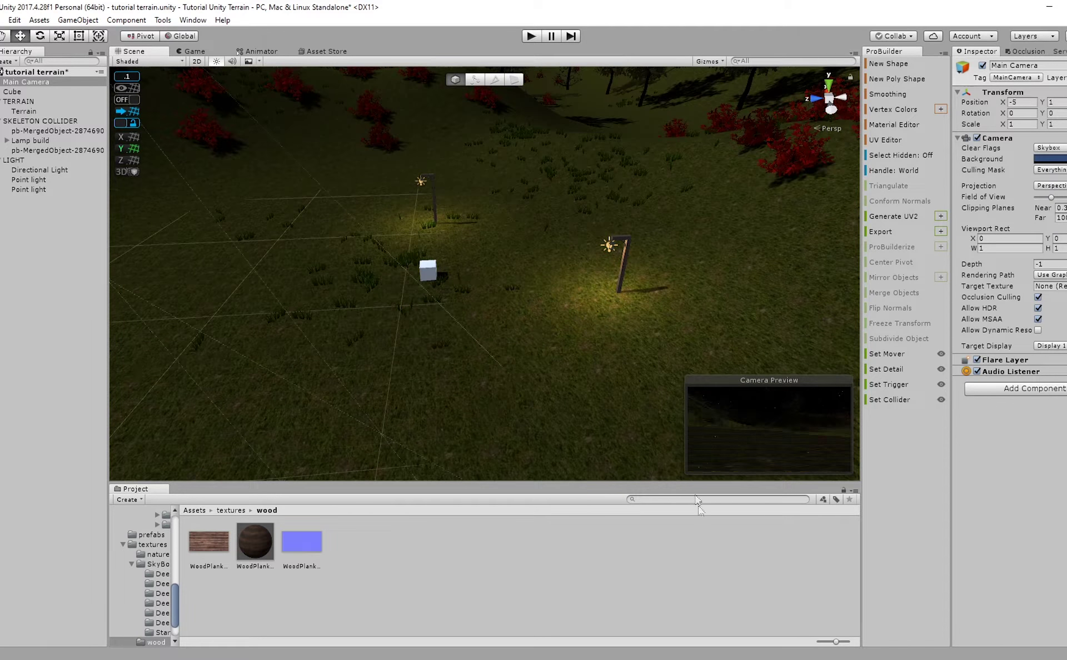
key(f)
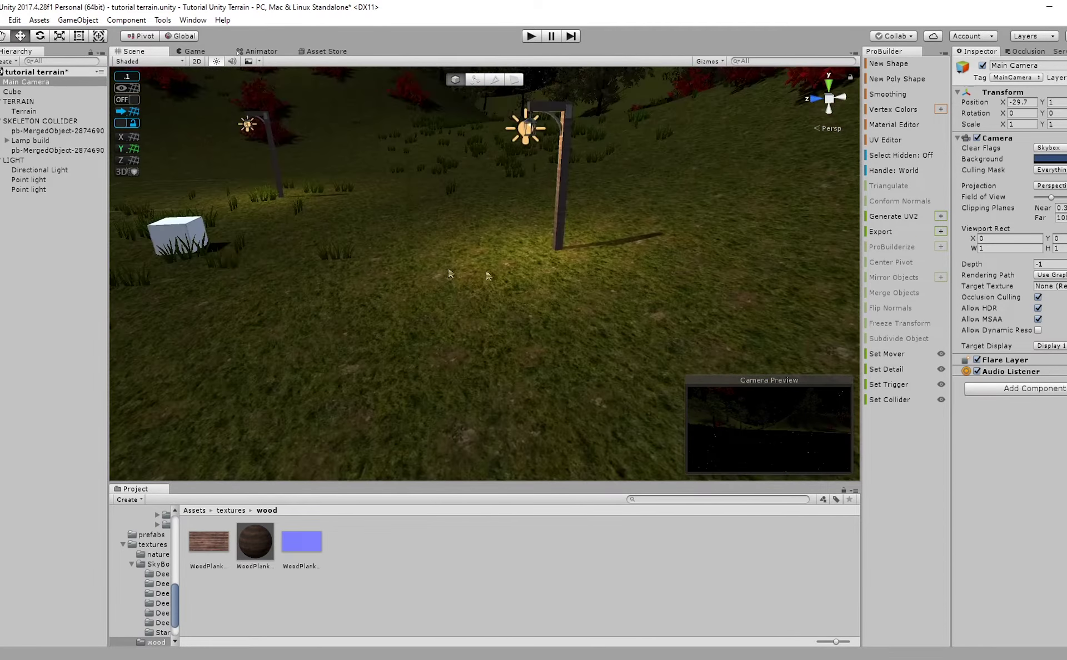
click(196, 239)
key(f)
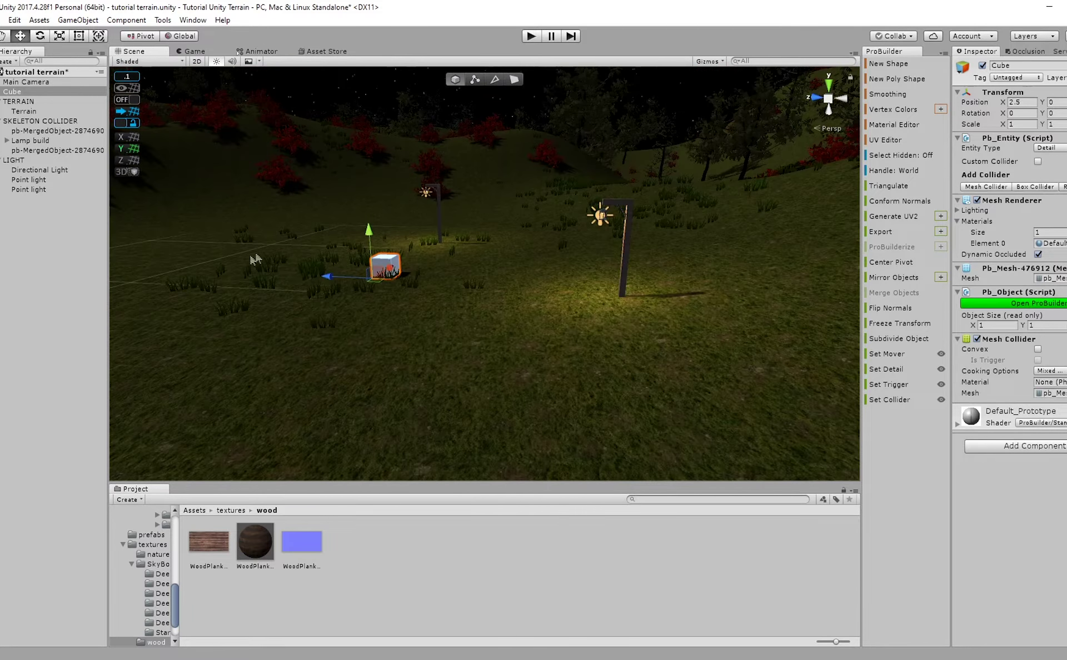
drag(327, 276, 187, 265)
right_drag(505, 303, 487, 309)
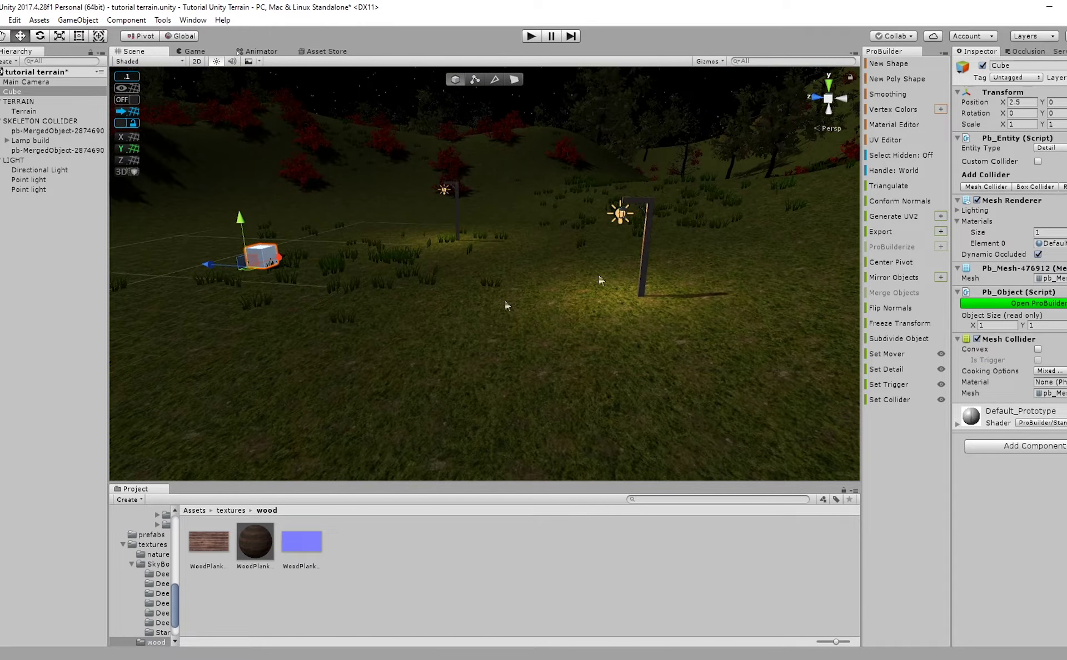
click(477, 543)
Find the VRCWorld prefab in VRCSDK > Prefabs > World and place it on the ground beside the near lamp post.
click(195, 510)
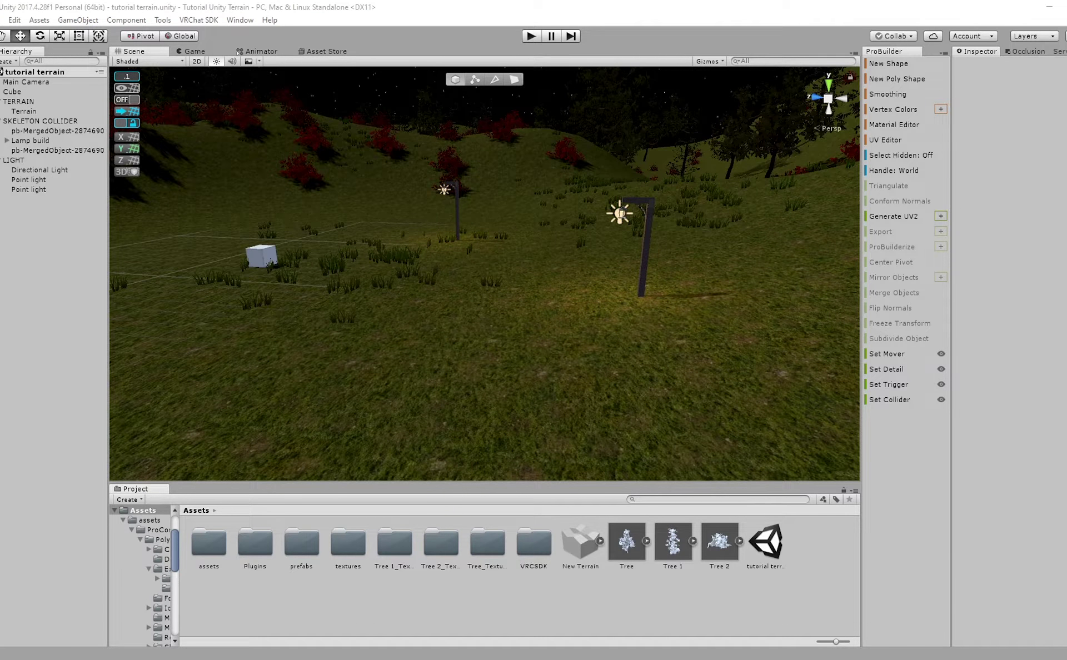
scroll(414, 383, up, 1)
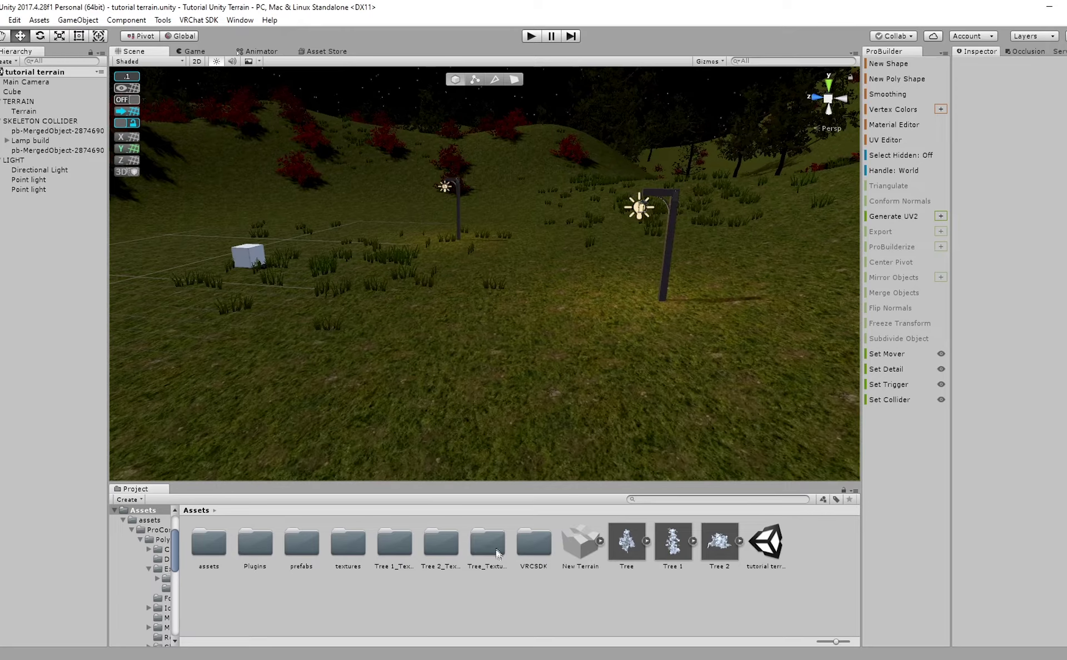
double_click(533, 542)
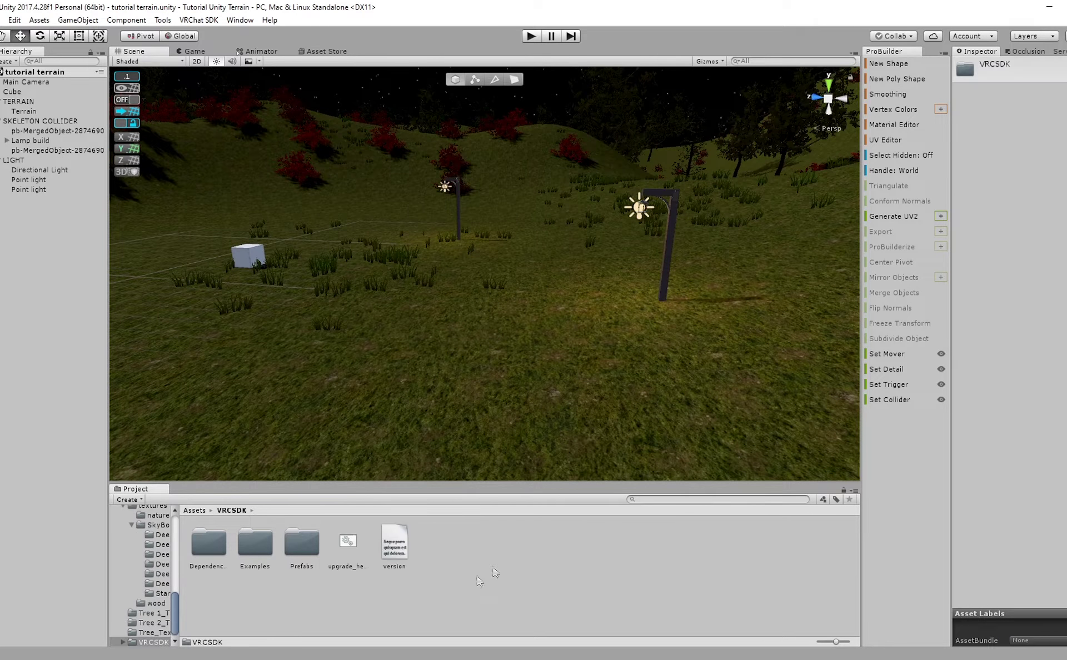
double_click(286, 542)
double_click(218, 544)
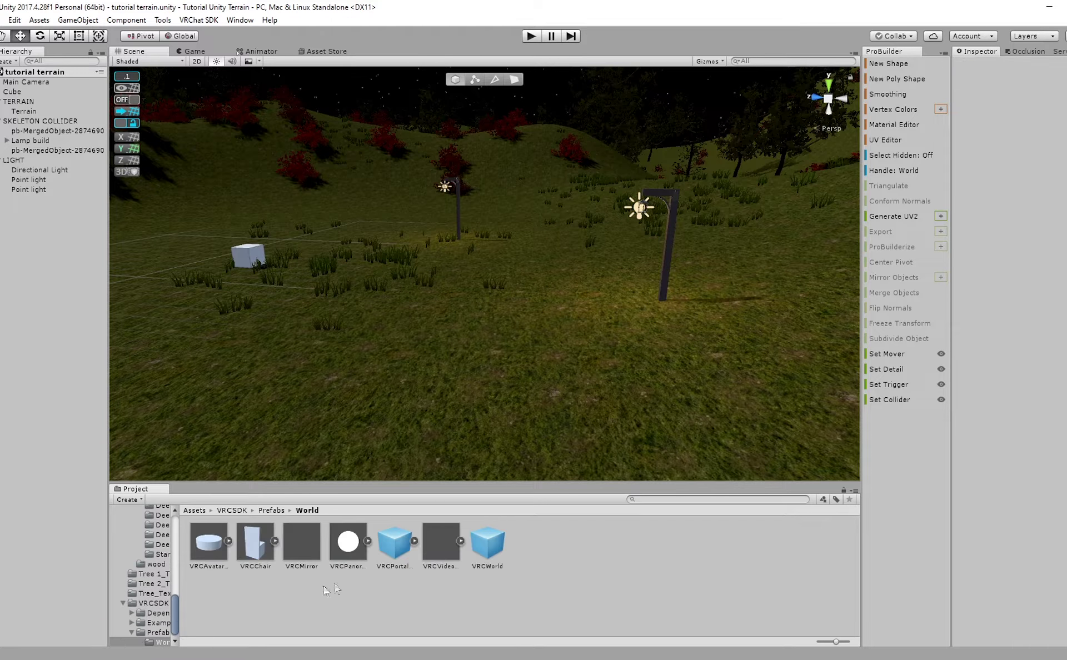
drag(558, 372, 607, 327)
right_drag(578, 320, 553, 412)
key(d)
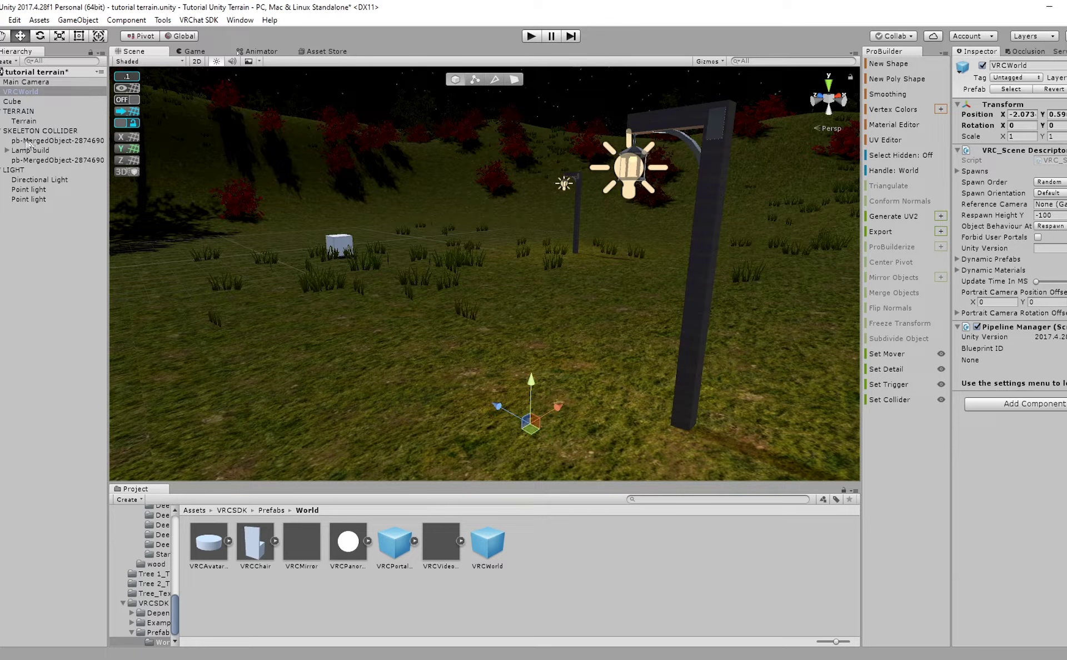
Find the VRC_Player Mods component with the search "playermod" and add it to VRCWorld.
click(1019, 405)
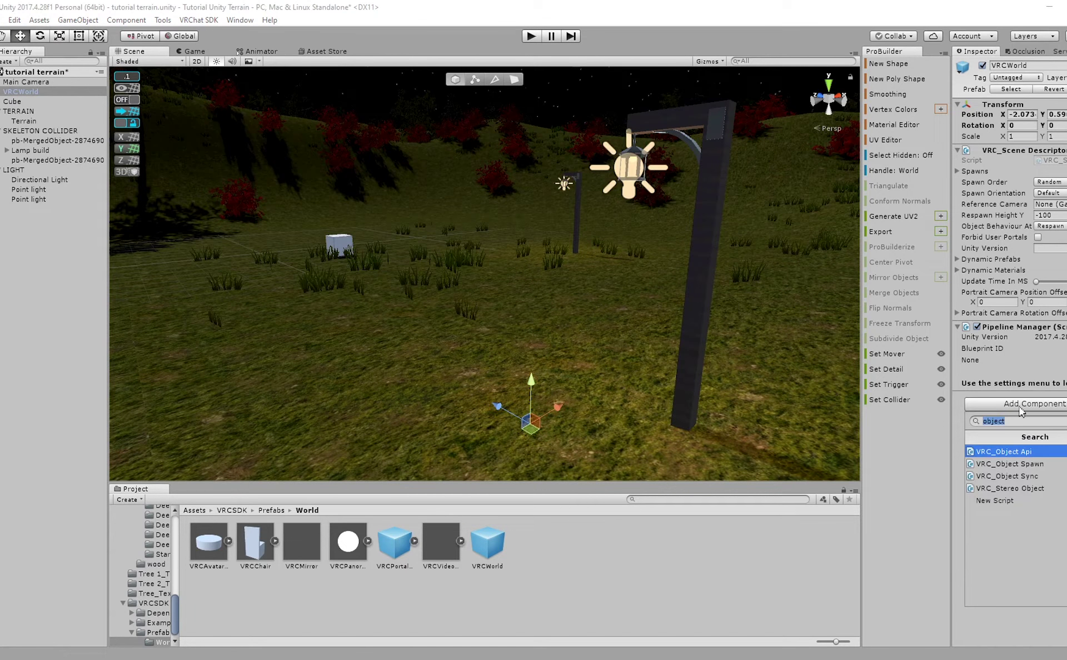
text(playermod)
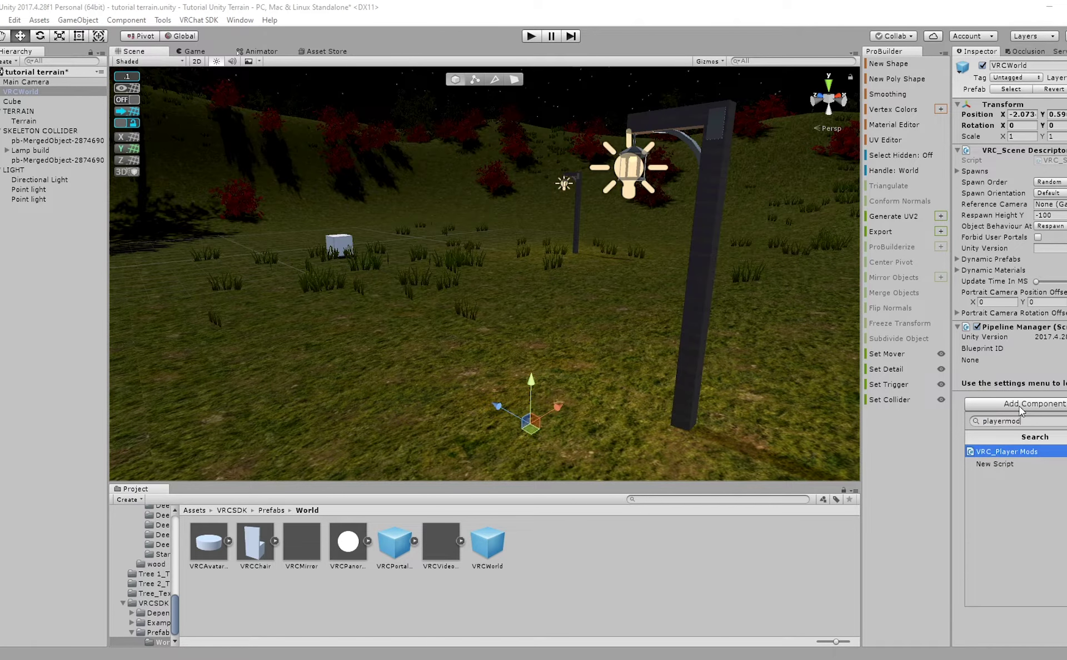
click(1027, 452)
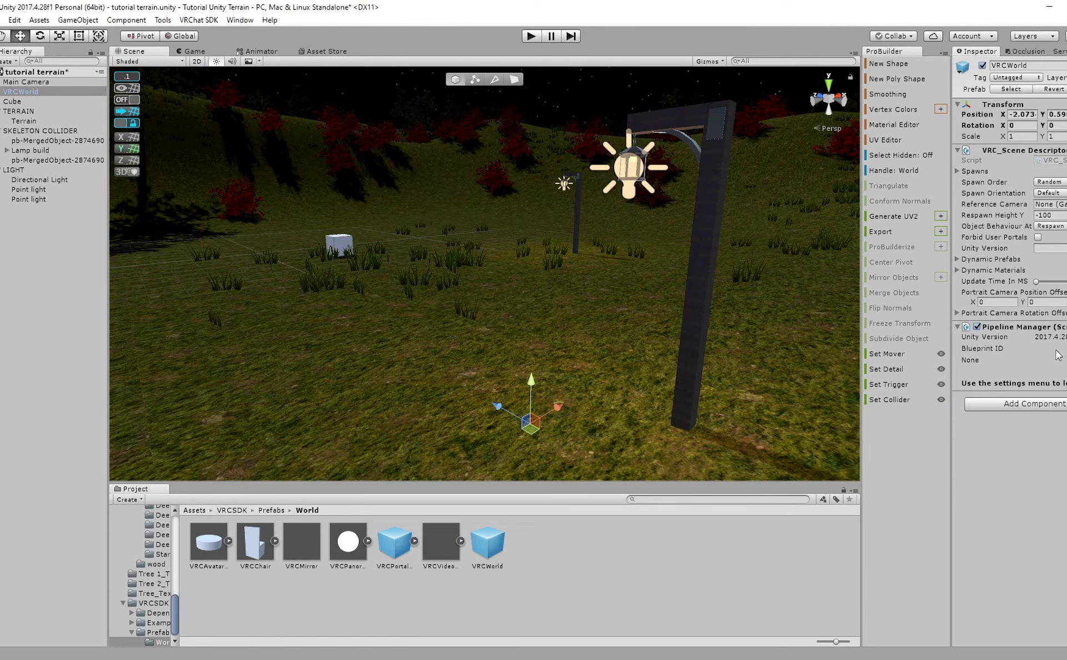
click(1032, 403)
click(1018, 453)
click(999, 404)
click(1018, 441)
click(1026, 405)
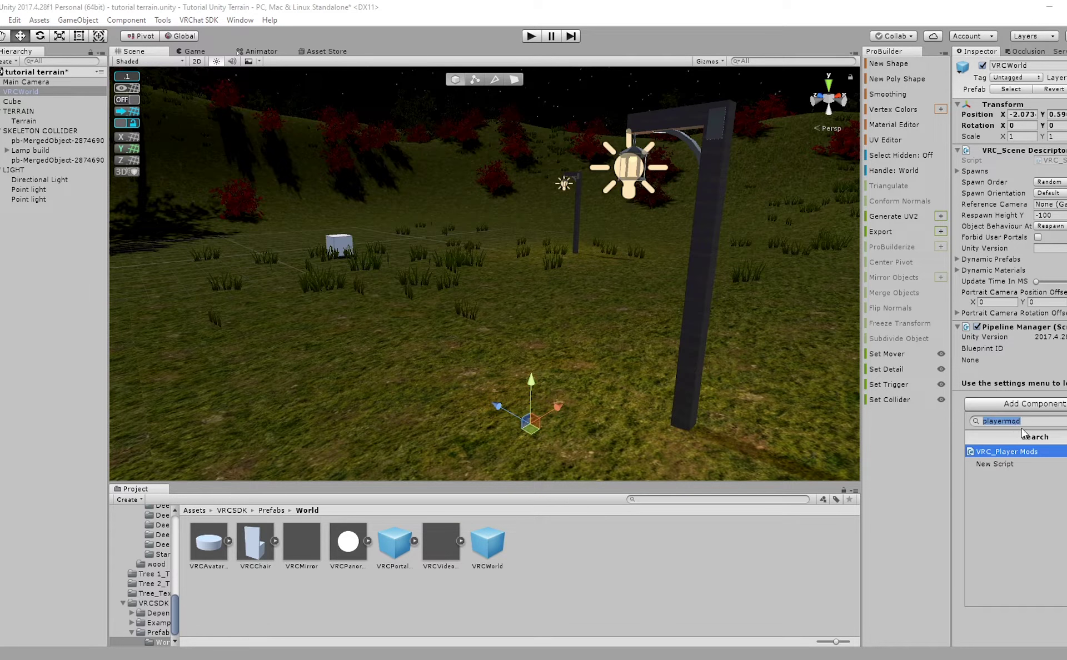
click(1024, 452)
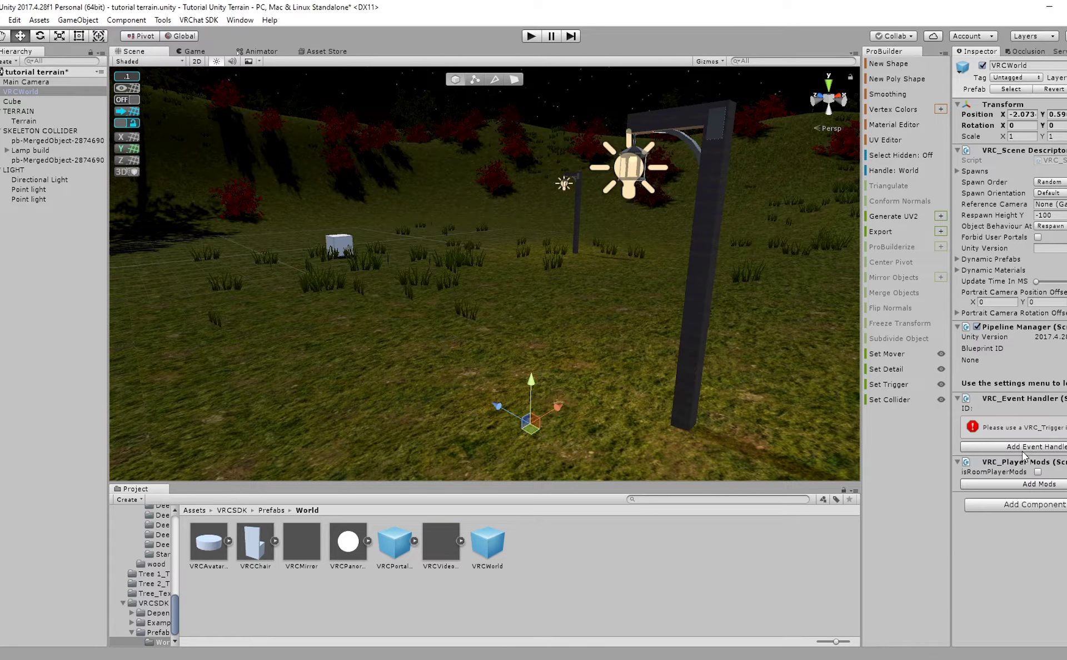
Enable isRoomPlayerMods and add the Jump and Speed mods to VRCWorld's player mods.
click(1038, 484)
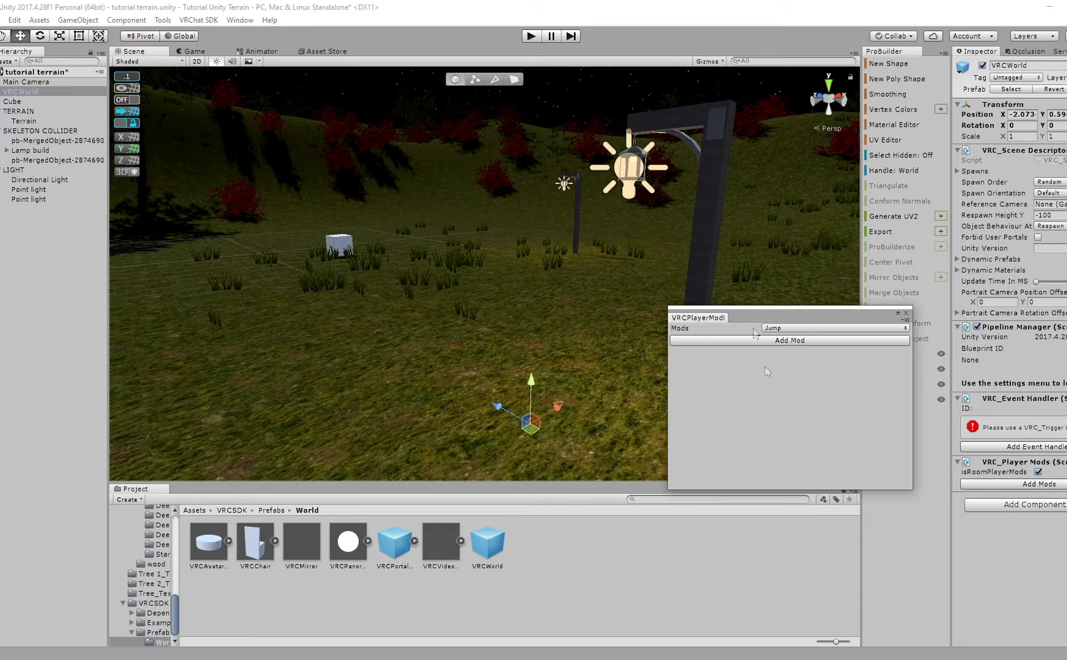
click(815, 342)
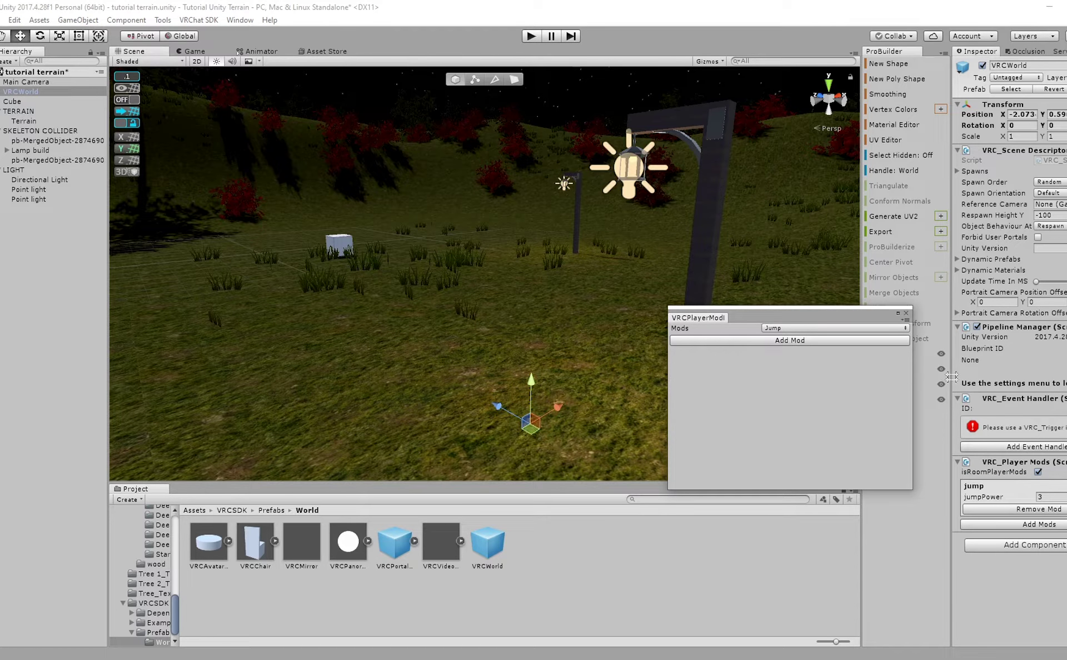
click(843, 328)
click(781, 355)
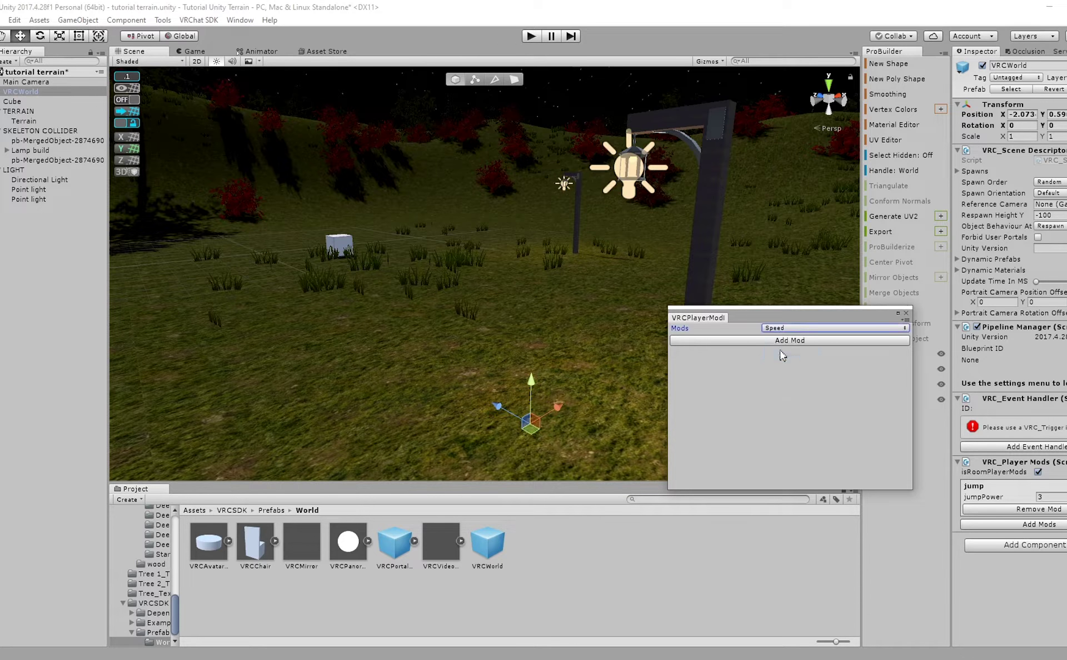
click(824, 341)
click(906, 314)
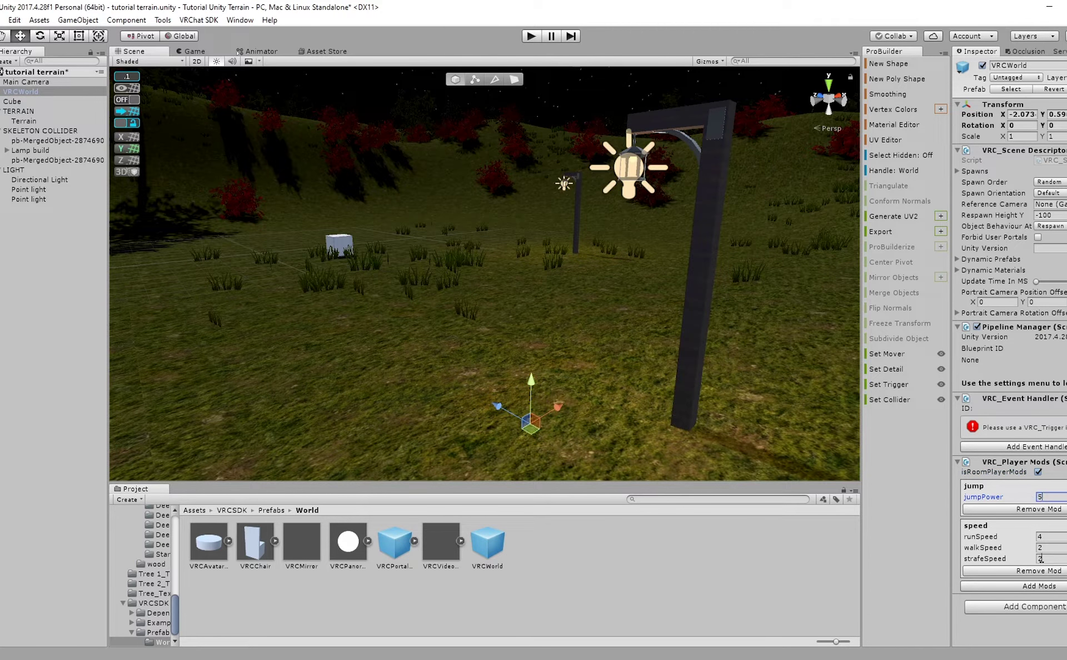
Set the jump mod's jumpPower to 5 and edit the speed mod's runSpeed.
drag(1049, 537, 988, 531)
click(1022, 498)
click(789, 554)
Darken the scene by trying an intensity of 0.3 on the Directional Light and settling on 0.1.
right_drag(717, 418, 571, 359)
scroll(572, 359, up, 3)
alt+drag(571, 359, 546, 404)
right_drag(546, 404, 486, 388)
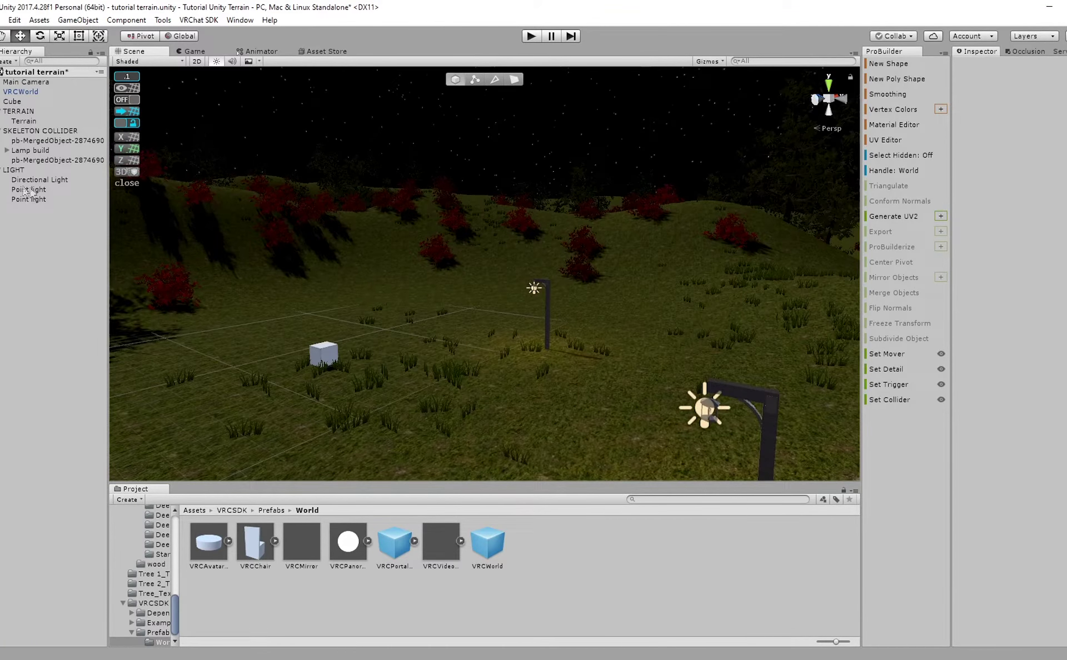
click(25, 180)
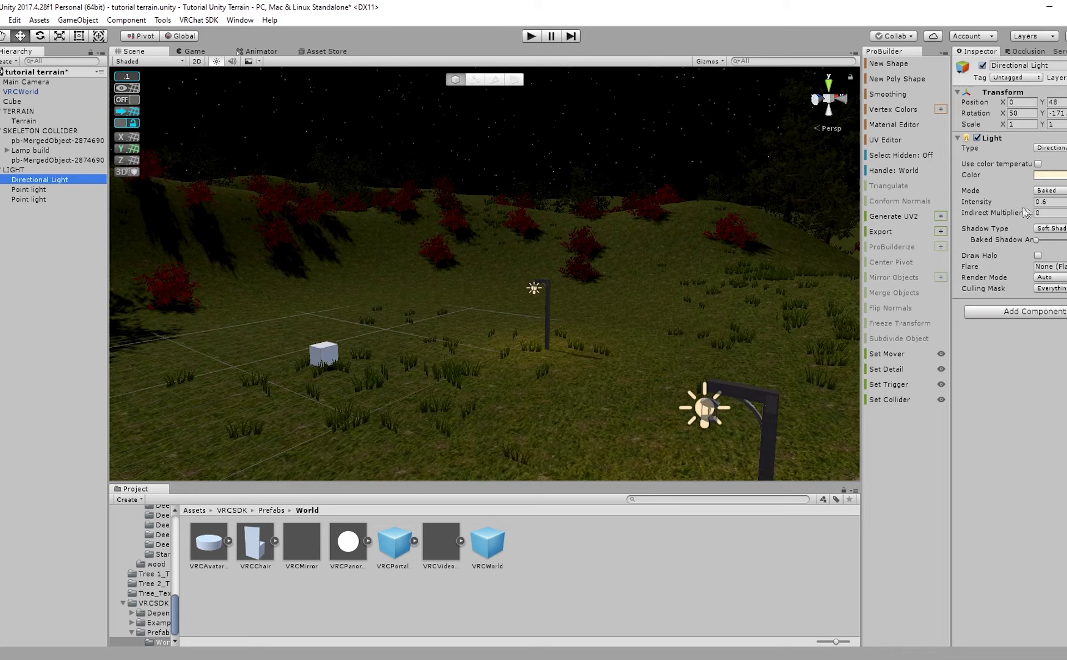
click(989, 203)
text(0.3)
right_drag(131, 371, 214, 367)
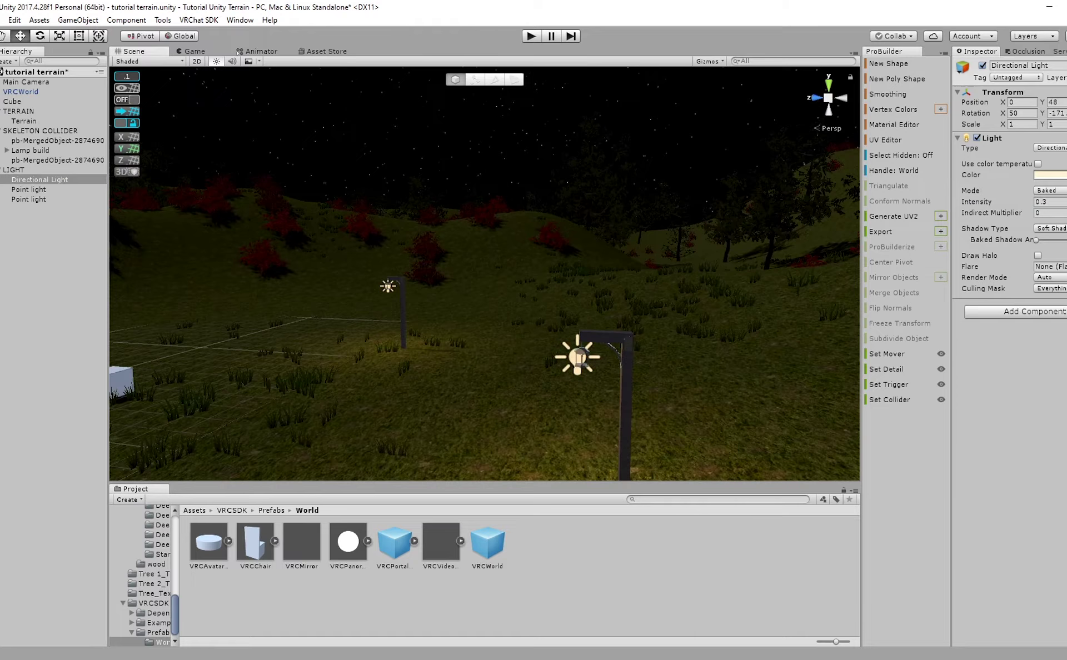
text(0.1)
right_drag(283, 279, 527, 232)
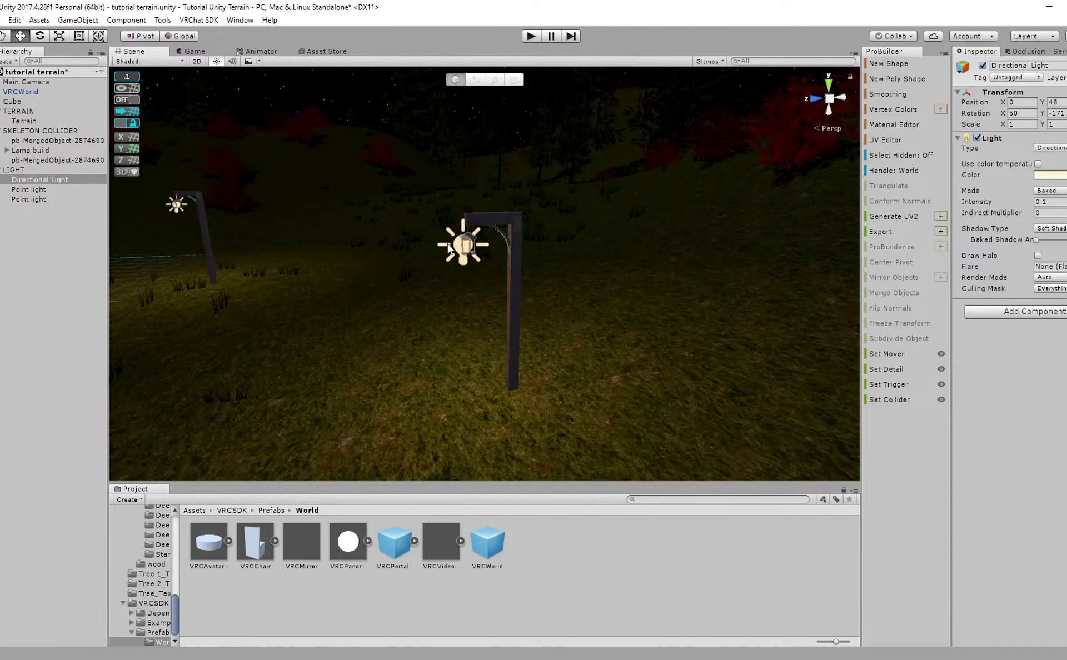
Select the nearer lamp post together with its point light and delete both from the scene.
click(448, 247)
shift+click(504, 213)
right_drag(505, 213, 471, 226)
drag(471, 225, 524, 225)
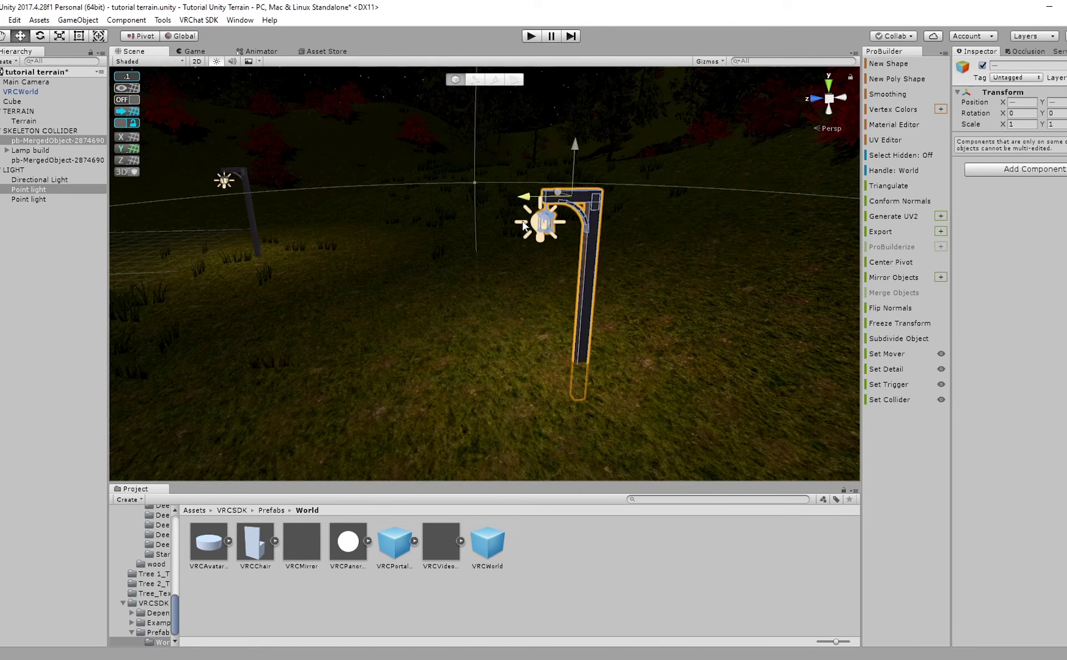
click(22, 92)
right_drag(500, 192, 436, 236)
click(444, 234)
right_drag(418, 292, 476, 321)
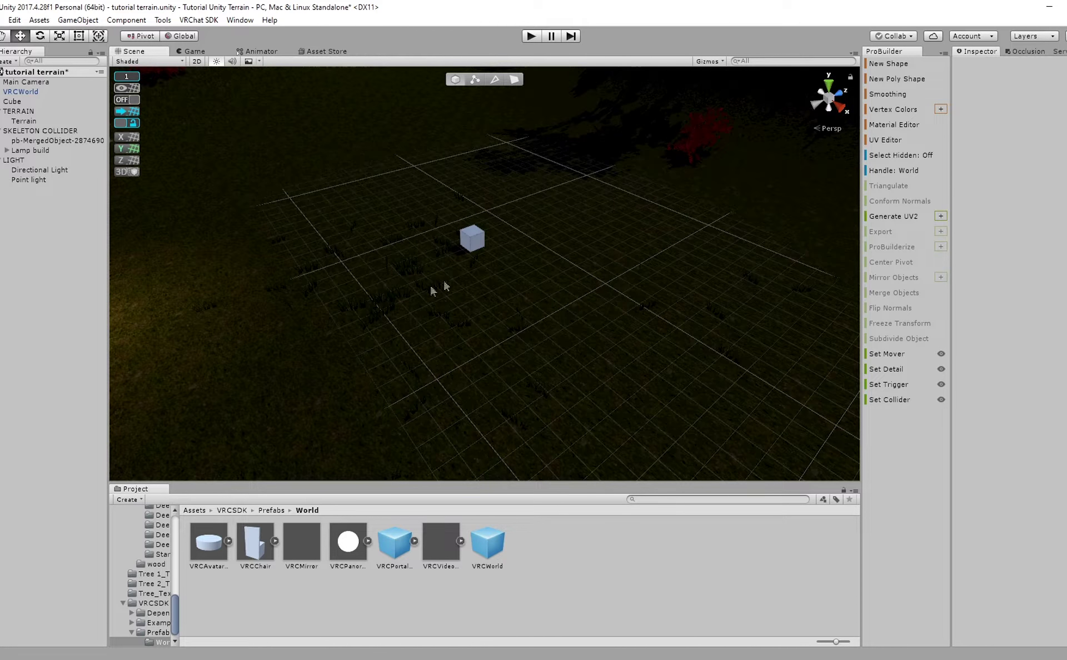
right_drag(477, 321, 511, 332)
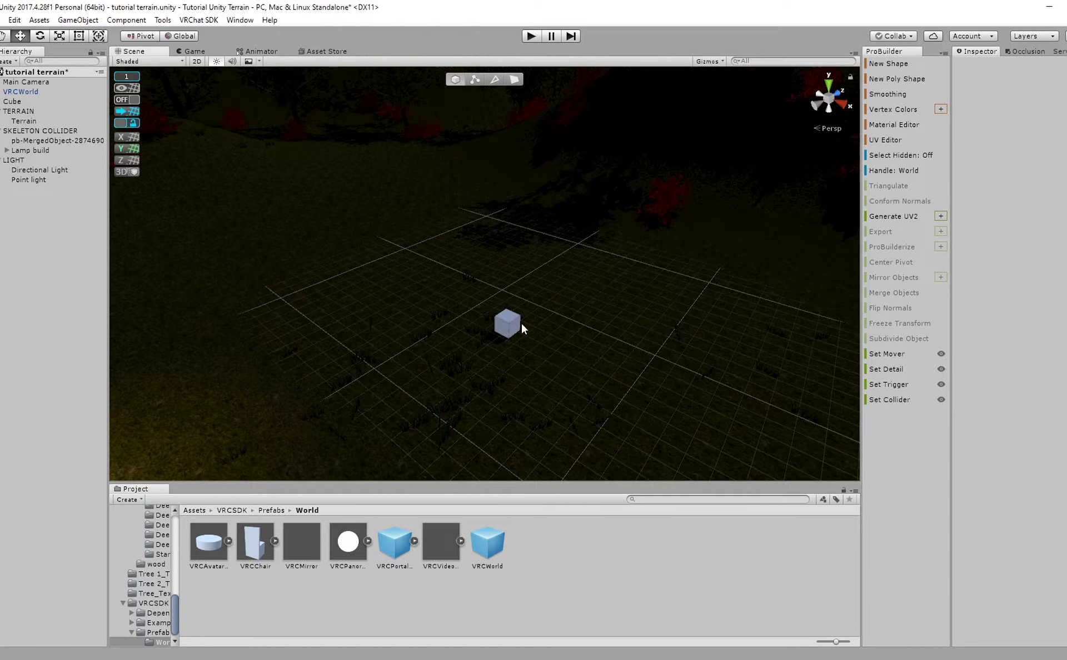
Duplicate the ground cube, raise the copy to Y 4 and move it to X -3.5.
click(512, 322)
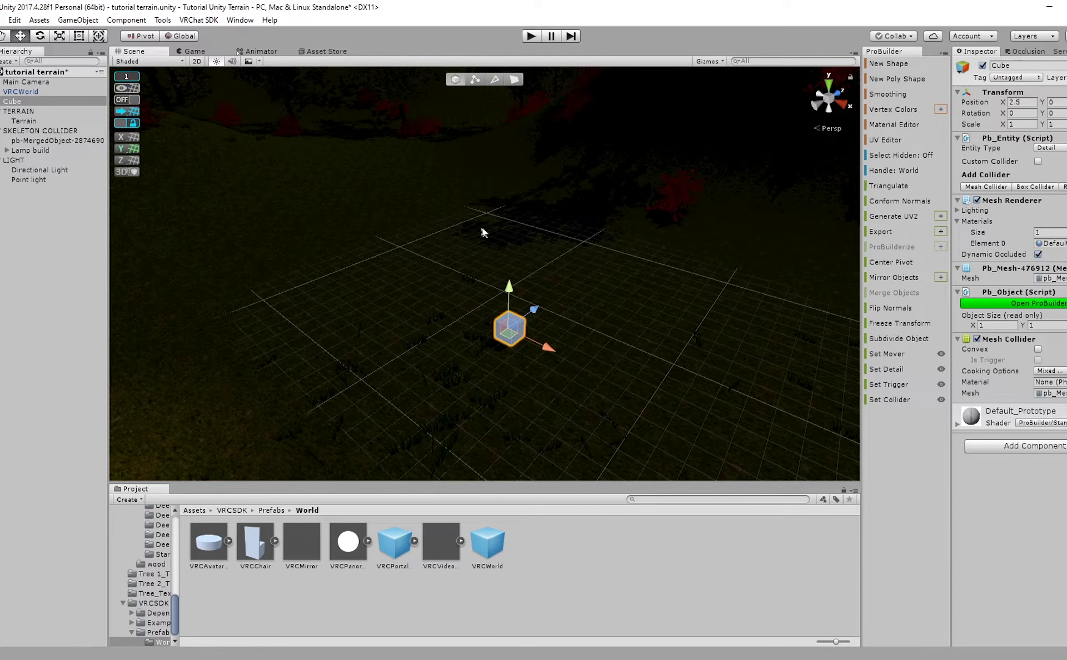
key(ctrl+d)
drag(509, 290, 509, 220)
drag(546, 272, 441, 257)
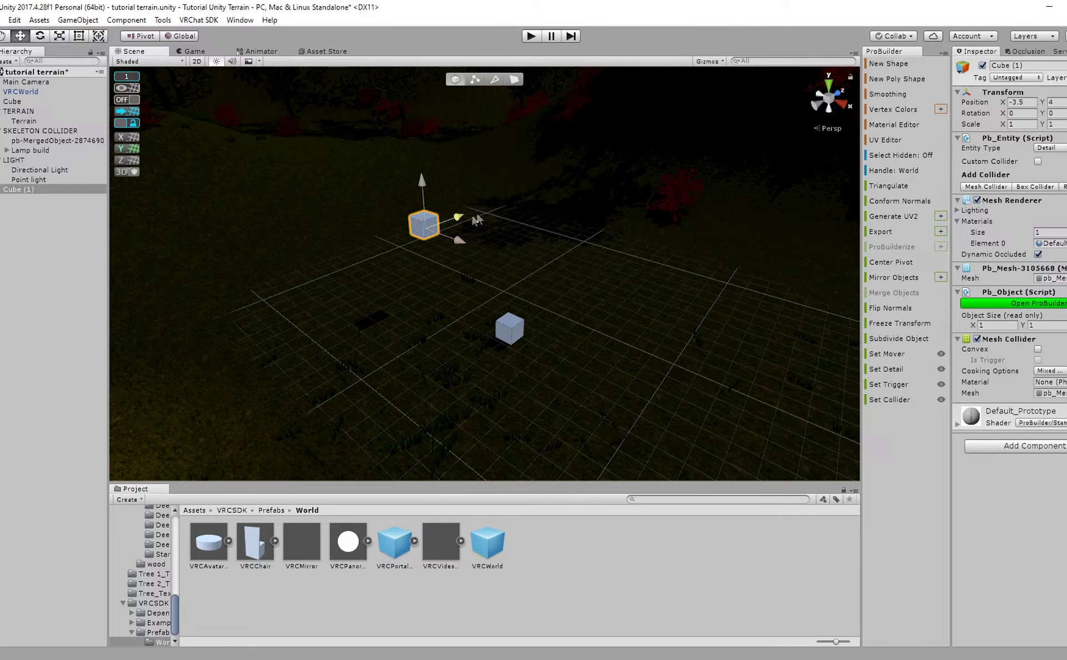
drag(475, 218, 531, 197)
right_drag(530, 196, 587, 266)
Reduce the snap value and lower the raised cube's top face to make a slab 0.1 thick.
click(509, 81)
right_drag(528, 125, 639, 206)
click(339, 229)
click(134, 79)
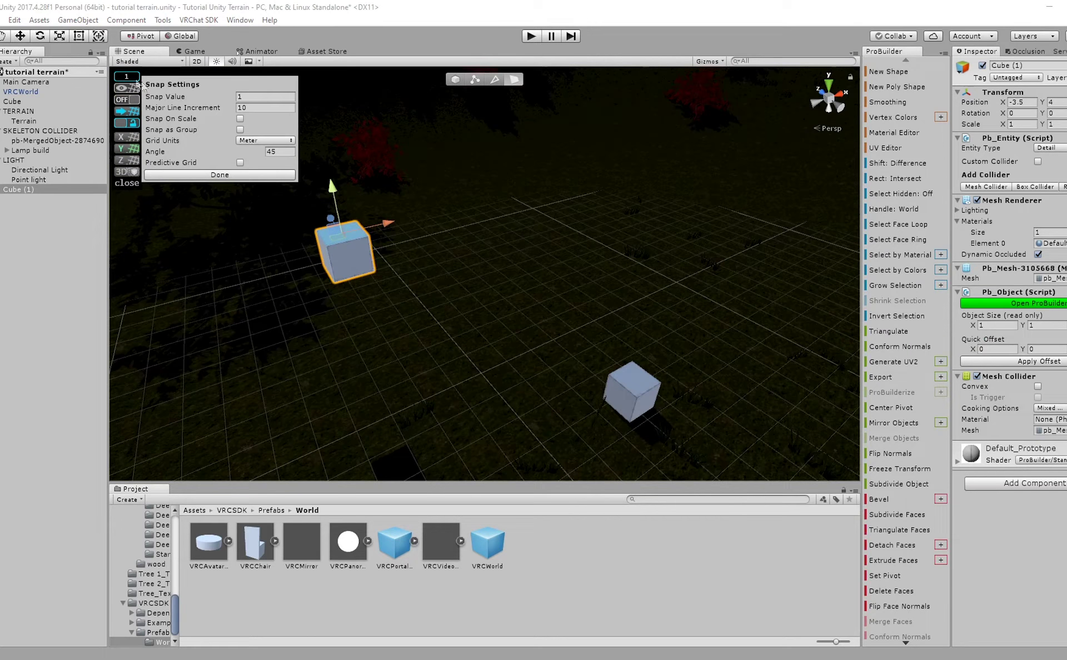
right_drag(473, 162, 448, 174)
drag(461, 184, 473, 237)
right_drag(473, 237, 562, 280)
Undo the trial move of the slab's side face and set the snap value to 1.
click(584, 268)
click(584, 267)
drag(610, 265, 587, 268)
key(ctrl+z)
click(127, 76)
click(255, 97)
click(258, 177)
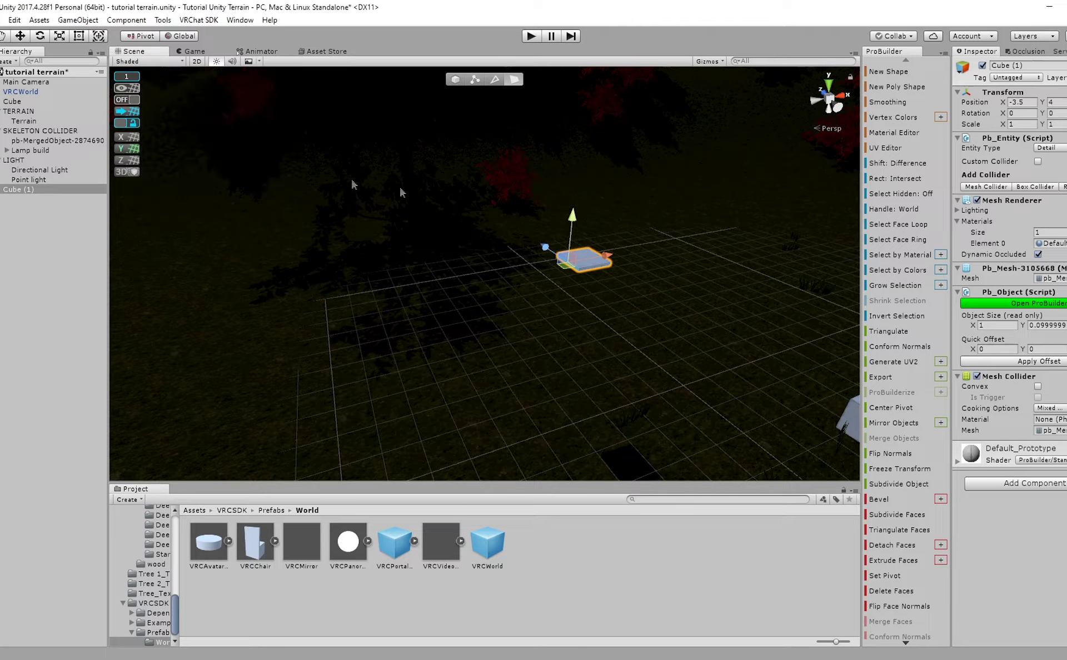
Extrude the slab's side face along X until the slab is 9 long.
shift+drag(612, 254, 396, 296)
right_drag(567, 278, 317, 304)
shift+drag(446, 284, 457, 276)
scroll(434, 309, up, 2)
middle_drag(433, 309, 429, 257)
Extrude the slab's adjacent long side face to widen it into a broad platform.
click(405, 253)
click(390, 259)
click(391, 260)
shift+drag(478, 244, 747, 305)
right_drag(748, 307, 510, 278)
scroll(603, 275, down, 3)
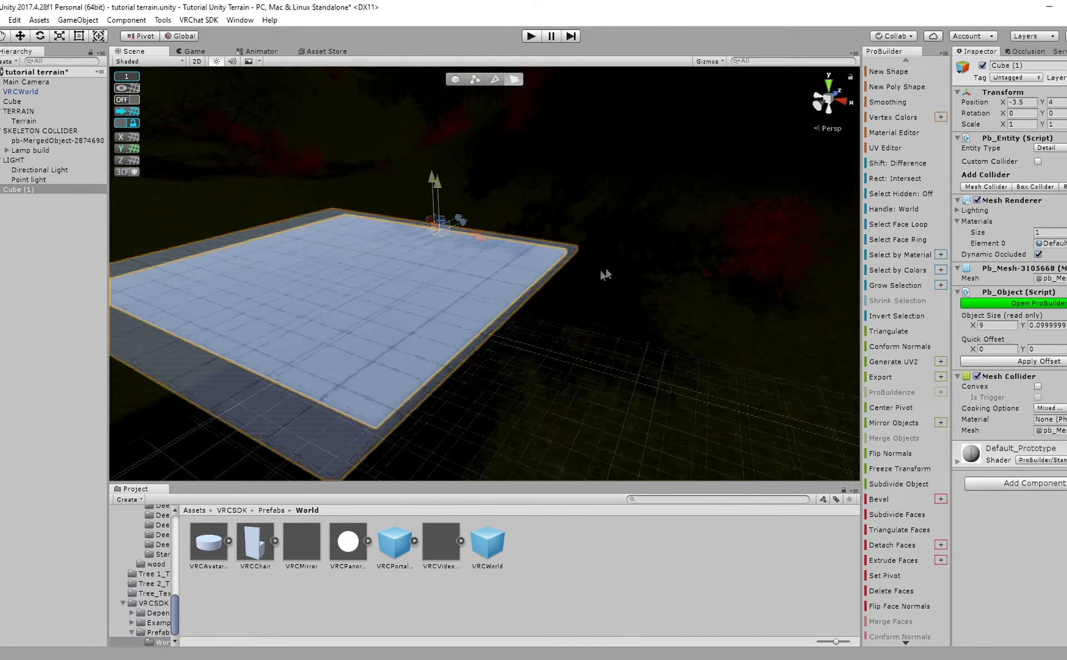
right_drag(582, 290, 744, 278)
scroll(667, 279, down, 5)
scroll(517, 279, up, 3)
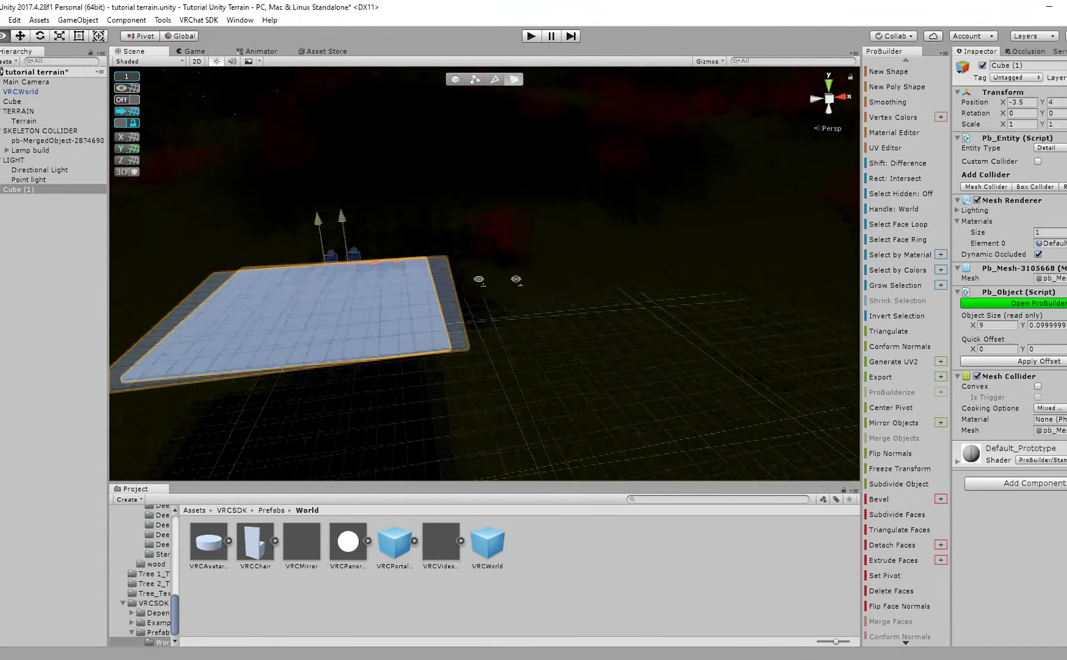
Extrude the platform's end face outward and reshape it into an angled wing, about 20.83 in total X size.
right_drag(481, 278, 352, 259)
scroll(418, 285, up, 2)
click(415, 288)
mouse_move(417, 289)
right_down()
mouse_move(442, 302)
mouse_move(403, 302)
right_up()
shift+drag(443, 305, 661, 323)
scroll(531, 304, up, 3)
middle_drag(478, 316, 464, 272)
drag(625, 243, 626, 318)
key(e)
key(w)
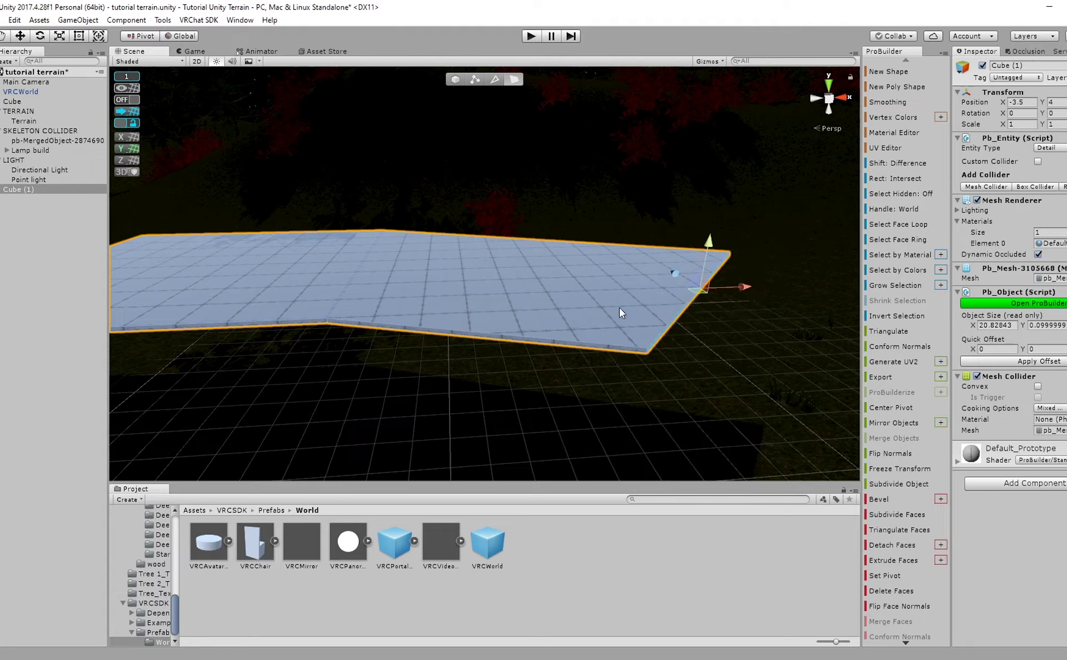
Push the angled wing's end face further out along X to a total X size of about 21.83.
right_drag(620, 310, 564, 294)
middle_drag(565, 294, 584, 321)
drag(582, 319, 592, 308)
scroll(592, 307, down, 5)
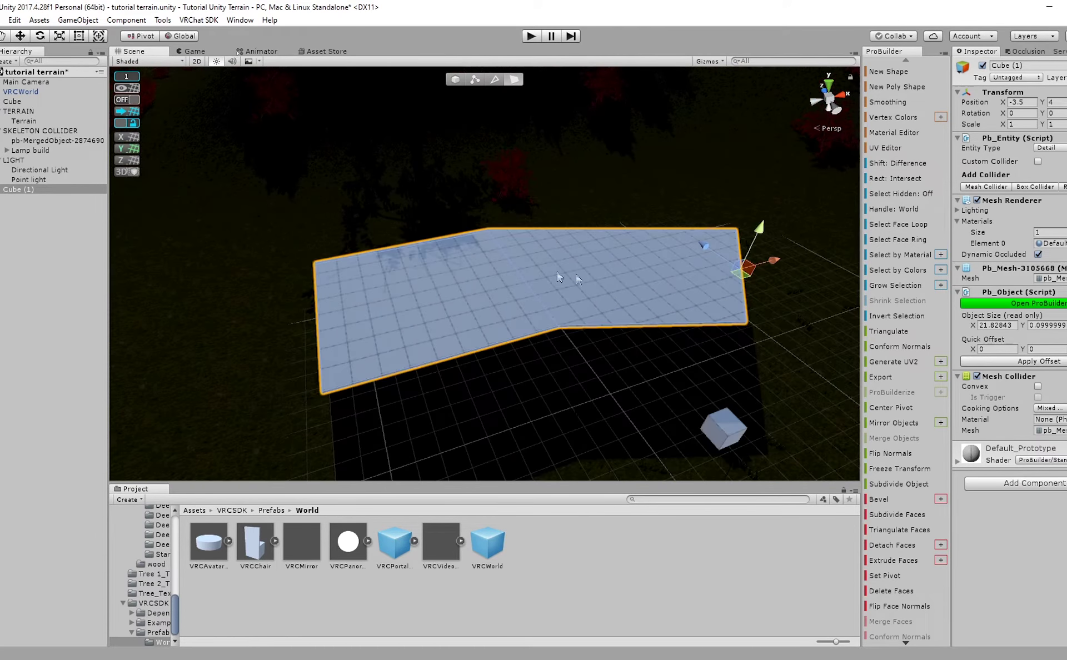
click(453, 82)
right_drag(470, 222, 525, 192)
click(512, 81)
click(517, 210)
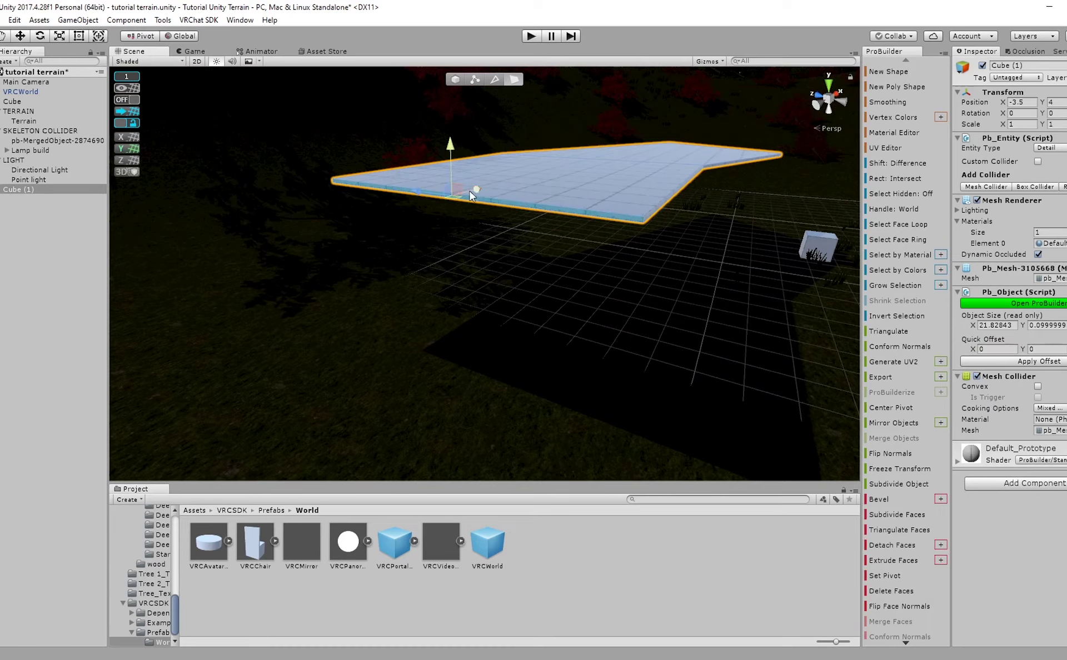
key(f)
alt+drag(382, 217, 405, 315)
click(299, 385)
key(r)
drag(297, 385, 583, 289)
key(w)
key(ctrl+z)
Rotate the whole platform to 15° about Y and move it to X 6.5.
click(457, 81)
key(w)
right_drag(583, 288, 574, 274)
key(e)
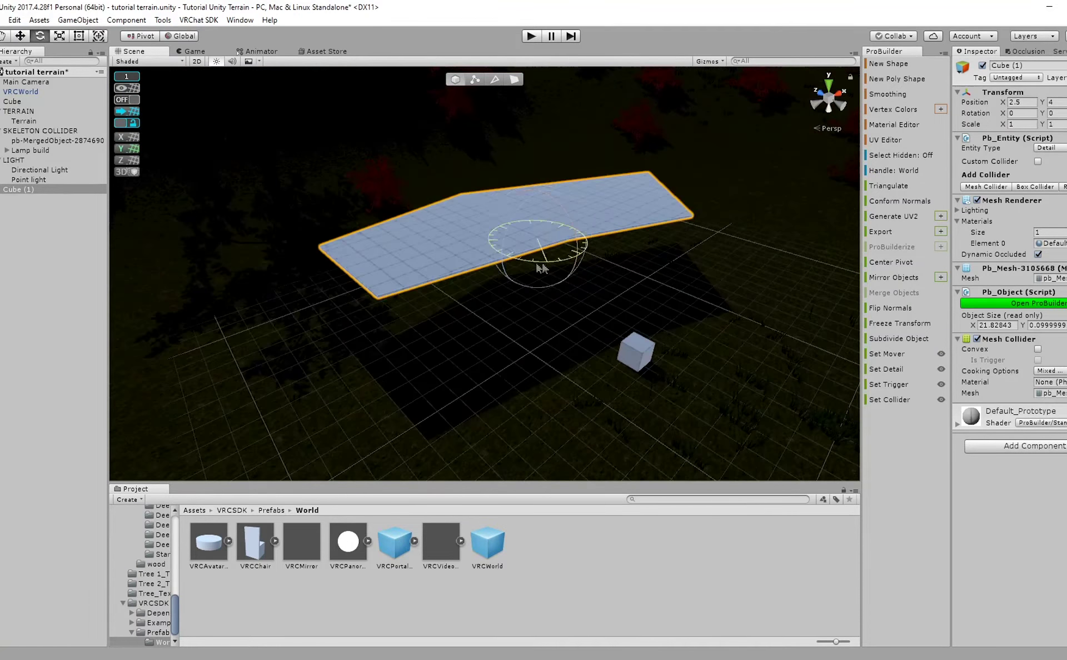
ctrl+drag(543, 268, 525, 265)
key(w)
drag(572, 233, 623, 211)
Lower the platform to Y 3 above the ground.
right_drag(624, 211, 594, 146)
alt+drag(595, 147, 581, 210)
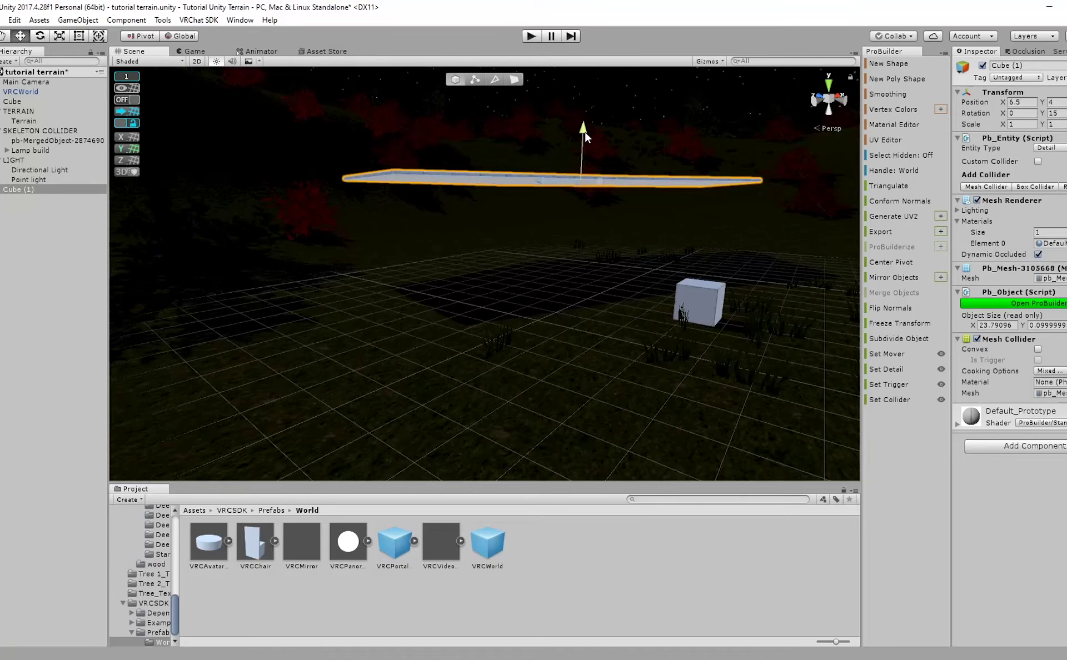
drag(586, 138, 586, 166)
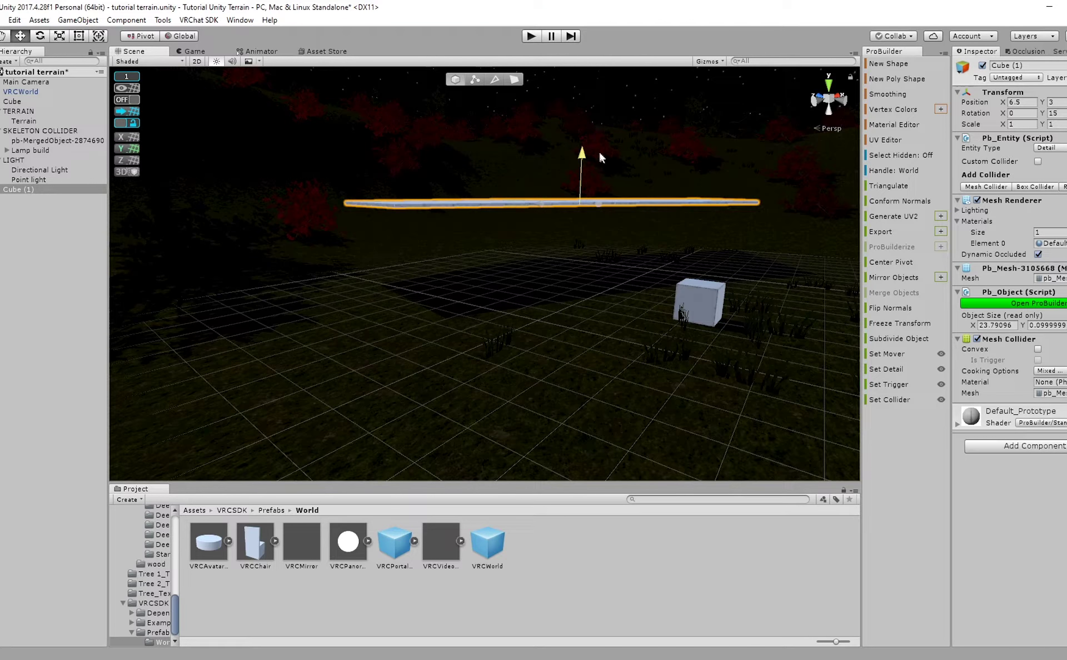
scroll(601, 152, up, 5)
Duplicate the ground cube and move the copy beneath the platform.
right_drag(544, 204, 819, 271)
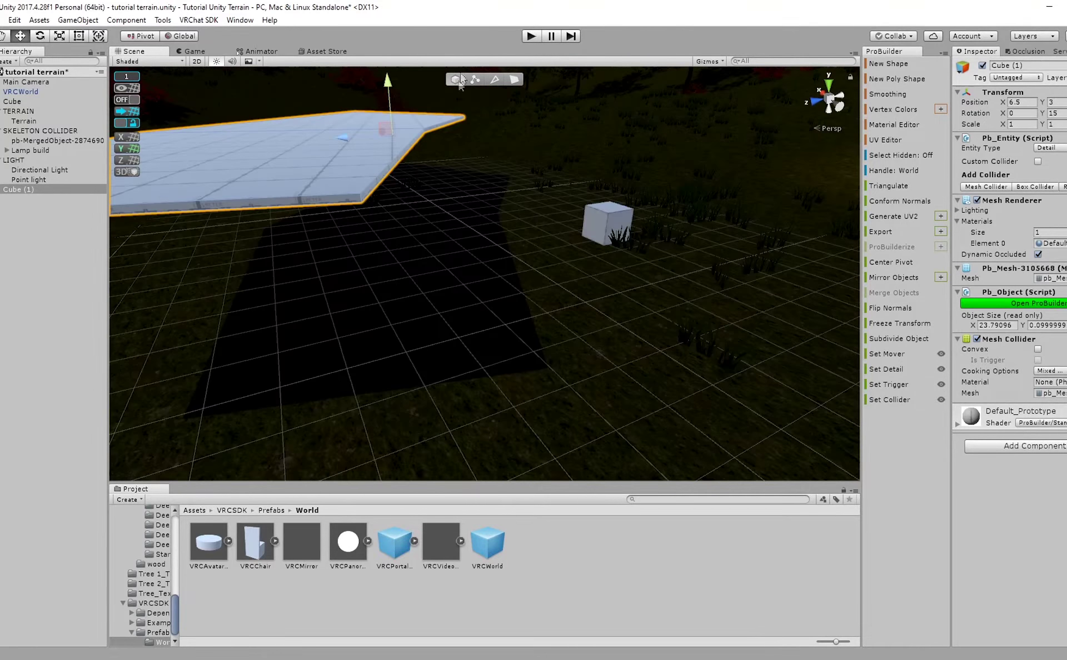
click(598, 228)
drag(564, 254, 333, 324)
right_drag(382, 326, 265, 205)
alt+drag(363, 190, 363, 162)
Move the cube copy toward the platform's end, to X 0.5.
click(390, 164)
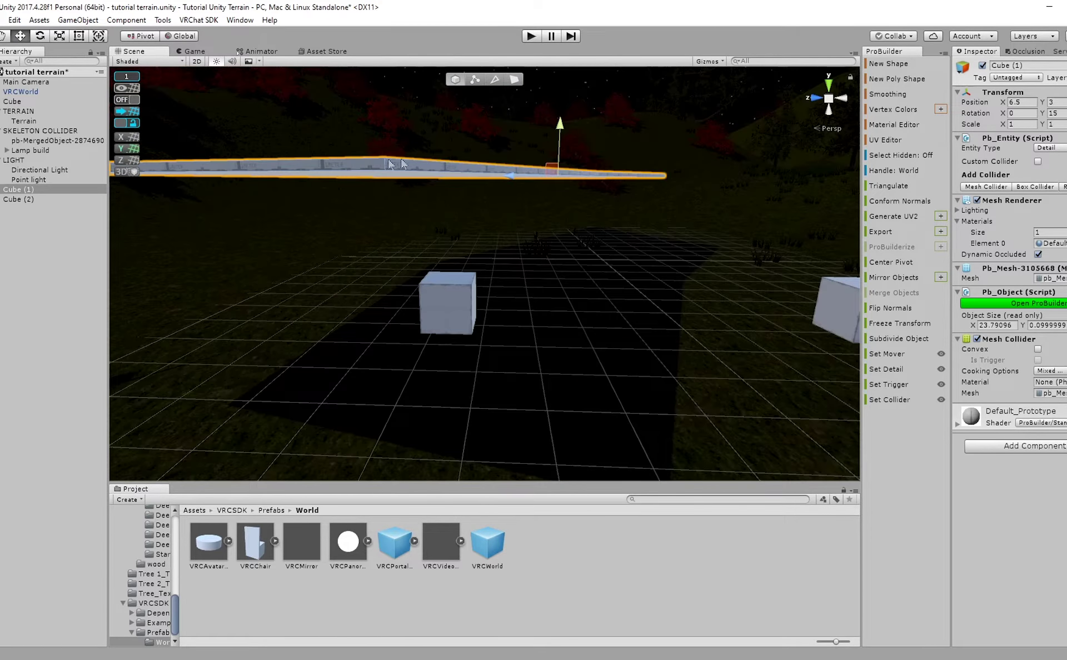
right_drag(519, 259, 492, 260)
click(492, 256)
key(r)
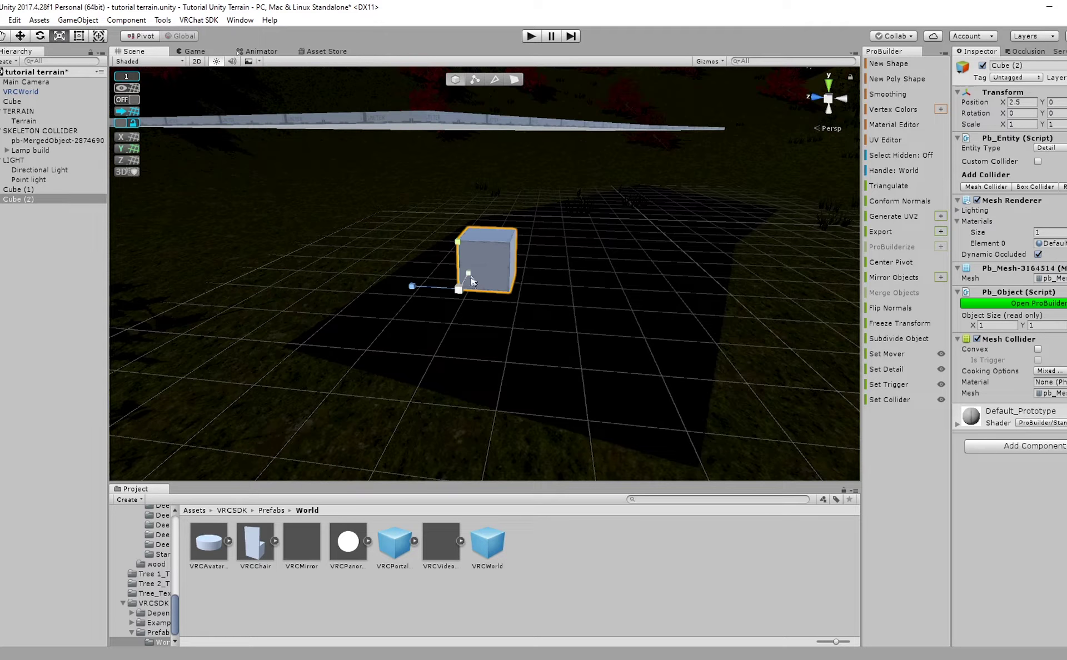
key(w)
drag(471, 275, 444, 319)
right_drag(458, 315, 422, 286)
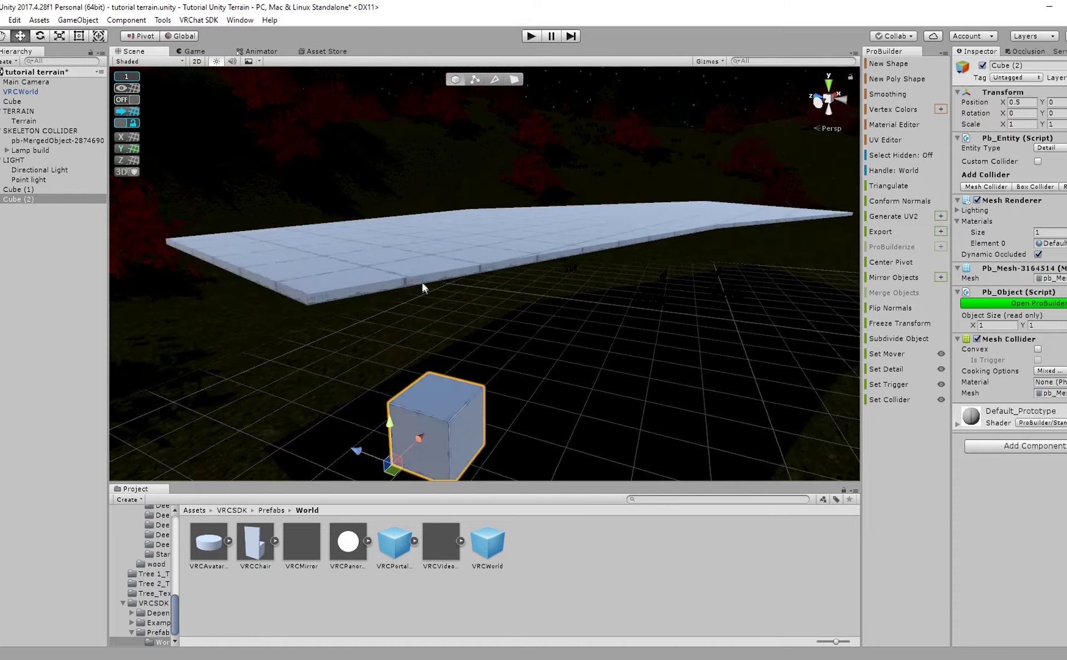
Set the snap value to 0.1 for fine shaping of the cube copy.
scroll(422, 284, up, 2)
click(133, 77)
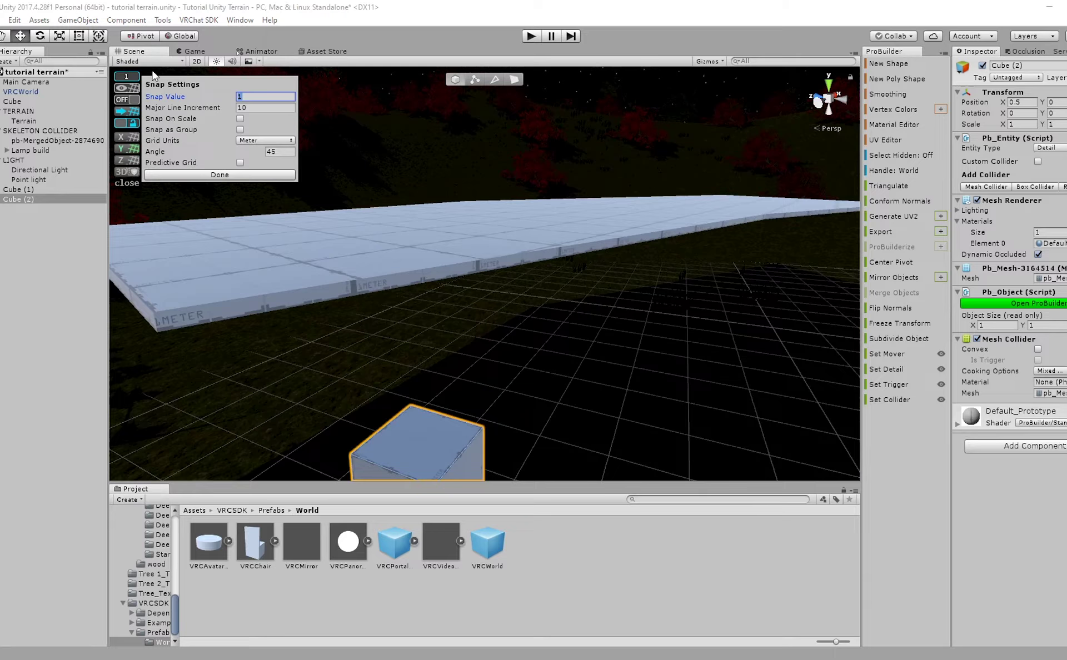
click(220, 174)
key(f)
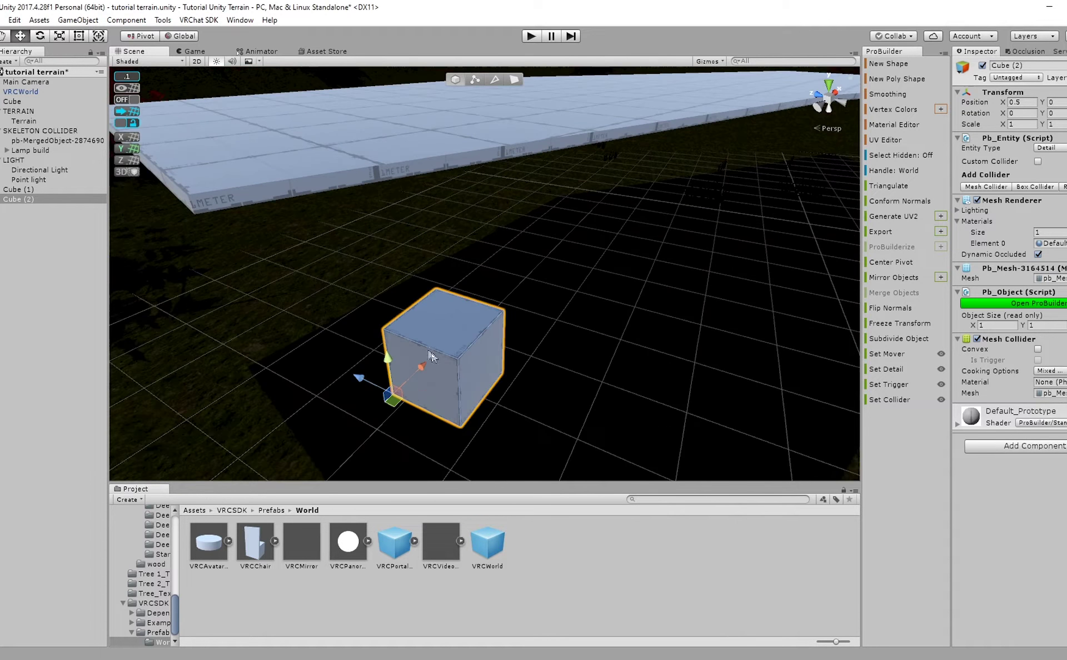
right_drag(408, 392, 388, 384)
Push one side face of the cube copy inward to turn it into a thin upright slab.
click(514, 83)
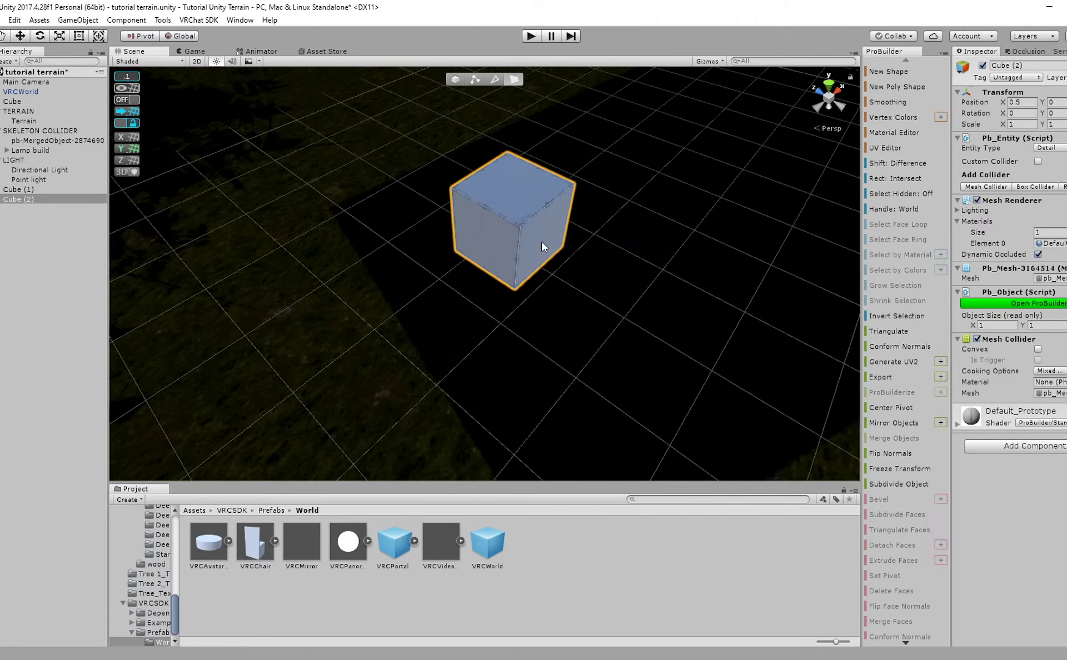
click(523, 217)
key(ctrl+z)
click(531, 238)
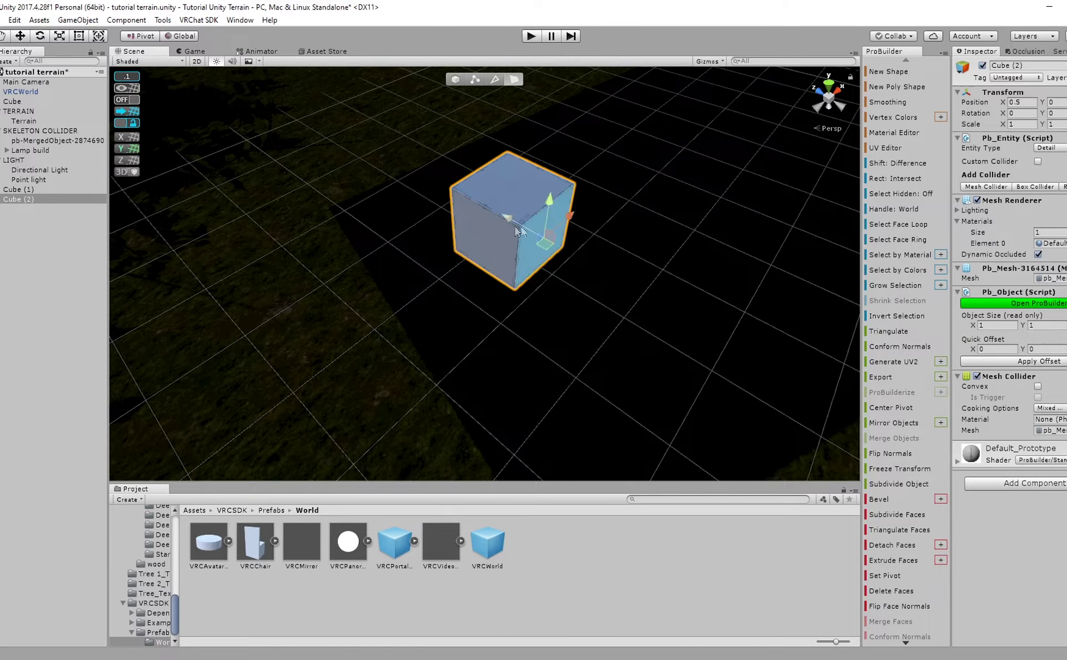
drag(503, 225, 454, 208)
right_drag(460, 209, 424, 176)
scroll(414, 184, down, 5)
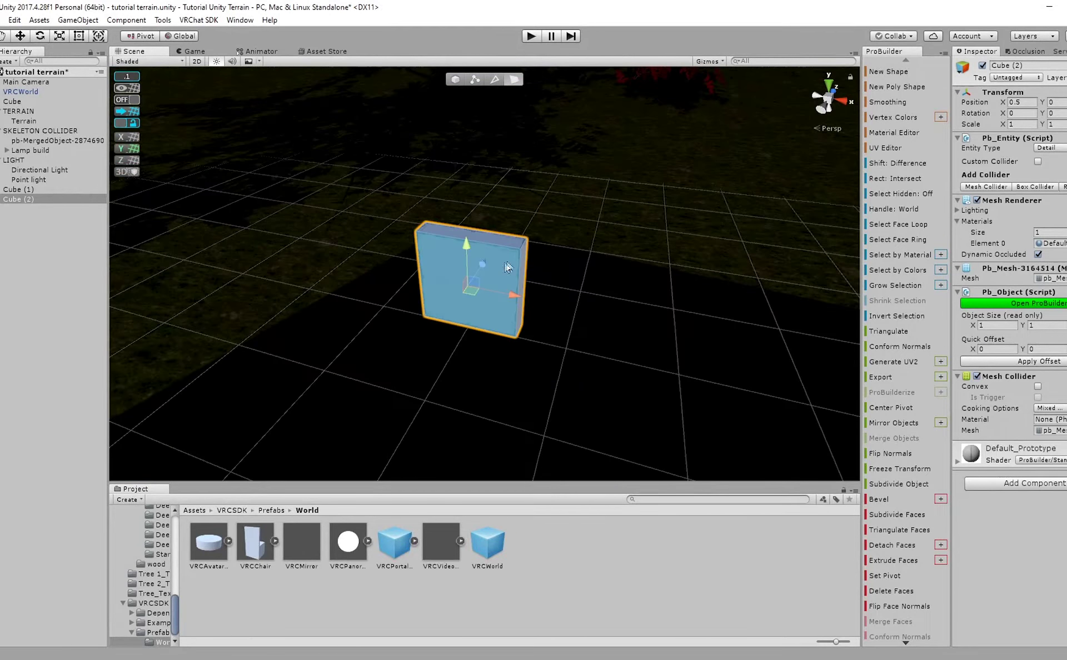
Push the adjacent side face inward to form a slim post 0.2 wide along X.
click(521, 252)
drag(557, 297, 492, 294)
click(456, 79)
scroll(452, 221, down, 4)
right_drag(453, 222, 511, 183)
alt+drag(511, 180, 390, 163)
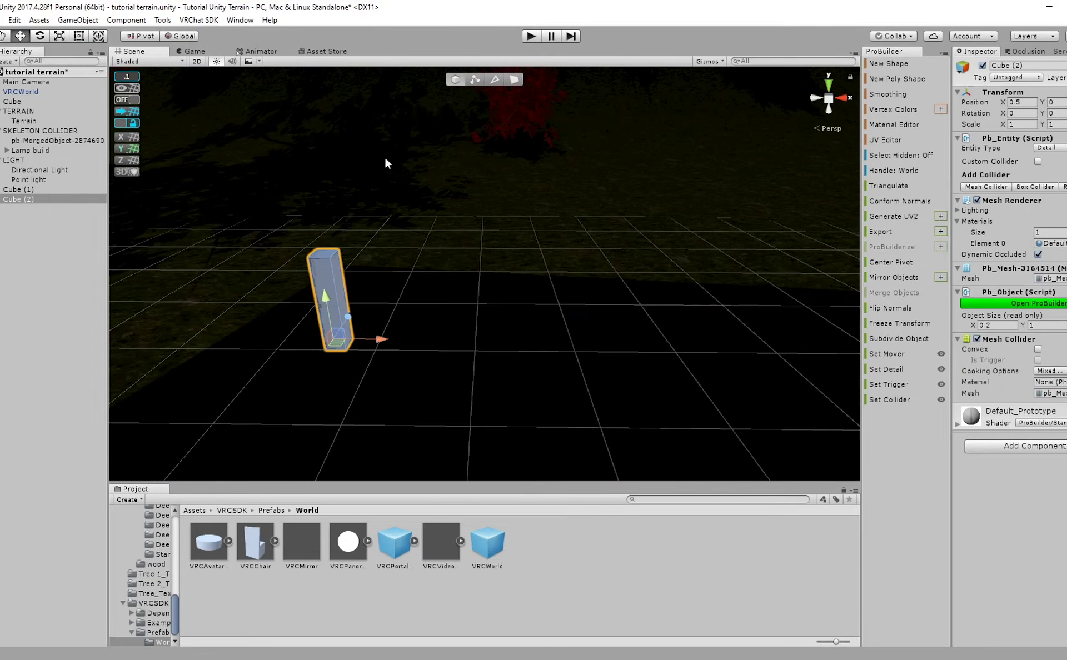
Raise the post's top face to a height of 3 so it reaches the platform.
click(514, 79)
click(335, 256)
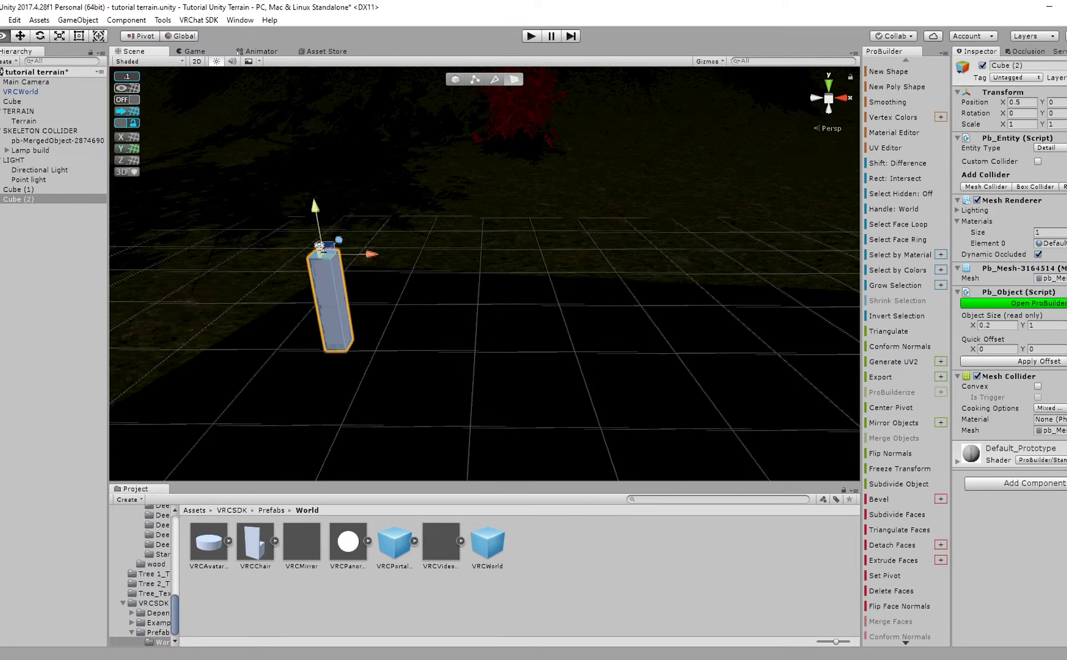
scroll(433, 255, down, 4)
drag(417, 241, 417, 225)
right_drag(419, 232, 396, 215)
key(w)
middle_drag(449, 156, 449, 256)
drag(443, 264, 445, 266)
right_drag(445, 266, 545, 269)
middle_drag(545, 269, 512, 172)
right_drag(512, 172, 459, 95)
click(460, 113)
Run the scene in play mode, stop it, and undo the last move made to the post.
click(528, 38)
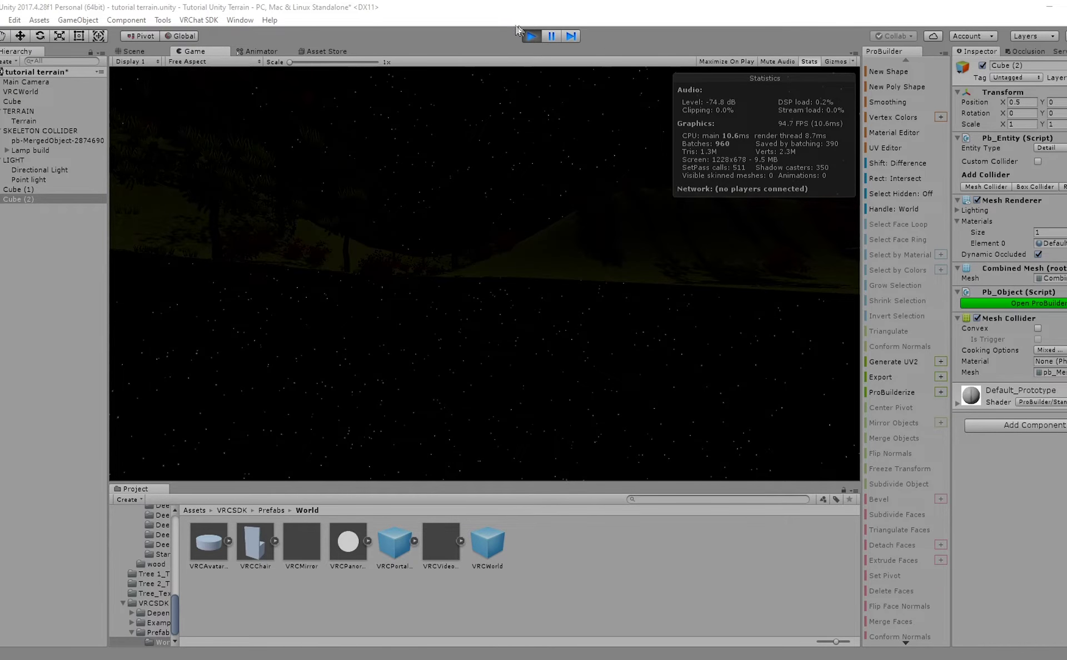
click(532, 44)
alt+drag(383, 192, 597, 262)
drag(523, 264, 548, 268)
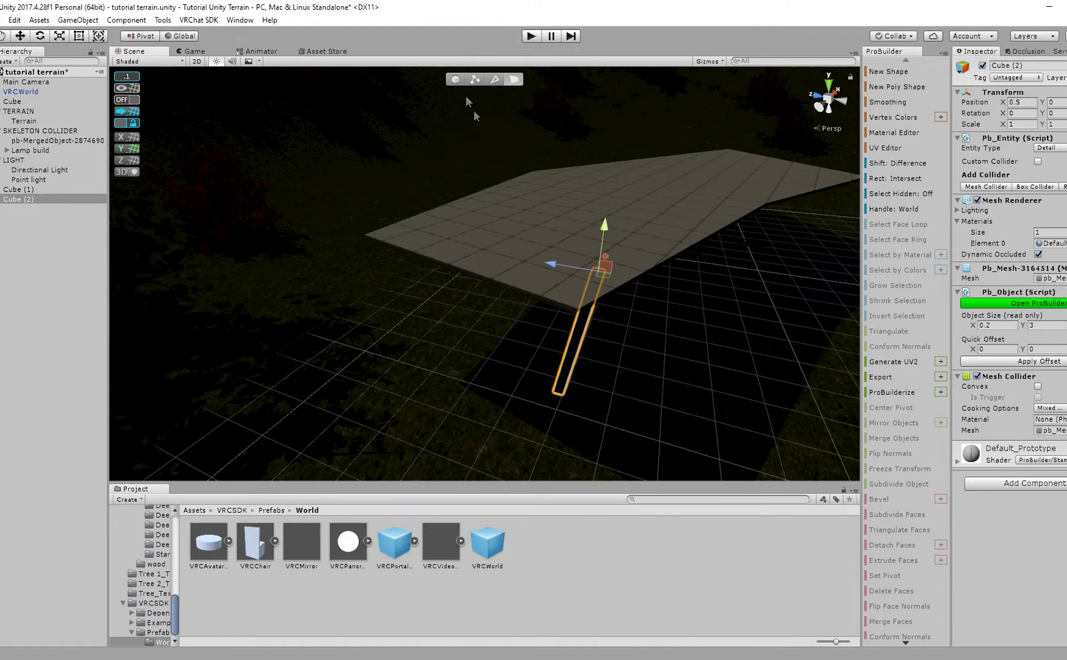
key(ctrl+z)
Turn off scene lighting in the viewport and move the whole post to X -1 under the platform's end corner.
click(456, 80)
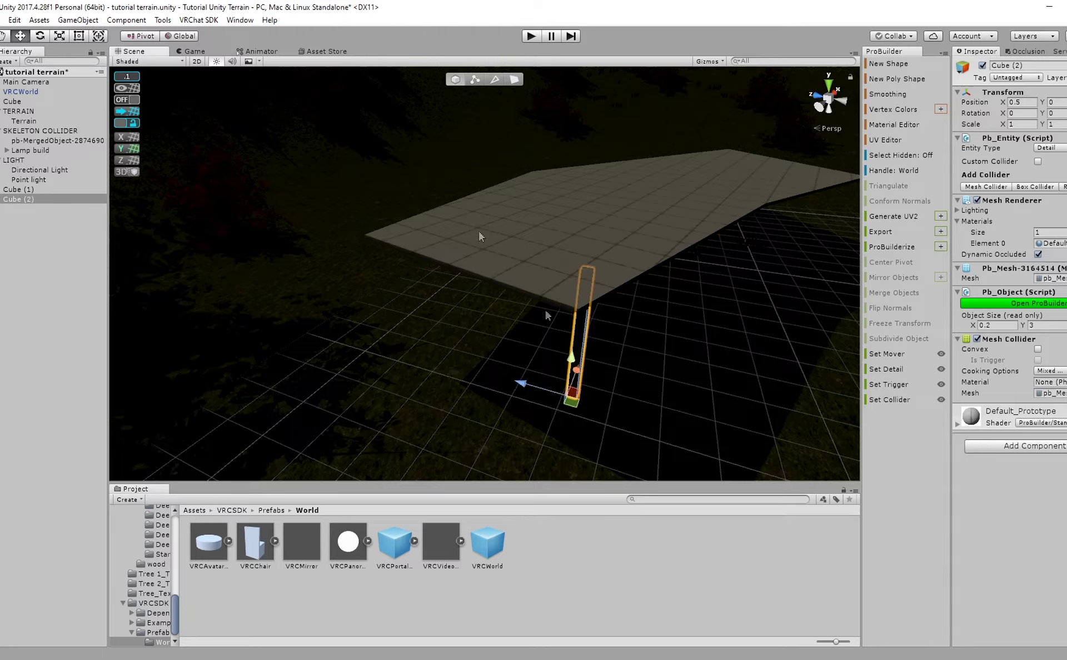
click(210, 63)
right_drag(320, 113, 325, 152)
drag(442, 286, 382, 342)
right_drag(385, 340, 468, 304)
alt+drag(467, 303, 620, 419)
Duplicate the corner post and align the copy under the other corner of the same platform end.
key(ctrl+d)
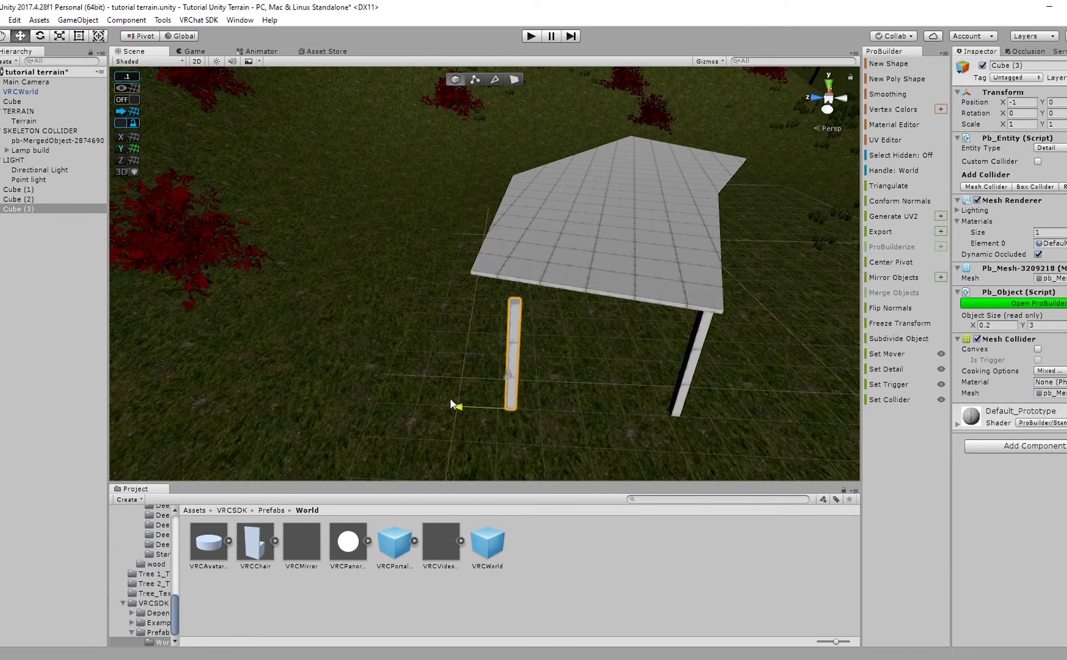
mouse_move(508, 382)
alt+mouse_down()
mouse_move(374, 327)
mouse_move(520, 365)
alt+mouse_up()
scroll(489, 395, up, 3)
drag(464, 421, 452, 415)
right_drag(452, 414, 485, 416)
drag(435, 429, 445, 424)
right_drag(445, 424, 384, 405)
Duplicate the post and move one along the platform to X 7.1, near its bend.
key(ctrl+d)
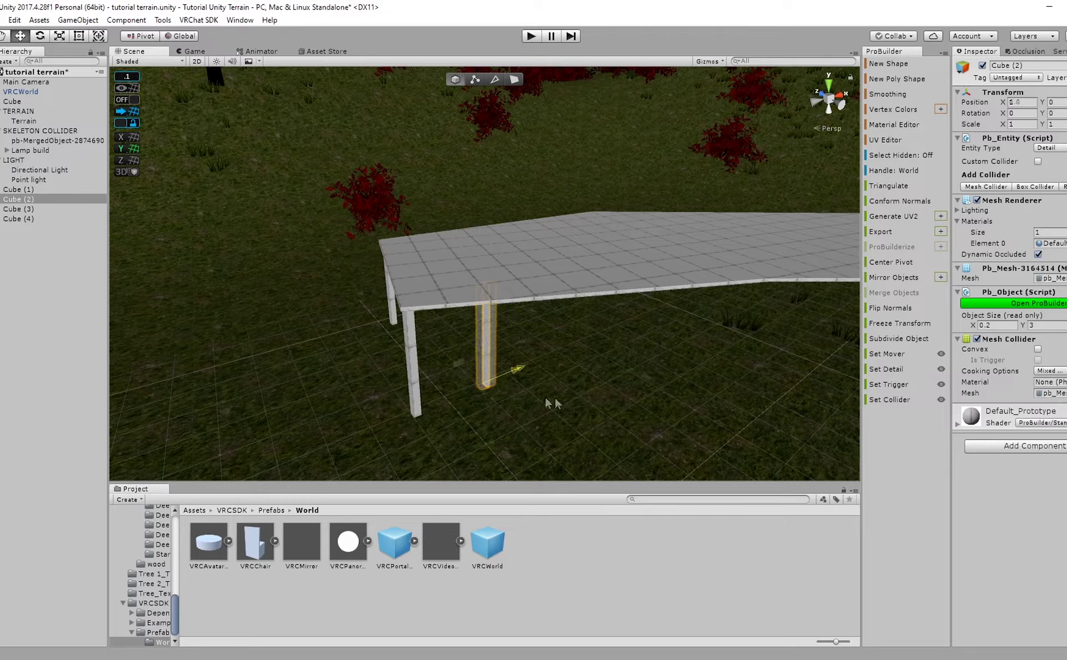
alt+drag(585, 352, 528, 380)
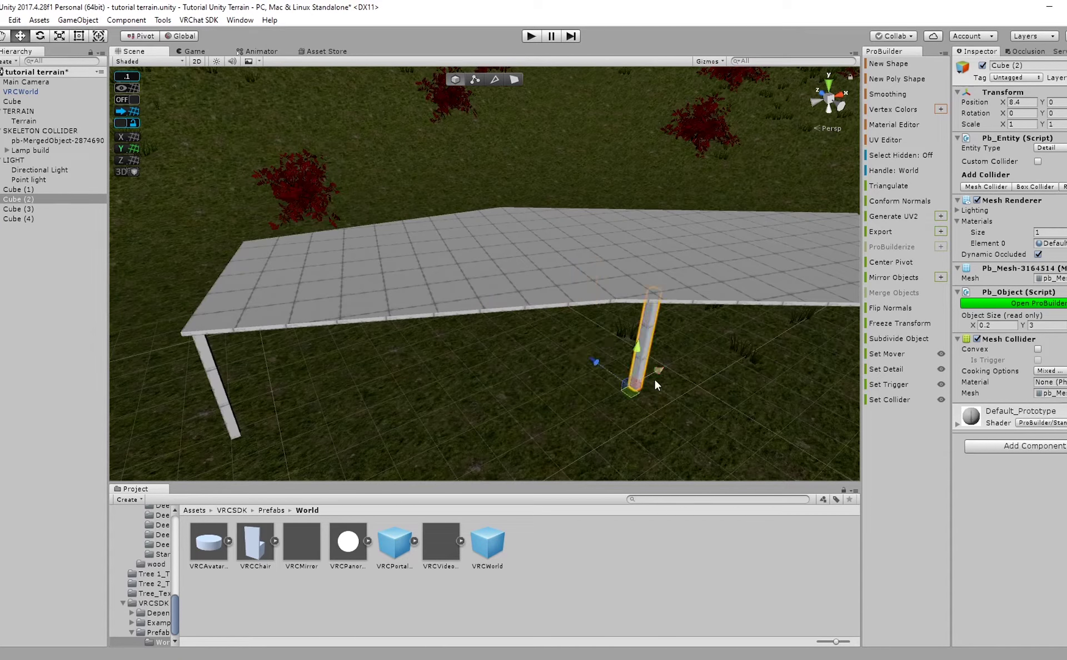
right_drag(626, 390, 603, 295)
alt+drag(602, 295, 510, 355)
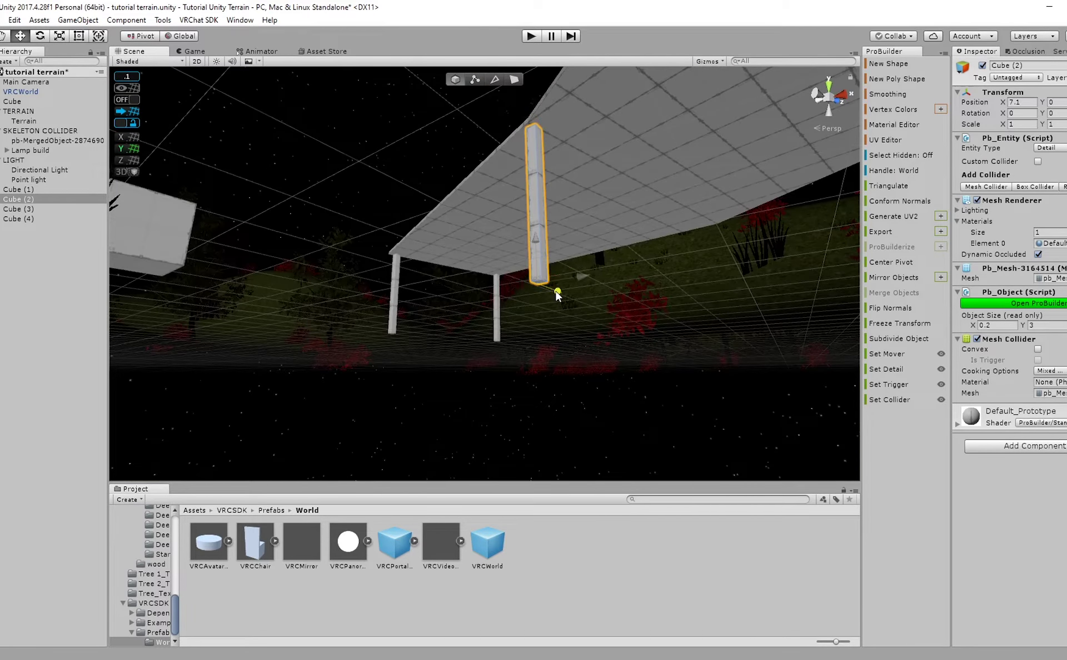
alt+drag(582, 281, 480, 403)
Duplicate the post near the bend and place the copy at X 9 under the platform's opposite bend corner.
key(ctrl+d)
drag(672, 400, 686, 403)
alt+drag(686, 403, 534, 406)
middle_drag(533, 405, 528, 437)
drag(553, 427, 529, 407)
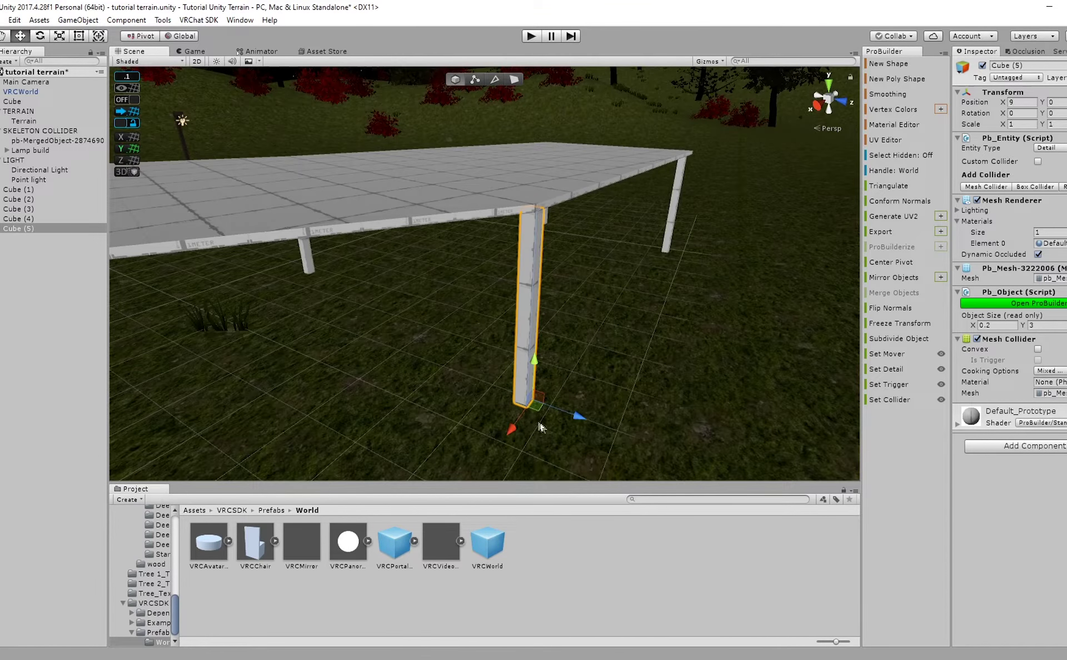
scroll(576, 417, down, 5)
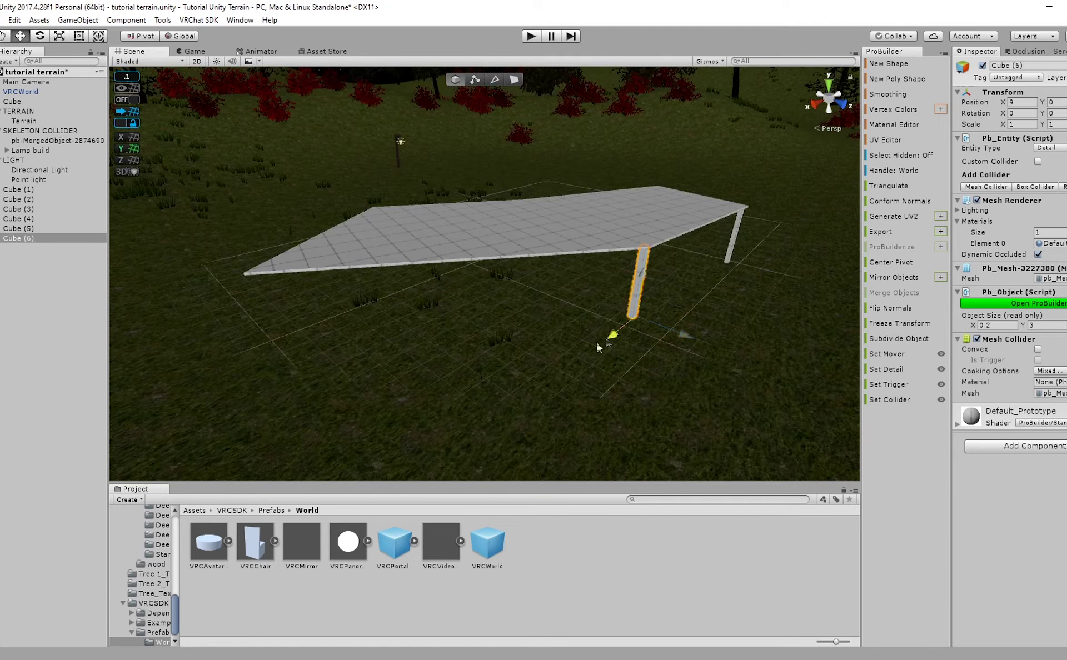
Move the newest post along the platform toward its unsupported end, to X 18.9.
drag(473, 373, 544, 421)
middle_drag(391, 367, 488, 343)
scroll(488, 343, up, 5)
scroll(561, 334, up, 3)
drag(723, 396, 673, 463)
right_drag(674, 451, 708, 436)
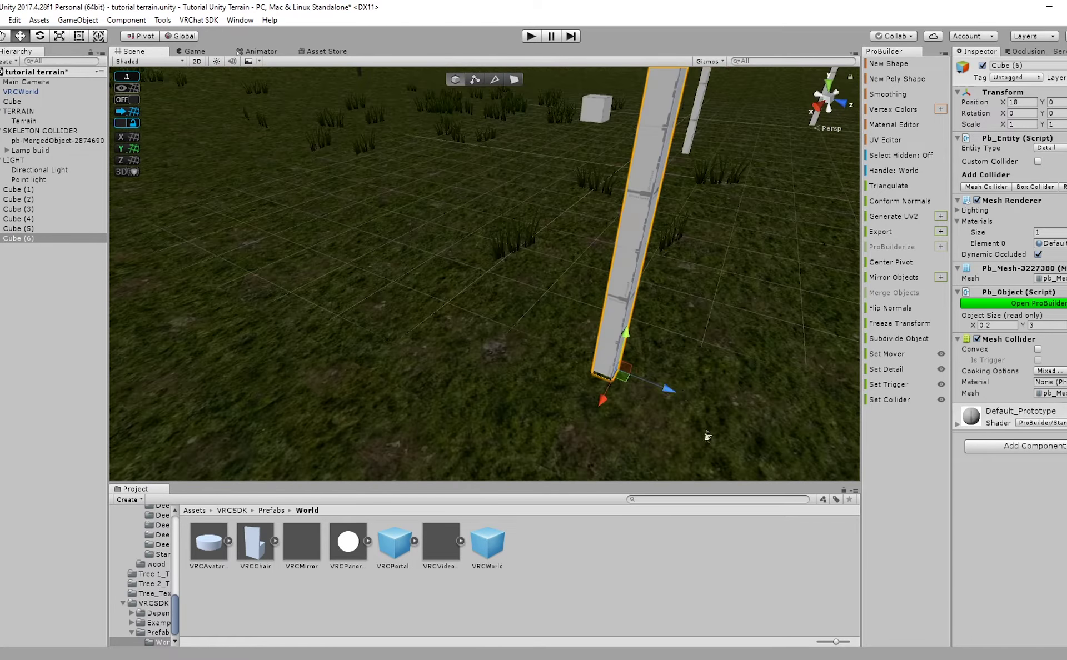
drag(669, 390, 481, 324)
right_drag(489, 334, 472, 301)
drag(481, 454, 465, 472)
right_drag(466, 468, 508, 364)
Align the post under the outer corner of that platform end at X 19.9.
alt+drag(508, 364, 557, 395)
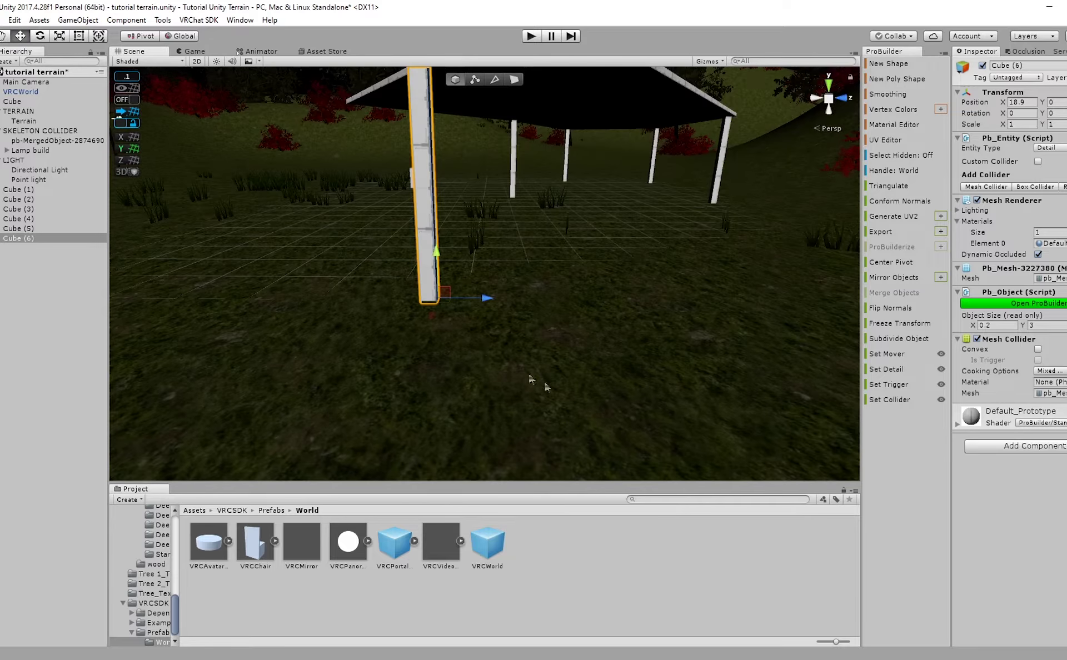
drag(489, 302, 416, 229)
drag(608, 339, 530, 350)
scroll(562, 364, up, 2)
drag(566, 406, 555, 408)
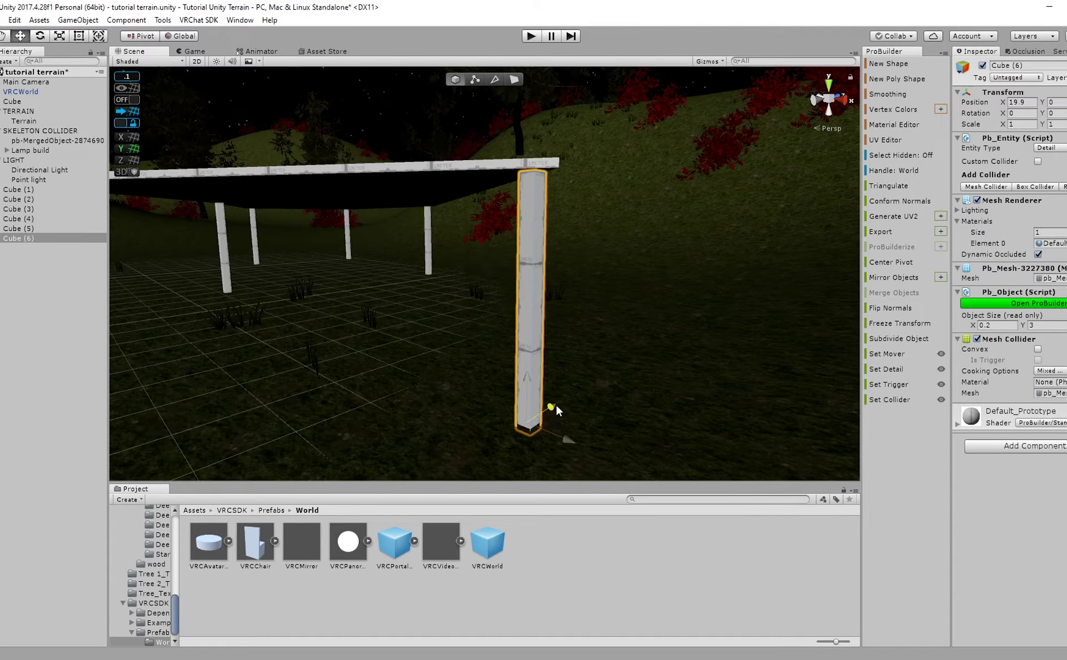
right_drag(542, 342, 539, 407)
mouse_move(490, 277)
middle_down()
mouse_move(500, 280)
mouse_move(482, 280)
middle_up()
alt+drag(484, 280, 584, 388)
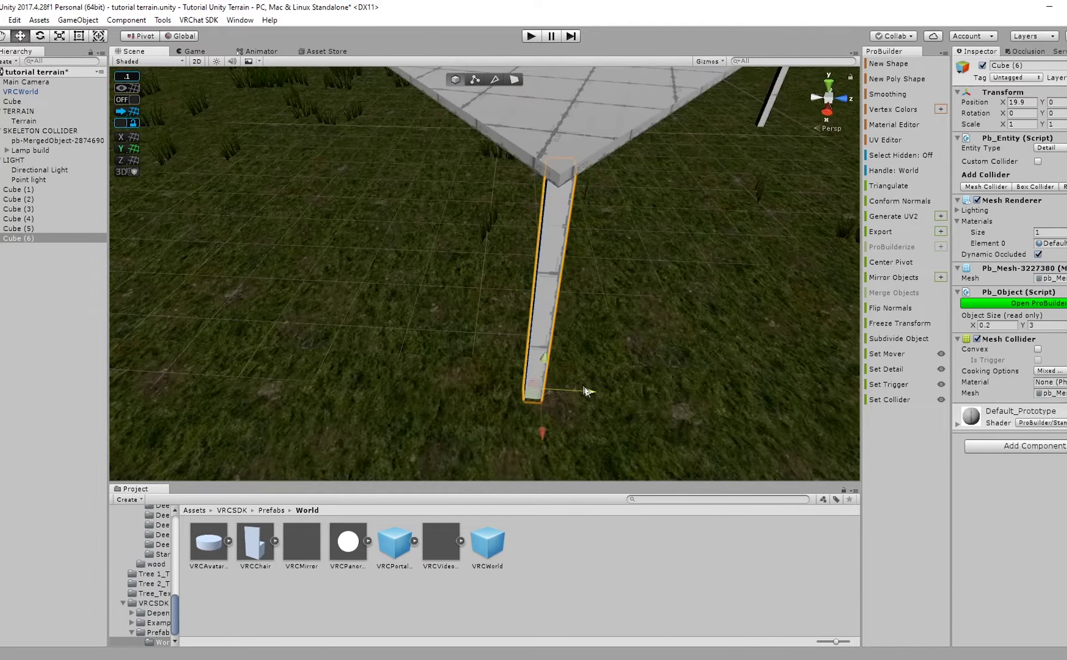
Duplicate the outer corner post and place the copy at X 13.2 under the other corner of the same platform end.
alt+drag(428, 320, 510, 303)
middle_drag(510, 303, 645, 292)
key(ctrl+d)
drag(537, 458, 383, 300)
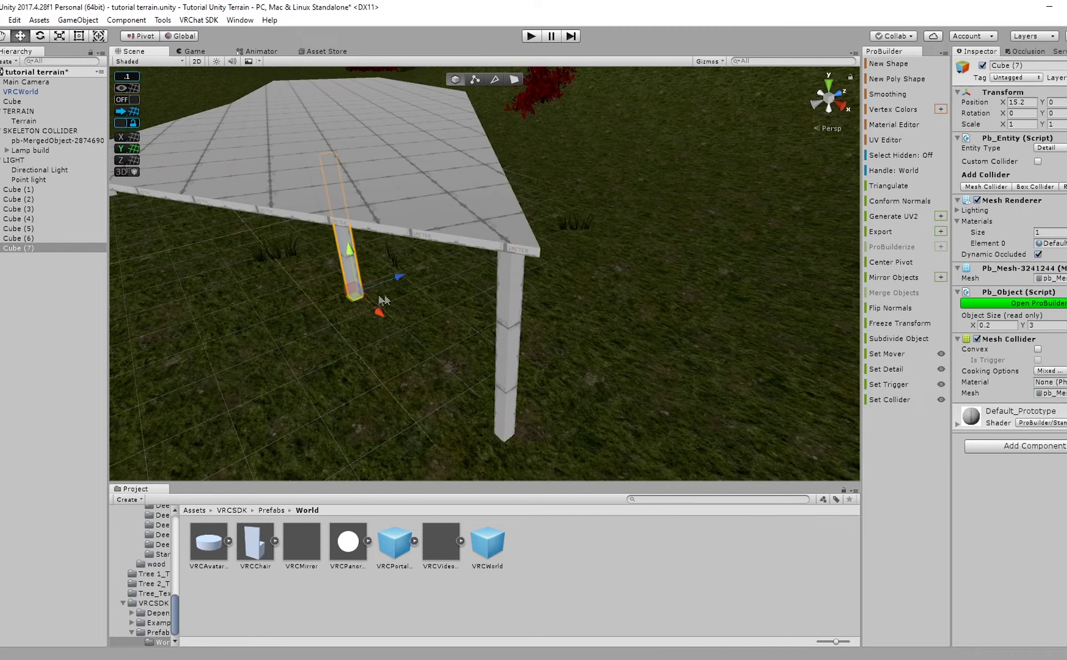
middle_drag(261, 290, 580, 344)
alt+drag(581, 345, 412, 388)
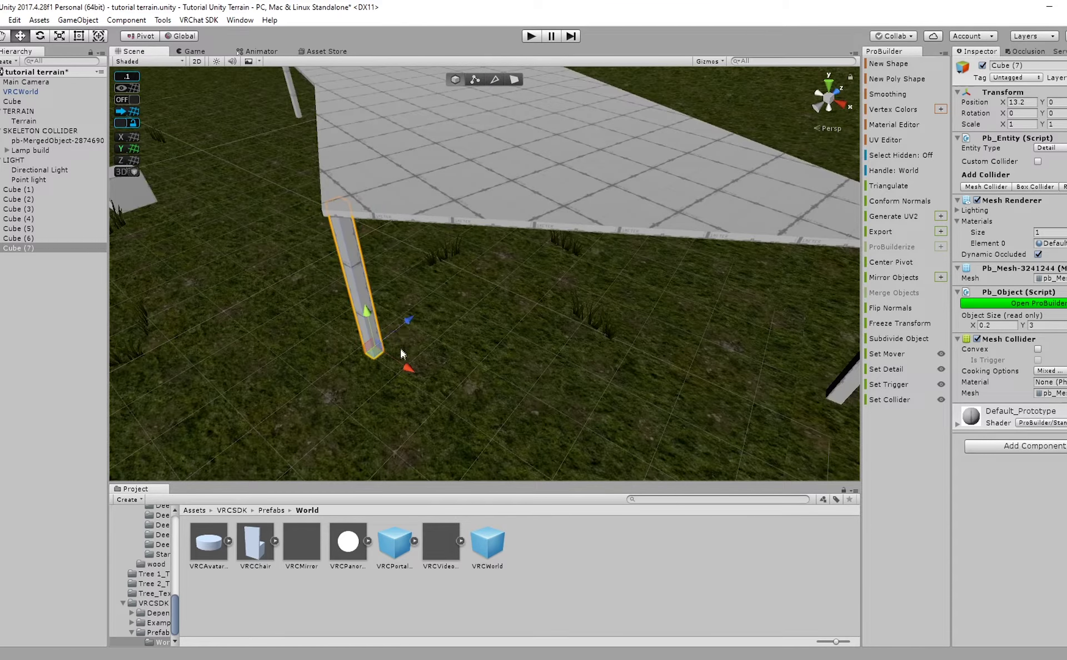
alt+drag(414, 375, 481, 295)
scroll(481, 294, down, 3)
middle_drag(482, 294, 600, 326)
click(540, 548)
Select the platform and raise it above the tops of the posts.
scroll(445, 278, down, 2)
middle_drag(384, 244, 516, 304)
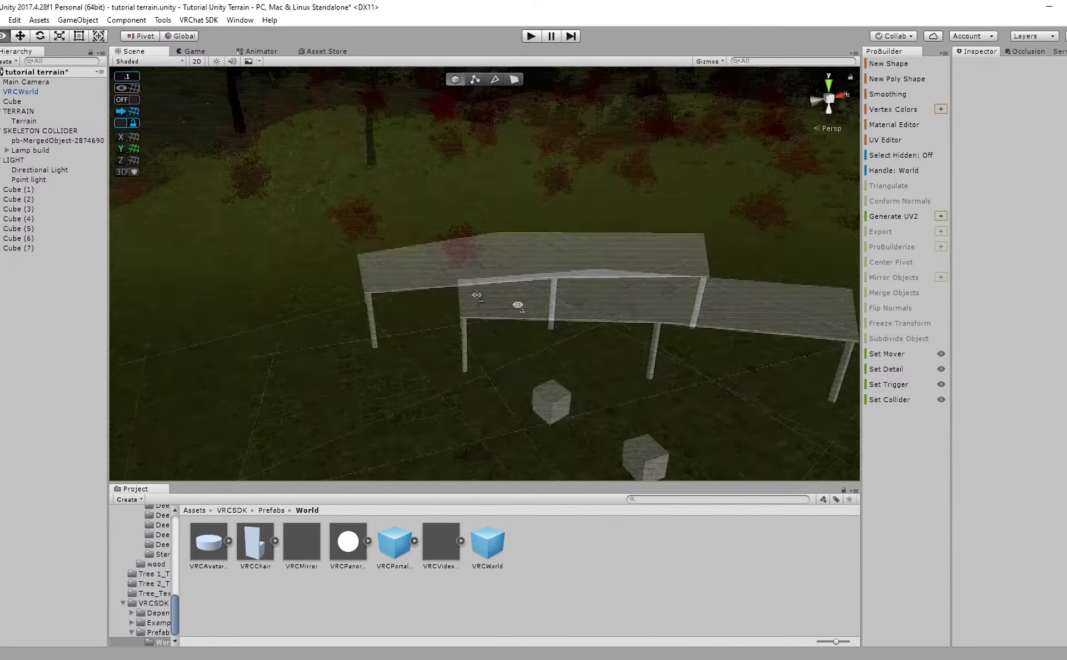
alt+drag(434, 206, 577, 213)
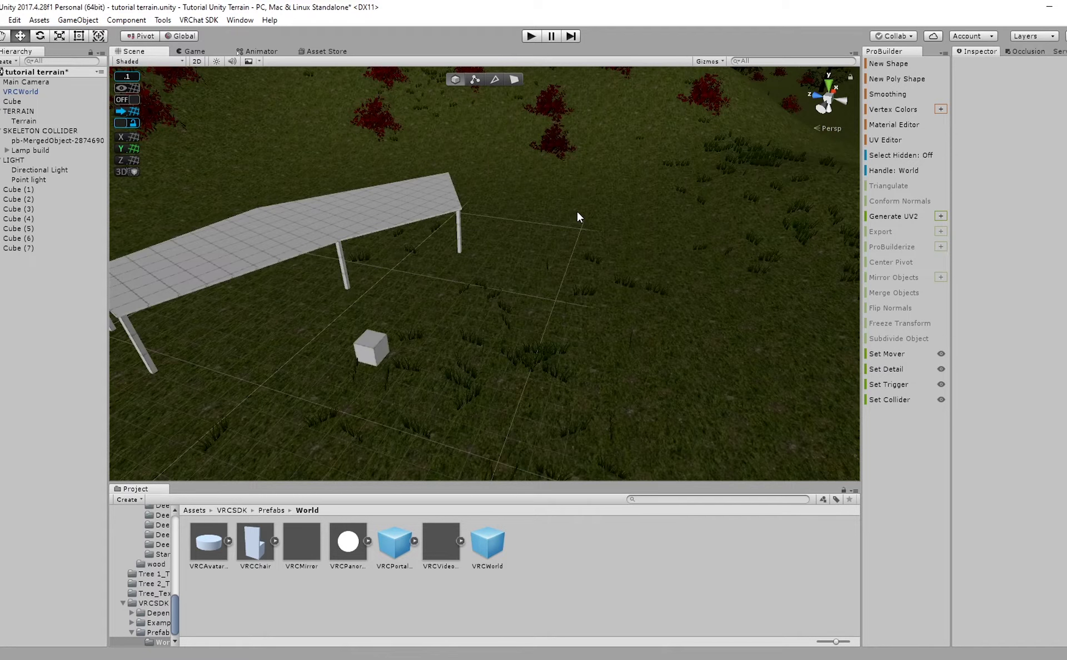
key(w)
right_drag(394, 356, 231, 302)
alt+drag(232, 305, 384, 318)
click(403, 336)
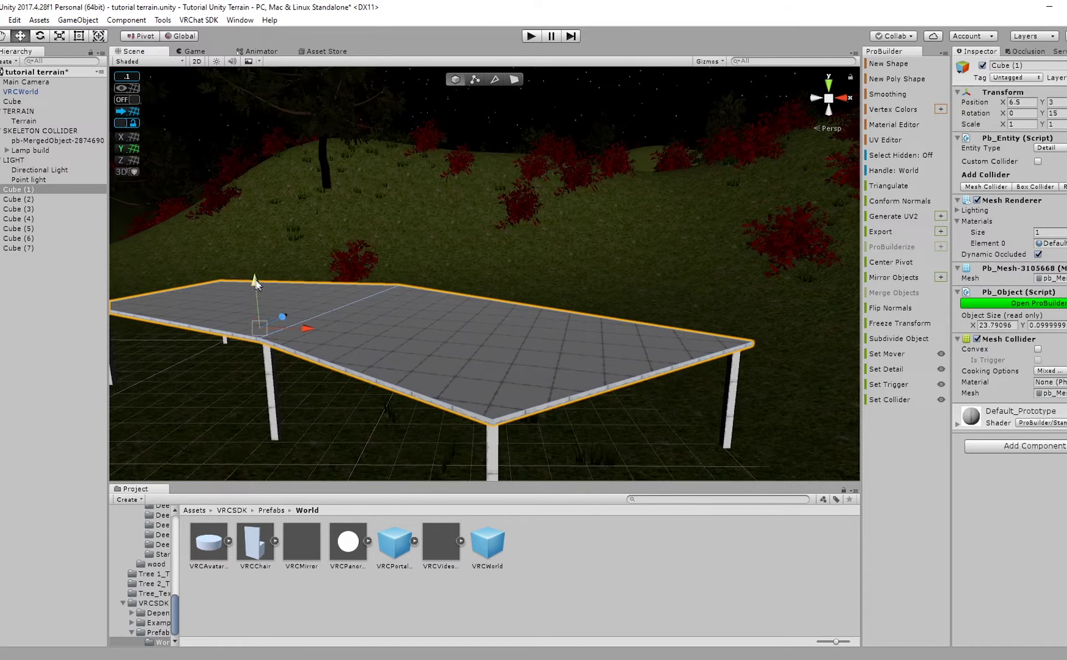
drag(254, 280, 258, 259)
In face selection mode, select the top faces of all six posts and extend them up to the platform's underside.
key(w)
right_drag(272, 269, 282, 322)
click(517, 81)
click(489, 294)
right_drag(485, 294, 466, 323)
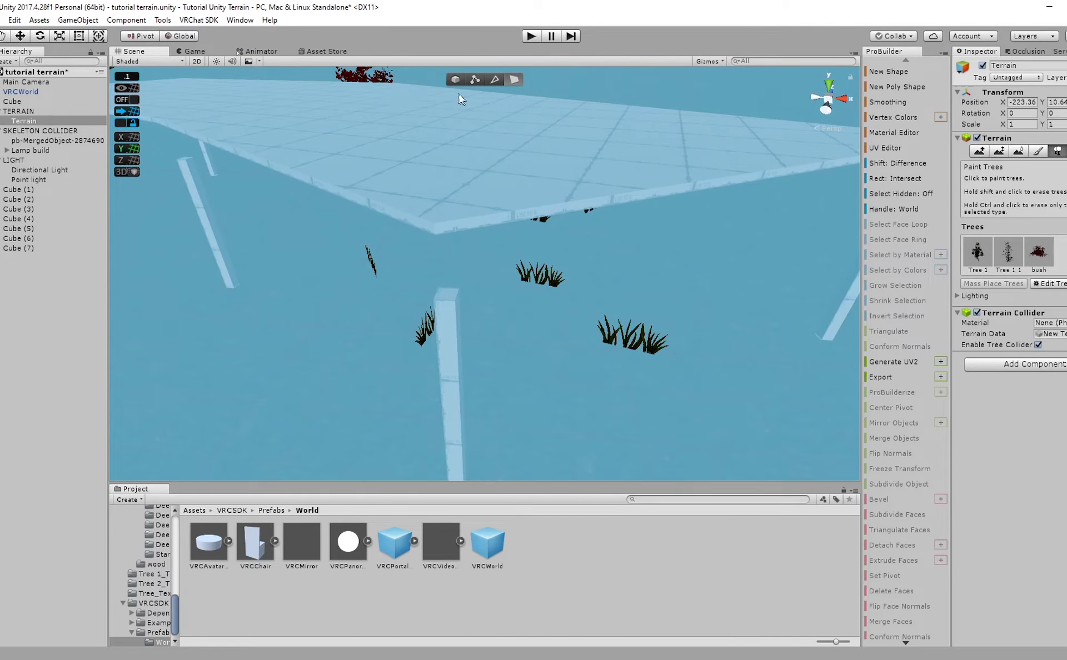
right_drag(455, 98, 441, 122)
click(532, 120)
click(597, 338)
key(d)
right_drag(573, 320, 615, 274)
shift+click(549, 288)
key(w)
right_drag(550, 288, 335, 355)
key(s)
alt+drag(335, 356, 286, 338)
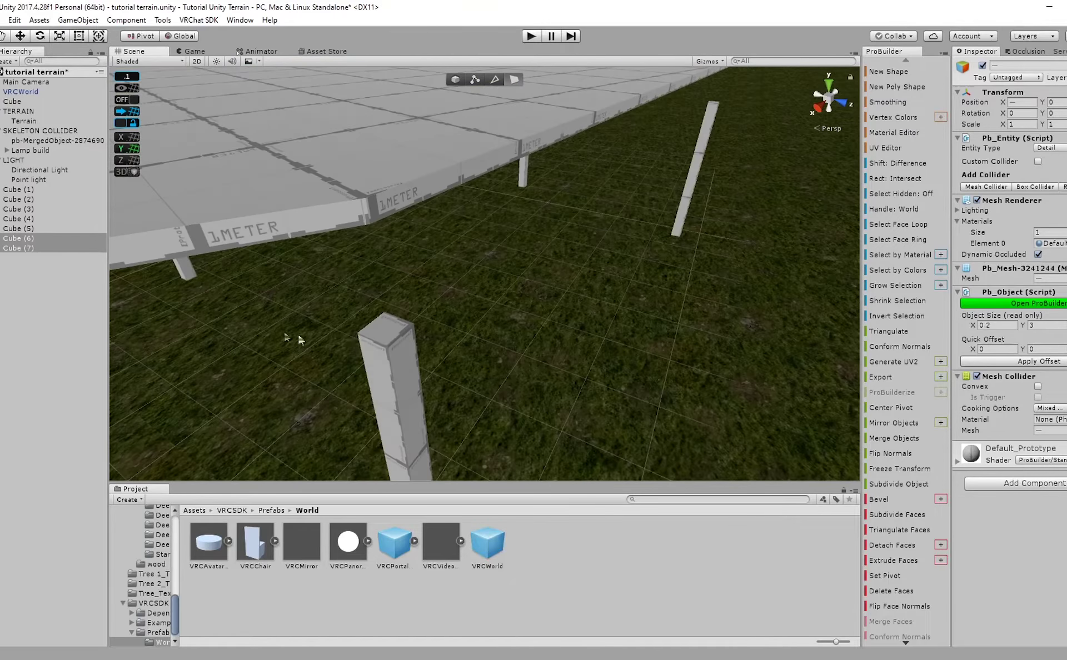
shift+click(389, 329)
alt+drag(389, 328, 405, 276)
shift+click(514, 272)
shift+click(383, 293)
alt+drag(580, 257, 441, 238)
shift+click(607, 286)
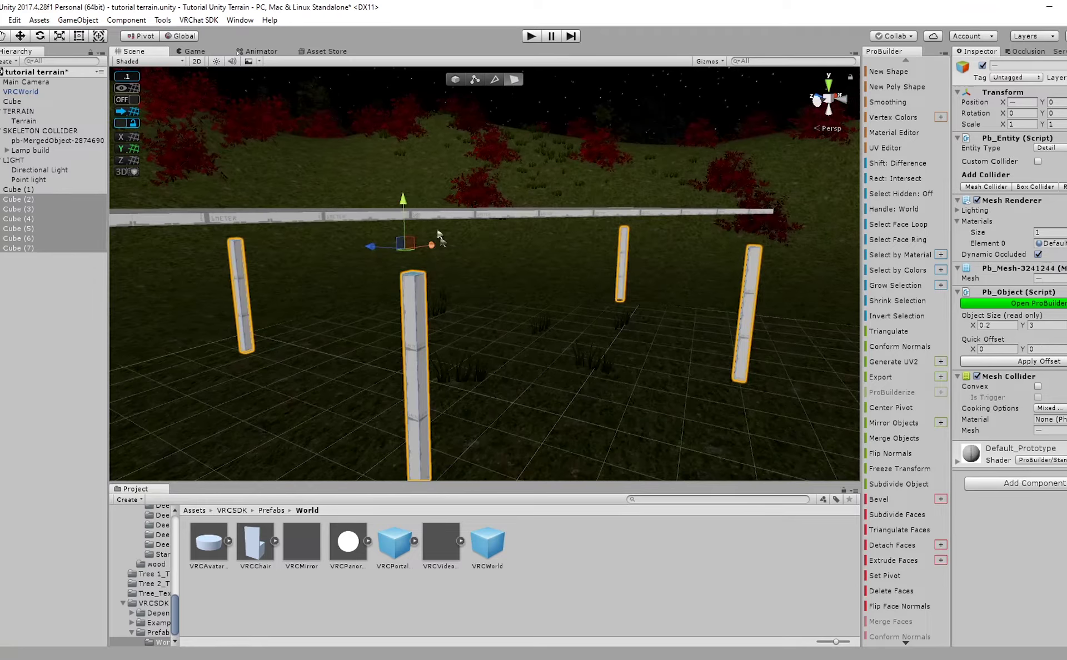
click(606, 519)
Examine the raised platform and its extended posts from several sides.
alt+drag(389, 345, 457, 362)
scroll(458, 356, down, 4)
middle_drag(457, 297, 517, 267)
scroll(517, 266, up, 3)
alt+drag(517, 266, 322, 261)
right_drag(389, 261, 541, 187)
right_drag(465, 306, 451, 287)
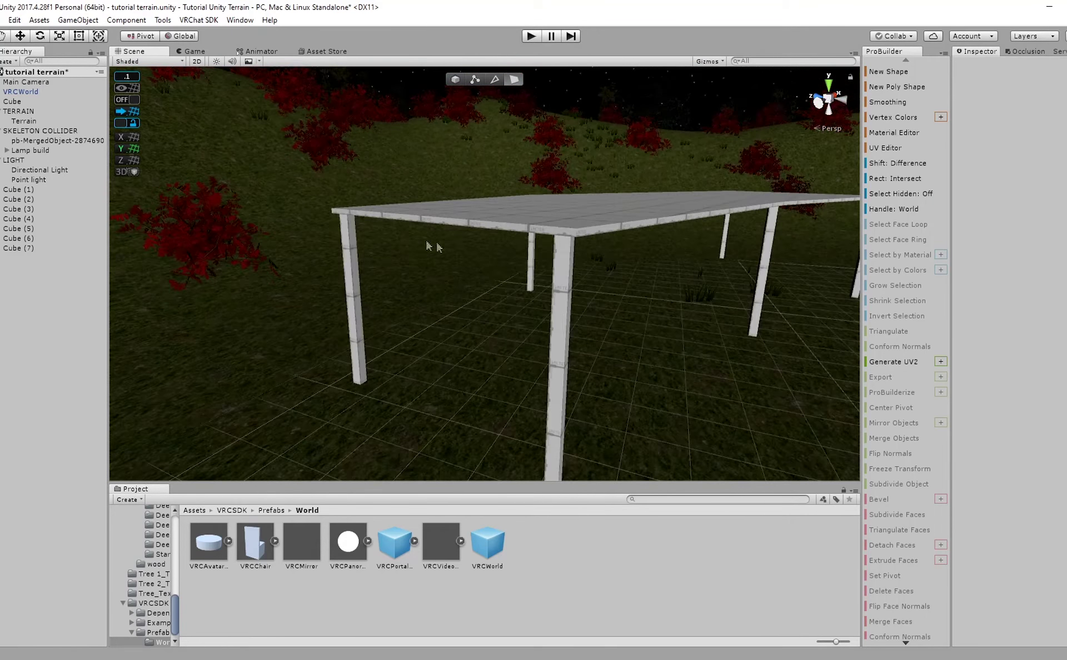
right_drag(416, 230, 370, 263)
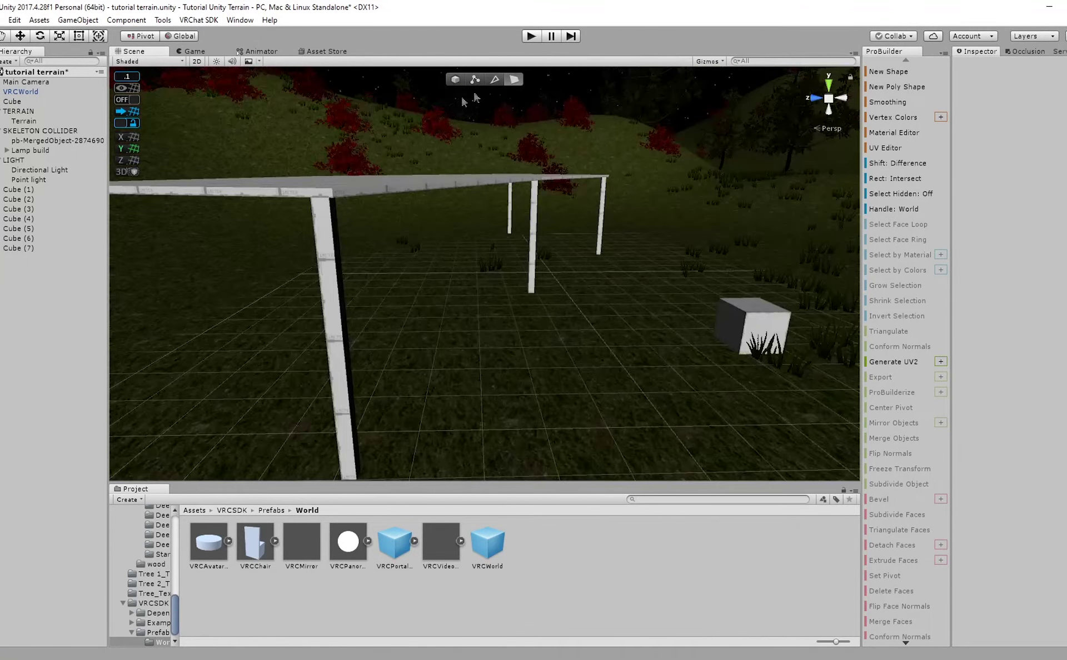
right_drag(488, 95, 685, 271)
Start a new Stair shape and set its preview position to 0, 0, 0.
click(869, 72)
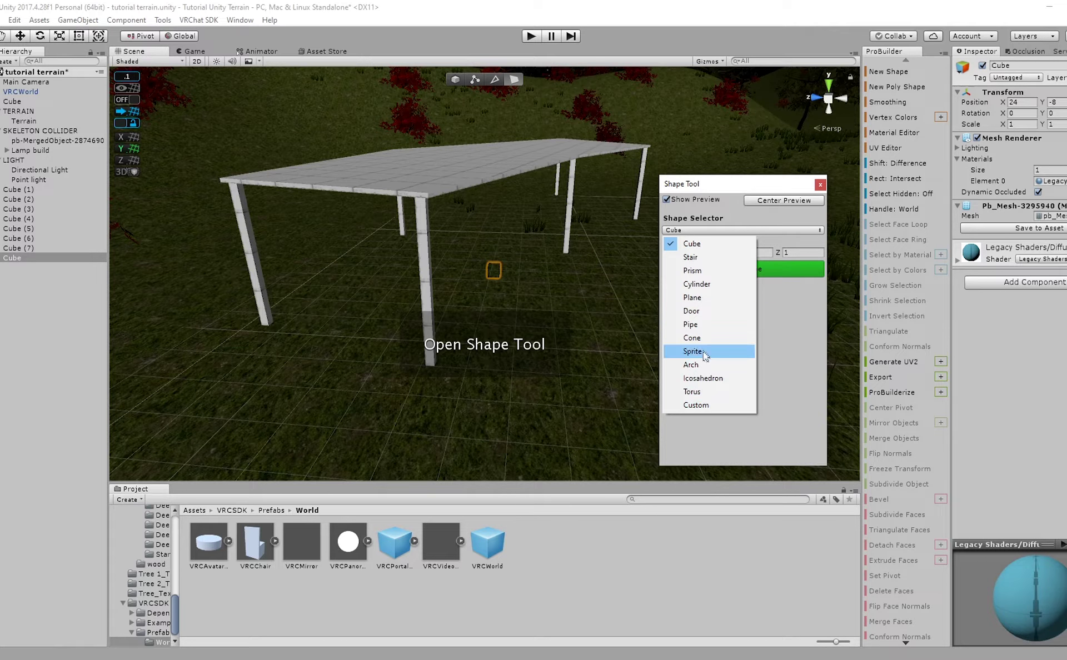
click(694, 256)
click(981, 106)
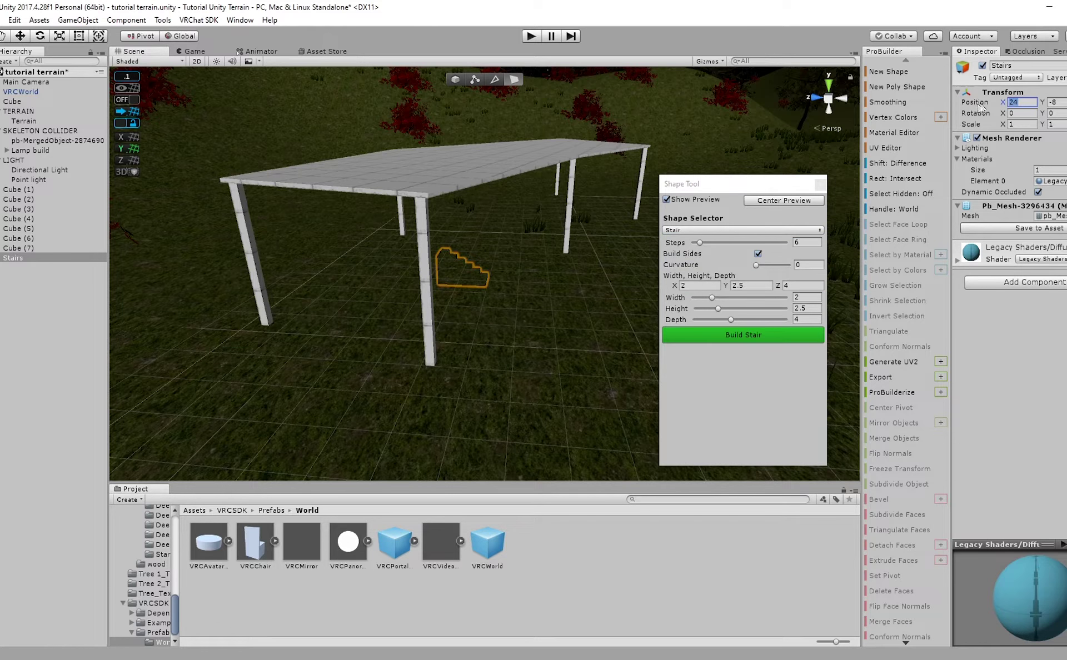
text(0)
key(Tab)
text(0)
key(Tab)
text(0)
Move the stair preview along the Z axis so it runs across the platform's end.
right_drag(734, 267, 864, 249)
right_drag(439, 222, 541, 210)
drag(516, 246, 379, 341)
right_drag(408, 336, 471, 311)
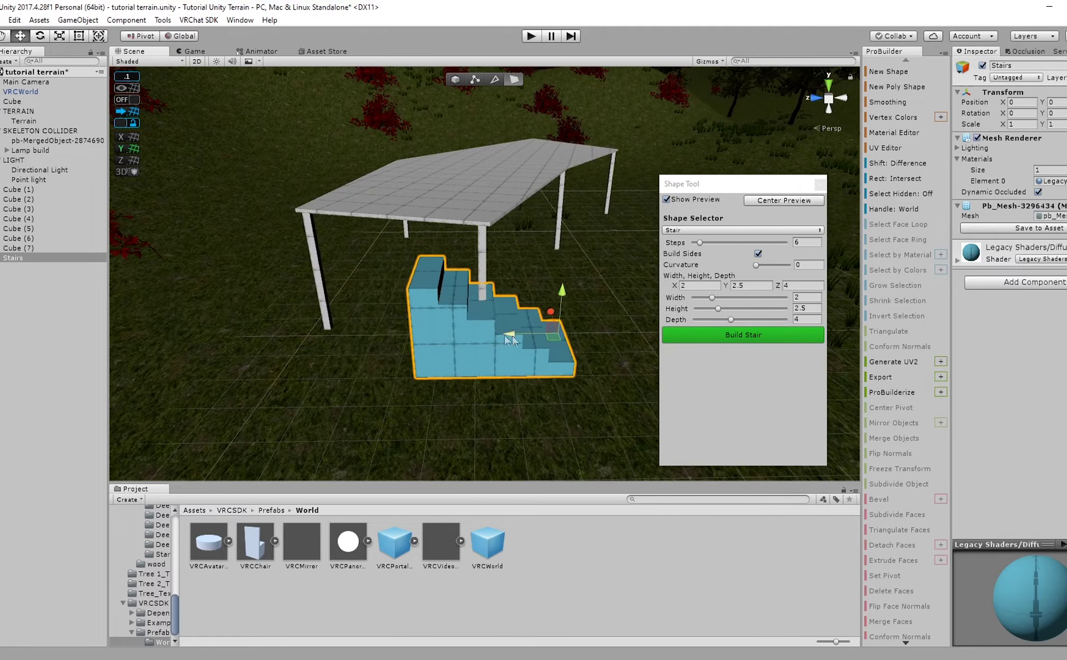
drag(513, 339, 449, 345)
key(e)
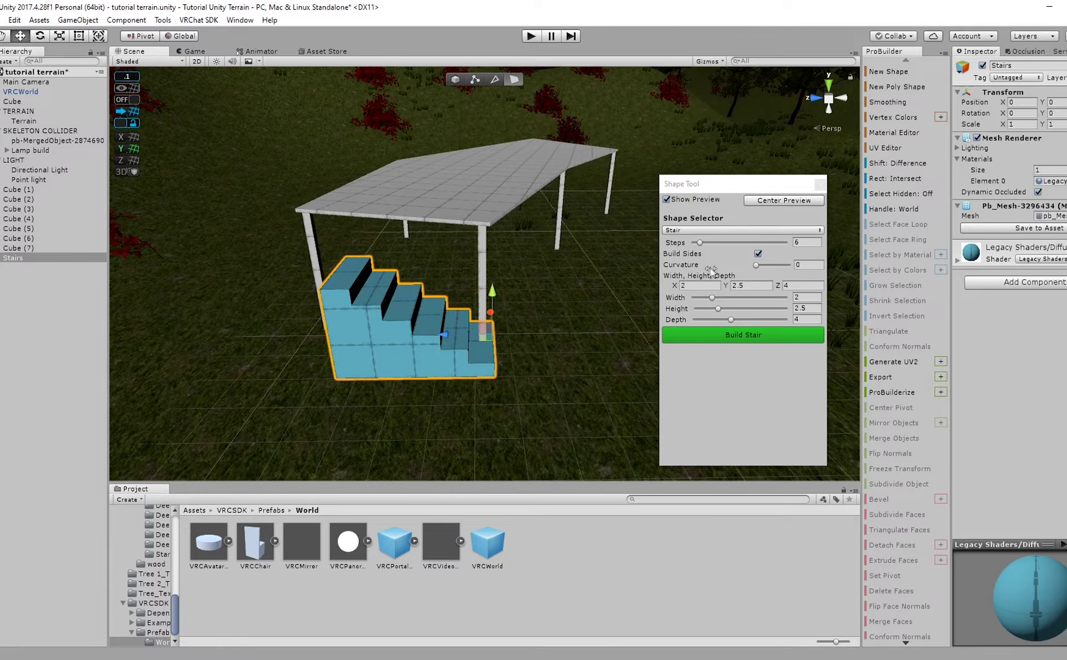
Set the stair height to 3.8 so its top sits just below the platform surface.
drag(717, 309, 732, 309)
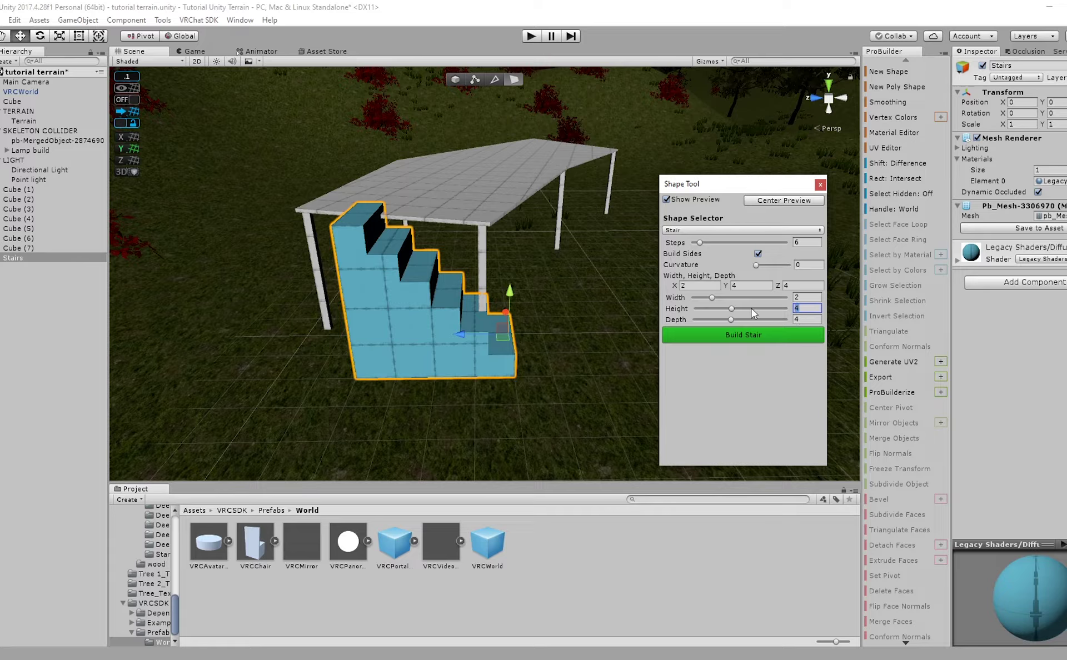
text(3.9)
scroll(441, 248, up, 5)
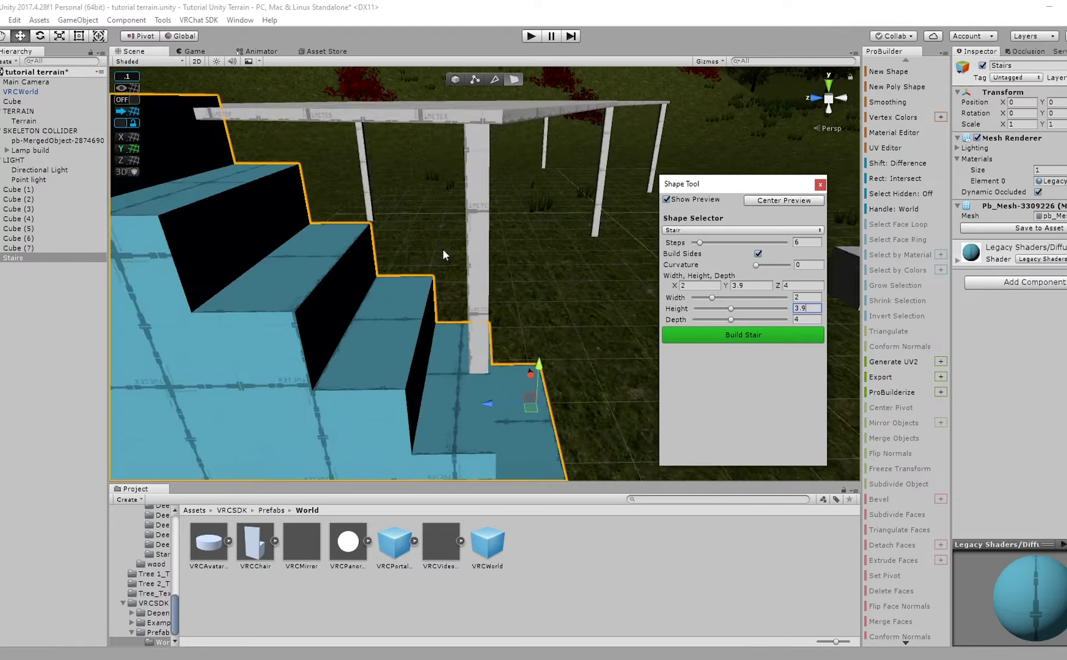
right_drag(441, 250, 319, 219)
scroll(334, 219, down, 3)
middle_drag(339, 219, 472, 261)
drag(815, 310, 756, 312)
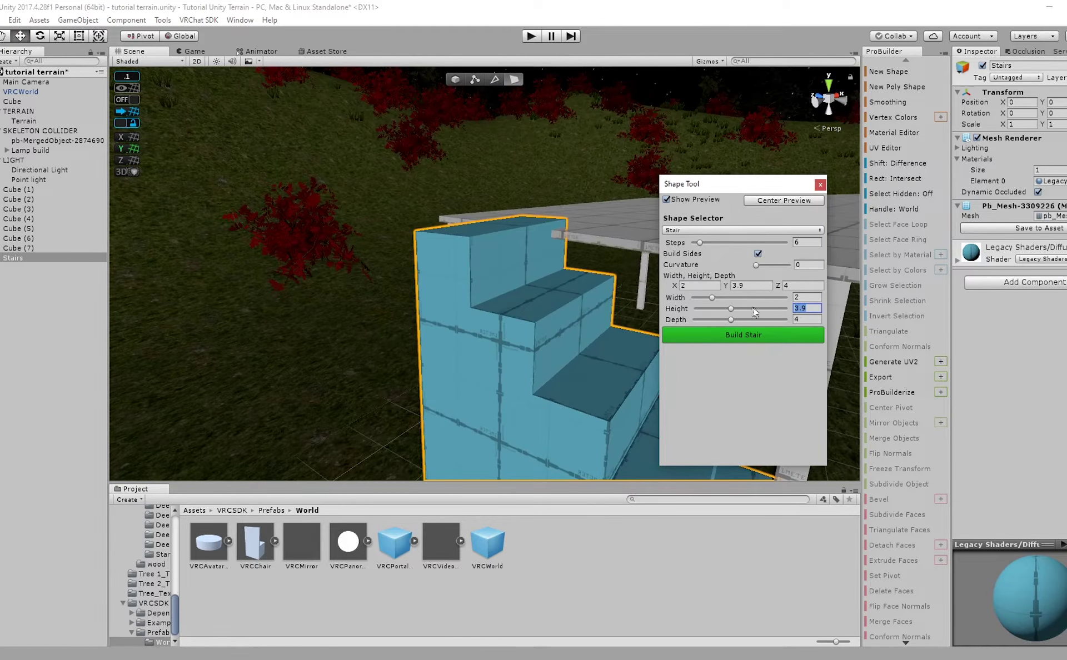
text(3.89)
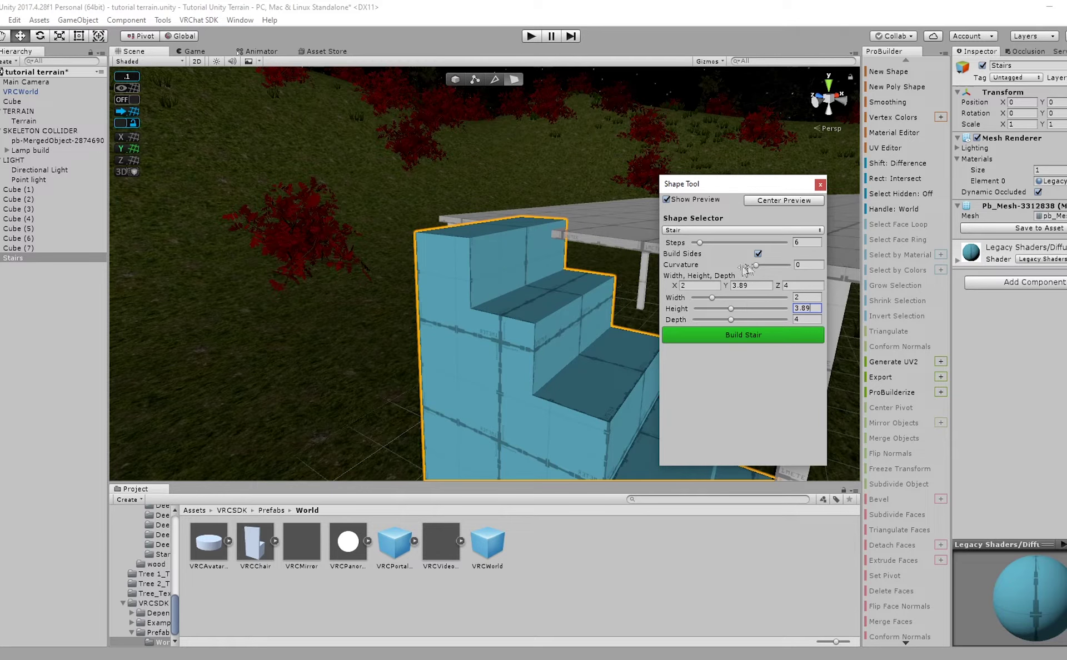
key(BackSpace)
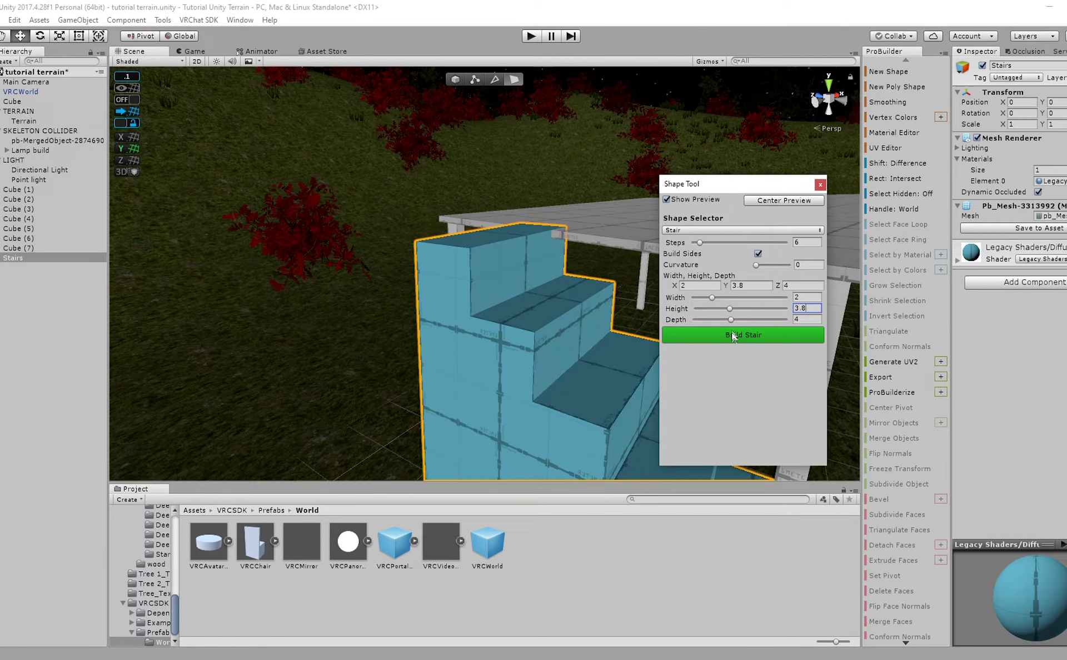
Give the stair 14 steps and a depth of 5.815.
drag(699, 243, 712, 252)
alt+drag(645, 278, 621, 345)
drag(734, 320, 751, 320)
alt+drag(456, 262, 635, 298)
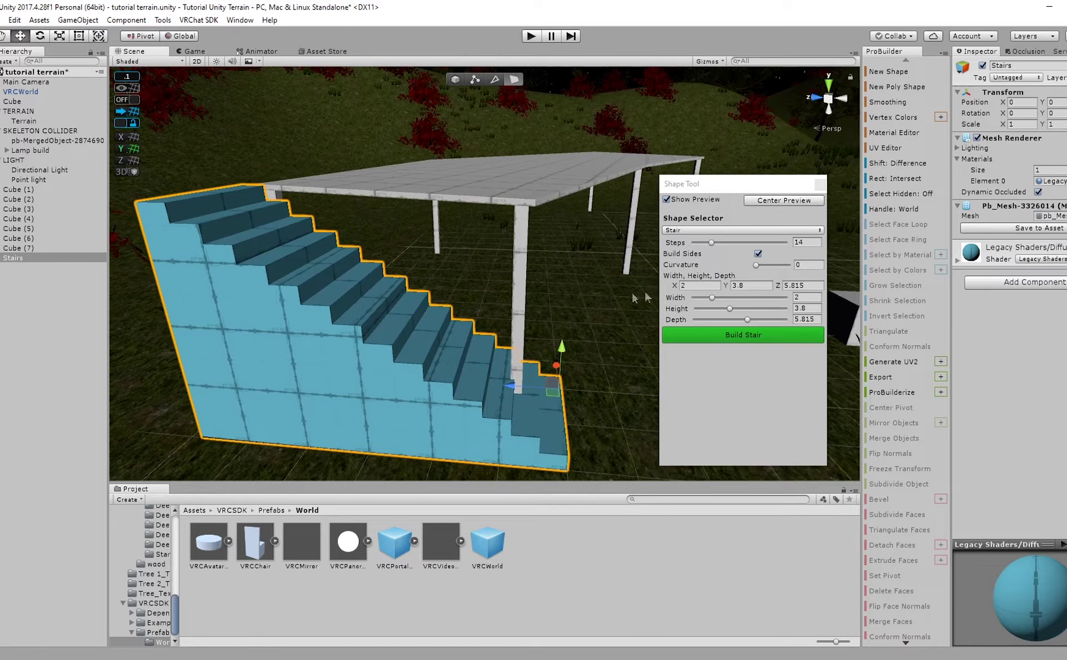
Set the stair width to 1.6, build the stair, and close the Shape Tool.
drag(719, 298, 717, 290)
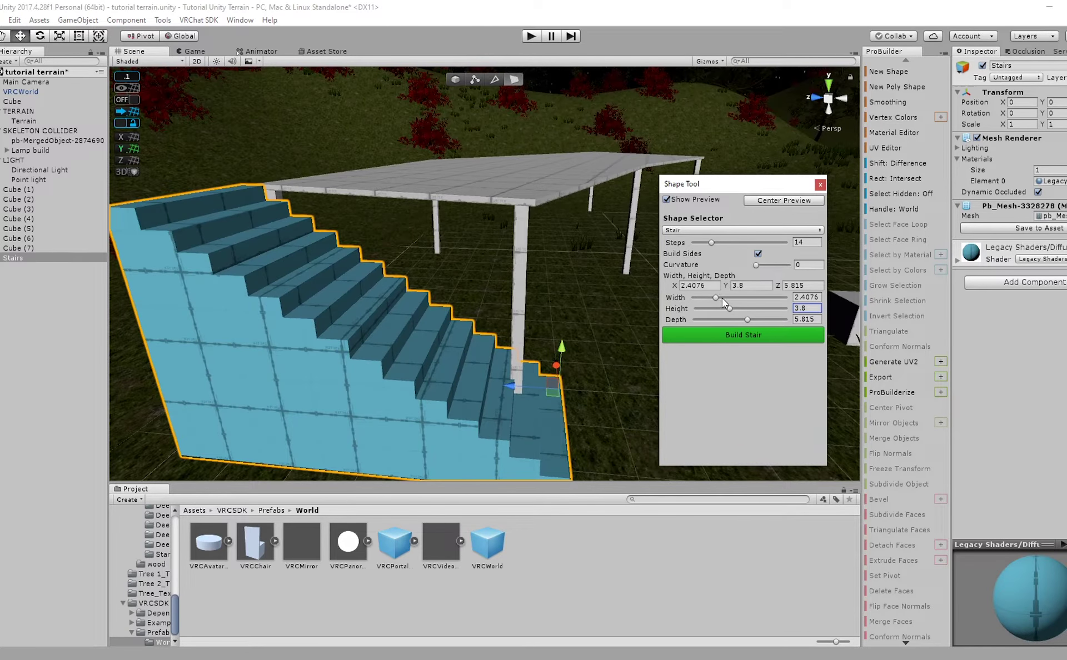
drag(715, 298, 708, 301)
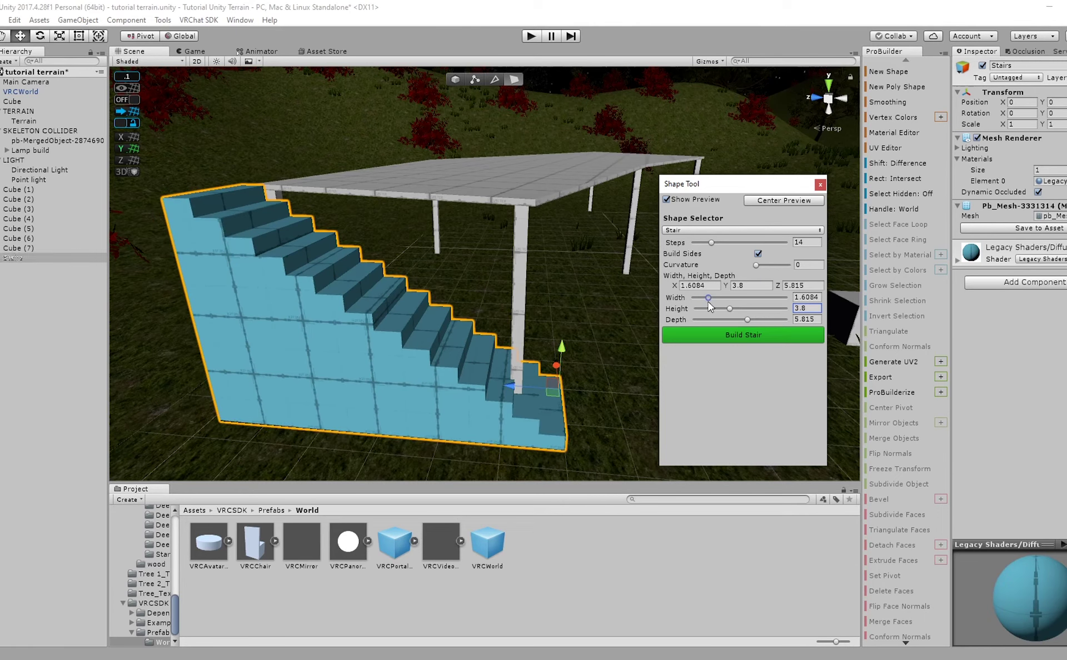
click(813, 298)
text(1.6)
click(789, 336)
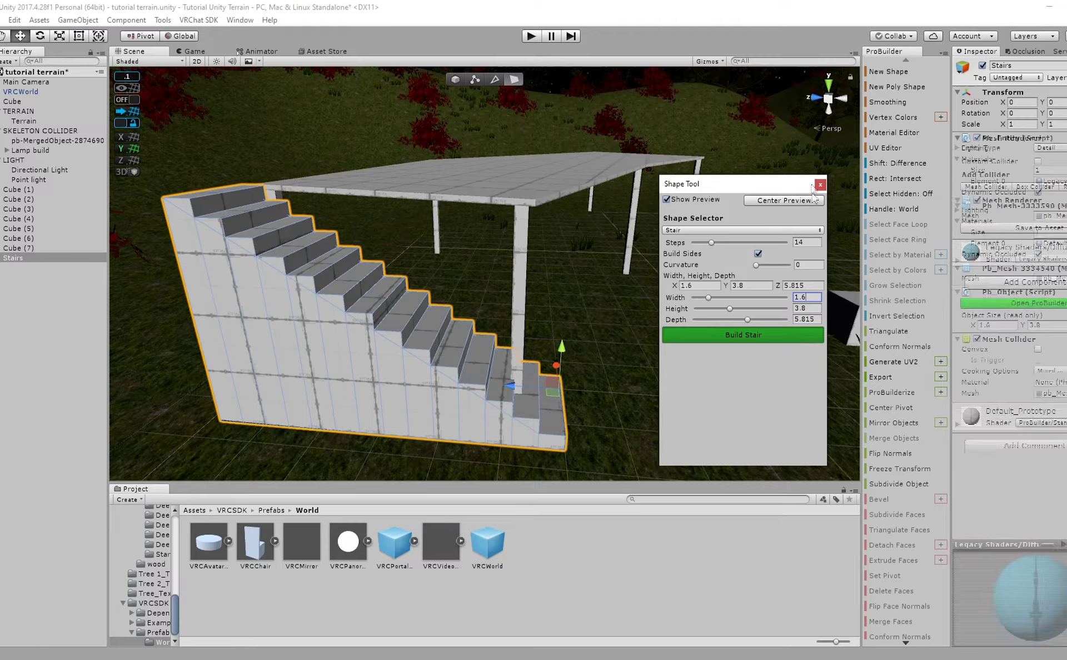
click(820, 184)
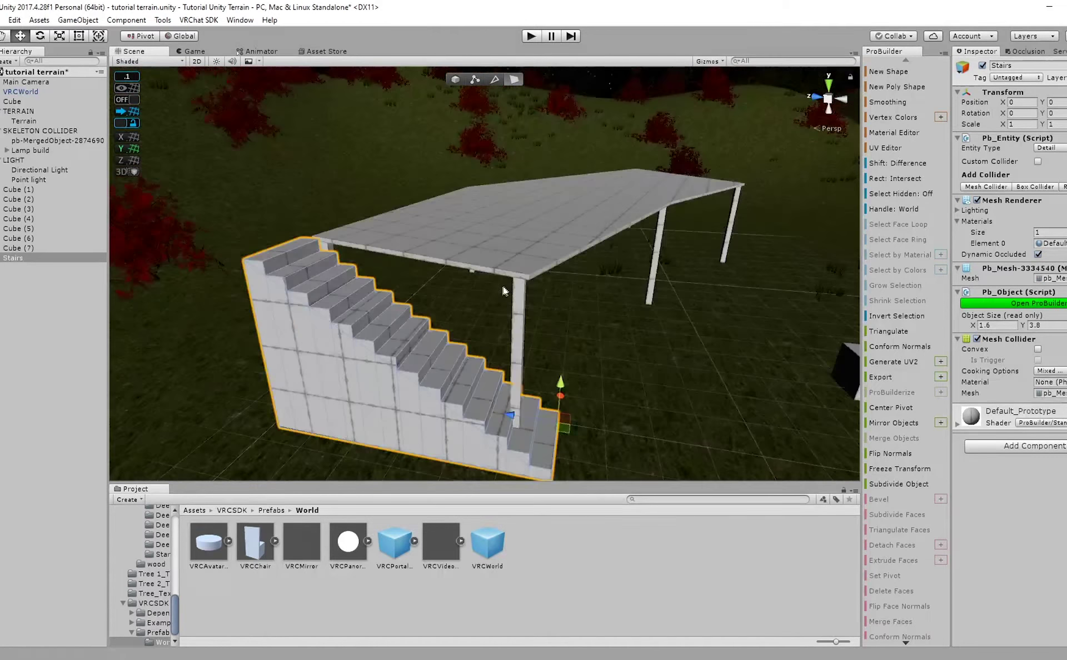
Move the built stairs along the X axis to sit outside the platform's end.
right_drag(505, 291, 546, 336)
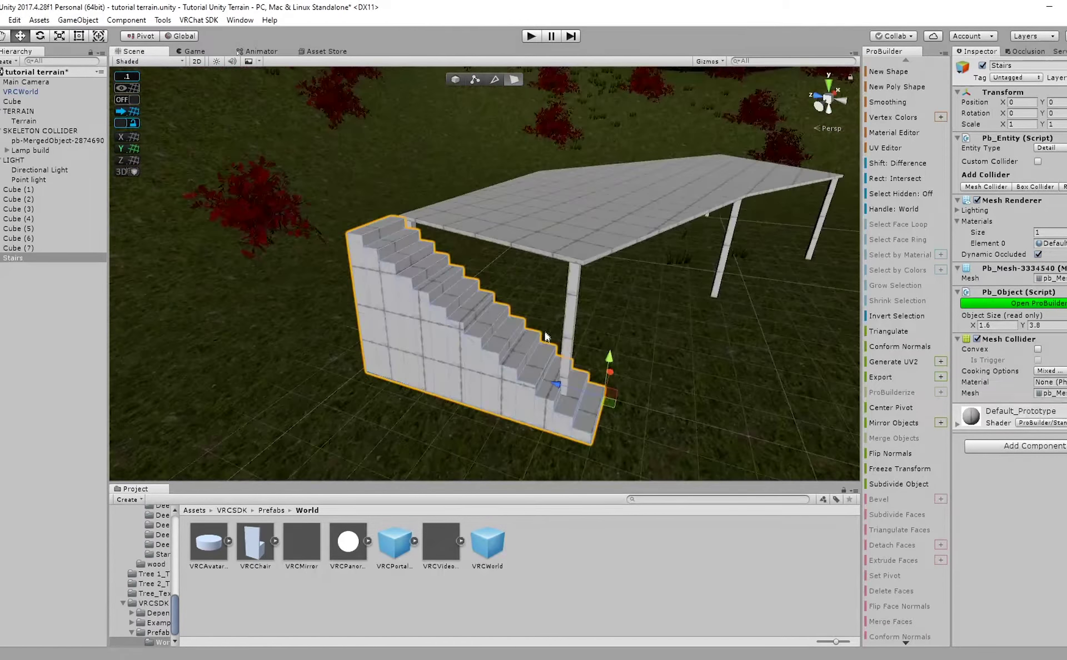
drag(611, 373, 593, 421)
right_drag(530, 304, 640, 280)
Duplicate the loose cube as a whole object and place the copy beside the foot of the stairs at X -4.1.
click(553, 250)
alt+drag(553, 250, 556, 221)
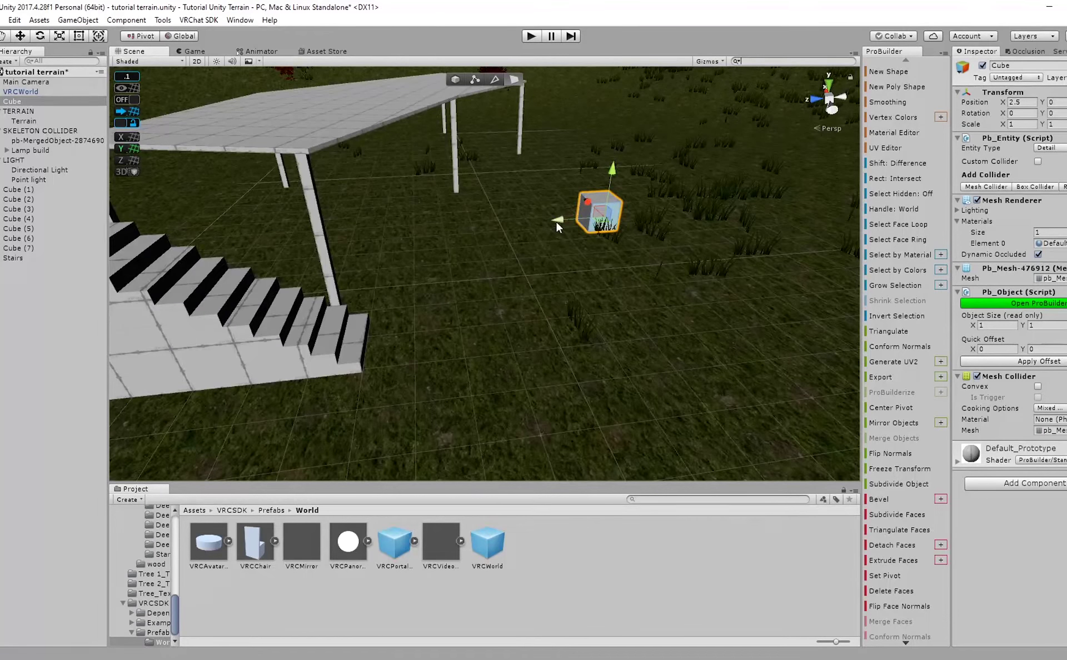
key(ctrl+d)
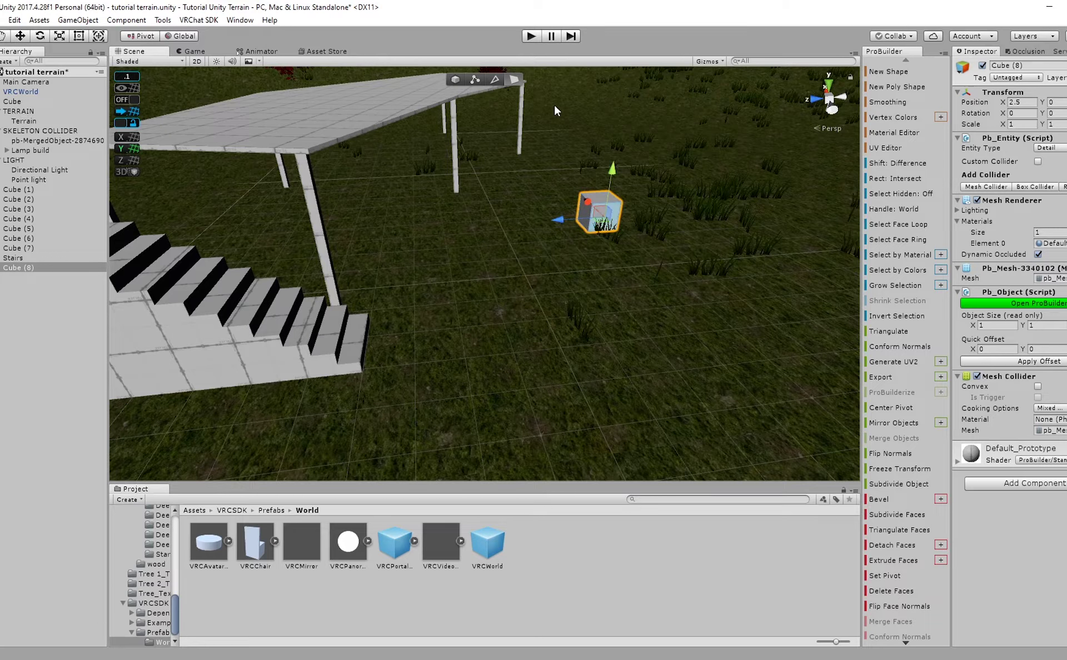
key(ctrl+z)
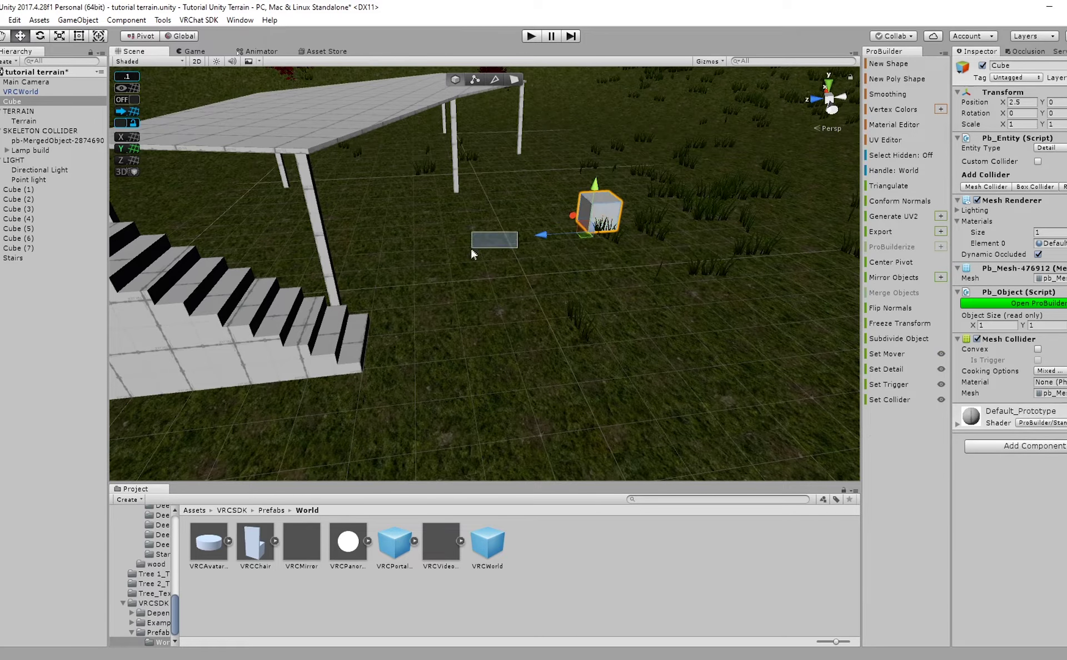
key(ctrl+d)
drag(538, 245, 240, 387)
drag(198, 430, 290, 423)
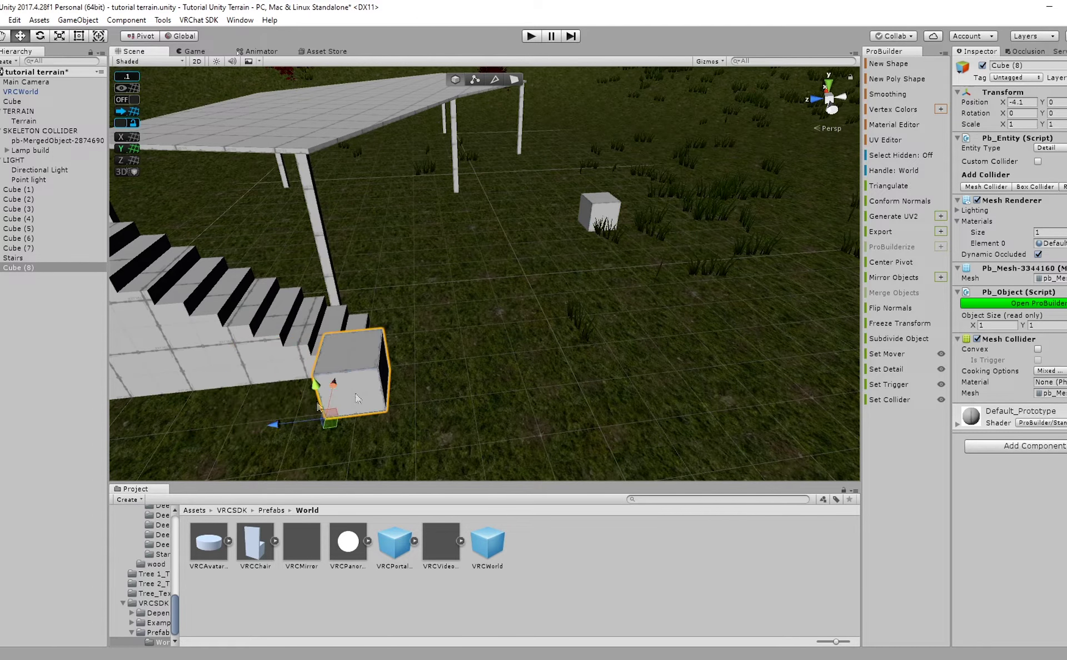
Lower the copied cube's top face to flatten it into a slab about 0.13 thick.
right_drag(339, 361, 250, 338)
key(f)
click(513, 80)
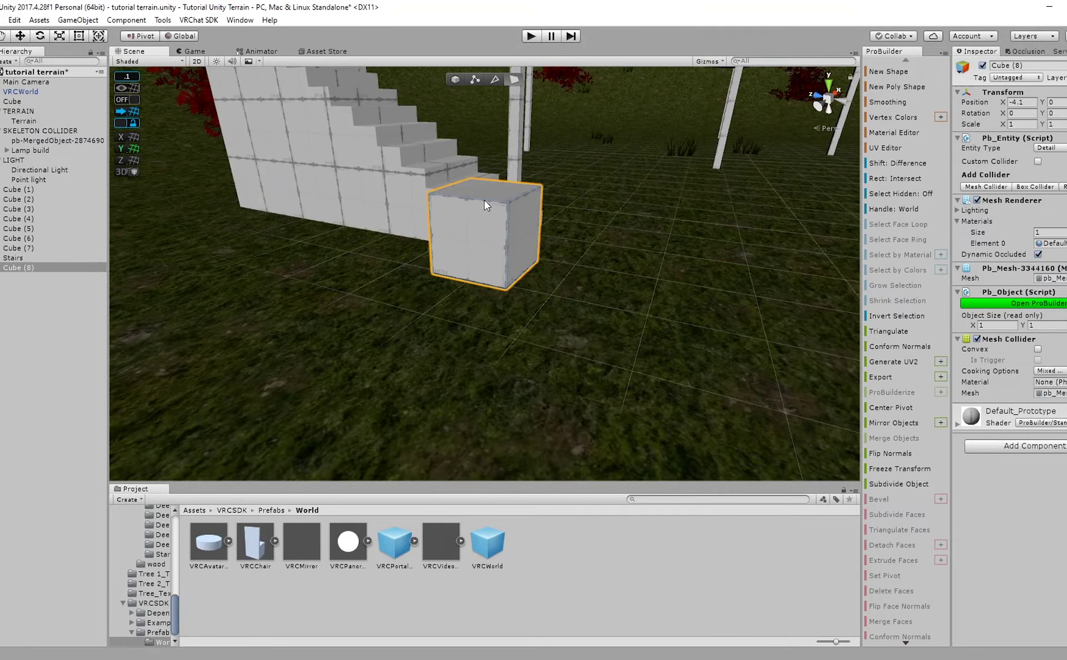
click(497, 188)
drag(496, 189, 495, 264)
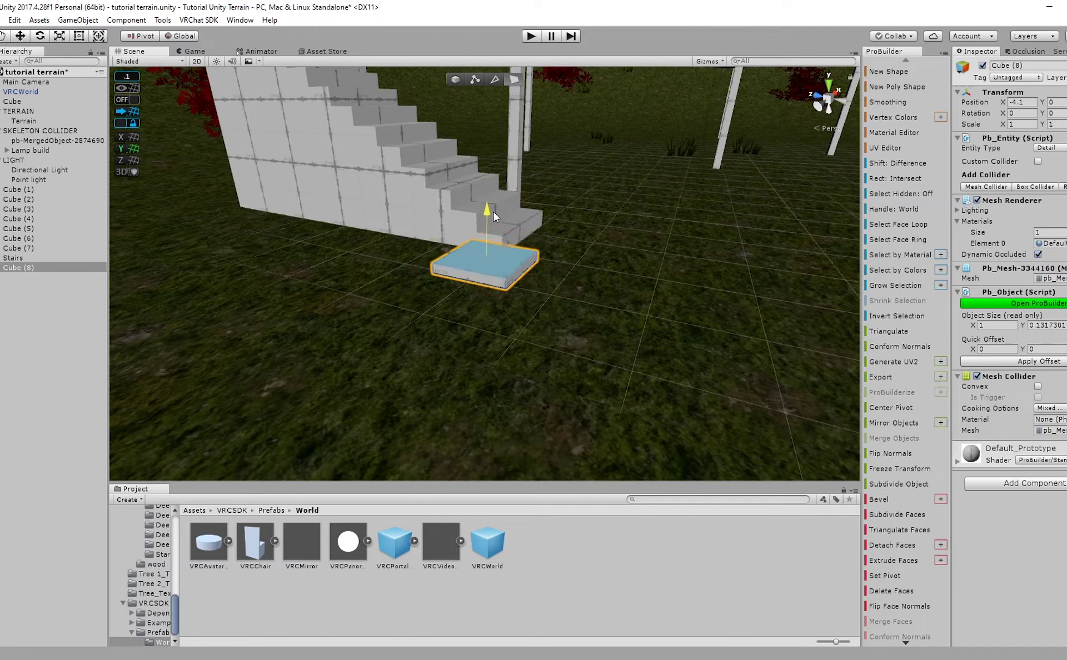
Narrow the copied slab beside the stairs to a stair tread's depth and lower its top face to about 0.045 thick.
click(517, 280)
key(ctrl+z)
scroll(540, 274, up, 7)
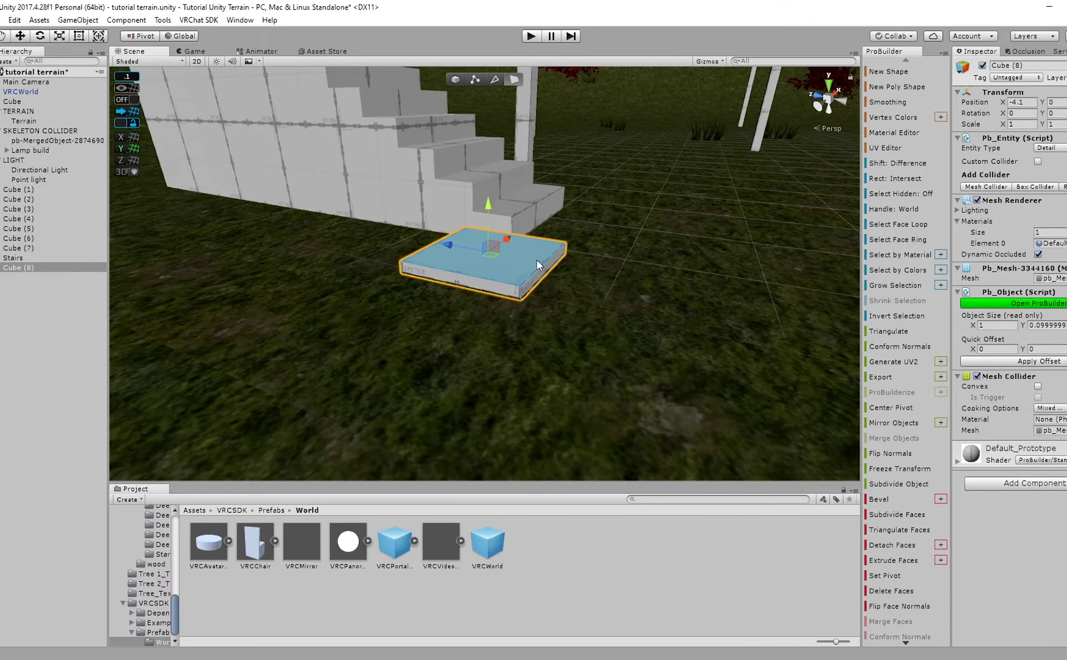
click(528, 286)
drag(507, 262, 410, 258)
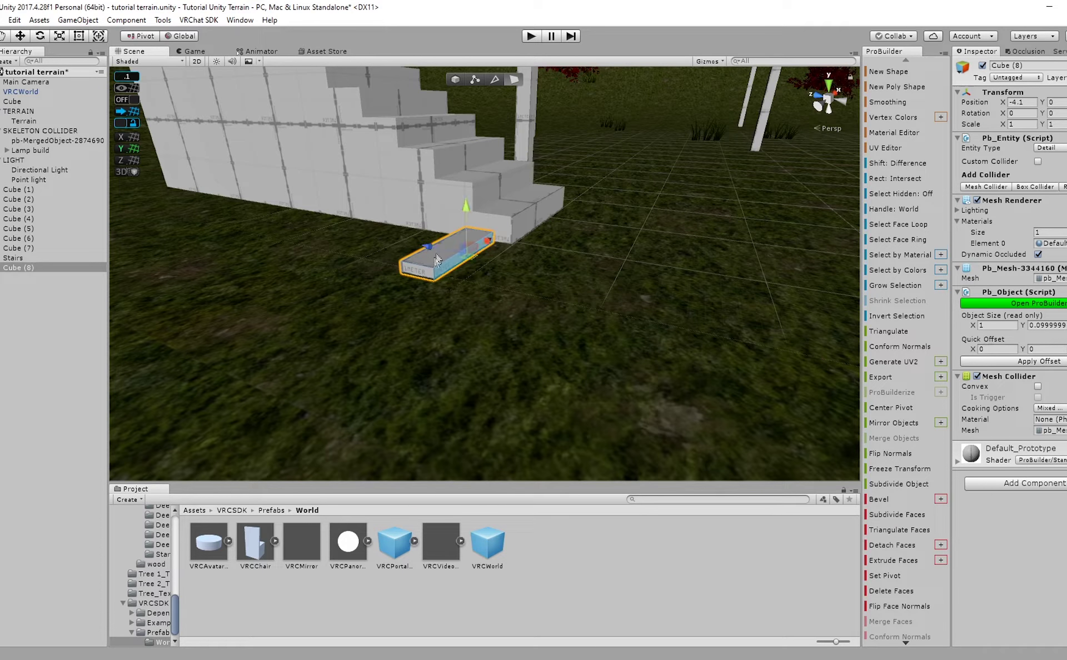
drag(448, 214, 448, 215)
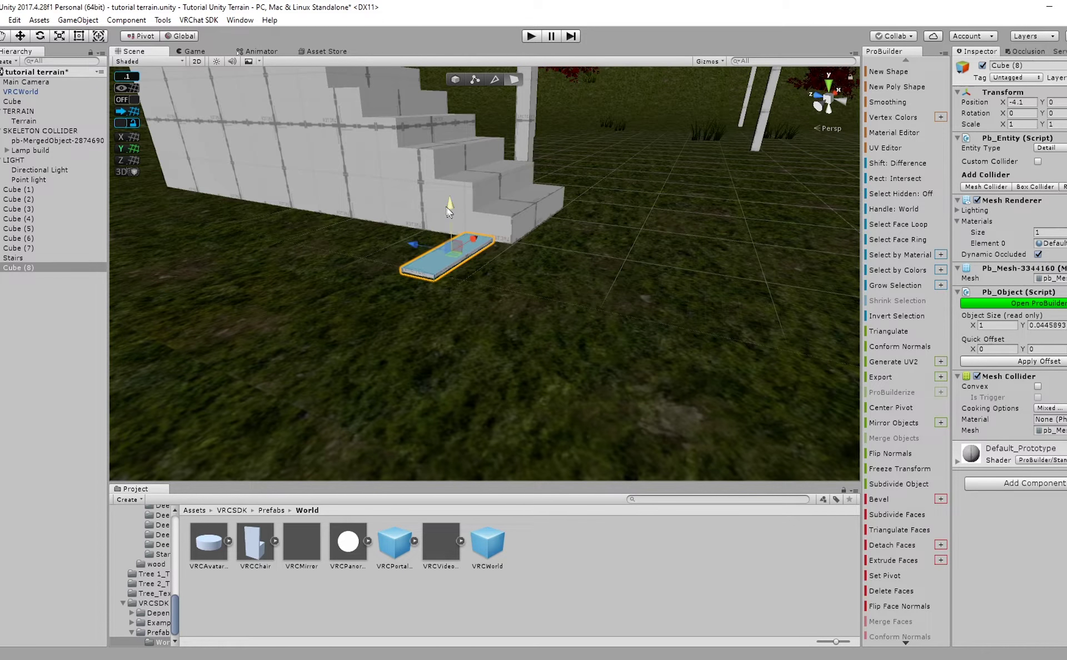
Move the thin slab as a whole object onto the lowest stair, at X -2.9 and about Y 0.26.
right_drag(443, 207, 453, 228)
click(455, 82)
drag(469, 214, 545, 180)
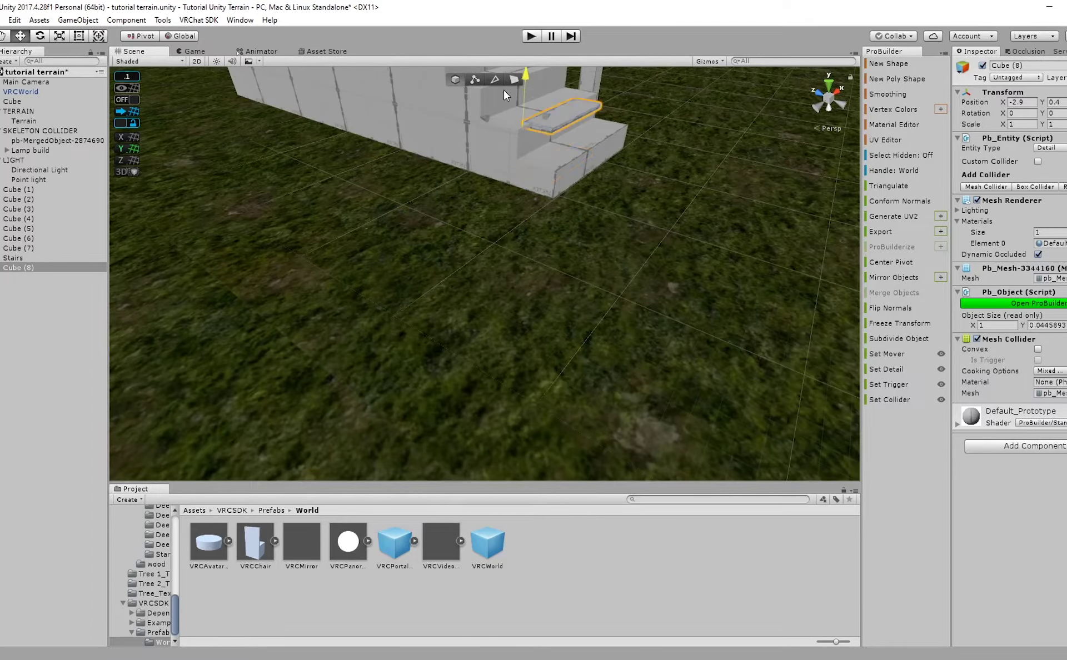
drag(507, 110, 514, 106)
right_drag(516, 107, 611, 128)
middle_drag(612, 128, 644, 129)
right_drag(643, 133, 617, 129)
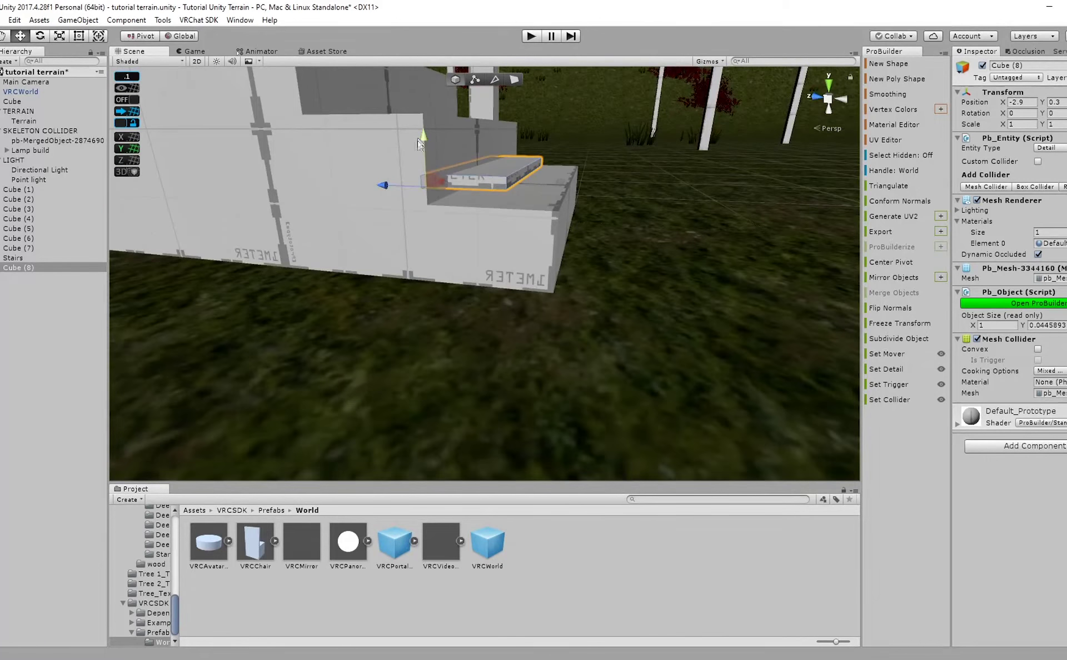
mouse_move(421, 140)
mouse_down()
mouse_move(422, 152)
mouse_move(436, 139)
mouse_up()
drag(420, 199, 418, 206)
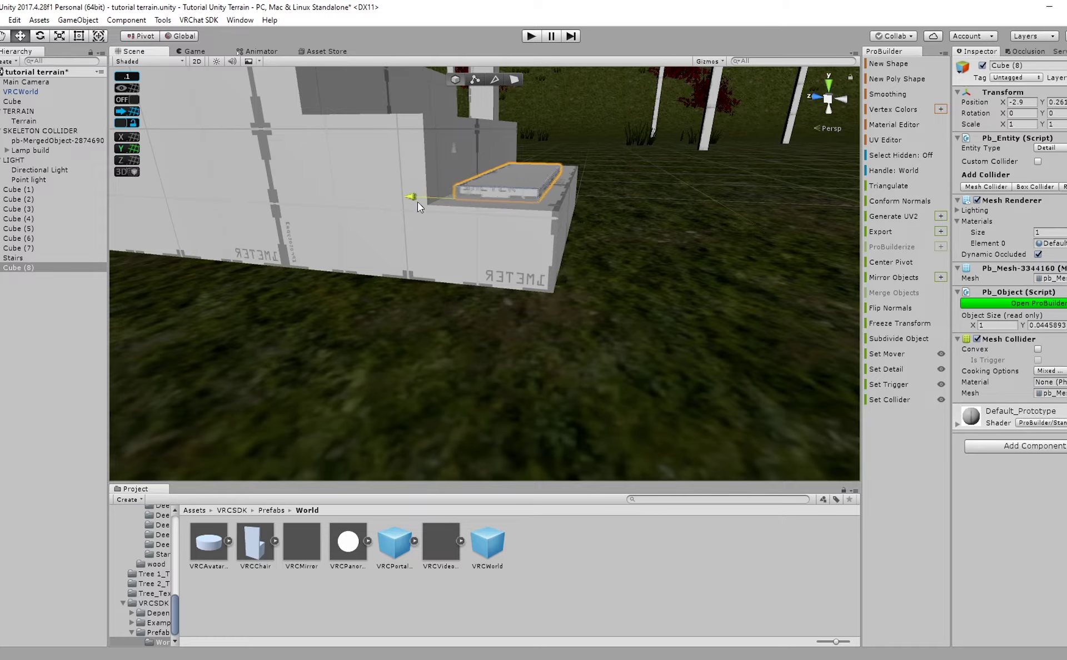
Pull out the tread slab's end face to lengthen it along X to about 1.22.
alt+drag(485, 202, 375, 295)
click(510, 79)
middle_drag(389, 439, 599, 248)
click(600, 241)
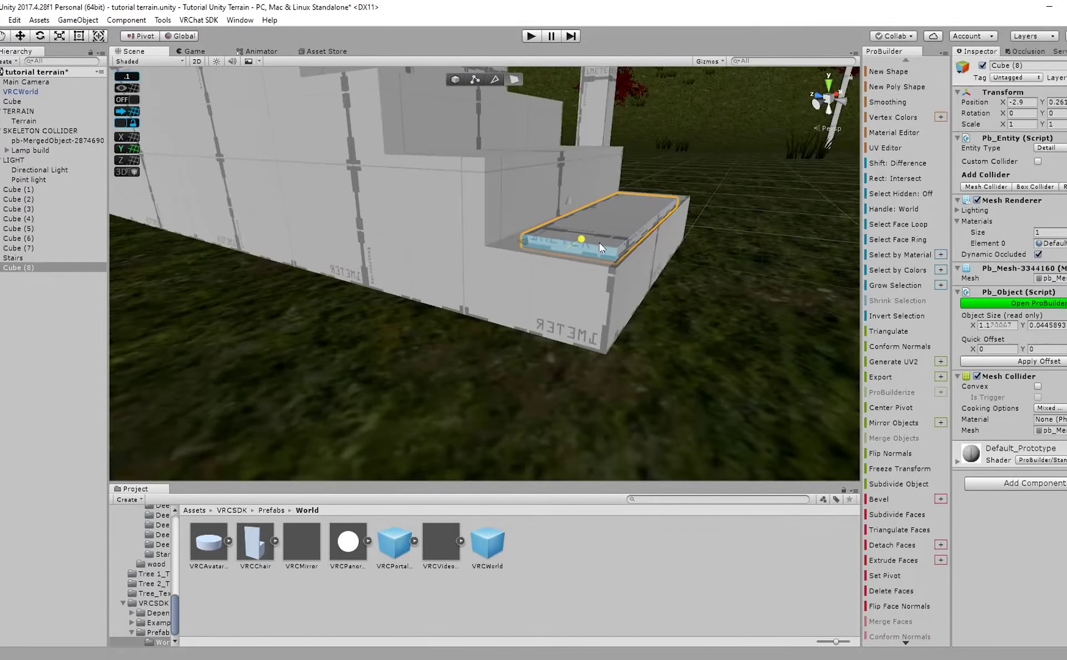
drag(596, 254, 599, 251)
click(626, 254)
mouse_move(625, 254)
right_down()
mouse_move(698, 245)
mouse_move(645, 249)
right_up()
key(ctrl+z)
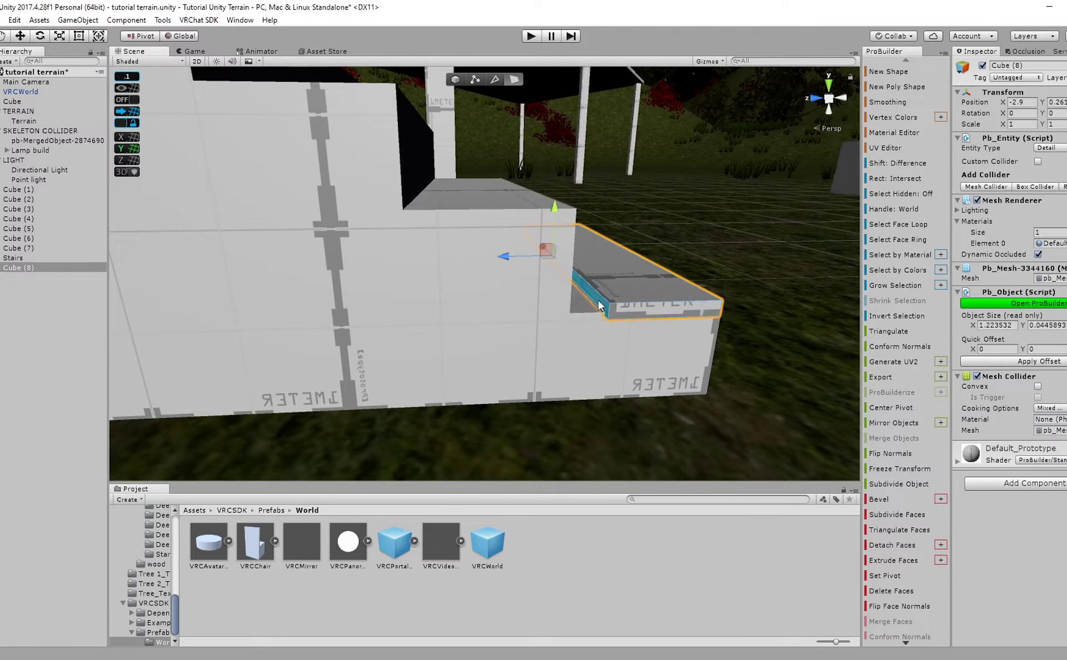
Extend the tread slab along X to about 1.63 so that it spans the full stair width.
alt+drag(492, 272, 398, 265)
click(414, 340)
right_drag(396, 266, 294, 328)
click(446, 326)
drag(479, 349, 545, 367)
Duplicate the finished tread as a whole object and place the copy on the second stair.
click(455, 80)
right_drag(392, 299, 310, 285)
key(ctrl+d)
drag(441, 224, 555, 196)
right_drag(559, 196, 643, 286)
Duplicate the first two treads together and align the copies on the third and fourth stairs.
shift+click(472, 356)
right_drag(489, 347, 578, 312)
key(ctrl+d)
drag(588, 295, 586, 161)
drag(555, 213, 295, 196)
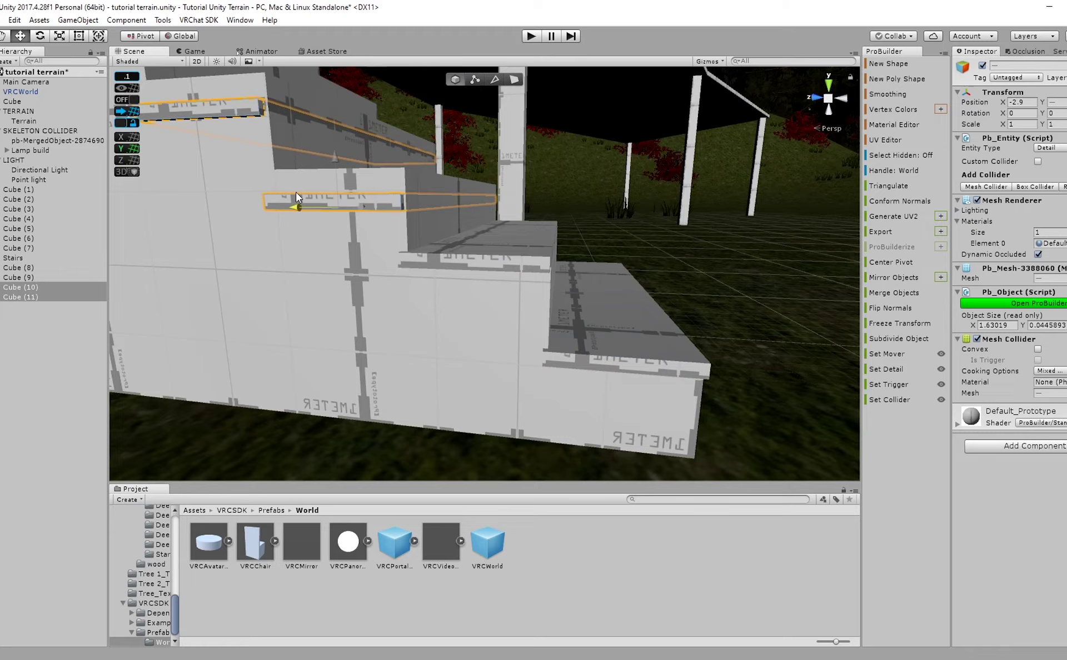
key(f)
drag(479, 227, 484, 186)
middle_drag(484, 187, 616, 276)
Duplicate the selected pair of treads and place the copies on the fifth and sixth stairs.
key(ctrl+d)
drag(575, 315, 391, 170)
scroll(395, 192, down, 2)
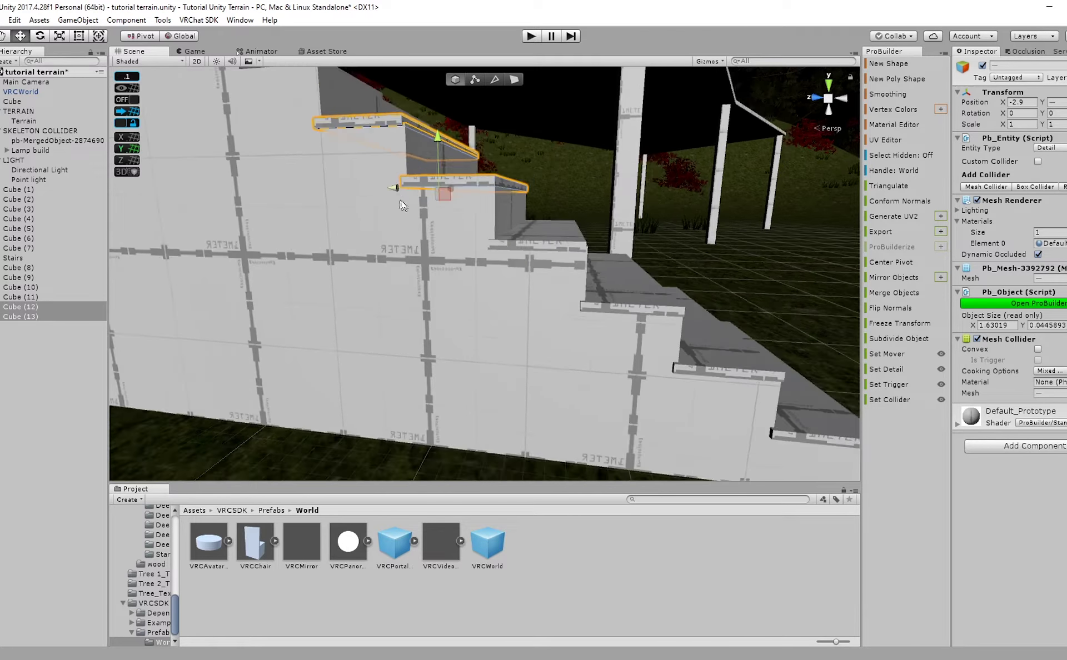
Select all six treads, duplicate them, and move the copies up onto the next six stairs.
middle_drag(495, 285, 381, 250)
shift+click(450, 210)
shift+click(599, 308)
shift+click(685, 350)
scroll(686, 350, down, 3)
middle_drag(502, 304, 650, 353)
key(ctrl+d)
drag(737, 405, 466, 220)
key(ctrl+z)
middle_drag(460, 220, 505, 269)
scroll(504, 269, down, 2)
right_drag(444, 222, 478, 250)
middle_drag(378, 172, 449, 218)
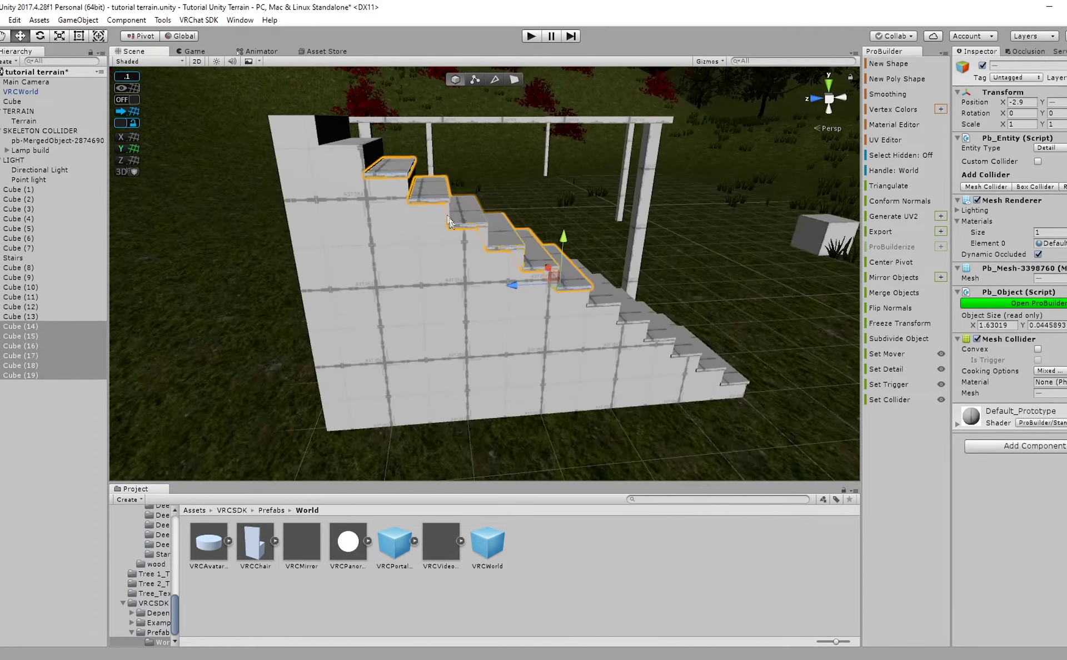
Duplicate two upper treads and place the copies on the last two stairs at the top of the flight.
drag(428, 190, 392, 168)
key(ctrl+d)
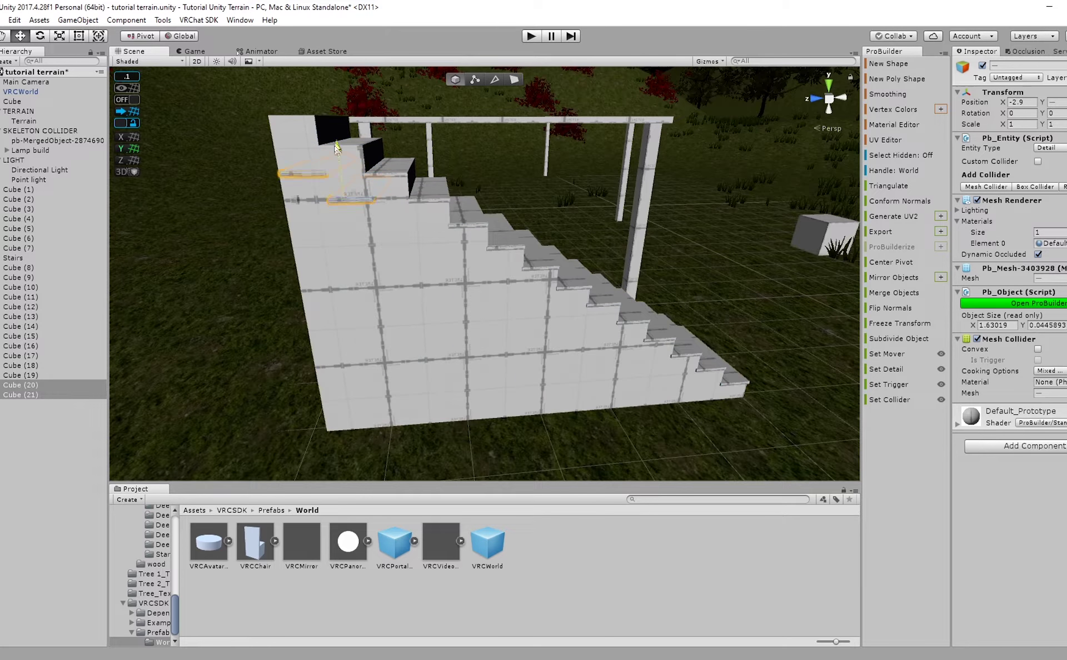
drag(337, 148, 319, 116)
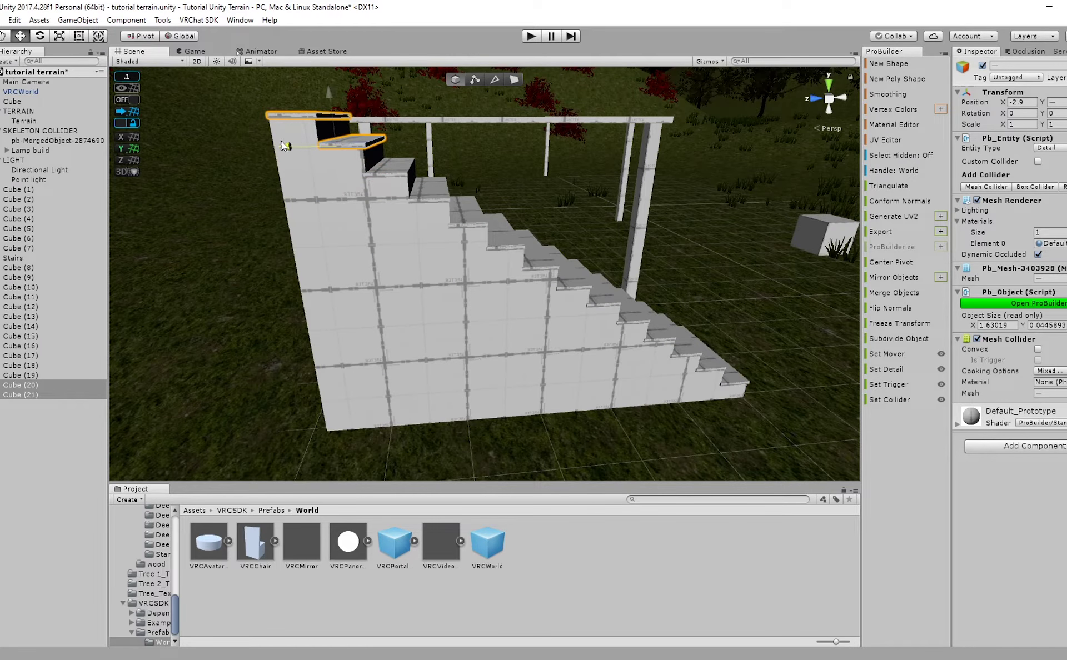
key(f)
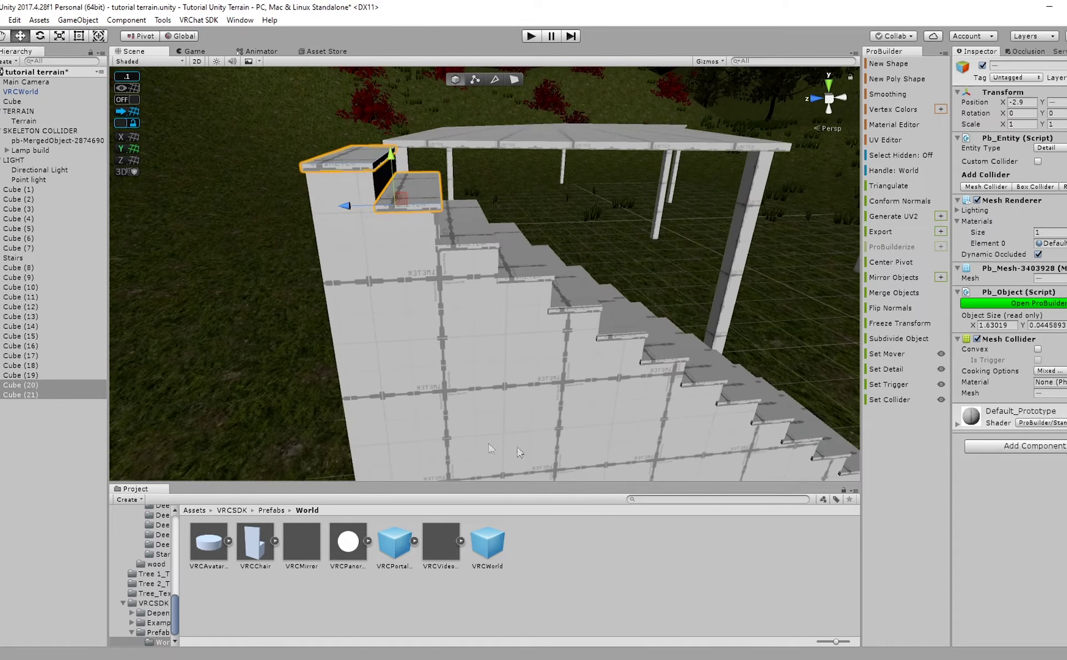
Delete the solid Stairs object so that only the separate treads are kept.
click(457, 355)
scroll(515, 350, down, 5)
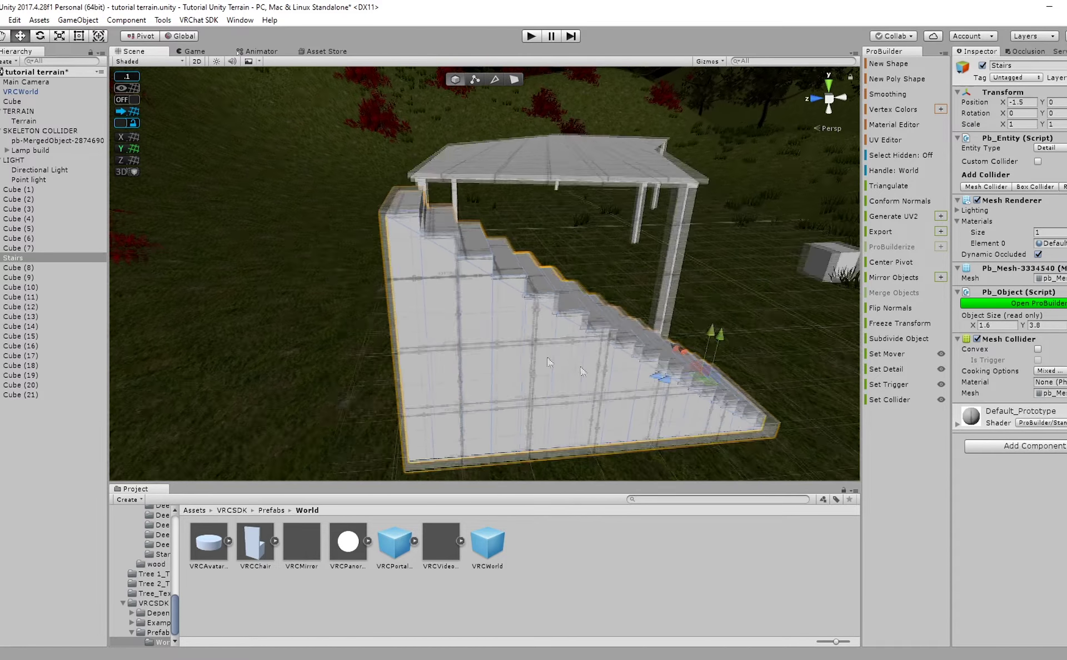
drag(668, 347, 722, 446)
alt+drag(461, 333, 703, 310)
key(Delete)
Duplicate the loose cube and place the copy against the end of the lowest tread at X -4.1.
right_drag(703, 309, 482, 270)
key(w)
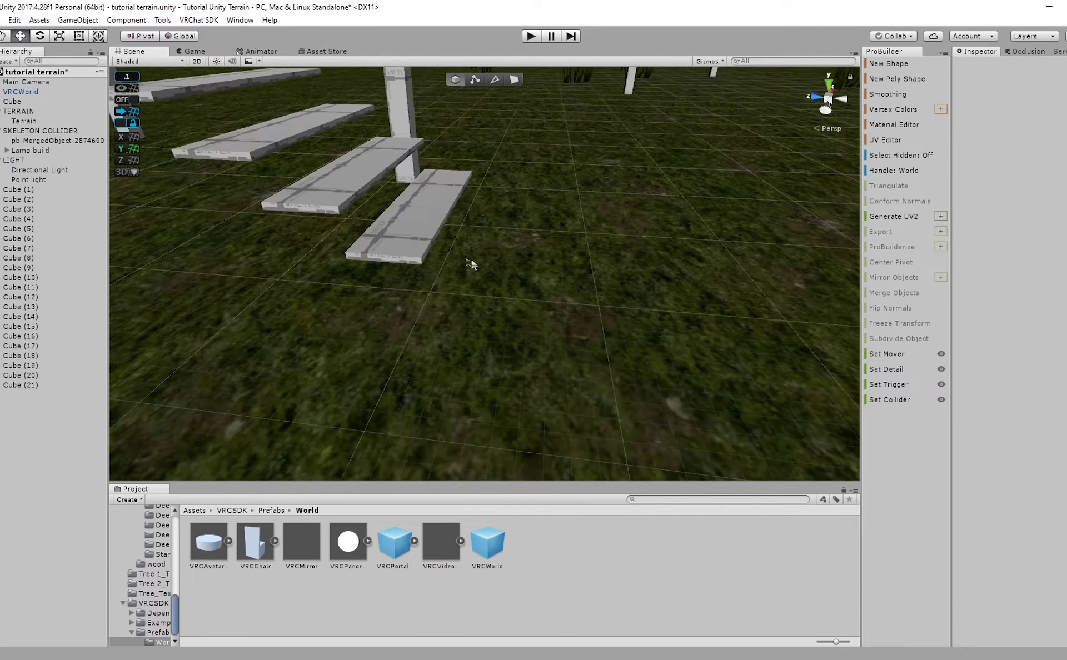
right_drag(423, 248, 607, 202)
scroll(601, 202, down, 2)
click(481, 176)
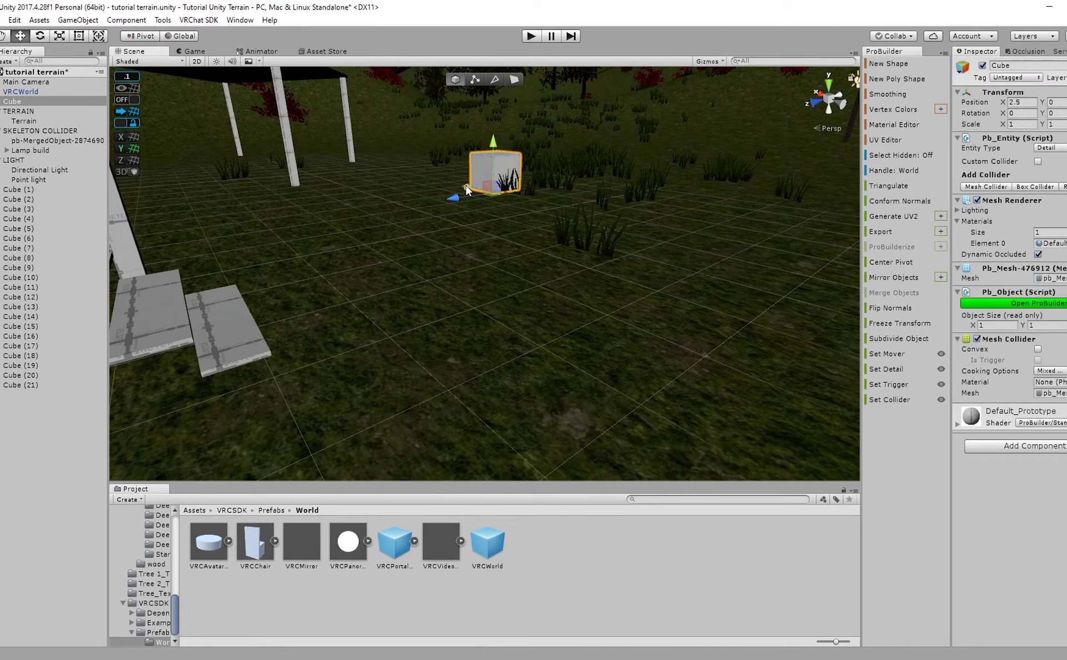
drag(467, 190, 303, 391)
right_drag(304, 391, 439, 281)
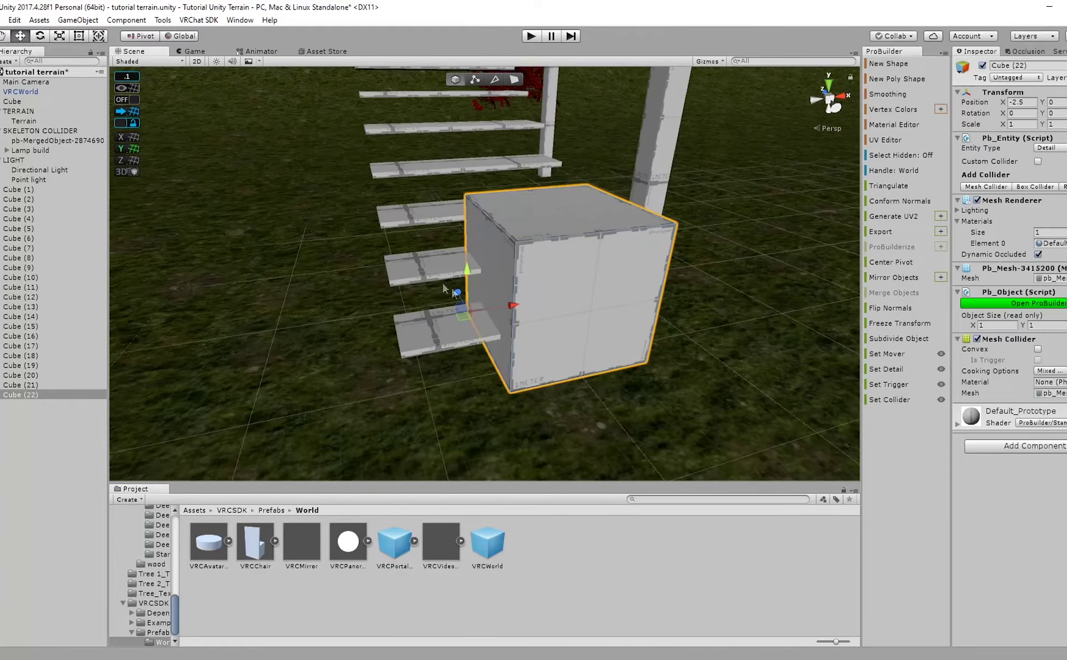
drag(468, 308, 345, 306)
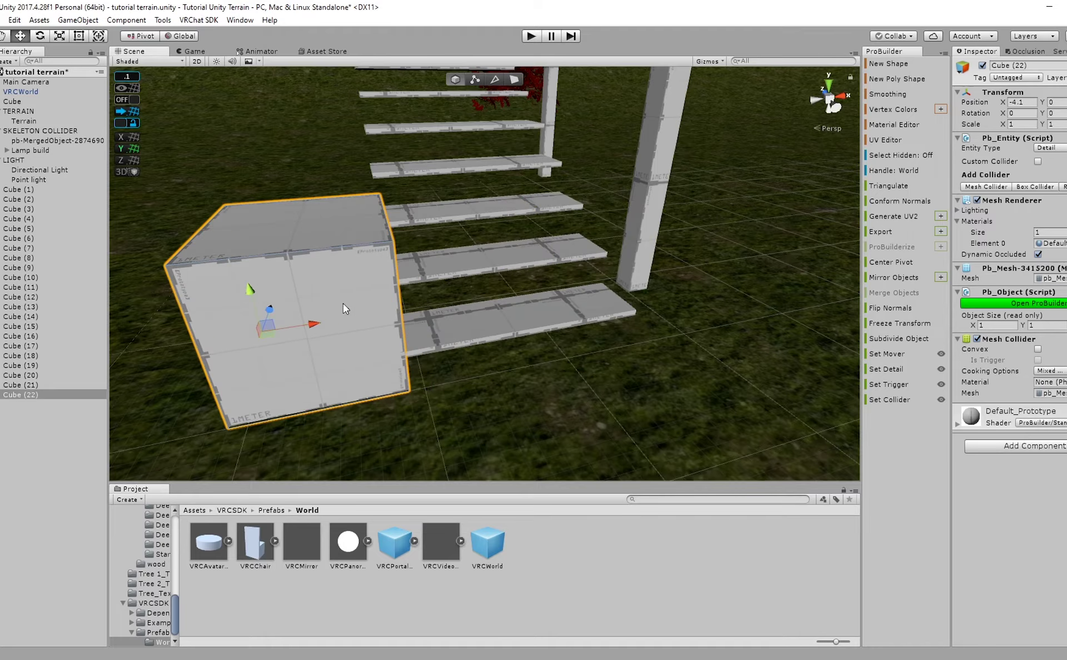
Push the cube copy's outer side face inward to thin it into a panel about 0.058 thick.
scroll(345, 305, up, 3)
middle_drag(345, 306, 559, 279)
click(514, 79)
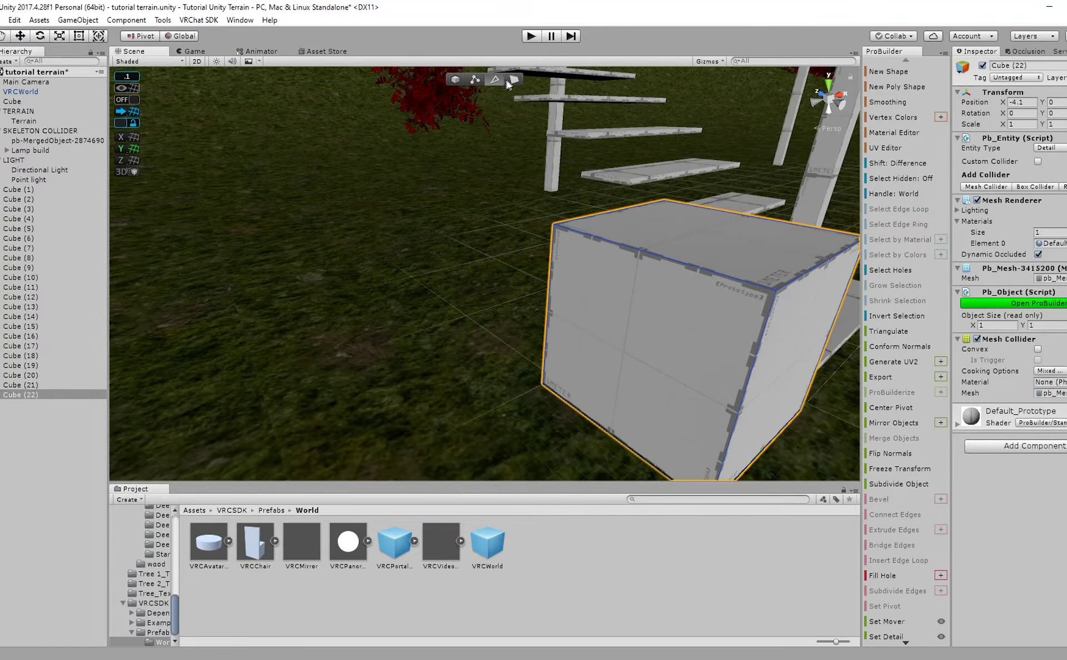
click(595, 350)
drag(631, 347, 743, 282)
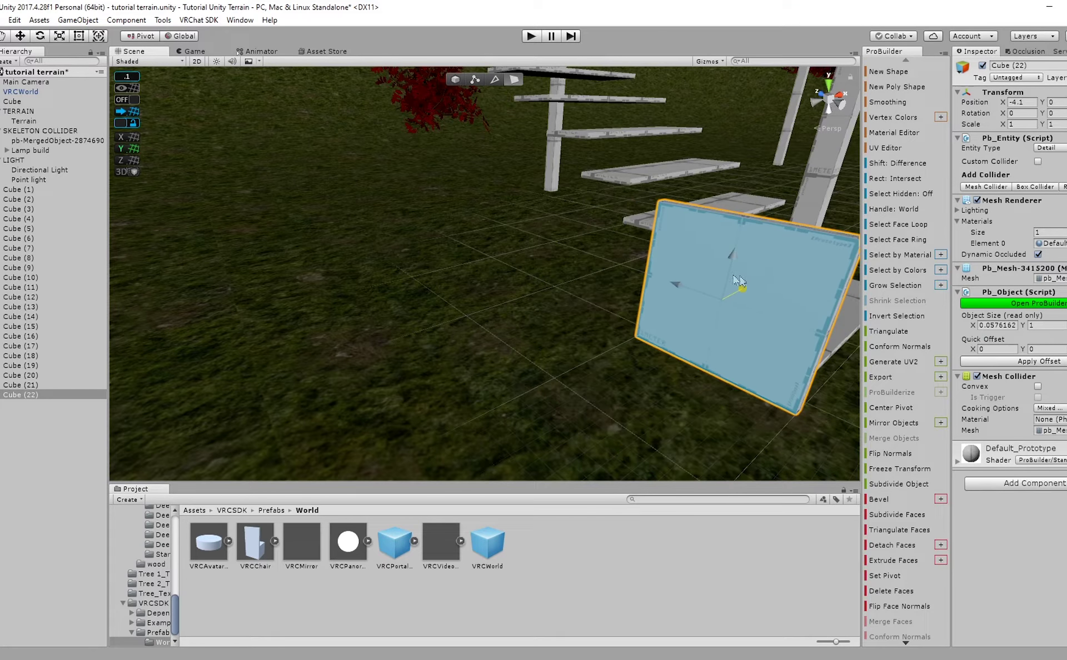
Reduce the thin panel's height to 0.4 and stretch it into a long board running along the flight.
middle_drag(739, 283, 626, 305)
click(612, 314)
drag(611, 314, 719, 302)
drag(577, 318, 434, 409)
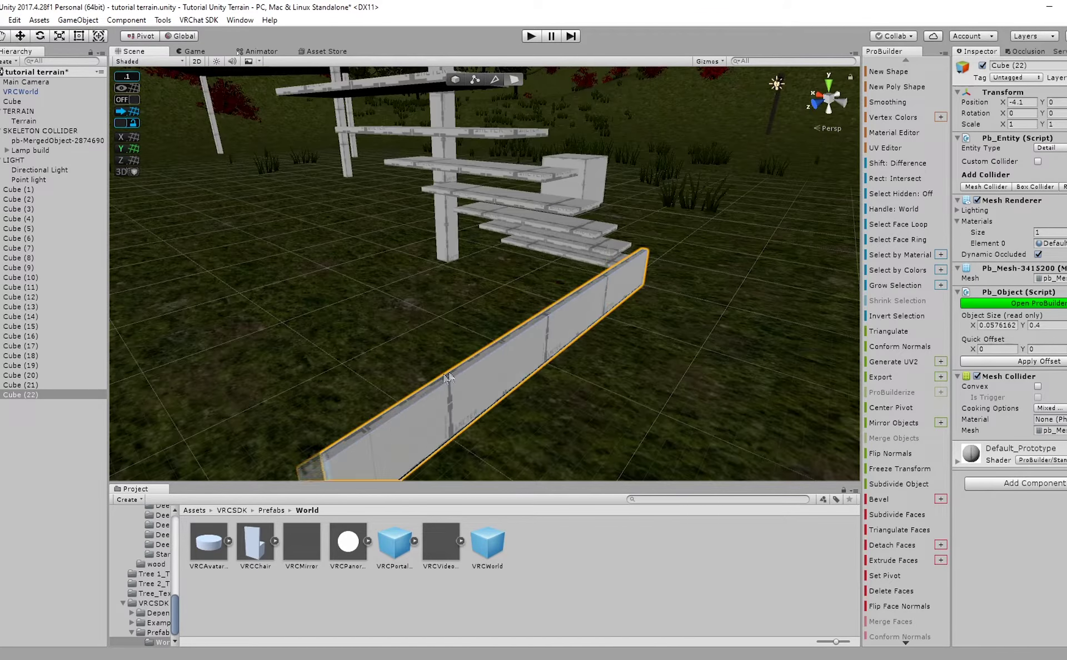
Raise and adjust the board's far end to slope it along all the treads, making it 4.1 high overall.
scroll(429, 359, down, 3)
drag(370, 354, 464, 267)
drag(497, 405, 450, 428)
drag(457, 334, 453, 233)
drag(414, 285, 382, 298)
alt+drag(459, 296, 279, 211)
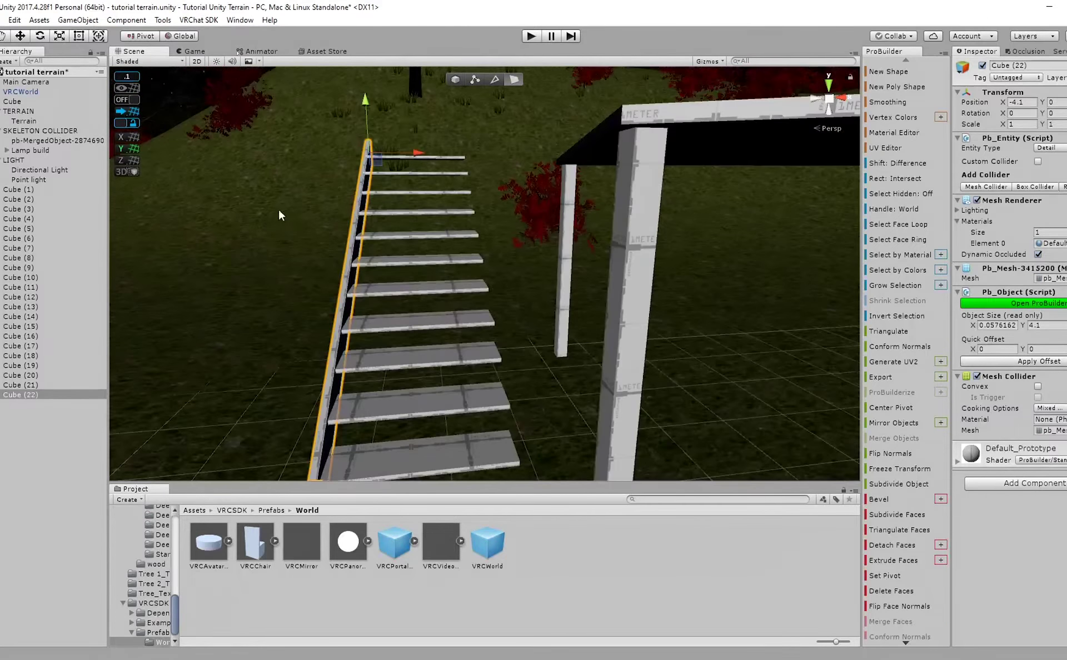
Duplicate the sloped side board as a whole object and move the copy to the treads' other side at X -2.416.
click(450, 83)
alt+drag(431, 167, 398, 362)
drag(378, 423, 643, 409)
scroll(616, 333, down, 5)
alt+drag(612, 300, 555, 297)
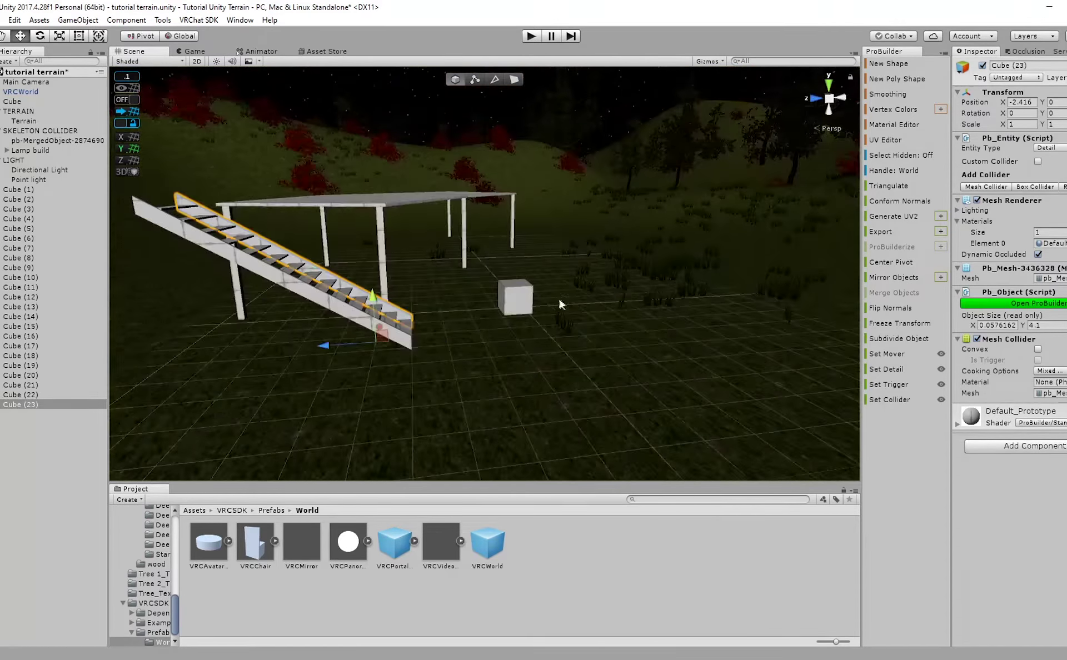
alt+drag(436, 261, 456, 325)
right_drag(355, 296, 327, 293)
Create an empty child object named "stairs" under SKELETON COLLIDER.
shift+click(20, 191)
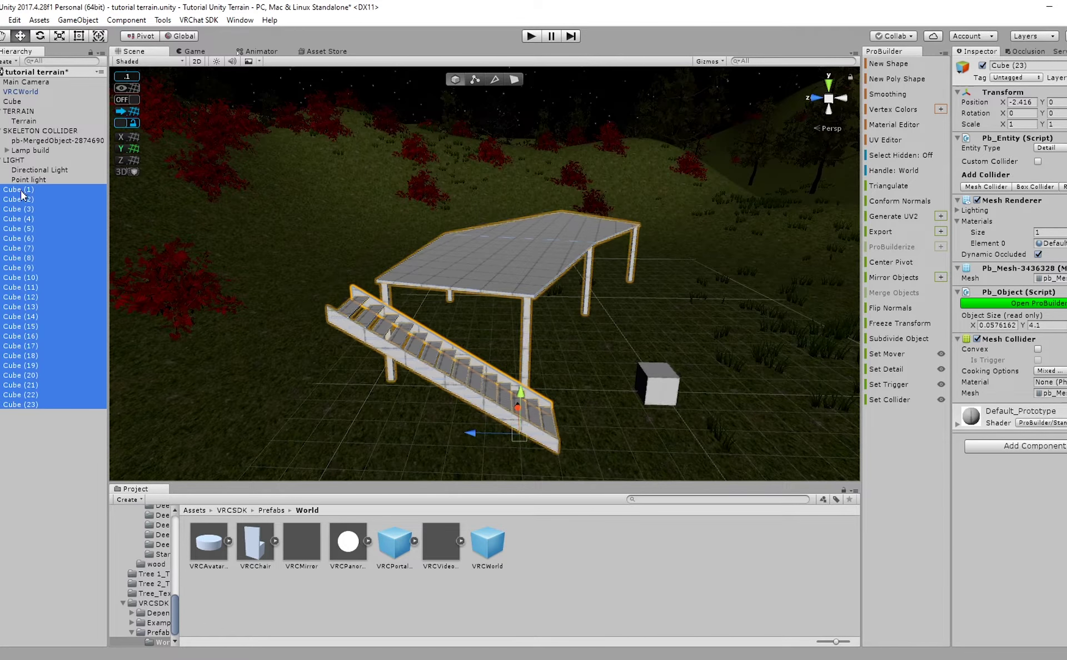
click(39, 376)
right_click(41, 132)
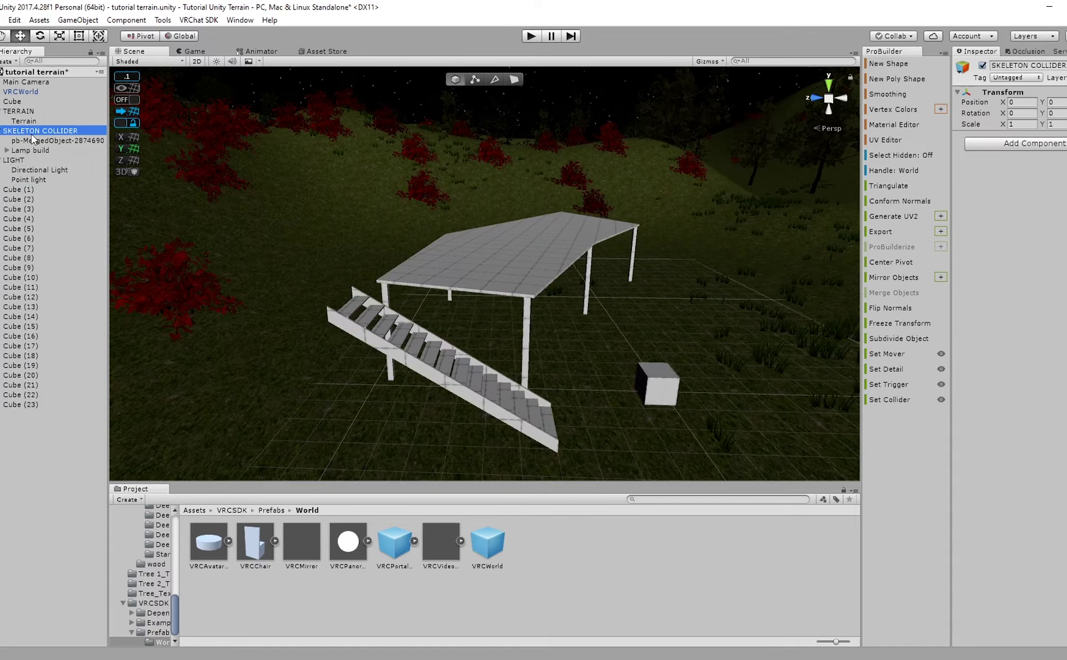
click(114, 232)
text(stairs)
key(Return)
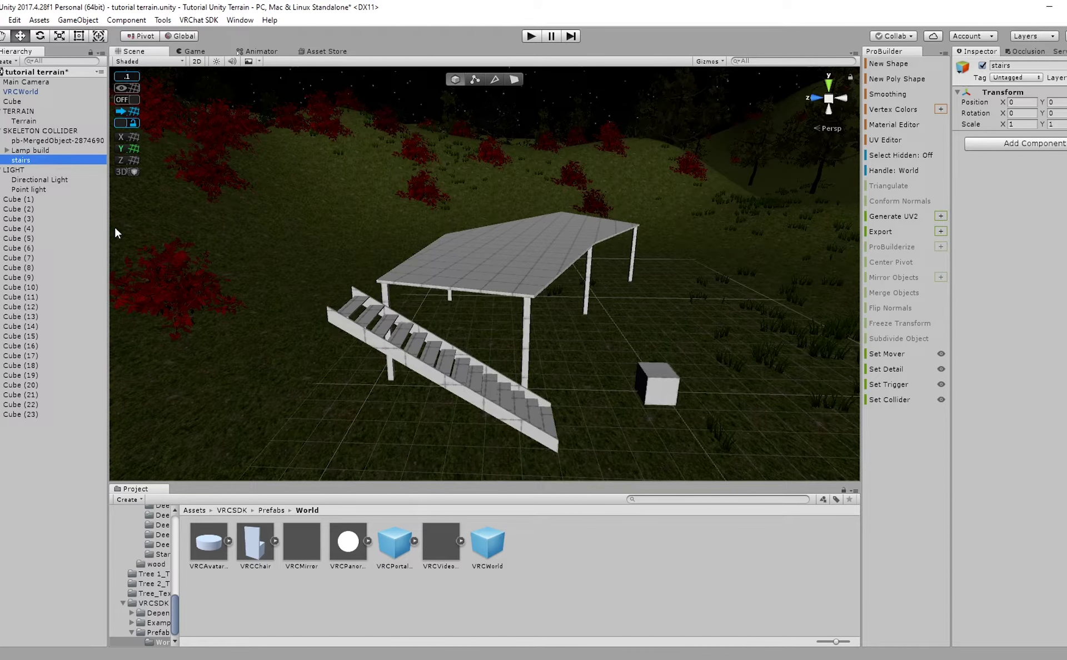
click(49, 162)
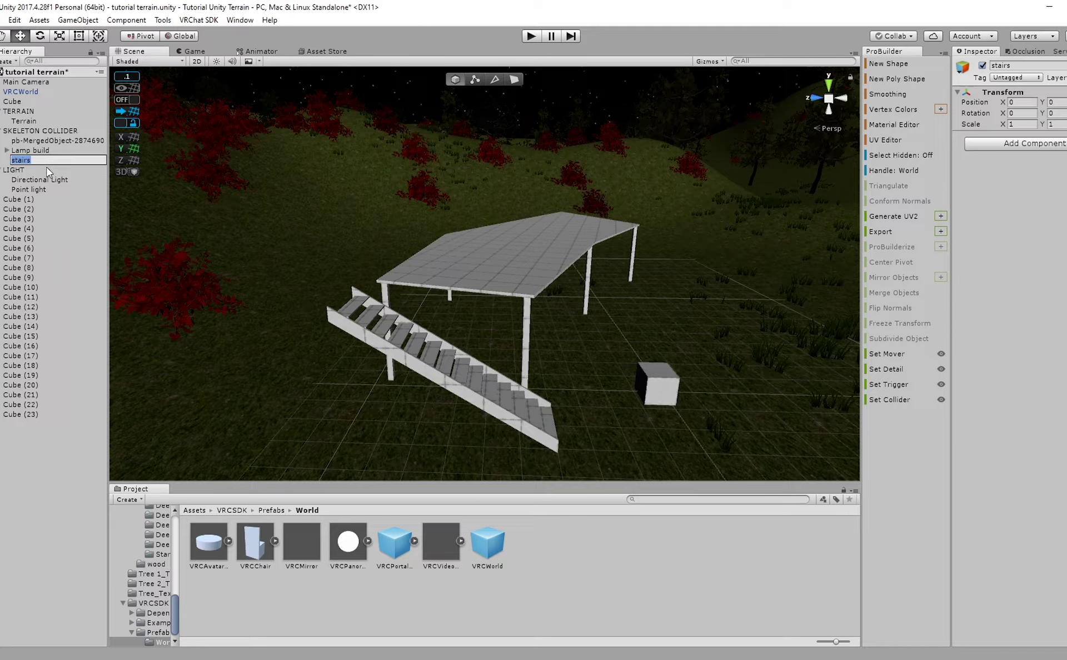
Rename the empty stairs object as "stairs build".
text(build)
key(Return)
Duplicate the staircase pieces Cube (8) to Cube (23) and merge the copies into a single object.
click(7, 201)
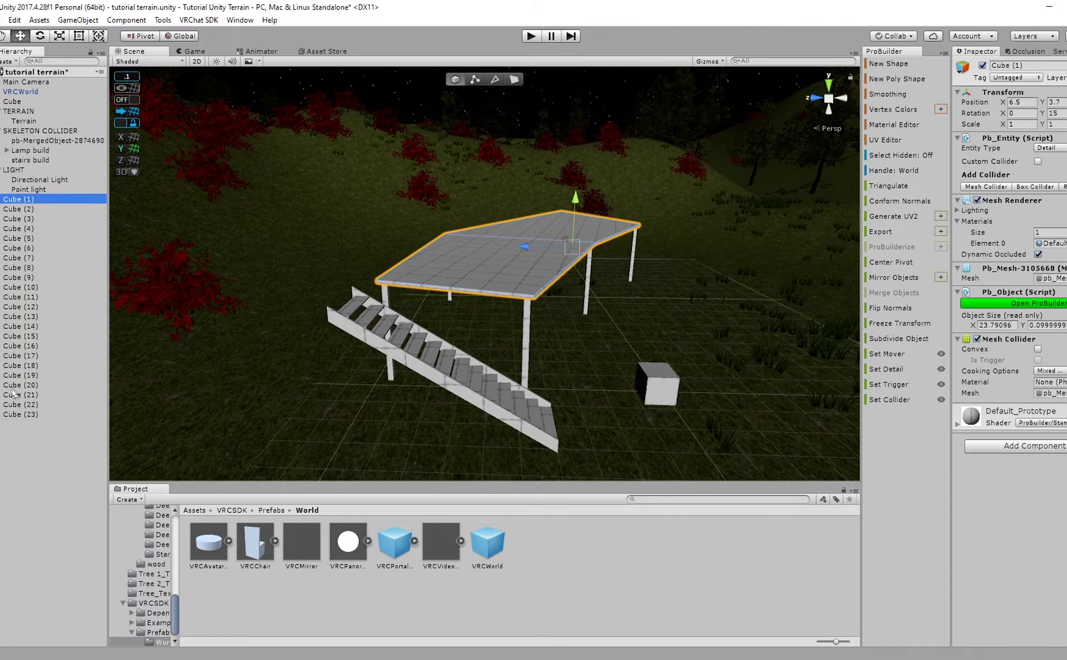
shift+click(18, 414)
click(56, 449)
click(34, 218)
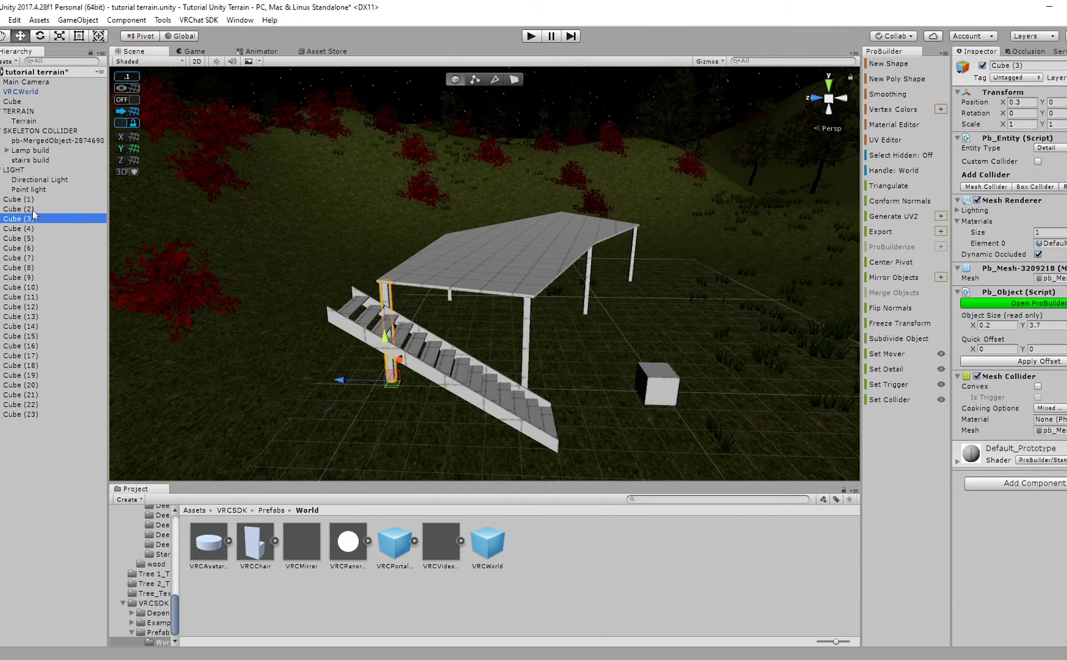
click(33, 210)
click(31, 229)
click(29, 238)
click(28, 258)
click(28, 268)
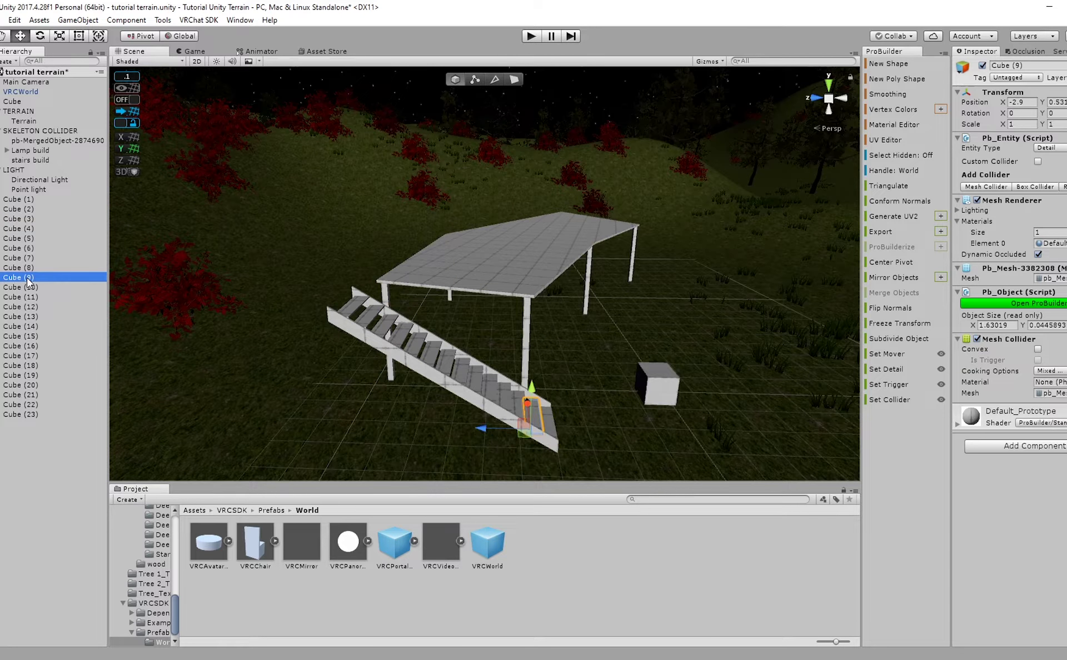
click(27, 268)
shift+click(29, 412)
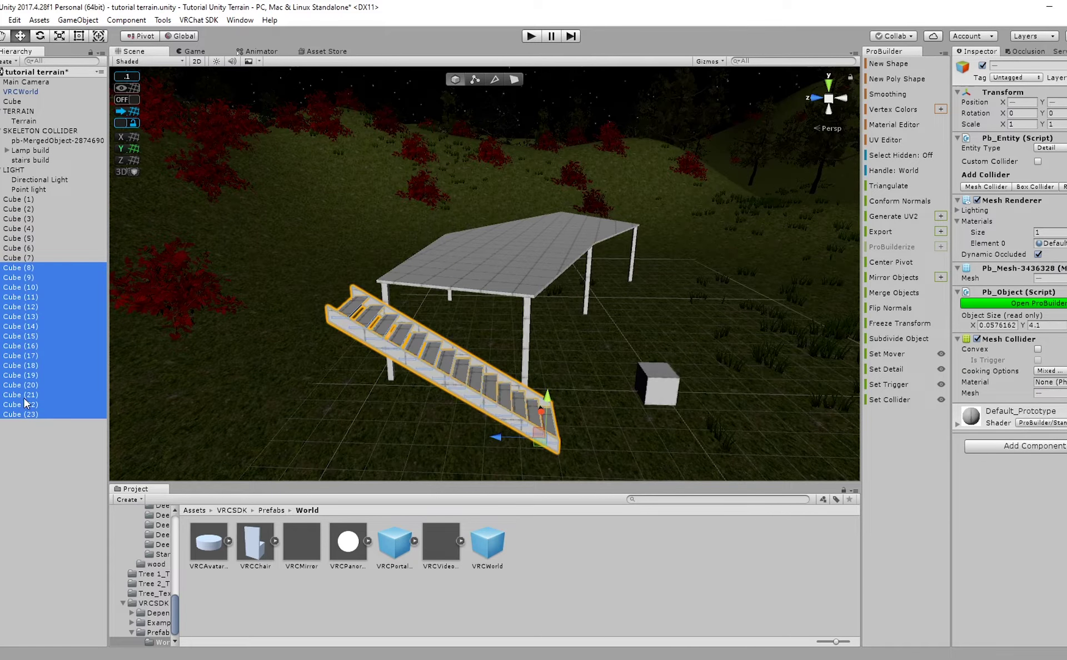
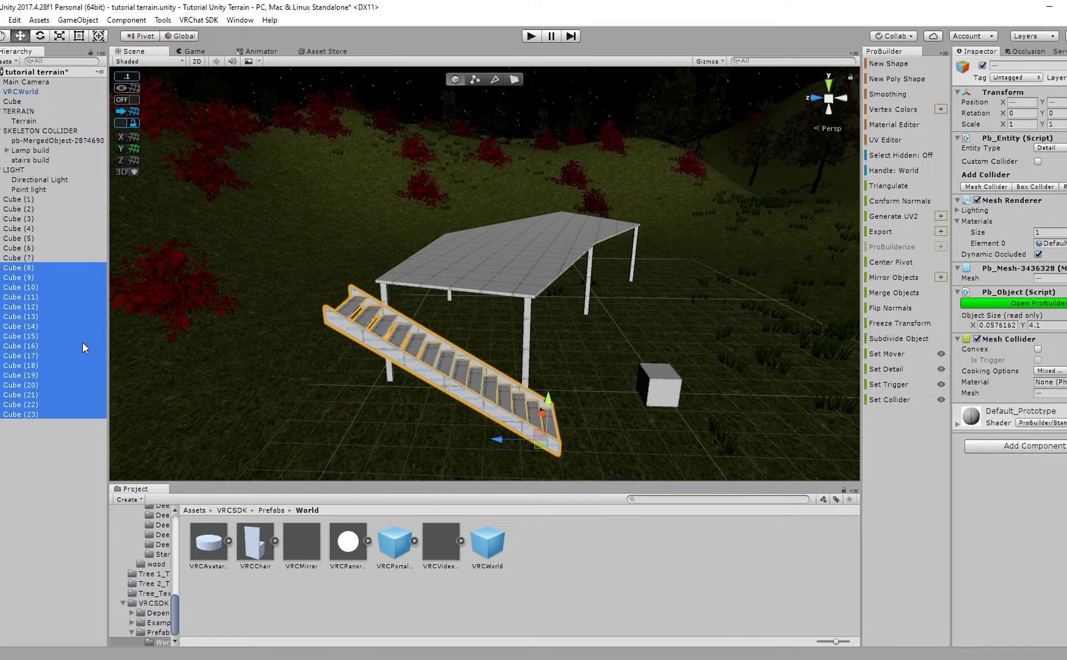
key(ctrl+d)
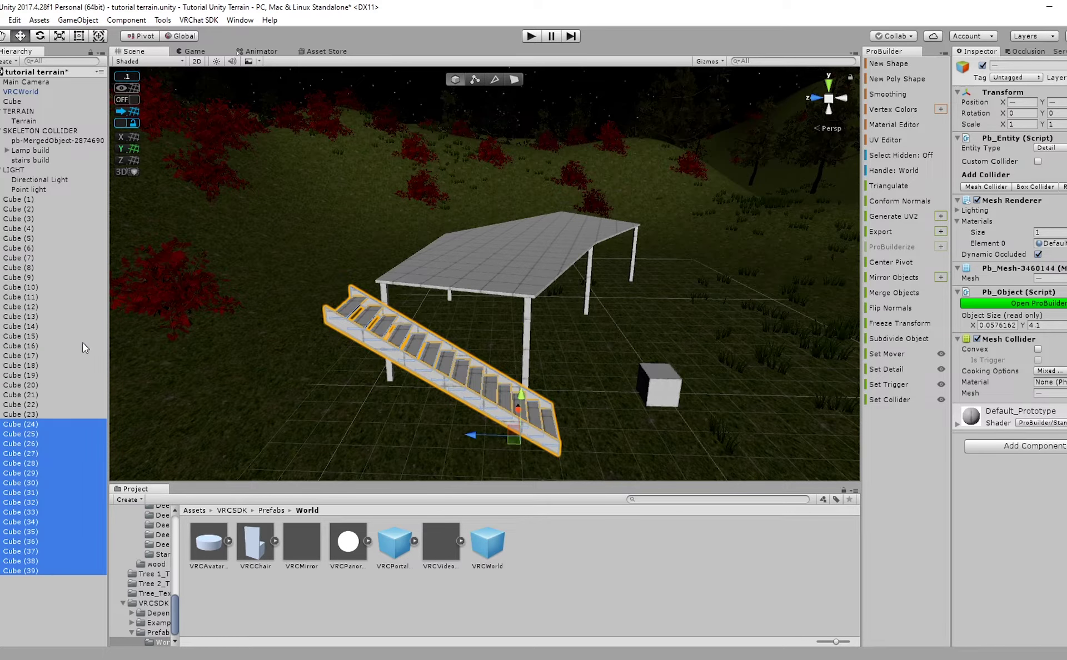
click(899, 297)
Parent the original Cube (8) to Cube (23) under "stairs build" and deactivate that group.
click(31, 414)
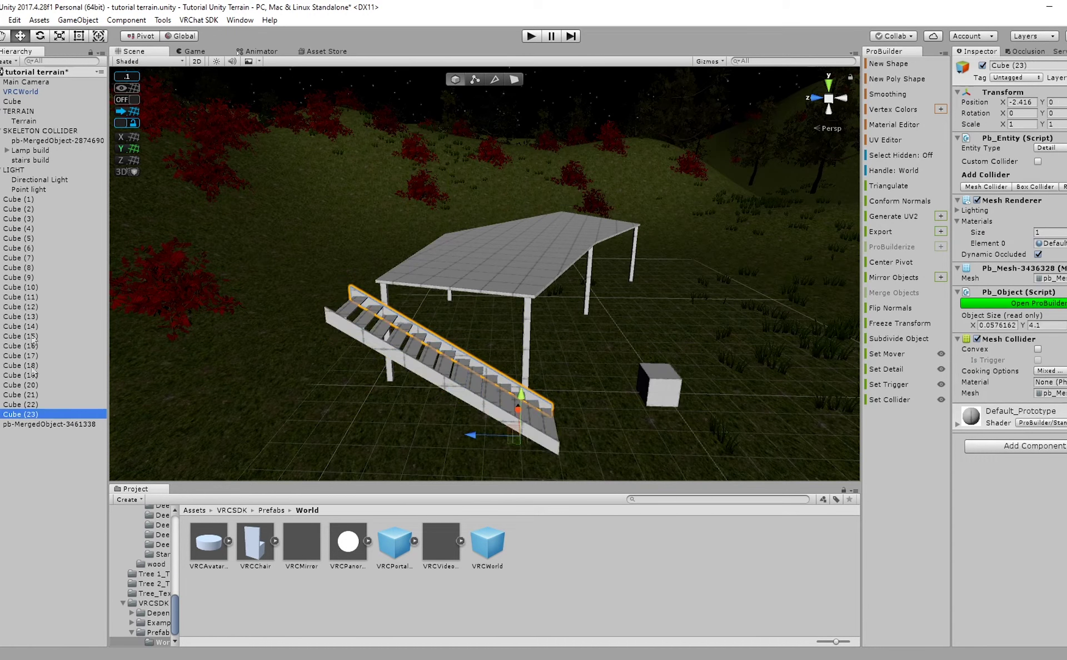
shift+click(35, 277)
shift+click(38, 269)
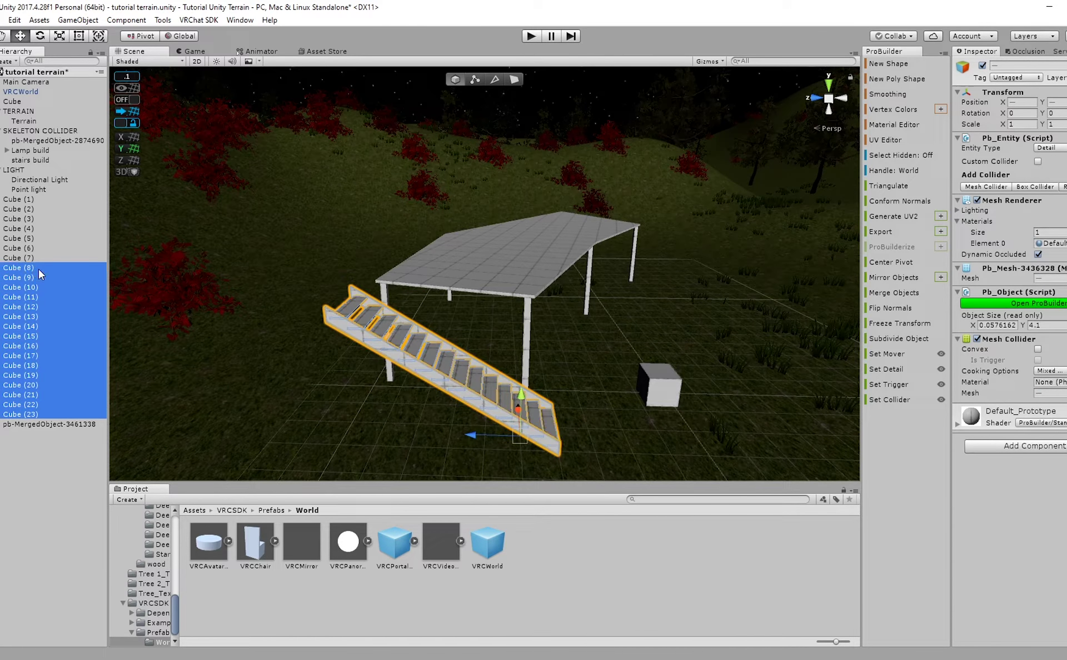
drag(49, 160, 48, 161)
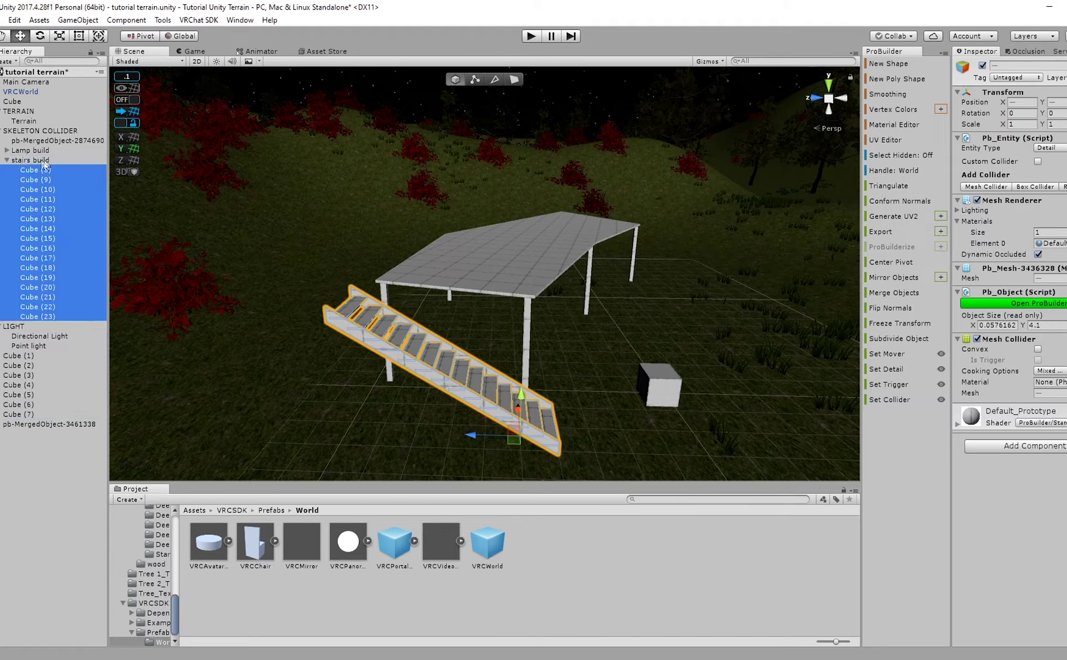
click(7, 160)
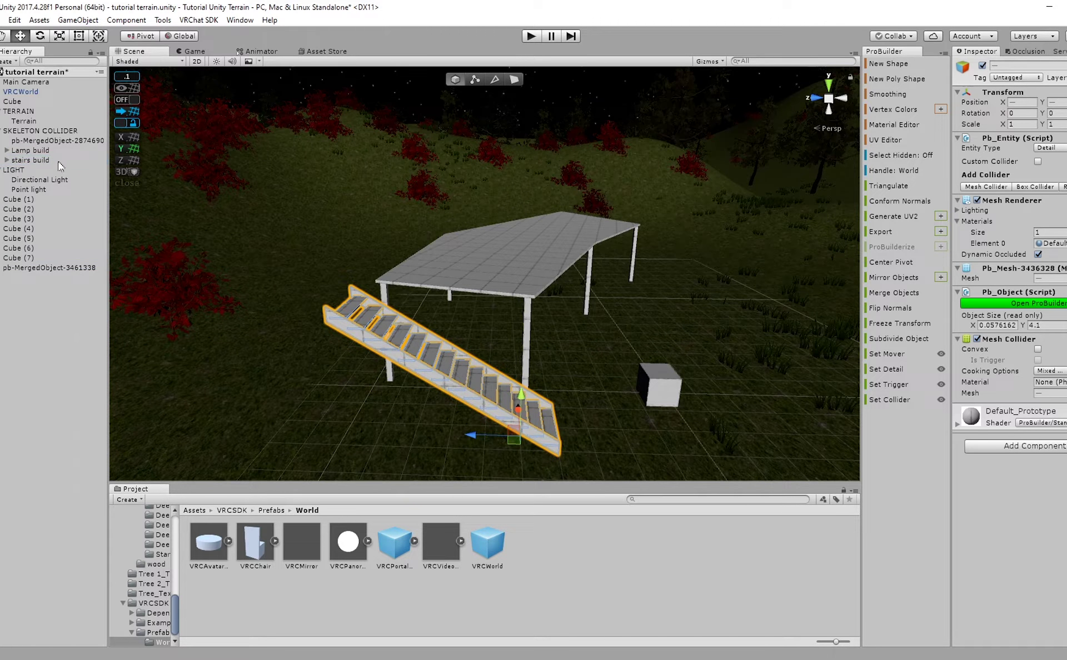
click(982, 66)
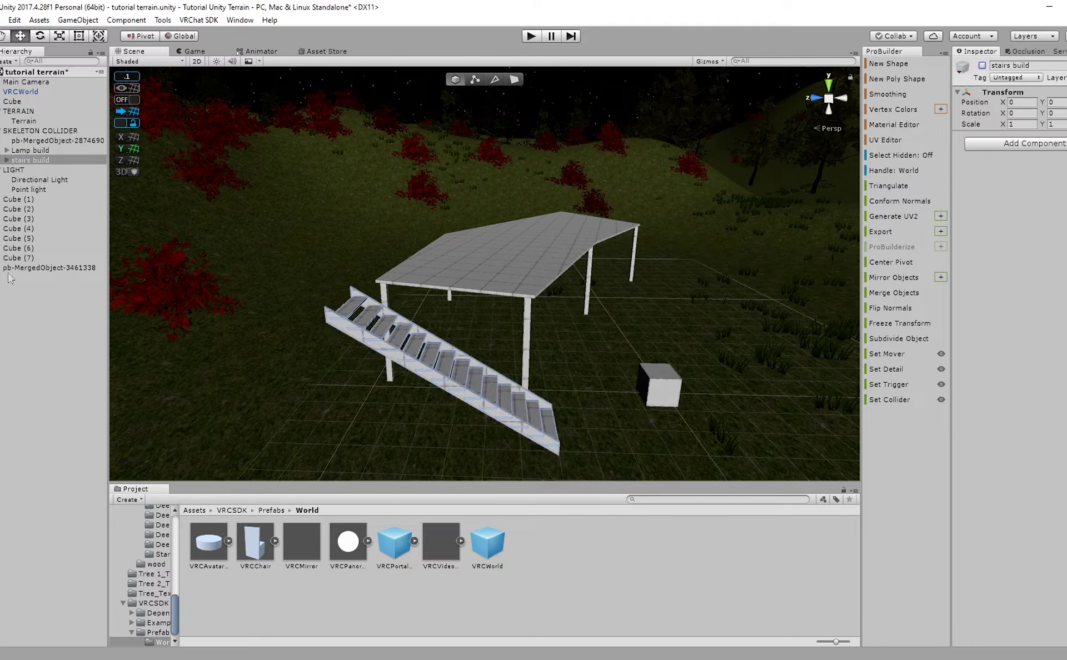
Move the merged stairs along X up against the near end of the platform.
click(63, 269)
right_drag(369, 271, 375, 296)
scroll(375, 296, down, 3)
scroll(375, 295, up, 7)
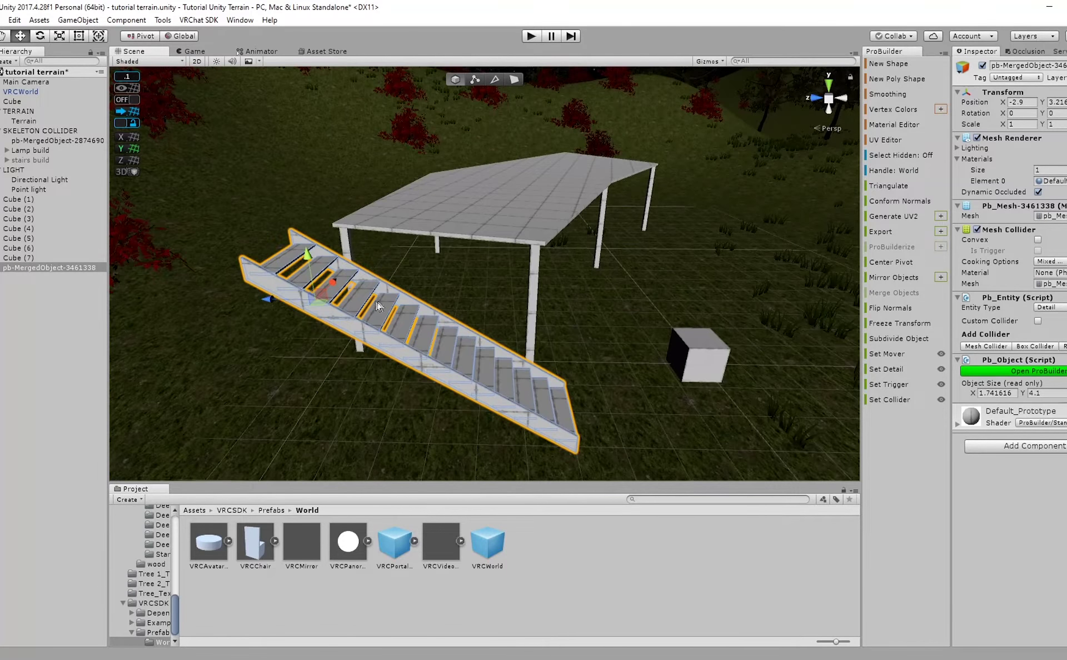
drag(319, 287, 393, 247)
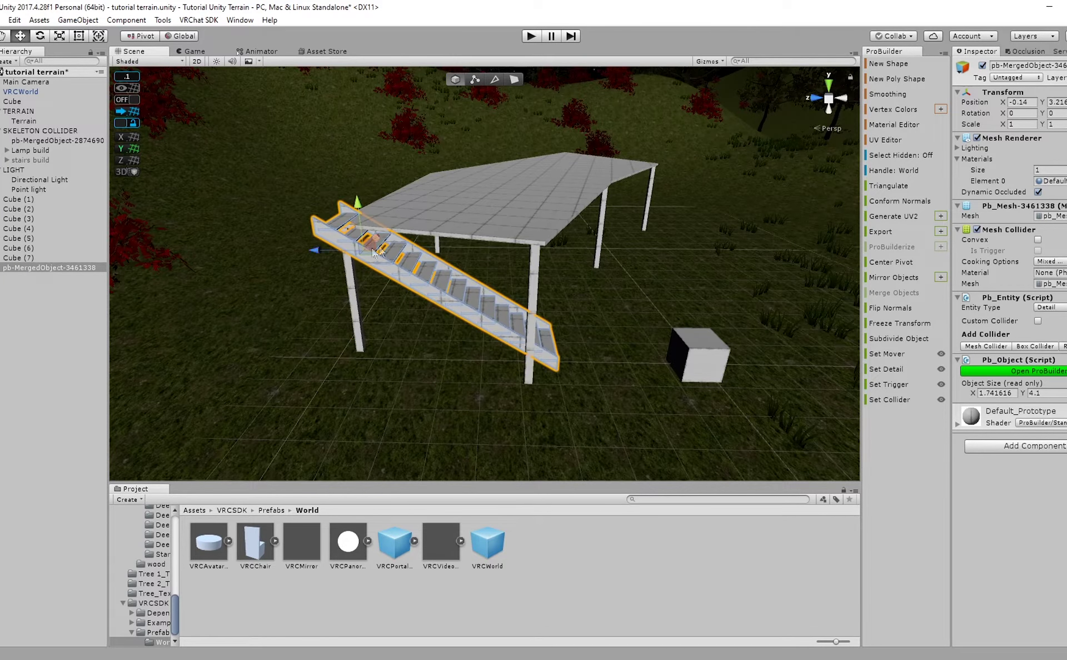
click(302, 258)
click(386, 263)
Duplicate the merged stairs, move the copy to the platform's far end at X 15.46 and rotate it to -135 degrees about Y.
right_drag(386, 264, 292, 323)
click(291, 323)
key(ctrl+d)
drag(290, 322, 676, 202)
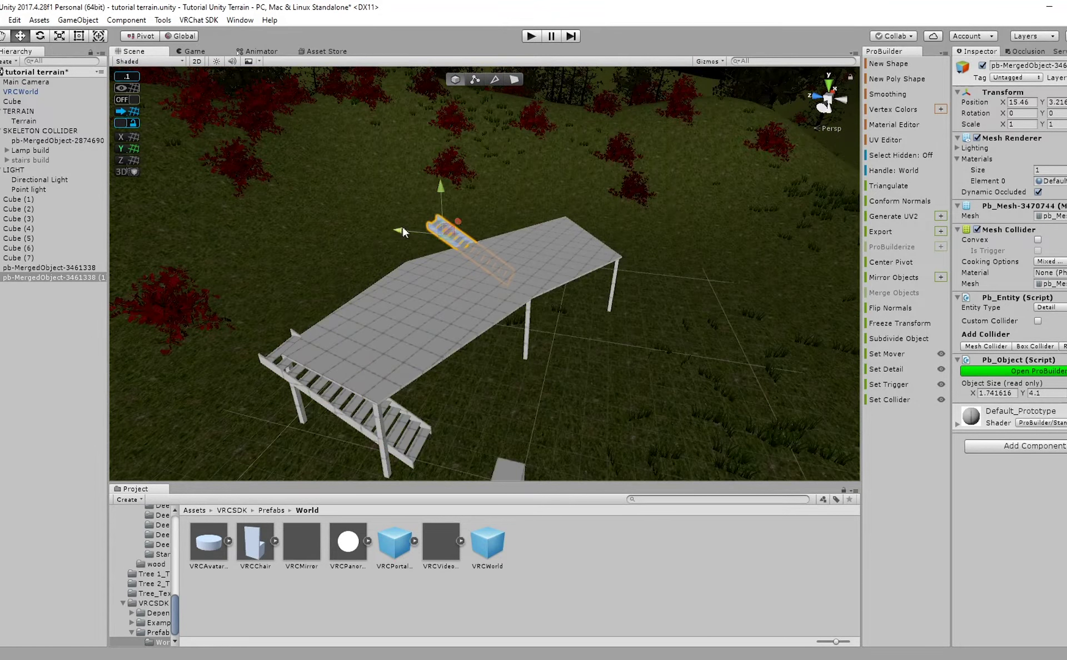
drag(404, 232, 664, 285)
key(e)
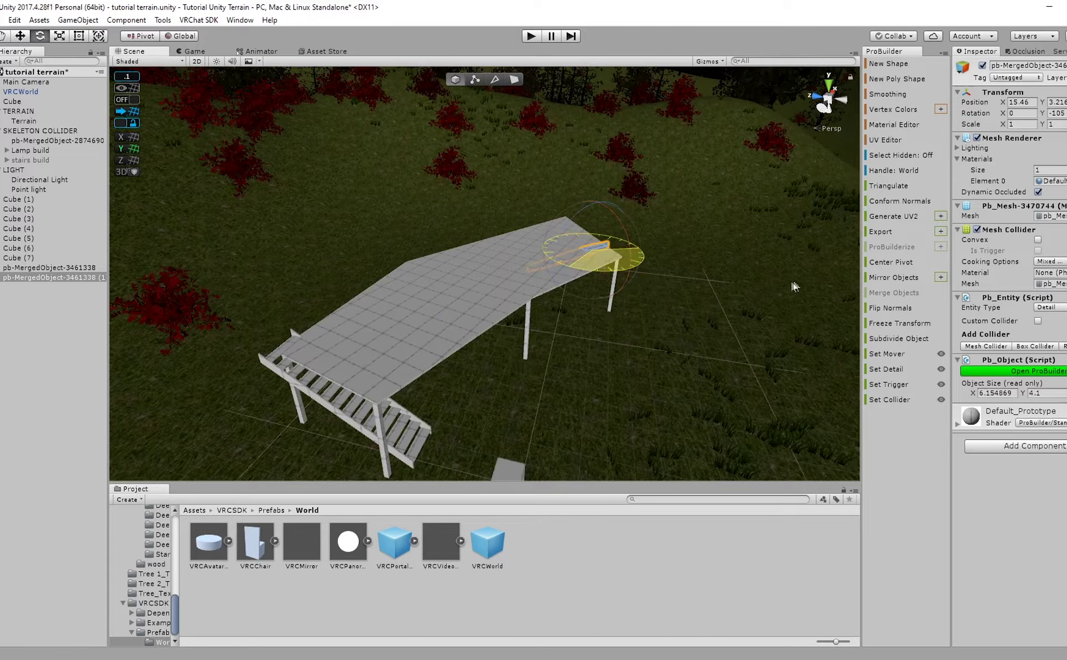
drag(811, 280, 807, 280)
middle_drag(707, 304, 839, 250)
Rotate the first merged stairs to 15 degrees about Y and shift them to X -1.24 at the platform's near end.
key(w)
click(528, 331)
key(e)
key(w)
drag(474, 288, 459, 348)
key(e)
scroll(489, 320, up, 5)
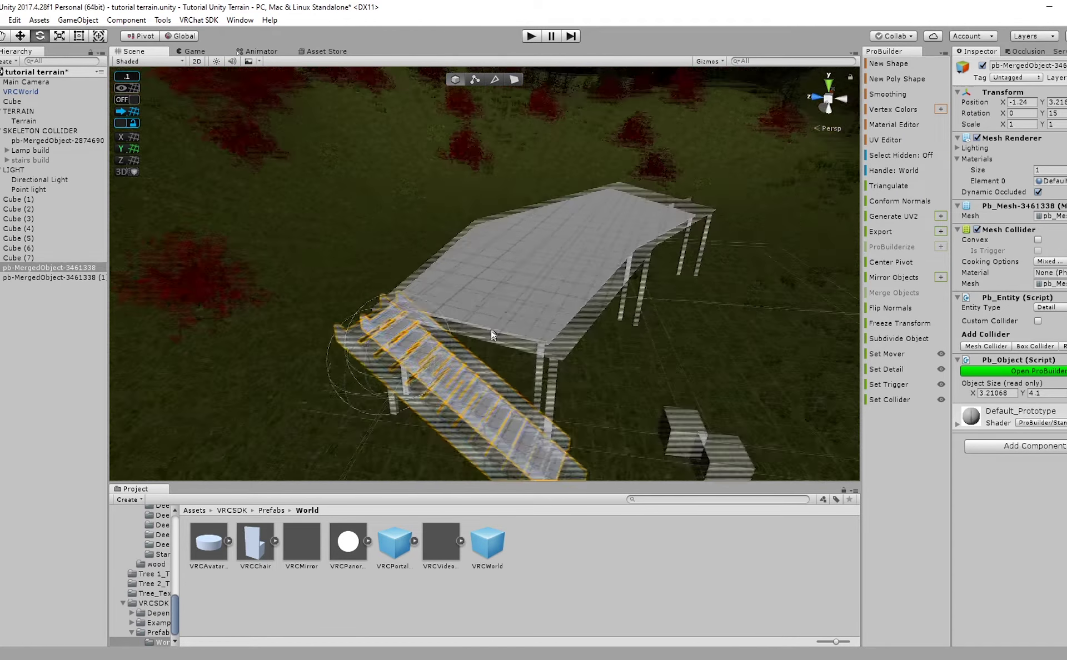
Align the top of the first stairs with the platform's near edge, moving them to X -1.955.
middle_drag(516, 292, 506, 286)
scroll(506, 287, up, 3)
drag(309, 288, 412, 300)
right_drag(412, 300, 493, 349)
scroll(493, 349, down, 3)
drag(448, 230, 460, 244)
key(w)
right_drag(463, 246, 378, 220)
key(d)
drag(325, 292, 318, 290)
Extrude side faces of the first stairs' top step to form a landing along the platform's near edge.
right_drag(318, 289, 660, 294)
key(s)
key(a)
right_drag(600, 272, 555, 281)
key(w)
key(d)
click(510, 83)
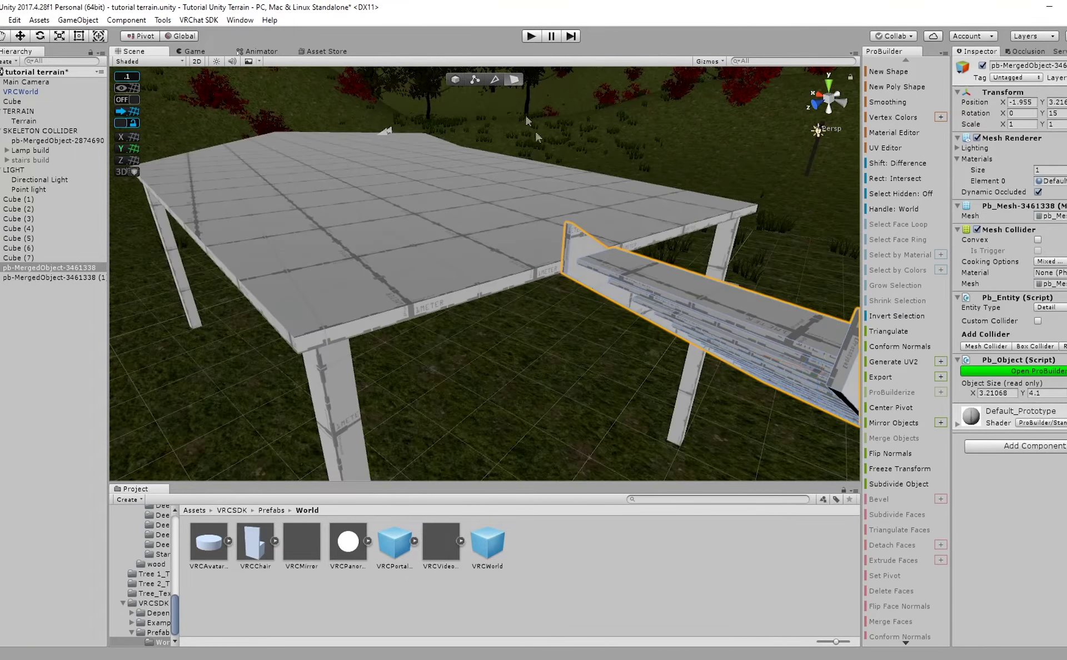
key(f)
click(586, 182)
click(504, 167)
right_drag(504, 167, 506, 220)
key(s)
key(w)
shift+drag(531, 244, 436, 298)
shift+drag(433, 341, 347, 329)
Move the landing's inner edge beside the stair rail to close the gap to the platform.
right_drag(377, 327, 556, 289)
middle_drag(556, 289, 592, 248)
scroll(579, 254, up, 3)
scroll(498, 254, up, 3)
middle_drag(434, 250, 506, 246)
right_drag(505, 246, 539, 234)
scroll(540, 243, down, 3)
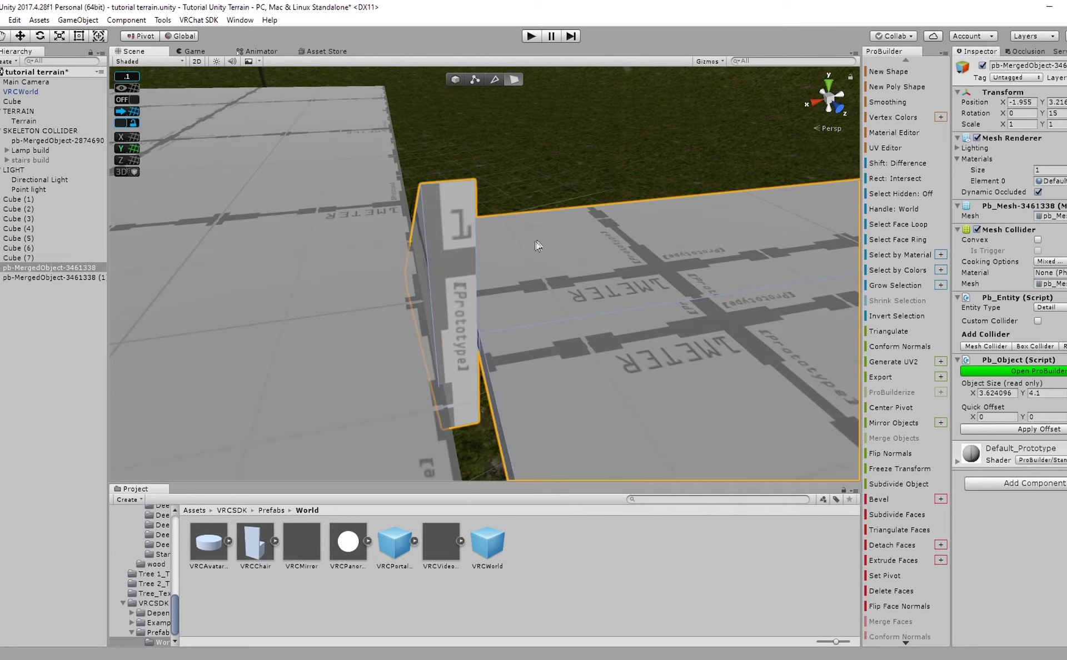
click(499, 79)
click(479, 342)
drag(462, 354, 410, 373)
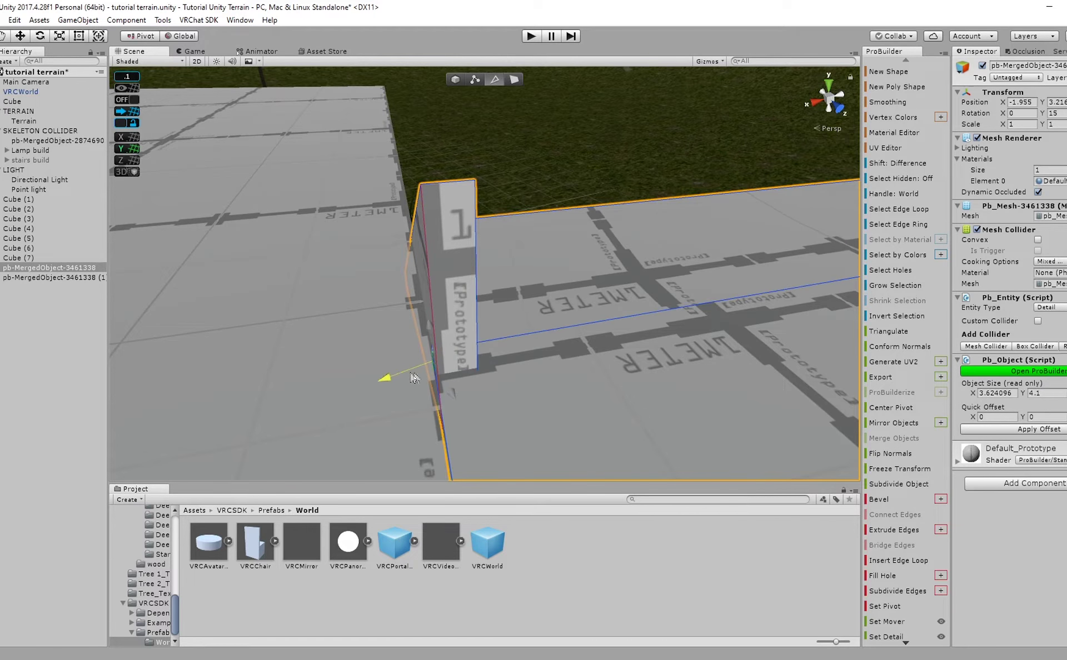
right_drag(411, 373, 531, 417)
scroll(532, 417, down, 5)
click(622, 442)
Move the landing's outer side face to line up with the platform's corner.
scroll(639, 378, down, 4)
middle_drag(660, 307, 561, 373)
alt+drag(564, 377, 112, 260)
scroll(327, 286, up, 3)
alt+drag(478, 300, 574, 191)
scroll(354, 267, down, 4)
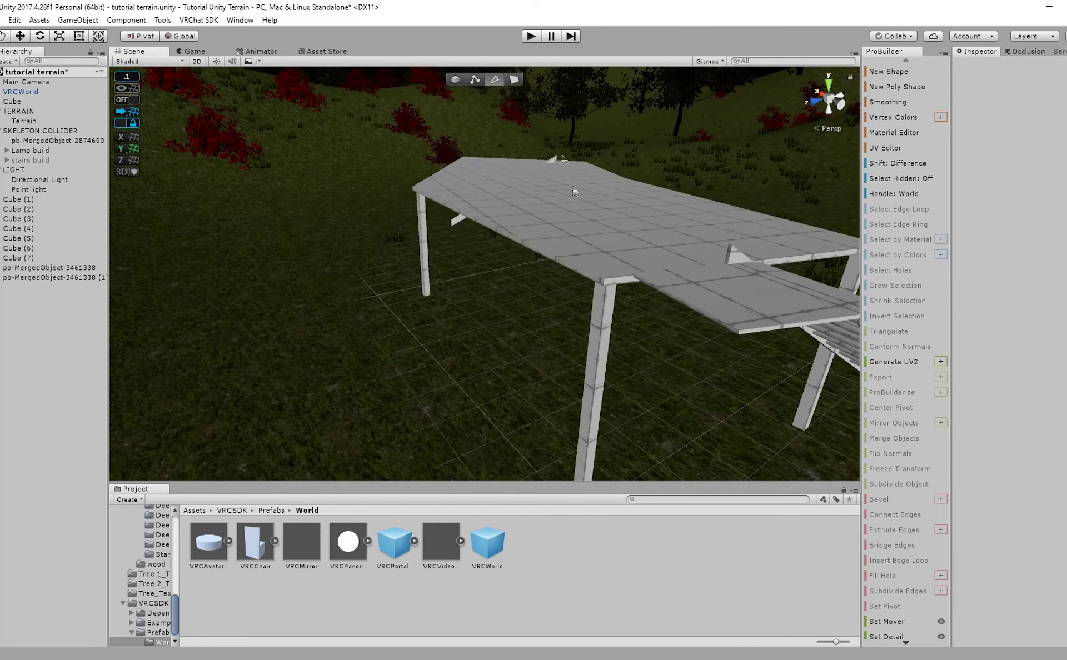
click(517, 83)
right_drag(408, 189, 548, 217)
scroll(548, 217, up, 3)
click(478, 245)
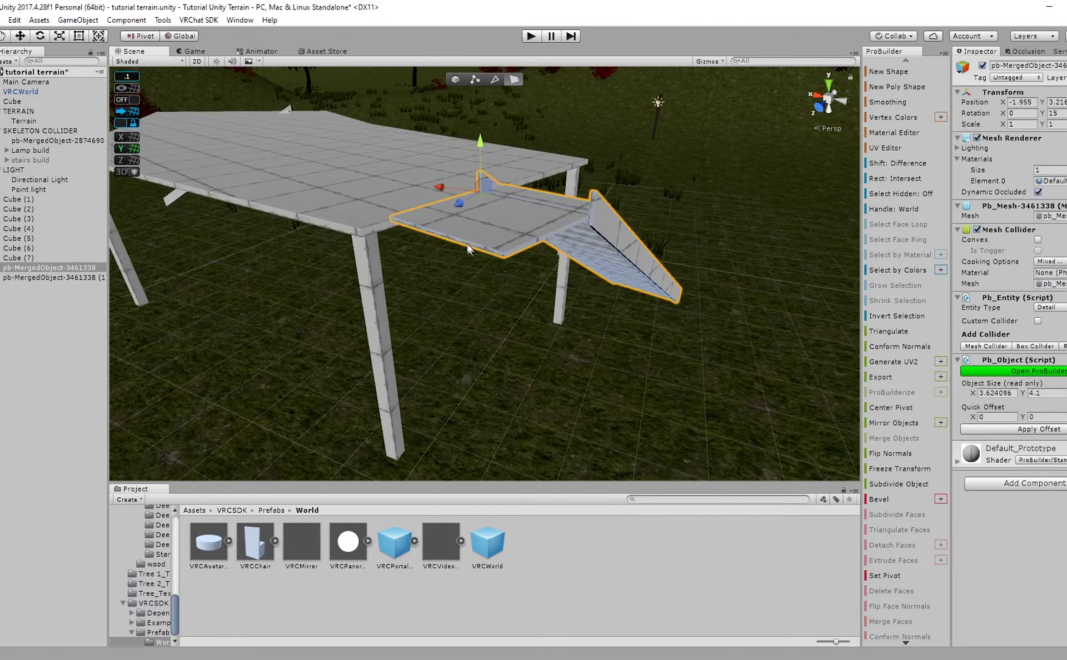
click(465, 247)
click(464, 235)
scroll(465, 233, up, 2)
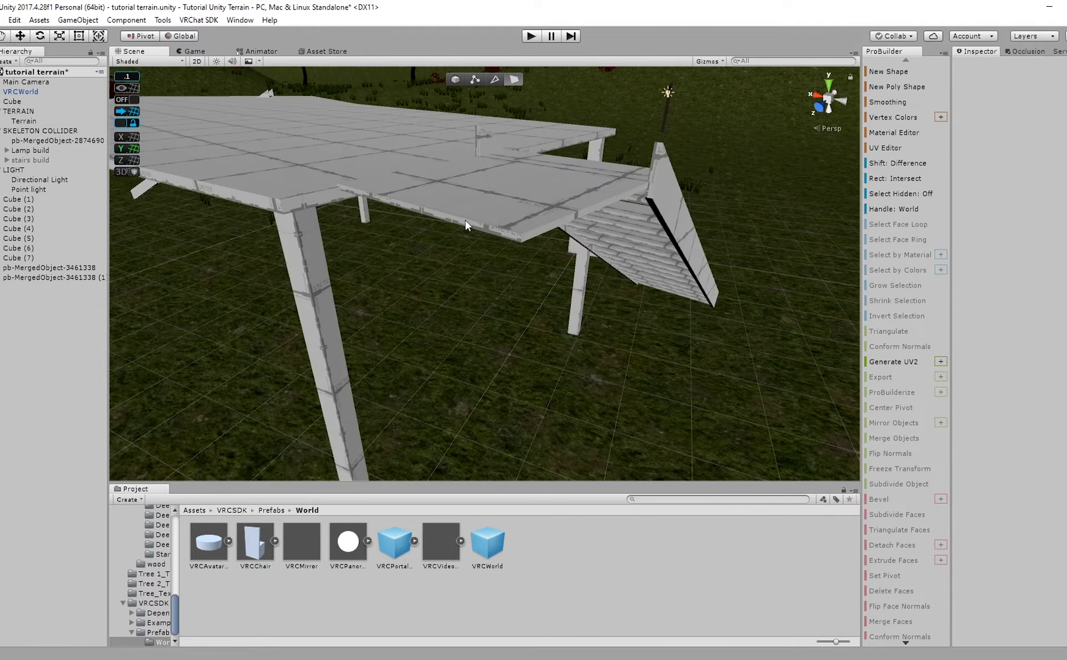
click(465, 220)
drag(346, 245, 345, 247)
right_drag(346, 246, 527, 300)
key(a)
drag(644, 289, 587, 303)
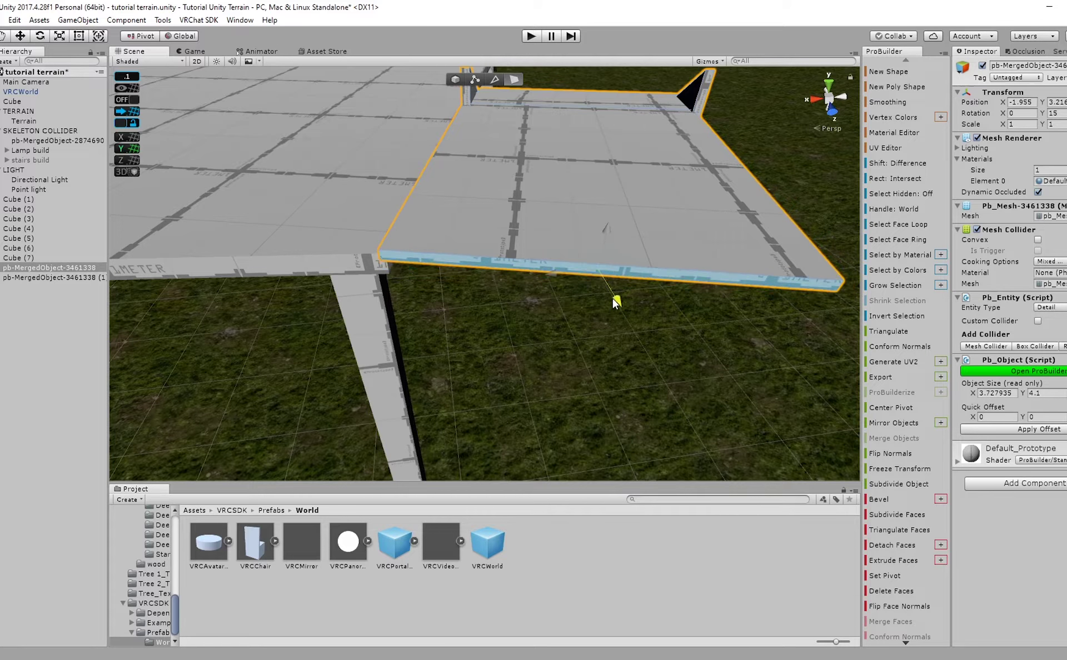
click(701, 524)
Return to object selection and move the copied stairs outward from beneath the platform's far end.
key(s)
right_drag(567, 328, 431, 270)
click(459, 80)
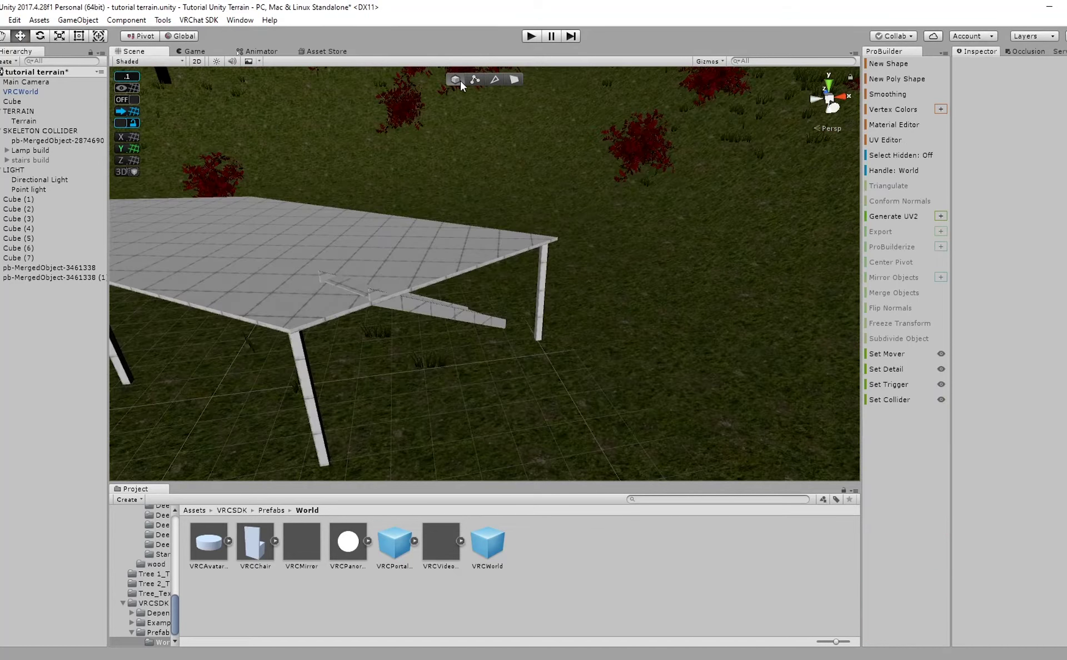
click(431, 296)
click(430, 314)
drag(396, 283, 416, 321)
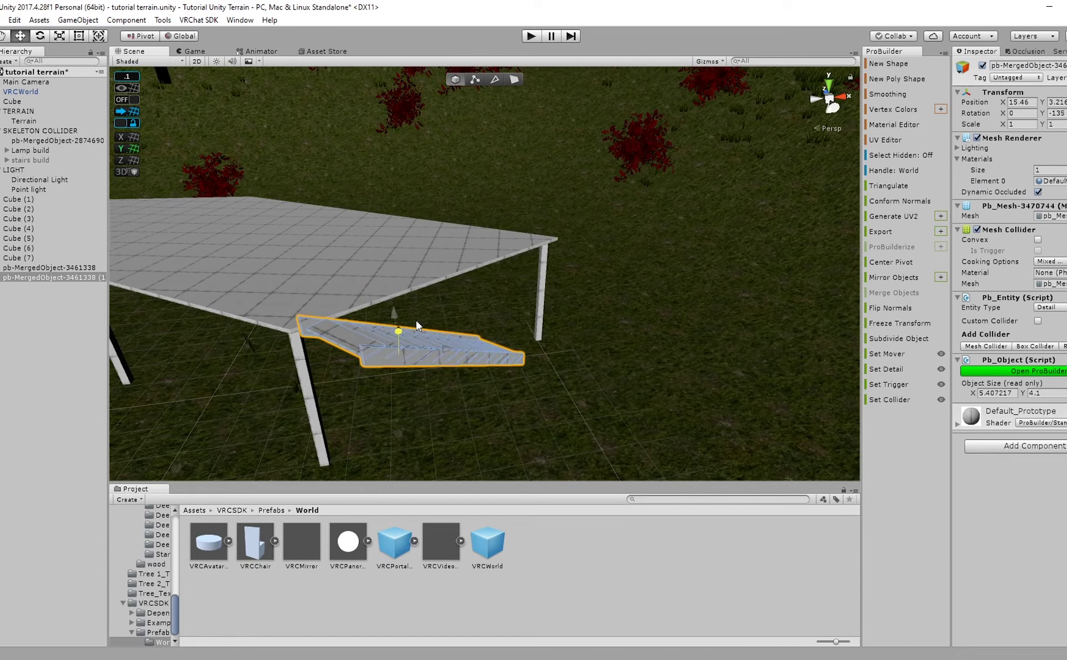
drag(469, 349, 483, 381)
drag(486, 321, 474, 297)
Rotate the copied stairs to about -105 degrees about Y and bring them against the platform's far edge.
key(e)
drag(477, 343, 425, 363)
key(w)
scroll(456, 328, up, 5)
right_drag(466, 312, 489, 356)
drag(496, 376, 501, 409)
Extrude the side face of the copied stairs' top step along the platform's far edge.
right_drag(502, 409, 514, 256)
click(514, 79)
click(584, 278)
shift+drag(599, 269, 299, 336)
right_drag(400, 134, 426, 97)
Reposition the whole copied staircase to X 16.8 so its landing meets the platform's far edge.
click(455, 79)
drag(635, 272, 588, 292)
drag(528, 288, 633, 300)
right_drag(633, 300, 649, 328)
middle_drag(649, 328, 778, 322)
drag(676, 274, 623, 274)
Adjust the copied stairs' landing by moving its outer side face to the platform's far corner.
scroll(614, 267, down, 4)
middle_drag(608, 261, 520, 83)
click(514, 80)
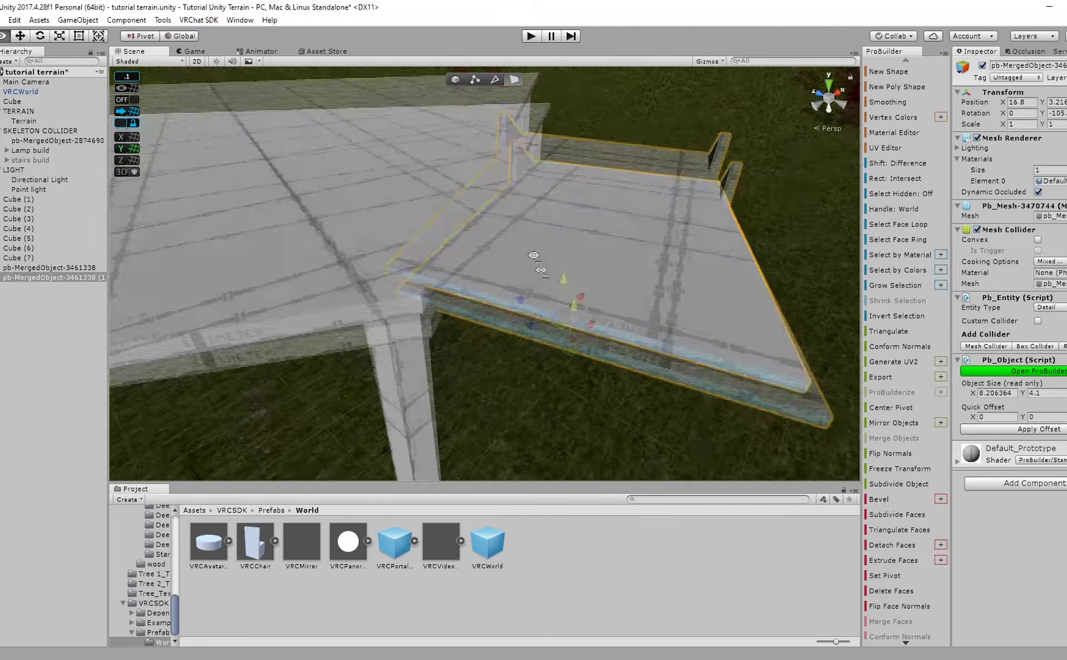
right_drag(541, 270, 545, 294)
drag(517, 303, 533, 312)
drag(629, 282, 617, 292)
Switch to edge editing and adjust an edge of the copied stairs' landing at the platform.
scroll(616, 278, down, 5)
right_drag(615, 248, 500, 222)
click(495, 80)
alt+drag(358, 273, 551, 276)
drag(275, 294, 259, 301)
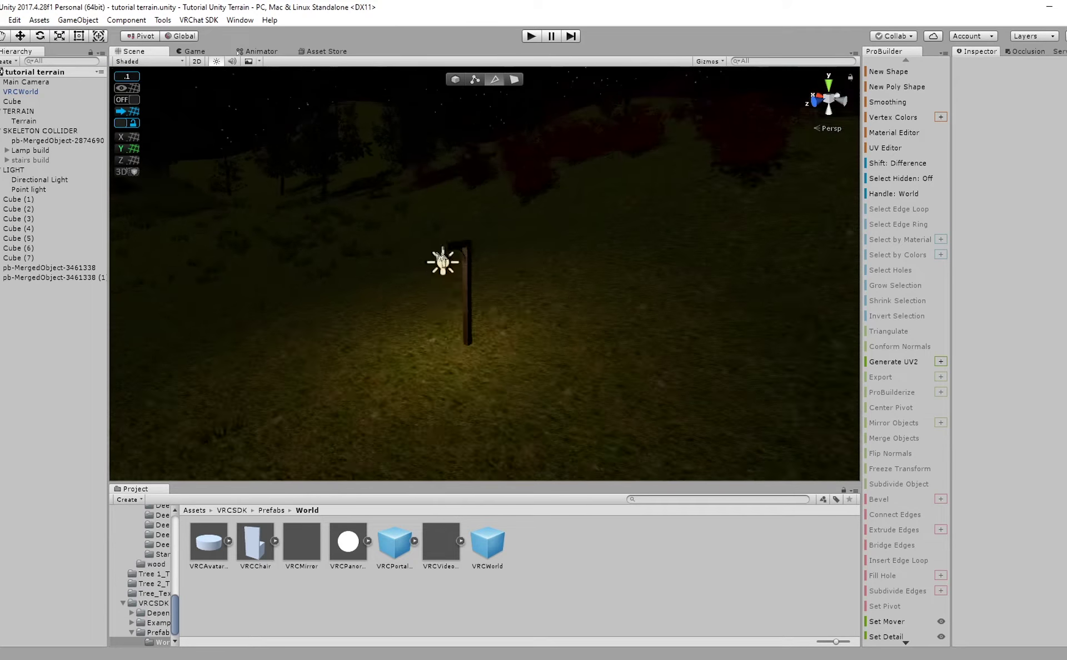
Duplicate the lamp post together with its point light and move the copies toward the first stairs.
click(435, 223)
shift+click(435, 223)
right_drag(439, 223, 470, 258)
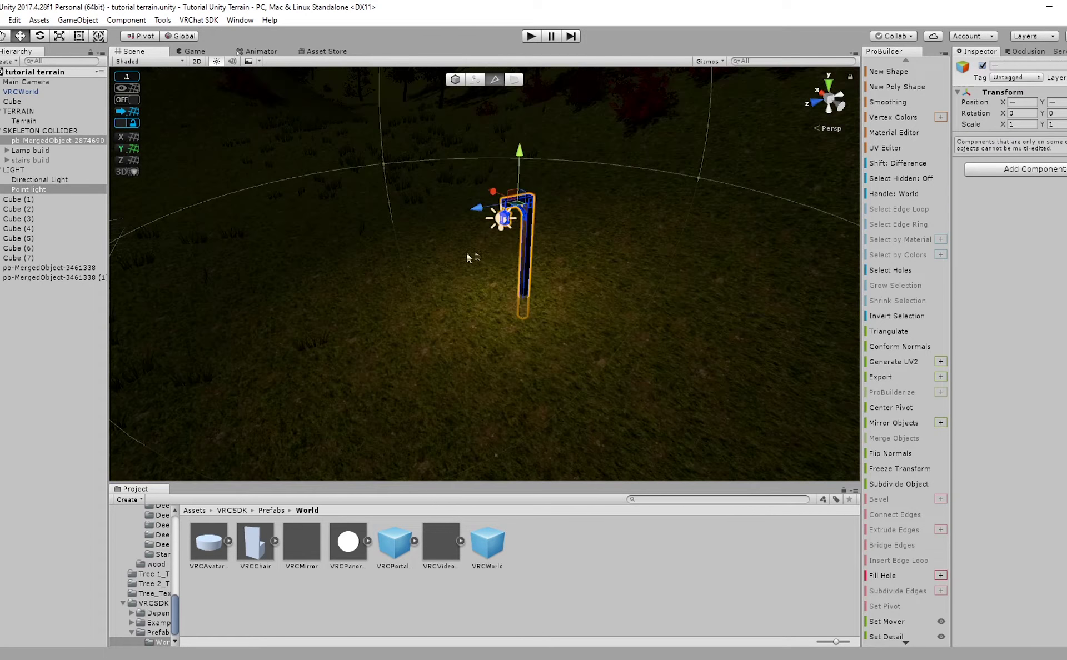
click(456, 80)
right_drag(468, 145, 329, 239)
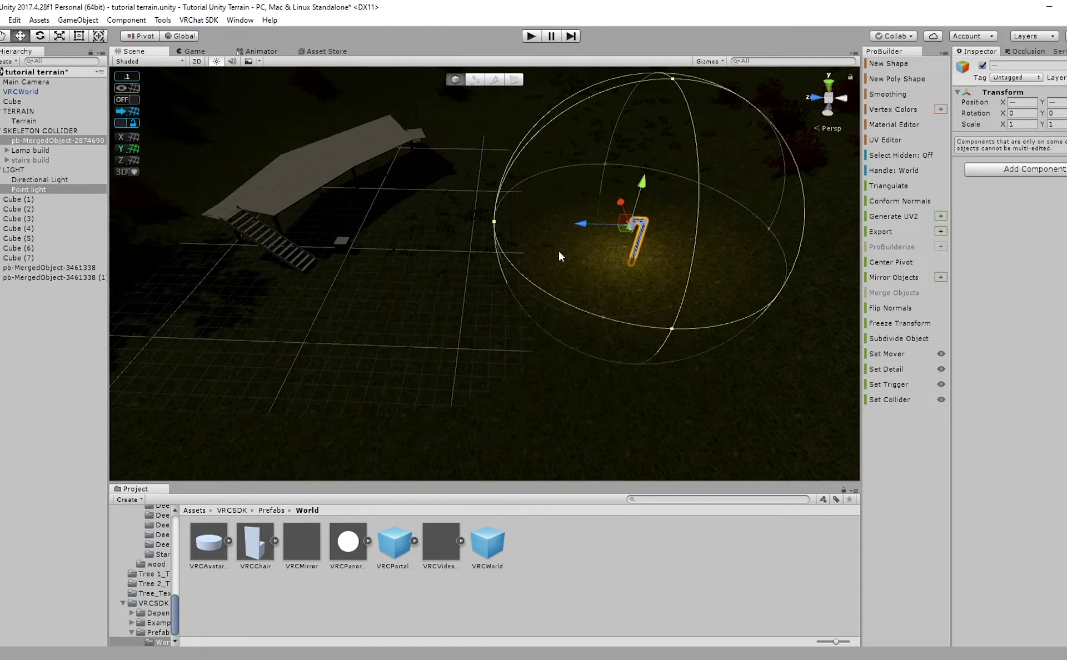
key(ctrl+d)
drag(583, 221, 329, 234)
Rotate the copied lamp post and point light to 90 degrees about Y.
key(e)
drag(332, 303, 183, 326)
key(w)
Move the copied lamp post on its own until its lamp head lines up with the copied point light.
right_drag(695, 311, 583, 324)
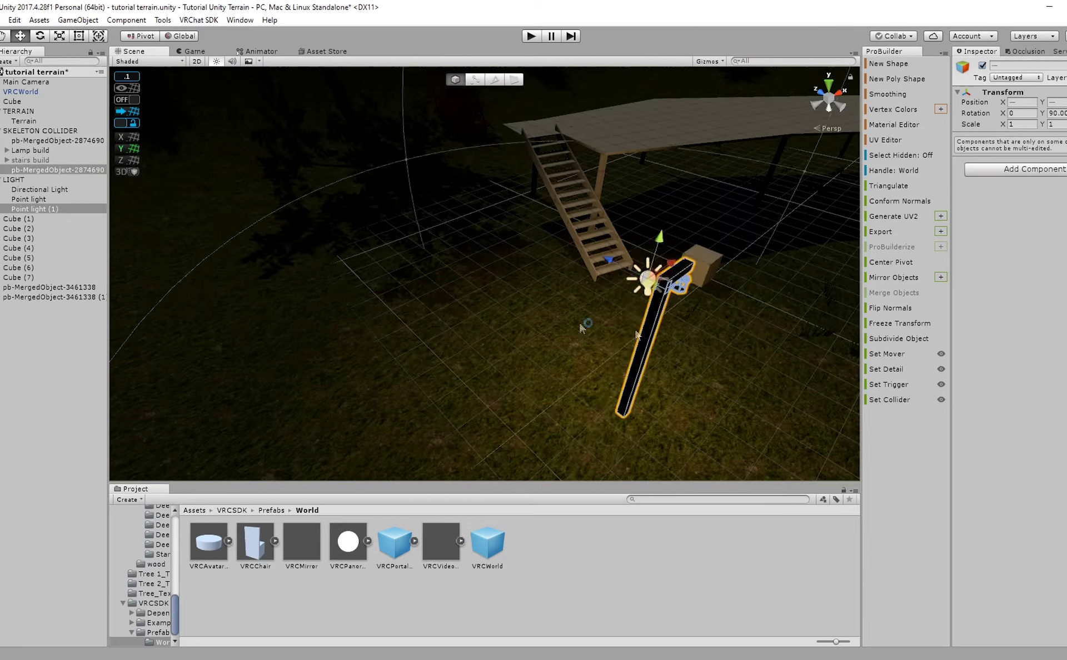
click(627, 333)
drag(613, 273, 602, 271)
right_drag(603, 272, 478, 233)
right_drag(667, 267, 450, 256)
drag(439, 235, 446, 237)
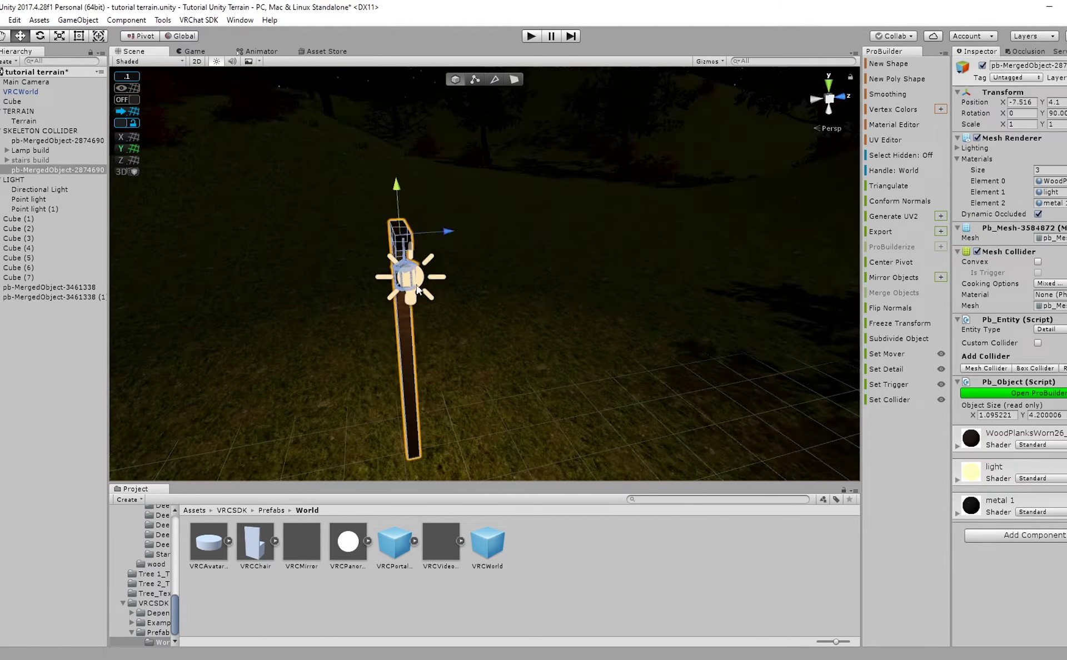
Duplicate the lamp post together with its point light and move the copies onto open ground away from the stairs.
shift+click(412, 277)
right_drag(500, 278, 773, 320)
scroll(739, 307, down, 5)
right_drag(684, 327, 573, 245)
scroll(500, 278, down, 5)
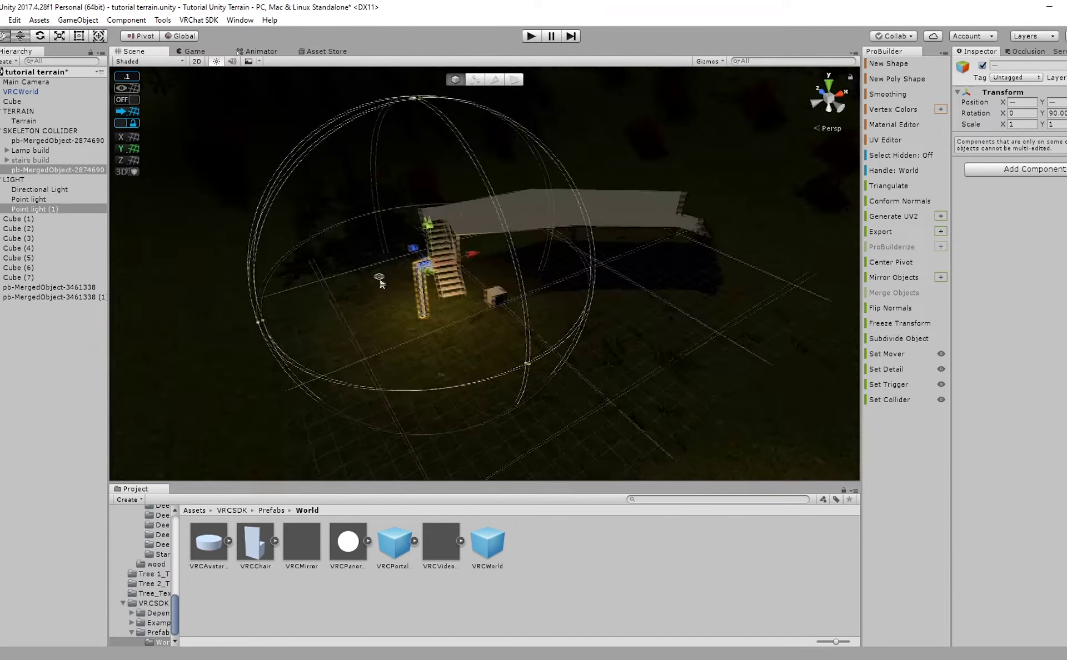
key(ctrl+d)
right_drag(384, 307, 428, 328)
drag(457, 192, 364, 347)
scroll(398, 343, down, 3)
right_drag(398, 343, 432, 335)
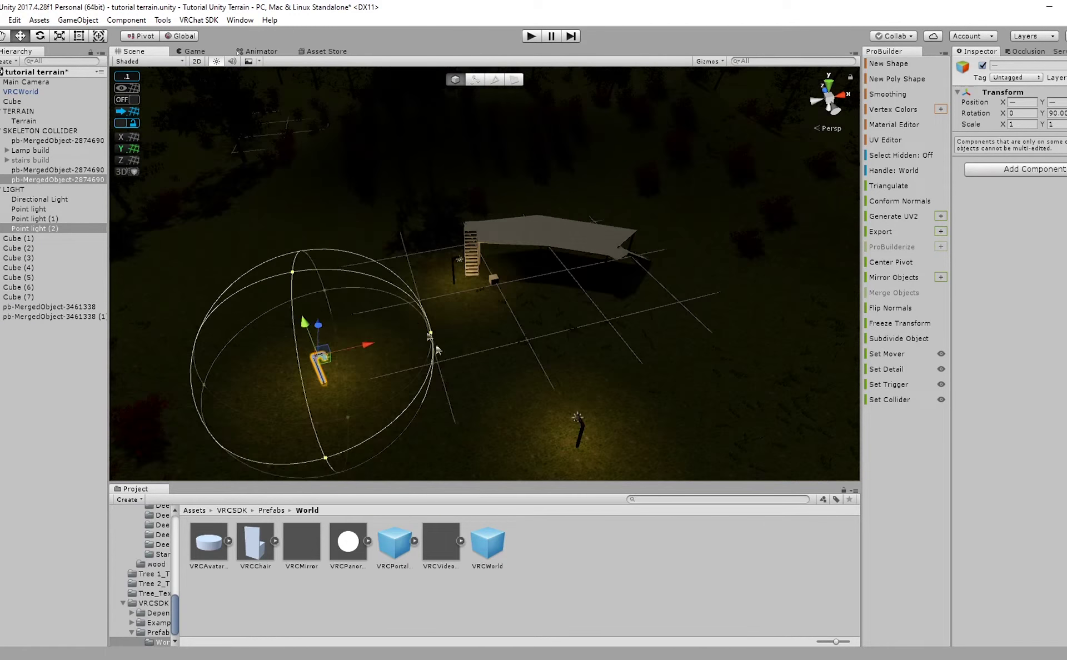
Duplicate the lamp post and light again, move the copies toward the platform's far end and rotate them to -30 degrees about Y.
key(ctrl+d)
drag(368, 344, 727, 265)
right_drag(841, 312, 903, 315)
scroll(778, 311, up, 3)
key(e)
ctrl+drag(586, 316, 850, 331)
key(w)
right_drag(575, 306, 617, 339)
Move the rotated lamp post and light beside the far stairs, and align the point light with the lamp head.
scroll(500, 289, up, 5)
click(448, 291)
ctrl+click(452, 344)
drag(496, 291, 364, 356)
scroll(456, 300, down, 5)
key(e)
middle_drag(366, 357, 424, 361)
scroll(424, 362, up, 5)
click(478, 300)
key(w)
drag(529, 309, 549, 306)
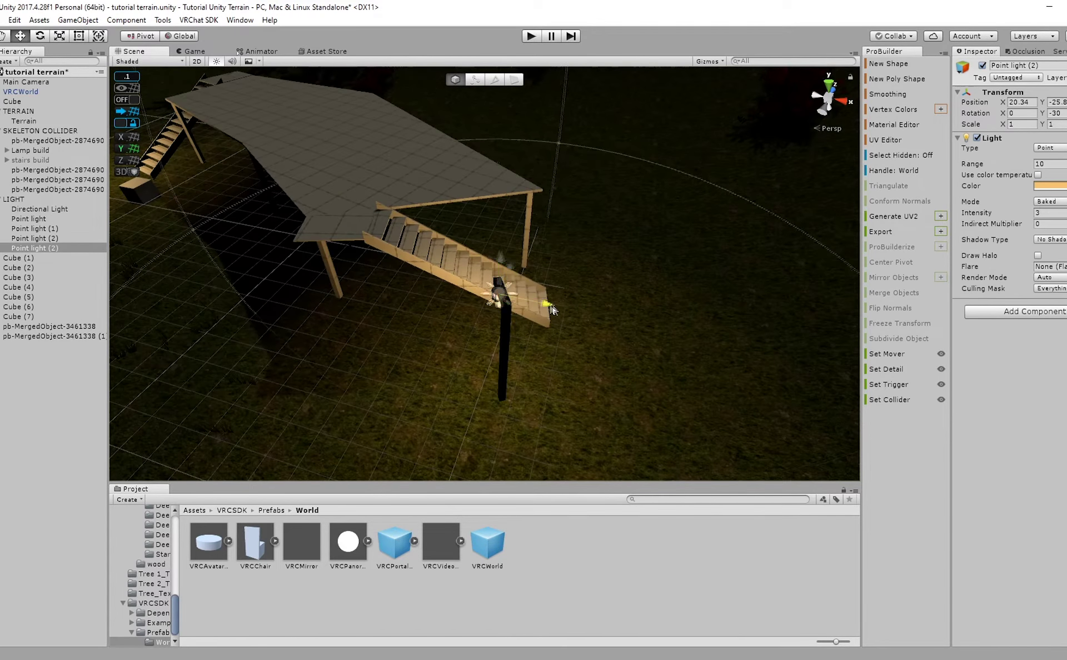
shift+click(508, 340)
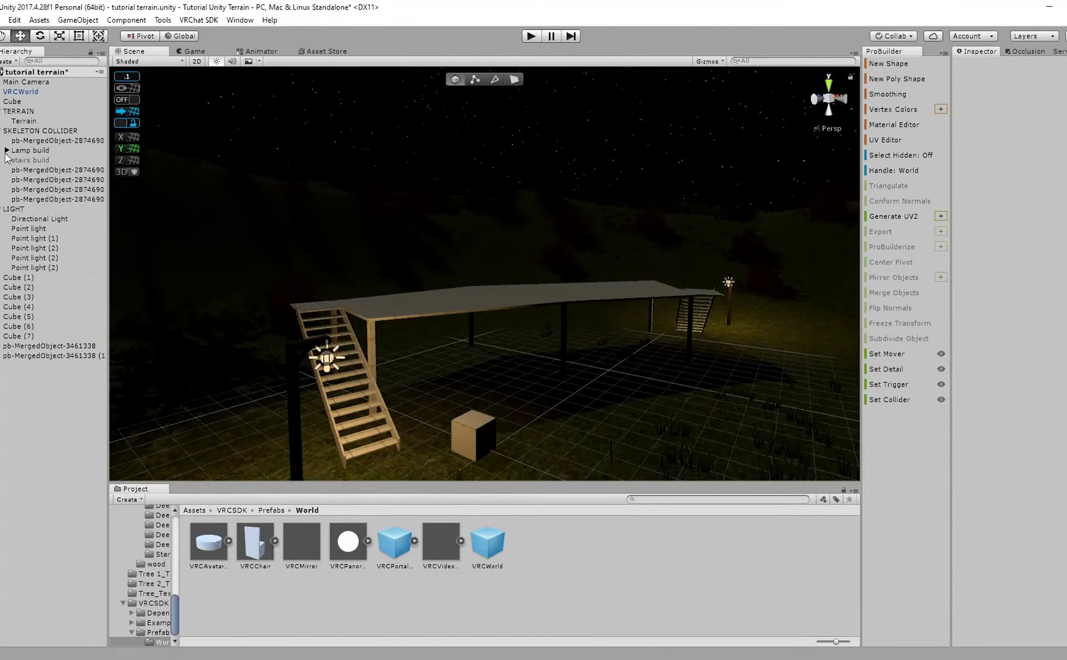
Activate all the hidden parts inside the Lamp build group.
click(7, 150)
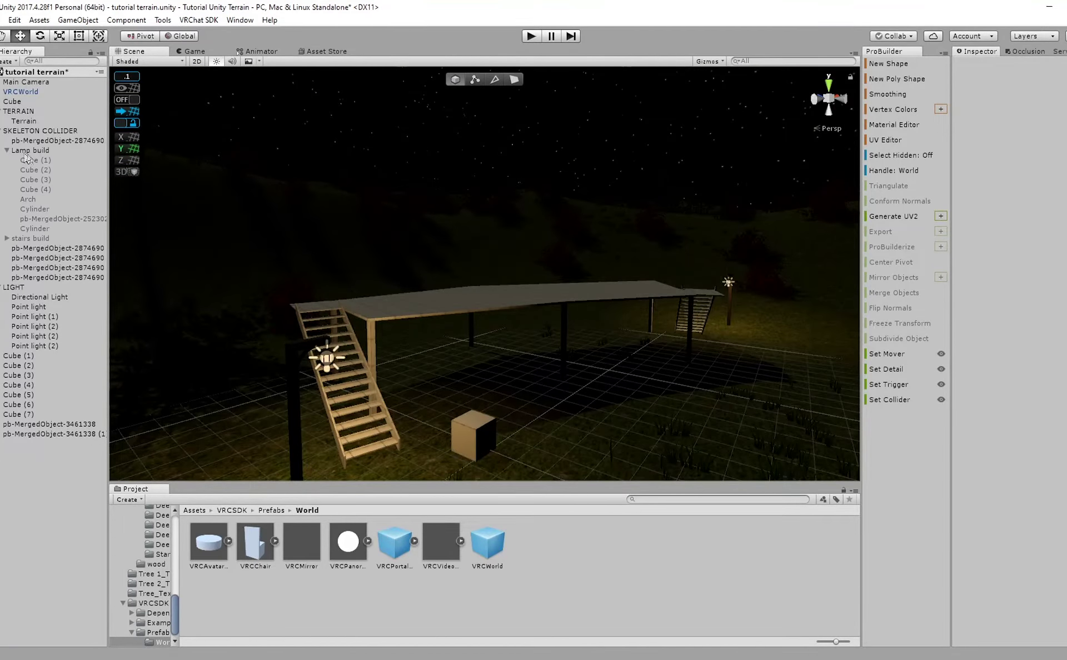
click(17, 151)
click(93, 162)
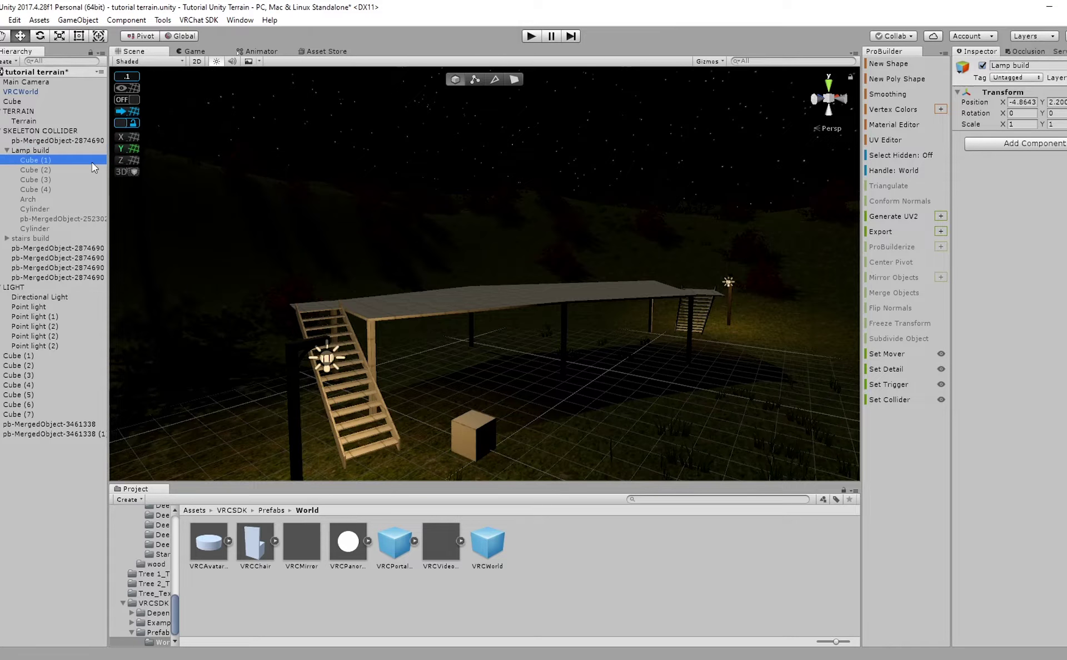
shift+click(69, 228)
click(982, 66)
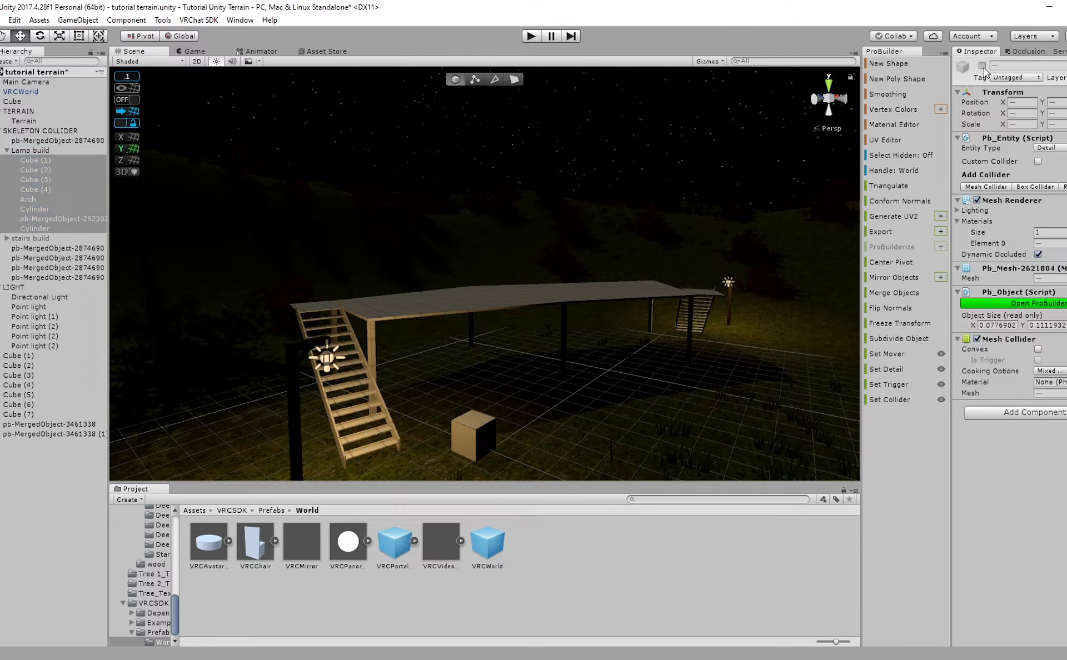
Duplicate the lantern cage and its hanger cylinder, move the copies toward the platform and take them out of the Lamp build group.
click(58, 229)
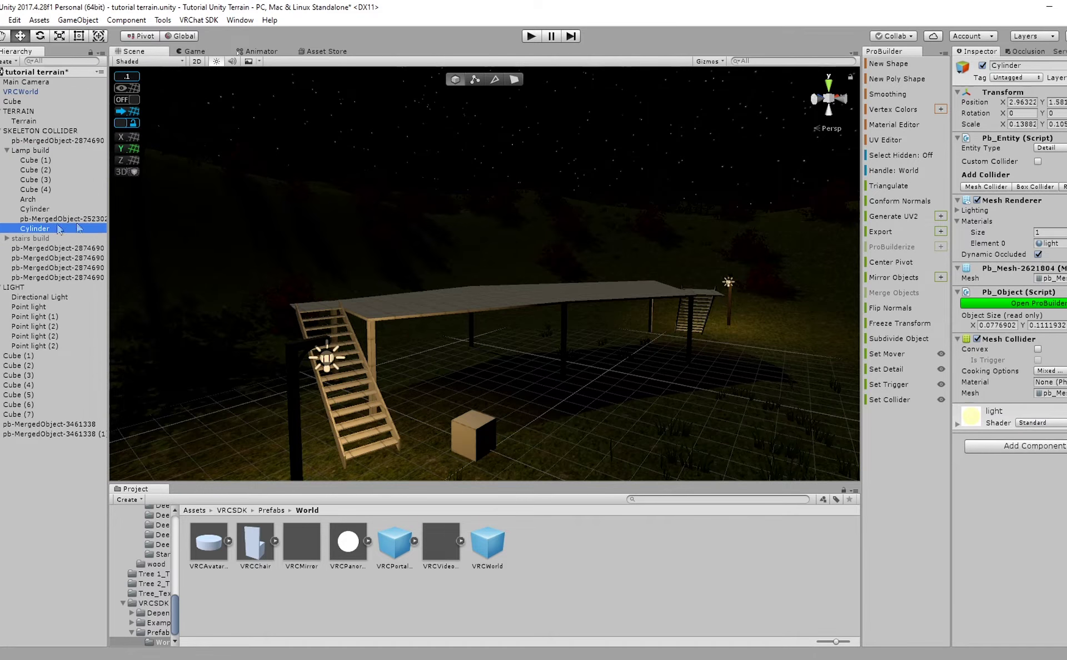
double_click(63, 220)
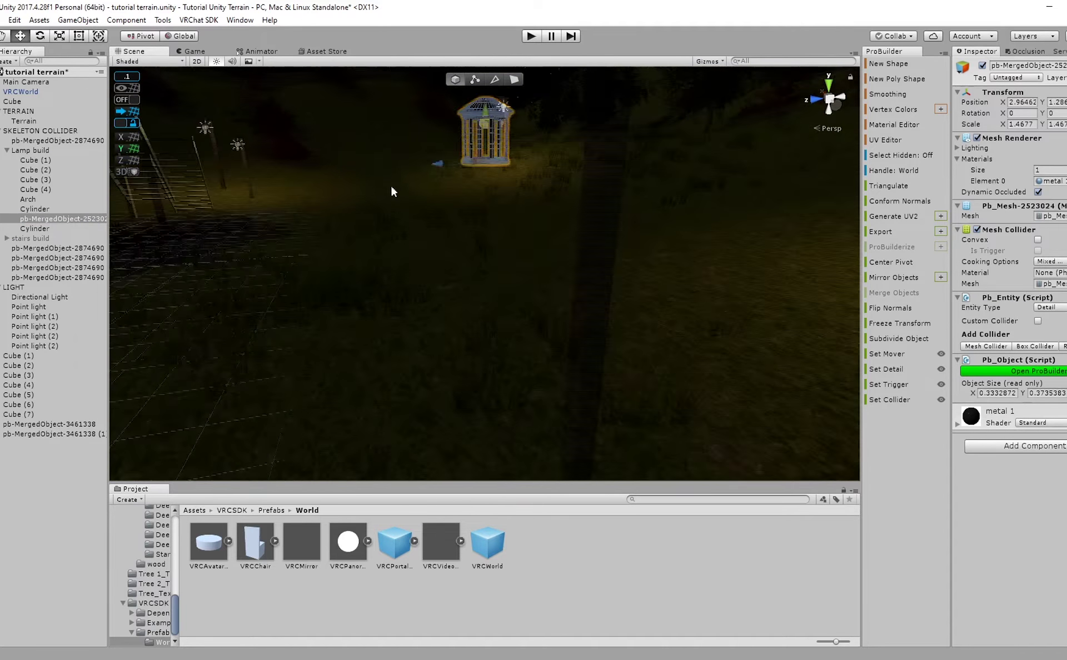
scroll(422, 211, up, 5)
scroll(427, 190, down, 2)
right_drag(586, 125, 584, 90)
shift+click(562, 134)
scroll(529, 172, down, 6)
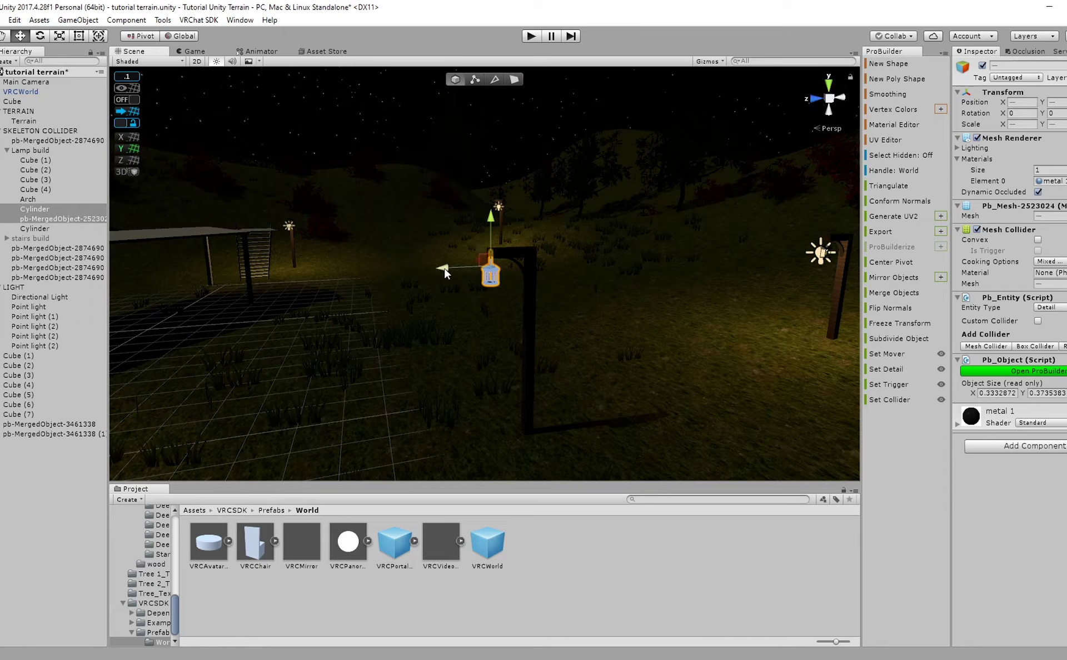
key(ctrl+d)
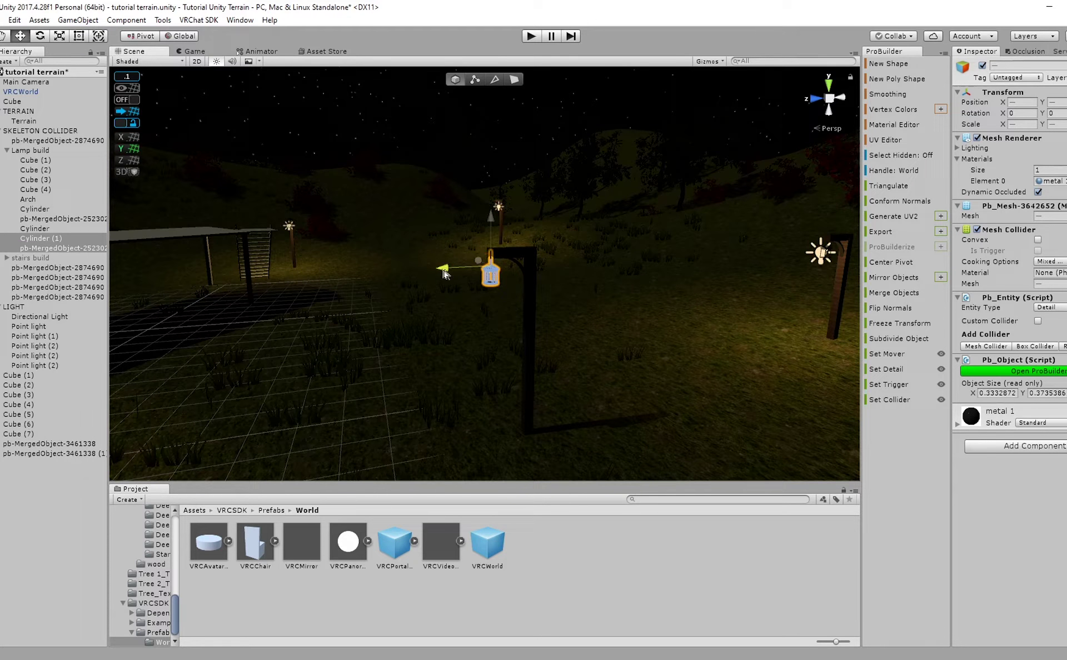
drag(444, 274, 214, 283)
drag(55, 238, 71, 484)
Deactivate the Lamp build group and switch off scene lighting.
click(23, 151)
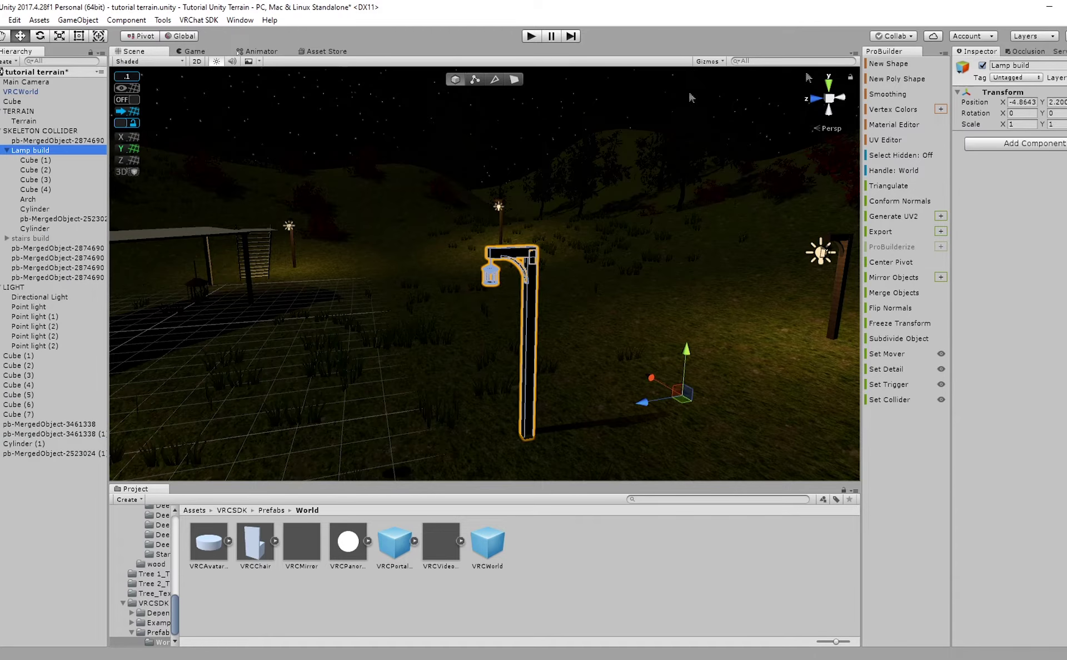
click(982, 66)
right_drag(701, 167, 545, 179)
scroll(562, 176, up, 4)
scroll(547, 198, down, 2)
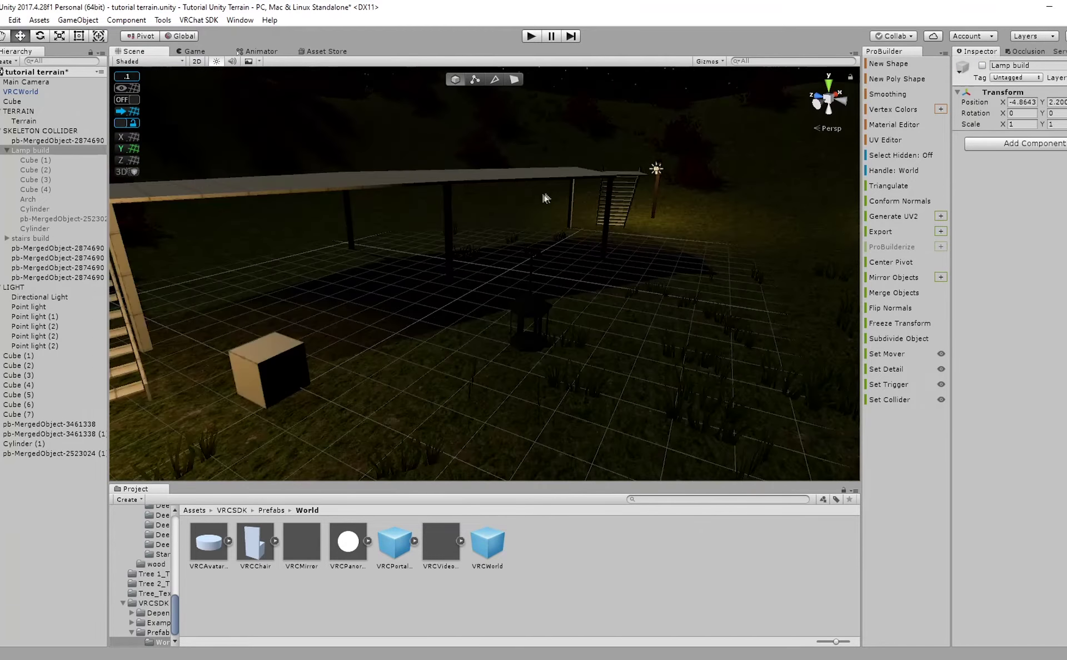
click(217, 61)
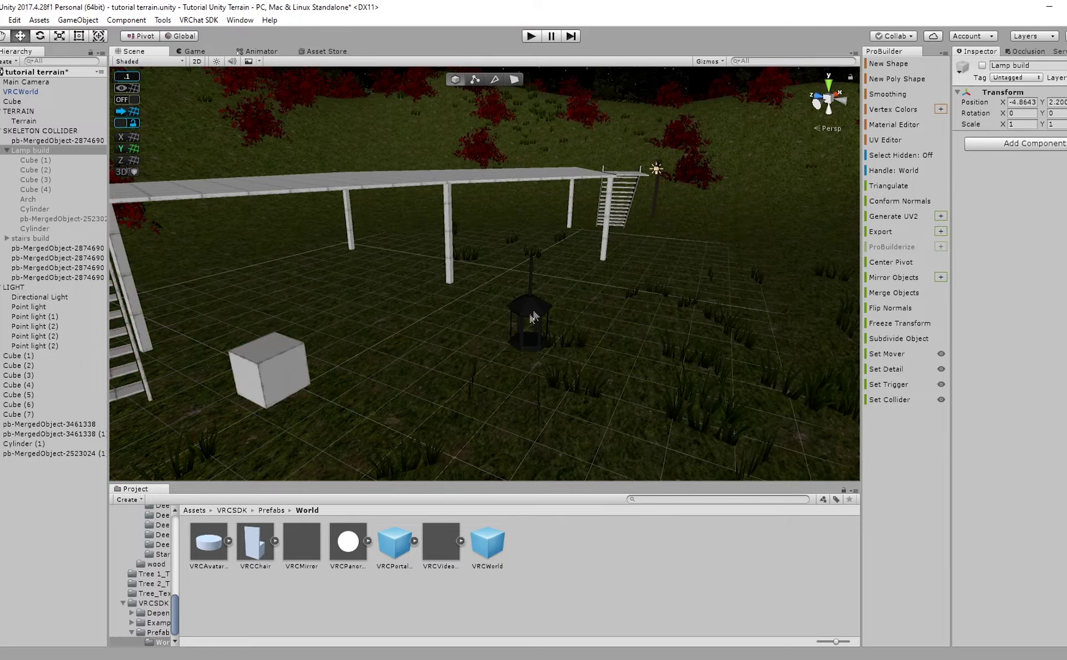
Merge the copied hanger cylinder and lantern cage into one object.
click(529, 322)
shift+click(531, 261)
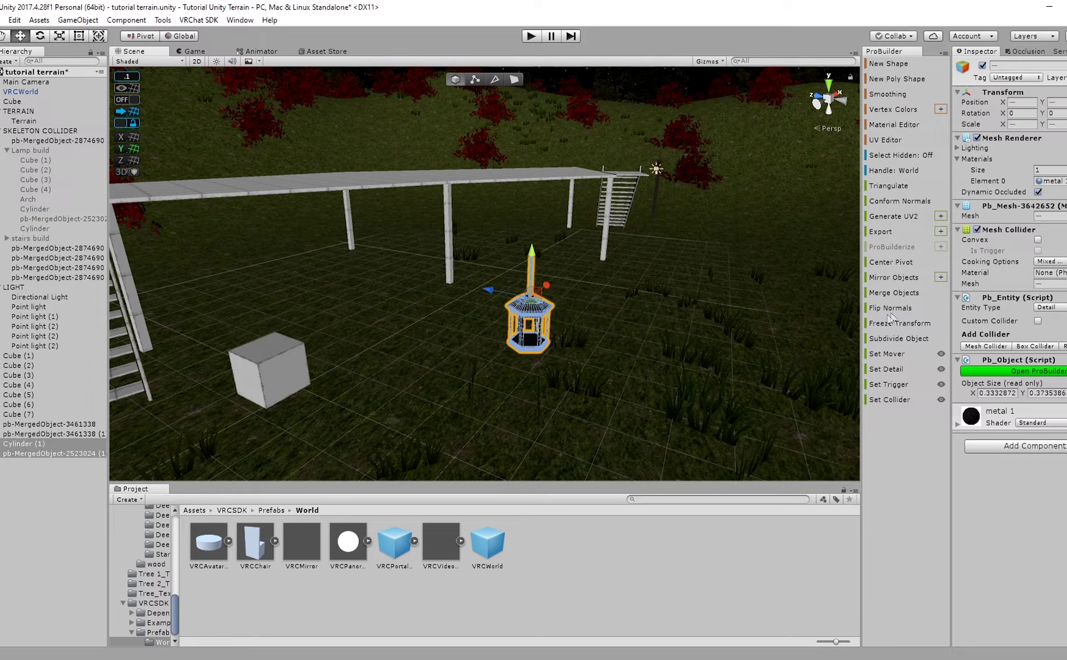
click(893, 293)
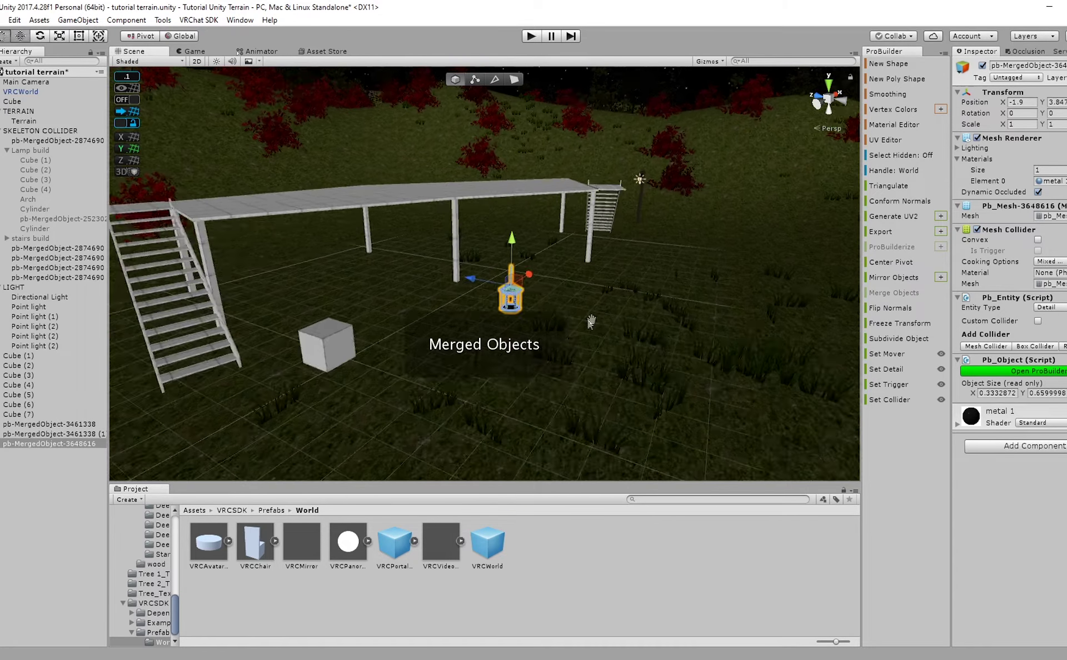
Undo the merge of the copied lantern pieces and inspect the lantern on the original lamp post.
right_drag(410, 248, 350, 193)
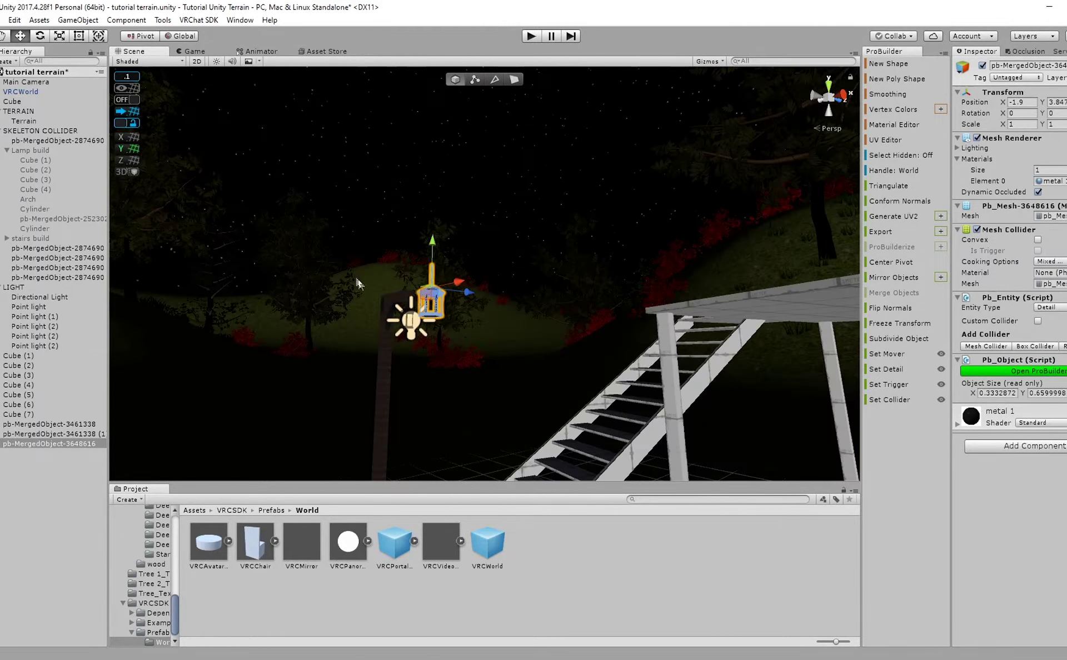
right_drag(248, 329, 470, 340)
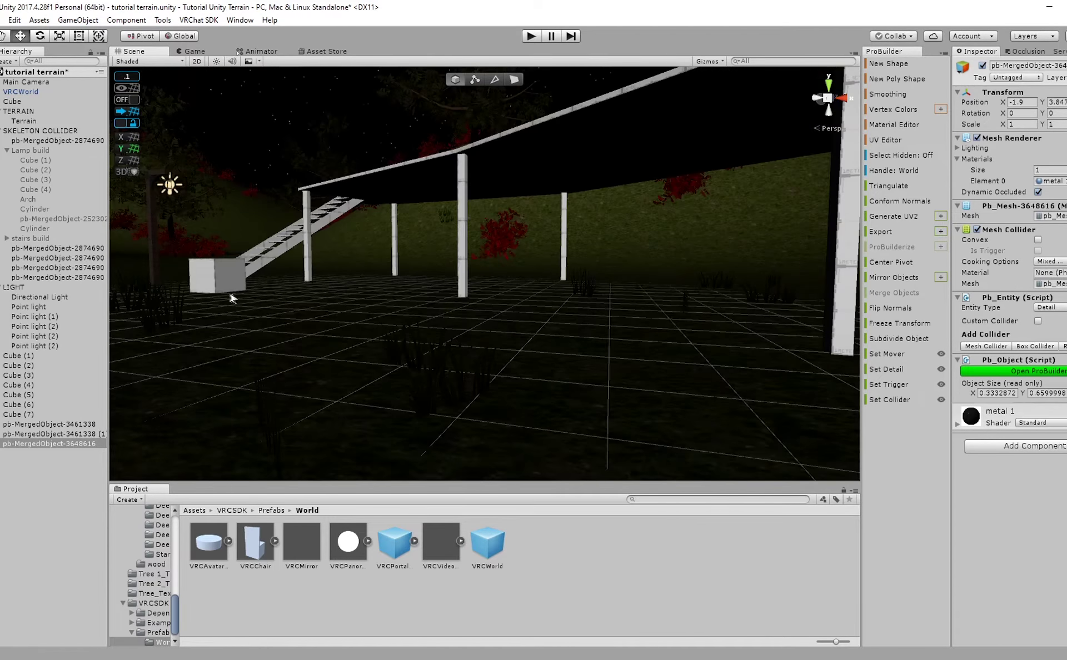
key(ctrl+z)
right_drag(362, 322, 471, 261)
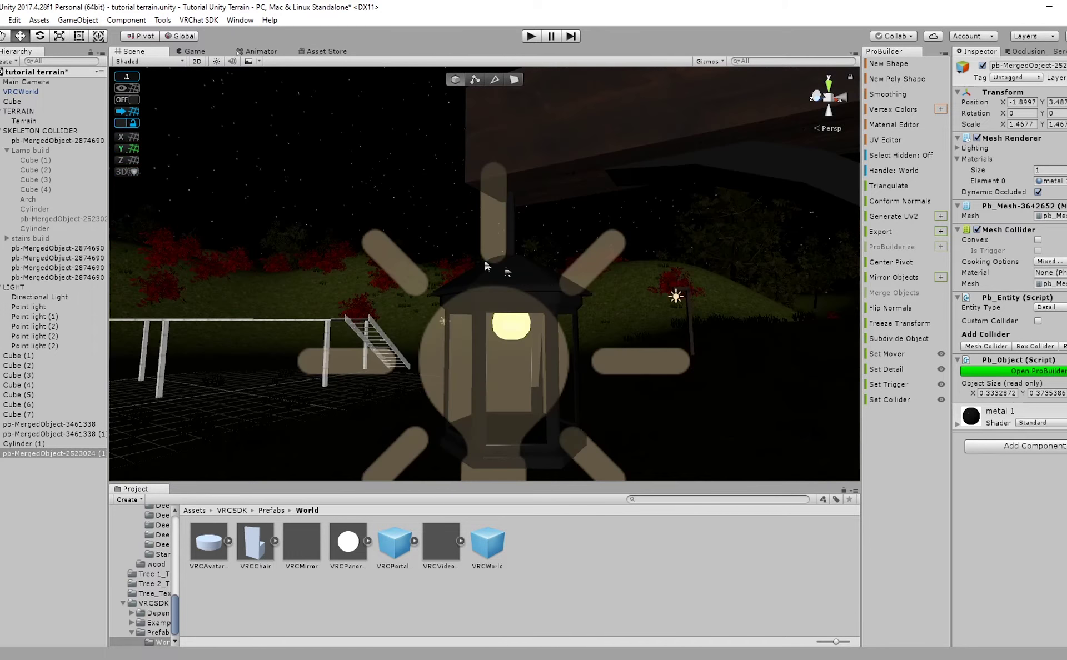
click(548, 272)
click(535, 271)
right_drag(534, 272, 524, 321)
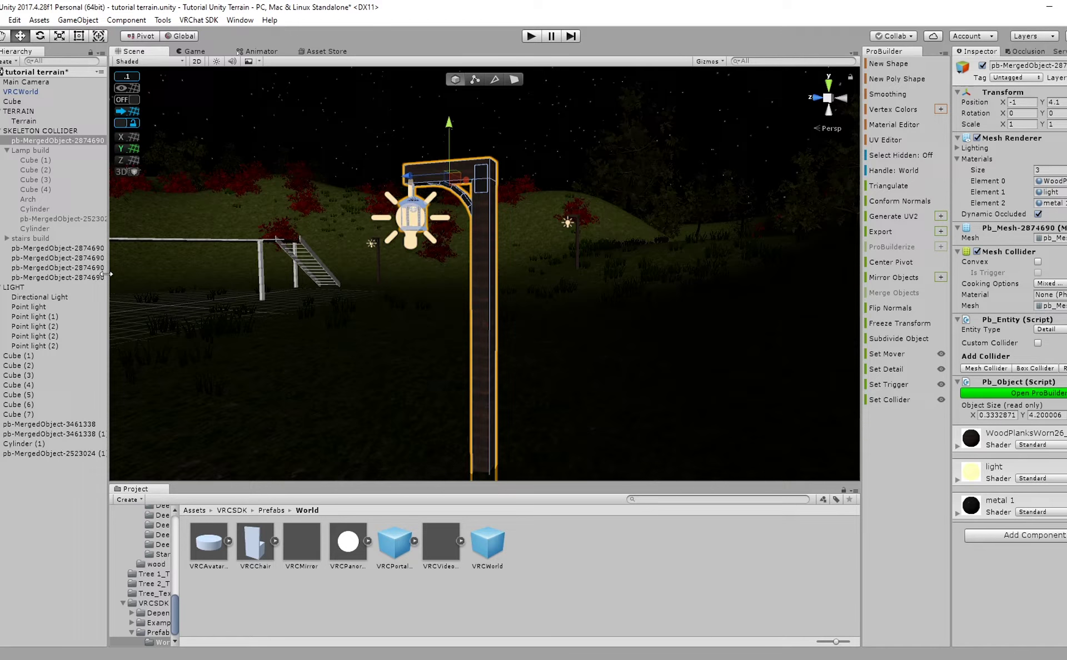
Duplicate the lantern's cage, hanger and light cylinder, move the copies toward the platform and take them out of the Lamp build group.
click(468, 602)
scroll(341, 369, down, 3)
right_drag(341, 369, 300, 339)
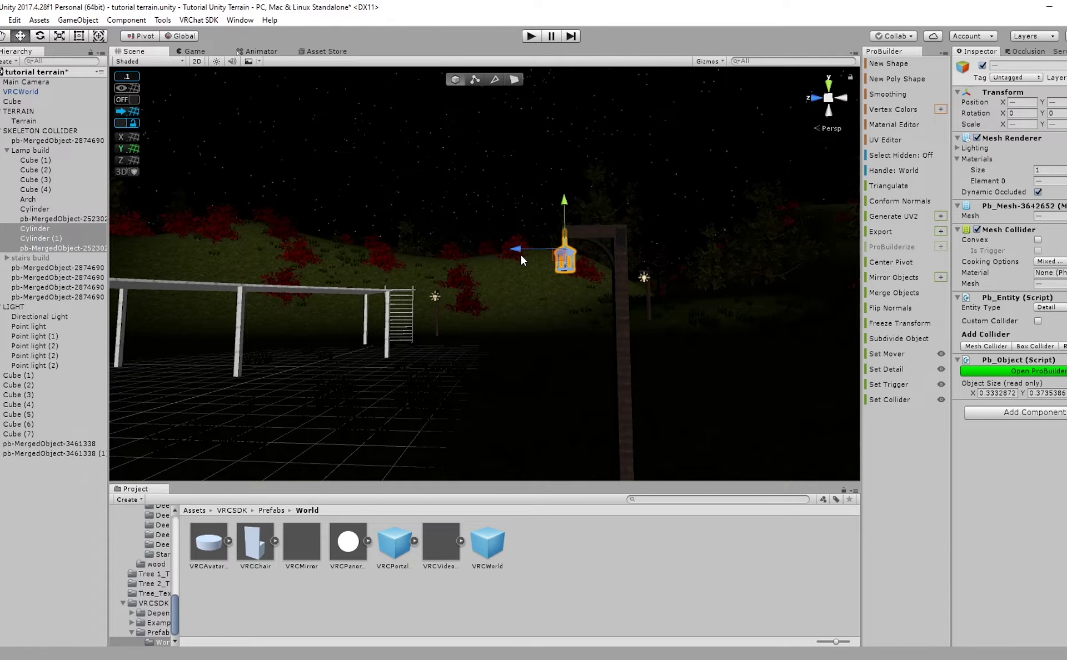
key(ctrl+d)
drag(521, 254, 494, 265)
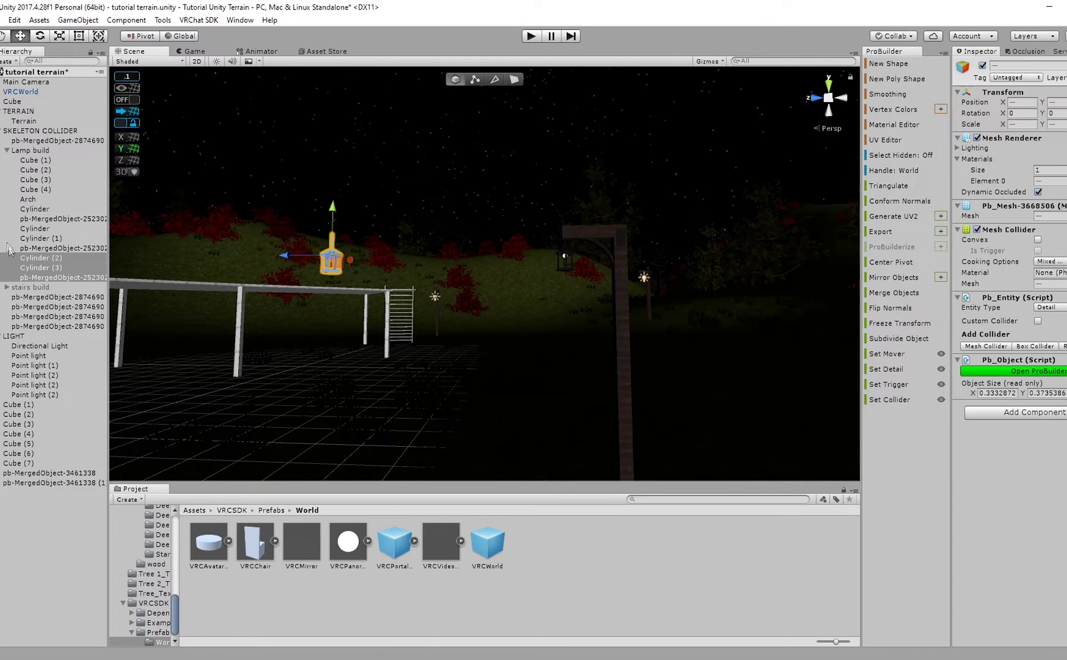
drag(68, 490, 64, 558)
Deactivate the Lamp build group.
click(63, 248)
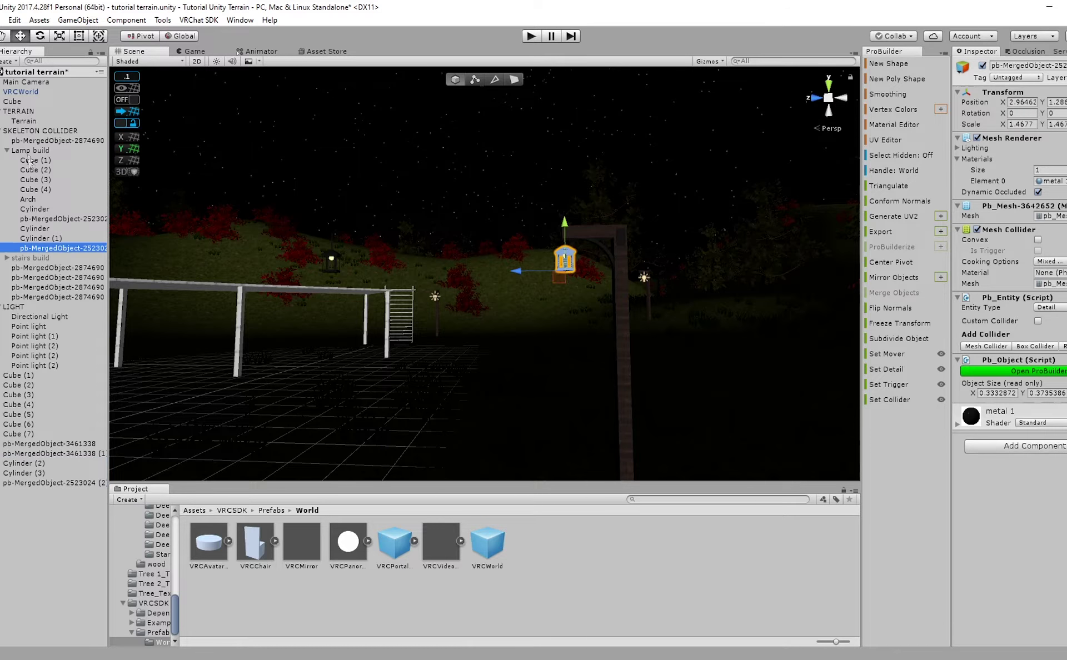
click(31, 150)
click(984, 65)
right_drag(611, 239, 569, 259)
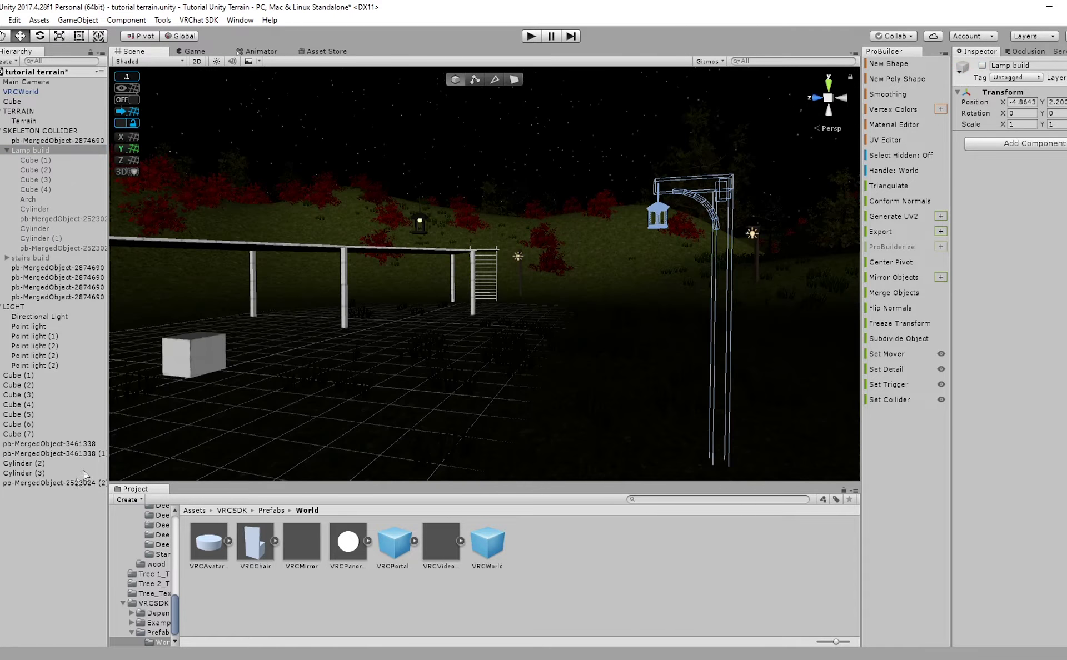
Merge Cylinder (2), Cylinder (3) and the copied lantern cage into one lantern object.
click(75, 483)
ctrl+click(57, 472)
shift+click(61, 463)
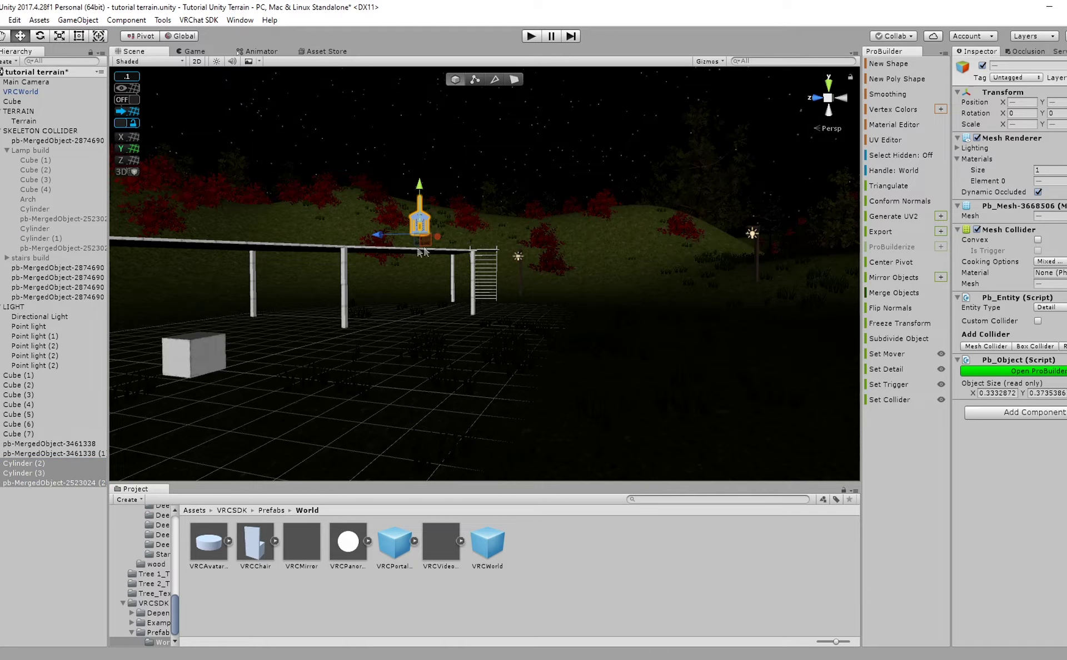
middle_drag(431, 260, 573, 317)
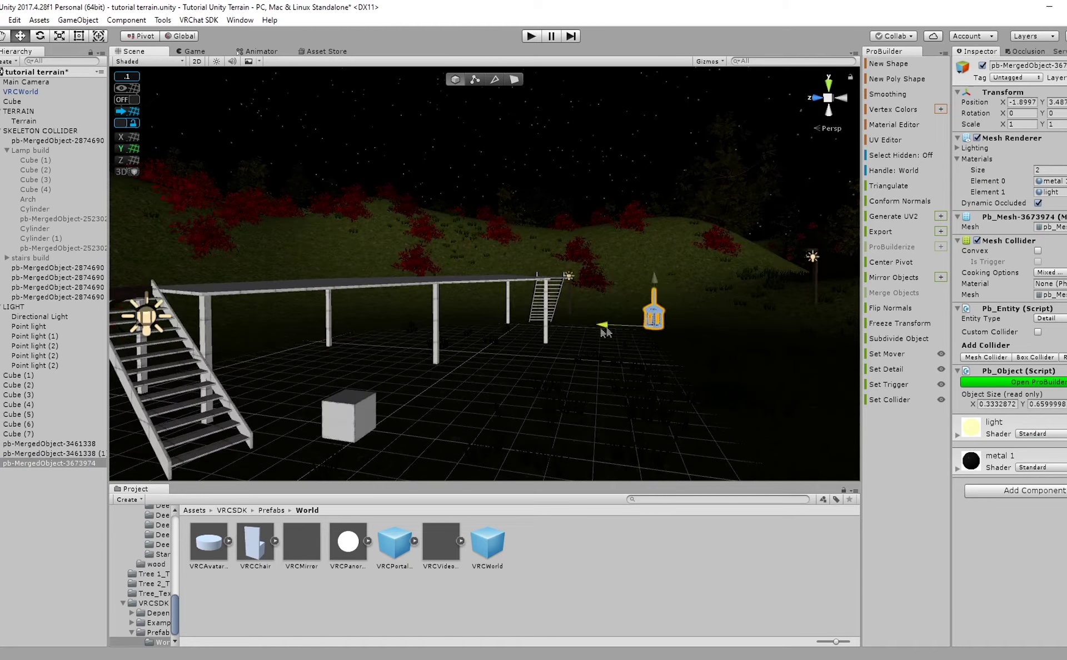
Move the merged lantern toward the platform near the first stairs and place a duplicate of it under the deck.
right_drag(479, 348, 647, 338)
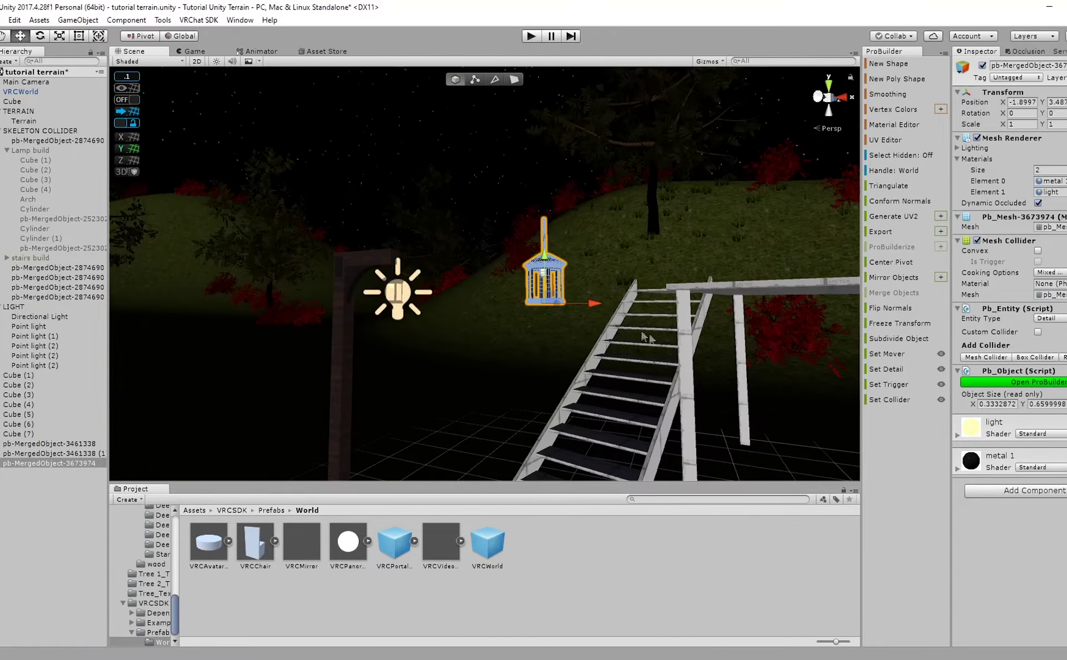
drag(596, 302, 678, 304)
right_drag(526, 300, 500, 278)
key(ctrl+d)
drag(473, 257, 625, 294)
right_drag(625, 295, 578, 267)
Duplicate the lantern repeatedly and spread the copies along the underside of the platform.
key(ctrl+d)
key(ctrl+d)
drag(408, 256, 356, 257)
right_drag(533, 266, 462, 295)
key(ctrl+d)
drag(464, 295, 501, 304)
right_drag(501, 304, 650, 252)
key(ctrl+d)
drag(650, 252, 628, 251)
right_drag(628, 252, 555, 300)
Switch scene lighting back on, move a duplicated point light into a platform lantern and set its shadow type to Soft Shadows.
click(519, 298)
key(ctrl+d)
click(216, 61)
right_drag(500, 278, 374, 192)
drag(449, 233, 396, 232)
click(1049, 239)
click(1049, 267)
right_drag(500, 223, 567, 239)
Duplicate the soft-shadowed point light twice and move the copies to neighbouring lanterns under the platform.
key(ctrl+d)
drag(533, 183, 650, 187)
right_drag(611, 234, 490, 120)
right_drag(543, 196, 489, 183)
key(ctrl+d)
drag(473, 147, 408, 147)
right_drag(555, 195, 656, 228)
Duplicate the point light for further platform lanterns and align Point light (7) with its lantern.
key(ctrl+d)
drag(656, 229, 547, 228)
key(ctrl+d)
right_drag(547, 233, 456, 244)
double_click(35, 414)
right_drag(274, 424, 626, 250)
drag(500, 267, 472, 266)
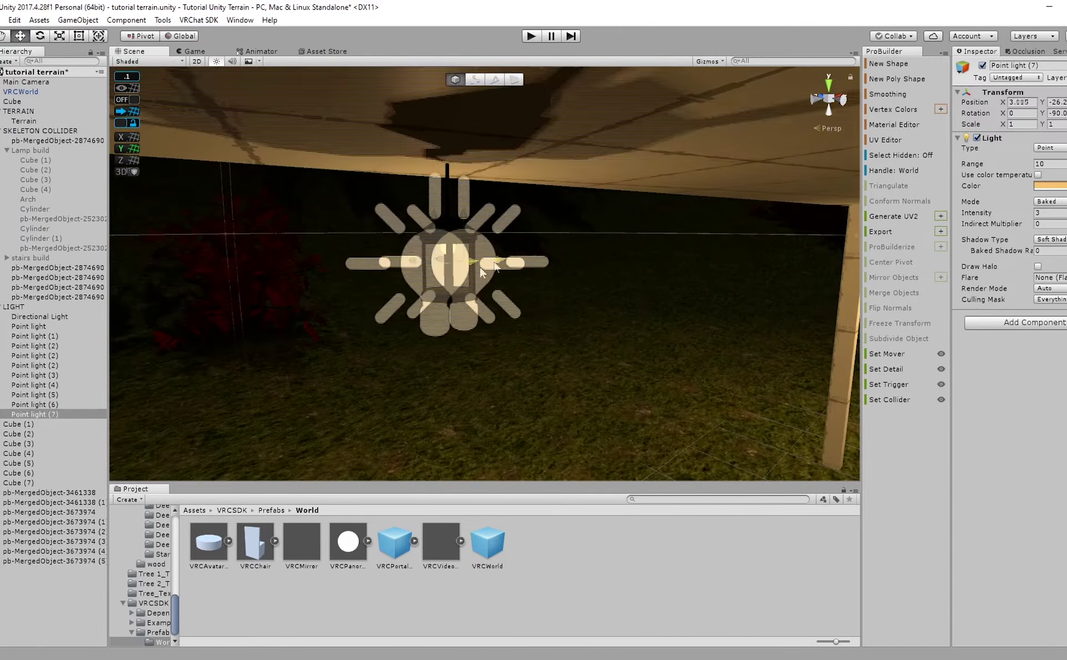
Duplicate Point light (7) and move the copy to the remaining lantern under the platform.
right_drag(472, 266, 655, 281)
key(ctrl+d)
right_drag(556, 278, 667, 250)
drag(667, 236, 798, 236)
right_drag(798, 236, 778, 278)
click(494, 294)
scroll(495, 294, down, 5)
right_drag(494, 295, 498, 301)
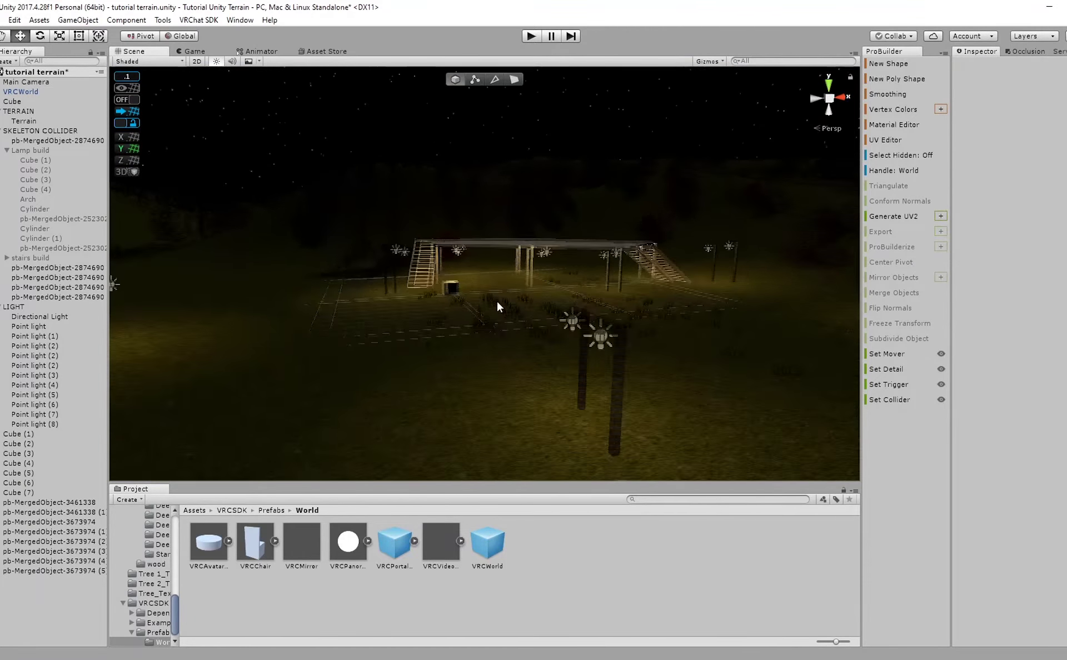
Open the wood folder inside the project's textures folder.
scroll(499, 292, up, 3)
scroll(499, 297, up, 3)
click(203, 513)
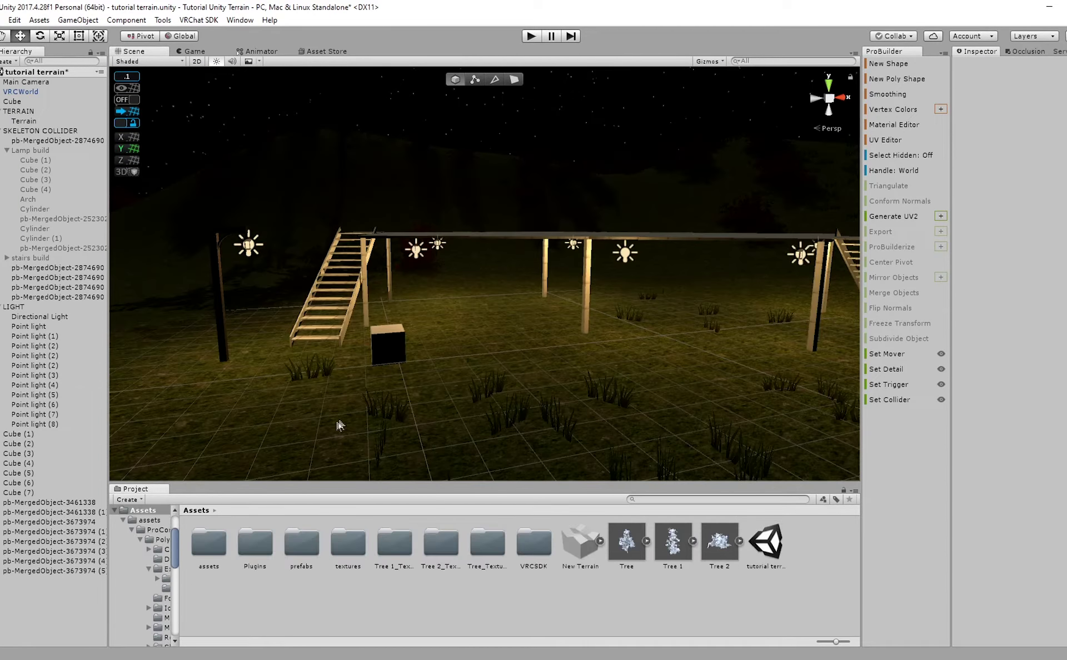
click(355, 562)
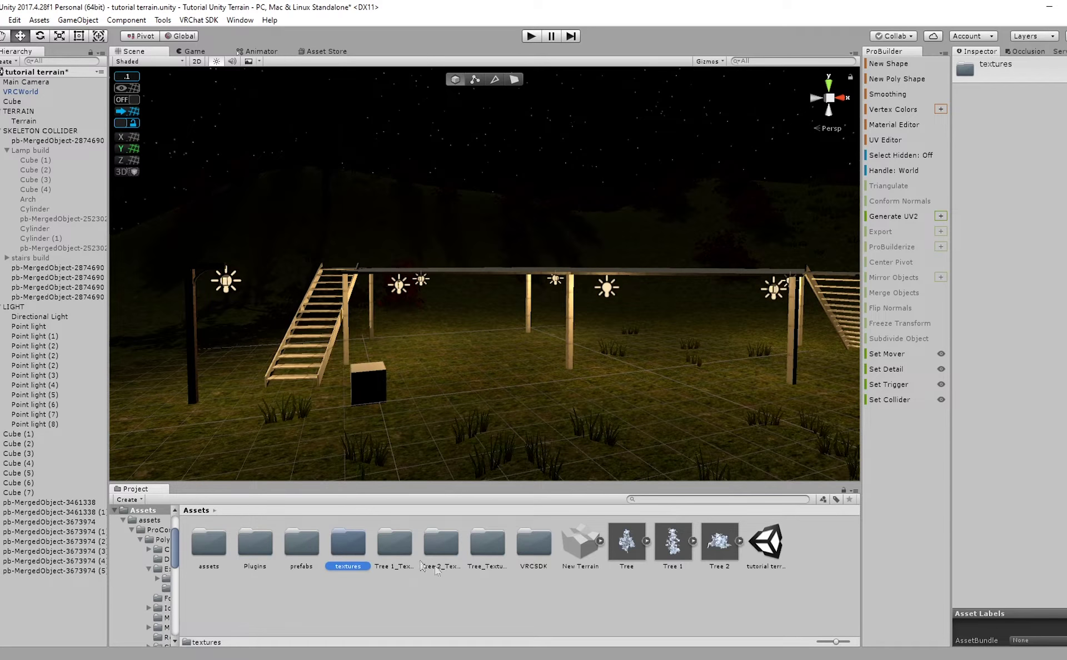
double_click(352, 547)
click(352, 546)
double_click(303, 545)
right_click(363, 532)
click(611, 550)
Apply the dark WoodPlanks material to the stairs and the platform.
scroll(398, 382, up, 4)
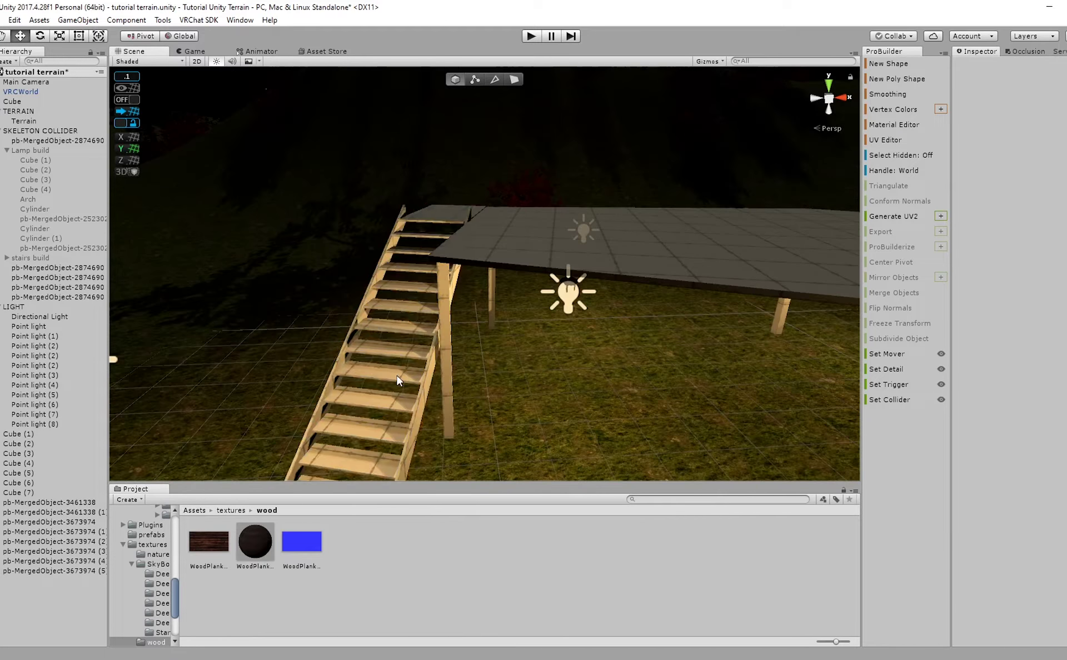
click(398, 382)
drag(255, 542, 354, 435)
right_drag(356, 434, 422, 384)
drag(258, 540, 324, 414)
right_drag(356, 400, 550, 331)
click(449, 424)
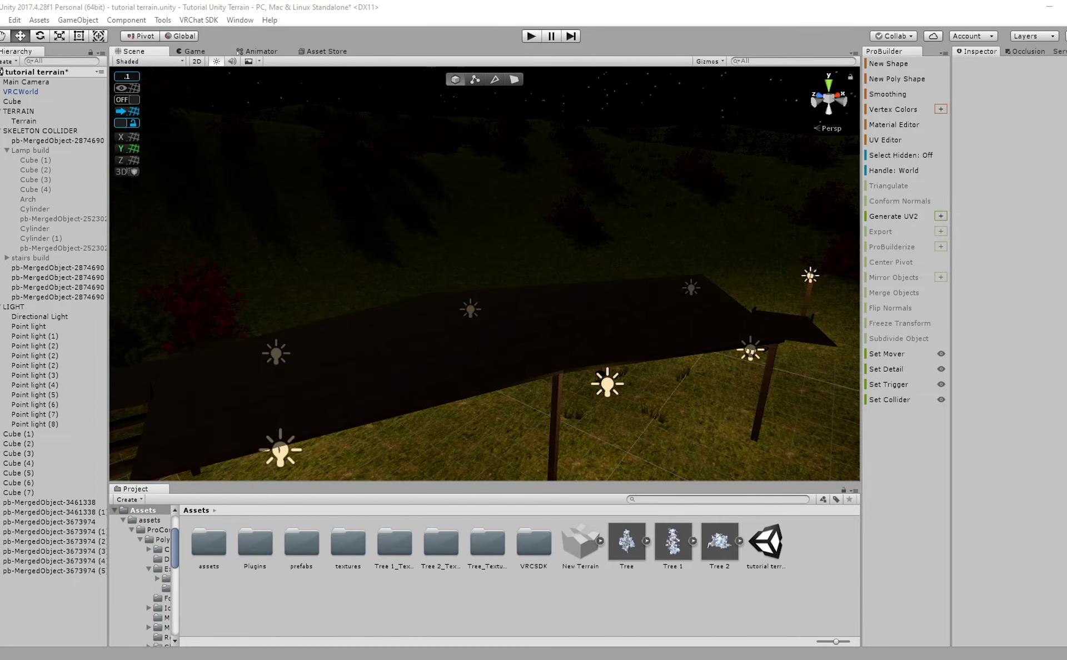
right_drag(404, 255, 467, 329)
scroll(556, 312, down, 3)
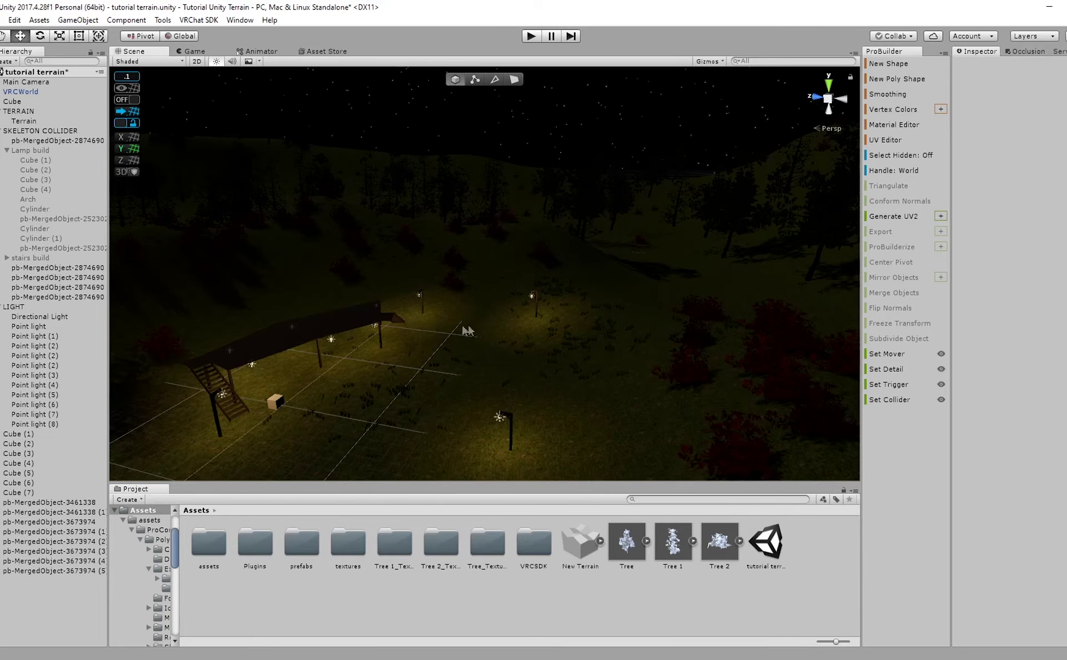
middle_drag(467, 329, 526, 324)
scroll(422, 340, up, 2)
right_drag(418, 339, 451, 383)
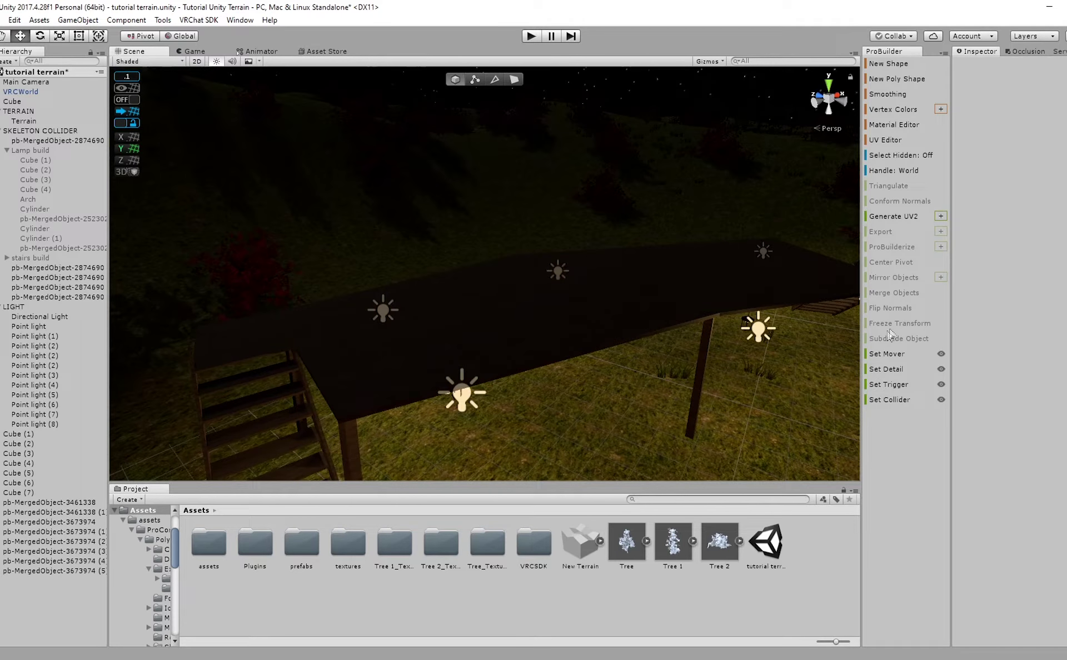
right_drag(442, 299, 608, 398)
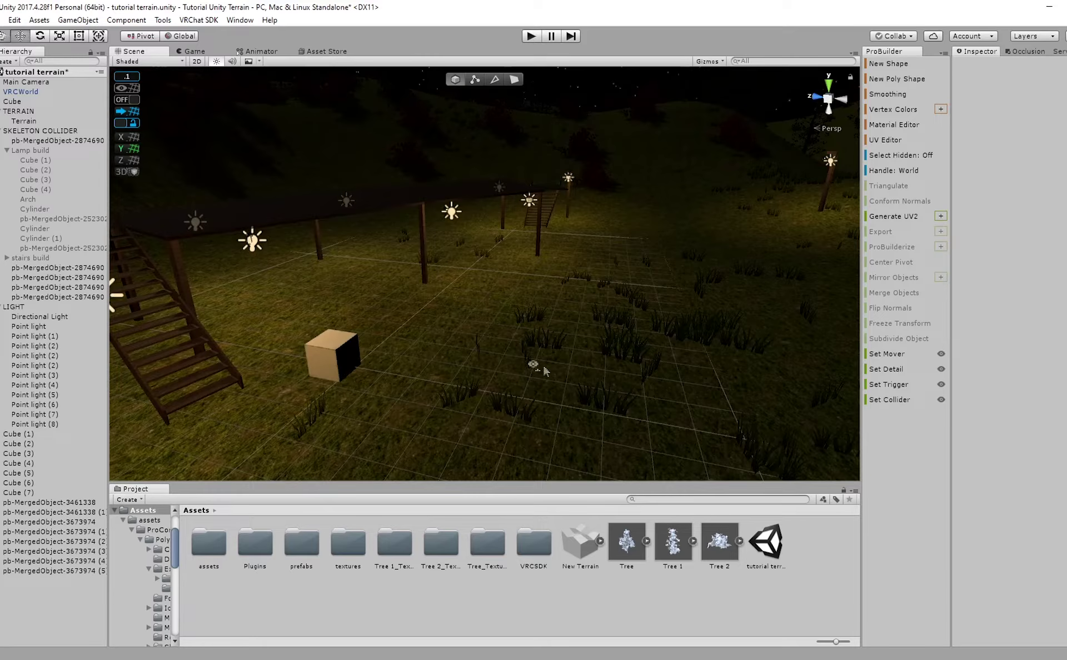
right_drag(550, 371, 563, 367)
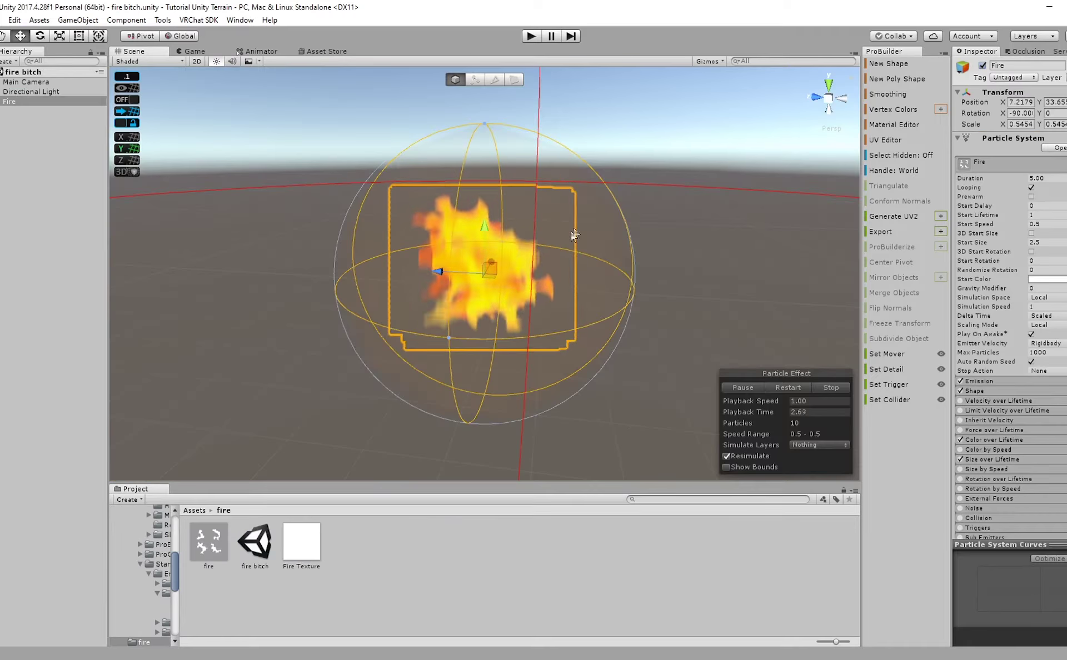
Reopen the fire assets folder and examine the Fire particle object's Audio Source settings.
click(195, 511)
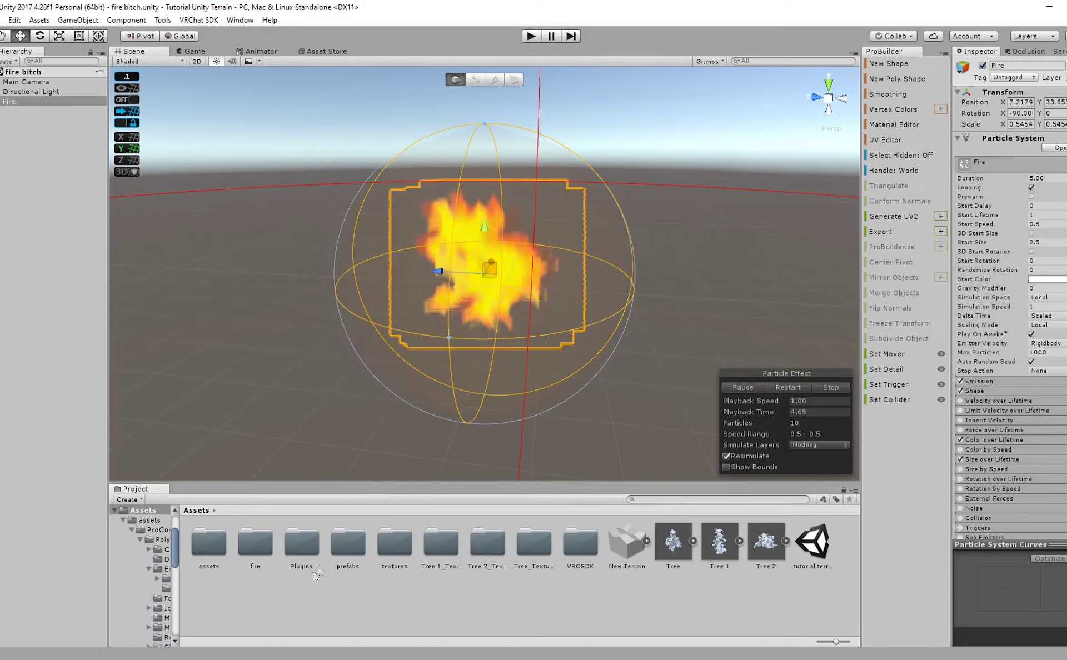
click(253, 546)
double_click(266, 547)
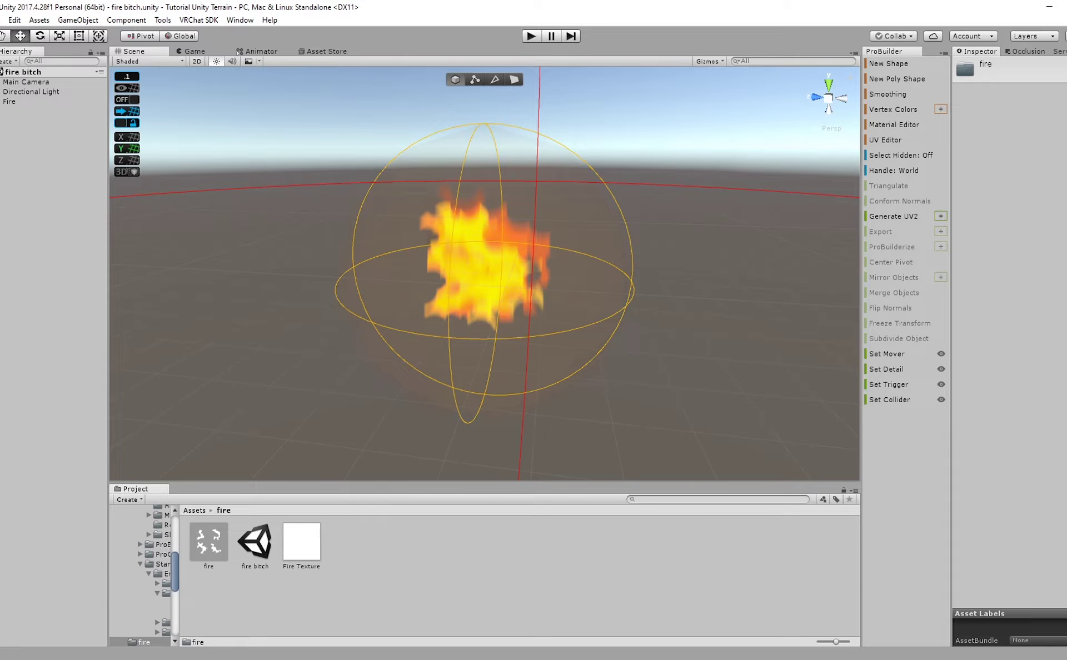
click(51, 103)
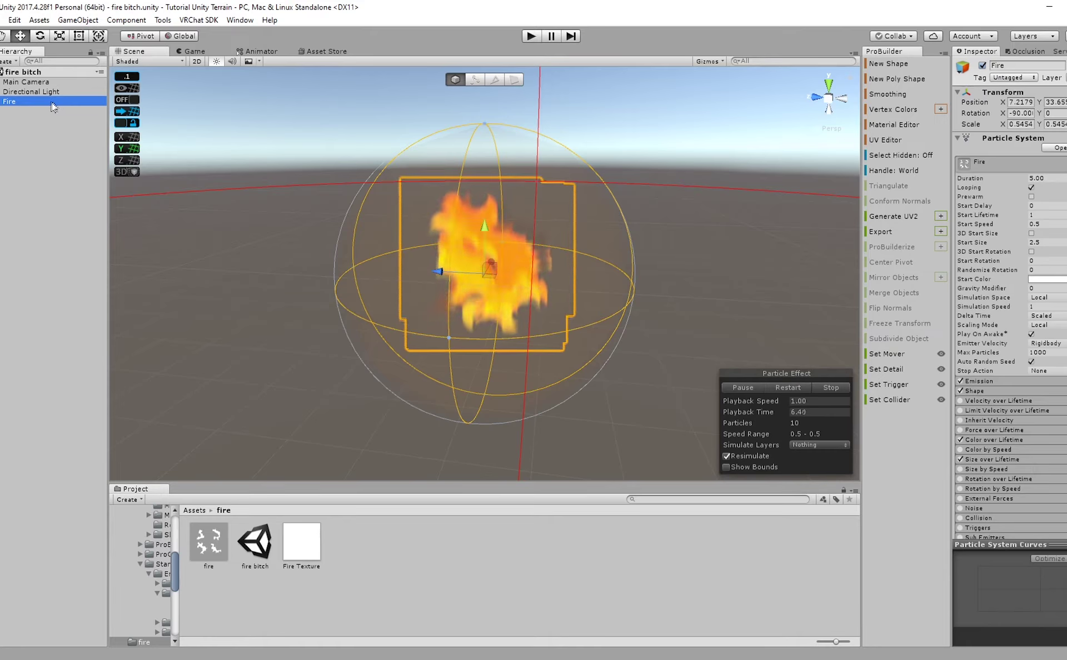
scroll(992, 399, down, 15)
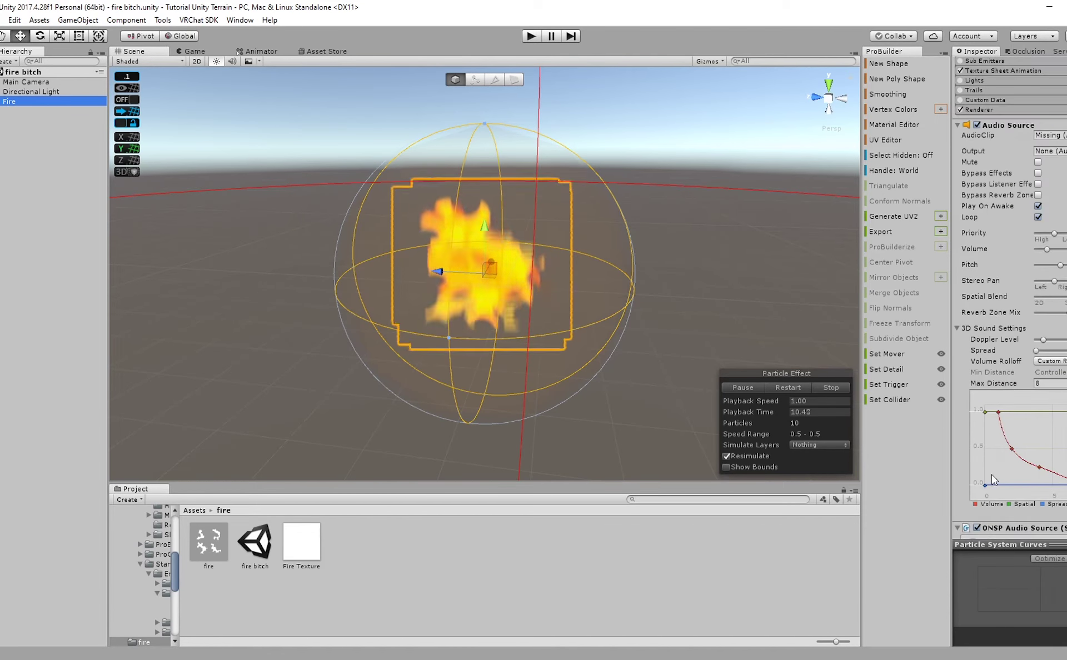
scroll(1003, 237, up, 3)
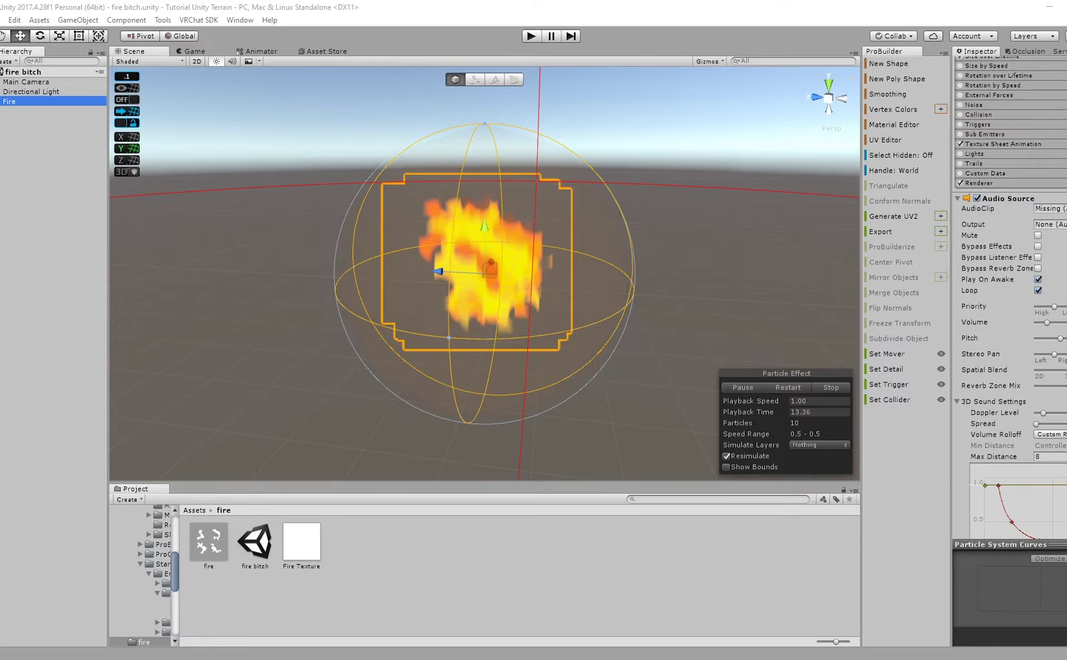
Bring the 233189 sound file into the fire folder and assign it as the Fire object's audio clip.
click(125, 76)
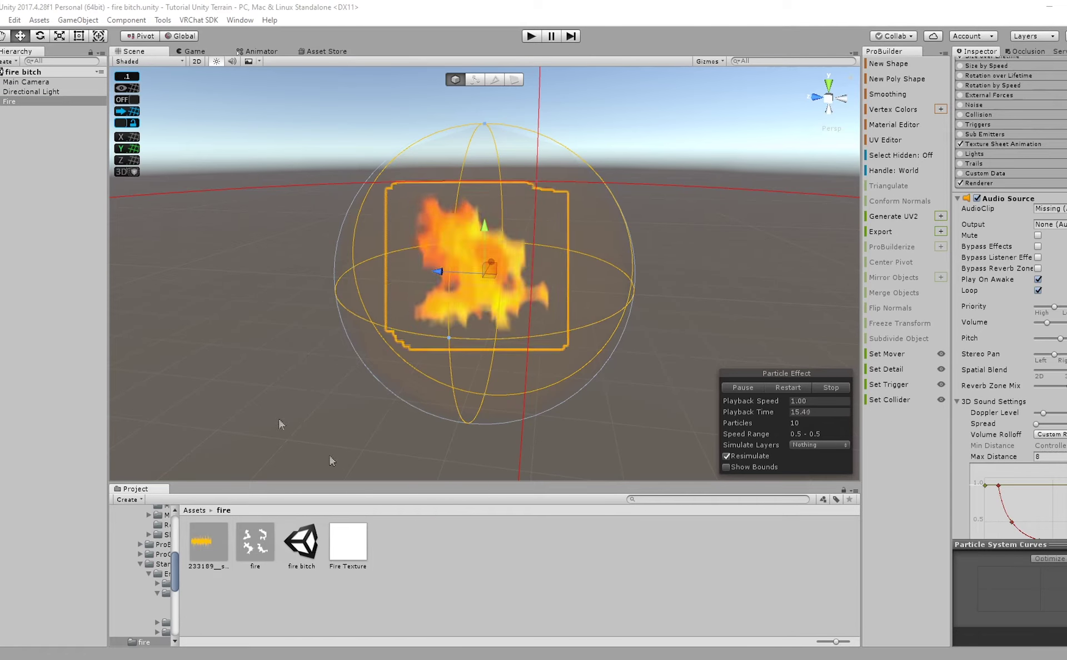
click(215, 544)
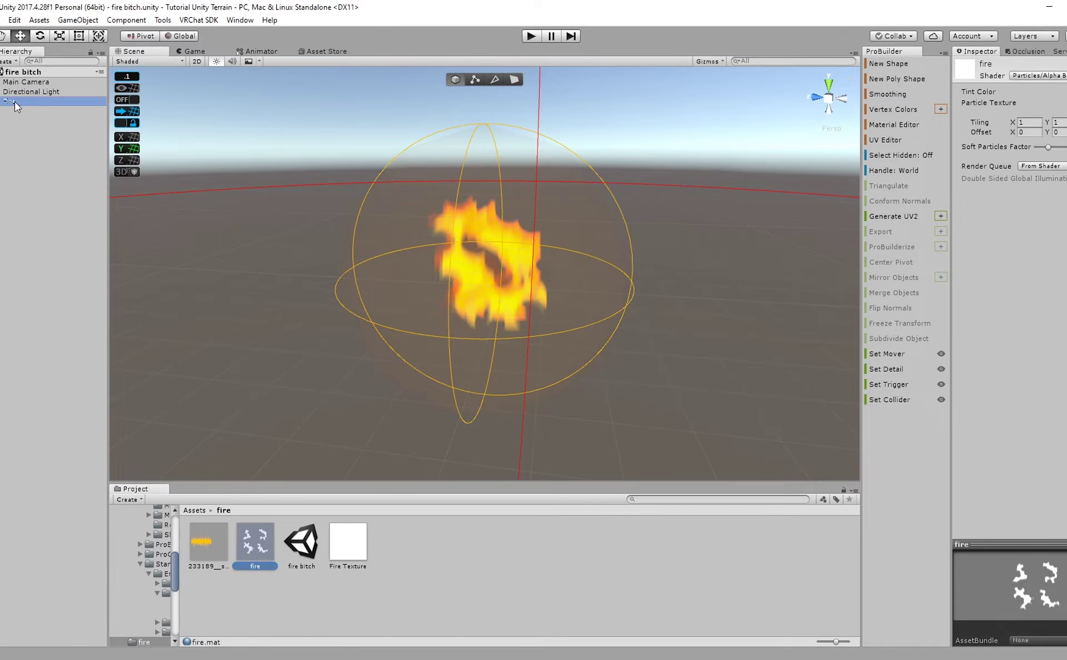
drag(17, 105, 17, 103)
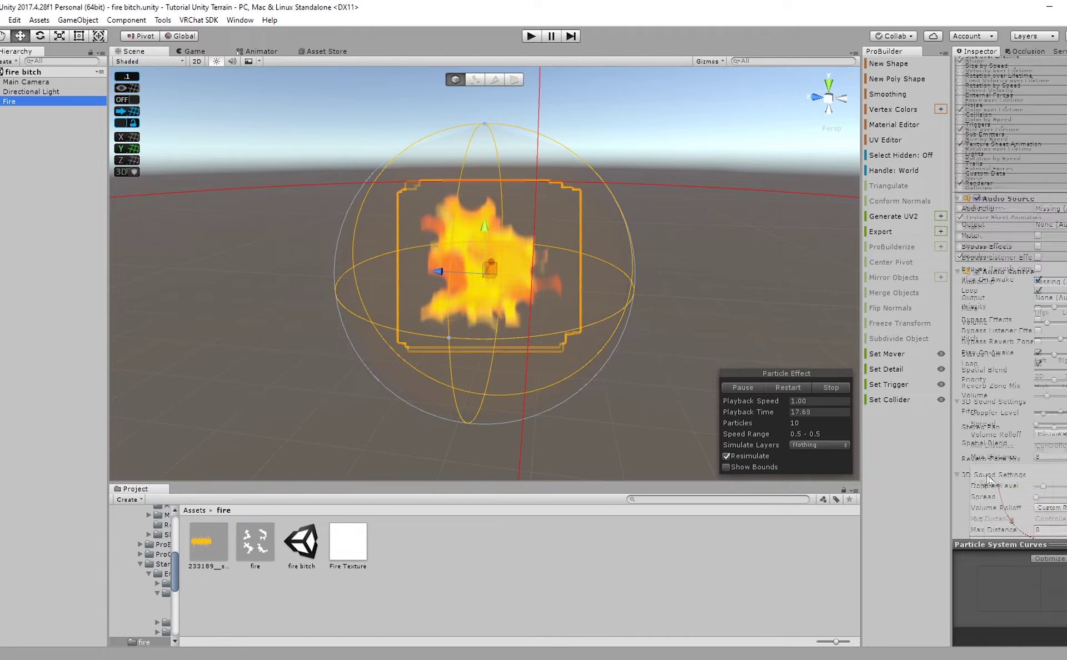
drag(197, 539, 1055, 212)
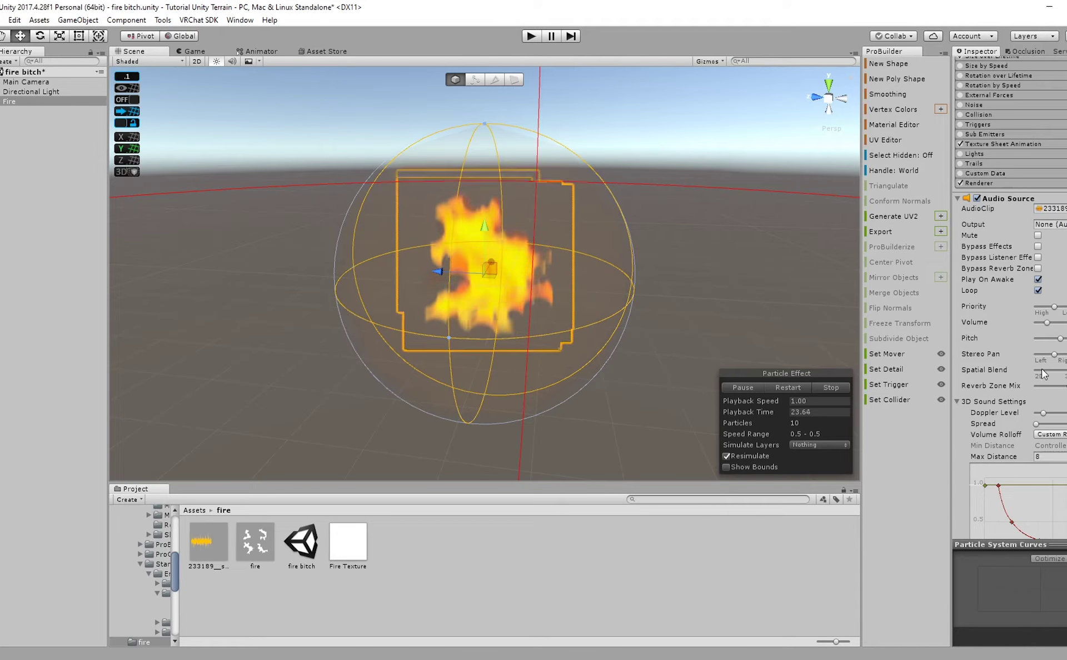
Examine the Fire object's sound range spheres and its 3D sound and ONSP Audio Source settings.
alt+drag(583, 302, 528, 420)
scroll(573, 415, down, 5)
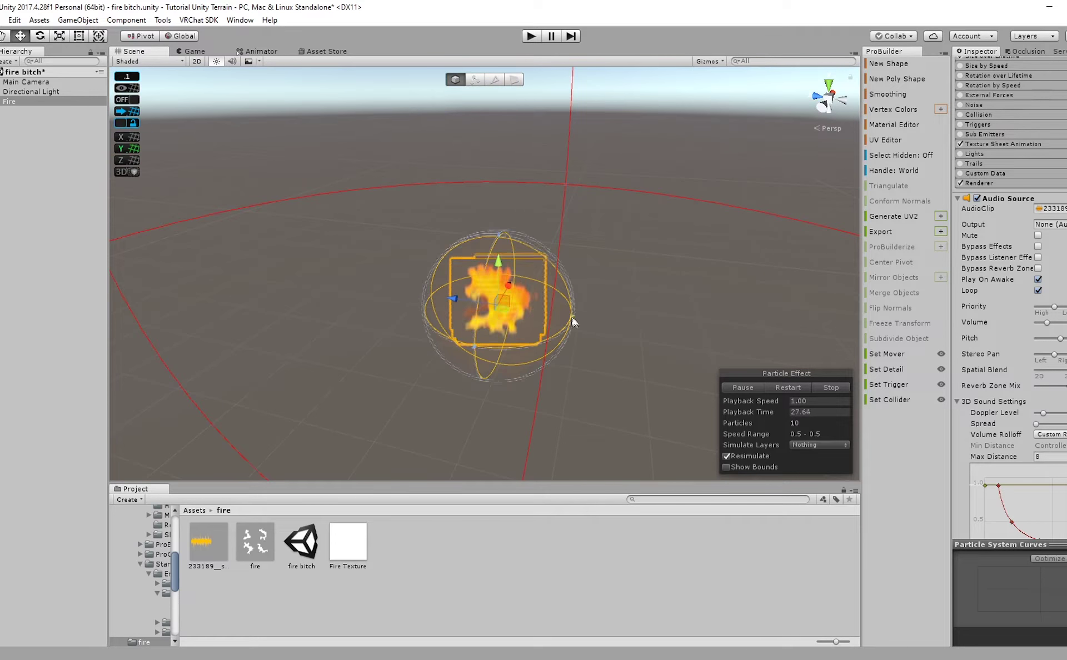
scroll(975, 424, down, 5)
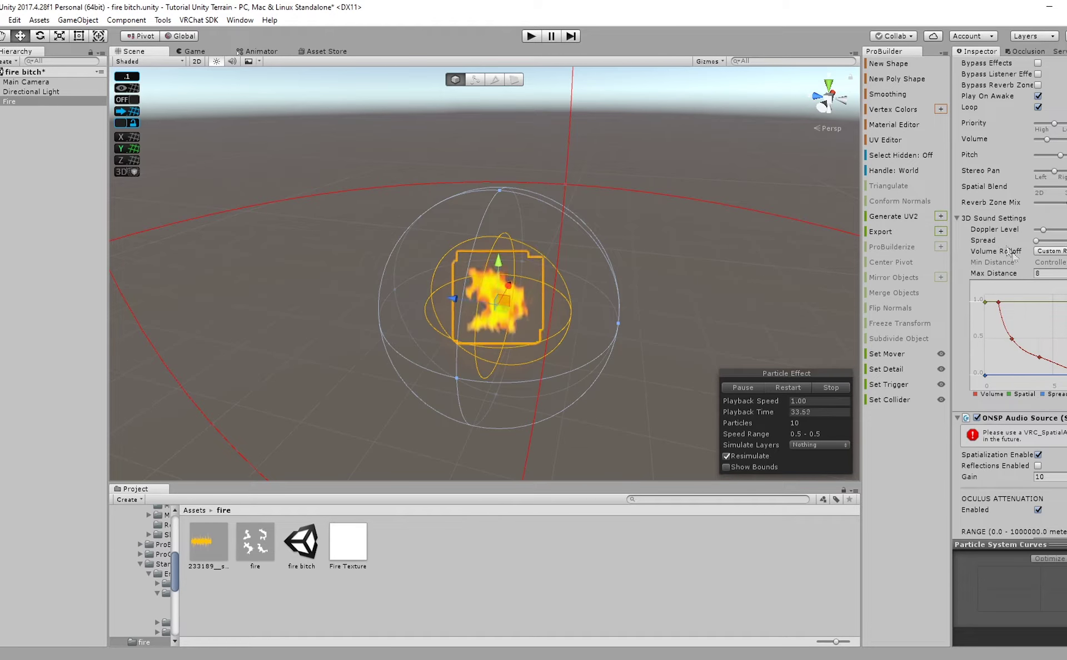
right_drag(539, 266, 531, 294)
scroll(531, 295, down, 8)
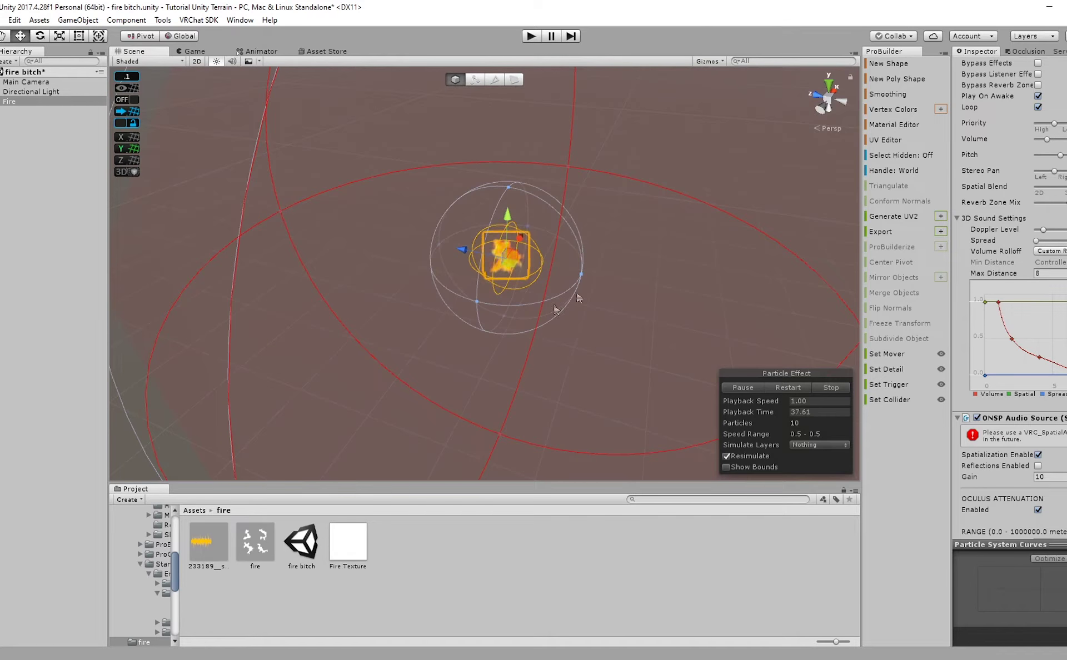
Copy the Fire object from the fire scene.
key(super+Tab)
click(79, 229)
click(54, 155)
click(26, 100)
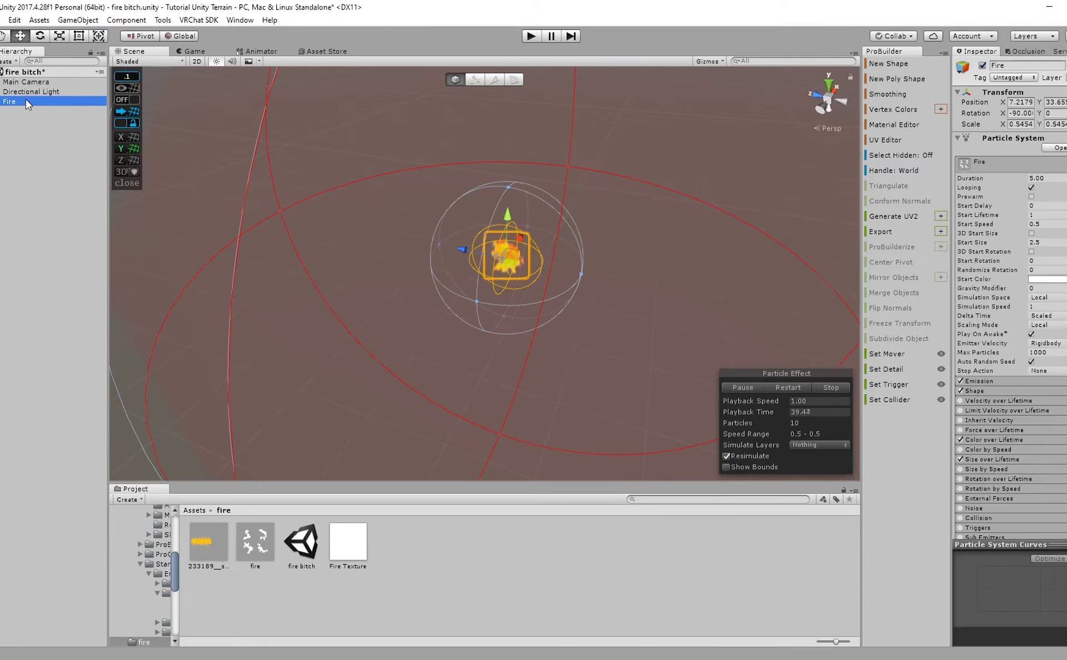
right_click(25, 99)
click(12, 139)
click(23, 103)
right_click(24, 103)
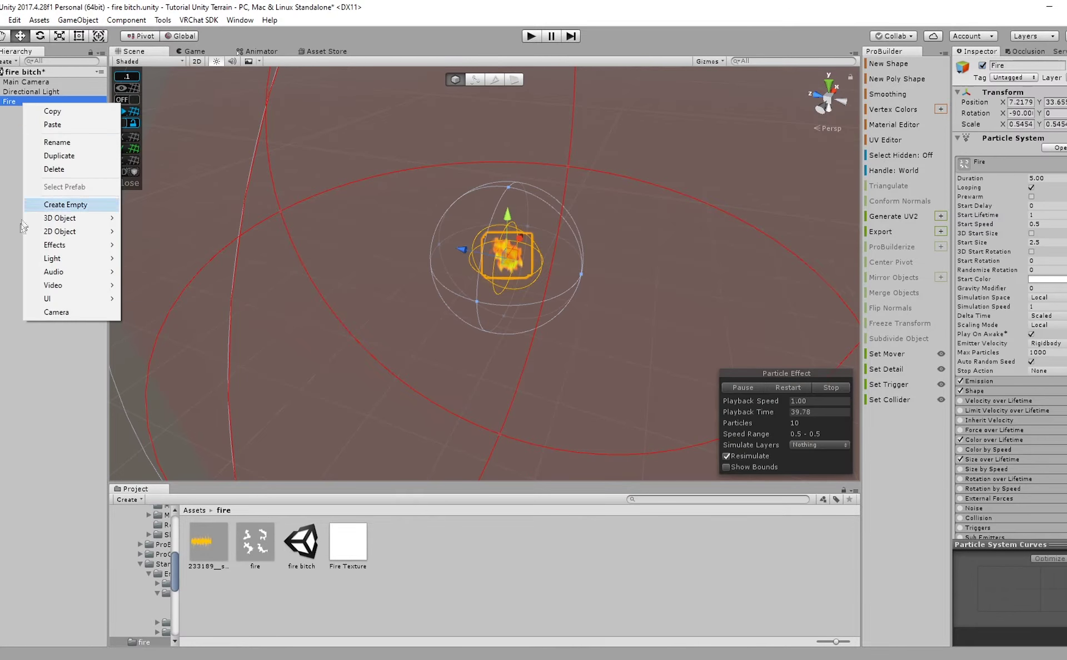
click(65, 113)
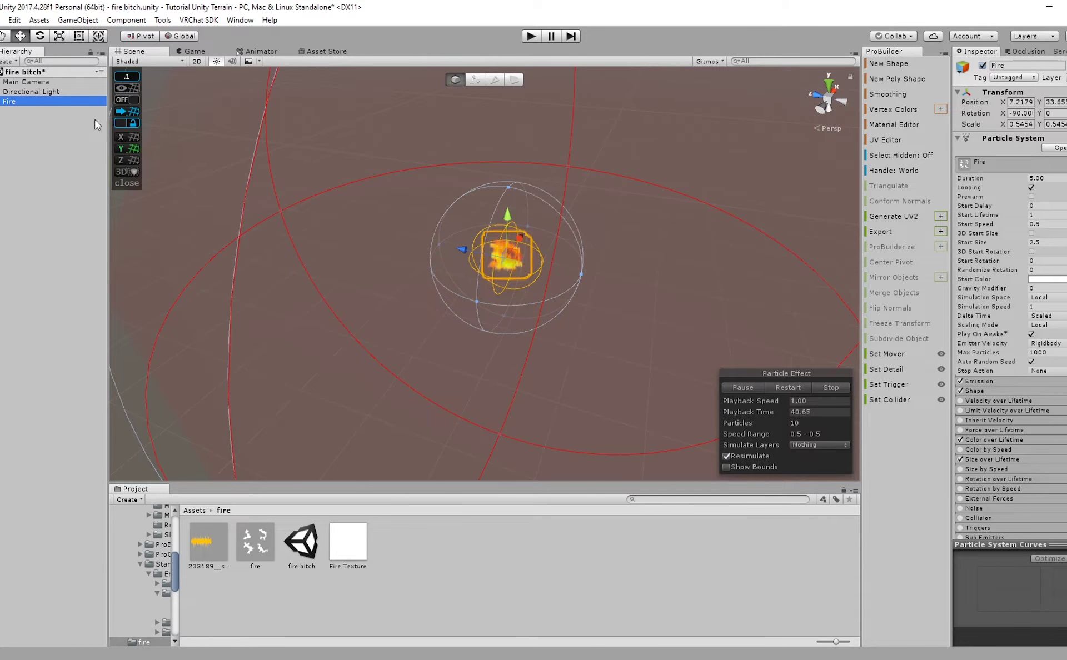
Open the tutorial terrain scene from the project's Assets folder.
click(189, 511)
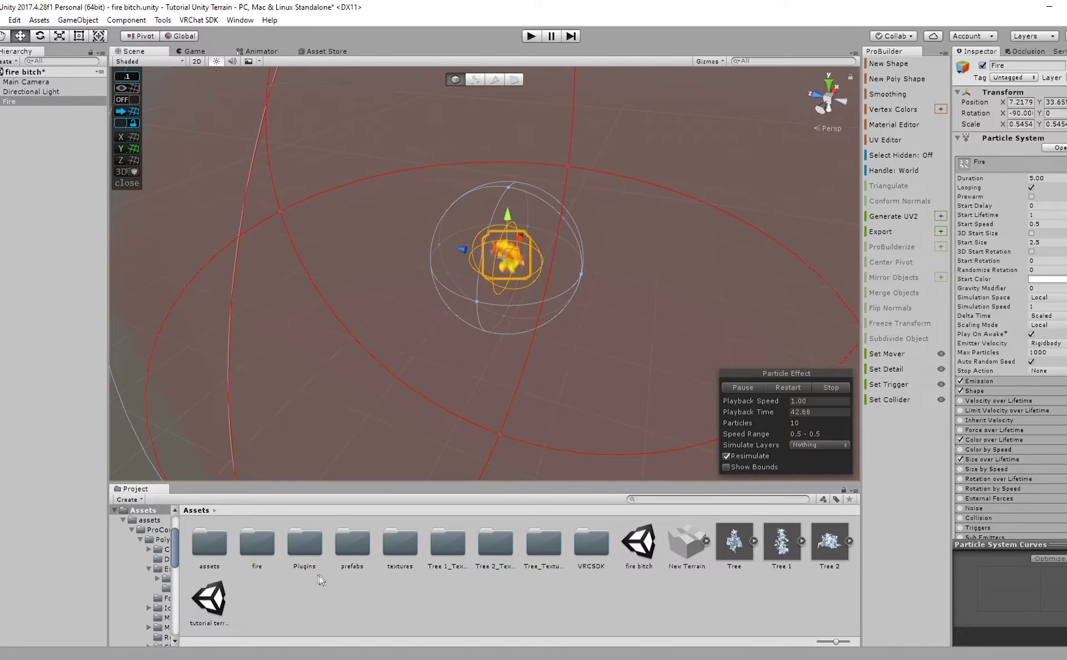
double_click(214, 599)
click(572, 362)
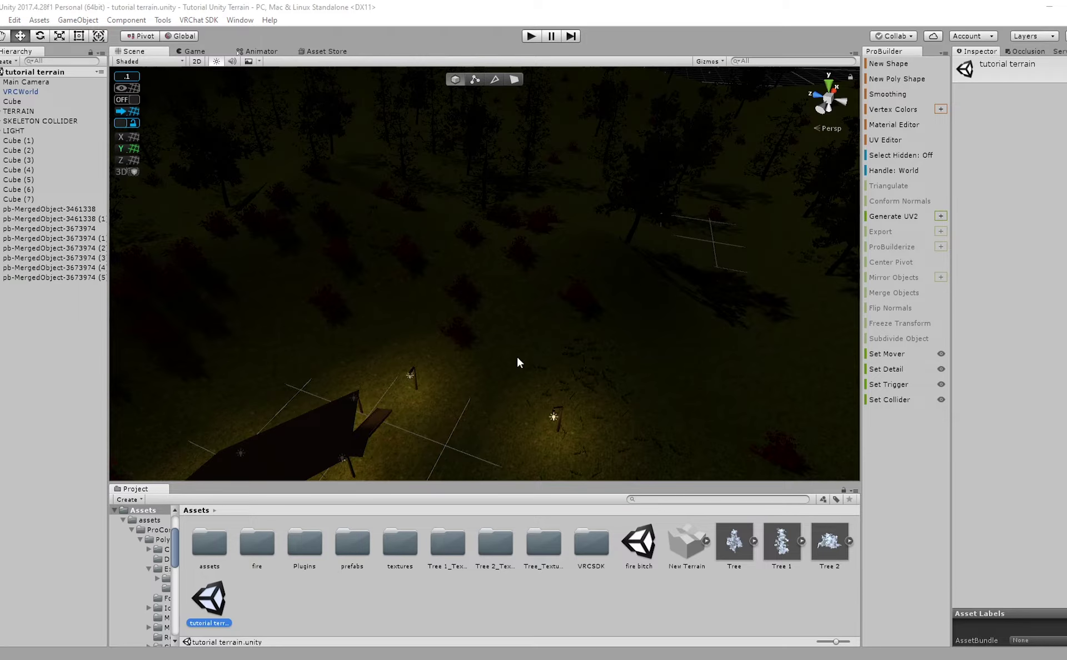
Paste the copied Fire object into the terrain scene.
right_drag(515, 362, 483, 402)
scroll(544, 114, up, 4)
middle_drag(544, 114, 366, 359)
right_drag(365, 357, 424, 255)
click(9, 61)
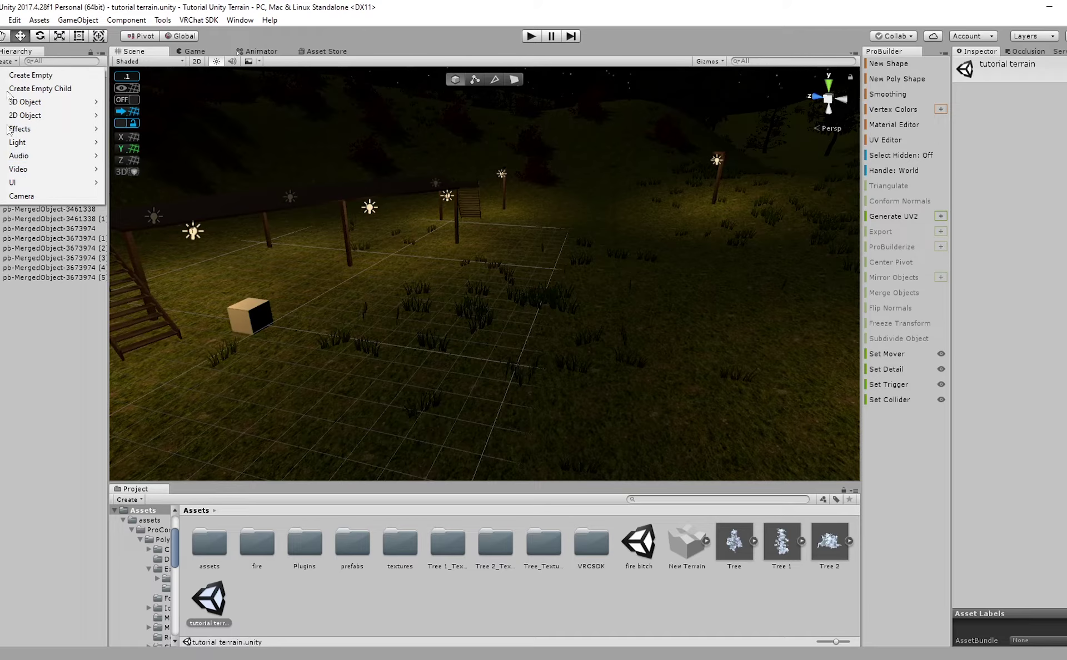
click(24, 333)
right_click(23, 332)
click(54, 353)
Move the Fire object down onto the grass near the platform, to about X -0.48, Y 3.26.
double_click(9, 287)
scroll(407, 234, down, 15)
drag(482, 251, 471, 383)
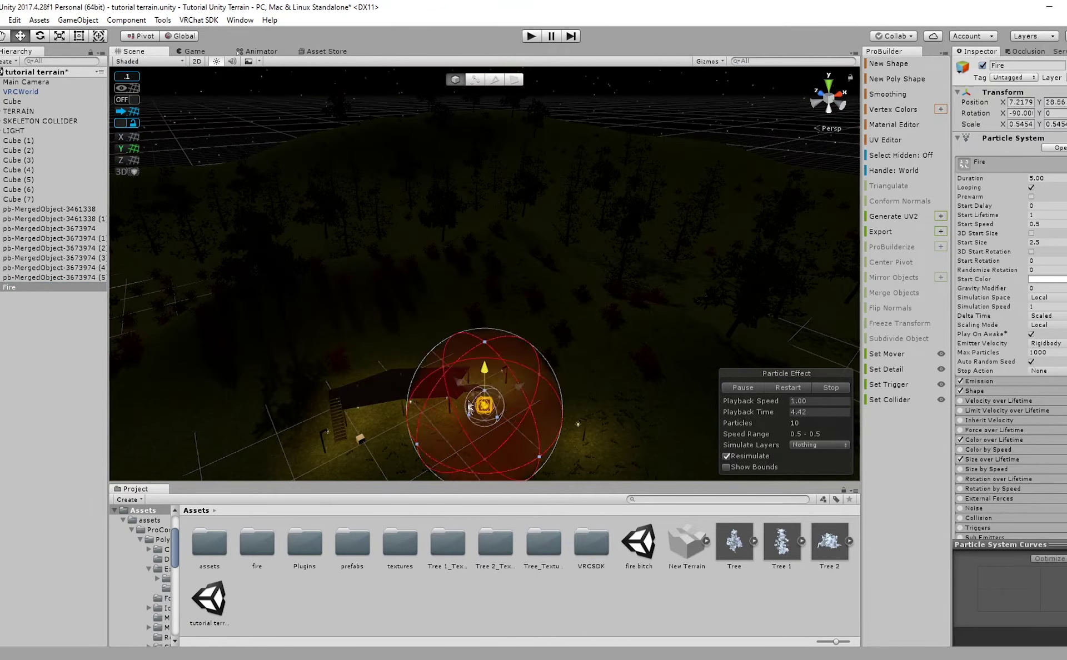
middle_drag(487, 472, 606, 224)
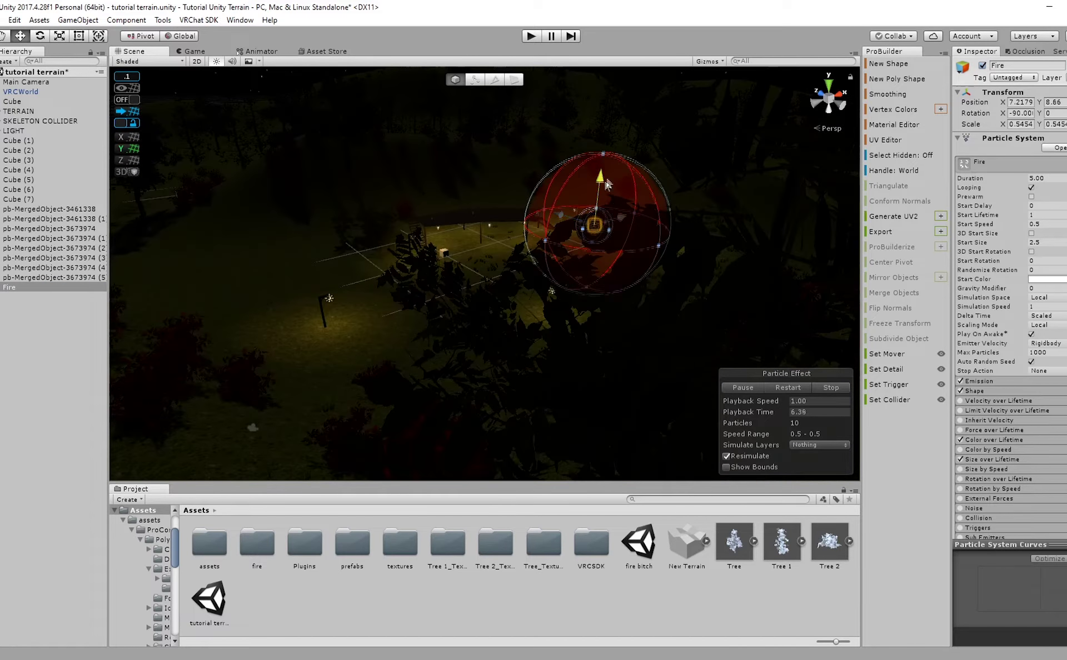
scroll(588, 232, up, 10)
drag(619, 256, 555, 274)
scroll(555, 276, up, 9)
middle_drag(555, 277, 433, 295)
scroll(492, 299, up, 5)
scroll(493, 299, up, 3)
scroll(490, 327, up, 12)
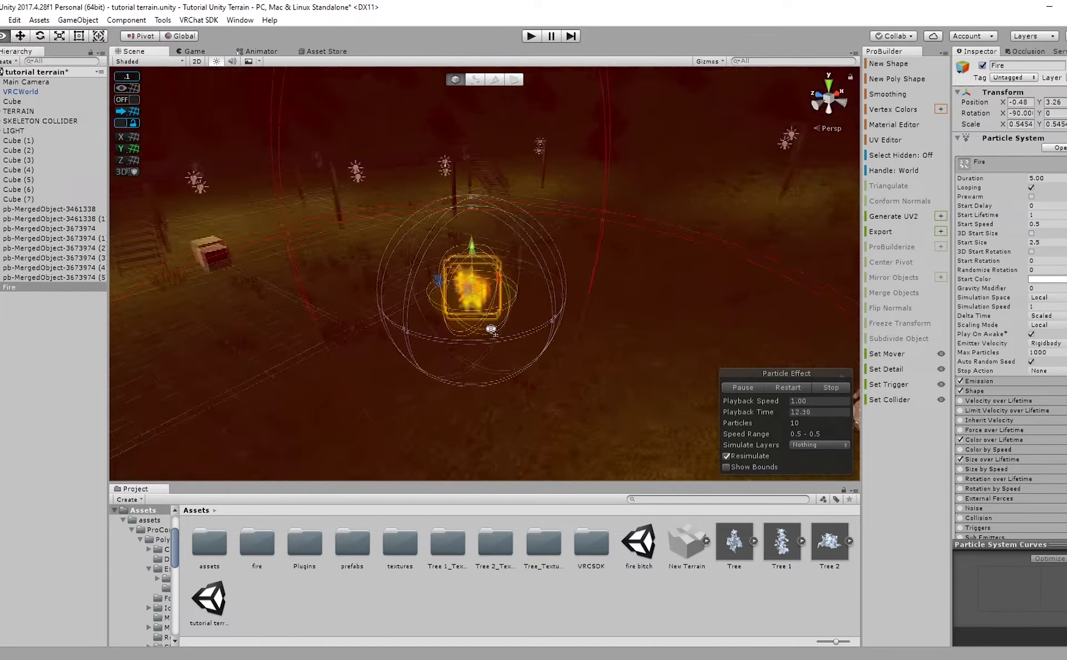
right_drag(490, 326, 473, 327)
alt+drag(473, 327, 418, 289)
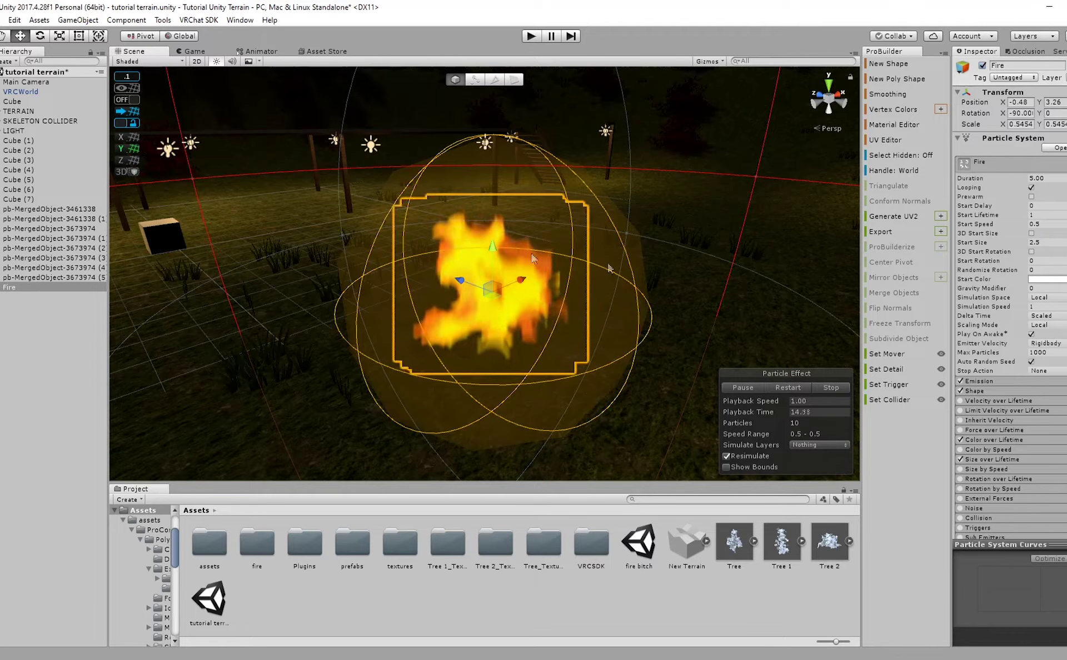
Review the Fire object's audio components and the Renderer section of its particle system.
scroll(978, 311, down, 15)
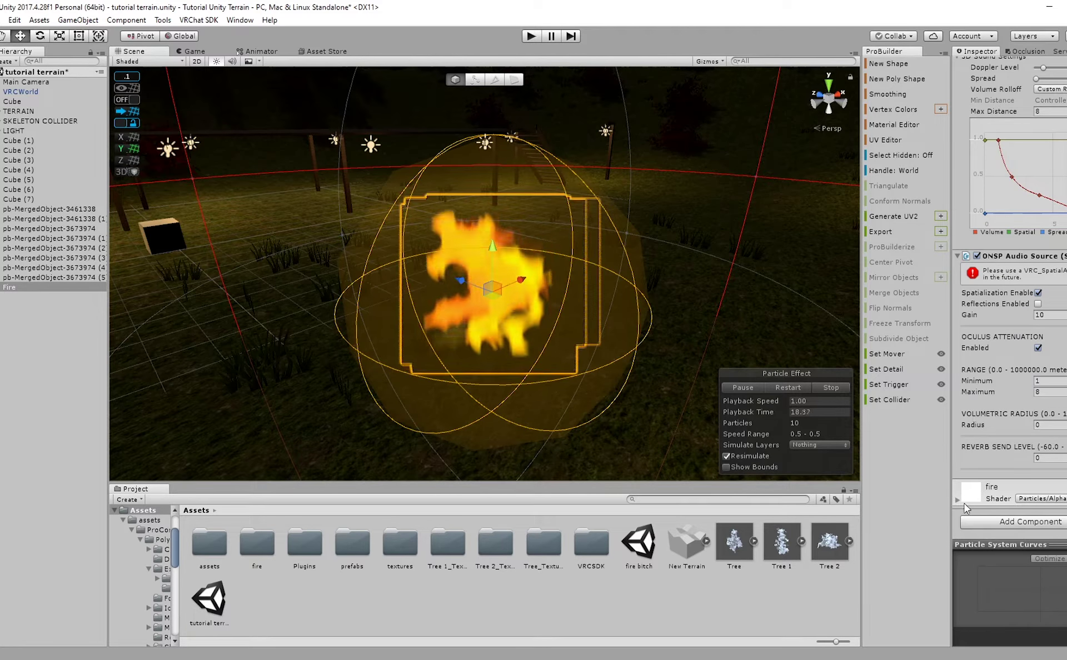
scroll(964, 492, up, 8)
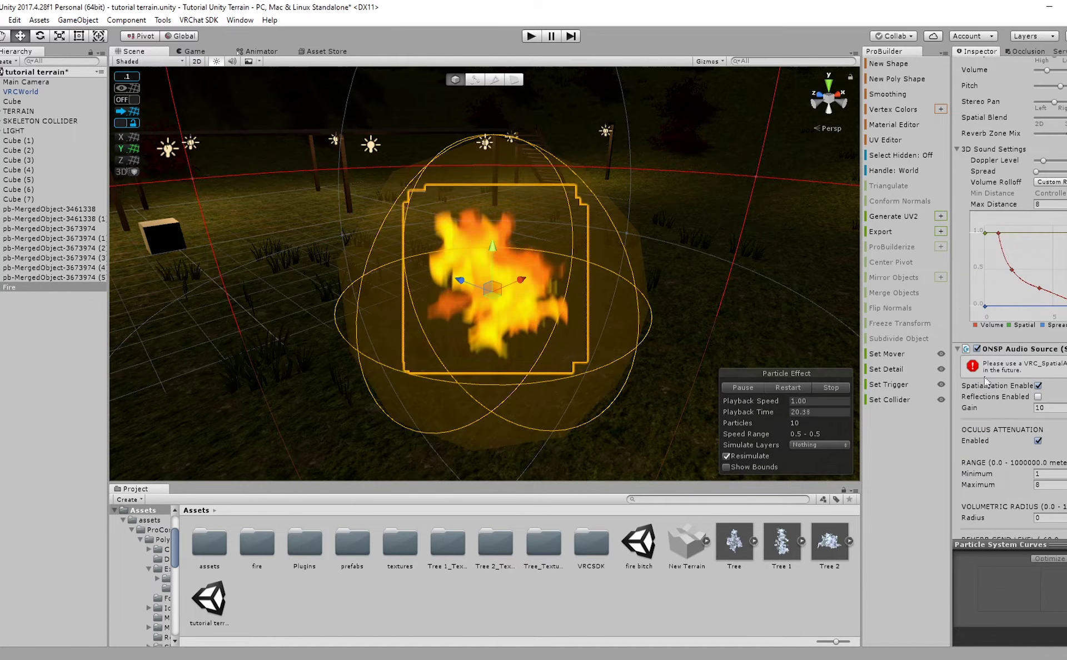
scroll(989, 255, up, 3)
click(979, 261)
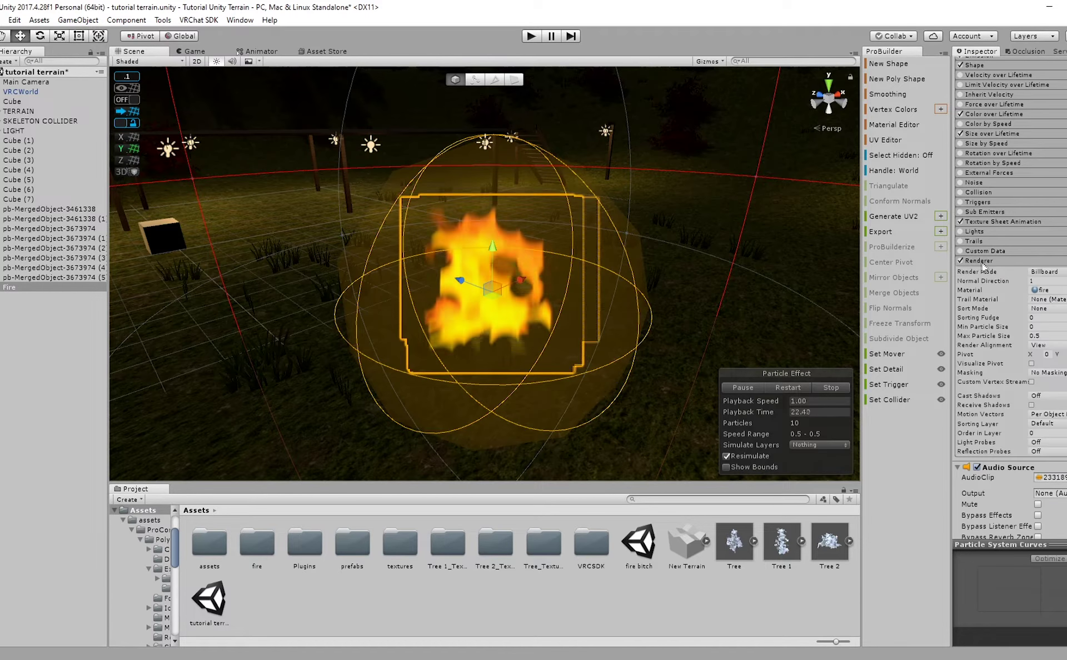
scroll(987, 352, up, 10)
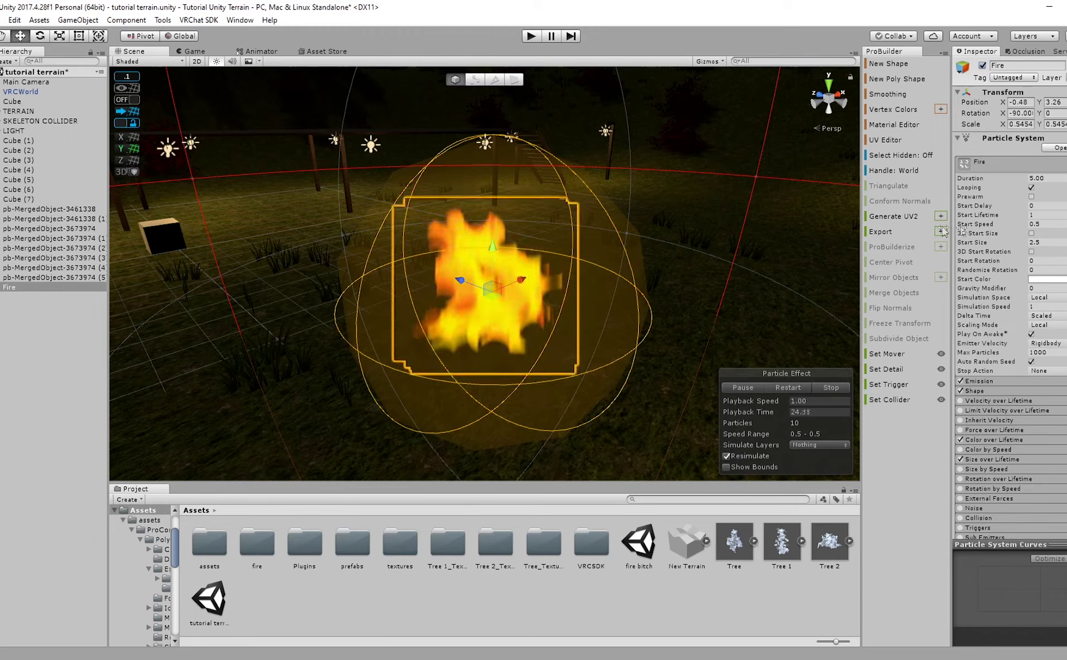
Shift the Fire object sideways on the grass, lower it closer to the ground, and deselect it.
right_drag(622, 238, 568, 292)
key(w)
key(f)
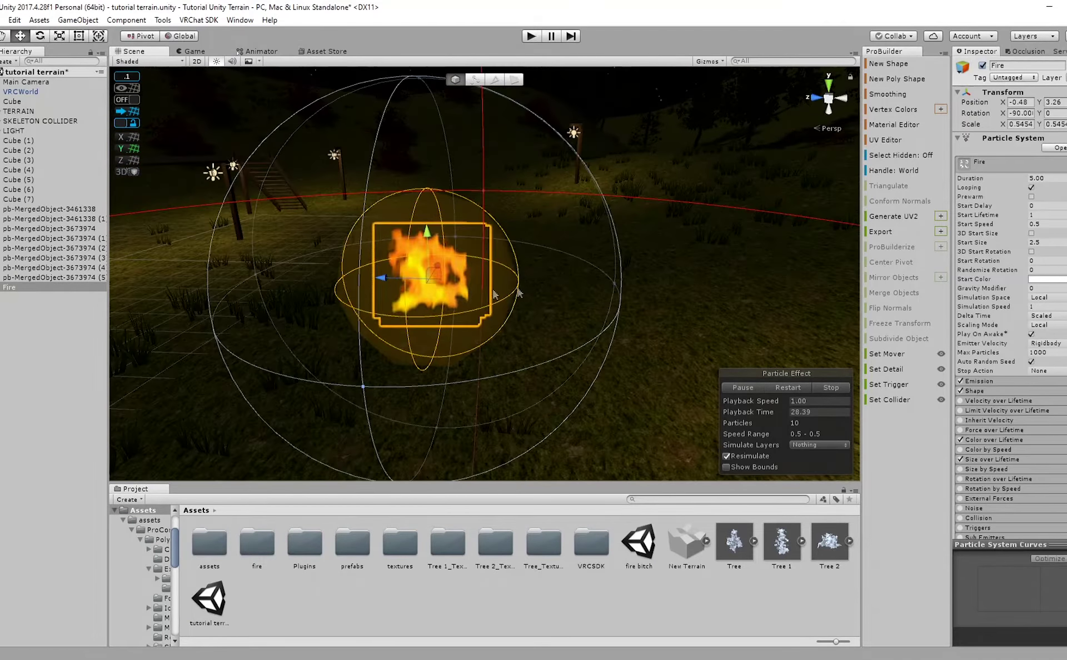
scroll(496, 303, down, 5)
middle_drag(496, 302, 699, 240)
drag(693, 228, 403, 224)
right_drag(403, 223, 339, 209)
key(s)
drag(573, 215, 572, 263)
key(w)
right_drag(551, 293, 667, 311)
click(689, 587)
Set up a new ProBuilder cylinder shape with radius 0.1 and height 0.6.
key(w)
right_drag(636, 364, 666, 222)
click(889, 64)
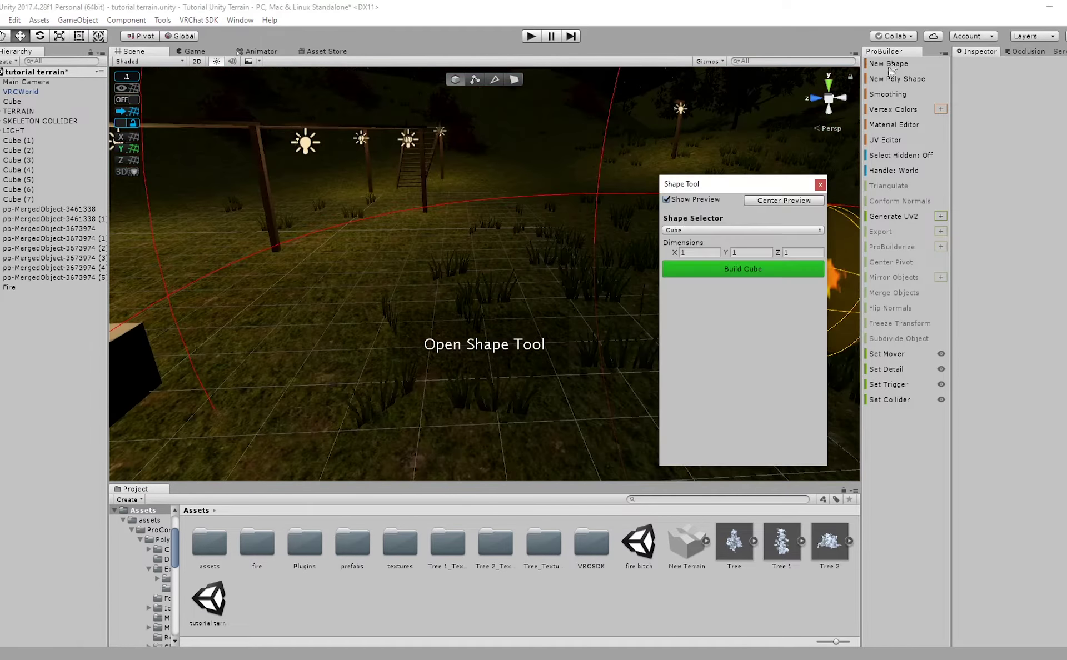
click(678, 230)
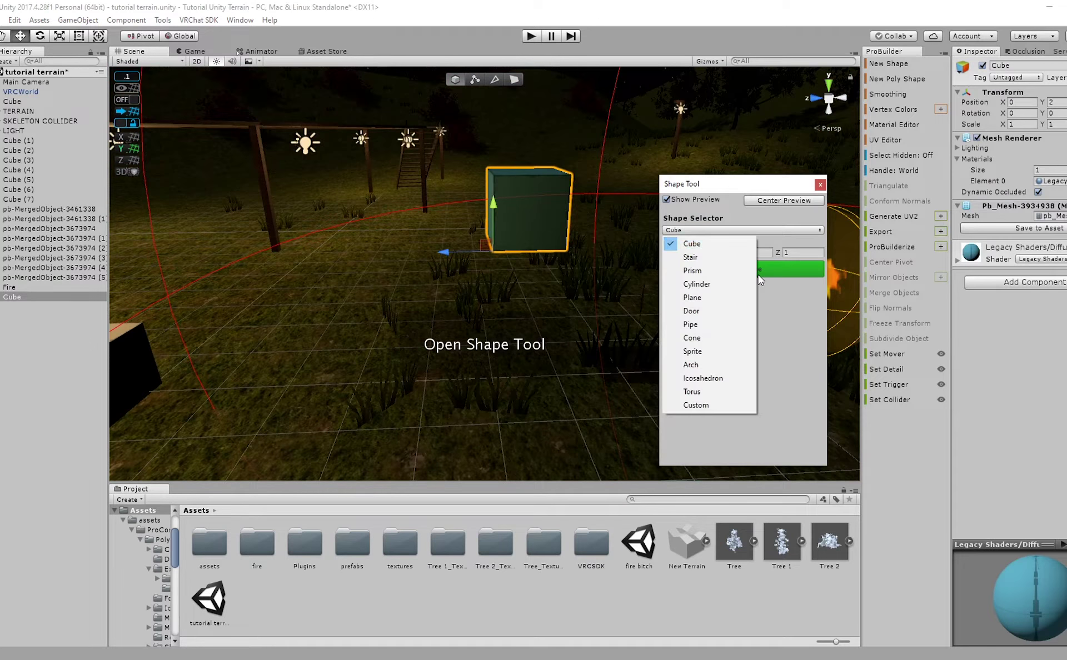
click(697, 284)
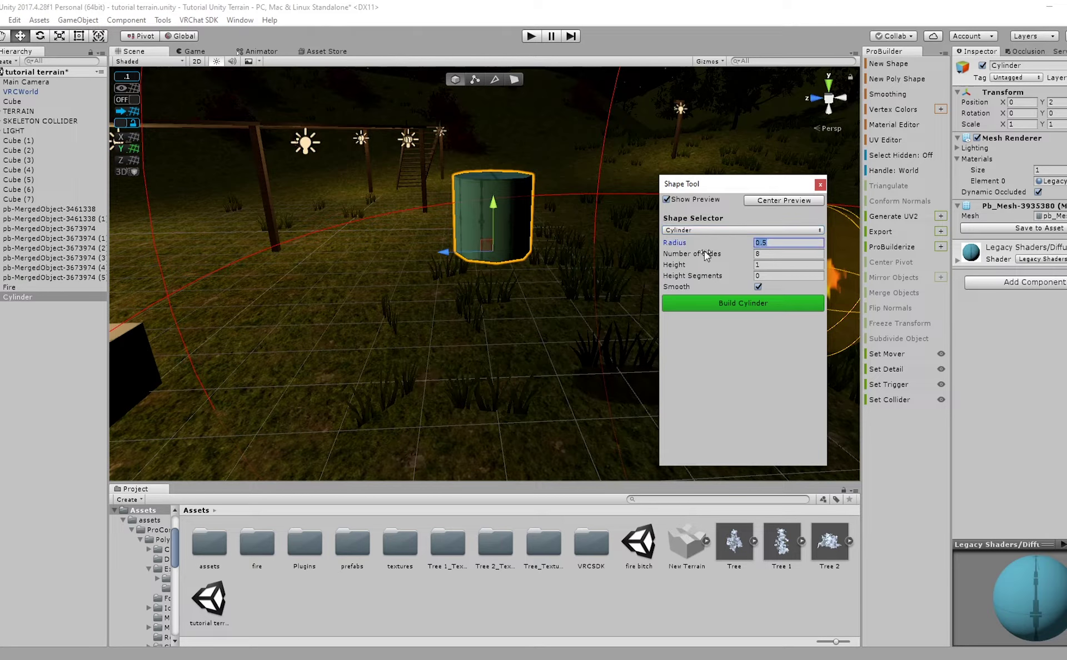
text(.1)
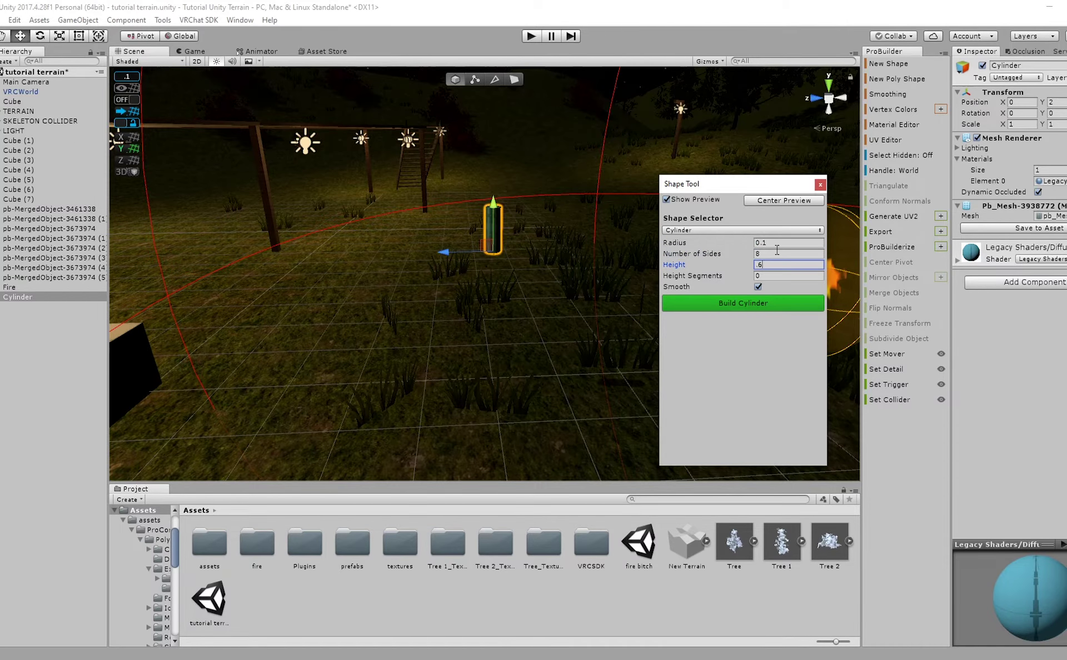
Set the new cylinder's height to 0.7 and its radius to 0.08.
right_drag(483, 228, 522, 245)
key(w)
click(803, 268)
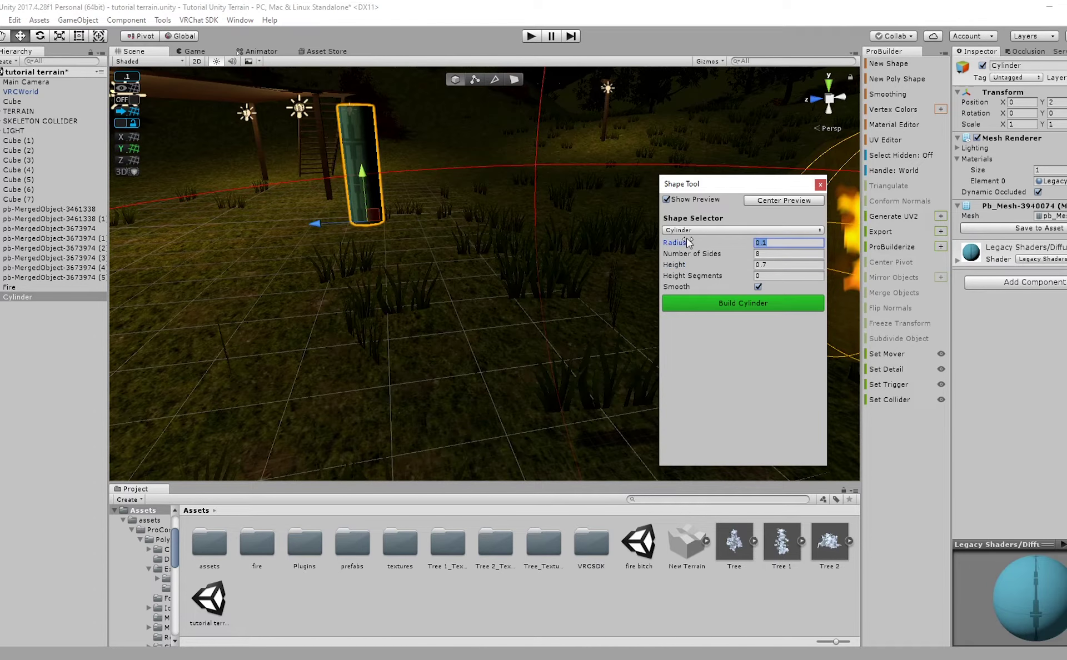
text(.08)
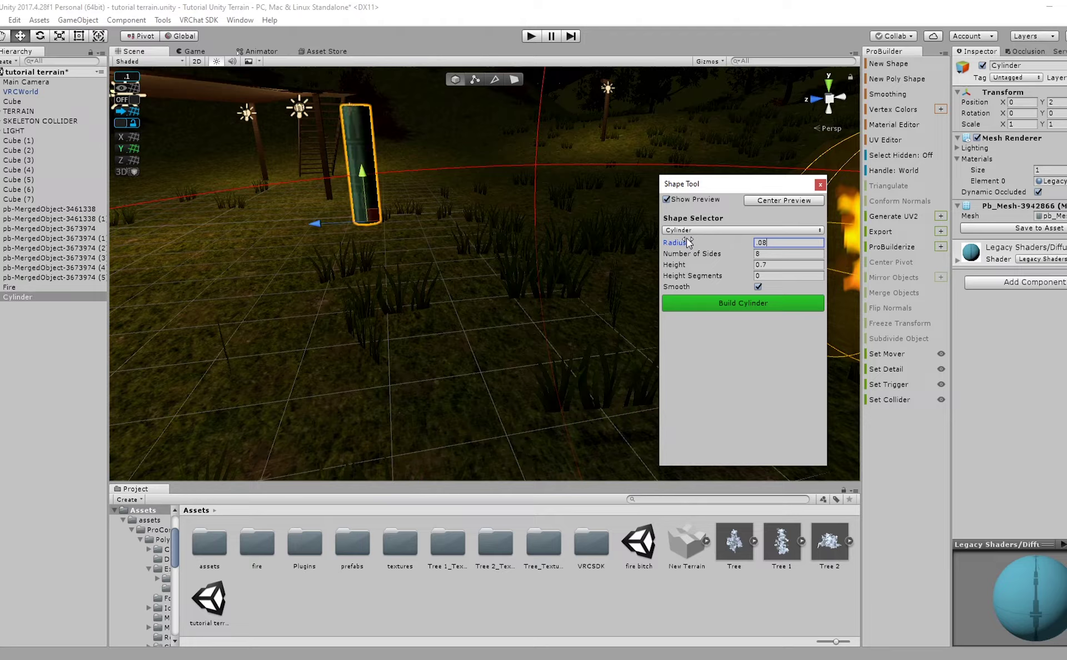
Set the cylinder's radius to 0.07 and height to 0.5, build it, and close the shape settings.
key(BackSpace)
text(7)
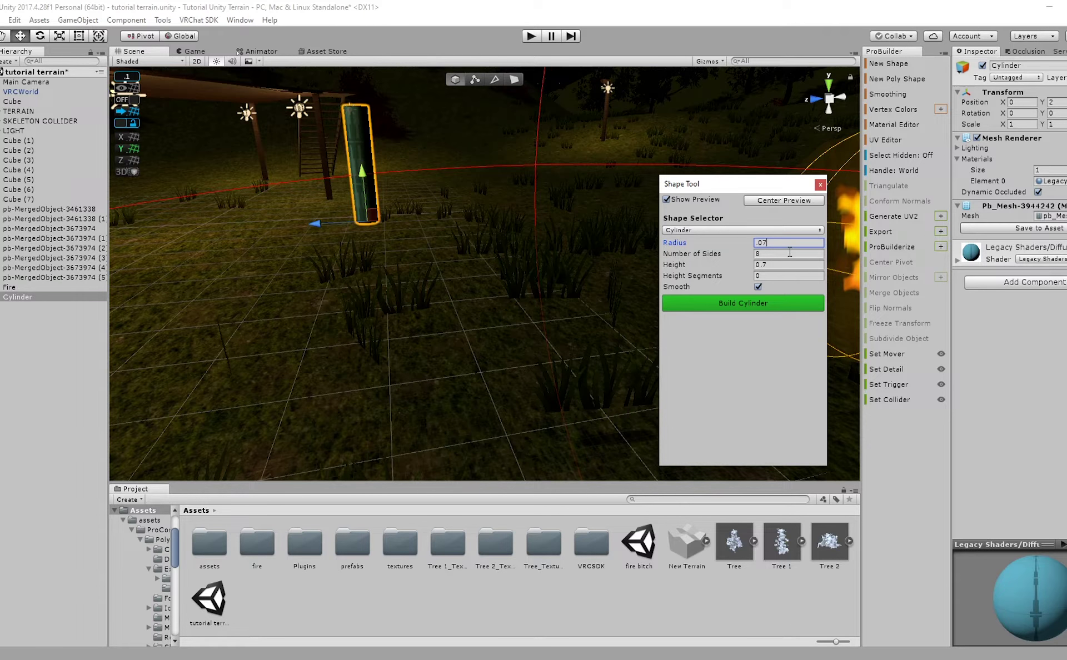
text(.5)
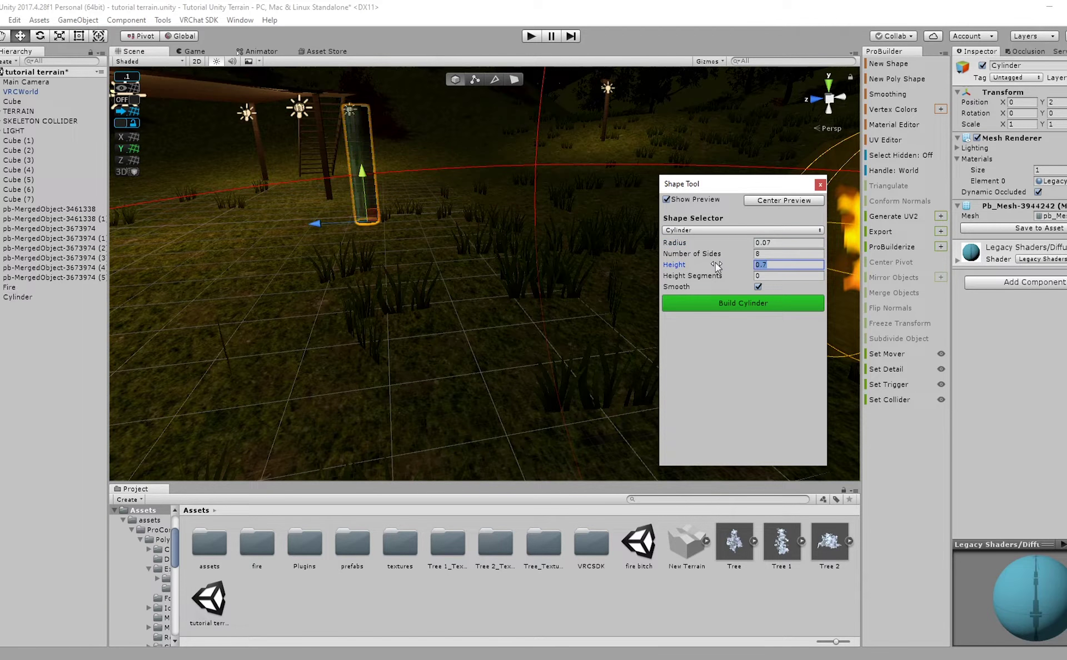
click(749, 305)
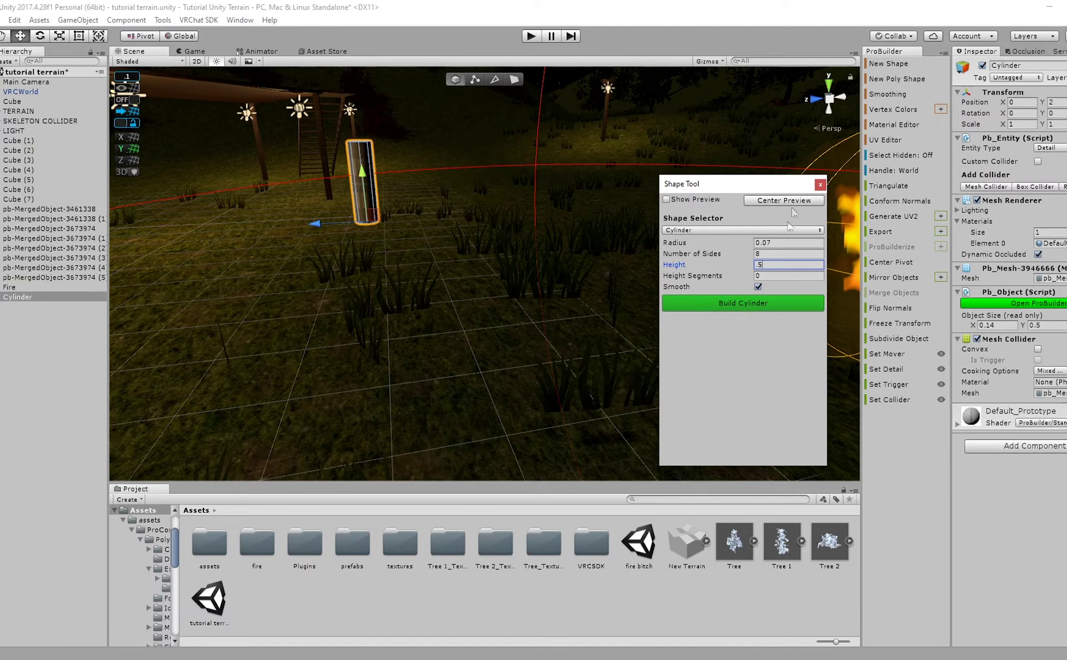
click(819, 185)
Apply the WoodPlanks material from the textures/wood folder to the new cylinder.
alt+drag(695, 222, 567, 211)
scroll(543, 250, down, 3)
alt+drag(544, 250, 575, 261)
double_click(400, 542)
right_drag(439, 428, 428, 331)
double_click(301, 542)
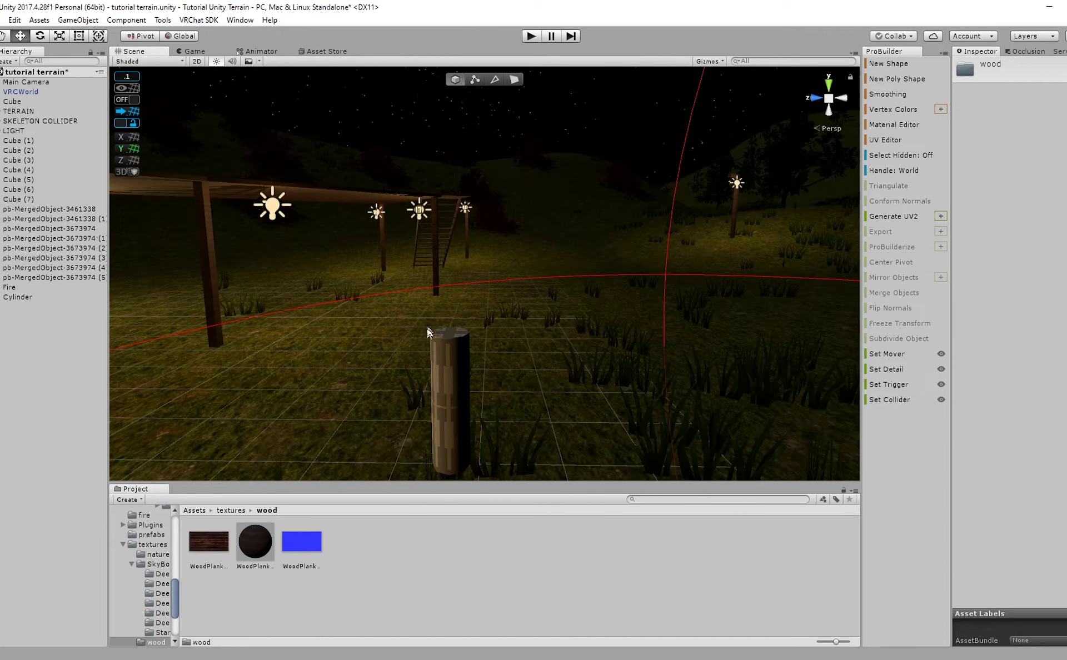
drag(419, 500, 460, 414)
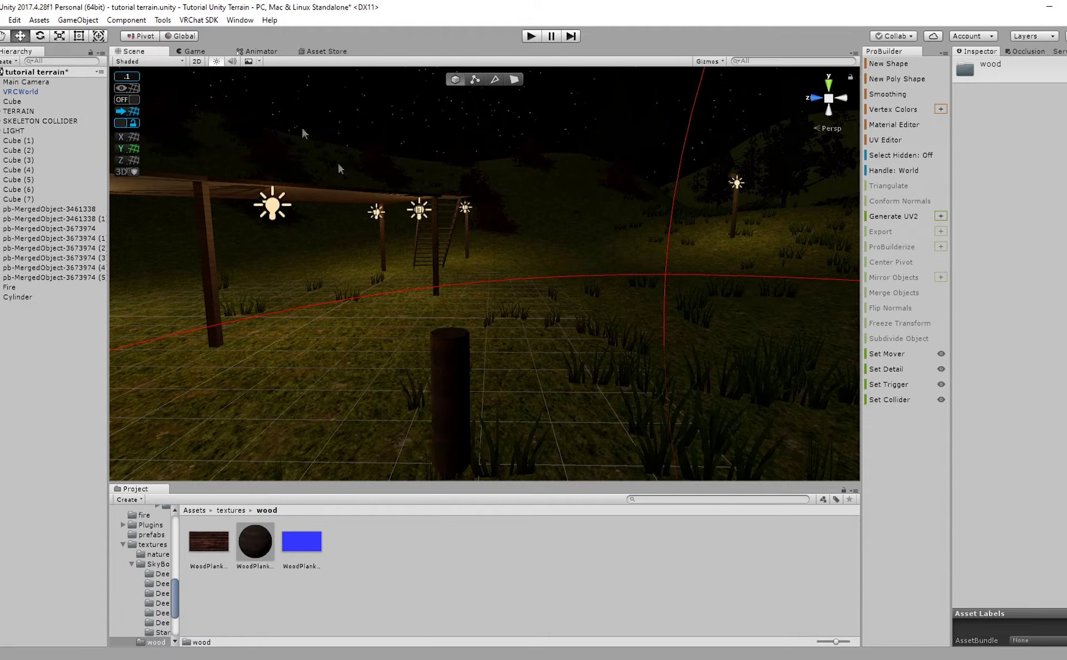
Turn off the scene lighting and select the cylinder's whole loop of side faces in face mode.
click(217, 63)
right_drag(403, 219, 472, 283)
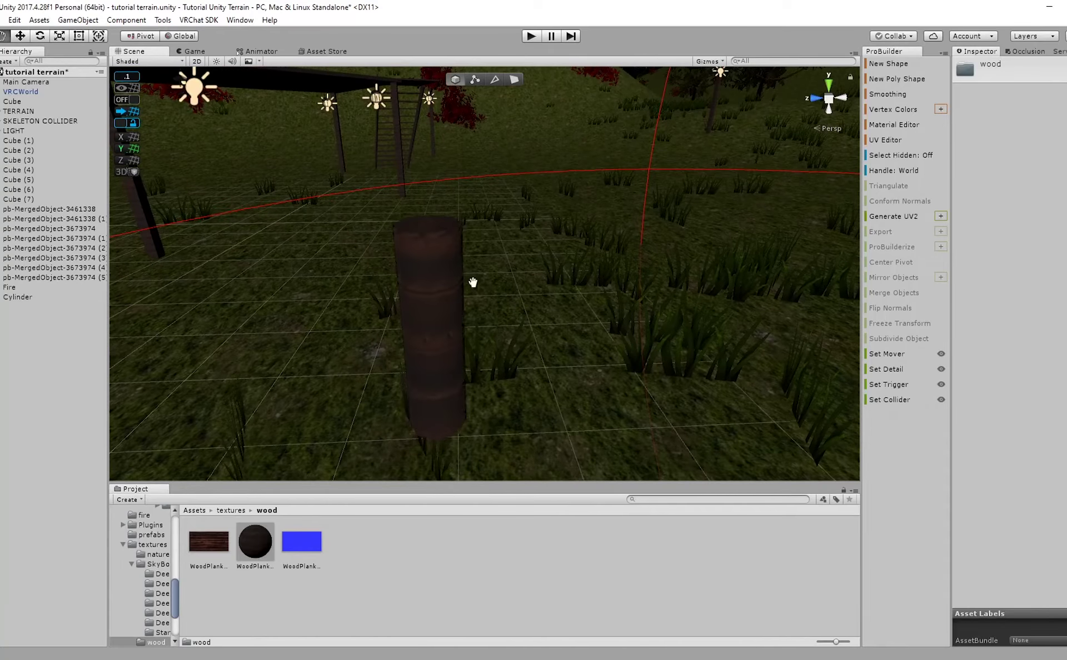
click(444, 272)
right_drag(533, 267, 787, 242)
click(456, 240)
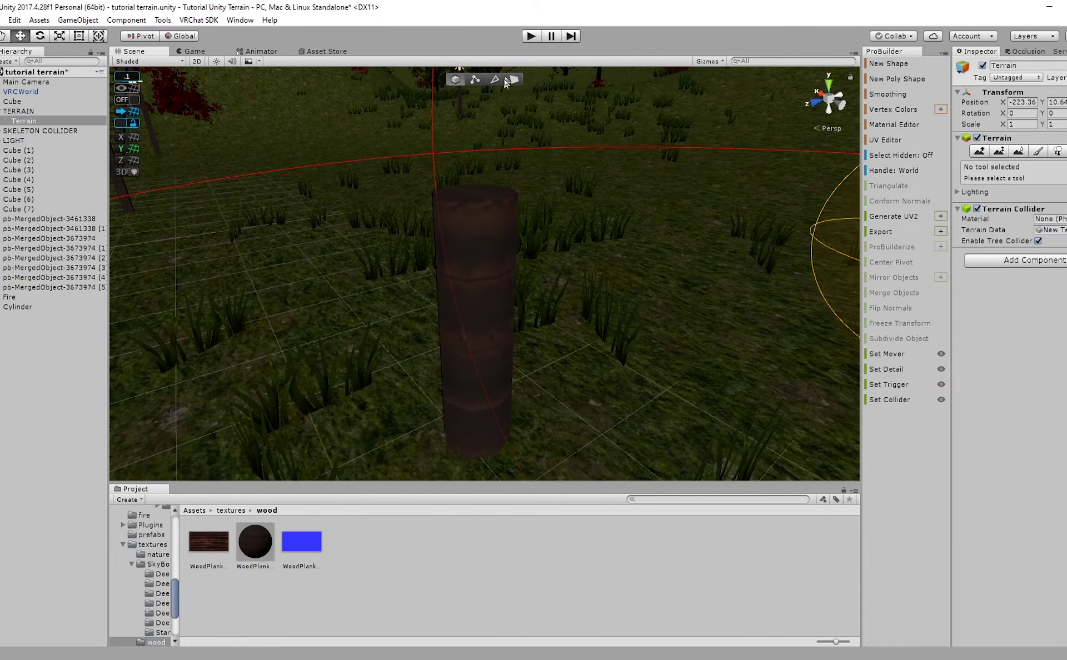
click(514, 78)
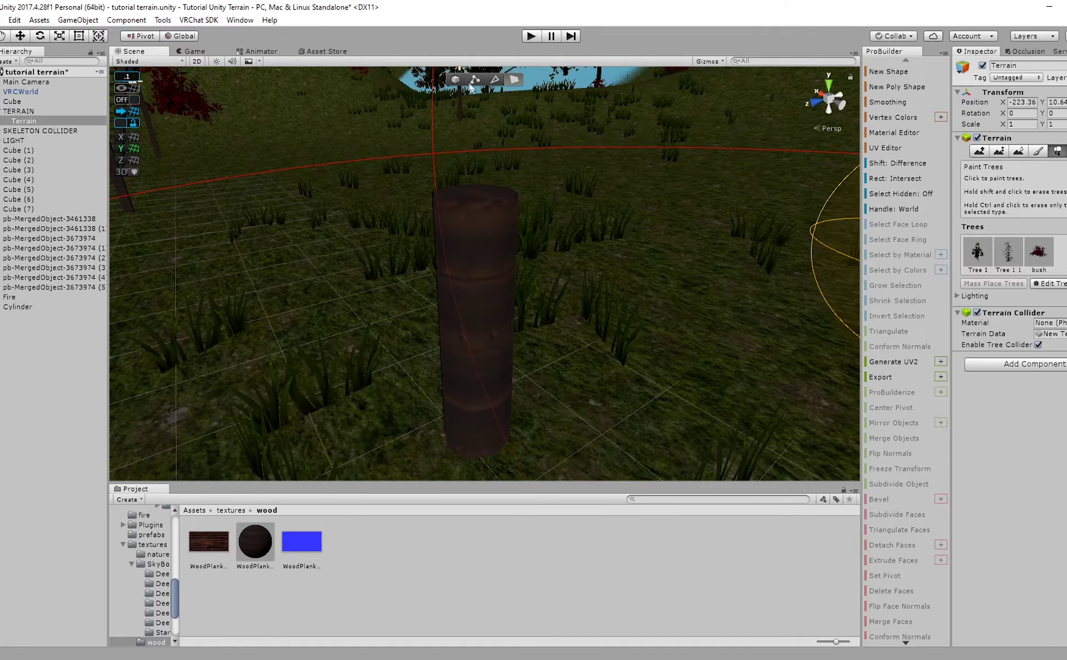
click(456, 80)
click(514, 81)
click(456, 80)
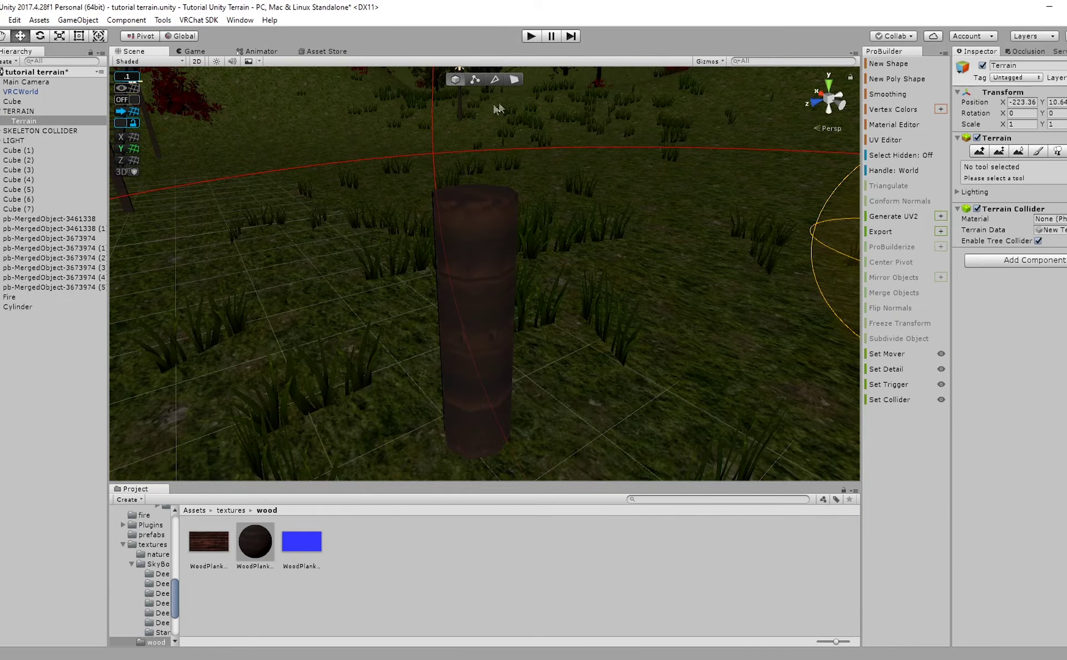
click(493, 248)
click(515, 79)
click(483, 261)
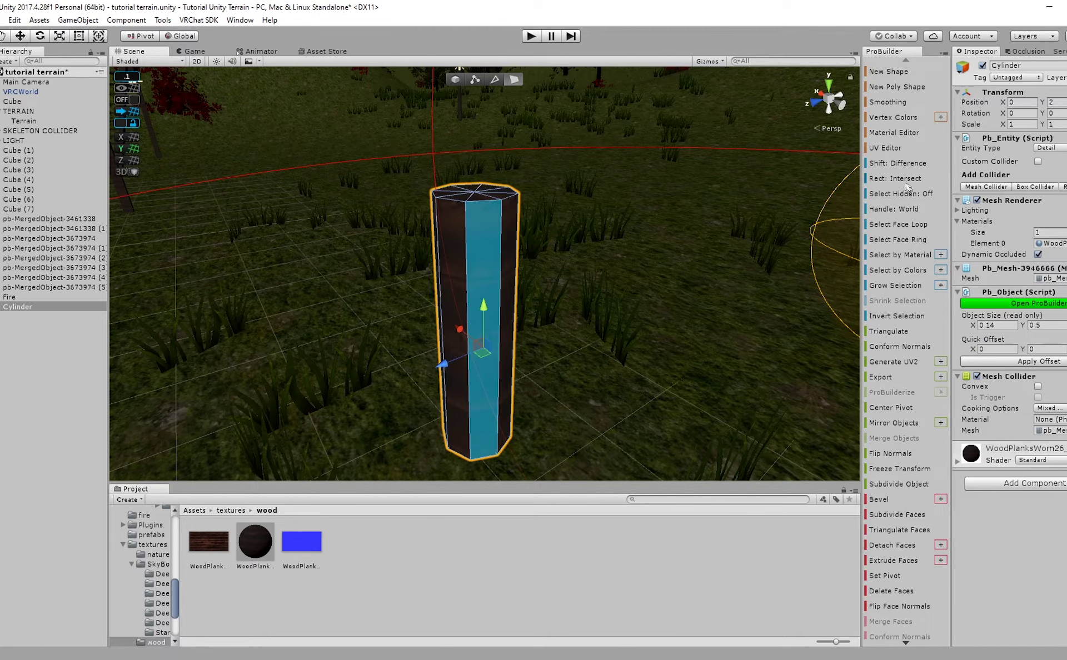
click(900, 225)
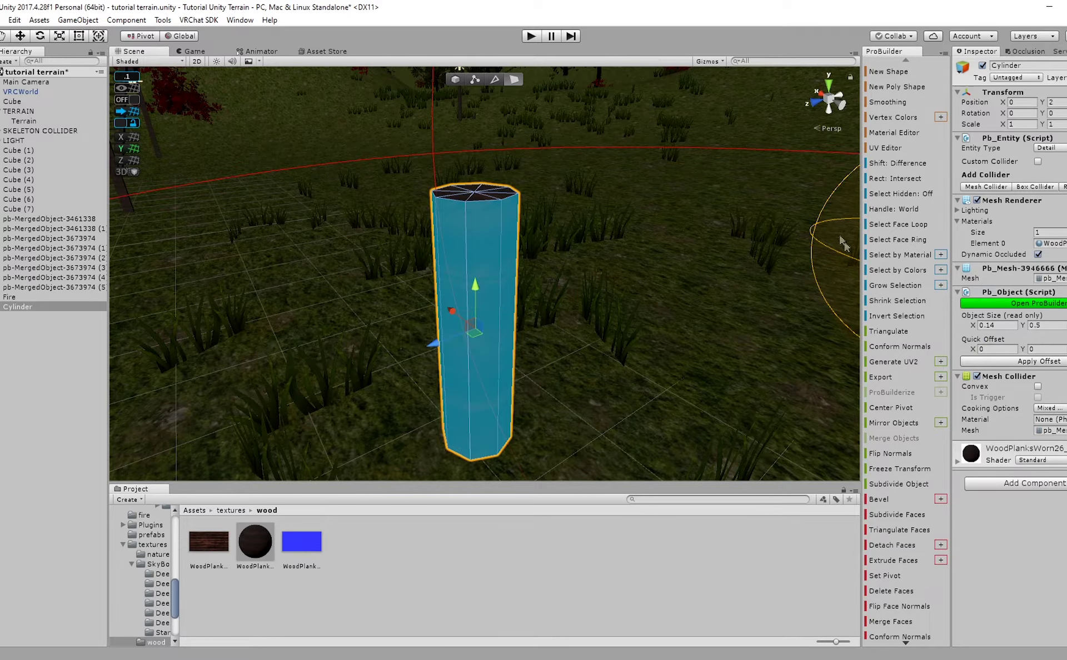
In the UV Editor, rotate the side faces' UVs about 90 degrees and move them onto the plank texture.
click(889, 148)
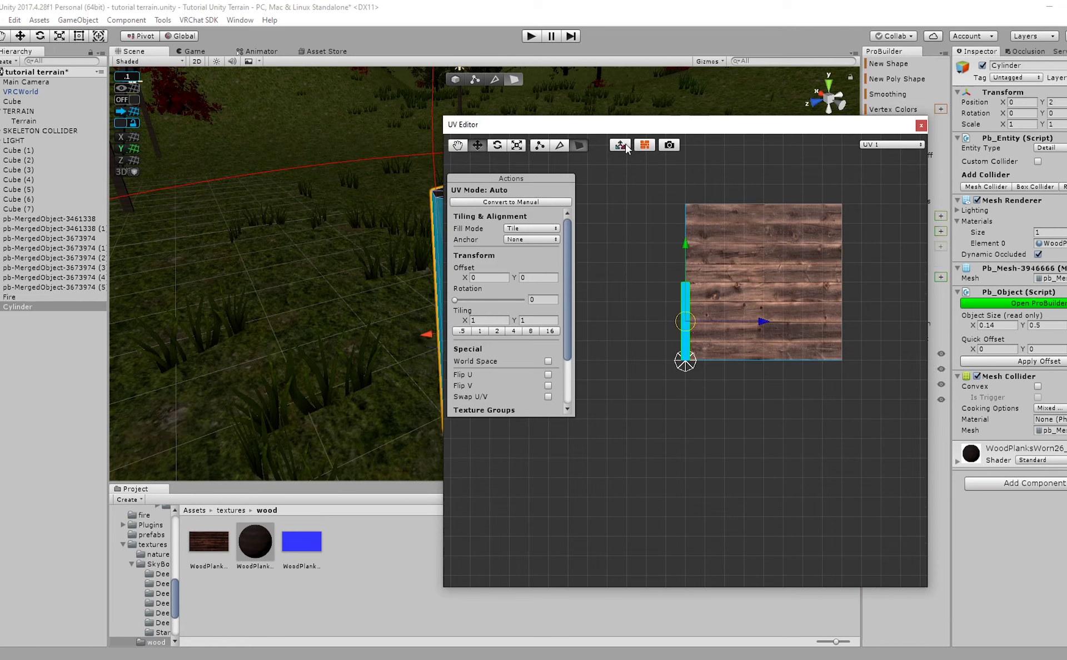
drag(664, 126, 860, 138)
drag(492, 332, 496, 306)
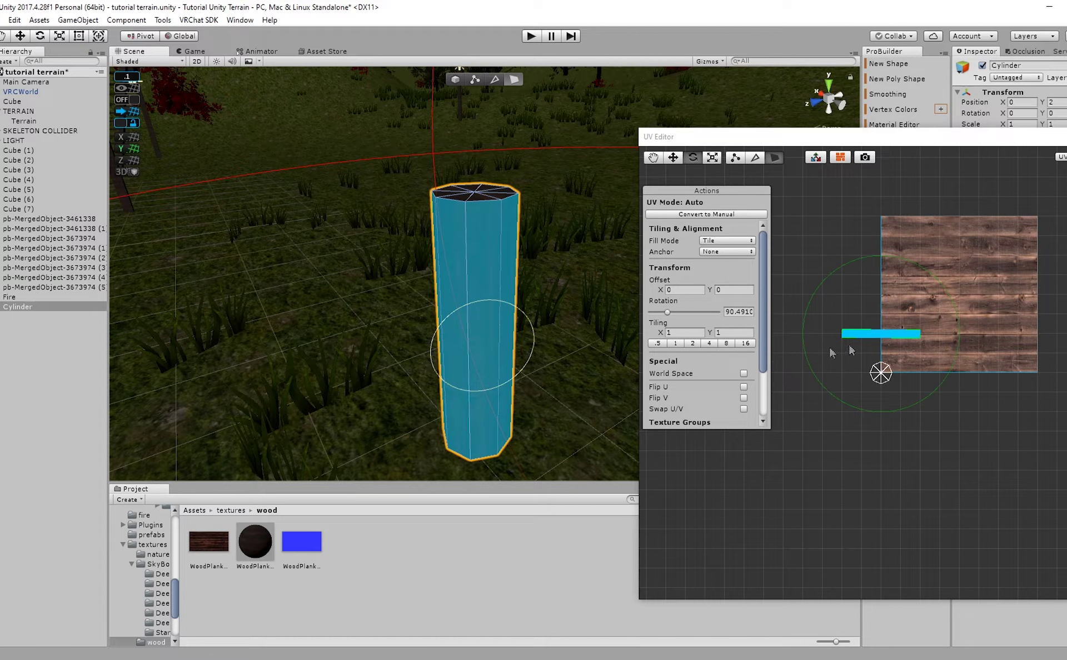
drag(957, 335, 982, 341)
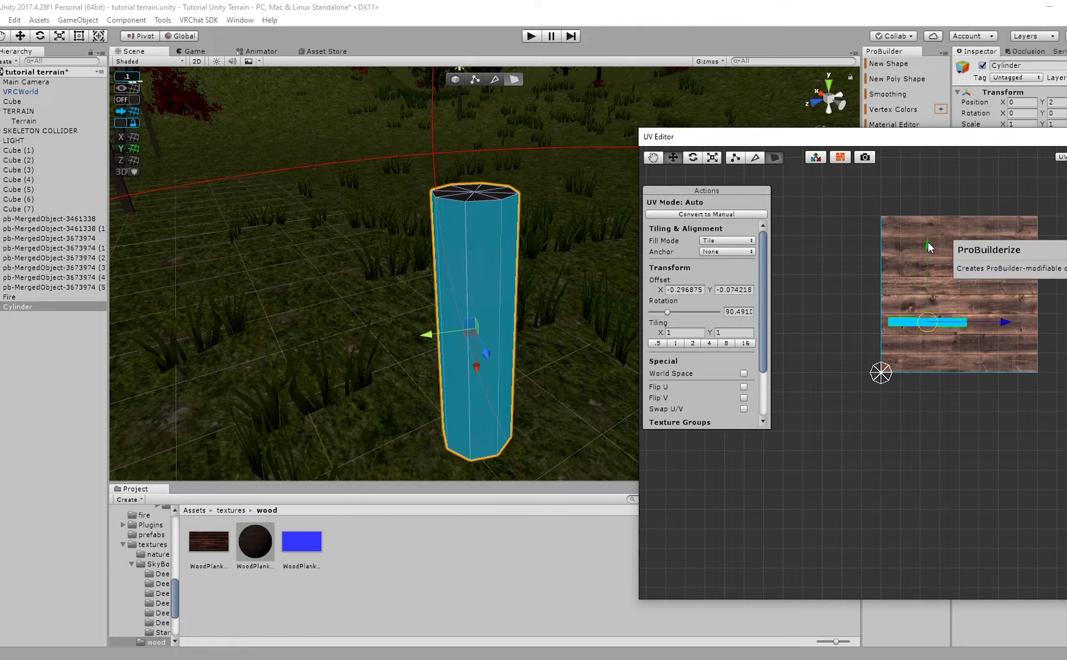
drag(929, 247, 948, 189)
click(1001, 262)
key(ctrl+z)
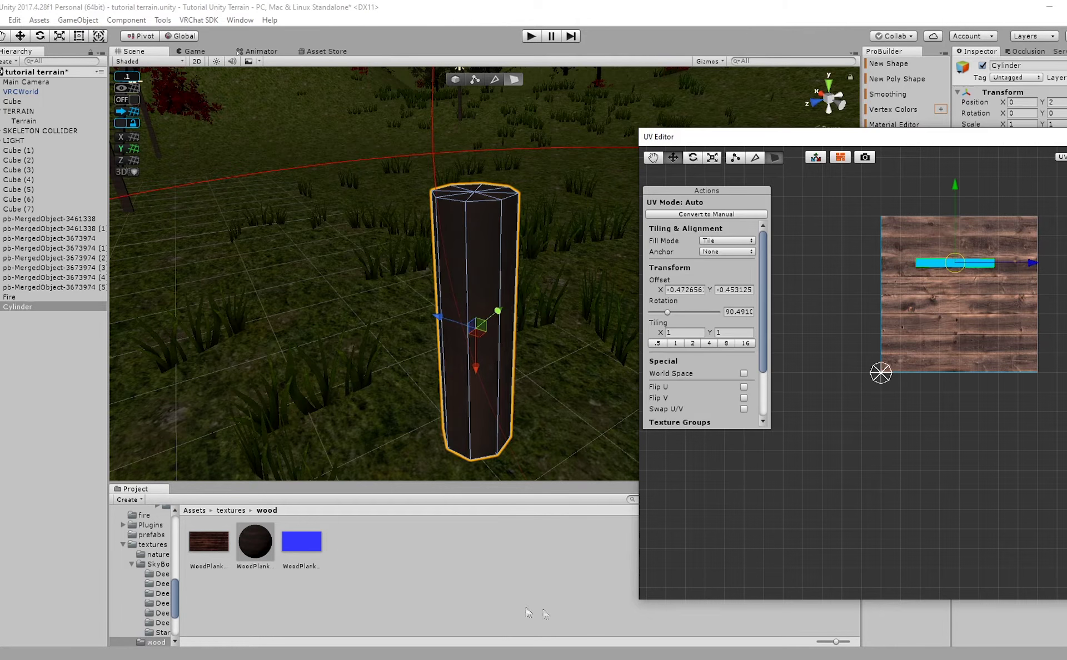
Close the UV Editor and return ProBuilder to object selection mode with the cylinder selected.
click(553, 345)
right_drag(554, 346, 470, 344)
scroll(489, 371, down, 4)
key(w)
click(405, 339)
key(s)
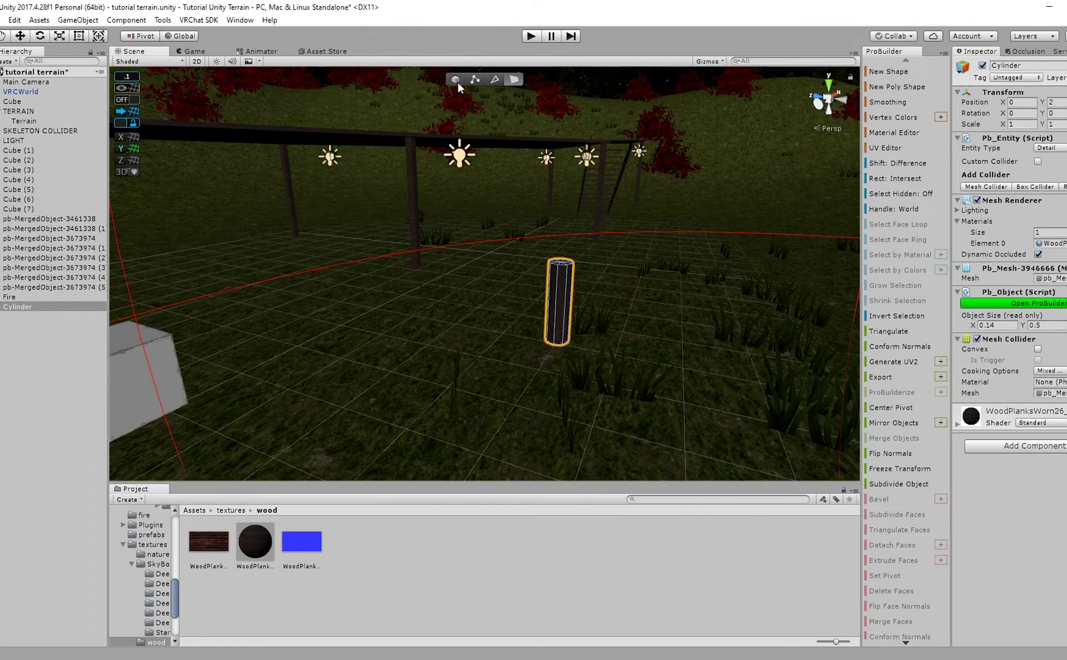
click(457, 82)
Move the cylinder to open grass outside the fire's sound range at X -11.7, and lower it to ground level.
right_drag(500, 183, 582, 185)
key(s)
alt+drag(583, 185, 683, 228)
mouse_move(686, 225)
middle_down()
mouse_move(634, 245)
mouse_move(698, 210)
middle_up()
right_drag(698, 209, 525, 261)
alt+drag(628, 206, 440, 288)
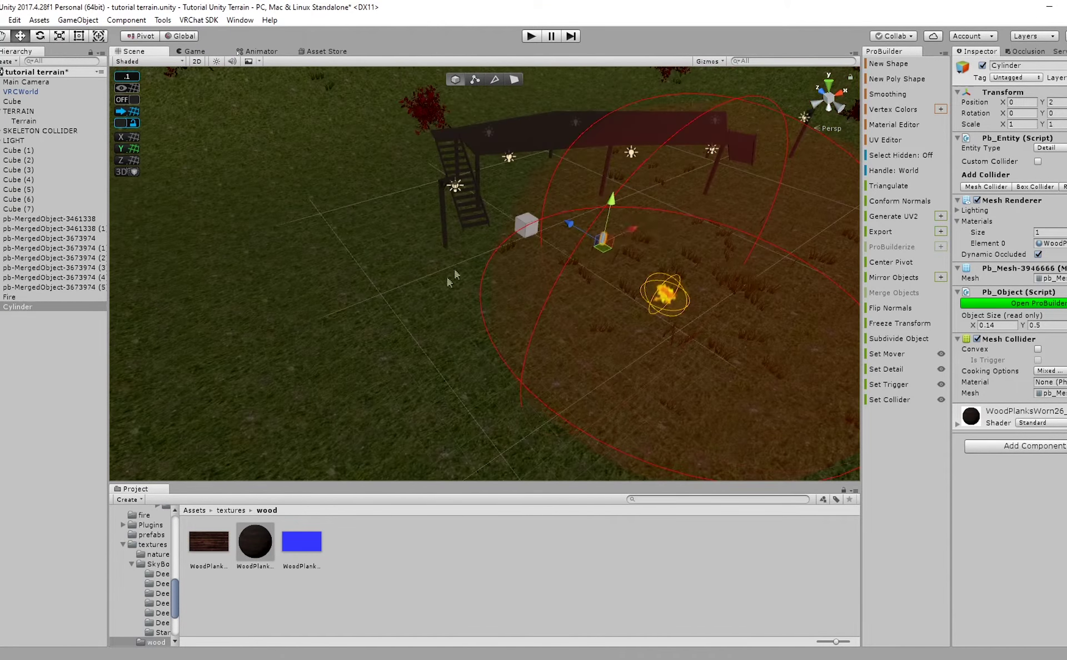
drag(512, 343, 488, 349)
alt+drag(488, 349, 601, 214)
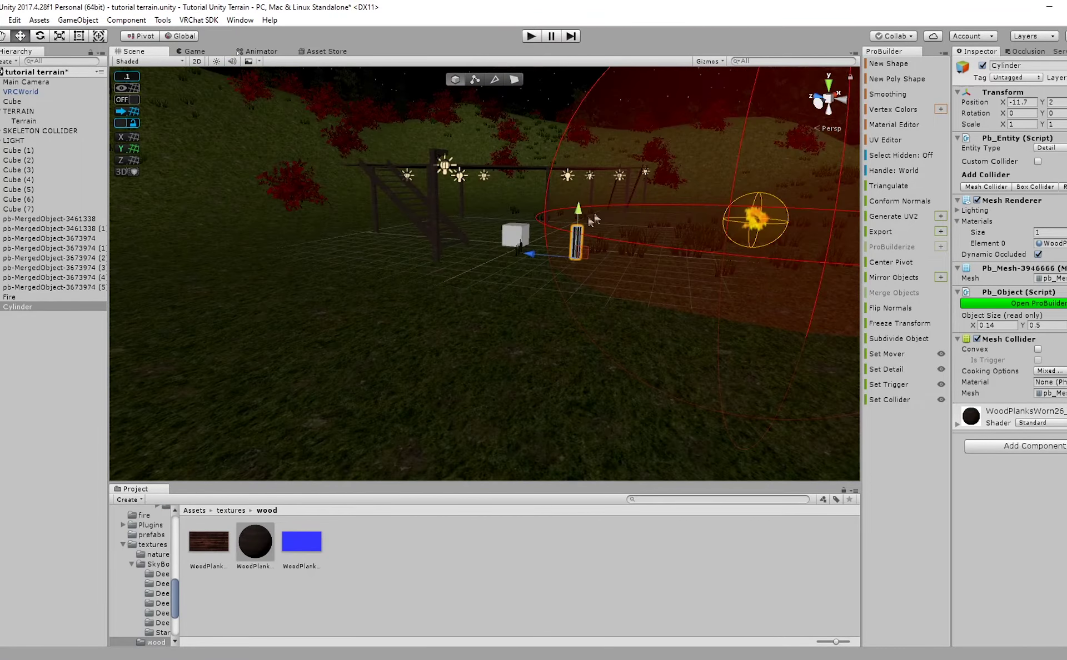
mouse_move(569, 299)
right_down()
mouse_move(665, 267)
mouse_move(577, 302)
right_up()
scroll(602, 281, up, 3)
middle_drag(576, 302, 515, 248)
right_drag(515, 248, 572, 362)
scroll(573, 362, down, 3)
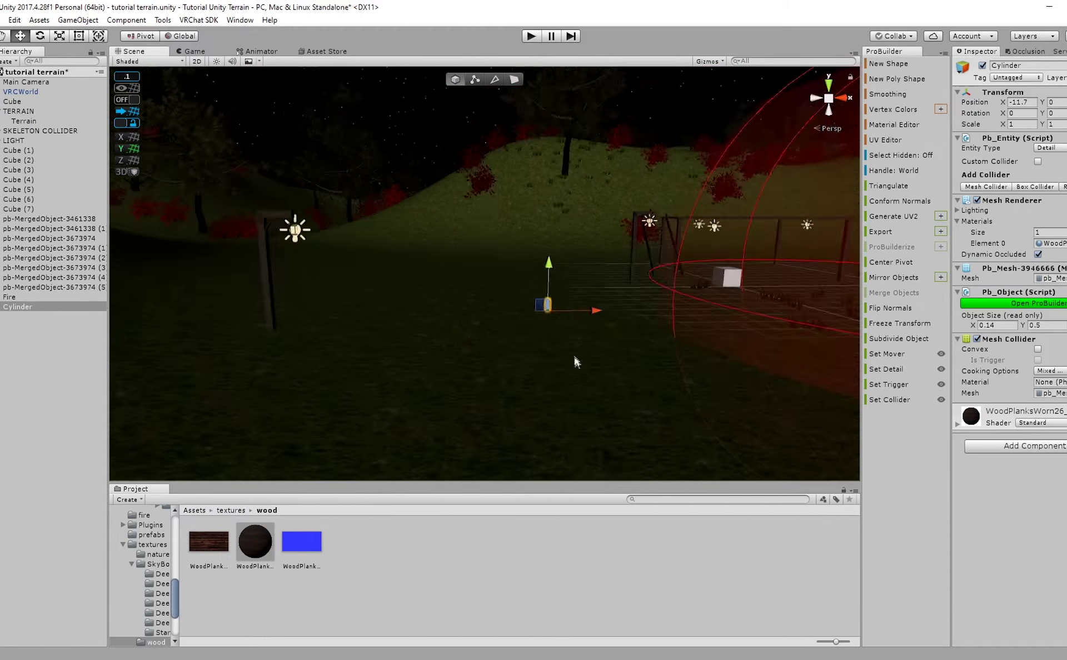
Turn the scene lighting back on and examine the cylinder's surroundings.
drag(573, 361, 248, 177)
click(217, 62)
alt+drag(389, 178, 556, 239)
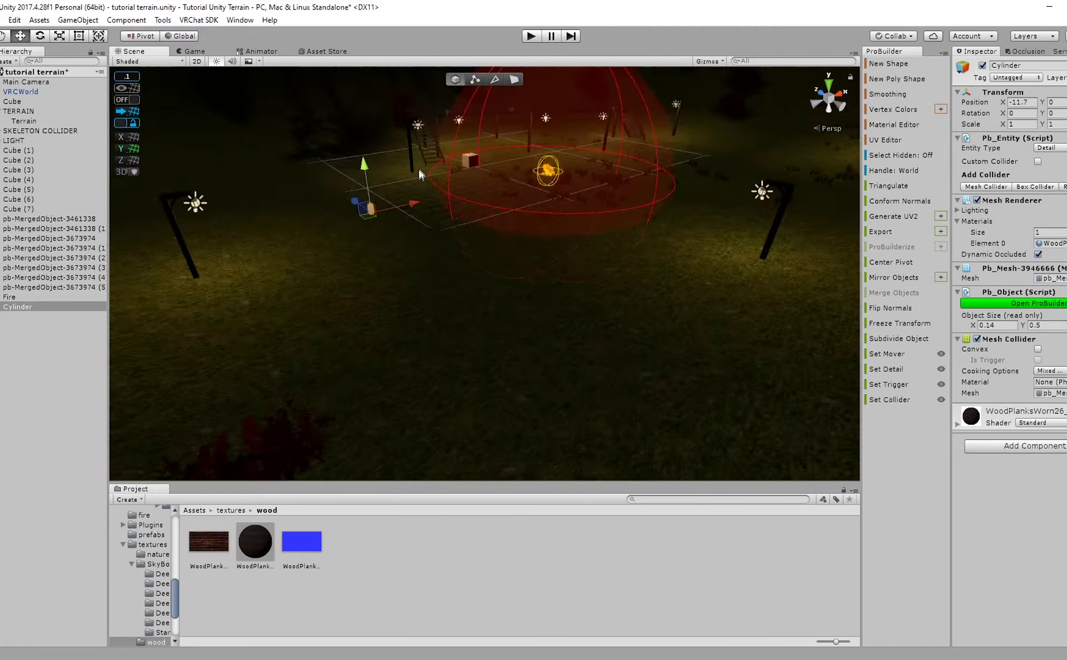
scroll(556, 239, down, 4)
middle_drag(556, 239, 491, 260)
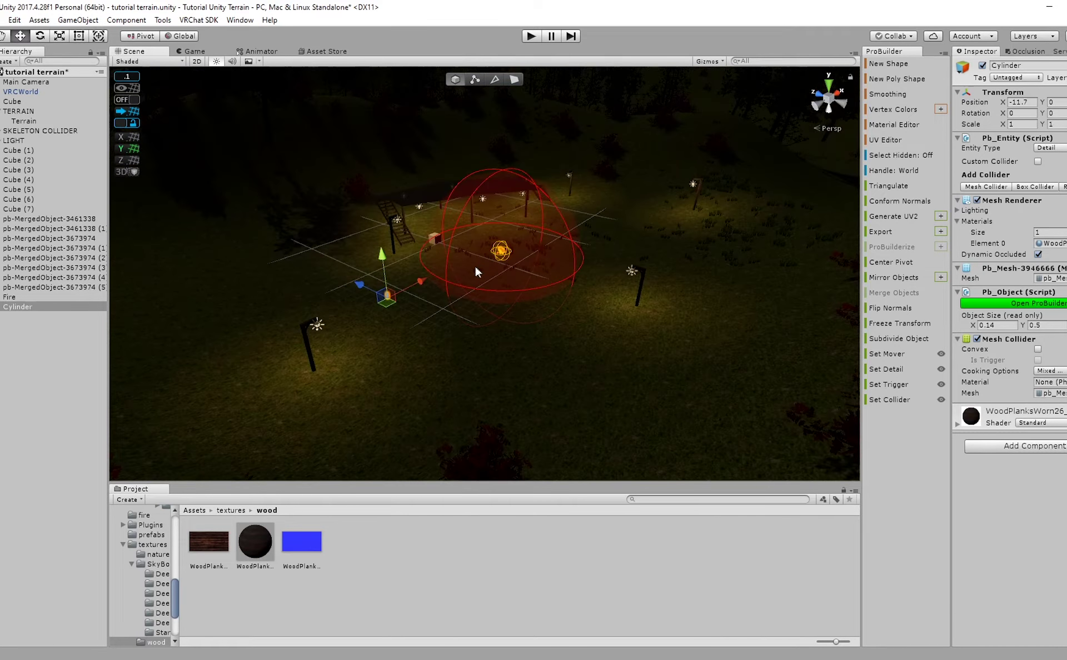
right_drag(530, 278, 480, 298)
scroll(492, 318, up, 6)
scroll(479, 298, up, 2)
middle_drag(479, 299, 483, 244)
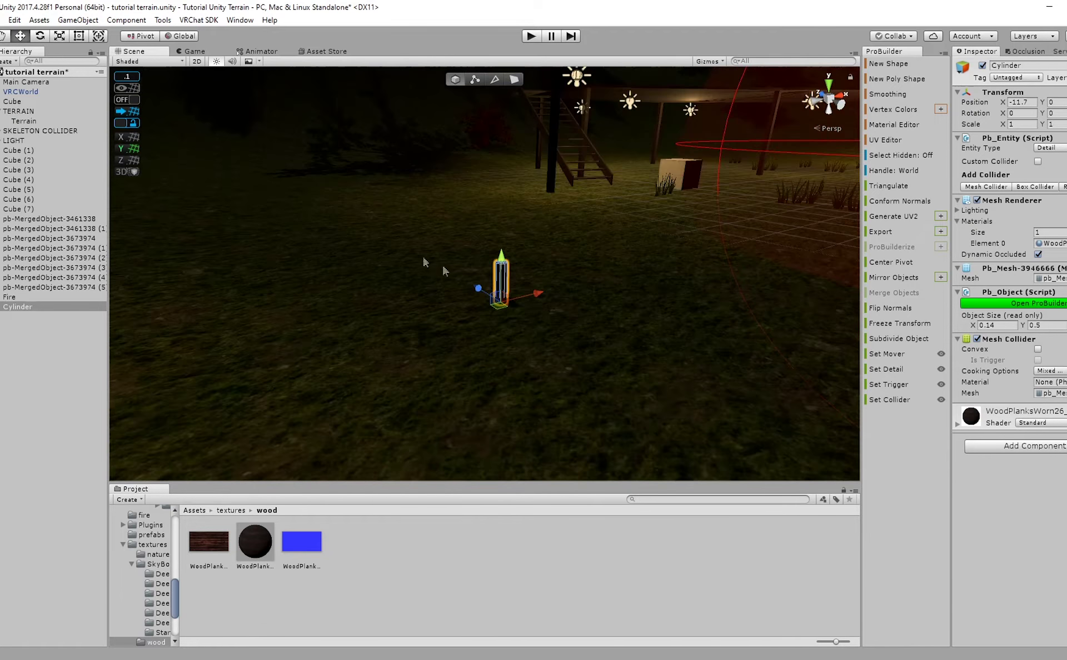
scroll(503, 309, up, 3)
Lay the cylinder flat like a log, raise it to about Y 0.18, and move it to X -12.331.
drag(521, 290, 707, 300)
key(w)
drag(527, 300, 528, 270)
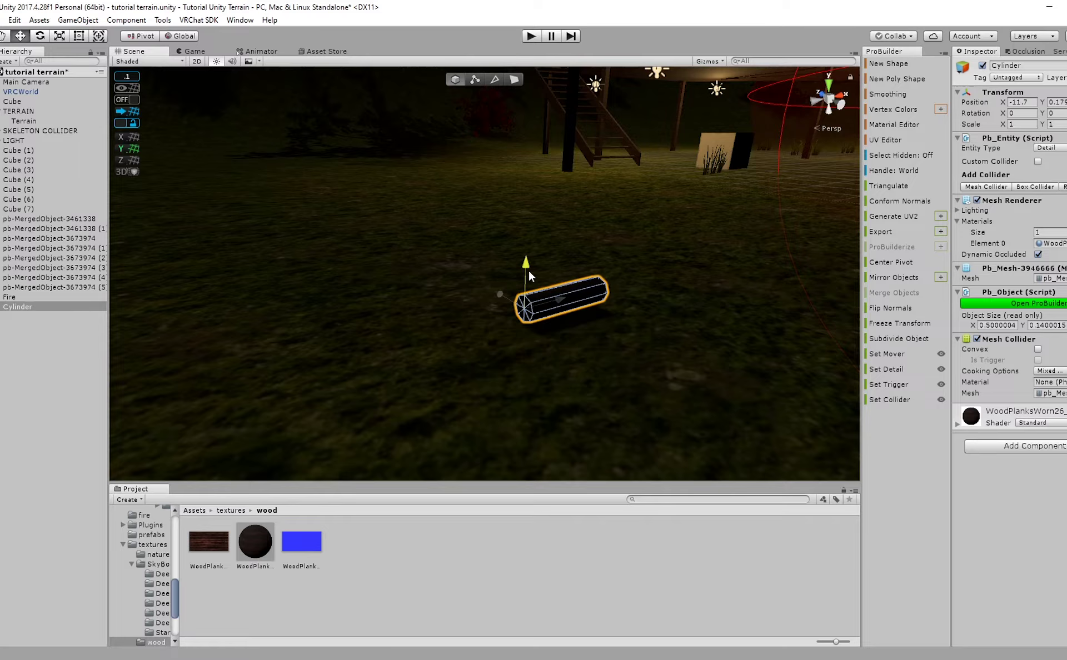
drag(550, 308, 408, 318)
Duplicate the log twice, with the copies turned to -90 degrees on Y and shifted to X -11.831.
key(e)
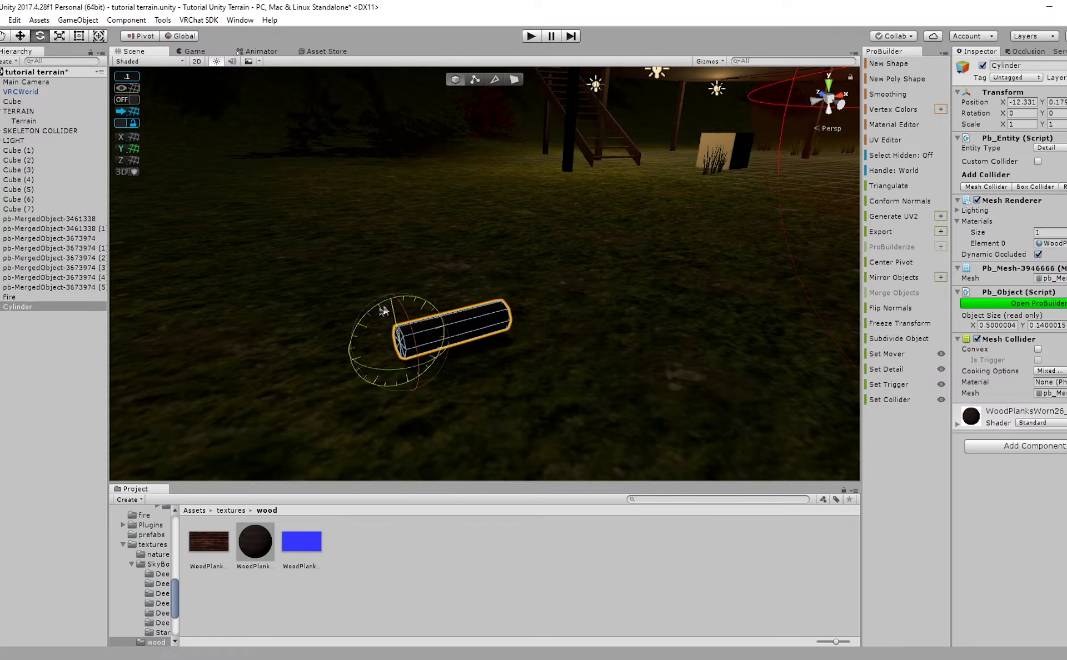
key(ctrl+d)
drag(444, 344, 528, 352)
drag(425, 354, 442, 370)
drag(511, 420, 628, 372)
right_drag(599, 367, 458, 349)
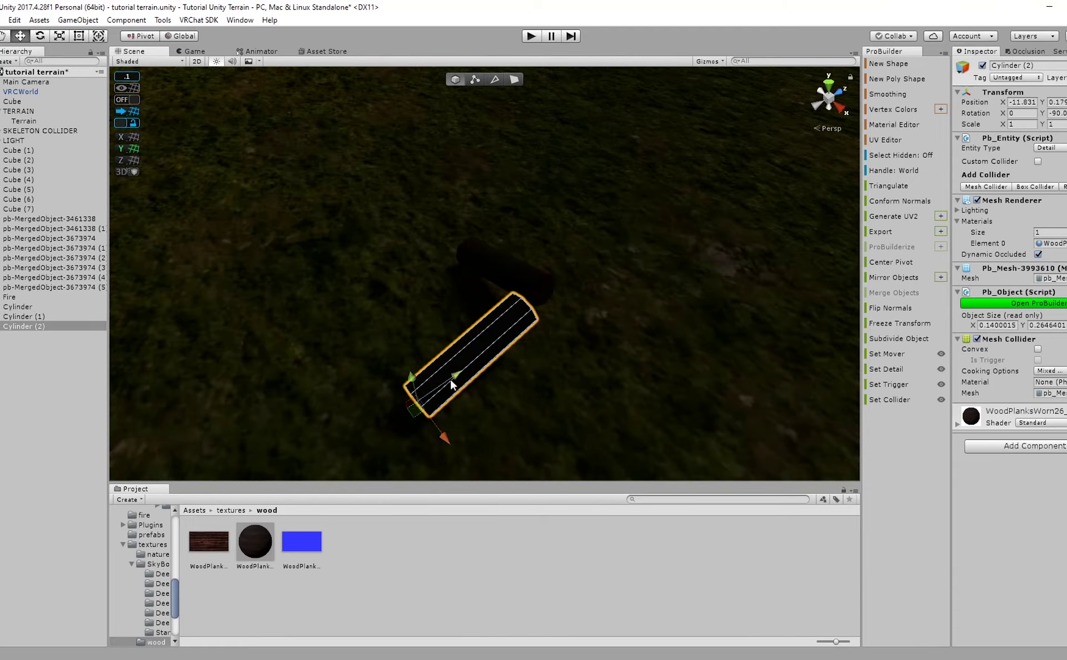
Move the third log to the opposite side of the first one at X -11.865, and turn off the scene lighting.
drag(453, 384, 620, 269)
drag(598, 334, 590, 348)
right_drag(568, 333, 595, 284)
middle_drag(594, 284, 618, 228)
right_drag(618, 227, 608, 170)
middle_drag(608, 170, 535, 318)
middle_drag(560, 172, 550, 317)
scroll(550, 317, up, 3)
alt+drag(550, 317, 326, 336)
click(219, 61)
right_drag(669, 298, 571, 319)
middle_drag(571, 319, 484, 293)
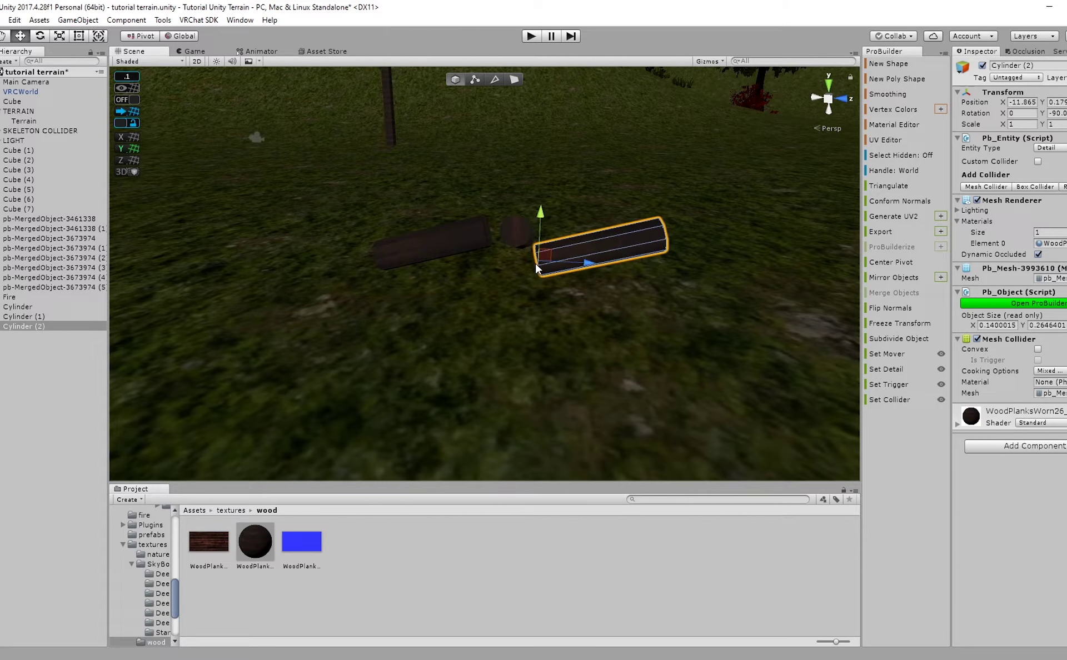
Rotate the third log and reposition it so its end meets the first log at the centre.
drag(535, 263, 480, 257)
key(e)
drag(413, 263, 561, 264)
key(w)
drag(496, 215, 501, 184)
drag(541, 240, 571, 248)
right_drag(571, 248, 573, 283)
middle_drag(573, 283, 557, 317)
scroll(557, 317, up, 4)
Slide the second log inward until its end meets the other logs at the centre.
click(469, 332)
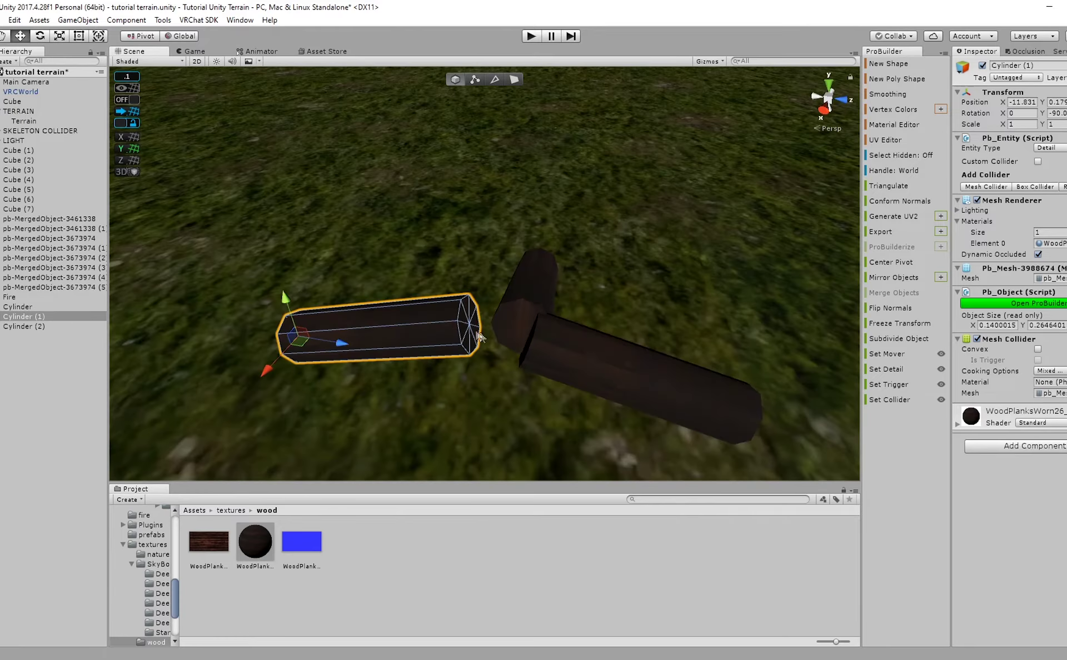
drag(347, 352, 387, 355)
click(568, 365)
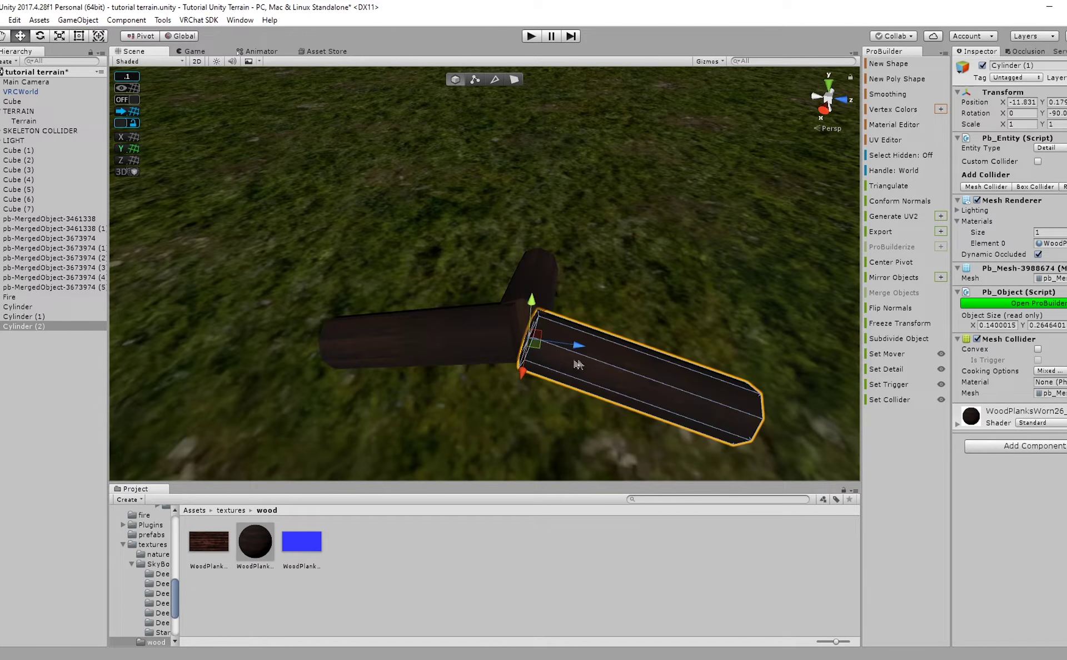
click(521, 341)
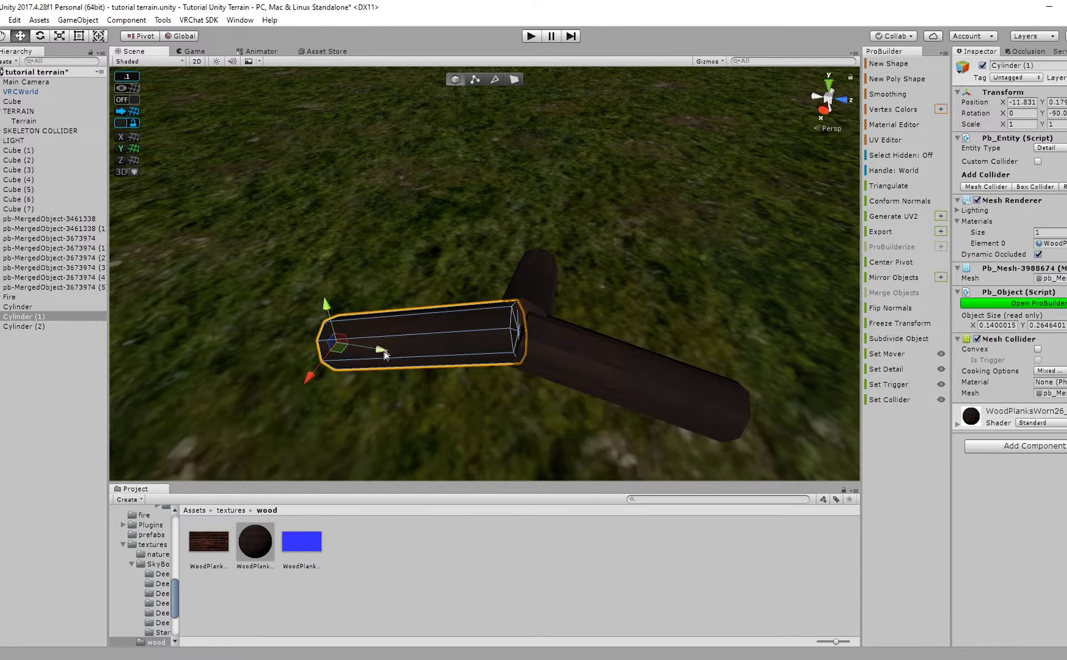
Duplicate the second log, rotate the copy to -165 degrees on Y, and move it in front of the centre.
key(ctrl+d)
key(e)
drag(345, 363, 457, 323)
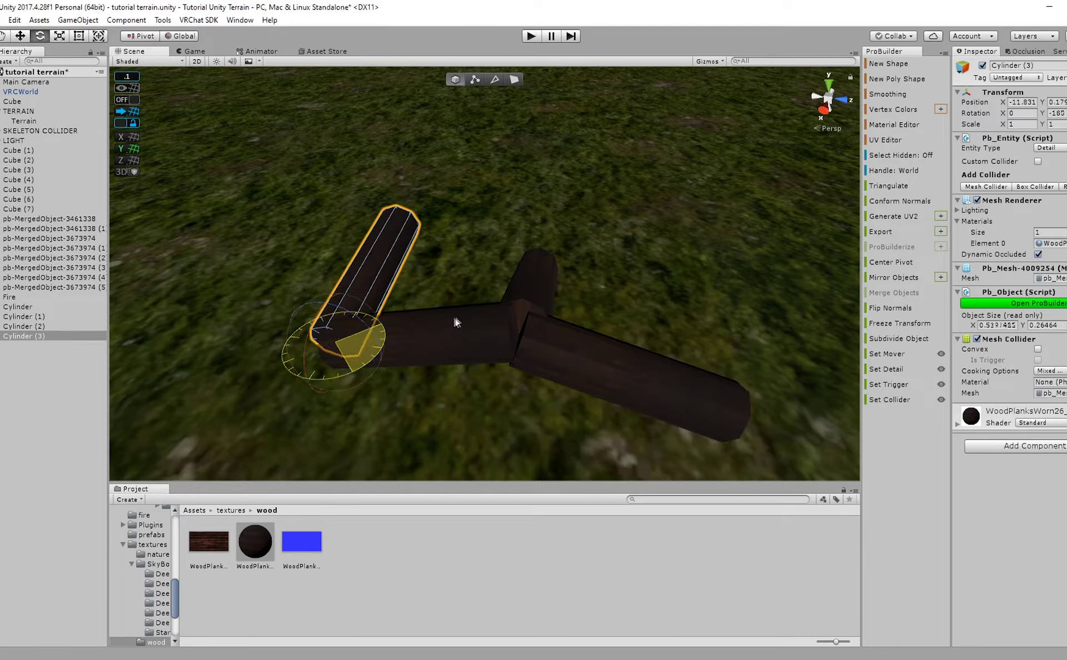
key(w)
drag(332, 381, 561, 437)
right_drag(561, 437, 539, 413)
Add two more duplicated logs rotated to -210 and -150 degrees on Y, fanned around the centre of the pile.
scroll(523, 405, down, 5)
scroll(510, 371, up, 3)
key(ctrl+d)
key(e)
drag(459, 363, 508, 357)
key(w)
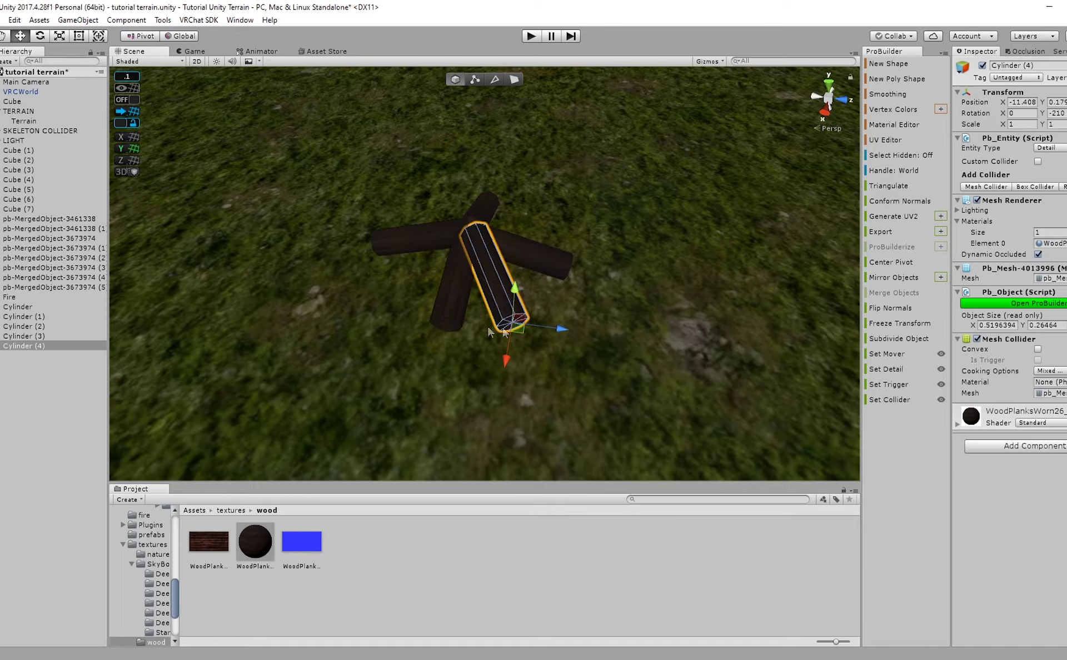
drag(552, 365, 449, 378)
key(w)
drag(542, 345, 436, 351)
right_drag(436, 352, 426, 324)
scroll(465, 307, up, 5)
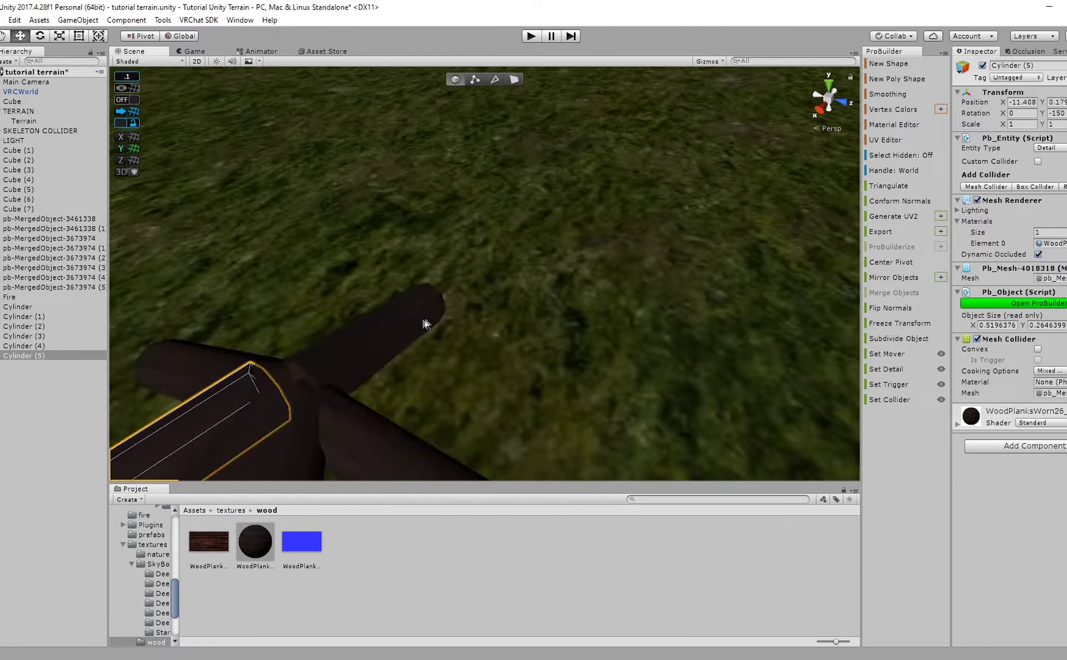
Add another duplicated log at about -39 degrees on Y and nudge it into the back of the pile at X -12.222.
scroll(389, 347, down, 5)
drag(358, 344, 432, 270)
key(w)
key(e)
key(w)
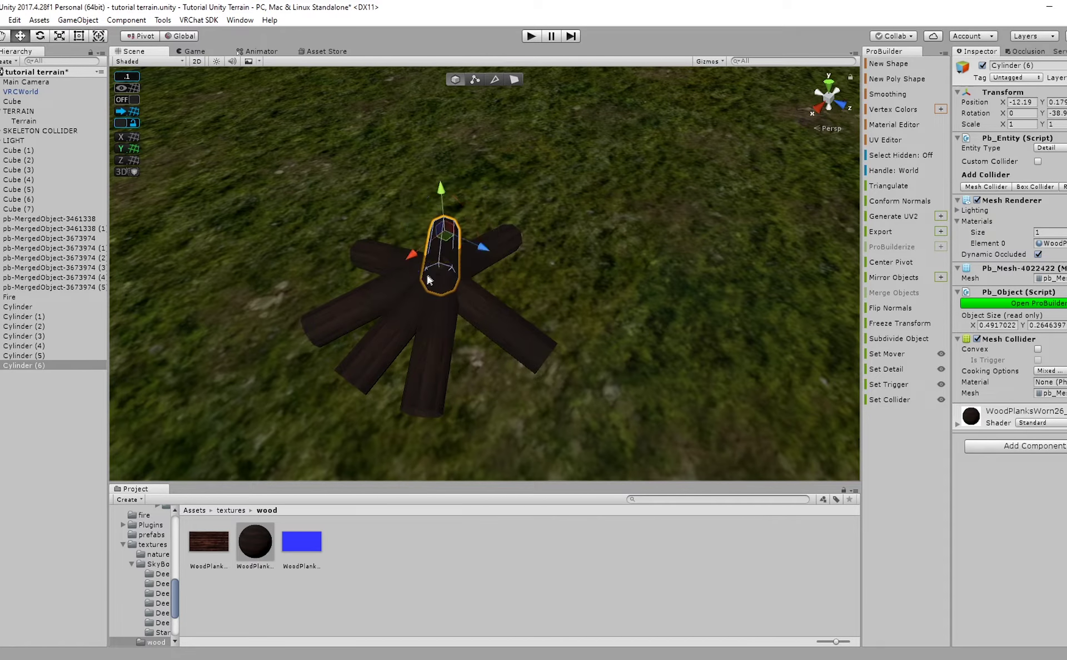
right_drag(432, 270, 528, 313)
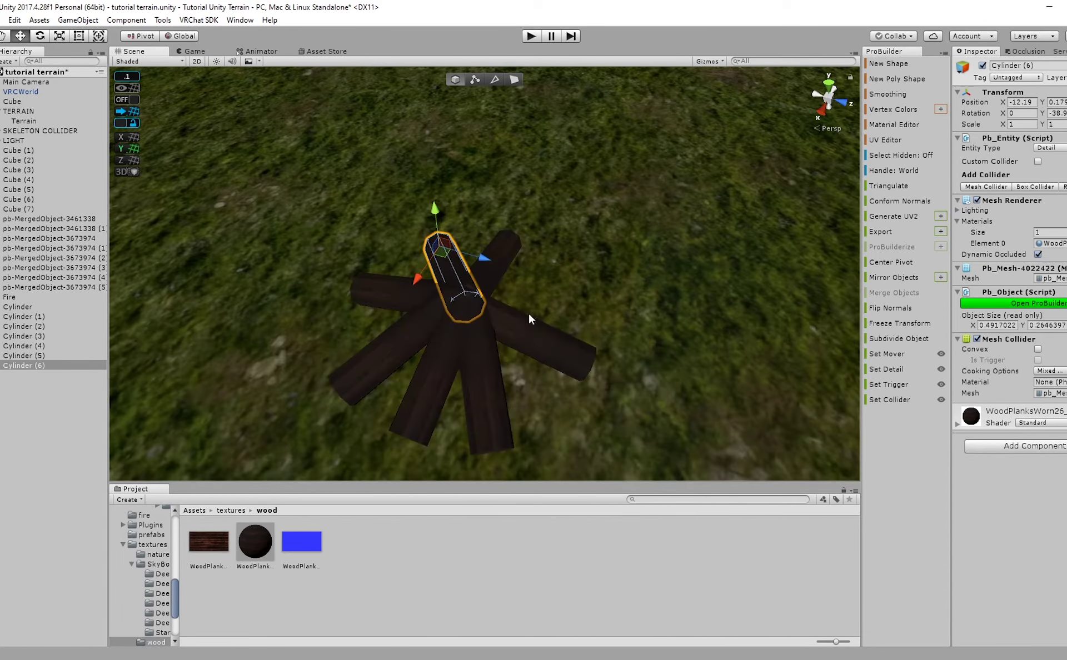
click(465, 257)
click(462, 255)
drag(484, 260, 478, 259)
drag(409, 279, 365, 300)
Duplicate the back log, rotate the copy to about 51 degrees on Y, and move it into the remaining gap in the ring.
key(ctrl+d)
key(e)
key(w)
drag(479, 254, 554, 324)
key(e)
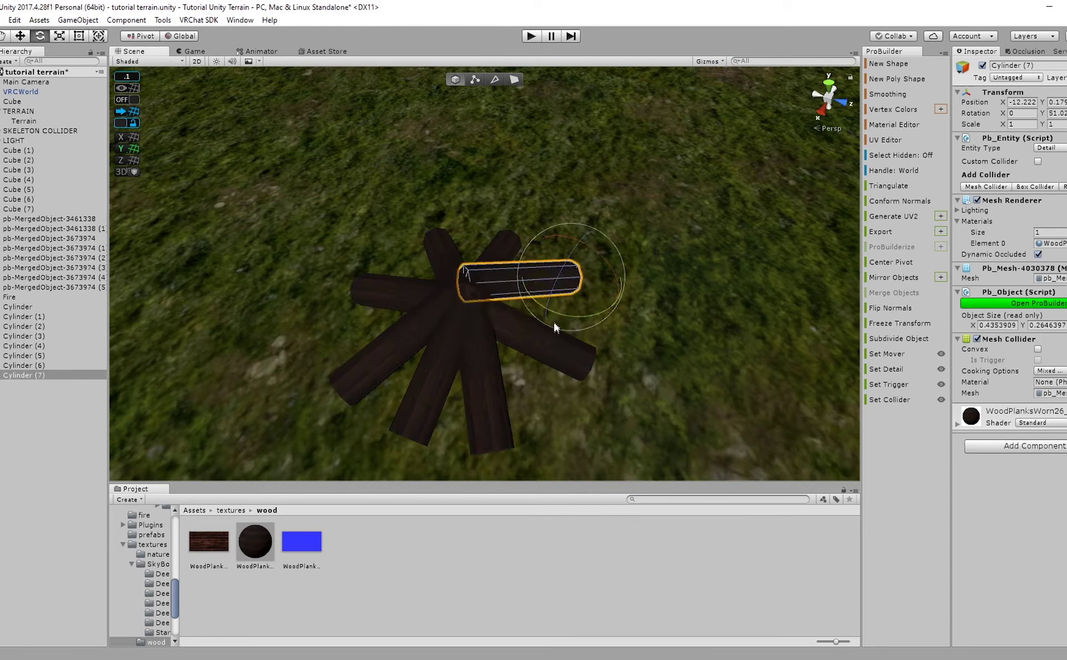
key(w)
drag(632, 295, 638, 300)
click(542, 559)
Move the Fire particle effect across the terrain towards the log pile.
right_drag(622, 383, 717, 228)
double_click(38, 296)
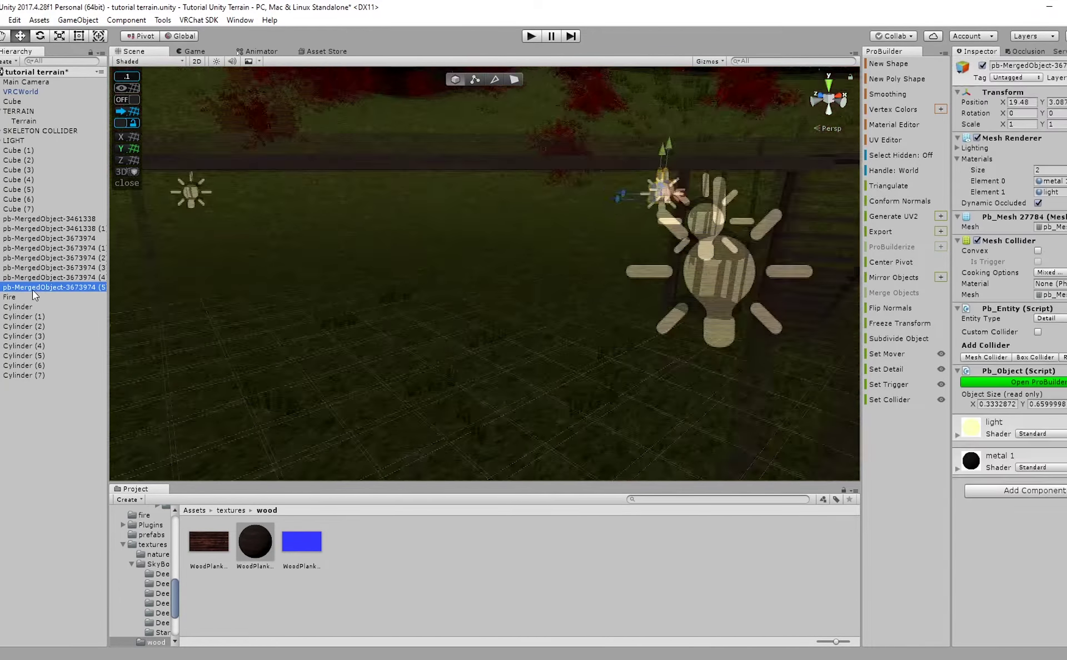
scroll(333, 317, down, 5)
right_drag(352, 317, 516, 302)
drag(798, 194, 472, 236)
scroll(540, 228, down, 4)
middle_drag(618, 206, 583, 238)
scroll(584, 238, up, 4)
middle_drag(721, 171, 485, 199)
drag(485, 199, 320, 216)
Lower the Fire effect onto the logs and position it at X -11.88, Y 0.46.
right_drag(411, 178, 419, 160)
drag(461, 115, 472, 180)
drag(420, 221, 499, 253)
drag(427, 250, 432, 248)
scroll(500, 240, up, 3)
right_drag(522, 237, 414, 284)
drag(568, 312, 550, 296)
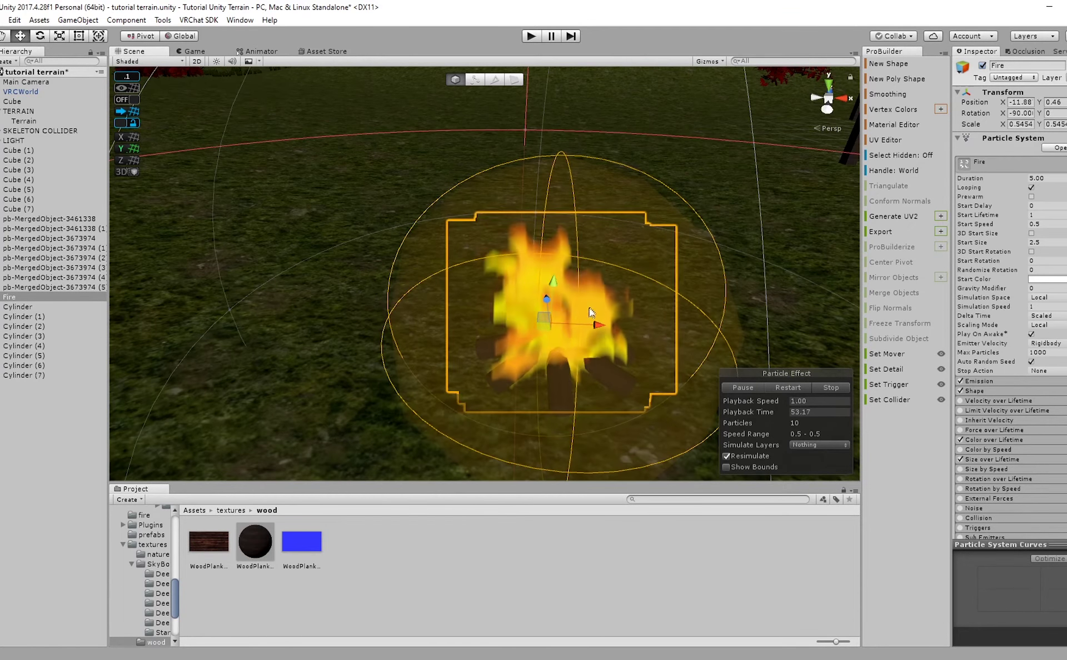
Expand the Renderer module of the Fire particle system.
right_drag(590, 312, 319, 322)
scroll(335, 326, down, 3)
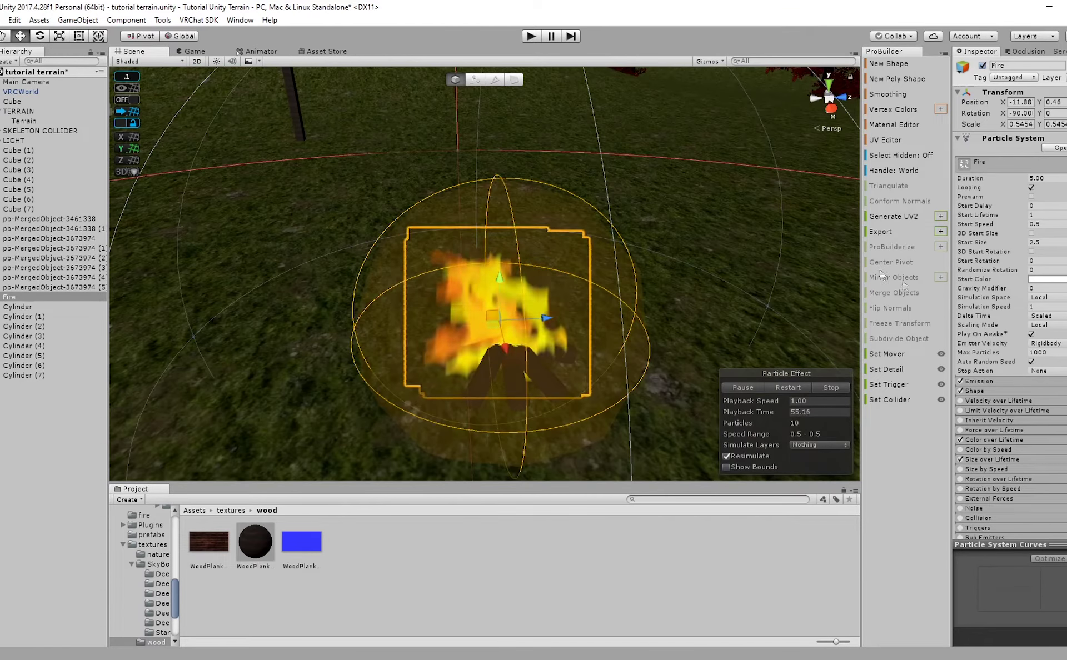
scroll(994, 508, down, 5)
click(999, 402)
click(1000, 401)
Move the white cube next to the campfire, to X -11.86.
right_drag(339, 341, 598, 318)
alt+drag(597, 317, 550, 215)
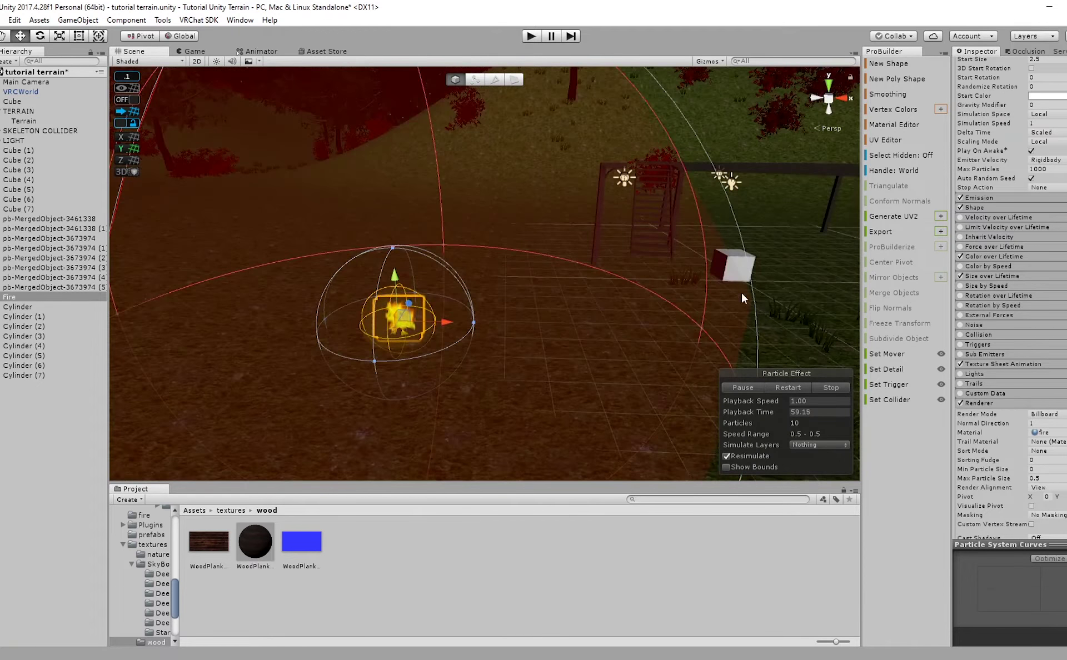
click(745, 267)
drag(771, 269, 492, 318)
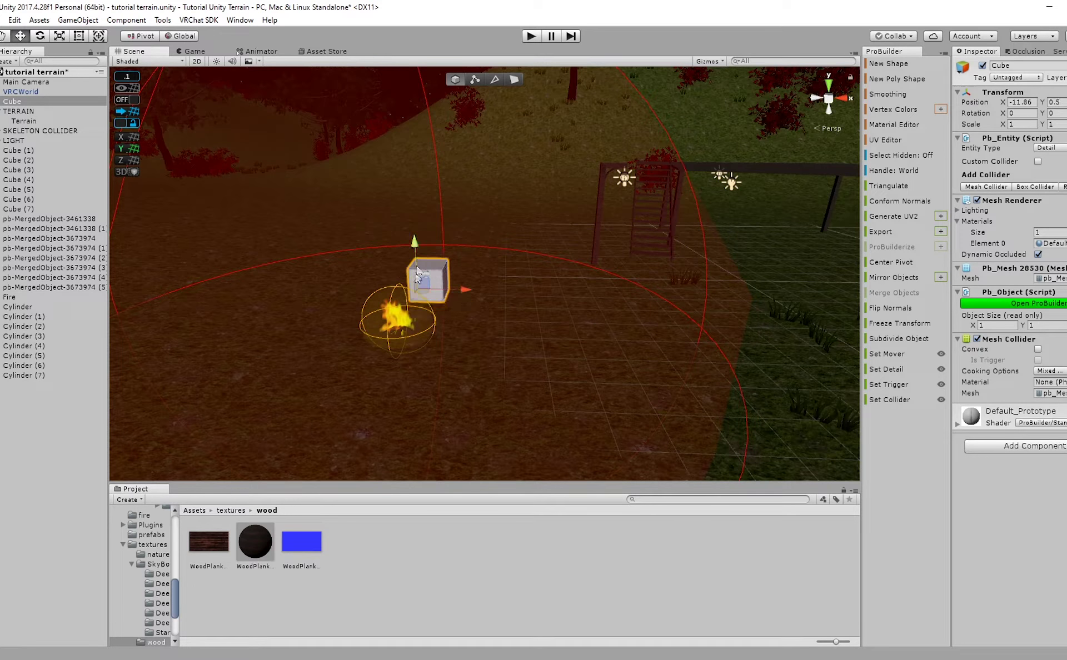
right_drag(417, 351, 360, 372)
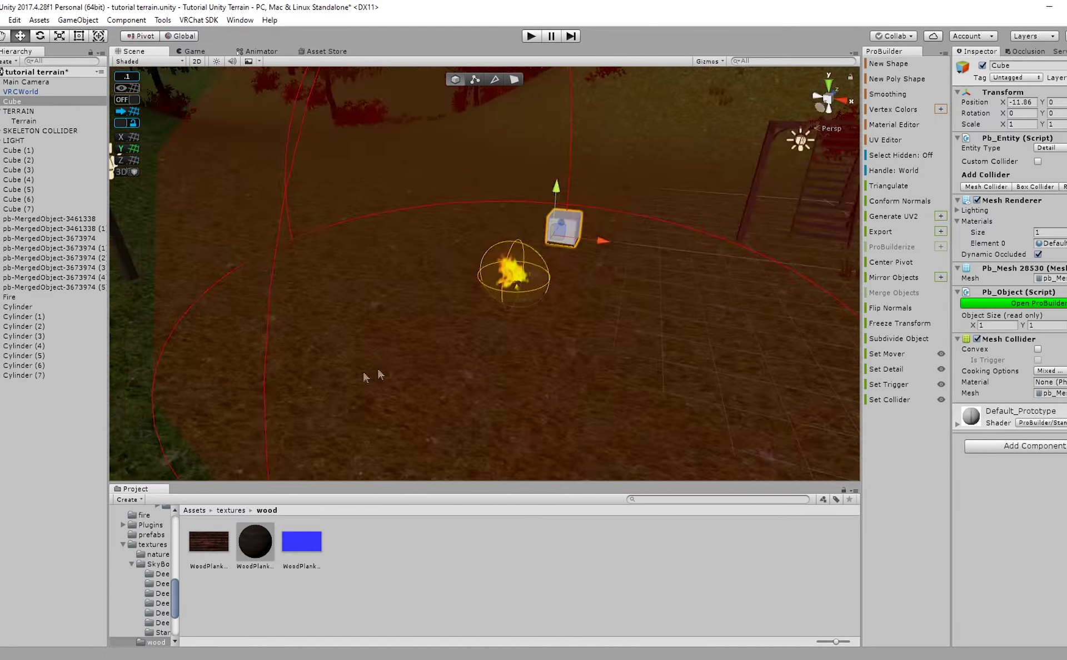
Set the Fire particle system's Max Particle Size in its Renderer settings to 0.3.
scroll(361, 370, up, 4)
click(523, 274)
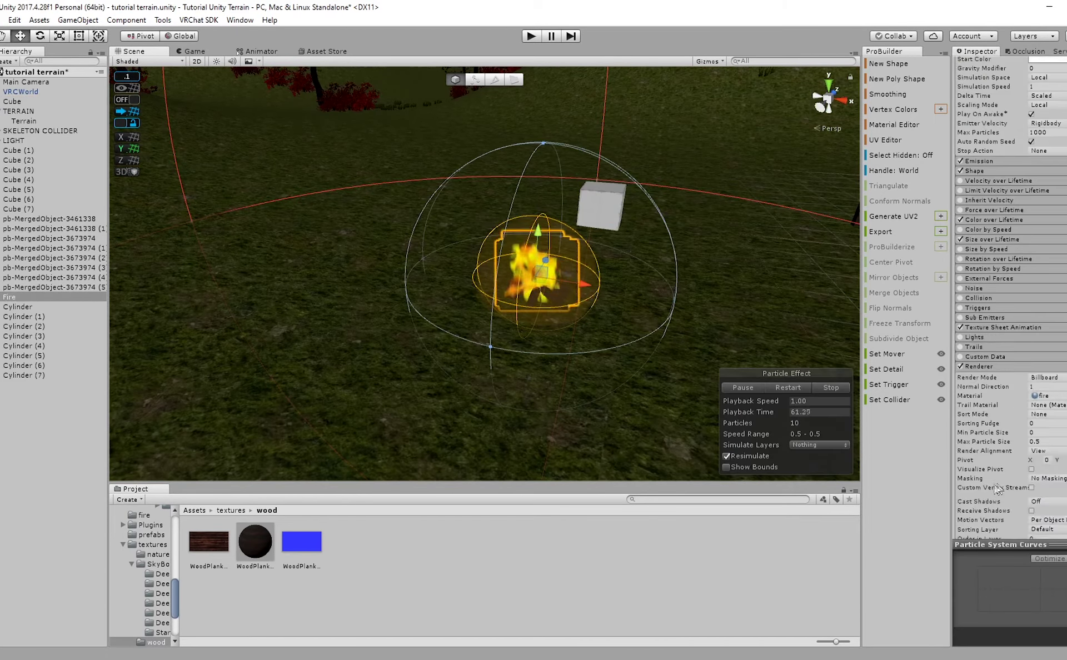
scroll(1020, 371, down, 8)
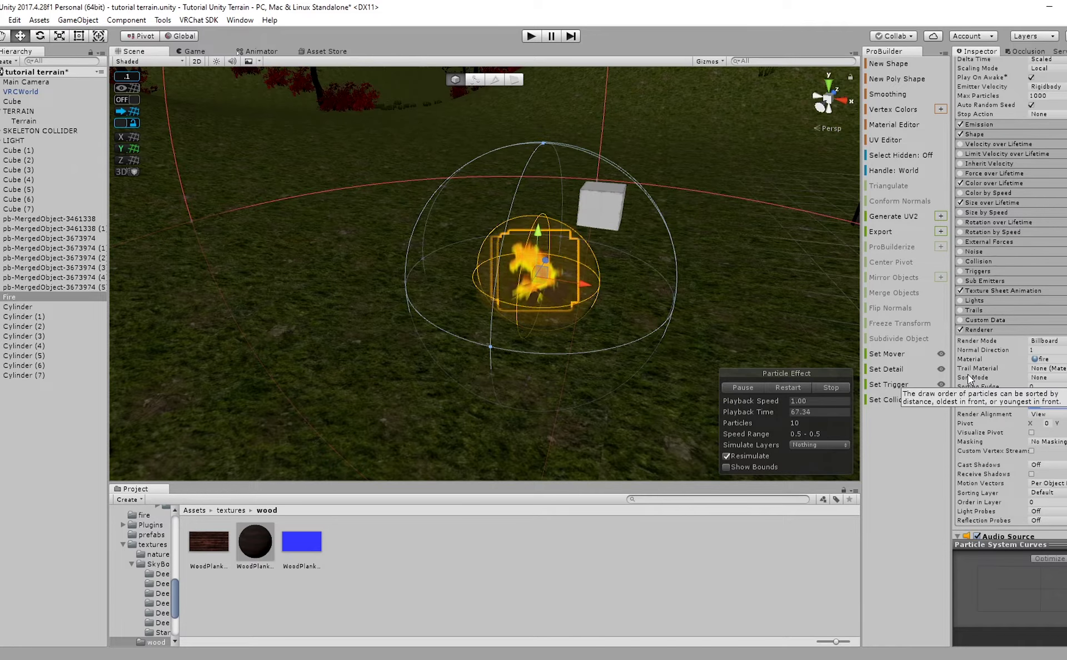
click(582, 595)
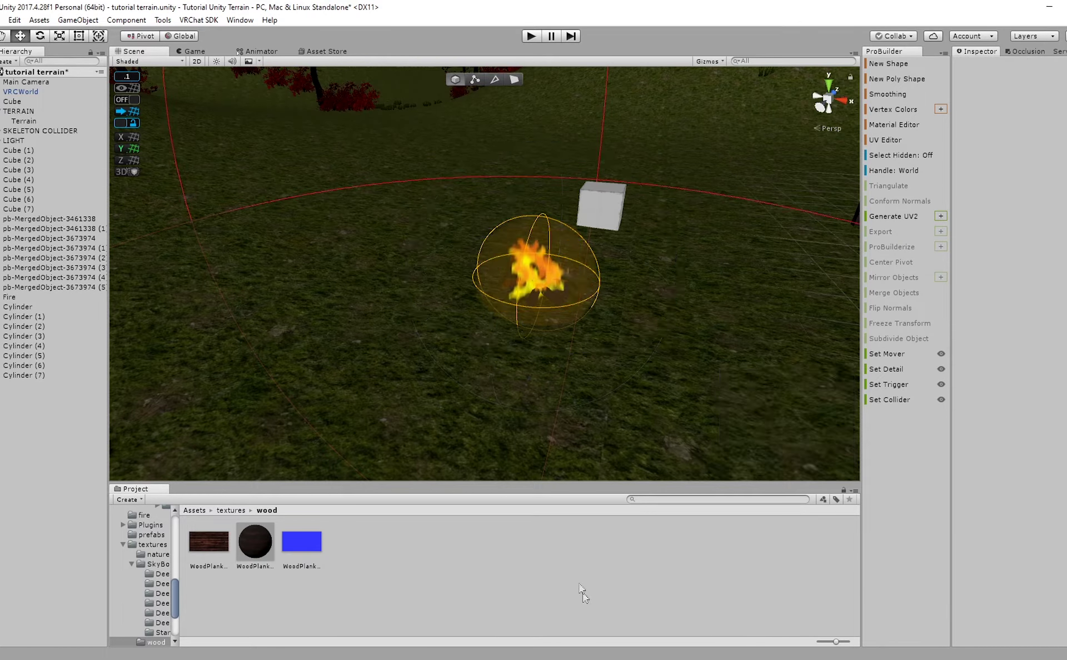
Nudge the Fire effect along the ground in small moves to centre it over the log pile.
right_drag(514, 383, 552, 370)
scroll(552, 370, up, 3)
scroll(553, 368, up, 4)
middle_drag(505, 358, 626, 317)
right_drag(626, 317, 612, 252)
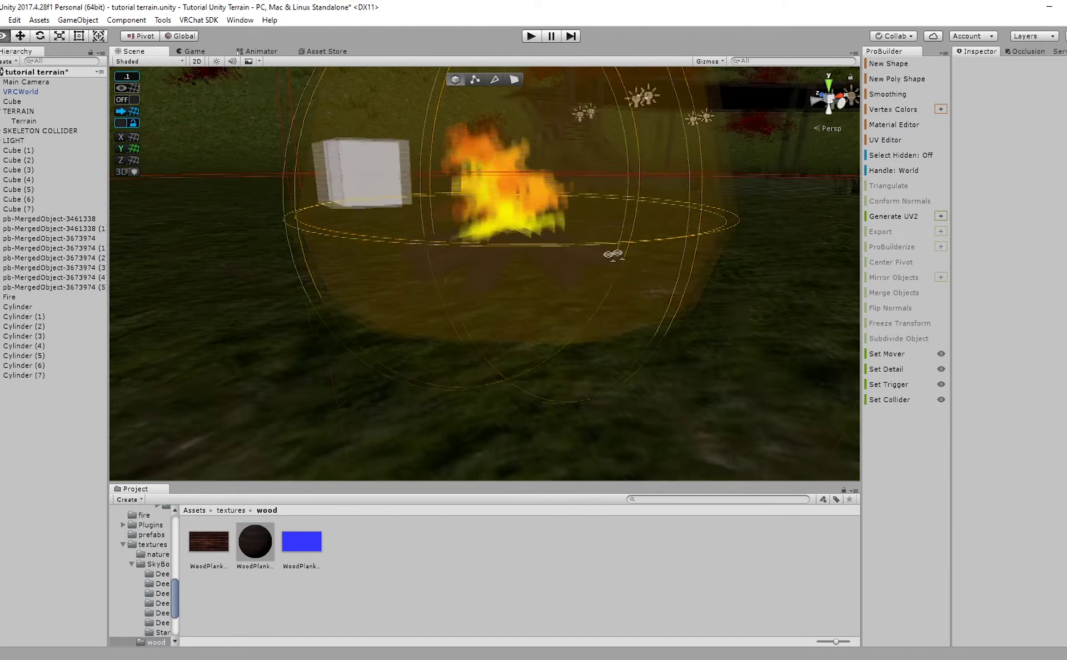
middle_drag(612, 253, 659, 271)
right_drag(659, 270, 576, 262)
click(479, 218)
right_drag(478, 221, 351, 260)
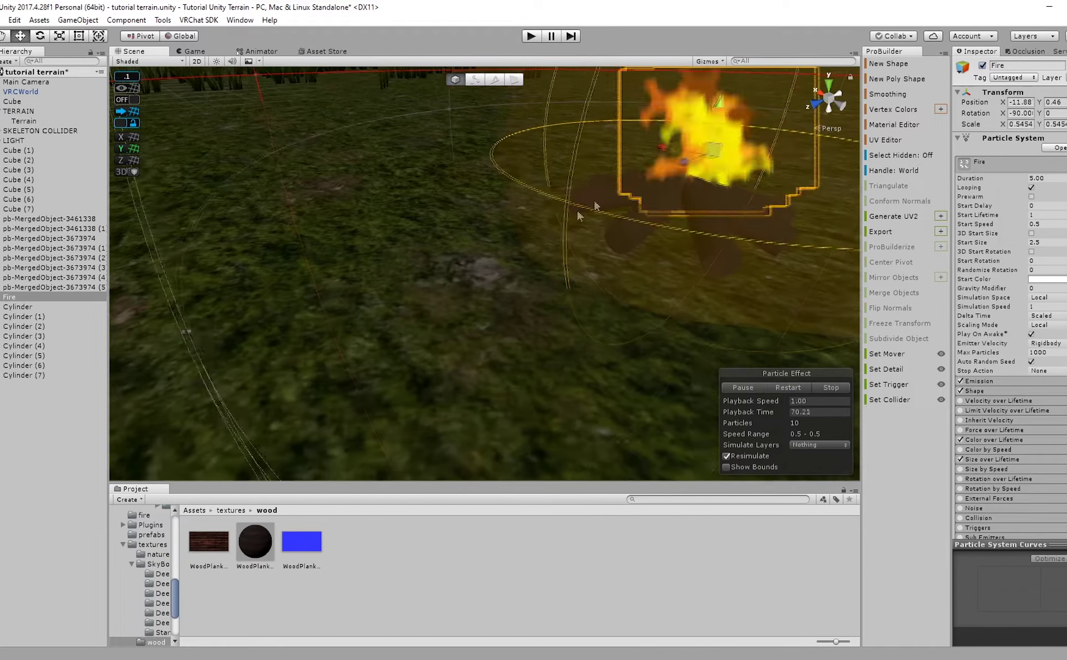
drag(684, 162, 681, 168)
click(639, 289)
right_drag(639, 289, 642, 350)
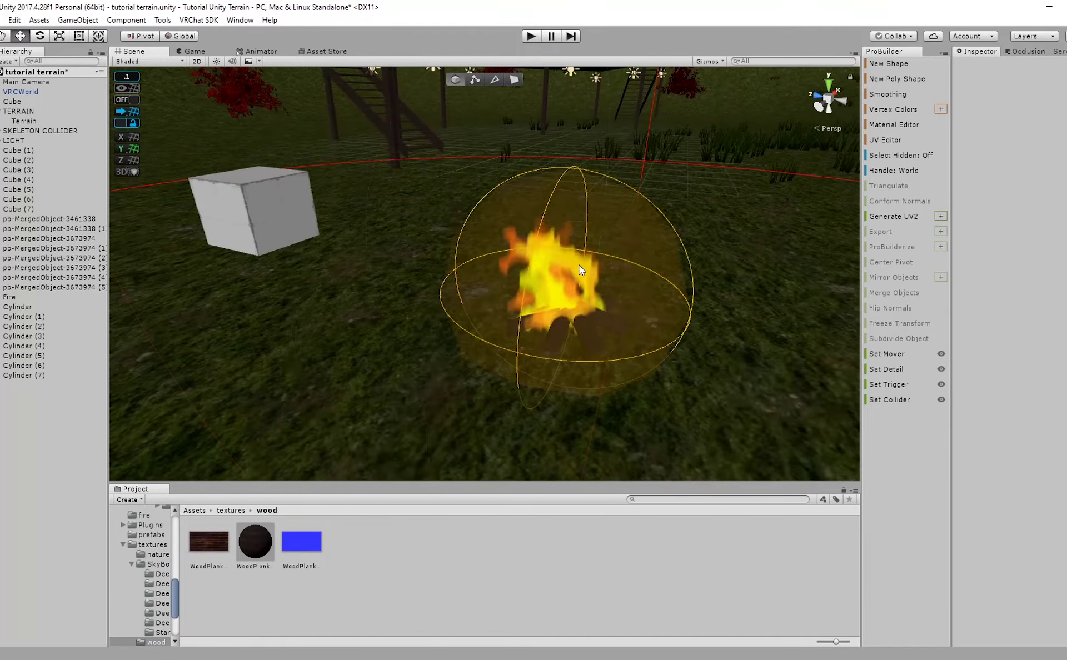
click(570, 278)
drag(512, 283, 522, 286)
click(625, 574)
Duplicate the Fire together with all eight logs and move the copy across the terrain, near the lamp post beyond the platform.
right_drag(589, 356, 139, 355)
shift+click(39, 327)
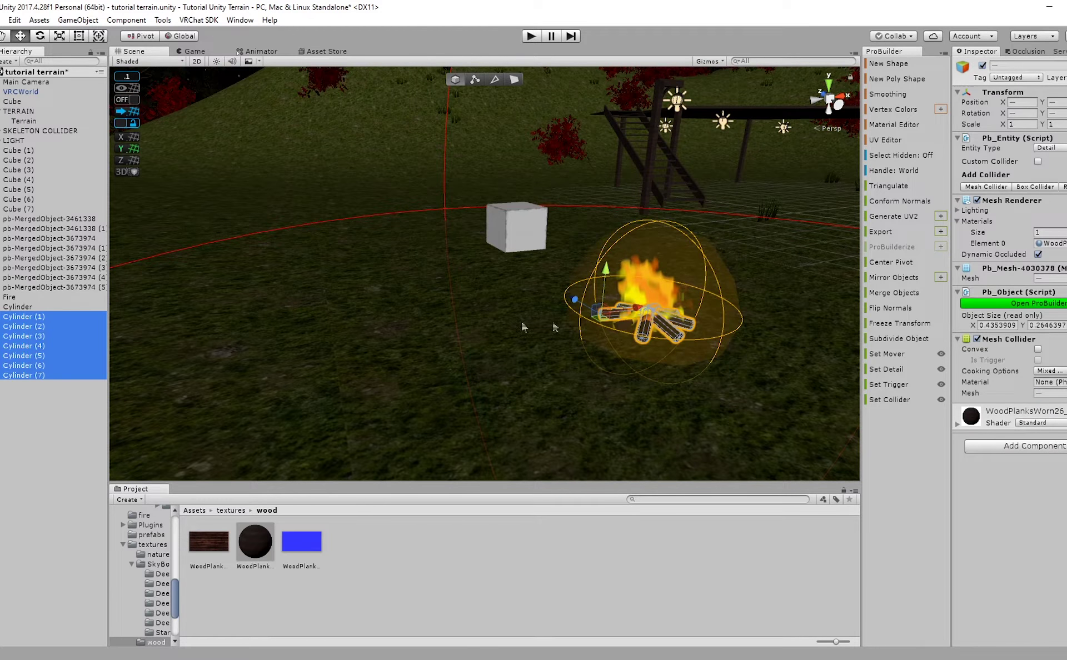
ctrl+click(31, 308)
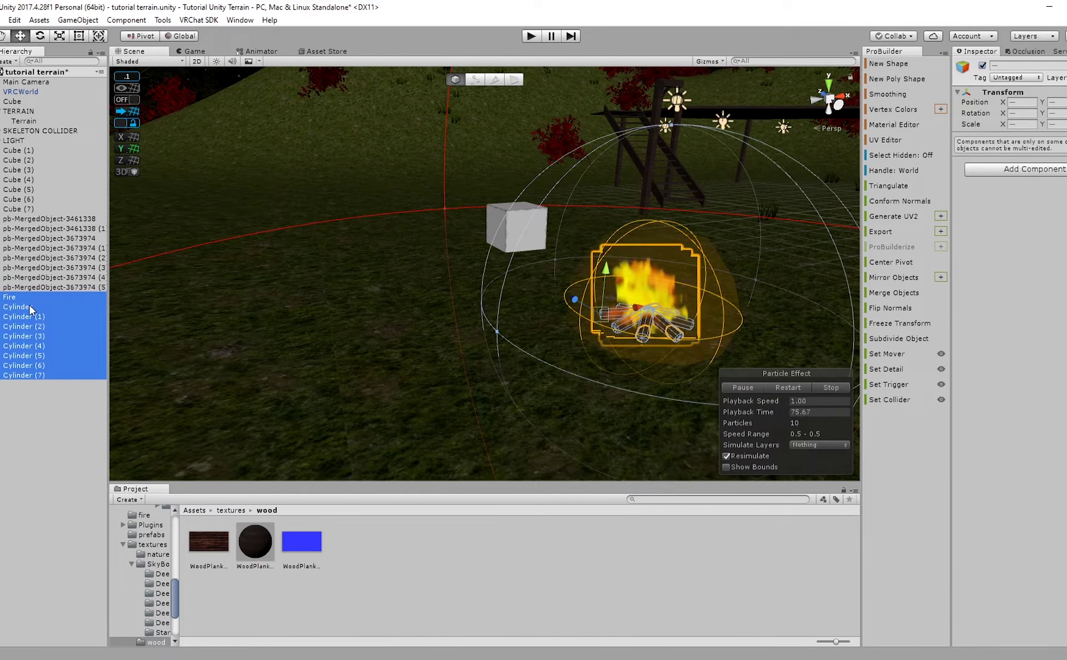
double_click(25, 307)
click(13, 376)
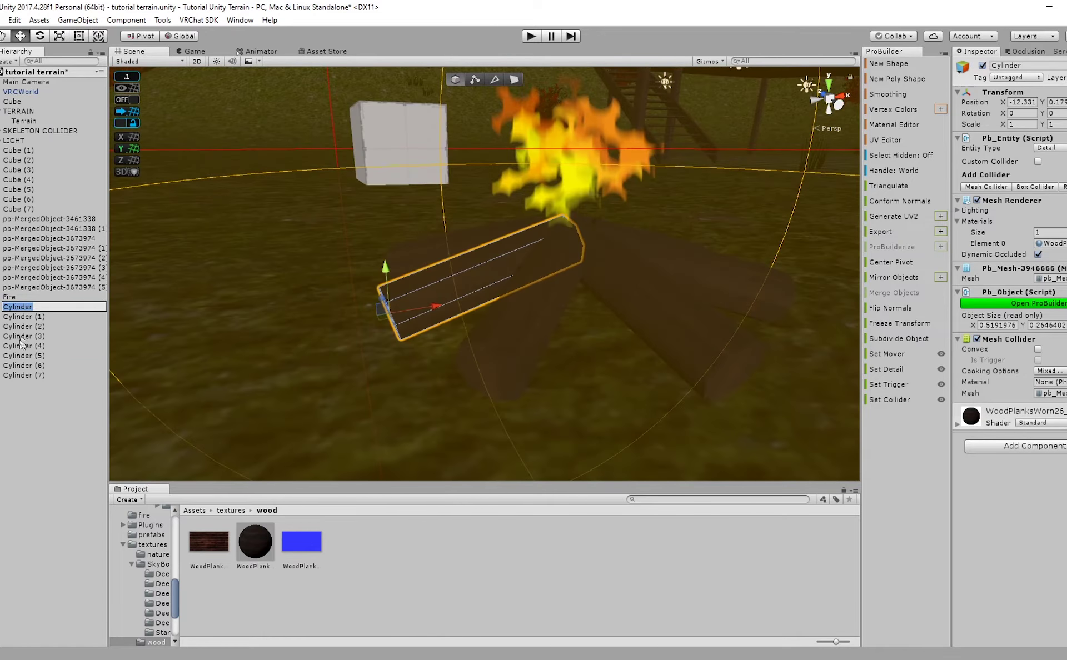
shift+click(14, 299)
scroll(298, 321, down, 6)
right_drag(537, 300, 582, 275)
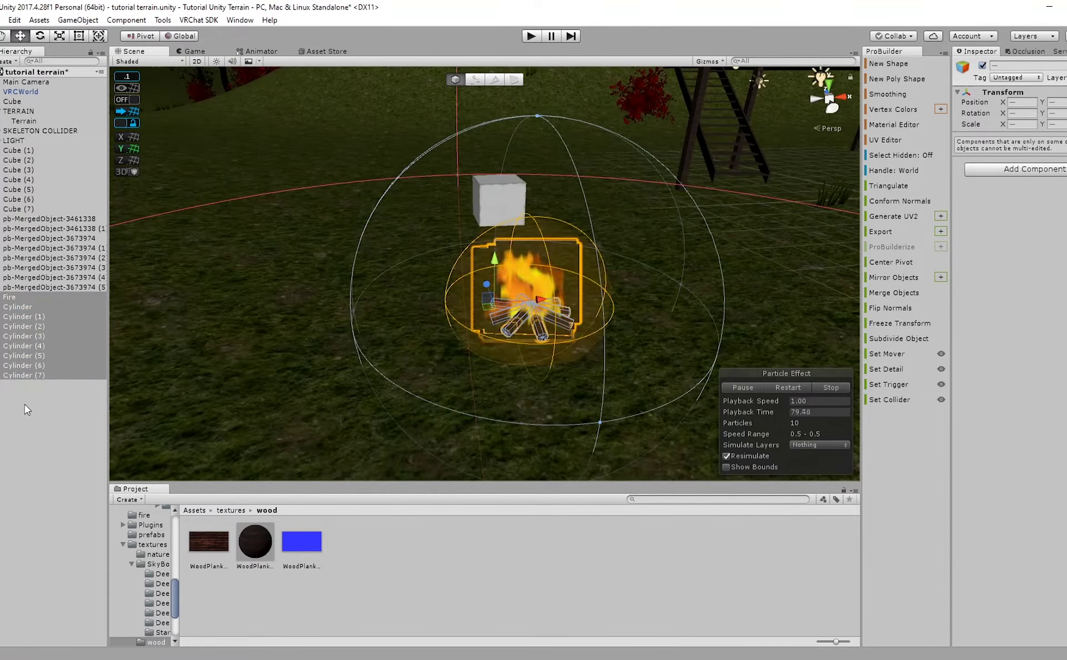
scroll(605, 258, down, 3)
right_drag(627, 257, 617, 286)
scroll(583, 274, down, 6)
alt+drag(562, 257, 405, 224)
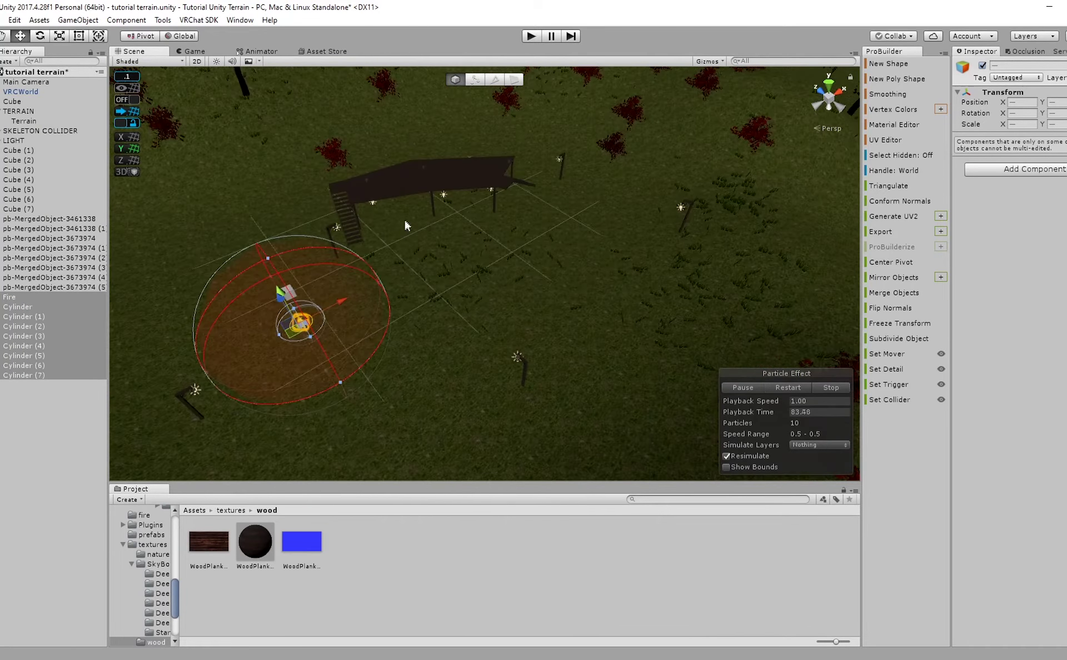
key(ctrl+d)
drag(338, 307, 664, 222)
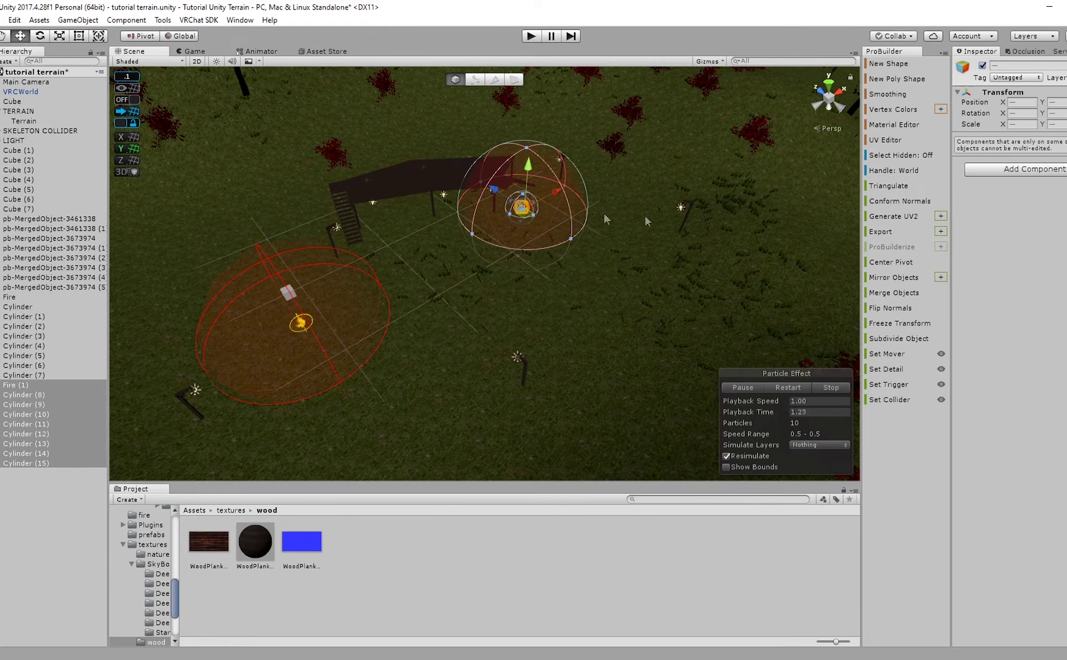
drag(594, 229, 659, 222)
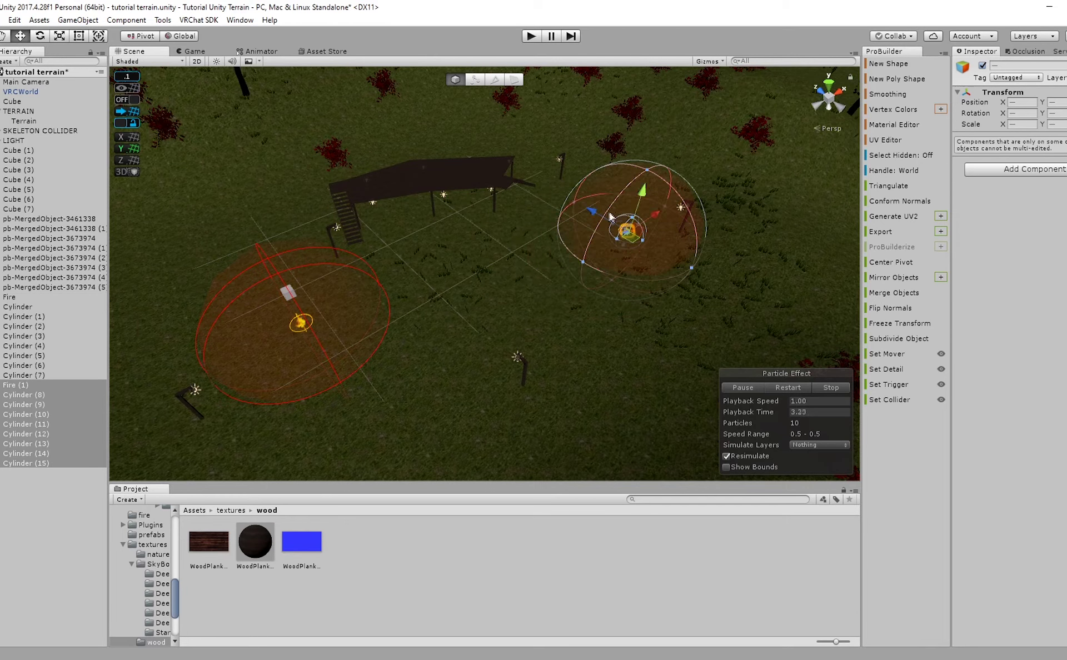
Return to the original campfire and examine the Renderer and Audio Source settings of both fires.
right_drag(528, 236, 426, 289)
scroll(443, 298, up, 3)
scroll(458, 342, up, 8)
scroll(458, 344, up, 4)
right_drag(458, 344, 481, 333)
middle_drag(480, 332, 493, 295)
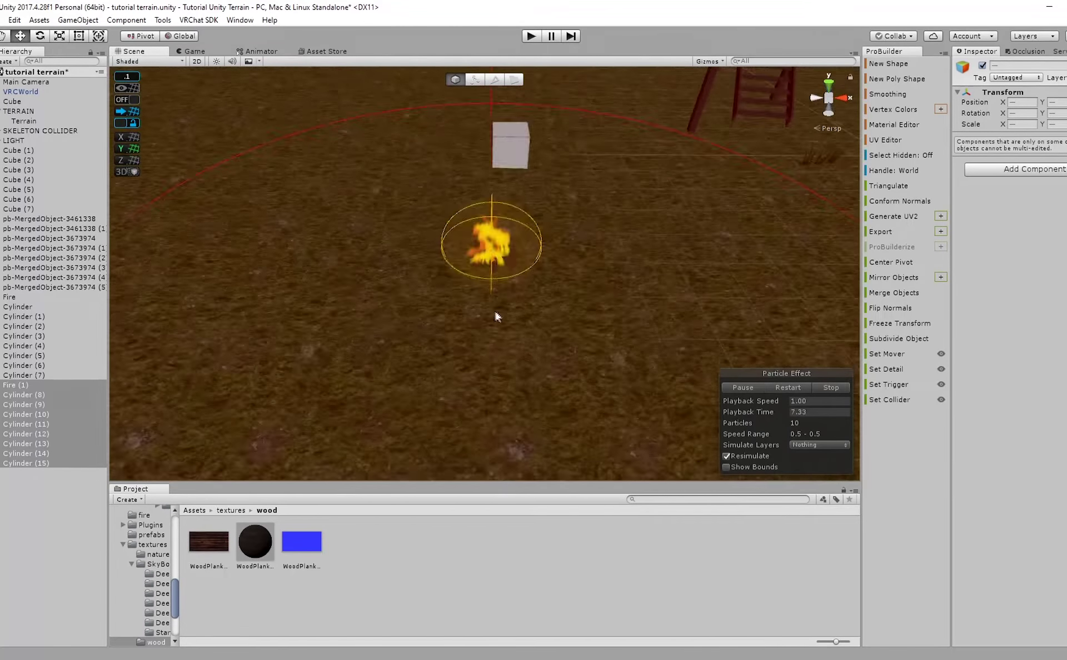
scroll(493, 294, up, 4)
click(420, 305)
right_drag(420, 305, 442, 273)
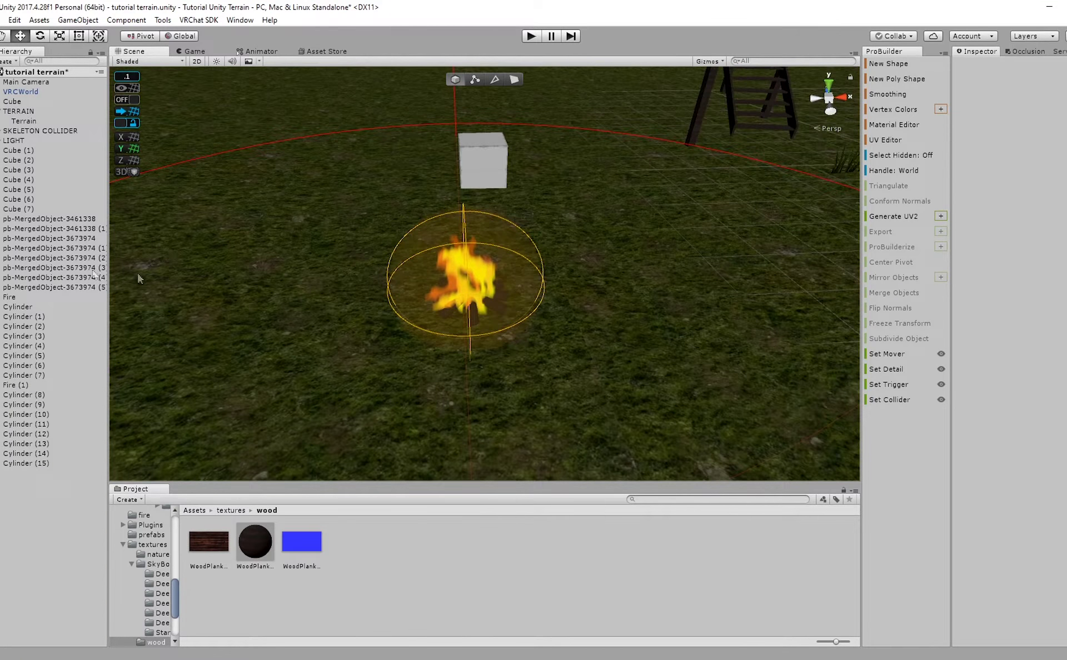
click(10, 385)
scroll(1016, 268, down, 10)
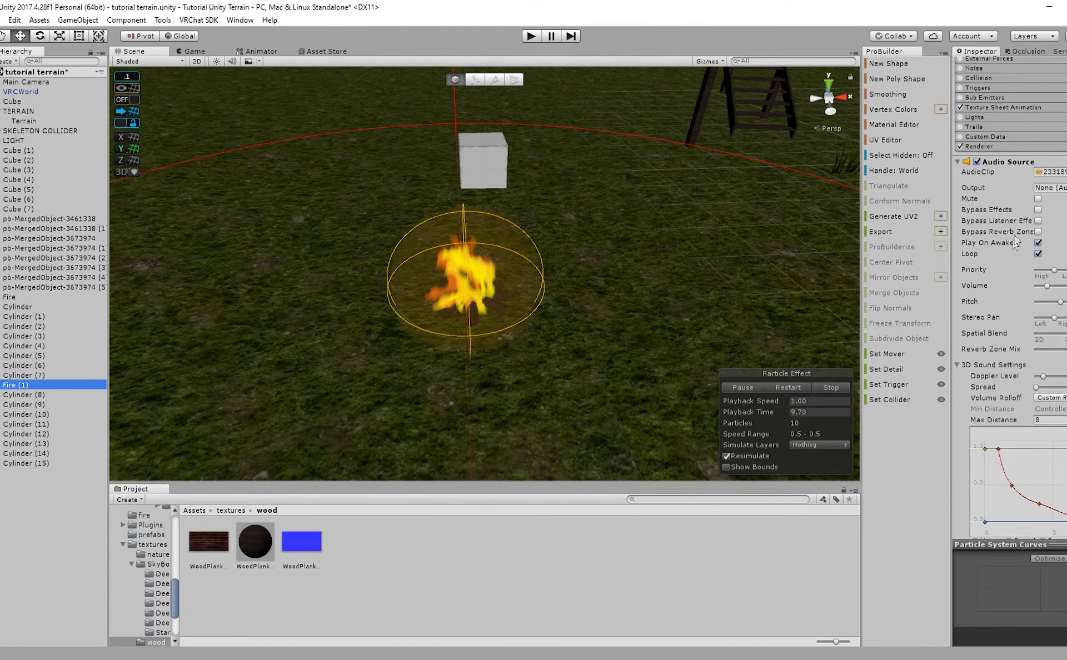
click(26, 298)
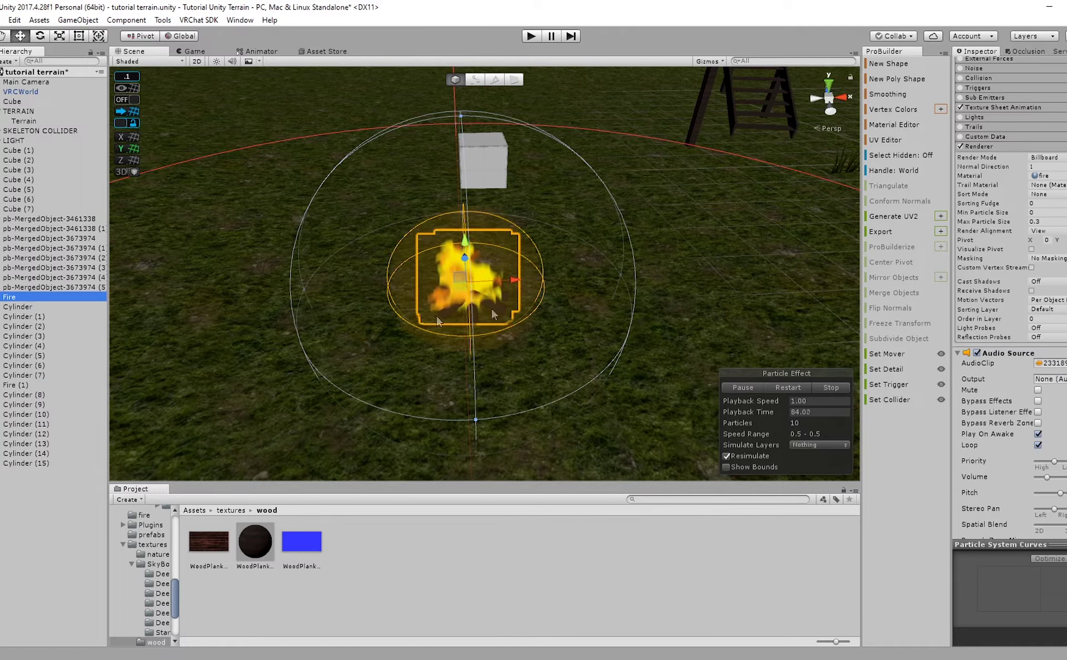
Turn on scene lighting in the Scene view and create a new point light under the LIGHT object.
right_click(10, 142)
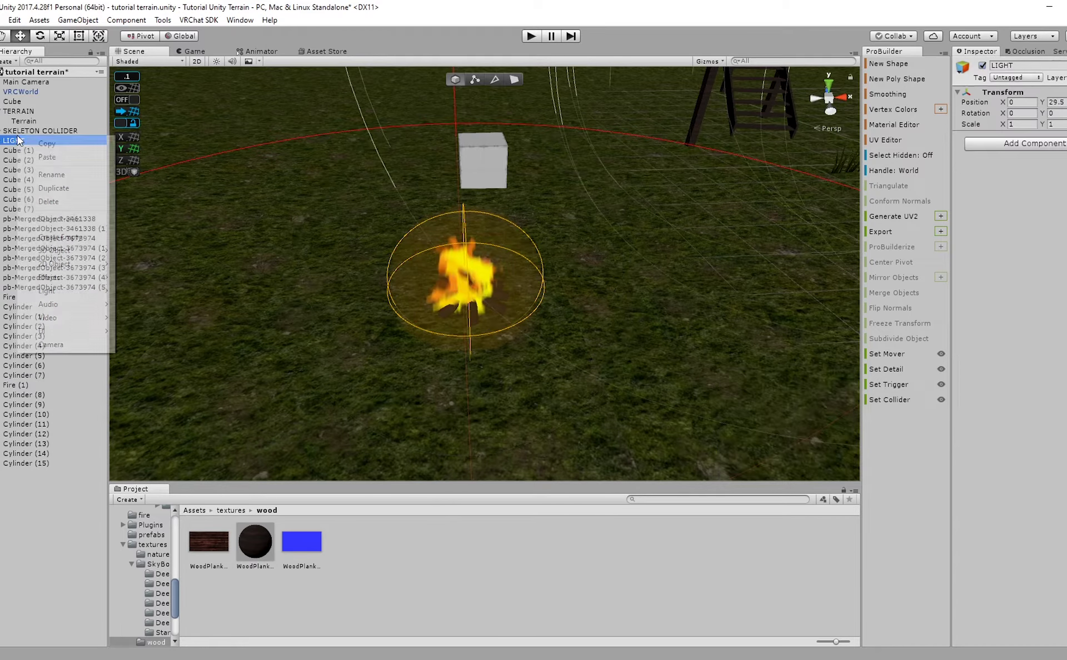
click(216, 62)
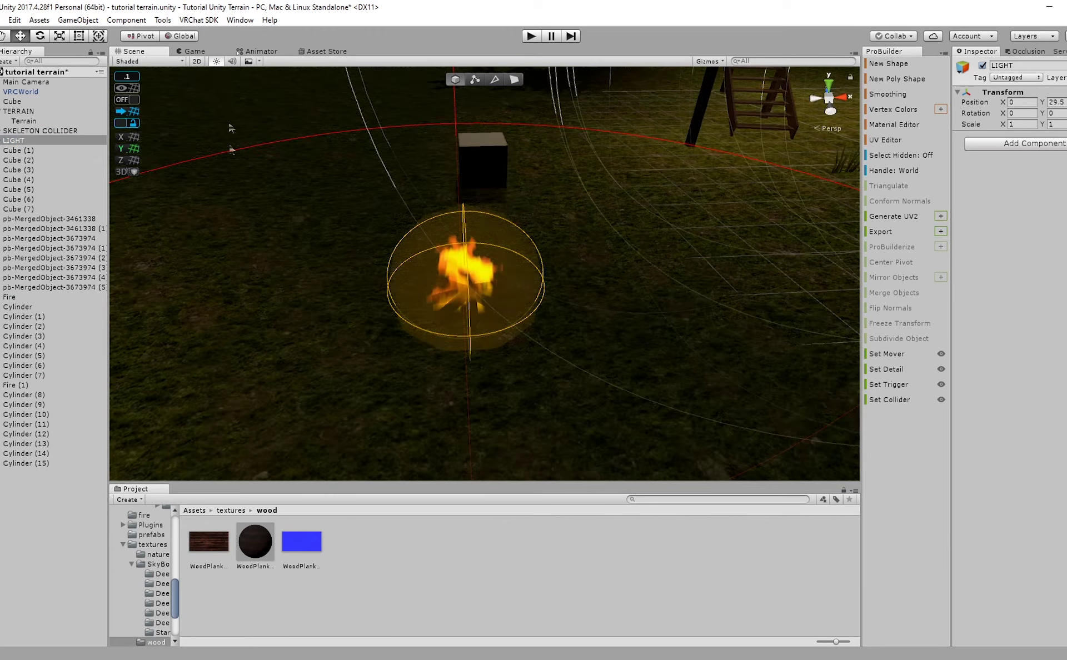
right_click(16, 145)
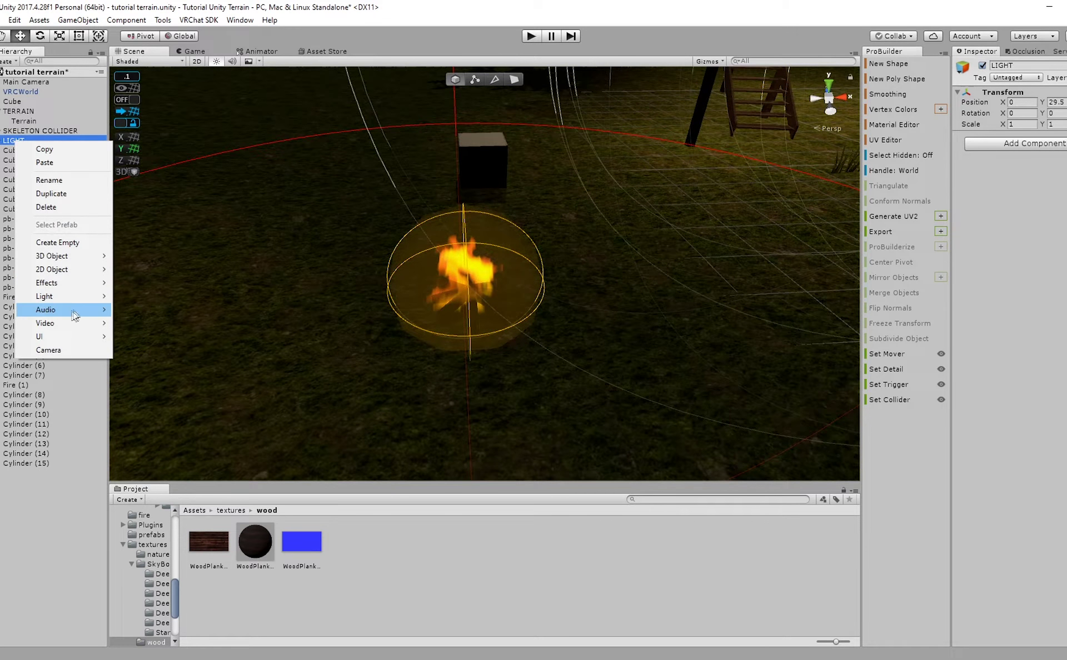
mouse_move(83, 297)
click(166, 311)
Lower the new point light from the sky towards the ground, to about Y -27.
right_drag(387, 300, 590, 274)
scroll(528, 245, down, 10)
alt+drag(590, 275, 549, 89)
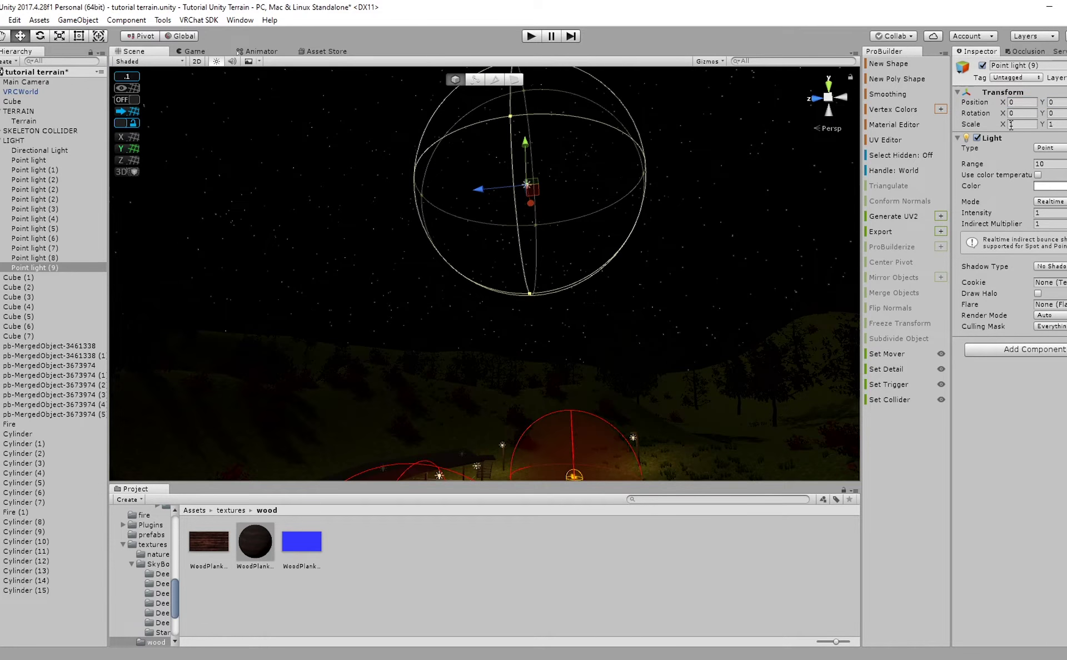
alt+drag(632, 146, 642, 214)
alt+drag(580, 310, 588, 350)
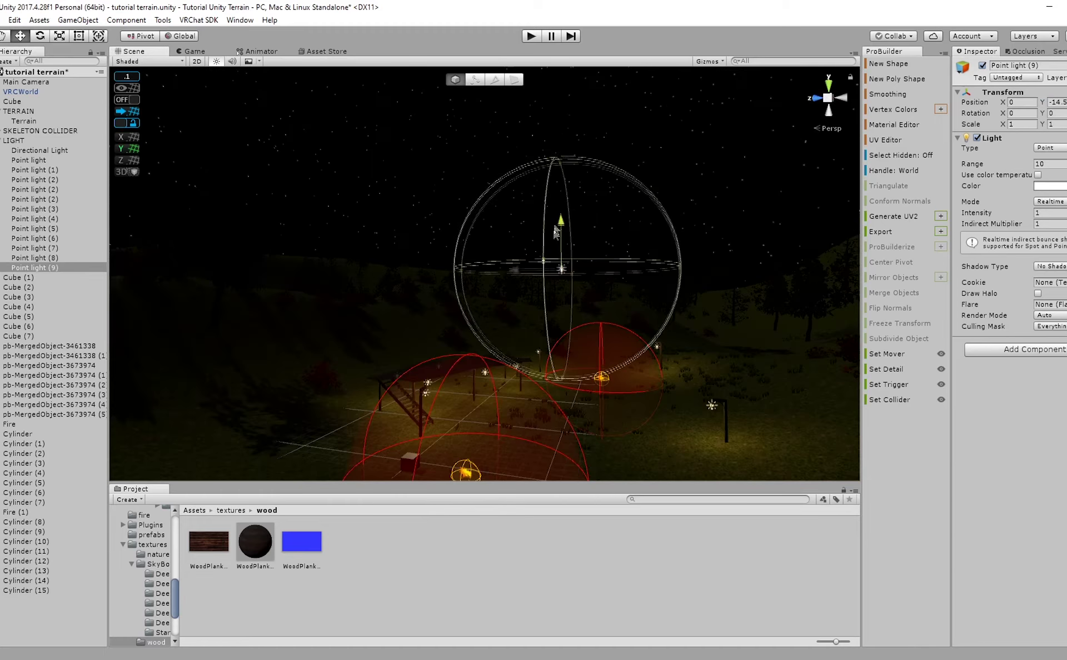
drag(556, 232, 568, 396)
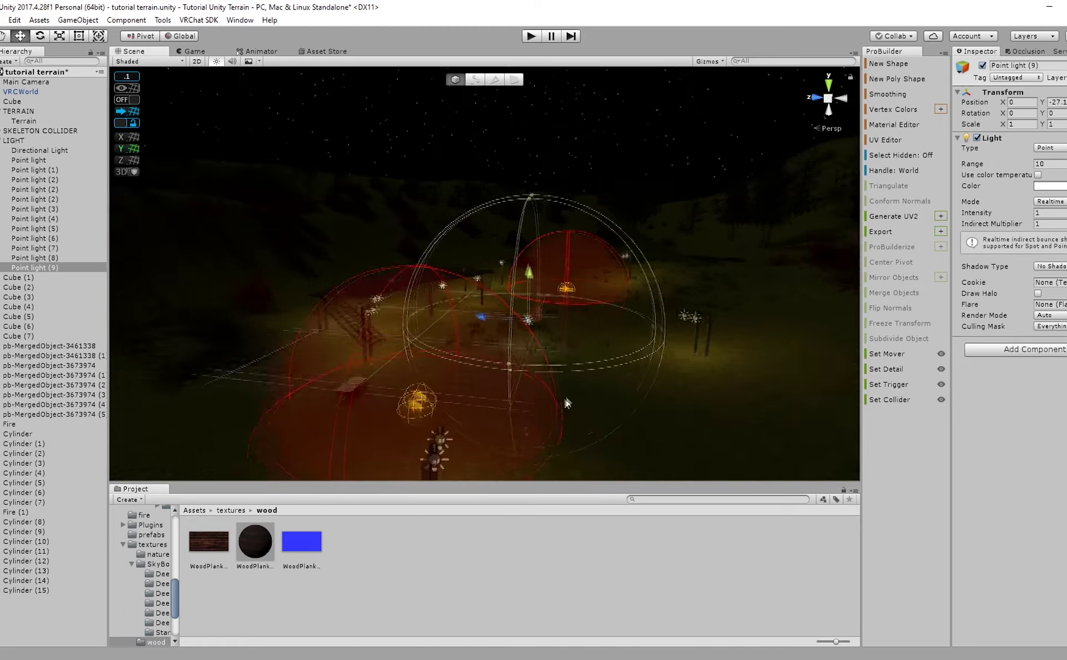
Move the point light beside the original campfire, to X -12.6 and about Y -28.5.
scroll(561, 398, up, 4)
drag(556, 326, 639, 111)
scroll(432, 339, up, 3)
click(570, 192)
drag(579, 186, 580, 237)
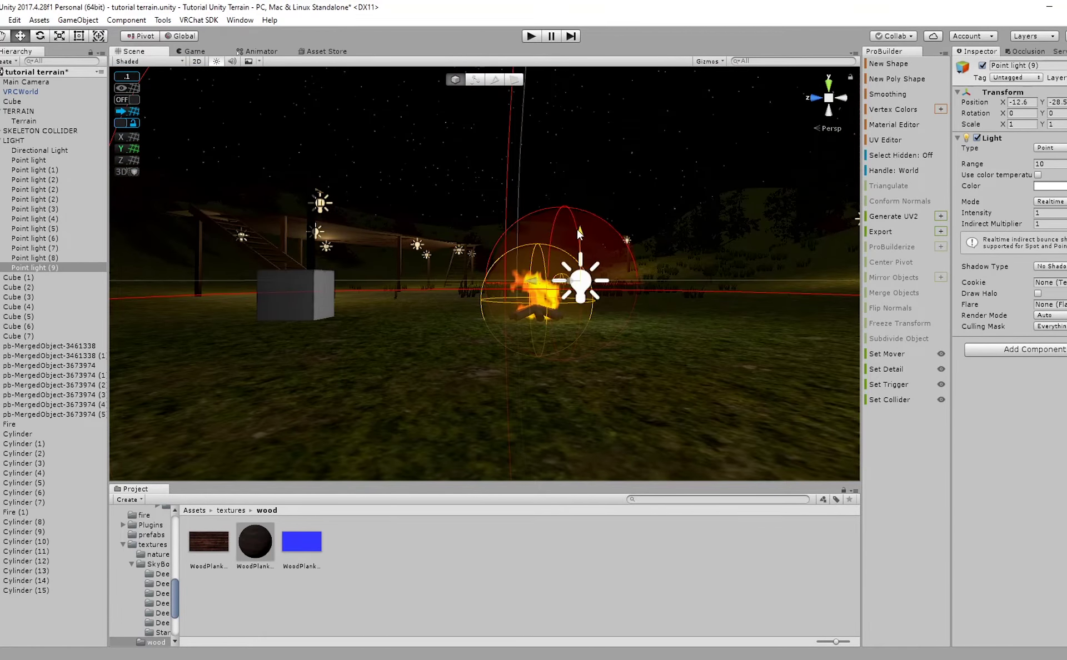
Centre the point light inside the campfire flames at X -11.9 and about Y -28.9.
right_drag(581, 238, 727, 335)
middle_drag(545, 251, 666, 345)
drag(465, 312, 439, 327)
right_drag(464, 334, 578, 355)
middle_drag(578, 355, 636, 346)
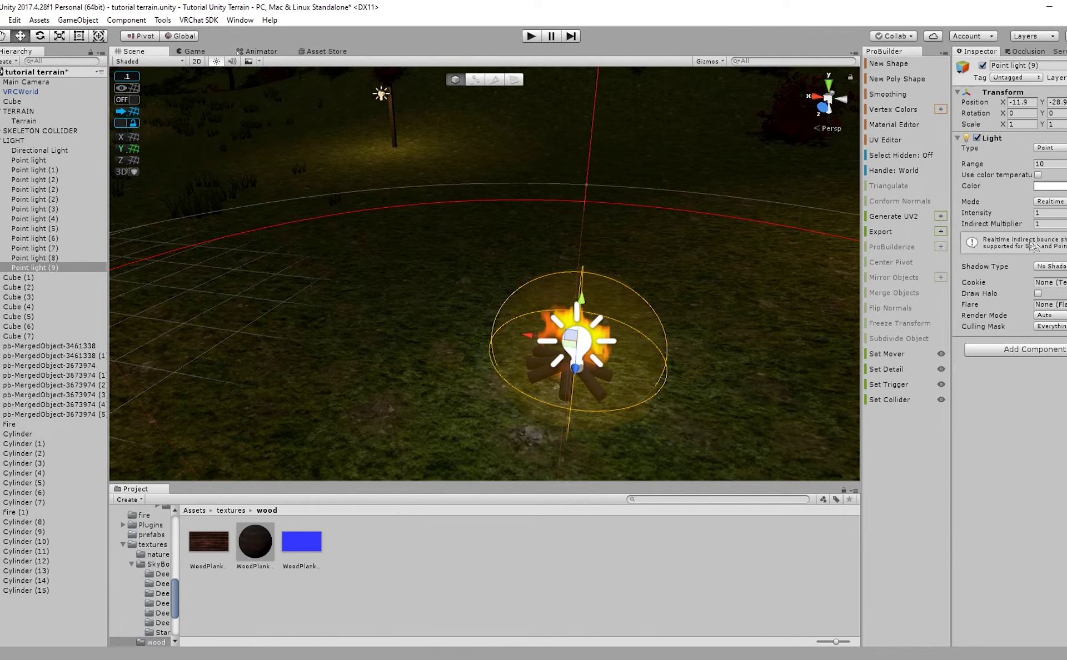
Configure the campfire's point light as Baked with an indirect multiplier of 0 and the yellow-orange colour FFC300.
text(0)
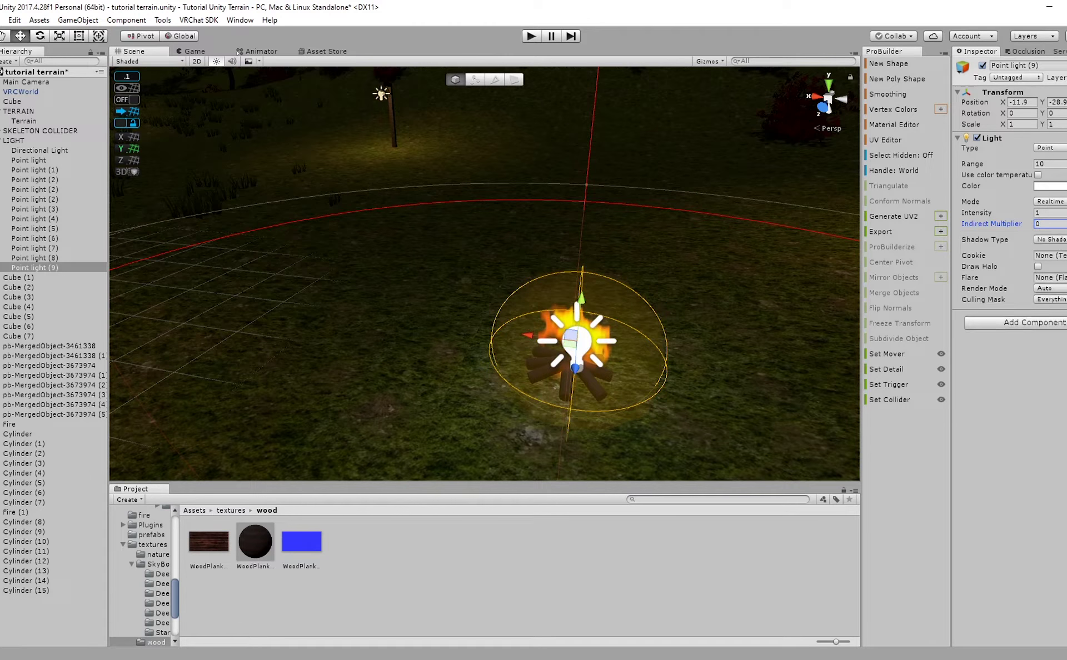
click(1058, 242)
click(1048, 187)
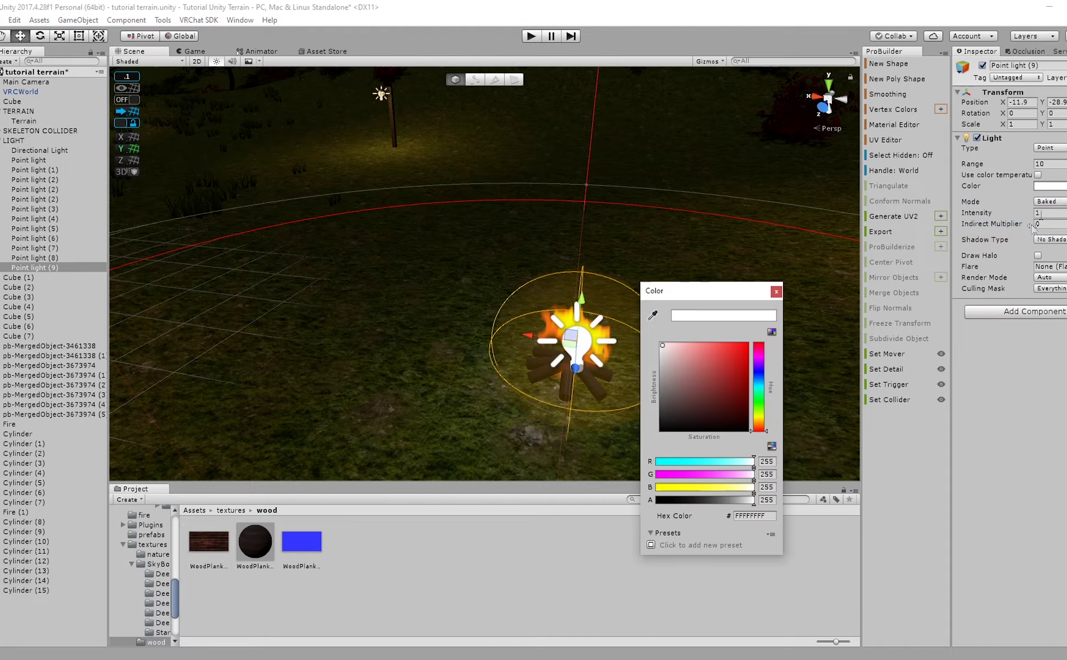
click(739, 345)
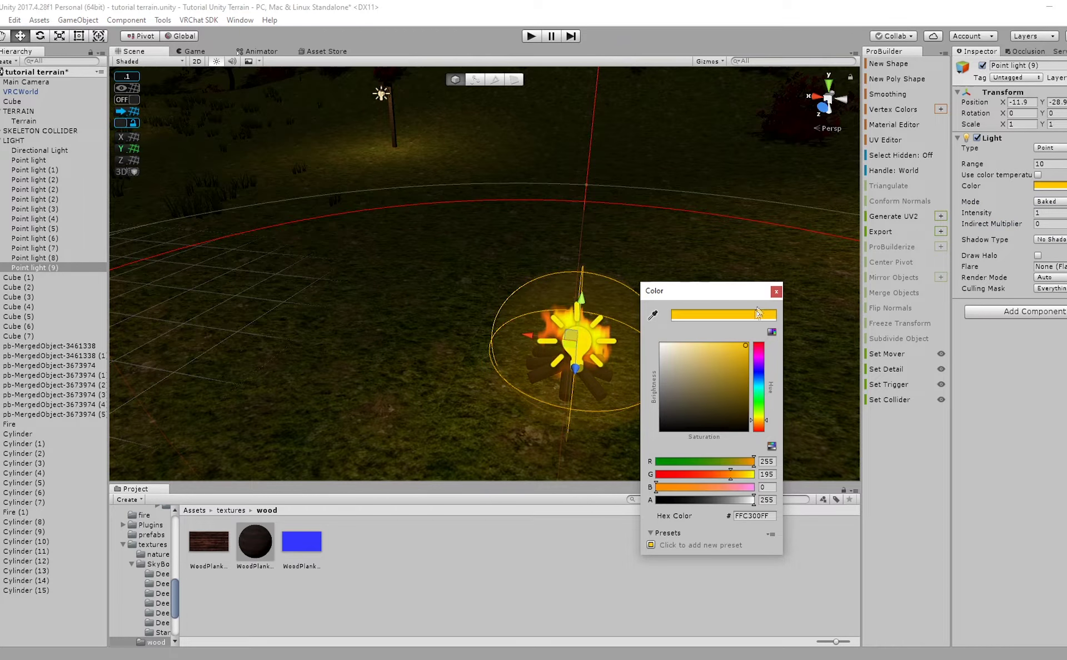
Duplicate the campfire's point light and centre the copy inside the second campfire's flames at X about 22.26.
click(777, 293)
right_drag(722, 290, 406, 407)
key(ctrl+d)
drag(411, 392, 582, 305)
drag(682, 347, 716, 333)
right_drag(716, 333, 656, 334)
mouse_move(679, 249)
mouse_down()
mouse_move(600, 254)
mouse_move(615, 257)
mouse_up()
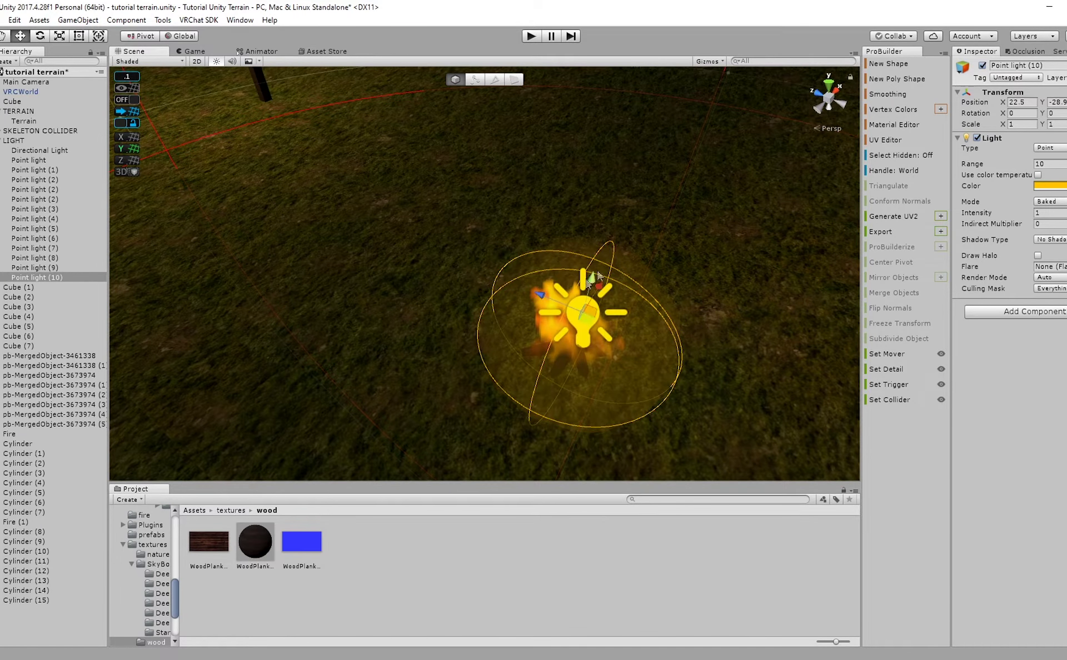
right_drag(620, 333, 465, 272)
key(f)
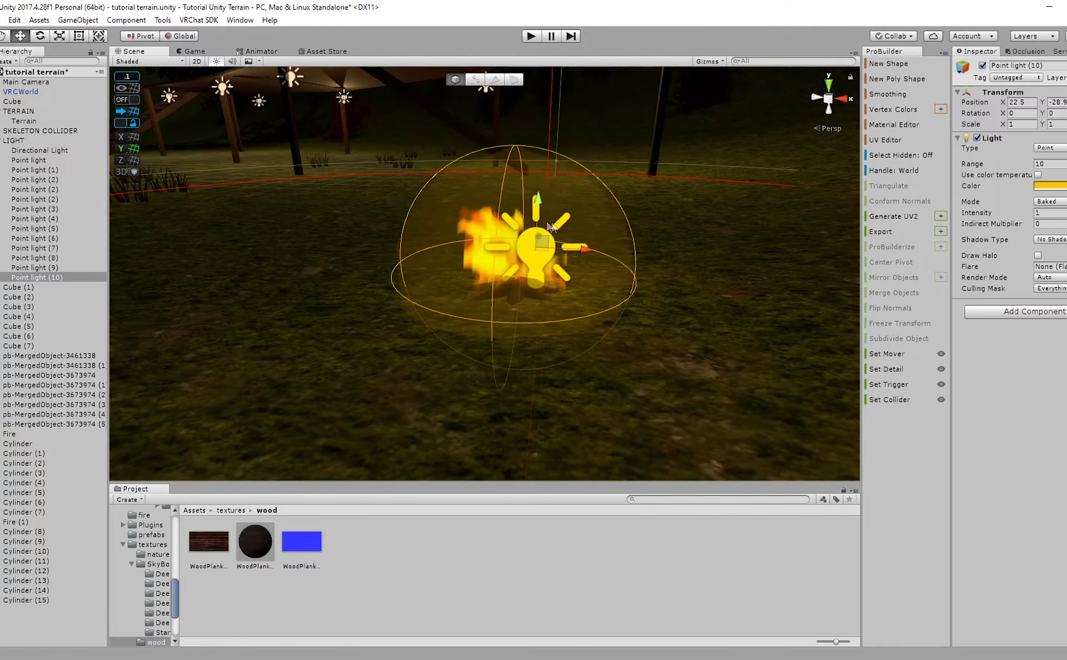
scroll(552, 333, up, 2)
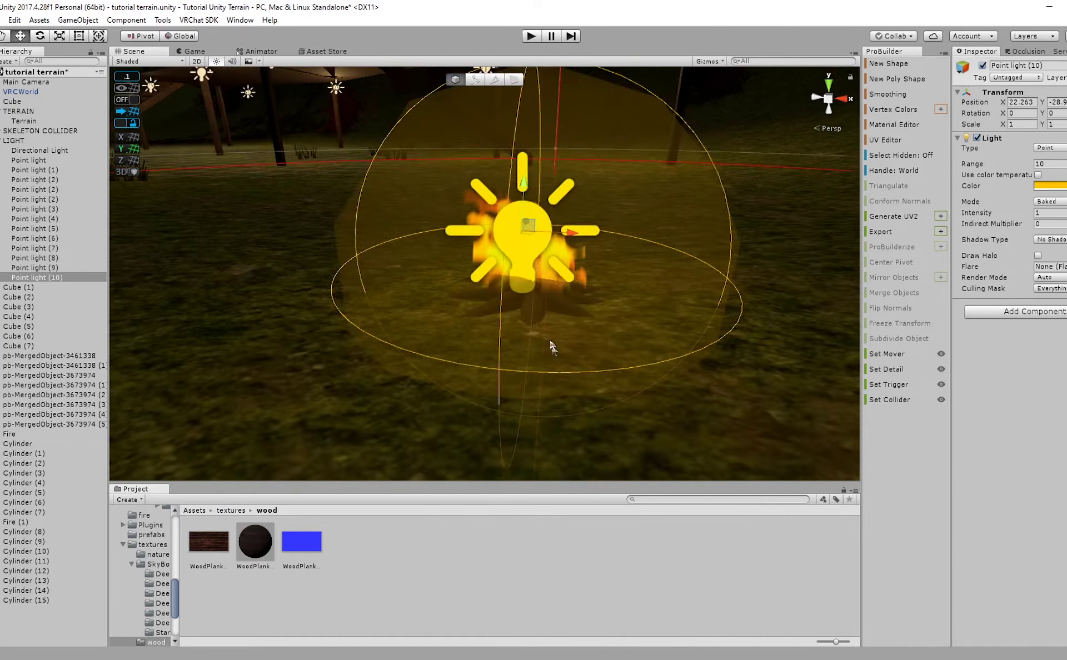
Raise the second campfire's fire, eight logs and point light together so the logs rest on the ground surface.
shift+click(25, 532)
ctrl+click(39, 522)
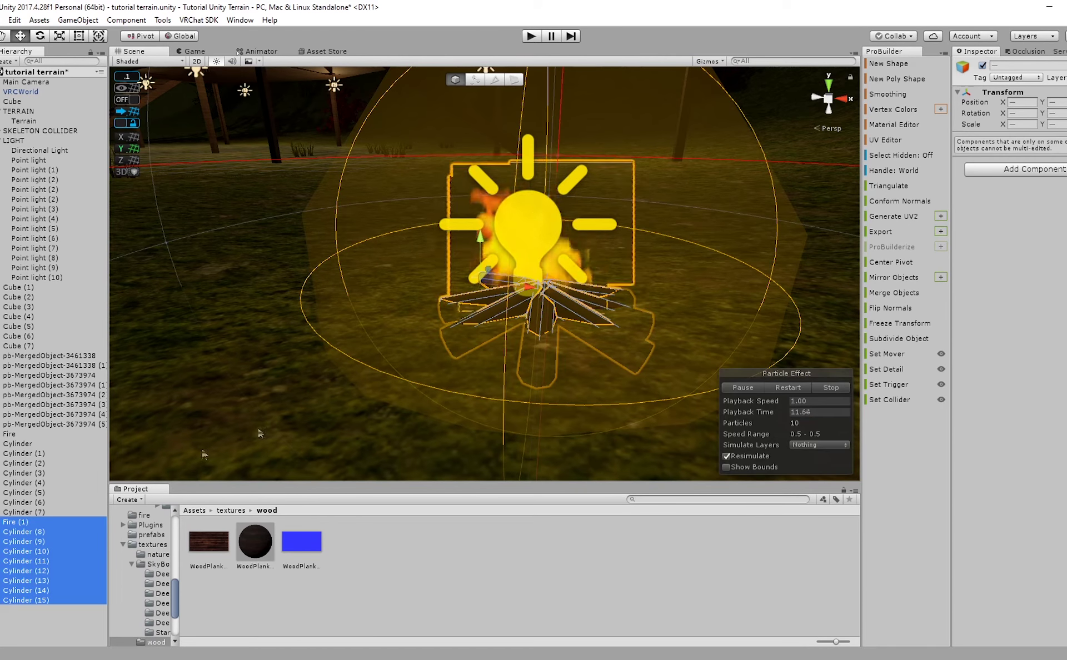
ctrl+click(536, 230)
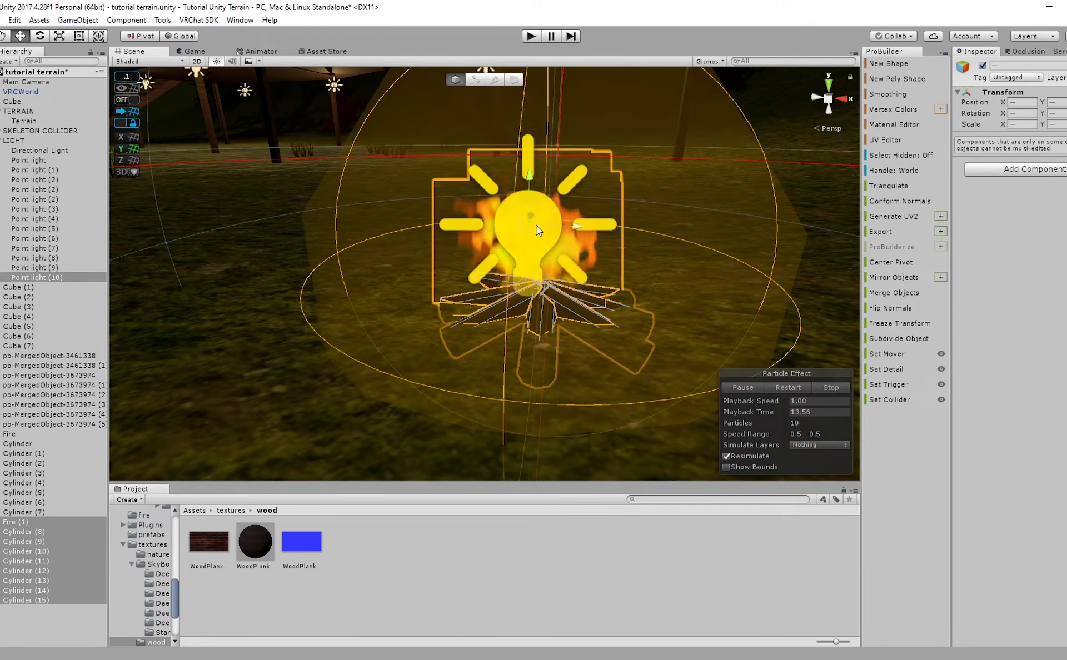
drag(527, 185, 518, 167)
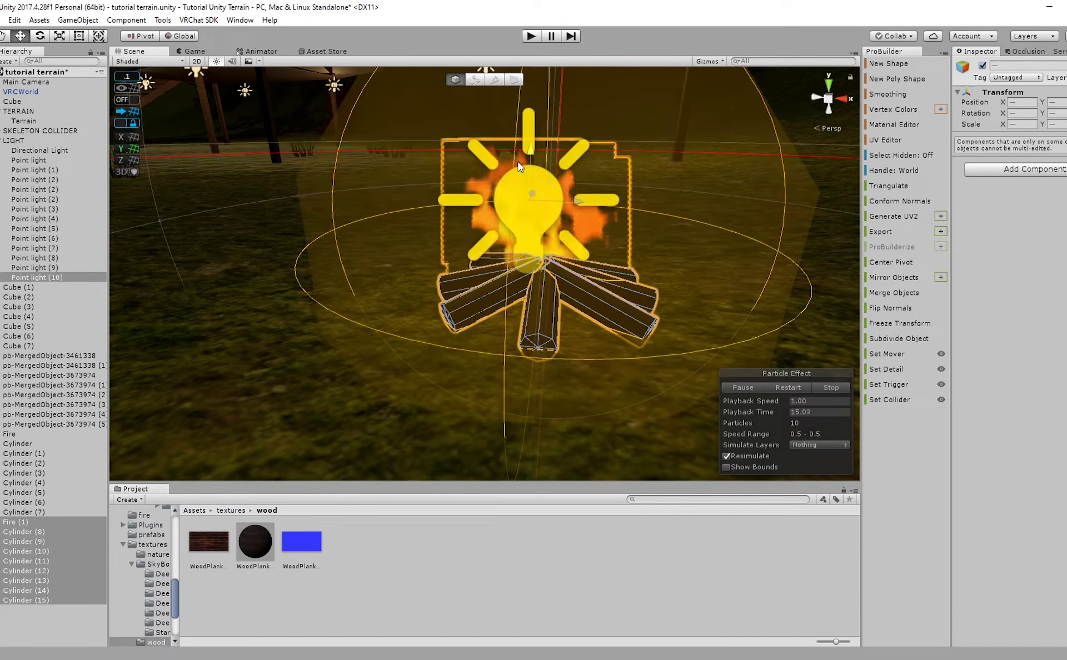
click(599, 584)
Create a cube and place it on the wooden platform at X -1.56, Y 3.8 as an upright panel about 0.05 thick.
scroll(501, 292, down, 8)
right_drag(501, 292, 506, 309)
middle_drag(506, 310, 598, 333)
scroll(556, 320, down, 5)
right_drag(491, 309, 561, 258)
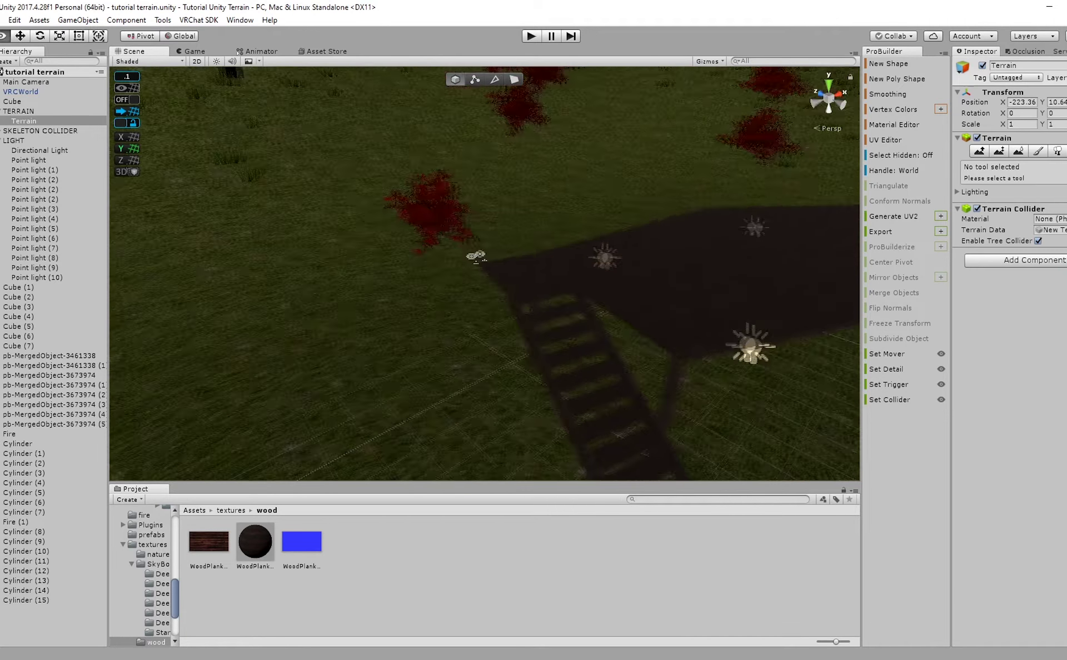
right_drag(470, 252, 666, 295)
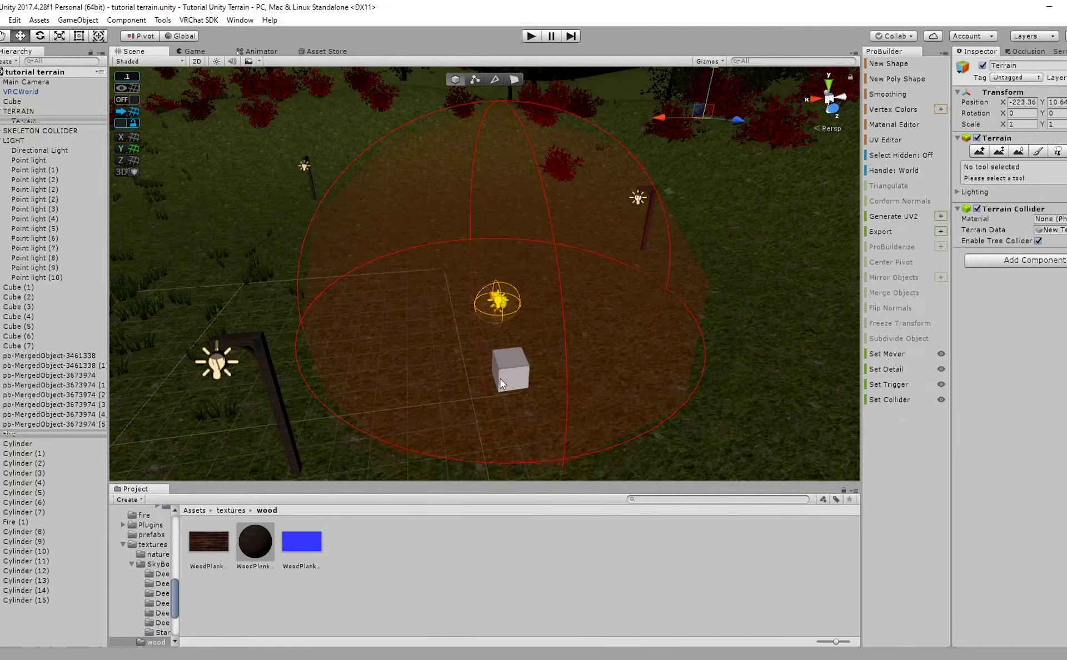
click(497, 301)
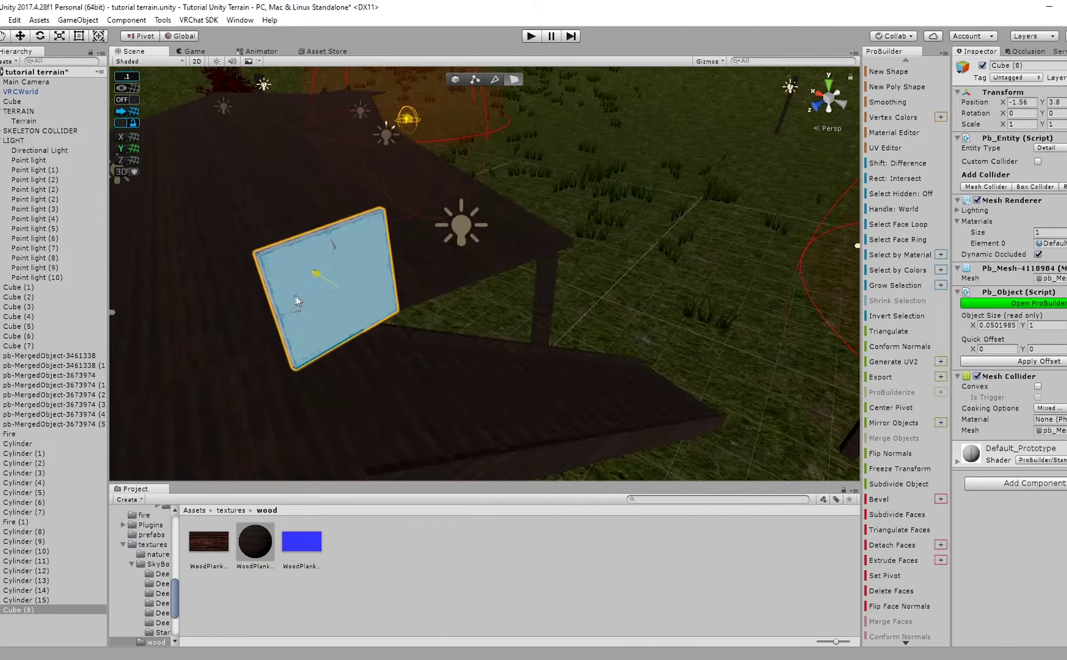
Thicken the upright panel on the platform to about 0.11.
right_drag(299, 302, 670, 327)
middle_drag(672, 328, 474, 328)
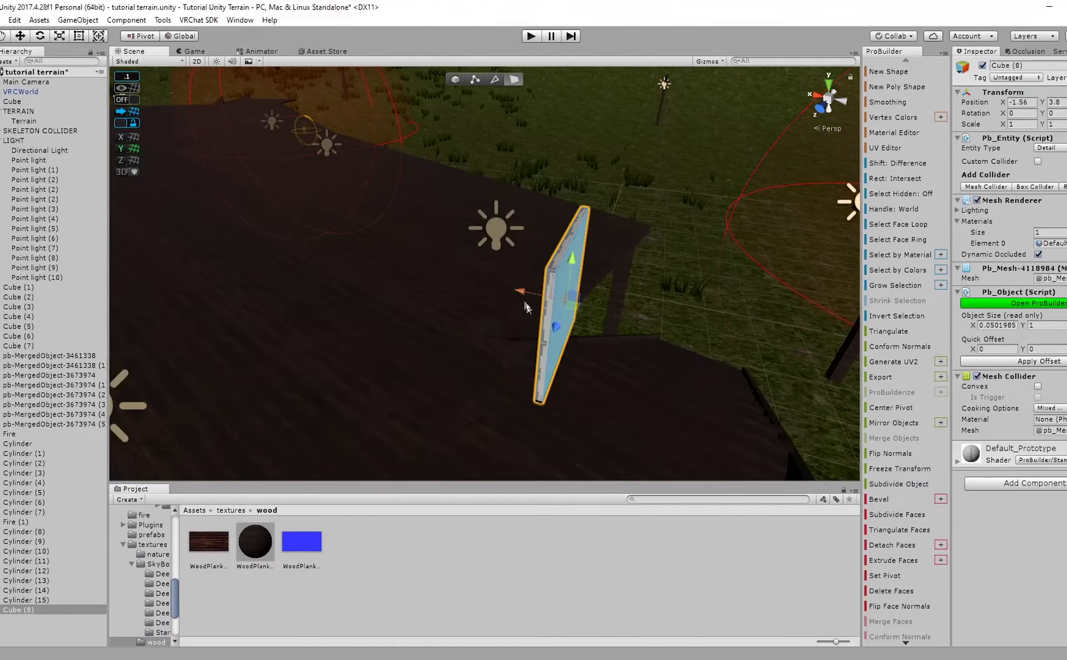
click(535, 356)
key(ctrl+z)
click(549, 359)
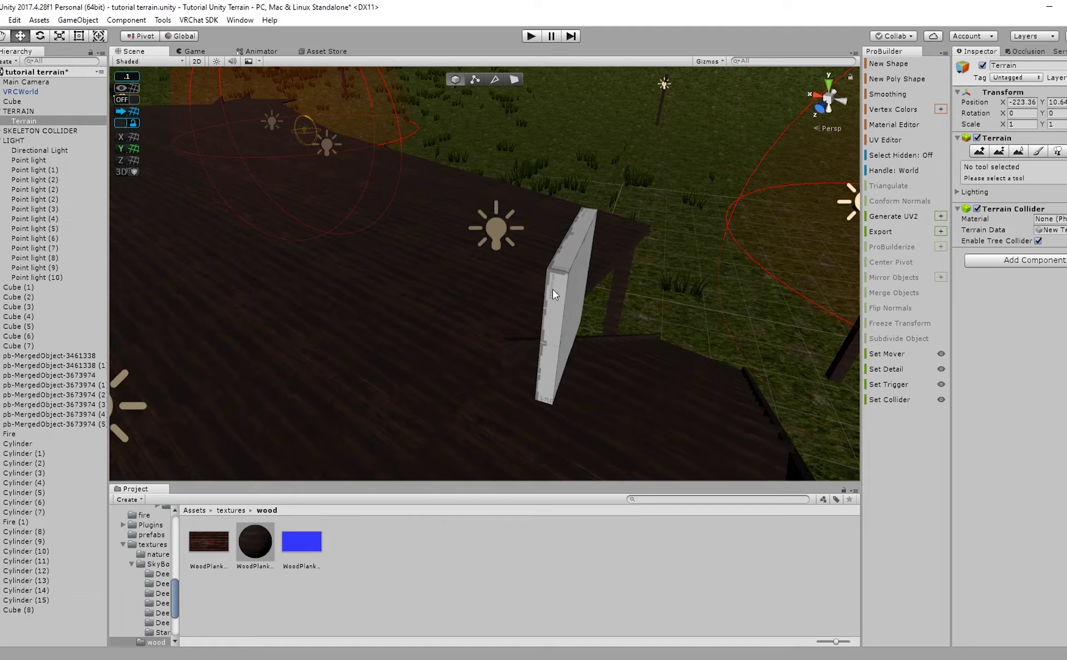
click(553, 294)
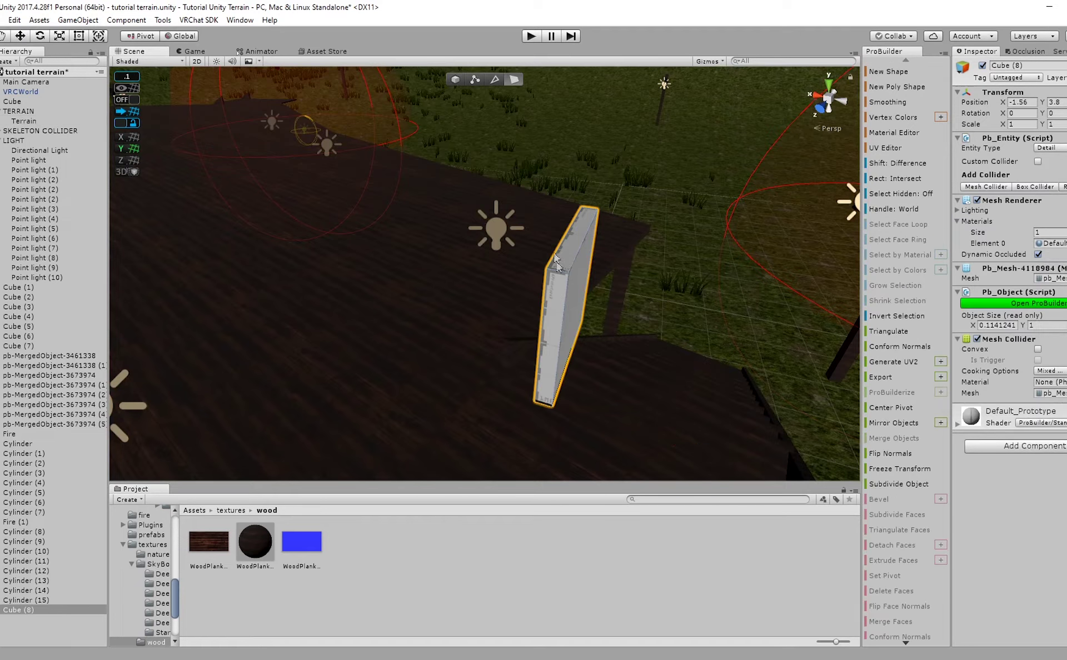
Move the panel's narrow side face inward to turn the panel into a slim upright railing post.
click(564, 283)
right_drag(563, 282, 519, 274)
key(d)
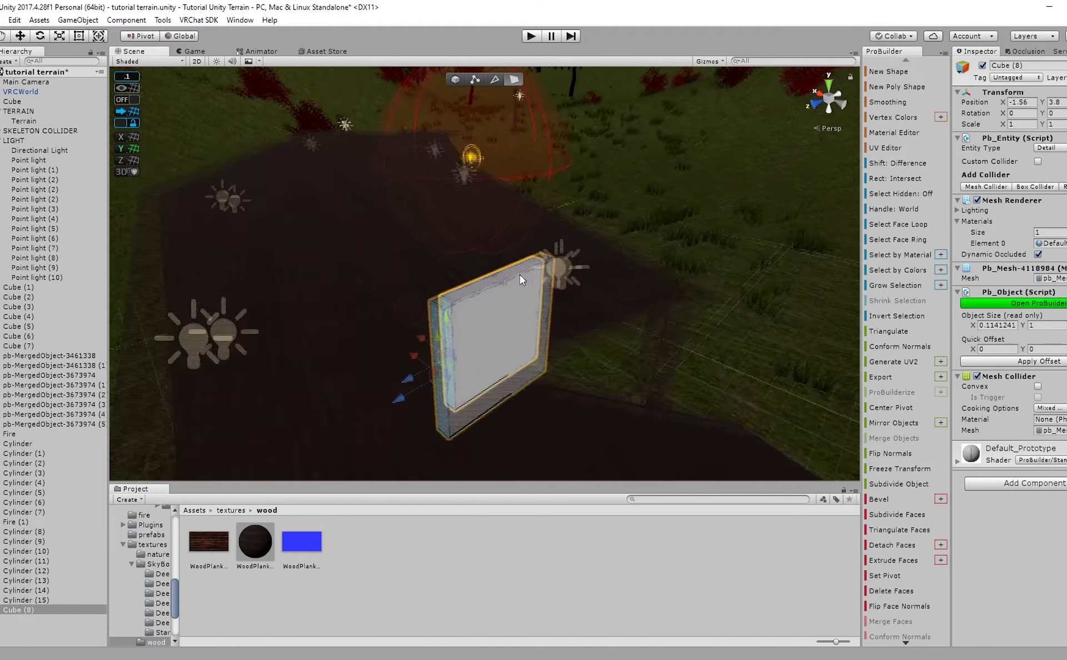
drag(416, 395, 488, 336)
click(453, 78)
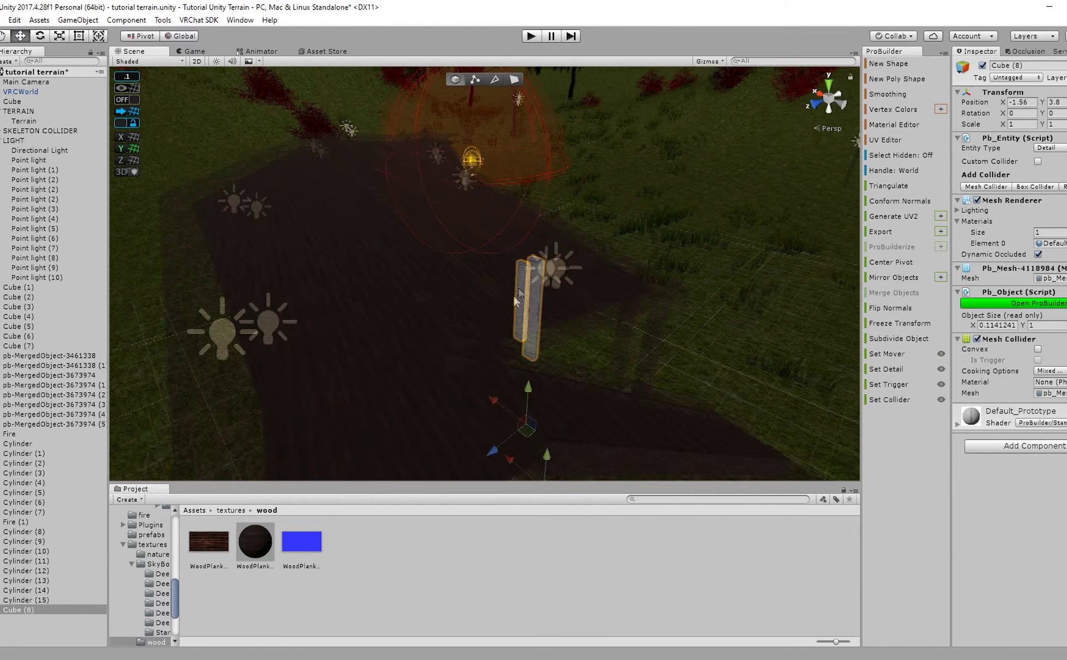
alt+drag(596, 297, 657, 311)
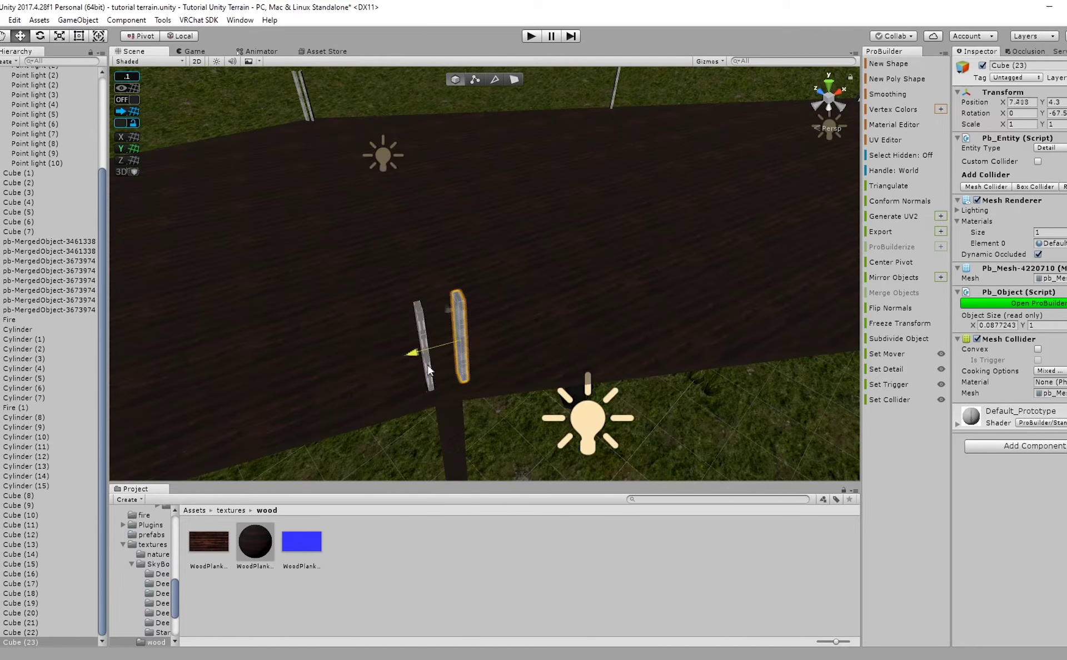
Rotate the newest railing post to follow the platform edge and place copies further along it, to about X 13.5.
key(e)
drag(430, 370, 454, 362)
key(w)
right_drag(455, 362, 632, 300)
key(ctrl+d)
drag(631, 300, 662, 245)
key(ctrl+d)
right_drag(662, 244, 422, 301)
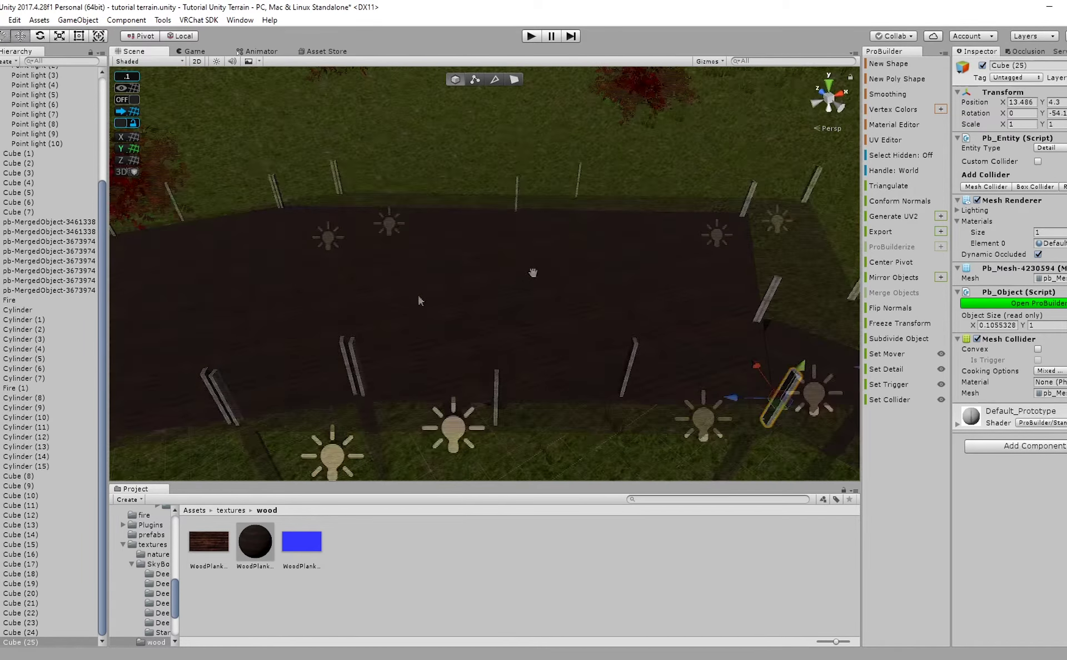
Place more duplicated railing posts along the platform edge towards the staircase, rotating them to match the edge.
key(ctrl+d)
drag(588, 331, 603, 349)
key(ctrl+d)
right_drag(603, 348, 362, 314)
key(ctrl+d)
key(e)
key(w)
key(ctrl+d)
drag(378, 339, 586, 381)
Add the last duplicated railing posts around the staircase opening, rotated to match the platform edge.
right_drag(587, 381, 567, 355)
key(ctrl+d)
key(e)
drag(567, 411, 522, 400)
key(w)
key(ctrl+d)
right_drag(520, 341, 414, 393)
click(603, 372)
scroll(602, 372, down, 5)
scroll(568, 353, up, 5)
scroll(384, 269, down, 4)
right_drag(383, 269, 414, 235)
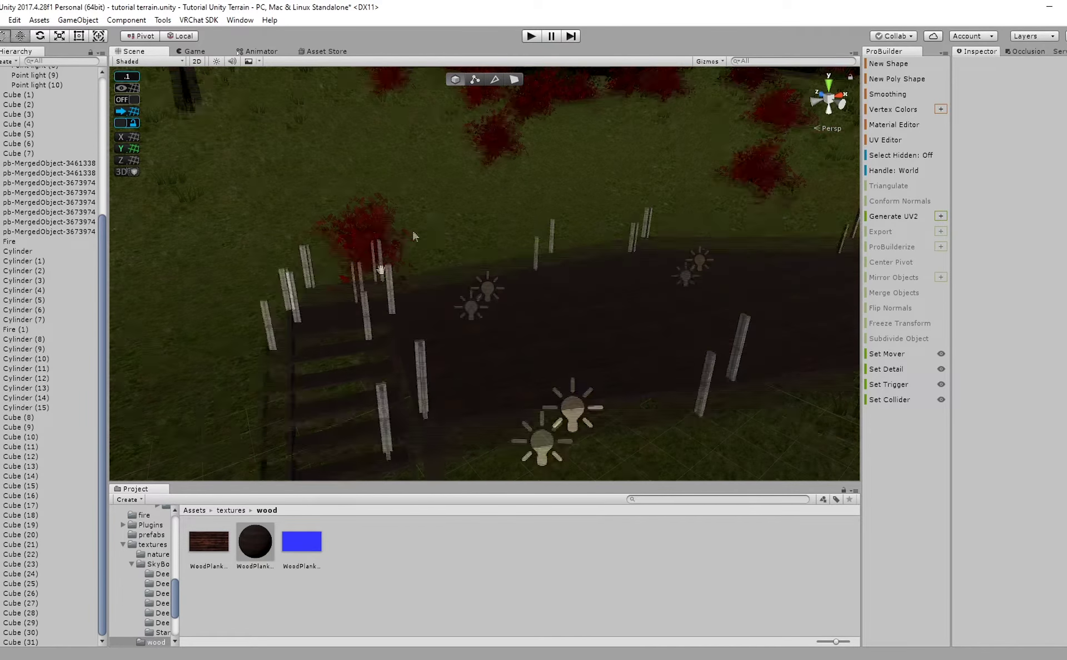
scroll(445, 365, up, 1)
Create a new ProBuilder cube near the campfire, duplicate it, and move one cube to the railing posts at the platform's end.
key(ctrl+k)
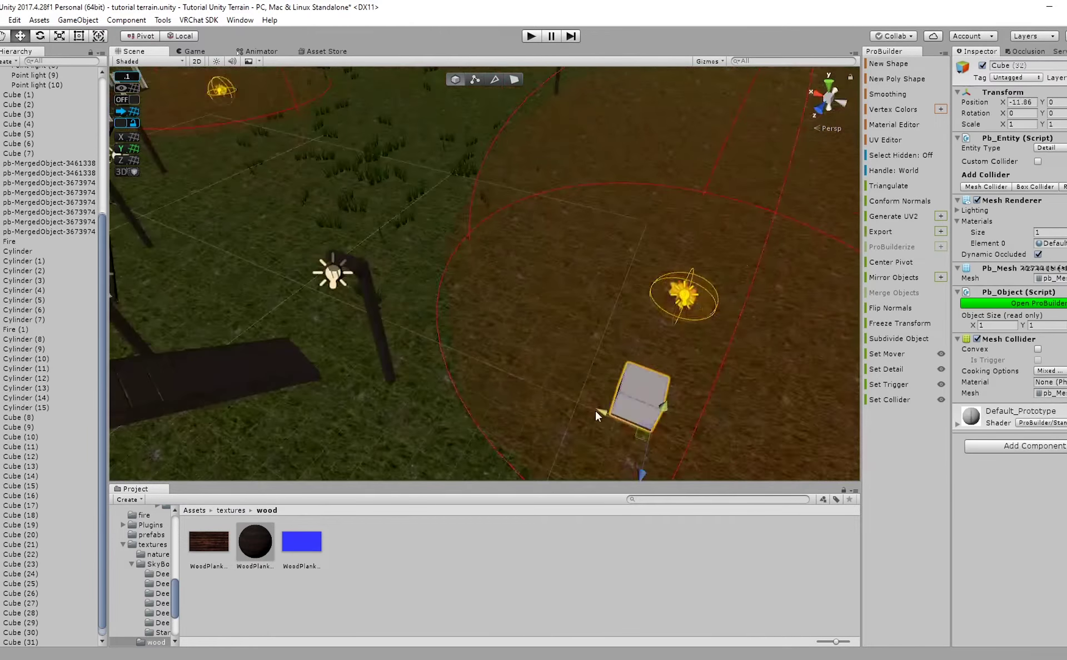
right_drag(595, 412, 436, 404)
drag(255, 542, 475, 356)
key(ctrl+d)
right_drag(477, 426, 633, 373)
drag(634, 373, 535, 412)
click(535, 413)
right_drag(535, 412, 558, 193)
Reshape the cube at the platform posts by its faces into a thin horizontal rail.
click(574, 316)
click(514, 79)
click(628, 241)
drag(629, 197, 627, 290)
drag(593, 342, 661, 345)
click(455, 79)
Set the rail on top of the end posts at Y about 4.81, rotated about 17.8 degrees and fitted to their span.
right_drag(678, 345, 391, 309)
drag(391, 309, 410, 299)
drag(420, 239, 402, 177)
click(515, 79)
click(456, 79)
mouse_move(456, 222)
right_down()
mouse_move(561, 183)
mouse_move(456, 234)
right_up()
key(e)
drag(436, 203, 467, 200)
right_drag(467, 200, 456, 239)
click(514, 79)
click(425, 243)
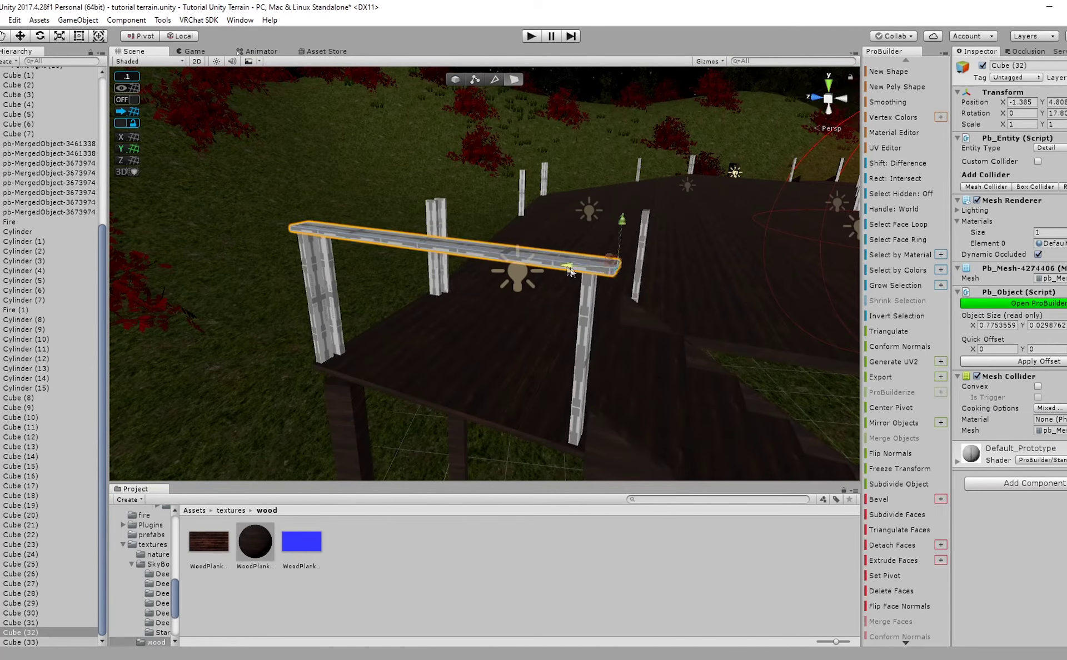
Duplicate the end side's top rail and lower the copy to form a second rail beneath it.
click(456, 79)
key(ctrl+d)
drag(356, 181, 356, 221)
right_drag(355, 222, 500, 289)
Duplicate the rail, turn it to about -72.1 degrees and place it on the adjacent short side's post tops.
key(ctrl+d)
key(e)
key(w)
drag(405, 302, 383, 327)
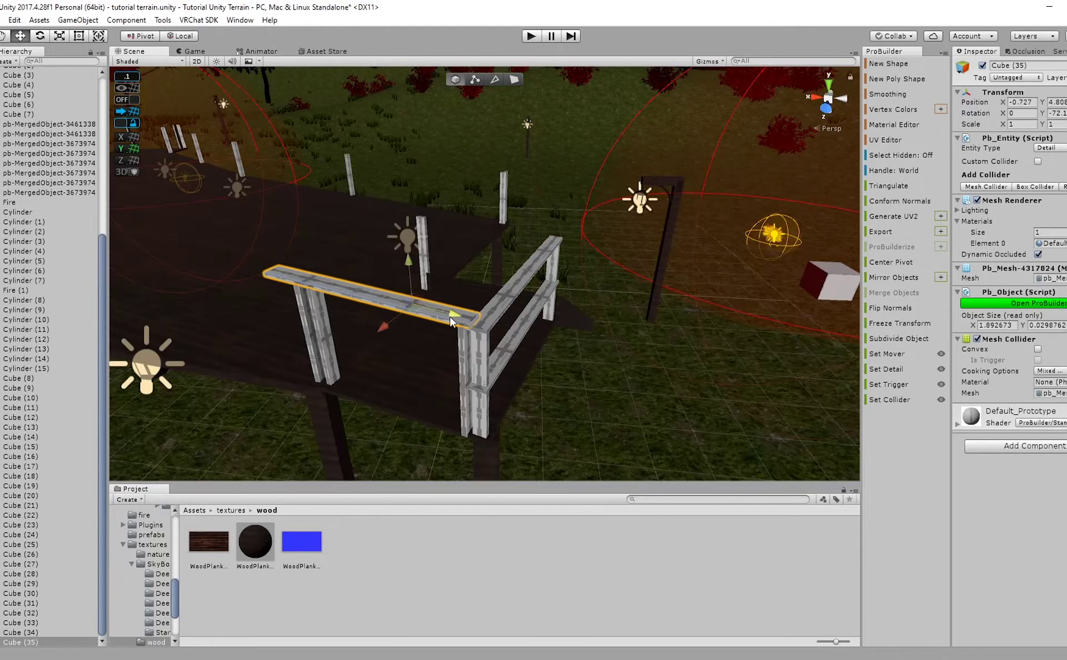
Raise the adjacent short side's top rail to Y about 4.82 and adjust its length to about 1.44 at the post.
right_drag(452, 319, 412, 299)
shift+click(647, 328)
right_drag(647, 327, 761, 441)
click(621, 345)
click(587, 339)
right_drag(587, 339, 661, 373)
click(514, 79)
click(572, 228)
drag(662, 372, 642, 348)
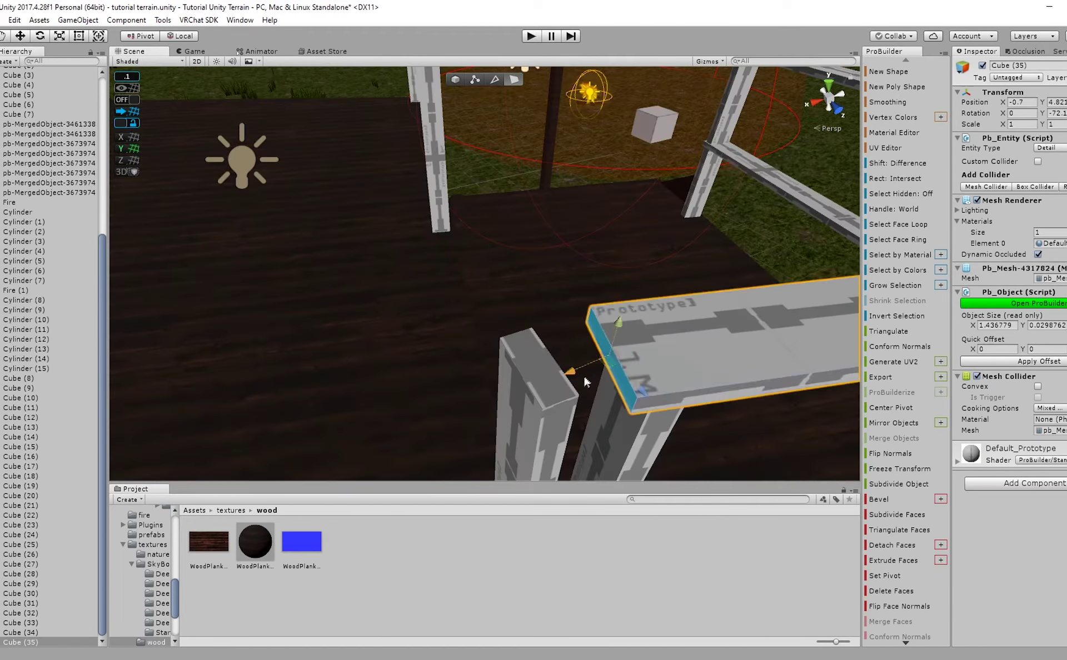
Duplicate the adjacent short side's top rail and lower the copy to form its second rail.
click(456, 79)
key(ctrl+d)
drag(543, 237, 542, 261)
right_drag(543, 261, 638, 350)
Duplicate the short side's top rail onto the next platform side and extend it to about 9.02 long, reaching the far post.
click(639, 350)
key(ctrl+d)
drag(638, 350, 615, 310)
right_drag(615, 310, 722, 278)
click(513, 79)
click(610, 240)
drag(610, 240, 465, 320)
right_drag(465, 320, 639, 233)
middle_drag(639, 234, 705, 255)
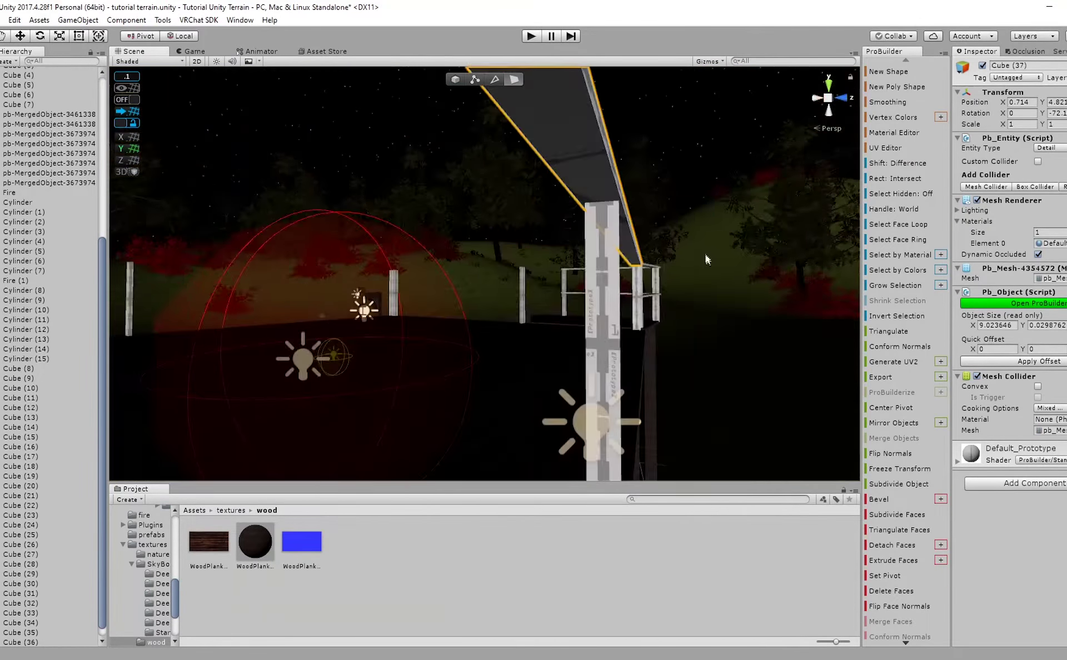
Duplicate the 9.02-long top rail and lower the copy to form the second rail on that side.
right_drag(705, 255, 372, 348)
click(456, 79)
key(ctrl+d)
drag(371, 322, 372, 348)
right_drag(372, 348, 479, 314)
Slide the middle post of the newly railed side along the rails to X about 4.68.
click(614, 234)
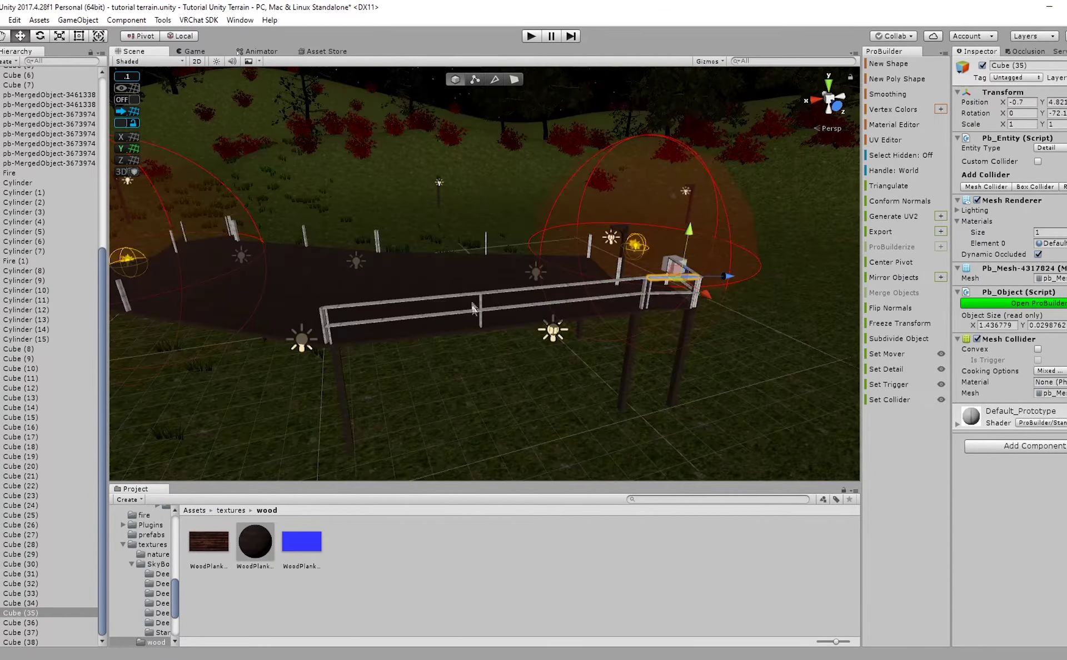
scroll(491, 333, up, 5)
click(481, 373)
drag(526, 366, 598, 365)
scroll(598, 365, down, 5)
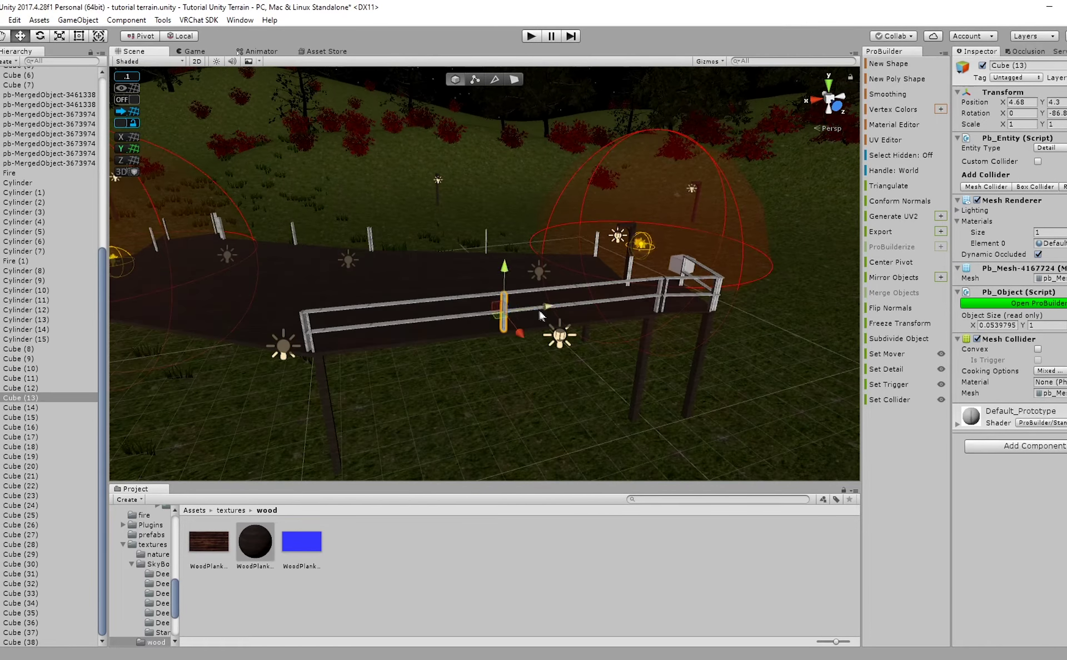
scroll(597, 365, up, 6)
scroll(654, 365, down, 5)
Duplicate a top rail for the next platform side and turn it to about -57.1 degrees along the posts.
click(795, 219)
drag(846, 217, 464, 272)
key(ctrl+d)
scroll(465, 272, up, 5)
right_drag(311, 289, 377, 311)
Extend the duplicated top rail to about 12.1 long so it reaches the corner post near the staircase.
click(514, 79)
click(472, 278)
right_drag(472, 278, 662, 242)
drag(661, 242, 312, 300)
scroll(389, 289, down, 5)
scroll(333, 278, up, 8)
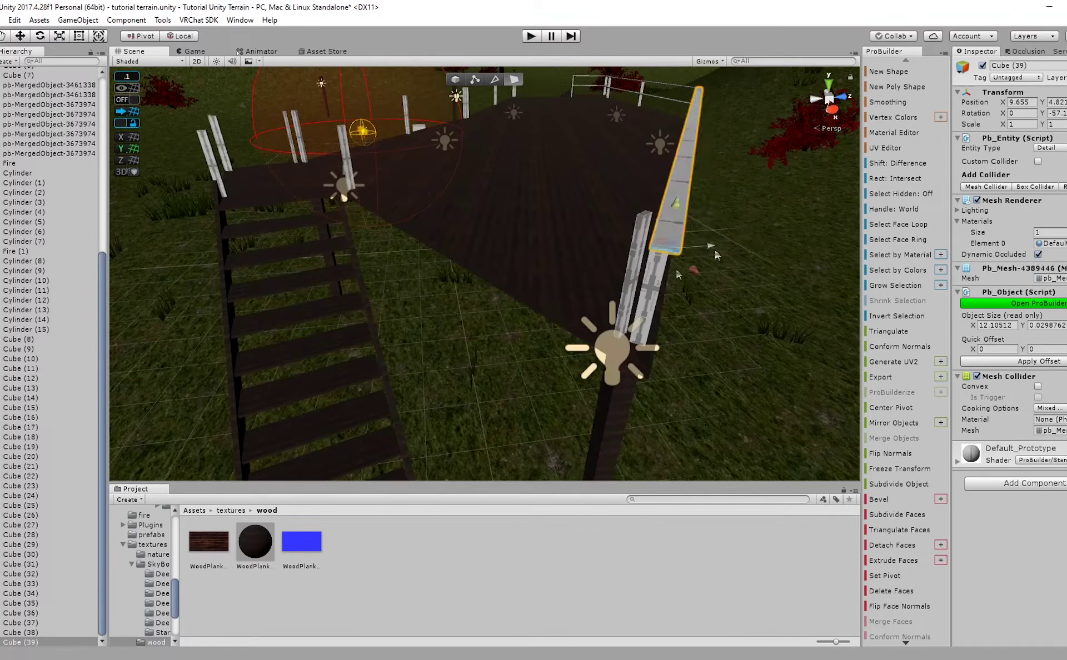
scroll(501, 234, up, 4)
drag(533, 222, 506, 222)
Align the post under the long top rail, at X about 14.9.
right_drag(506, 222, 456, 309)
click(514, 79)
click(581, 269)
right_drag(517, 131, 695, 311)
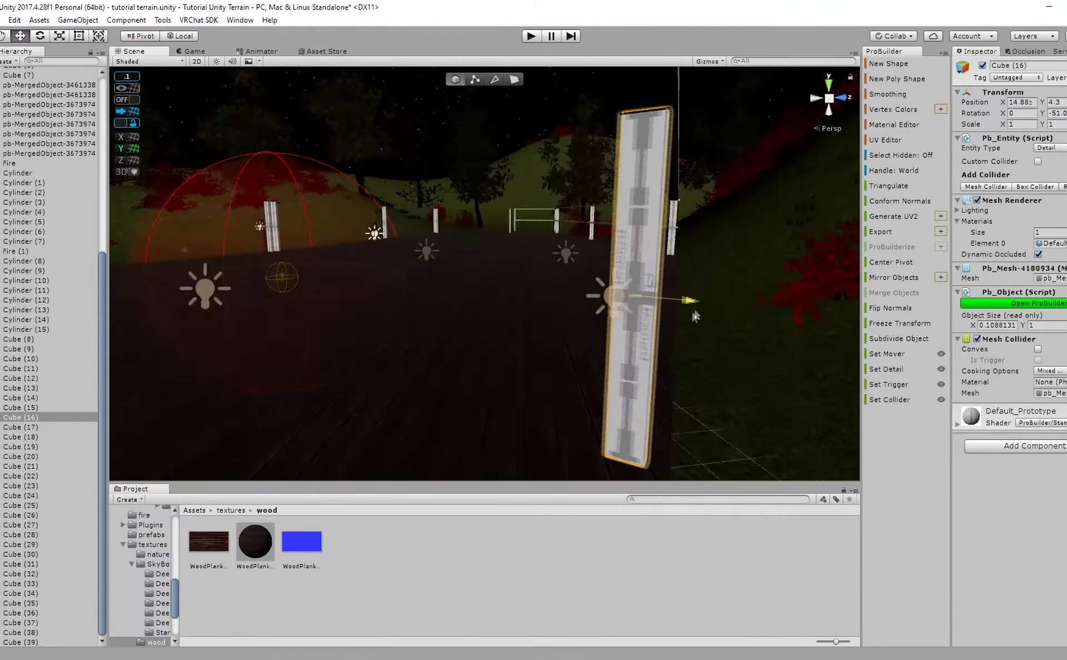
Duplicate the long top rail leading to the staircase corner and lower the copy to form its second rail.
click(311, 355)
key(ctrl+d)
drag(706, 184, 706, 208)
Place duplicated short top and lower rails between the posts beside the staircase, about 0.73 long at X 18.32.
right_drag(209, 439, 550, 223)
key(ctrl+d)
click(538, 239)
key(ctrl+d)
drag(543, 180, 543, 200)
scroll(572, 281, down, 5)
scroll(582, 289, up, 4)
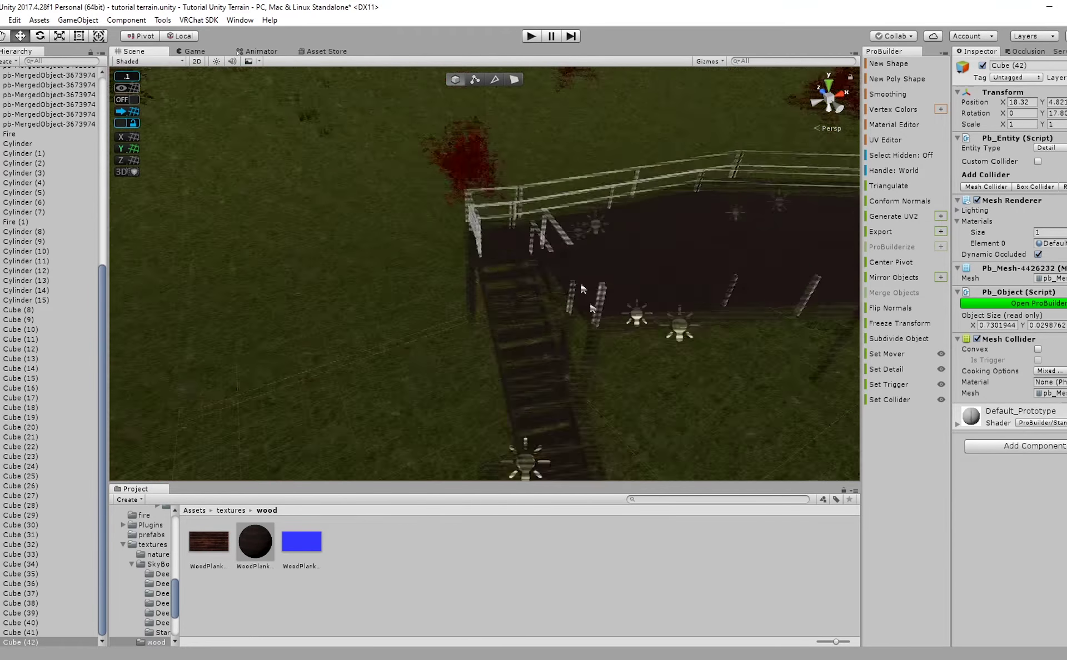
Extend the short top rail's end face to the next post, about 1.3 long, and lower a duplicate as its second rail.
scroll(582, 289, up, 5)
click(423, 283)
right_drag(411, 276, 378, 276)
click(514, 79)
click(561, 394)
drag(573, 378, 582, 384)
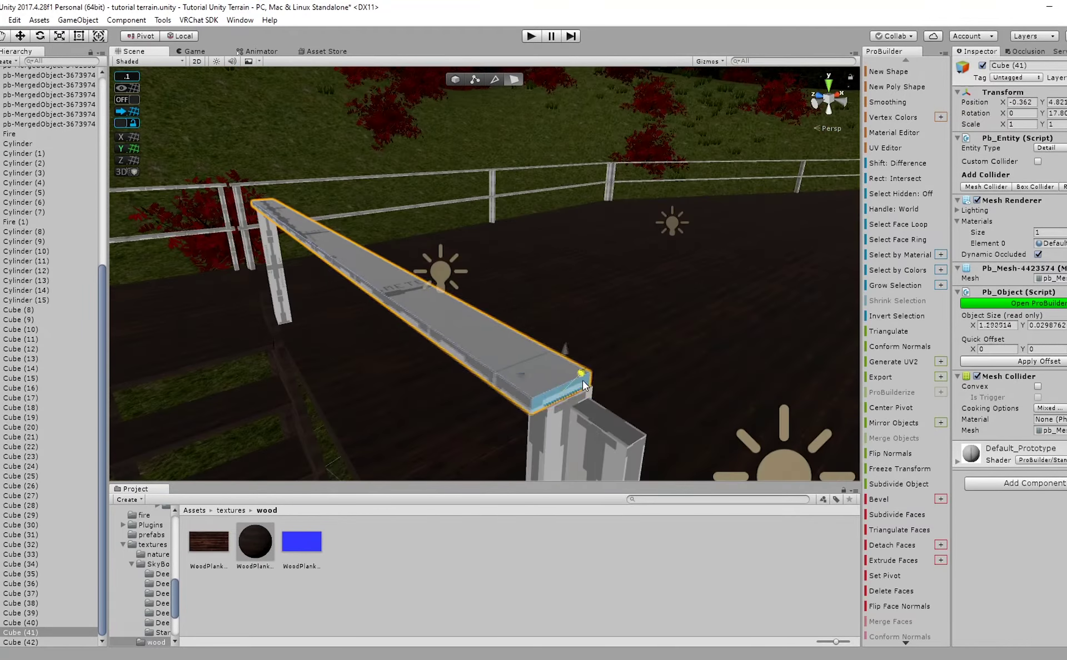
click(456, 78)
key(ctrl+d)
drag(266, 169, 267, 194)
Duplicate the short top rail and rotate the copy to Y about 107.8, starting at the post beside the staircase at X 1.494.
right_drag(500, 250, 423, 222)
click(398, 223)
key(ctrl+d)
key(e)
drag(384, 206, 397, 180)
drag(623, 219, 605, 218)
key(w)
right_drag(604, 218, 538, 350)
drag(538, 350, 534, 346)
right_drag(533, 345, 556, 222)
Extend the rotated top rail to about 8.9 long and lower a duplicate to Y 4.42 as its second rail.
click(514, 79)
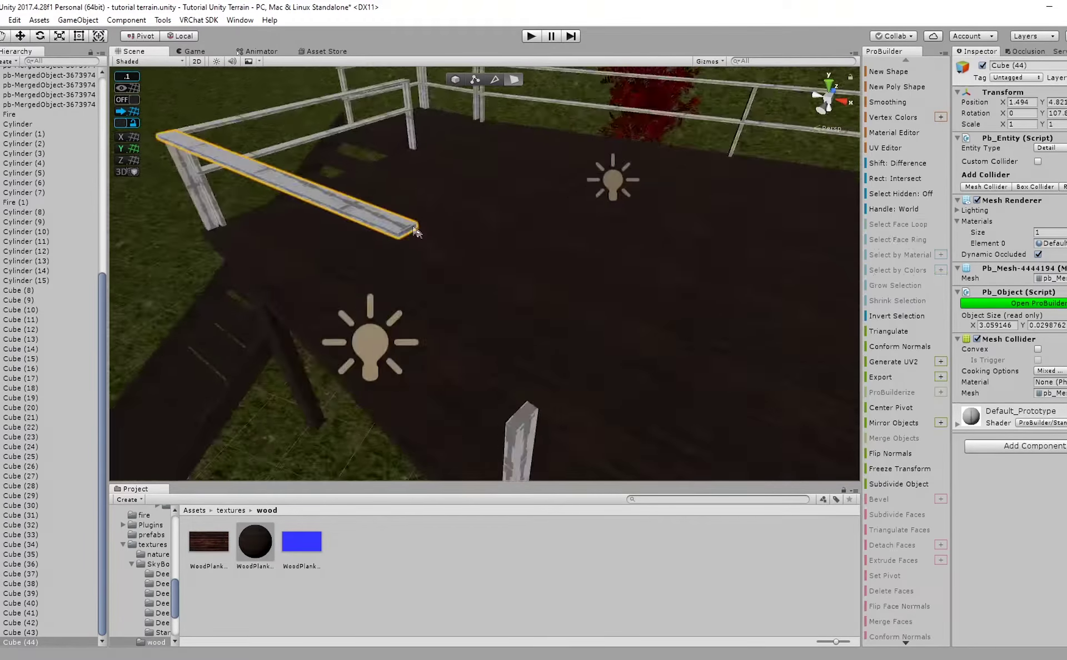
click(414, 228)
right_drag(414, 228, 533, 277)
drag(405, 231, 589, 239)
right_drag(589, 239, 489, 278)
click(455, 79)
key(ctrl+d)
drag(551, 105, 551, 123)
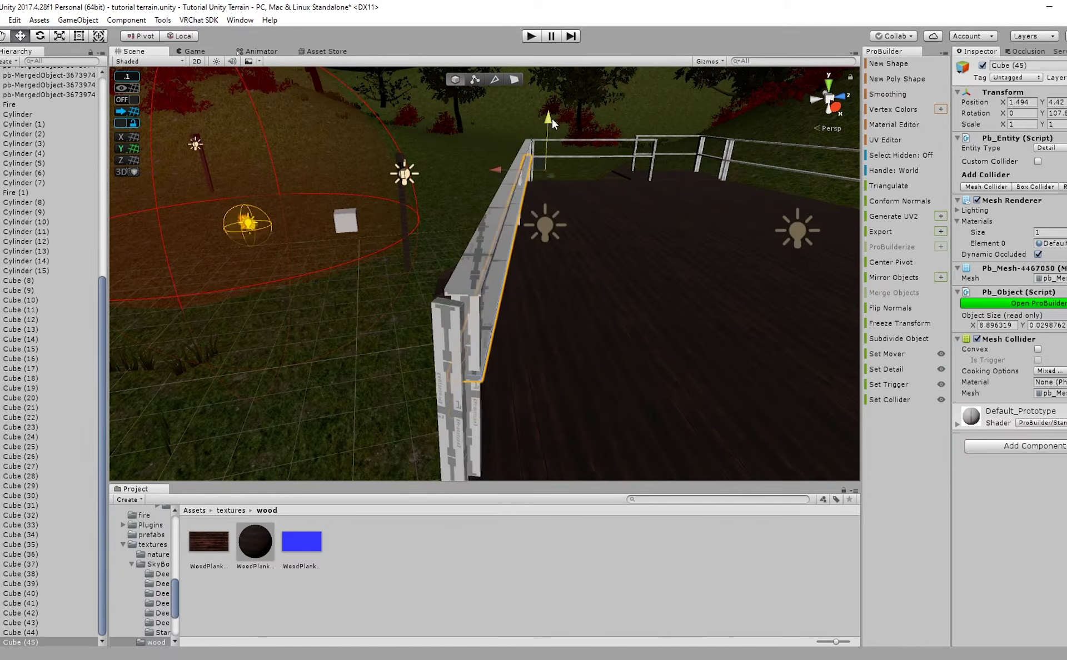
Duplicate the 8.9-long top rail onto the next platform side at X about 9.8 and rotate it in line with the posts.
right_drag(552, 123, 489, 244)
click(483, 273)
key(ctrl+d)
drag(383, 272, 641, 285)
right_drag(688, 322, 656, 289)
drag(786, 220, 791, 232)
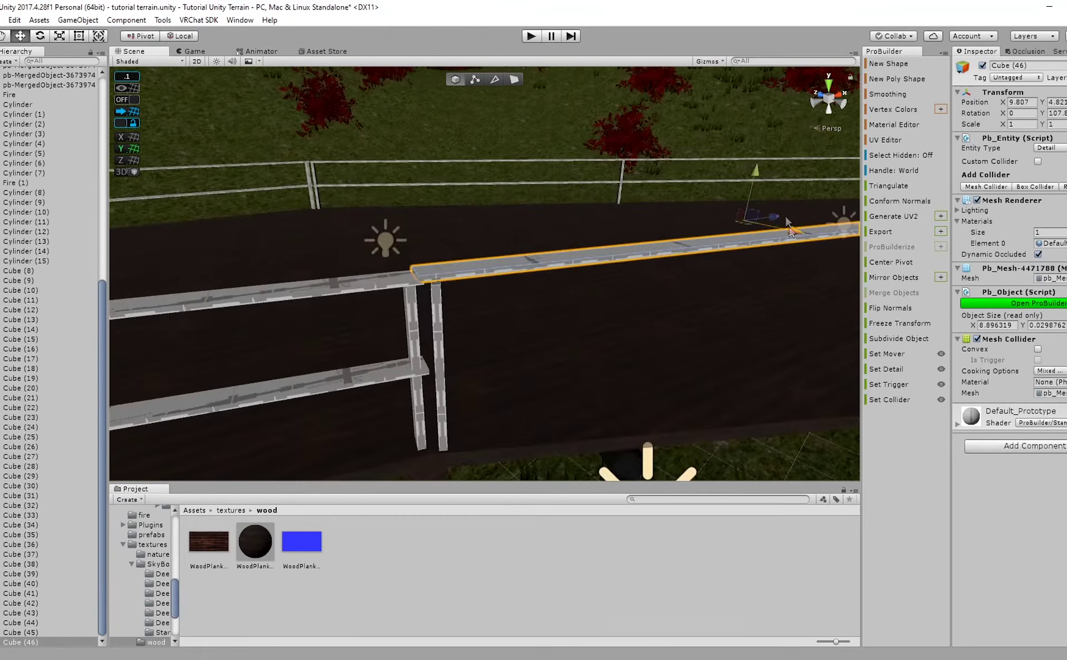
right_drag(792, 232, 574, 212)
key(e)
drag(574, 211, 594, 214)
key(w)
Adjust the new rail's end face to meet the next corner post and lower a duplicate as its second rail.
right_drag(628, 209, 500, 272)
click(514, 79)
click(475, 312)
drag(536, 314, 497, 312)
right_drag(497, 313, 655, 389)
drag(664, 415, 653, 414)
right_drag(653, 414, 500, 278)
click(456, 79)
key(ctrl+d)
drag(445, 222, 445, 247)
Move the 0.73-long short rail to the platform's far corner, rotate it toward the next post and extend it to about 1.37 long.
right_drag(445, 248, 481, 146)
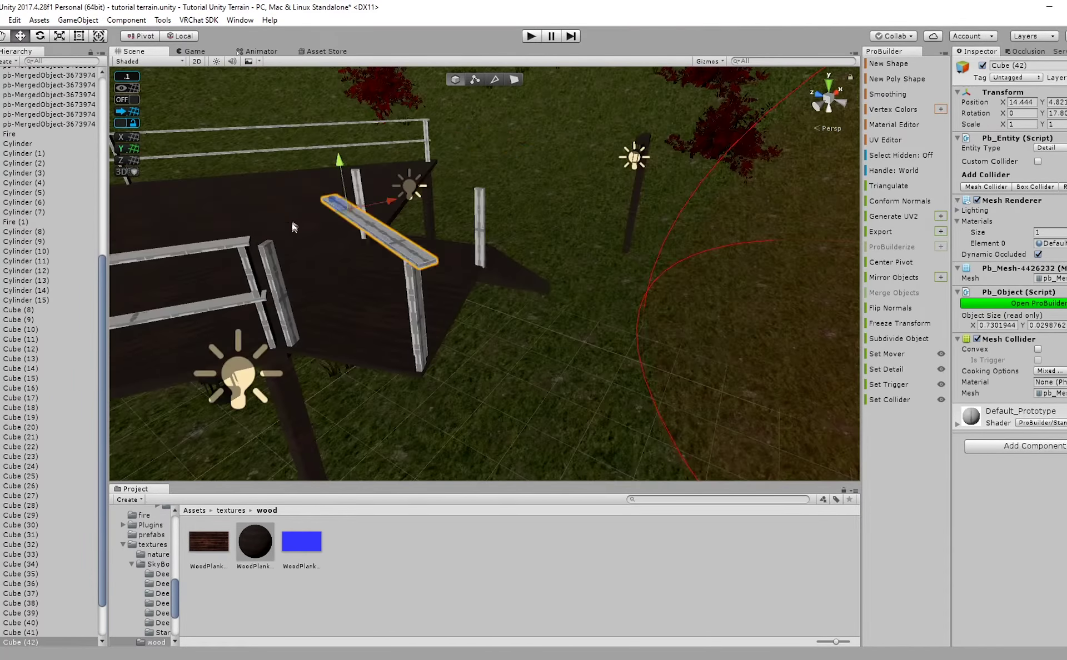
right_drag(294, 226, 489, 277)
key(e)
drag(489, 281, 530, 278)
key(w)
click(572, 288)
click(514, 79)
click(343, 280)
drag(323, 269, 364, 282)
right_drag(364, 283, 477, 166)
Lower a duplicate of the corner rail, and place another top-height copy at X about 14.9, rotated to Y about 70.86.
click(456, 79)
key(ctrl+d)
drag(412, 131, 413, 164)
key(ctrl+d)
right_drag(444, 195, 327, 242)
key(e)
drag(512, 227, 561, 261)
key(e)
drag(514, 266, 528, 268)
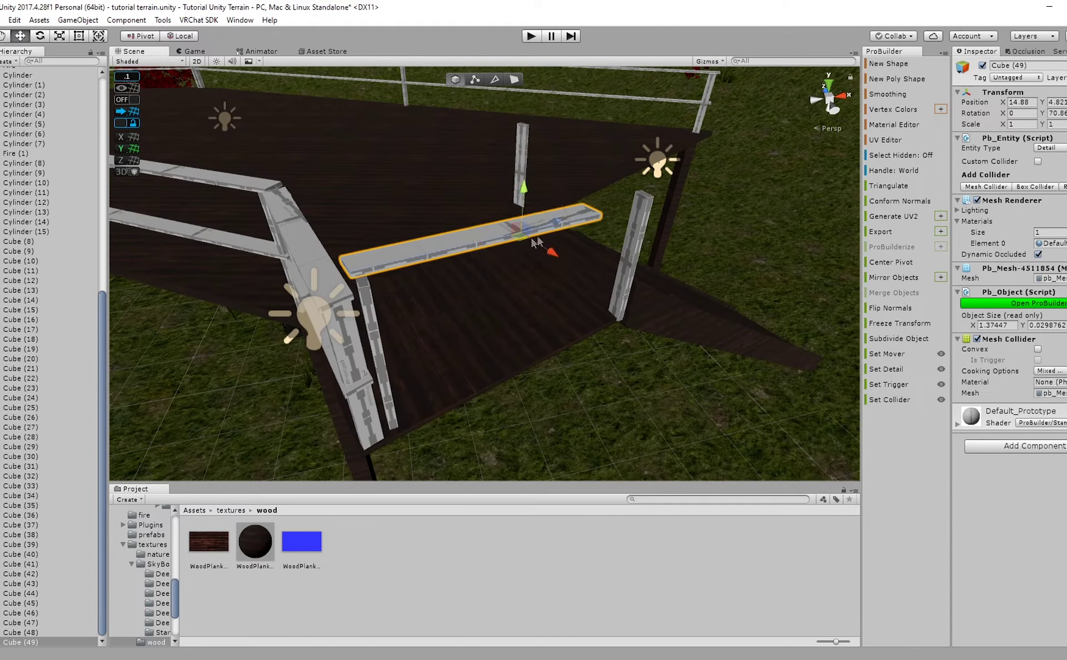
Extend the rotated rail to the staircase post, about 1.87 long, and lower a duplicate to Y 4.321.
right_drag(527, 268, 639, 267)
click(514, 79)
click(209, 243)
drag(255, 248, 425, 259)
right_drag(425, 258, 356, 239)
key(ctrl+y)
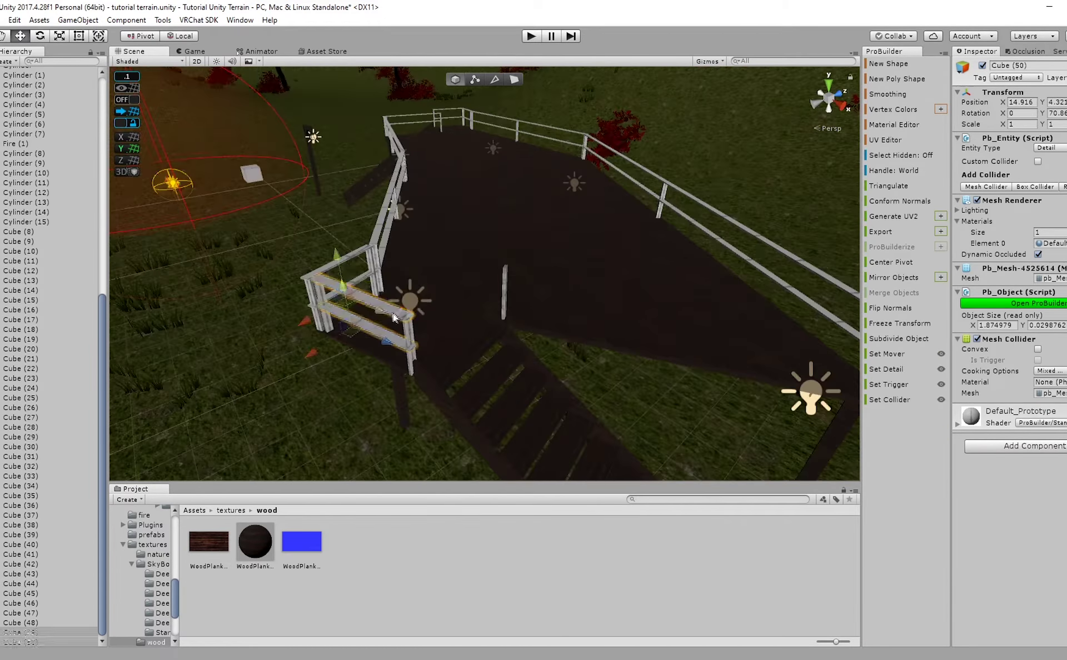
Place upper and lower rail copies on the far side of the staircase at X 16.367, rotated to Y about 55.86 and about 4.56 long.
key(ctrl+y)
key(ctrl+y)
key(ctrl+y)
key(ctrl+y)
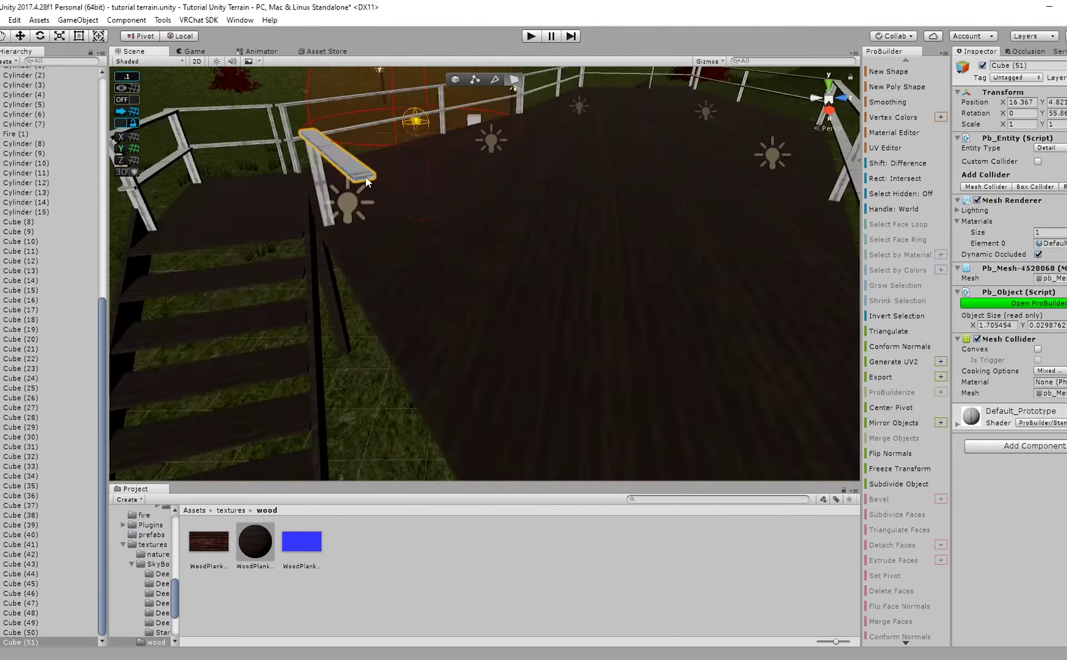
key(ctrl+y)
key(ctrl+y)
key(ctrl+y)
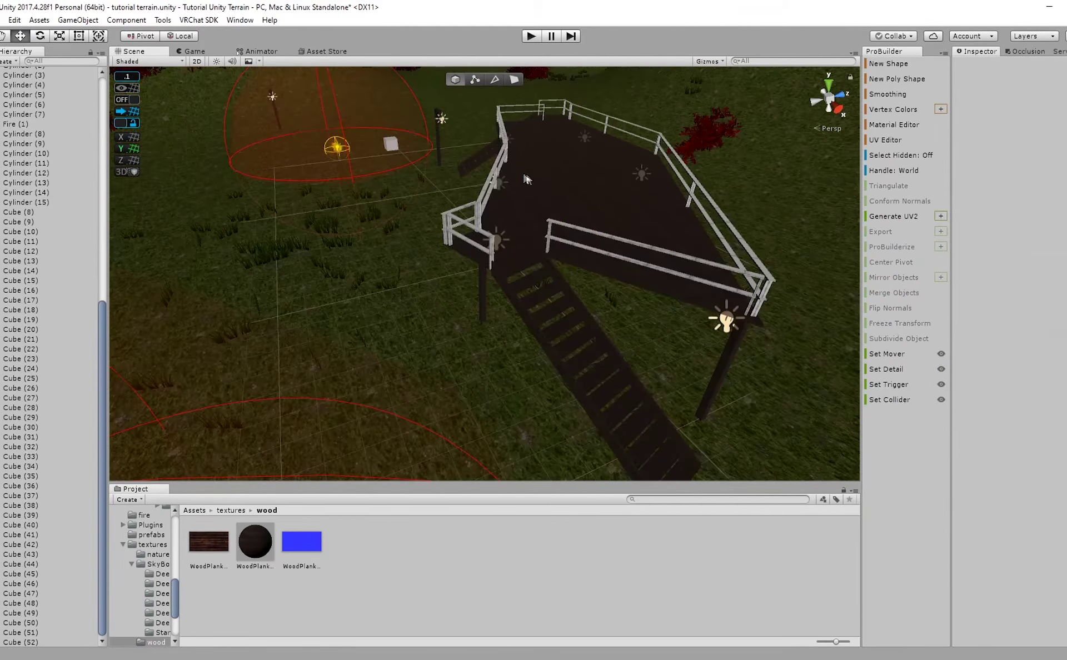
Save the scene with the completed railings.
right_drag(456, 211, 588, 224)
right_drag(483, 233, 509, 232)
key(ctrl+y)
key(ctrl+y)
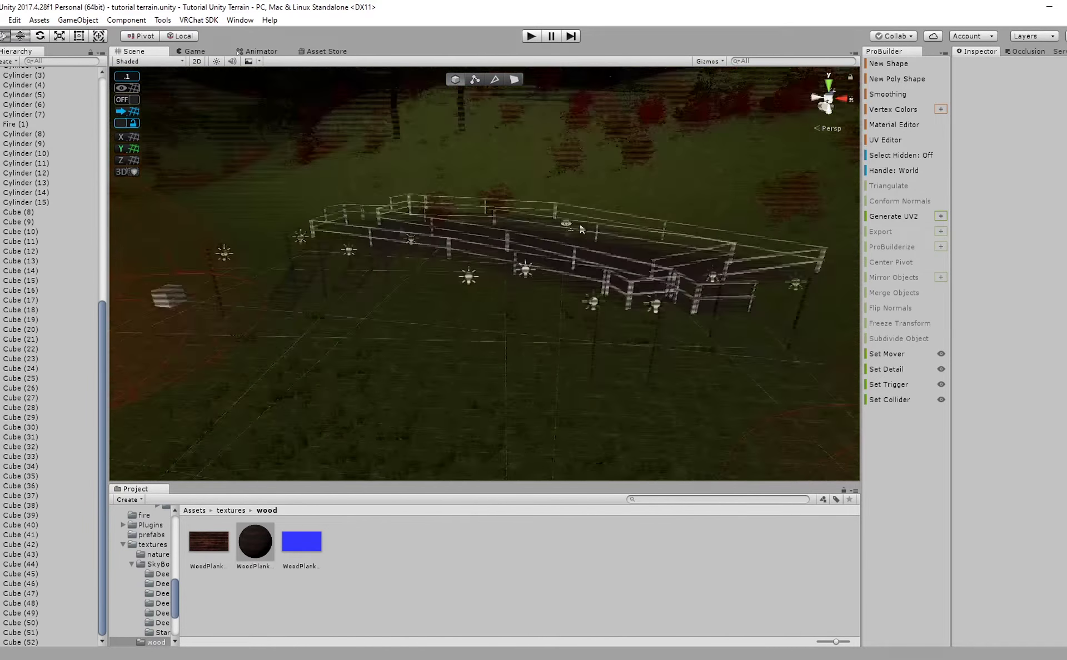
Toggle the scene lighting to examine the platform and railings under the lamps.
click(215, 62)
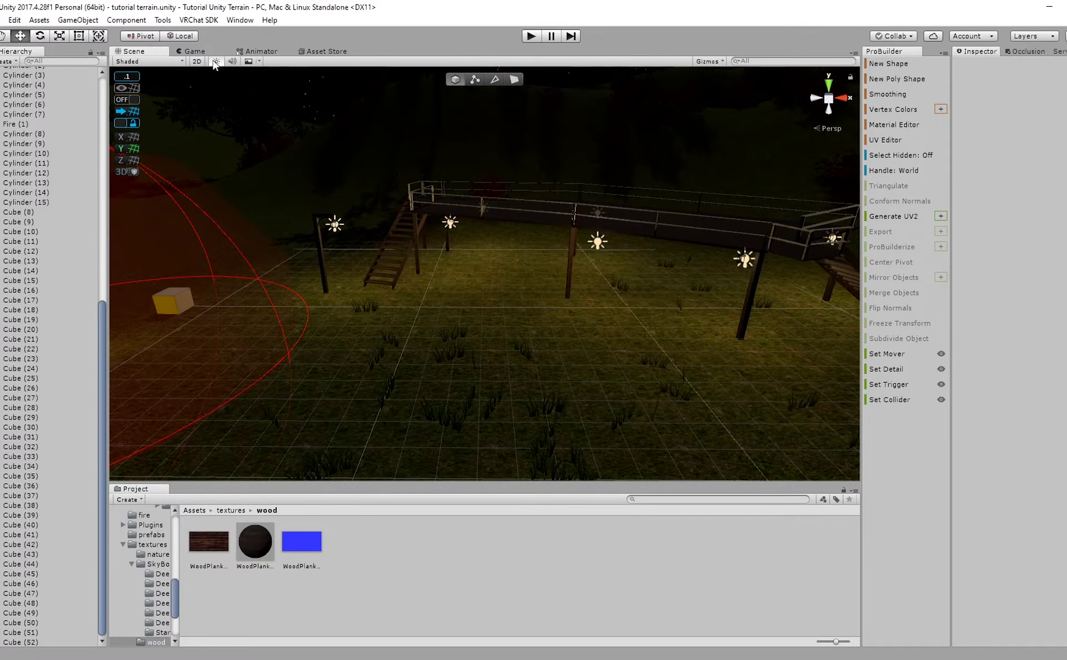
click(215, 63)
right_drag(278, 250, 360, 314)
right_drag(316, 260, 315, 351)
Create an empty object and name it "railing builld".
scroll(23, 278, up, 11)
scroll(24, 278, down, 4)
scroll(304, 296, down, 1)
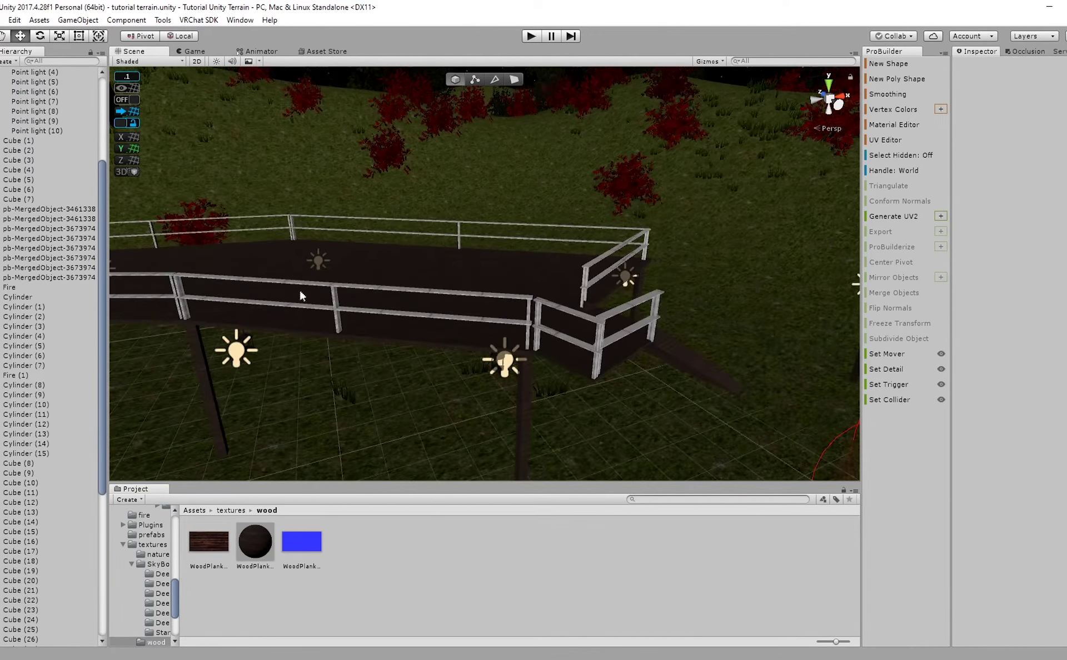
scroll(9, 216, up, 5)
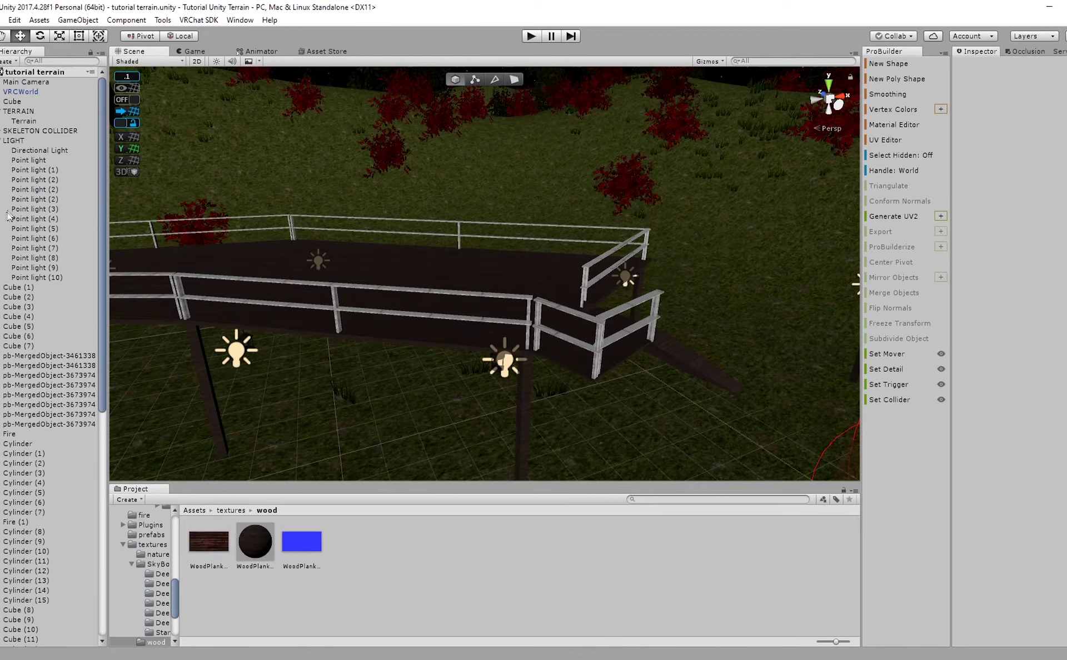
click(22, 132)
click(10, 62)
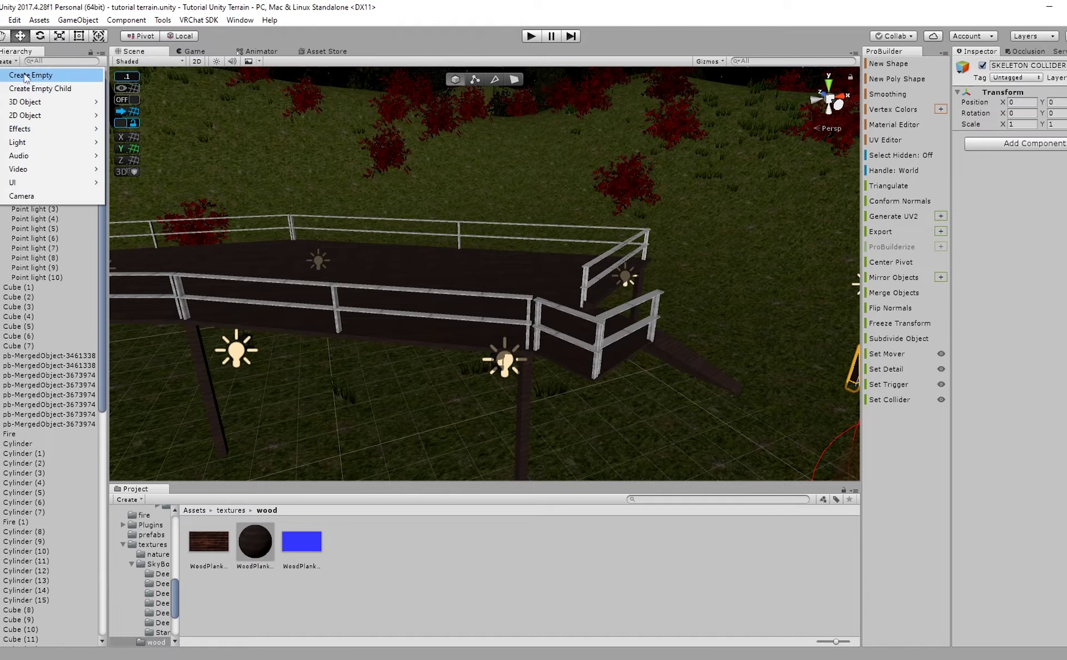
click(26, 76)
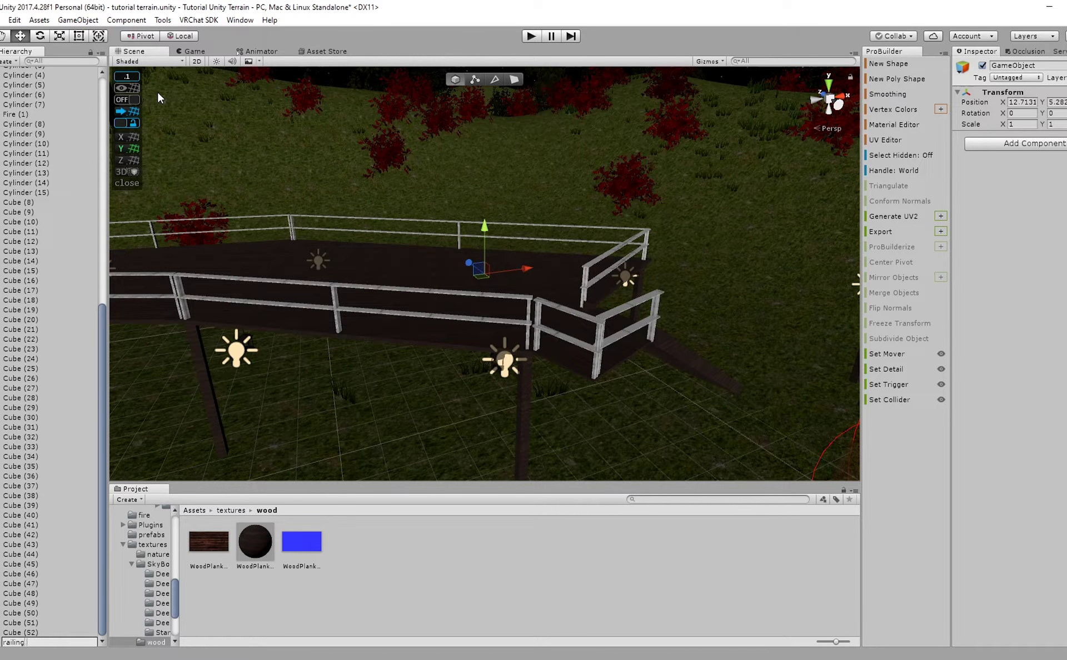
key(Return)
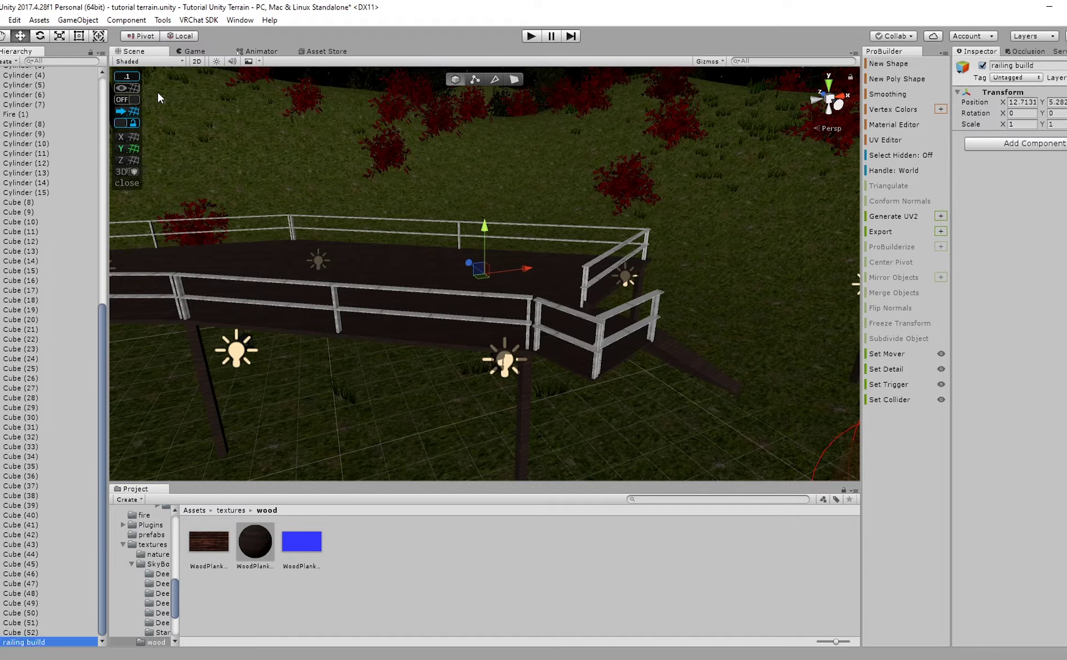
Move the railing pieces from Cube (10) to Cube (52), except the stray post Cube (33), into the railing builld object.
click(43, 632)
scroll(61, 517, up, 7)
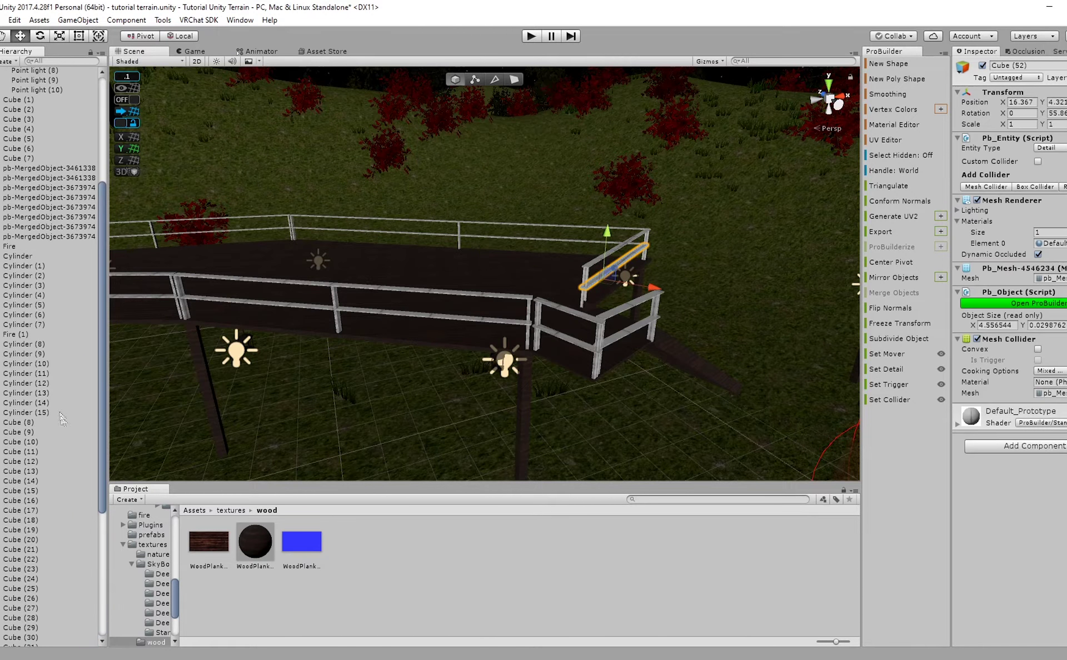
shift+click(39, 442)
right_drag(486, 323, 476, 302)
middle_drag(371, 304, 443, 256)
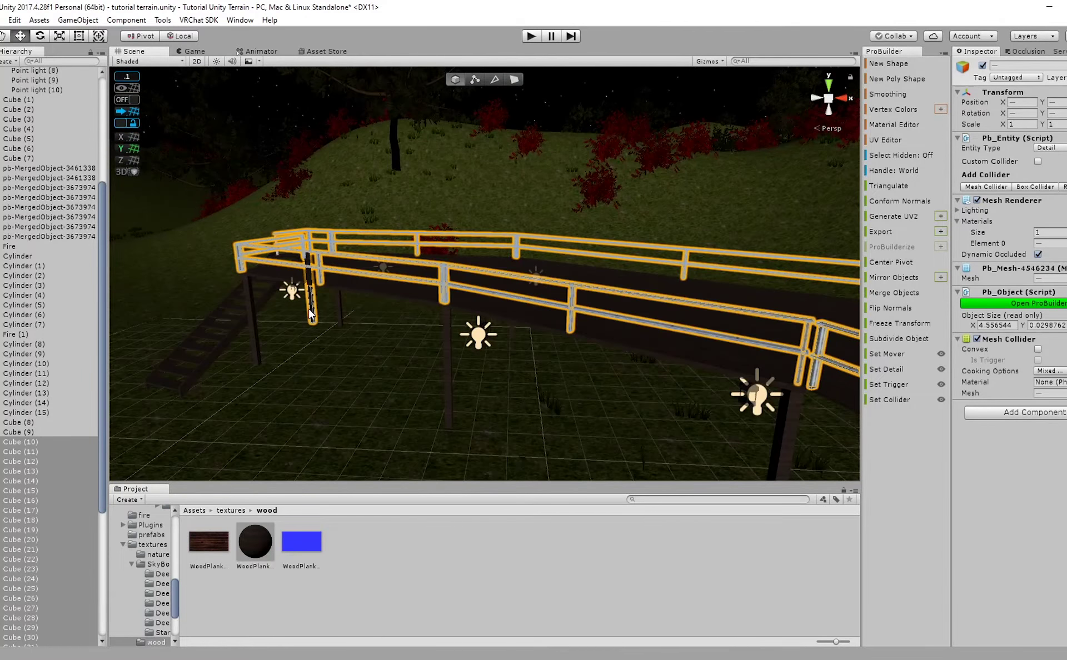
shift+click(309, 309)
shift+click(309, 314)
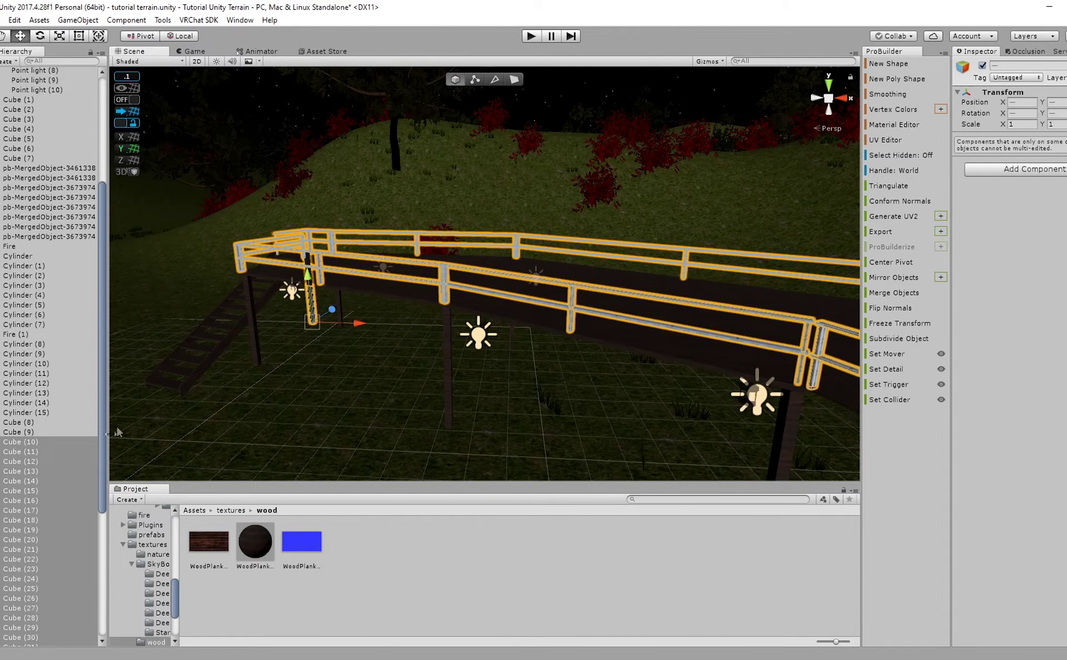
middle_drag(290, 324, 481, 327)
scroll(484, 329, up, 8)
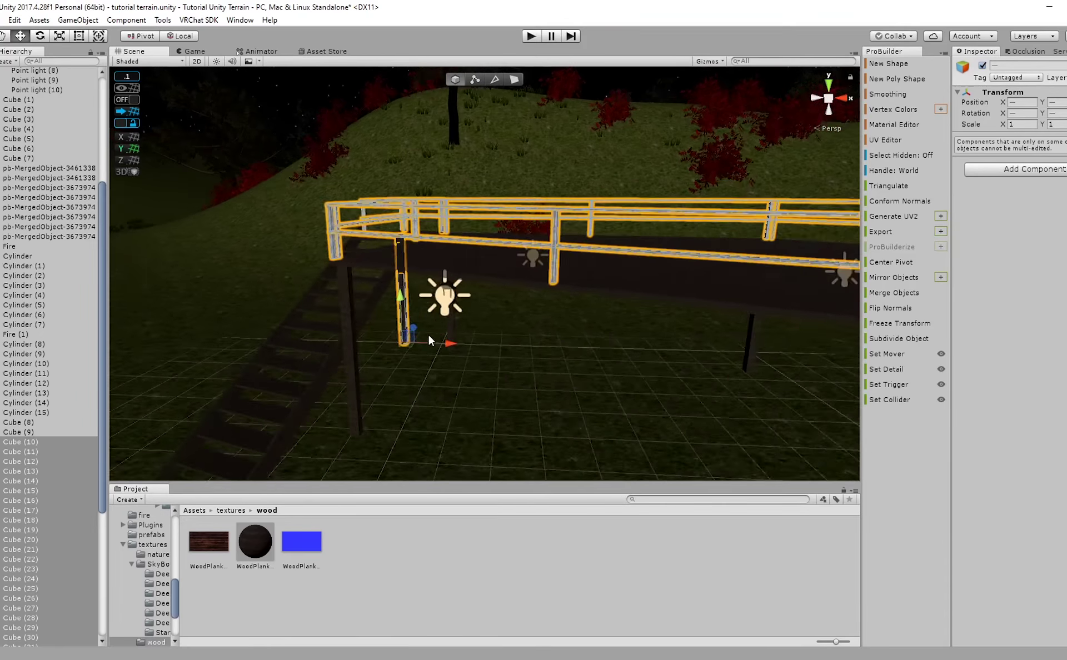
right_drag(429, 347, 372, 245)
shift+click(423, 254)
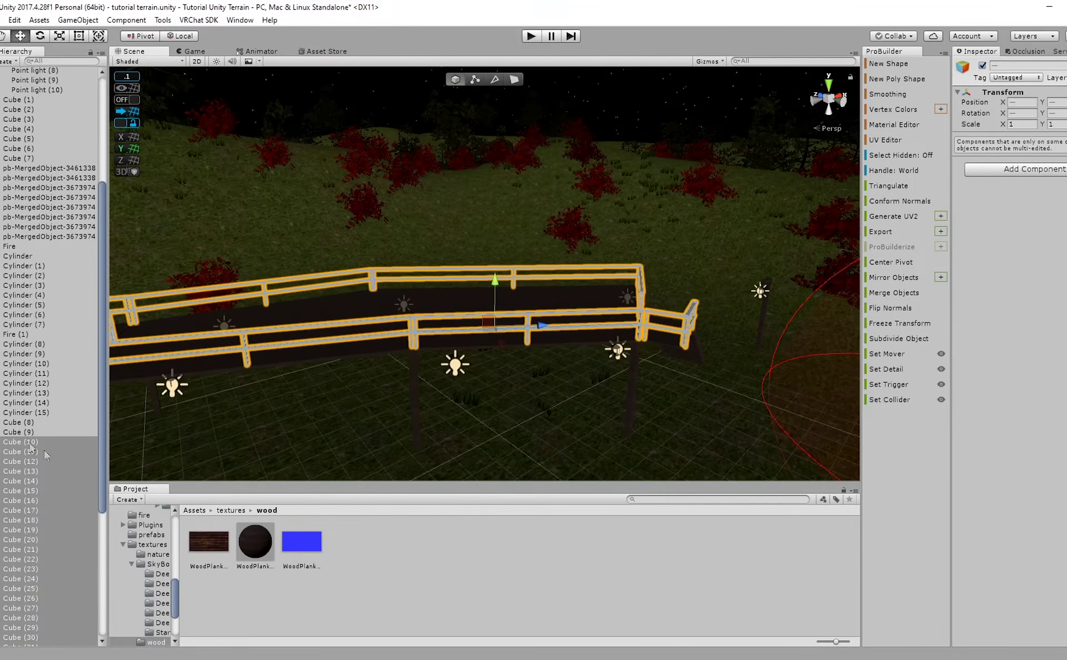
scroll(43, 493, down, 7)
drag(51, 505, 55, 643)
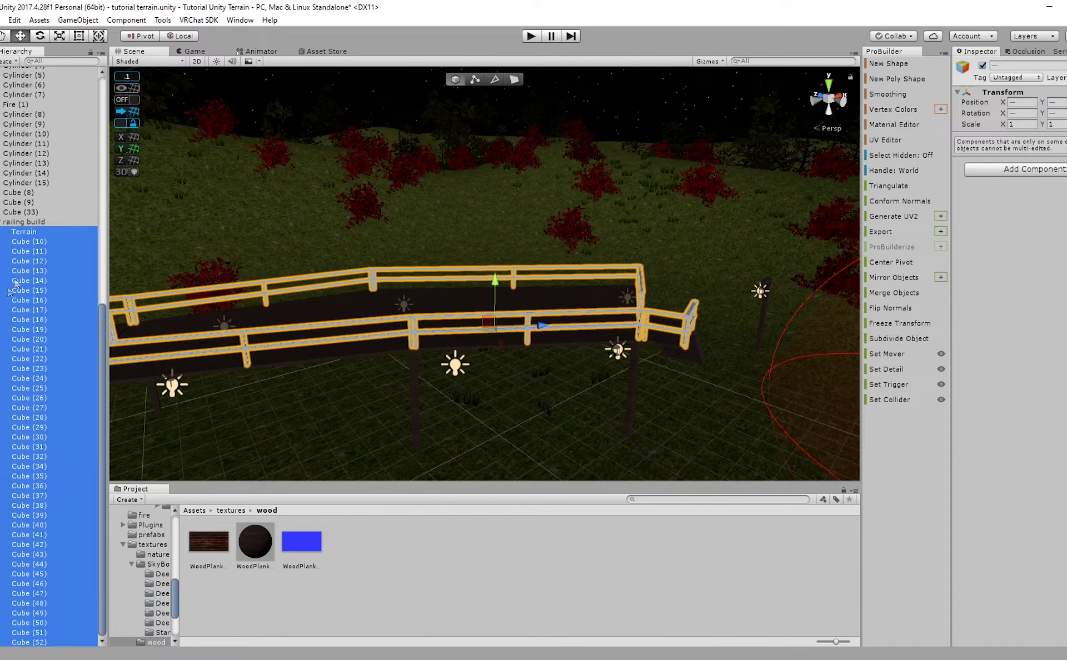
Move Terrain out of the railing builld group and duplicate the group.
click(36, 233)
drag(44, 224, 44, 221)
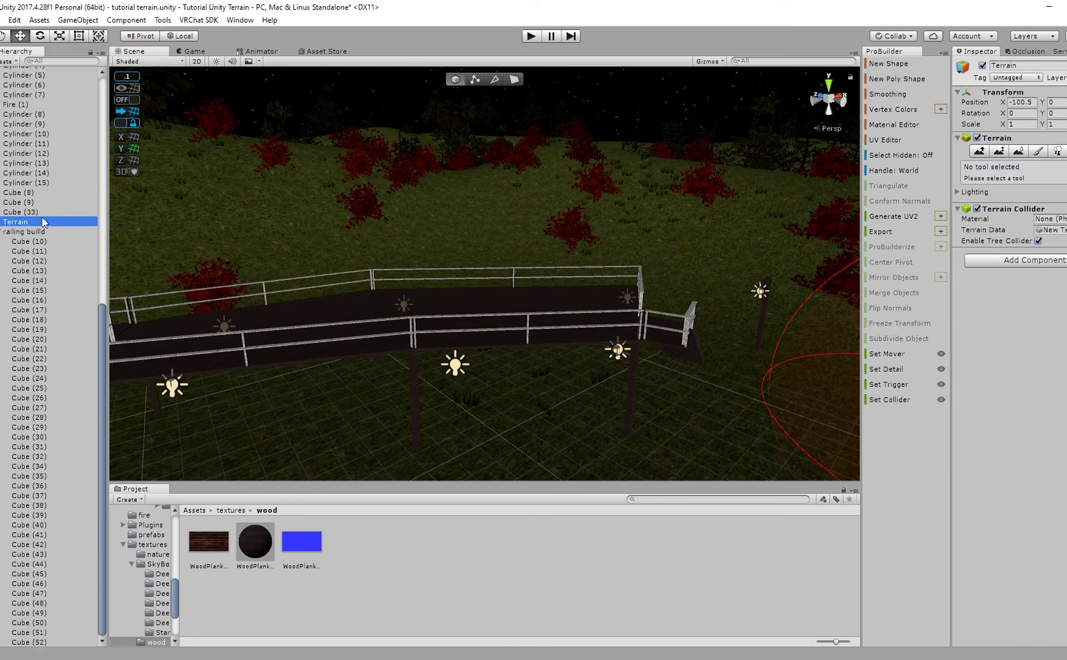
click(32, 243)
shift+click(40, 641)
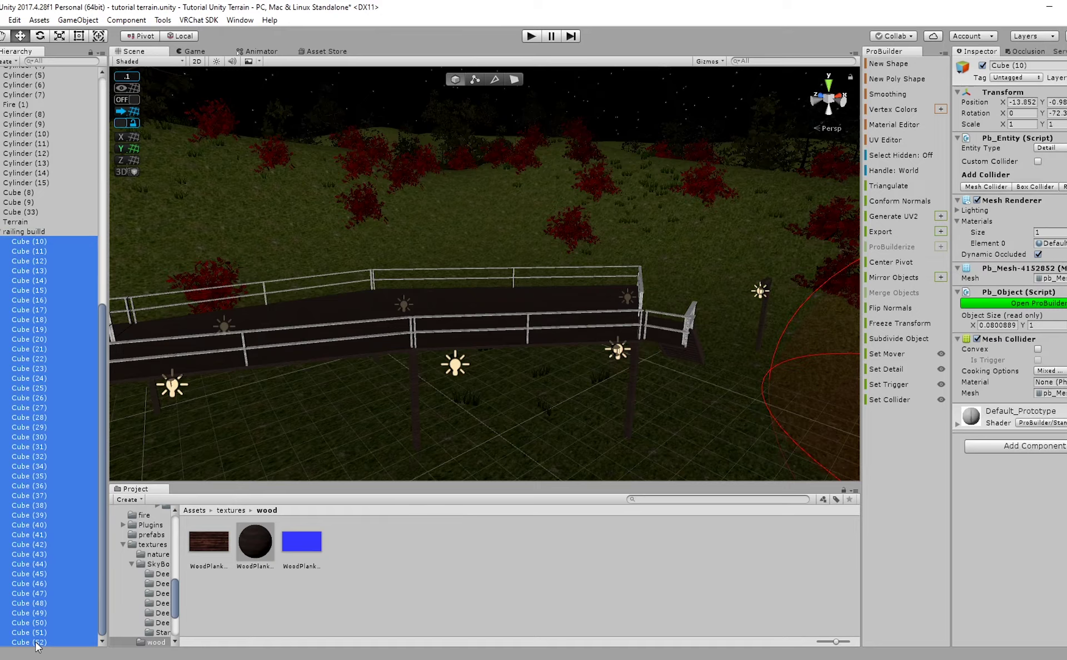
click(26, 232)
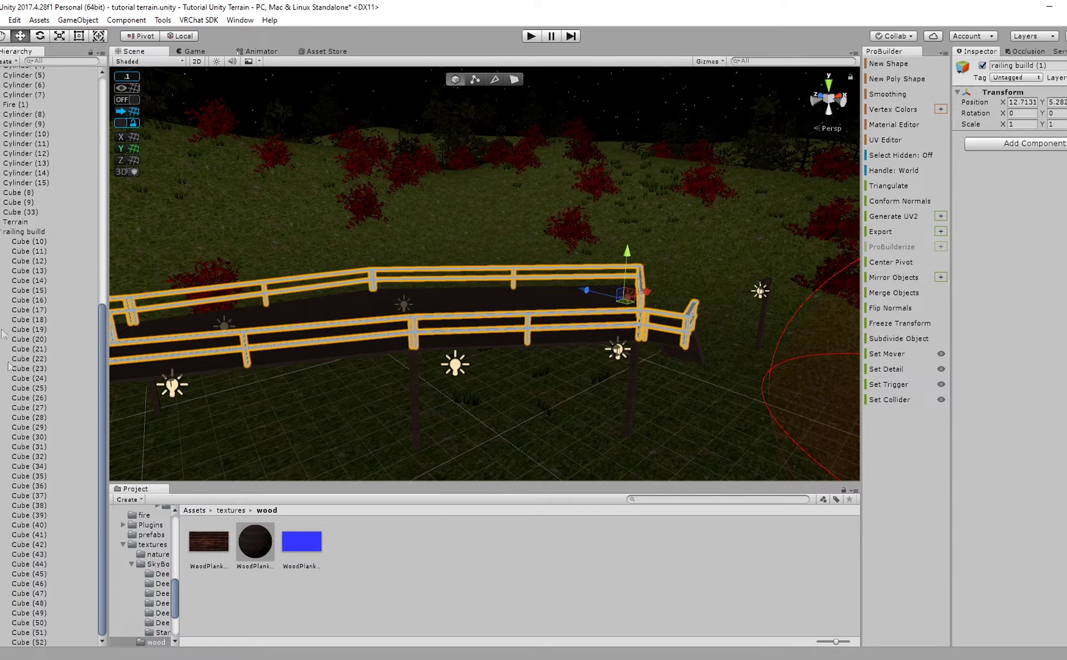
Move the original railing builld group into SKELETON COLLIDER and deactivate it.
click(0, 234)
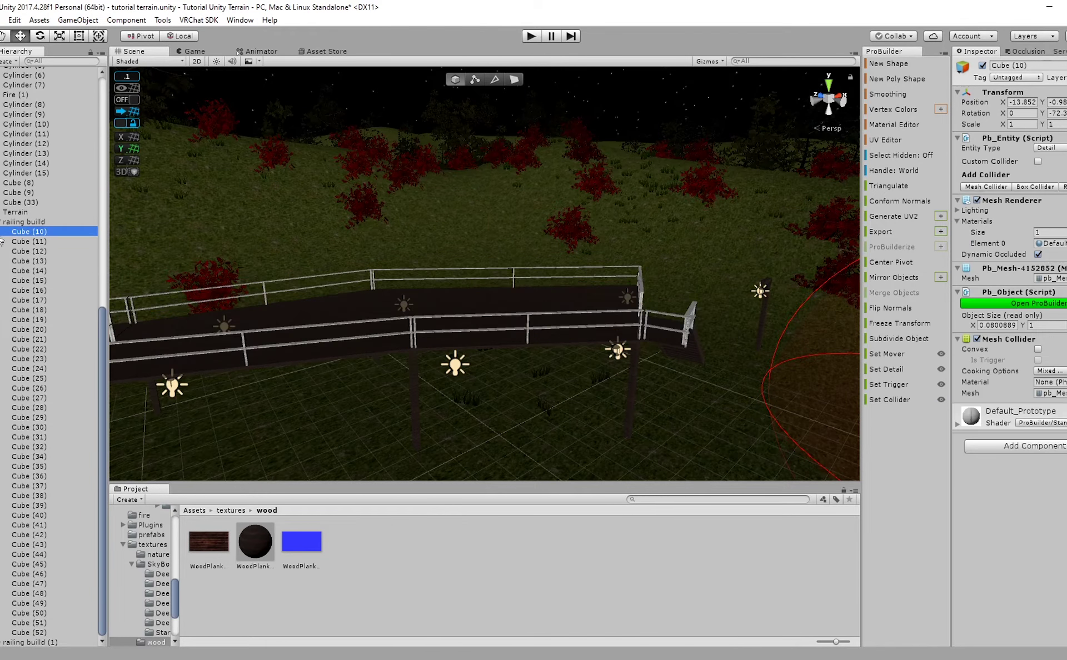
scroll(1, 244, up, 4)
click(3, 370)
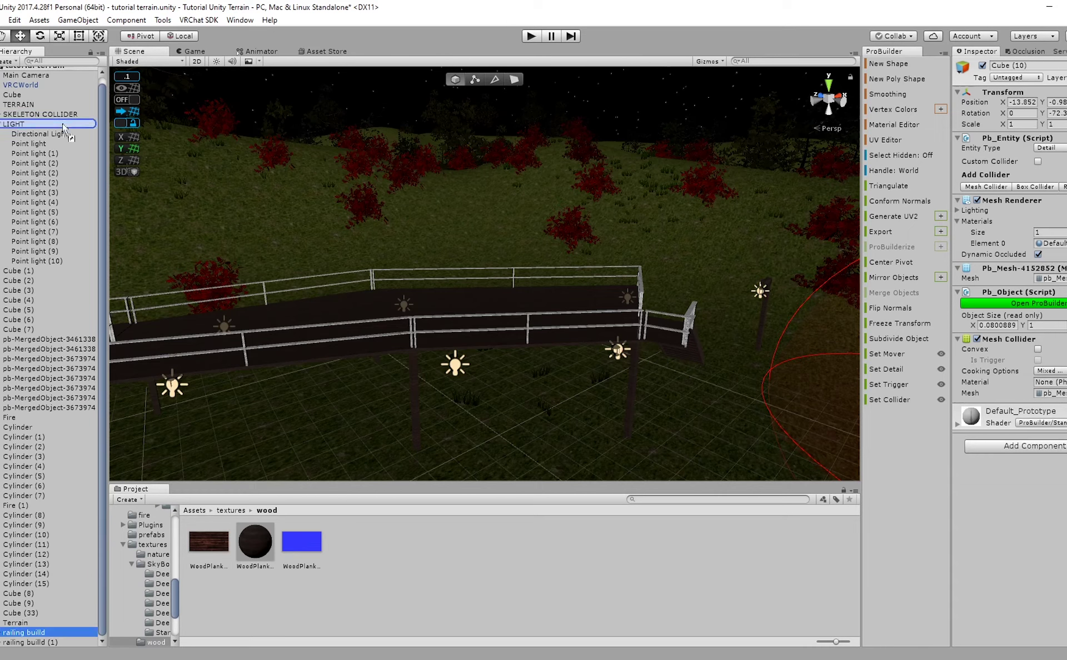
drag(65, 119, 56, 124)
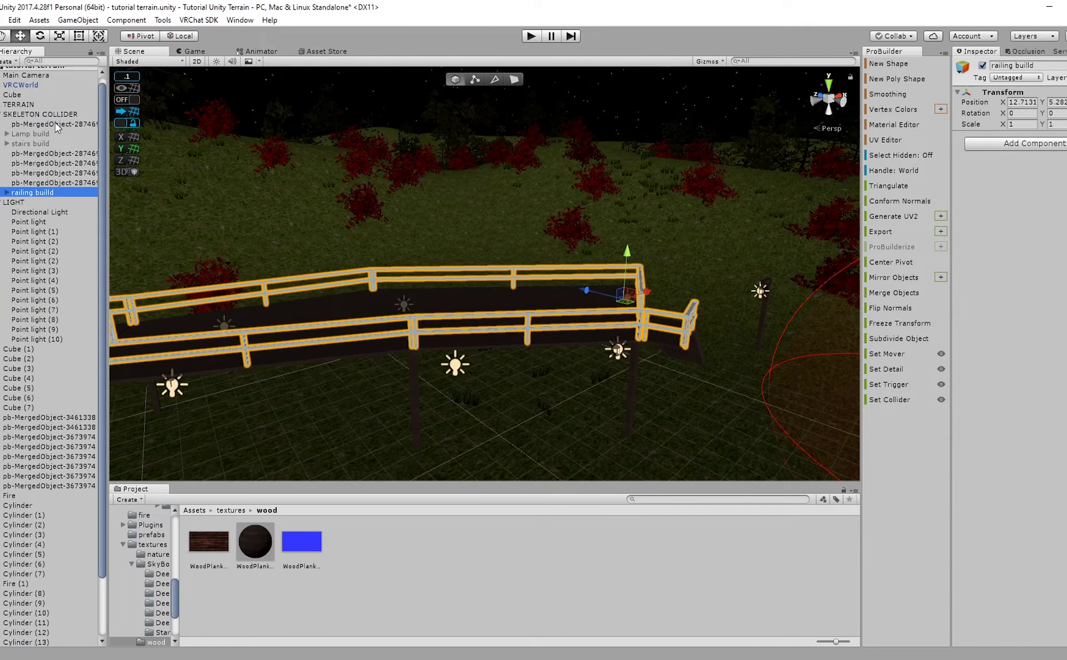
click(981, 66)
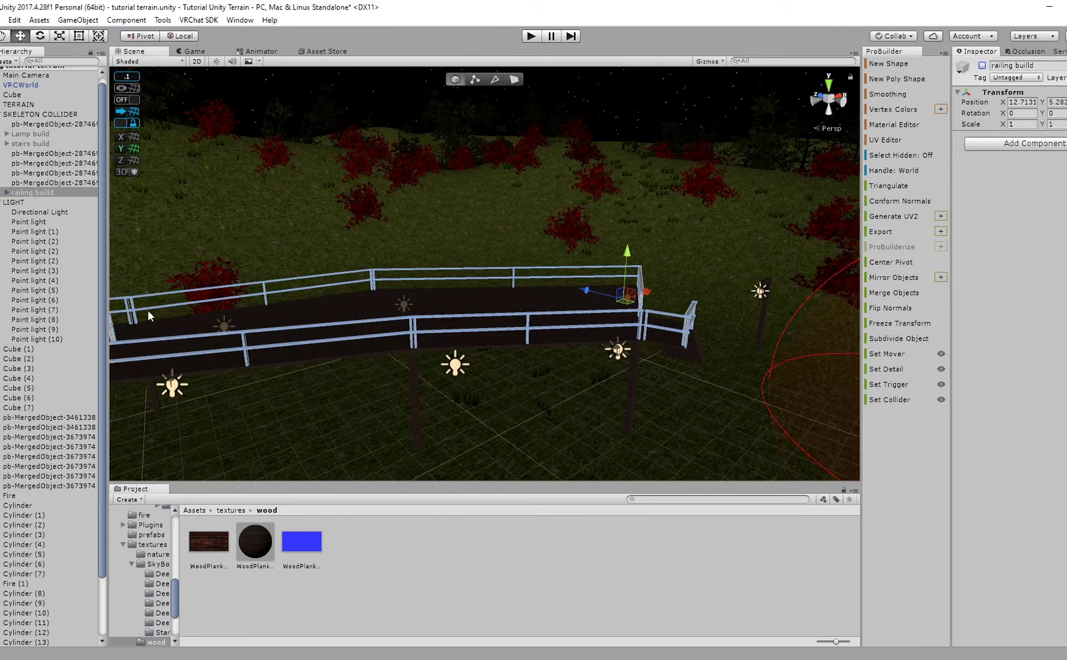
Merge Cube (10) to Cube (52) in railing builld (1) into one object and delete the emptied group.
scroll(53, 485, down, 2)
scroll(17, 633, down, 6)
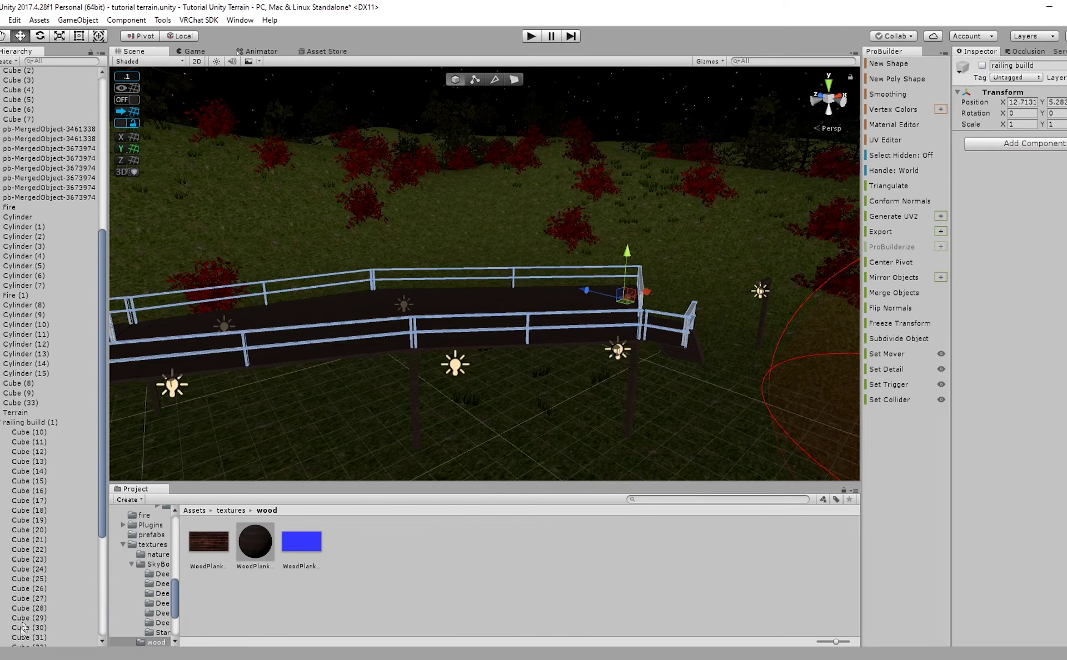
click(39, 434)
scroll(54, 597, down, 6)
shift+click(38, 643)
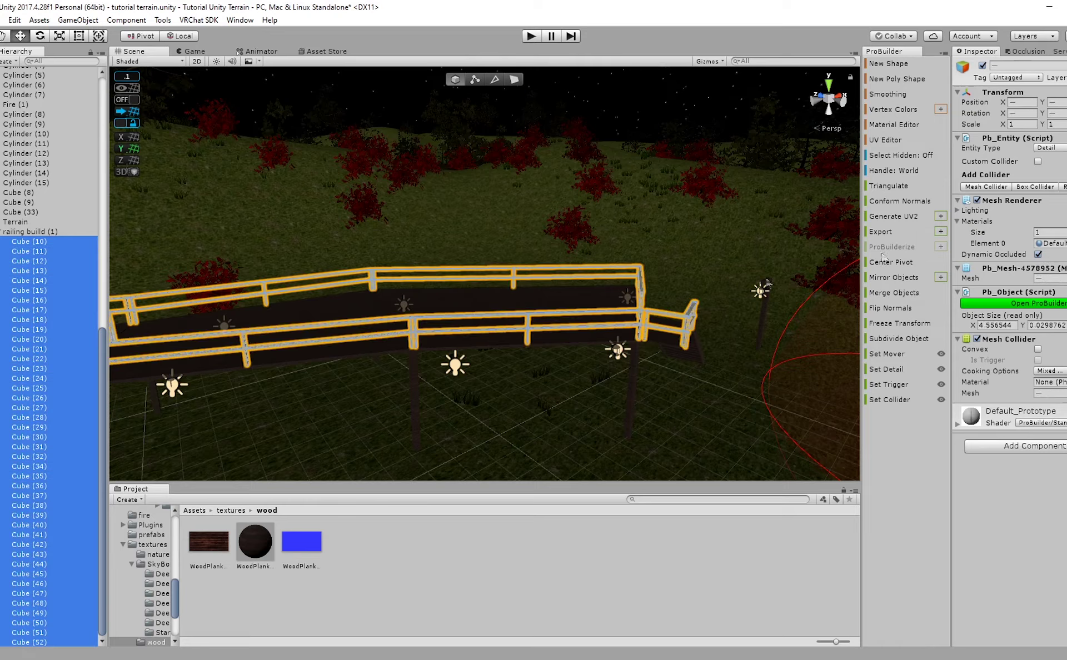
click(903, 293)
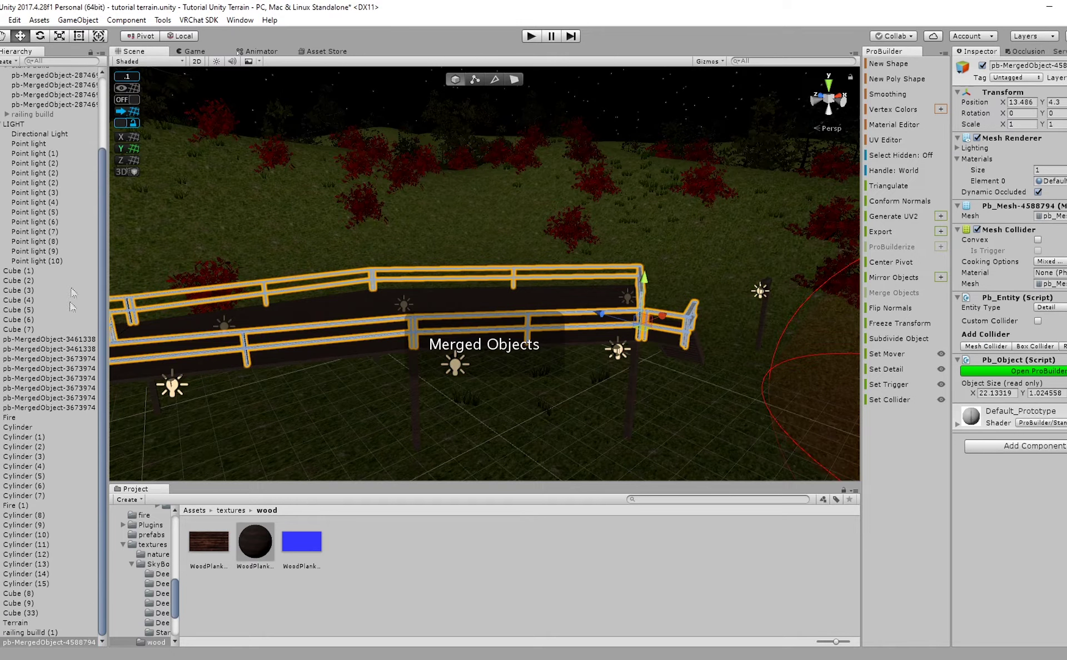
click(55, 632)
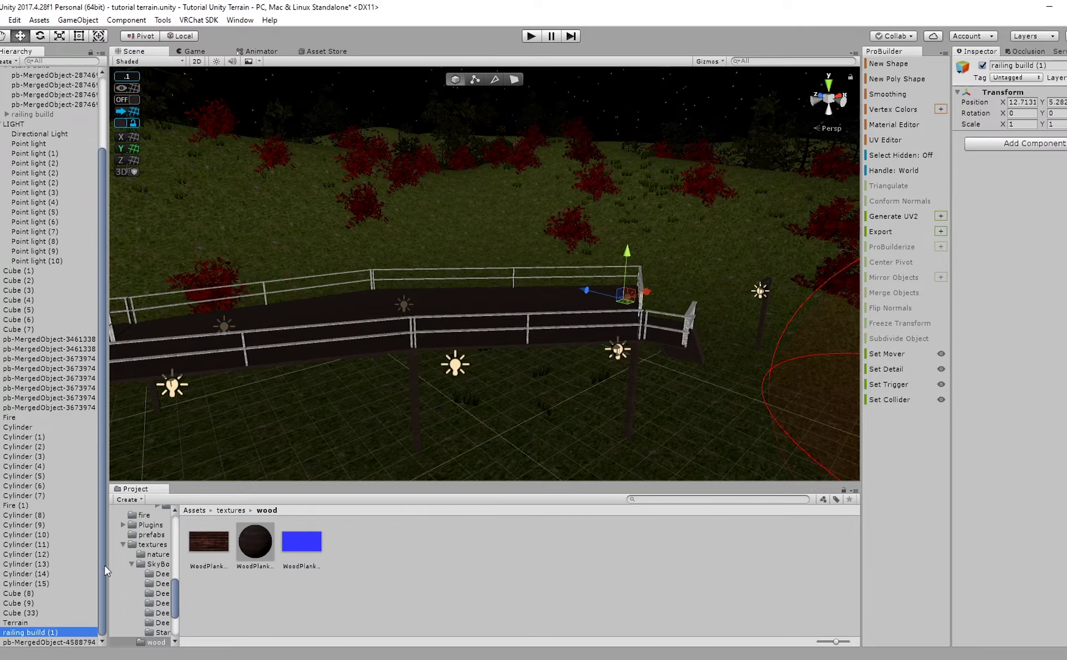
key(Delete)
Apply the dark wood plank material to the merged railing and check it around the platform.
click(37, 642)
right_drag(410, 345, 436, 387)
click(362, 419)
scroll(391, 391, up, 3)
scroll(483, 374, up, 3)
scroll(482, 374, up, 2)
drag(398, 399, 412, 392)
scroll(412, 392, down, 4)
middle_drag(322, 394, 697, 263)
scroll(328, 307, up, 10)
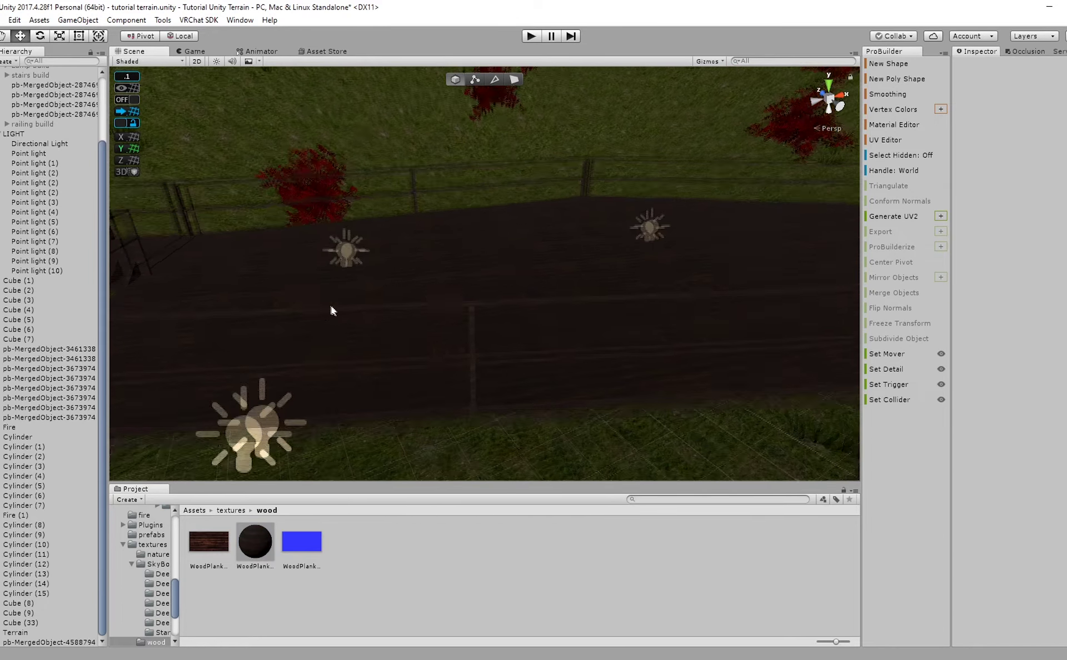
scroll(318, 395, down, 8)
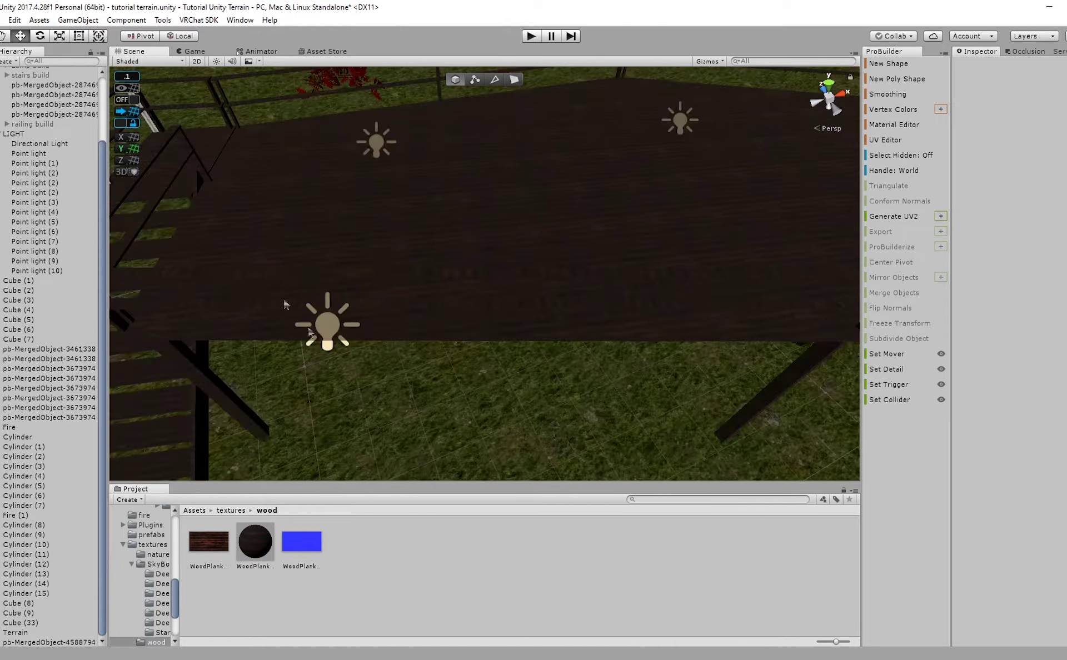
Select the two untextured railing posts, Cube (8) and Cube (9), beside the stair landing and duplicate them.
middle_drag(327, 350, 585, 353)
scroll(556, 351, up, 2)
scroll(331, 317, up, 2)
middle_drag(330, 317, 449, 337)
scroll(457, 274, down, 6)
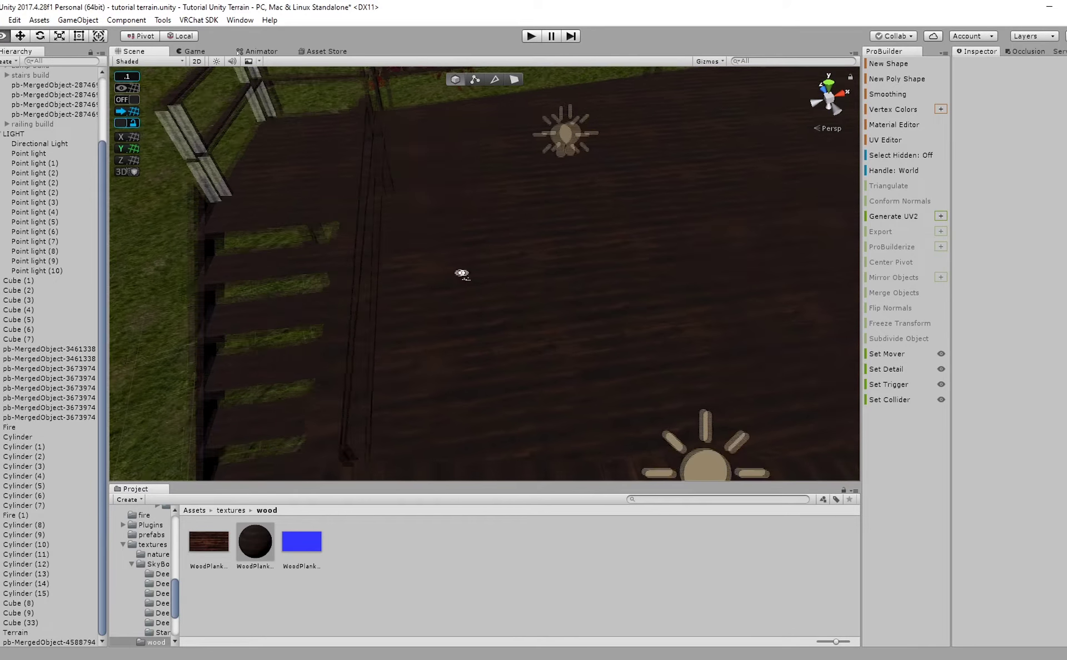
middle_drag(358, 317, 441, 300)
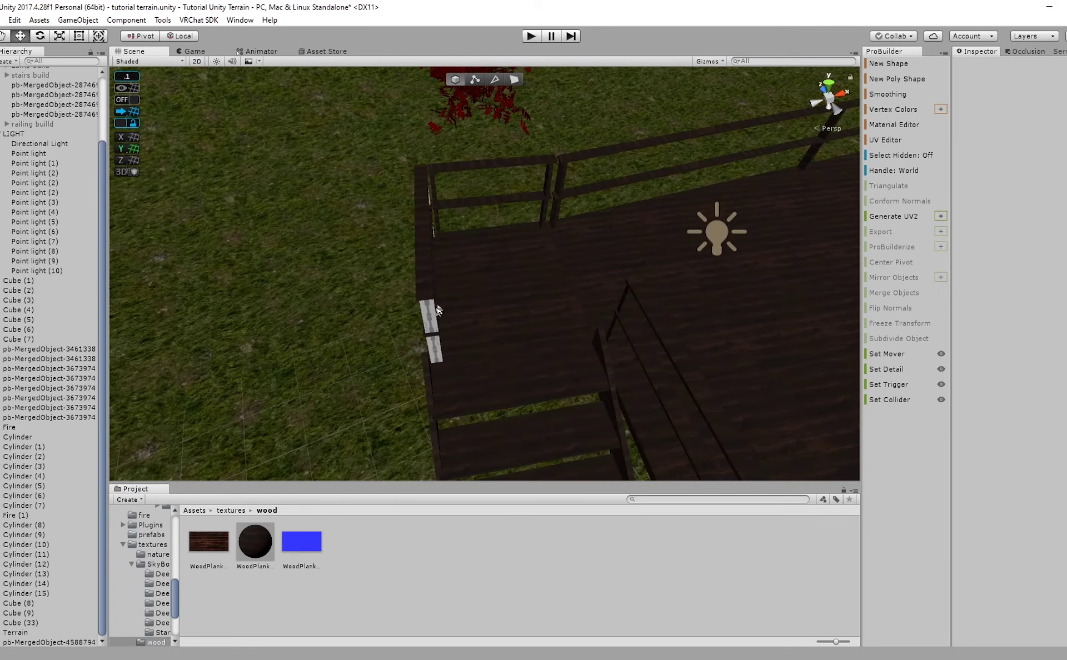
click(430, 312)
right_drag(430, 313, 453, 327)
middle_drag(453, 327, 536, 305)
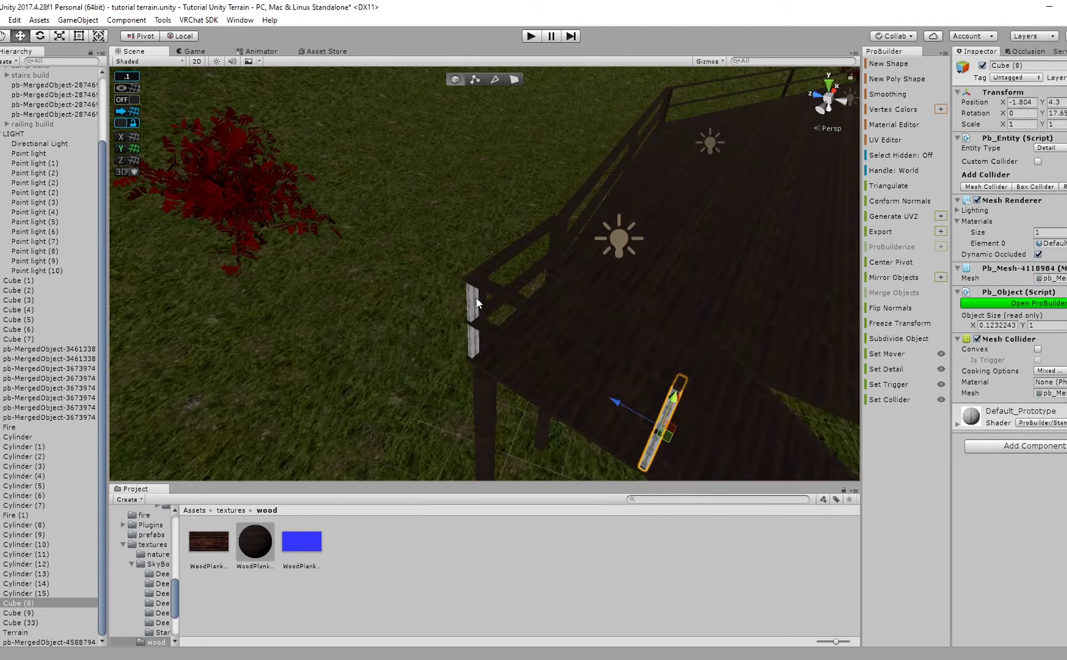
scroll(525, 342, up, 5)
right_drag(436, 309, 485, 373)
scroll(526, 346, down, 6)
scroll(487, 374, down, 1)
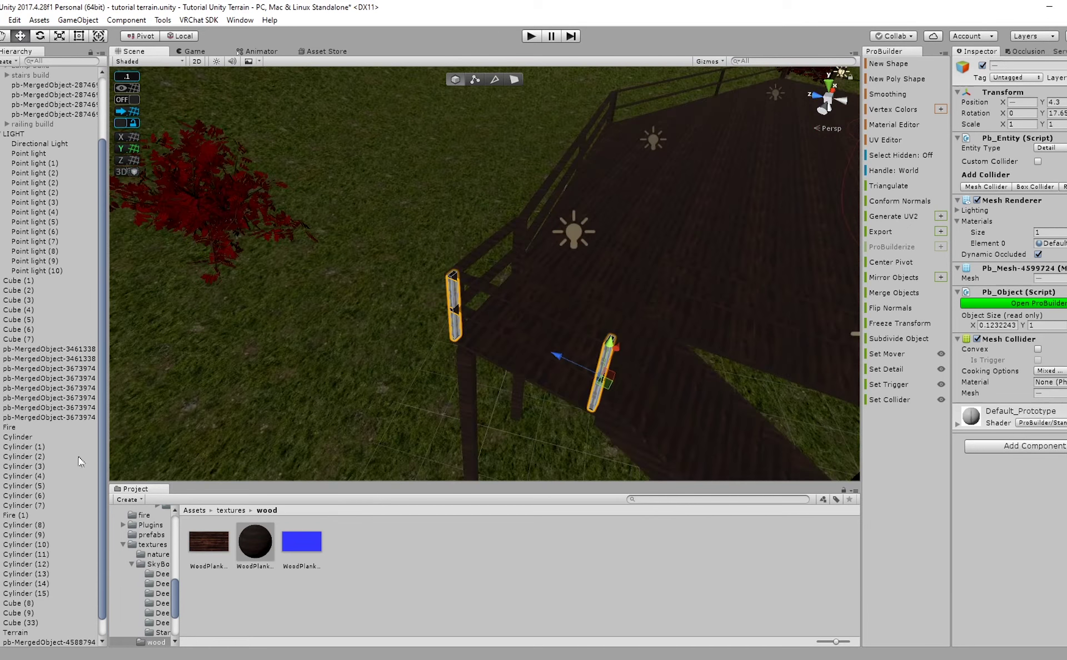
scroll(55, 613, down, 1)
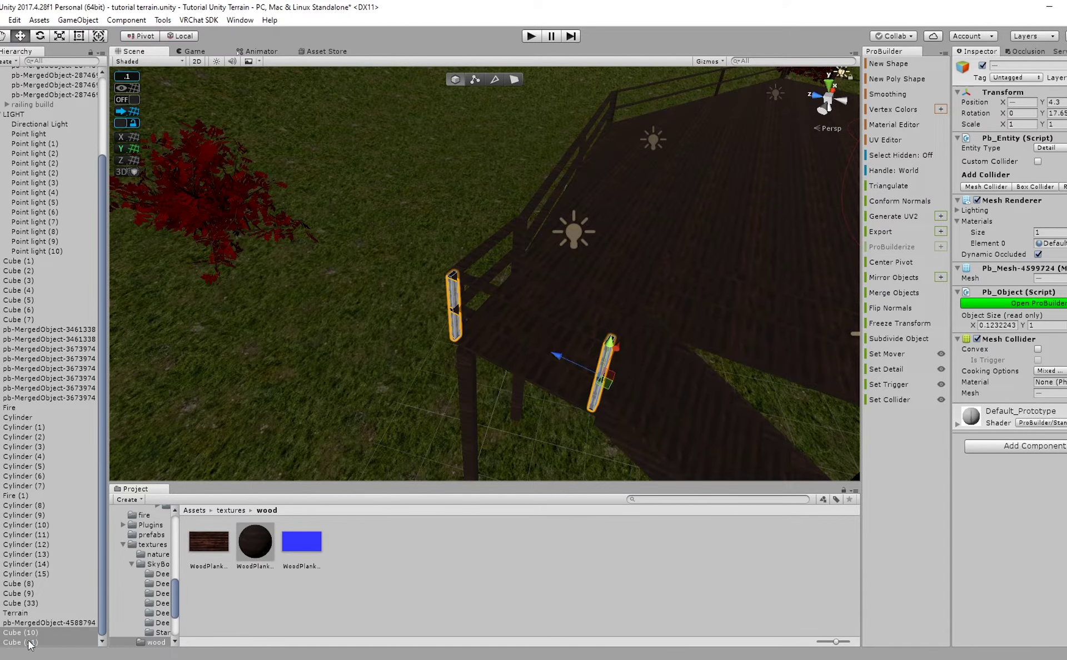
Move the duplicated posts, Cube (10) and Cube (11), into the stairs build group under SKELETON COLLIDER.
scroll(72, 89, up, 4)
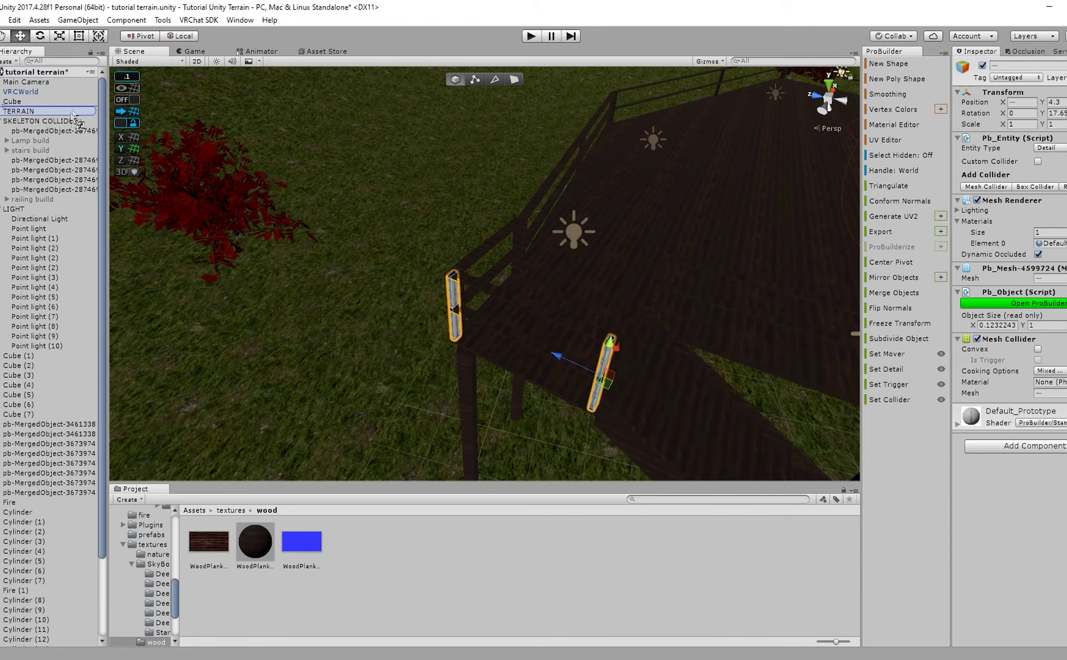
drag(64, 155, 65, 152)
scroll(44, 628, down, 5)
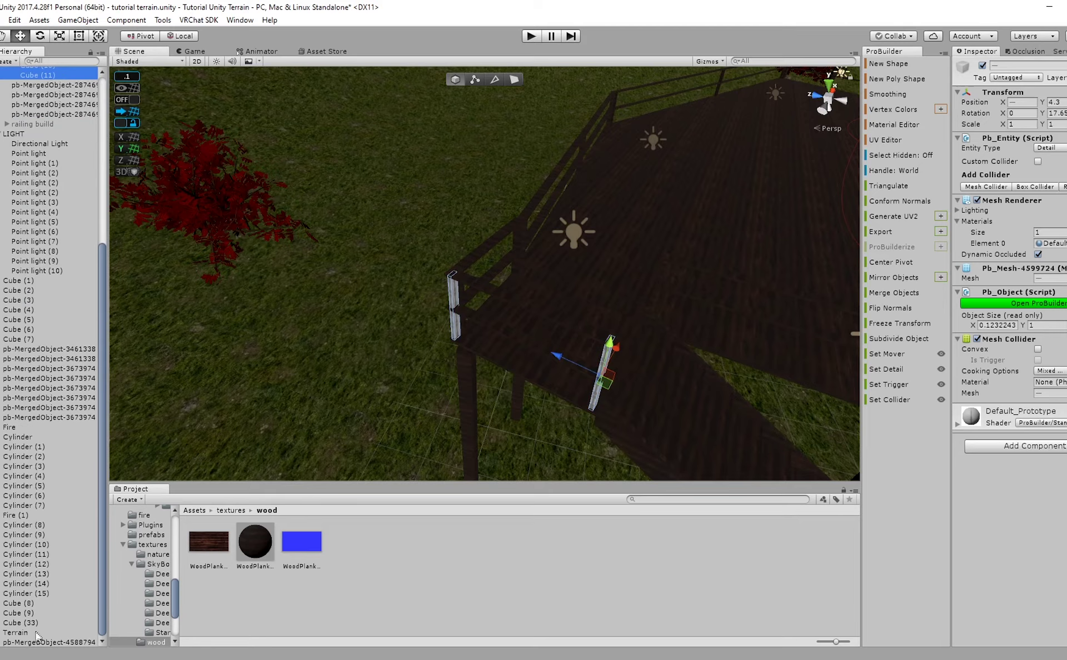
Merge Cube (8) and Cube (9) with the platform railing into one object with the dark wood plank material.
click(454, 309)
click(454, 308)
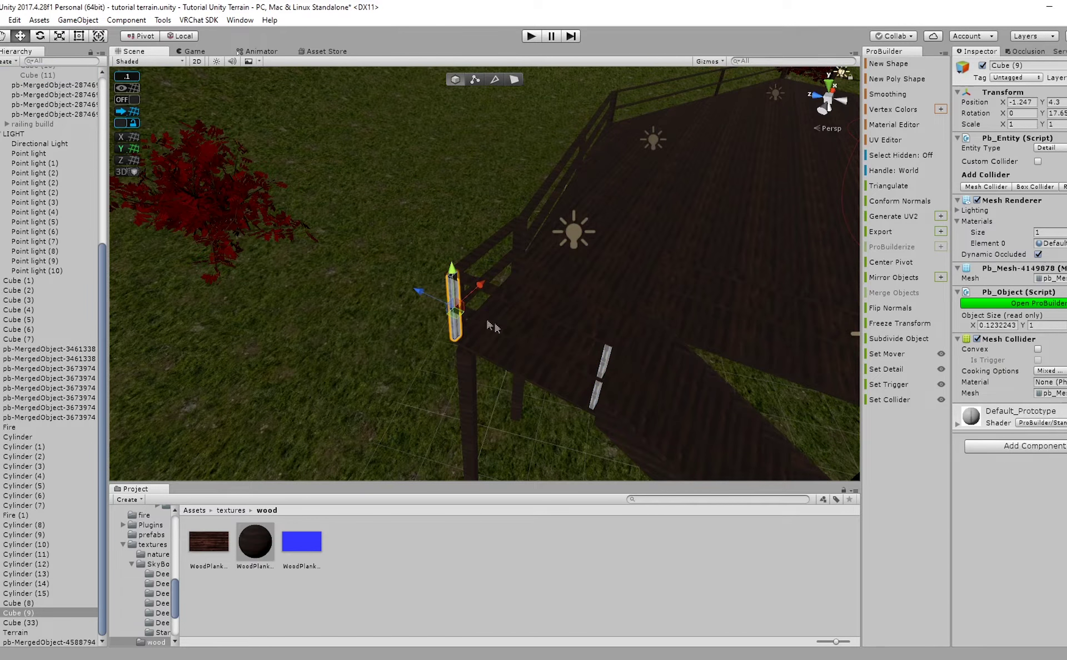
shift+click(524, 347)
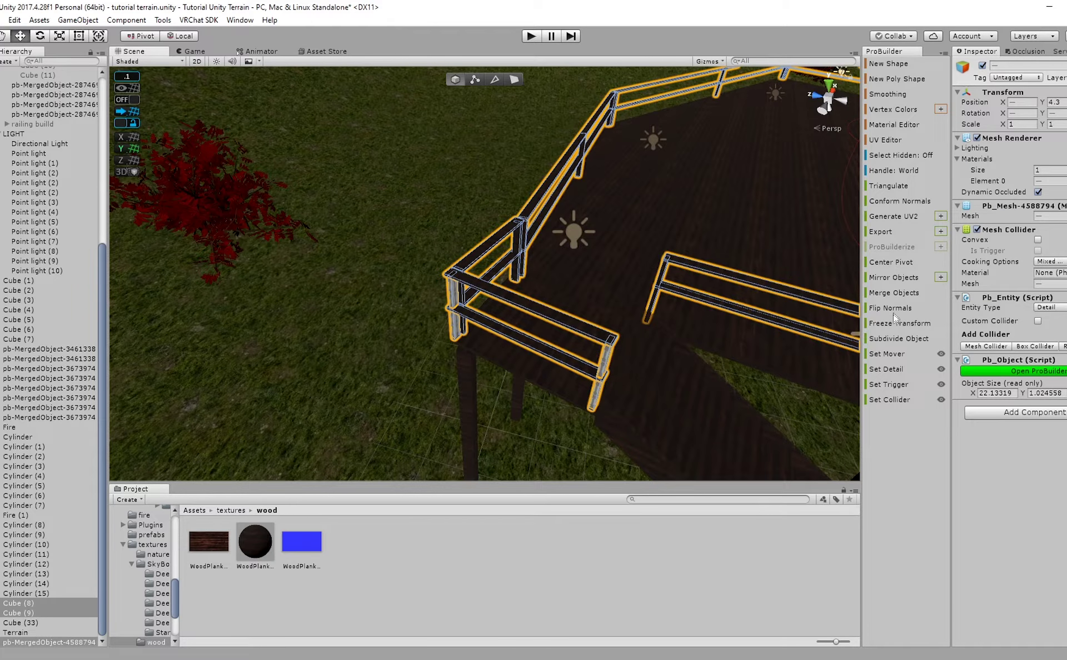
click(897, 293)
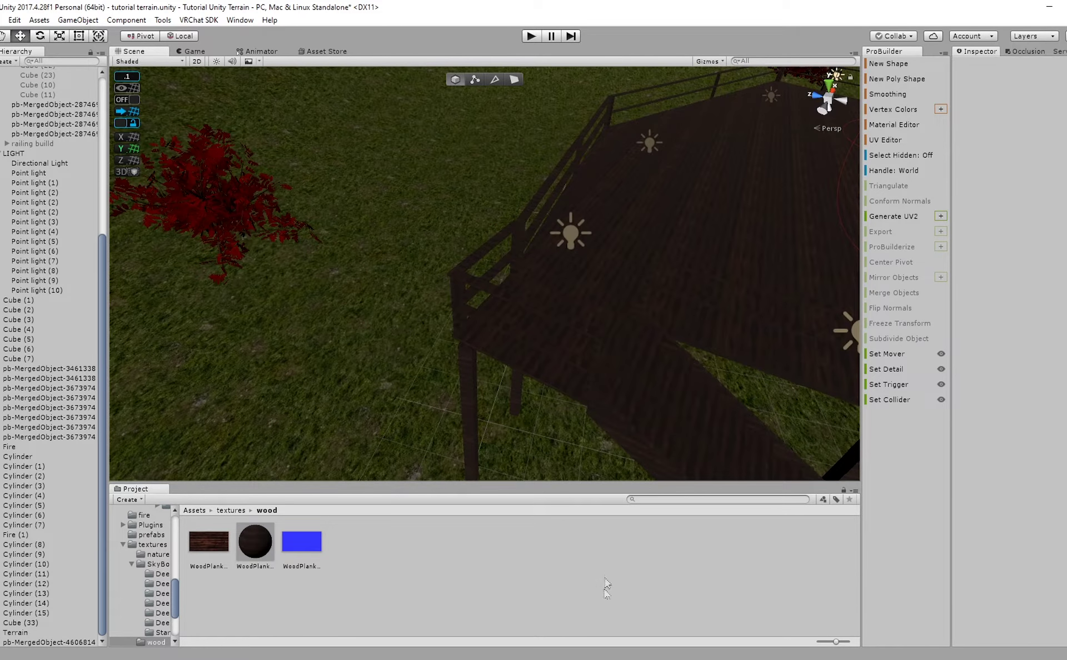
Duplicate a wooden platform support leg and shift the copy to an X position of 14.14.
scroll(595, 321, down, 3)
right_drag(595, 321, 334, 329)
click(342, 336)
scroll(389, 364, down, 4)
key(ctrl+d)
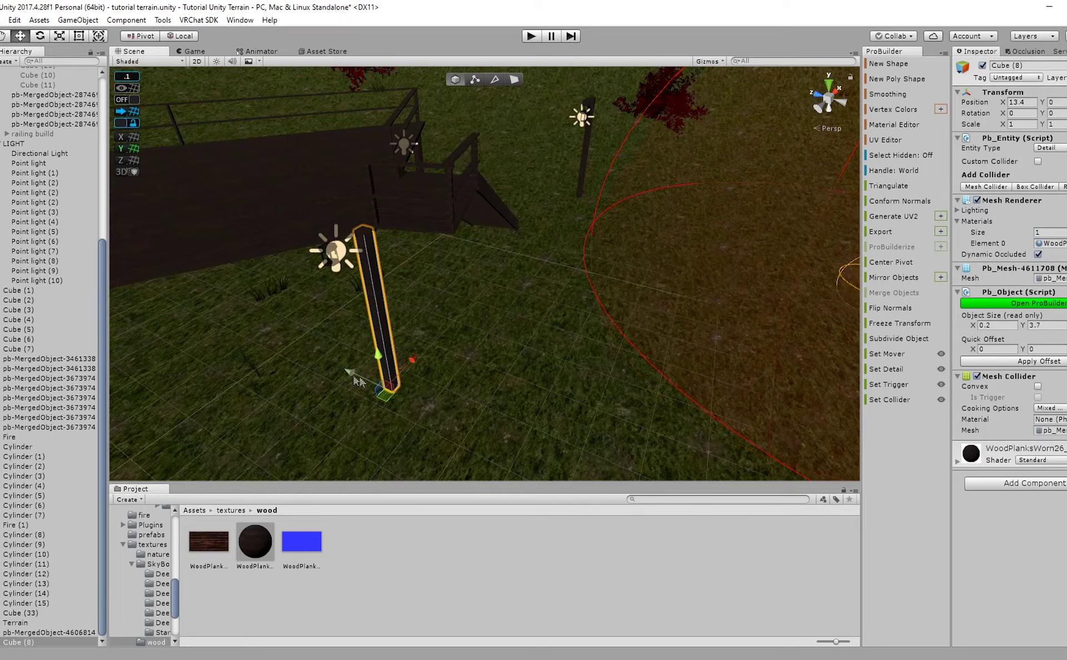
drag(464, 358, 467, 348)
right_drag(469, 350, 448, 316)
scroll(465, 333, down, 3)
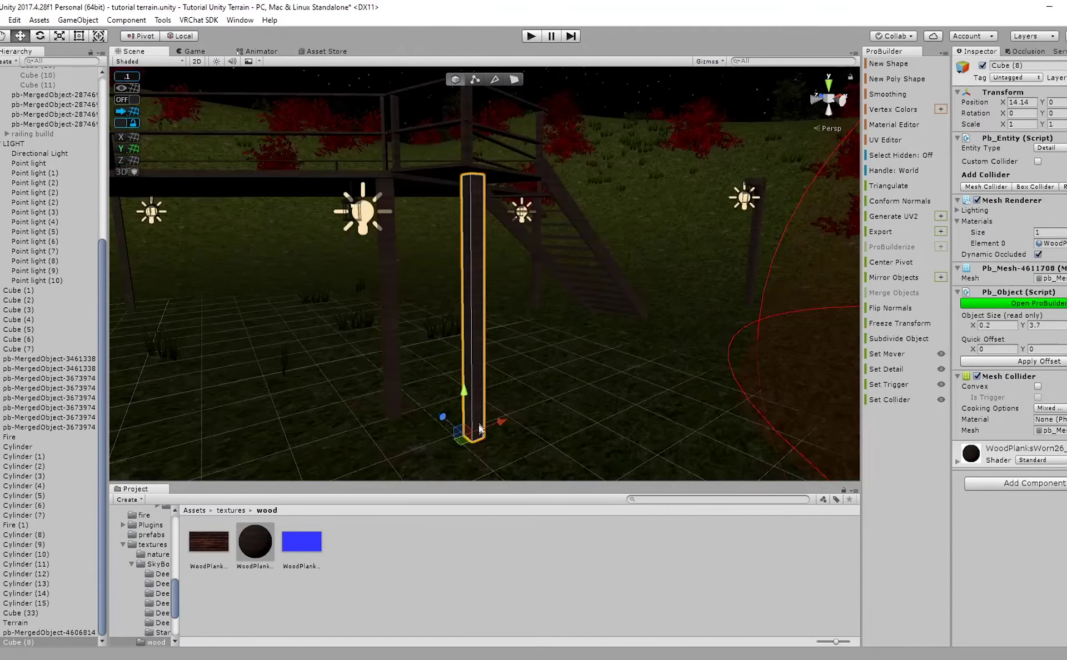
Fine-tune the copied support leg beneath the platform's edge, at an X position of 13.849.
mouse_move(501, 425)
mouse_down()
mouse_move(489, 427)
mouse_move(499, 435)
mouse_move(458, 435)
mouse_move(491, 439)
mouse_up()
mouse_move(491, 439)
right_down()
mouse_move(495, 409)
mouse_move(458, 260)
mouse_move(439, 313)
mouse_move(372, 277)
mouse_move(523, 383)
mouse_move(562, 339)
mouse_move(517, 355)
mouse_move(498, 444)
mouse_move(511, 434)
right_up()
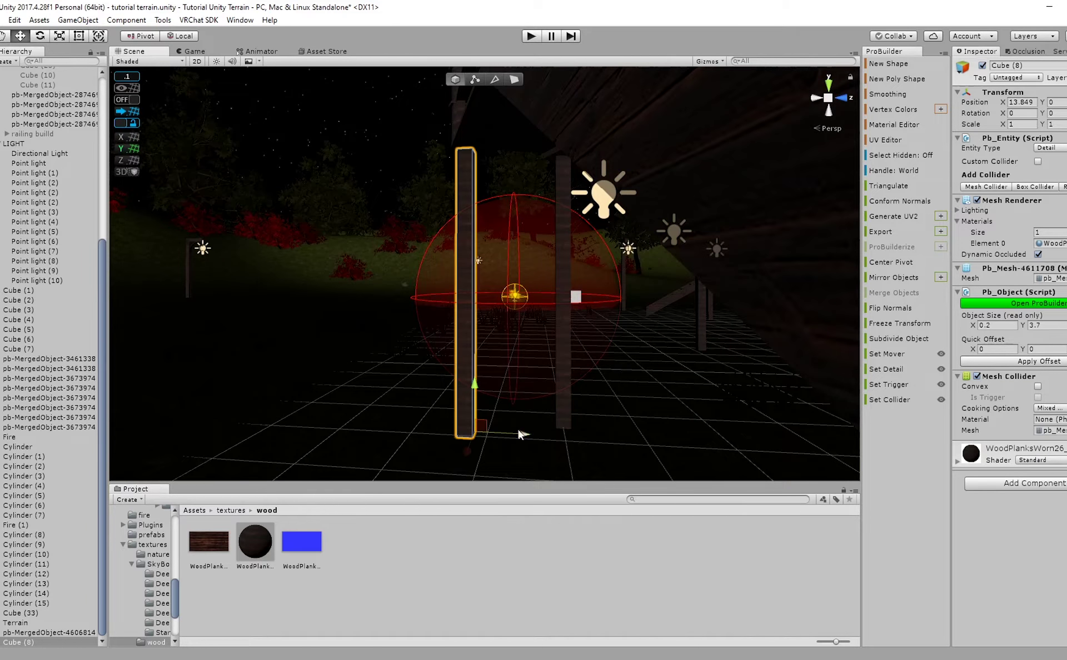
drag(472, 453, 472, 455)
right_drag(473, 455, 598, 286)
click(611, 550)
right_drag(344, 106, 437, 218)
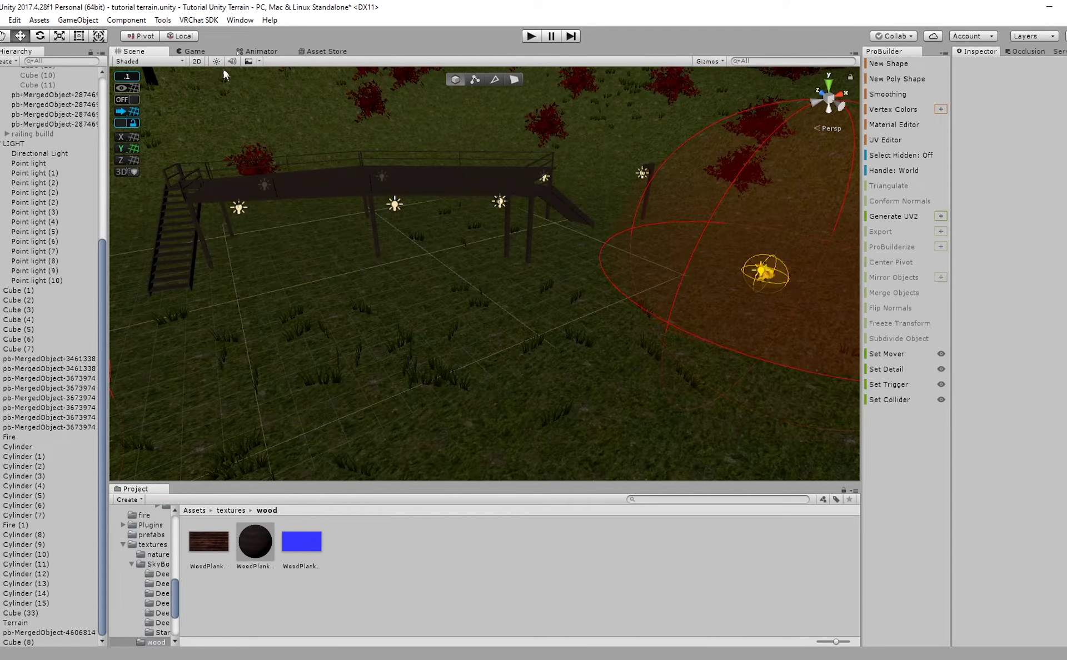
Turn on scene lighting, duplicate a ground lamp with its point light and move the copy up to the platform.
click(218, 63)
right_drag(443, 178, 433, 278)
right_drag(516, 445, 345, 370)
right_drag(400, 446, 371, 360)
click(432, 347)
shift+click(479, 309)
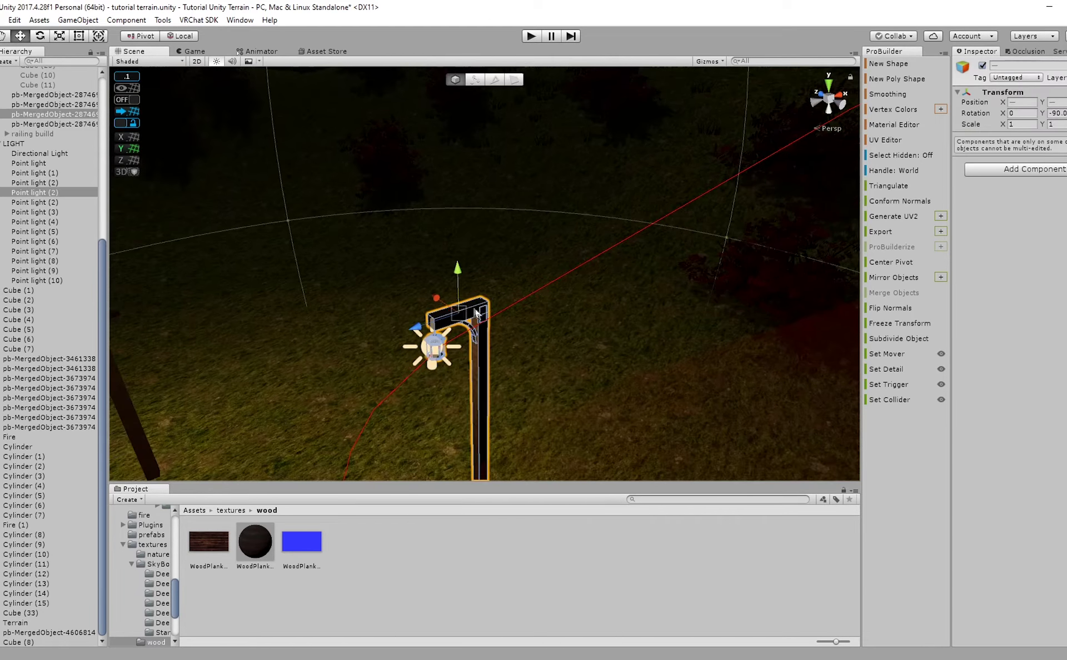
key(f)
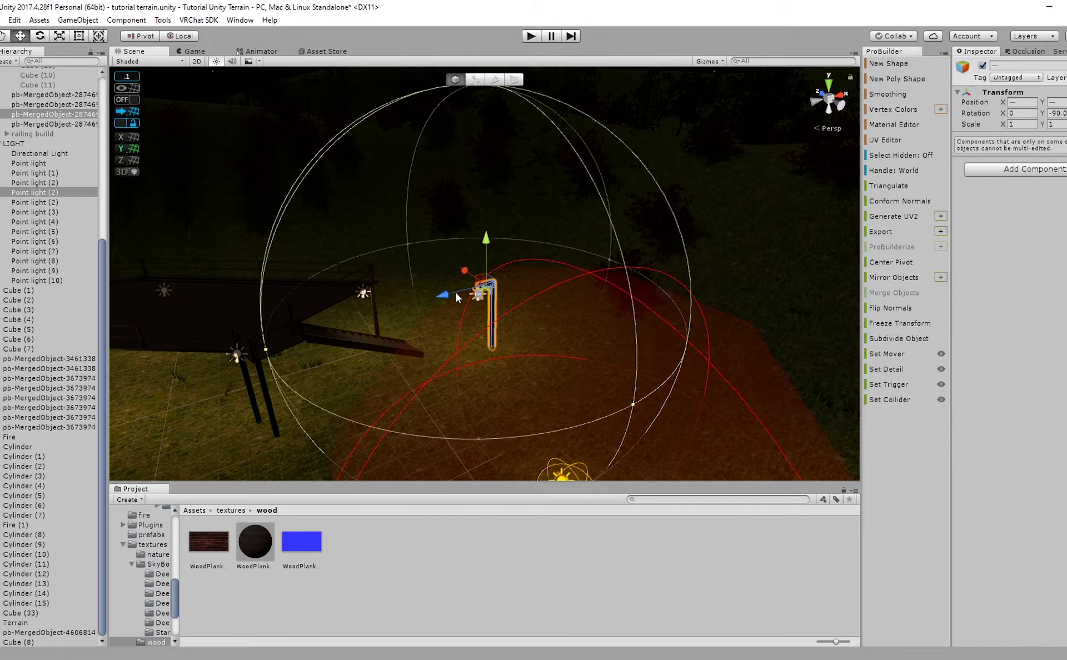
key(ctrl+d)
drag(449, 291, 289, 211)
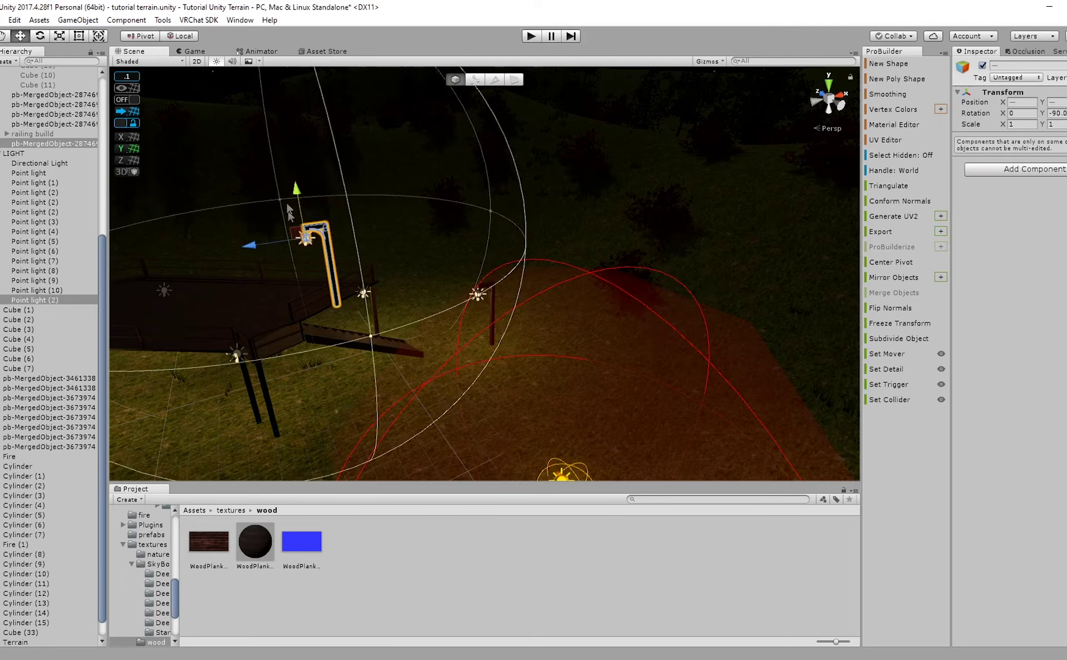
Shift the copied lamp over the platform's corner and rotate it to about -120° around the vertical axis.
key(f)
drag(406, 161, 348, 165)
right_drag(356, 169, 378, 271)
key(e)
ctrl+drag(472, 225, 509, 233)
key(w)
right_drag(508, 234, 362, 192)
Realign the copied point light with its lantern and reposition the lamp and light together.
click(409, 185)
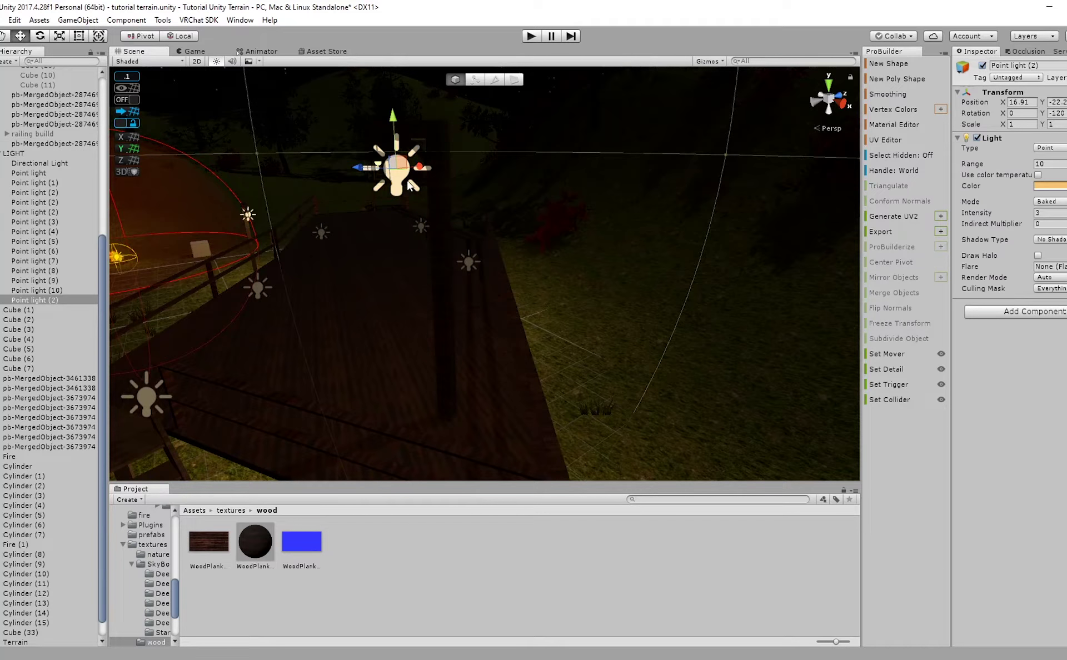
drag(421, 171, 404, 177)
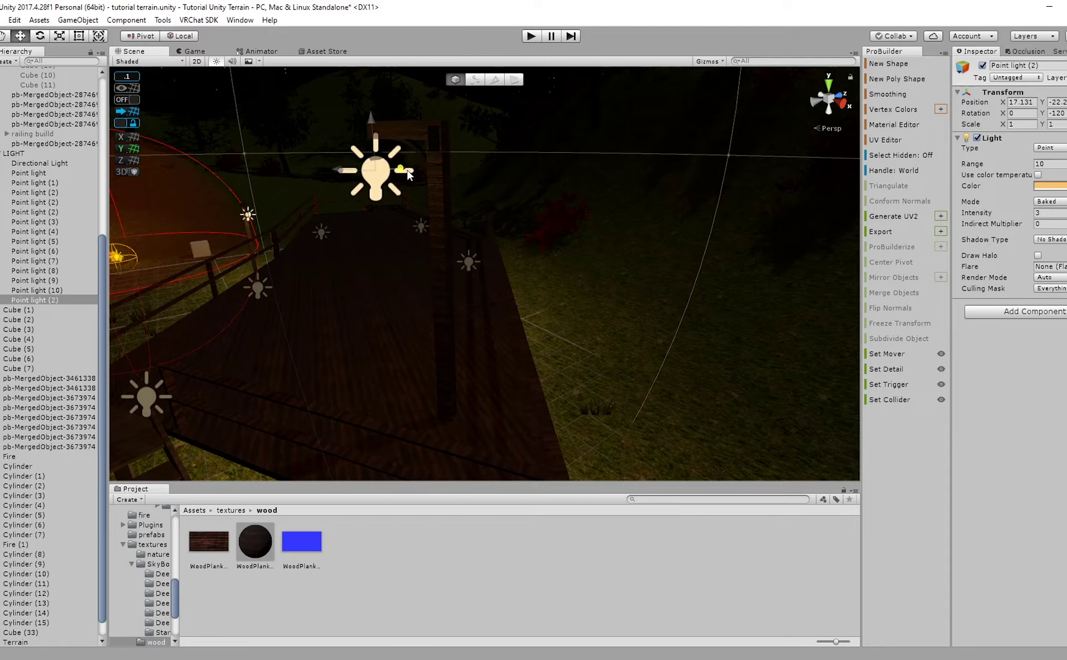
shift+click(408, 133)
right_drag(408, 133, 406, 303)
middle_drag(405, 301, 411, 250)
drag(397, 216, 410, 249)
Nudge the lamp into the platform corner and rotate it with its light to about -145° around the vertical axis.
right_drag(463, 278, 505, 211)
scroll(504, 211, up, 3)
middle_drag(505, 212, 534, 125)
right_drag(544, 225, 533, 173)
drag(525, 173, 539, 168)
right_drag(539, 168, 524, 268)
scroll(524, 269, down, 3)
middle_drag(524, 269, 557, 314)
right_drag(555, 314, 512, 243)
drag(499, 166, 503, 165)
Center the point light in the corner lamp's lantern and adjust the position of both on the platform.
key(w)
drag(424, 154, 413, 154)
right_drag(448, 174, 467, 183)
middle_drag(467, 183, 480, 190)
right_drag(479, 190, 533, 82)
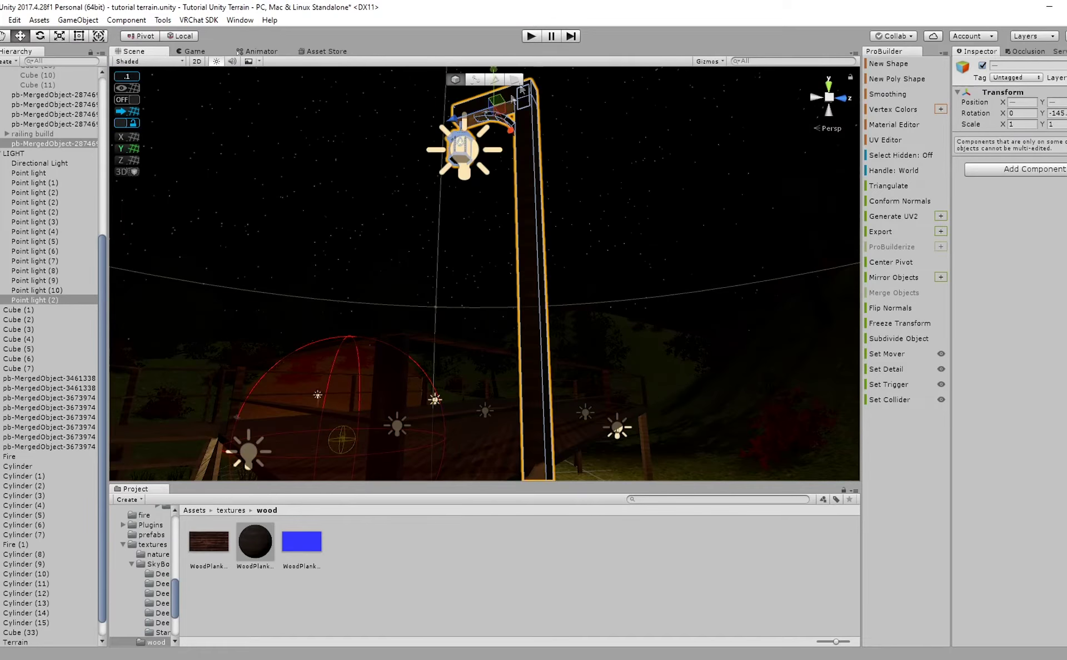
scroll(484, 120, down, 3)
drag(500, 130, 504, 123)
click(594, 543)
right_drag(600, 389, 593, 290)
scroll(596, 360, up, 3)
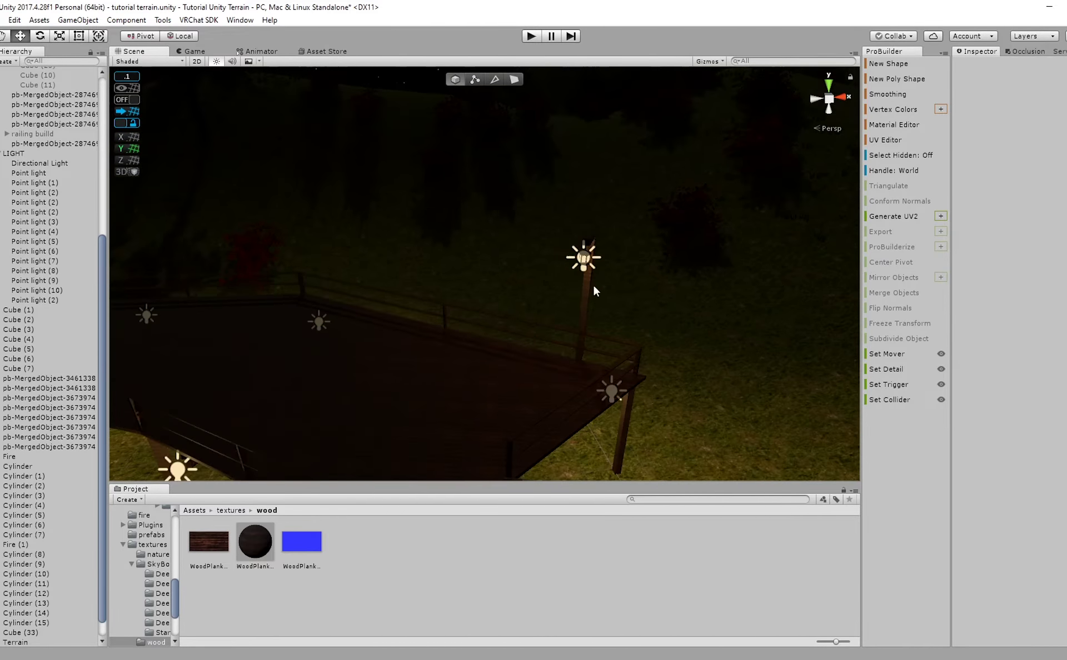
Duplicate the corner lamp with its point light and slide the copy along the railing to the platform's next corner.
scroll(593, 286, up, 6)
click(693, 287)
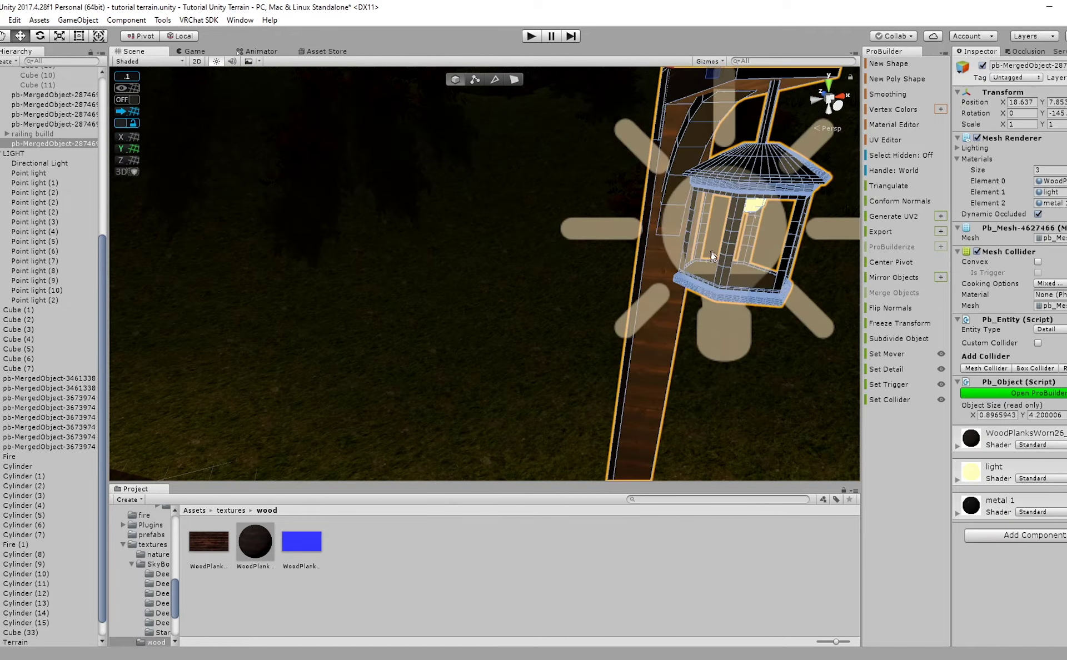
click(710, 256)
shift+click(657, 395)
scroll(644, 389, down, 8)
middle_drag(444, 322, 614, 362)
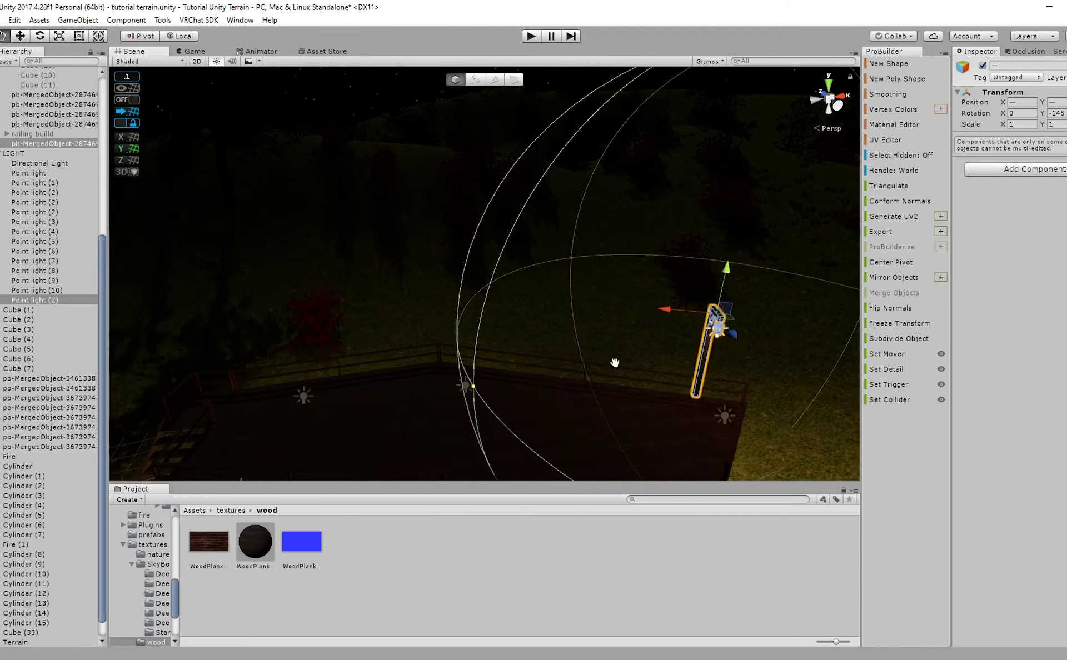
key(ctrl+d)
drag(660, 310, 364, 298)
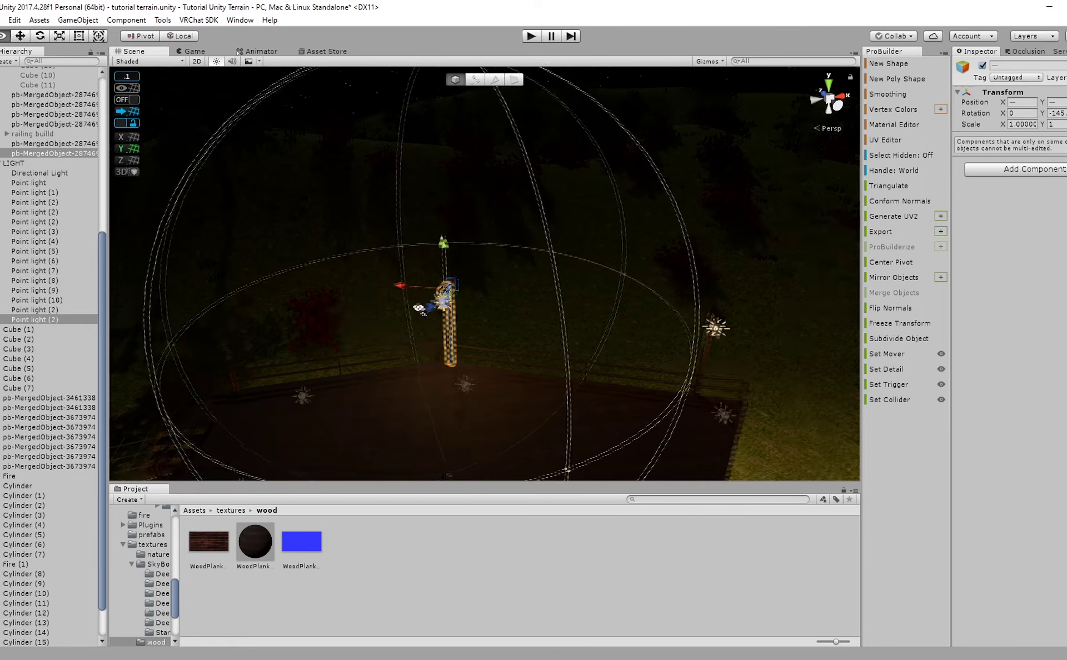
Duplicate the second platform lamp with its light, move the copy near the stairs and rotate it to about -172°.
scroll(456, 327, down, 4)
middle_drag(456, 329, 442, 325)
scroll(442, 326, up, 2)
right_drag(500, 326, 443, 341)
scroll(443, 340, up, 5)
middle_drag(467, 336, 553, 345)
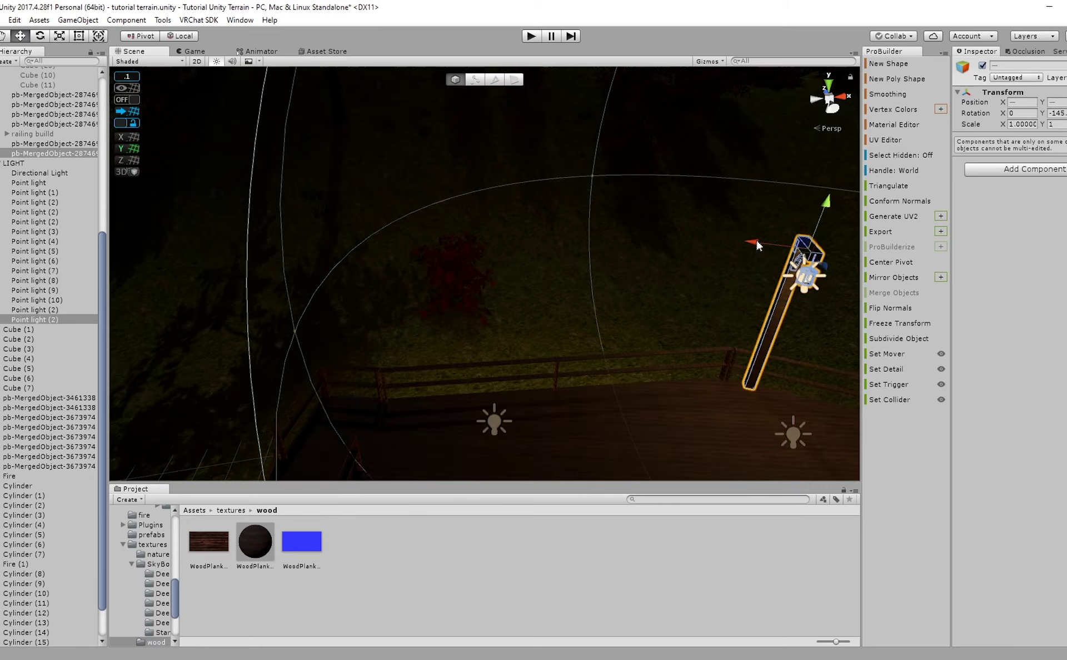
key(ctrl+d)
drag(758, 246, 464, 318)
key(e)
drag(491, 280, 536, 290)
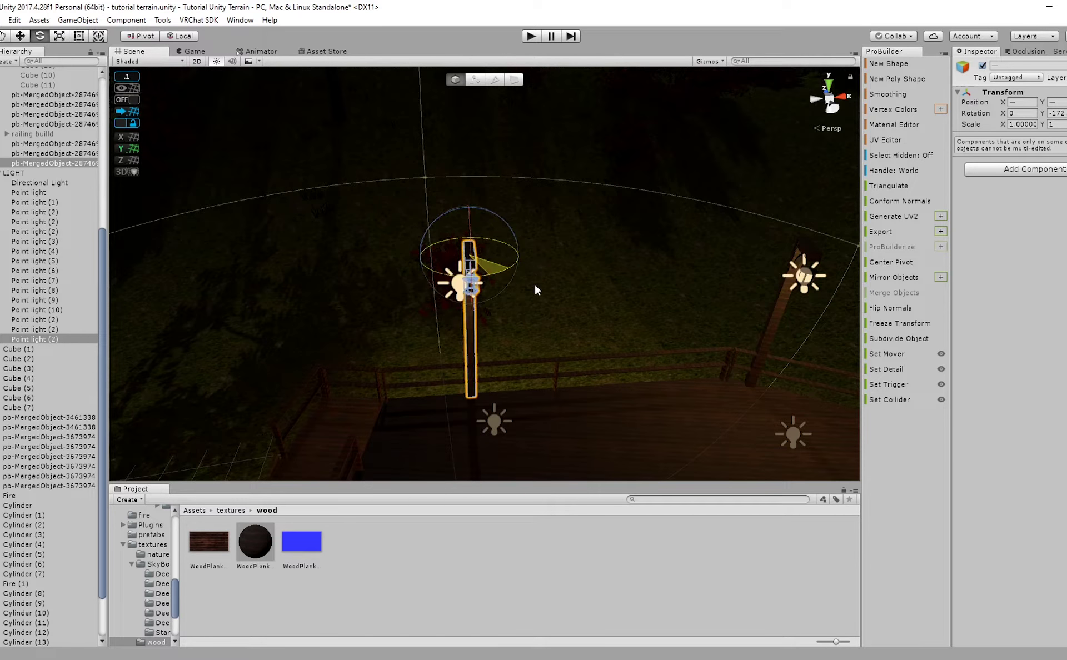
Align the third platform lamp's point light with its lantern and nudge both into place beside the railing.
click(459, 284)
drag(412, 285, 424, 286)
right_drag(455, 283, 384, 190)
shift+click(435, 275)
scroll(383, 190, up, 3)
drag(345, 113, 350, 114)
click(493, 538)
right_drag(465, 432, 554, 388)
alt+drag(554, 388, 440, 305)
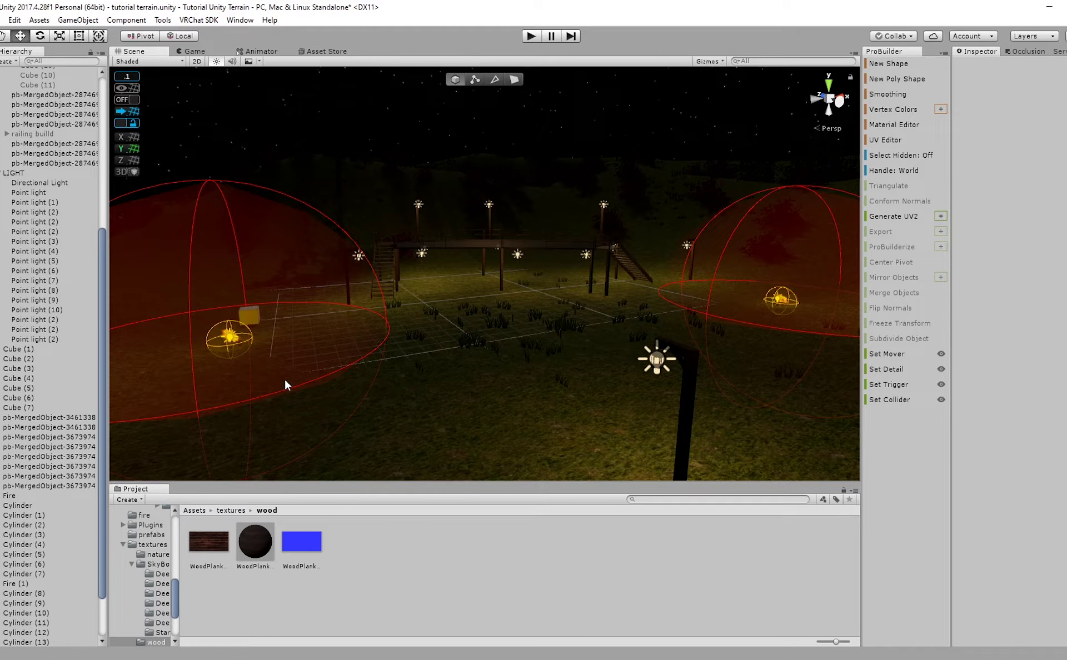
Save the scene and select the plain cube beside the campfire.
key(ctrl+s)
scroll(286, 385, down, 5)
scroll(286, 385, up, 3)
alt+drag(286, 384, 498, 402)
right_drag(470, 405, 367, 386)
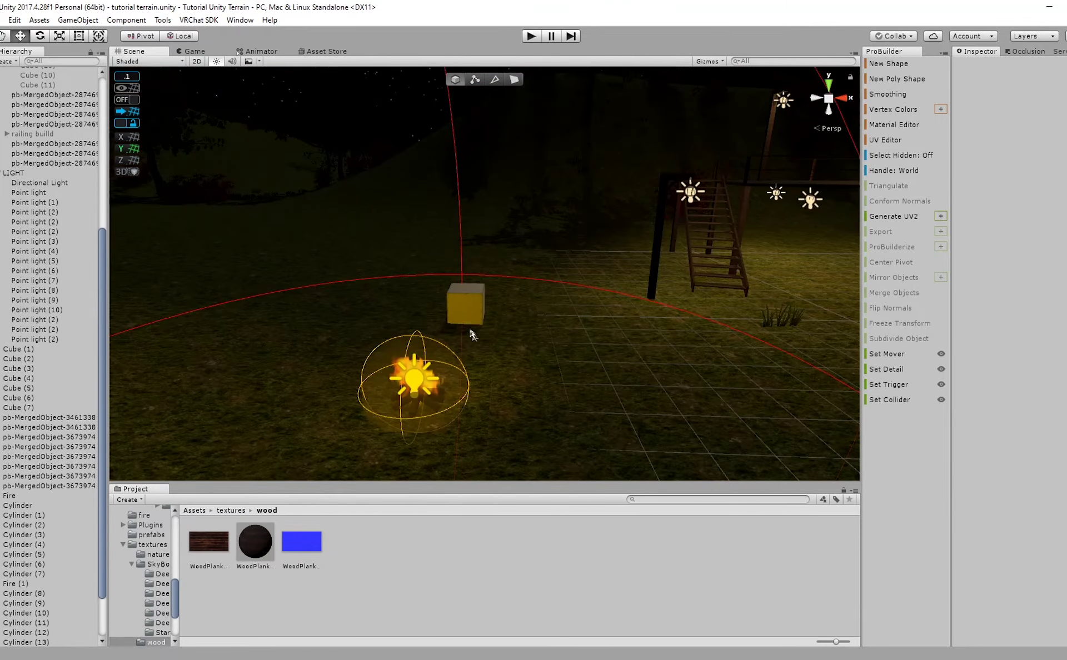
click(465, 314)
right_drag(546, 368, 559, 373)
right_drag(522, 336, 473, 334)
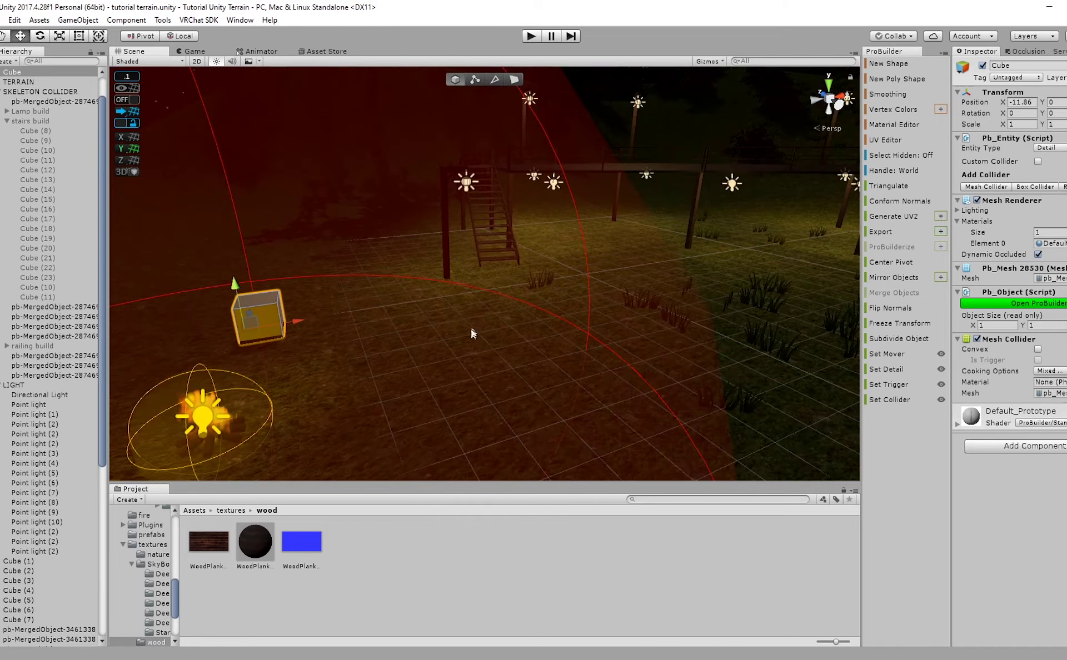
Start a new cylinder shape, place its preview beside the campfire and rotate it -90° about X so it lies flat.
click(887, 64)
click(704, 230)
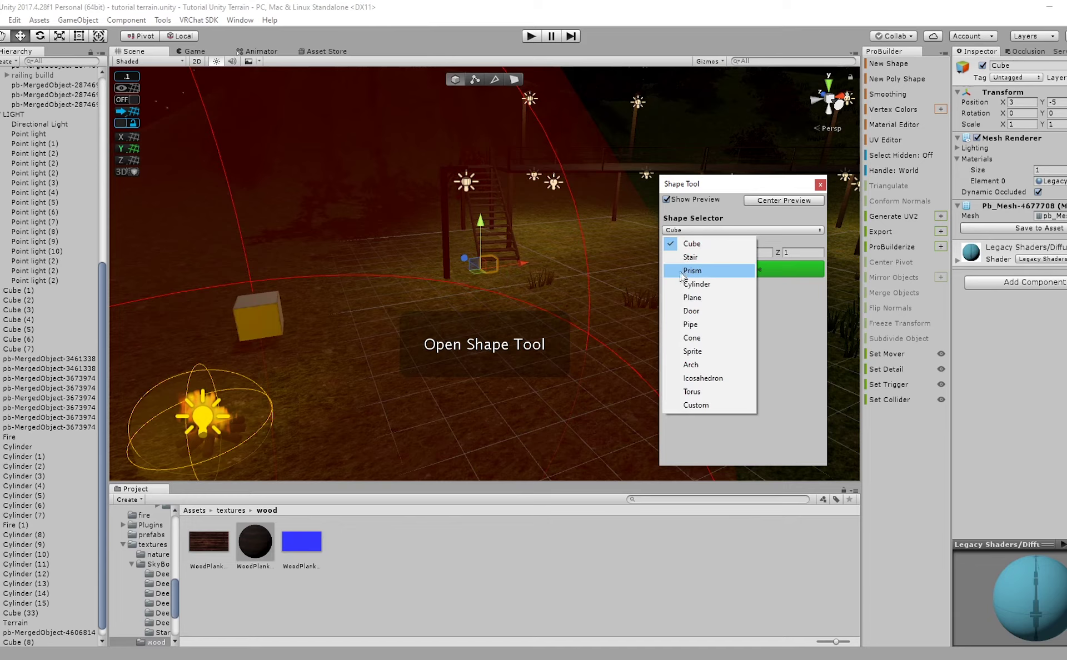
click(697, 284)
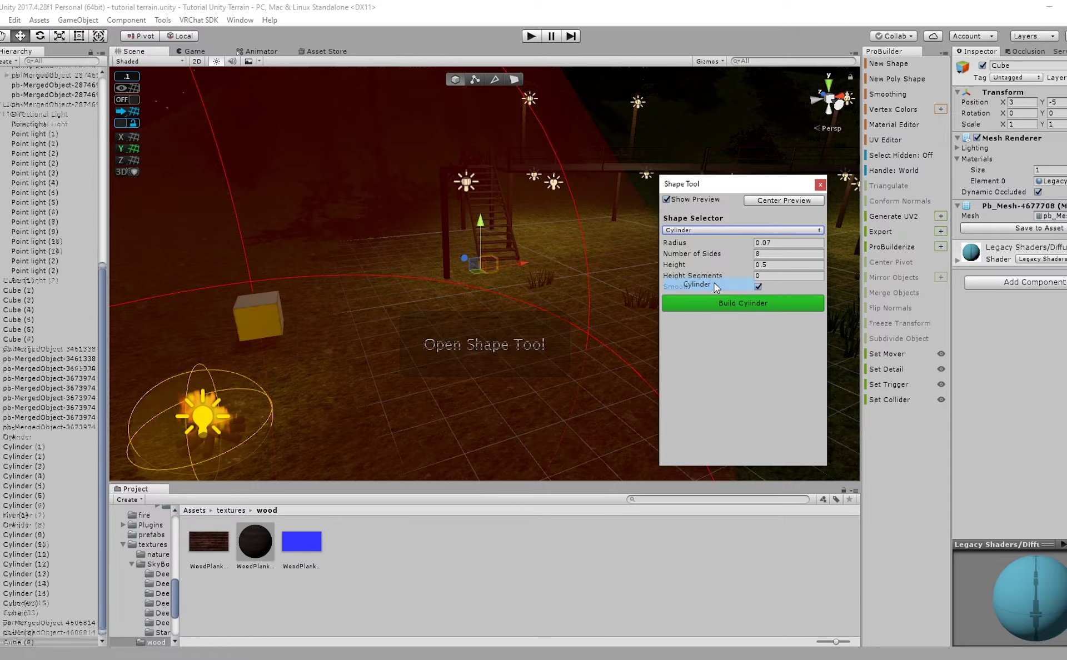
drag(462, 258, 514, 295)
key(e)
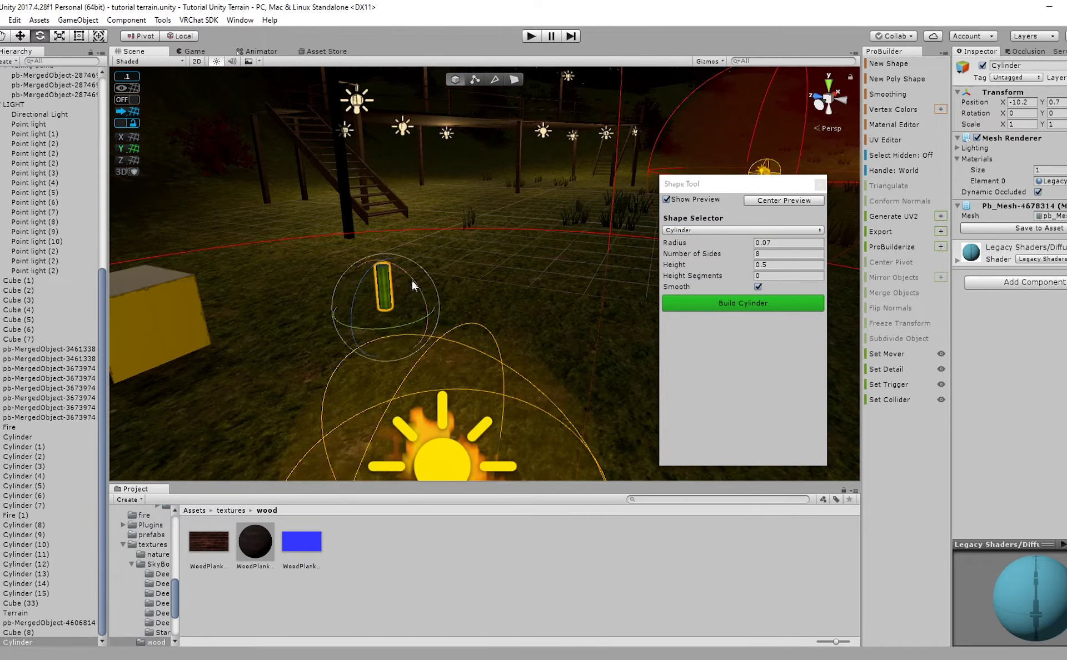
drag(423, 289, 510, 379)
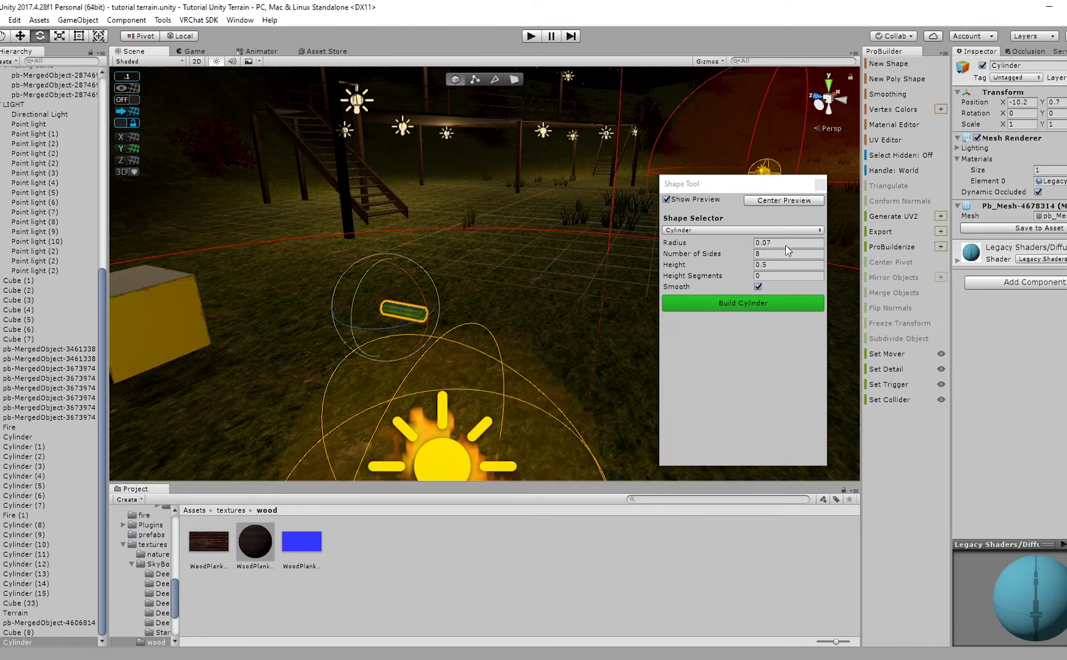
Try radii of 0.5, 0.2 and 0.3 on the cylinder preview.
click(777, 266)
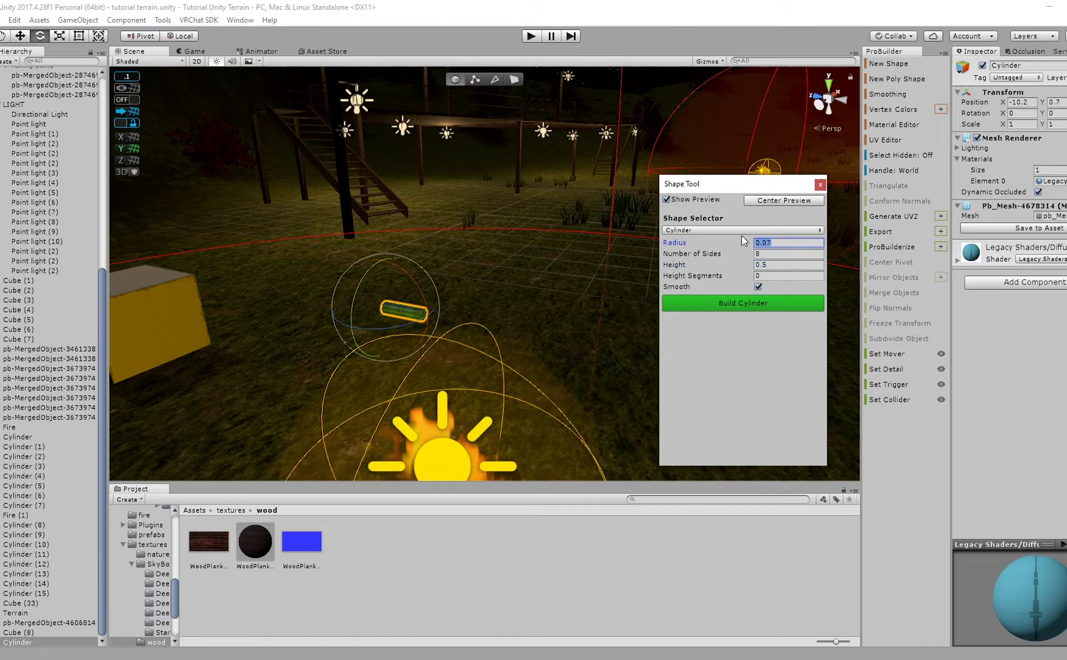
text(.5)
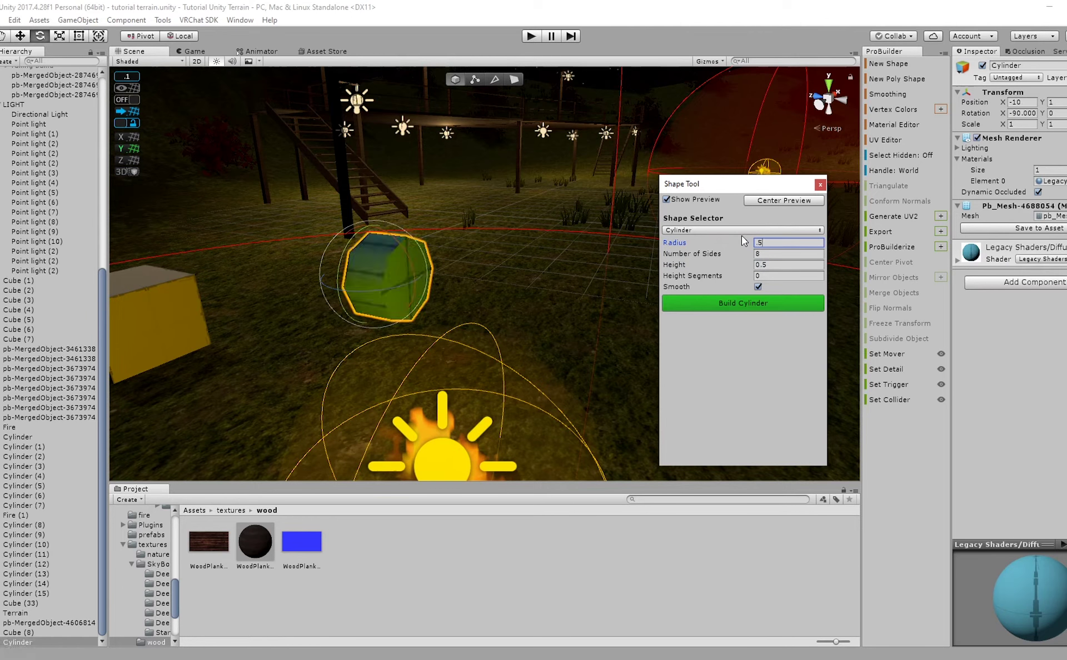
key(BackSpace)
text(2)
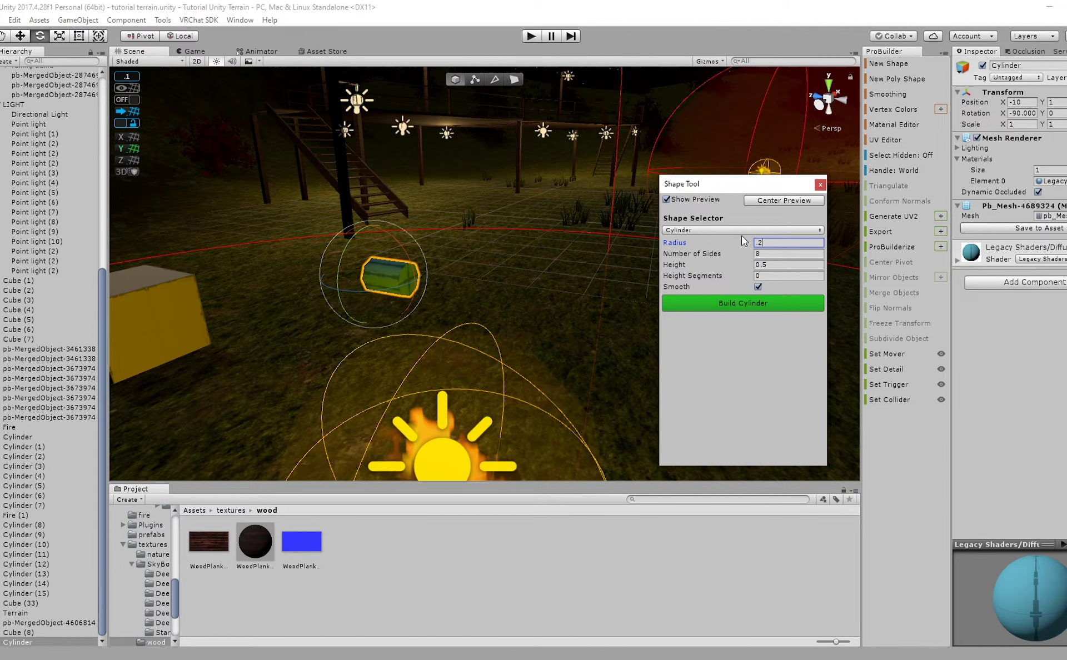
right_drag(438, 388, 412, 364)
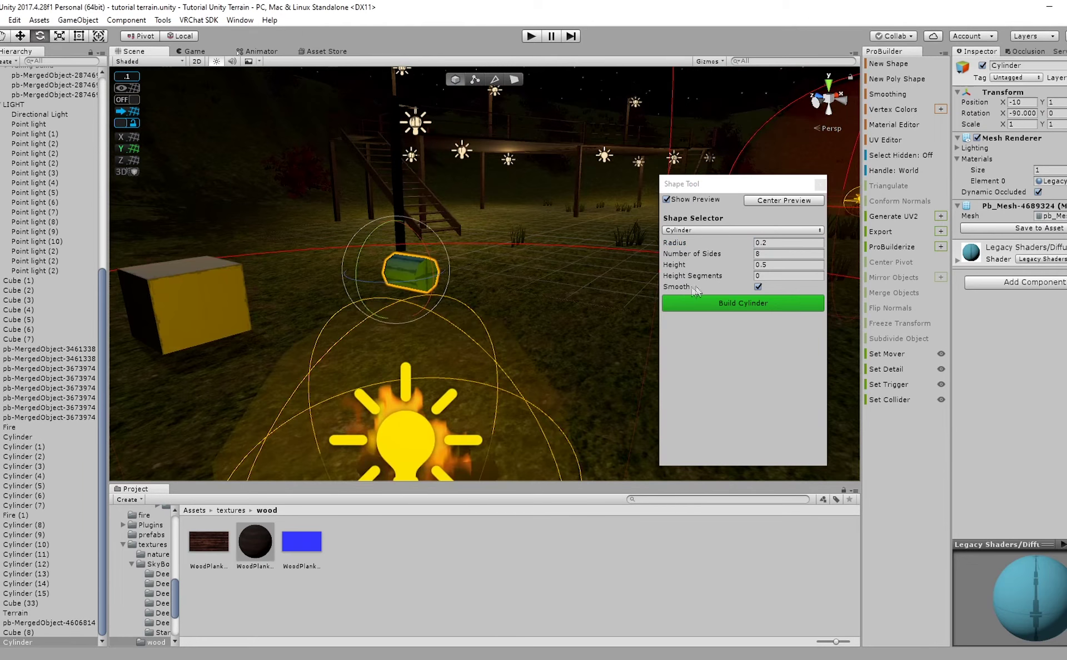
click(776, 244)
text(.5)
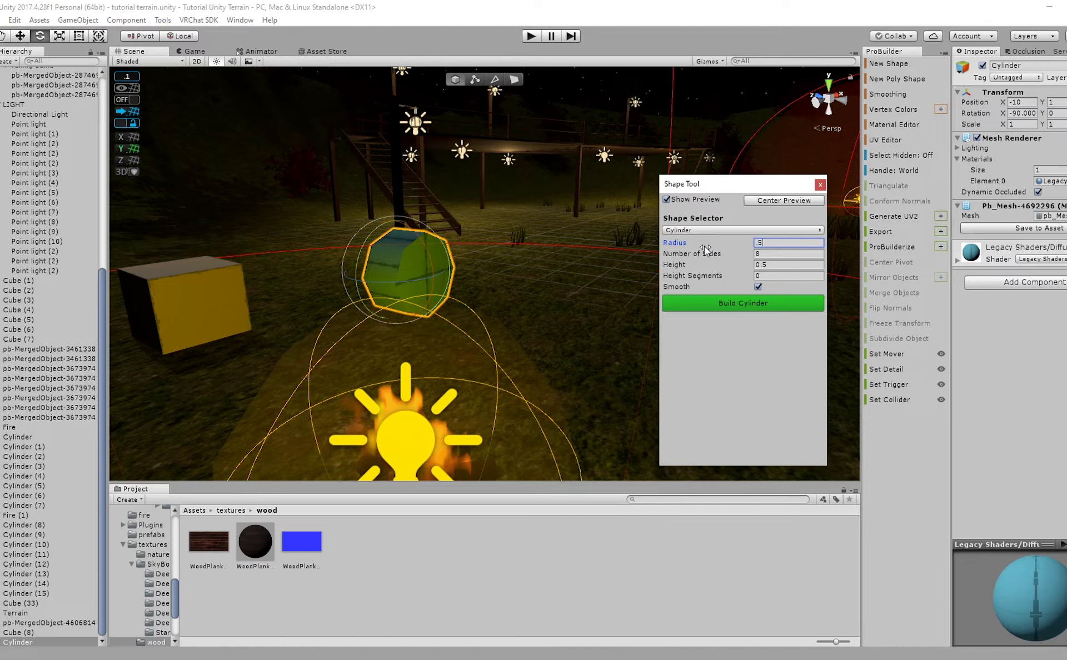
key(BackSpace)
text(3)
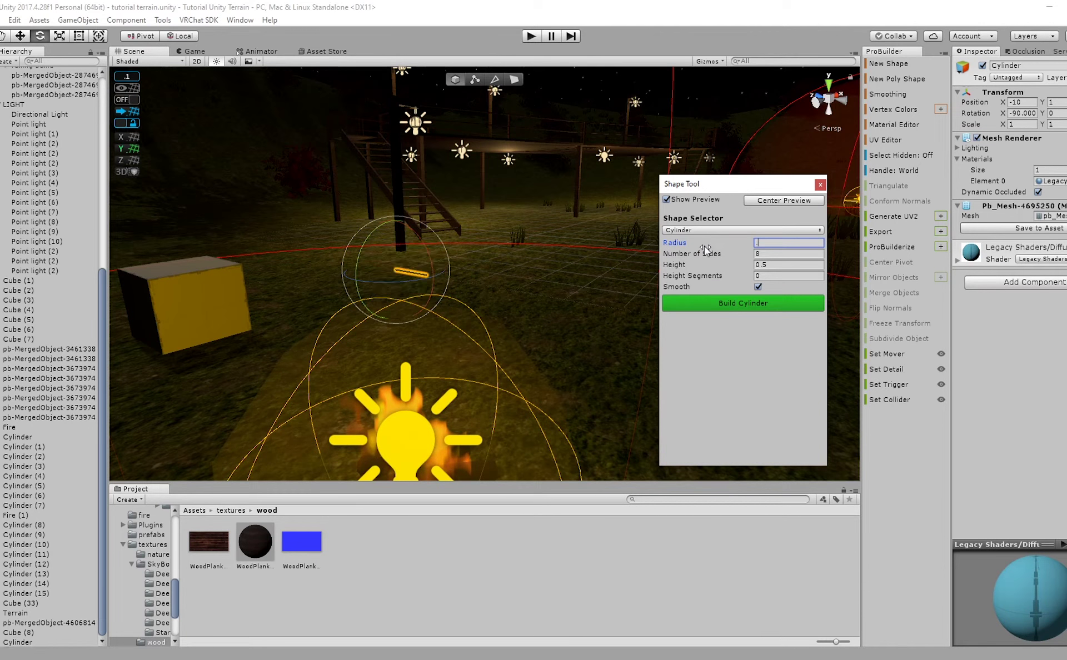
Set the cylinder preview's radius to 0.35 and lower it towards the ground.
right_drag(569, 416, 518, 387)
key(w)
alt+drag(505, 394, 618, 342)
right_drag(623, 344, 480, 277)
click(776, 243)
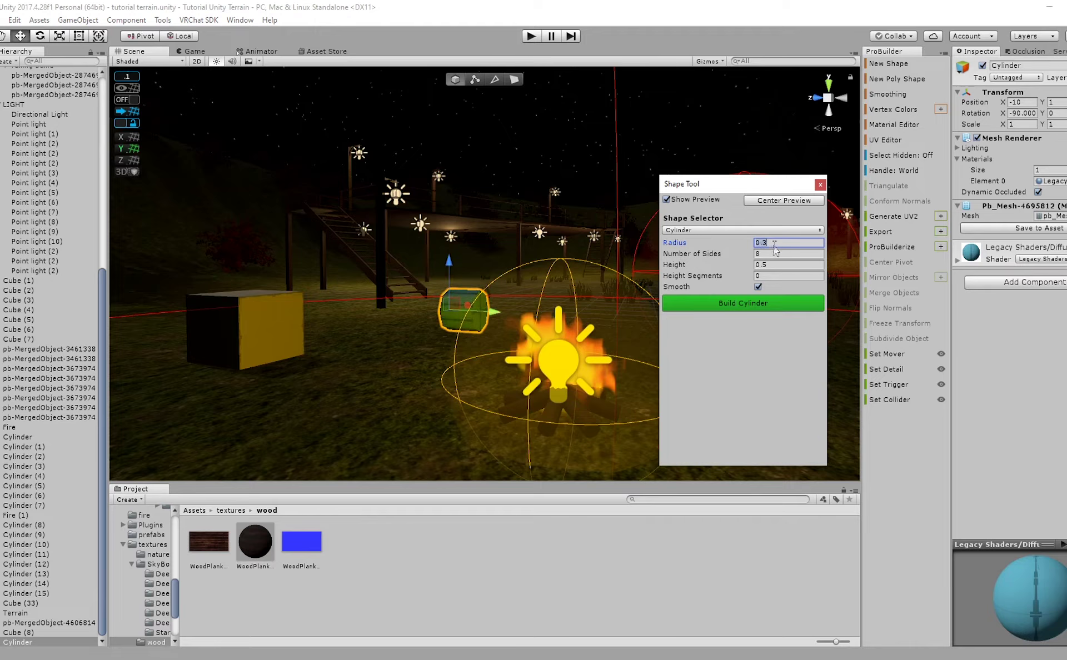
text(0.35)
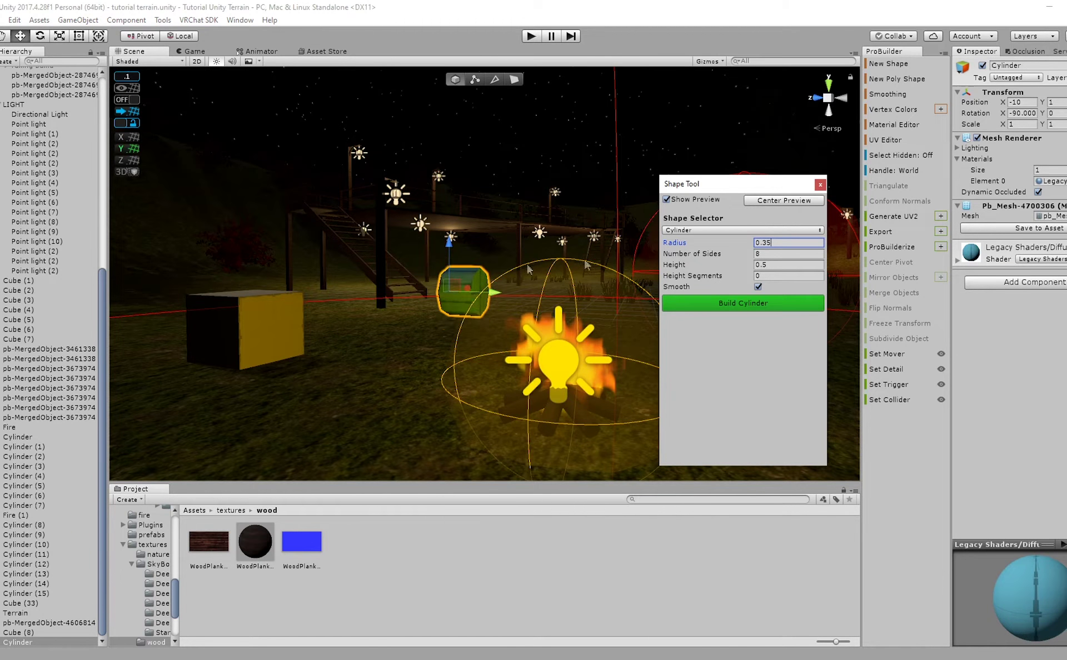
scroll(478, 278, up, 3)
drag(423, 256, 433, 331)
key(e)
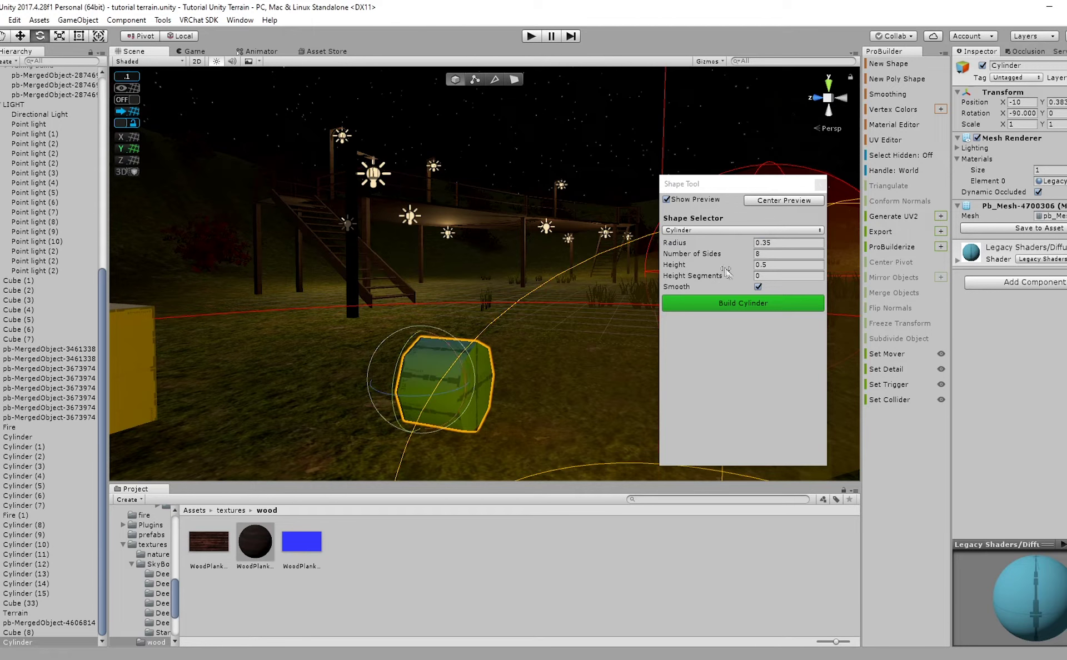
Set the cylinder preview's number of sides to 12 and raise it to rest on the ground.
click(781, 256)
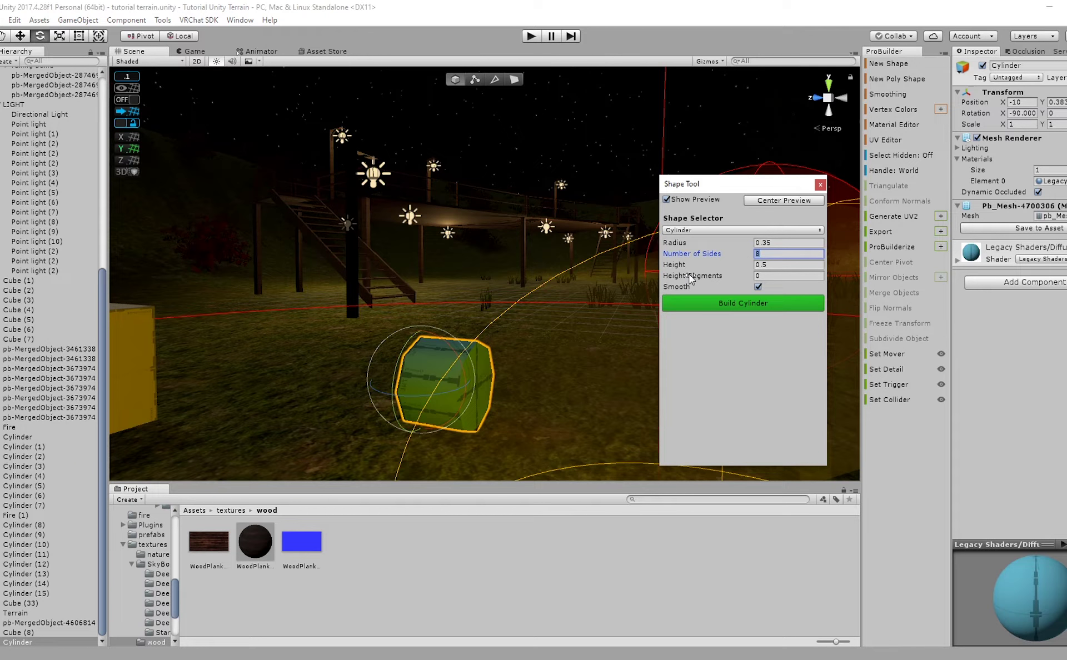
text(12)
click(429, 385)
key(w)
drag(424, 379, 427, 340)
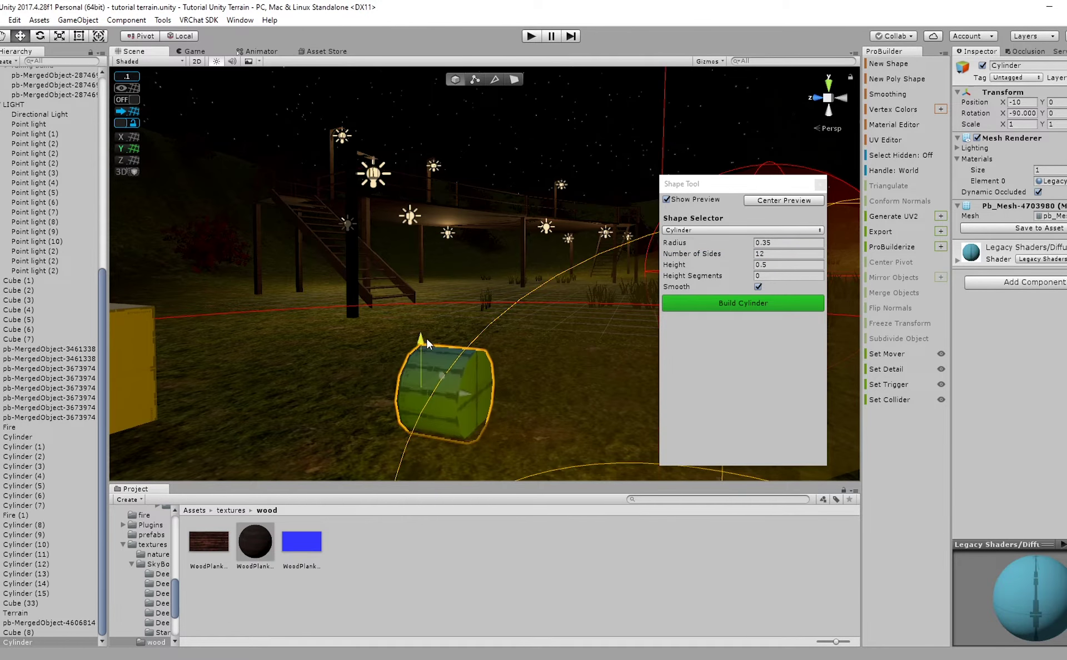
scroll(449, 378, down, 8)
middle_drag(449, 378, 448, 393)
scroll(455, 399, up, 6)
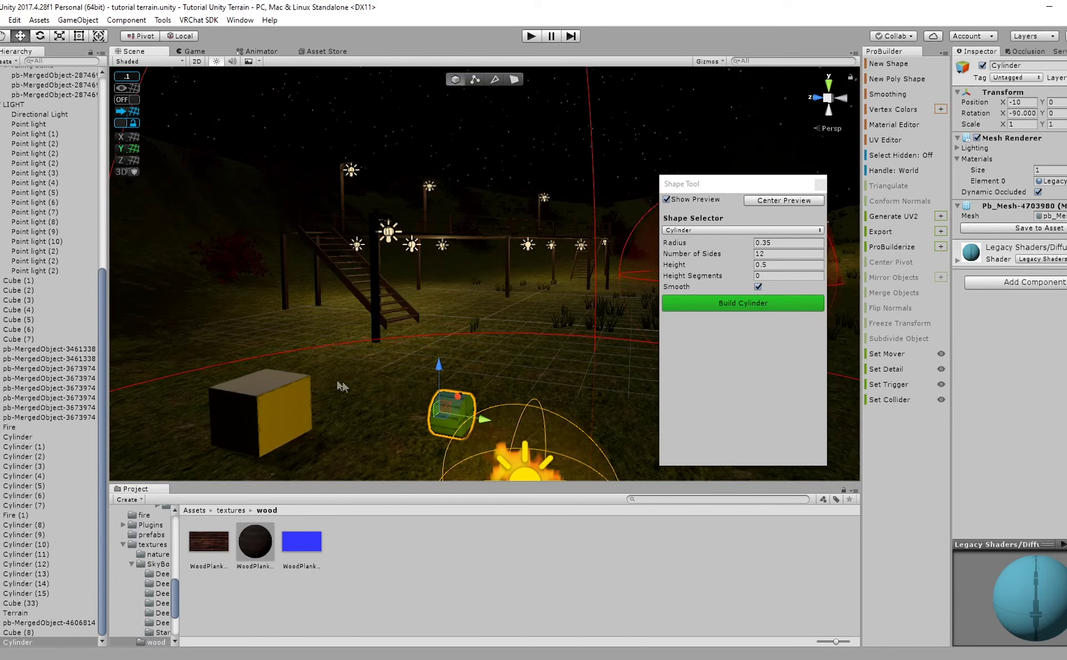
key(e)
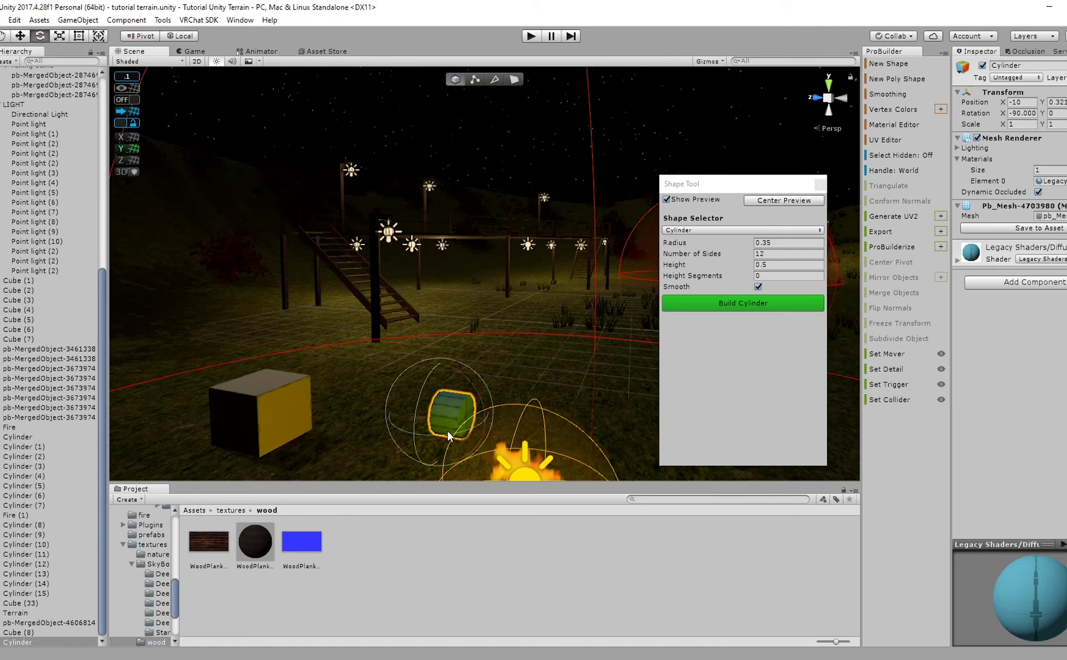
right_drag(461, 372, 391, 378)
key(d)
ctrl+drag(387, 352, 386, 352)
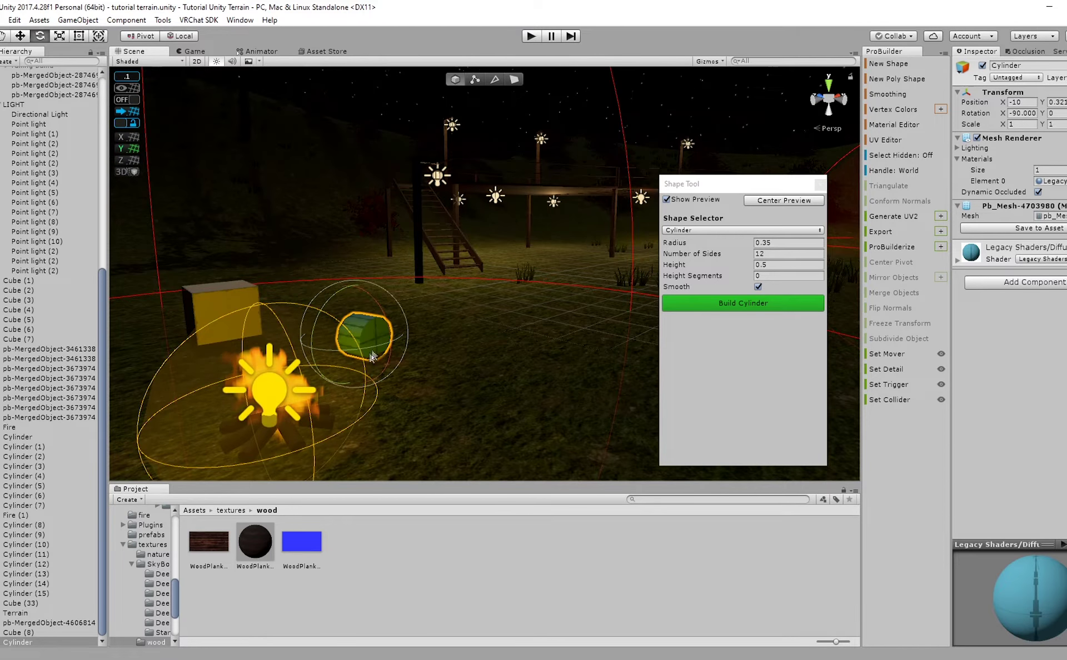
Set the cylinder preview's radius to 0.3 and height to 3.5, raising it to ground level.
click(785, 243)
text(.3)
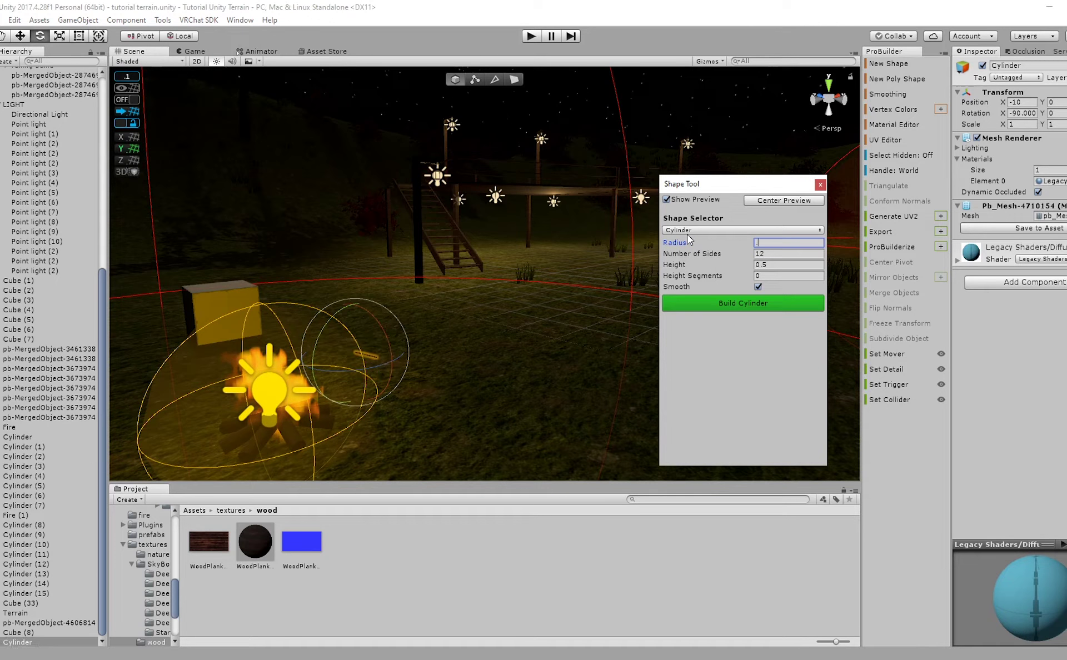
click(359, 308)
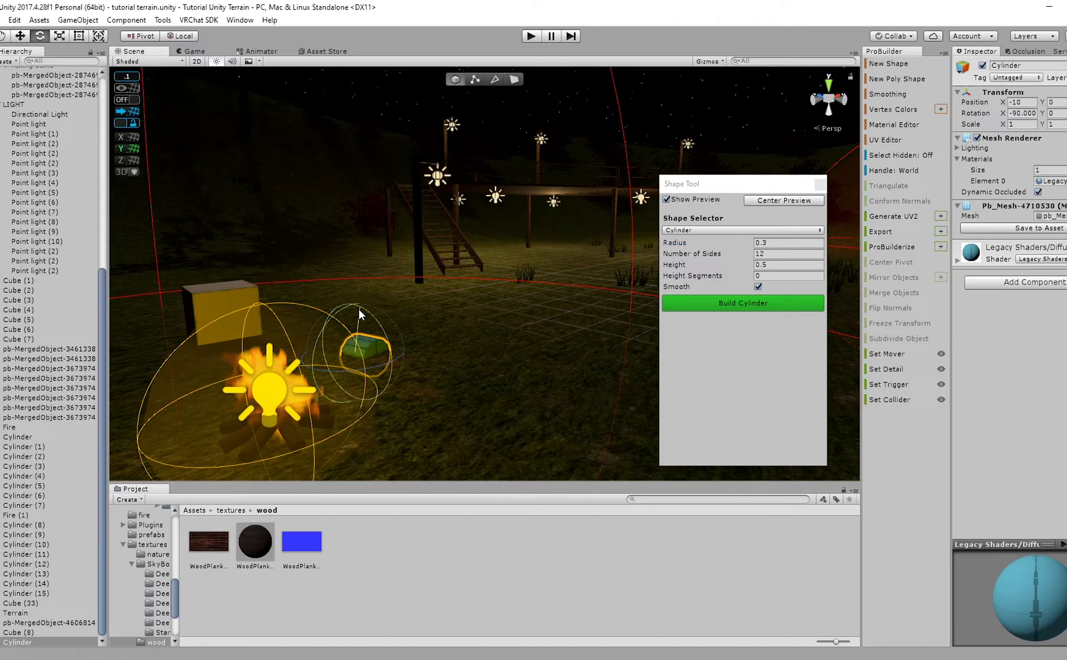
key(w)
drag(363, 292, 359, 285)
click(781, 265)
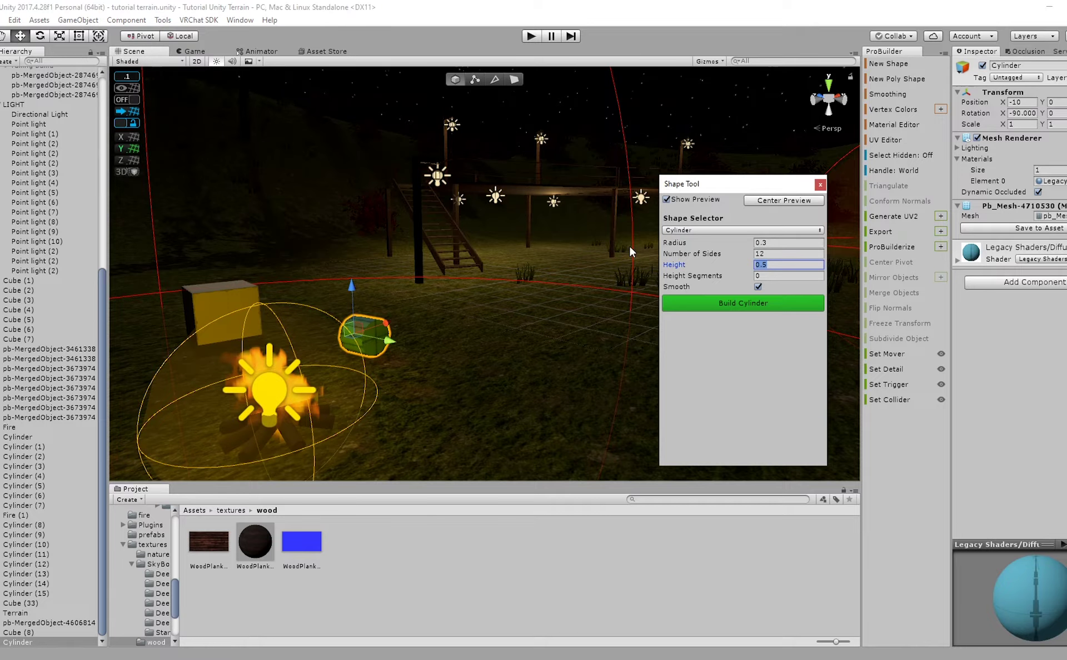
text(4)
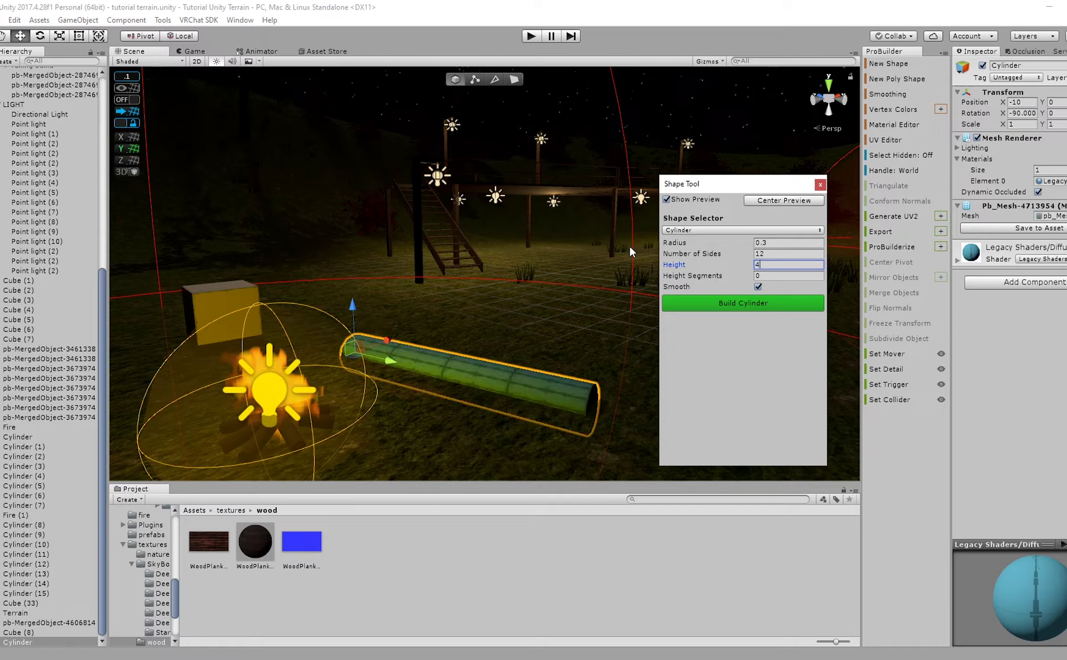
key(BackSpace)
text(3)
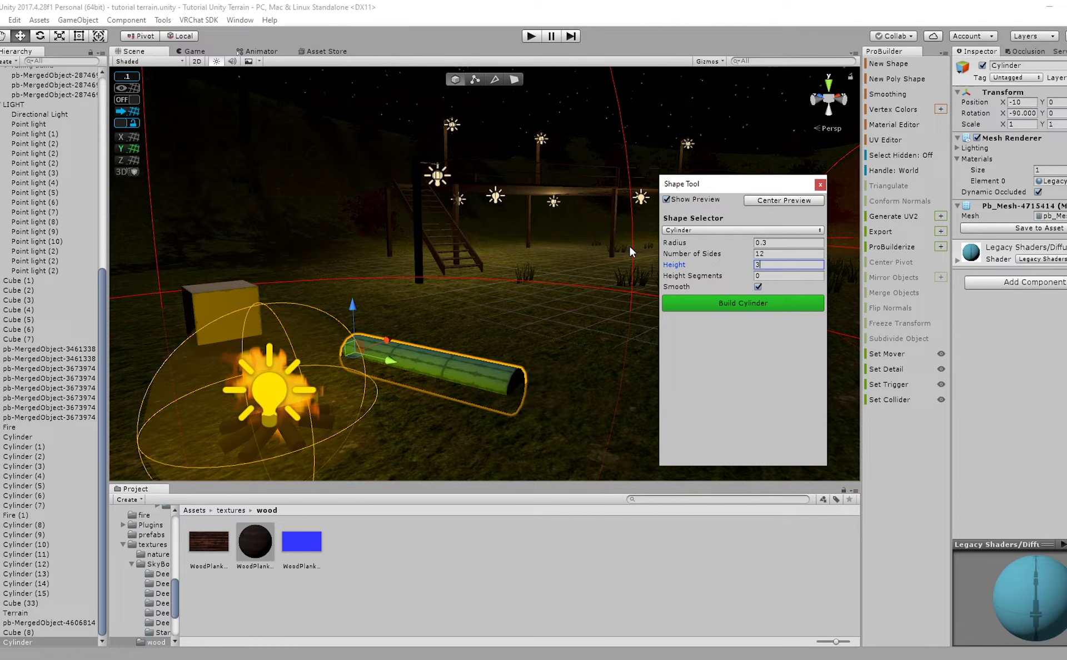
text(.5)
Rotate the long cylinder preview so it lies alongside the campfire.
scroll(343, 344, up, 3)
click(343, 343)
key(e)
drag(335, 371, 265, 351)
key(w)
middle_drag(337, 367, 453, 376)
Delete the plain cube beside the campfire.
right_drag(452, 376, 501, 339)
click(298, 353)
key(Delete)
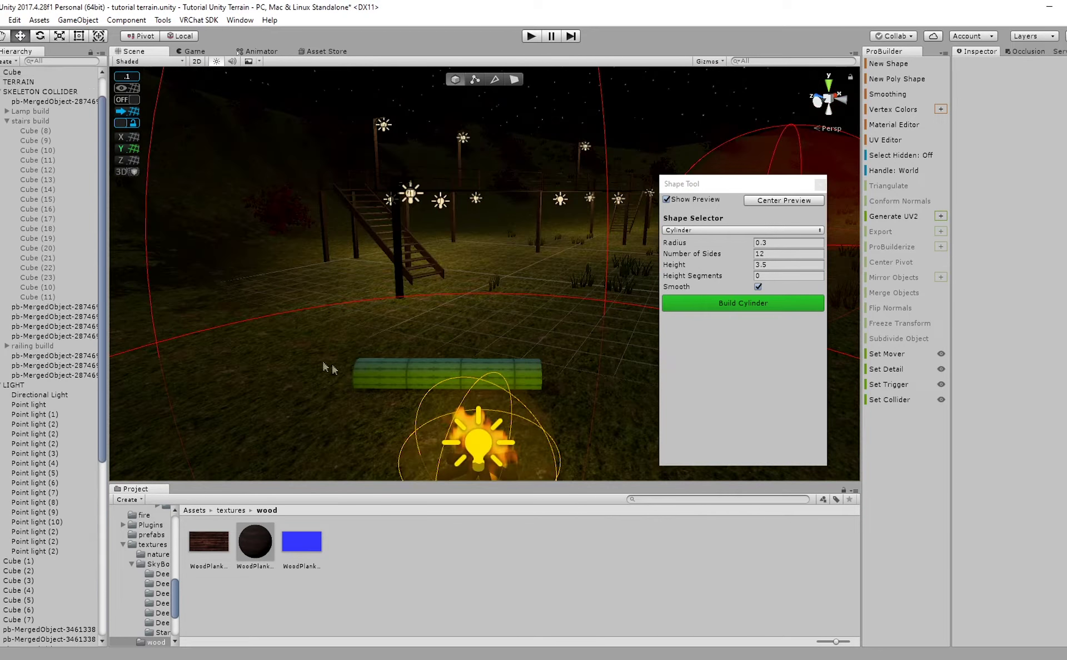
Fine-tune the cylinder preview's rotation and position so it lines up beside the campfire.
click(368, 374)
scroll(412, 368, up, 2)
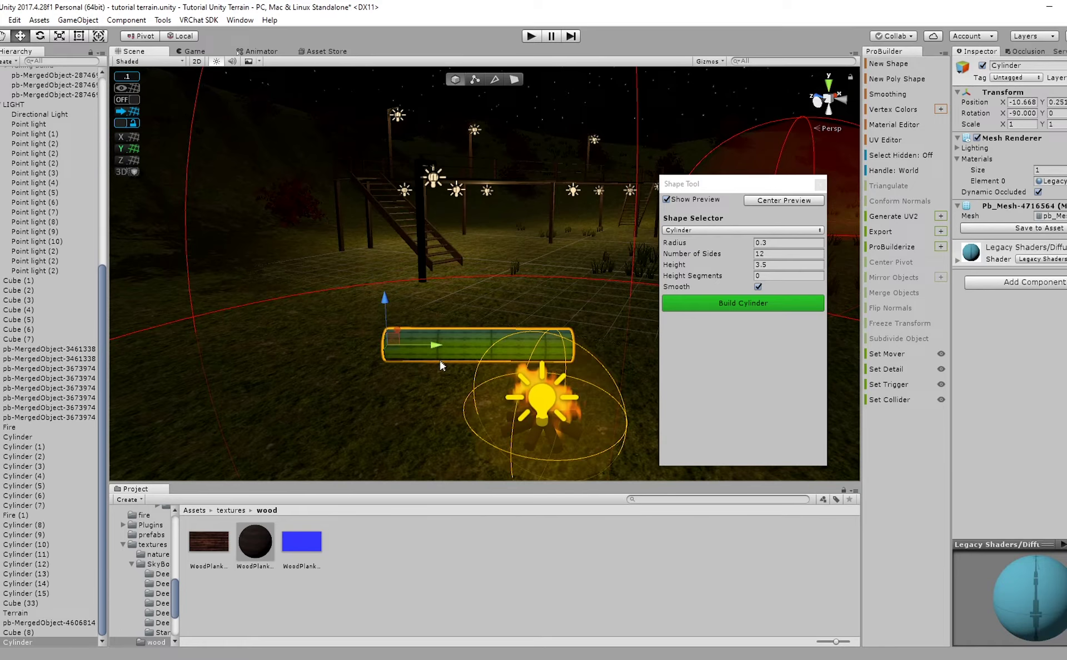
key(e)
mouse_move(432, 362)
mouse_down()
mouse_move(439, 355)
mouse_move(414, 353)
mouse_up()
key(w)
scroll(421, 357, down, 3)
right_drag(422, 359, 425, 386)
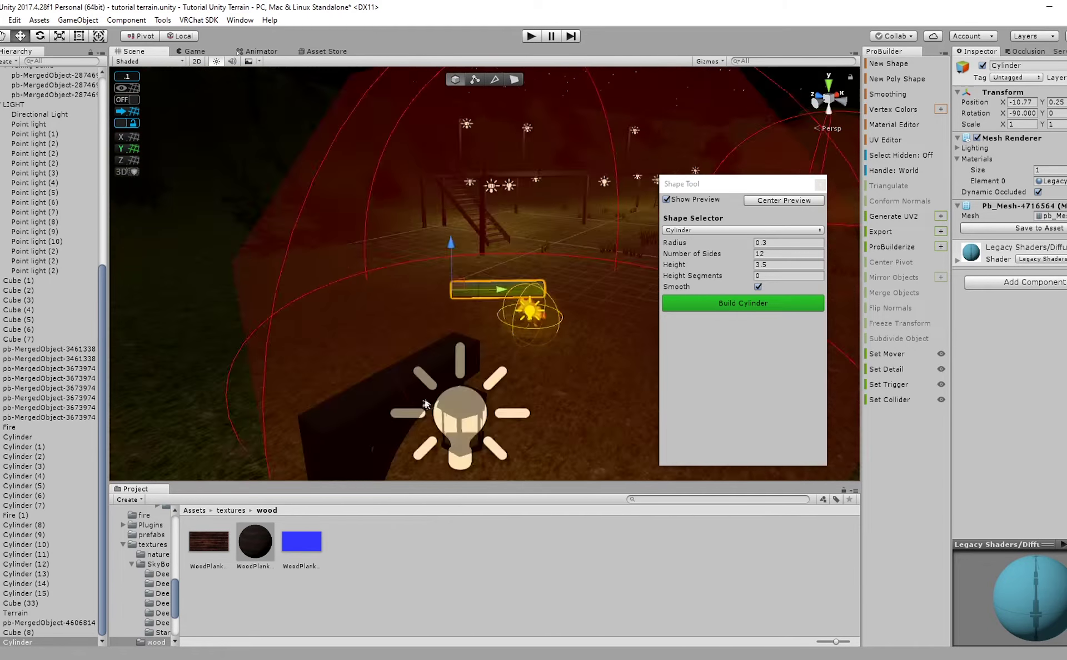
middle_drag(431, 388, 367, 409)
scroll(369, 408, up, 2)
drag(339, 344, 352, 344)
Try to duplicate the cylinder preview and move the copy to the other side of the campfire.
key(ctrl+d)
key(e)
key(w)
drag(318, 394, 314, 431)
shift+click(365, 359)
right_drag(386, 344, 384, 362)
key(ctrl+z)
shift+click(367, 311)
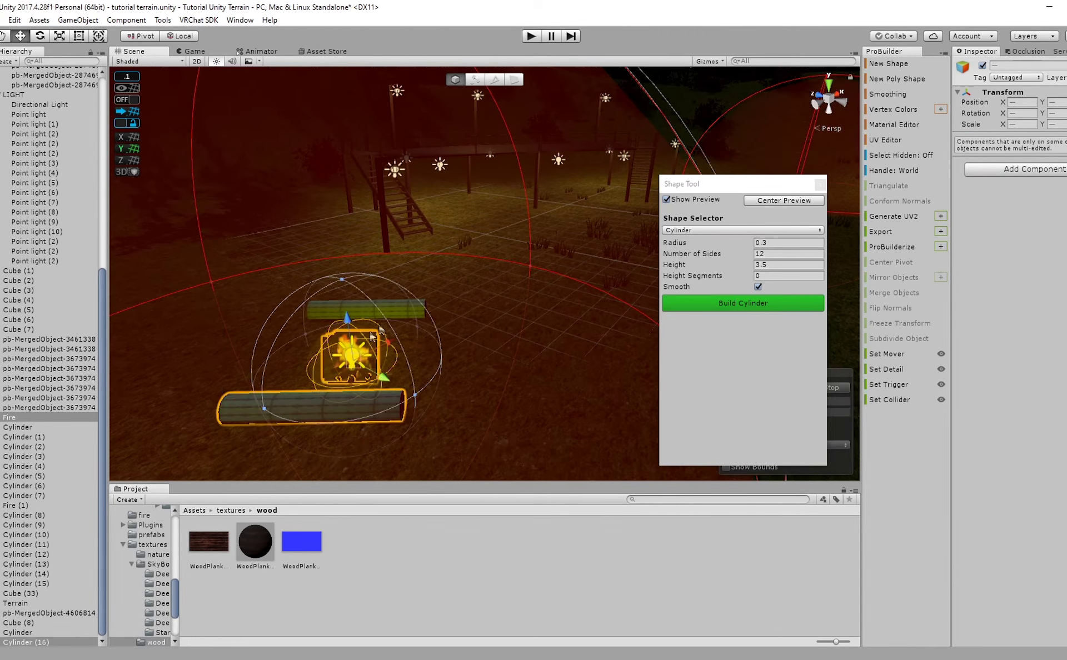
Build the cylinder log from its preview beside the campfire.
middle_drag(366, 305, 415, 360)
shift+click(415, 360)
shift+click(458, 348)
shift+click(457, 348)
scroll(457, 355, up, 6)
right_drag(457, 356, 338, 429)
shift+click(338, 429)
shift+click(340, 432)
scroll(345, 439, down, 6)
right_drag(514, 355, 558, 330)
click(694, 302)
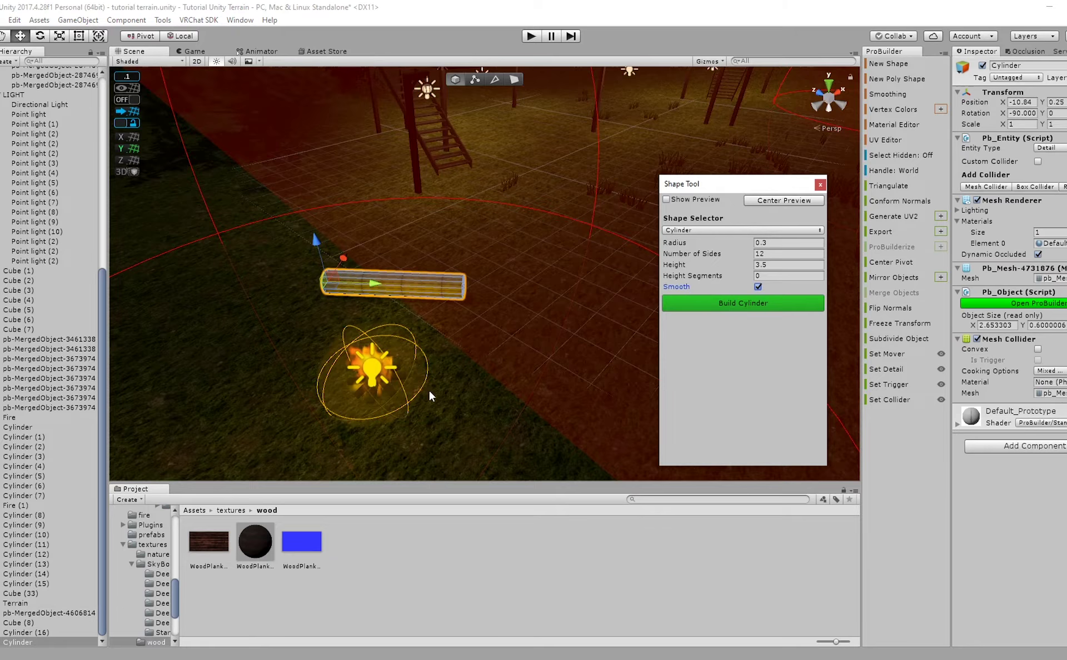
Duplicate the built log and move the copy to the opposite side of the campfire.
drag(350, 264, 355, 323)
key(ctrl+z)
key(ctrl+d)
drag(347, 266, 242, 412)
shift+click(452, 291)
shift+click(452, 290)
shift+click(452, 291)
shift+click(451, 290)
shift+click(452, 291)
shift+click(452, 290)
Nudge the original log slightly to adjust its placement beside the campfire, and check both logs around the fire.
scroll(444, 296, up, 5)
shift+click(374, 305)
right_drag(444, 296, 411, 297)
scroll(374, 306, down, 5)
drag(403, 259, 414, 259)
right_drag(414, 259, 484, 421)
click(488, 364)
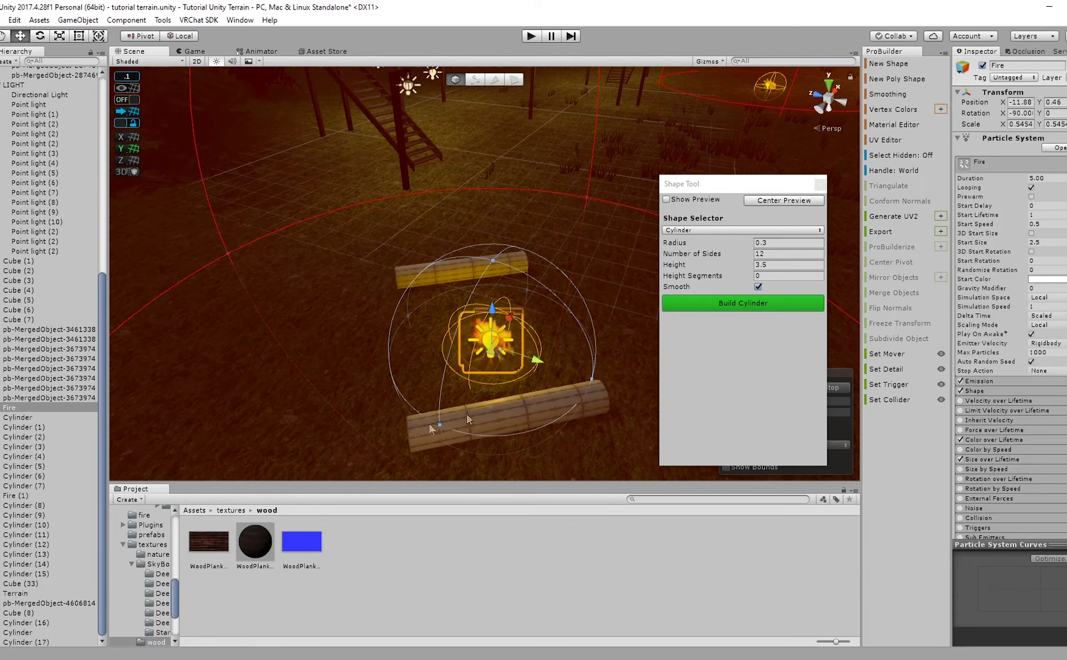
click(423, 429)
drag(408, 404, 397, 311)
Apply the WoodPlanksWorn26 material to the original log beside the campfire.
click(346, 306)
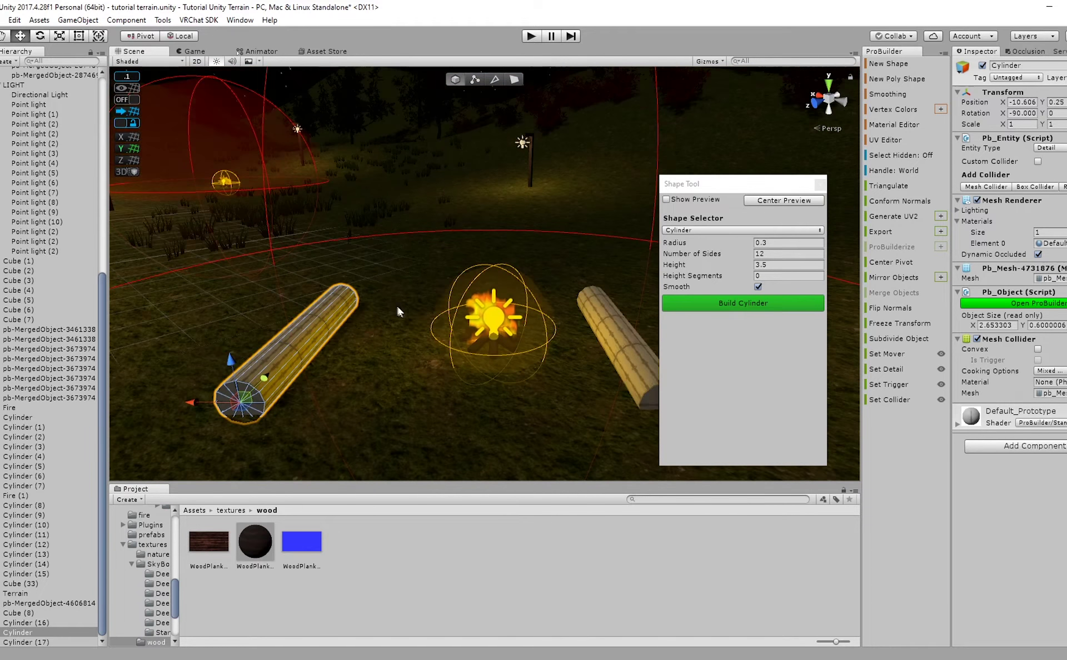
right_drag(392, 328, 446, 303)
key(w)
key(a)
scroll(446, 302, up, 3)
drag(255, 541, 357, 441)
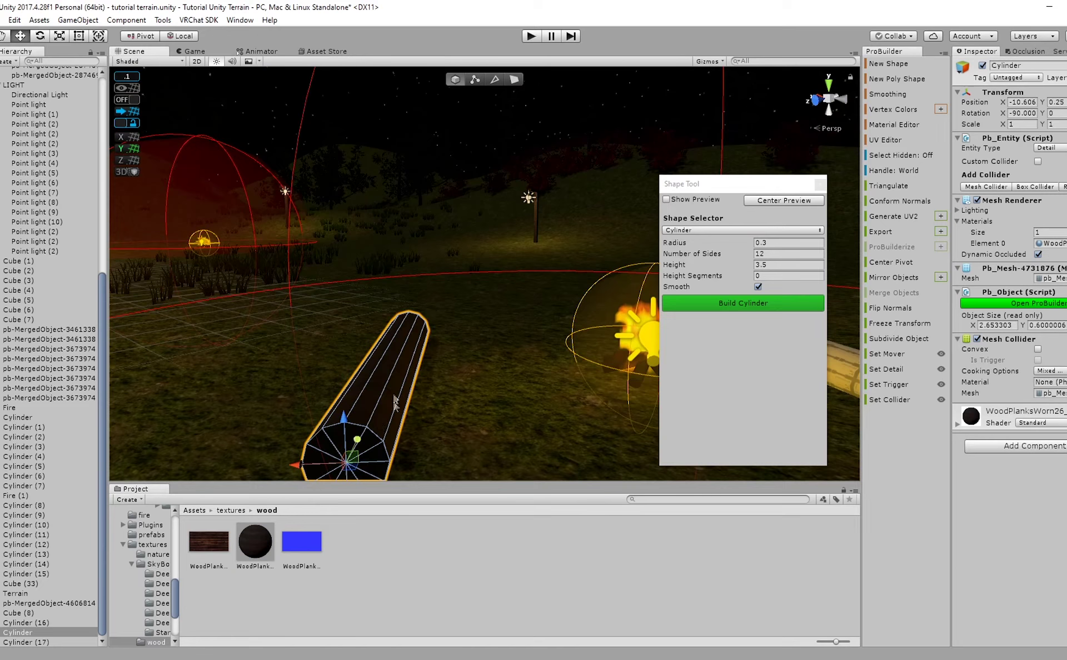
Select the loop of long side faces around the wood-textured log in face mode.
right_drag(207, 81, 259, 293)
scroll(475, 254, up, 5)
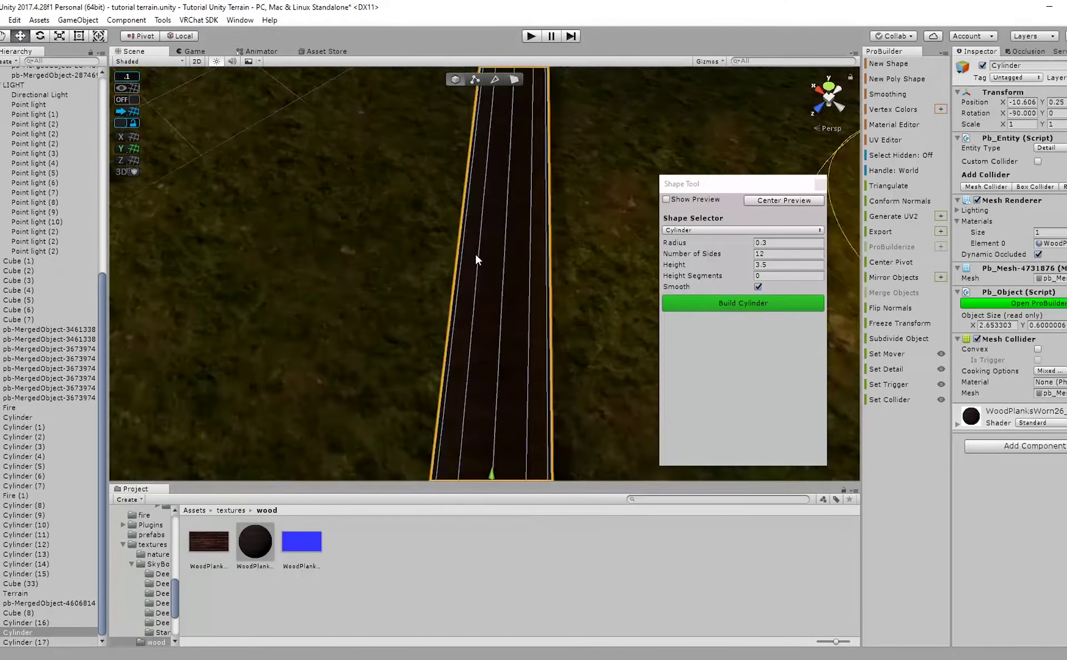
scroll(475, 260, down, 6)
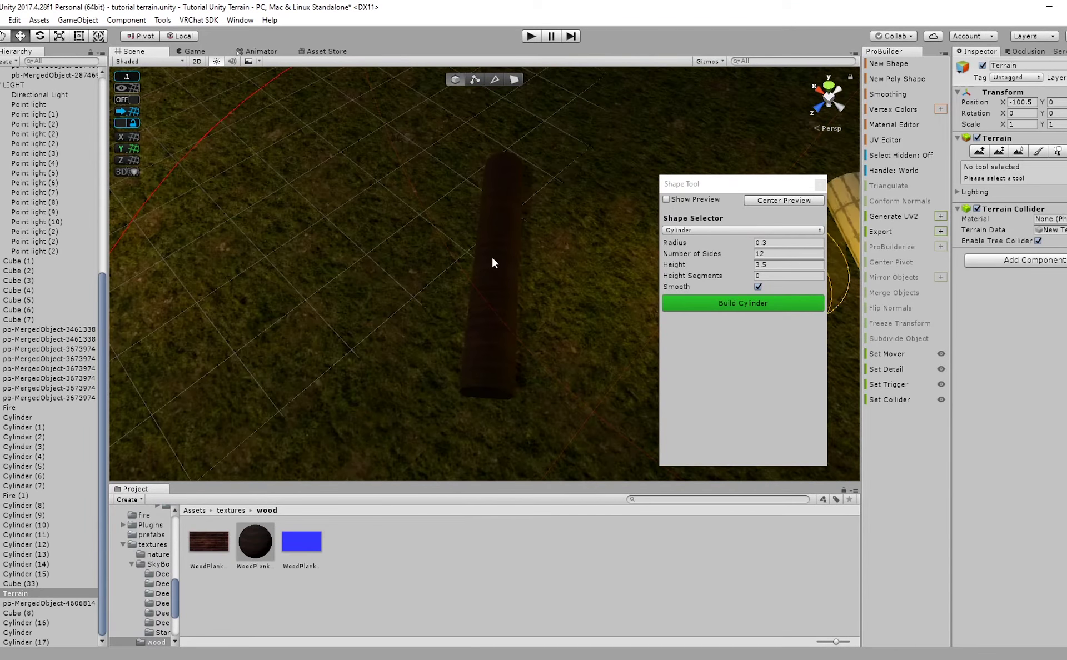
click(514, 81)
click(505, 232)
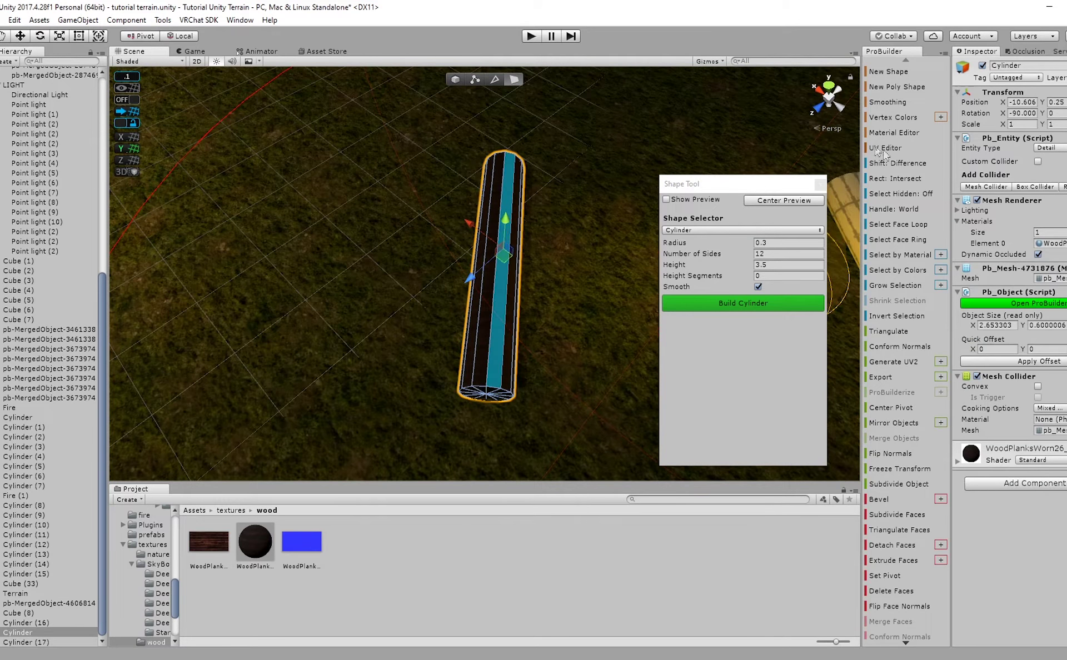
click(900, 225)
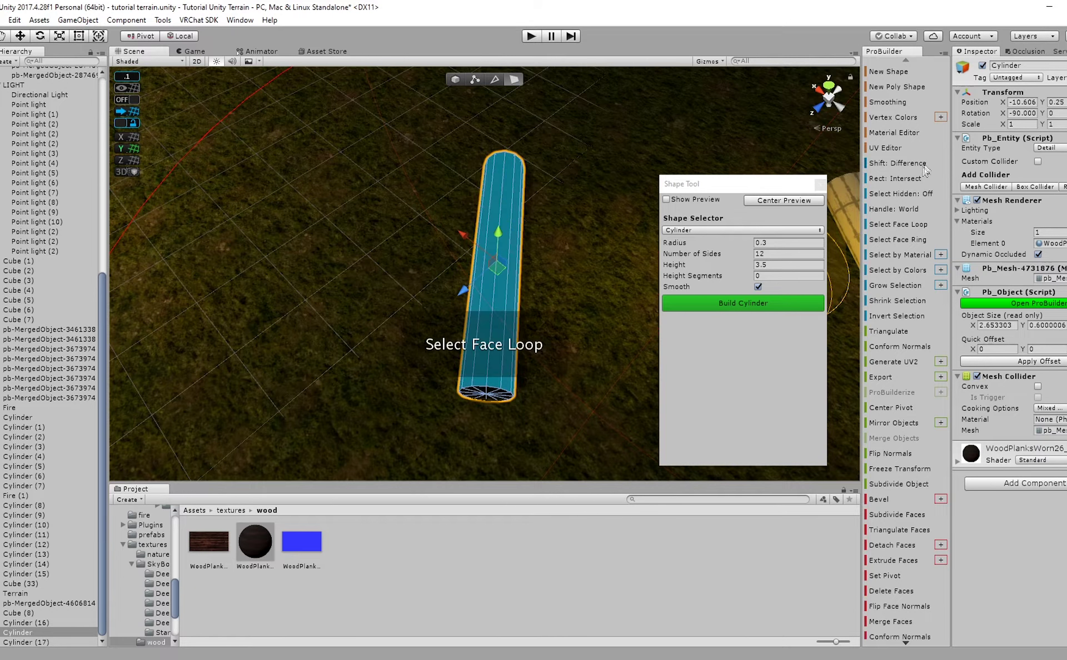
Rotate the UVs of the log's side faces by 90 degrees in the UV Editor and return to object selection.
click(884, 148)
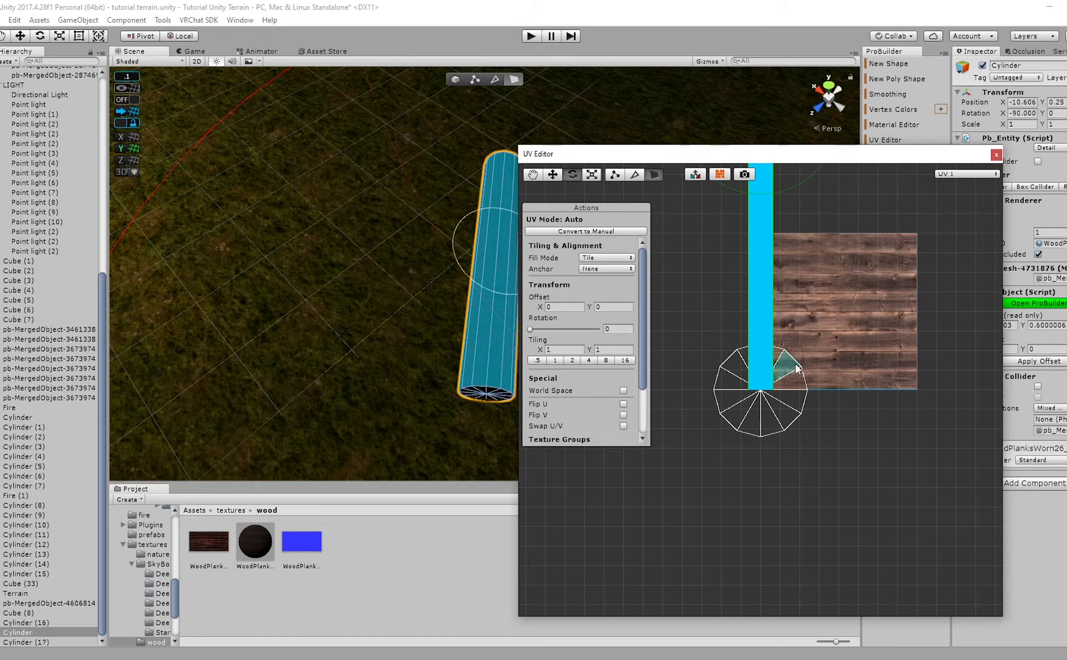
key(e)
drag(822, 281, 701, 358)
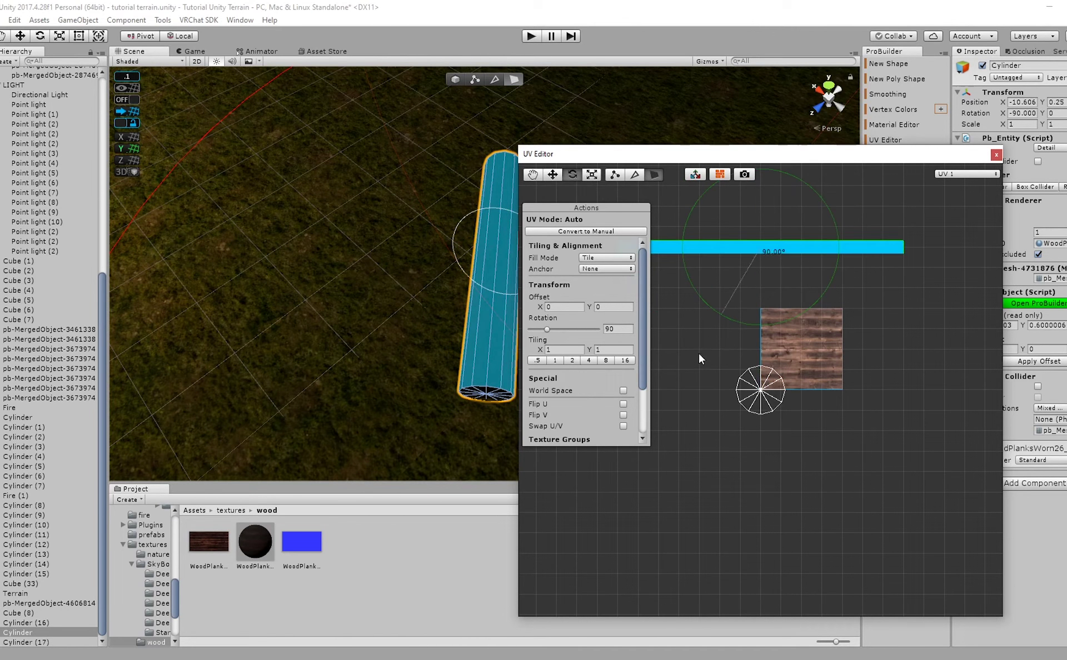
click(994, 156)
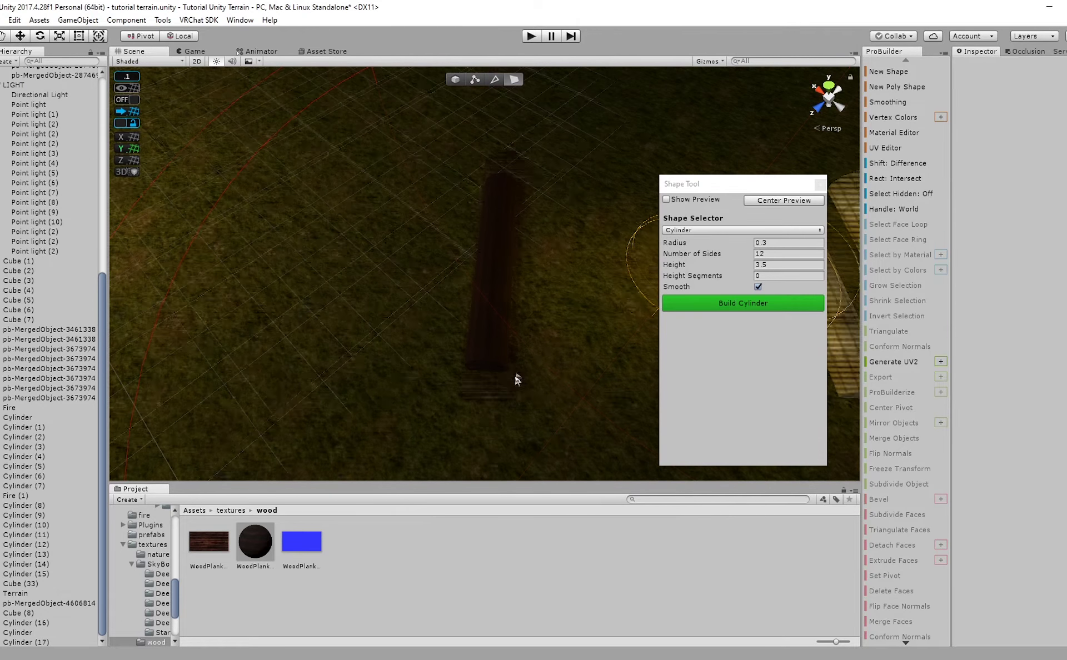
click(455, 79)
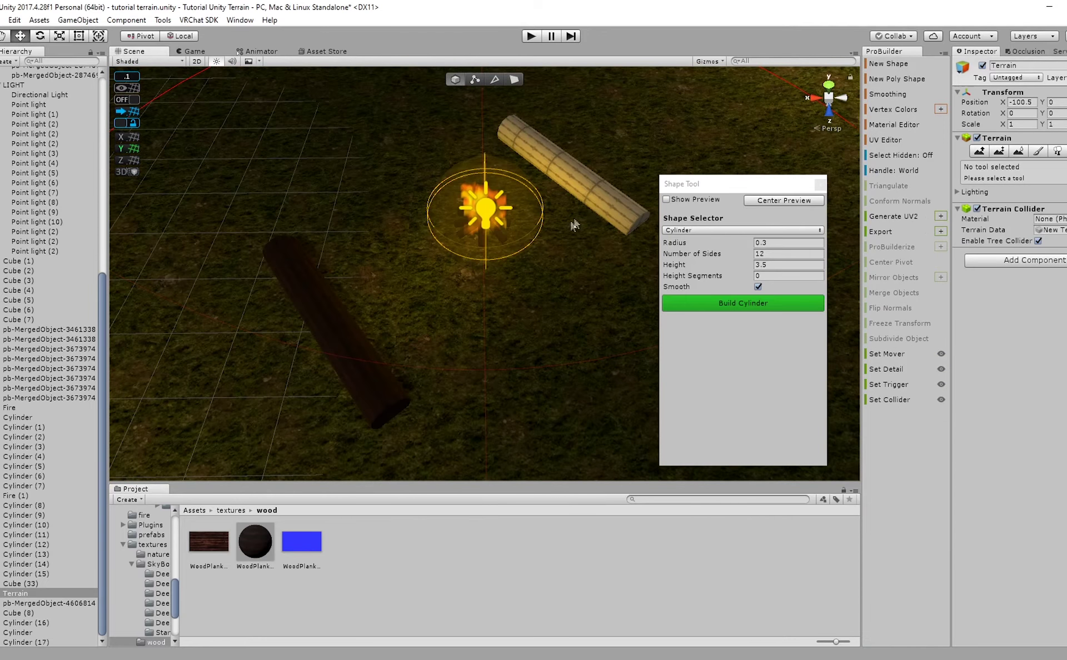
Replace the untextured log with a duplicate of the wood-textured one, and place another copy beside the second campfire.
click(588, 205)
key(Delete)
click(358, 323)
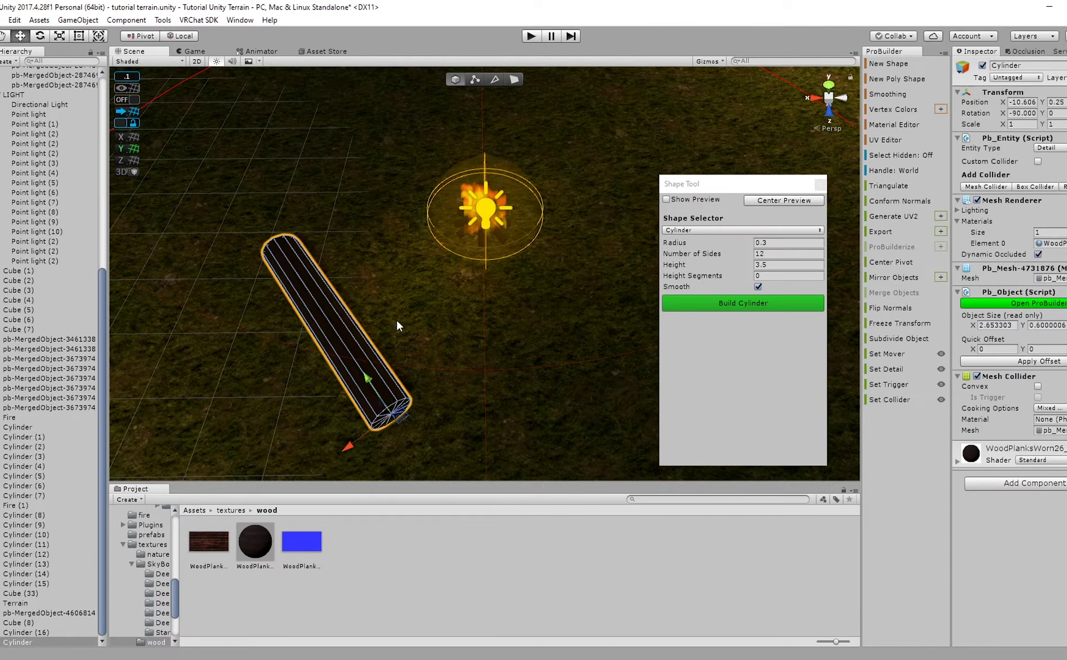
key(ctrl+d)
drag(367, 410, 618, 235)
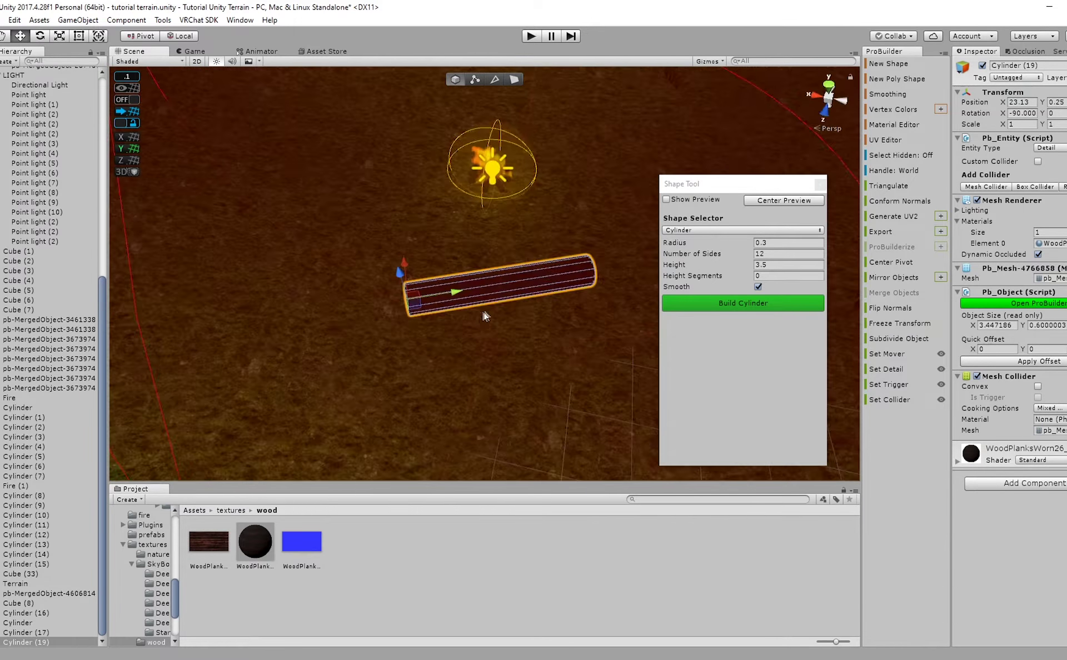
Duplicate the second campfire's log to the opposite side of the fire, then raise and tilt the copy to follow the ground.
right_drag(486, 316, 464, 271)
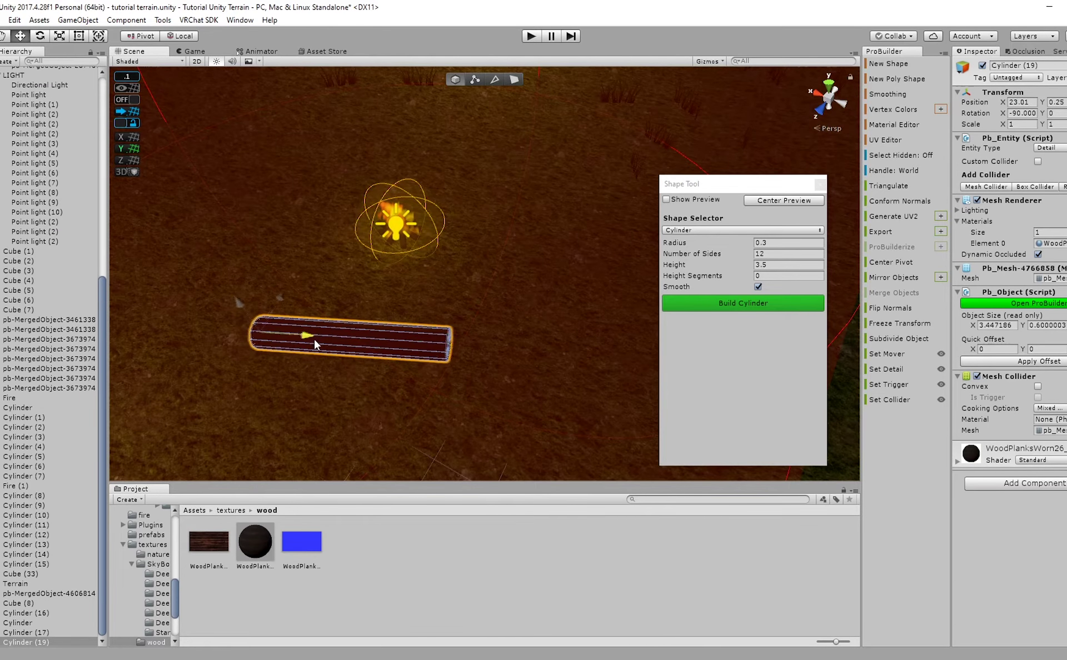
alt+drag(333, 344, 632, 173)
key(ctrl+d)
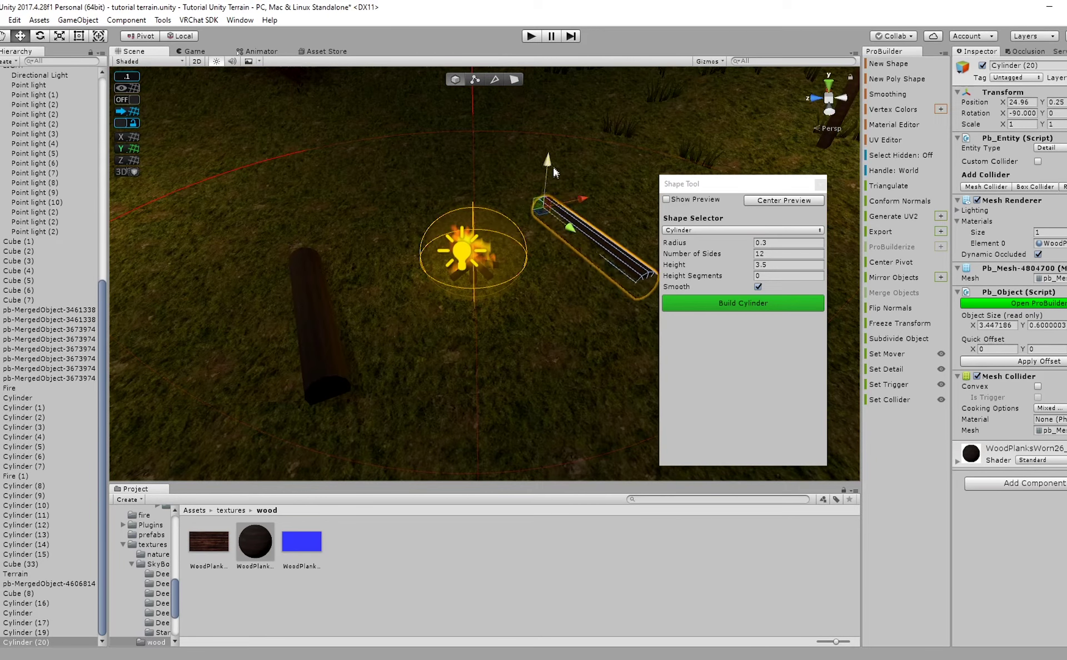
drag(550, 170, 551, 156)
drag(576, 203, 574, 203)
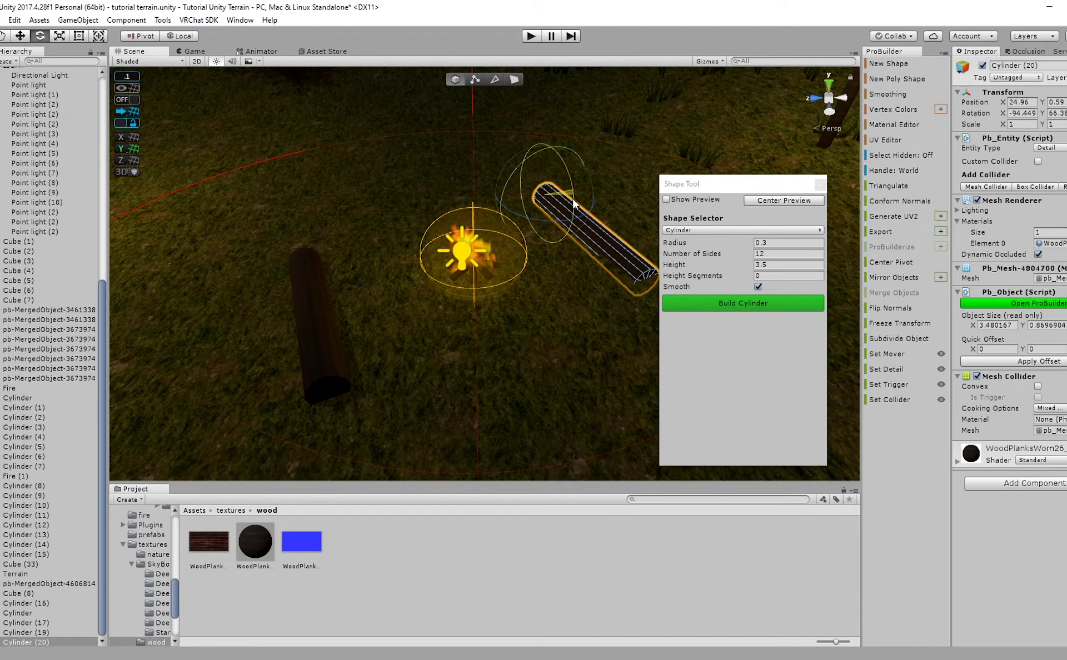
drag(554, 152, 554, 144)
mouse_move(496, 216)
right_down()
mouse_move(510, 201)
mouse_move(493, 221)
right_up()
alt+drag(494, 224, 396, 170)
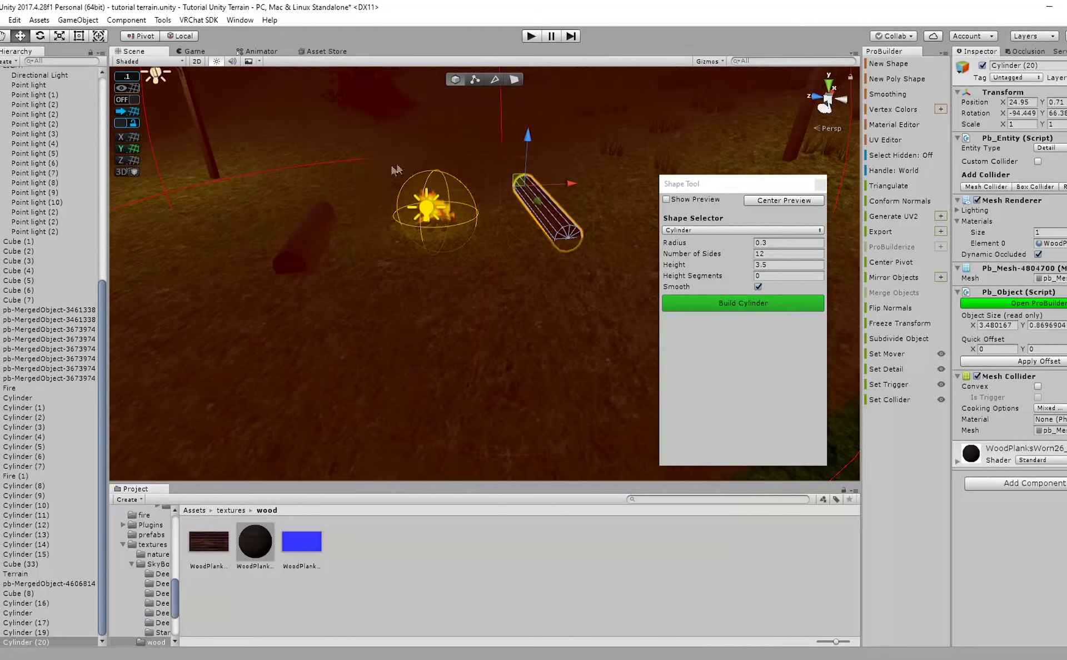
Nudge the tilted log slightly farther from the second campfire and check both logs from around the fire.
drag(568, 183, 564, 189)
middle_drag(564, 222, 407, 268)
alt+drag(407, 268, 459, 320)
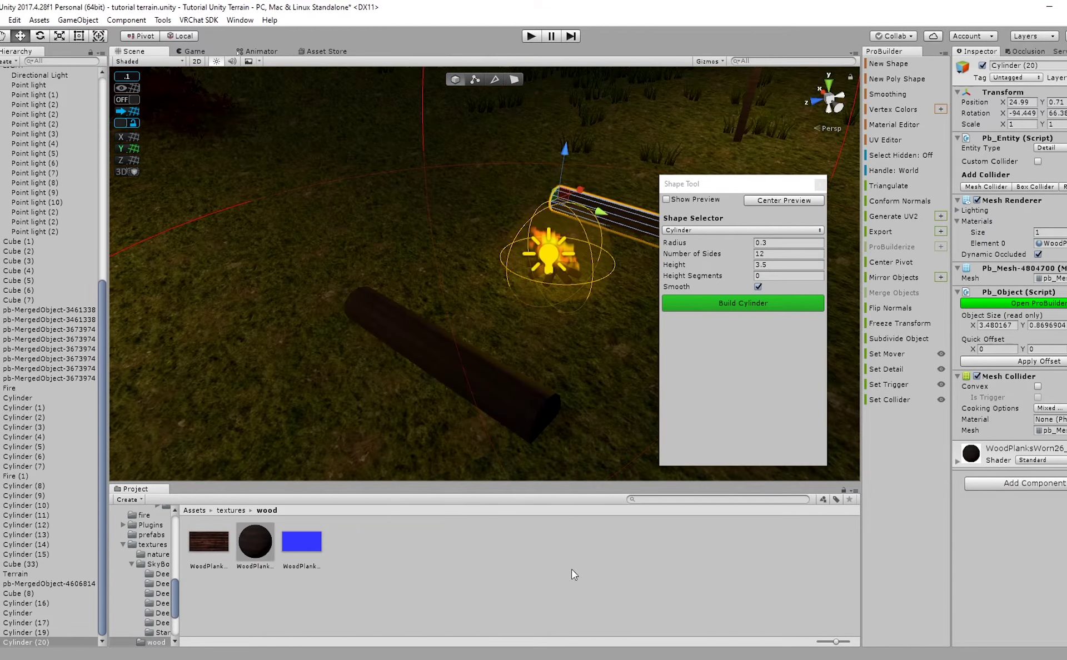
click(572, 569)
middle_drag(544, 344, 495, 311)
alt+drag(487, 313, 431, 326)
middle_drag(431, 327, 469, 312)
alt+drag(469, 311, 494, 286)
middle_drag(495, 286, 457, 305)
scroll(431, 302, up, 1)
click(267, 295)
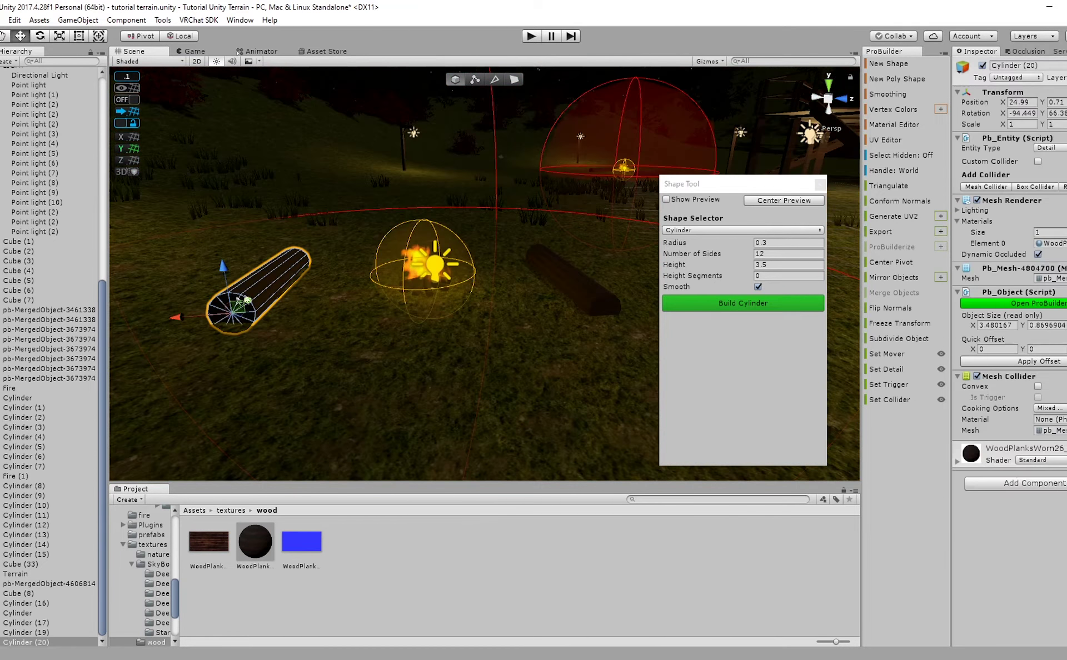
drag(193, 323, 183, 323)
click(451, 560)
Set the Shape Tool to a cube and show its preview near the wooden platform.
scroll(367, 334, down, 3)
alt+drag(367, 333, 701, 406)
right_drag(701, 407, 503, 314)
scroll(502, 315, down, 2)
middle_drag(356, 277, 435, 314)
scroll(435, 314, up, 3)
scroll(435, 315, up, 2)
right_drag(469, 324, 356, 345)
click(704, 230)
click(713, 244)
click(666, 200)
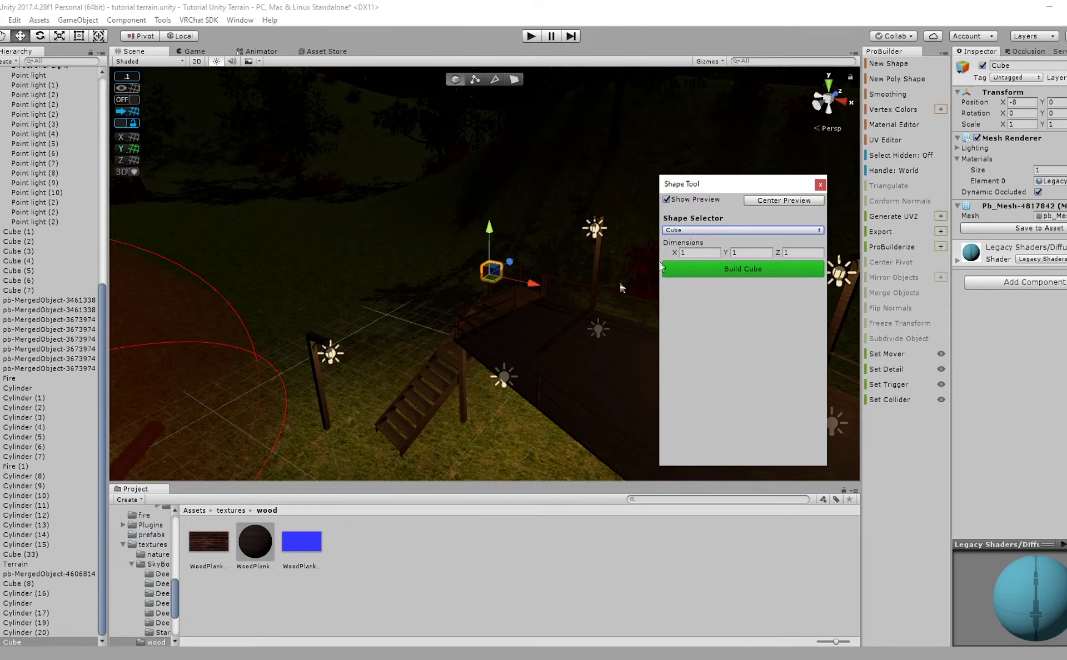
Position the preview on the platform floor and build a 1 × 1 × 1 cube there.
right_drag(451, 272, 492, 270)
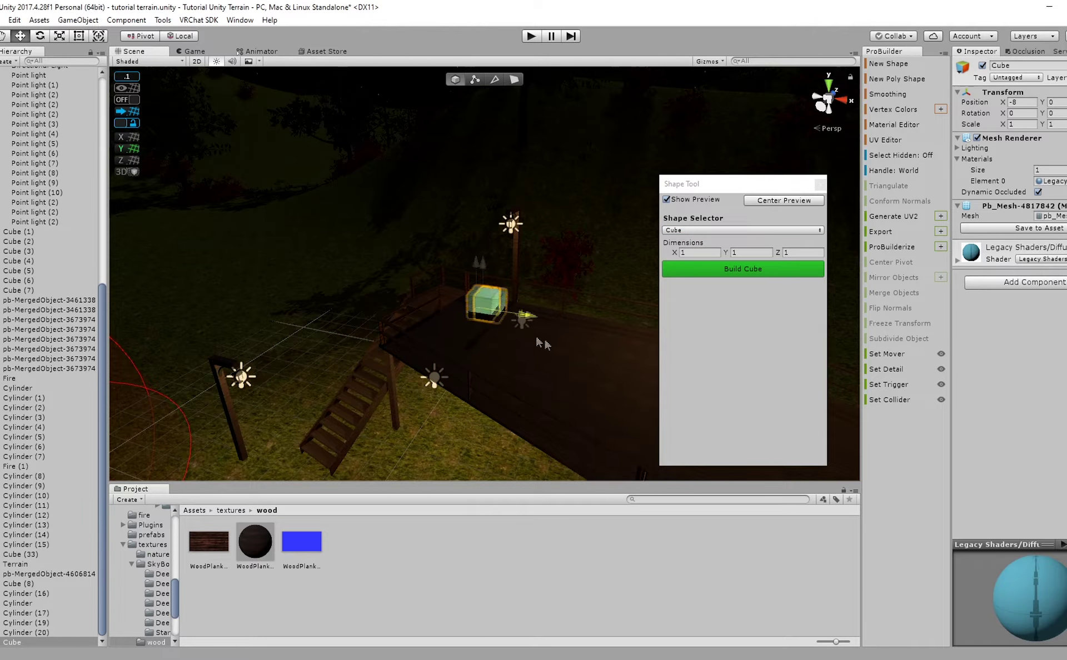
drag(517, 330, 604, 346)
scroll(604, 345, up, 5)
middle_drag(605, 345, 534, 316)
scroll(545, 313, up, 2)
click(747, 268)
right_drag(500, 207, 469, 202)
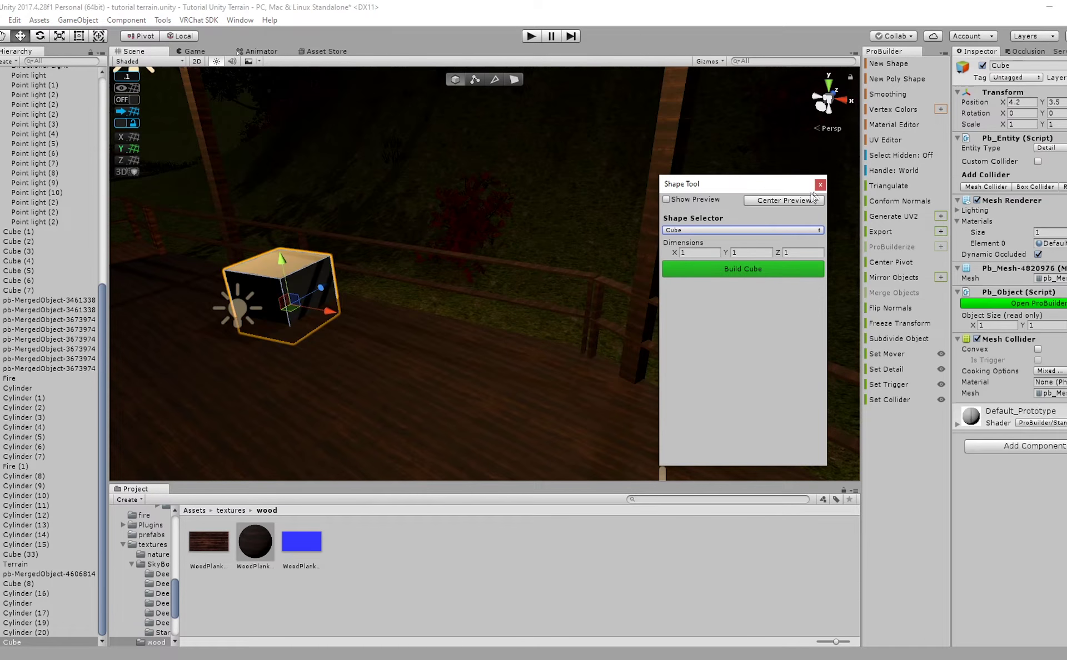
Duplicate the cube and move the copy aside on the platform.
scroll(445, 250, up, 2)
key(ctrl+d)
drag(426, 292, 544, 169)
scroll(422, 306, up, 4)
click(508, 81)
scroll(482, 221, down, 3)
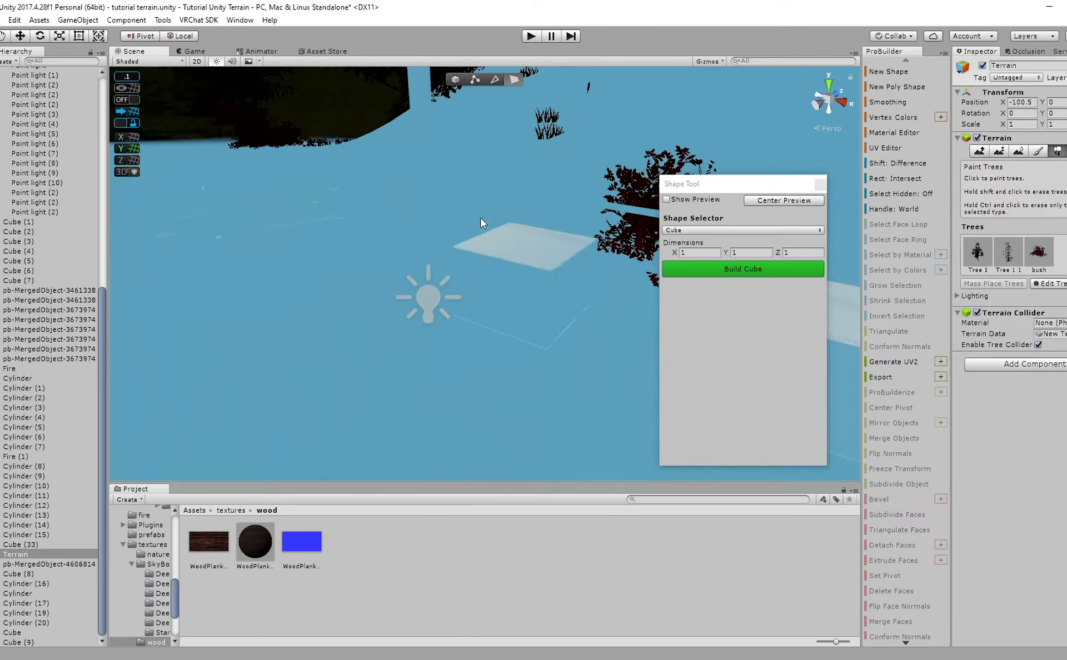
click(463, 83)
click(513, 84)
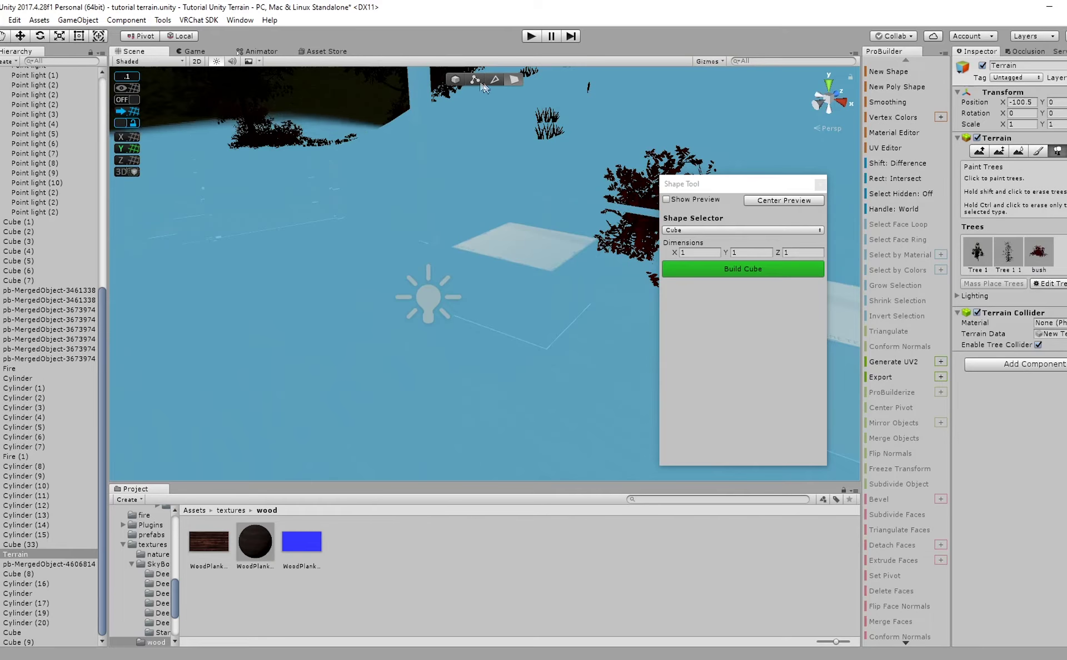
click(459, 82)
Pull in the original cube's side and top faces to form a thin table leg about 0.08 wide and 0.76 high.
click(524, 242)
click(514, 79)
click(519, 278)
drag(583, 261, 505, 255)
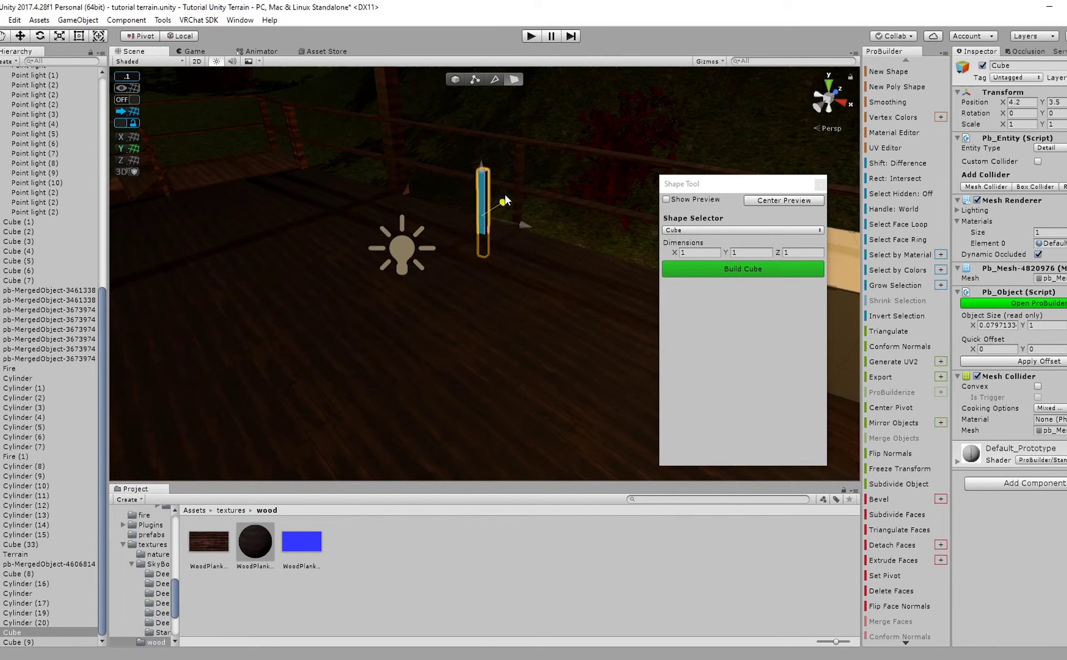
scroll(481, 155, up, 4)
middle_drag(491, 145, 442, 373)
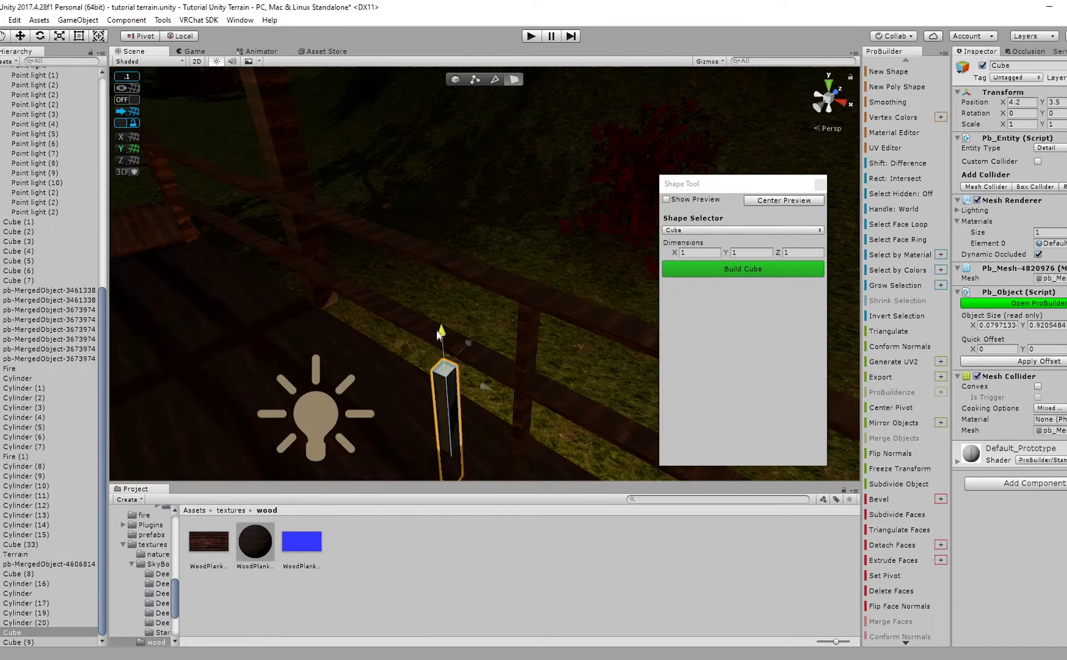
click(456, 80)
Rotate the table leg about 9.8 degrees around the vertical axis and position it beside the platform railing.
scroll(495, 250, down, 4)
middle_drag(498, 265, 492, 220)
scroll(473, 136, up, 5)
alt+drag(473, 129, 422, 198)
scroll(422, 198, down, 5)
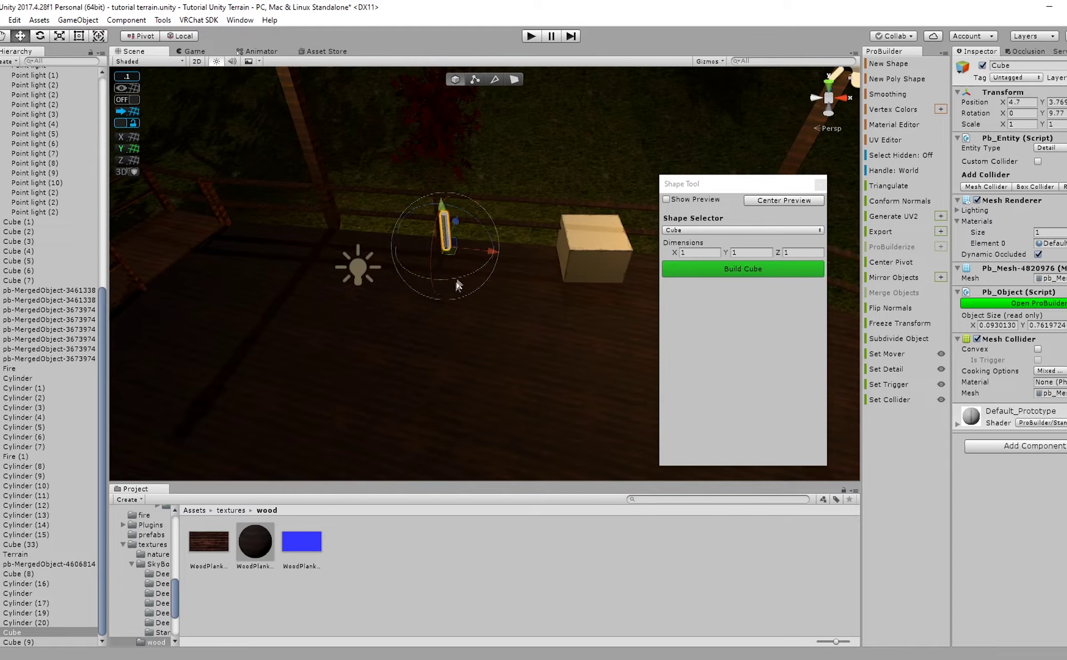
key(w)
scroll(459, 278, up, 3)
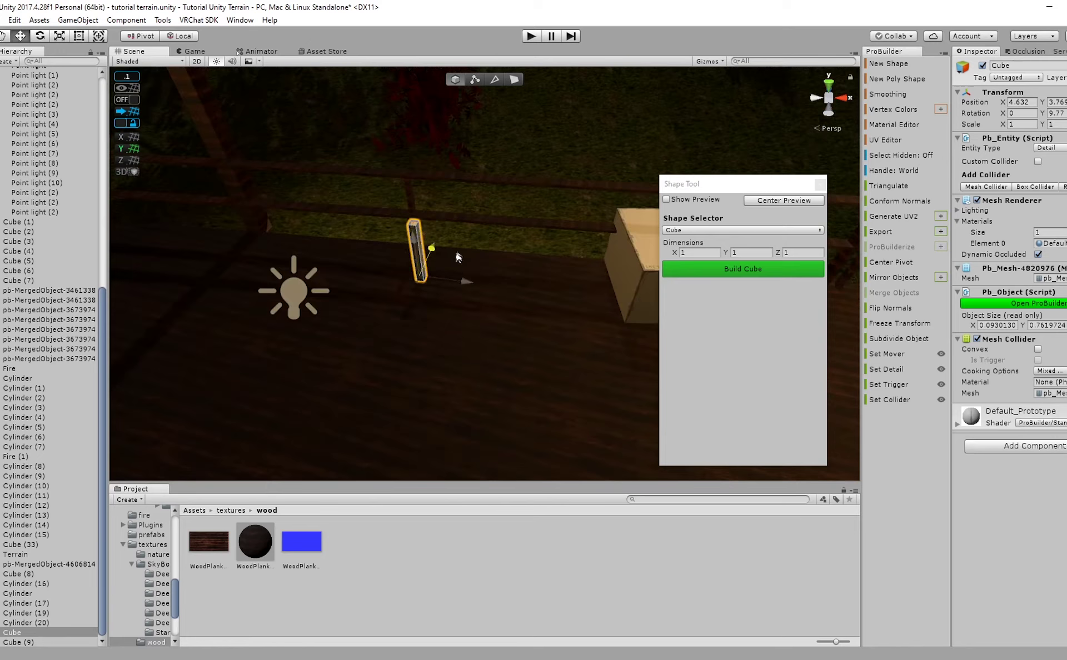
scroll(463, 234, down, 3)
Duplicate the leg to make a pair, then duplicate both legs and place the copies at the table's other end.
key(ctrl+d)
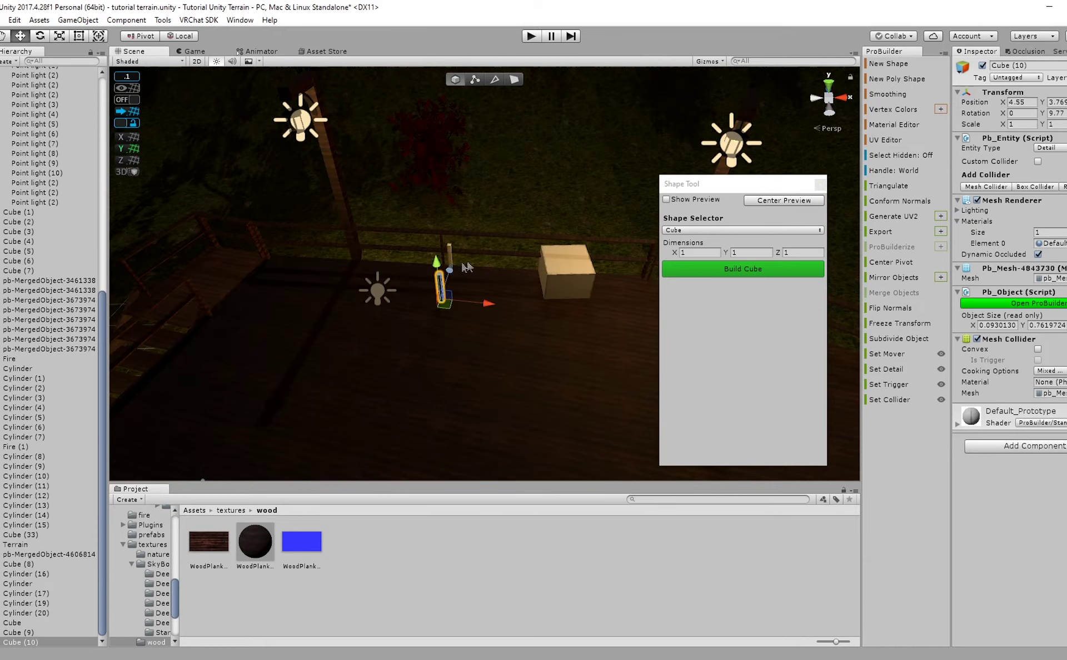
click(560, 273)
click(451, 252)
ctrl+click(440, 286)
key(ctrl+d)
mouse_move(489, 273)
mouse_down()
mouse_move(578, 276)
mouse_move(499, 283)
mouse_up()
Rotate the spare cube about 7 degrees around the vertical axis and place it above the first pair of legs.
click(577, 270)
key(e)
drag(448, 316, 469, 317)
key(w)
scroll(469, 314, up, 3)
drag(418, 239, 418, 181)
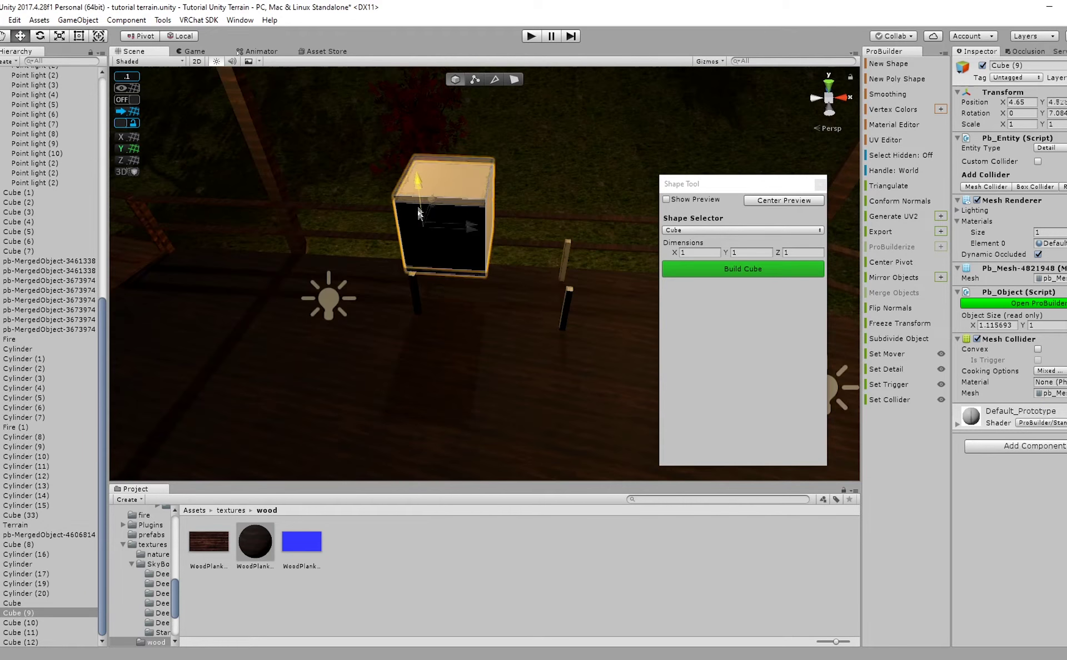
Flatten the spare cube to about 0.06 thick, stretch it to about 2.38 long as a tabletop, and align it over the legs.
click(472, 198)
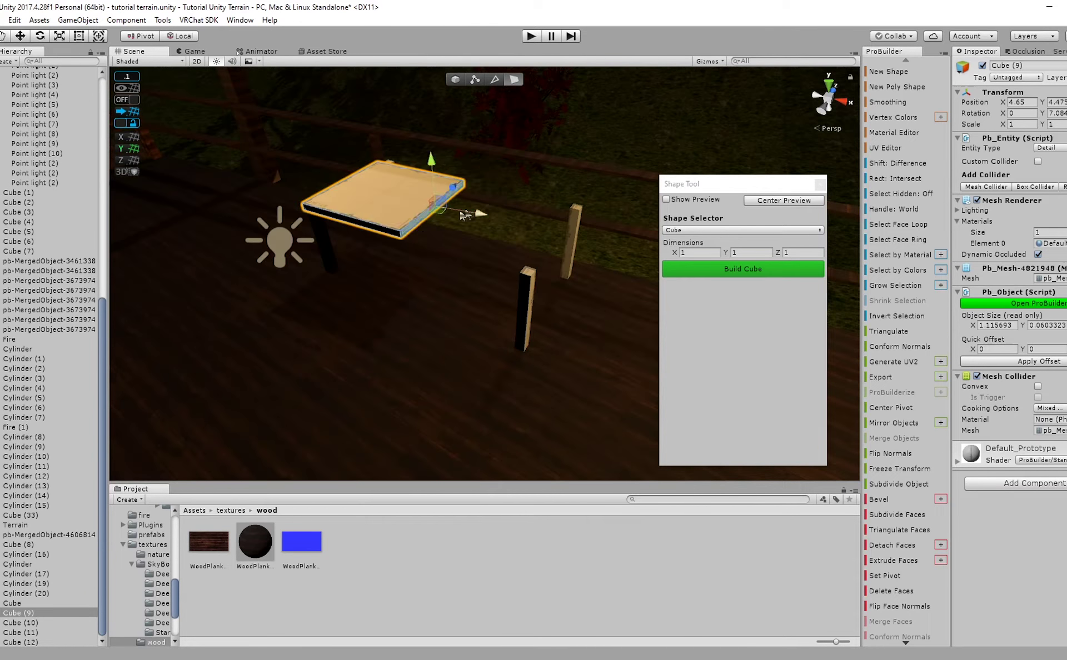
drag(553, 227, 591, 242)
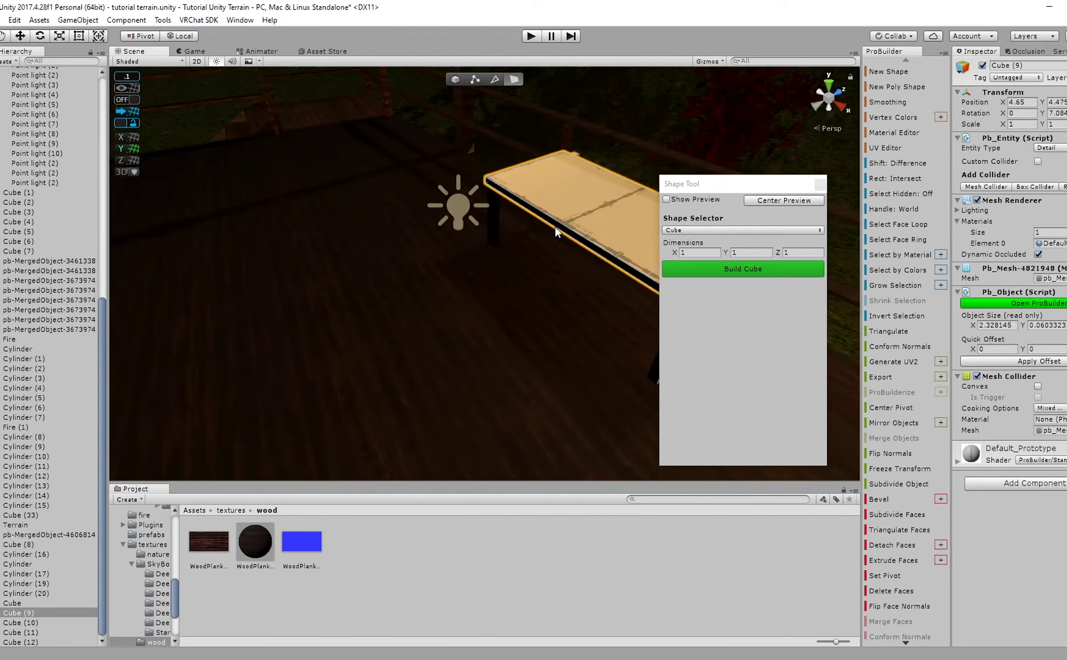
drag(580, 270, 584, 272)
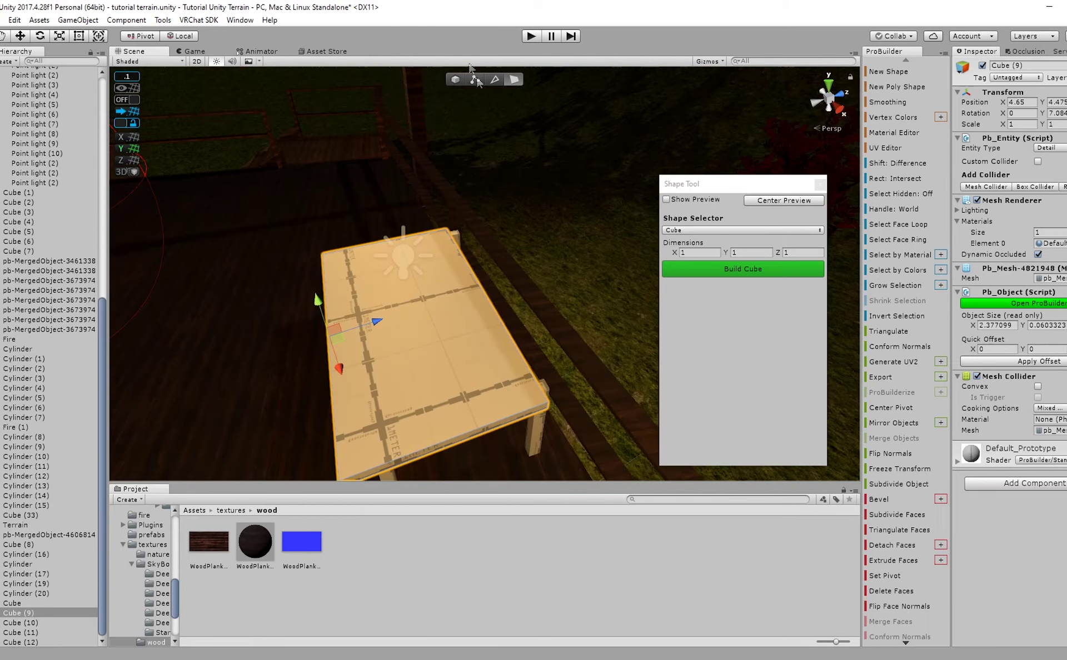
click(455, 79)
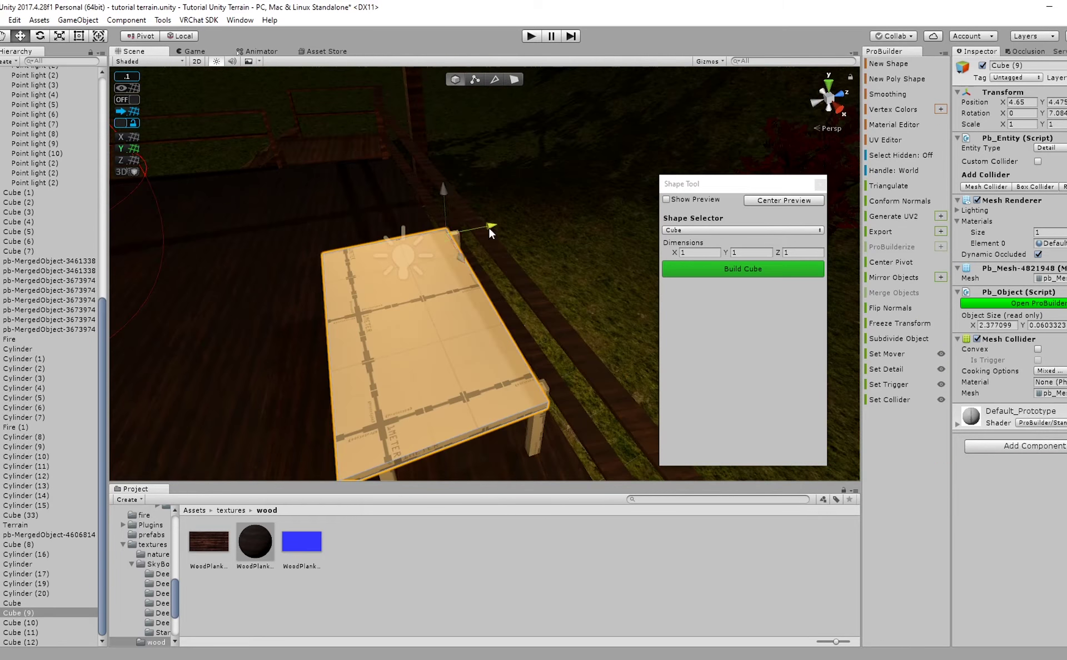
drag(488, 229, 502, 228)
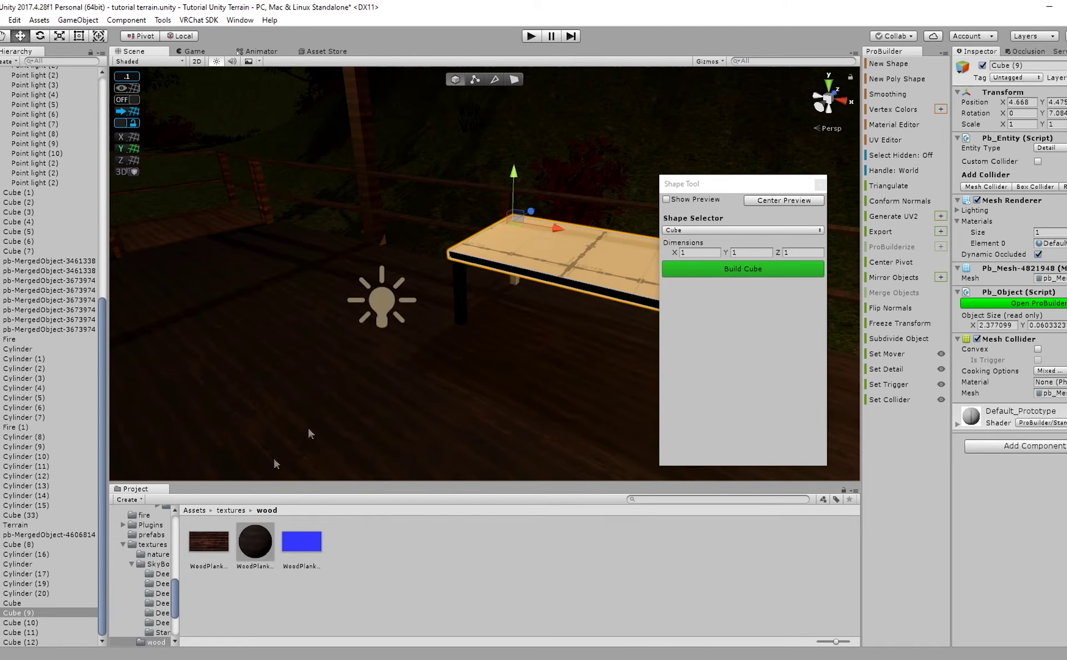
Apply the WoodPlanksWorn26 material to the tabletop and all legs, and shift the protruding corner leg under the tabletop.
click(311, 433)
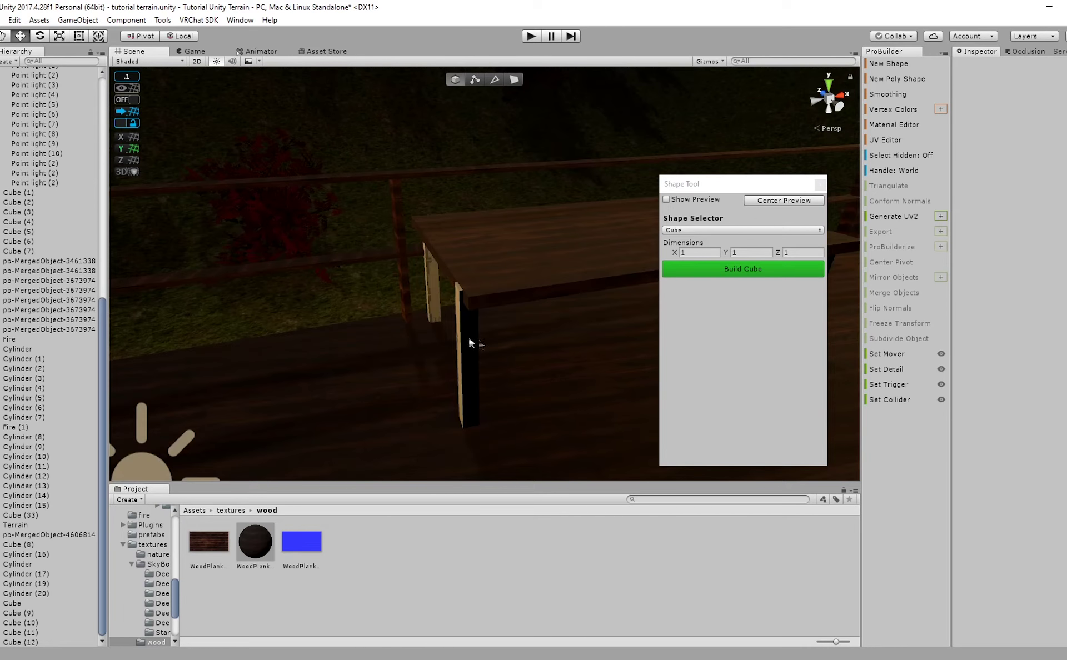
click(472, 348)
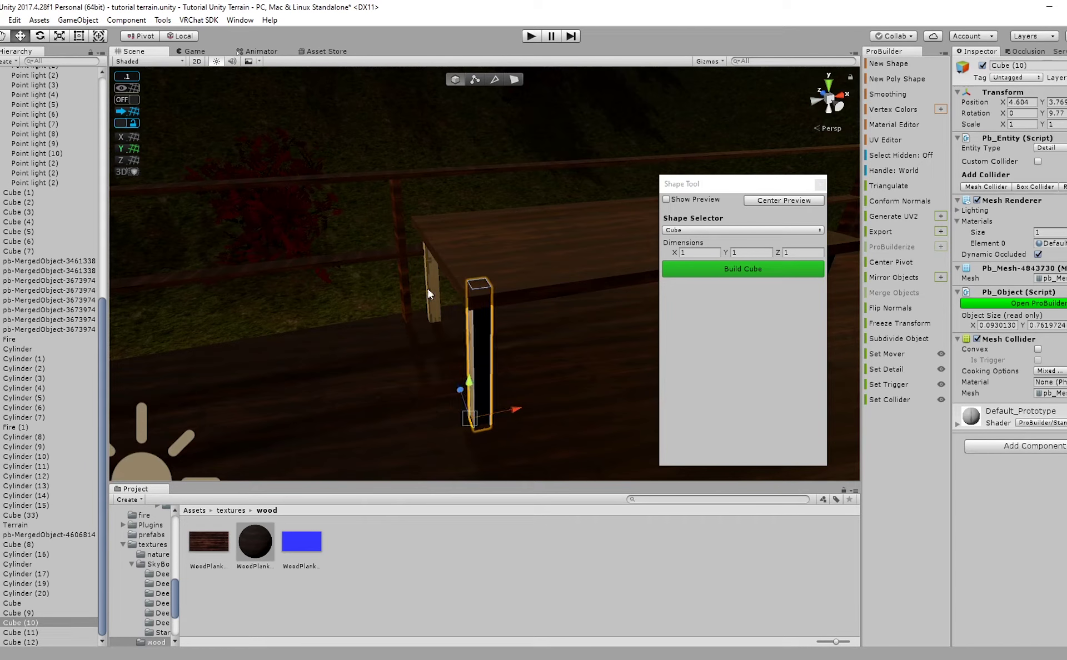
shift+click(430, 295)
click(446, 405)
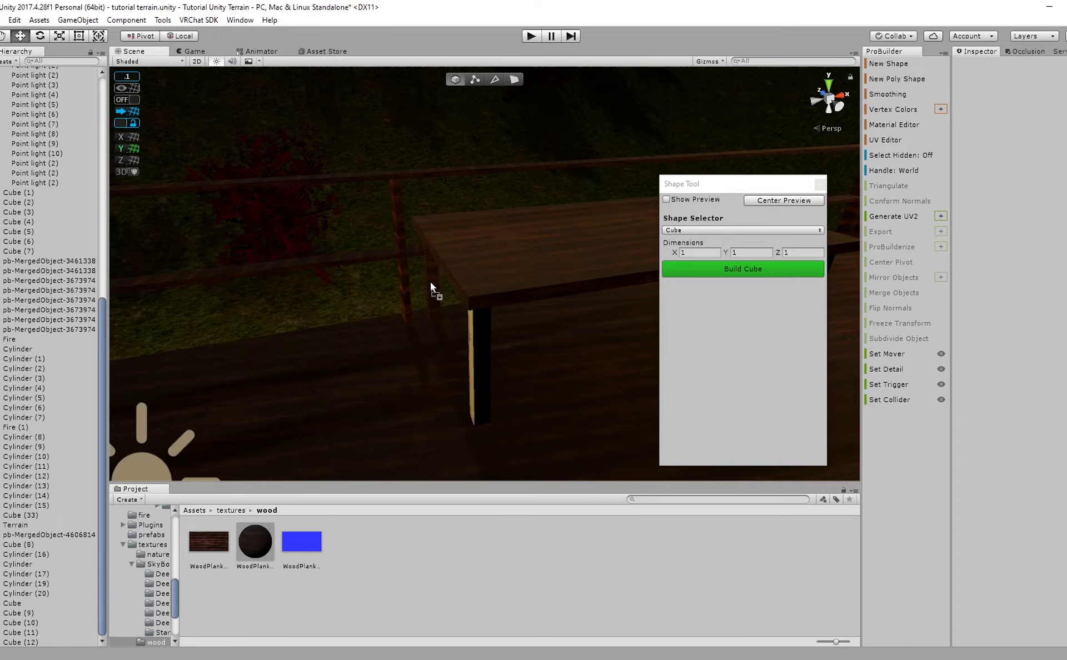
drag(479, 393, 472, 362)
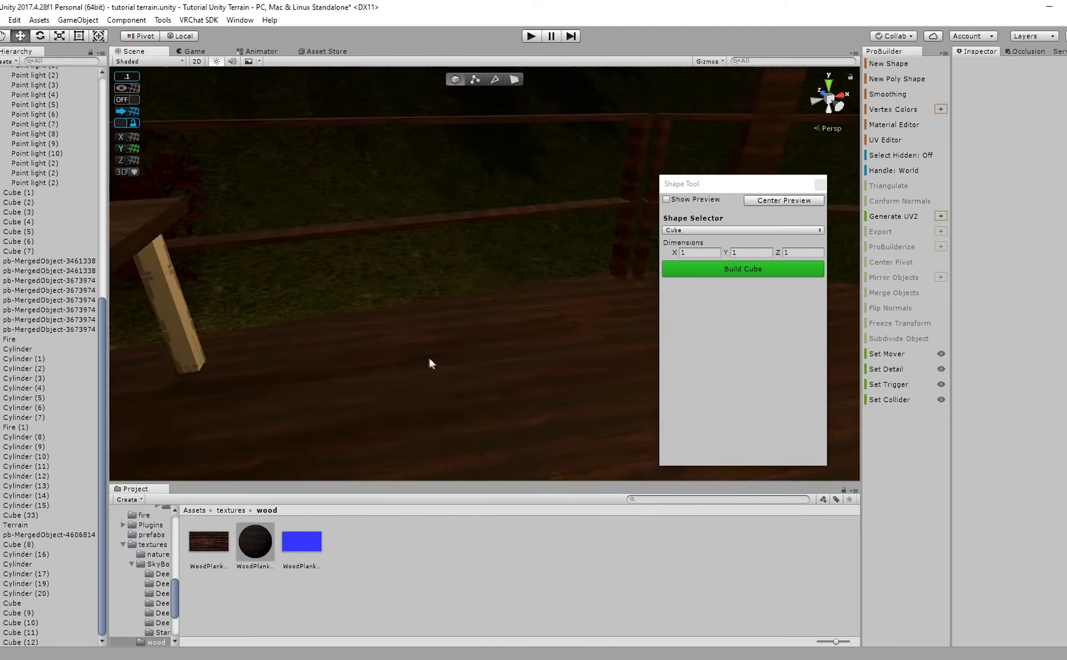
drag(431, 362, 259, 550)
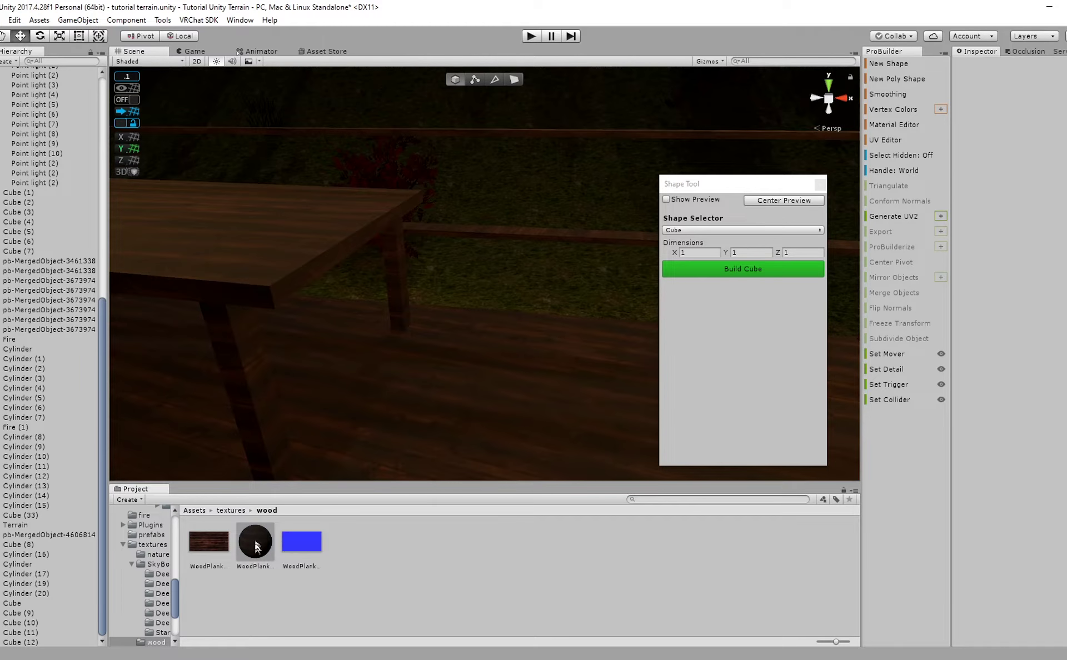
click(256, 540)
Close the Shape Tool and check the textured table on the platform.
click(762, 539)
scroll(590, 361, down, 6)
right_drag(586, 343, 623, 327)
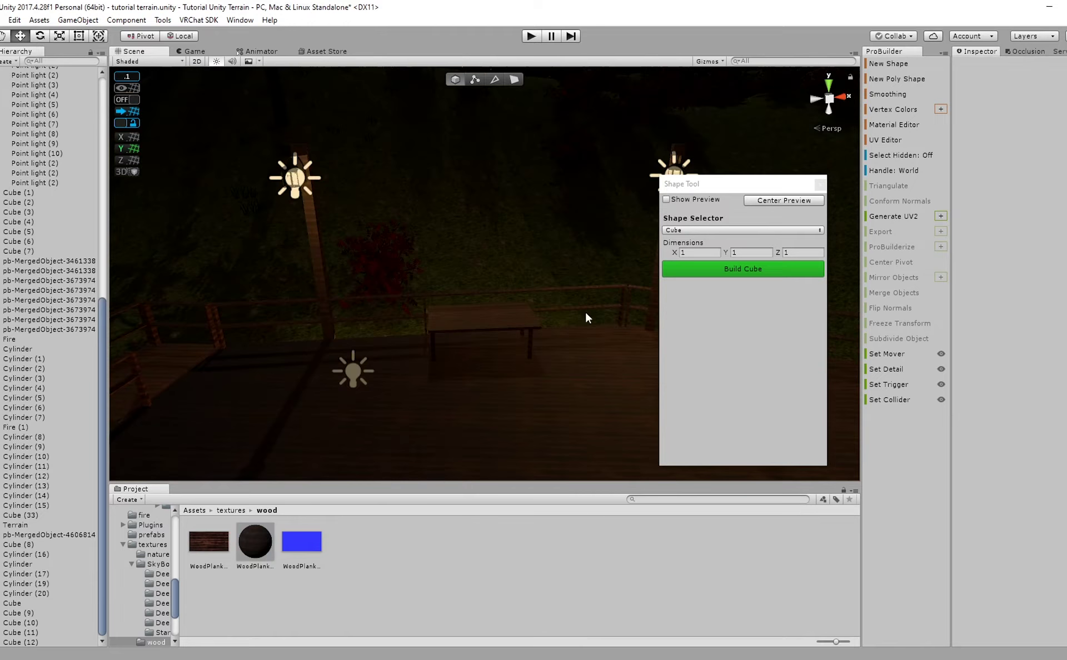
click(820, 184)
scroll(531, 340, up, 5)
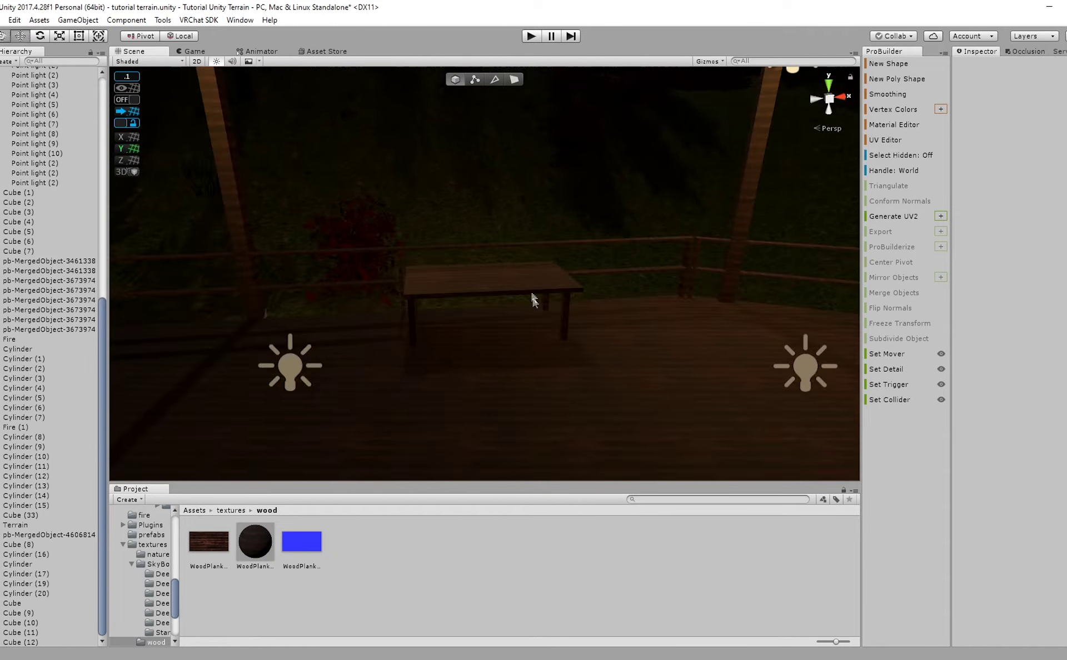
Examine the finished wooden table and the surrounding platform, railings and lamps from several angles and distances.
middle_drag(536, 281, 552, 223)
right_drag(552, 224, 515, 212)
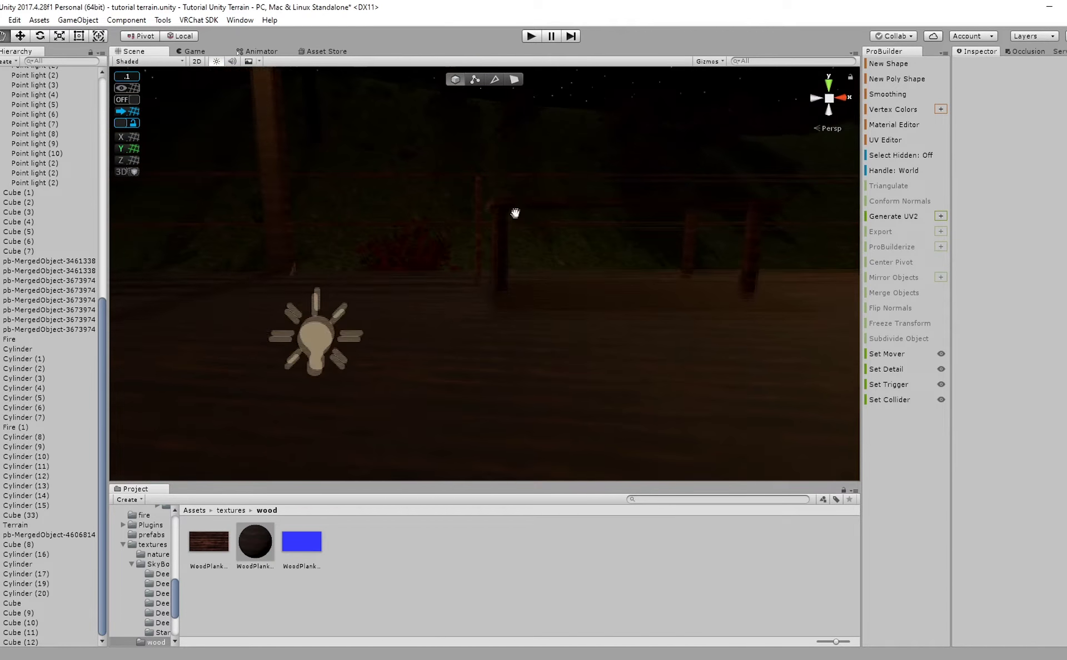
middle_drag(515, 212, 503, 271)
scroll(502, 271, down, 4)
right_drag(502, 271, 449, 328)
scroll(548, 305, down, 3)
right_drag(548, 305, 636, 320)
middle_drag(637, 320, 661, 297)
scroll(632, 319, down, 4)
right_drag(631, 319, 456, 302)
scroll(457, 301, down, 4)
middle_drag(456, 302, 528, 250)
right_drag(528, 250, 717, 252)
right_drag(469, 282, 562, 219)
middle_drag(562, 219, 567, 236)
right_drag(566, 236, 551, 366)
Start a new cylinder shape with the Shape Tool and move its preview down onto the platform beside the wooden table.
click(888, 63)
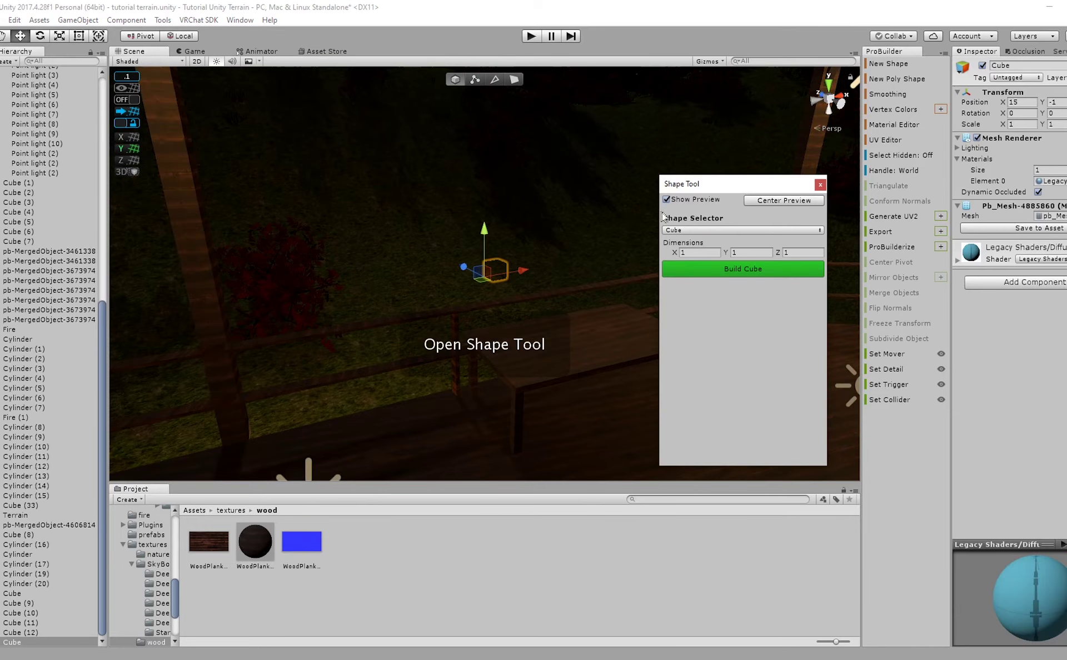
click(684, 230)
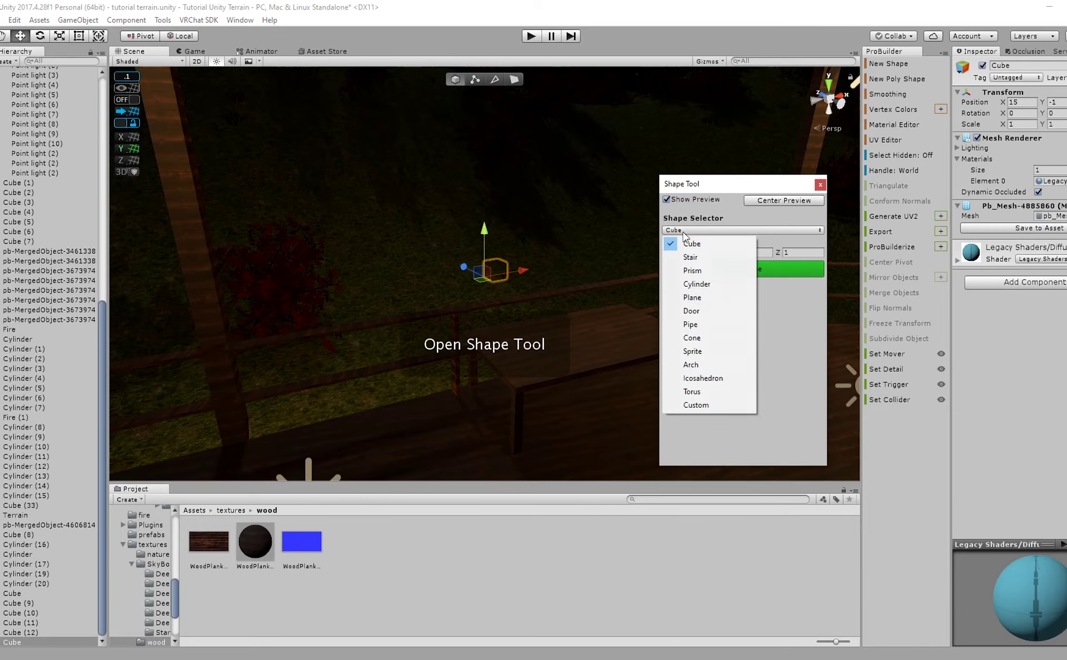
click(695, 284)
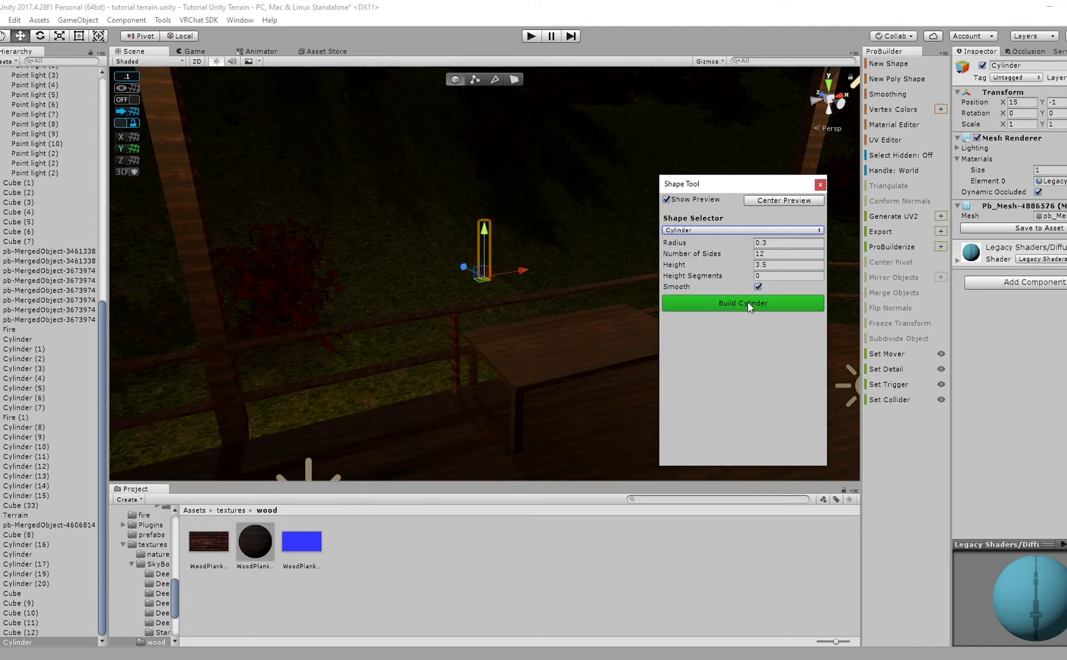
drag(472, 272, 538, 362)
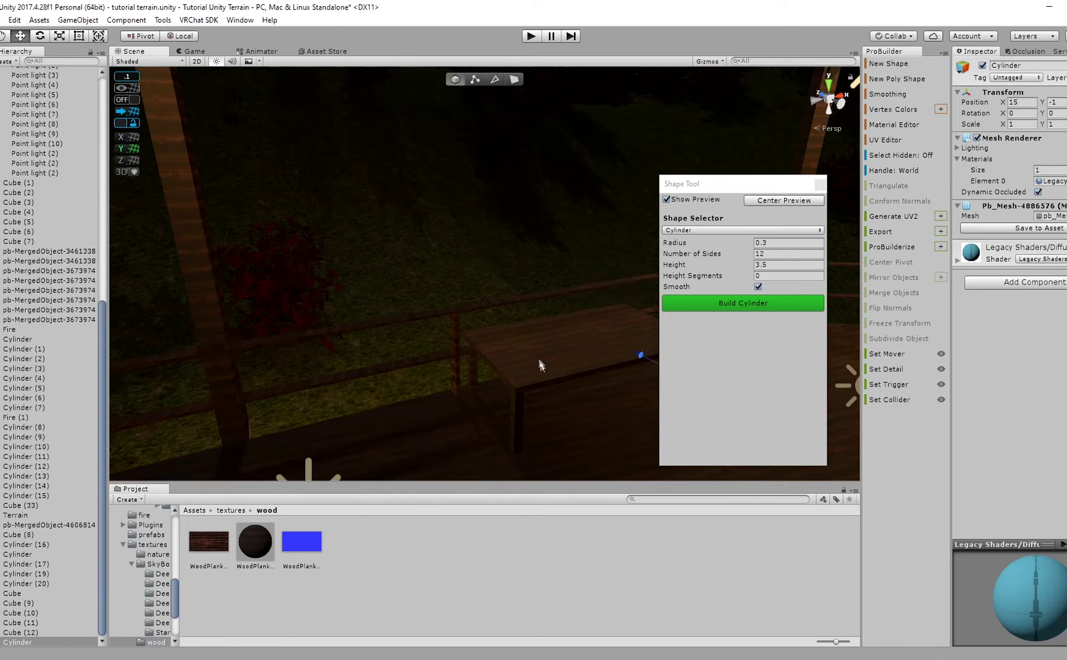
scroll(538, 362, down, 3)
right_drag(539, 362, 591, 339)
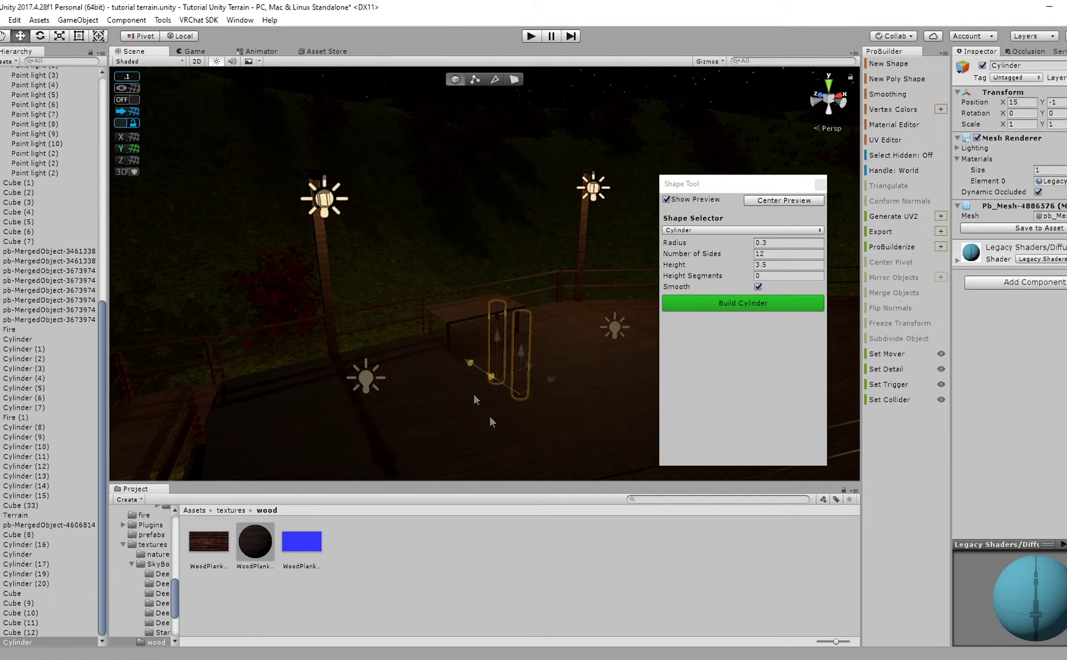
Place the cylinder shape on the wooden table and build it with radius 0.3, 12 sides and height 3.5.
drag(586, 398, 512, 295)
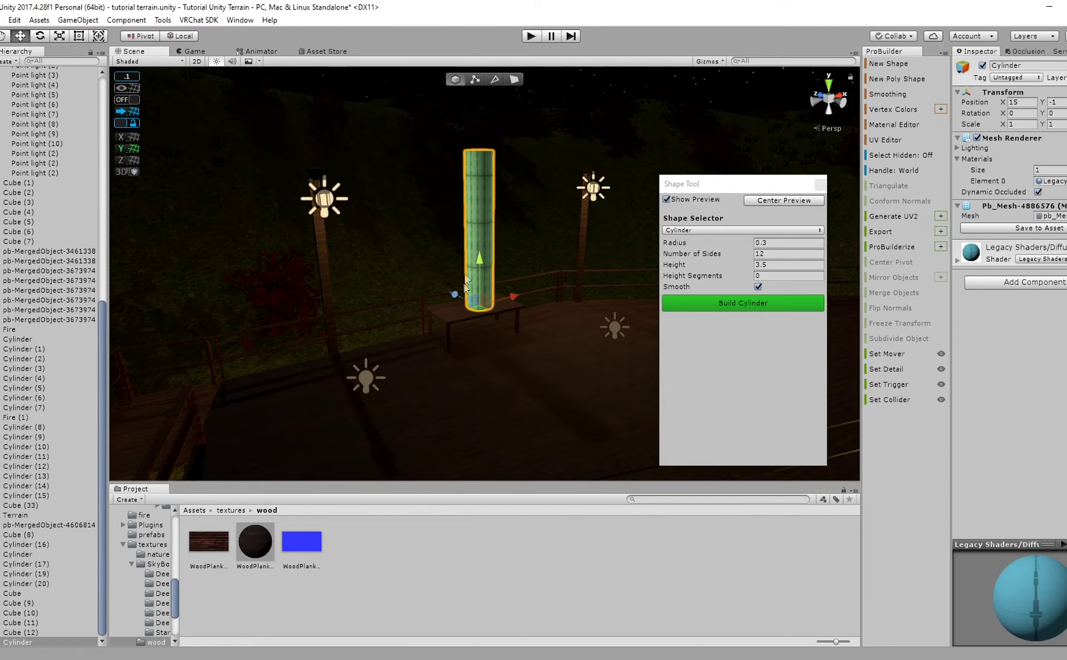
scroll(456, 236, up, 3)
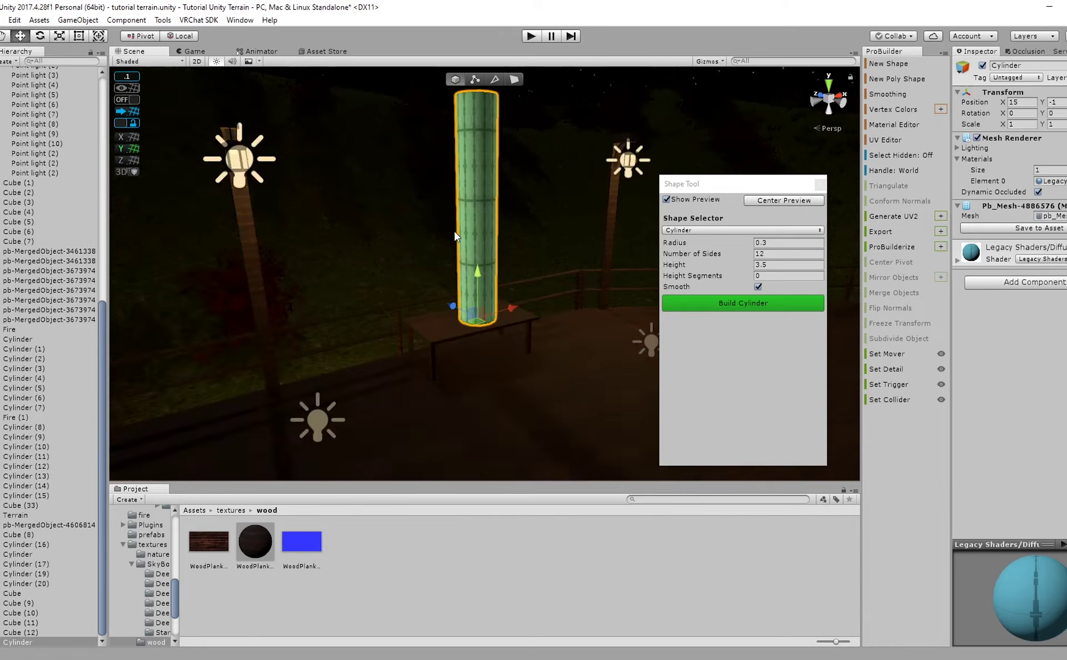
scroll(456, 235, up, 2)
middle_drag(456, 236, 450, 286)
right_drag(450, 286, 423, 327)
click(514, 80)
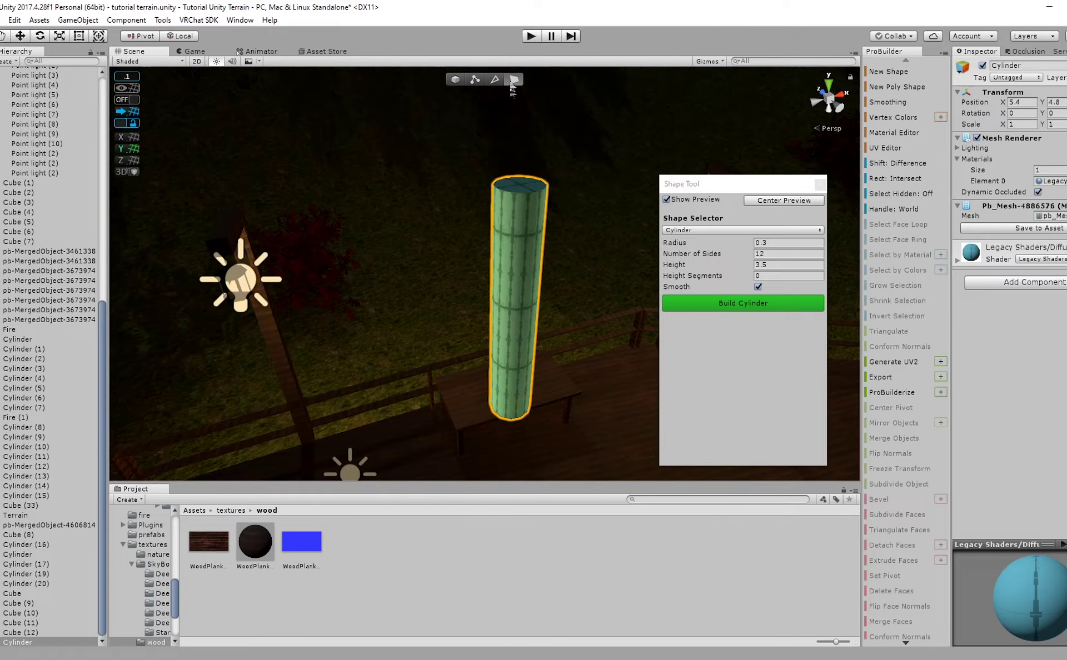
click(688, 310)
Extrude the cylinder's top faces slightly upward and scale them outward into a flared collar about 0.83 wide.
middle_drag(539, 106, 484, 289)
right_drag(483, 289, 452, 355)
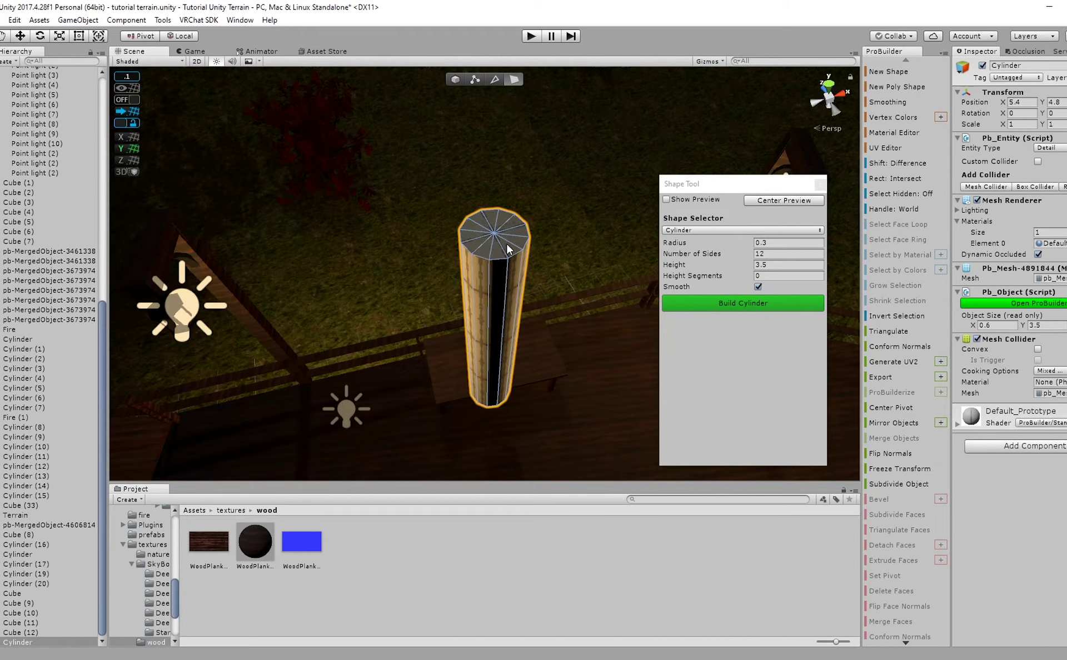
click(508, 249)
key(r)
shift+drag(494, 233, 496, 234)
key(w)
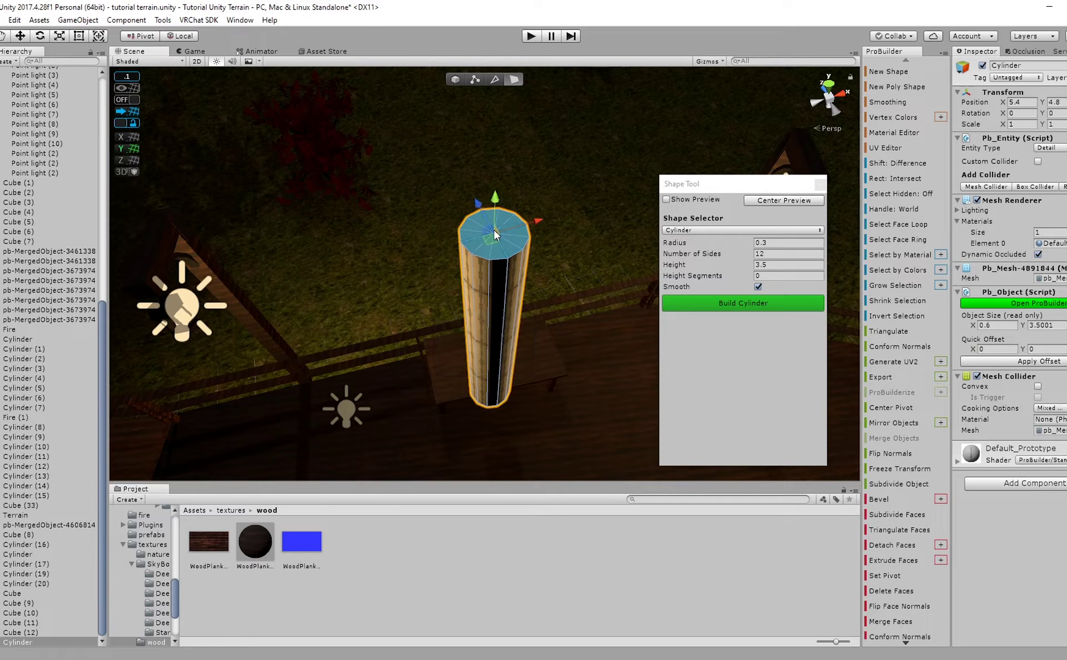
shift+drag(495, 198, 517, 199)
key(r)
key(r)
drag(498, 148, 500, 170)
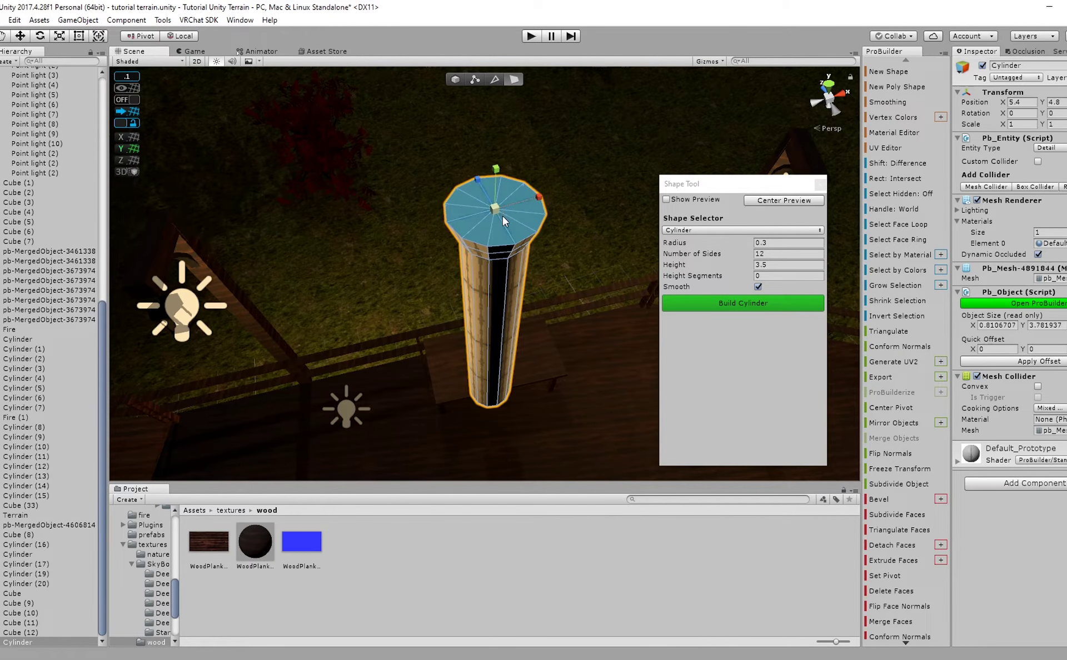
drag(511, 210, 453, 129)
Extrude the flared cap upward into a flashlight head, bringing the object's total height to about 4.29.
key(w)
middle_drag(454, 129, 465, 222)
mouse_move(535, 176)
shift+mouse_down()
mouse_move(548, 132)
mouse_move(524, 169)
shift+mouse_up()
Inset the head's top faces with scaled extrusions and sink them to form a recessed lens inside a thin rim.
key(e)
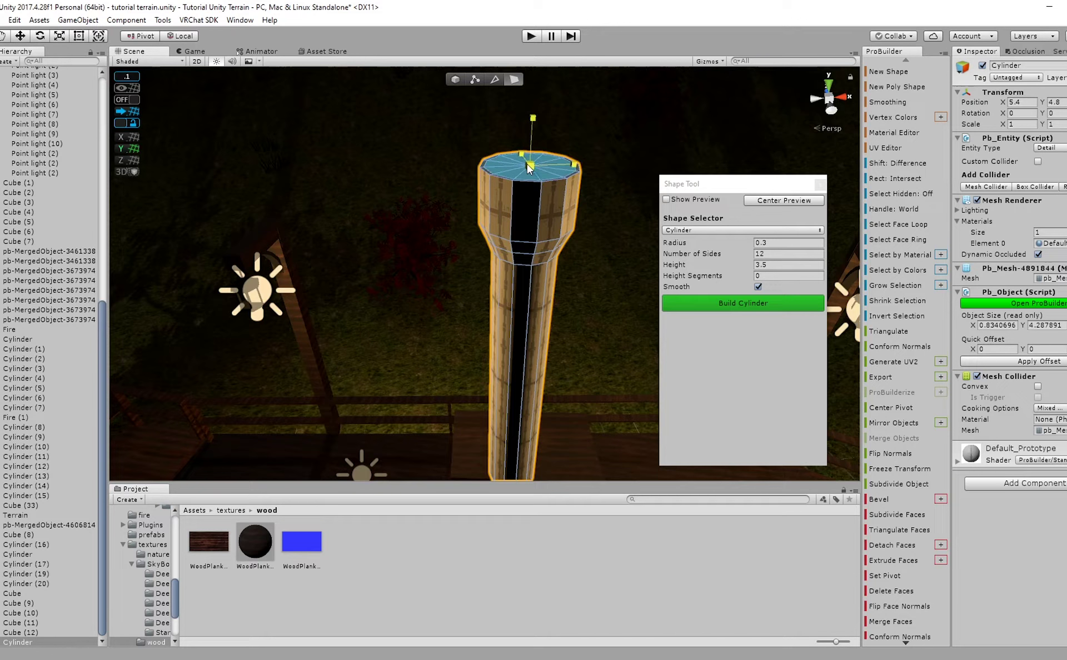
shift+drag(532, 129, 533, 134)
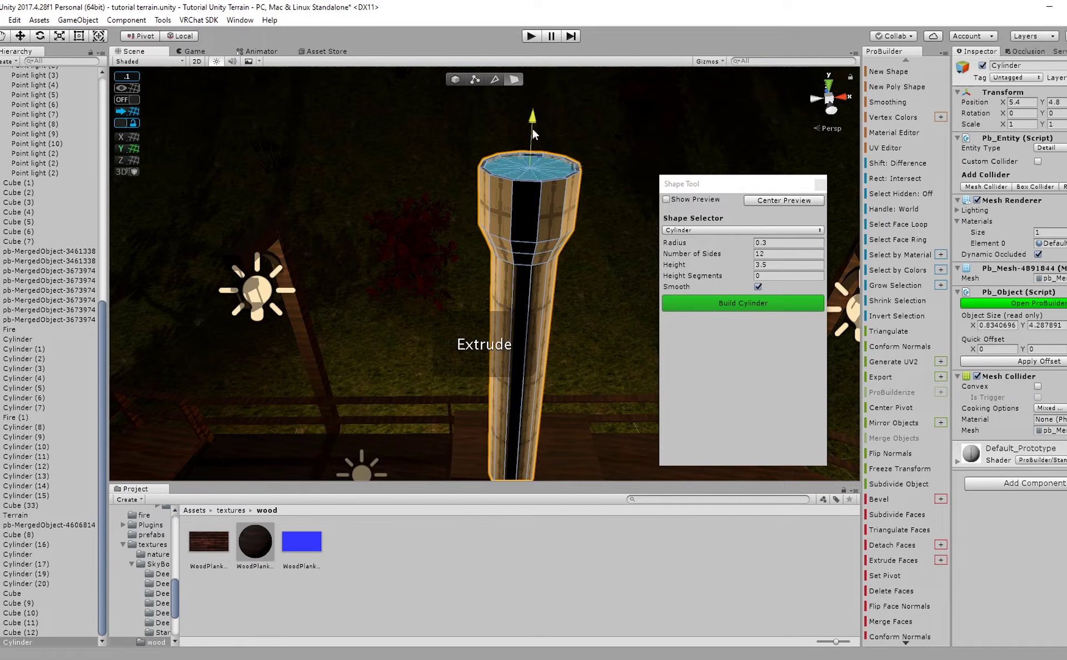
key(r)
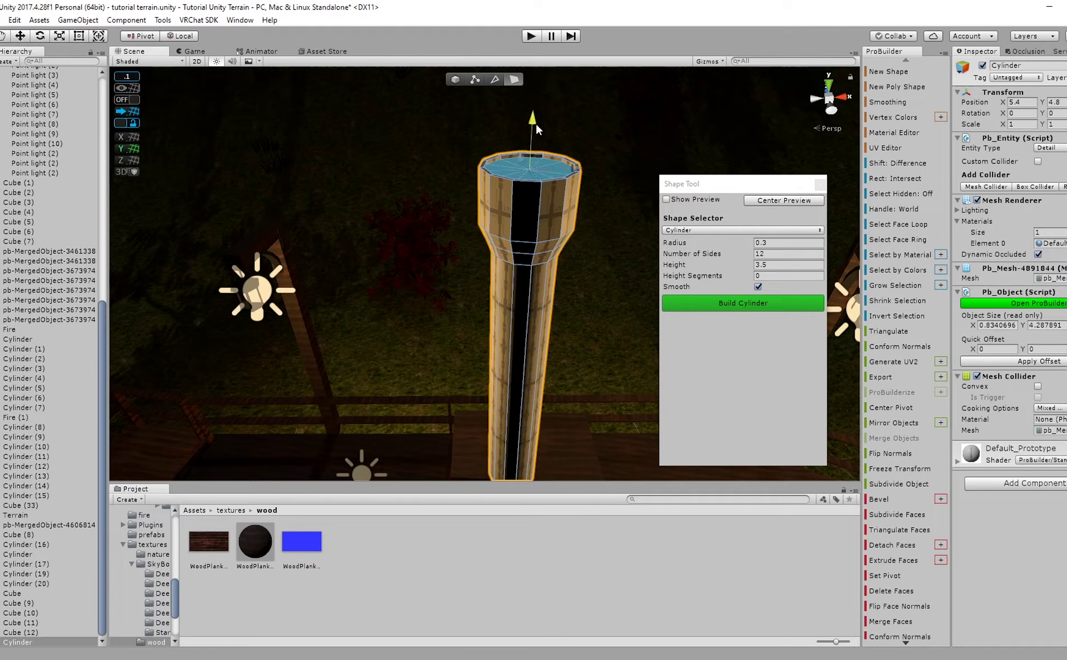
shift+drag(536, 124, 536, 122)
key(r)
drag(530, 169, 521, 169)
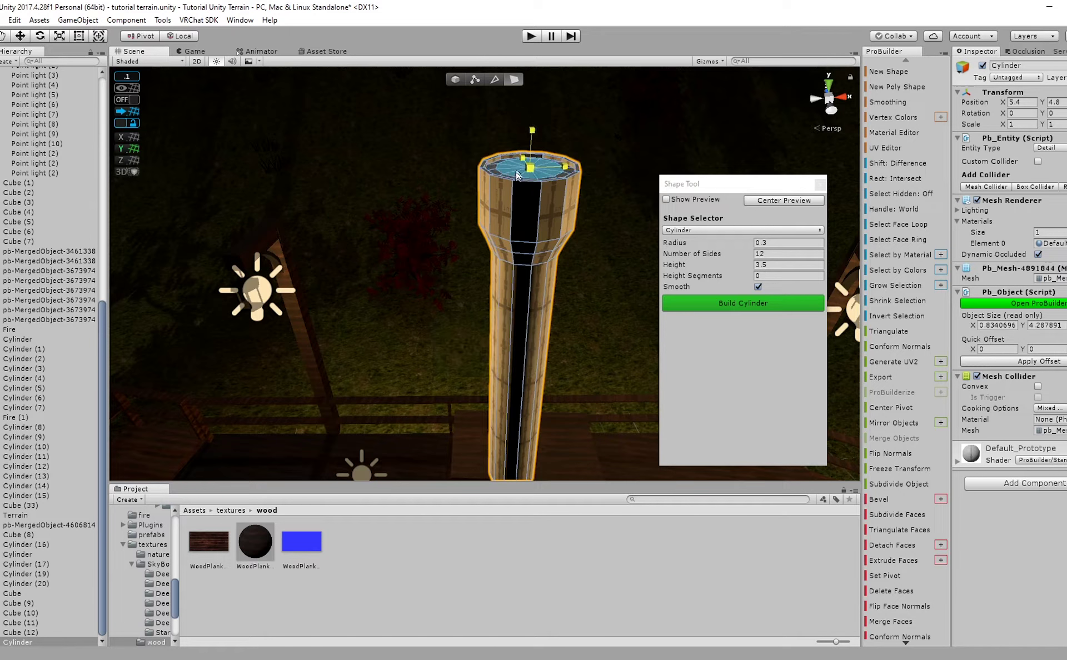
shift+drag(536, 122, 537, 119)
shift+drag(529, 158, 524, 172)
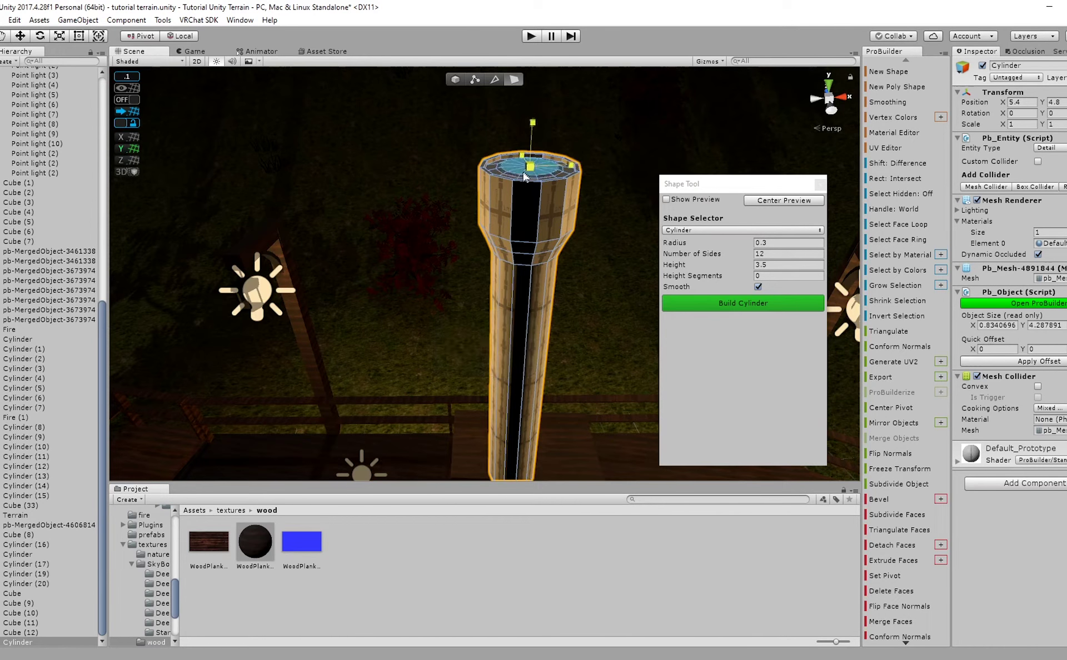
Examine the flashlight head and its recessed top from several angles.
click(618, 524)
middle_drag(463, 213, 452, 305)
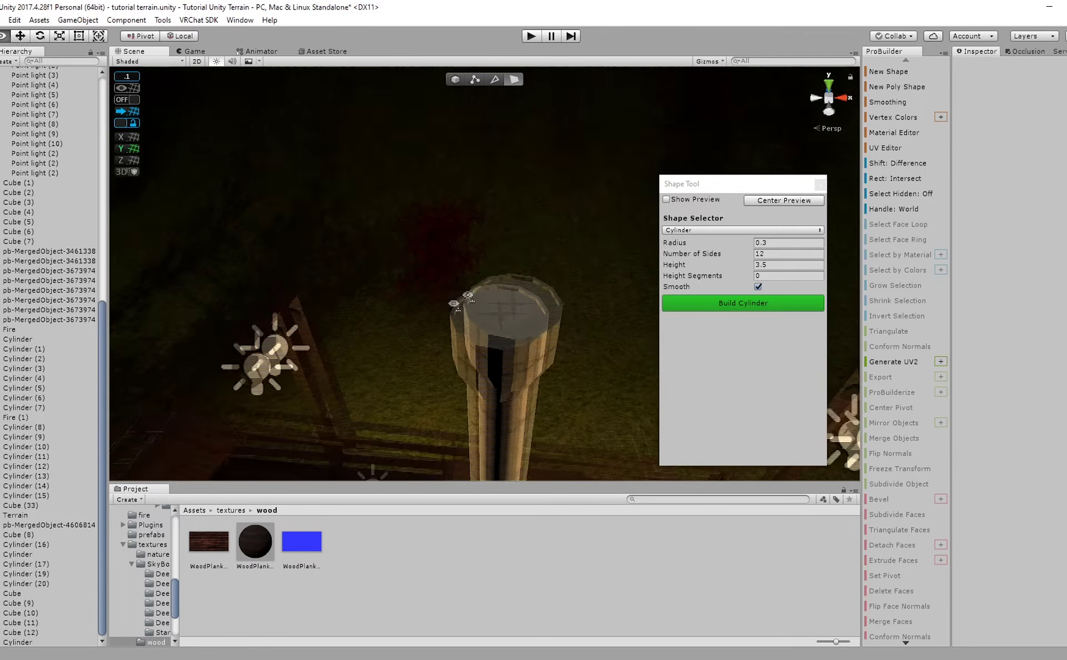
right_drag(452, 305, 398, 339)
click(609, 284)
middle_drag(651, 280, 596, 276)
click(626, 597)
right_drag(537, 428, 500, 328)
scroll(533, 311, up, 3)
middle_drag(566, 291, 473, 336)
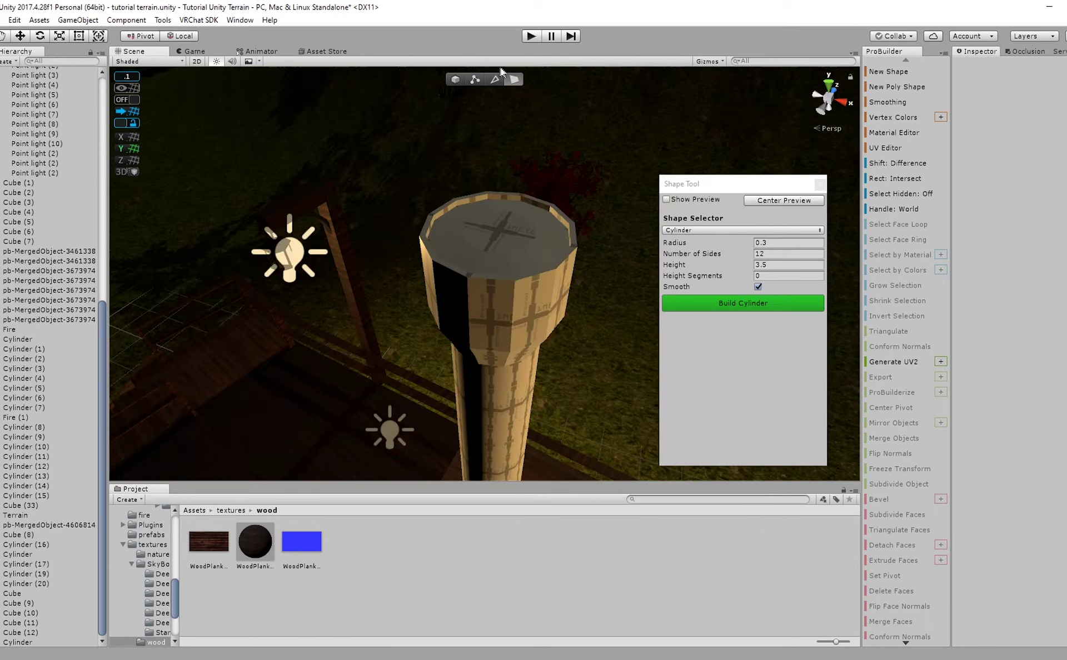
Select the full rings of side faces around the flashlight's head and its flared collar.
click(481, 306)
click(494, 319)
click(915, 238)
click(546, 289)
click(915, 243)
alt+drag(464, 278, 474, 151)
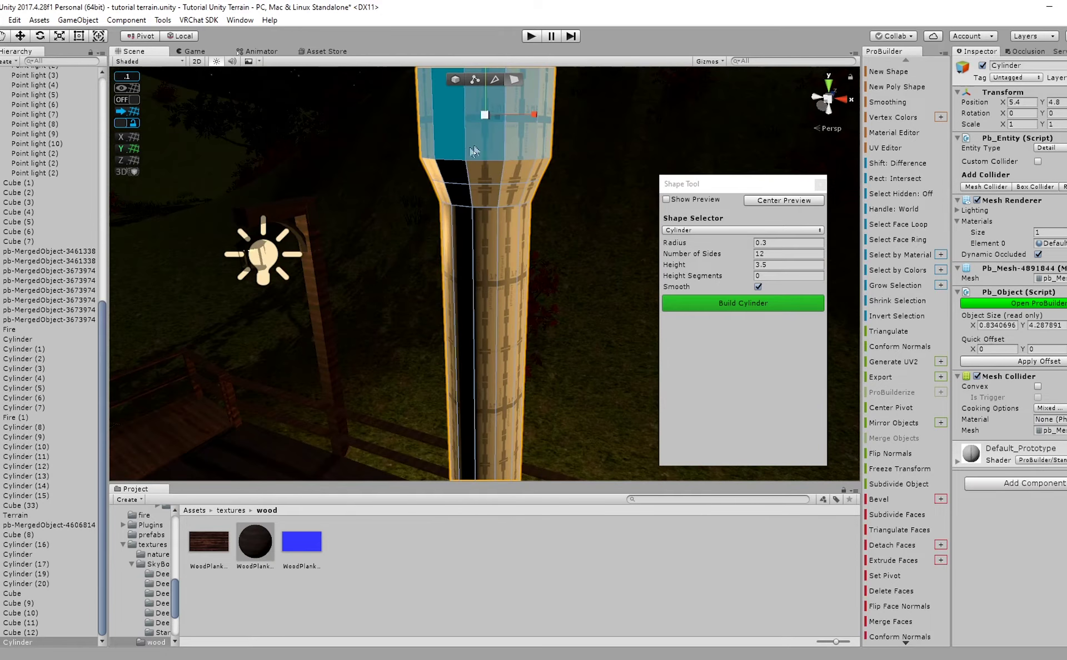
shift+click(483, 177)
click(914, 242)
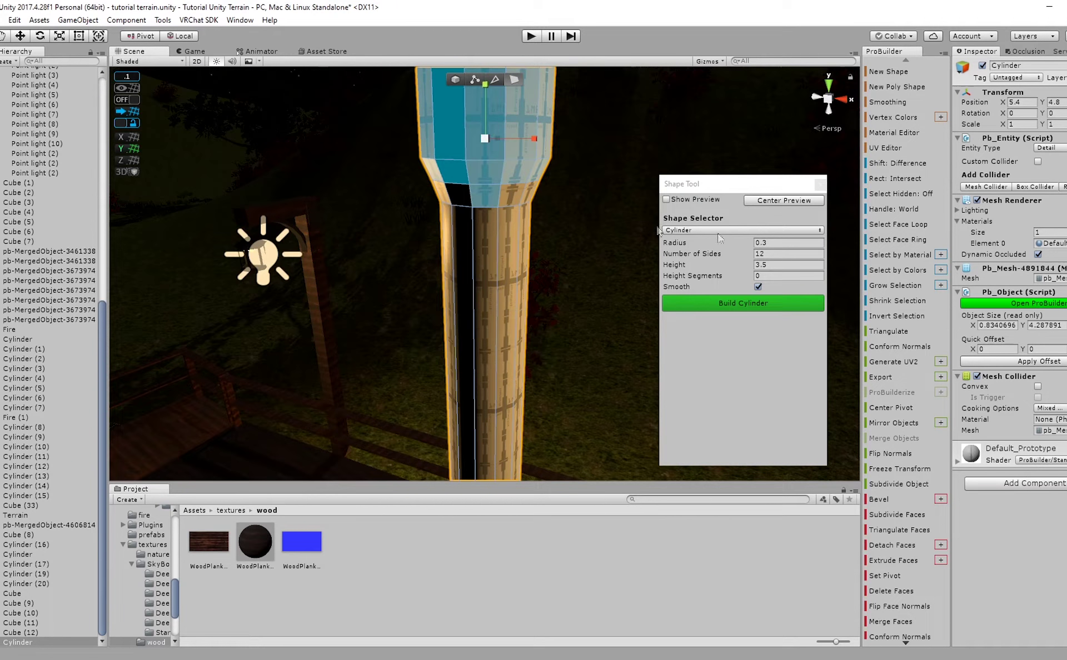
Add the flashlight body's side faces to the selection and assign all selected faces to smoothing group 2.
shift+click(503, 247)
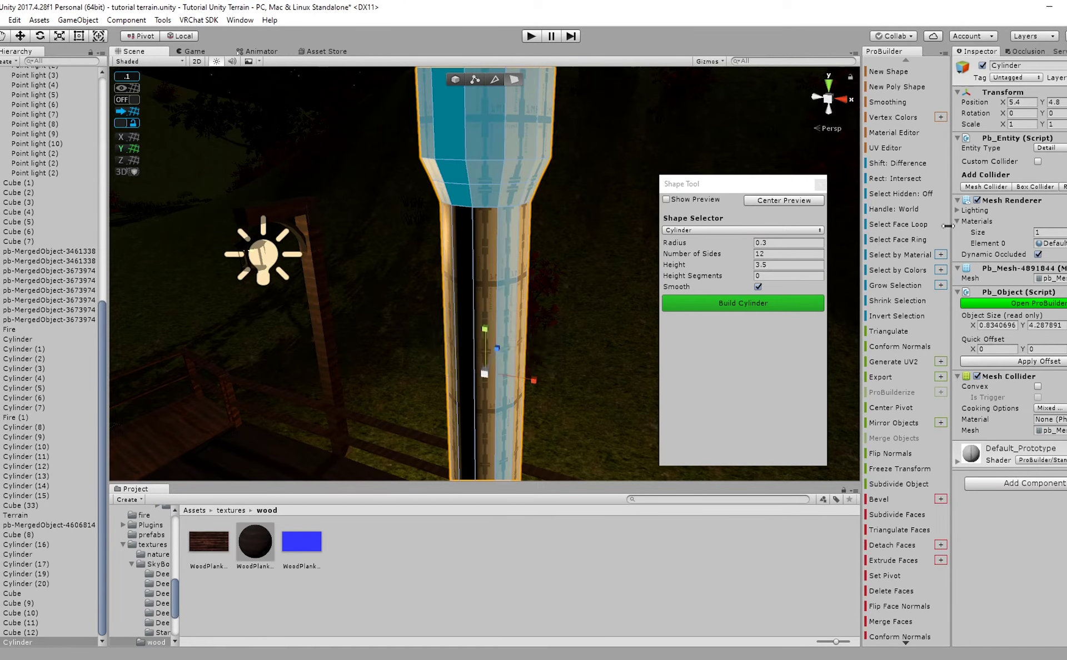
right_drag(475, 213, 450, 282)
alt+drag(451, 282, 512, 203)
alt+drag(372, 212, 521, 214)
alt+drag(366, 222, 578, 244)
shift+click(523, 226)
shift+click(503, 229)
middle_drag(578, 245, 514, 211)
click(889, 102)
click(698, 293)
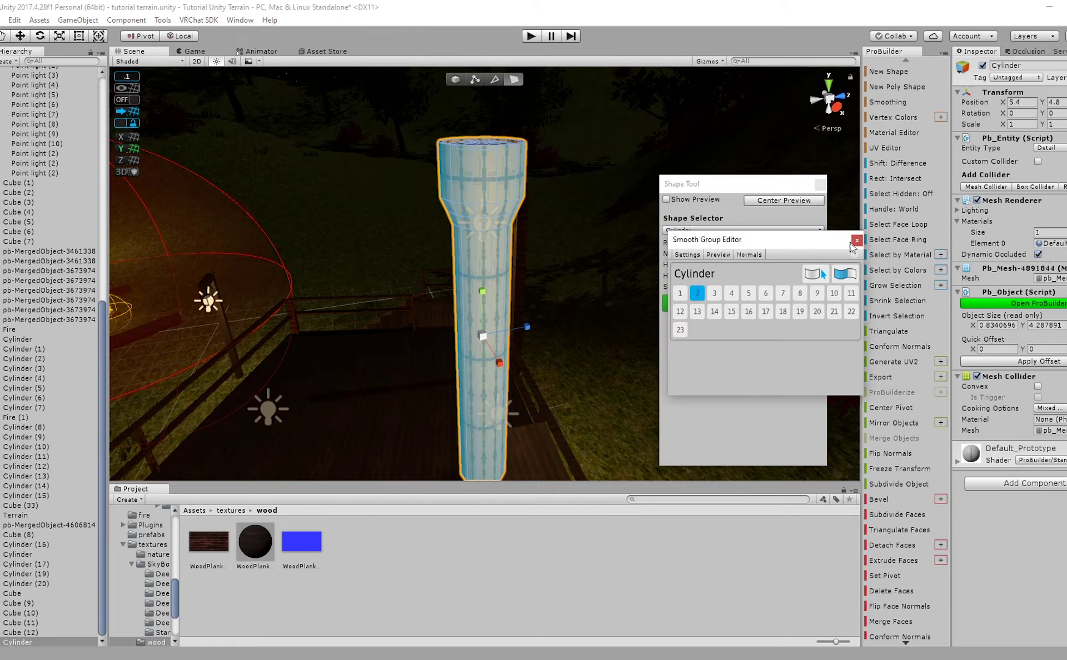
click(857, 241)
click(703, 517)
Apply the metal 1 material from the textures folder to the whole flashlight.
right_drag(495, 283, 579, 283)
middle_drag(578, 284, 579, 310)
click(232, 514)
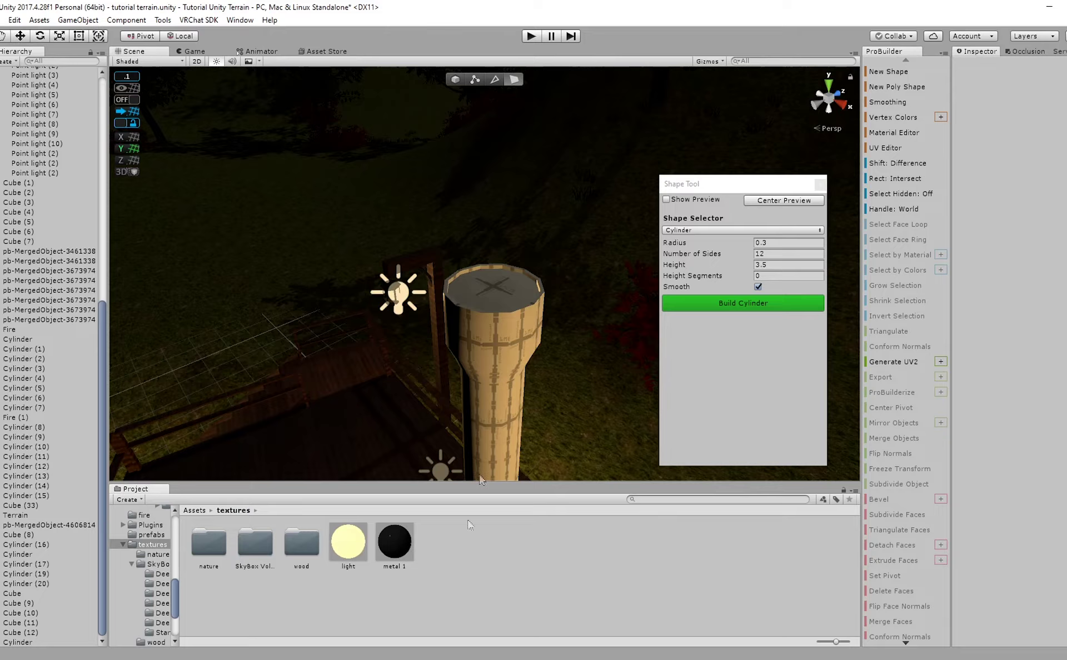
click(456, 81)
drag(473, 423, 485, 399)
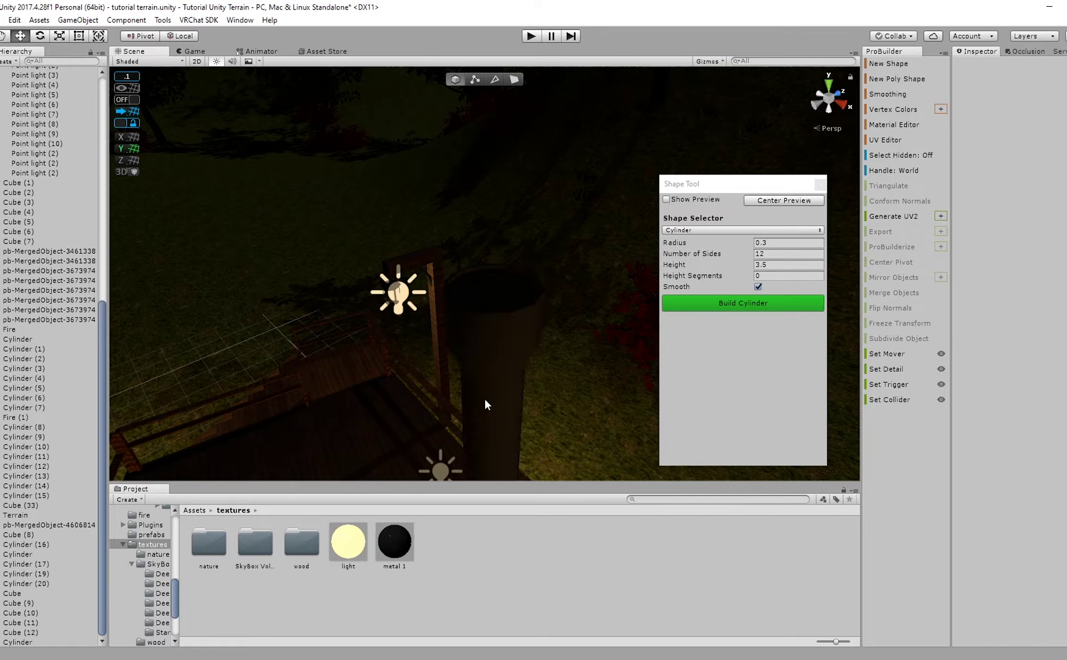
Select the centre faces and part of the surrounding recess on top of the flashlight head.
click(498, 339)
right_drag(501, 338, 459, 341)
alt+drag(459, 327, 467, 146)
click(512, 82)
drag(398, 294, 472, 373)
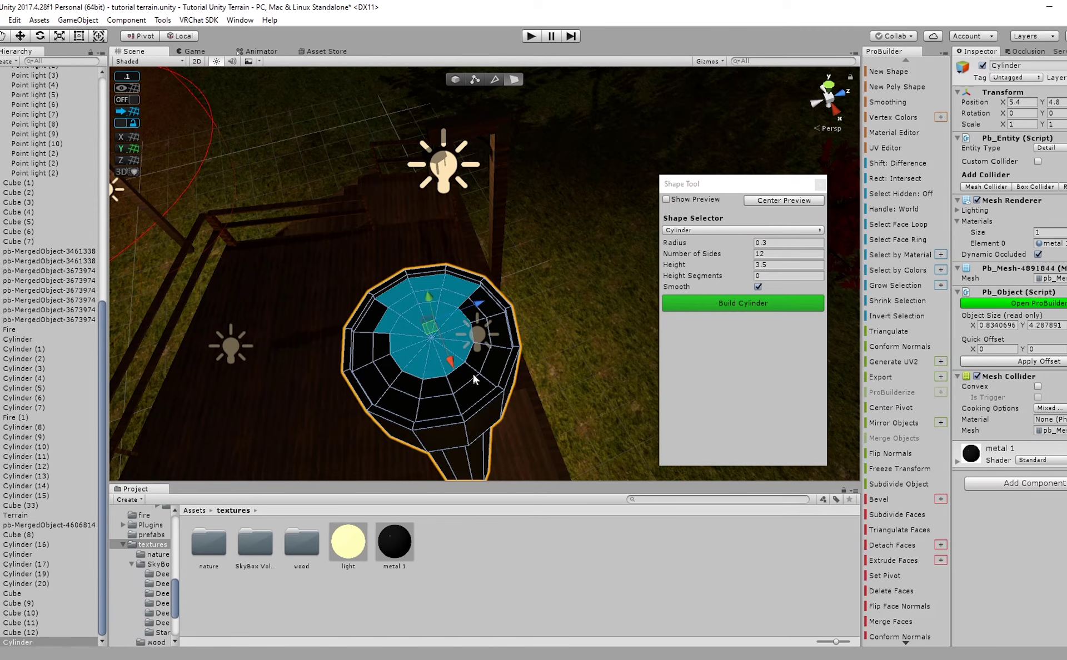
scroll(450, 392, up, 3)
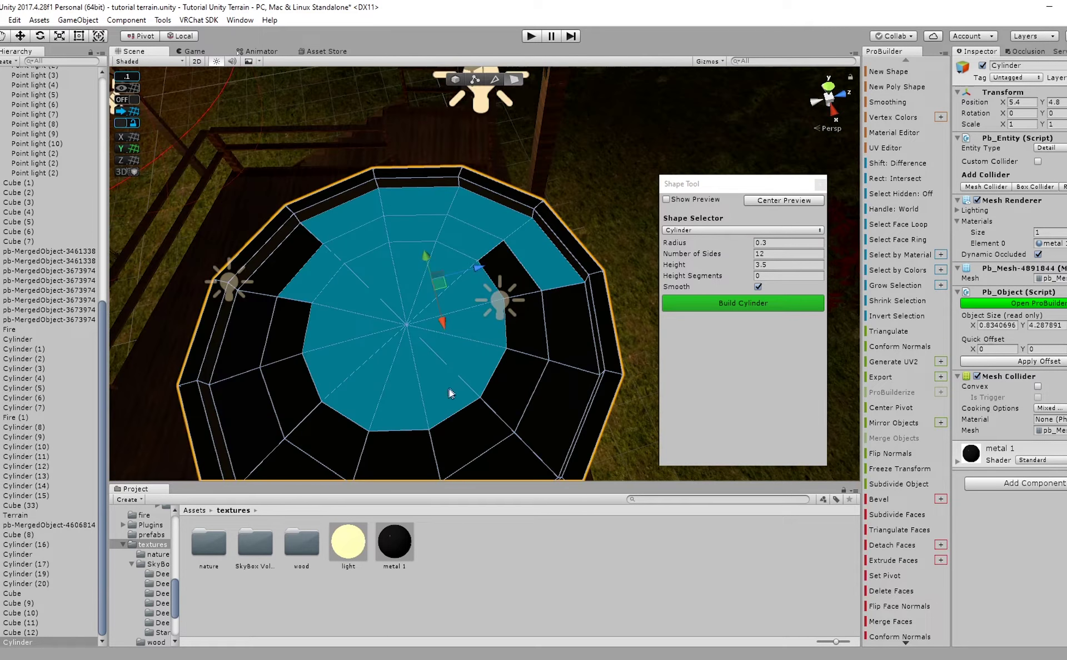
Extend the face selection around most of the recess's surrounding ring and inner wall.
shift+click(505, 273)
shift+click(567, 337)
shift+click(556, 395)
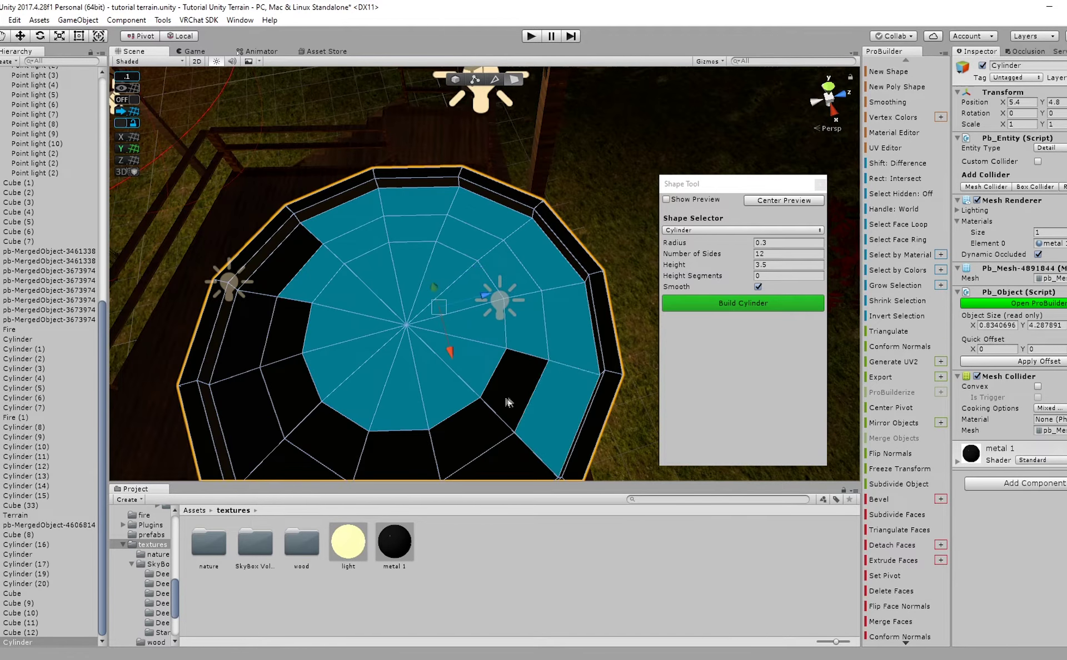
shift+click(515, 400)
shift+click(484, 448)
shift+click(277, 395)
shift+click(254, 426)
shift+click(256, 430)
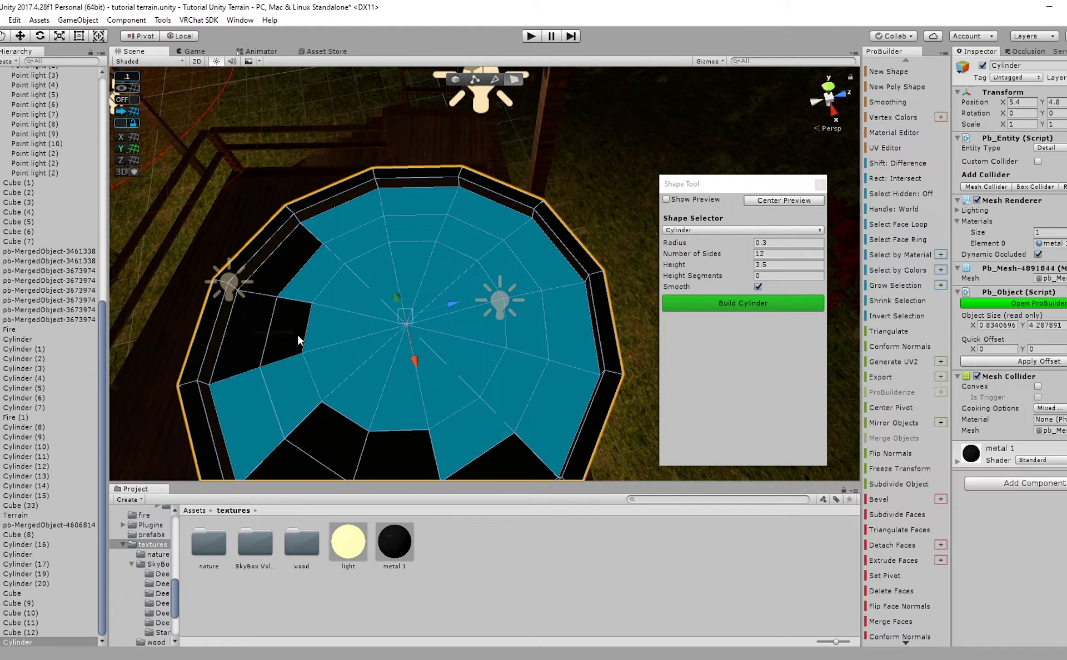
Add the remaining recess faces to the selection and apply the light material to the lens.
shift+click(308, 317)
right_drag(298, 253, 337, 395)
shift+click(330, 310)
shift+click(334, 315)
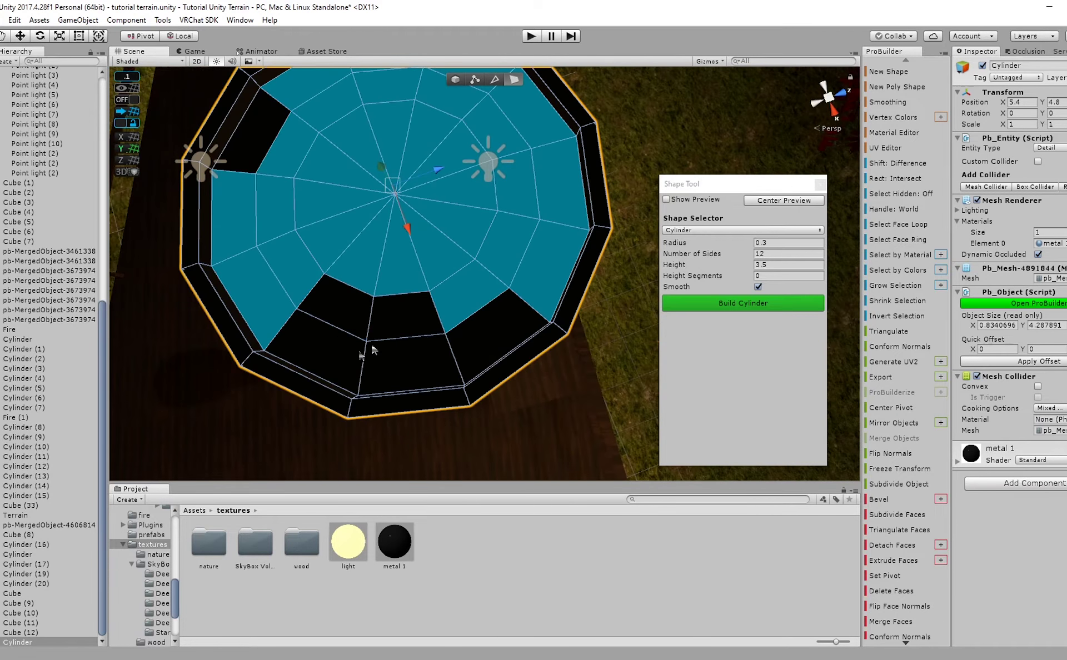
shift+drag(361, 326, 407, 359)
shift+click(505, 360)
shift+click(514, 361)
shift+click(492, 339)
shift+click(265, 139)
right_drag(415, 187, 358, 173)
drag(354, 541, 394, 312)
click(507, 578)
Scale the whole flashlight down uniformly to about 0.077.
right_drag(492, 344, 514, 221)
click(455, 79)
right_drag(444, 132, 456, 254)
click(461, 266)
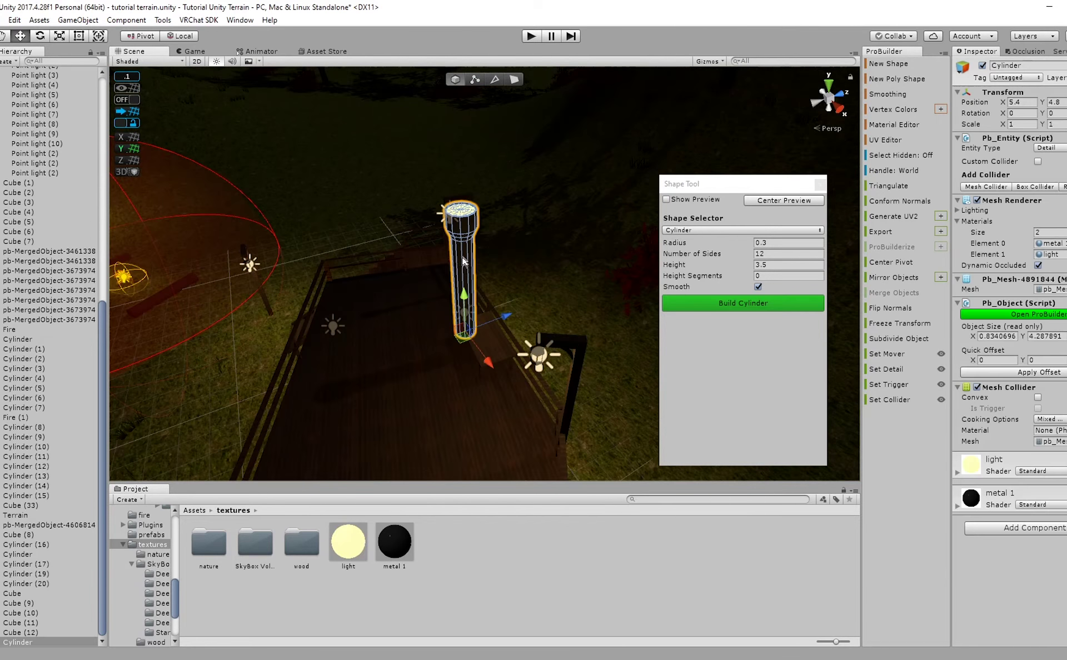
key(r)
drag(467, 331, 429, 353)
key(w)
Rotate the small flashlight 90 degrees about the X axis so it lies horizontally.
scroll(471, 359, up, 4)
middle_drag(473, 360, 537, 233)
scroll(537, 234, up, 3)
middle_drag(567, 128, 529, 208)
scroll(530, 209, up, 3)
middle_drag(388, 272, 428, 231)
scroll(428, 231, down, 2)
right_drag(429, 232, 393, 226)
key(e)
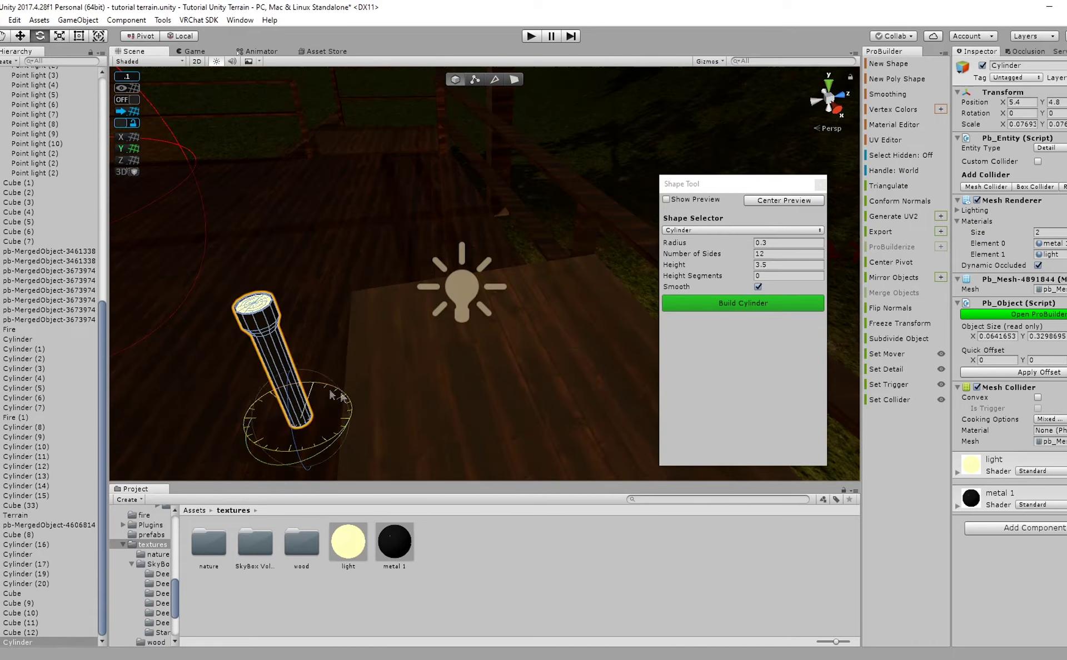
drag(334, 395, 417, 414)
Move the flashlight down onto the tabletop, to a Y position of about 4.56.
key(w)
drag(345, 422, 398, 400)
right_drag(399, 398, 503, 356)
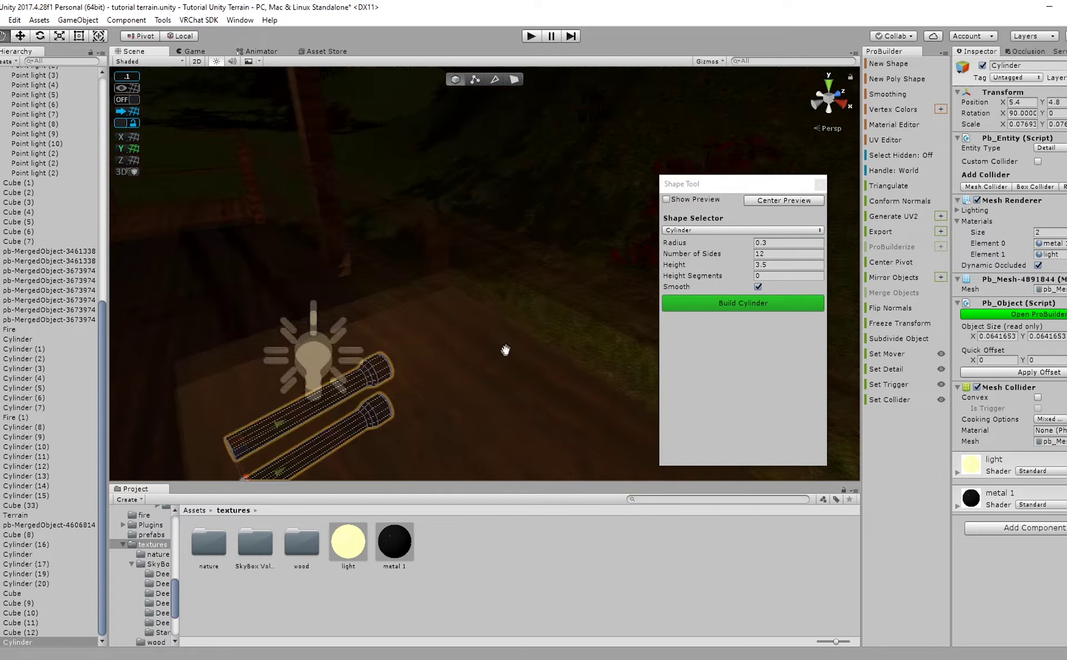
middle_drag(502, 355, 554, 316)
right_drag(554, 316, 465, 248)
drag(359, 199, 323, 298)
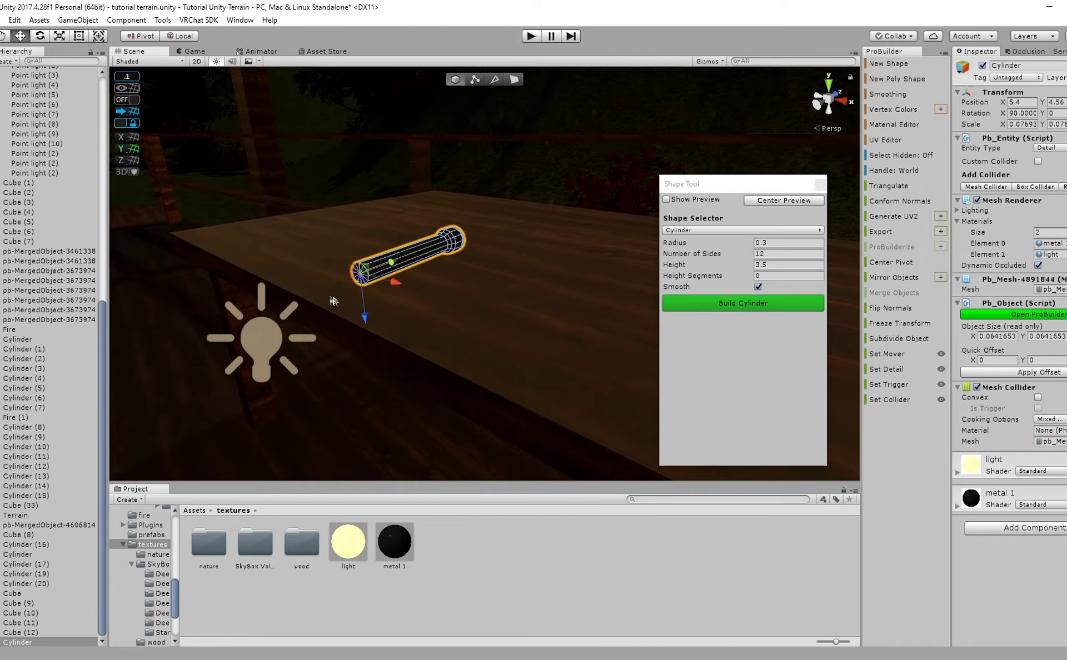
middle_drag(323, 299, 466, 300)
right_drag(466, 300, 555, 300)
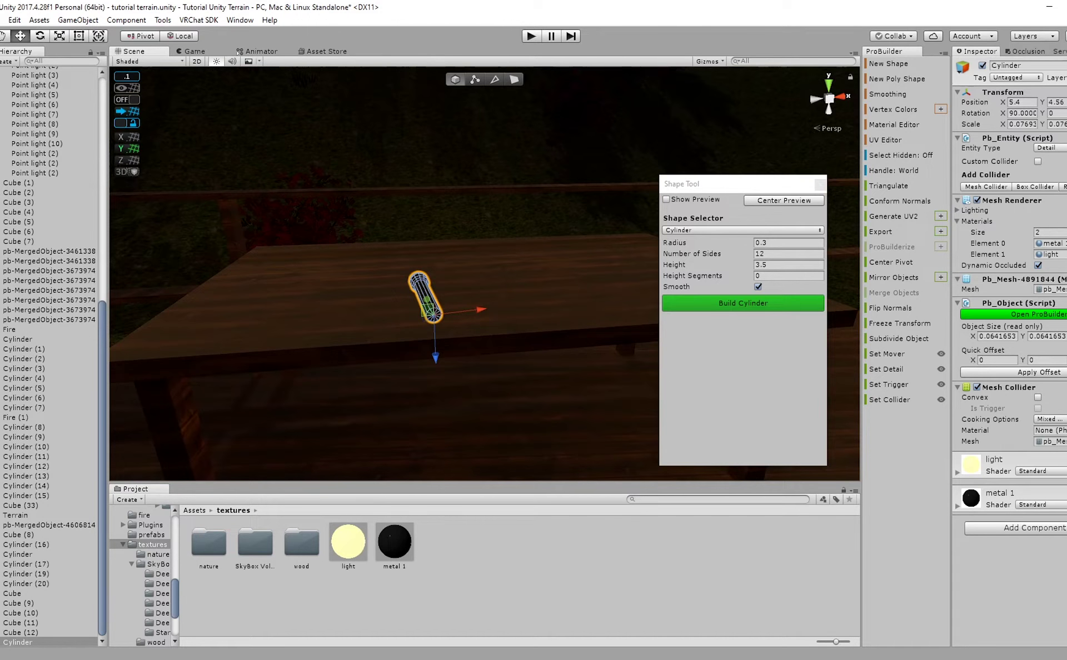
Collapse the SKELETON COLLIDER and LIGHT groups and parent Cube (1) through Cube (7) to SKELETON COLLIDER.
scroll(60, 255, up, 15)
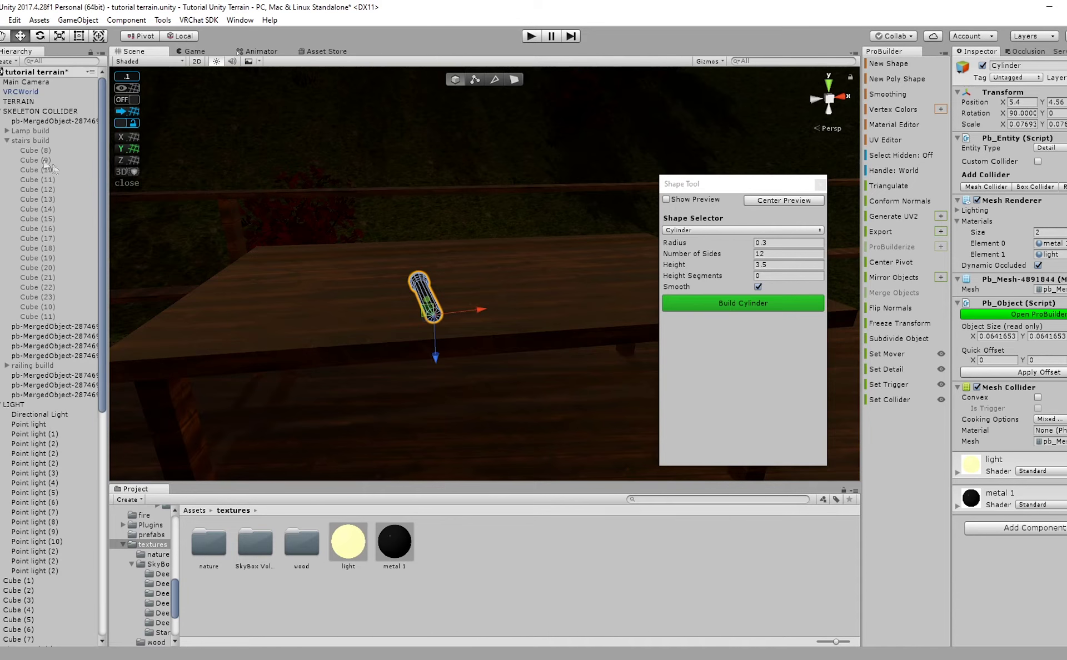
click(2, 112)
click(2, 121)
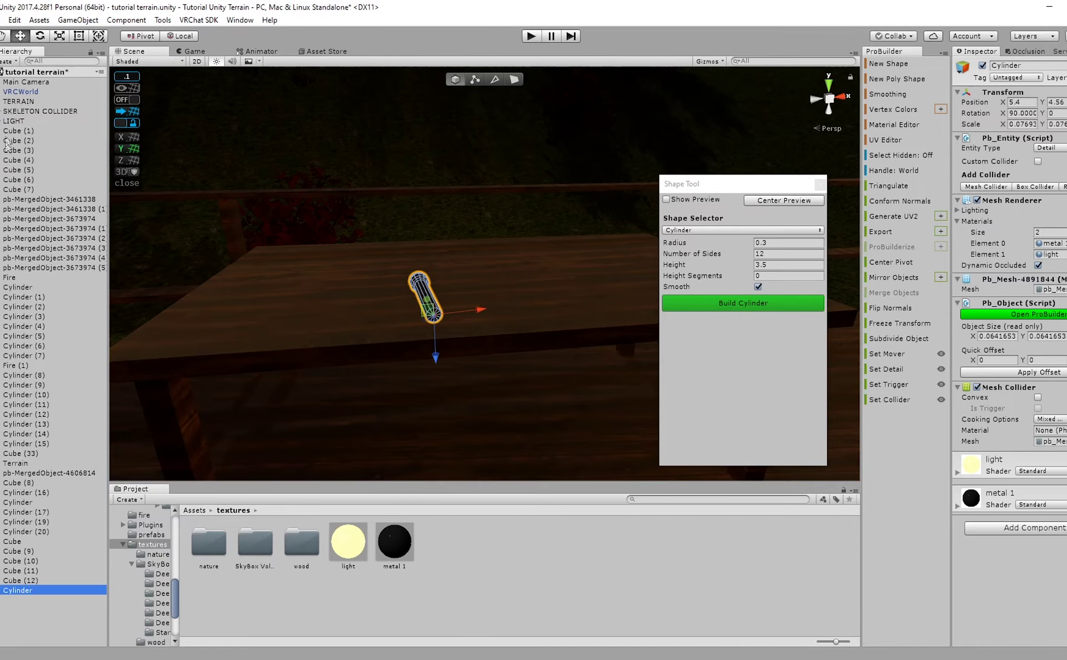
double_click(11, 131)
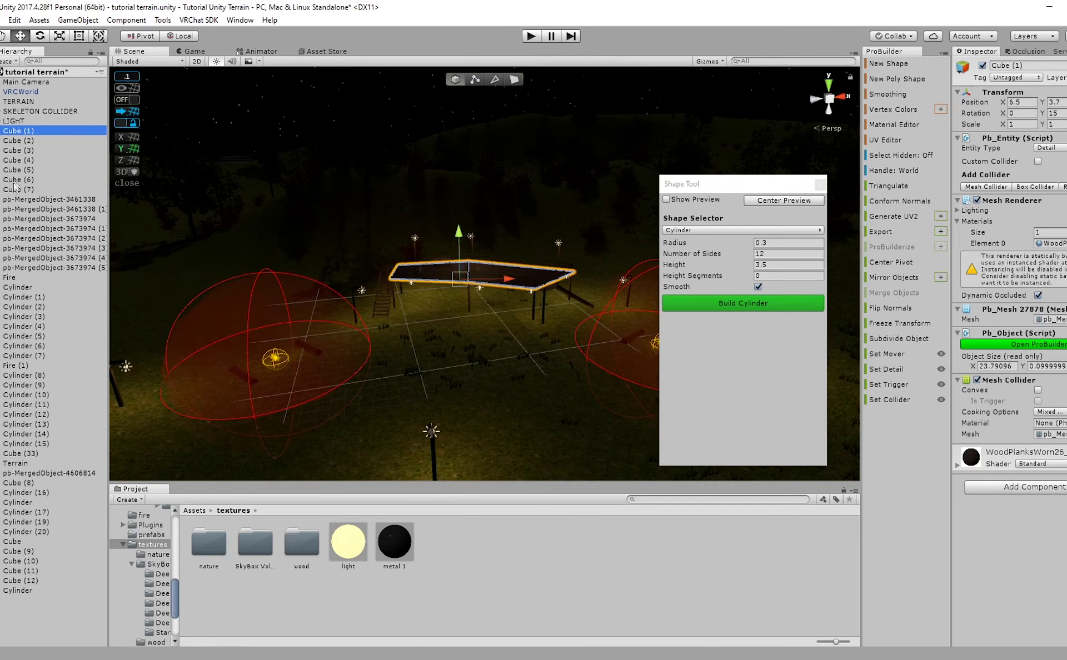
shift+click(15, 188)
drag(30, 113, 31, 112)
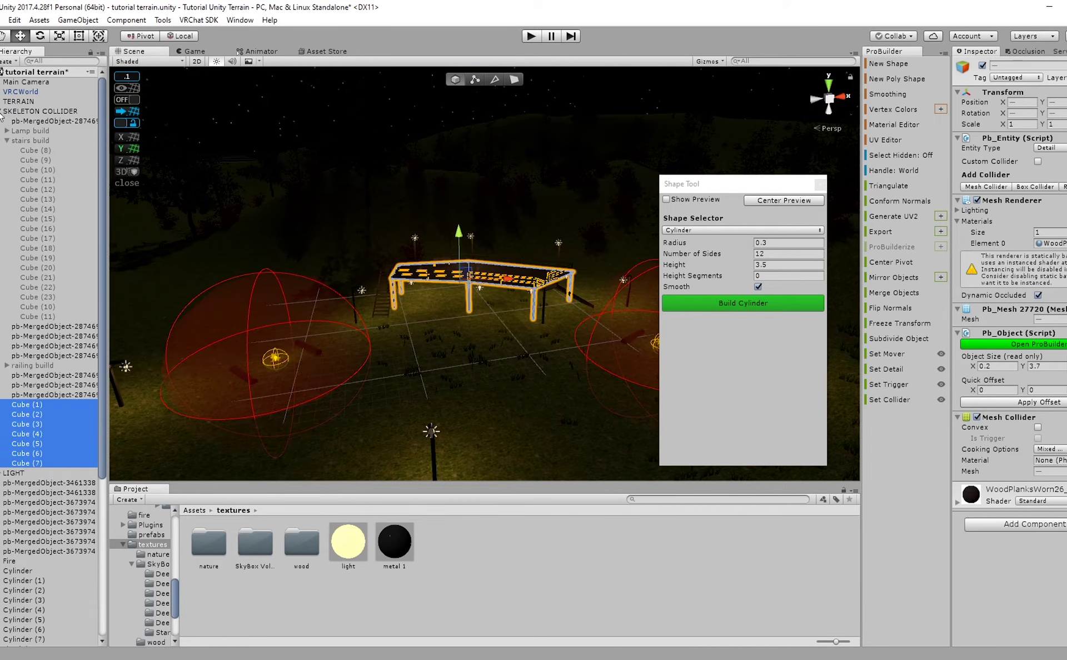
Parent all the loose pb-MergedObject-3461338 and pb-MergedObject-3673974 objects to SKELETON COLLIDER.
click(1, 111)
double_click(25, 131)
shift+click(19, 198)
double_click(27, 151)
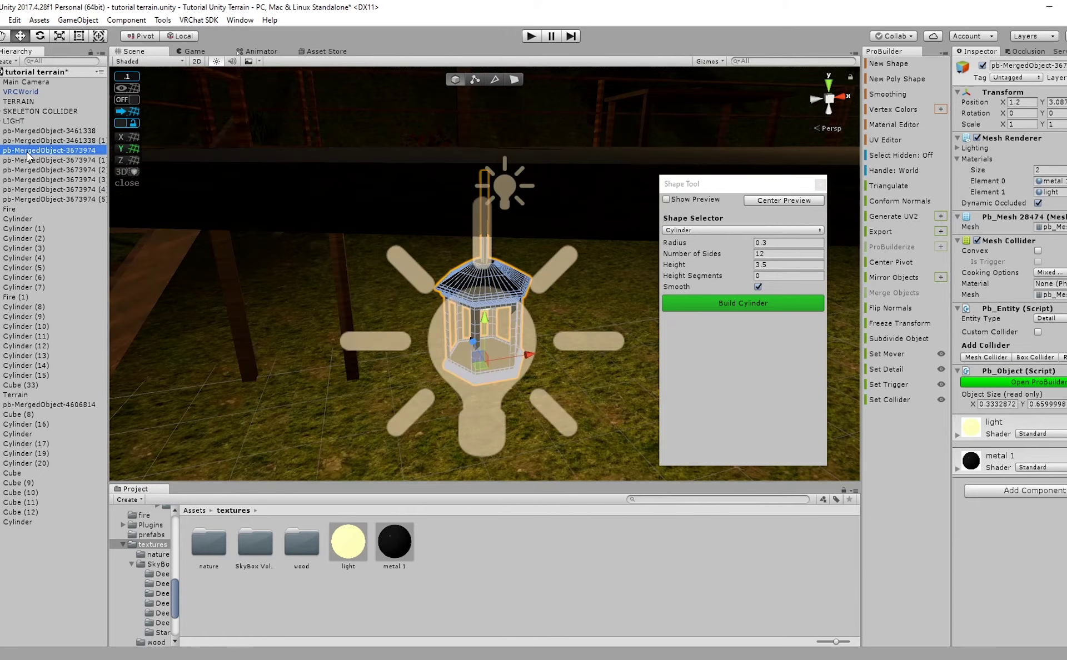
click(34, 201)
shift+click(29, 132)
drag(27, 140, 37, 114)
click(33, 130)
shift+click(36, 199)
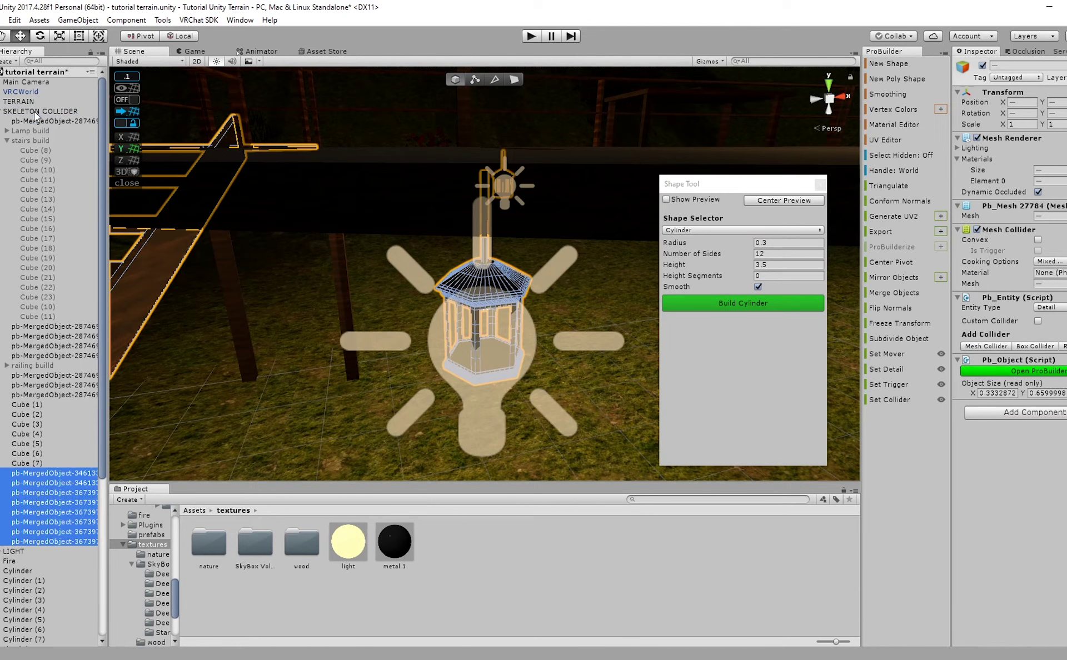
Collapse the SKELETON COLLIDER group and parent Cylinder through Cylinder (7), the first campfire's logs, to it.
click(2, 111)
click(30, 141)
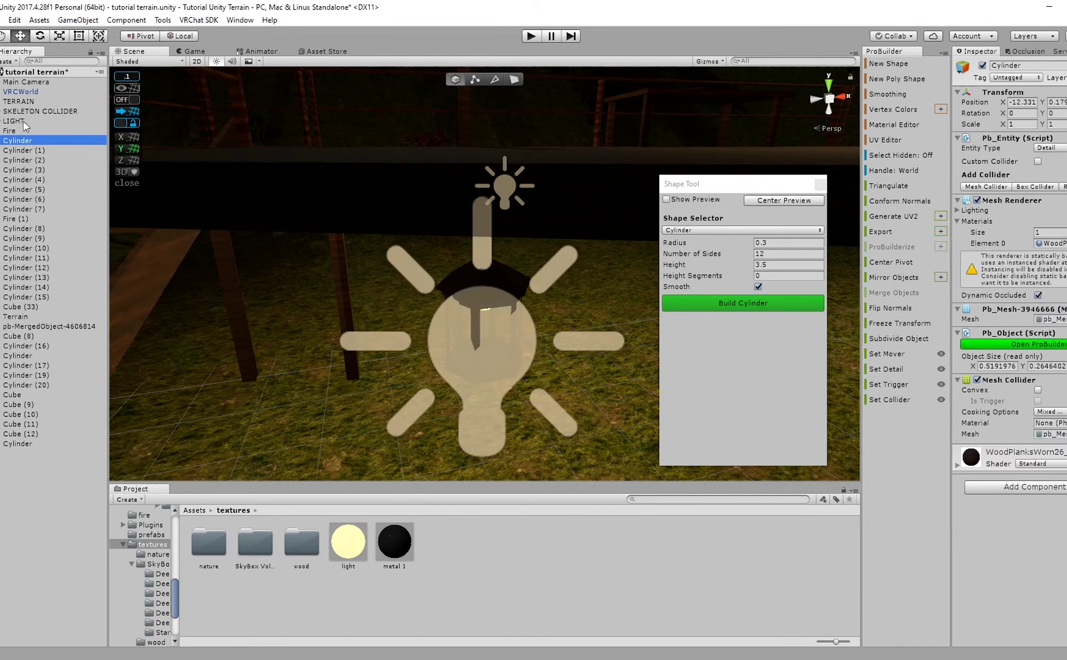
double_click(19, 143)
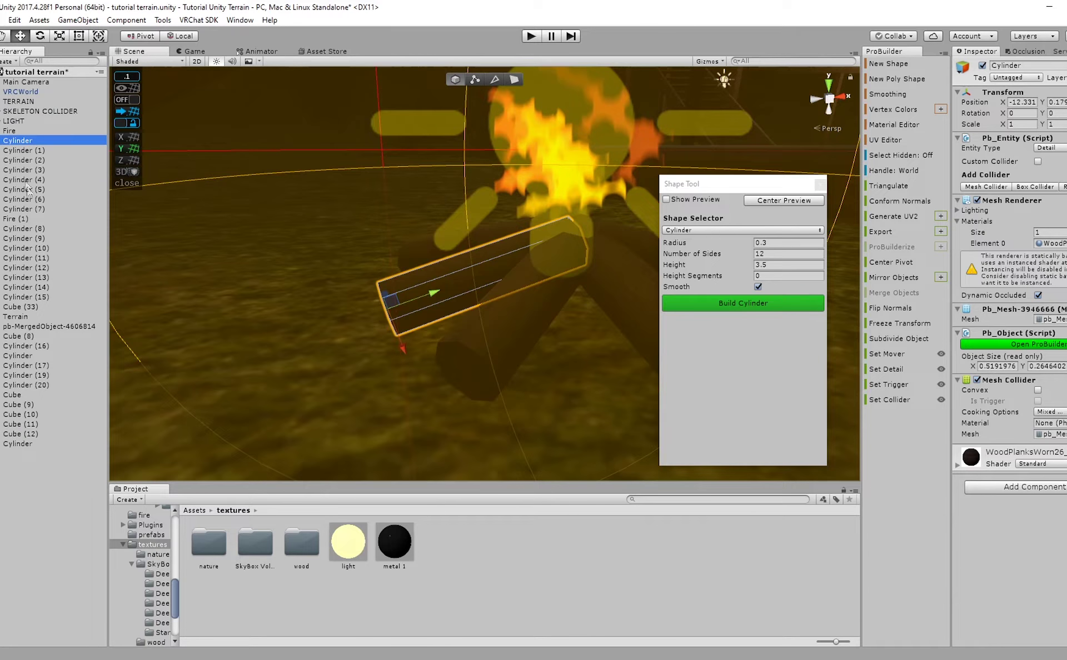
shift+click(24, 209)
drag(28, 153, 34, 115)
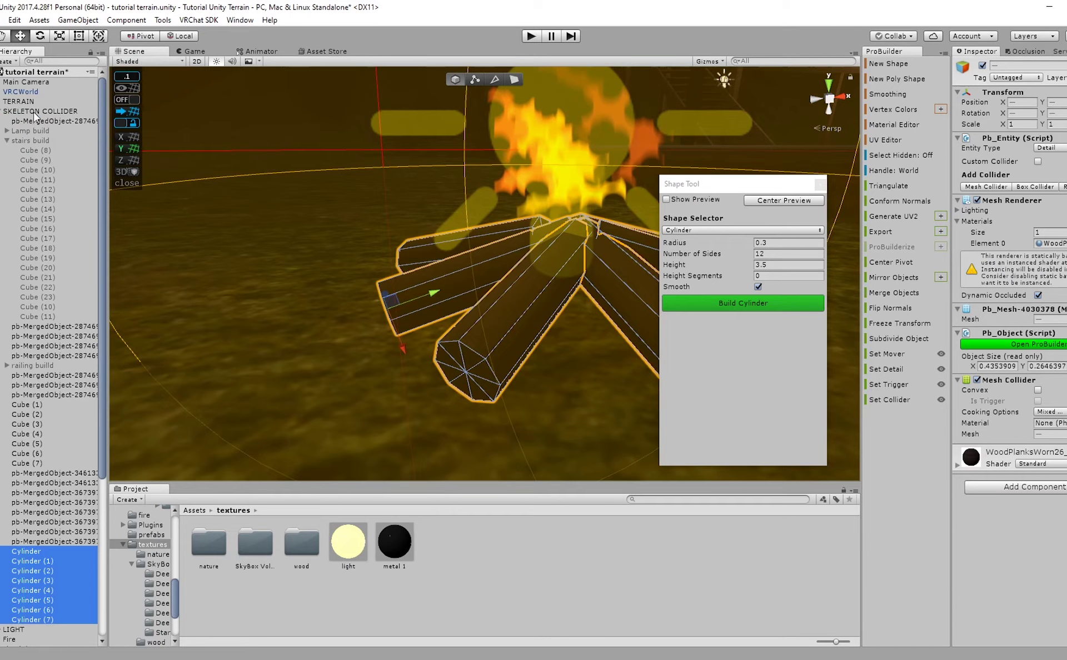
Parent Cylinder (8) through Cylinder (15) and Cube (33) to the SKELETON COLLIDER group.
click(1, 112)
click(25, 150)
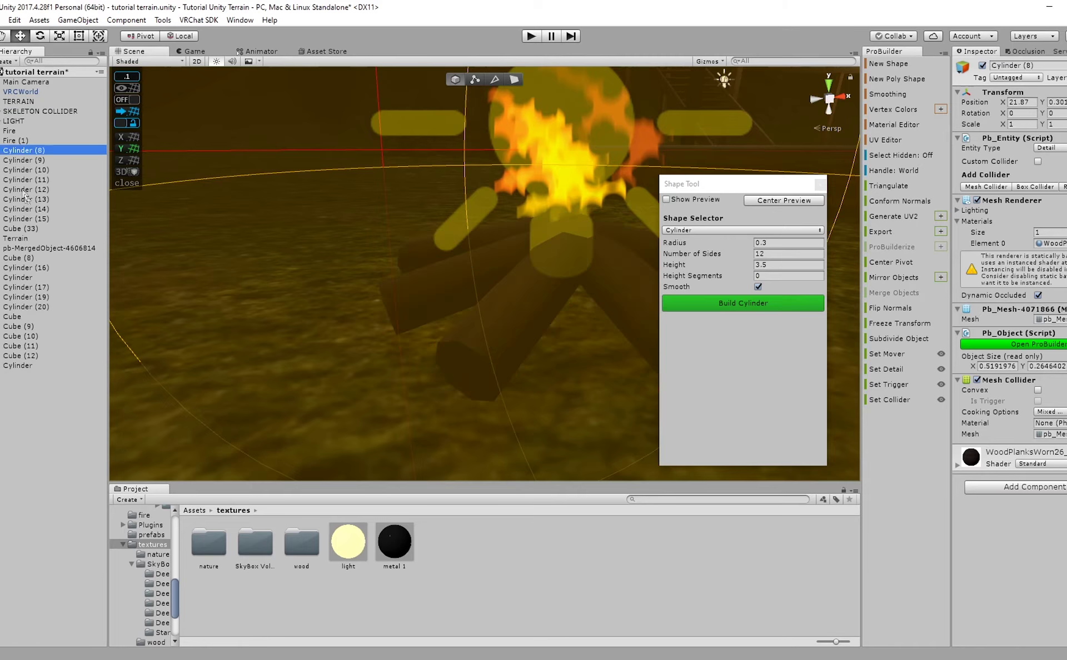
shift+click(25, 219)
double_click(21, 229)
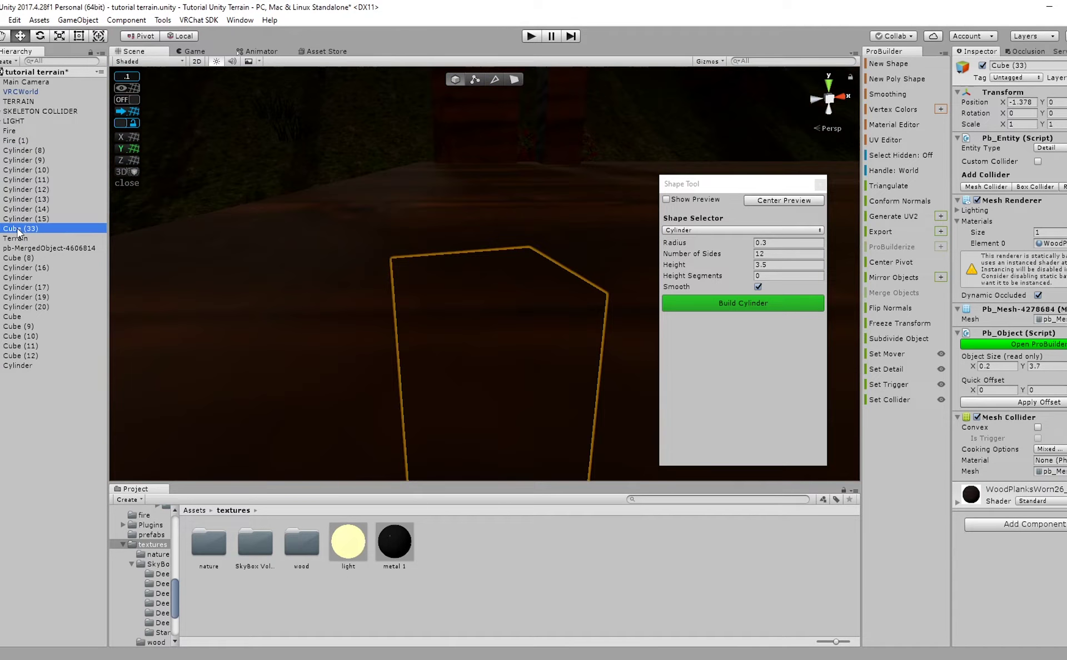
shift+click(25, 150)
drag(25, 150, 33, 114)
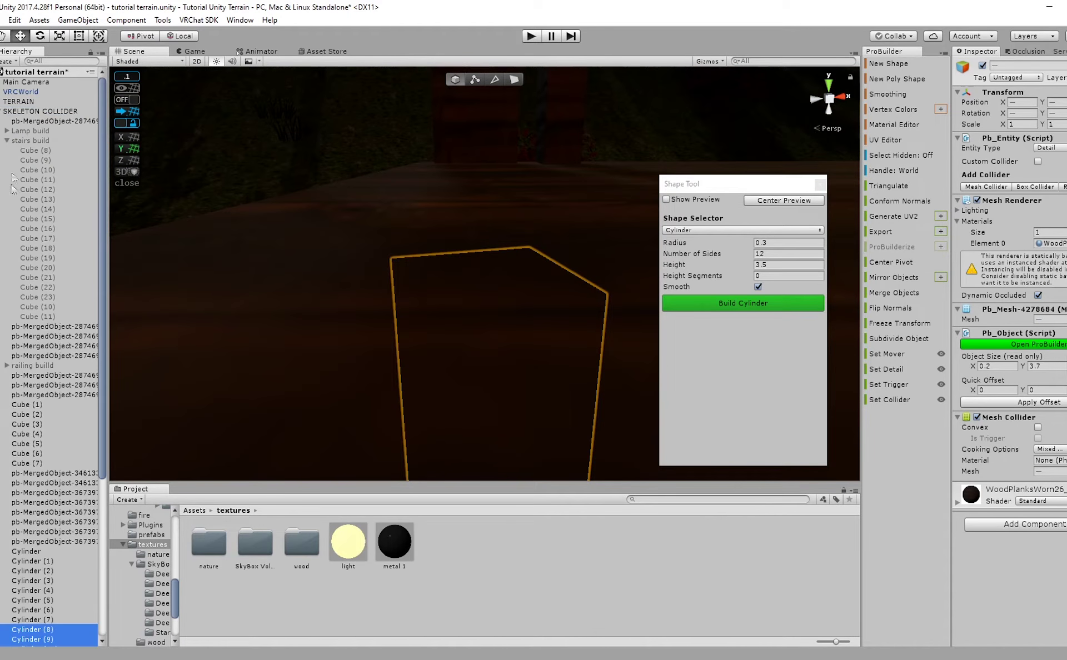
Collapse SKELETON COLLIDER and locate the ungrouped Cylinder (17), Cylinder (16) and Cube (8) in the scene.
double_click(5, 111)
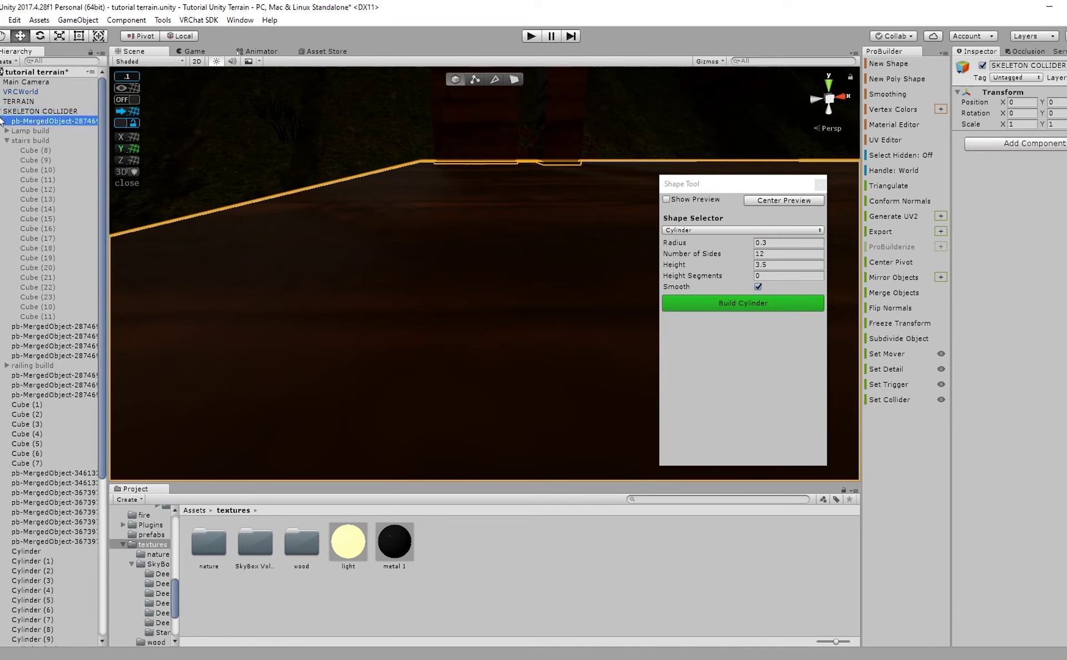
click(3, 111)
double_click(27, 199)
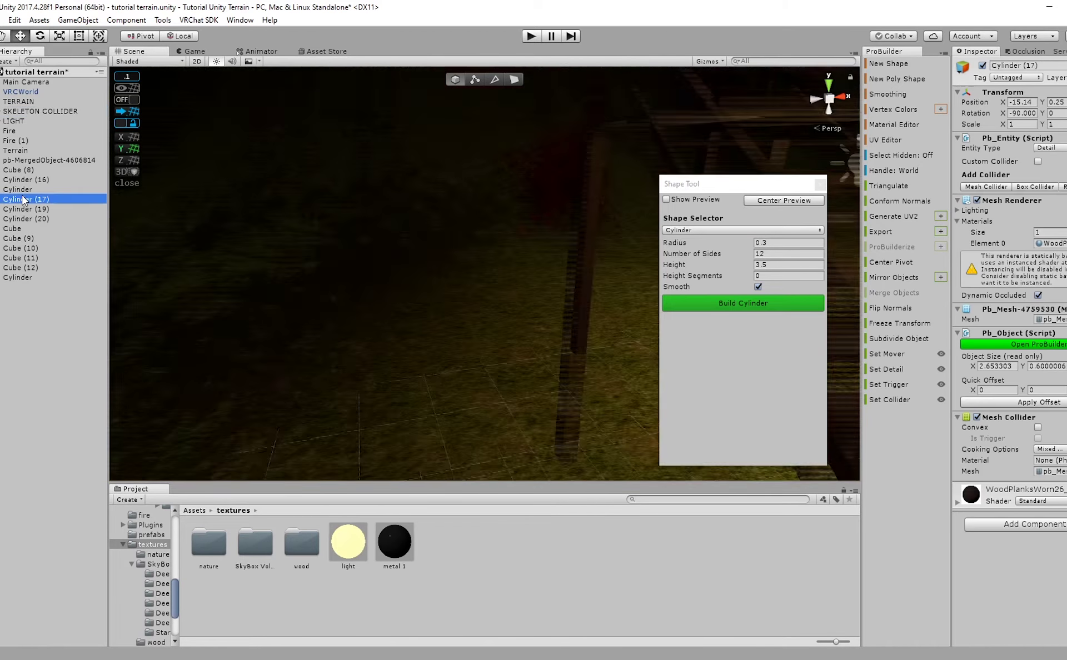
double_click(26, 179)
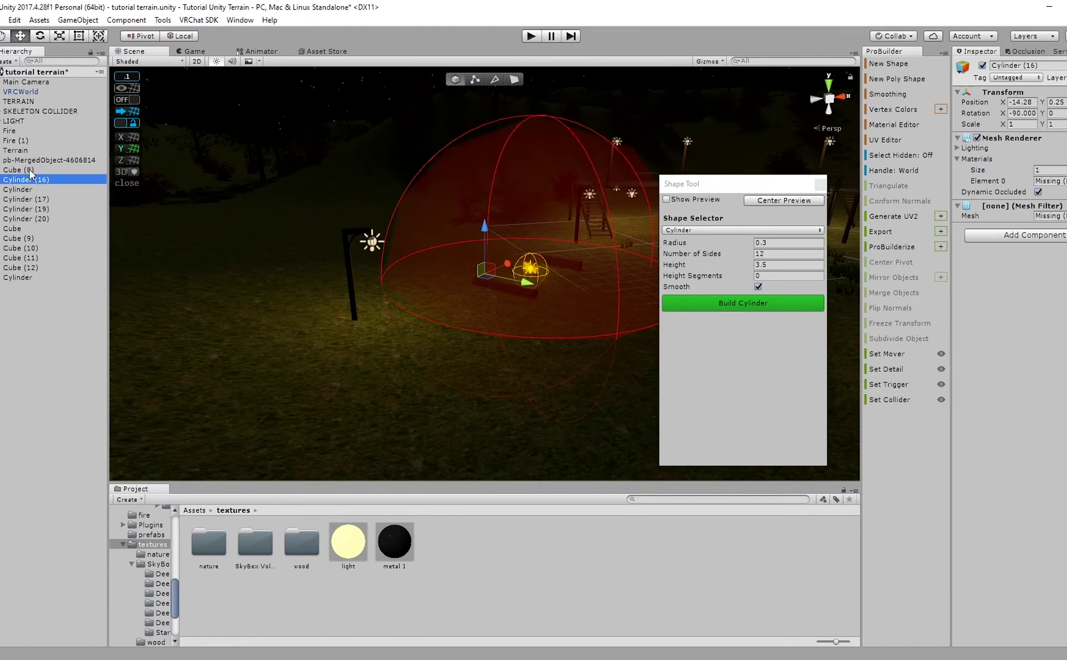
double_click(27, 170)
Raise the top face of the Cube (8) support post to the platform, making the post about 3.79 high.
scroll(396, 241, up, 3)
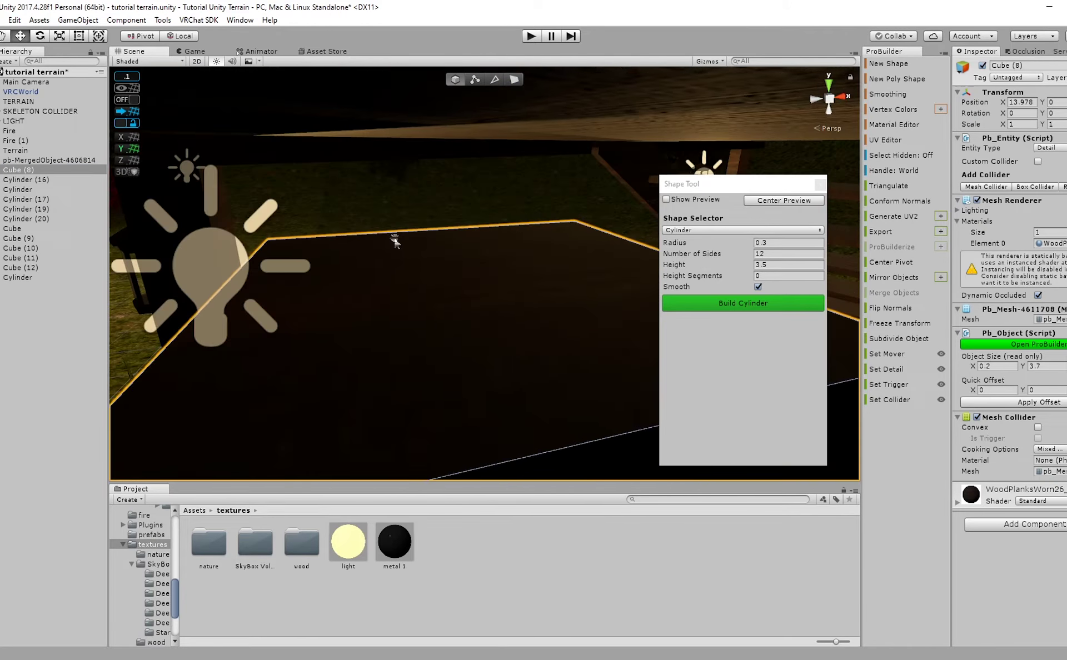
scroll(395, 240, down, 3)
right_drag(395, 241, 391, 183)
middle_drag(391, 184, 423, 71)
scroll(498, 251, down, 4)
right_drag(423, 71, 440, 155)
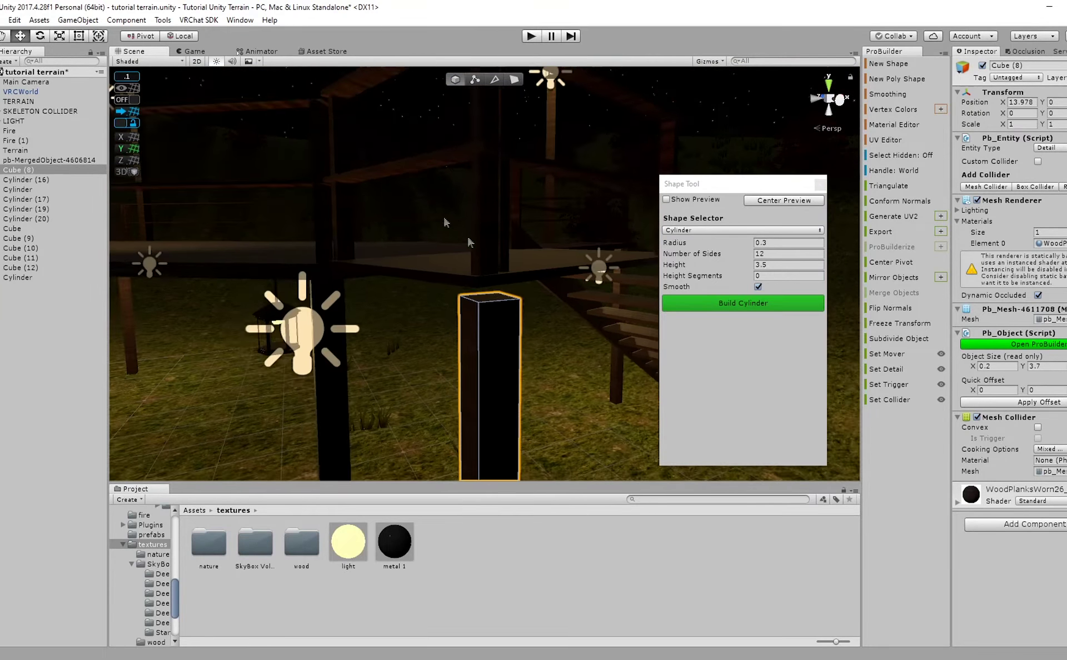
scroll(468, 241, up, 2)
scroll(460, 236, up, 2)
middle_drag(460, 236, 425, 153)
click(514, 79)
alt+drag(508, 114, 376, 267)
scroll(302, 234, down, 3)
Raise the top face of the Cube (33) support post to the platform, making the post about 3.78 high.
right_drag(302, 233, 122, 44)
key(w)
alt+drag(122, 43, 769, 136)
right_drag(769, 136, 456, 328)
click(456, 328)
click(471, 313)
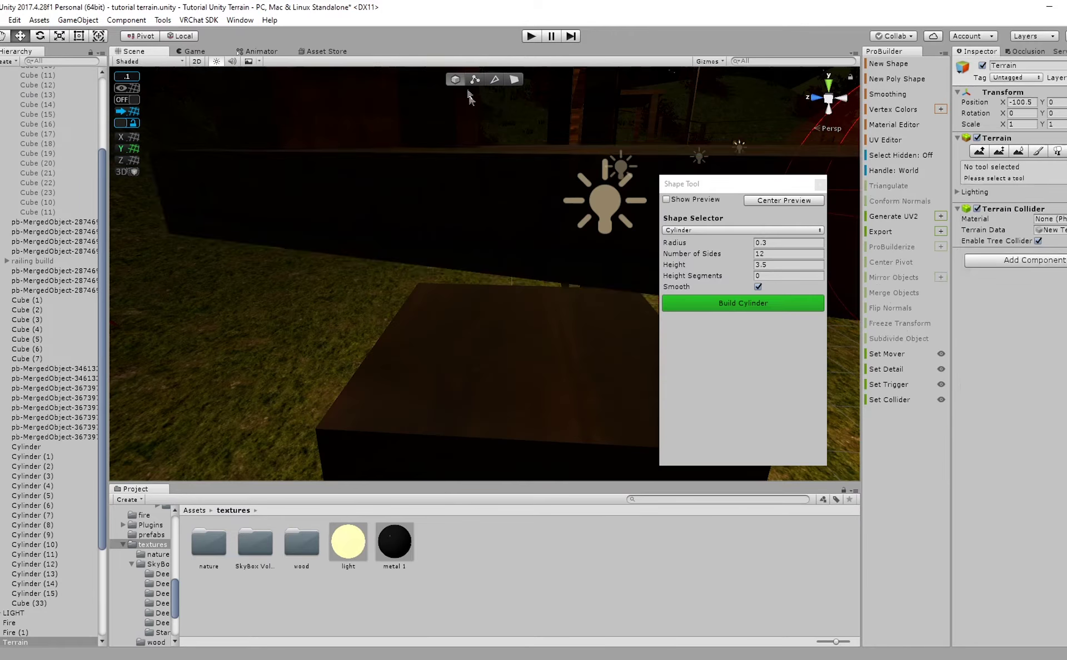
click(508, 212)
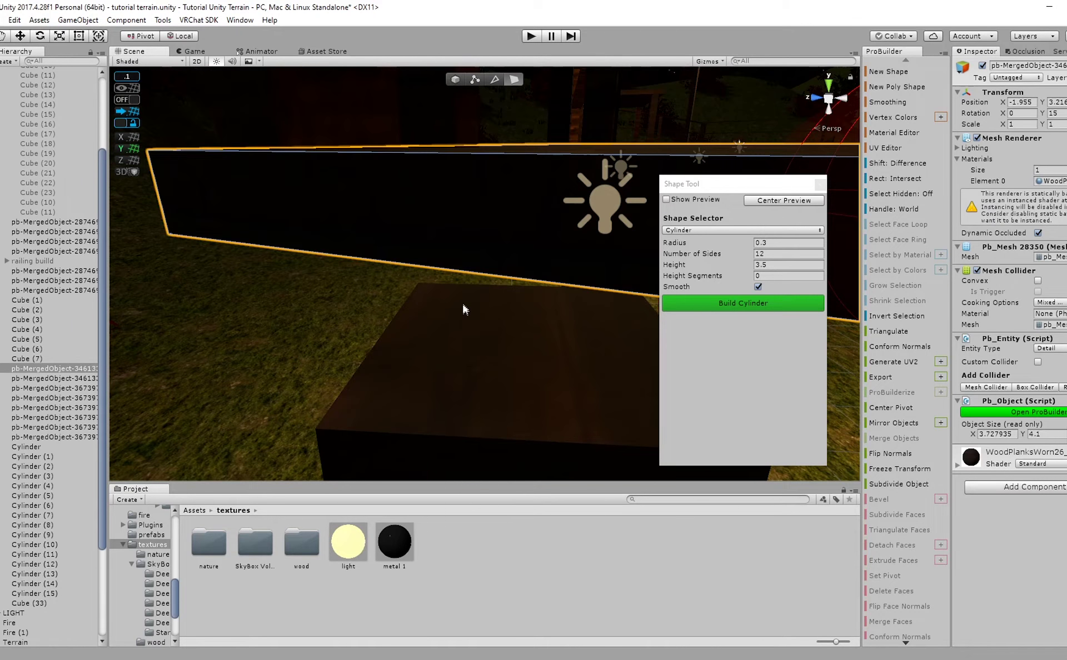
click(465, 308)
alt+drag(465, 305, 548, 245)
click(453, 102)
alt+drag(453, 103, 455, 149)
Shift the whole Cube (33) support post along the X axis to an X position of -1.29.
click(455, 80)
click(458, 267)
scroll(457, 269, down, 5)
alt+drag(458, 272, 508, 383)
scroll(500, 433, down, 4)
drag(480, 431, 478, 418)
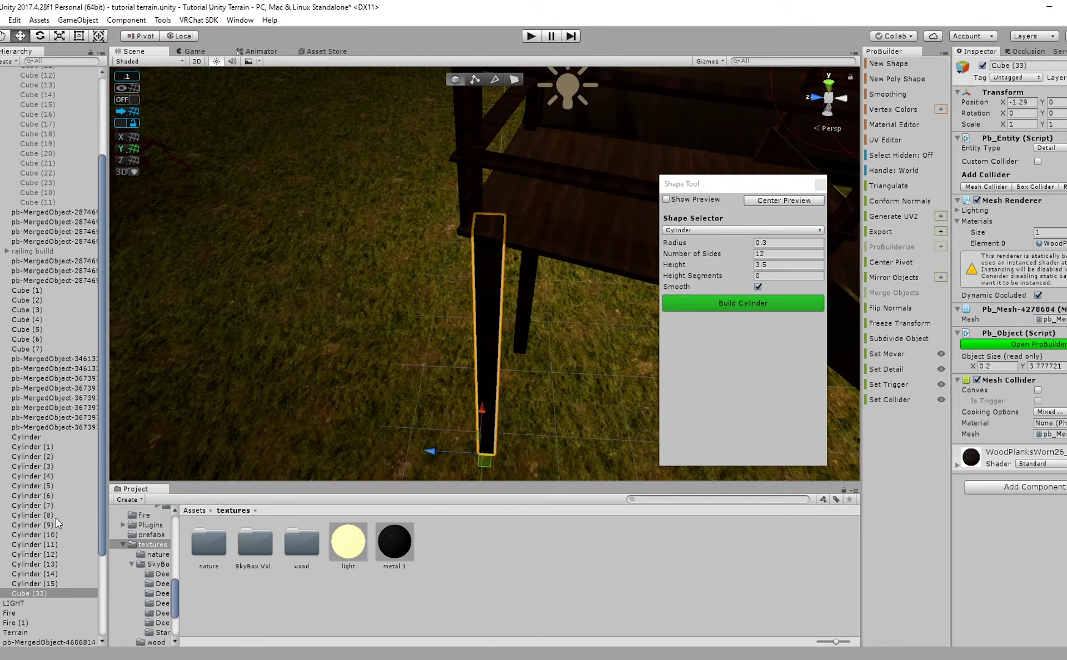
Examine Cylinder (10) and the remaining ungrouped cubes and cylinders in the scene to identify what each one is.
click(38, 534)
key(f)
scroll(45, 492, down, 4)
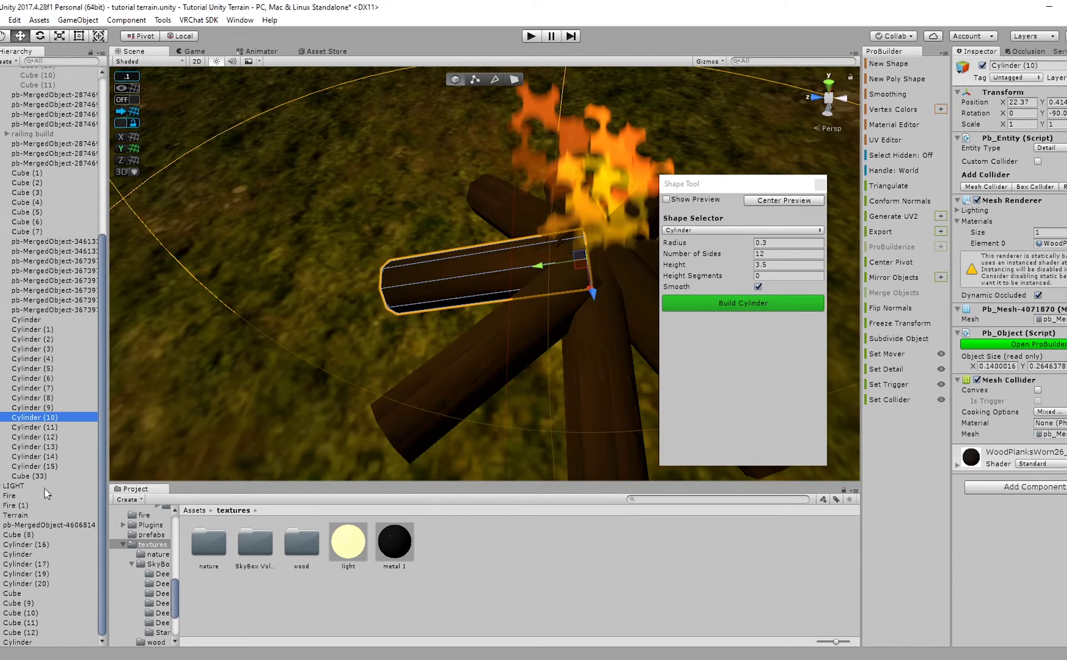
double_click(39, 631)
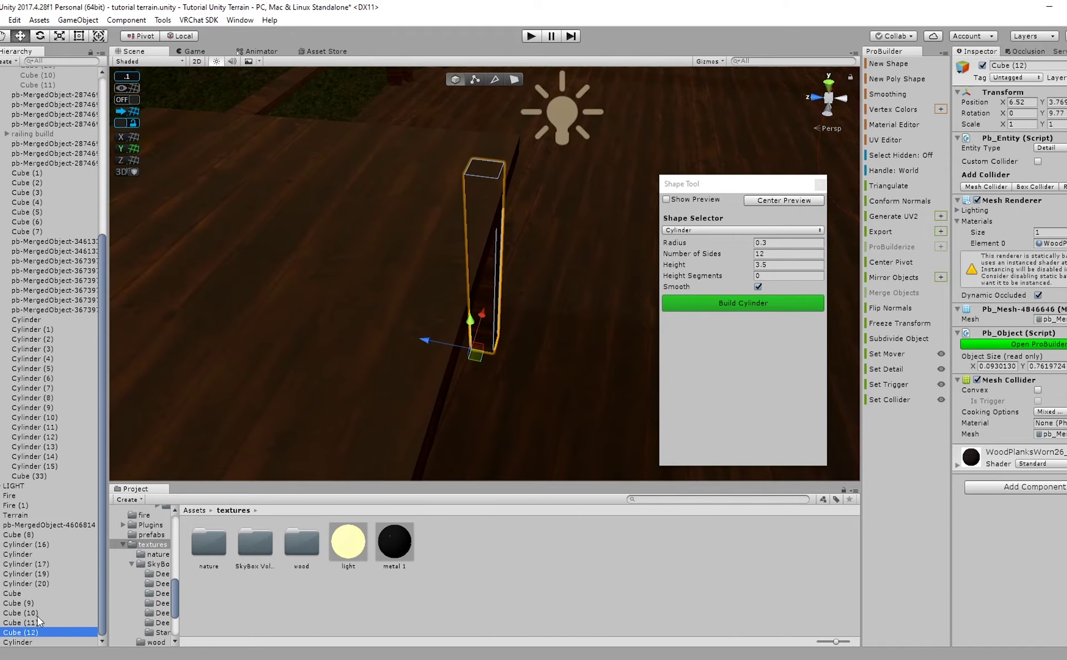
double_click(37, 614)
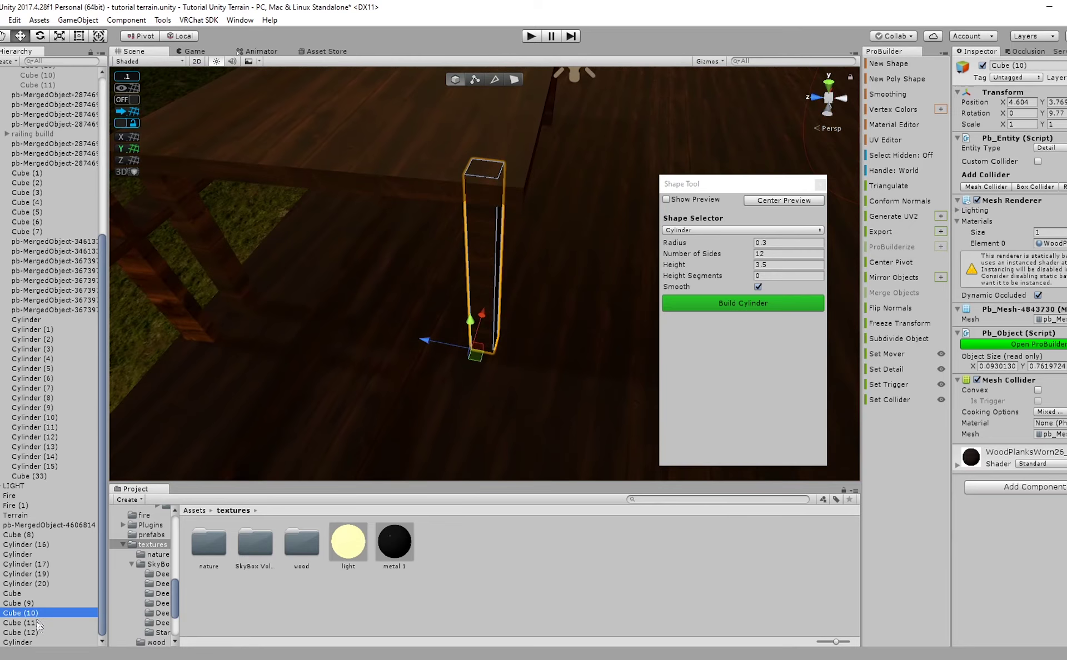
click(37, 623)
click(38, 631)
double_click(26, 585)
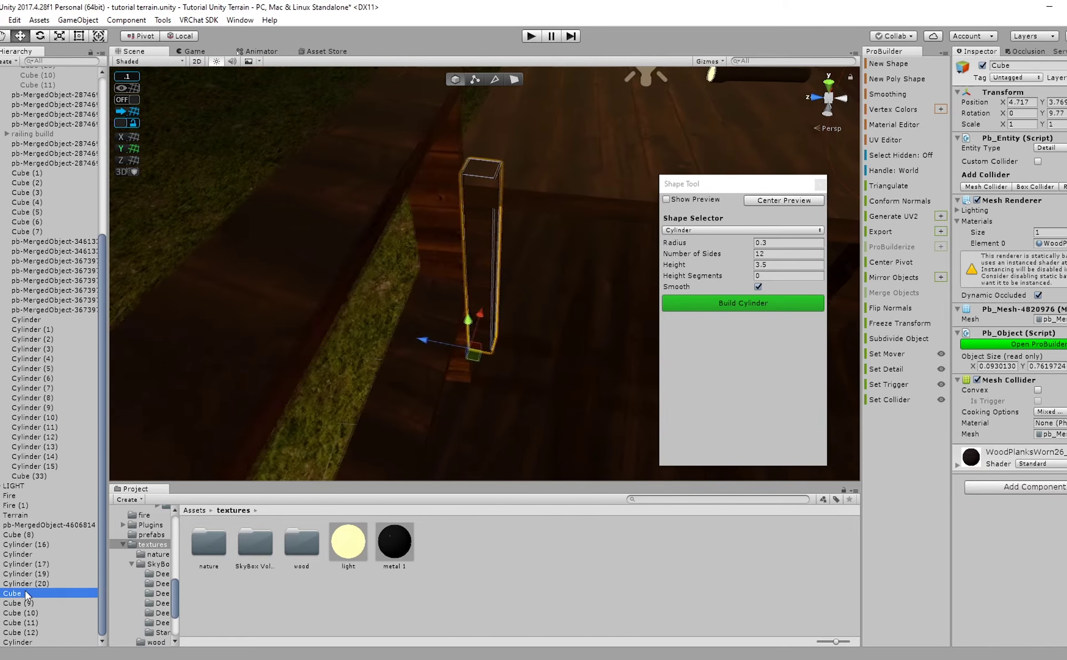
double_click(27, 567)
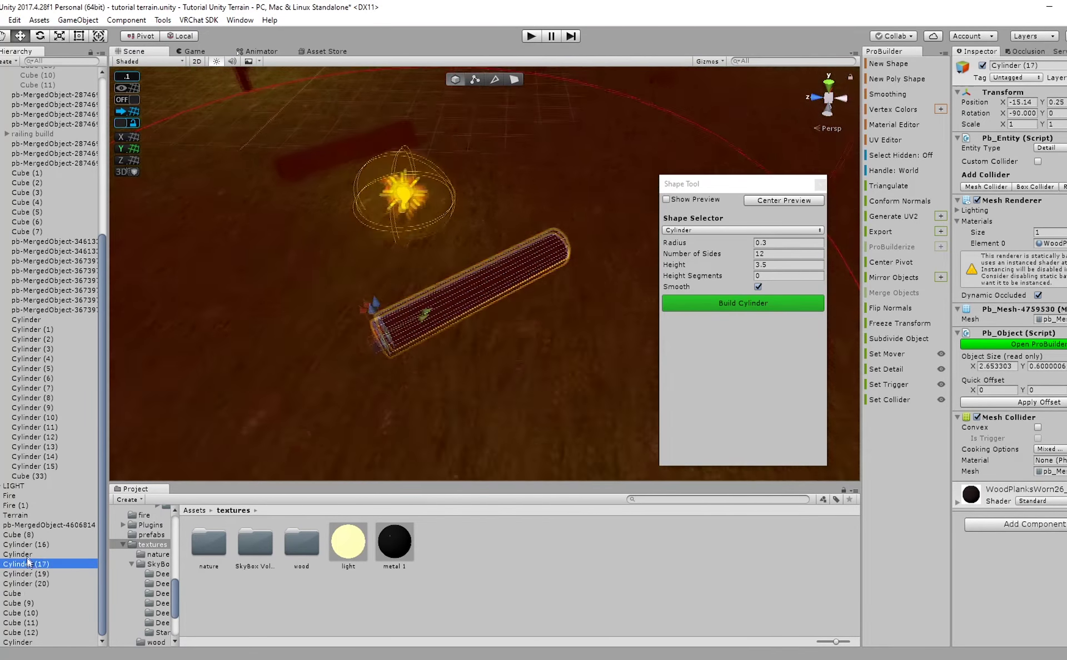
double_click(27, 547)
Parent all the loose objects from Cube (8) through Cube (12) to the SKELETON COLLIDER group.
click(26, 540)
double_click(26, 539)
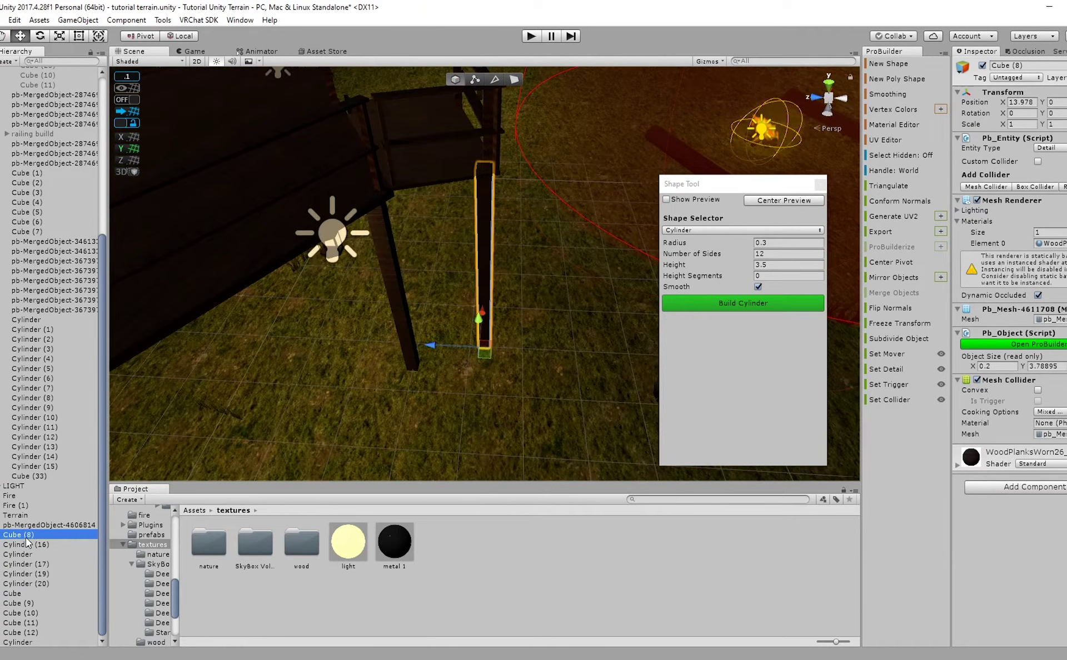
shift+click(29, 634)
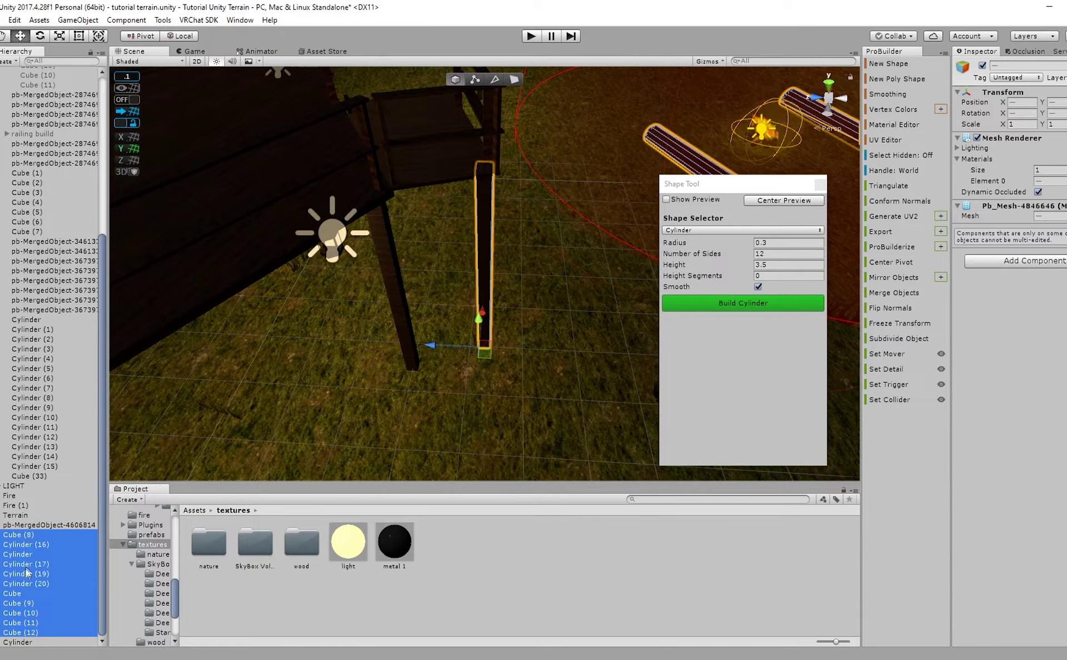
drag(50, 387, 61, 220)
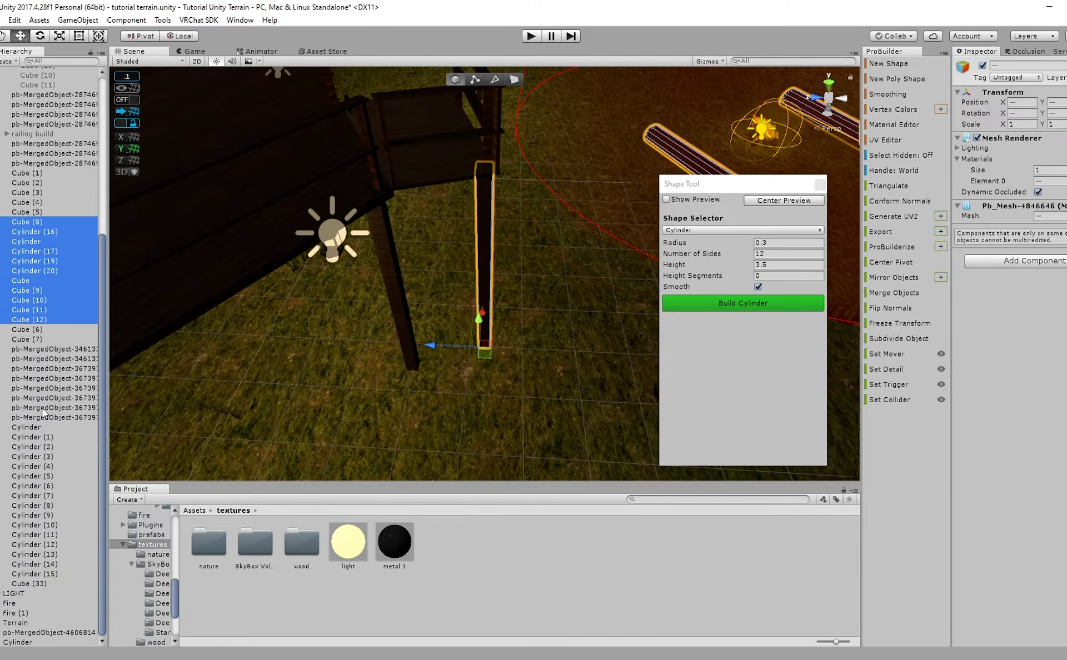
Rename the last loose Cylinder to flashlight and parent pb-MergedObject-4606814 to SKELETON COLLIDER.
double_click(31, 644)
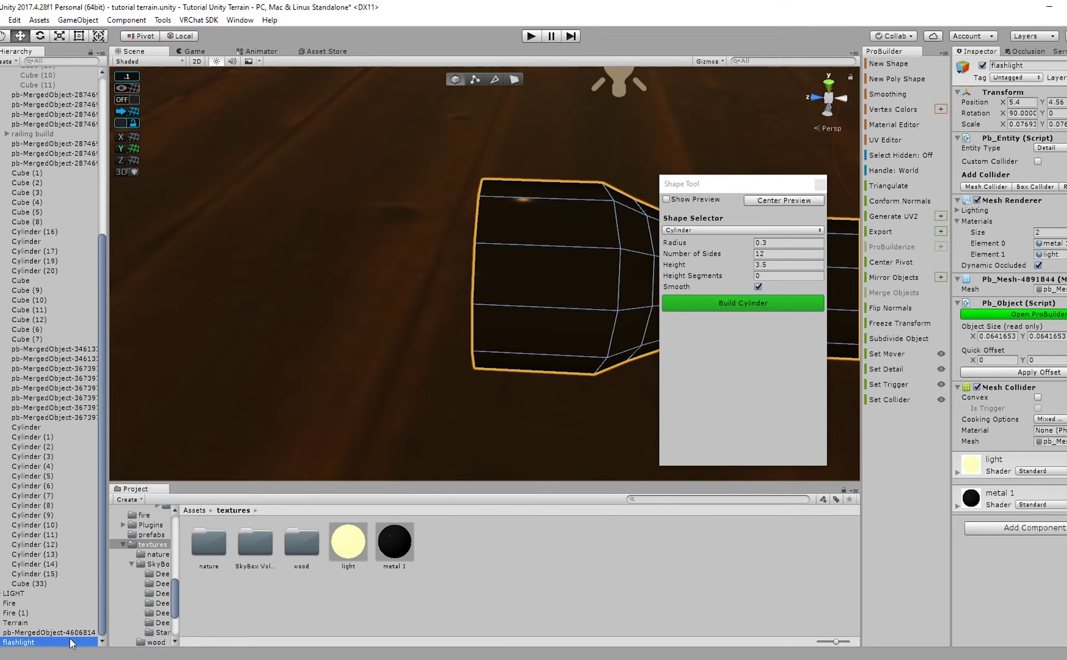
double_click(66, 633)
drag(62, 630, 55, 559)
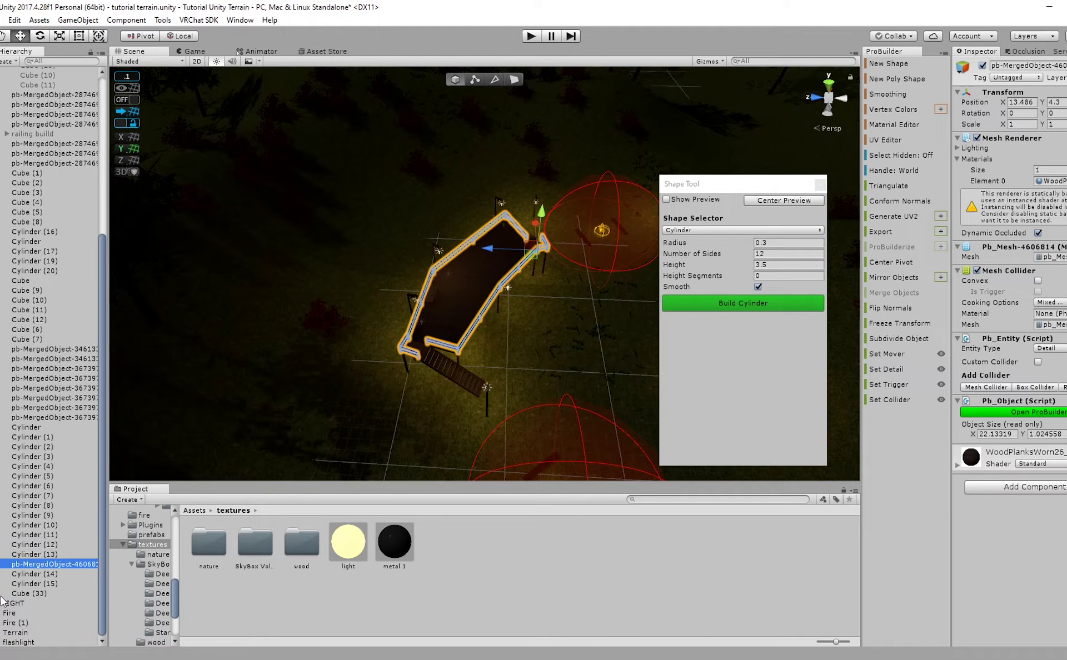
scroll(3, 600, up, 7)
click(1, 100)
Create an empty object named Particles and parent Fire and Fire (1) to it.
click(8, 61)
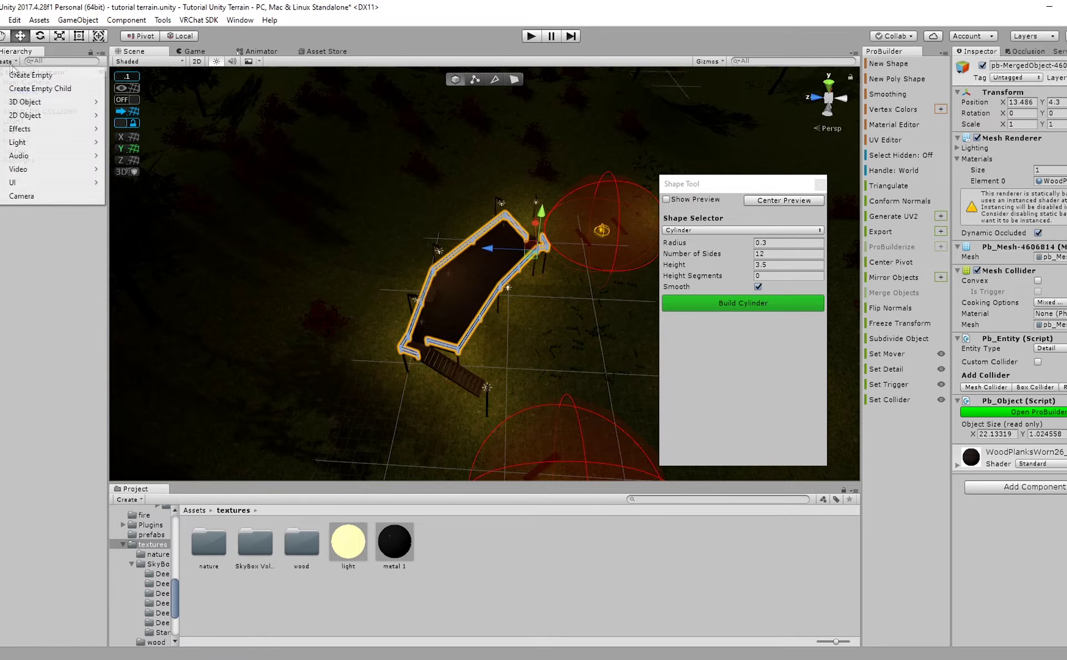
click(28, 74)
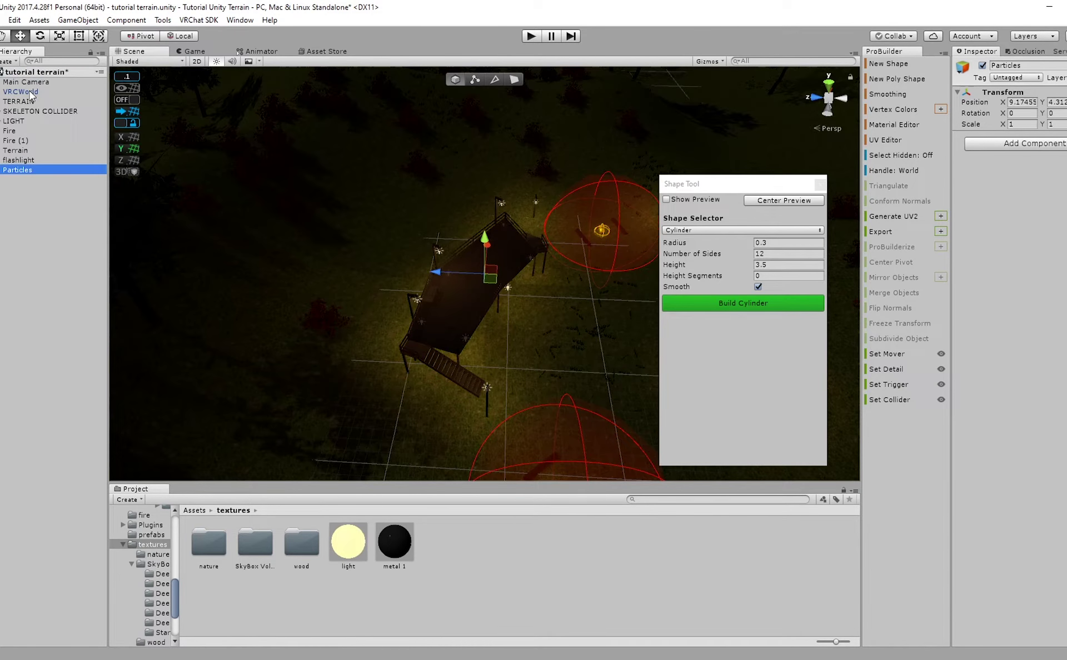
click(17, 131)
shift+click(25, 140)
drag(19, 174, 20, 170)
click(25, 202)
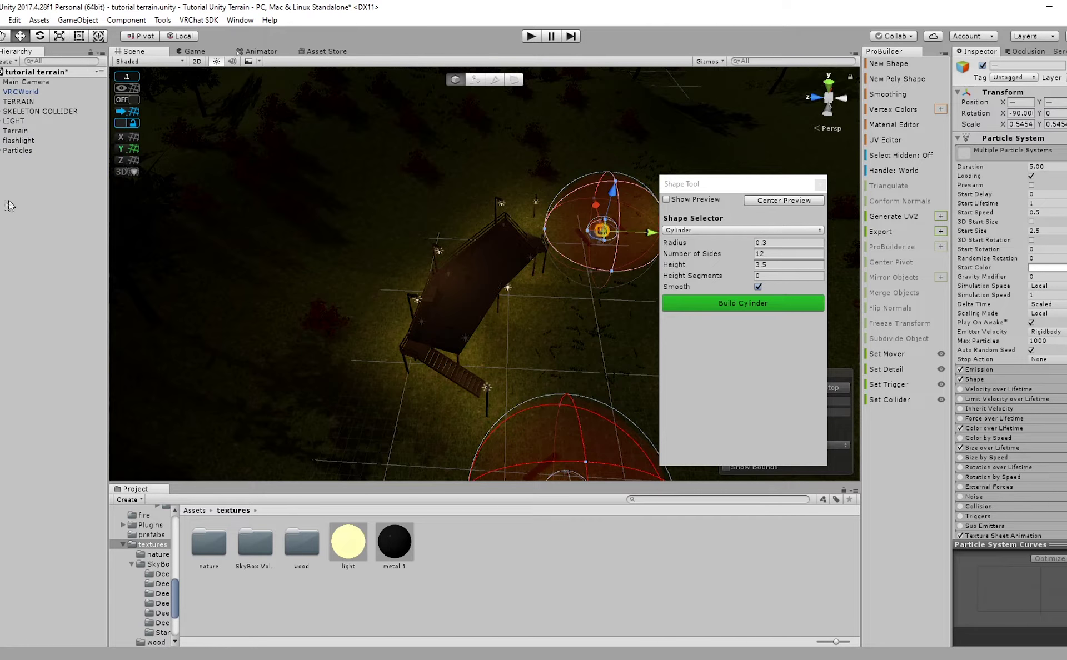
Create an empty object named Audio and parent the Terrain object to the TERRAIN group.
right_click(12, 175)
click(3, 62)
click(55, 75)
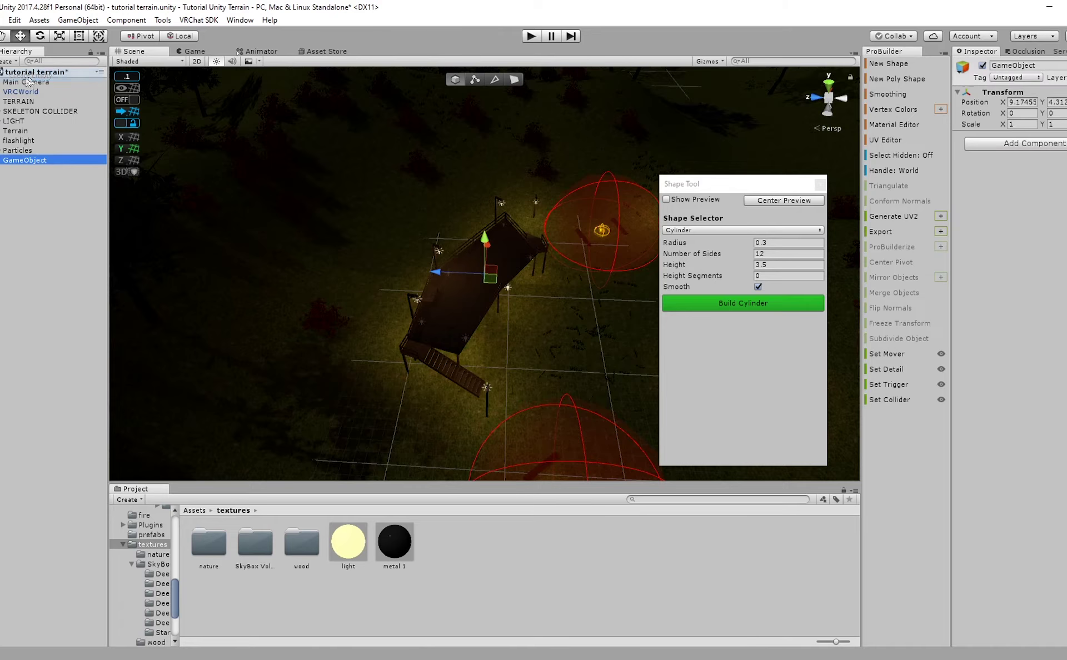
text(Audio)
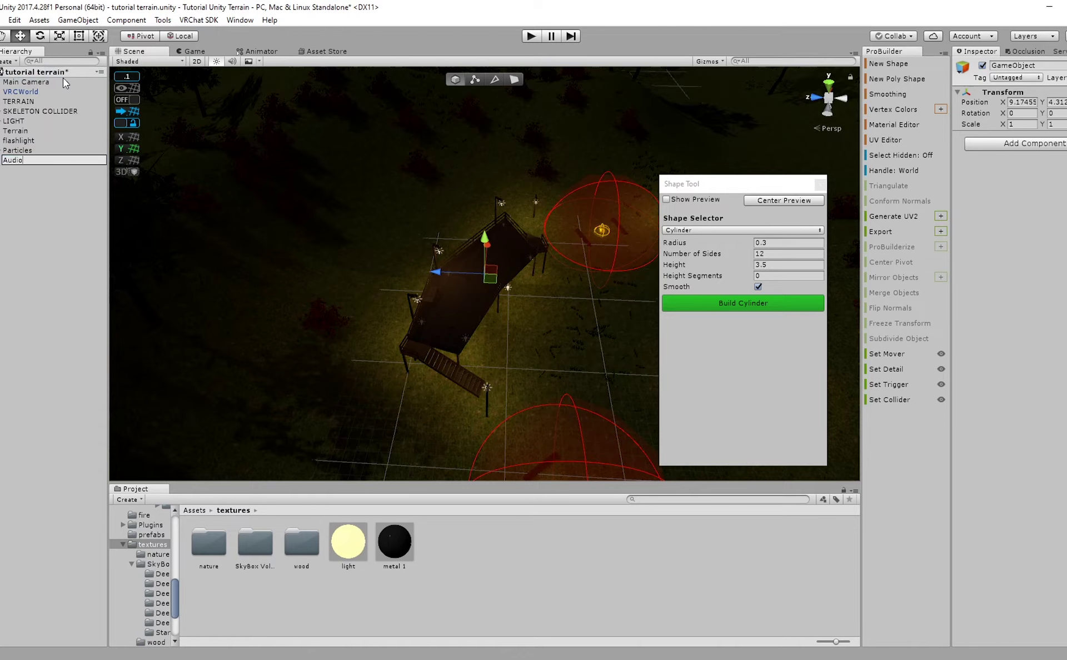
key(Return)
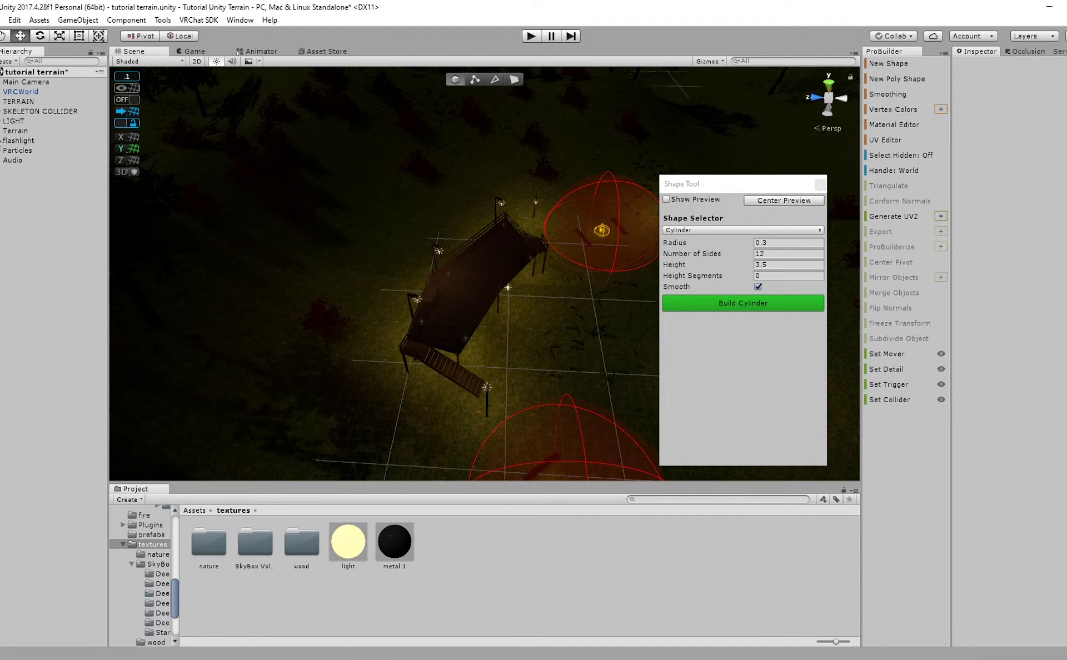
drag(3, 134, 10, 105)
Create an empty object named PICKUPS and parent the flashlight to it.
click(8, 62)
click(85, 76)
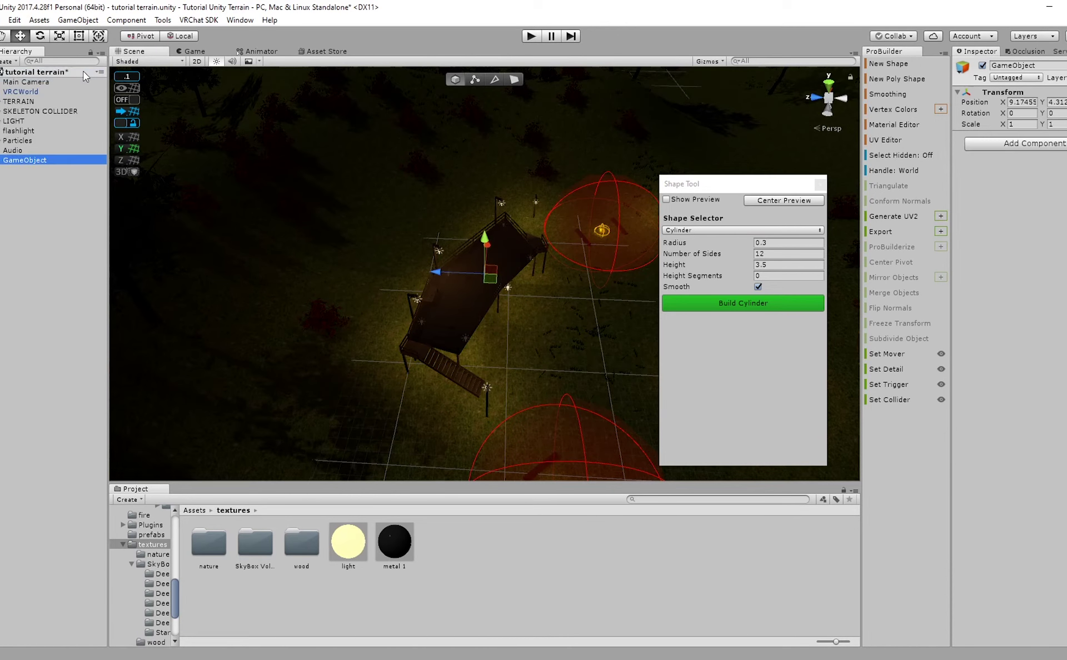
text(PICKUPS)
key(Return)
drag(58, 143, 56, 160)
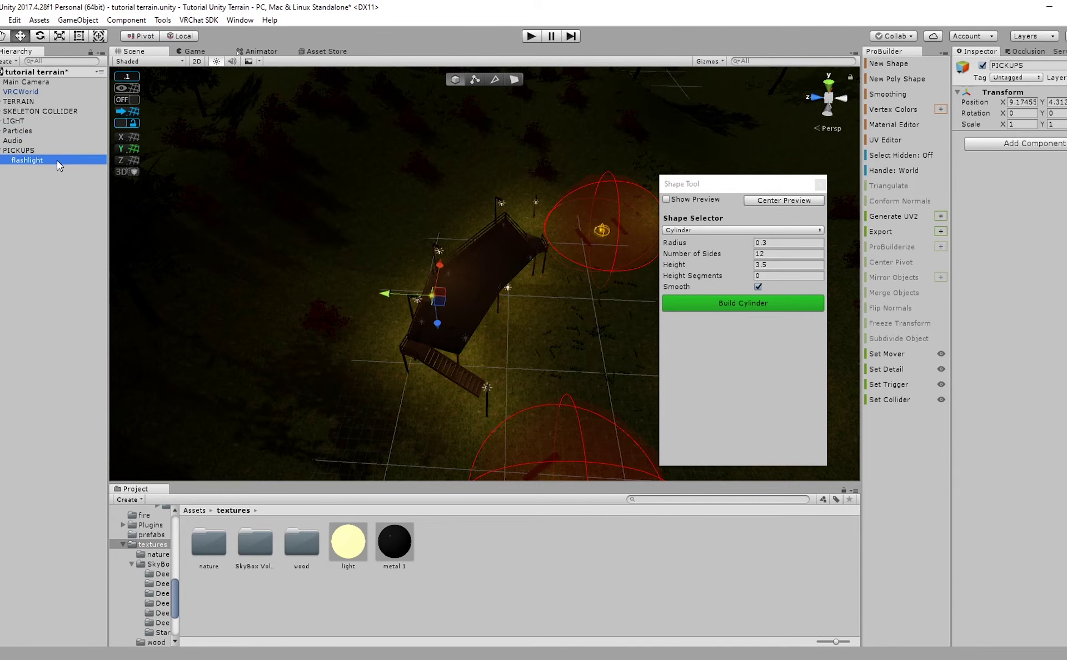
Remove the Mesh Collider component from the flashlight under PICKUPS.
double_click(58, 159)
scroll(502, 286, down, 3)
alt+drag(502, 286, 410, 252)
middle_drag(410, 252, 354, 242)
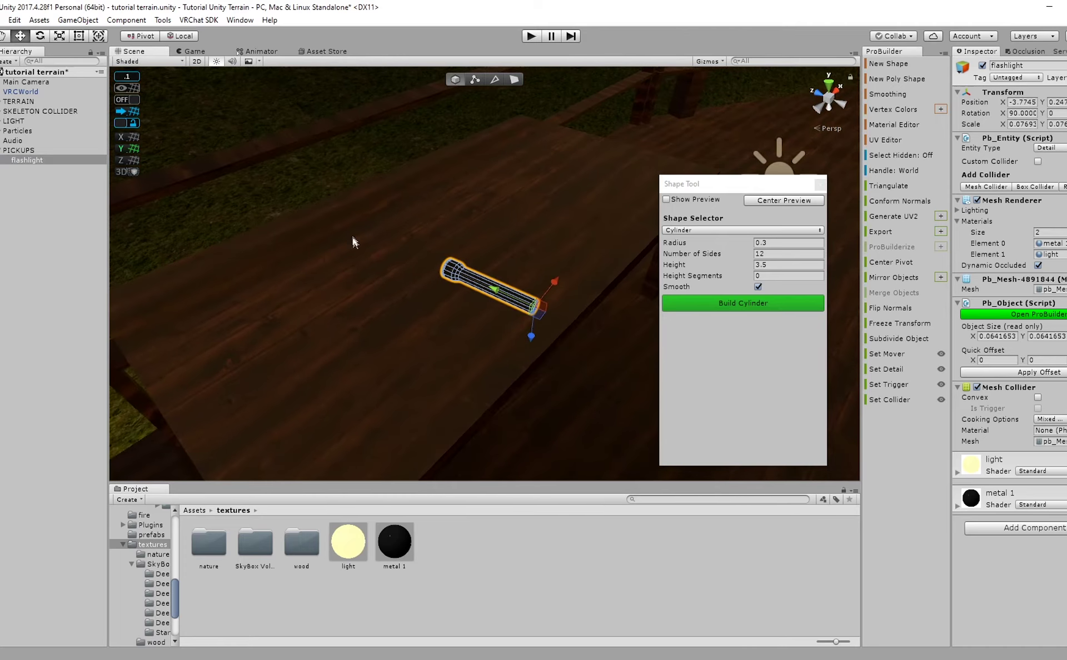
click(1023, 526)
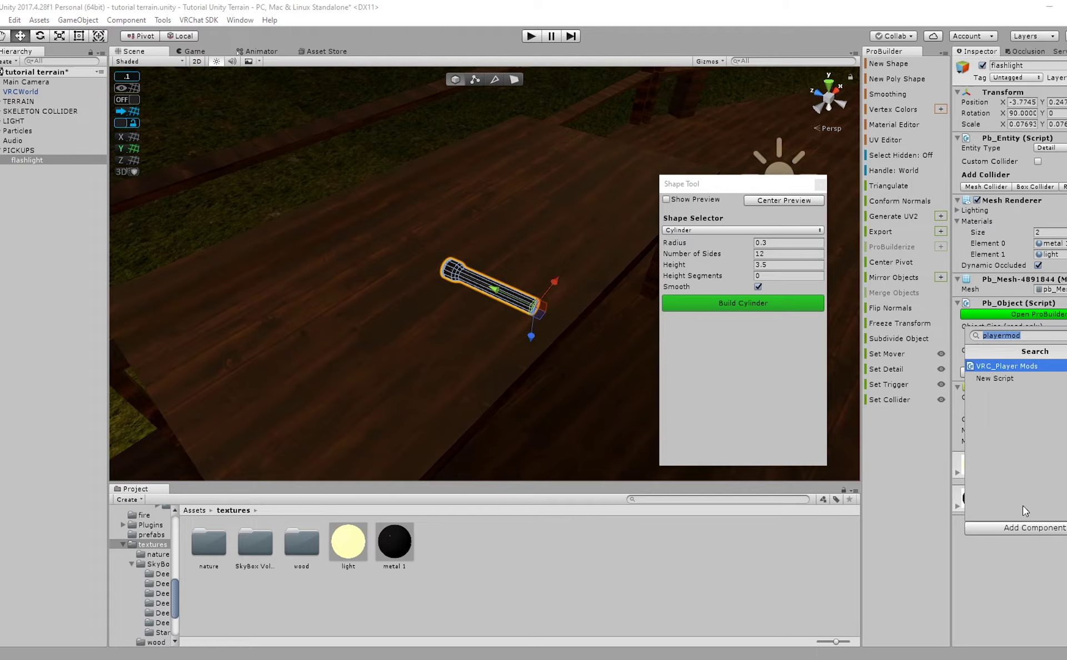
key(Escape)
right_click(1000, 389)
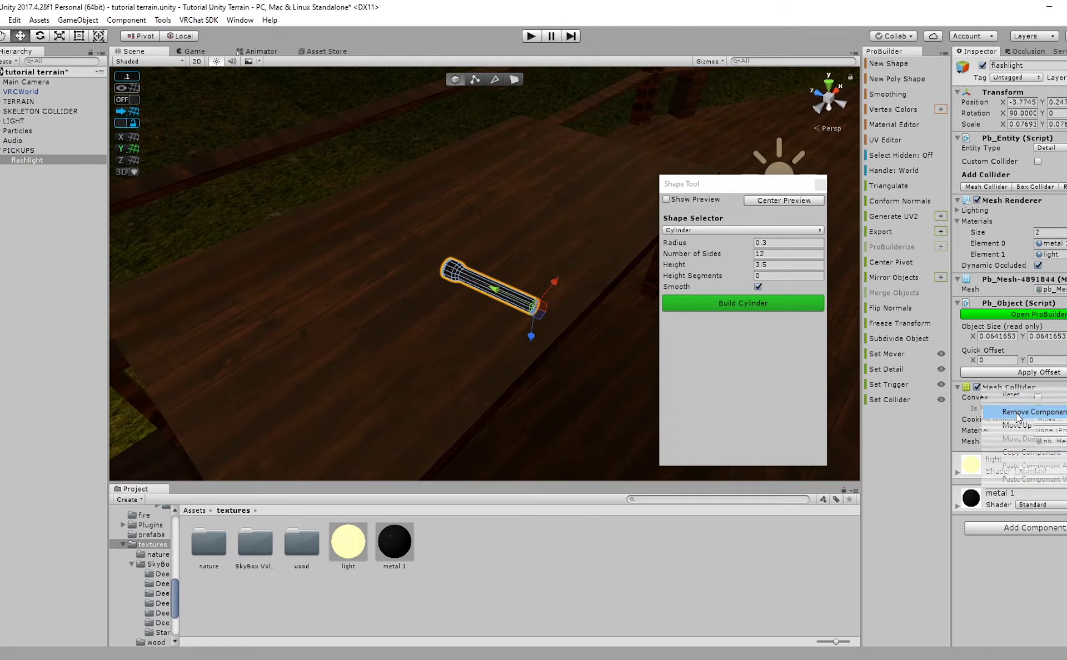
click(1016, 412)
Add a Box Collider component to the flashlight.
click(1012, 467)
text(box vol)
key(BackSpace)
key(BackSpace)
key(BackSpace)
text(col)
key(Return)
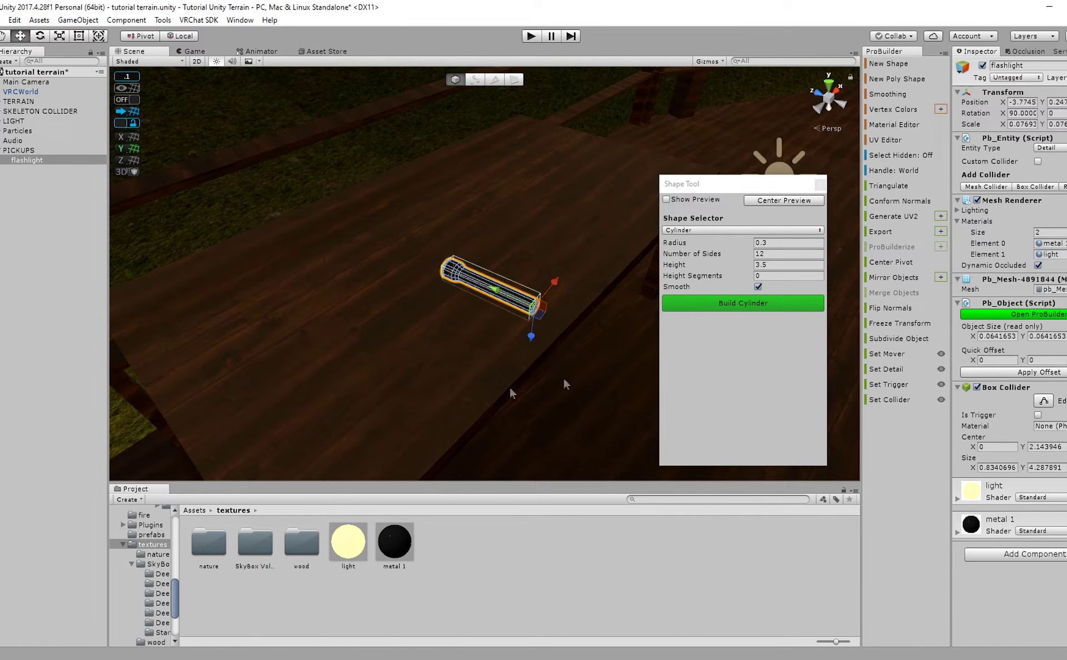
Add a VRC_Pickup component to the flashlight, enable Is Kinematic on its Rigidbody and expand the Constraints.
click(1015, 550)
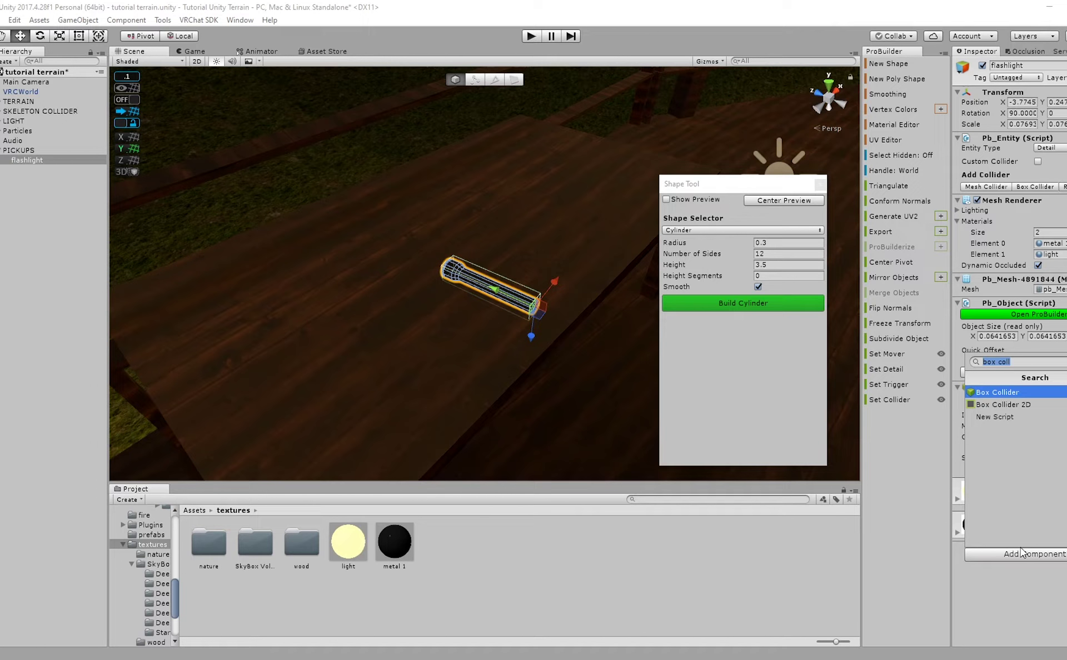
text(pickup)
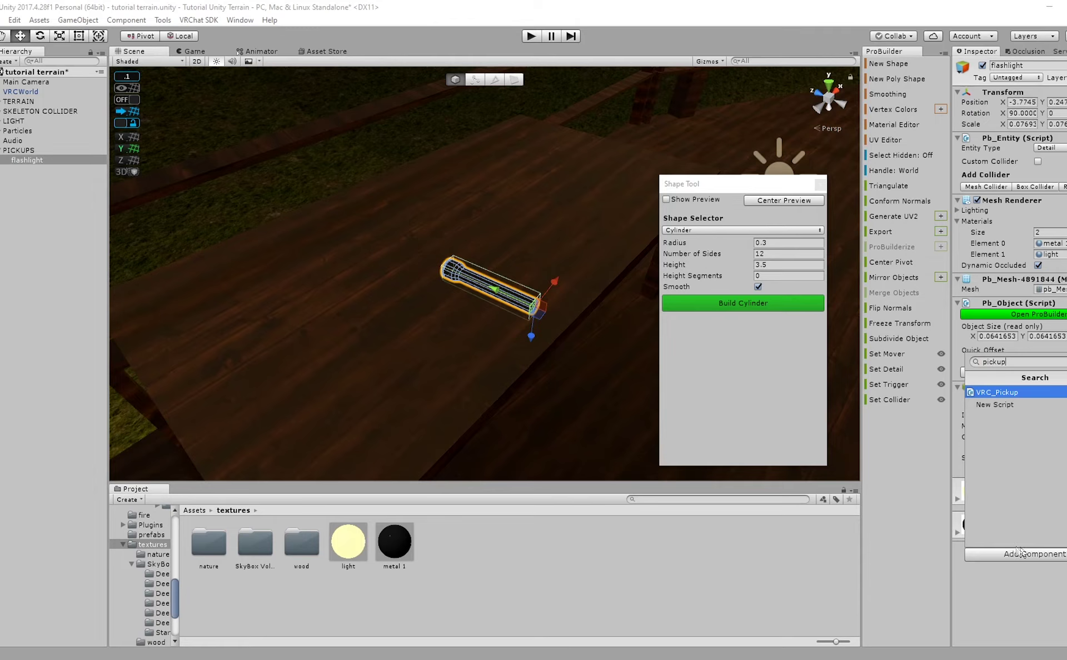
click(1034, 393)
scroll(1044, 422, down, 2)
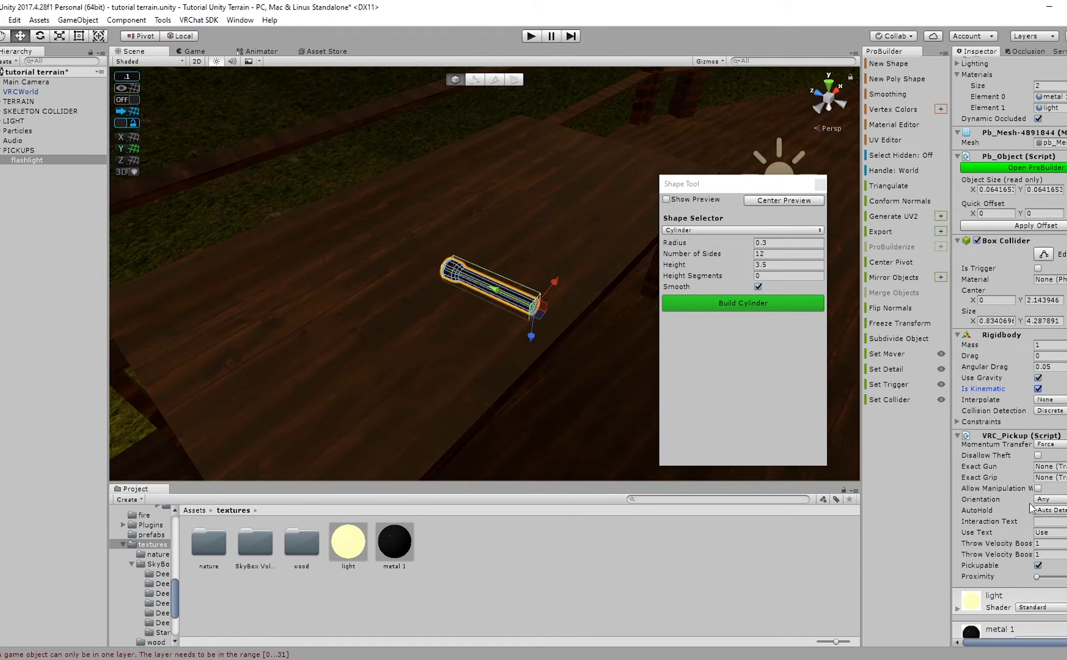
click(960, 424)
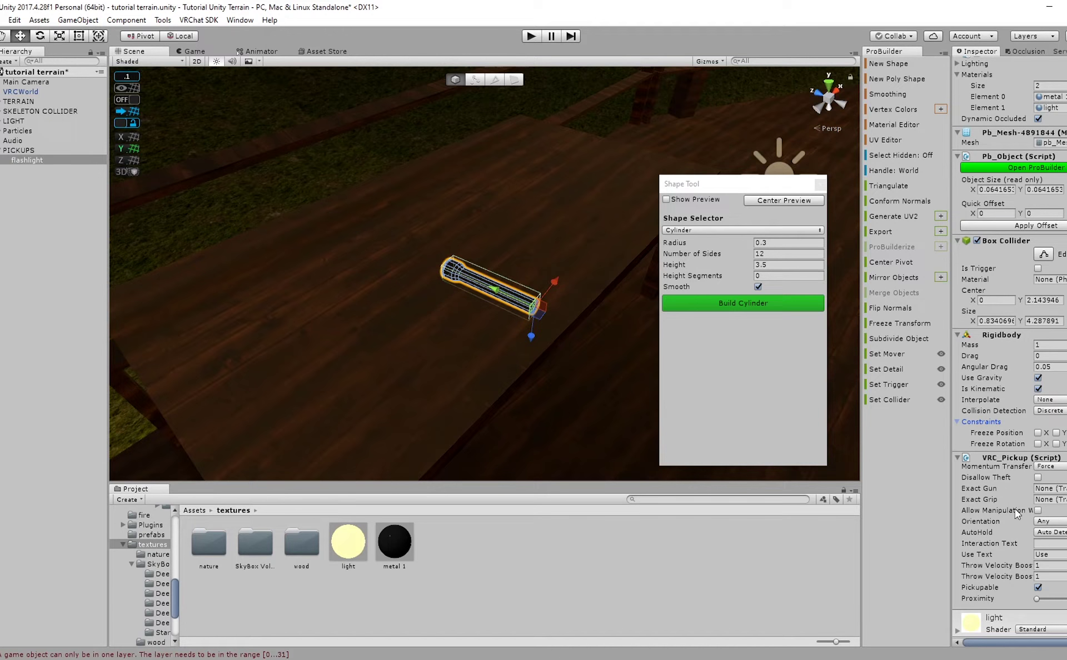
Set AutoHold to Yes on the flashlight's VRC_Pickup component.
click(1059, 533)
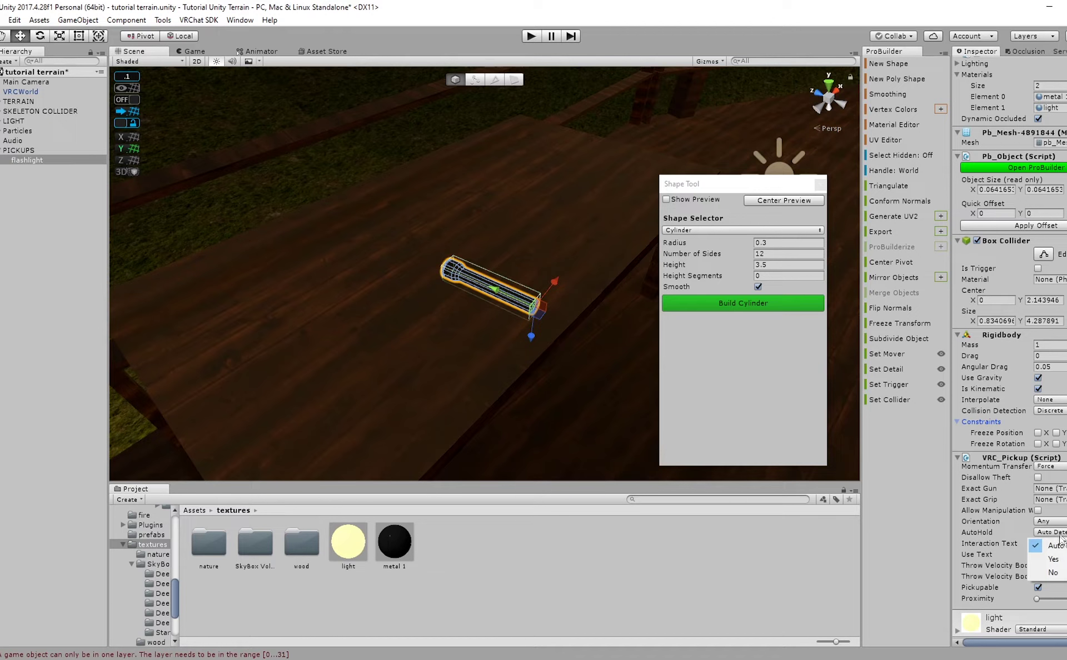
click(1053, 559)
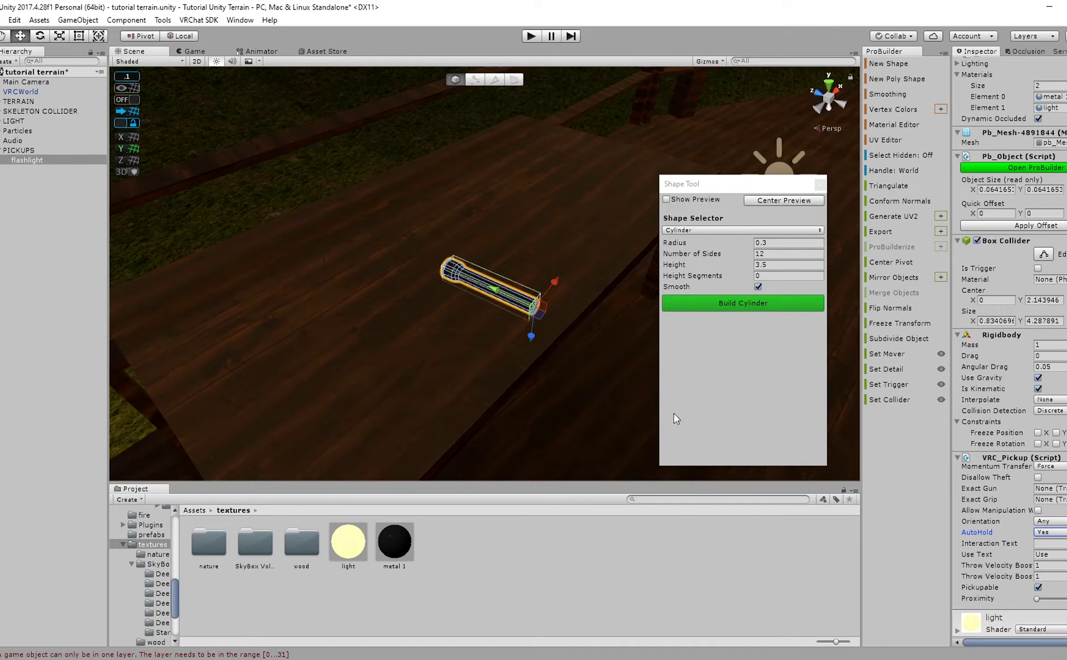
scroll(986, 528, down, 3)
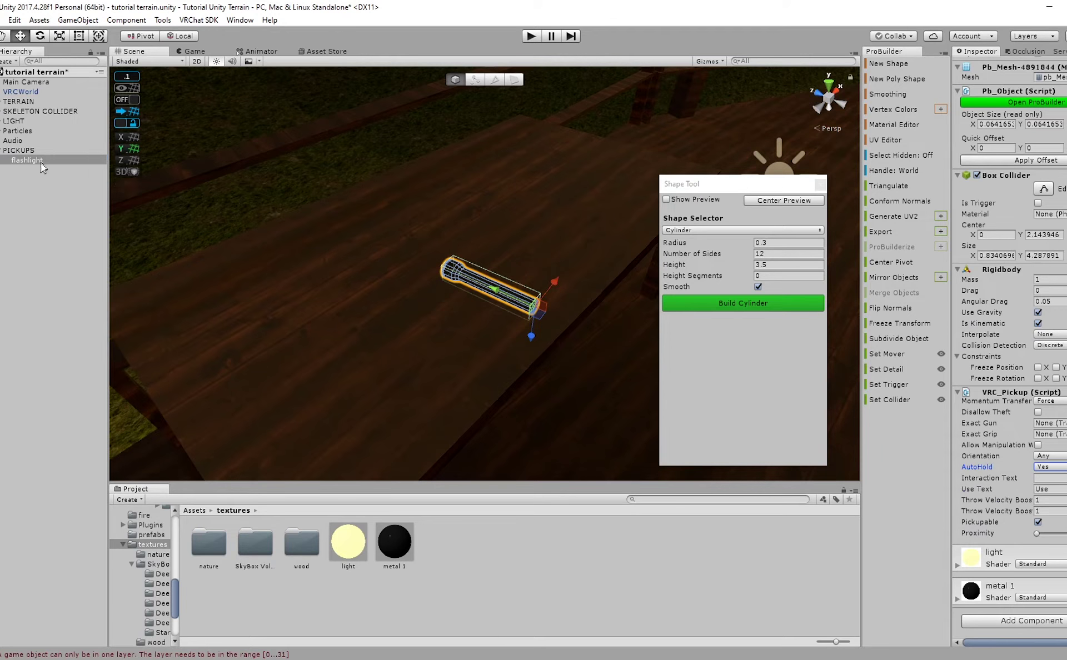
Create a Spotlight as a child of the flashlight.
right_click(37, 161)
mouse_move(91, 318)
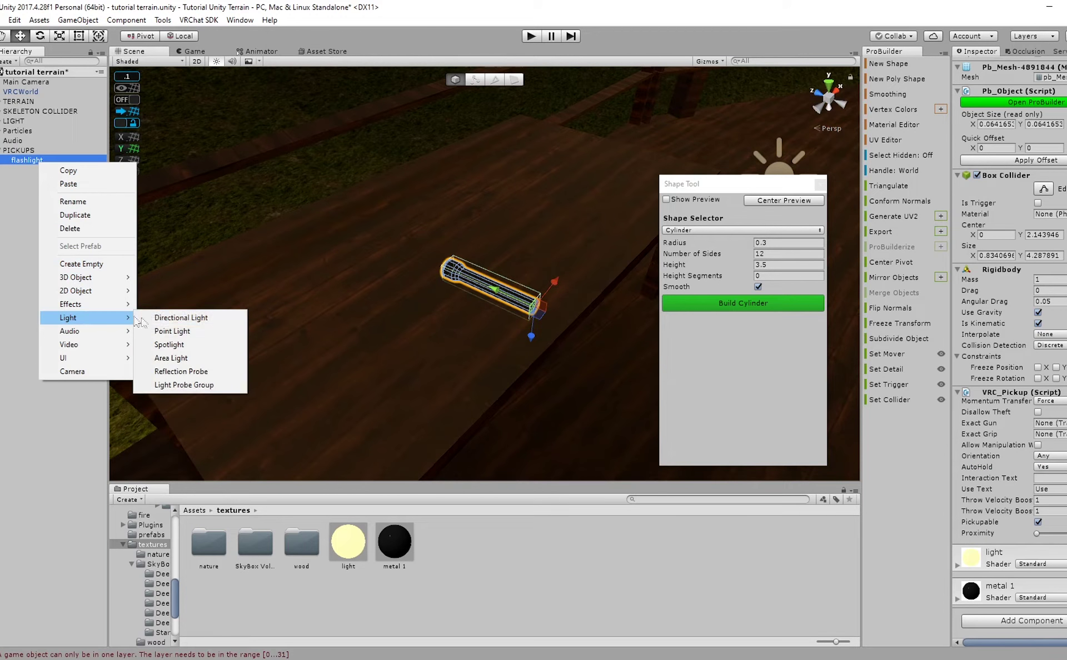
click(177, 345)
Rotate the Spotlight to -90 on X and move it to about 4.87 on Y, at the flashlight's head.
scroll(311, 309, down, 5)
alt+drag(356, 304, 419, 268)
key(e)
drag(503, 261, 608, 339)
right_drag(500, 312, 528, 281)
middle_drag(478, 328, 528, 280)
key(w)
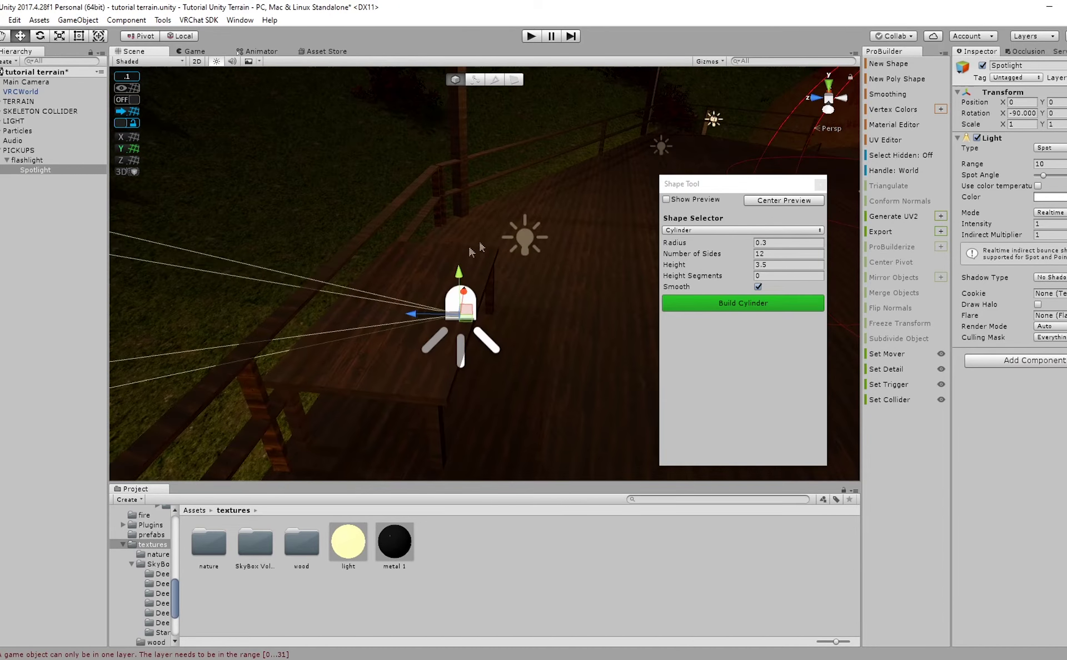
drag(411, 317, 364, 315)
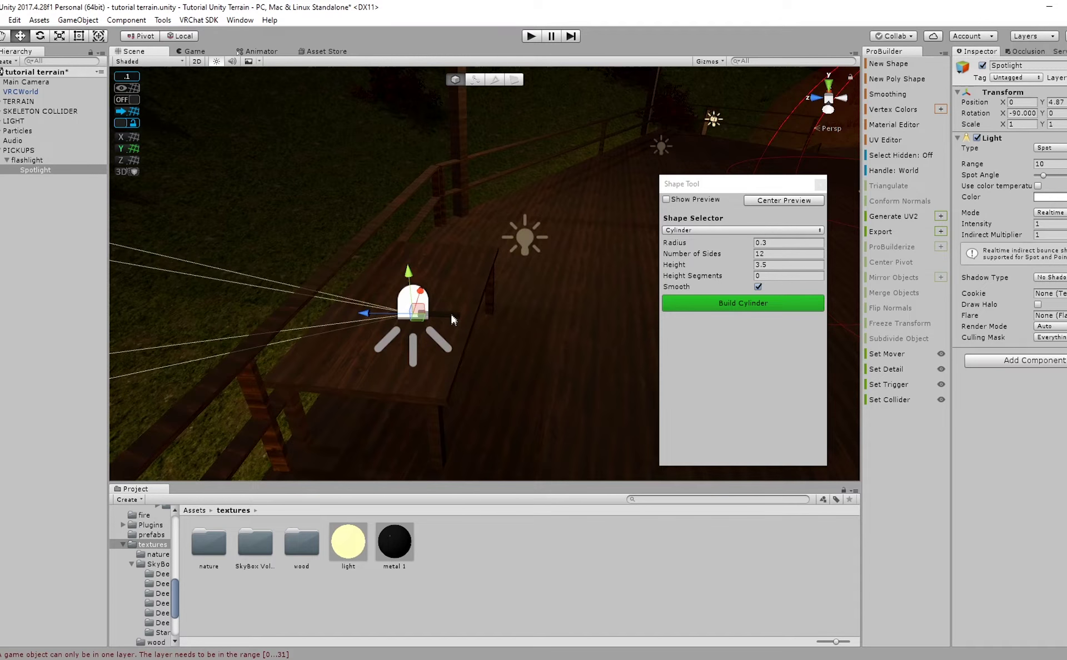
Rotate the flashlight to 180 on X so it points down at the deck and raise it to about 1.86 on Y.
click(27, 160)
drag(388, 298, 523, 318)
key(f)
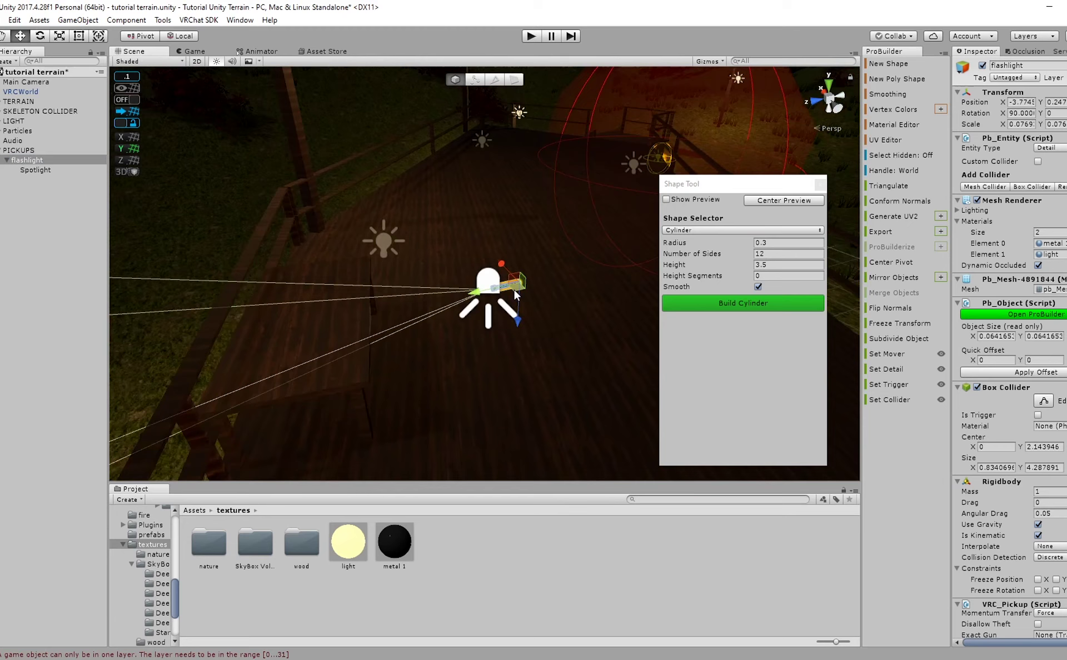
key(e)
drag(503, 274, 522, 208)
key(w)
click(216, 61)
click(216, 62)
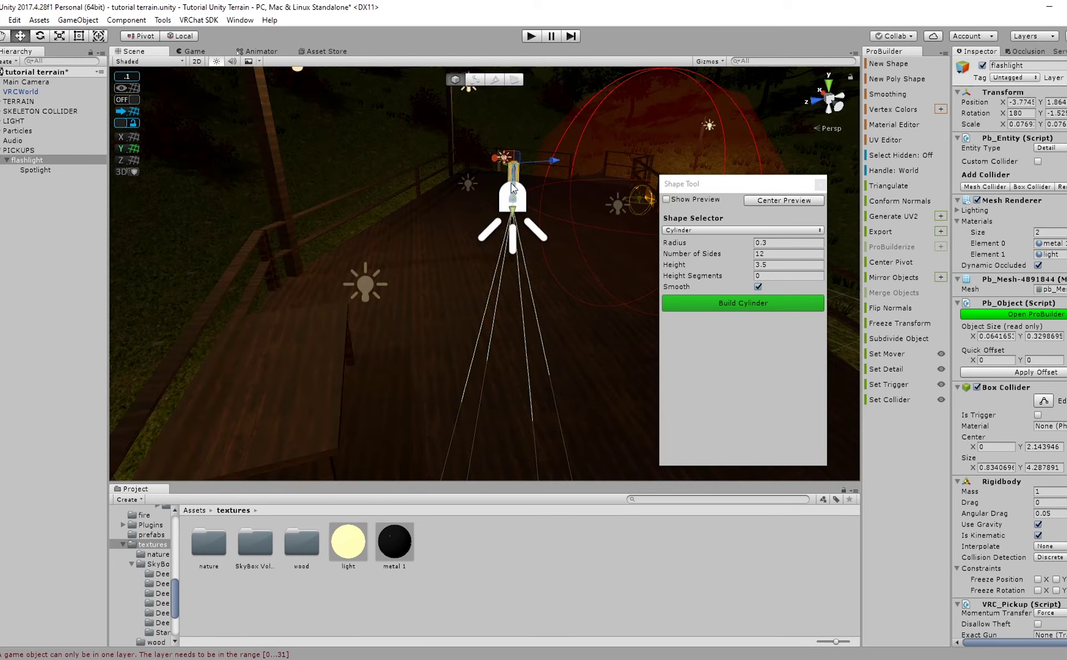
Set the Spotlight's Indirect Multiplier to 0 and its Mode to Realtime.
click(524, 203)
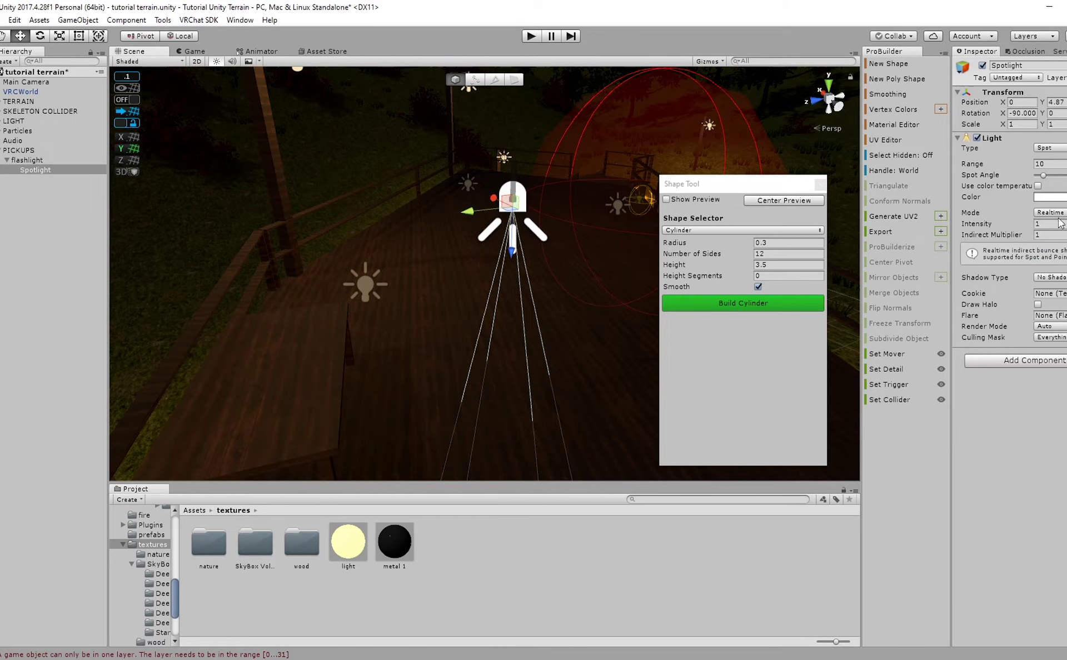
click(1047, 234)
text(0)
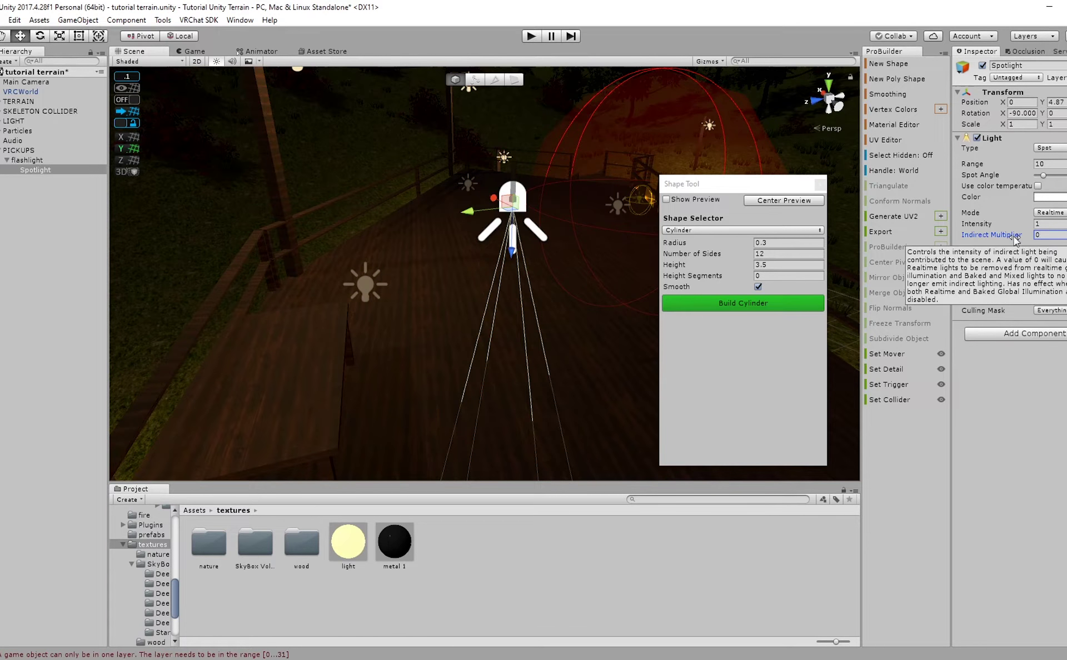
click(1051, 212)
click(1056, 239)
Give the Spotlight a warm pale yellow colour, hex FFEAB4FF.
click(1049, 197)
drag(758, 414, 759, 421)
click(693, 344)
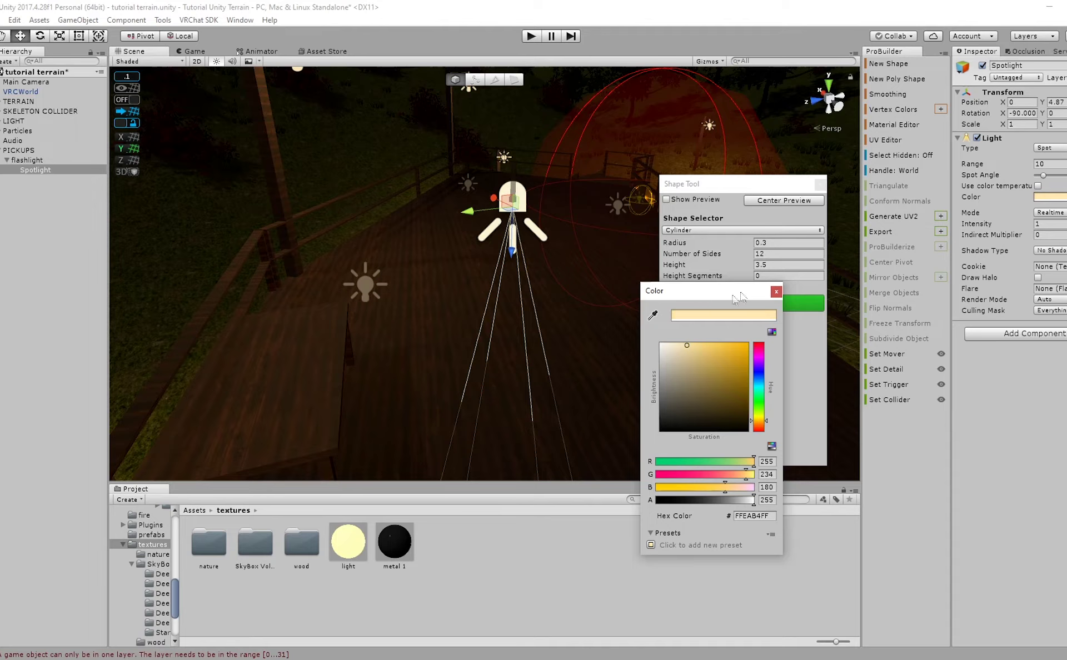
click(776, 291)
Increase the Spotlight's Range to 20 and on to 30, and widen its Spot Angle slightly.
click(1025, 167)
text(20)
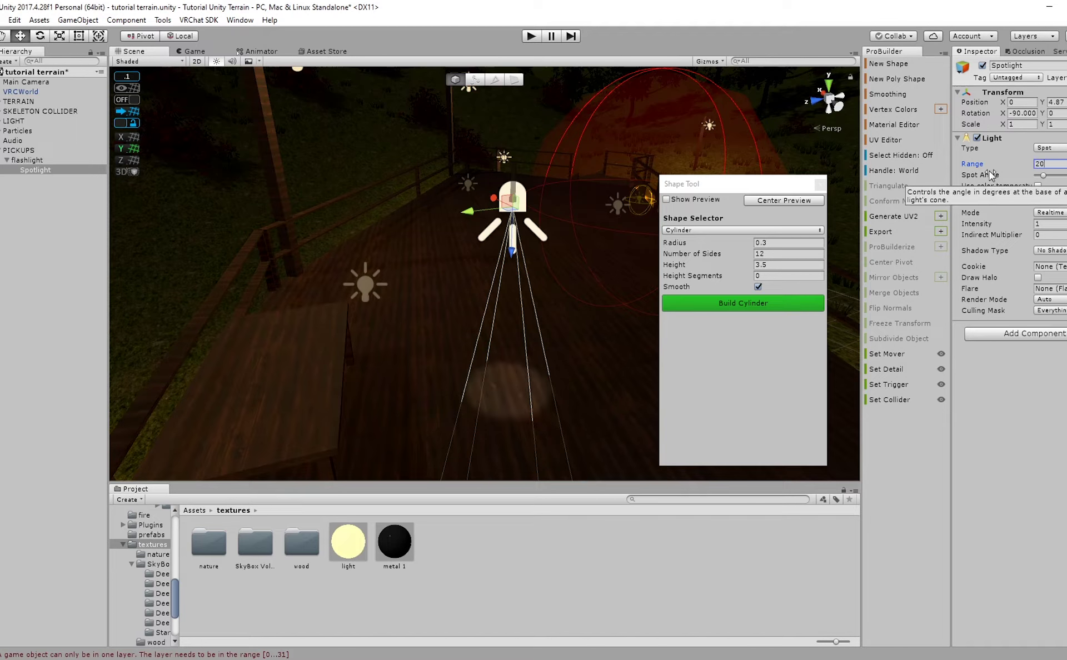
key(q)
right_drag(430, 249, 429, 209)
click(990, 164)
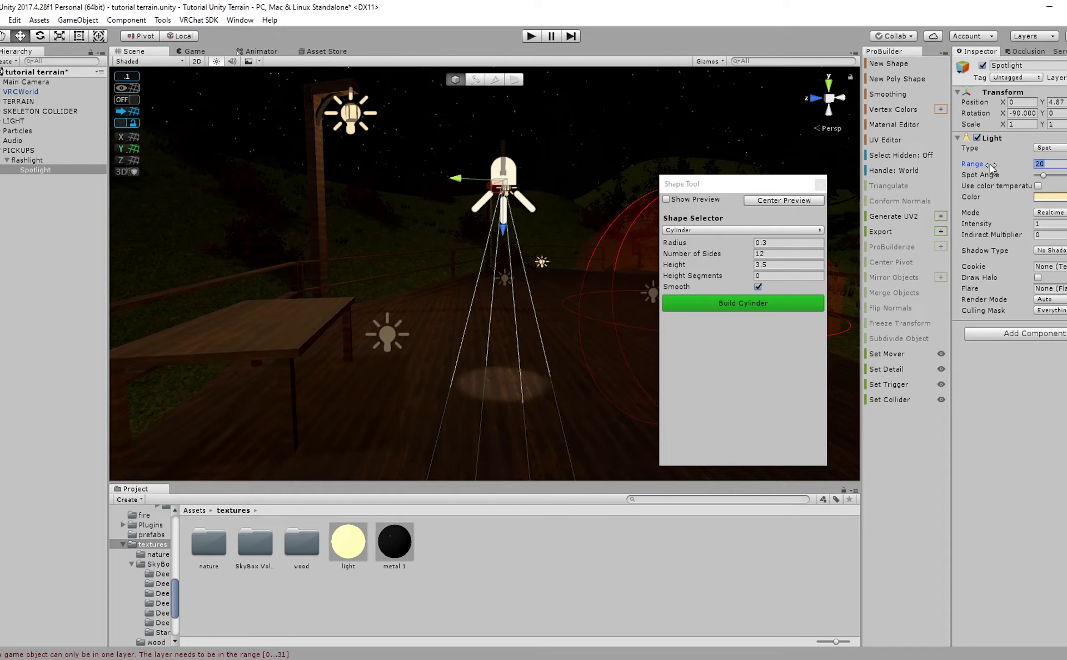
text(30)
drag(1047, 181, 1050, 185)
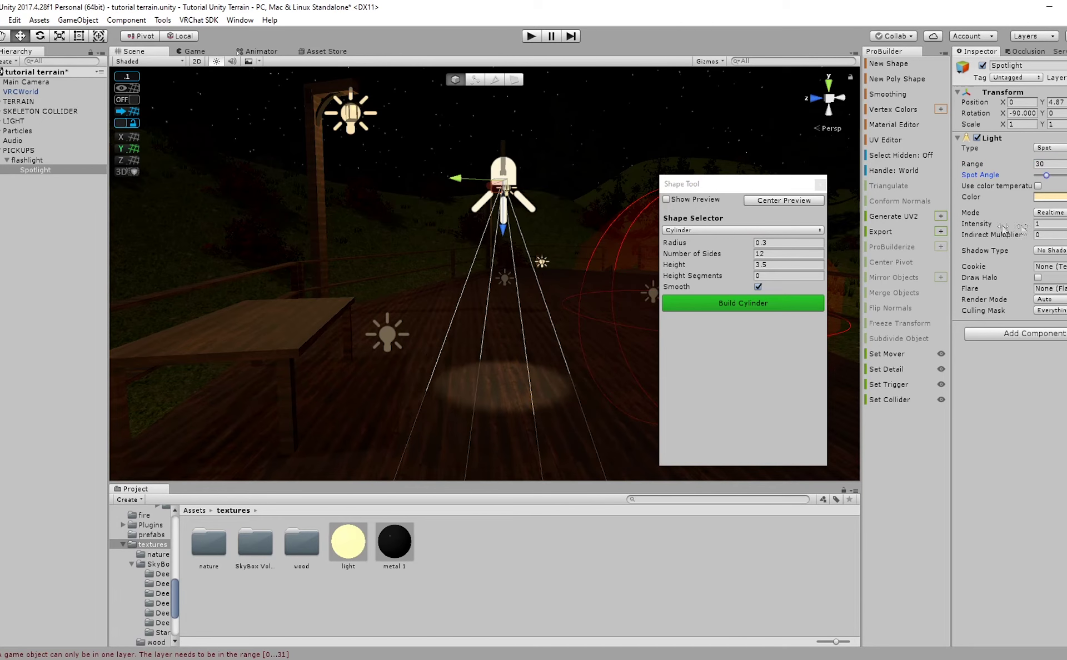
Set the Spotlight's Range to 45 and its Intensity to 3.
click(1040, 163)
text(45)
click(1048, 224)
text(3)
middle_drag(520, 236, 426, 239)
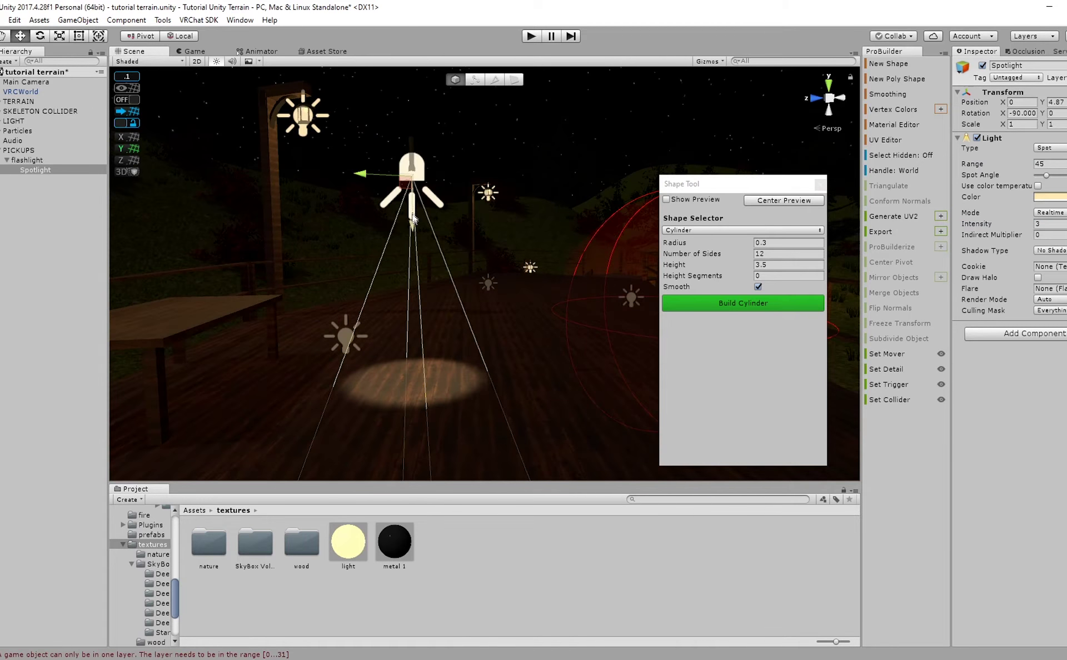
Deactivate the Spotlight object under the flashlight.
click(86, 152)
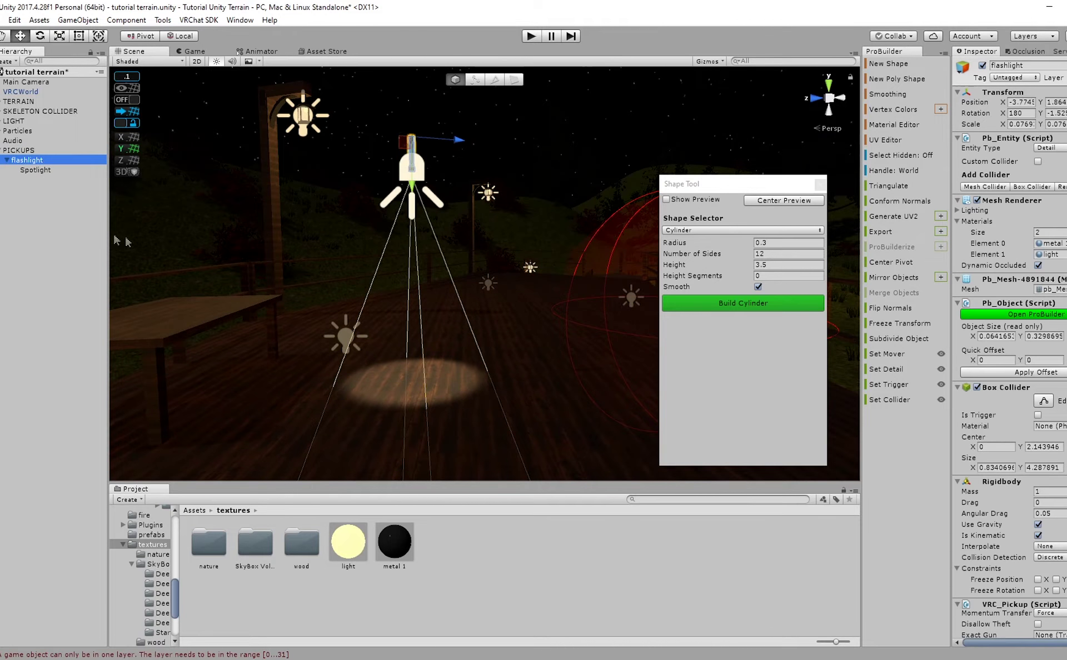
click(55, 169)
click(982, 65)
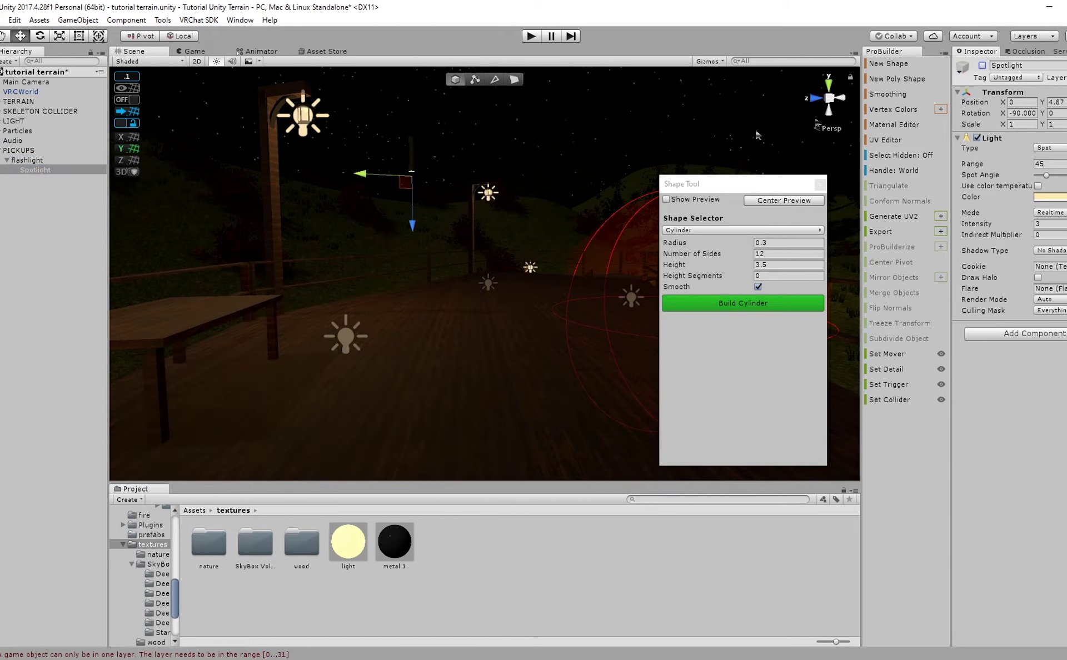
Rotate the flashlight to 90 on X and lay it on the tabletop at about 0.264 on Y.
click(33, 160)
key(e)
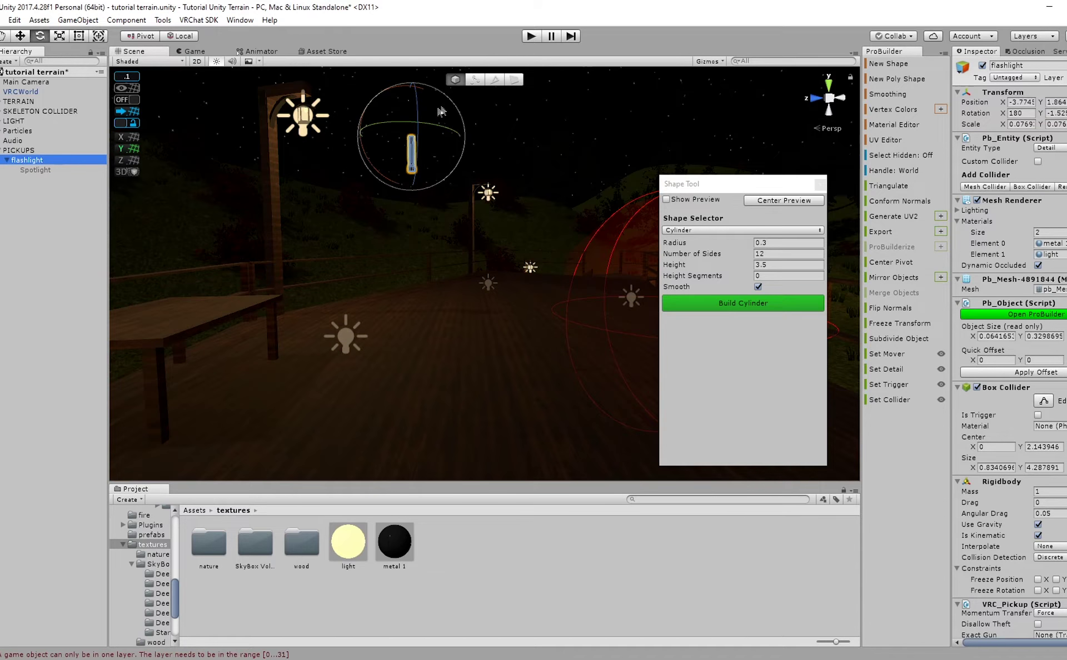
drag(364, 165, 404, 143)
middle_drag(416, 153, 469, 191)
drag(441, 202, 328, 399)
right_drag(328, 398, 279, 385)
middle_drag(279, 386, 394, 316)
drag(392, 286, 404, 287)
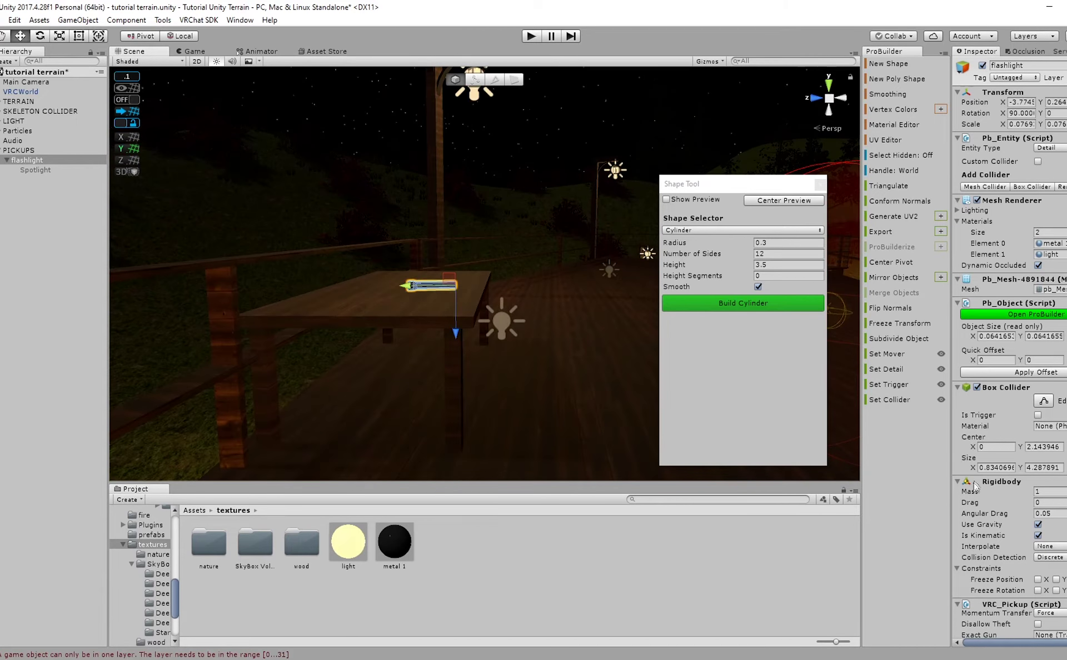
Add a VRC_Trigger component to the flashlight and enable its Advanced Mode.
scroll(974, 476, down, 6)
click(1007, 622)
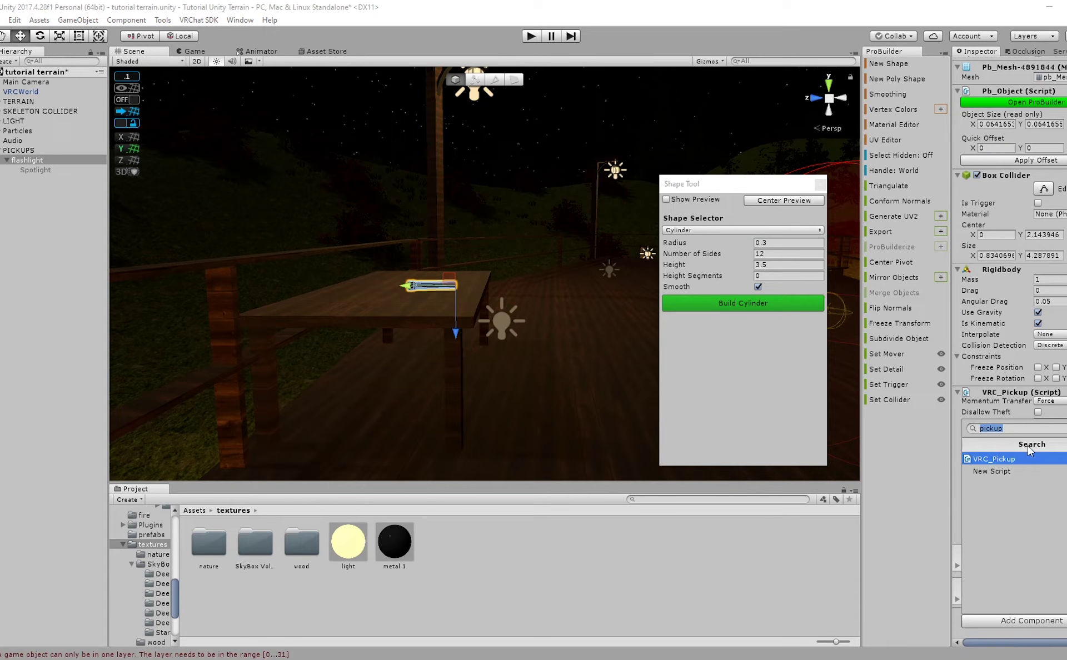
text(VRC TRIGGER)
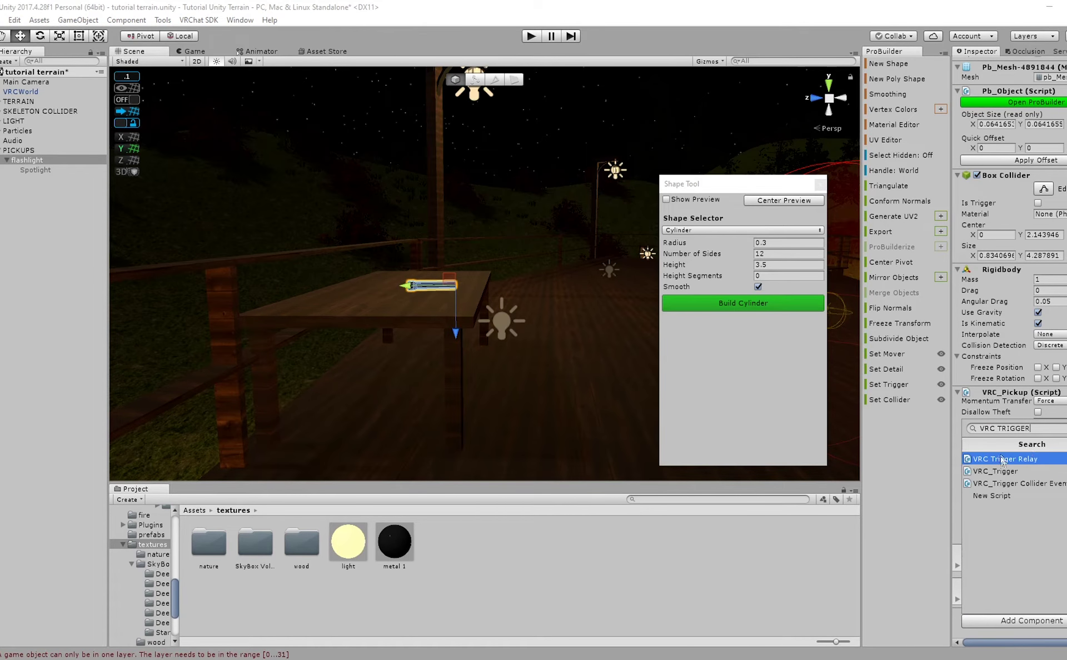
click(1001, 471)
scroll(1019, 517, down, 3)
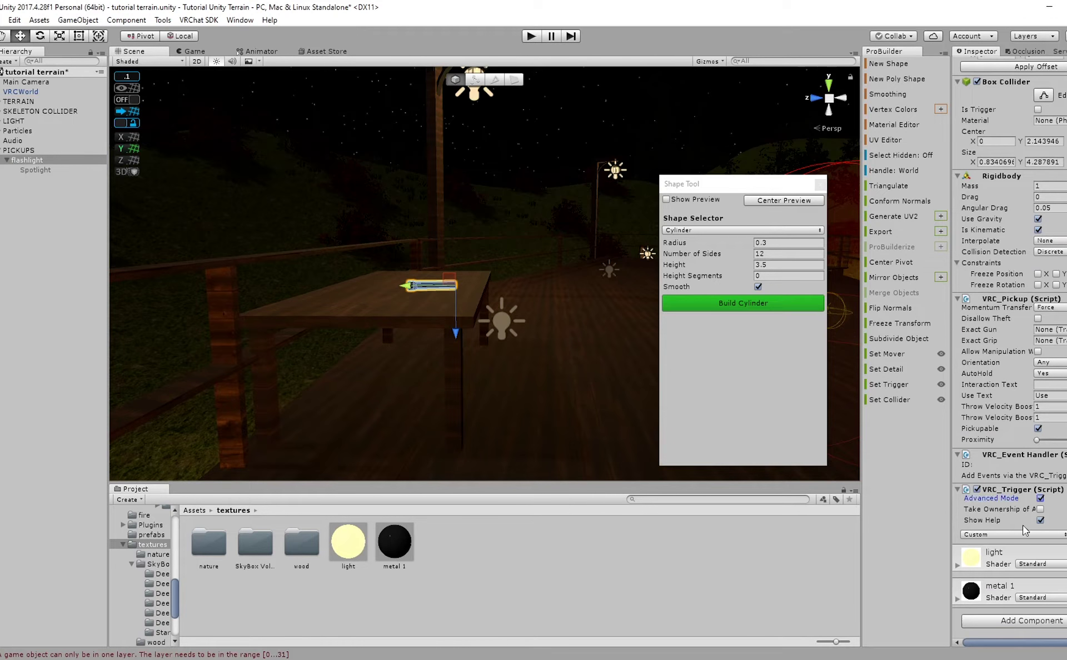
Add an OnPickupUseDown trigger to the flashlight's VRC_Trigger and set its broadcast type to Local.
click(1026, 534)
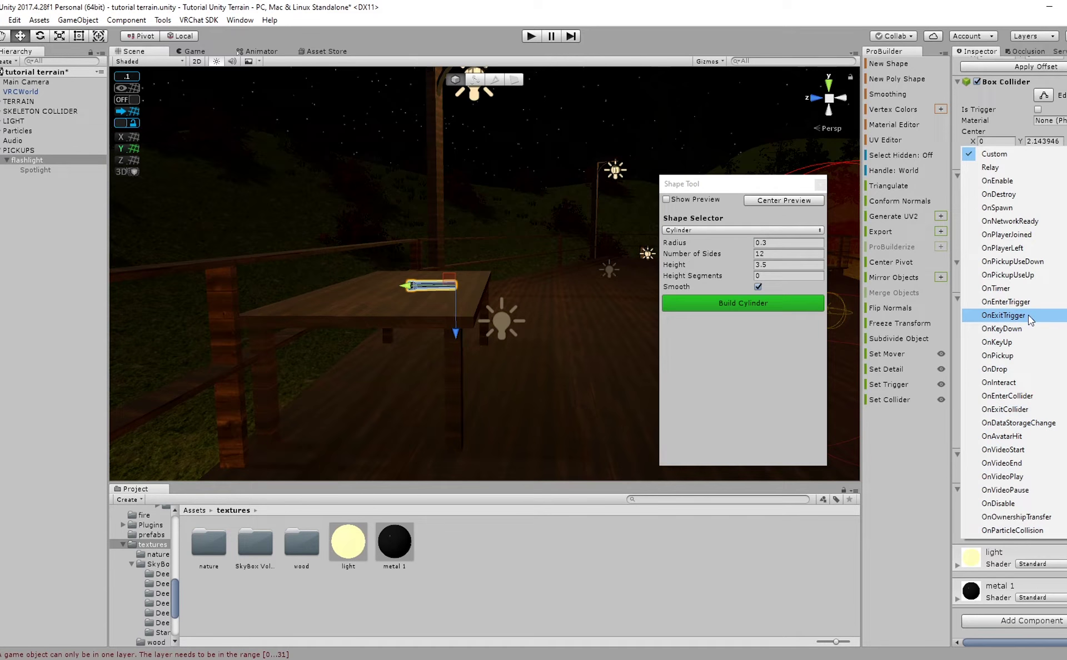
click(1022, 261)
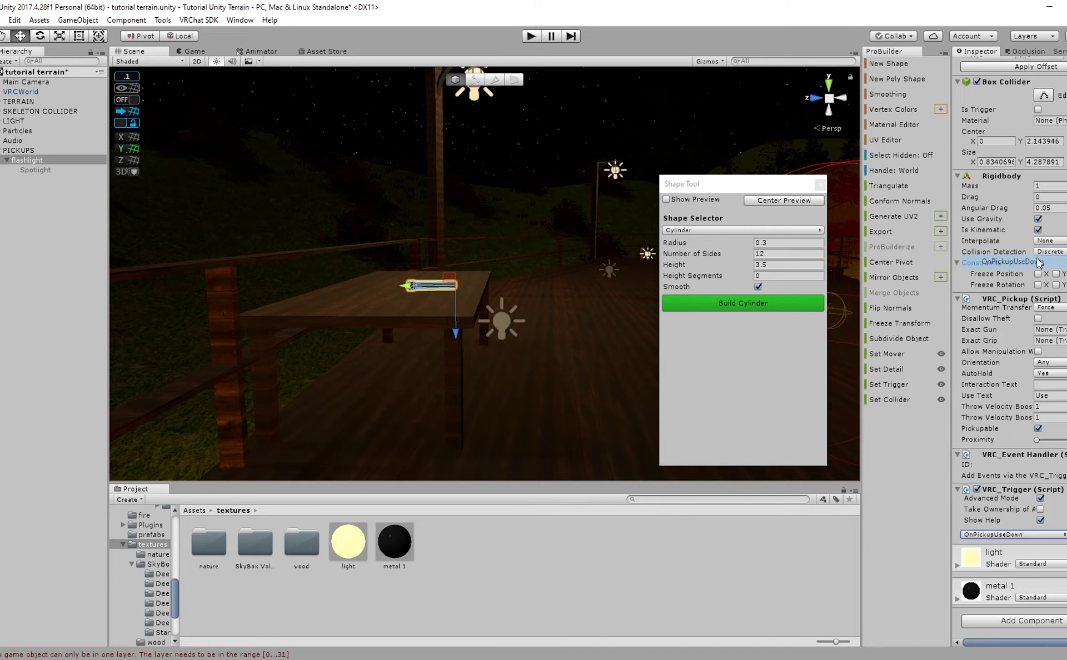
click(1065, 534)
scroll(1023, 516, down, 1)
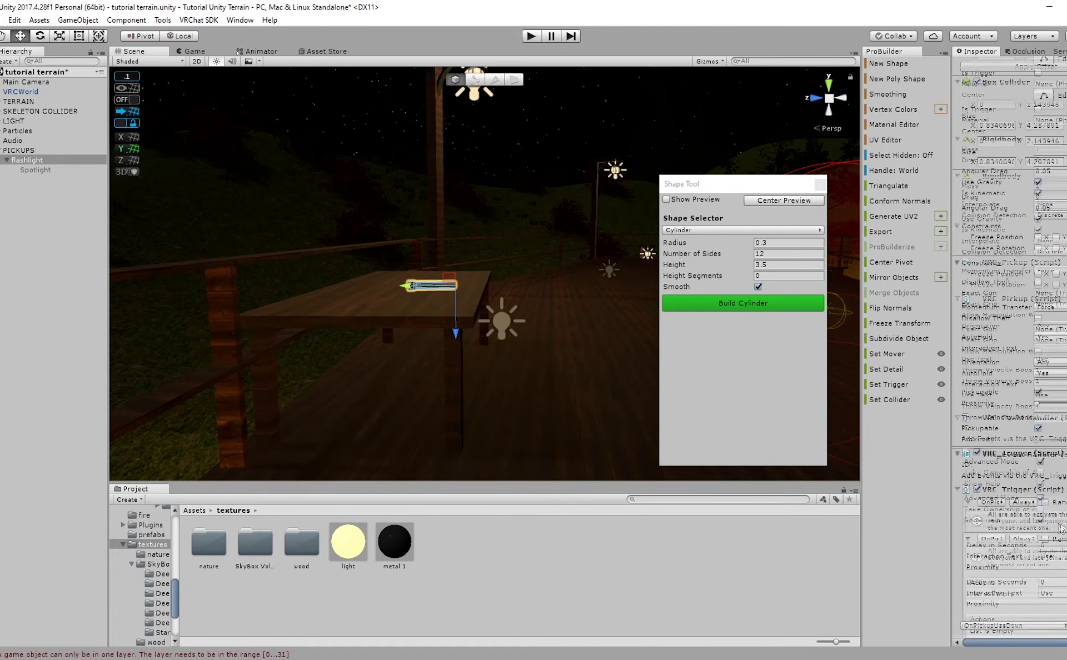
click(1028, 502)
click(1029, 542)
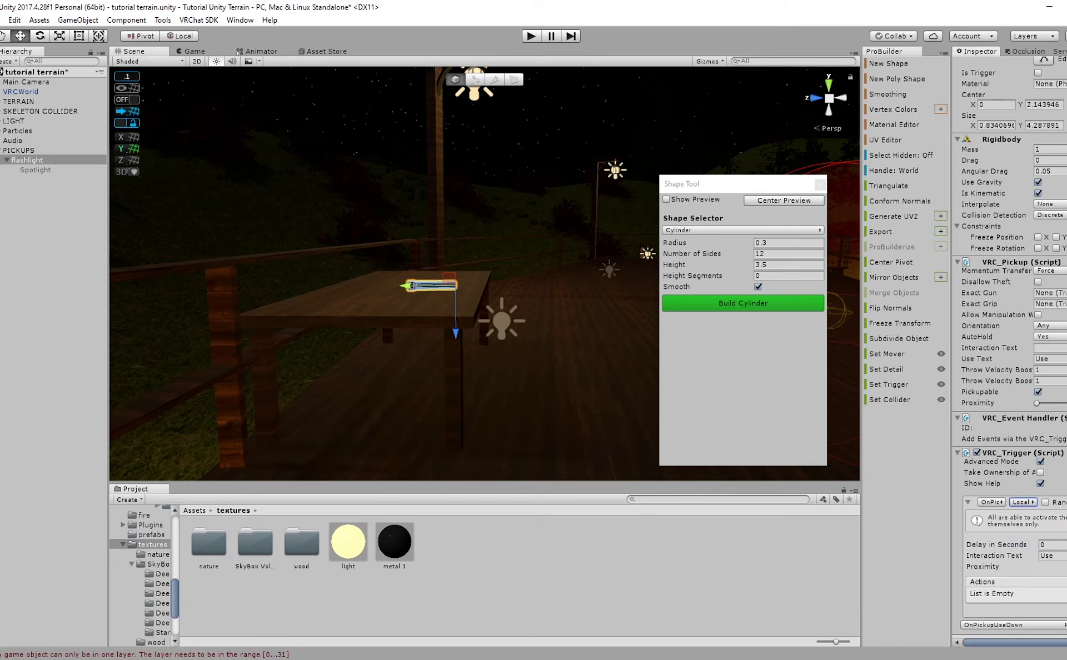
Add a SetGameObjectActive action to the flashlight's OnPickupUseDown trigger, with the Spotlight as receiver and Toggle as operation.
click(1063, 612)
mouse_move(1044, 615)
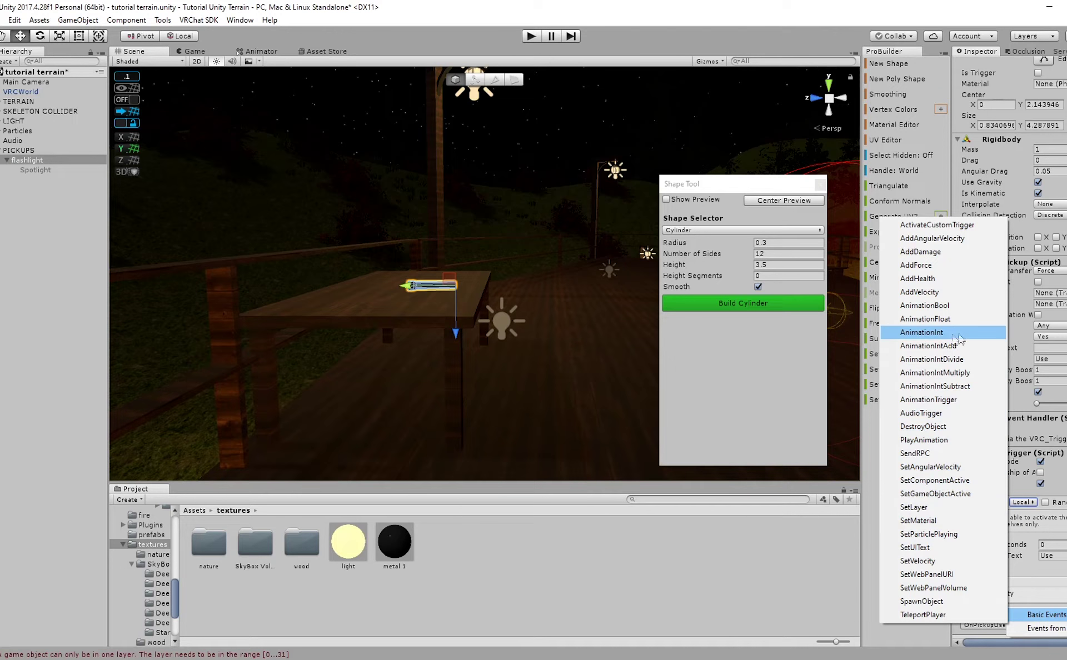
click(938, 494)
scroll(1001, 539, down, 3)
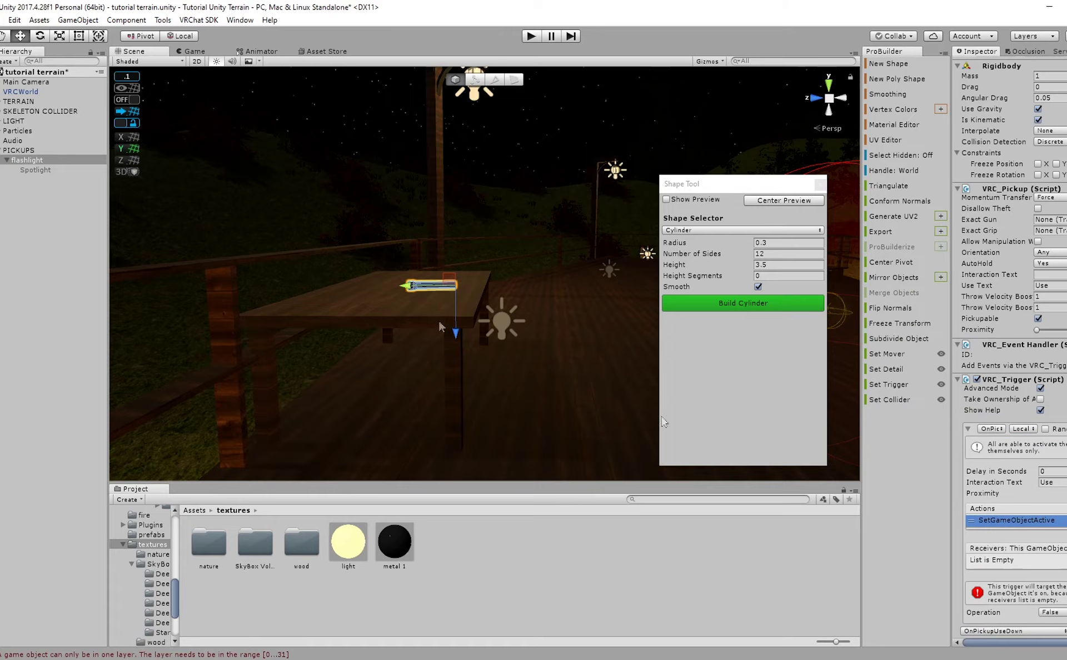
drag(35, 170, 1003, 558)
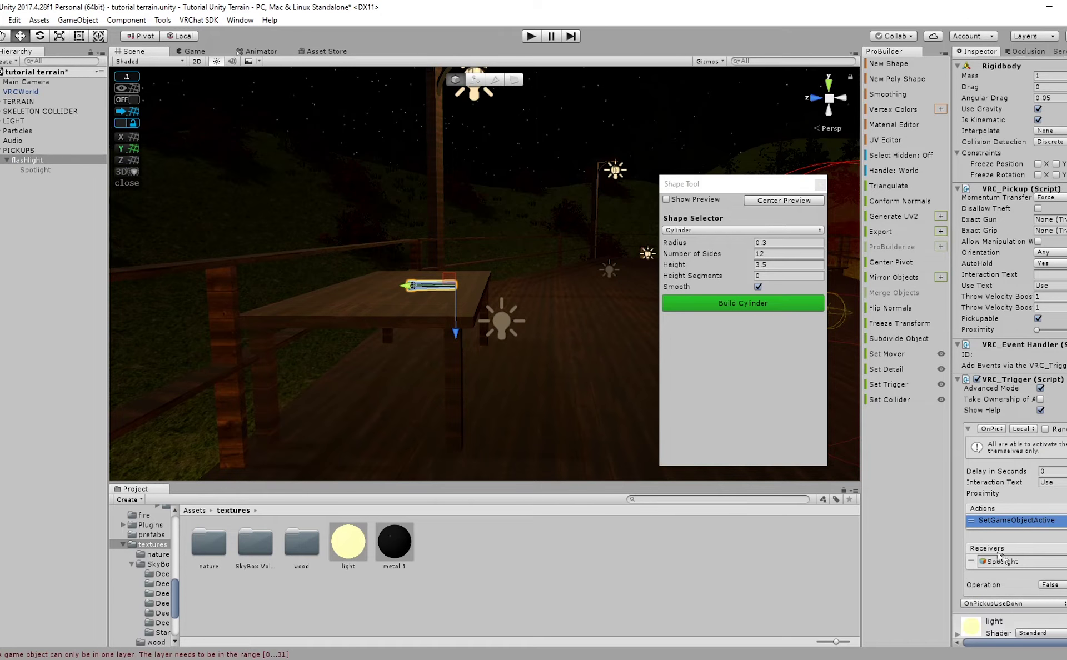
click(1052, 584)
click(1052, 614)
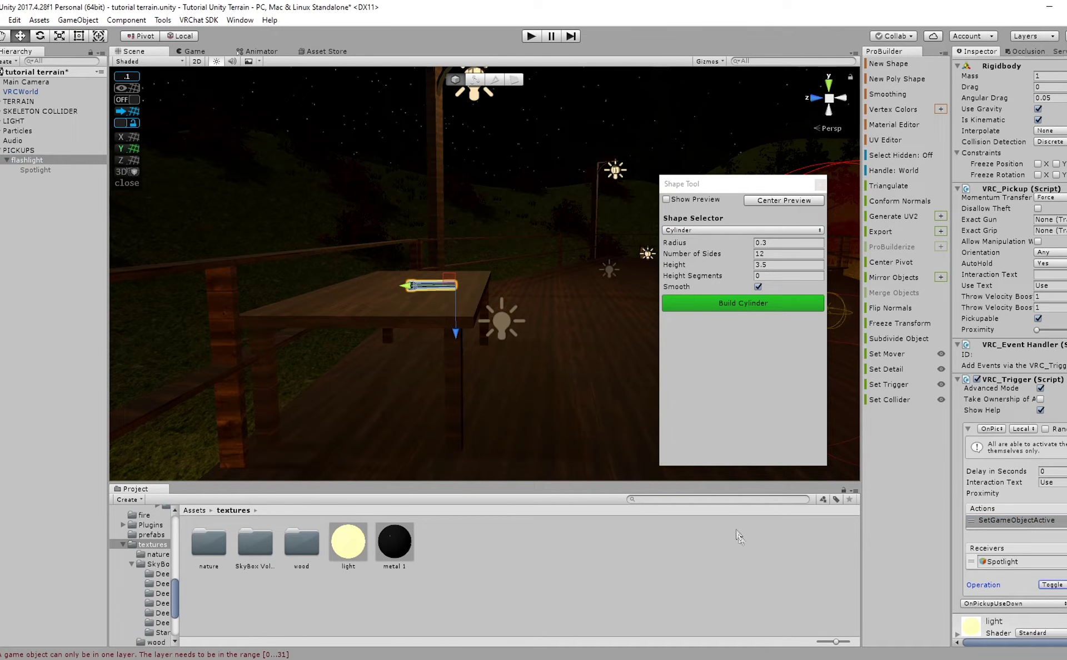
Set the OnPickupUseDown trigger's Interaction Text to "light".
click(1002, 430)
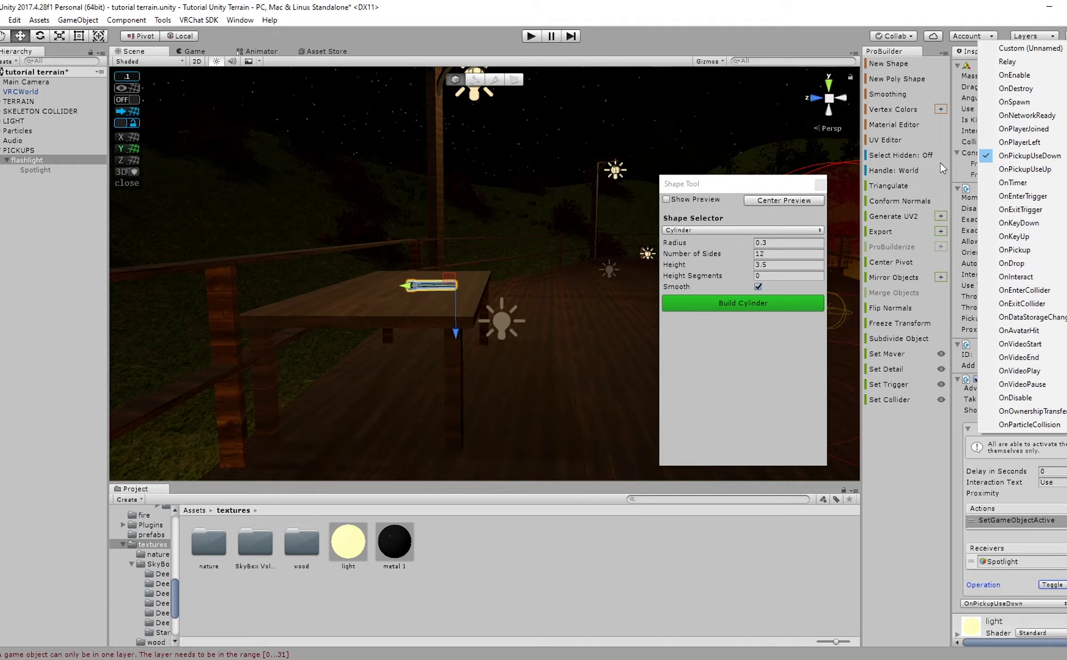
click(1047, 483)
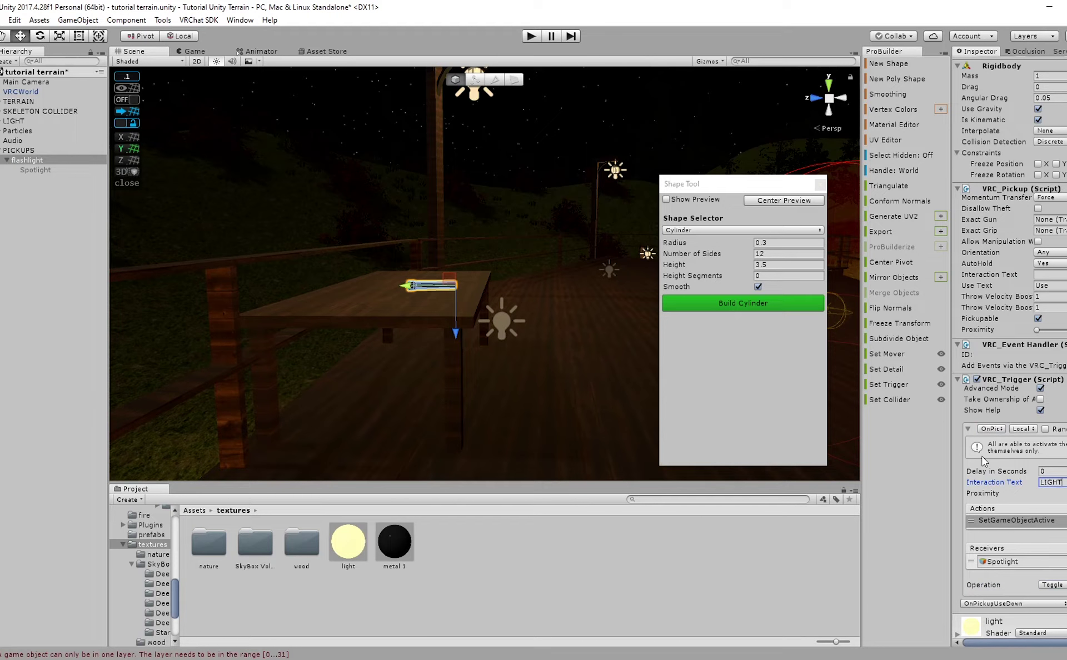
key(ctrl+a)
click(467, 313)
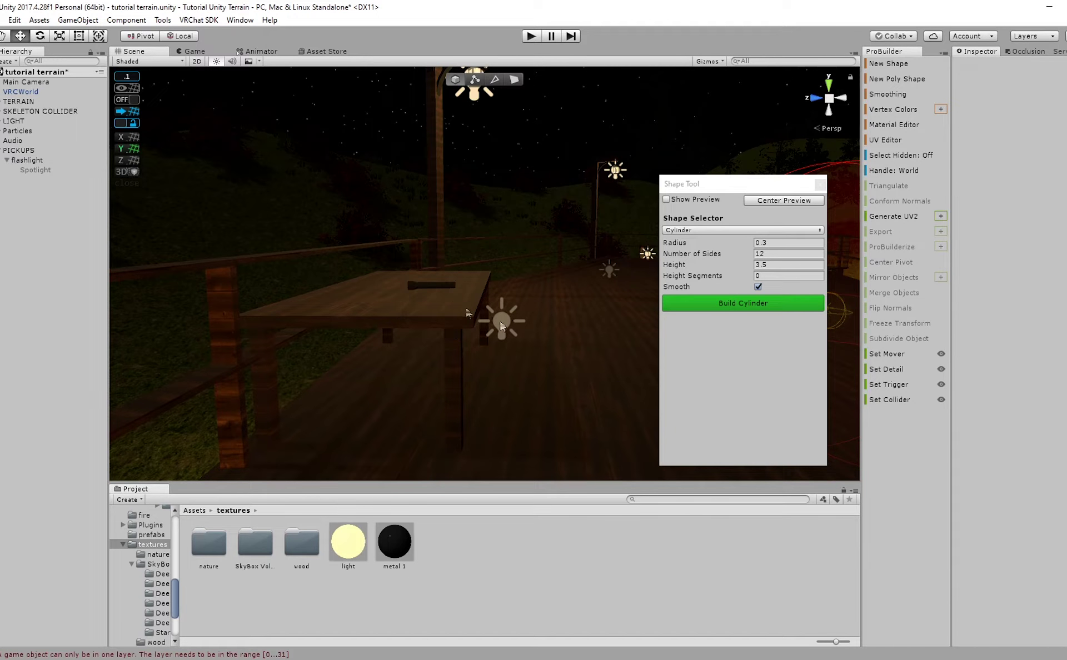
click(440, 284)
right_drag(471, 290, 388, 364)
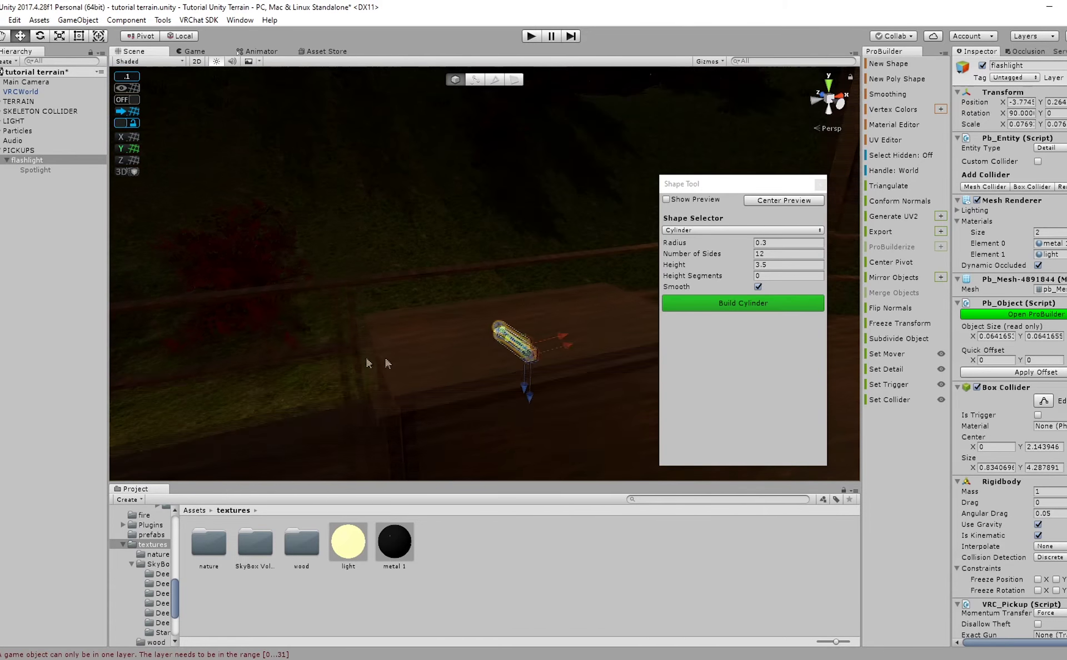
key(ctrl+d)
drag(505, 348, 534, 347)
key(e)
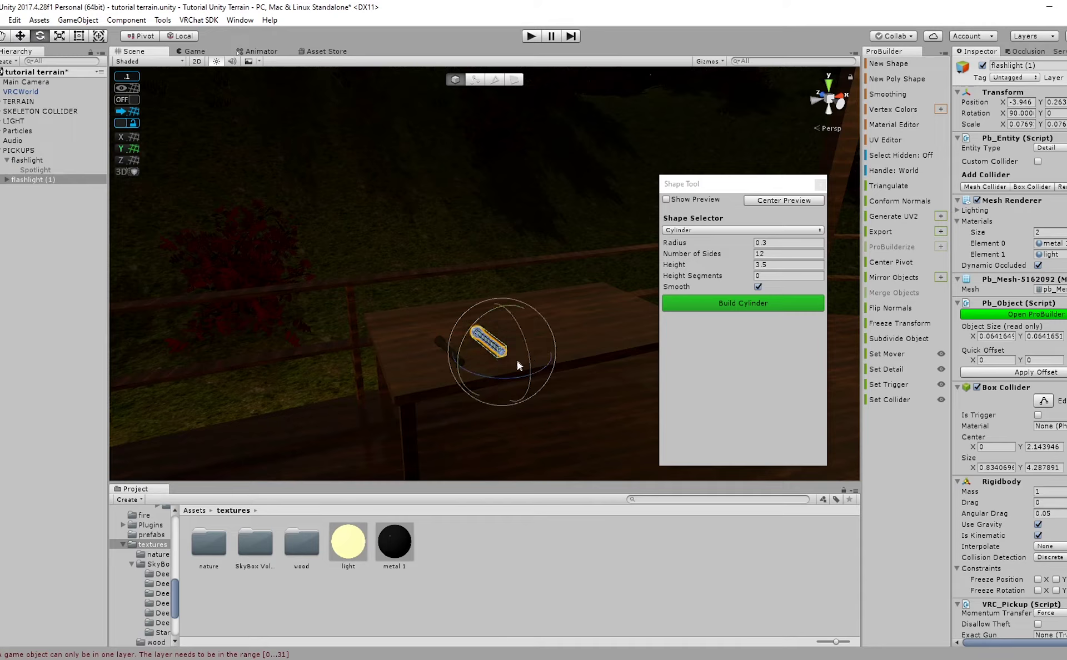
key(w)
key(ctrl+d)
drag(539, 347, 579, 354)
key(ctrl+d)
shift+click(59, 179)
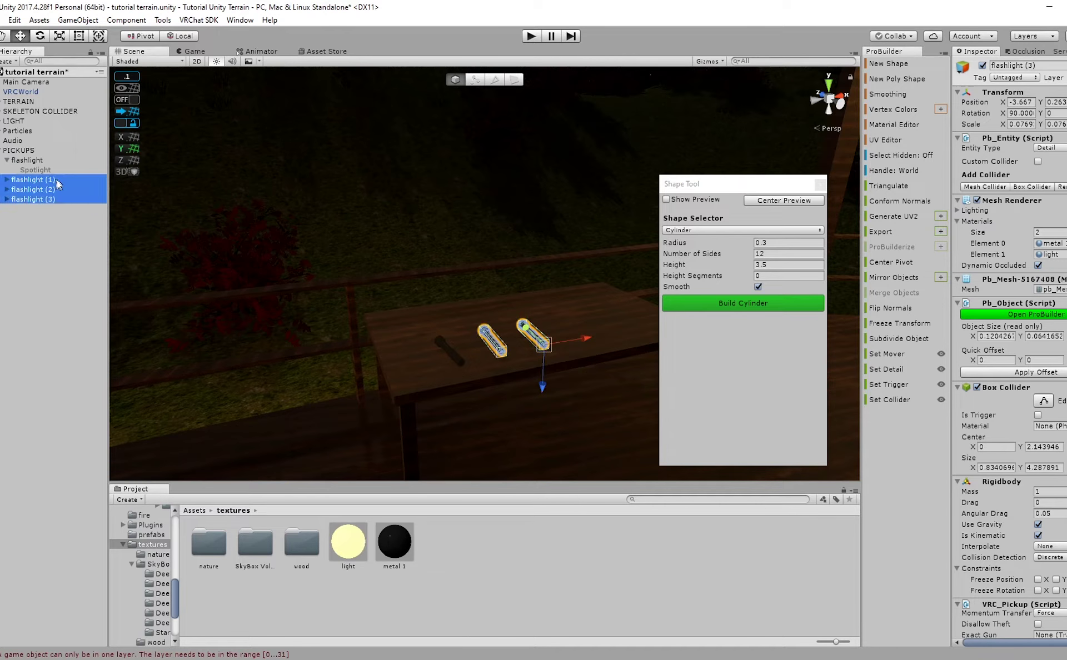
key(Delete)
Search the components that can be added to the flashlight for "obje" and choose an object component.
click(59, 151)
click(59, 158)
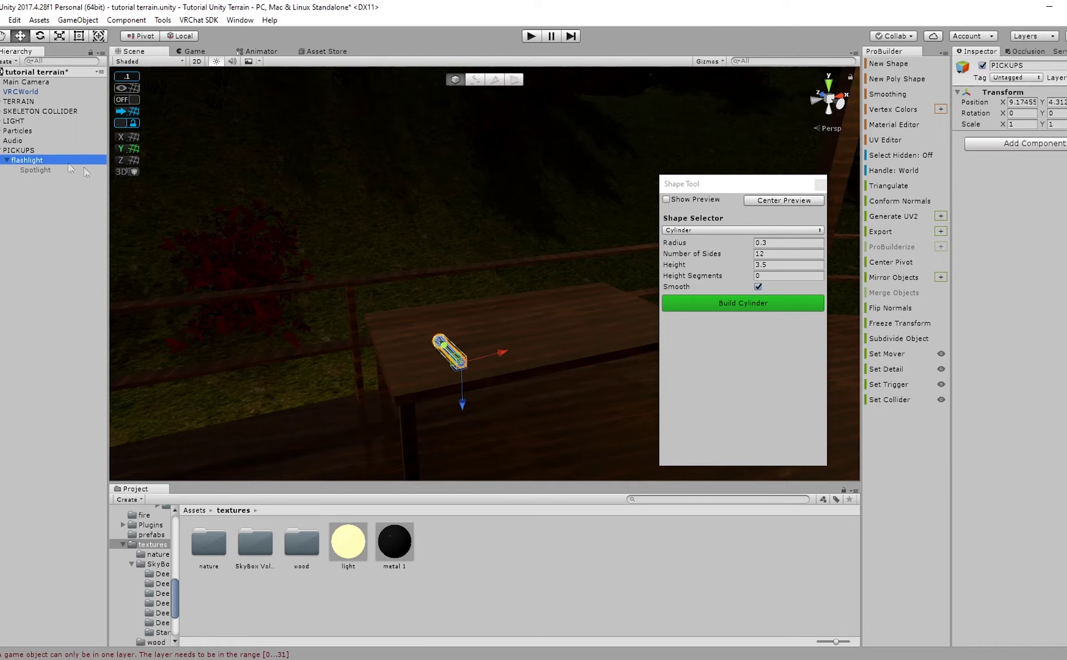
scroll(1023, 639, down, 10)
scroll(1023, 639, down, 3)
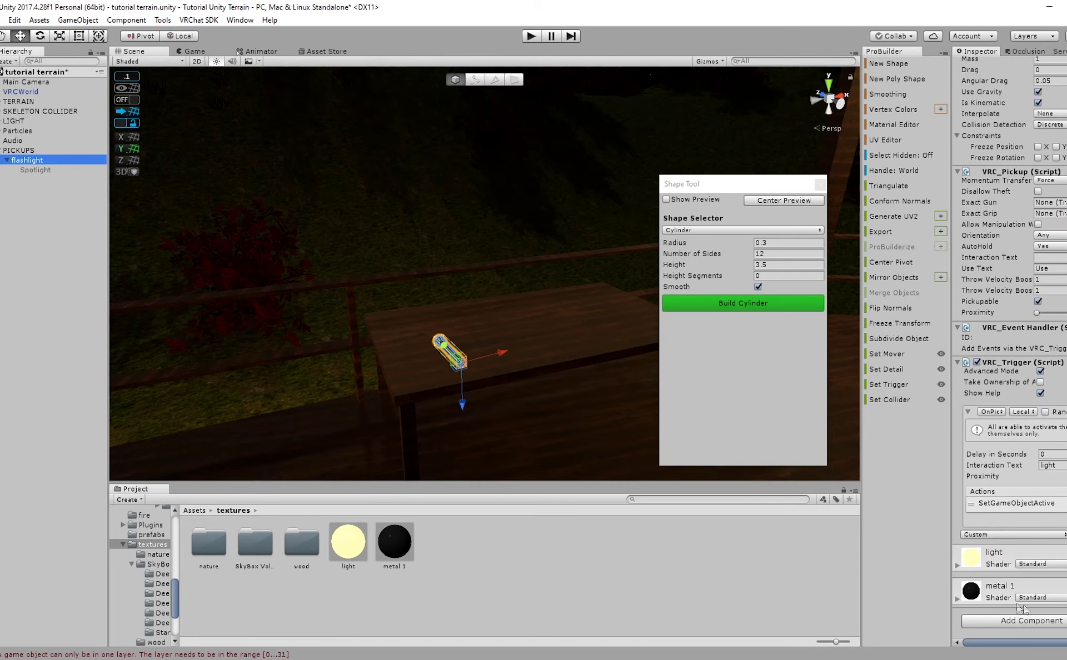
click(1031, 620)
text(objet)
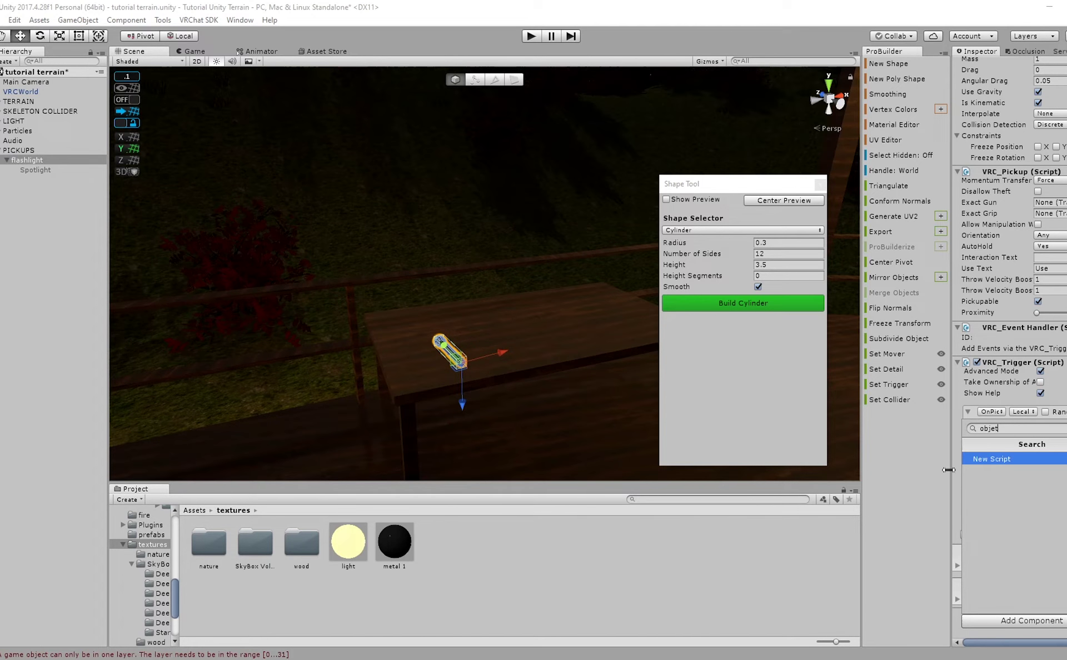
key(BackSpace)
click(1026, 484)
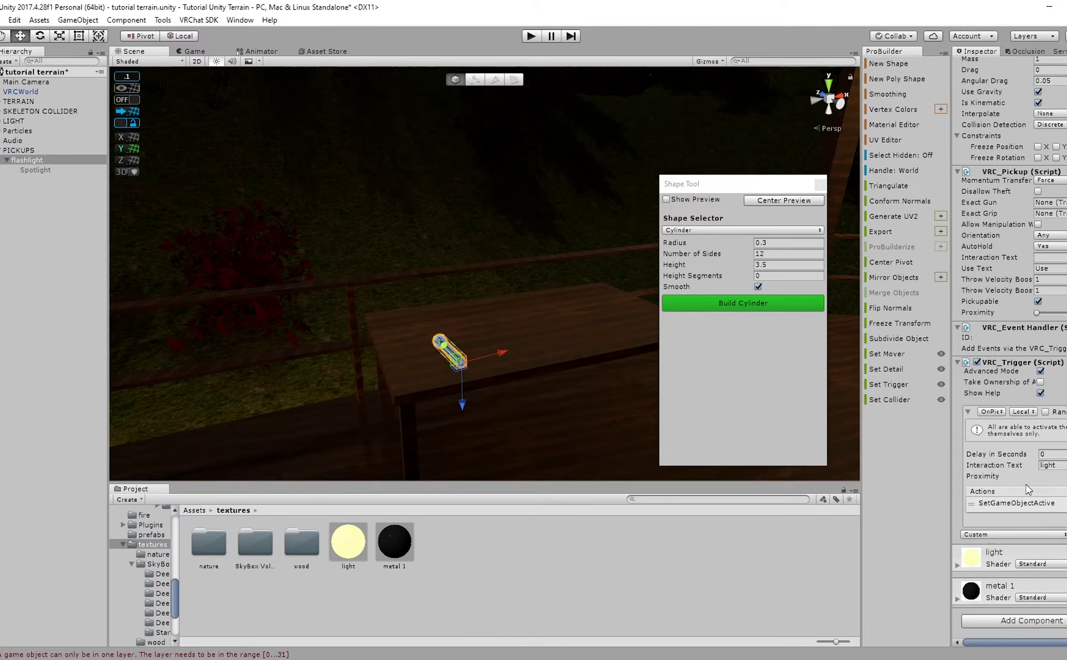
Set the broadcast type of the flashlight's OnPickupUseDown trigger to AlwaysBufferOne.
click(33, 170)
click(28, 160)
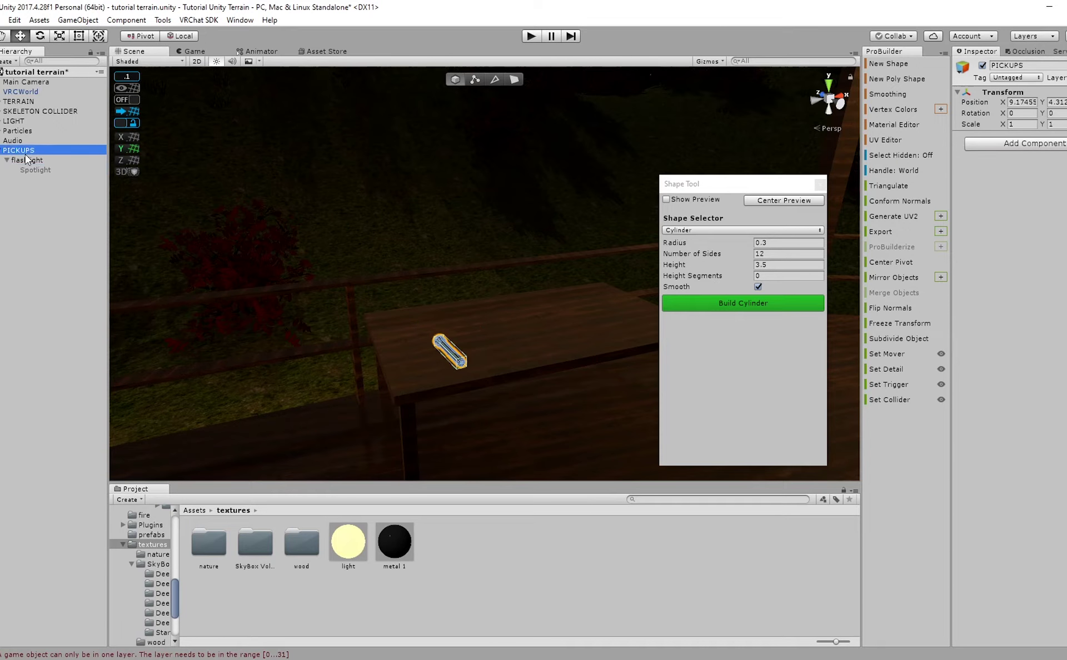
scroll(960, 498, down, 5)
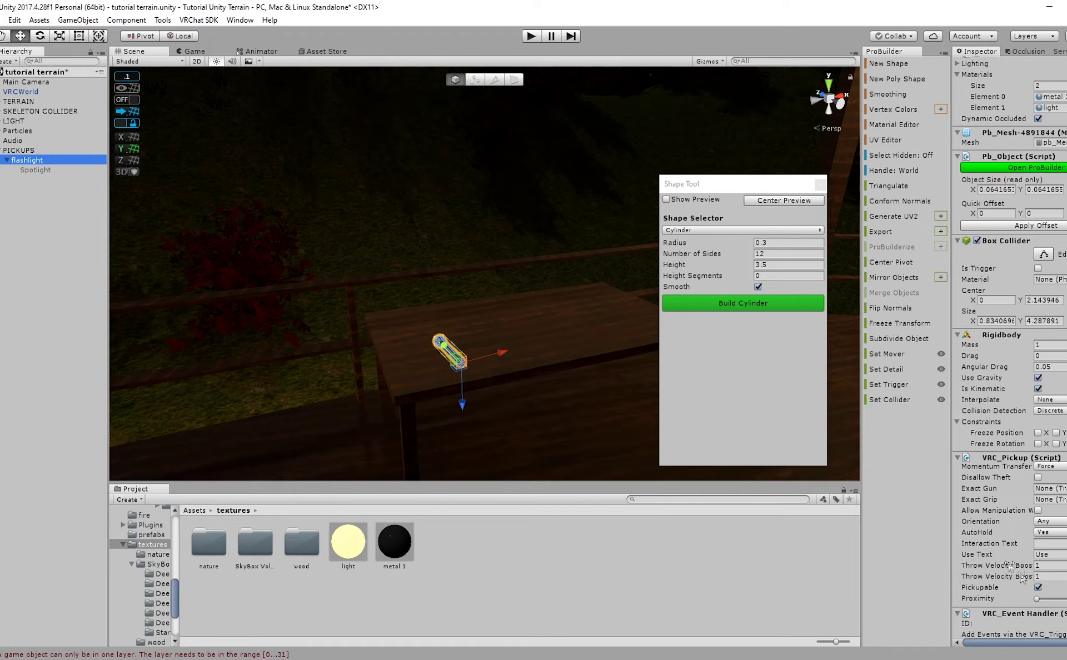
scroll(985, 497, down, 6)
click(1022, 514)
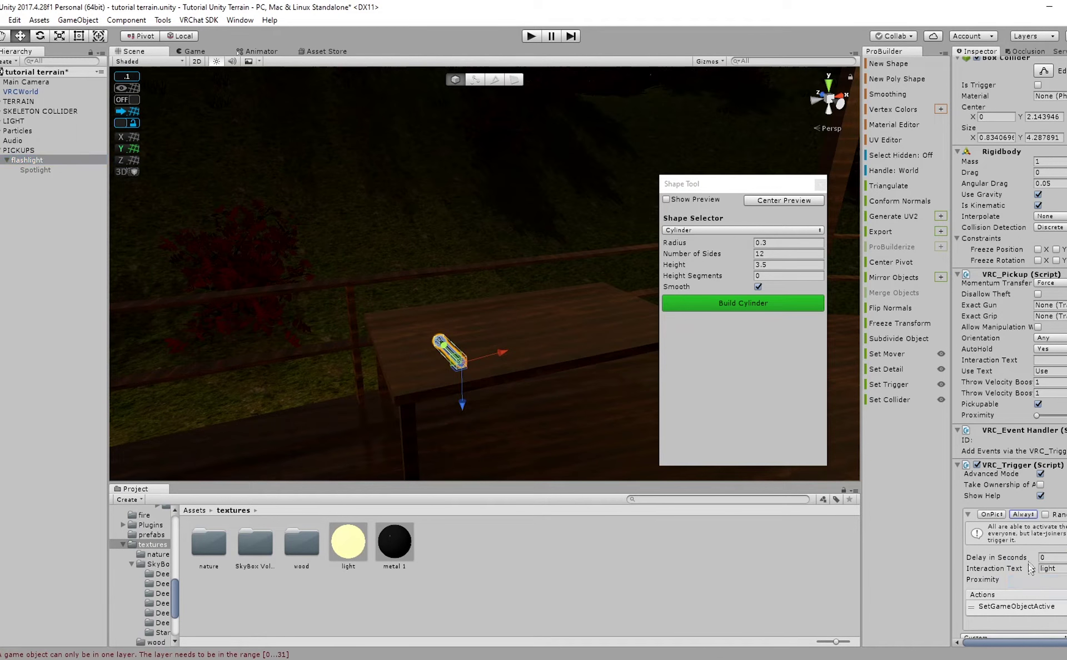
click(1028, 522)
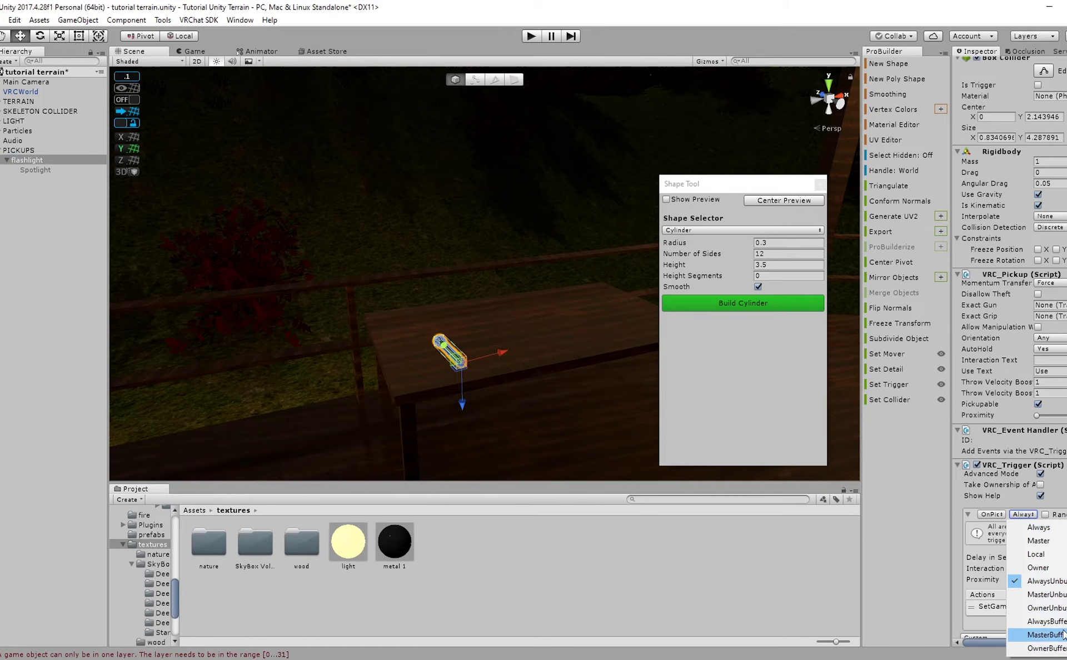
click(1034, 620)
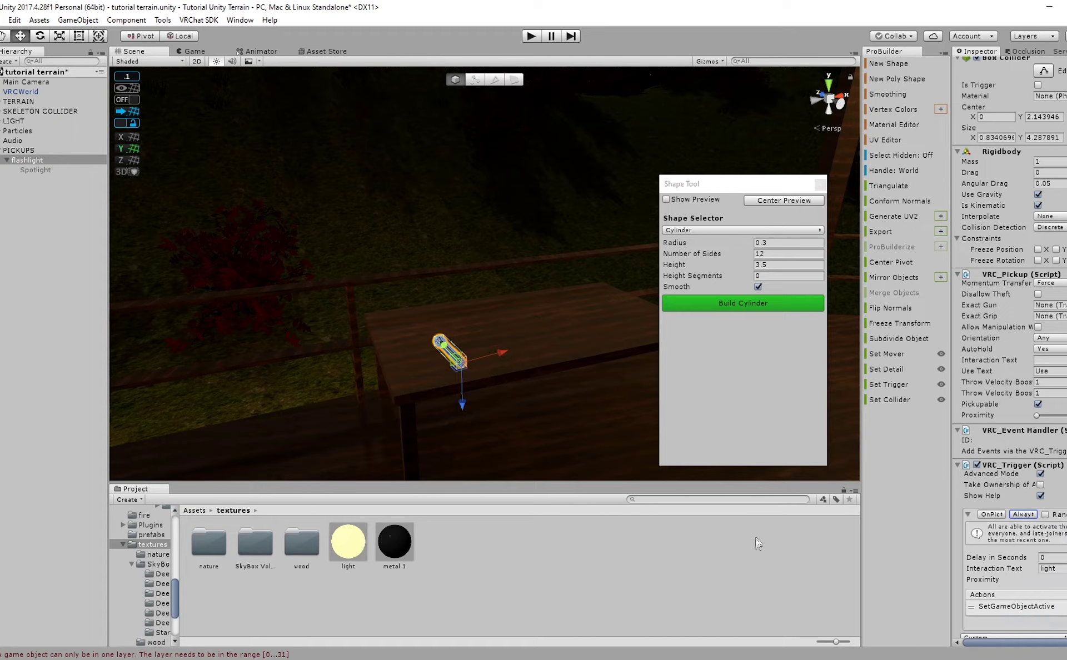
click(704, 520)
Duplicate the flashlight twice and space the copies along the tabletop at about -4.016 and -3.79 on X.
click(18, 151)
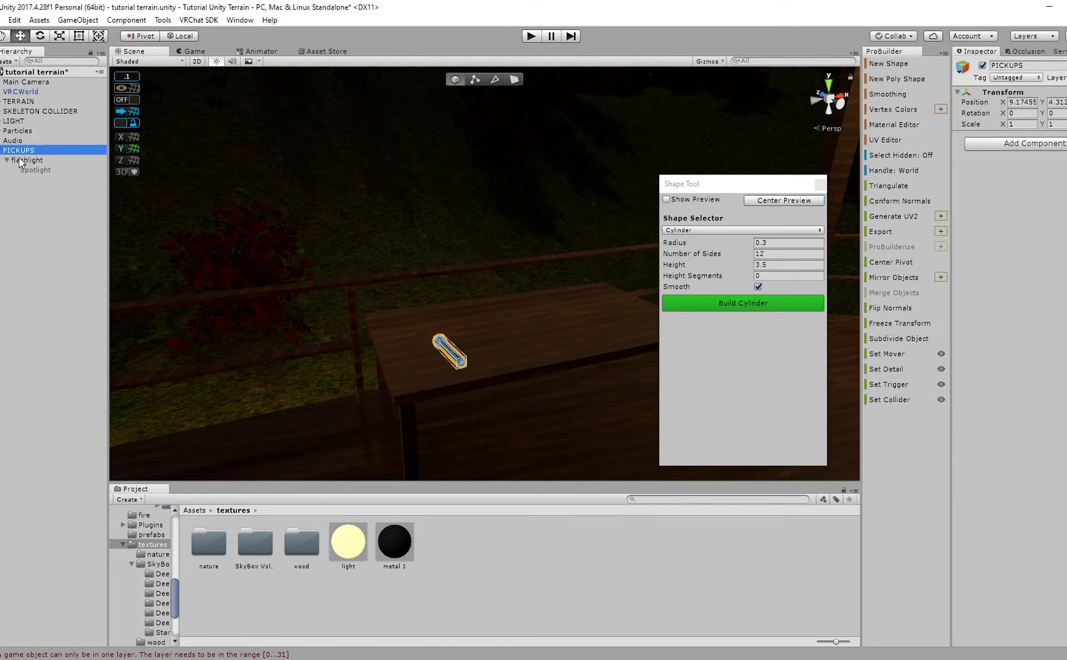
click(25, 160)
key(ctrl+d)
drag(500, 354, 487, 391)
key(e)
key(w)
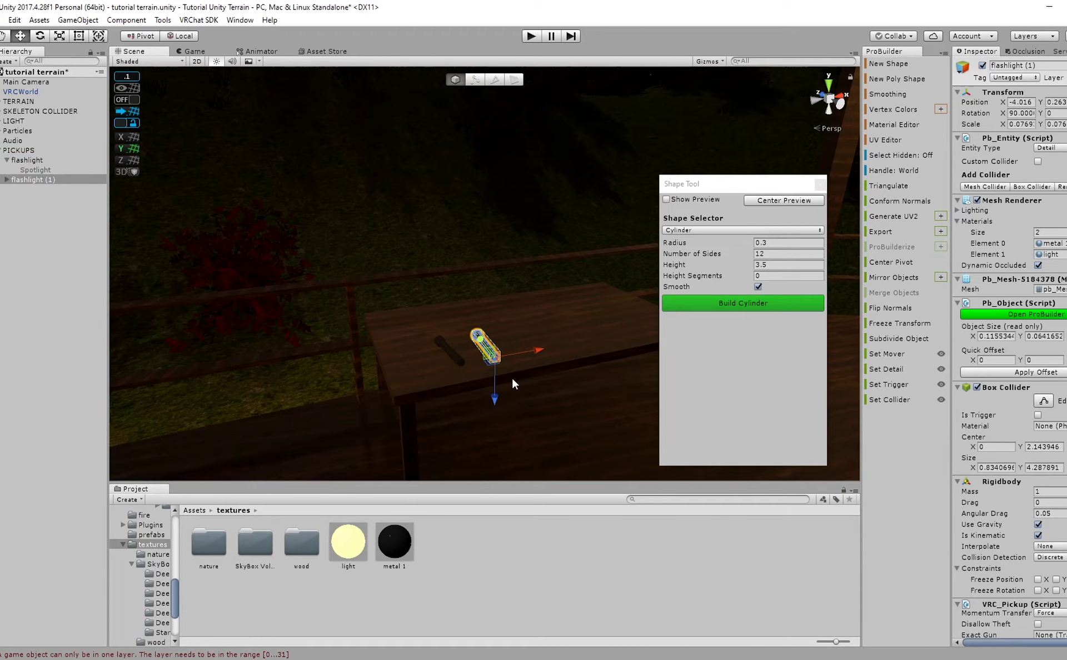
key(ctrl+d)
drag(533, 350, 576, 351)
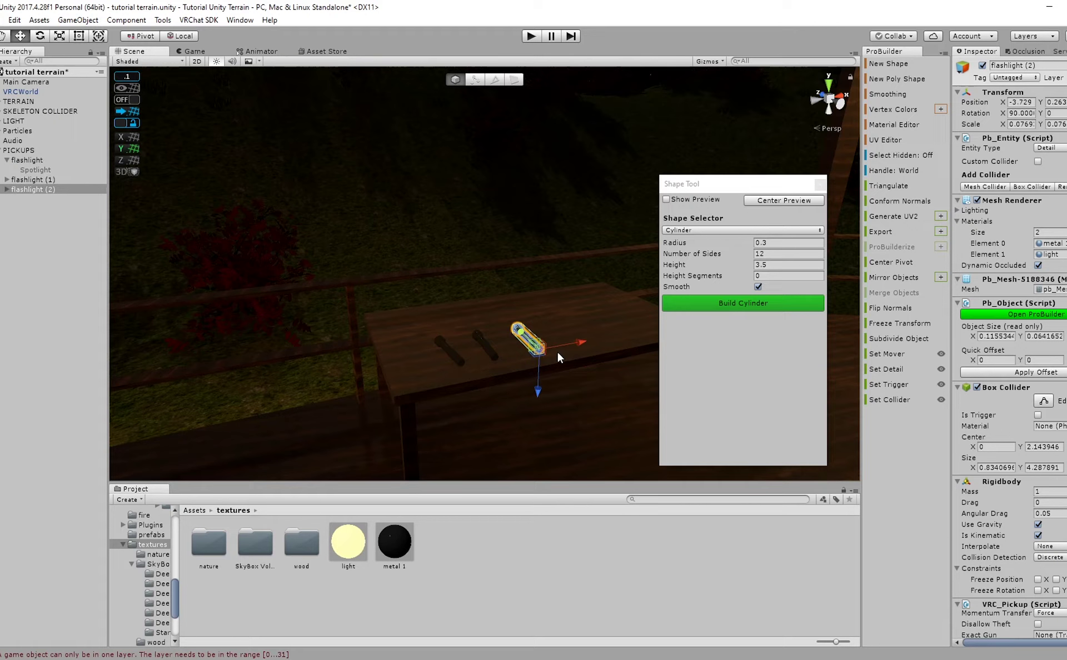
drag(570, 352, 530, 378)
key(e)
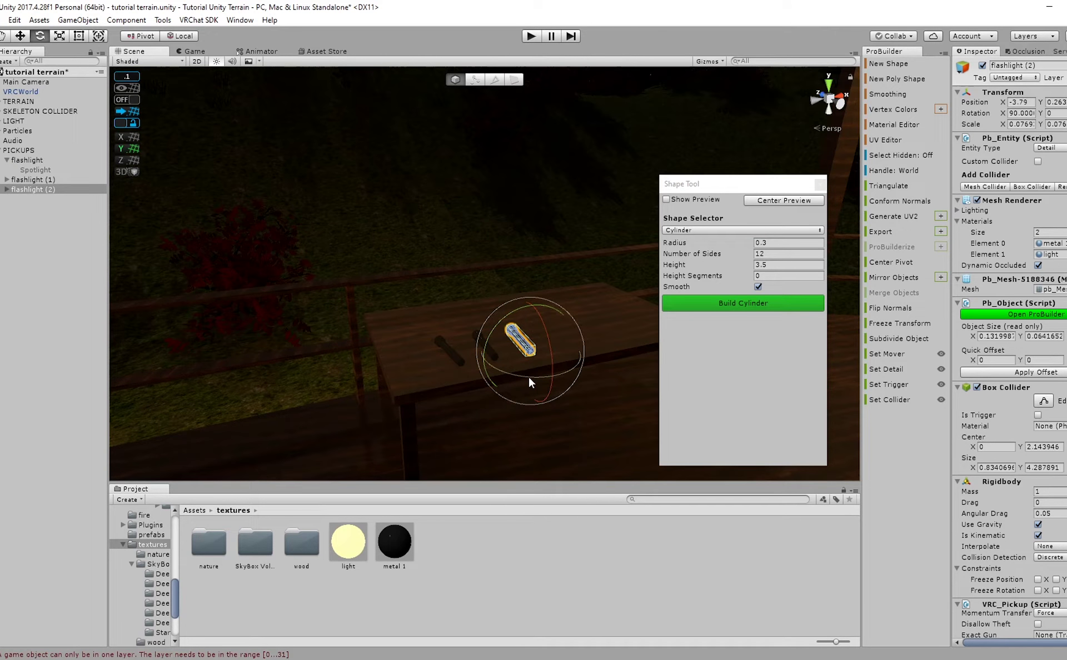
key(w)
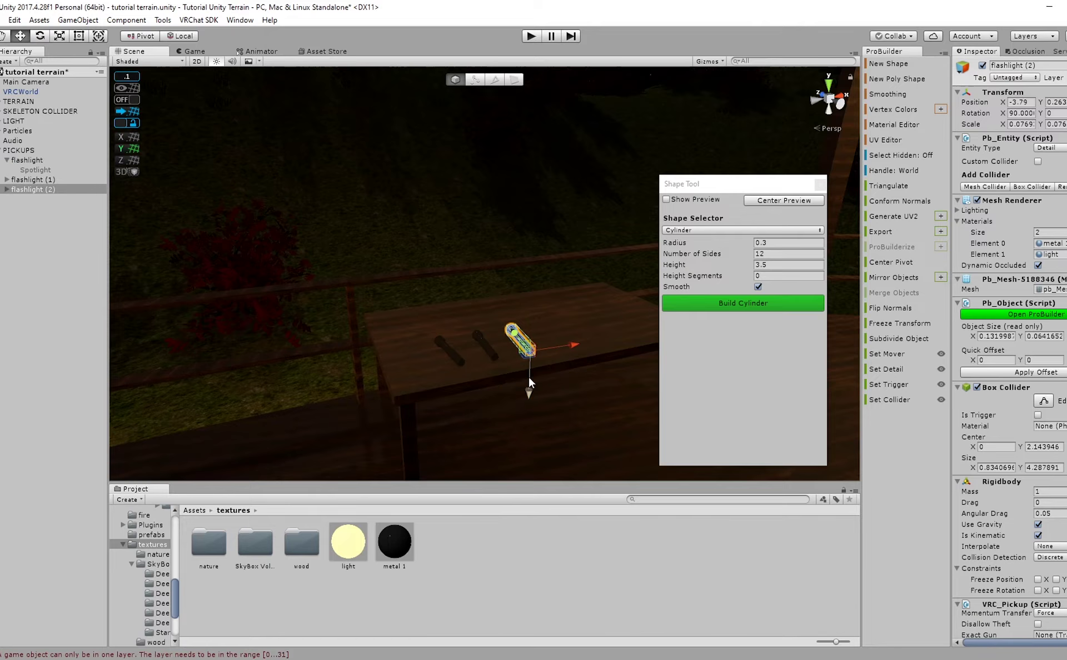
Make three more flashlight copies and continue the row along the tabletop, with the fourth copy at about -3.295 on X.
right_drag(575, 362, 595, 364)
key(ctrl+d)
drag(528, 339, 546, 334)
key(e)
drag(515, 372, 505, 374)
key(w)
key(ctrl+d)
drag(567, 339, 586, 339)
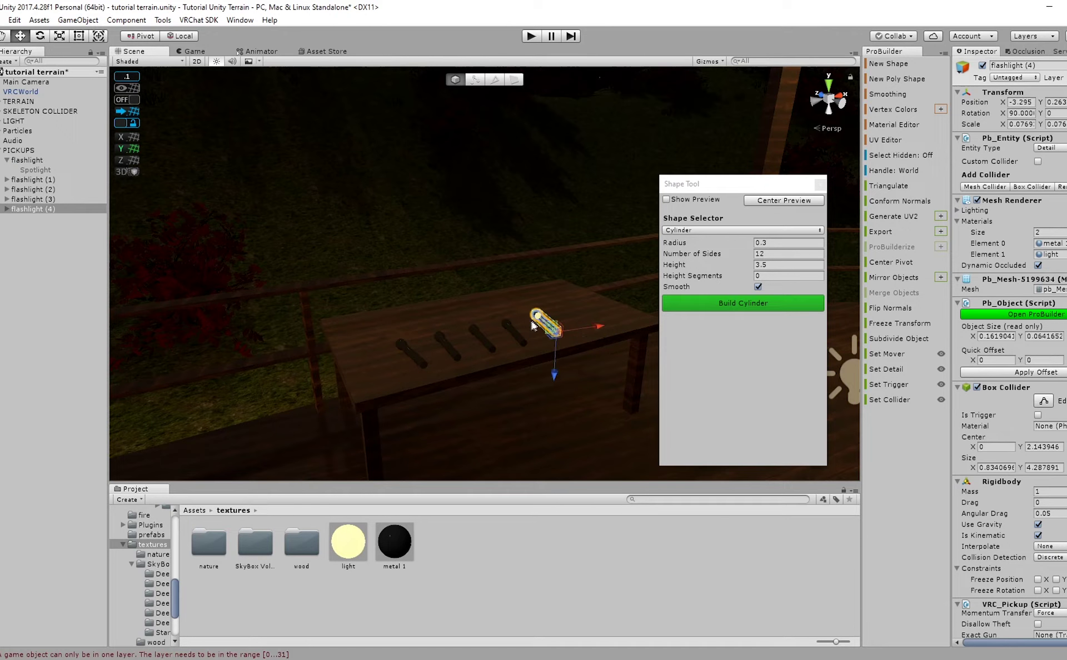
key(ctrl+d)
drag(578, 328, 626, 320)
key(e)
key(w)
click(629, 588)
Close the Shape Tool window and collapse the PICKUPS group in the scene hierarchy.
right_drag(483, 477, 487, 450)
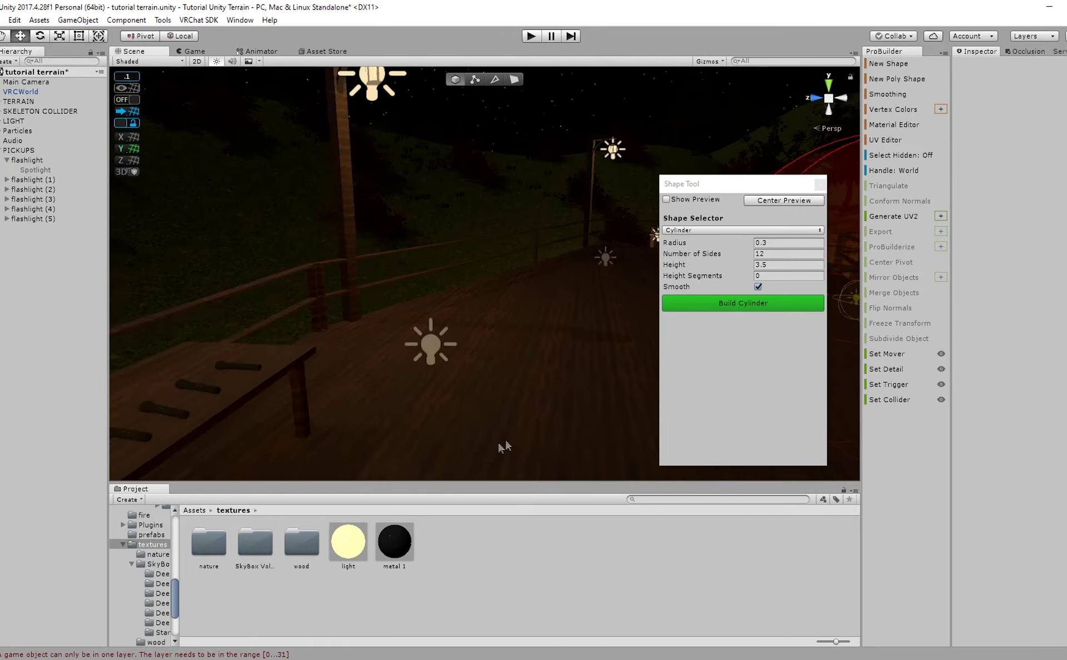
scroll(493, 439, down, 4)
right_drag(400, 408, 438, 391)
scroll(439, 390, down, 4)
middle_drag(457, 384, 467, 364)
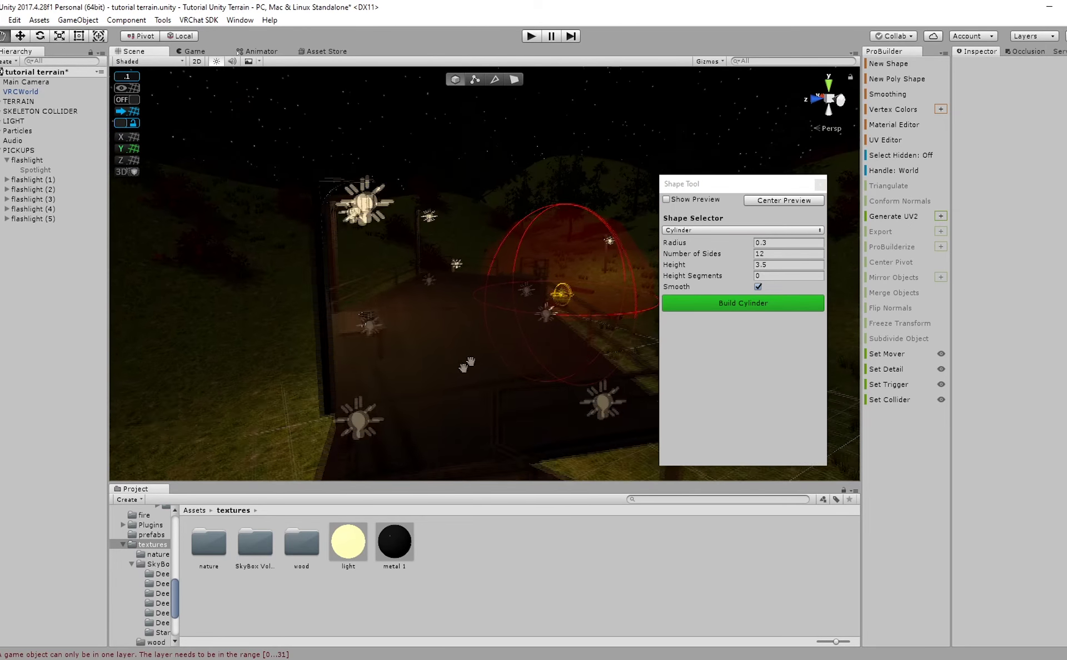
right_drag(467, 364, 472, 369)
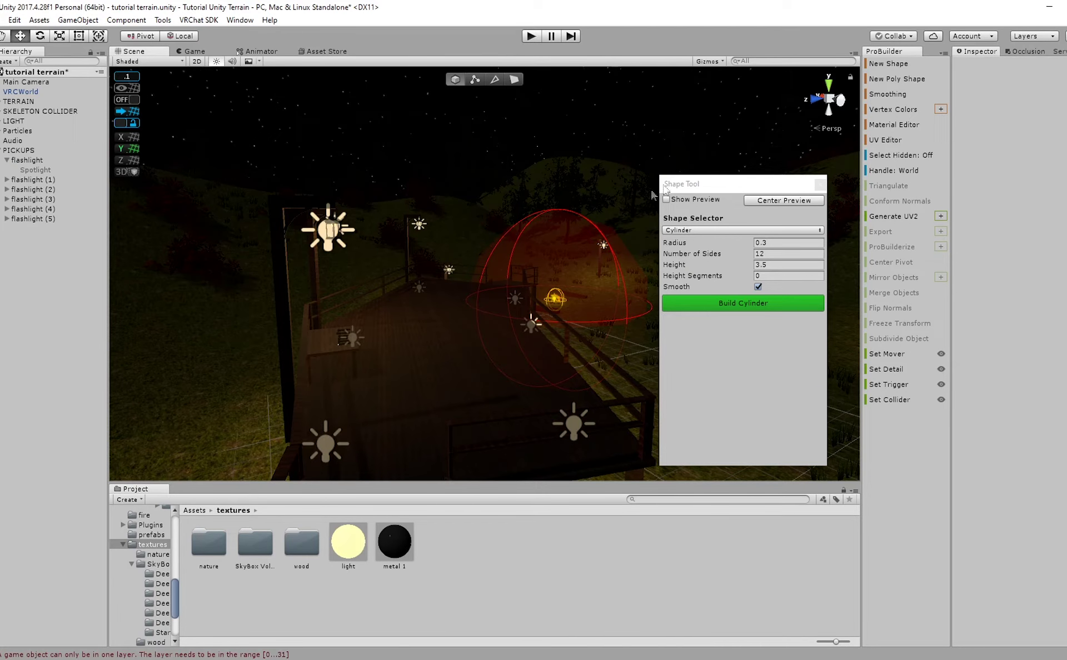
click(826, 180)
right_drag(562, 192, 477, 241)
click(1, 151)
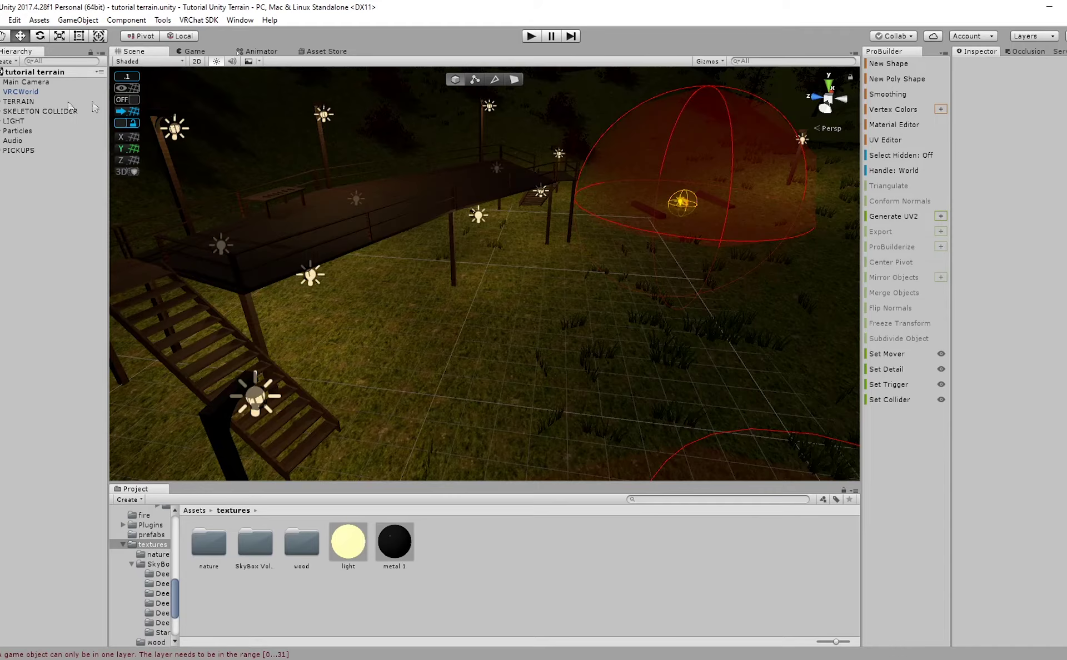
Create a Light Probe Group as a child of the LIGHT object.
click(13, 121)
click(1, 121)
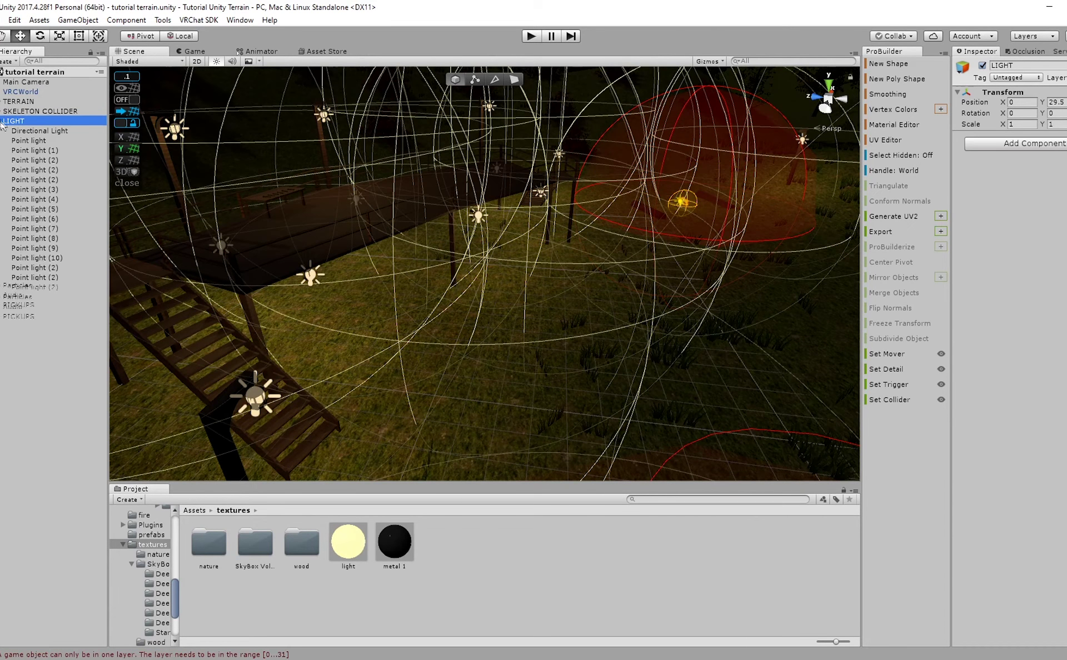
right_click(21, 121)
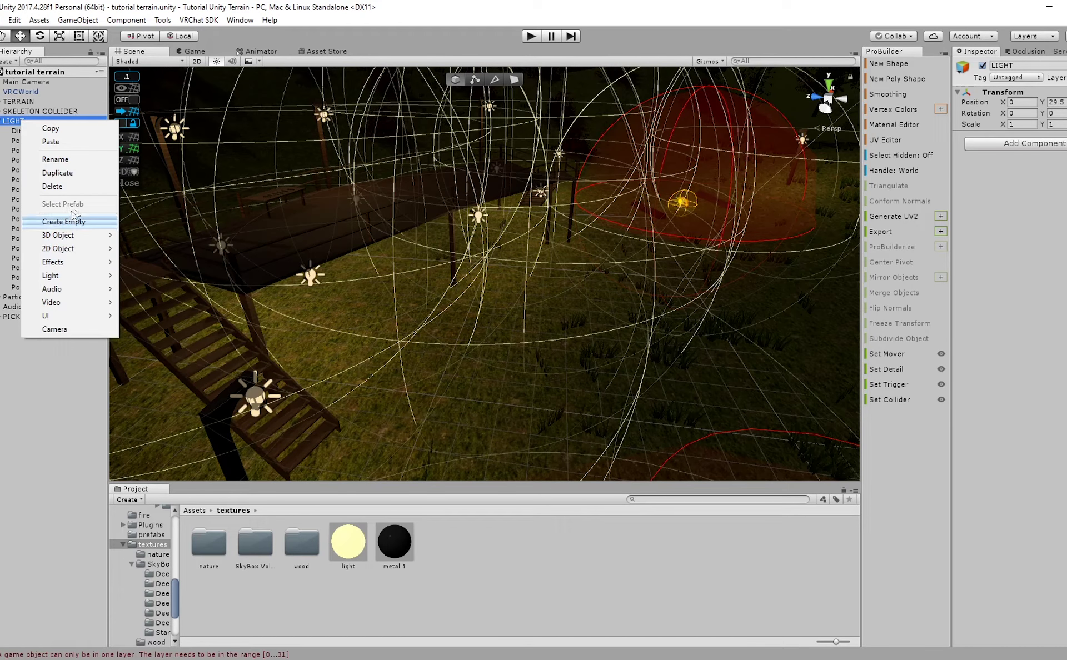
mouse_move(65, 275)
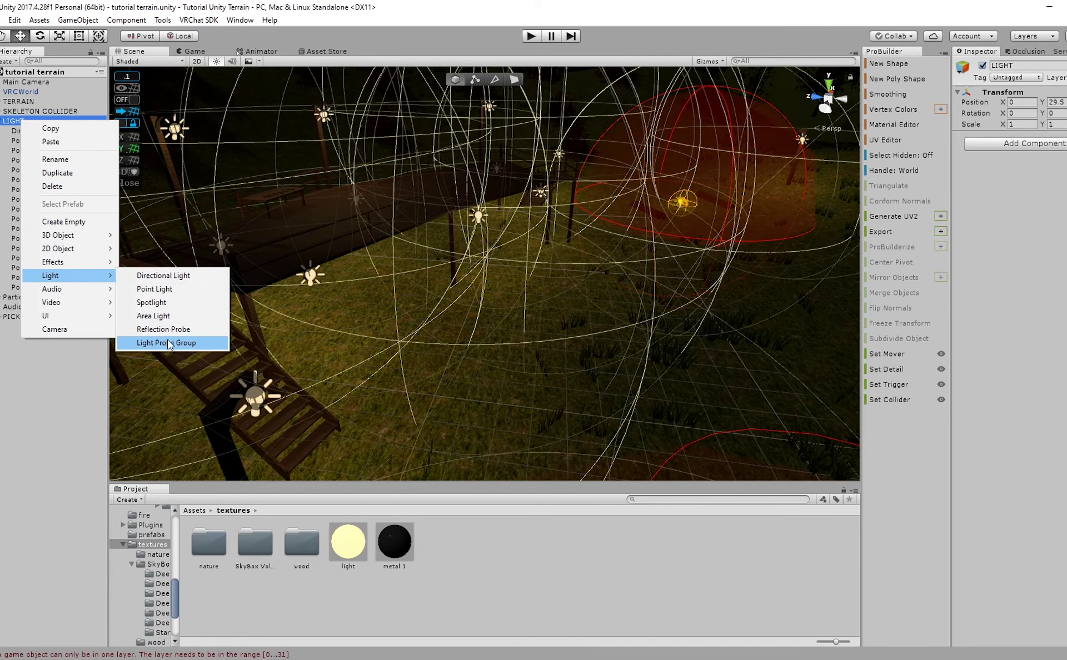
click(167, 342)
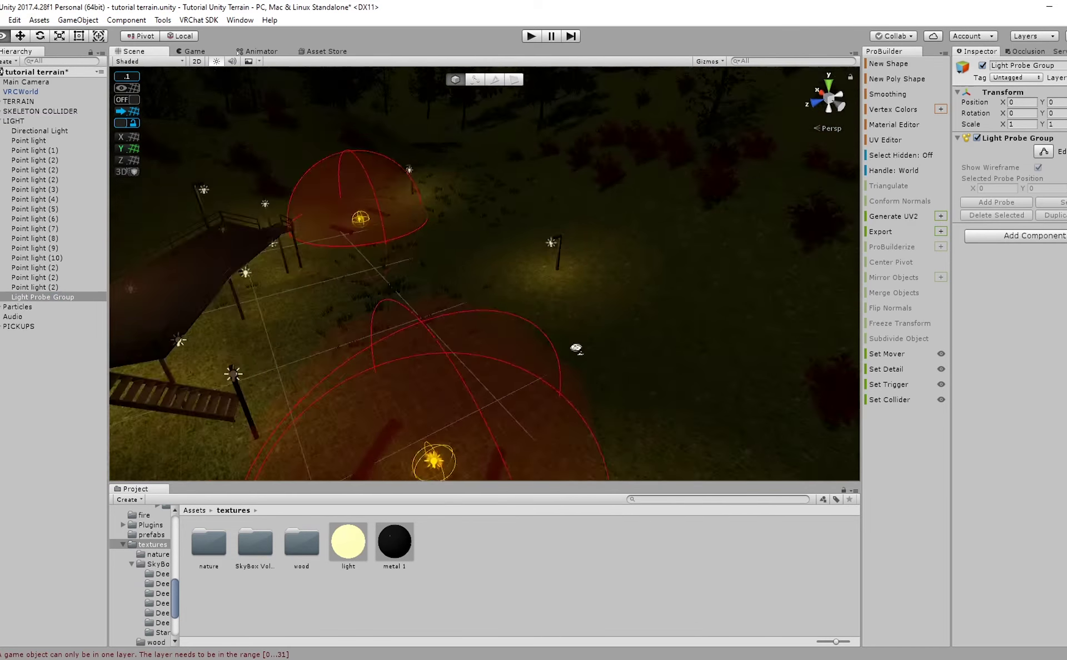
Position the Light Probe Group beside the nearer campfire, at about X -7.8 and Y -28.1.
scroll(571, 354, down, 4)
right_drag(571, 354, 510, 268)
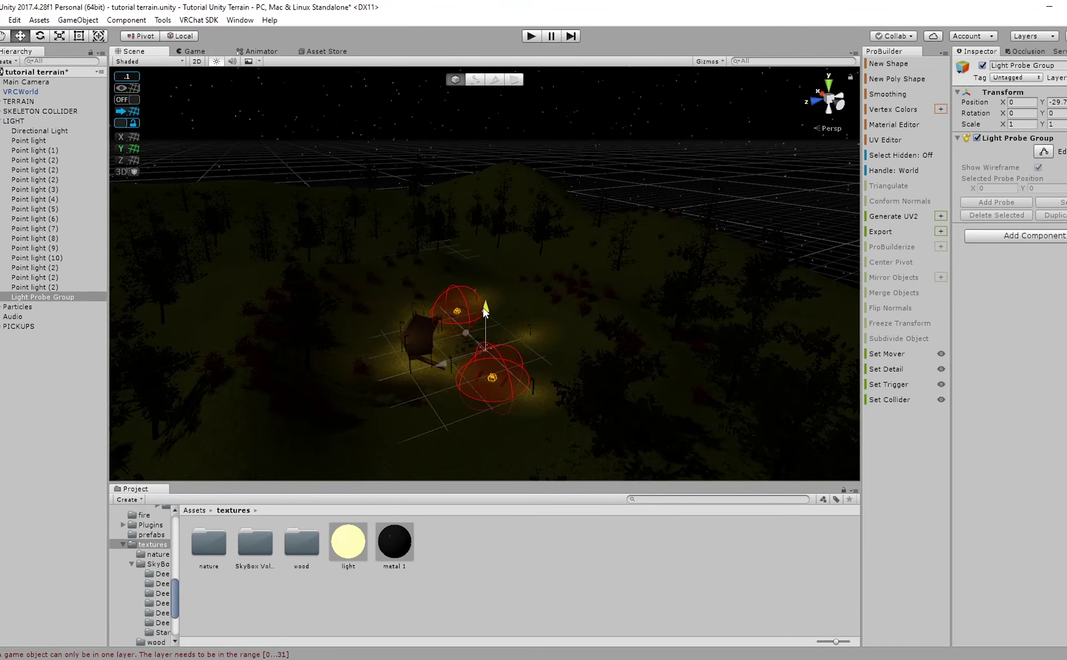
drag(485, 312, 485, 316)
scroll(500, 346, up, 3)
middle_drag(502, 346, 496, 304)
key(r)
scroll(486, 367, up, 4)
middle_drag(485, 368, 496, 336)
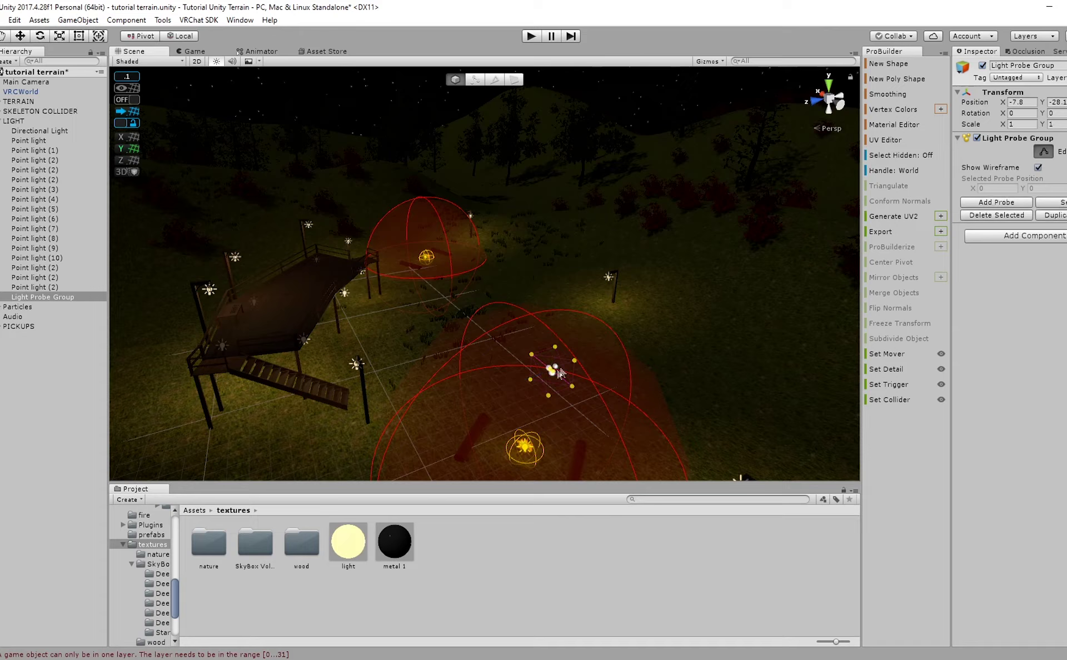
Scale the probe group to about 1.459, rotate it -30° around Y, and shift it to the campfire's edge.
drag(555, 374, 555, 314)
key(e)
ctrl+drag(537, 395, 598, 392)
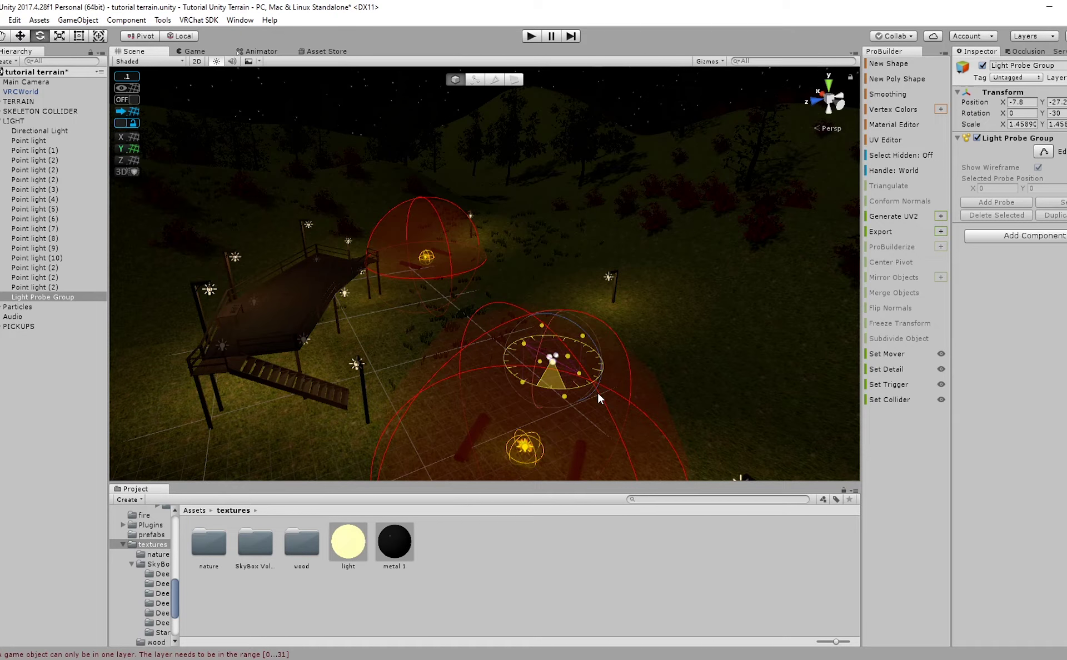
key(w)
click(495, 352)
key(ctrl+z)
drag(509, 348, 482, 402)
scroll(483, 402, down, 3)
right_drag(482, 403, 482, 441)
Make nine copies of the probe group and spread them around the nearer campfire at the same height.
key(ctrl+d)
drag(477, 304, 513, 329)
key(ctrl+d)
key(ctrl+d)
key(ctrl+d)
key(ctrl+d)
key(ctrl+d)
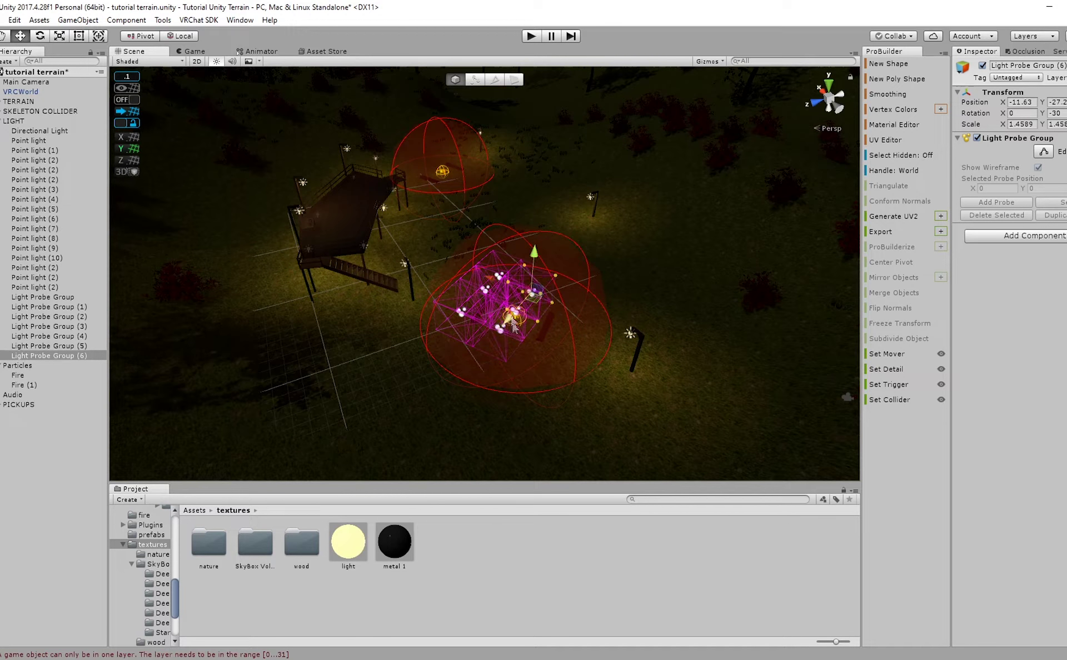
key(ctrl+d)
drag(500, 287, 510, 289)
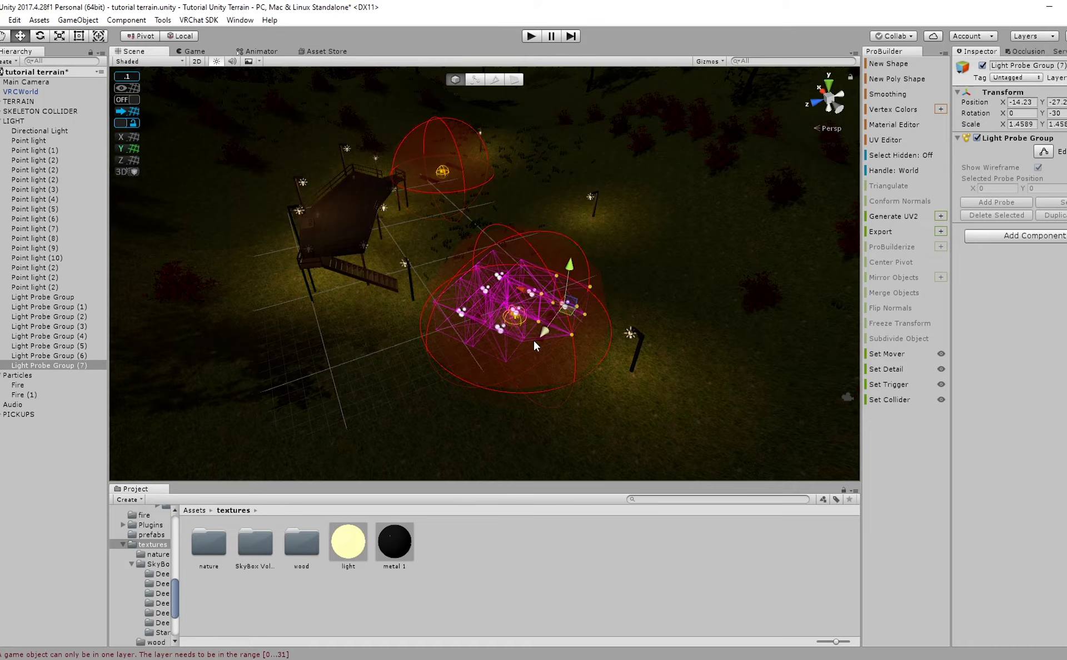
key(ctrl+d)
drag(535, 337, 518, 370)
key(ctrl+d)
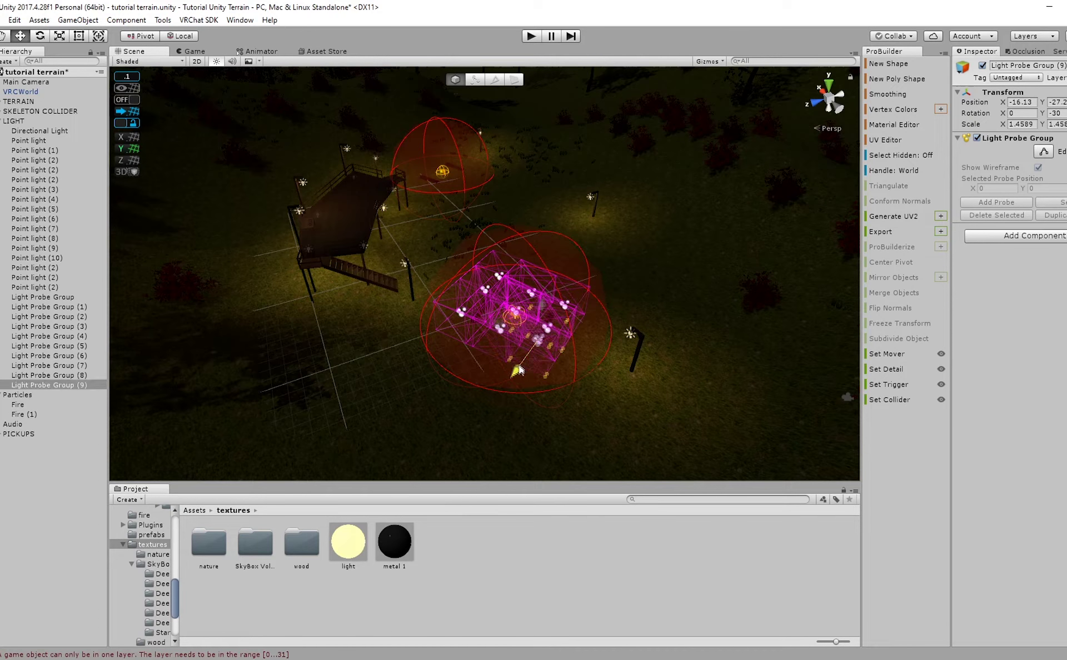
Duplicate all ten probe groups and place the copies around the second campfire.
shift+click(83, 306)
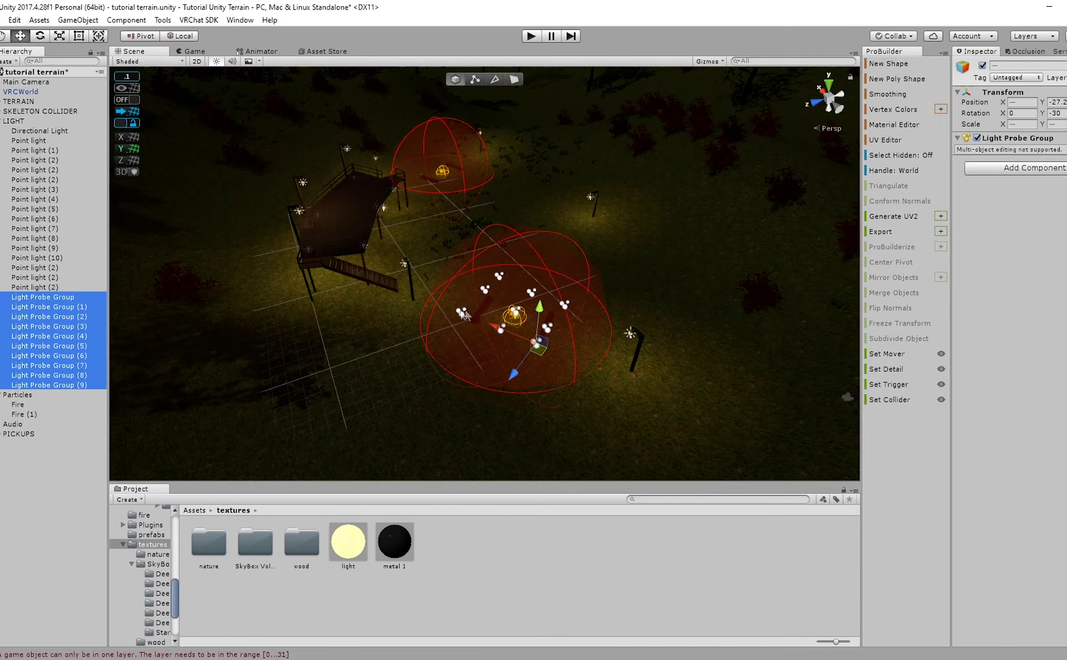
key(ctrl+d)
middle_drag(464, 315, 498, 389)
drag(469, 370, 194, 294)
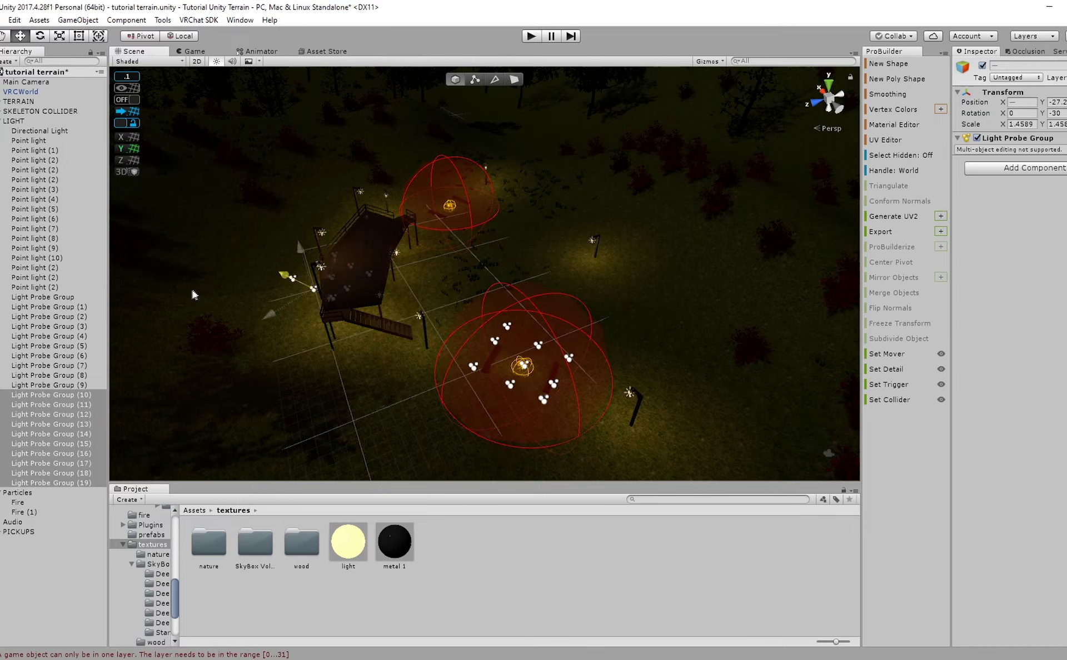
drag(269, 315, 421, 230)
middle_drag(384, 239, 527, 349)
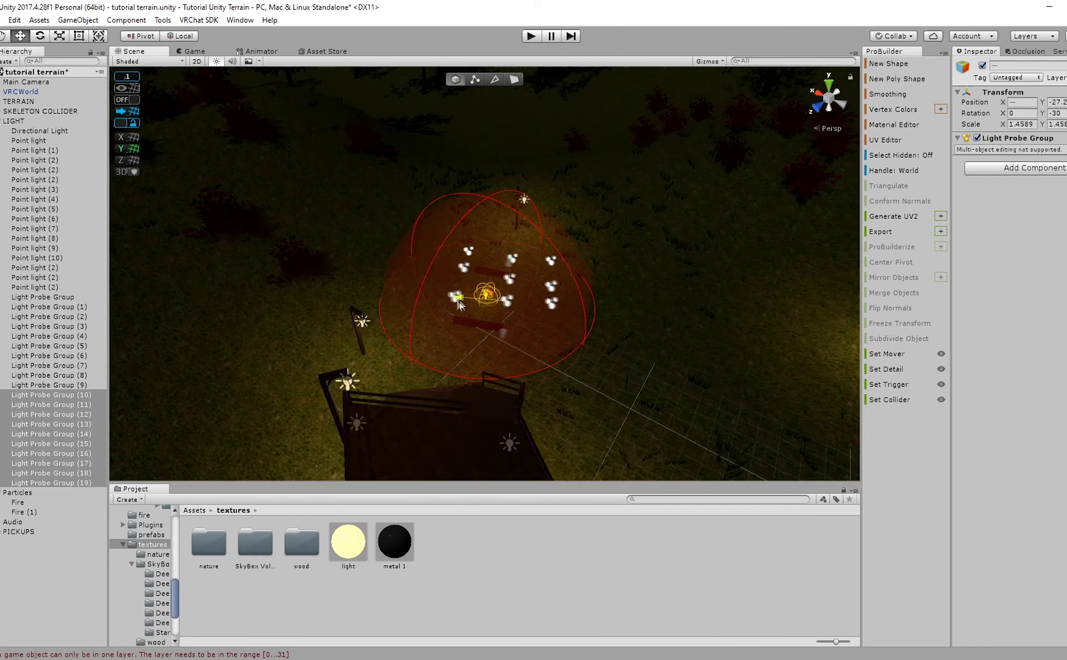
drag(478, 332, 474, 346)
Copy one campfire probe group to the raised platform, stretch it to about 5.36 on X, and rotate it about -45° around Y.
click(54, 483)
right_drag(411, 404, 473, 383)
key(ctrl+d)
drag(426, 356, 260, 446)
key(r)
right_drag(437, 399, 444, 423)
key(e)
drag(403, 378, 320, 400)
key(w)
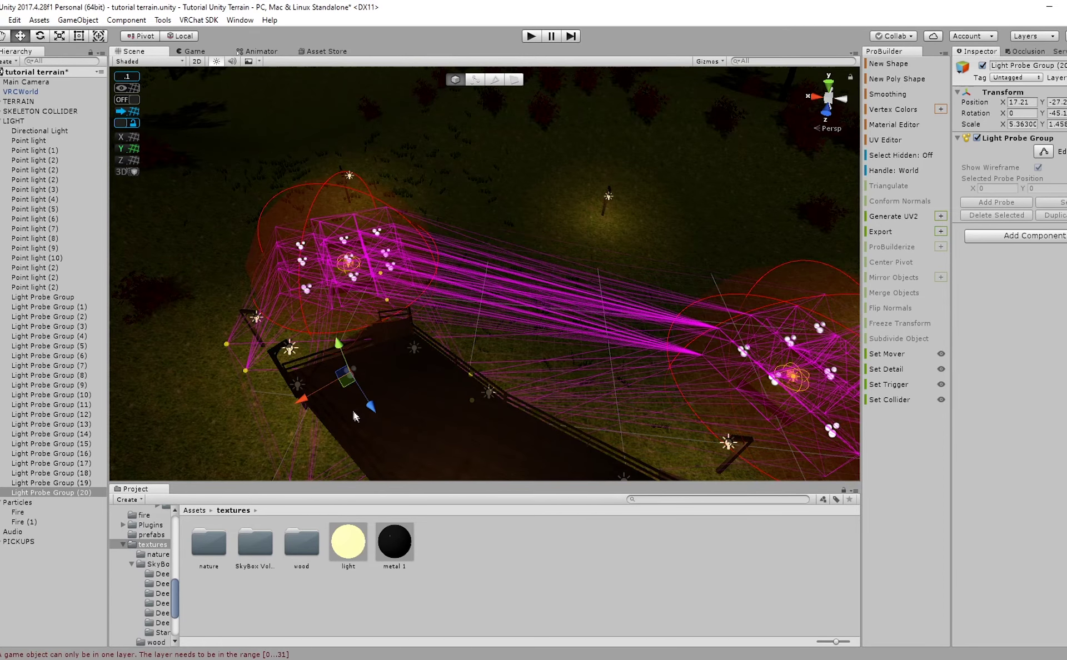
Align the probe group with the platform, then place a second copy farther along the deck and rotate it about -78.5° around Y.
key(e)
drag(369, 427, 410, 432)
key(w)
alt+drag(410, 432, 567, 428)
key(ctrl+d)
drag(352, 413, 471, 421)
key(e)
drag(444, 461, 495, 376)
key(w)
Duplicate both platform probe groups and raise the copies above the deck to about Y -23.5.
alt+drag(585, 392, 514, 414)
middle_drag(545, 416, 547, 376)
alt+drag(548, 375, 430, 292)
mouse_move(431, 292)
middle_down()
mouse_move(450, 318)
mouse_move(436, 305)
middle_up()
scroll(523, 402, up, 2)
ctrl+click(70, 492)
alt+drag(492, 397, 487, 432)
scroll(487, 428, down, 2)
key(ctrl+d)
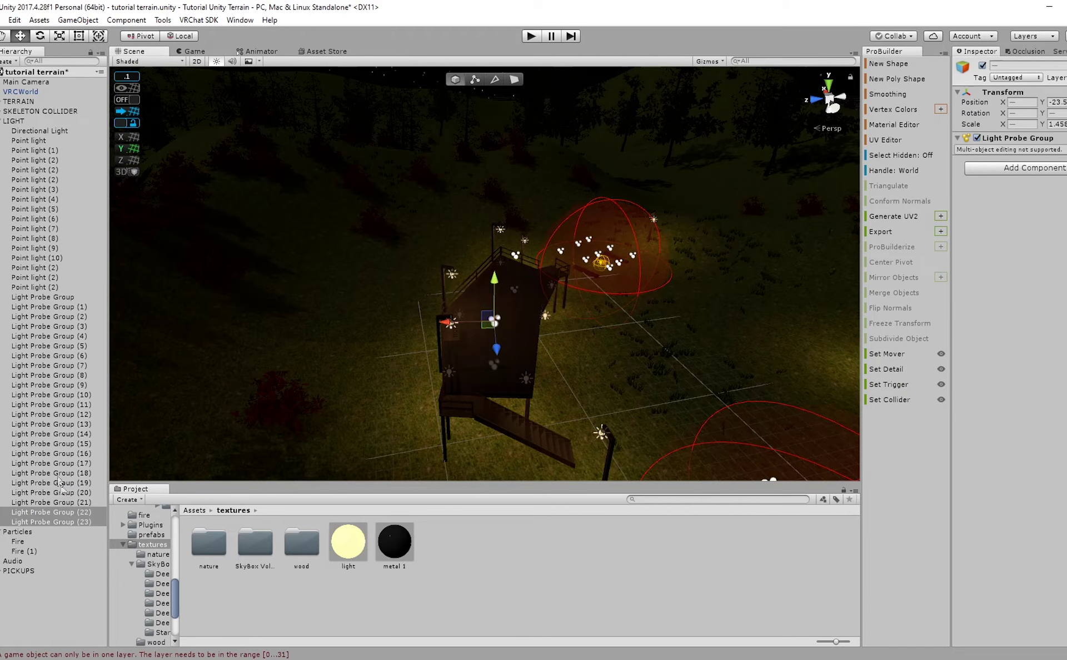
Copy a platform probe group to the ground between the campfires and enlarge it to about 8.55 on X and 2.32 on Y.
double_click(63, 523)
alt+drag(481, 239, 466, 306)
scroll(500, 261, down, 3)
key(ctrl+d)
drag(320, 239, 535, 270)
drag(588, 188, 592, 226)
key(r)
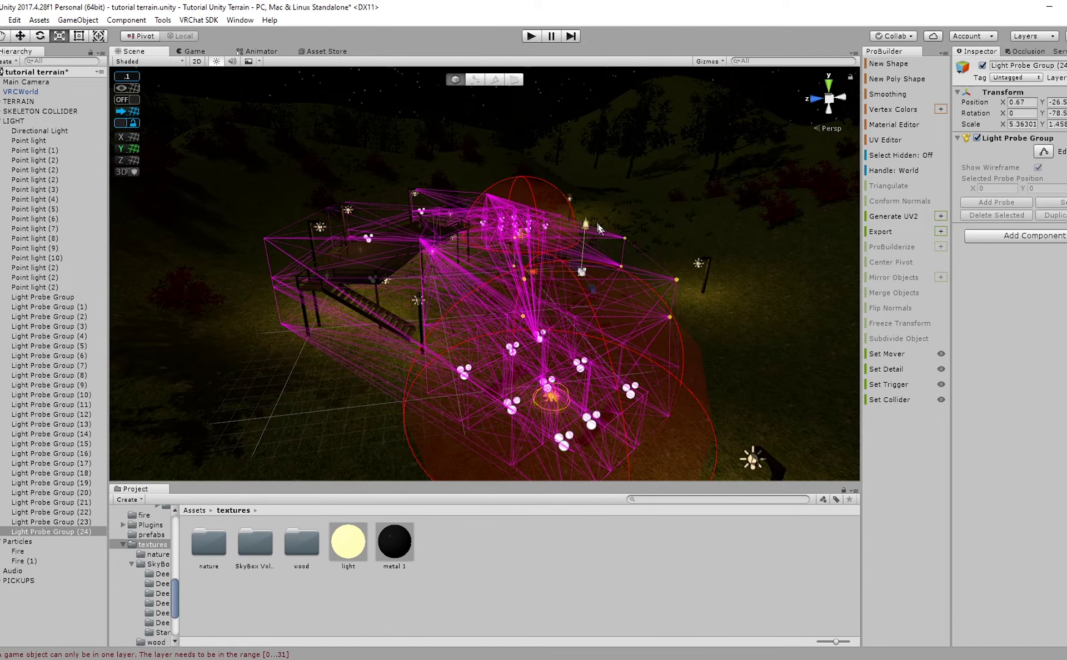
drag(579, 278, 534, 328)
Duplicate the enlarged probe group and place the copy around the lone lamp post, at about -2.7 on X.
key(w)
scroll(613, 273, down, 4)
middle_drag(534, 327, 494, 383)
scroll(509, 333, down, 2)
key(ctrl+d)
drag(456, 303, 543, 286)
key(e)
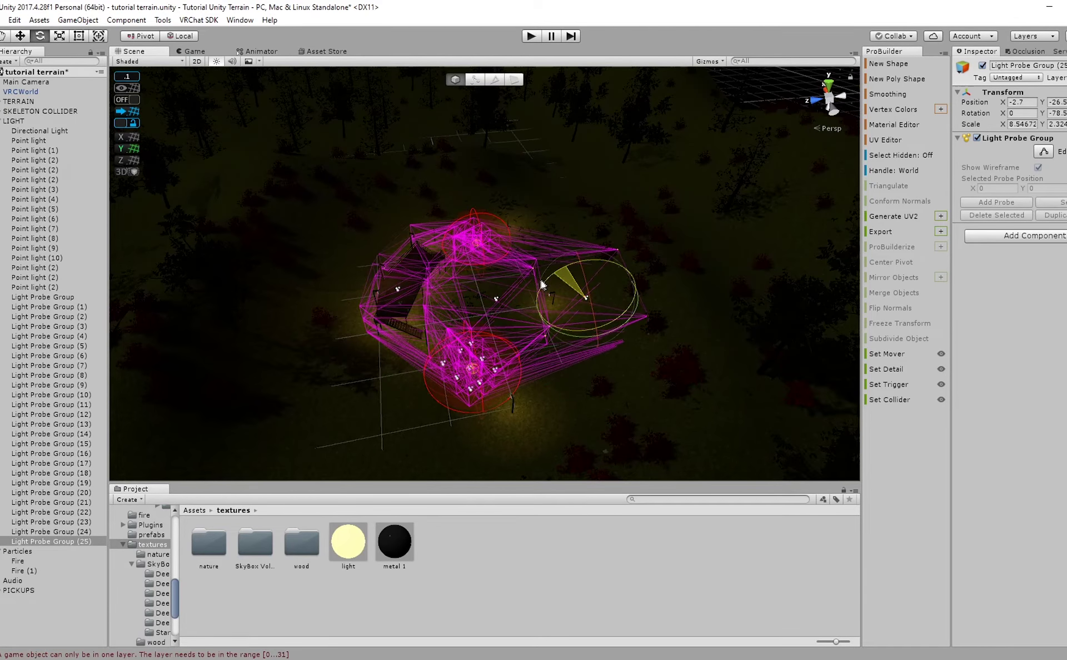
key(w)
Make two more copies of the enlarged probe group and move them beyond the second campfire, to about X 23.5.
middle_drag(564, 285, 565, 313)
key(ctrl+d)
drag(596, 357, 484, 257)
key(ctrl+d)
key(e)
drag(595, 241, 572, 243)
key(w)
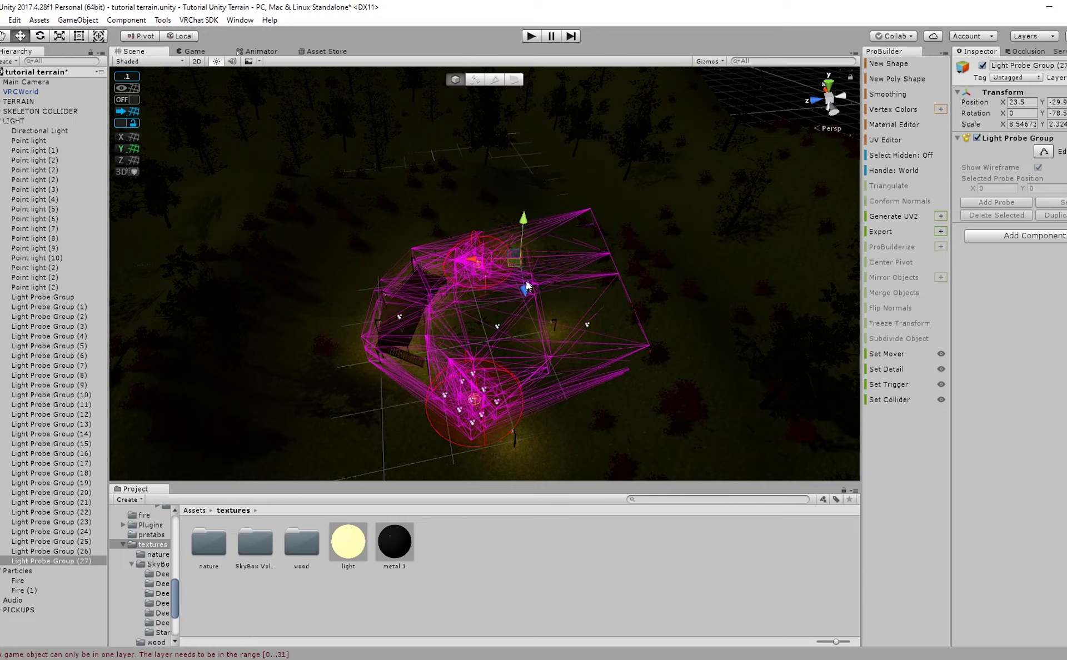
Raise and enlarge the outlying probe group, then place a bigger copy farther out over the terrain.
drag(524, 284, 521, 258)
drag(517, 196, 515, 176)
key(r)
key(w)
key(ctrl+d)
drag(485, 219, 438, 200)
key(r)
key(w)
drag(303, 176, 301, 118)
drag(247, 164, 312, 167)
Duplicate the large probe group repeatedly and distribute the copies across the outer terrain.
right_drag(389, 211, 486, 281)
key(s)
key(a)
key(ctrl+d)
drag(424, 268, 372, 347)
key(ctrl+d)
drag(439, 342, 501, 375)
drag(426, 384, 366, 215)
key(ctrl+d)
key(ctrl+d)
key(ctrl+d)
key(ctrl+d)
key(ctrl+d)
key(ctrl+d)
drag(294, 218, 231, 264)
Fill the remaining terrain gaps with more large probe group copies, placing the last one at about 149.1 on X.
key(ctrl+d)
drag(296, 272, 350, 411)
key(ctrl+z)
key(ctrl+d)
key(ctrl+d)
drag(278, 428, 364, 364)
drag(436, 358, 498, 415)
right_drag(449, 333, 450, 357)
drag(443, 355, 333, 293)
key(ctrl+d)
key(ctrl+d)
drag(262, 296, 210, 328)
key(ctrl+d)
drag(281, 326, 188, 289)
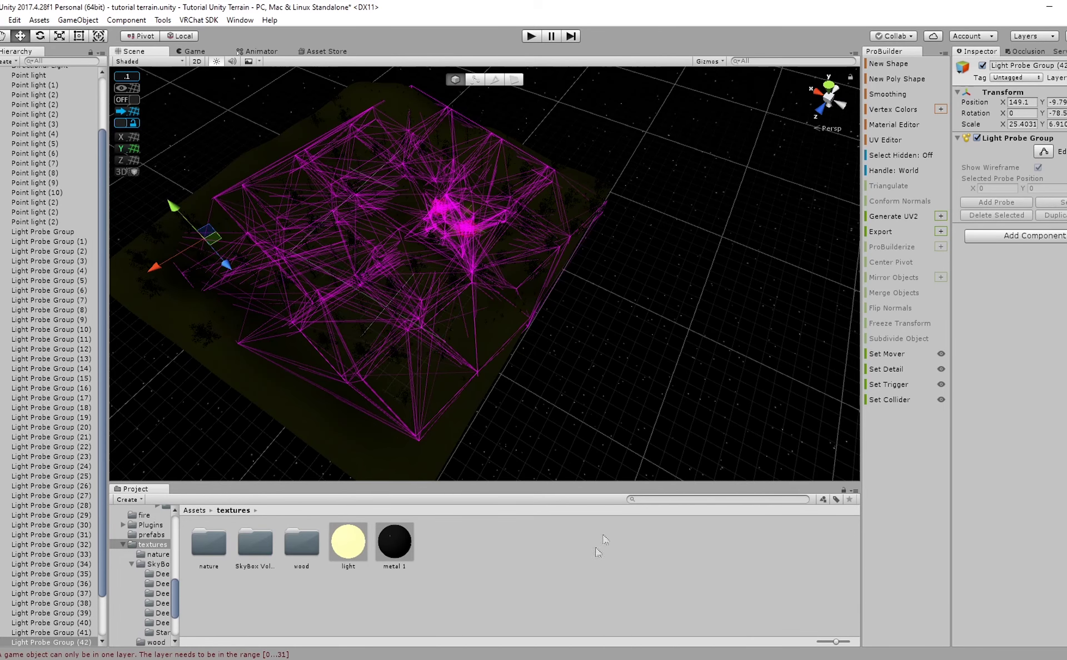
Examine the light probe network's coverage over the terrain, campfires and raised platform.
middle_drag(470, 272, 507, 357)
scroll(505, 384, up, 5)
right_drag(503, 393, 483, 278)
middle_drag(565, 393, 447, 213)
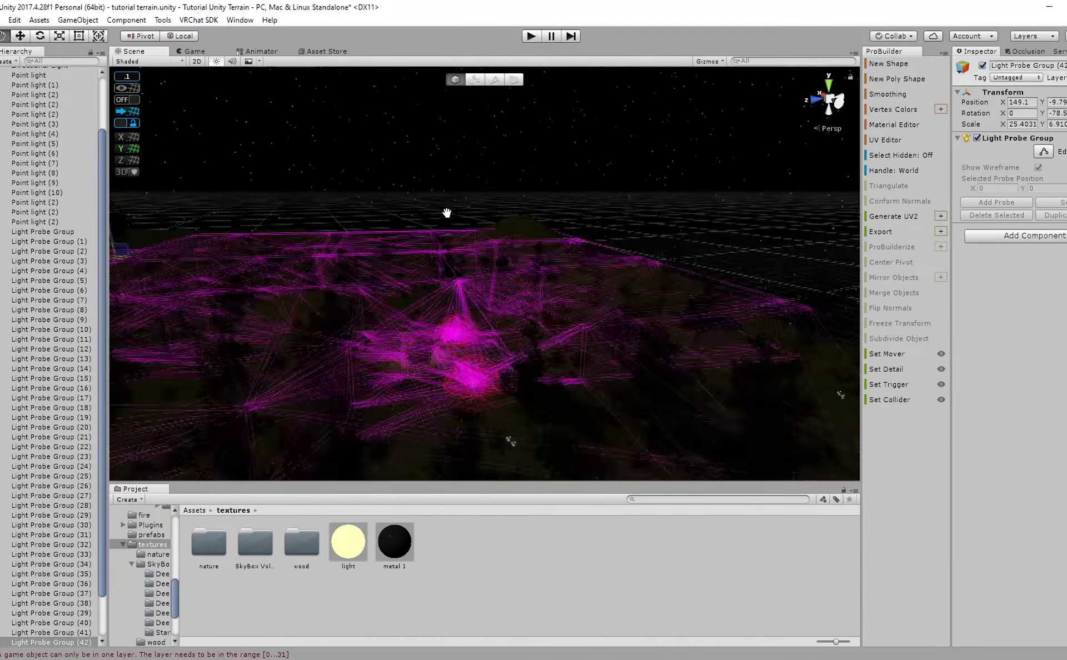
scroll(479, 281, up, 5)
right_drag(478, 281, 285, 243)
click(586, 597)
scroll(502, 411, up, 6)
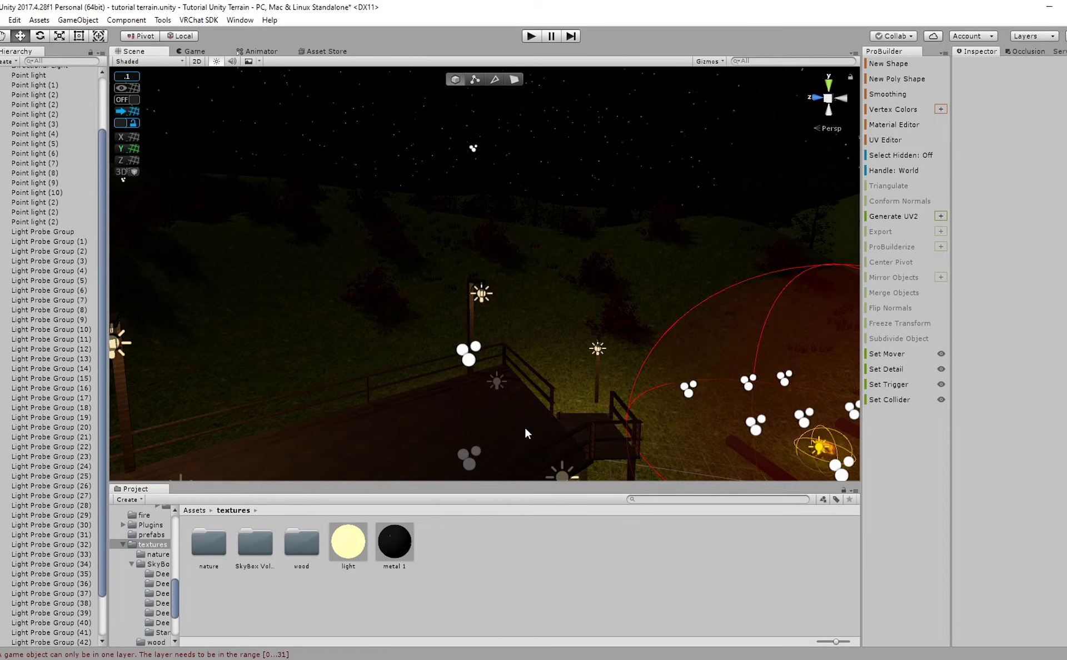
Save the scene and collapse the LIGHT group in the scene hierarchy.
key(ctrl+s)
right_drag(526, 432, 540, 329)
middle_drag(504, 298, 504, 274)
right_drag(504, 274, 410, 270)
middle_drag(410, 270, 540, 269)
scroll(4, 181, up, 3)
click(4, 122)
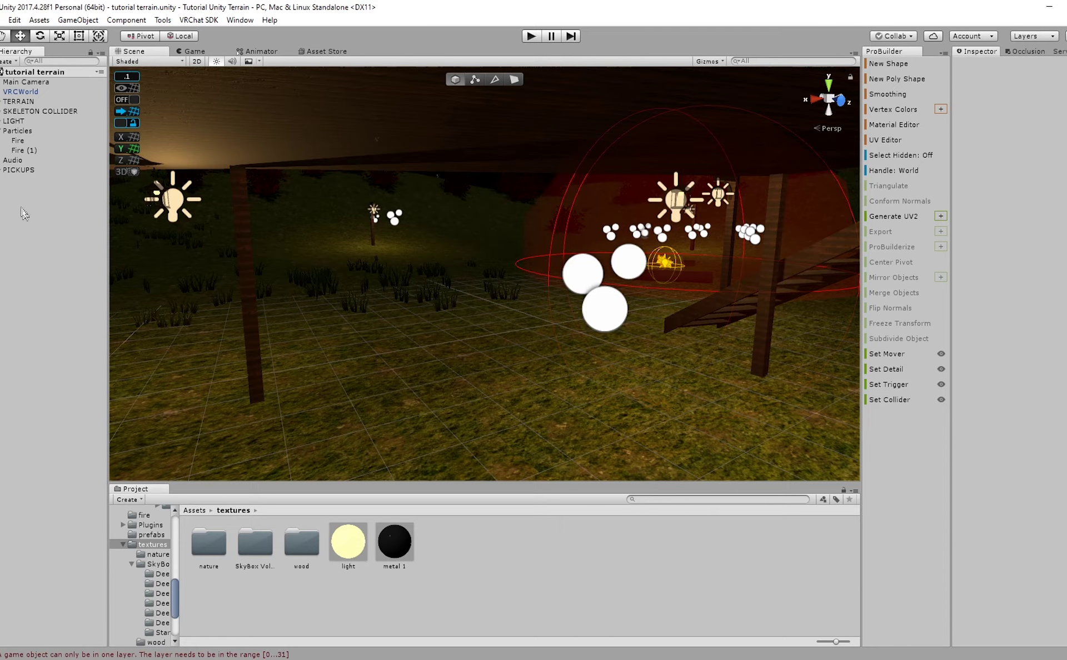
Create an empty root object named Mirror and set its position to 0, 0, 0.
click(9, 61)
click(22, 76)
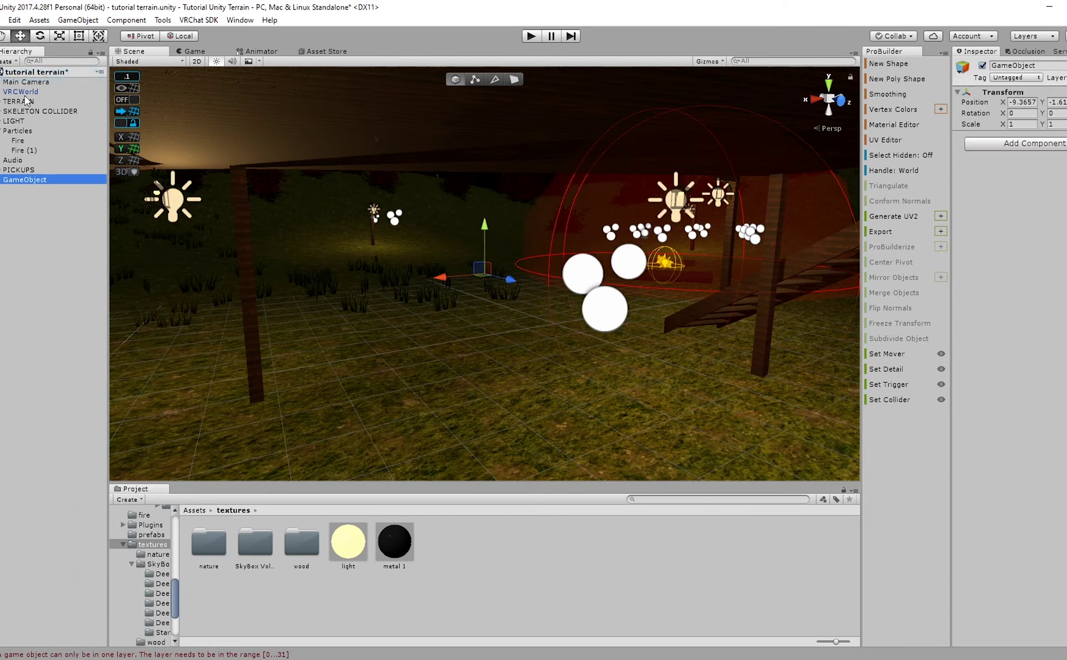
text(Mirror)
key(Return)
click(1023, 102)
text(0)
key(Tab)
text(0)
key(Tab)
text(0)
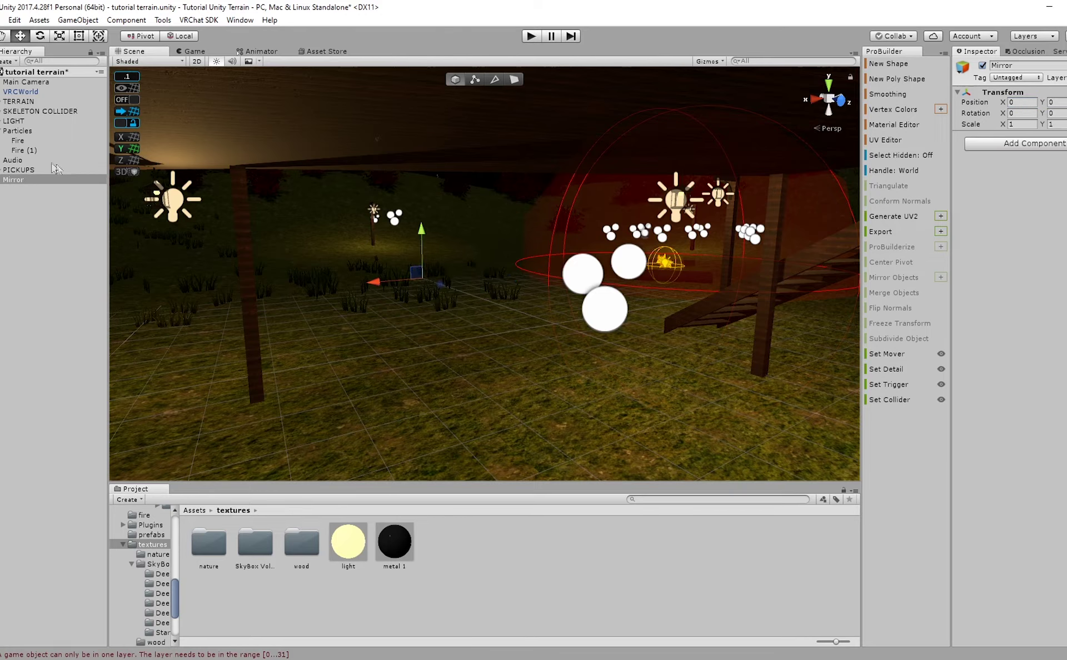
Add the VRCMirror prefab from the VRCSDK Prefabs World folder as a child of the Mirror object.
right_click(37, 181)
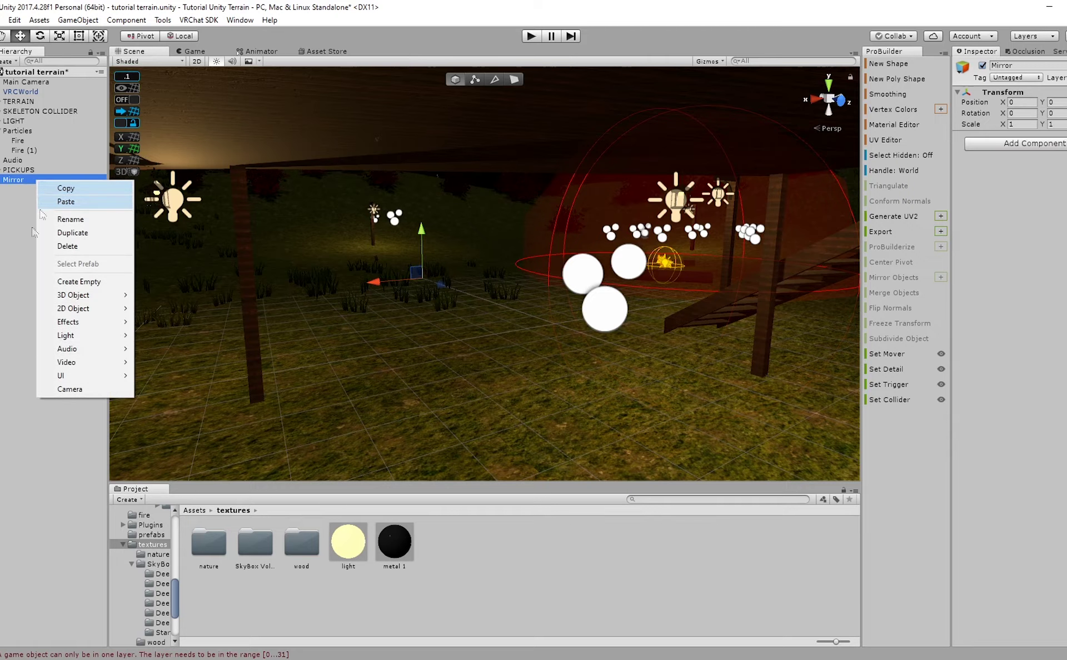
click(199, 510)
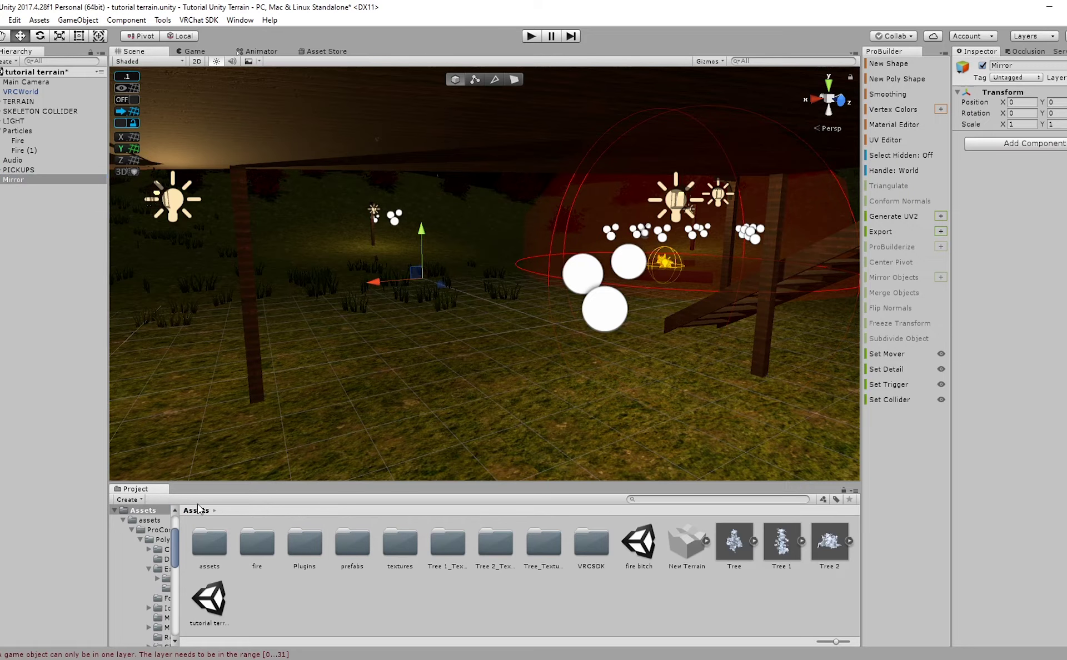
double_click(580, 555)
double_click(306, 549)
double_click(220, 548)
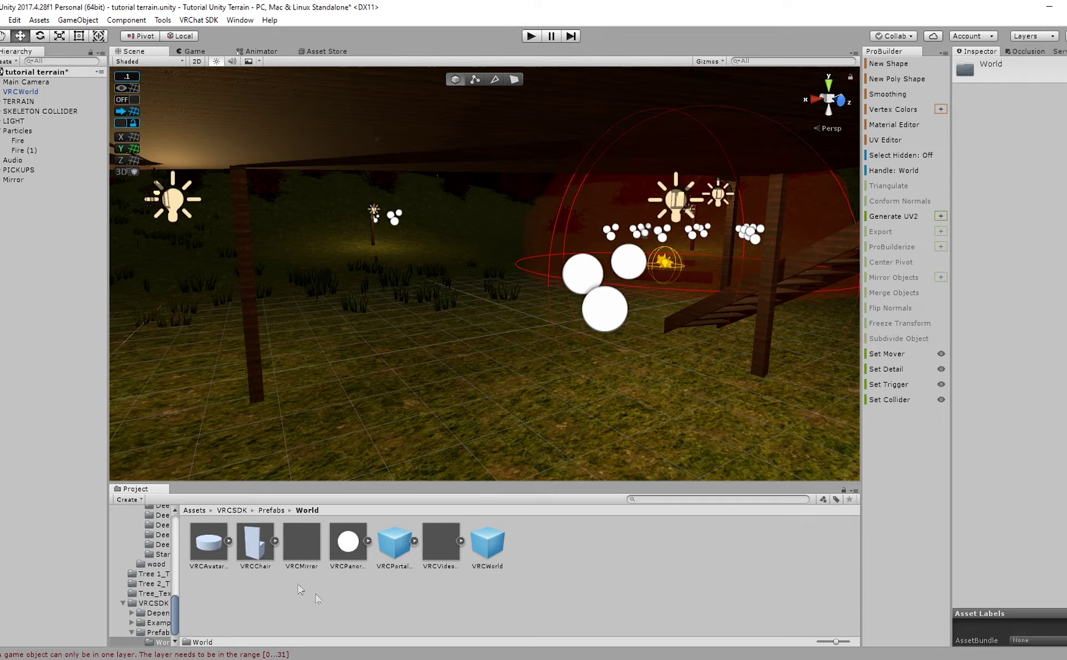
drag(144, 328, 51, 182)
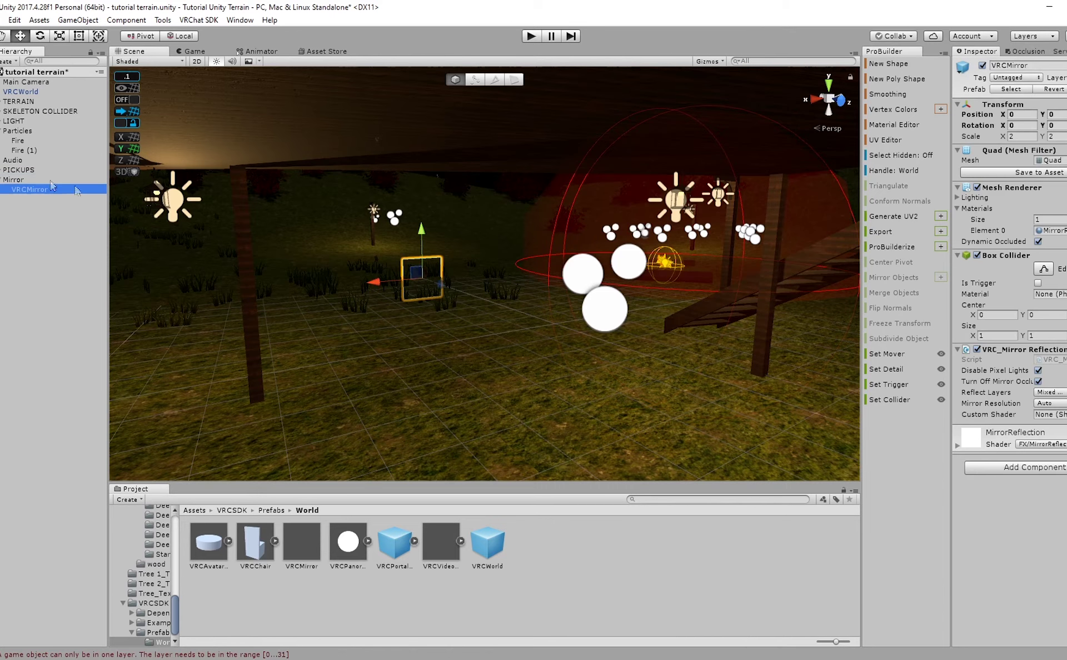
Move the VRCMirror under the raised platform, lift it above the grass and turn it about -150 degrees around Y.
drag(432, 287, 760, 389)
key(e)
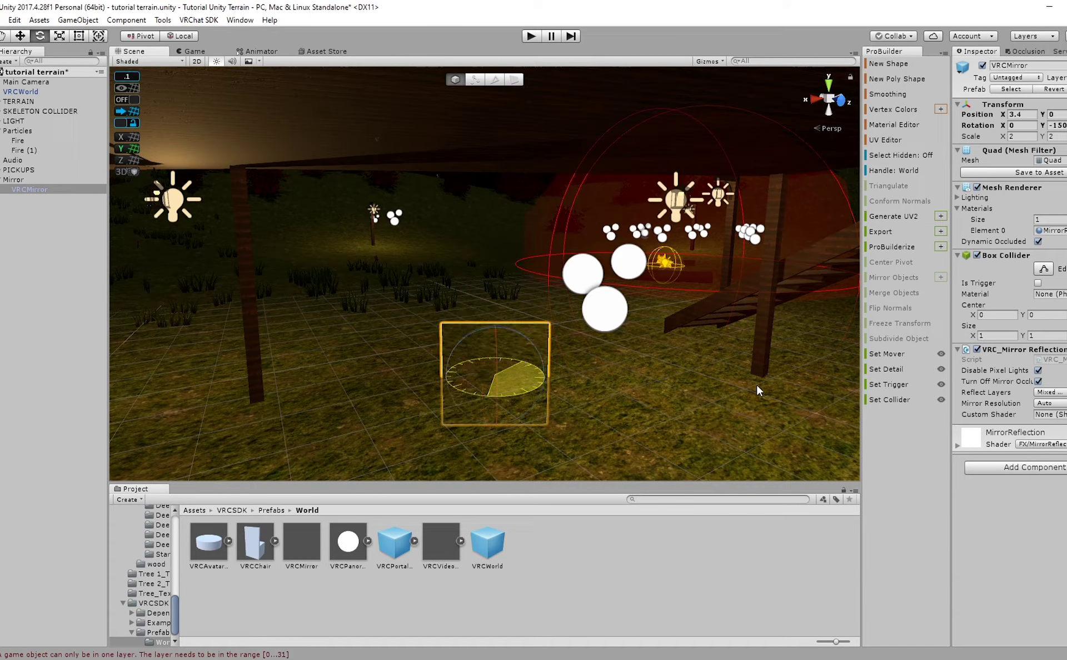
key(w)
drag(493, 337, 493, 285)
drag(540, 339, 496, 354)
key(e)
Scale the mirror up to about 5.87 by 3.27 and centre it between the platform's support posts at about X 4.54.
key(r)
drag(370, 293, 354, 258)
key(w)
drag(397, 306, 502, 309)
drag(459, 257, 459, 266)
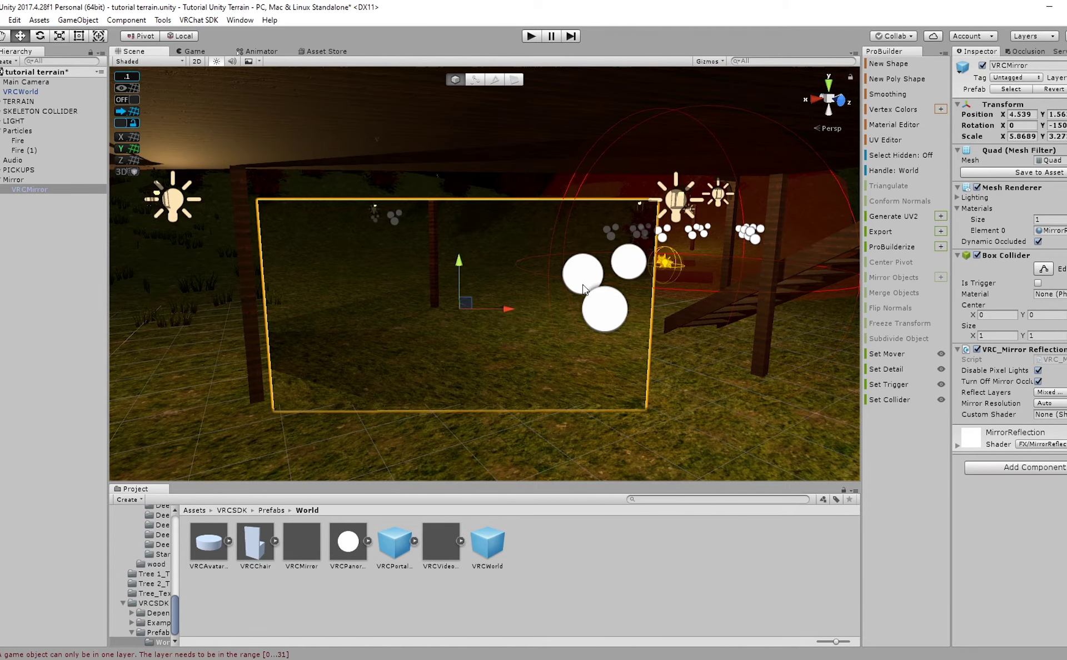
Fine-tune the mirror between the posts to X 4.3 with a Y rotation of about -152 degrees.
click(563, 315)
scroll(495, 303, up, 5)
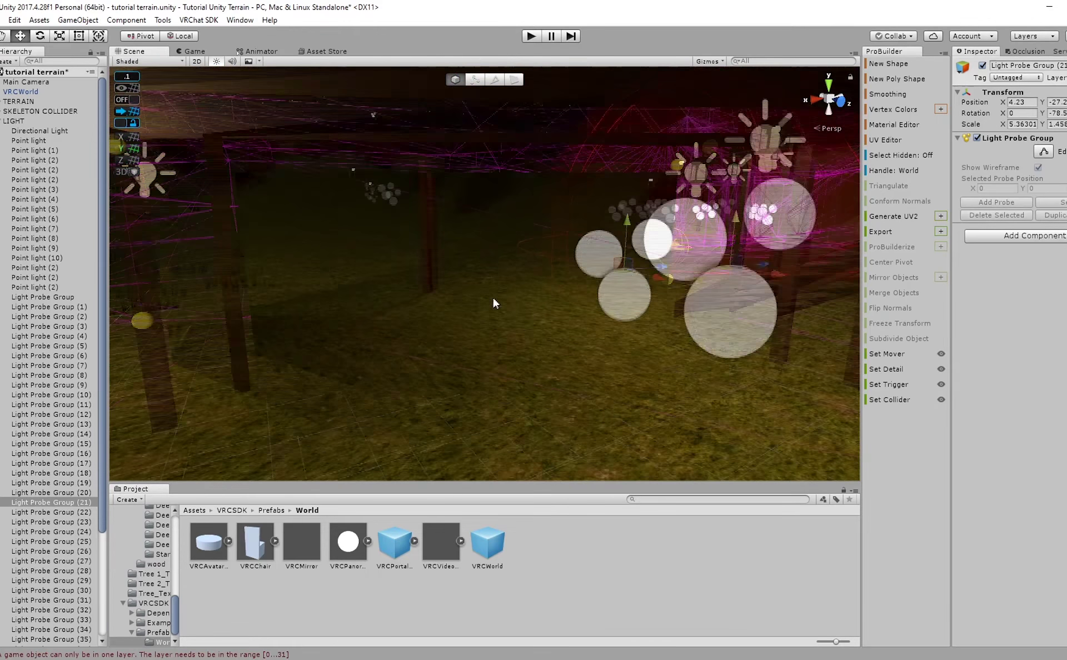
click(493, 304)
right_drag(495, 306, 391, 338)
scroll(512, 341, down, 5)
right_drag(519, 338, 564, 332)
mouse_move(564, 332)
middle_down()
mouse_move(545, 328)
mouse_move(567, 346)
middle_up()
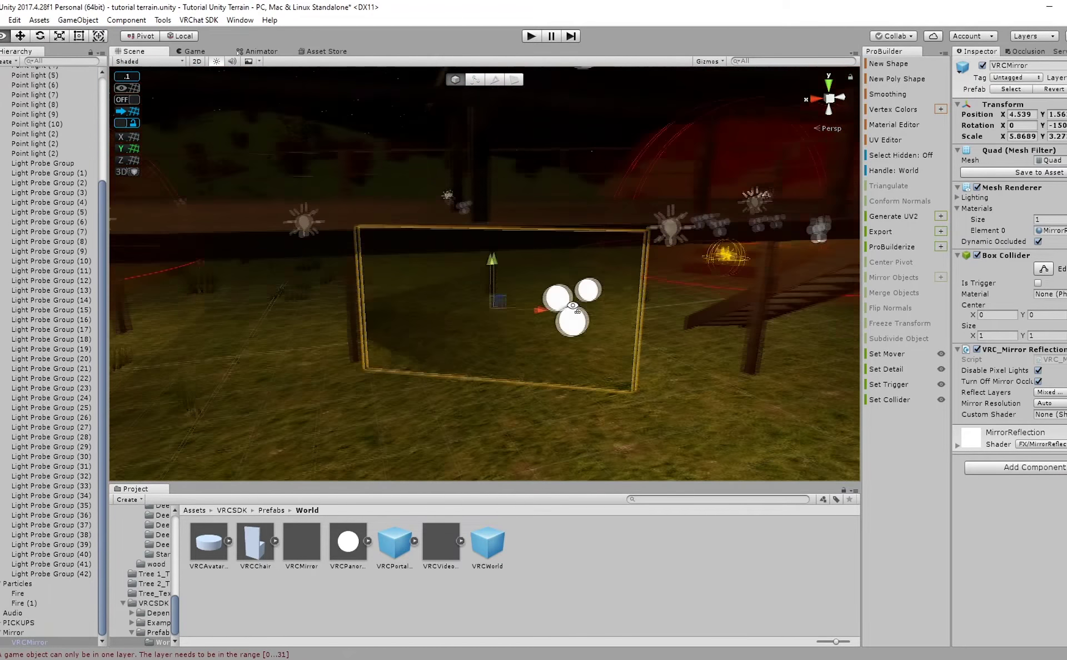
scroll(567, 314, up, 3)
key(e)
key(w)
drag(500, 335, 499, 302)
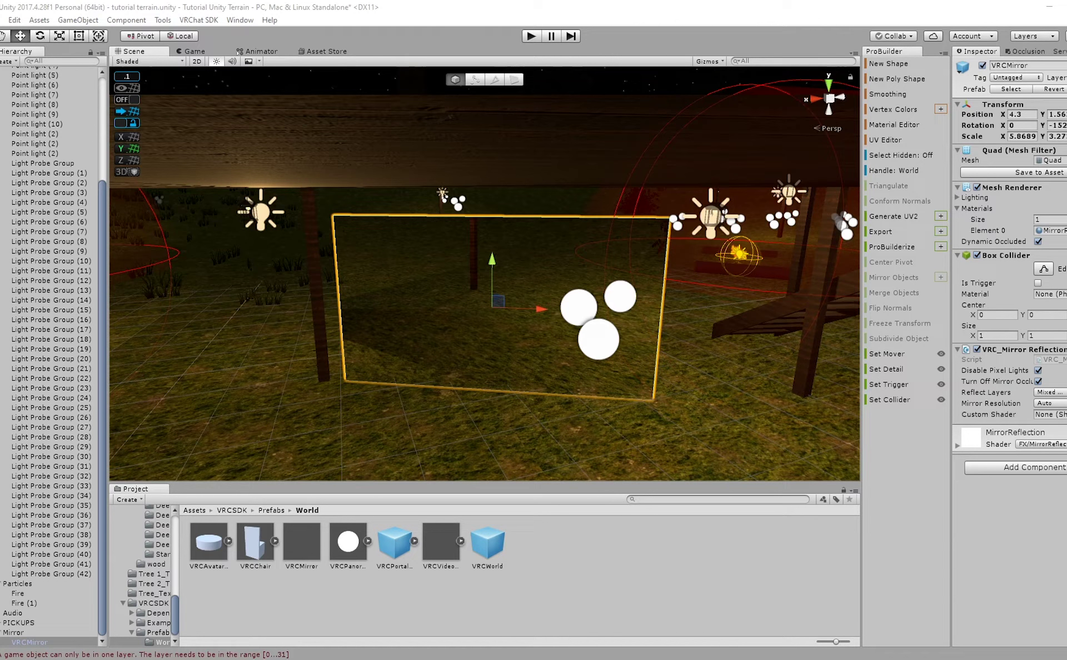
Examine the mirror's fit between the support posts and its reflection from several angles.
right_drag(413, 366, 514, 308)
middle_drag(515, 308, 571, 473)
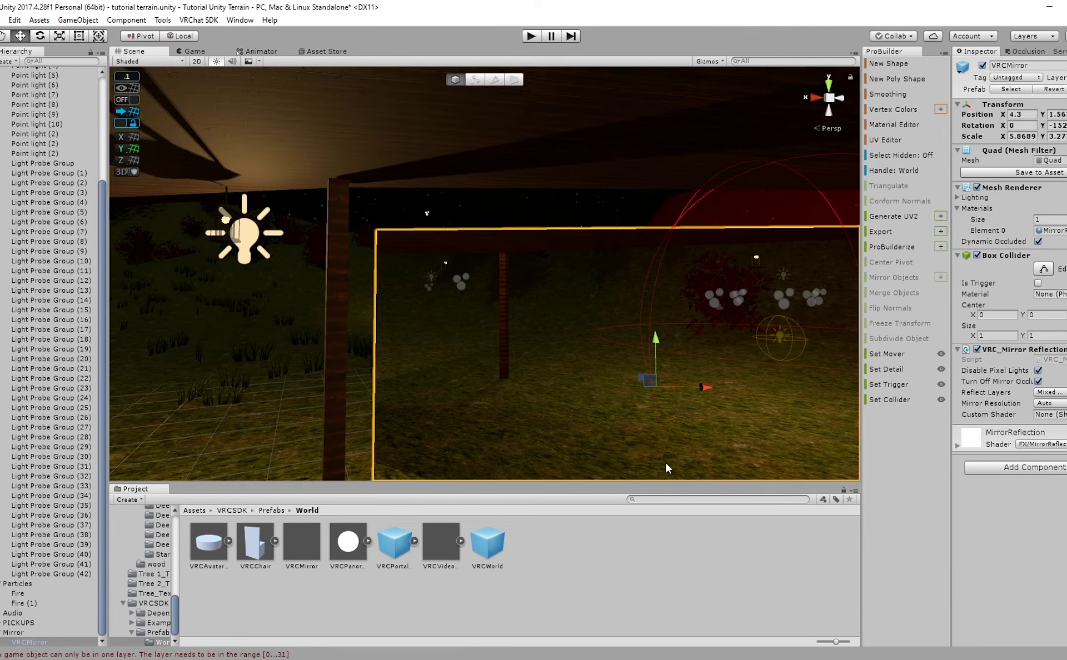
right_drag(662, 423, 581, 434)
alt+drag(582, 433, 579, 424)
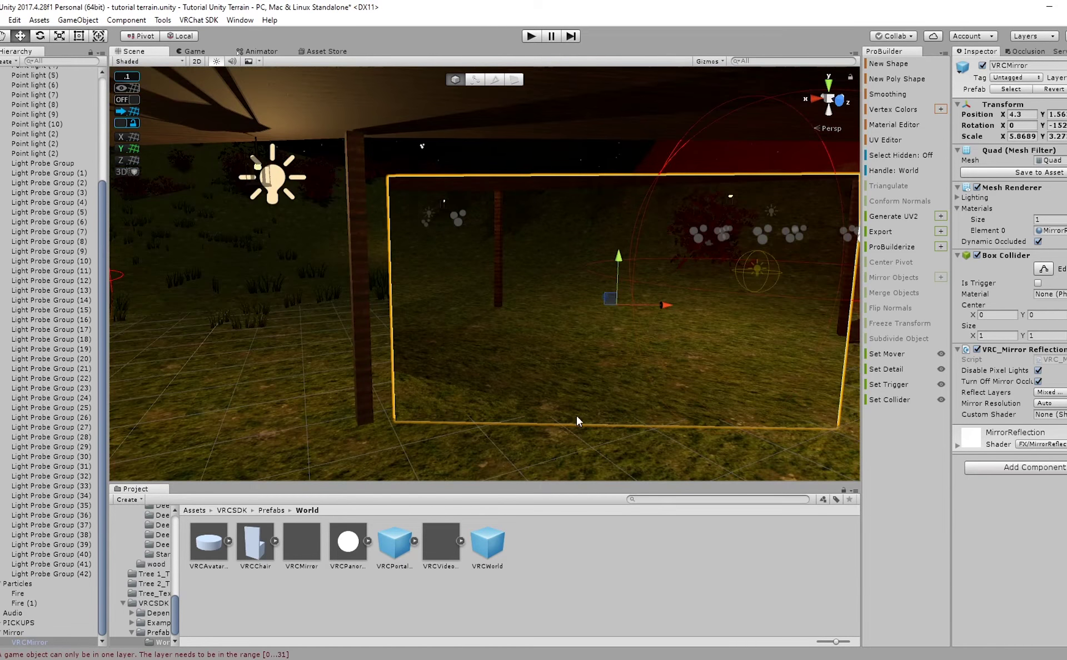
mouse_move(249, 388)
right_down()
mouse_move(267, 367)
mouse_move(393, 390)
mouse_move(249, 397)
right_up()
alt+drag(289, 401, 377, 364)
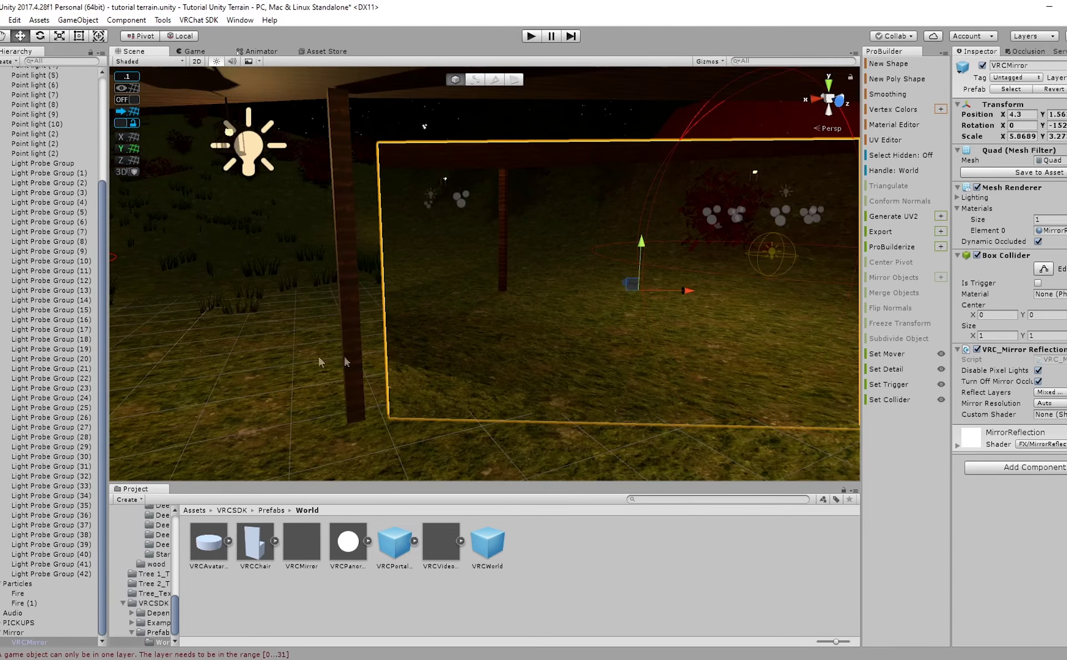
key(f)
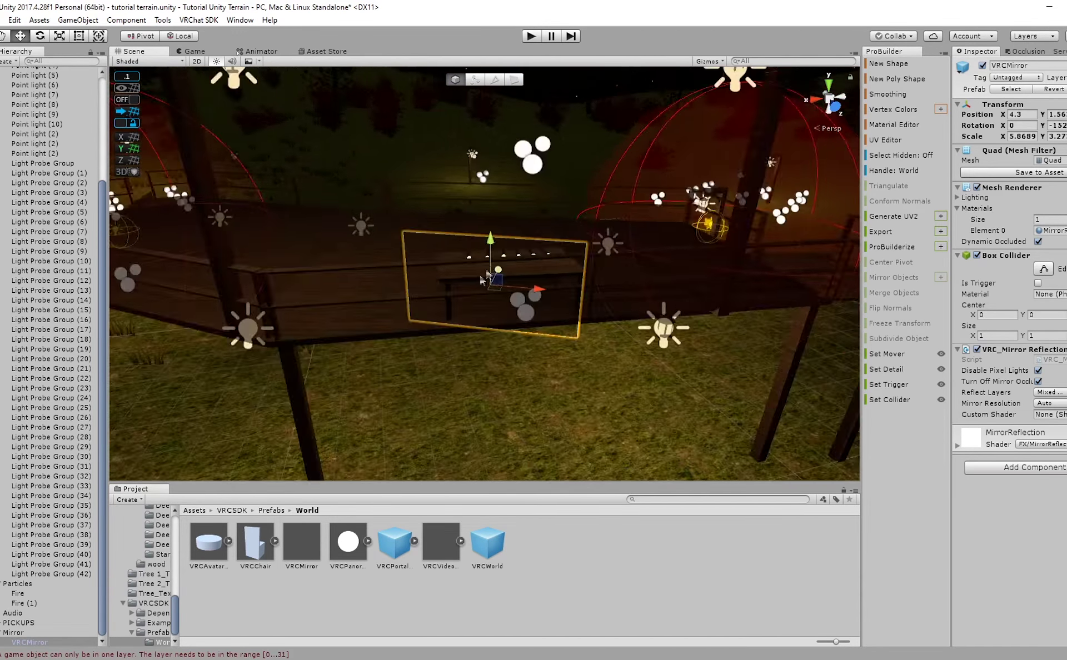
Try a duplicate of the mirror near the campfire, turned to about -212 degrees around Y, and delete the copy.
middle_drag(490, 272, 380, 399)
key(ctrl+d)
drag(393, 384, 606, 151)
middle_drag(552, 247, 472, 346)
scroll(473, 345, up, 1)
key(e)
drag(457, 342, 550, 332)
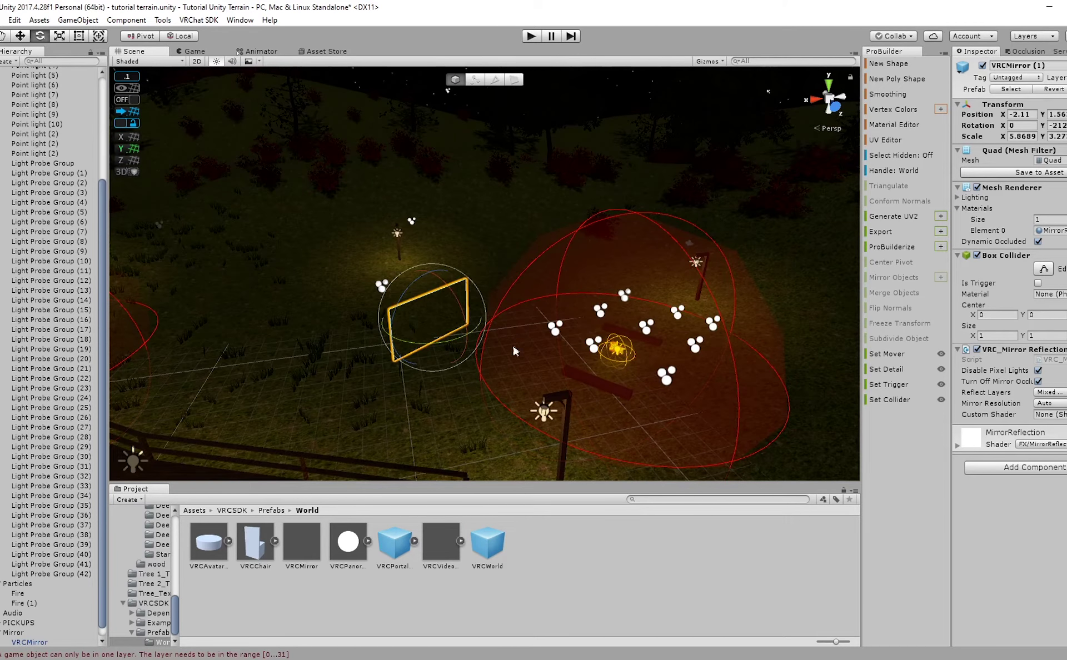
key(Delete)
Select the mirror under the platform and check the Reflect Layers options of its mirror reflection component.
middle_drag(515, 350, 562, 200)
scroll(545, 258, up, 3)
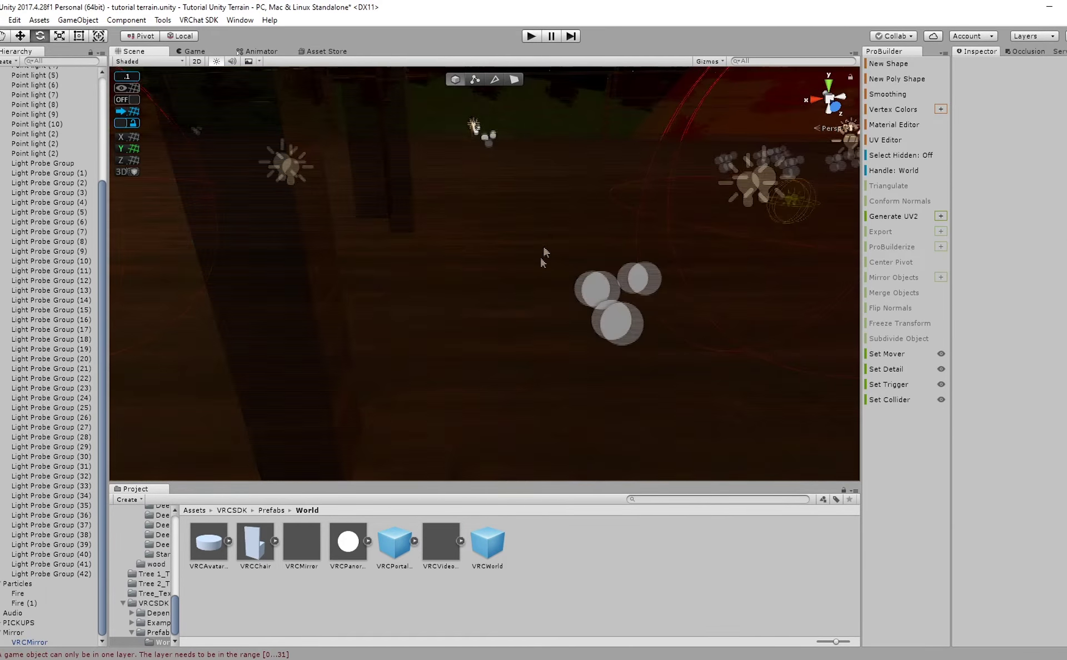
scroll(544, 260, up, 2)
right_drag(575, 305, 571, 276)
click(570, 281)
middle_drag(507, 339, 517, 332)
right_drag(517, 331, 612, 281)
middle_drag(489, 298, 540, 268)
key(w)
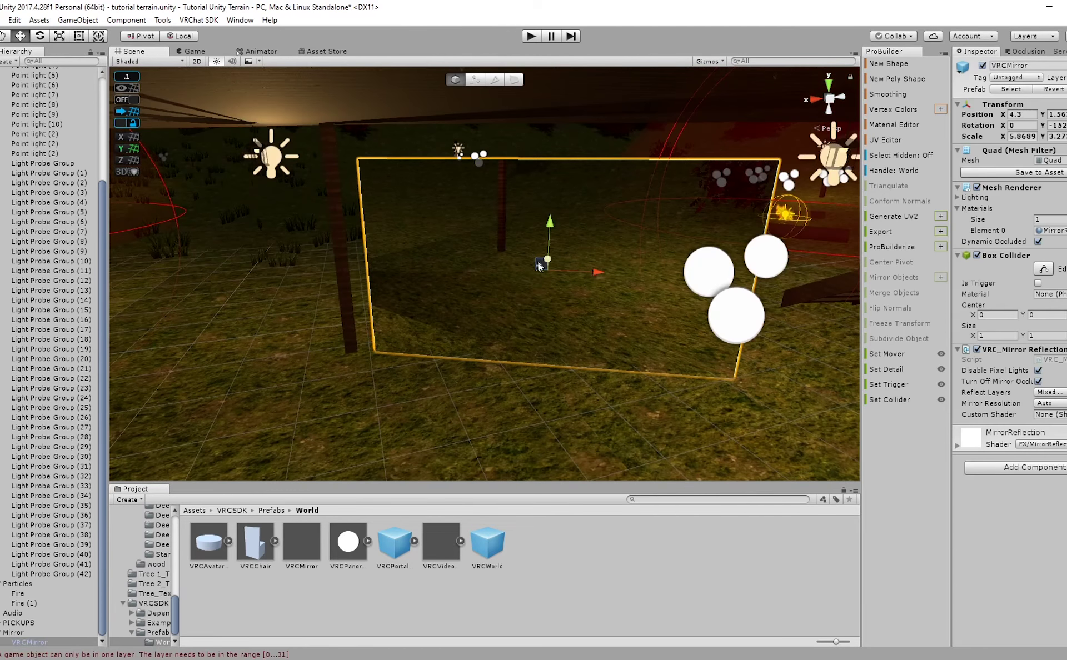
right_drag(550, 273, 669, 338)
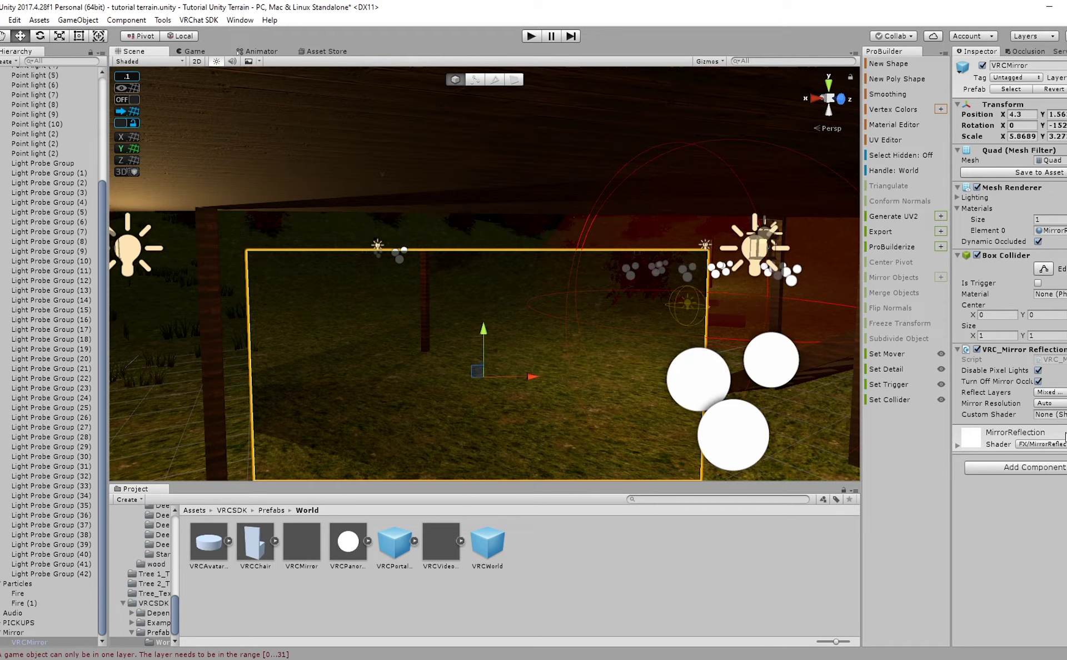
click(1060, 393)
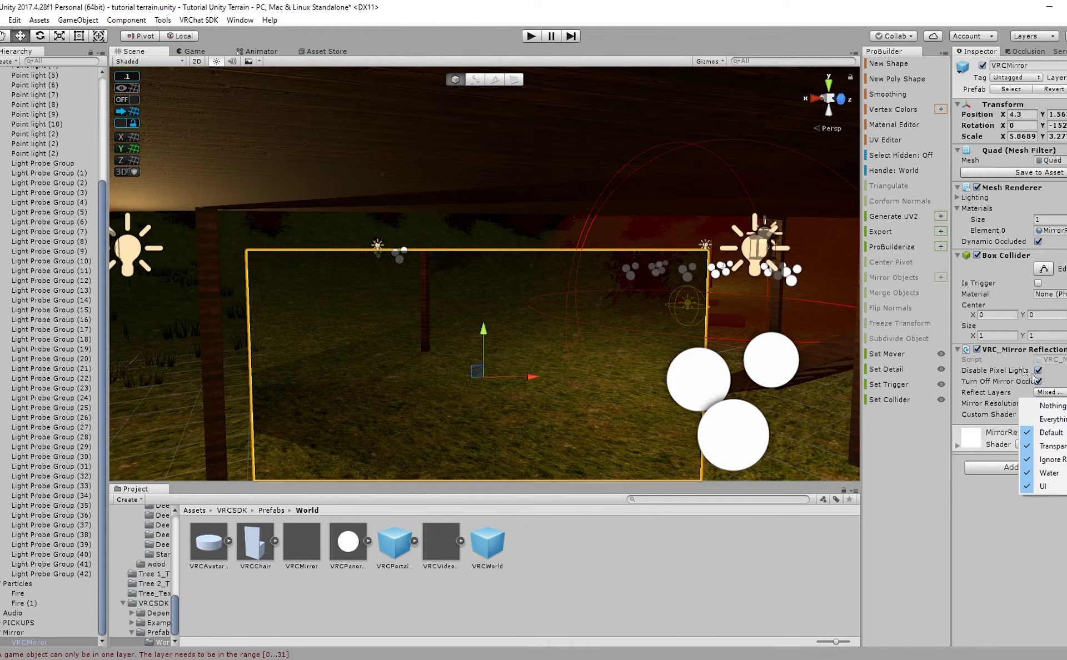
click(798, 585)
Set up the project's layers for VRChat from the builder section of the VRChat SDK control panel.
right_drag(682, 404, 610, 390)
click(610, 390)
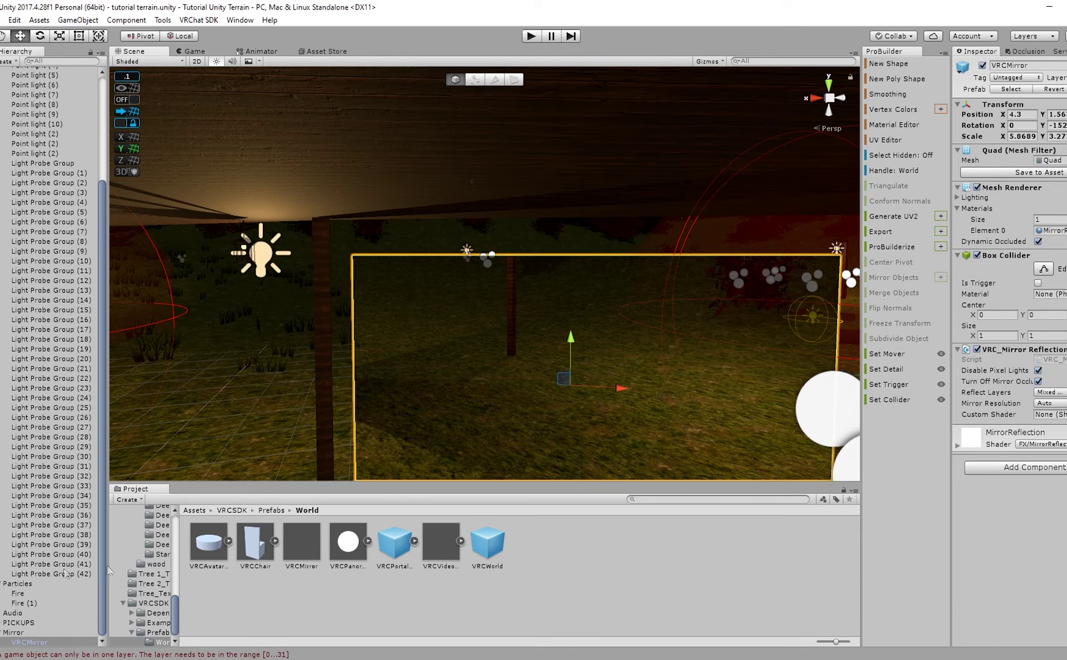
scroll(814, 381, up, 1)
scroll(722, 400, down, 2)
right_drag(628, 389, 665, 448)
middle_drag(665, 448, 673, 420)
click(210, 21)
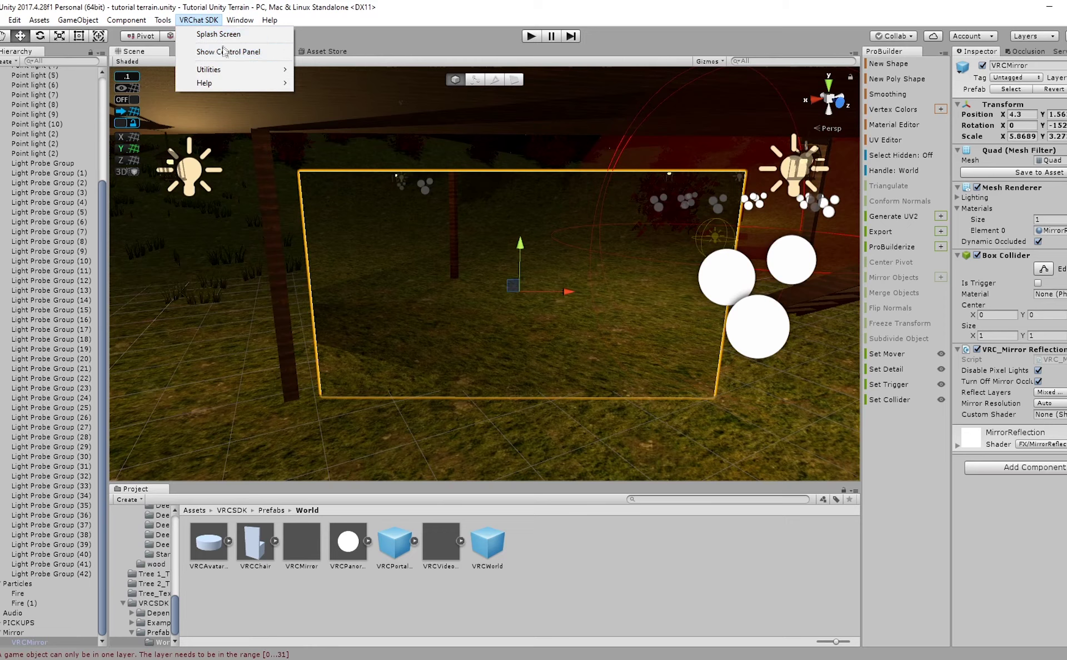
click(220, 51)
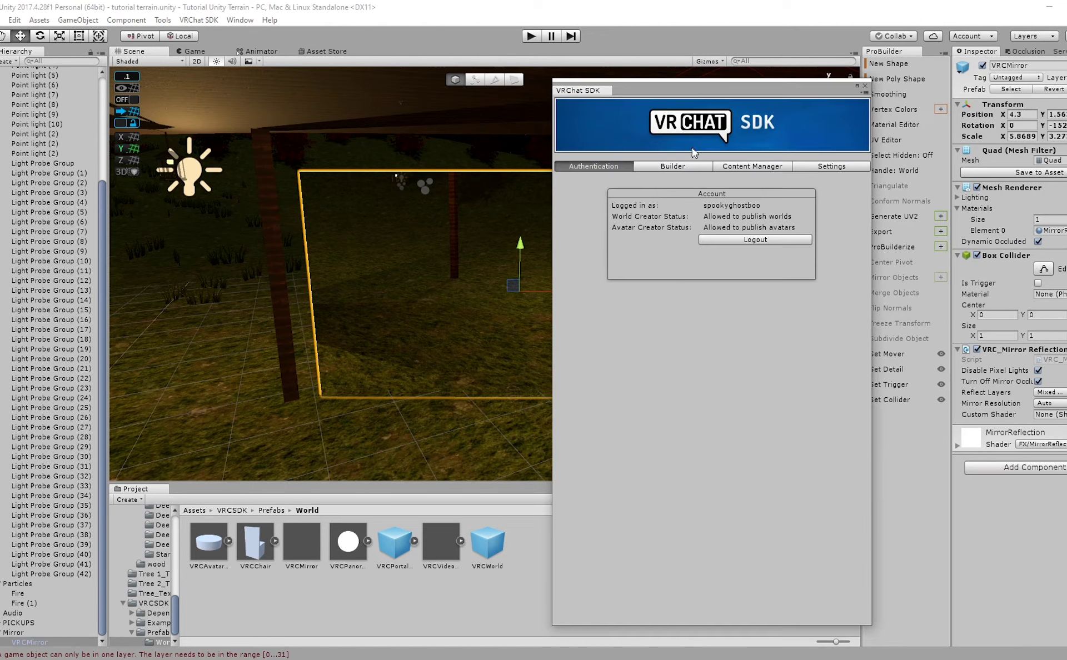
click(658, 167)
click(776, 225)
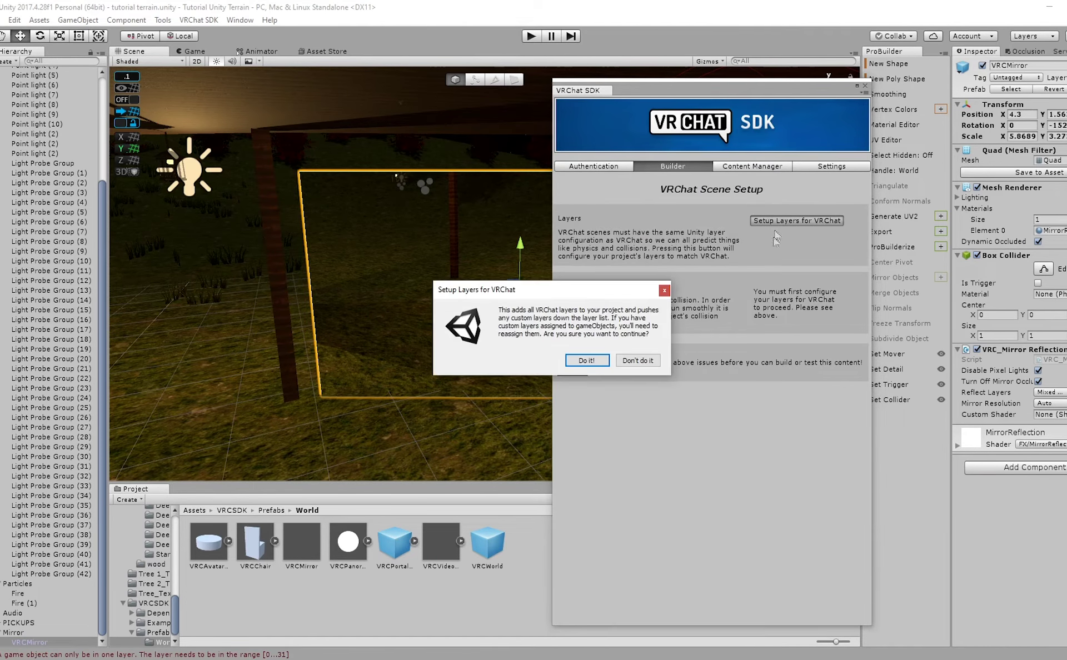
click(588, 362)
Apply the VRChat collision matrix to the project and close the SDK control panel.
click(778, 221)
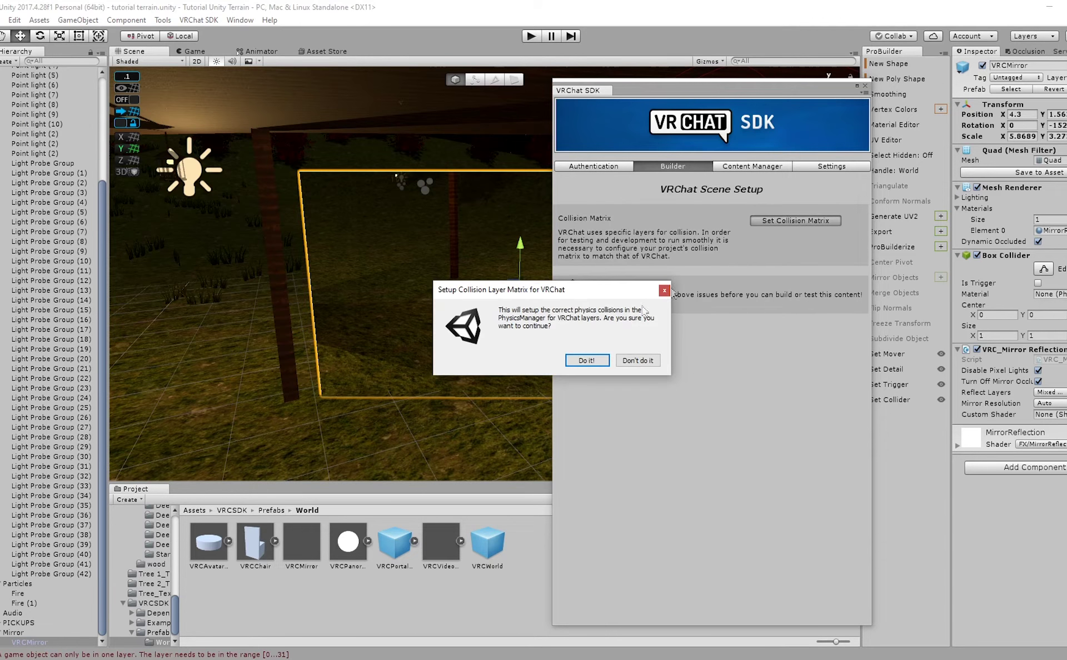
click(586, 361)
click(864, 86)
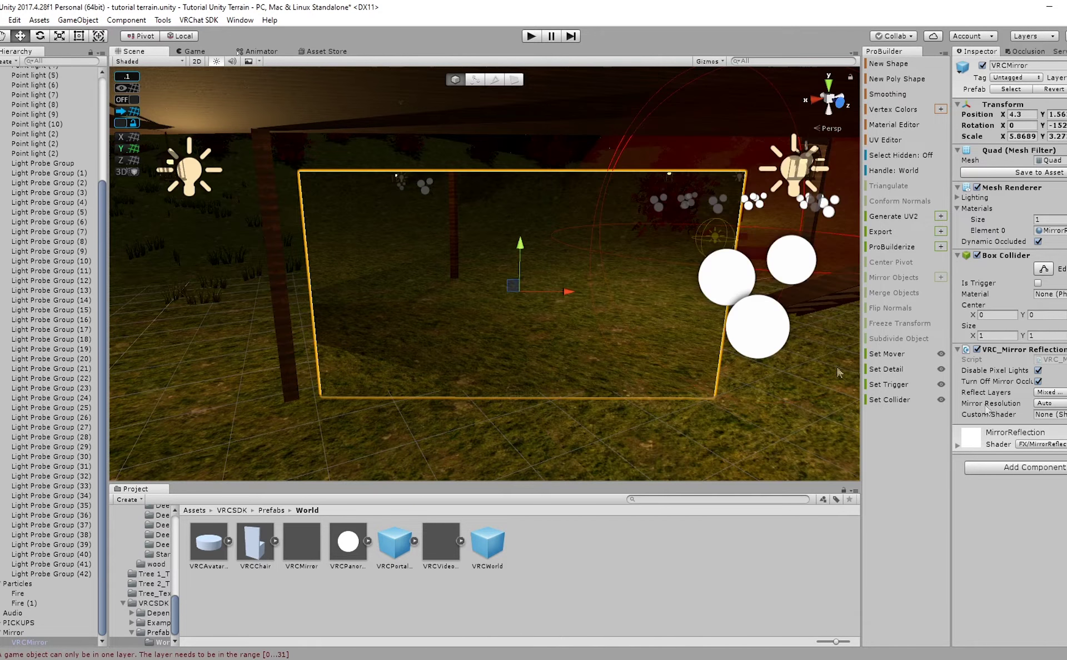
Limit the mirror's Reflect Layers to Player, PlayerLocal and MirrorReflection, starting from Nothing.
click(1037, 394)
click(1018, 110)
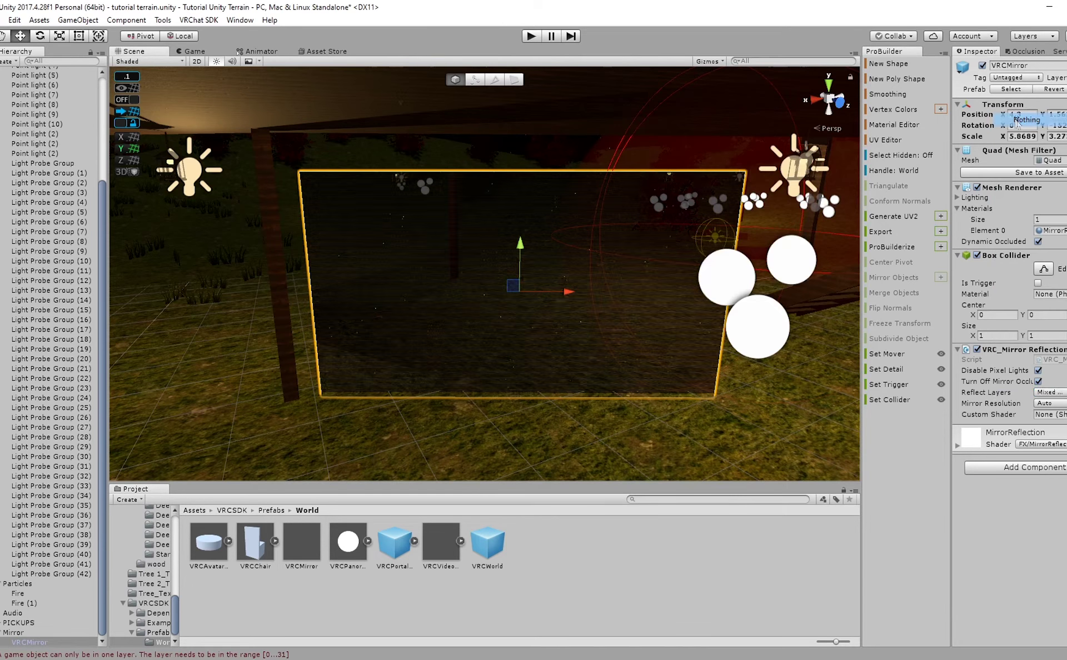
click(1052, 392)
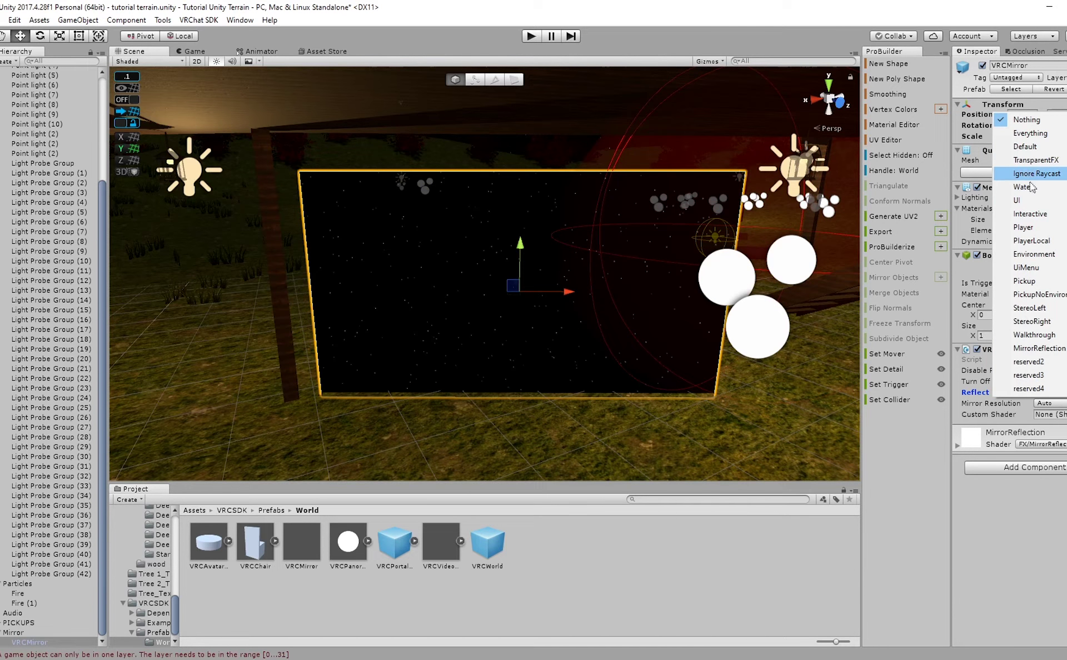
click(1023, 227)
click(1052, 393)
click(1015, 243)
click(1052, 393)
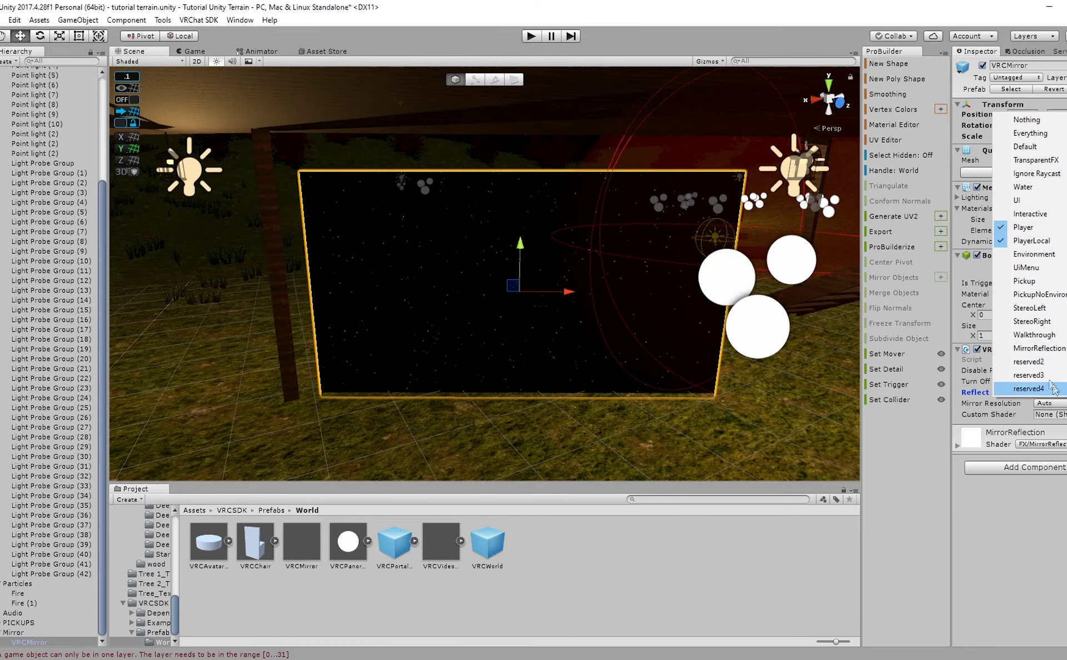
click(1038, 348)
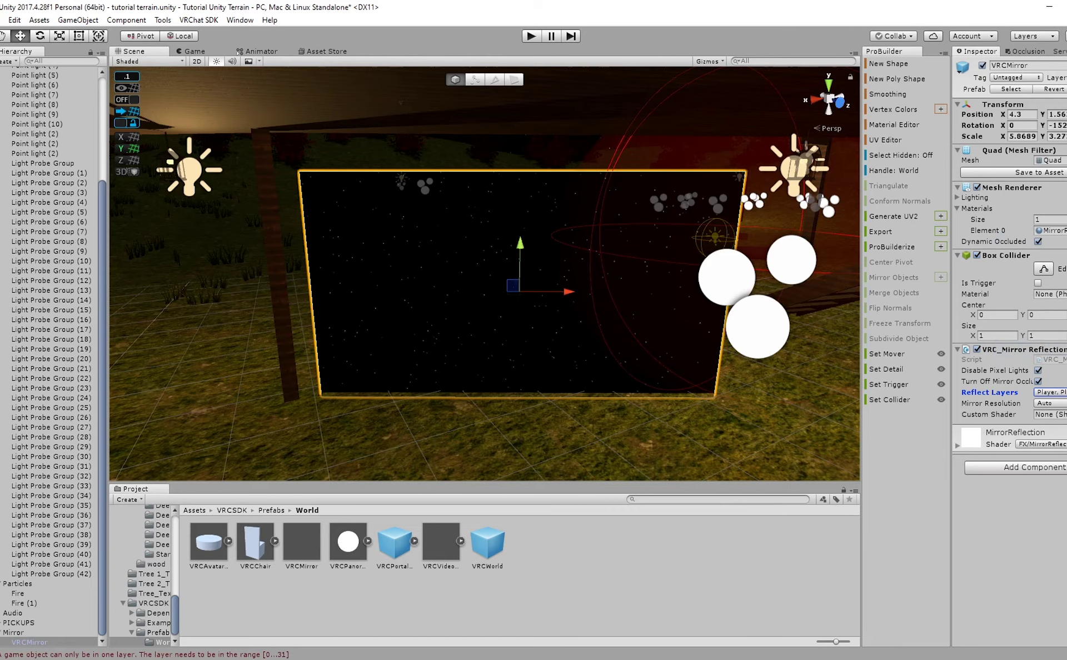
click(1050, 392)
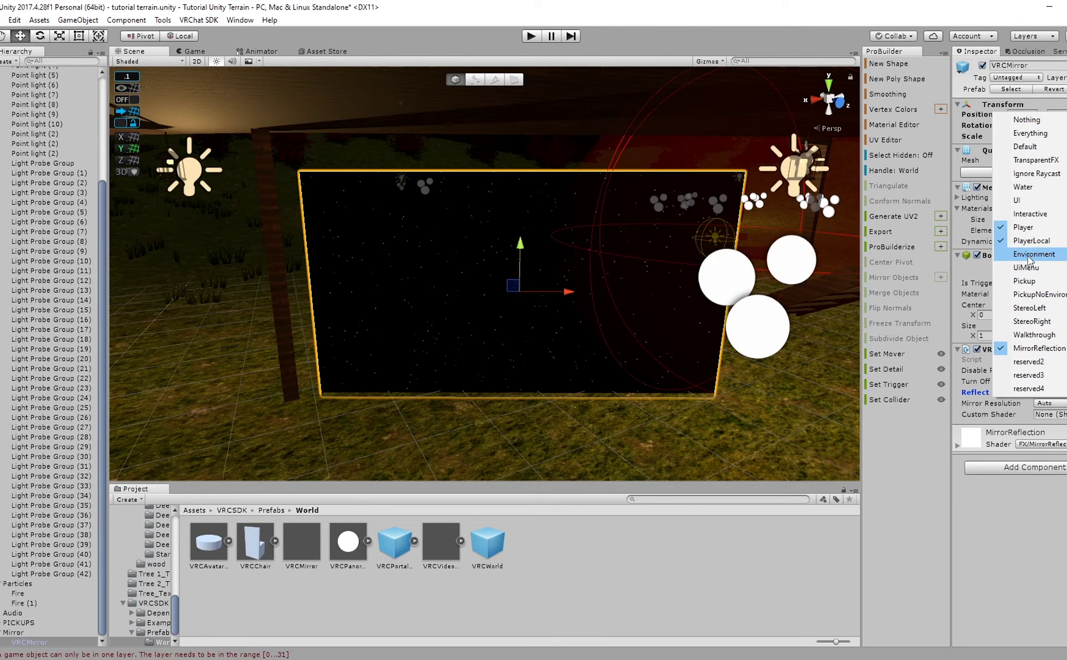
click(1027, 512)
Duplicate the configured mirror, move the copy onto the open grass and turn it to about -227 degrees around Y.
key(s)
right_drag(584, 329, 728, 222)
key(ctrl+d)
drag(481, 364, 625, 235)
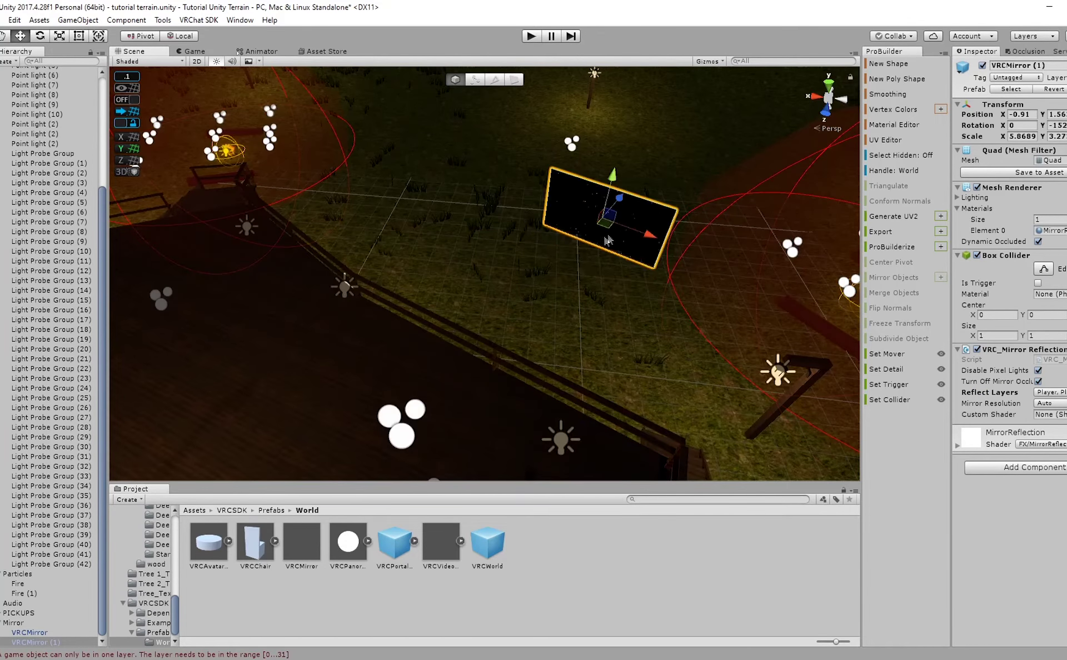
key(f)
key(e)
drag(514, 295, 590, 293)
key(w)
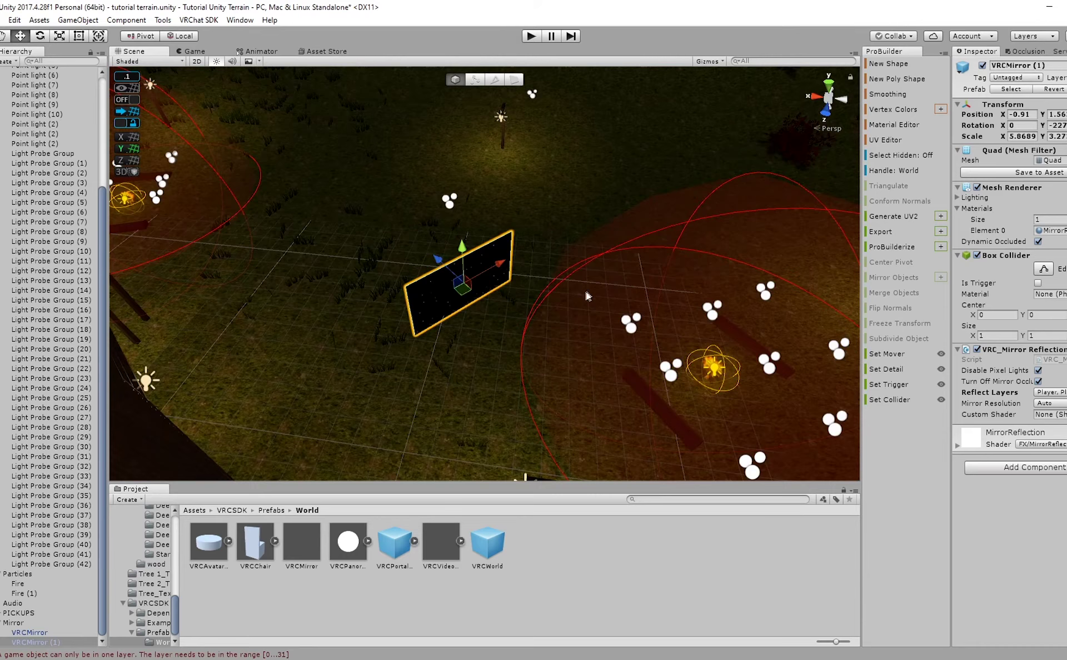
Move the duplicate mirror to the campfire area at about X -10.56 and adjust its Y rotation to about -221 degrees.
drag(495, 269, 636, 230)
key(f)
key(e)
drag(593, 276, 592, 278)
key(w)
Collapse the LIGHT group in the scene hierarchy.
right_drag(593, 278, 582, 250)
alt+drag(600, 256, 788, 345)
right_drag(500, 245, 875, 218)
key(w)
key(s)
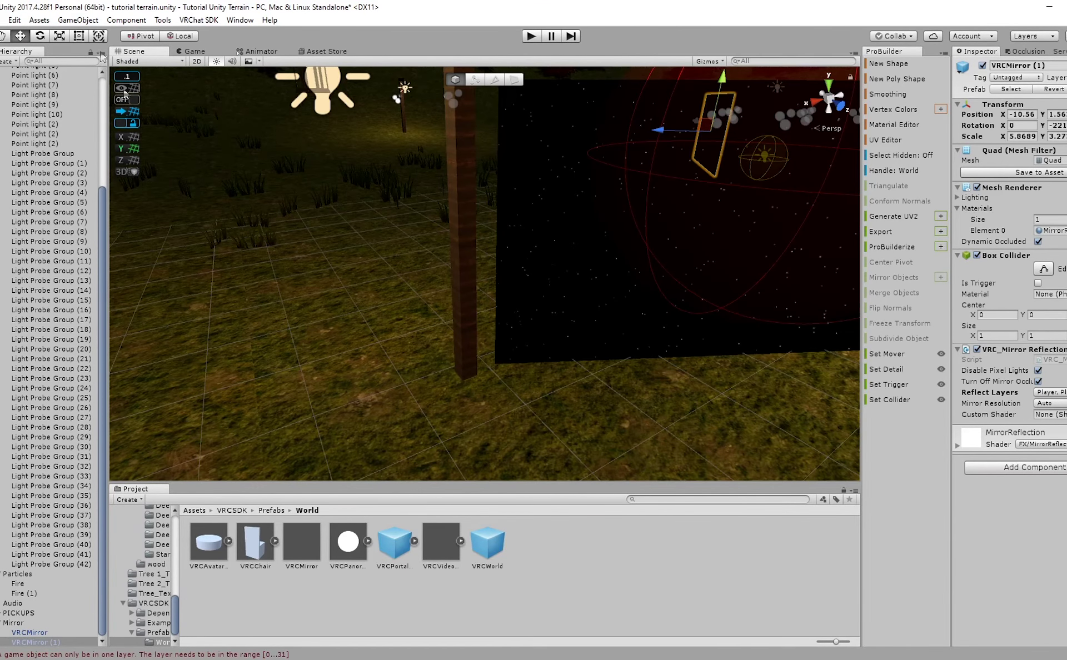
scroll(15, 65, up, 5)
click(0, 121)
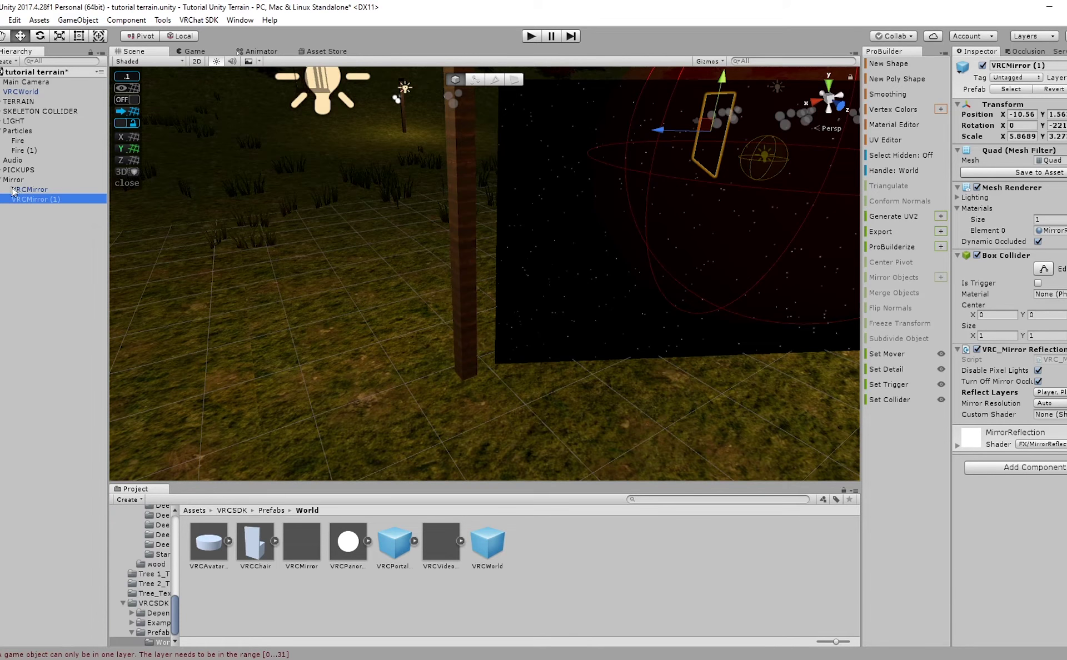
Try adding a sphere as a child of the first VRCMirror and undo the addition.
click(16, 180)
right_click(17, 179)
click(6, 248)
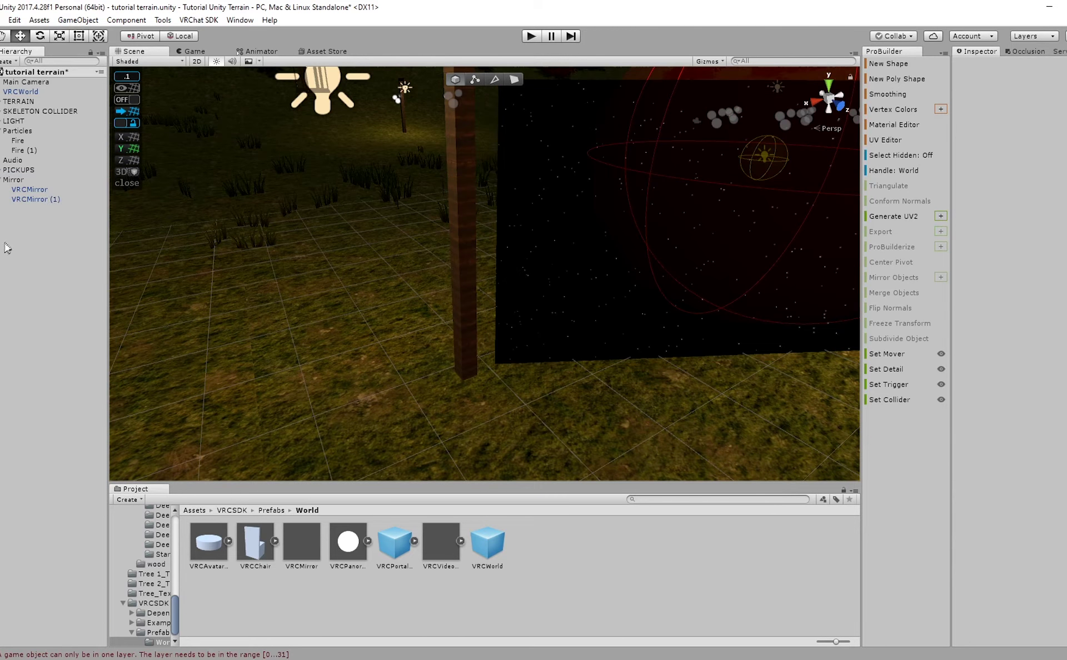
click(54, 191)
right_click(54, 193)
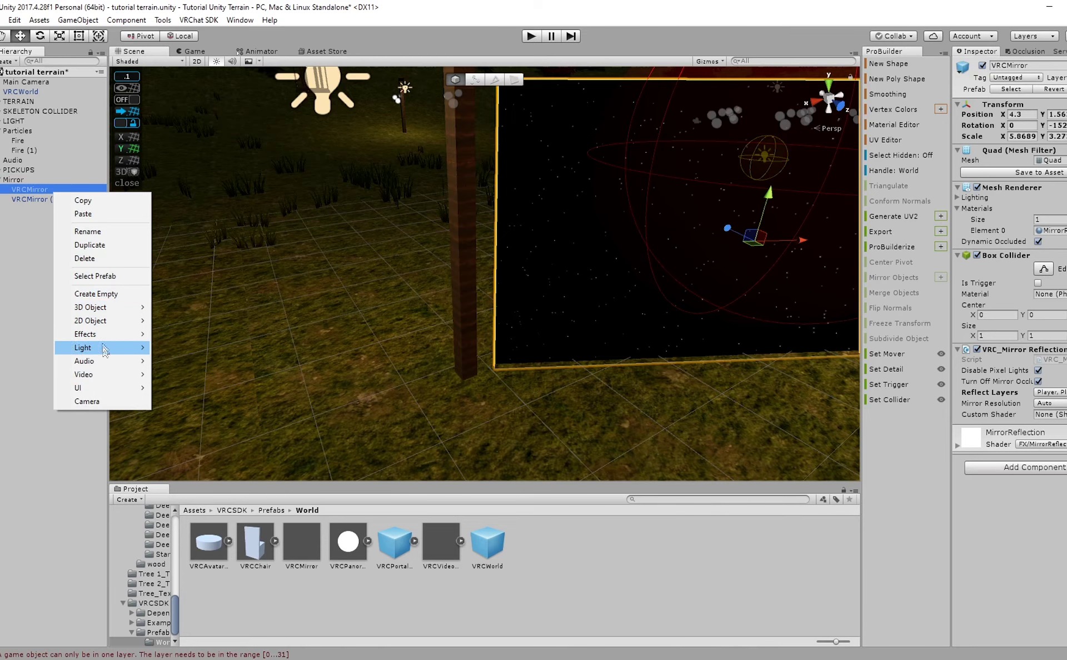
mouse_move(105, 309)
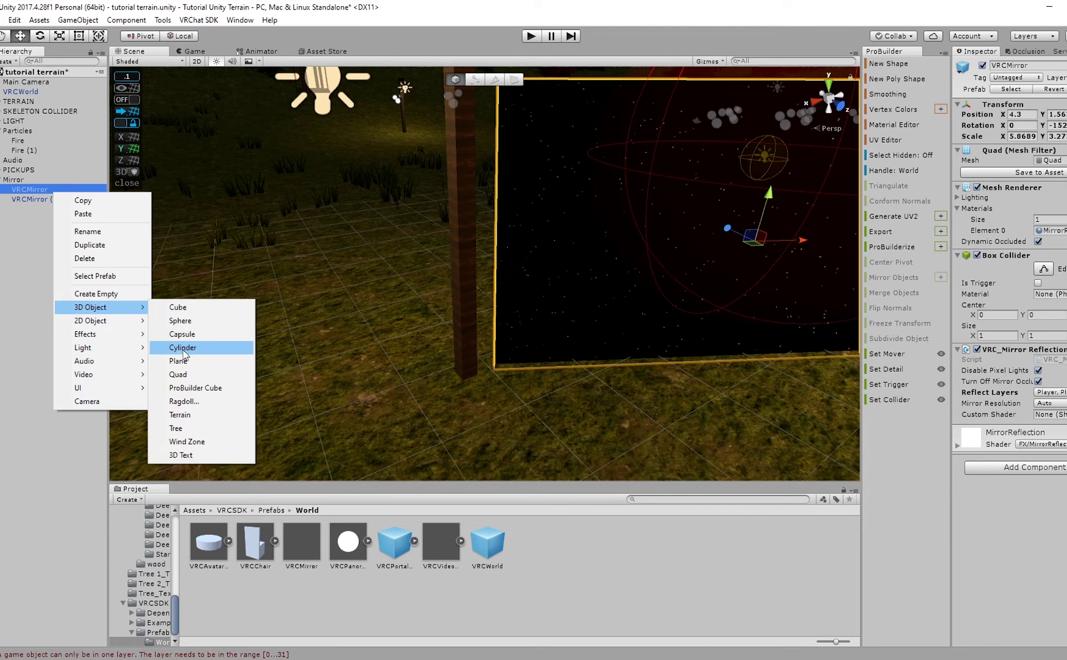
click(180, 322)
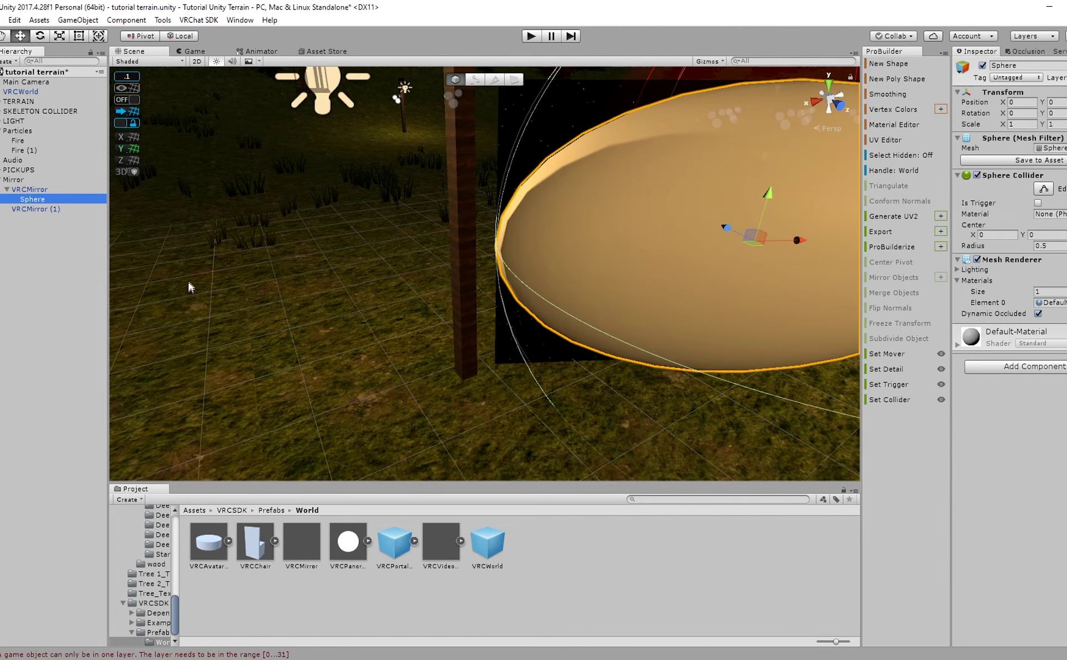
key(f)
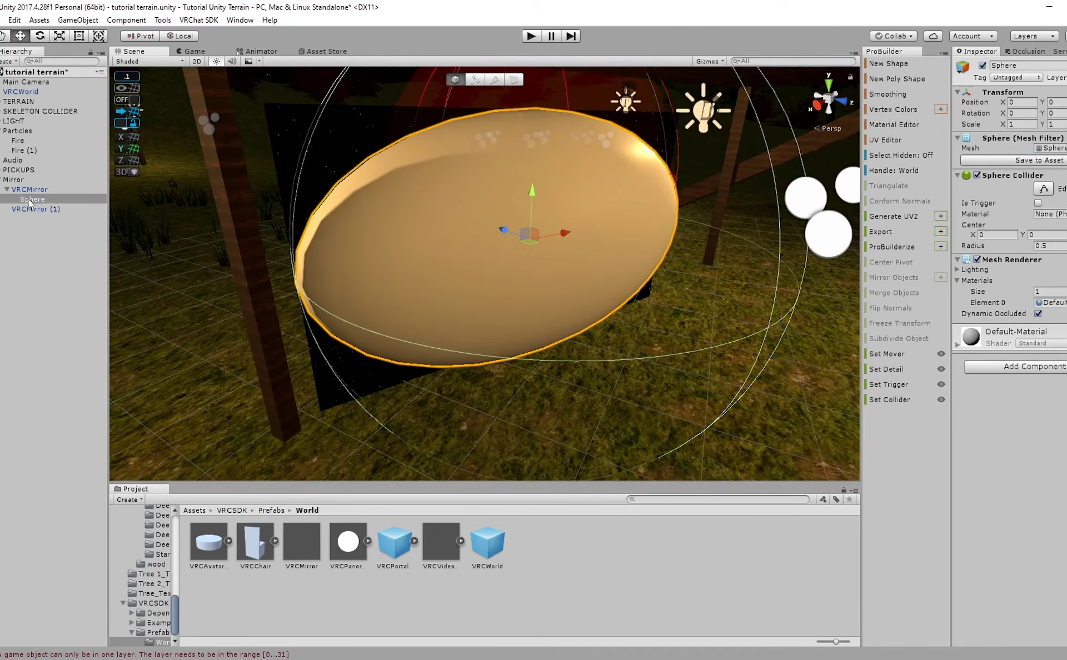
key(ctrl+z)
Add a sphere as a child of Mirror, pull it in front of the mirror and scale it to 0.25 on all axes.
right_click(19, 179)
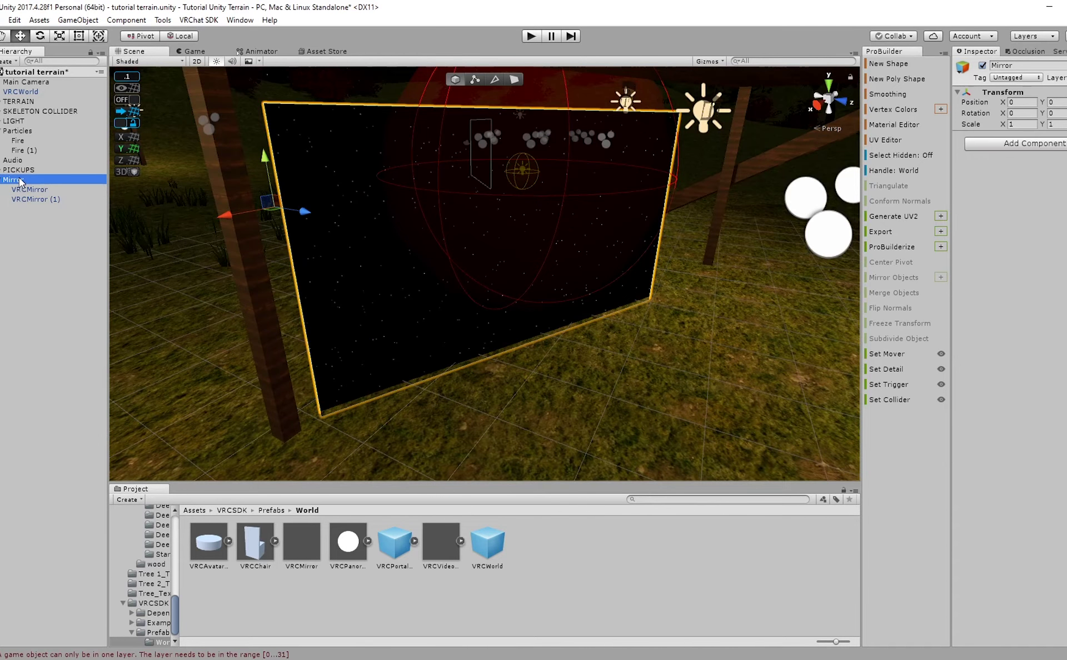
mouse_move(84, 299)
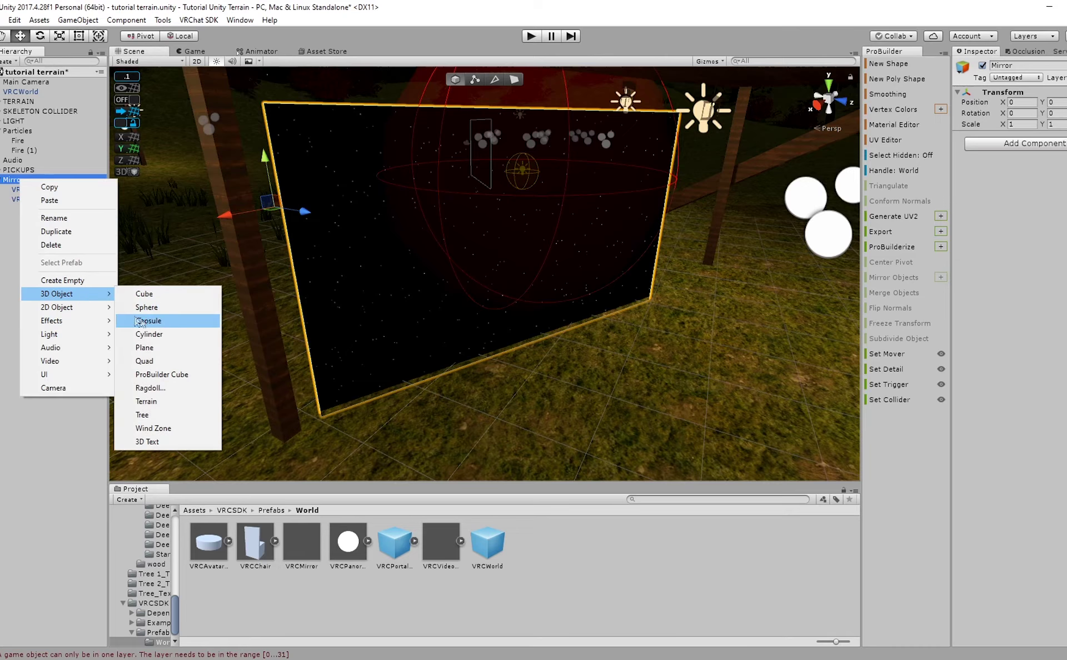
click(146, 307)
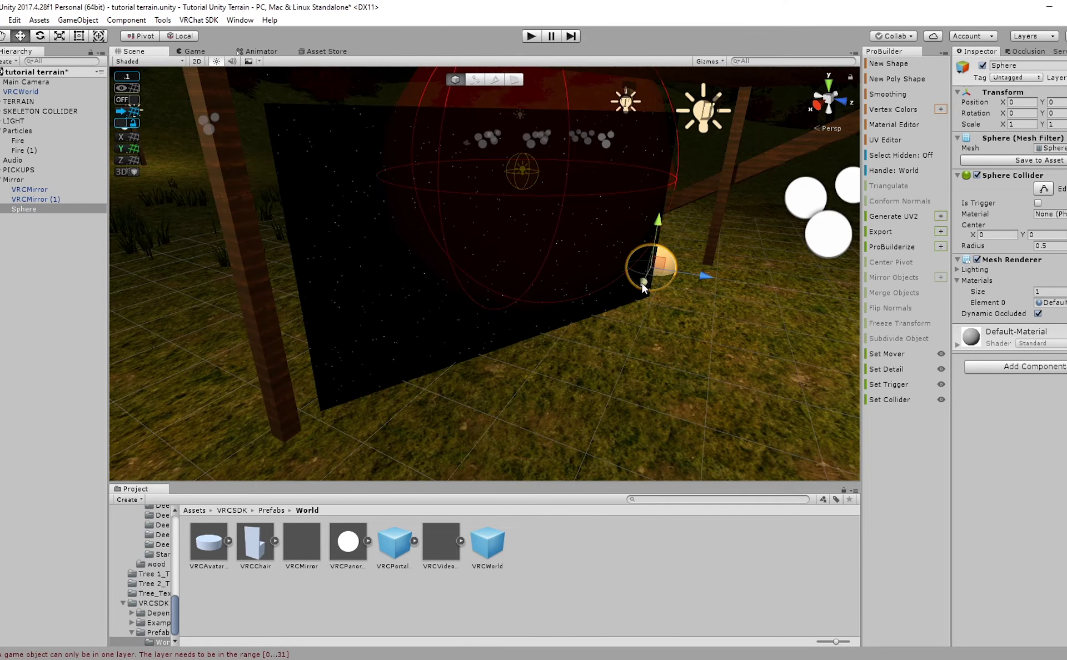
drag(643, 287, 658, 304)
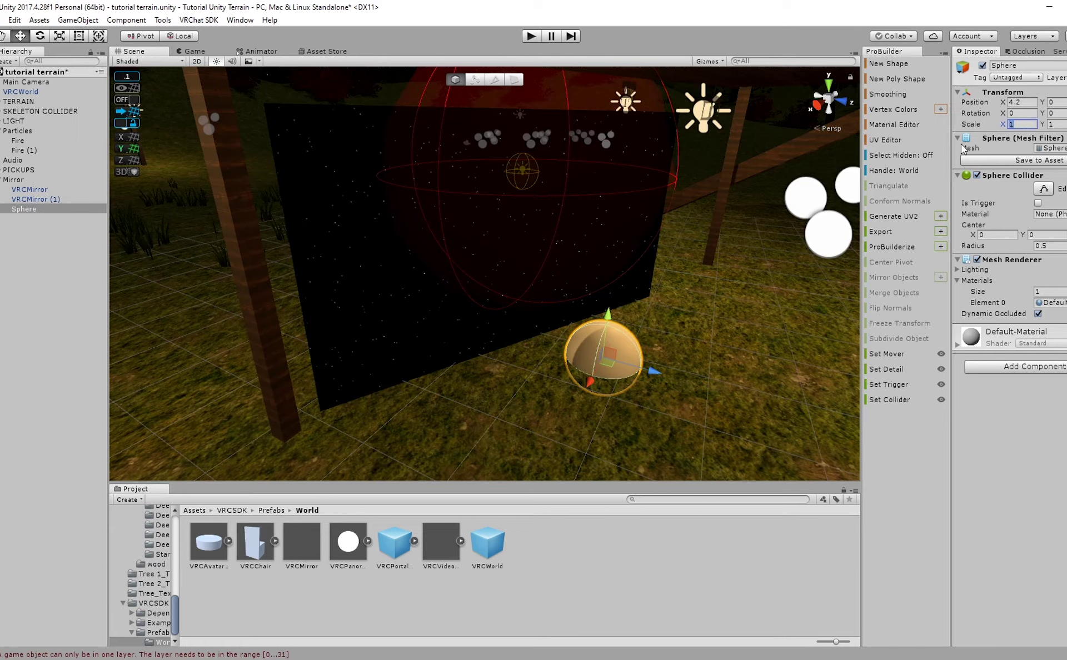
text(.25)
key(Tab)
text(.25)
key(Tab)
text(.25)
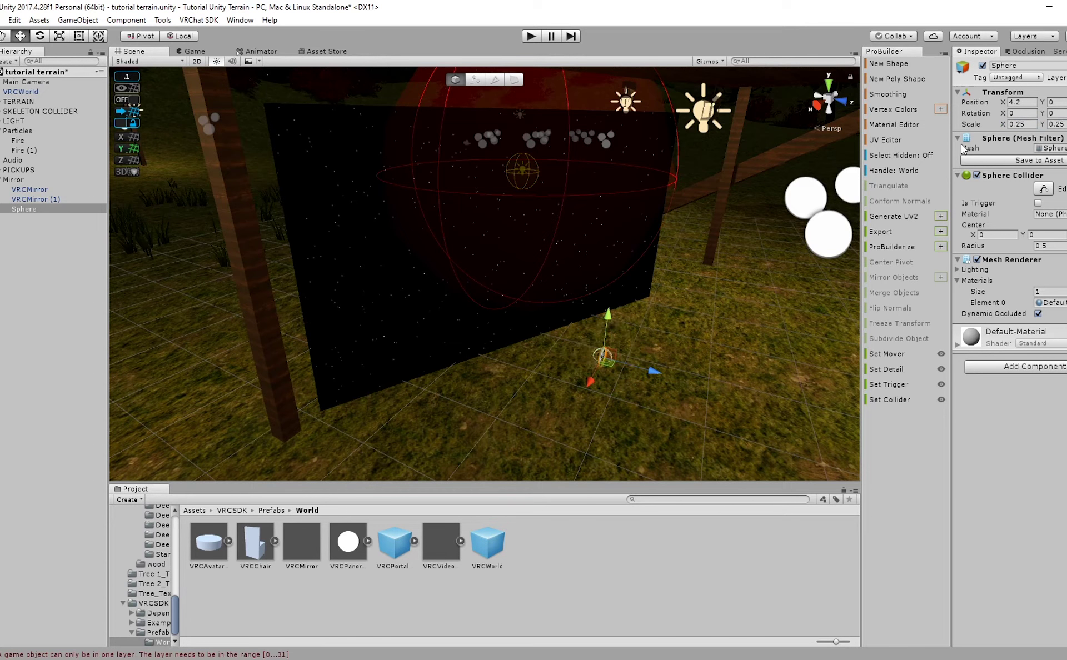
Move the small sphere beside the wooden post at the first mirror's edge, at about X 7.4 and Y 1.2.
drag(603, 356, 346, 364)
click(450, 312)
drag(426, 327, 319, 380)
Create a new material named red in the textures folder.
click(253, 510)
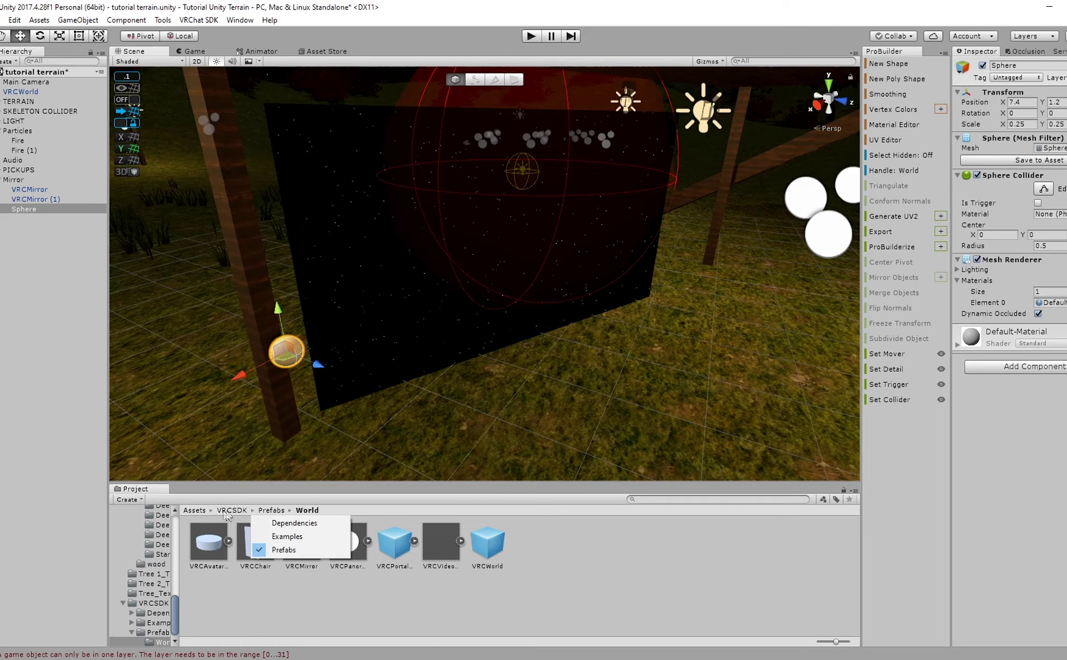
click(199, 511)
double_click(391, 565)
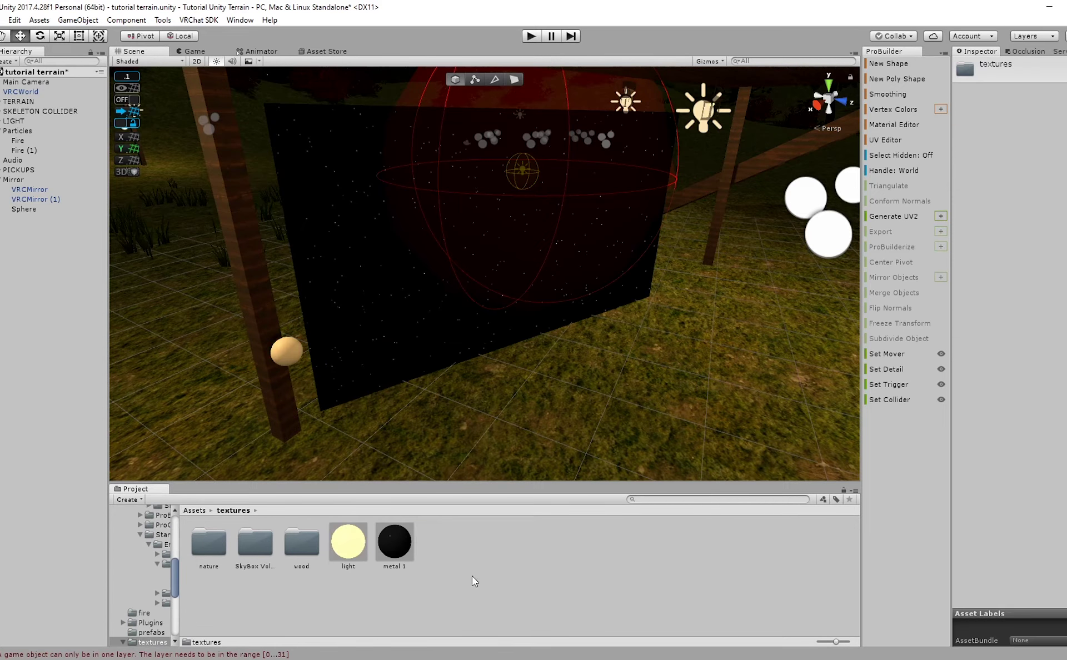
right_click(475, 578)
mouse_move(533, 335)
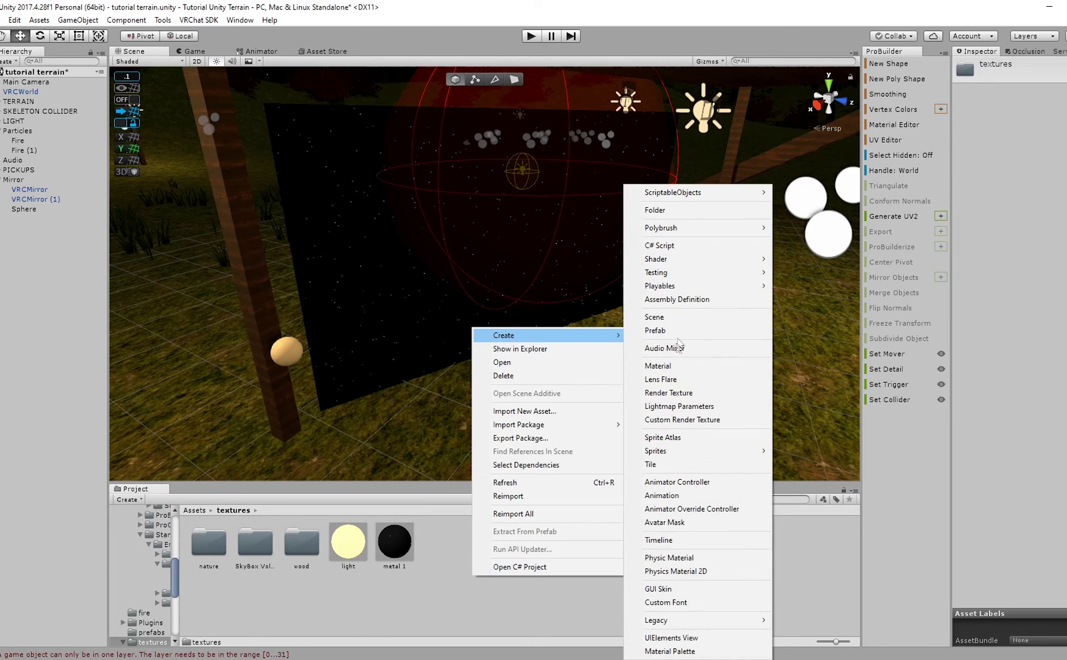
click(708, 366)
text(red)
key(Return)
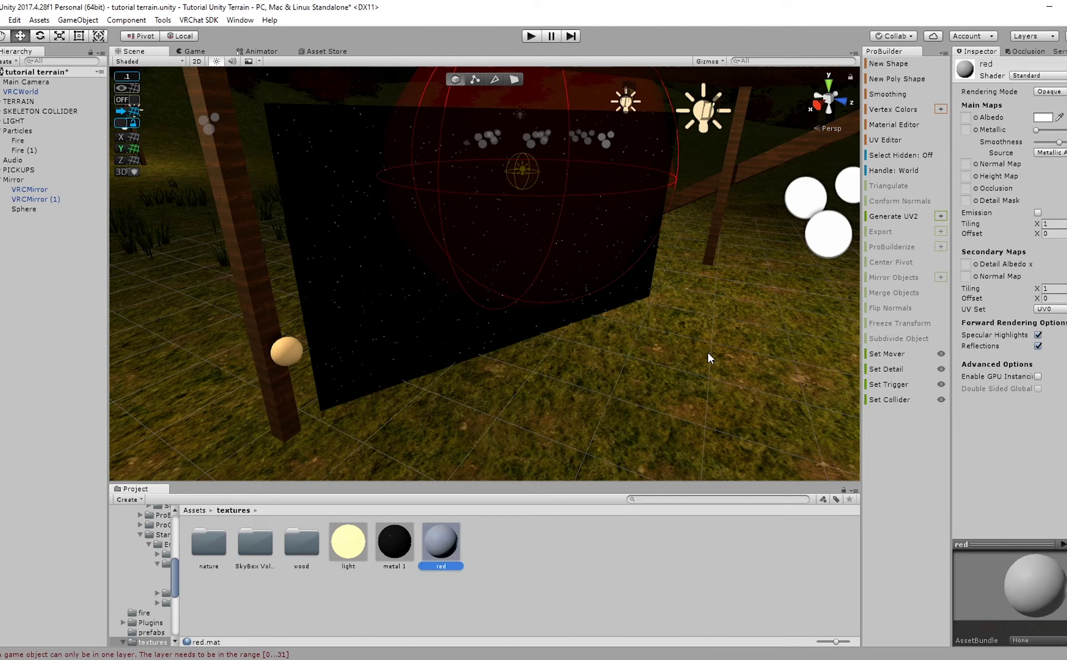
Set the new material's albedo to red and apply it to the sphere beside the mirror.
click(1040, 116)
drag(720, 383, 757, 337)
drag(444, 556, 284, 354)
click(286, 352)
key(f)
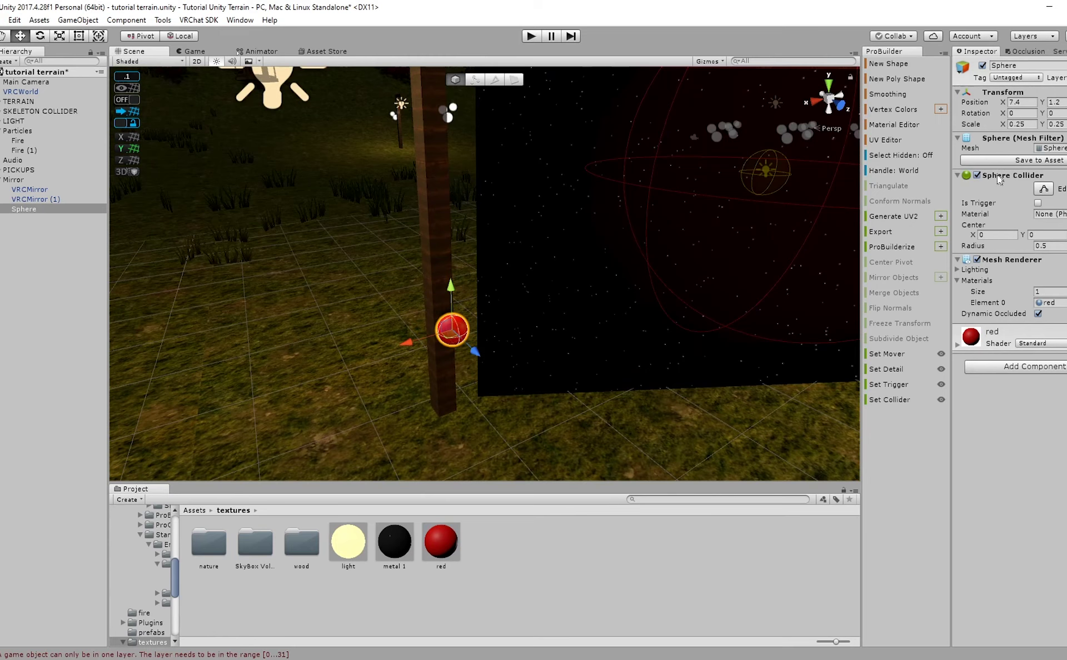
Add a VRC_Trigger component to the red sphere.
click(1046, 367)
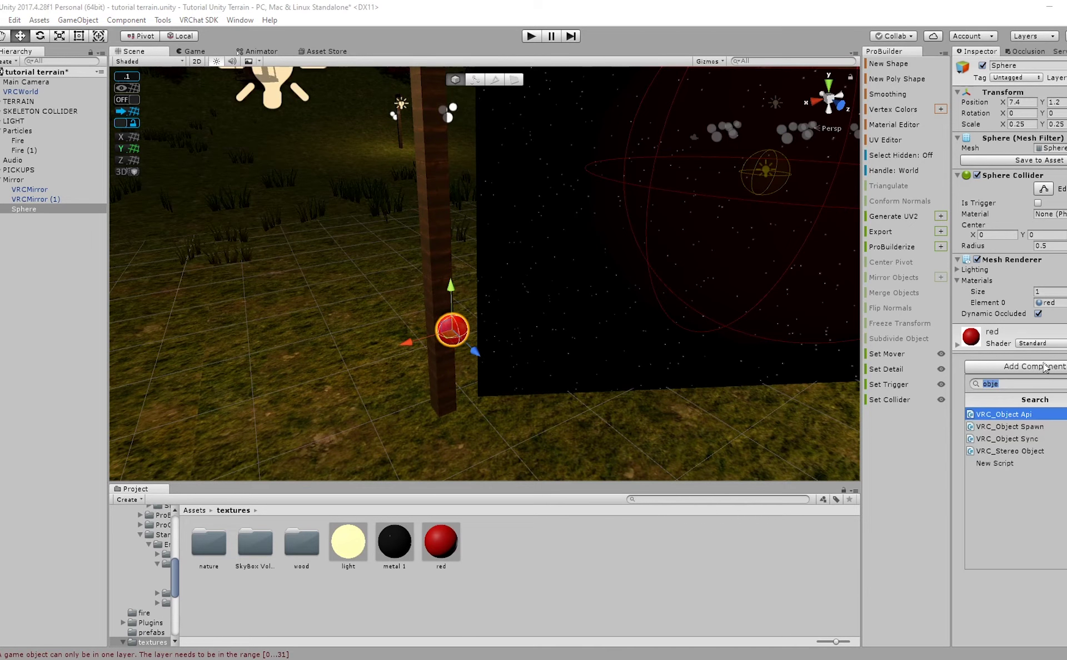
text(trig)
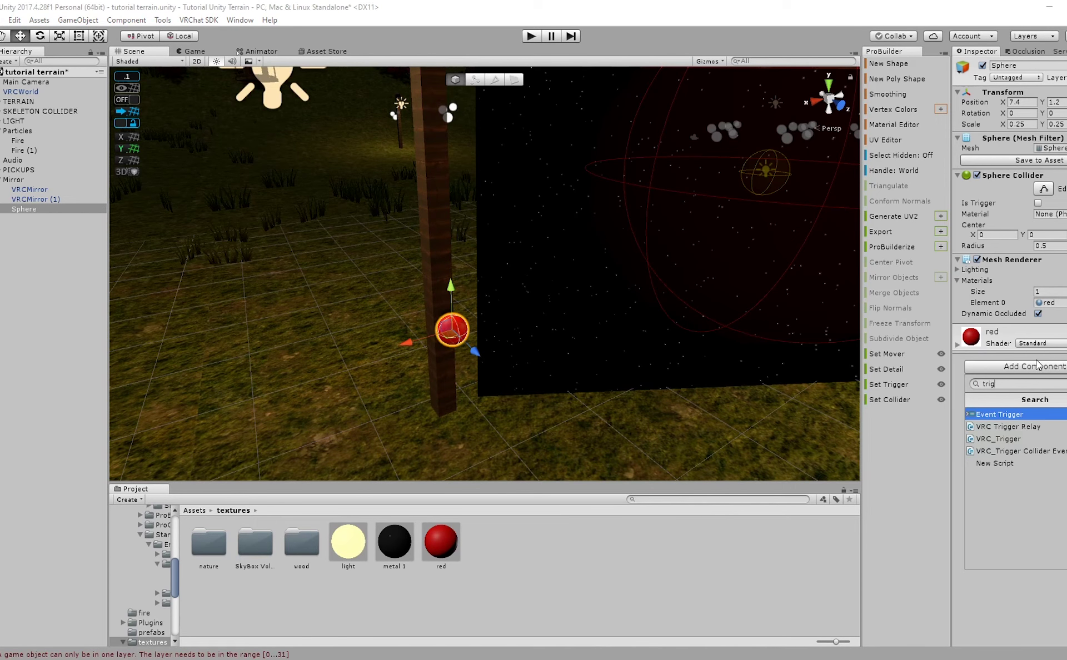
click(1055, 440)
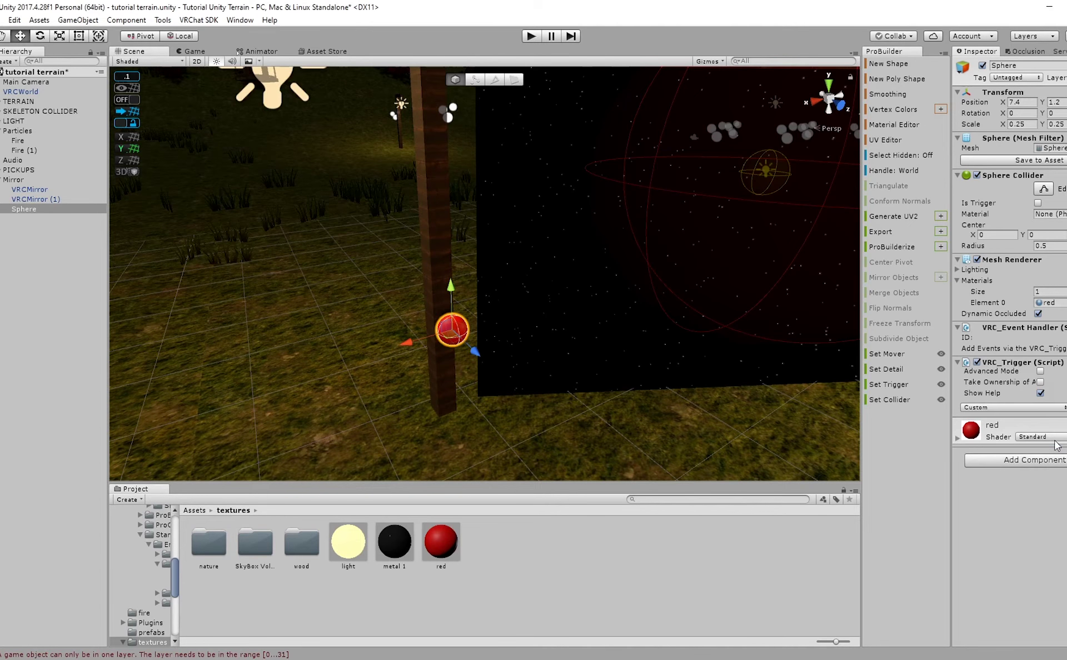
Enable Advanced Mode on the sphere's trigger and add an OnInteract event with its broadcast type set to Local.
click(1050, 407)
click(995, 249)
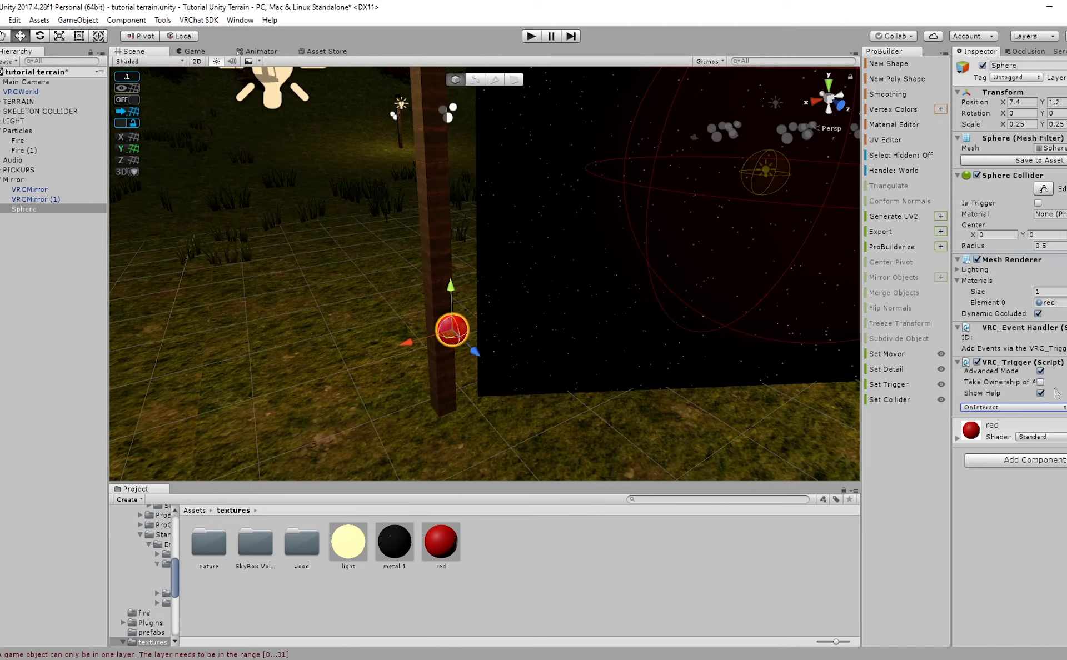
click(1066, 407)
click(1034, 415)
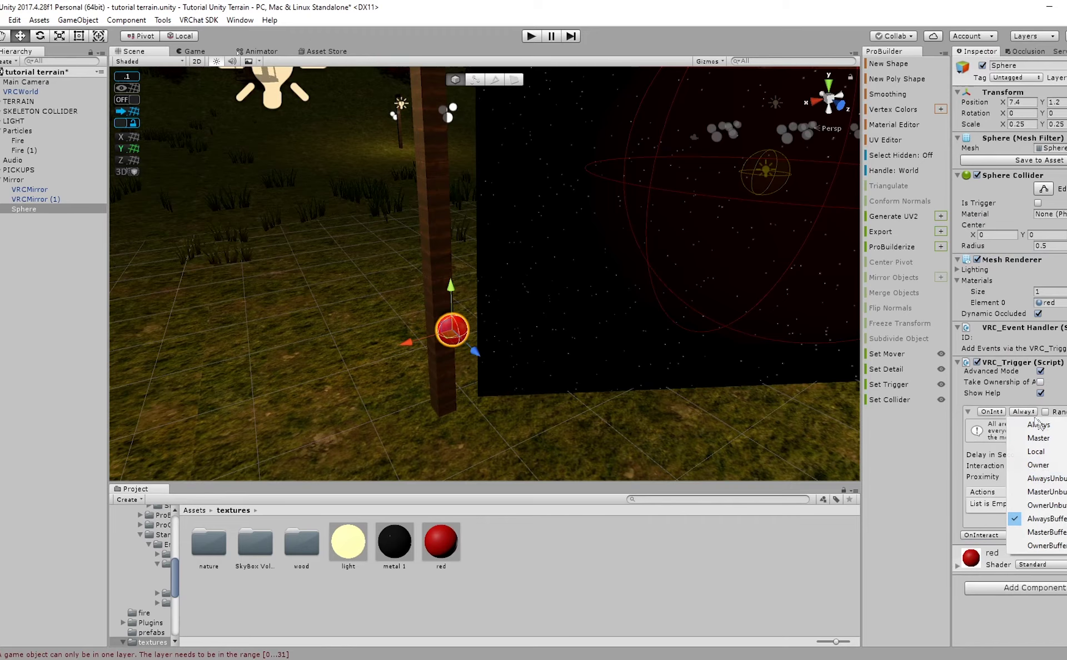
click(1050, 452)
Add two SetGameObjectActive actions to the OnInteract event.
click(1066, 517)
mouse_move(1064, 526)
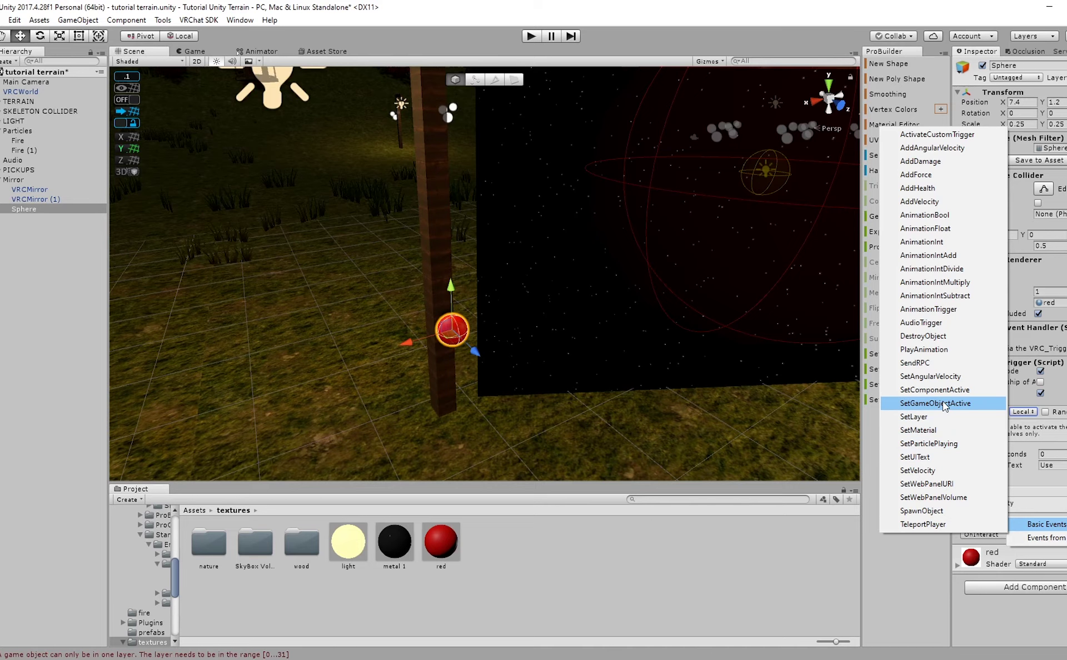
click(932, 404)
click(1009, 525)
mouse_move(1000, 521)
click(922, 405)
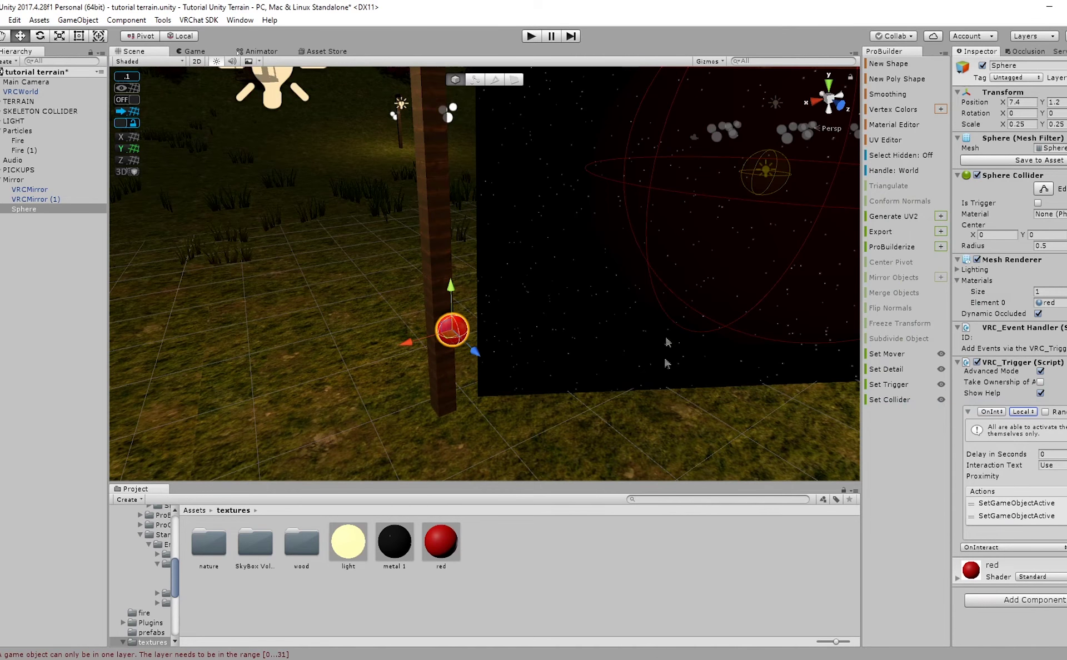
Assign VRCMirror as the receiver of the first SetGameObjectActive action and set its operation to Toggle.
click(1015, 503)
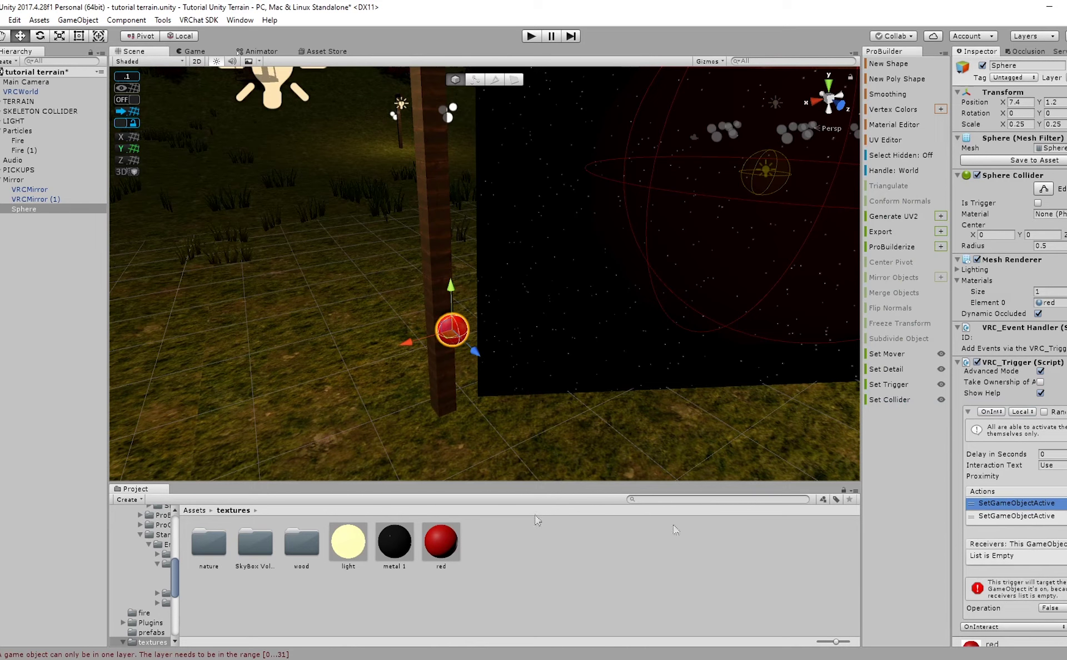
click(20, 191)
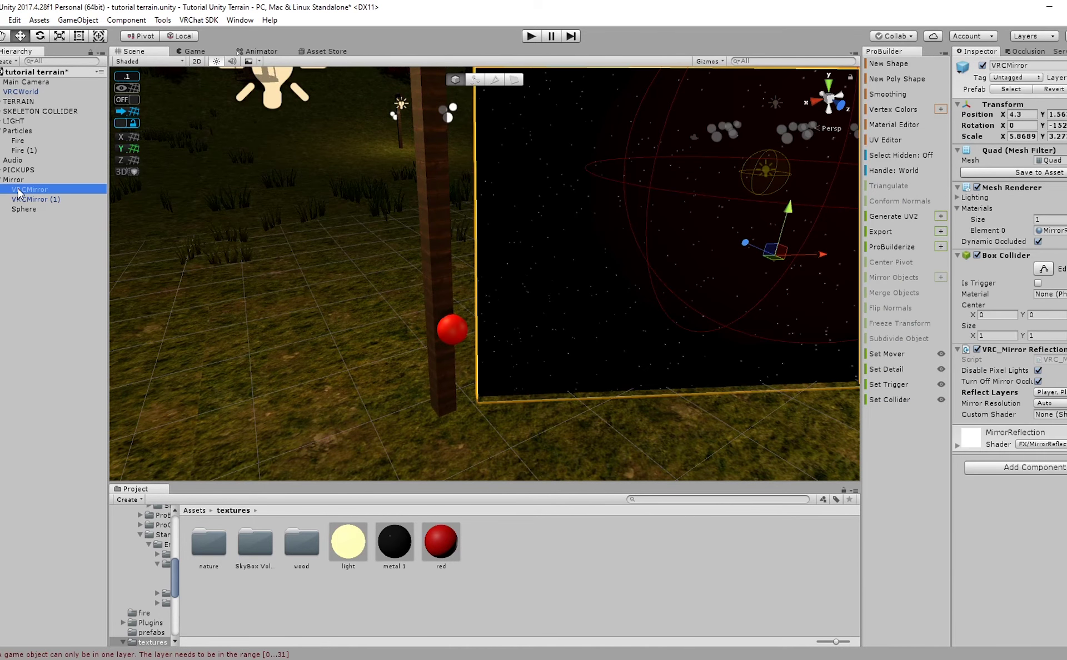
click(451, 336)
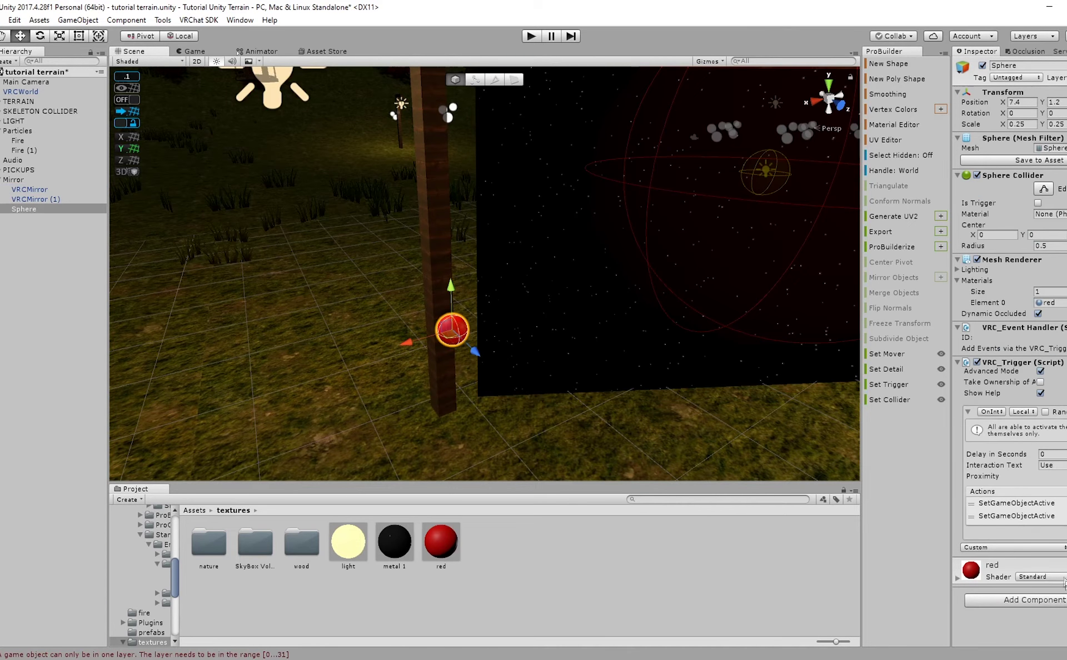
click(1038, 504)
drag(23, 191, 871, 373)
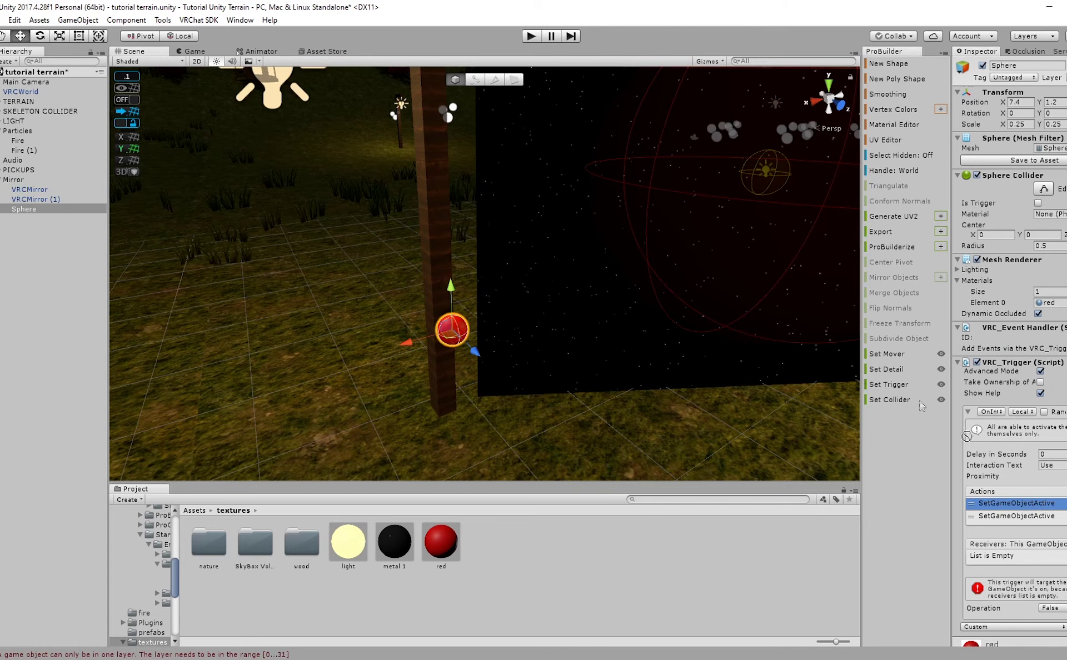
drag(1020, 555, 1019, 556)
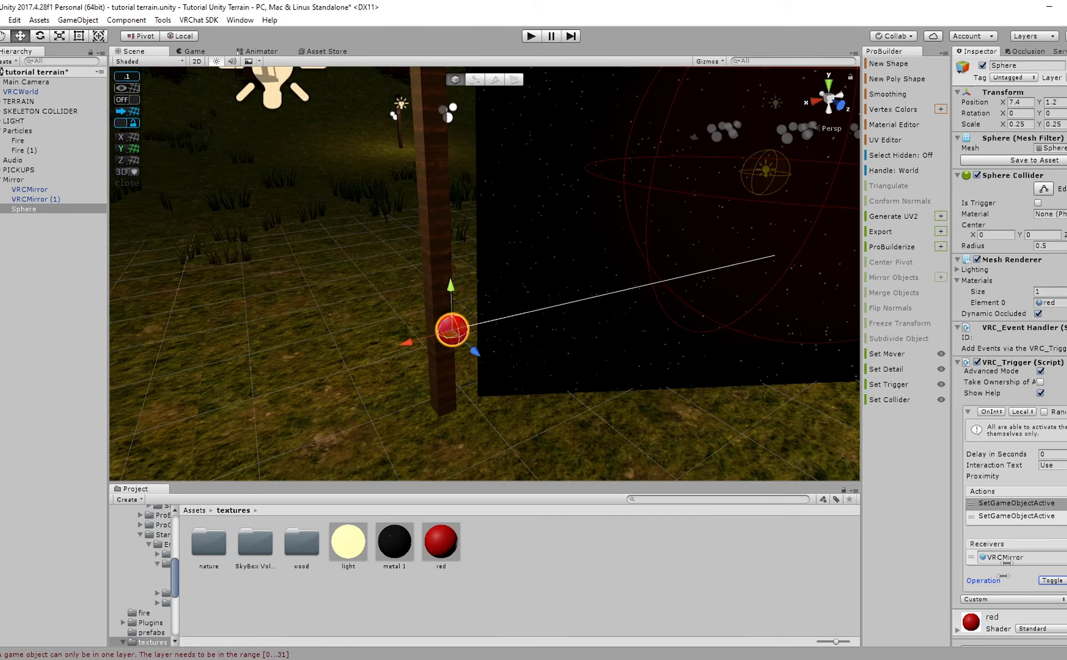
Assign VRCMirror (1) as the receiver of the second SetGameObjectActive action with its operation set to False.
click(1043, 518)
drag(51, 200, 1032, 491)
drag(1019, 548, 1019, 549)
click(1052, 579)
click(1050, 596)
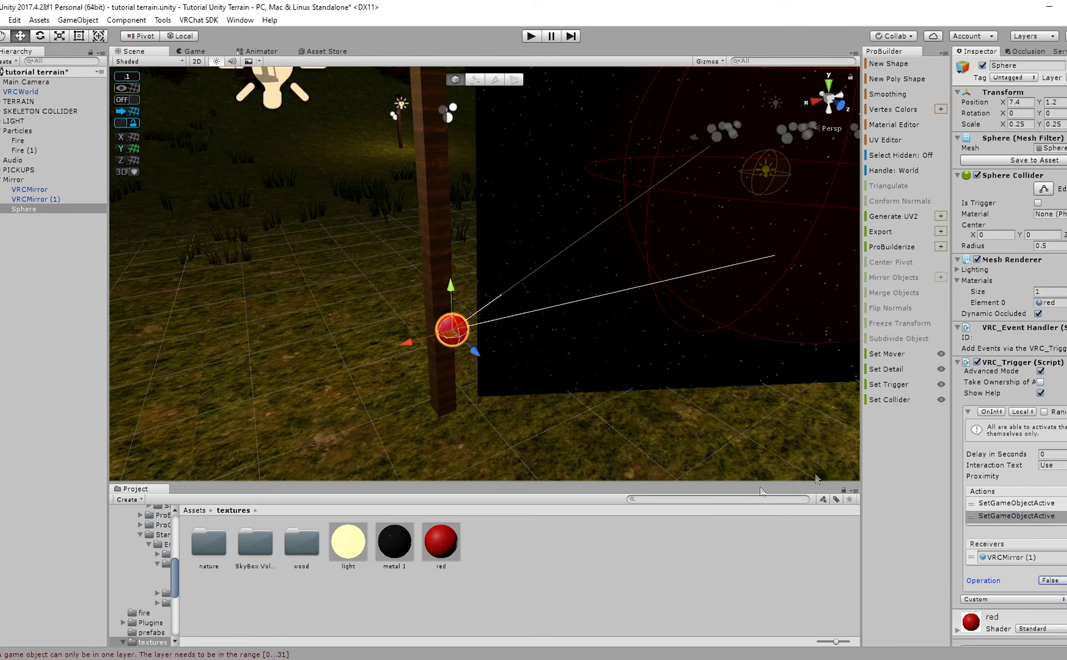
click(1048, 508)
click(1010, 517)
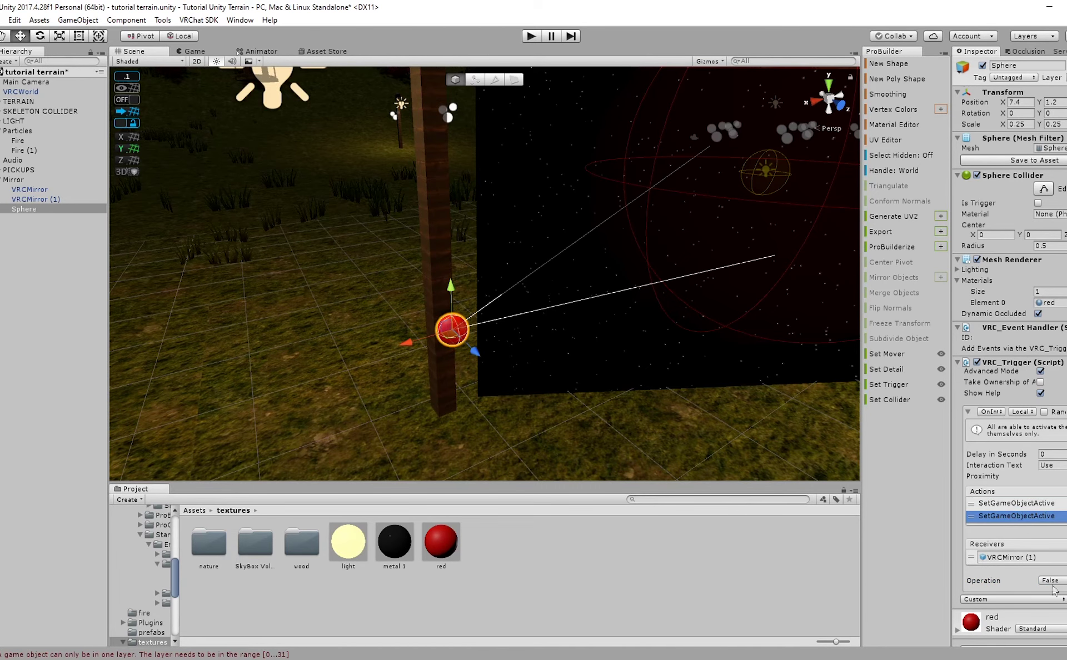
Duplicate the red trigger sphere and move the copy toward the campfire mirror, to about X -7.7.
right_drag(350, 215, 481, 257)
scroll(481, 258, down, 12)
middle_drag(593, 253, 358, 325)
key(ctrl+d)
drag(174, 408, 499, 365)
drag(557, 394, 485, 317)
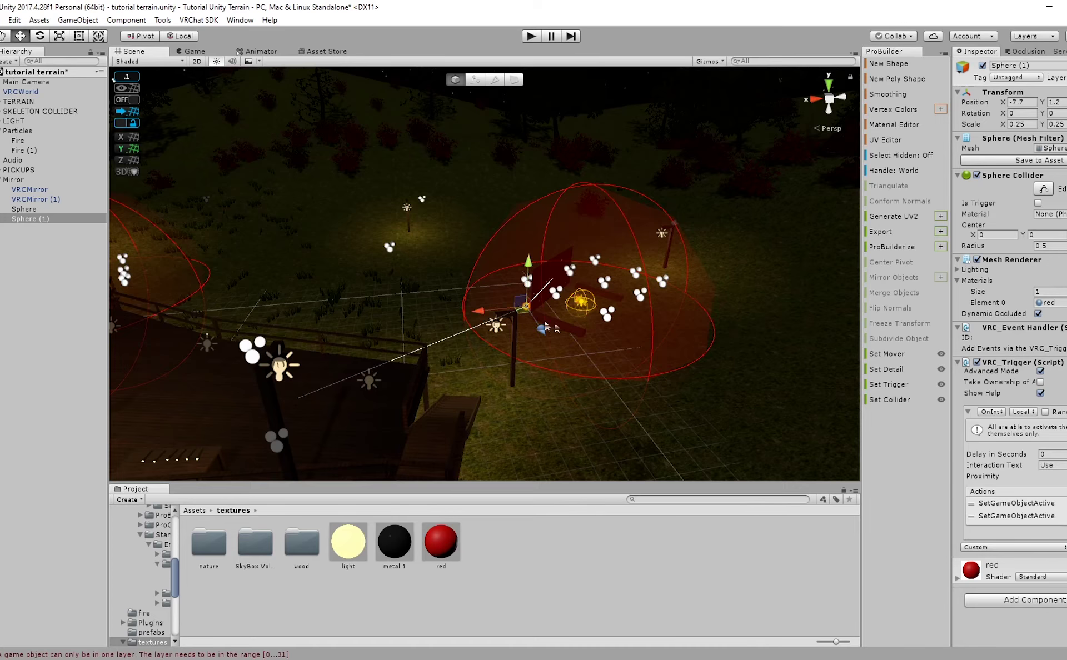
Bring the duplicate sphere up to the near edge of the campfire mirror, at about X -8.2.
scroll(574, 335, up, 4)
right_drag(583, 335, 658, 361)
scroll(609, 336, up, 3)
scroll(611, 339, up, 3)
right_drag(612, 300, 498, 249)
middle_drag(666, 296, 406, 269)
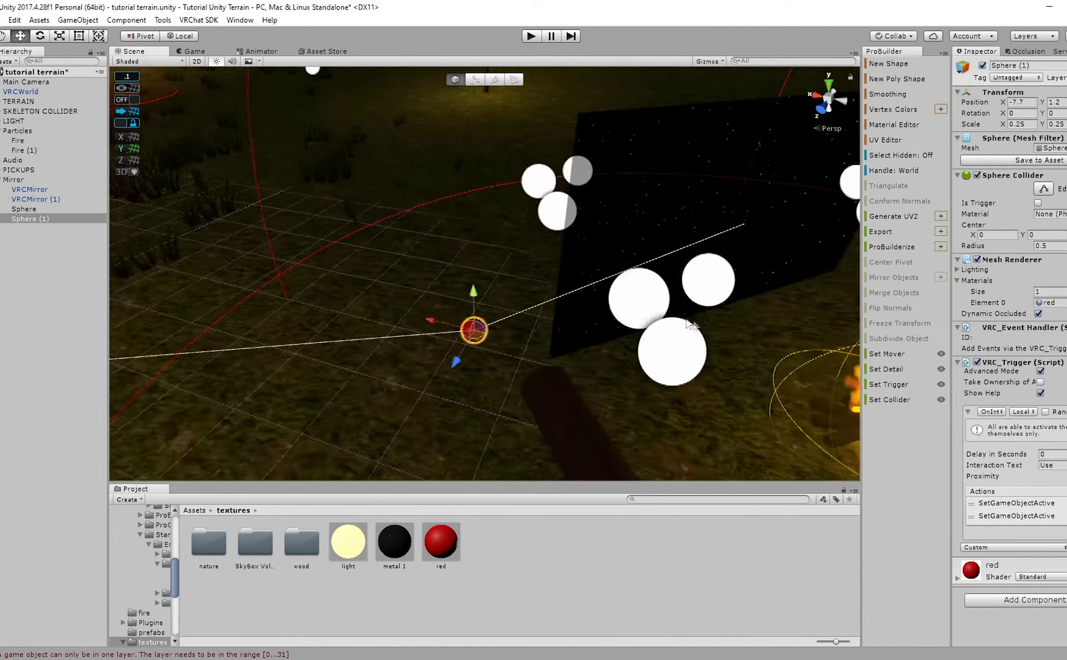
scroll(410, 289, up, 3)
drag(418, 365, 502, 389)
drag(539, 437, 548, 382)
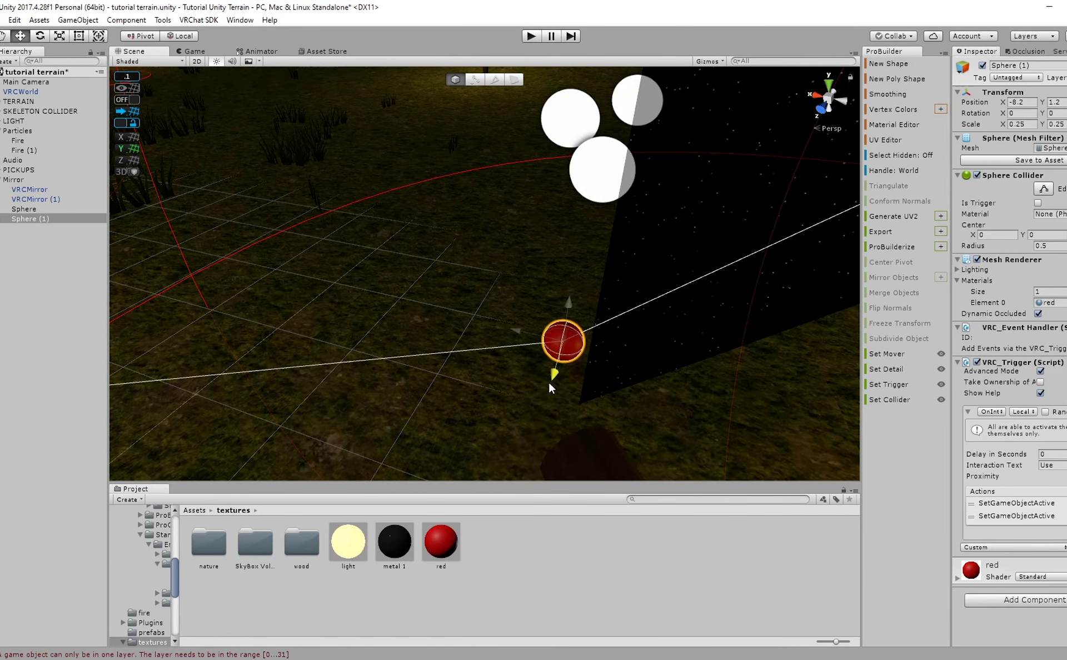
Move the duplicate sphere across to the opposite edge of the campfire mirror, at about X -13.
right_drag(549, 382, 595, 326)
scroll(595, 326, down, 4)
drag(387, 369, 623, 333)
drag(684, 355, 586, 290)
mouse_move(456, 359)
right_down()
mouse_move(548, 332)
mouse_move(464, 359)
right_up()
scroll(489, 373, up, 3)
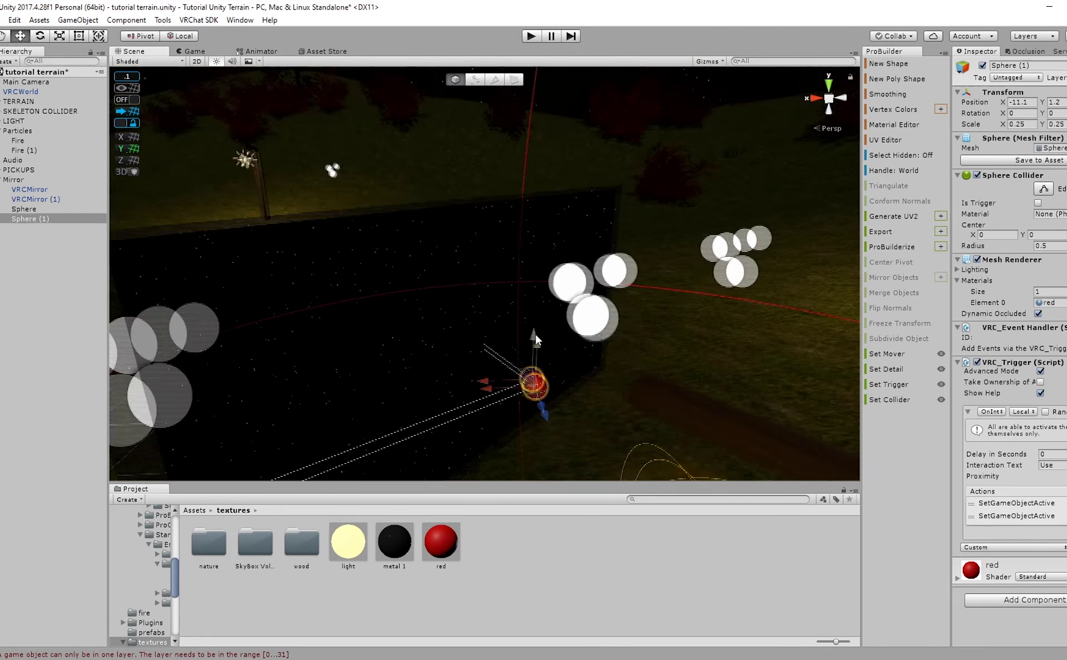
drag(489, 388, 580, 386)
drag(645, 412, 604, 350)
drag(537, 326, 594, 324)
scroll(612, 330, up, 3)
middle_drag(575, 318, 426, 298)
scroll(425, 298, up, 5)
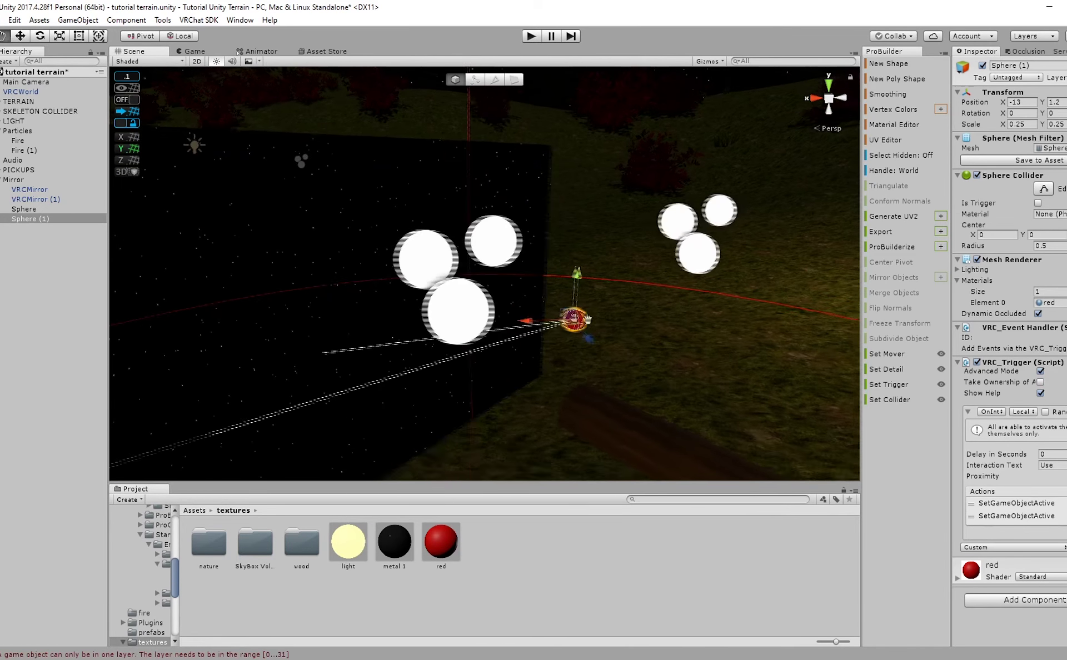
Set the duplicate sphere's interaction text to "mirror" and swap its receivers: VRCMirror (1) for the Toggle action, VRCMirror for the False action.
click(1055, 465)
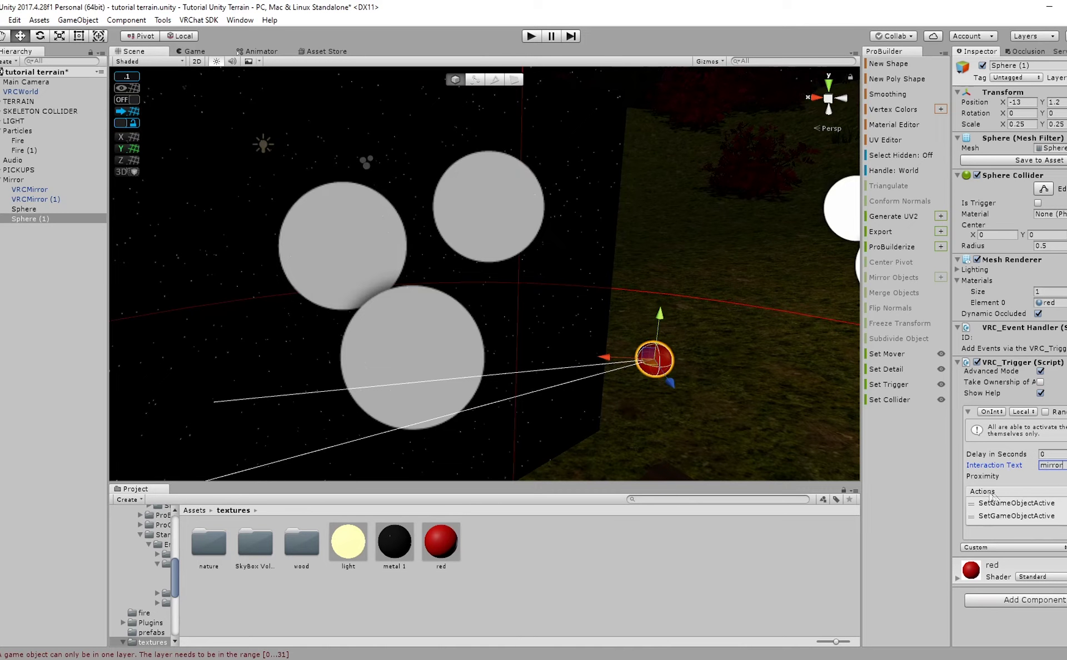
click(1026, 502)
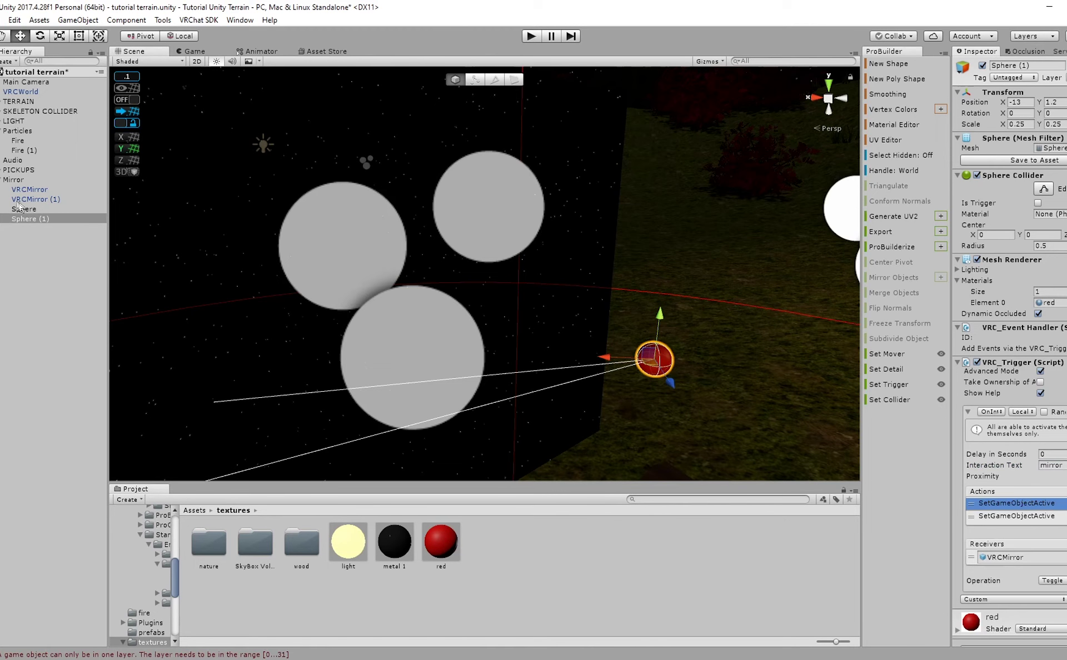
drag(19, 200, 1016, 558)
click(1028, 516)
drag(27, 190, 1003, 557)
Deactivate both VRCMirror objects so they start switched off.
mouse_move(666, 356)
right_down()
mouse_move(528, 311)
mouse_move(664, 350)
right_up()
scroll(611, 328, down, 5)
middle_drag(543, 298, 573, 260)
right_drag(572, 260, 567, 303)
click(489, 311)
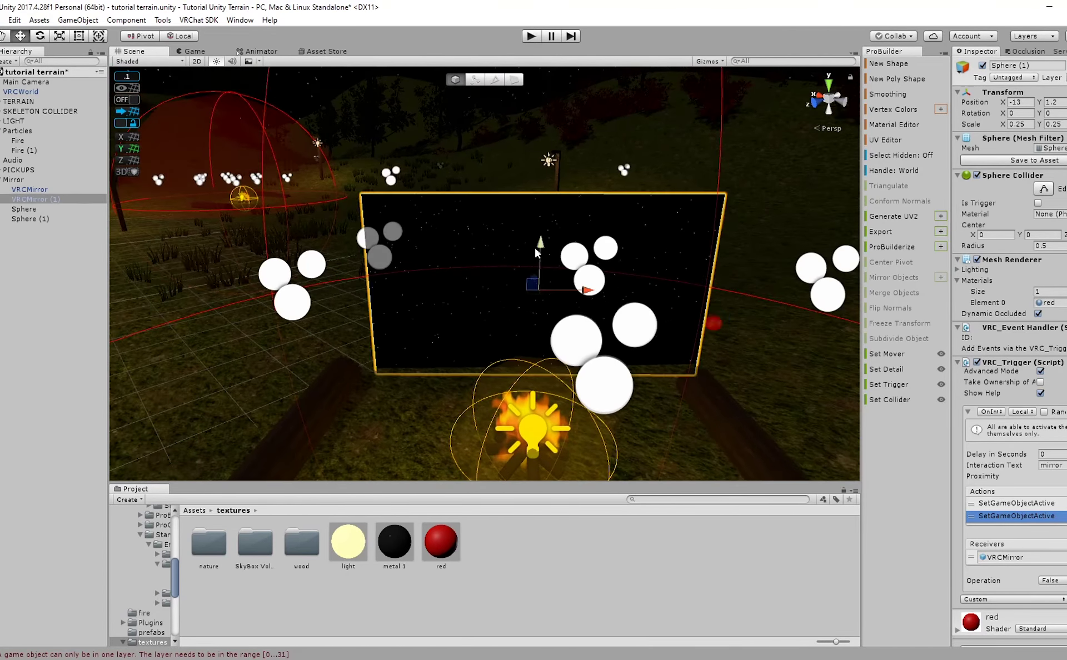
shift+click(28, 190)
click(982, 65)
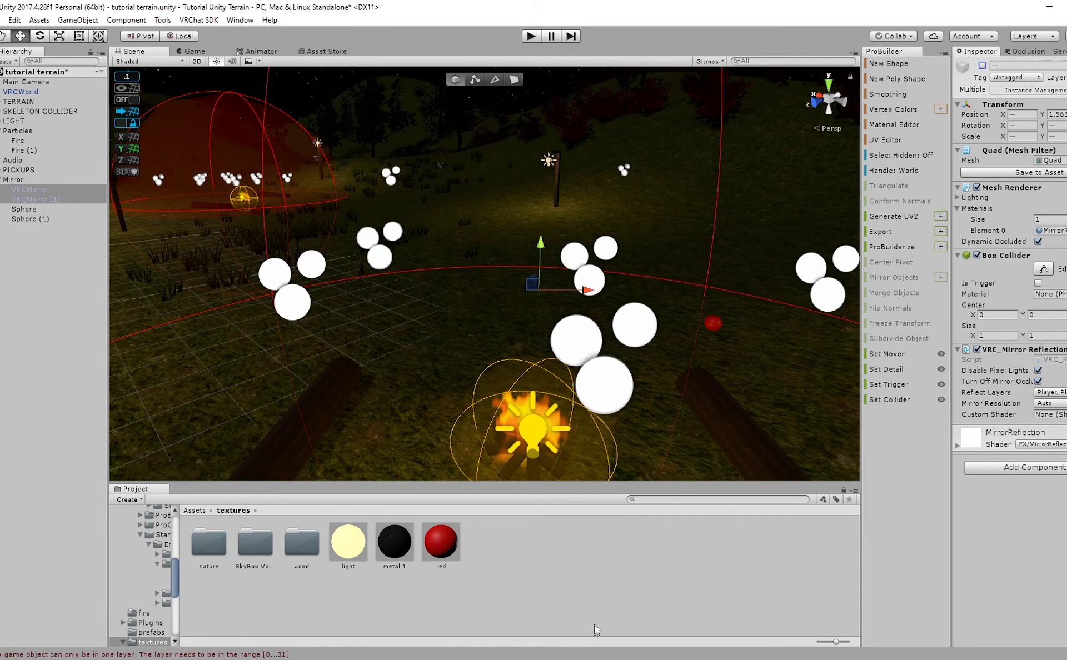
Remove the Box Collider component from both VRCMirror objects.
click(596, 628)
click(20, 200)
shift+click(25, 190)
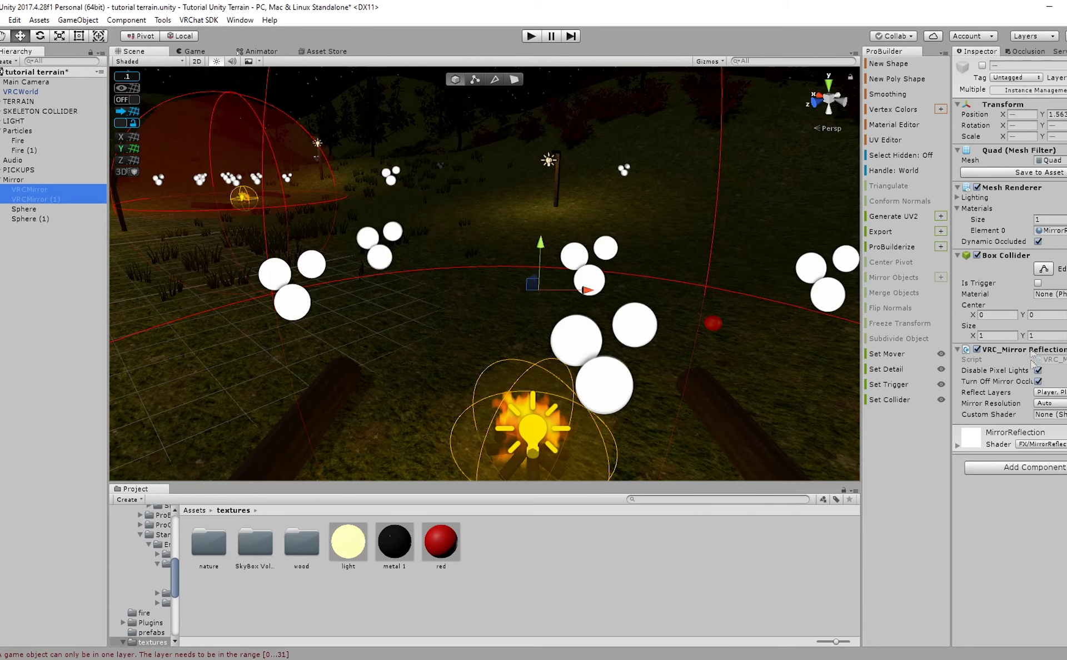
right_click(998, 259)
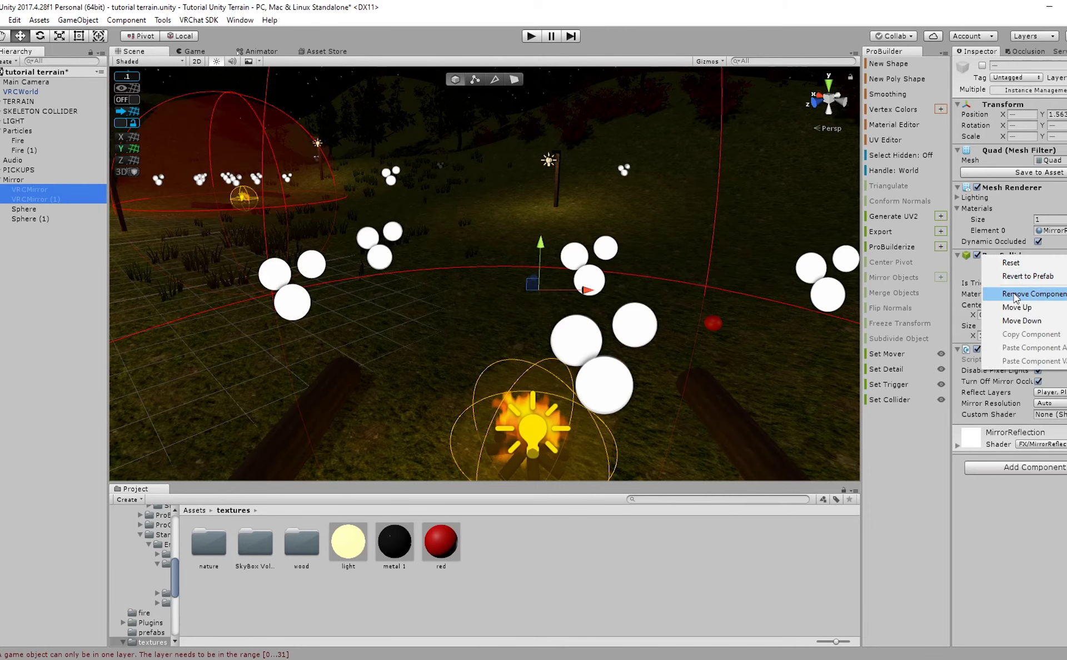
click(1001, 295)
Set the first mirror sphere's interaction text to "mirror" and save the scene.
right_drag(692, 329, 449, 423)
key(w)
click(514, 312)
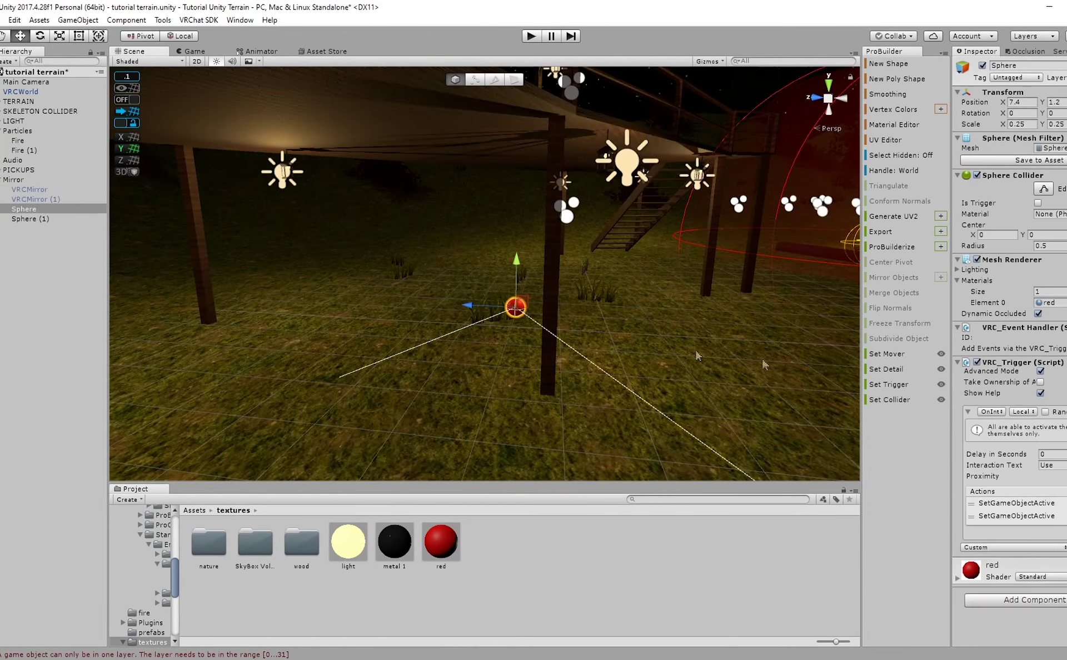
click(1063, 467)
key(ctrl+s)
Create an empty game object named VRChairs to hold the campfire seats.
scroll(367, 319, down, 2)
right_drag(383, 286, 503, 342)
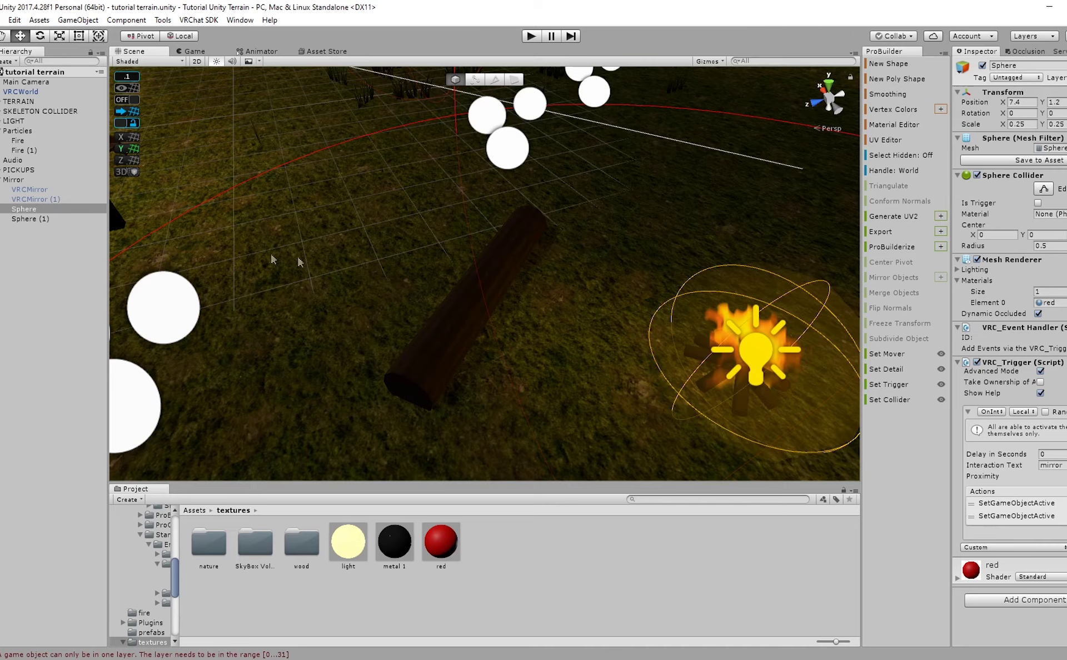
click(202, 511)
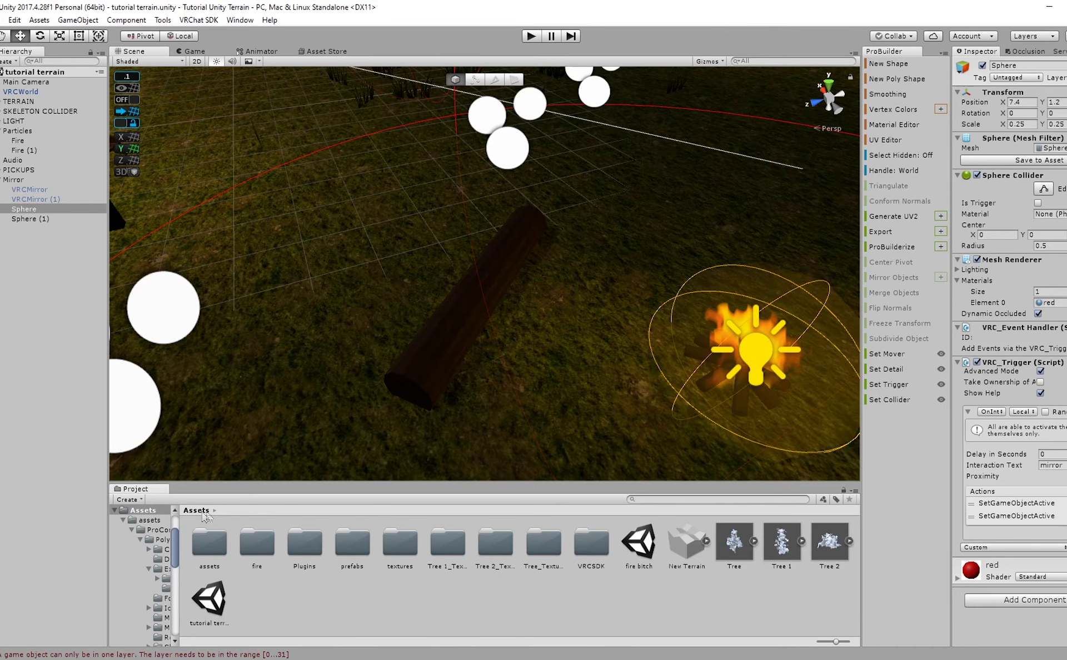
click(592, 561)
click(7, 62)
click(26, 79)
text(VRChai)
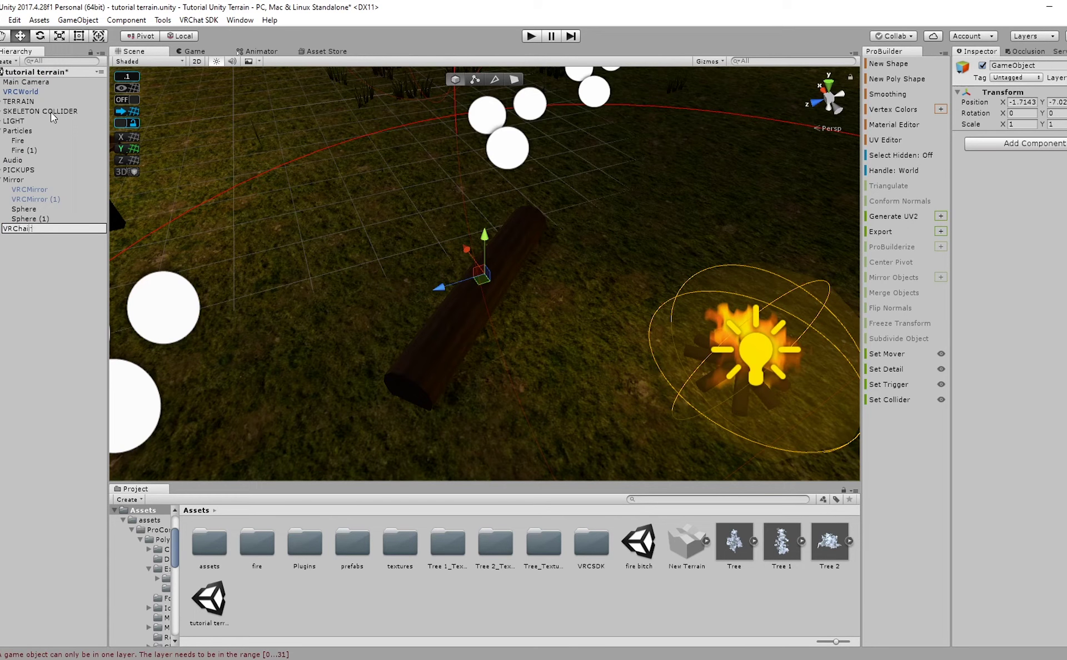
text(rs)
key(Return)
Place a VRCChair prefab from VRCSDK/Prefabs/World on the log beside the campfire and turn it to face the fire.
double_click(591, 542)
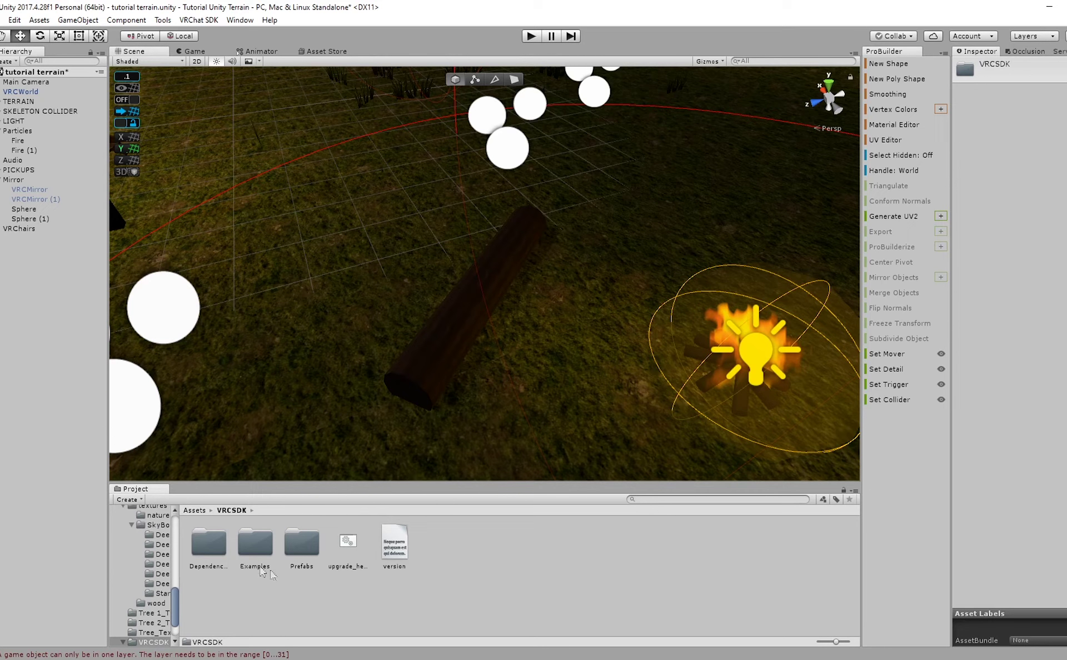
double_click(302, 542)
double_click(210, 541)
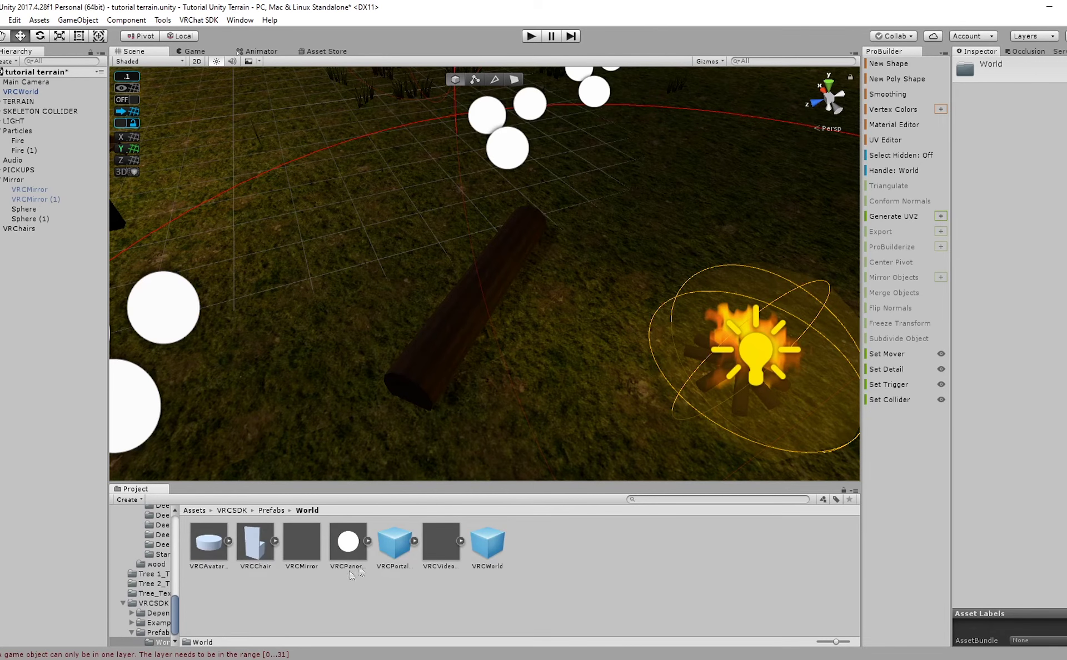
drag(377, 382, 474, 420)
key(e)
key(w)
Duplicate the chair twice along the log so that three chairs sit in a row facing the fire.
drag(391, 381, 500, 268)
key(ctrl+d)
key(ctrl+d)
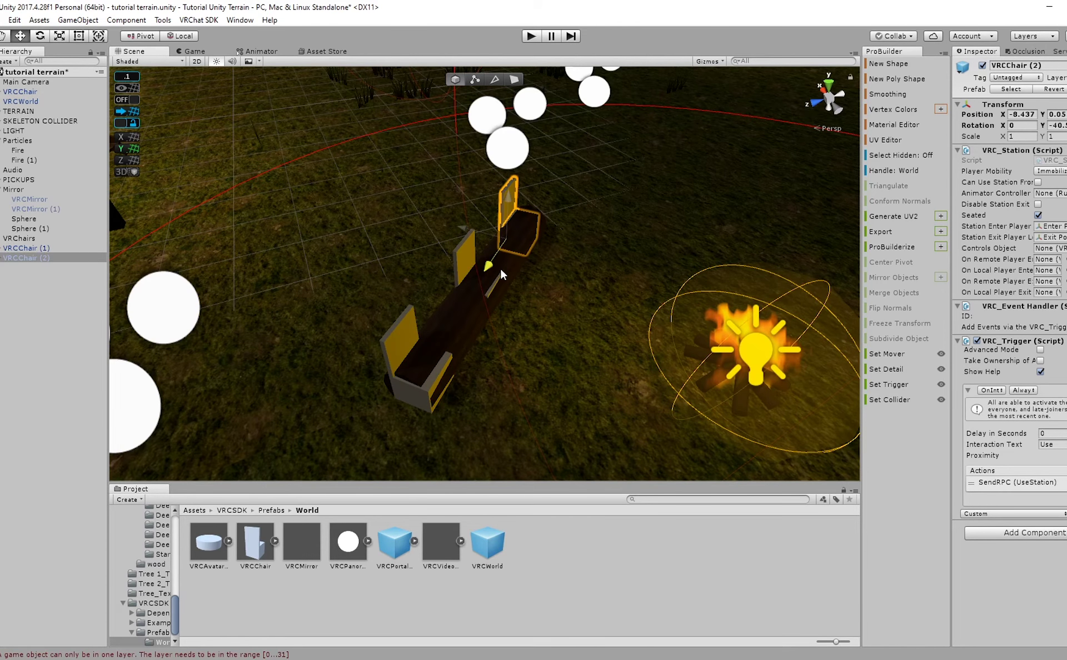
Duplicate the last chair and move the copy across the campfire to the opposite log, at about X -12.8.
scroll(500, 268, down, 5)
right_drag(501, 268, 503, 298)
key(ctrl+d)
drag(389, 252, 620, 253)
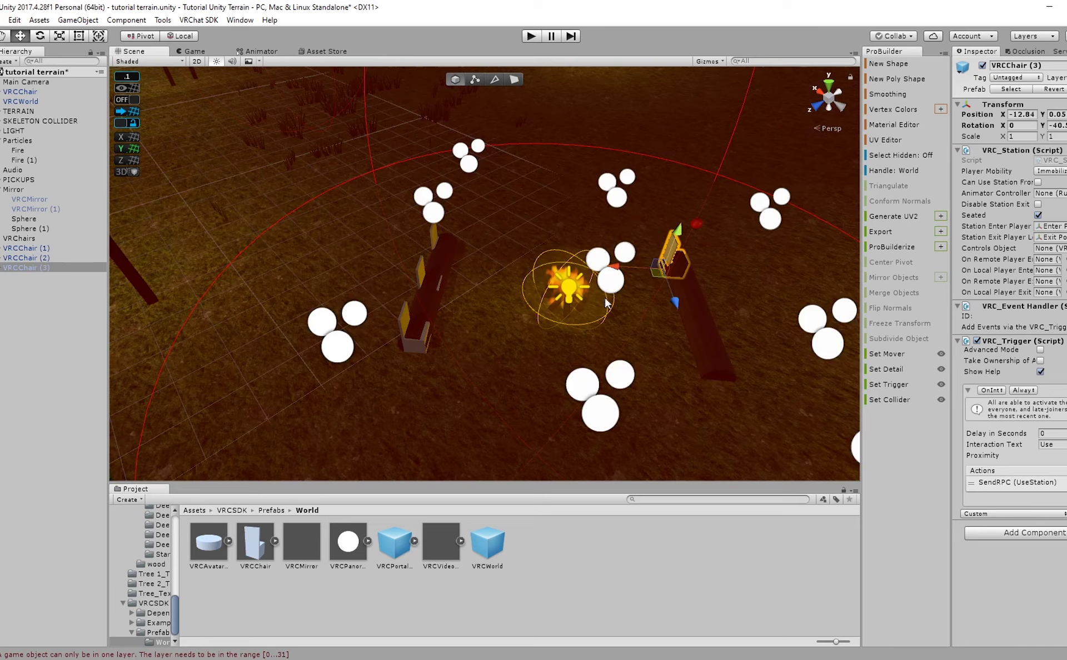
Parent all four VRCChair objects under the VRChairs object.
key(e)
shift+click(34, 248)
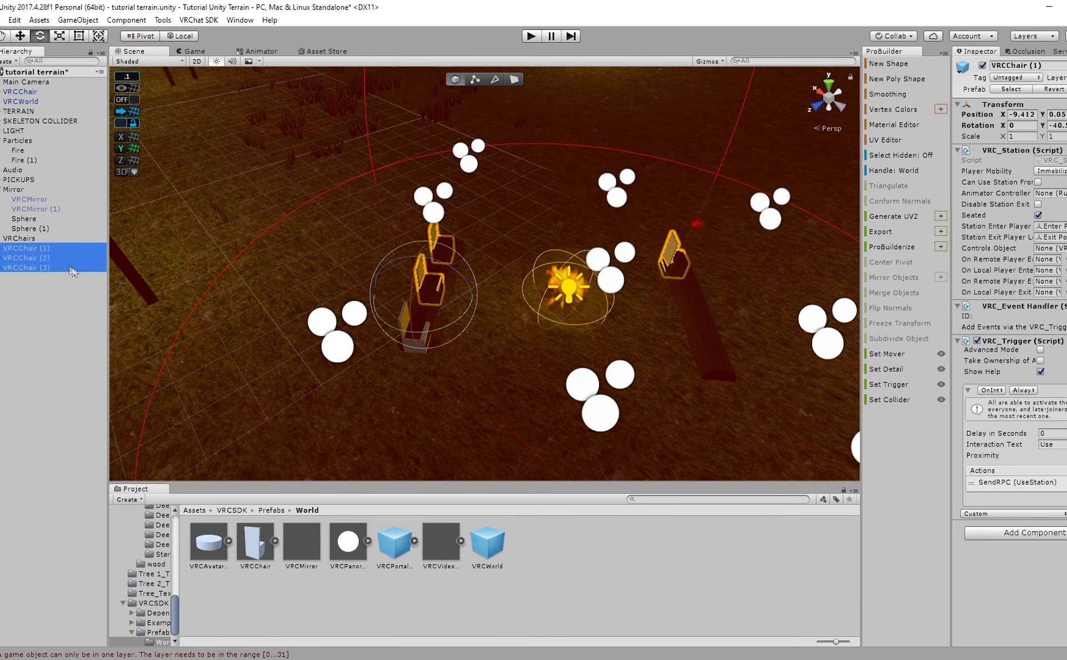
ctrl+click(20, 92)
drag(20, 96, 39, 239)
Turn VRCChair (3) around to face the campfire and seat it on the opposite log.
click(40, 269)
drag(689, 310, 386, 283)
right_drag(591, 253, 636, 251)
scroll(636, 250, up, 5)
middle_drag(636, 250, 467, 265)
scroll(510, 255, down, 3)
key(w)
drag(482, 271, 525, 277)
Duplicate VRCChair (3), move the copy along the log and adjust the seating against the log.
key(ctrl+d)
drag(472, 254, 460, 316)
right_drag(461, 316, 678, 345)
shift+click(584, 230)
right_drag(617, 234, 664, 240)
drag(446, 256, 493, 267)
right_drag(533, 265, 603, 262)
Duplicate the chair again for a third seat at the log's far end, at about X -13.4.
click(593, 234)
key(ctrl+d)
drag(518, 289, 666, 311)
Fine-tune the three chairs on this log, turning the middle one to about 142° and aligning their positions with the log.
key(e)
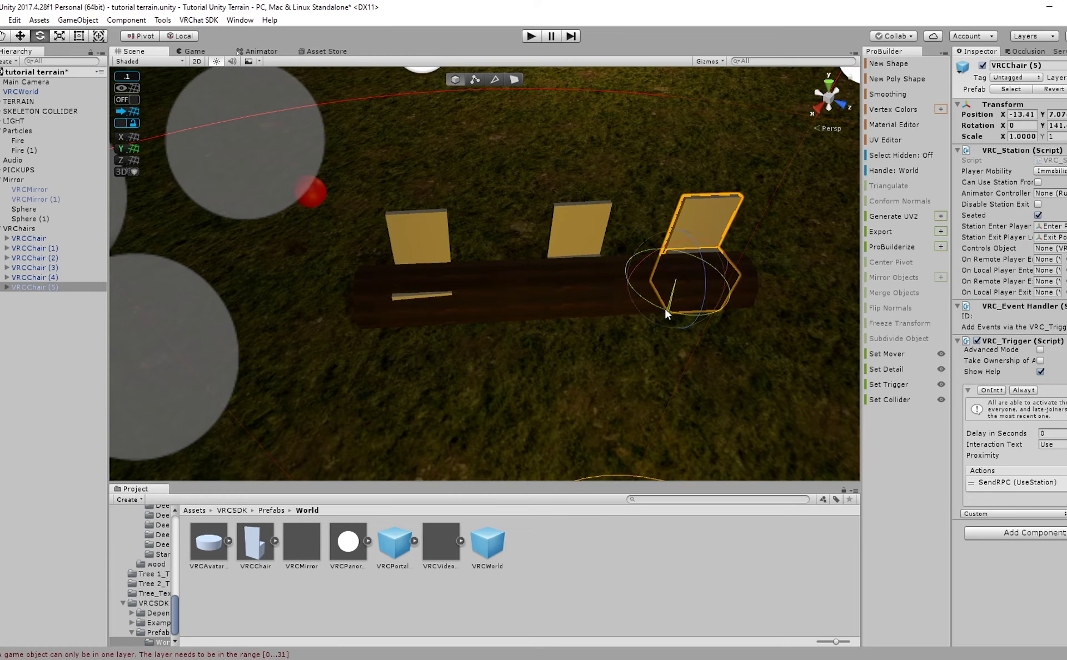
click(565, 295)
drag(555, 314, 543, 321)
key(w)
drag(559, 253, 562, 261)
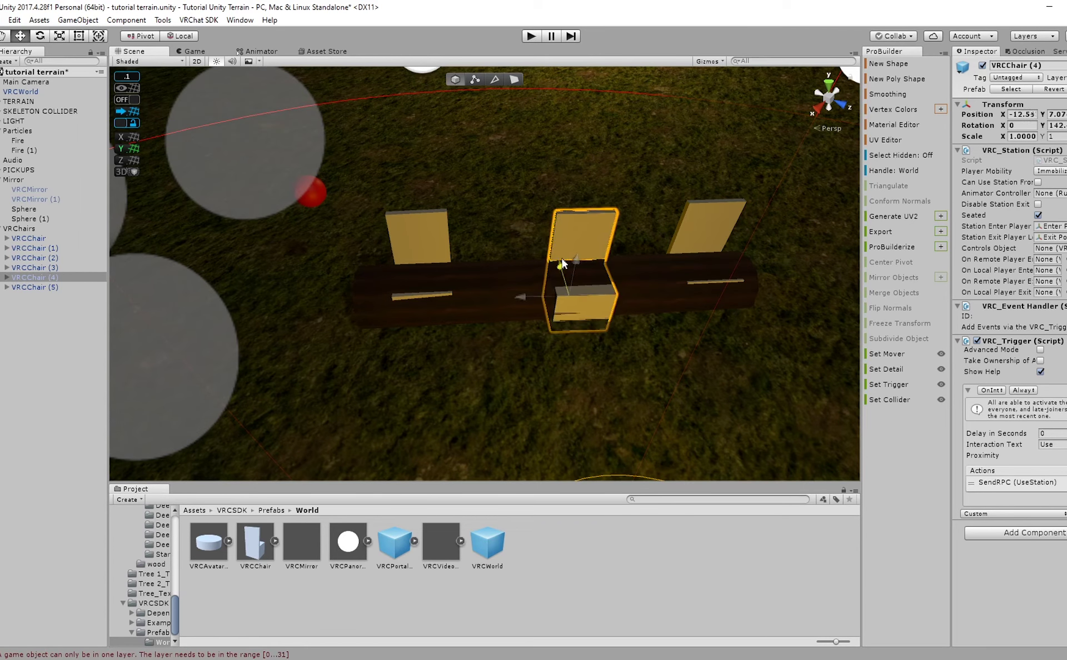
click(410, 233)
drag(426, 259, 280, 279)
Duplicate a chair and carry the copy over to the second campfire, at about X 25.4.
scroll(484, 273, down, 5)
scroll(279, 280, down, 5)
middle_drag(239, 281, 361, 293)
alt+drag(361, 294, 414, 295)
key(ctrl+d)
drag(179, 206, 184, 206)
drag(538, 134, 300, 188)
Raise VRCChair (6) onto the second campfire's log, turn it to about 70.9° and move it to the log's end, about X 26.4.
right_drag(439, 180, 307, 176)
key(f)
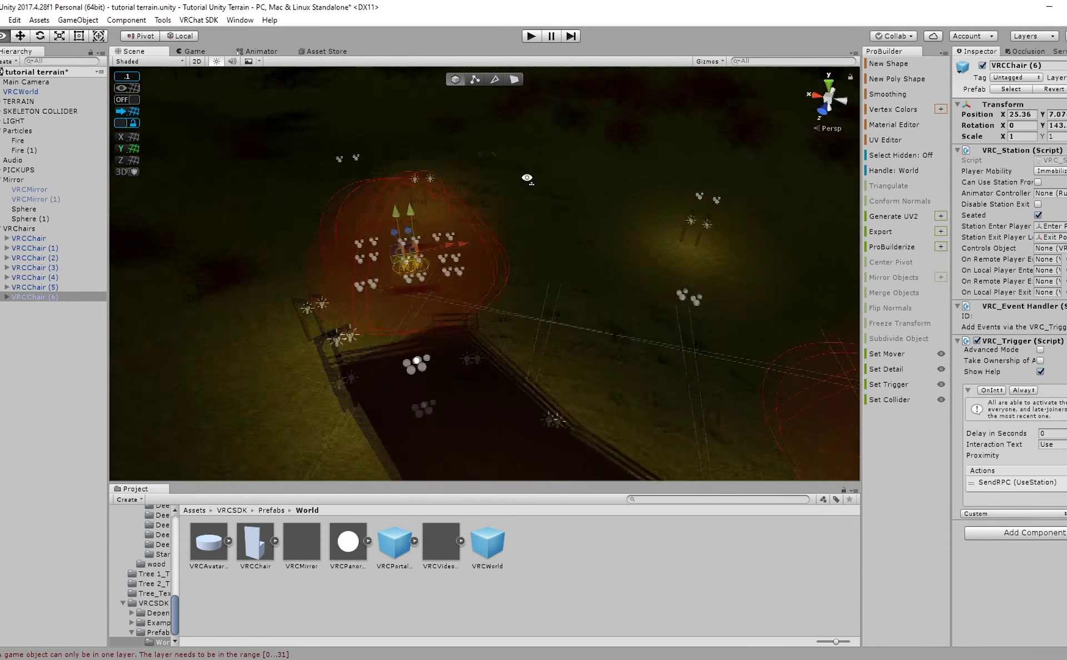
key(w)
right_drag(456, 155, 614, 253)
key(e)
middle_drag(614, 254, 538, 444)
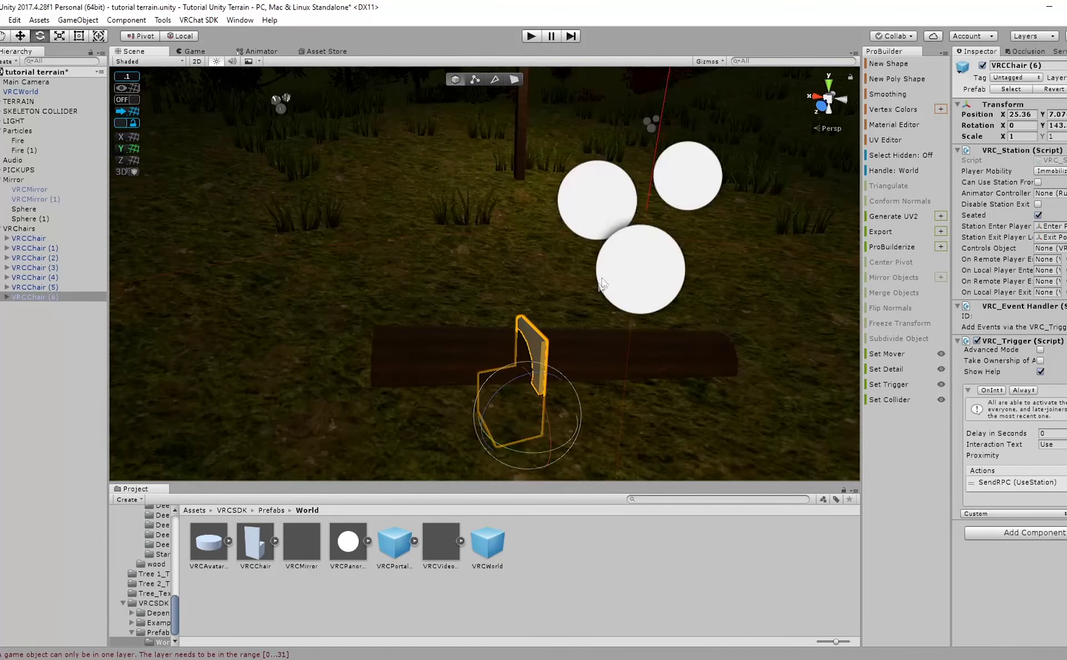
key(w)
drag(535, 385, 536, 349)
key(e)
drag(562, 414, 611, 415)
key(w)
drag(526, 356, 377, 368)
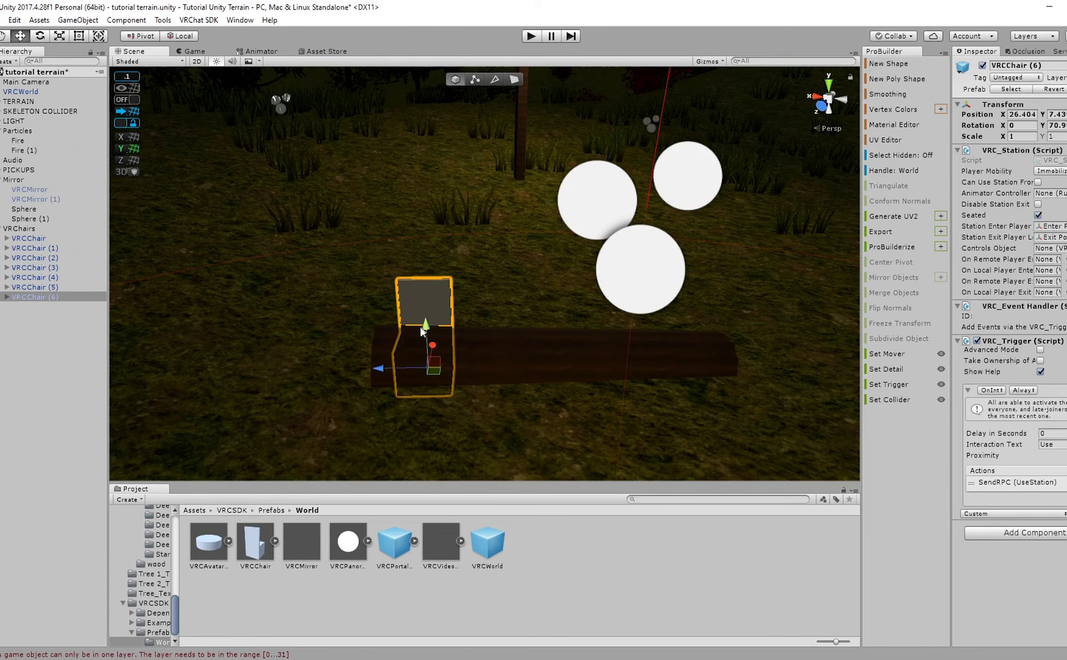
Duplicate the chair twice along the second campfire's first log for two more seats.
key(ctrl+d)
drag(436, 344, 644, 345)
key(e)
key(w)
key(ctrl+d)
right_drag(634, 358, 535, 344)
scroll(534, 344, up, 4)
scroll(460, 282, up, 4)
Duplicate a chair across to the second campfire's opposite log and turn the copy to about 250° to face the fire.
click(405, 269)
scroll(444, 276, down, 5)
middle_drag(479, 279, 300, 309)
key(ctrl+d)
drag(245, 309, 448, 334)
scroll(467, 333, up, 5)
right_drag(473, 330, 560, 234)
scroll(560, 234, down, 4)
scroll(561, 234, up, 3)
right_drag(457, 264, 456, 319)
key(e)
drag(455, 321, 209, 313)
Seat VRCChair (9) on the end of the opposite log at about X 23.8, Y 7.13, and turn it to about 245°.
key(w)
drag(429, 268, 640, 309)
scroll(640, 310, down, 4)
middle_drag(564, 250, 518, 6)
scroll(479, 334, up, 3)
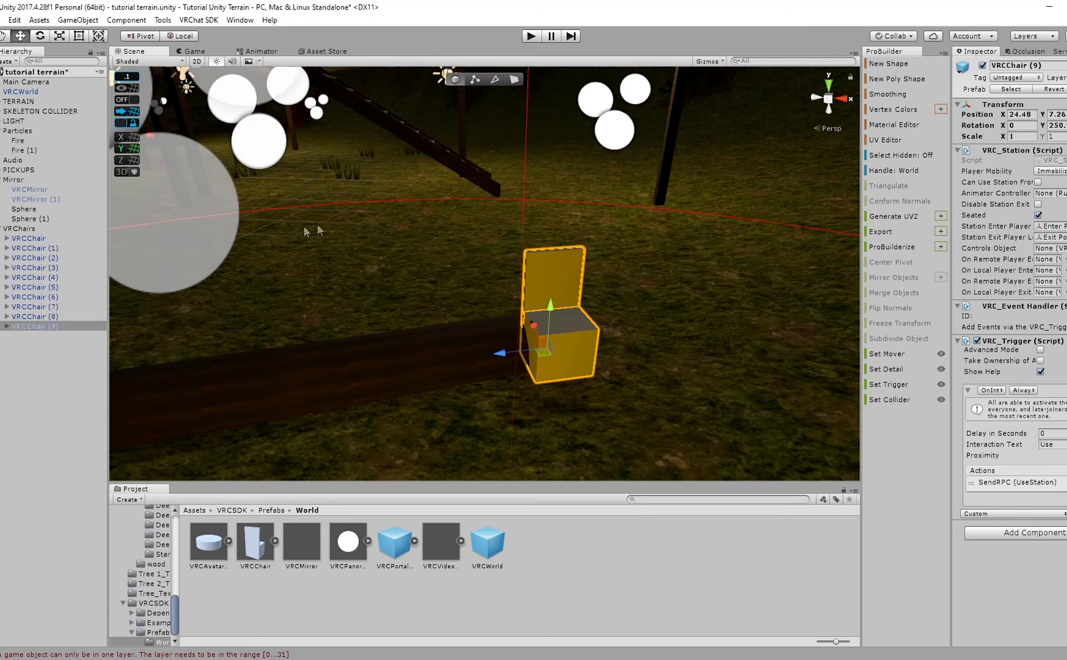
drag(491, 349, 436, 362)
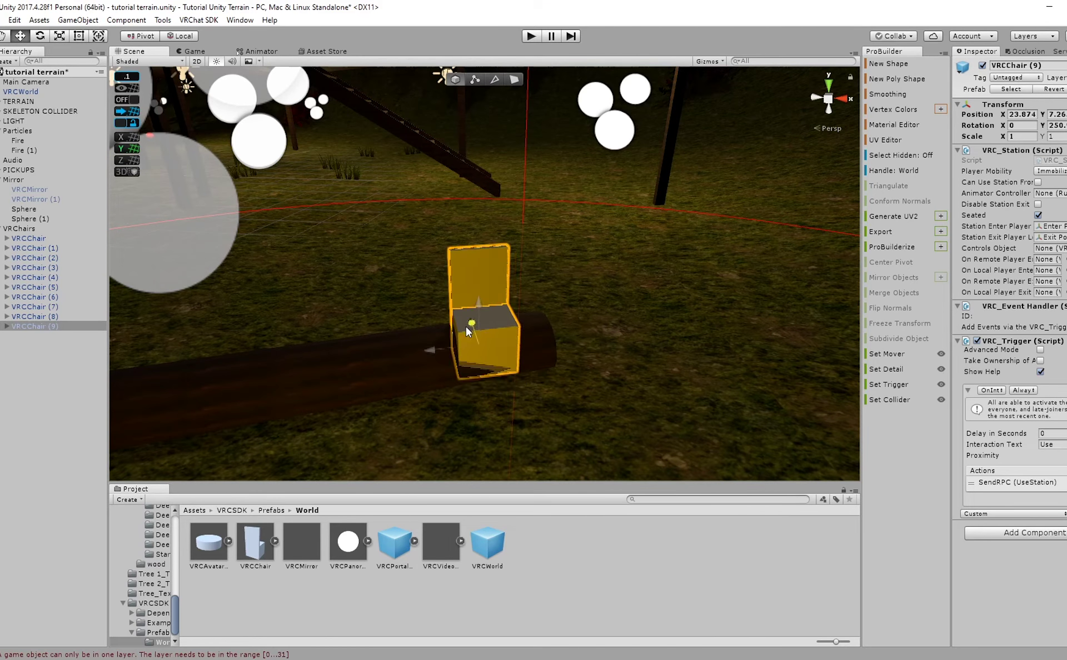
drag(479, 303, 404, 305)
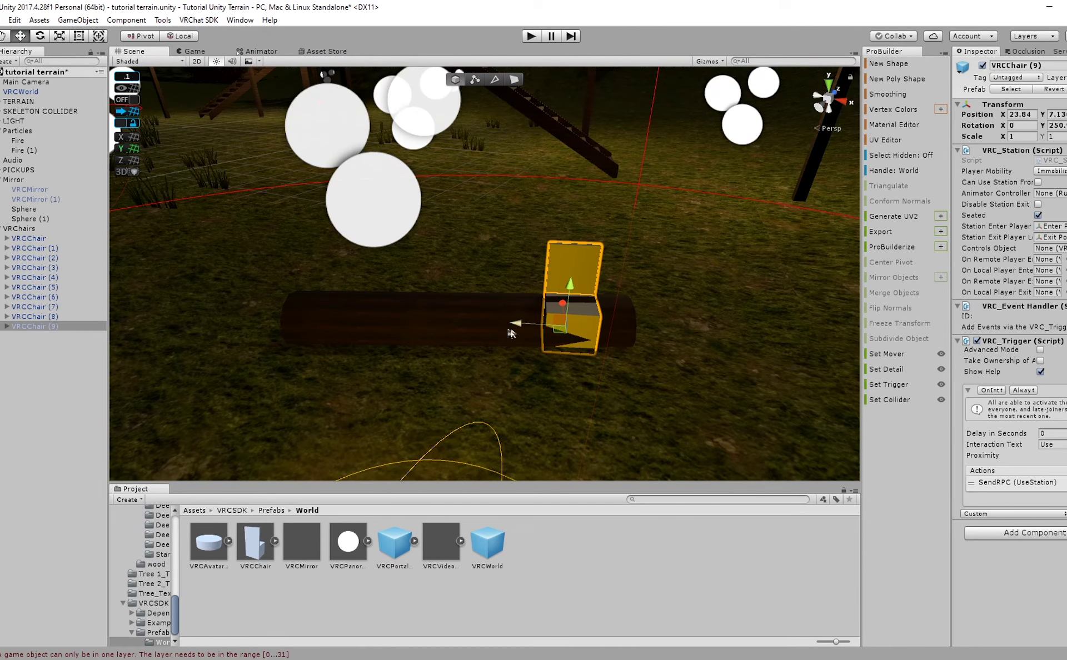
key(e)
drag(564, 337, 443, 361)
key(w)
Duplicate the chair twice along the log, one in the middle at about X 22.8 and one at the other end, about X 21.5.
key(ctrl+d)
key(e)
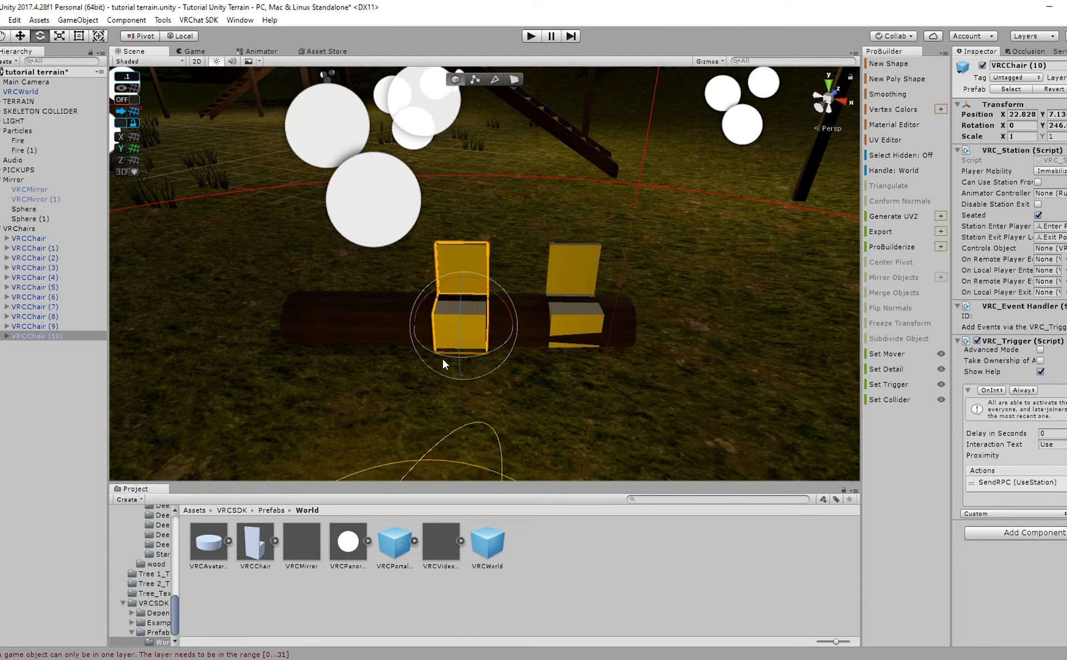
key(w)
key(ctrl+d)
drag(432, 322, 290, 321)
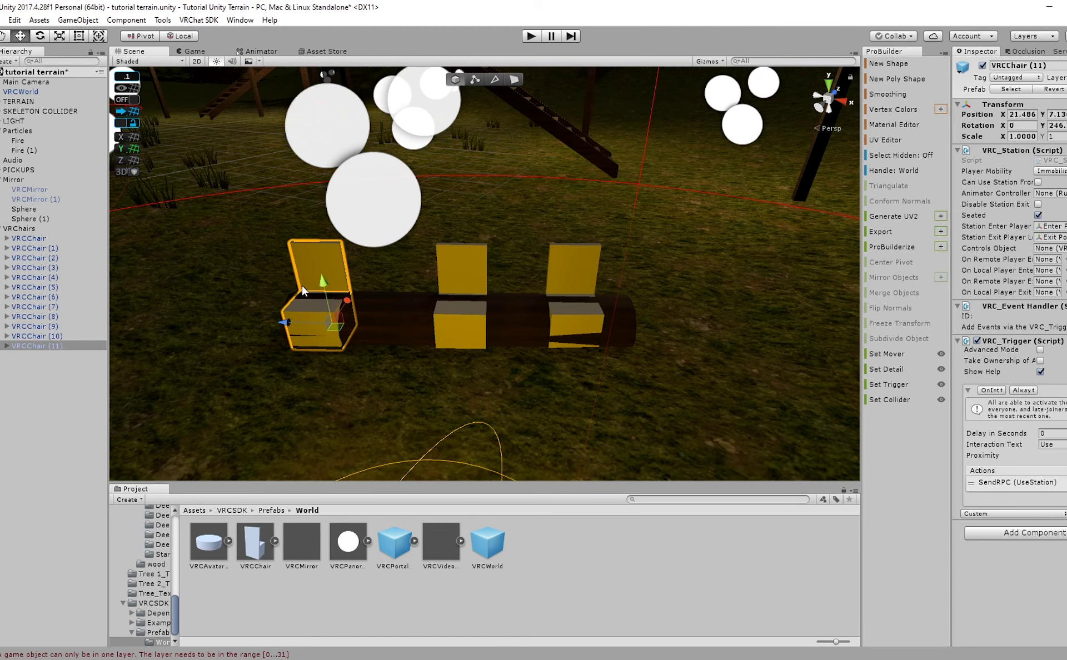
Expand every VRCChair object in the hierarchy to expose its ChairBase and ChairBack parts.
click(7, 346)
click(7, 337)
click(6, 316)
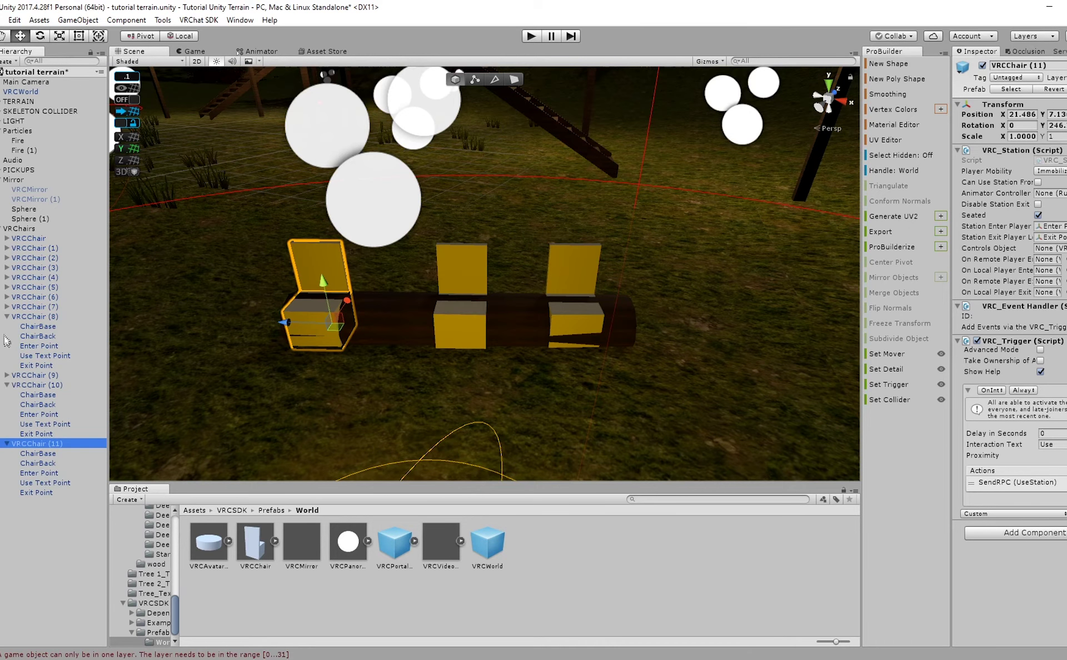
click(4, 376)
click(7, 375)
click(7, 307)
click(7, 297)
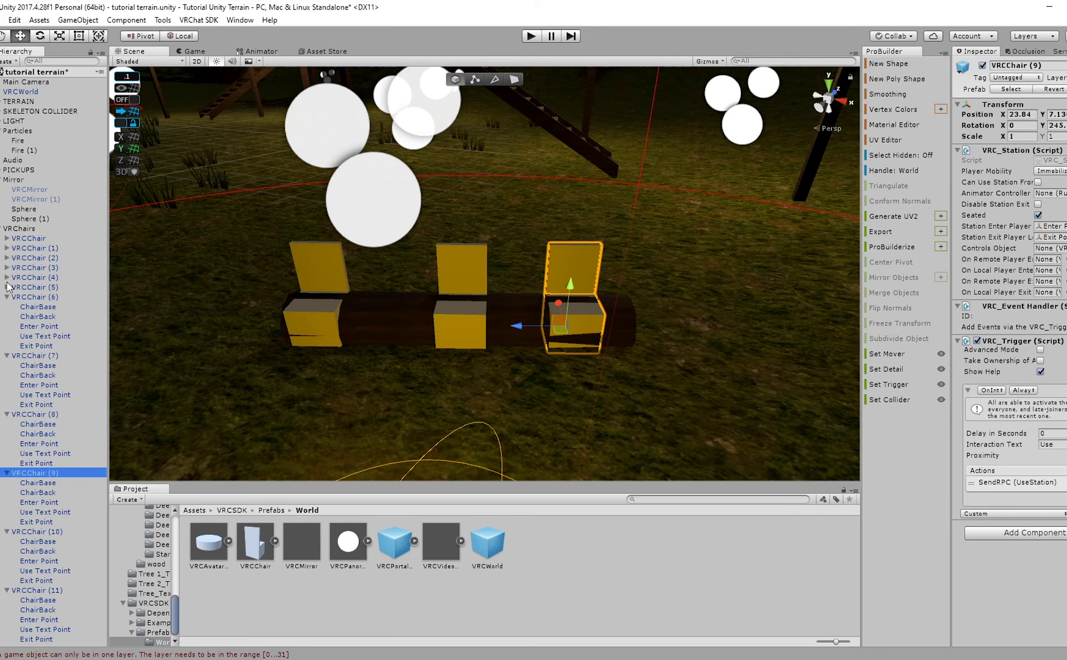
click(7, 287)
click(6, 278)
click(7, 267)
click(6, 258)
click(7, 247)
click(7, 239)
Select the ChairBase and ChairBack parts of VRCChair through VRCChair (9) and disable their Mesh Renderer.
click(39, 248)
ctrl+click(45, 258)
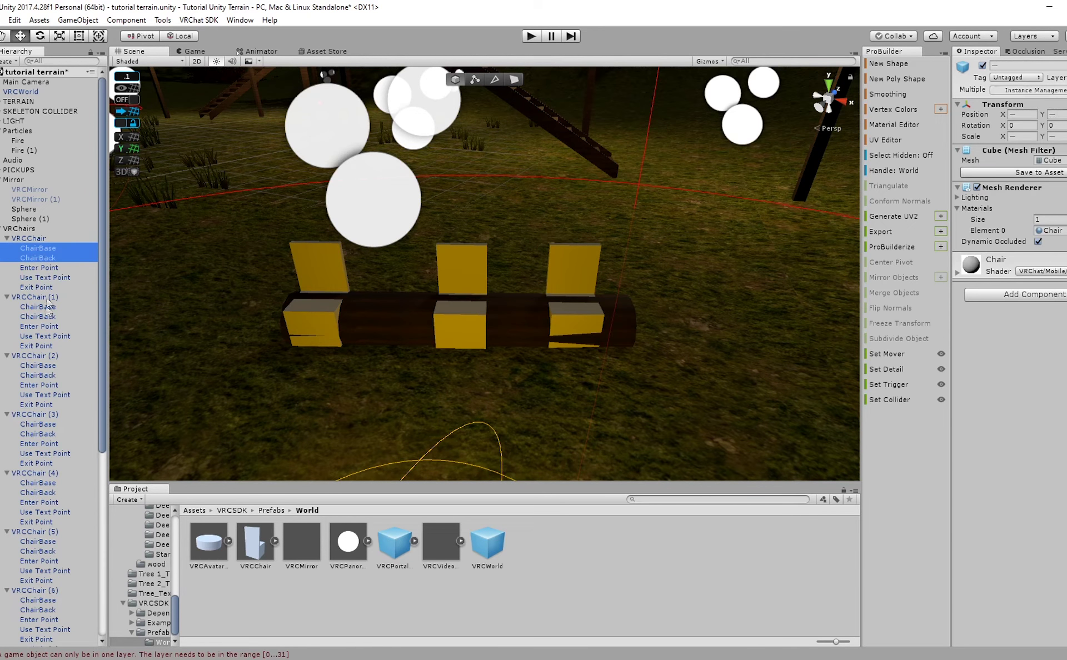
ctrl+click(37, 316)
ctrl+click(38, 307)
ctrl+click(36, 365)
ctrl+click(37, 375)
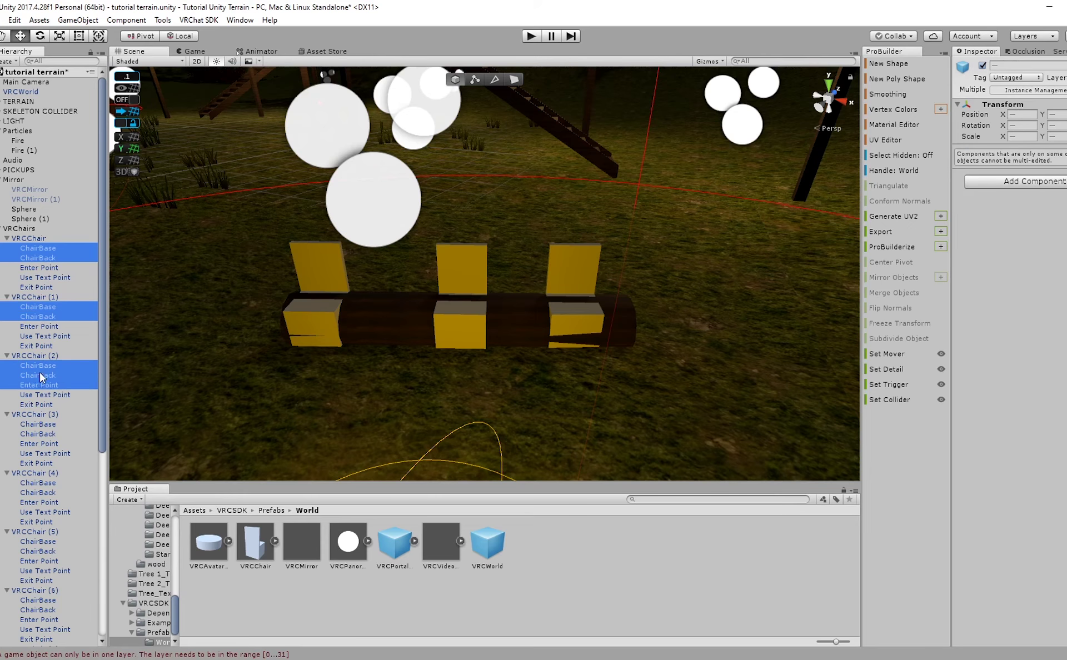
ctrl+click(40, 434)
ctrl+click(39, 424)
ctrl+click(40, 483)
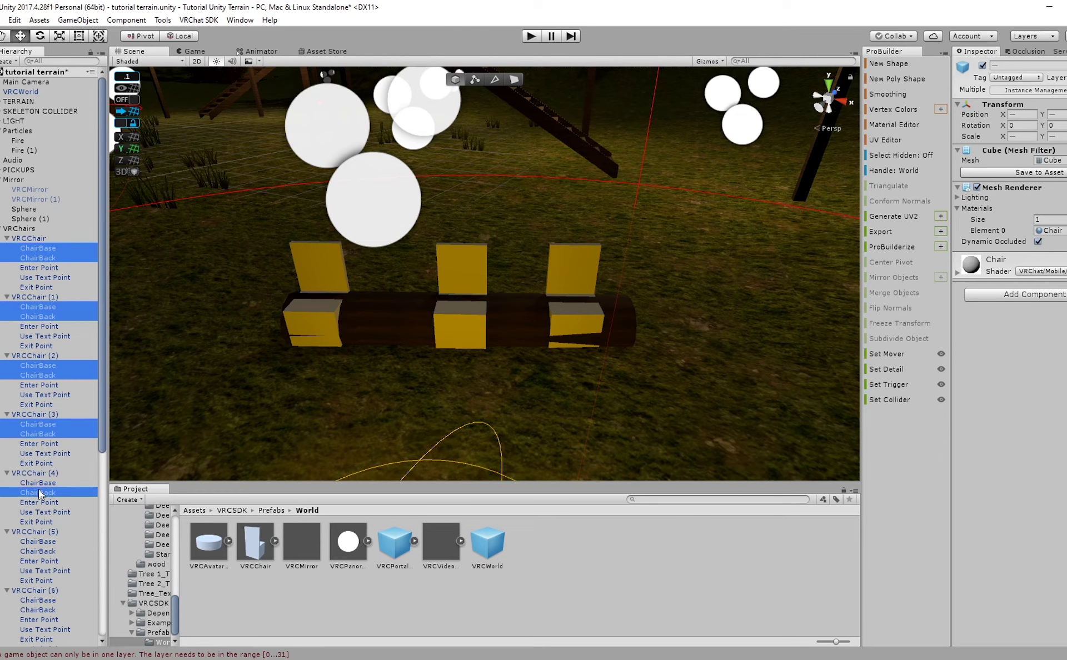
ctrl+click(40, 493)
ctrl+click(40, 541)
ctrl+click(41, 551)
scroll(44, 542, down, 6)
ctrl+click(47, 603)
ctrl+click(50, 593)
ctrl+click(44, 545)
ctrl+click(45, 535)
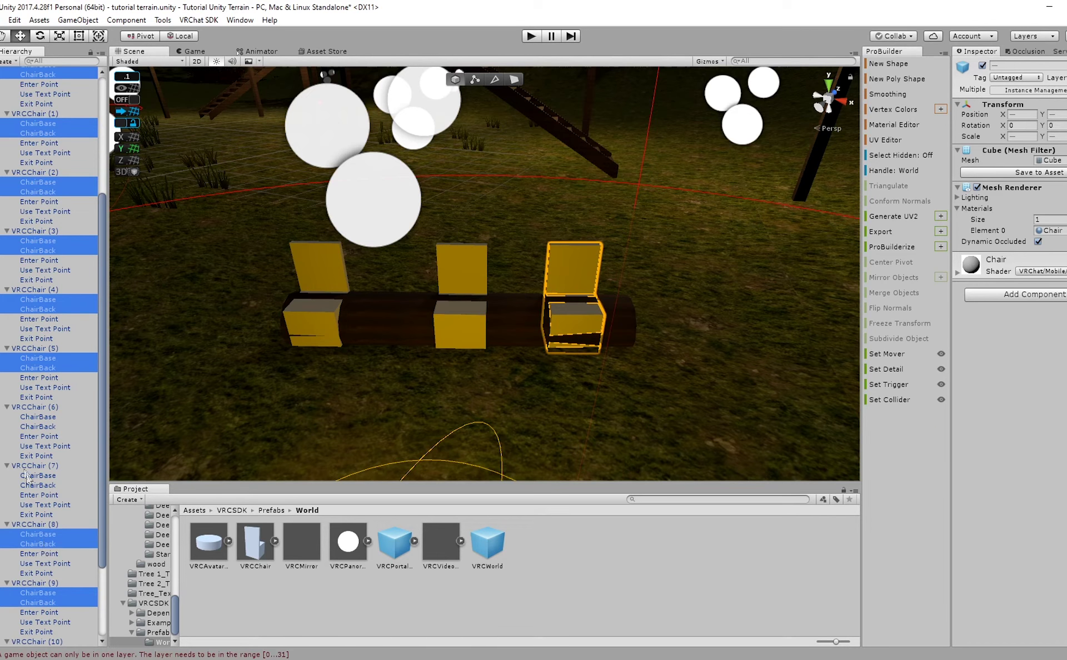
ctrl+click(36, 485)
ctrl+click(37, 475)
ctrl+click(35, 426)
ctrl+click(37, 417)
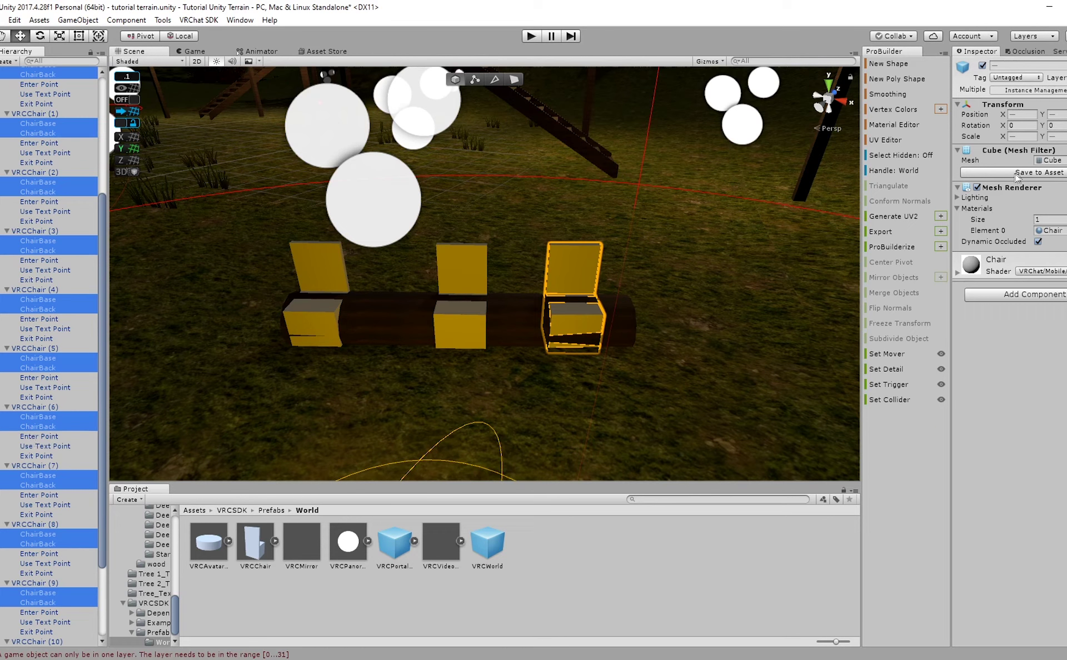
right_click(1009, 191)
click(977, 187)
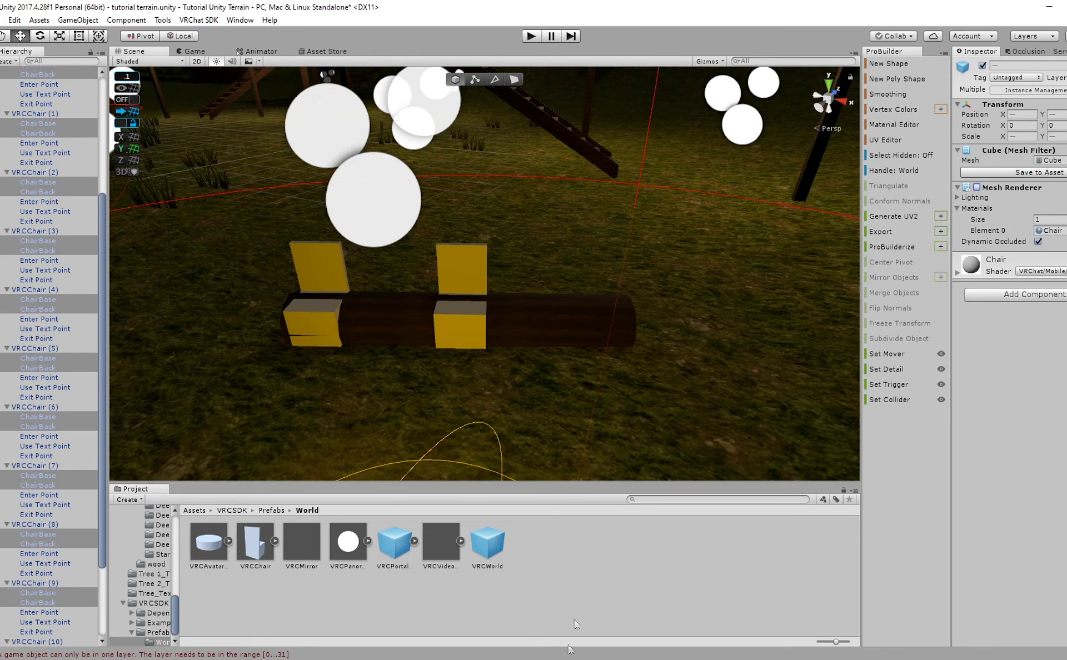
Select the ChairBase and ChairBack parts of the last two chairs, VRCChair (10) and VRCChair (11), and disable their Mesh Renderer.
scroll(40, 462, down, 4)
ctrl+click(48, 556)
ctrl+click(48, 556)
click(50, 547)
ctrl+click(51, 557)
ctrl+click(51, 613)
ctrl+click(53, 604)
click(977, 188)
click(613, 582)
Collapse the VRChairs group in the hierarchy and save the scene.
right_drag(594, 389, 505, 289)
scroll(34, 222, up, 8)
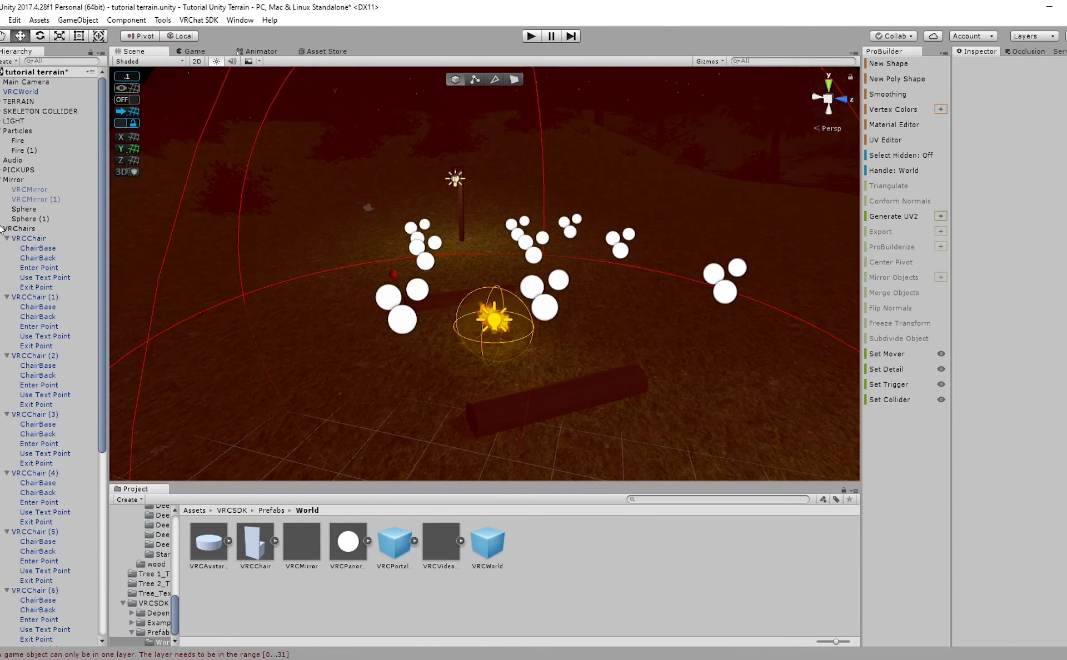
click(2, 228)
right_drag(355, 312, 441, 274)
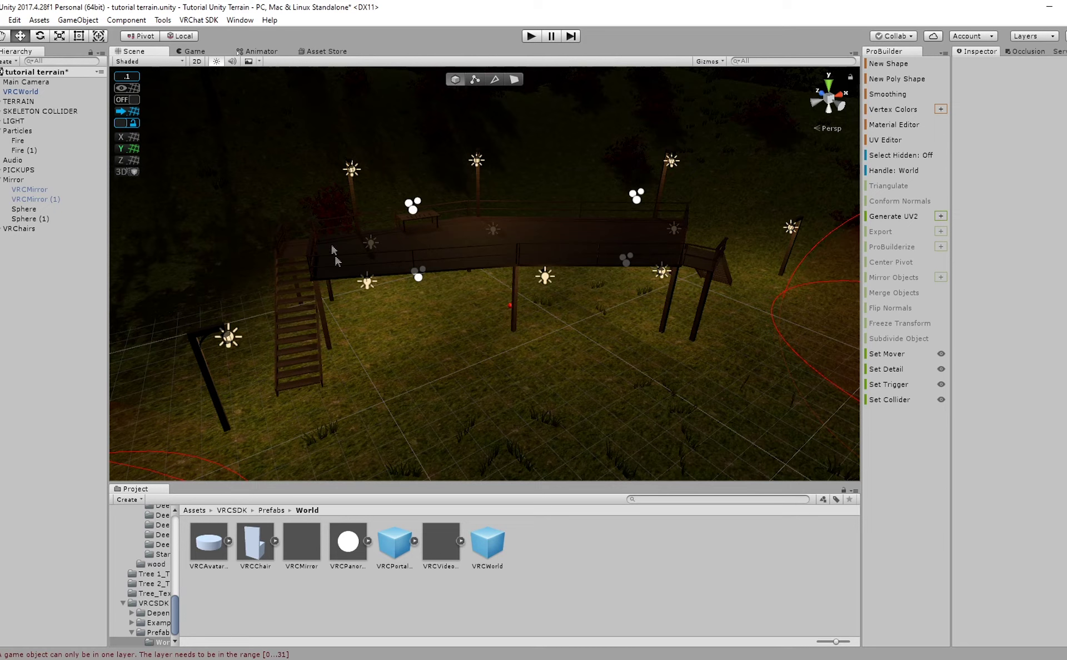
scroll(315, 272, down, 1)
key(ctrl+s)
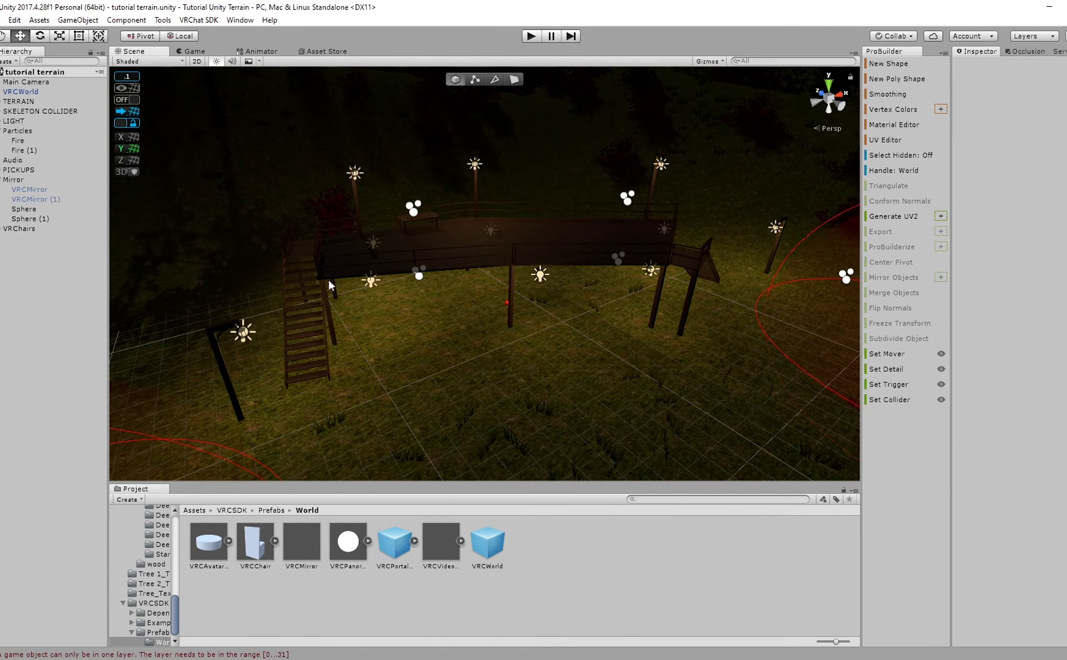
Collapse the Mirror group and create an empty game object named NA QUEST at the root of the hierarchy.
click(1, 180)
right_click(15, 229)
click(10, 61)
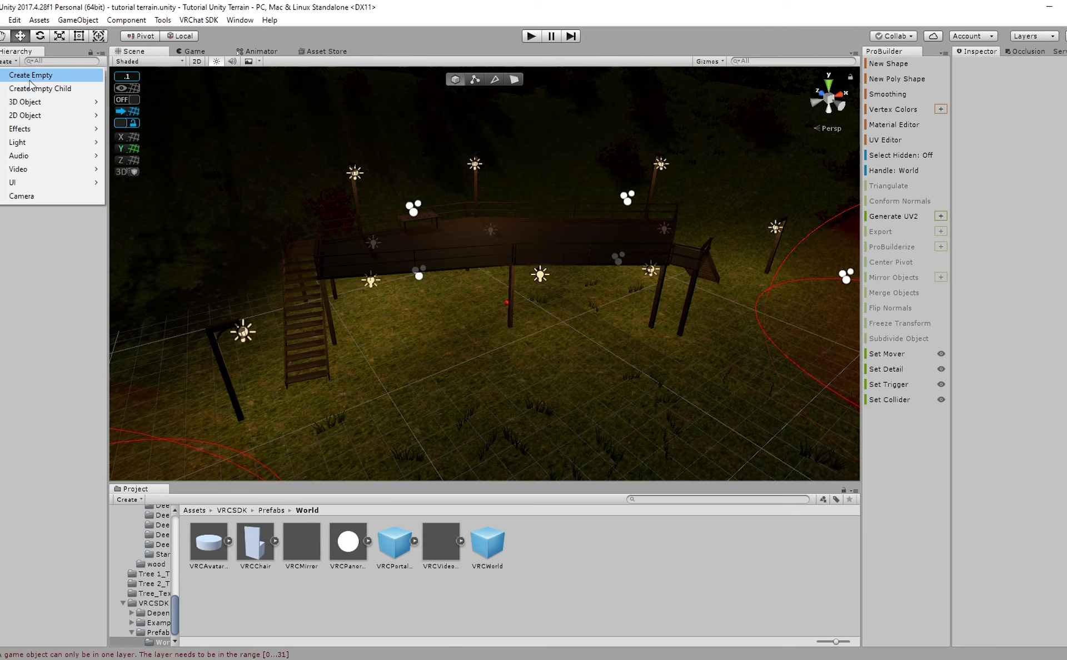
click(31, 78)
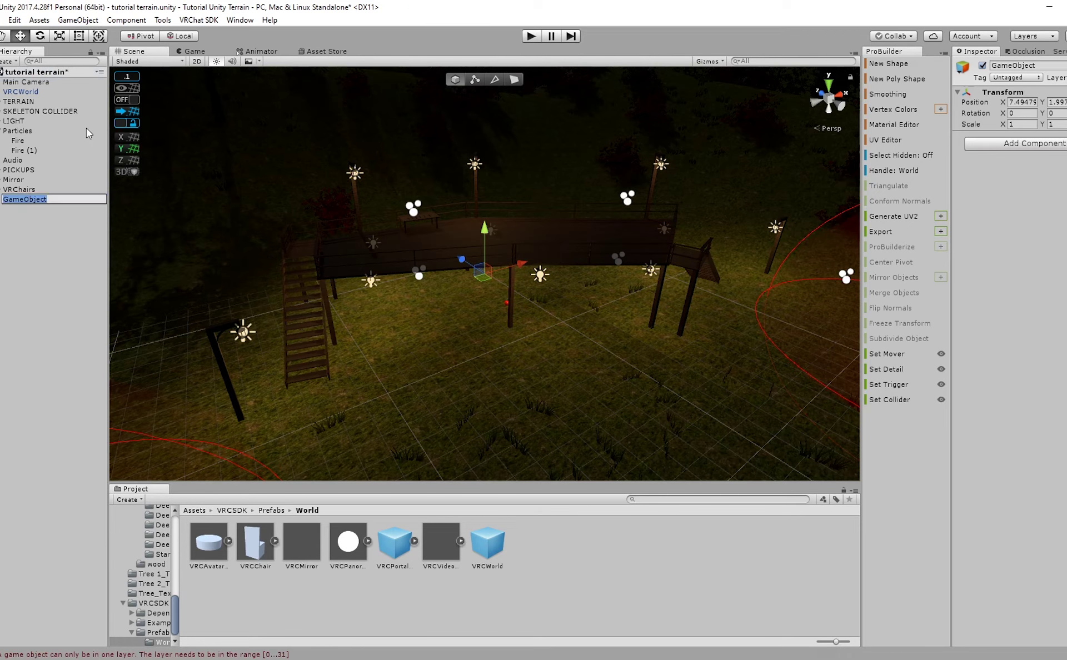
text(NA QUEST)
key(Return)
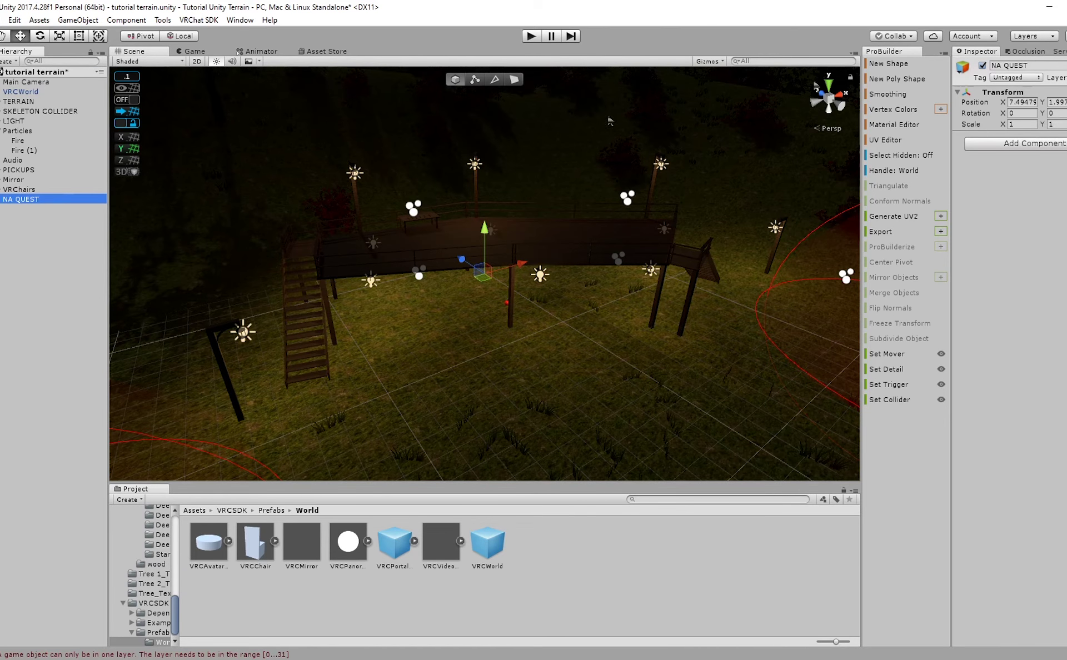
click(982, 66)
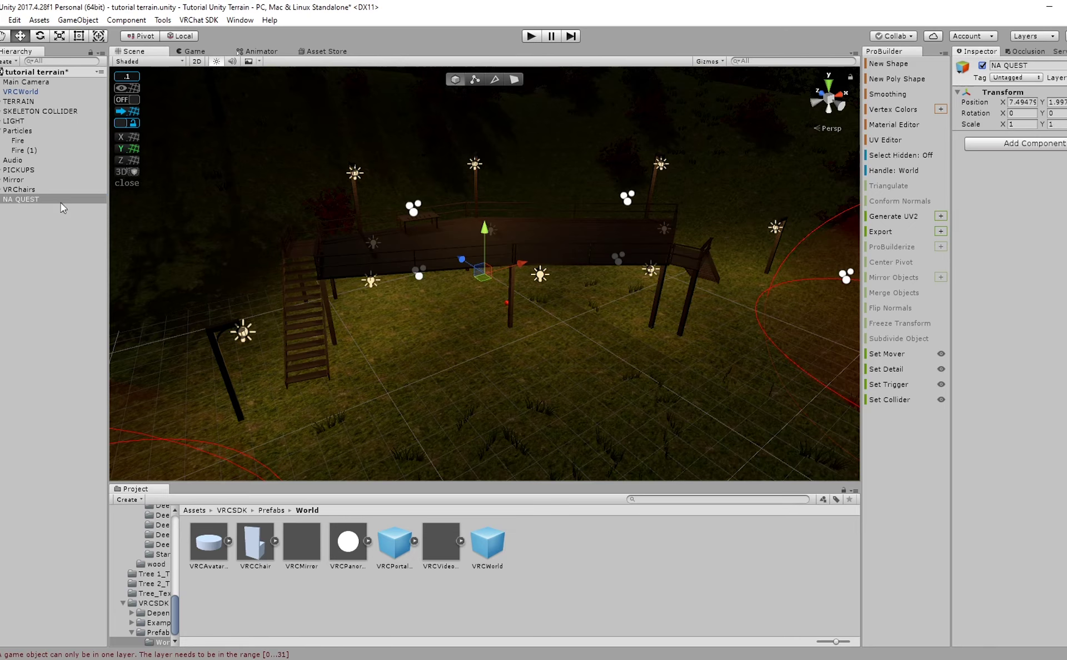
right_click(62, 200)
click(36, 257)
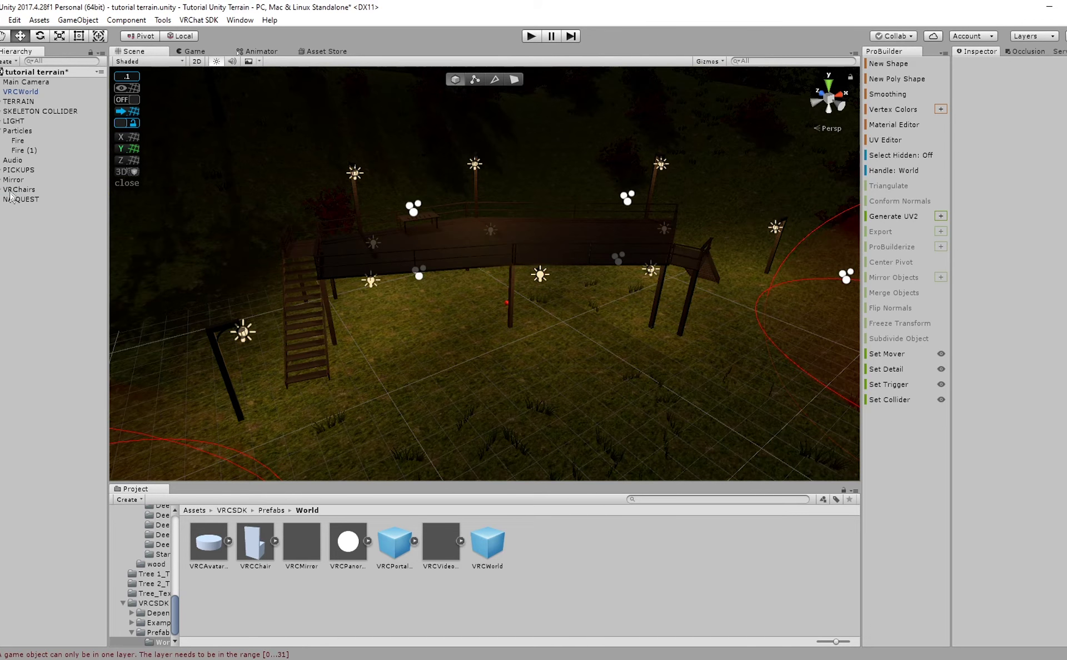
Add a Reflection Probe as a child of NA QUEST and move it to about X -4.79, between the two campfires.
click(22, 200)
scroll(522, 278, down, 6)
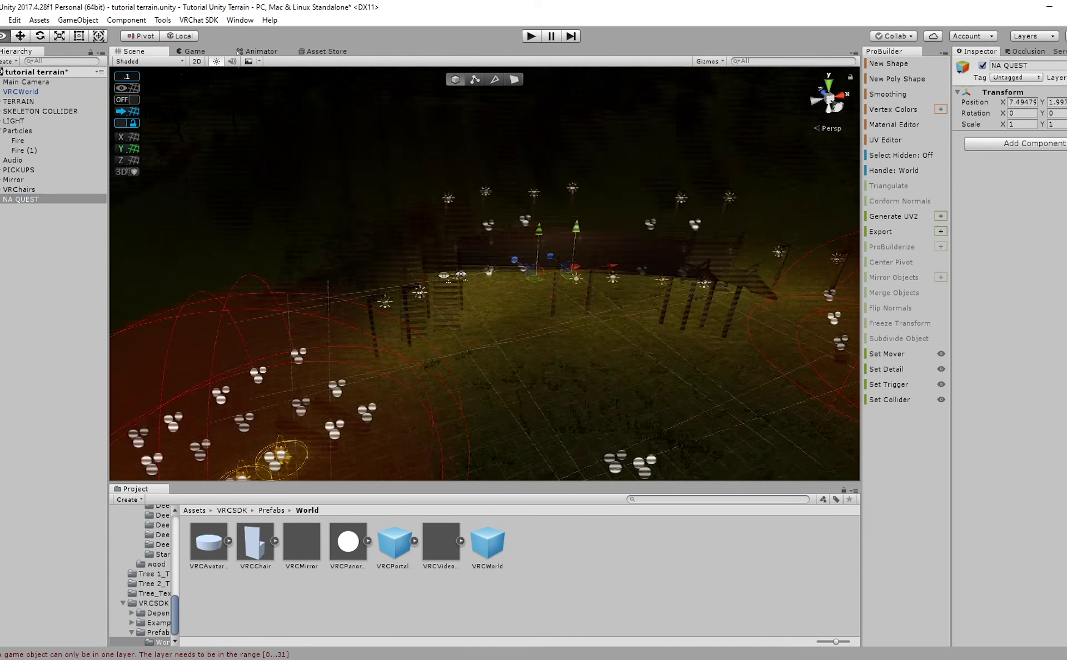
middle_drag(547, 281, 582, 292)
scroll(517, 288, up, 2)
middle_drag(622, 212, 472, 291)
scroll(569, 265, up, 2)
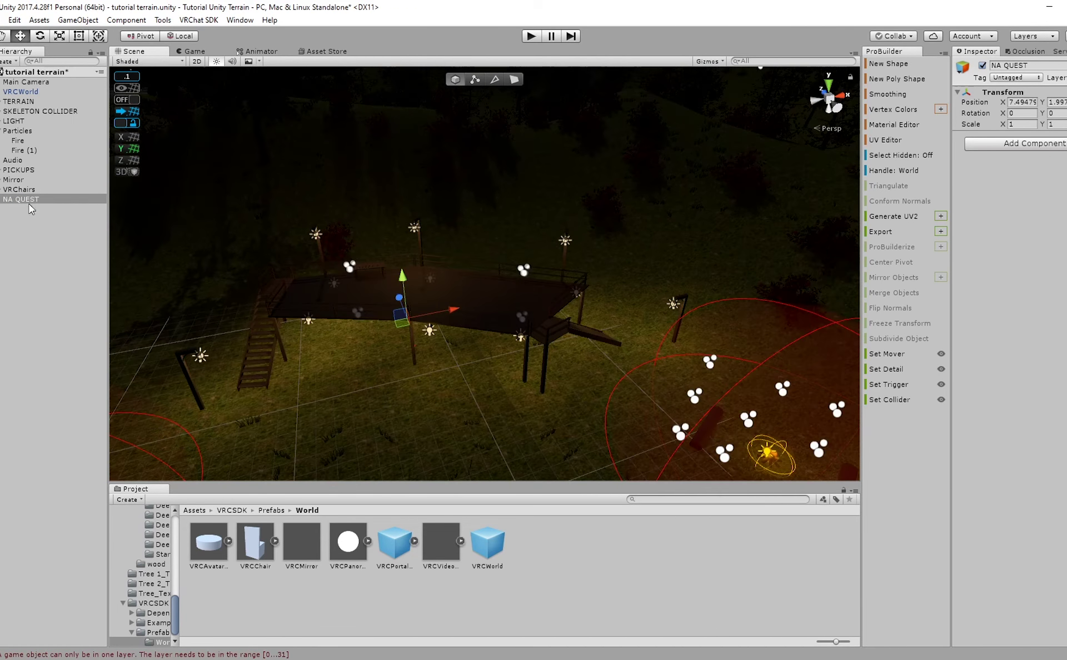
right_click(30, 201)
mouse_move(65, 317)
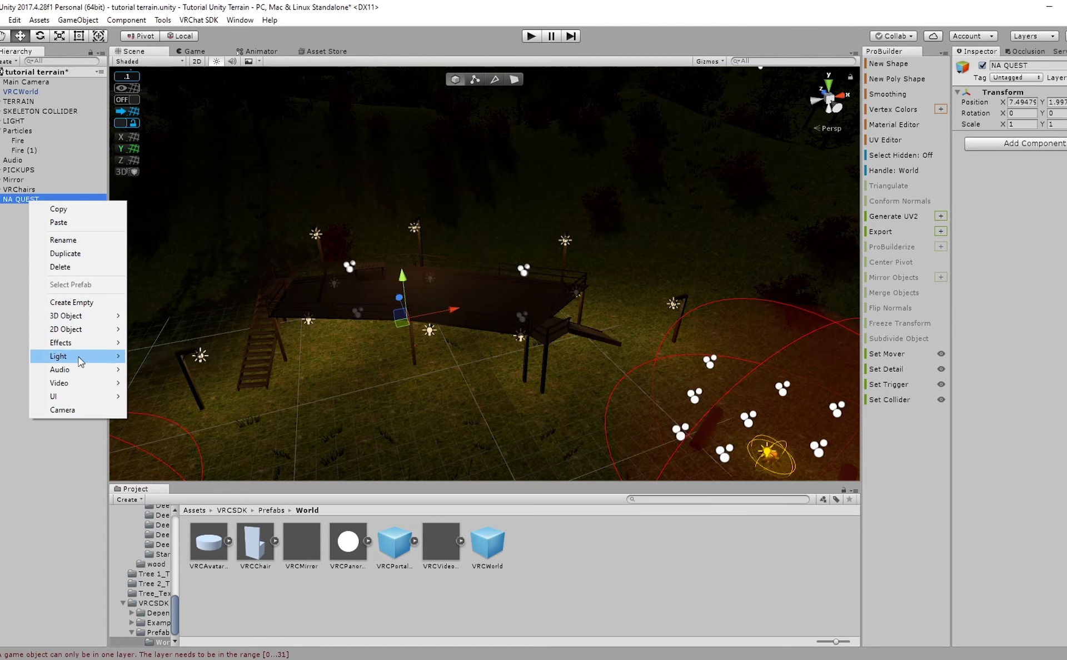
mouse_move(83, 357)
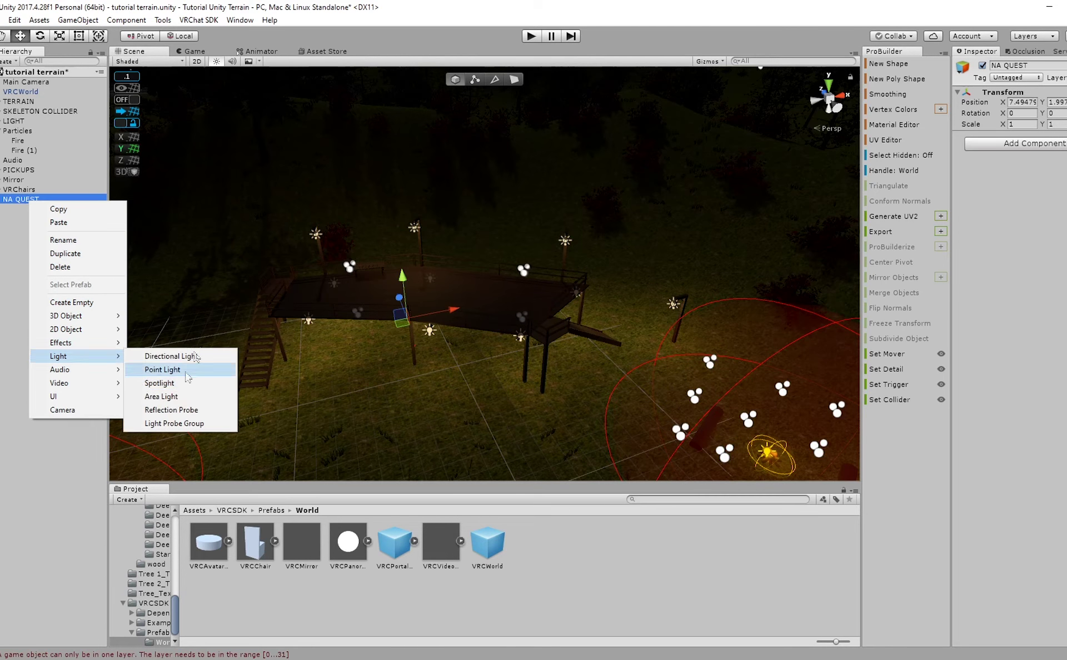
click(171, 410)
drag(419, 313, 368, 396)
scroll(368, 396, down, 8)
middle_drag(368, 396, 455, 391)
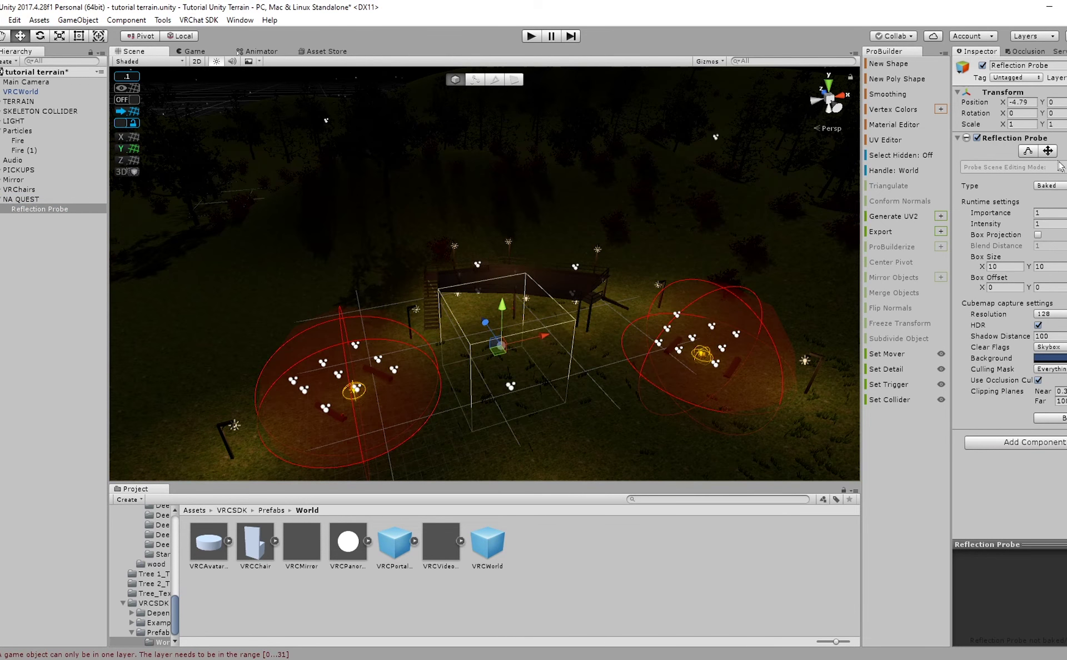
Enlarge the reflection probe's box to about 60.86 in X and 19.99 in Y, enclosing the campfires and the platform.
click(1028, 152)
scroll(512, 386, down, 5)
drag(512, 347, 586, 435)
drag(483, 369, 271, 379)
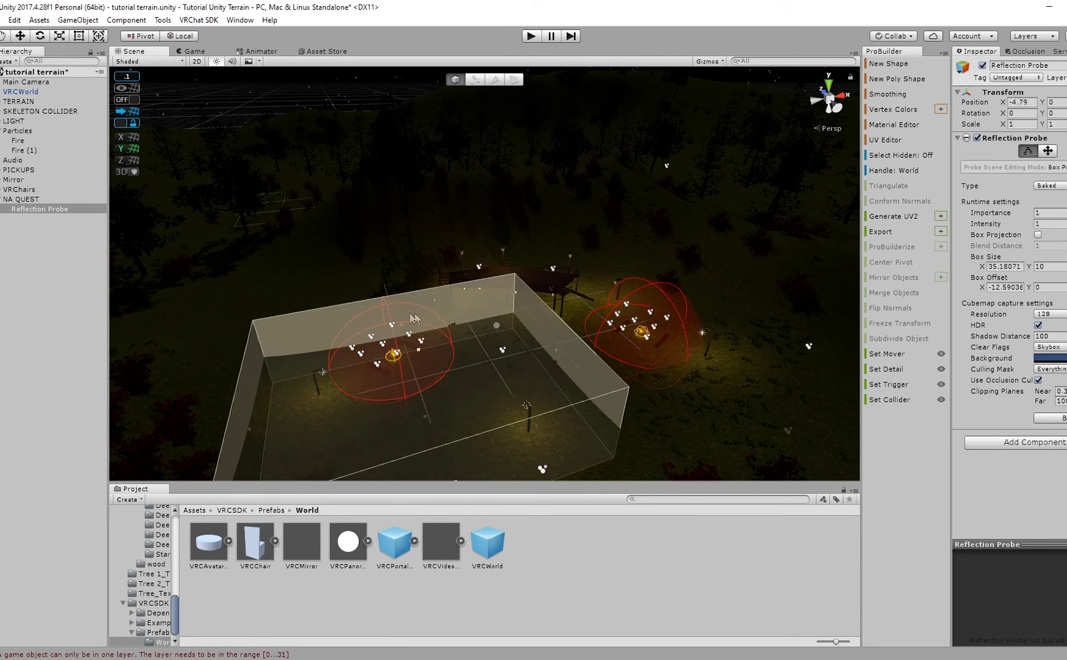
drag(399, 329, 399, 298)
drag(520, 310, 677, 331)
drag(489, 284, 481, 233)
right_drag(656, 338, 598, 311)
scroll(598, 311, up, 3)
middle_drag(598, 312, 528, 275)
scroll(529, 274, up, 10)
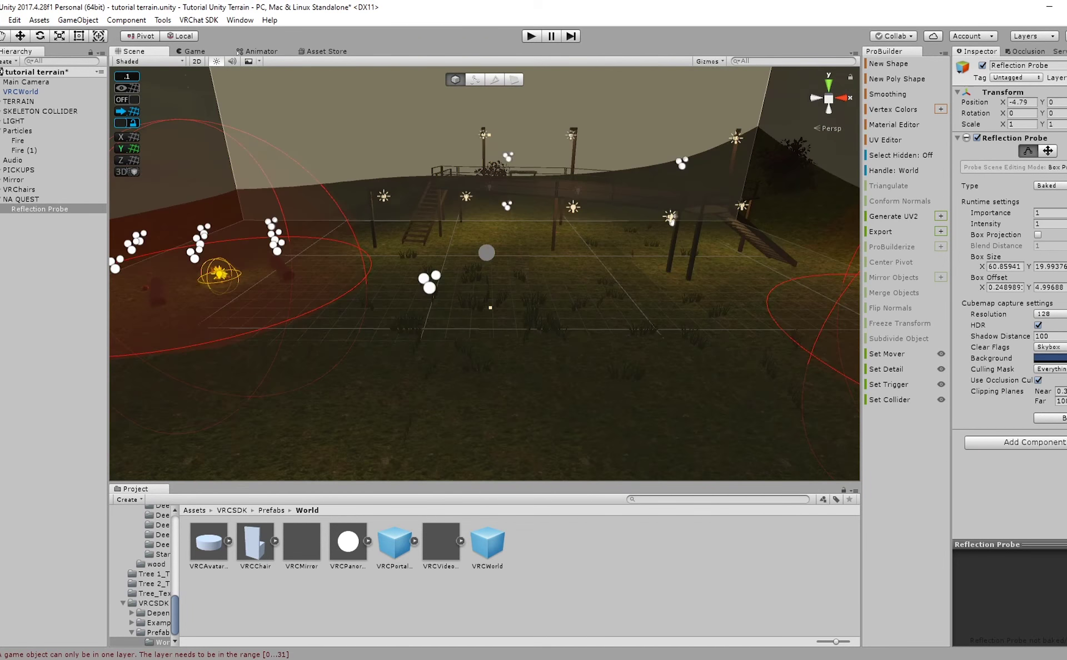
Set the reflection probe's type to Custom and its background colour to grey 626262.
click(1049, 185)
click(1049, 207)
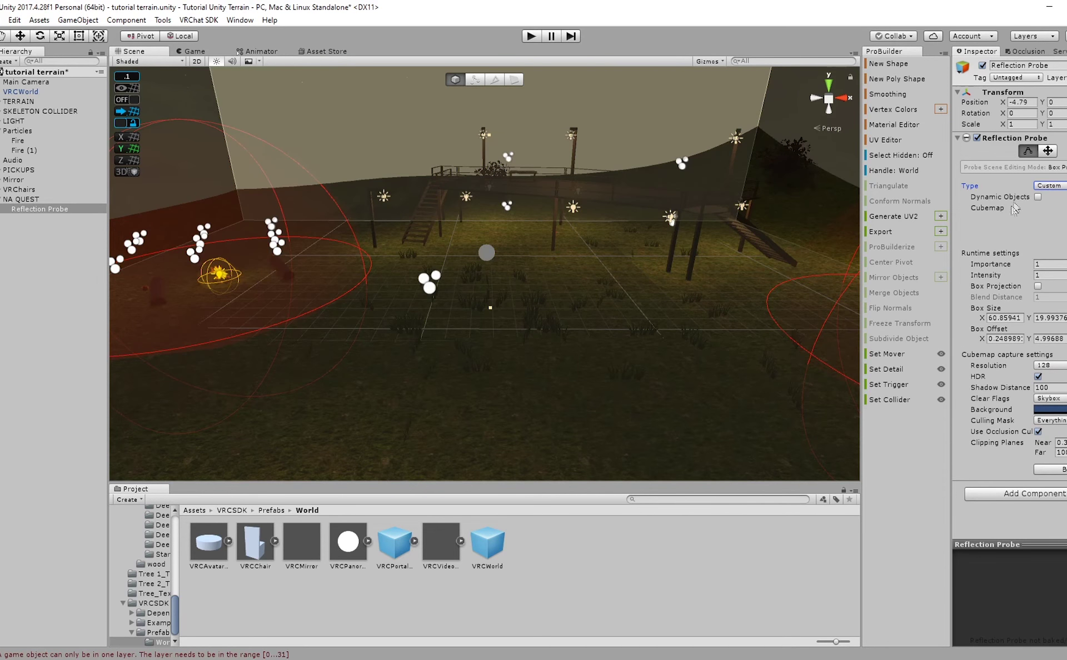
click(1050, 410)
drag(688, 412, 637, 402)
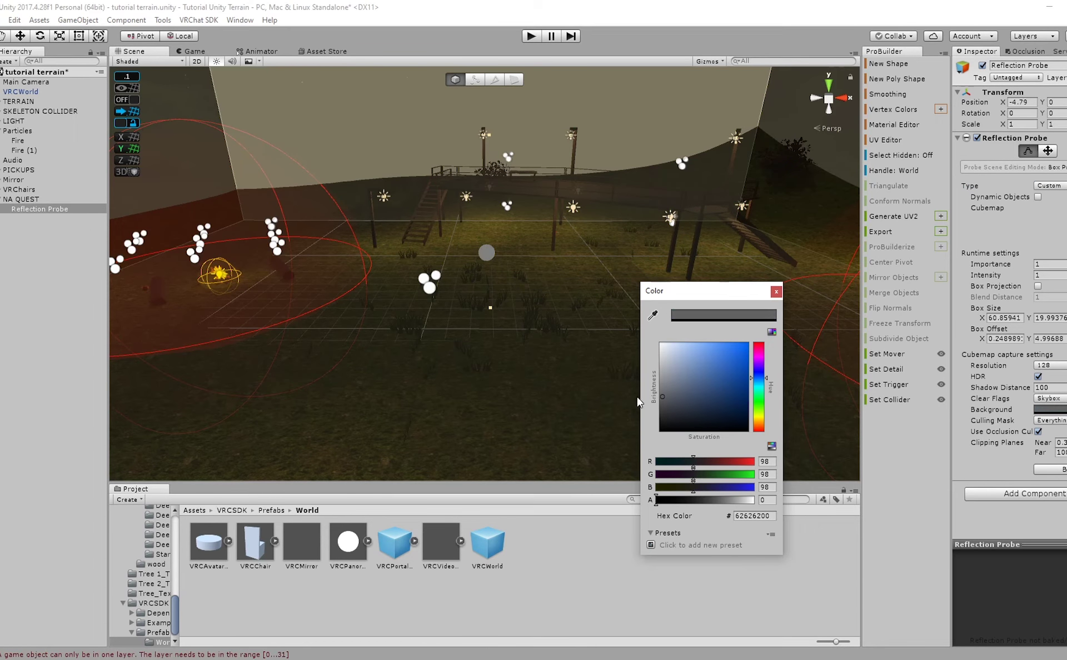
click(777, 292)
Bake the probe's cubemap as Reflection Probe-reflectionHDR.exr in the tutorial terrain folder and inspect the scene around the probe.
click(1037, 421)
click(1045, 514)
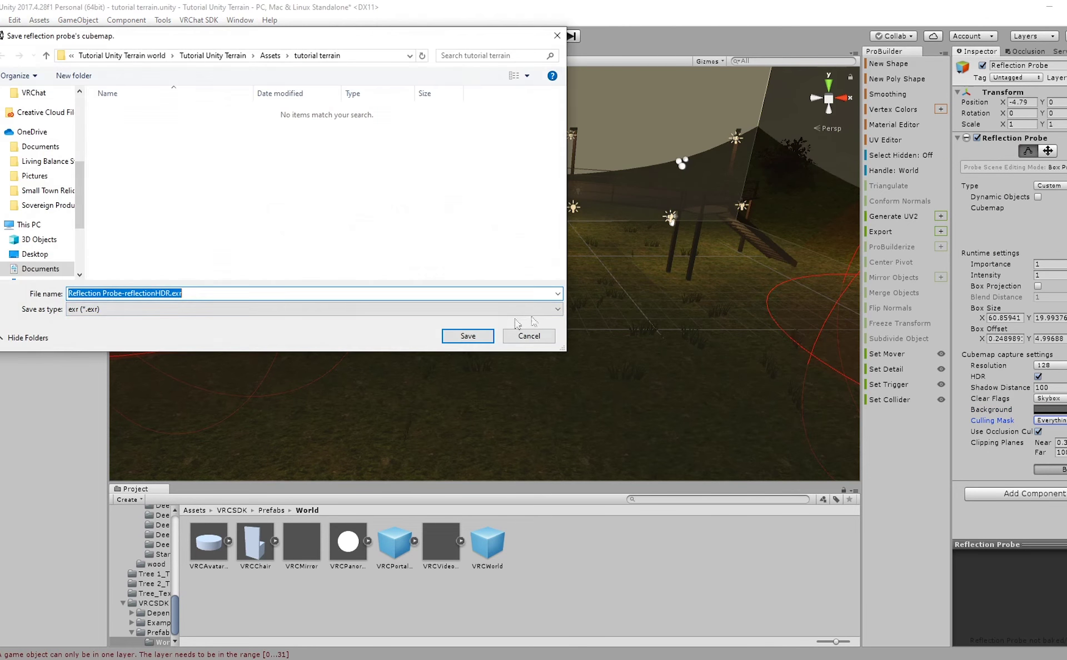
click(451, 330)
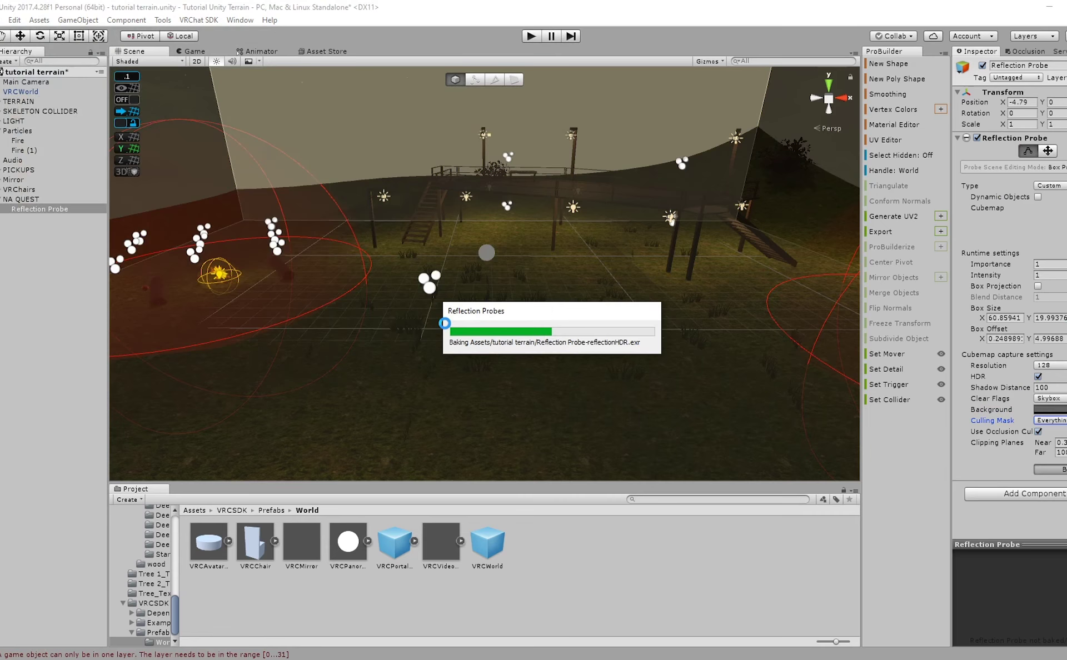
scroll(501, 272, up, 4)
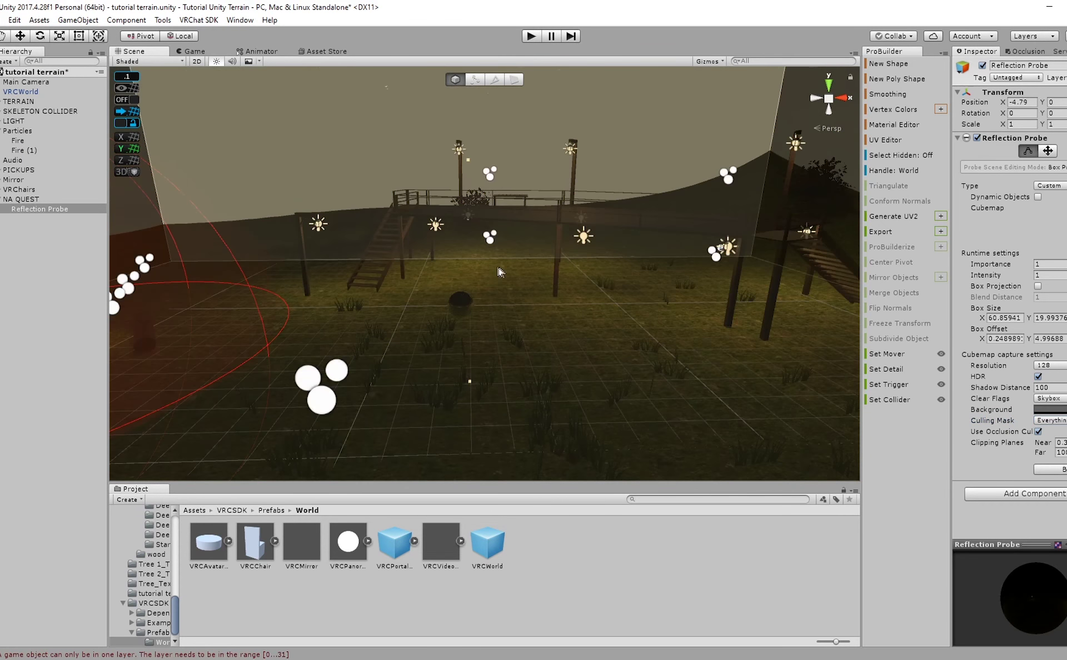
click(466, 305)
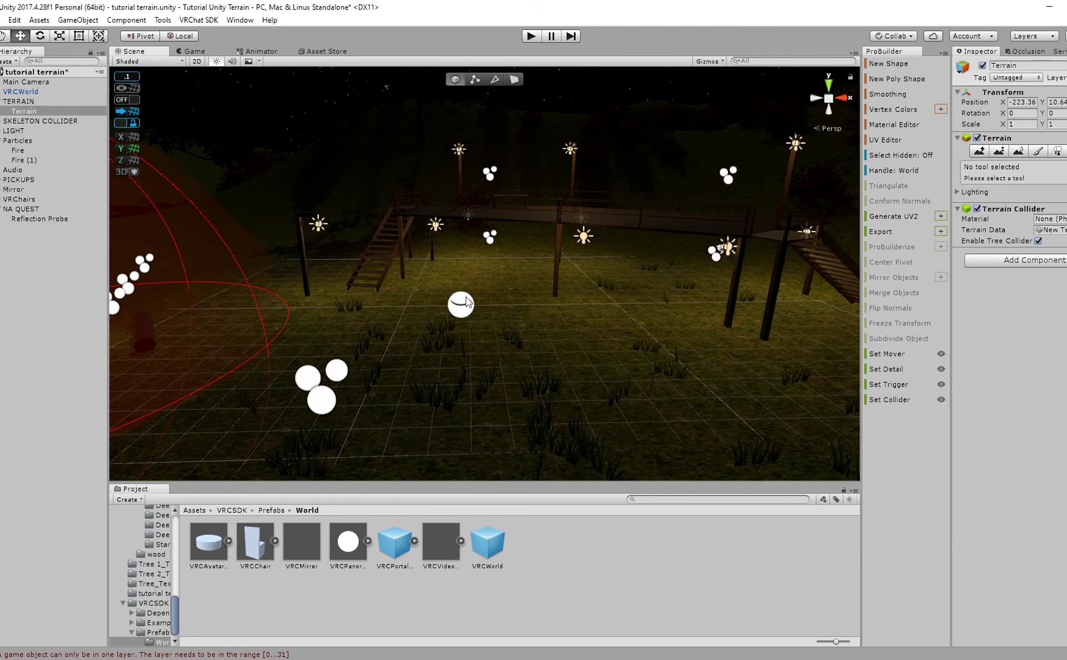
click(625, 552)
right_drag(610, 420, 607, 465)
scroll(569, 422, up, 4)
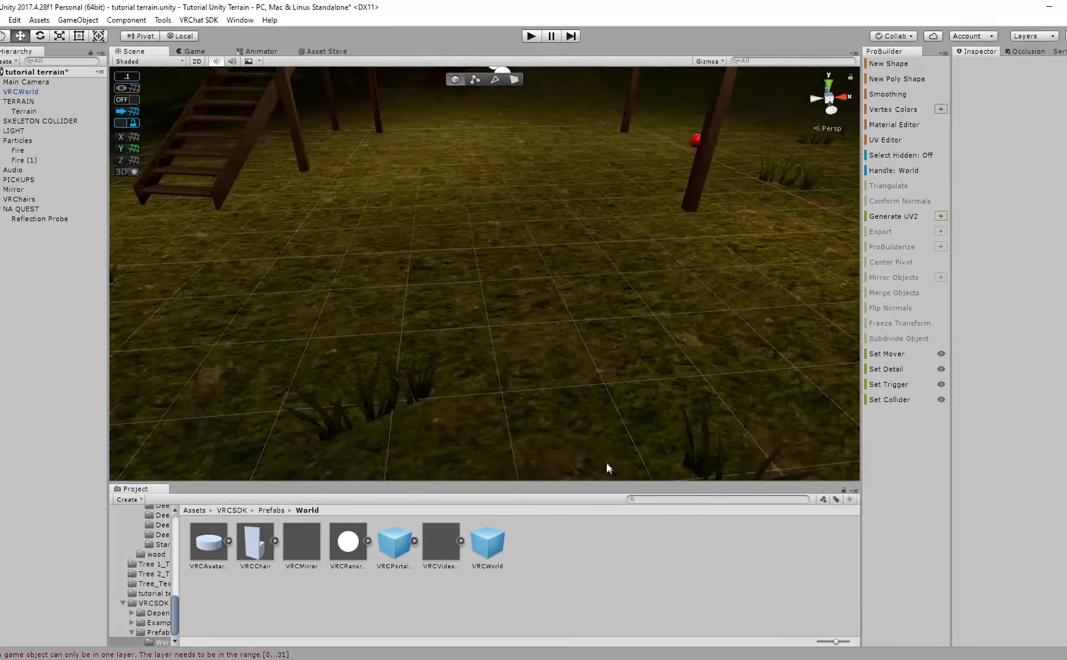
scroll(609, 469, down, 8)
In the scene lighting settings, set the environment reflections source to Custom with Reflection Probe-reflectionHDR as its cubemap.
click(31, 220)
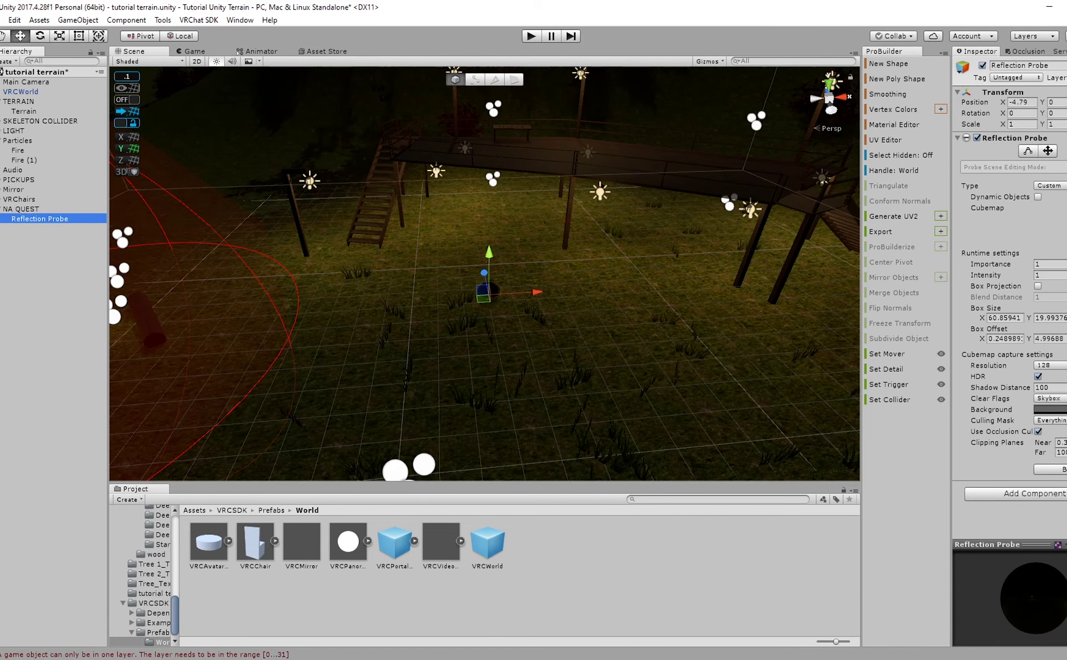
click(239, 20)
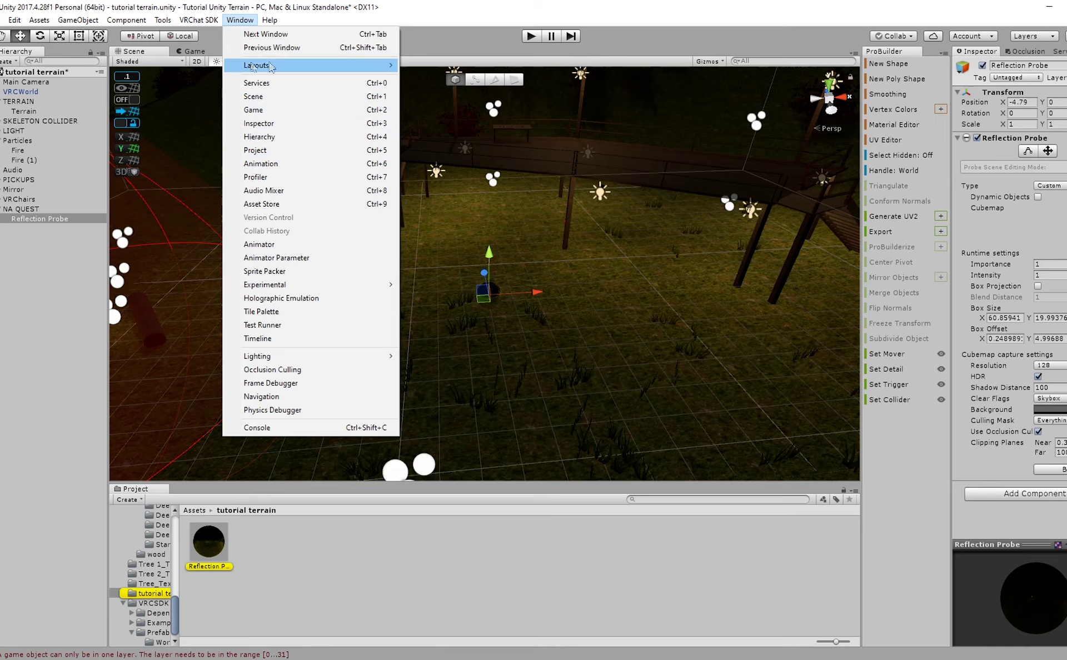
mouse_move(296, 65)
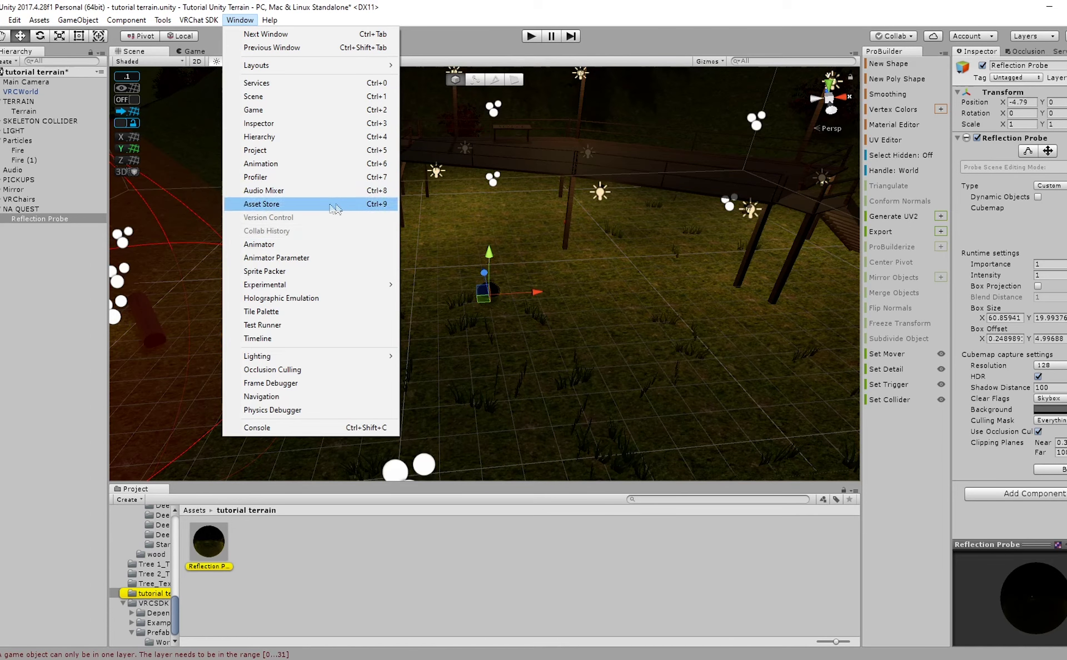
mouse_move(294, 356)
click(433, 358)
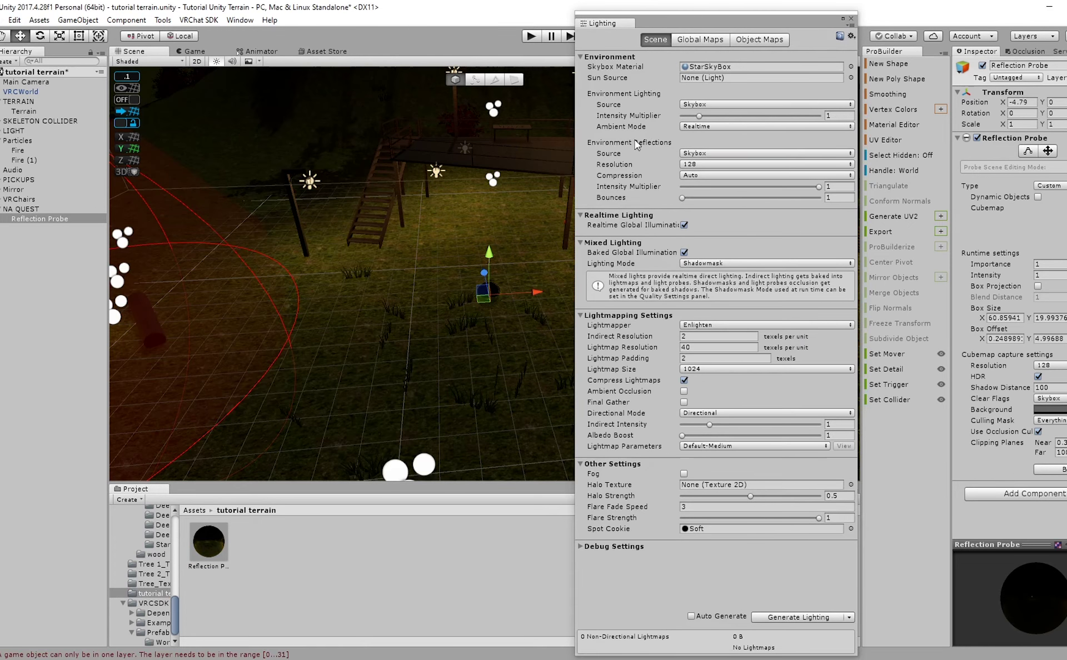
click(703, 153)
click(710, 165)
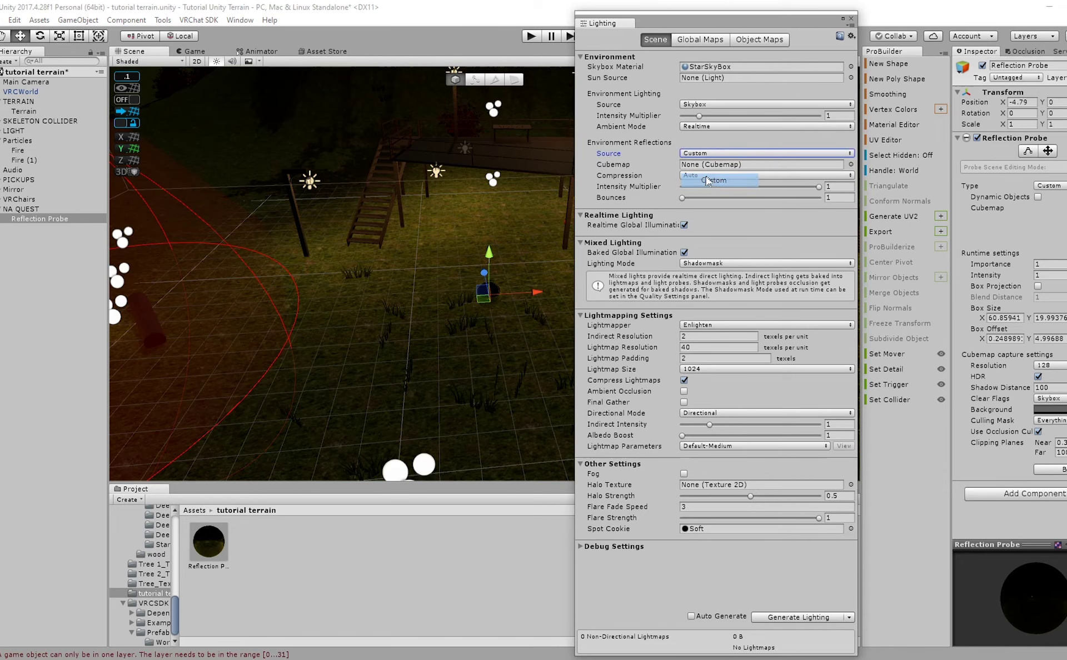
drag(210, 551, 718, 173)
Move the Lighting window aside and show the baked cubemap in the tutorial terrain asset folder.
click(194, 510)
drag(713, 15, 865, 45)
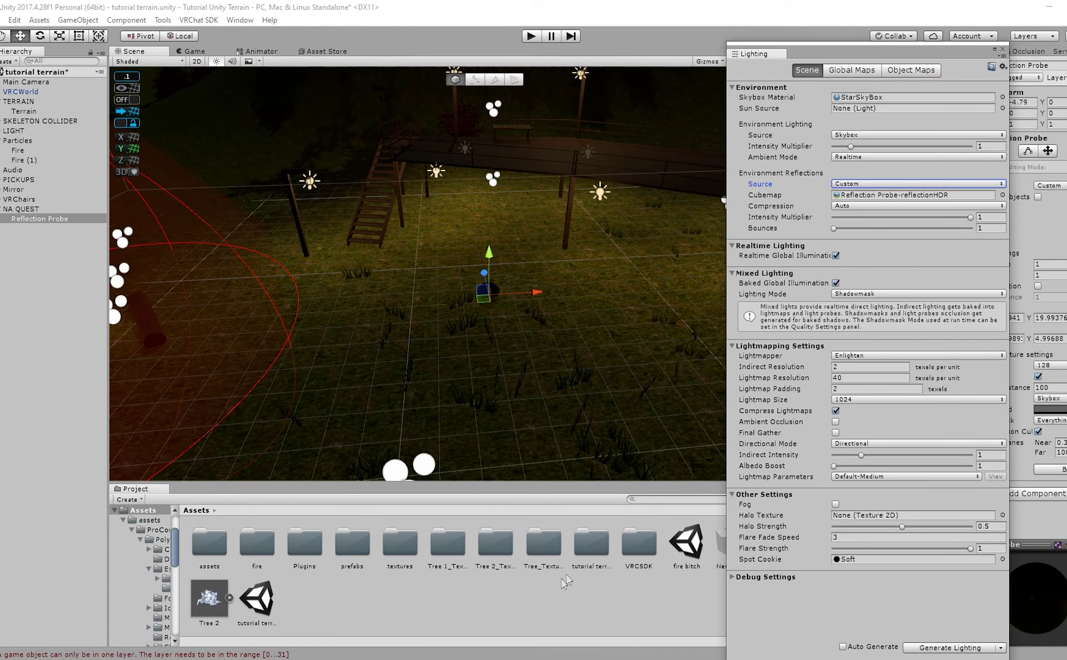
double_click(592, 545)
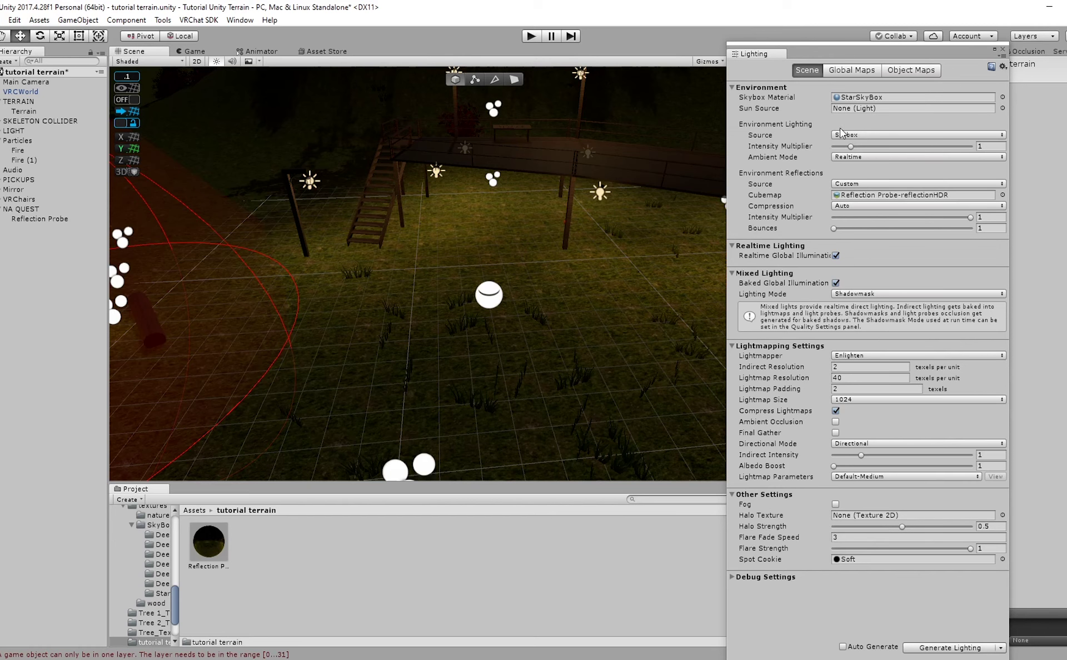
right_drag(501, 169, 483, 294)
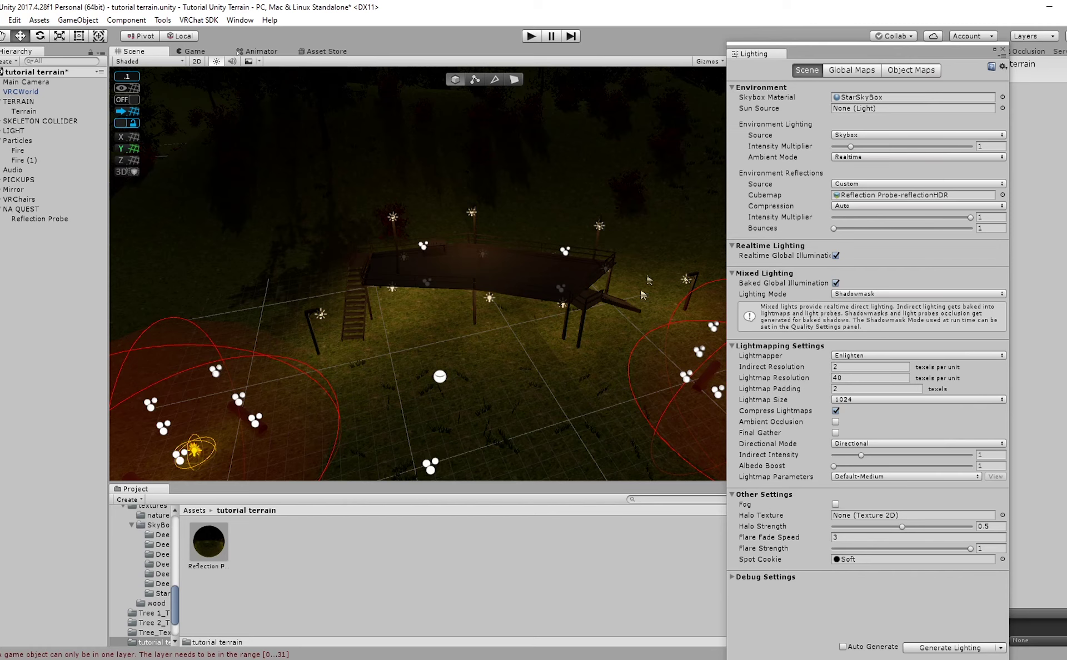
right_drag(569, 297, 562, 289)
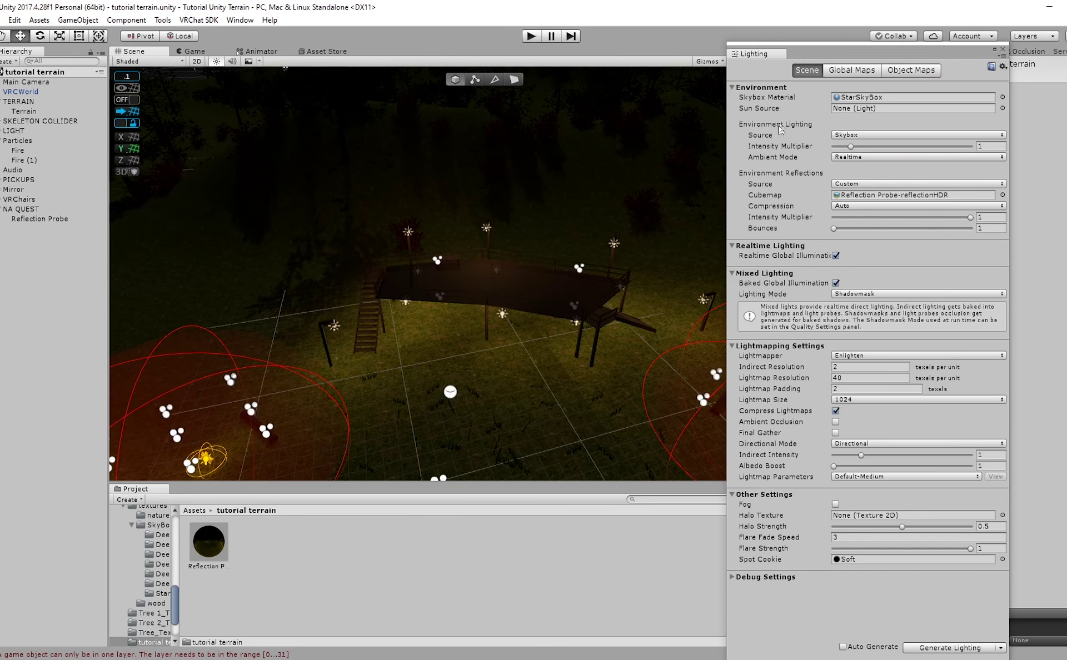
Set the environment lighting source to Color with Baked ambient mode and an ambient colour of about 47494D.
click(847, 136)
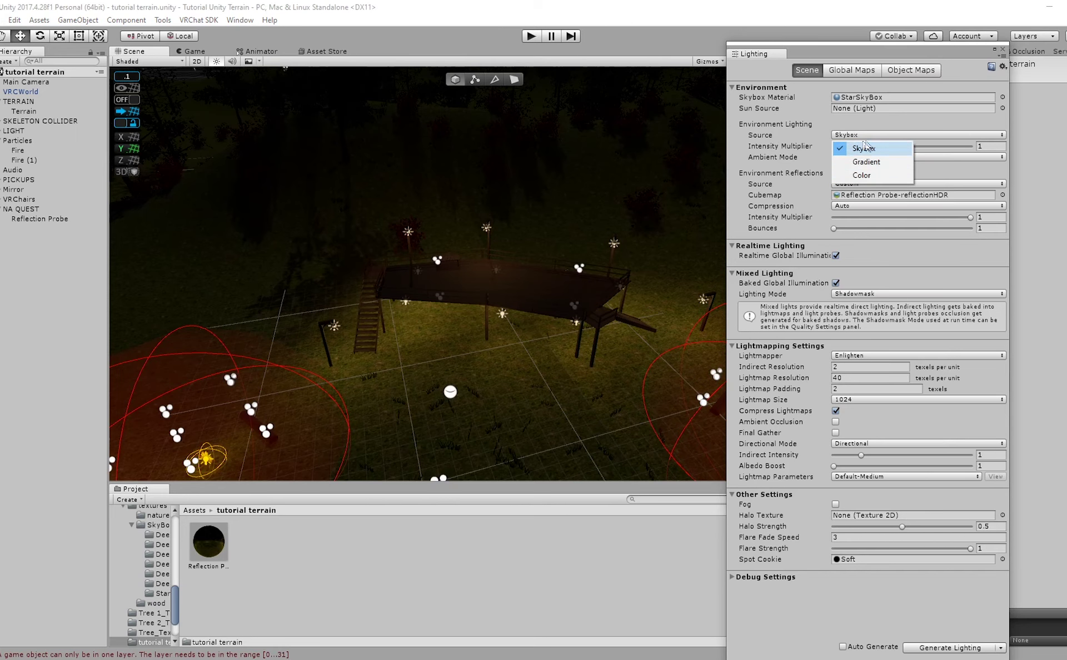
click(865, 182)
click(854, 147)
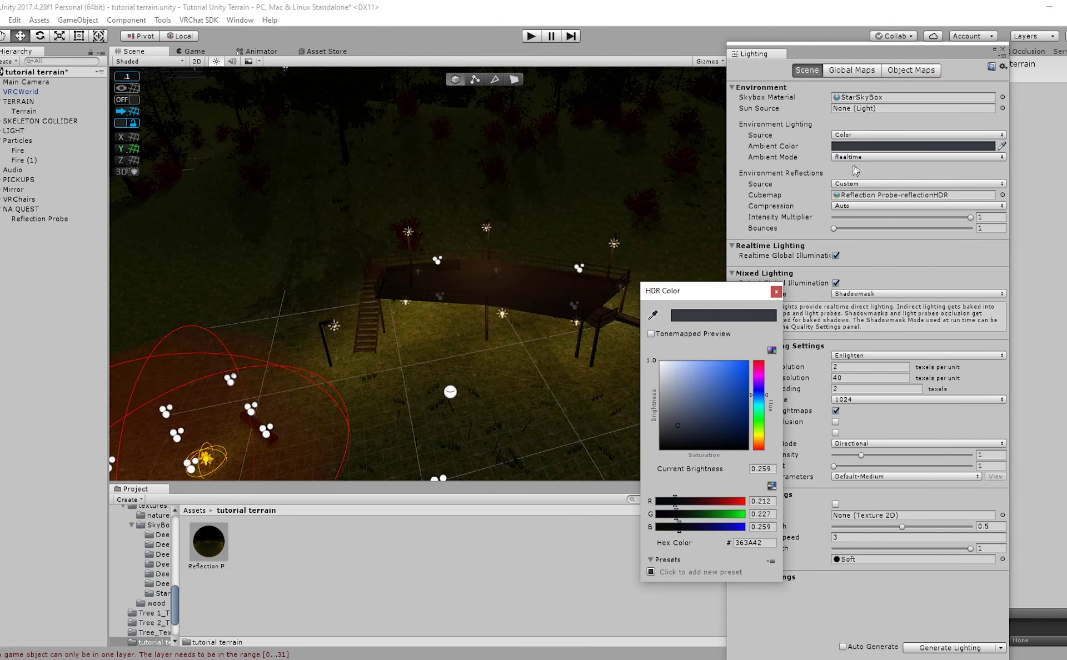
click(899, 167)
click(889, 157)
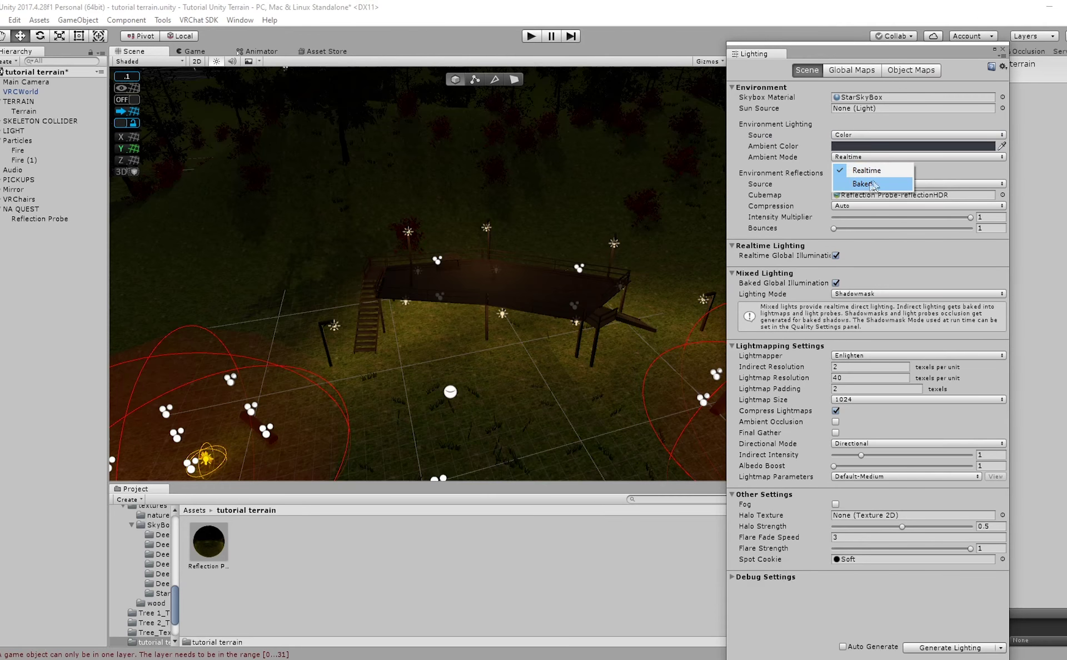
click(863, 184)
click(862, 146)
mouse_move(690, 427)
mouse_down()
mouse_move(715, 374)
mouse_move(709, 428)
mouse_move(669, 422)
mouse_up()
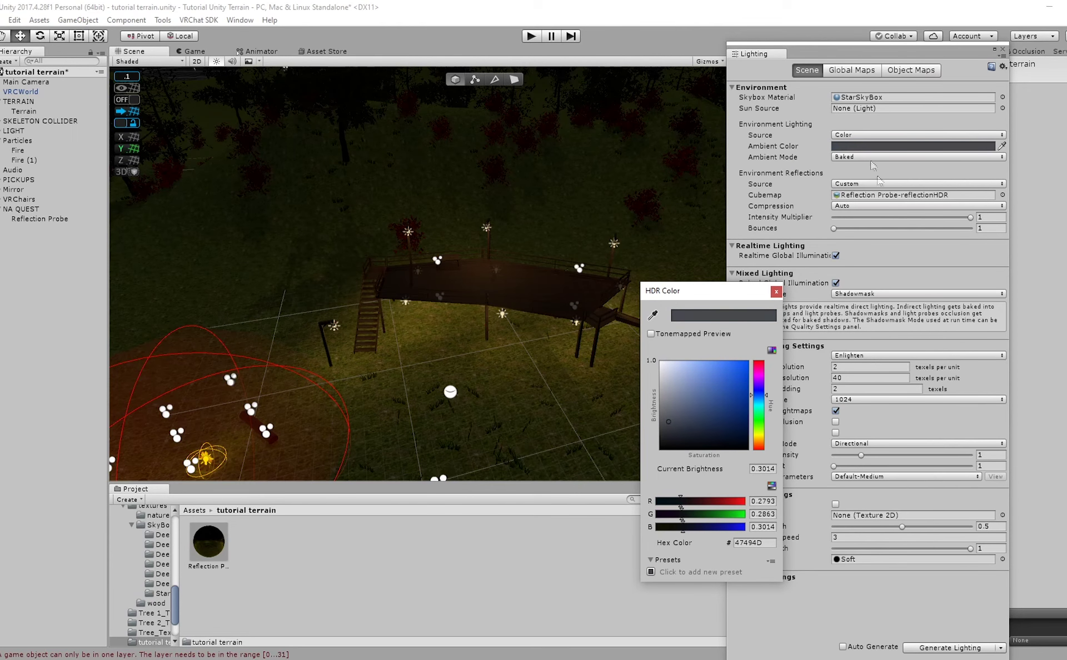
Close the ambient colour picker and turn off Realtime Global Illumination in the scene lighting settings.
click(776, 291)
right_drag(535, 262, 511, 187)
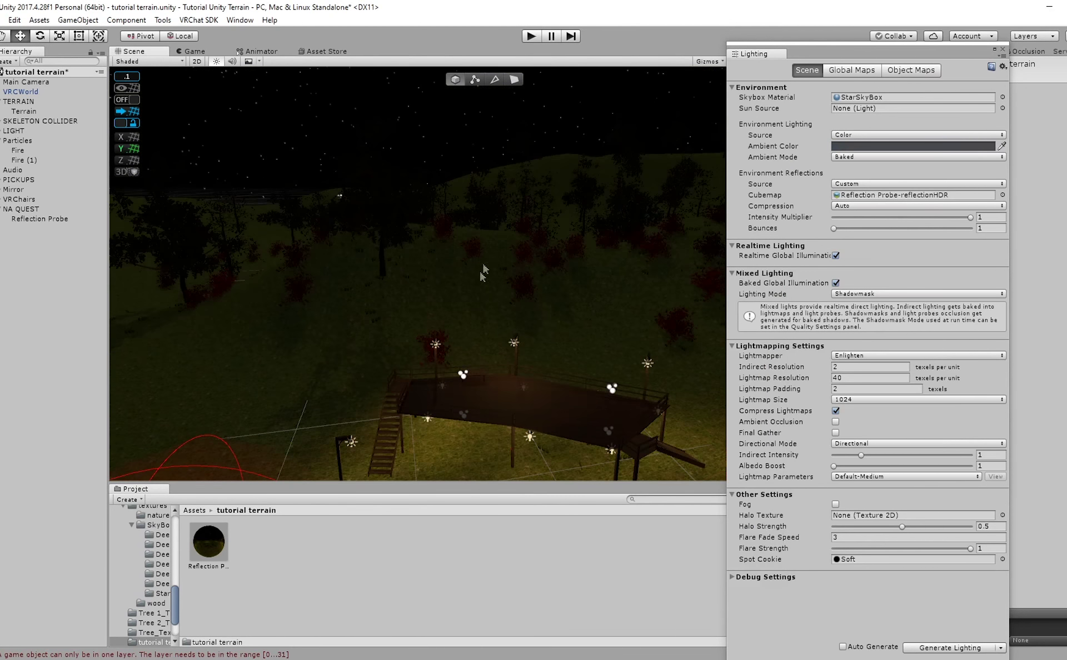
middle_drag(482, 268, 510, 216)
right_drag(509, 216, 517, 236)
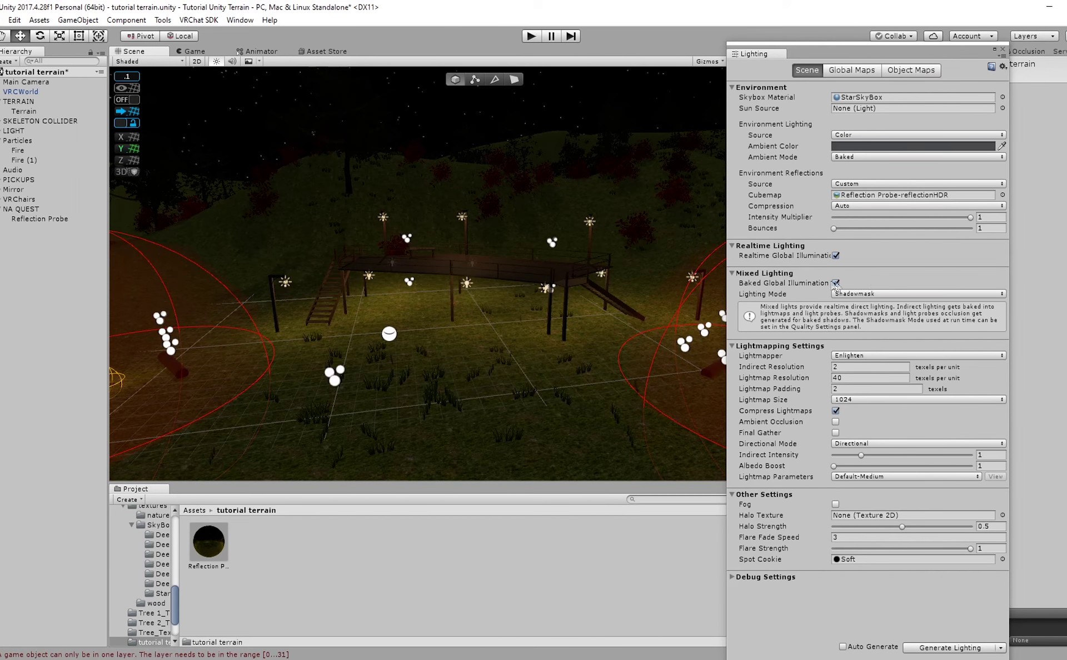
click(835, 257)
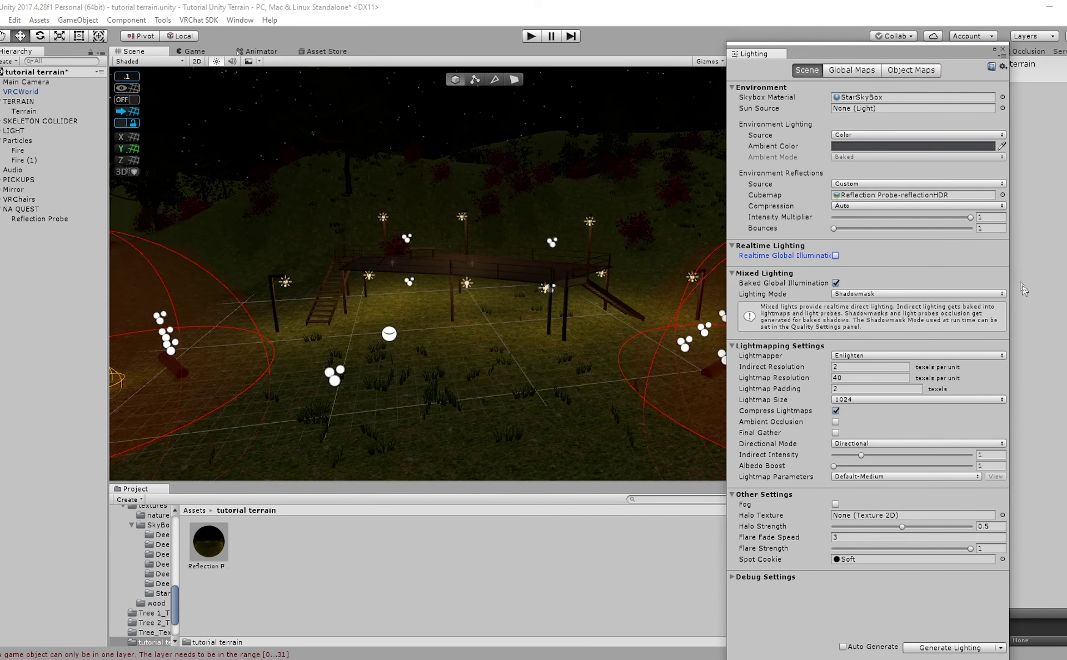
Set the lightmap resolution to 10 texels per unit and the lightmap size to 512, and enable Ambient Occlusion.
click(853, 377)
text(10)
click(850, 400)
click(881, 468)
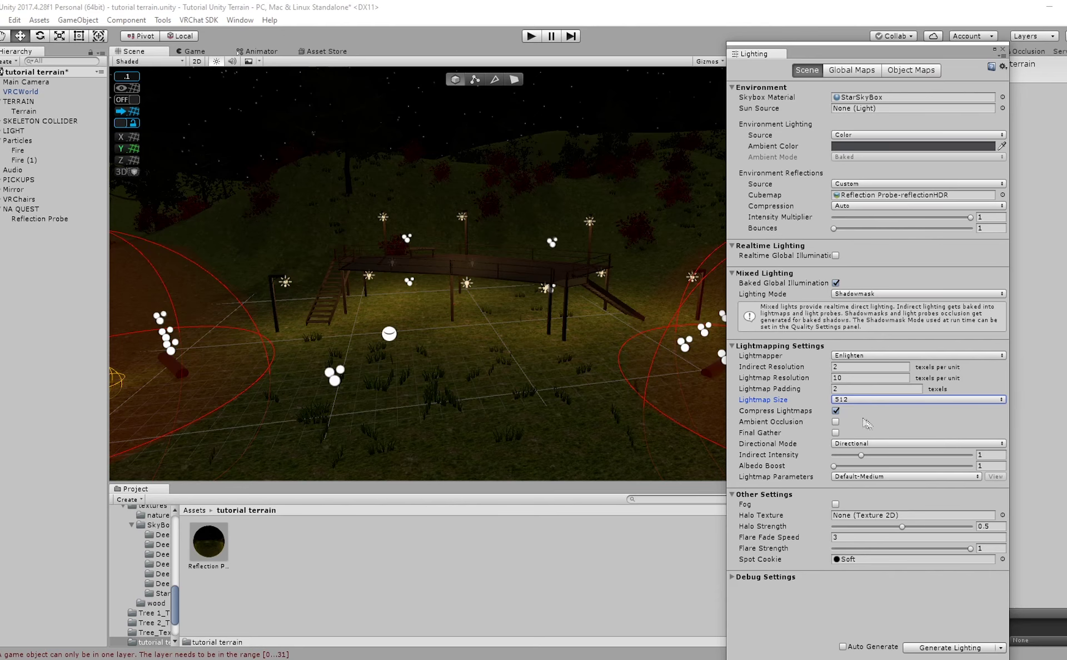
click(835, 422)
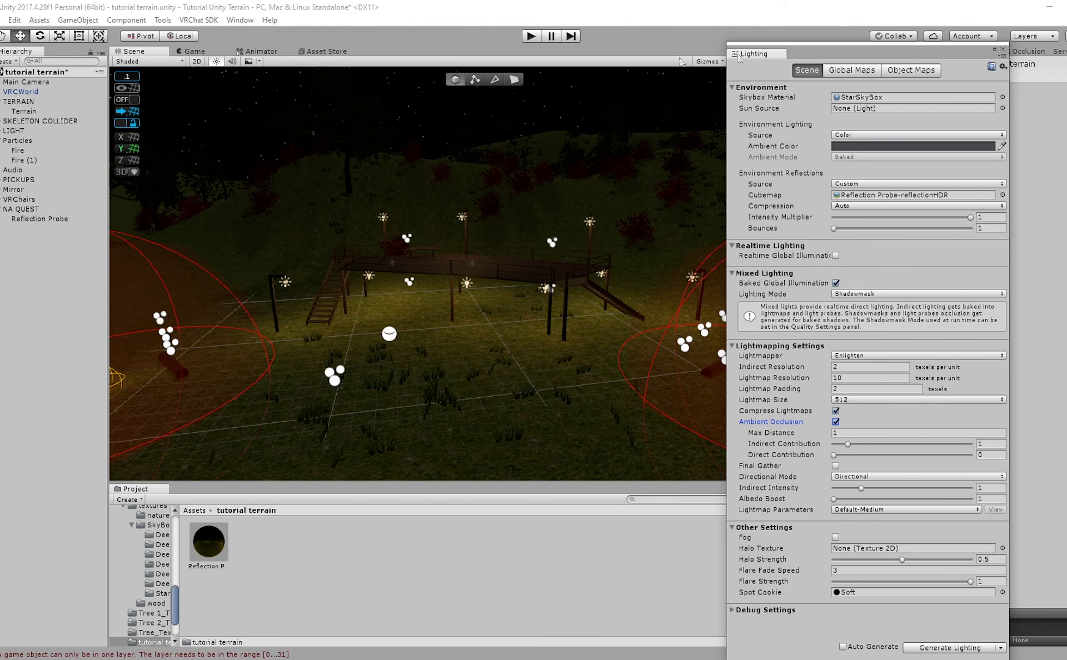
Move the Lighting window aside and check which layers VRCMirror (1) reflects.
drag(847, 54, 772, 45)
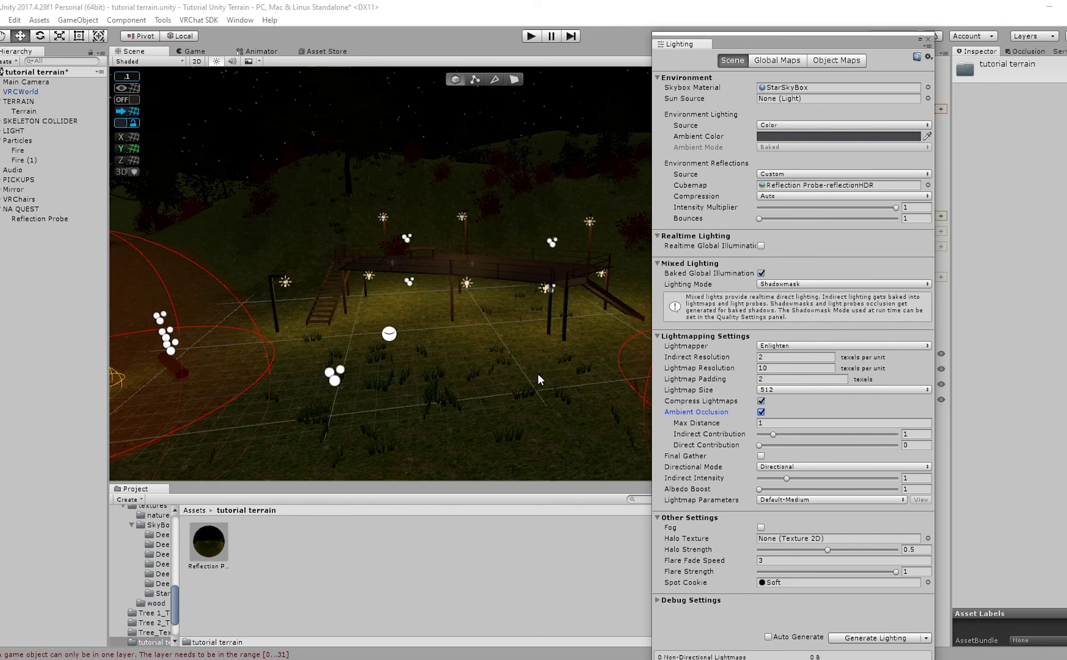
right_drag(435, 349, 419, 383)
scroll(472, 367, up, 2)
scroll(471, 367, up, 2)
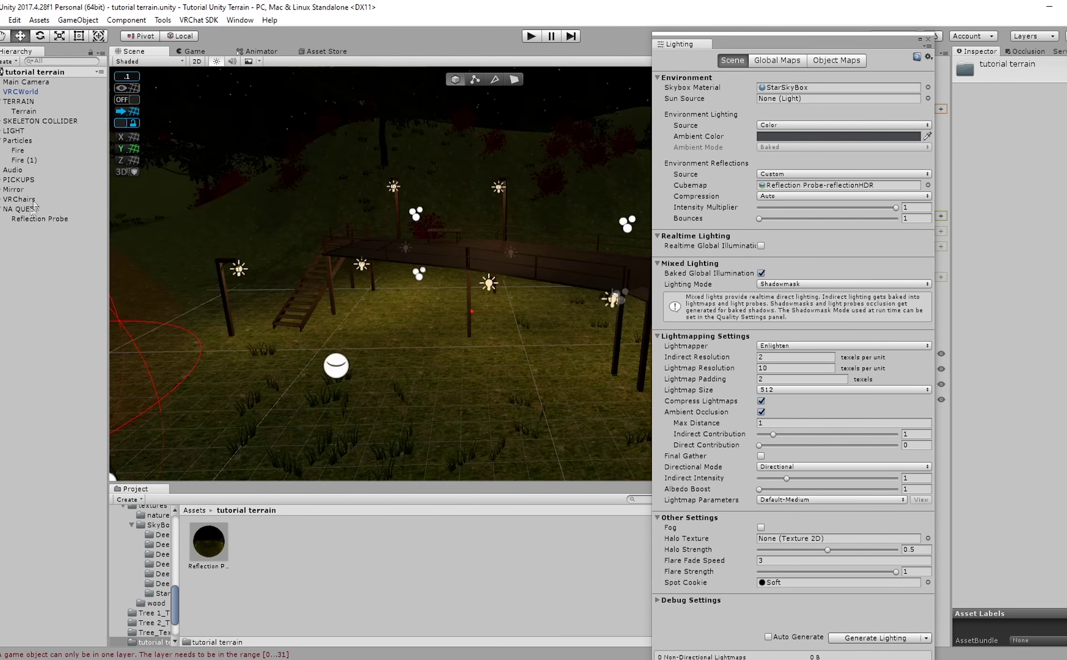
click(1, 190)
click(33, 209)
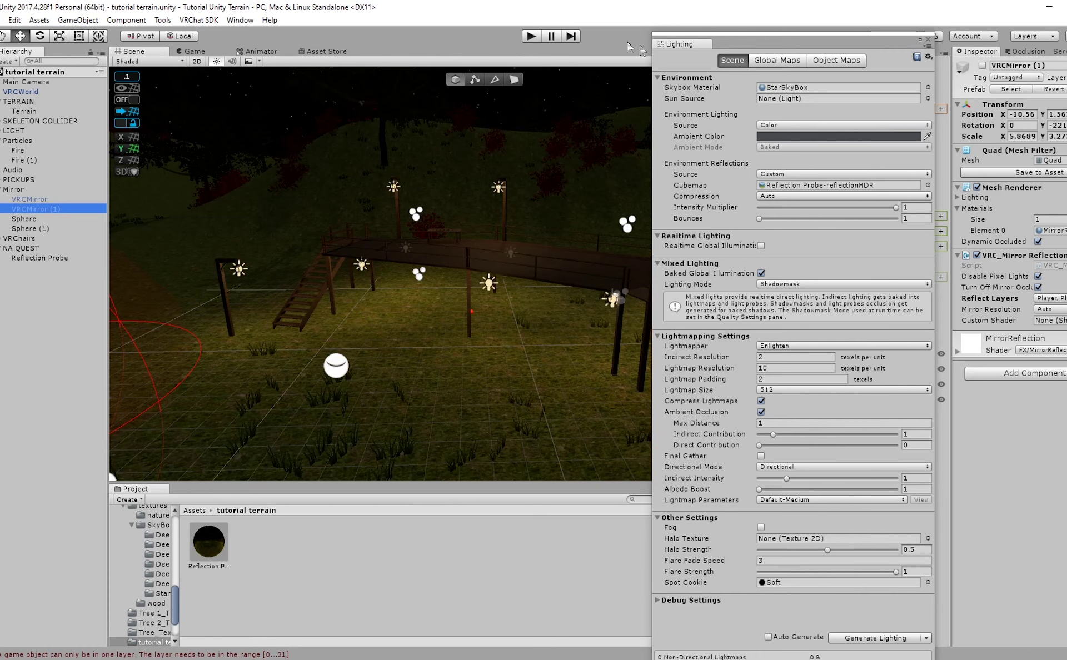
drag(739, 53, 613, 53)
click(1050, 299)
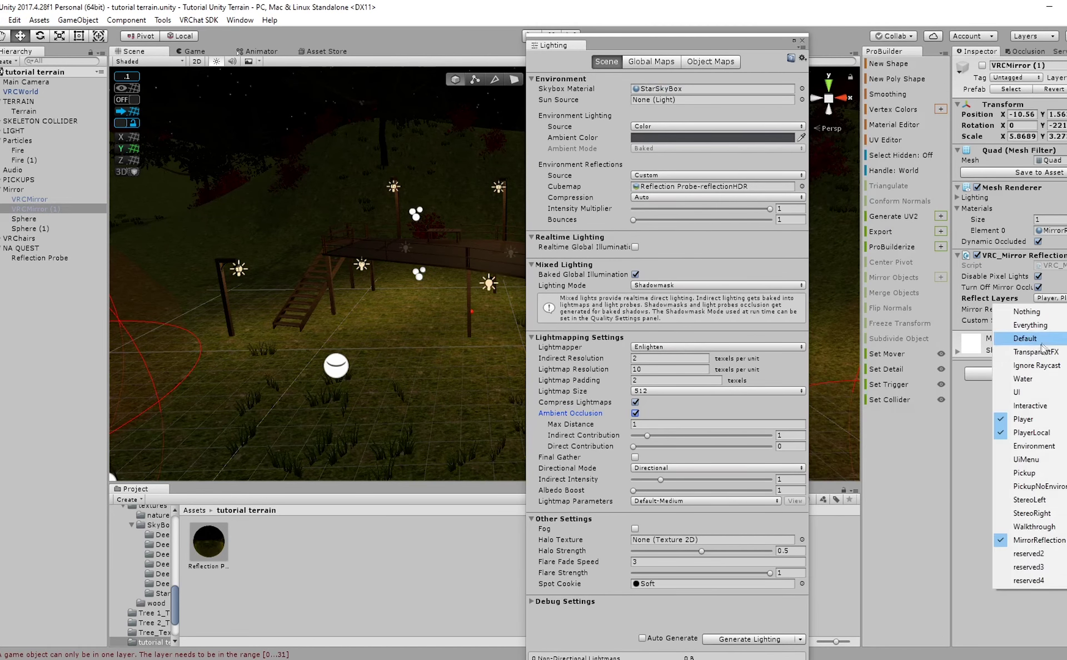
click(893, 558)
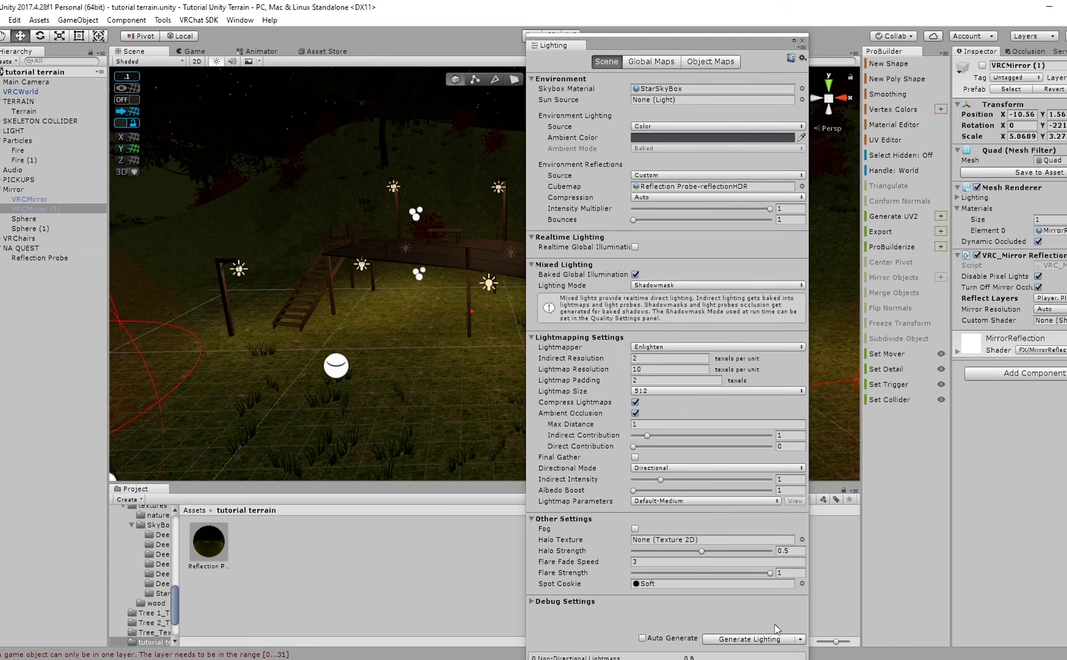
Generate the scene's baked lighting, close the Lighting window and inspect the lit bridge and campfires.
click(775, 639)
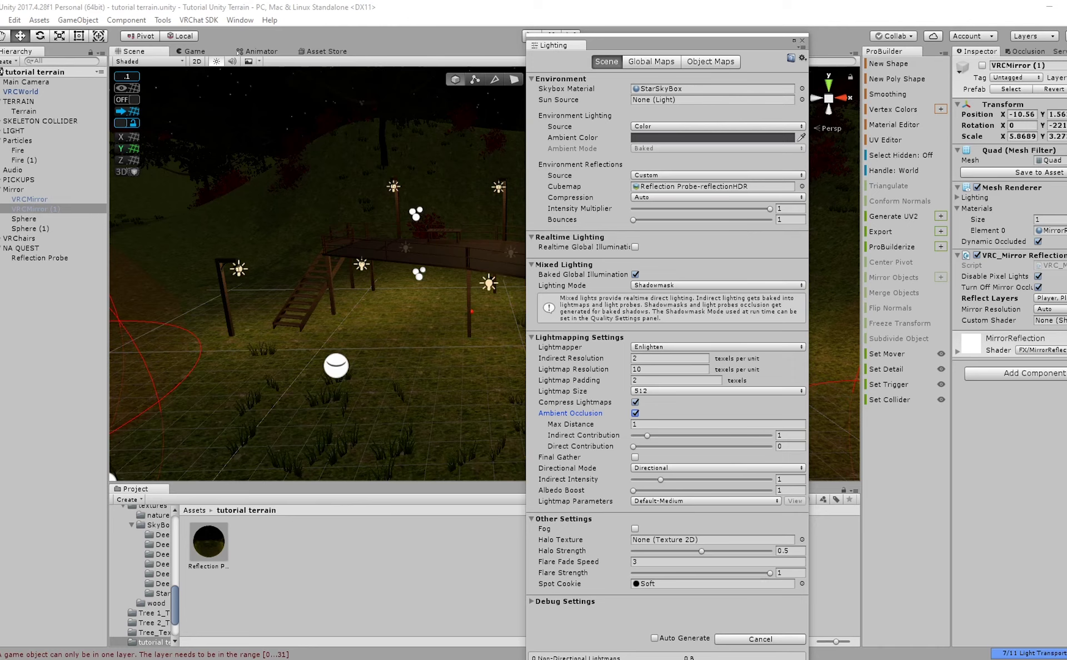
click(456, 536)
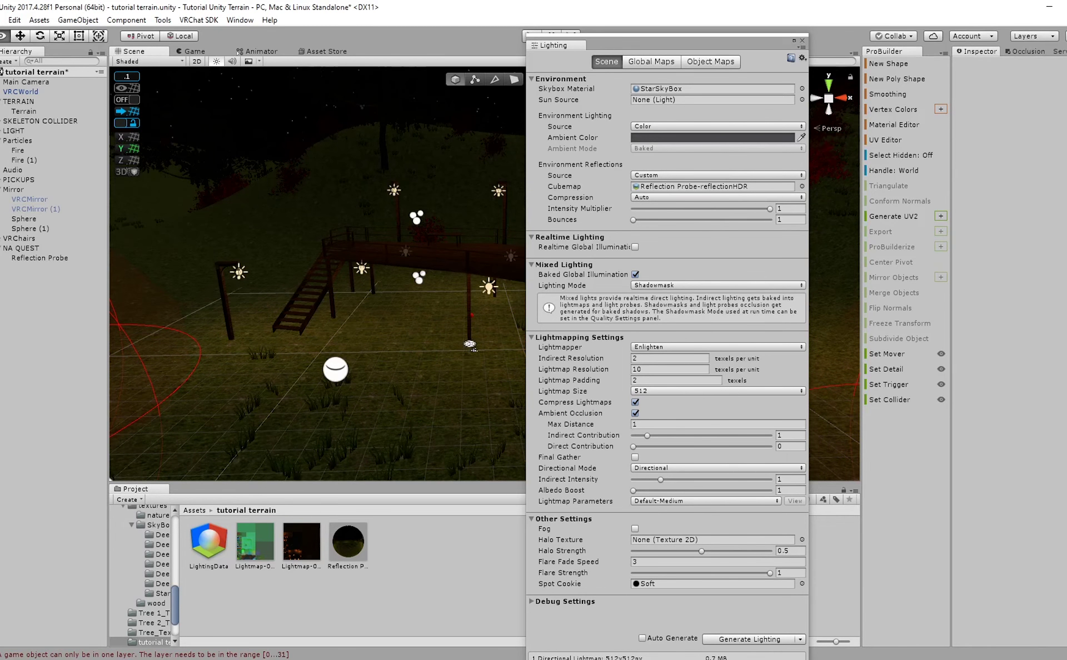
right_drag(434, 300, 522, 261)
click(801, 42)
right_drag(400, 245, 720, 295)
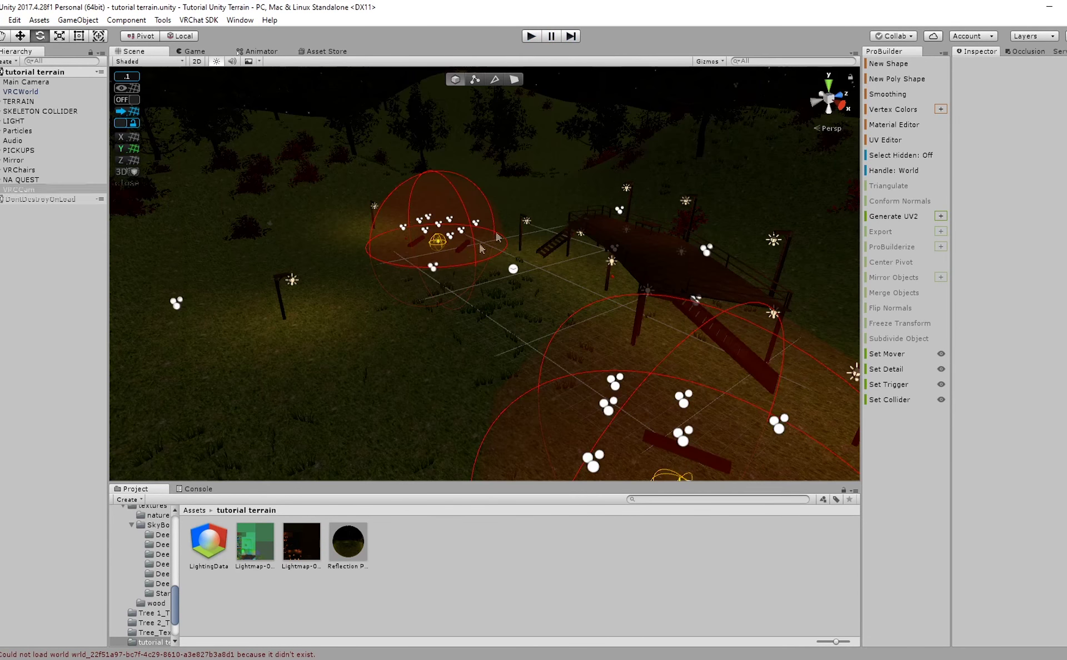
right_drag(406, 198, 489, 179)
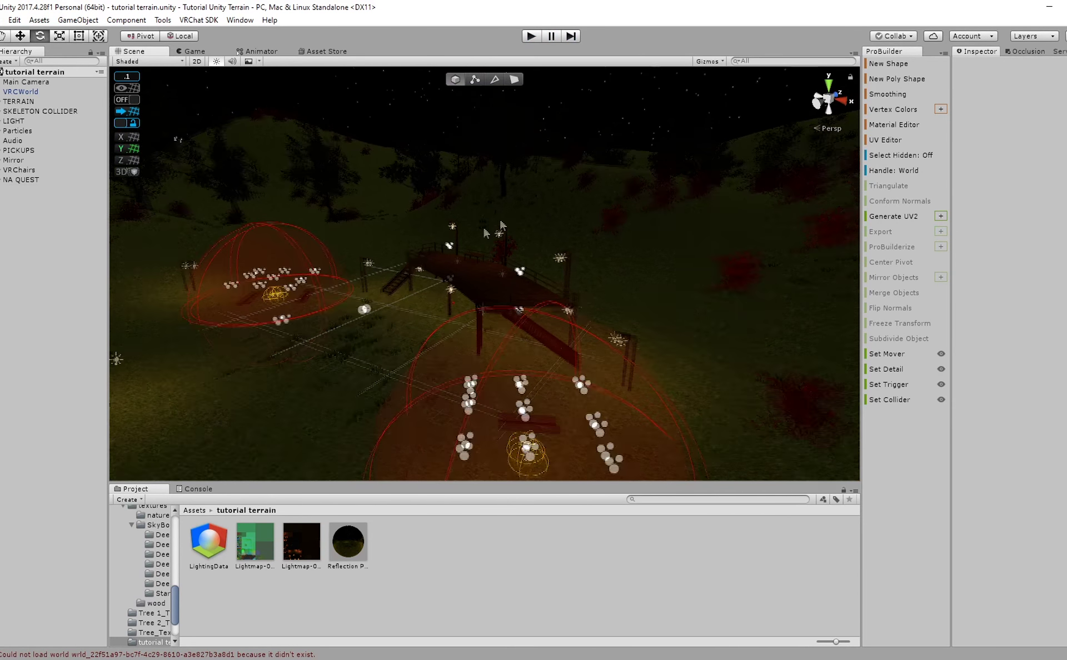
Bake the scene's occlusion culling with smallest occluder 5 and smallest hole 0.25.
click(1047, 51)
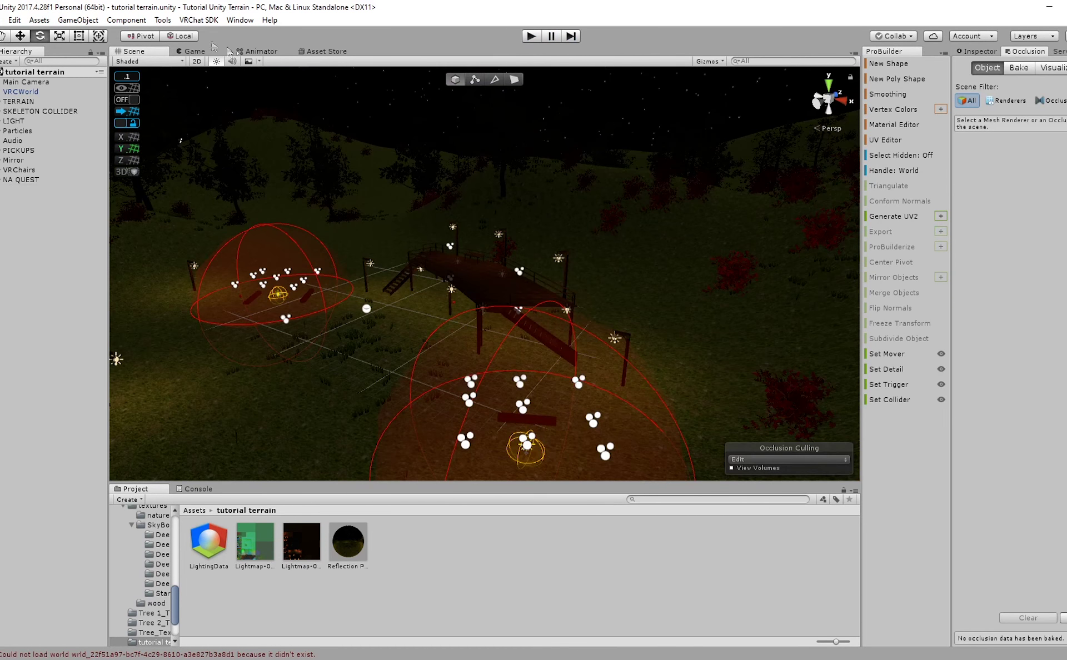
click(240, 20)
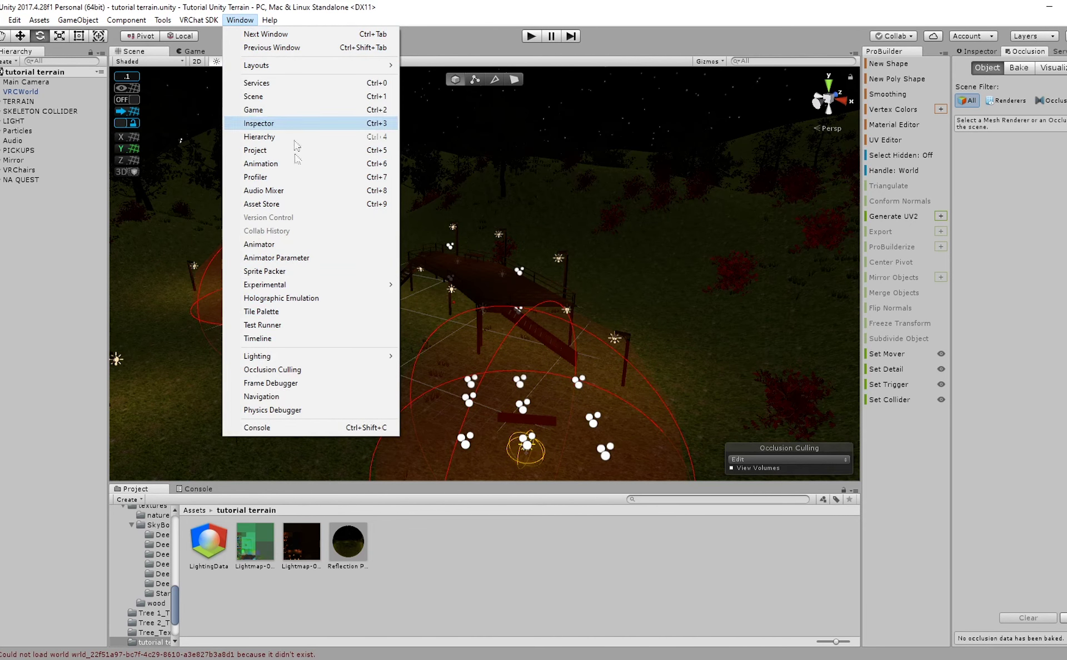
mouse_move(270, 22)
click(982, 110)
click(1020, 75)
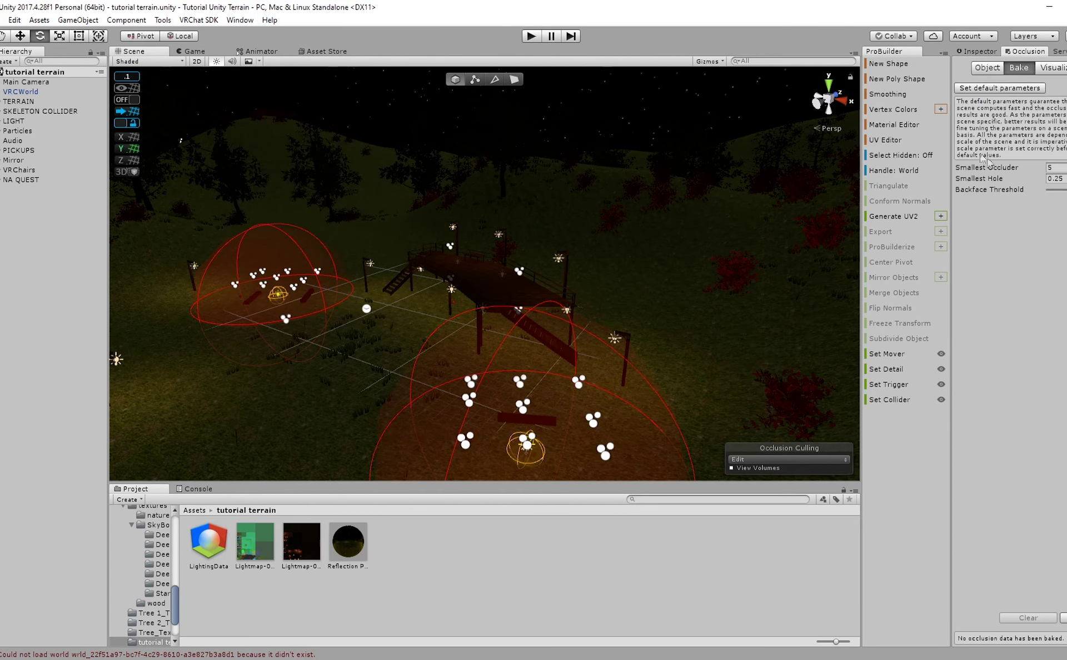
click(1064, 618)
Examine the occlusion culling visualization across the terrain and around the campfires.
right_drag(355, 126, 484, 129)
scroll(484, 129, down, 3)
middle_drag(484, 129, 531, 270)
scroll(479, 221, up, 4)
scroll(475, 211, down, 2)
scroll(550, 278, down, 2)
scroll(545, 253, up, 6)
scroll(536, 239, up, 2)
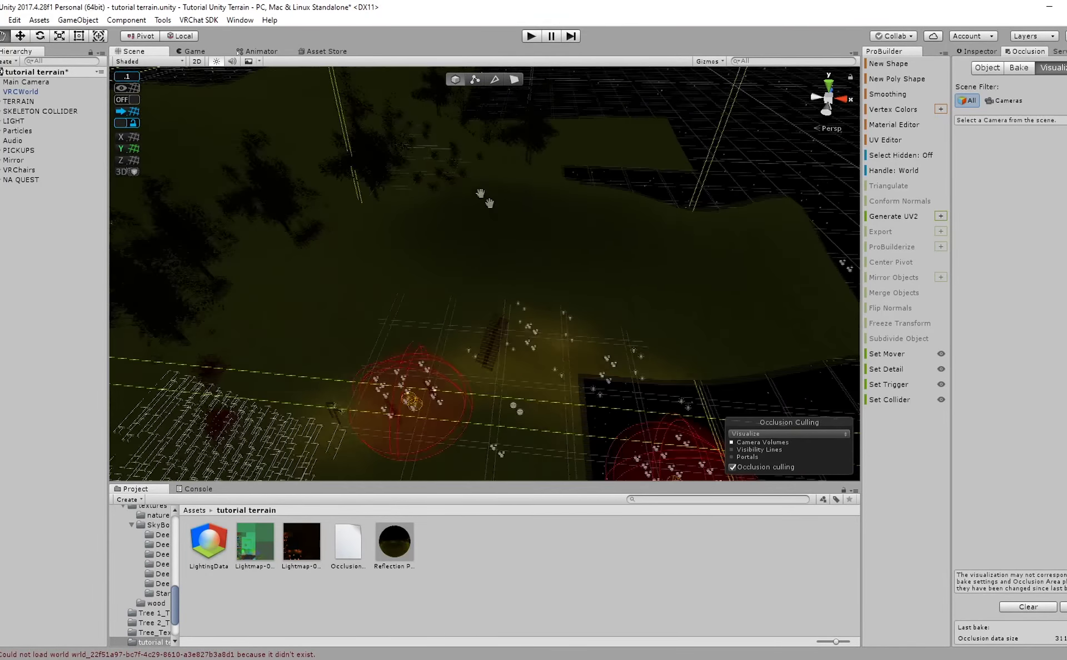
middle_drag(495, 210, 437, 79)
scroll(462, 134, up, 3)
right_drag(462, 136, 267, 118)
scroll(418, 171, up, 3)
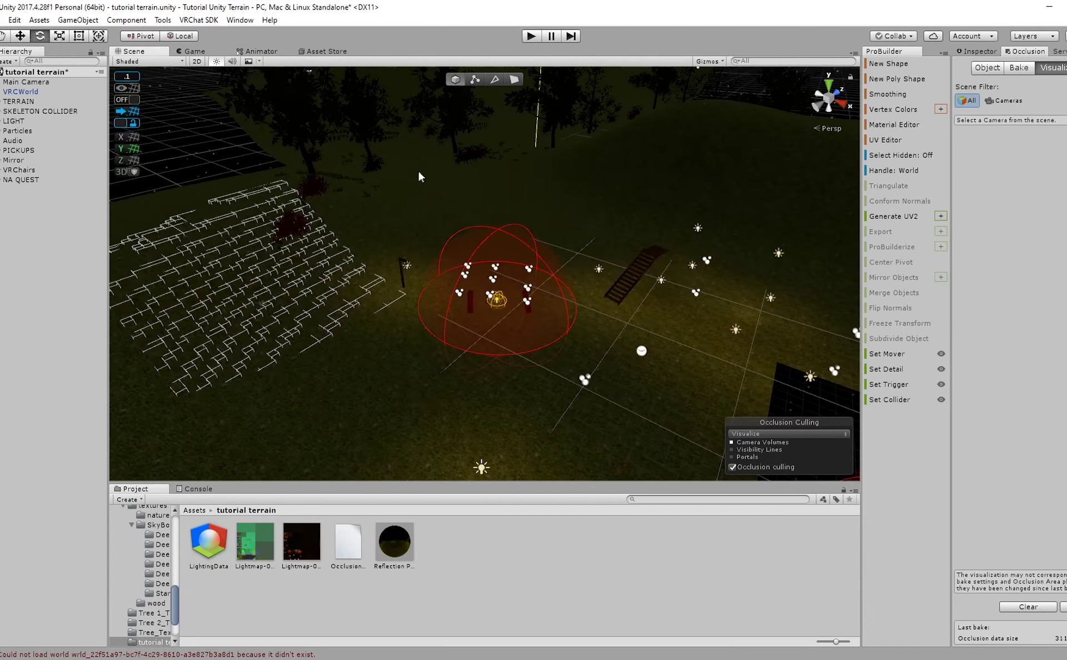
right_drag(334, 187, 414, 184)
Leave the occlusion visualization for the Object occlusion settings and view the scene around the bridge.
click(985, 71)
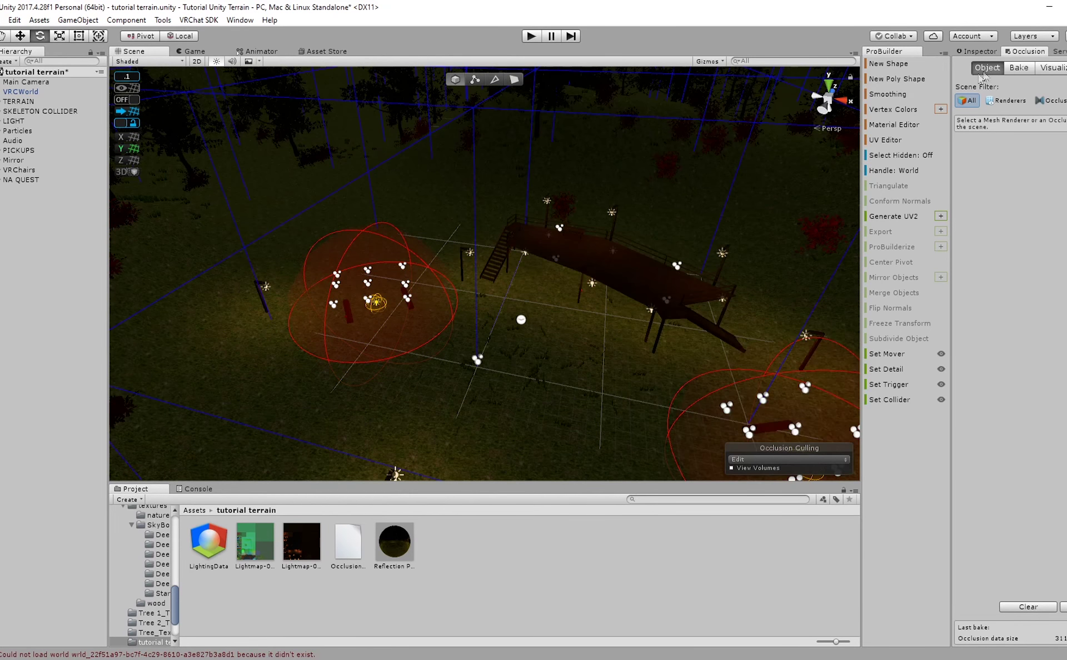
right_drag(411, 144, 456, 129)
scroll(453, 139, up, 3)
middle_drag(446, 189, 461, 102)
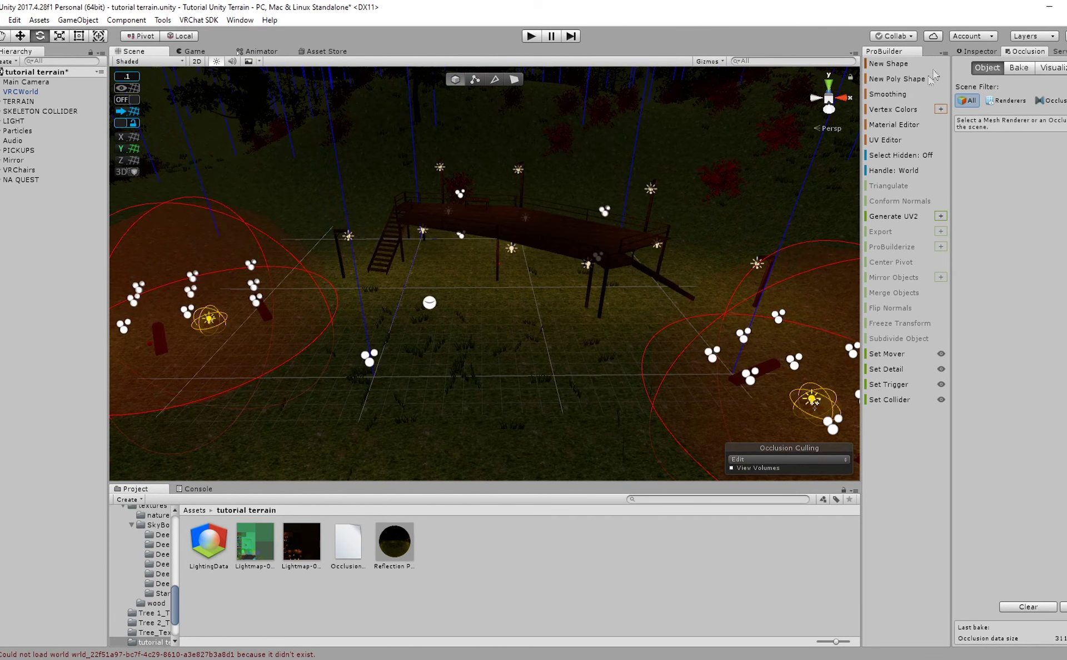
Build and publish the Windows version of the world through the VRChat SDK builder.
click(198, 20)
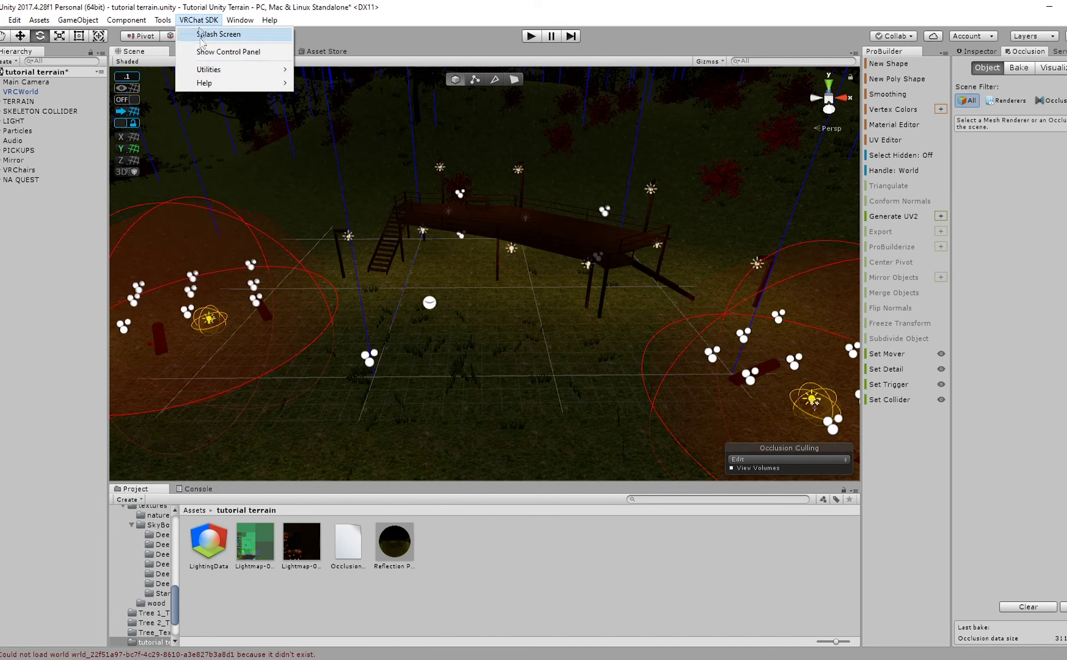
click(205, 66)
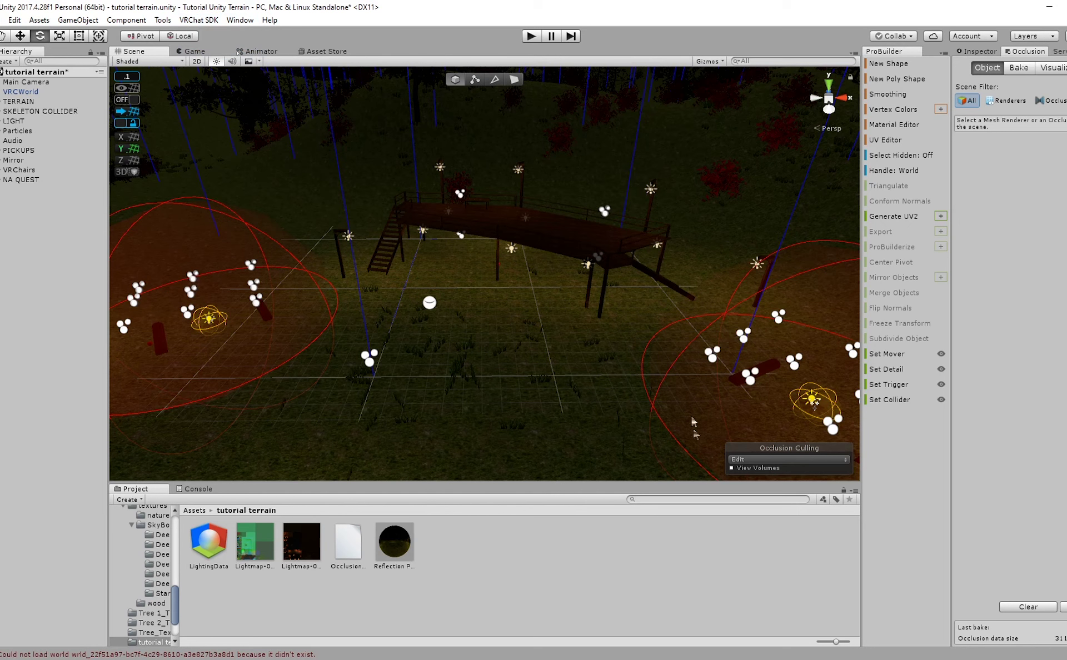
click(674, 165)
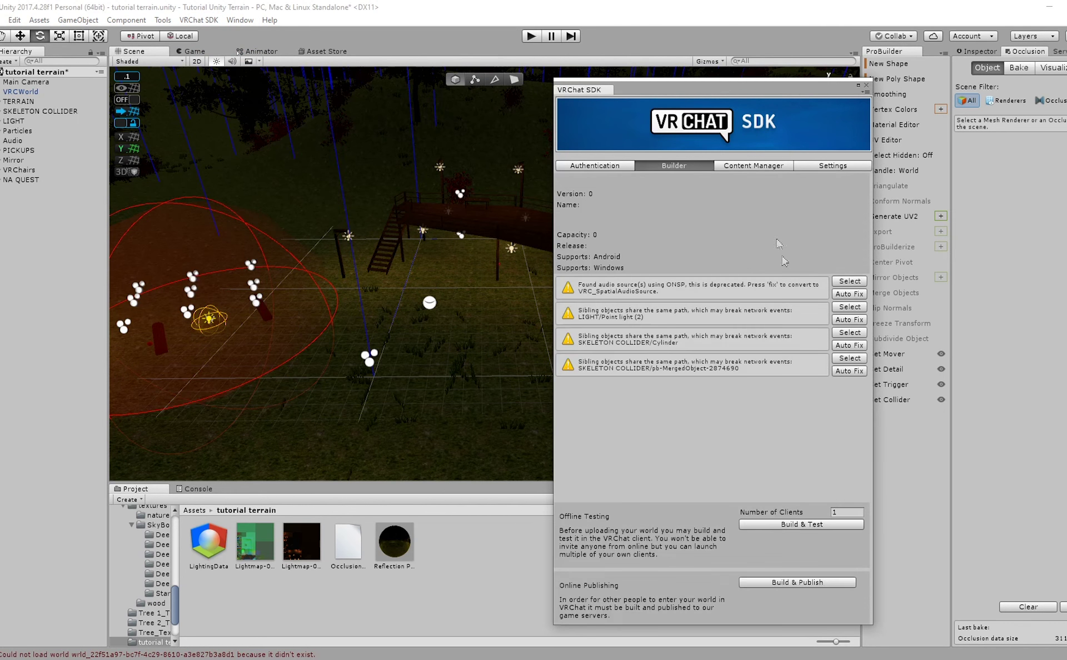
click(806, 583)
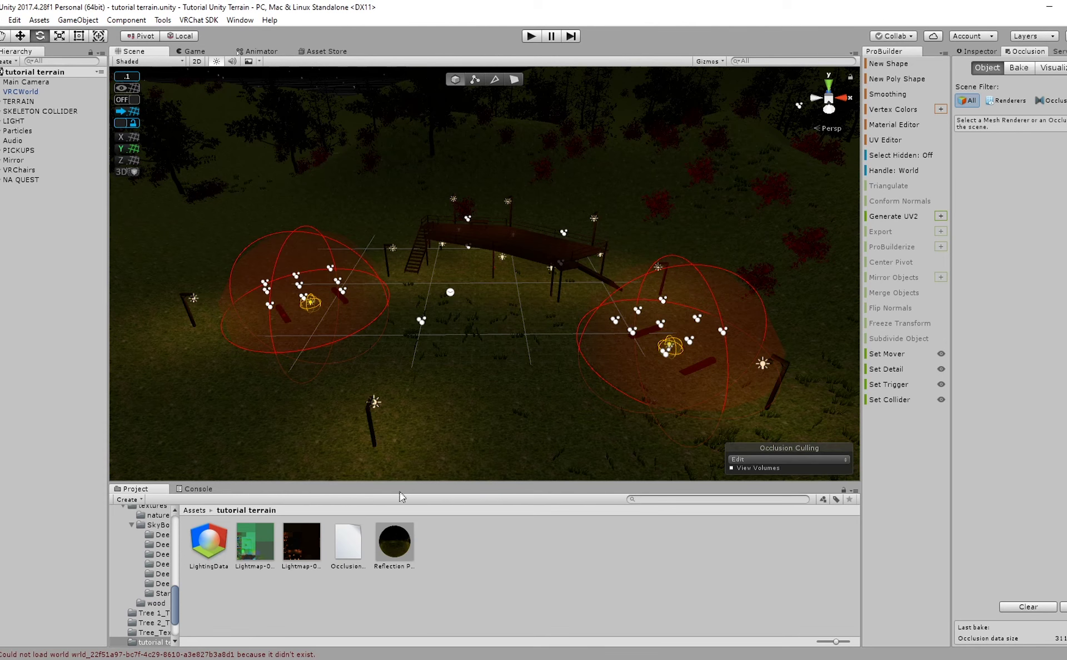
Deactivate the NA QUEST group in the scene.
right_drag(428, 230, 398, 246)
scroll(393, 239, up, 3)
right_drag(552, 282, 596, 309)
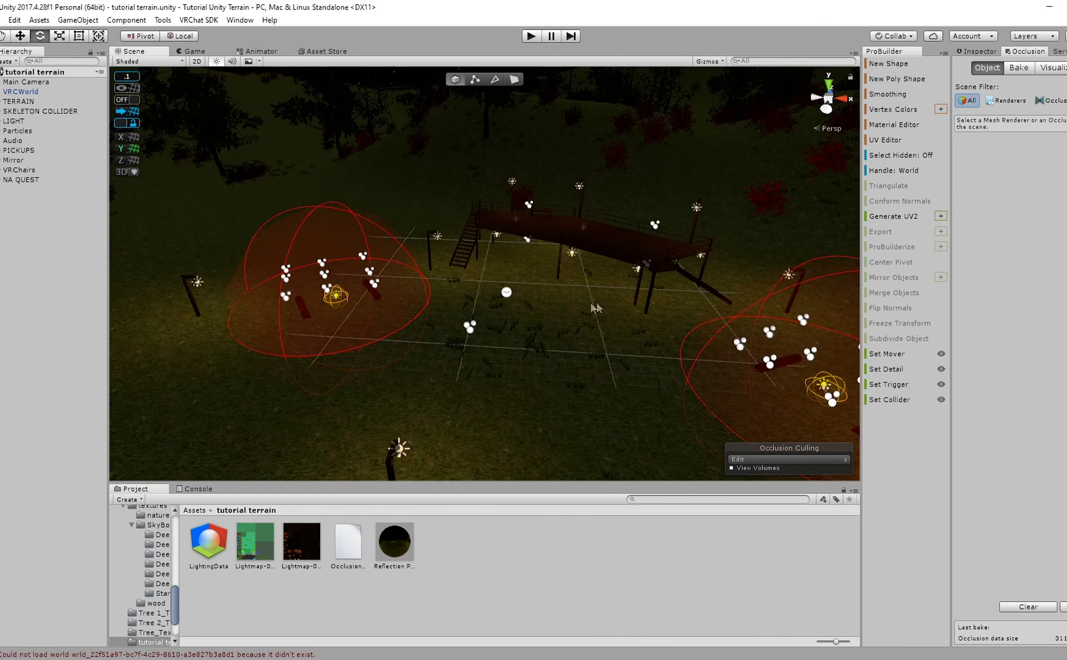
scroll(507, 310, up, 4)
right_drag(451, 308, 469, 312)
scroll(473, 314, up, 4)
click(509, 344)
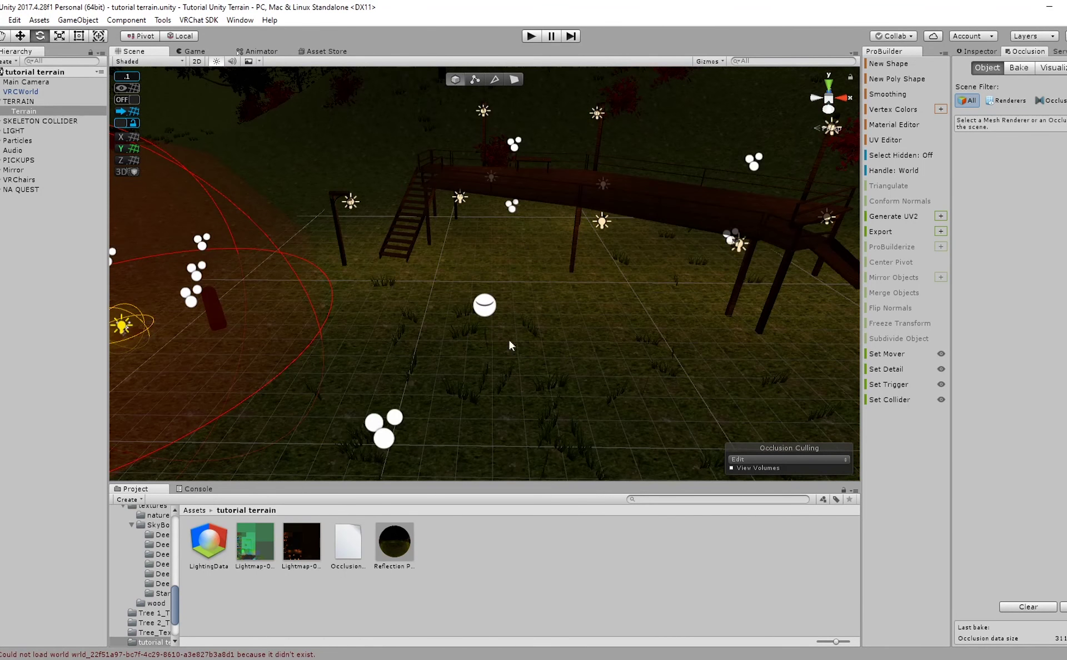
click(39, 191)
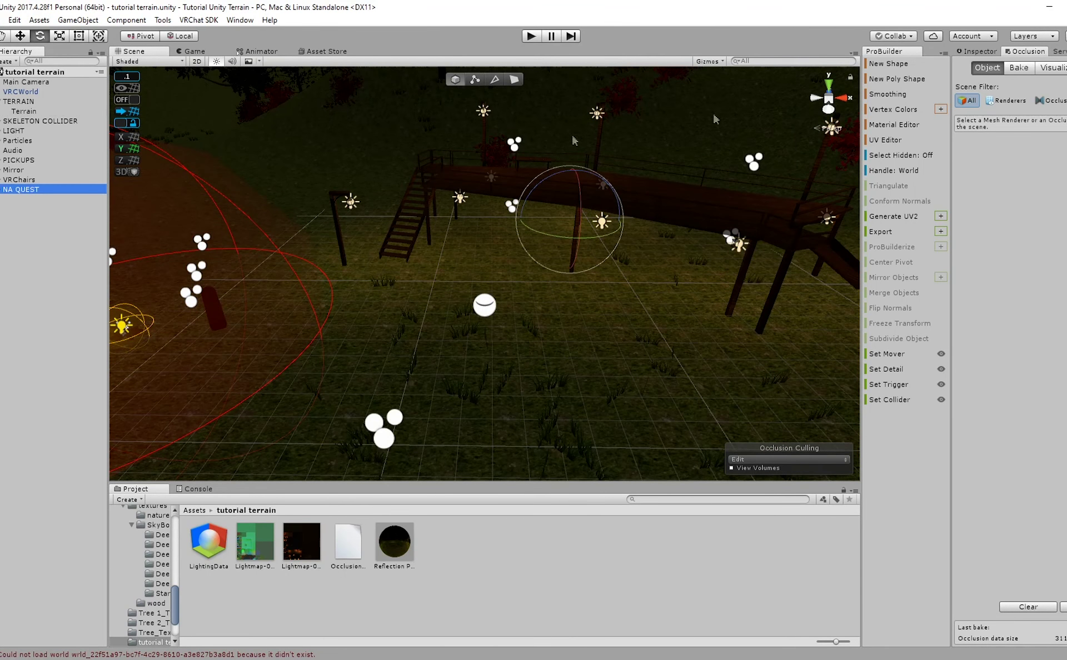
click(966, 52)
click(982, 65)
Switch the project's build platform to Android.
click(4, 20)
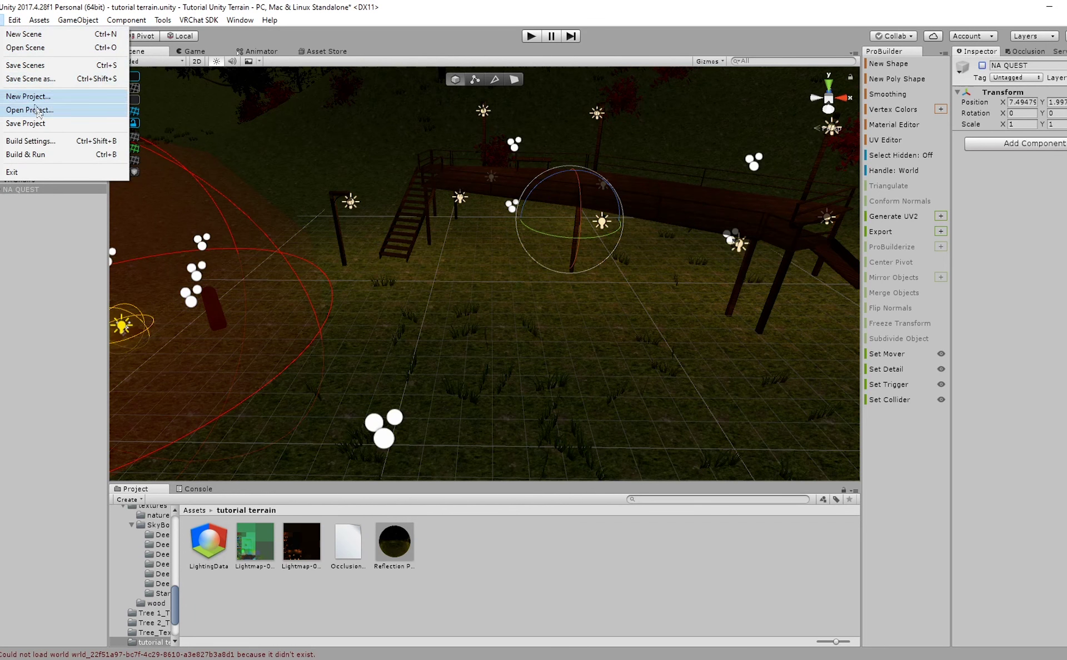
click(67, 143)
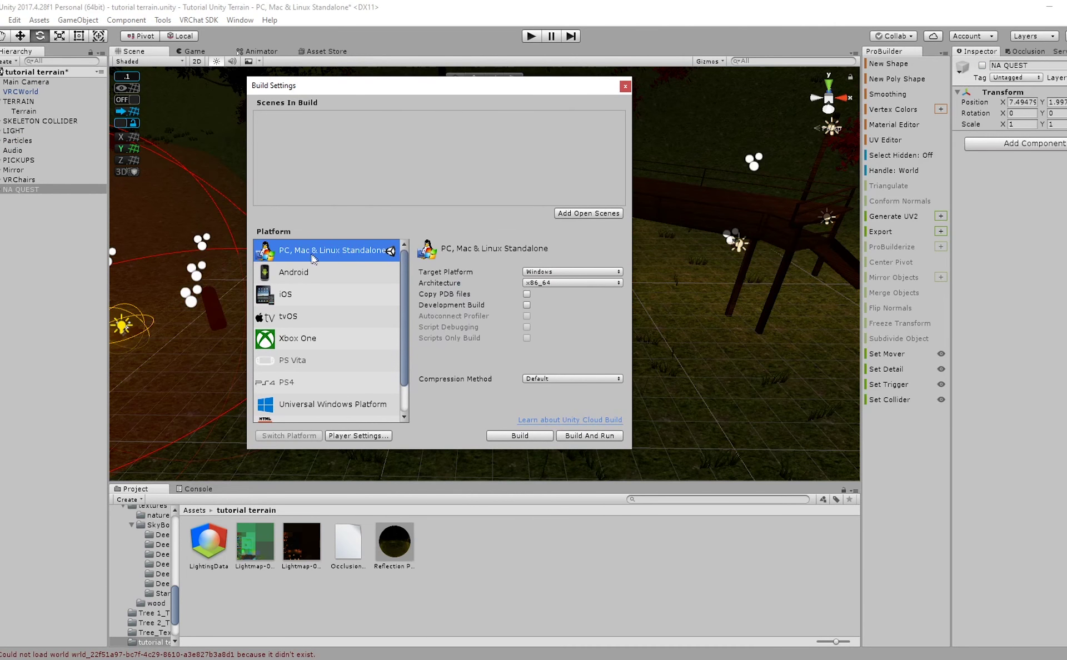
click(296, 272)
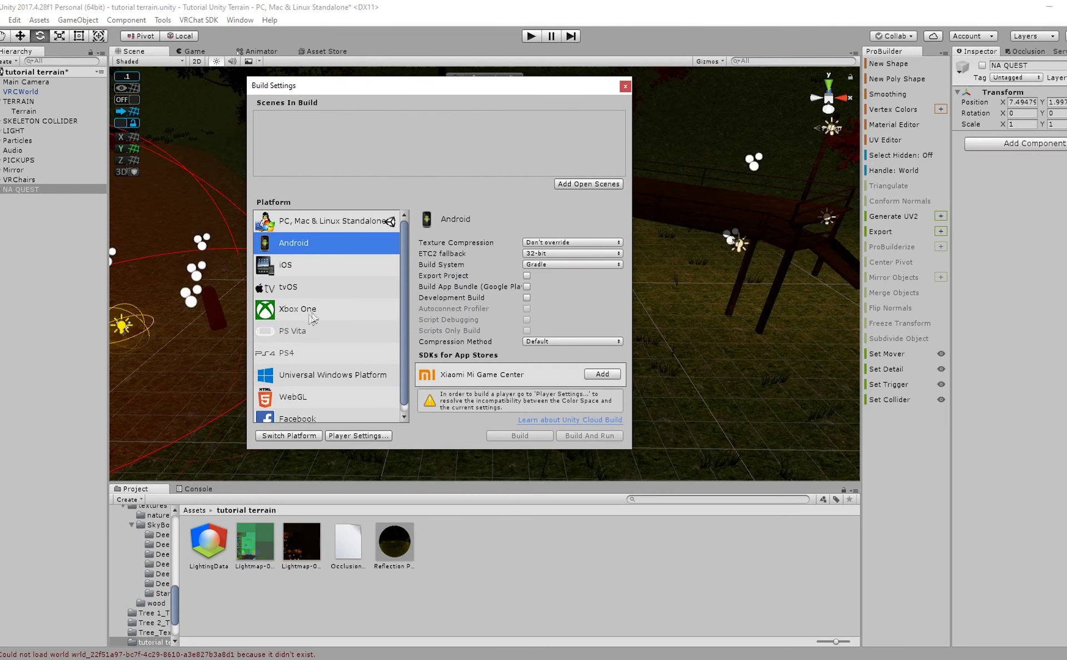
click(303, 437)
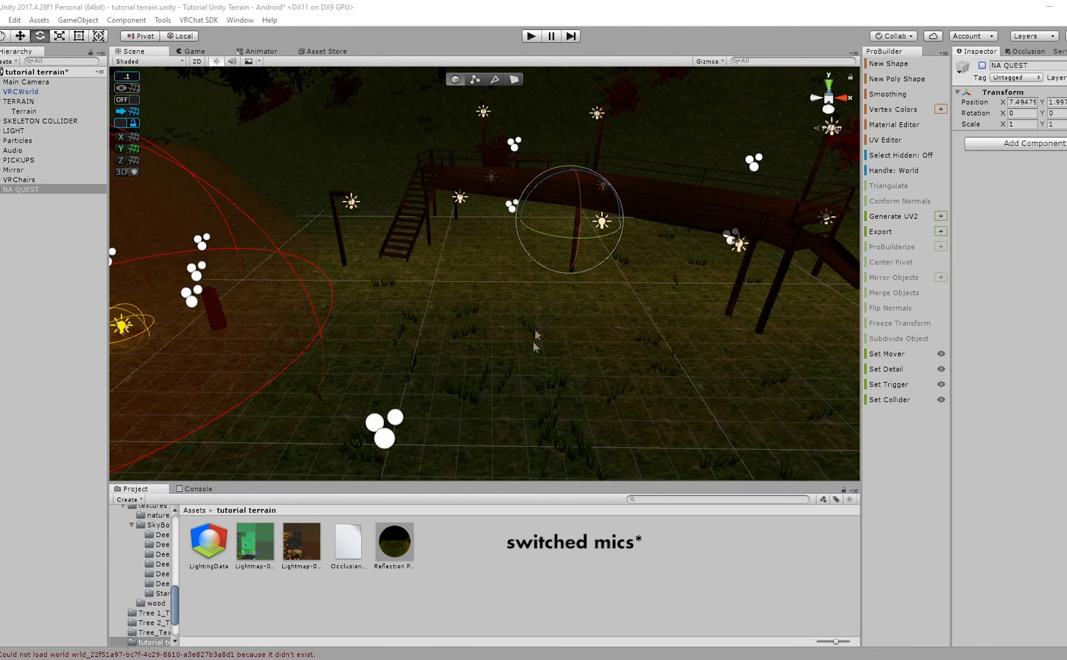
Inspect the scene around the campfire and bridge, and open the VRChat SDK control panel.
right_drag(461, 319, 374, 267)
middle_drag(374, 267, 372, 286)
right_drag(394, 284, 469, 331)
right_drag(491, 347, 296, 256)
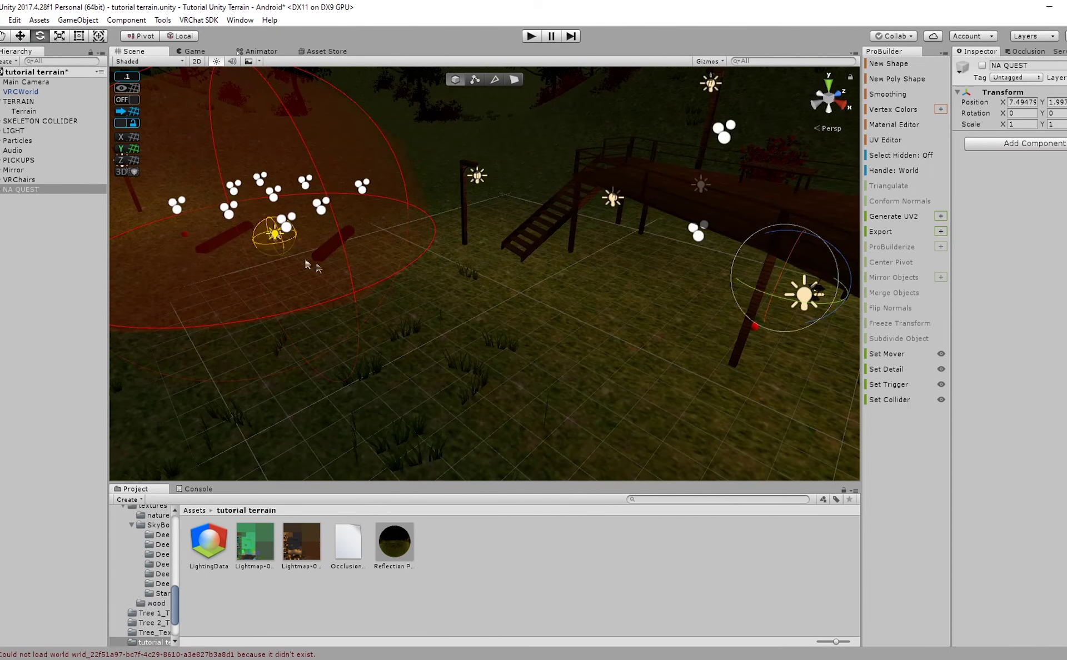
click(216, 20)
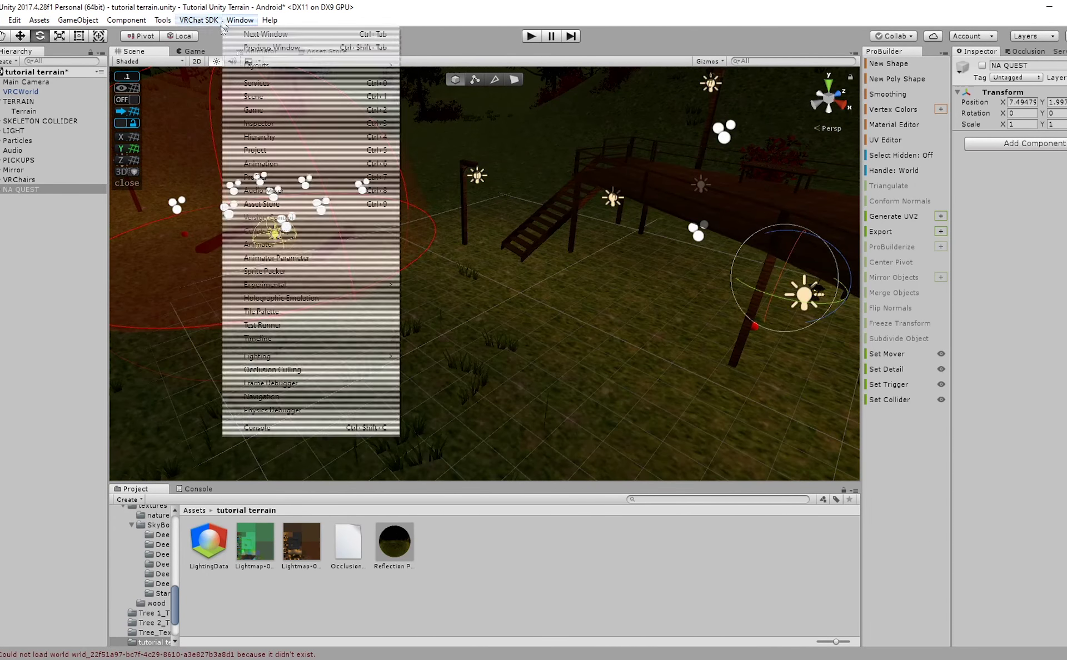
click(228, 53)
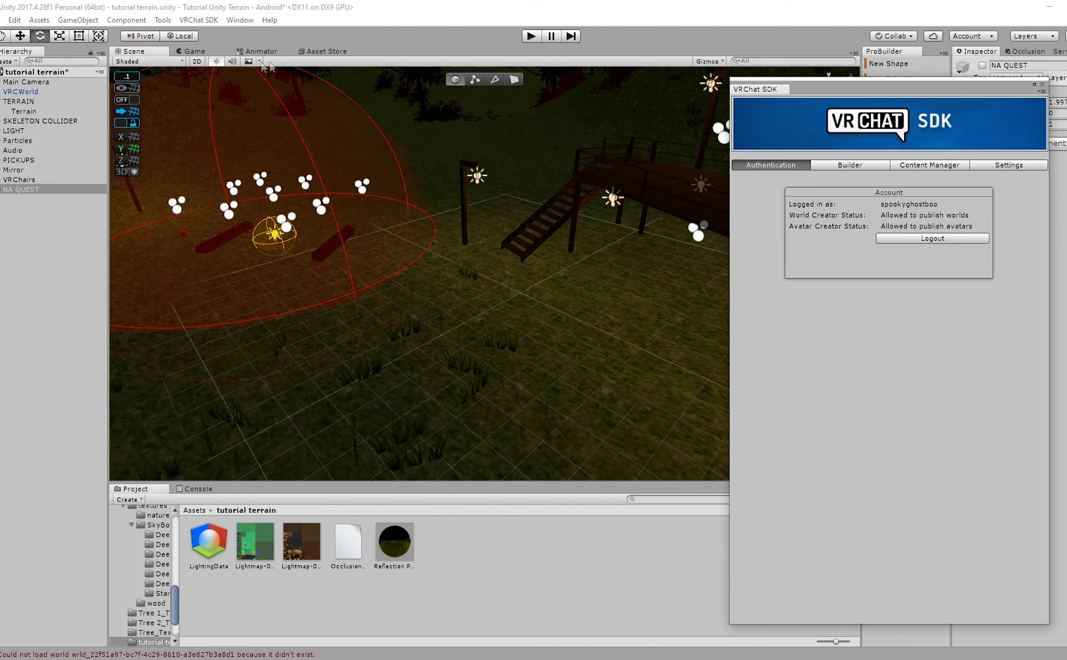
Build and publish the Android version of the world through the VRChat SDK builder.
click(844, 167)
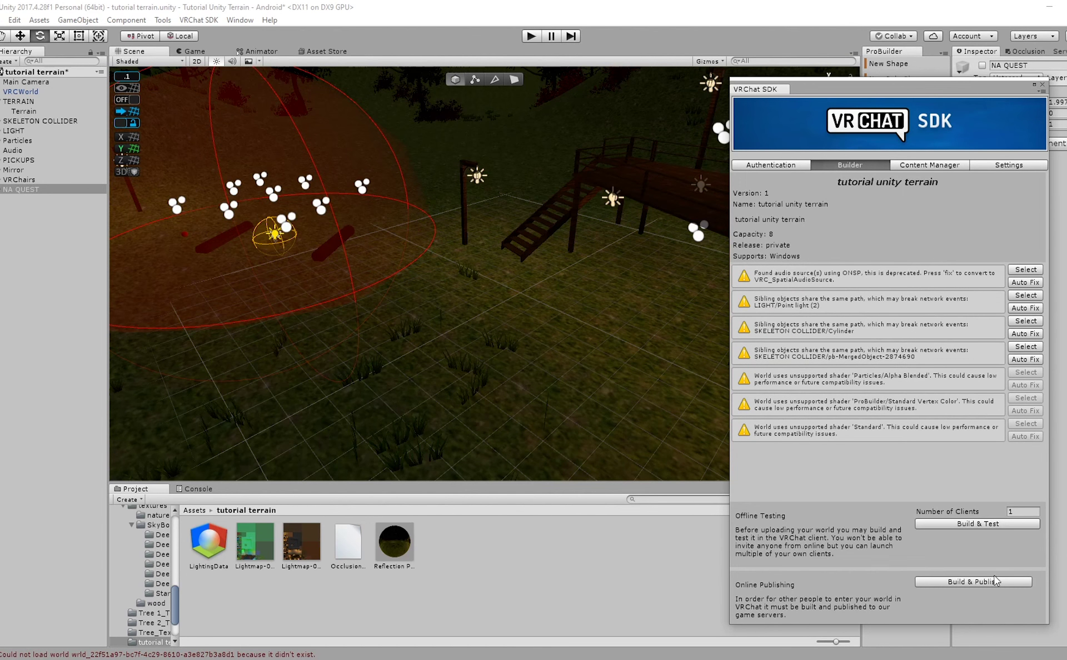
click(996, 582)
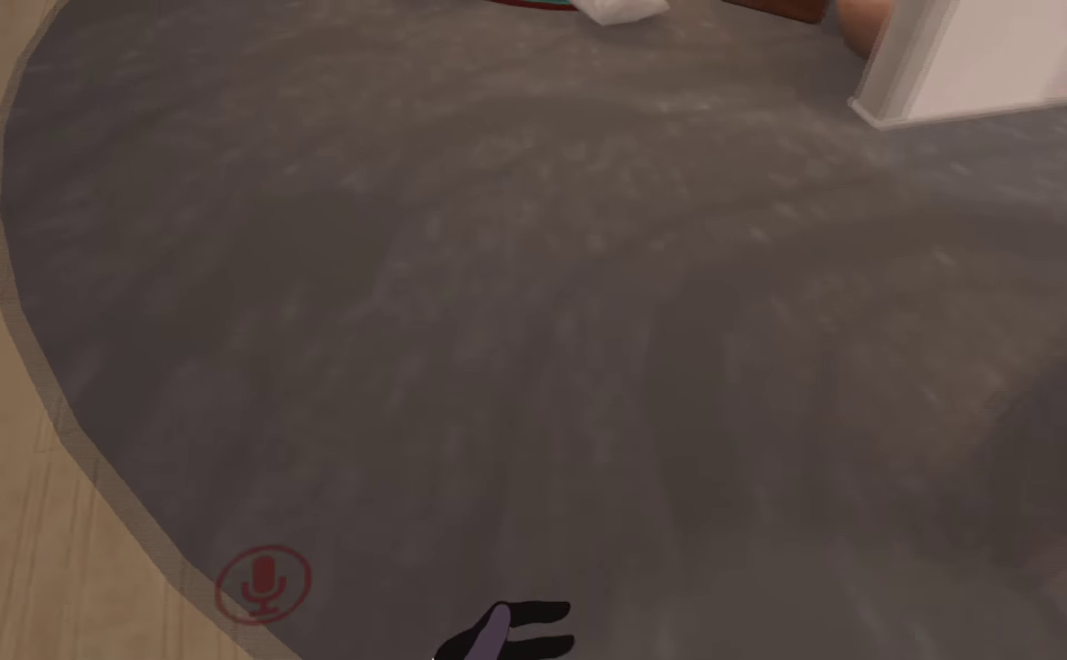
Switch to VRChat and open the details of the tutorial unity terrain world from the list of own worlds.
key(Escape)
click(685, 378)
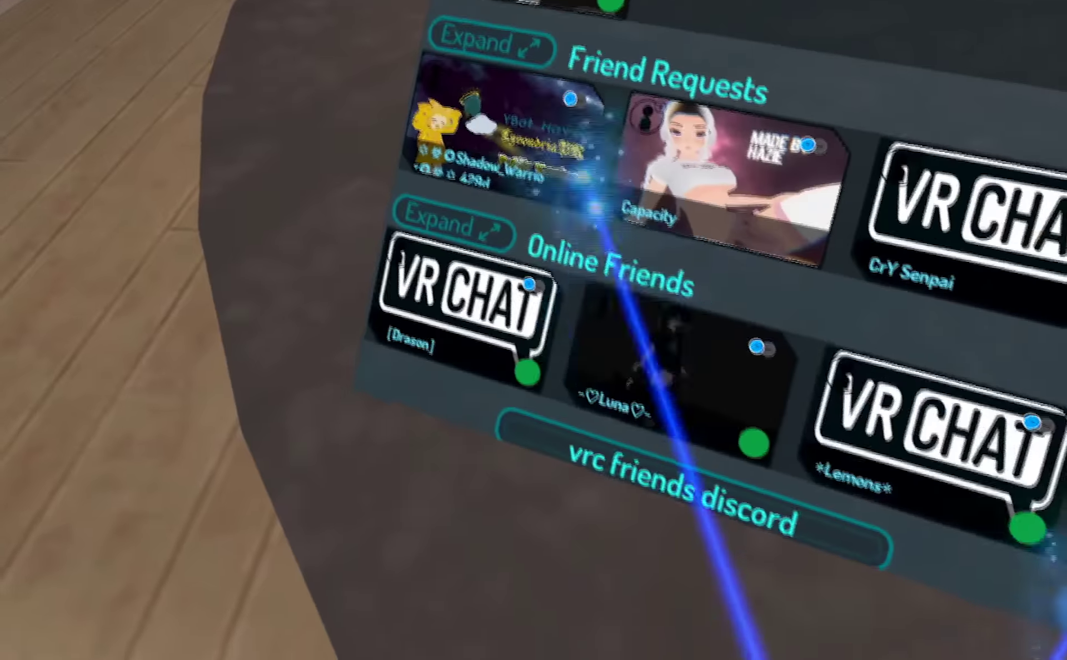
drag(567, 271, 661, 115)
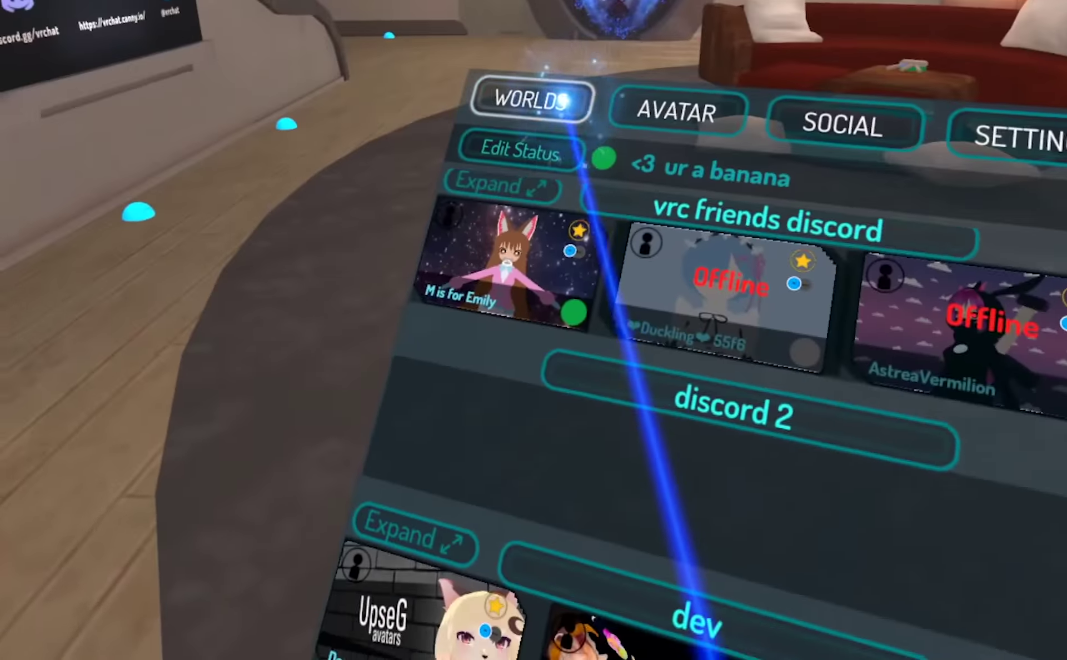
click(516, 100)
scroll(677, 187, down, 10)
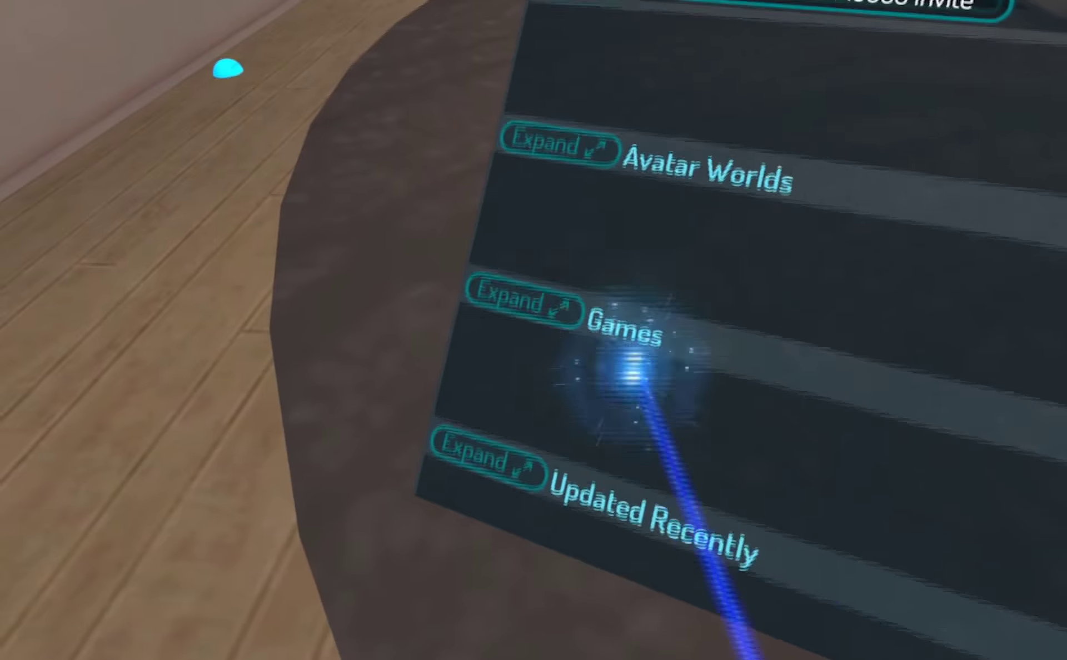
scroll(628, 363, down, 5)
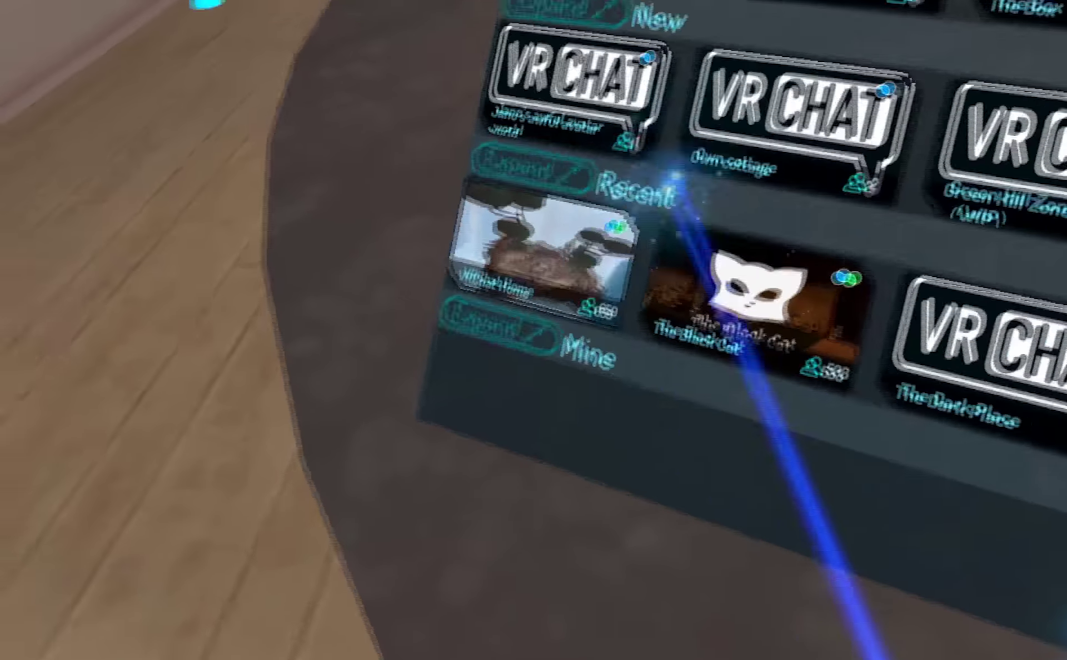
drag(676, 179, 601, 55)
drag(598, 262, 571, 469)
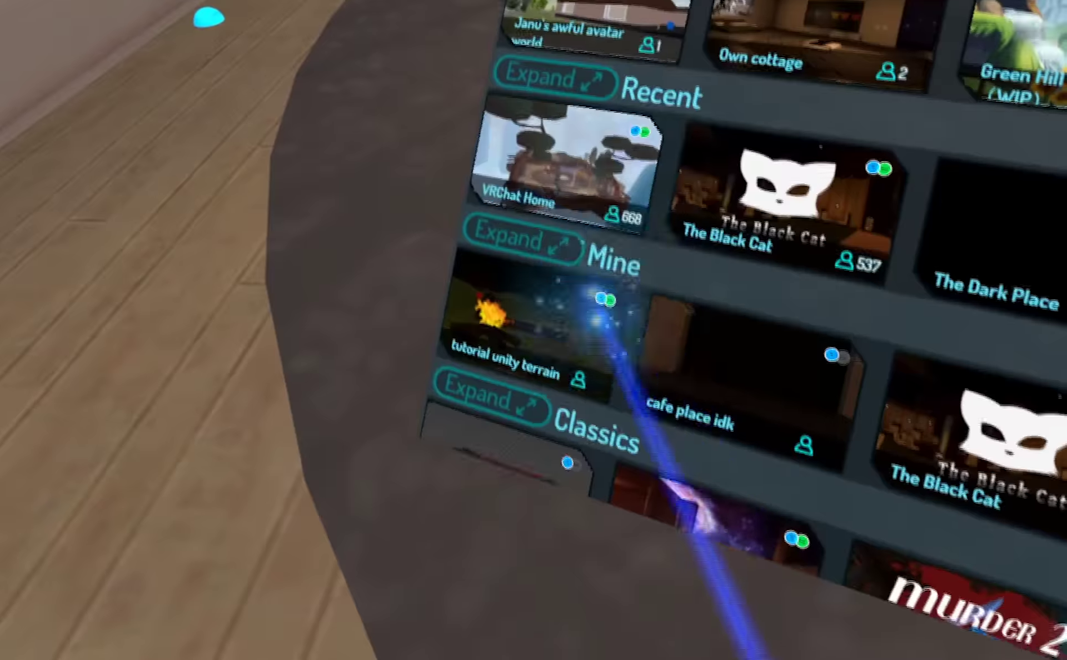
click(581, 299)
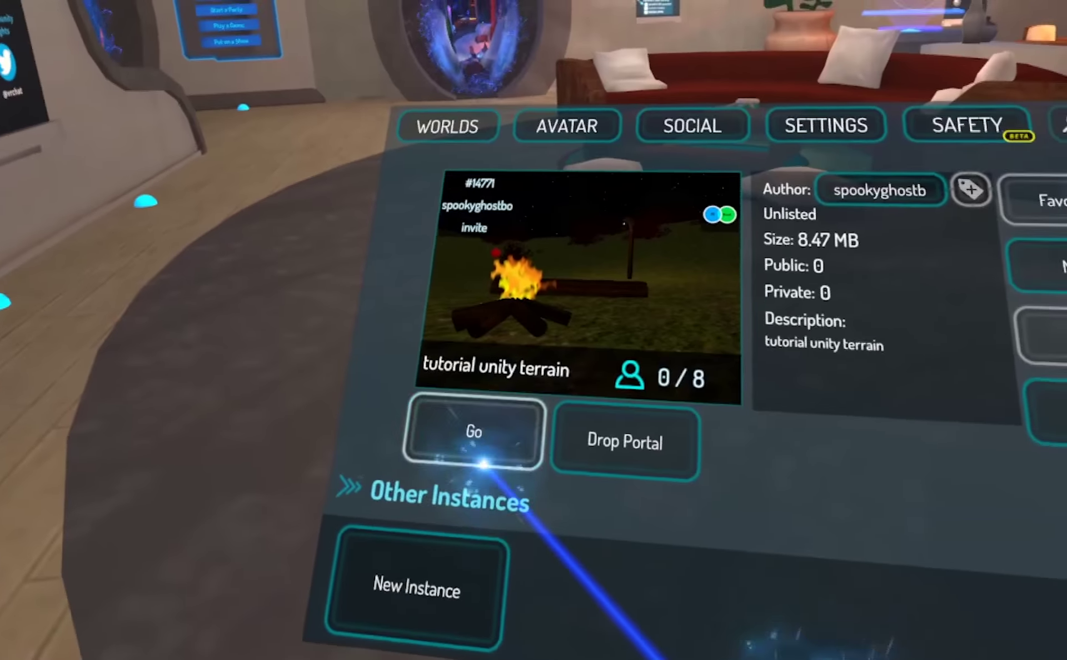
Collapse the expanded object groups in the hierarchy and add the Sequence clip from the Music folder to the scene as an audio source.
click(282, 550)
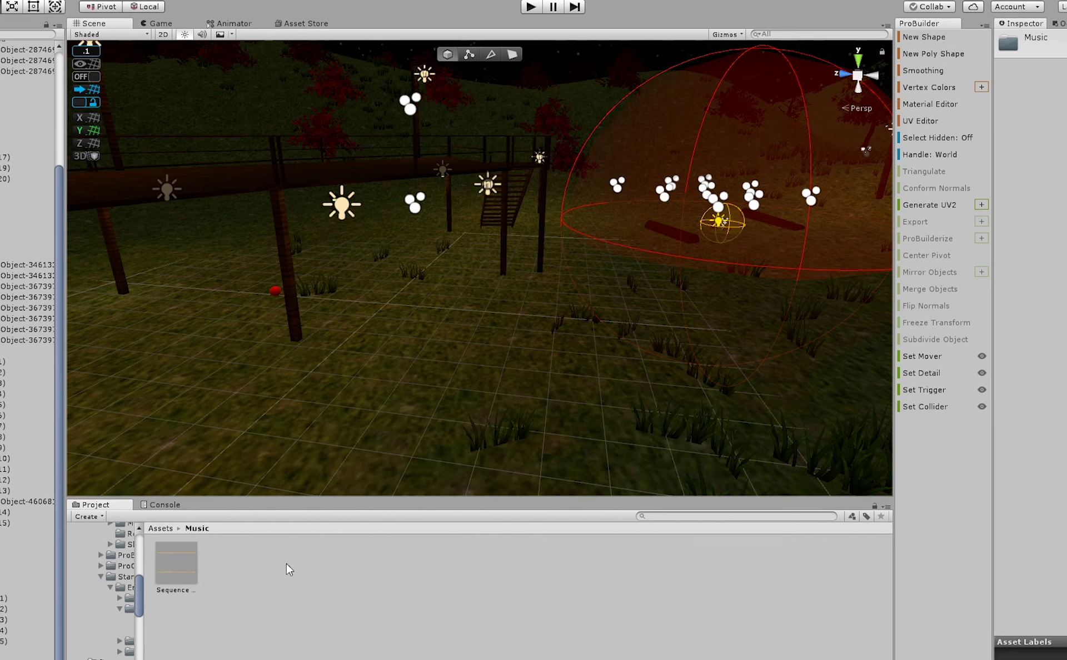
scroll(43, 402, up, 5)
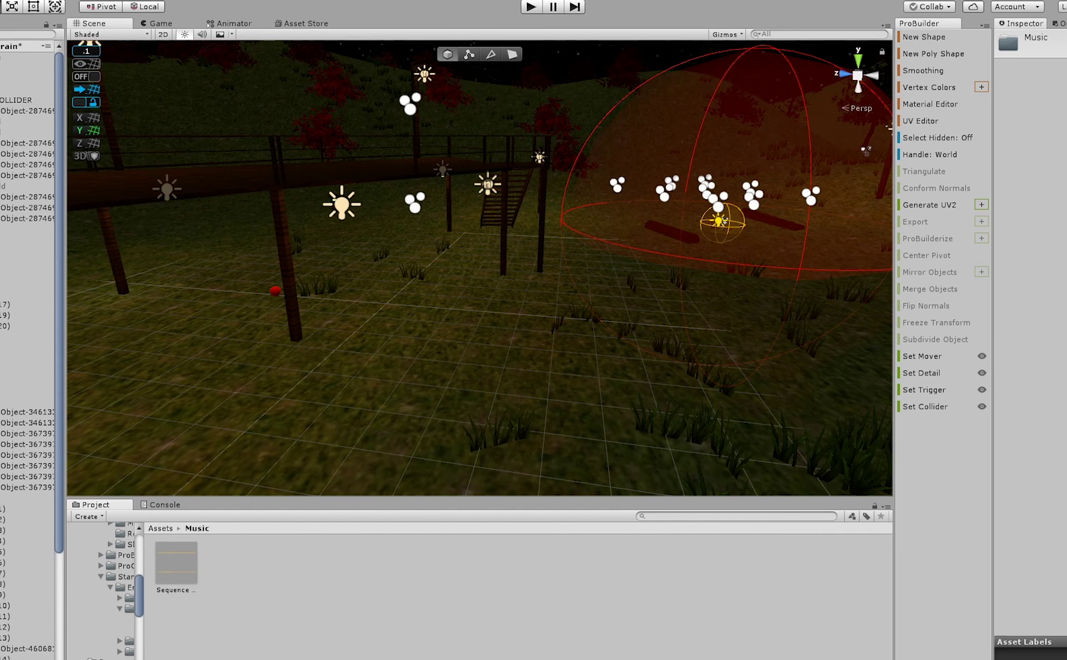
click(2, 89)
click(1, 79)
click(1, 89)
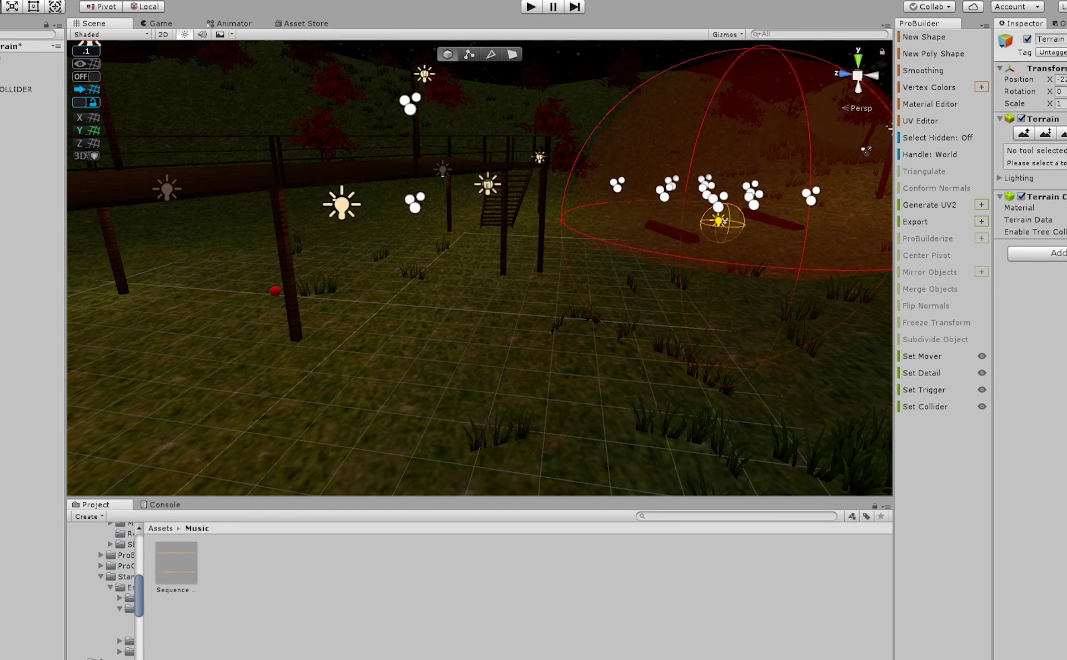
drag(169, 570, 167, 564)
drag(166, 564, 33, 222)
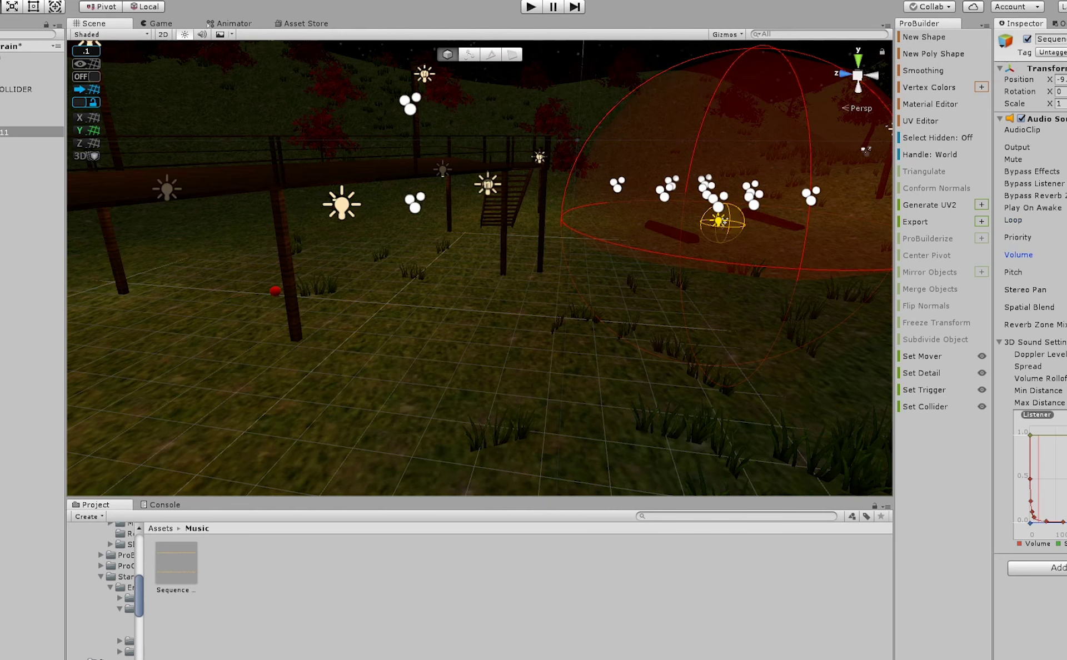
Deselect the audio source and examine its placement in the scene relative to the campfire and bridge.
click(752, 543)
right_drag(750, 387, 645, 368)
key(s)
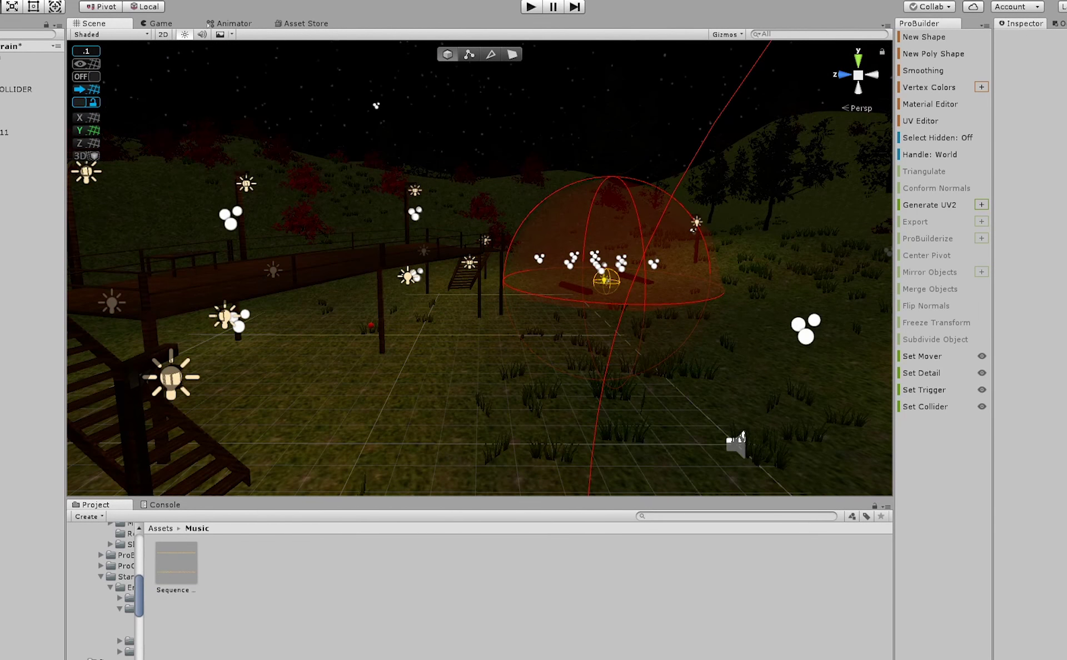